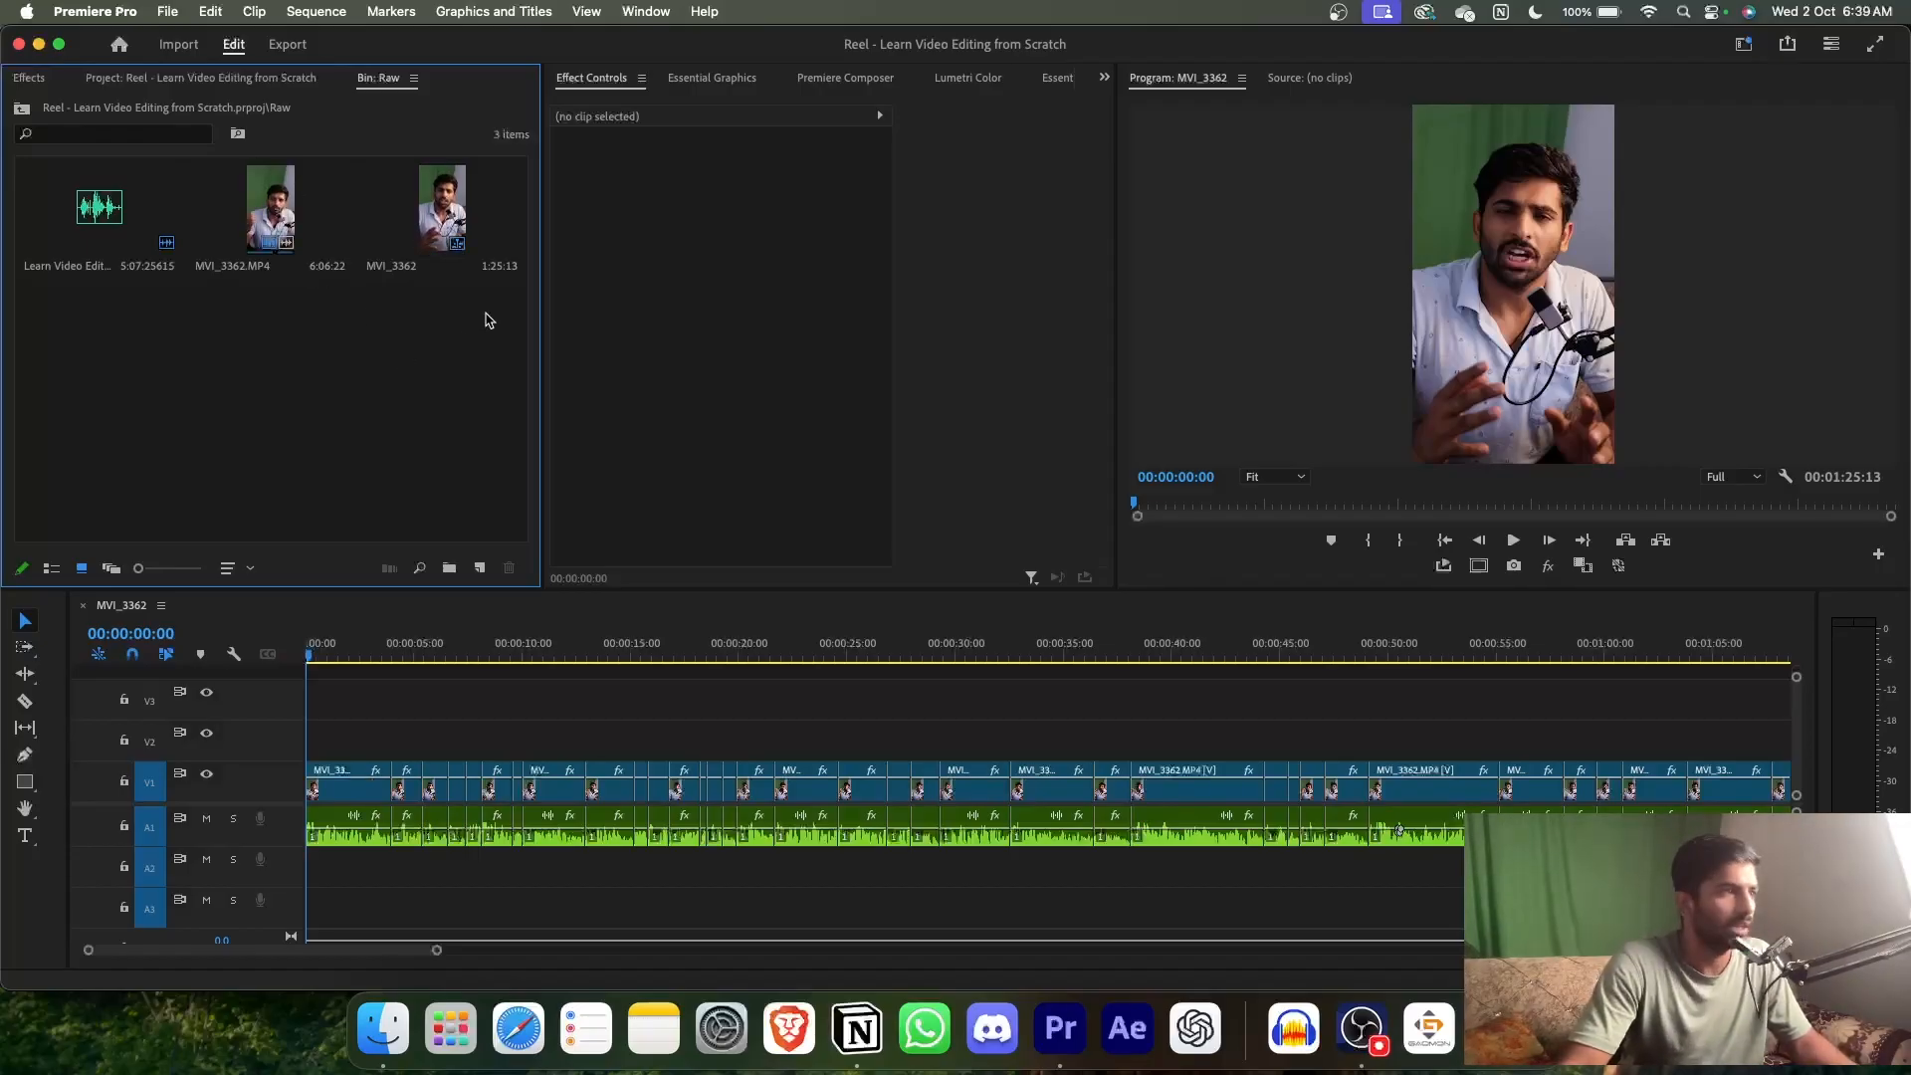
# - Switch to the Vertical workspace in full screen and save the project
pyautogui.click(428, 704)
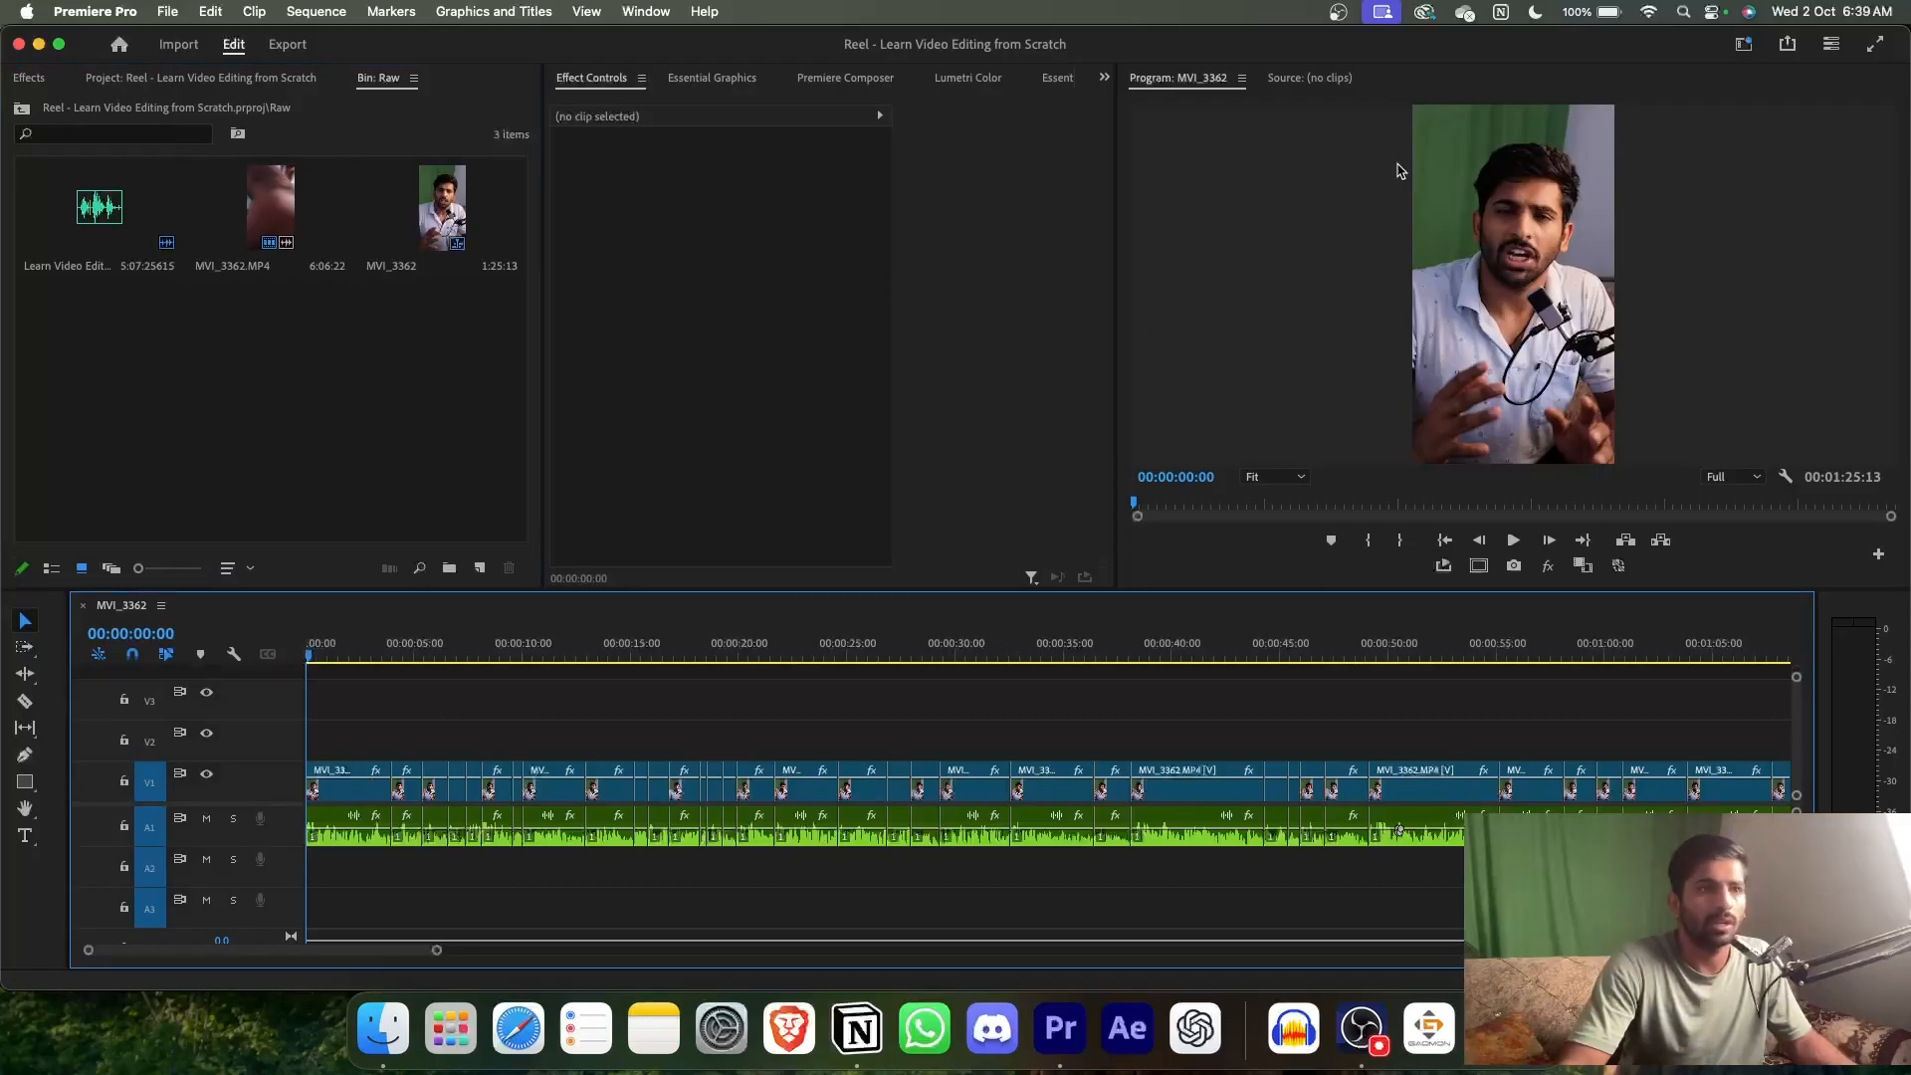
pyautogui.click(1741, 47)
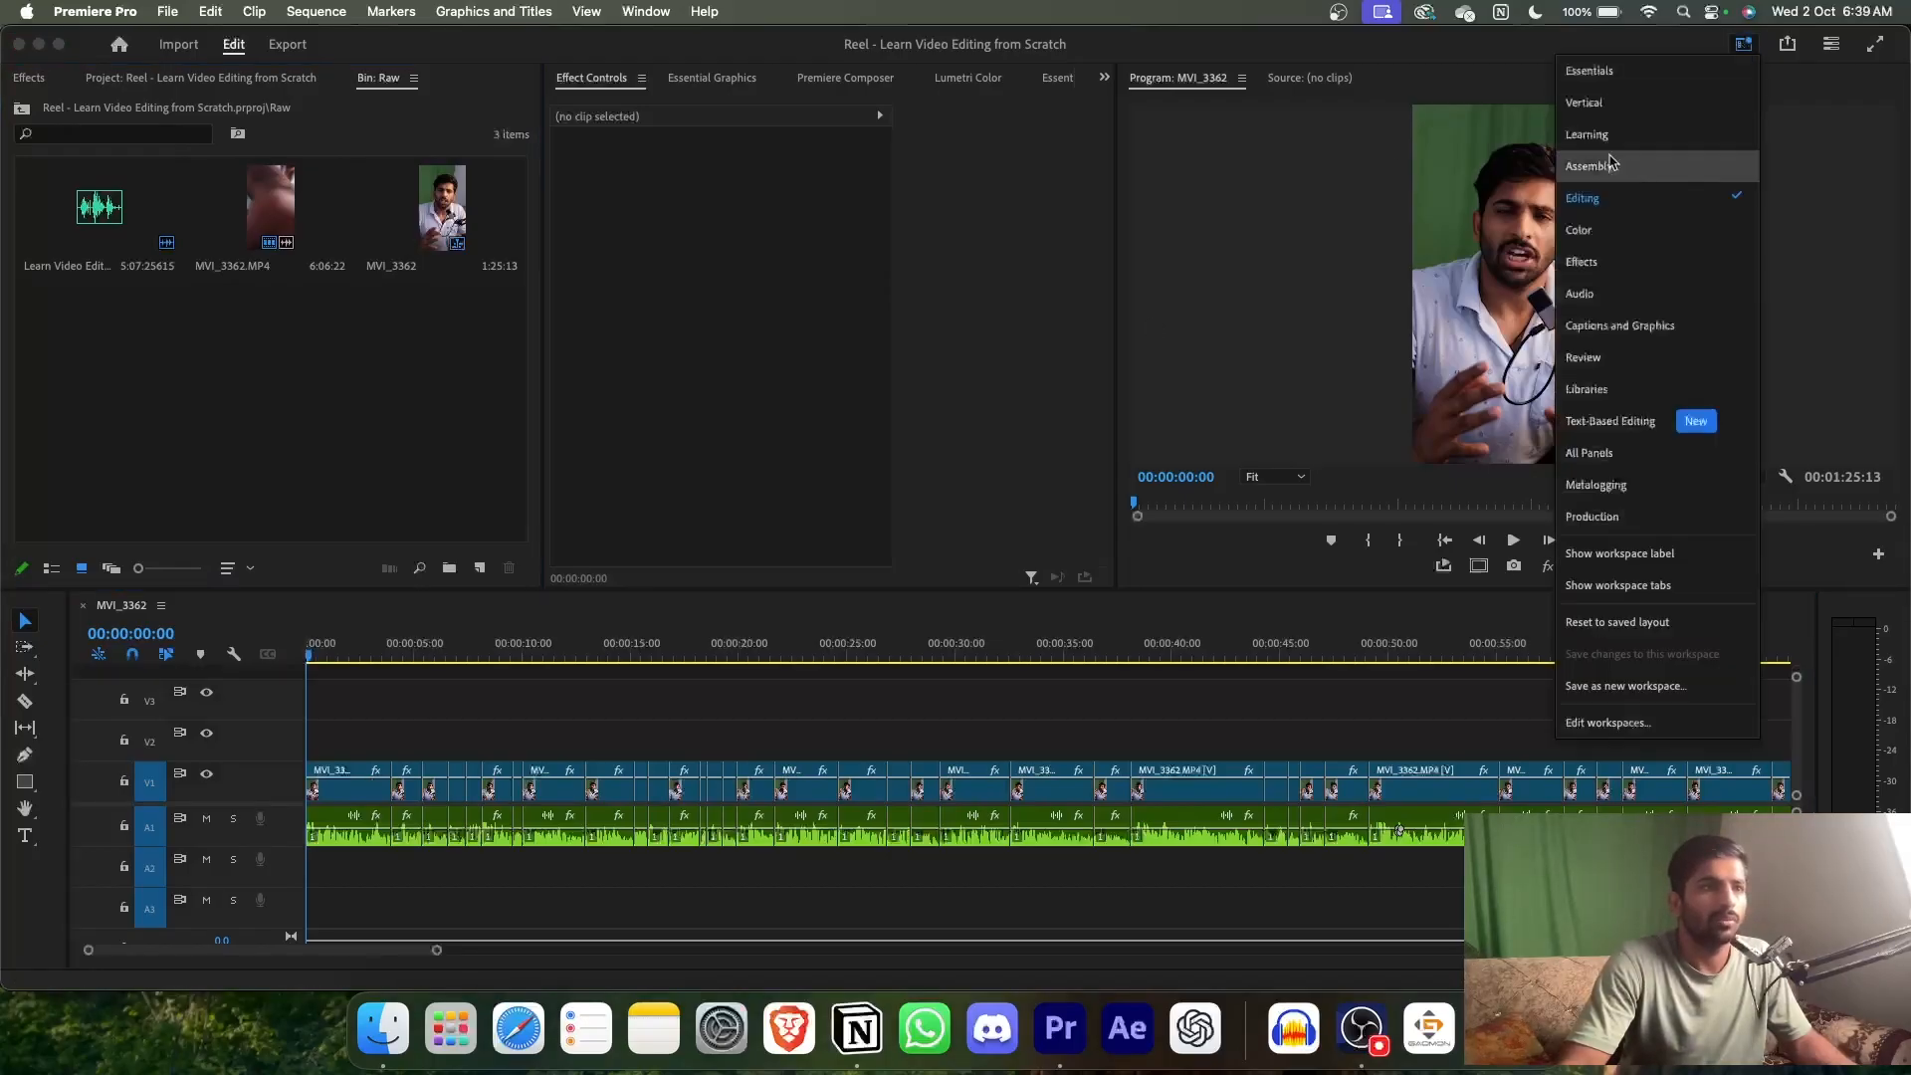
pyautogui.click(1578, 112)
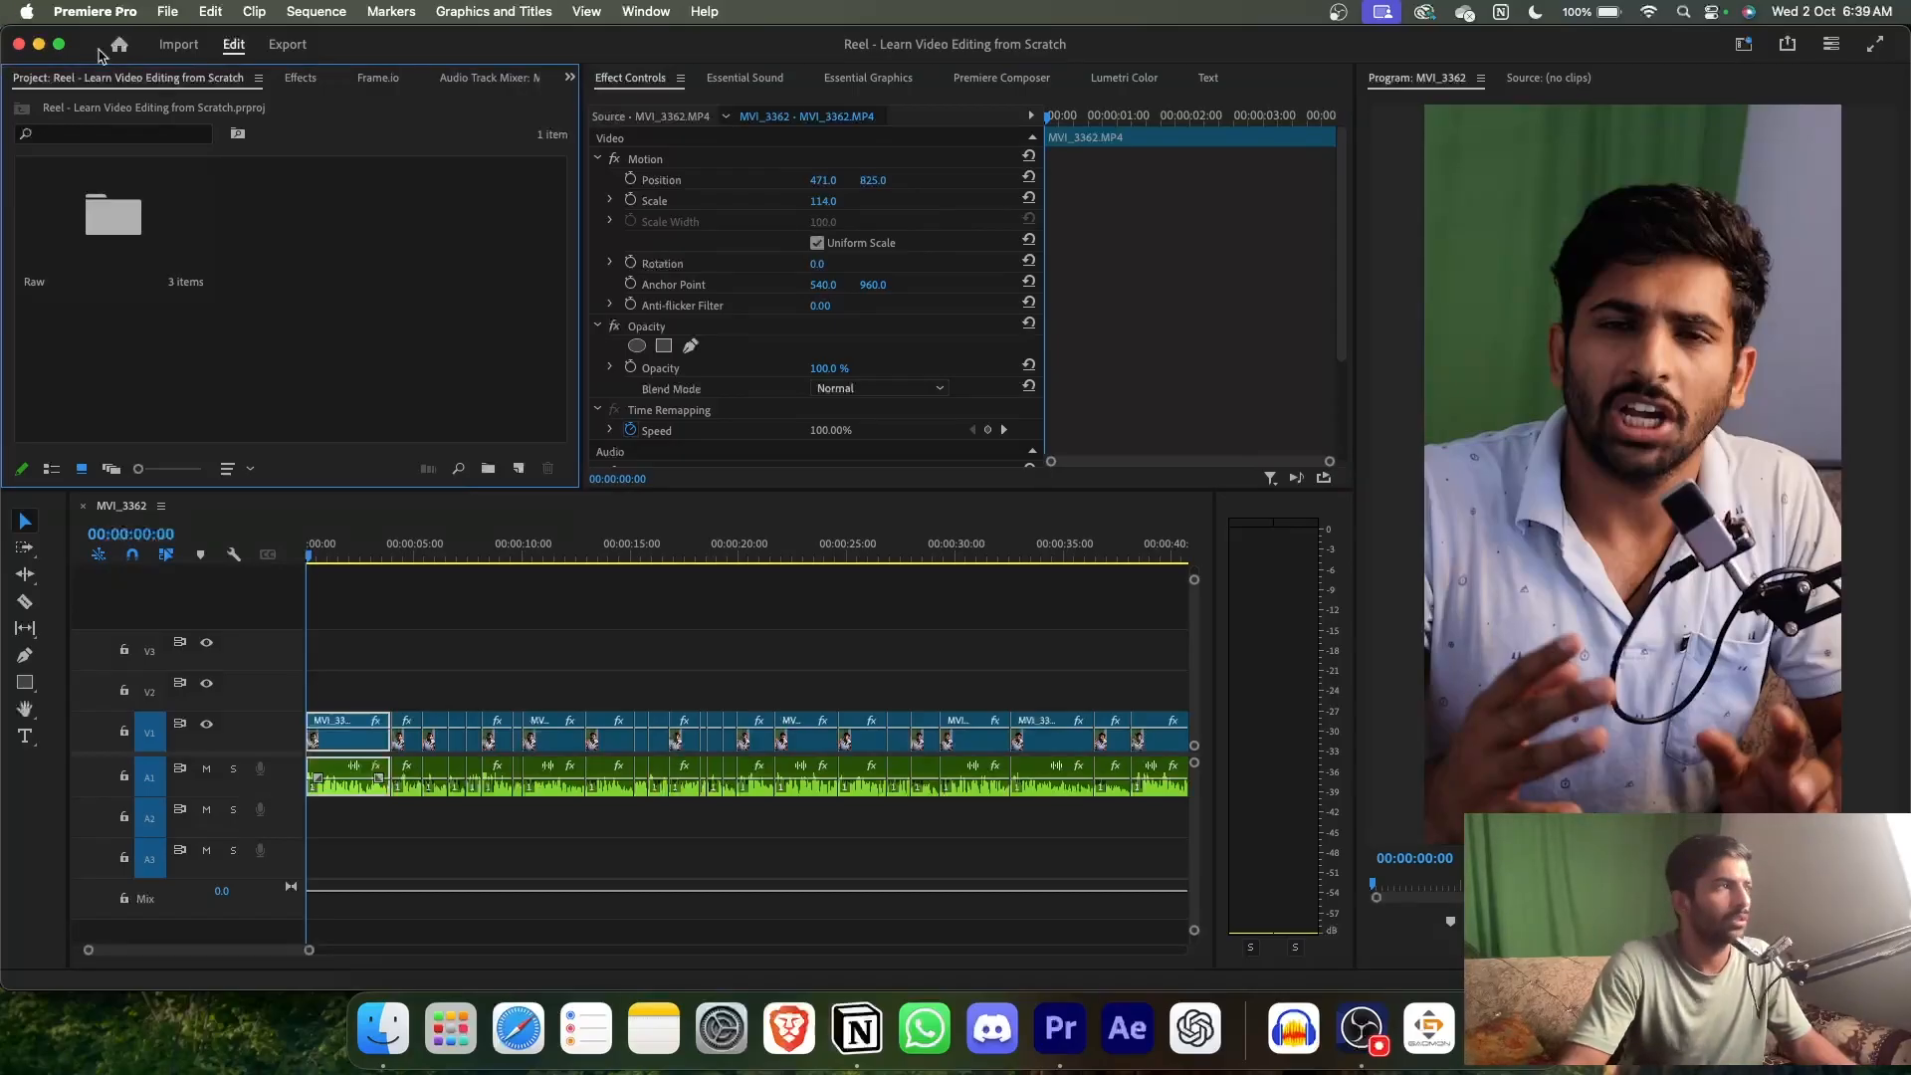
pyautogui.click(59, 45)
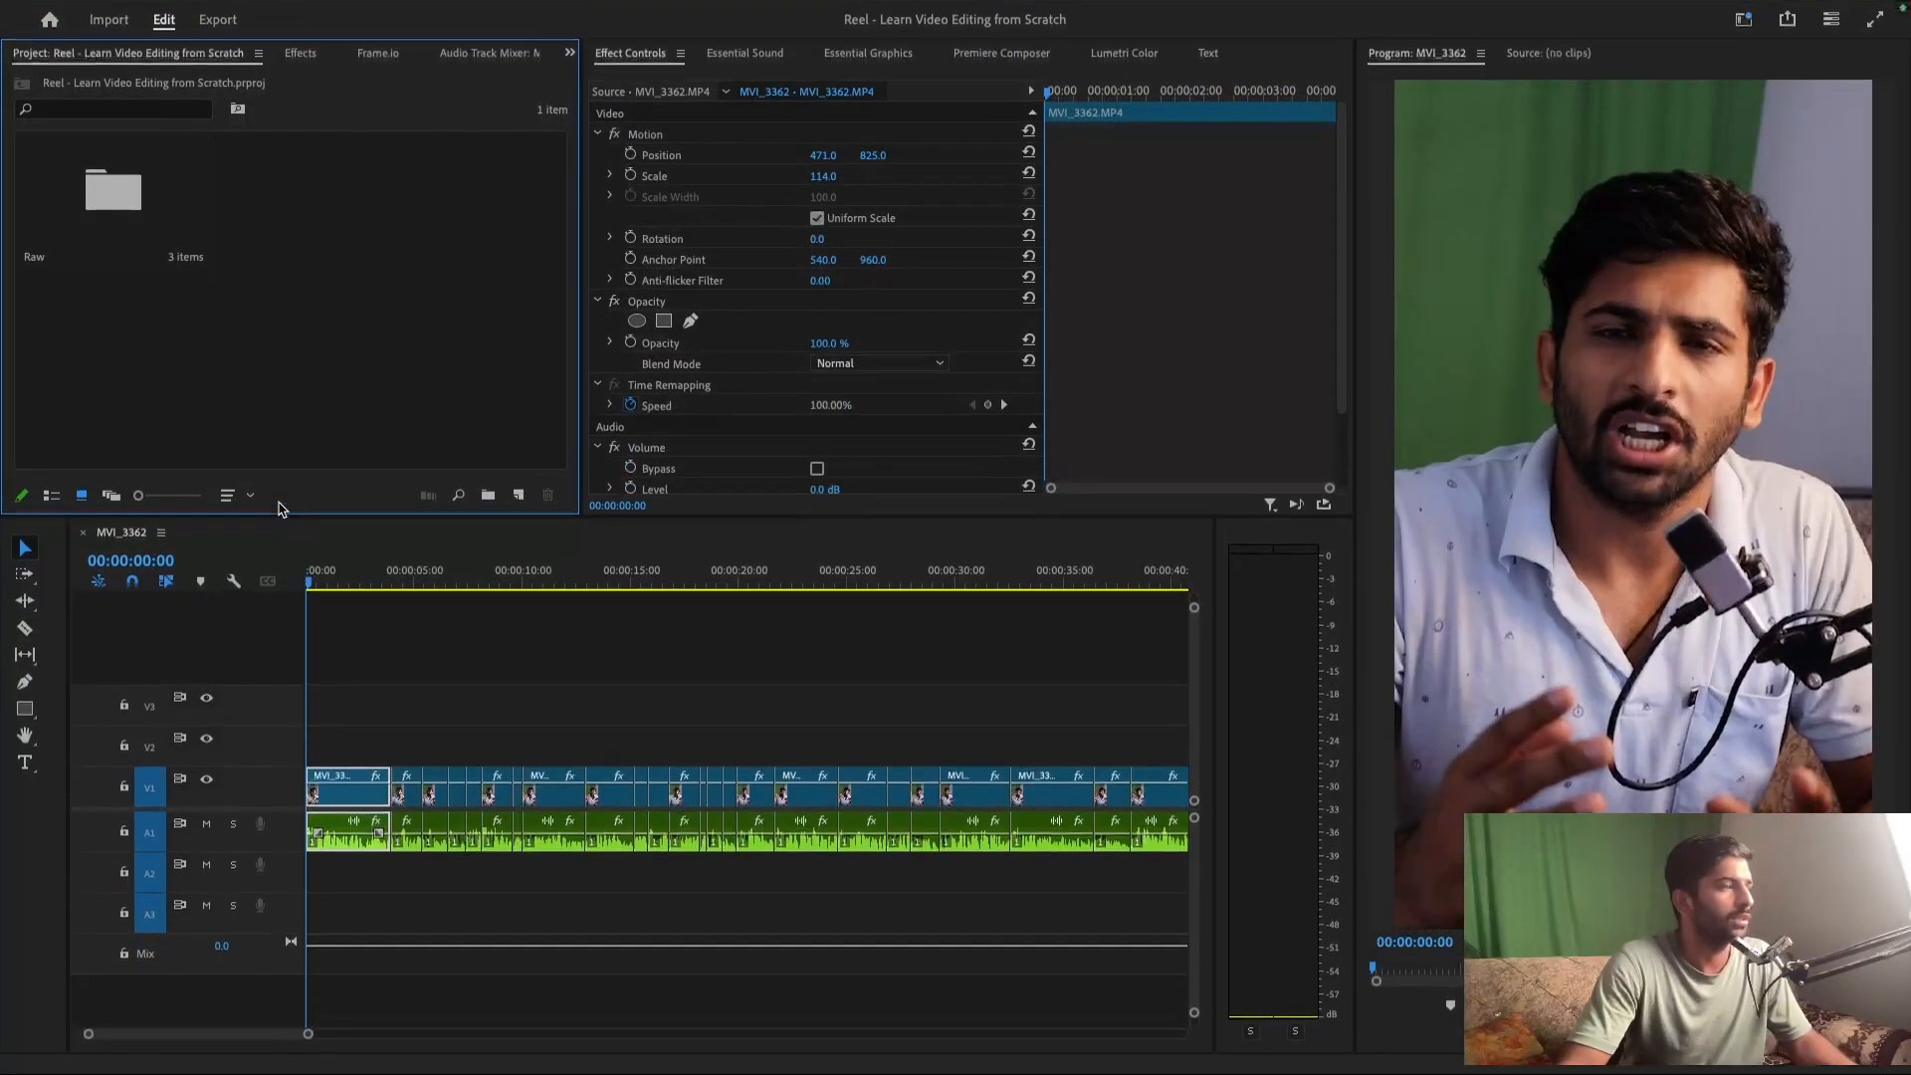
pyautogui.click(444, 734)
pyautogui.press('super+s')
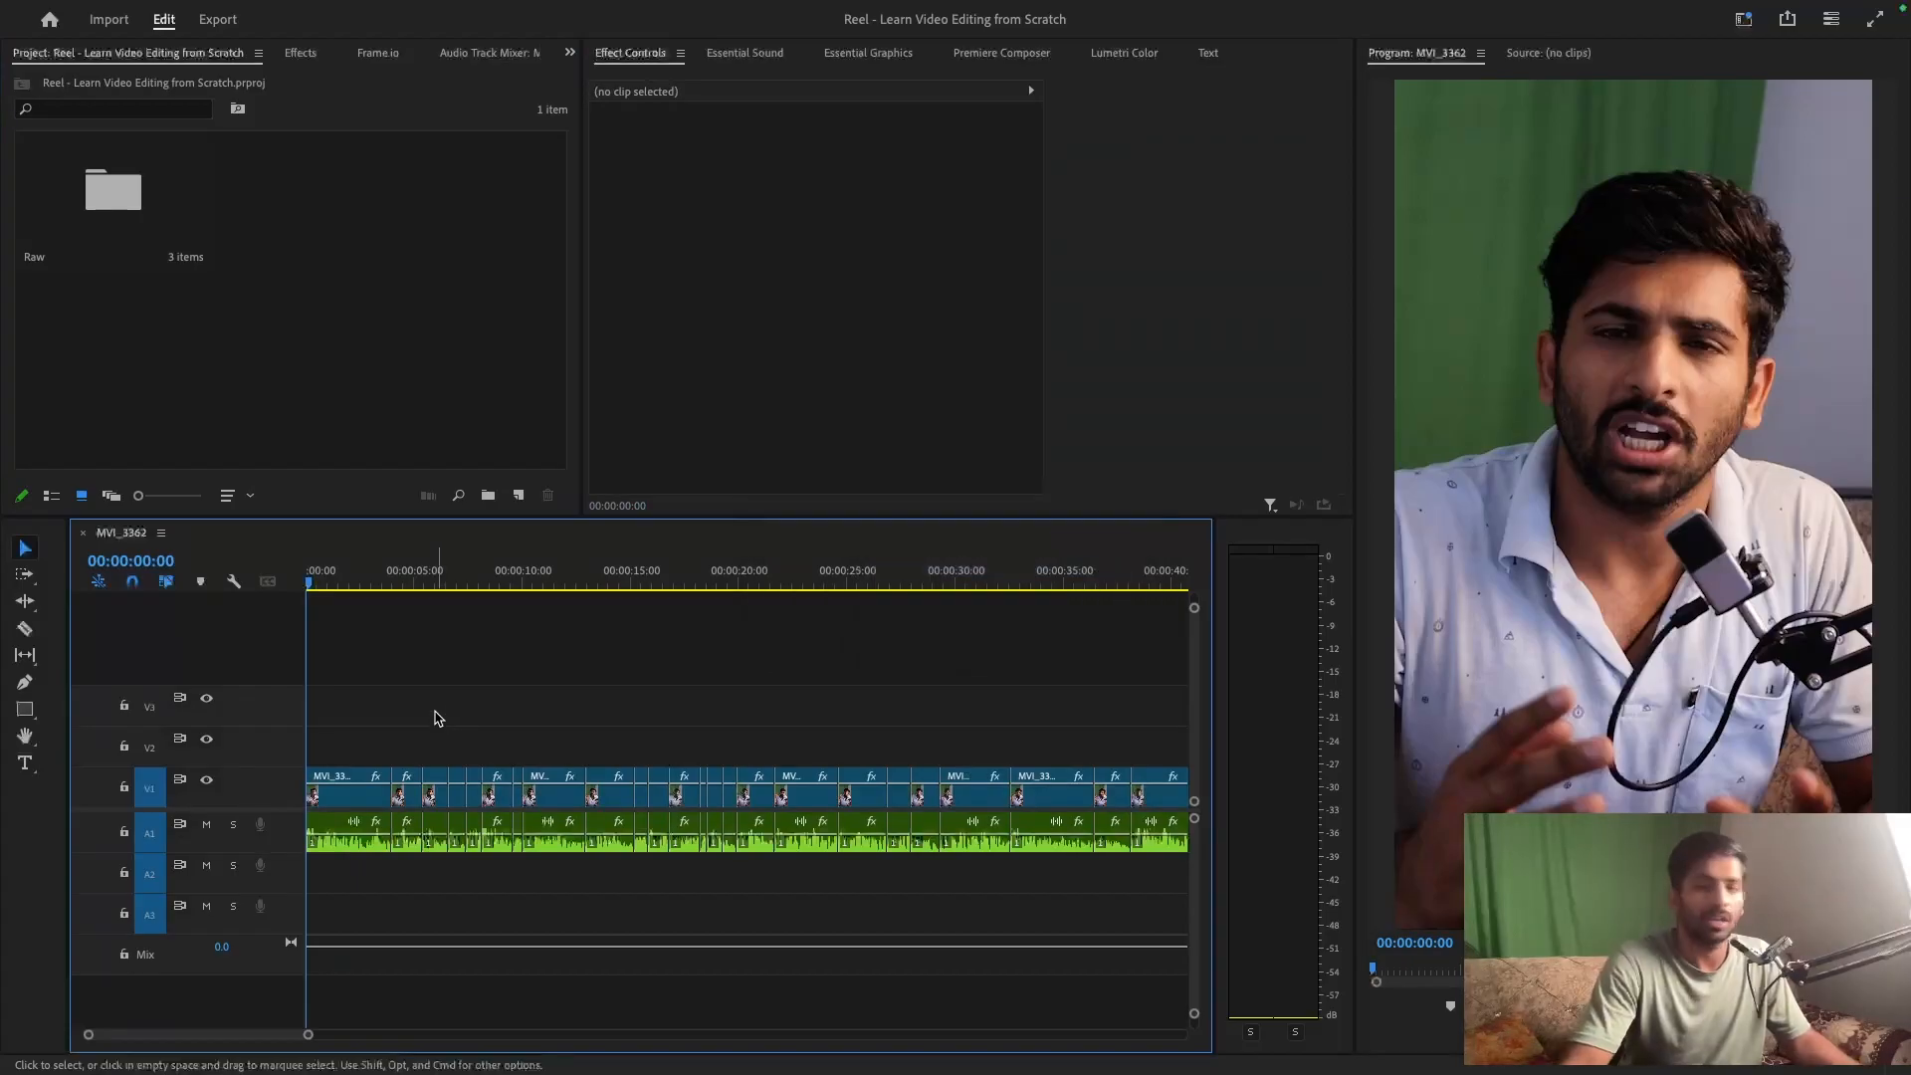
# - Play the MVI_3362 sequence from the start to review the rough cut, widening the timeline area slightly
pyautogui.press('=')
pyautogui.press('=')
pyautogui.press('=')
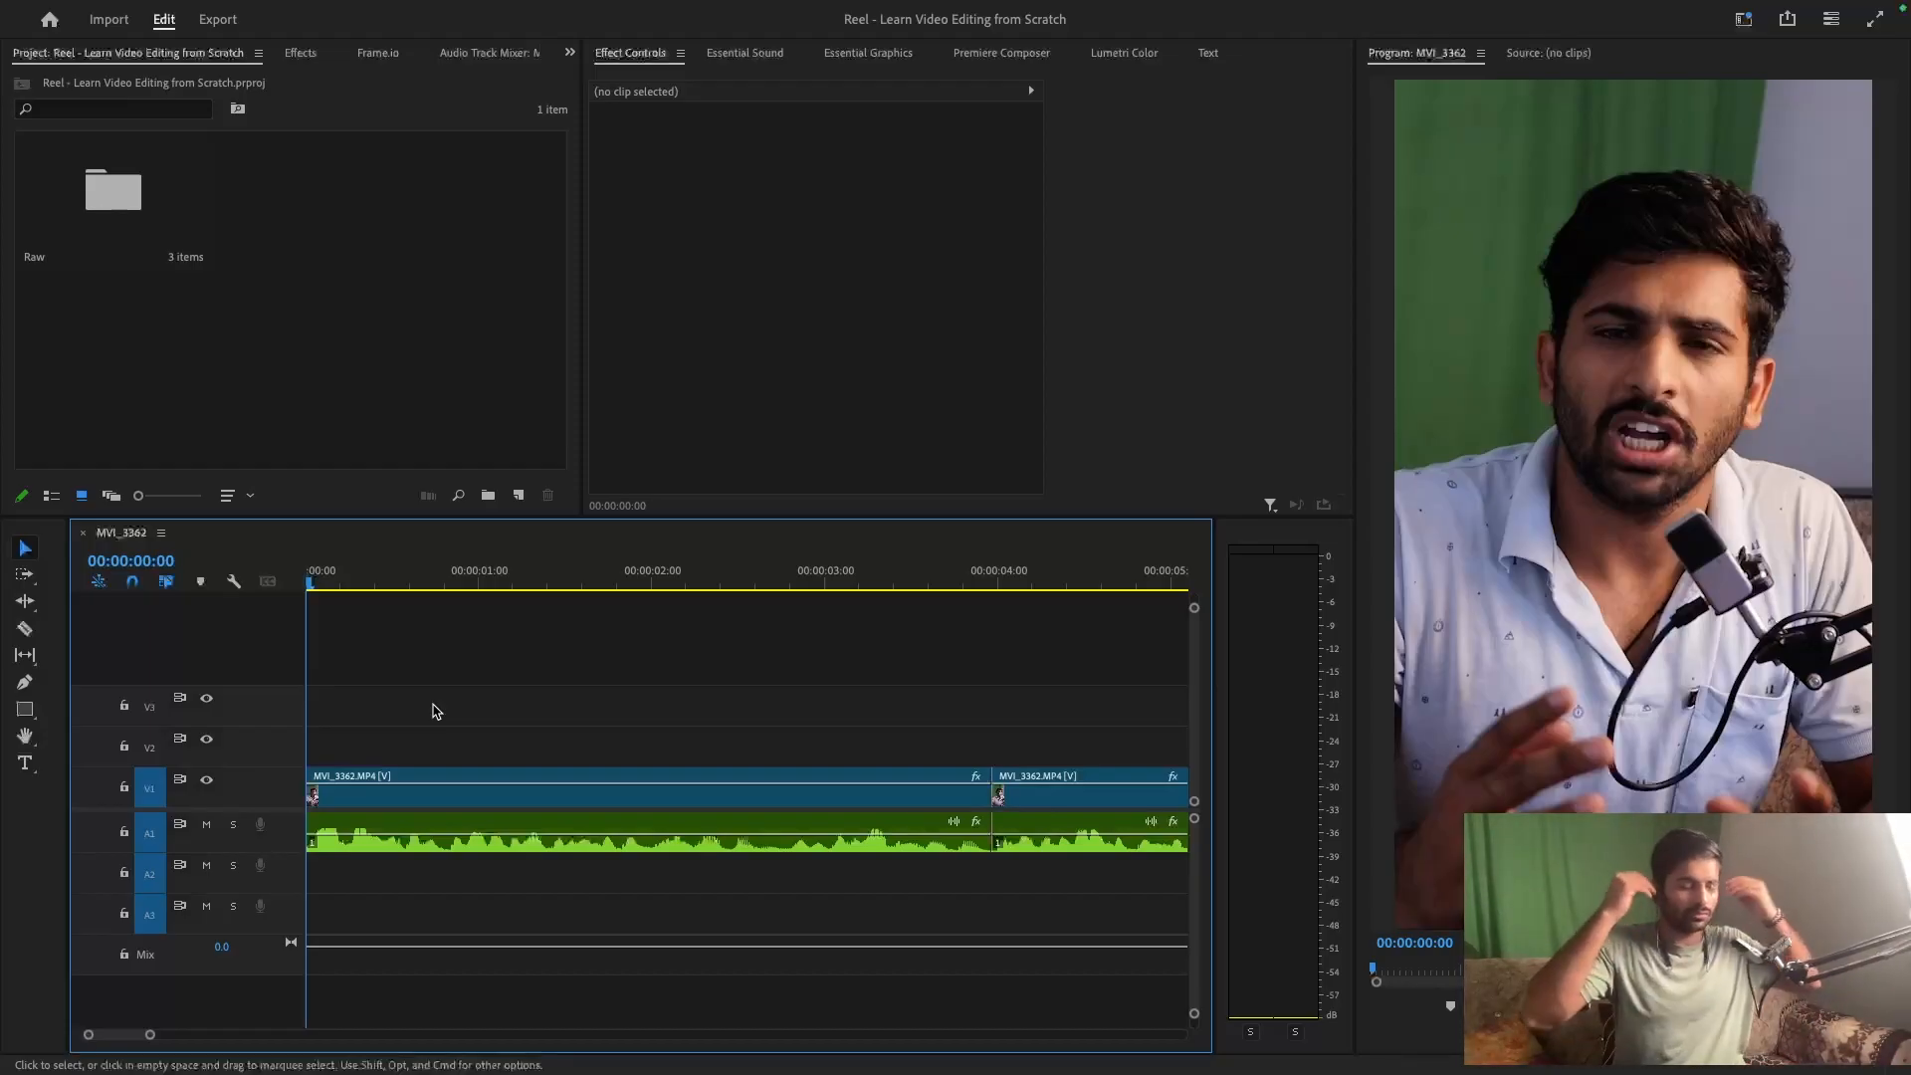
pyautogui.press('\\')
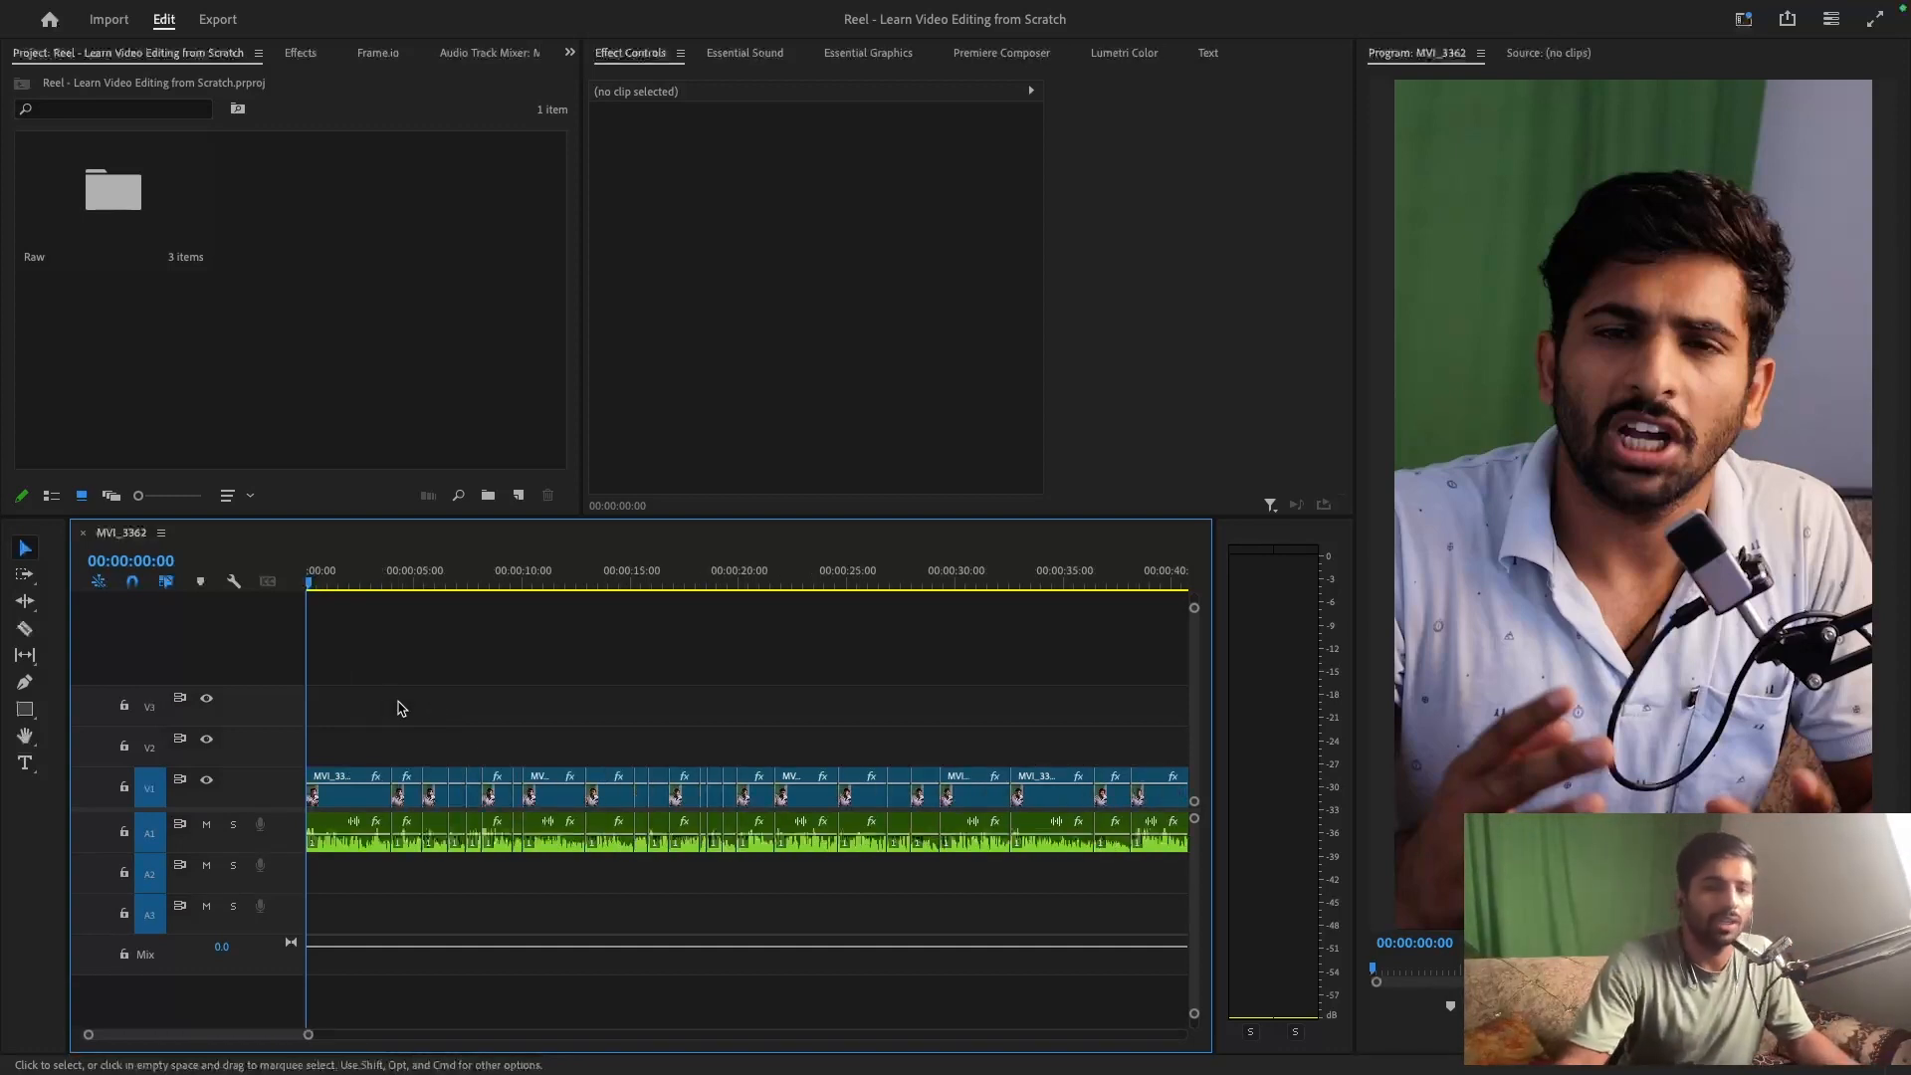
pyautogui.press('-')
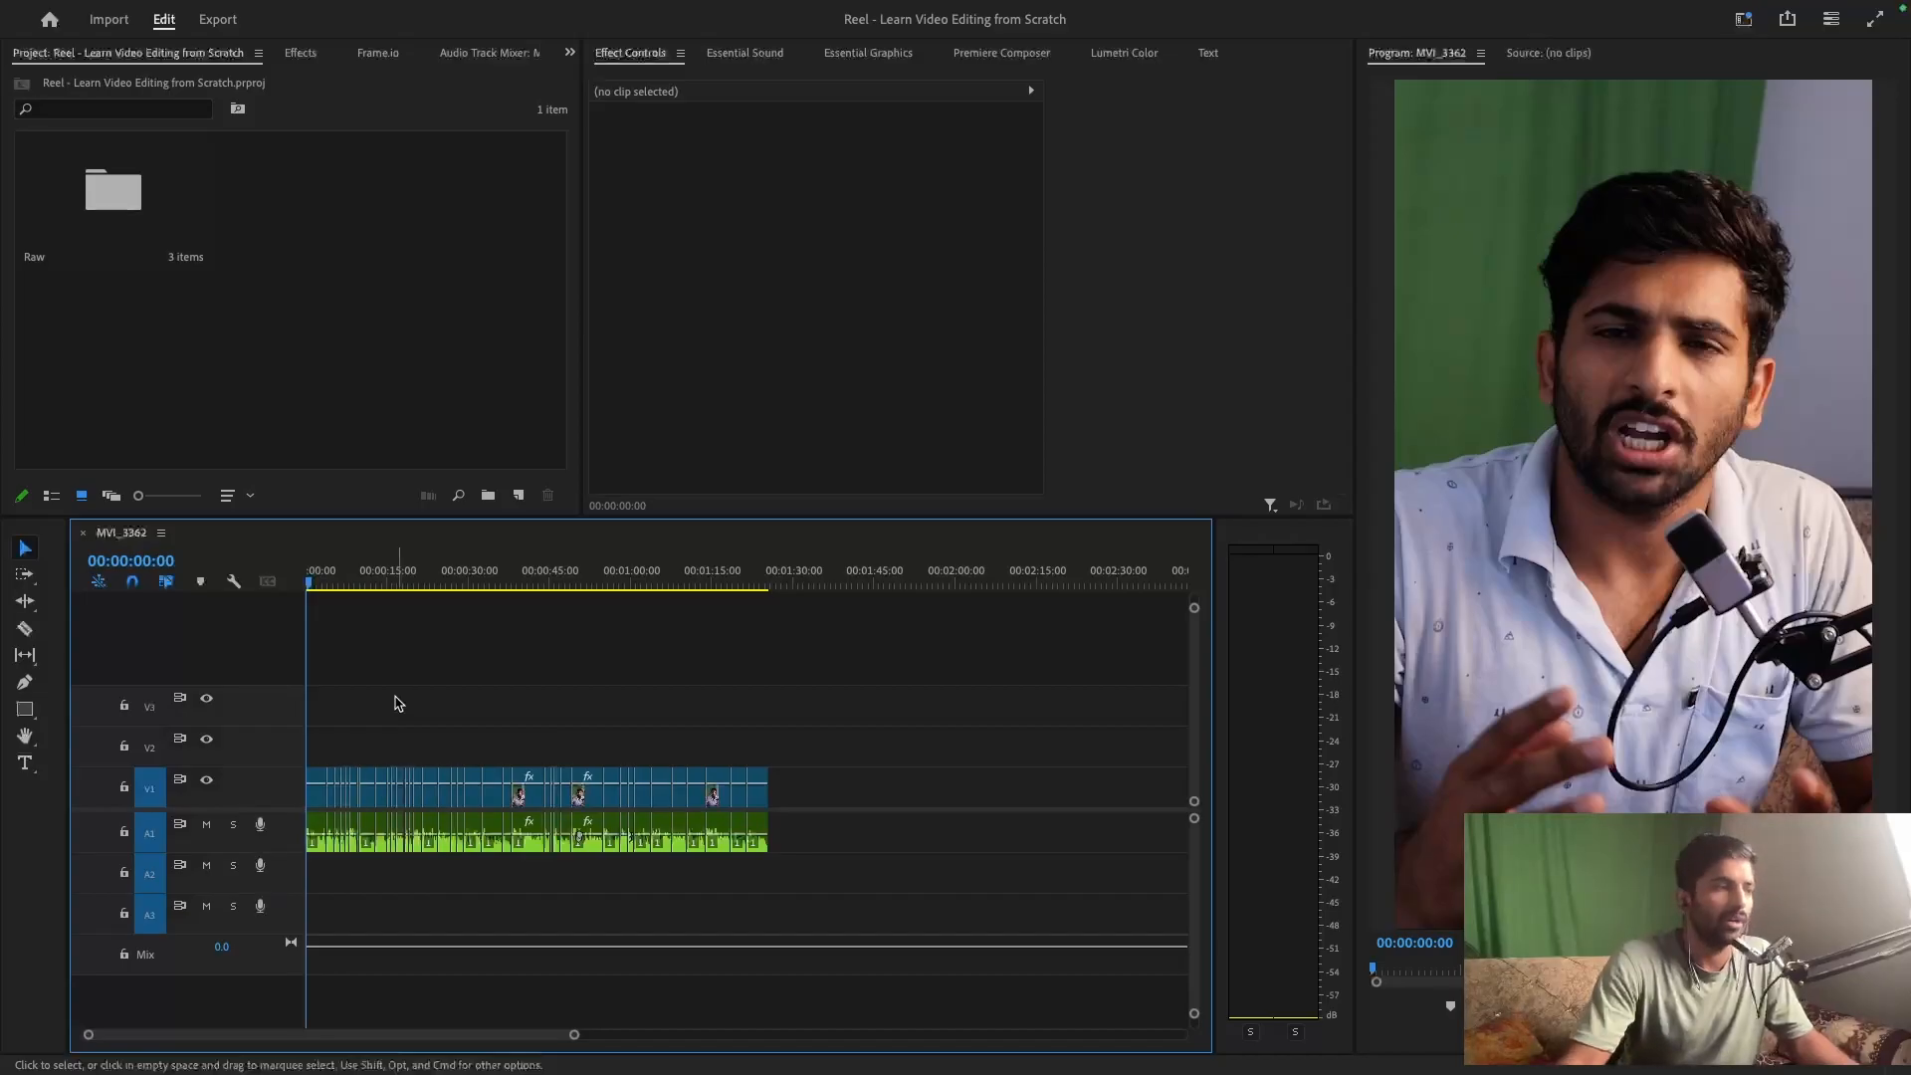
pyautogui.press('=')
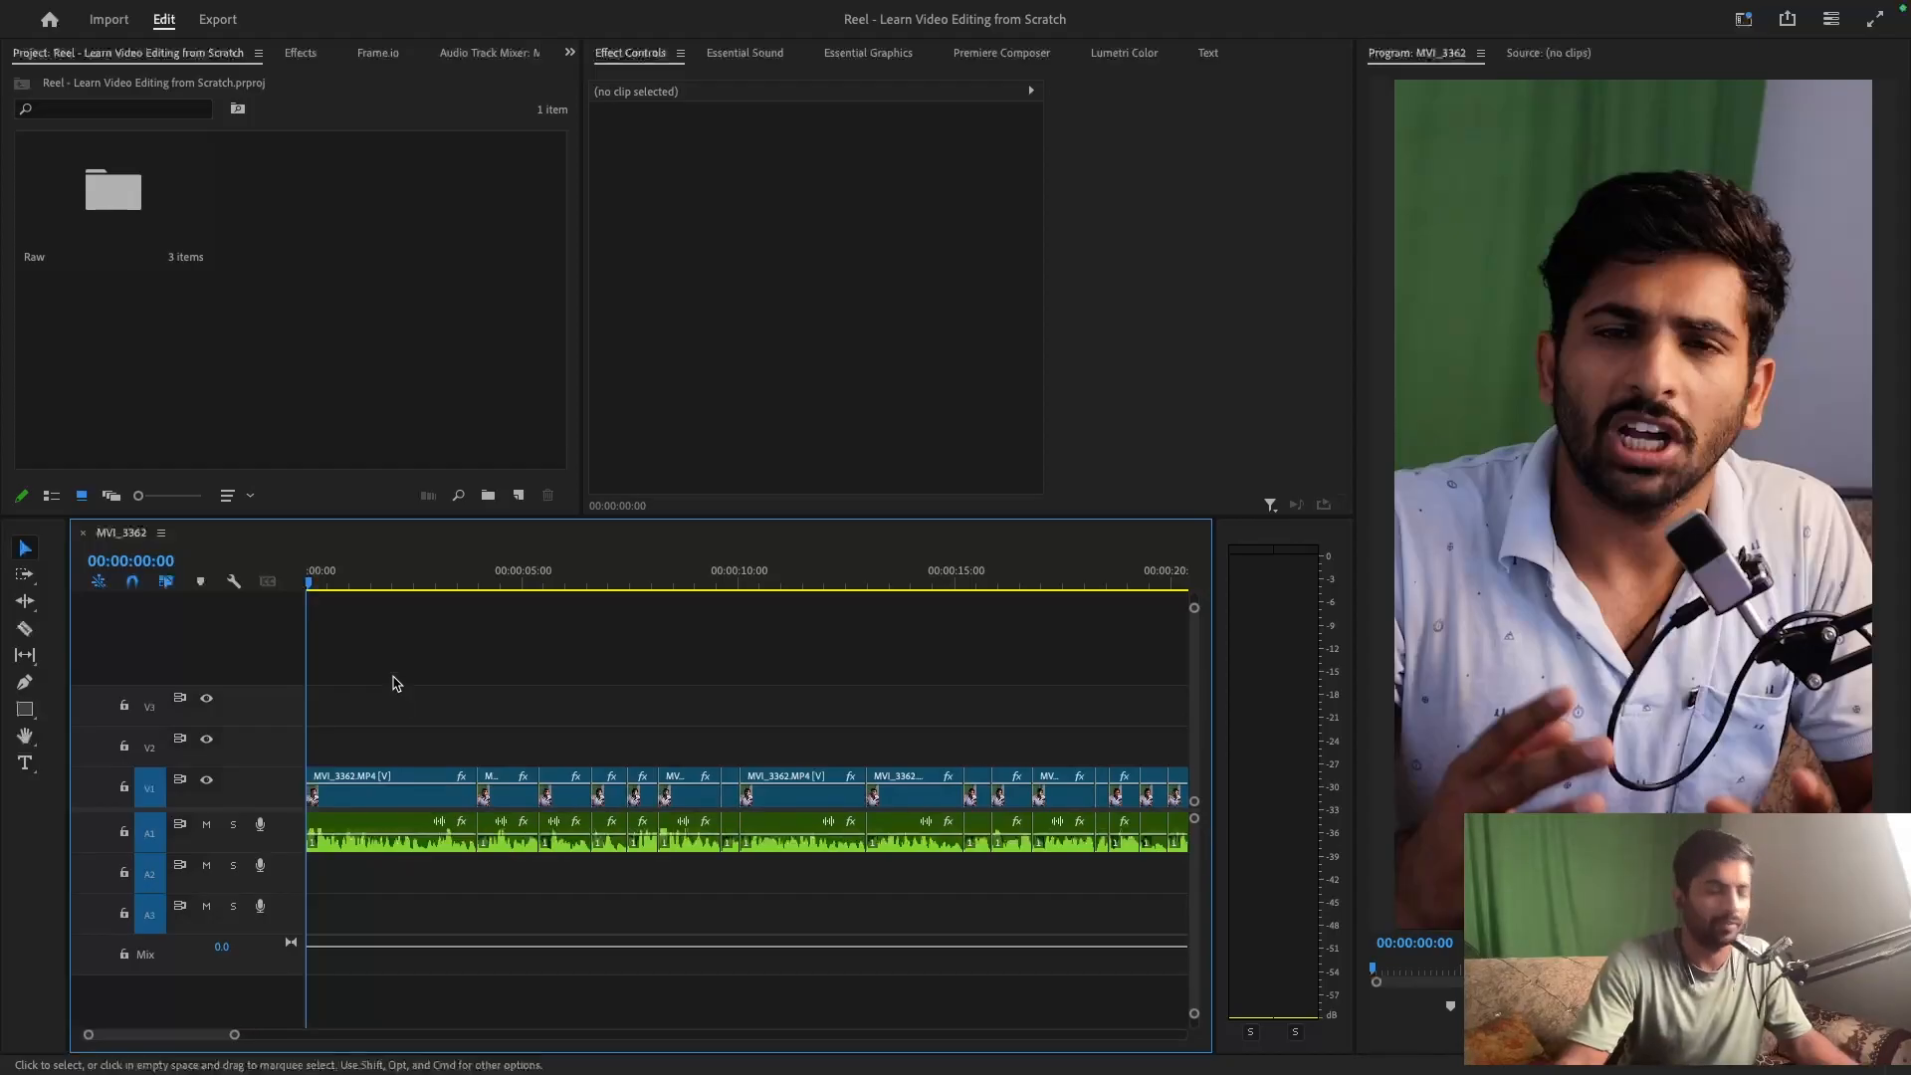
pyautogui.press('space')
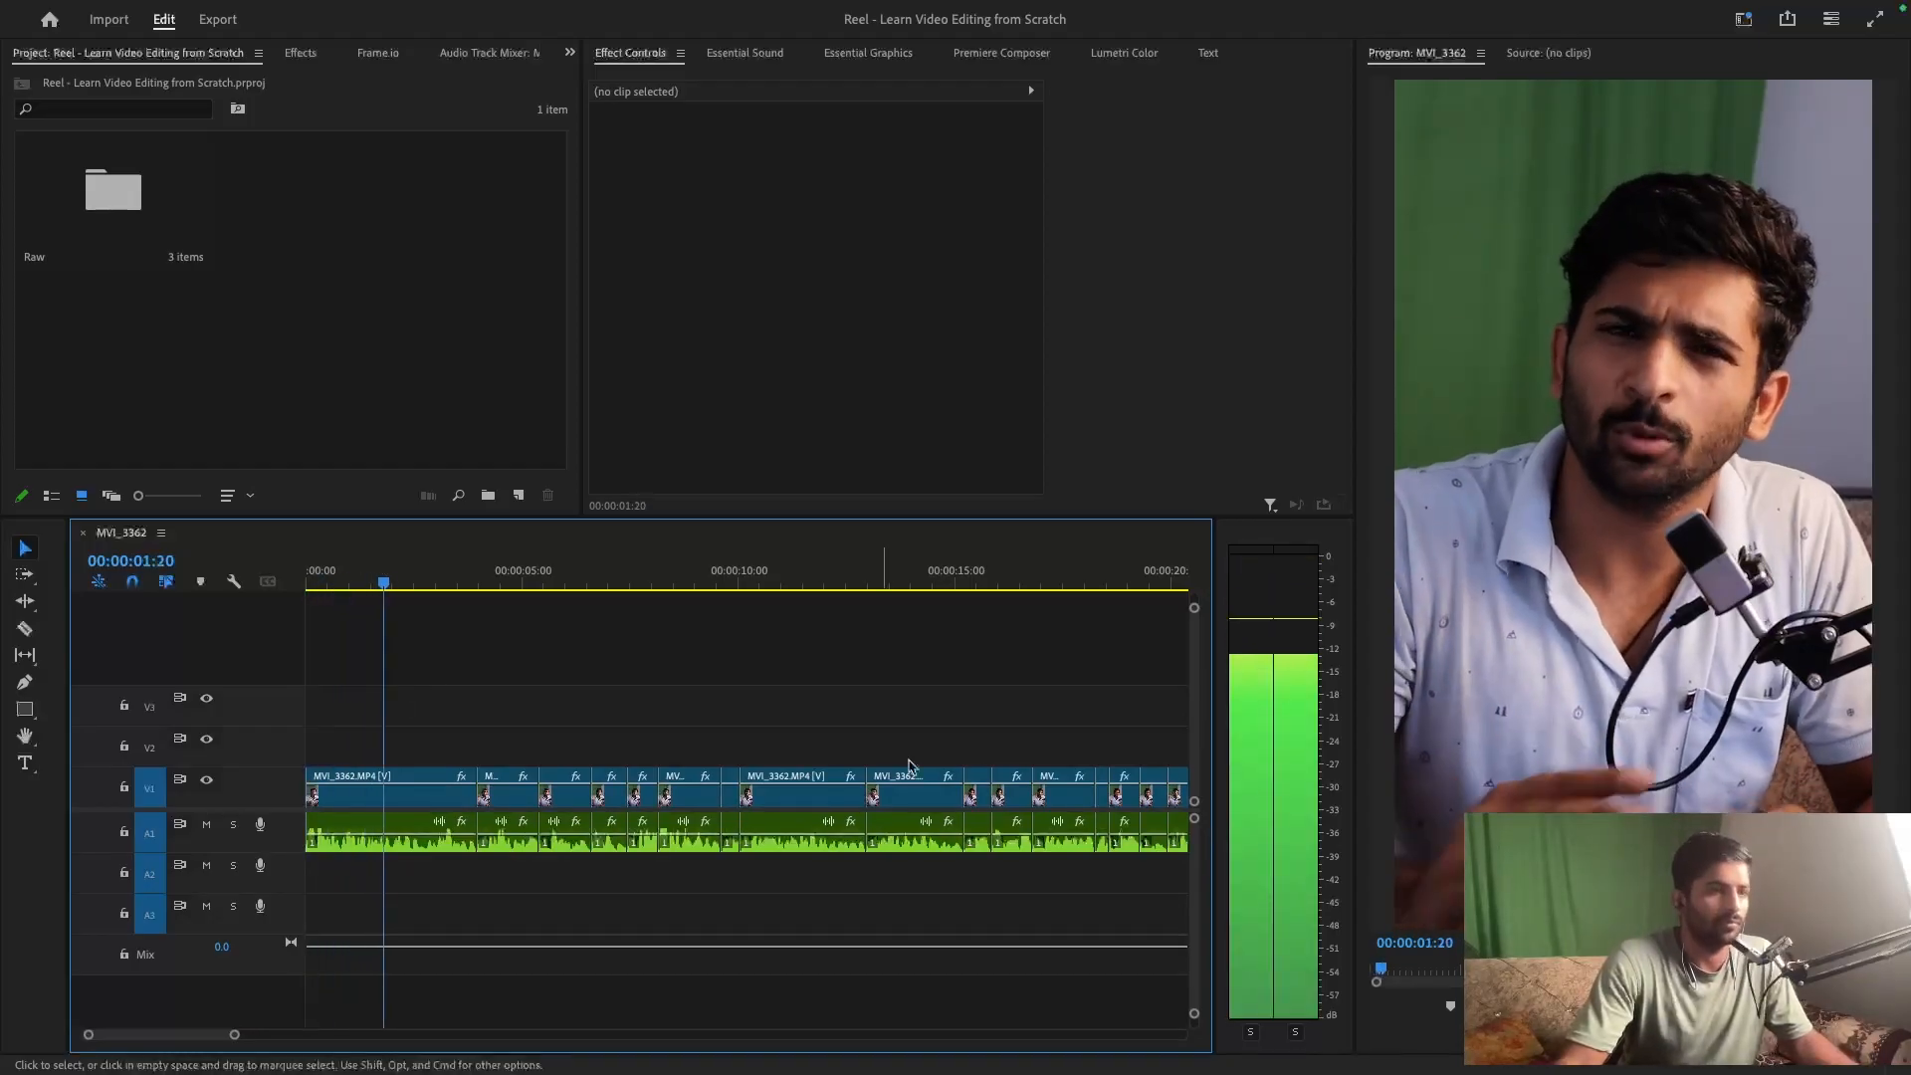
pyautogui.moveTo(1214, 828); pyautogui.dragTo(1263, 828)
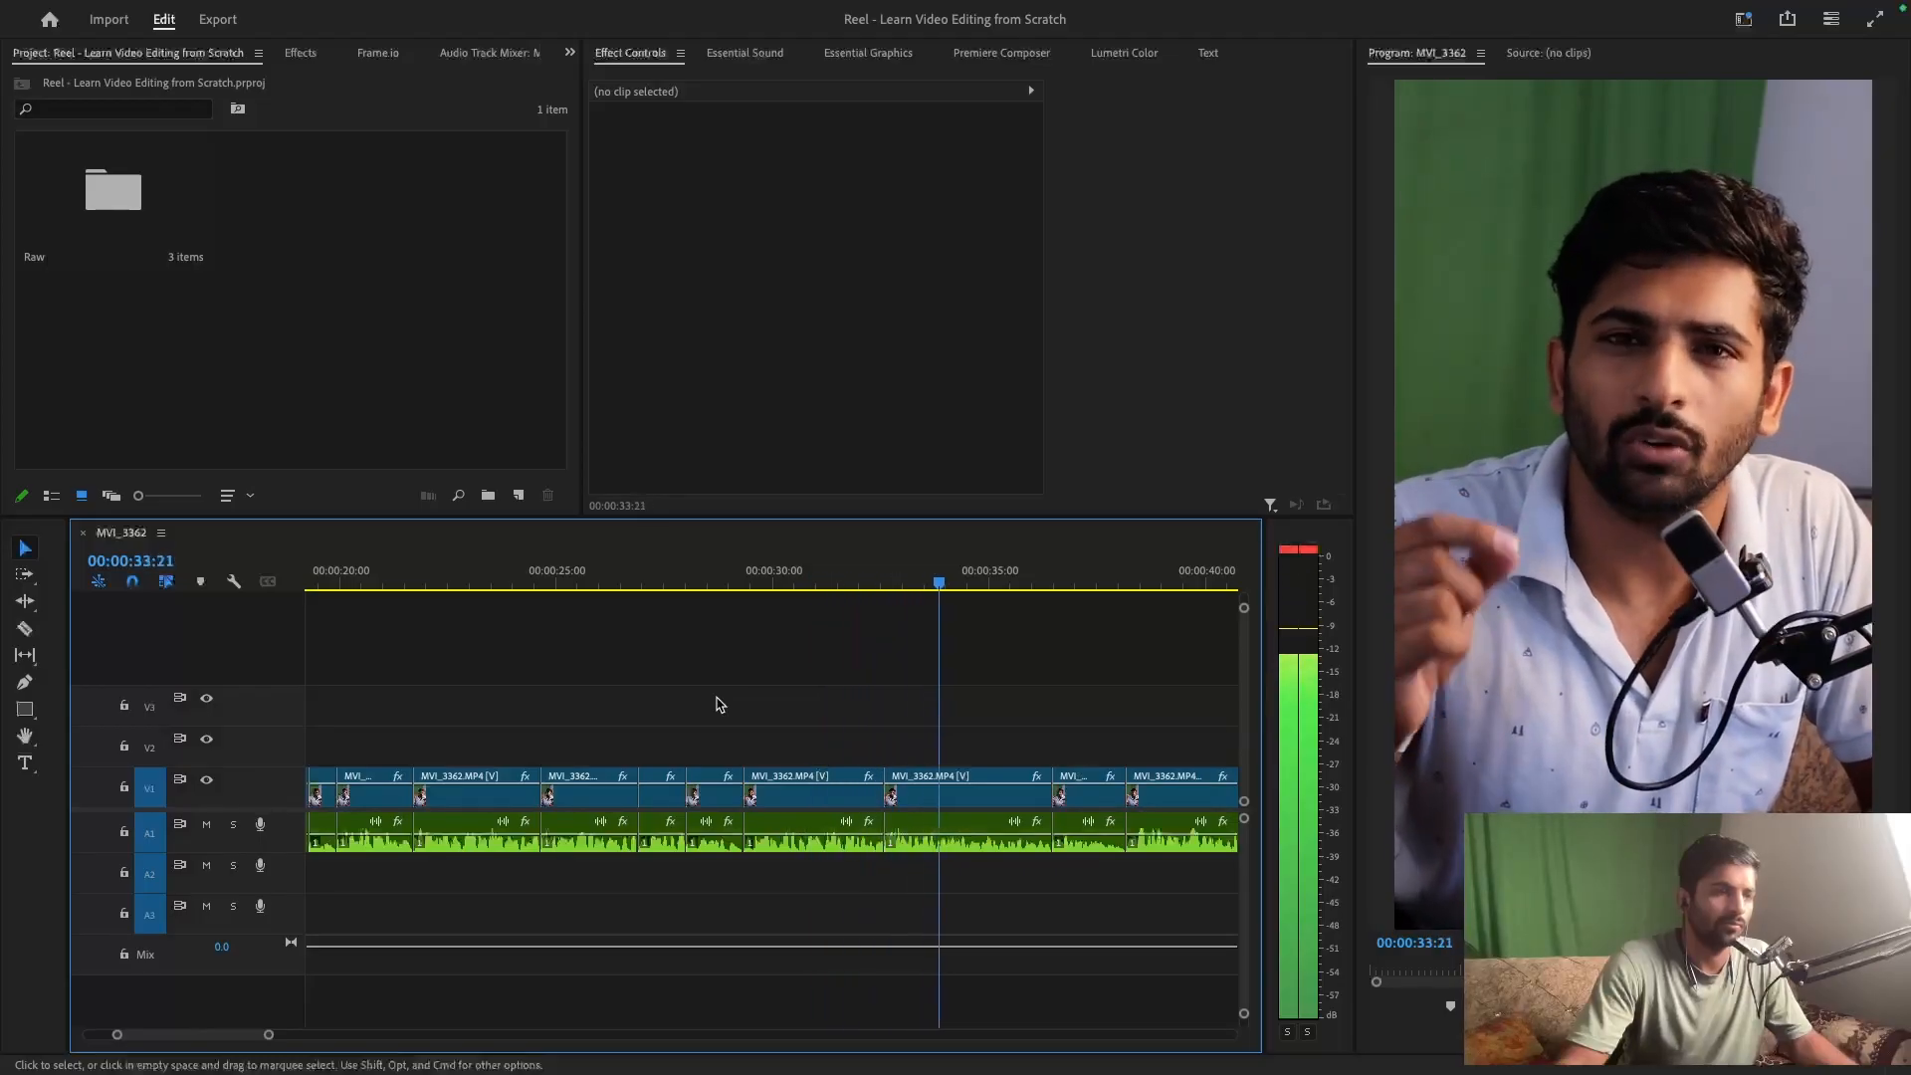
pyautogui.press('-')
pyautogui.press('-')
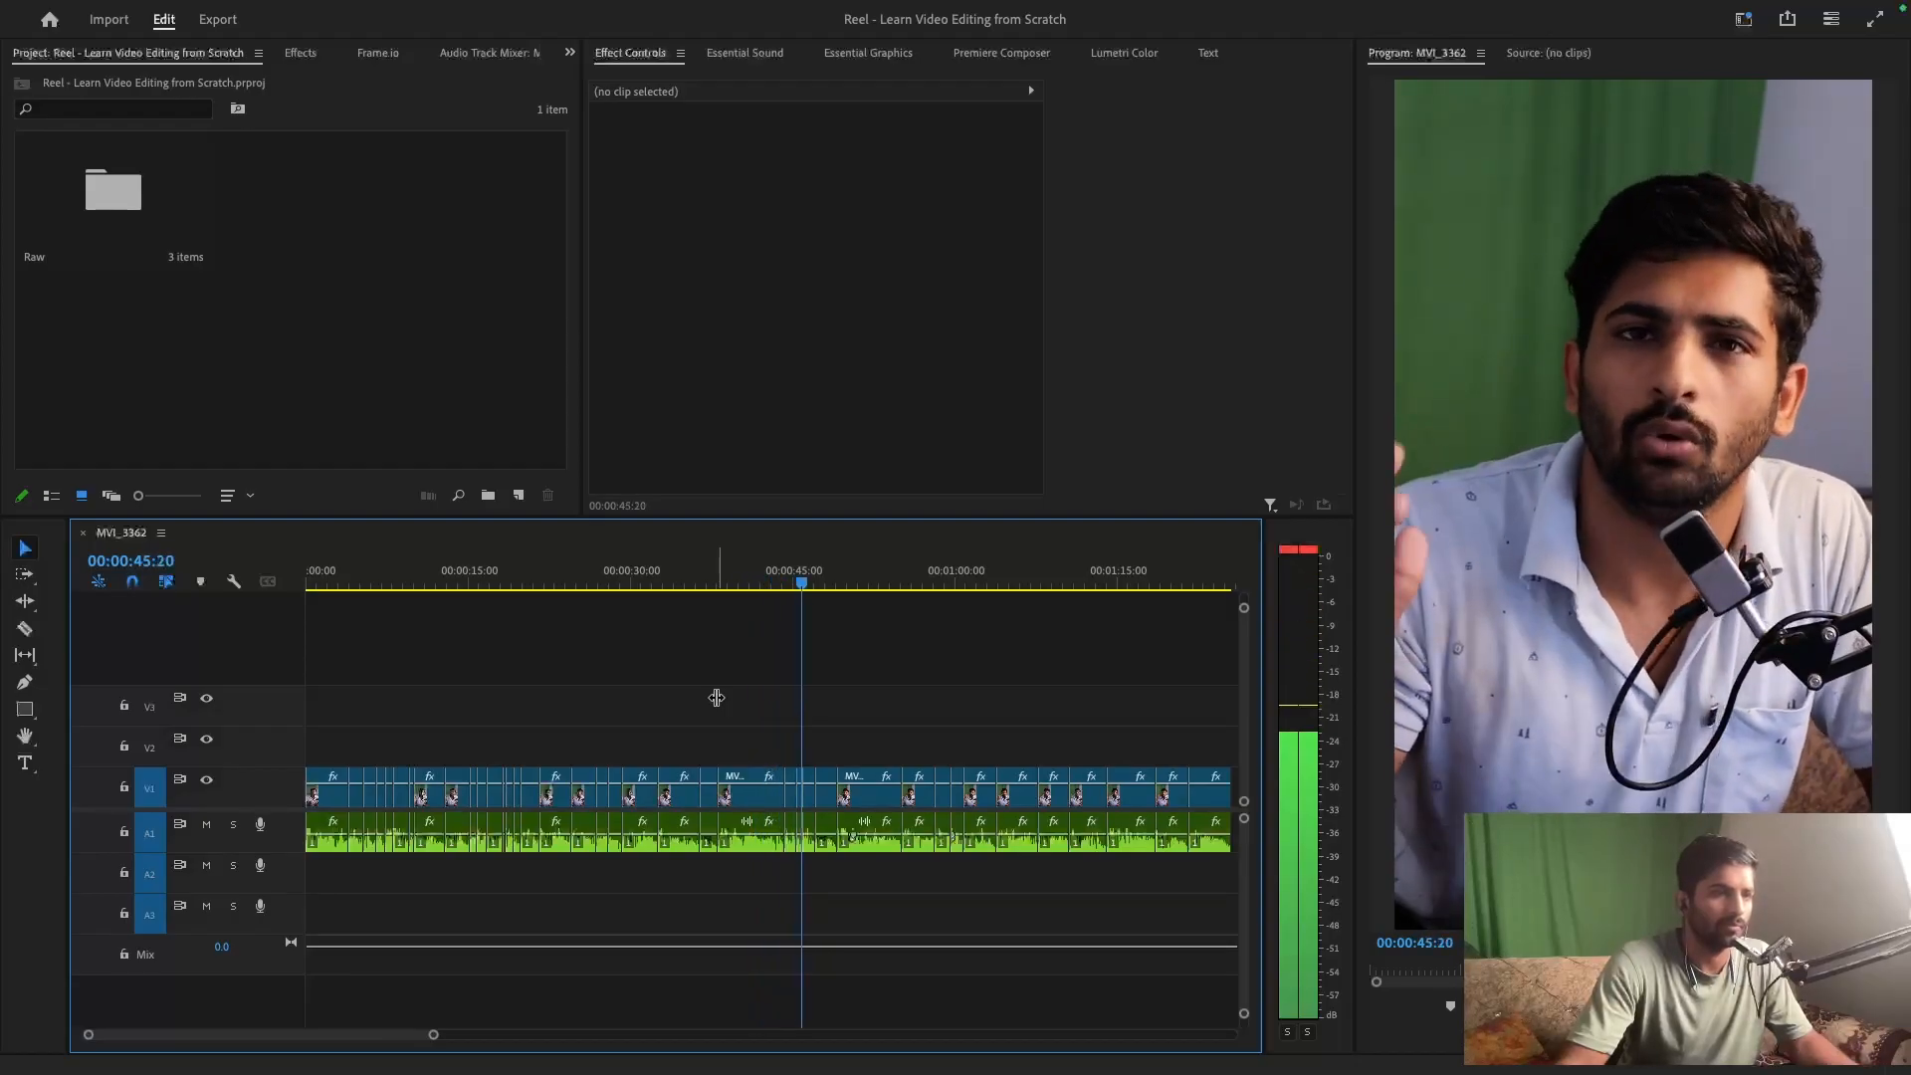
# - Split the MVI_3362 video clip and its linked audio at 00:00:40:15
pyautogui.click(733, 582)
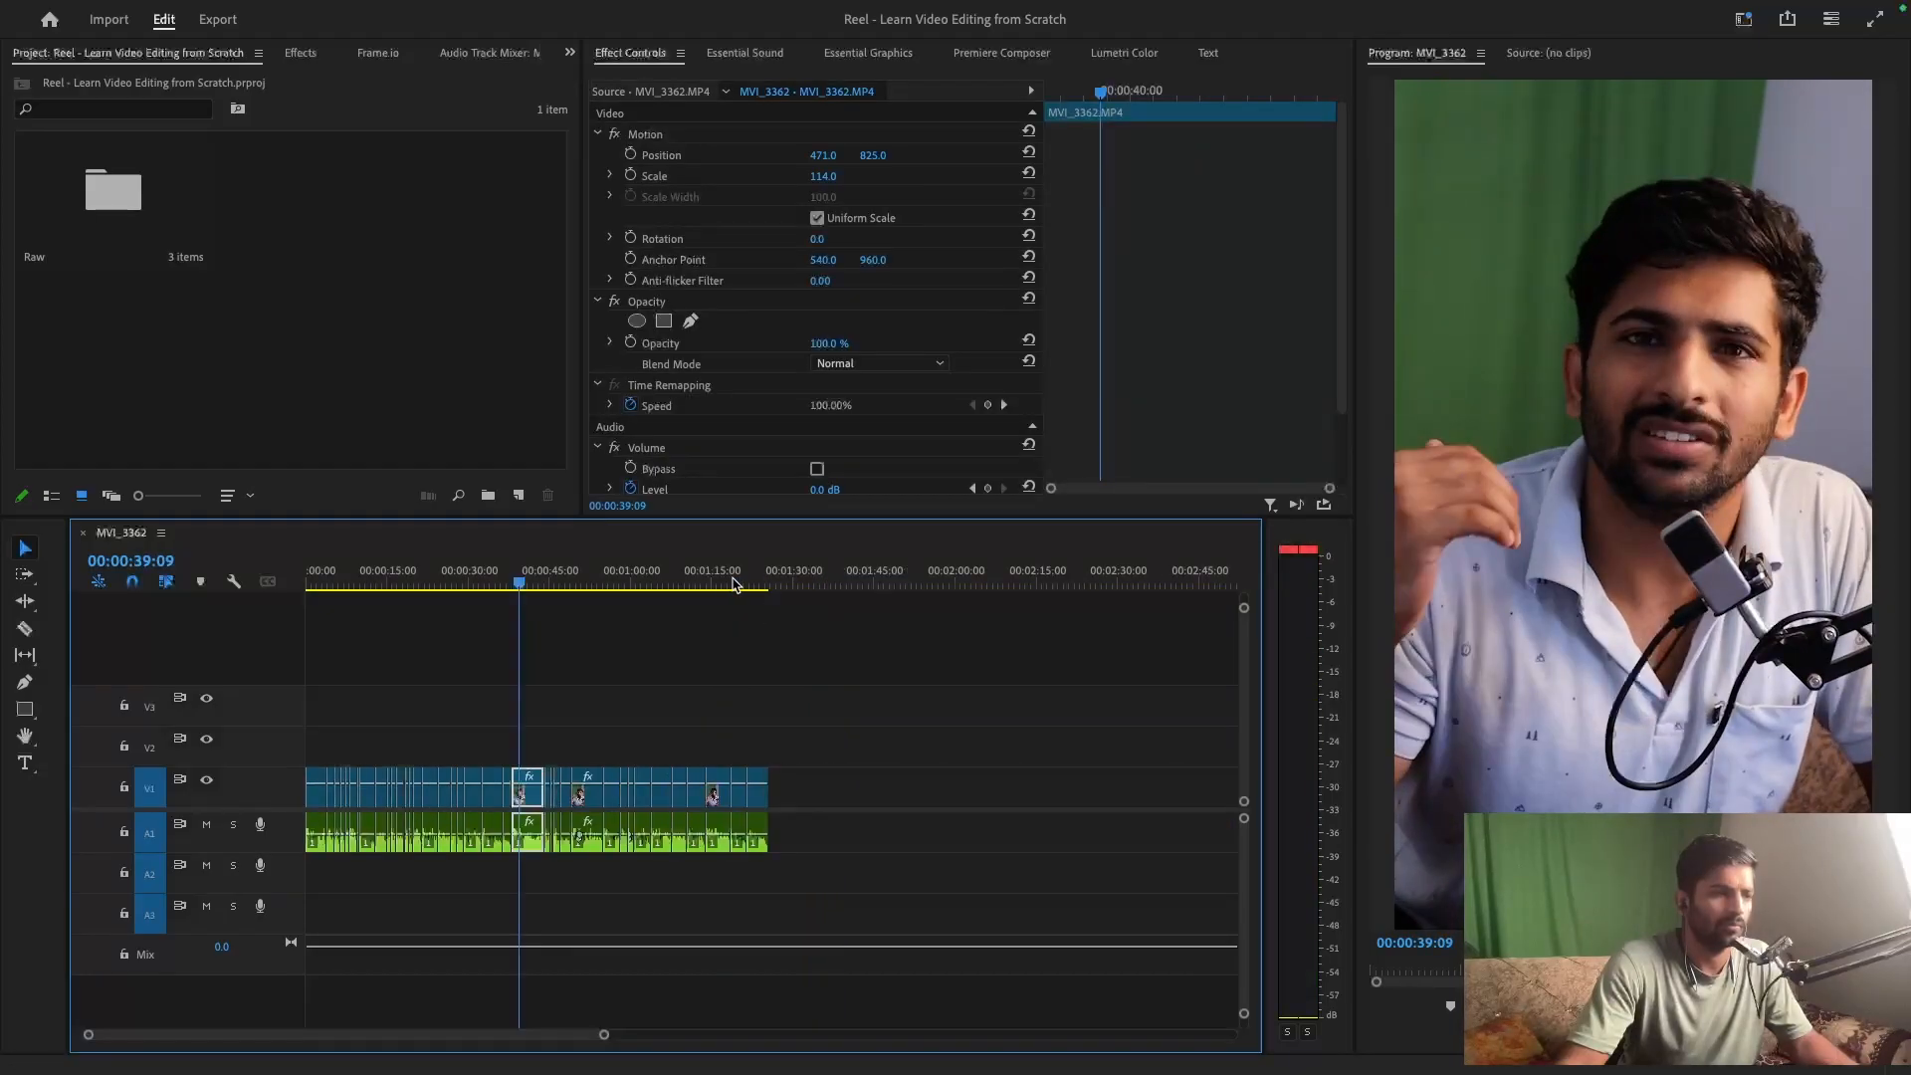
pyautogui.press('=')
pyautogui.press('=')
pyautogui.click(842, 673)
pyautogui.press('=')
pyautogui.press('space')
pyautogui.press('=')
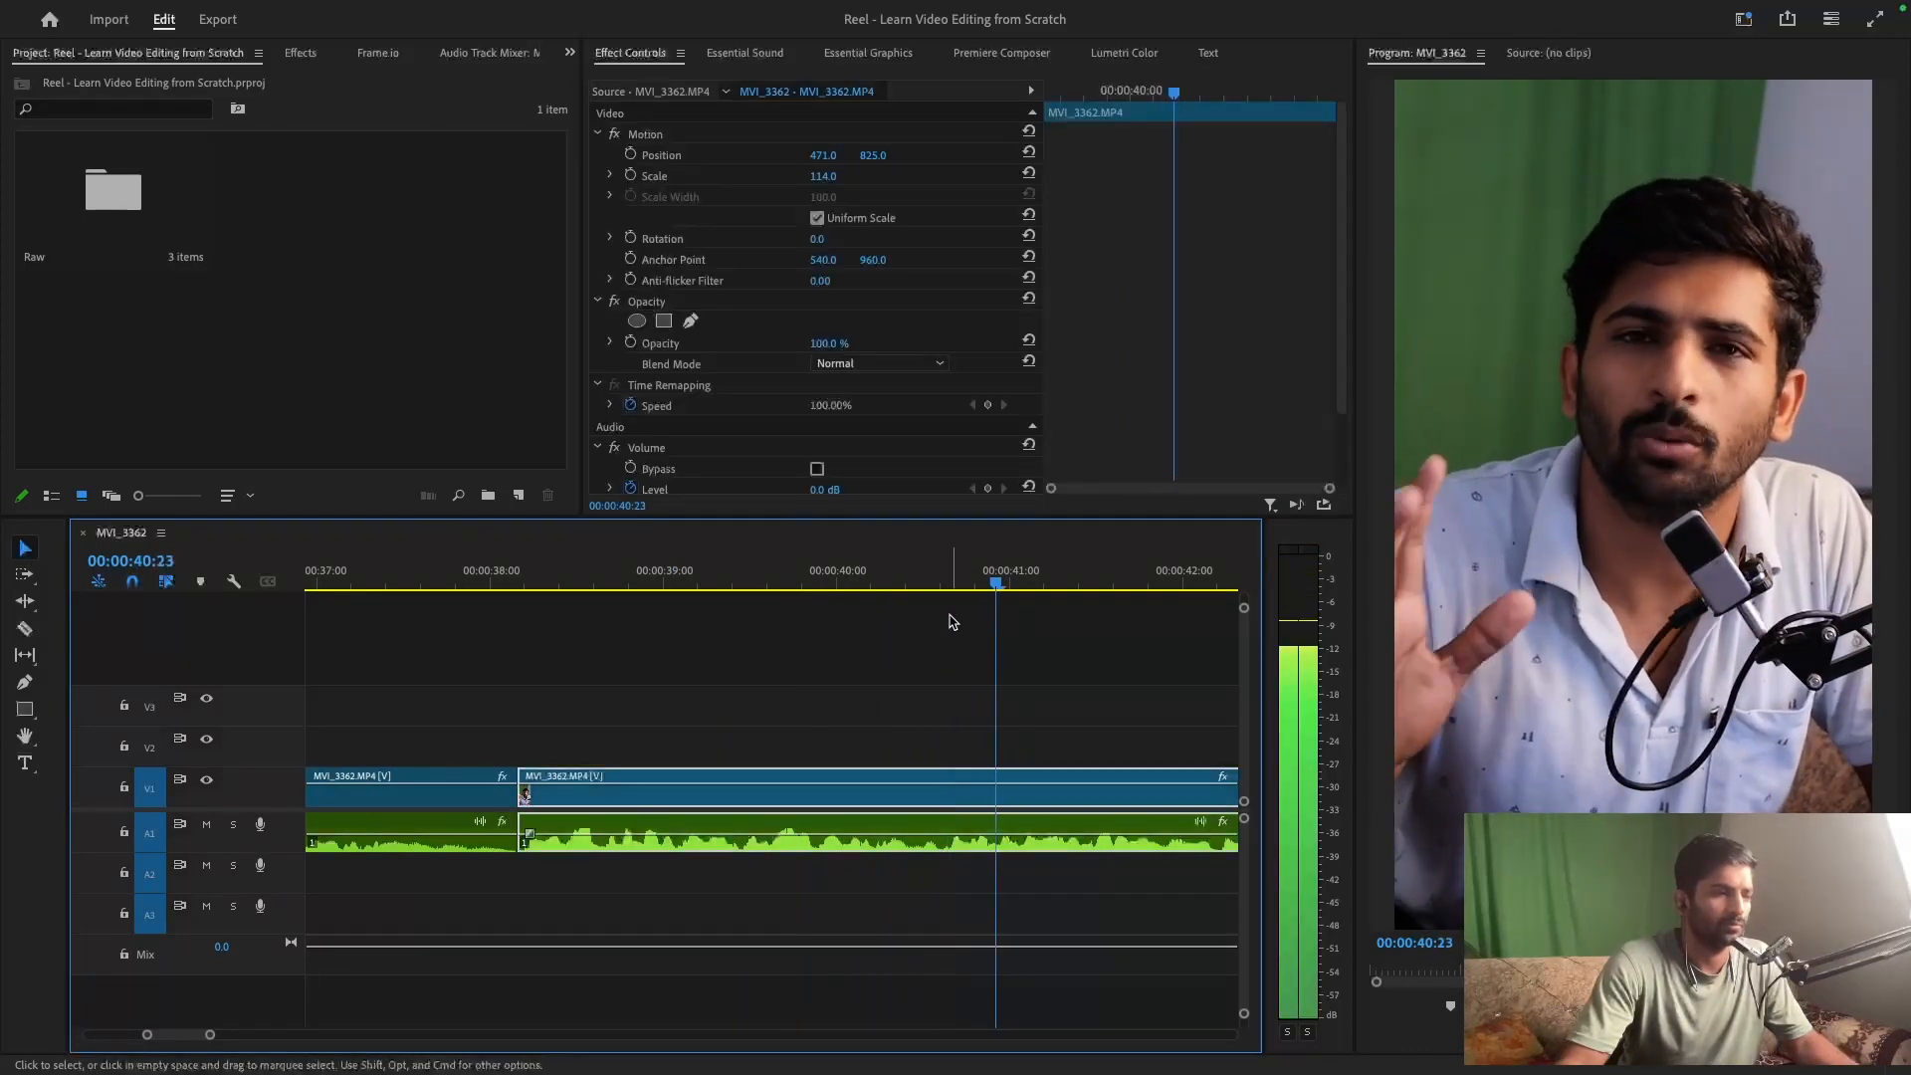
pyautogui.press('-')
pyautogui.click(797, 581)
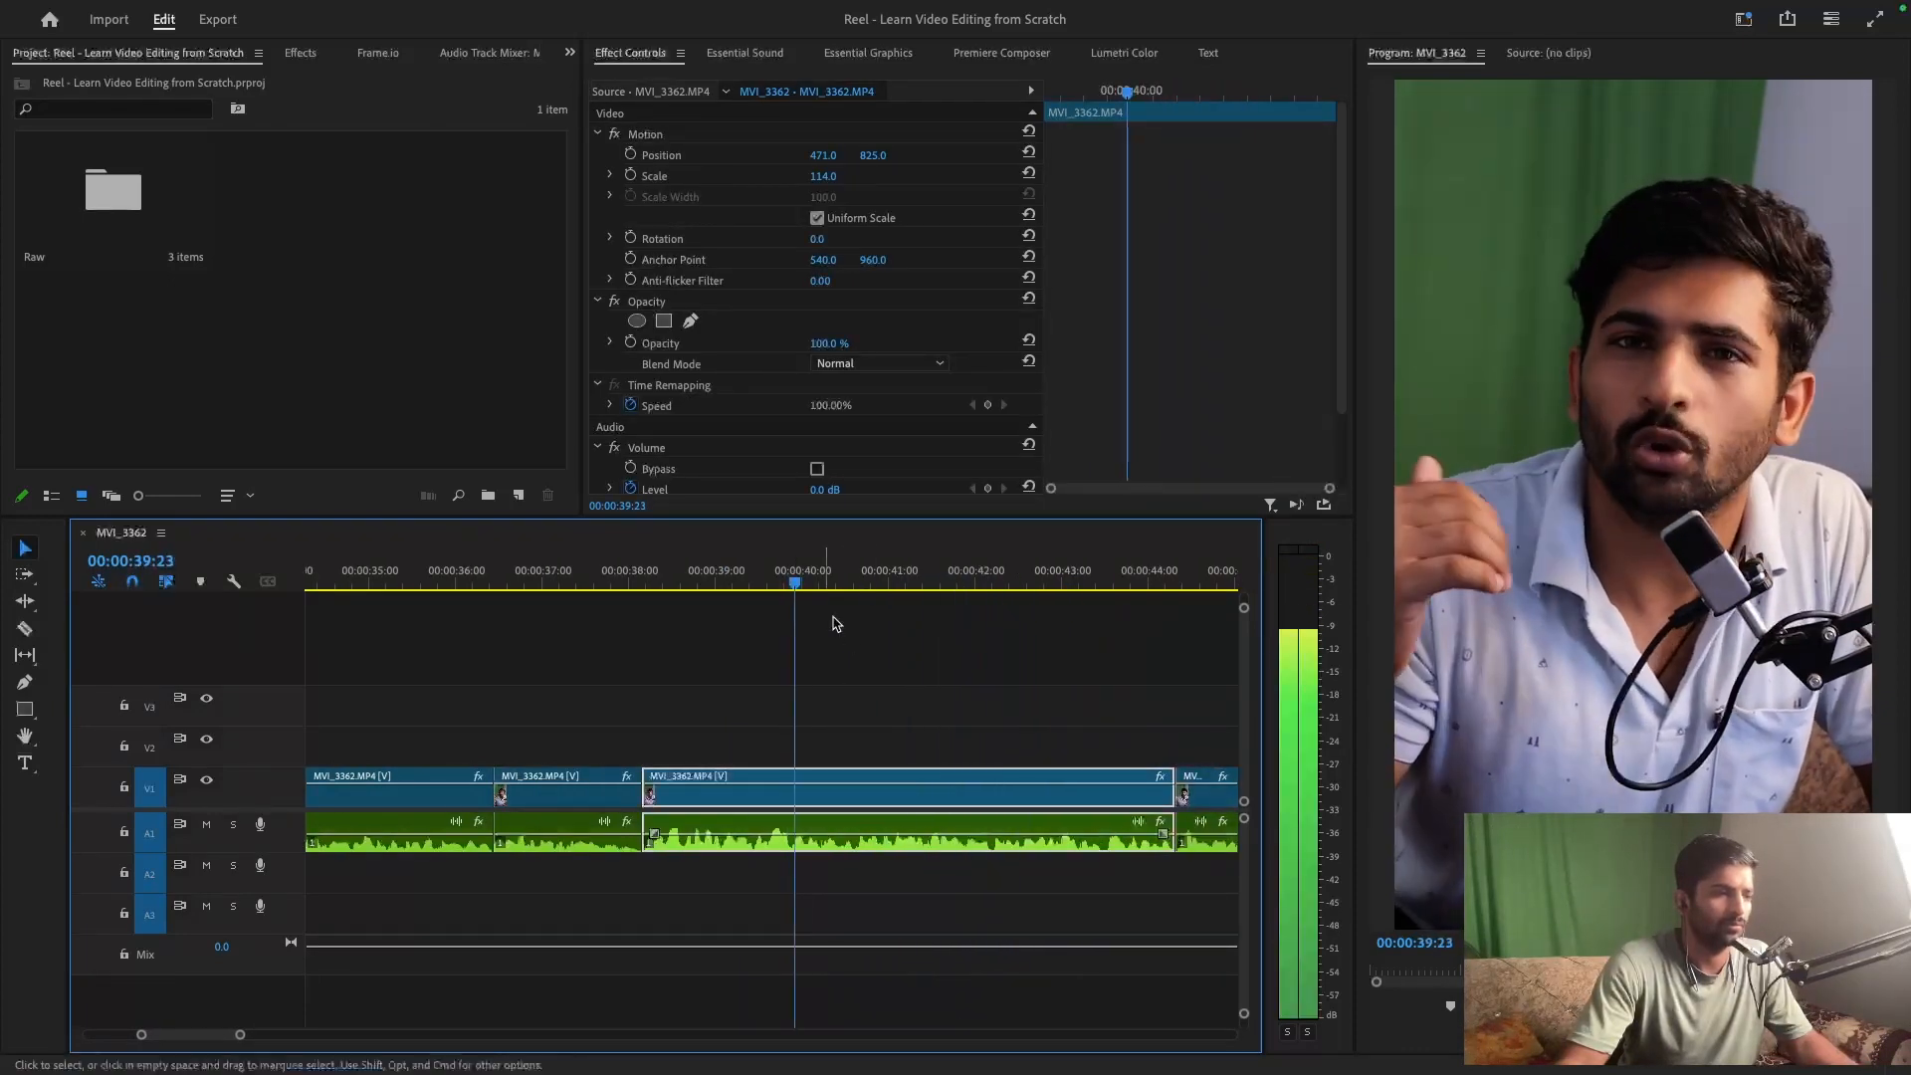
pyautogui.press('=')
pyautogui.moveTo(861, 585); pyautogui.dragTo(852, 588)
pyautogui.press('super+k')
pyautogui.click(896, 696)
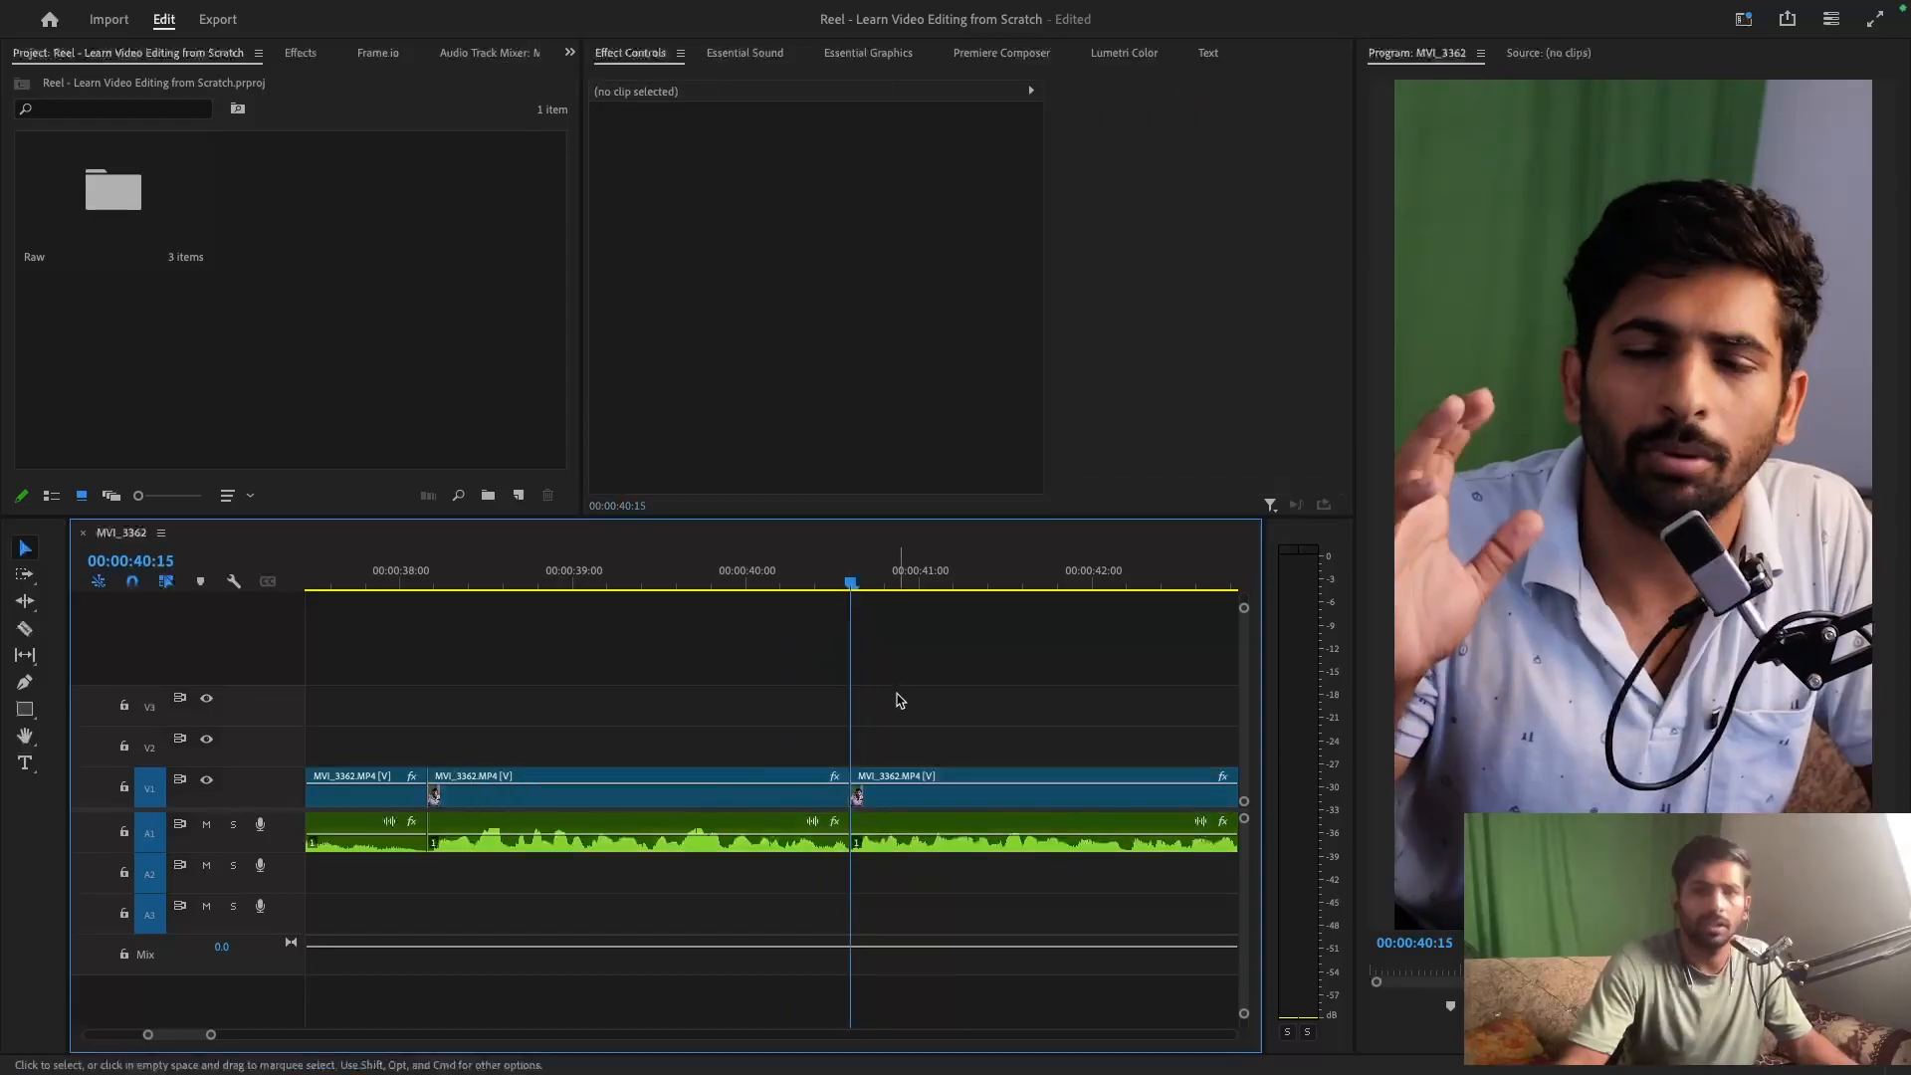
# - Ripple-trim the start of the clip after the 00:00:40:15 cut up to just past the 42-second mark
pyautogui.click(963, 794)
pyautogui.press('space')
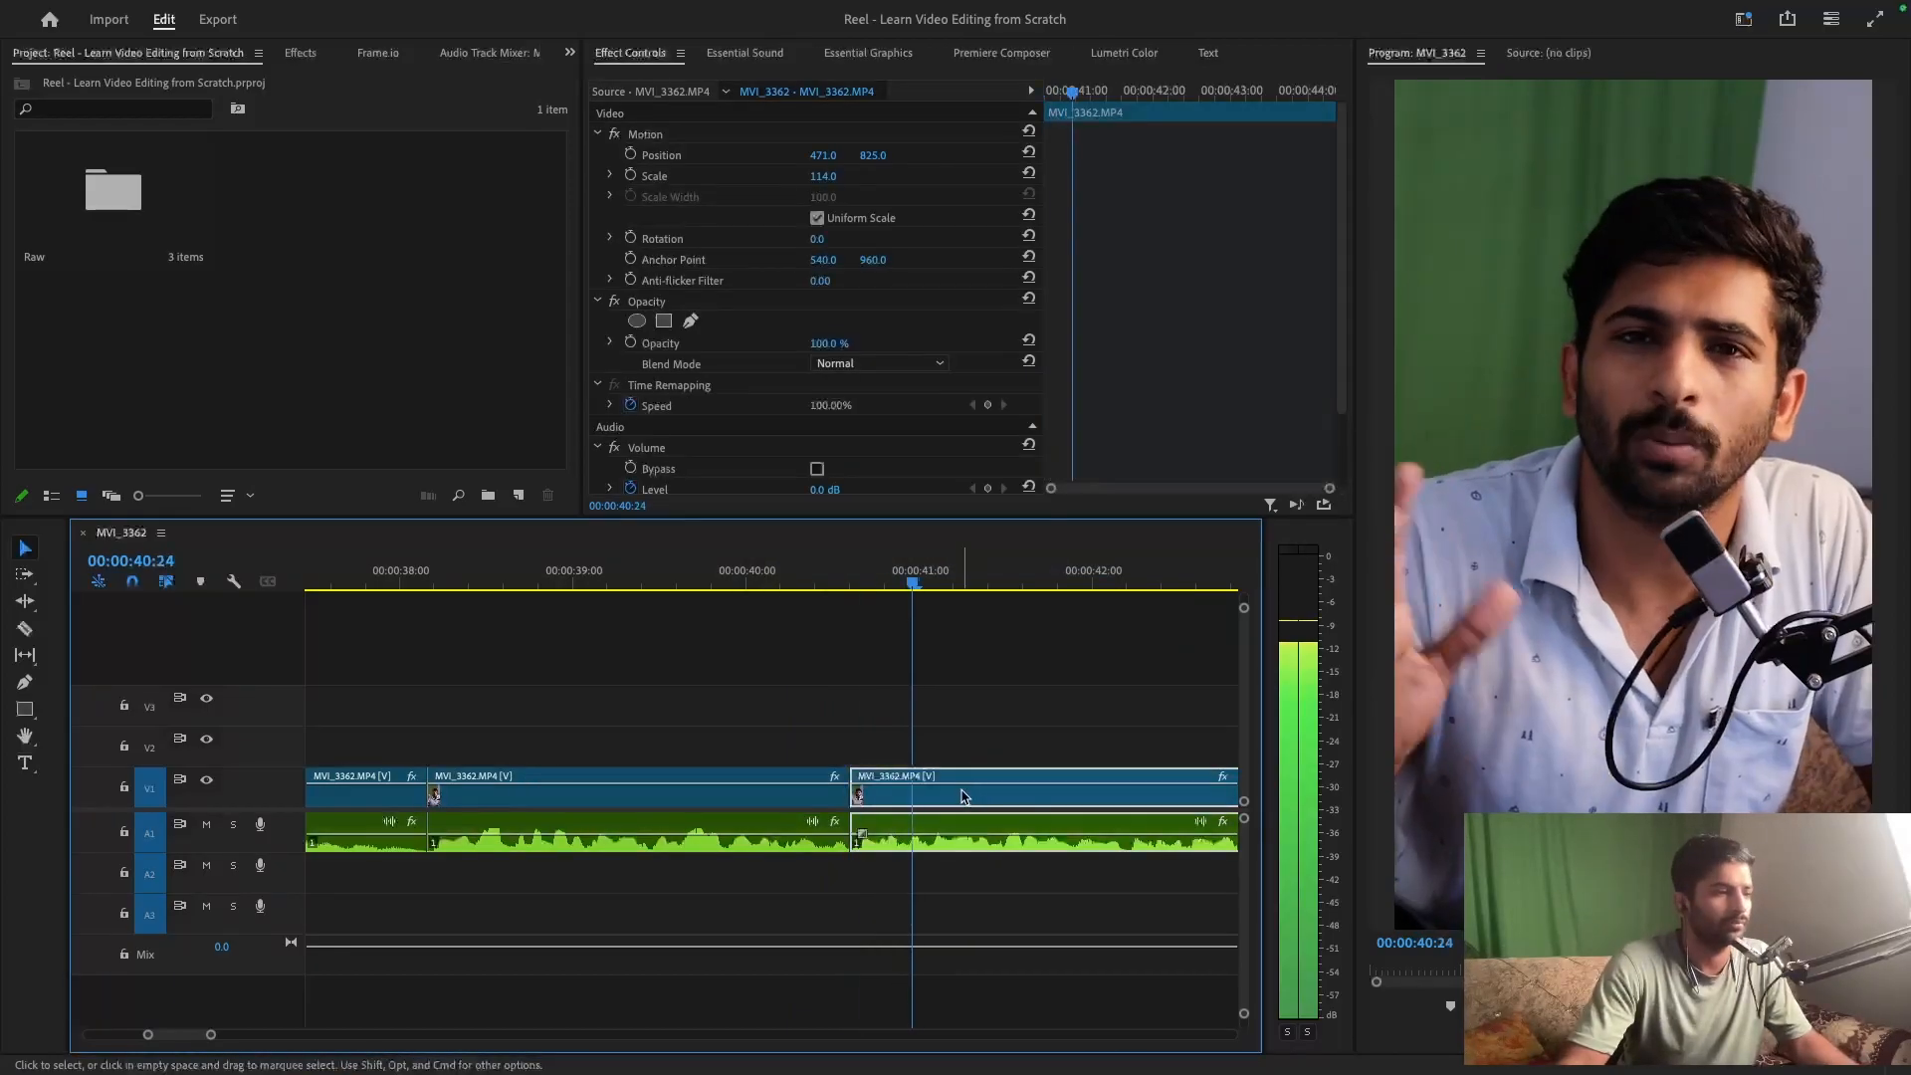
pyautogui.click(1145, 572)
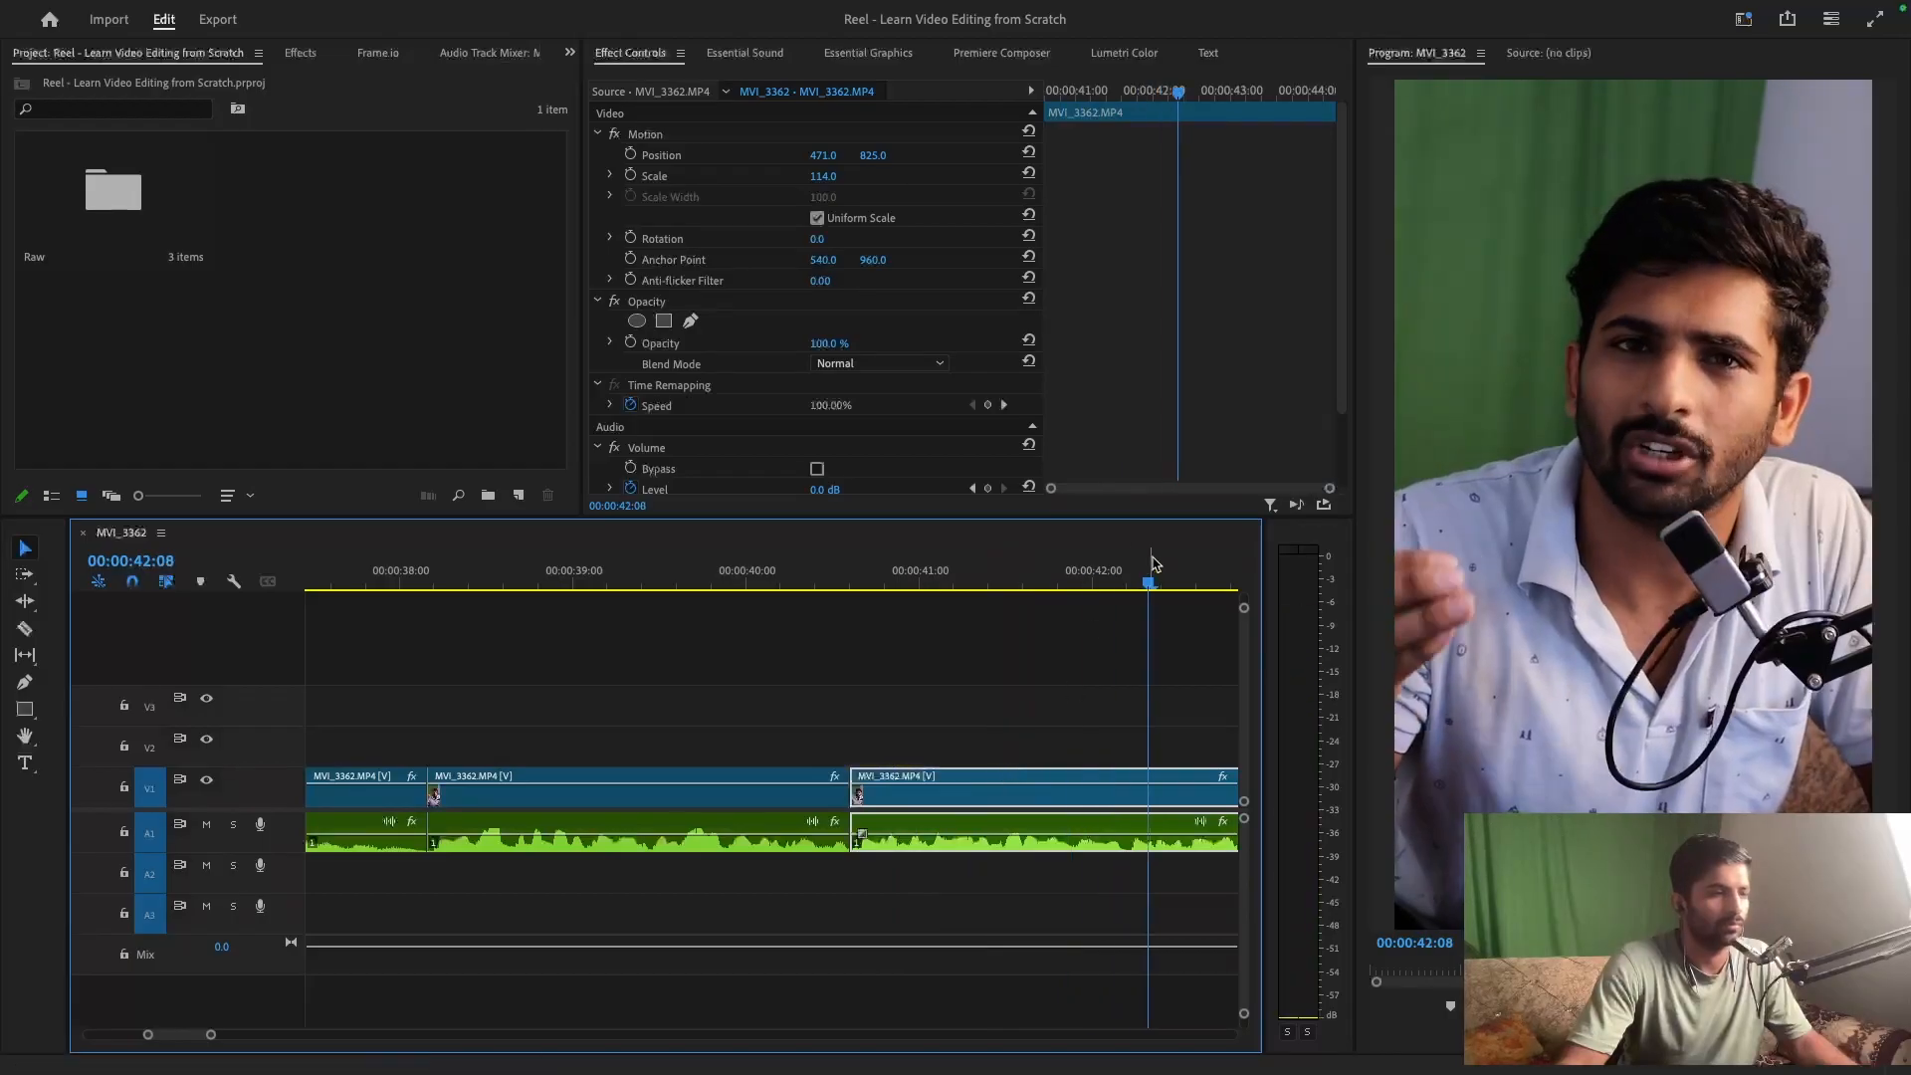
pyautogui.moveTo(1141, 569); pyautogui.dragTo(1125, 580)
pyautogui.press('q')
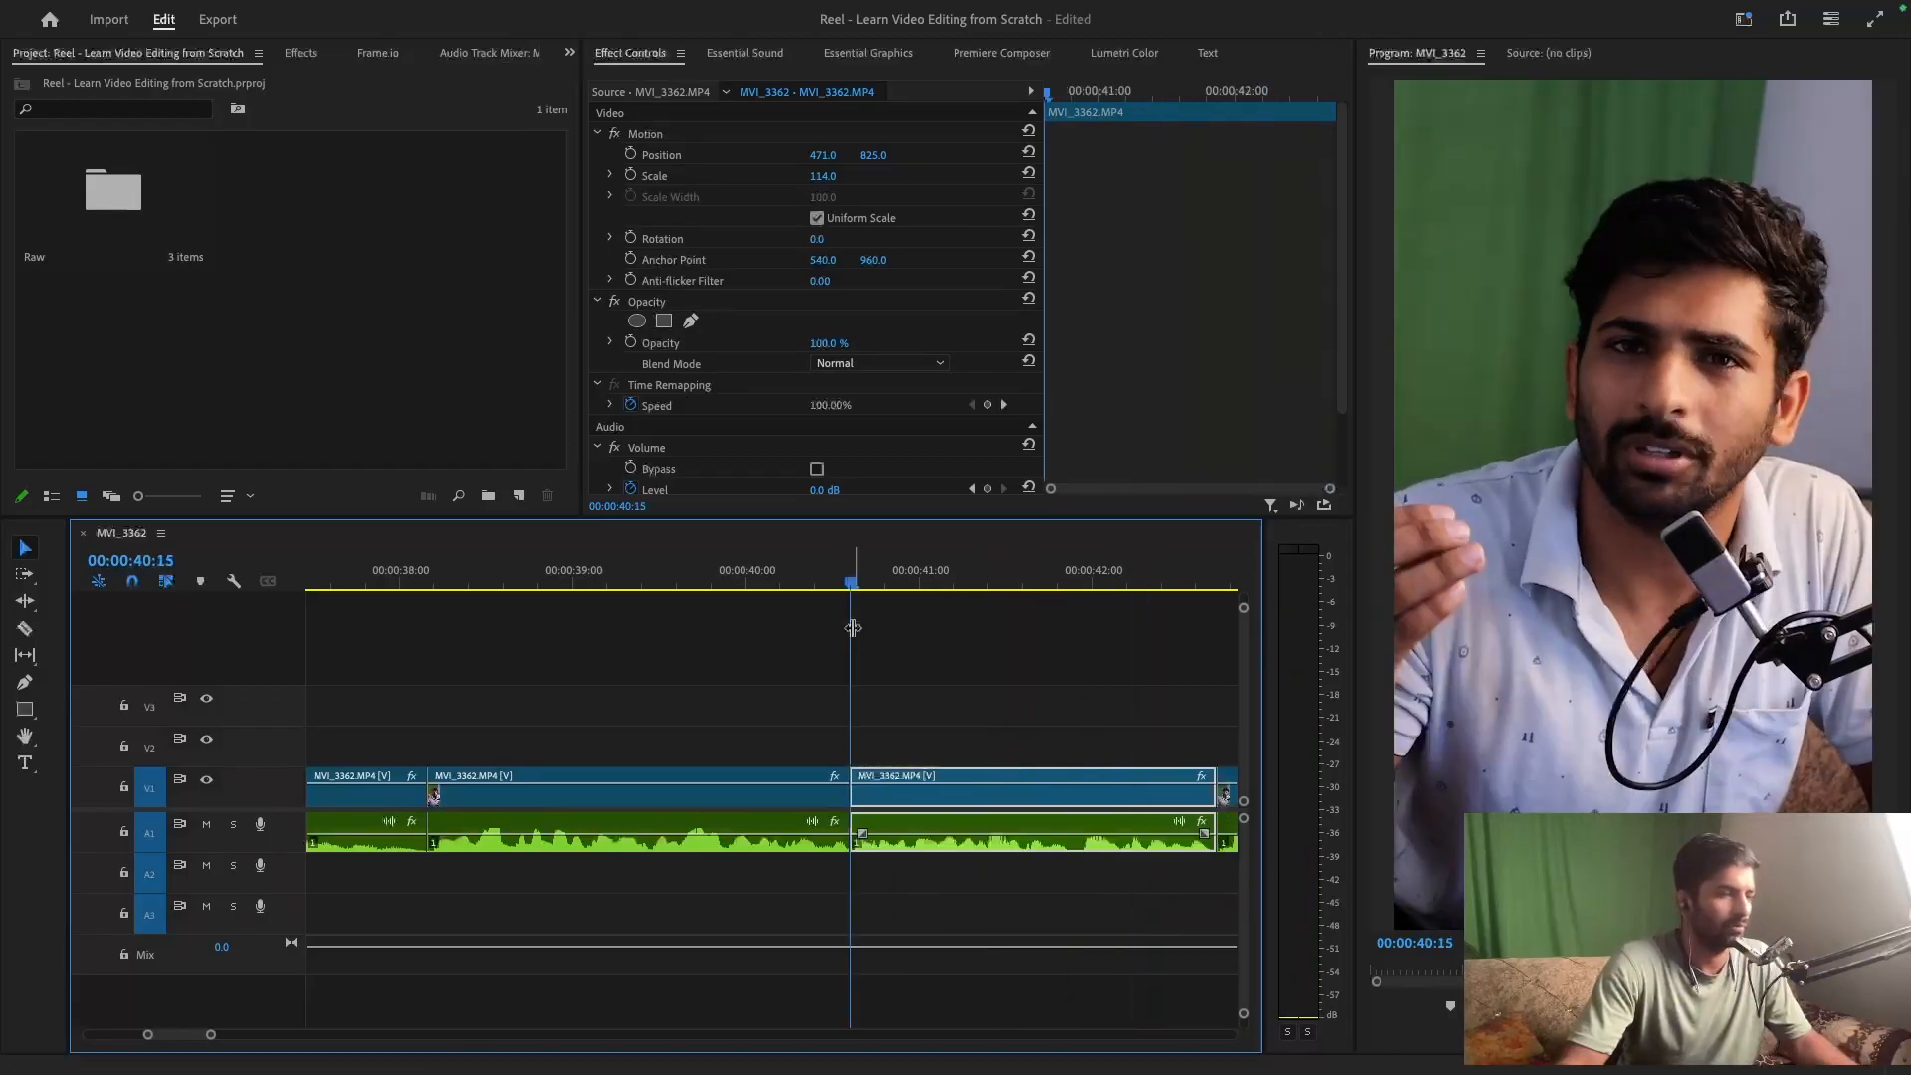
# - Play the sequence from about 00:00:40:00 to its end to check the trimmed cut, and save the project
pyautogui.click(754, 572)
pyautogui.press('space')
pyautogui.press('-')
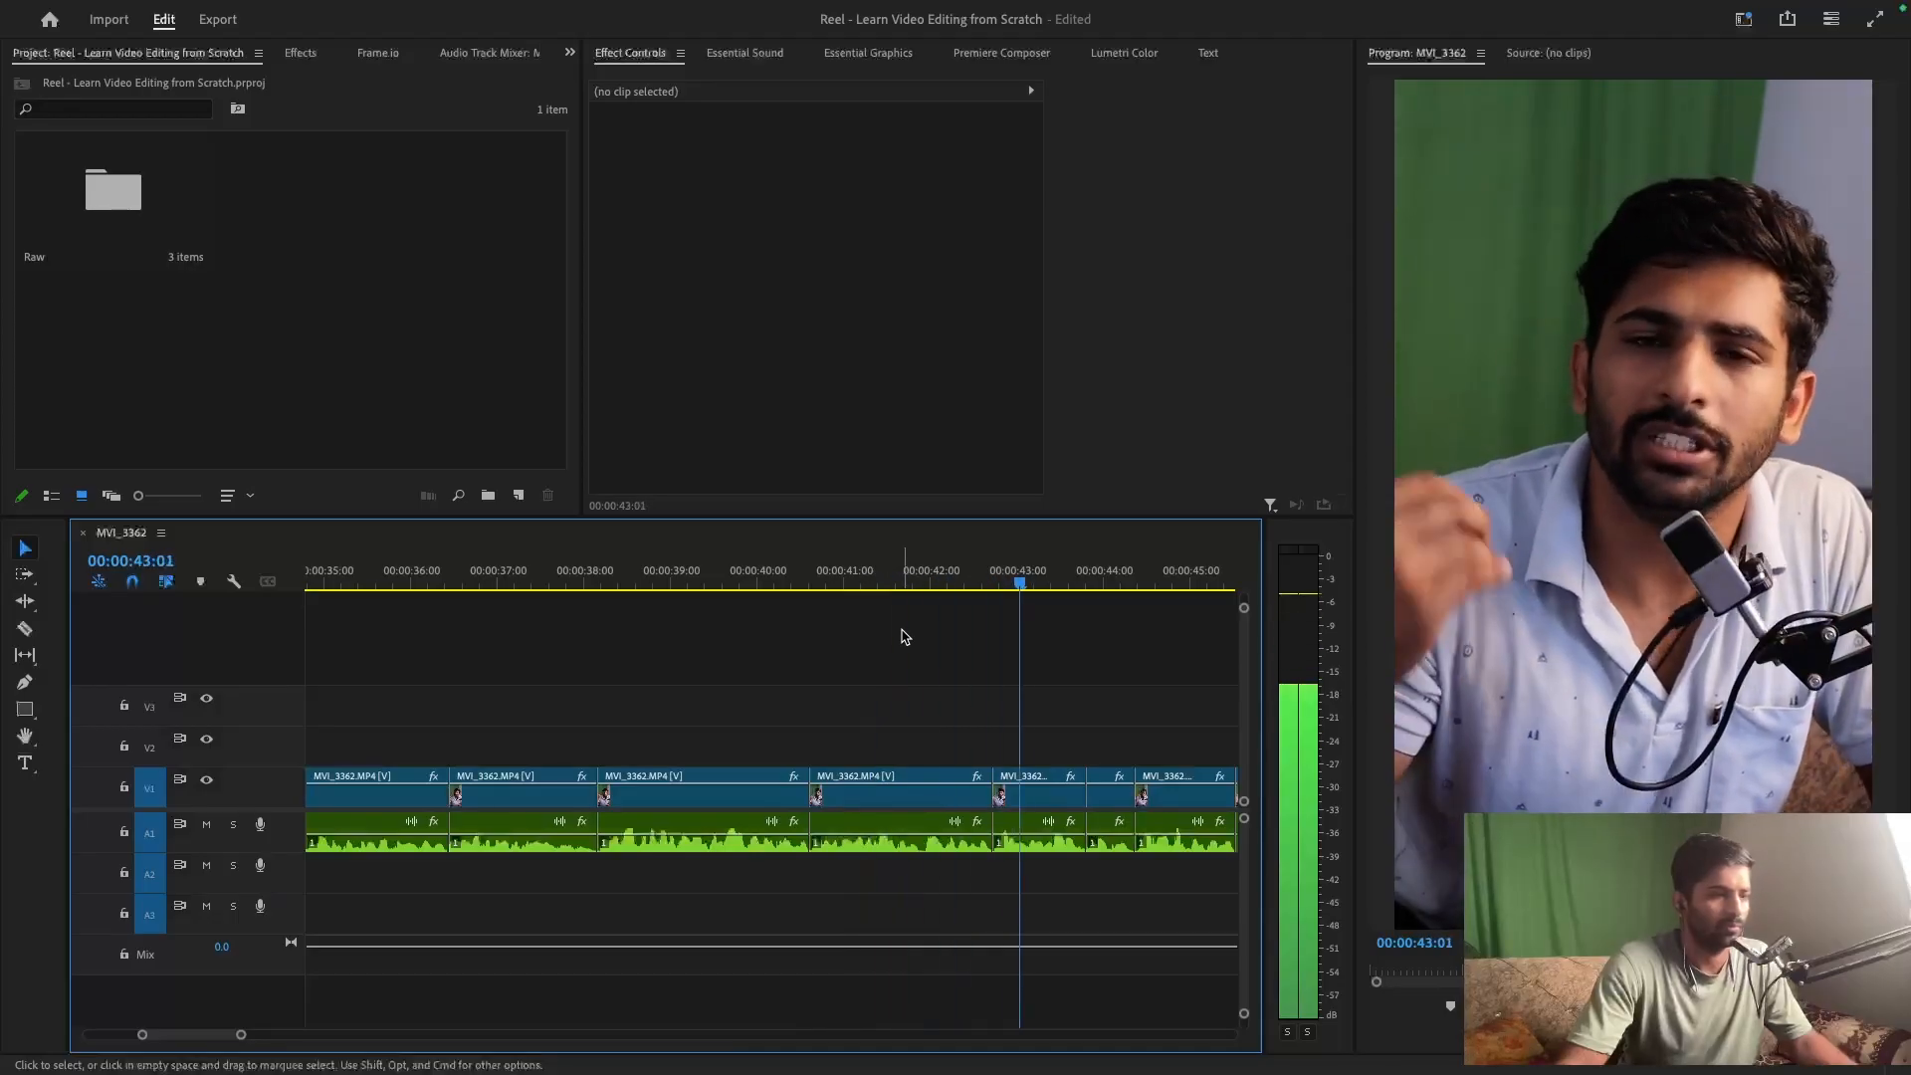
pyautogui.press('-')
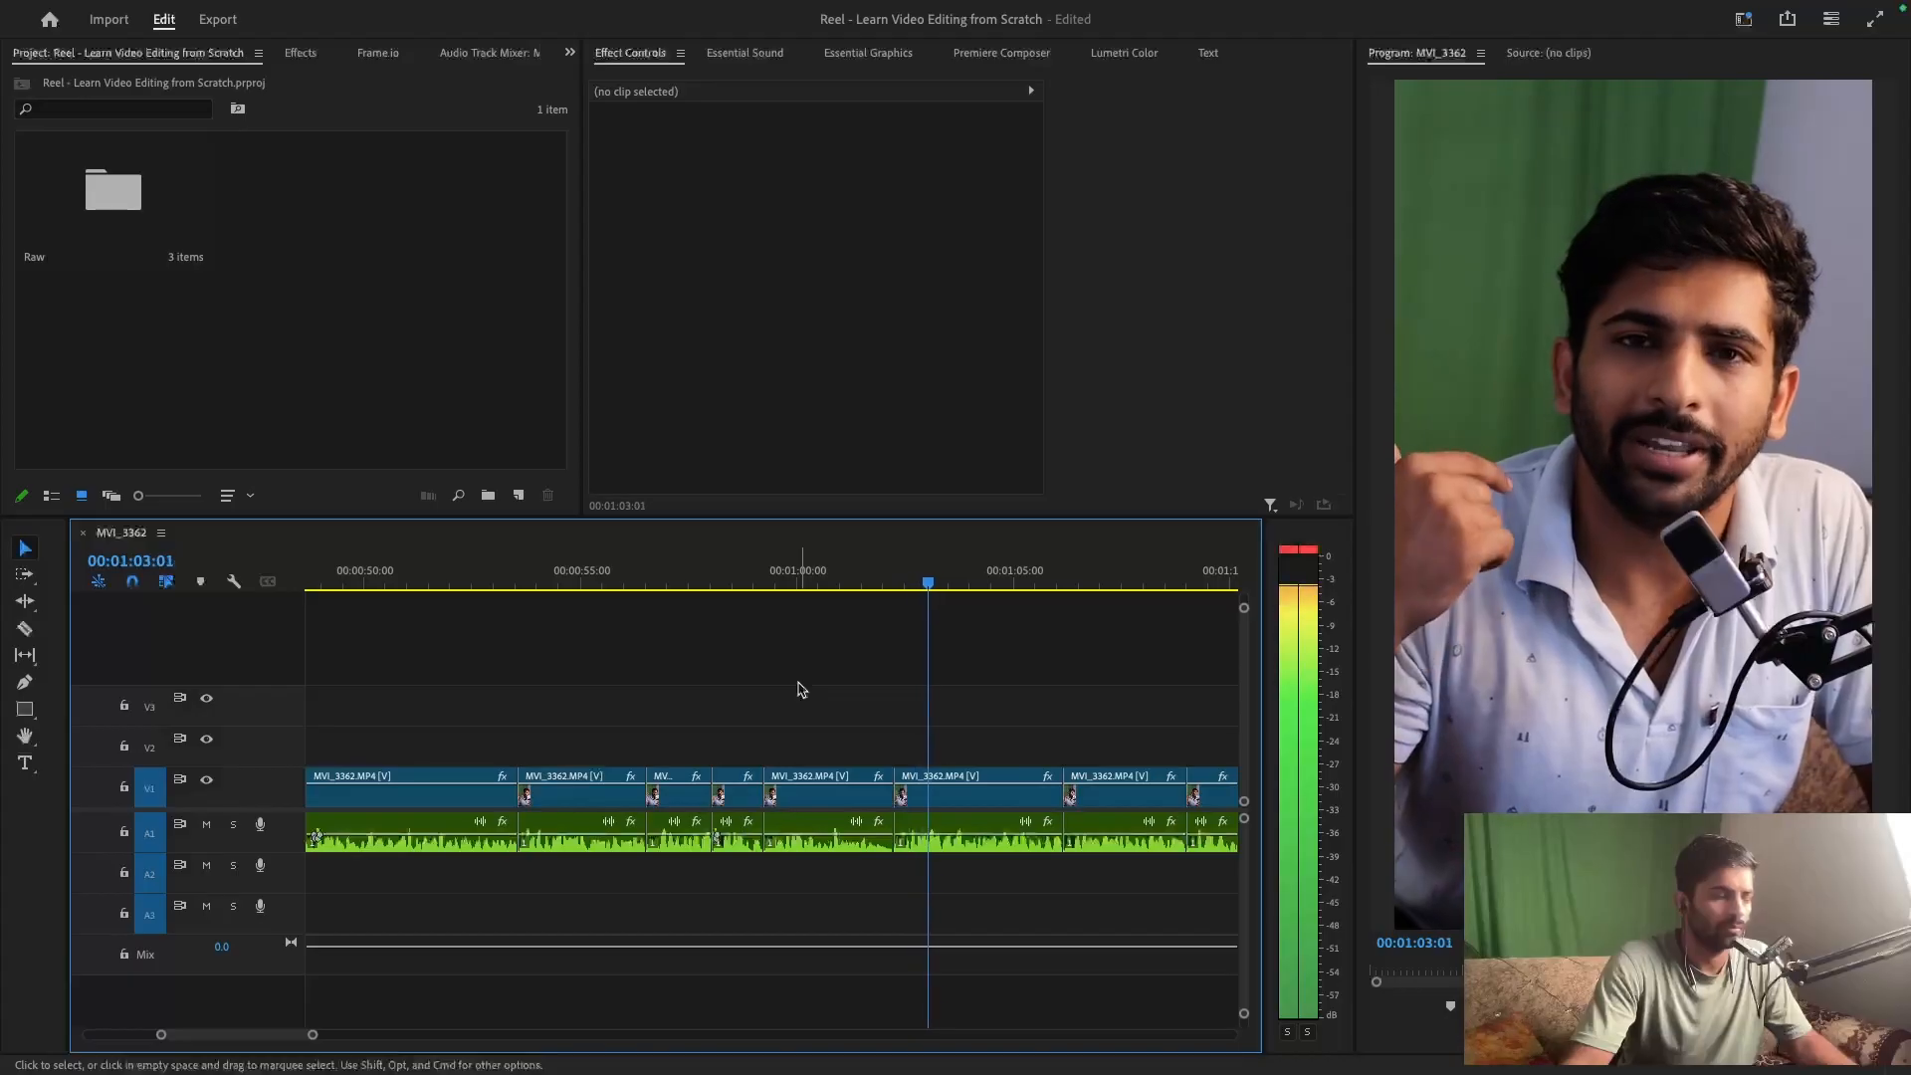
pyautogui.scroll(-2, 801, 688)
pyautogui.scroll(-2, 801, 689)
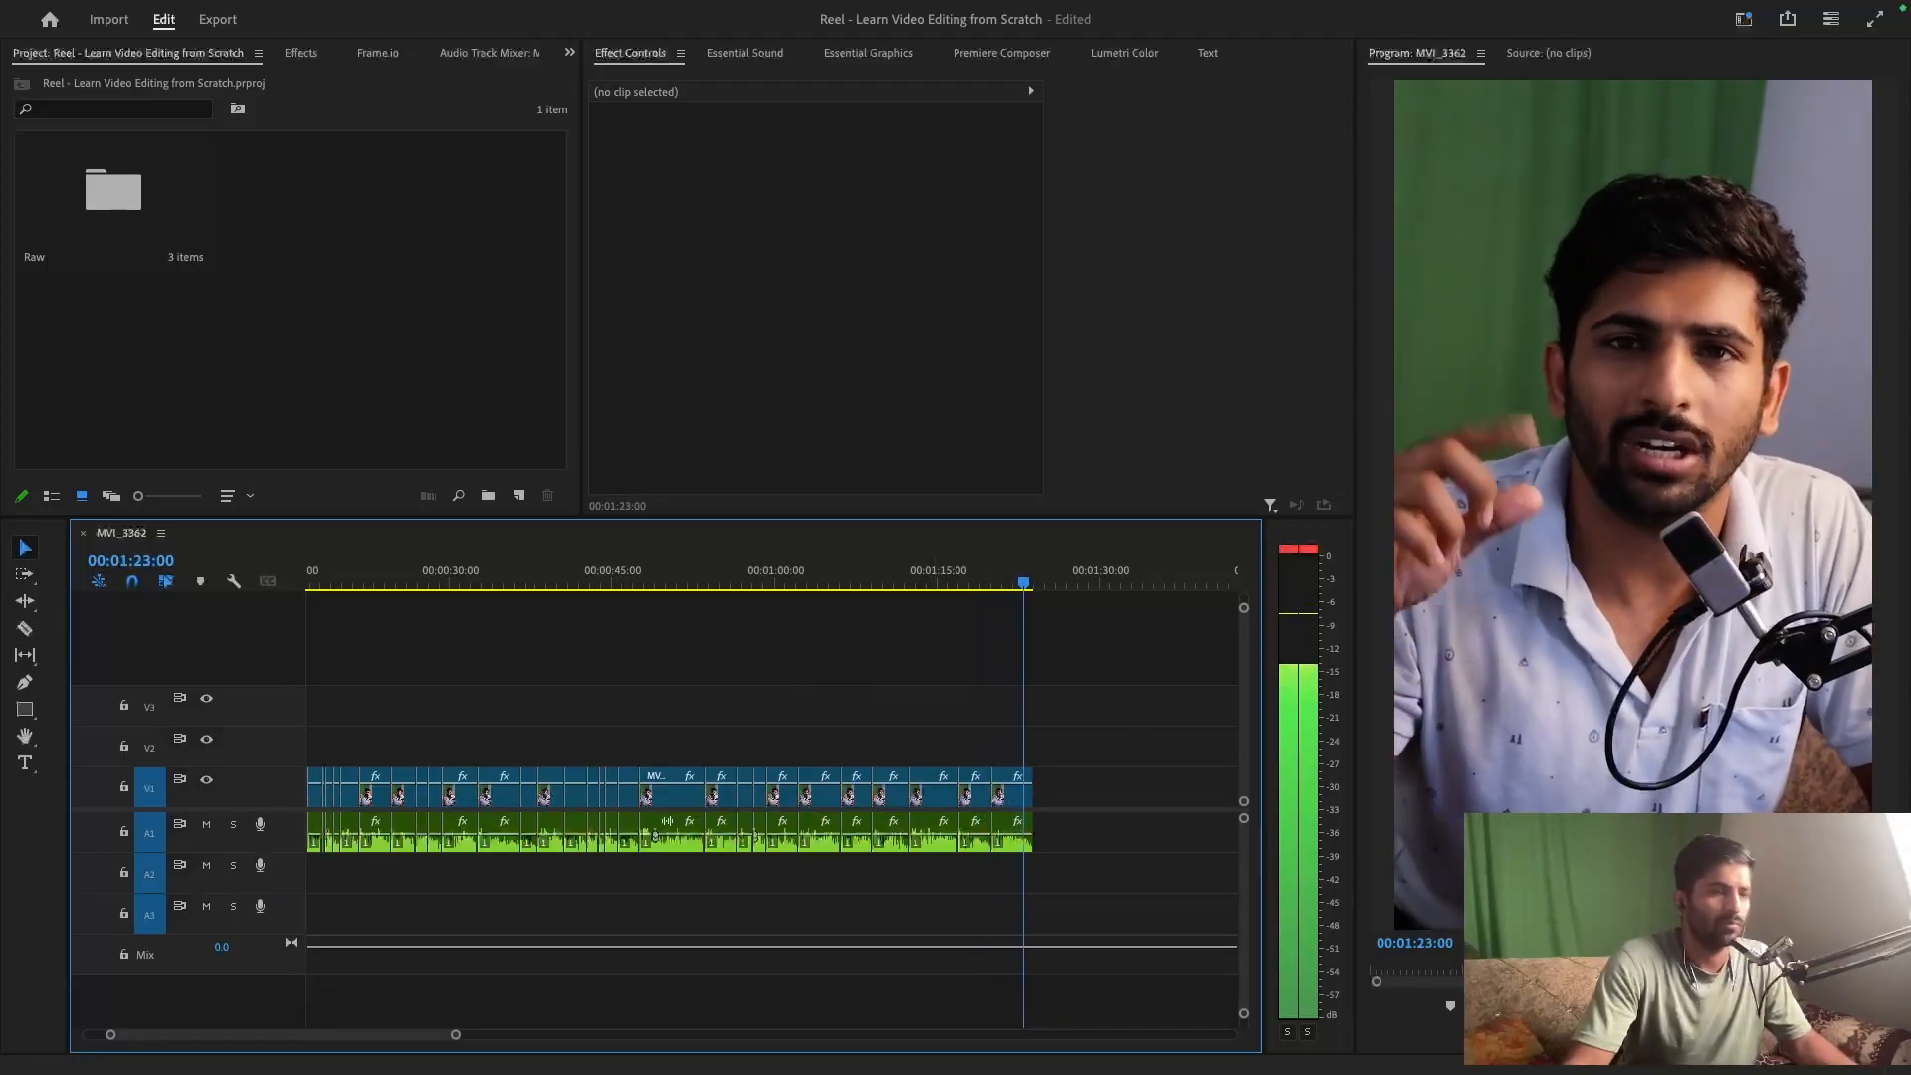
pyautogui.press('super+s')
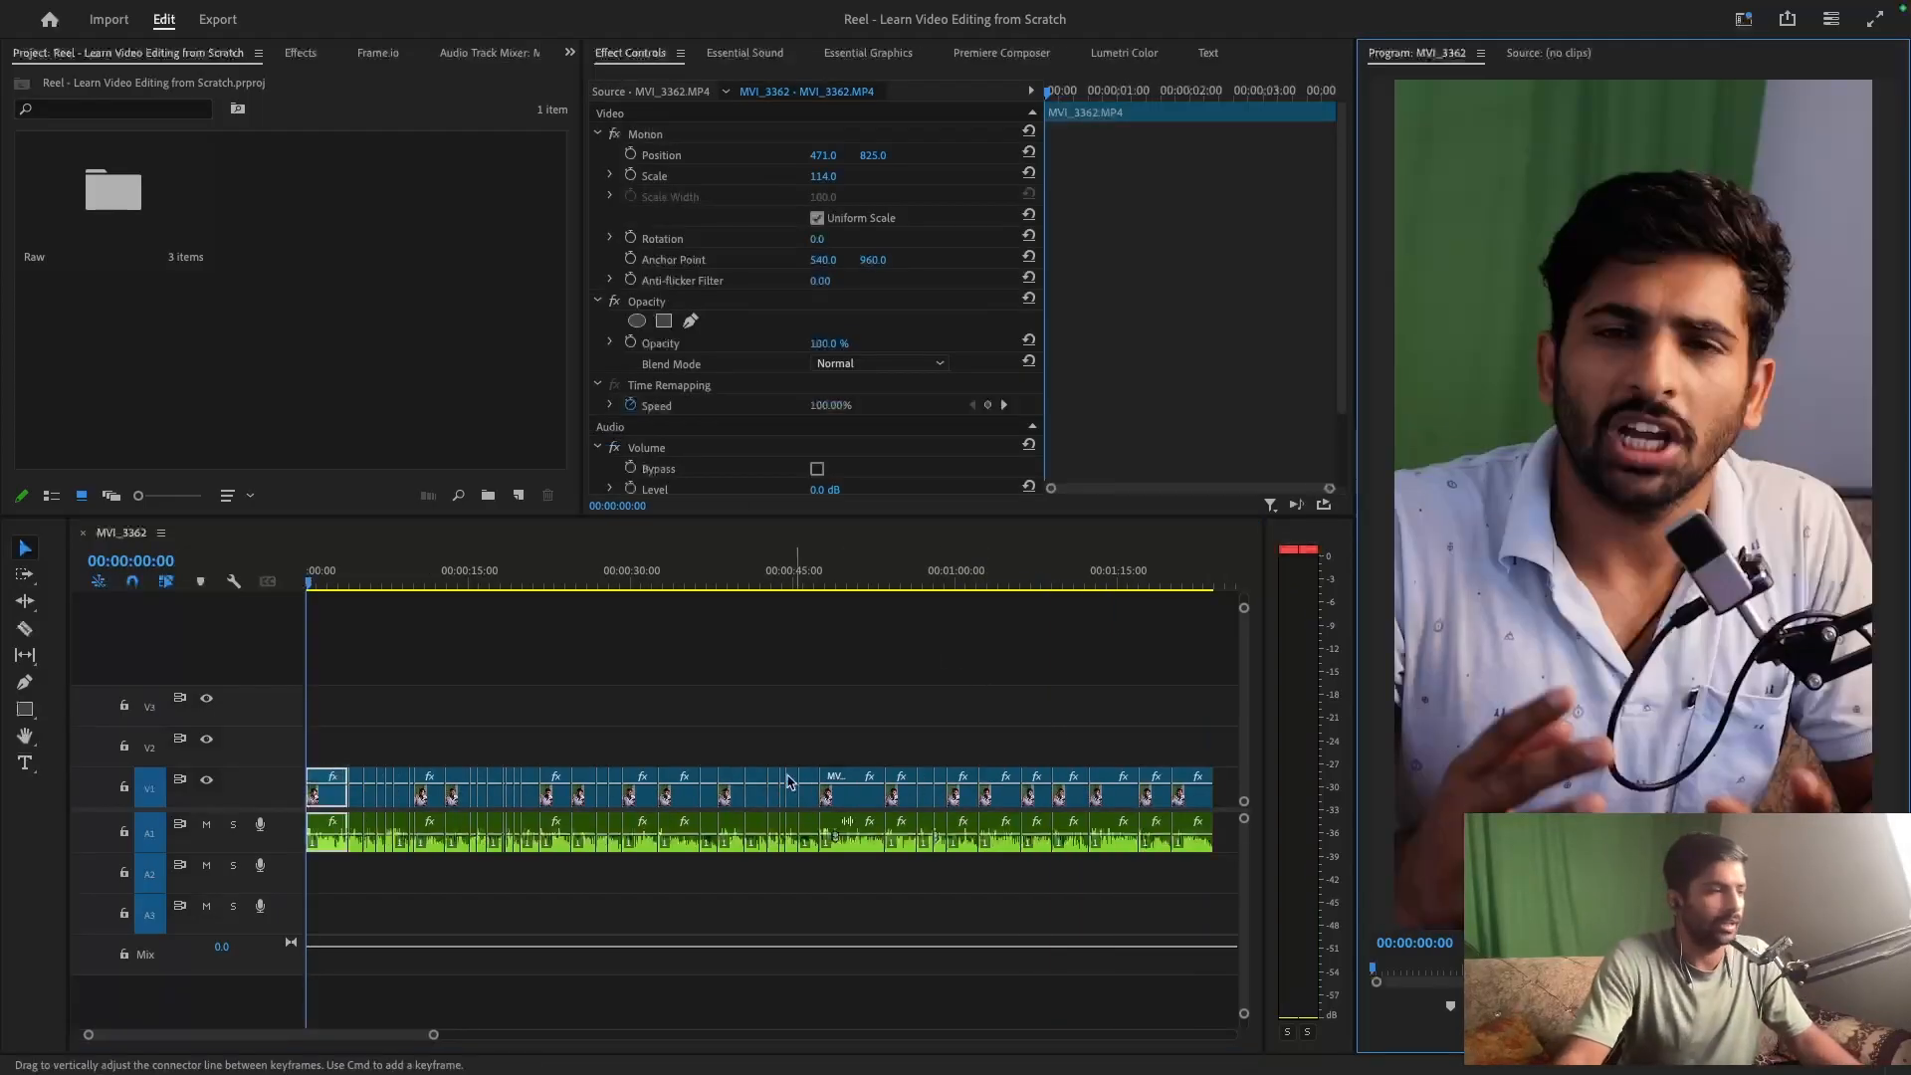
# - Play the sequence from the beginning to about 00:00:07:09 to locate the end of the opening section
pyautogui.click(587, 676)
pyautogui.press('=')
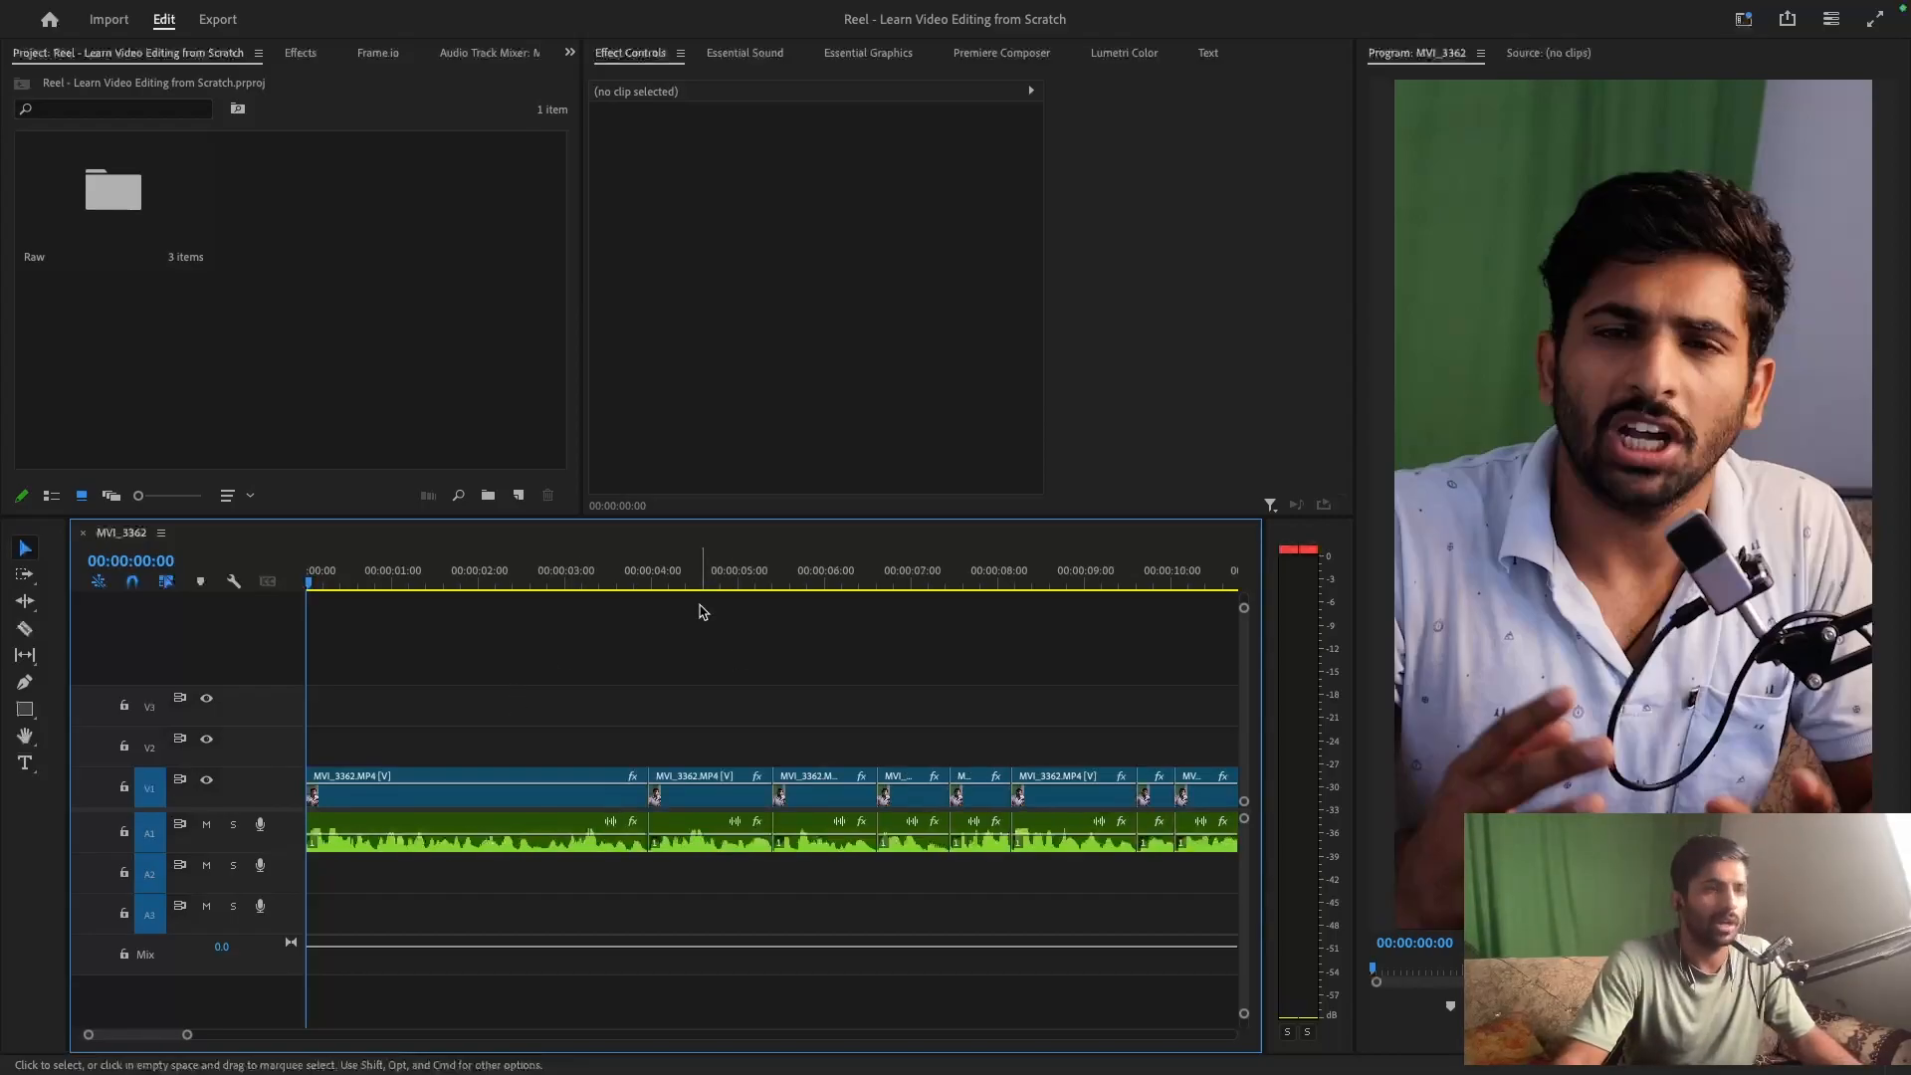
pyautogui.press('space')
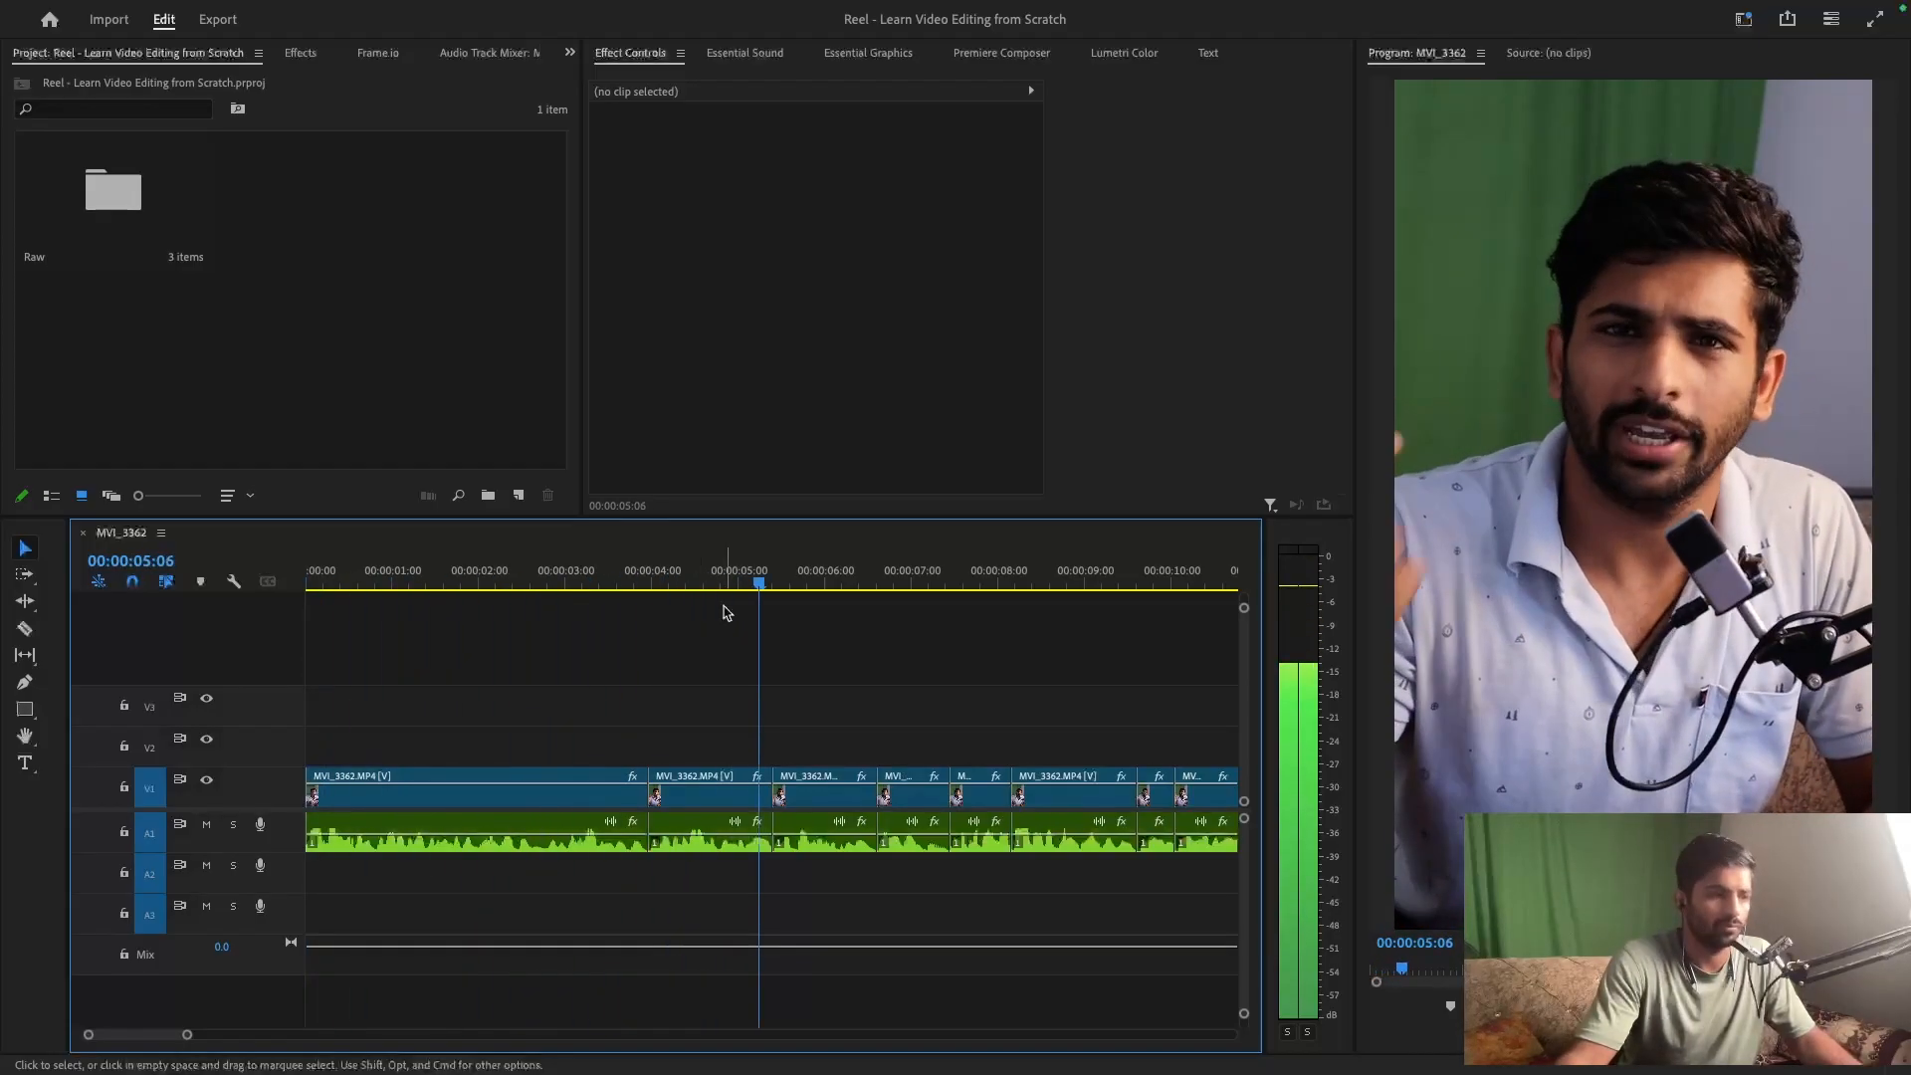
pyautogui.press('space')
pyautogui.click(953, 680)
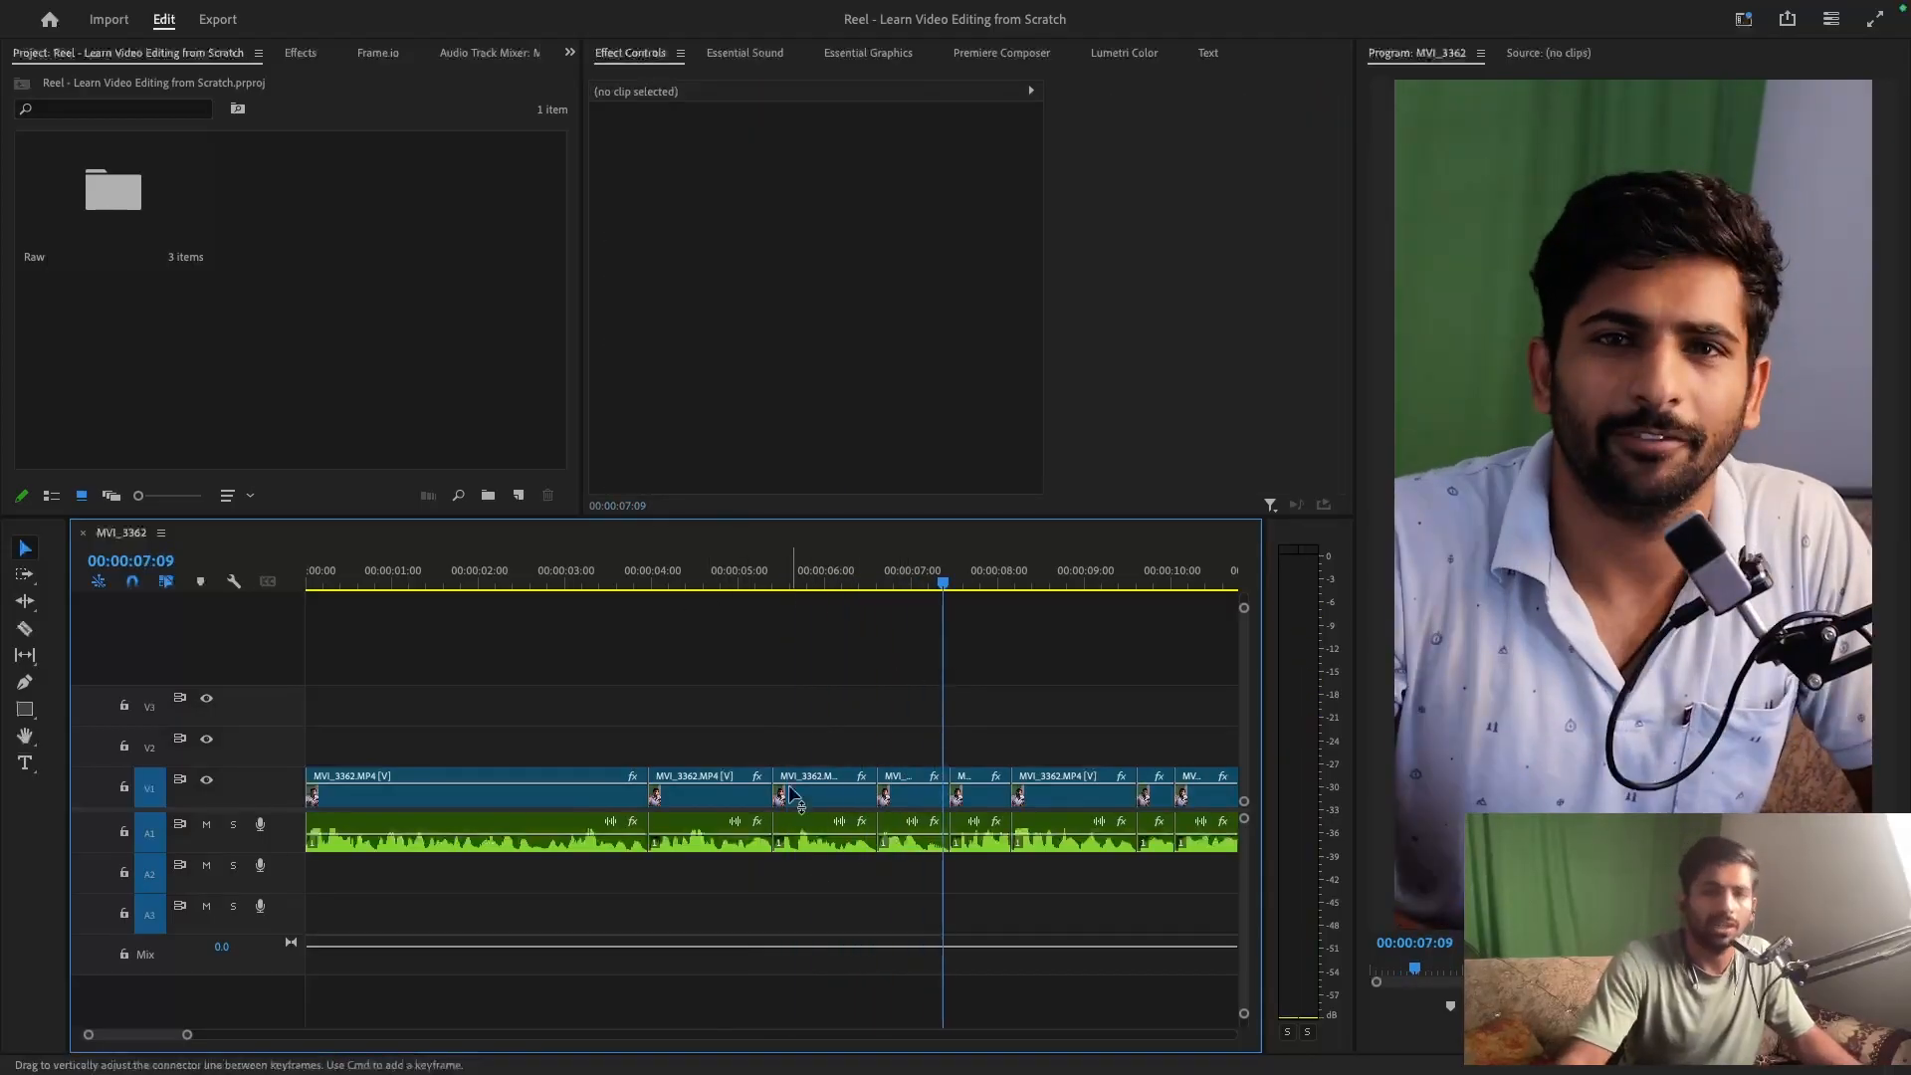
# - Assign the Tan label colour to the first four clips, which form the opening section up to 00:00:07:11
pyautogui.moveTo(902, 748); pyautogui.dragTo(486, 855)
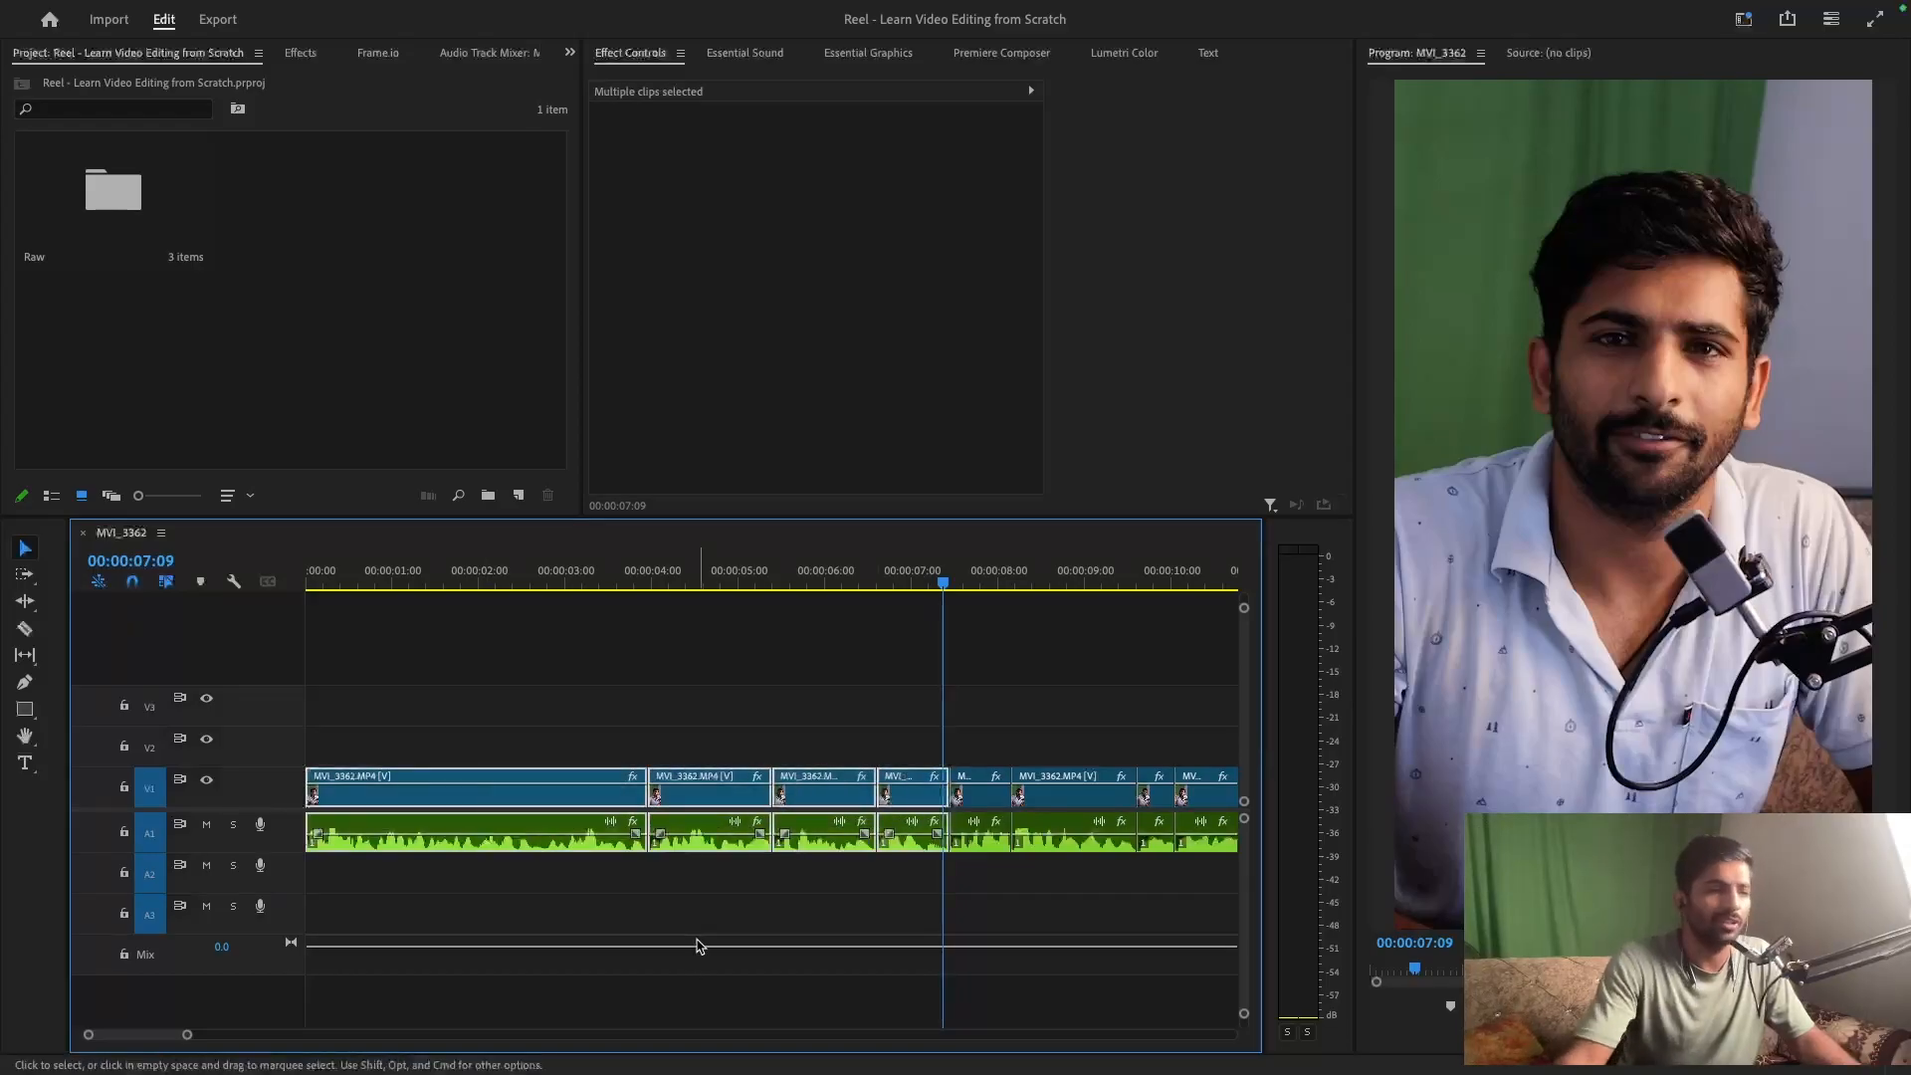
pyautogui.click(880, 933)
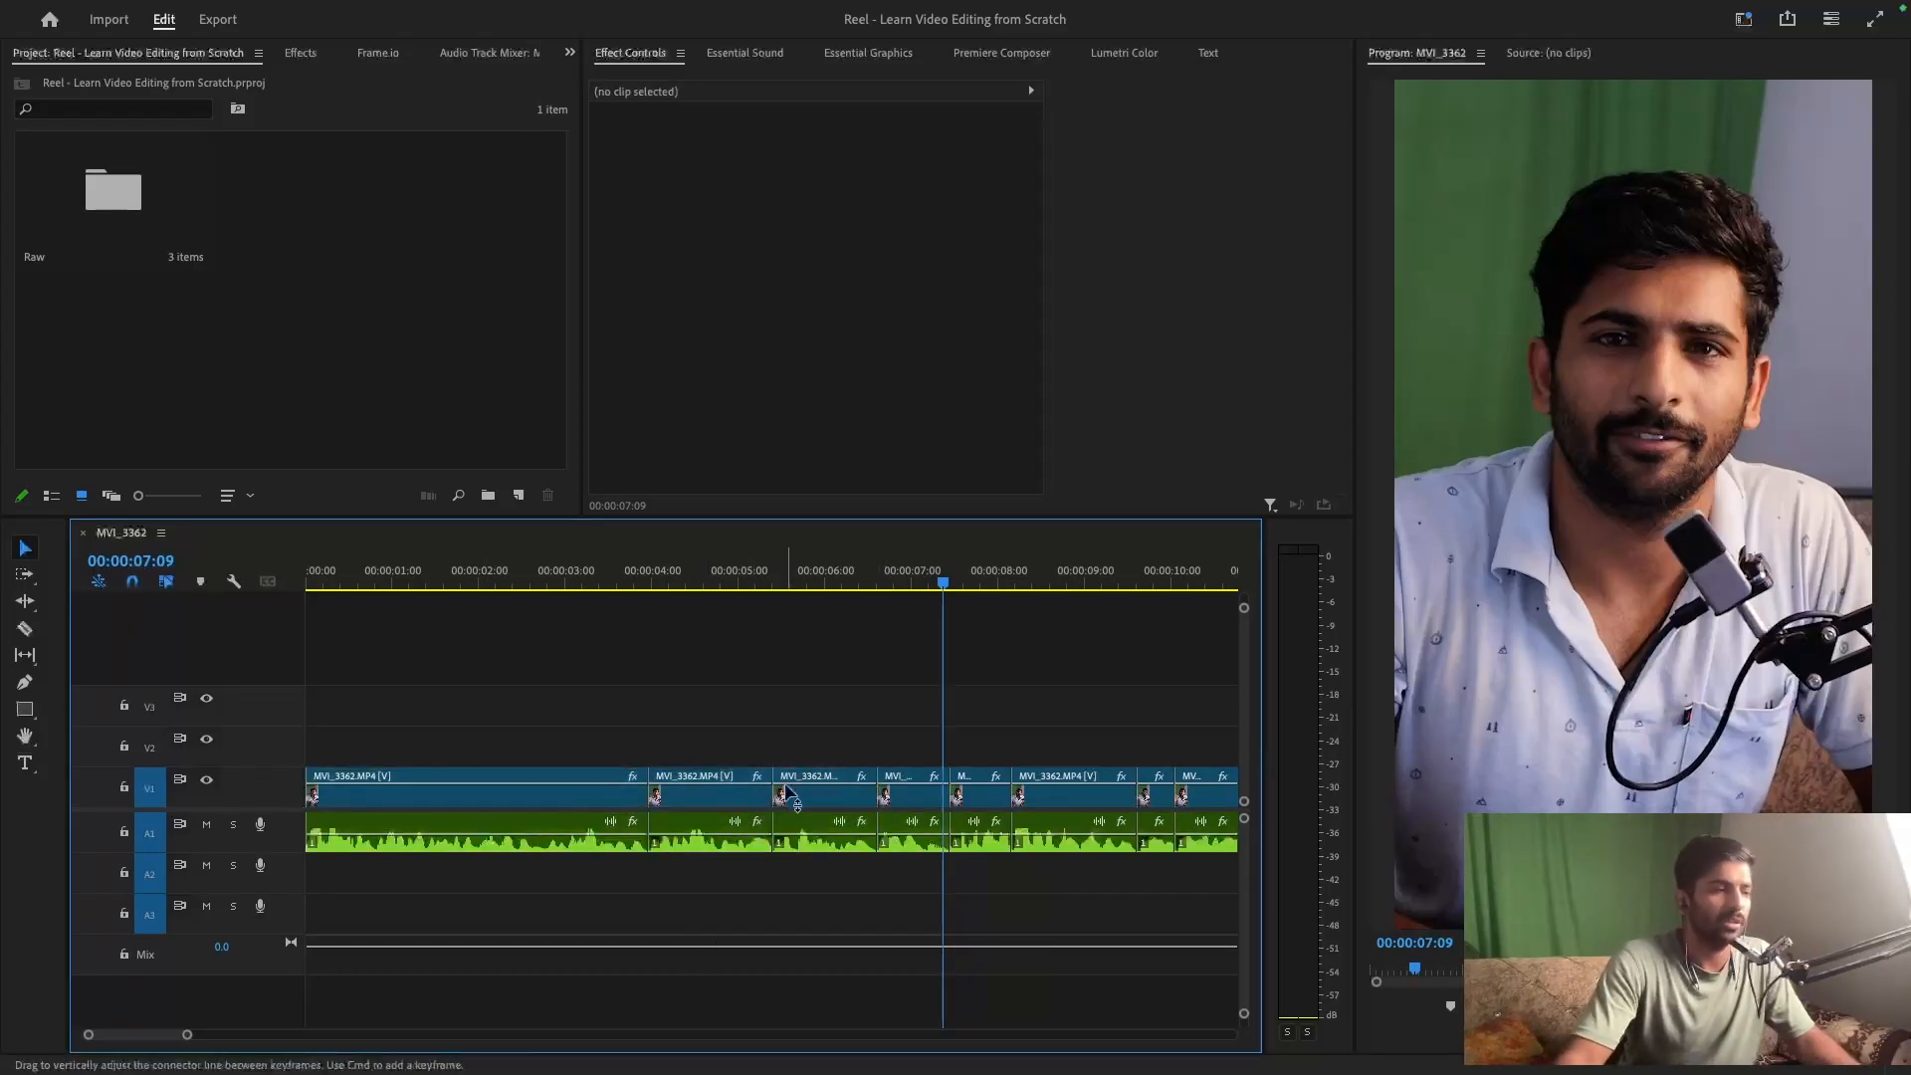
pyautogui.moveTo(942, 582); pyautogui.dragTo(950, 582)
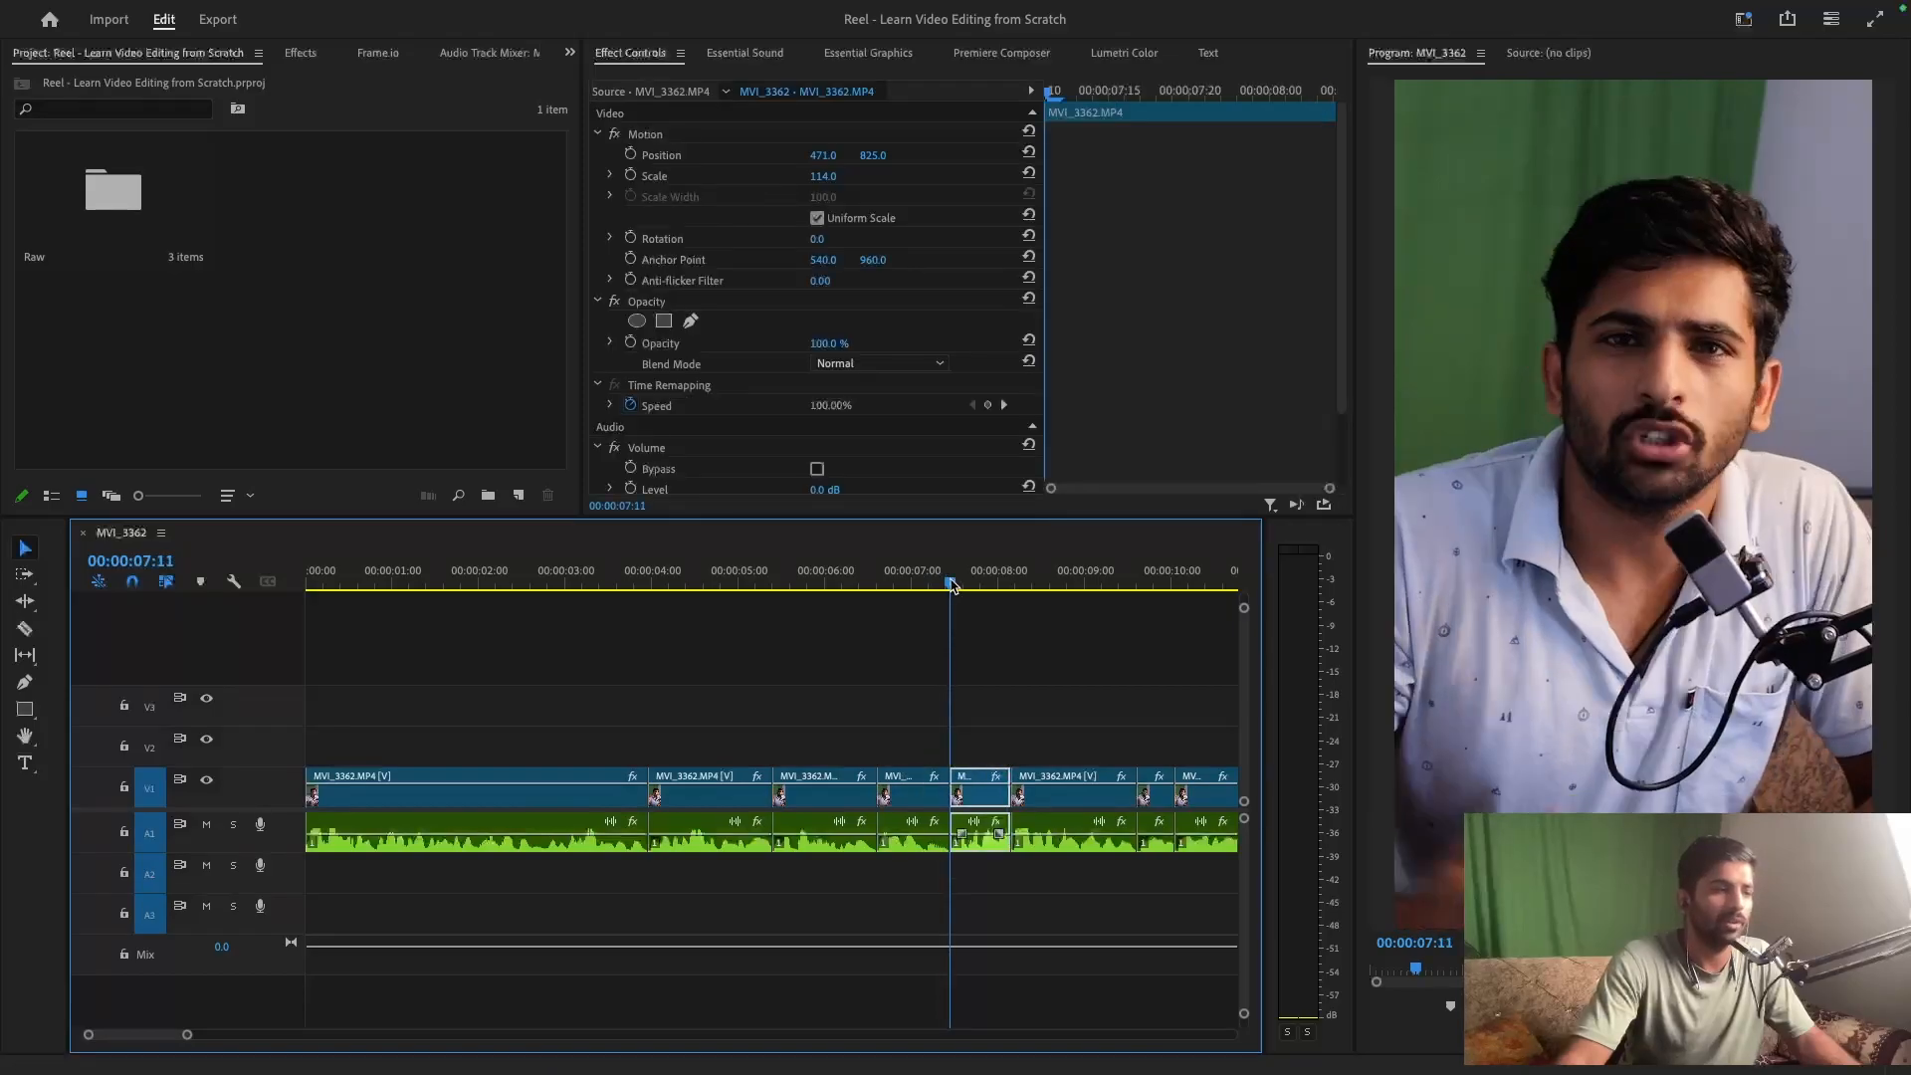
pyautogui.click(1007, 647)
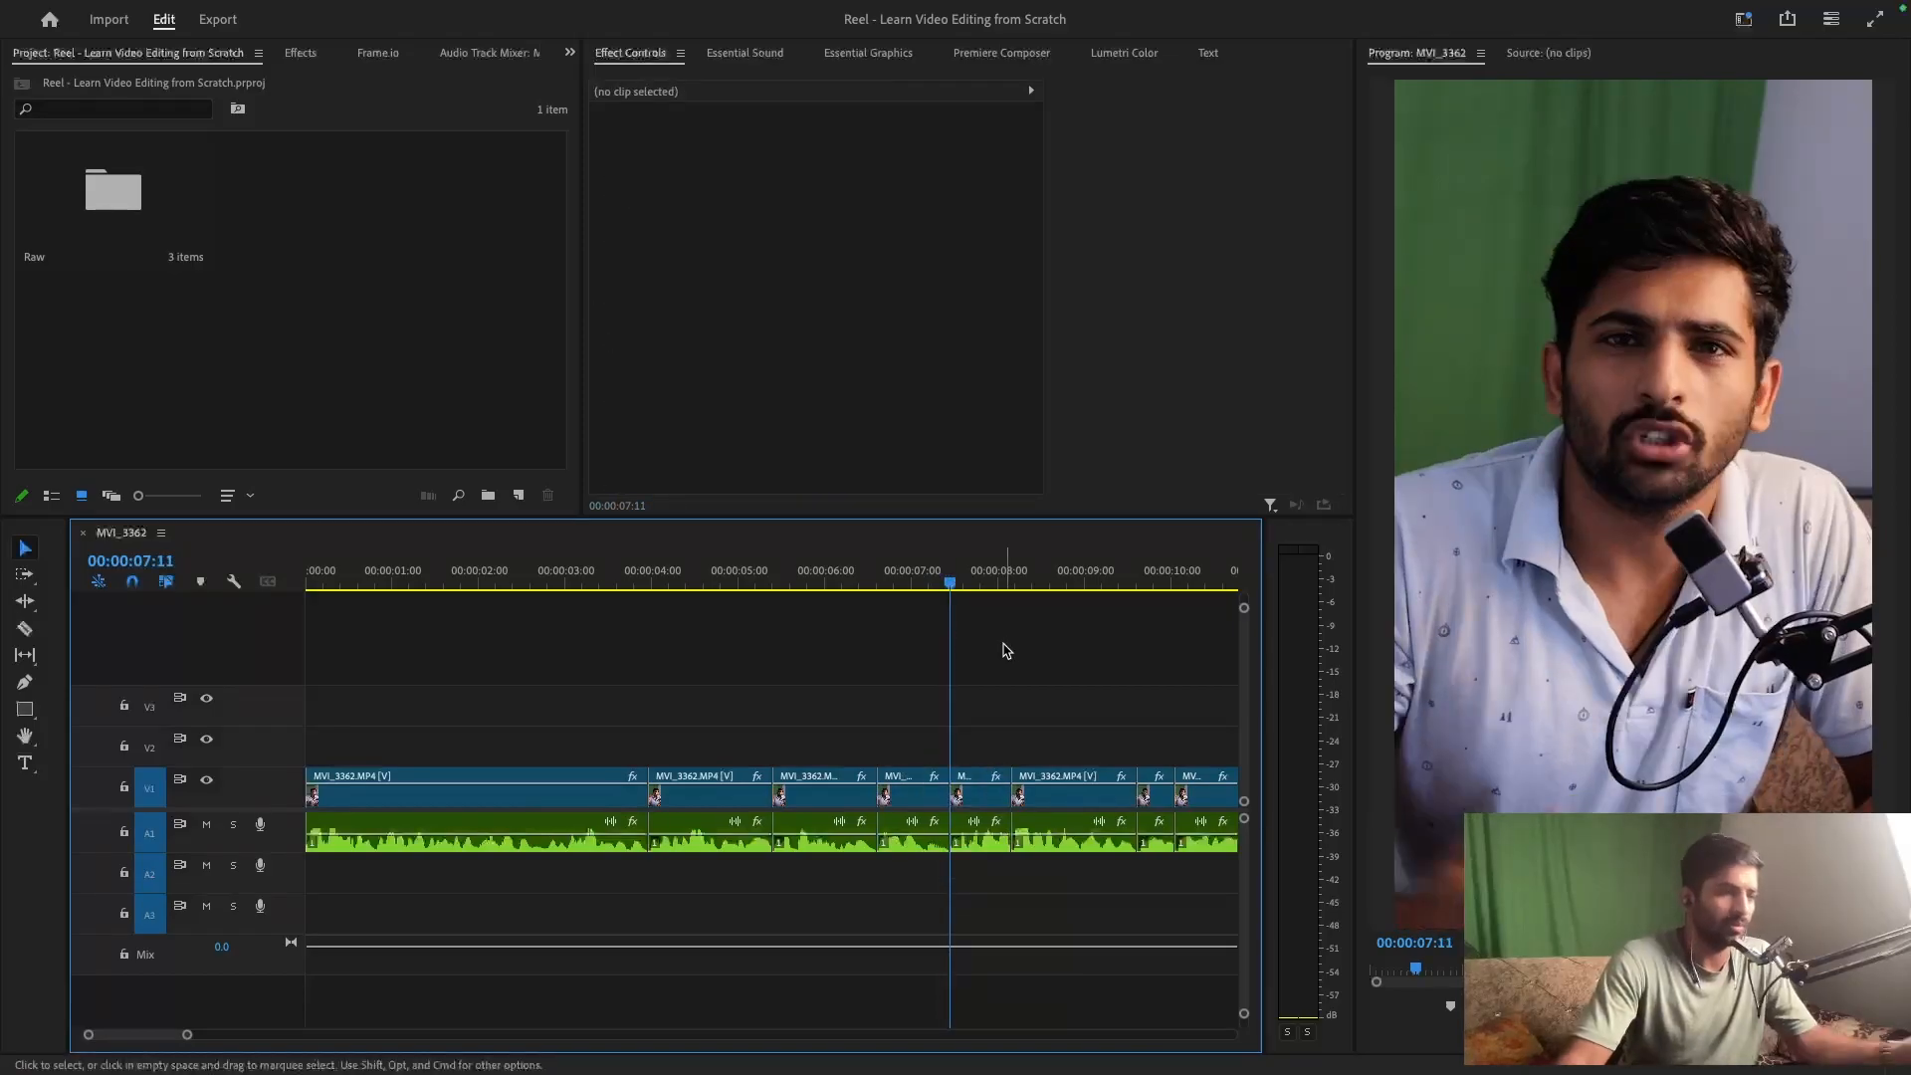
pyautogui.moveTo(922, 716); pyautogui.dragTo(461, 802)
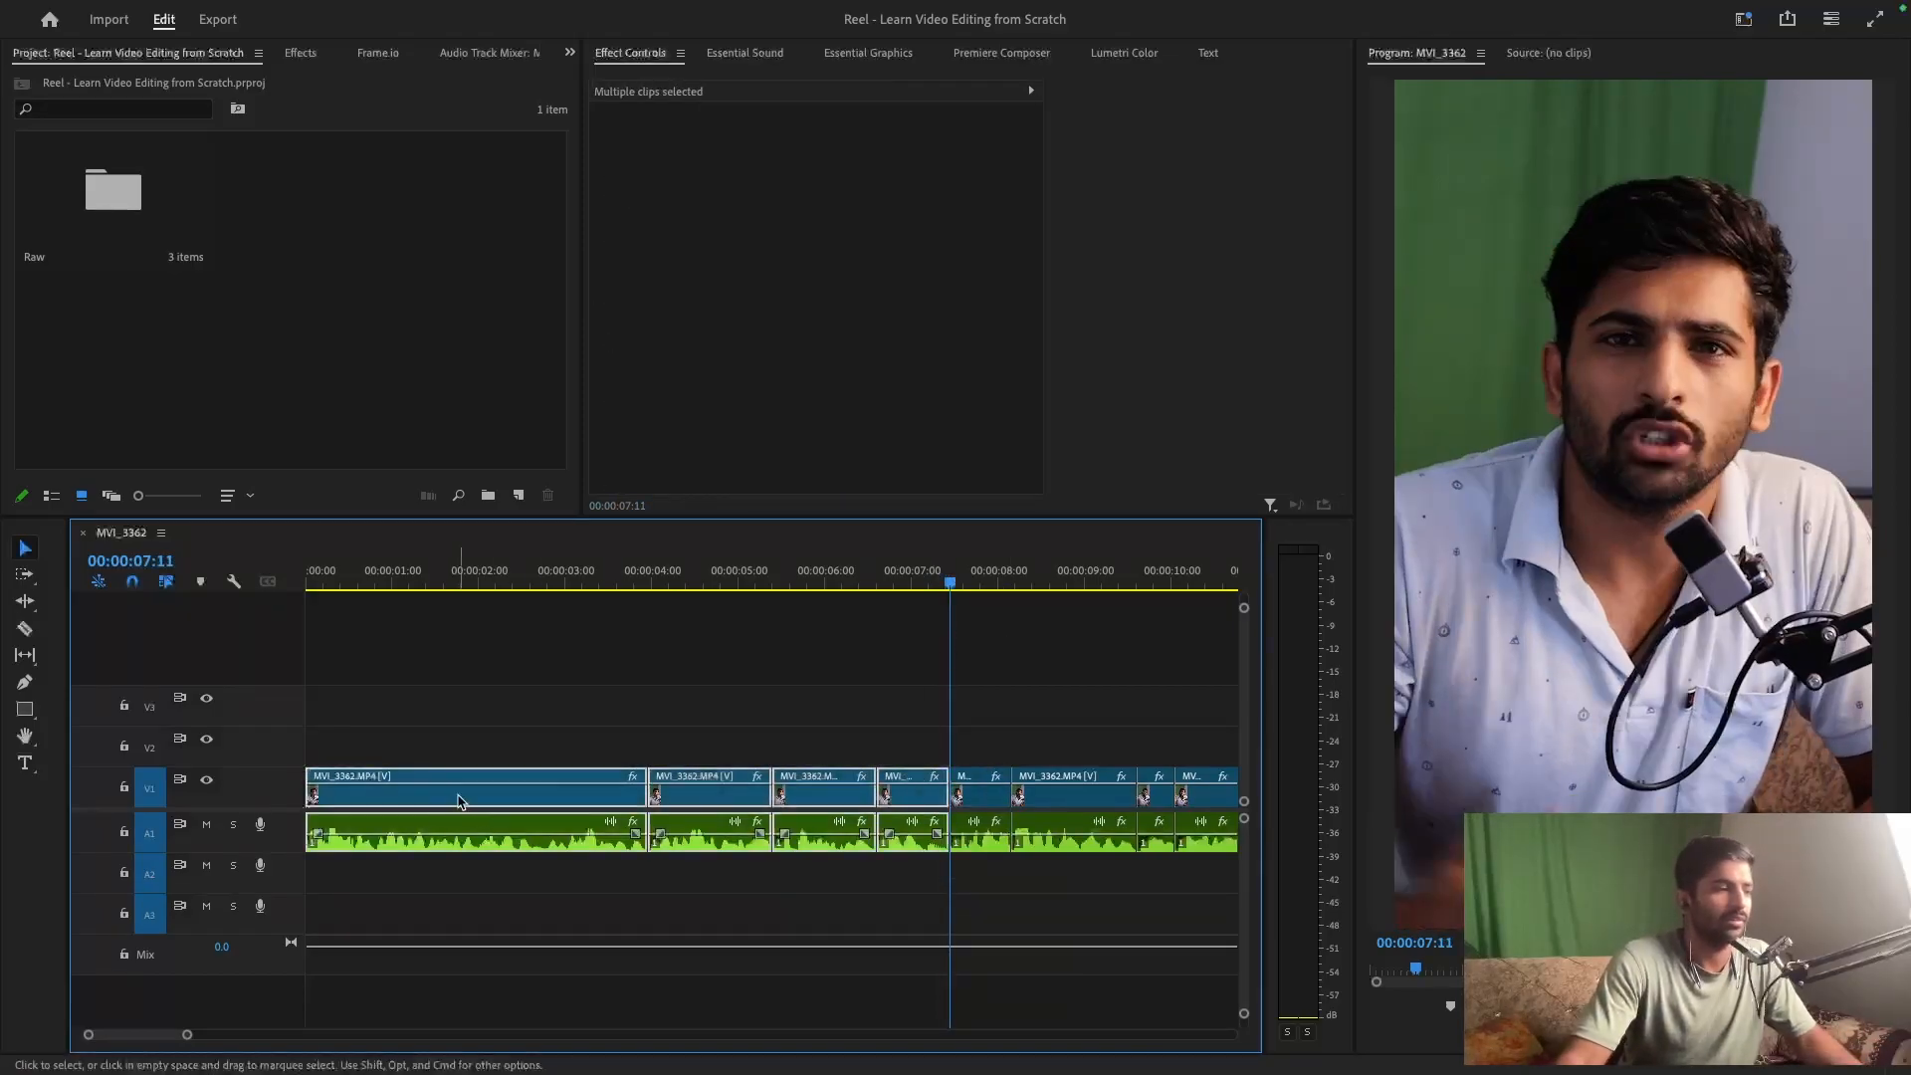
pyautogui.rightClick(612, 802)
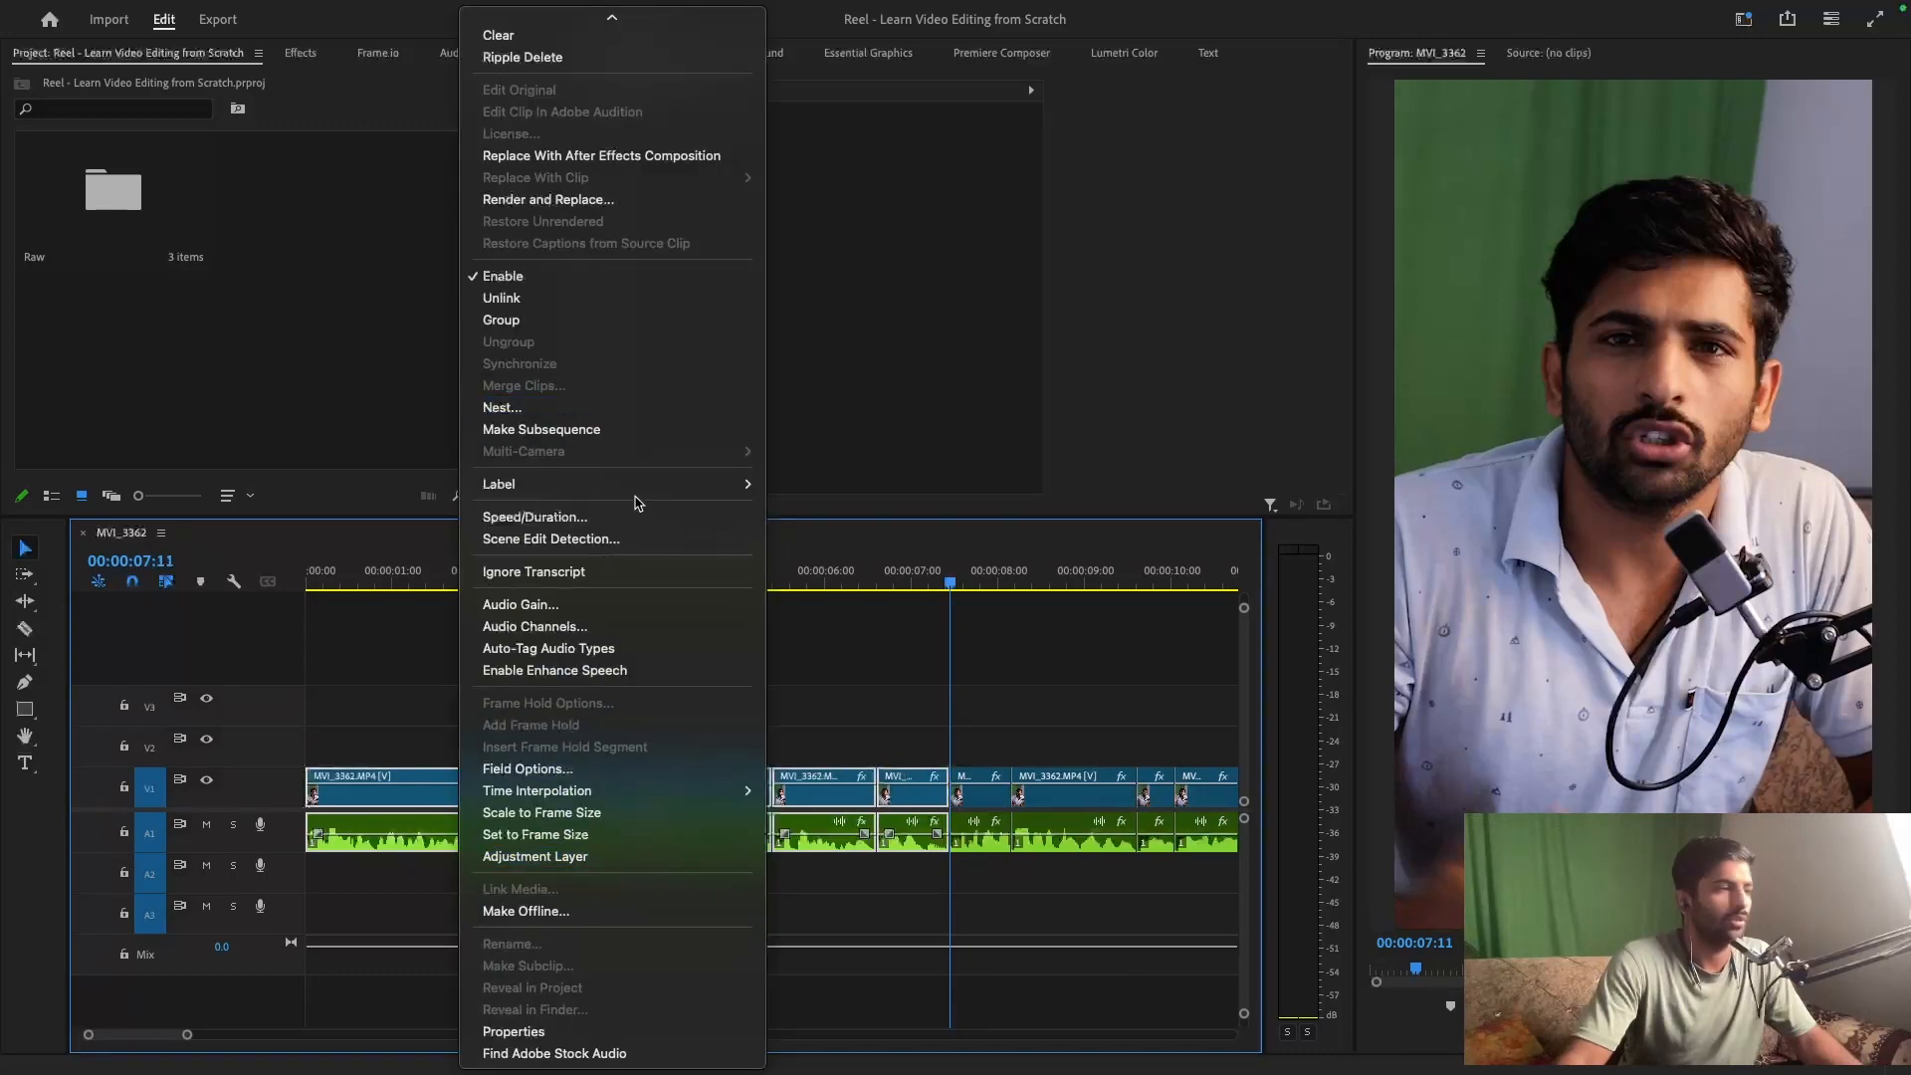
pyautogui.moveTo(640, 484)
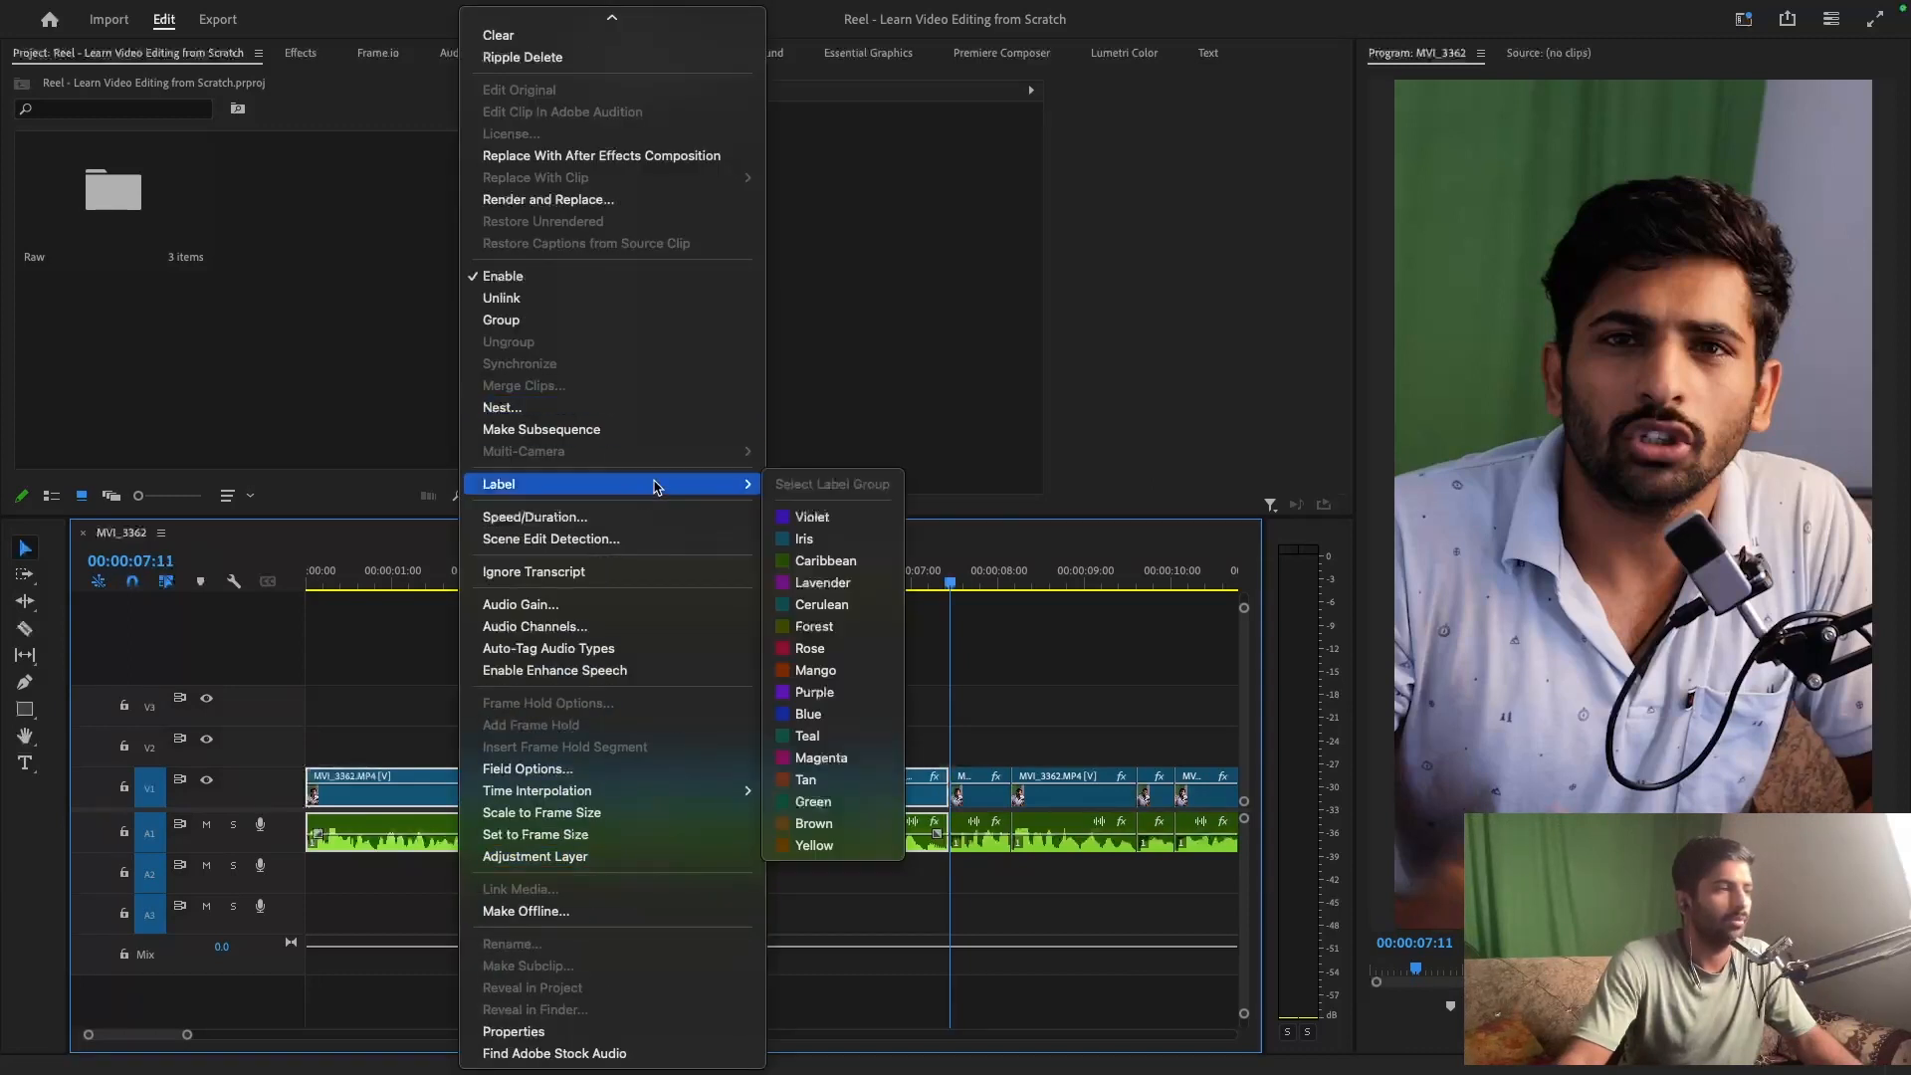
pyautogui.click(819, 783)
pyautogui.click(837, 672)
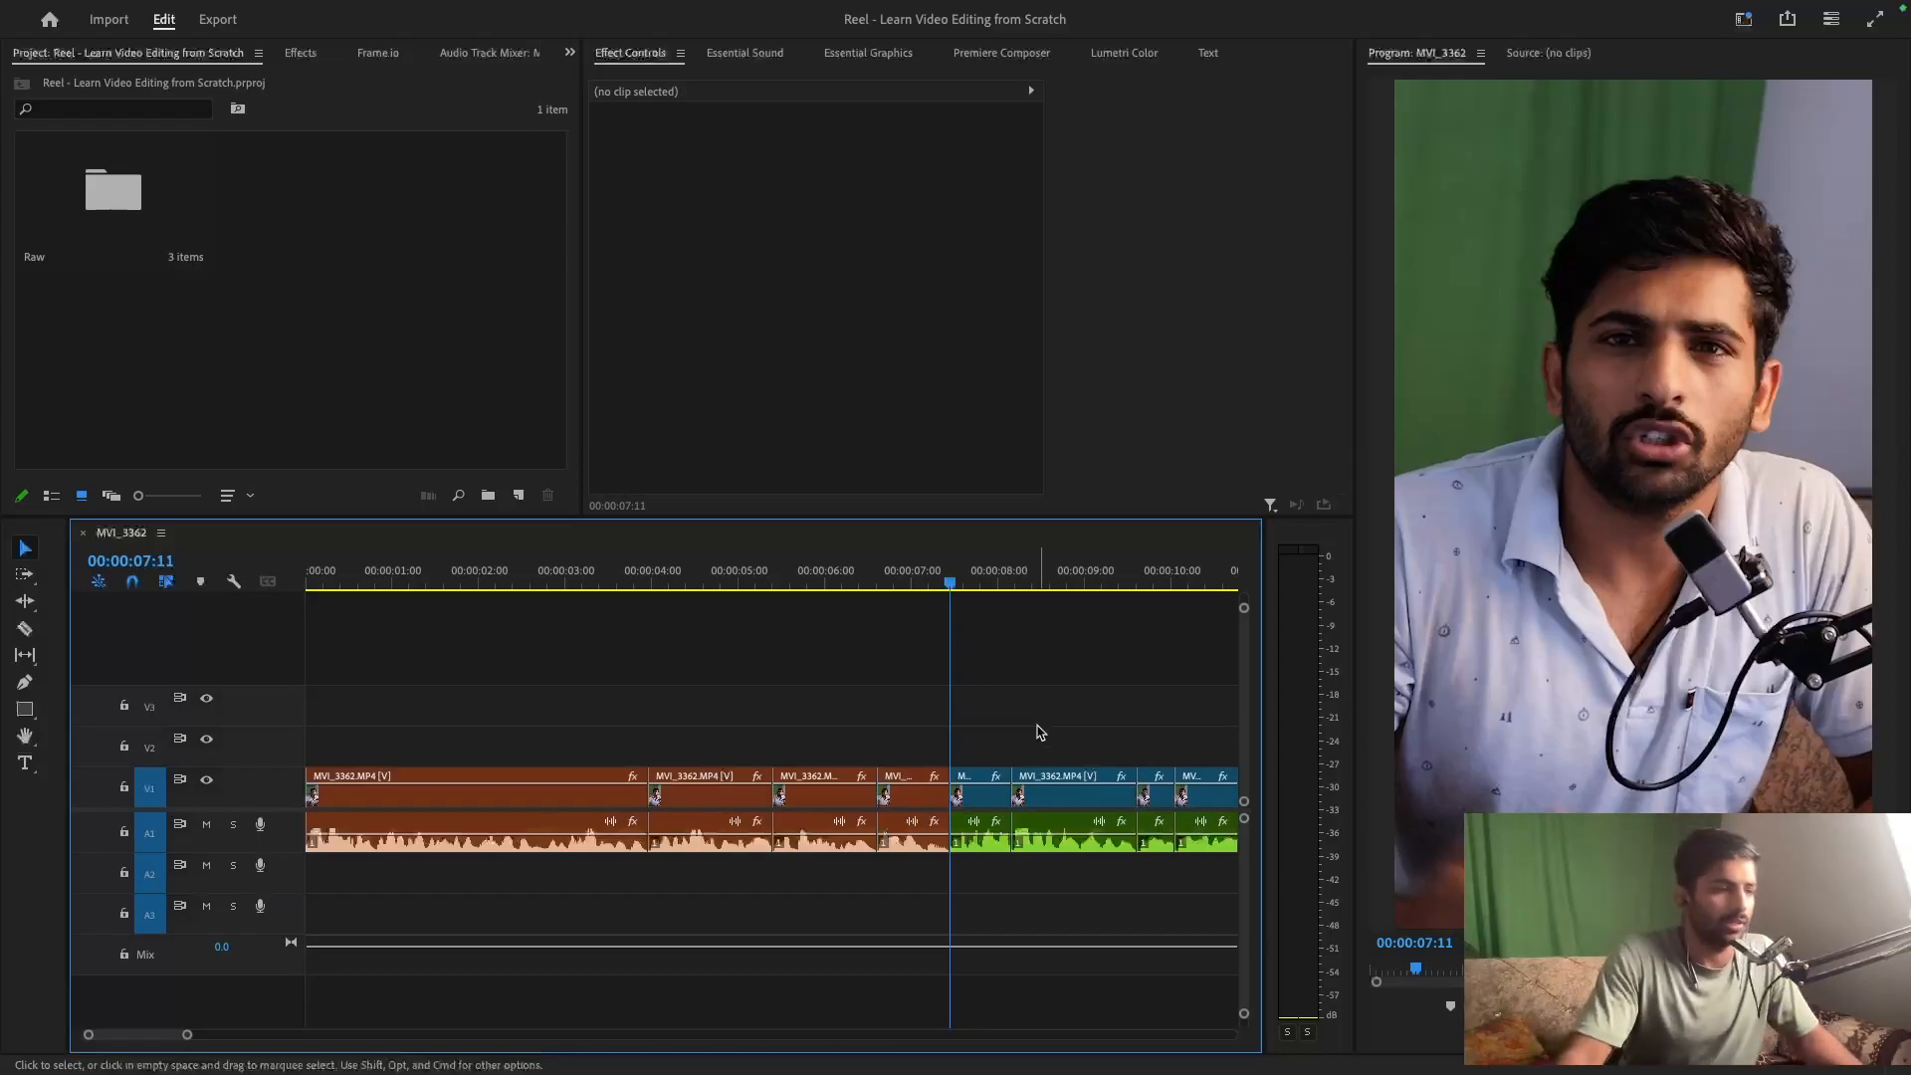
# - Play the sequence on from 00:00:07:11 to about 00:00:09:14 to find the spot for an overlay background
pyautogui.press('space')
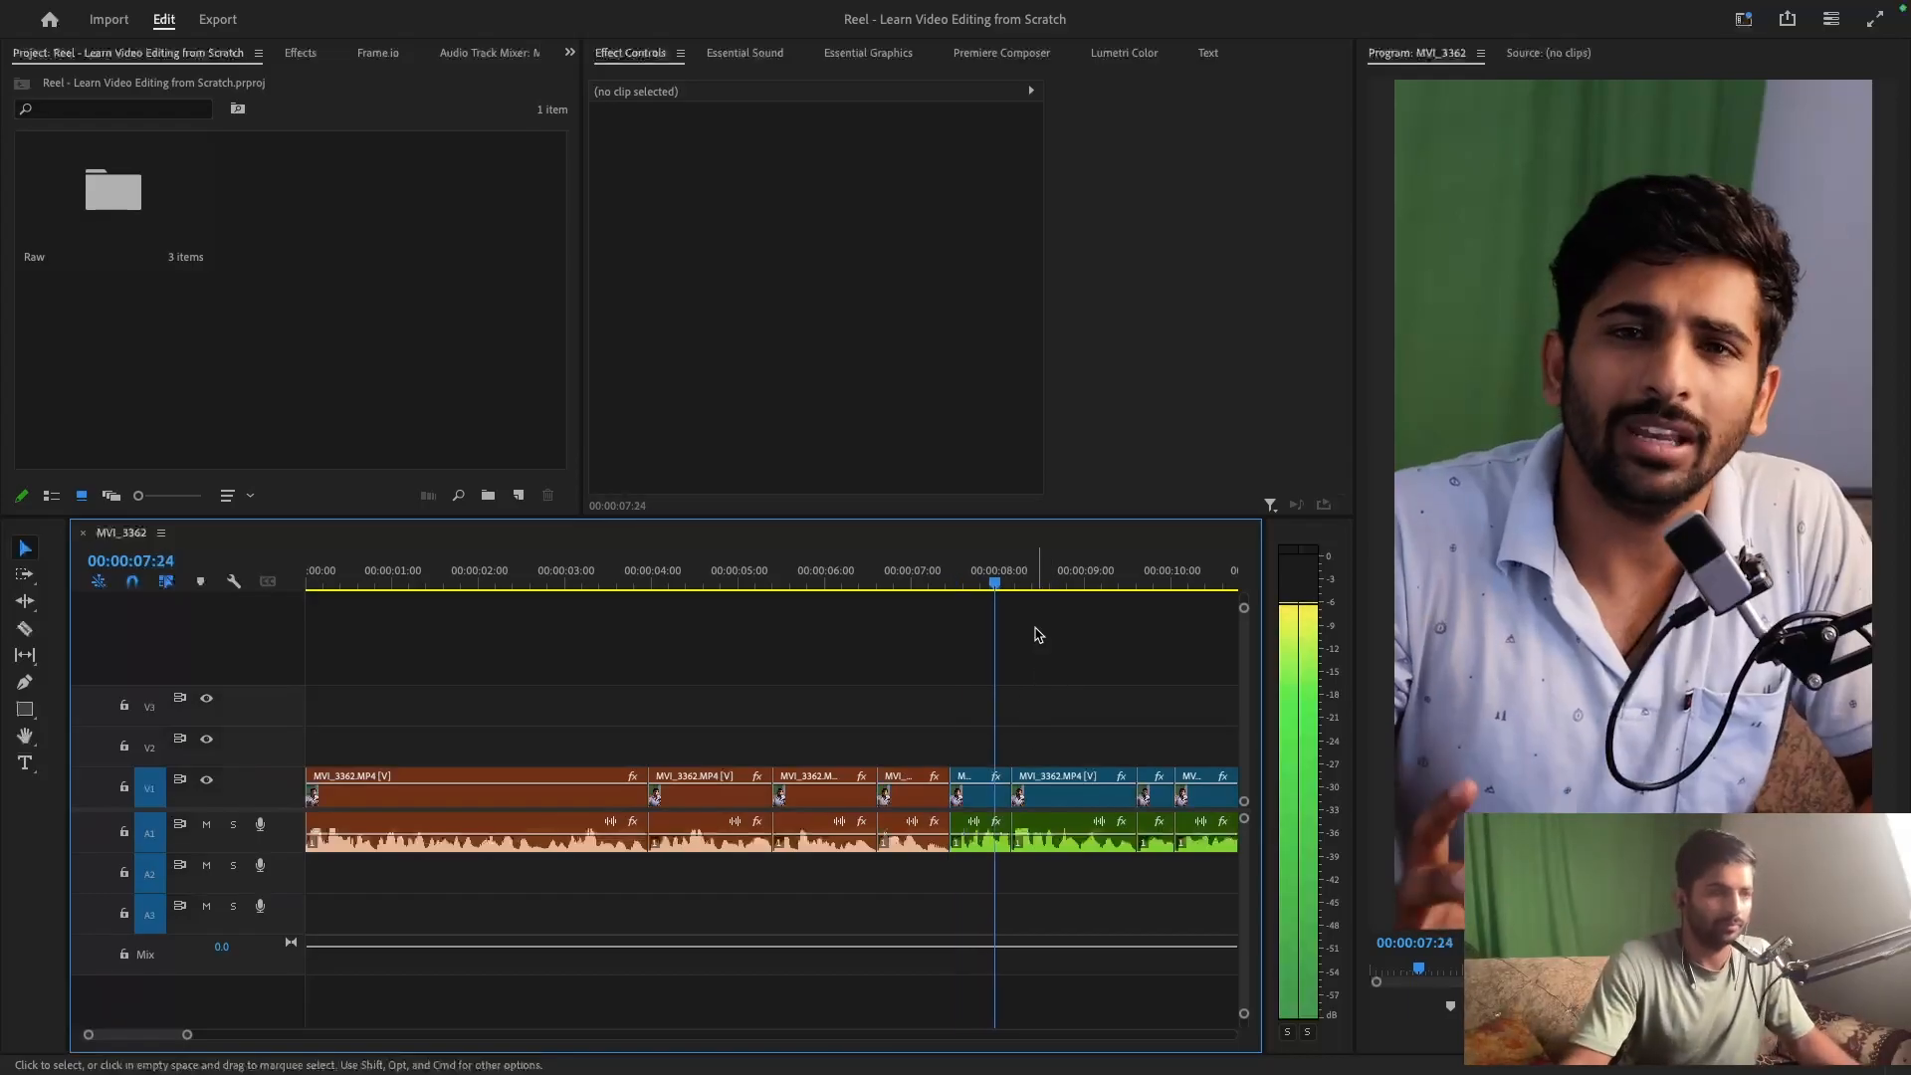
pyautogui.press('space')
pyautogui.click(1023, 632)
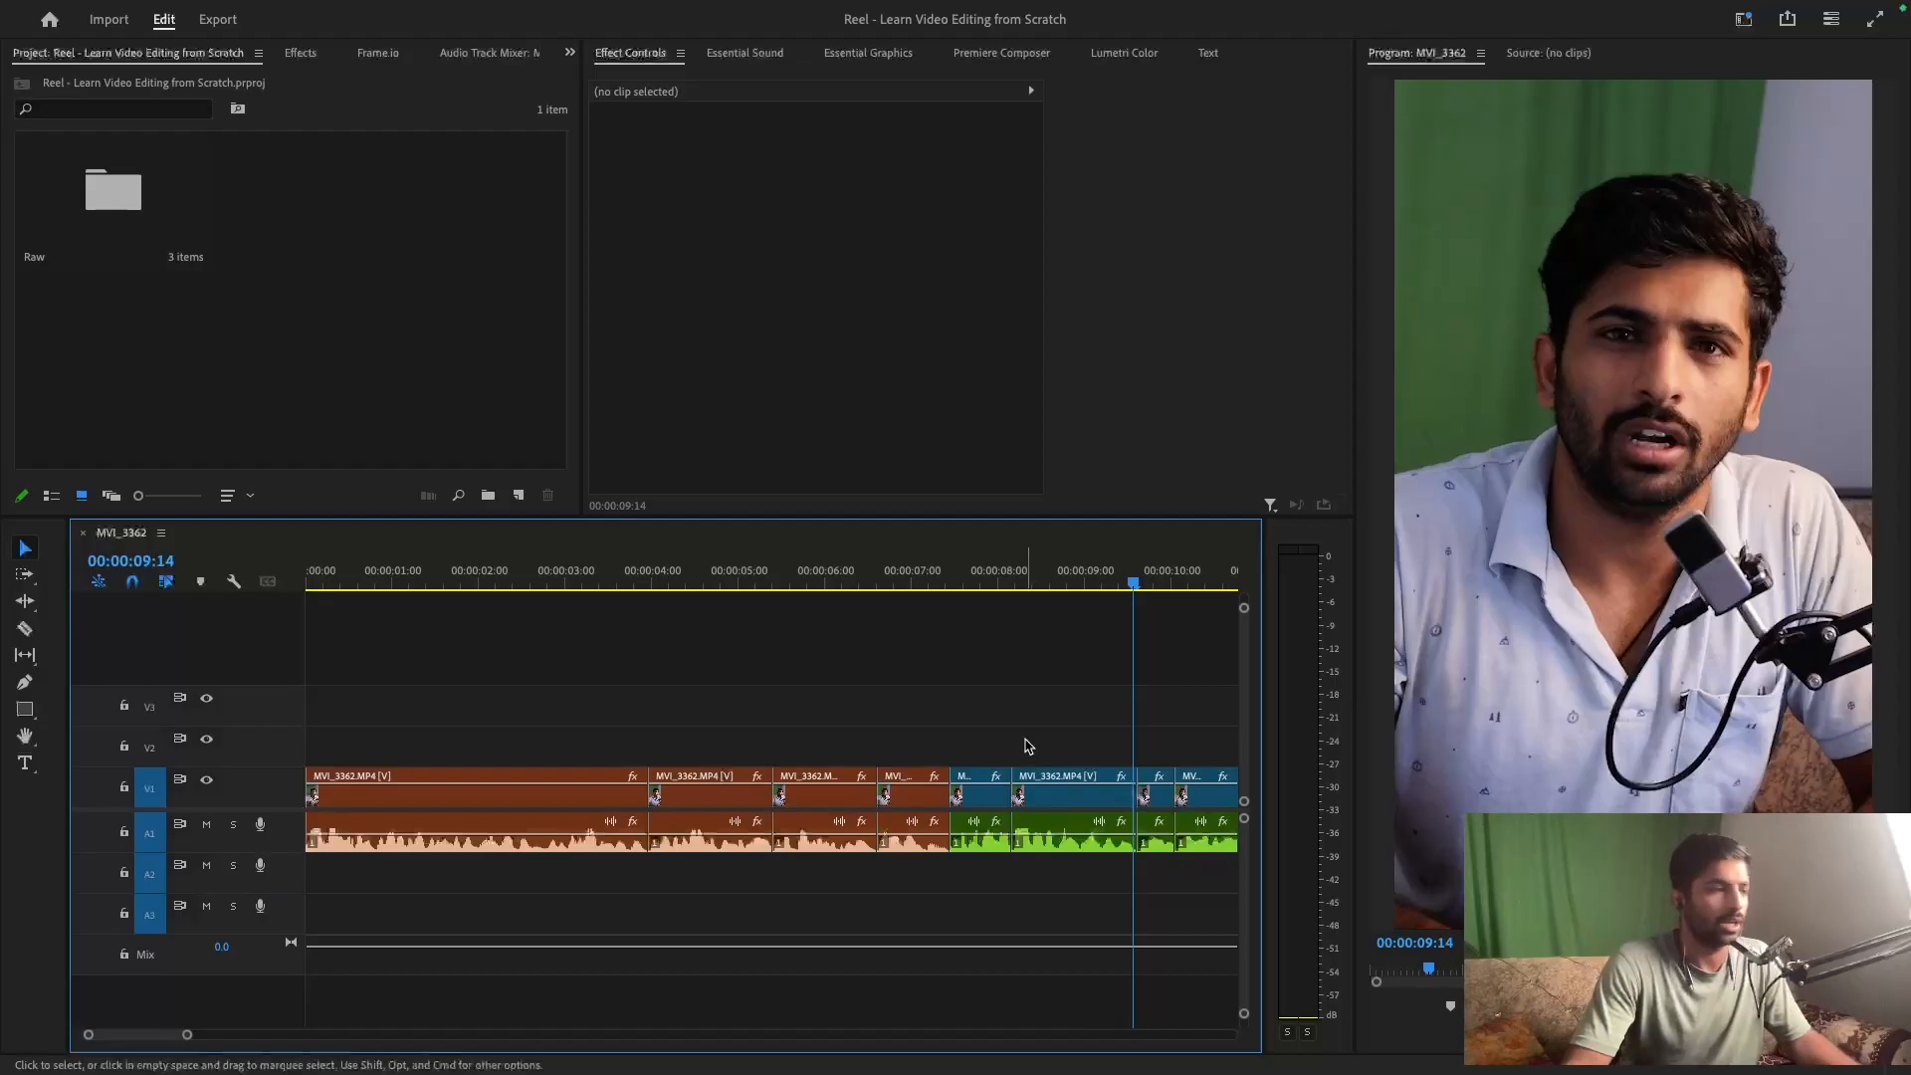
pyautogui.press('-')
pyautogui.press('=')
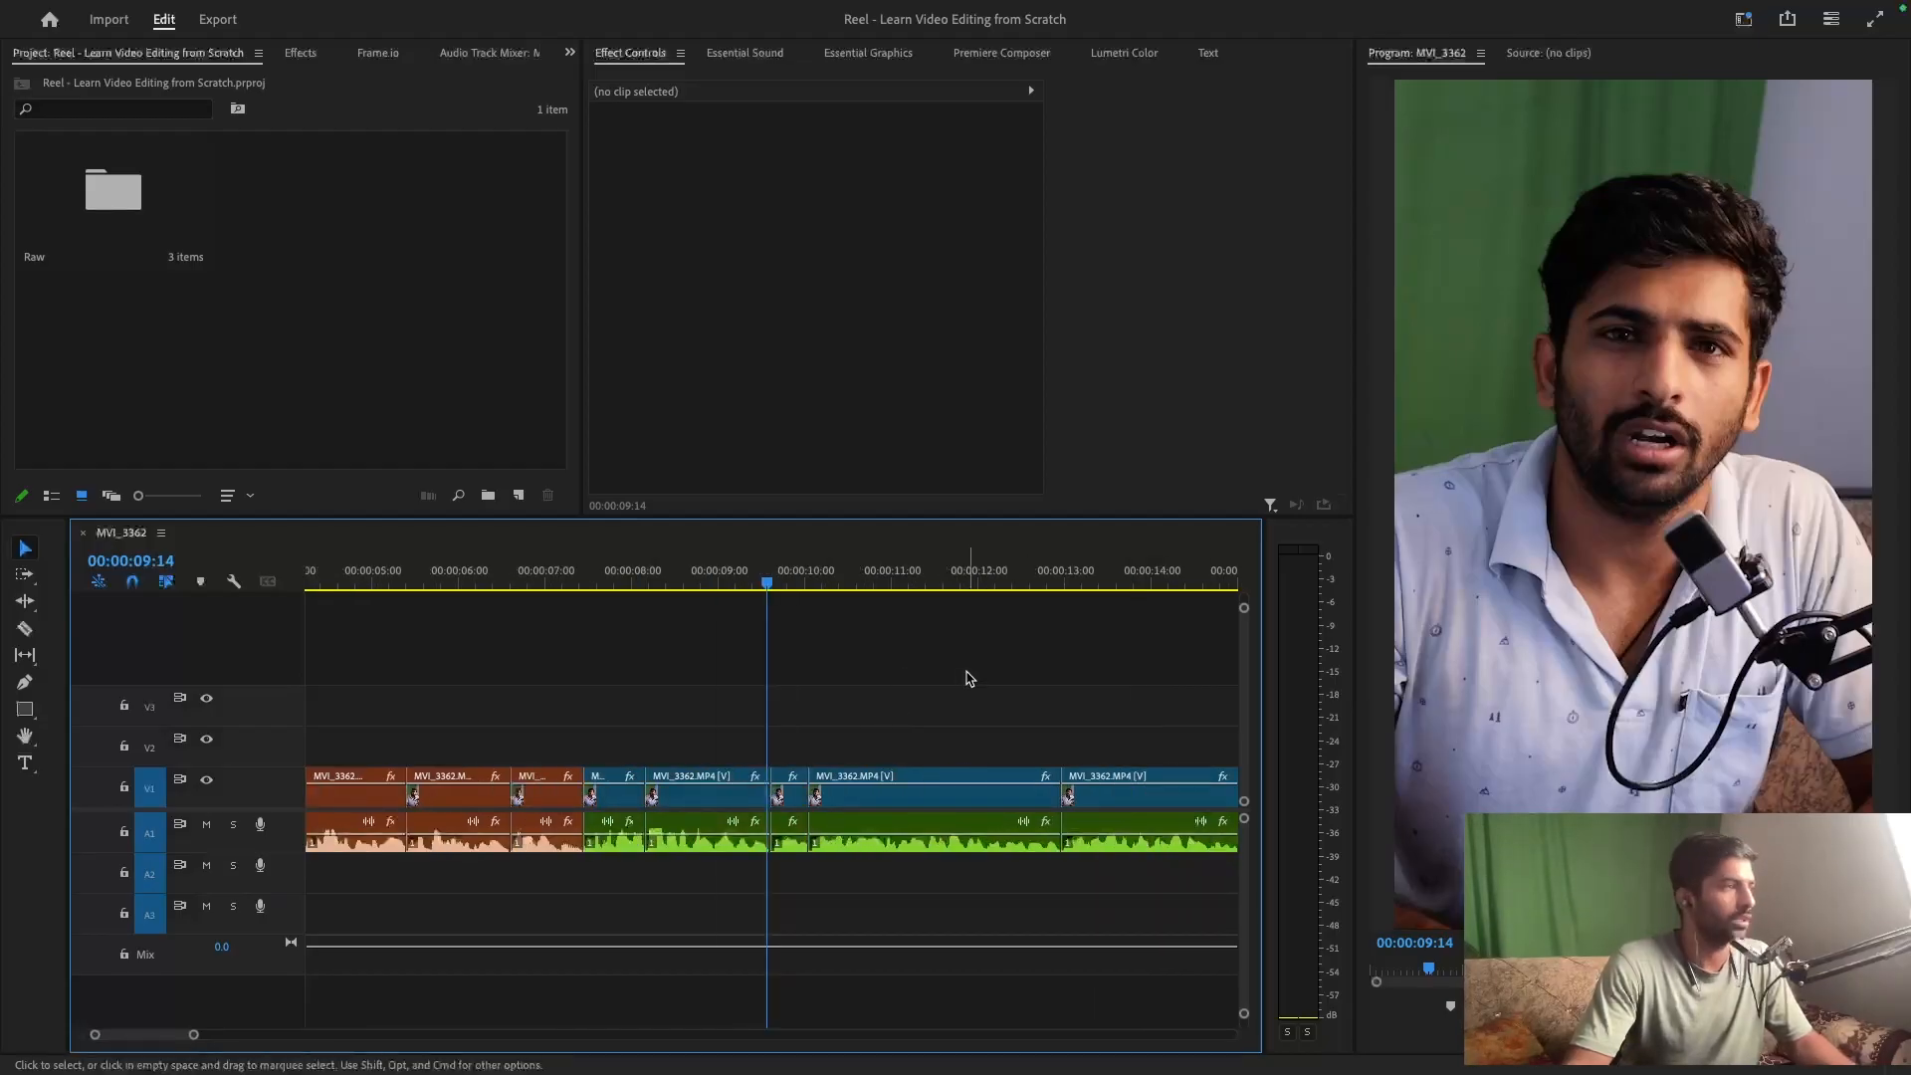
# - Create a 1080 x 1920 colour matte in light grey EDEDED and place it on track V2, ending at 00:00:09:14
pyautogui.click(518, 495)
pyautogui.click(575, 677)
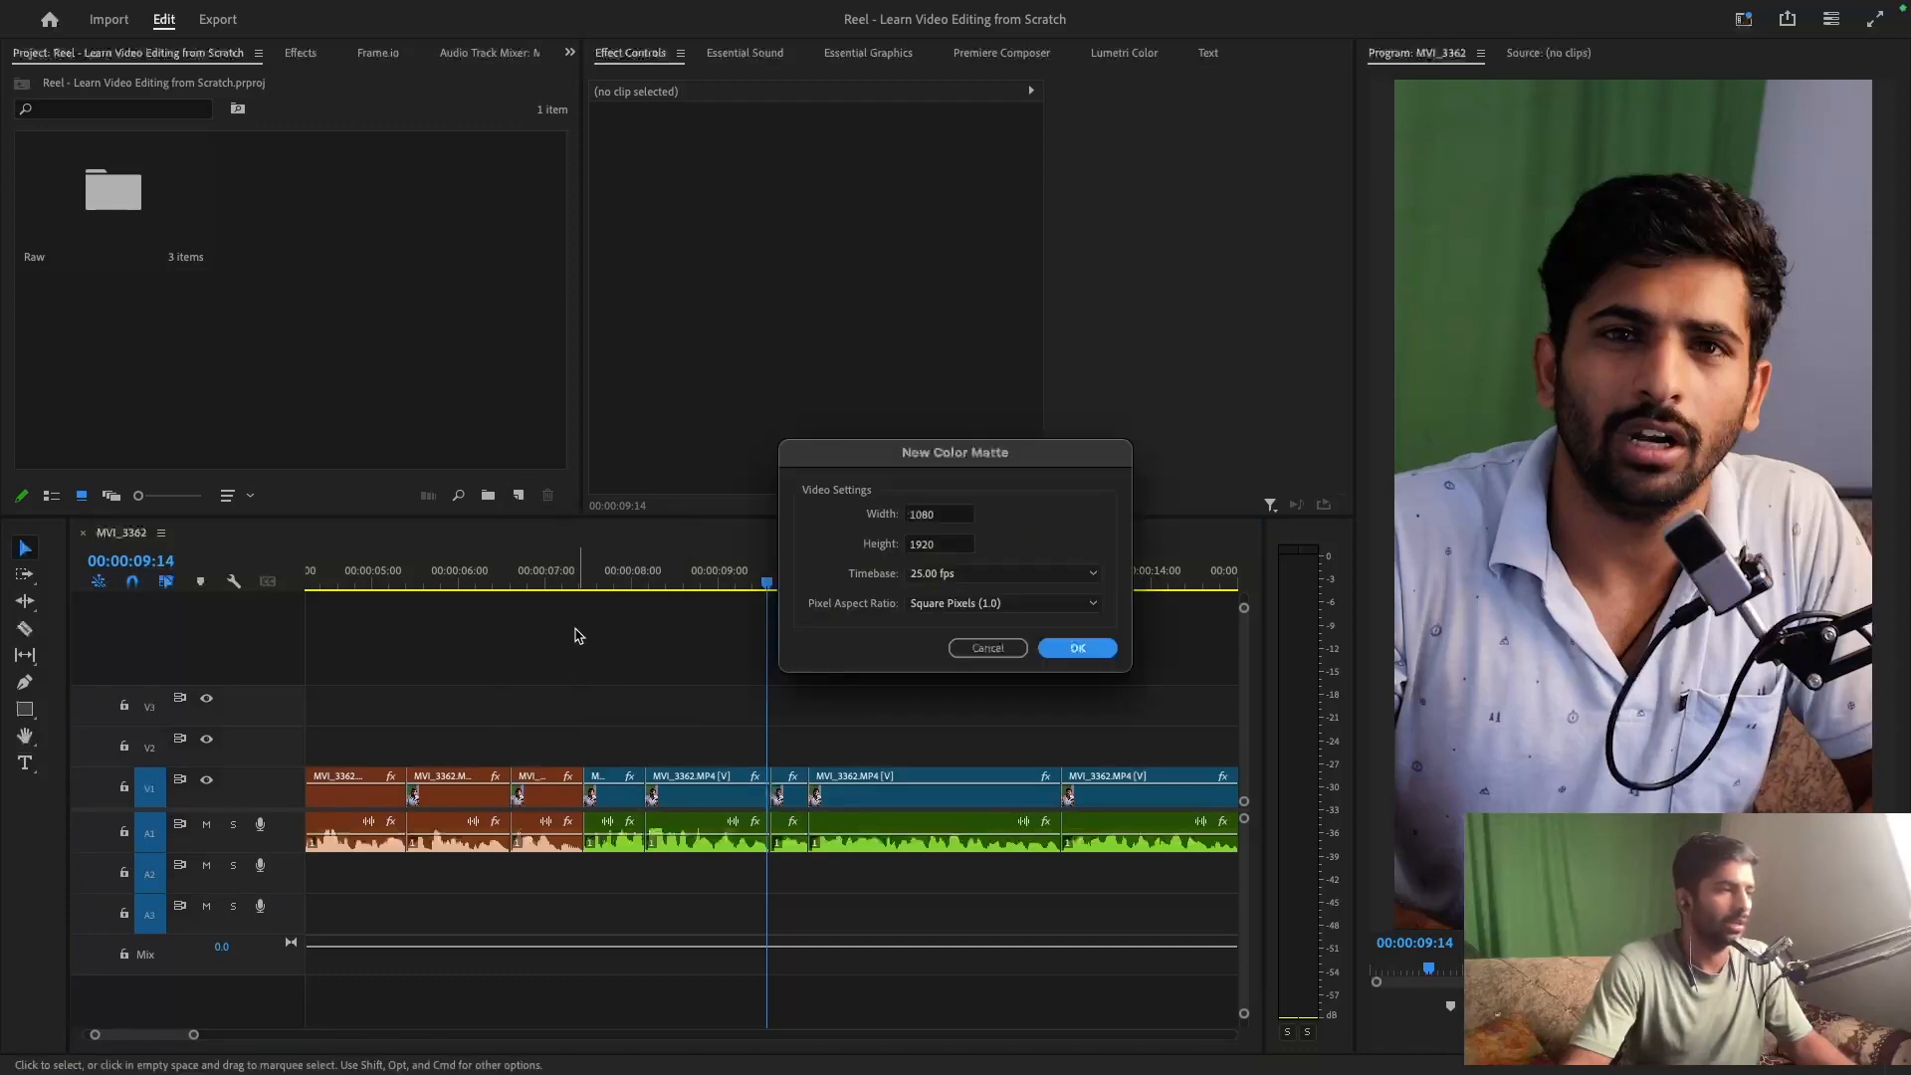
pyautogui.click(1054, 652)
pyautogui.moveTo(755, 535); pyautogui.dragTo(679, 677)
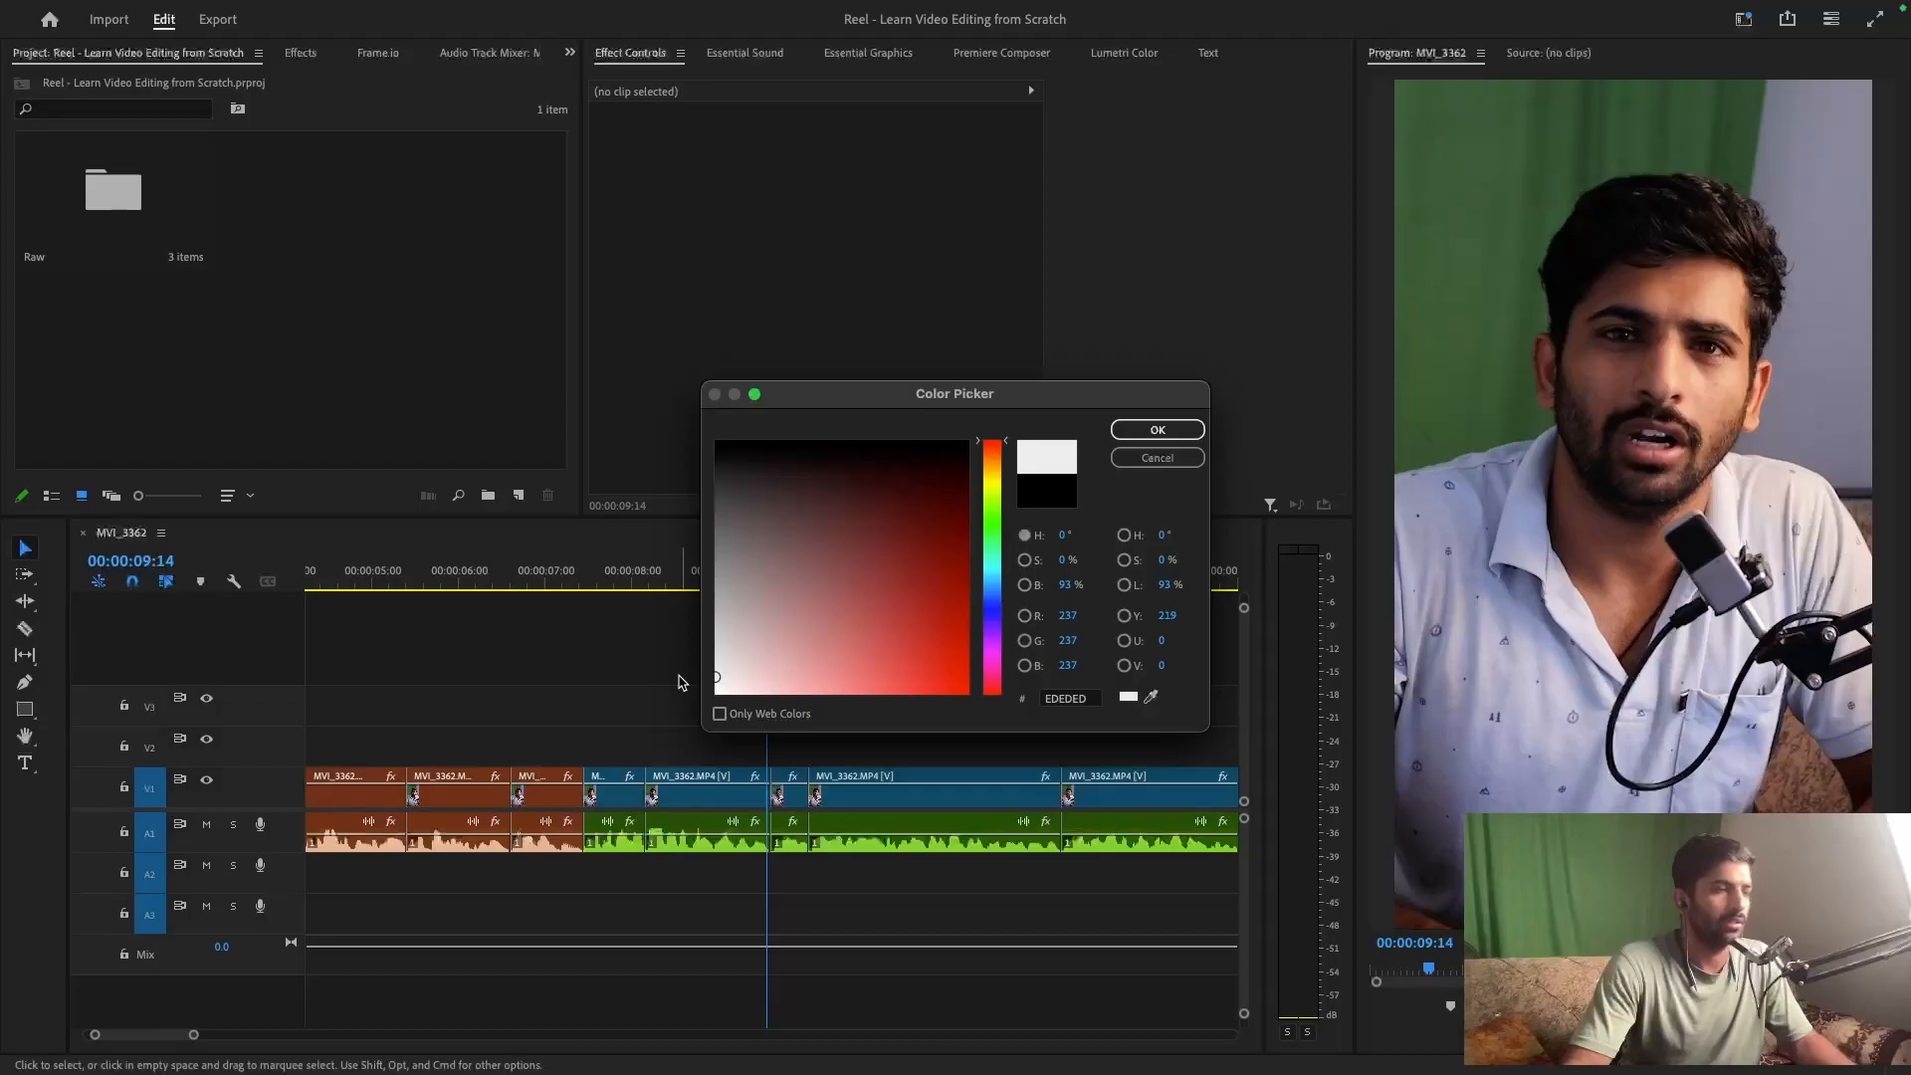
pyautogui.click(1139, 444)
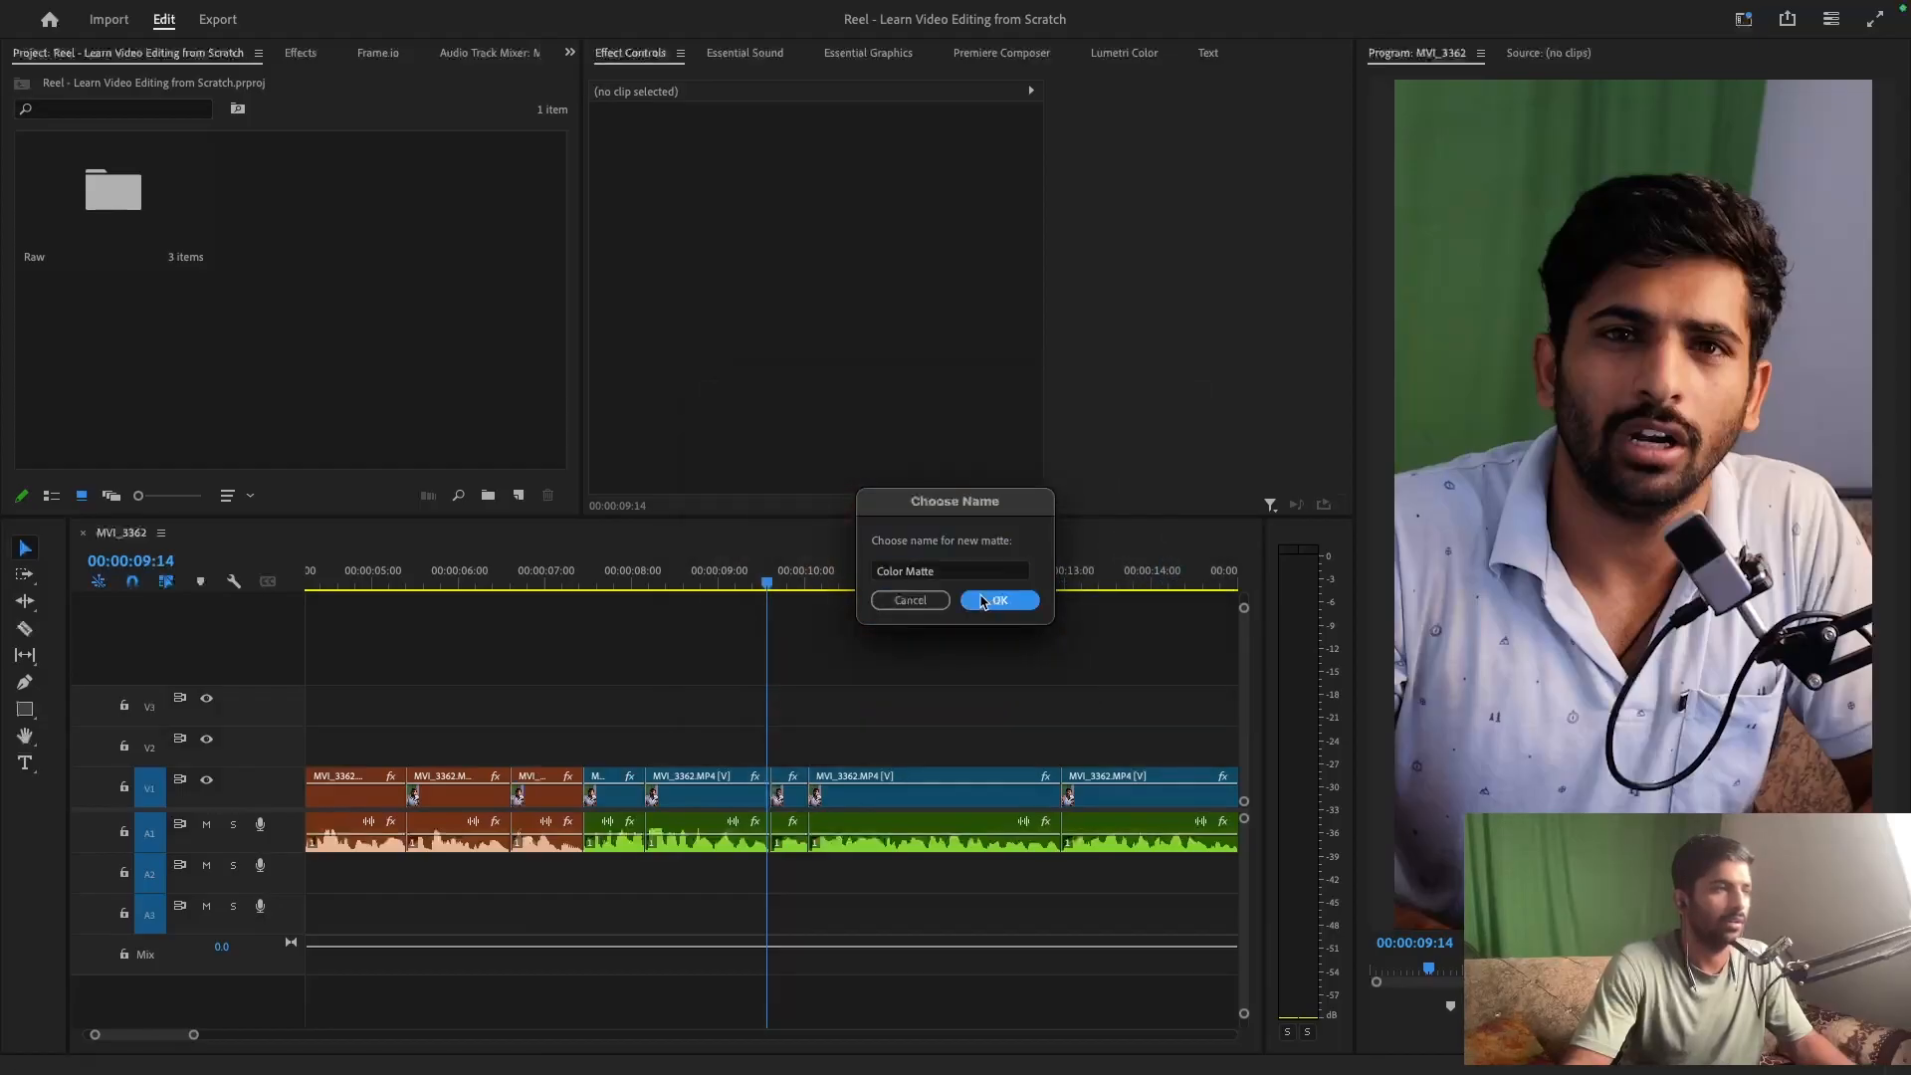
pyautogui.press('Return')
pyautogui.moveTo(521, 516); pyautogui.dragTo(685, 750)
pyautogui.click(748, 754)
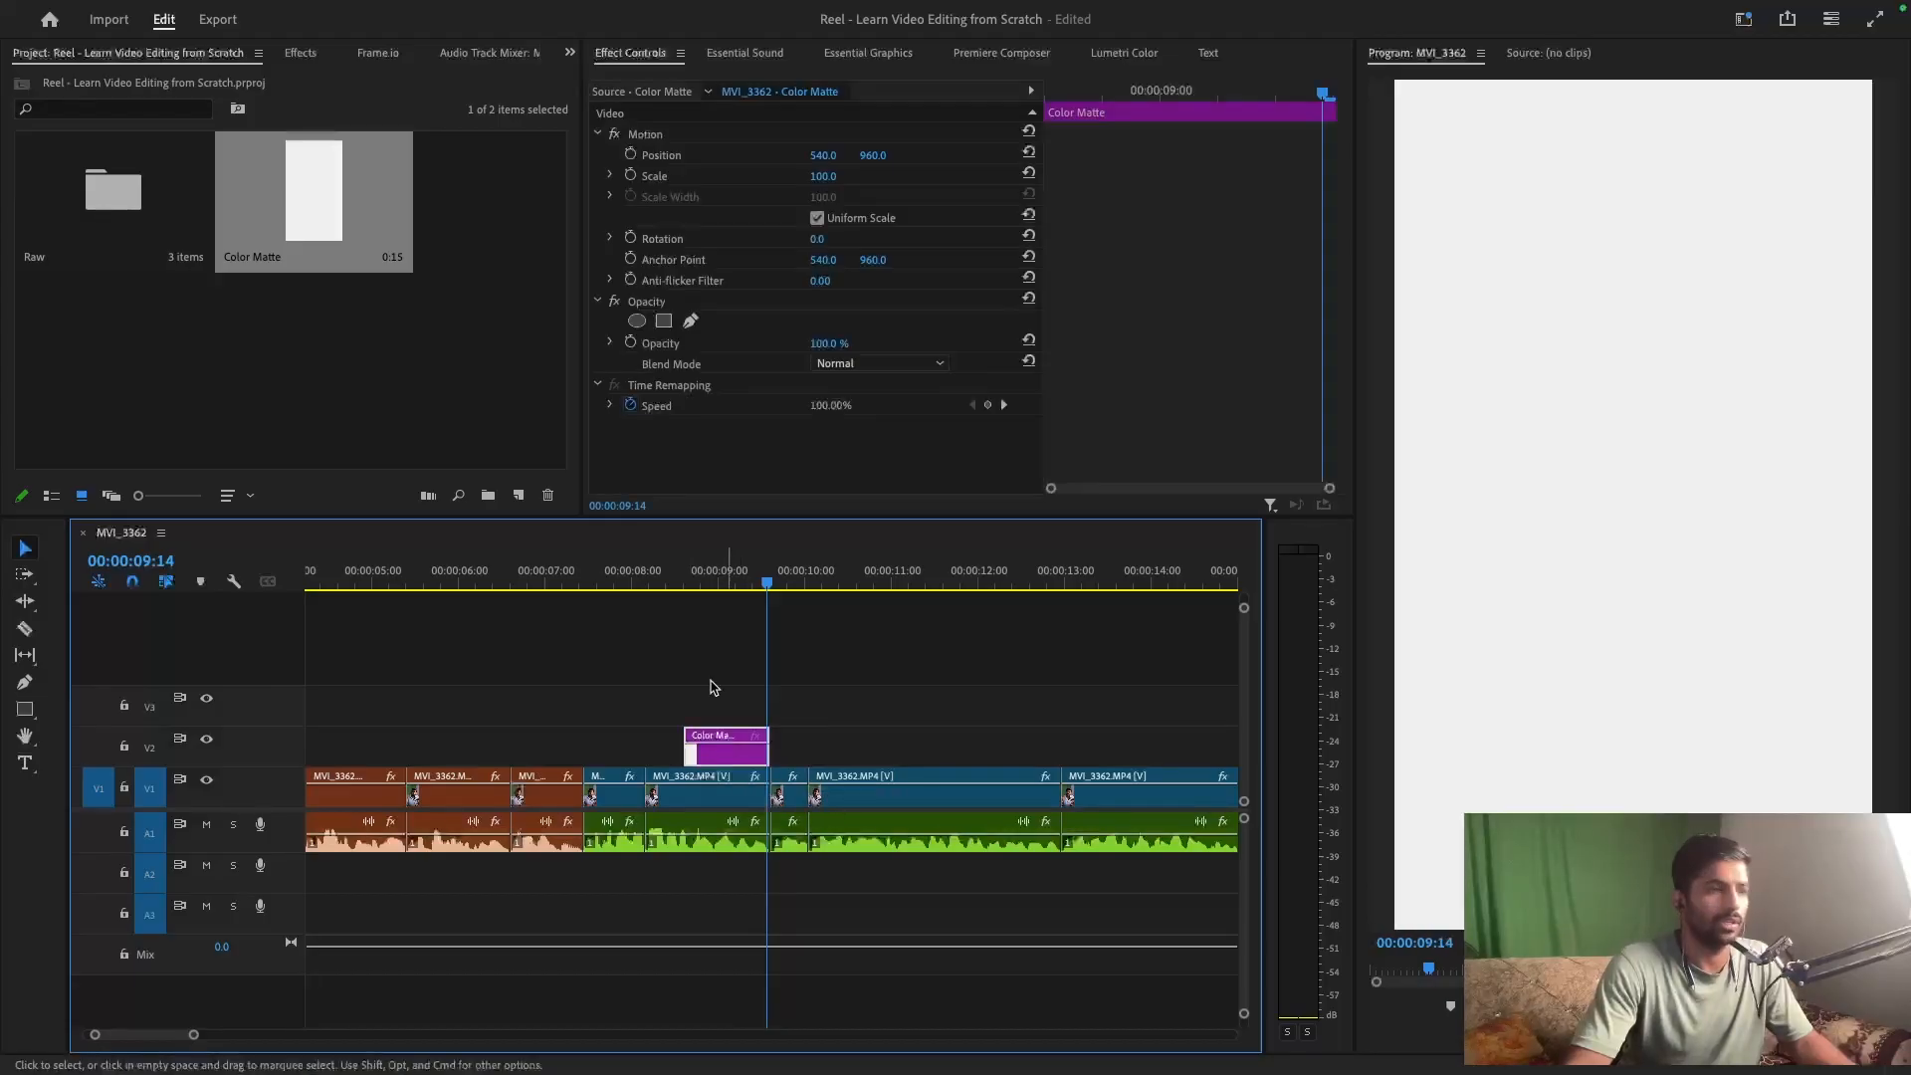
# - Change the colour matte's colour to pale cyan EBFDFF and save the project
pyautogui.doubleClick(308, 220)
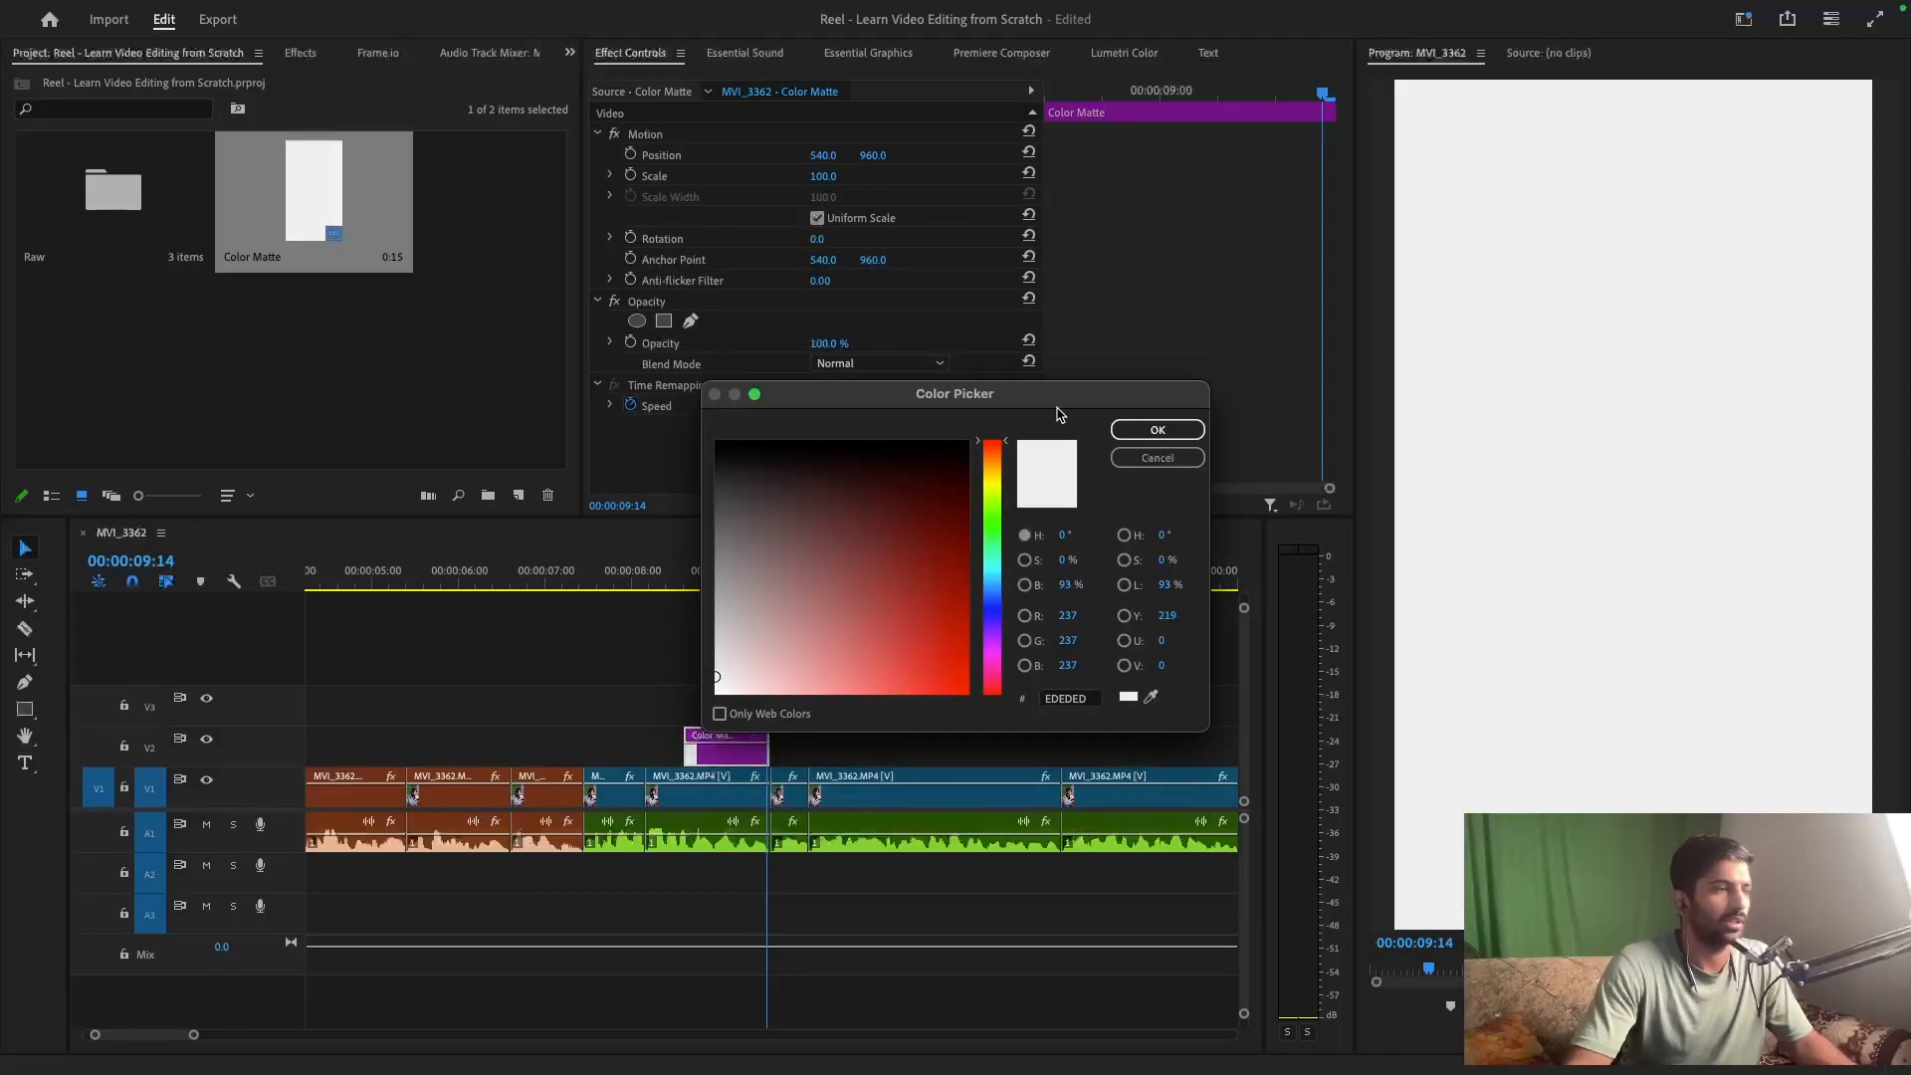
pyautogui.click(993, 552)
pyautogui.moveTo(994, 568); pyautogui.dragTo(941, 579)
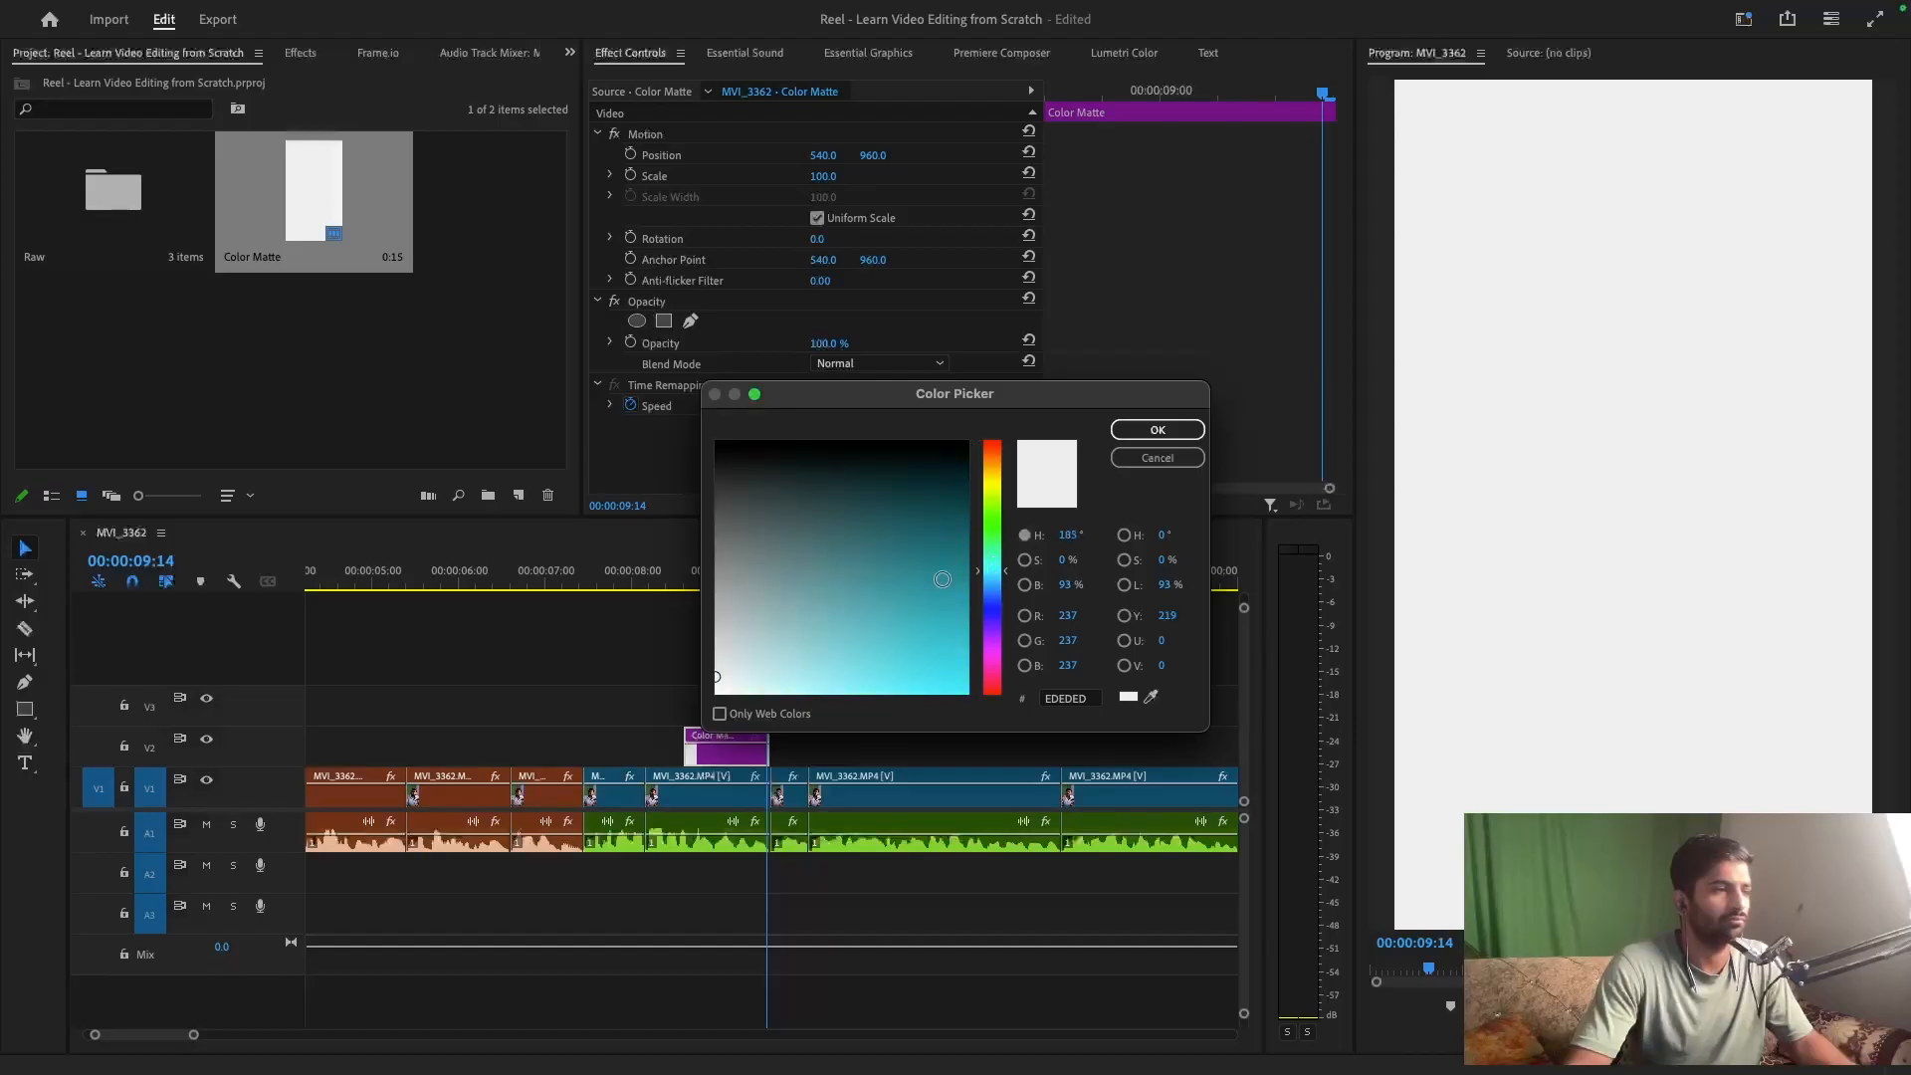
pyautogui.moveTo(724, 679); pyautogui.dragTo(734, 700)
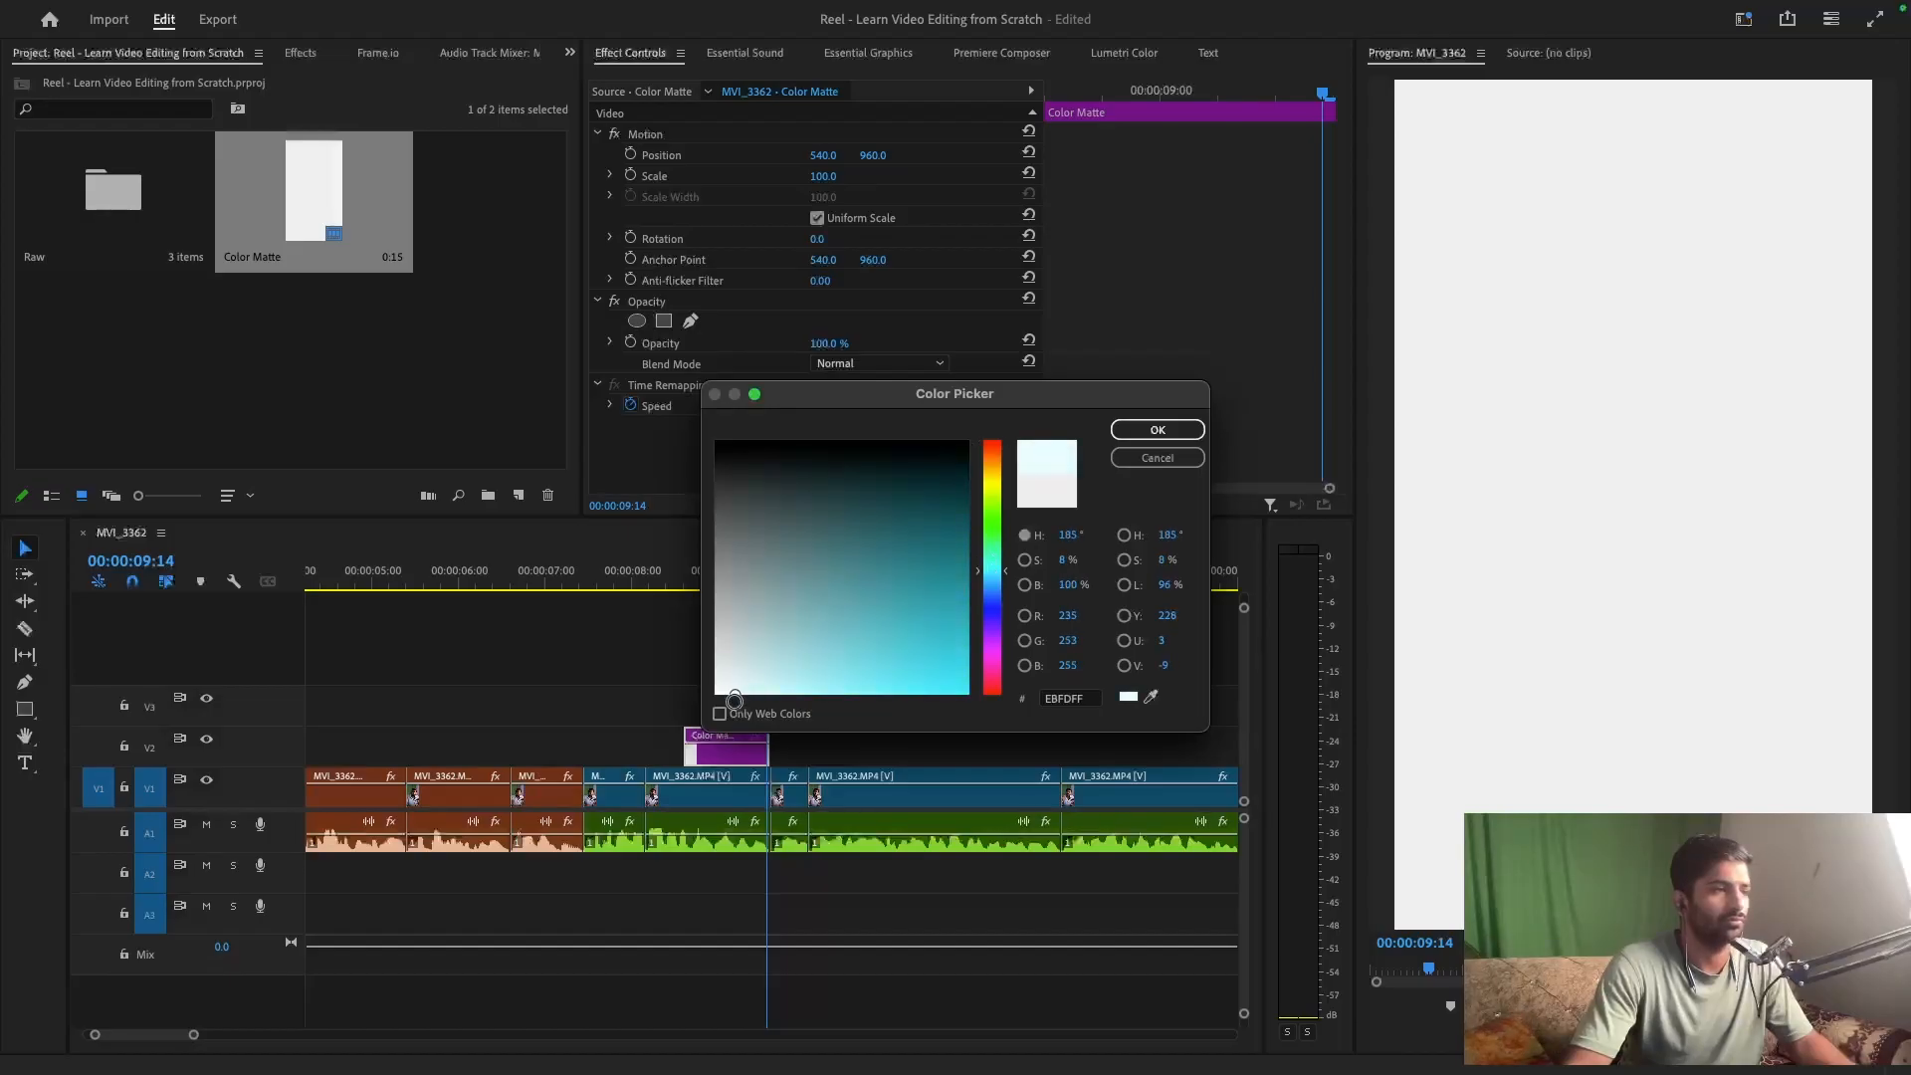
pyautogui.click(1139, 431)
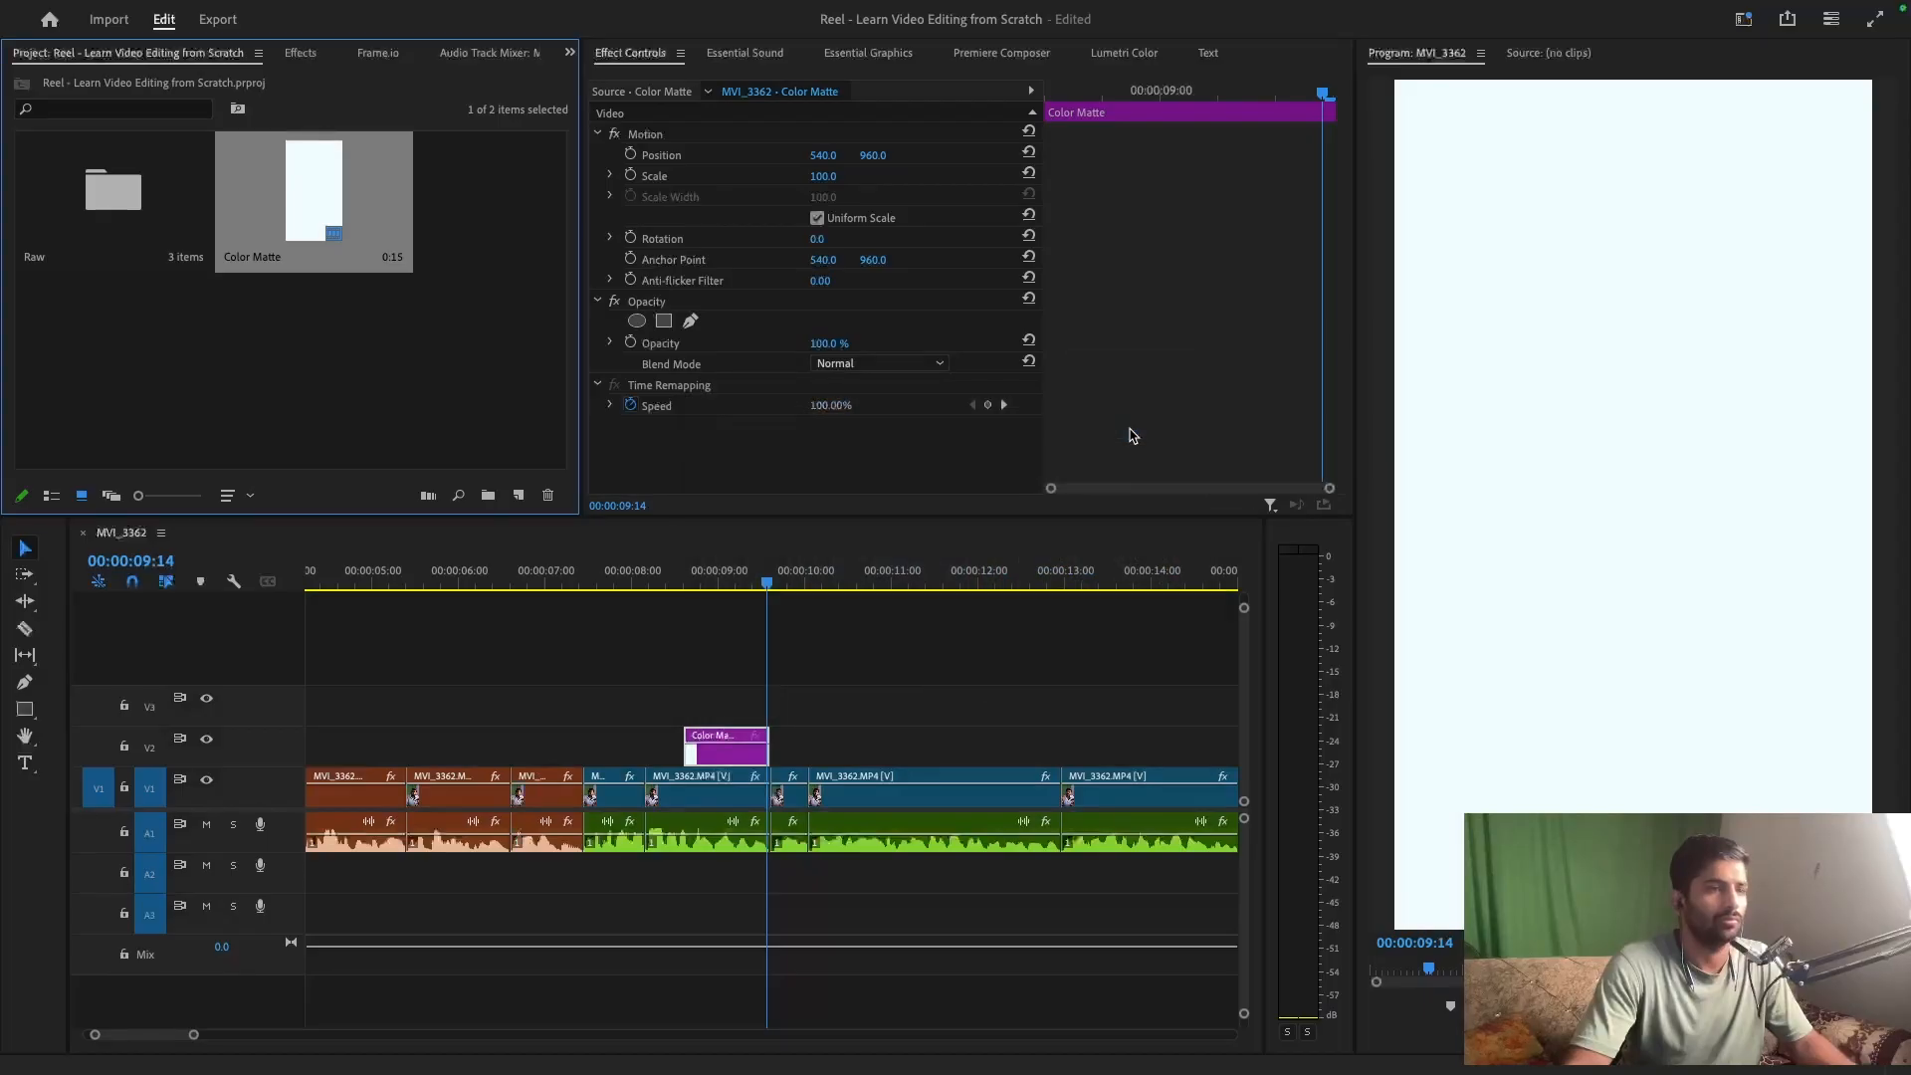
pyautogui.click(726, 585)
pyautogui.press('super+s')
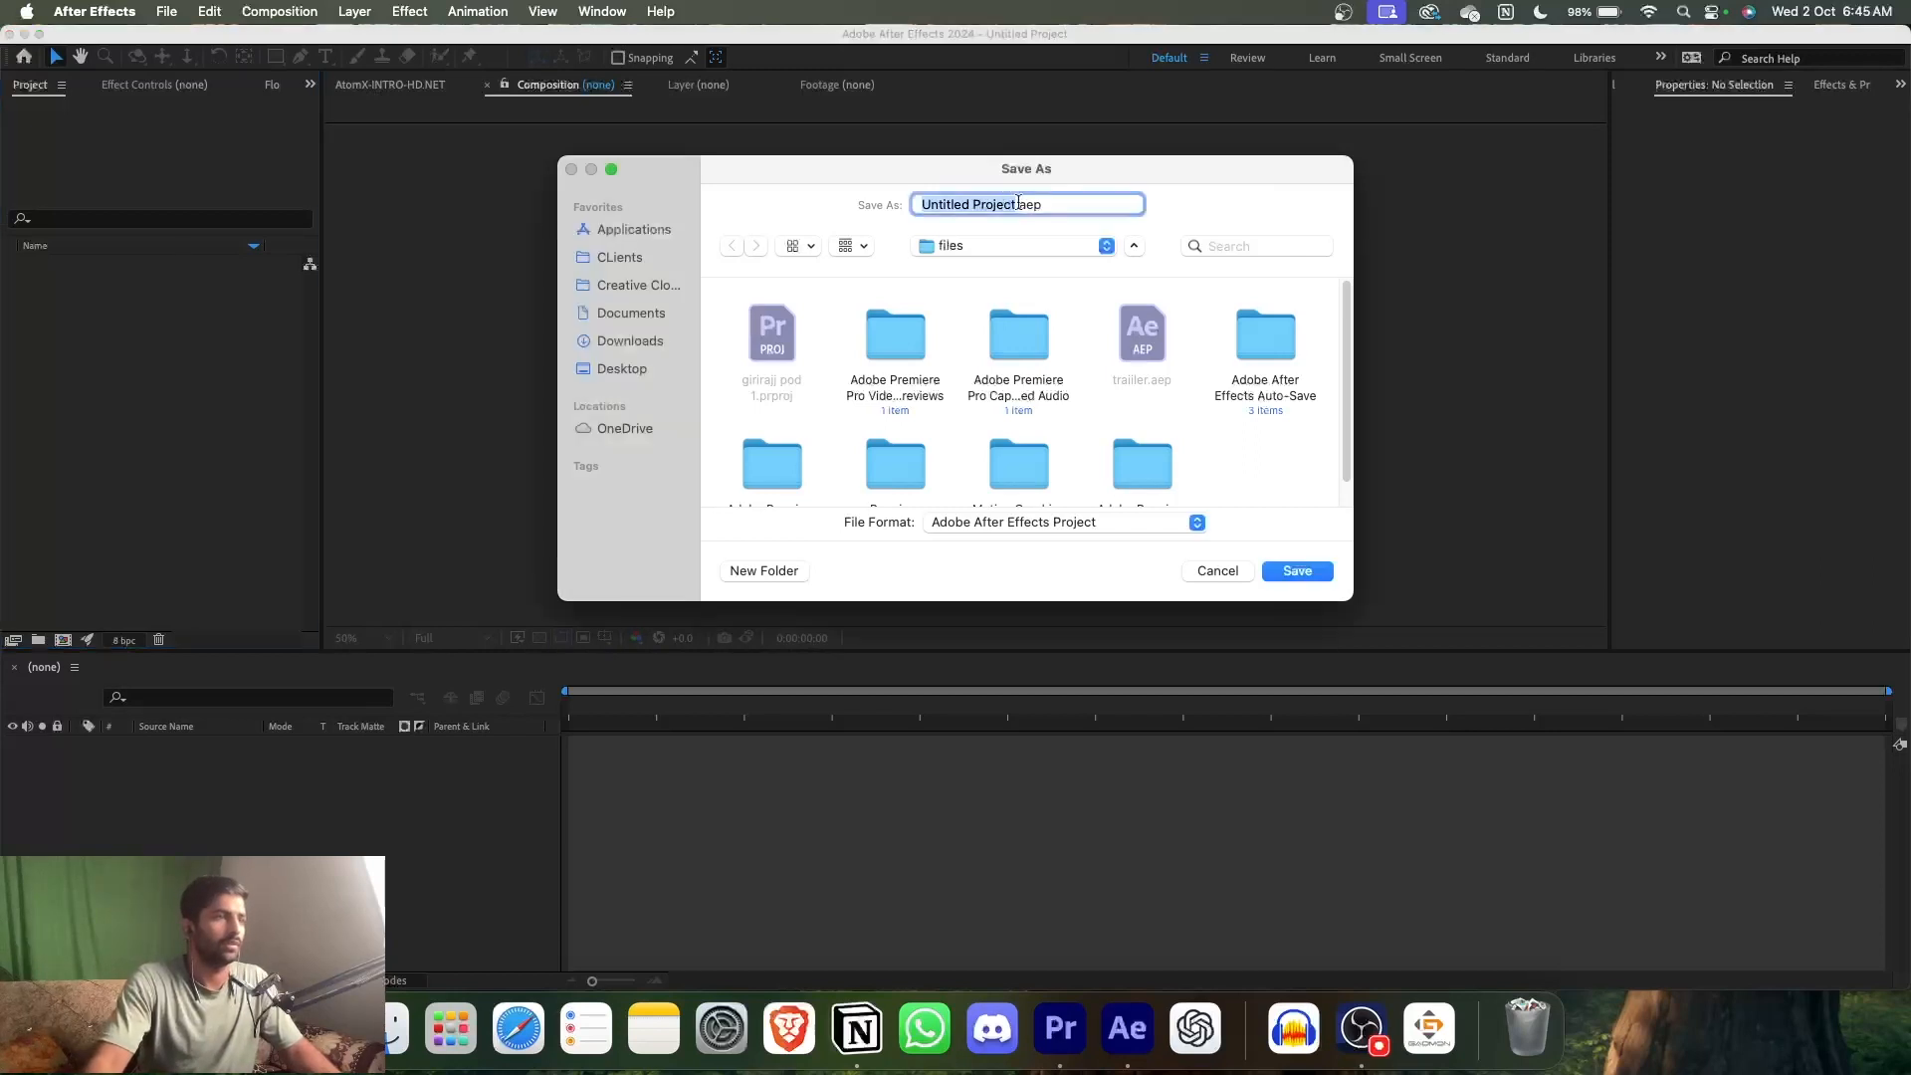
# - Save the new After Effects project as grid white bg.aep in the Files folder of the Learn Editing from Scratch reel
pyautogui.write('grid white bgh')
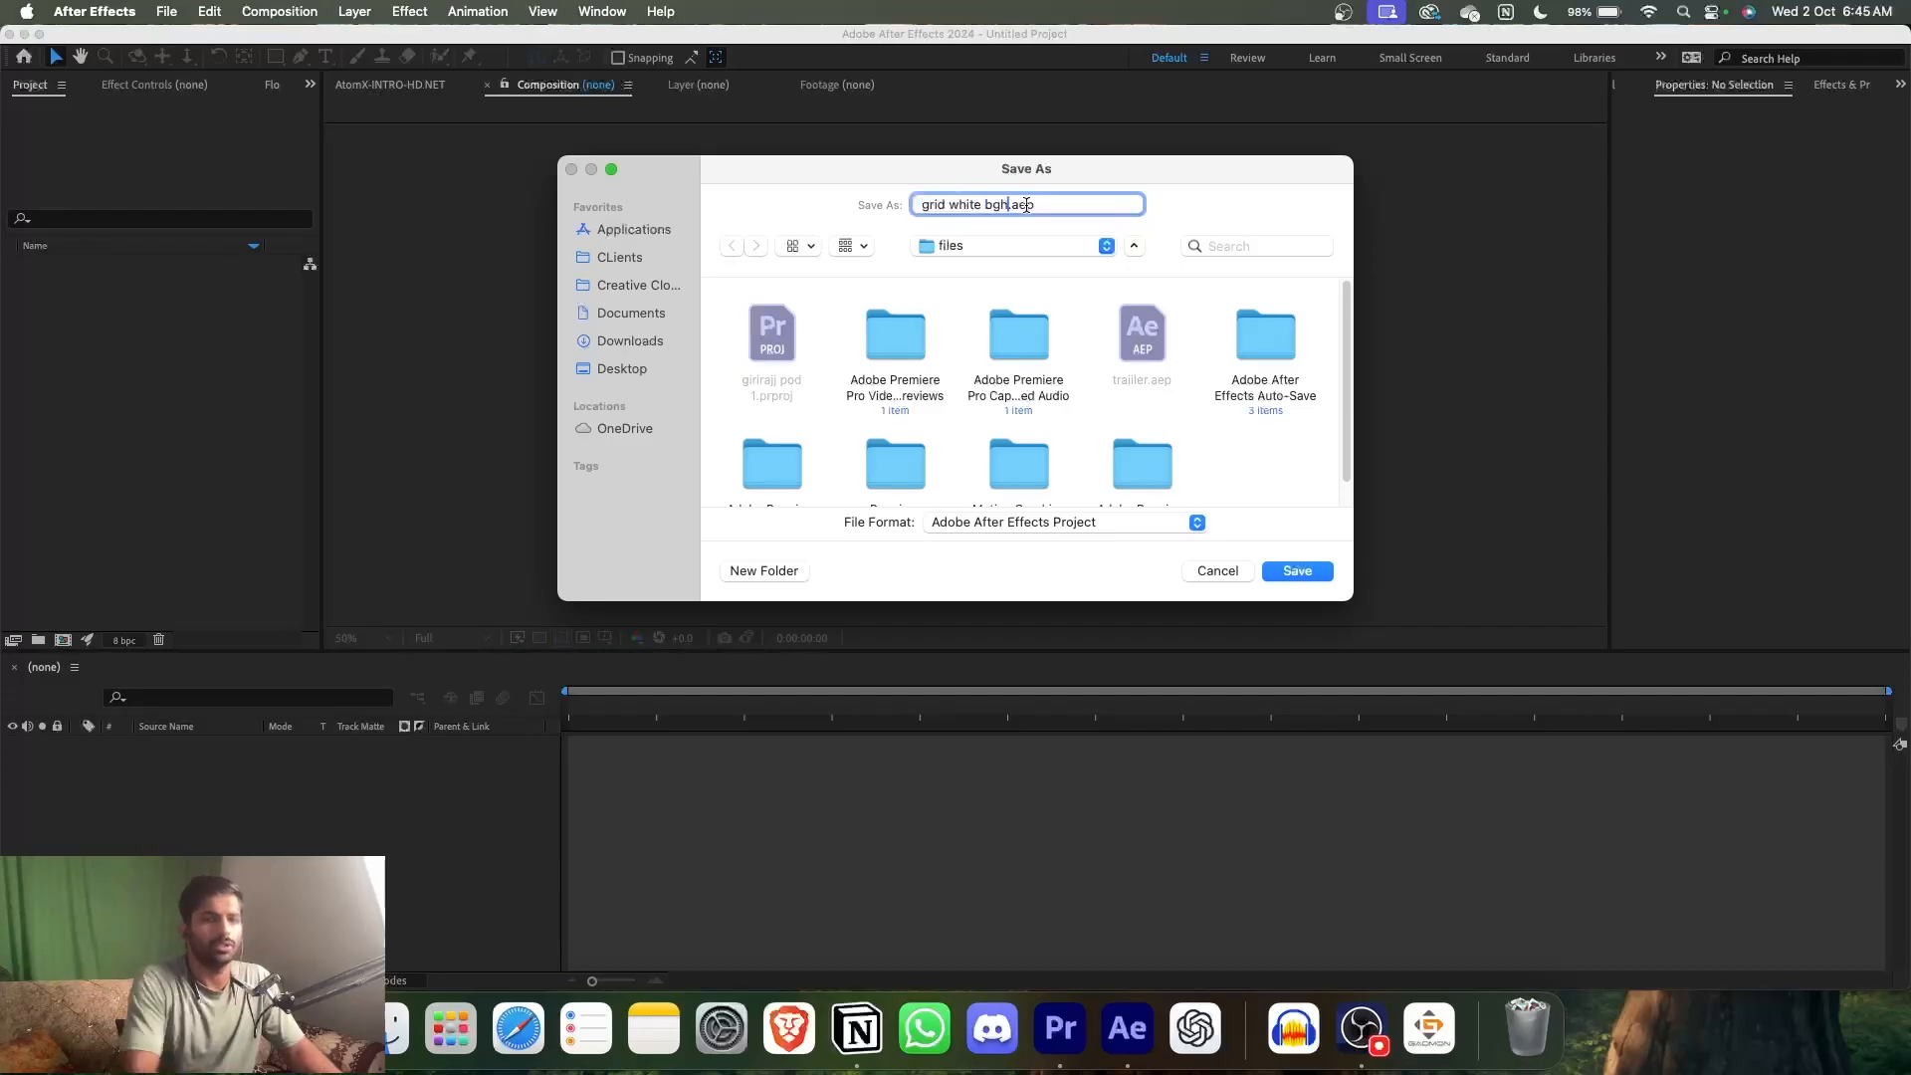
pyautogui.press('BackSpace')
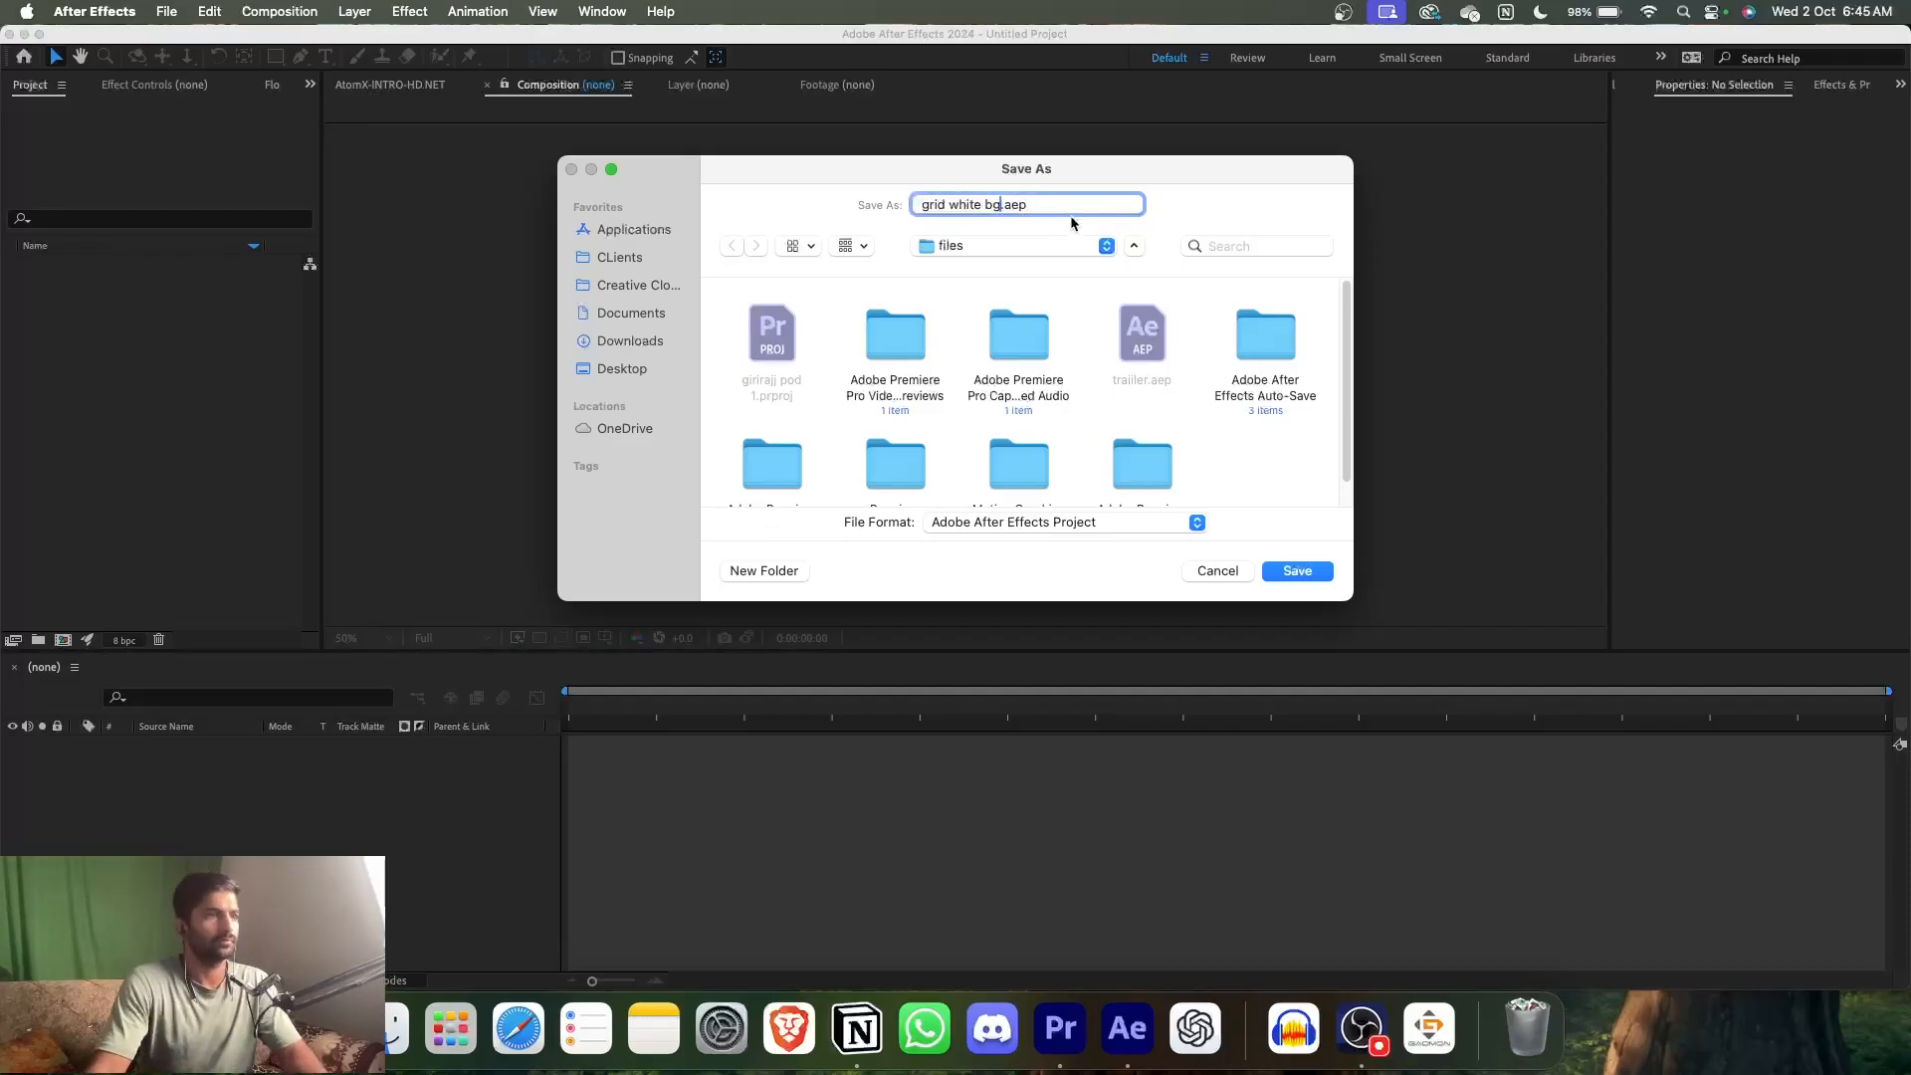
pyautogui.click(1024, 247)
pyautogui.click(998, 308)
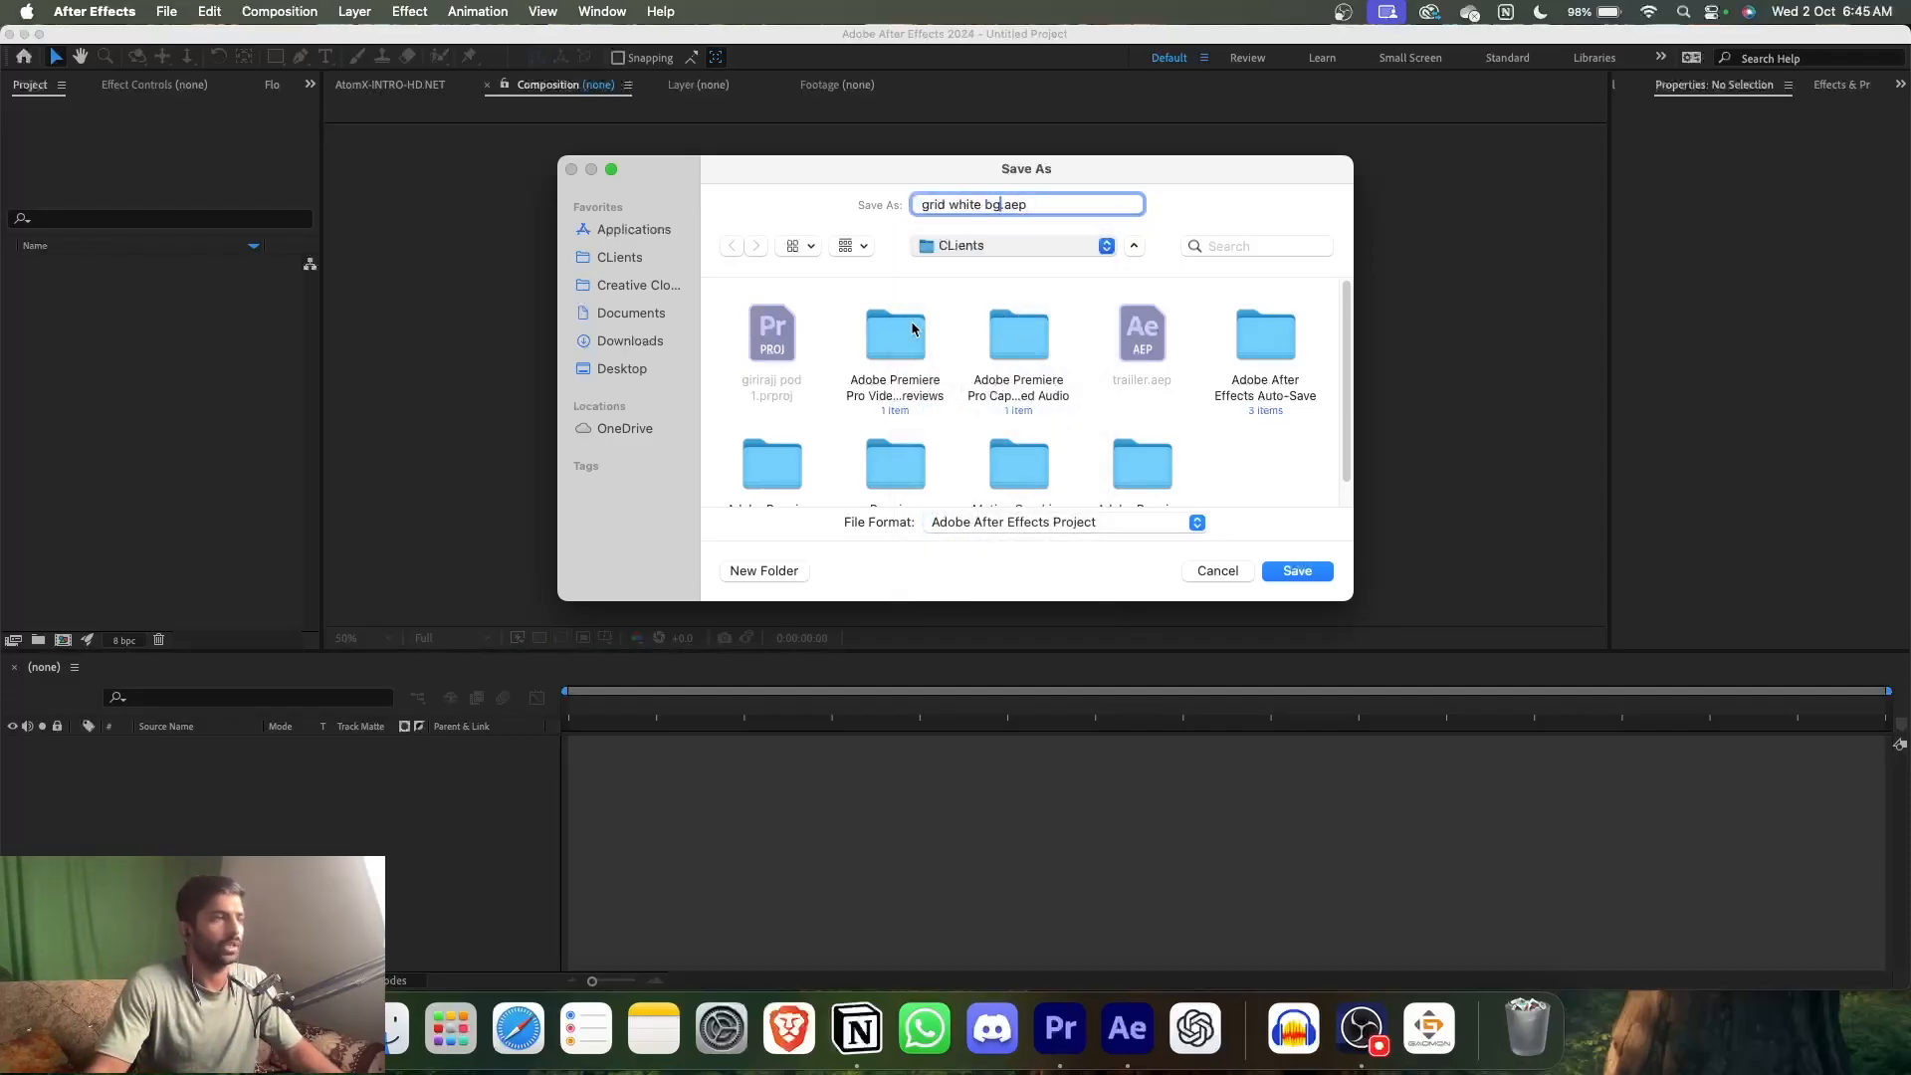
pyautogui.doubleClick(785, 340)
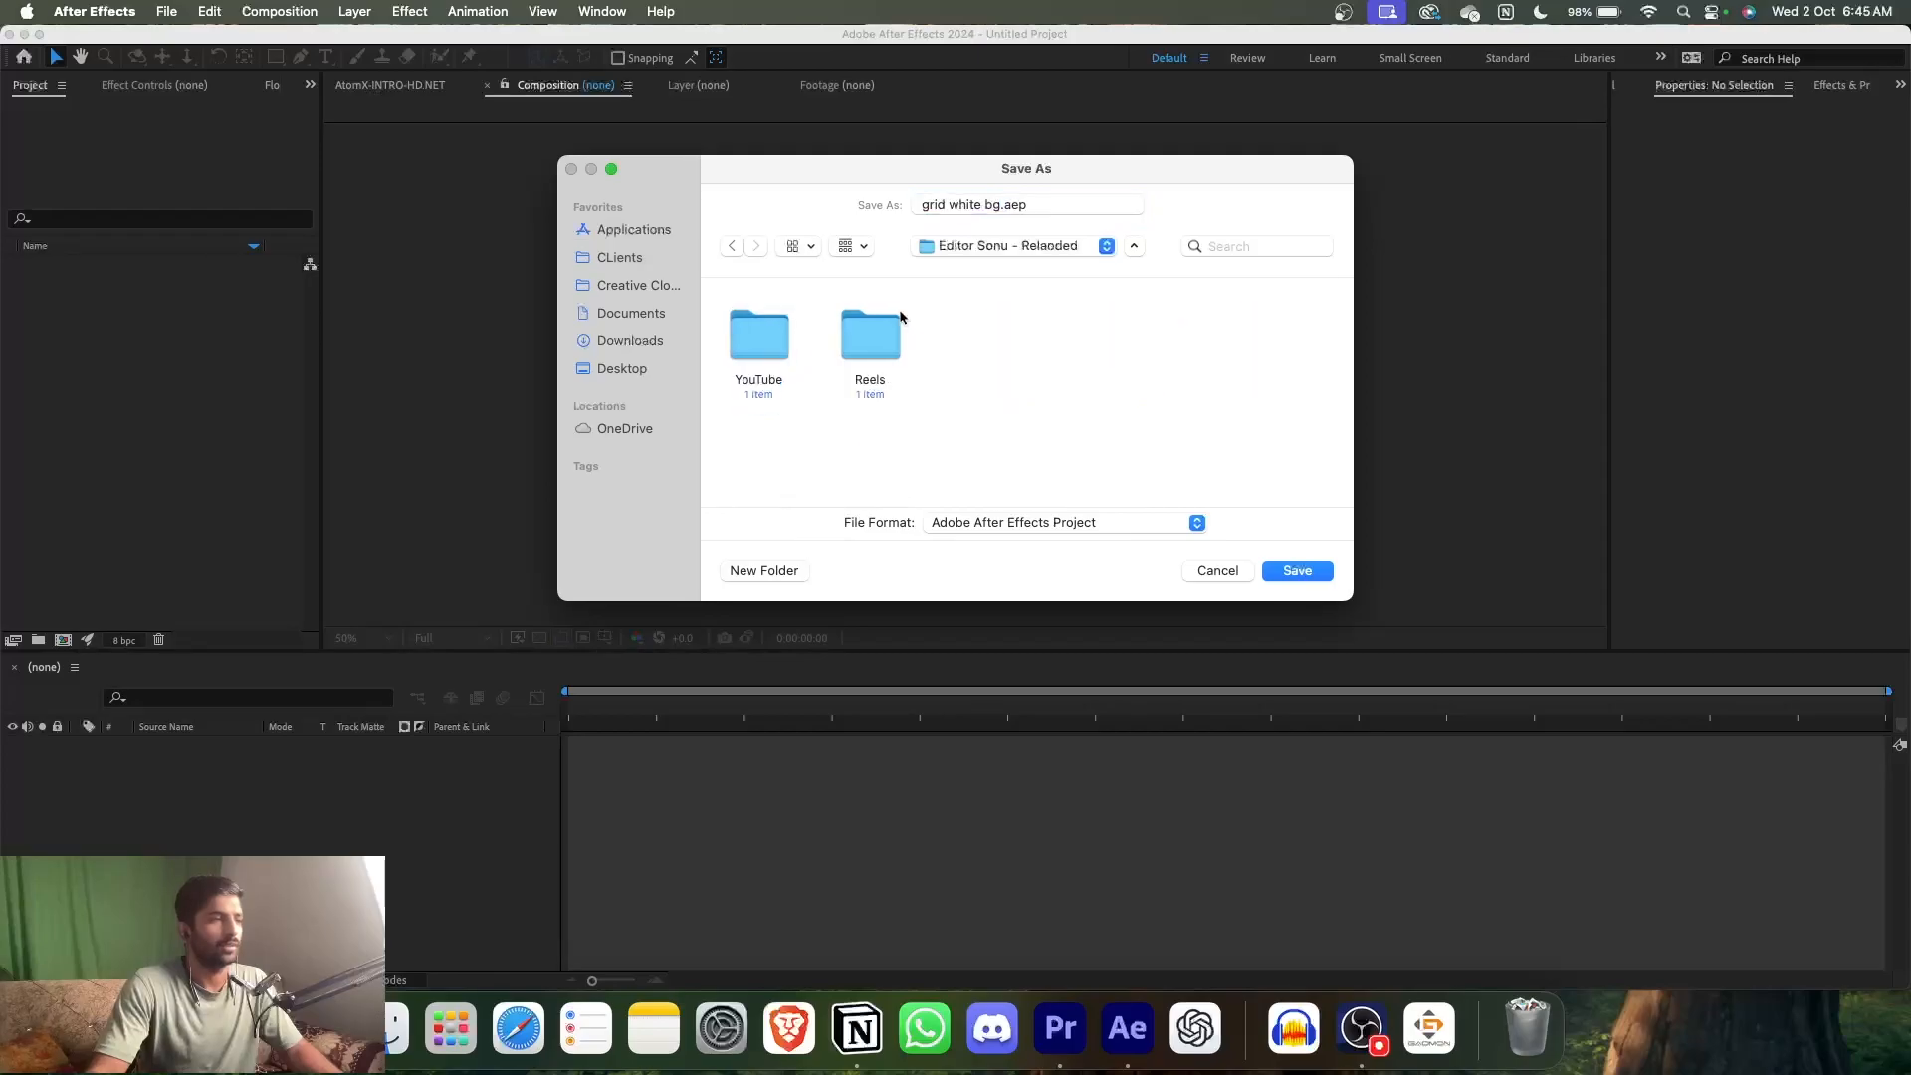
pyautogui.doubleClick(892, 322)
pyautogui.doubleClick(752, 348)
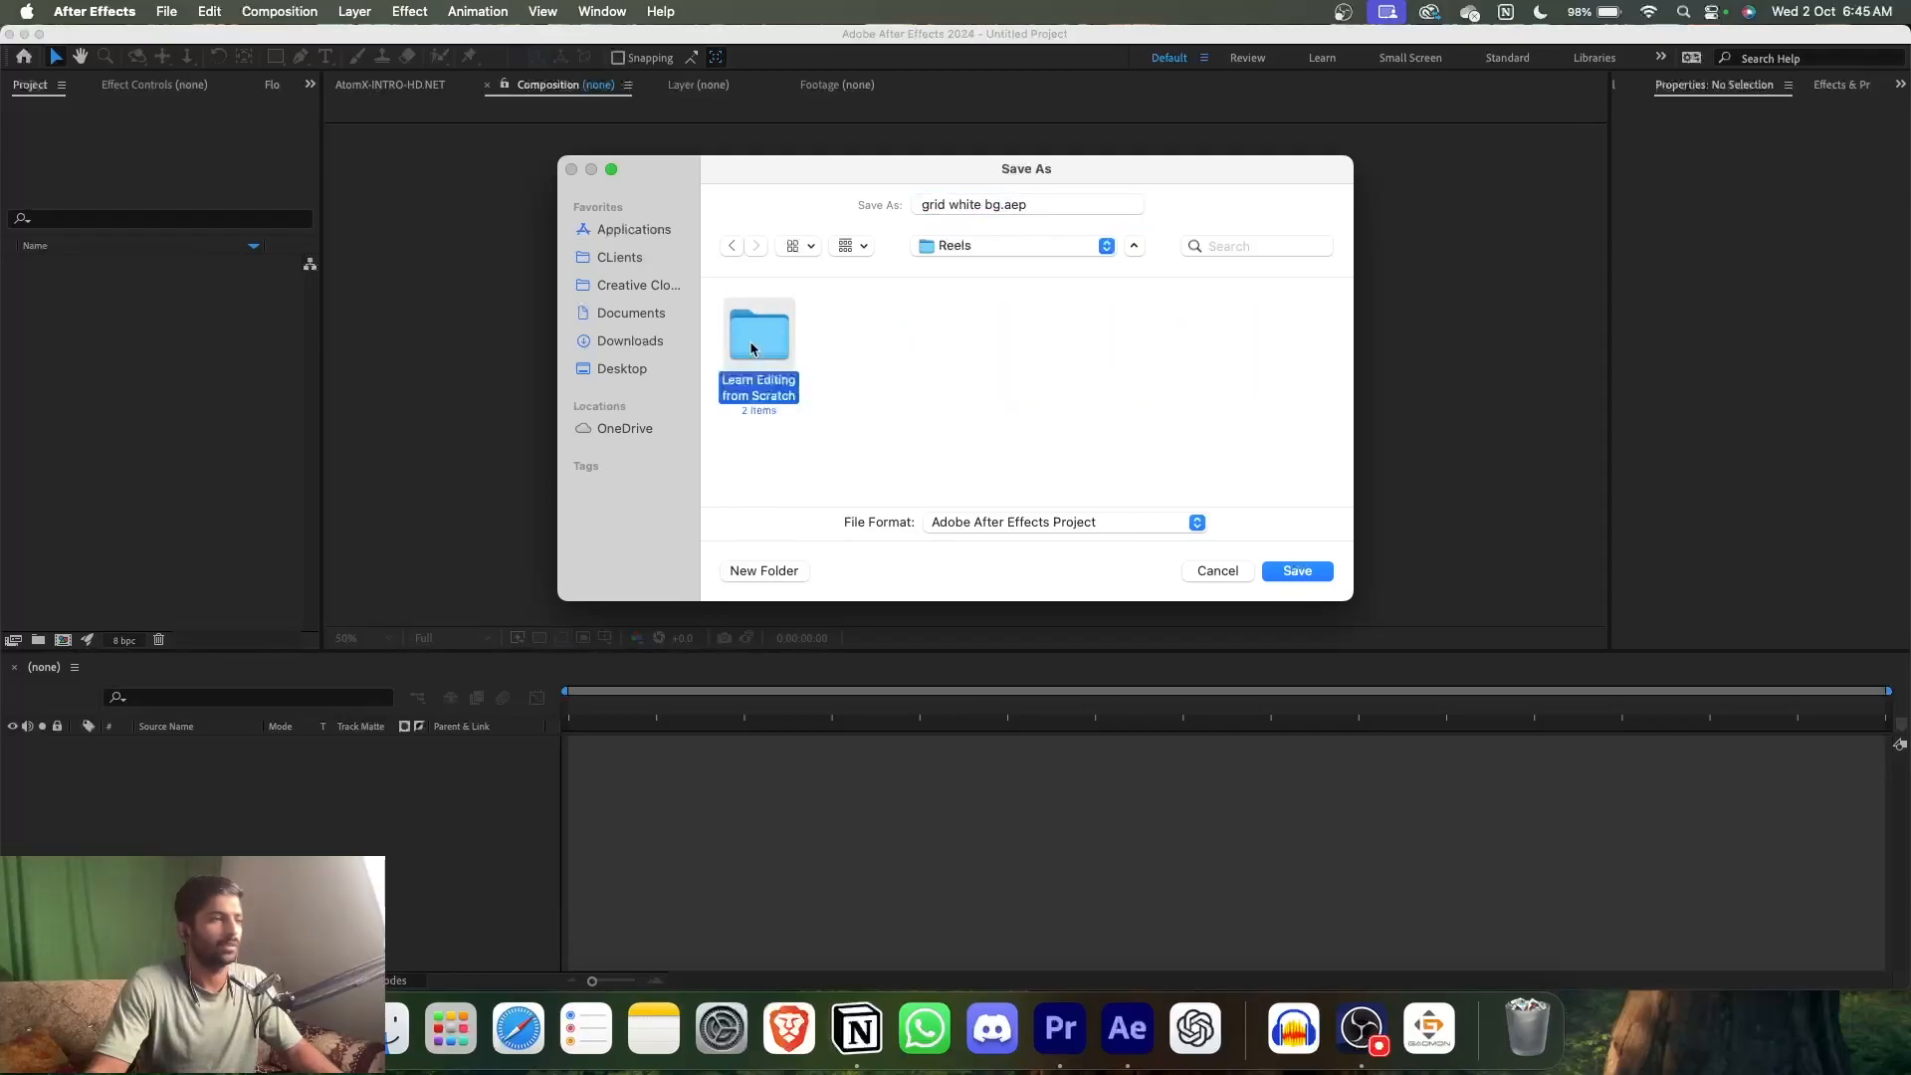
pyautogui.doubleClick(752, 347)
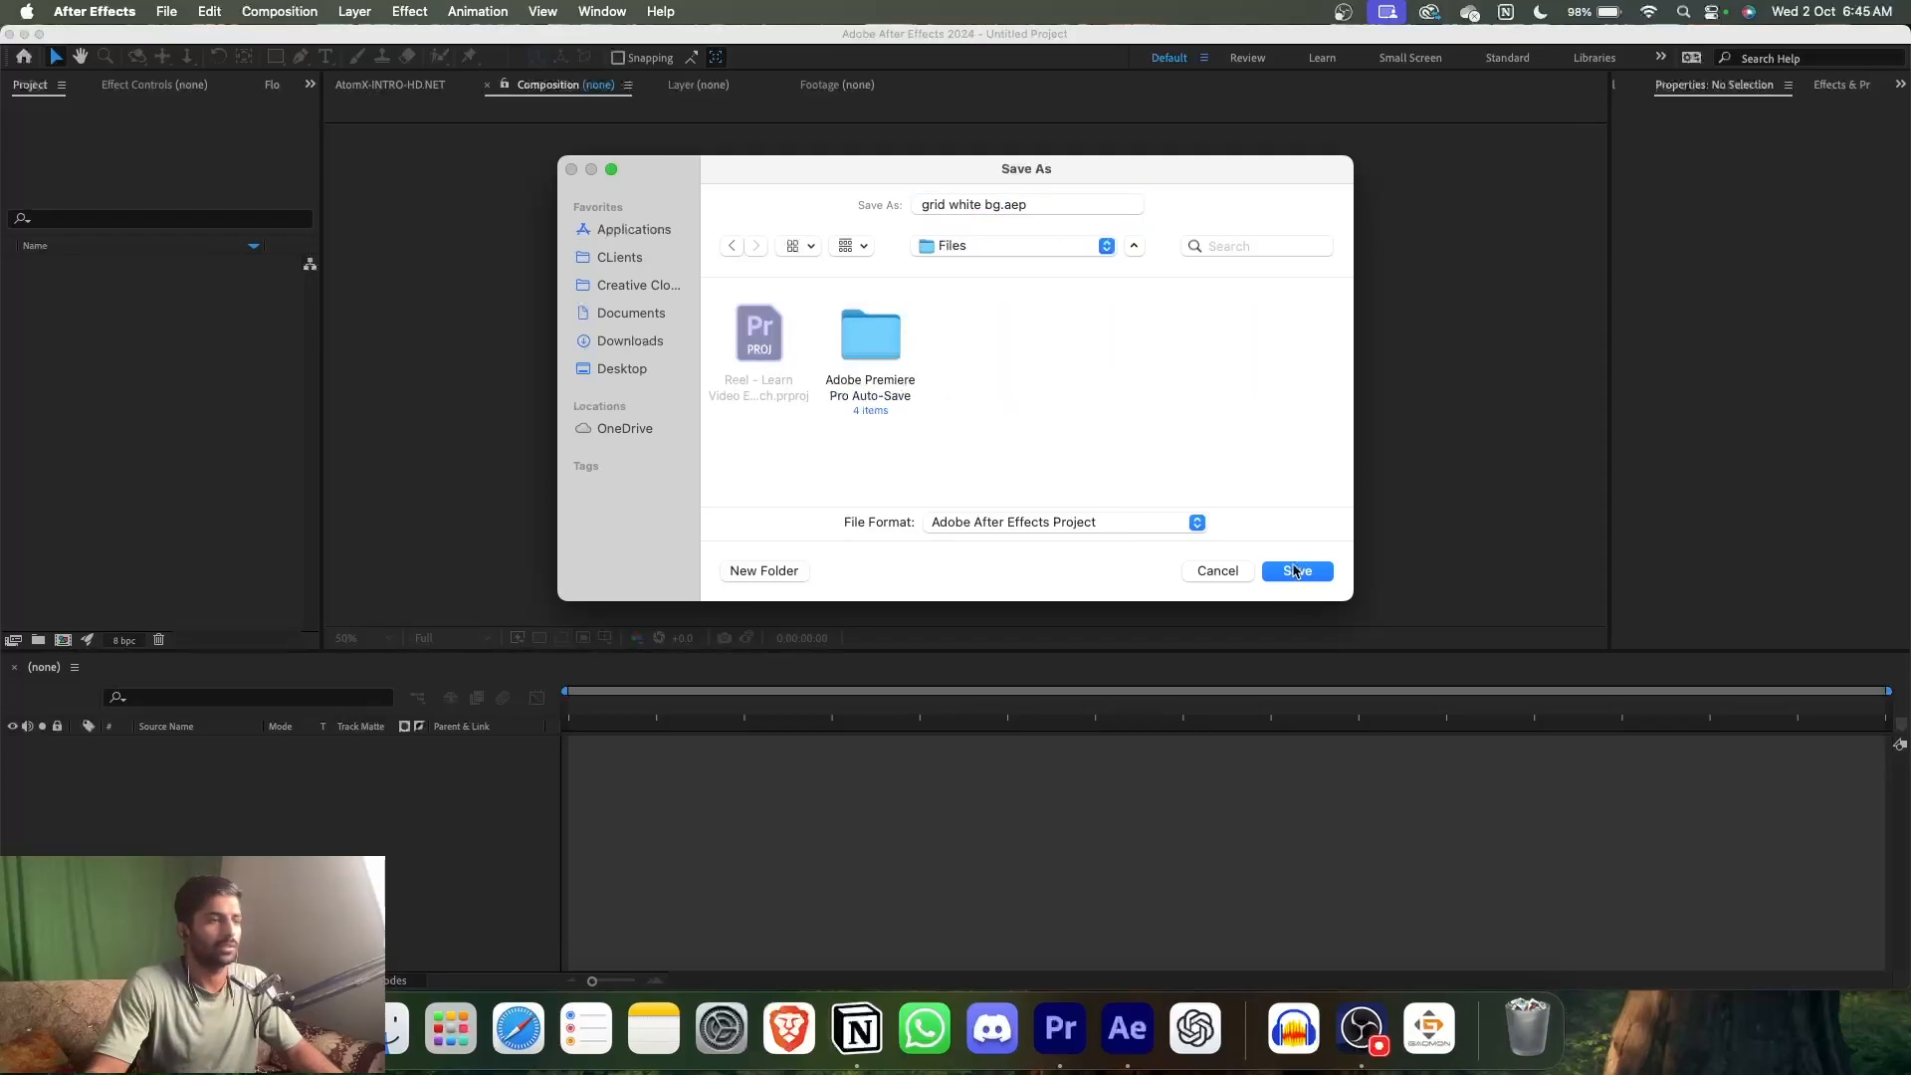
pyautogui.click(1296, 570)
pyautogui.click(1035, 556)
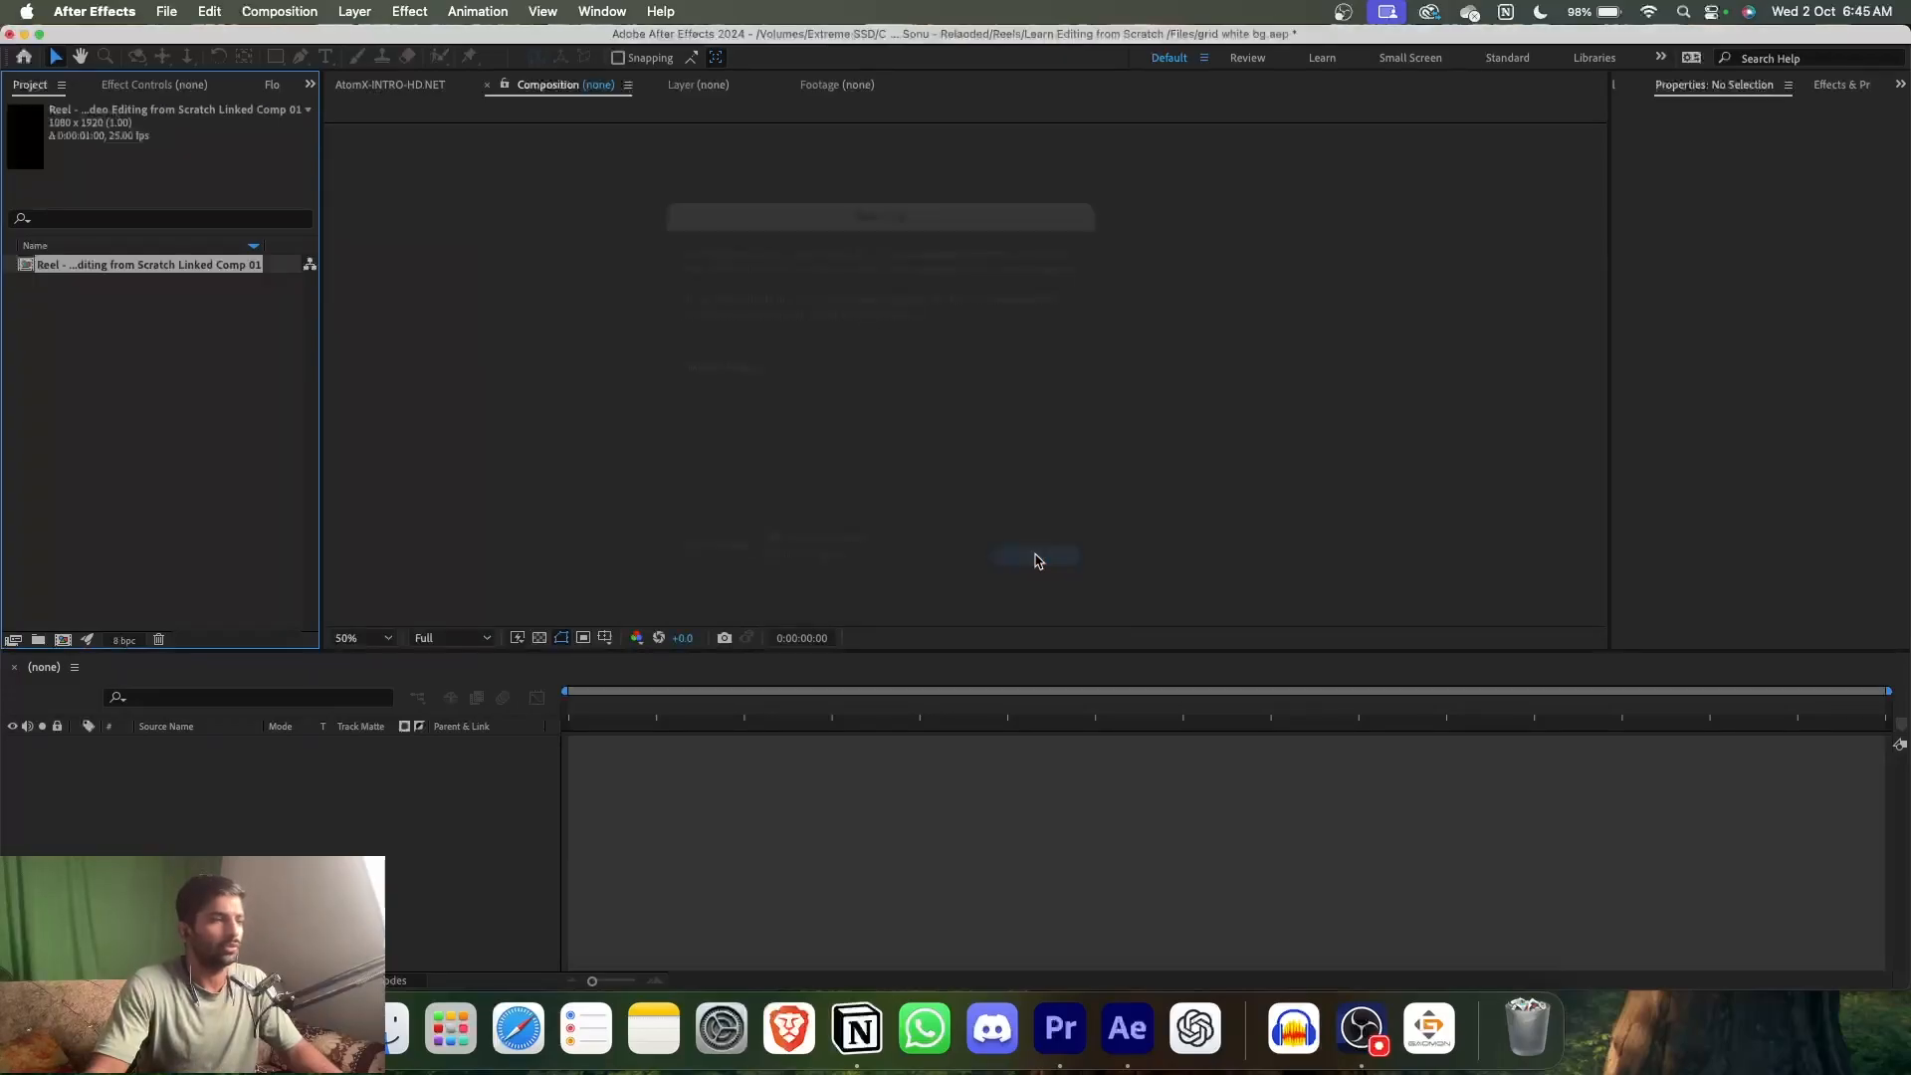
# - Apply the Generate effect Grid to the Color Matte layer in the linked composition
pyautogui.scroll(-4, 835, 563)
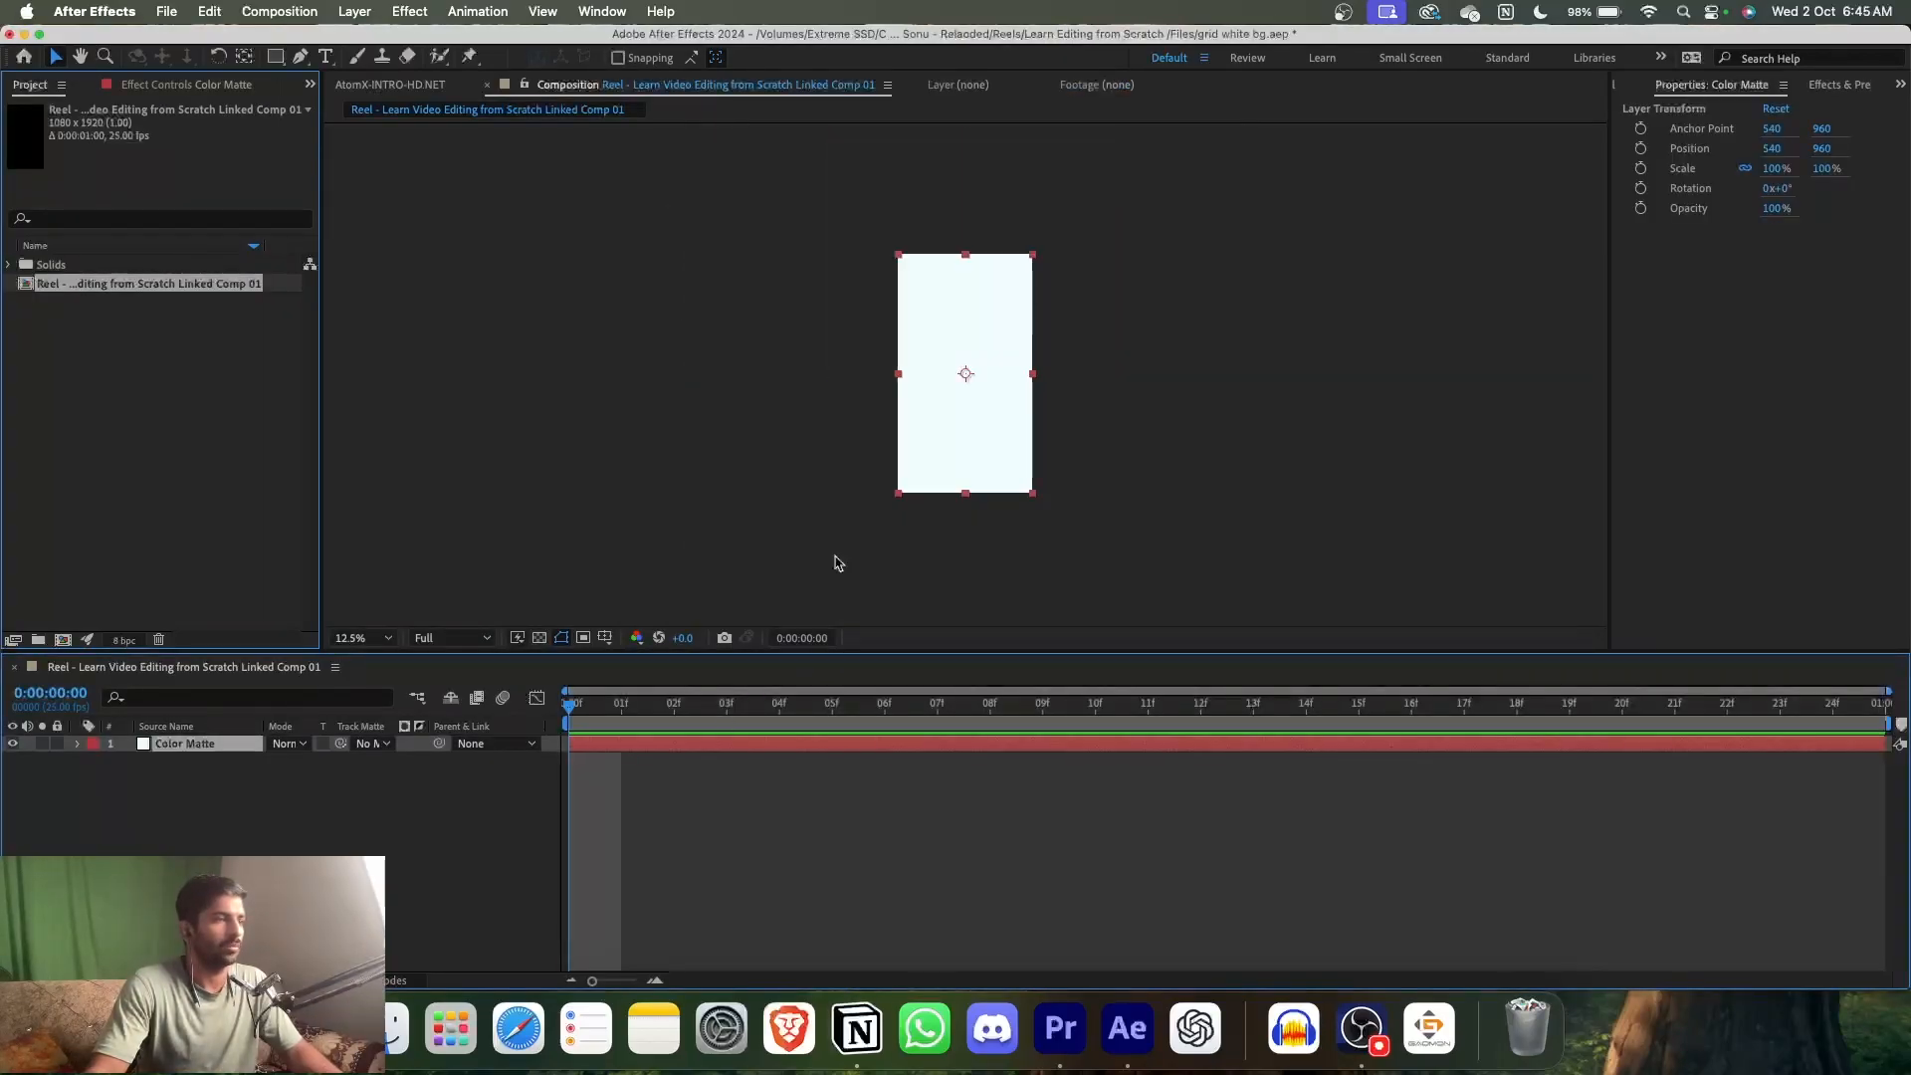
pyautogui.scroll(1, 835, 564)
pyautogui.scroll(1, 837, 547)
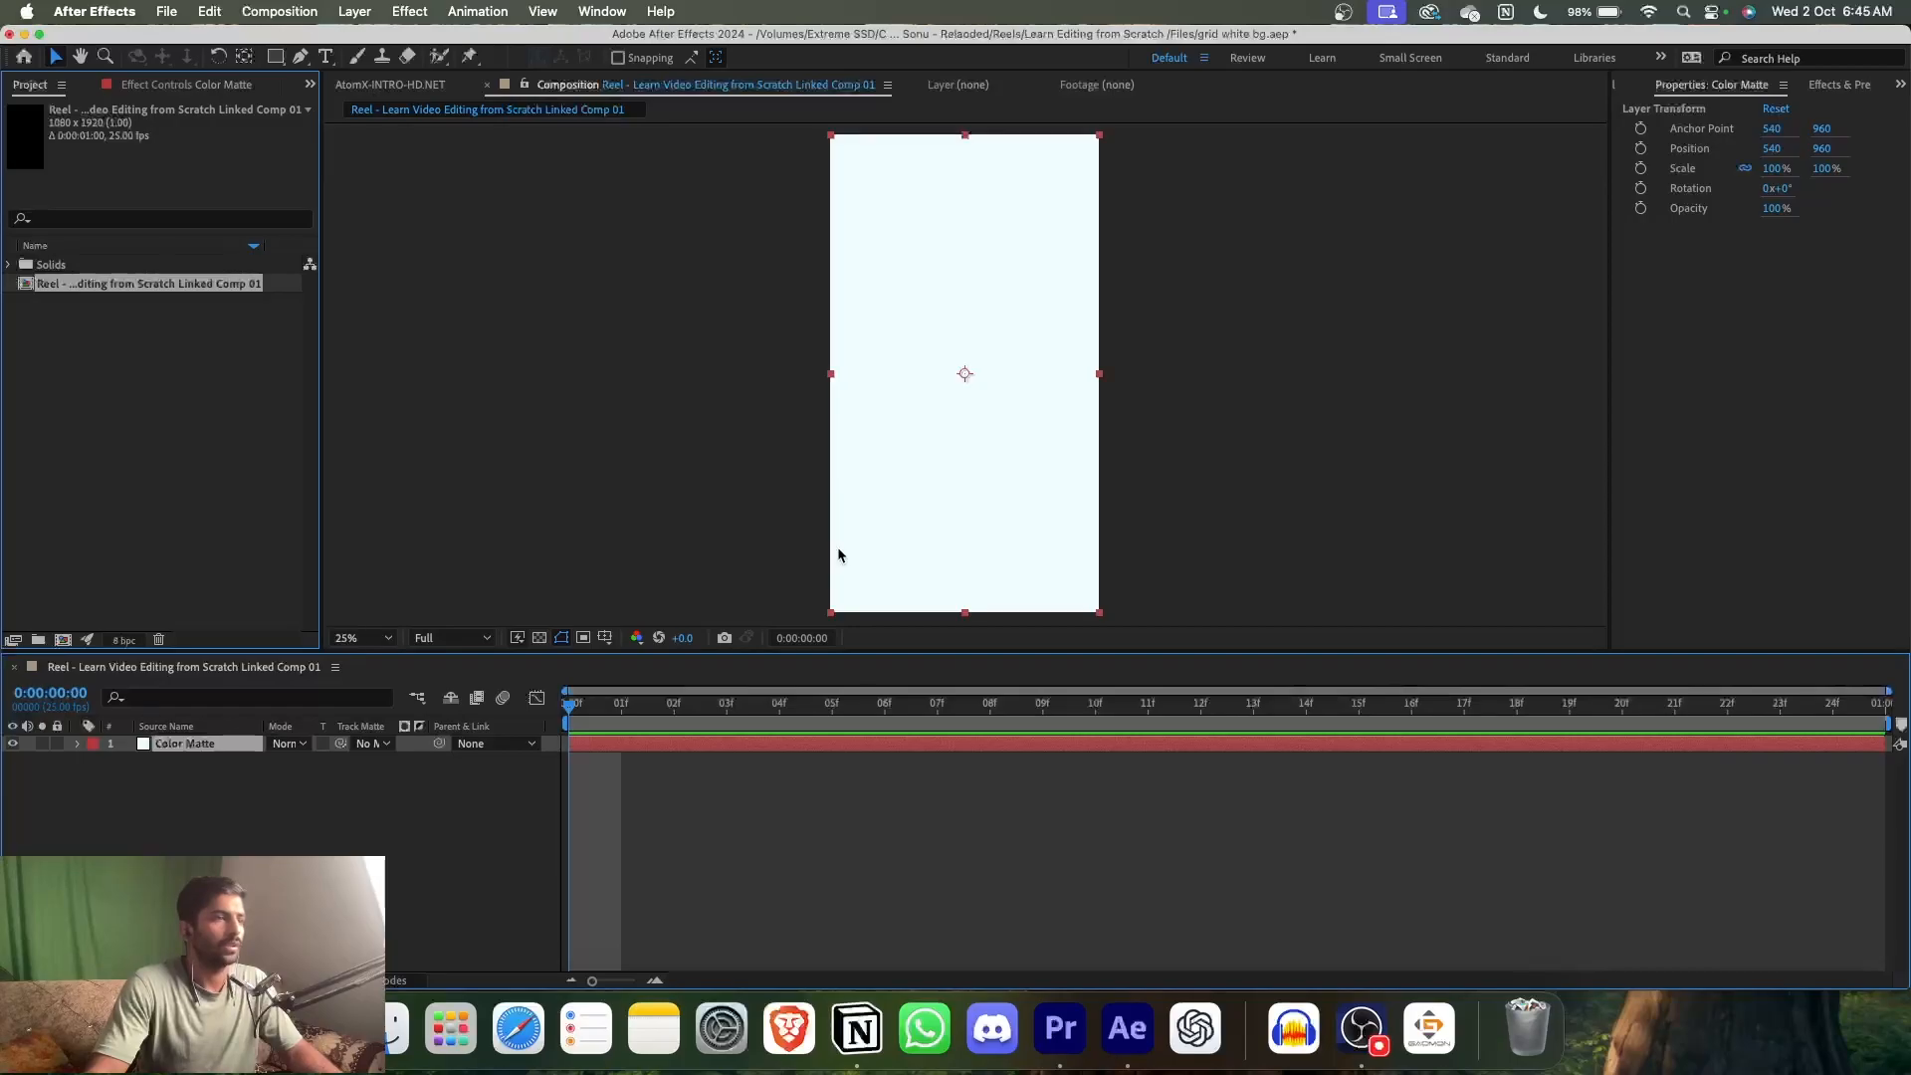
pyautogui.click(728, 814)
pyautogui.click(630, 742)
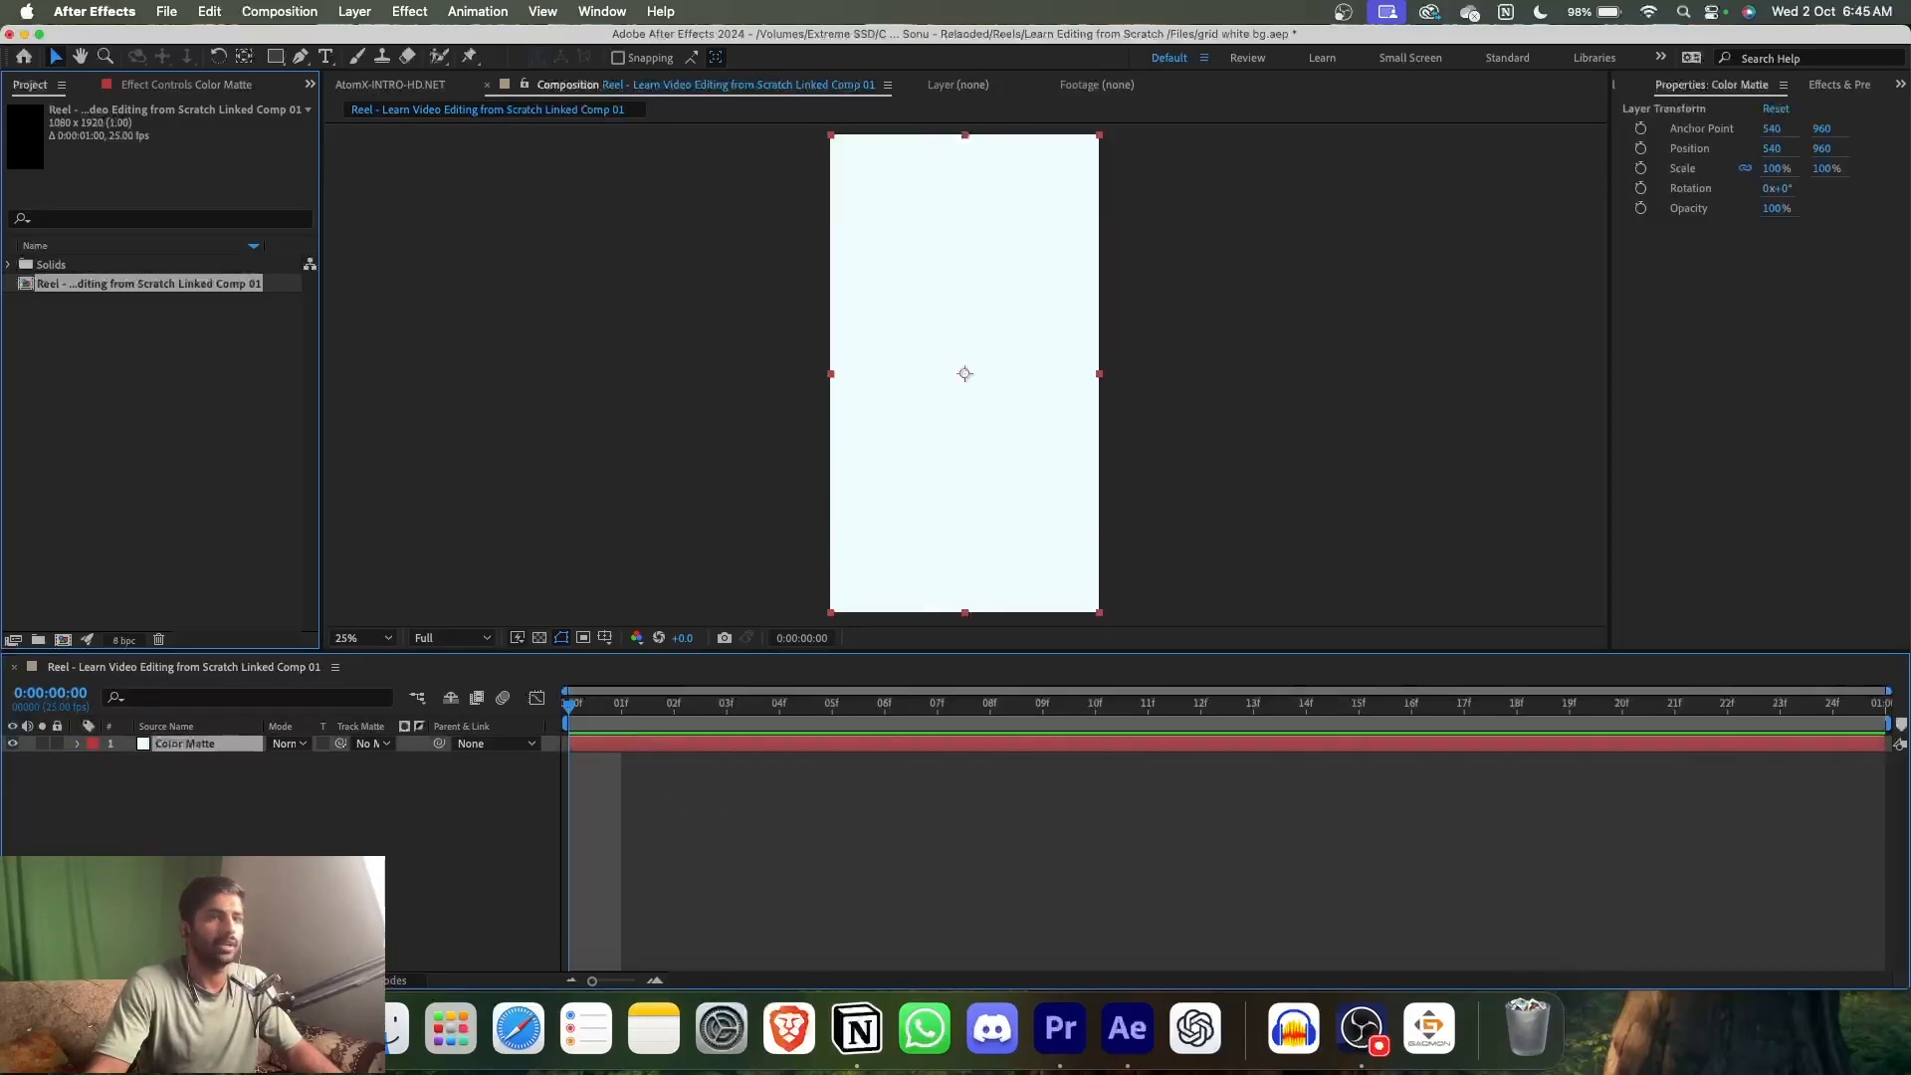
pyautogui.click(1822, 89)
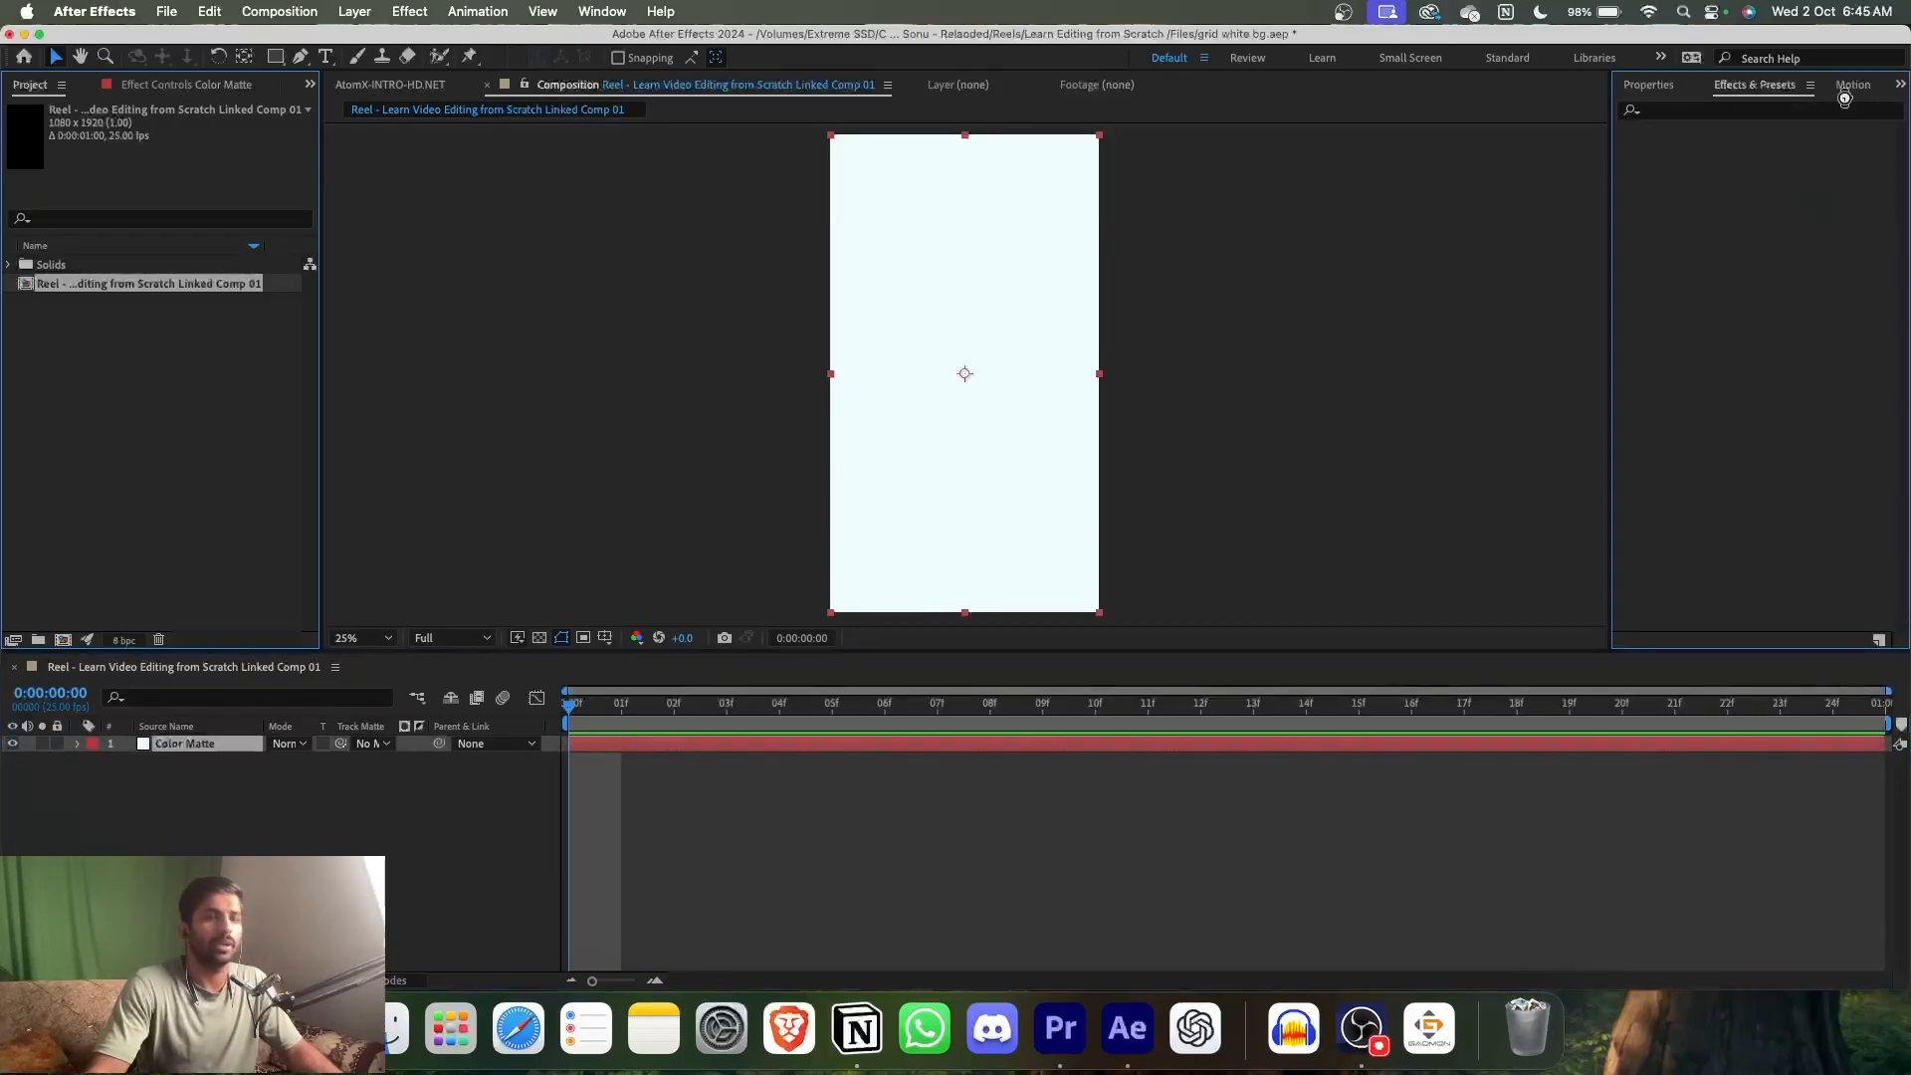
pyautogui.click(1695, 112)
pyautogui.write('grid')
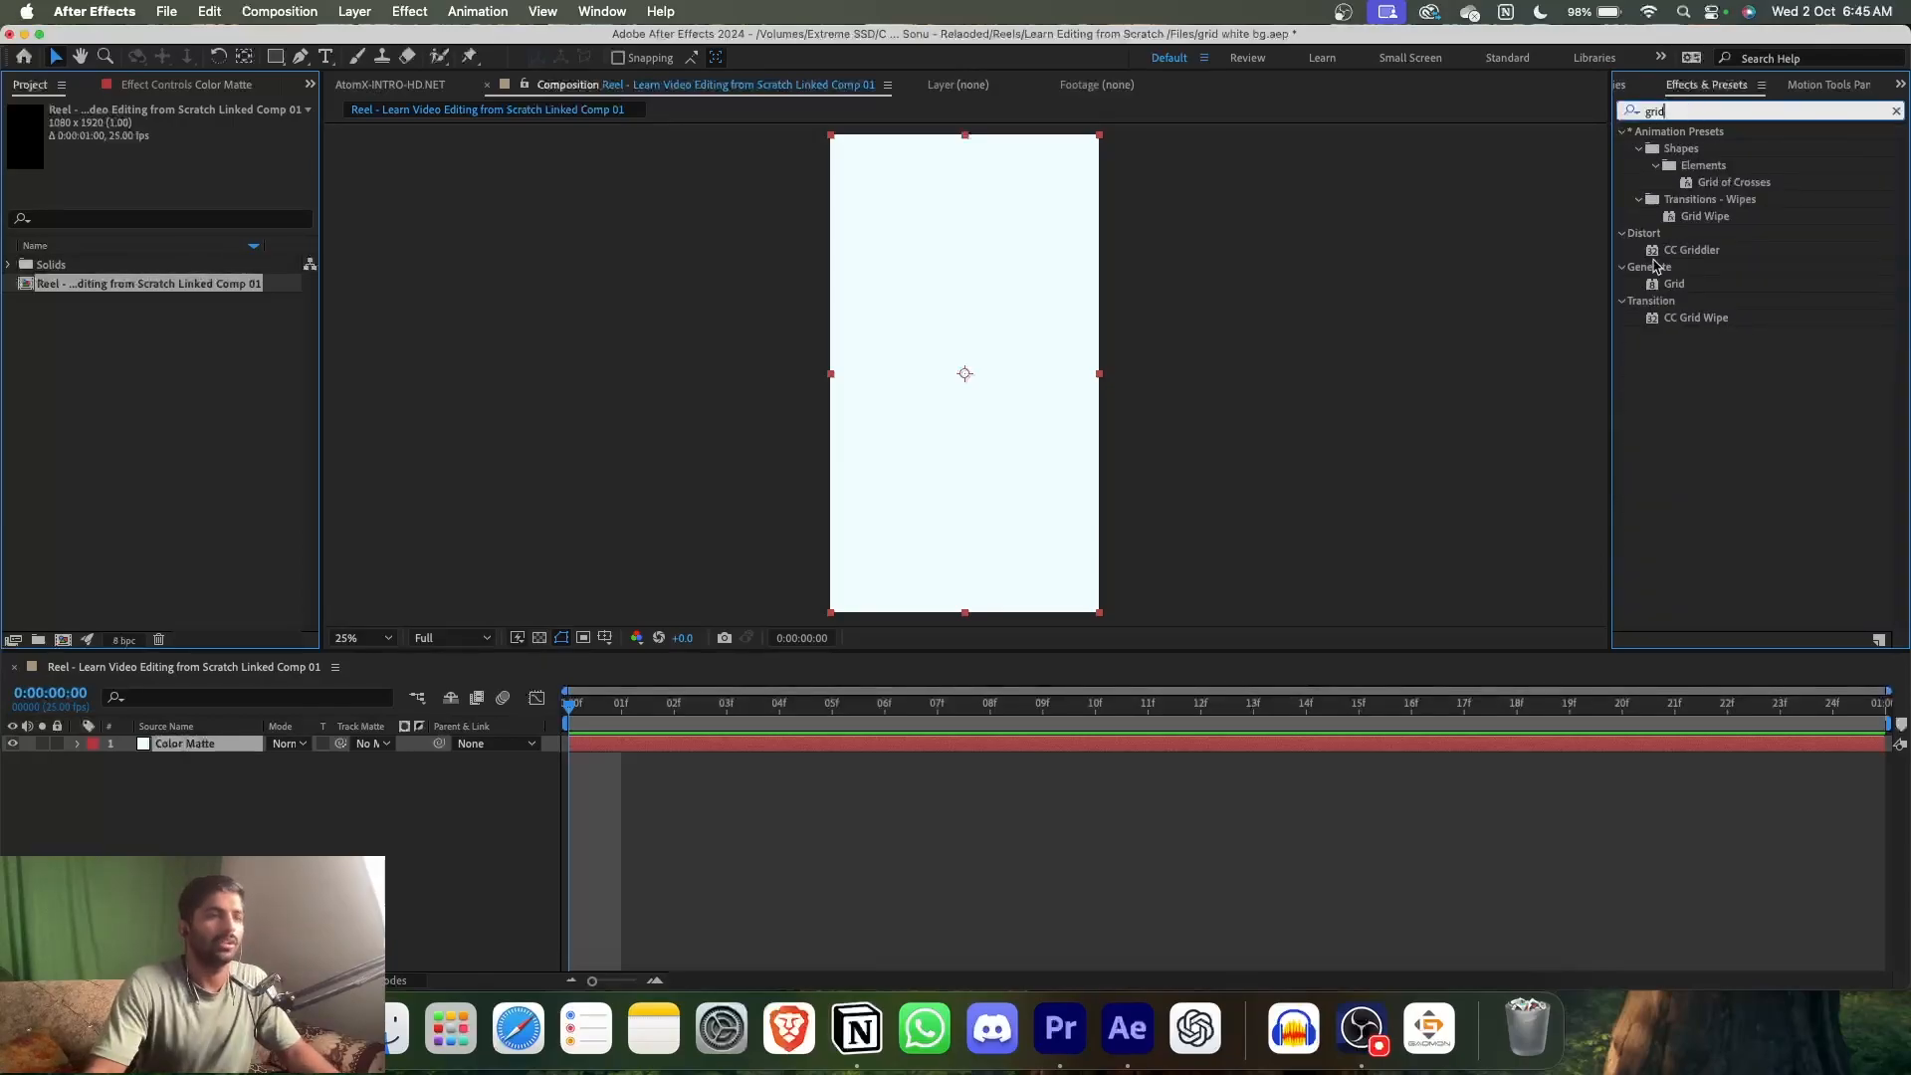
pyautogui.click(1678, 285)
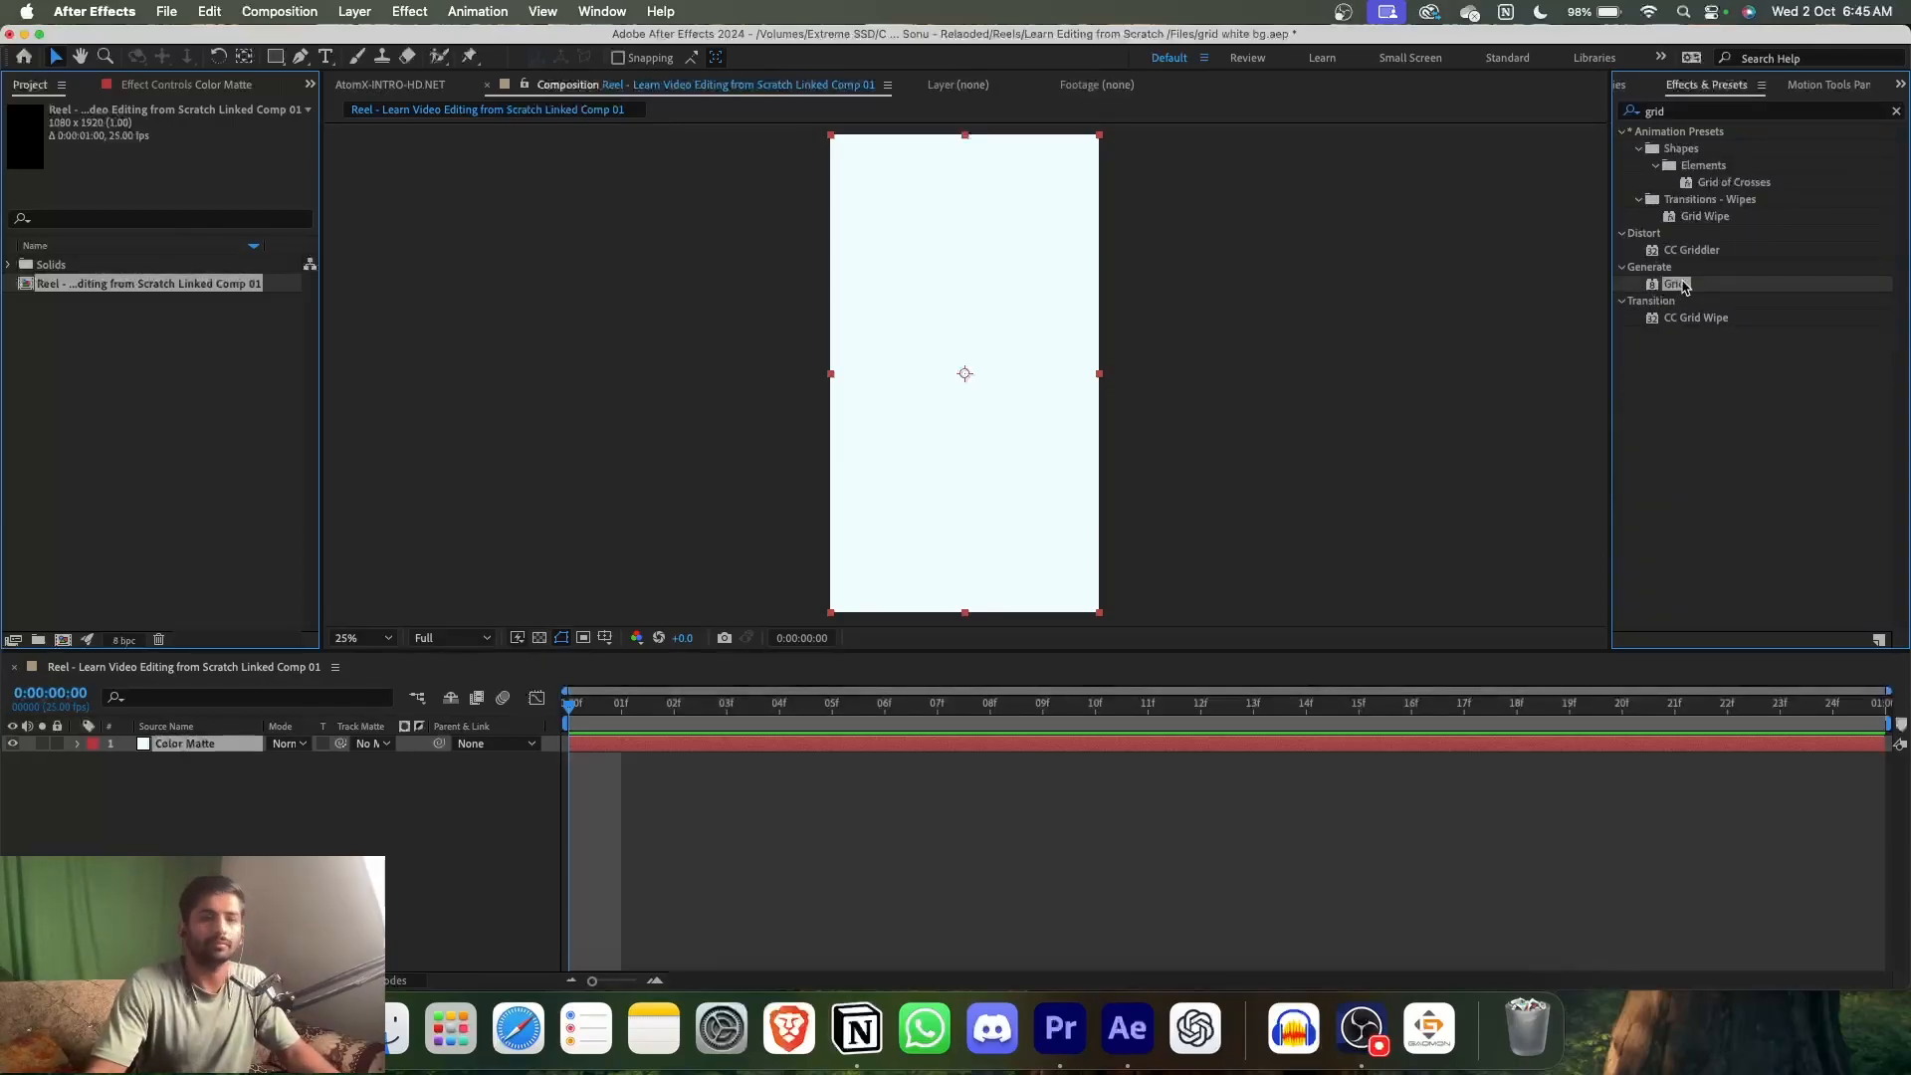
pyautogui.doubleClick(1678, 286)
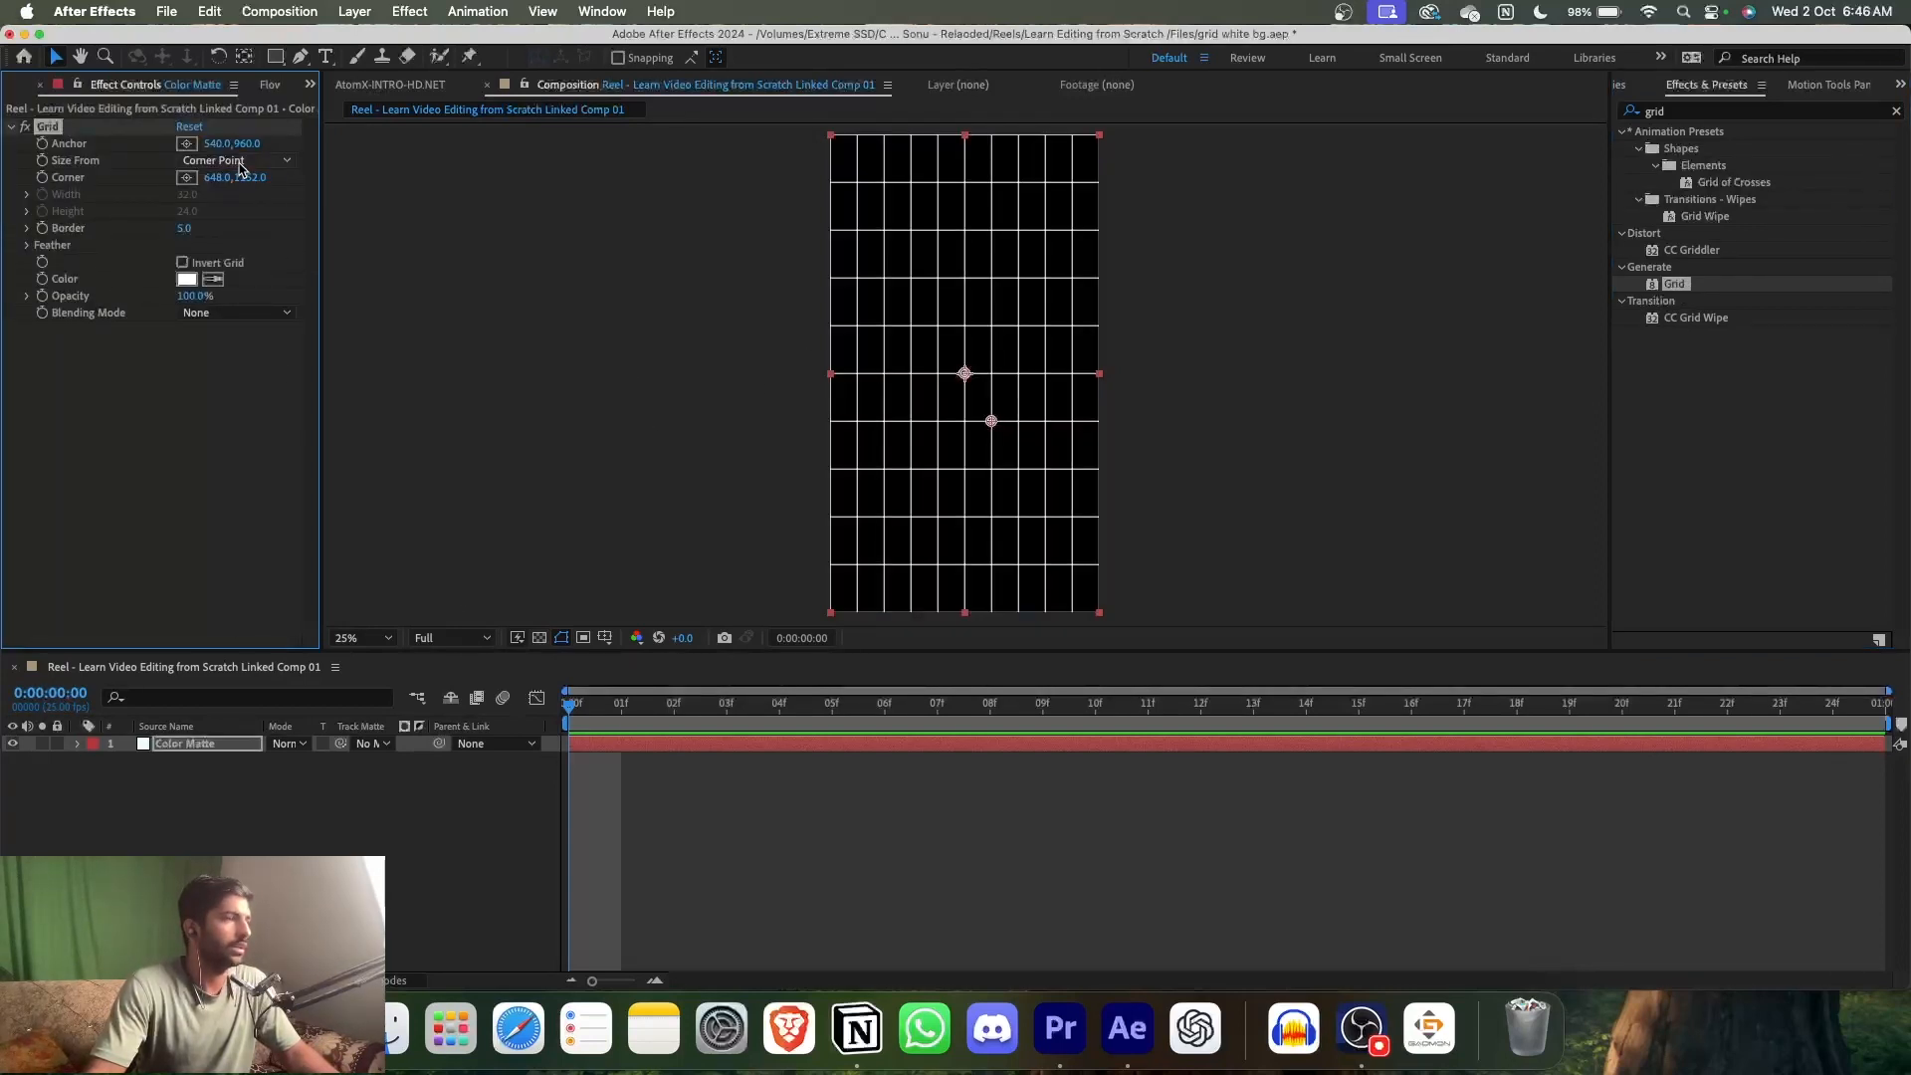
# - Set the Grid effect's blending mode to Add and its colour to mid-grey 848484
pyautogui.click(205, 314)
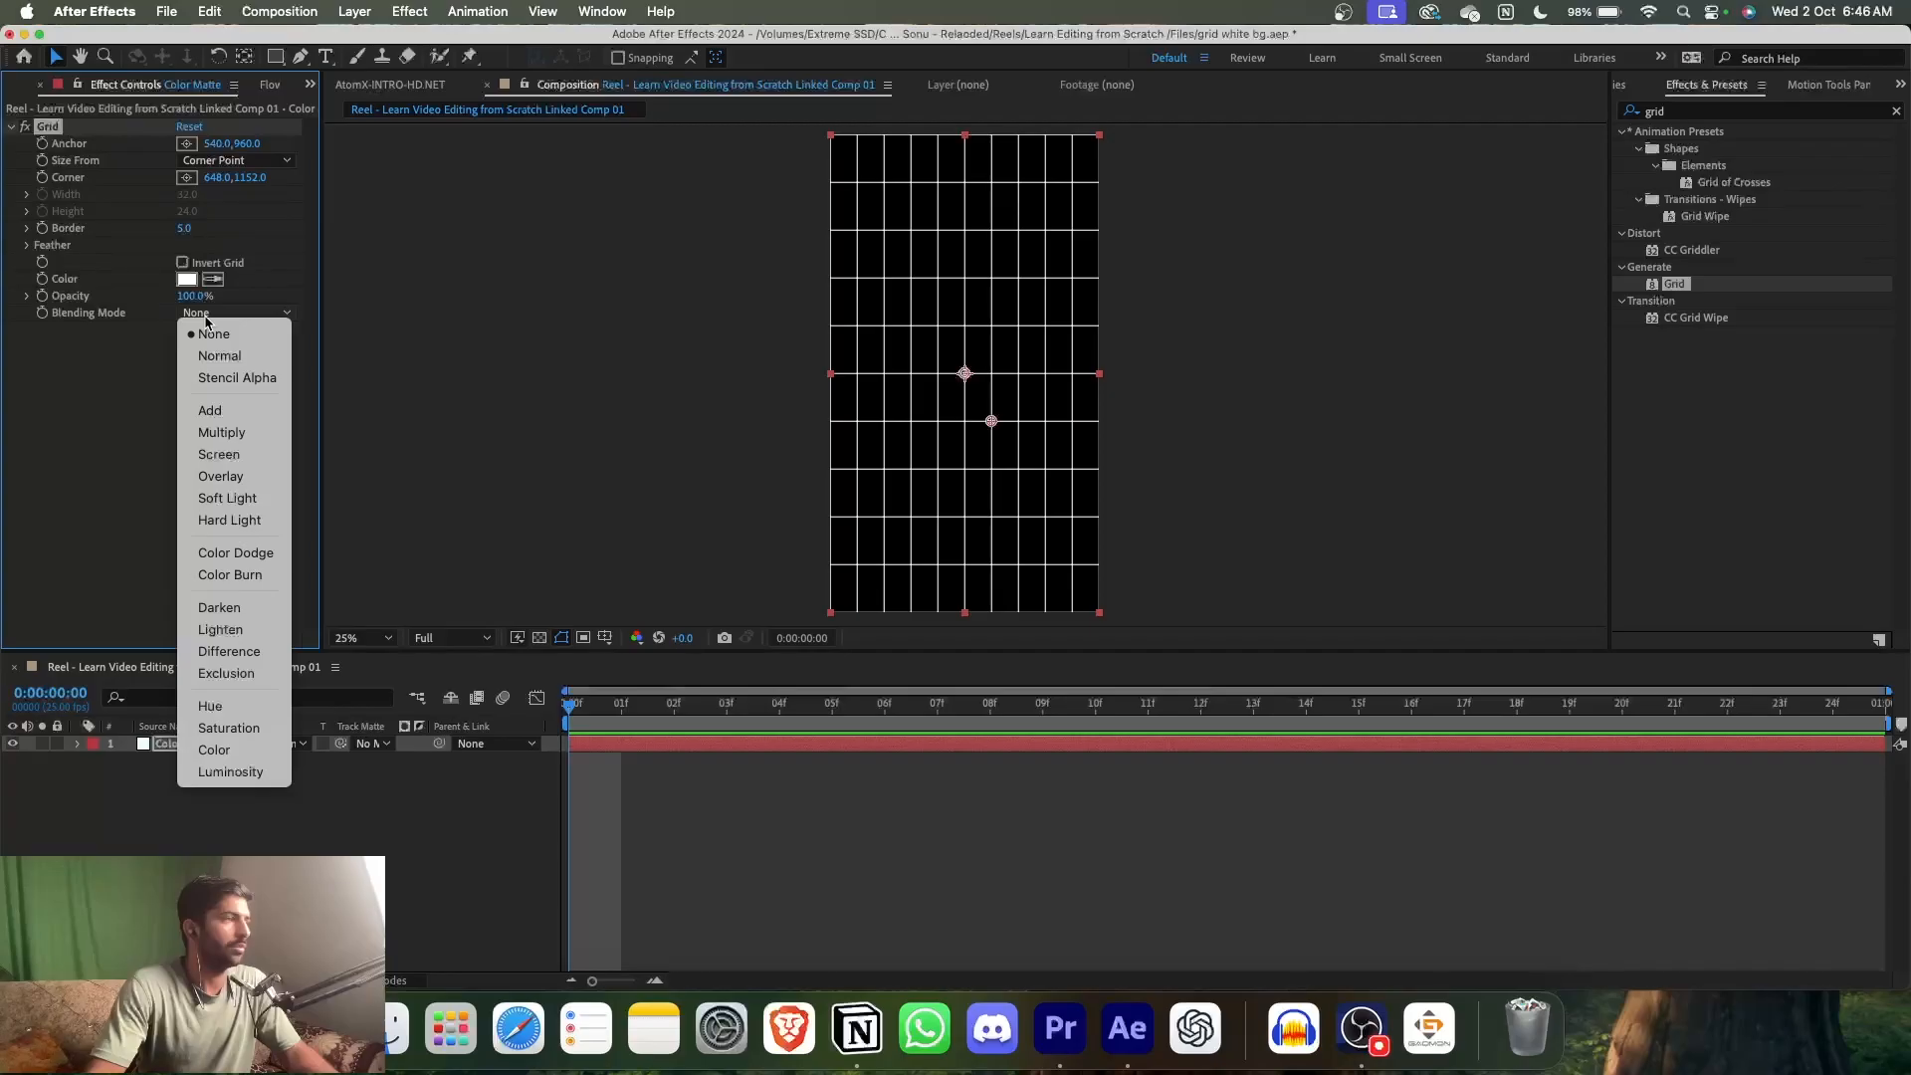
pyautogui.click(218, 410)
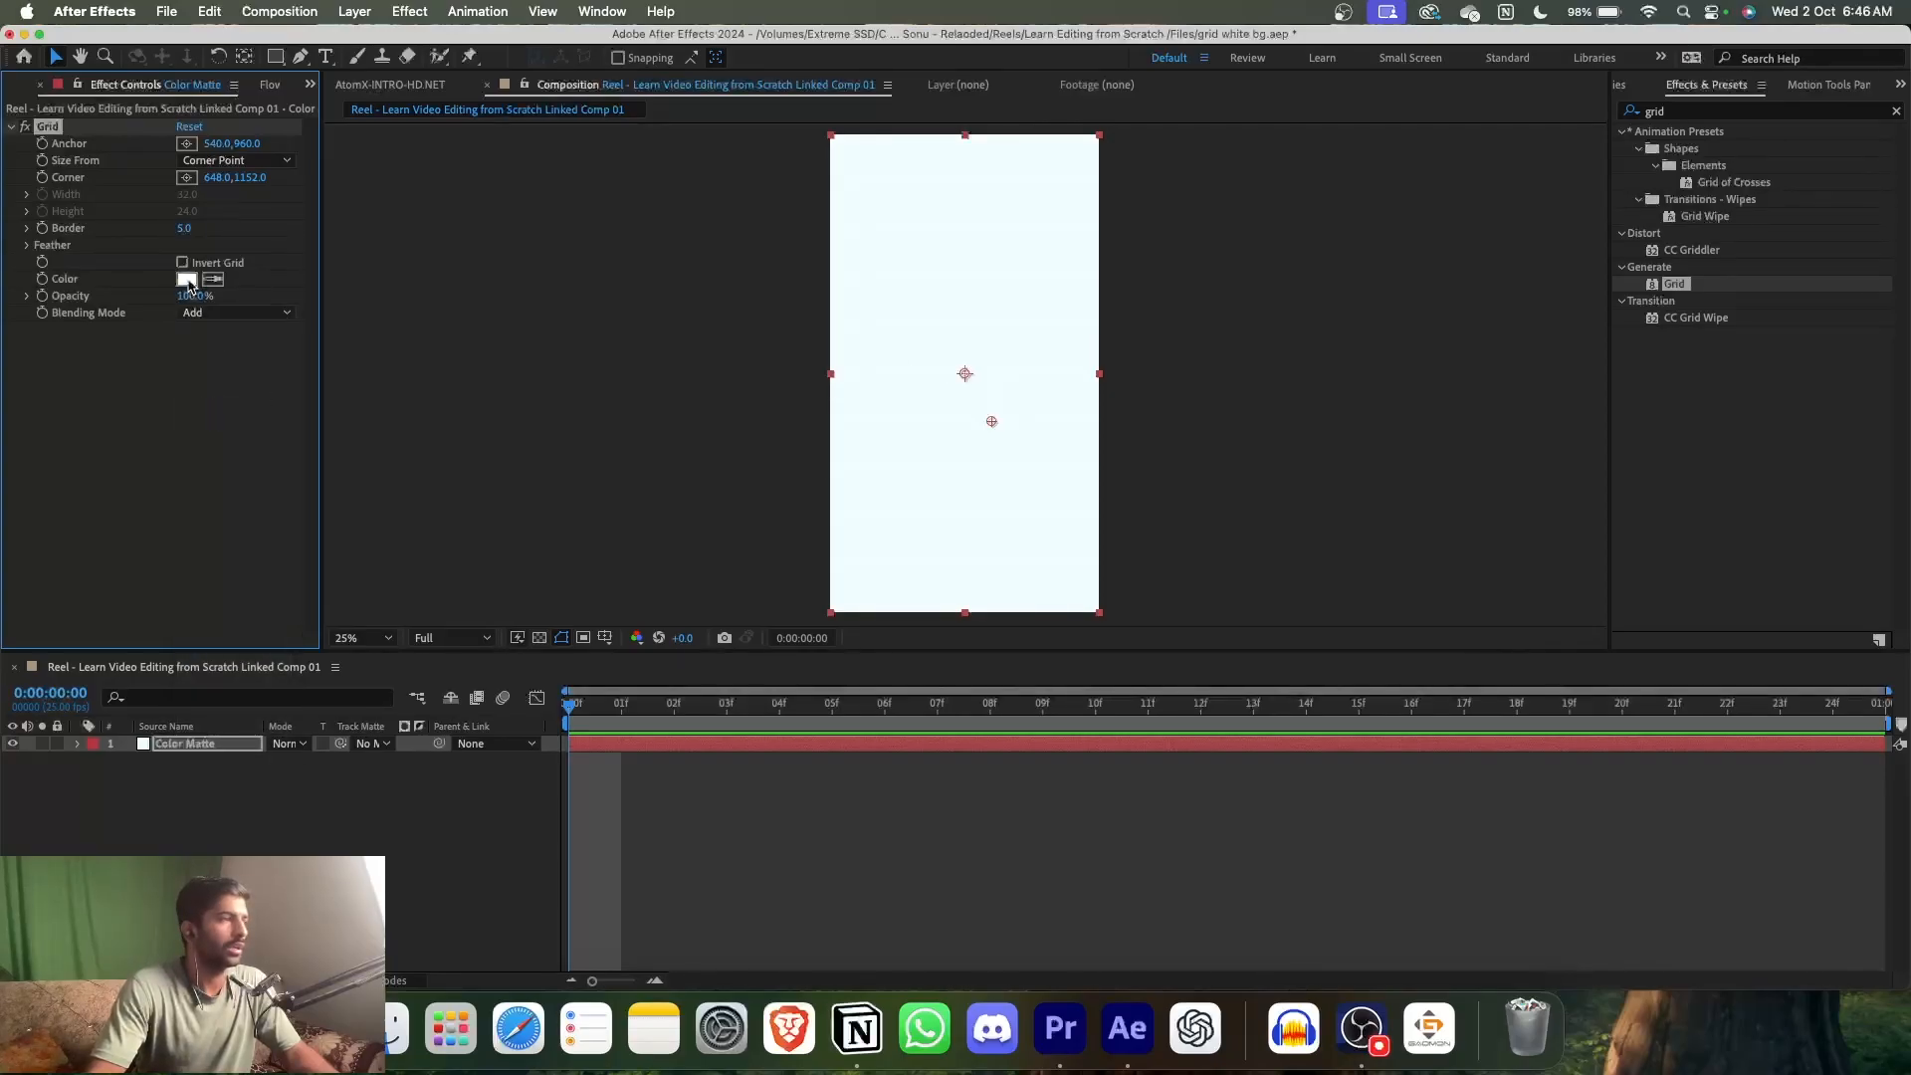
pyautogui.click(189, 285)
pyautogui.moveTo(610, 317); pyautogui.dragTo(581, 379)
pyautogui.click(1040, 310)
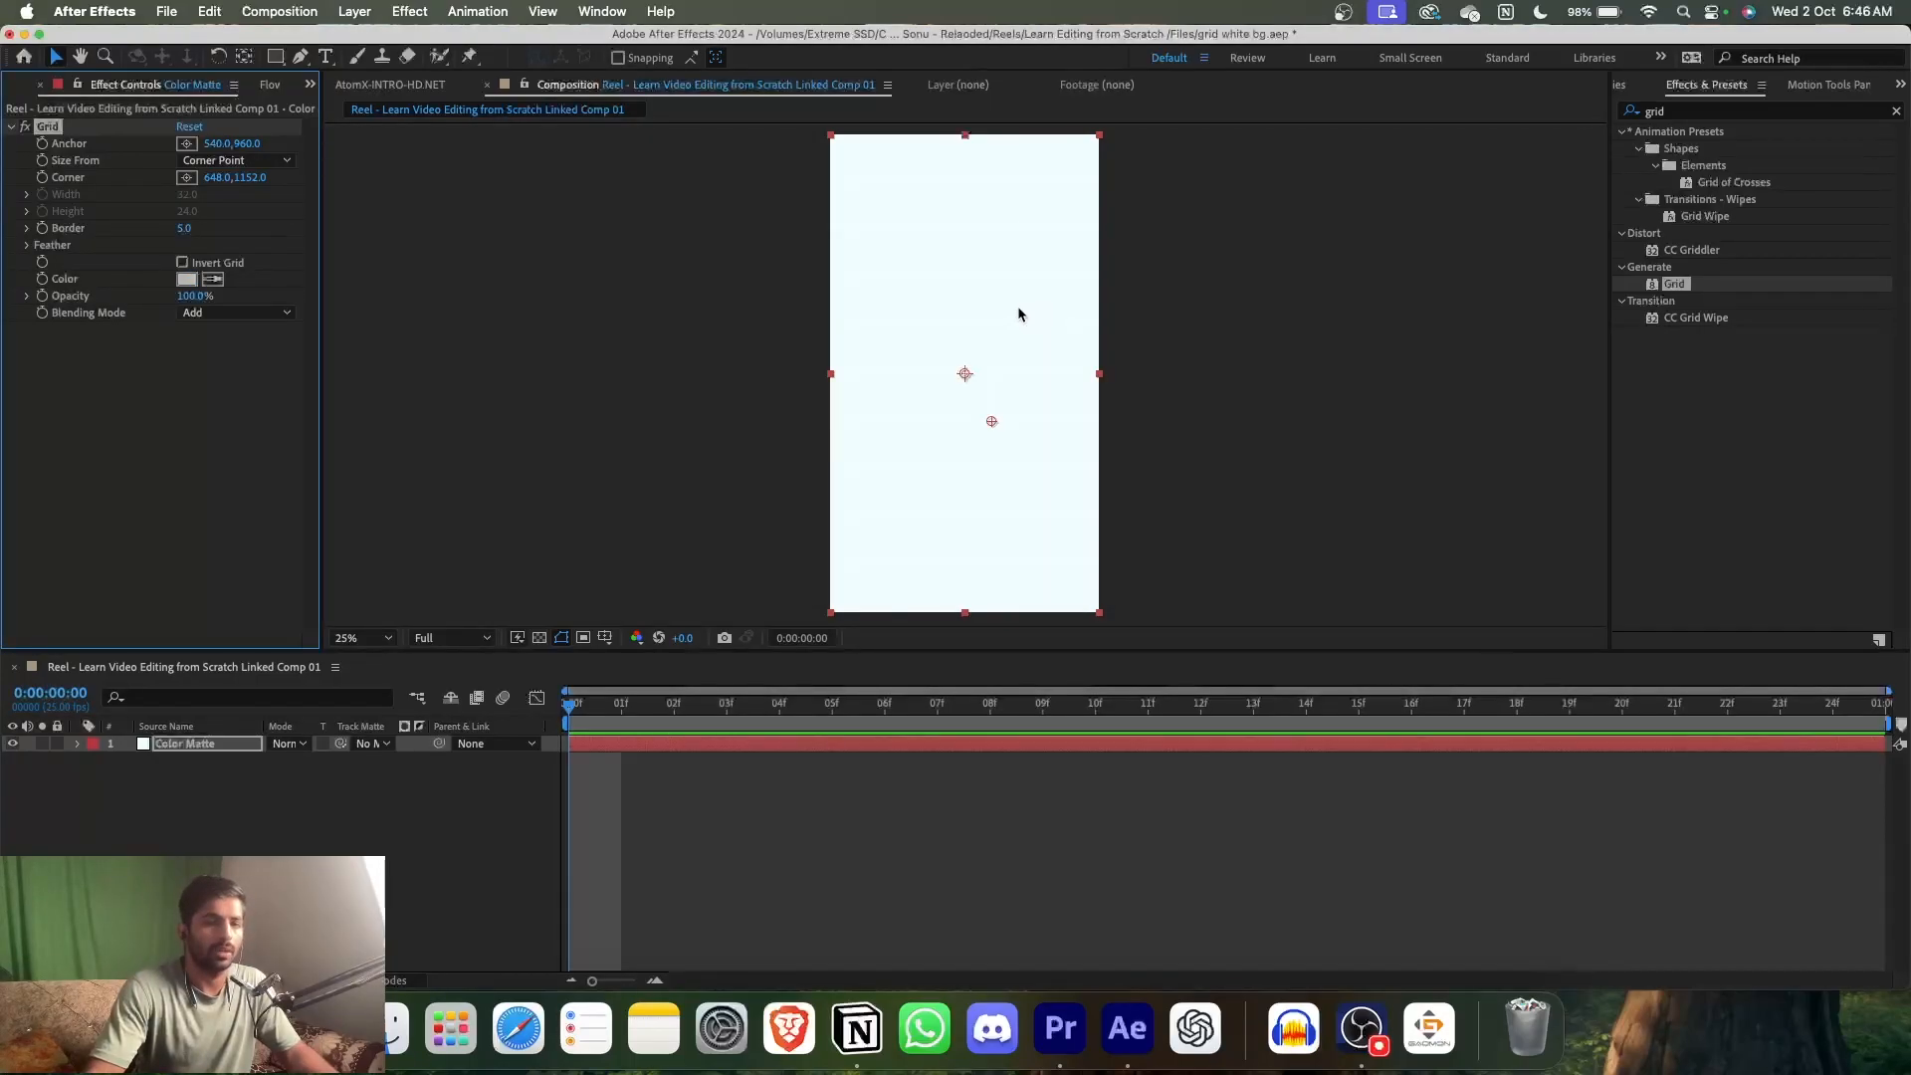
pyautogui.click(189, 280)
pyautogui.moveTo(609, 382); pyautogui.dragTo(594, 434)
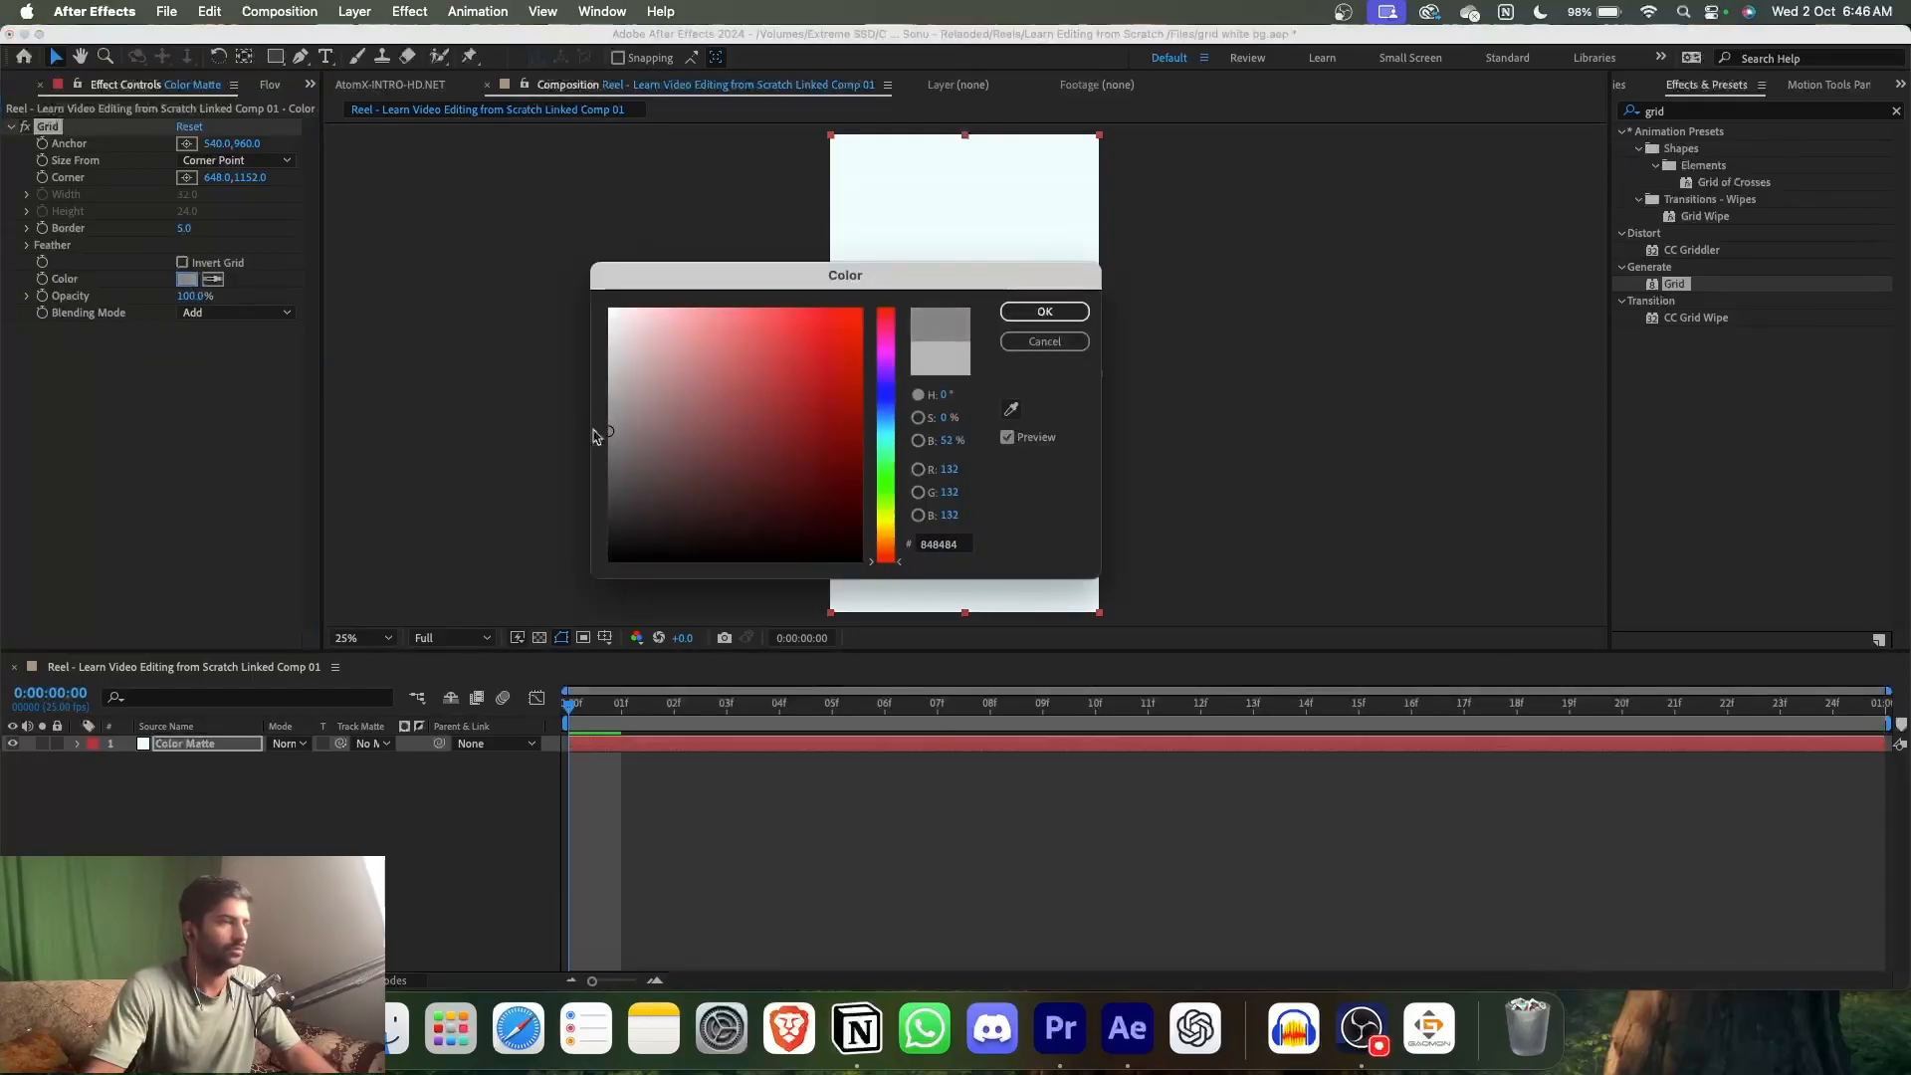
pyautogui.click(1025, 312)
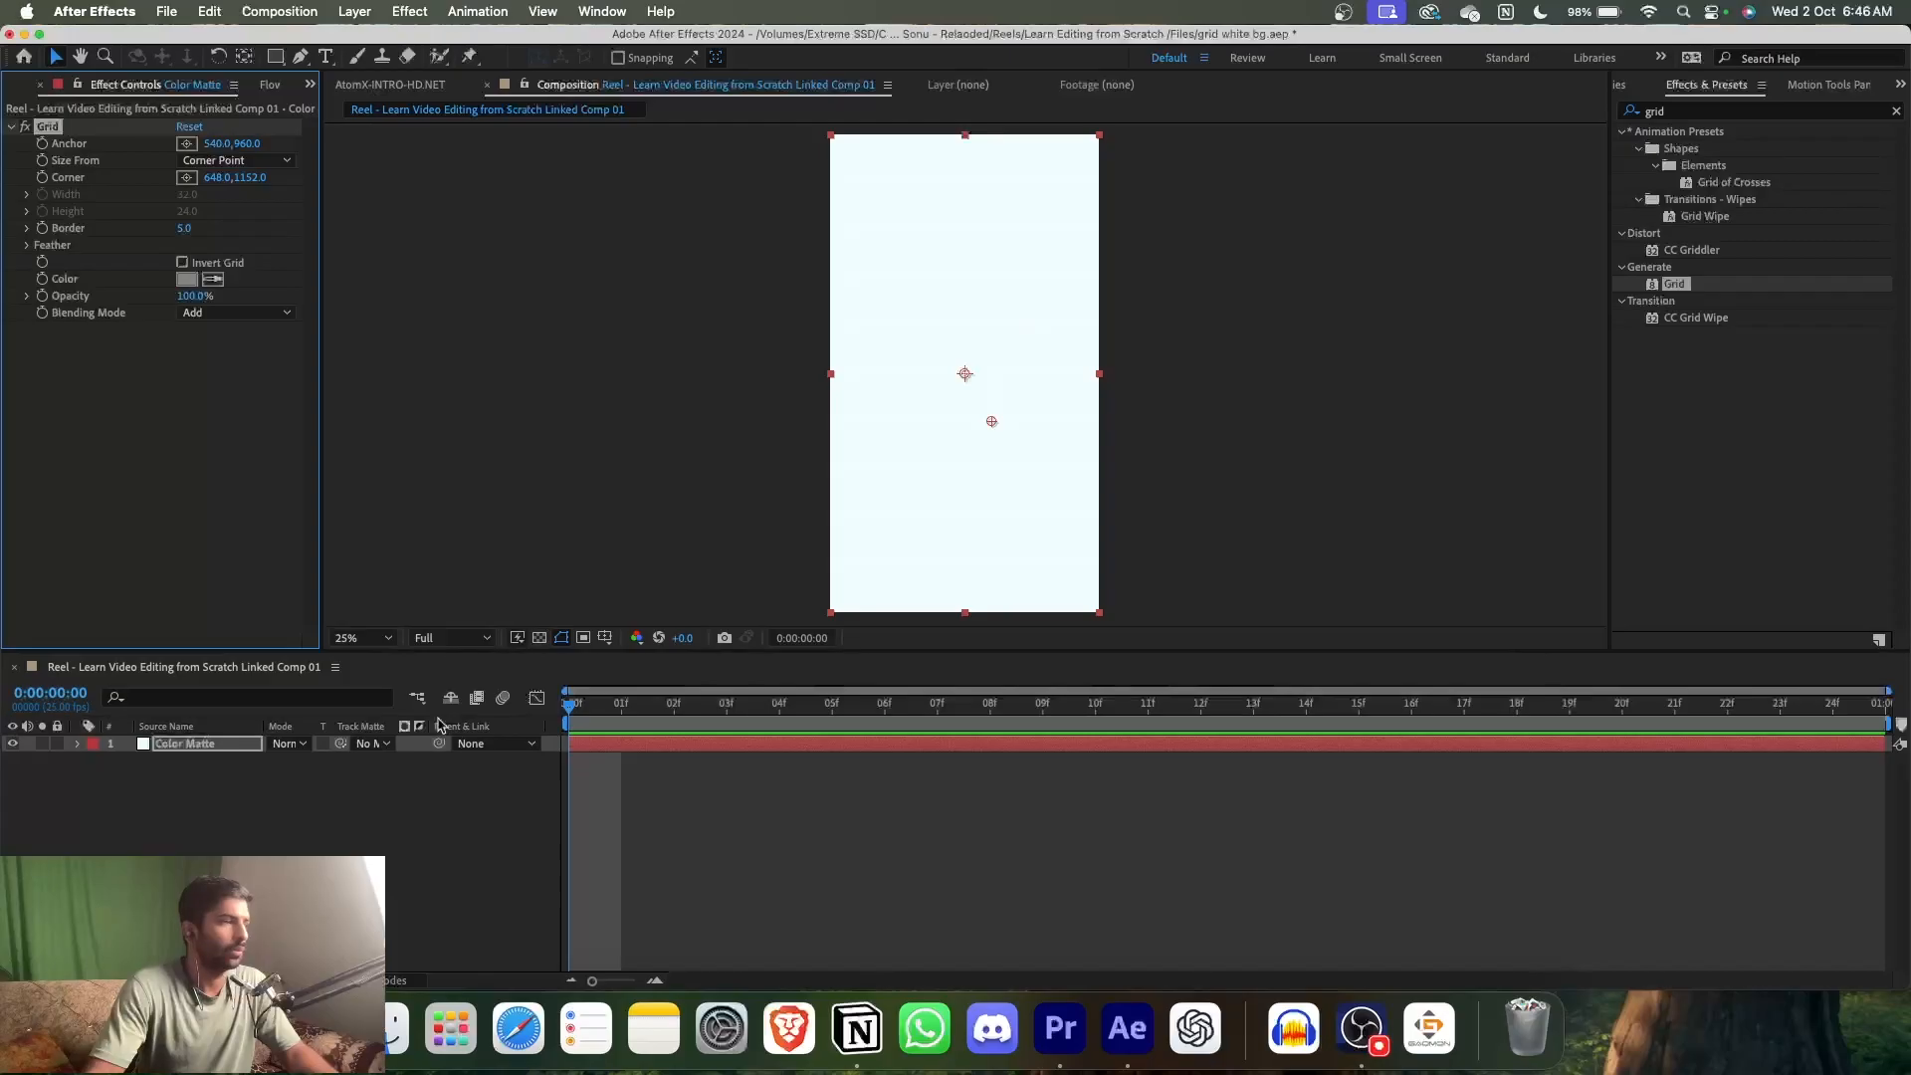
# - Set the Grid effect's blending mode to Normal and shorten its cells by moving the corner point to about 652, 1032
pyautogui.click(350, 826)
pyautogui.click(183, 750)
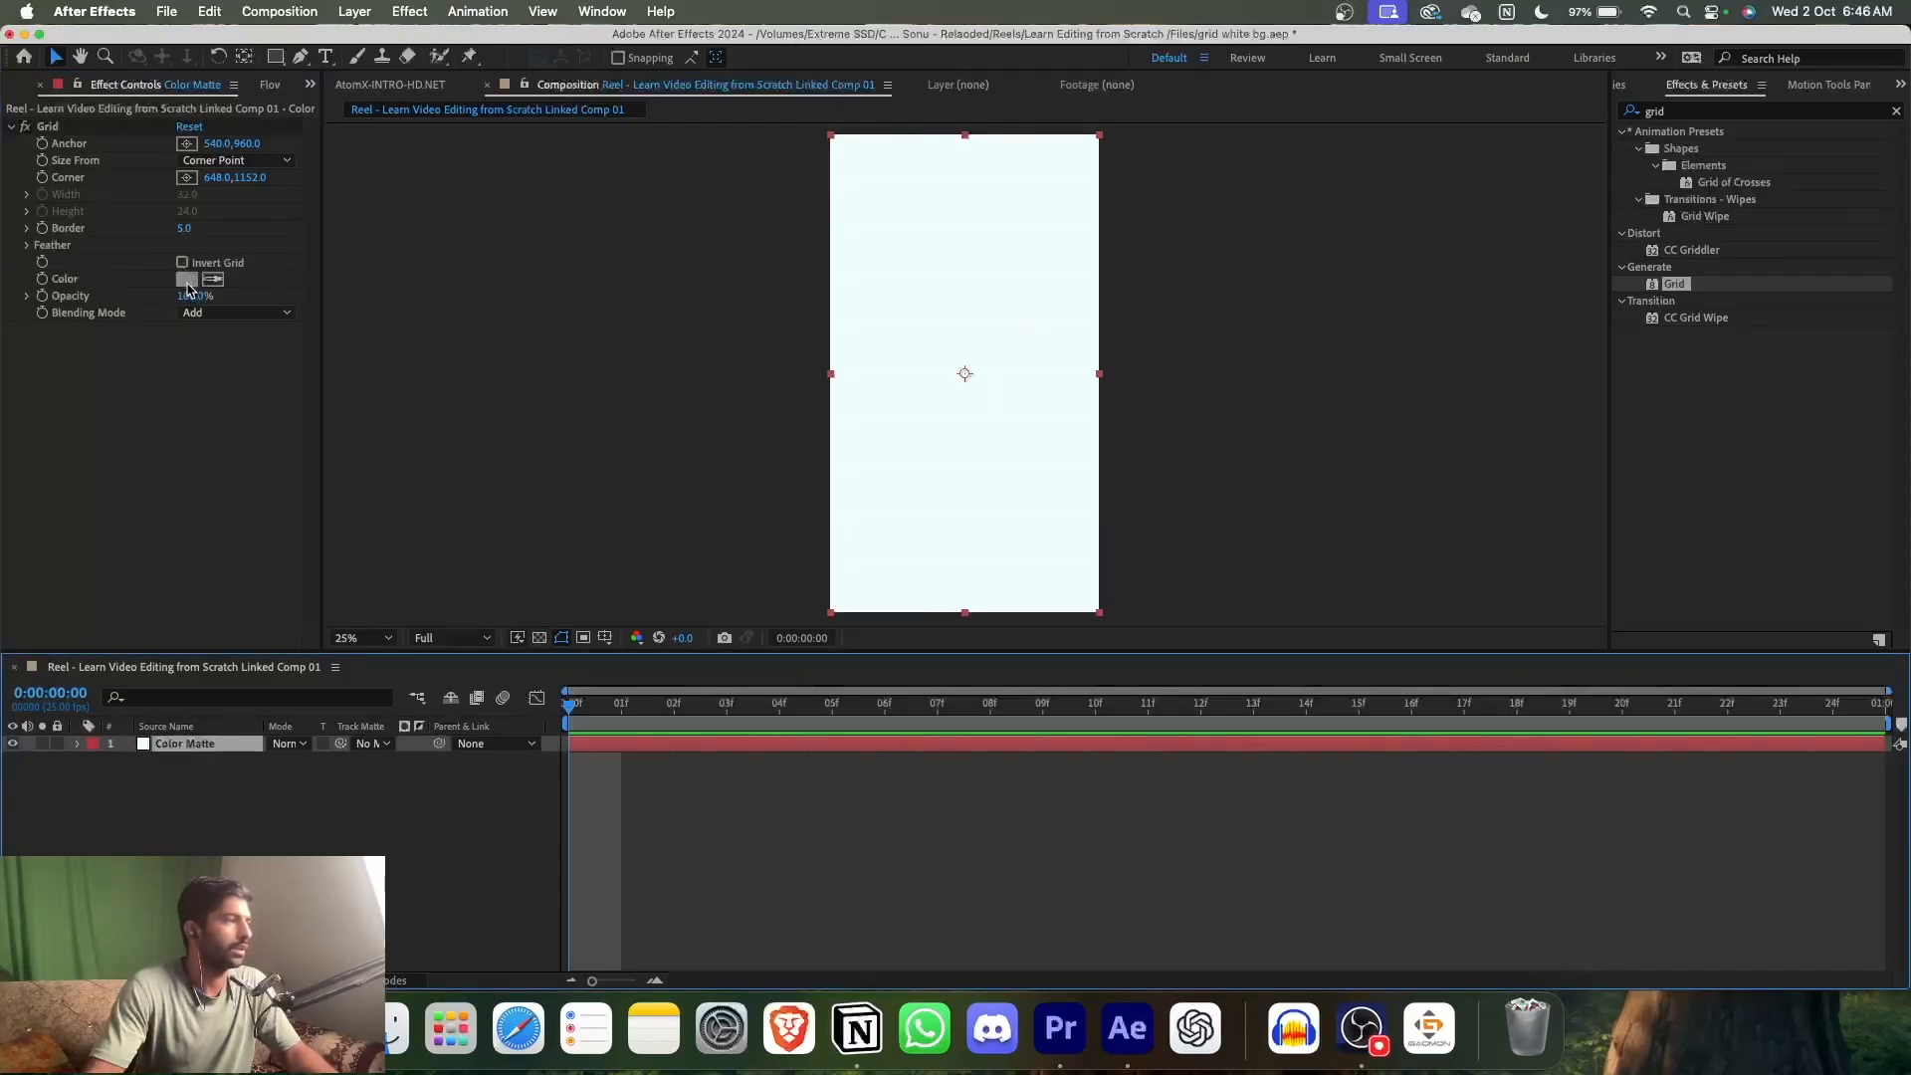
pyautogui.click(221, 314)
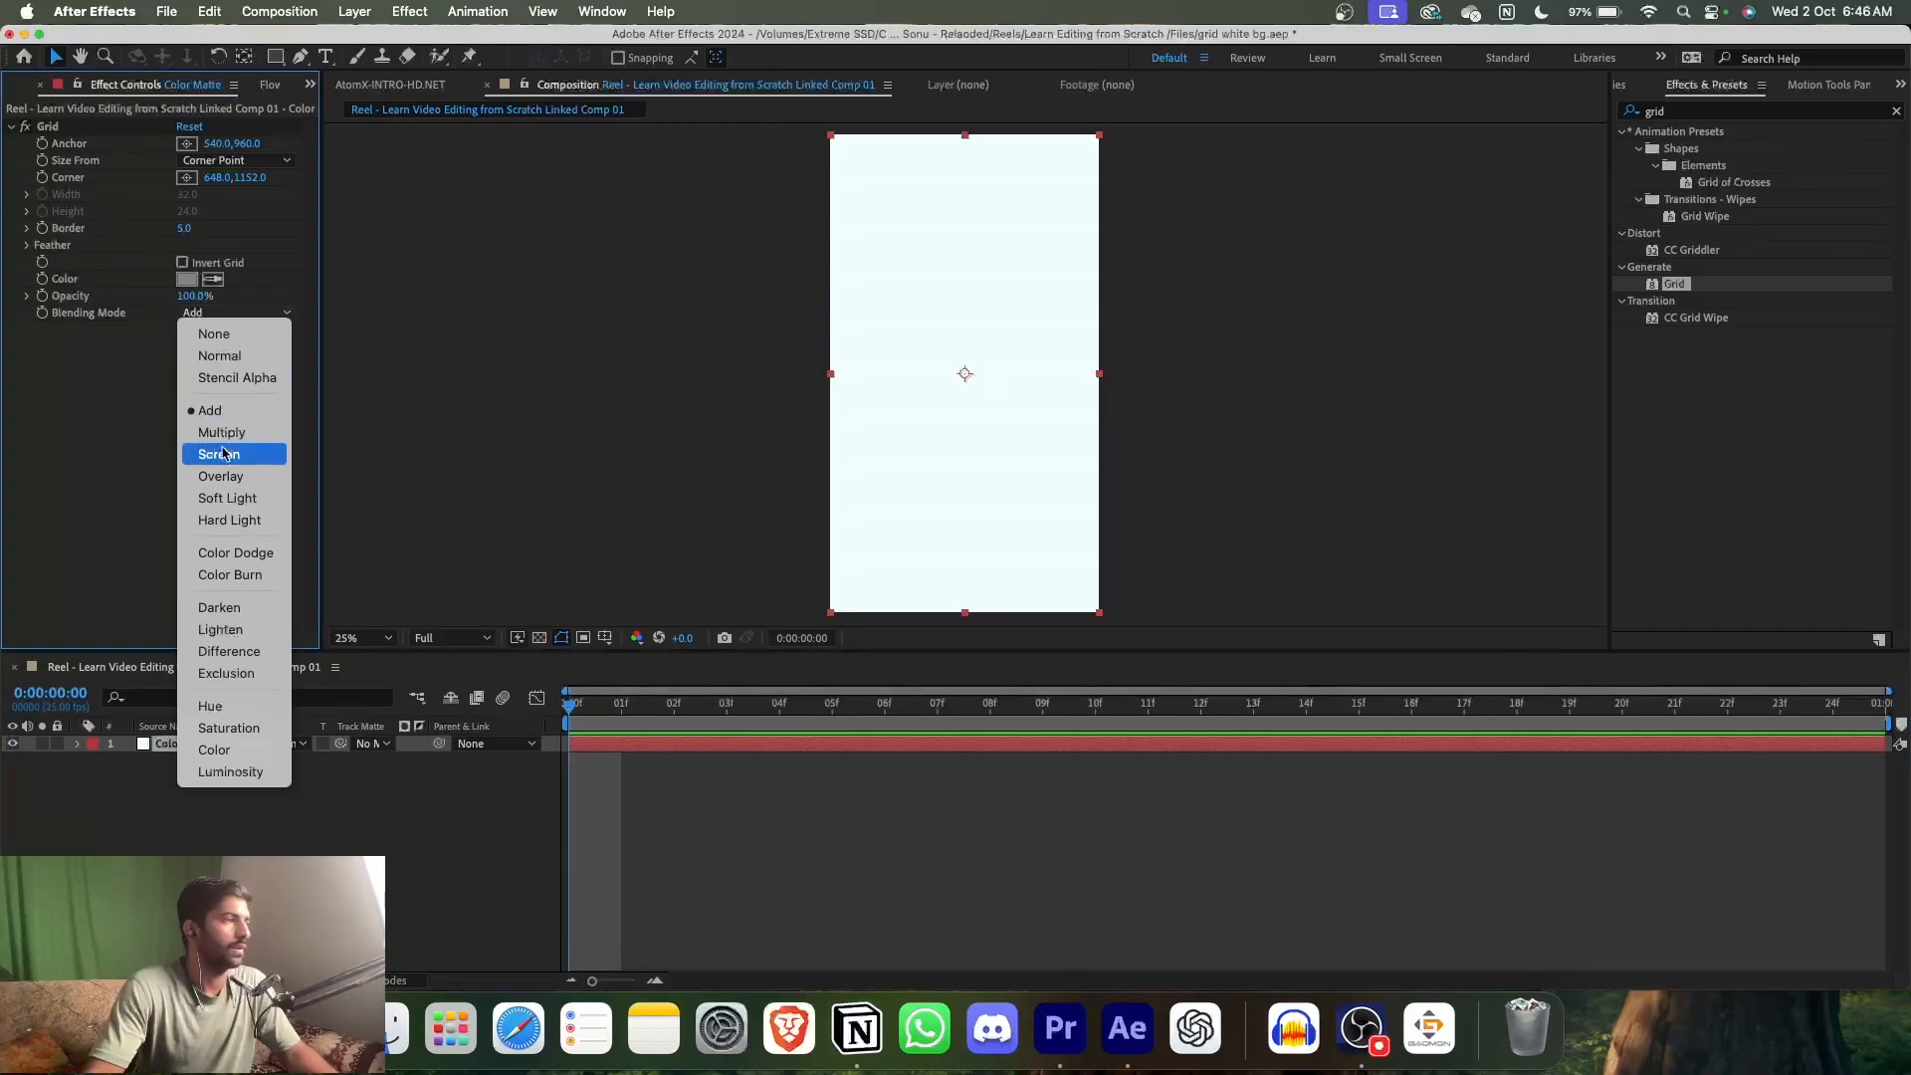
pyautogui.click(212, 333)
pyautogui.click(210, 314)
pyautogui.click(214, 356)
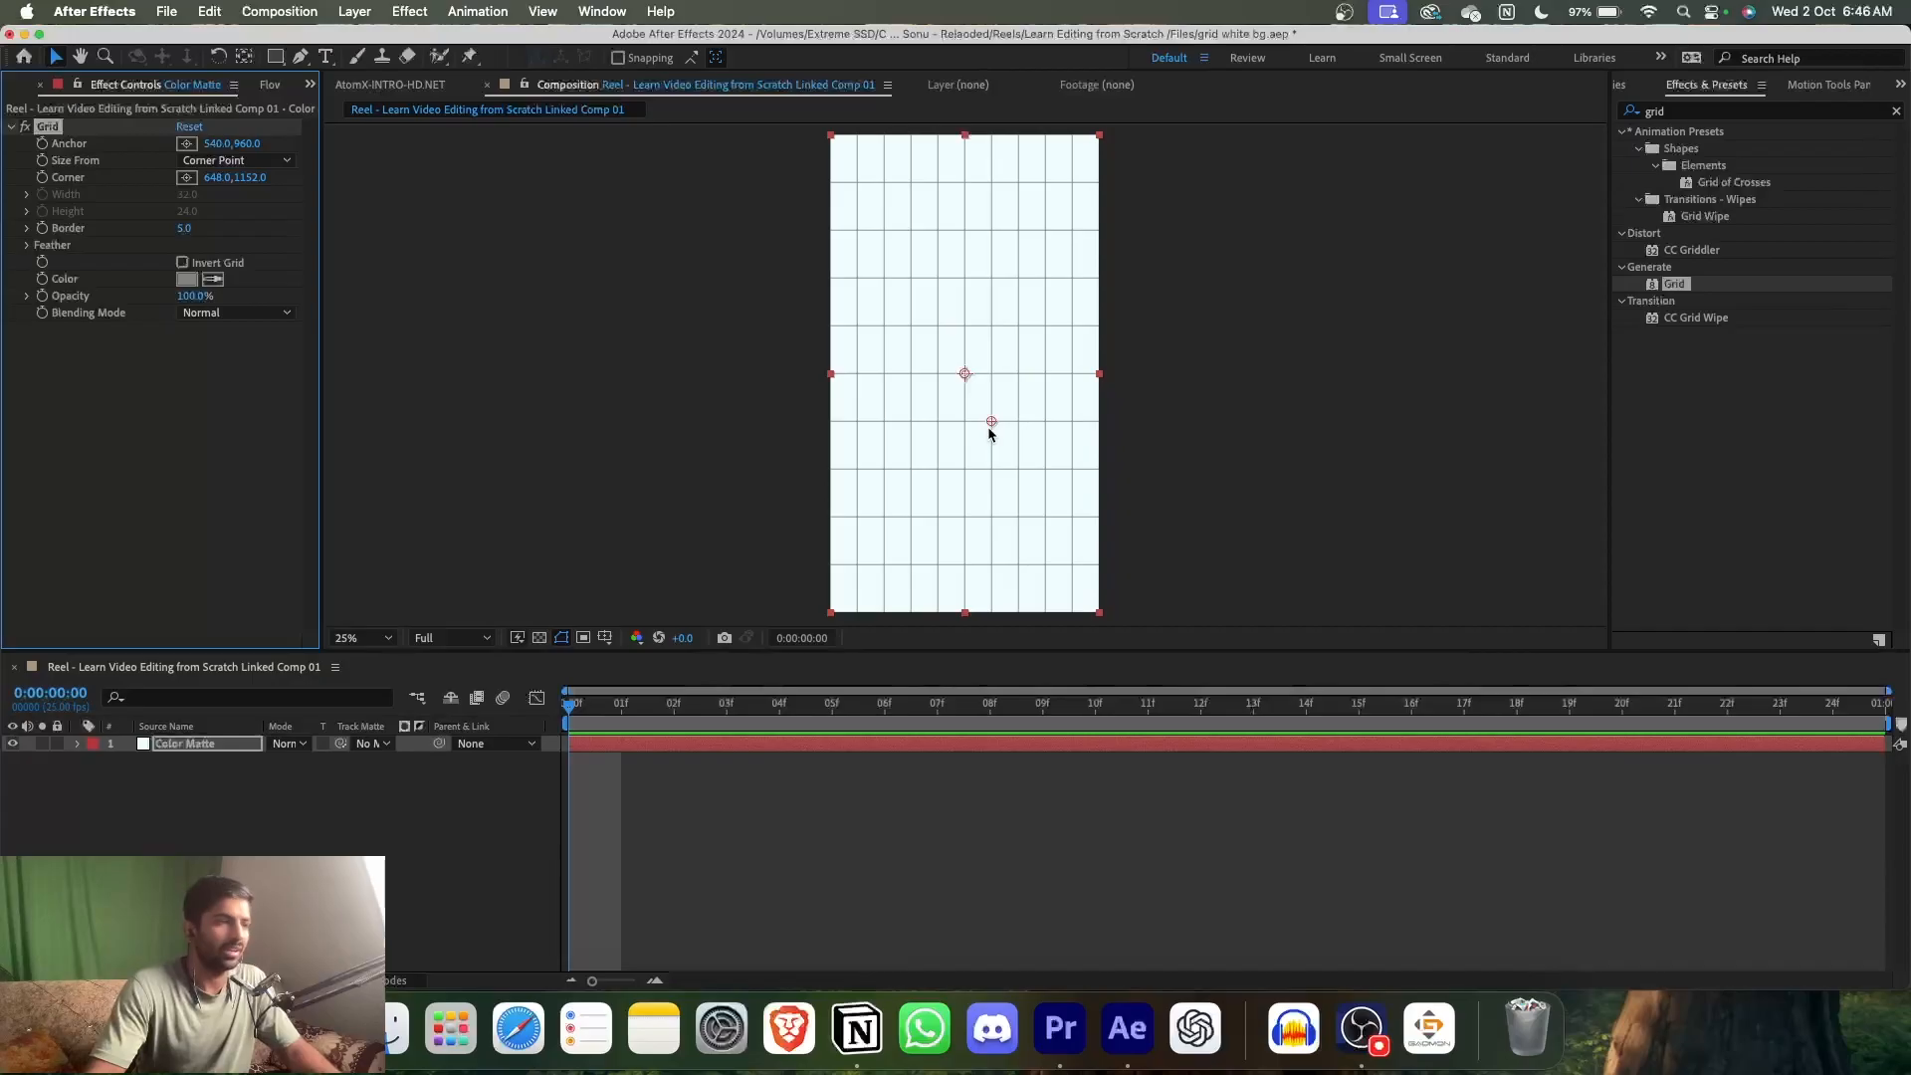
pyautogui.moveTo(992, 423)
pyautogui.mouseDown()
pyautogui.moveTo(970, 418)
pyautogui.moveTo(1028, 419)
pyautogui.moveTo(992, 394)
pyautogui.mouseUp()
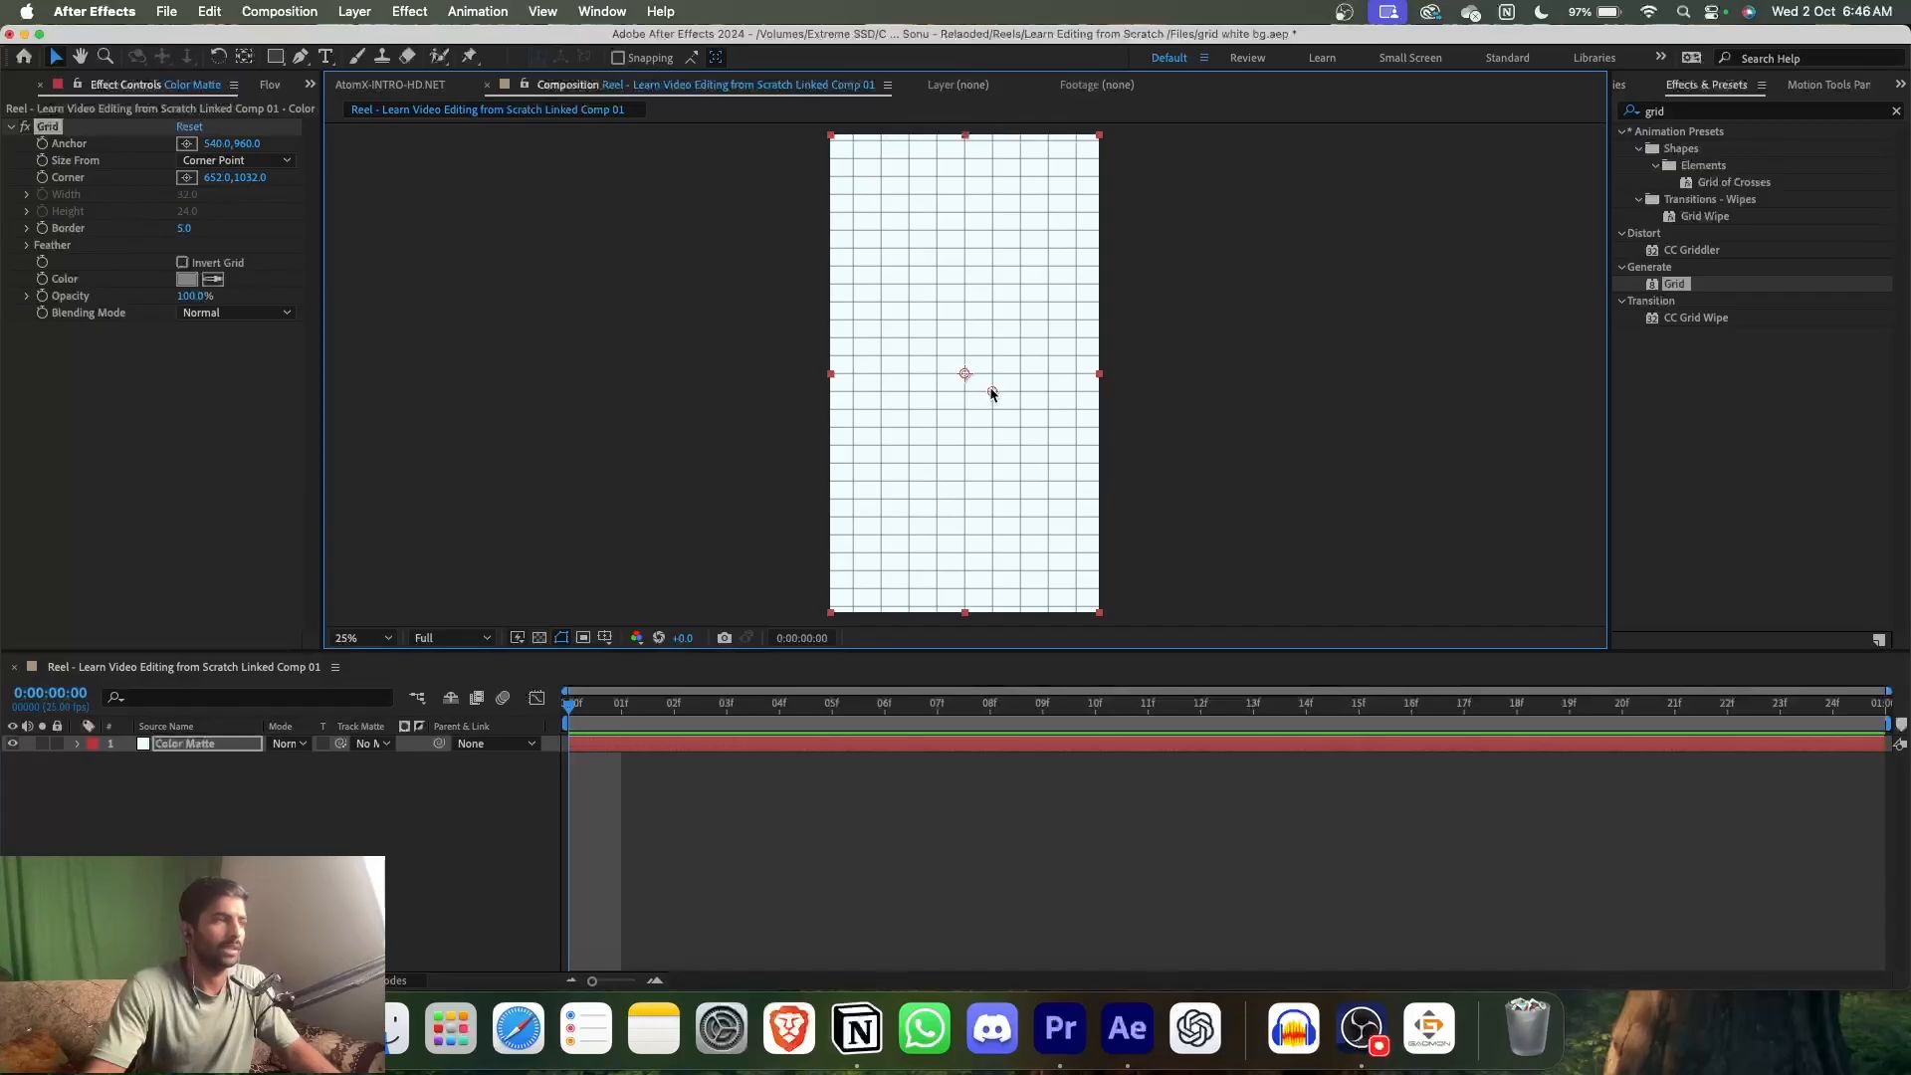
# - Lower the Grid effect's opacity to 35% and move its corner point to about 636, 1044
pyautogui.moveTo(208, 301); pyautogui.dragTo(173, 297)
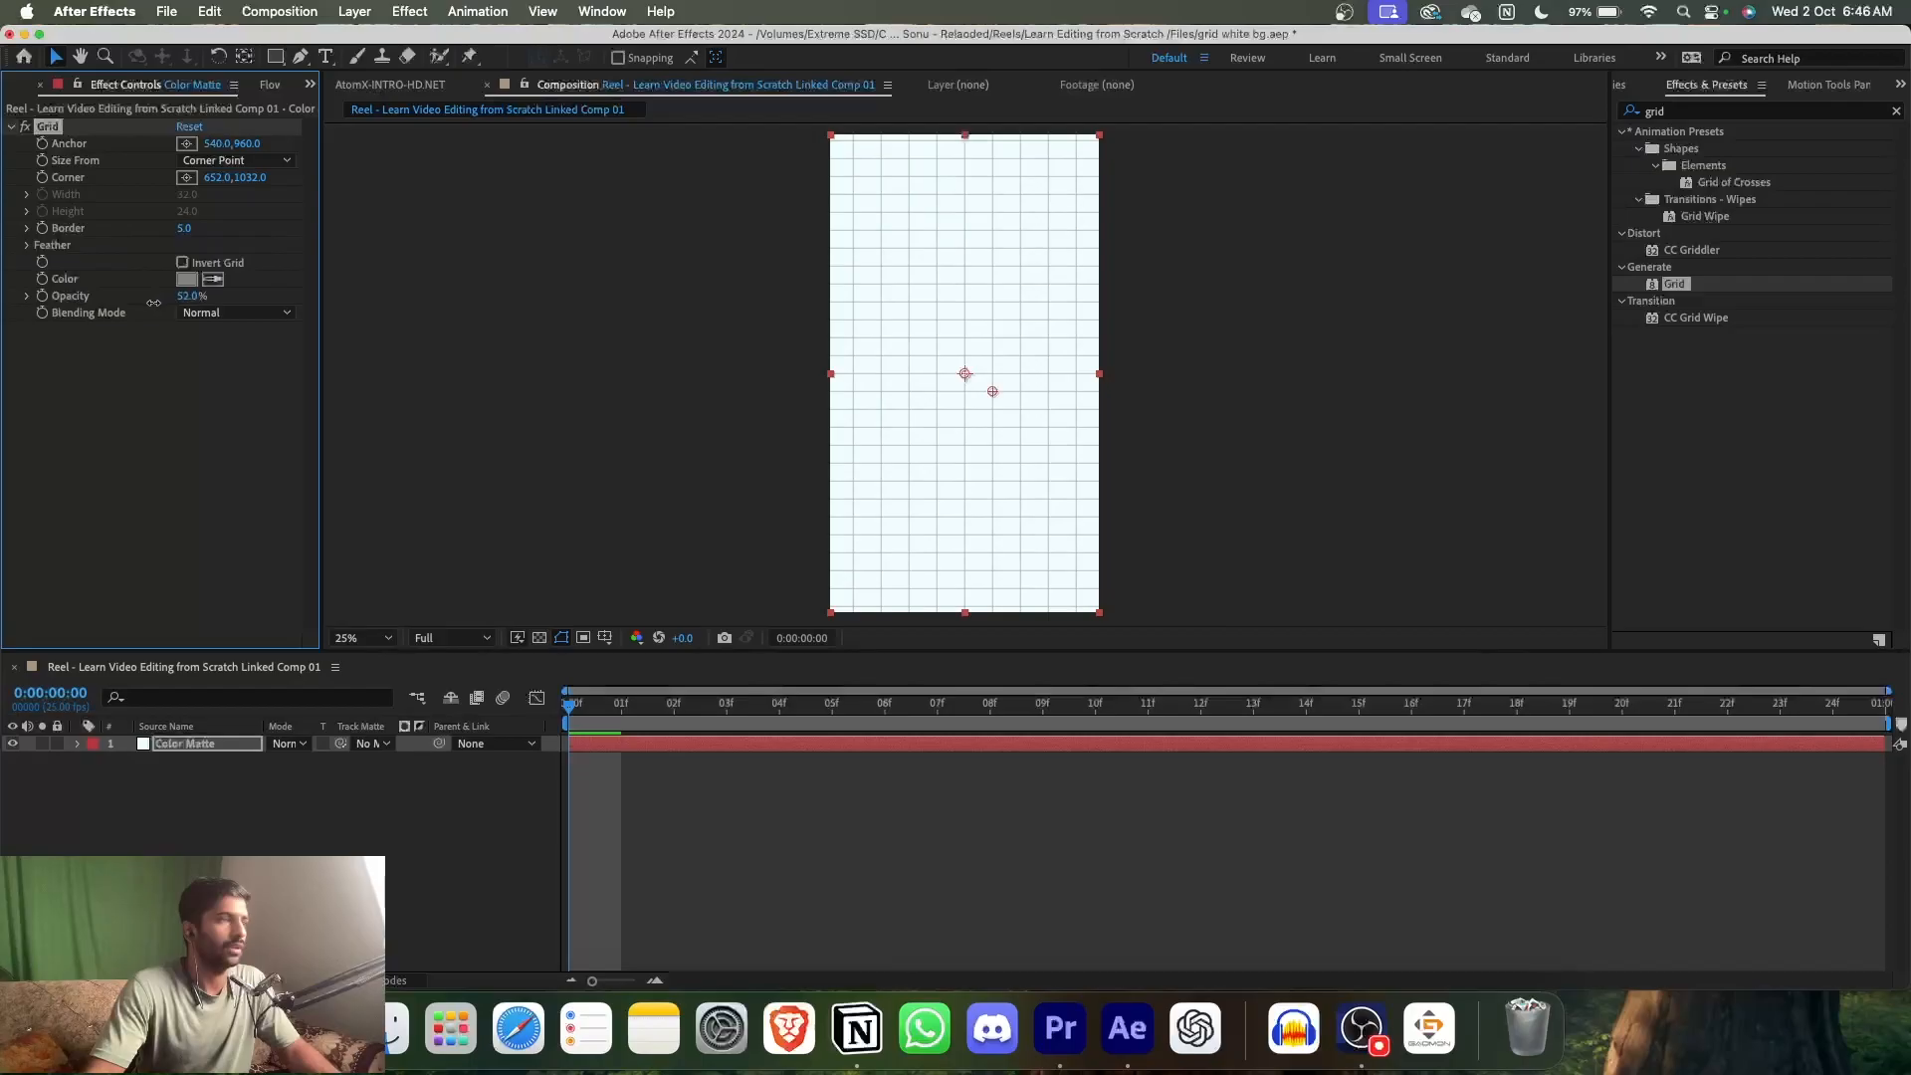
pyautogui.moveTo(146, 307); pyautogui.dragTo(145, 311)
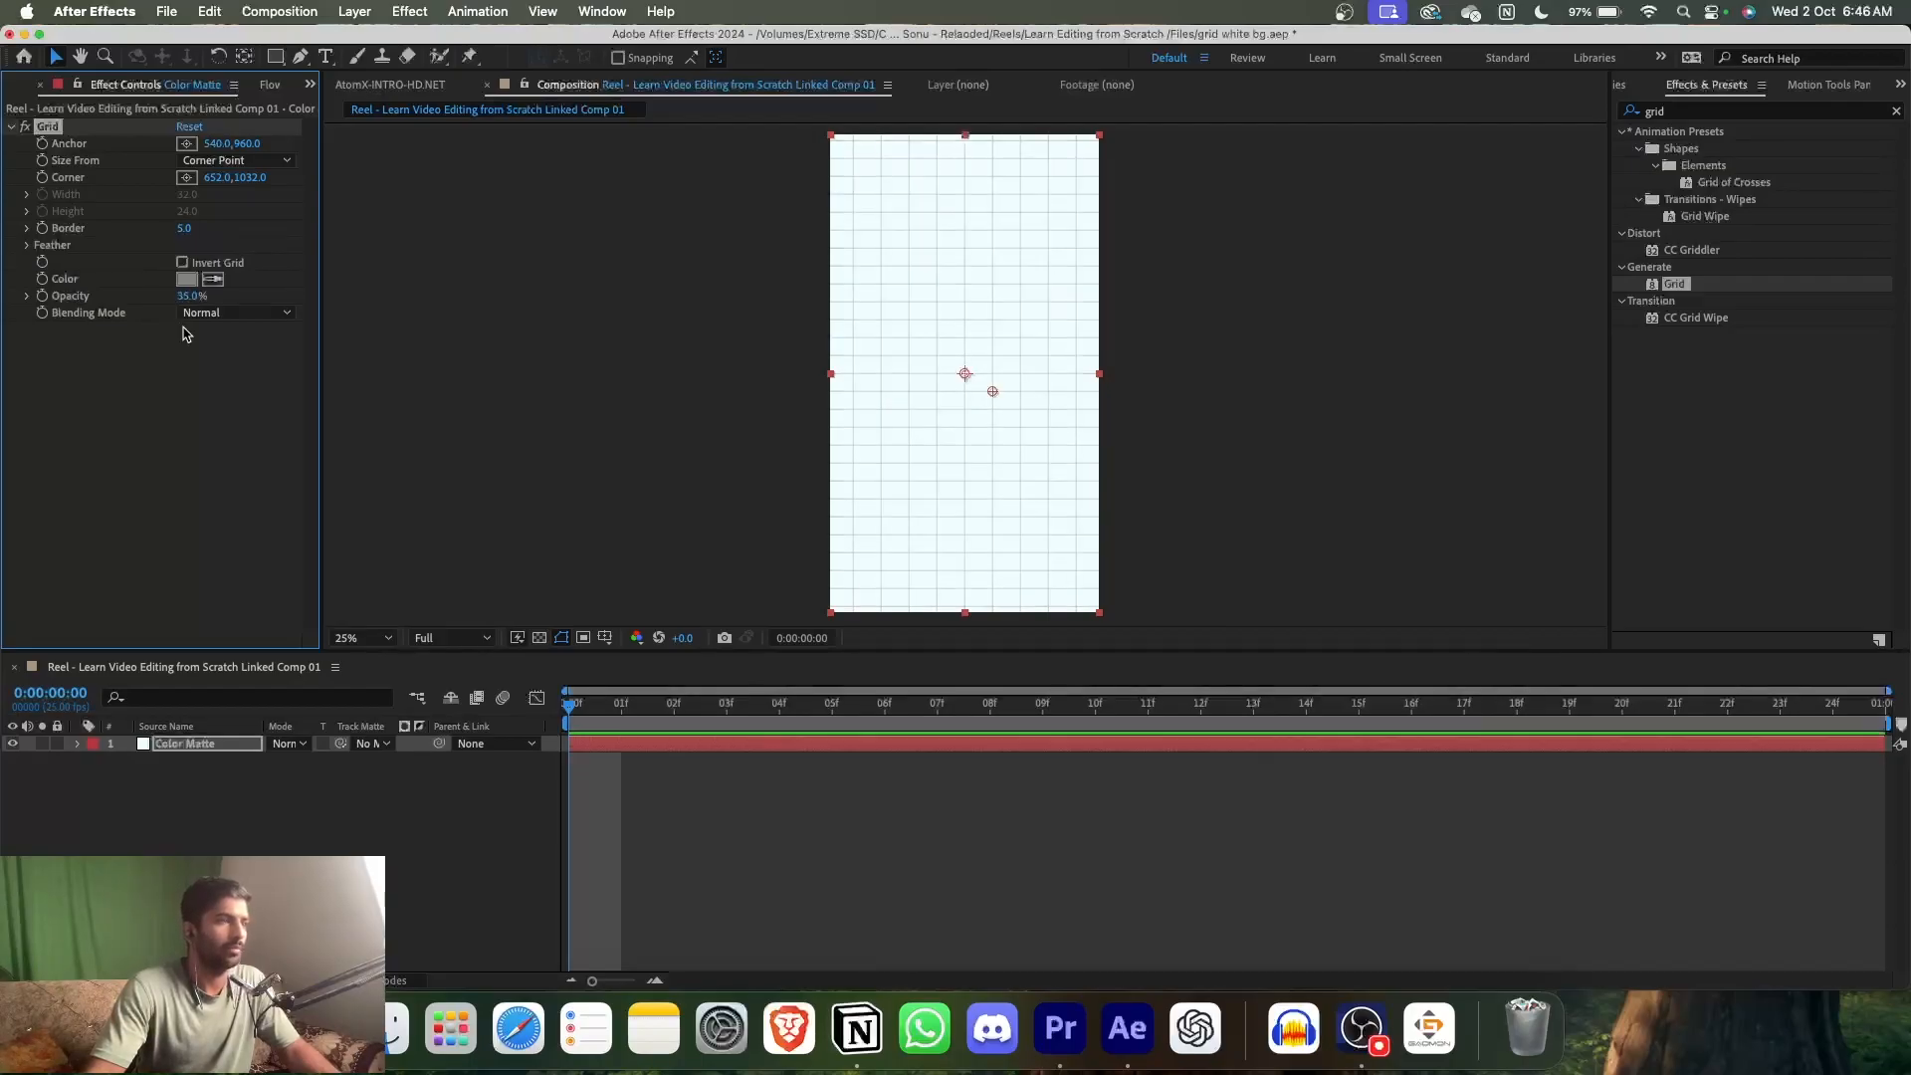
pyautogui.moveTo(992, 392); pyautogui.dragTo(988, 395)
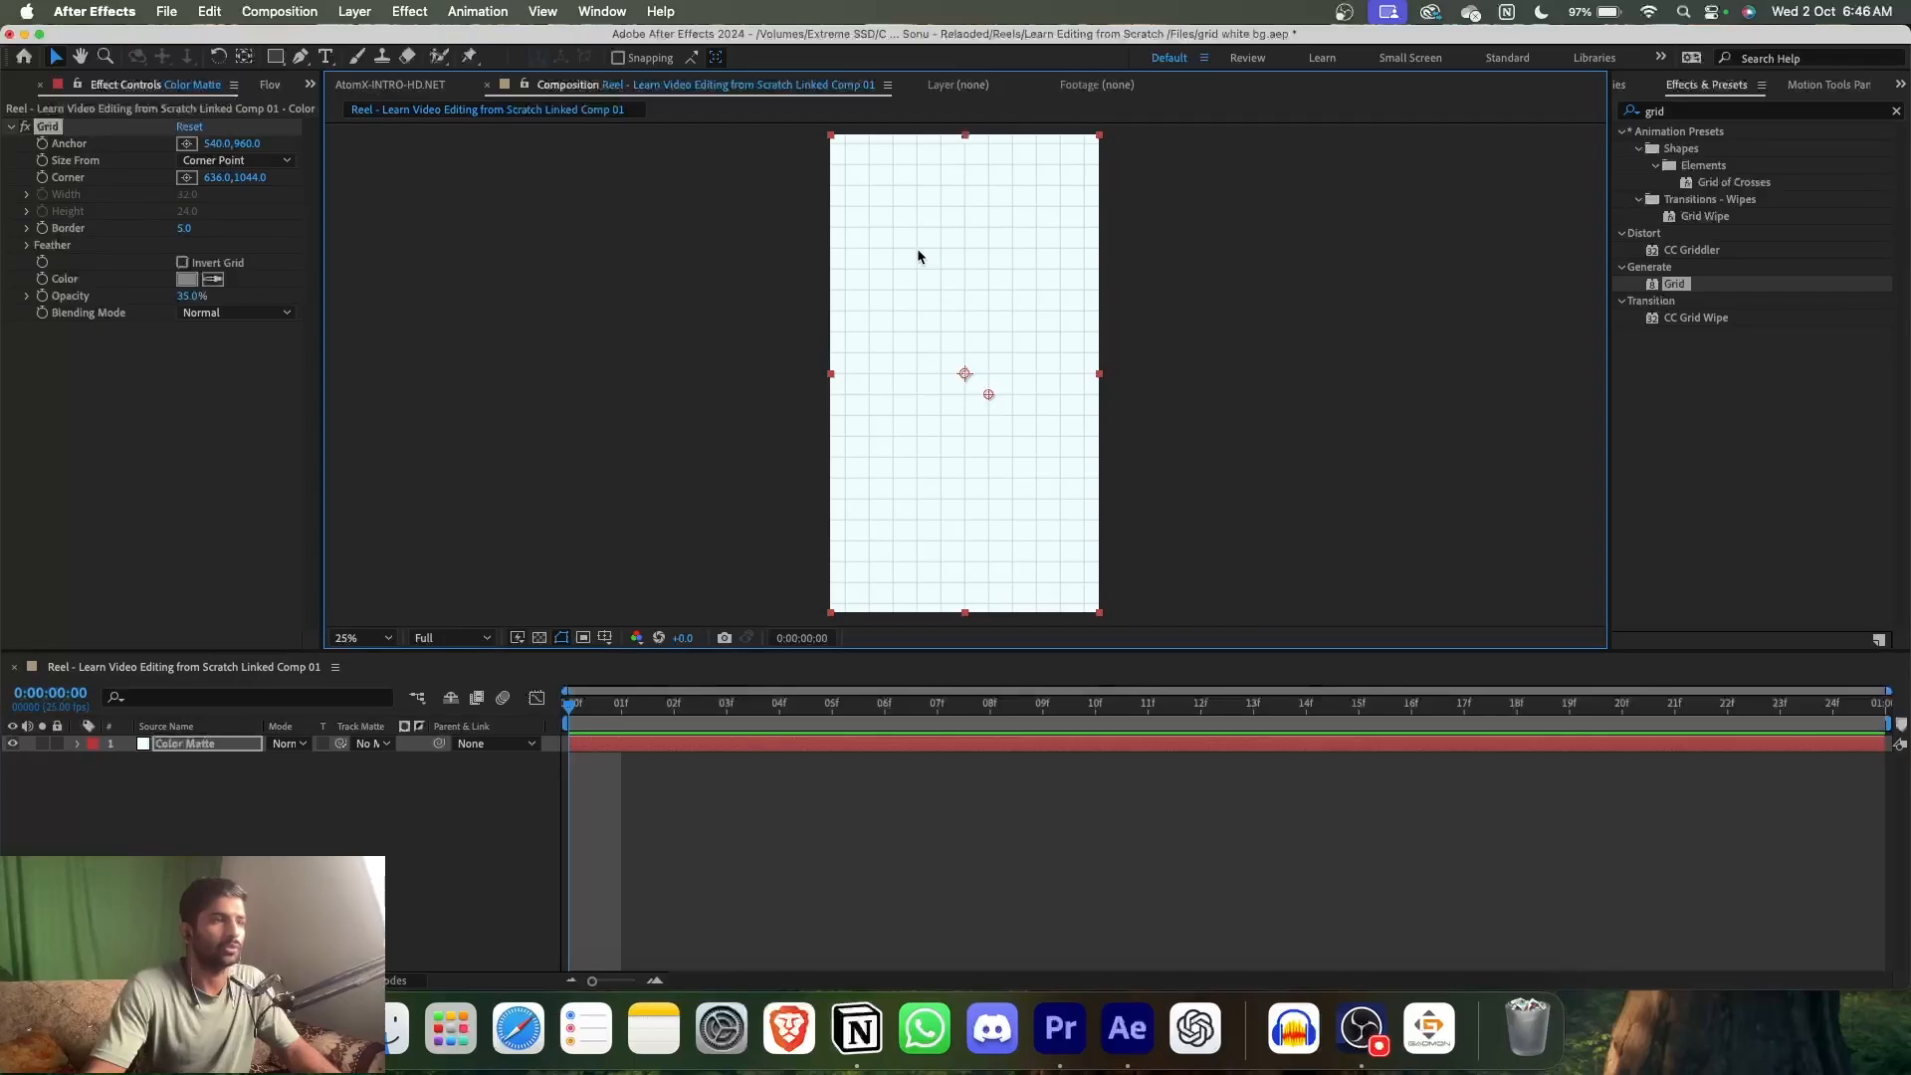
# - Try fainter grid lines with the Grid effect's opacity at 13% and its colour at light grey CBCBCB
pyautogui.scroll(2, 918, 391)
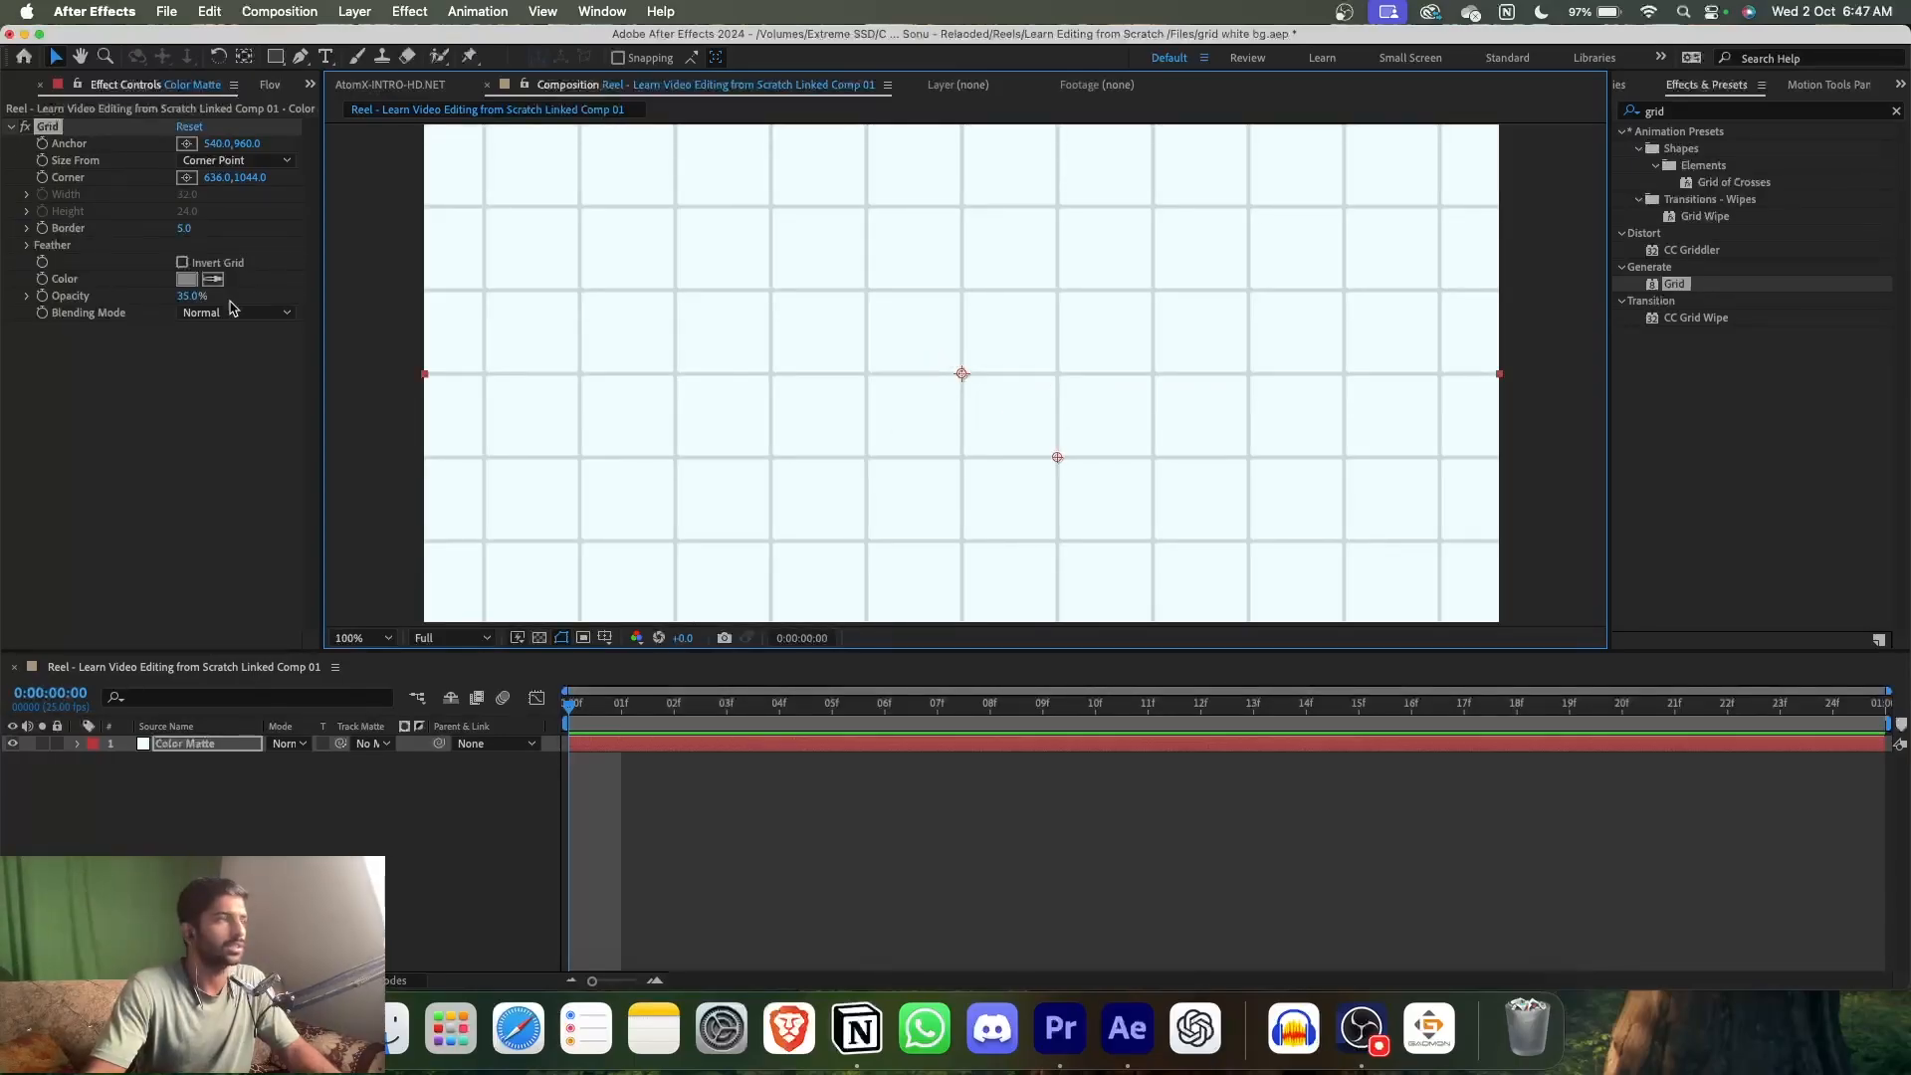
pyautogui.moveTo(194, 296); pyautogui.dragTo(178, 300)
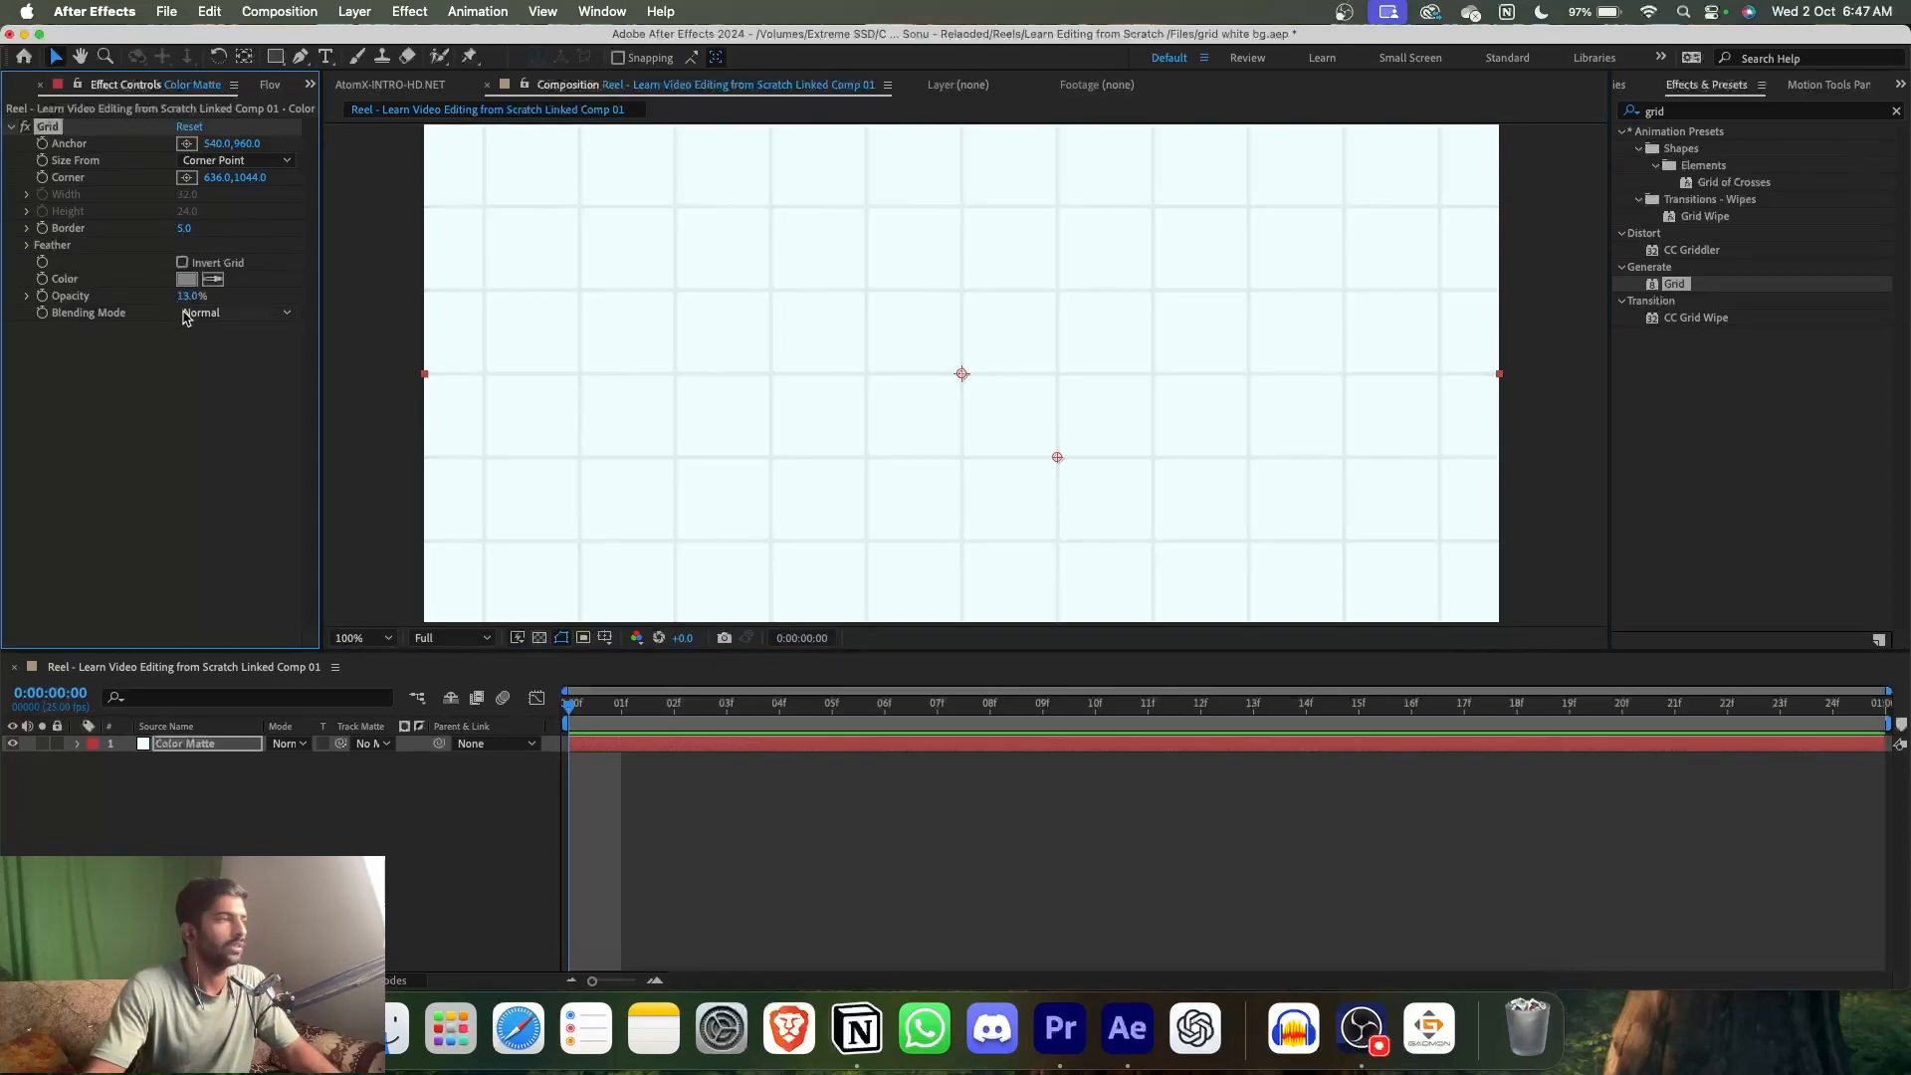
pyautogui.click(186, 278)
pyautogui.moveTo(605, 430); pyautogui.dragTo(600, 359)
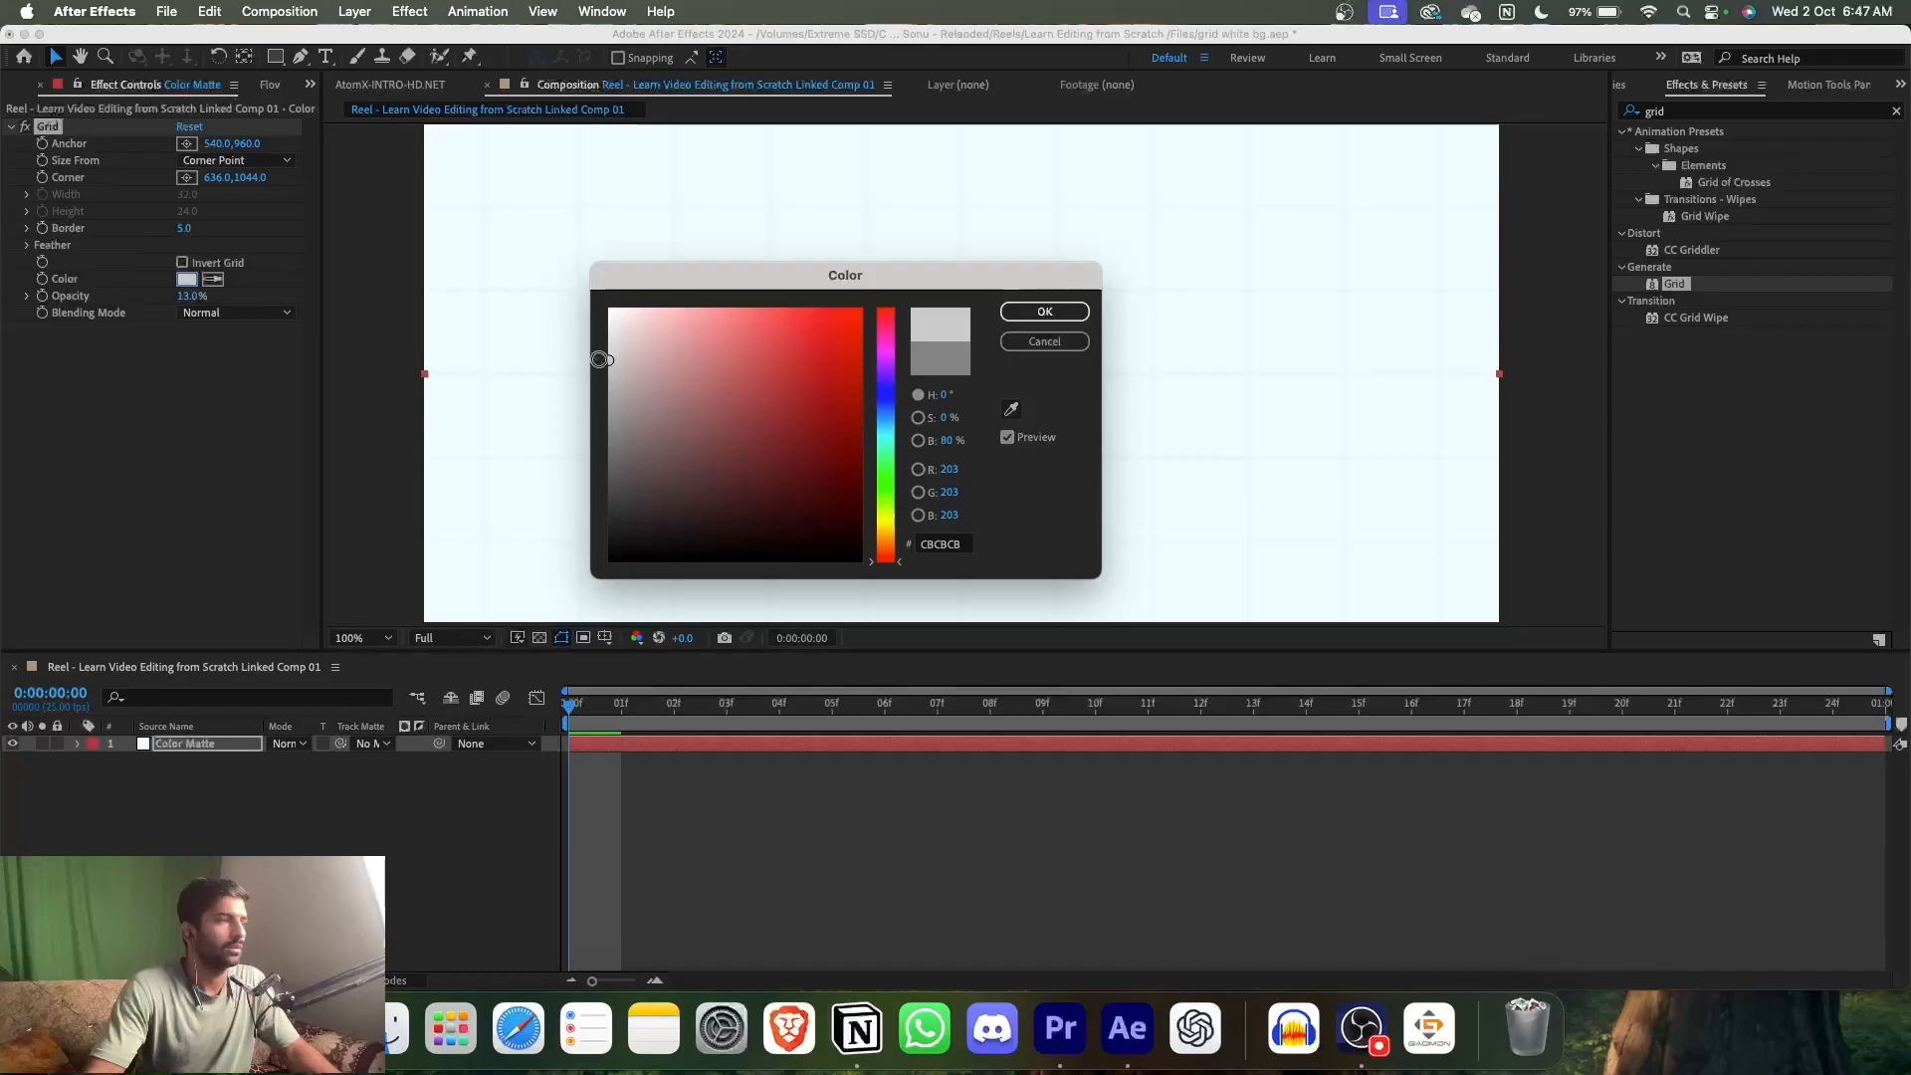
pyautogui.click(1043, 311)
pyautogui.press(',')
pyautogui.press(',')
pyautogui.press(',')
pyautogui.press(',')
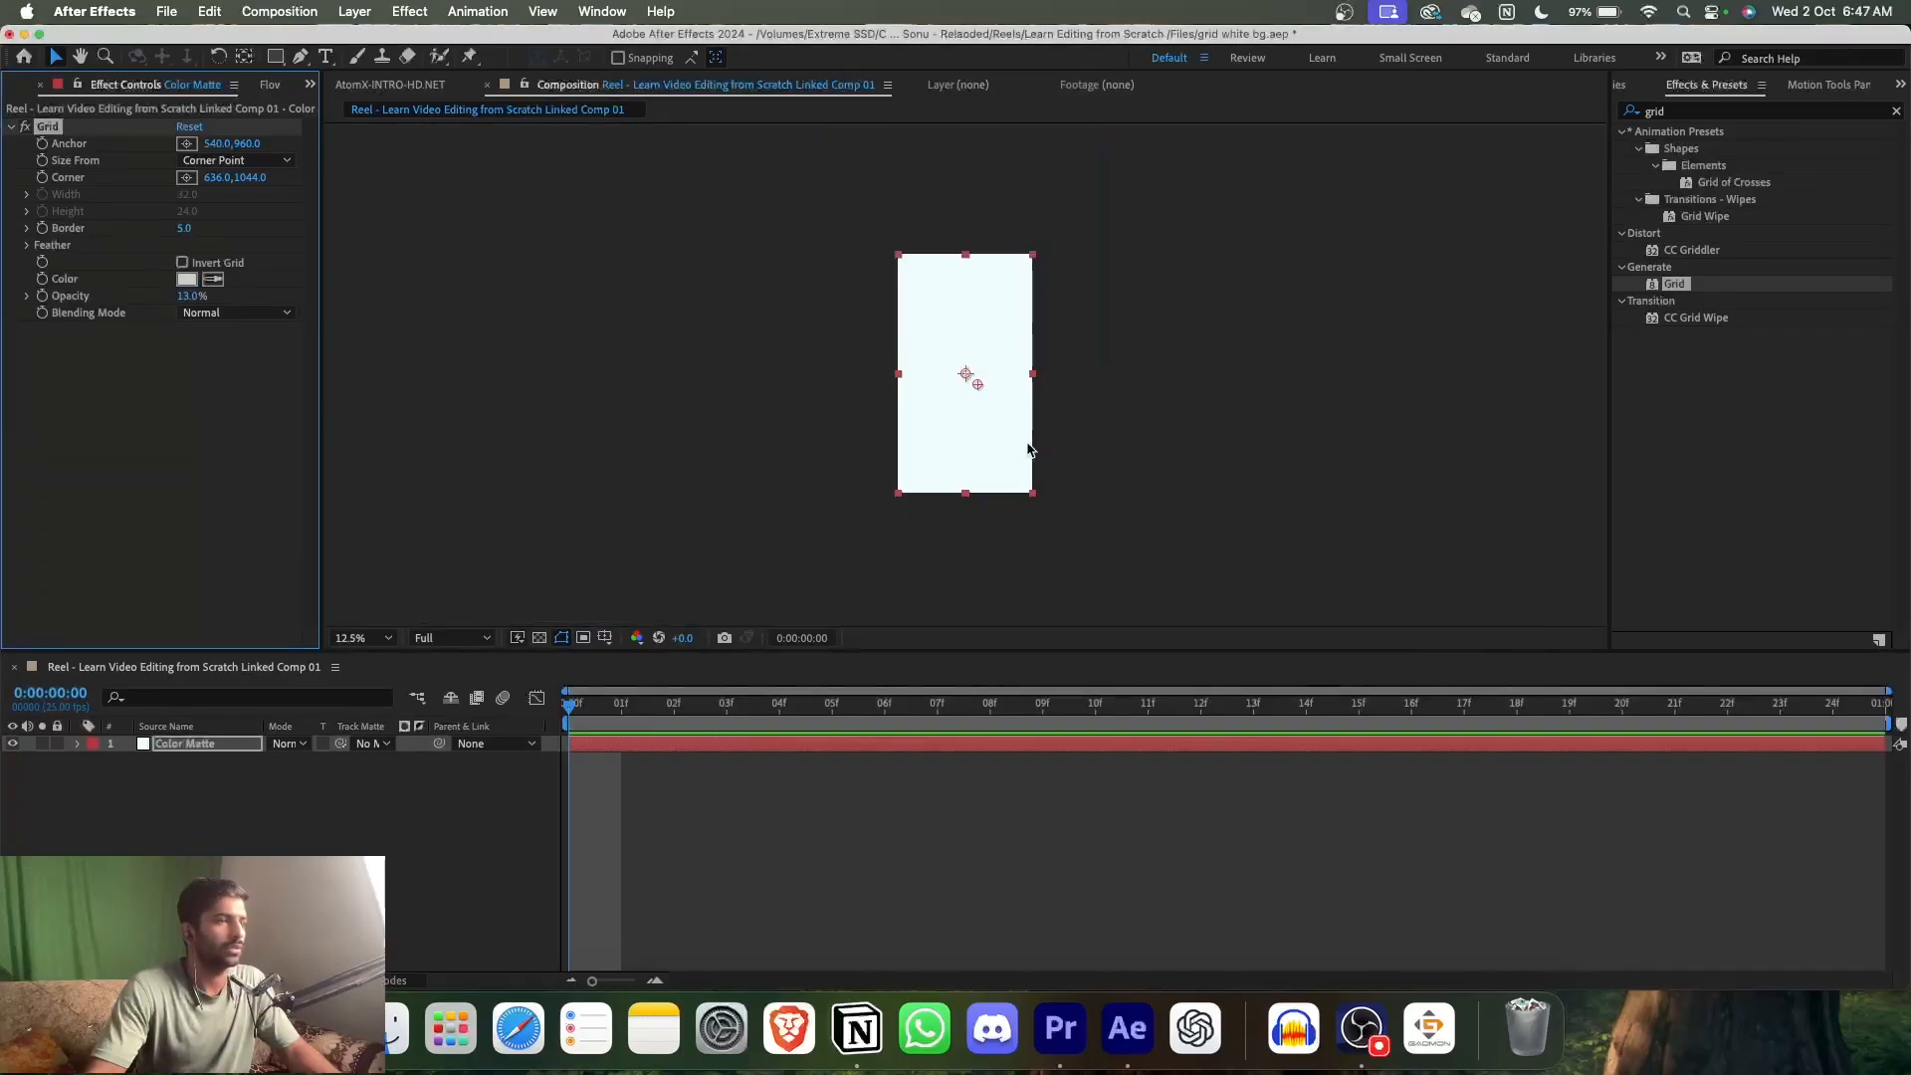
pyautogui.press('.')
pyautogui.press('.')
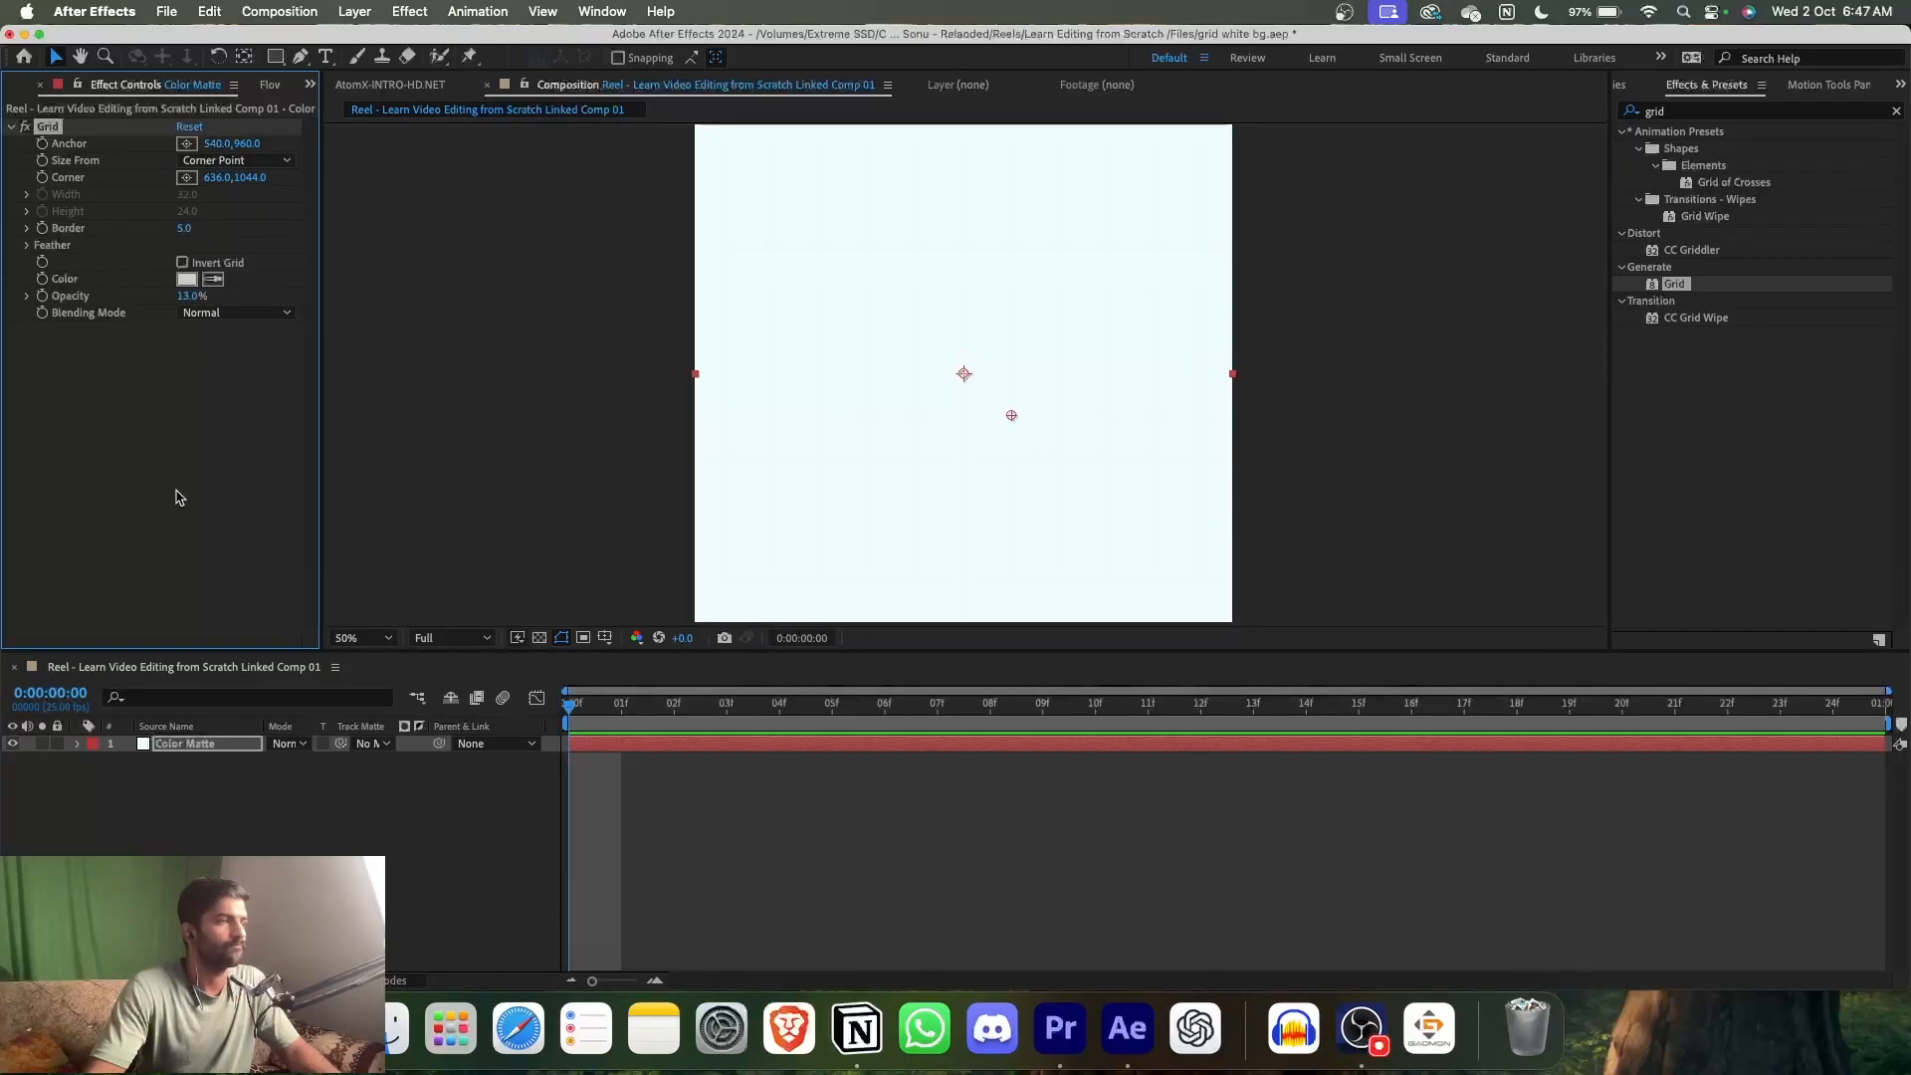
# - Change the Grid effect's colour to near-black and lower its opacity to 6%
pyautogui.click(186, 278)
pyautogui.moveTo(607, 358); pyautogui.dragTo(535, 542)
pyautogui.click(1044, 312)
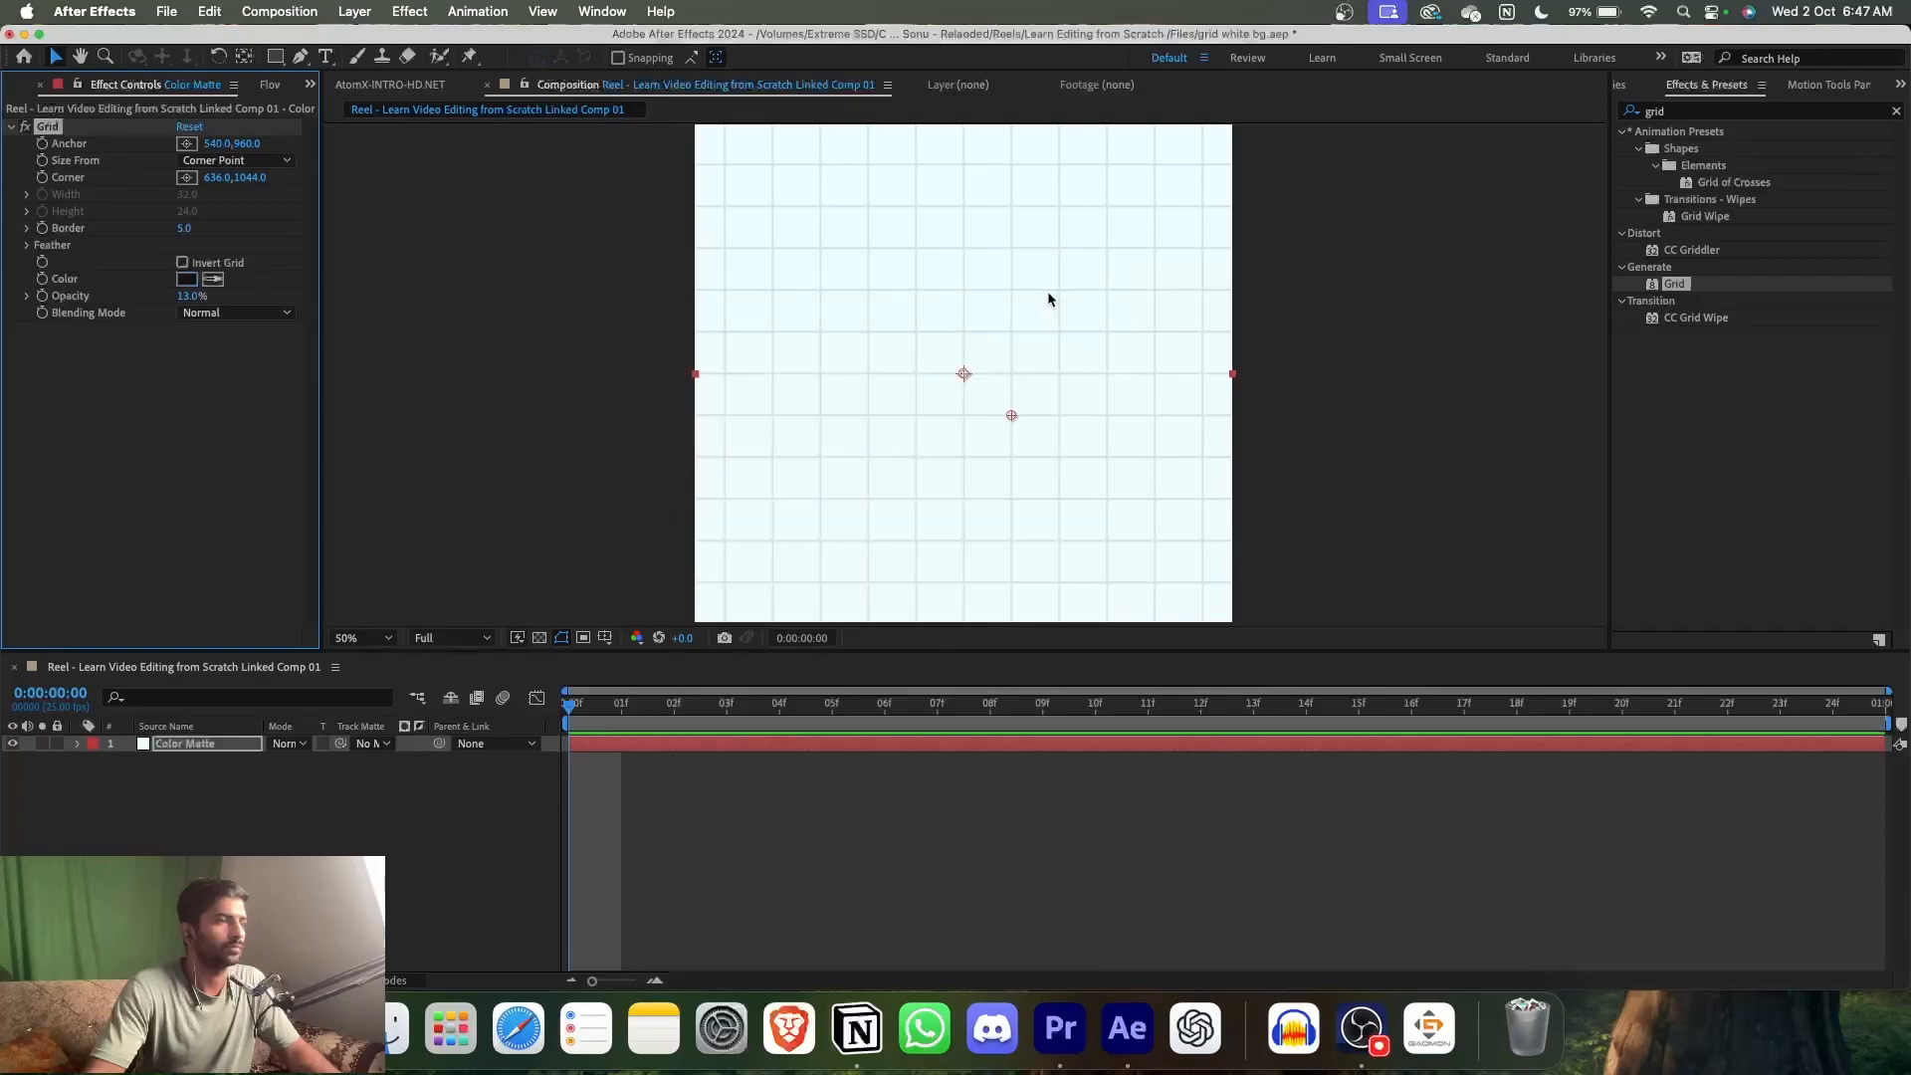
pyautogui.press(',')
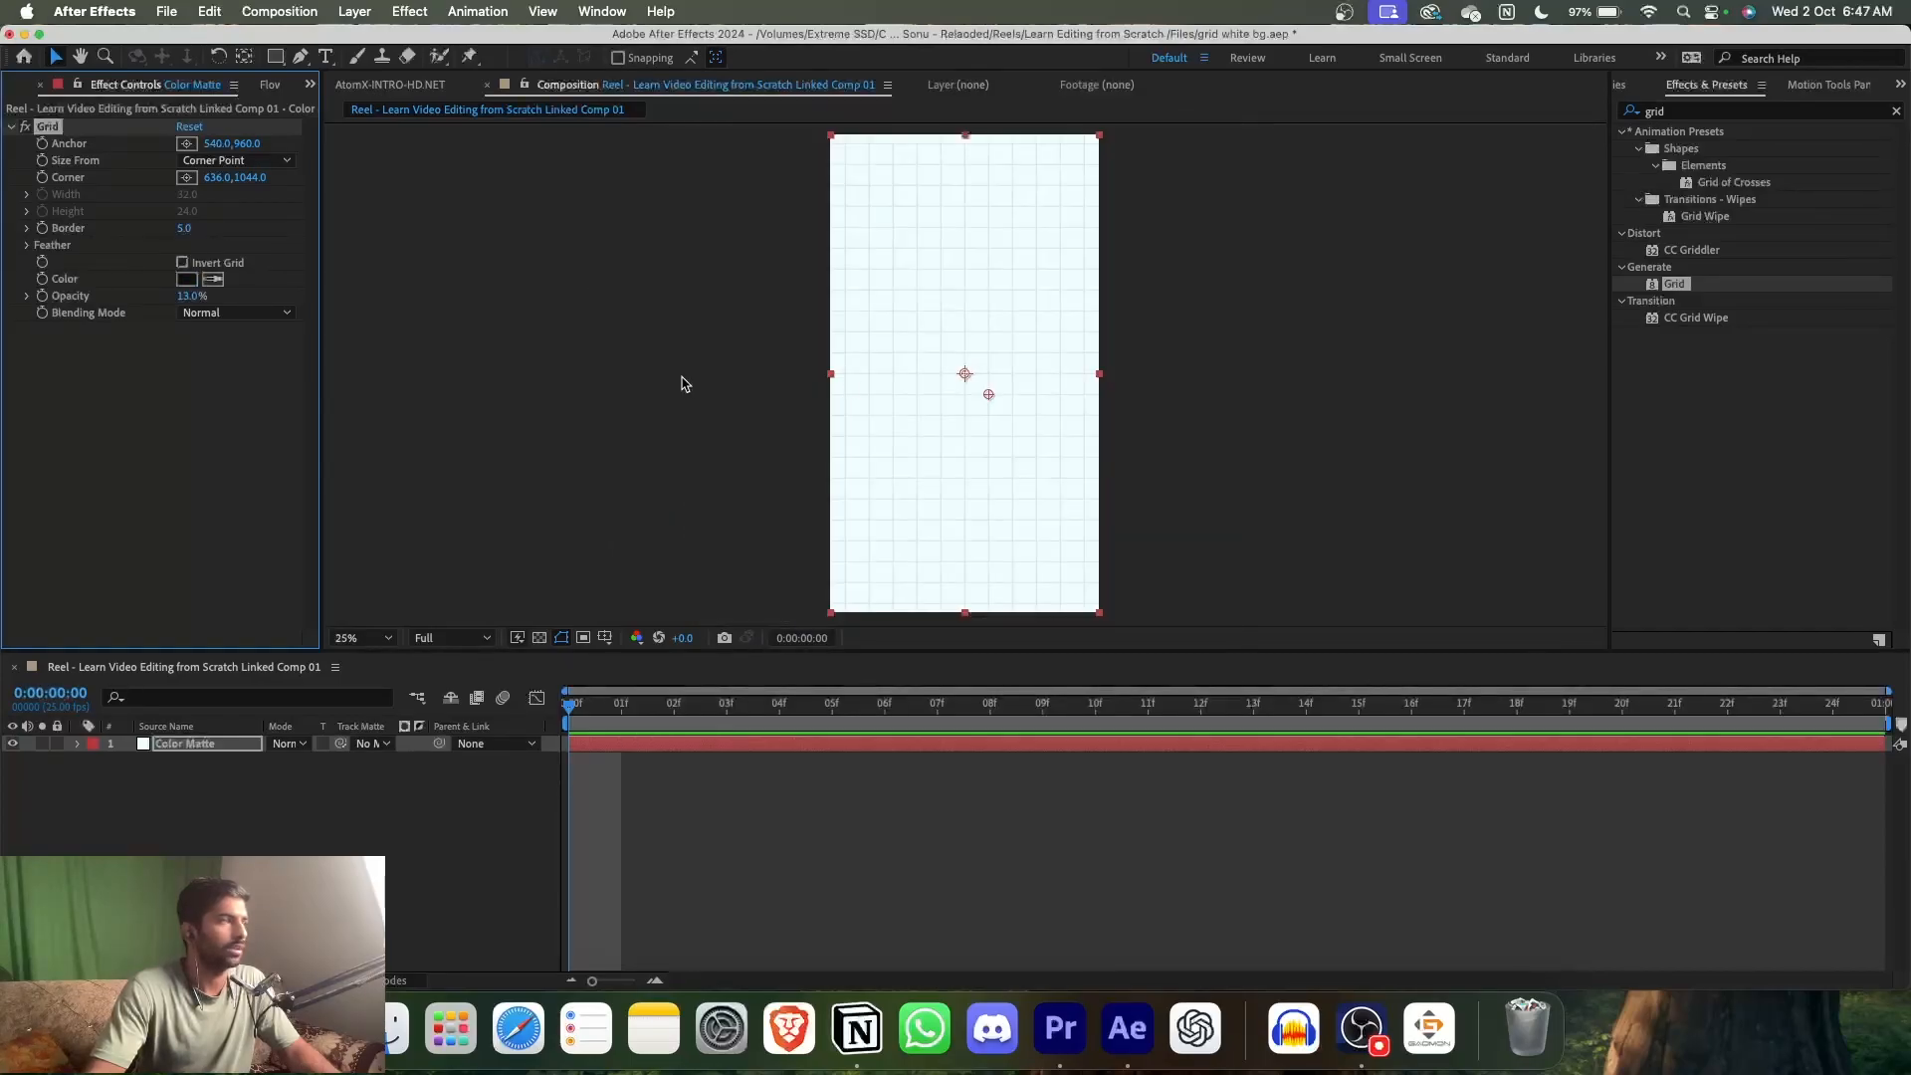
pyautogui.press('.')
pyautogui.moveTo(192, 295); pyautogui.dragTo(183, 295)
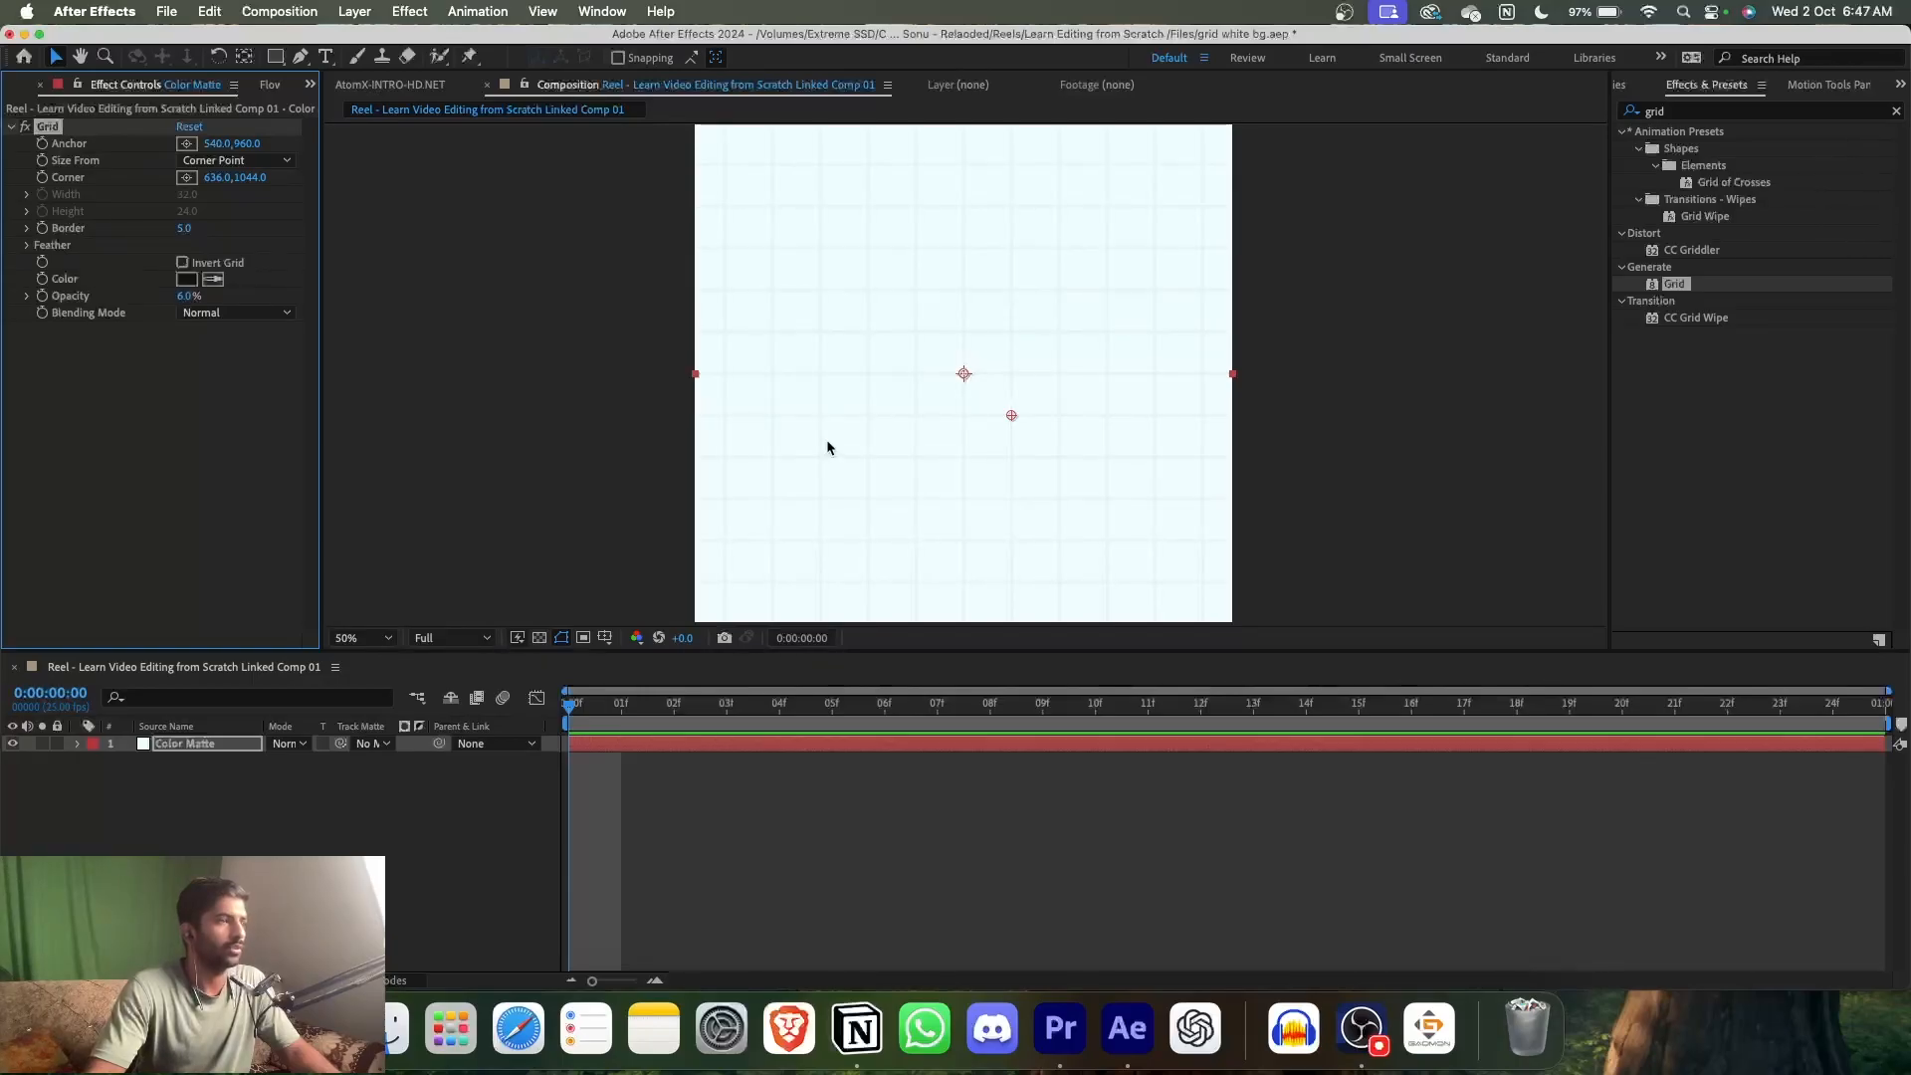
# - Examine the grid lines at high magnification and in the whole composition fitted to the viewer
pyautogui.press('.')
pyautogui.press('.')
pyautogui.press('.')
pyautogui.press('.')
pyautogui.press('.')
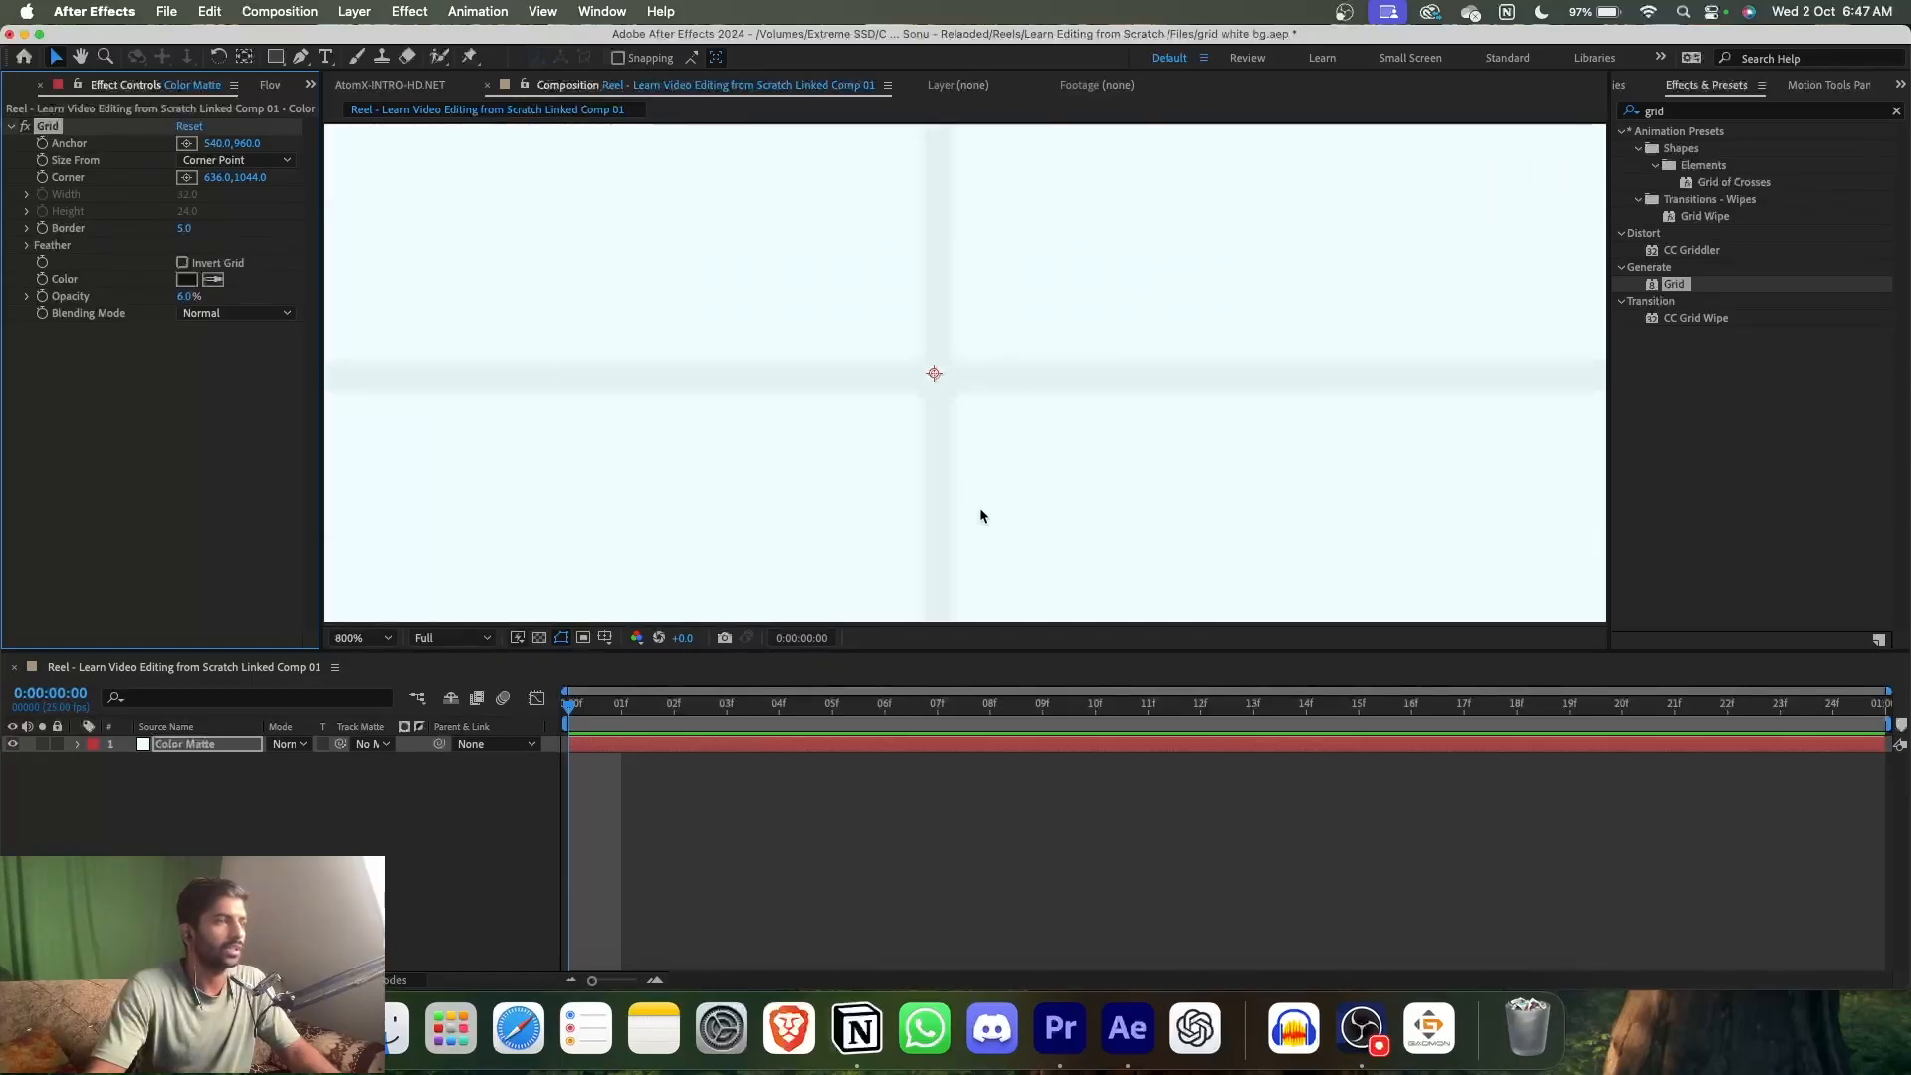
pyautogui.press(',')
pyautogui.press(',')
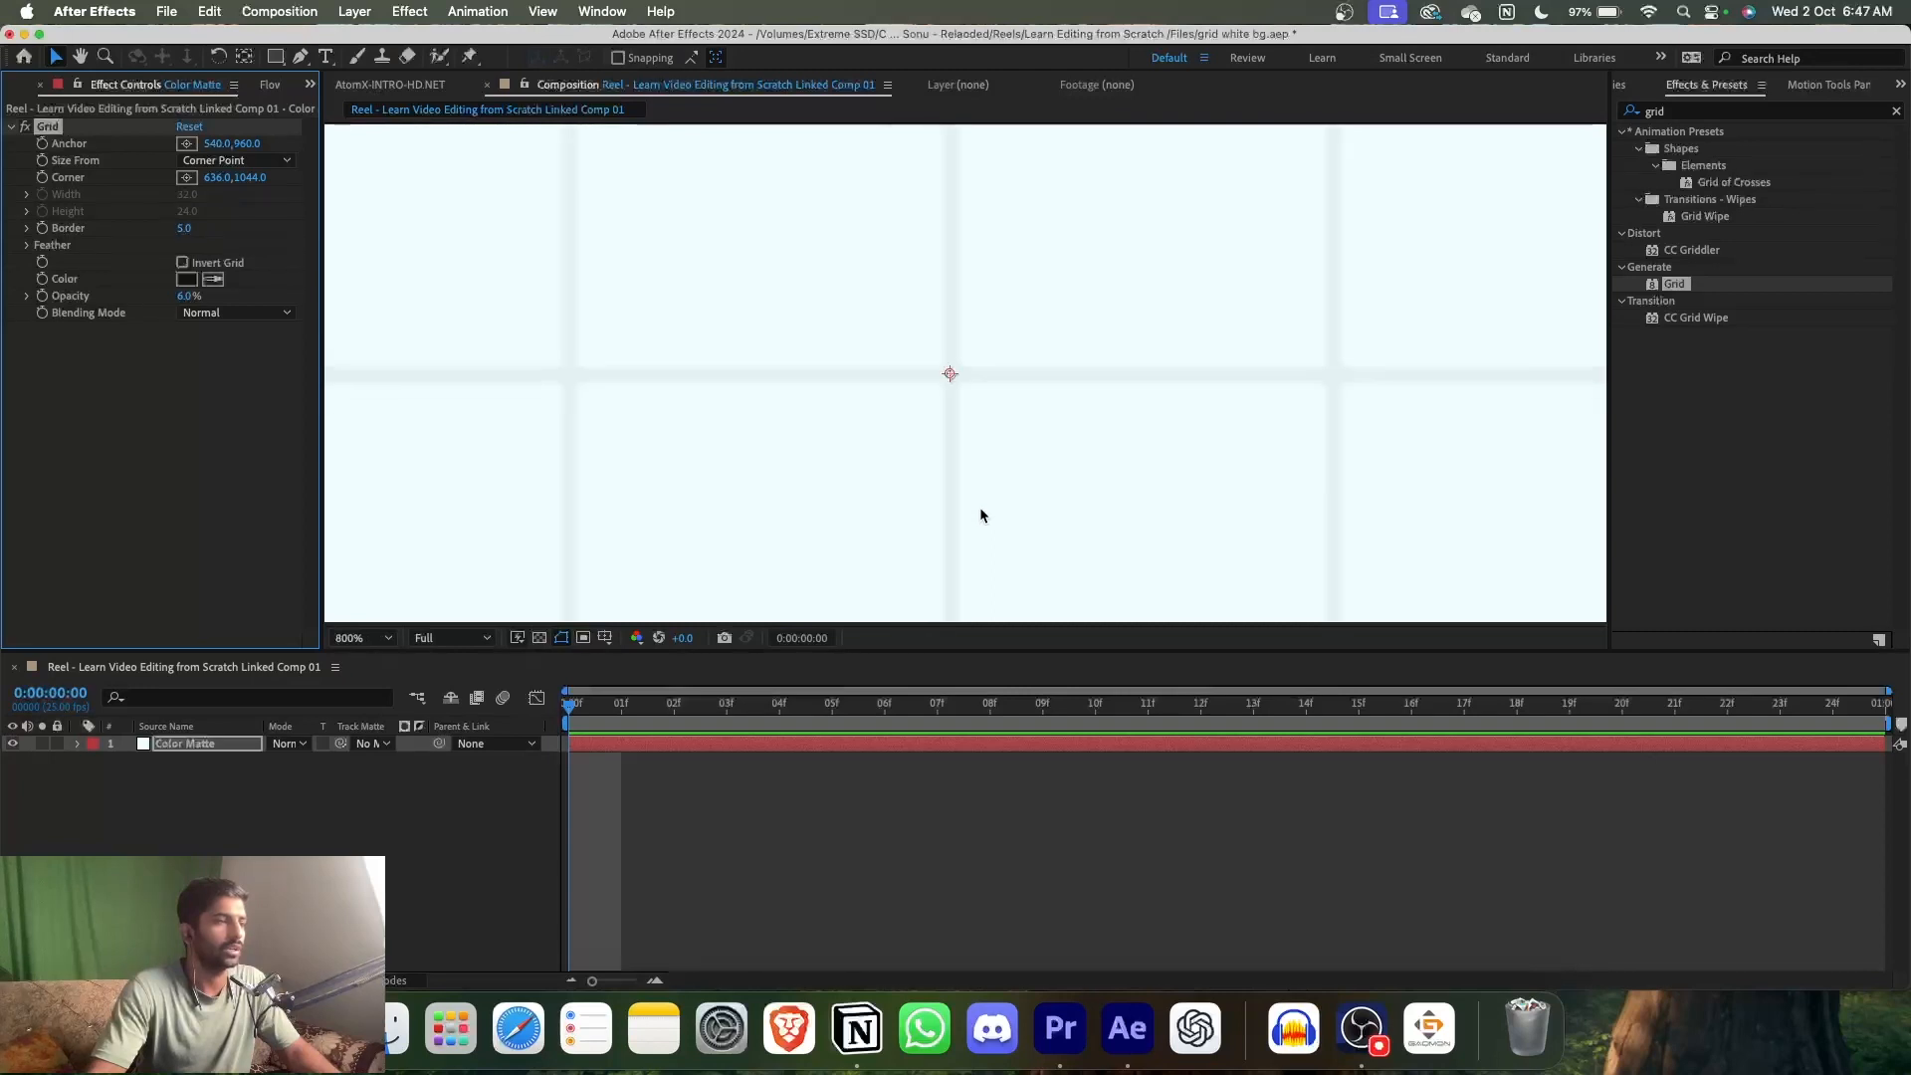
pyautogui.click(363, 637)
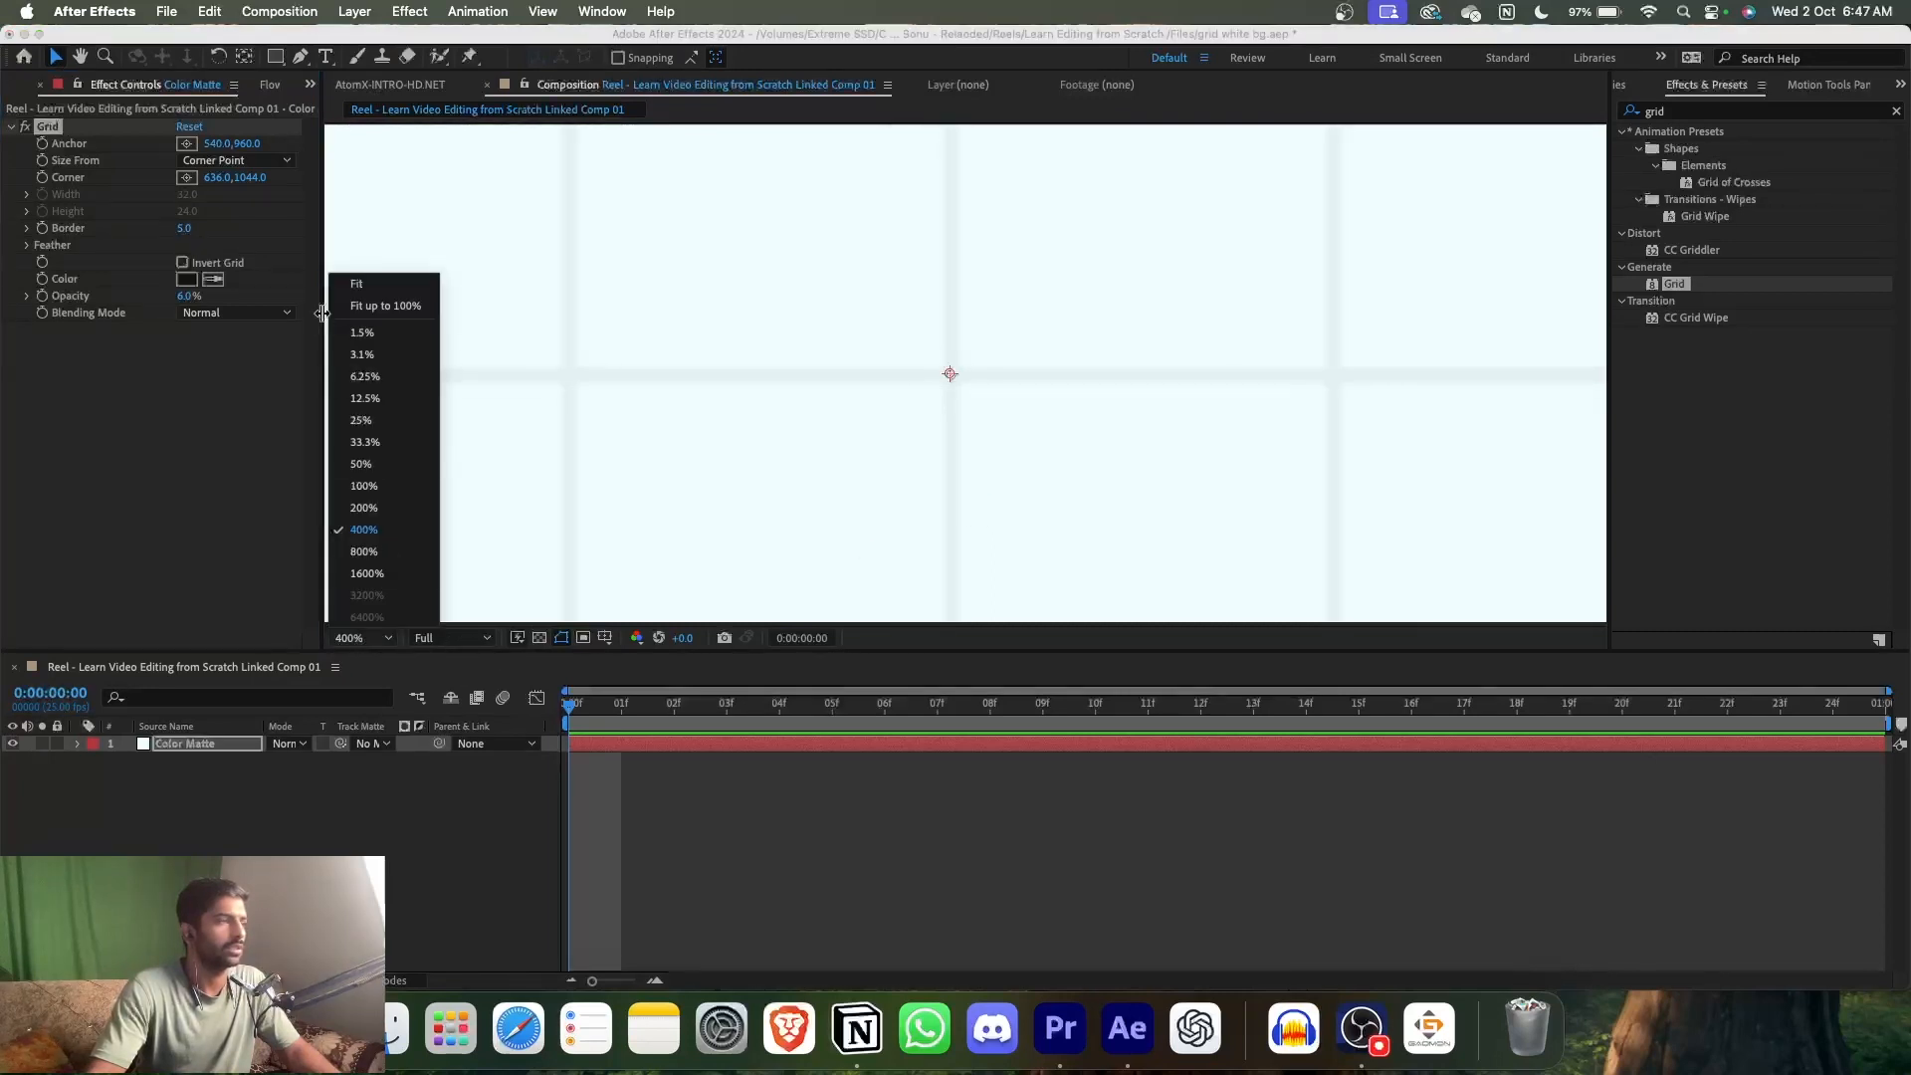
pyautogui.click(351, 291)
pyautogui.click(760, 409)
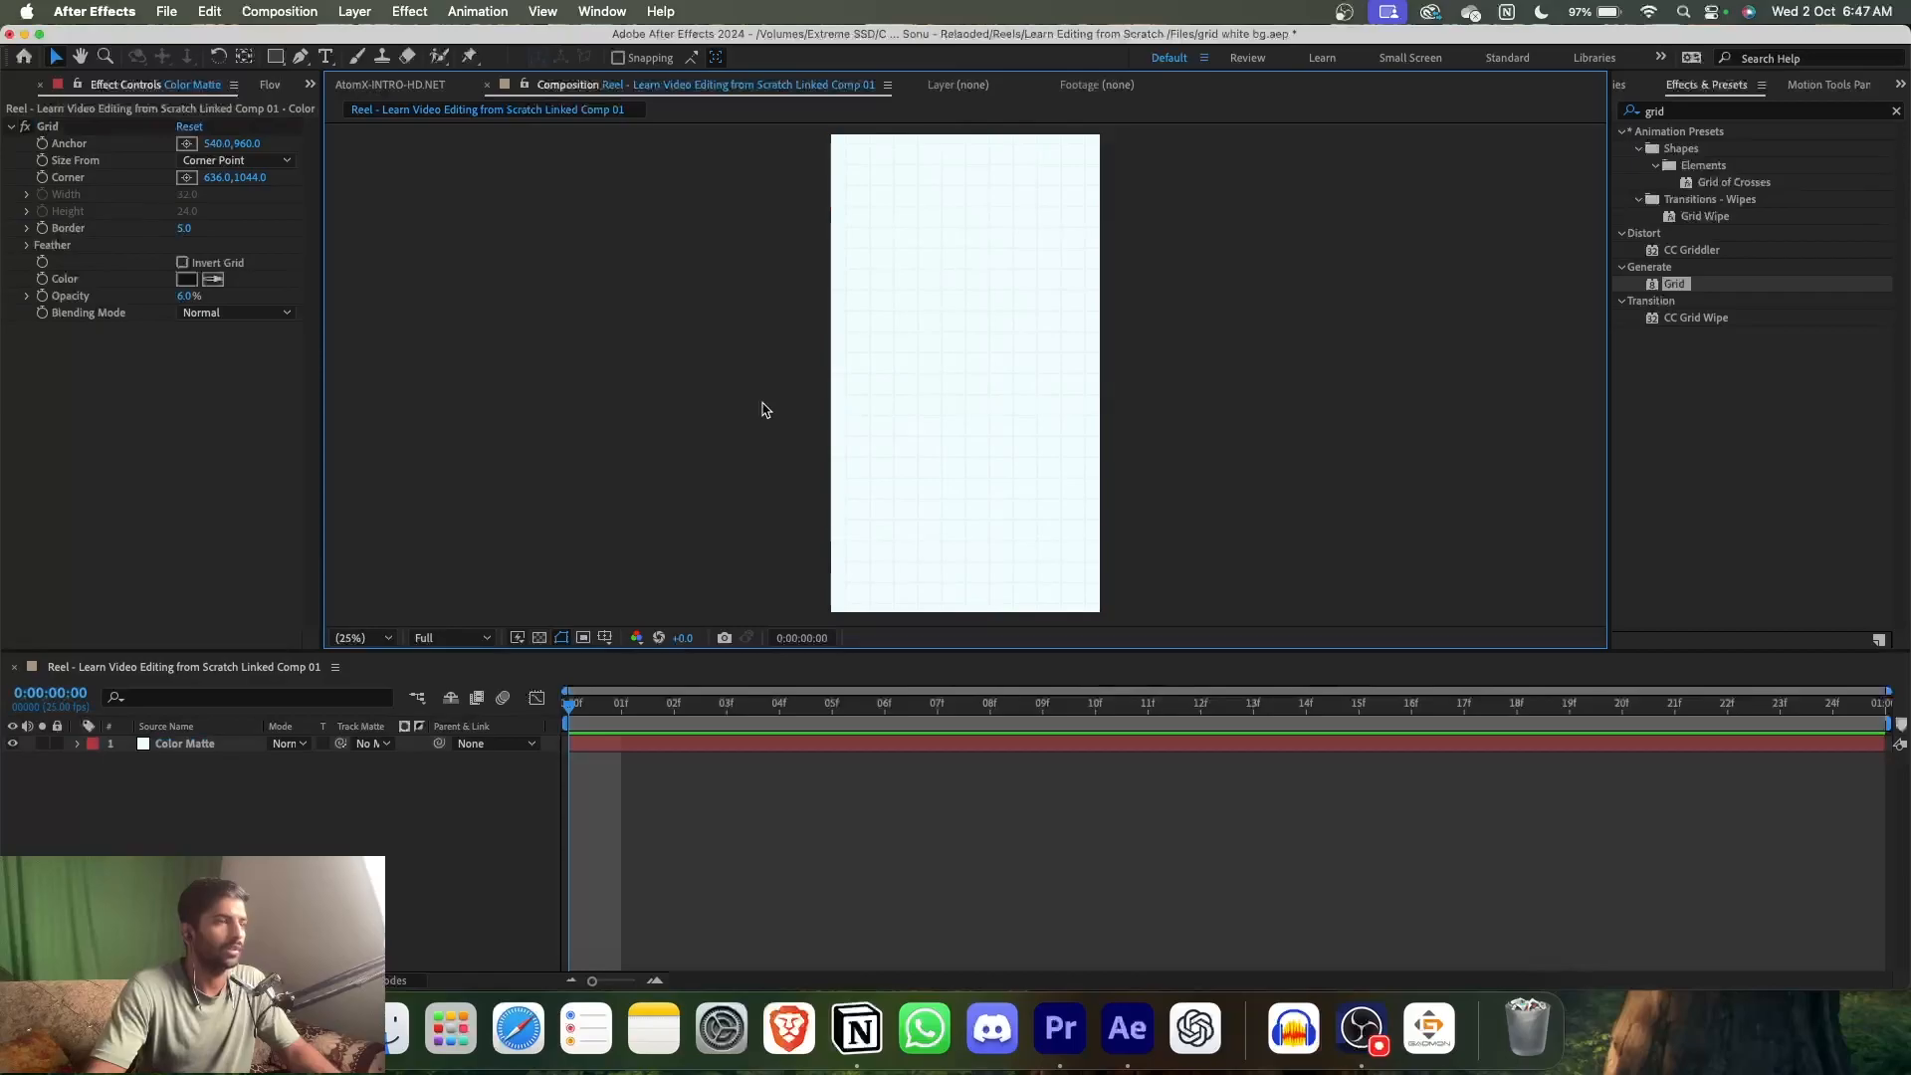
# - Save the After Effects project with the finished grid and switch to Premiere Pro
pyautogui.click(807, 833)
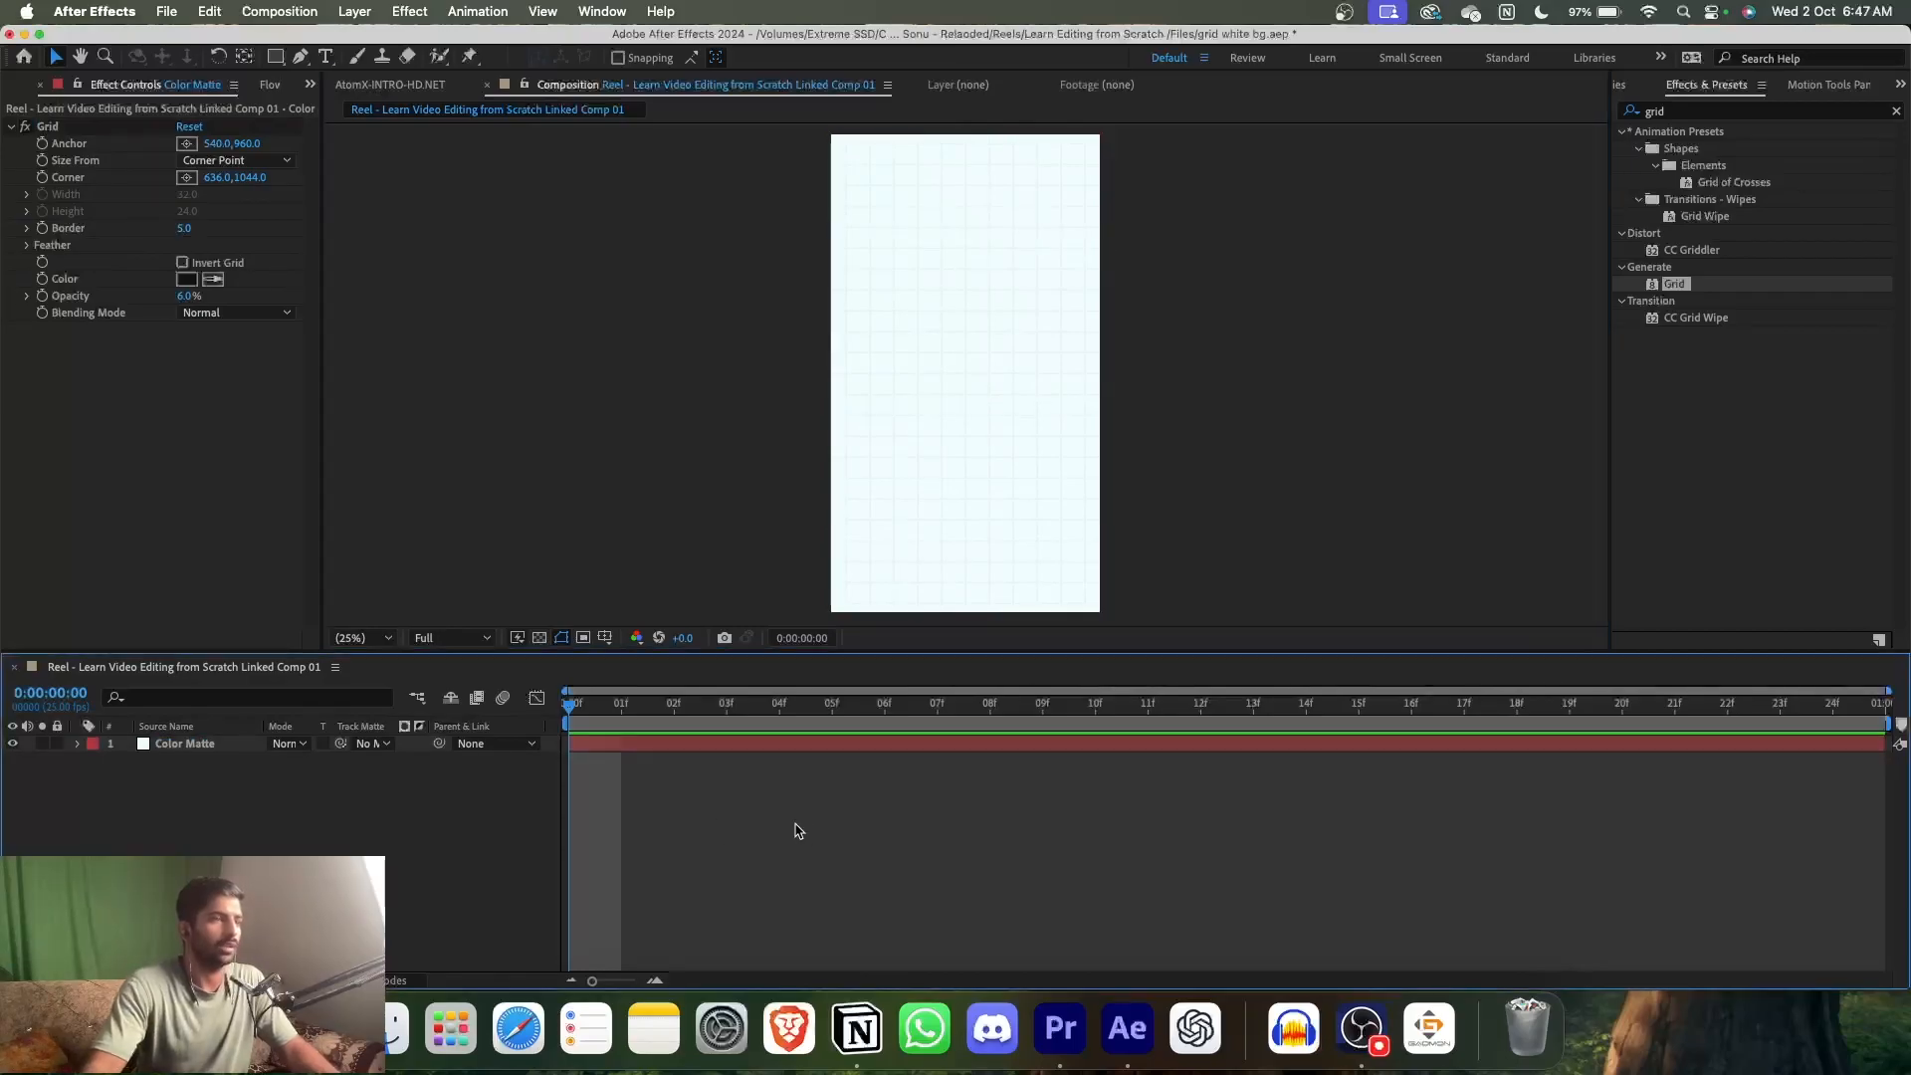
pyautogui.press('super+s')
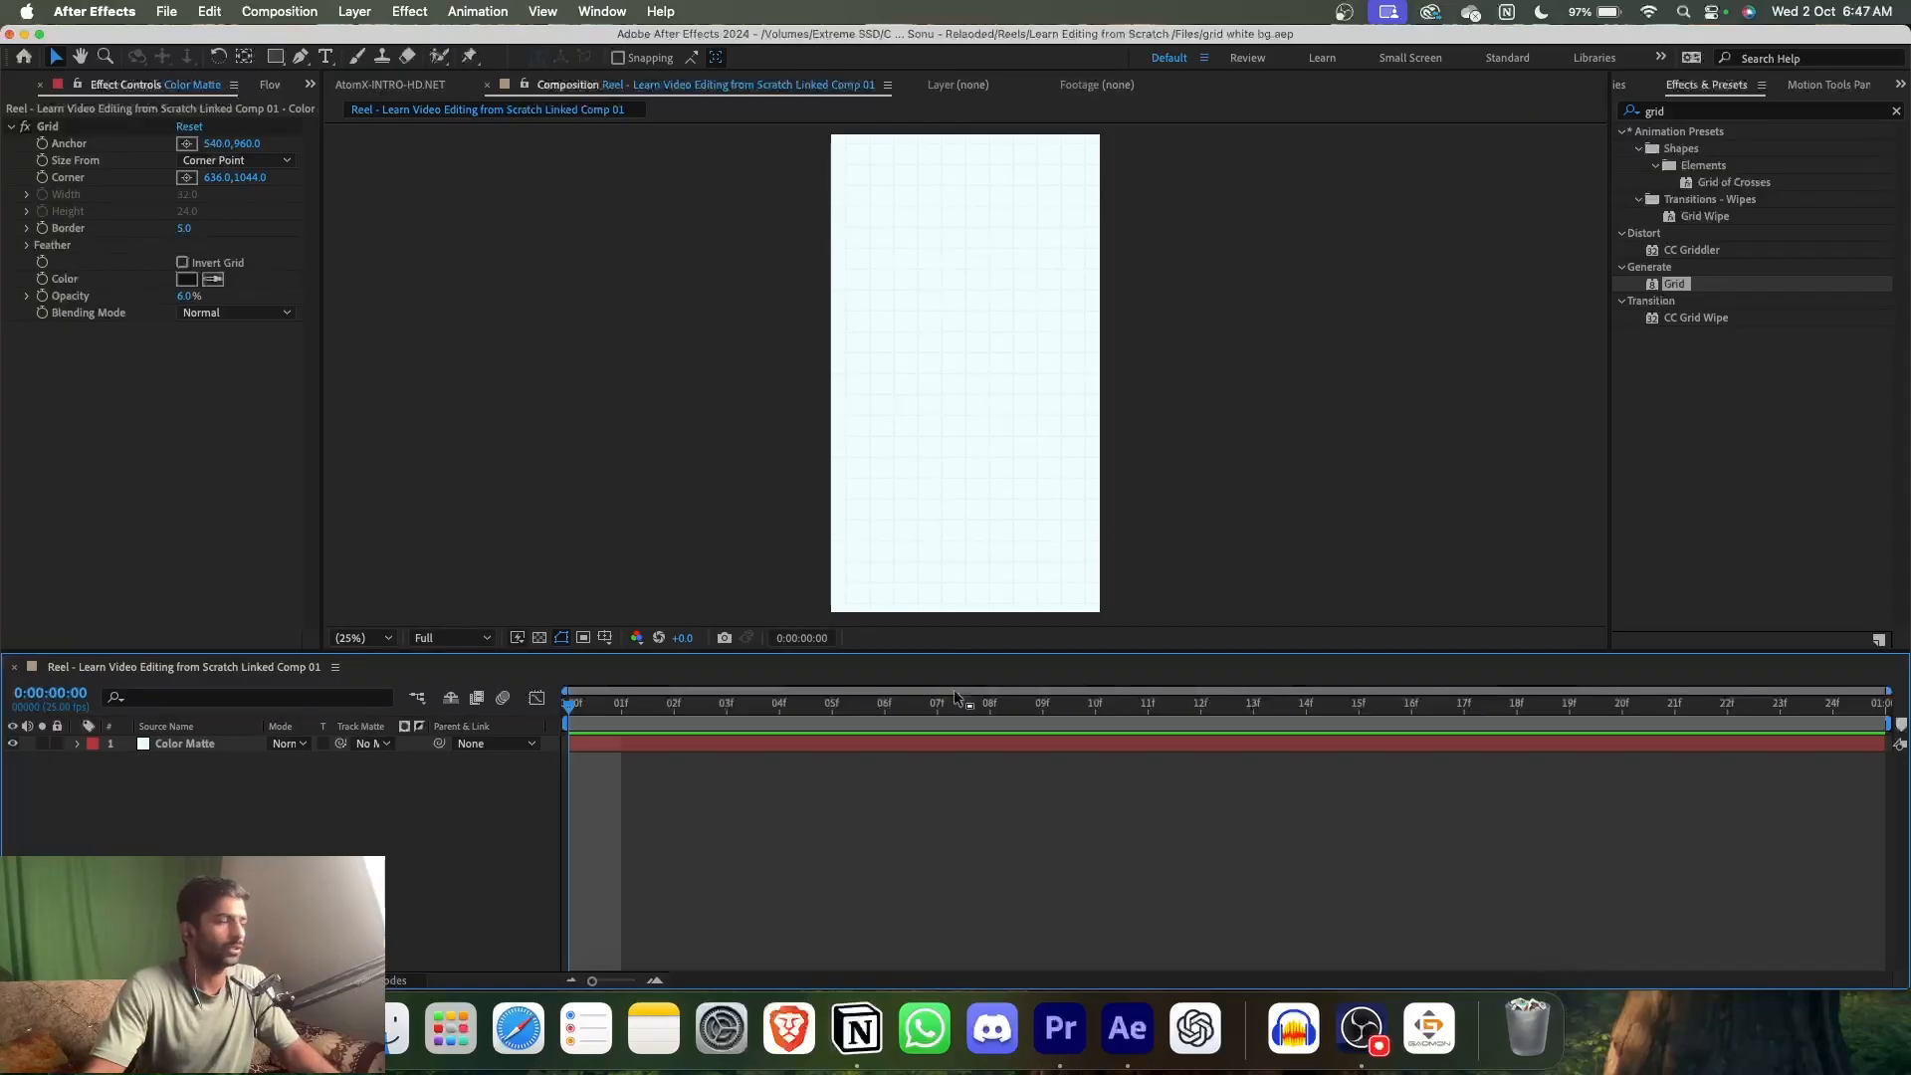
pyautogui.click(1060, 1030)
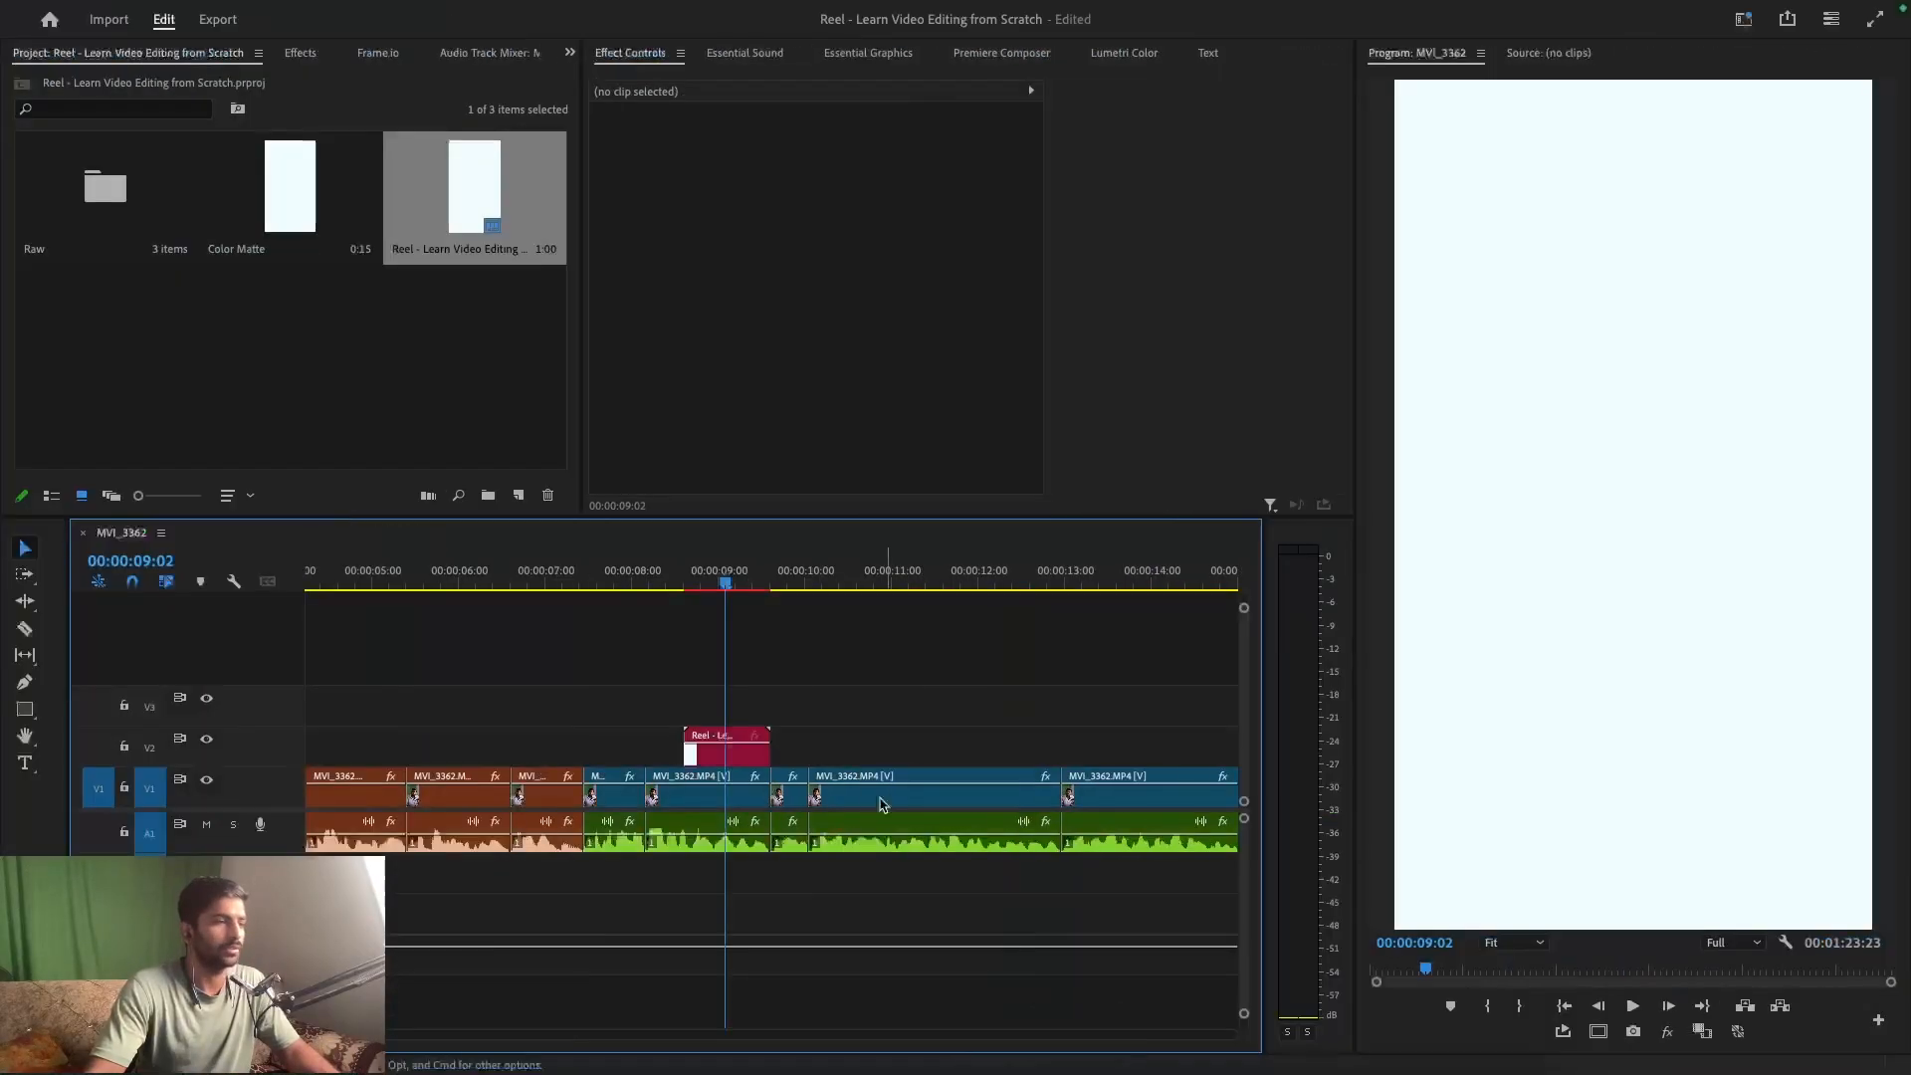
# - Play the reel across the linked grid clip on V2 and save the Premiere Pro project
pyautogui.click(657, 578)
pyautogui.press('space')
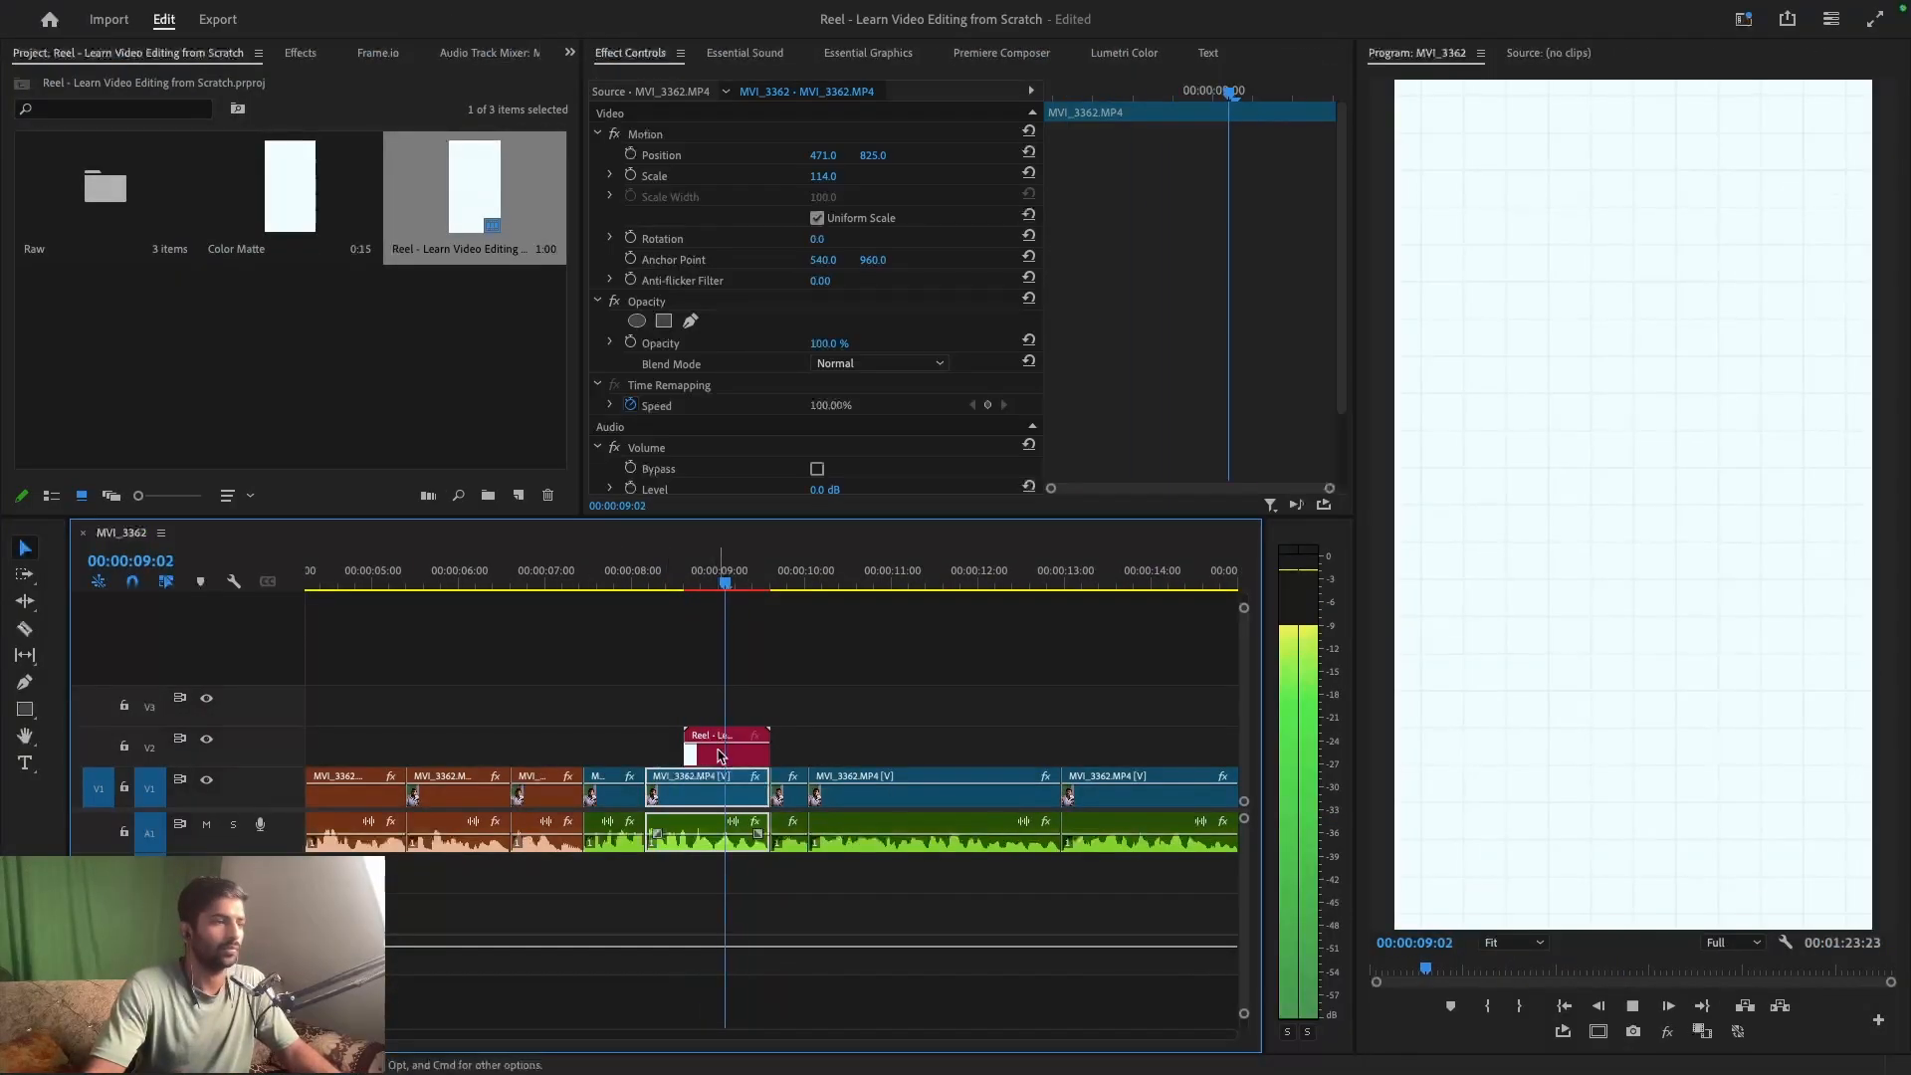
pyautogui.click(719, 753)
pyautogui.press('space')
pyautogui.press('super+s')
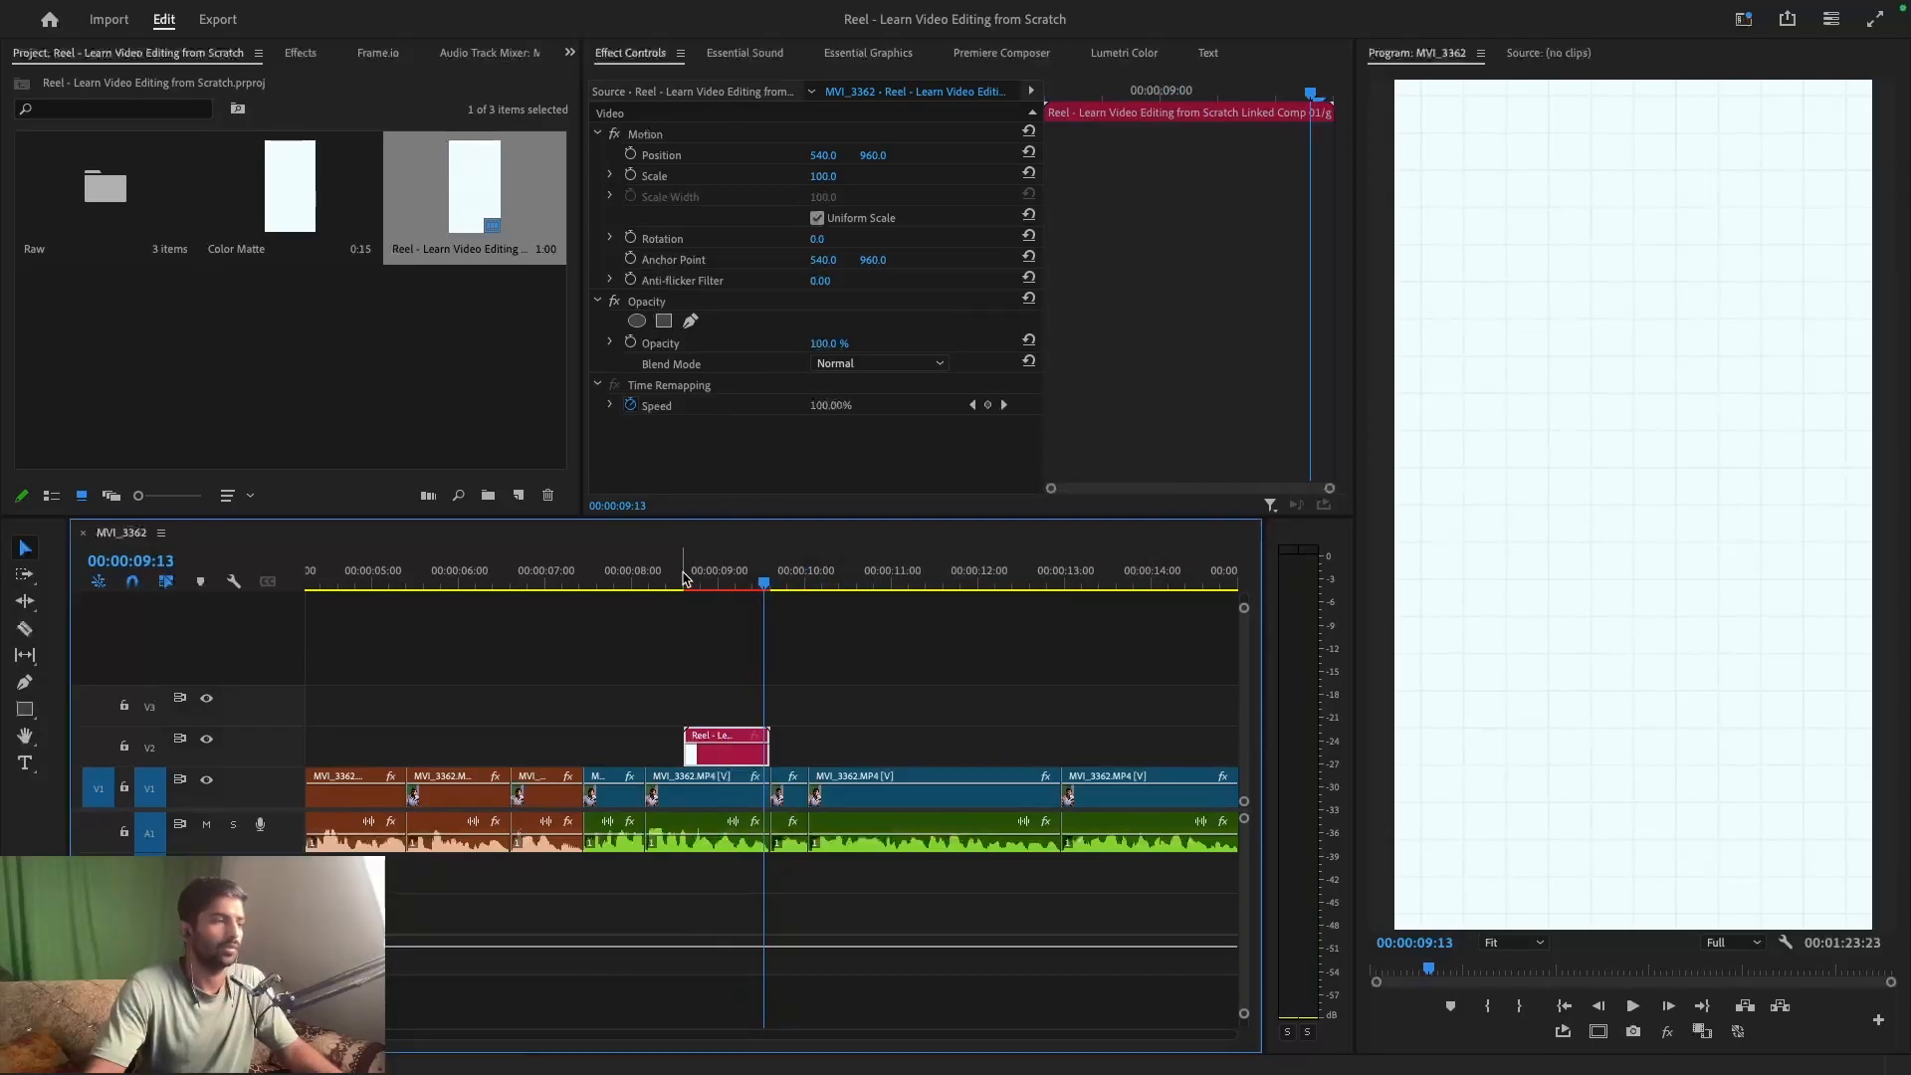
# - Replay the reel from the start of the linked grid clip to check the background
pyautogui.press('space')
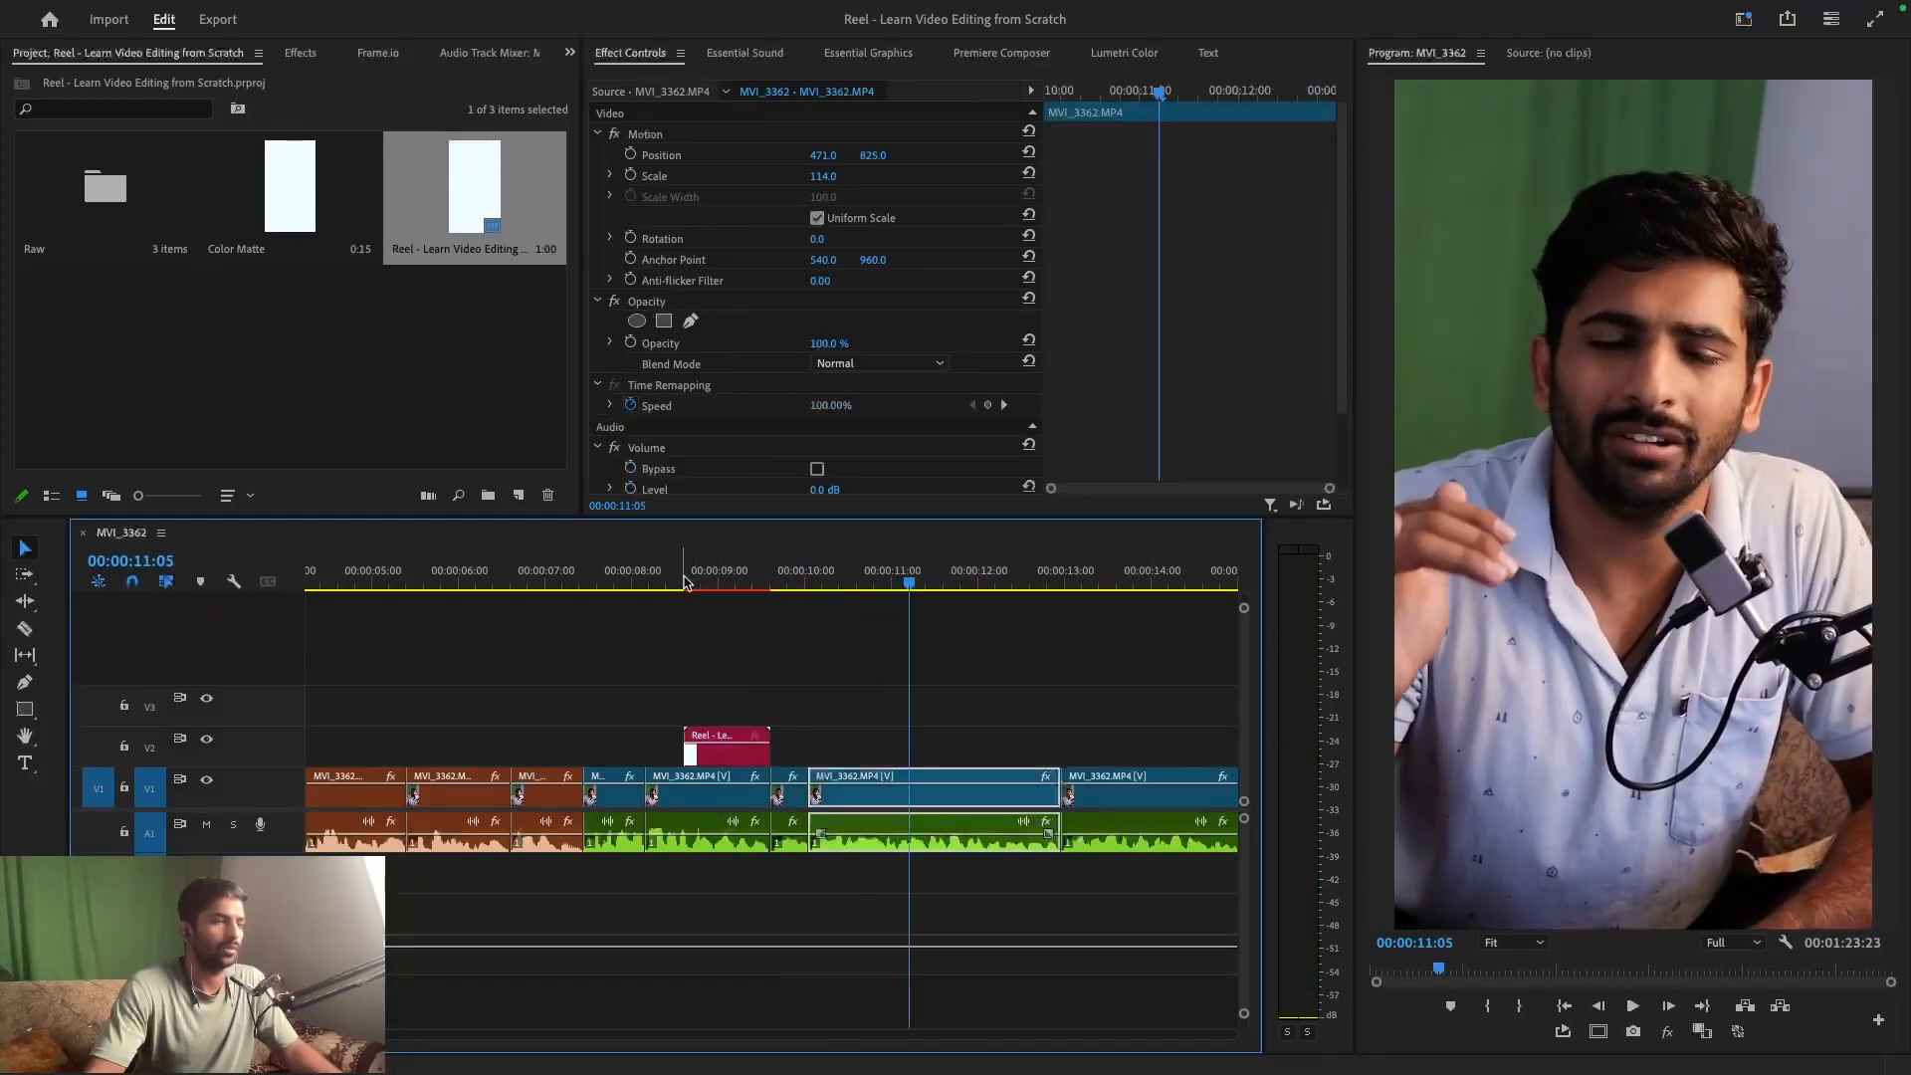
pyautogui.click(683, 582)
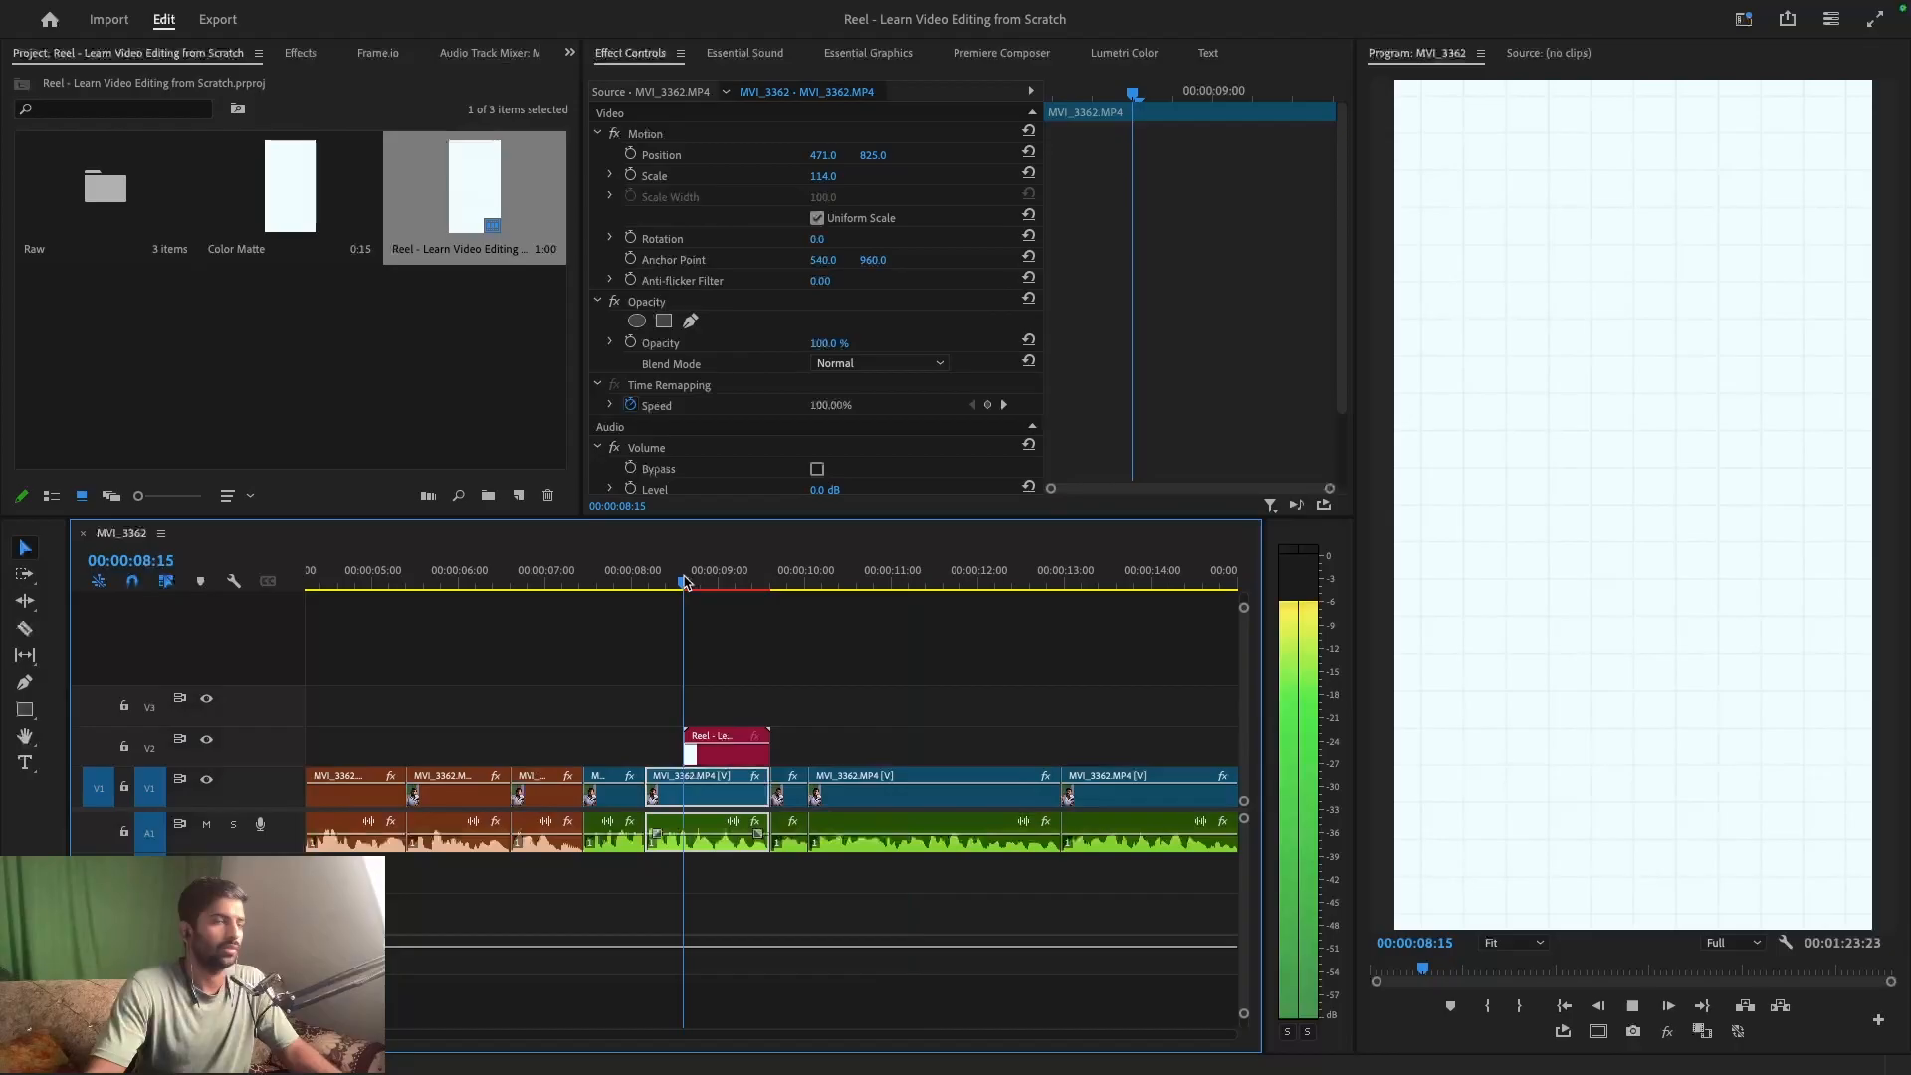
pyautogui.press('space')
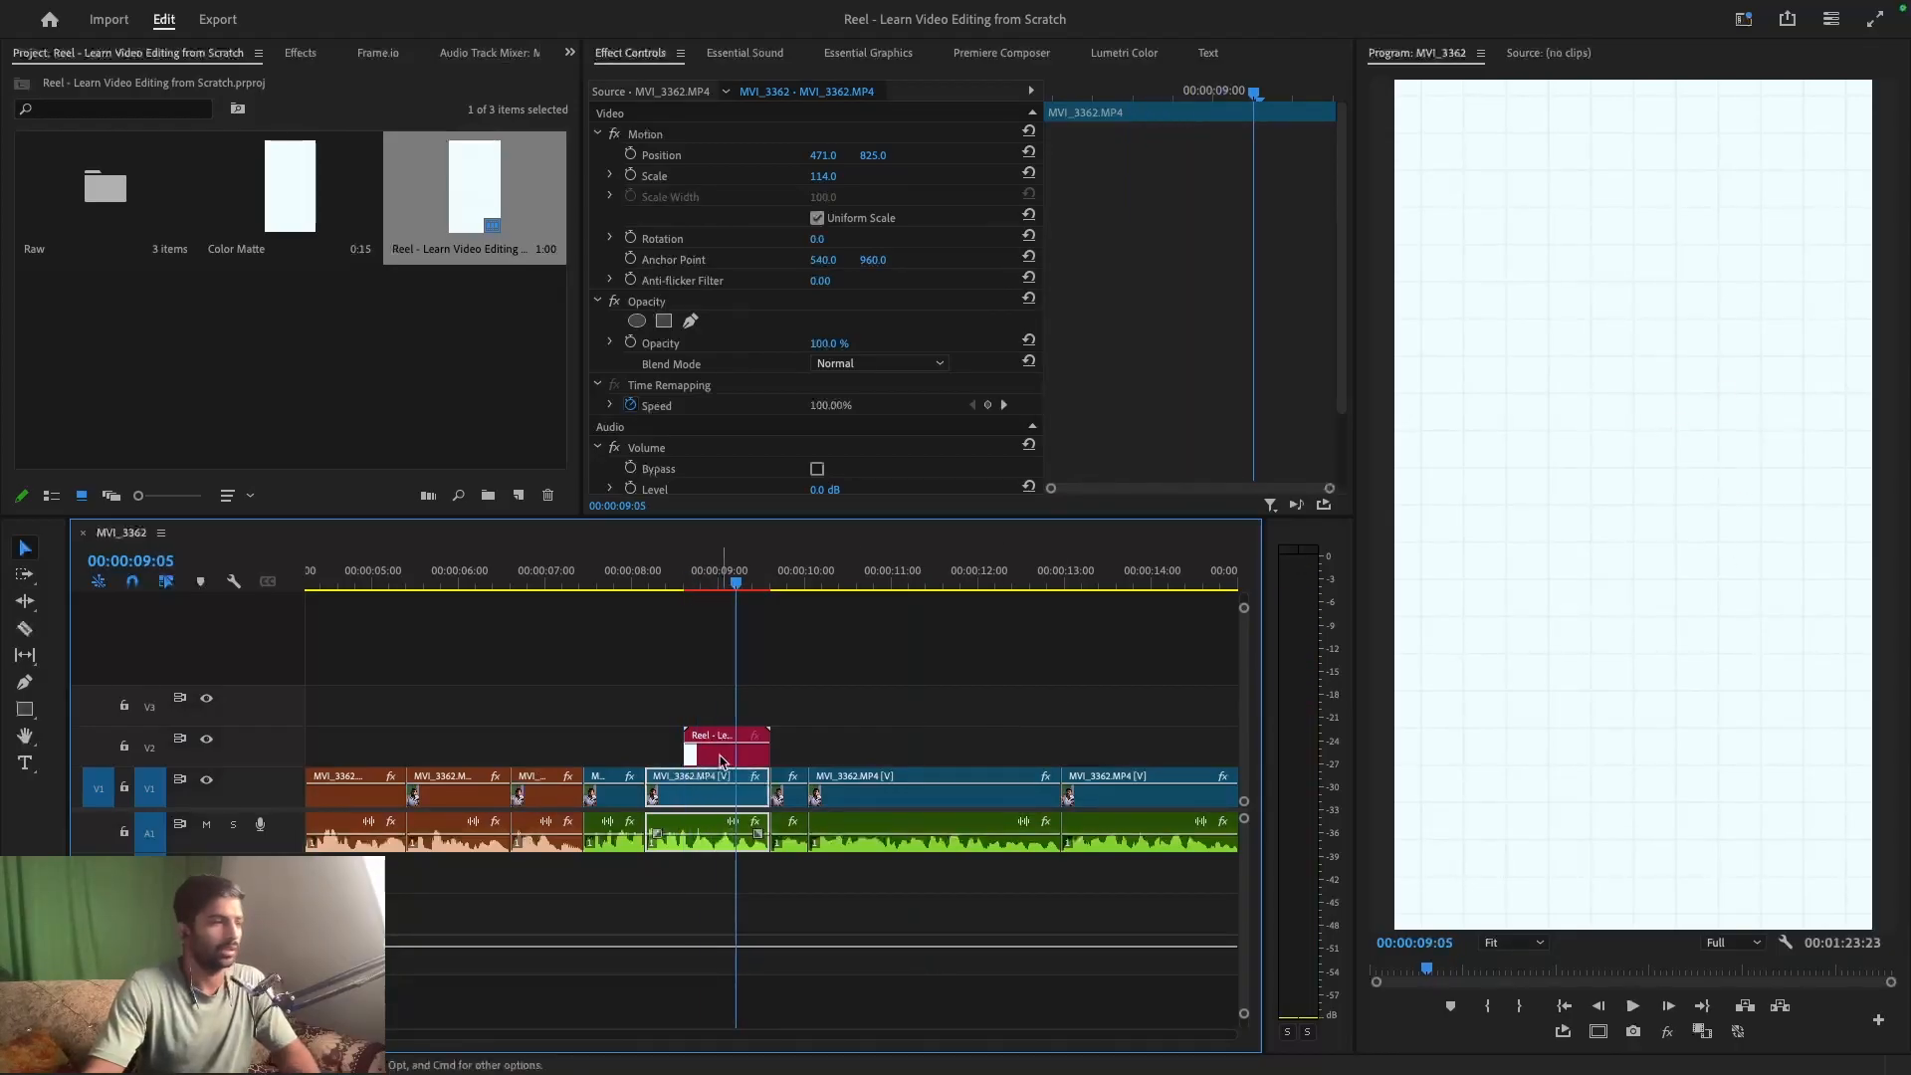
pyautogui.click(723, 757)
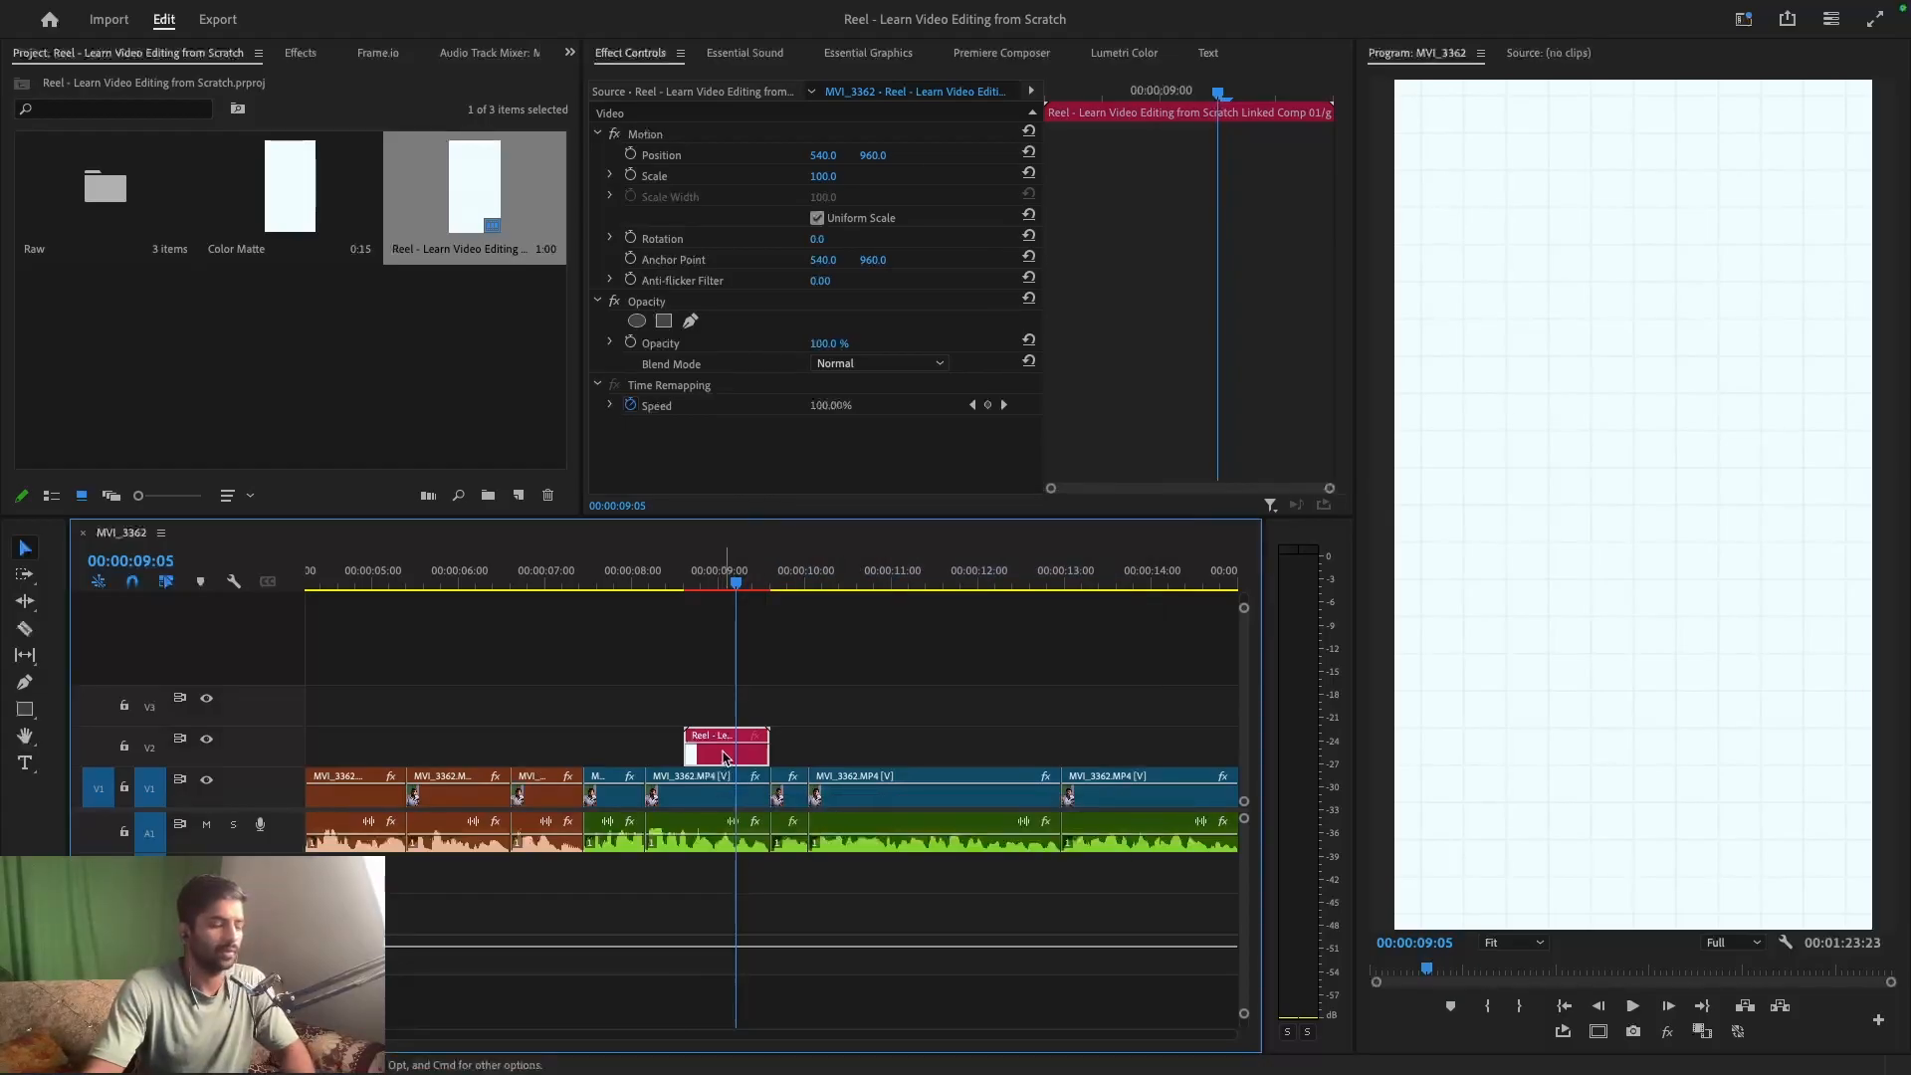
pyautogui.click(672, 582)
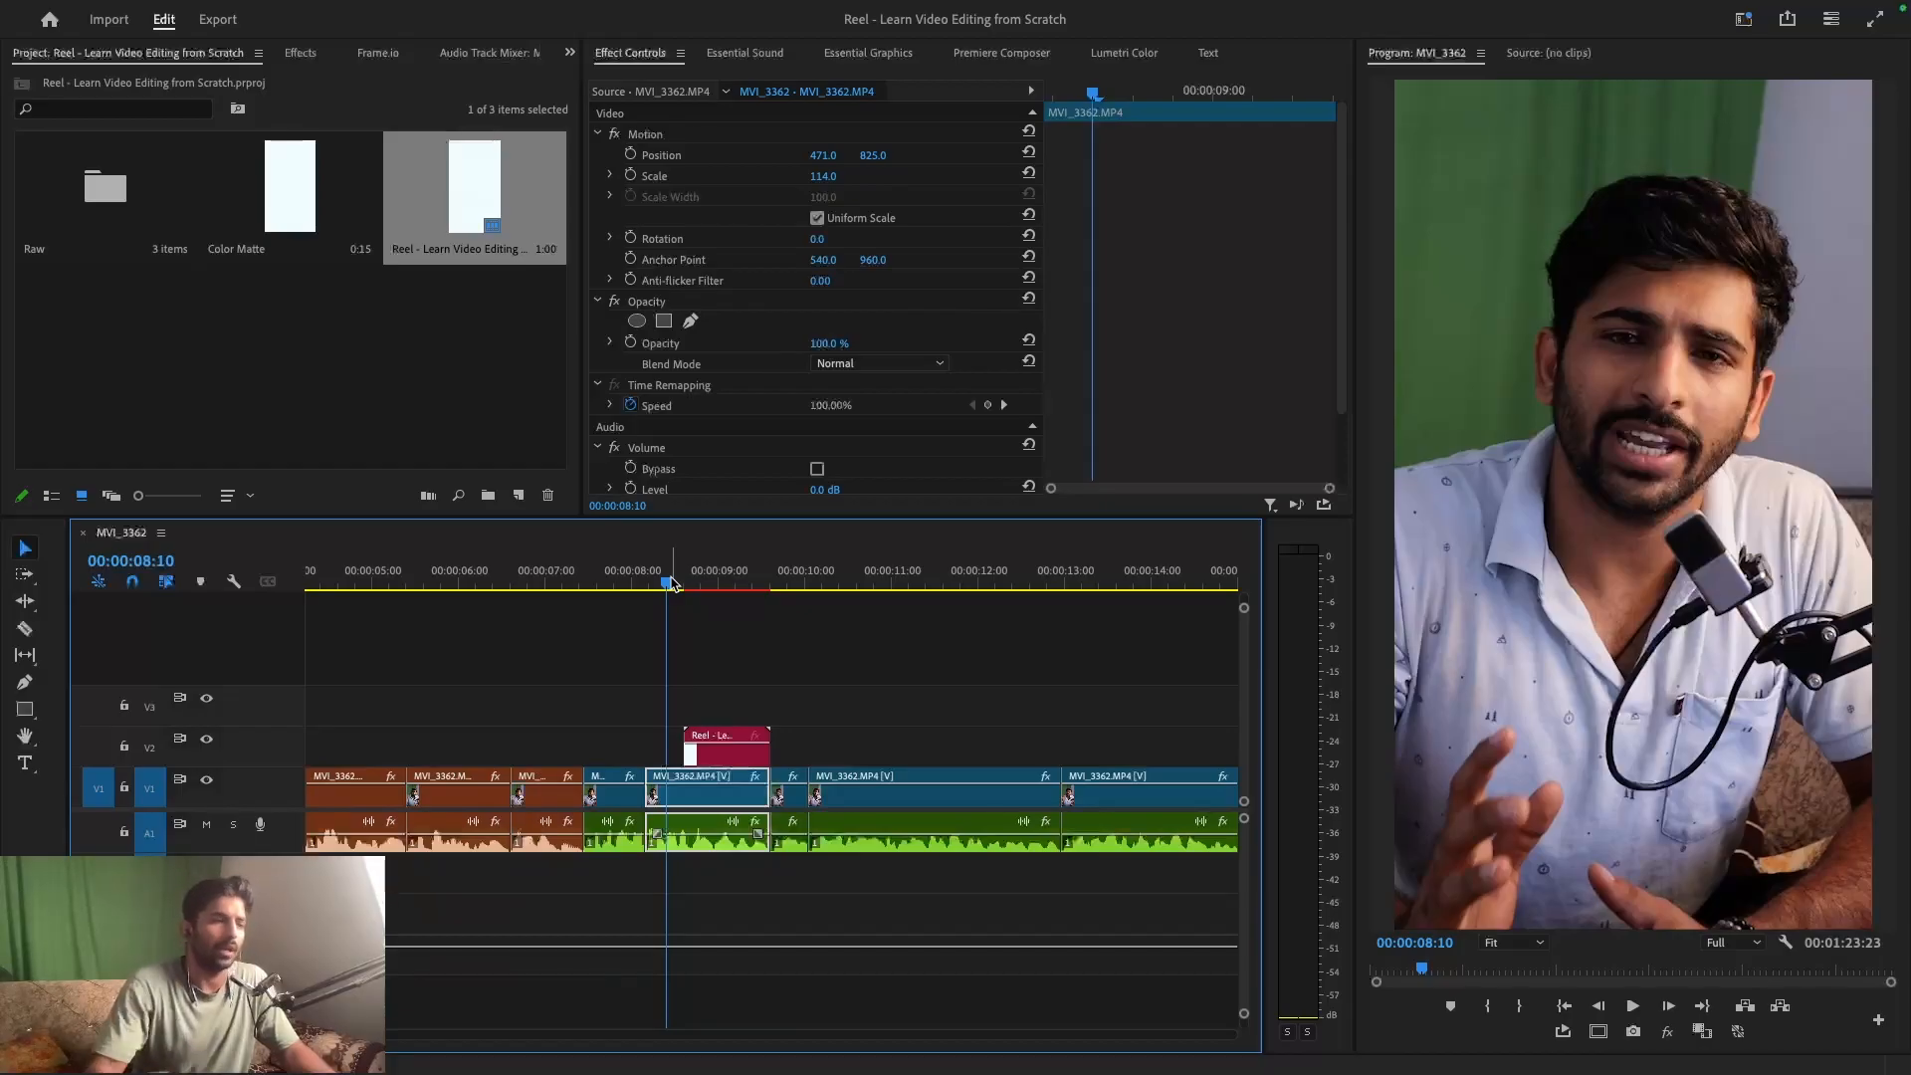
# - In After Effects, set the linked composition's duration to 0:01:01:00 and extend the Color Matte layer to about 10.4 seconds
pyautogui.click(732, 689)
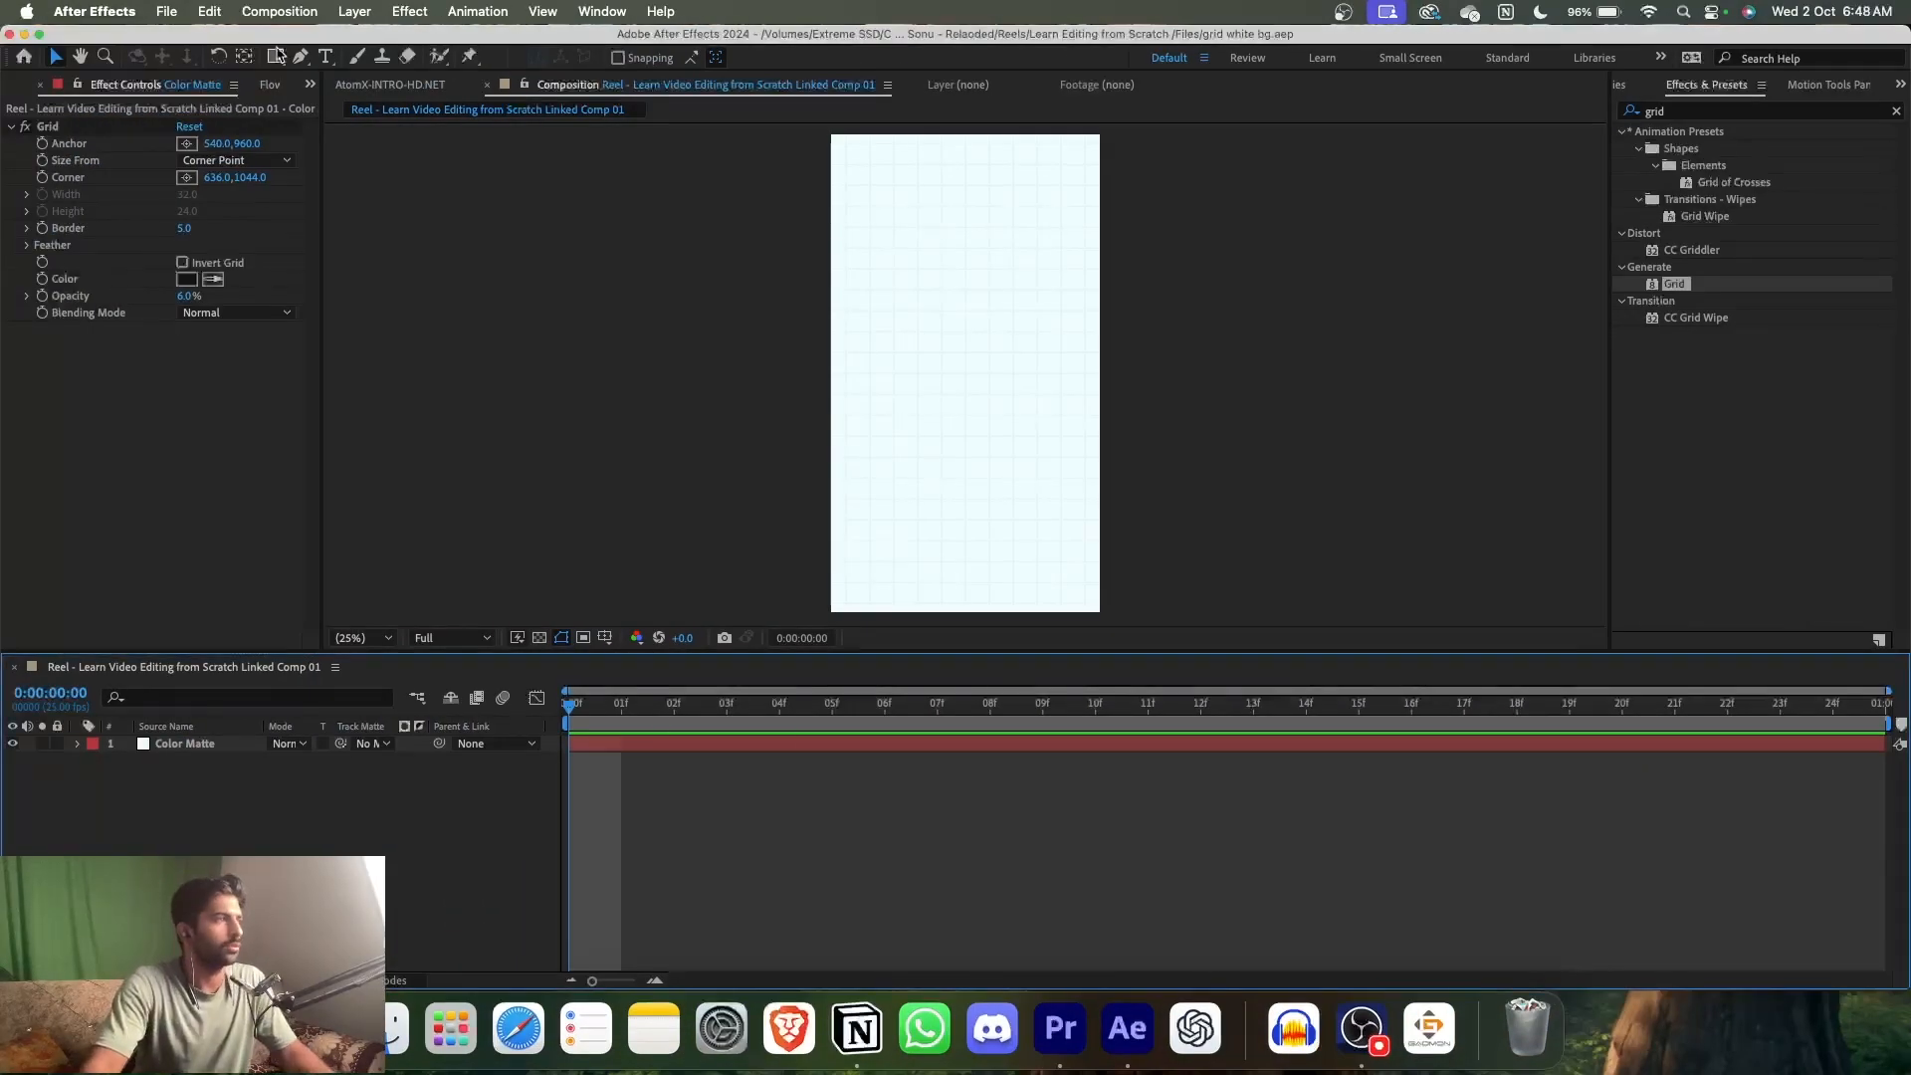
pyautogui.click(279, 12)
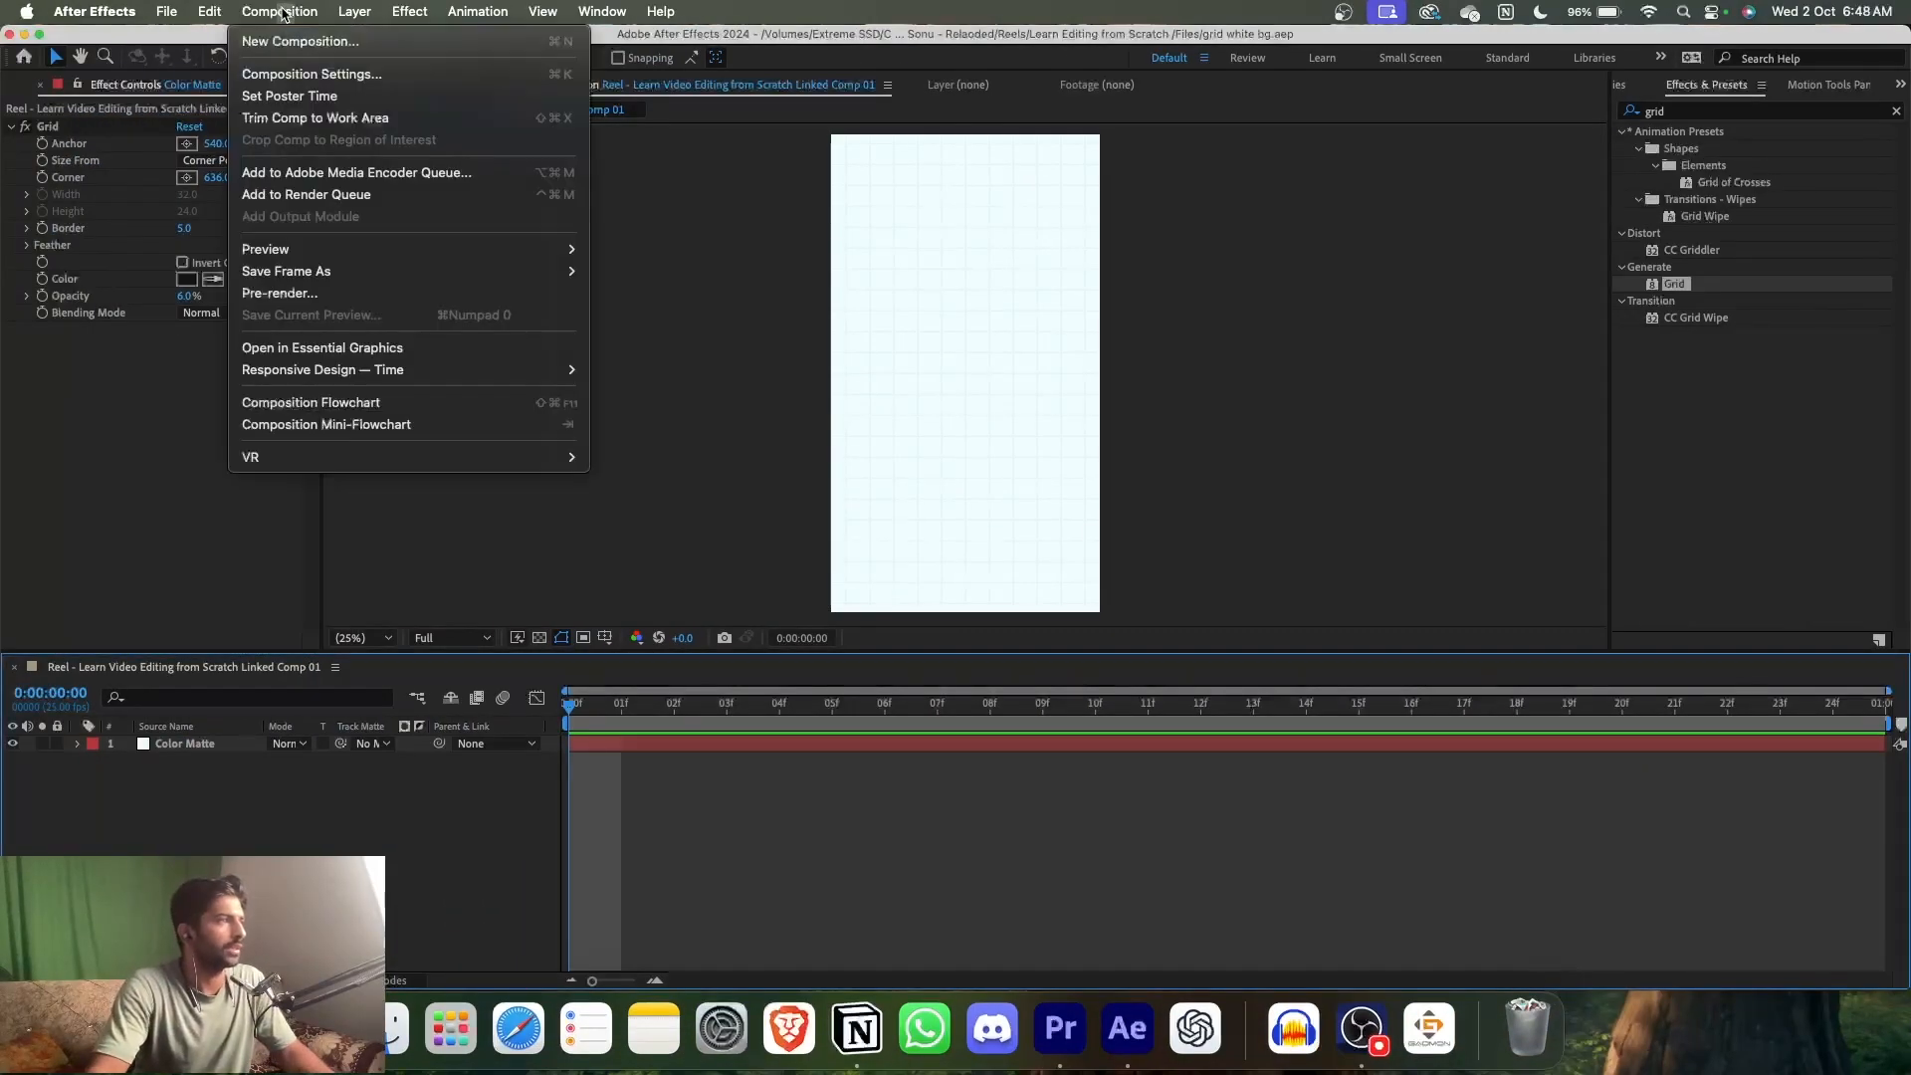
pyautogui.click(295, 75)
pyautogui.click(598, 514)
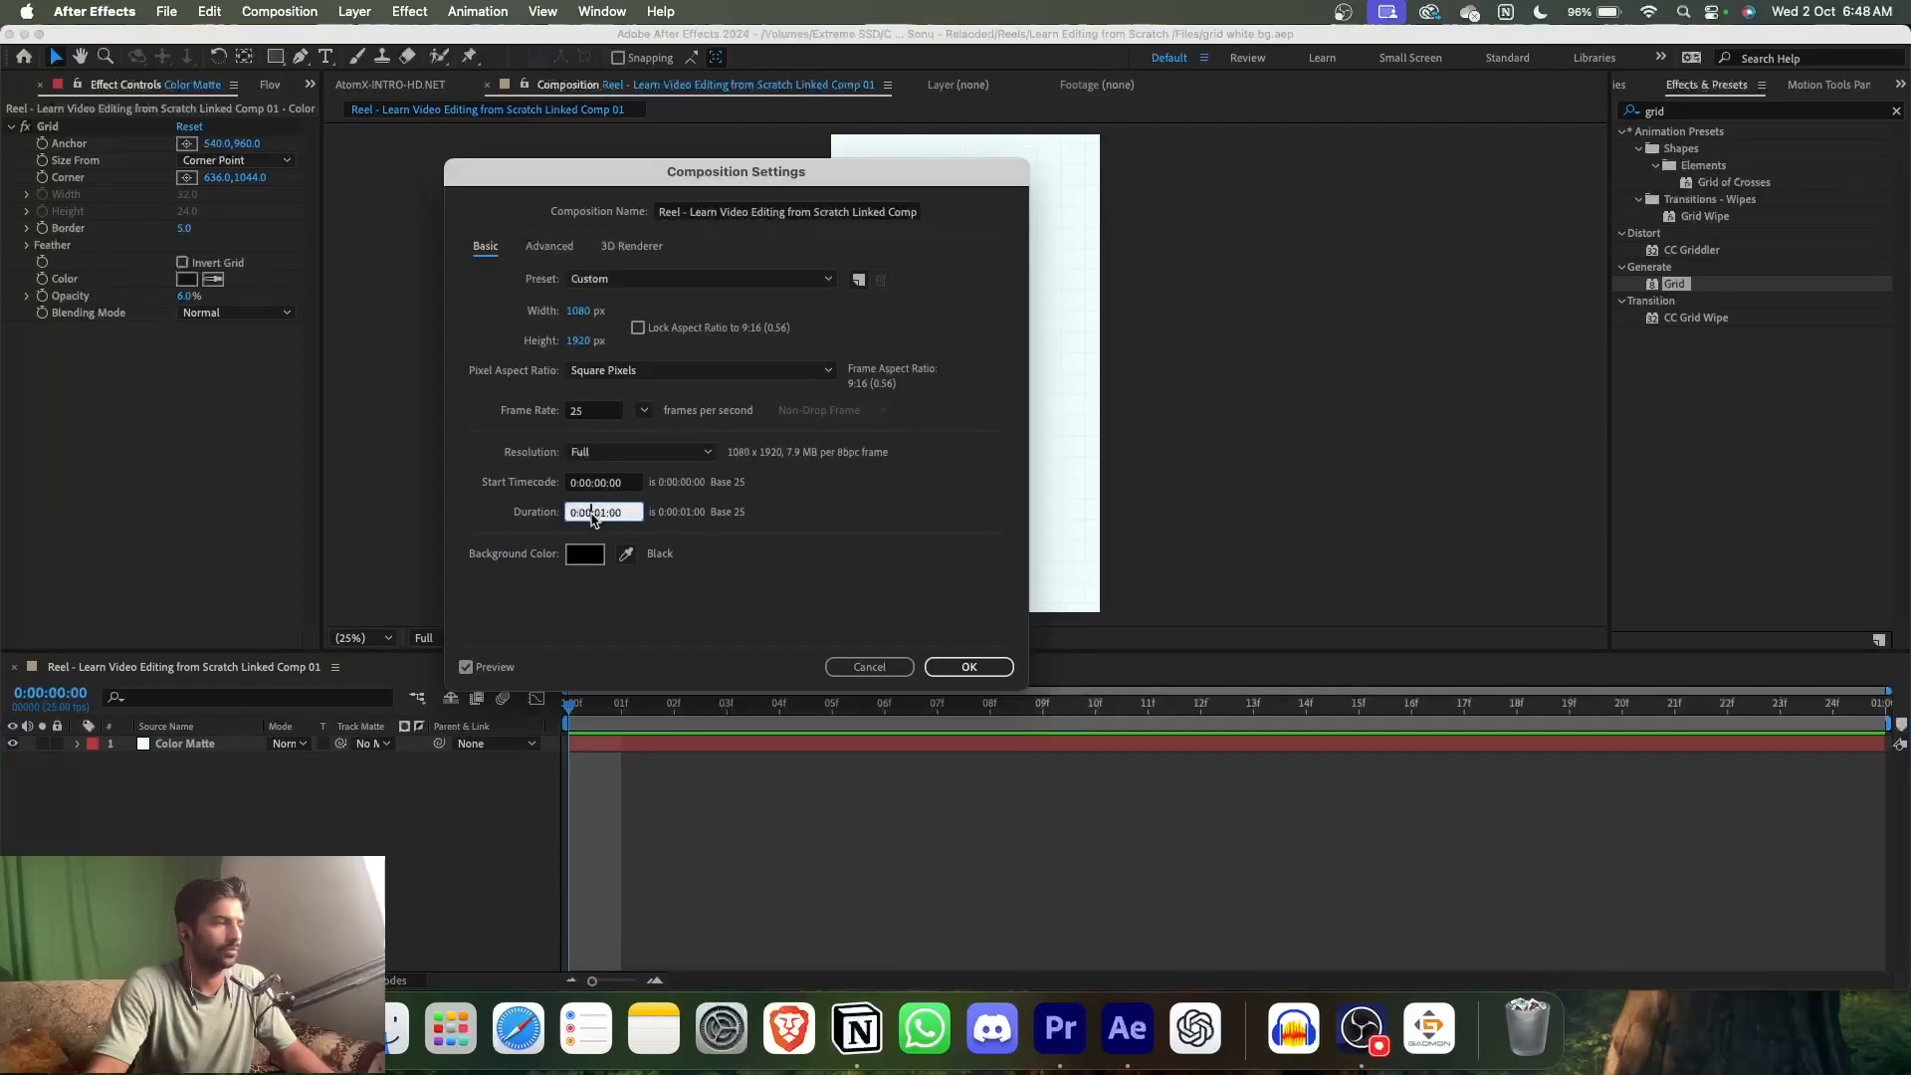
pyautogui.click(933, 669)
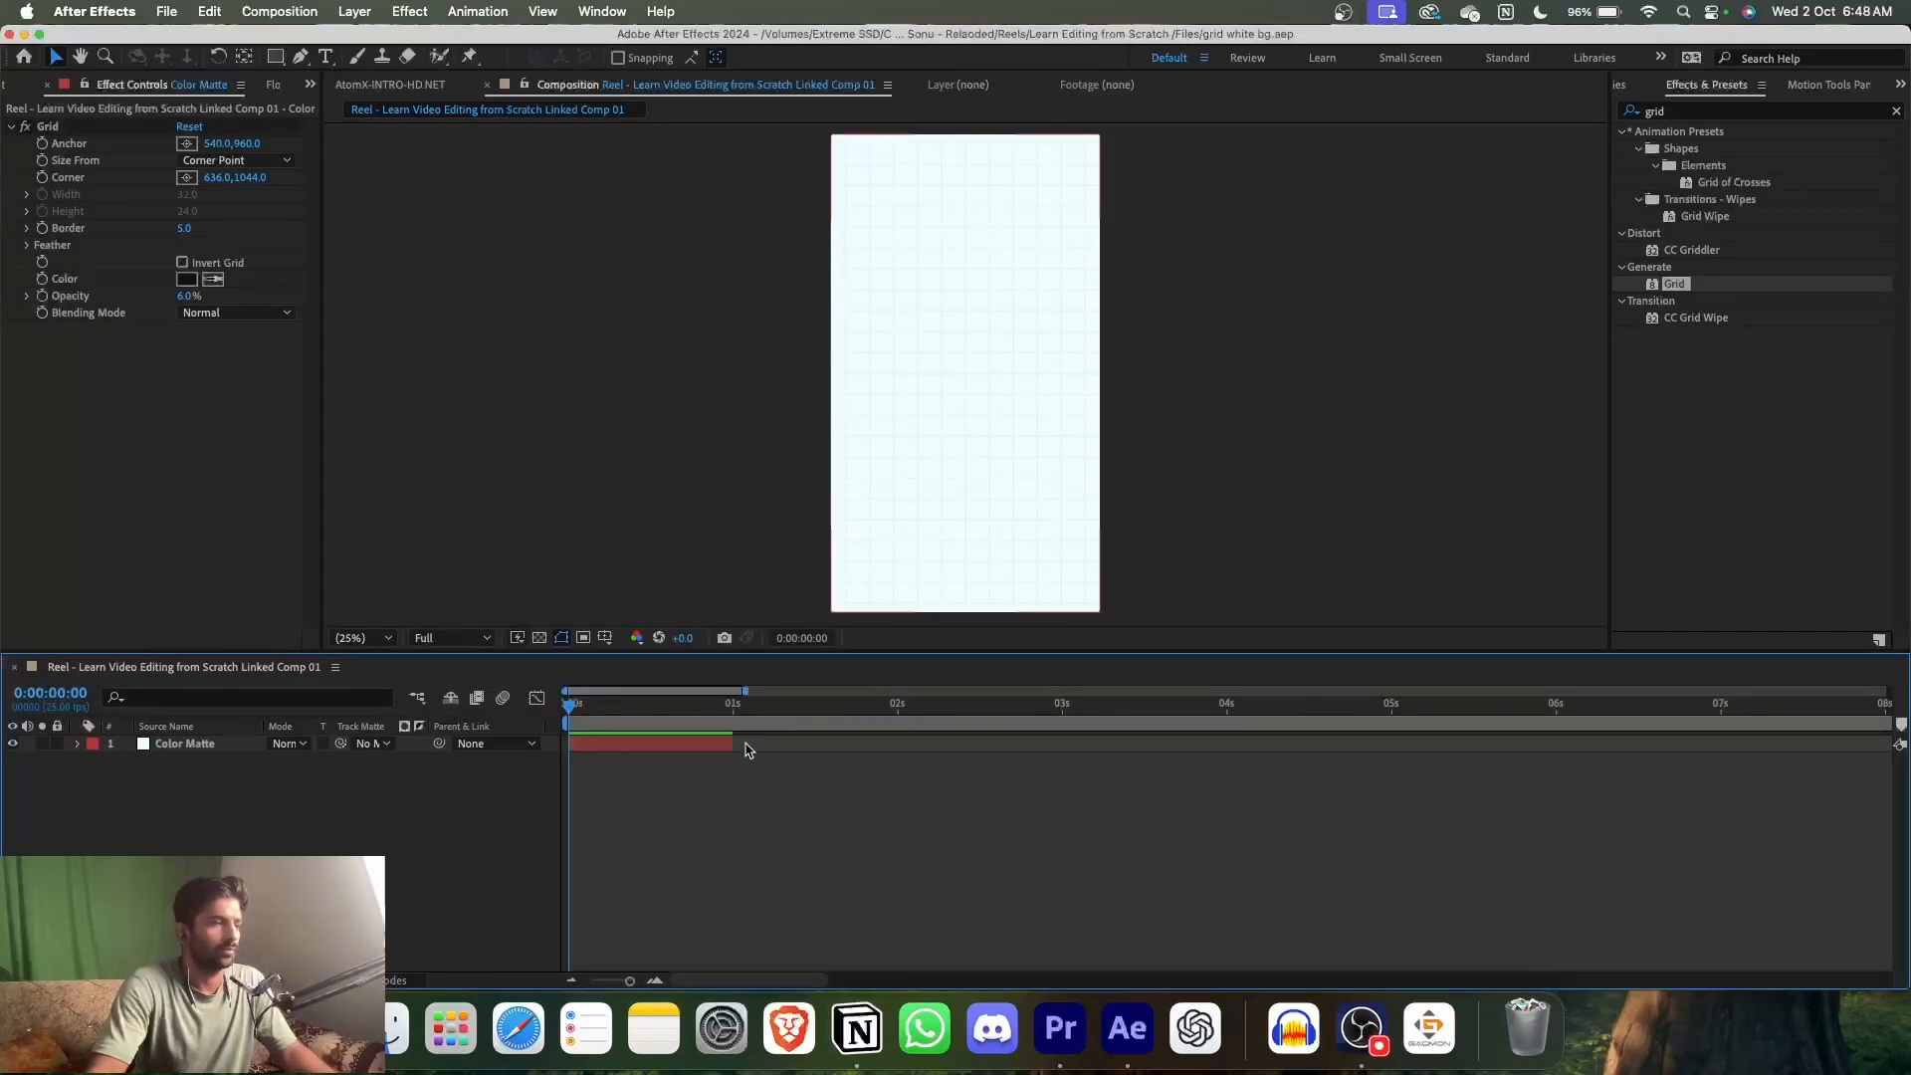
pyautogui.moveTo(734, 743); pyautogui.dragTo(1833, 748)
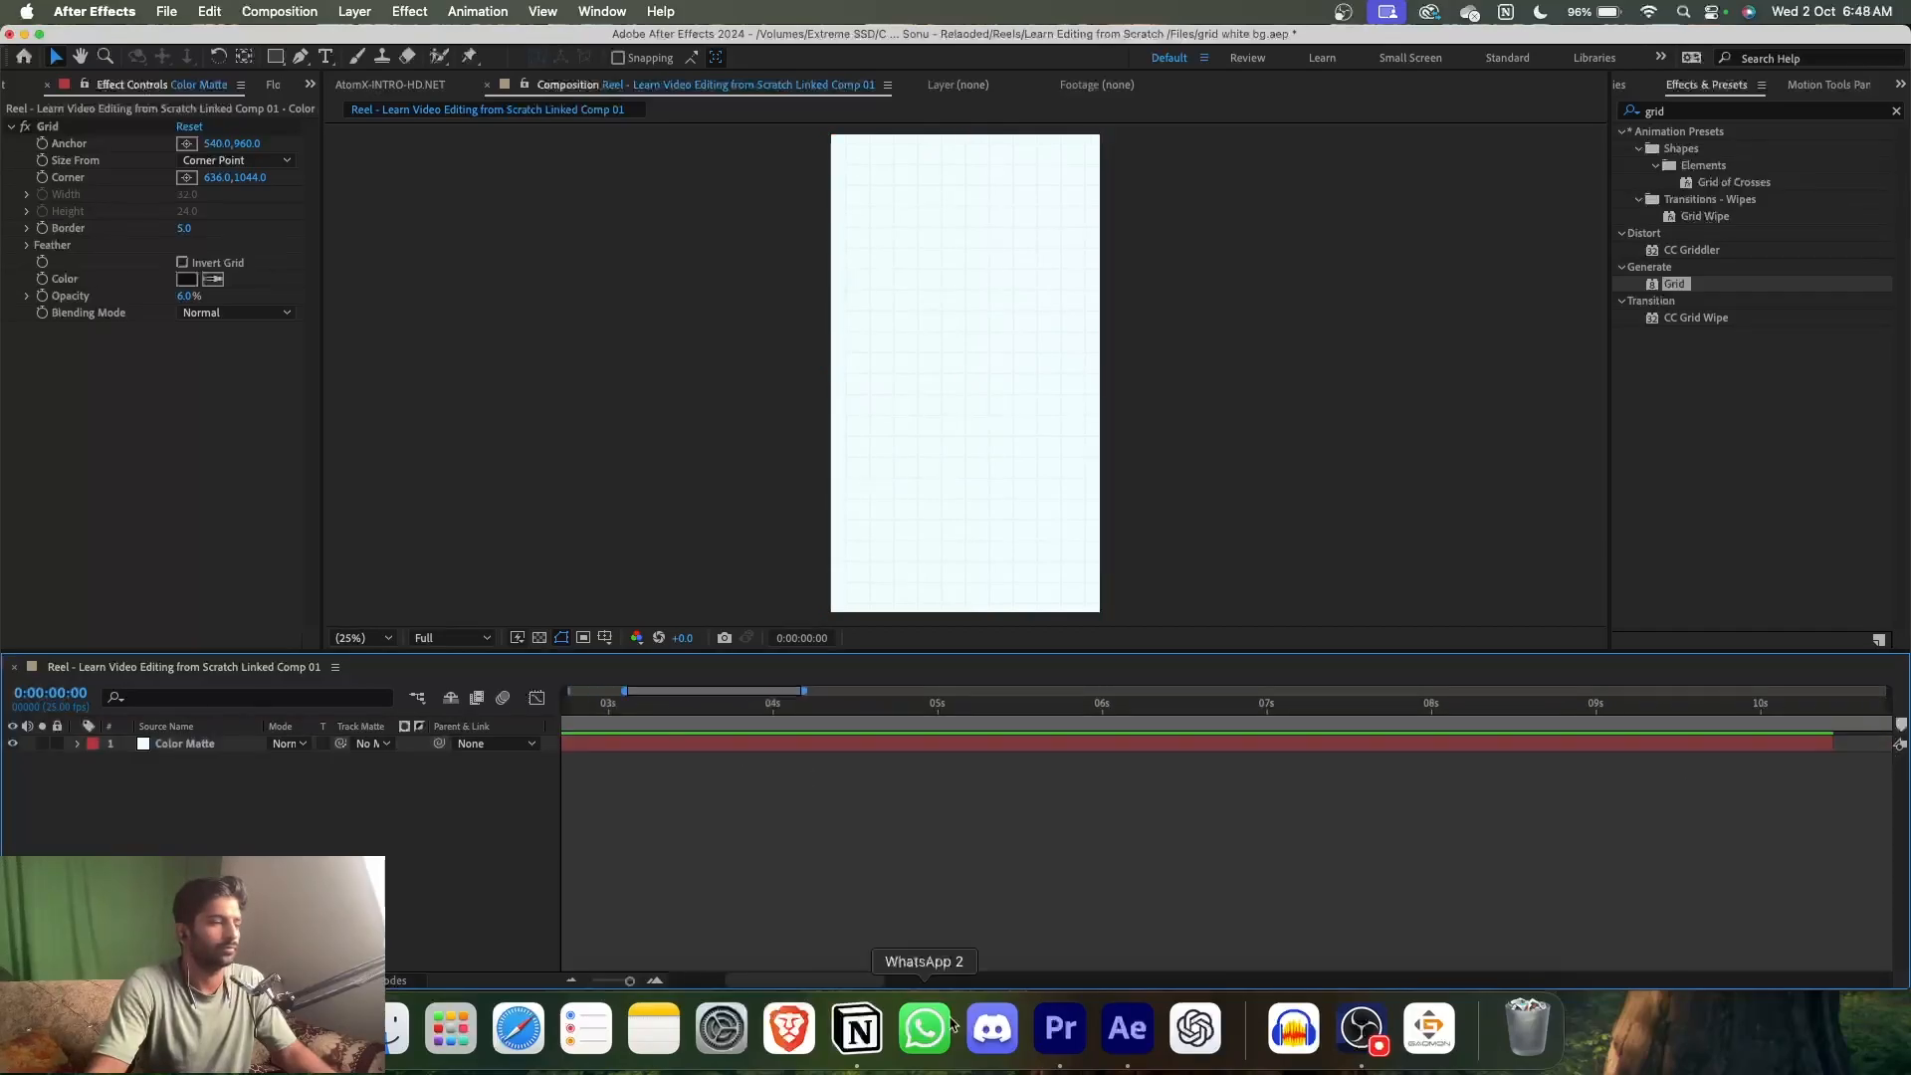
# - In Premiere Pro, extend the linked grid clip on V2 to about 00:00:11:04 and save the project
pyautogui.click(1059, 1028)
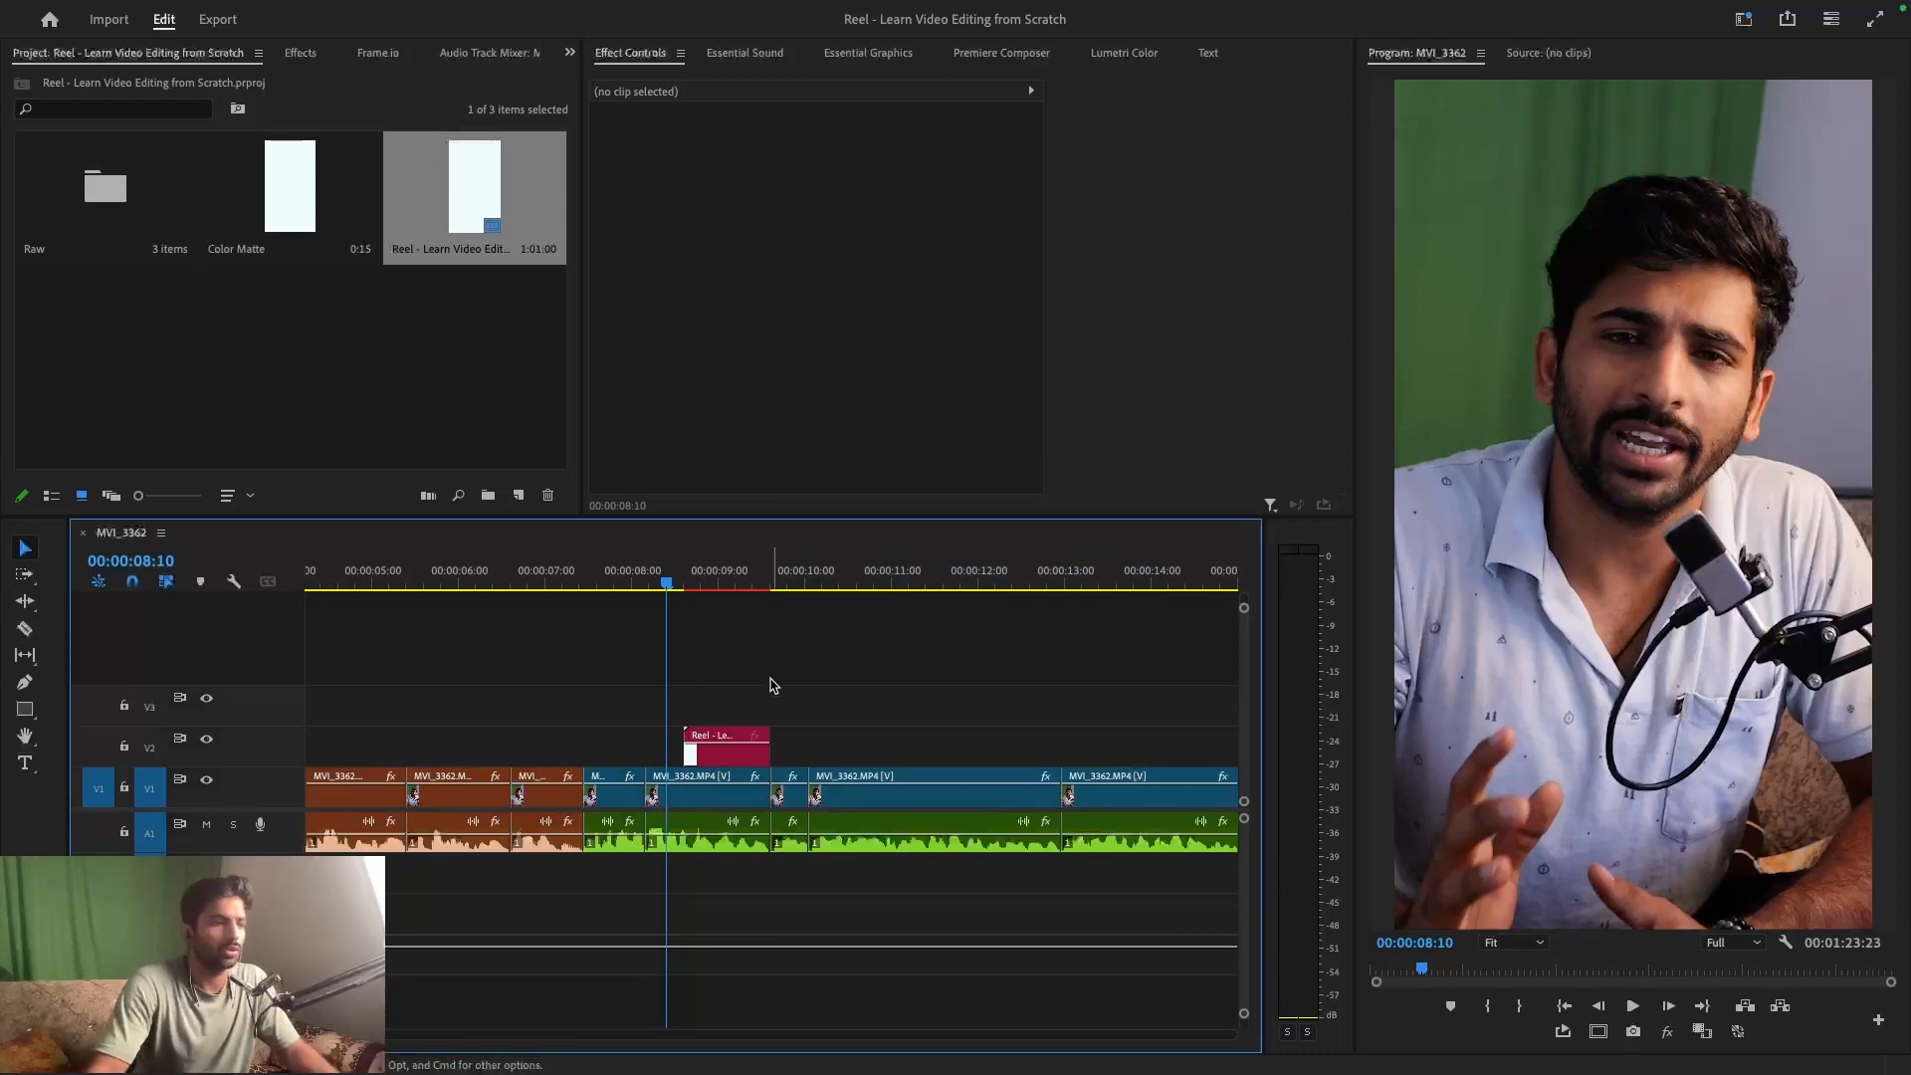
pyautogui.moveTo(769, 746); pyautogui.dragTo(905, 747)
pyautogui.moveTo(687, 575); pyautogui.dragTo(705, 570)
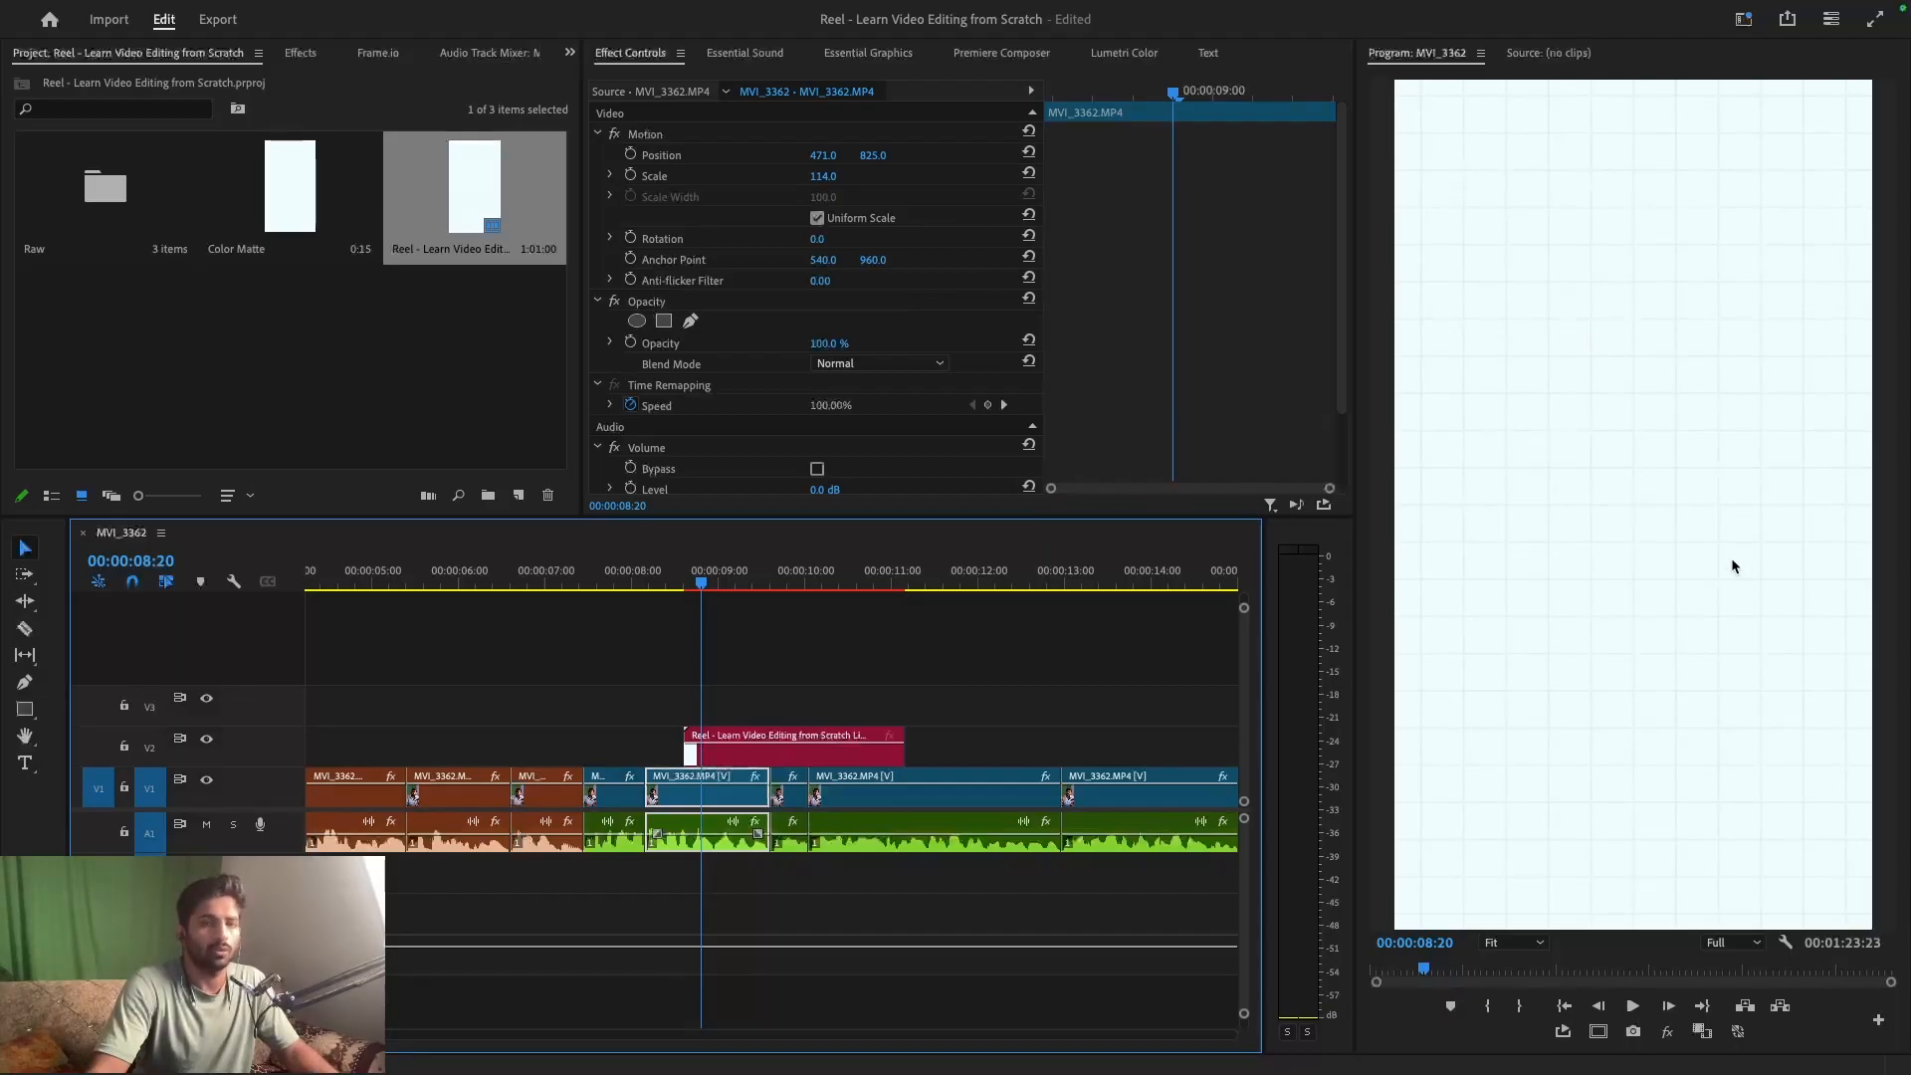
pyautogui.click(720, 677)
pyautogui.press('super+s')
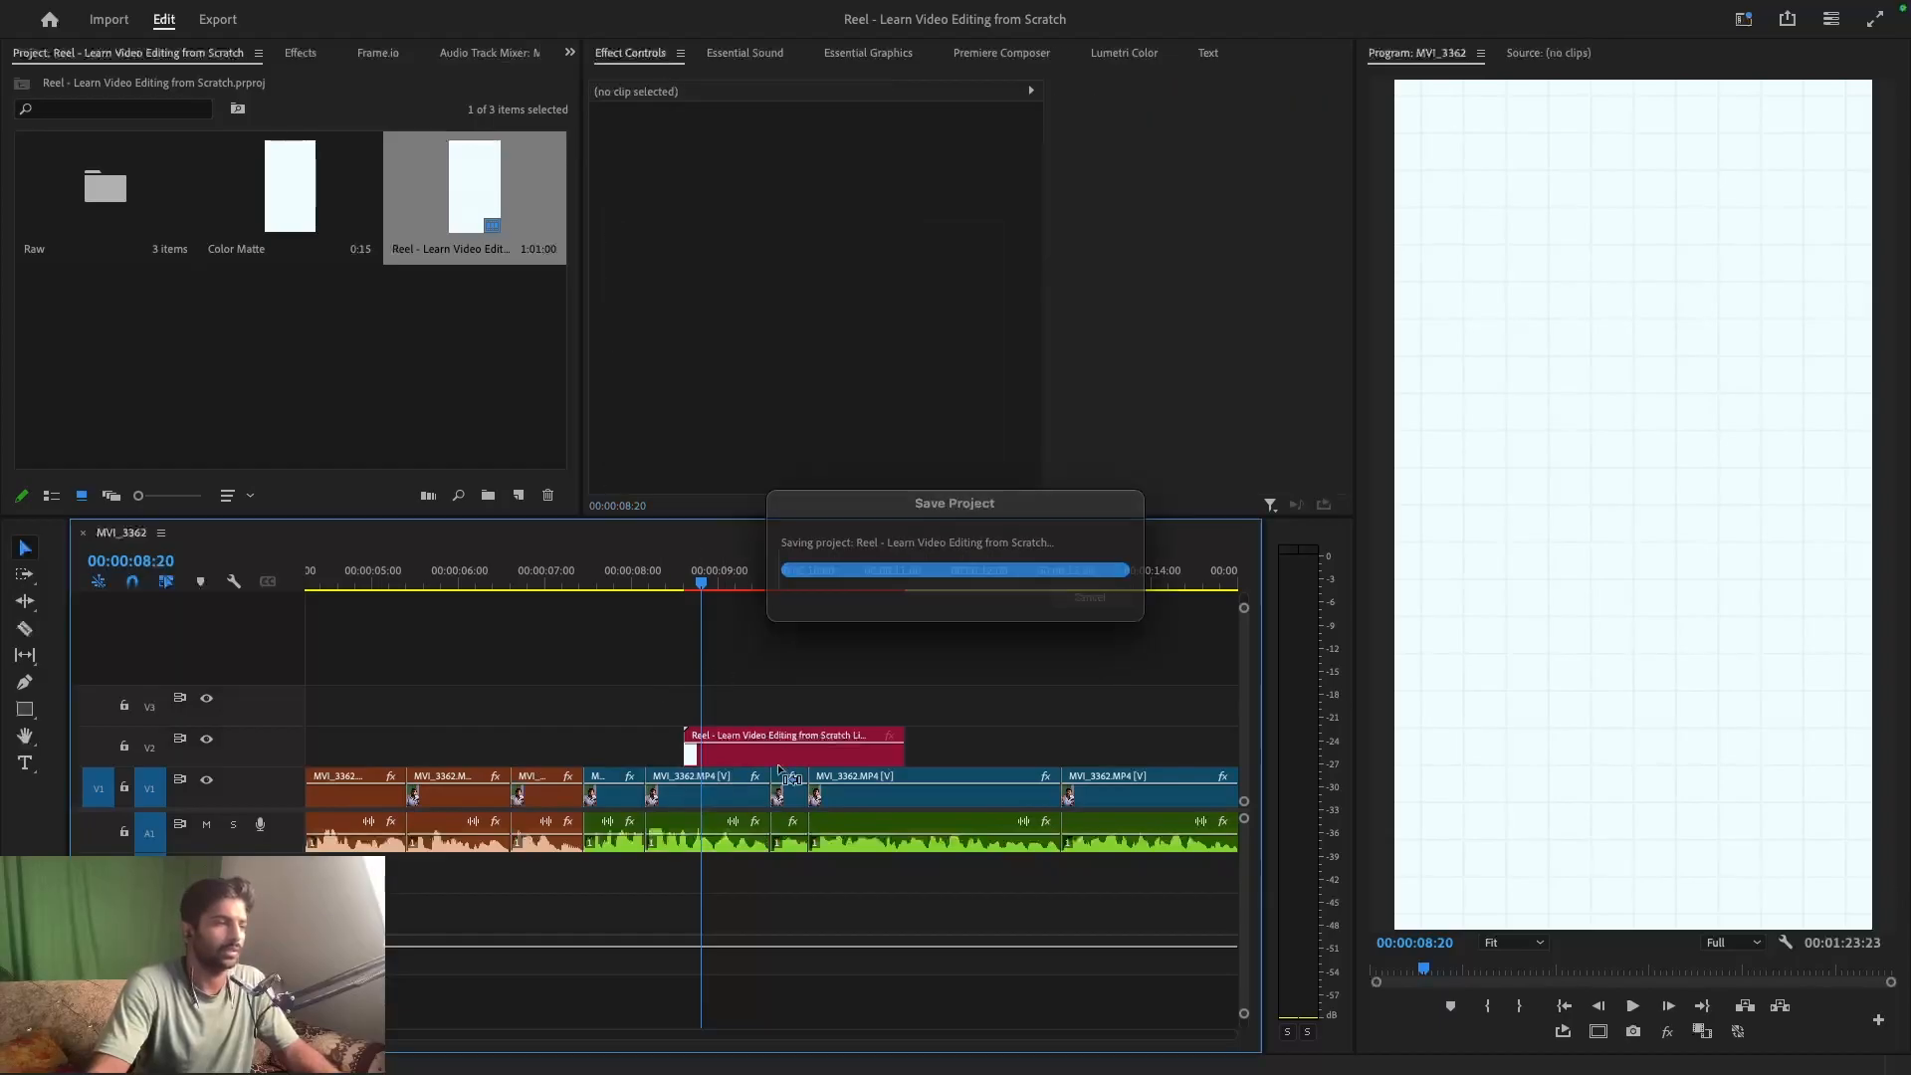
# - Play the reel from about 00:00:08:06 across the extended grid clip
pyautogui.click(653, 580)
pyautogui.press('=')
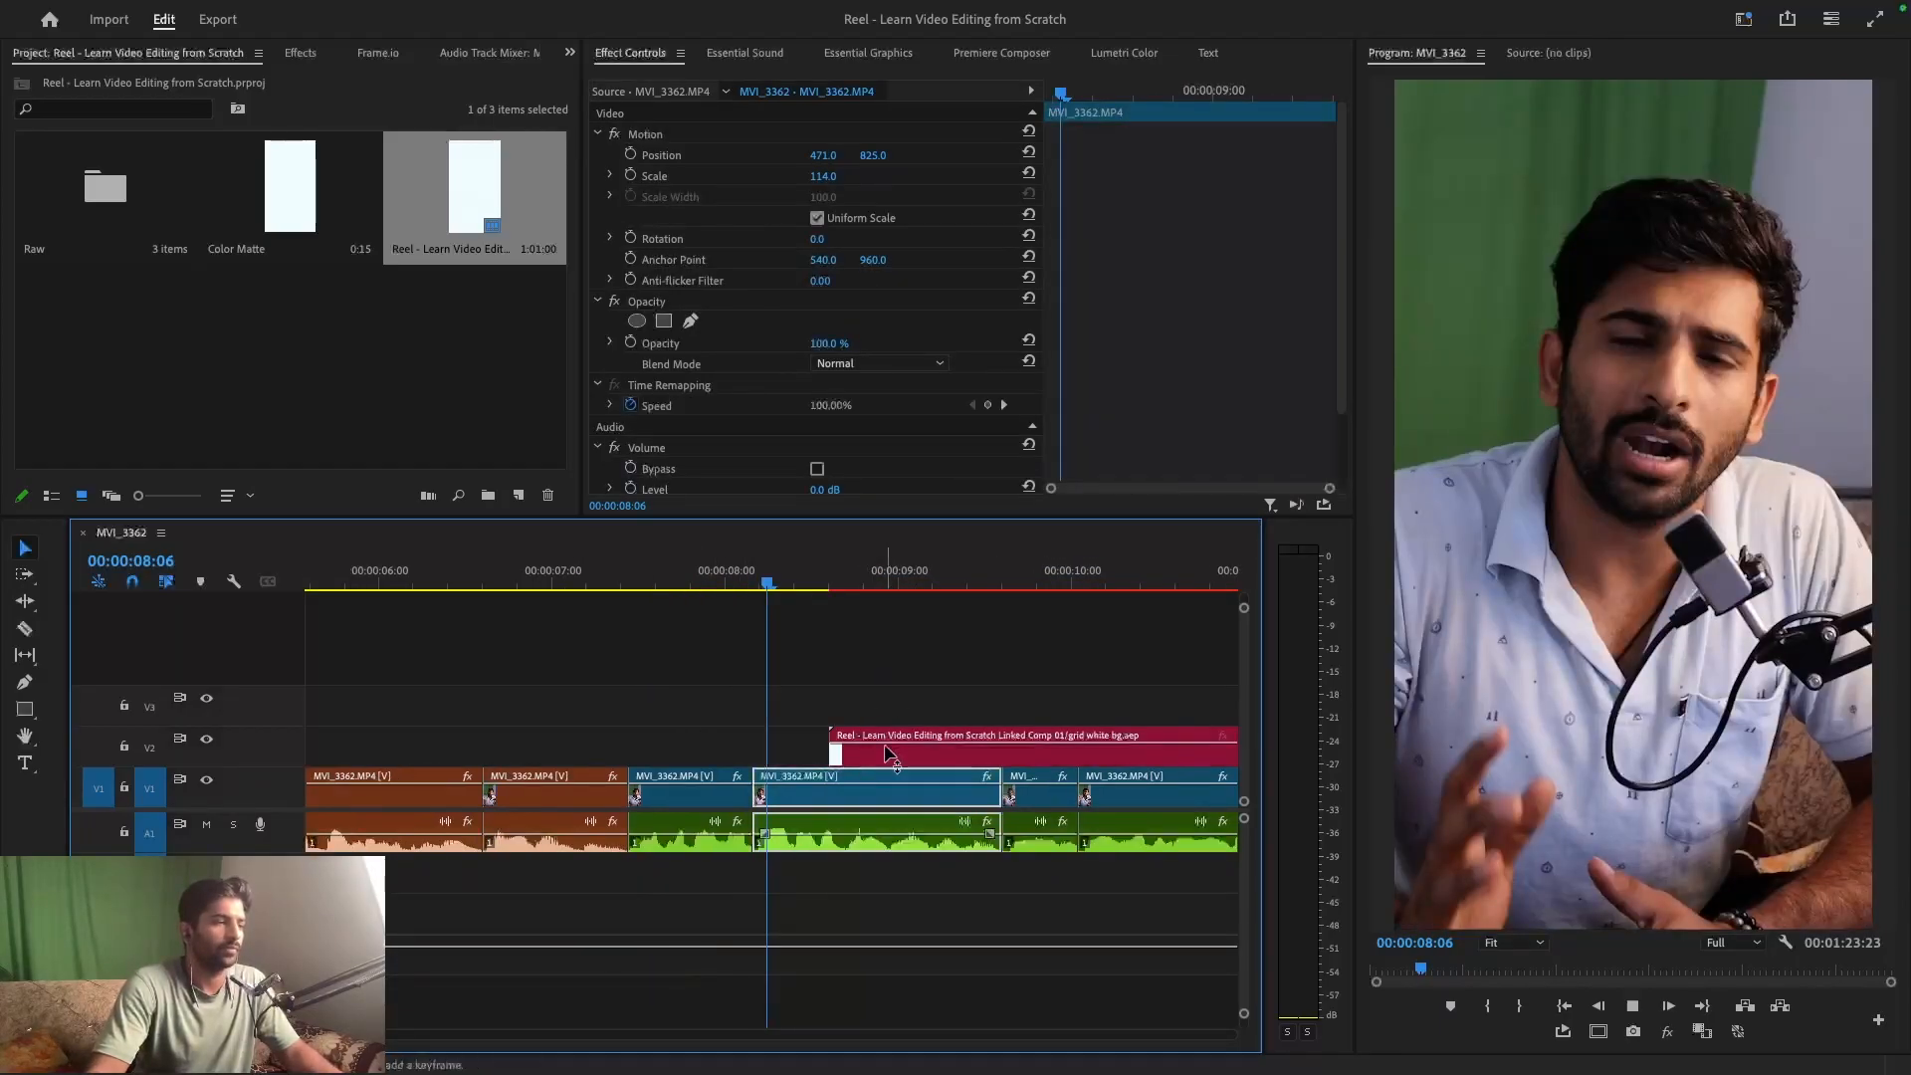
pyautogui.press('space')
pyautogui.press('-')
pyautogui.press('space')
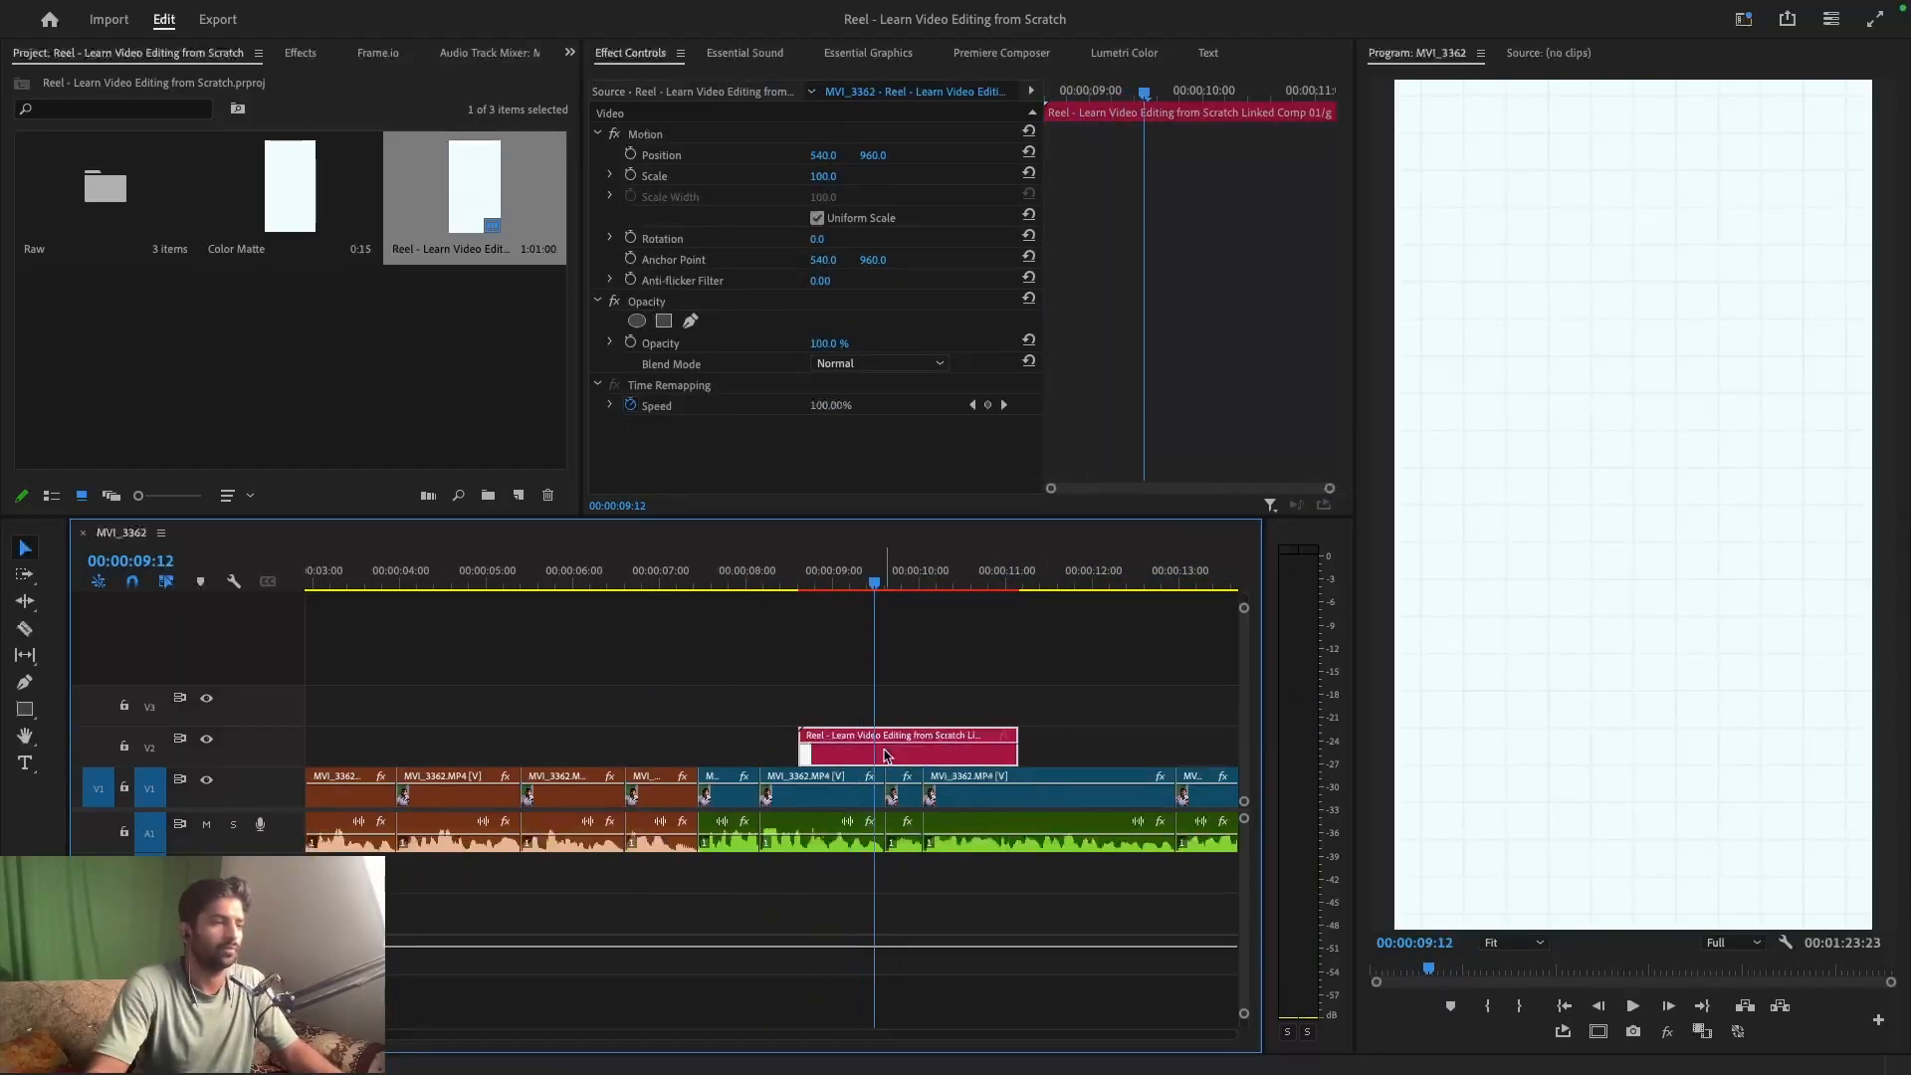
# - Play the reel into the grid clip and stop at 00:00:09:15
pyautogui.click(752, 582)
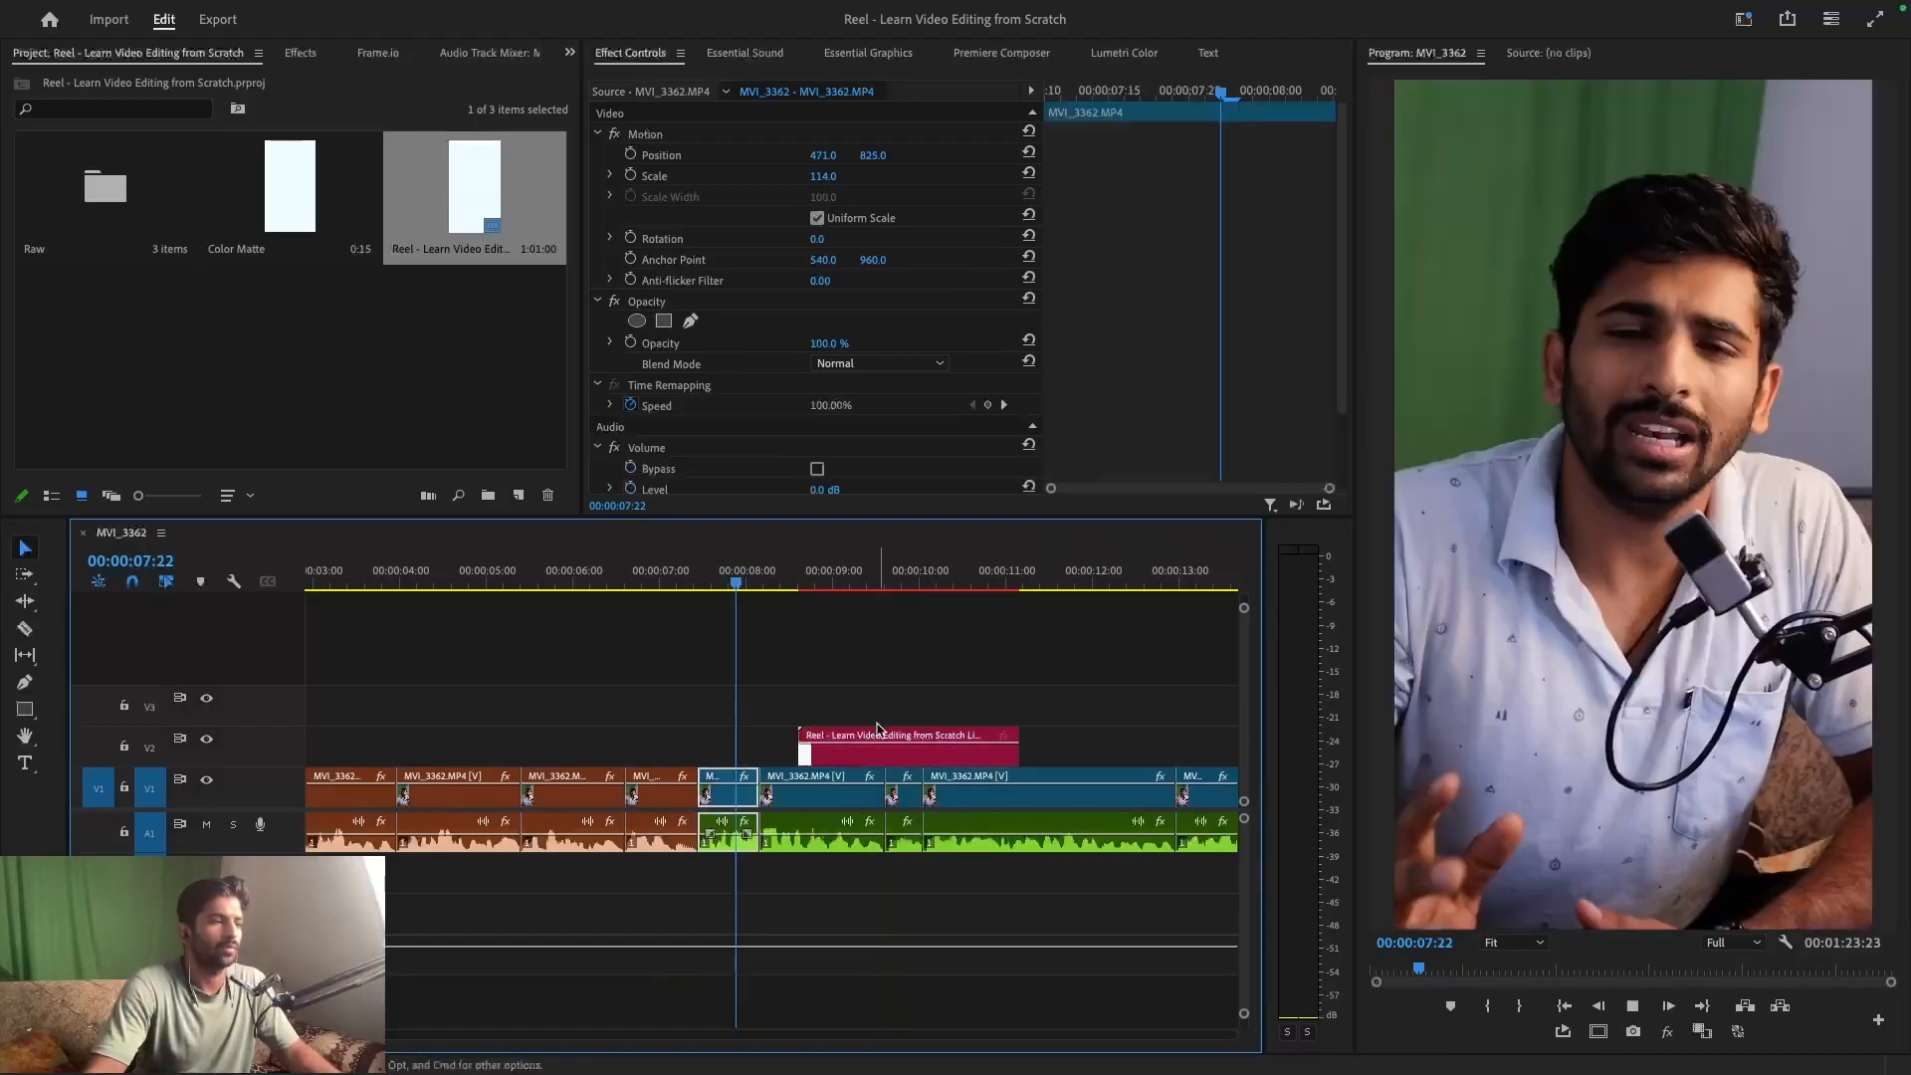
pyautogui.press('space')
pyautogui.press('space')
pyautogui.click(795, 670)
# - Add the text "#1" on the grid background in the upper middle of the frame
pyautogui.click(25, 762)
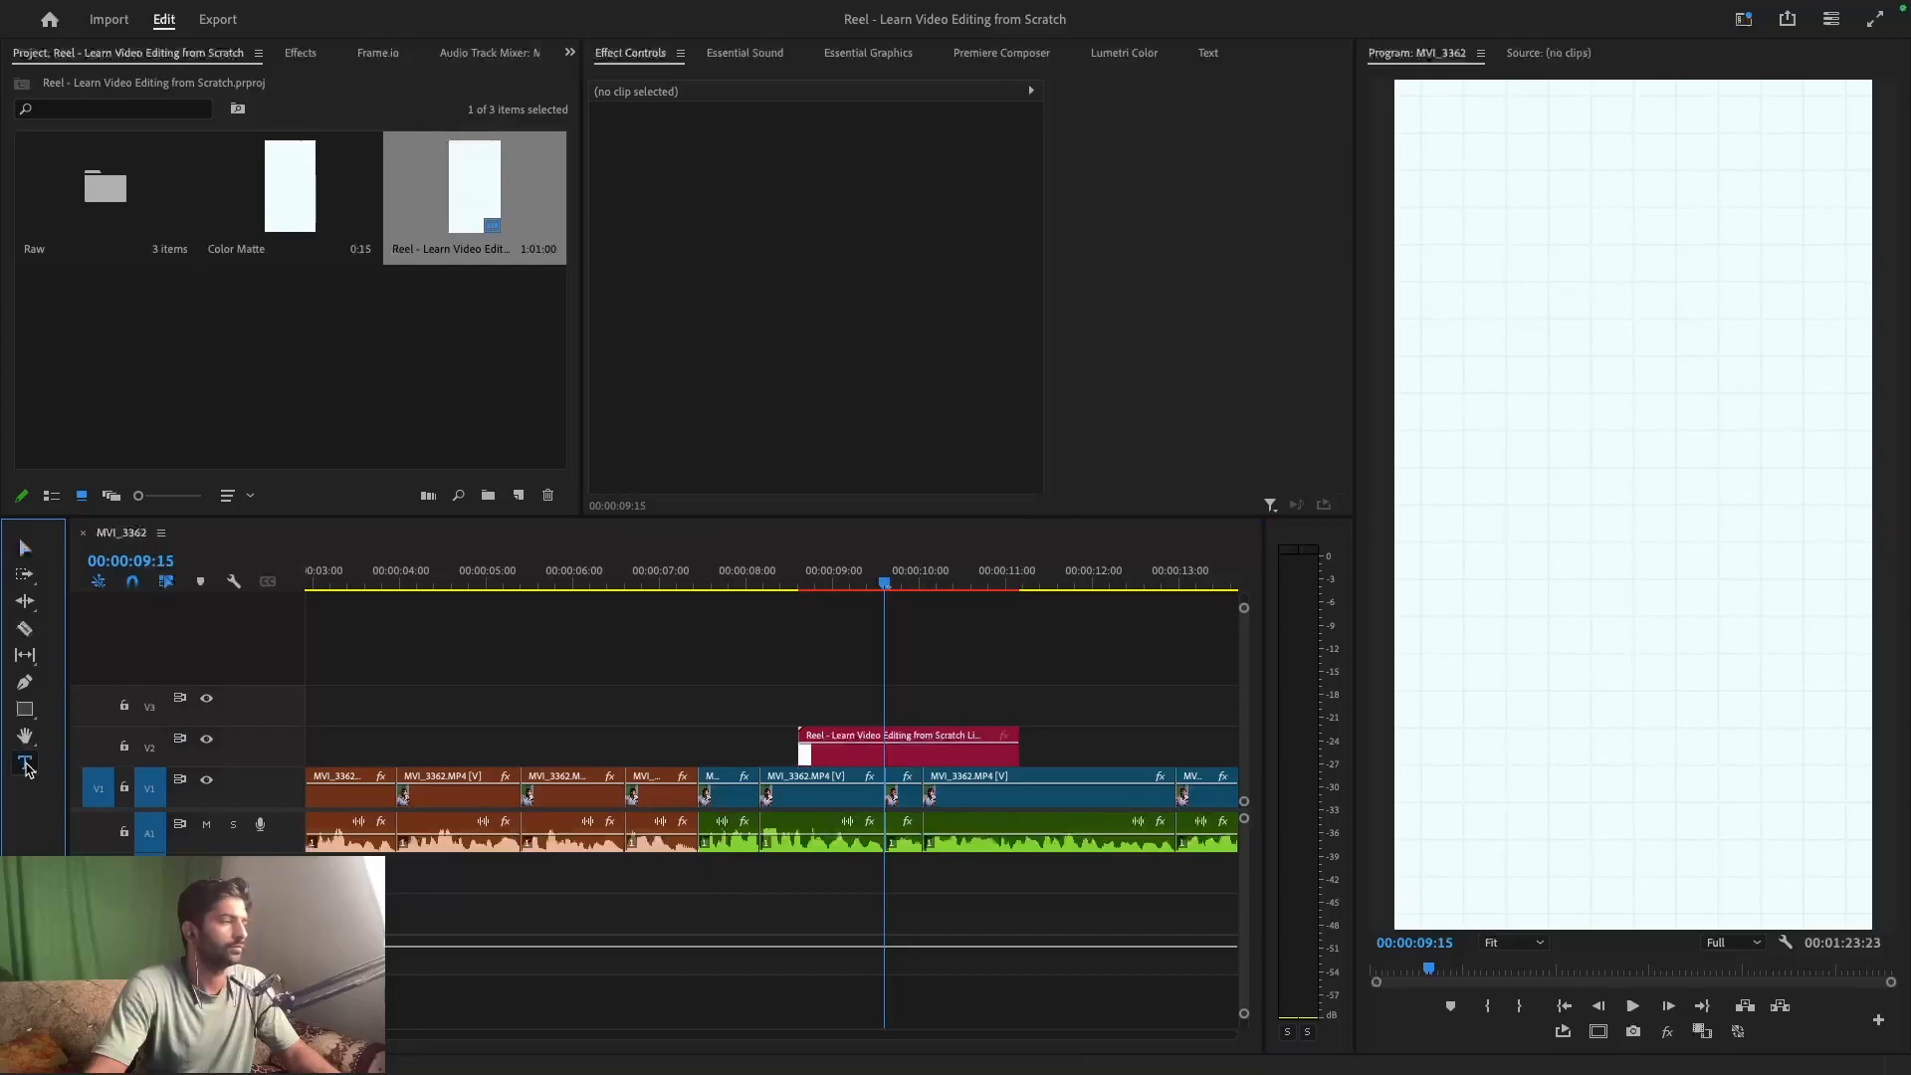
pyautogui.click(1628, 400)
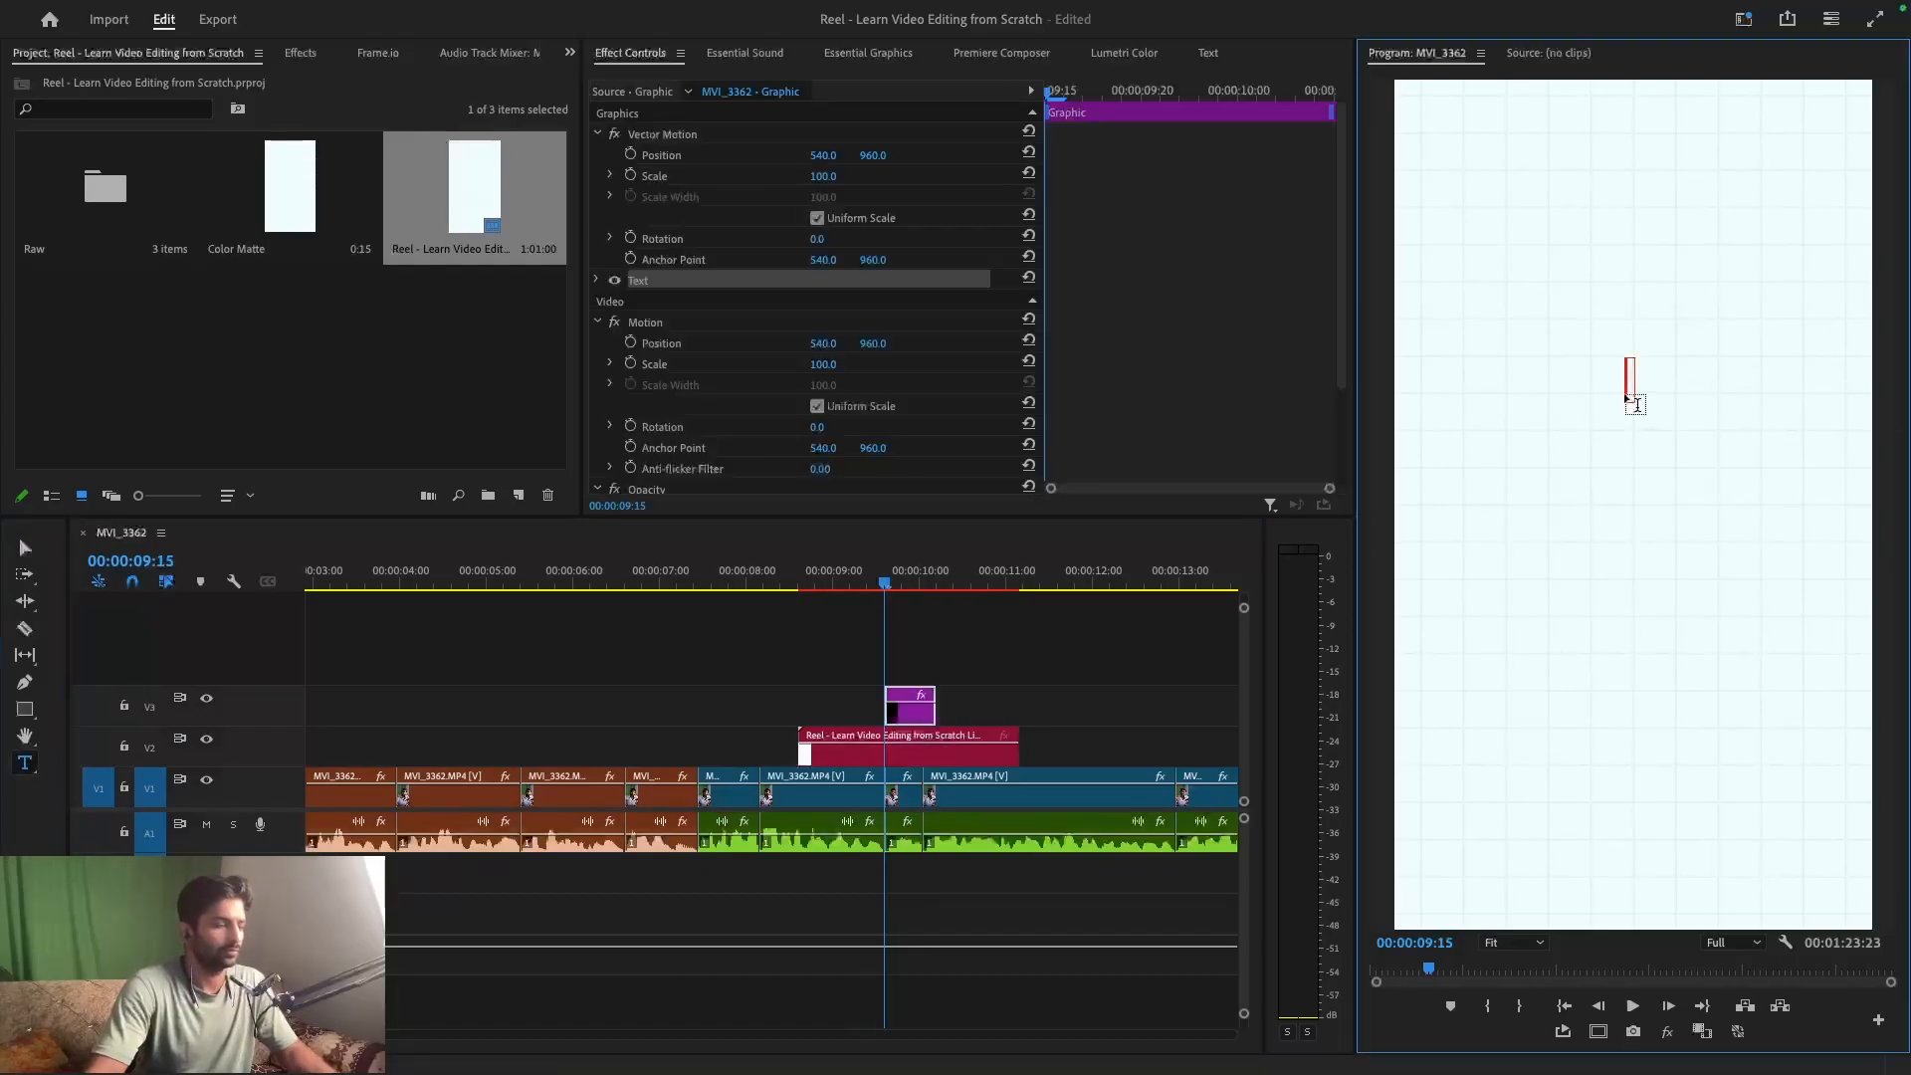
pyautogui.click(998, 637)
pyautogui.press('v')
# - Set the font of the #1 text to Poppins ExtraBold
pyautogui.click(911, 714)
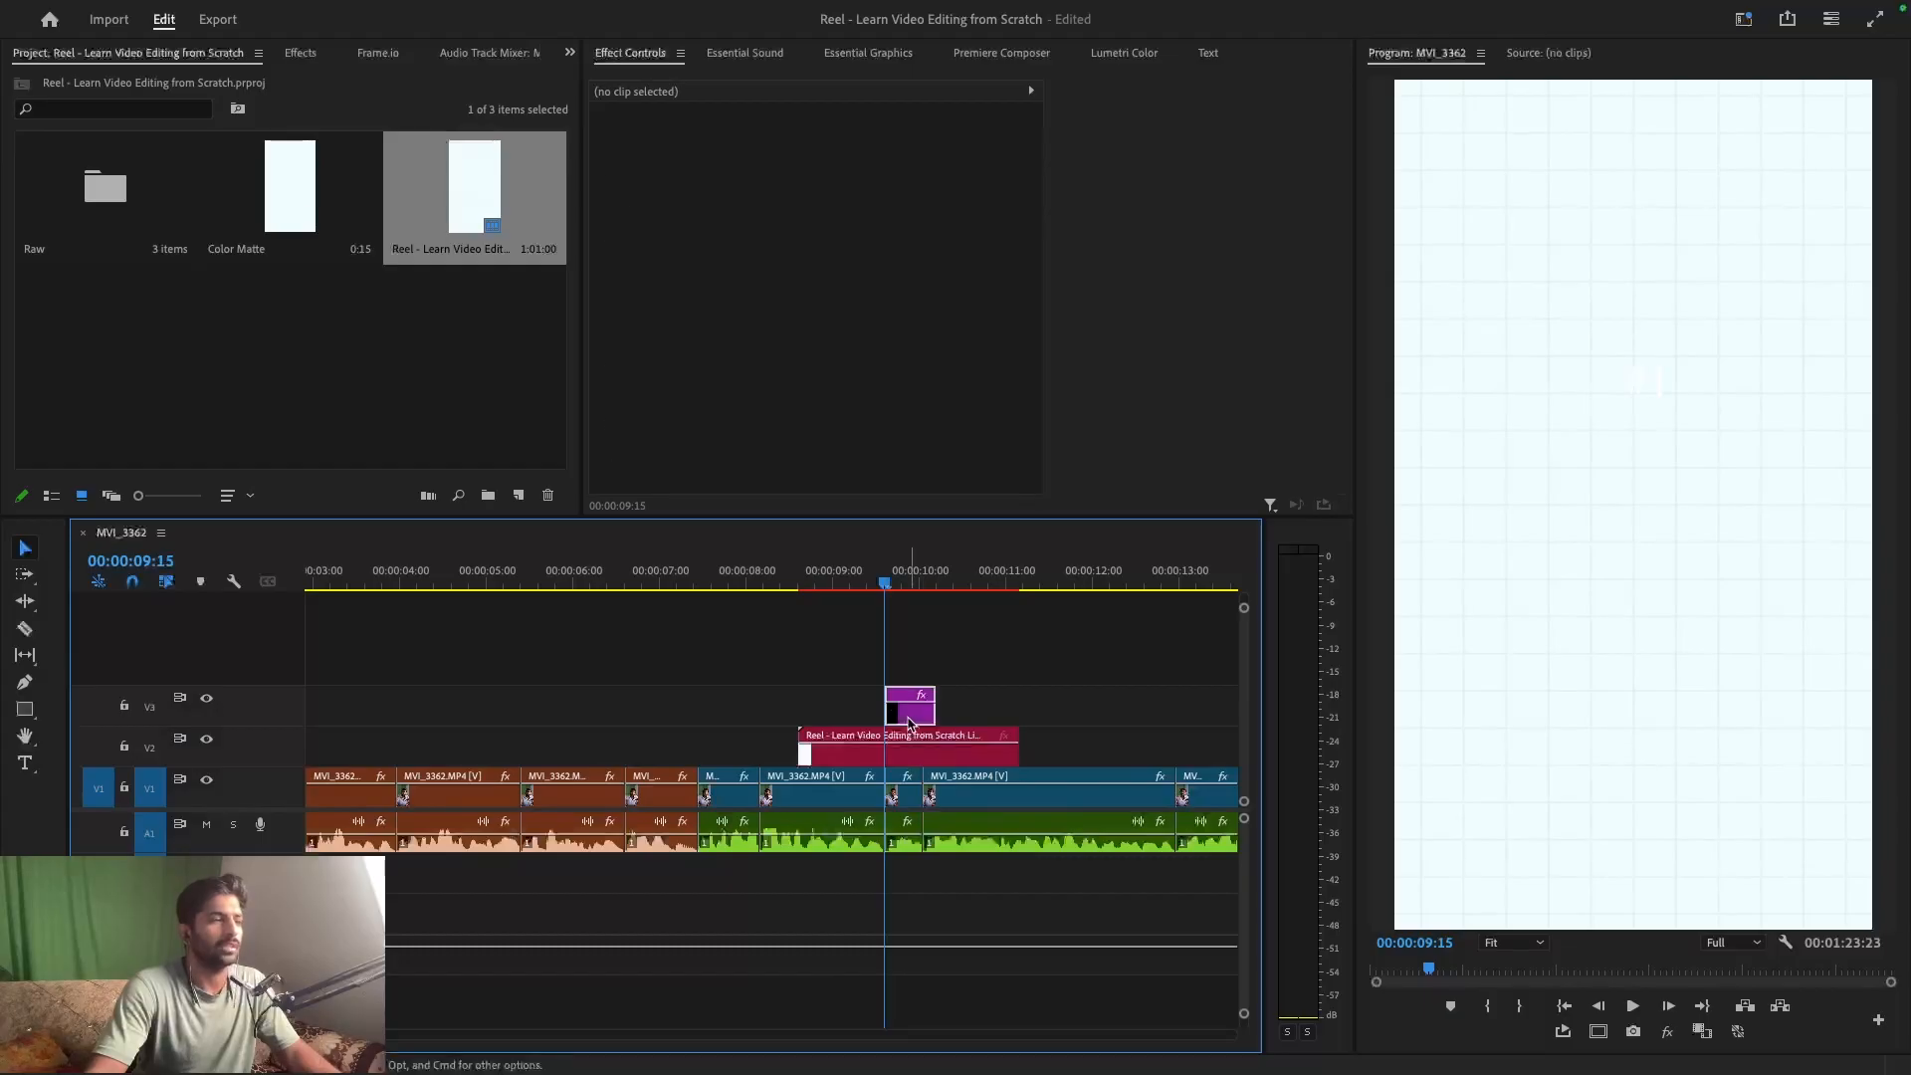
pyautogui.click(600, 281)
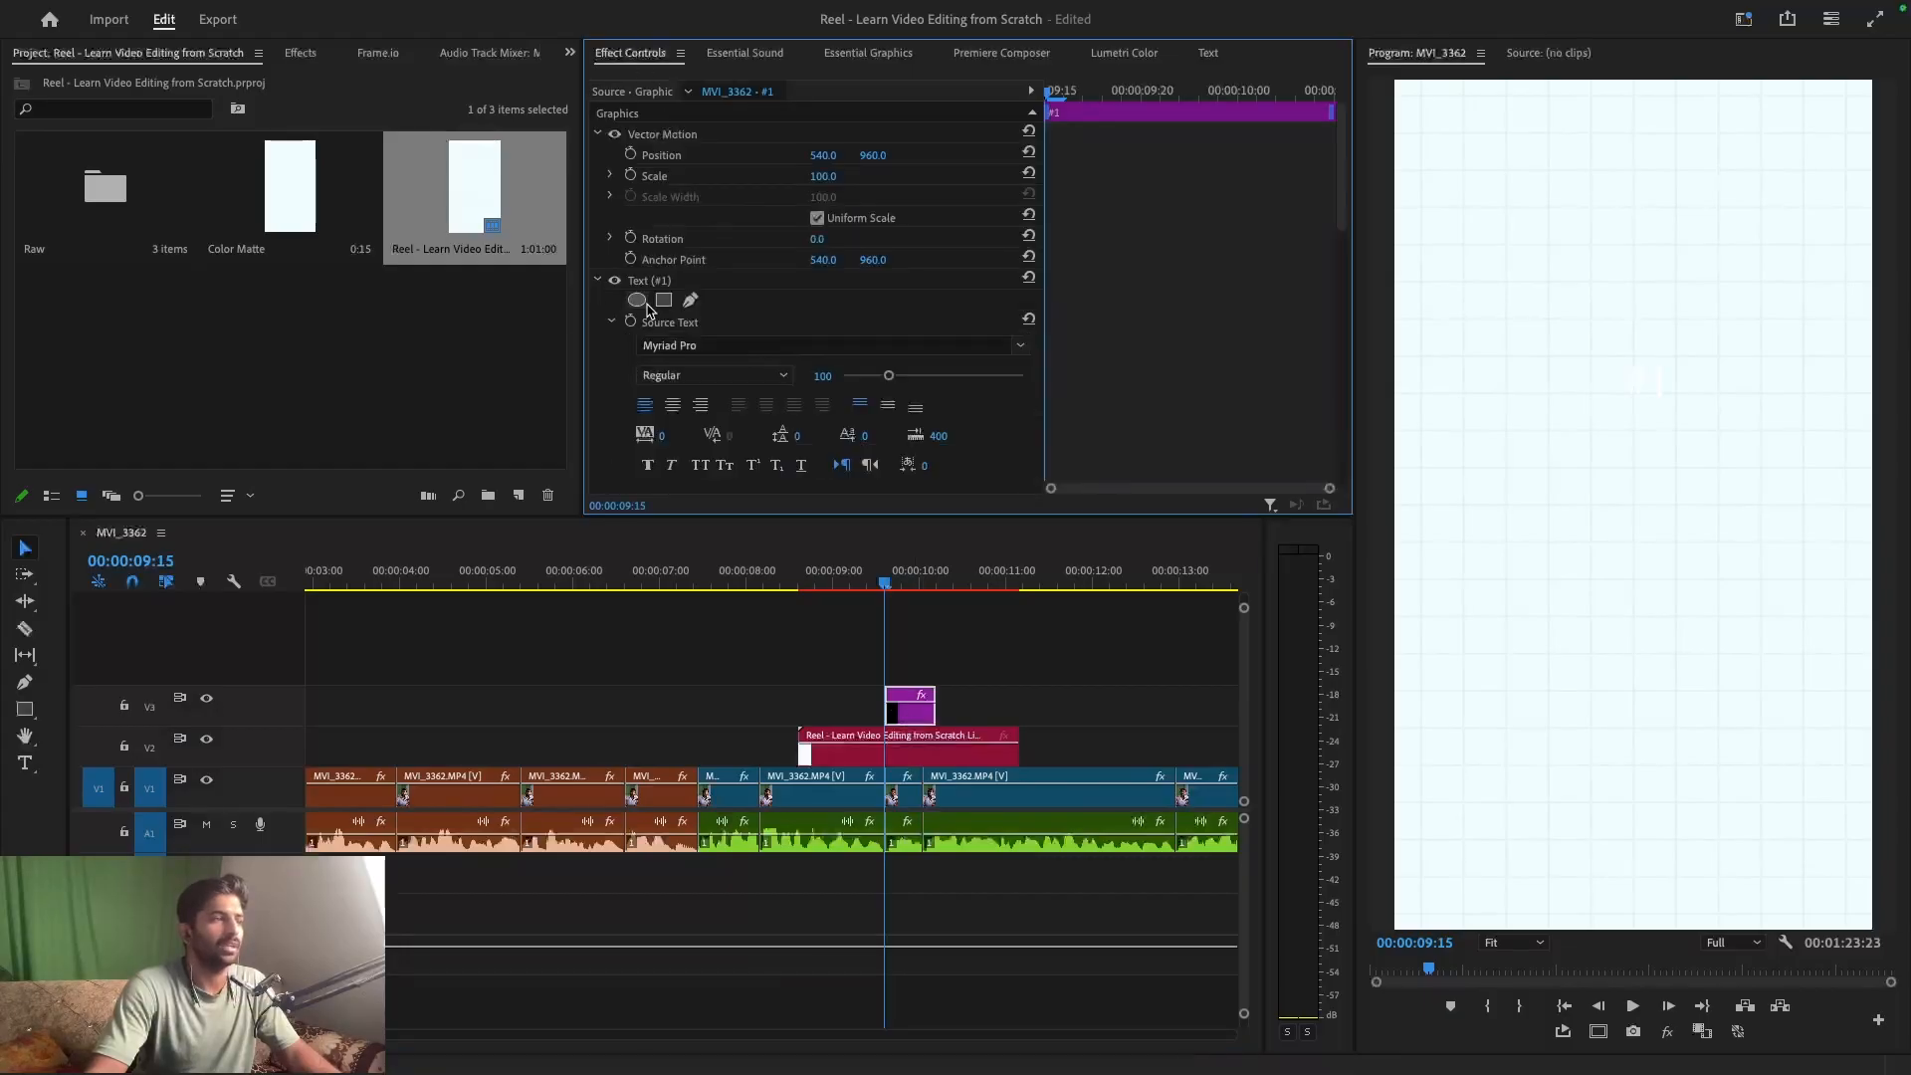
pyautogui.click(720, 342)
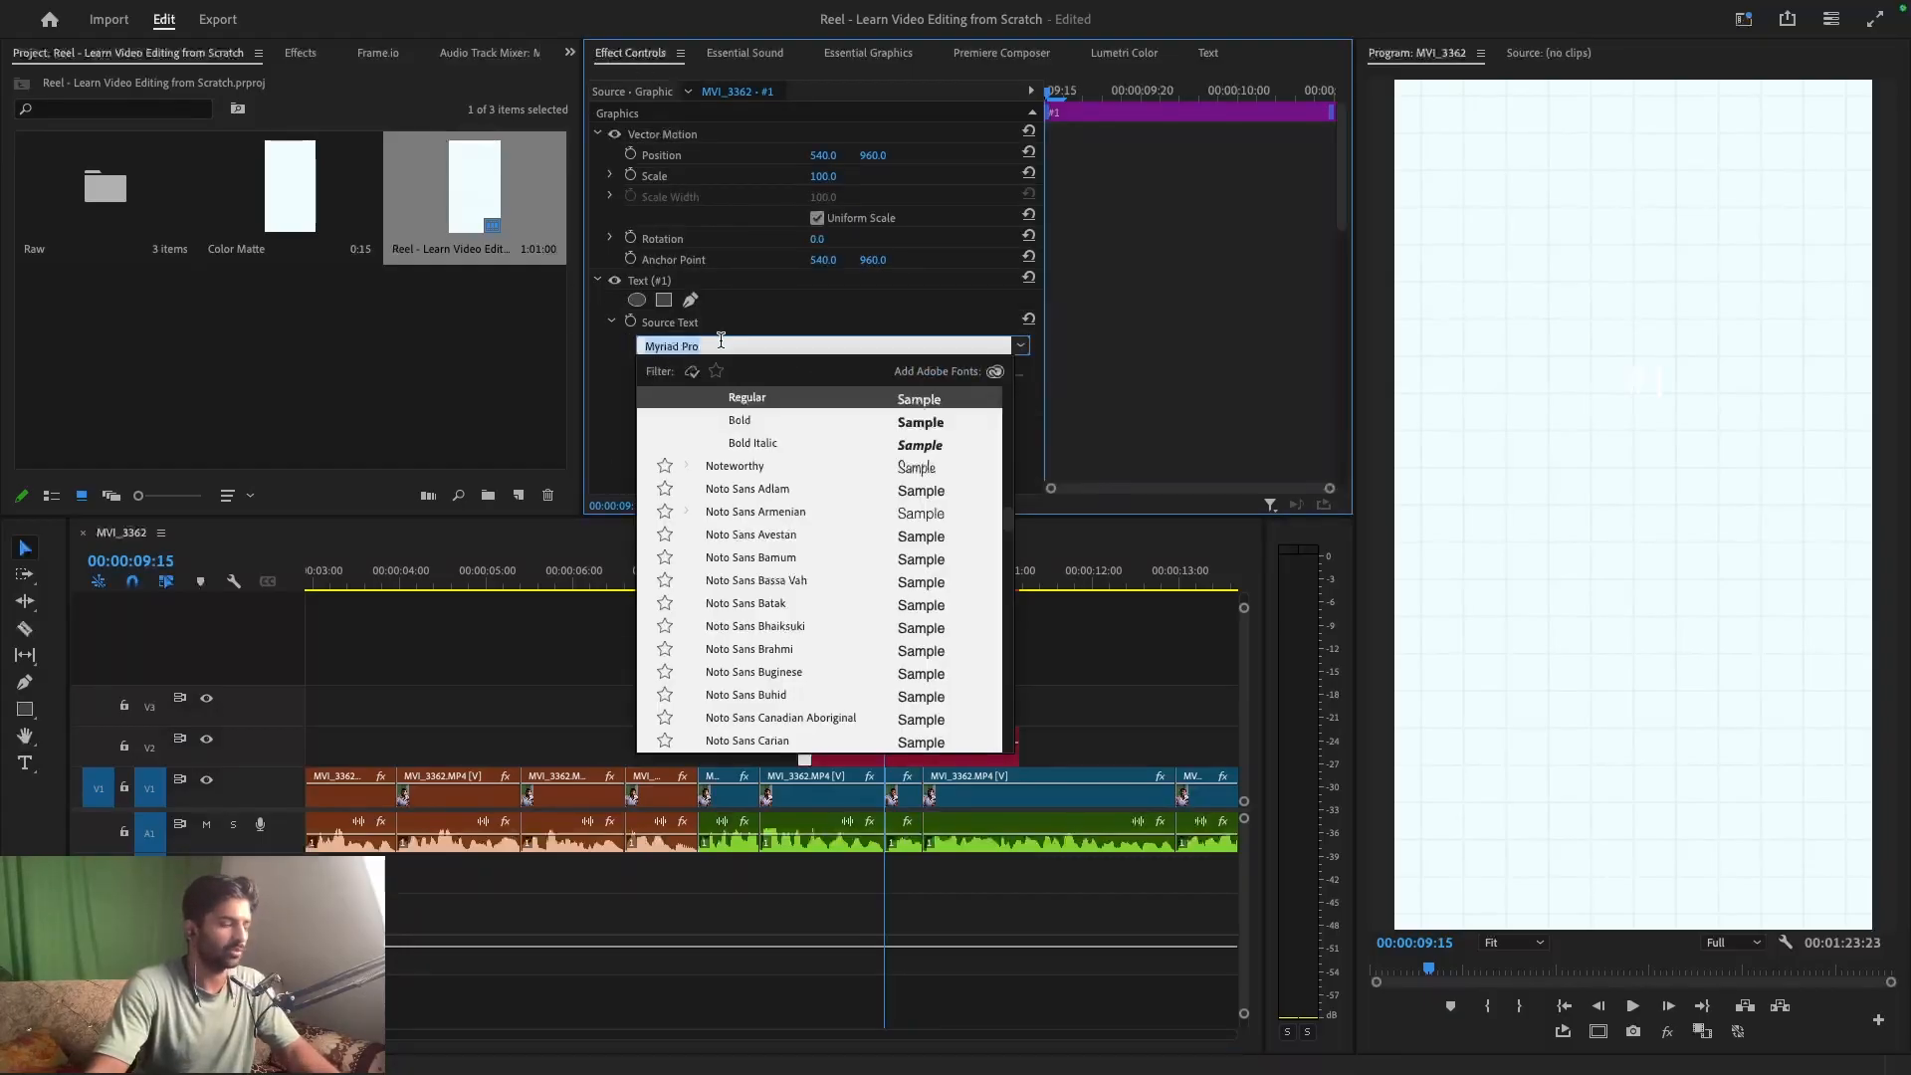
pyautogui.write('popp')
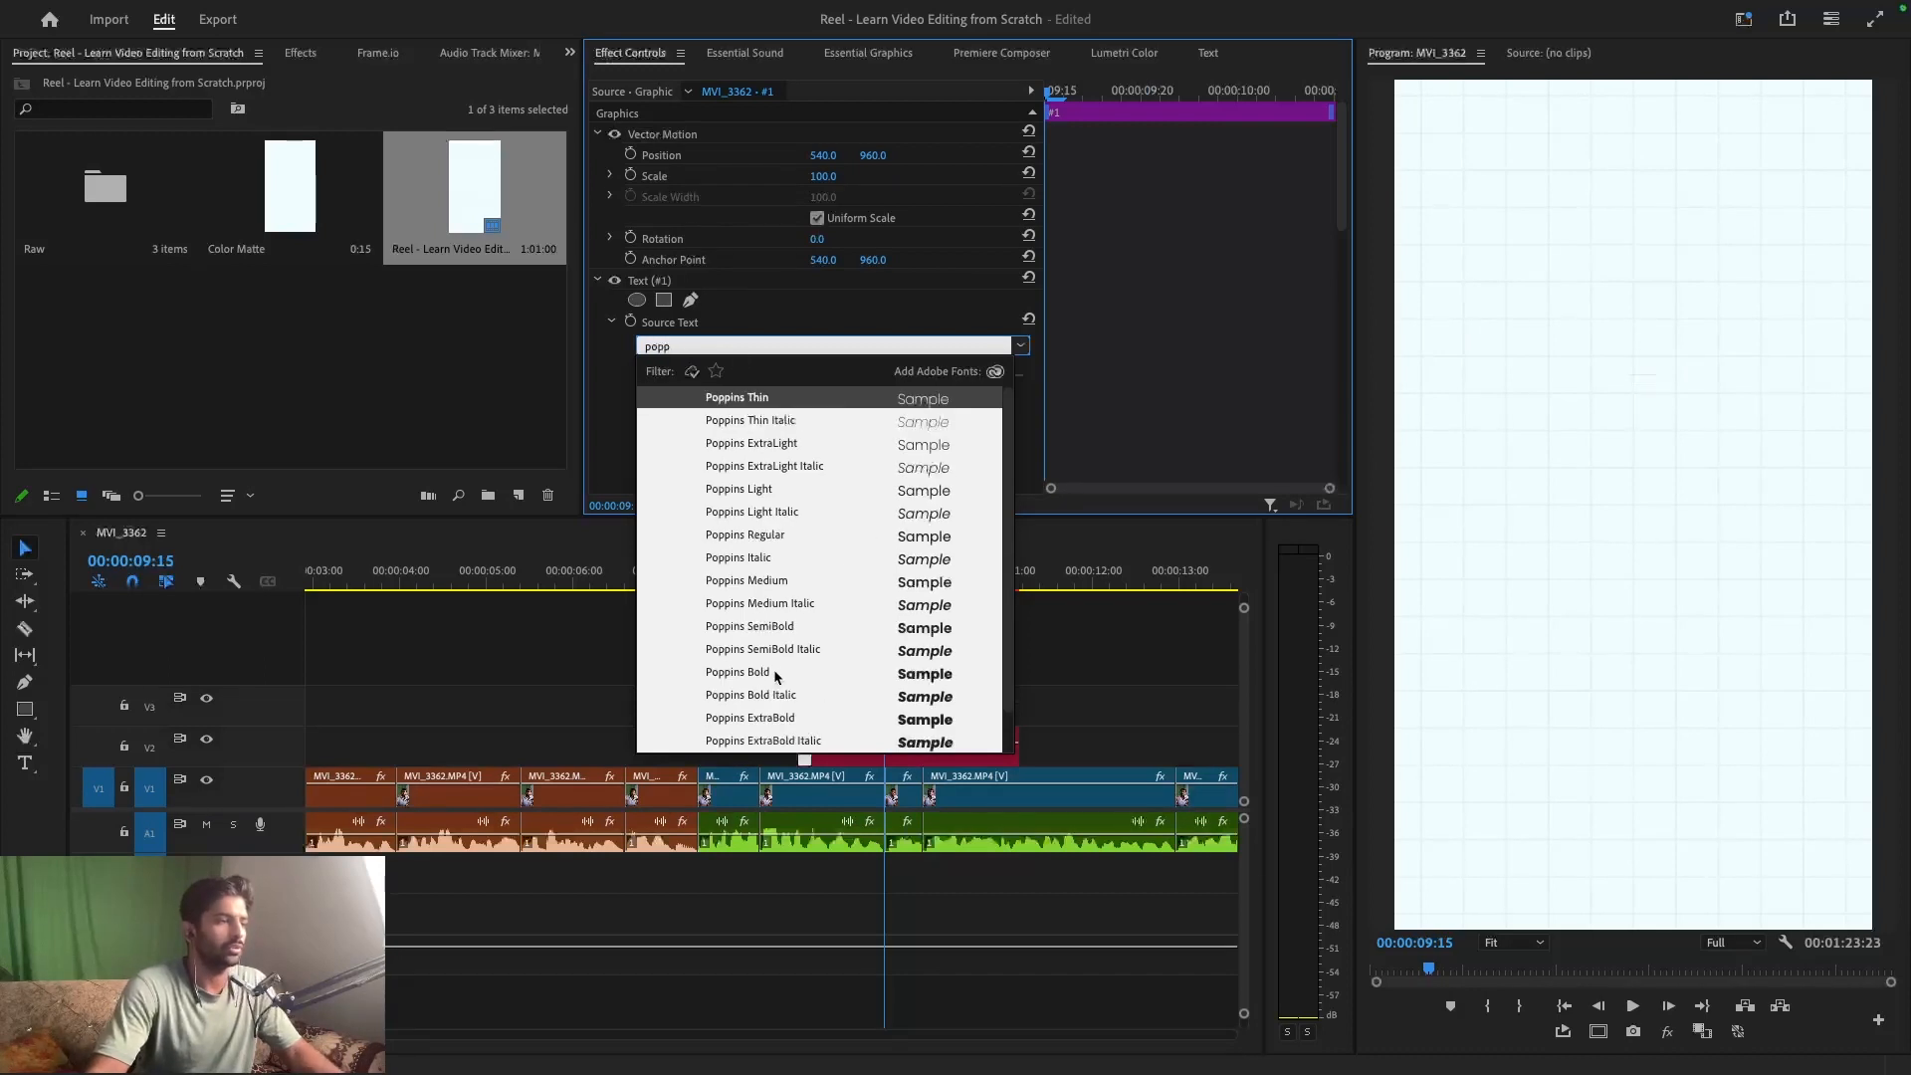
pyautogui.click(775, 671)
pyautogui.click(714, 376)
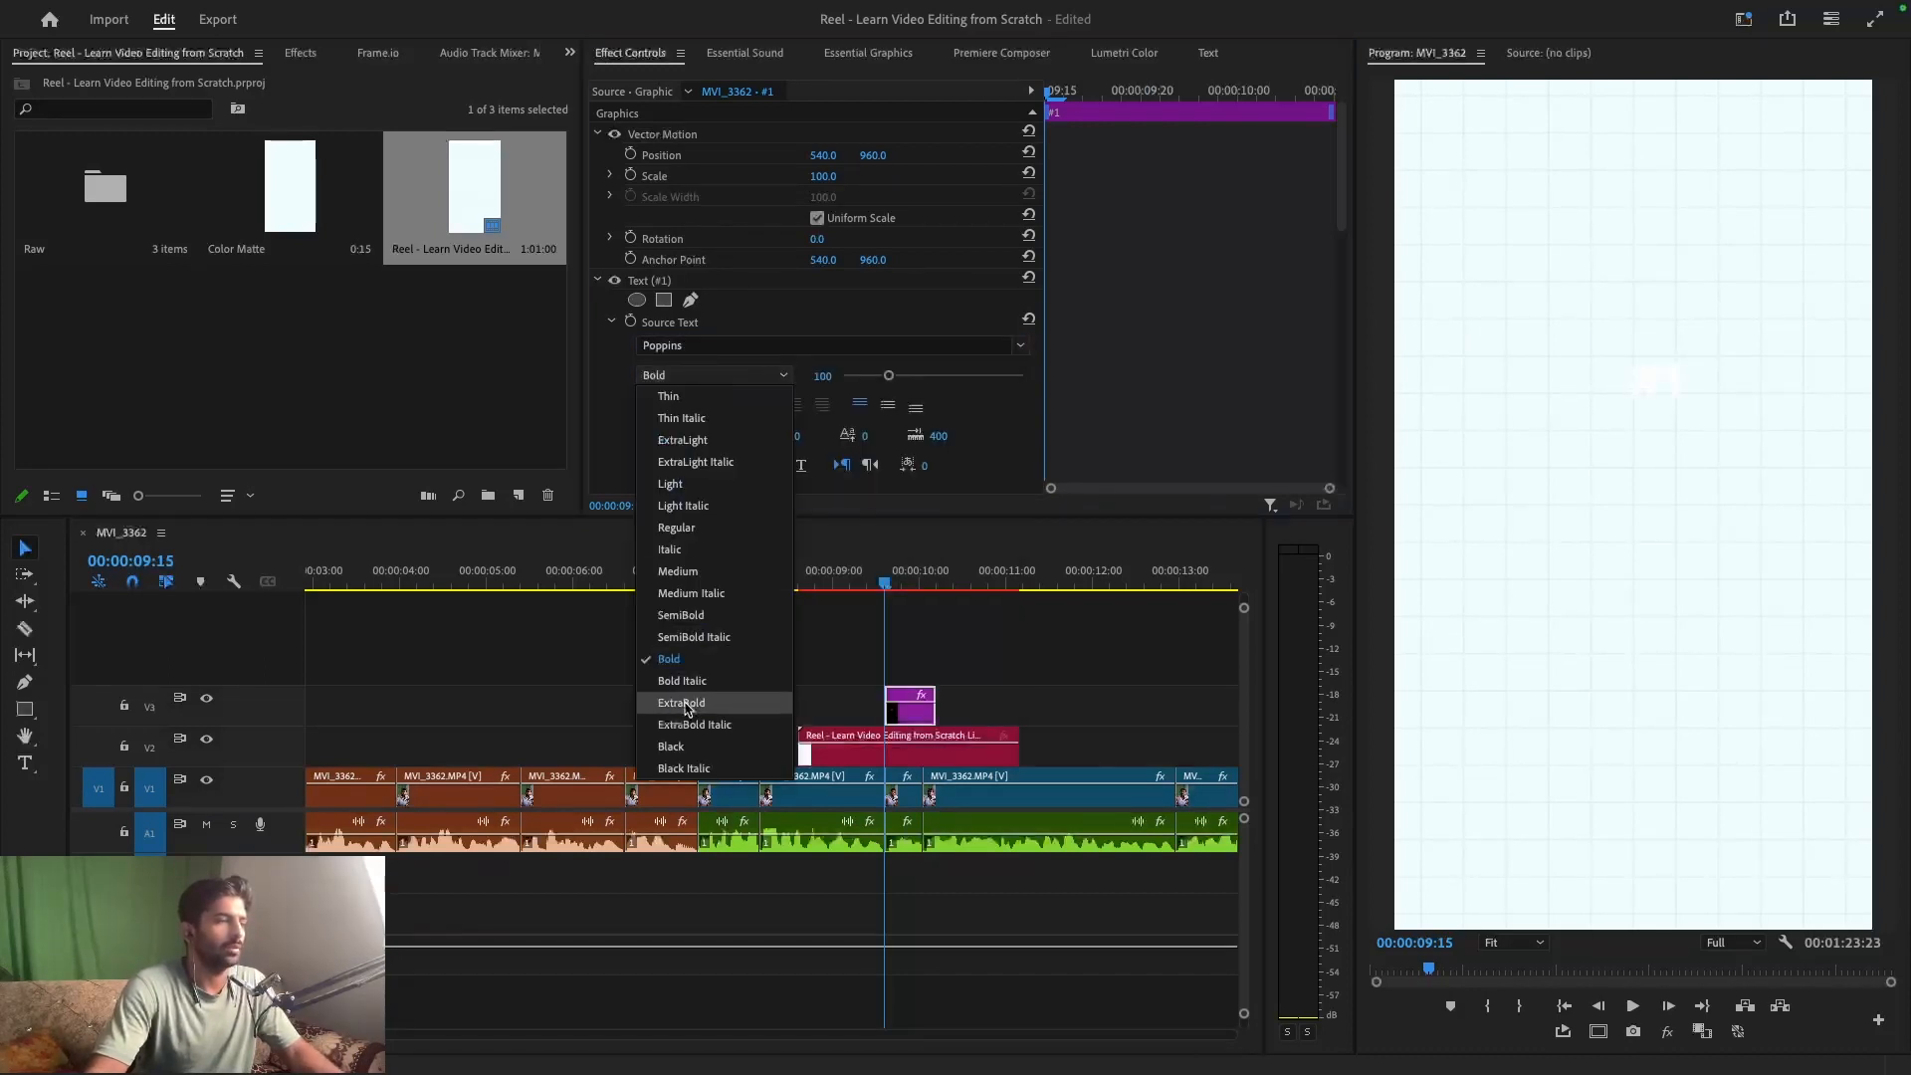
pyautogui.click(686, 704)
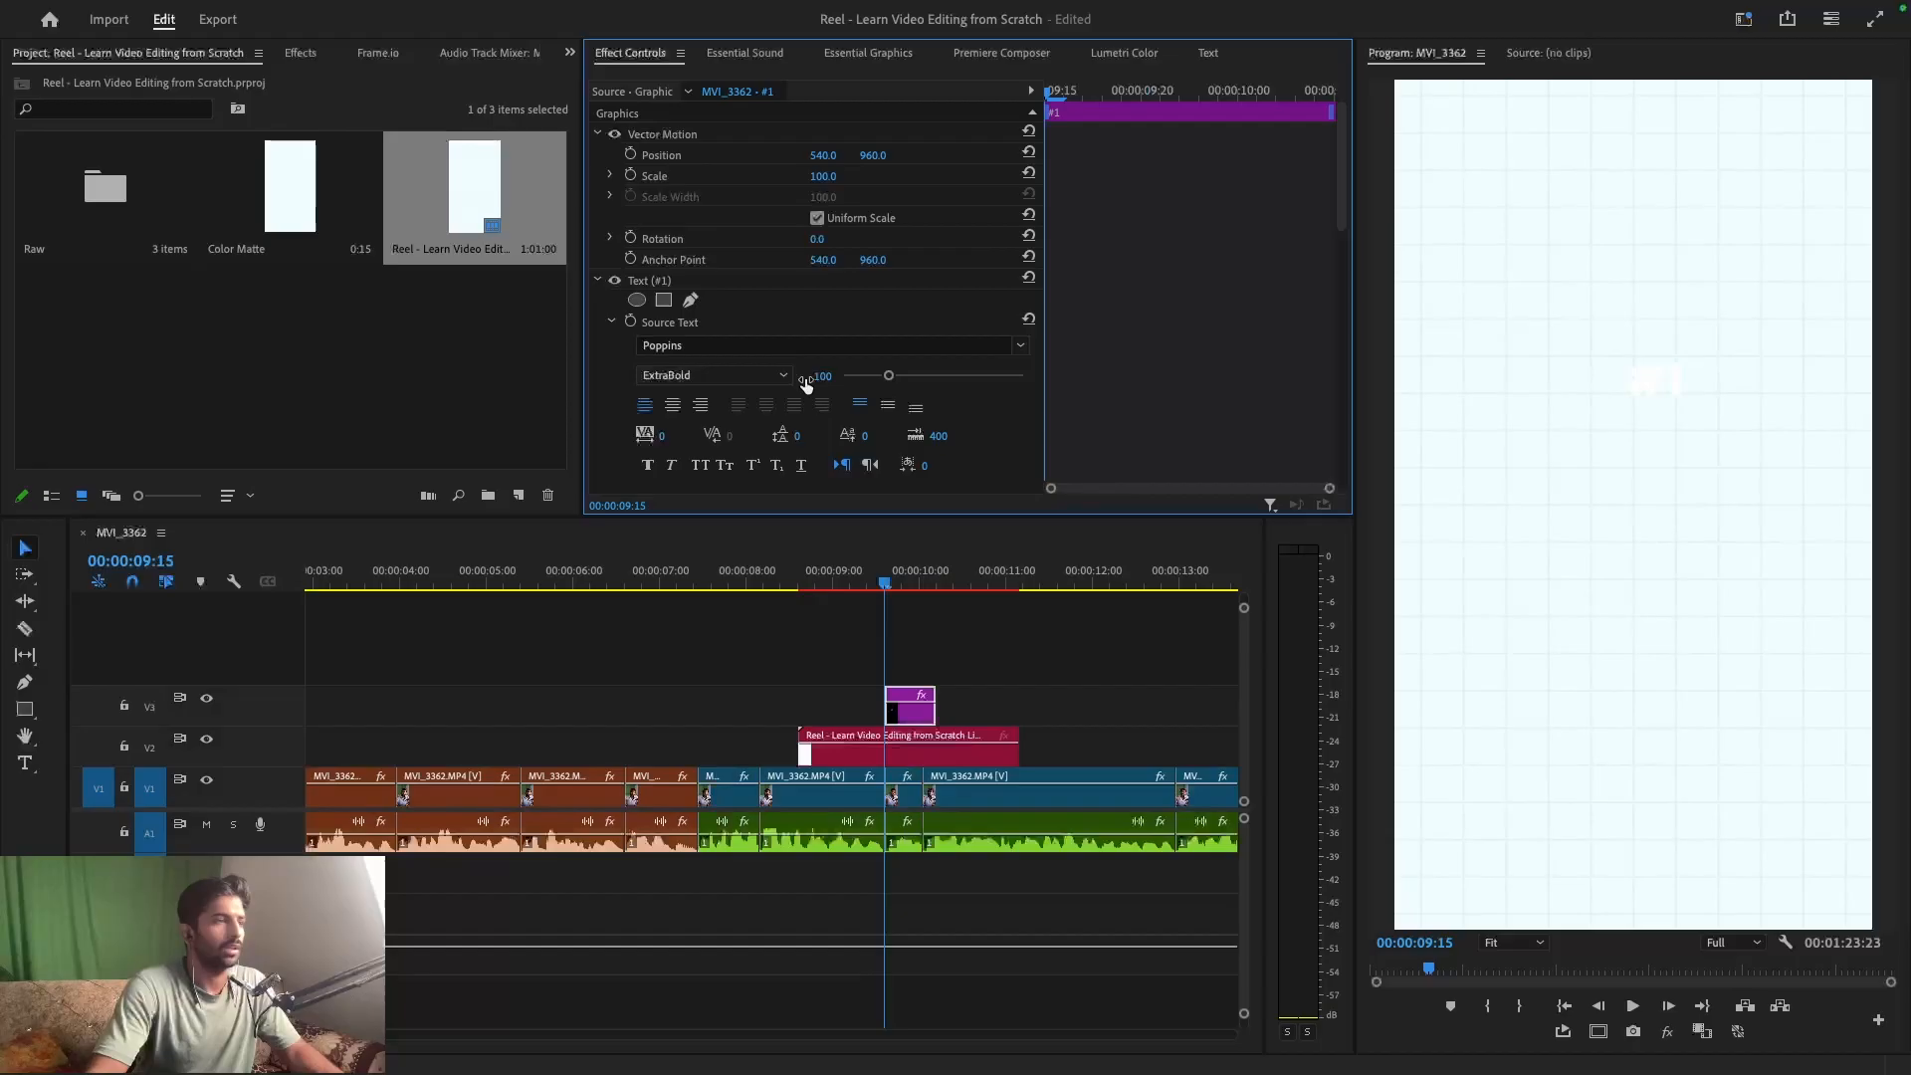
# - Fill the #1 text with a sampled near-black colour and set its font to Montserrat Bold
pyautogui.scroll(-3, 826, 418)
pyautogui.moveTo(716, 400); pyautogui.dragTo(731, 416)
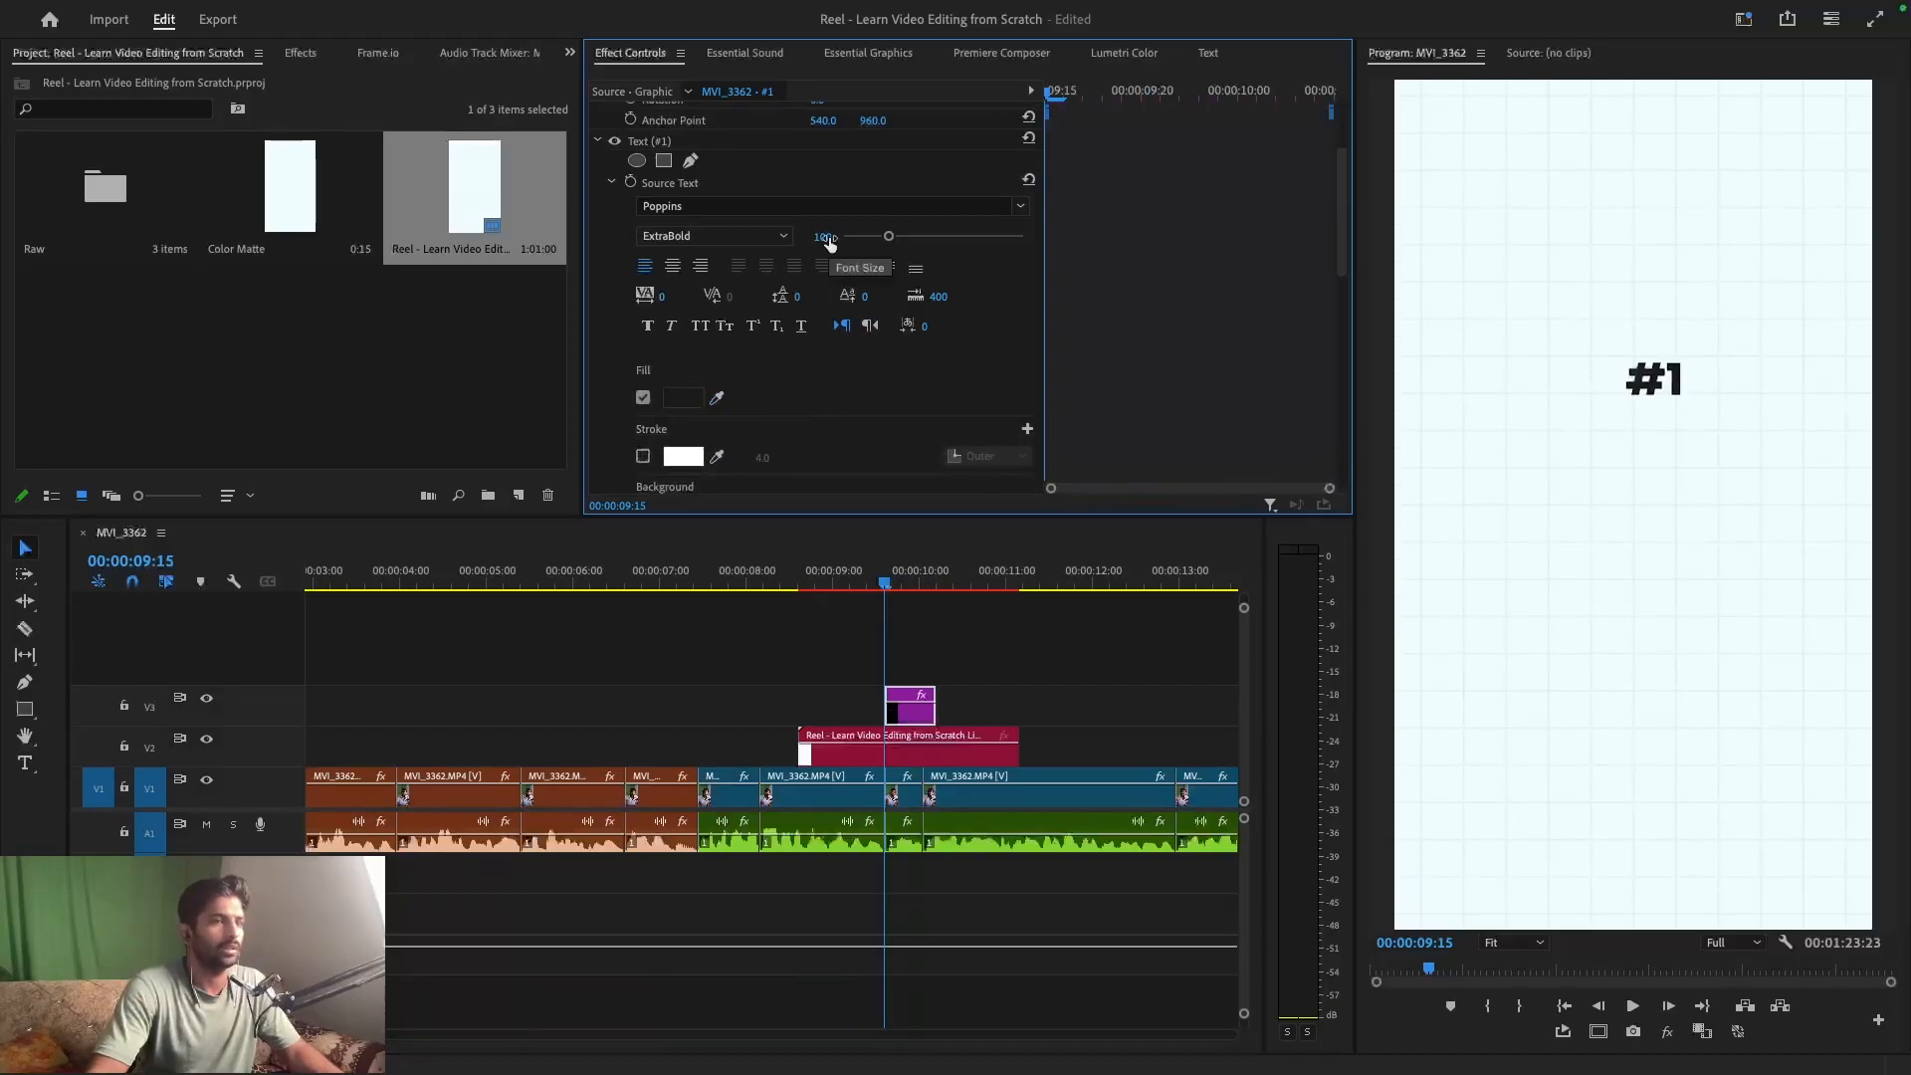
pyautogui.click(763, 206)
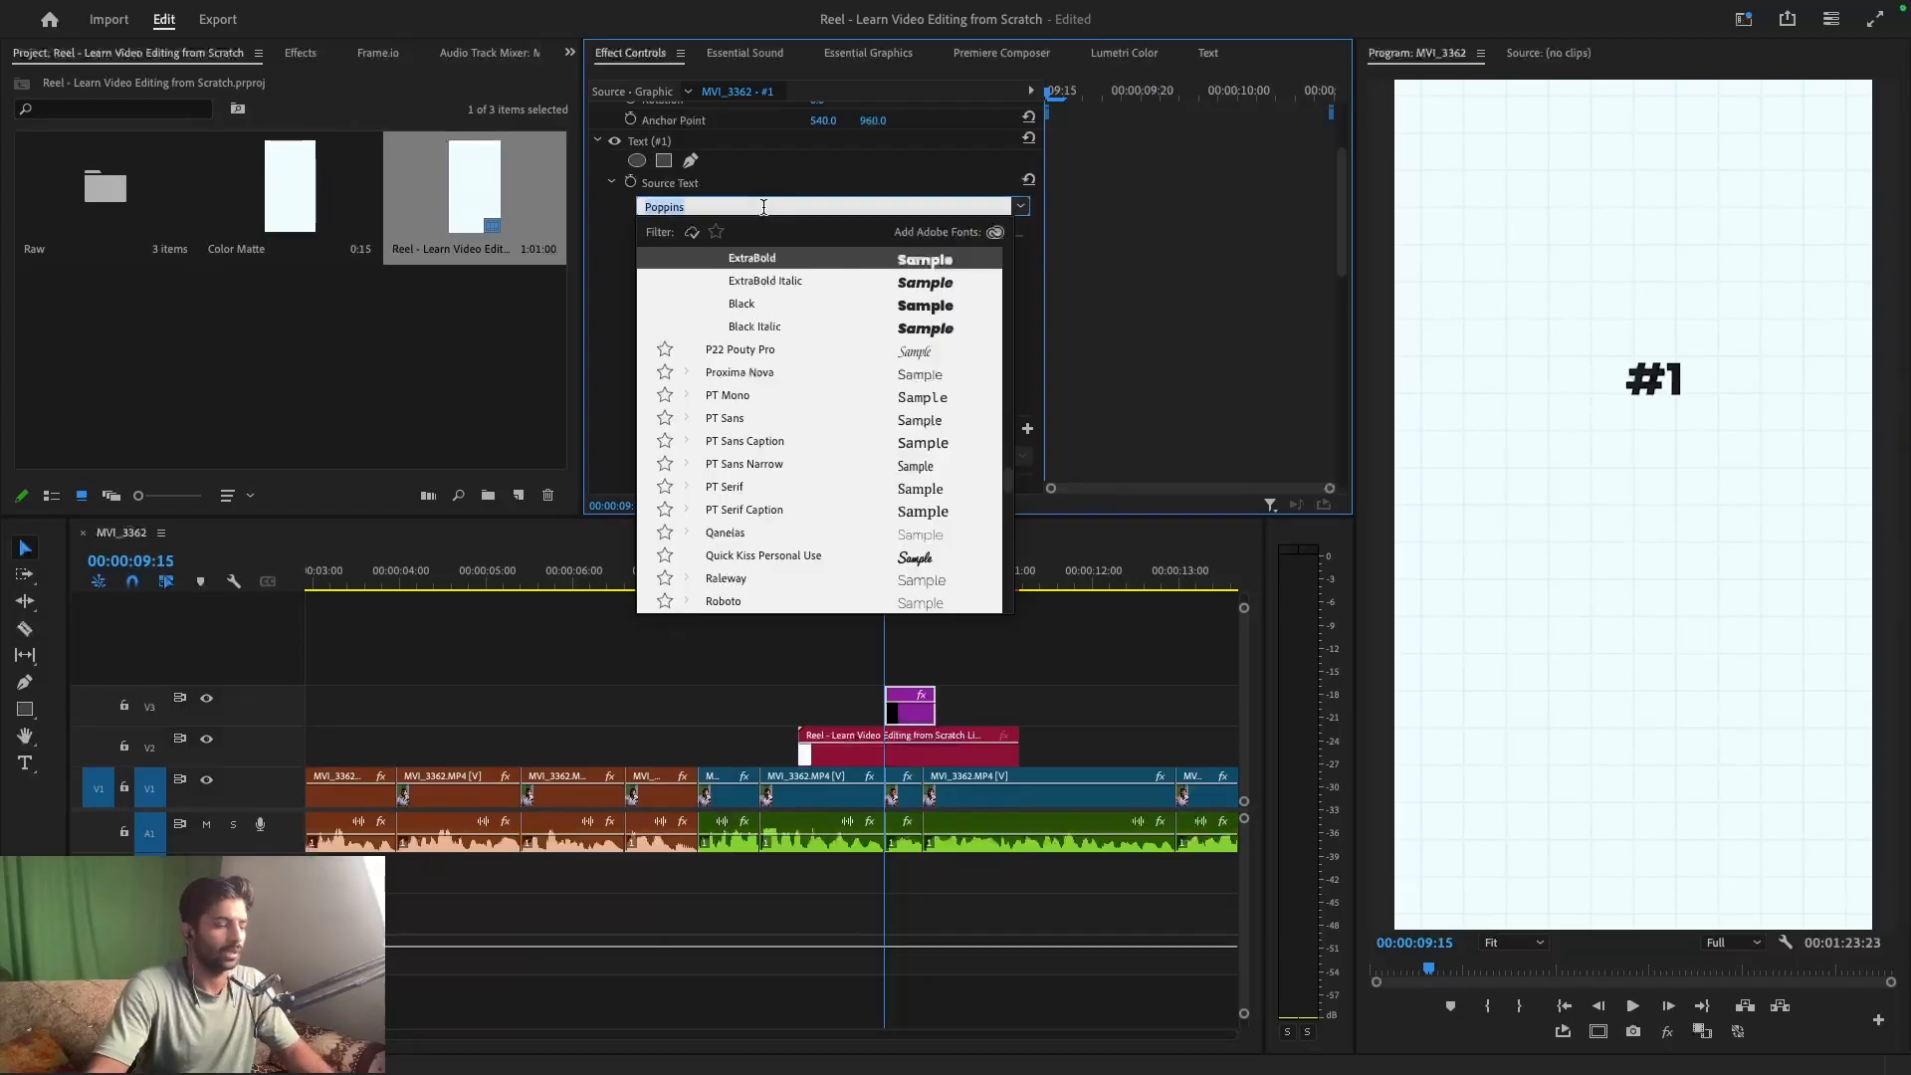
pyautogui.write('mont')
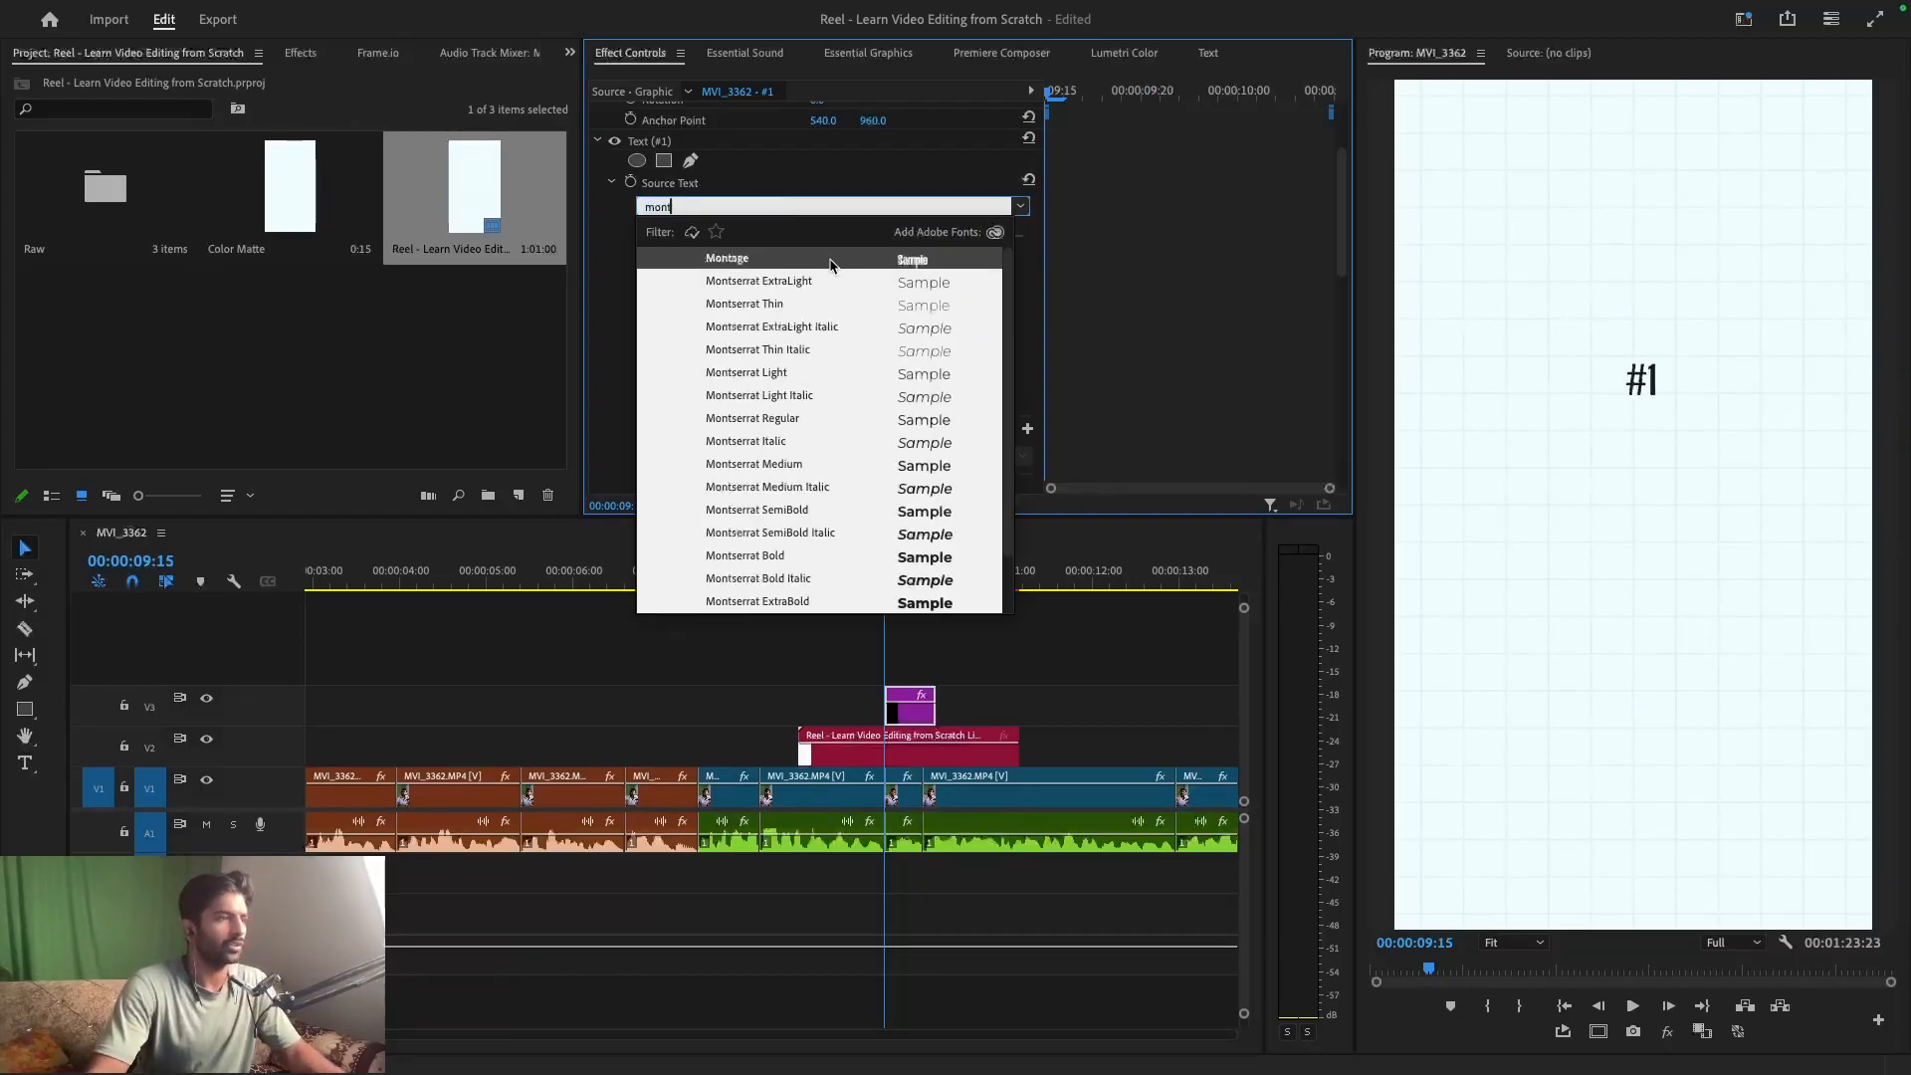
pyautogui.click(775, 559)
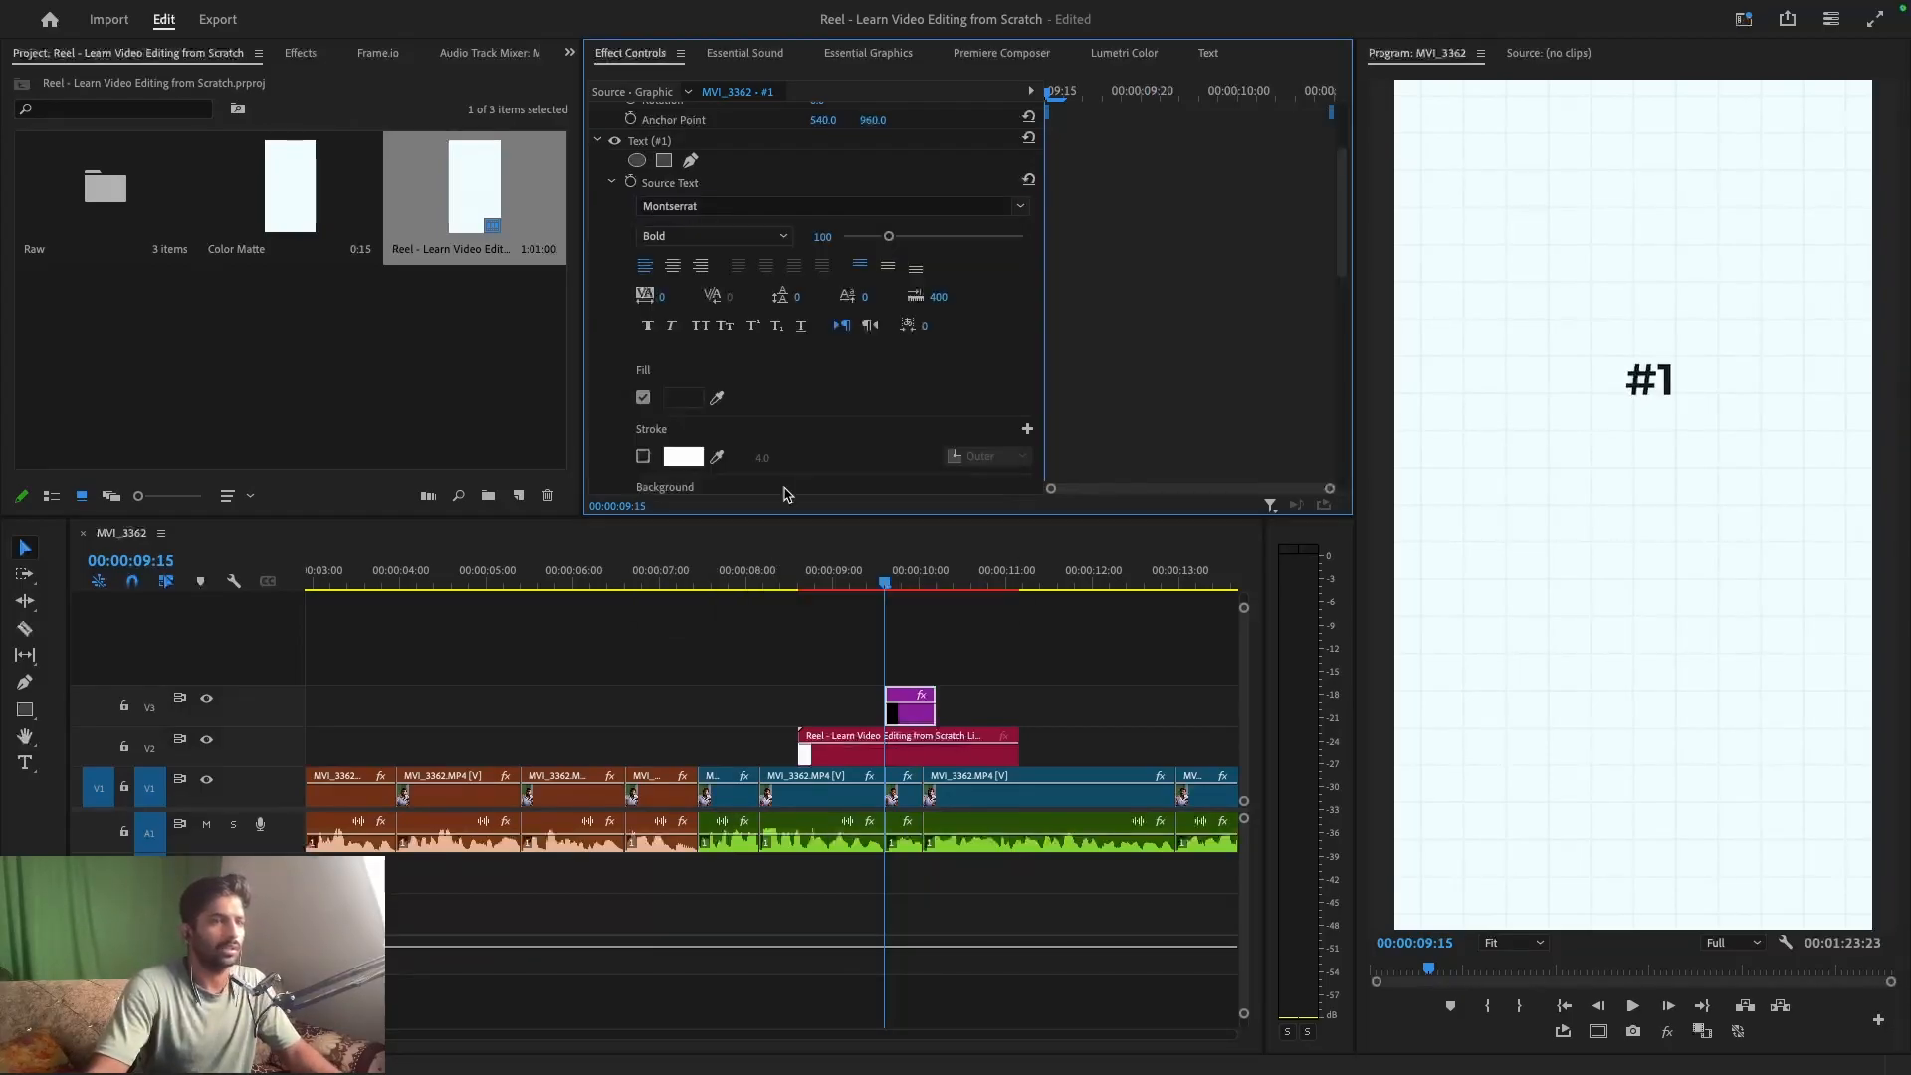
pyautogui.click(713, 235)
pyautogui.click(696, 573)
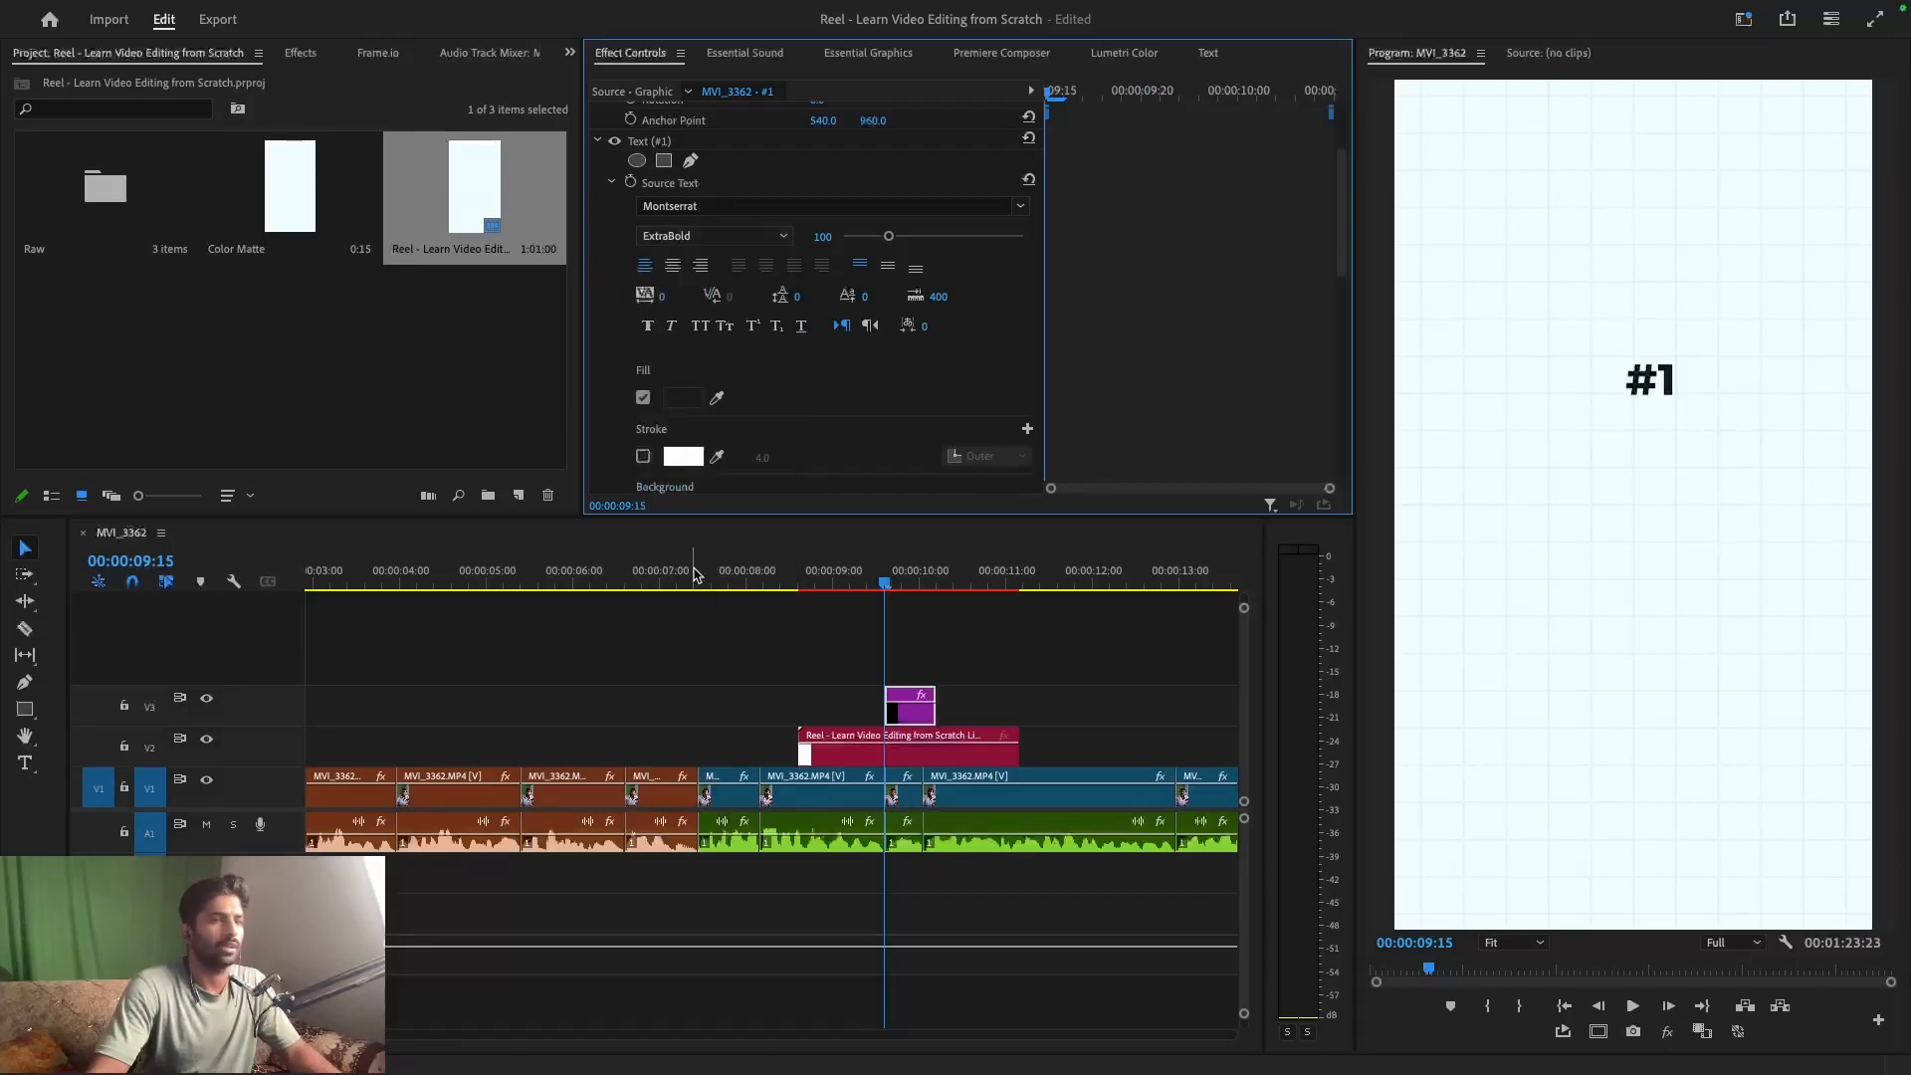
pyautogui.click(703, 236)
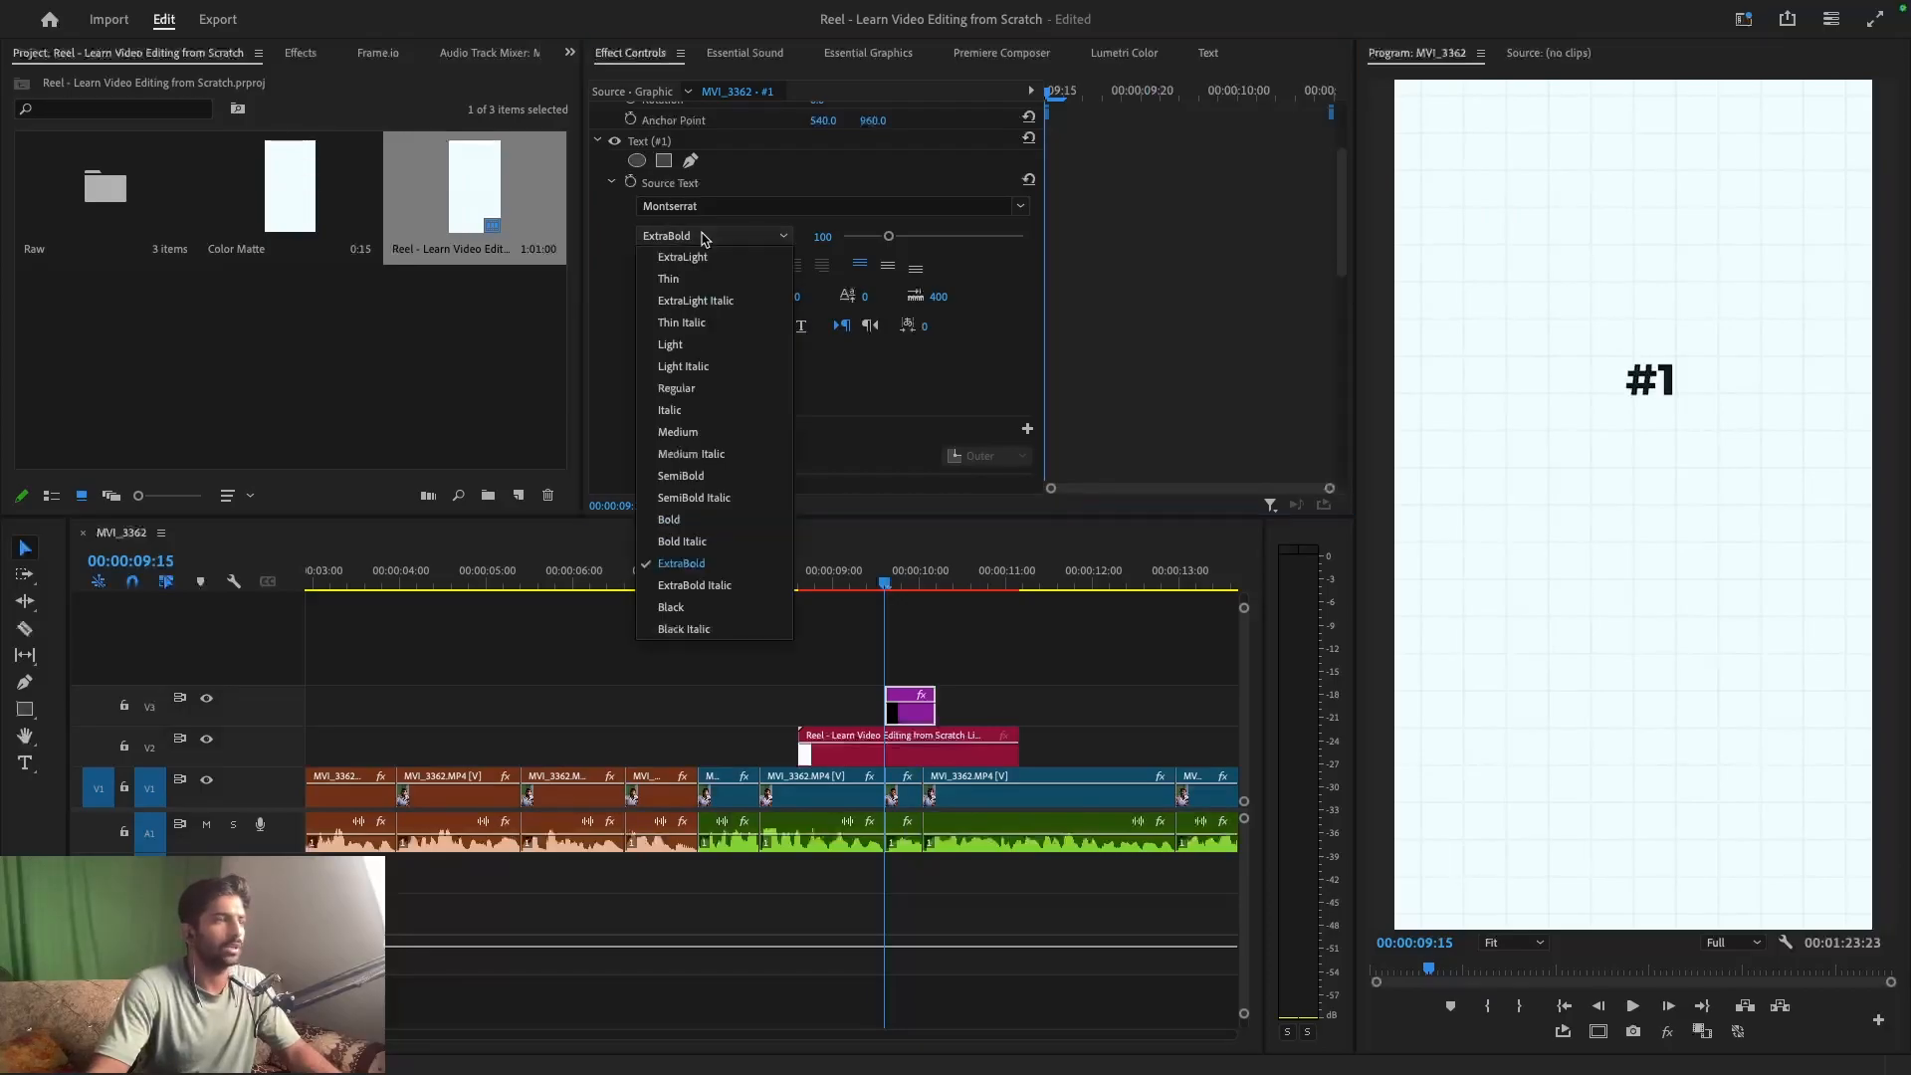
pyautogui.click(696, 521)
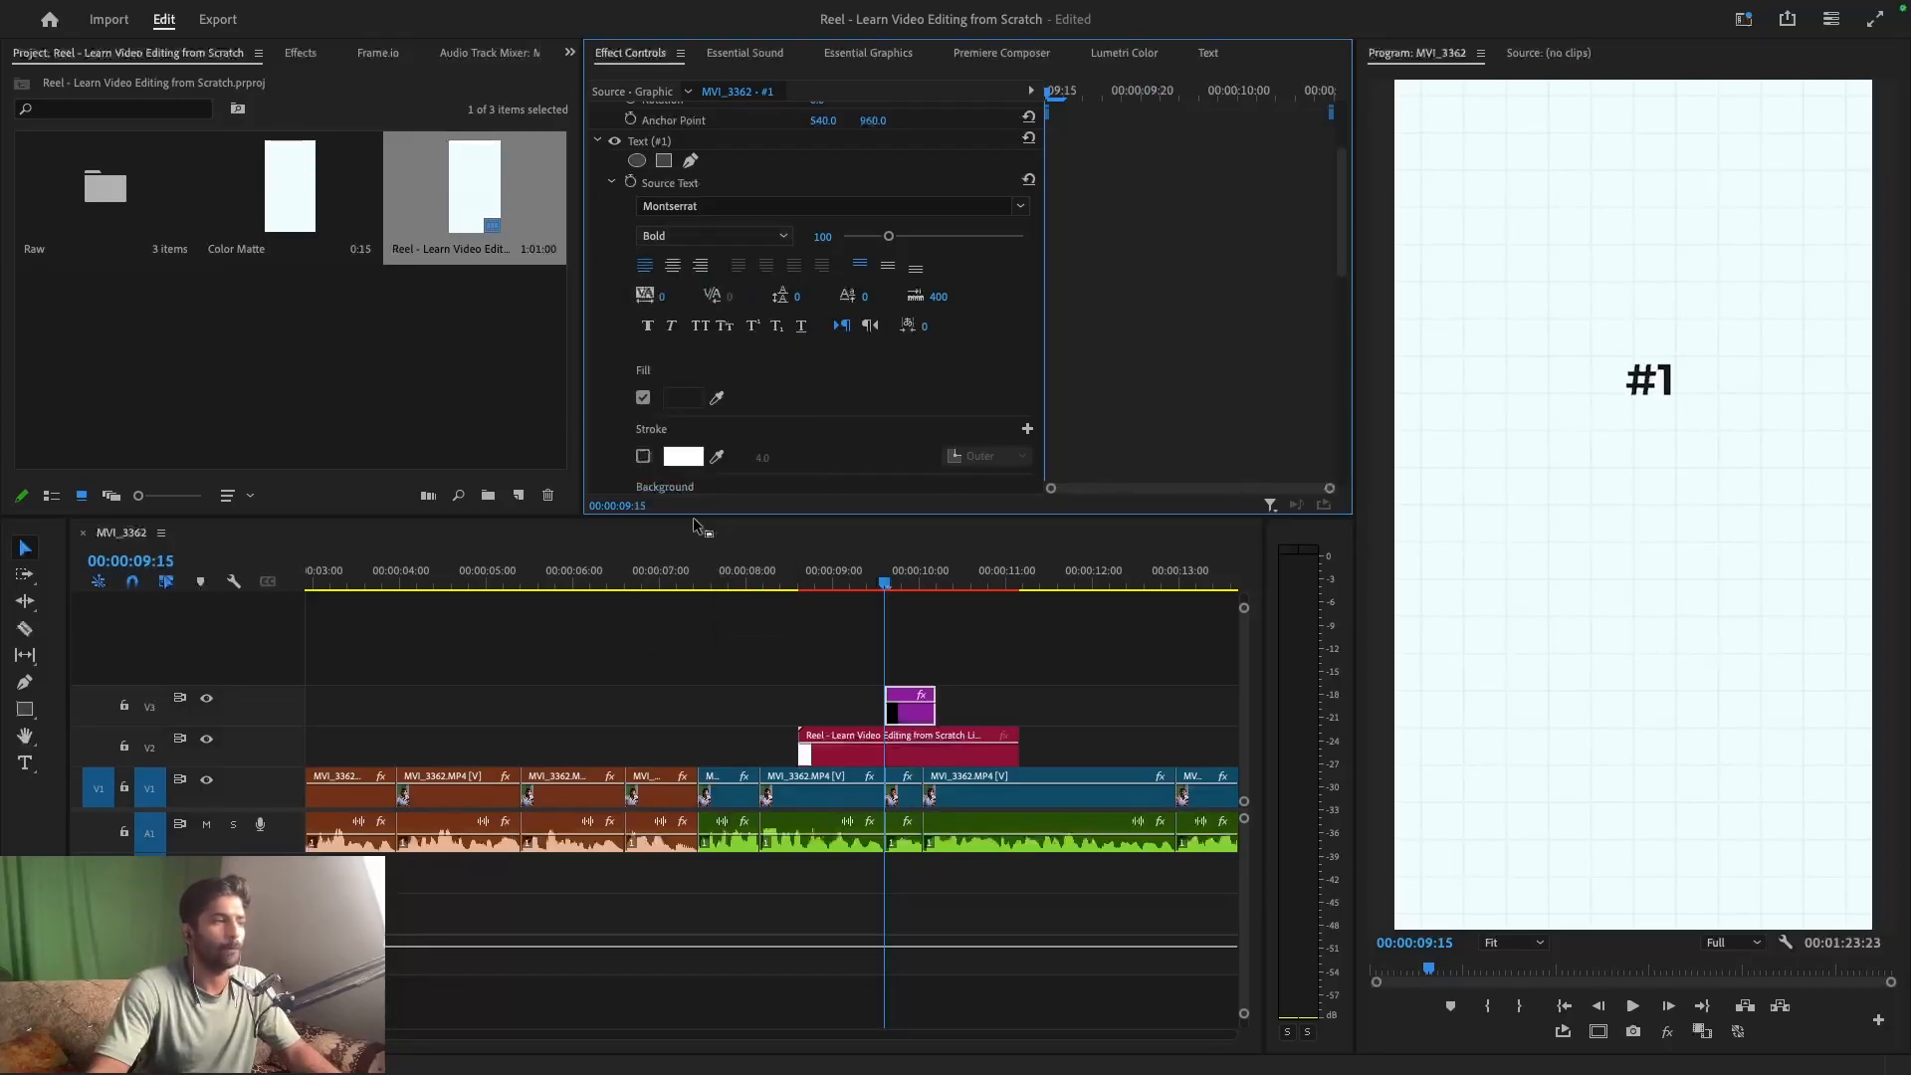
# - Show the safe margins and centre the #1 text horizontally in the frame
pyautogui.click(1649, 380)
pyautogui.click(1597, 1031)
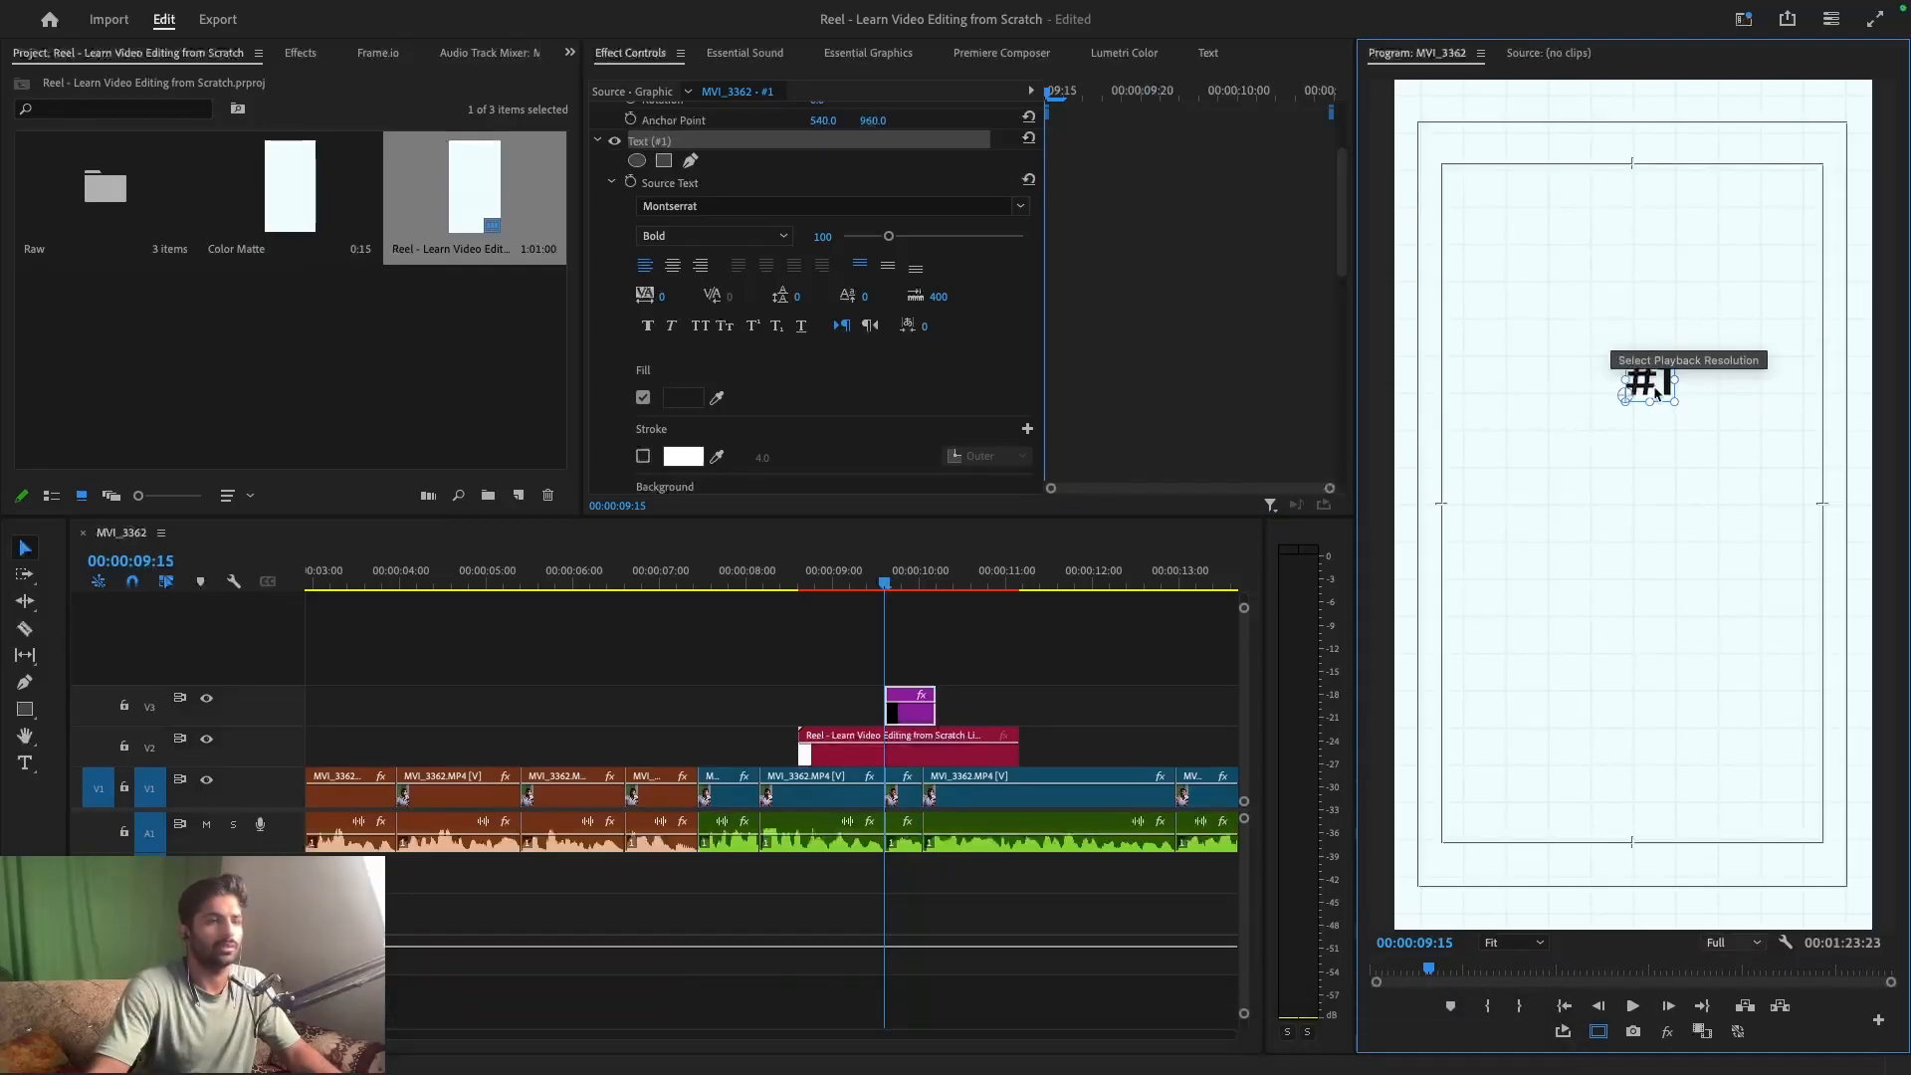
pyautogui.click(866, 56)
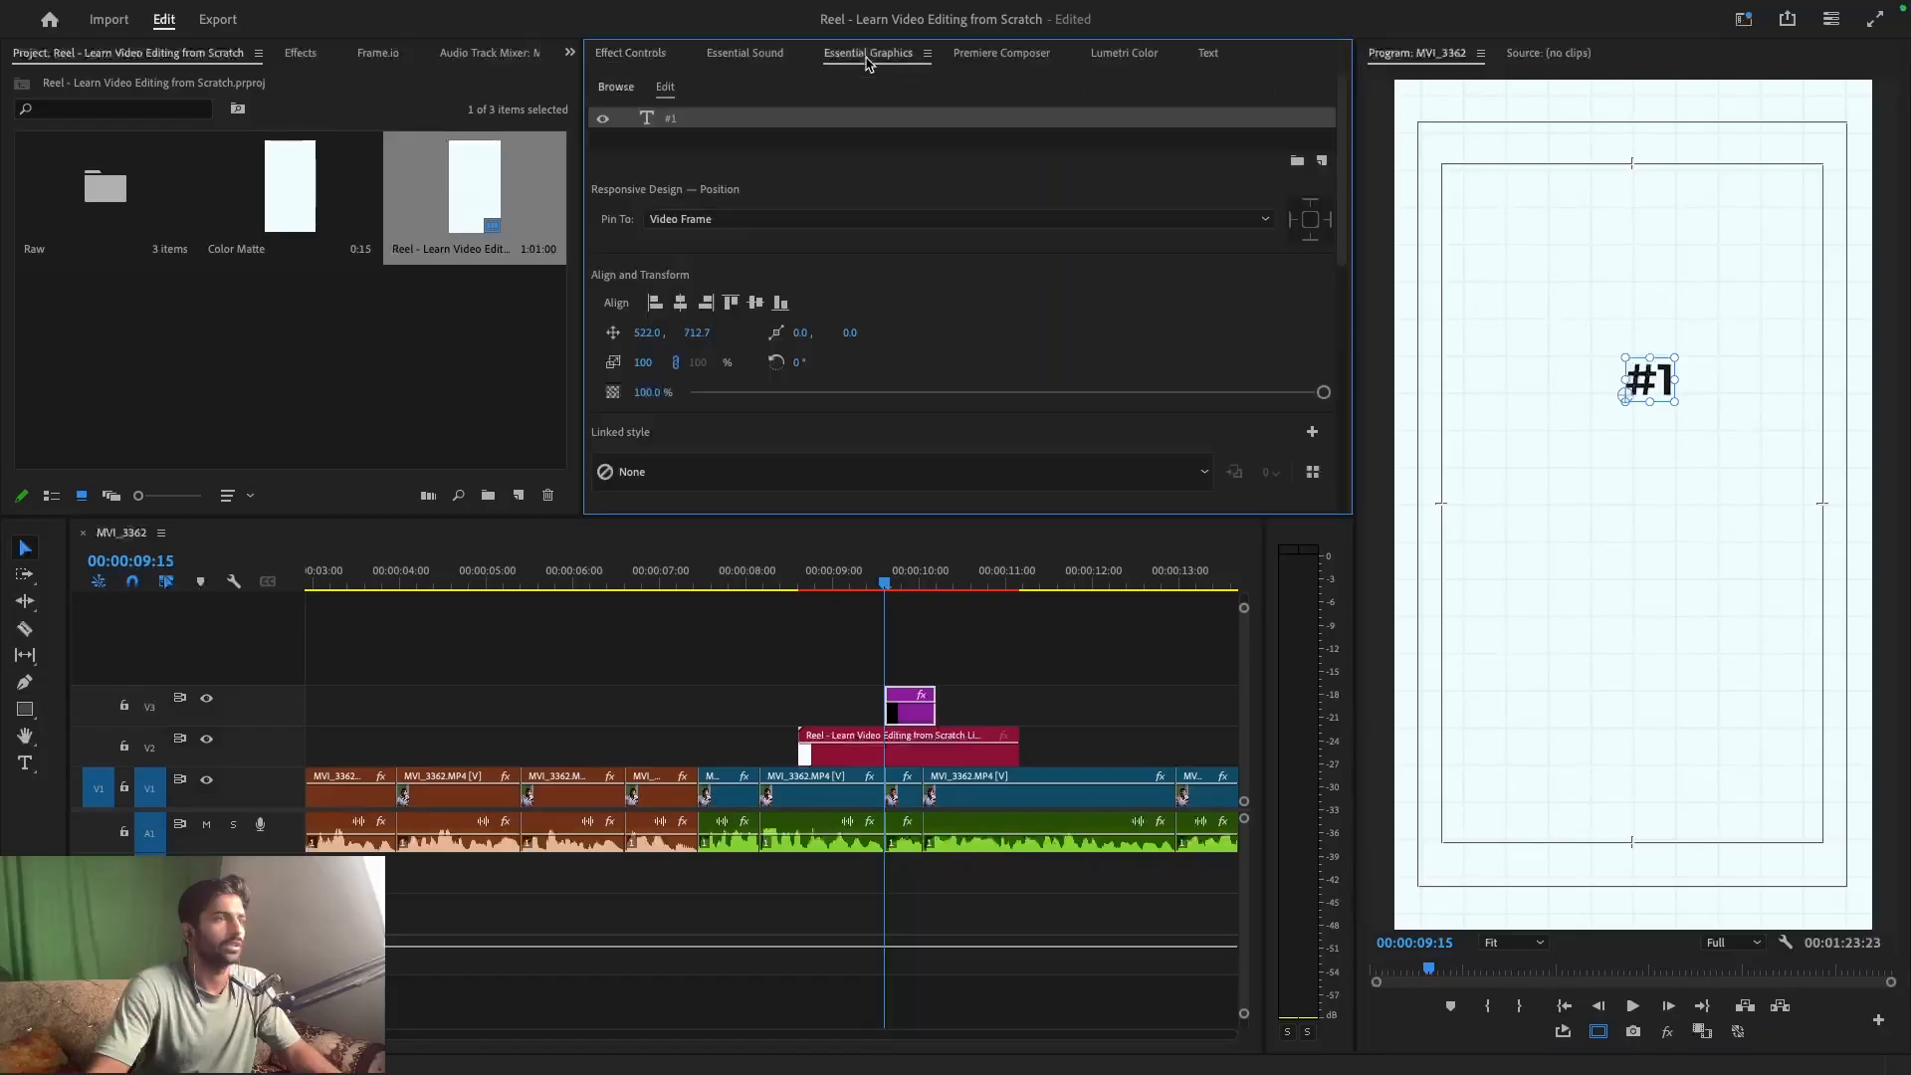
pyautogui.click(679, 303)
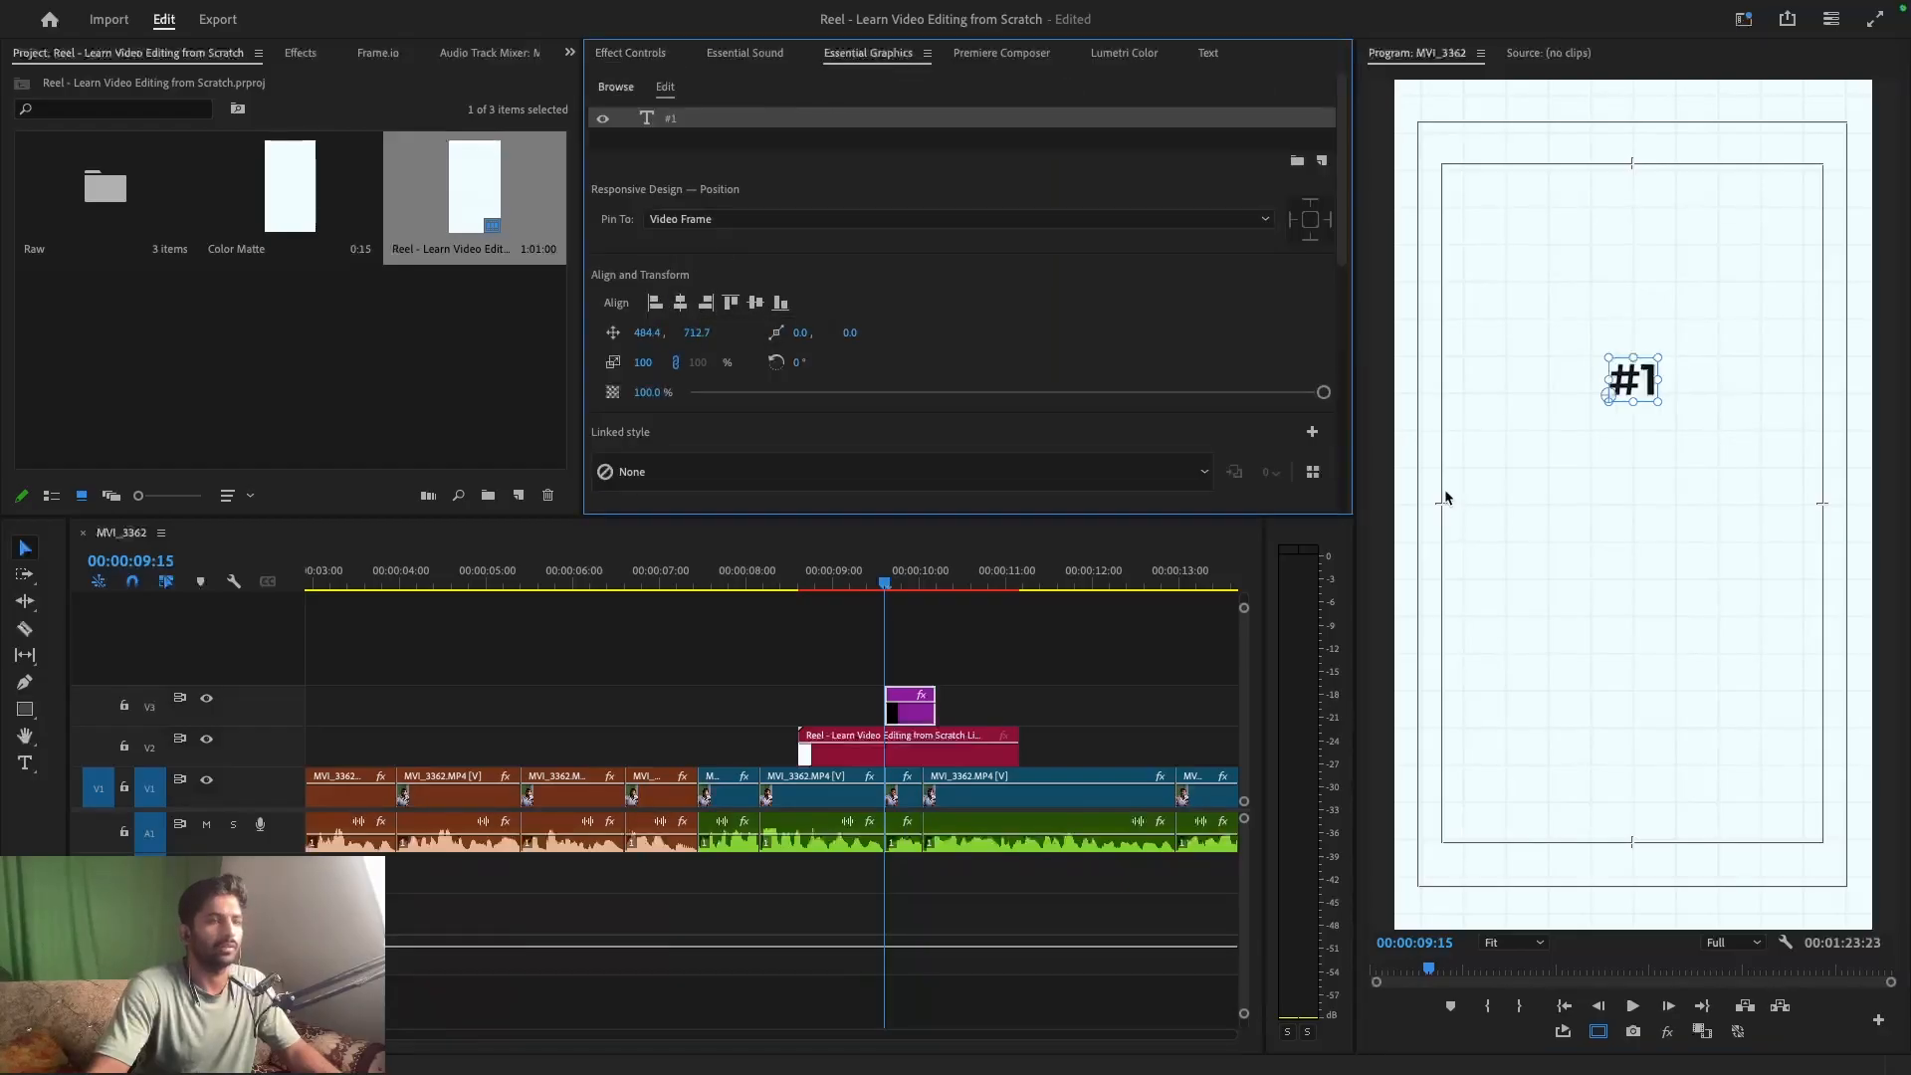
# - Centre-align the #1 text's paragraph and set its horizontal position to 539.0
pyautogui.scroll(-3, 763, 449)
pyautogui.click(635, 399)
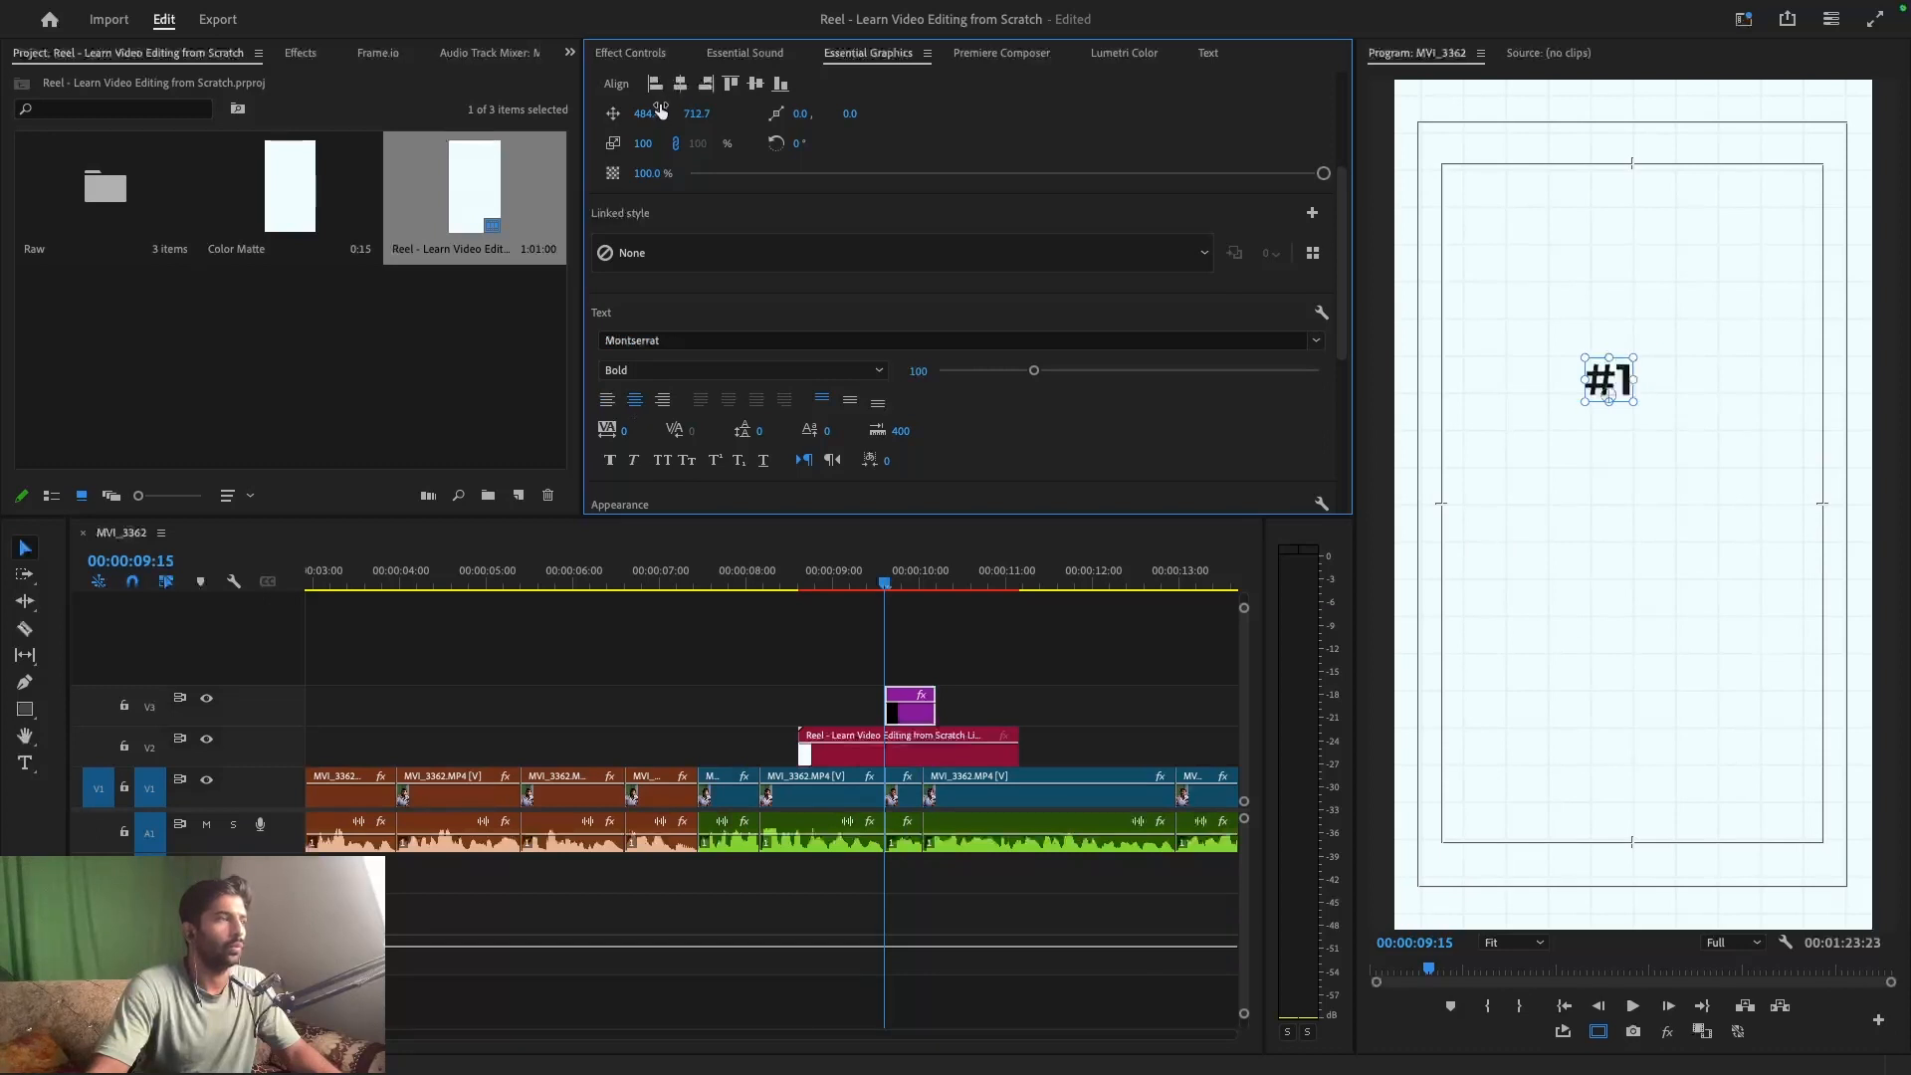
pyautogui.moveTo(658, 109); pyautogui.dragTo(713, 109)
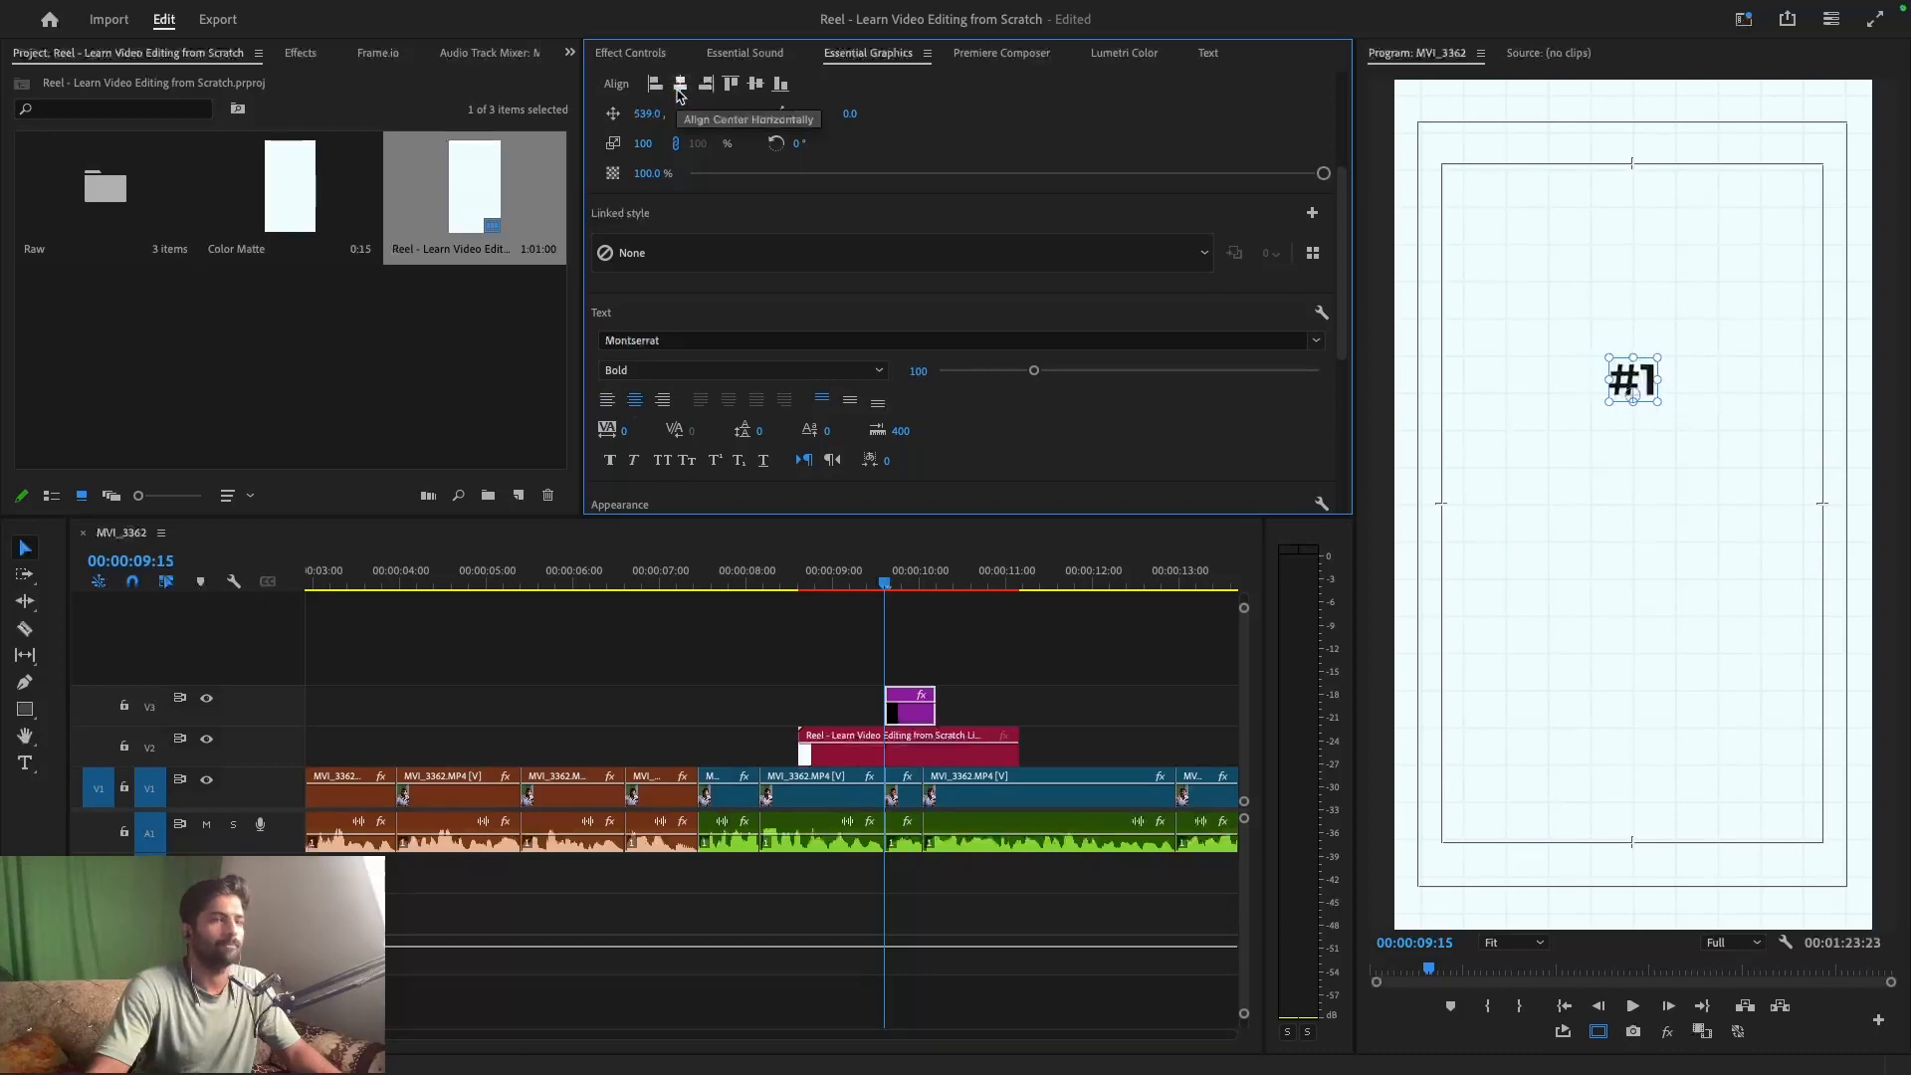
# - Extend both ends of the #1 text clip on V3 to match the grid clip on V2
pyautogui.click(834, 674)
pyautogui.click(1642, 381)
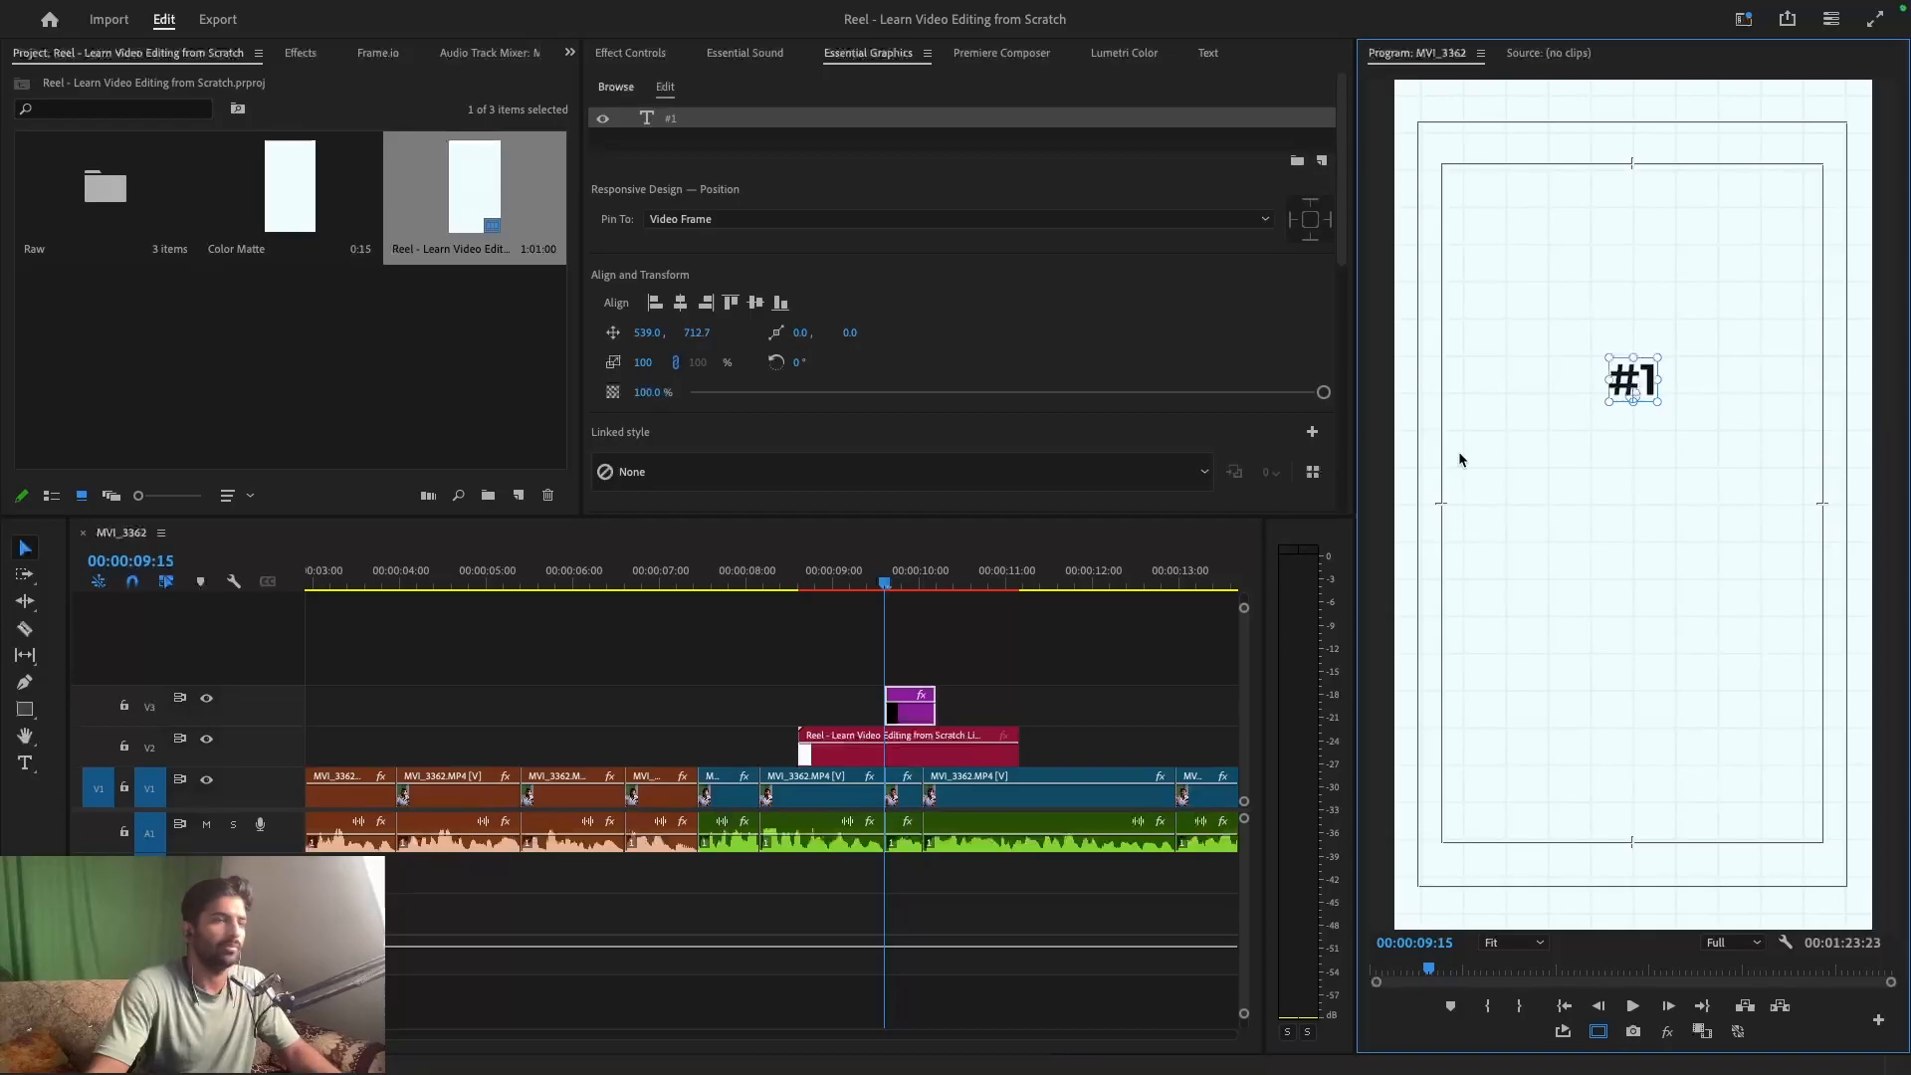
pyautogui.moveTo(853, 709); pyautogui.dragTo(799, 709)
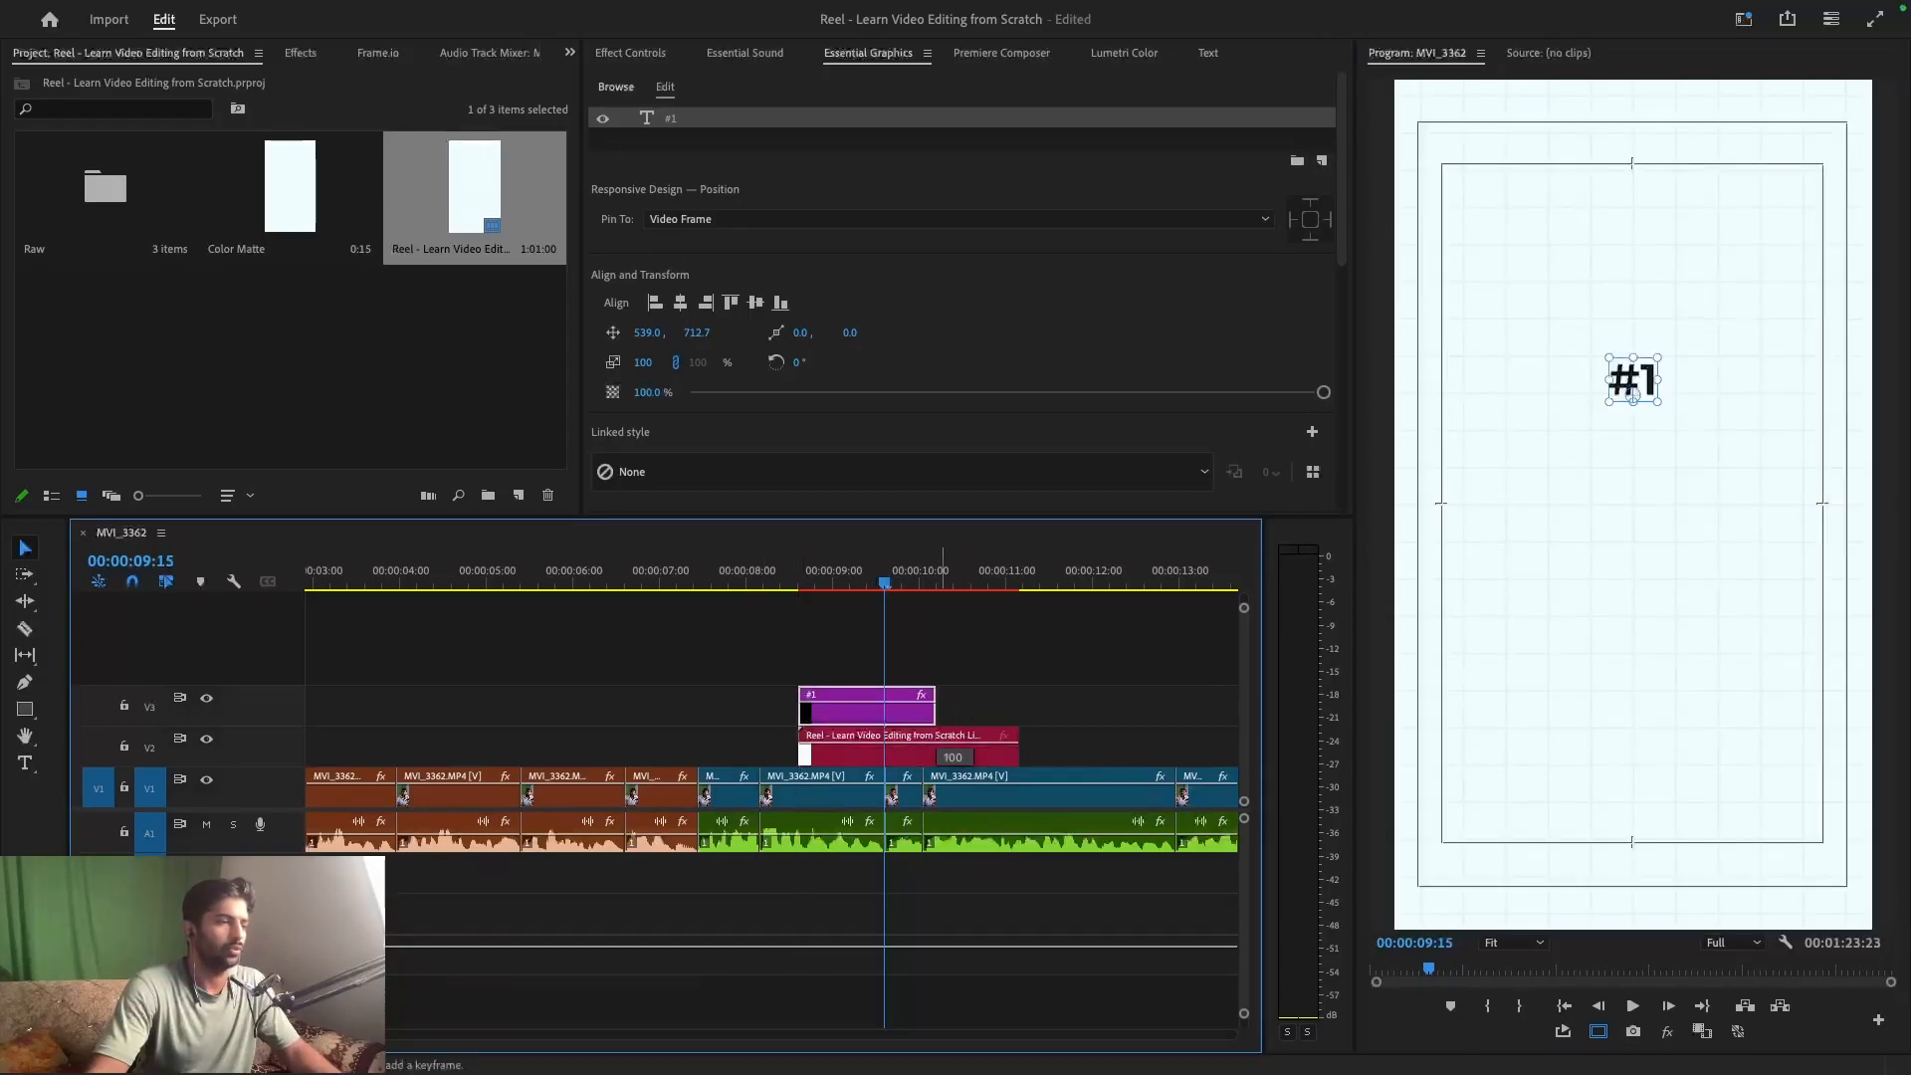
pyautogui.moveTo(940, 705); pyautogui.dragTo(1019, 708)
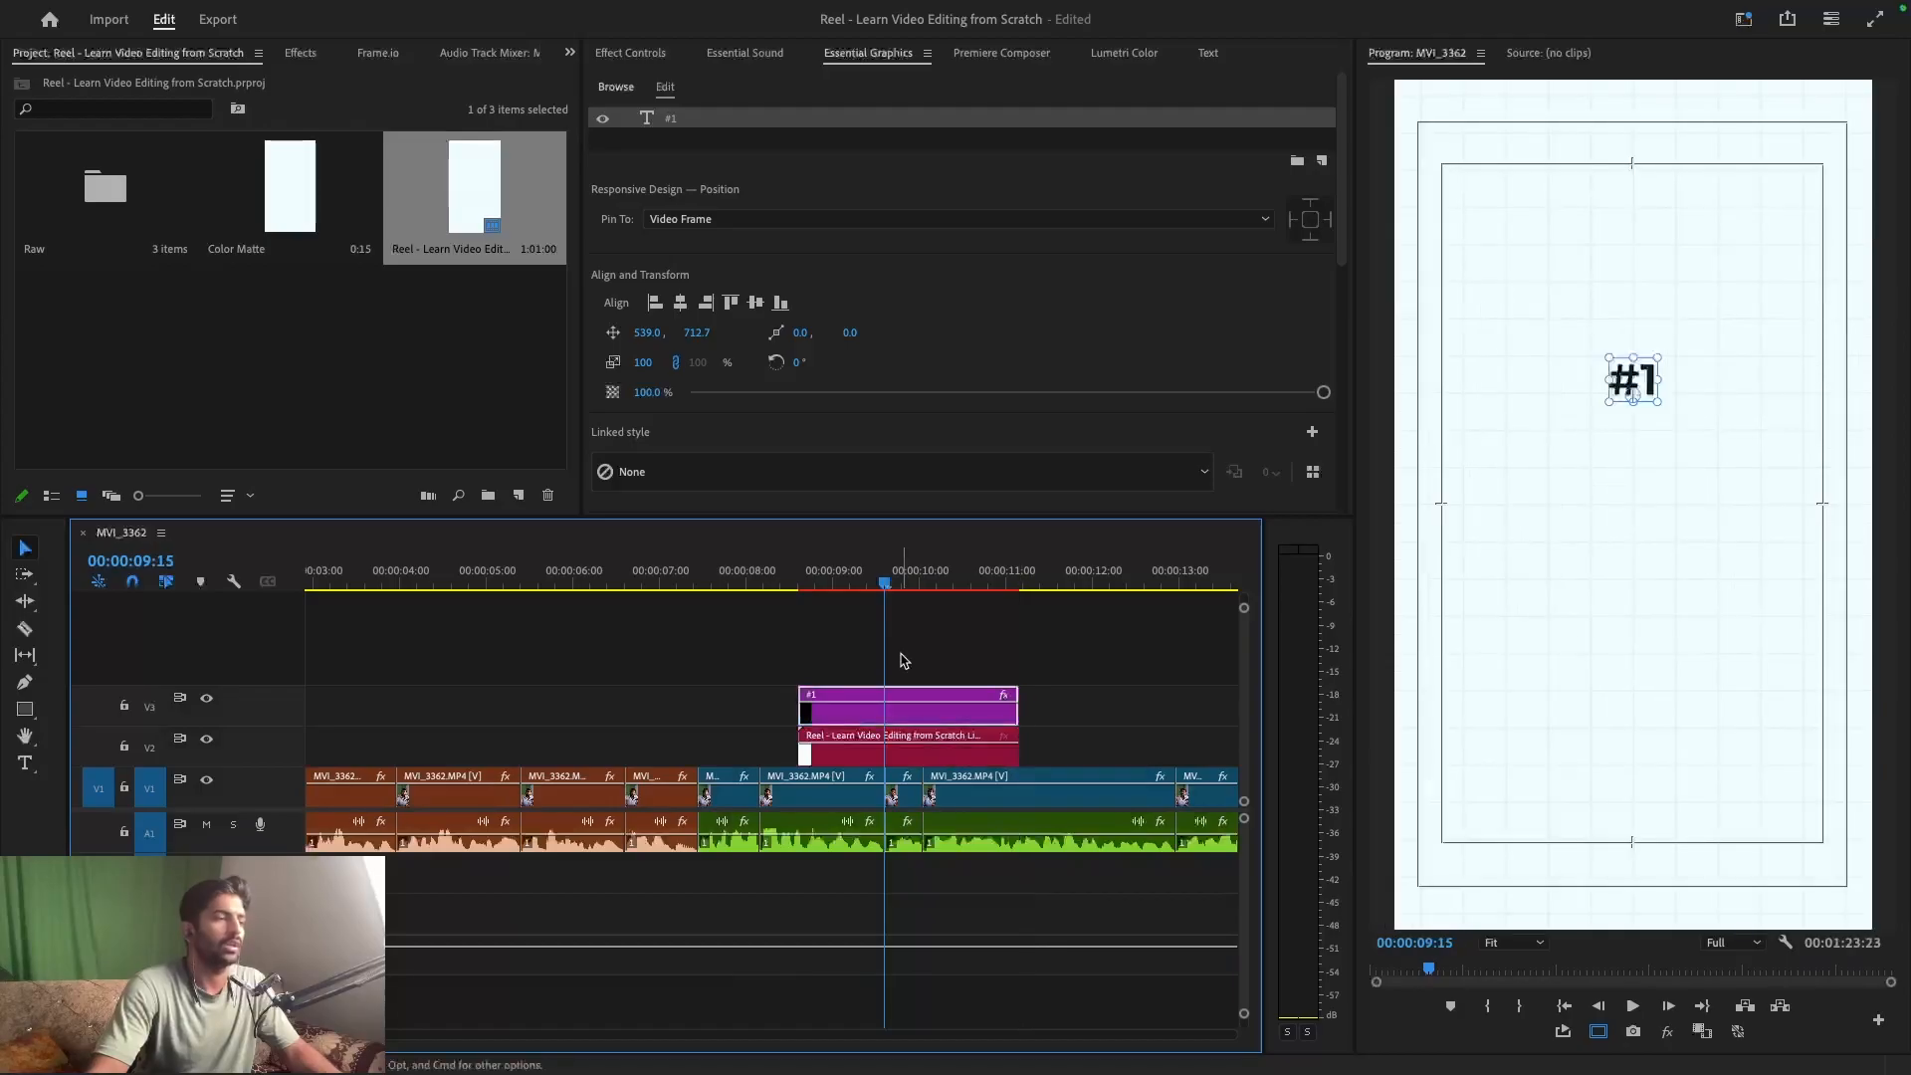
# - Give the #1 text a background with 100% opacity and size 26.2, and enable its shadow
pyautogui.click(878, 721)
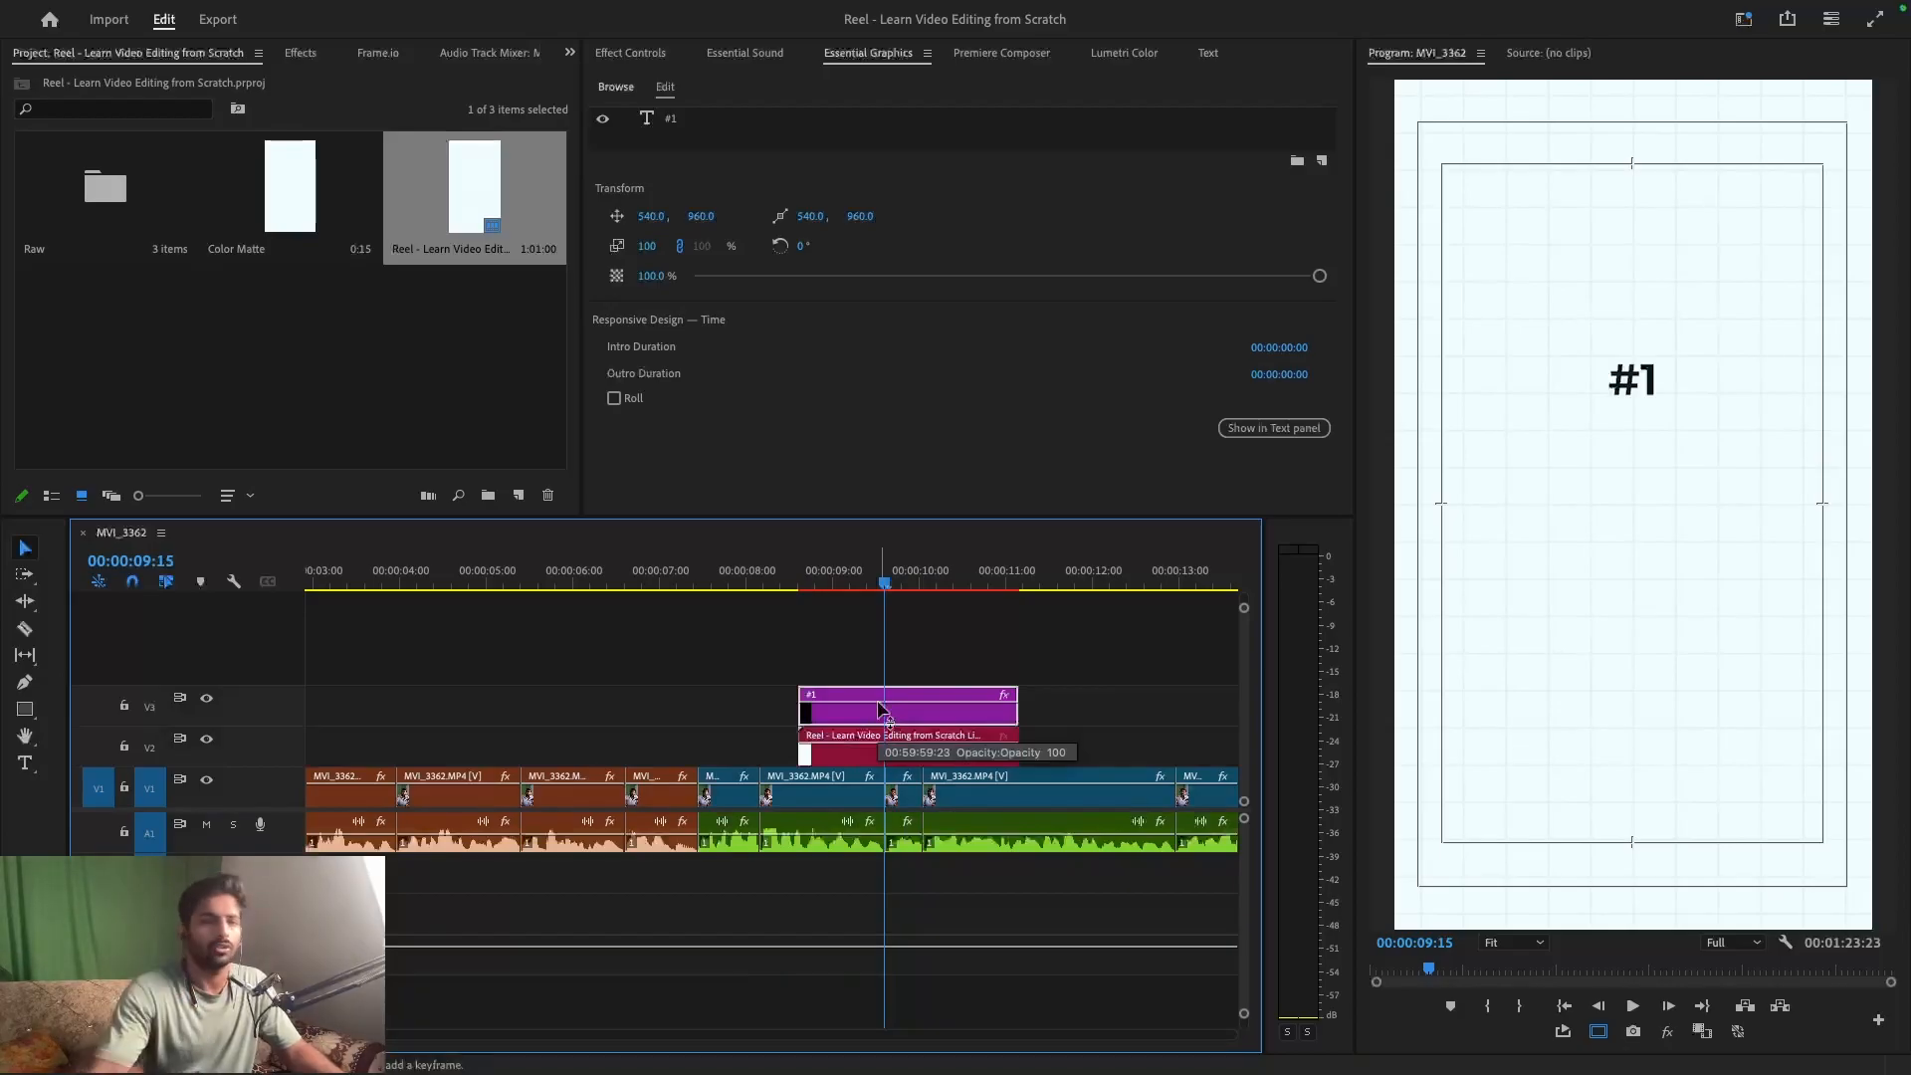
pyautogui.click(689, 118)
pyautogui.scroll(-5, 852, 422)
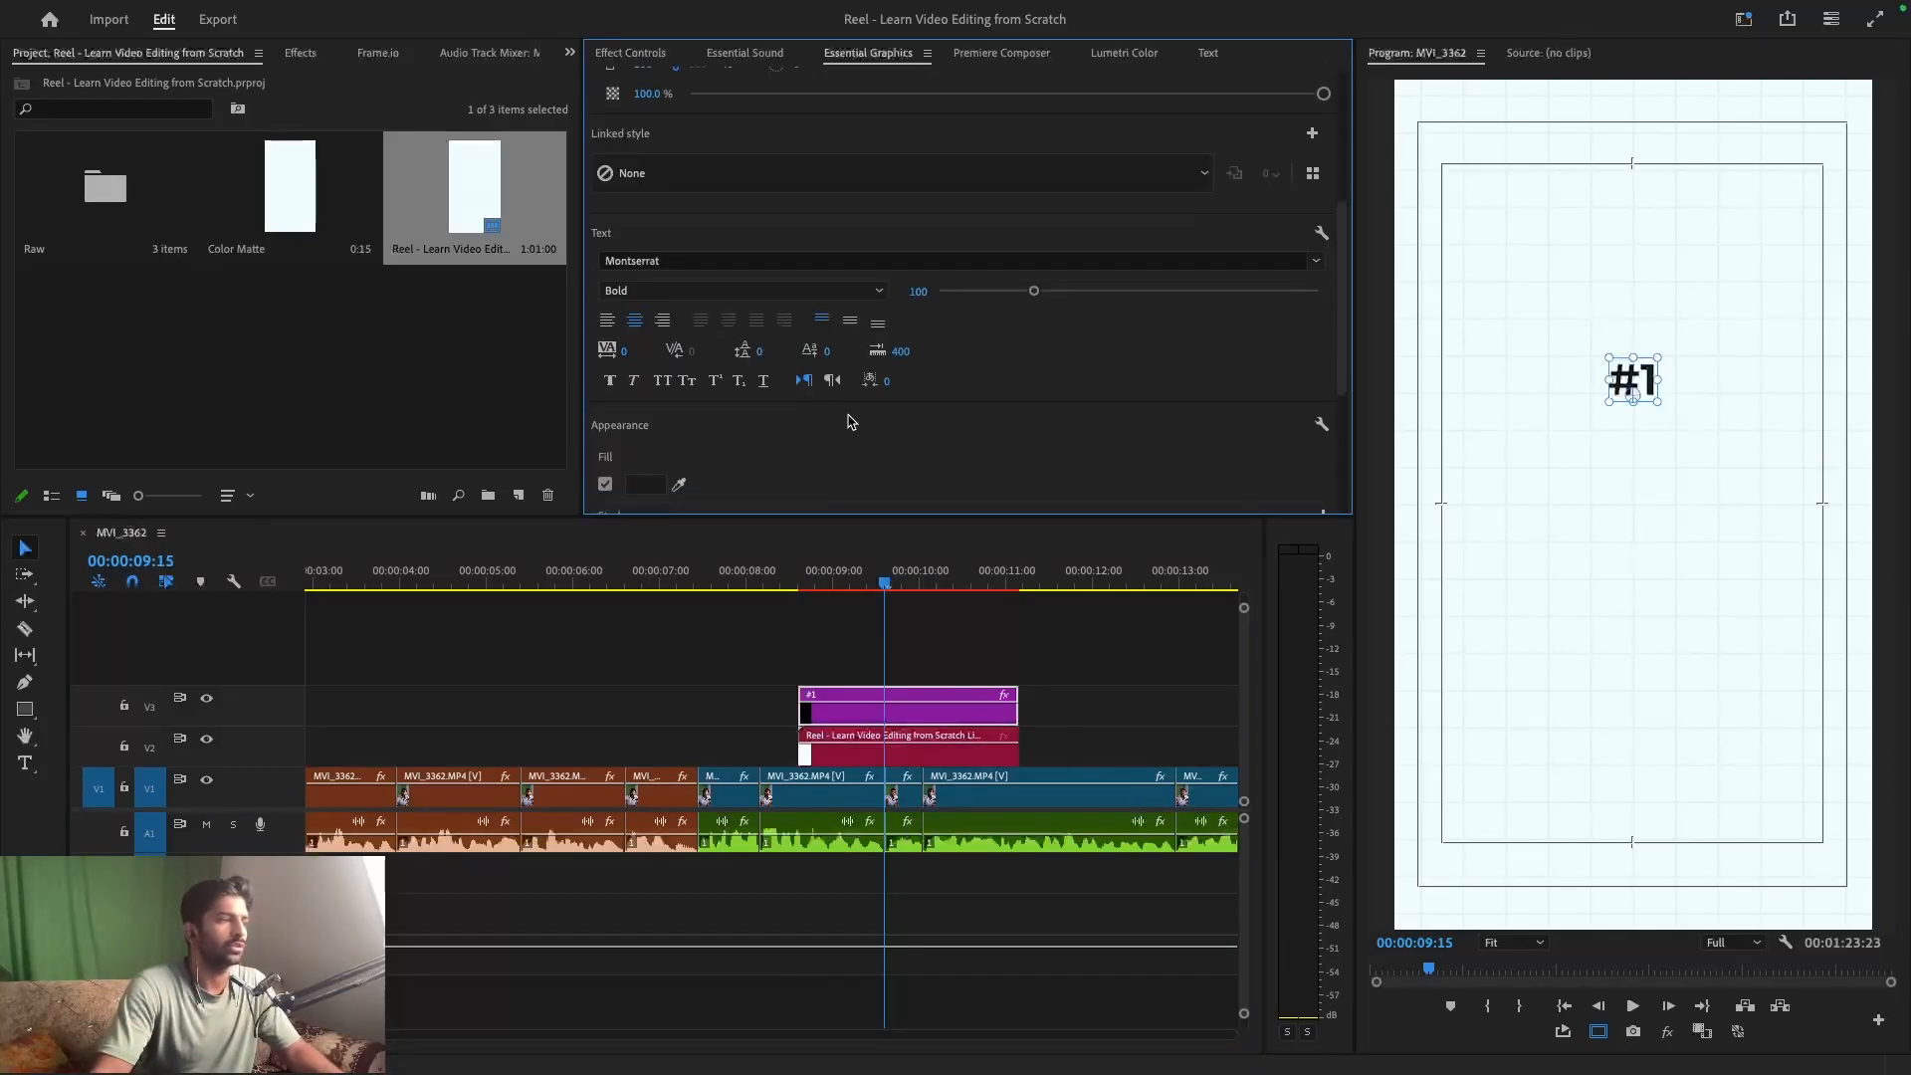
pyautogui.scroll(-5, 787, 403)
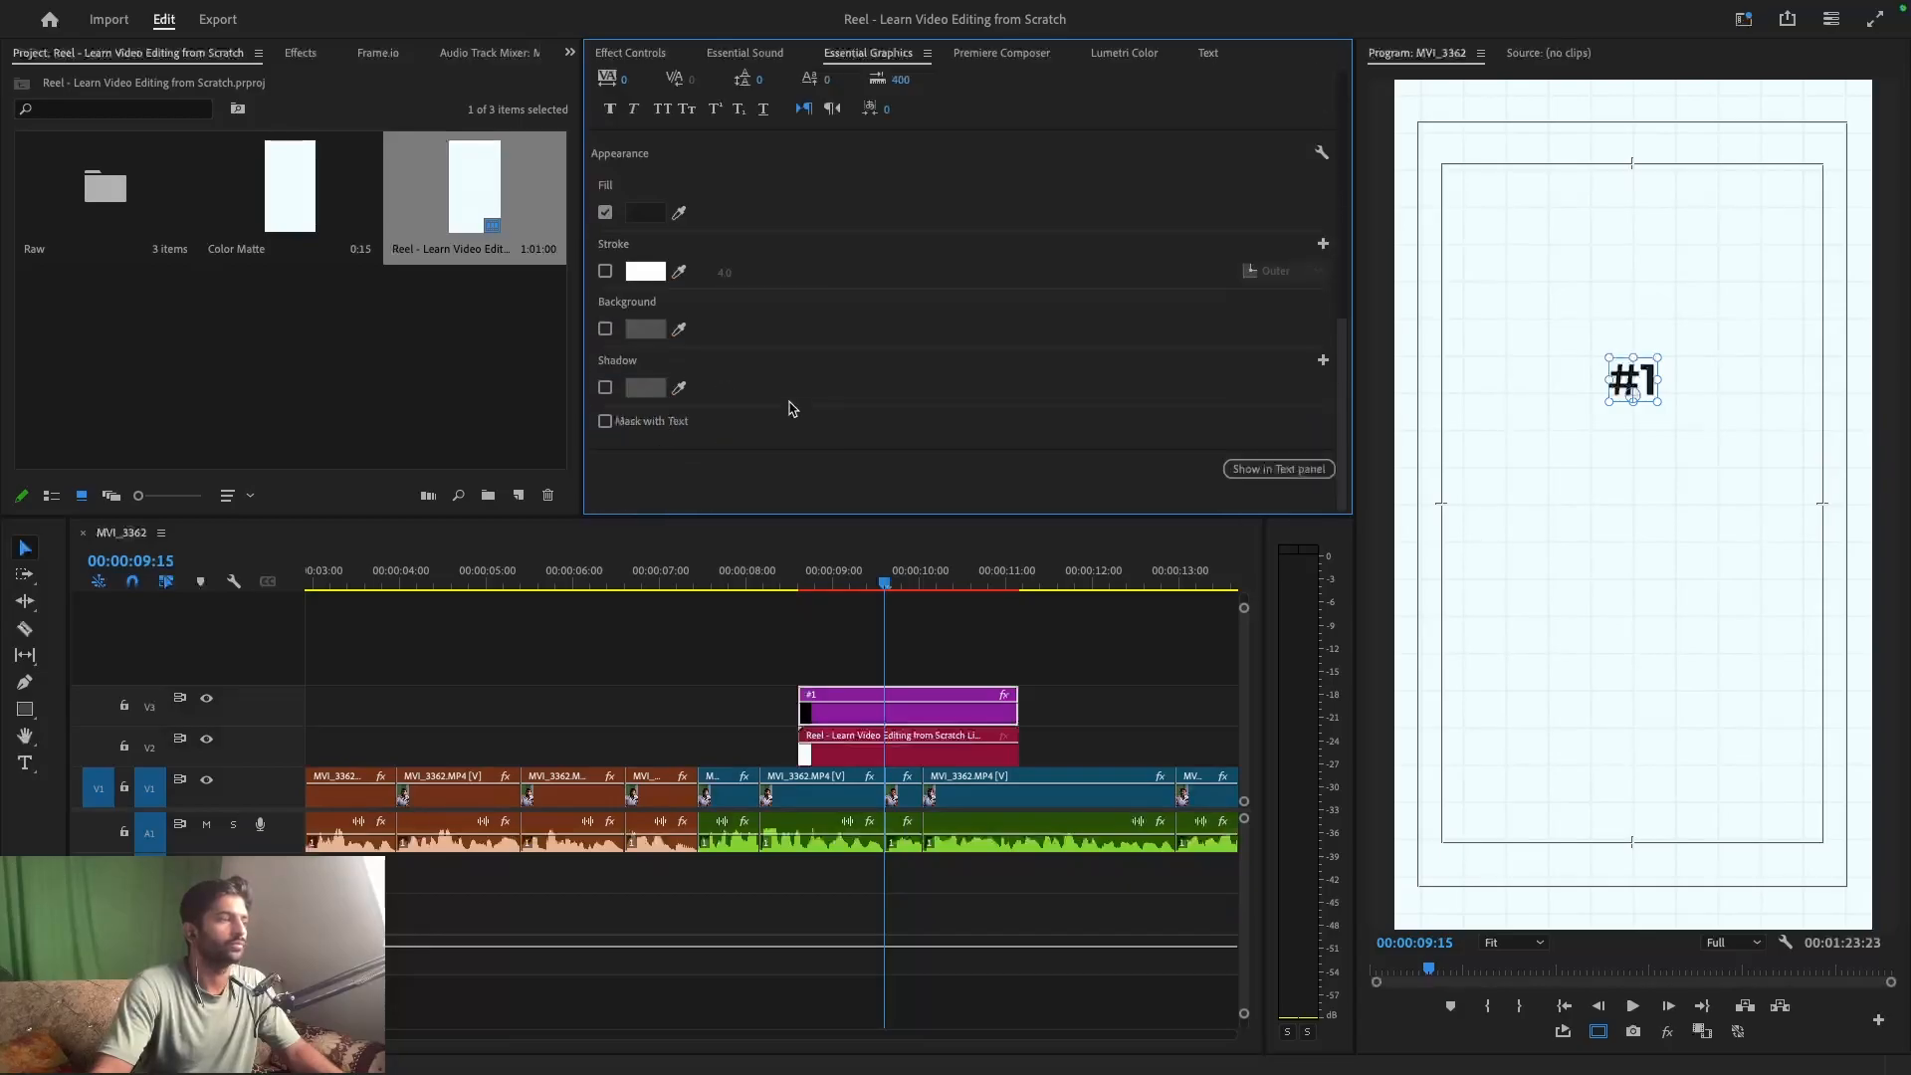
pyautogui.click(604, 329)
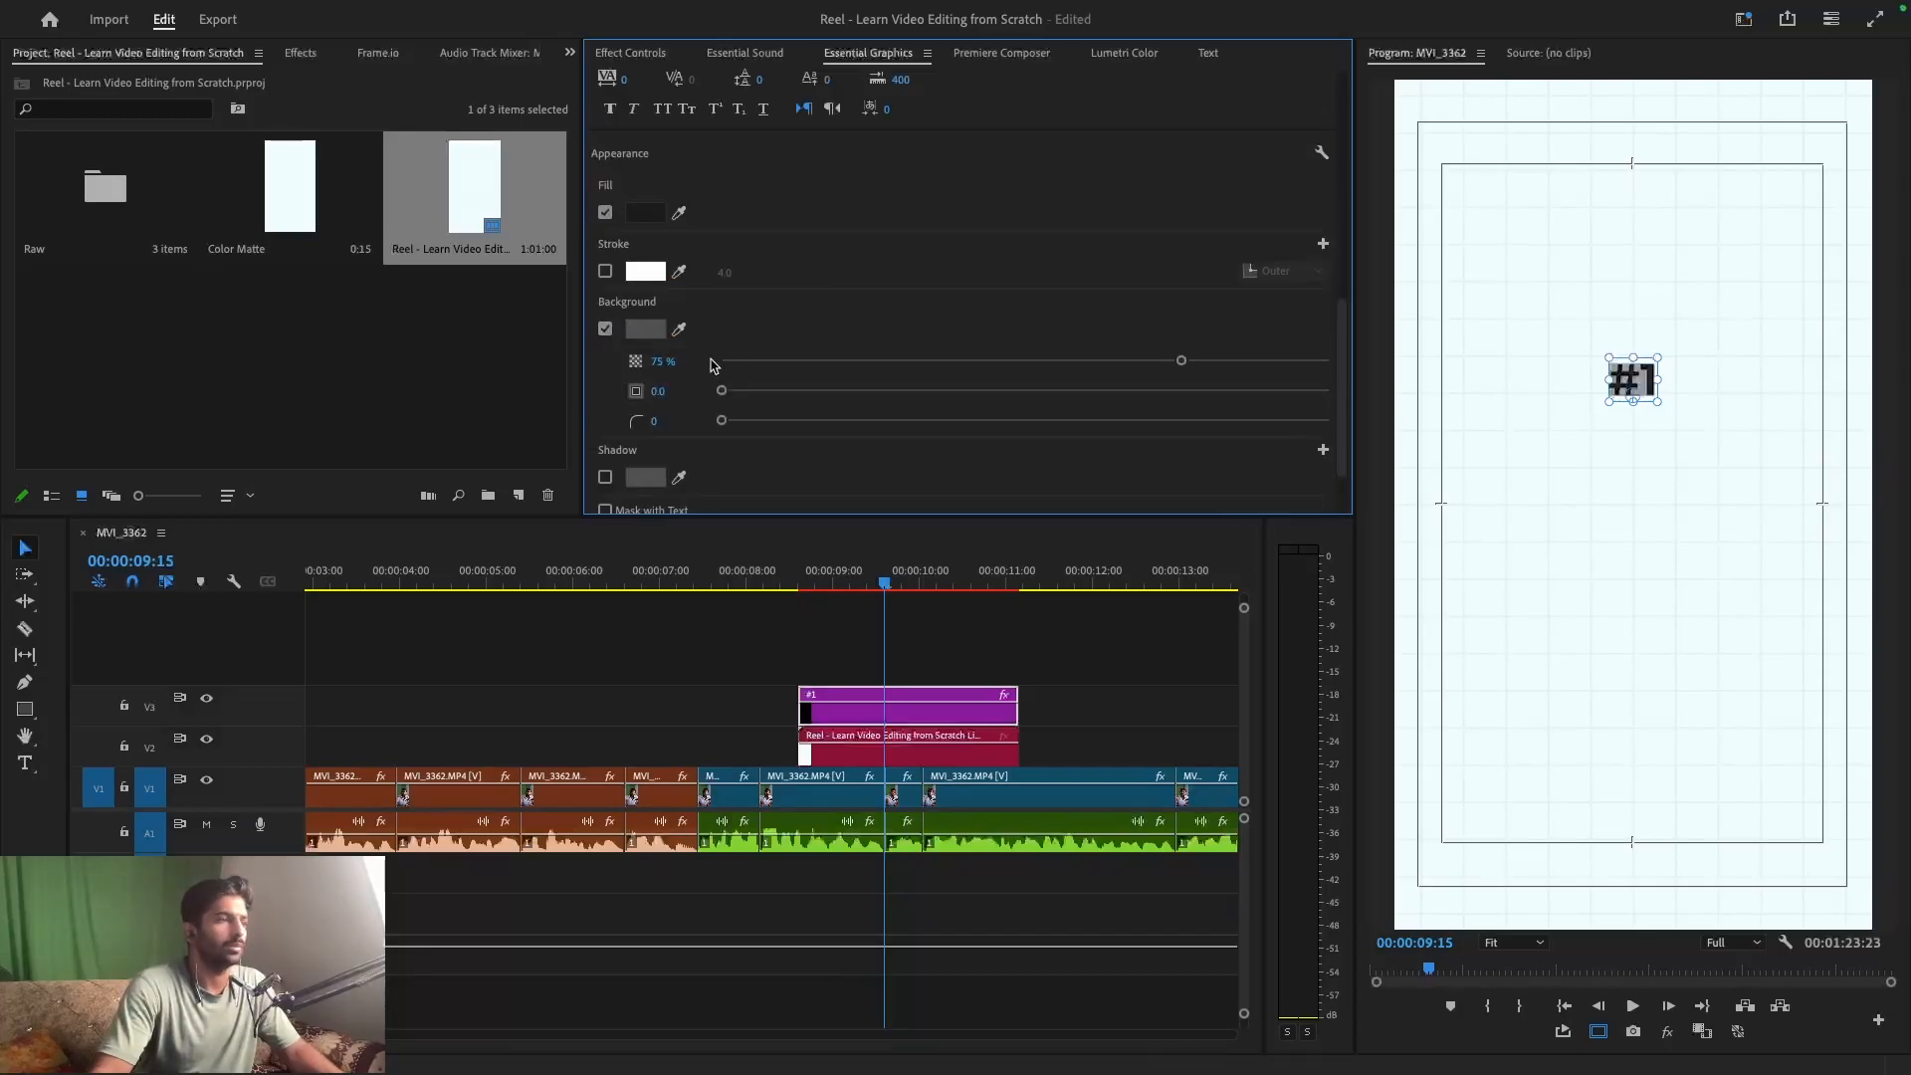
pyautogui.moveTo(1182, 363); pyautogui.dragTo(1488, 353)
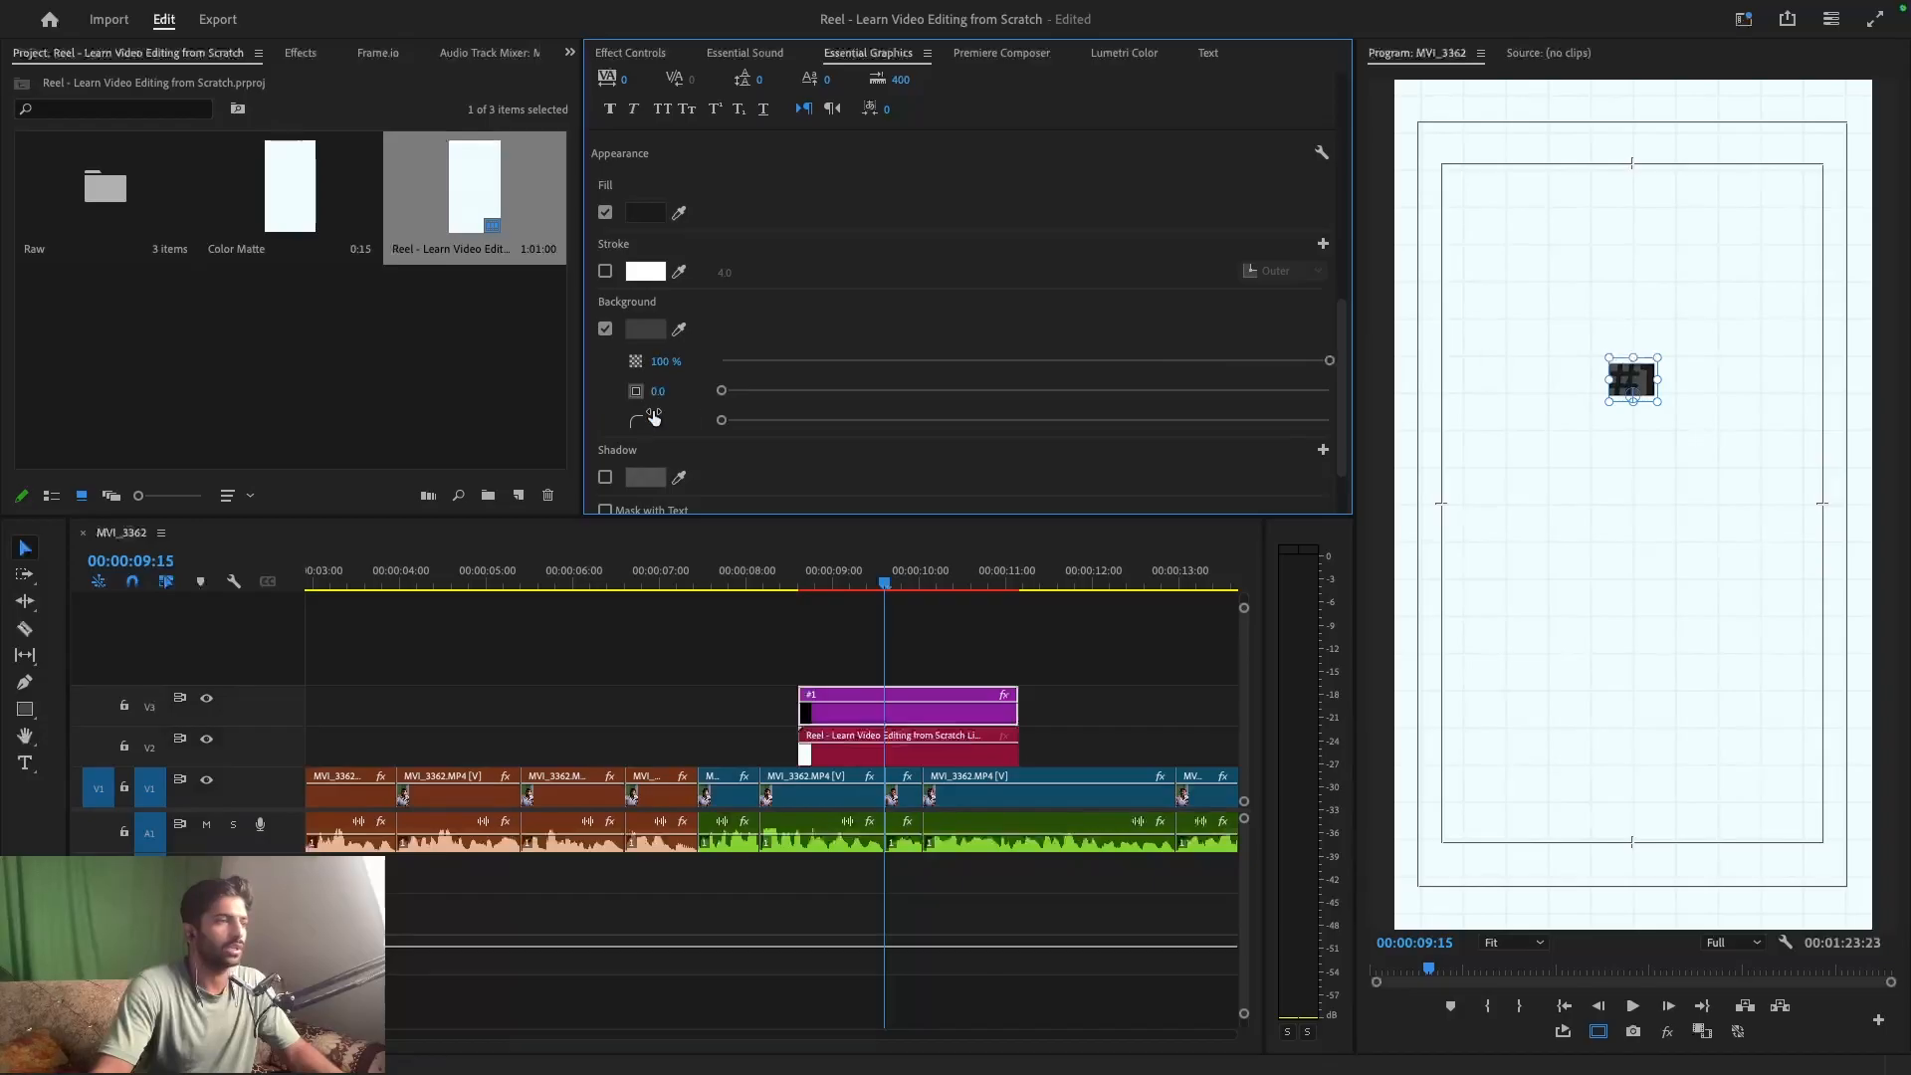
pyautogui.moveTo(722, 390); pyautogui.dragTo(881, 389)
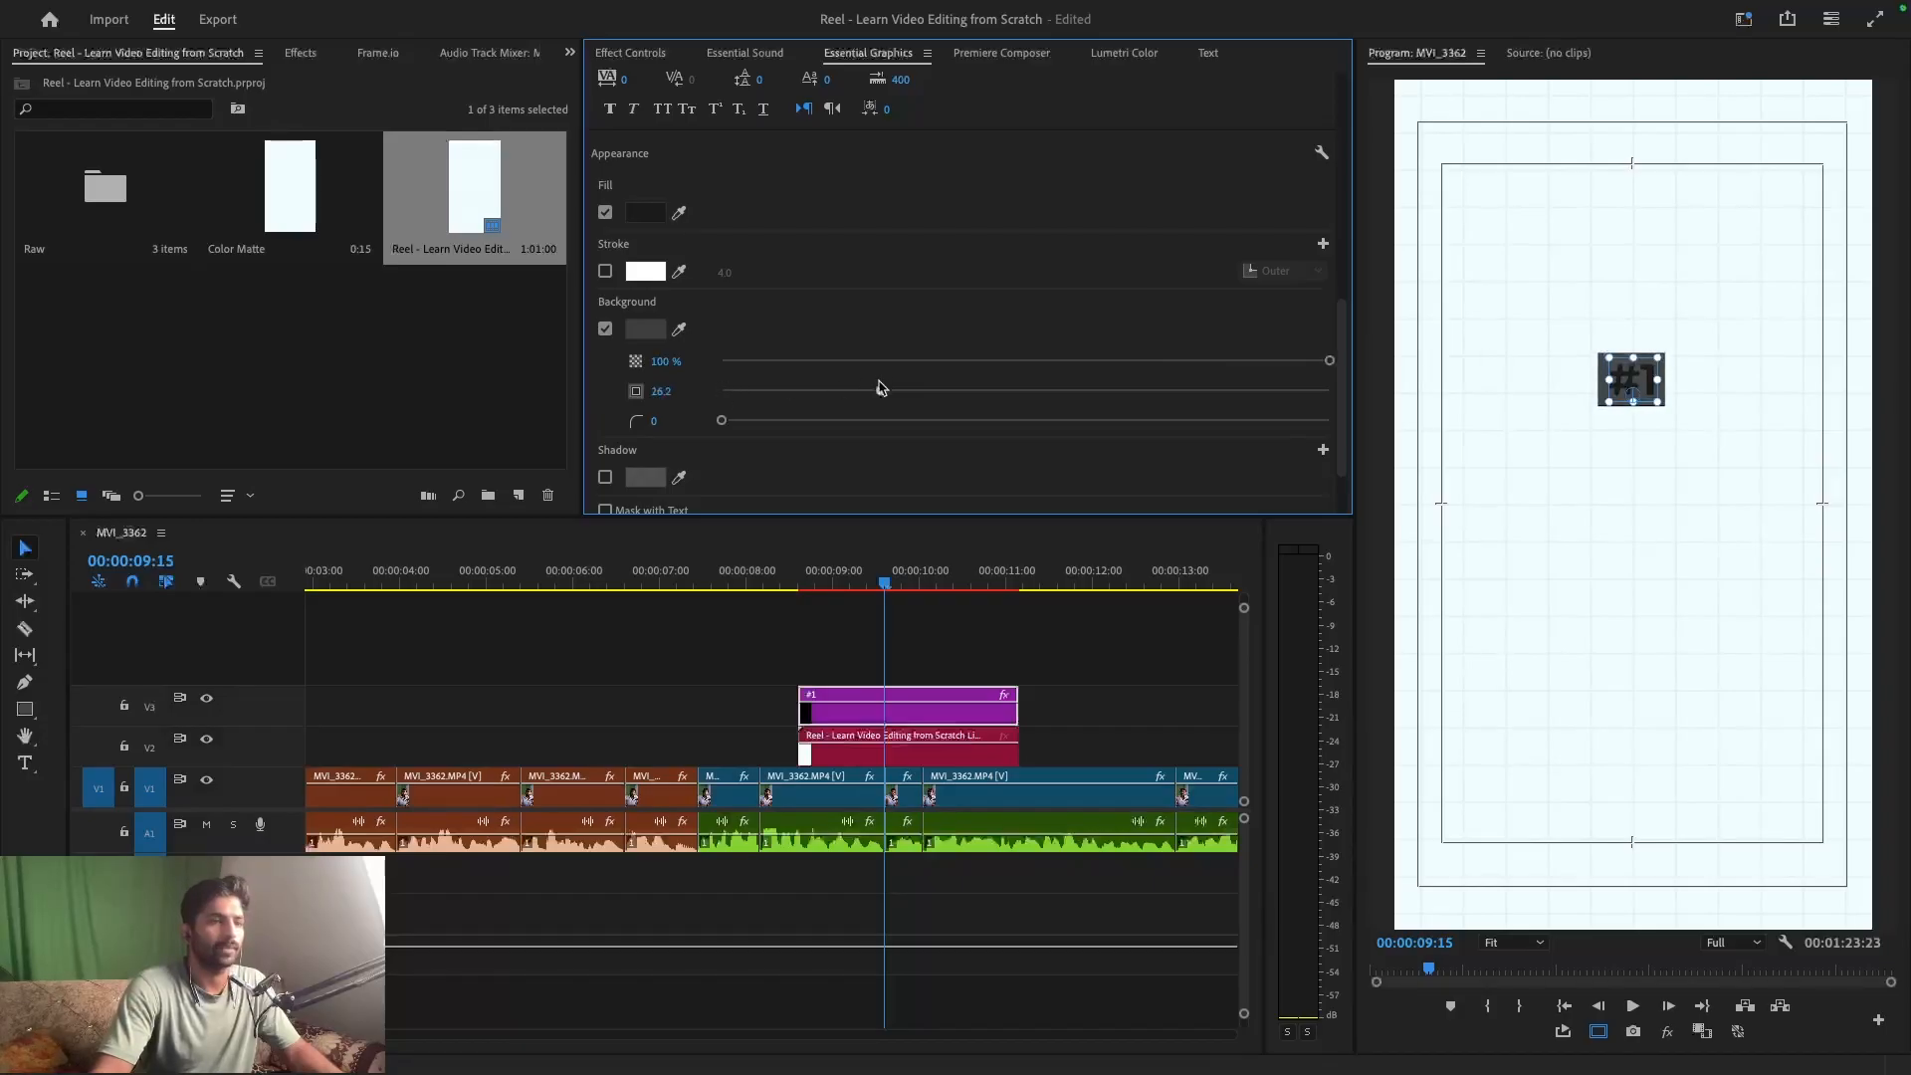
pyautogui.click(605, 478)
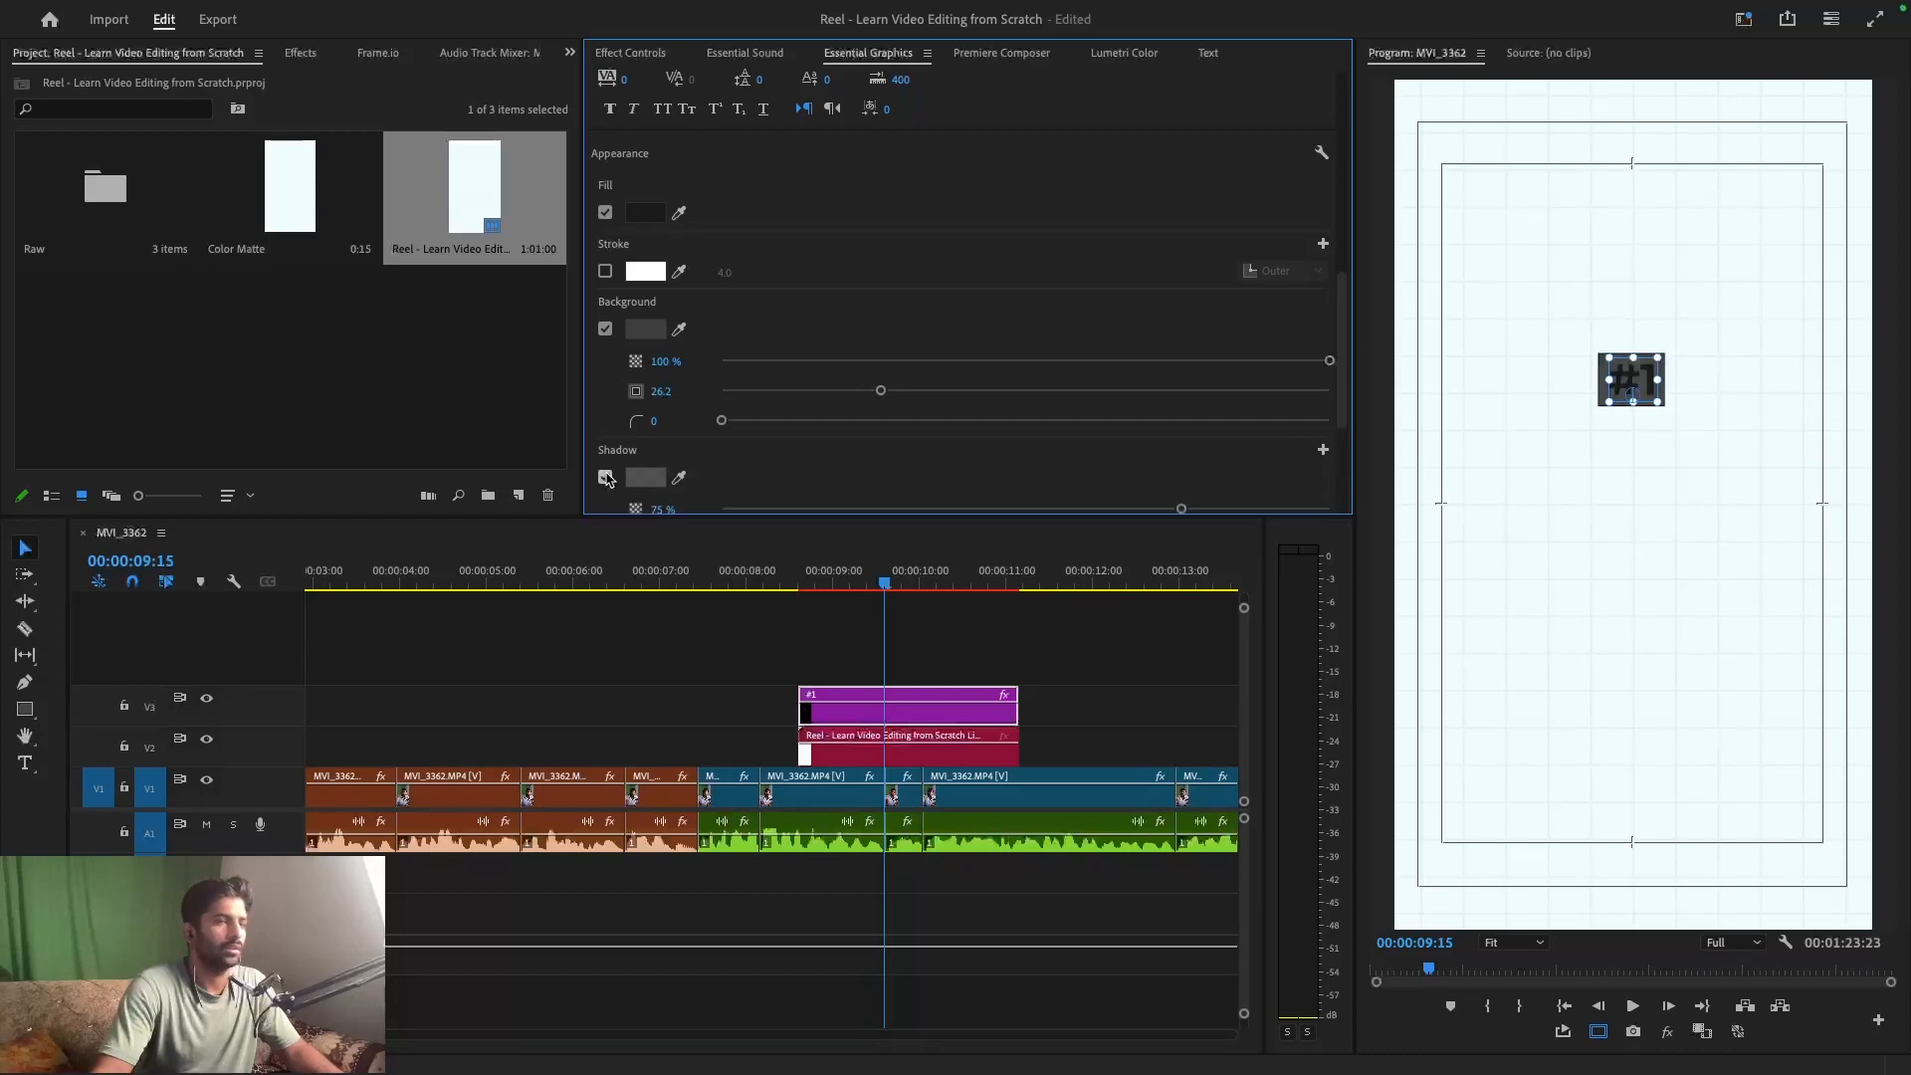
# - Try a white fill sampled from the stroke colour on the #1 text and undo that change
pyautogui.click(679, 212)
pyautogui.click(646, 271)
pyautogui.scroll(-3, 809, 303)
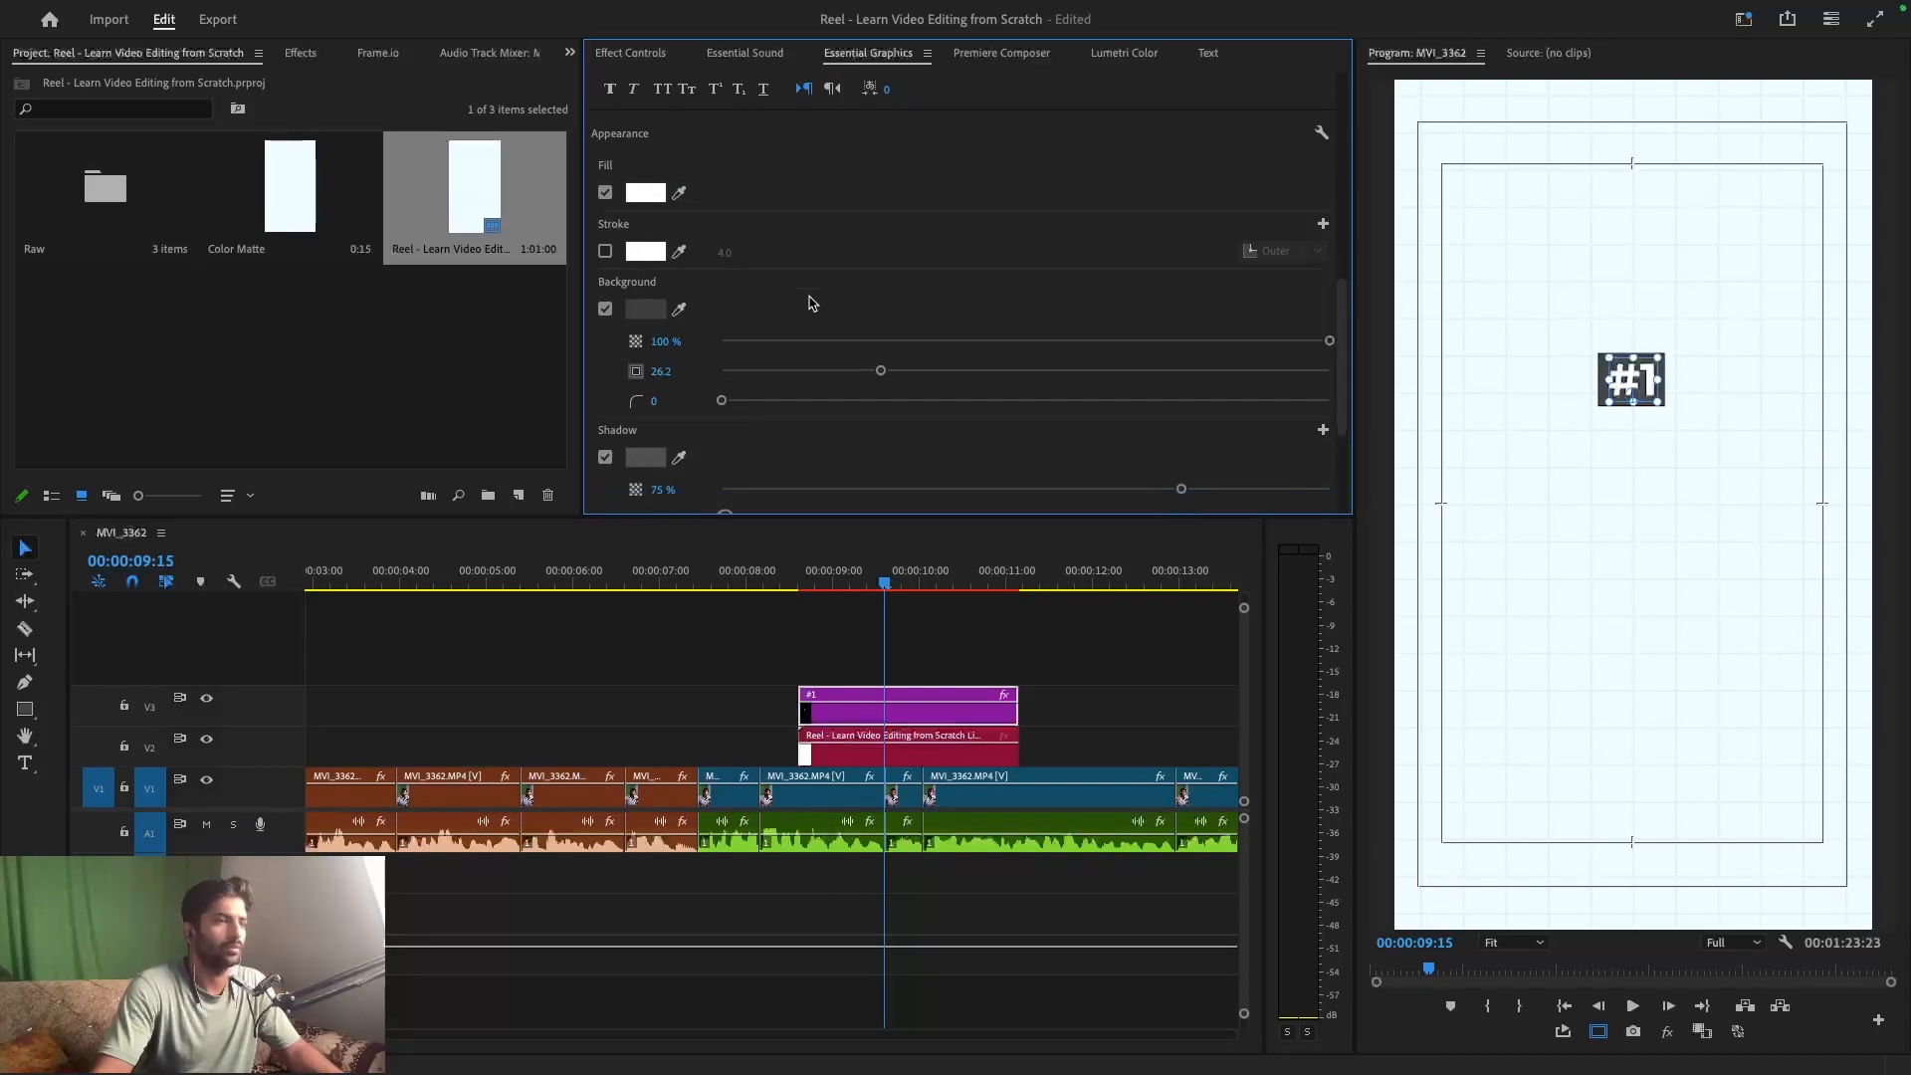
pyautogui.press('super+z')
# - Change the #1 text's background colour to near-black
pyautogui.click(645, 130)
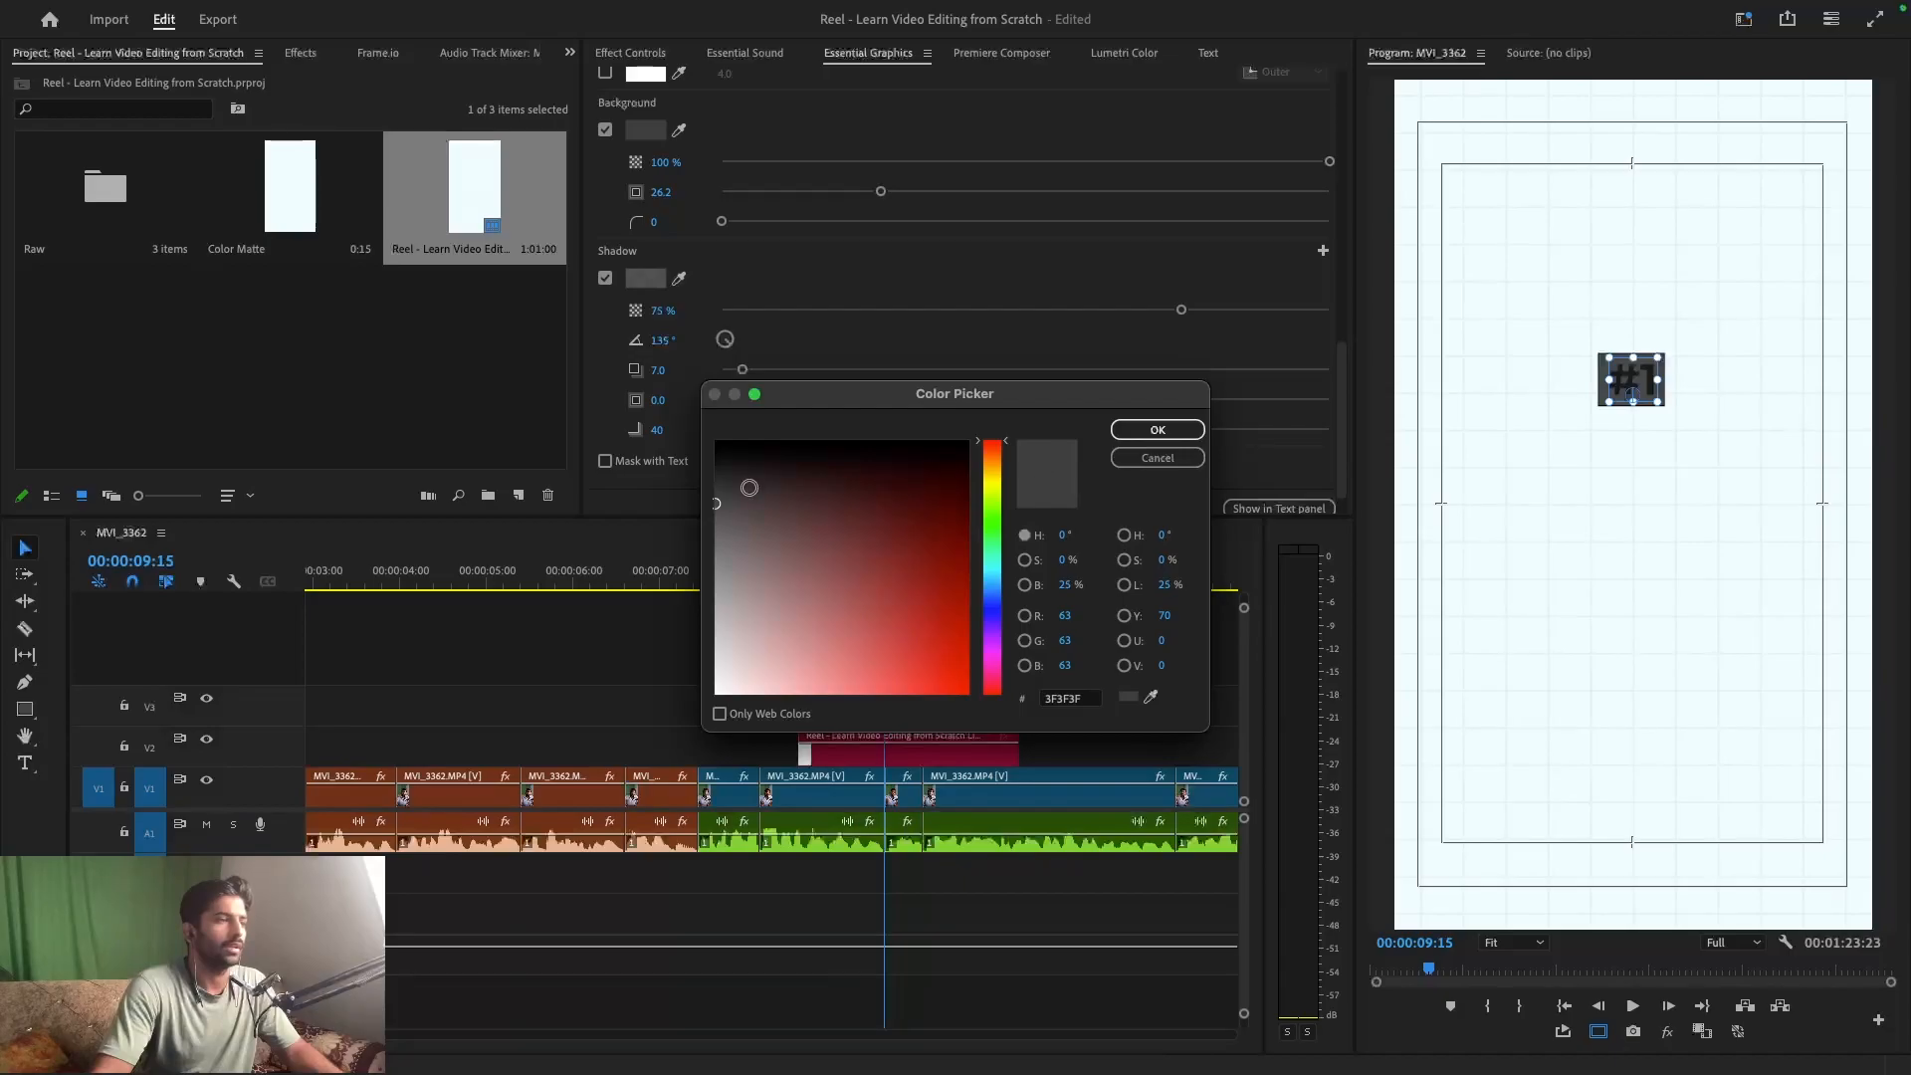
pyautogui.click(1142, 457)
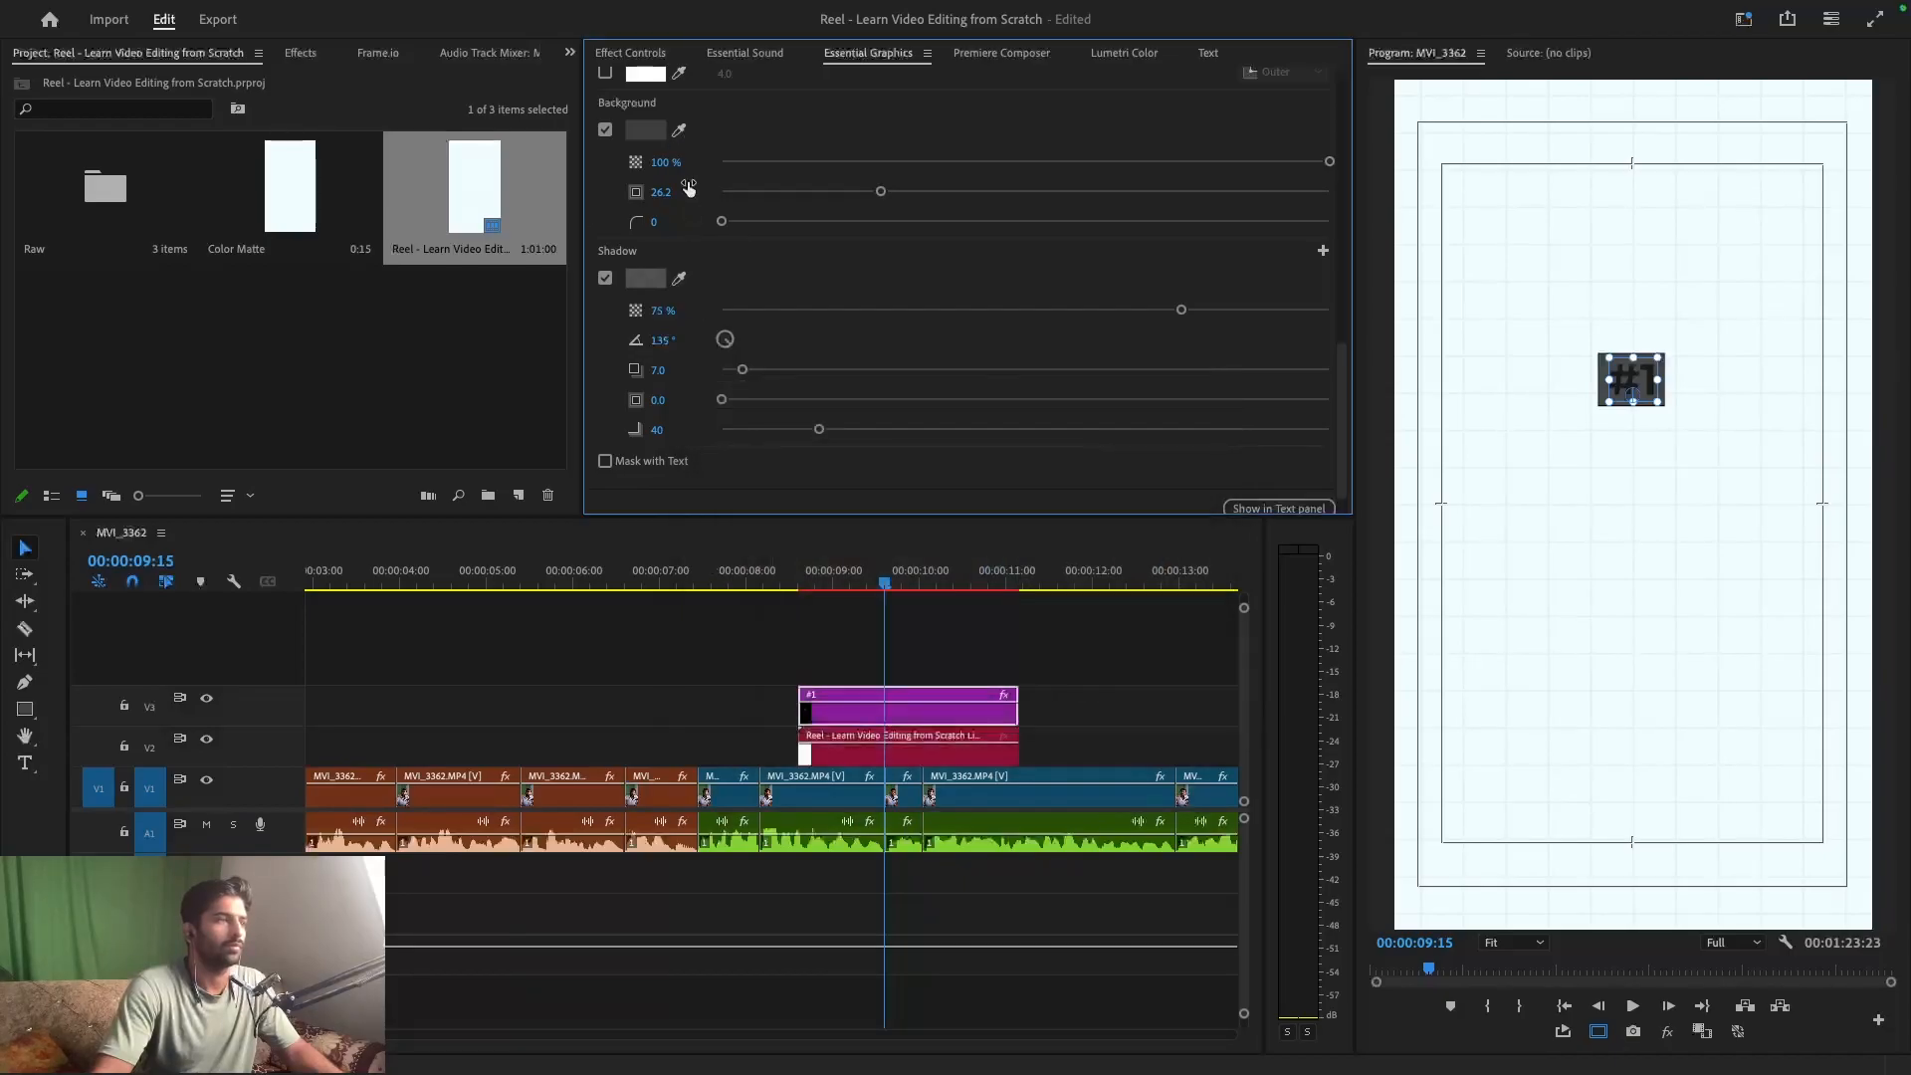
pyautogui.scroll(5, 731, 177)
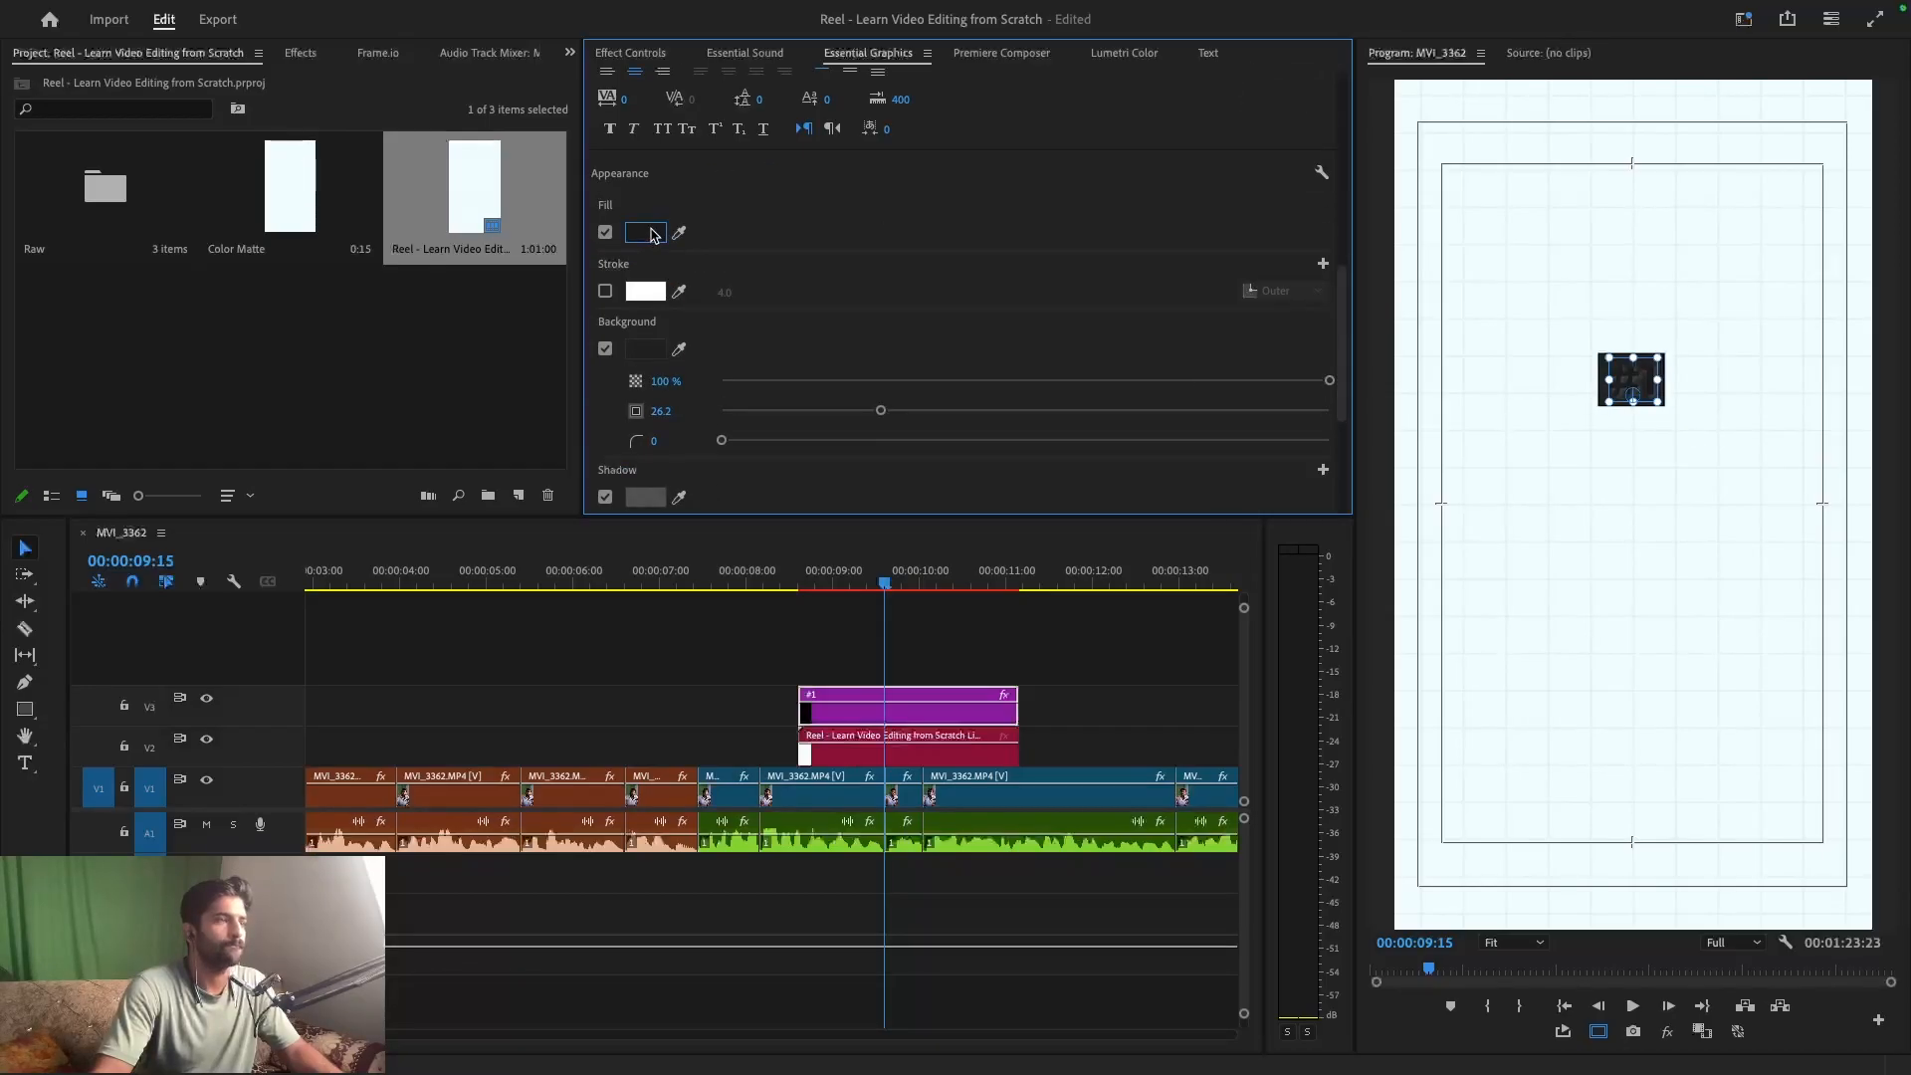
# - Change the Color Matte in the project to white
pyautogui.doubleClick(281, 211)
pyautogui.moveTo(741, 699); pyautogui.dragTo(691, 681)
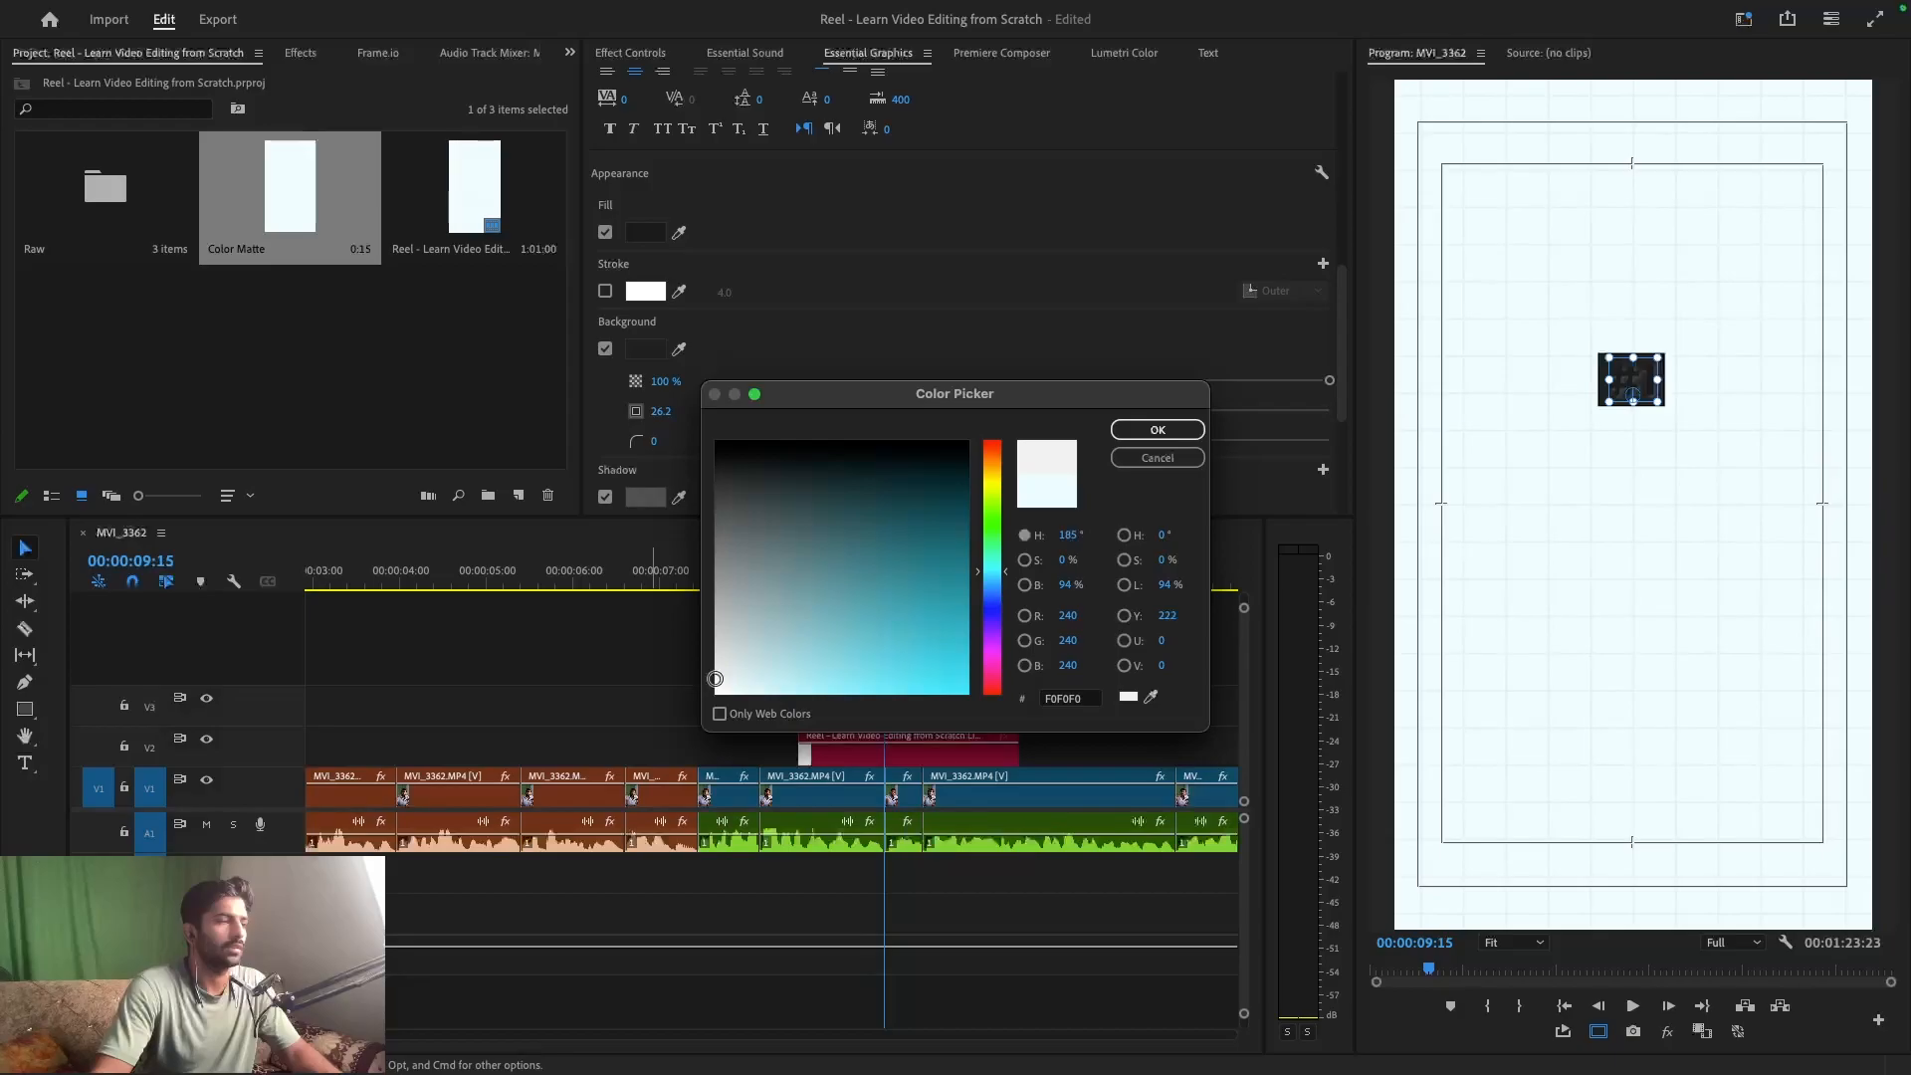
pyautogui.click(1157, 429)
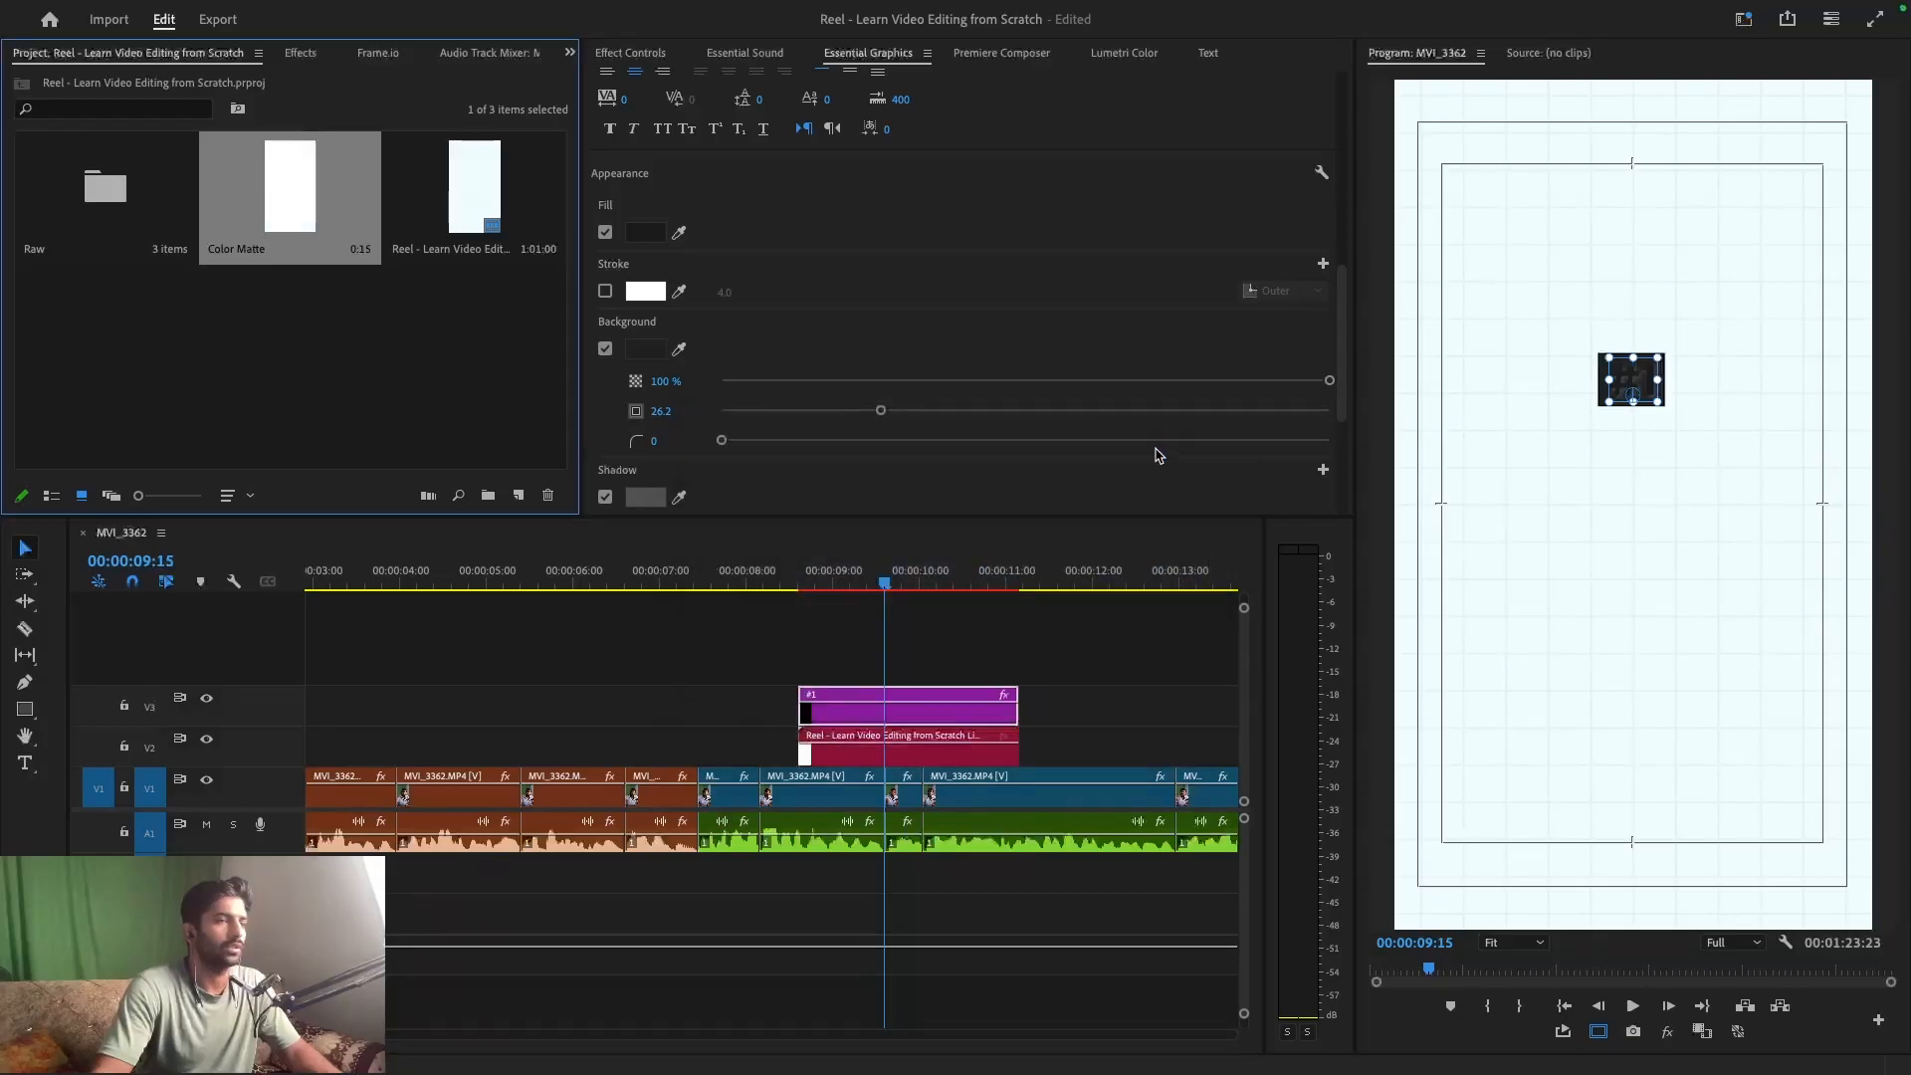
# - Fill the #1 text with white sampled from its stroke colour
pyautogui.click(678, 232)
pyautogui.click(656, 289)
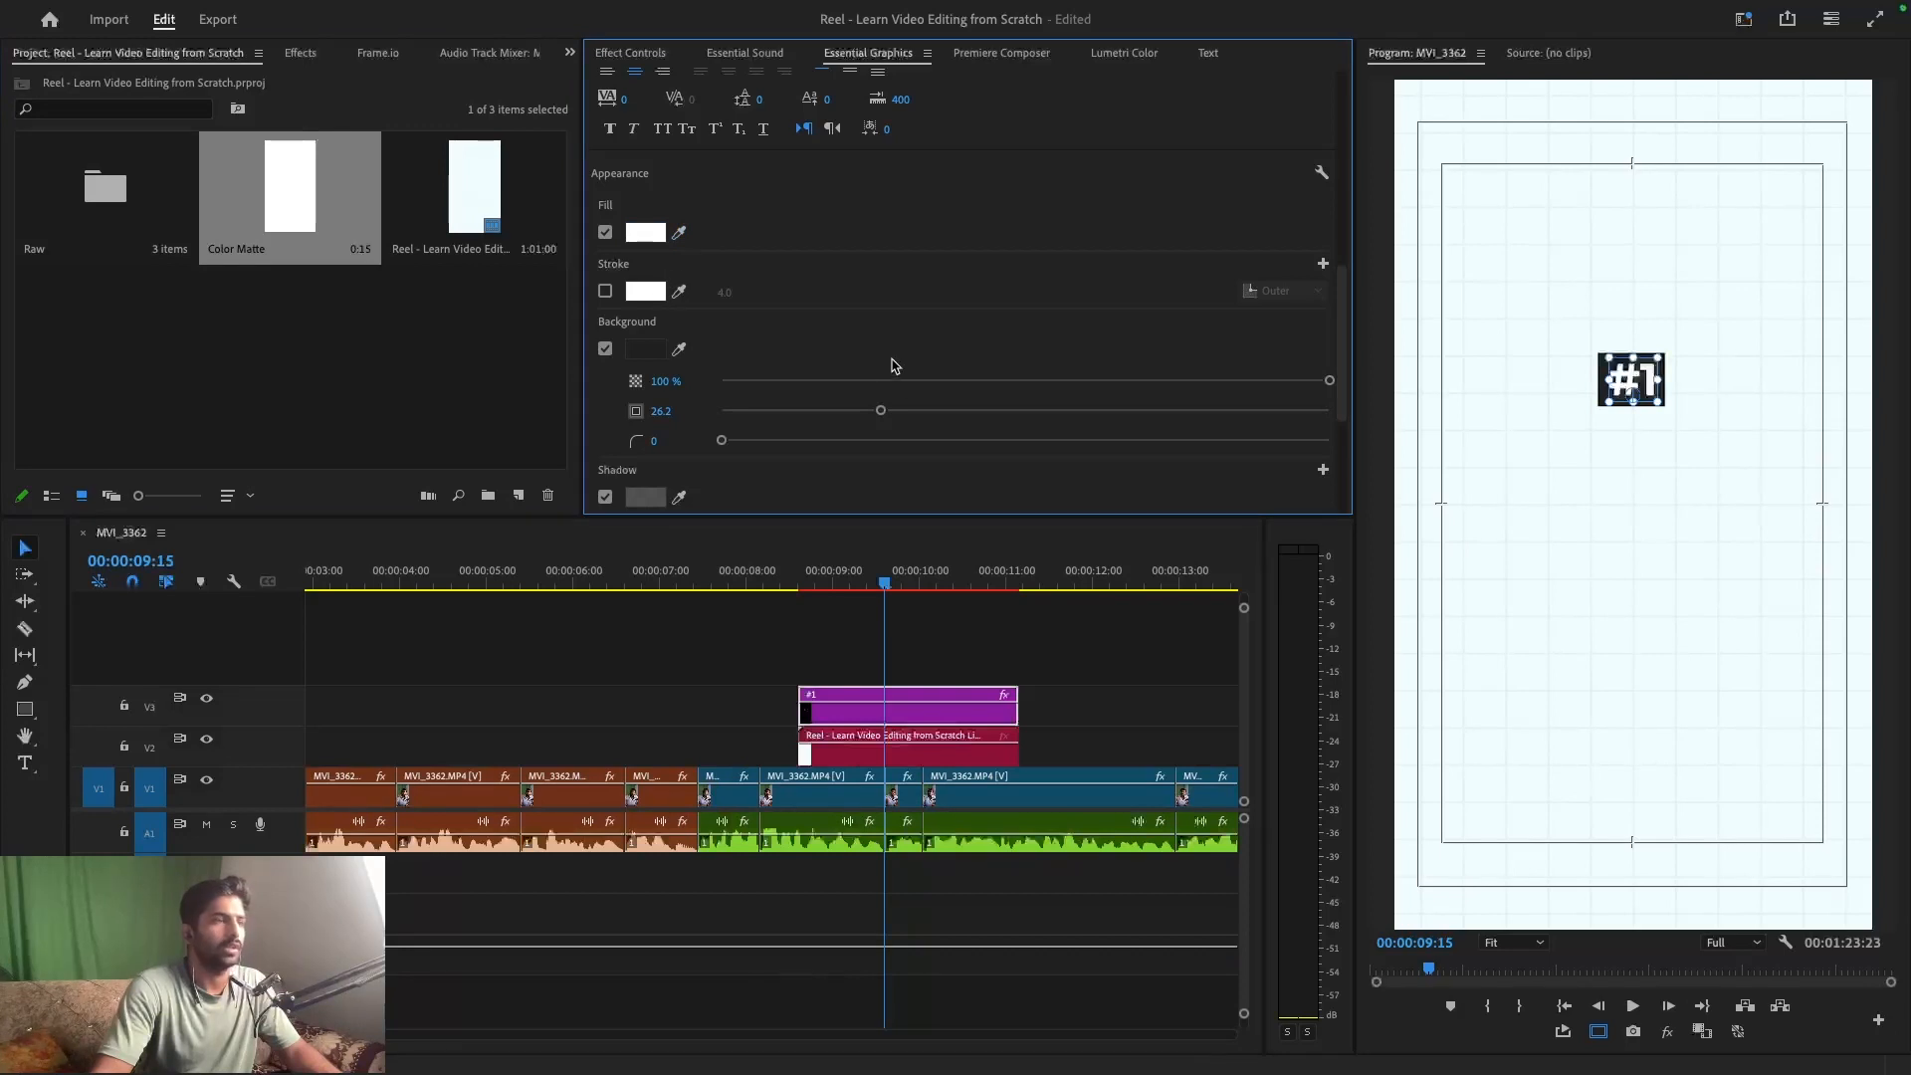
# - Try a yellow shadow with 100% opacity on the #1 text and cancel the colour change
pyautogui.scroll(-2, 822, 355)
pyautogui.scroll(-3, 853, 413)
pyautogui.moveTo(1184, 273); pyautogui.dragTo(1373, 260)
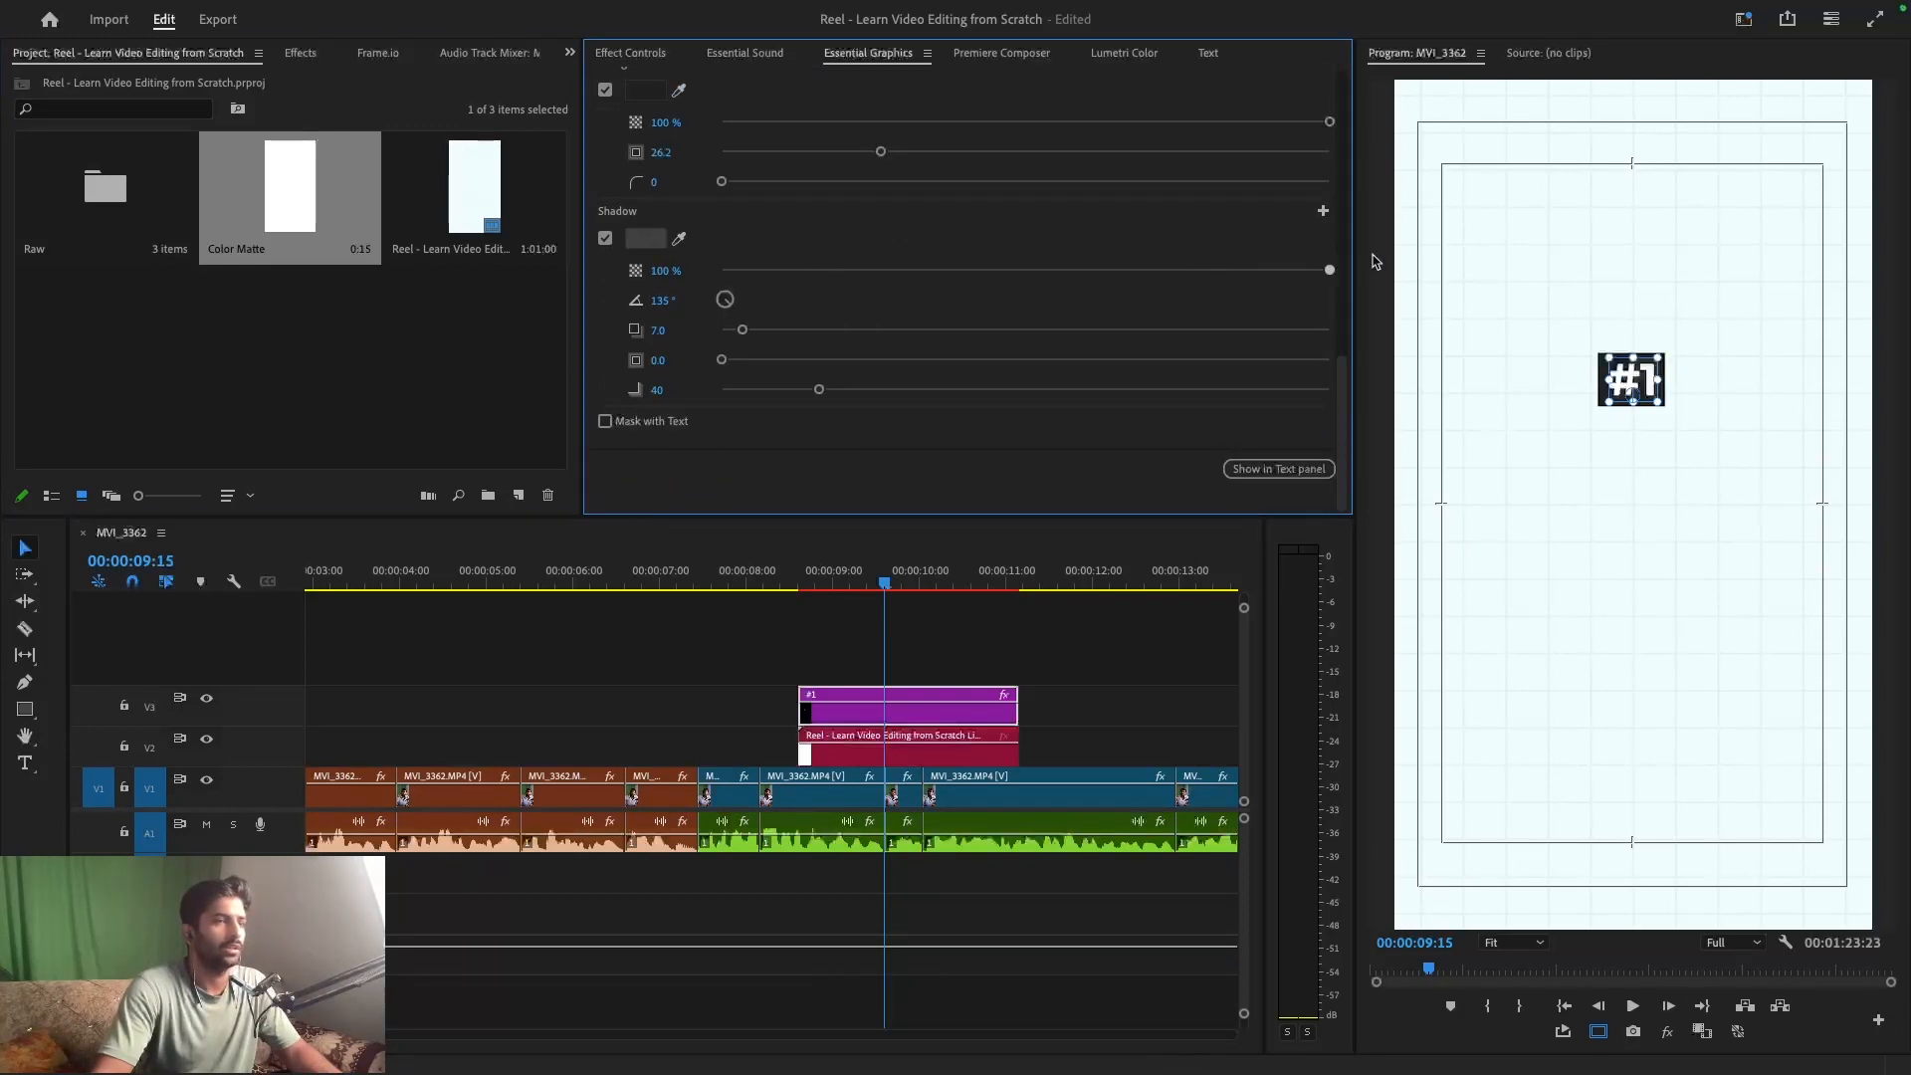
pyautogui.click(642, 240)
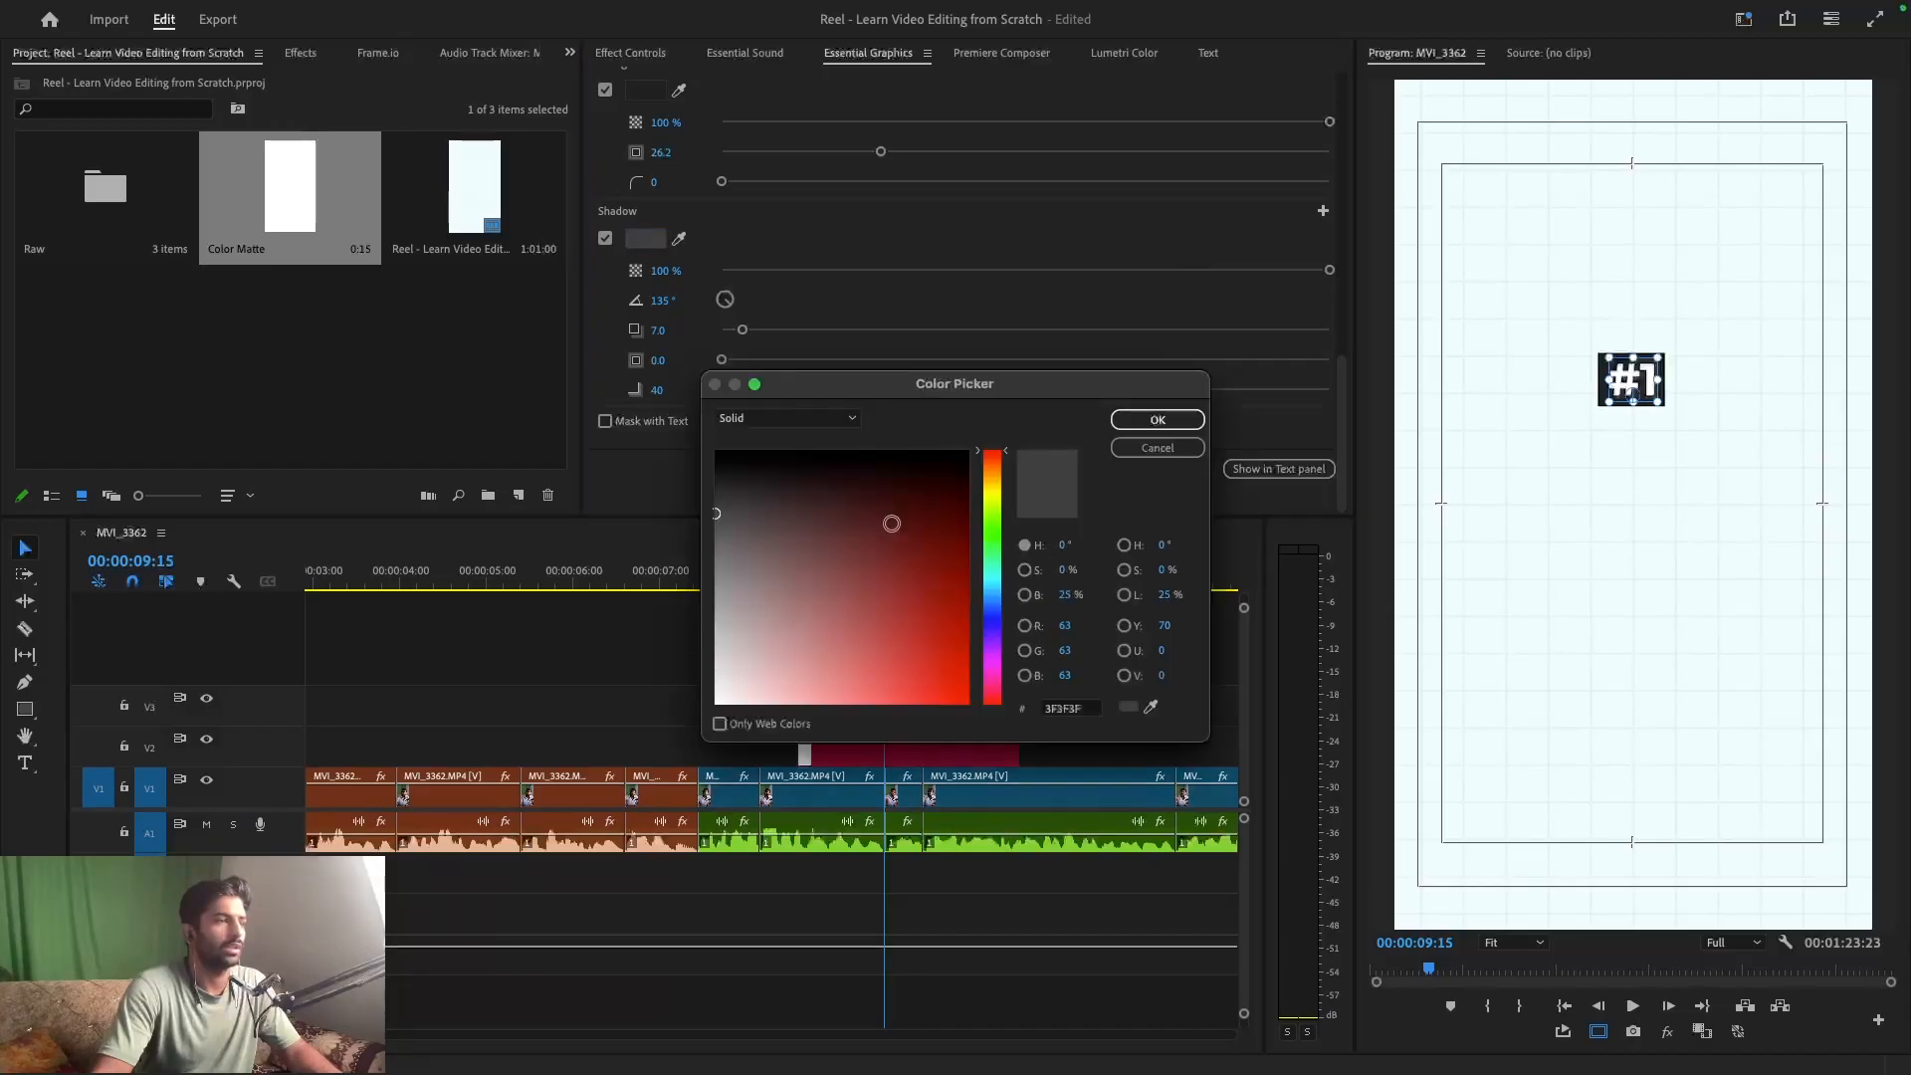
pyautogui.moveTo(994, 460); pyautogui.dragTo(995, 493)
pyautogui.moveTo(906, 674); pyautogui.dragTo(995, 721)
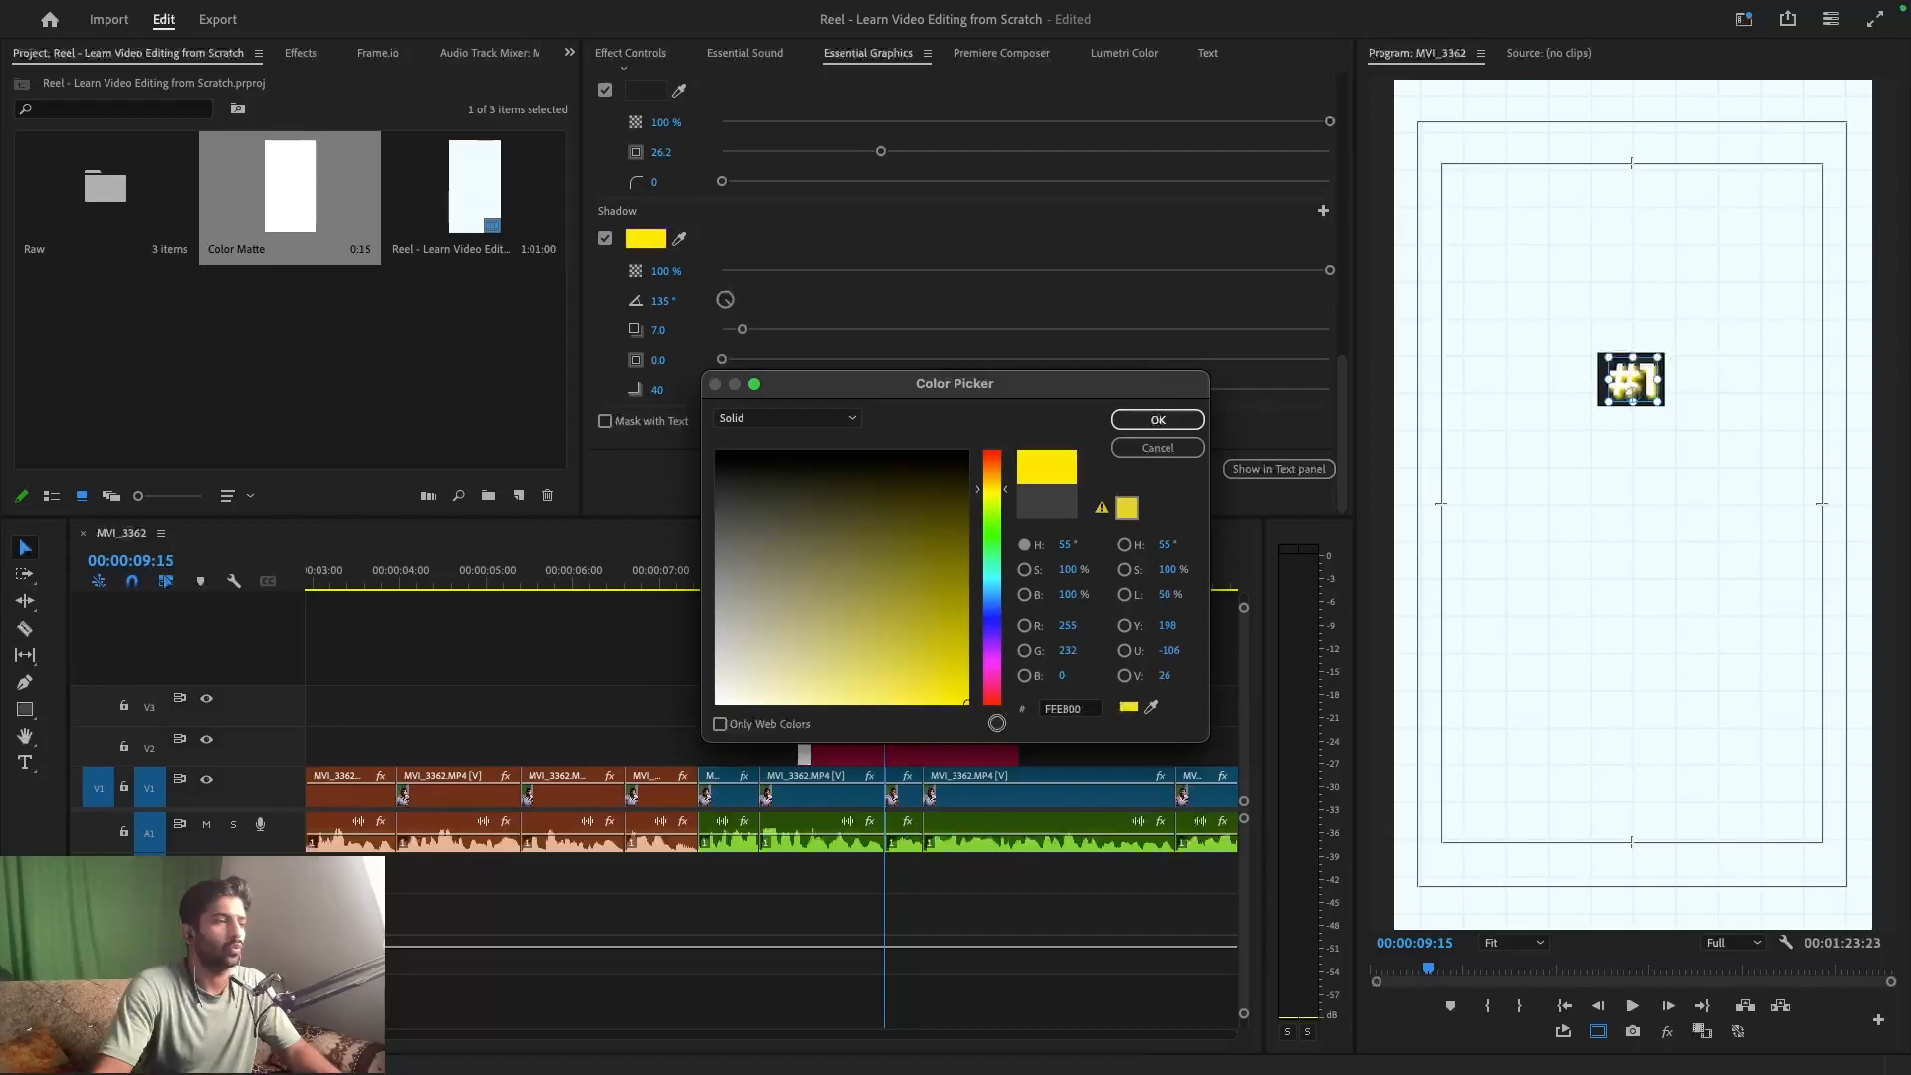
pyautogui.click(1157, 448)
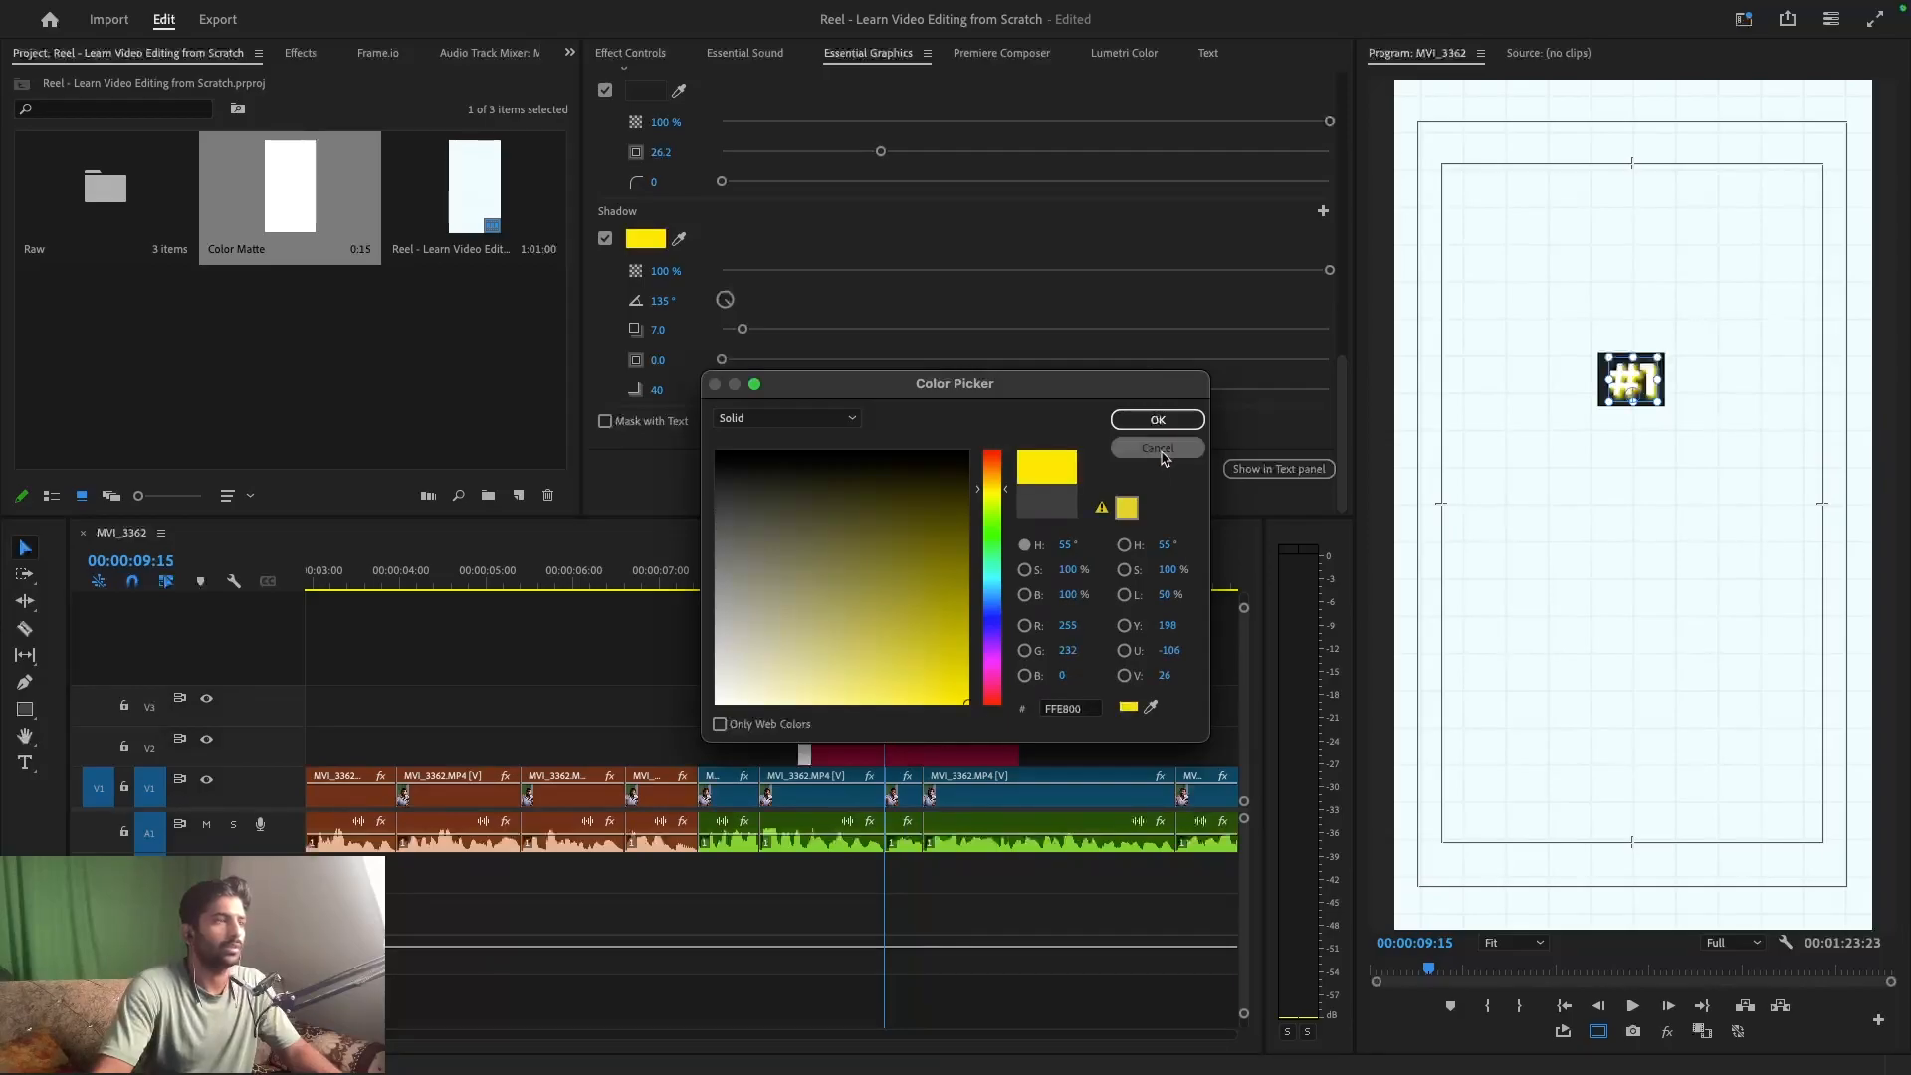
# - Turn off the #1 text's built-in shadow and apply the Drop Shadow video effect to its clip
pyautogui.click(605, 239)
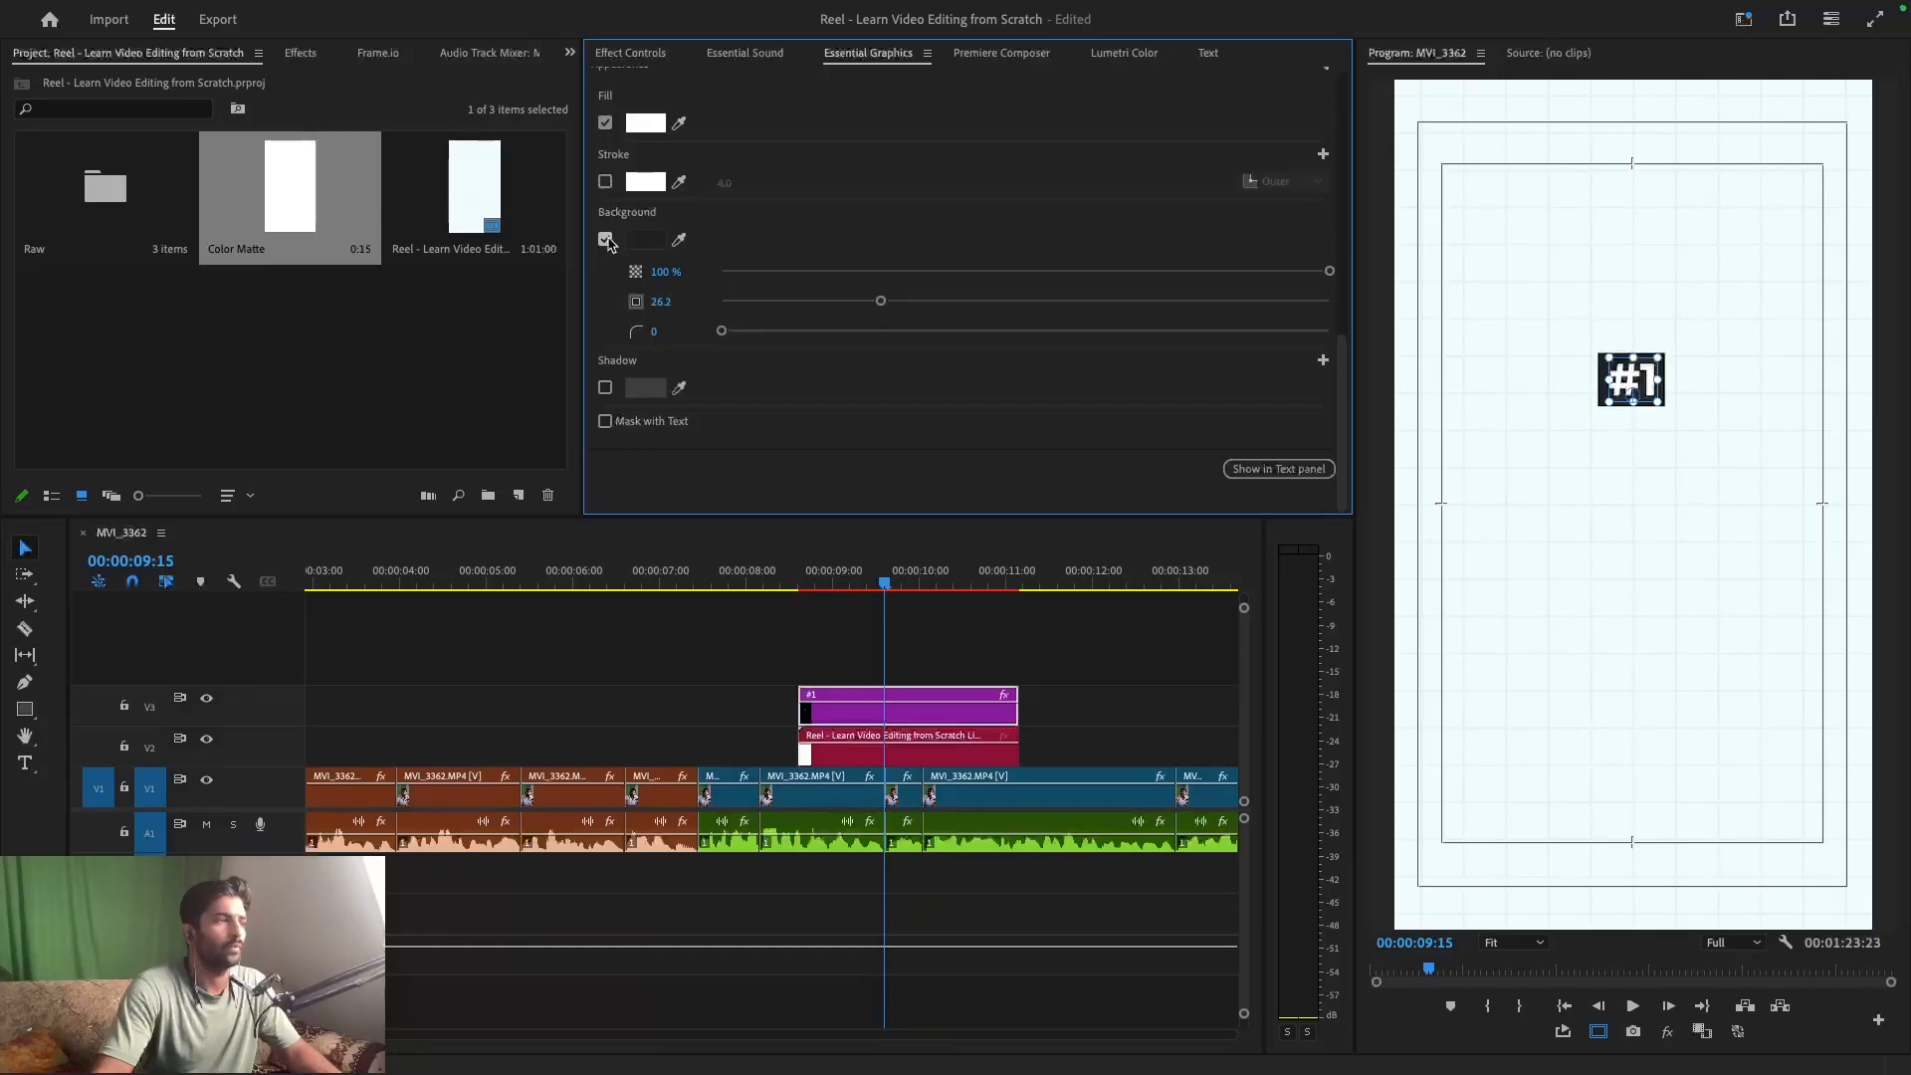
pyautogui.scroll(2, 746, 396)
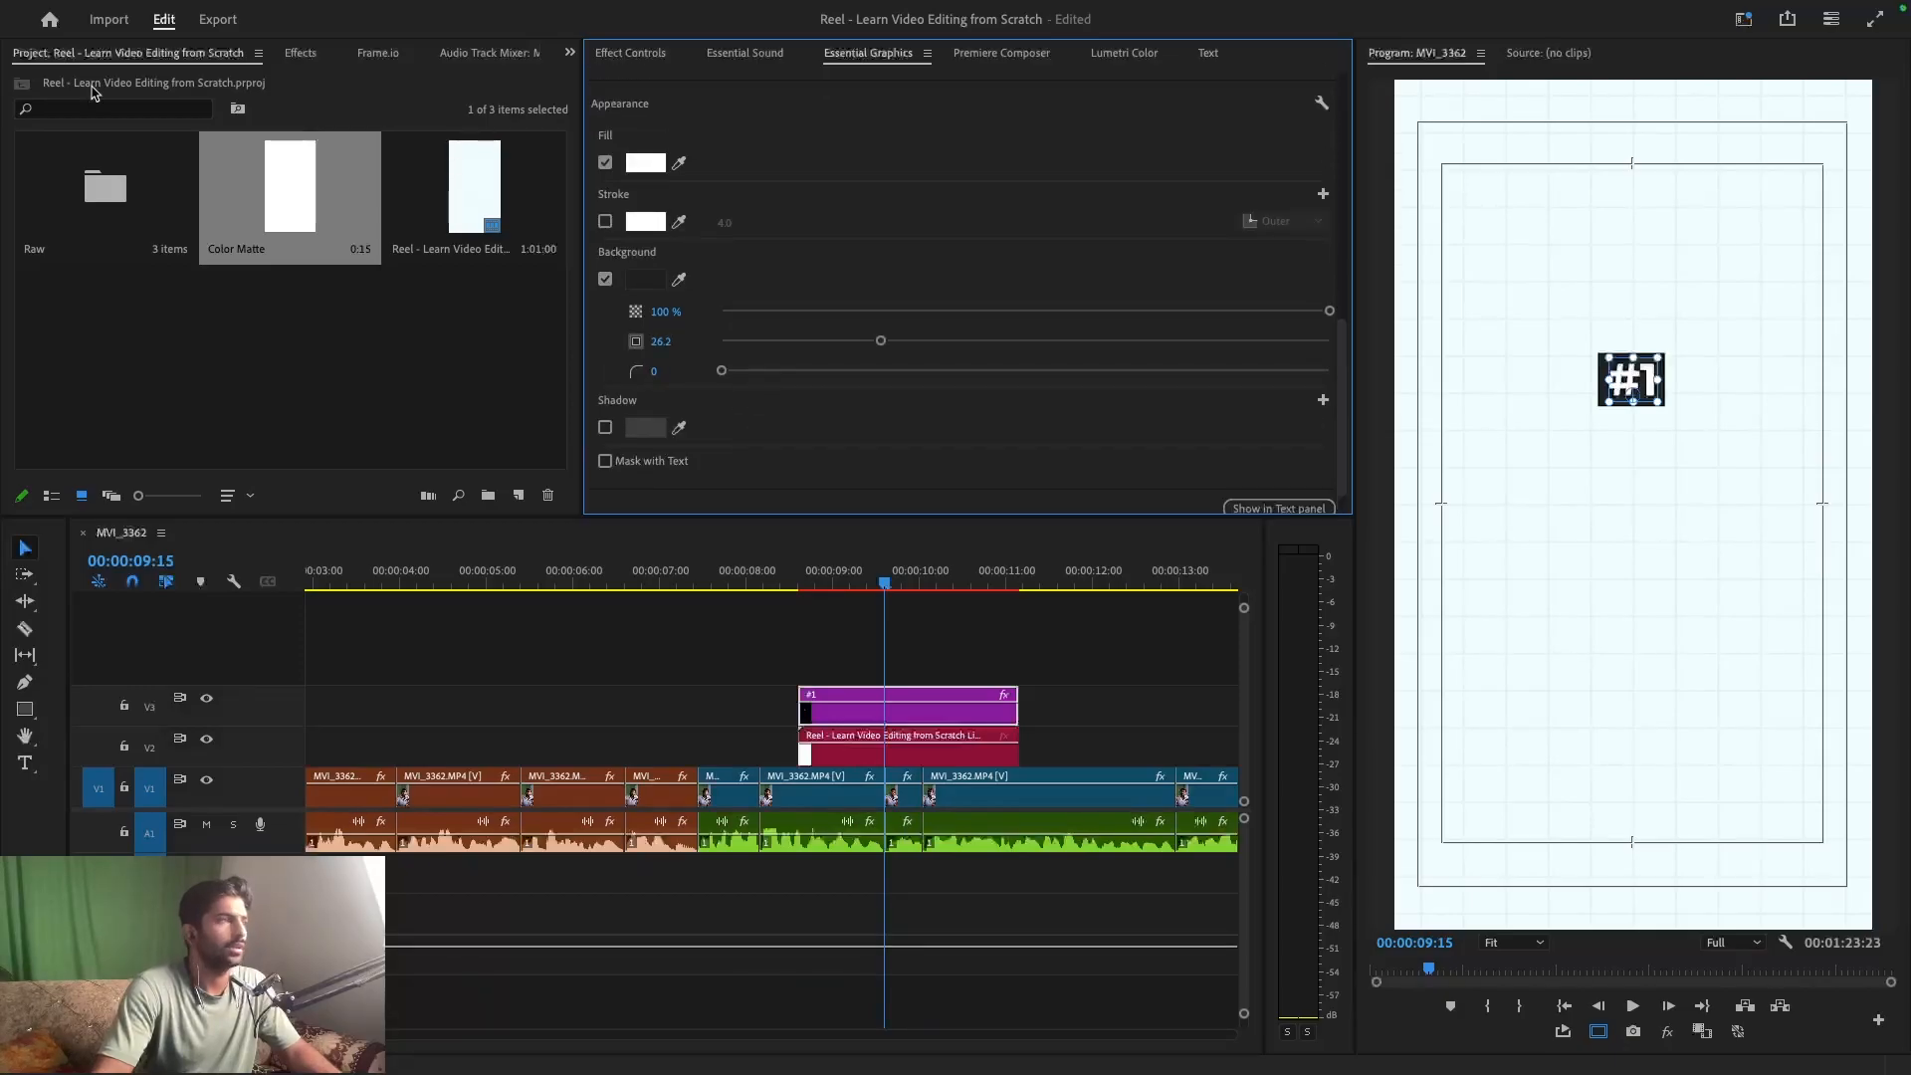
pyautogui.click(301, 53)
pyautogui.click(139, 78)
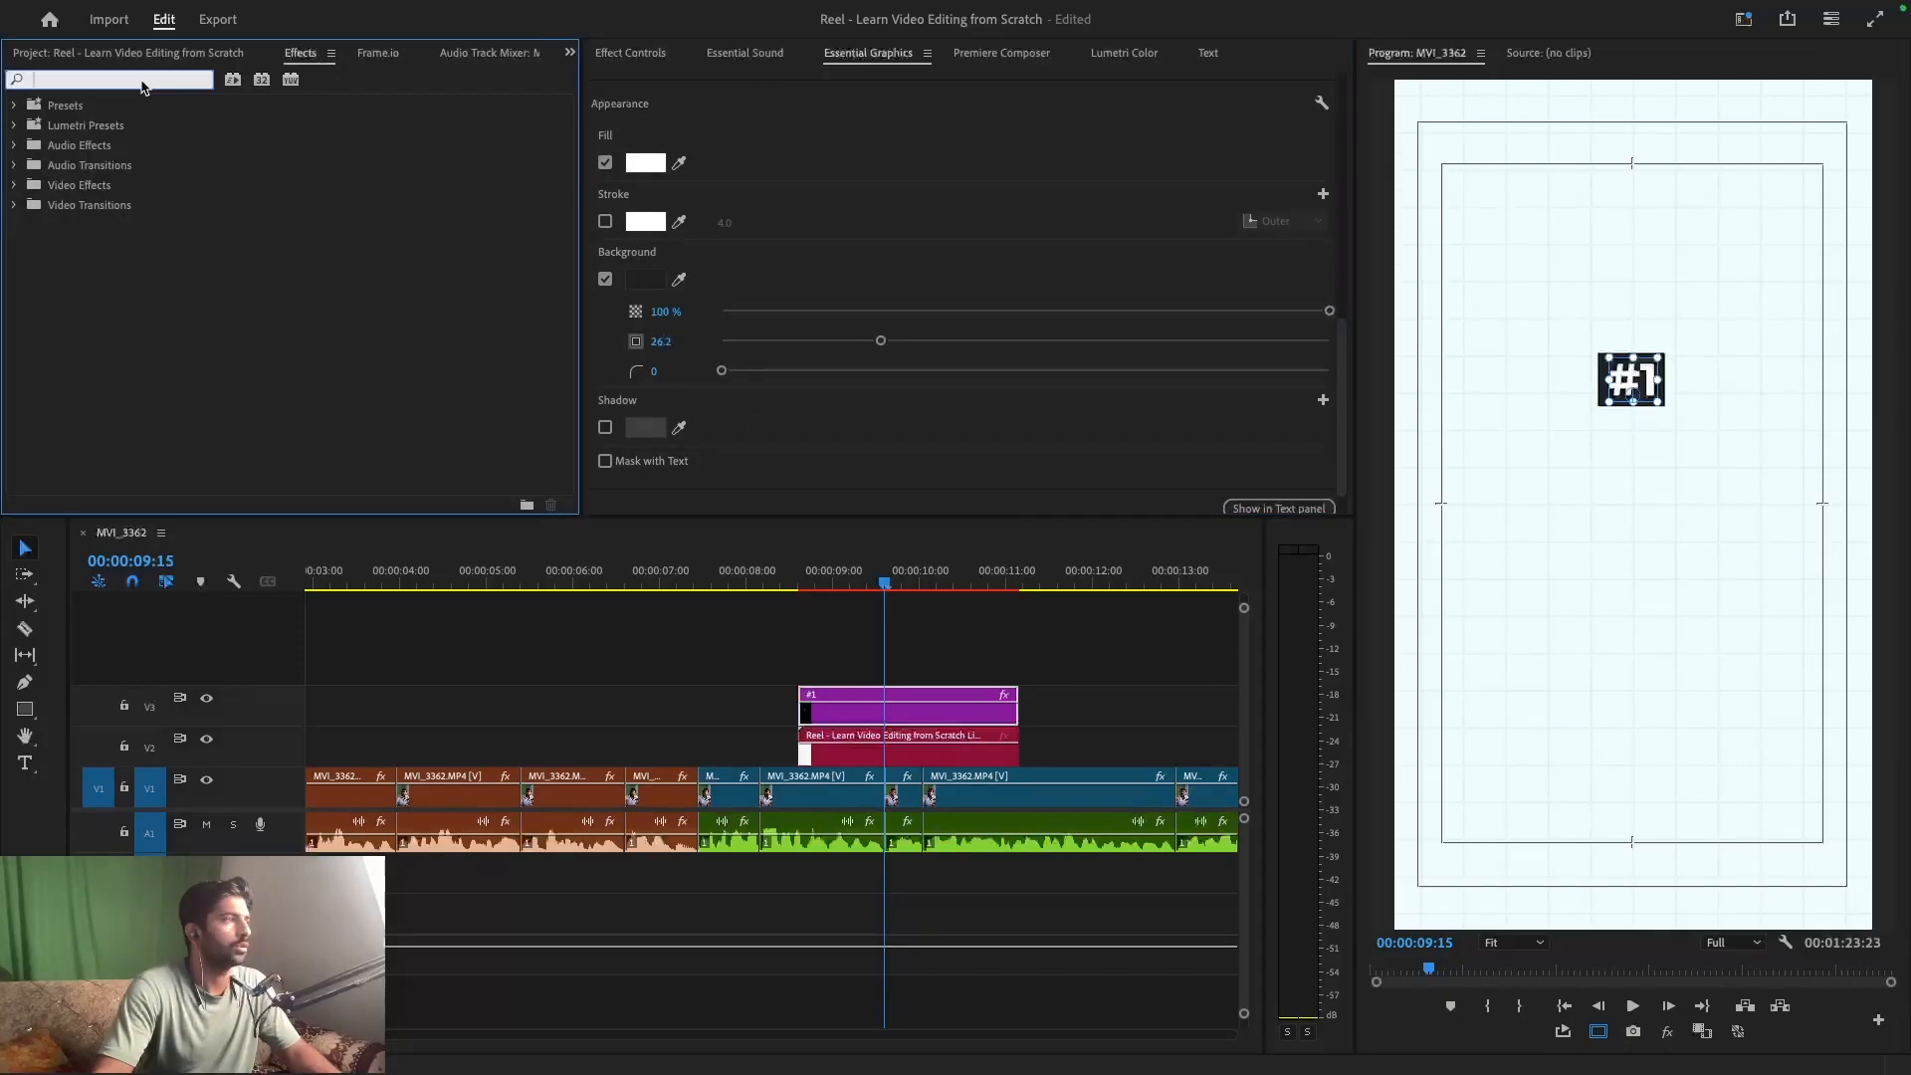
pyautogui.write('drop')
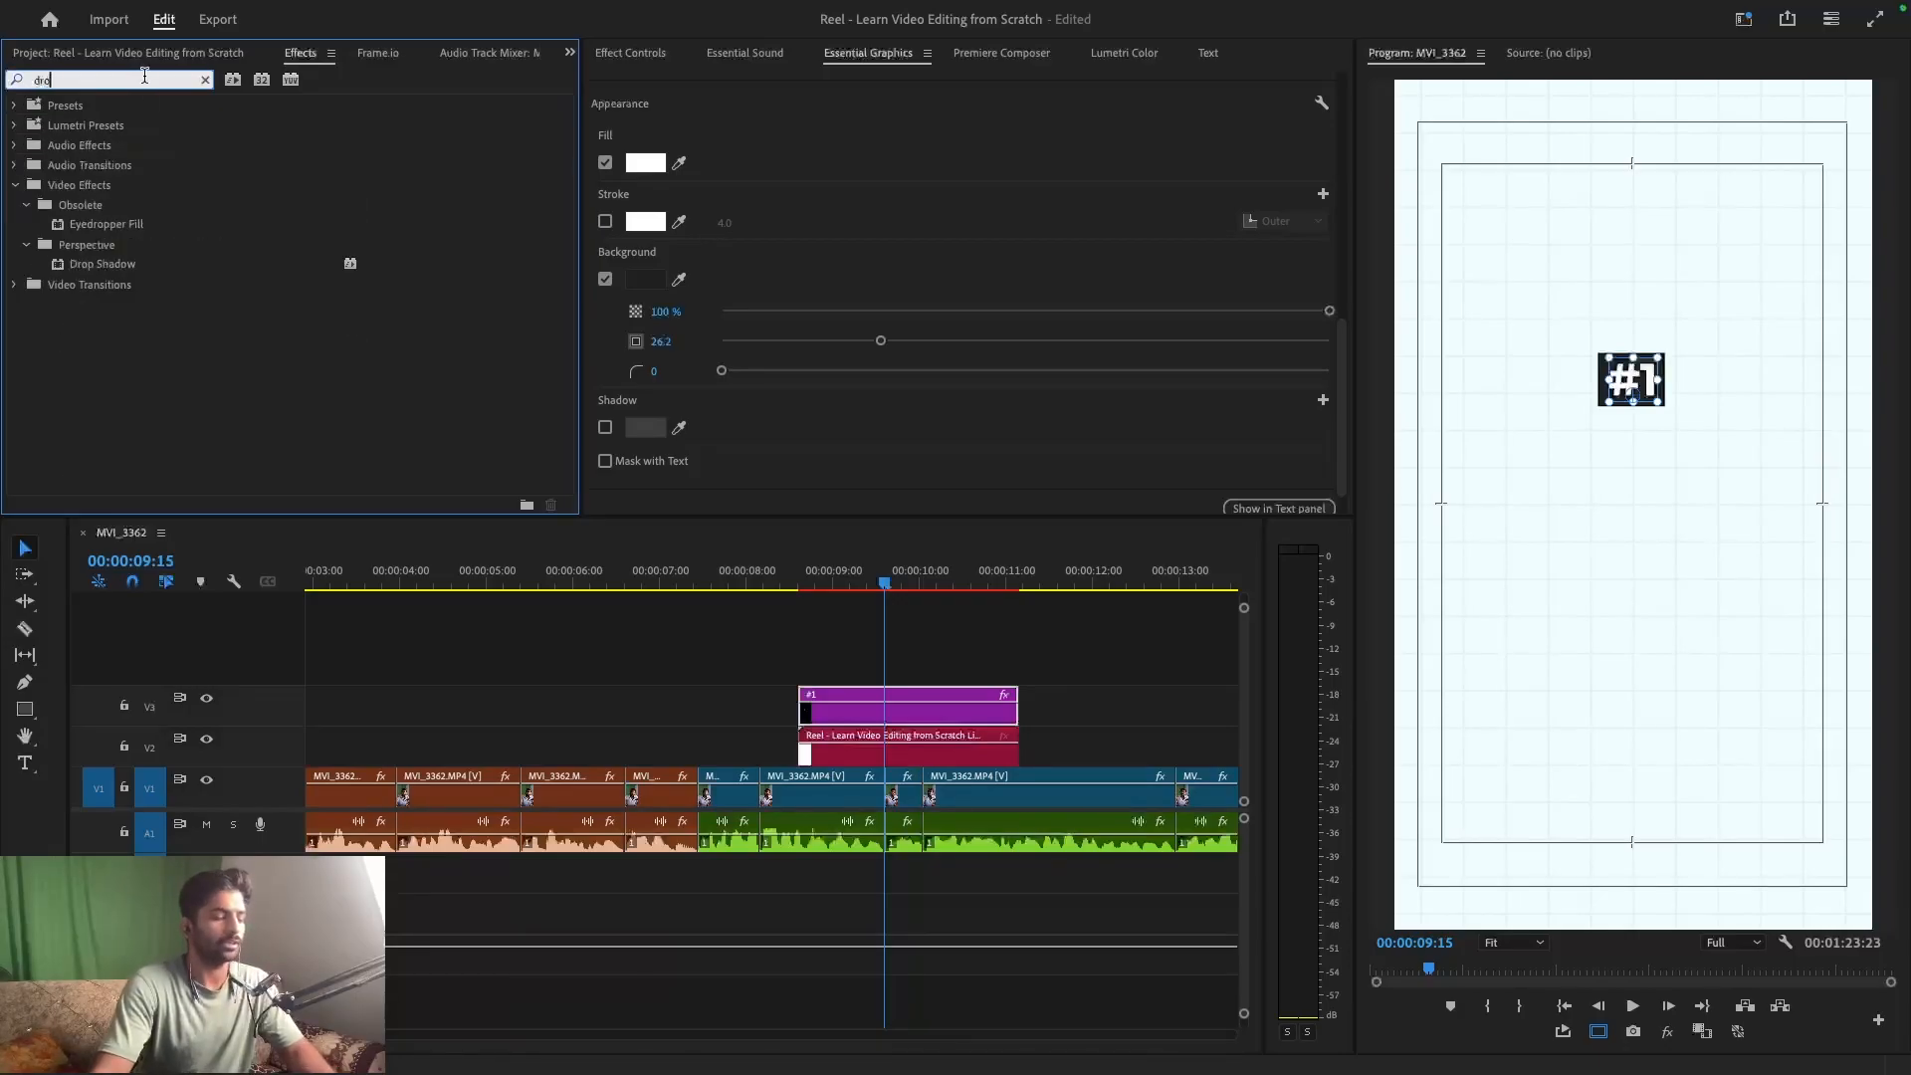
pyautogui.click(125, 262)
pyautogui.scroll(5, 725, 385)
pyautogui.scroll(-6, 916, 353)
# - Set the Drop Shadow effect's colour on the #1 clip to yellow (FFF100)
pyautogui.click(631, 54)
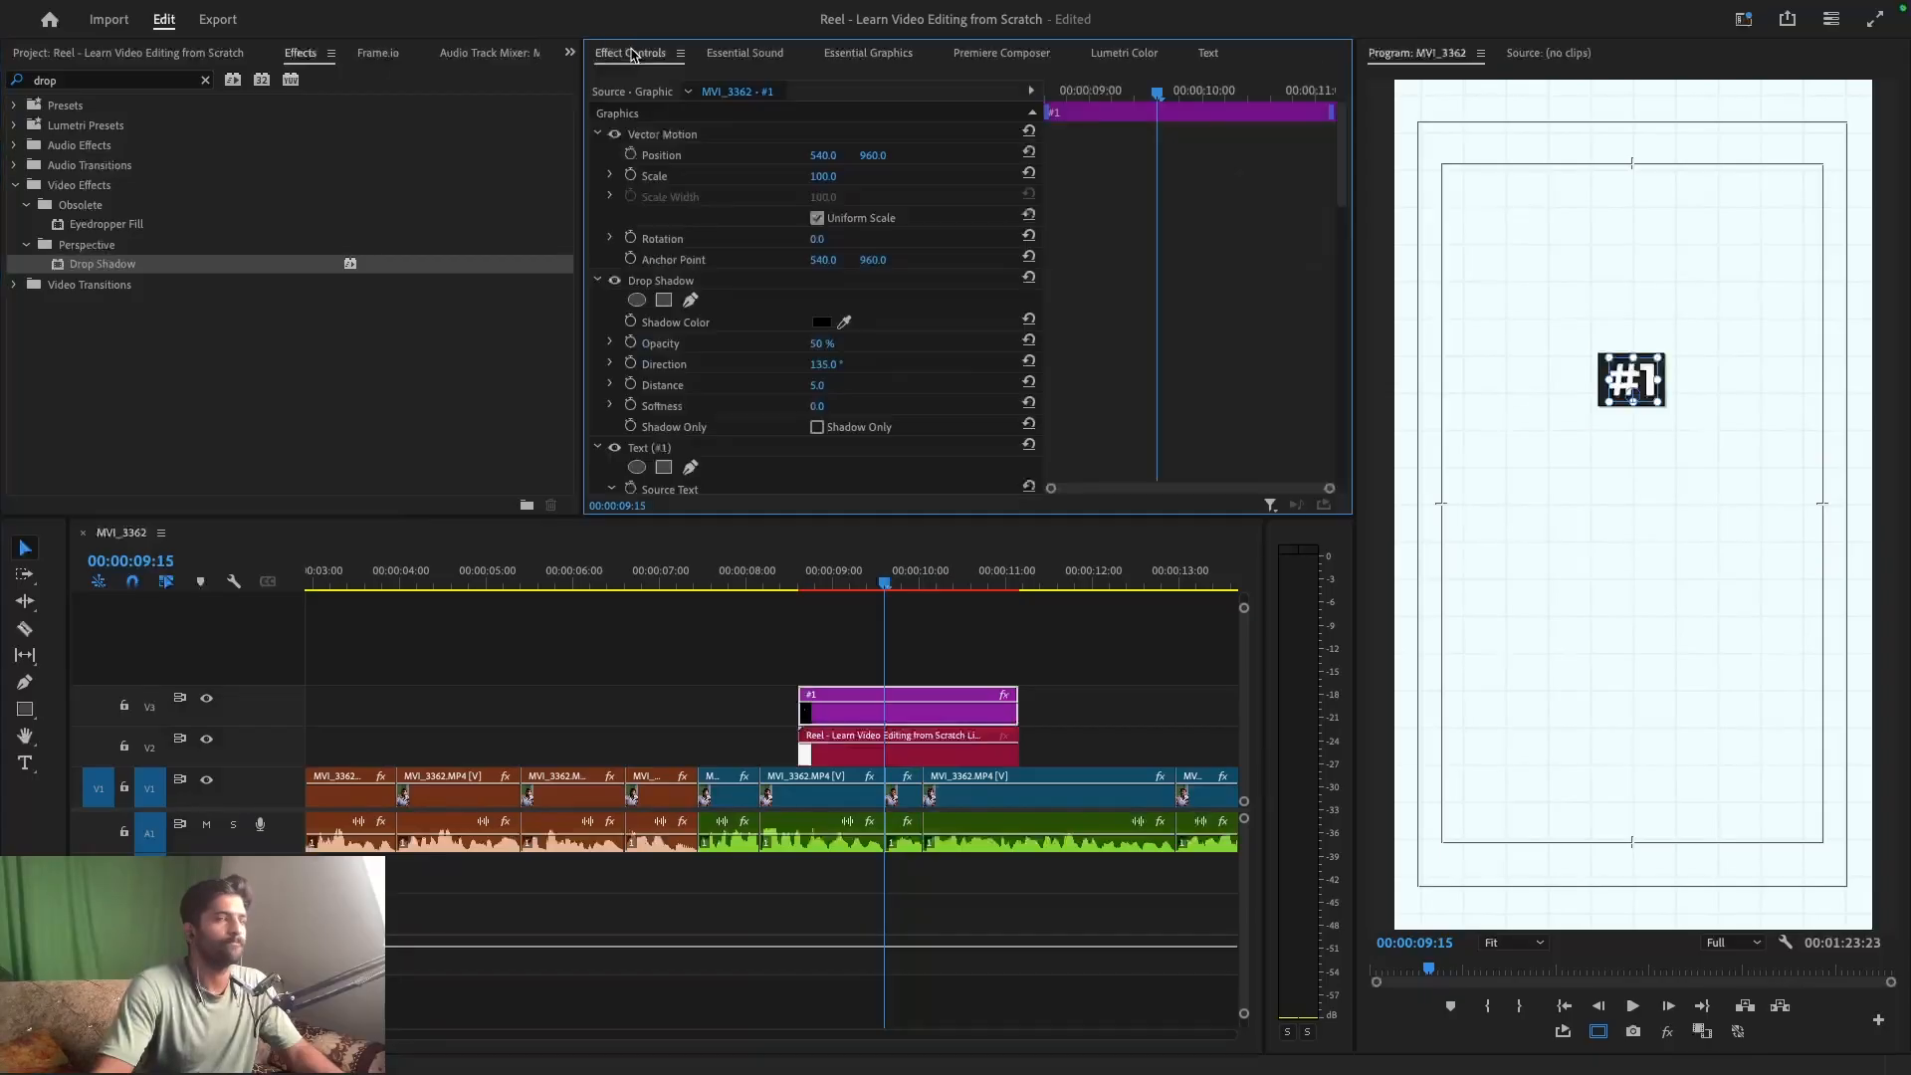
pyautogui.click(821, 321)
pyautogui.moveTo(928, 544); pyautogui.dragTo(996, 736)
pyautogui.moveTo(990, 474); pyautogui.dragTo(999, 480)
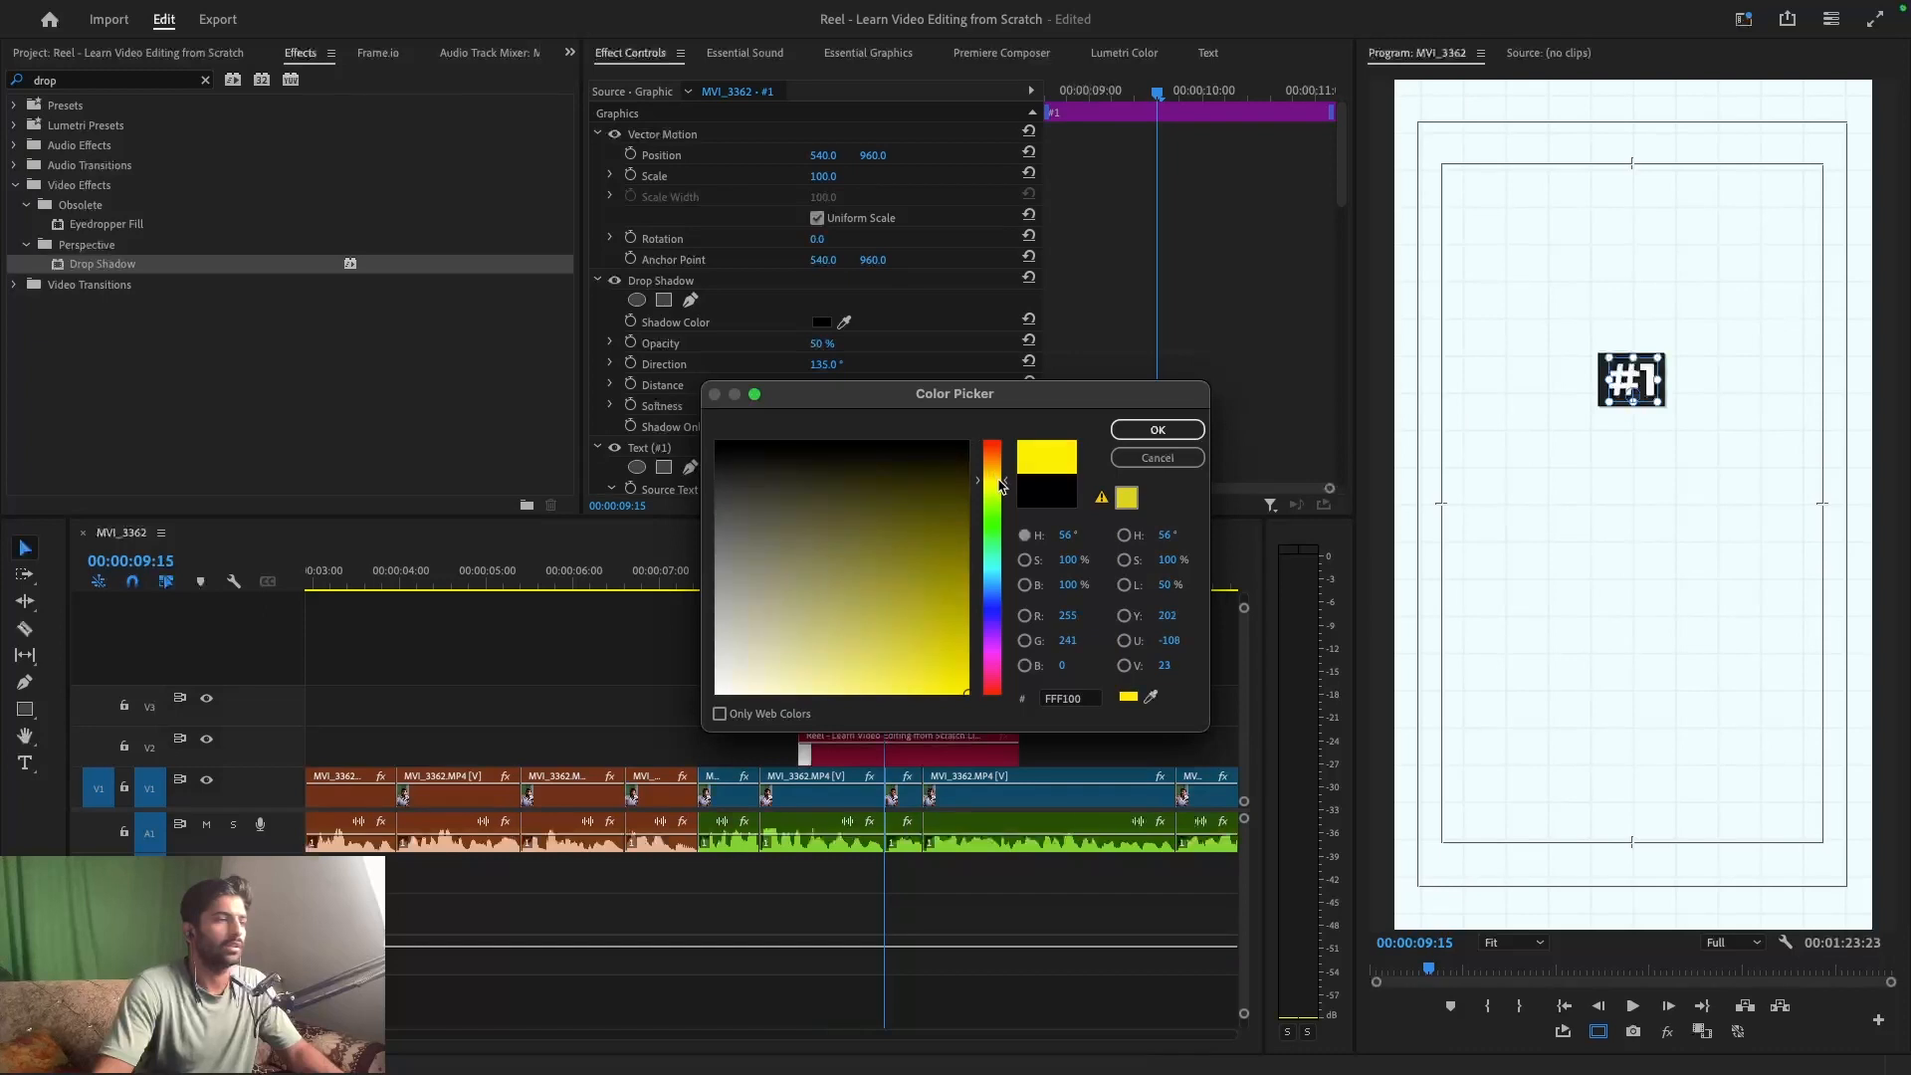
pyautogui.click(1158, 429)
# - Set the #1 clip's Drop Shadow opacity to 100% and its distance to 15
pyautogui.moveTo(820, 346); pyautogui.dragTo(814, 360)
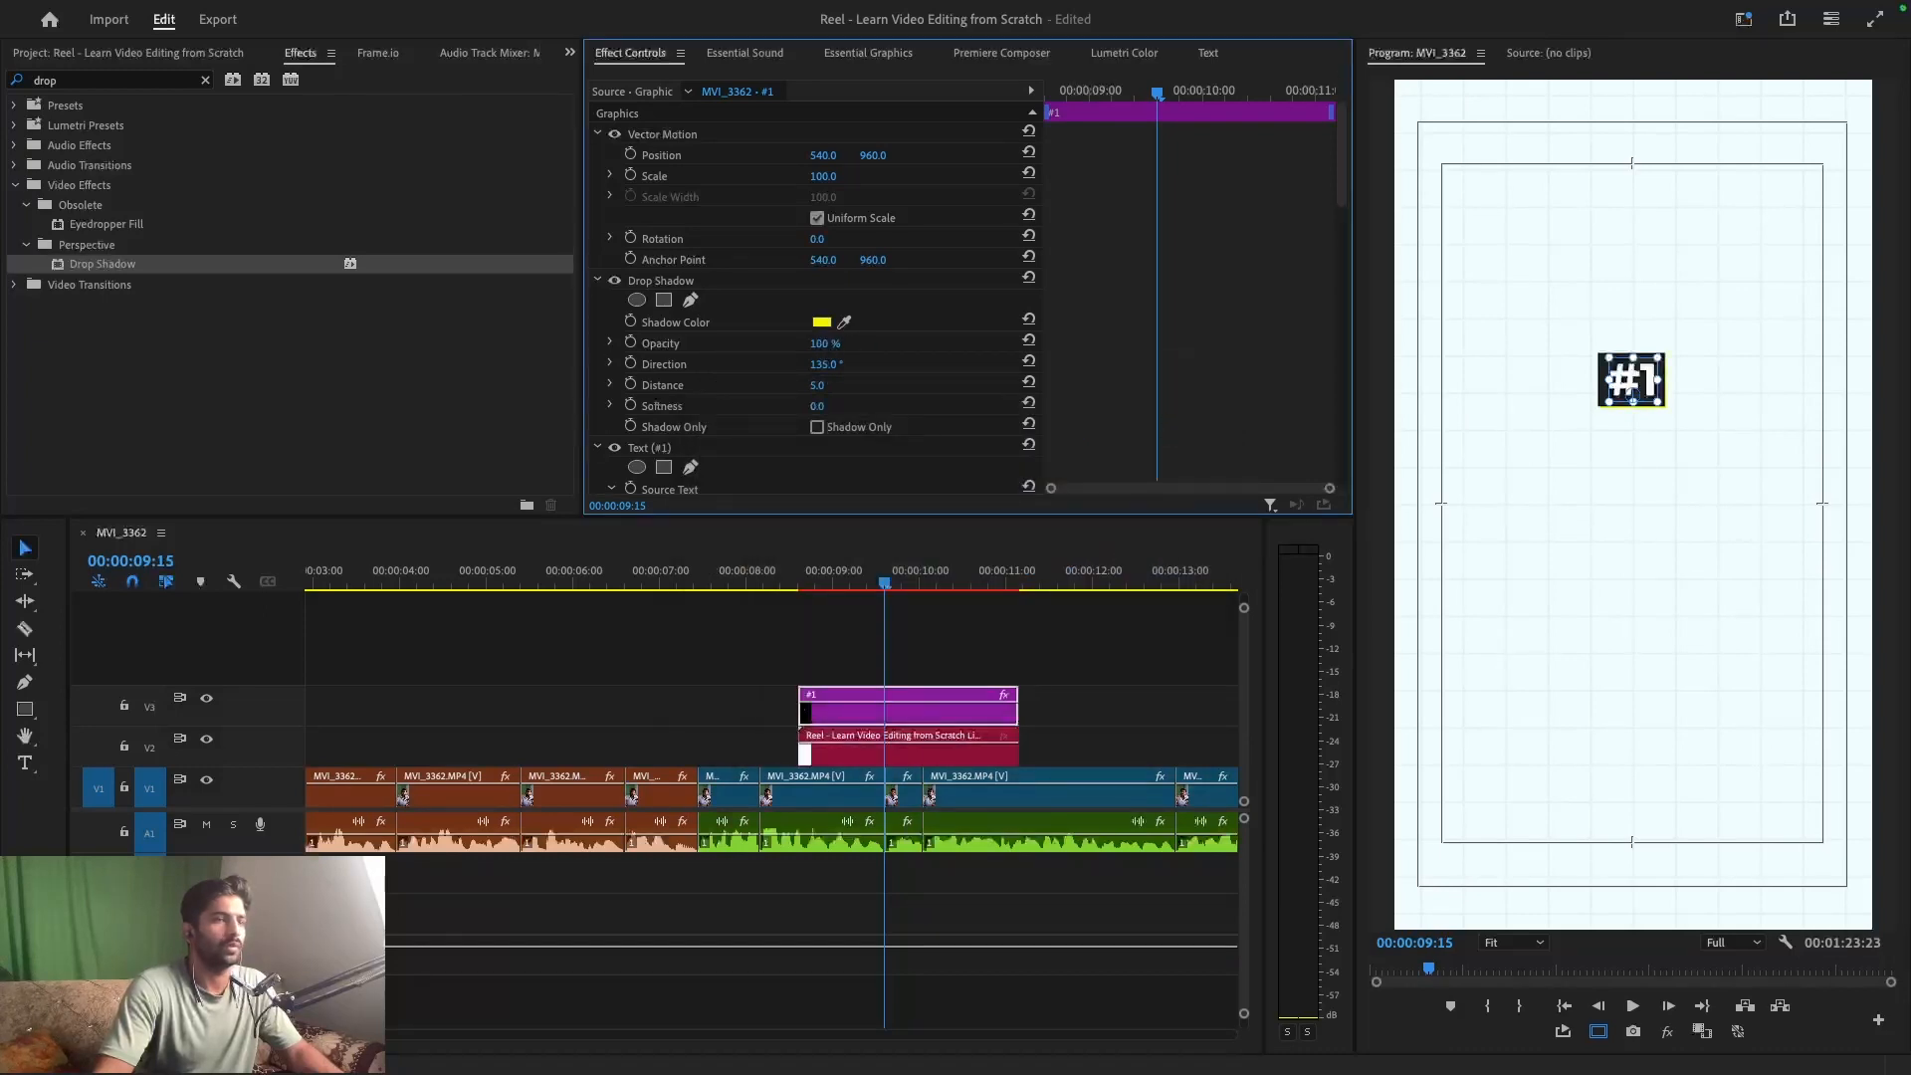
pyautogui.click(832, 362)
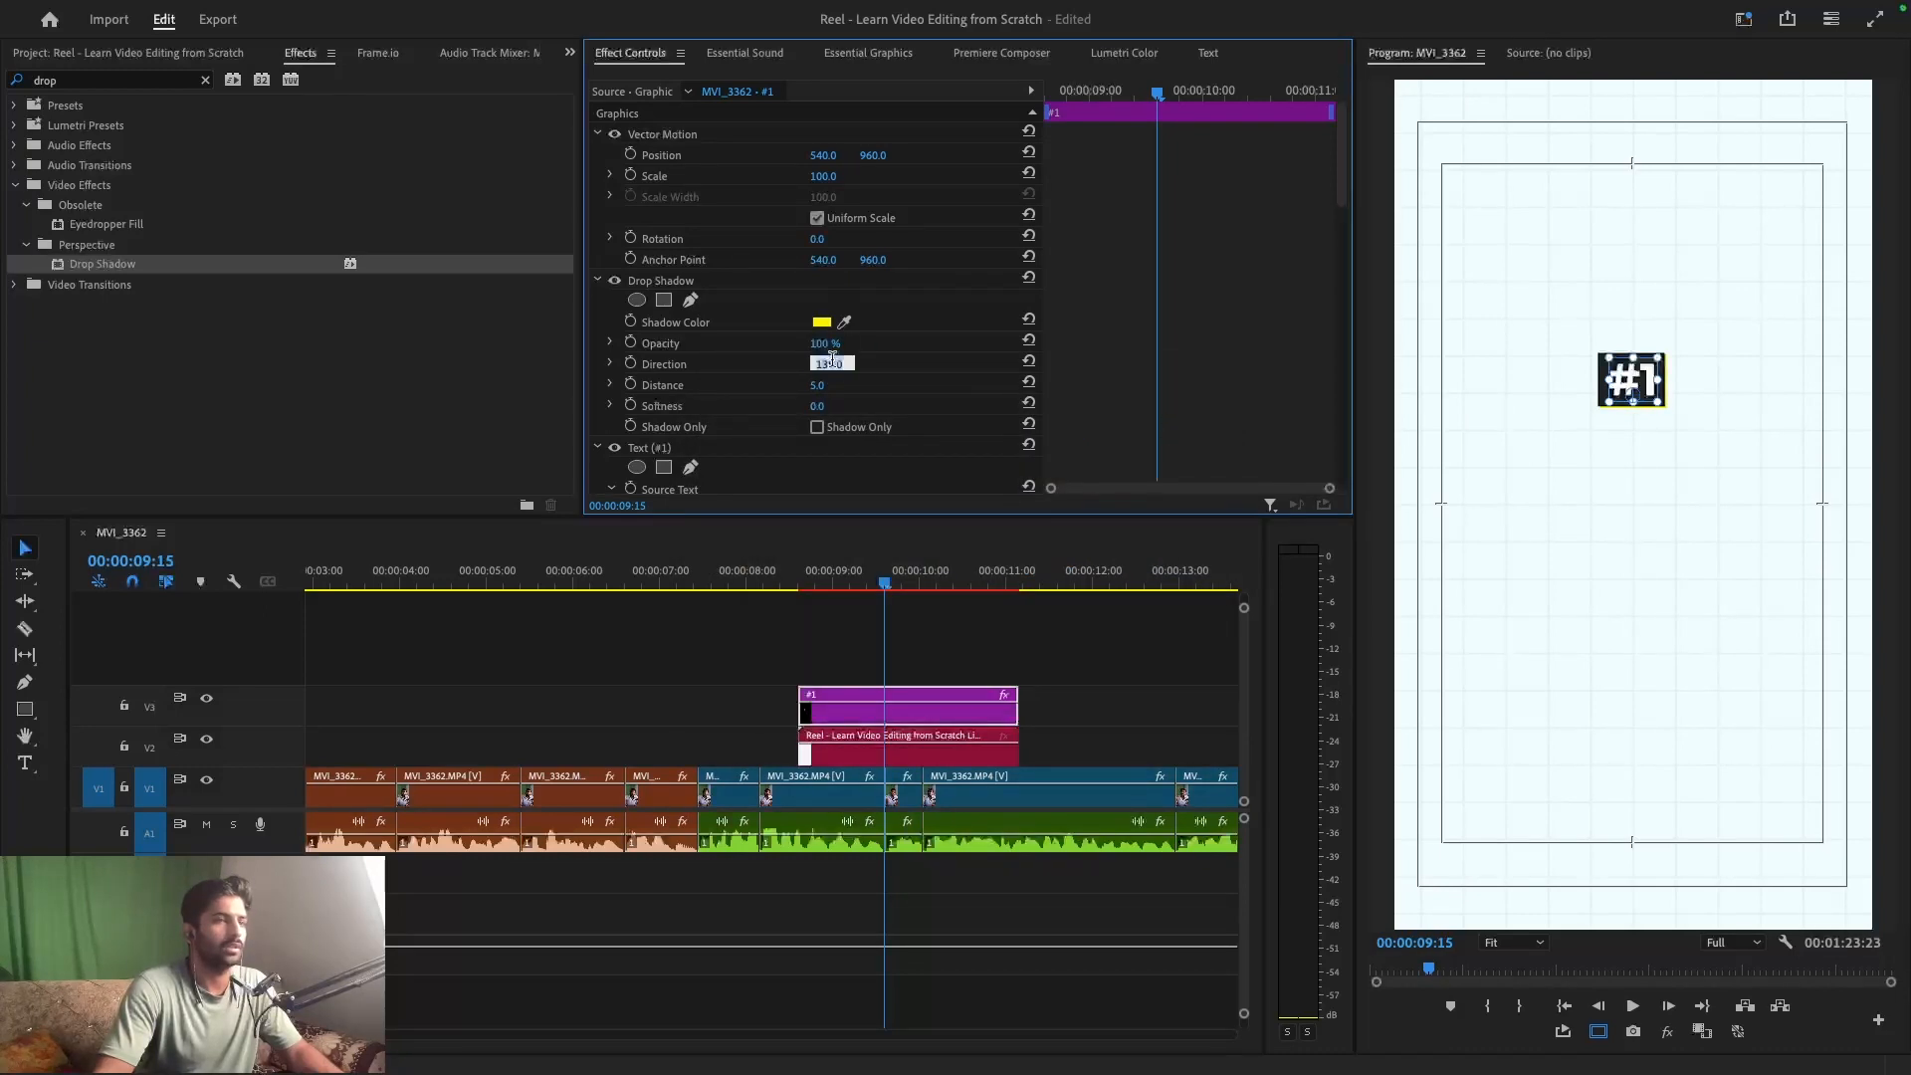
pyautogui.click(821, 386)
pyautogui.moveTo(821, 386); pyautogui.dragTo(842, 386)
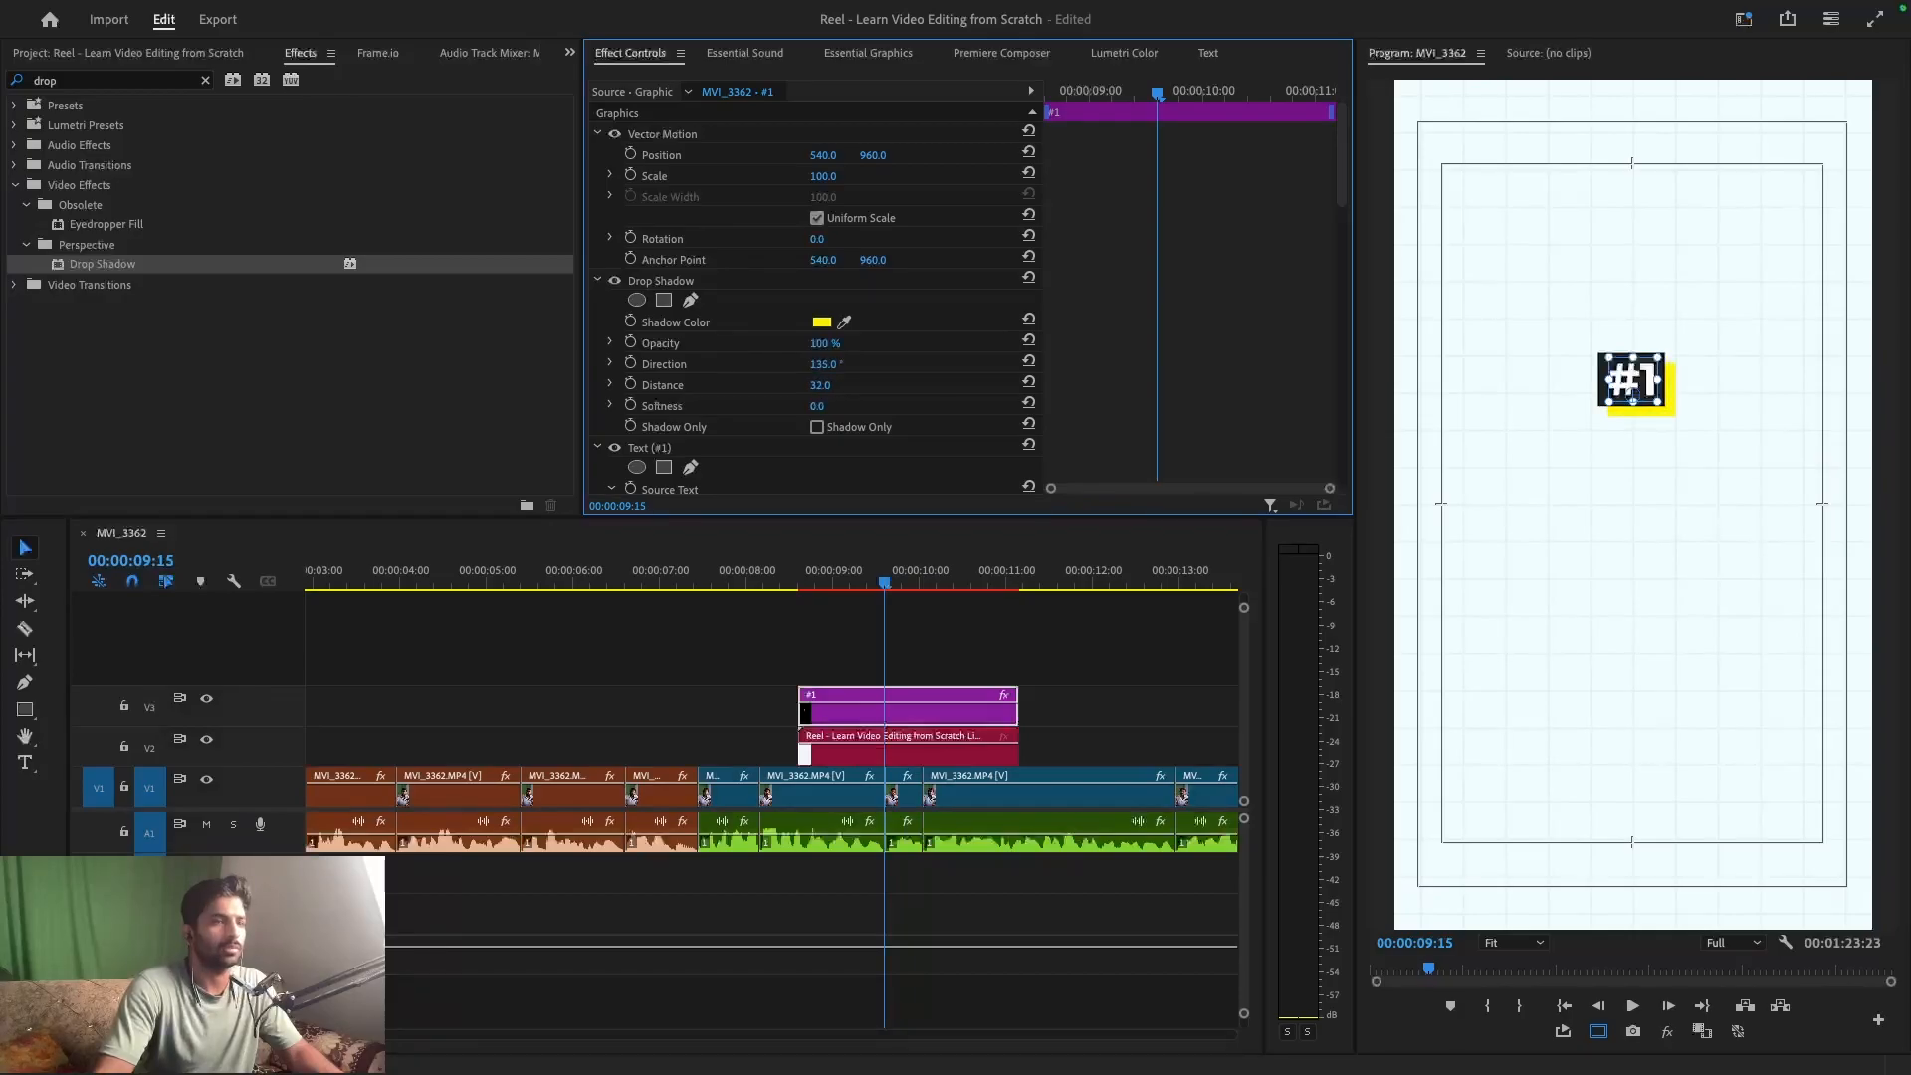
pyautogui.click(912, 644)
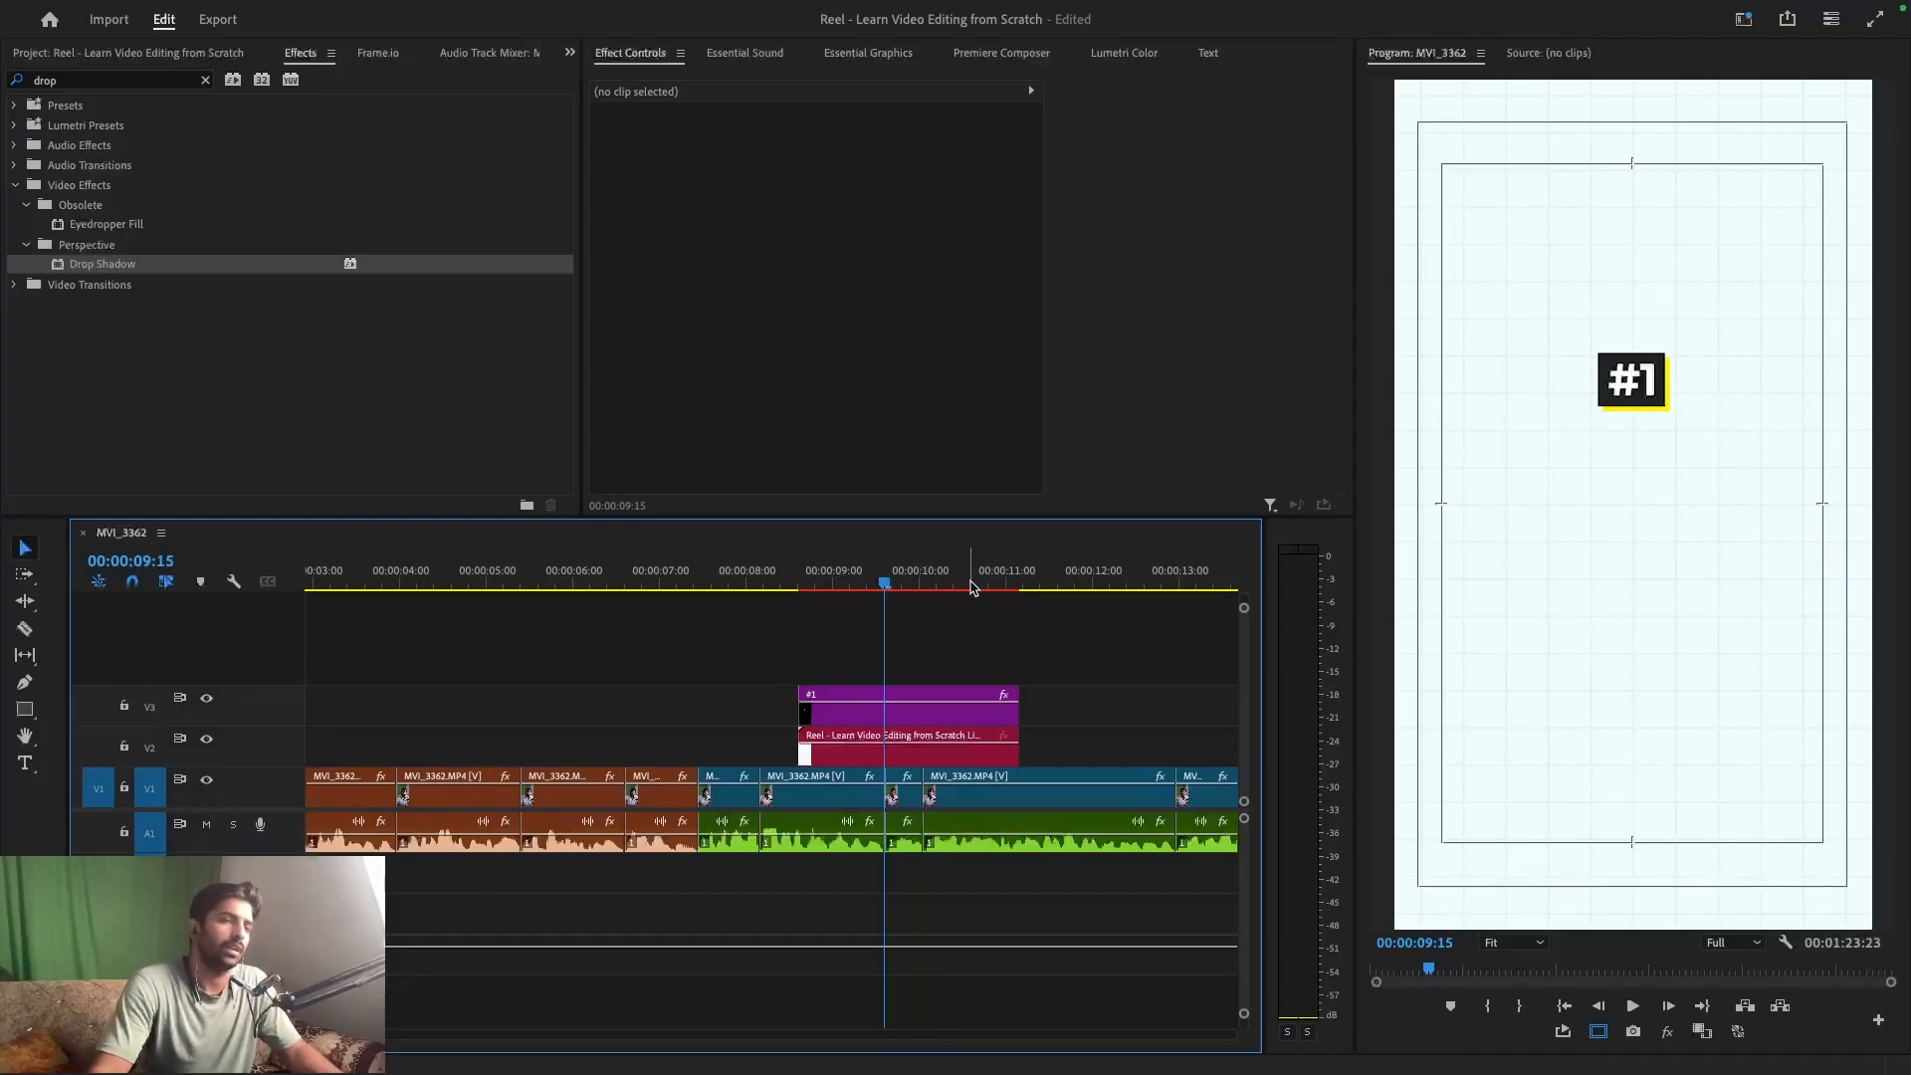
# - Round the #1 text's background corners with a radius of 11 and save the project
pyautogui.click(918, 717)
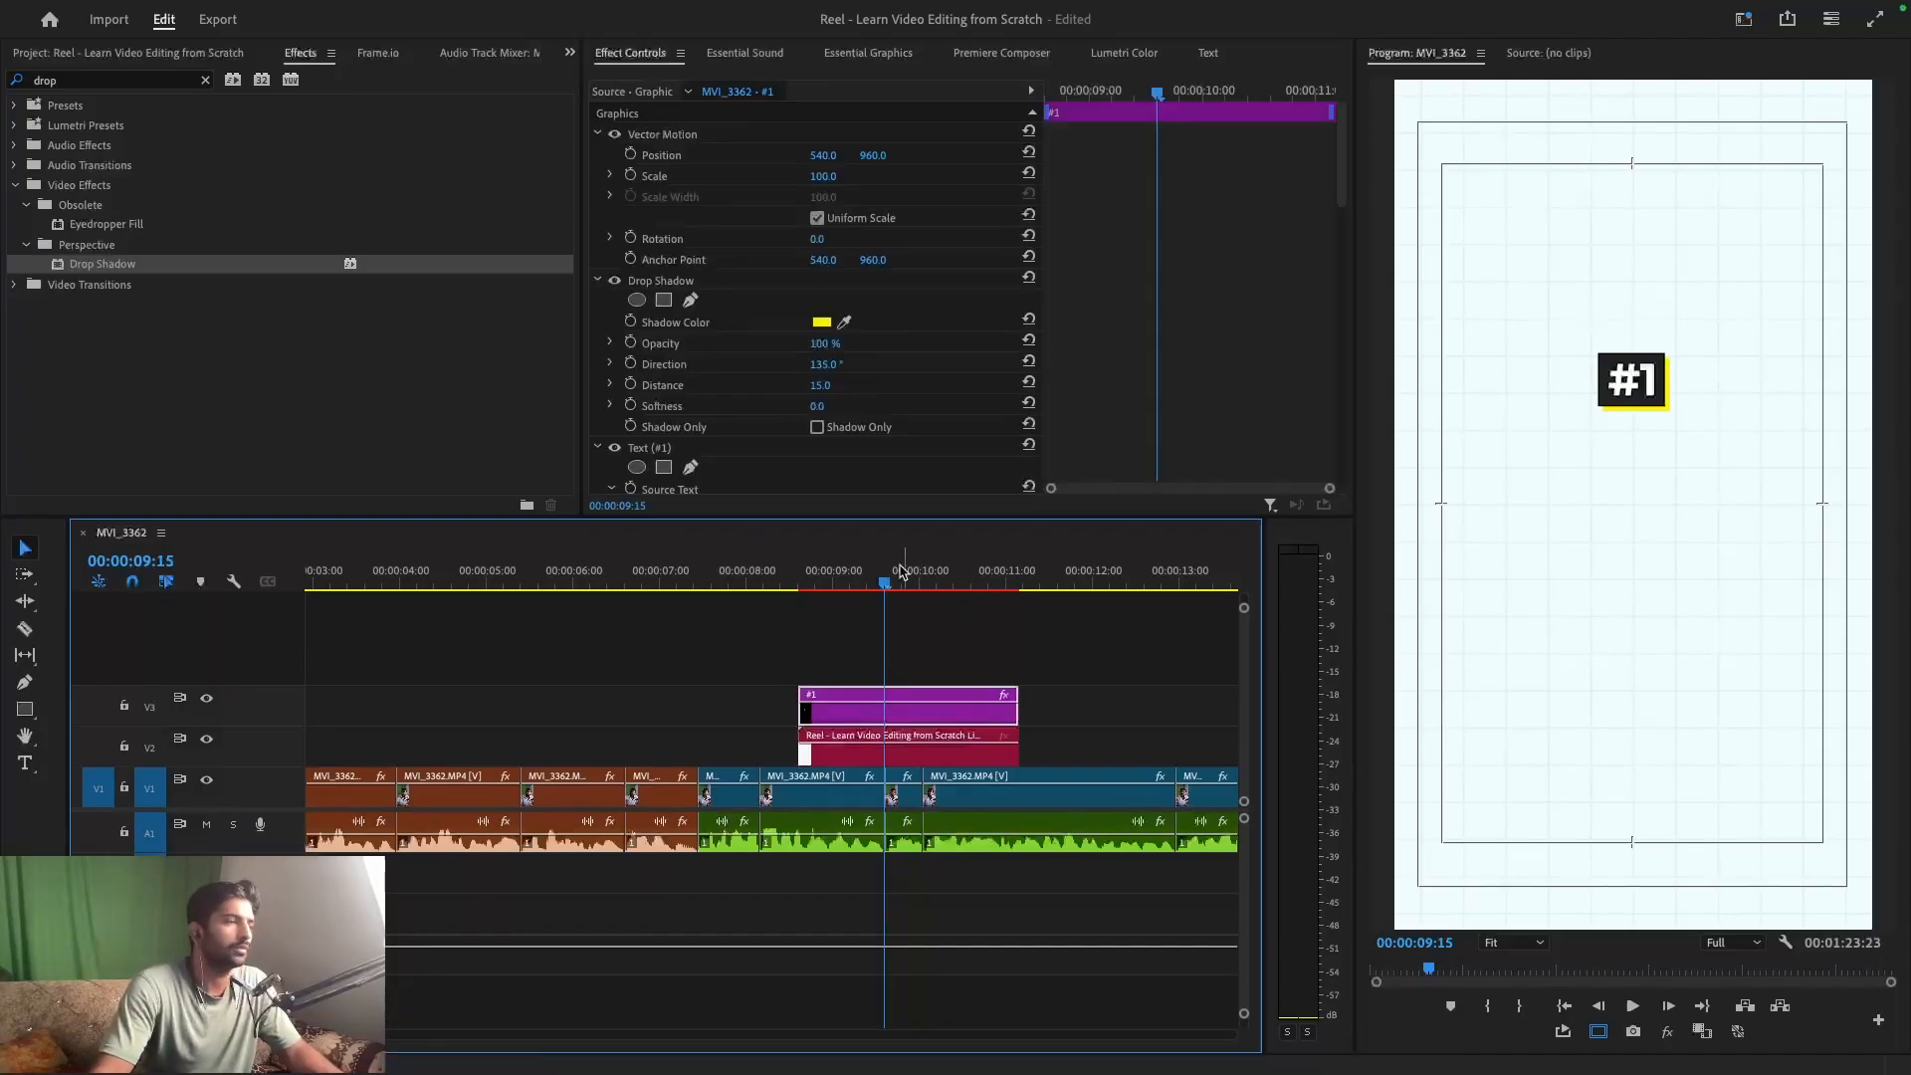
pyautogui.scroll(-3, 781, 346)
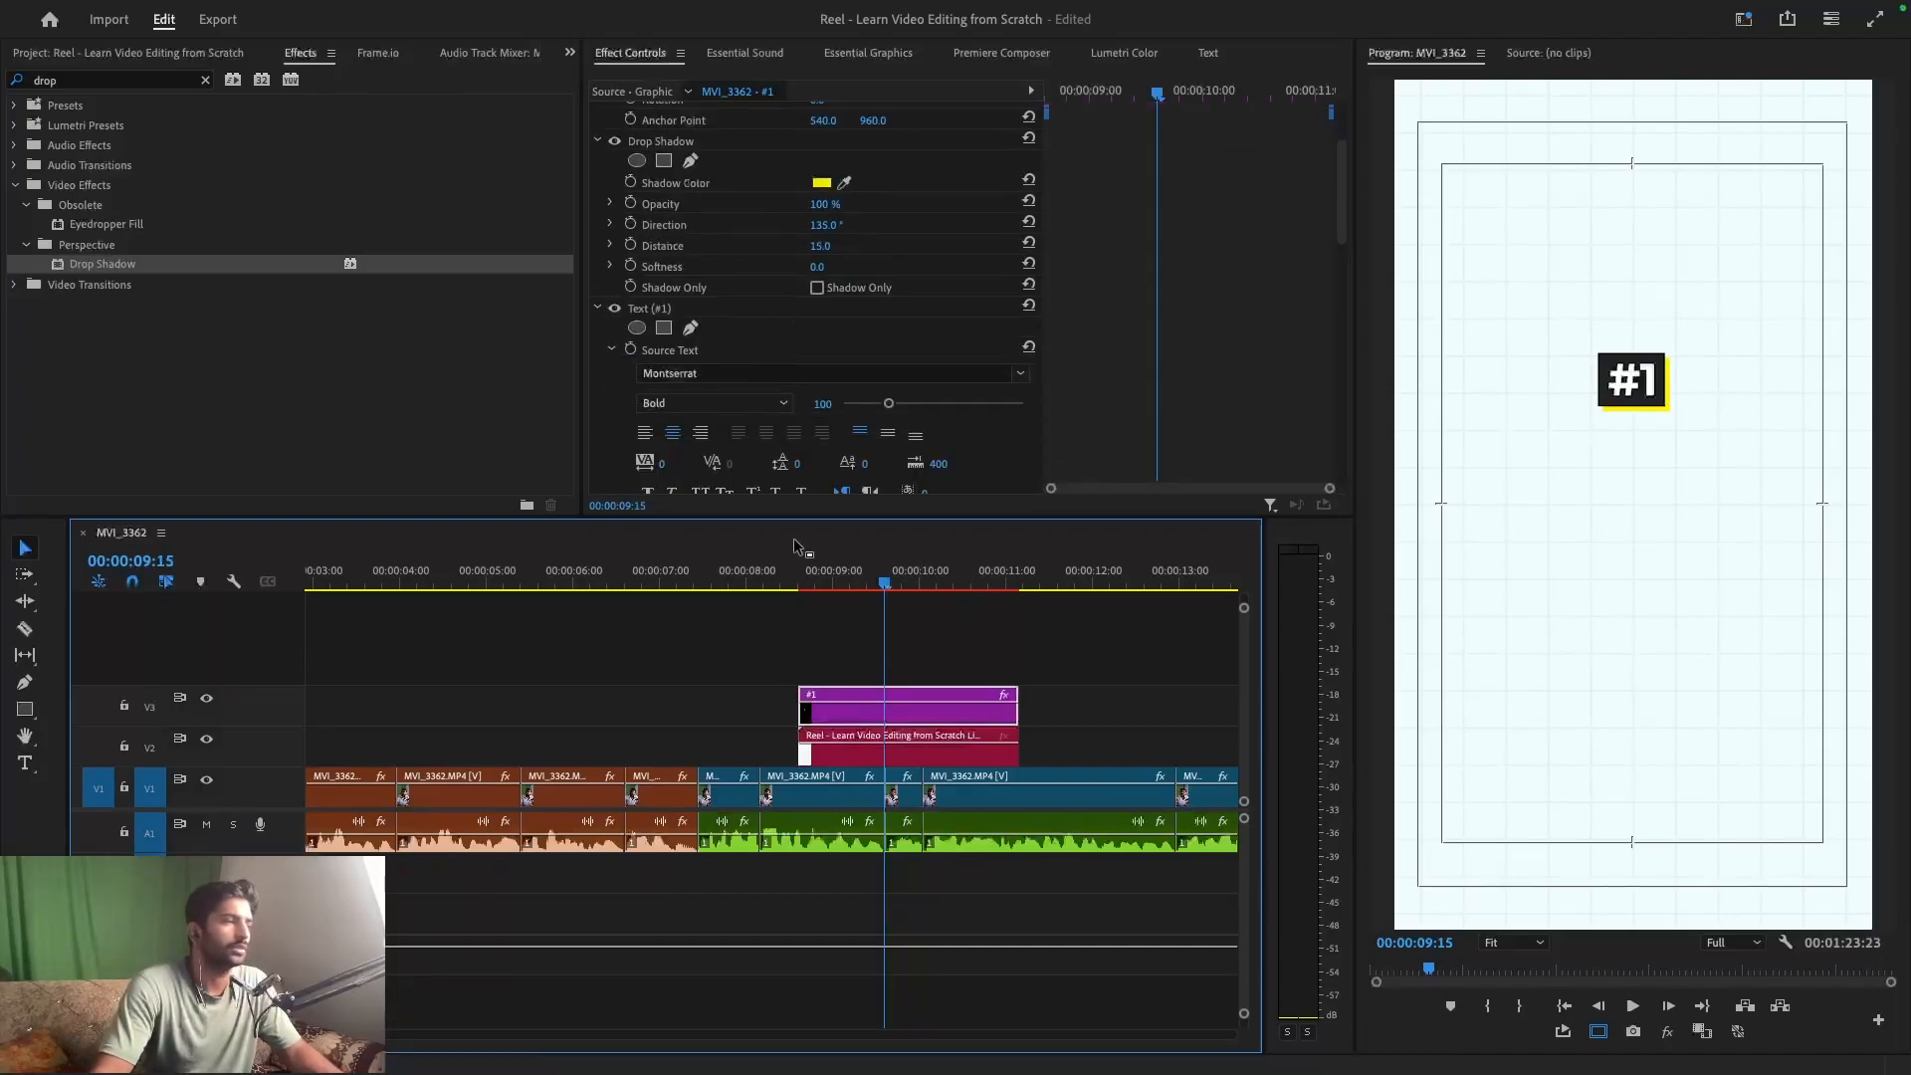
pyautogui.scroll(-5, 811, 445)
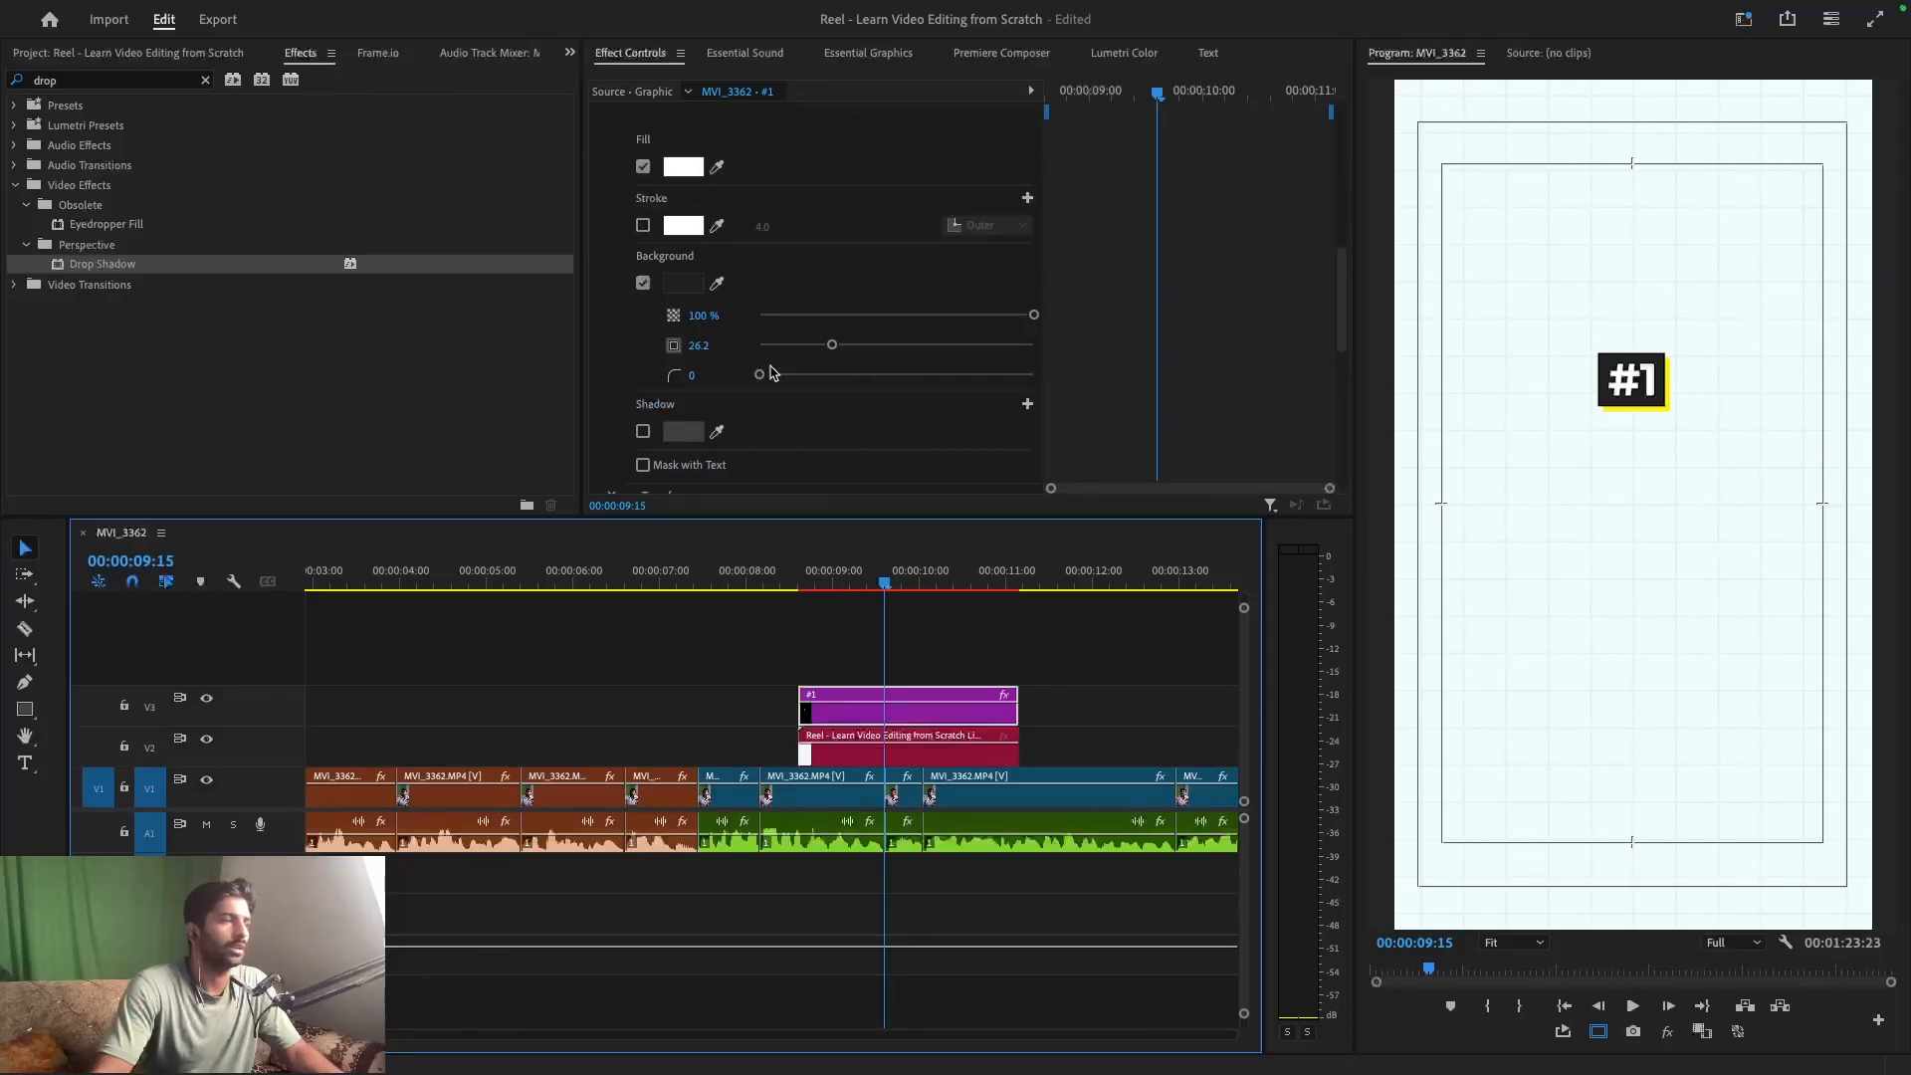
pyautogui.moveTo(762, 376); pyautogui.dragTo(789, 376)
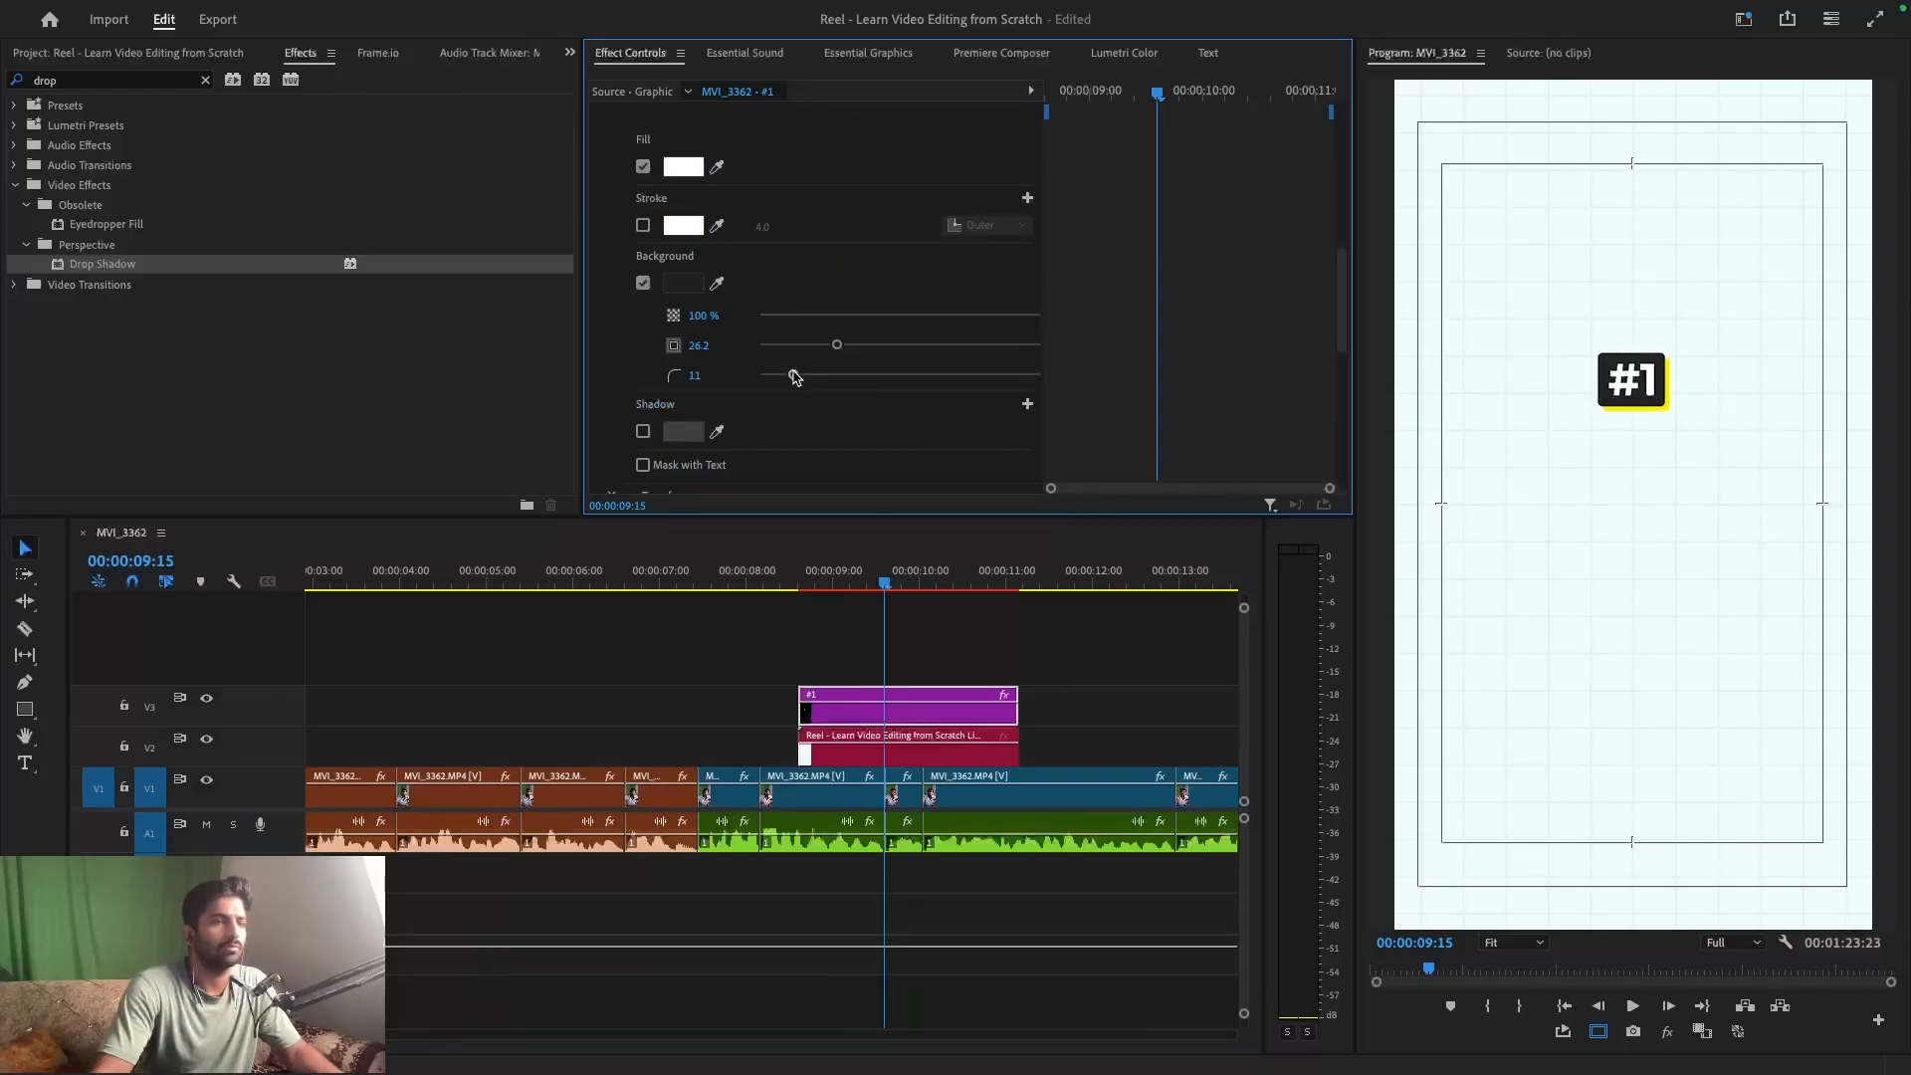
pyautogui.click(942, 659)
pyautogui.press('super+s')
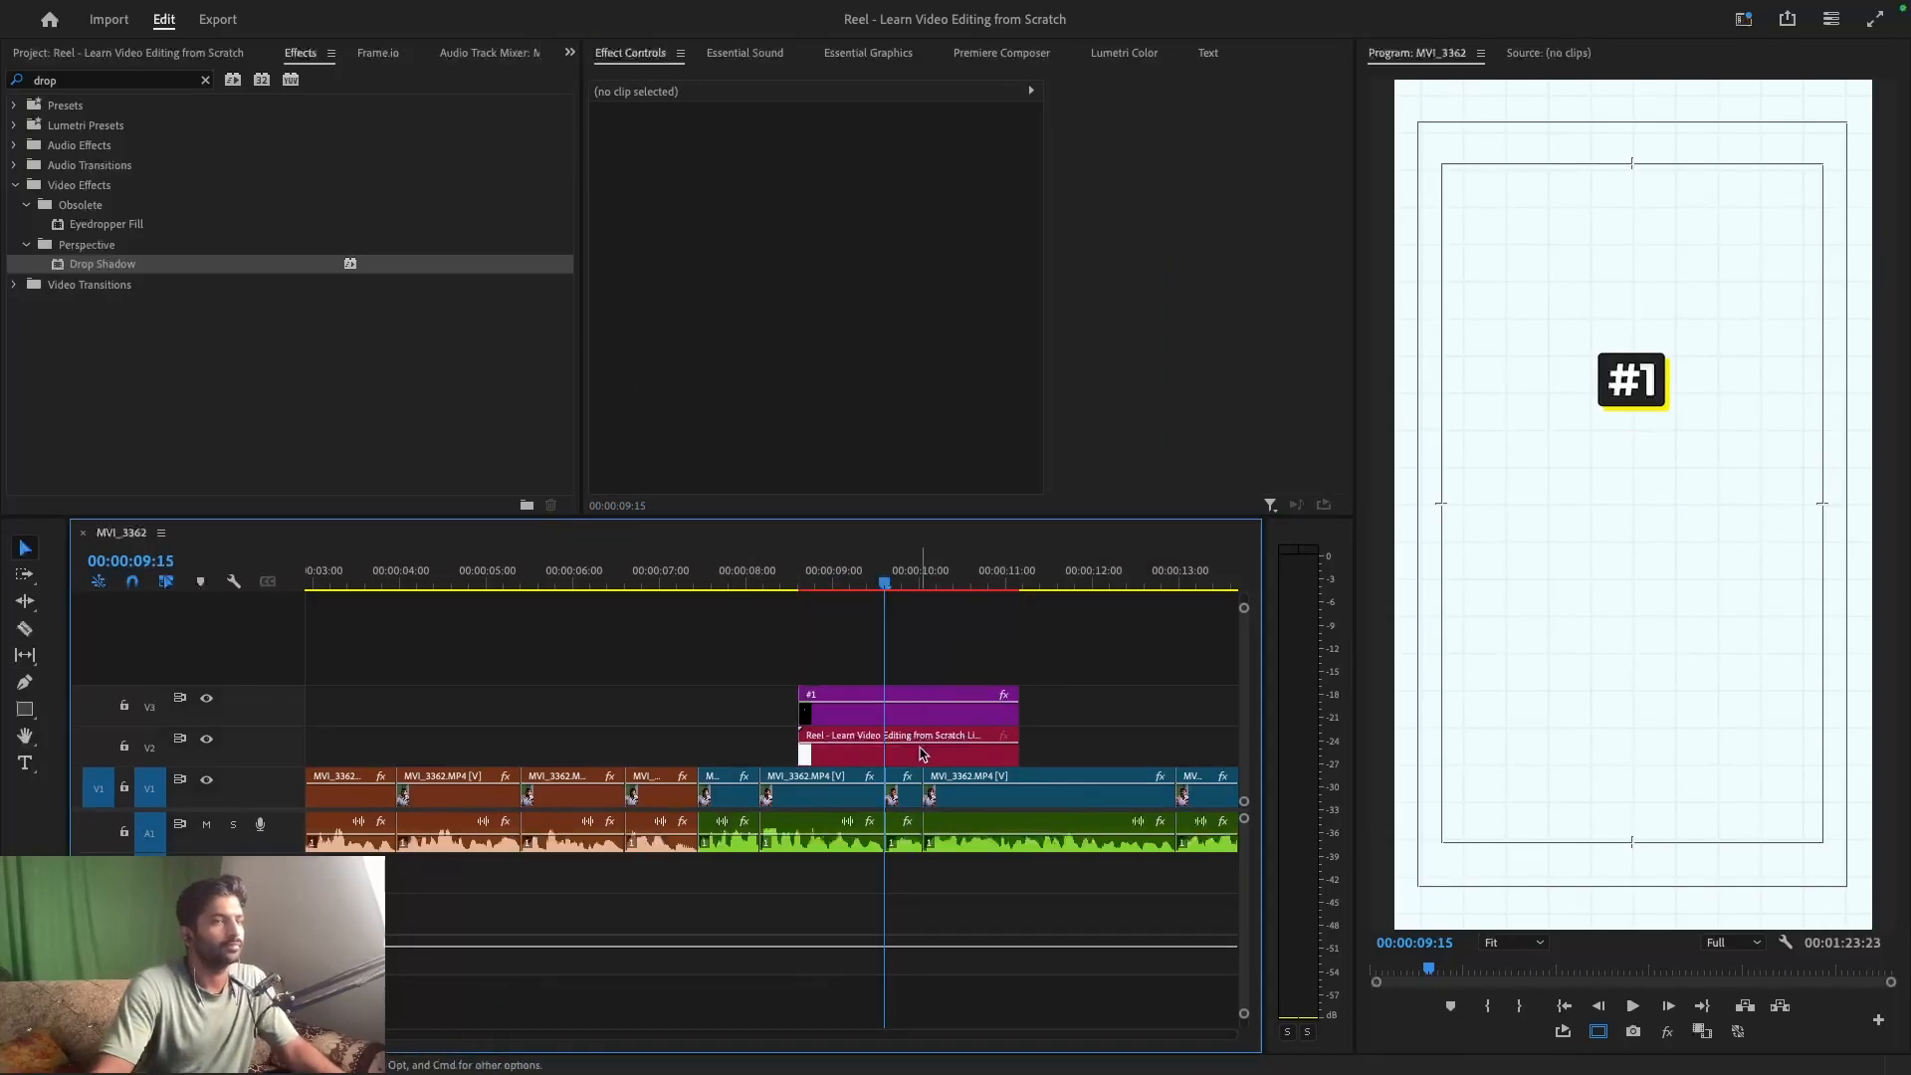
# - Enlarge the #1 text's background to size 30.4
pyautogui.click(922, 718)
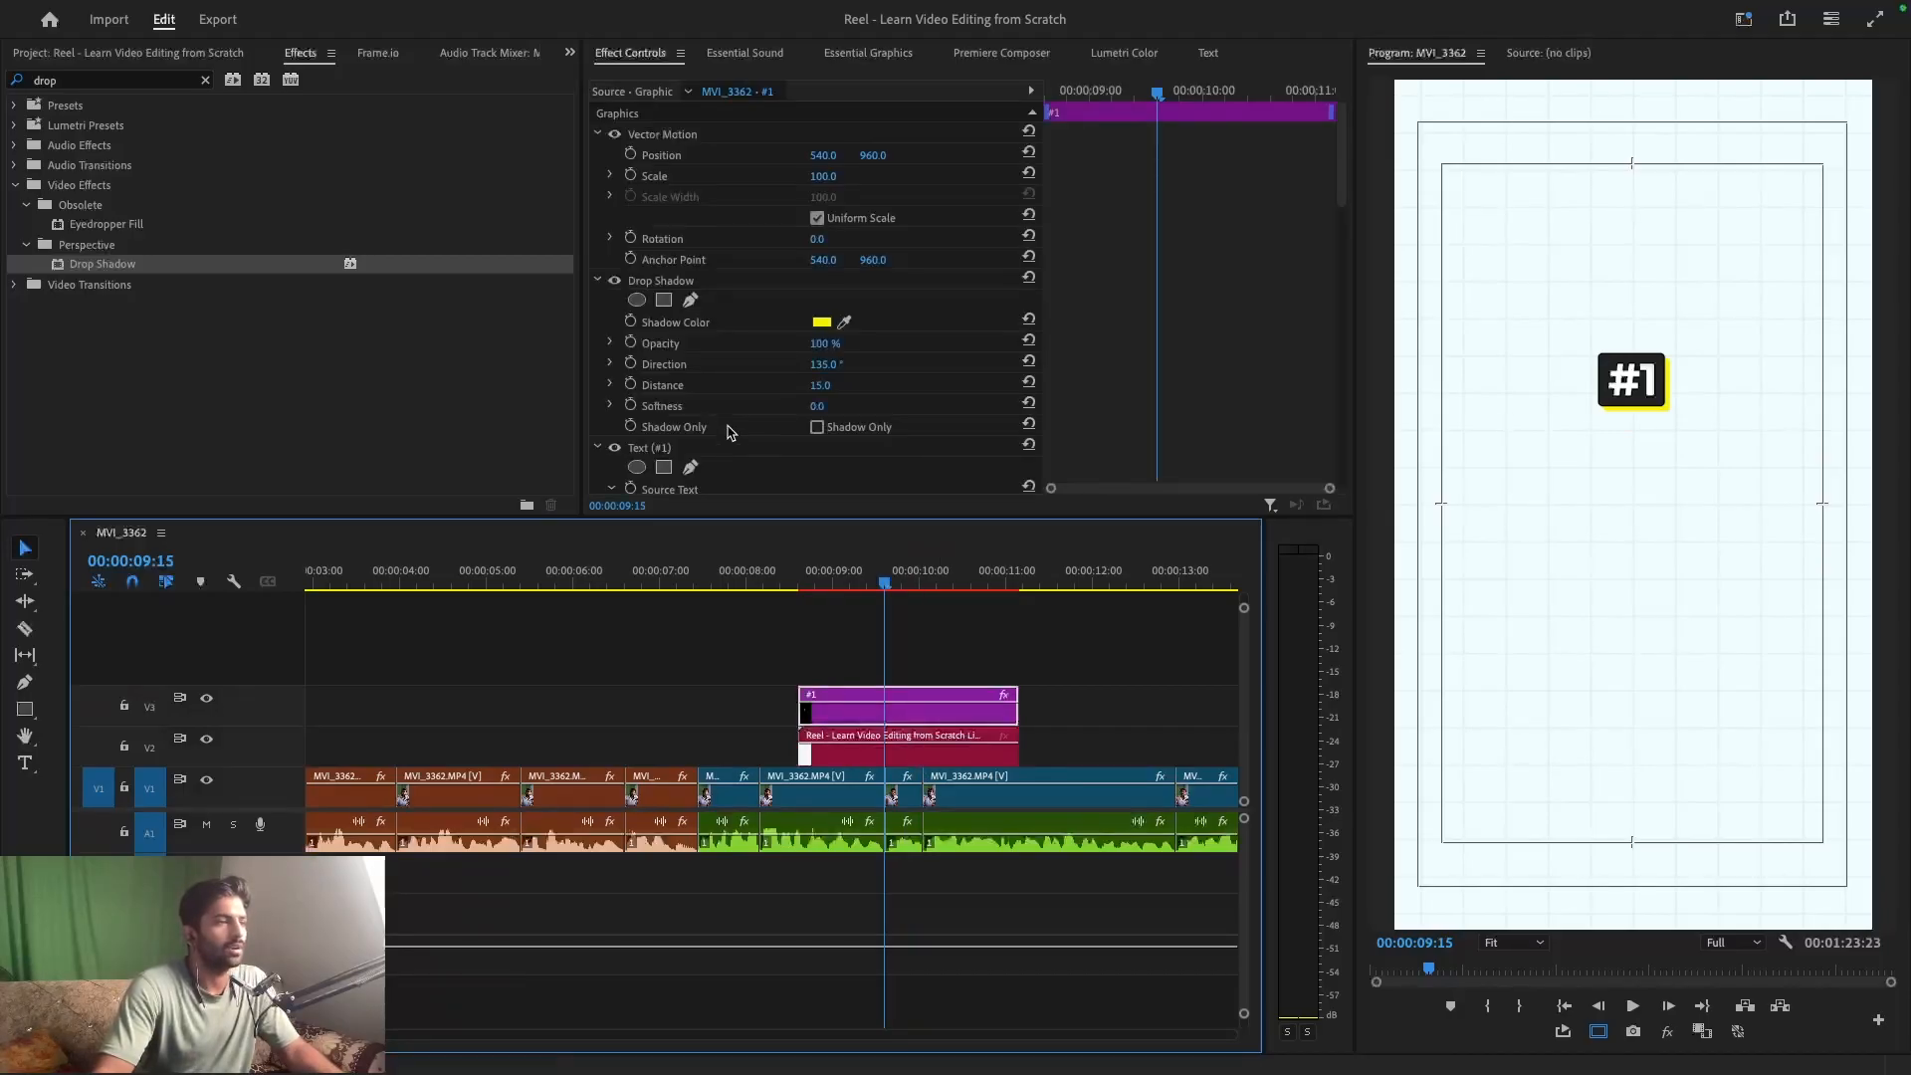
pyautogui.scroll(-10, 732, 433)
pyautogui.moveTo(841, 368); pyautogui.dragTo(849, 365)
pyautogui.click(919, 651)
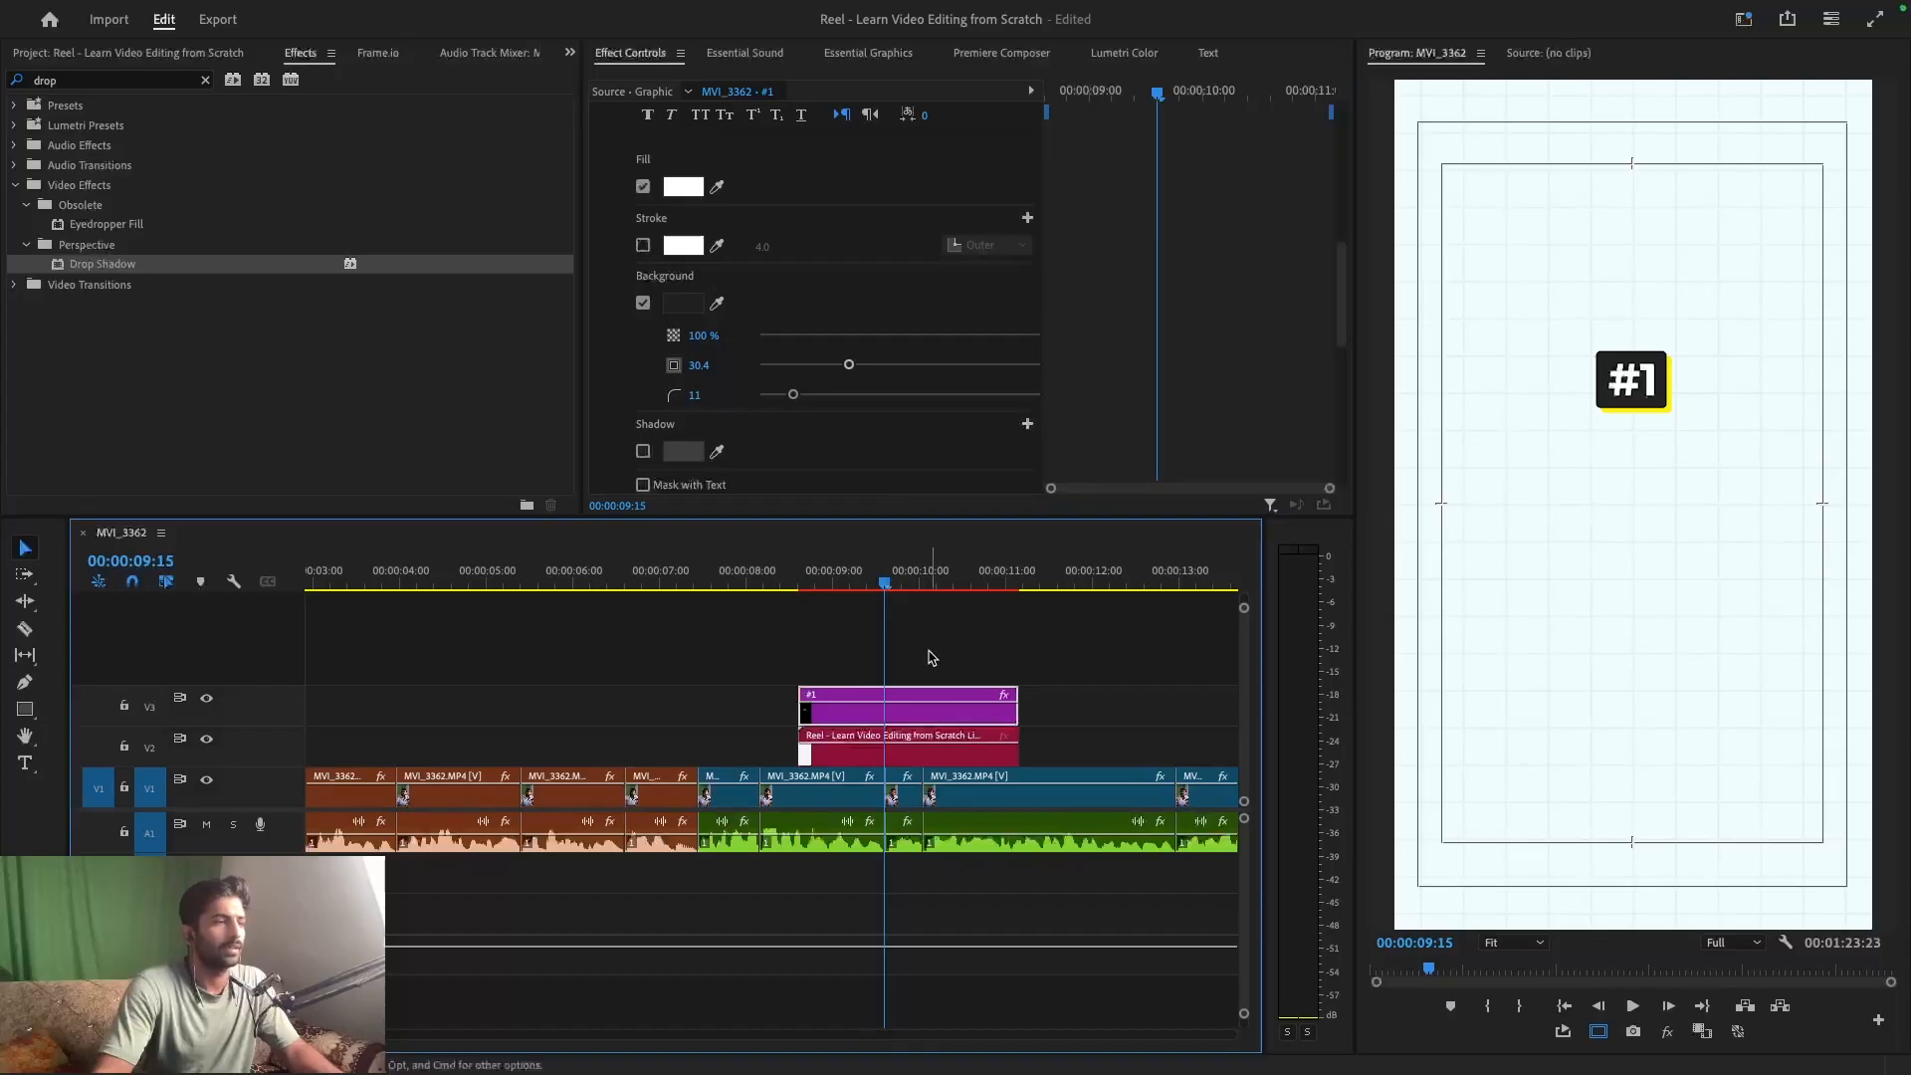
# - Launch the Canva app and return to the linked grid composition in After Effects
pyautogui.hotkey('ctrl', 'Left')
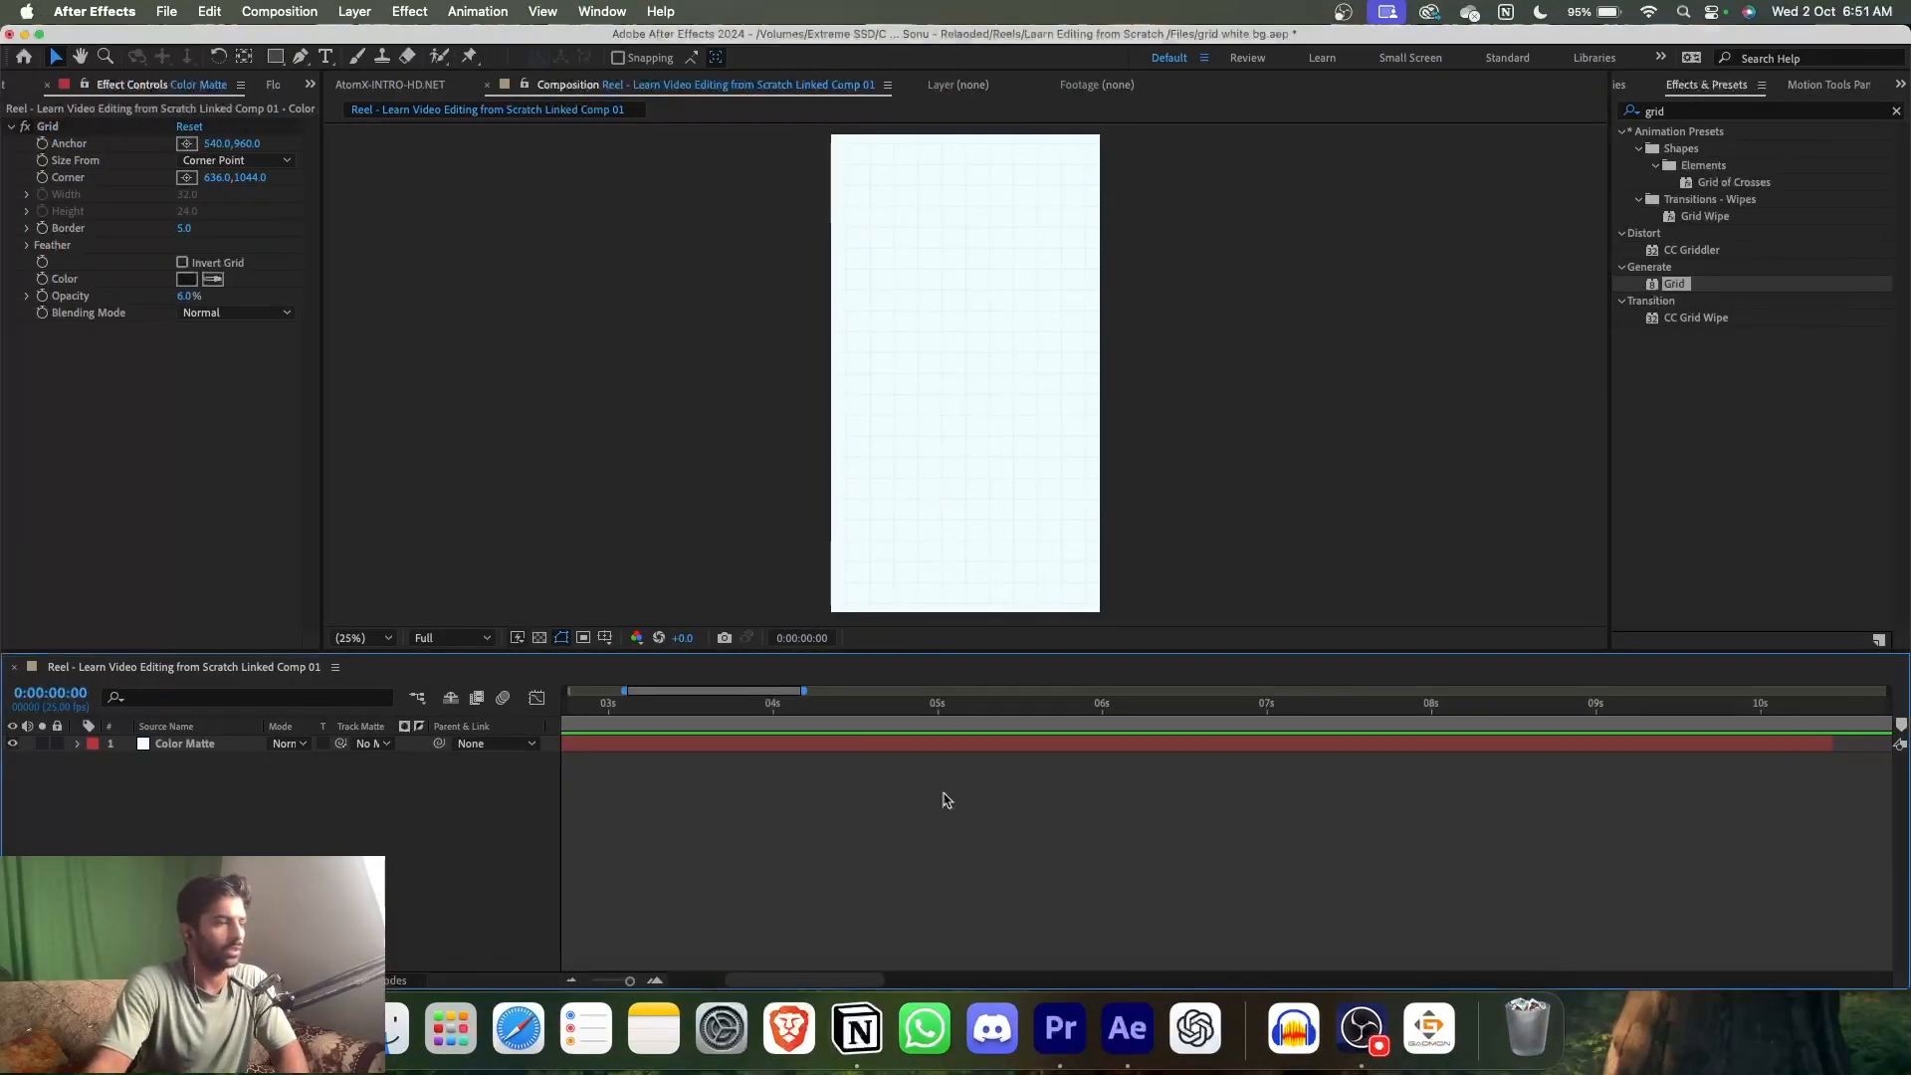
pyautogui.click(450, 1027)
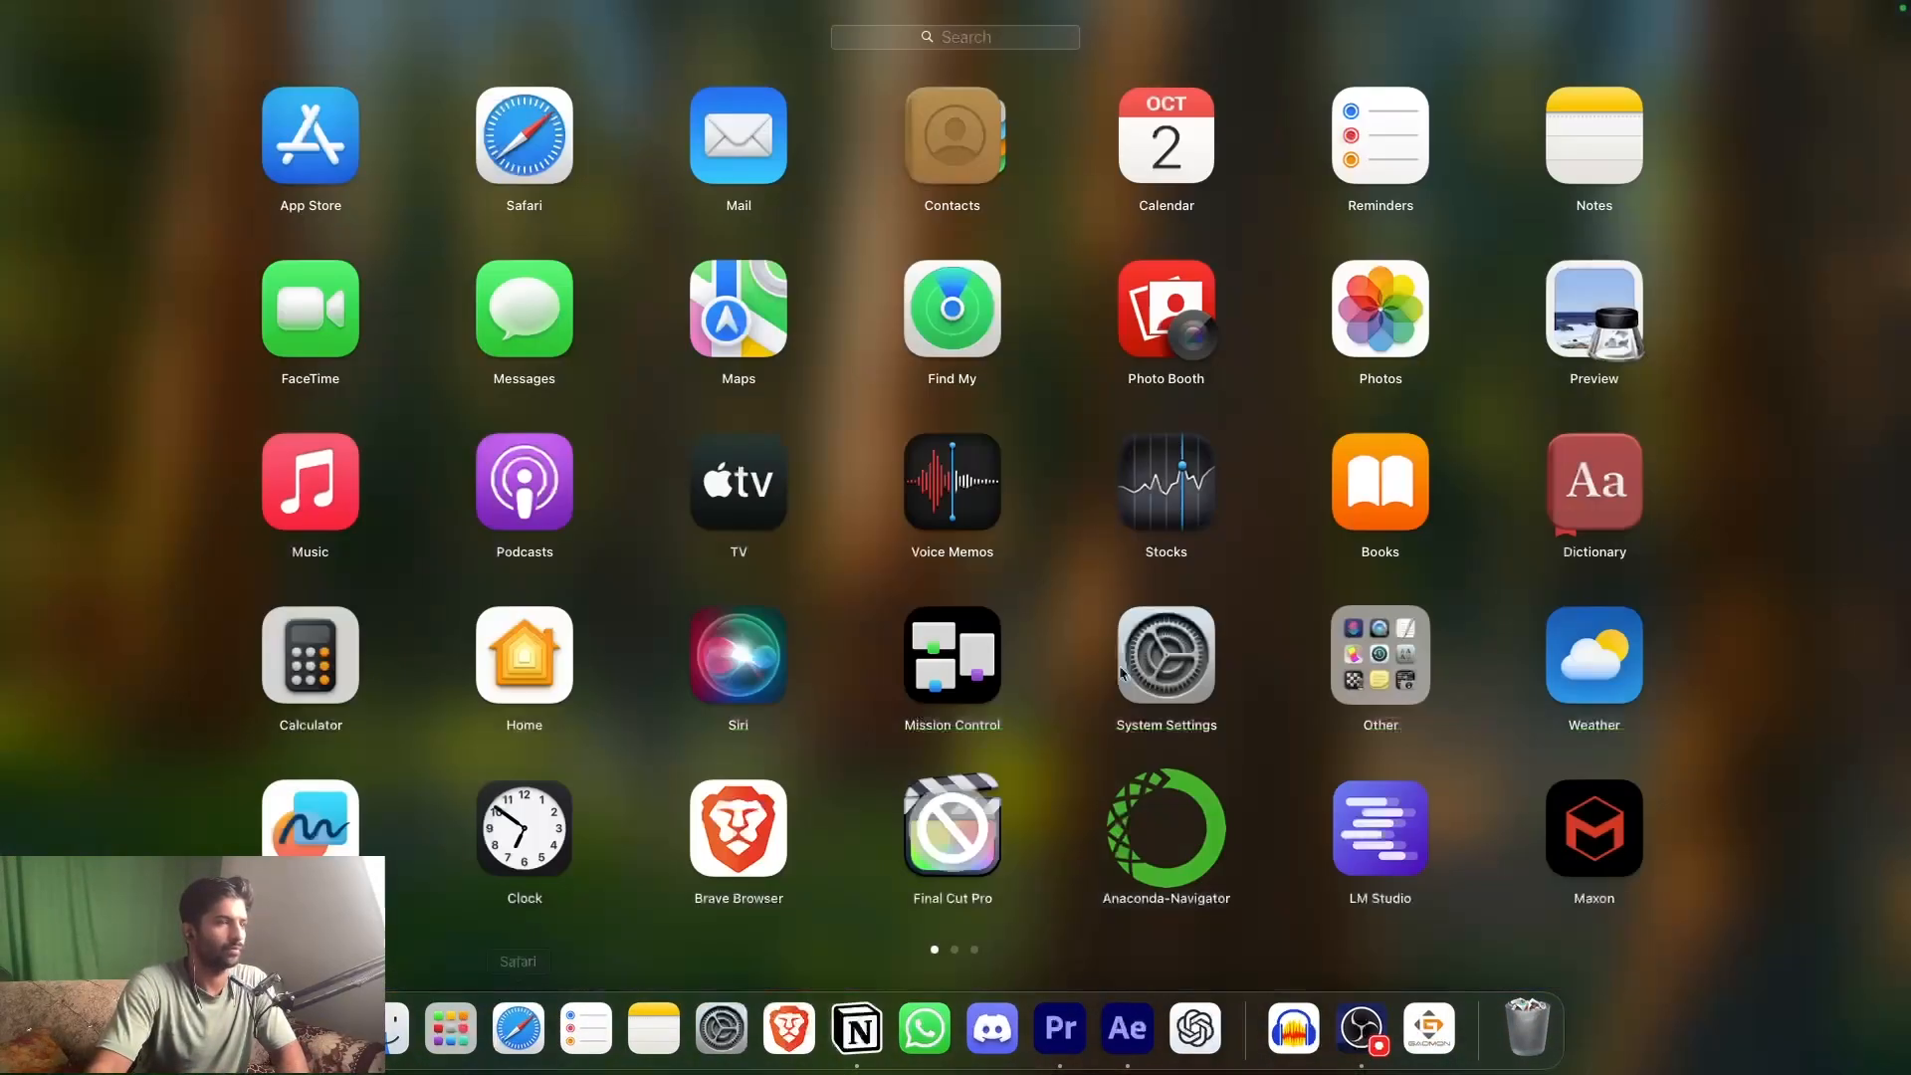
pyautogui.hscroll(3, 1190, 635)
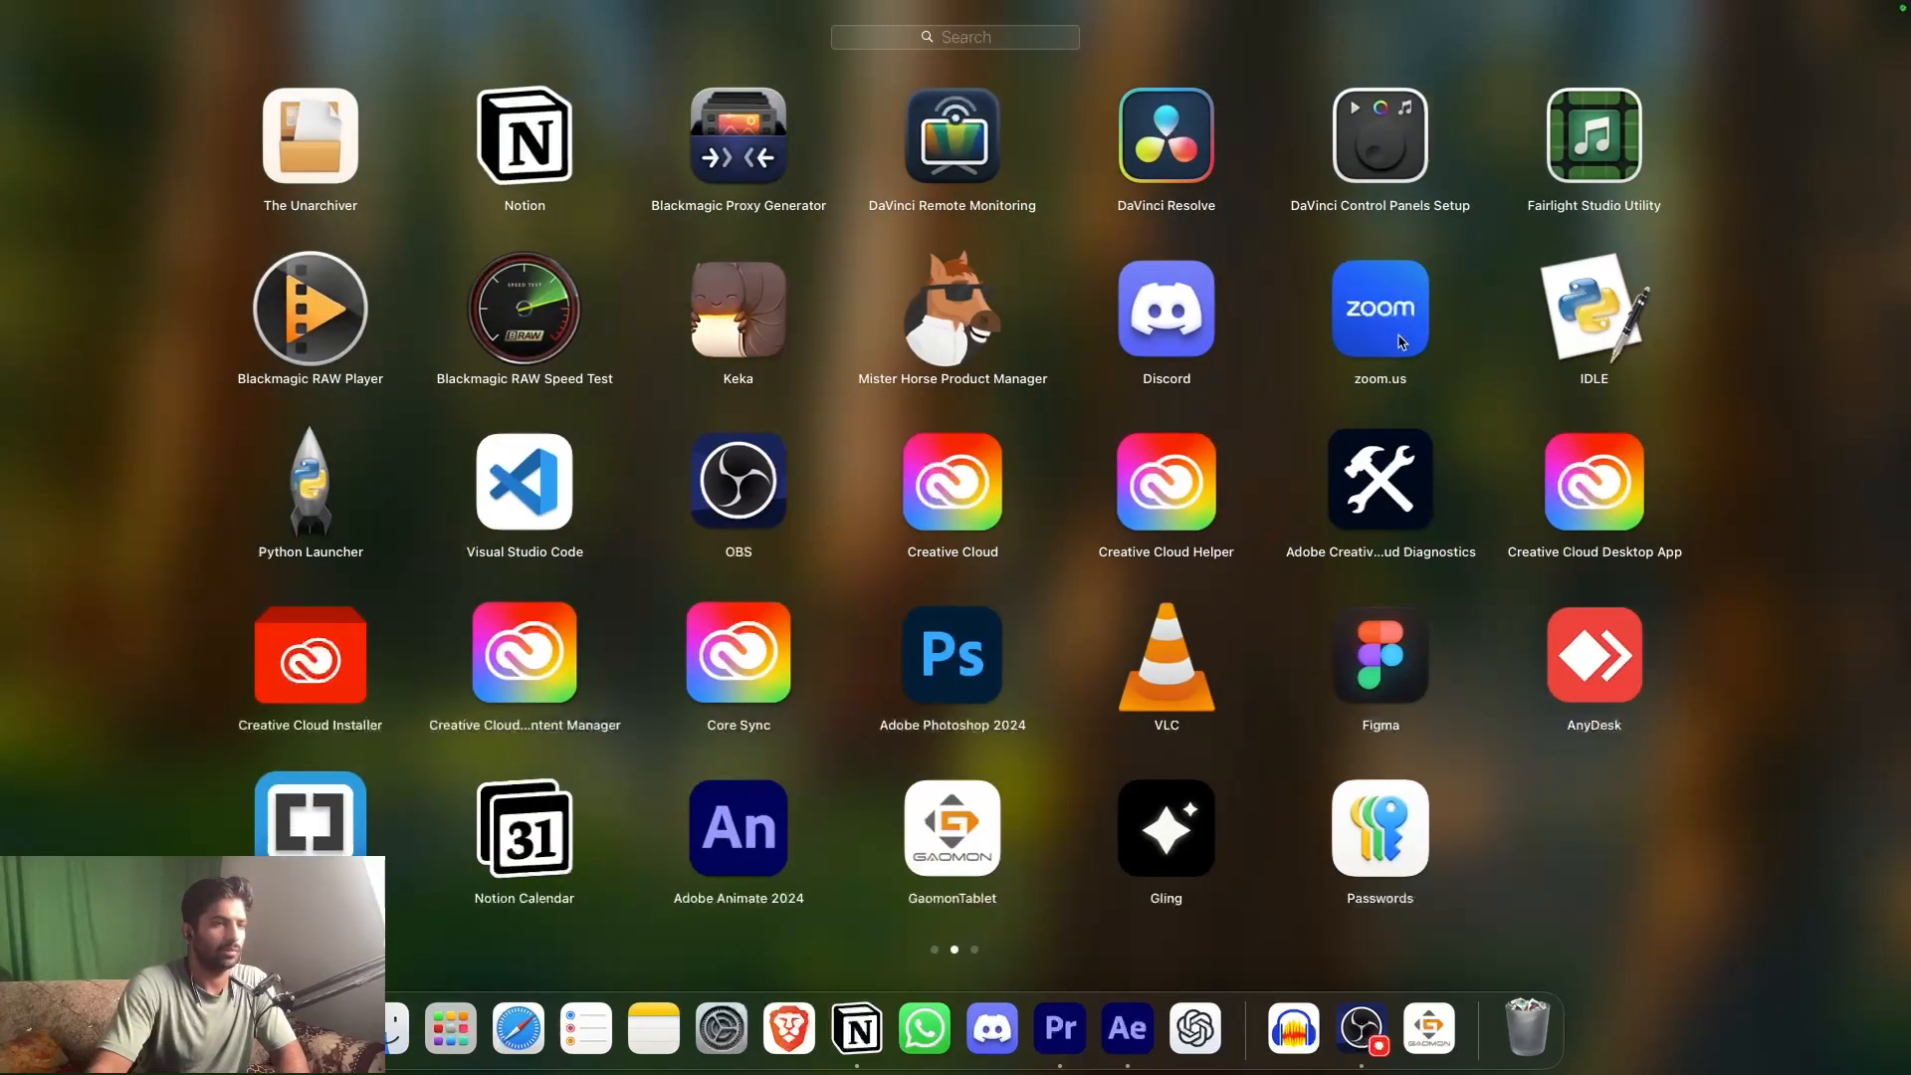
pyautogui.hscroll(3, 1212, 310)
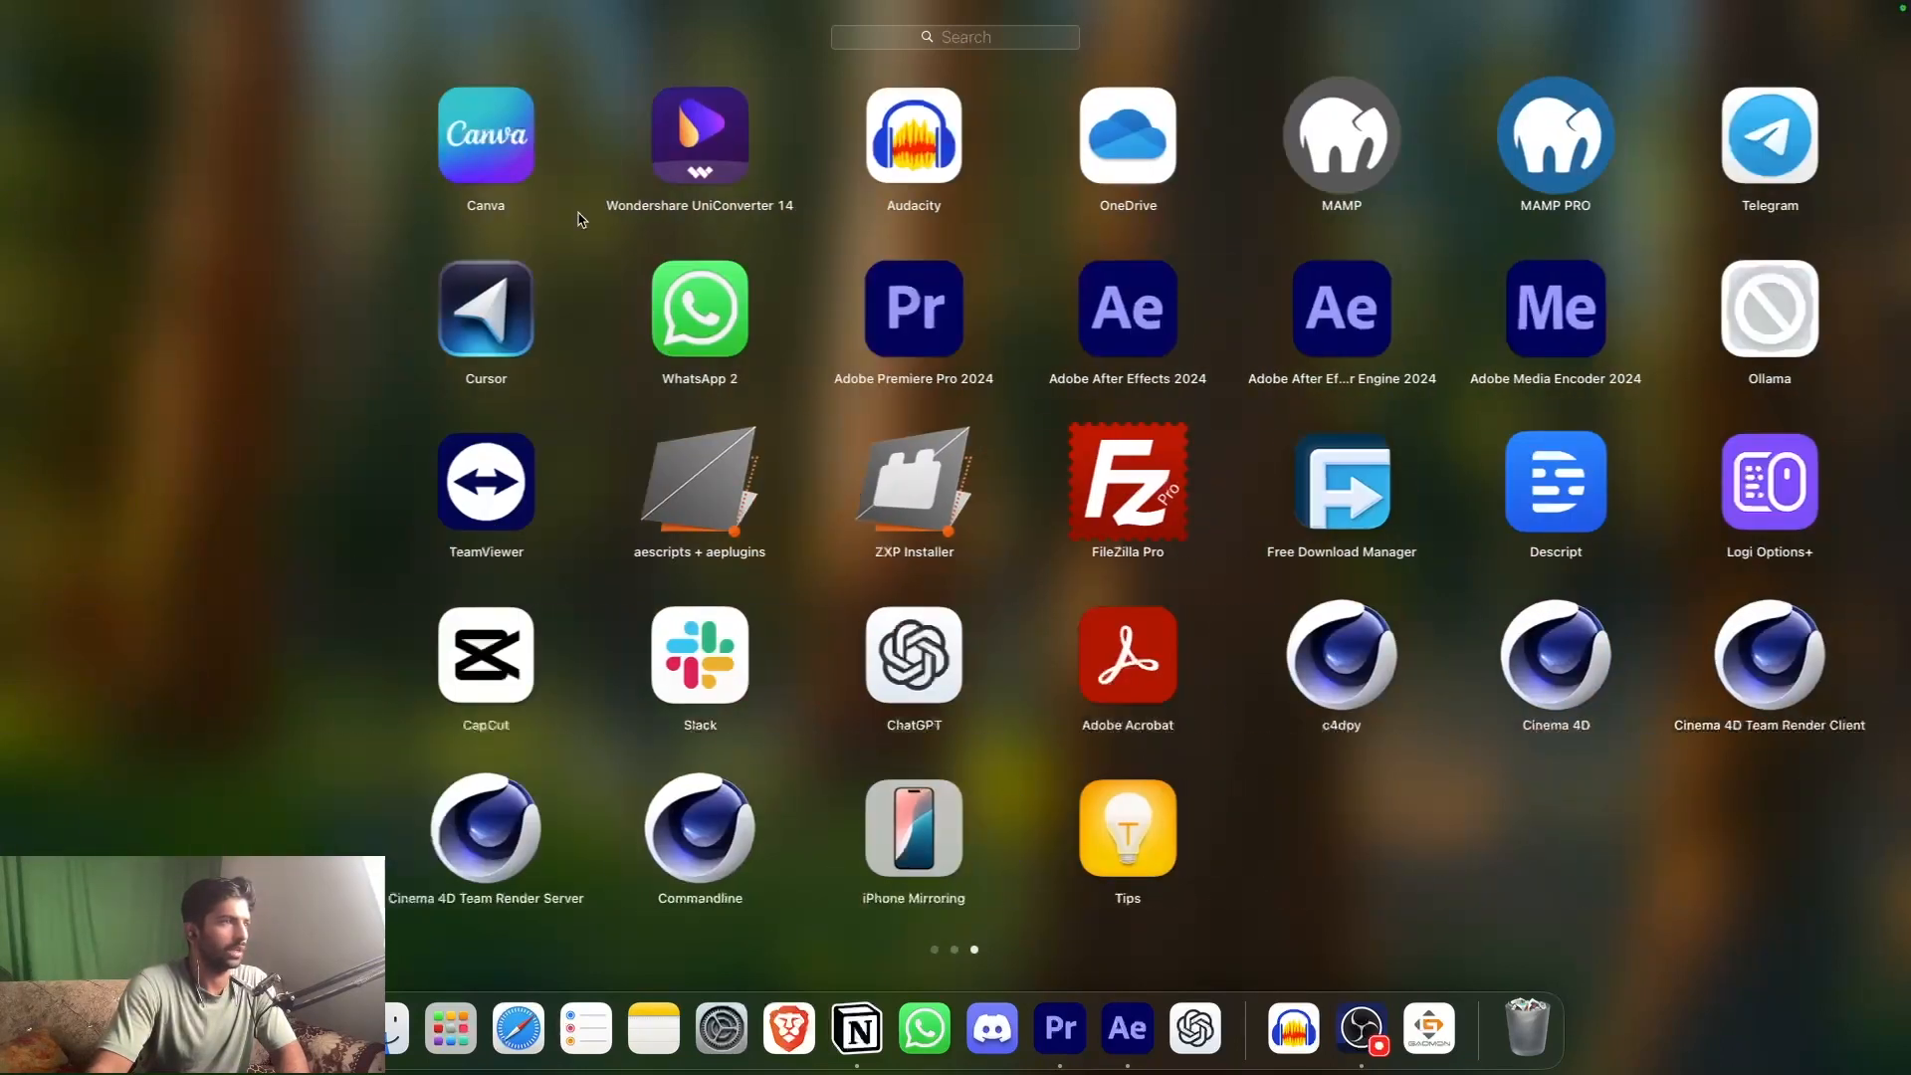
pyautogui.click(309, 129)
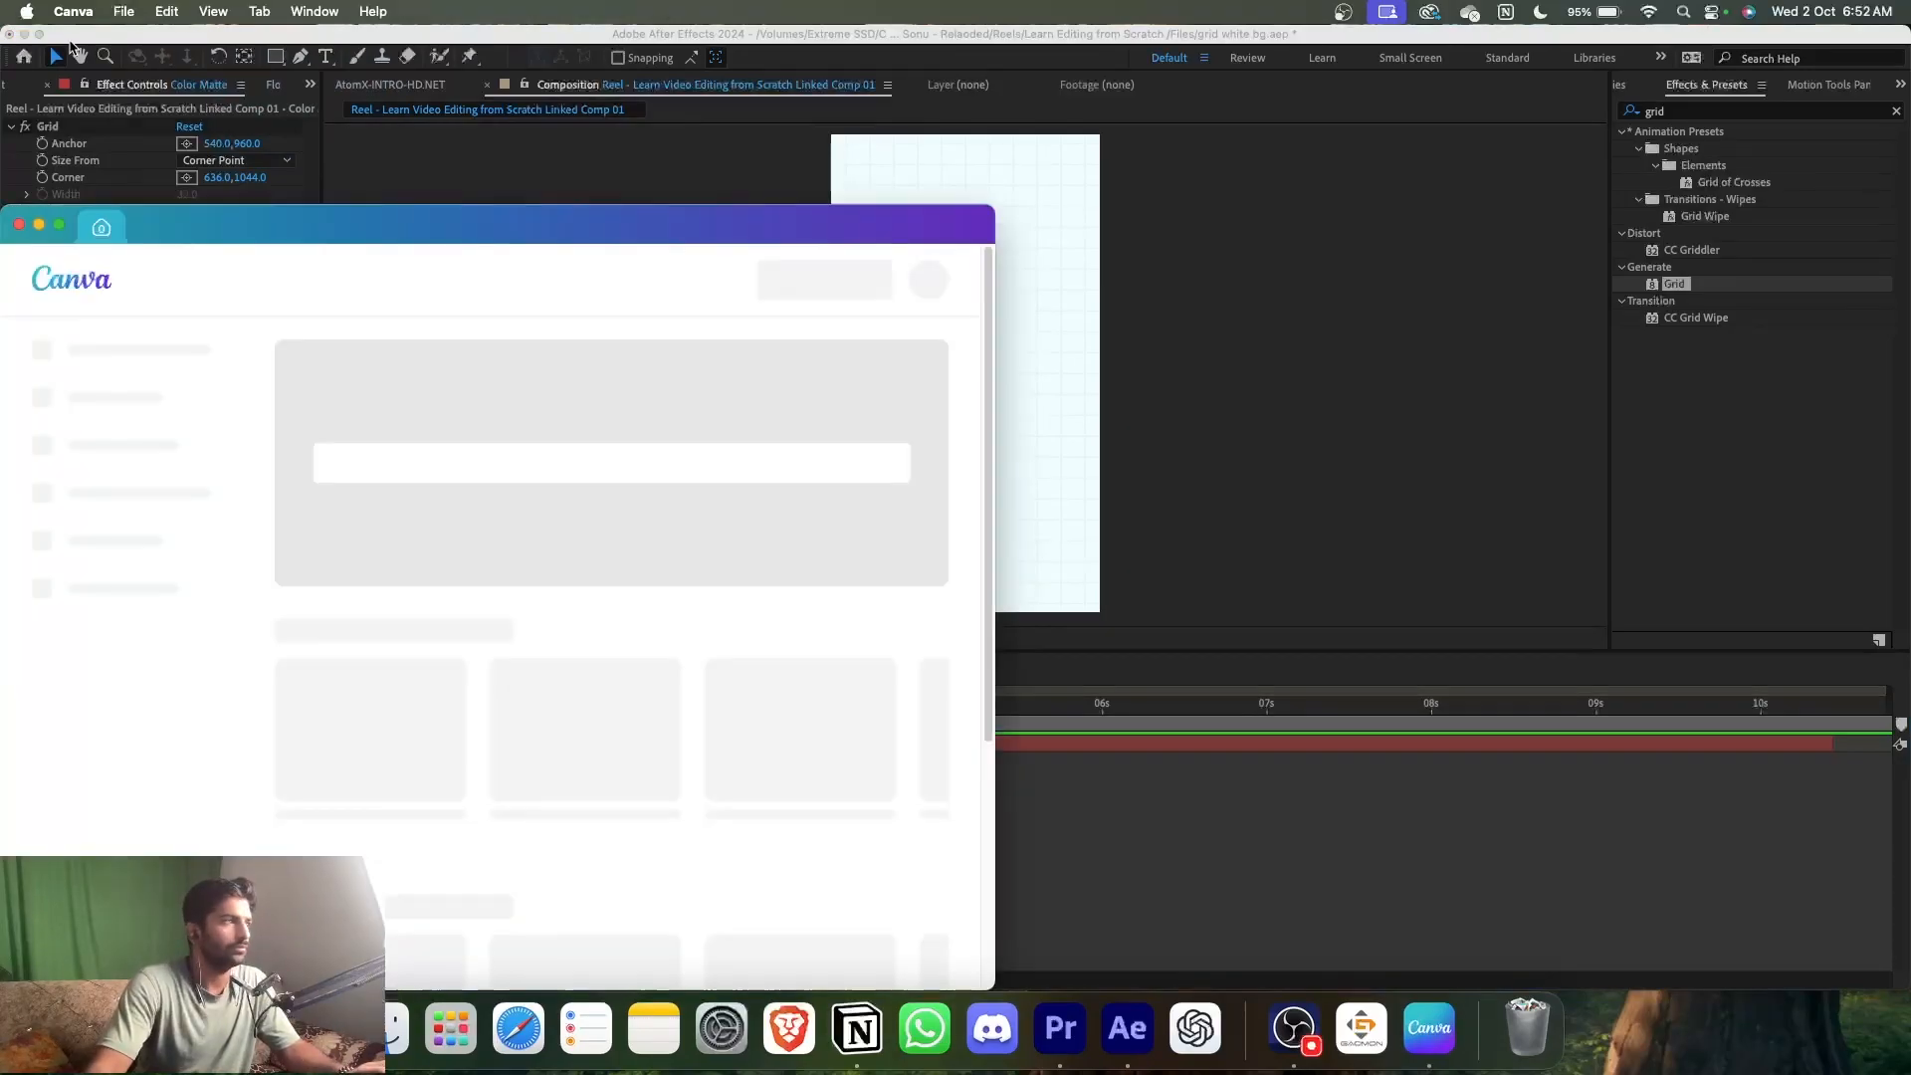
pyautogui.click(366, 199)
# - Apply the Fill effect to the Color Matte layer and place it above the Grid effect
pyautogui.click(193, 742)
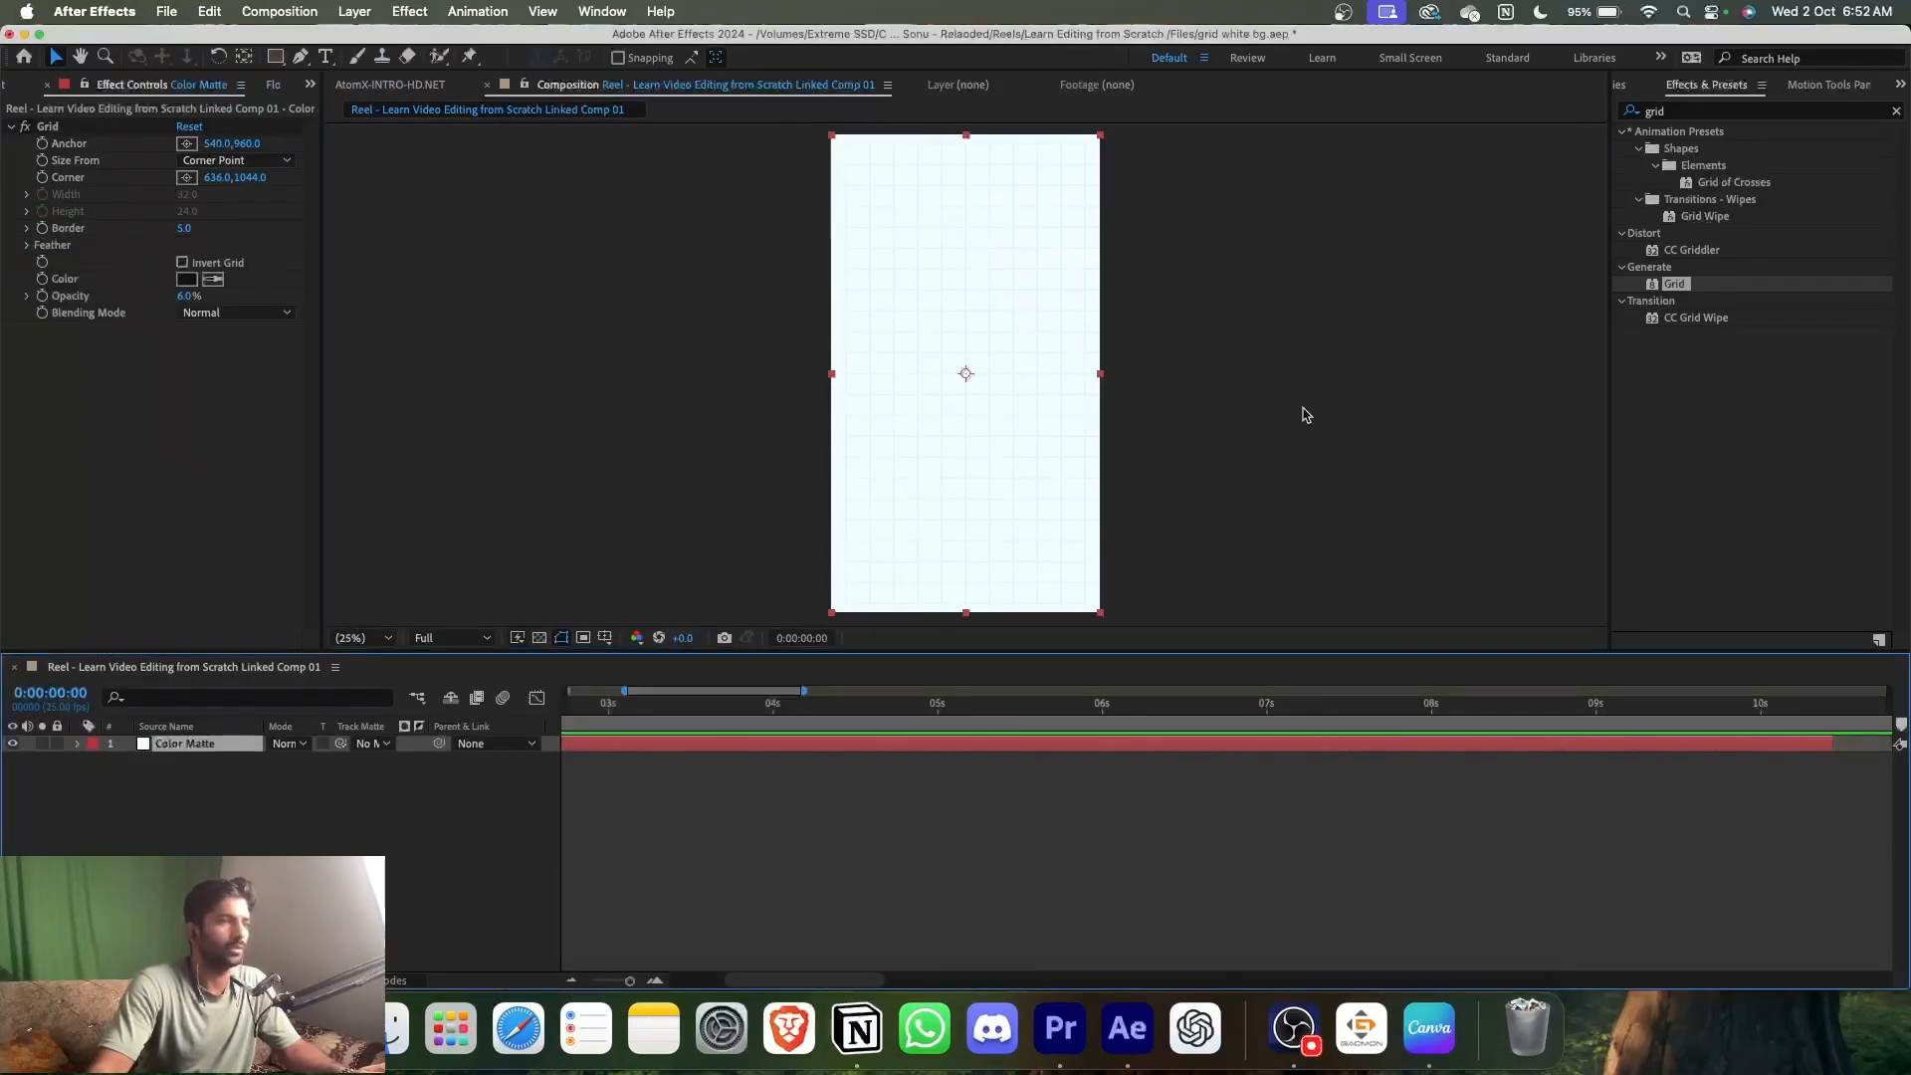
pyautogui.click(1686, 113)
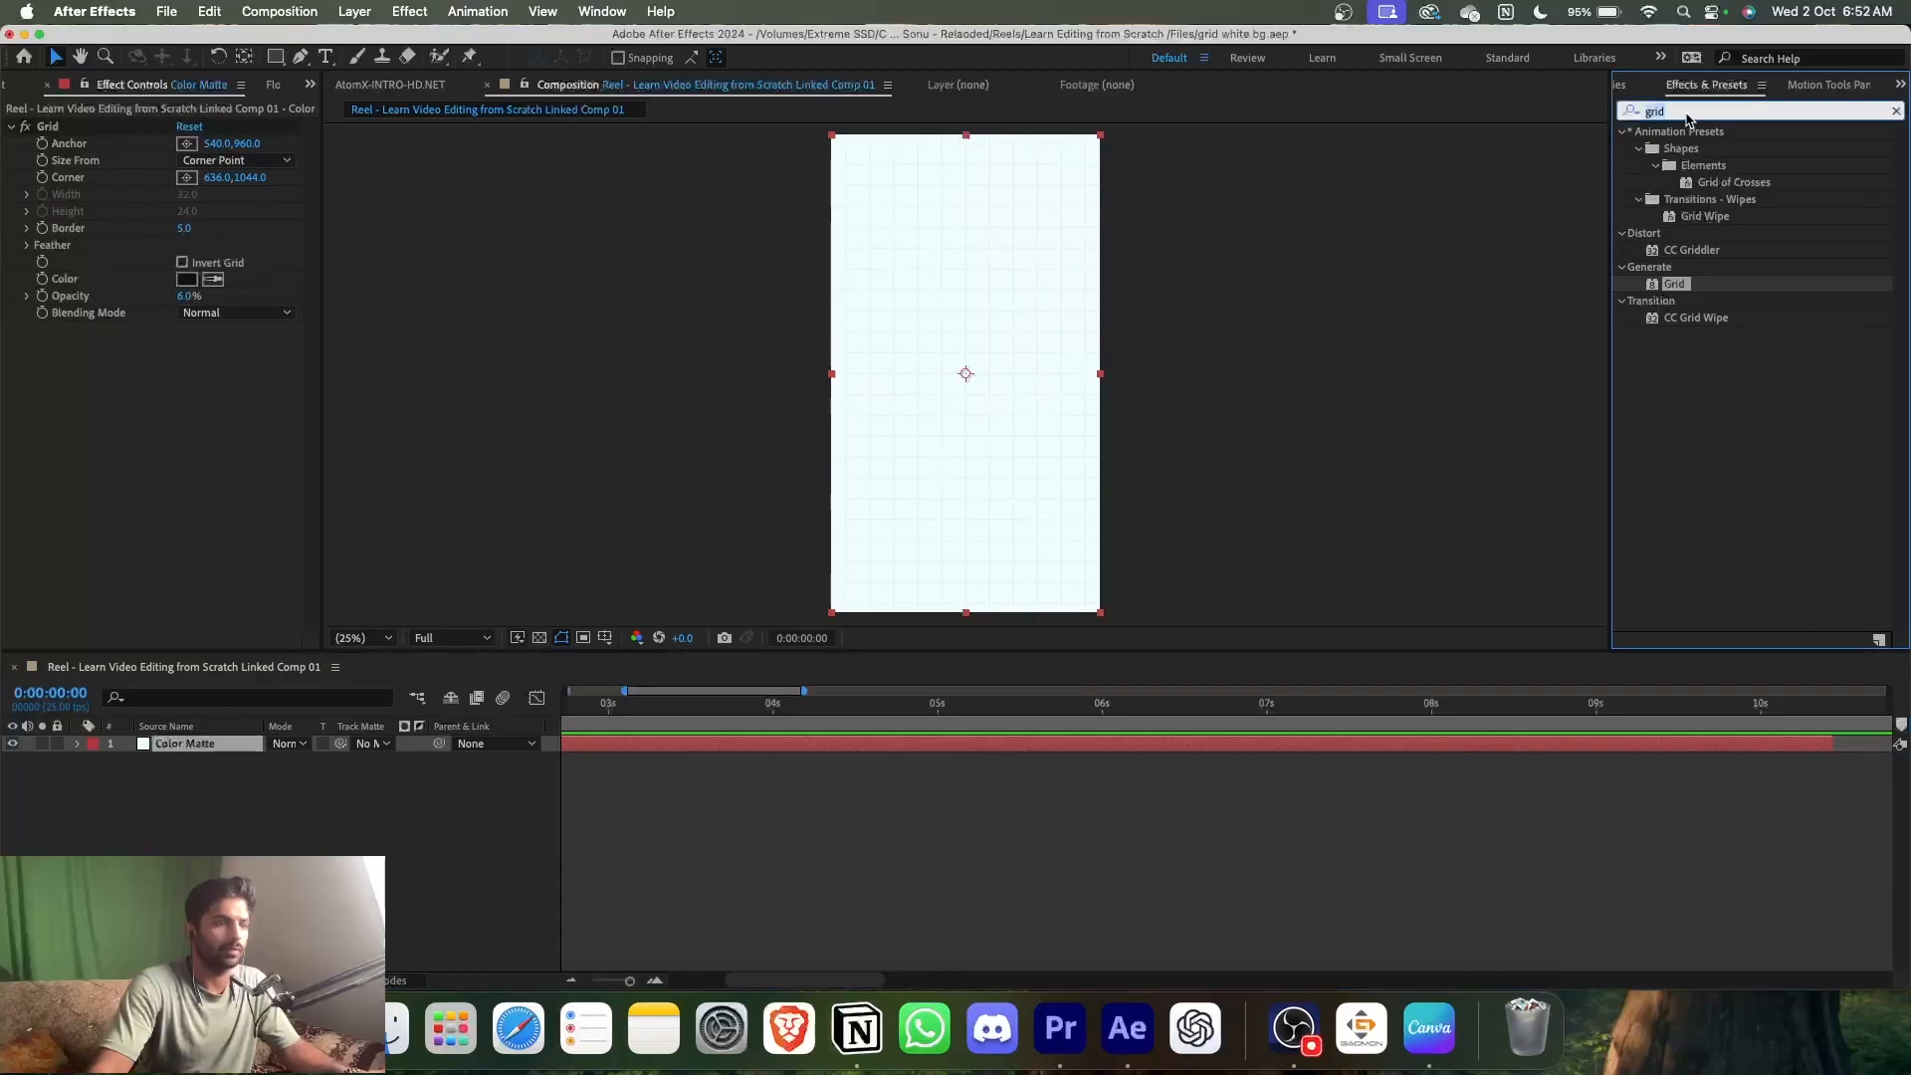
pyautogui.write('fill')
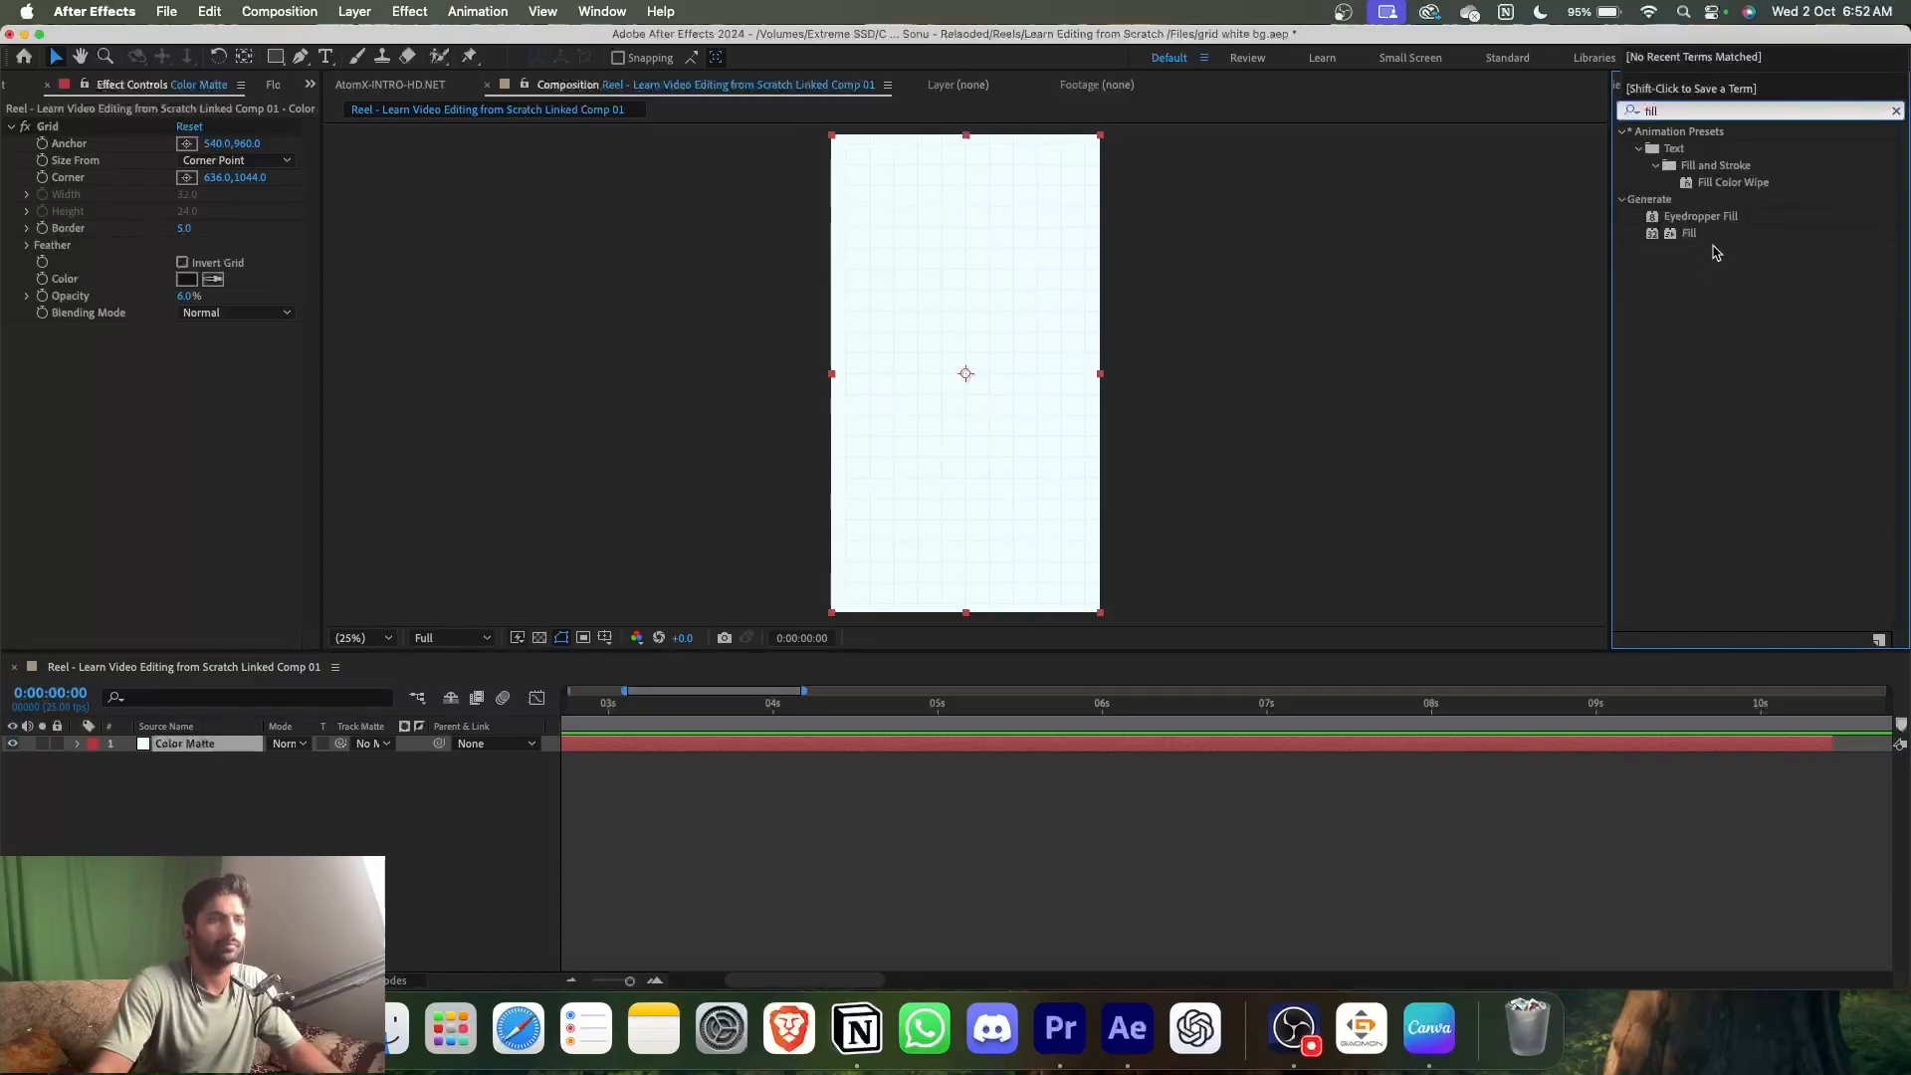
pyautogui.moveTo(1689, 233); pyautogui.dragTo(1406, 319)
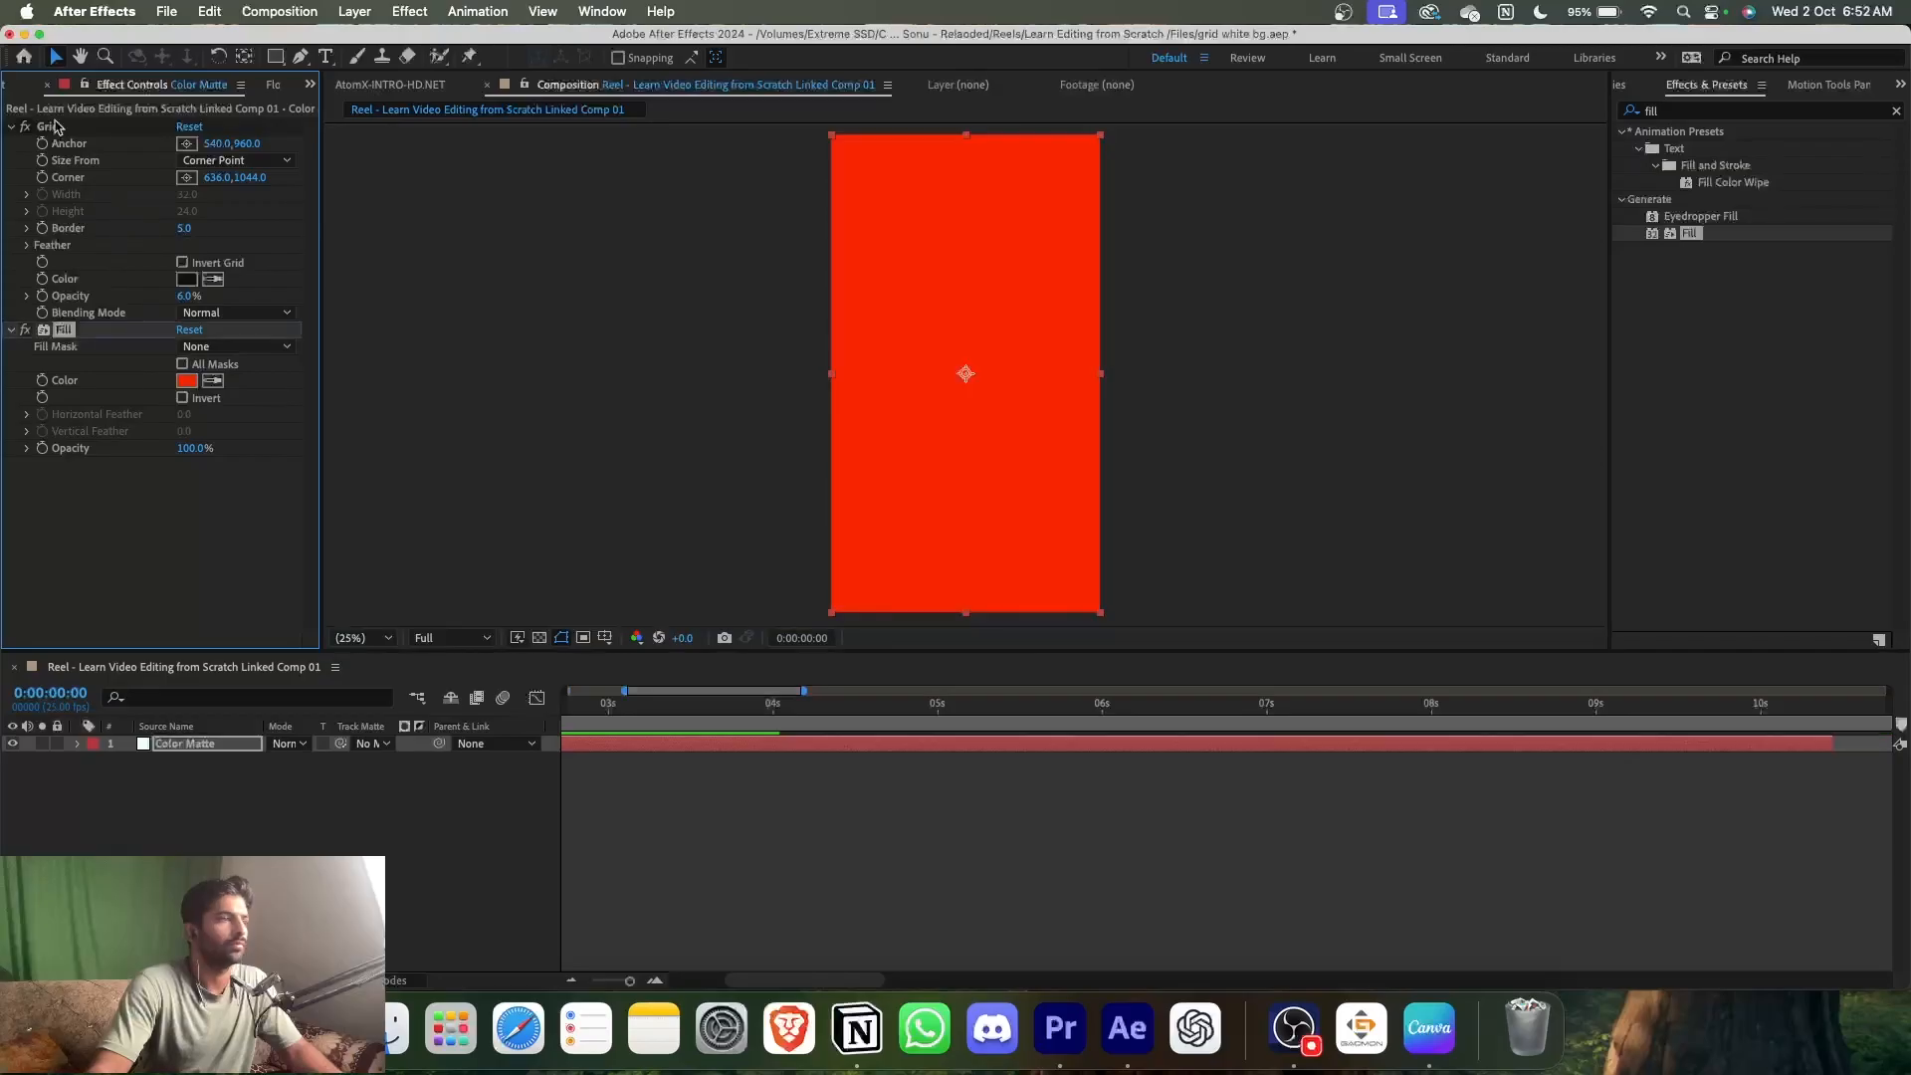
pyautogui.moveTo(55, 125); pyautogui.dragTo(60, 459)
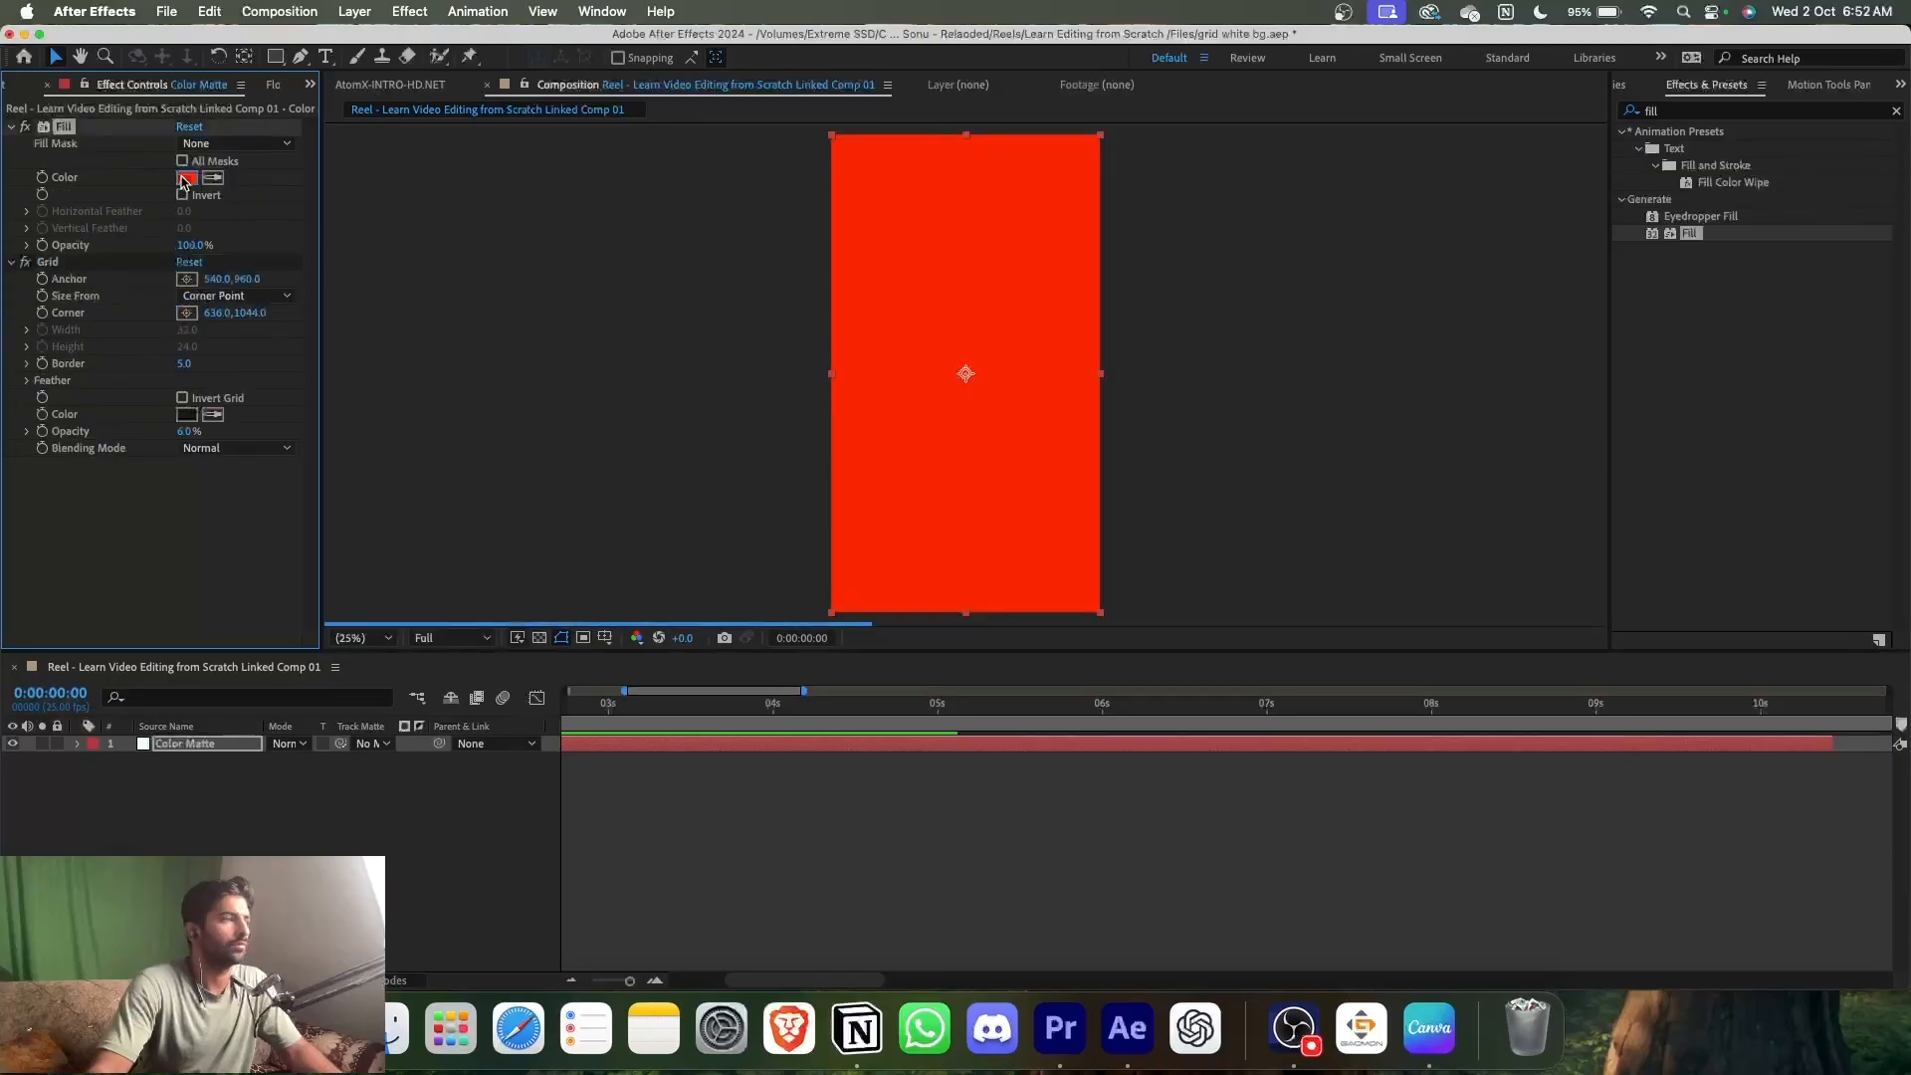
# - Set the Color Matte's Fill color to white (FFFFFF) and save the After Effects project
pyautogui.click(184, 180)
pyautogui.write('ffffff')
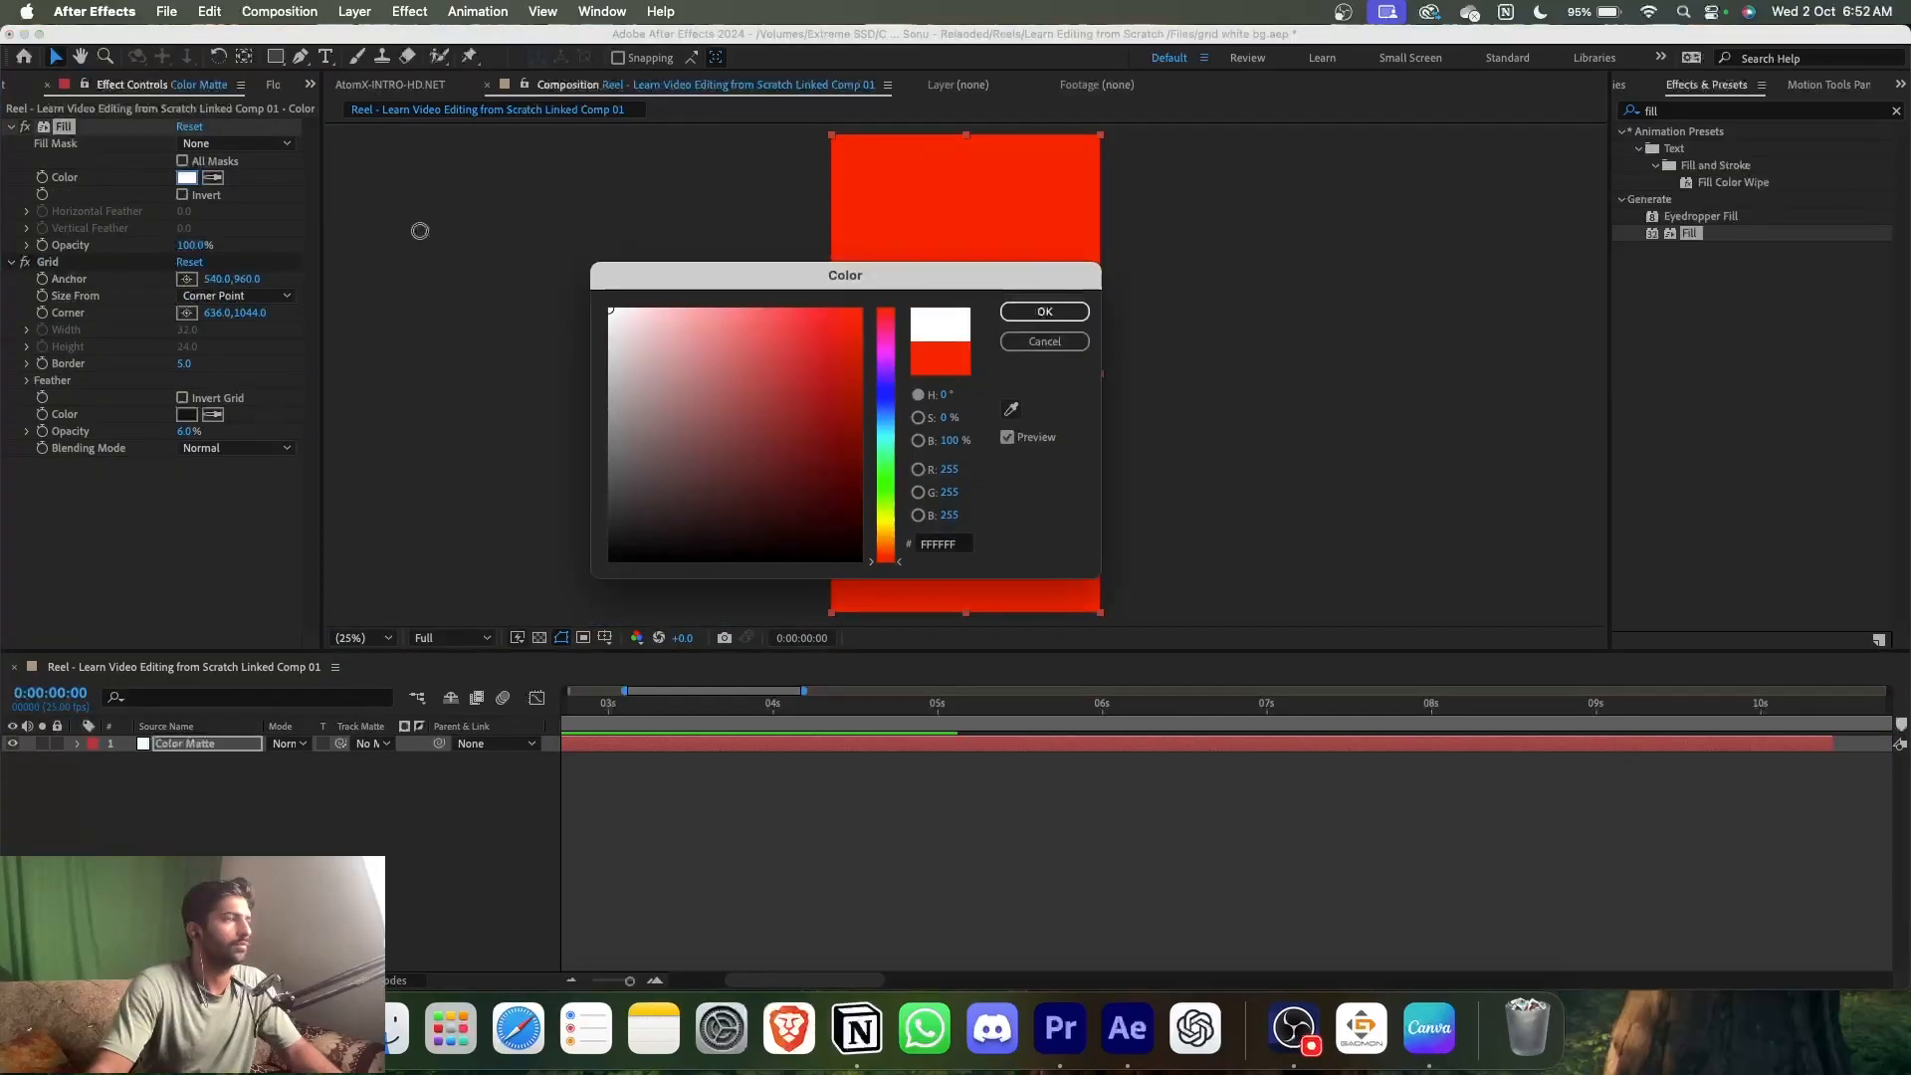
pyautogui.click(1033, 317)
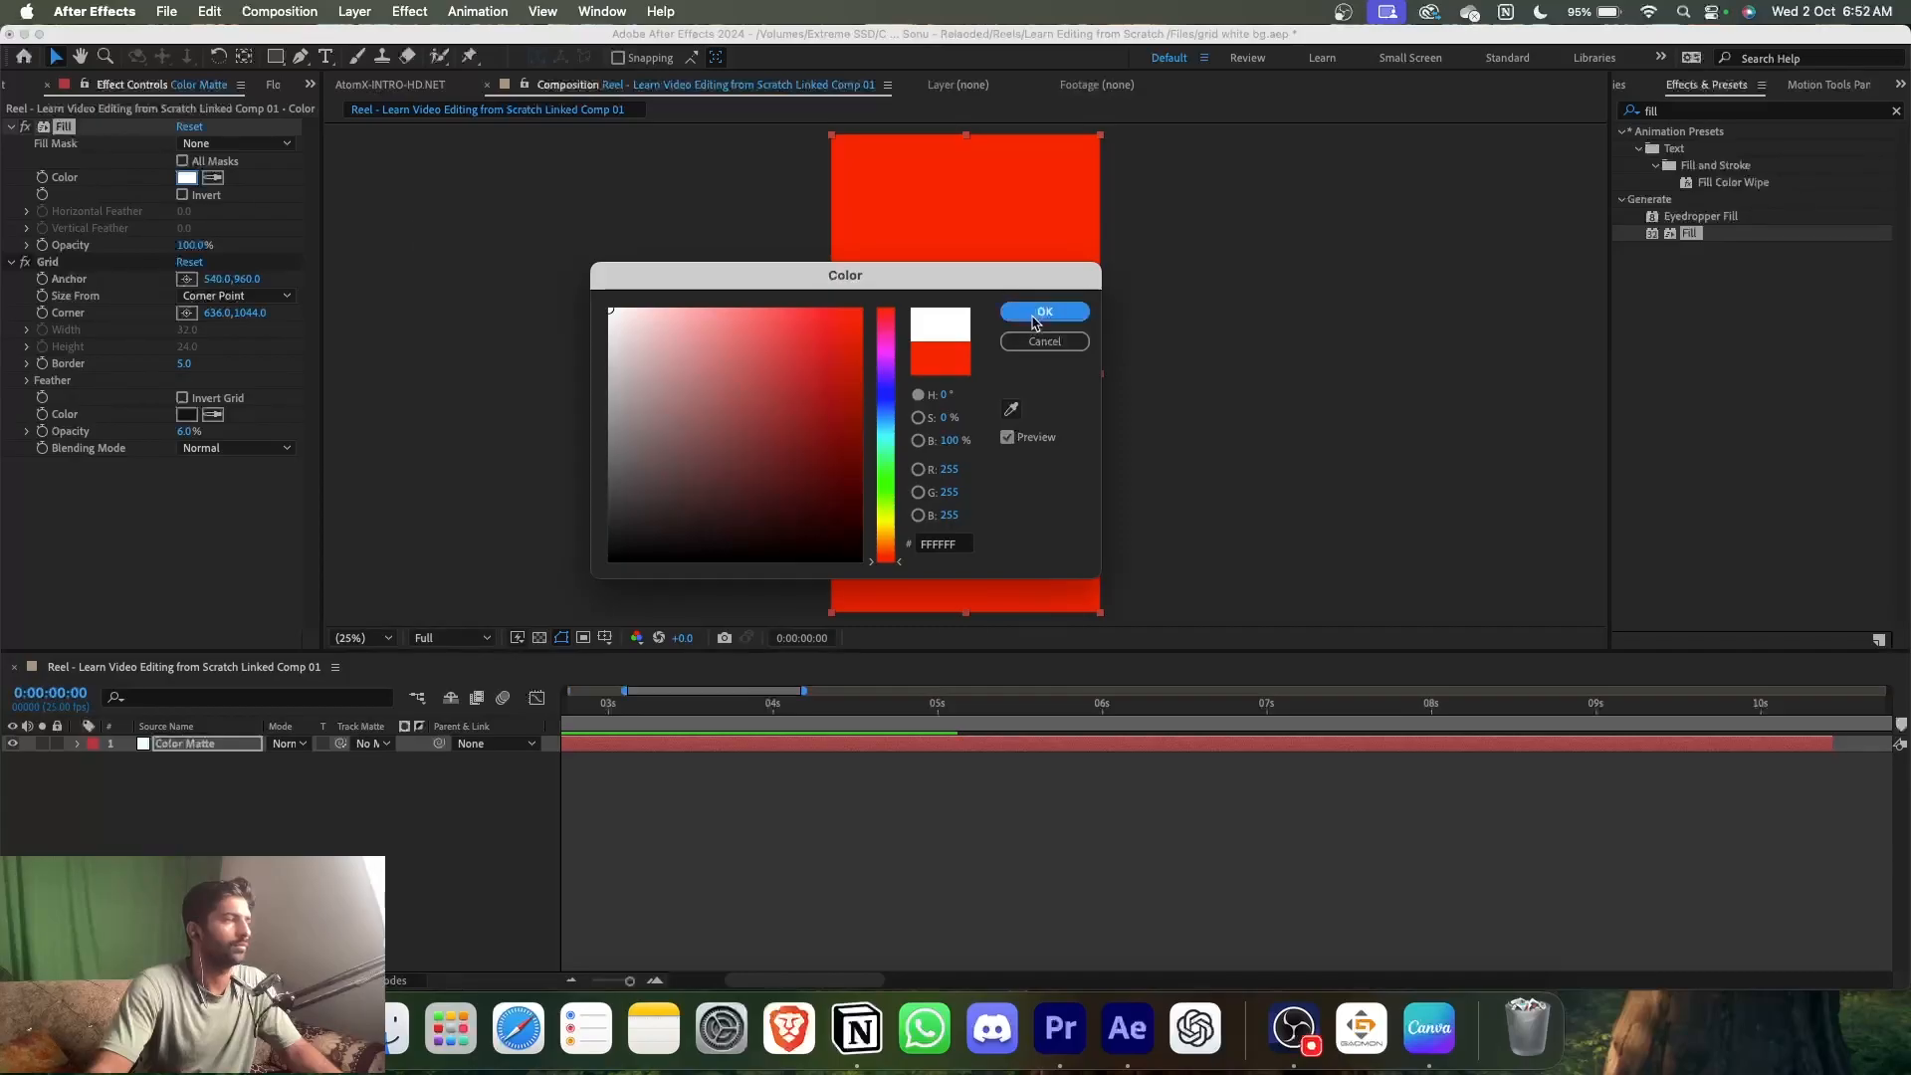
pyautogui.click(1039, 312)
pyautogui.press('super+s')
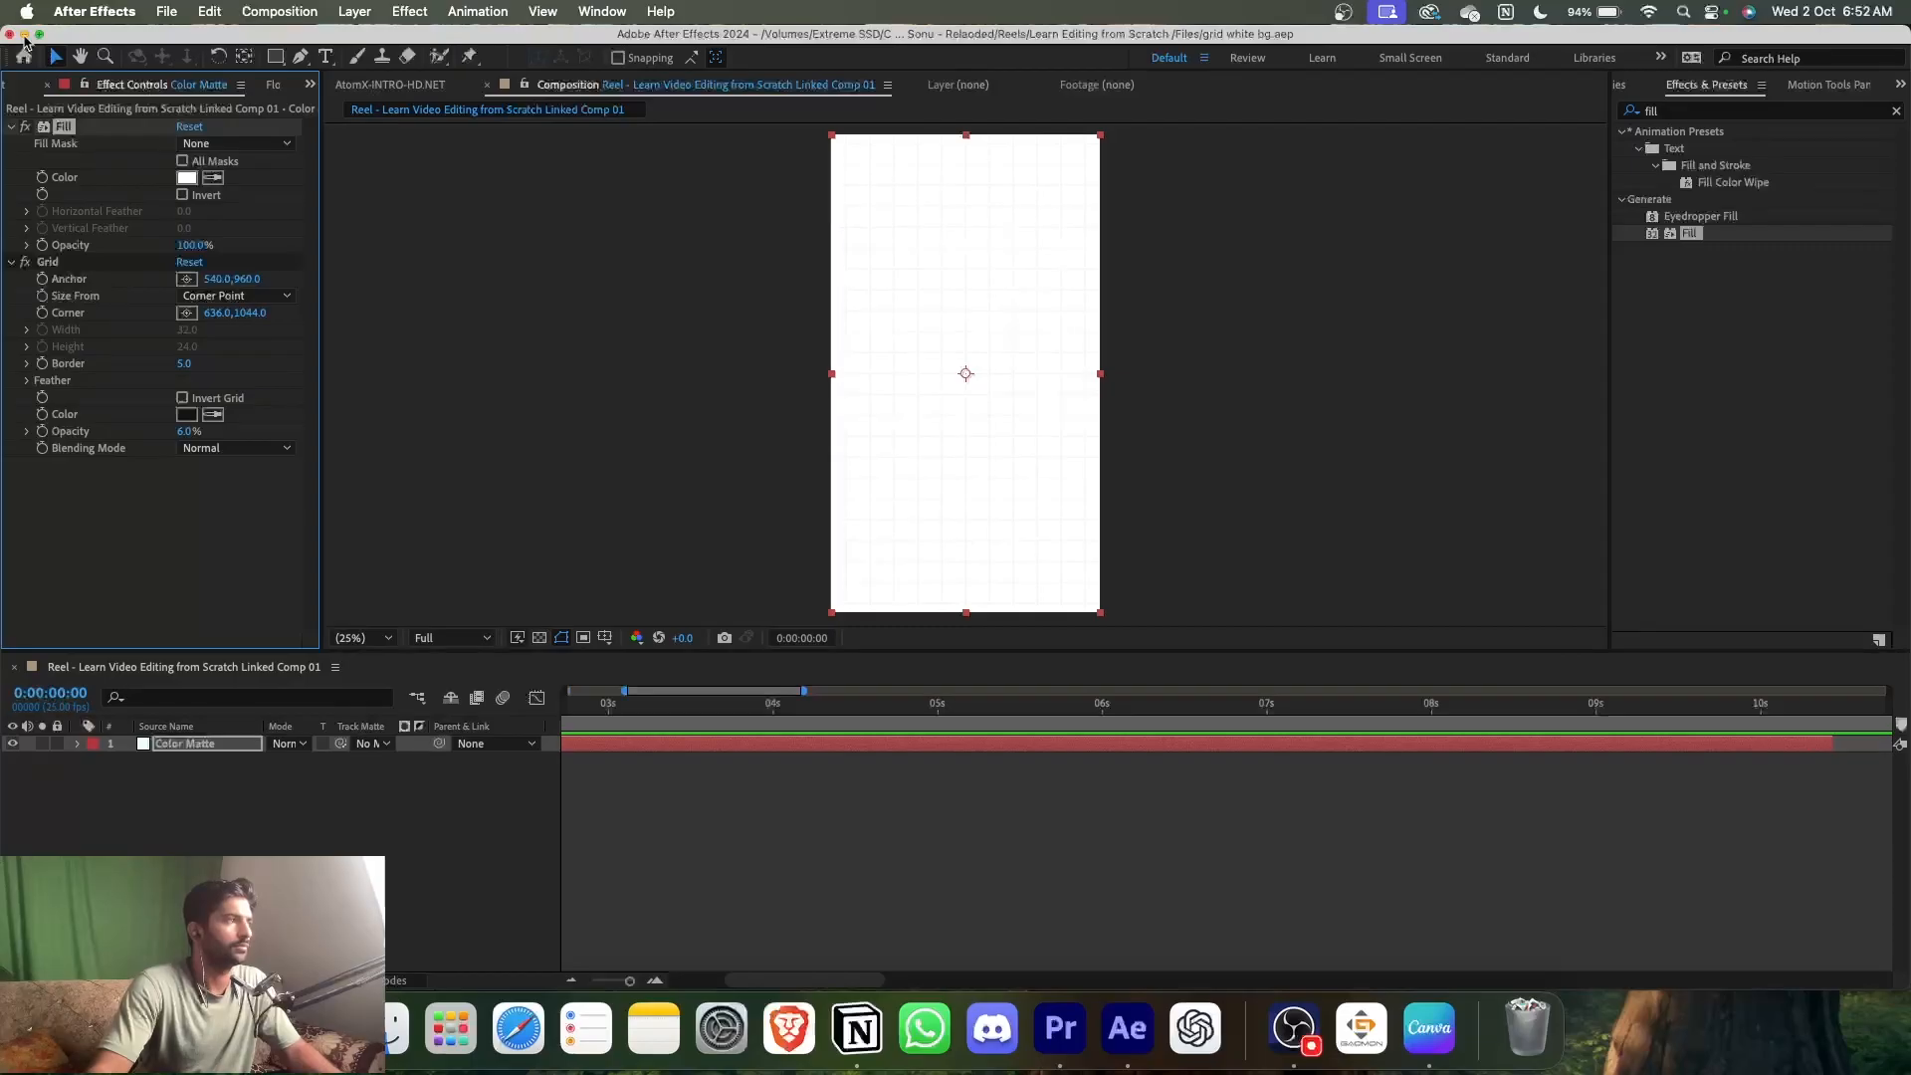
pyautogui.click(24, 35)
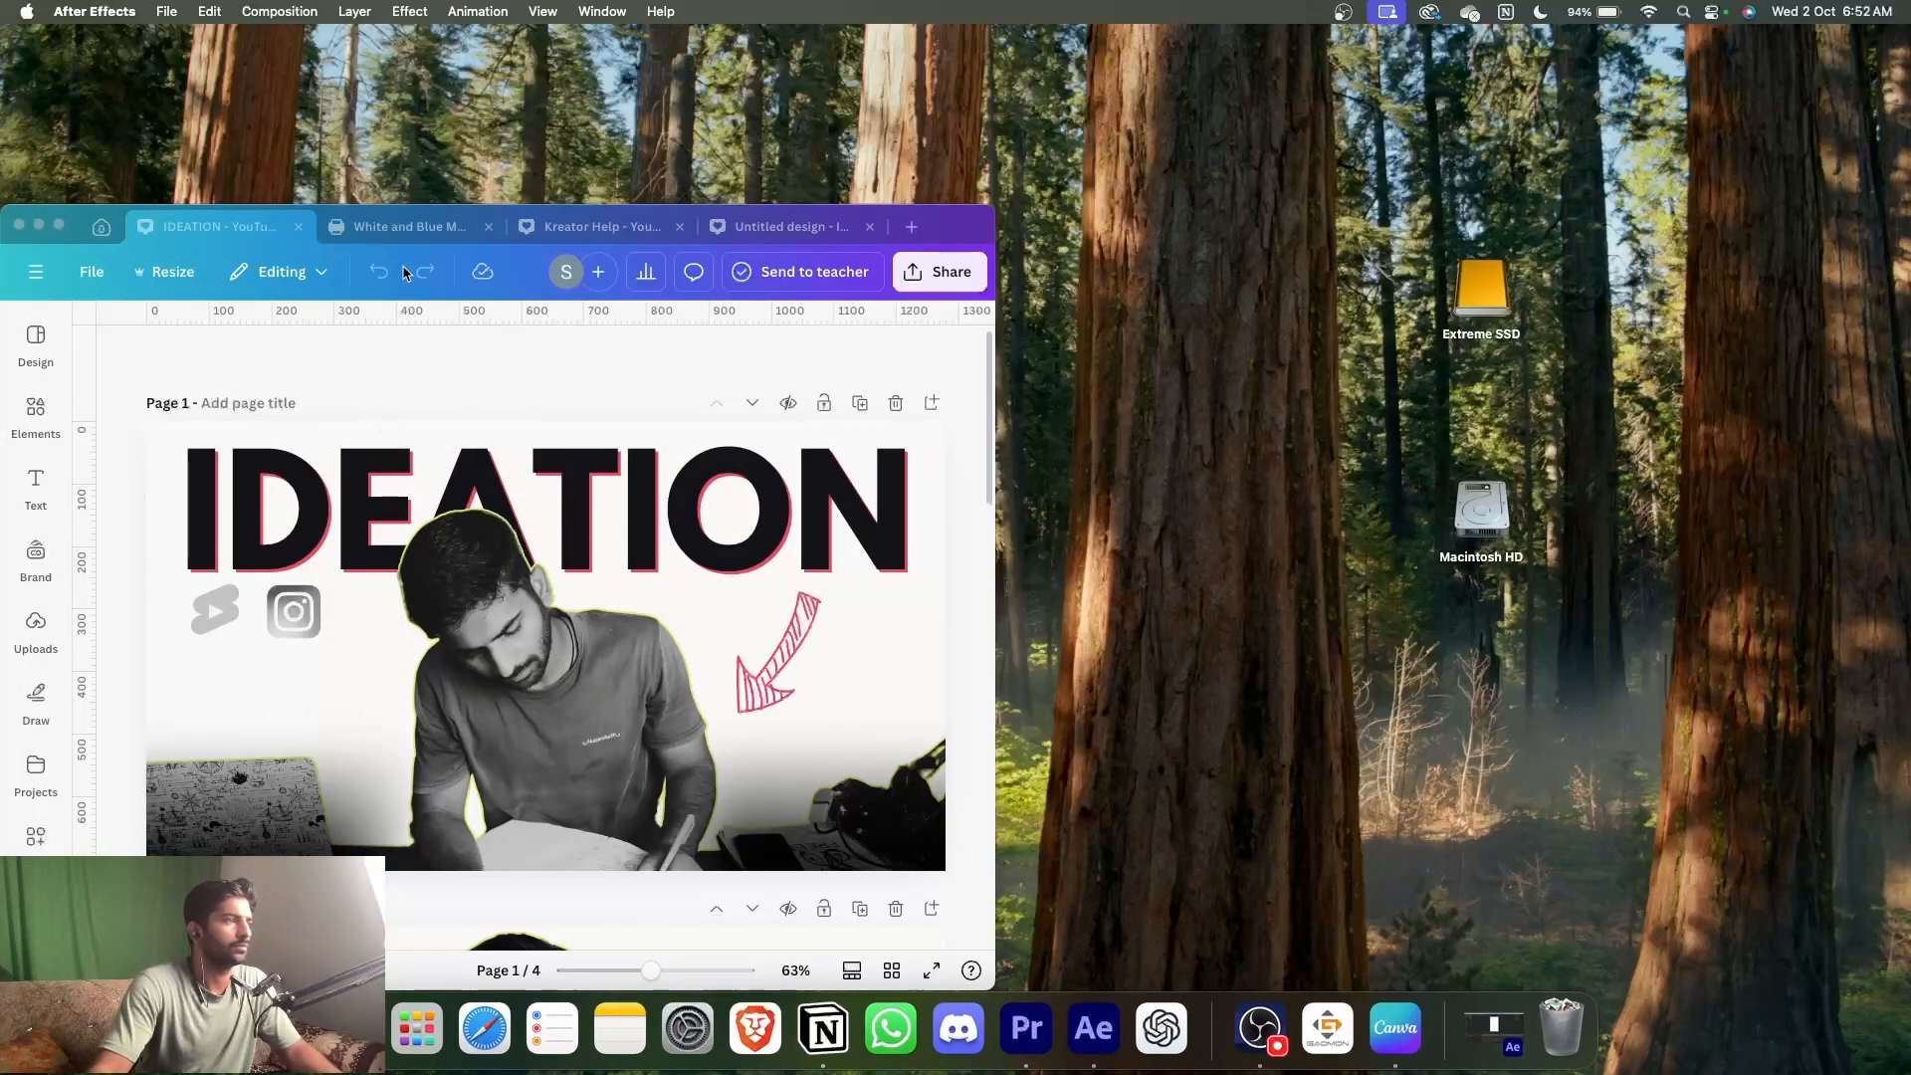
# - Switch to Canva at full-screen size and open the White and Blue Modern Project Proposal design at its first page
pyautogui.click(58, 223)
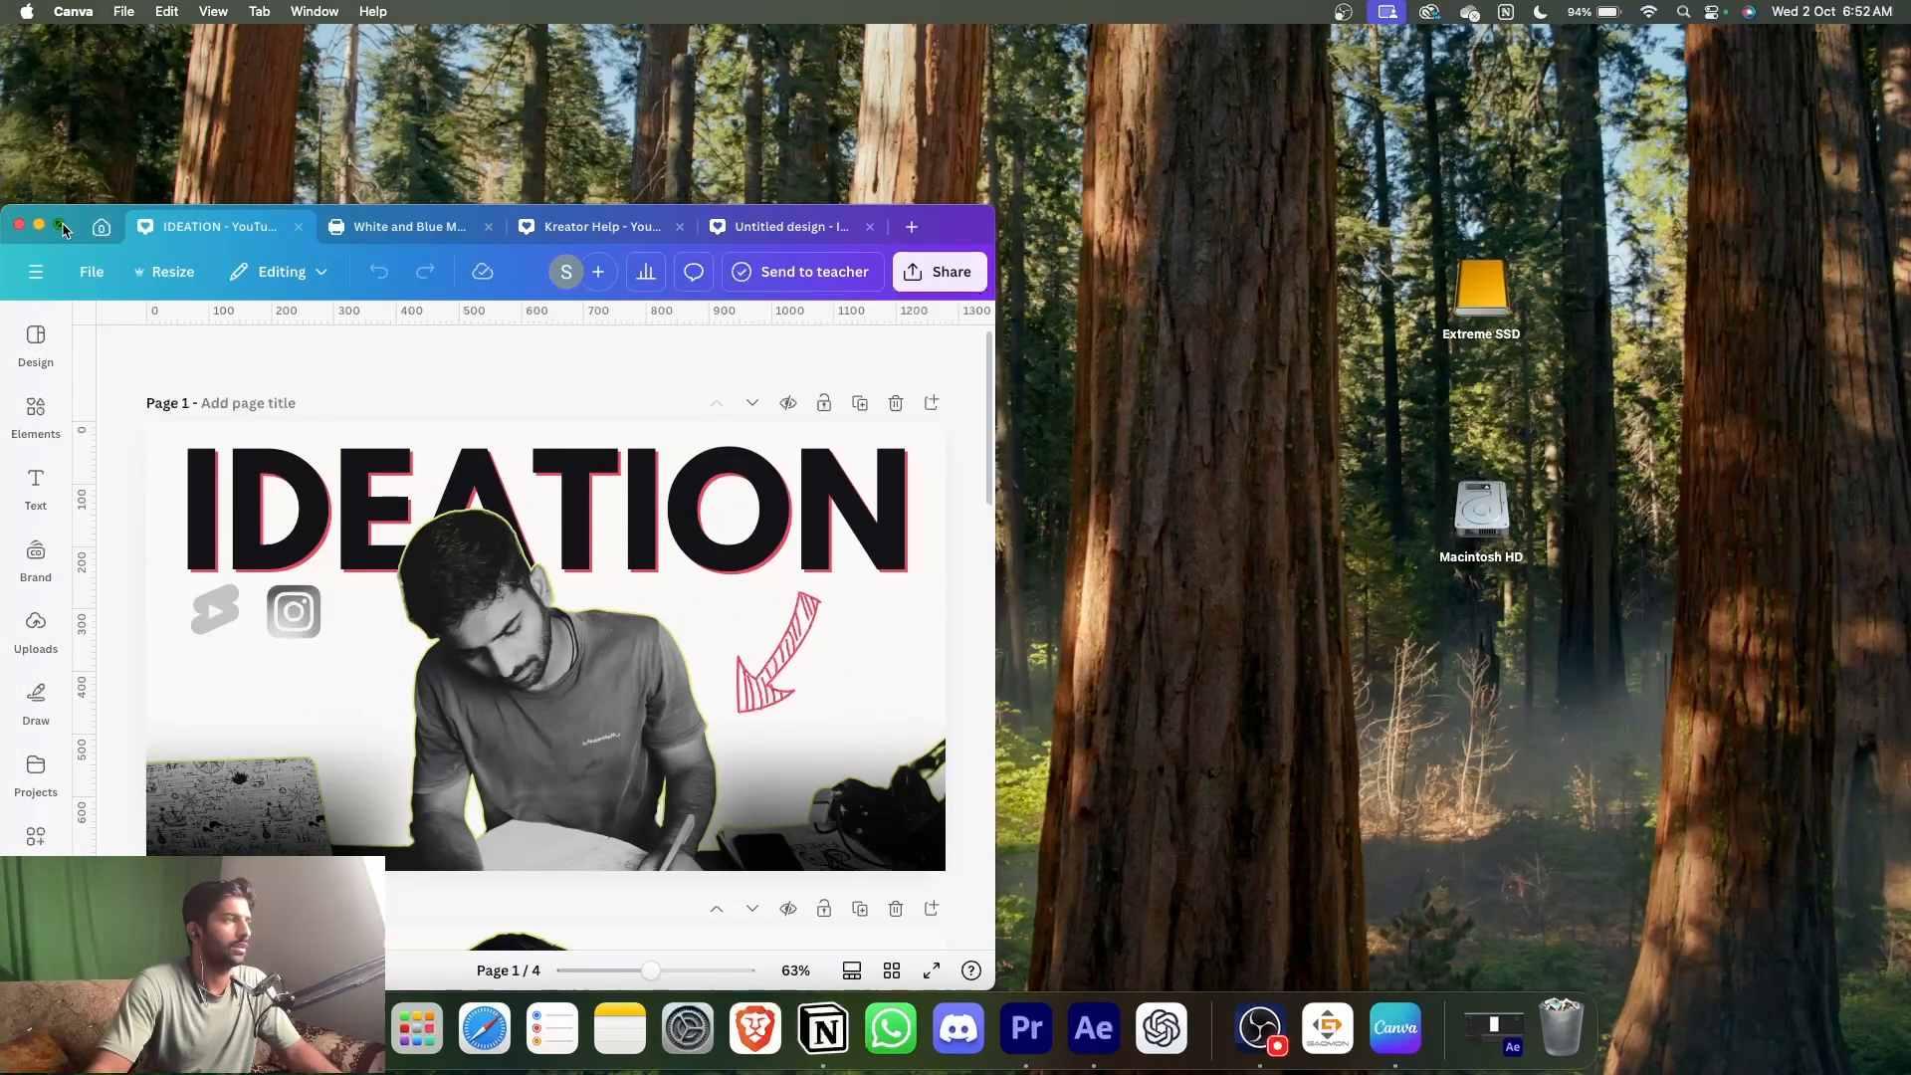
pyautogui.scroll(3, 1307, 569)
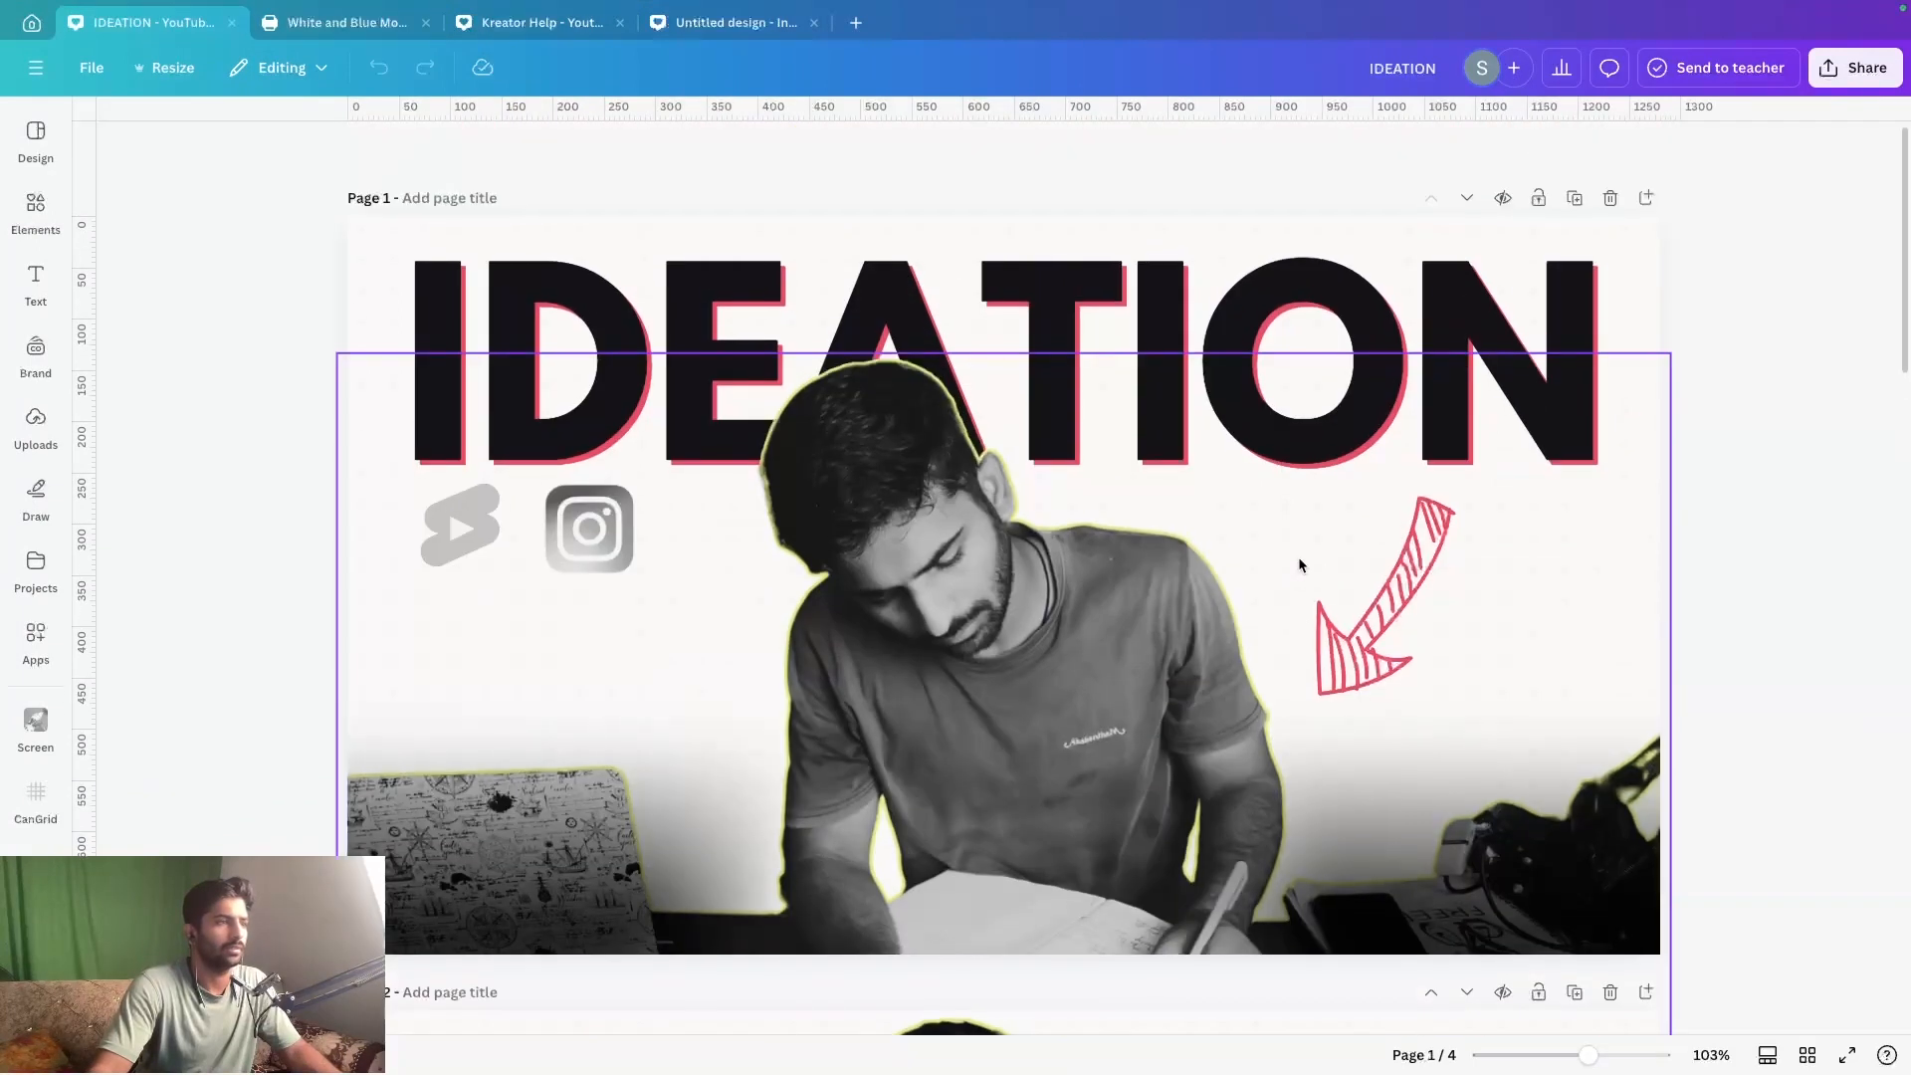
pyautogui.click(356, 28)
pyautogui.scroll(3, 980, 550)
pyautogui.scroll(-4, 981, 550)
pyautogui.scroll(10, 980, 552)
pyautogui.moveTo(1902, 324); pyautogui.dragTo(1882, 207)
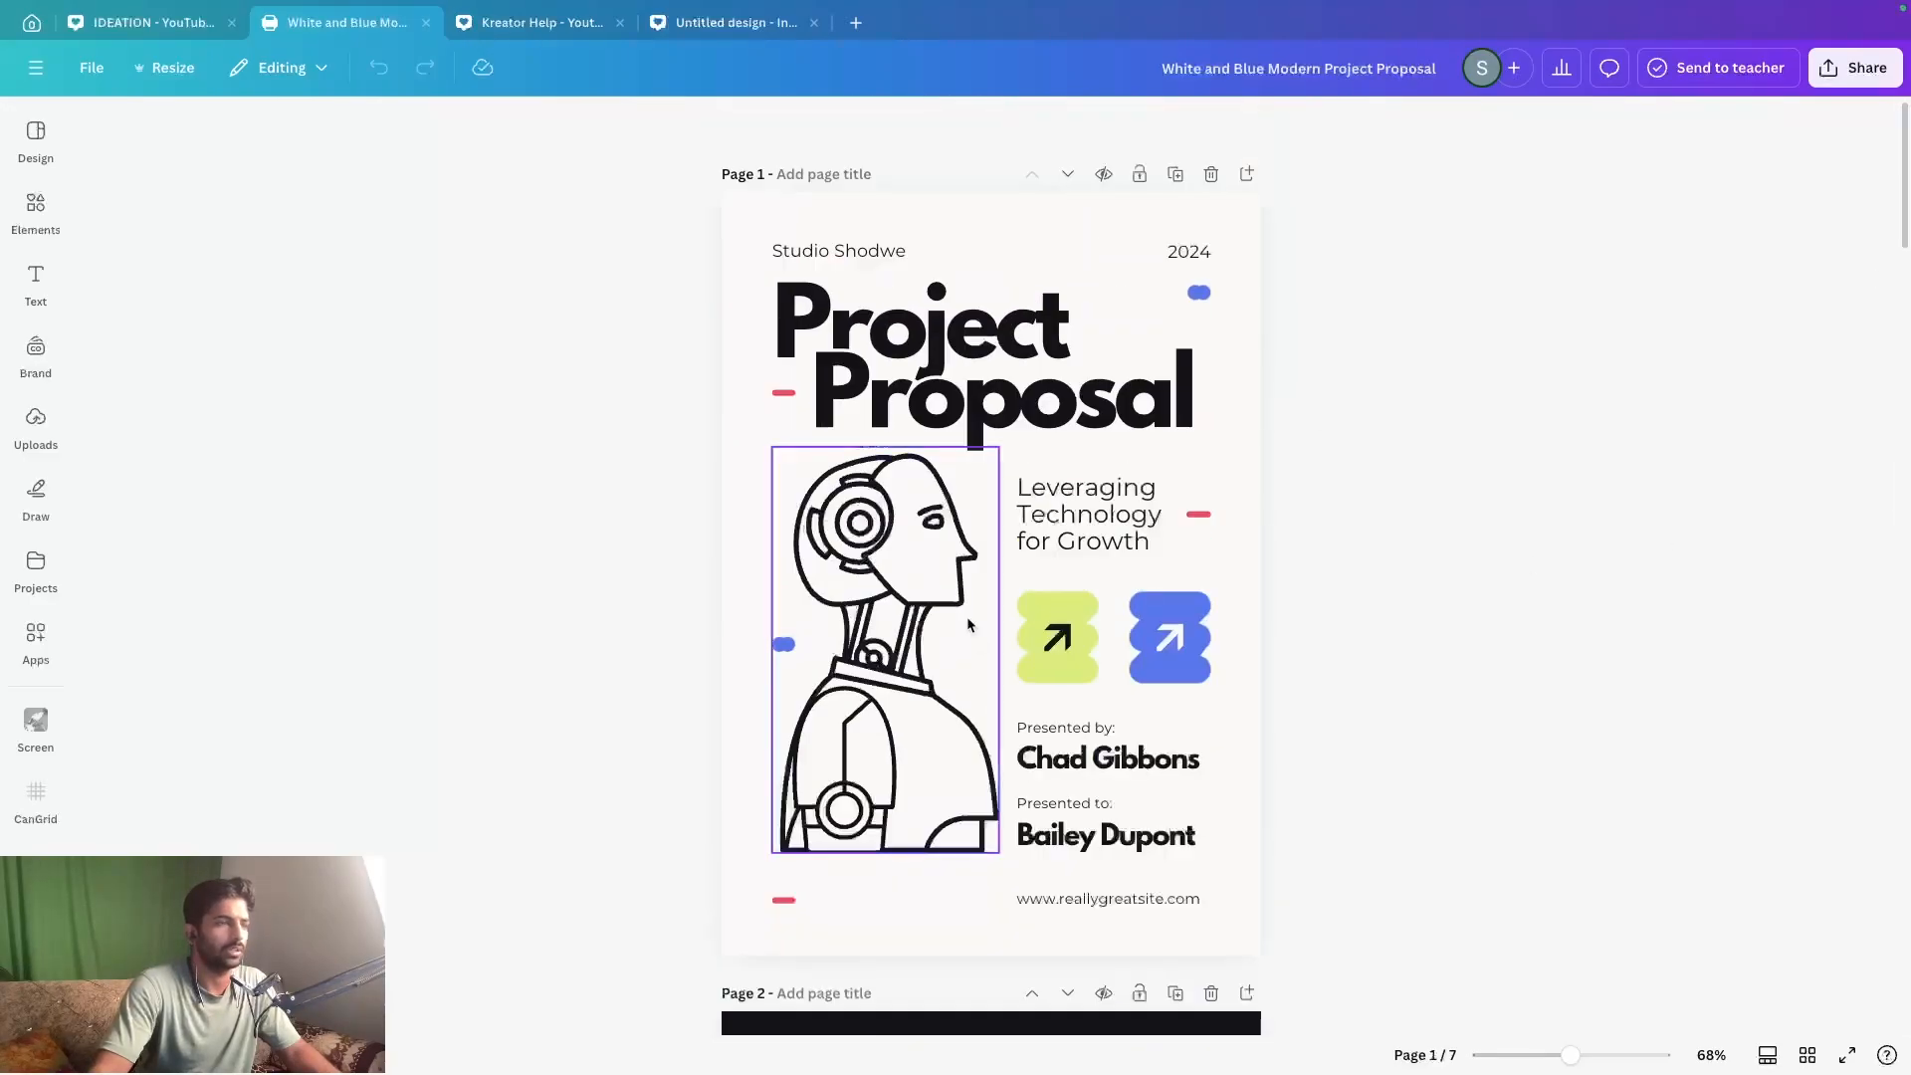
# - Copy the hex code of the yellow-green arrow badge's fill color on page 1
pyautogui.click(1047, 680)
pyautogui.click(799, 124)
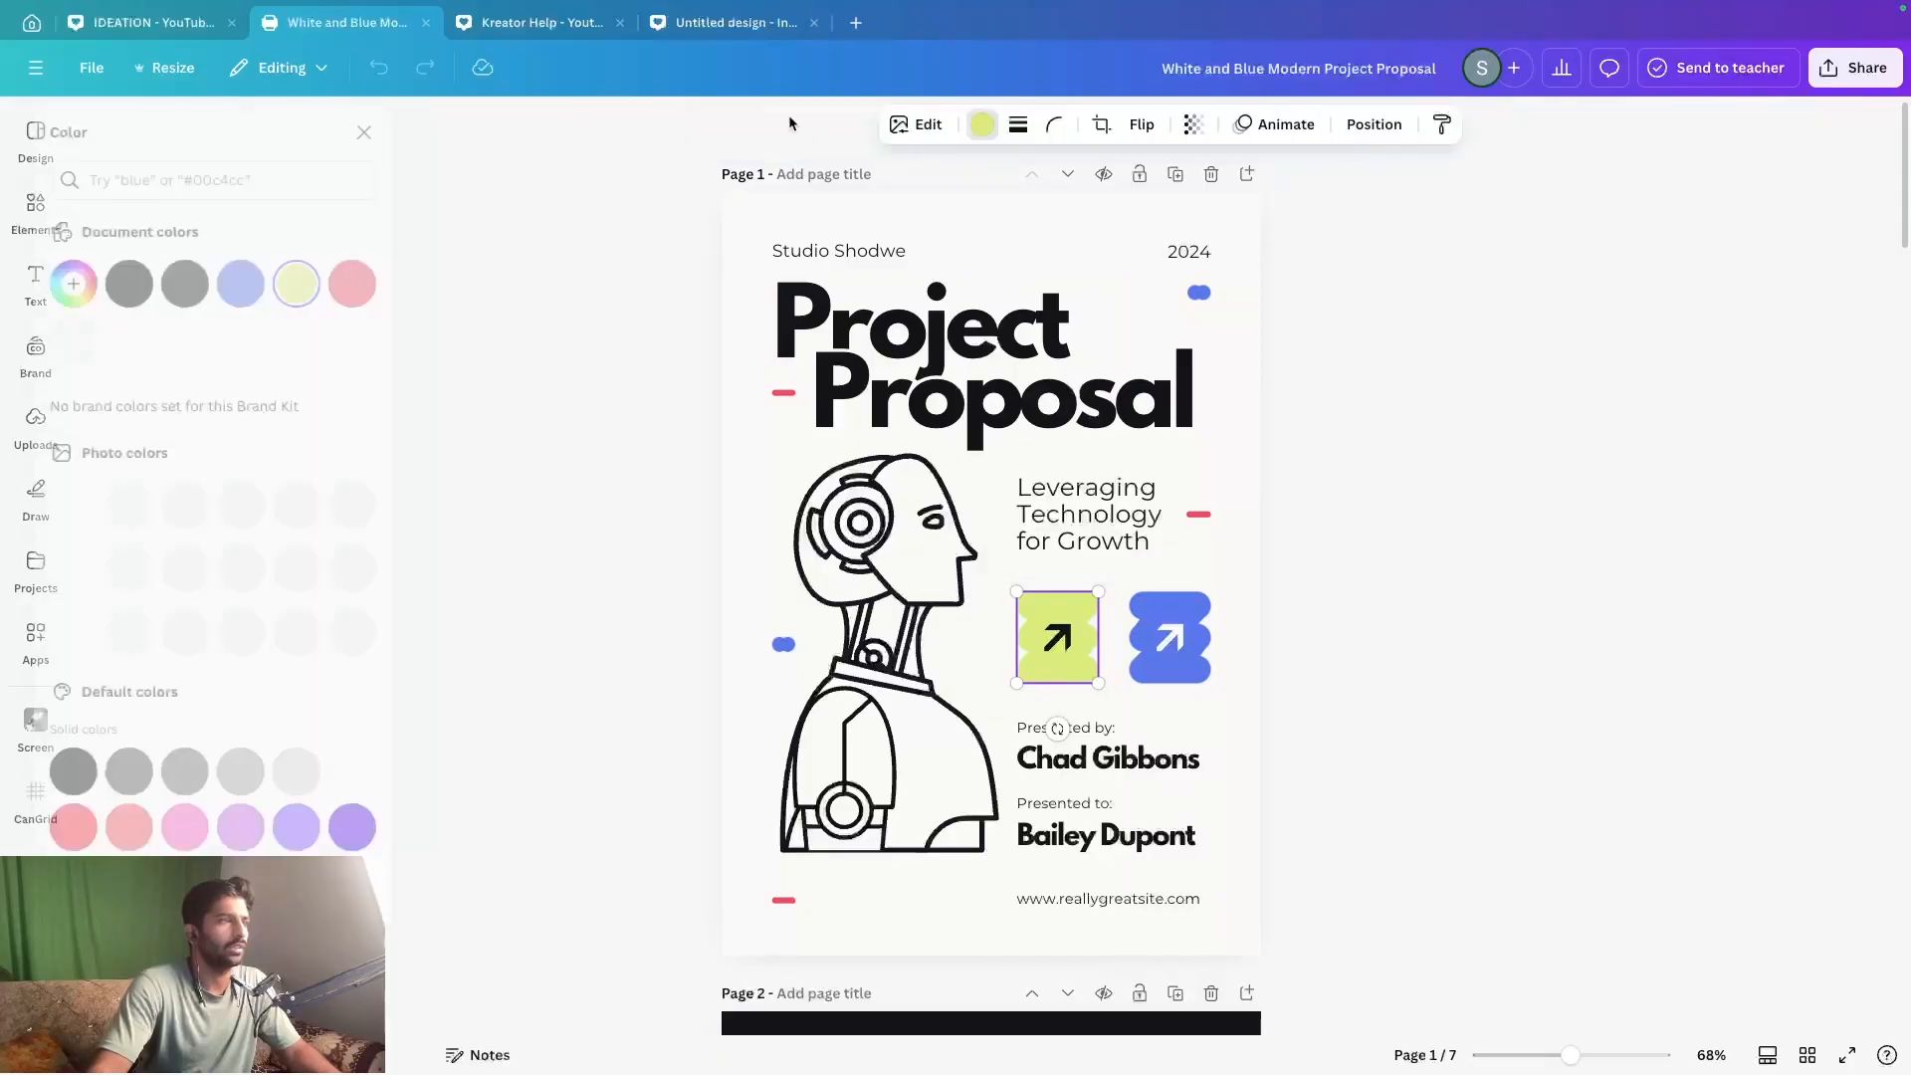
pyautogui.click(333, 287)
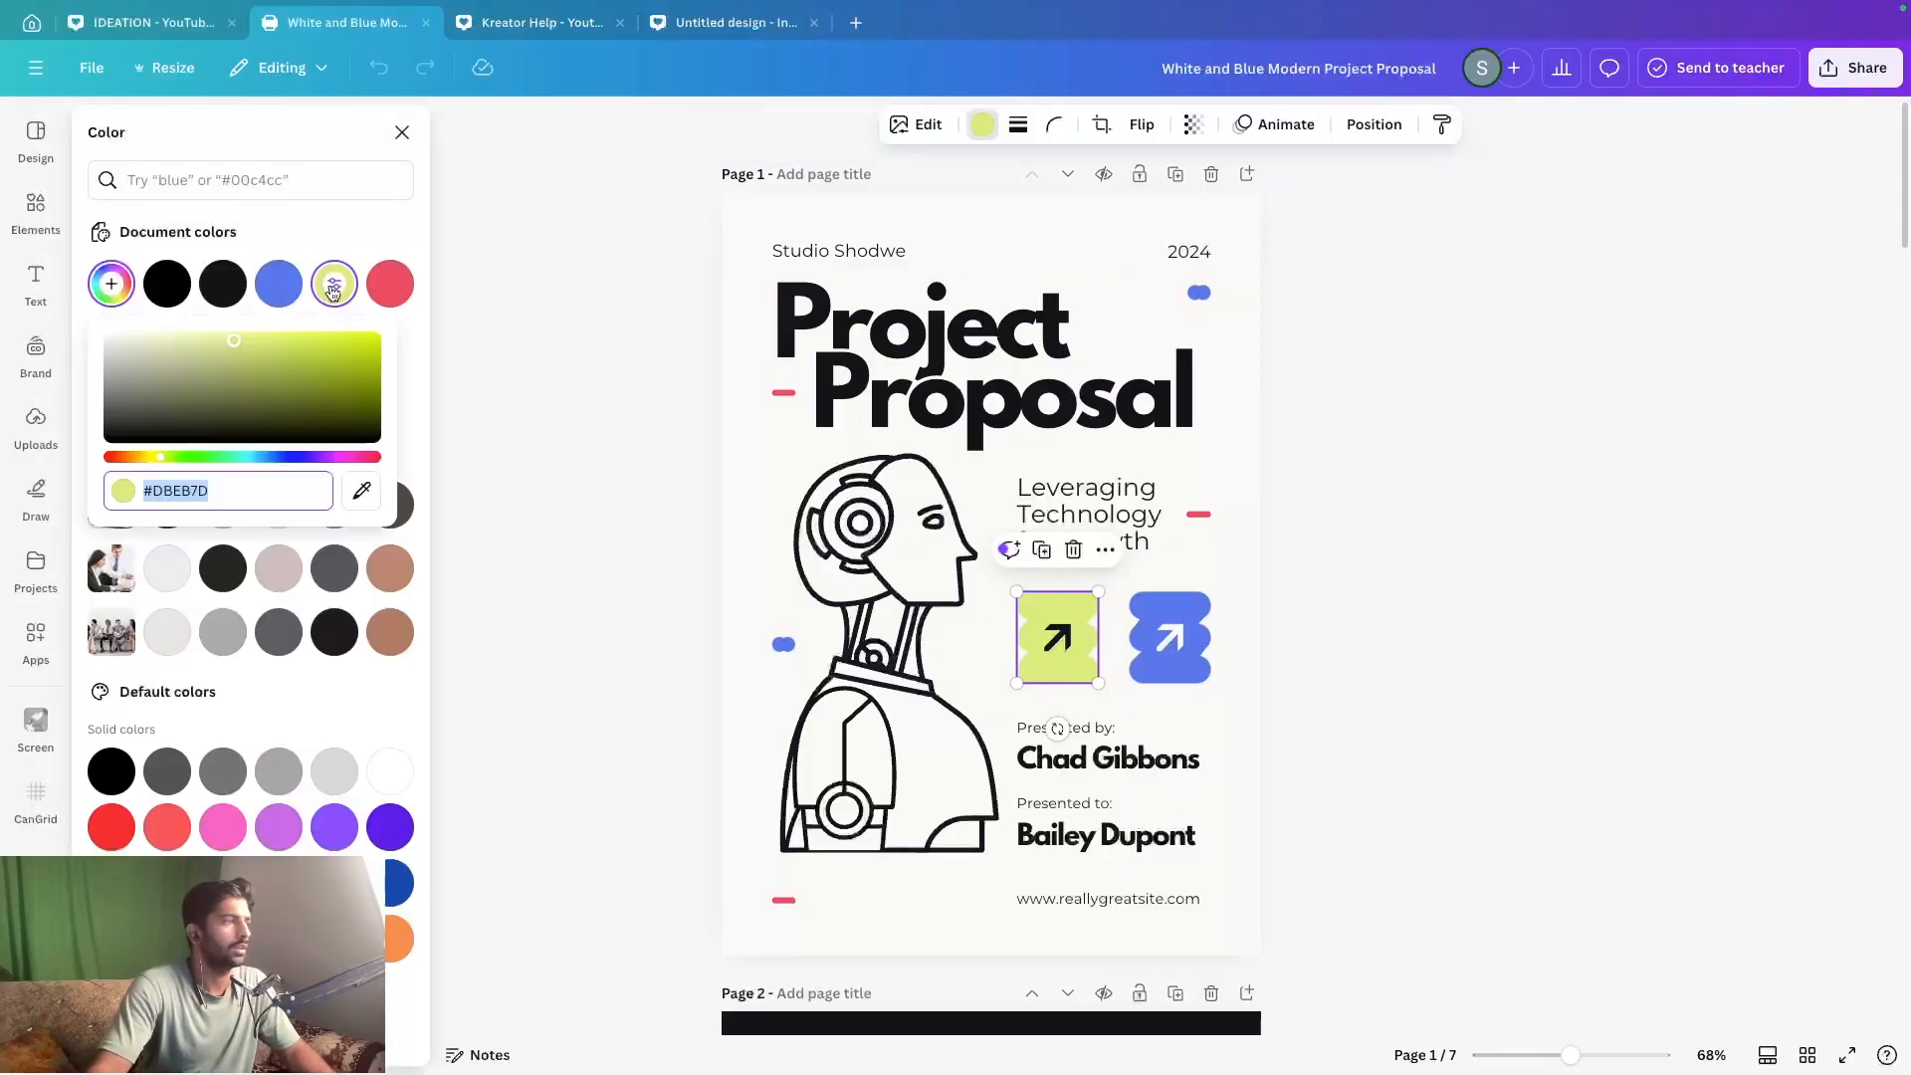
pyautogui.doubleClick(240, 490)
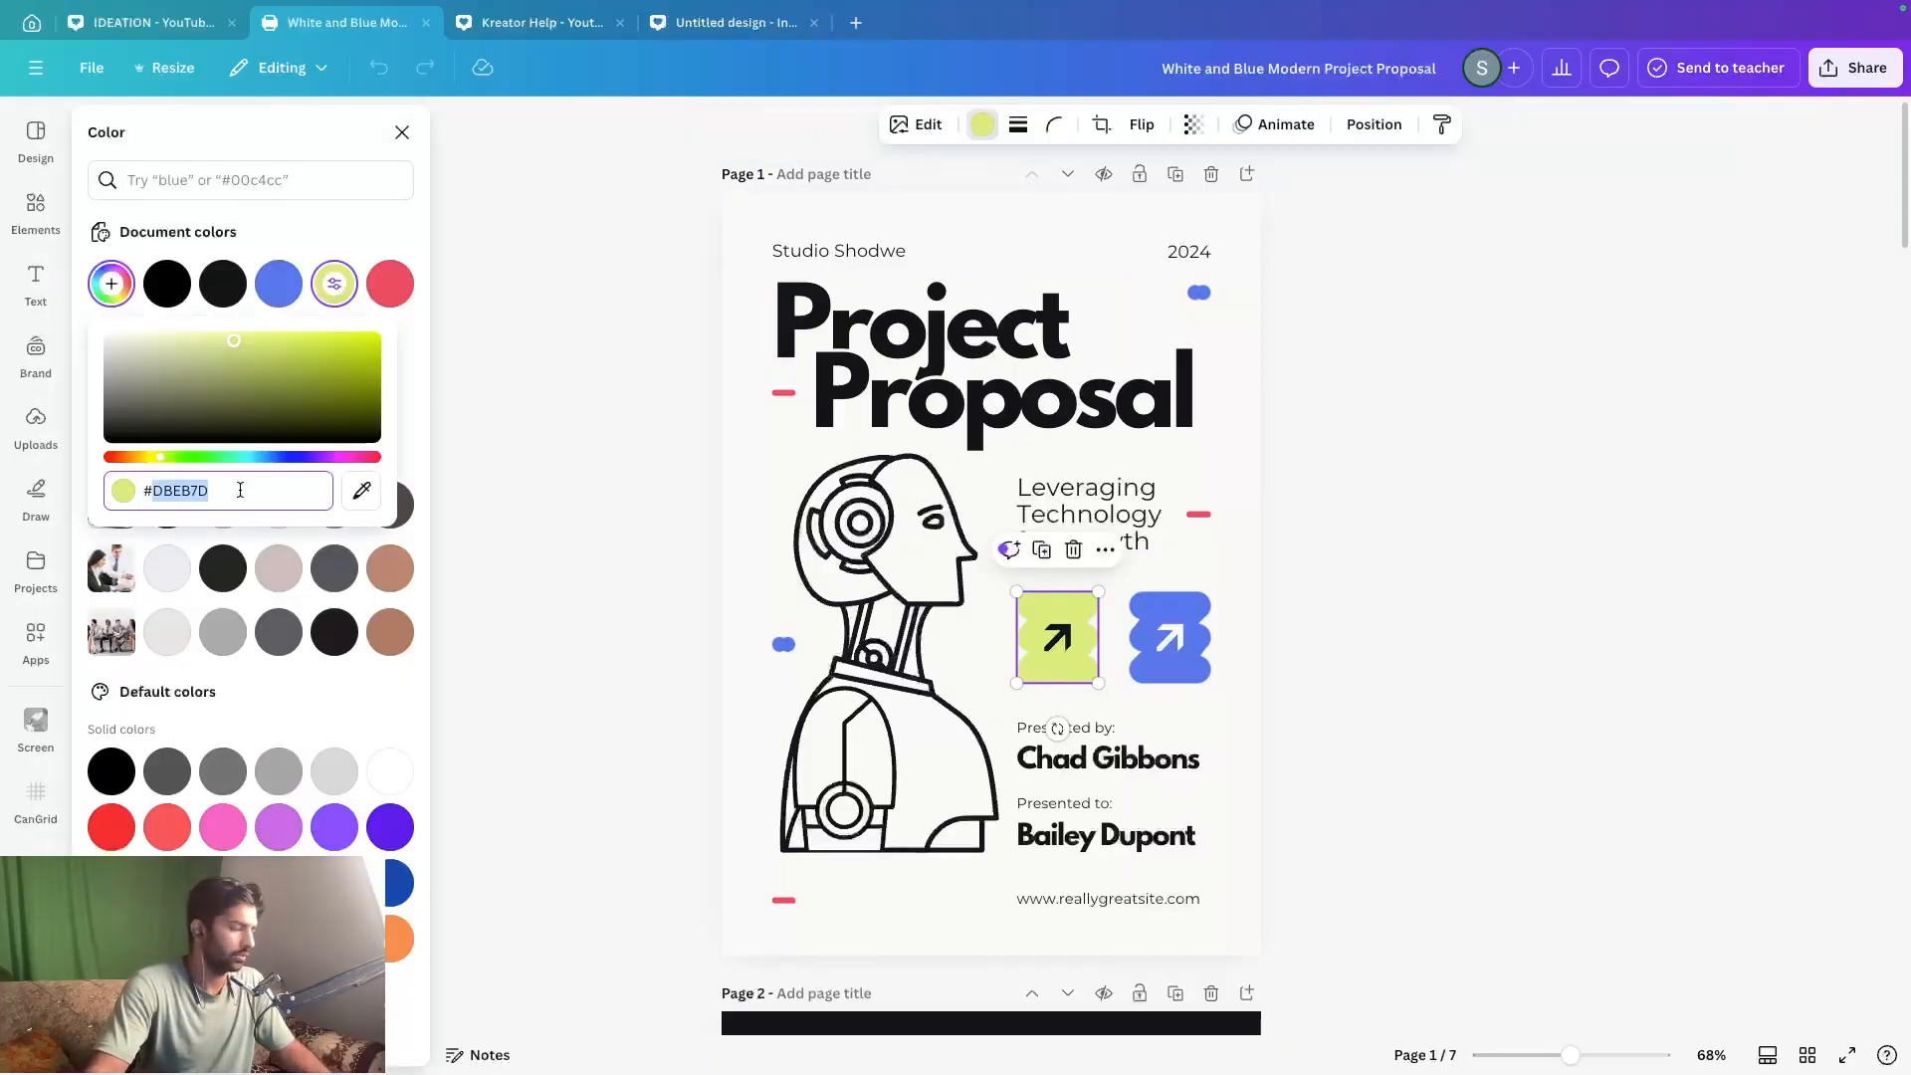
pyautogui.hotkey('ctrl', 'a')
pyautogui.press('super+c')
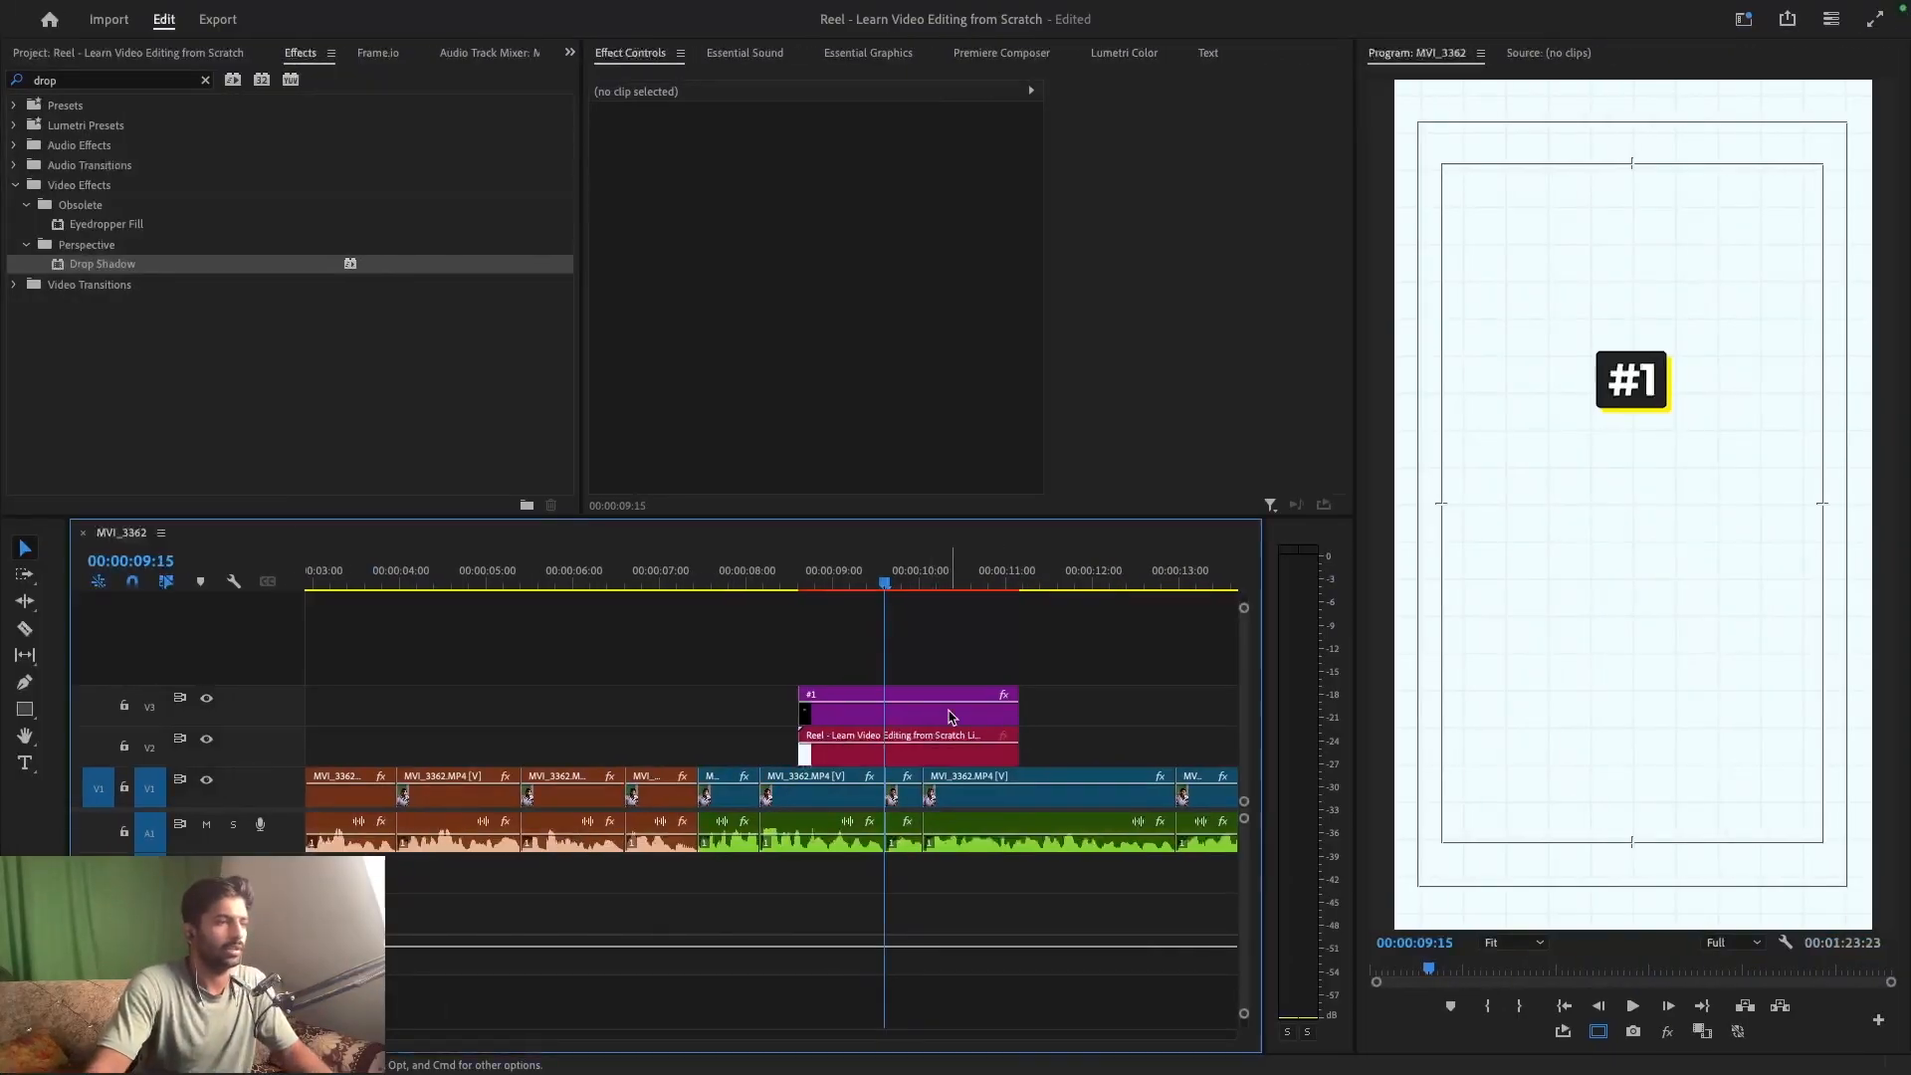
# - Switch to Premiere Pro and set the #1 title's drop shadow color to the copied DBEB7D
pyautogui.click(950, 716)
pyautogui.click(820, 322)
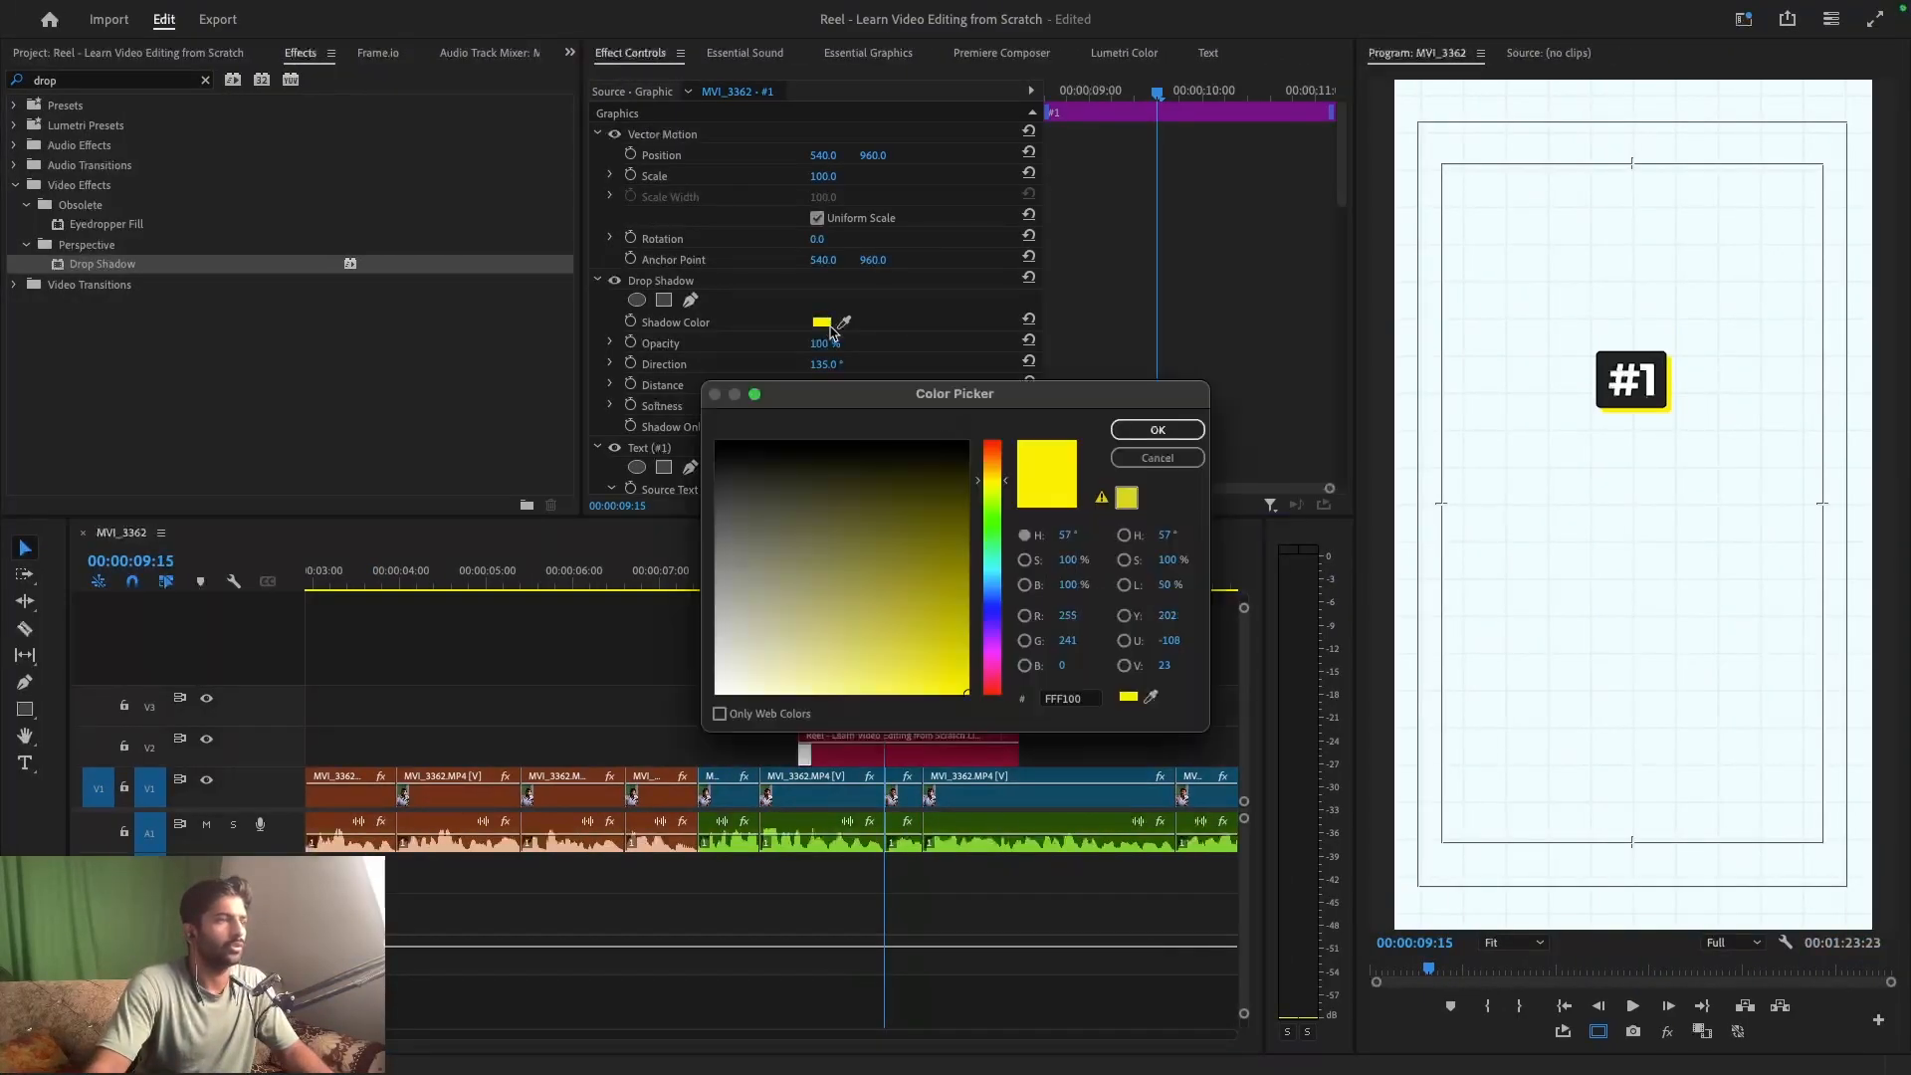
pyautogui.click(1072, 699)
pyautogui.press('super+v')
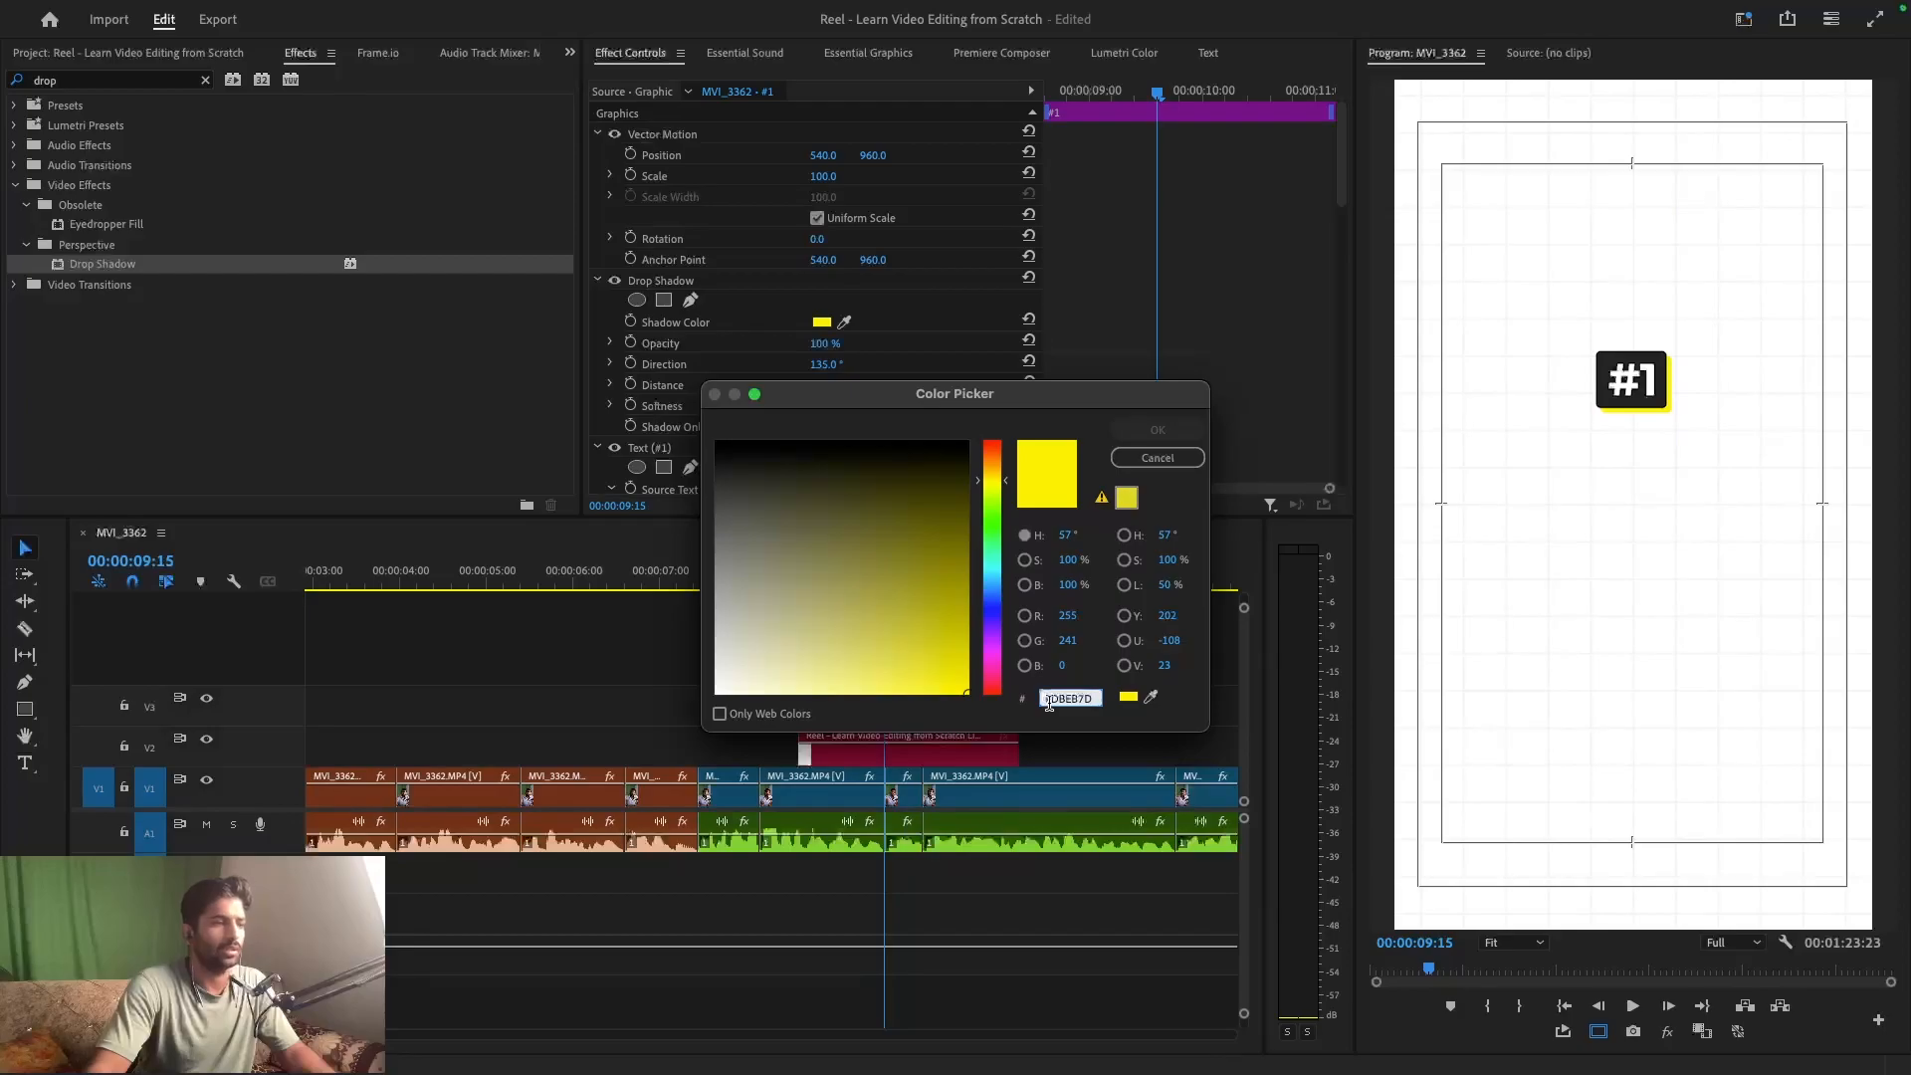
pyautogui.press('Return')
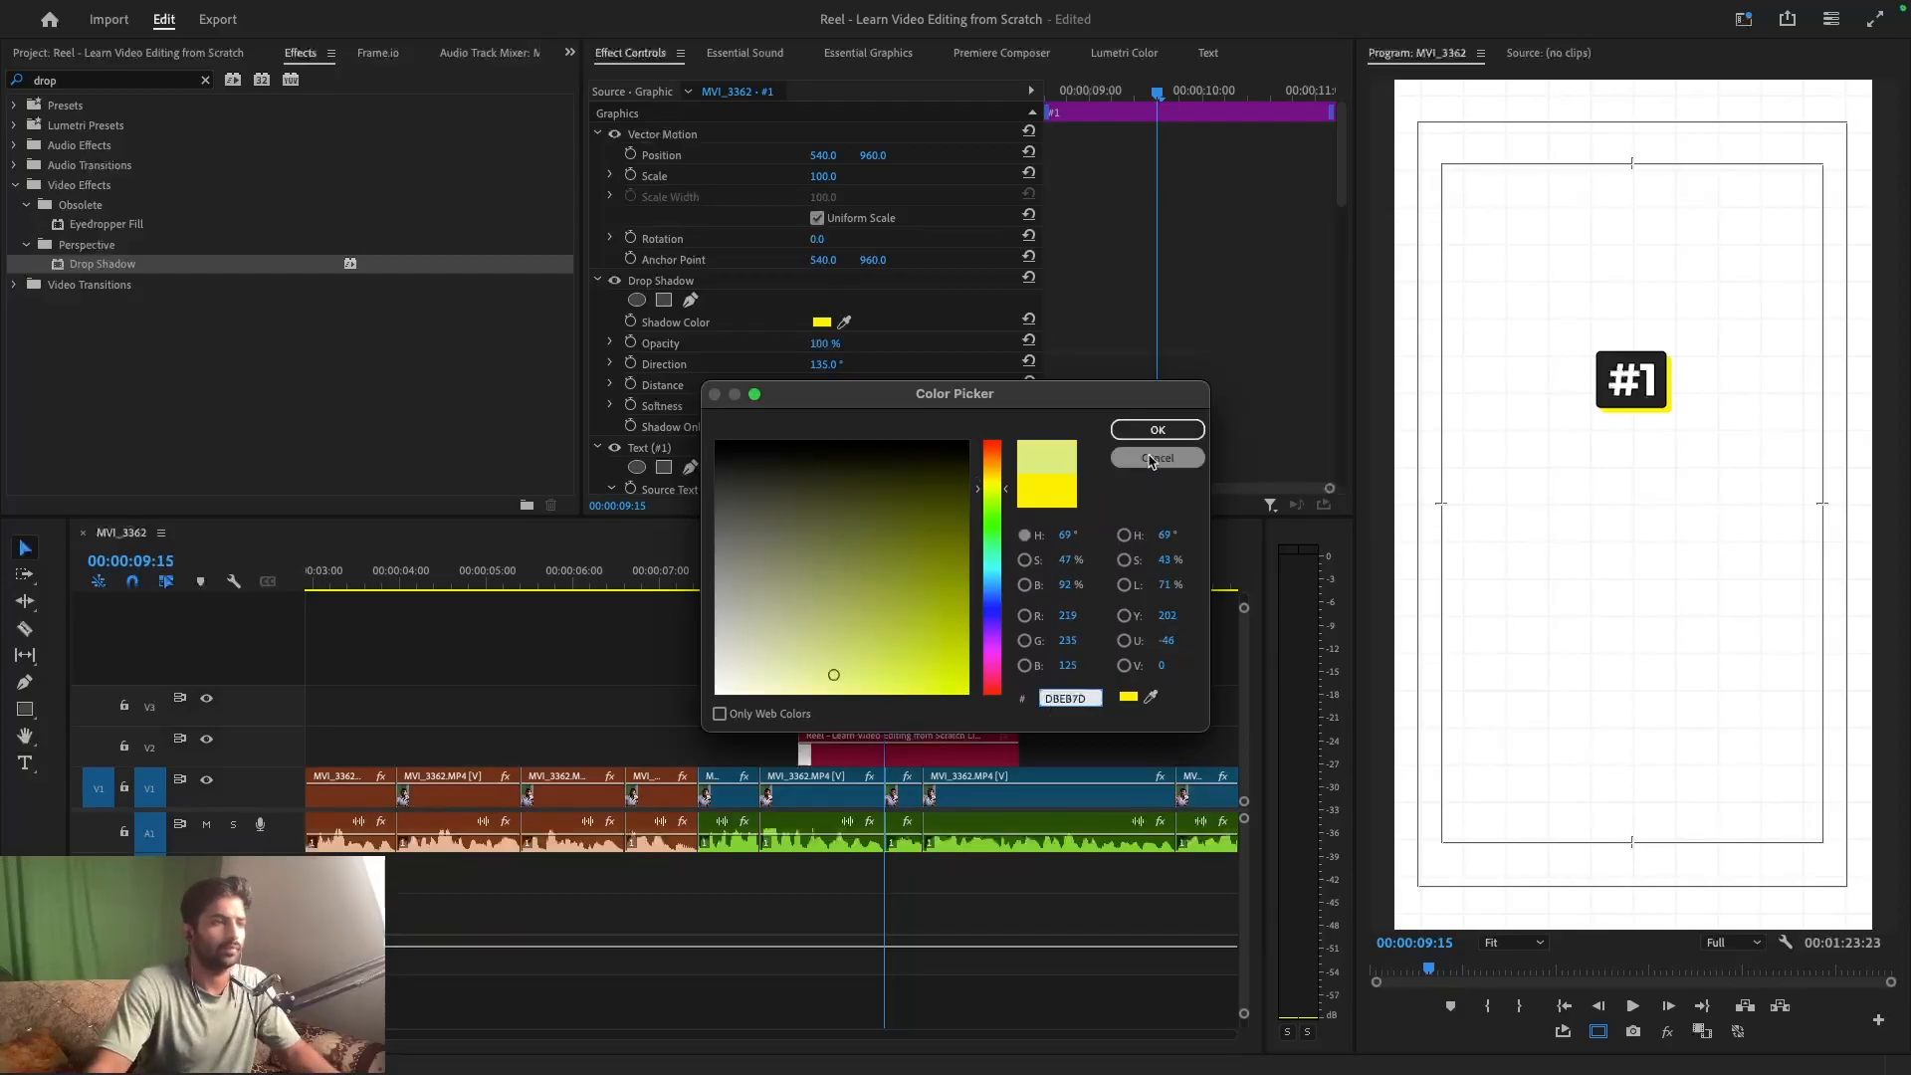
pyautogui.click(1155, 430)
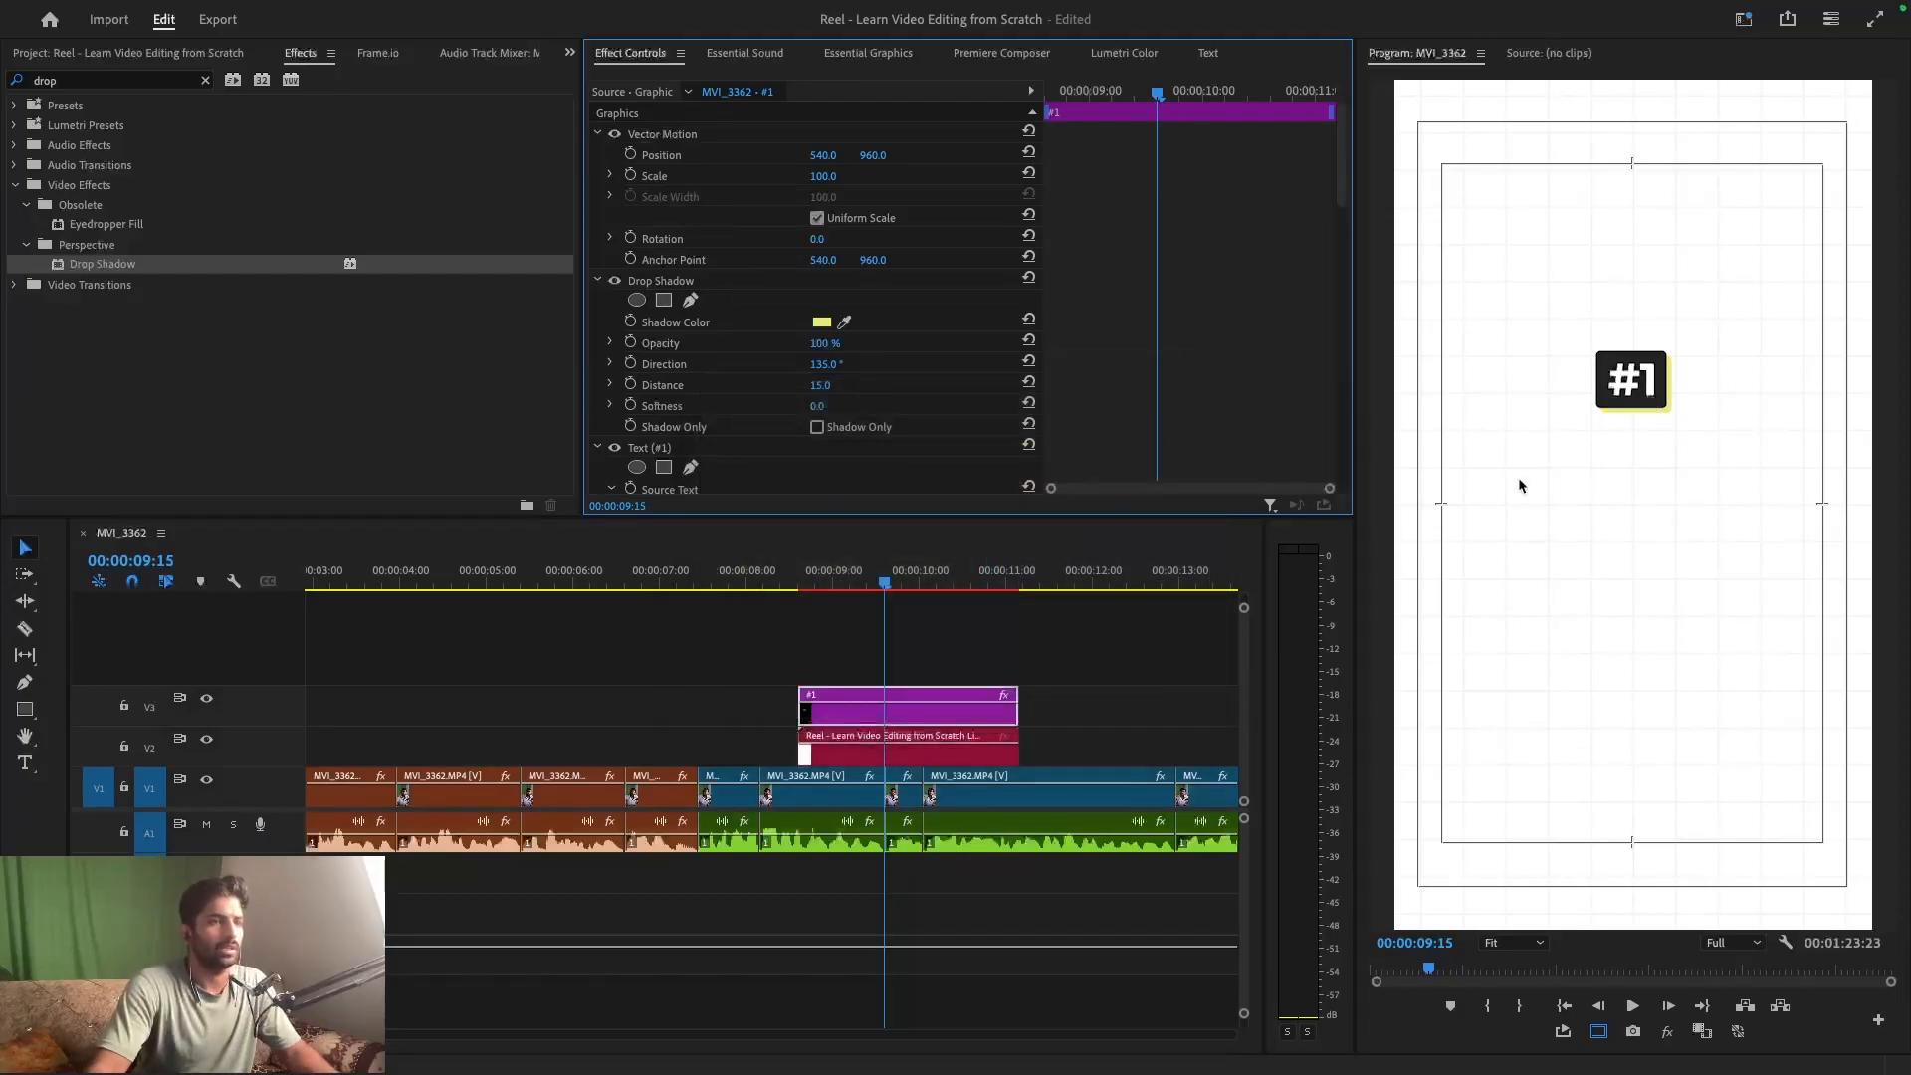
pyautogui.click(983, 662)
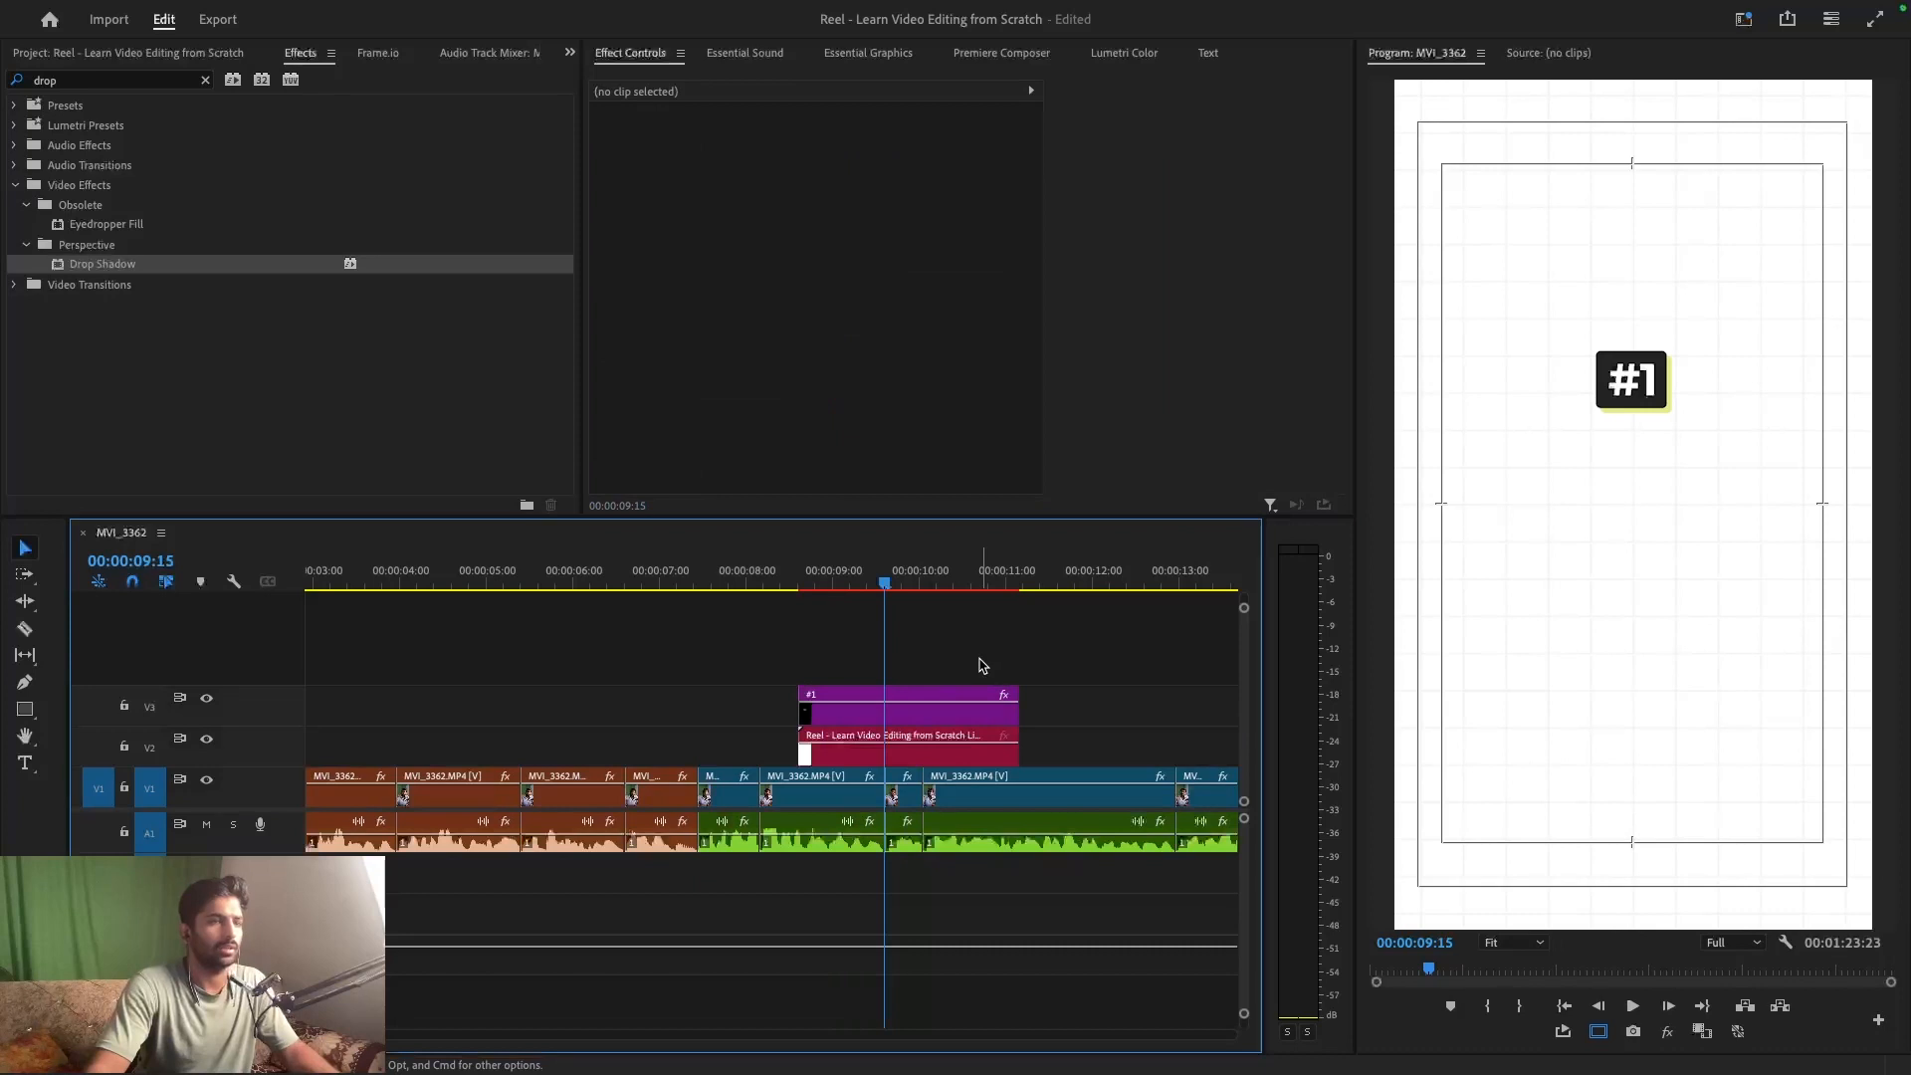
# - Raise the #1 title to a vertical position of 928 and play the sequence around it
pyautogui.click(908, 716)
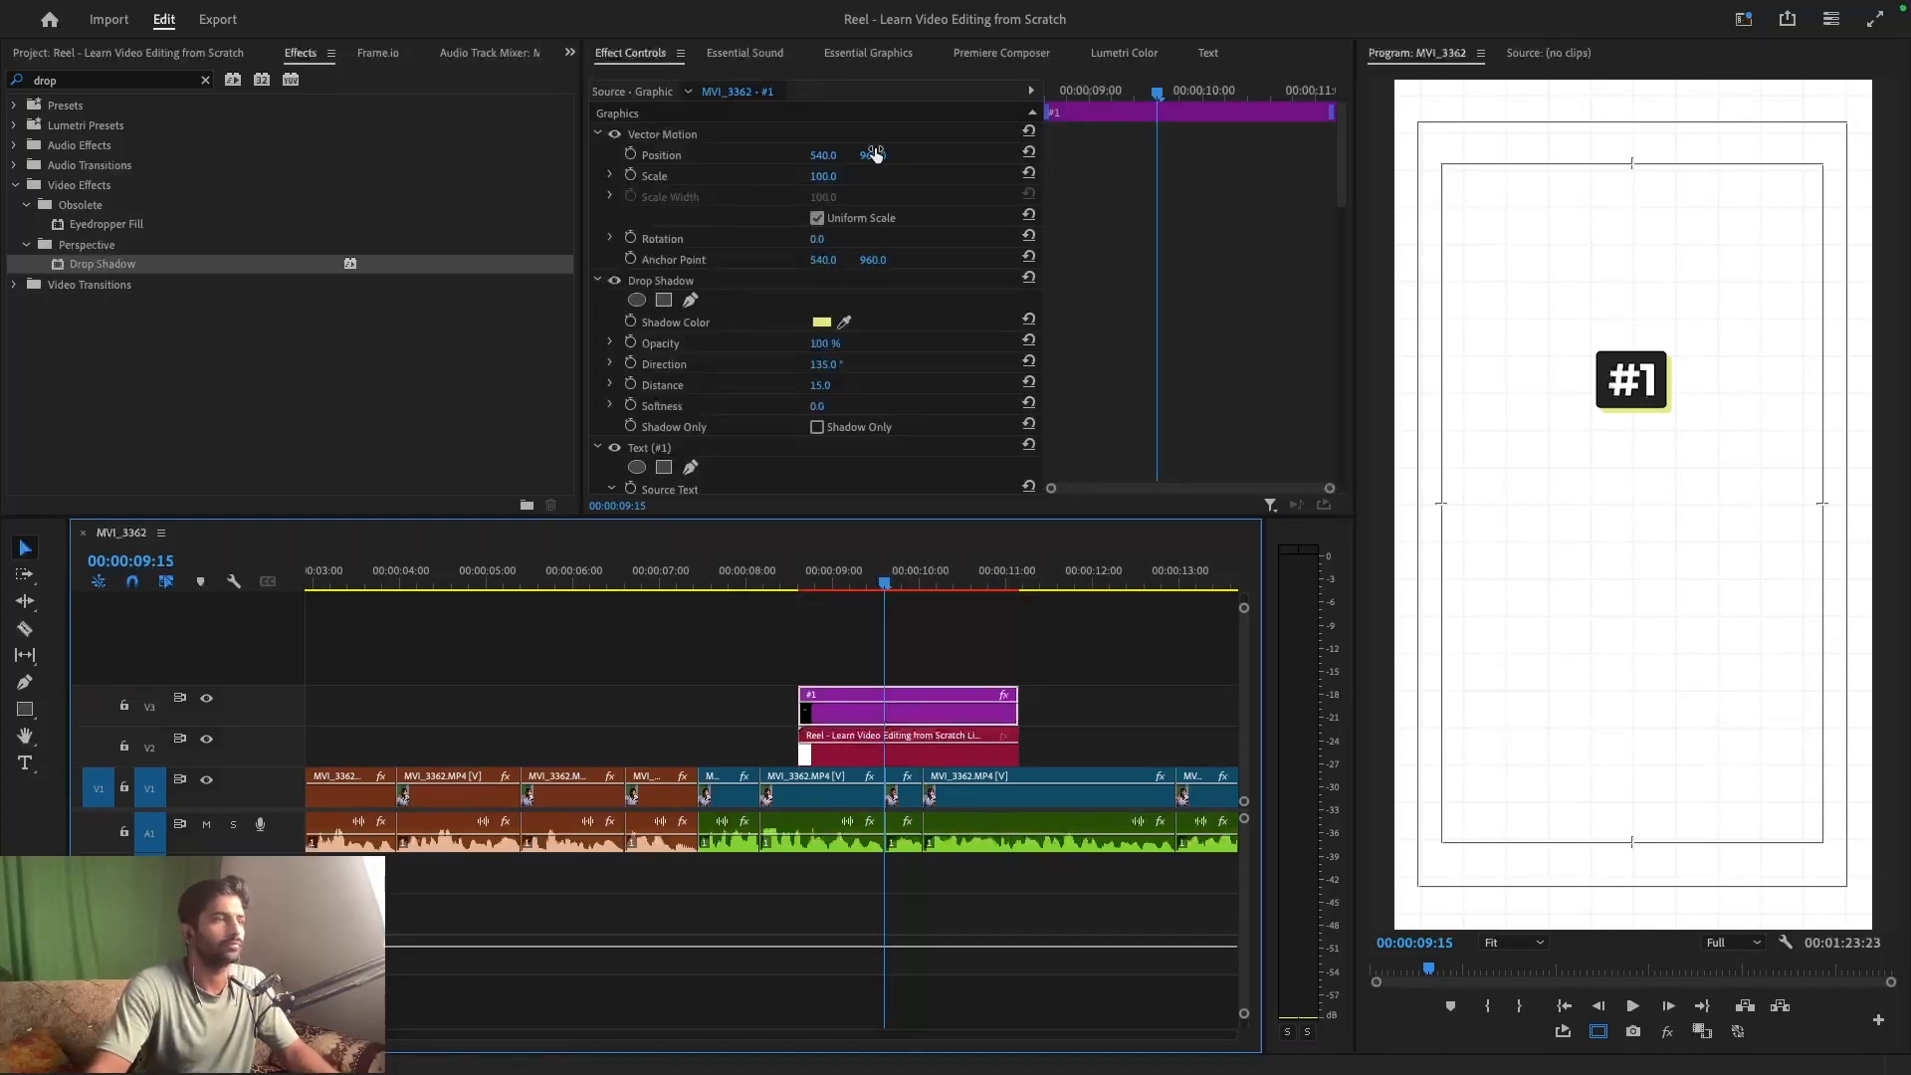
pyautogui.moveTo(874, 154); pyautogui.dragTo(842, 154)
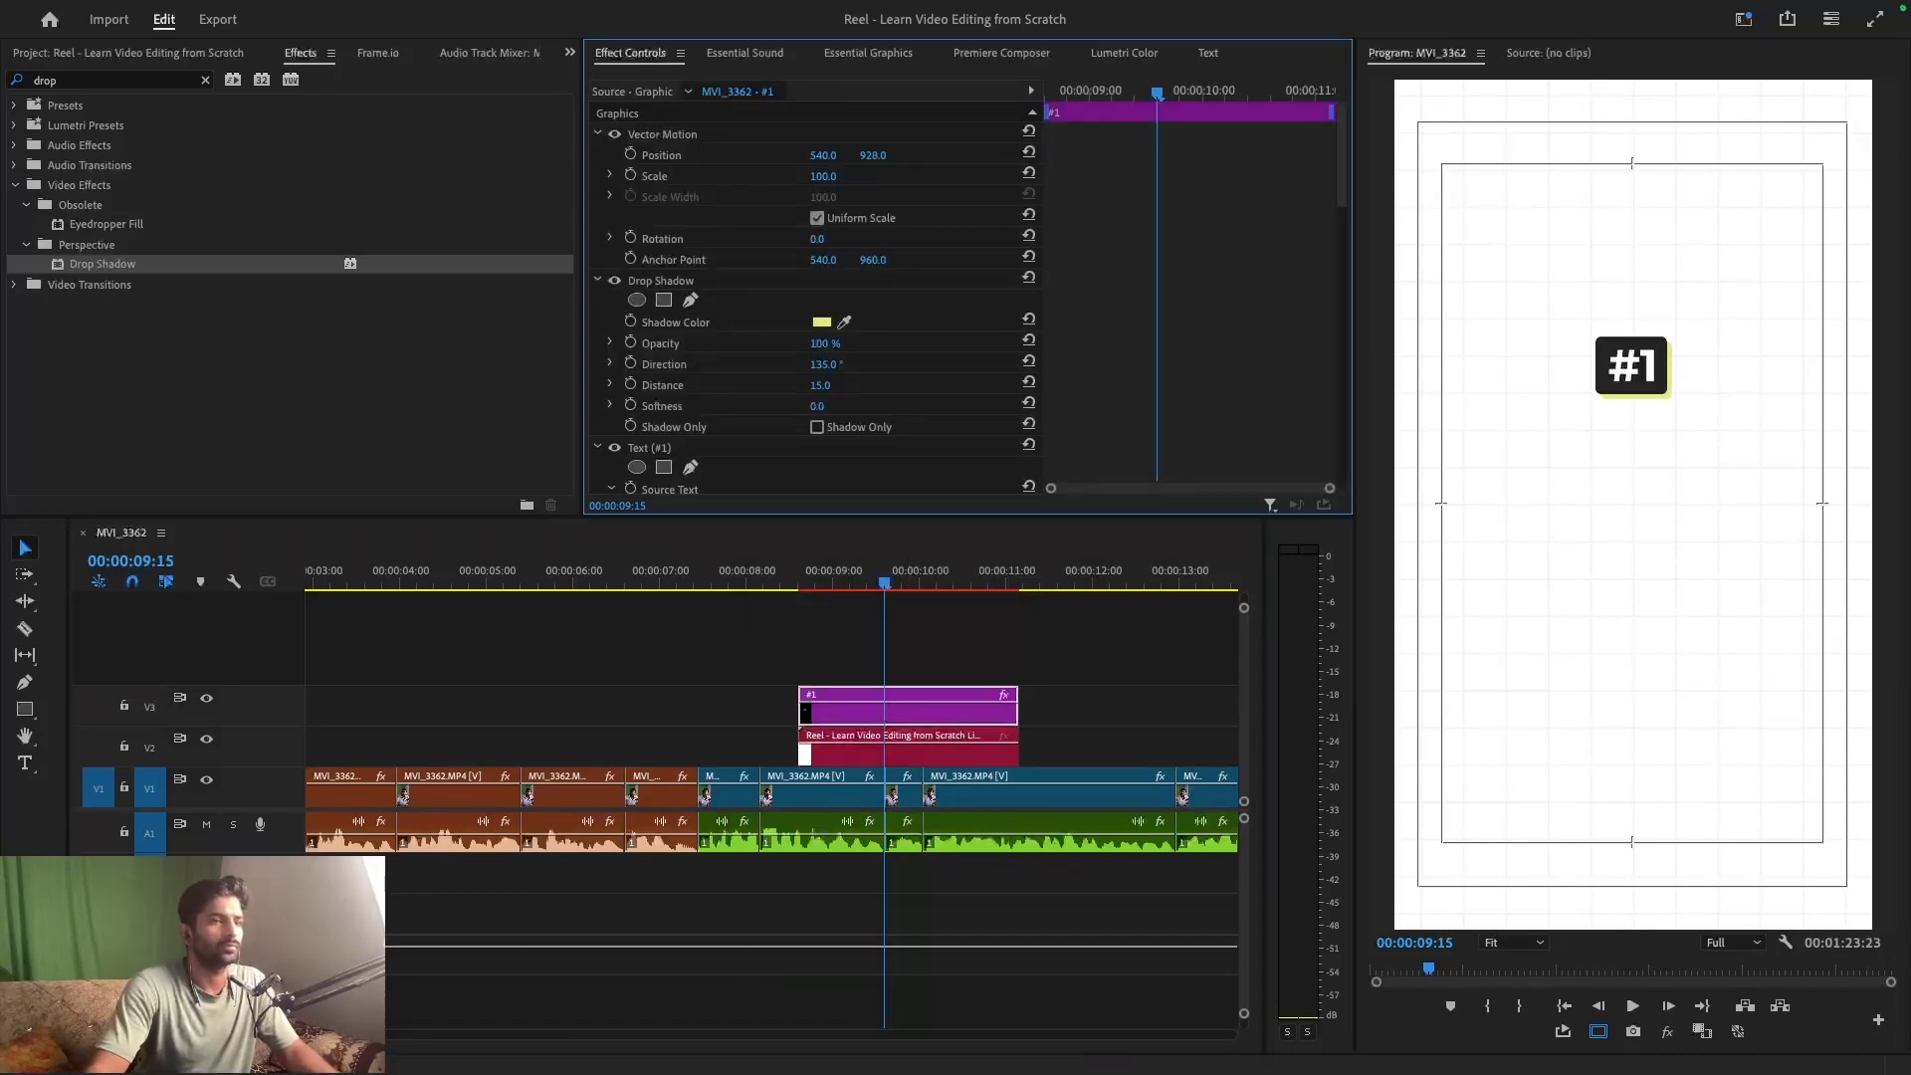
pyautogui.click(852, 622)
pyautogui.click(777, 569)
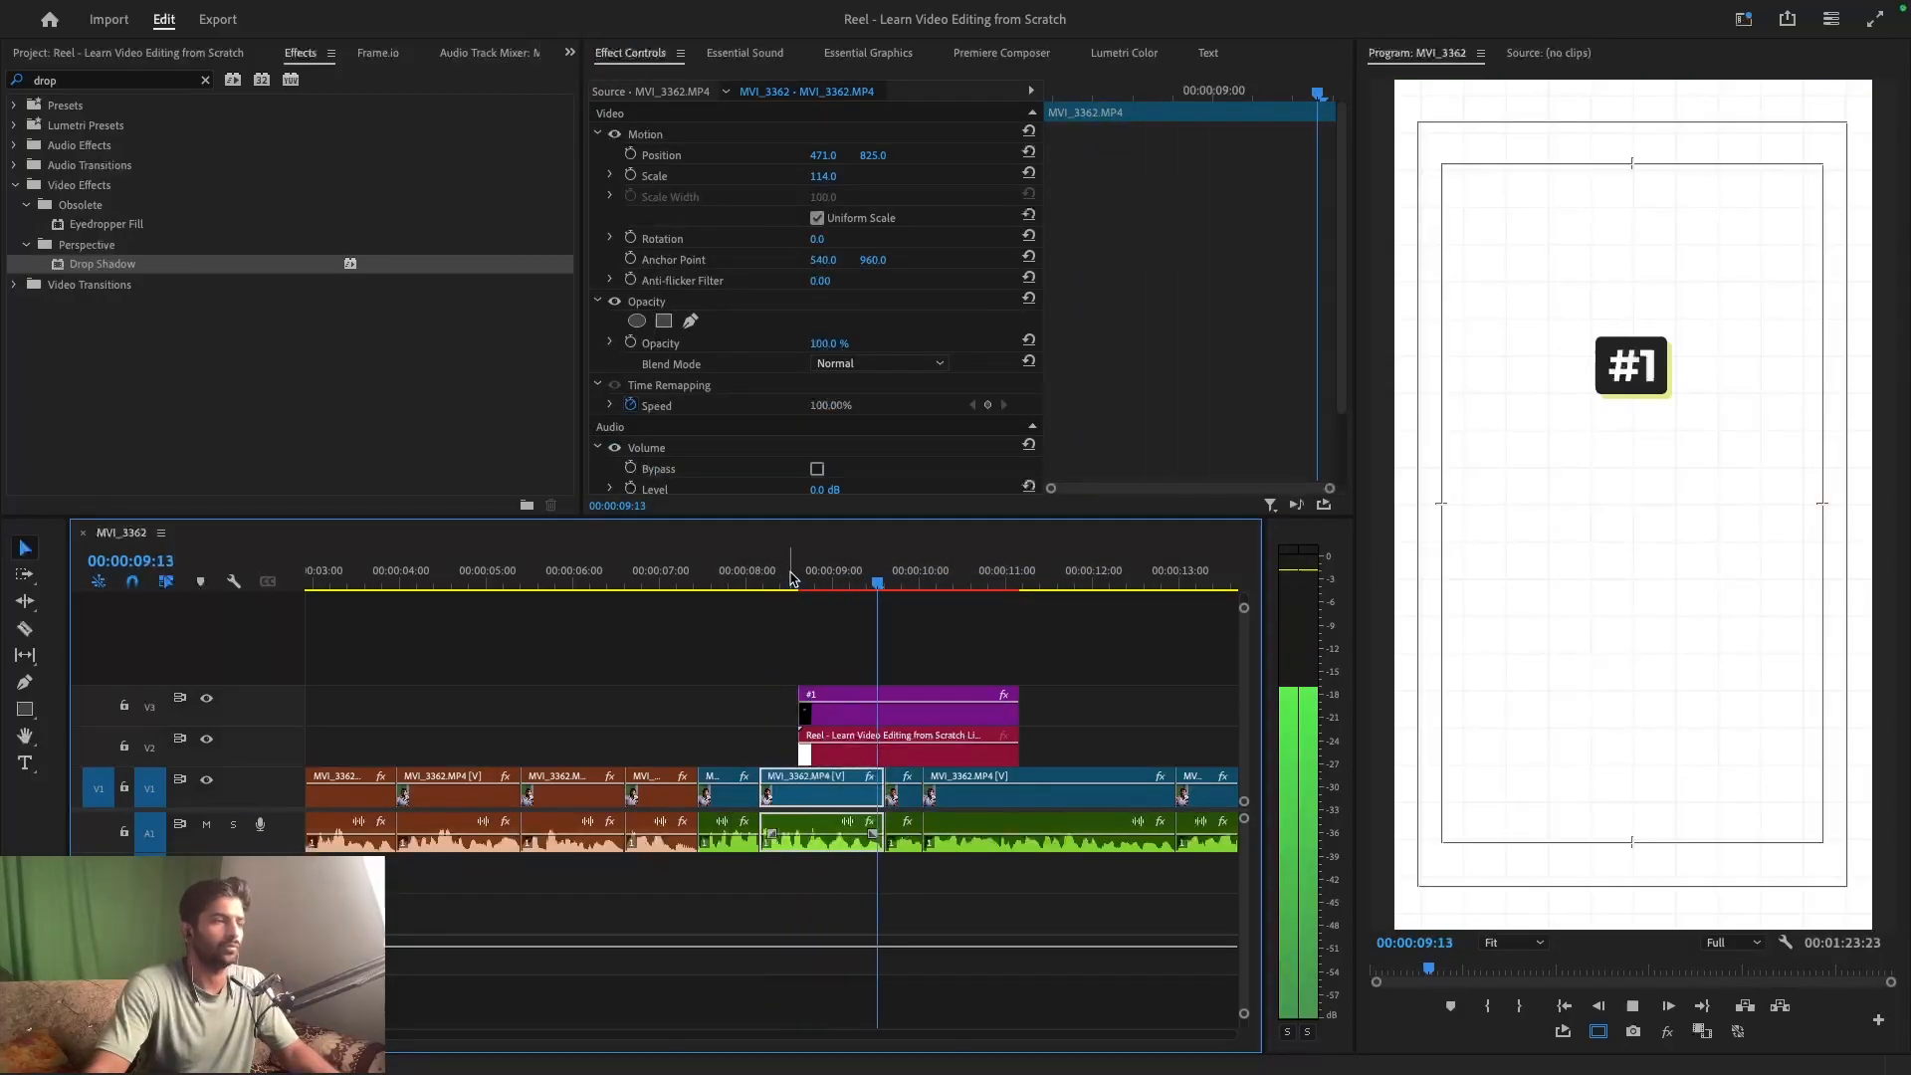
pyautogui.click(808, 609)
# - Duplicate the #1 title onto V4 starting at 00:00:09:00 and trim its end to match the clips below
pyautogui.click(832, 575)
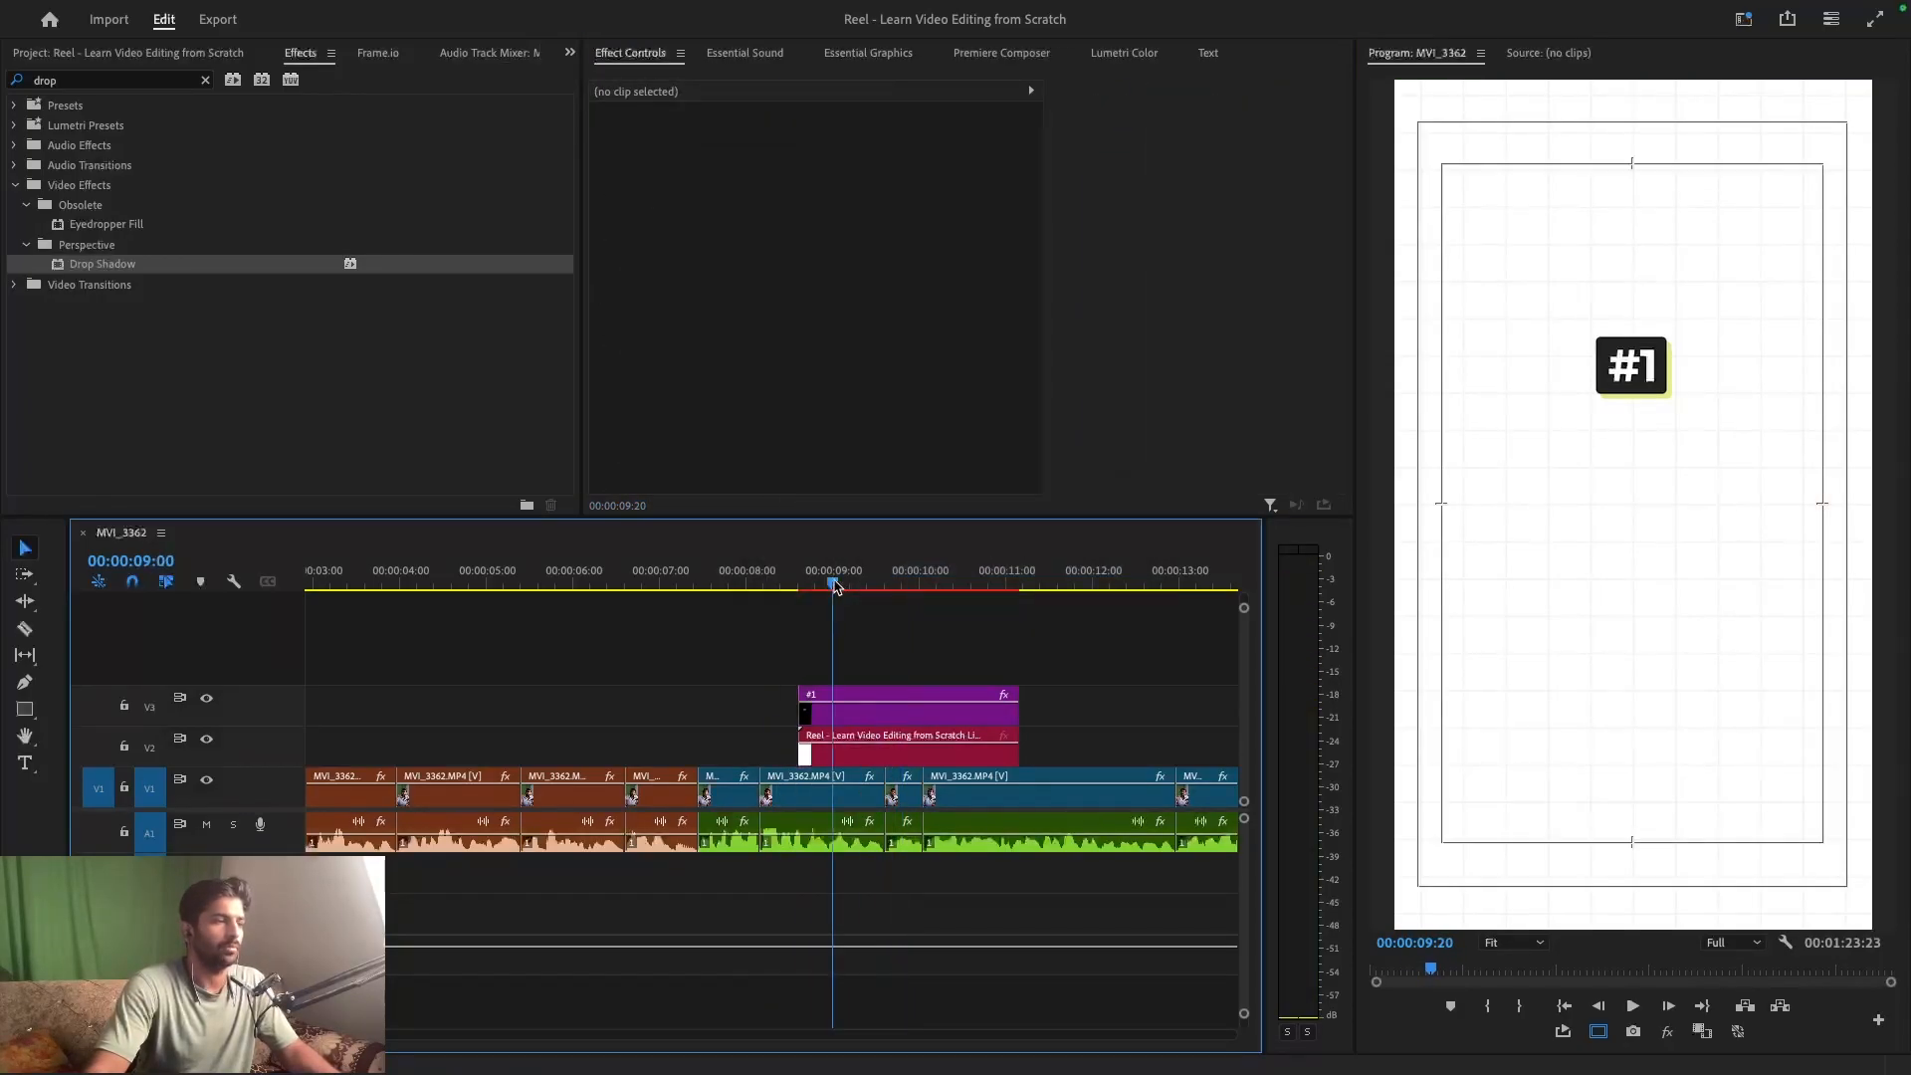
pyautogui.click(856, 719)
pyautogui.moveTo(857, 722); pyautogui.dragTo(891, 678)
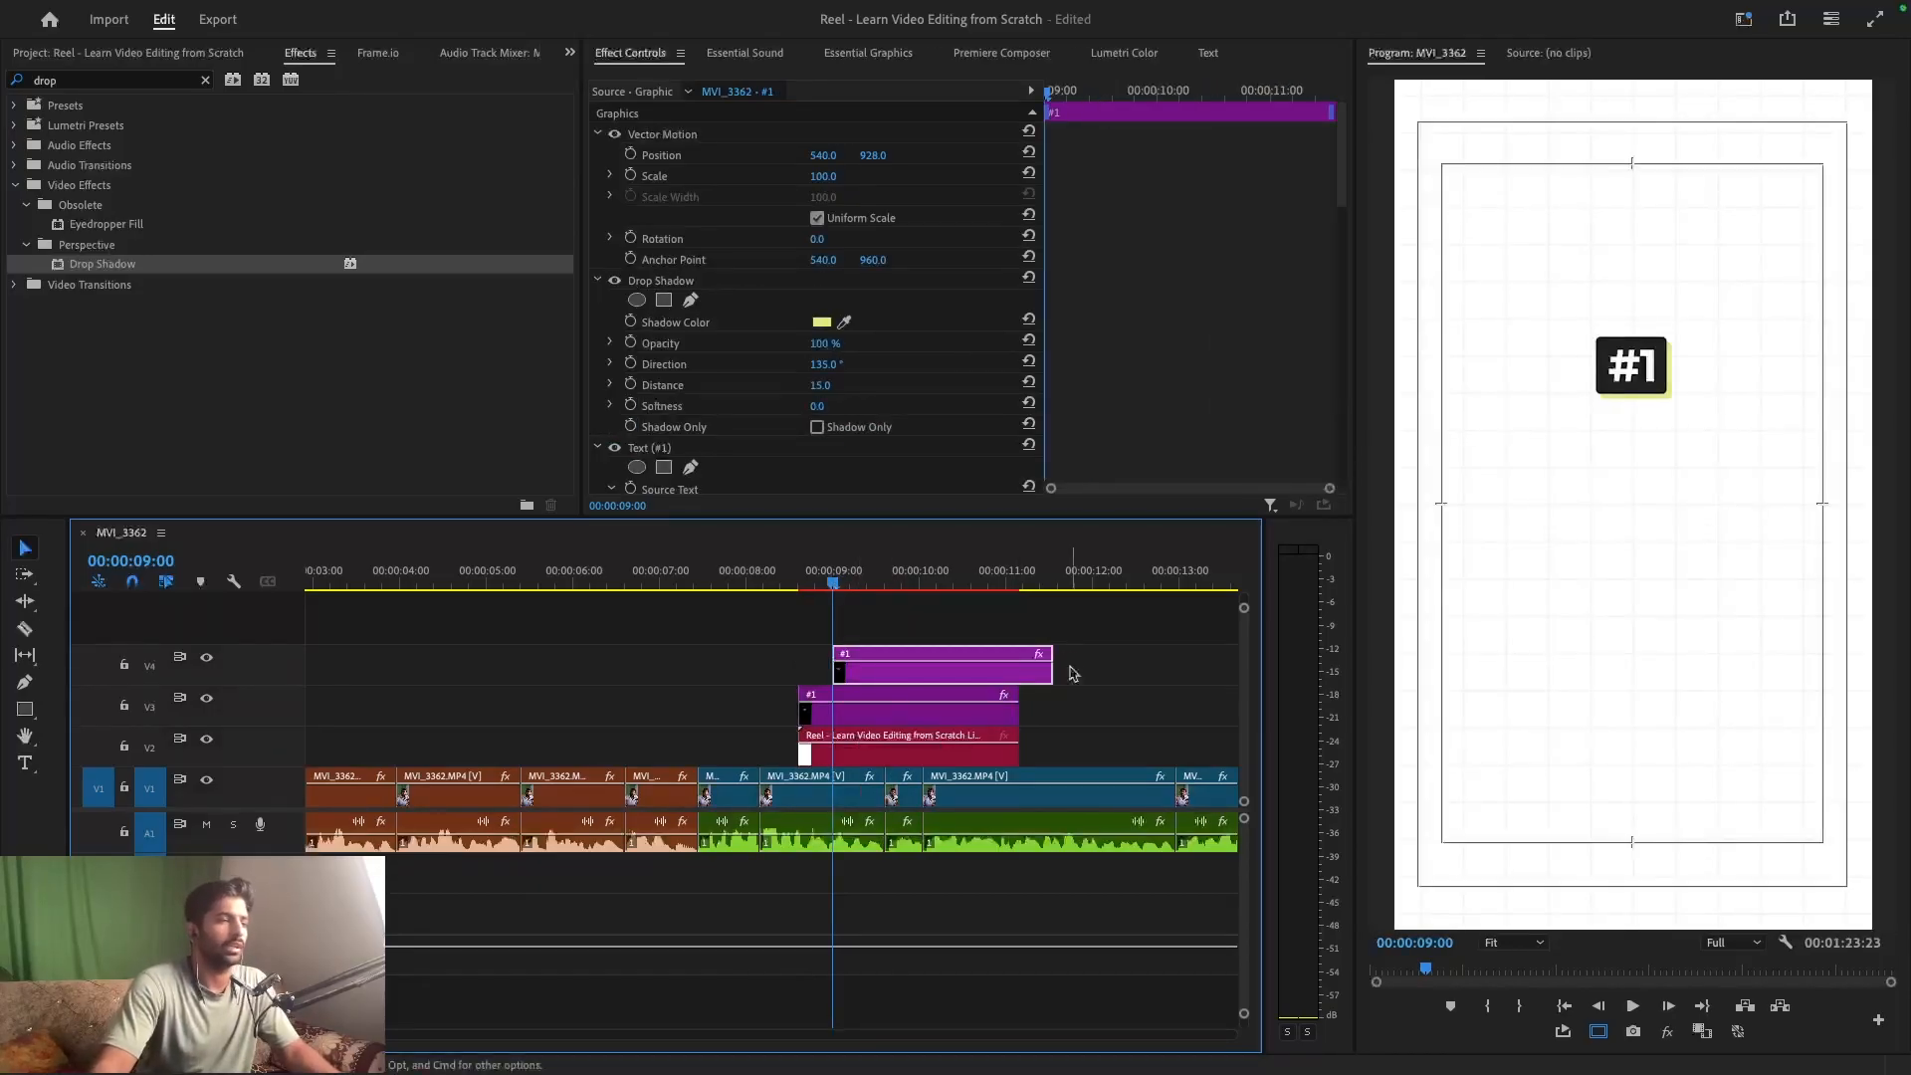
pyautogui.moveTo(1050, 669); pyautogui.dragTo(1017, 666)
# - Disable the Drop Shadow effect and the text background on the duplicated #1 title
pyautogui.scroll(-1, 741, 320)
pyautogui.scroll(-1, 741, 320)
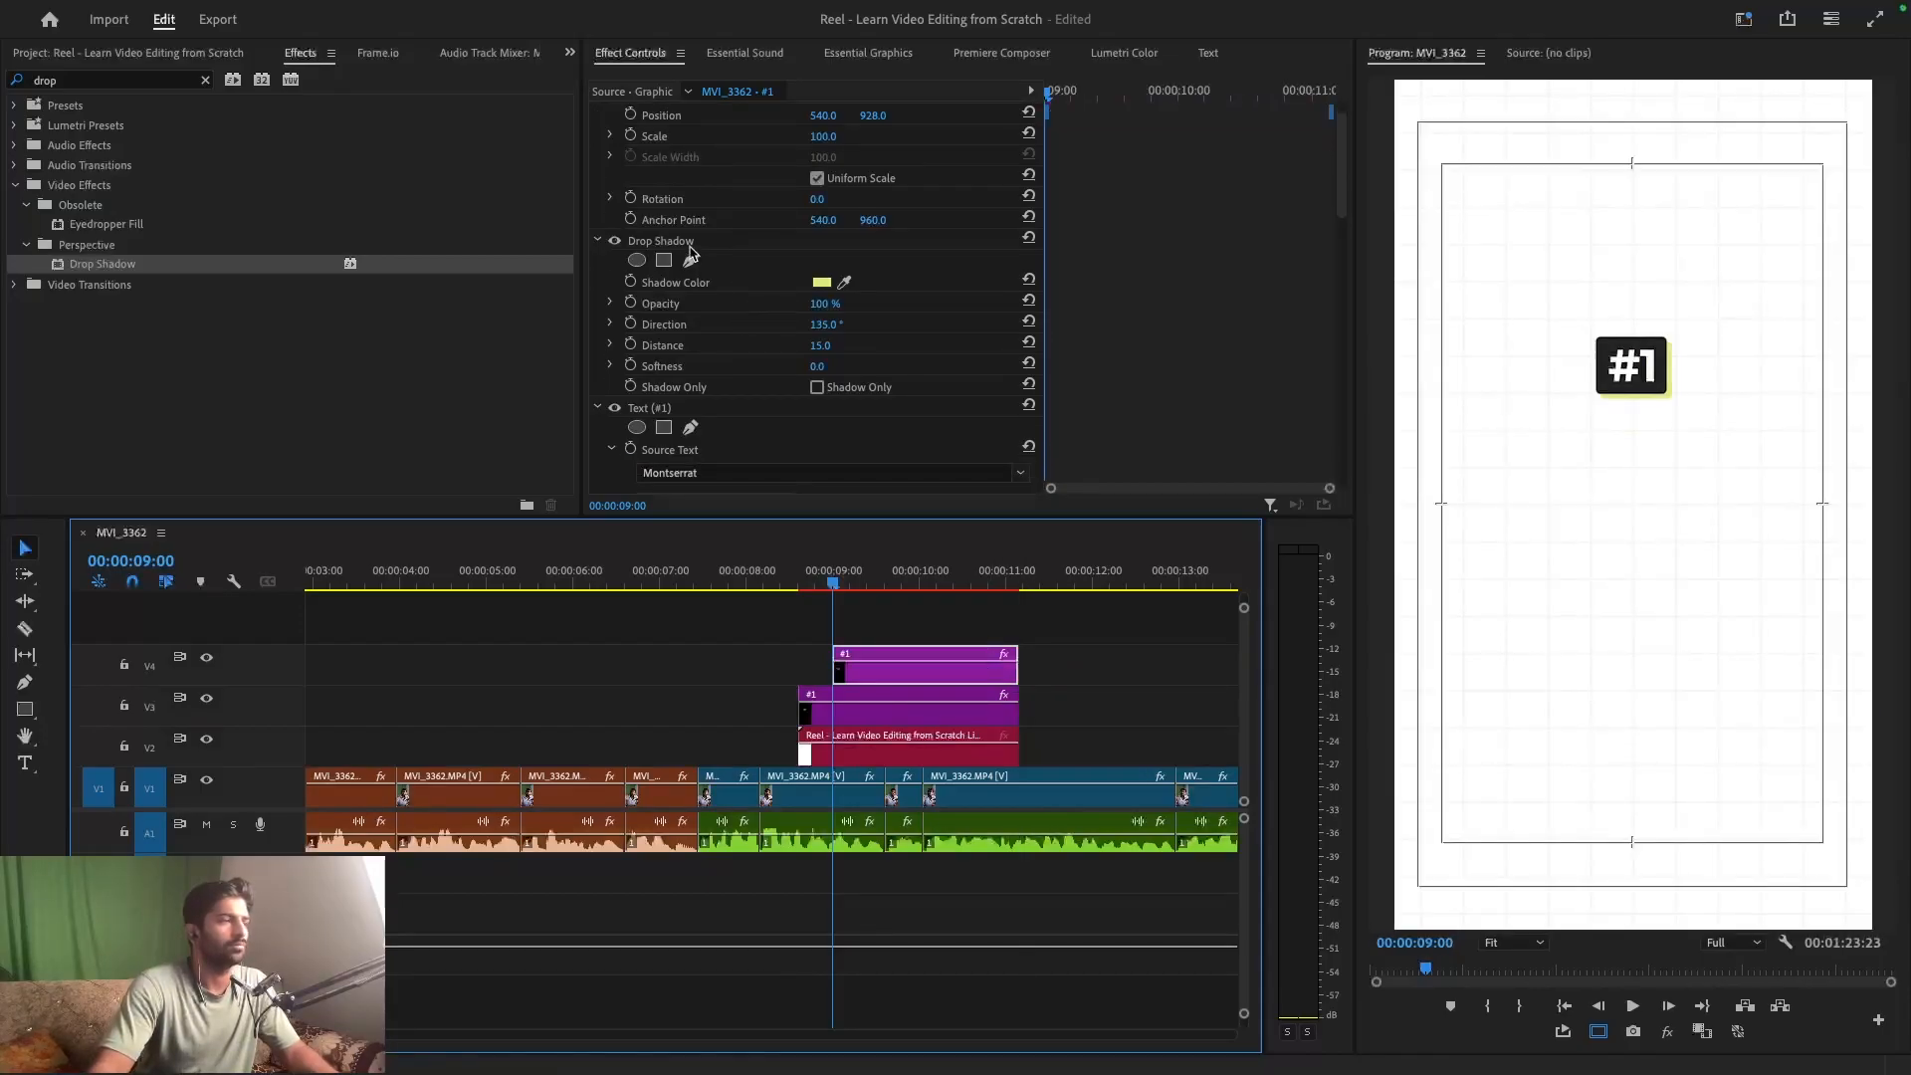
pyautogui.click(689, 246)
pyautogui.click(614, 239)
pyautogui.scroll(-3, 806, 387)
pyautogui.scroll(-3, 732, 421)
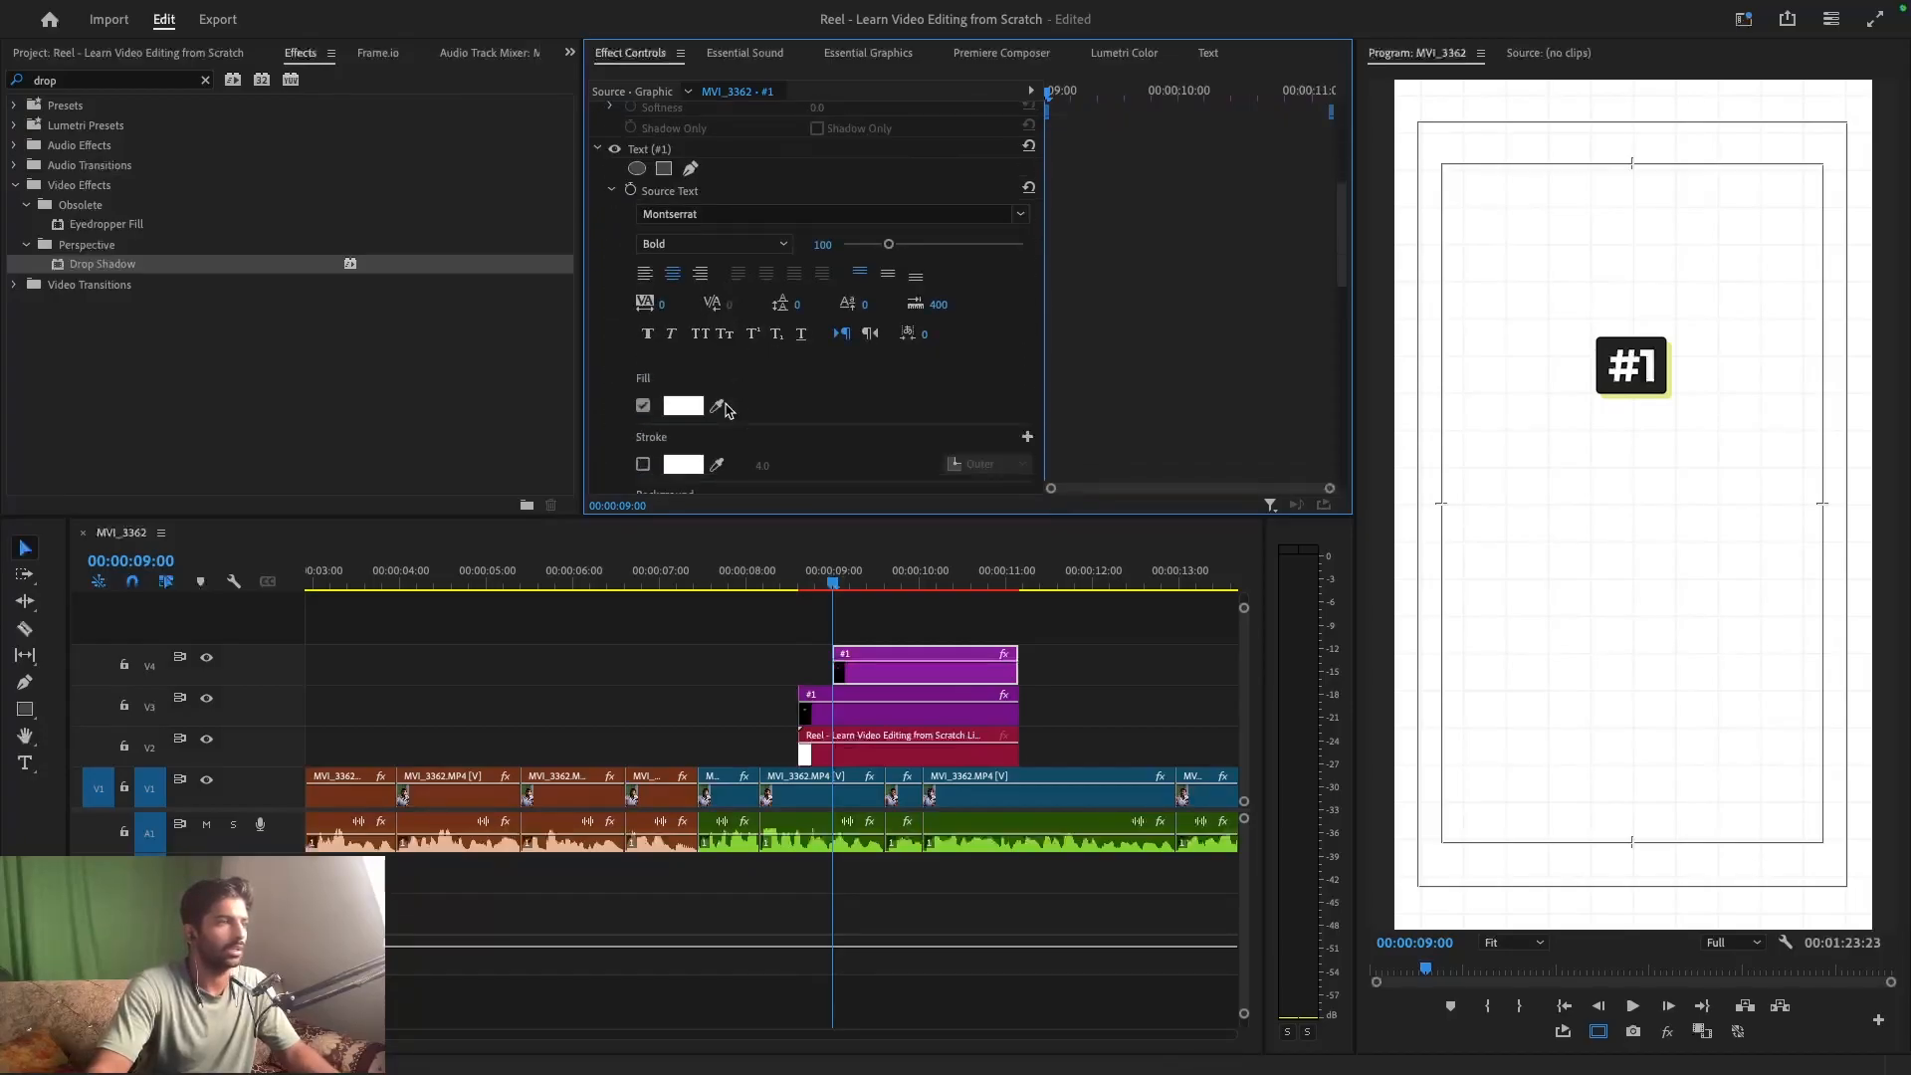
pyautogui.scroll(-3, 723, 408)
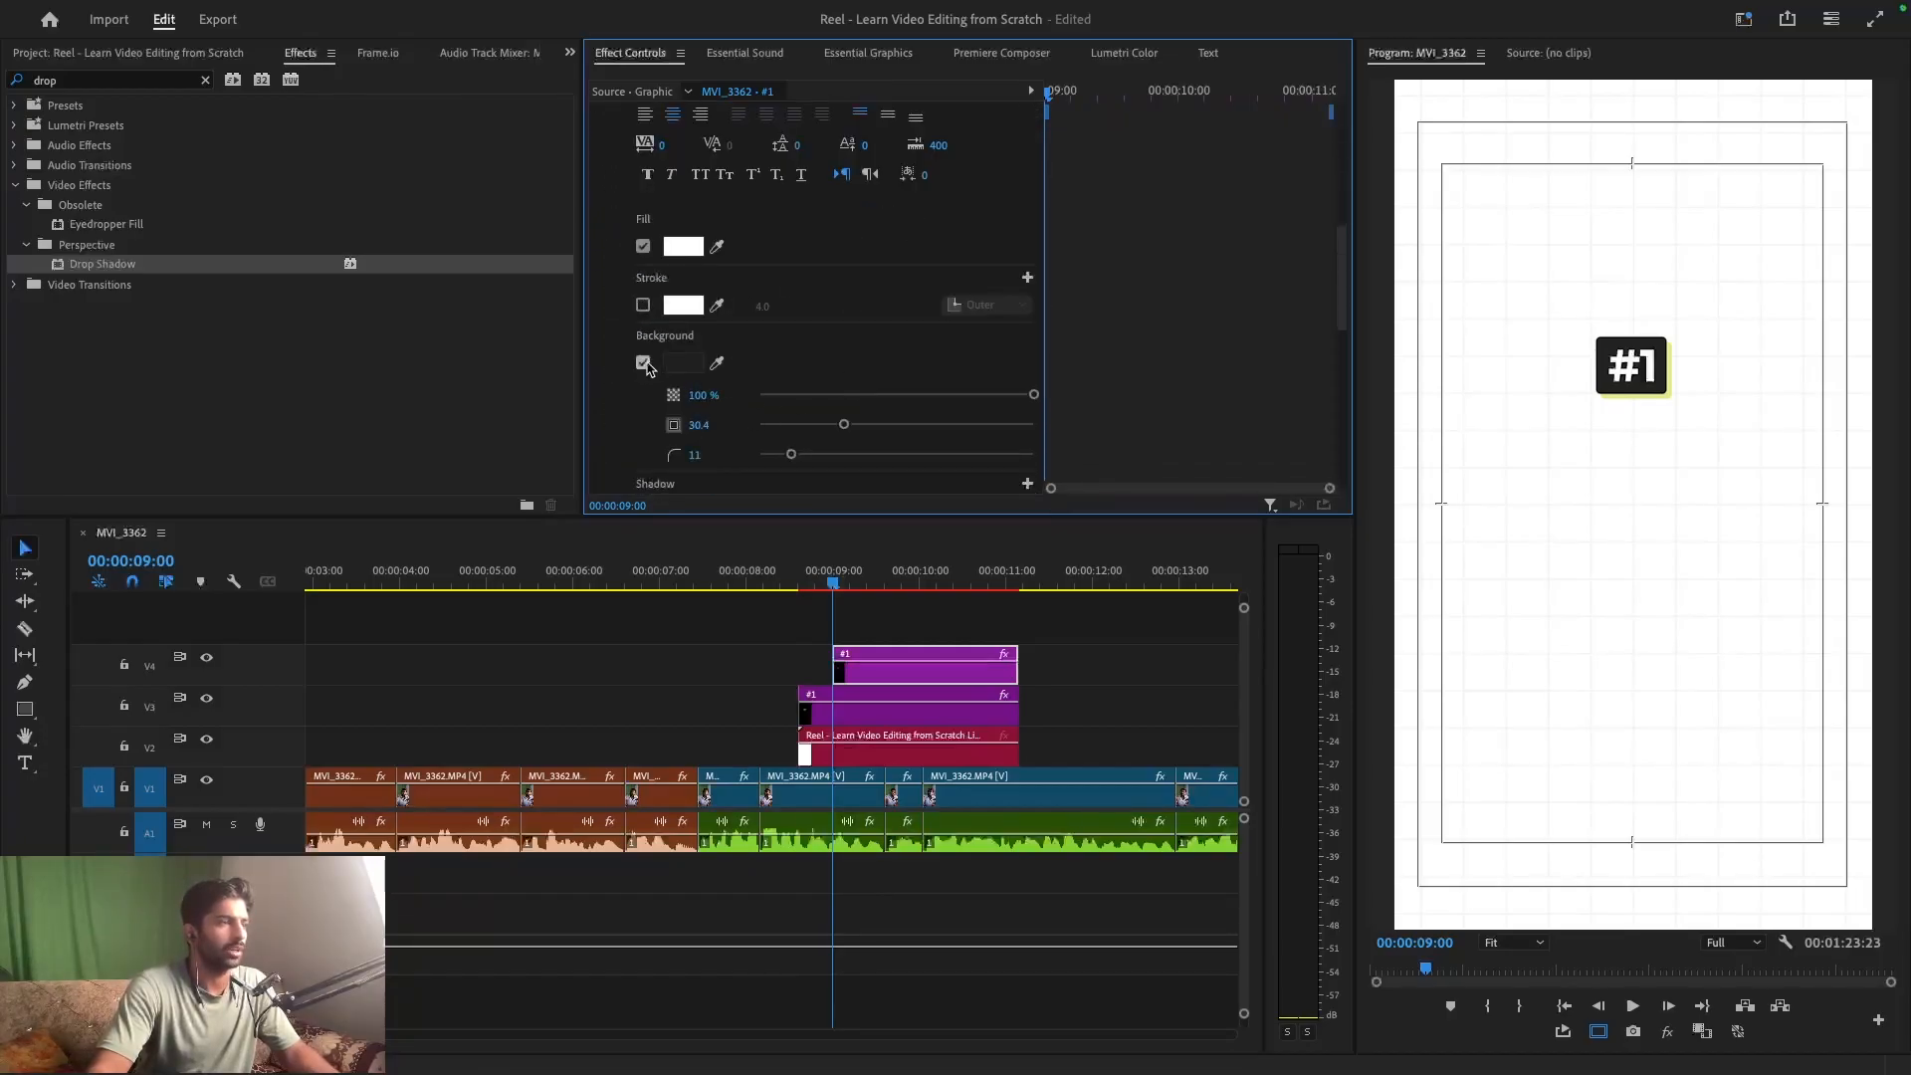
# - Lower the duplicated title to a vertical position of 1162 and change its text fill to a near-black color
pyautogui.click(887, 577)
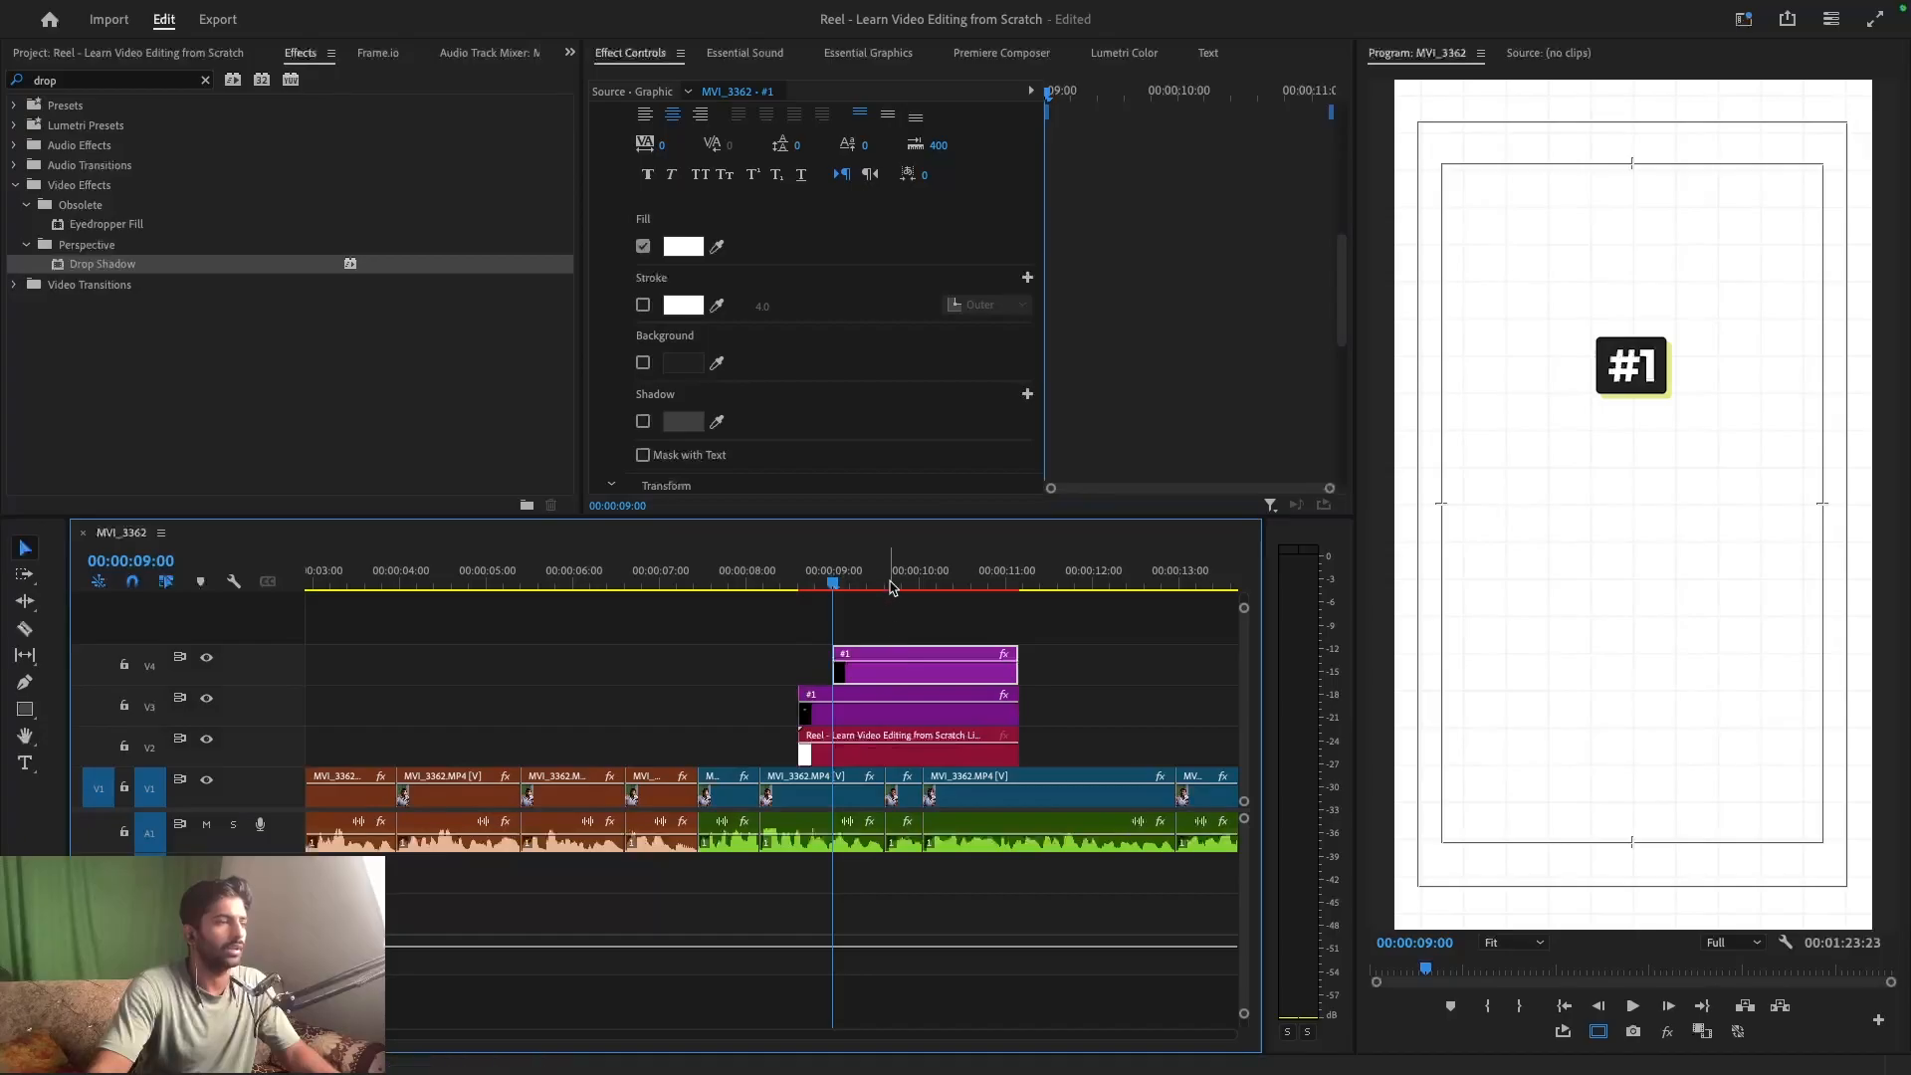
pyautogui.scroll(5, 857, 311)
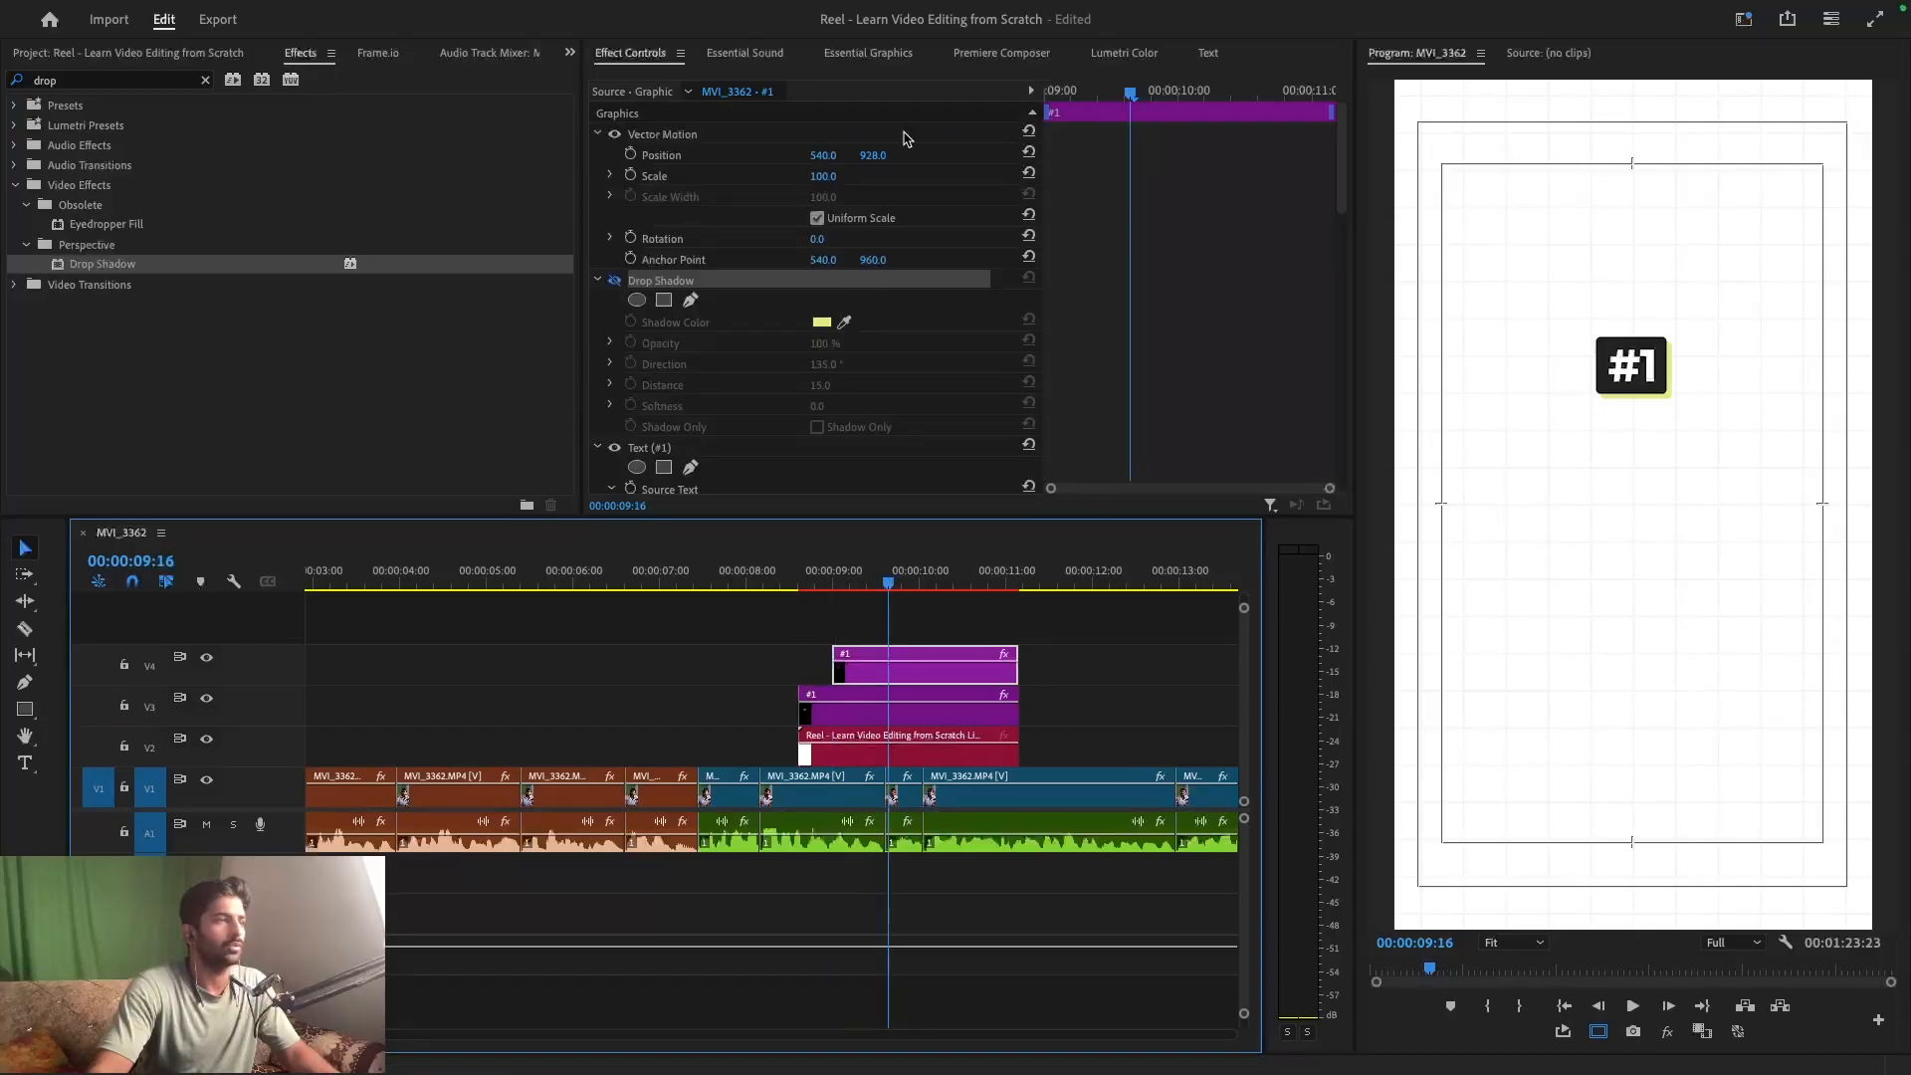
pyautogui.moveTo(874, 157); pyautogui.dragTo(977, 158)
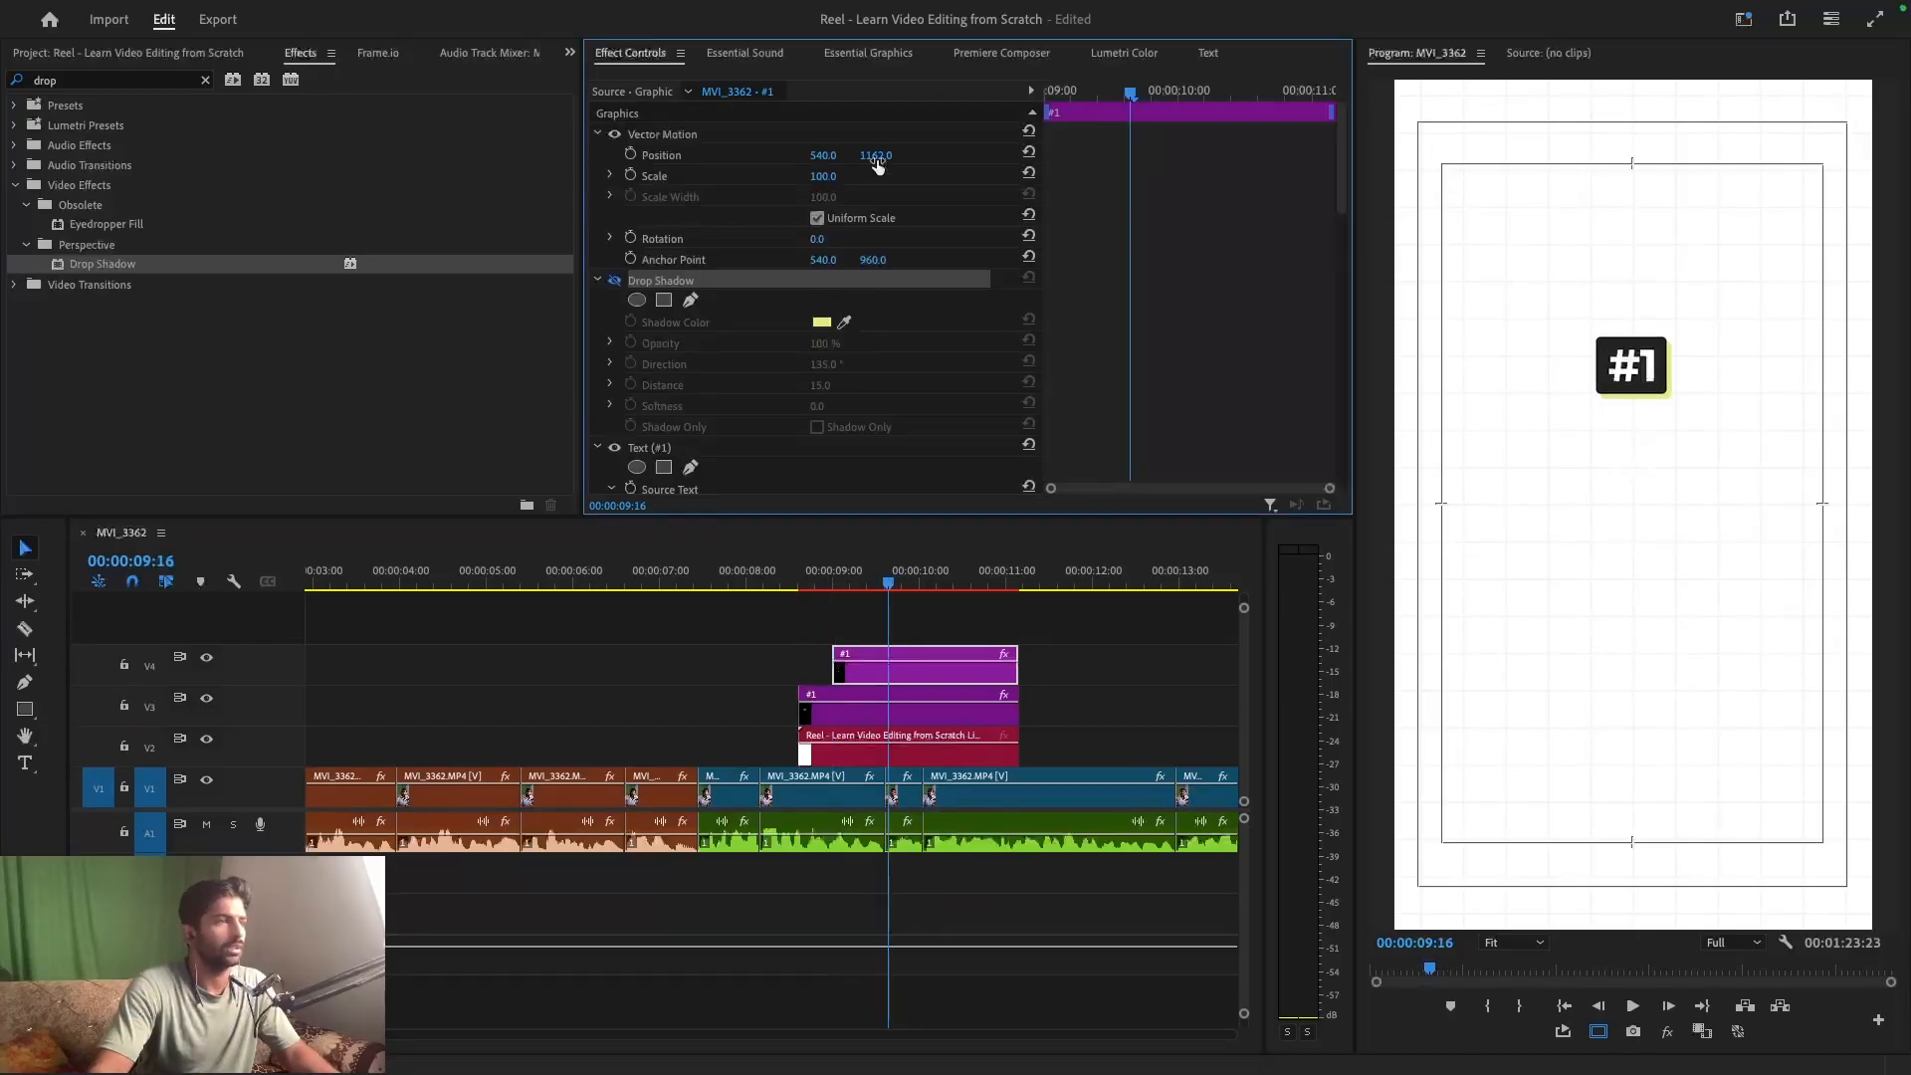
pyautogui.scroll(-5, 736, 418)
pyautogui.click(717, 445)
pyautogui.click(835, 431)
# - Replace the duplicated title's text with "Choose the Right Tool", placing "Tool" on a second line
pyautogui.doubleClick(1634, 469)
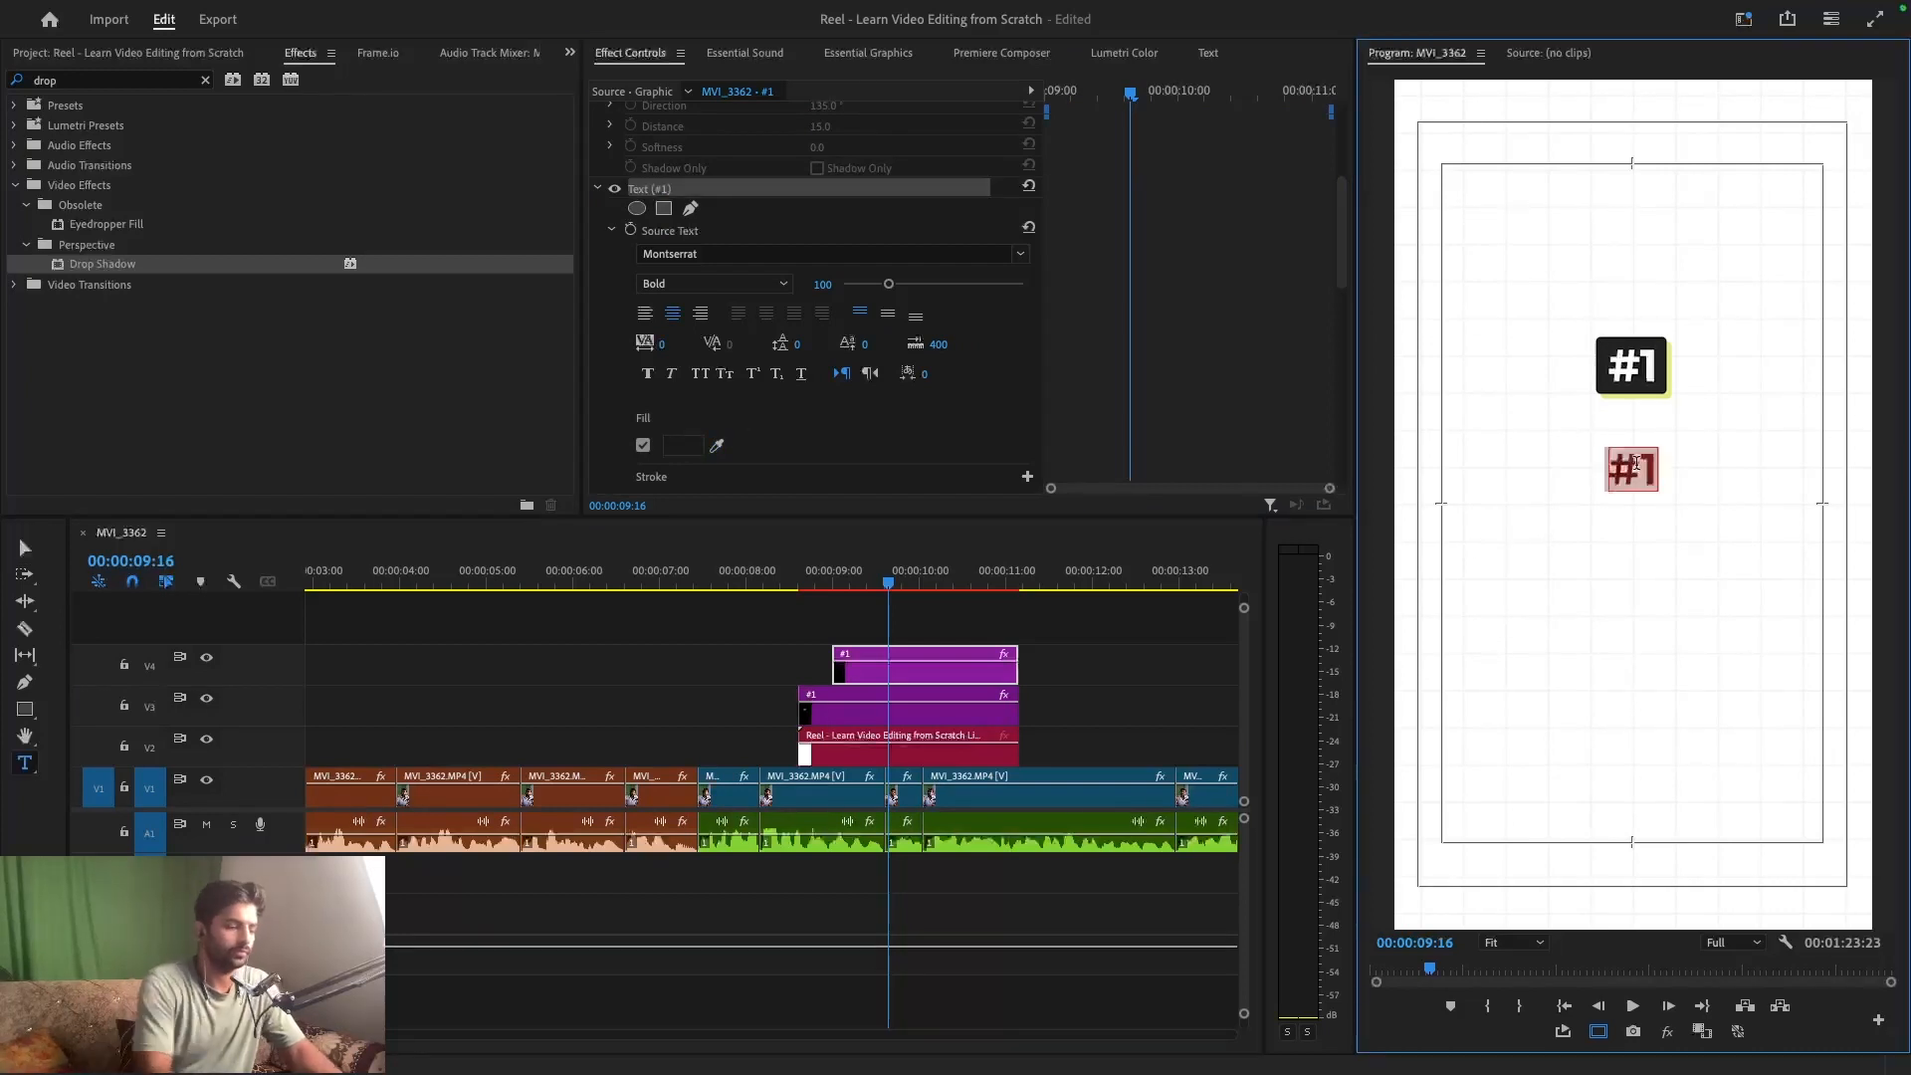
pyautogui.write('CH')
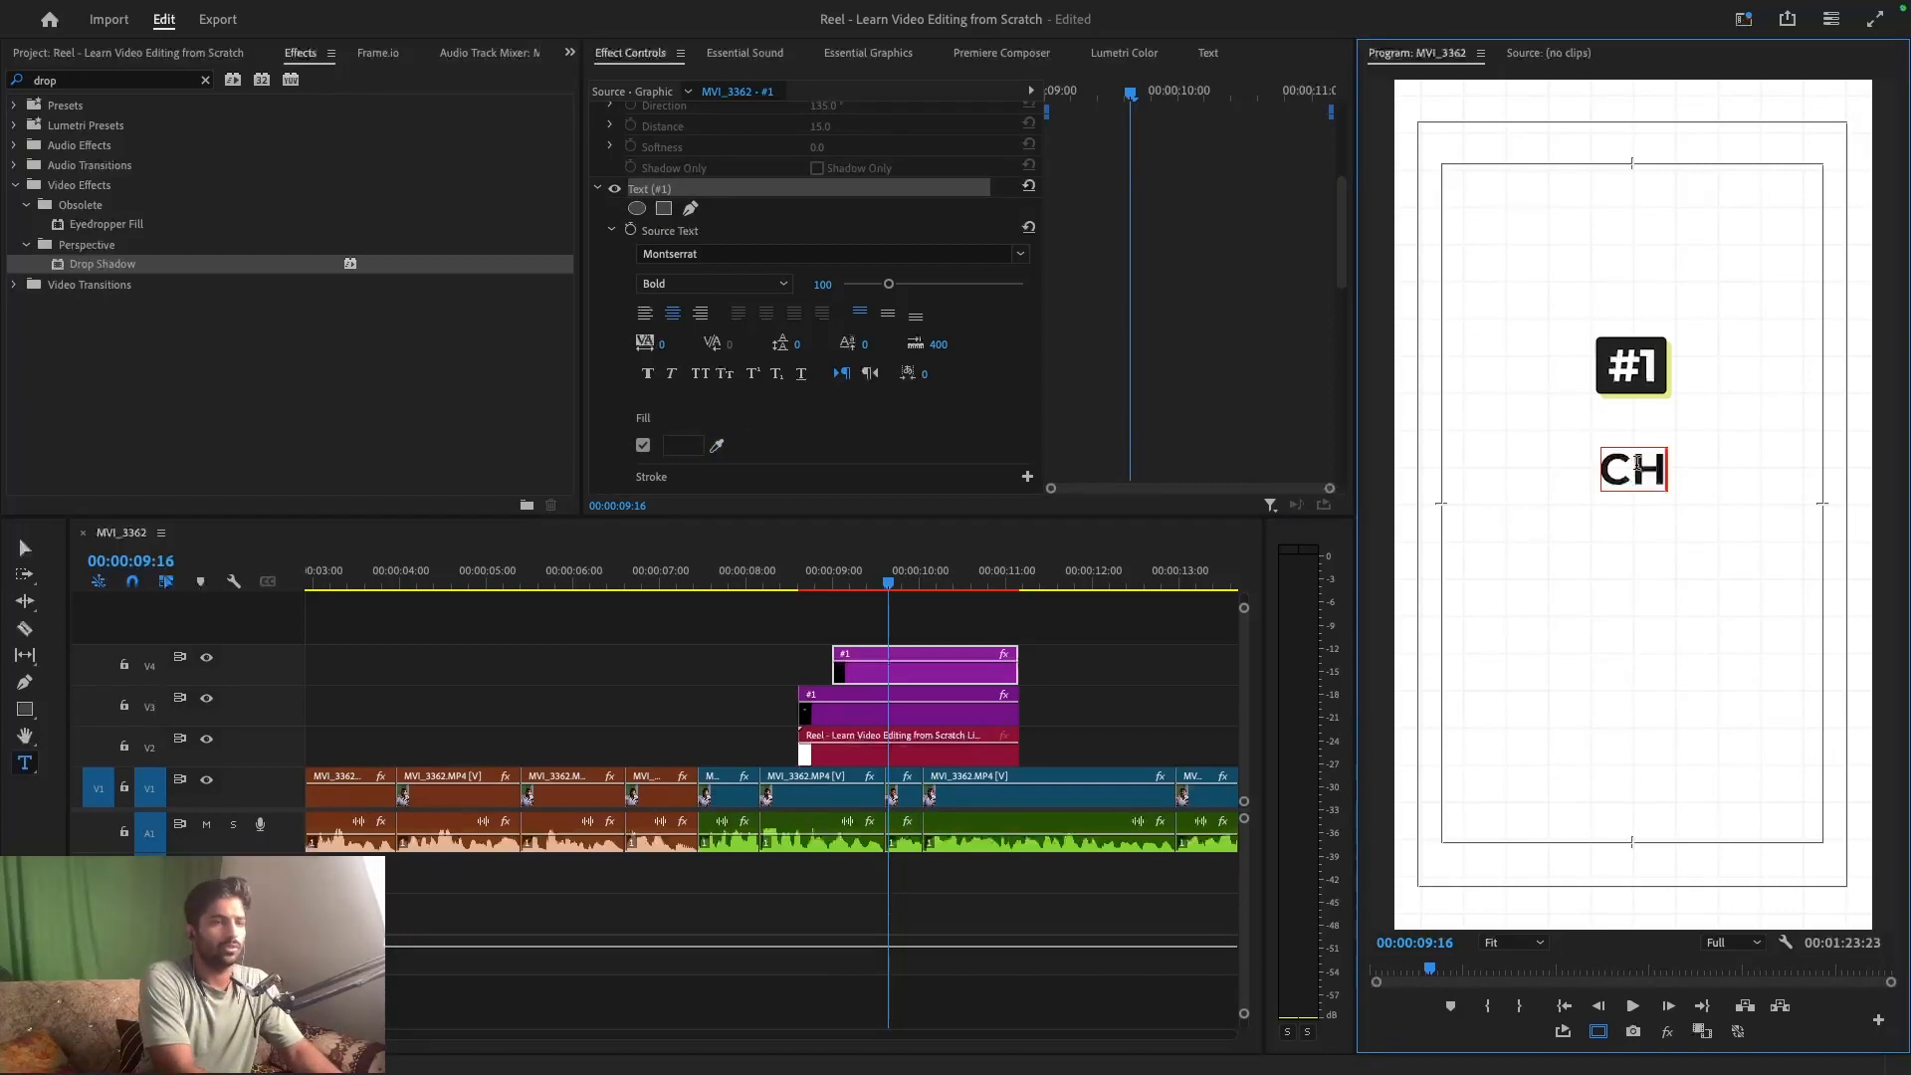
pyautogui.write('oose the')
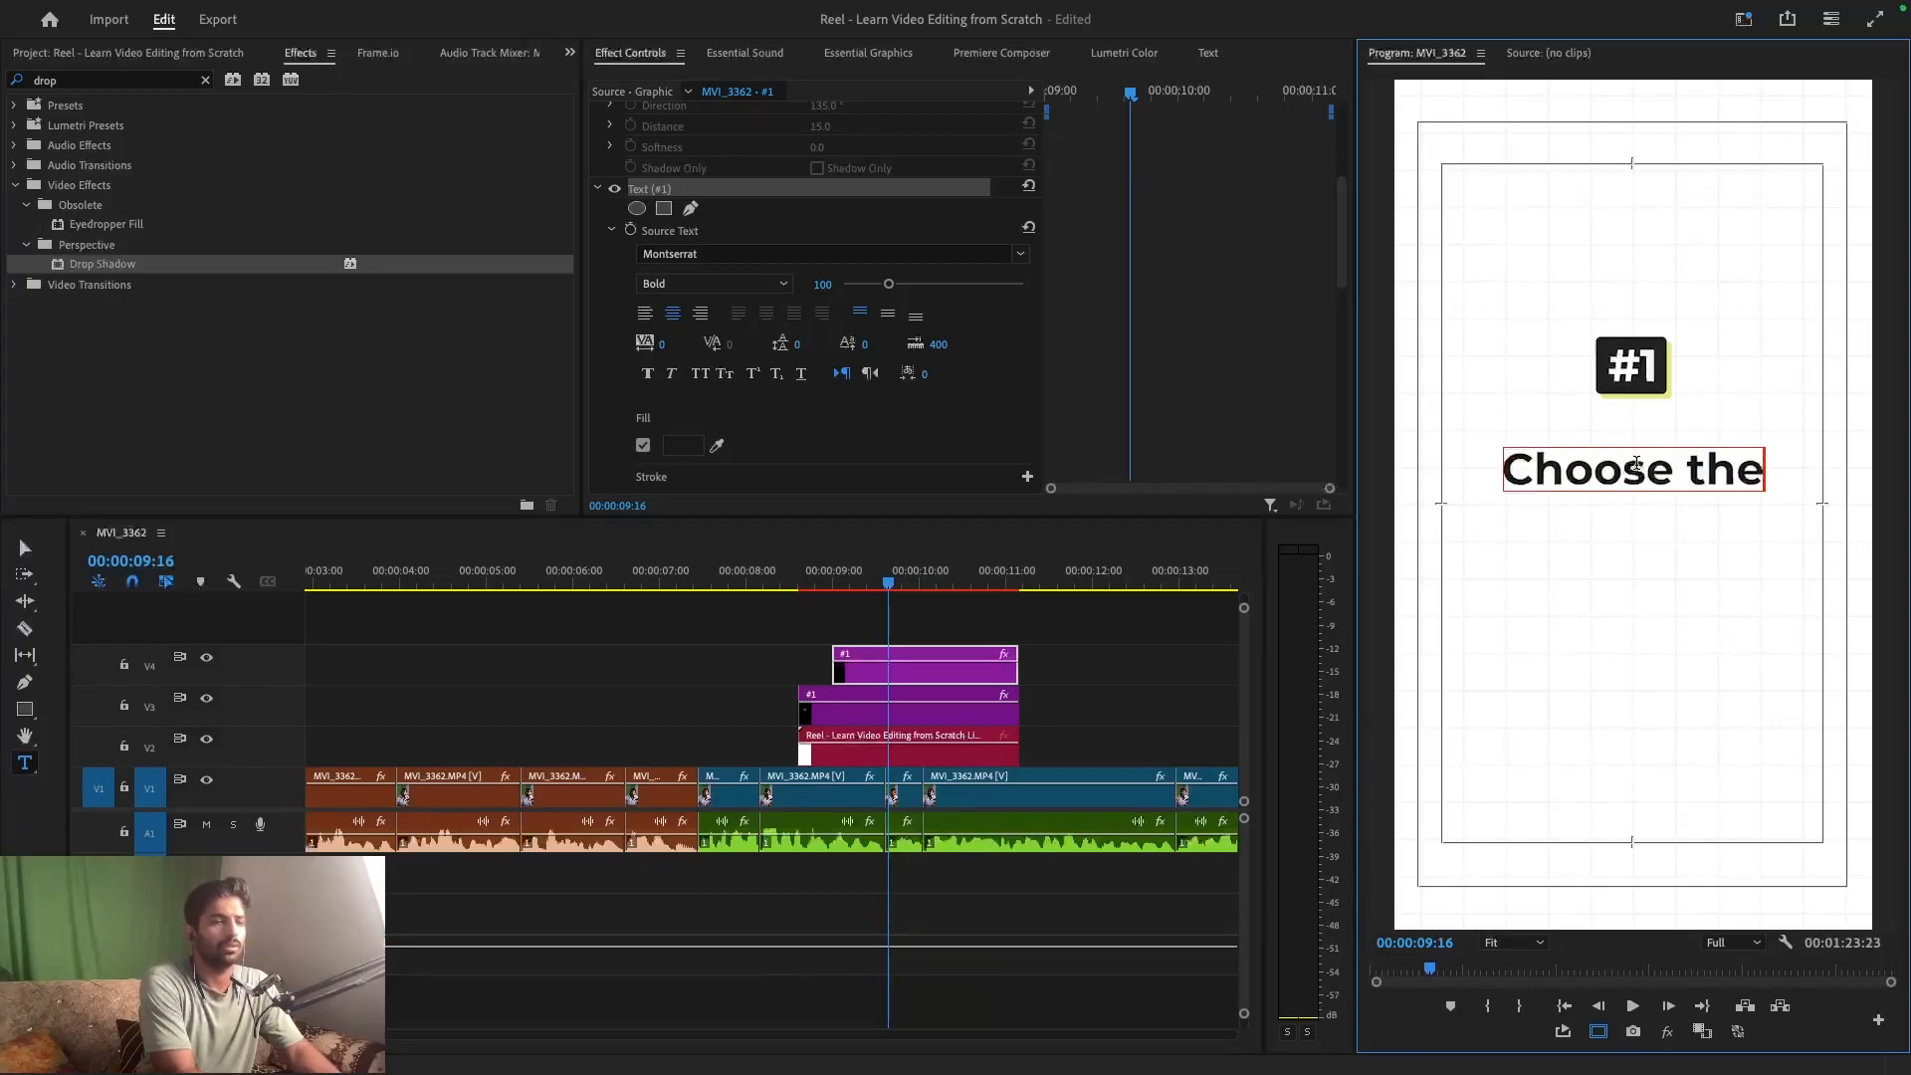
pyautogui.write('Ri')
pyautogui.press('BackSpace')
pyautogui.press('BackSpace')
pyautogui.write('Right')
pyautogui.press('Return')
pyautogui.write('Tool')
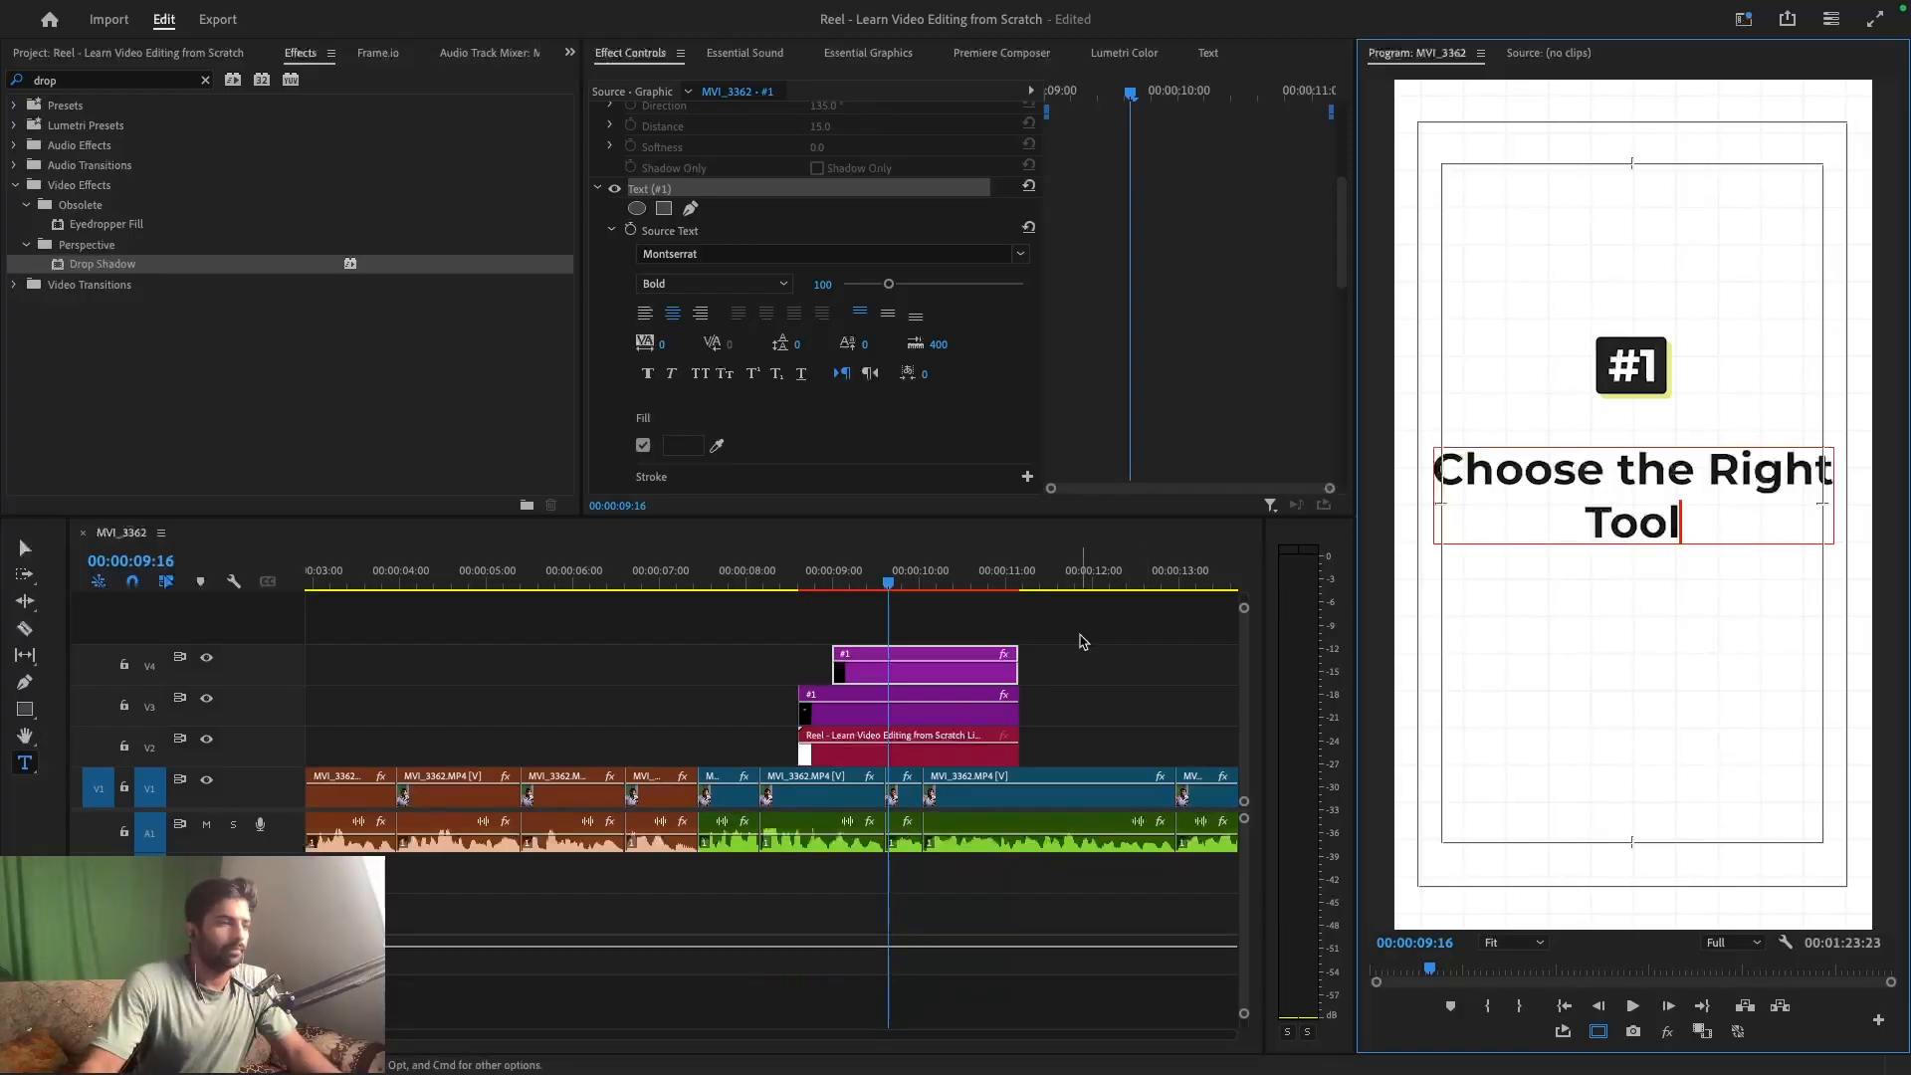
pyautogui.click(1025, 632)
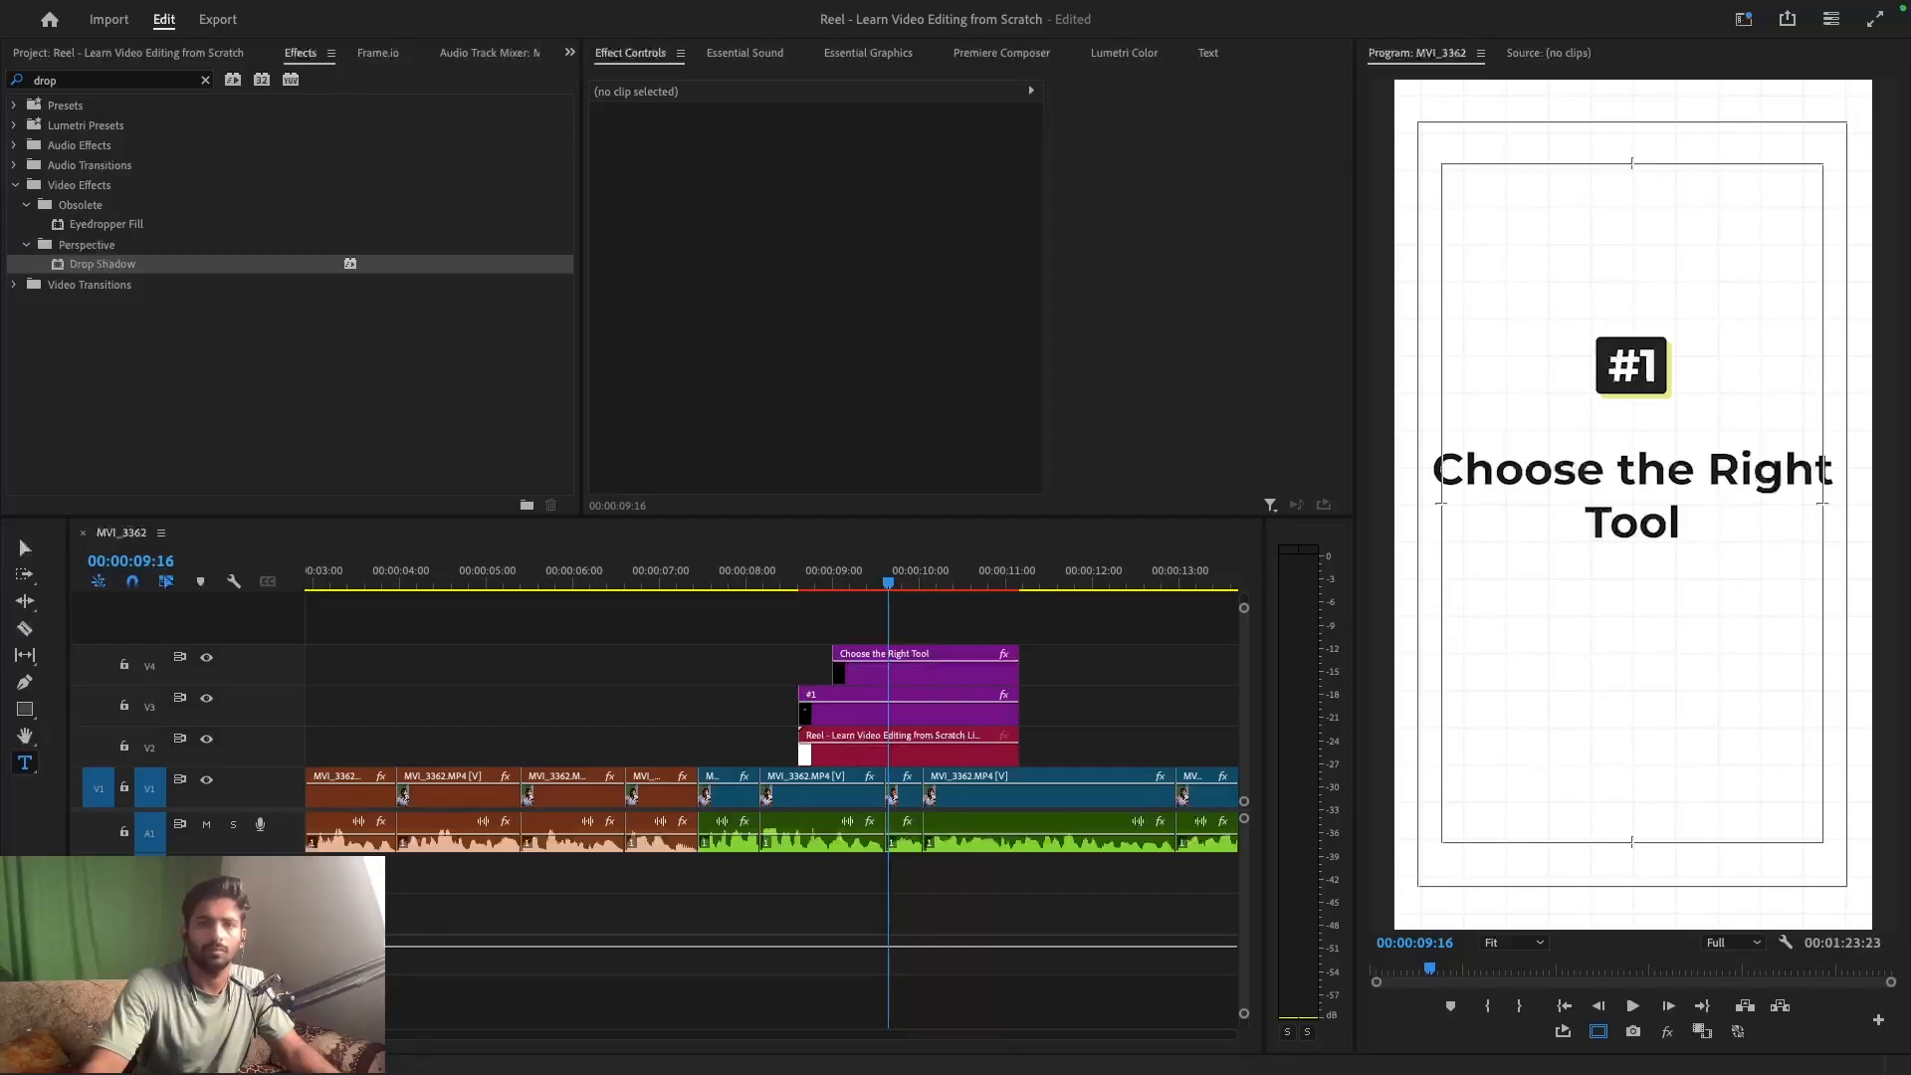
pyautogui.click(1636, 524)
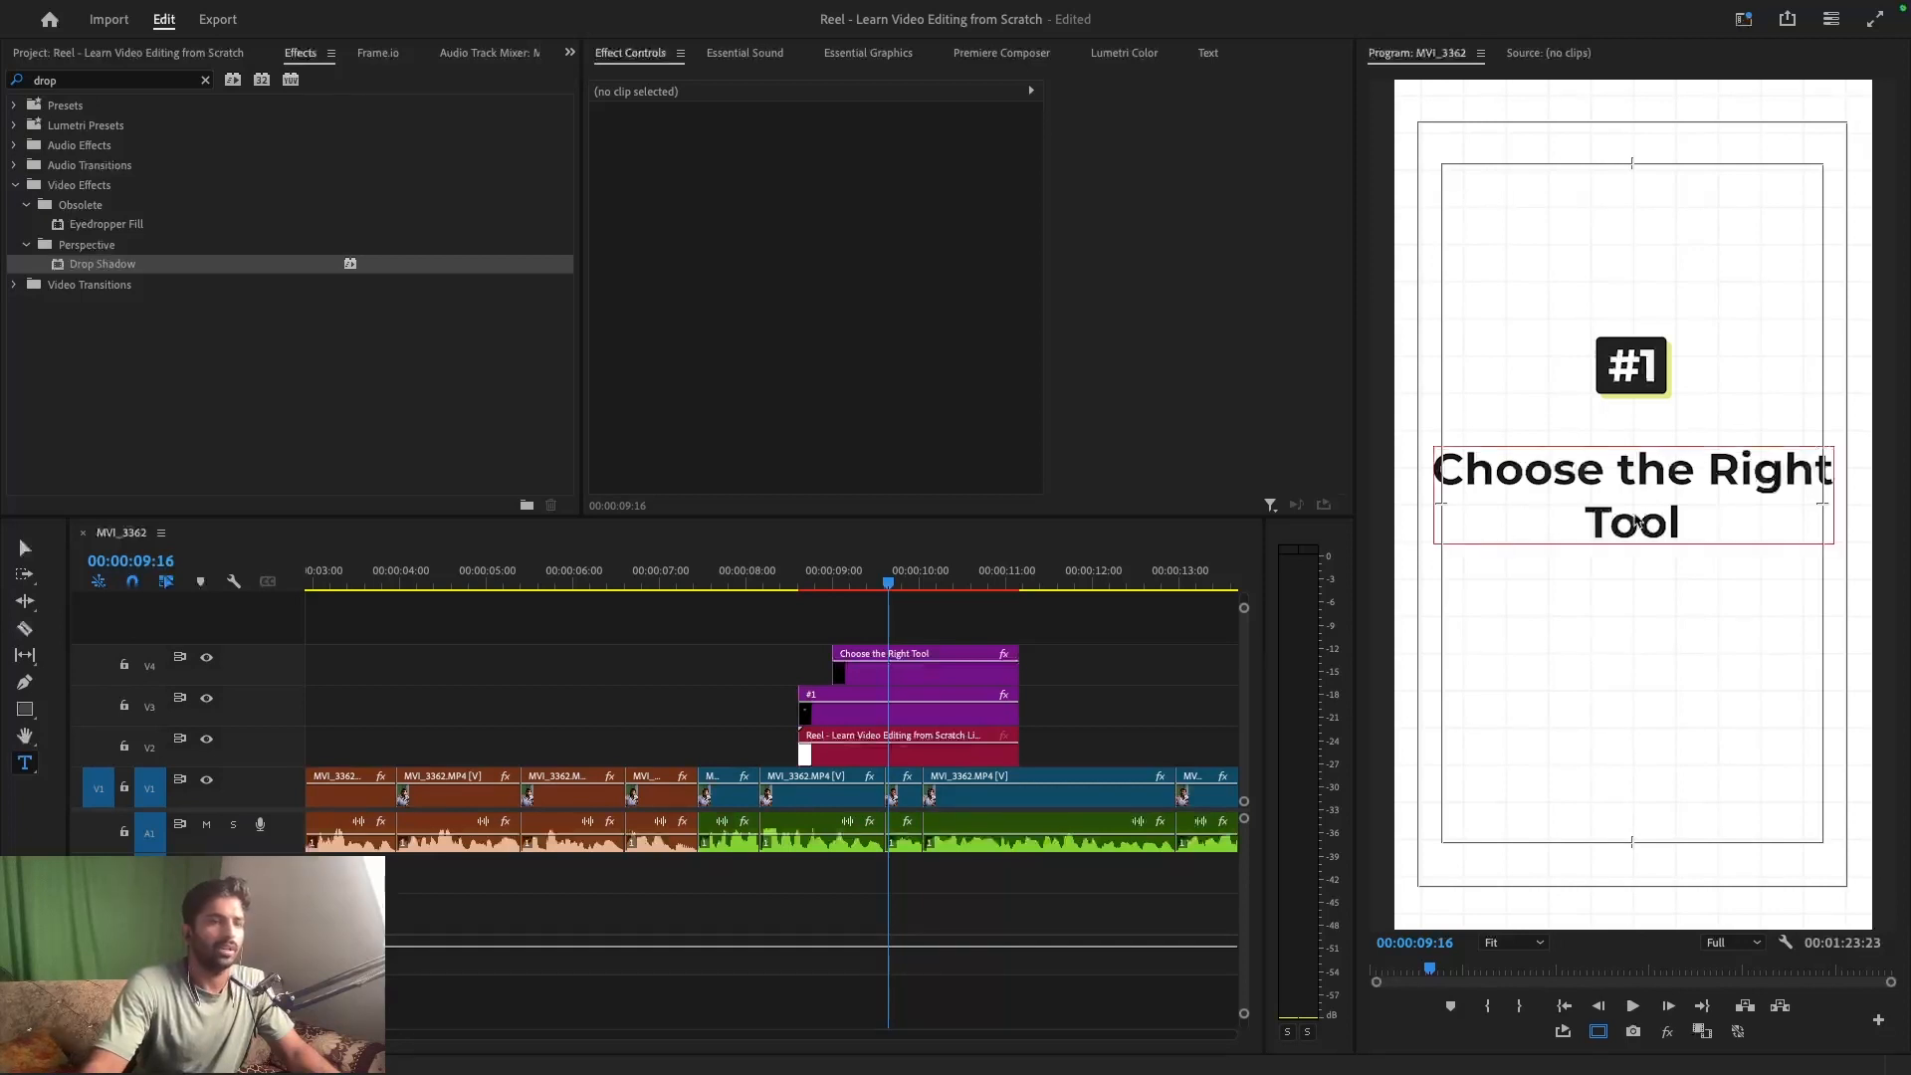
pyautogui.click(1082, 661)
pyautogui.press('v')
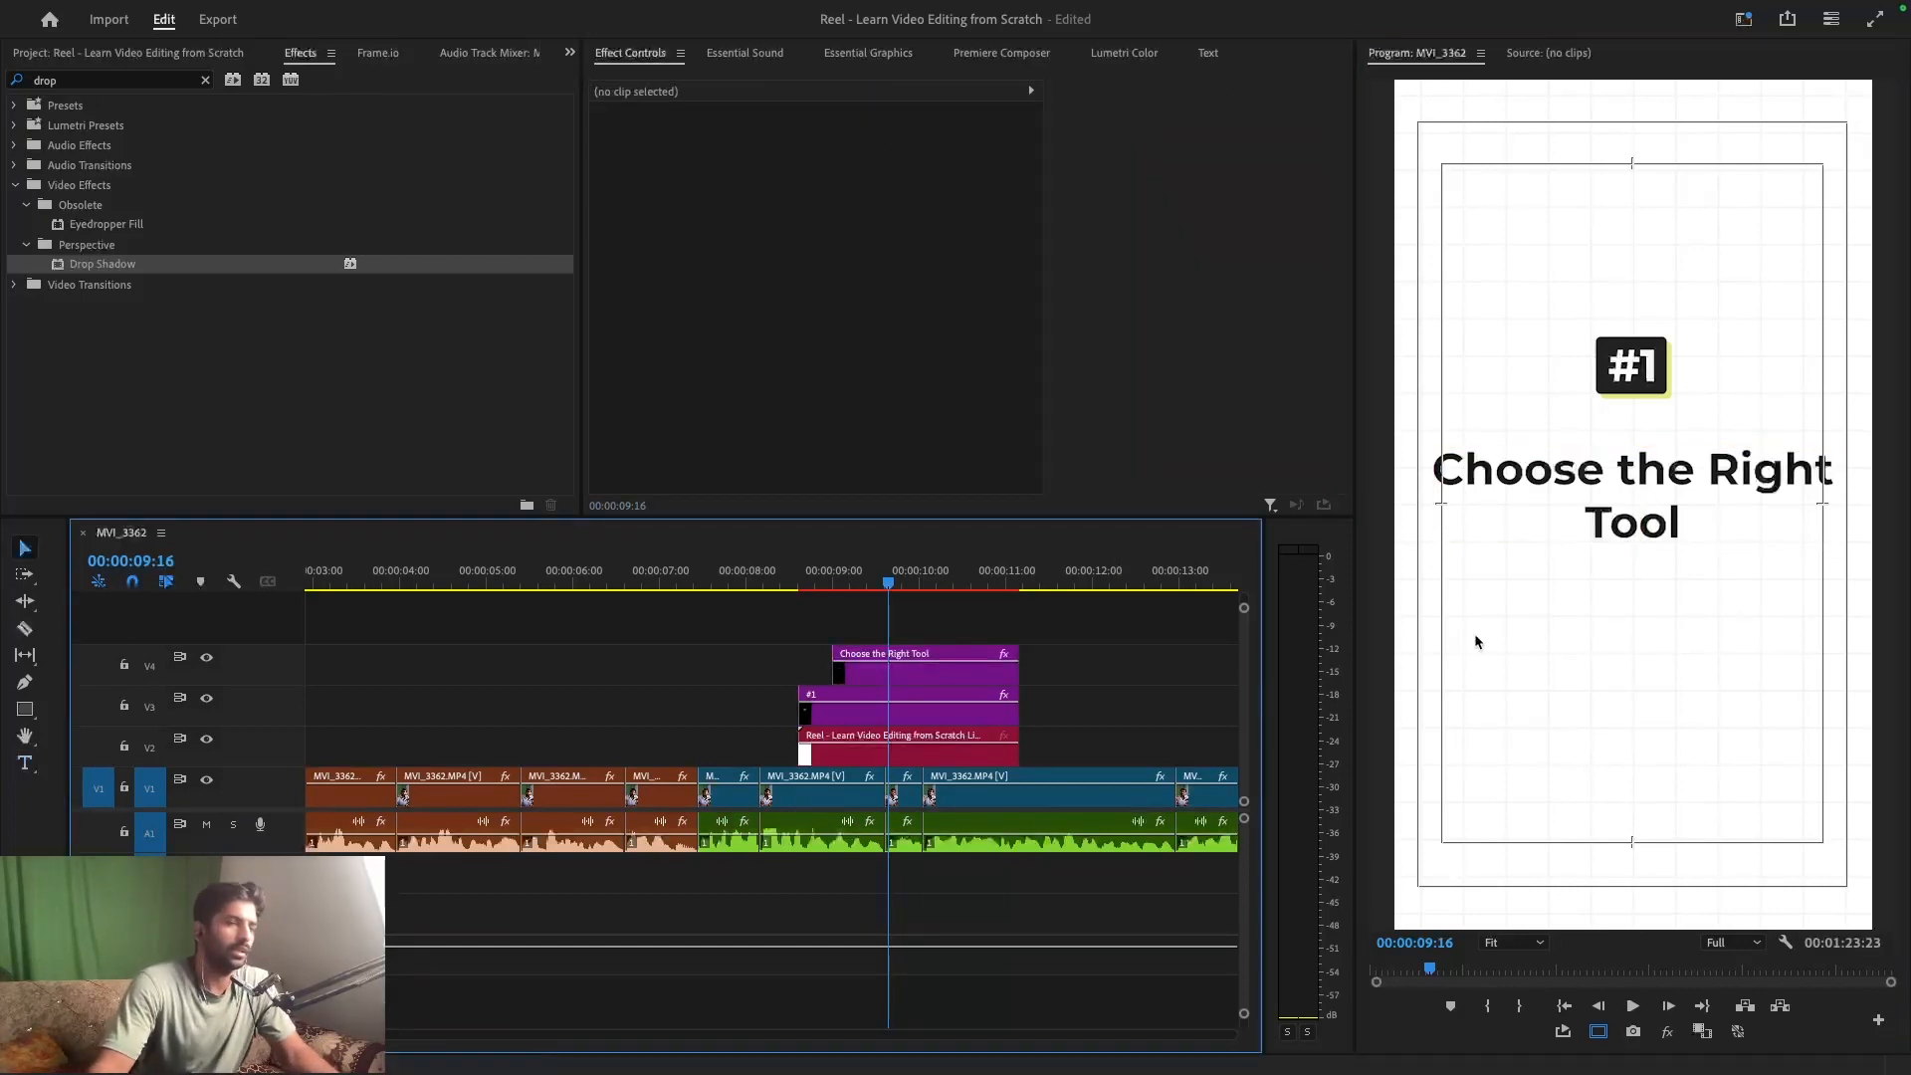
pyautogui.click(1610, 500)
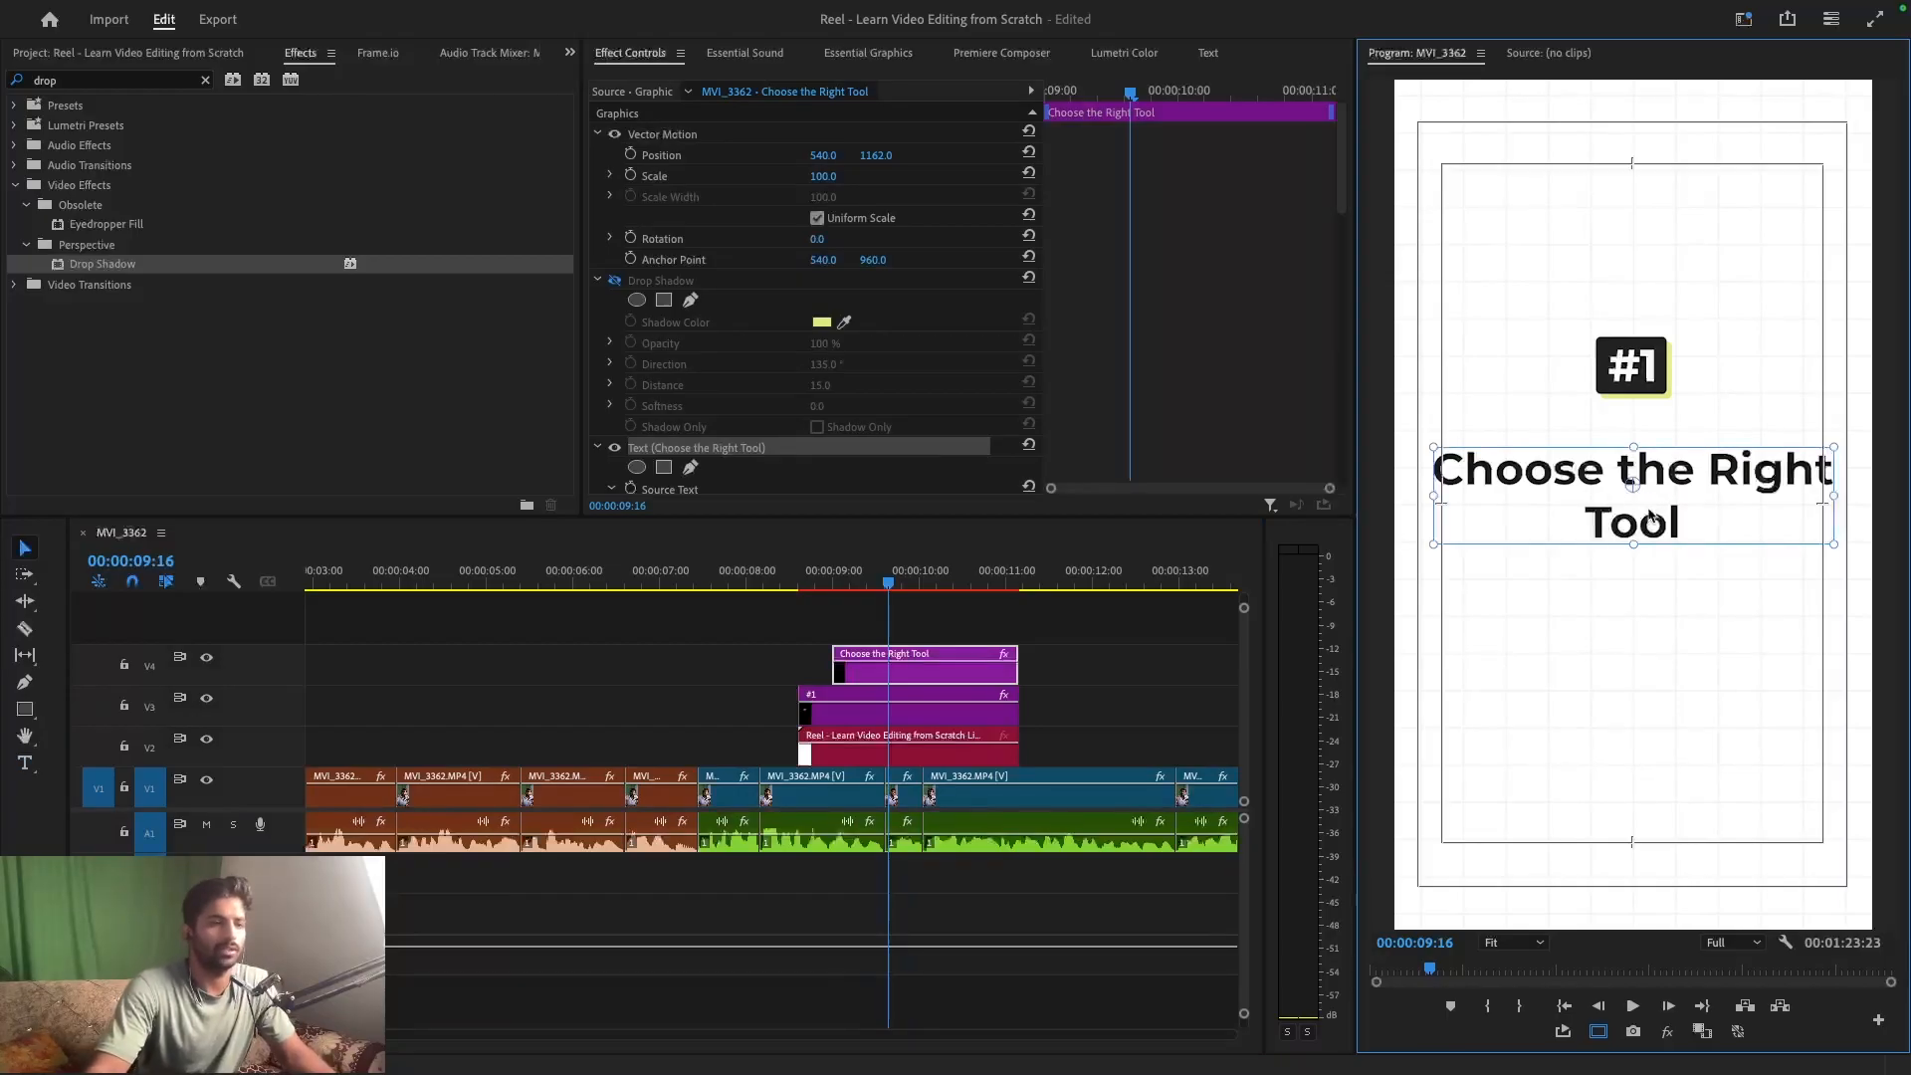
pyautogui.doubleClick(1648, 515)
pyautogui.click(1659, 521)
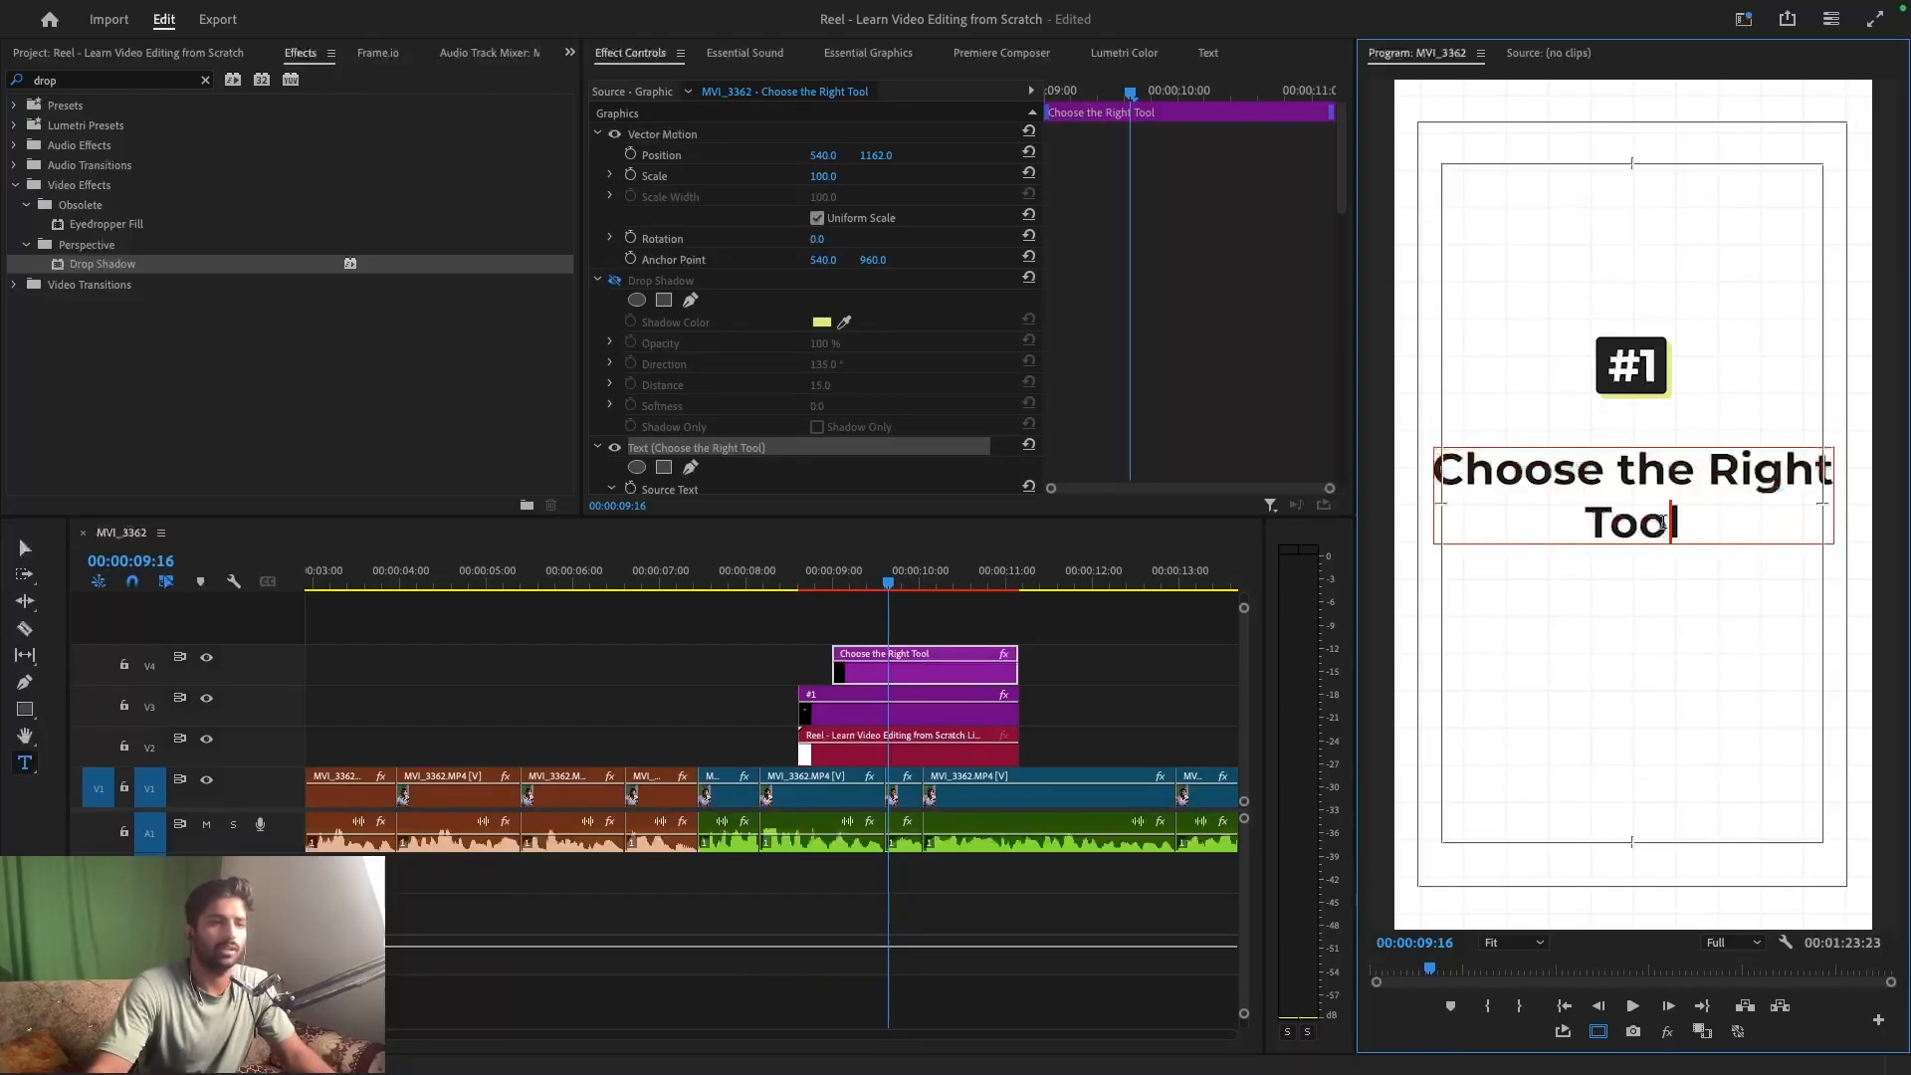
pyautogui.doubleClick(1660, 520)
pyautogui.click(1081, 617)
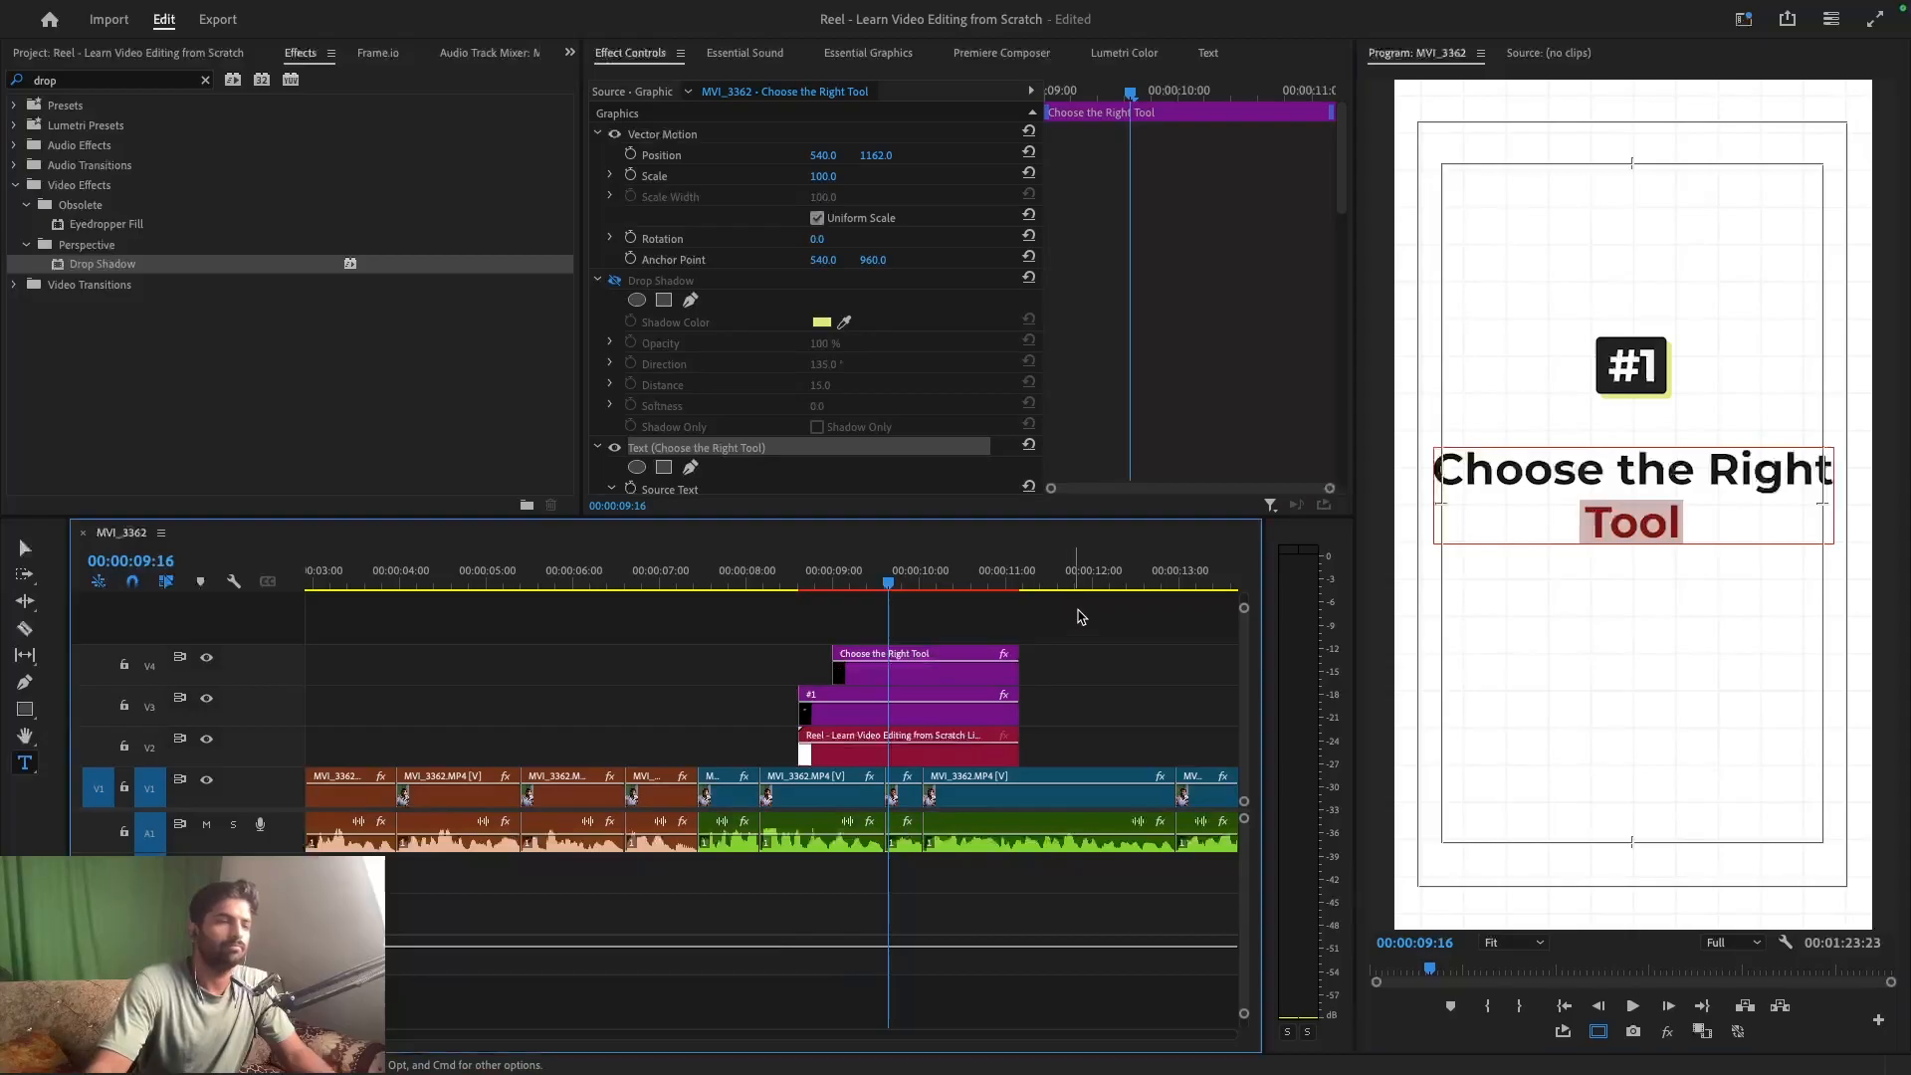
pyautogui.click(1080, 617)
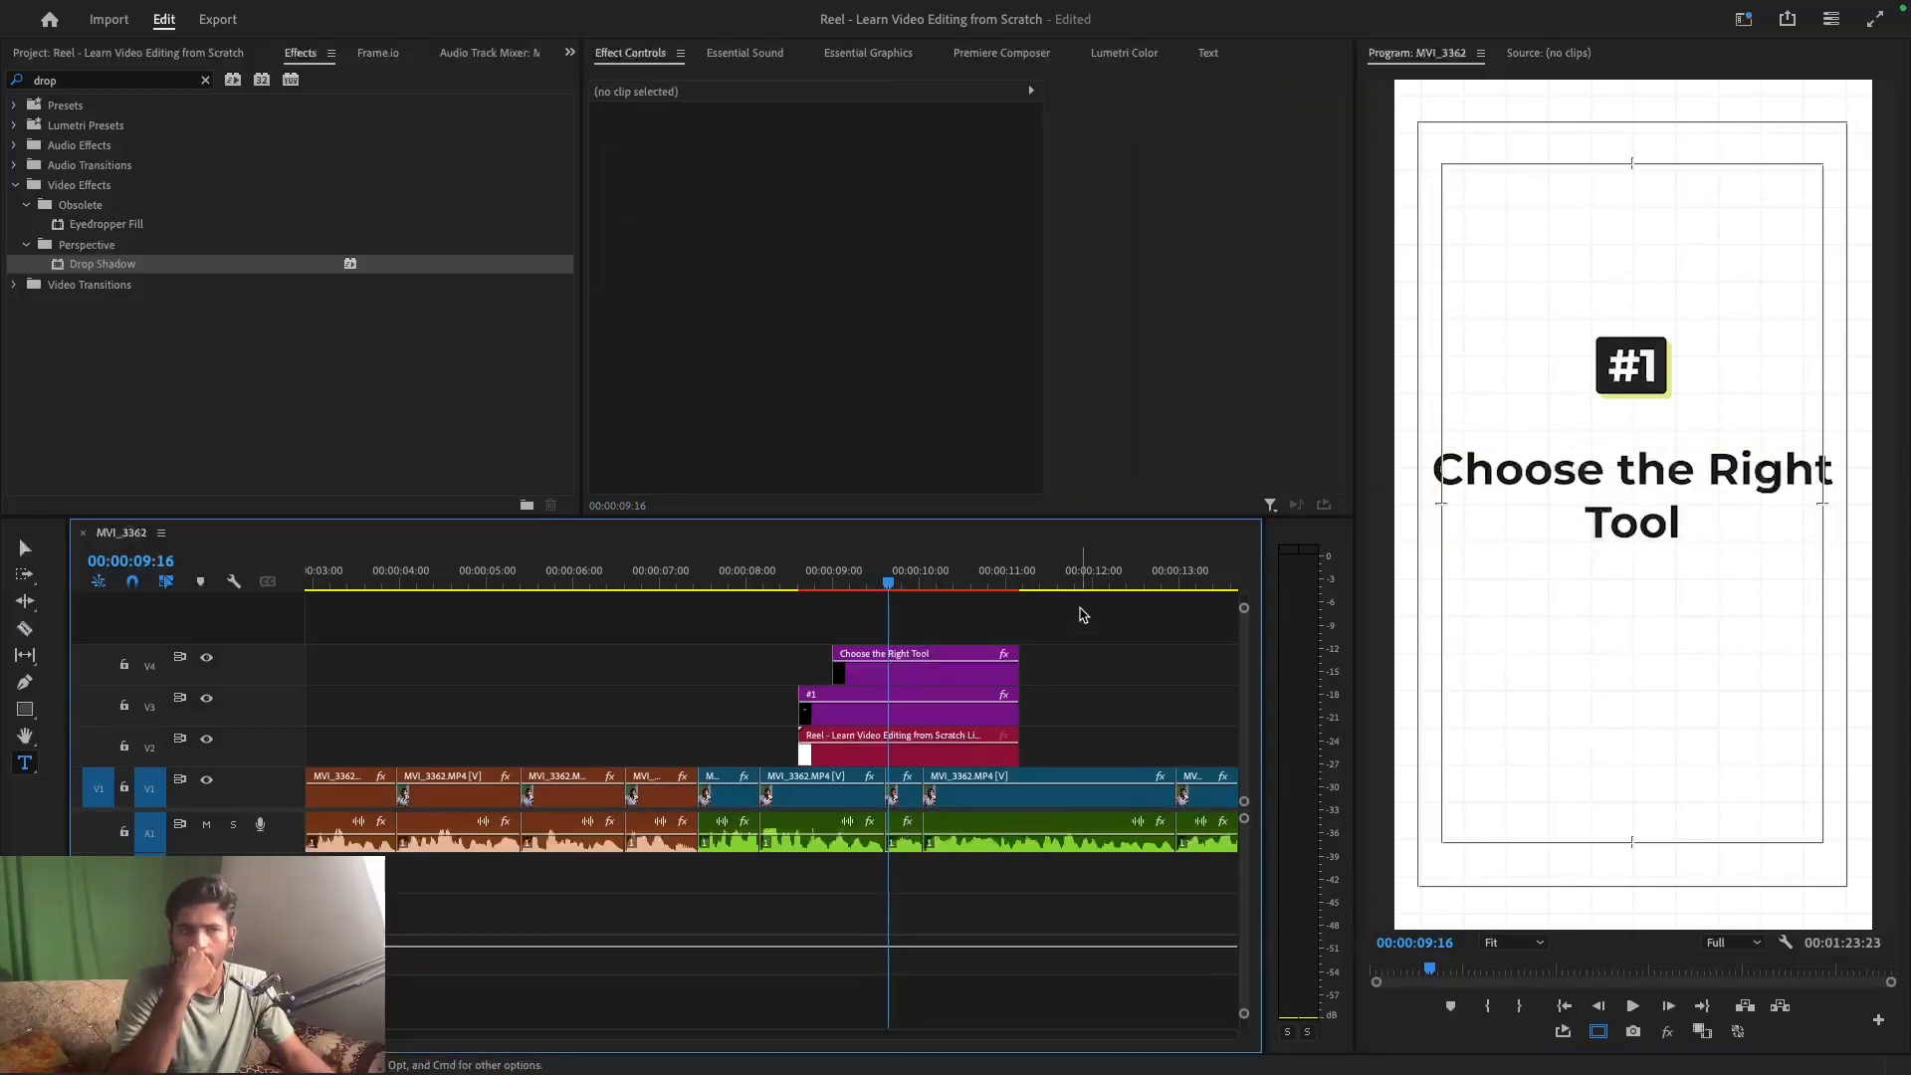
# - Rebreak the title so "Choose the" is the first line and "Right Tool" the second, and save the project
pyautogui.click(1712, 474)
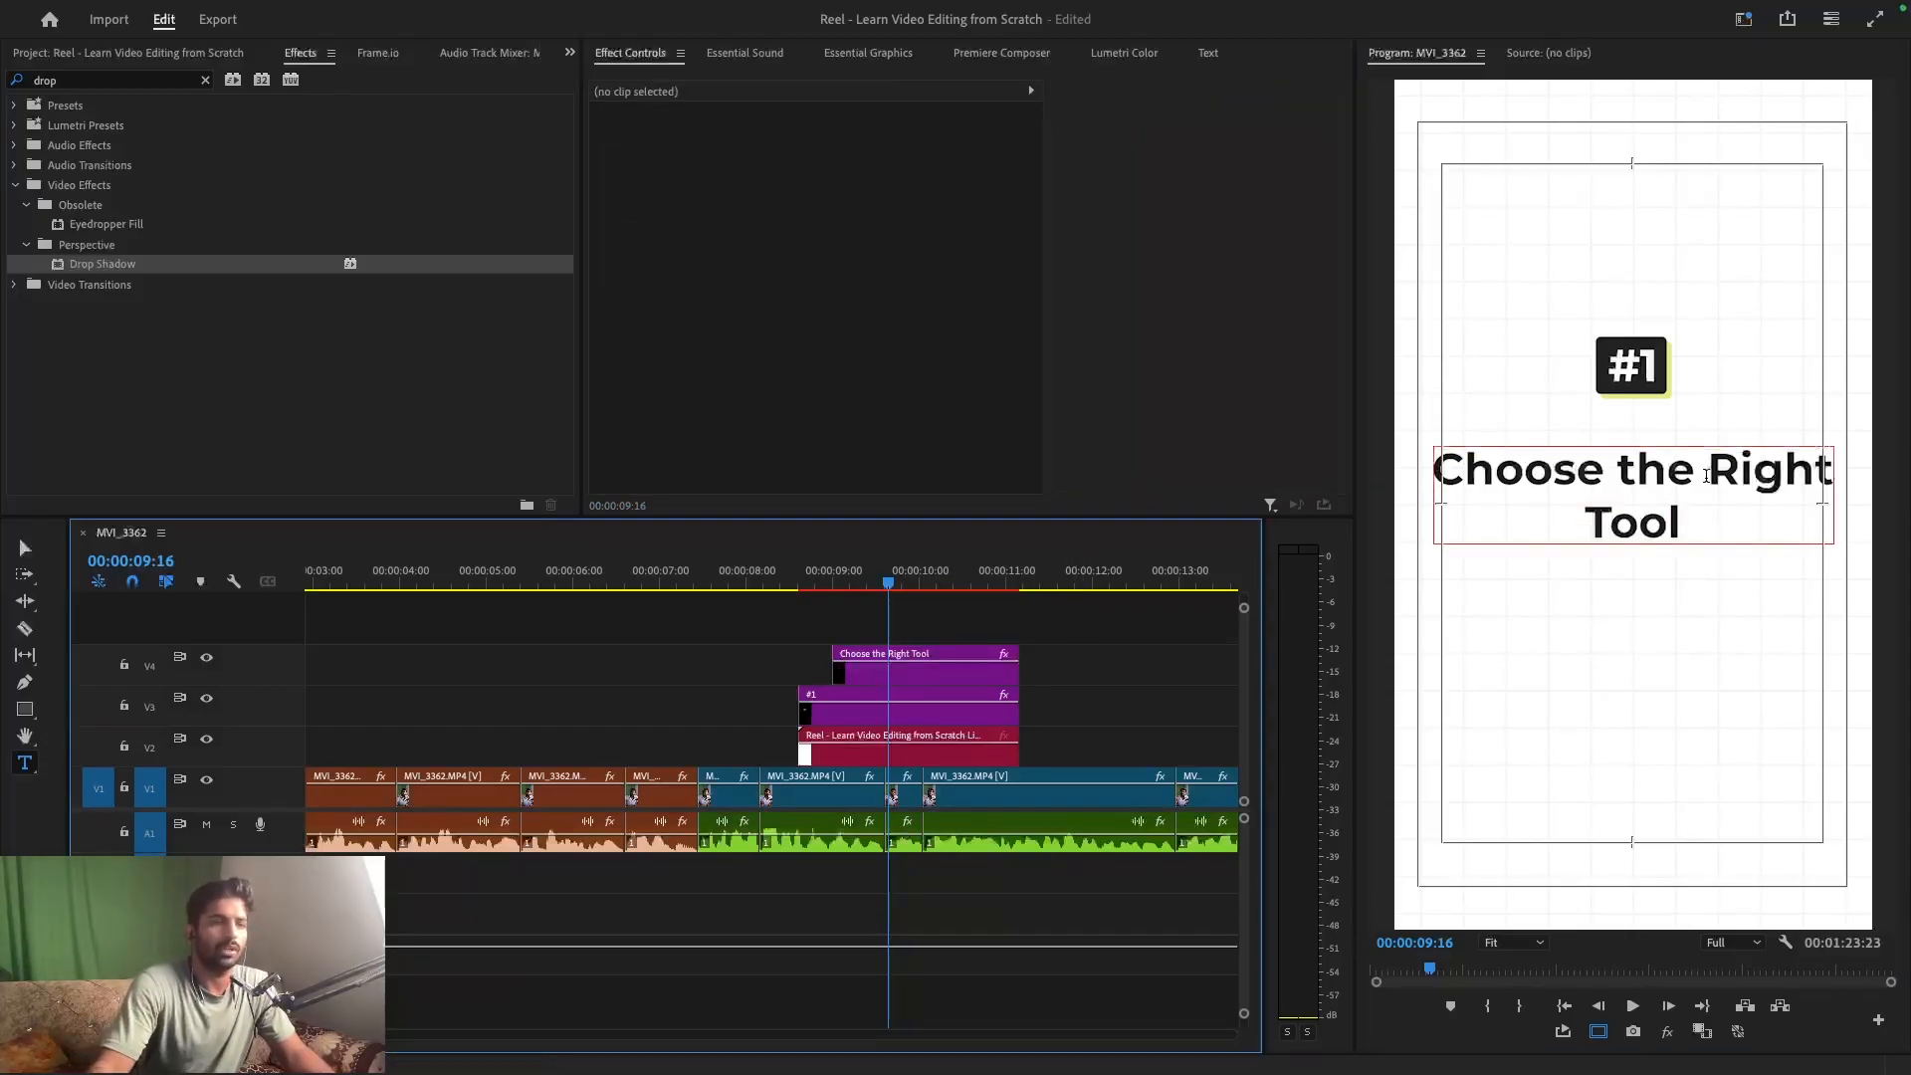
pyautogui.press('BackSpace')
pyautogui.press('Return')
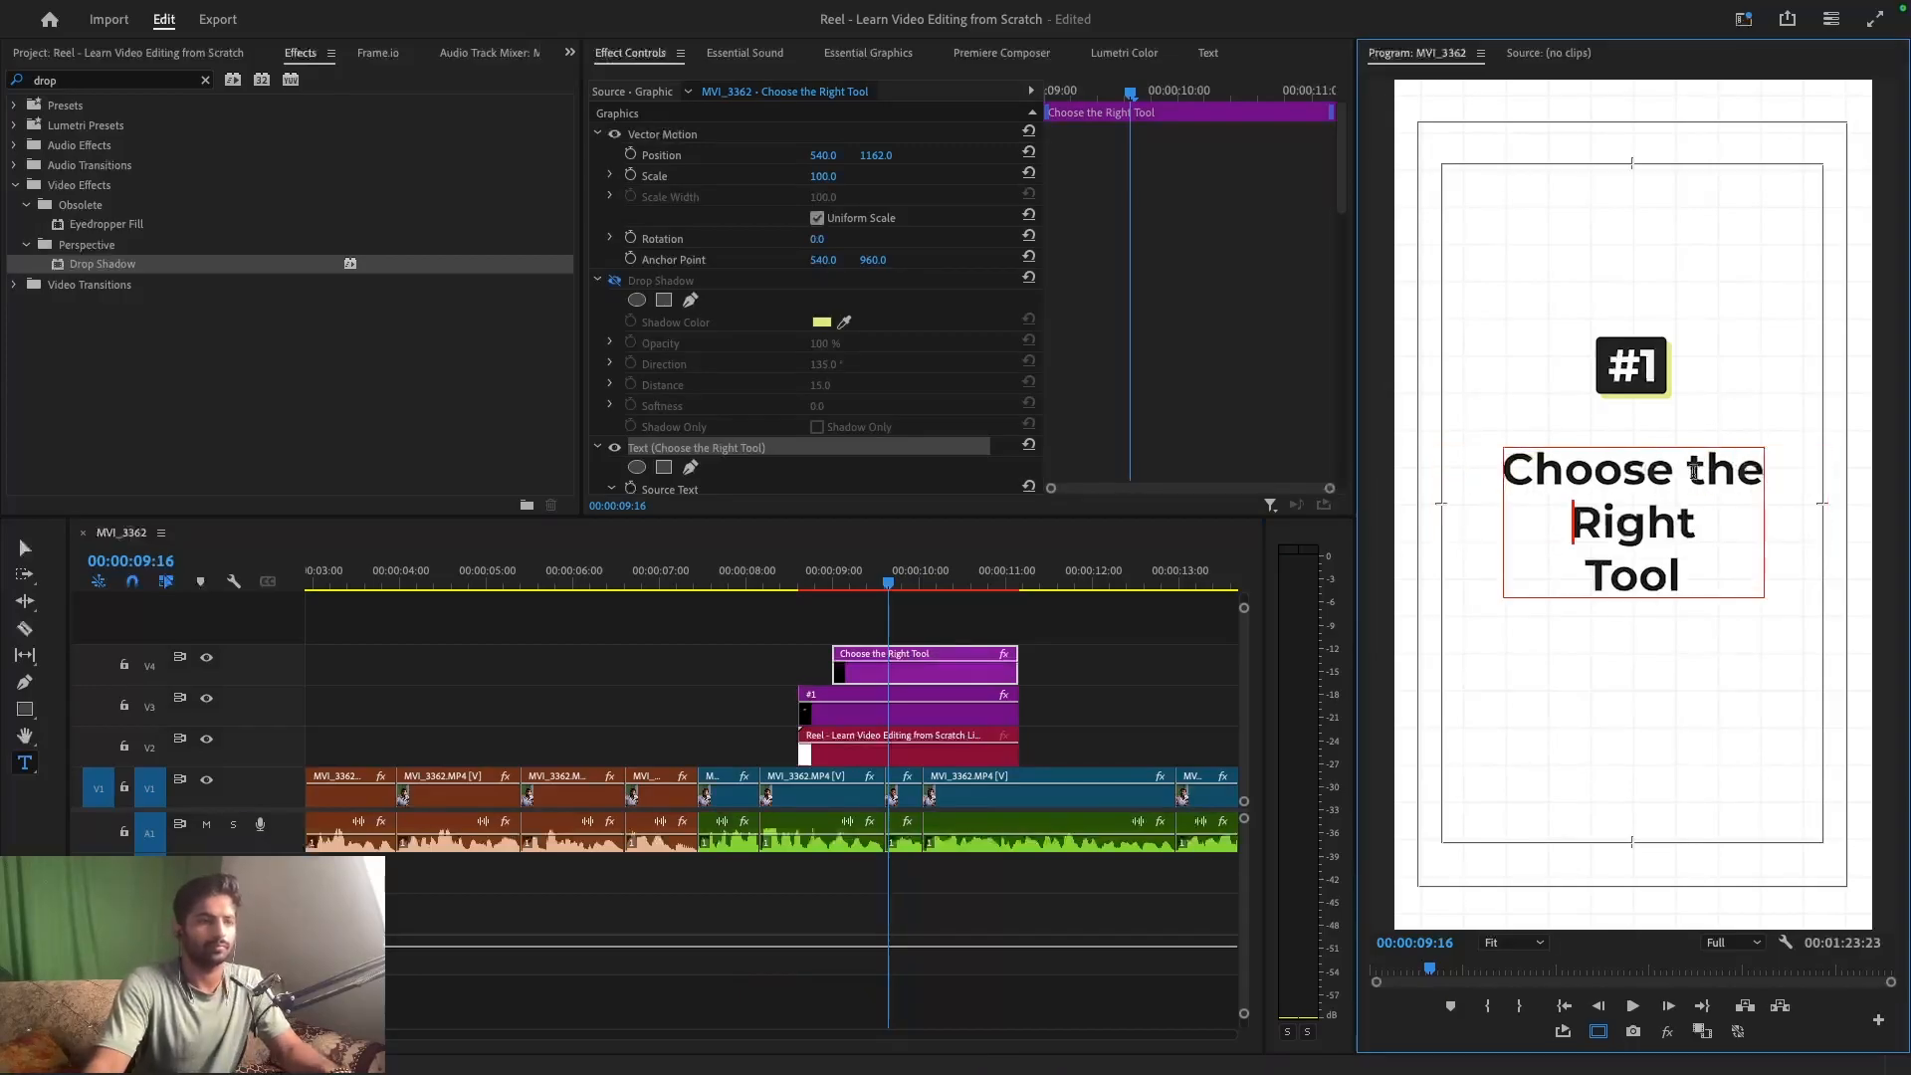
pyautogui.click(1570, 576)
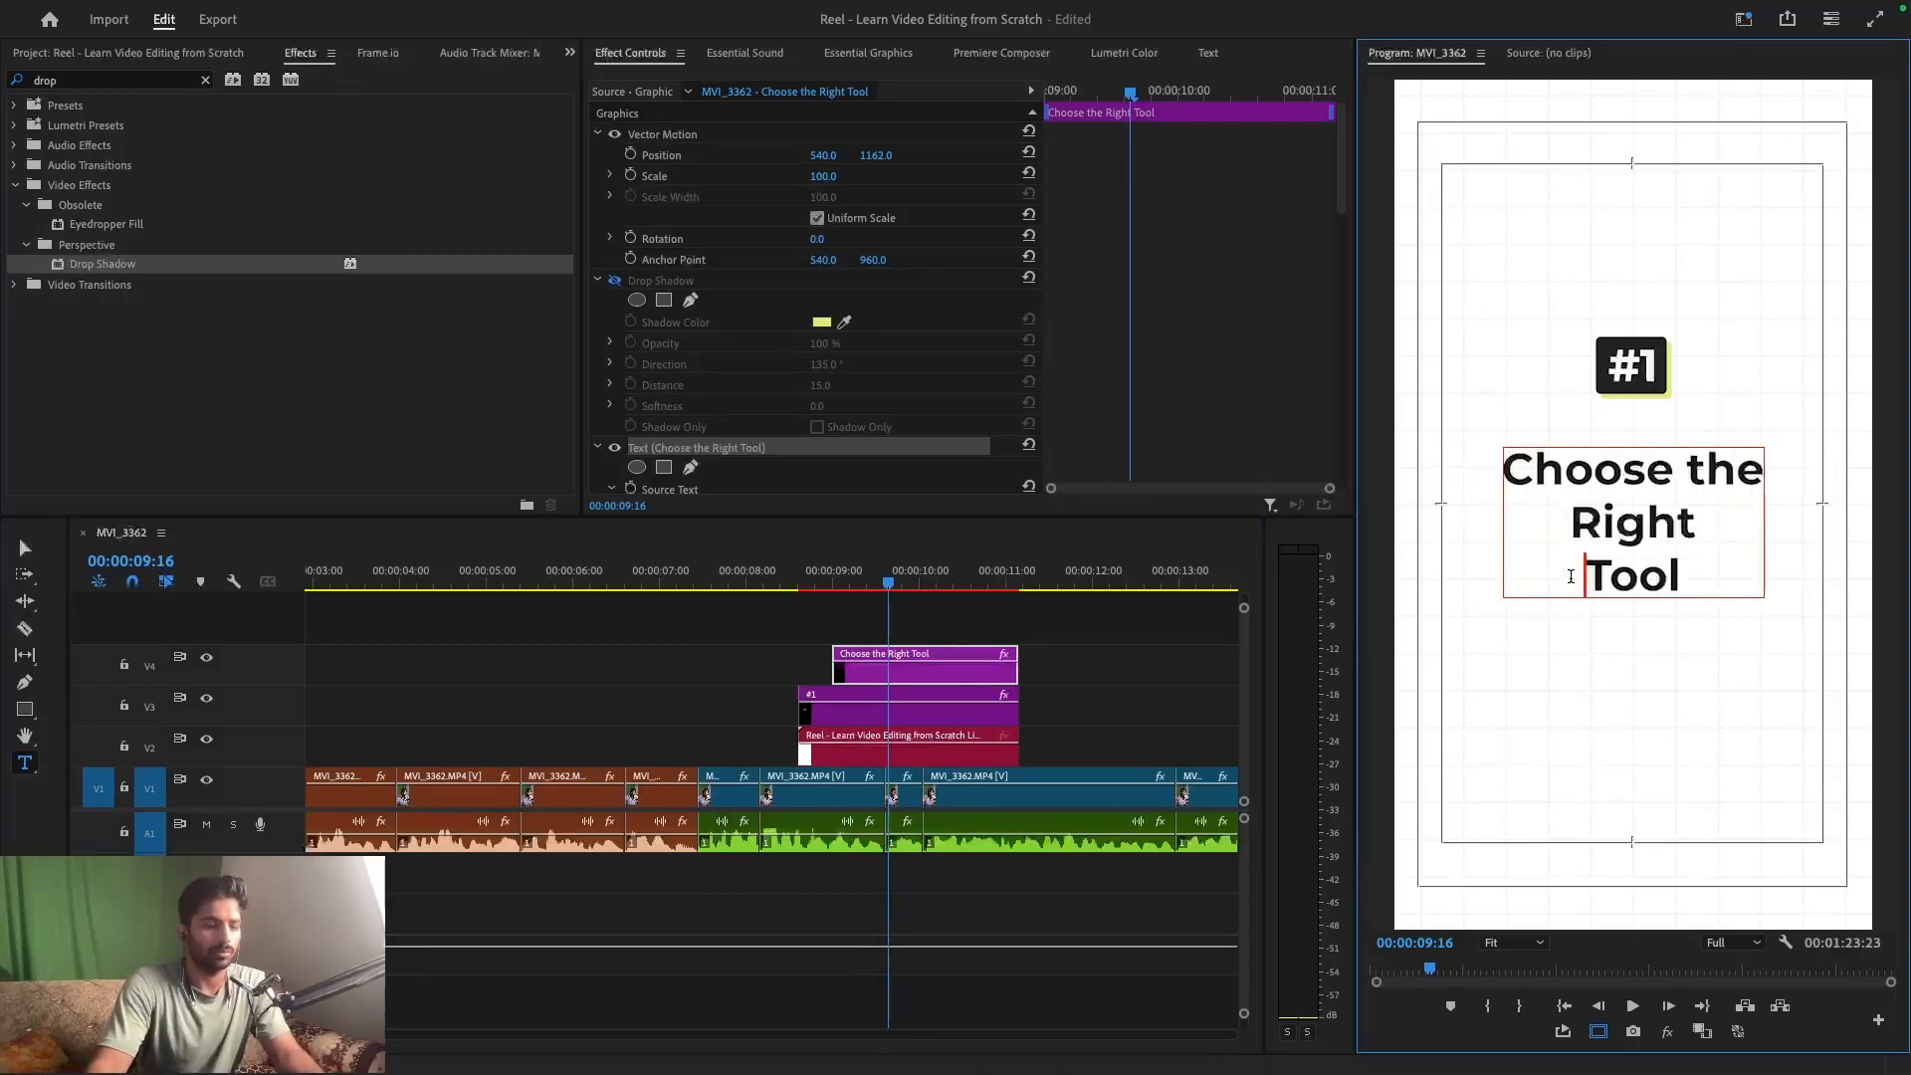
pyautogui.press('BackSpace')
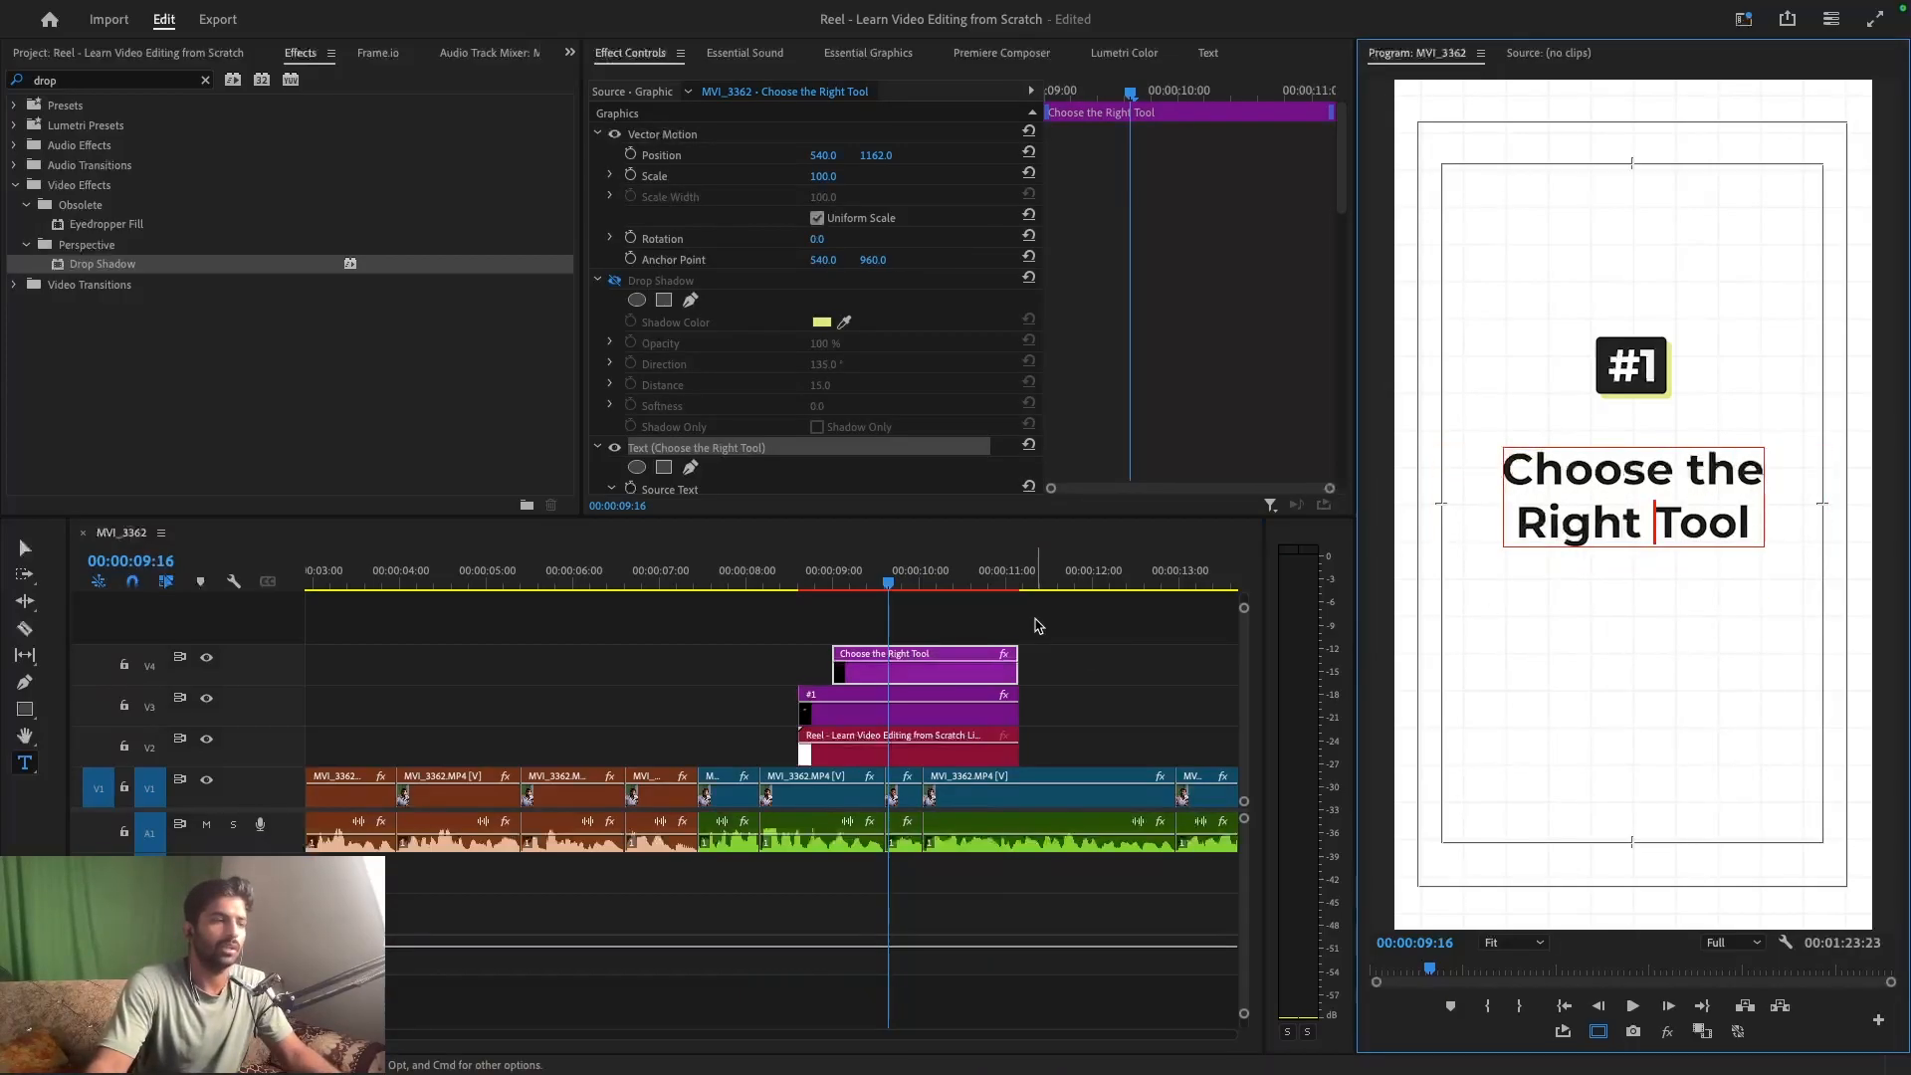
pyautogui.click(1042, 627)
pyautogui.hotkey('ctrl', 's')
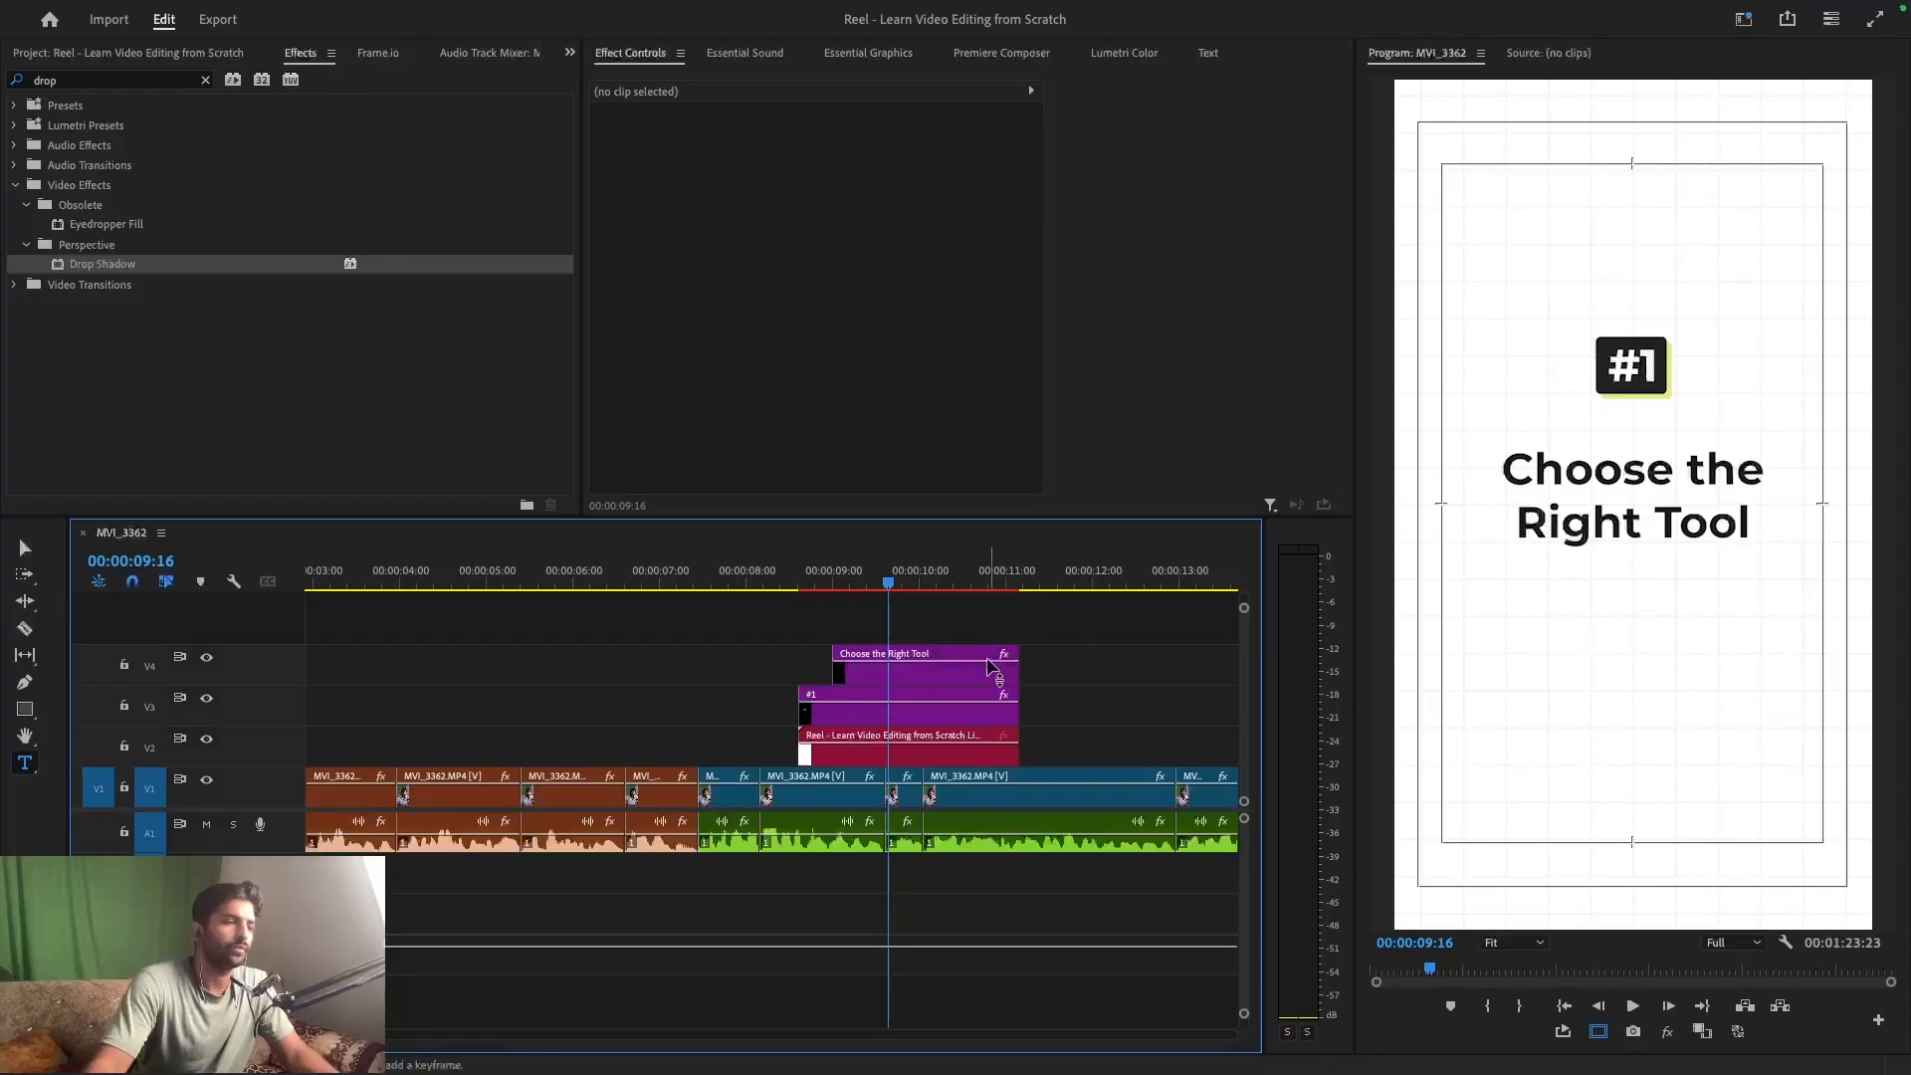
# - Try All Caps on the "Choose the Right Tool" title text
pyautogui.click(942, 680)
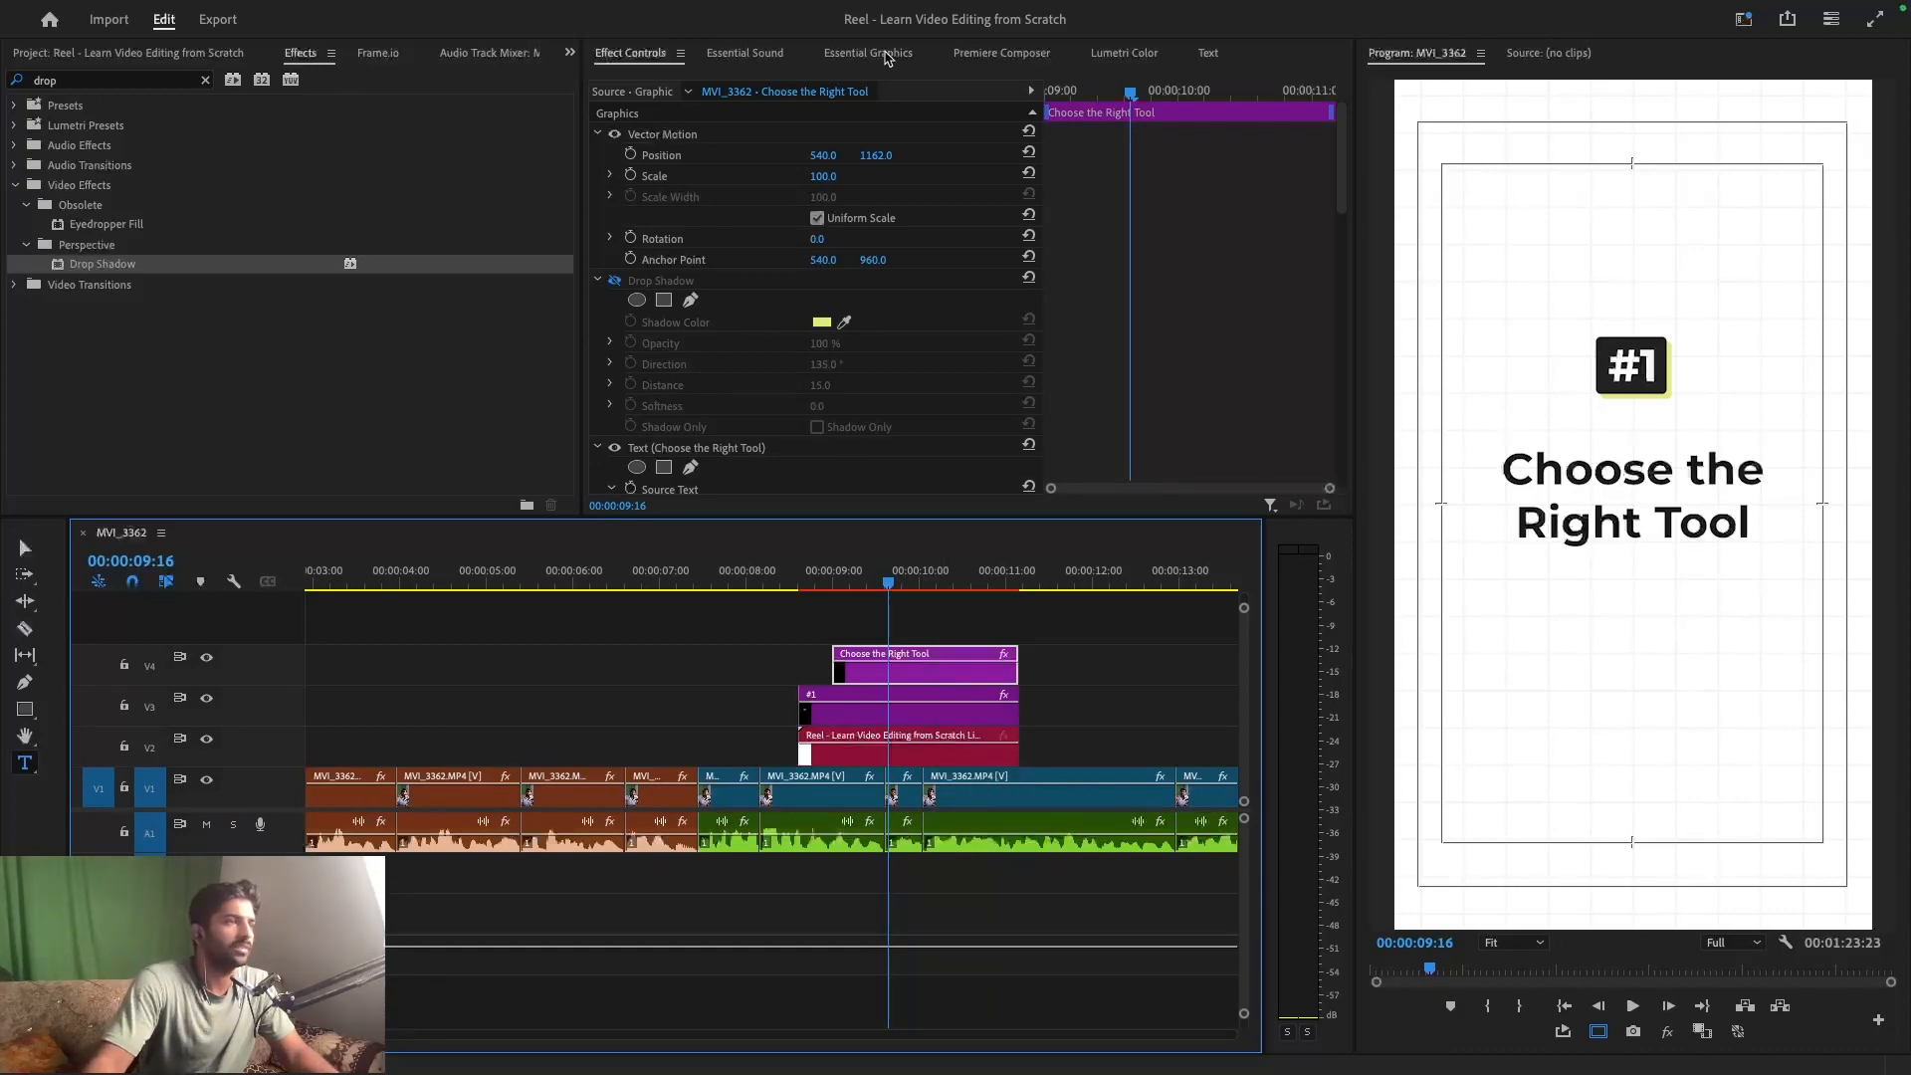
pyautogui.click(880, 56)
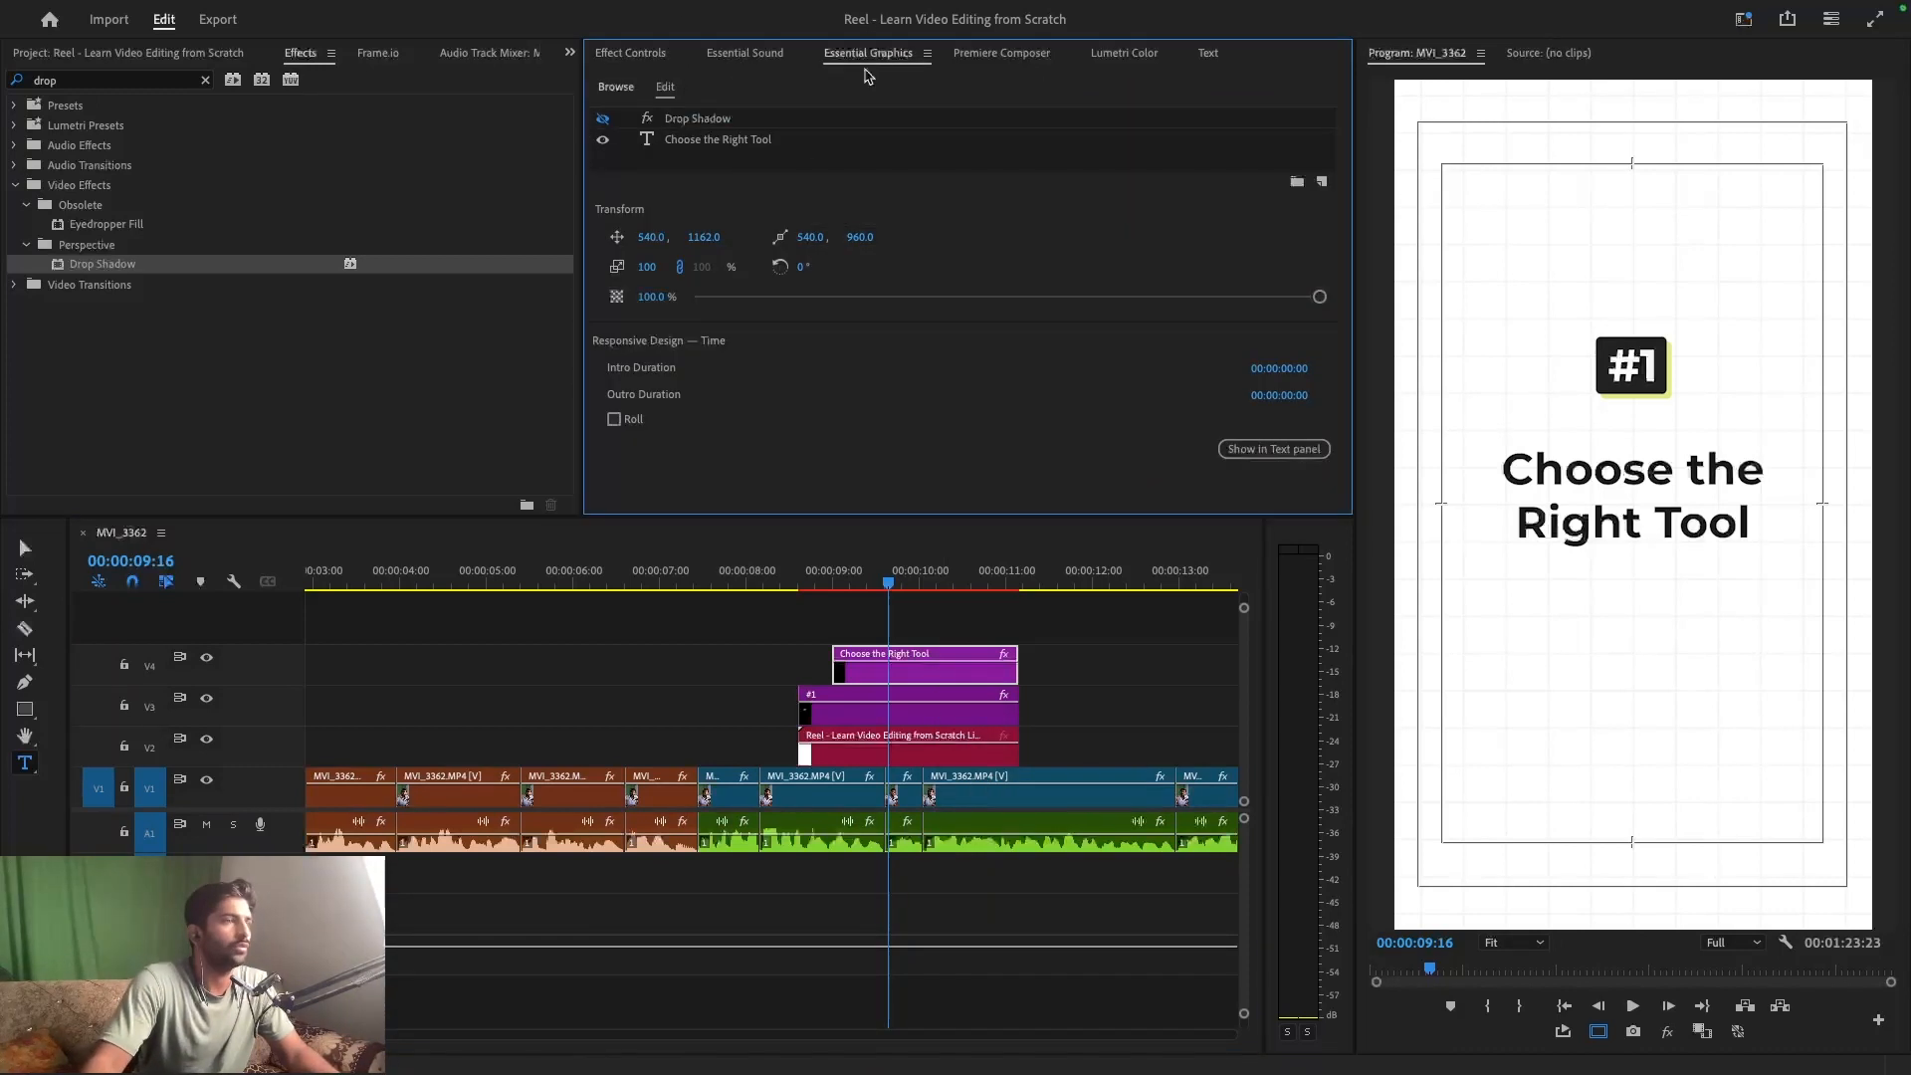
pyautogui.click(713, 138)
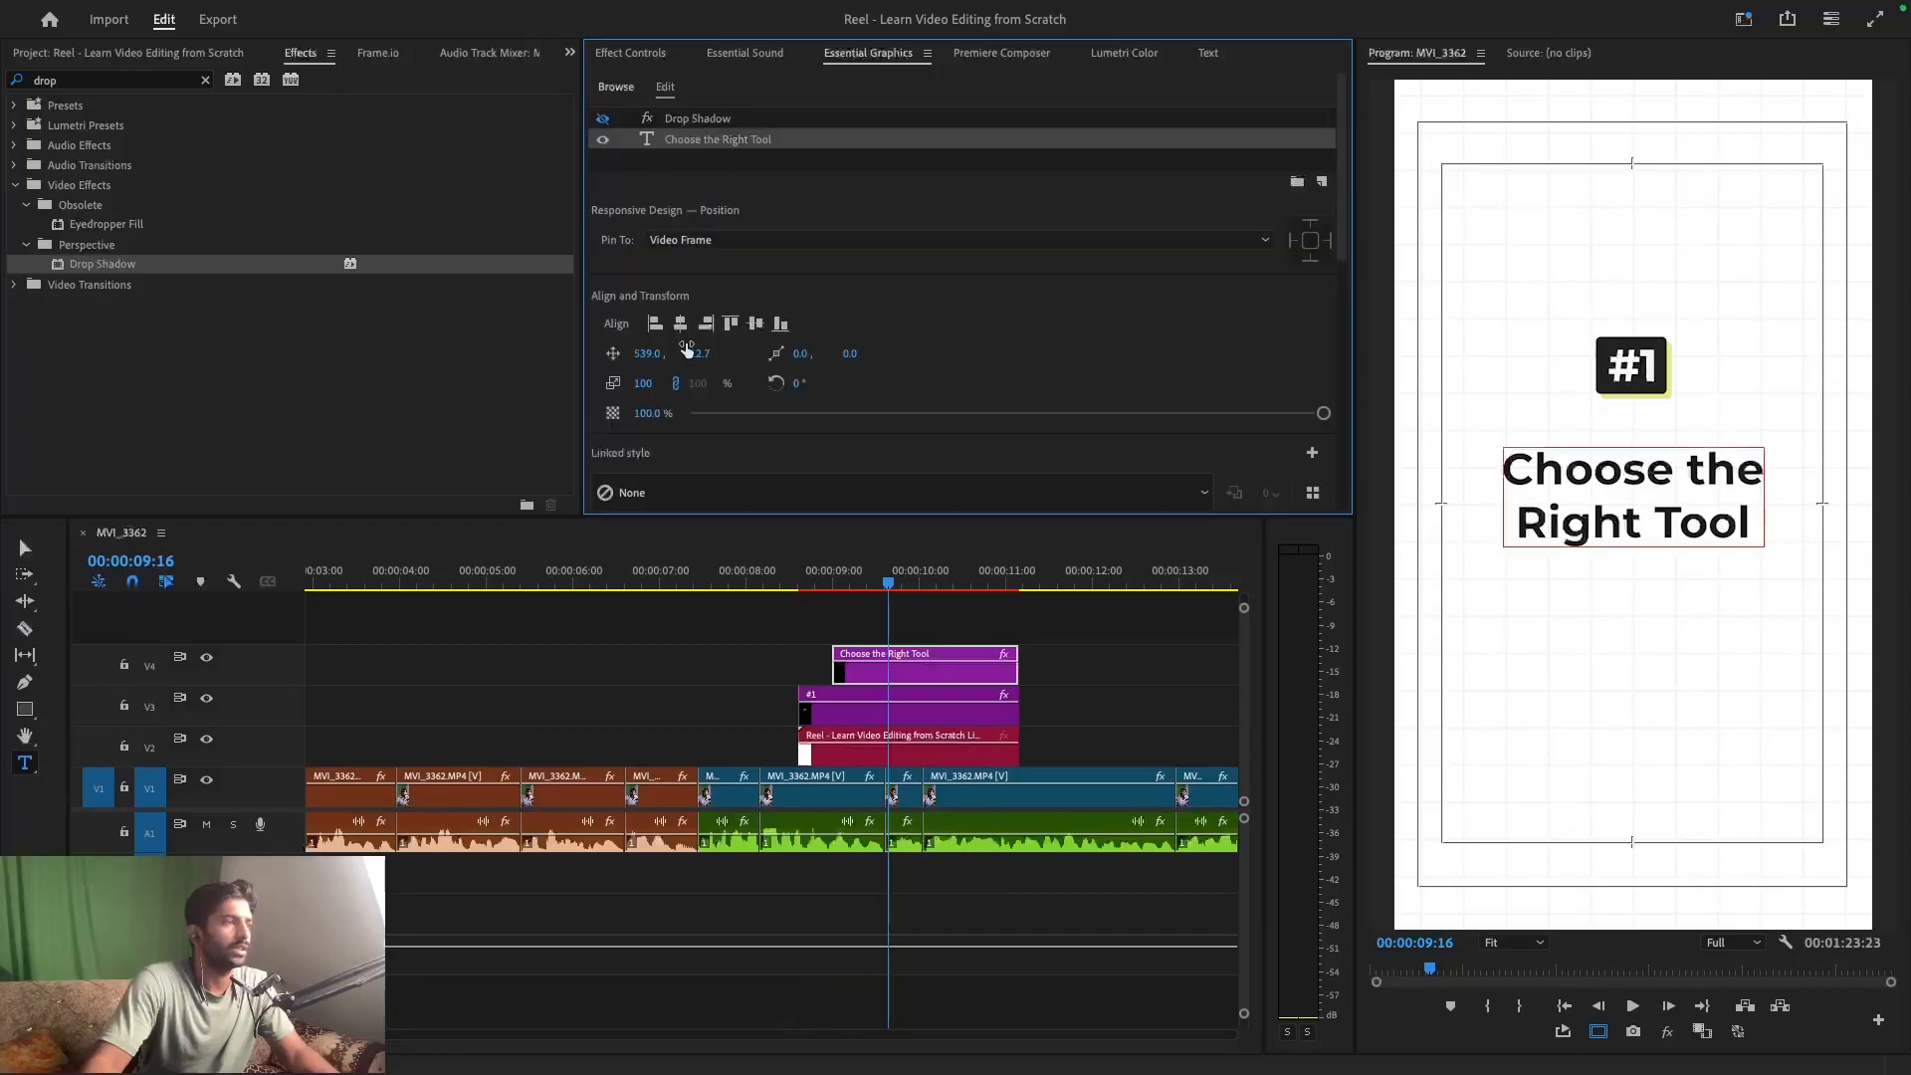
pyautogui.scroll(-5, 741, 374)
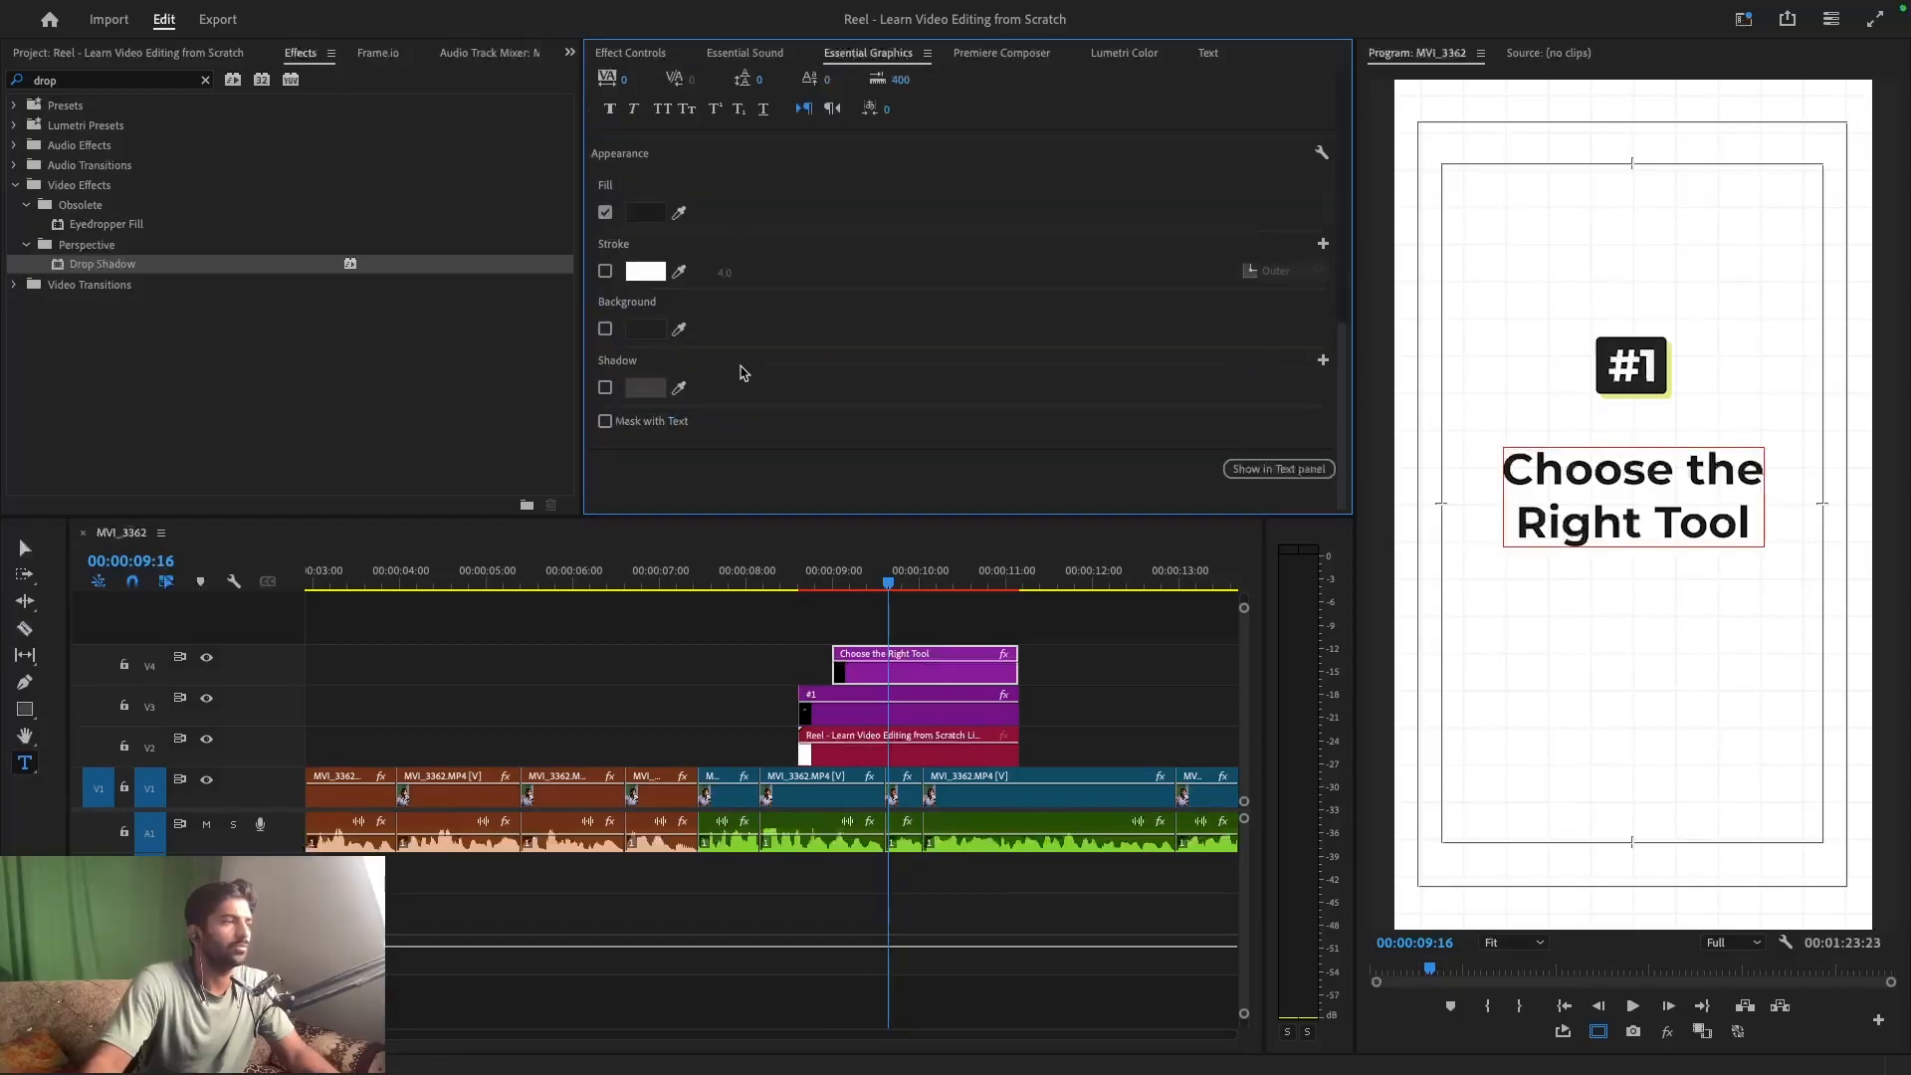
pyautogui.click(664, 110)
pyautogui.click(665, 111)
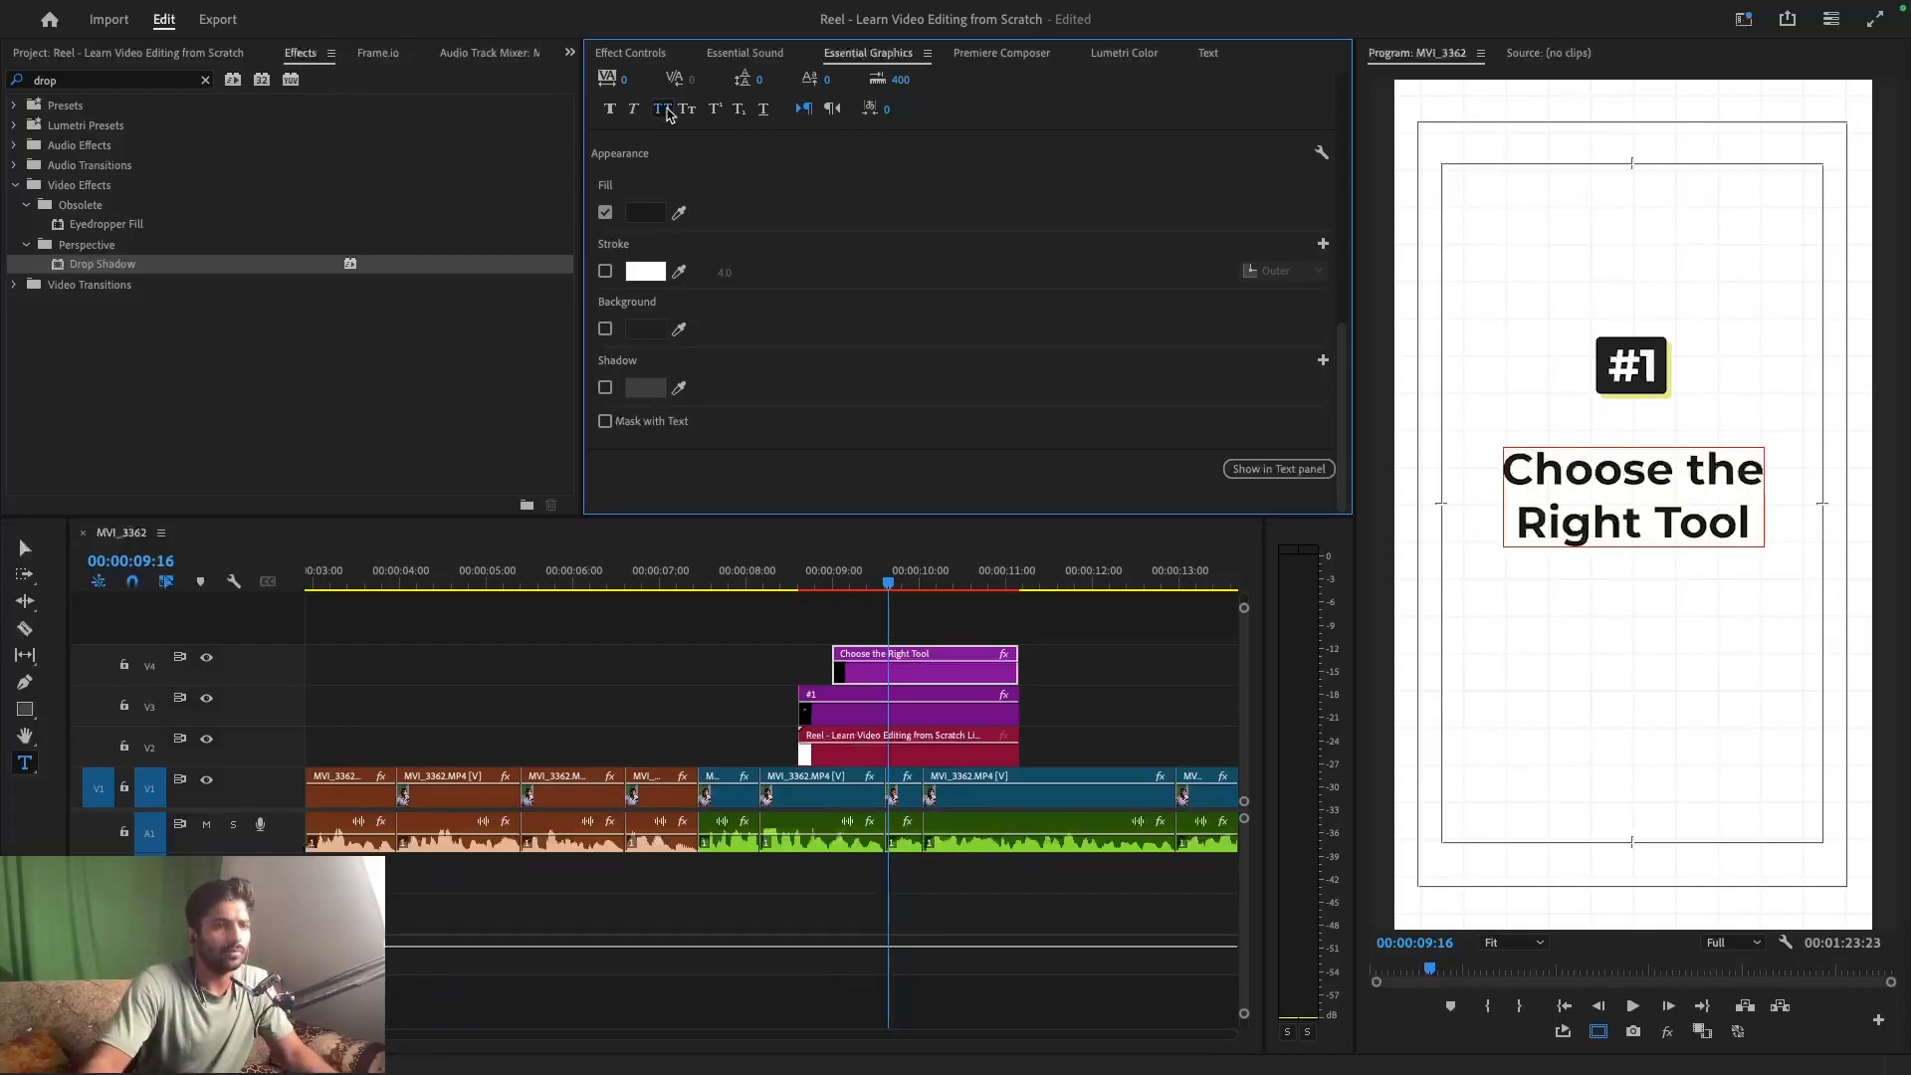
pyautogui.click(665, 111)
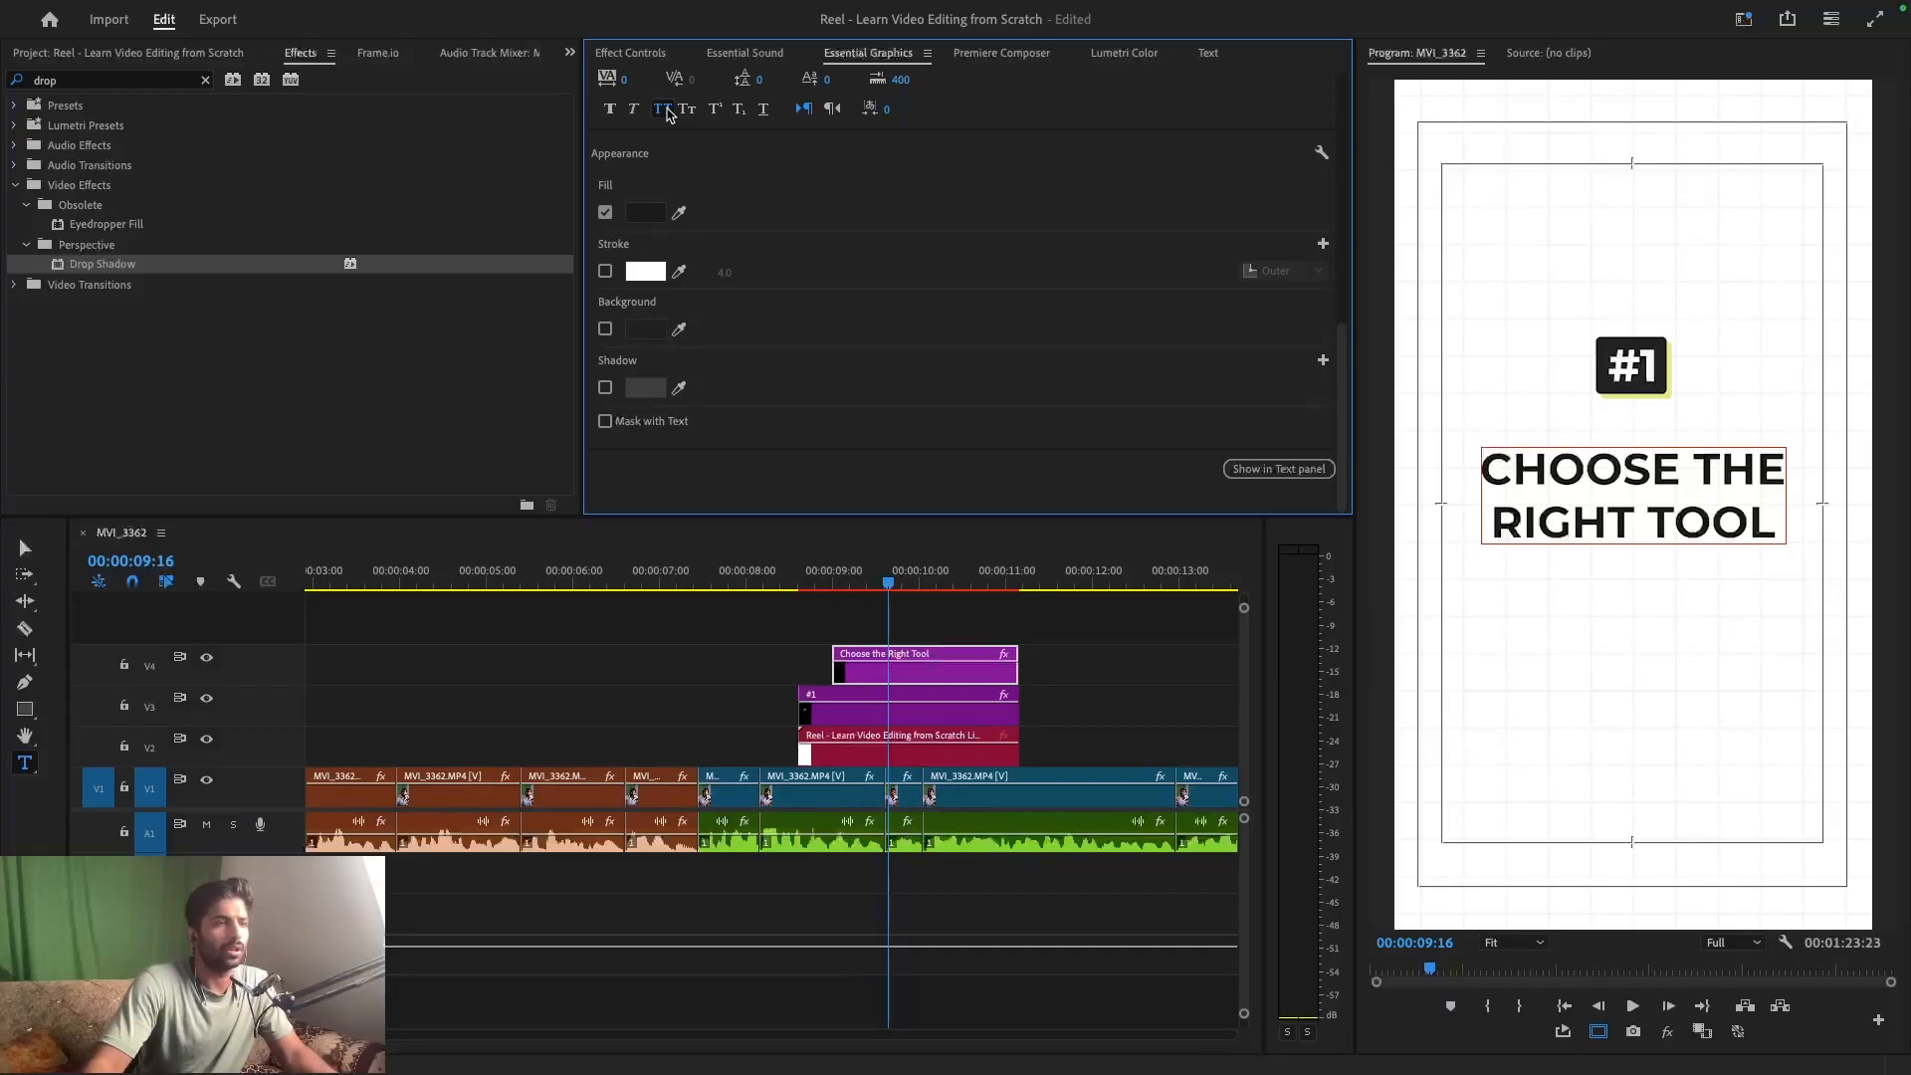
# - Tighten the title's line spacing to -27, return the text from All Caps to mixed case, and save the project
pyautogui.moveTo(758, 80); pyautogui.dragTo(731, 80)
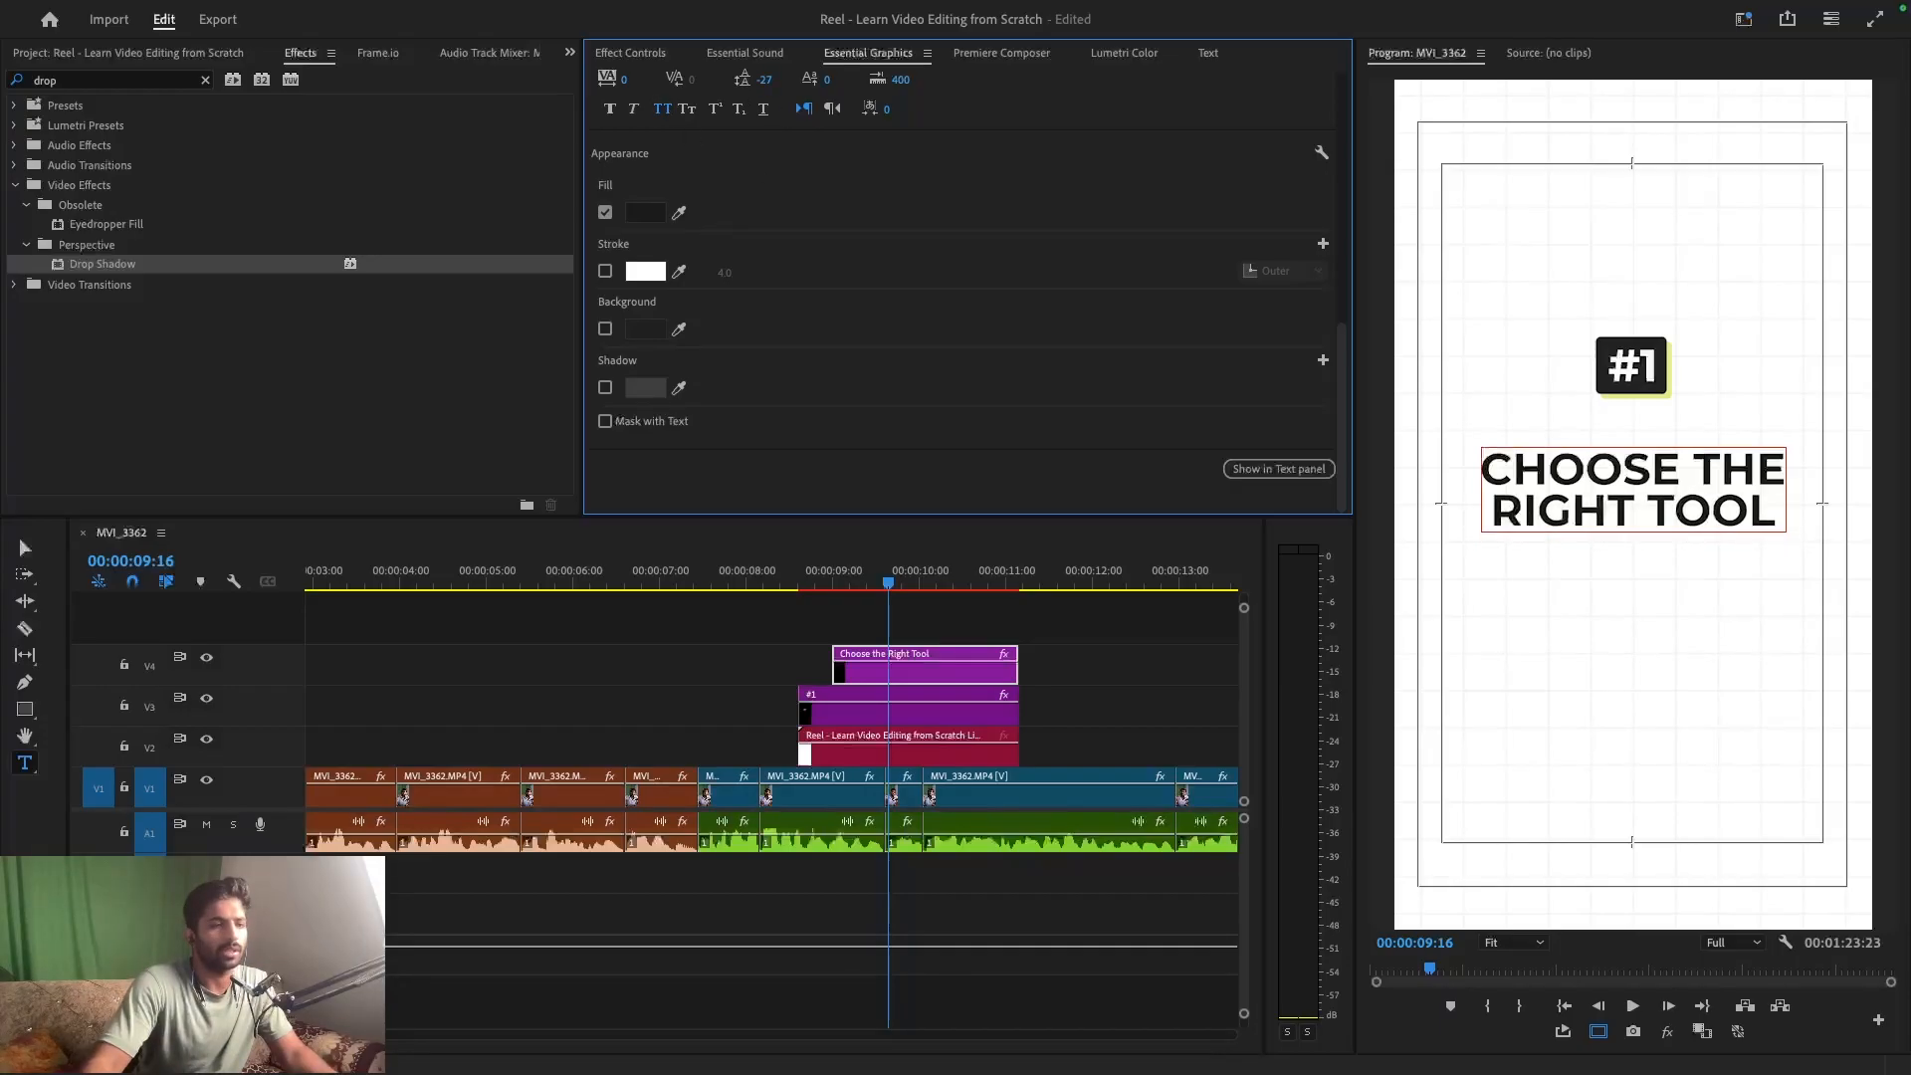
pyautogui.click(661, 108)
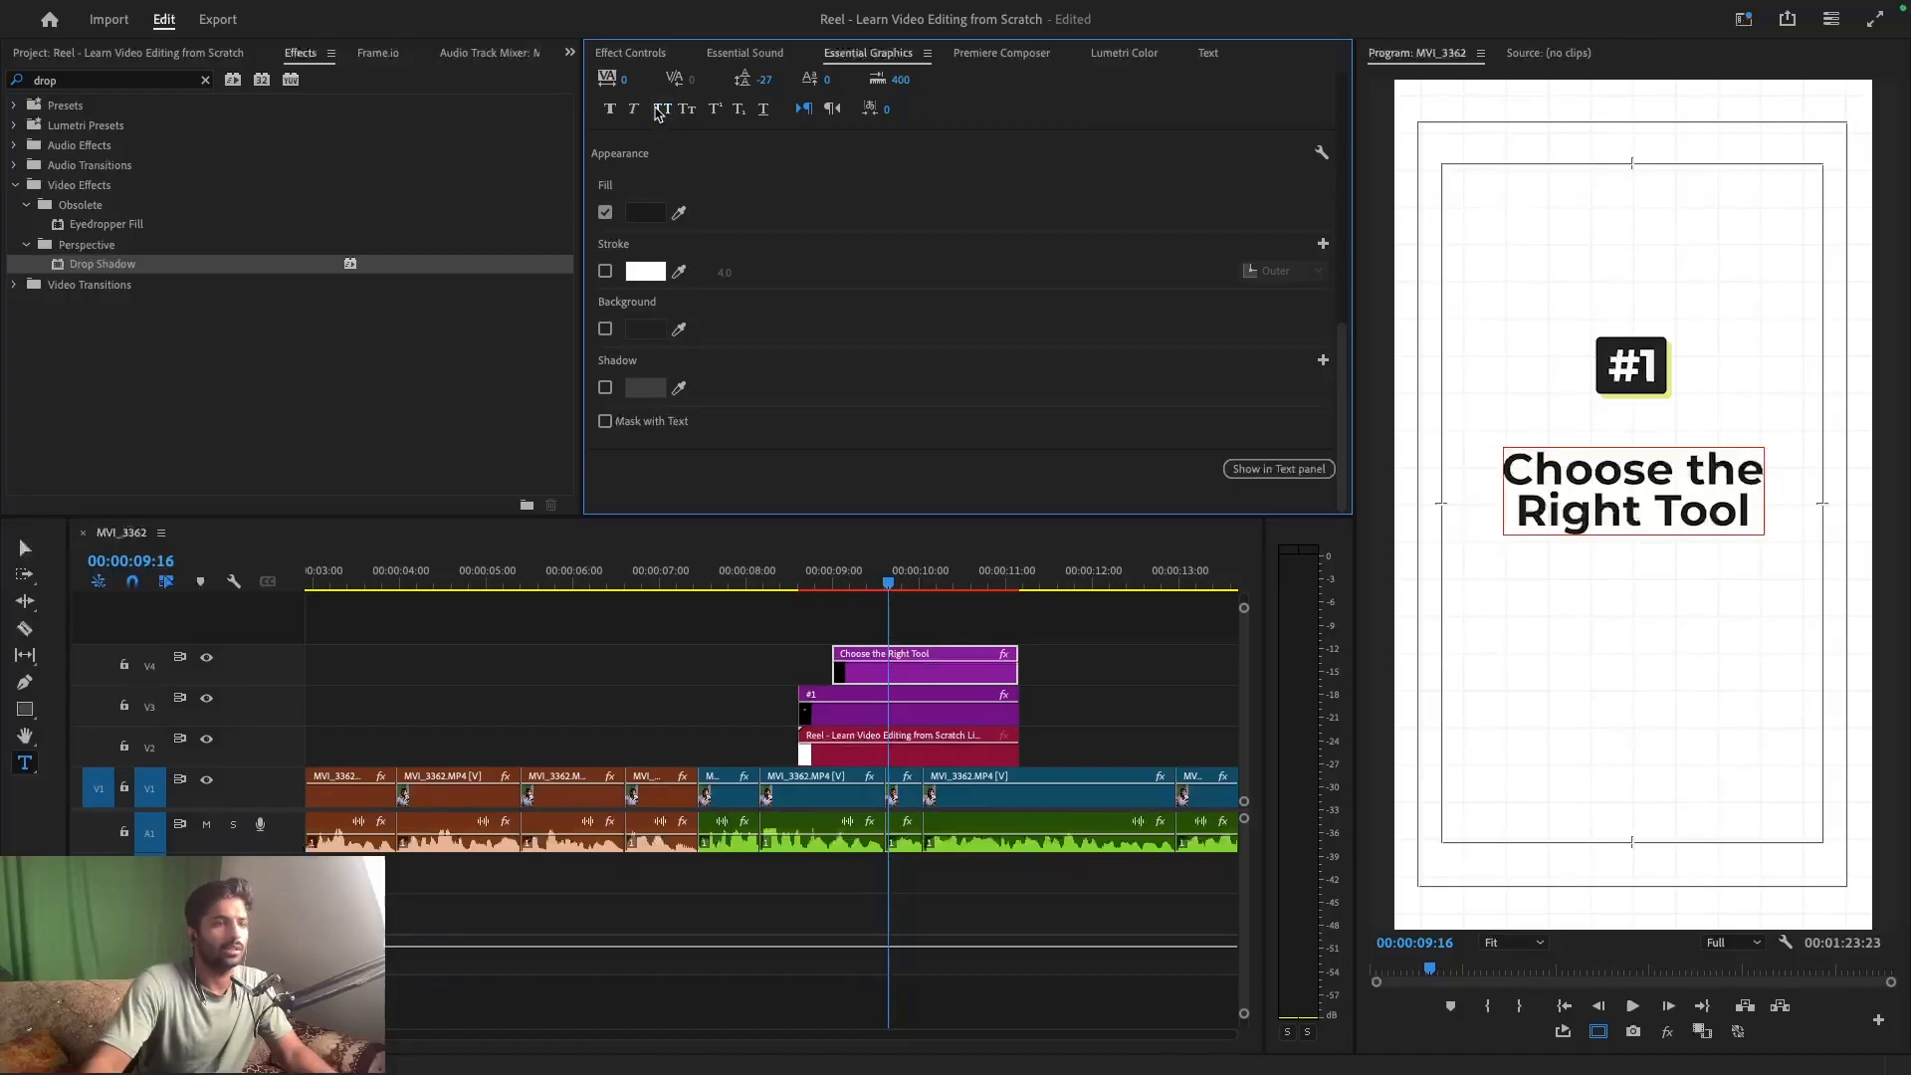
pyautogui.click(658, 110)
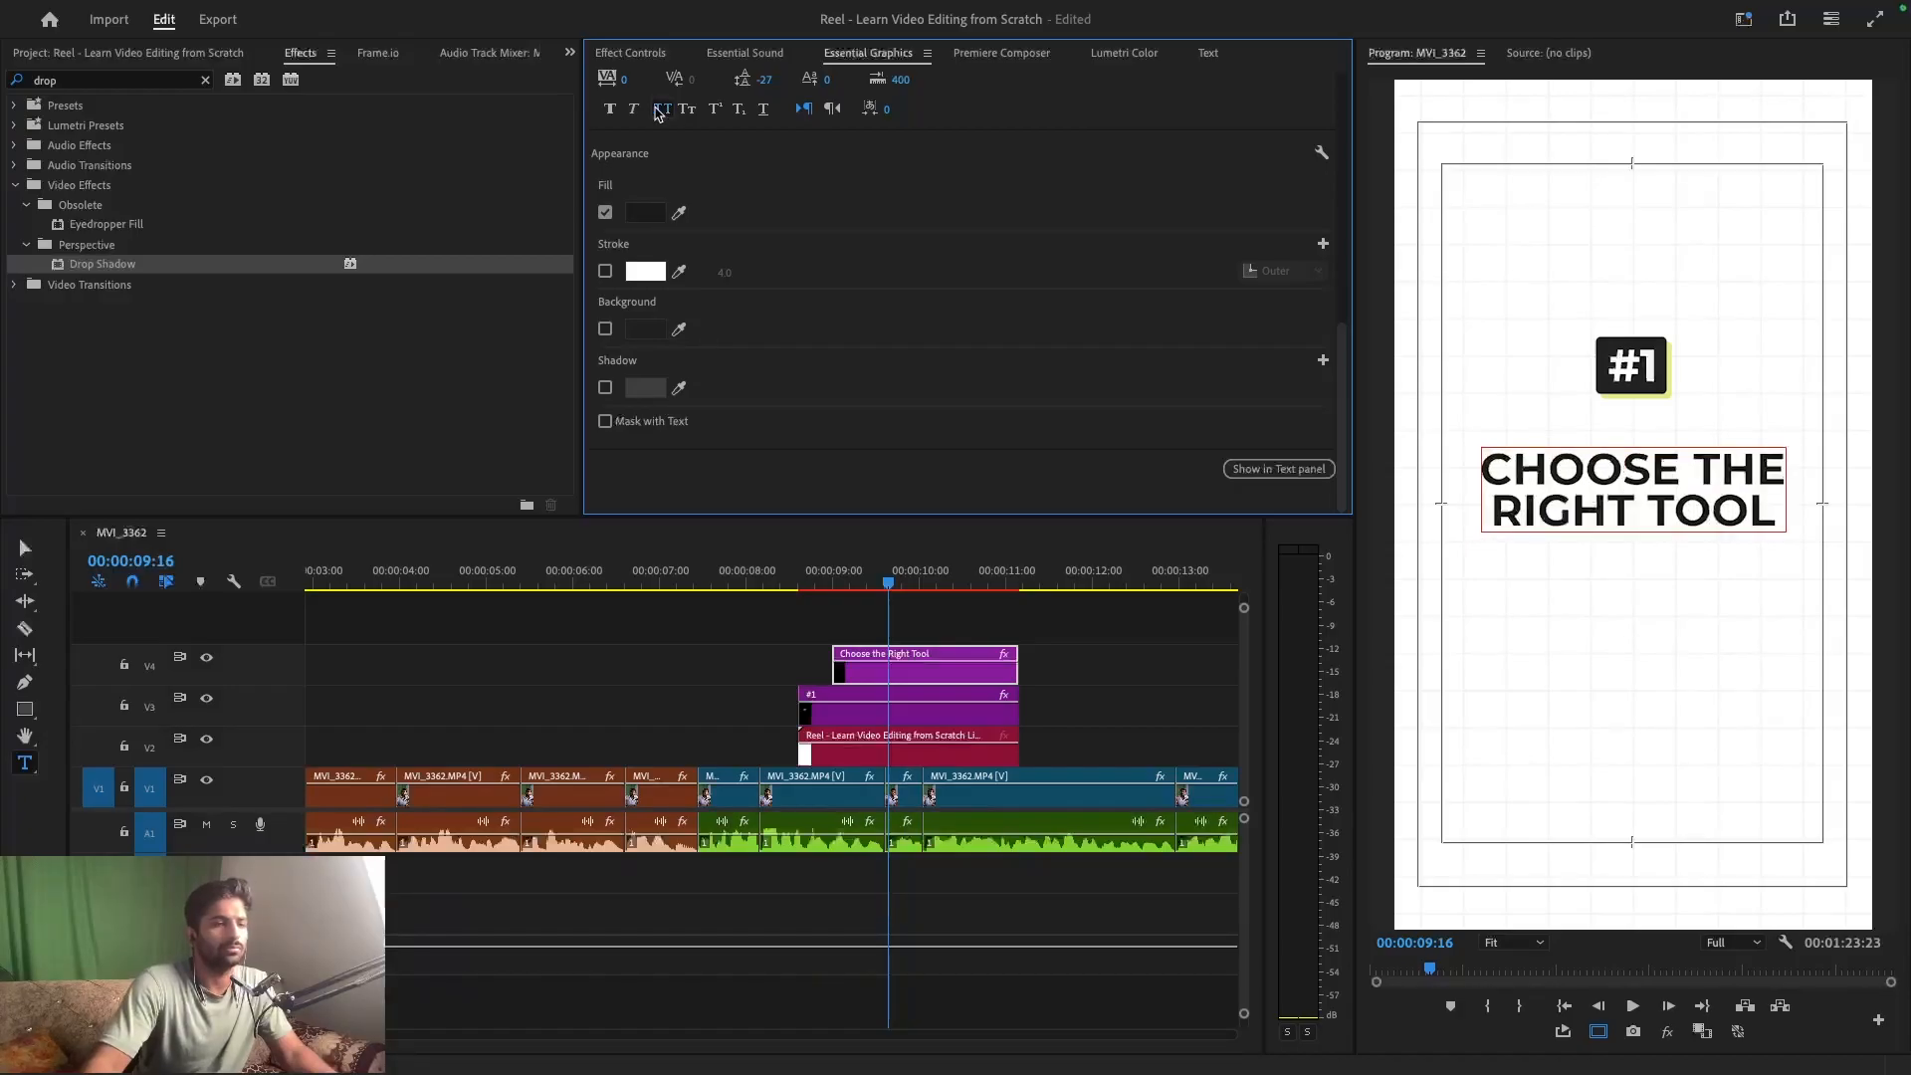
pyautogui.click(657, 109)
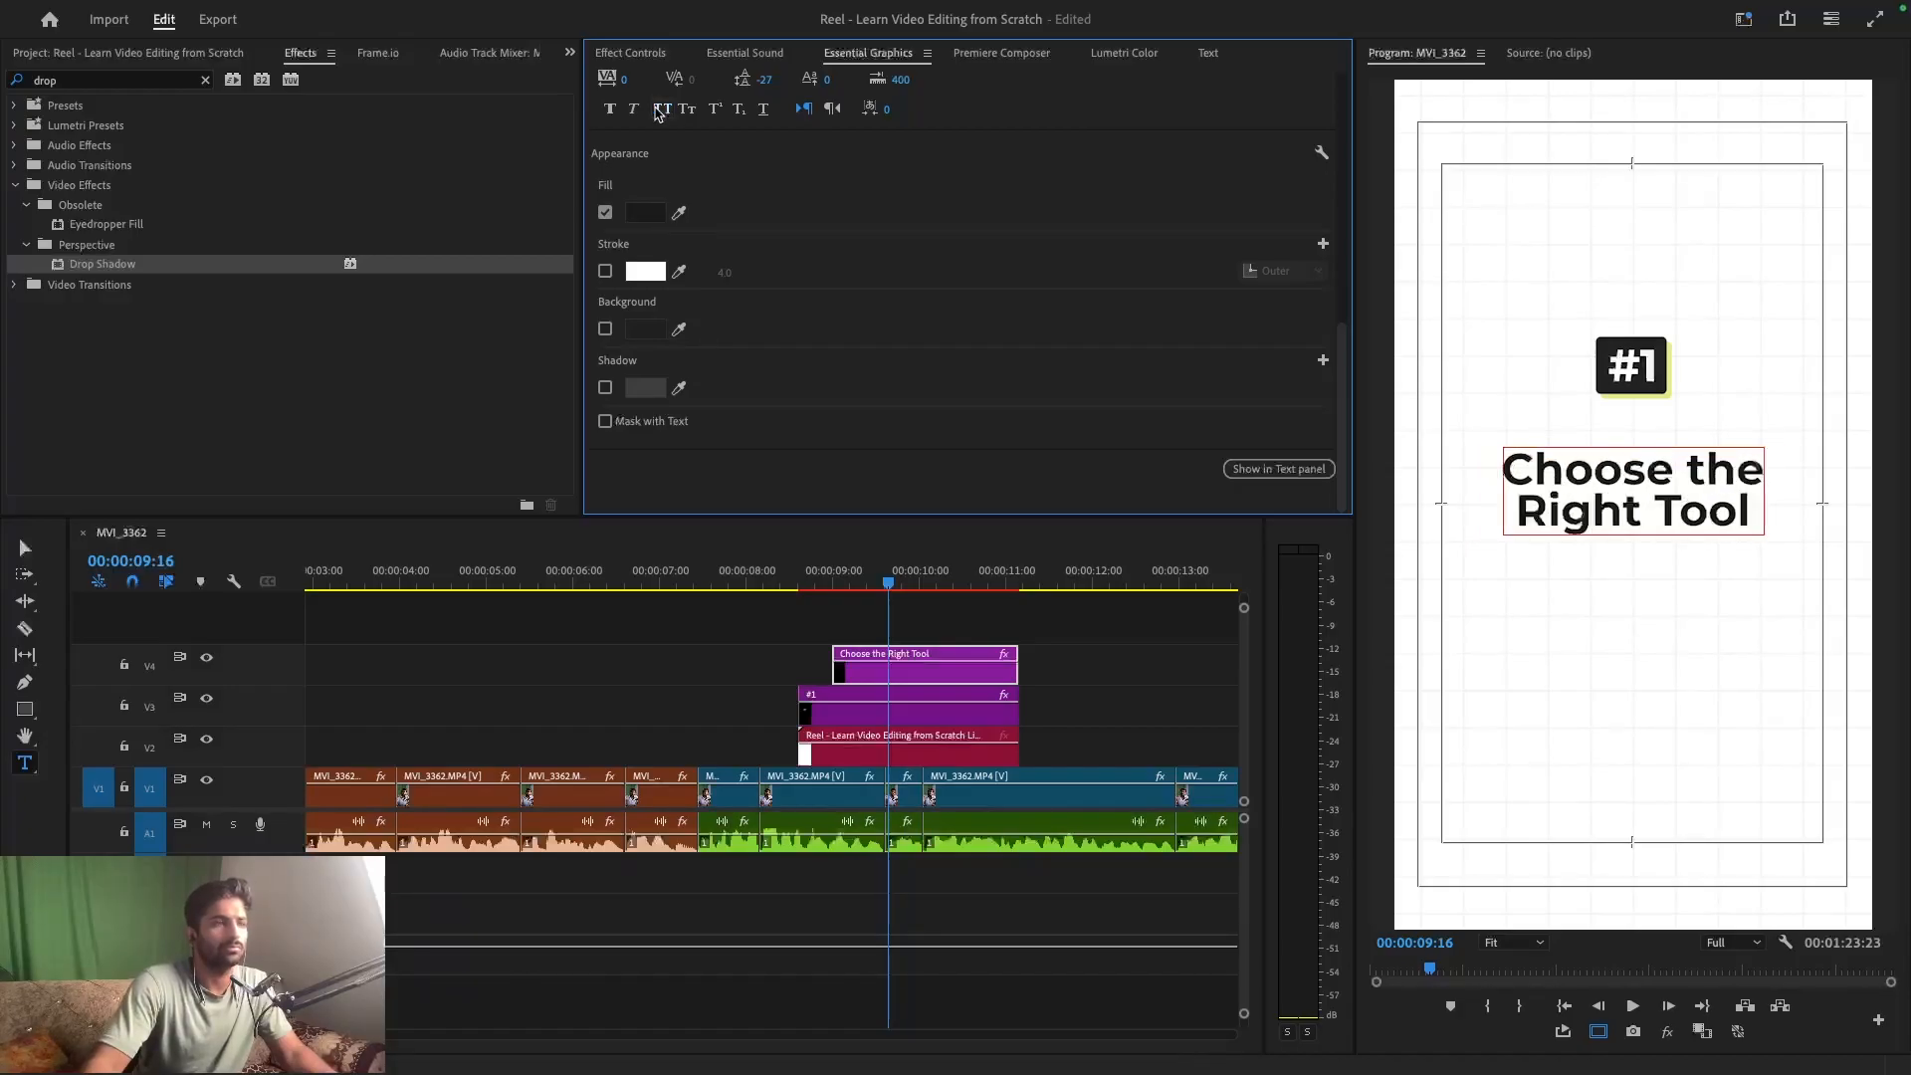
pyautogui.click(1066, 661)
pyautogui.hotkey('ctrl', 's')
pyautogui.press('v')
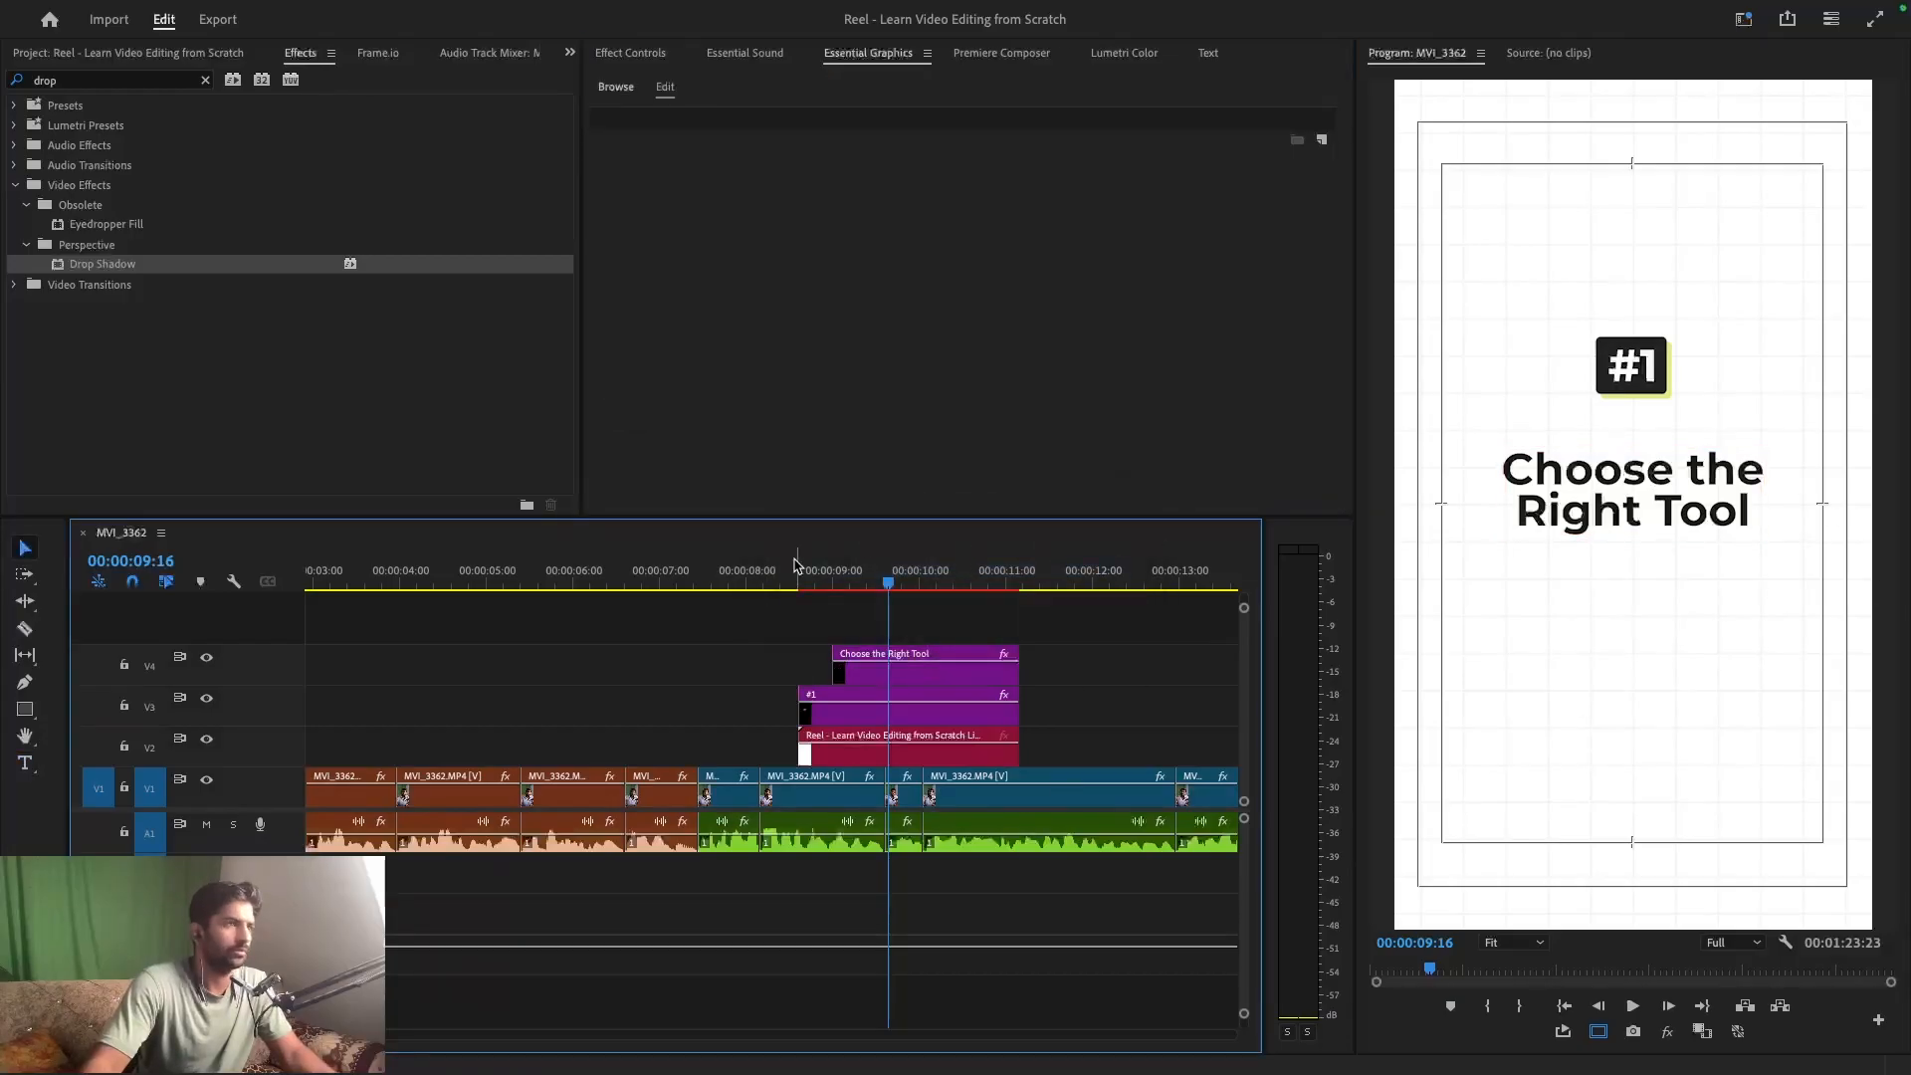
# - Set the line spacing of the "Choose the Right Tool" title to -21
pyautogui.click(864, 673)
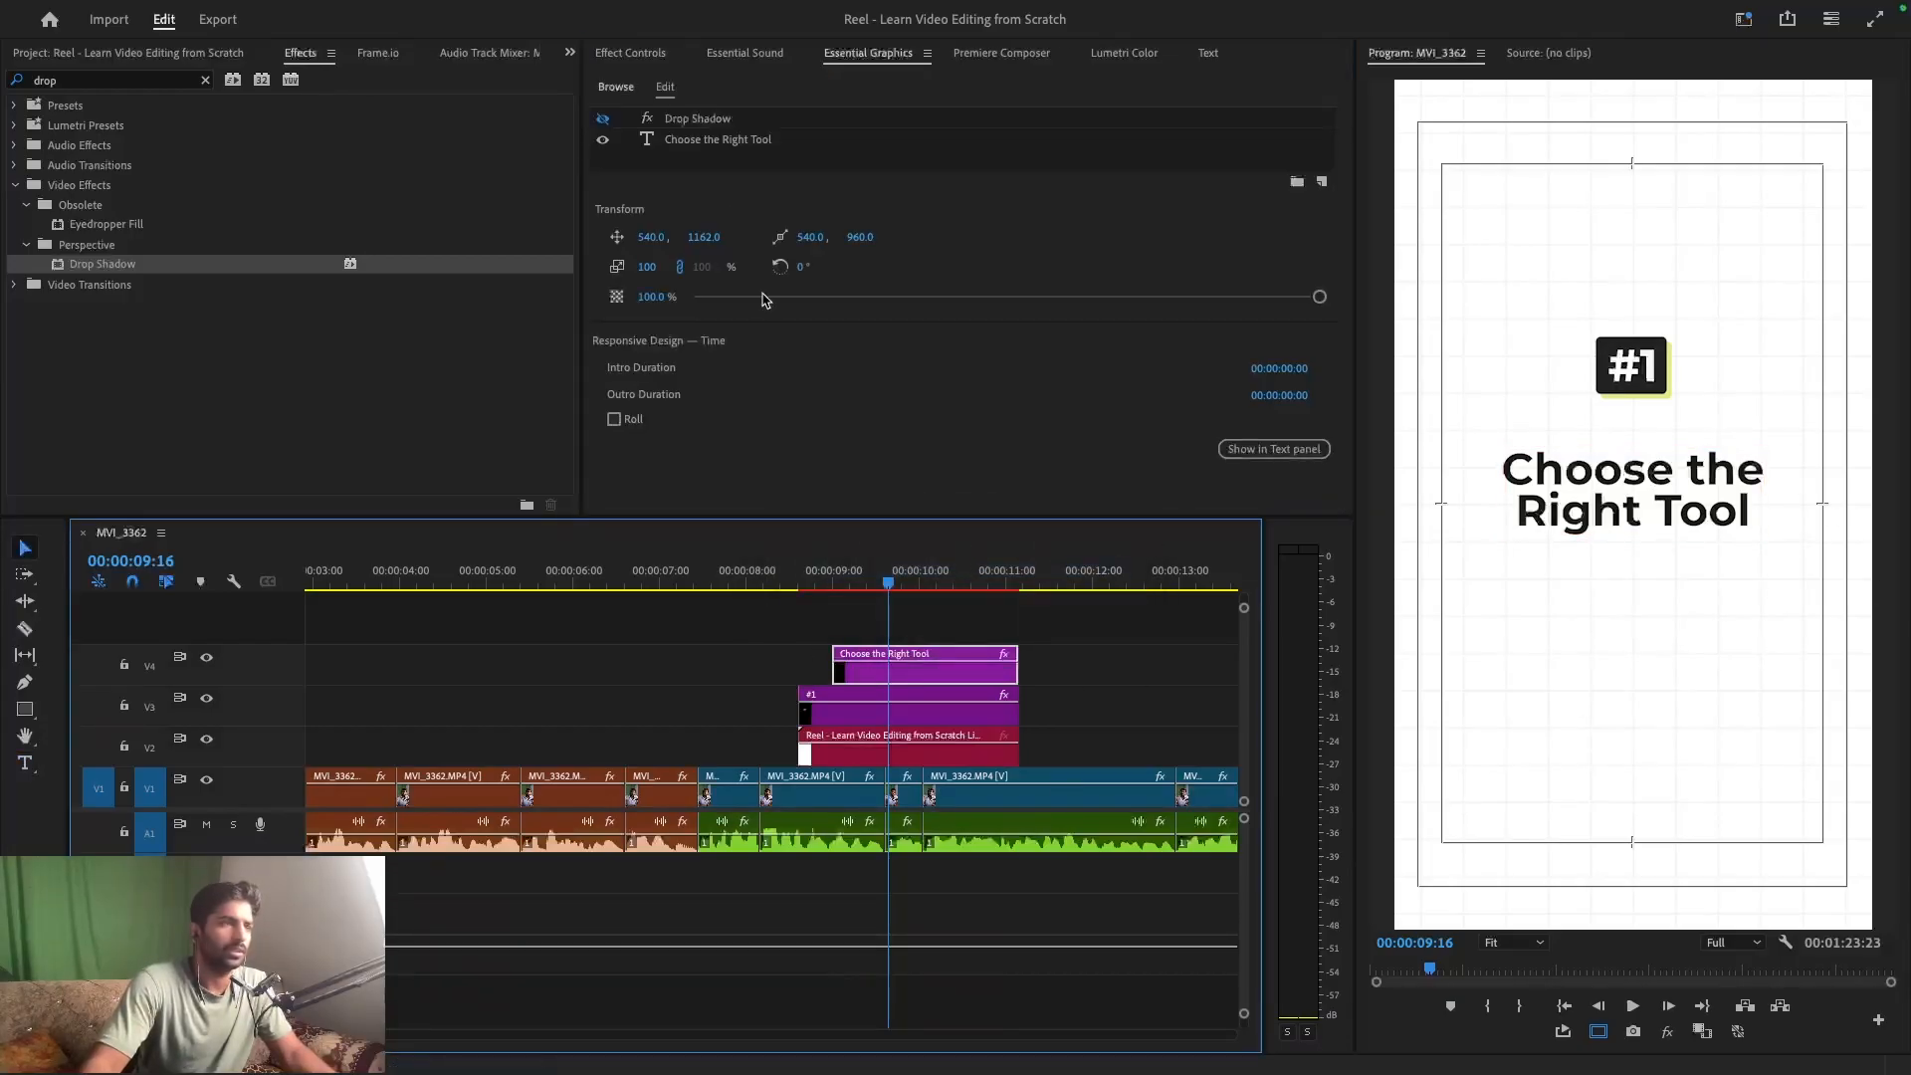
pyautogui.click(725, 144)
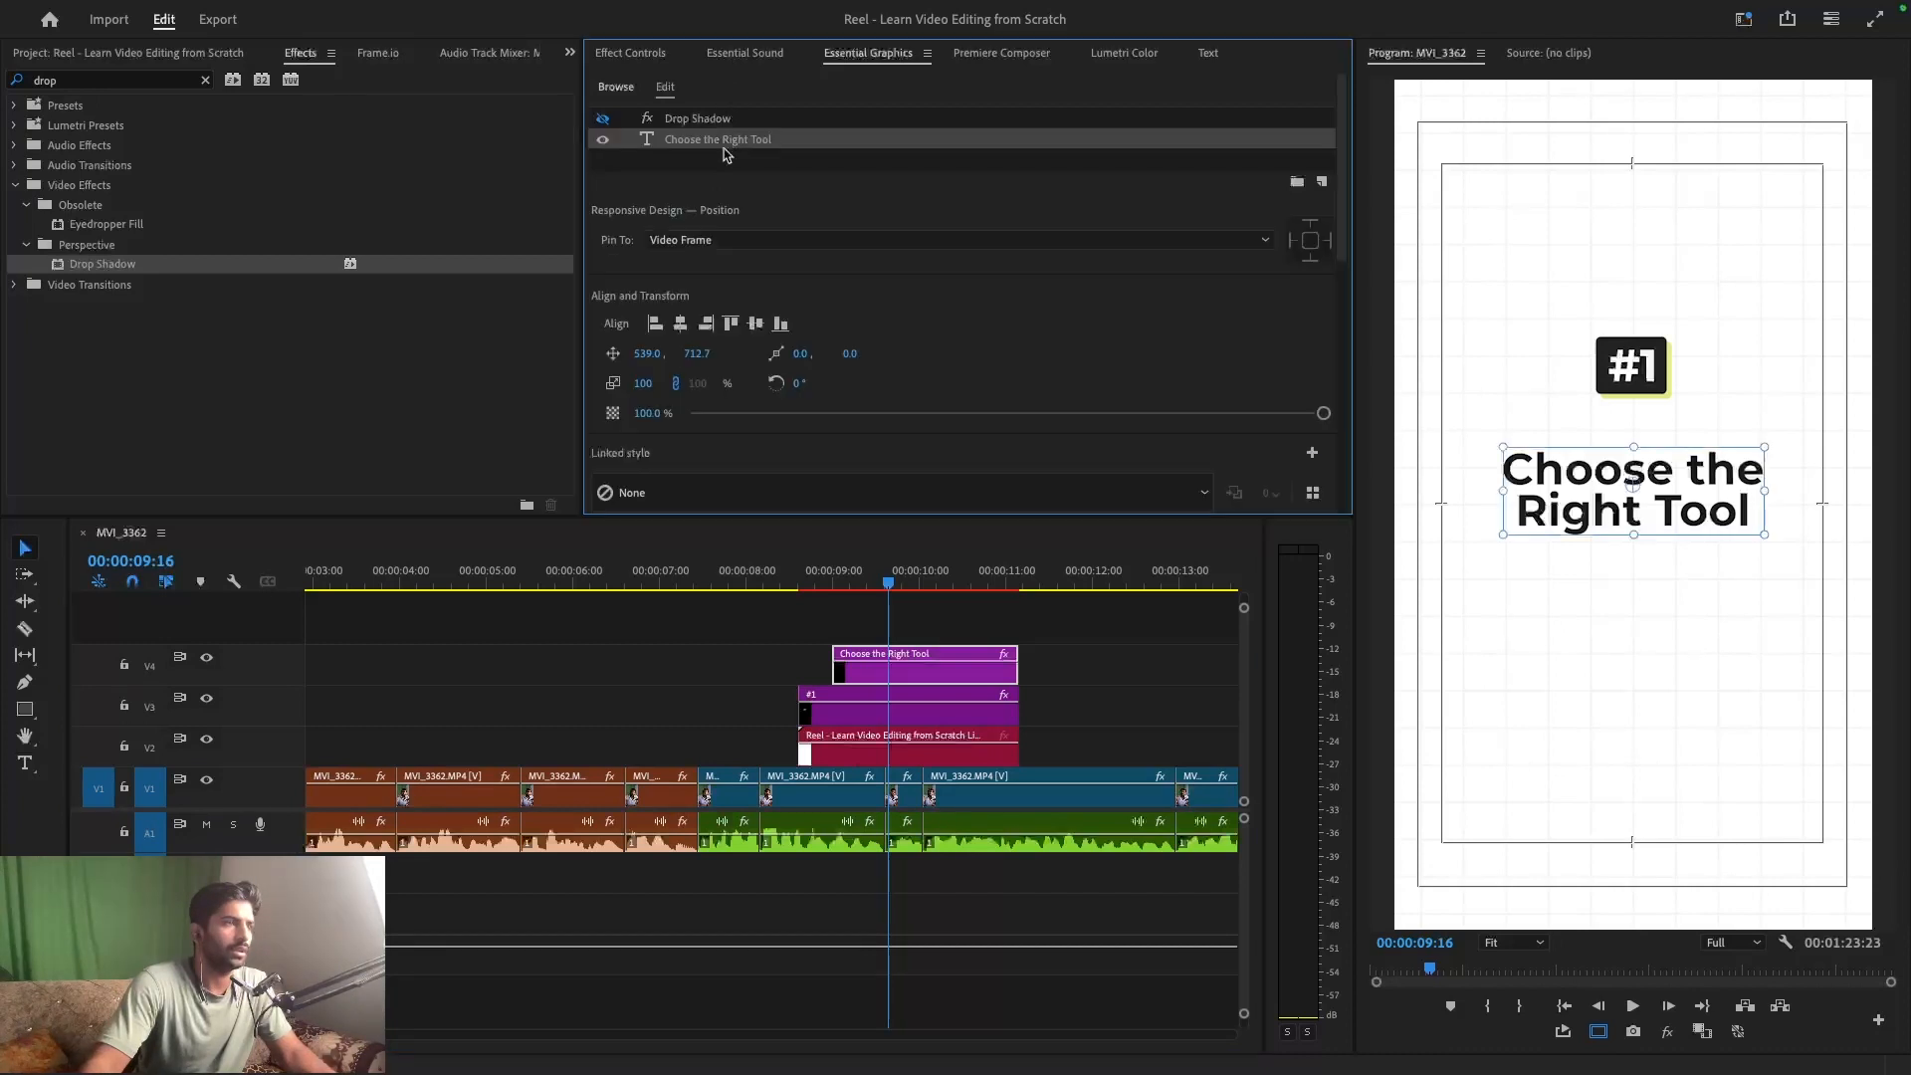
pyautogui.scroll(-5, 754, 391)
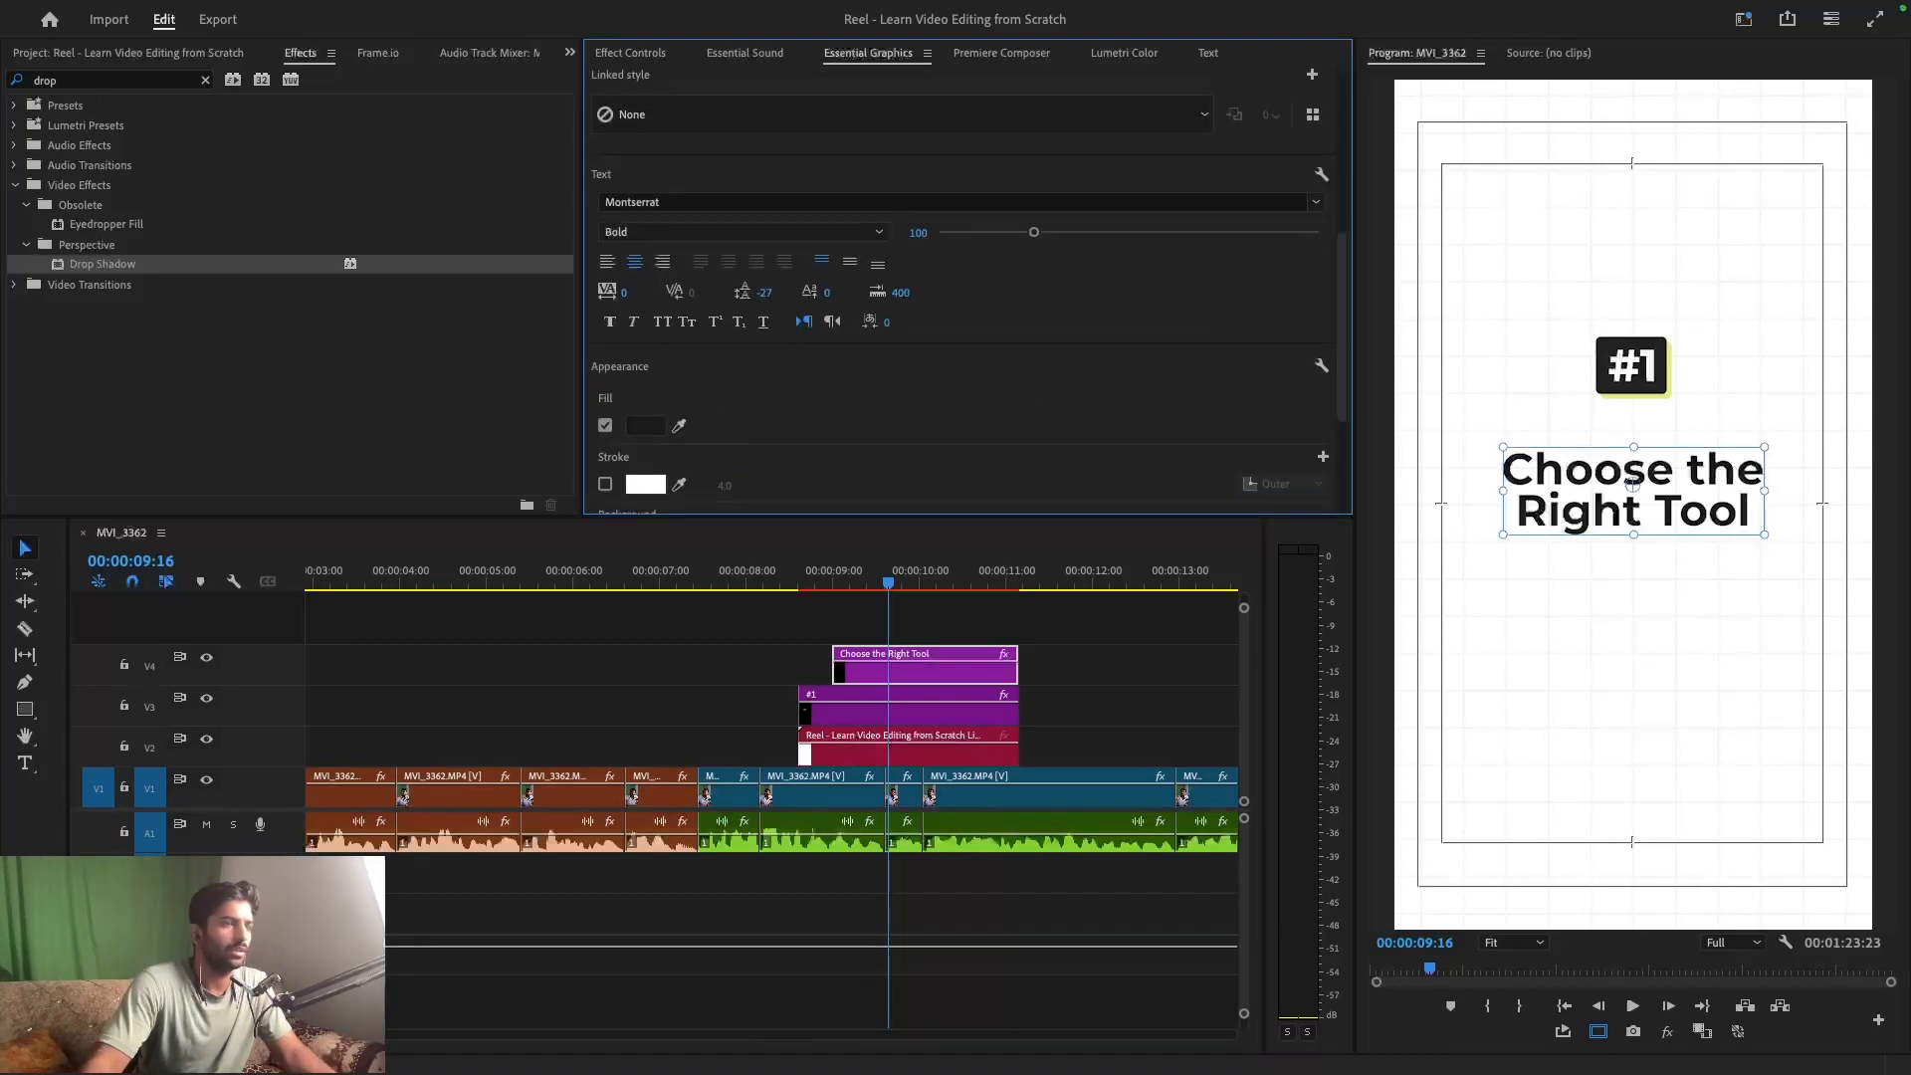
pyautogui.moveTo(765, 292); pyautogui.dragTo(770, 293)
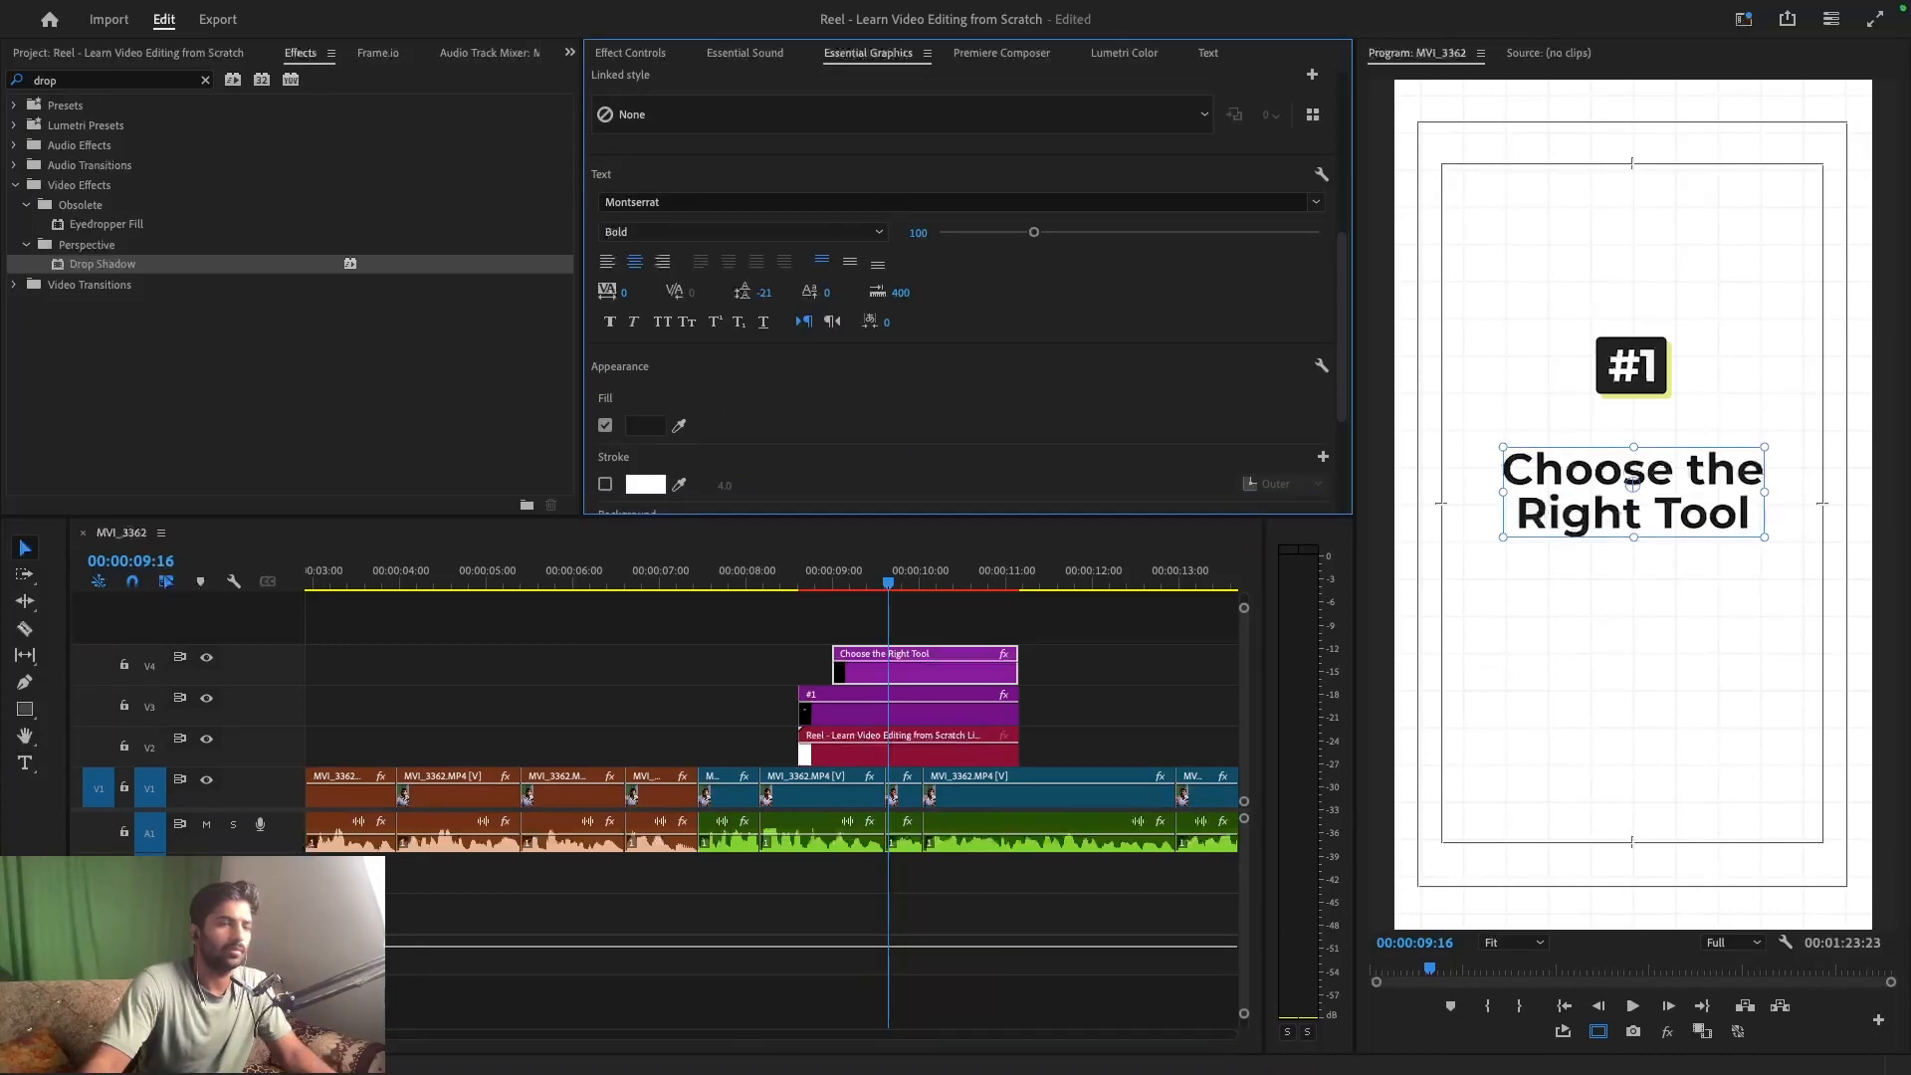
# - Try a text background with the word "Tool" selected in the title, and switch it back off
pyautogui.doubleClick(1666, 522)
pyautogui.moveTo(1651, 512); pyautogui.dragTo(1809, 517)
pyautogui.scroll(-3, 768, 390)
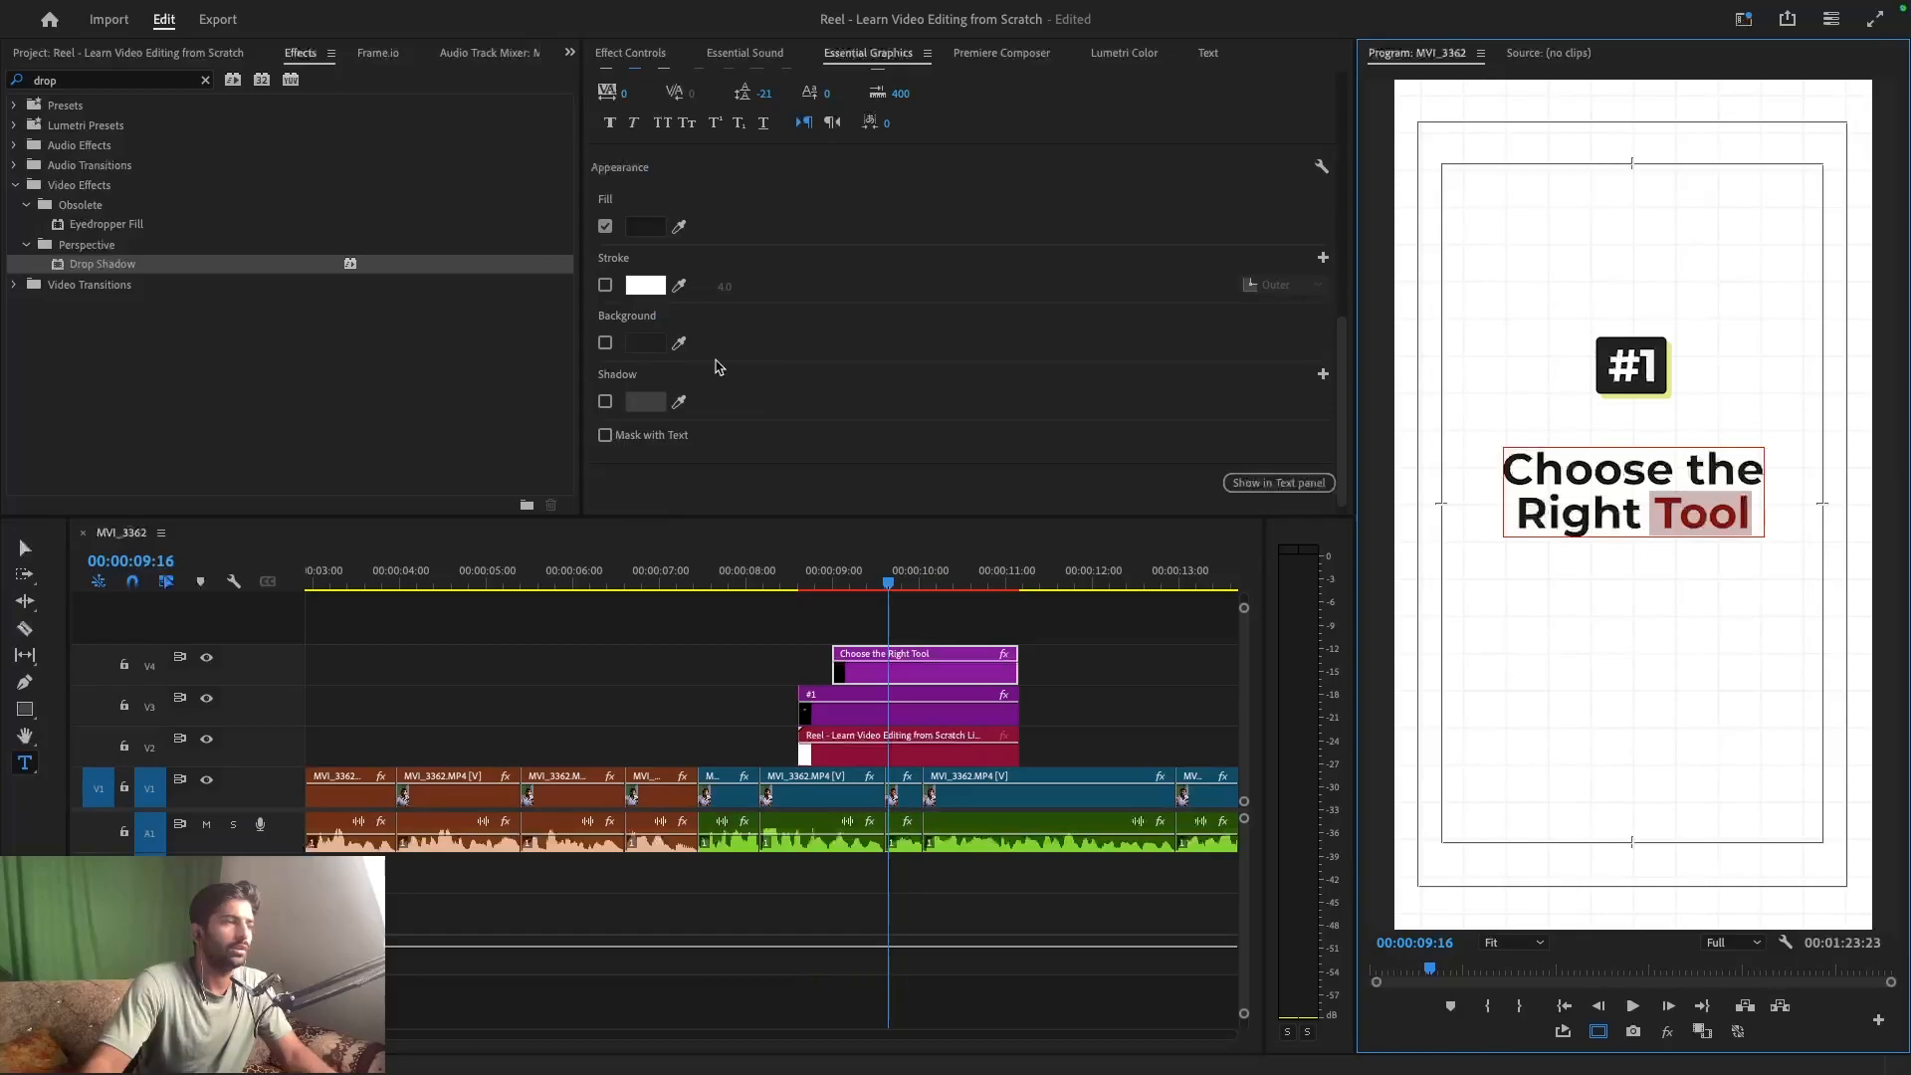
pyautogui.click(605, 343)
pyautogui.click(605, 342)
pyautogui.click(974, 629)
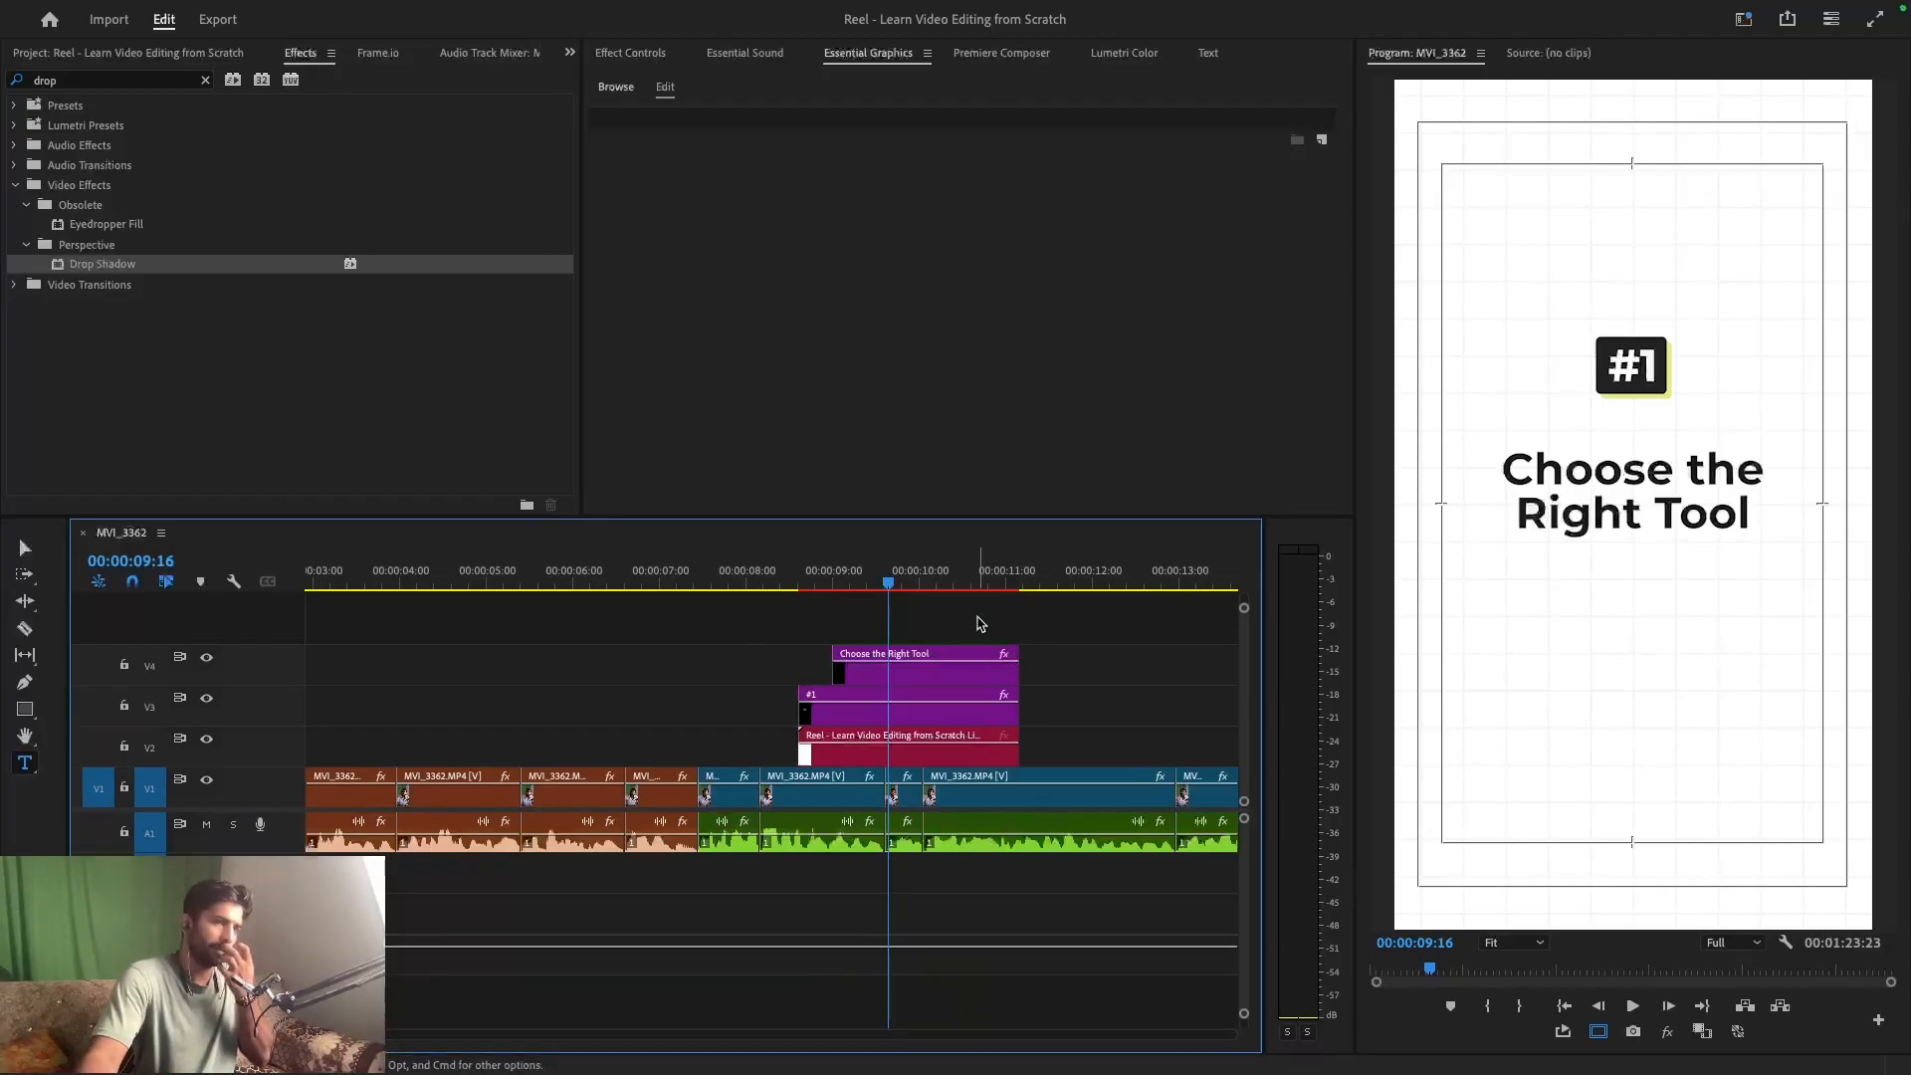
# - Change the fill color of only the word "Tool" in the title to #DBEB7D
pyautogui.click(967, 673)
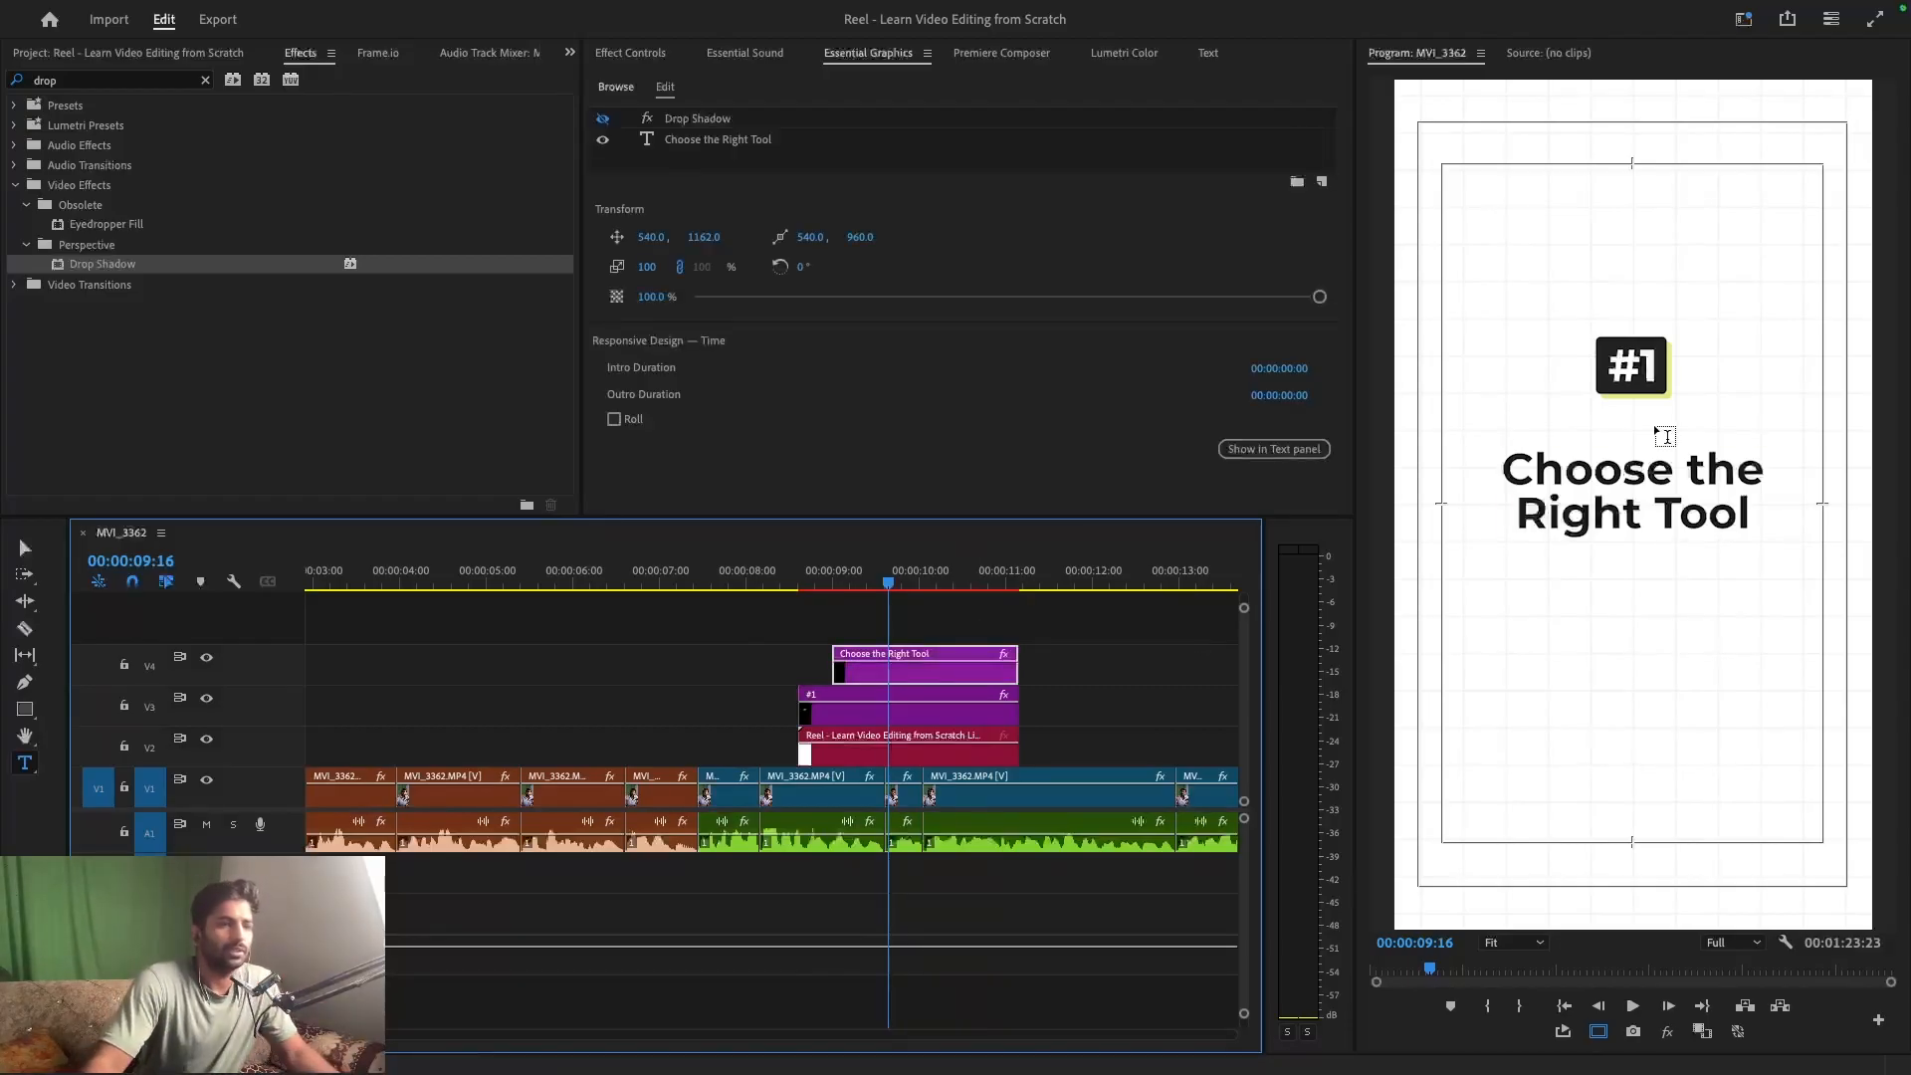
pyautogui.doubleClick(1658, 511)
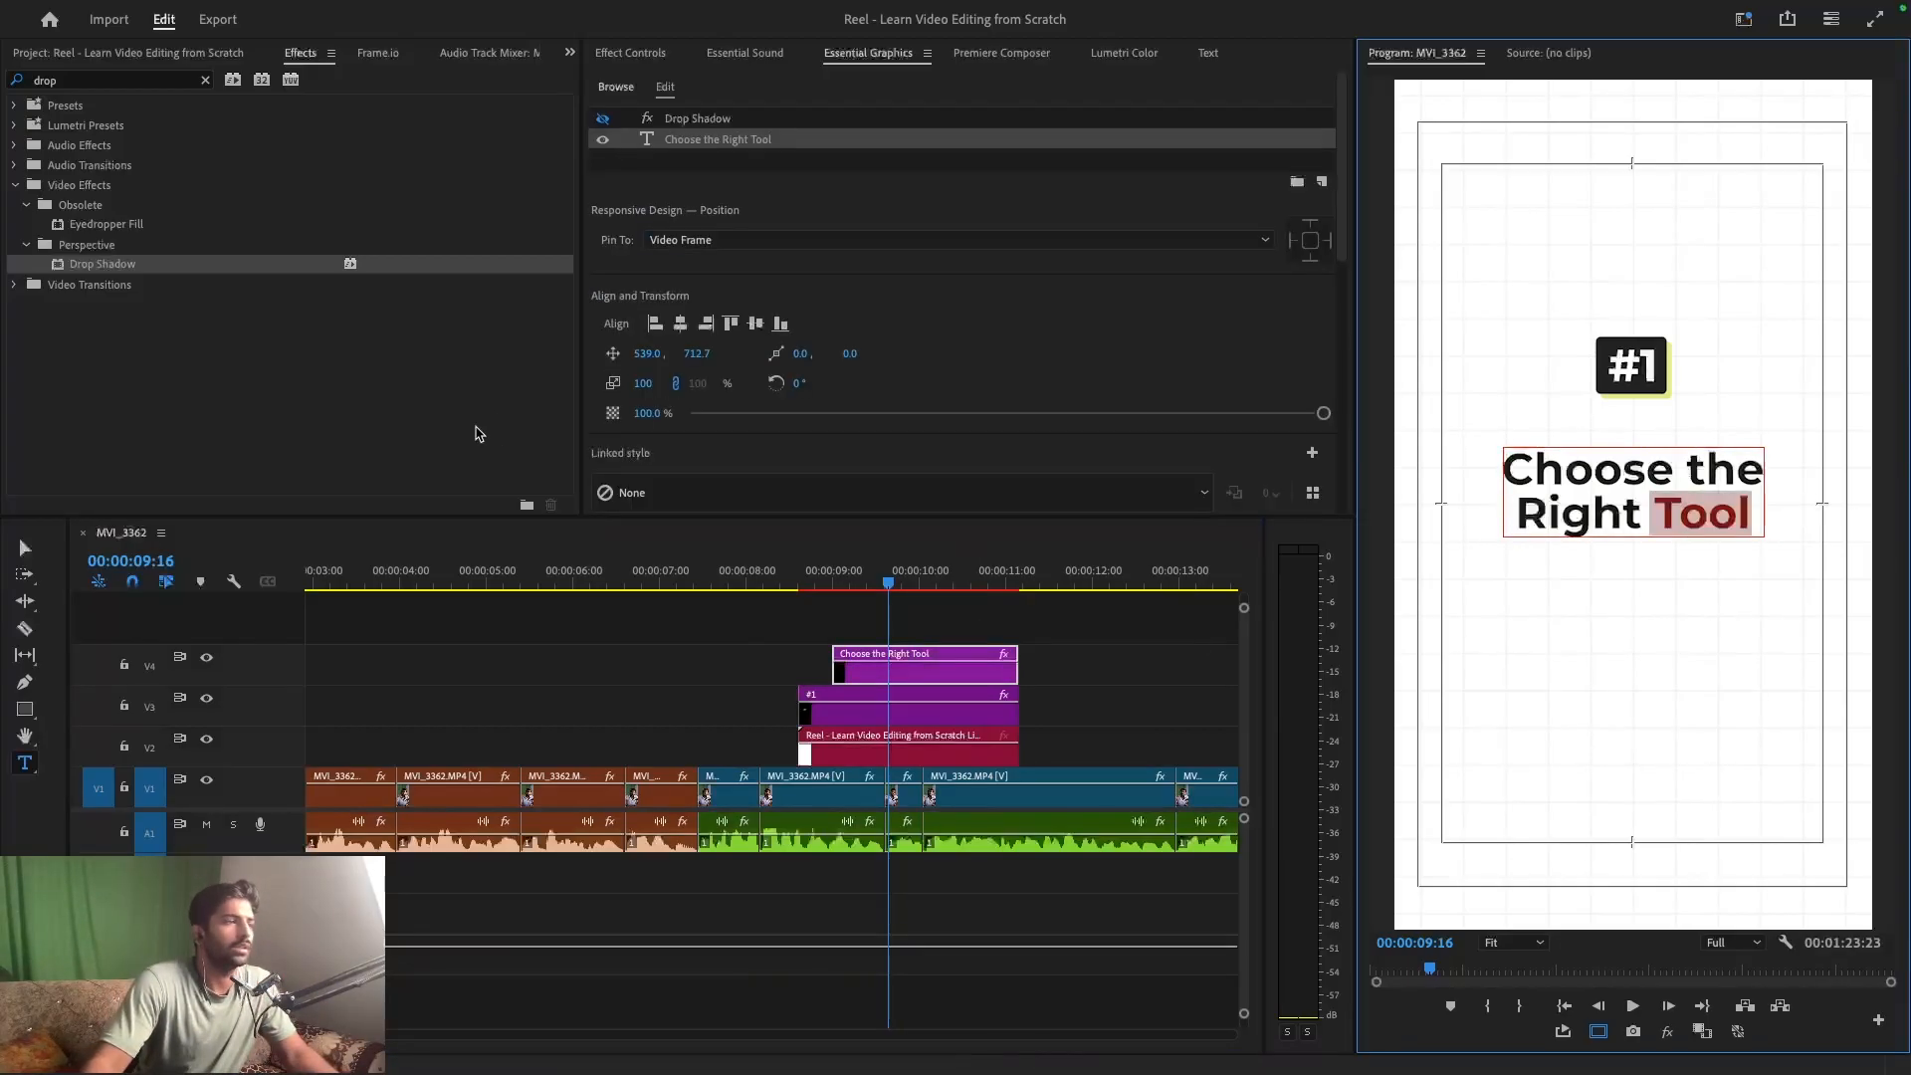
pyautogui.scroll(-1, 804, 430)
pyautogui.scroll(-5, 804, 430)
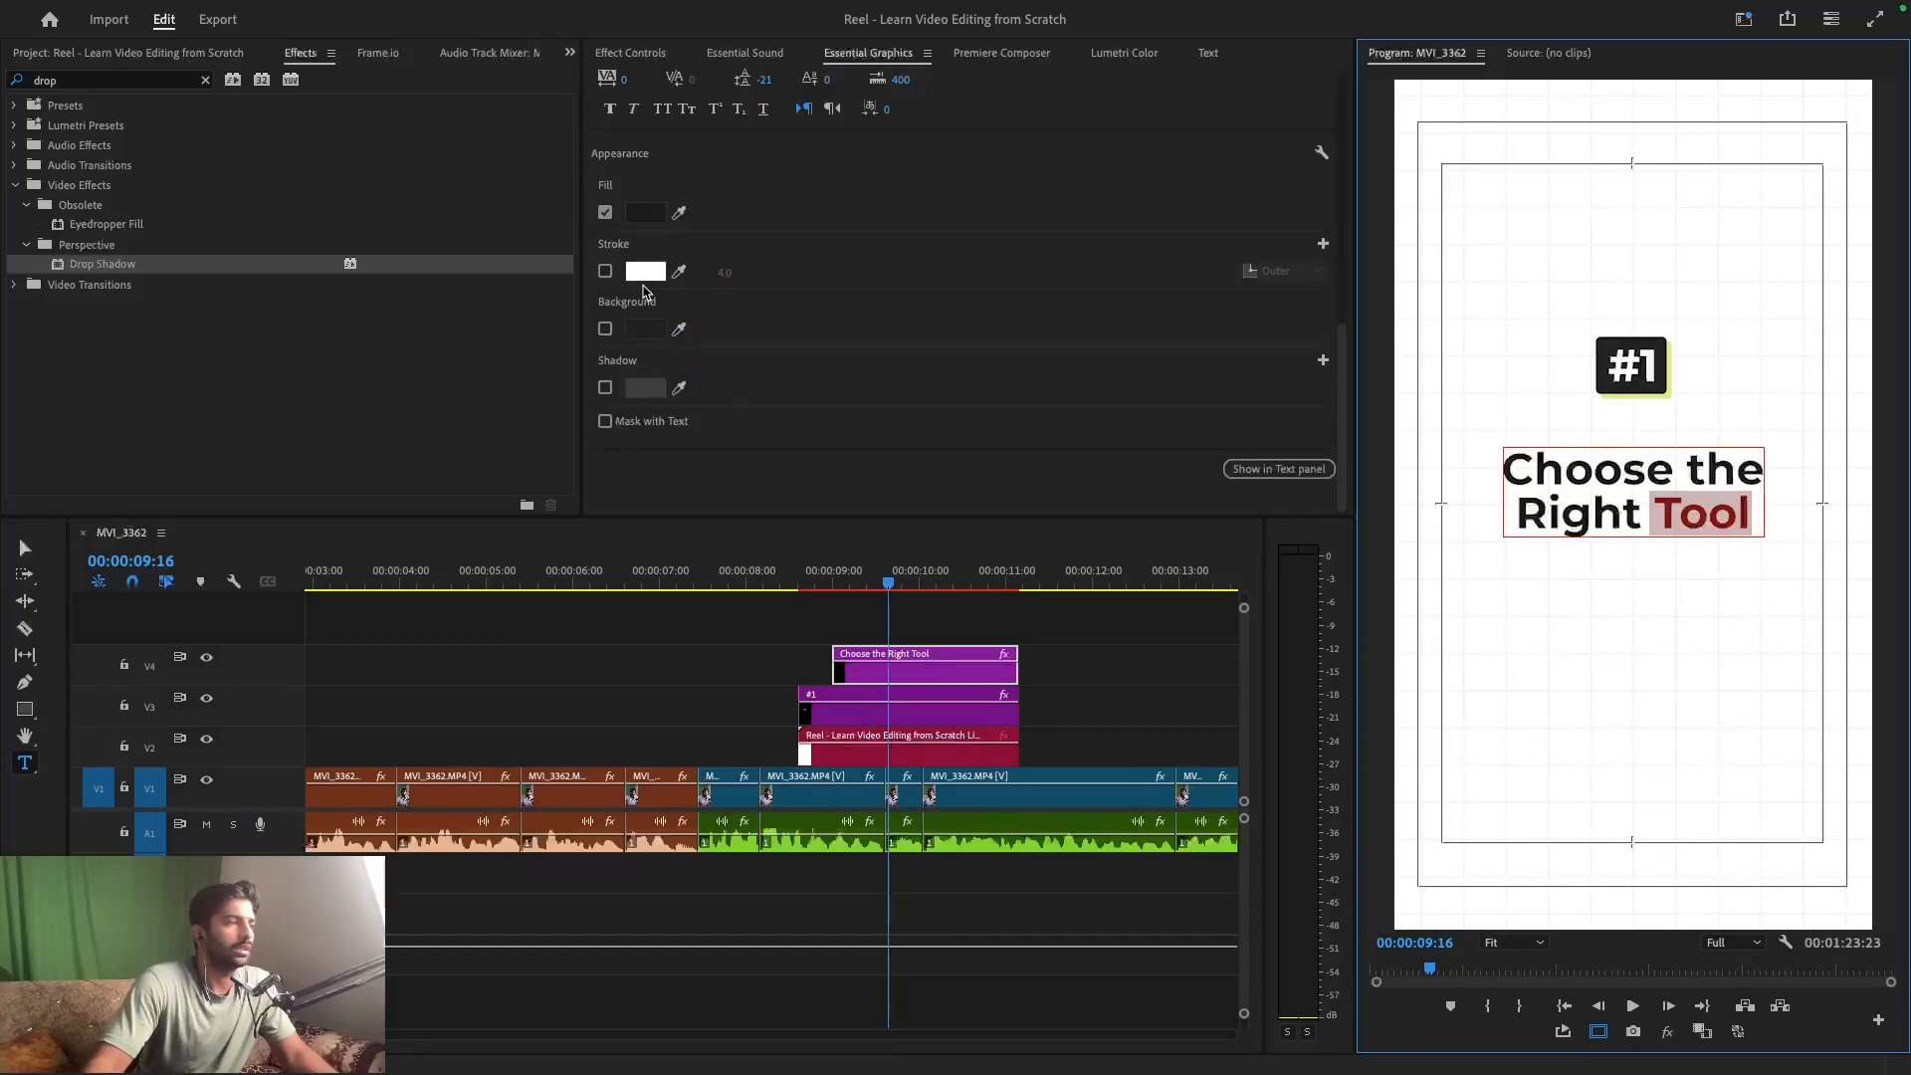
pyautogui.click(645, 212)
pyautogui.click(1070, 705)
pyautogui.write('#DBEB7D')
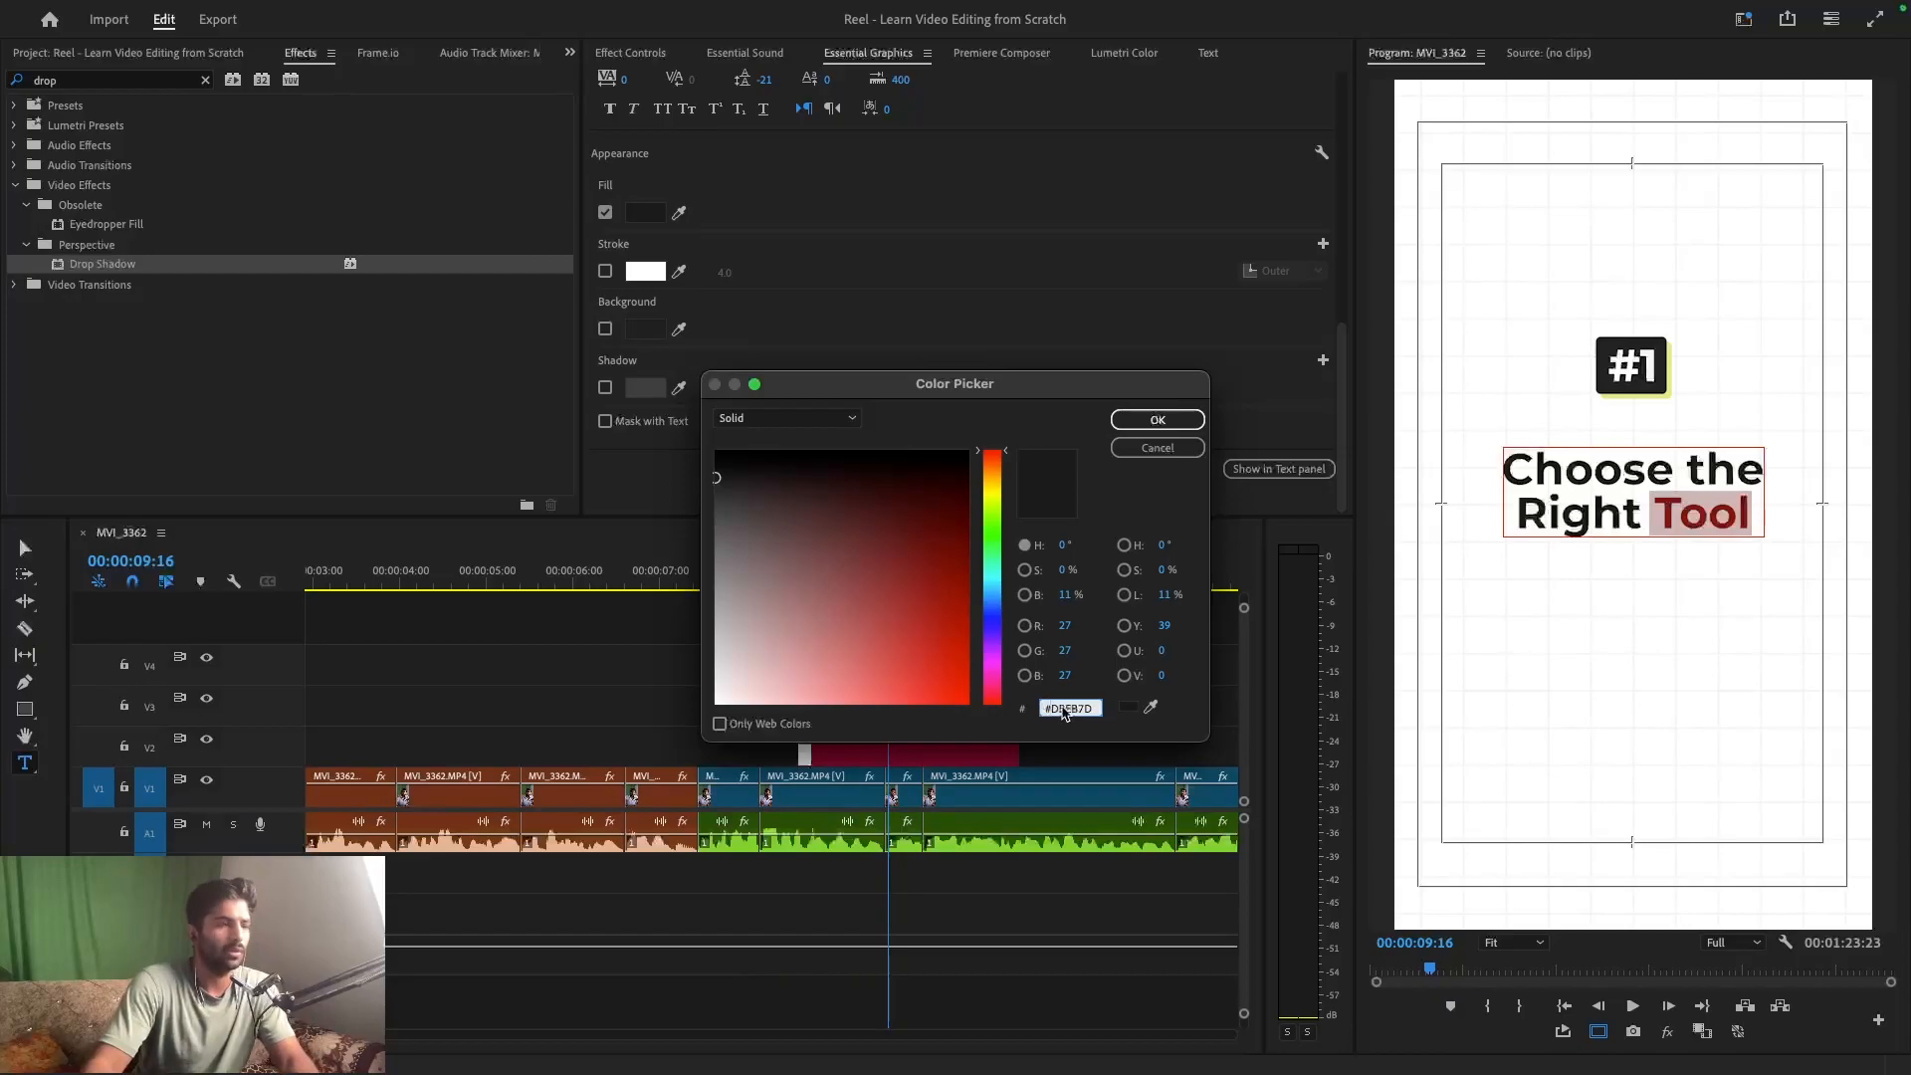
pyautogui.press('Tab')
pyautogui.click(1158, 419)
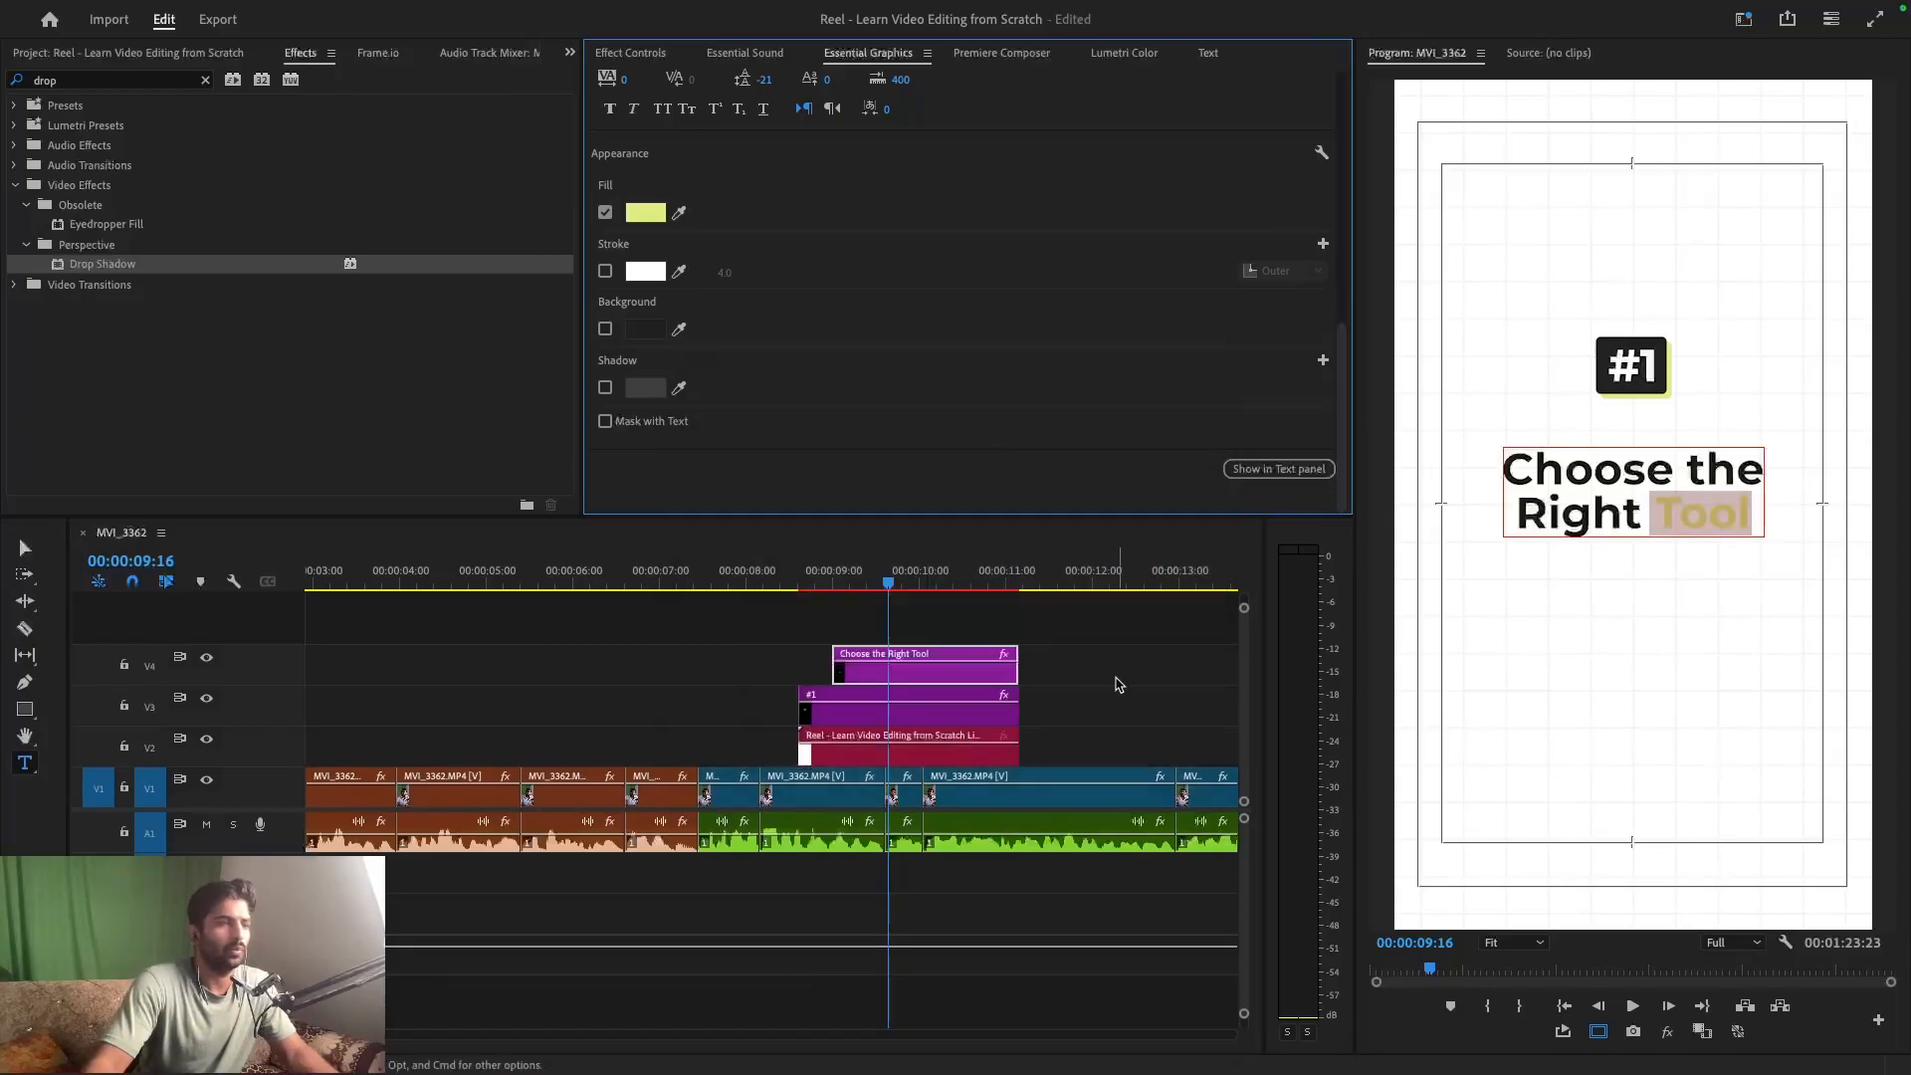
pyautogui.click(1119, 684)
# - Select the word "Tool" in the title, switch to Canva, and copy the hex code of the blue arrow shape
pyautogui.click(967, 673)
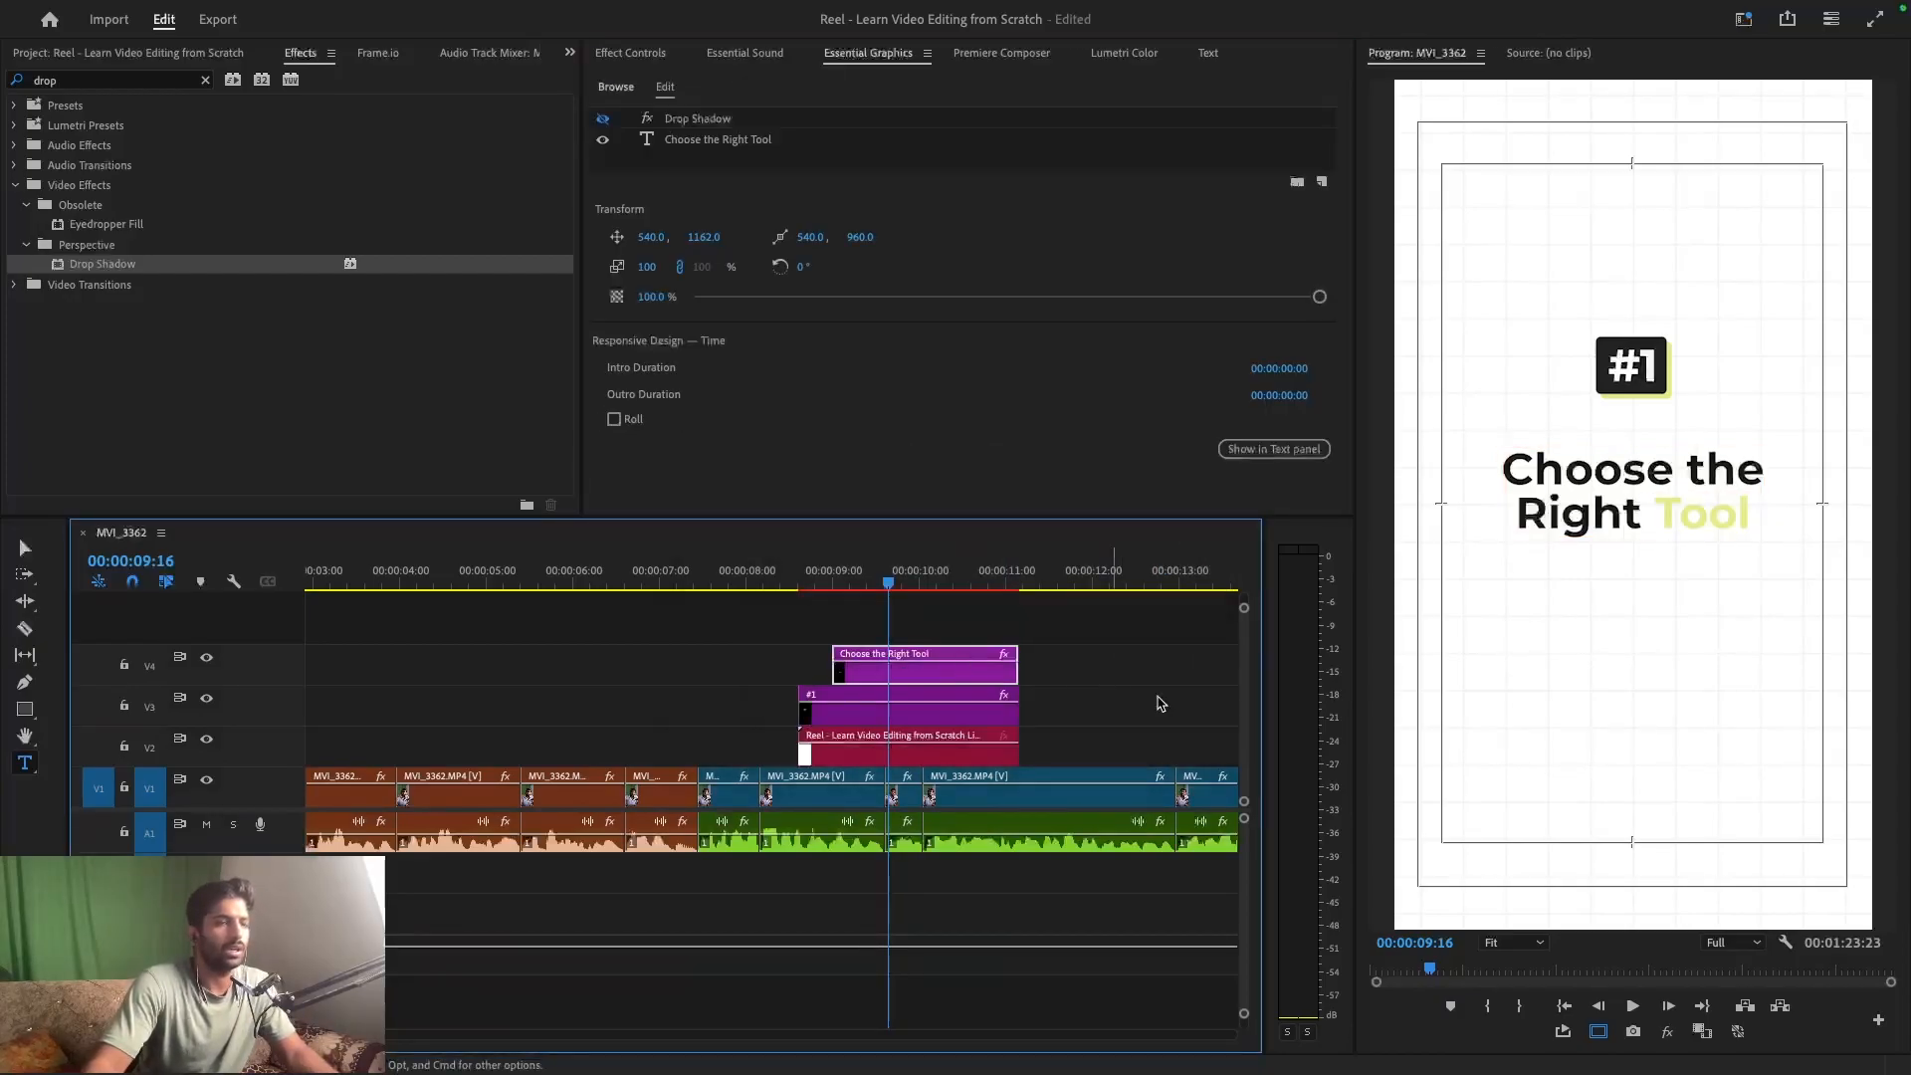
pyautogui.doubleClick(1695, 513)
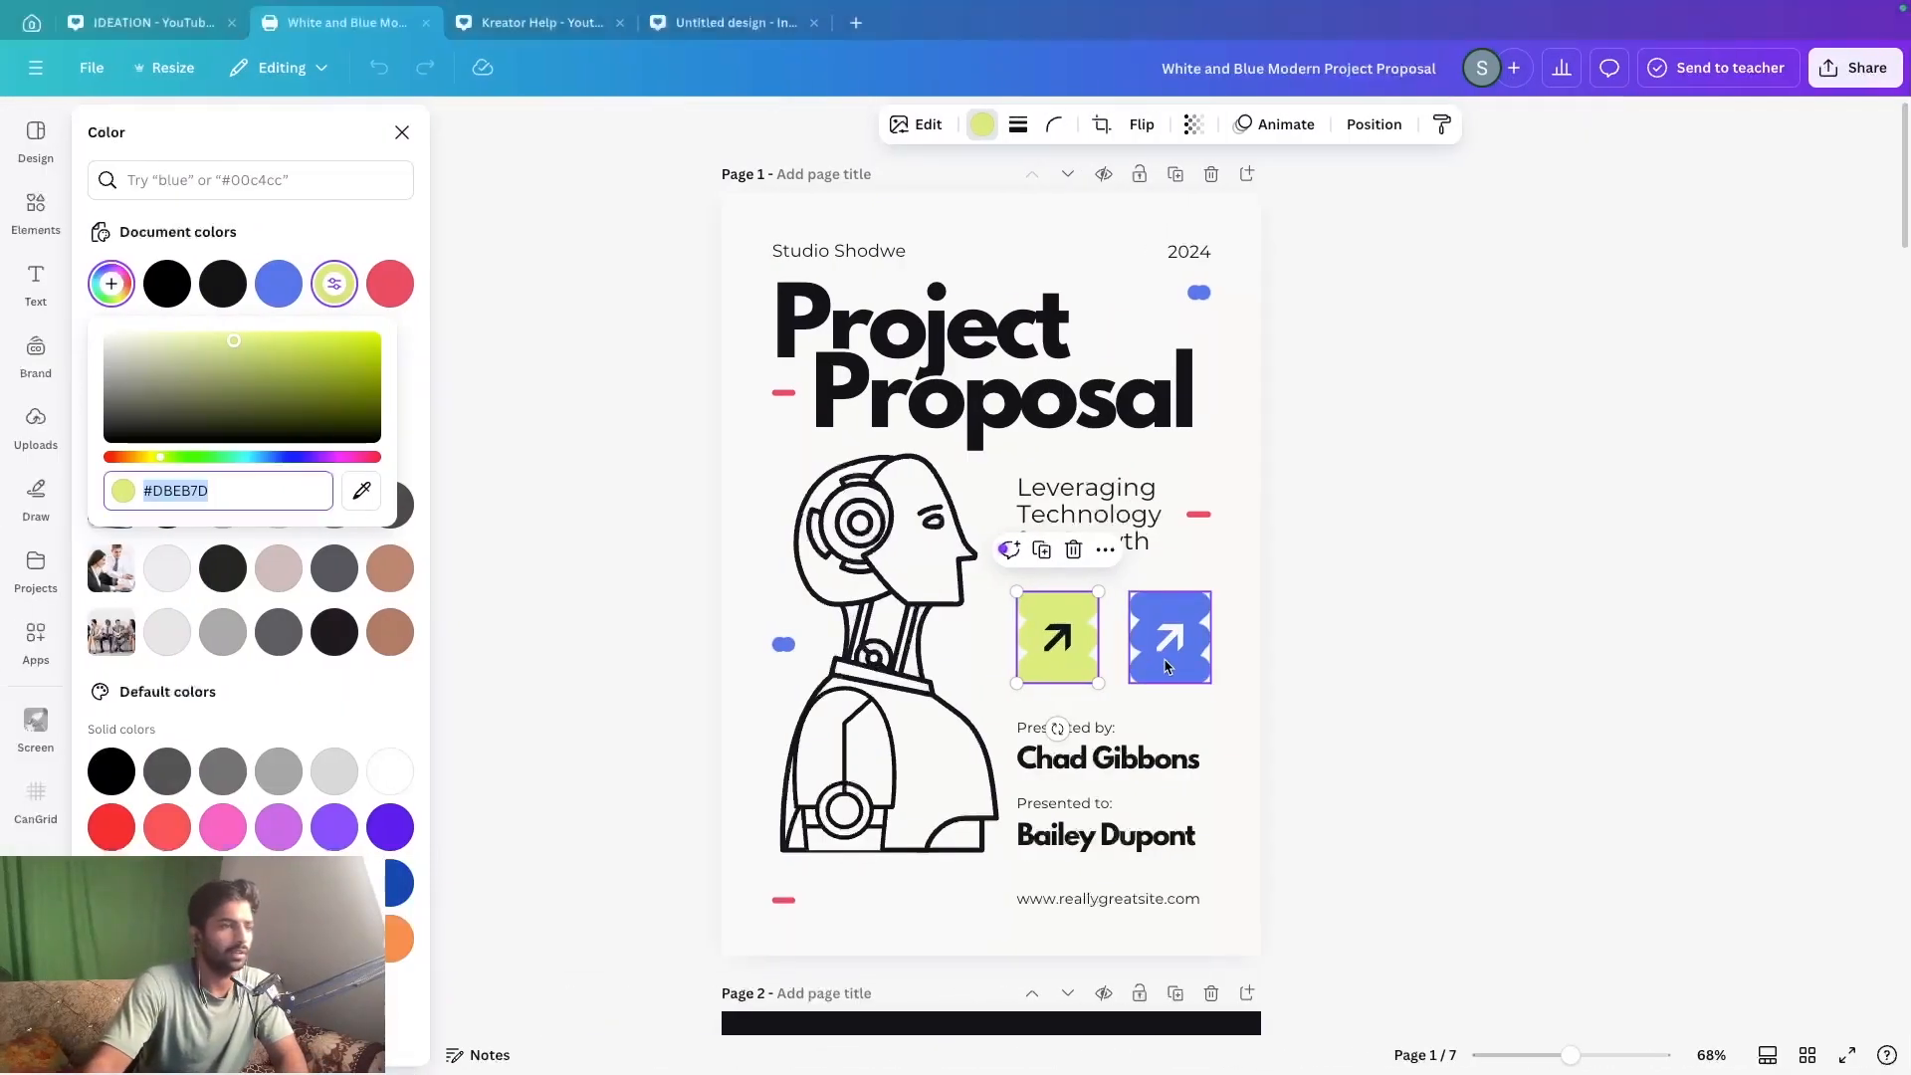
pyautogui.click(1167, 666)
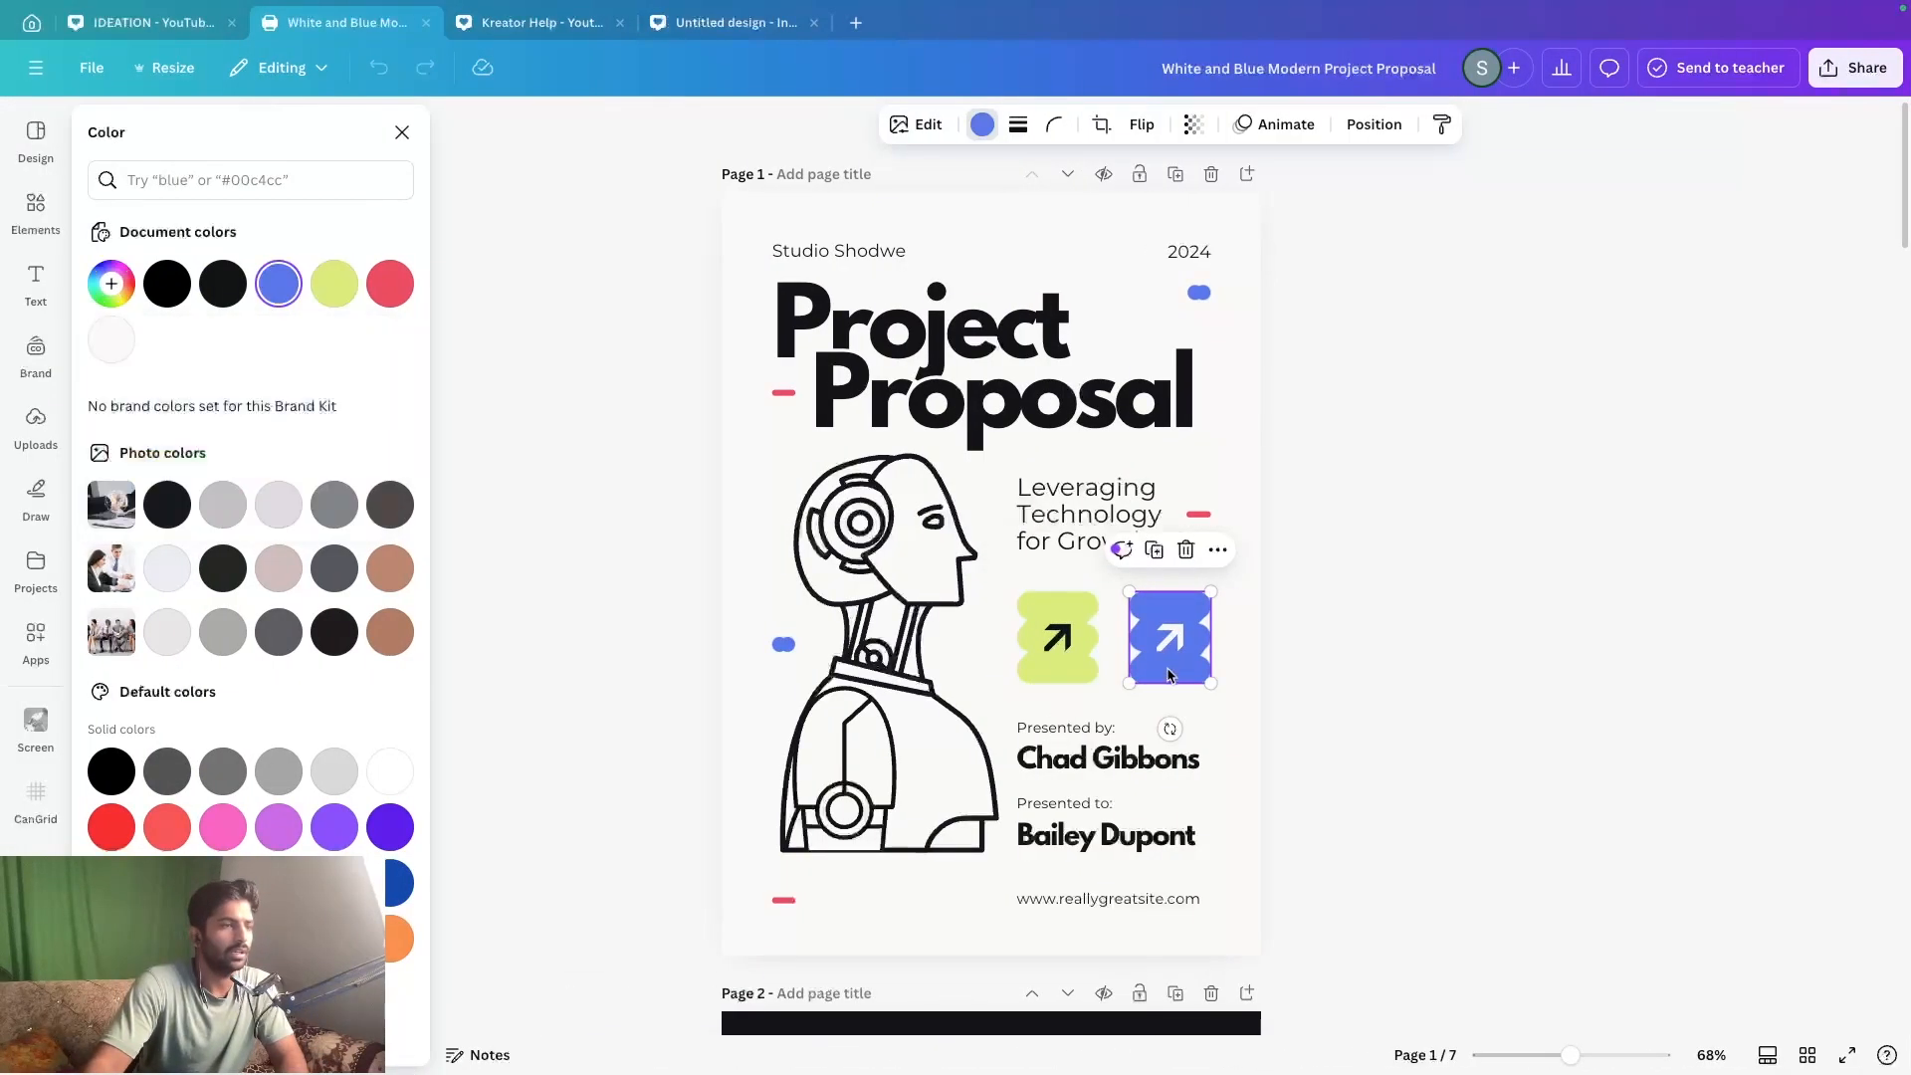
pyautogui.click(279, 288)
pyautogui.press('super+c')
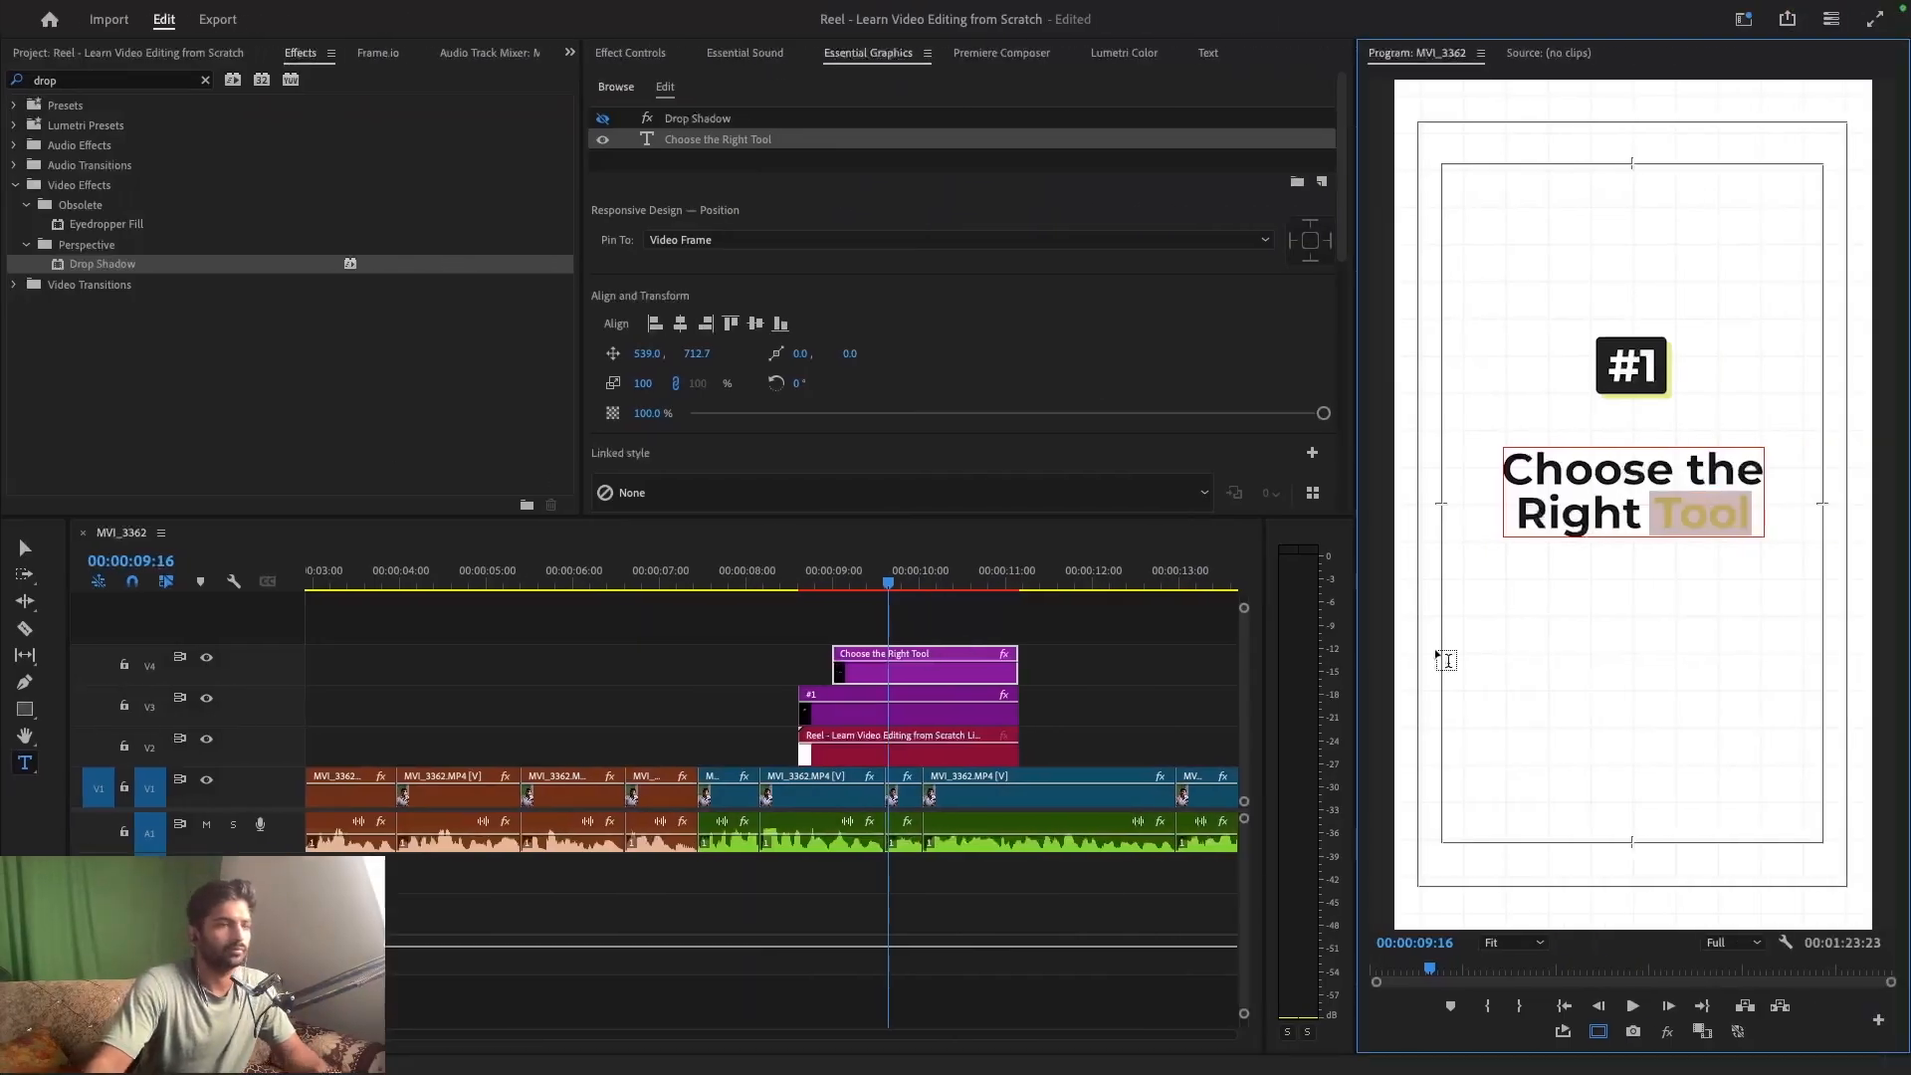
# - Change the fill color of the word "Tool" in the Premiere Pro title to #5977EB and save the project
pyautogui.scroll(-5, 742, 430)
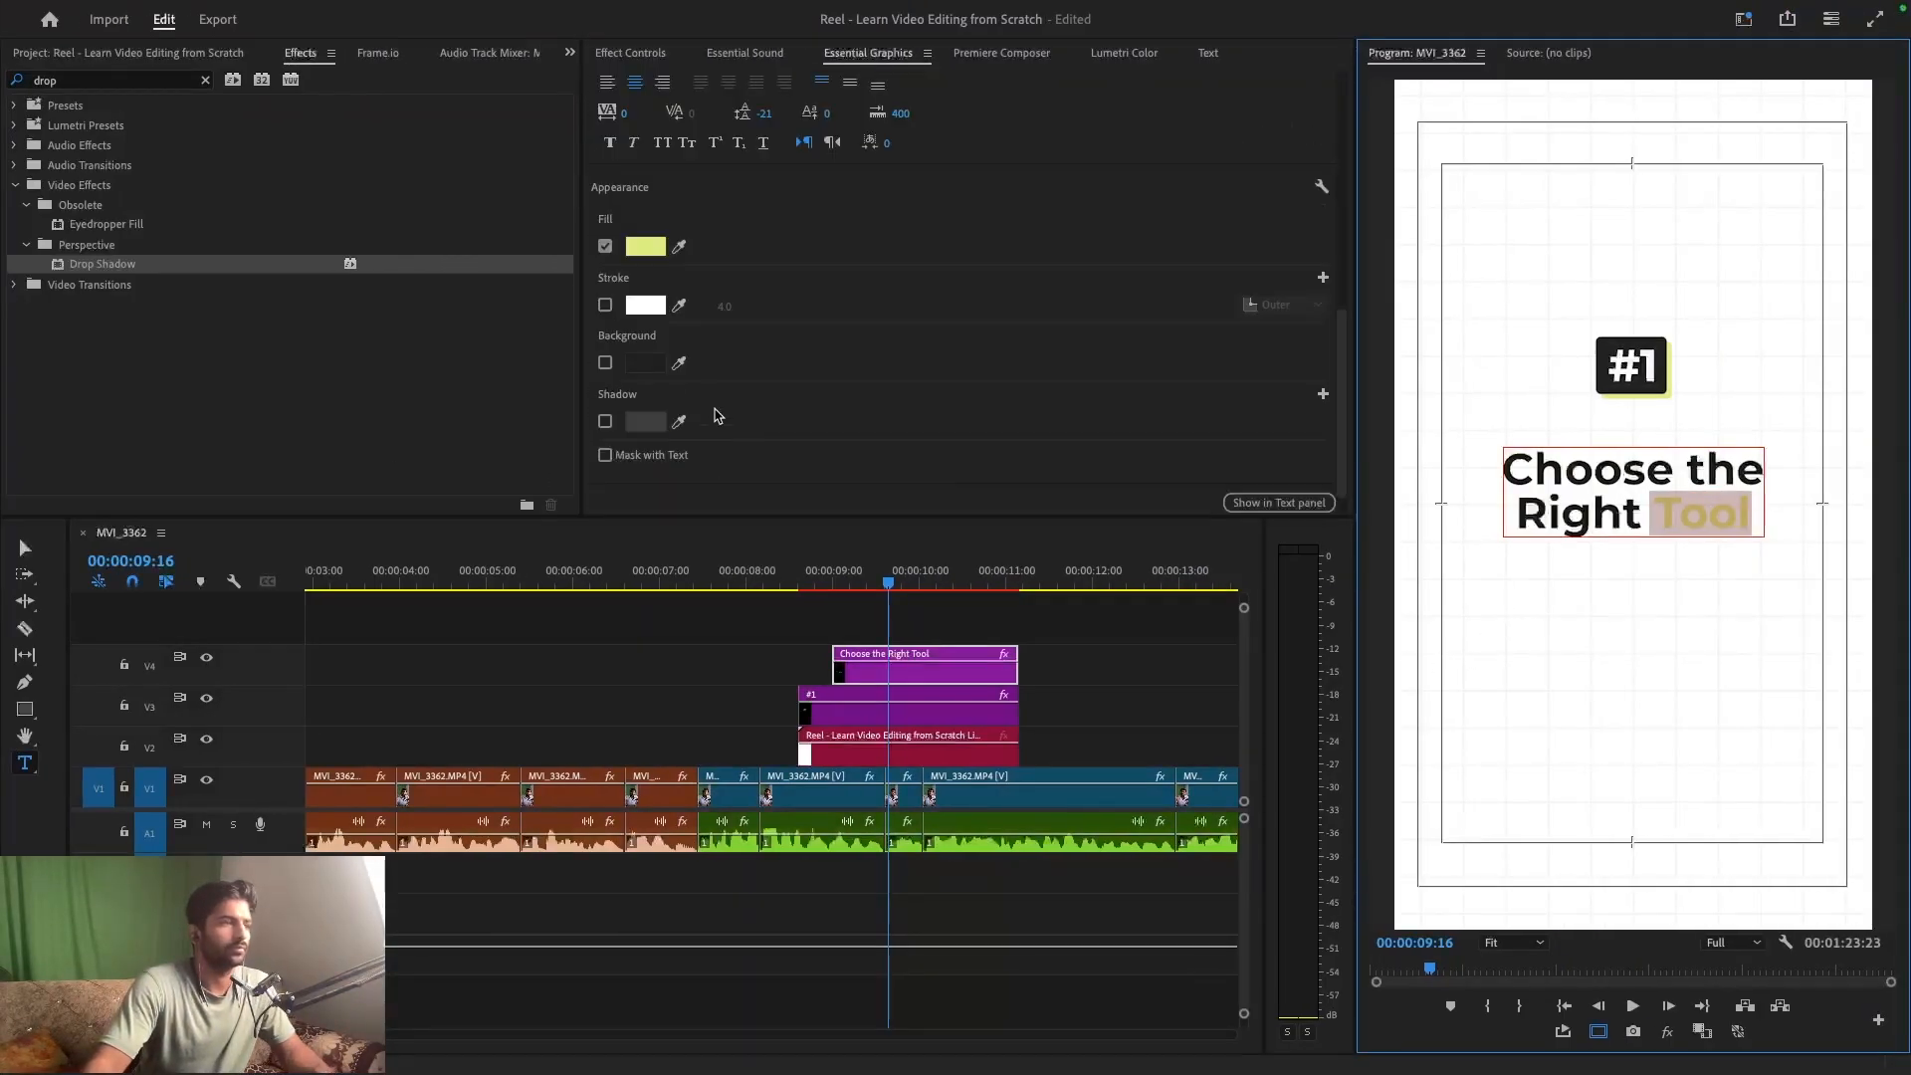
pyautogui.click(645, 249)
pyautogui.click(1057, 708)
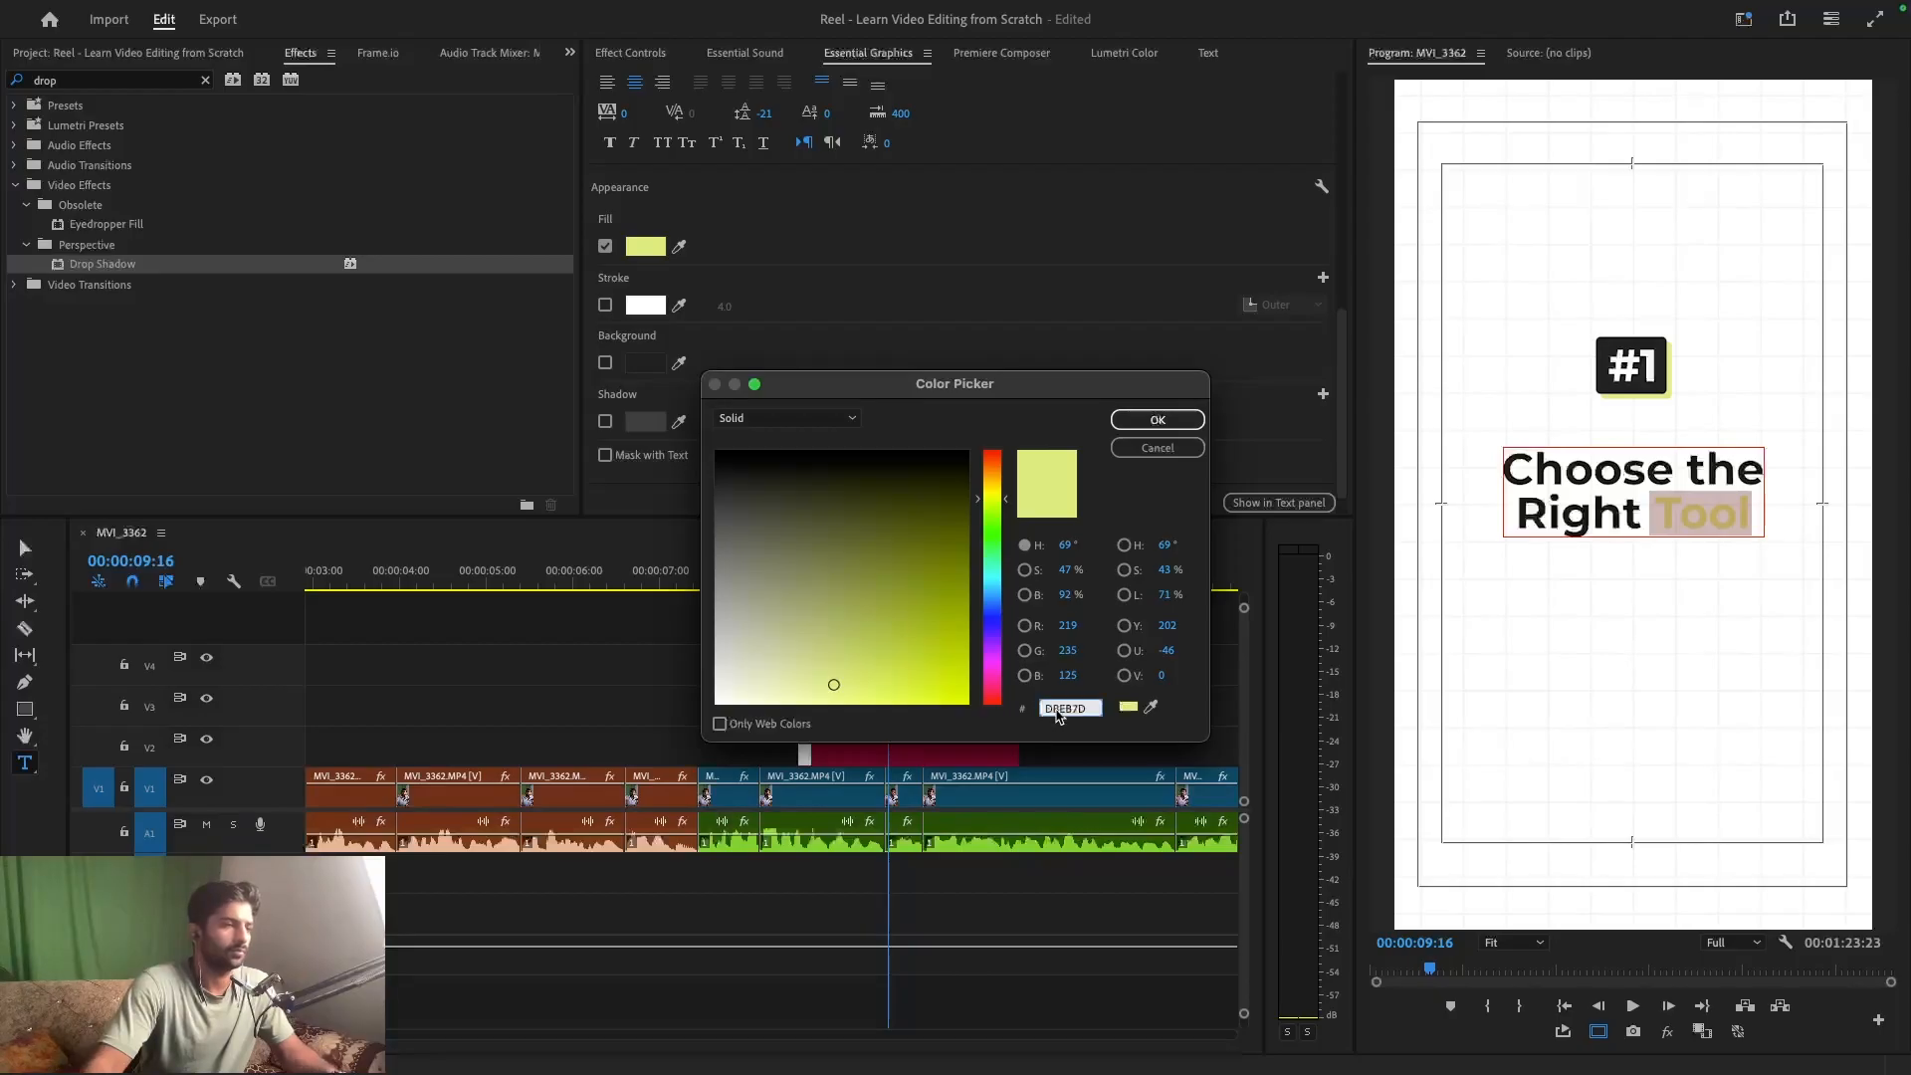
pyautogui.press('super+v')
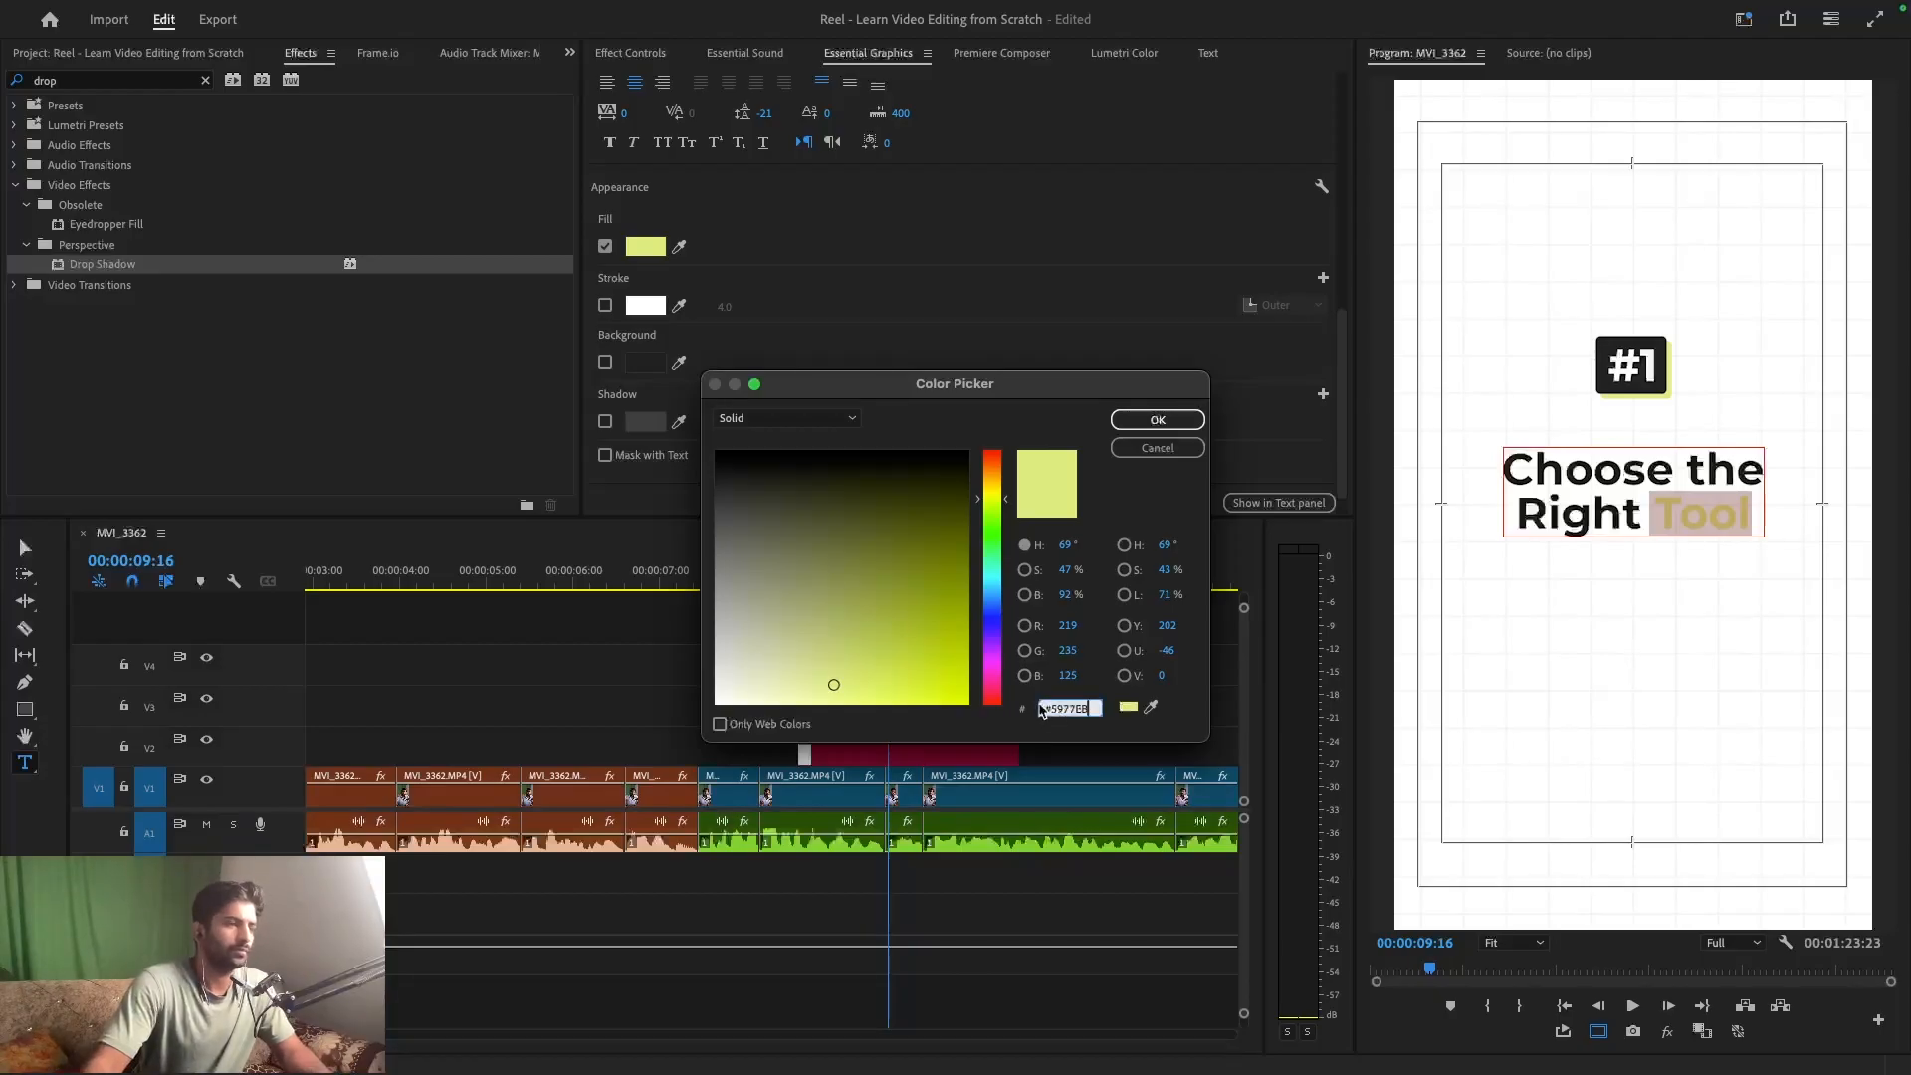
pyautogui.press('Tab')
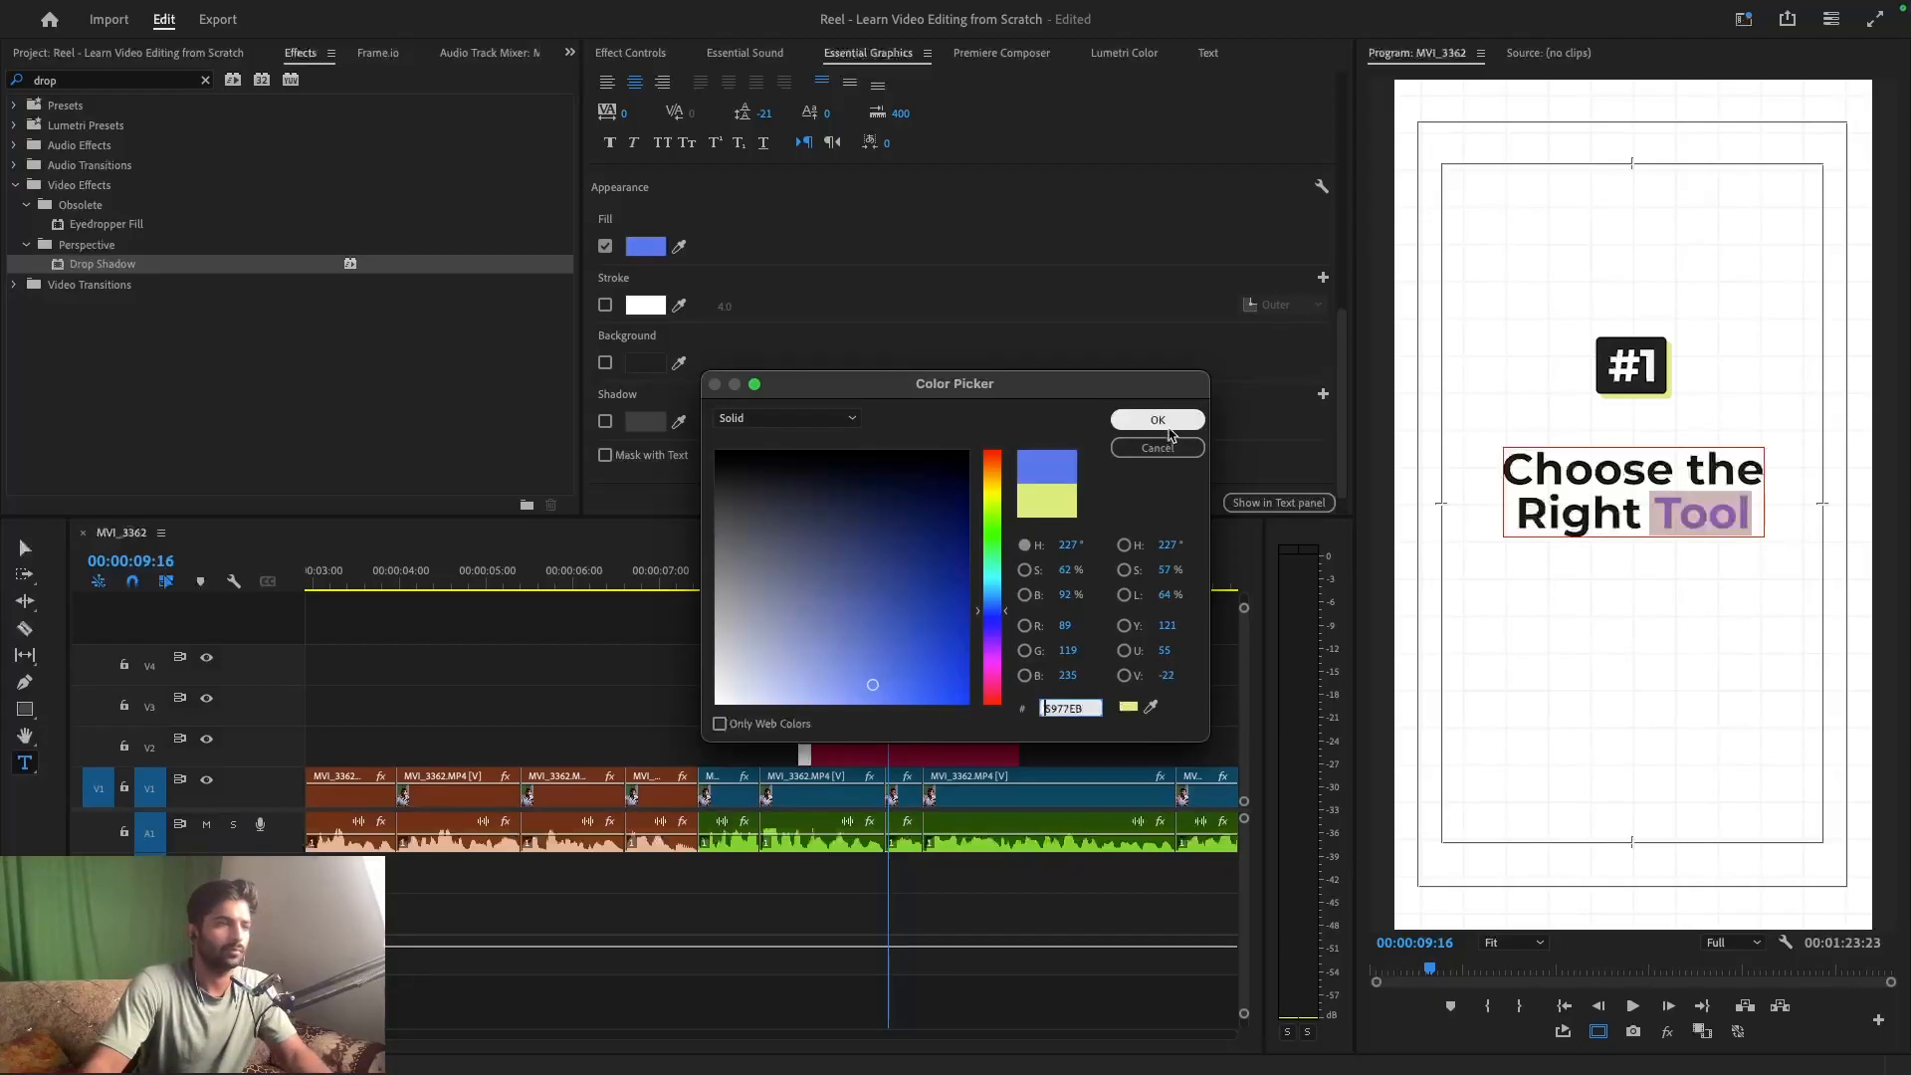
pyautogui.click(1158, 419)
pyautogui.click(1089, 689)
pyautogui.press('super+s')
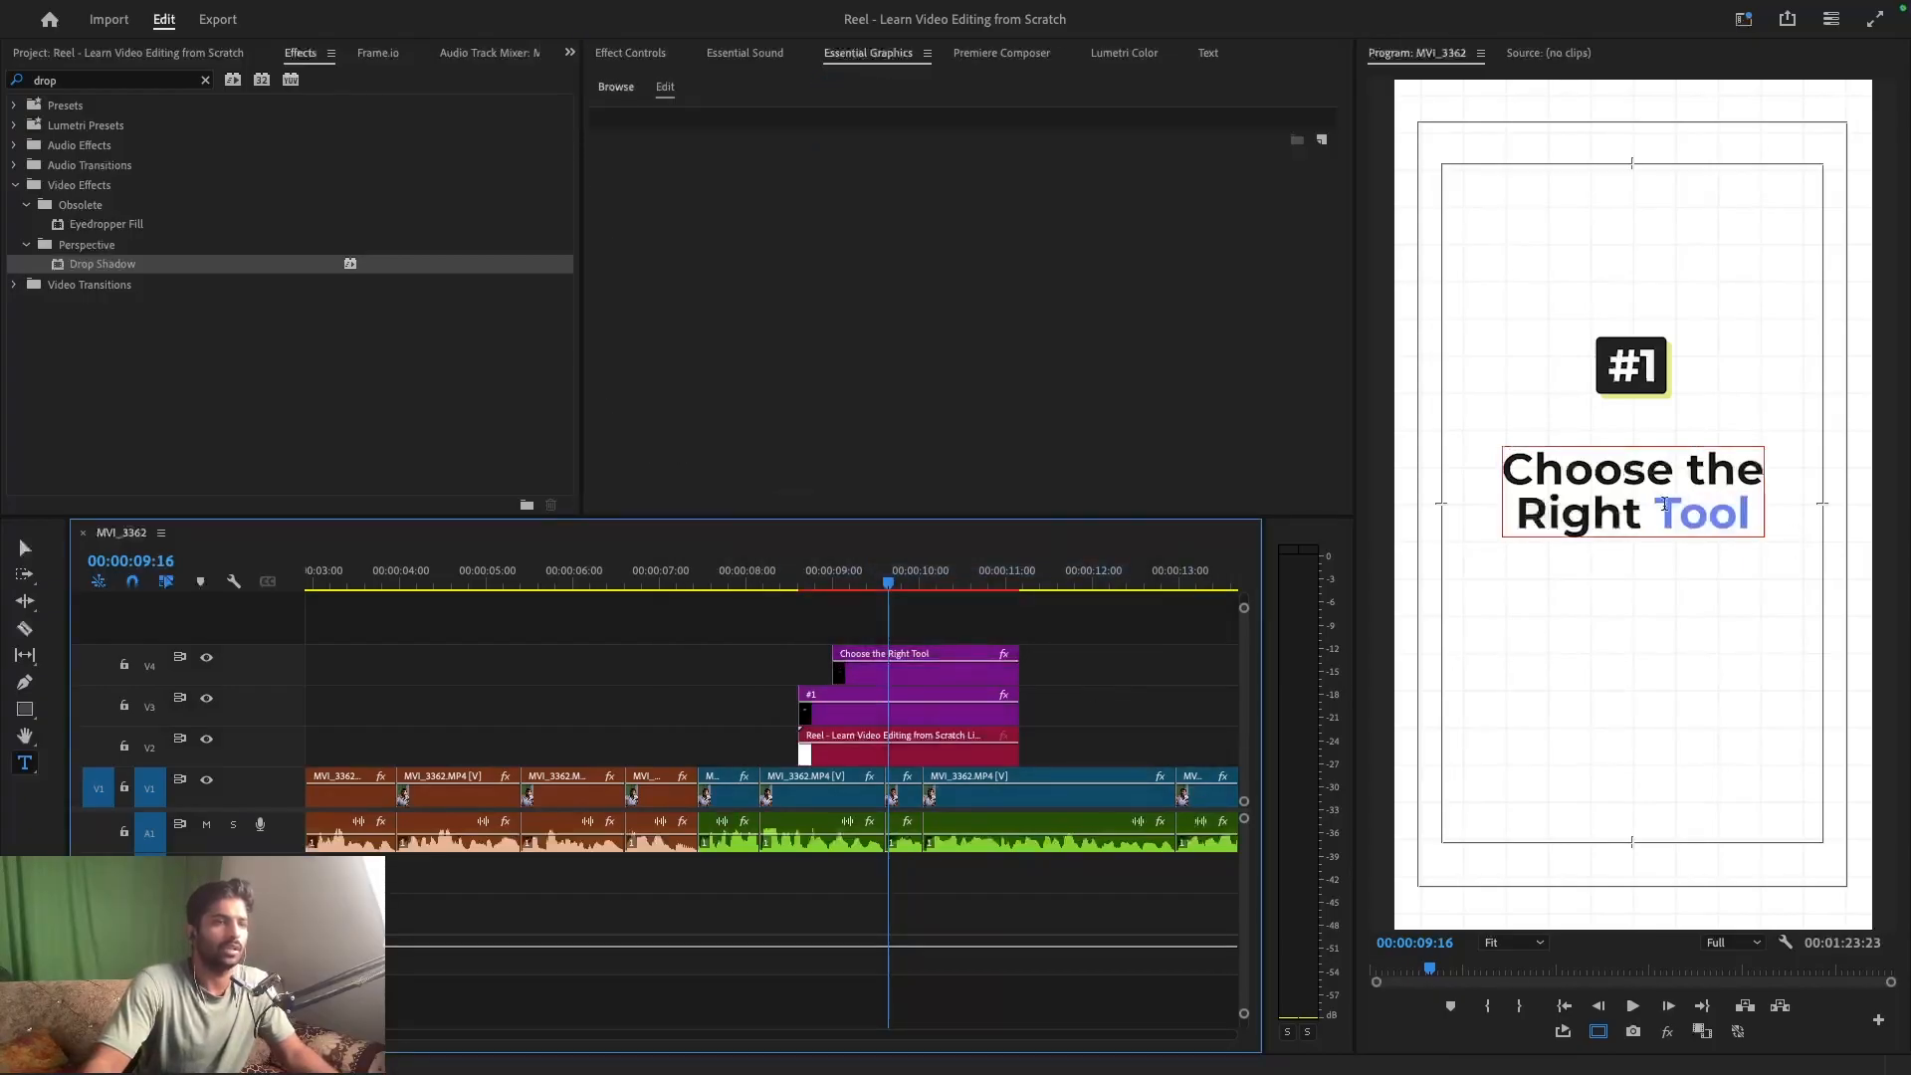
# - Save the project and play the sequence from about 8 seconds to preview the #1 badge and the title
pyautogui.click(746, 575)
pyautogui.press('super+s')
pyautogui.press('space')
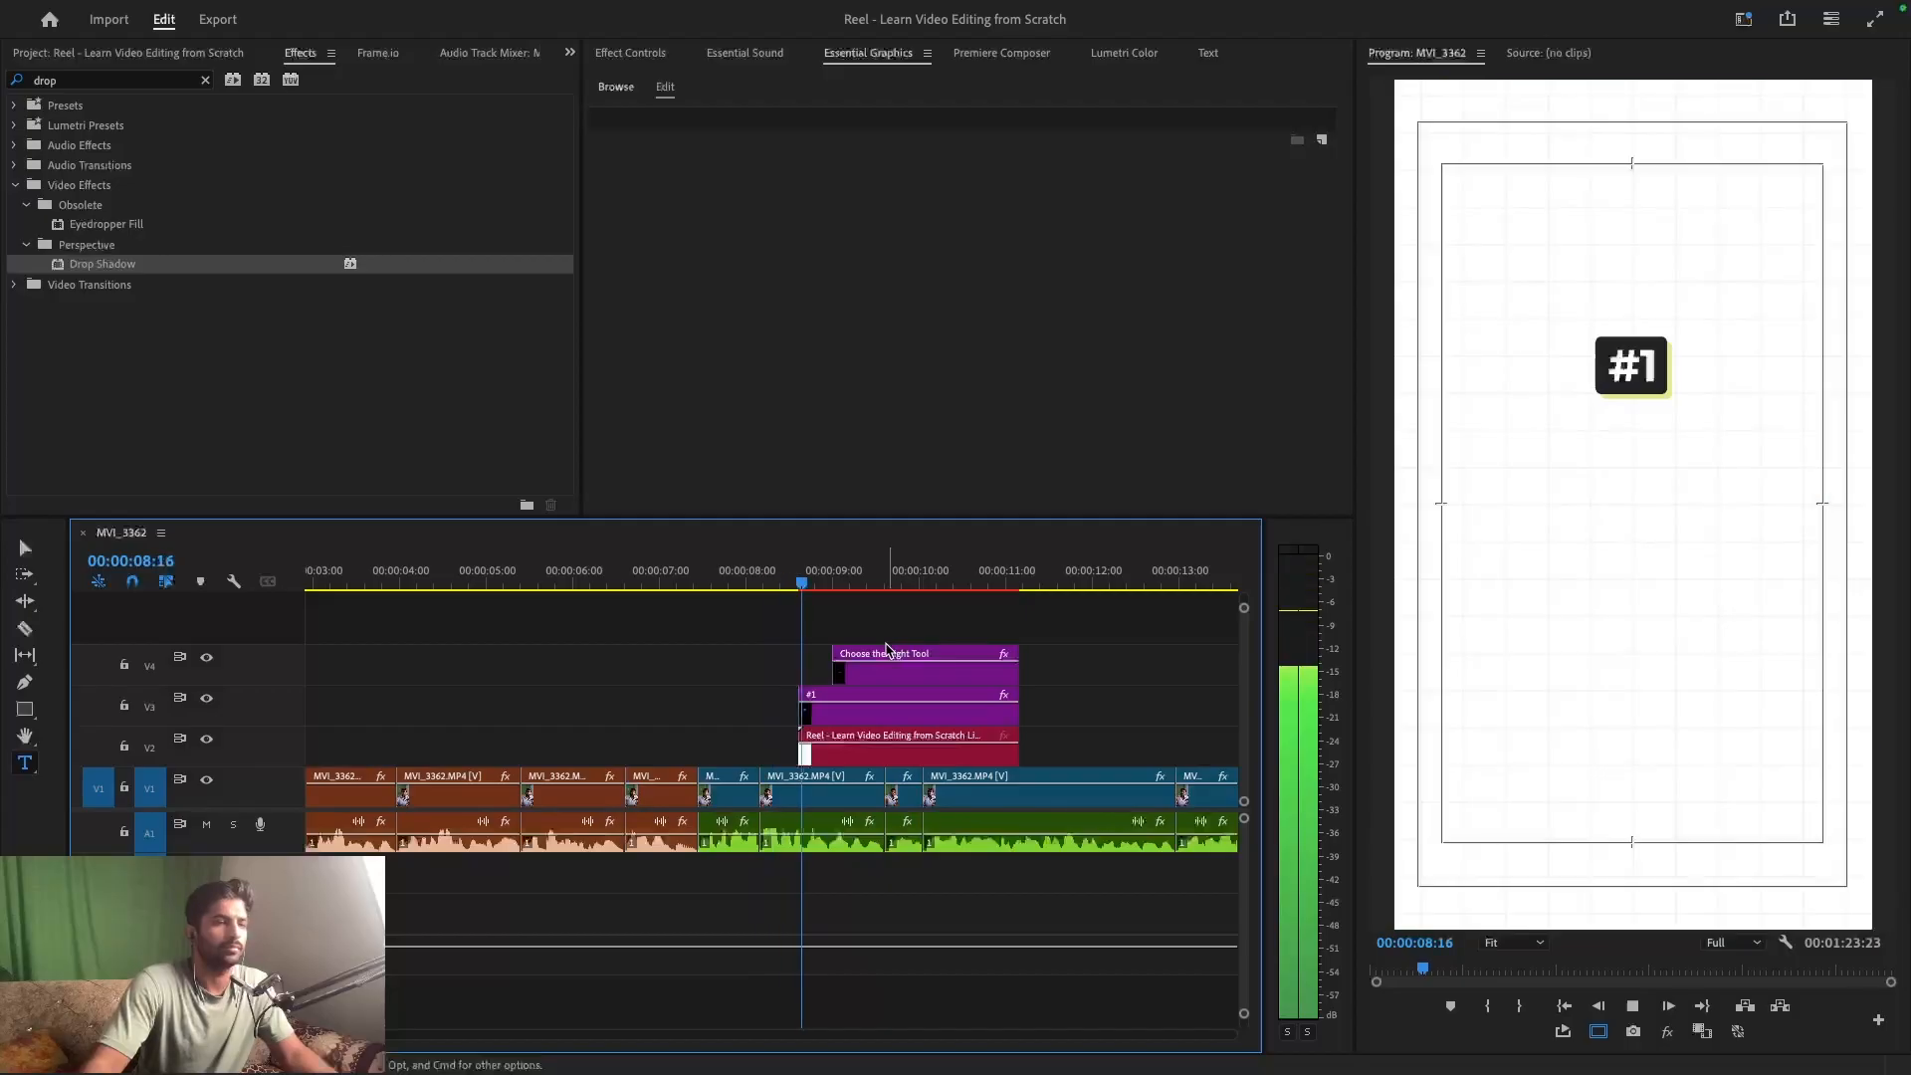
pyautogui.press('space')
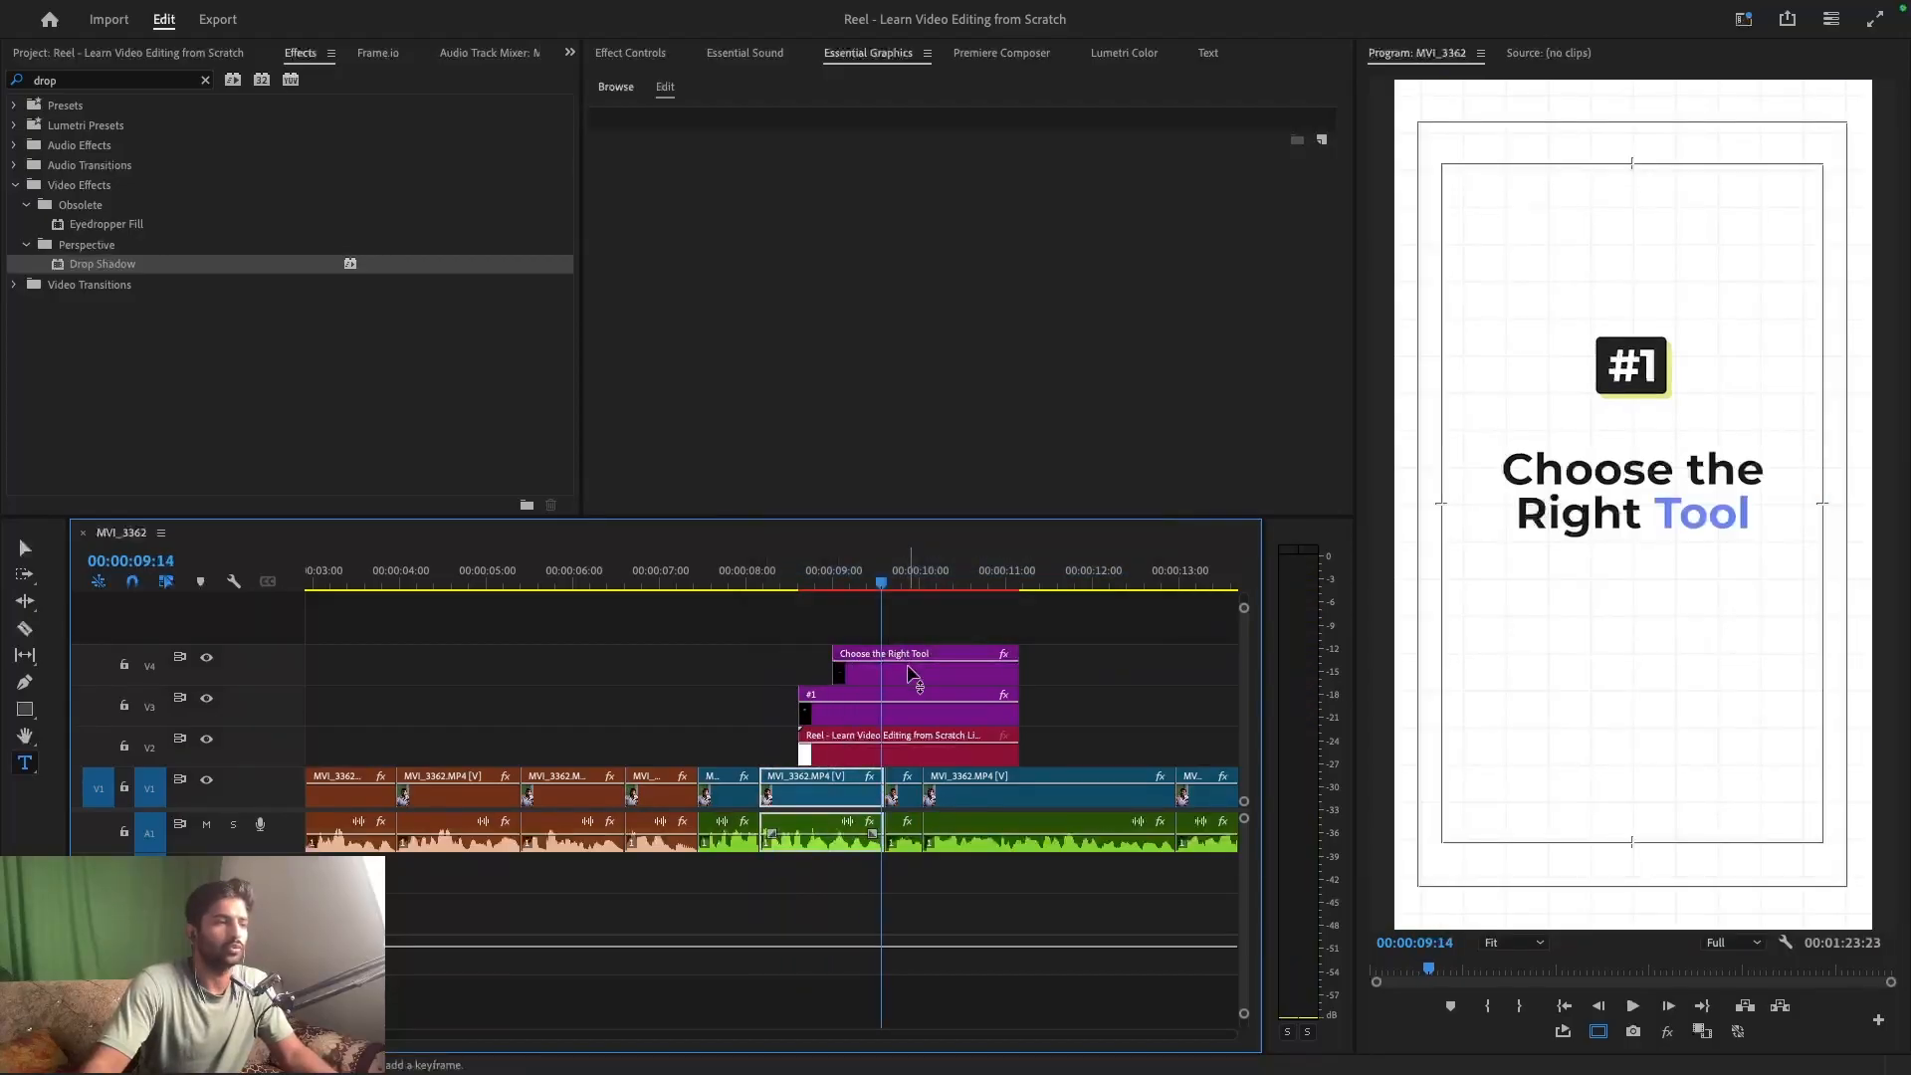
# - Move the "Choose the Right Tool" title vertically down to leave a gap beneath the #1 badge, and return to the Selection tool
pyautogui.click(892, 655)
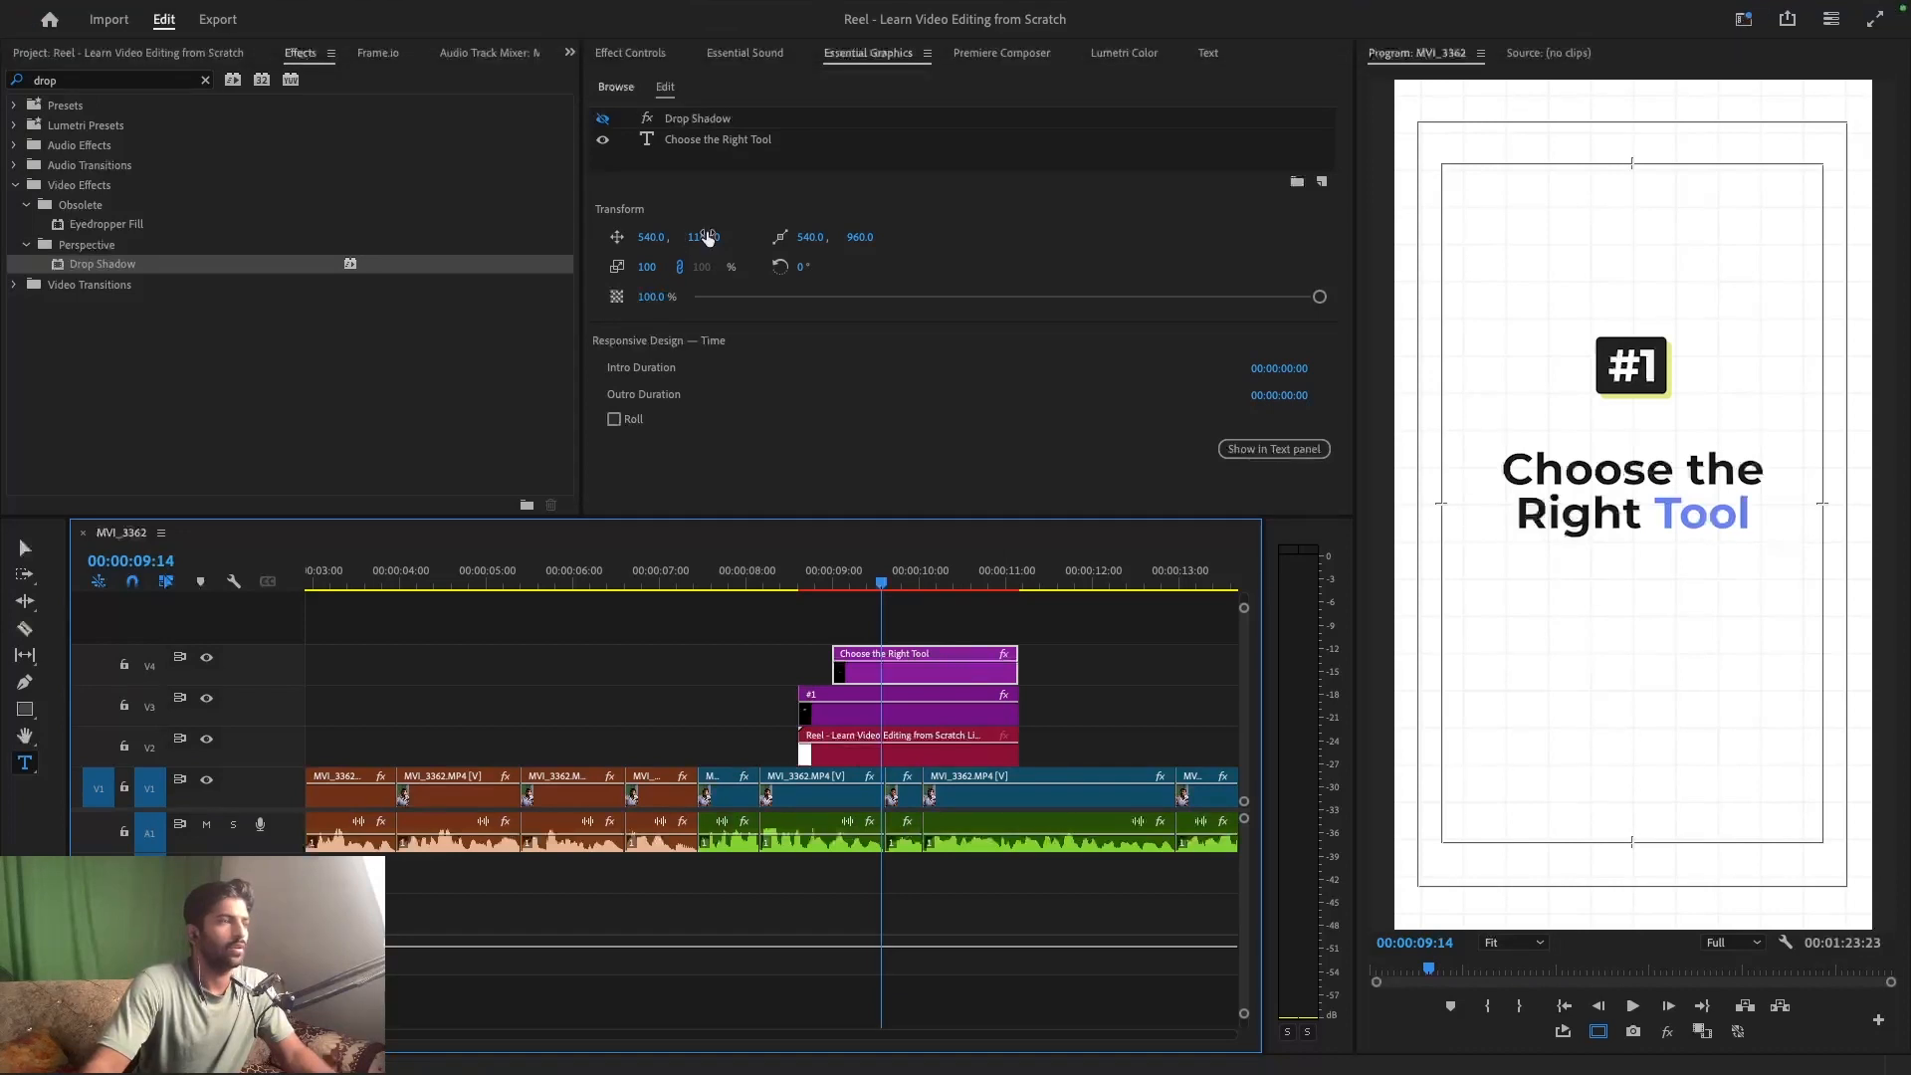
pyautogui.moveTo(705, 242); pyautogui.dragTo(854, 233)
pyautogui.click(879, 716)
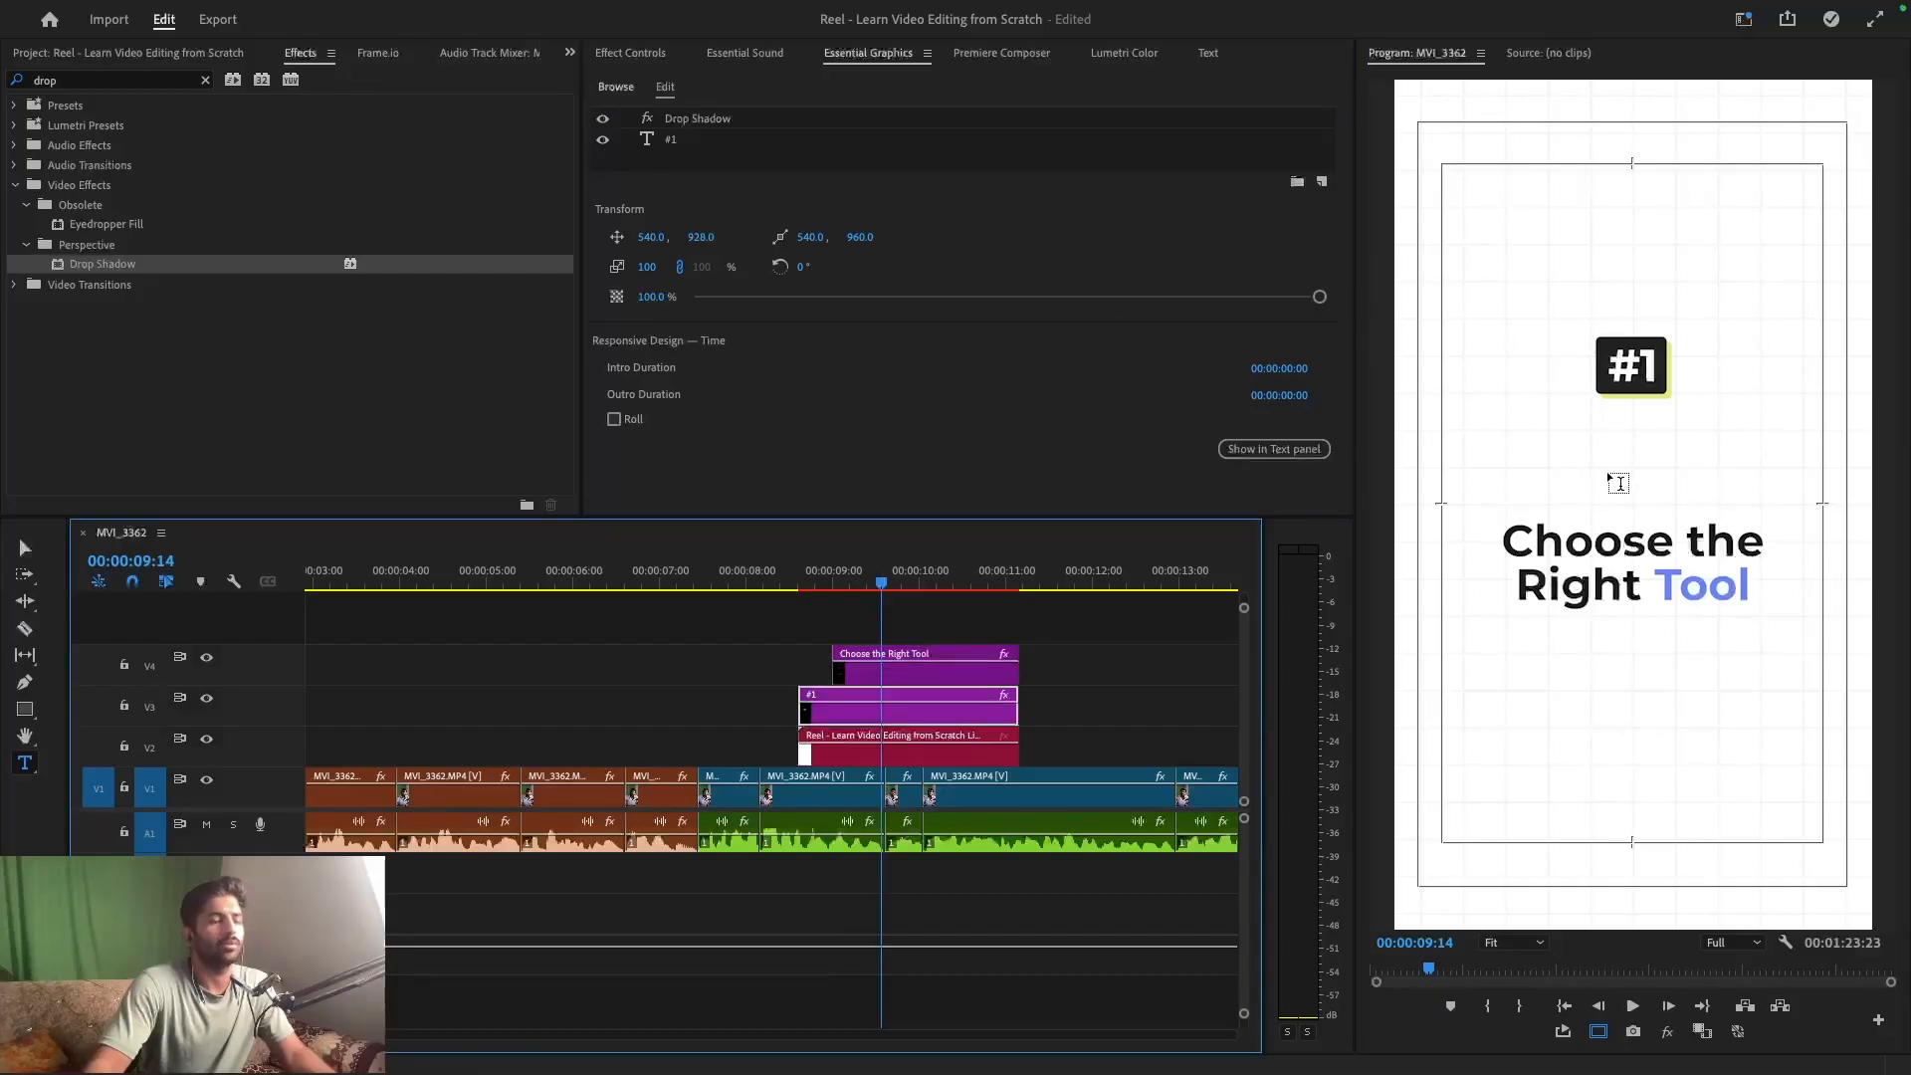
pyautogui.press('v')
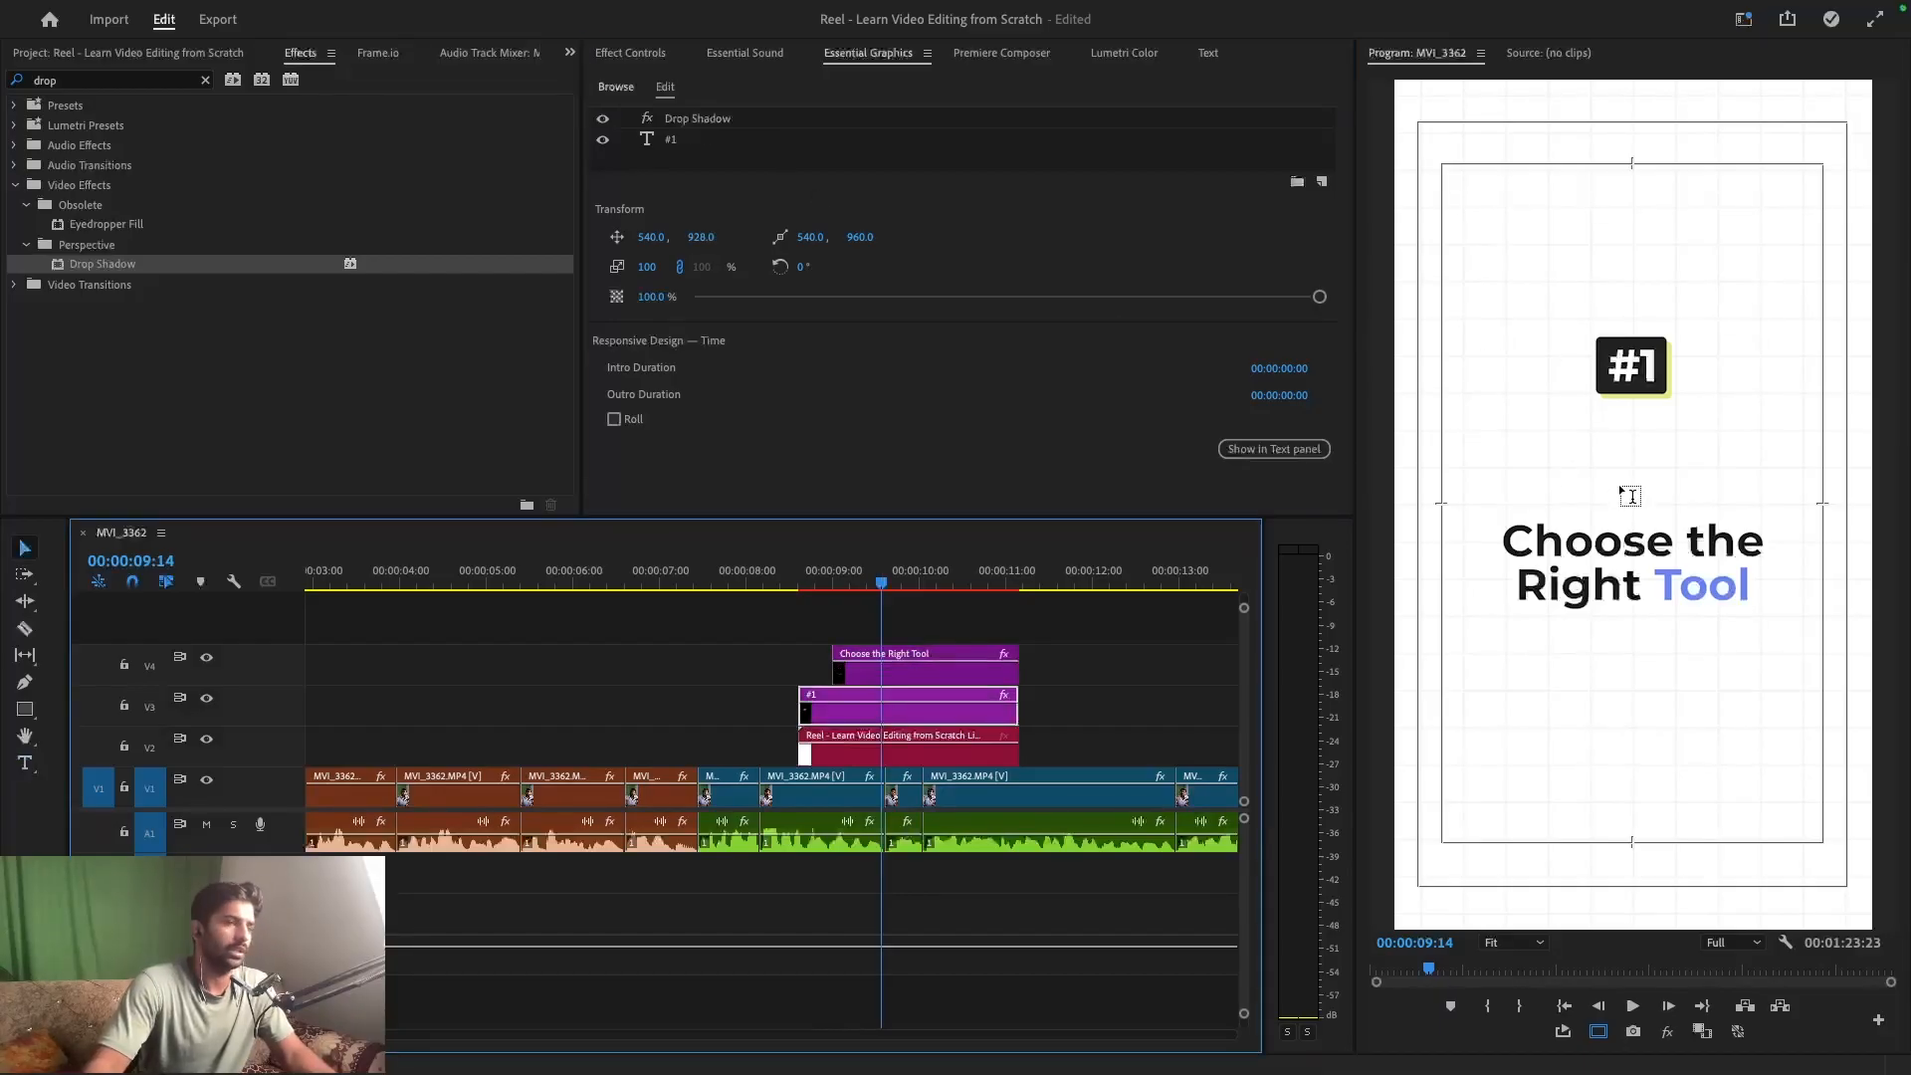
# - Switch to Brave with the personal profile, search the web for flaticon in a new tab, and open the Flaticon website
pyautogui.click(1420, 618)
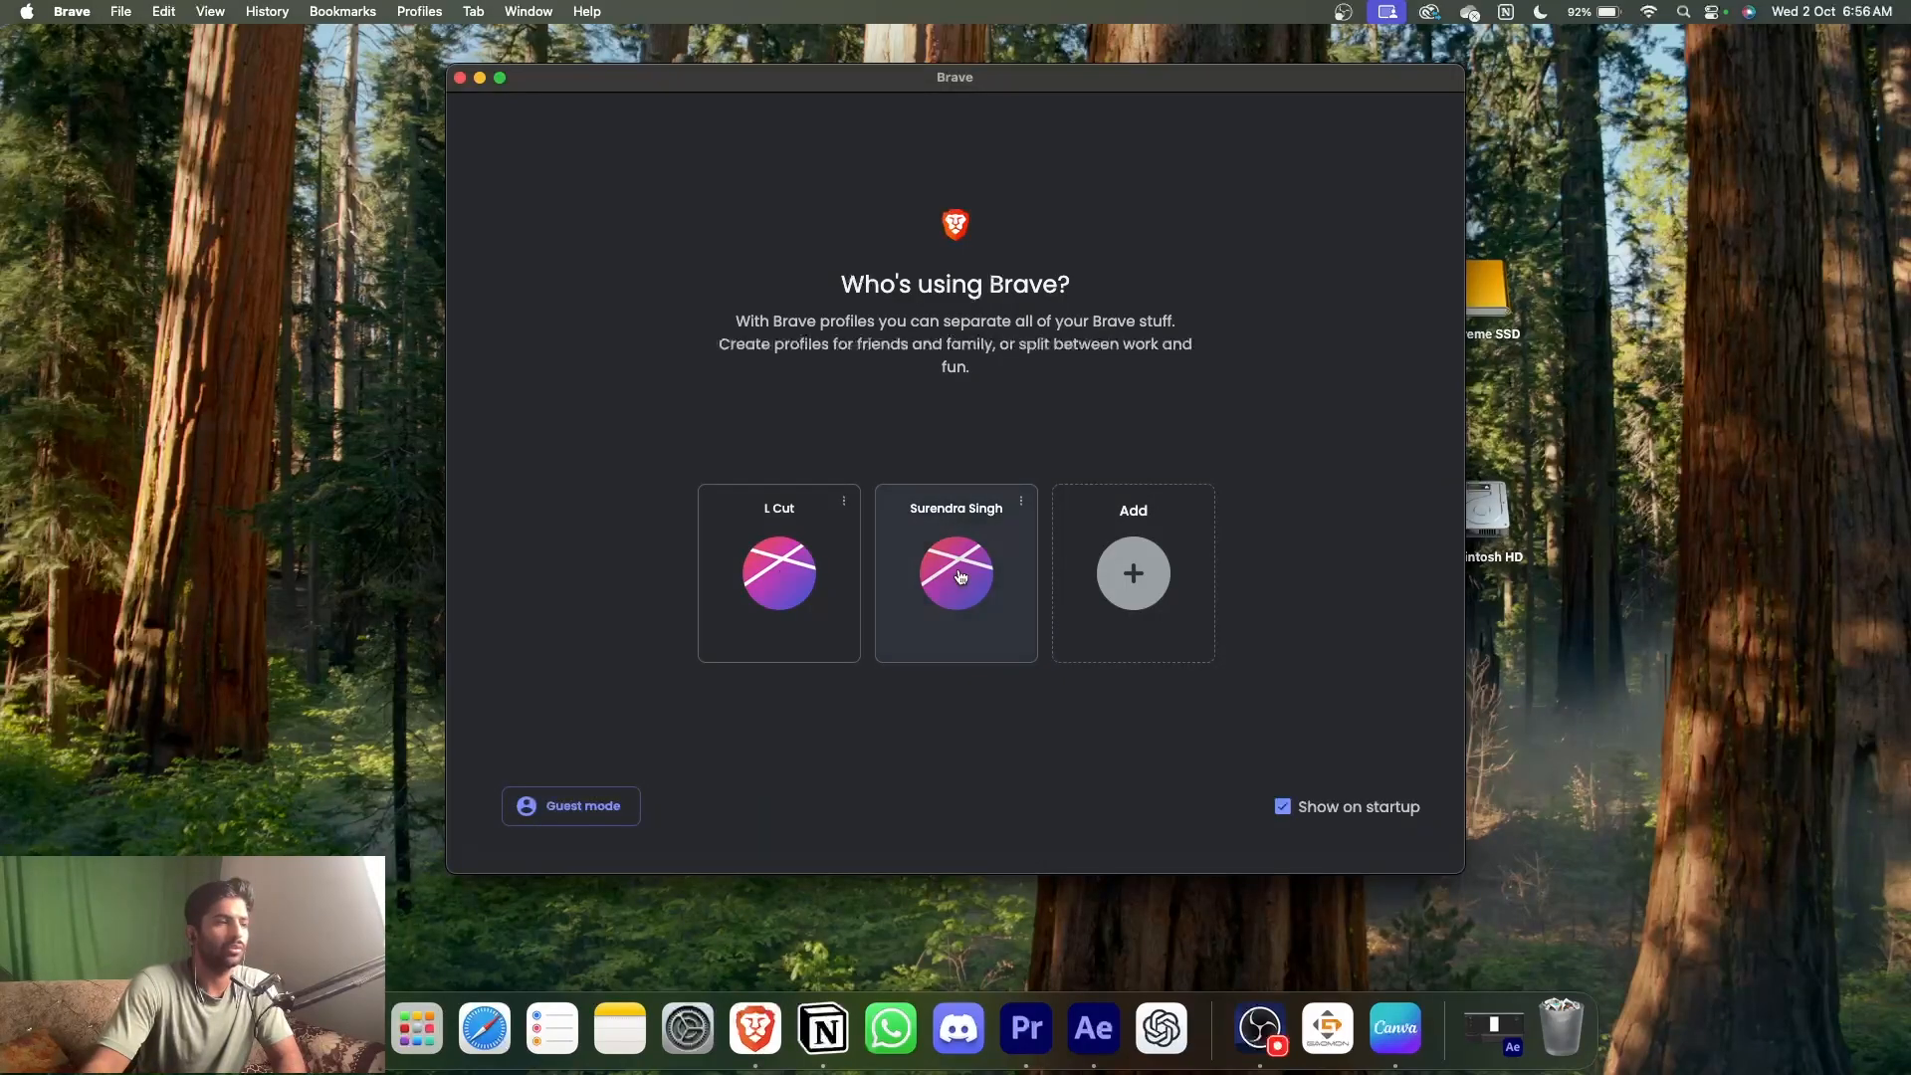
pyautogui.click(960, 576)
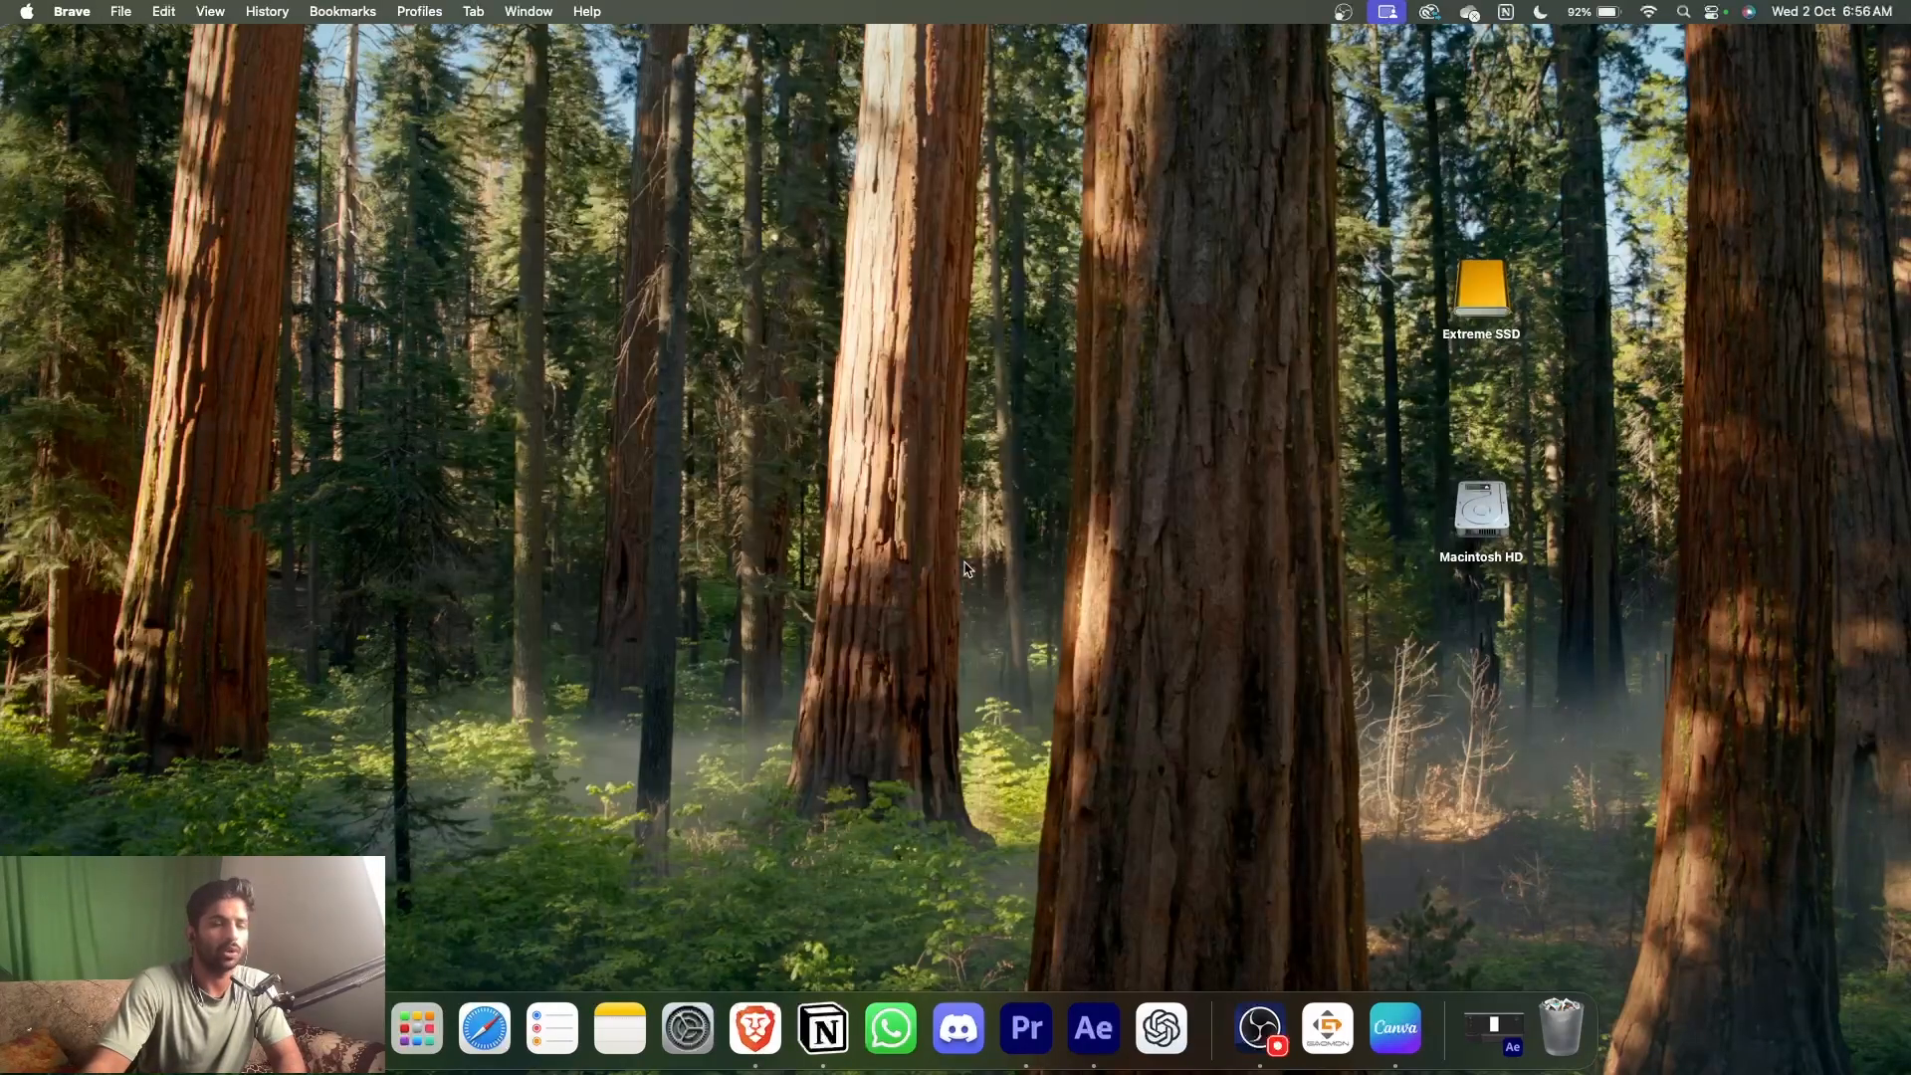
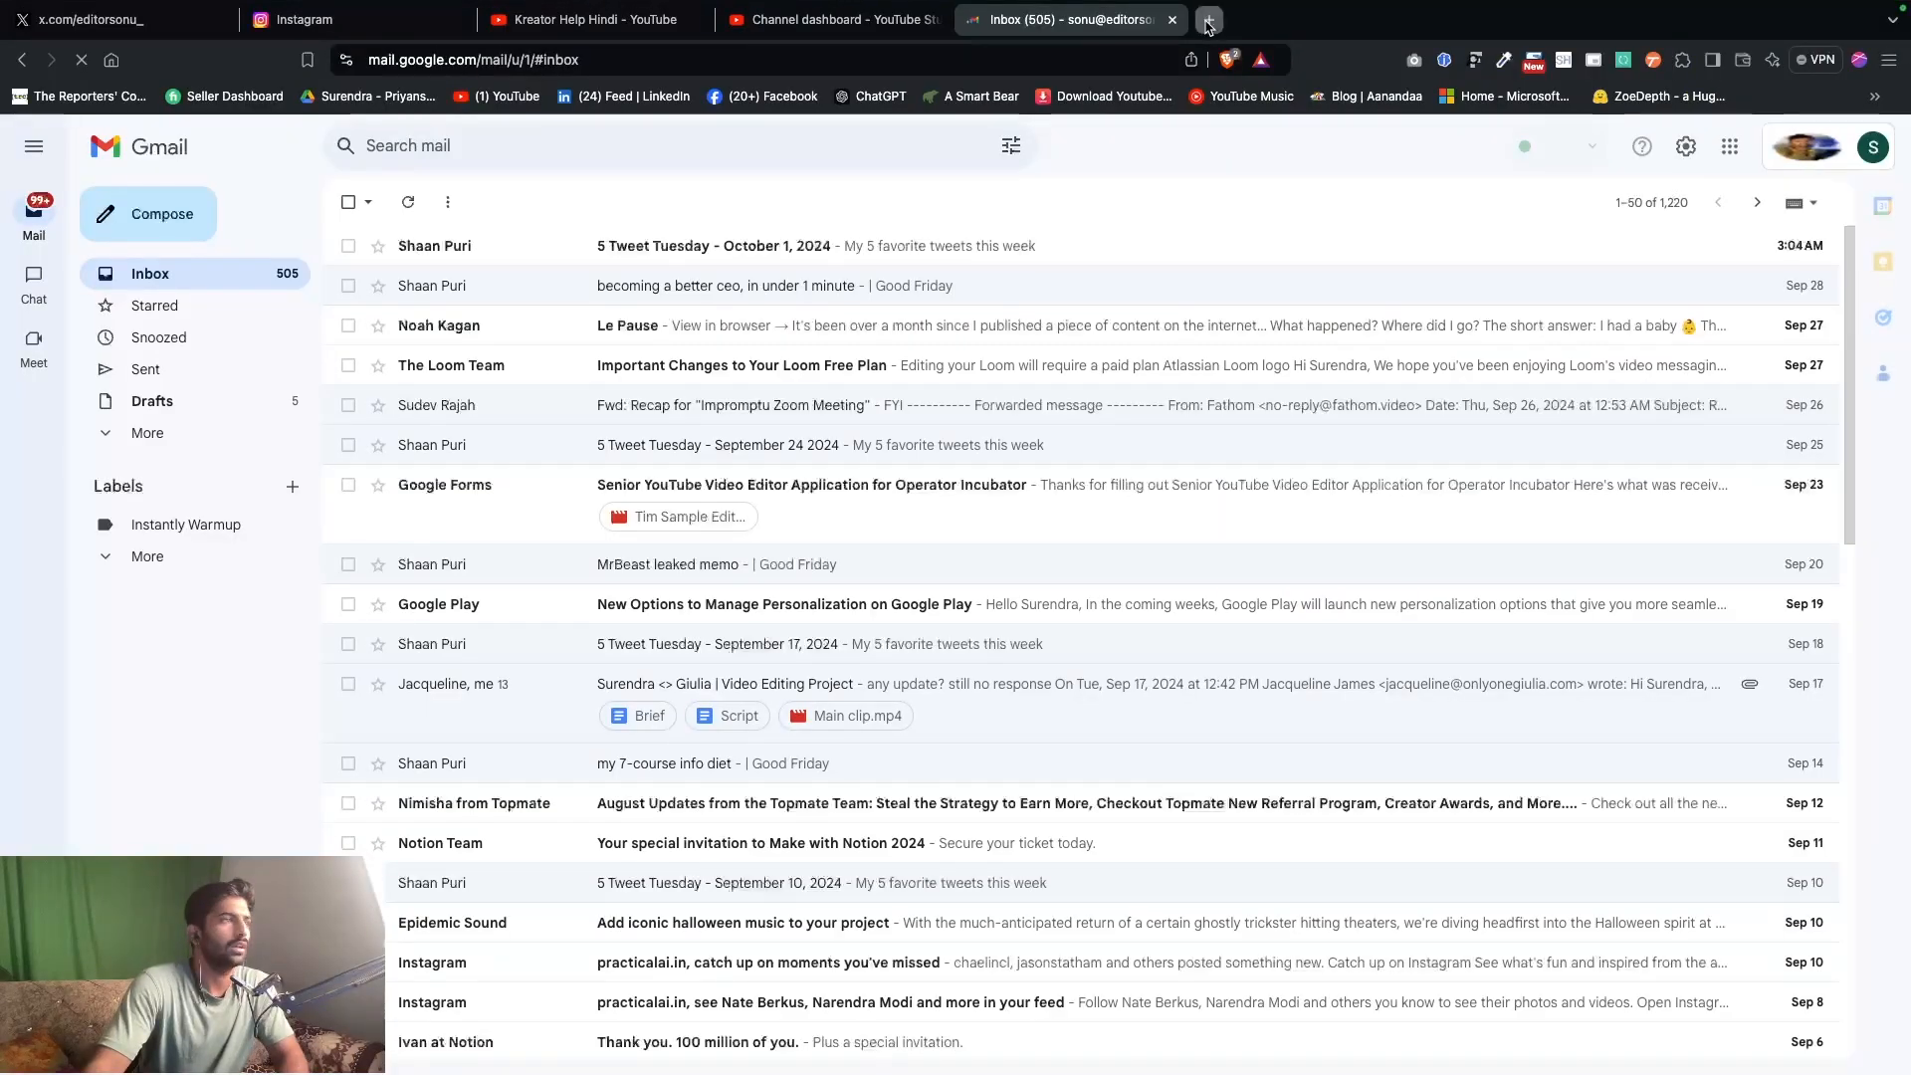
pyautogui.click(1207, 22)
pyautogui.write('fl')
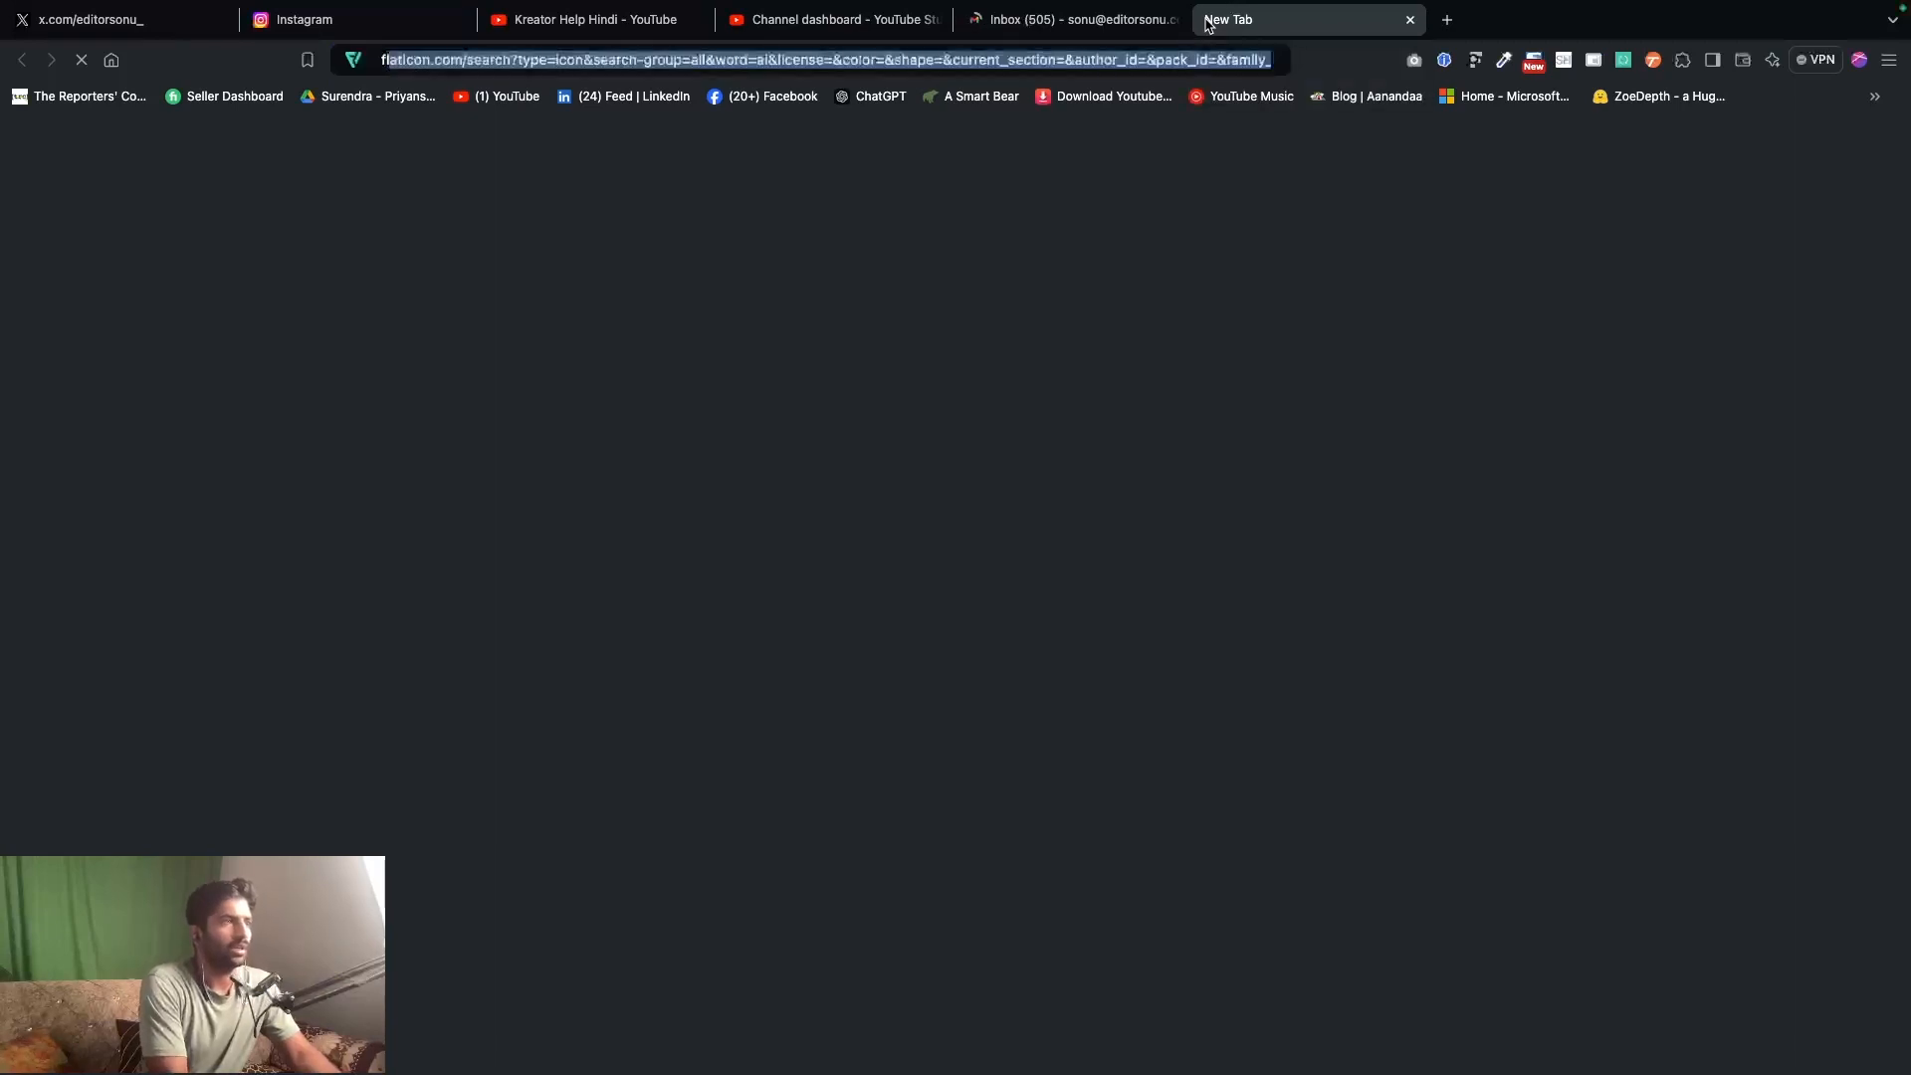
pyautogui.write('at')
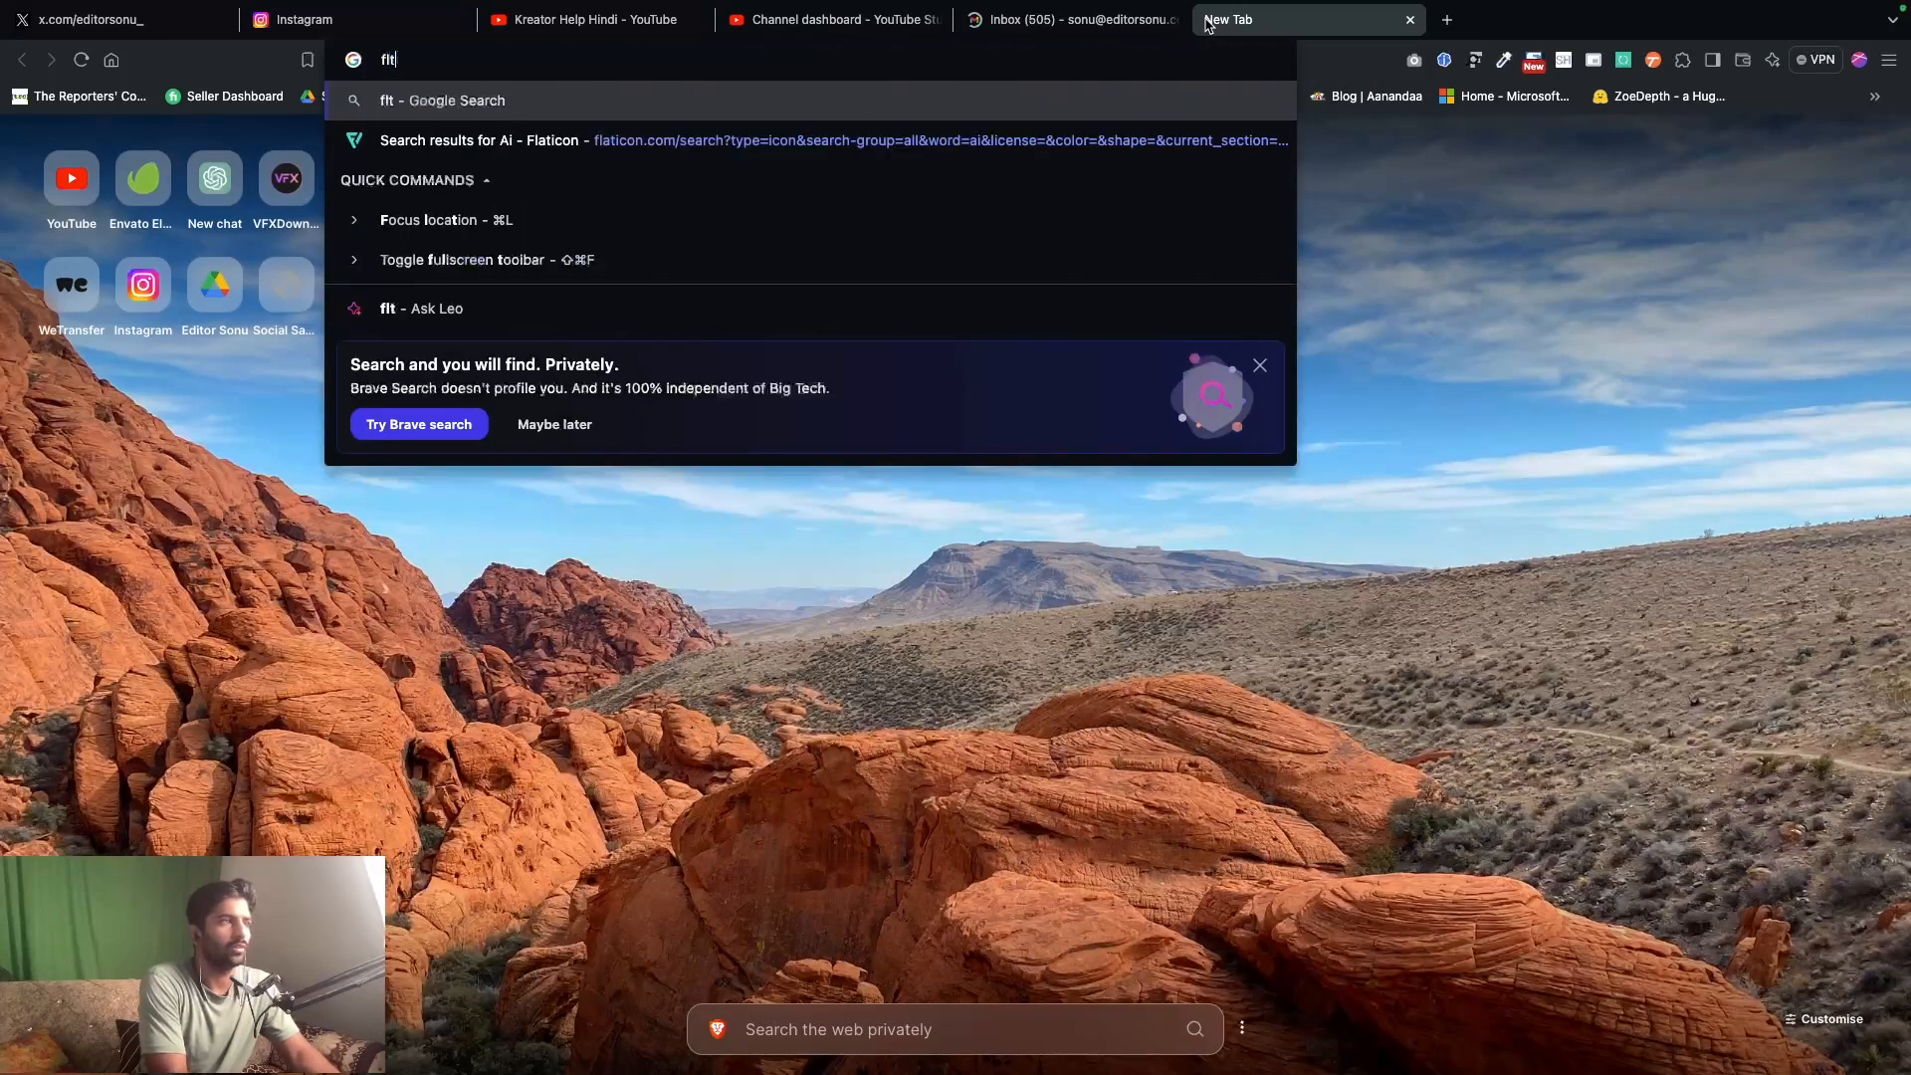
pyautogui.write('i')
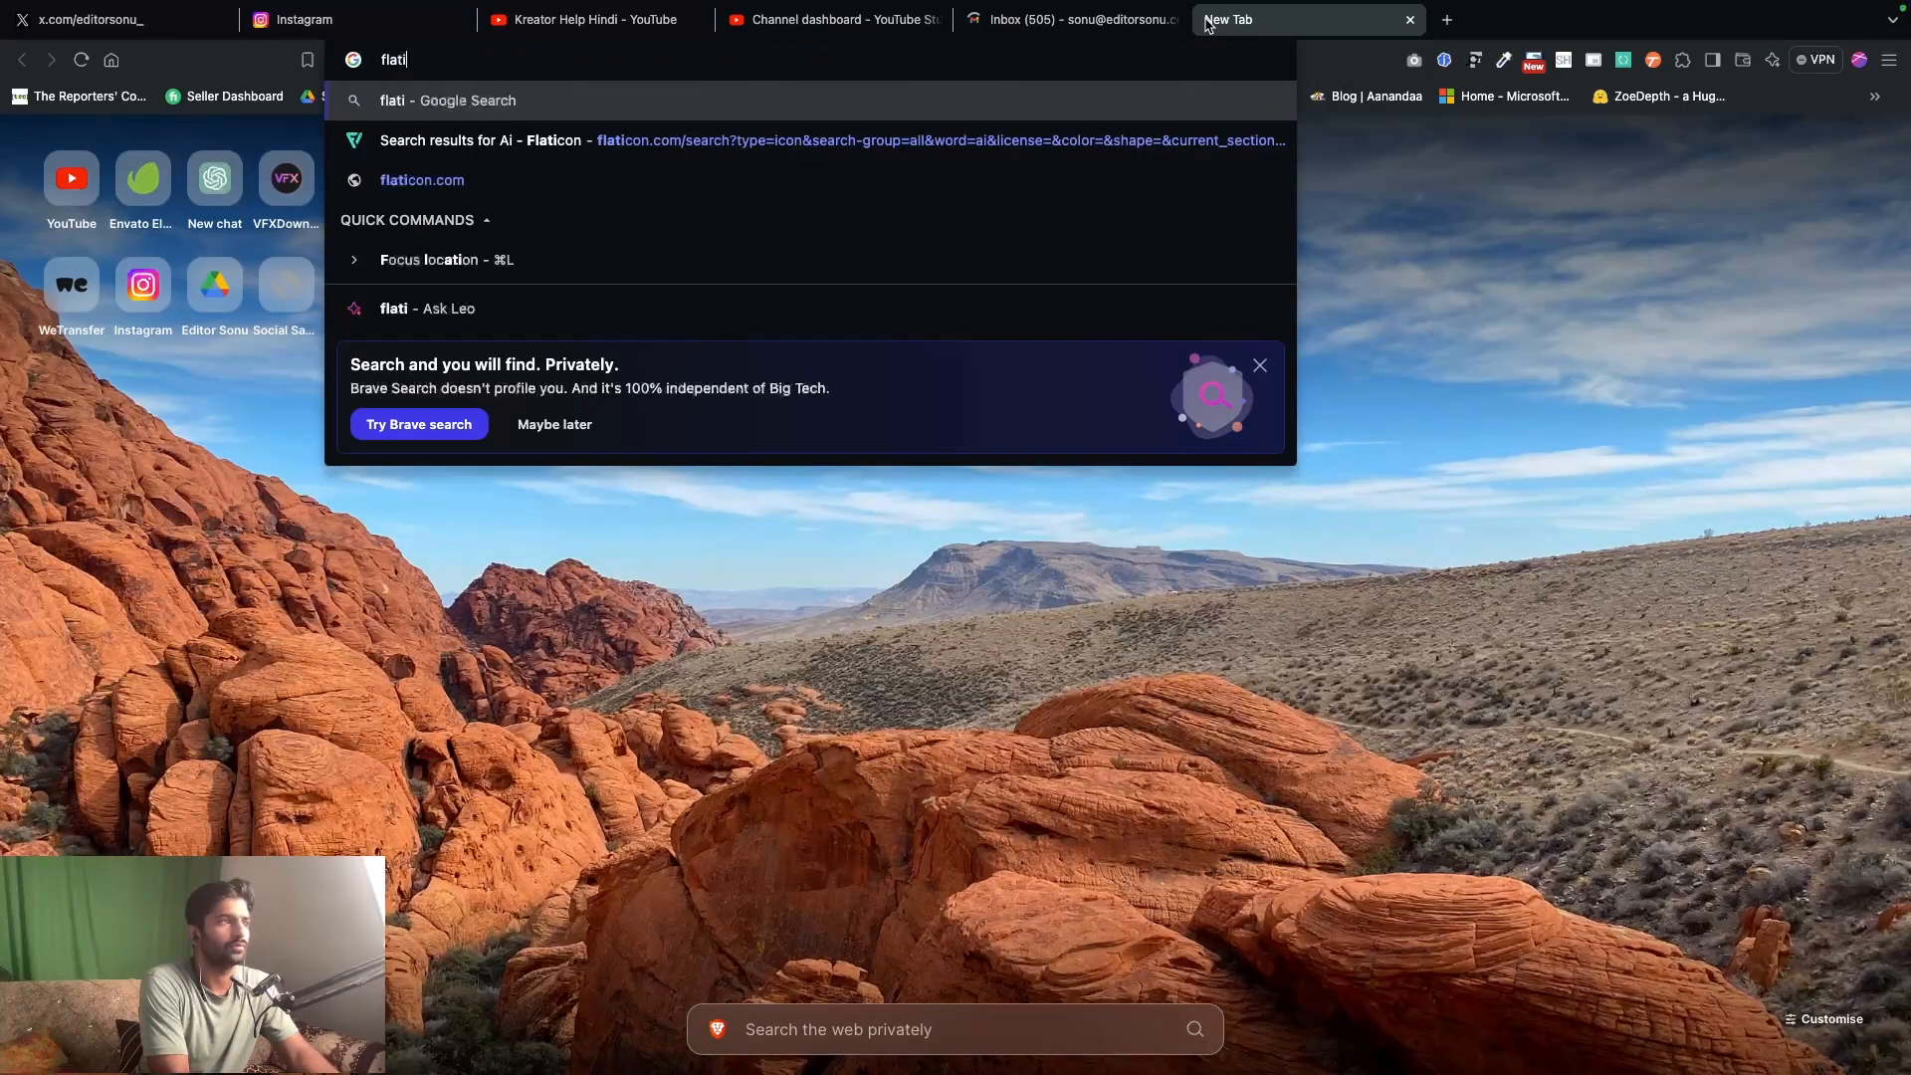
pyautogui.write('con')
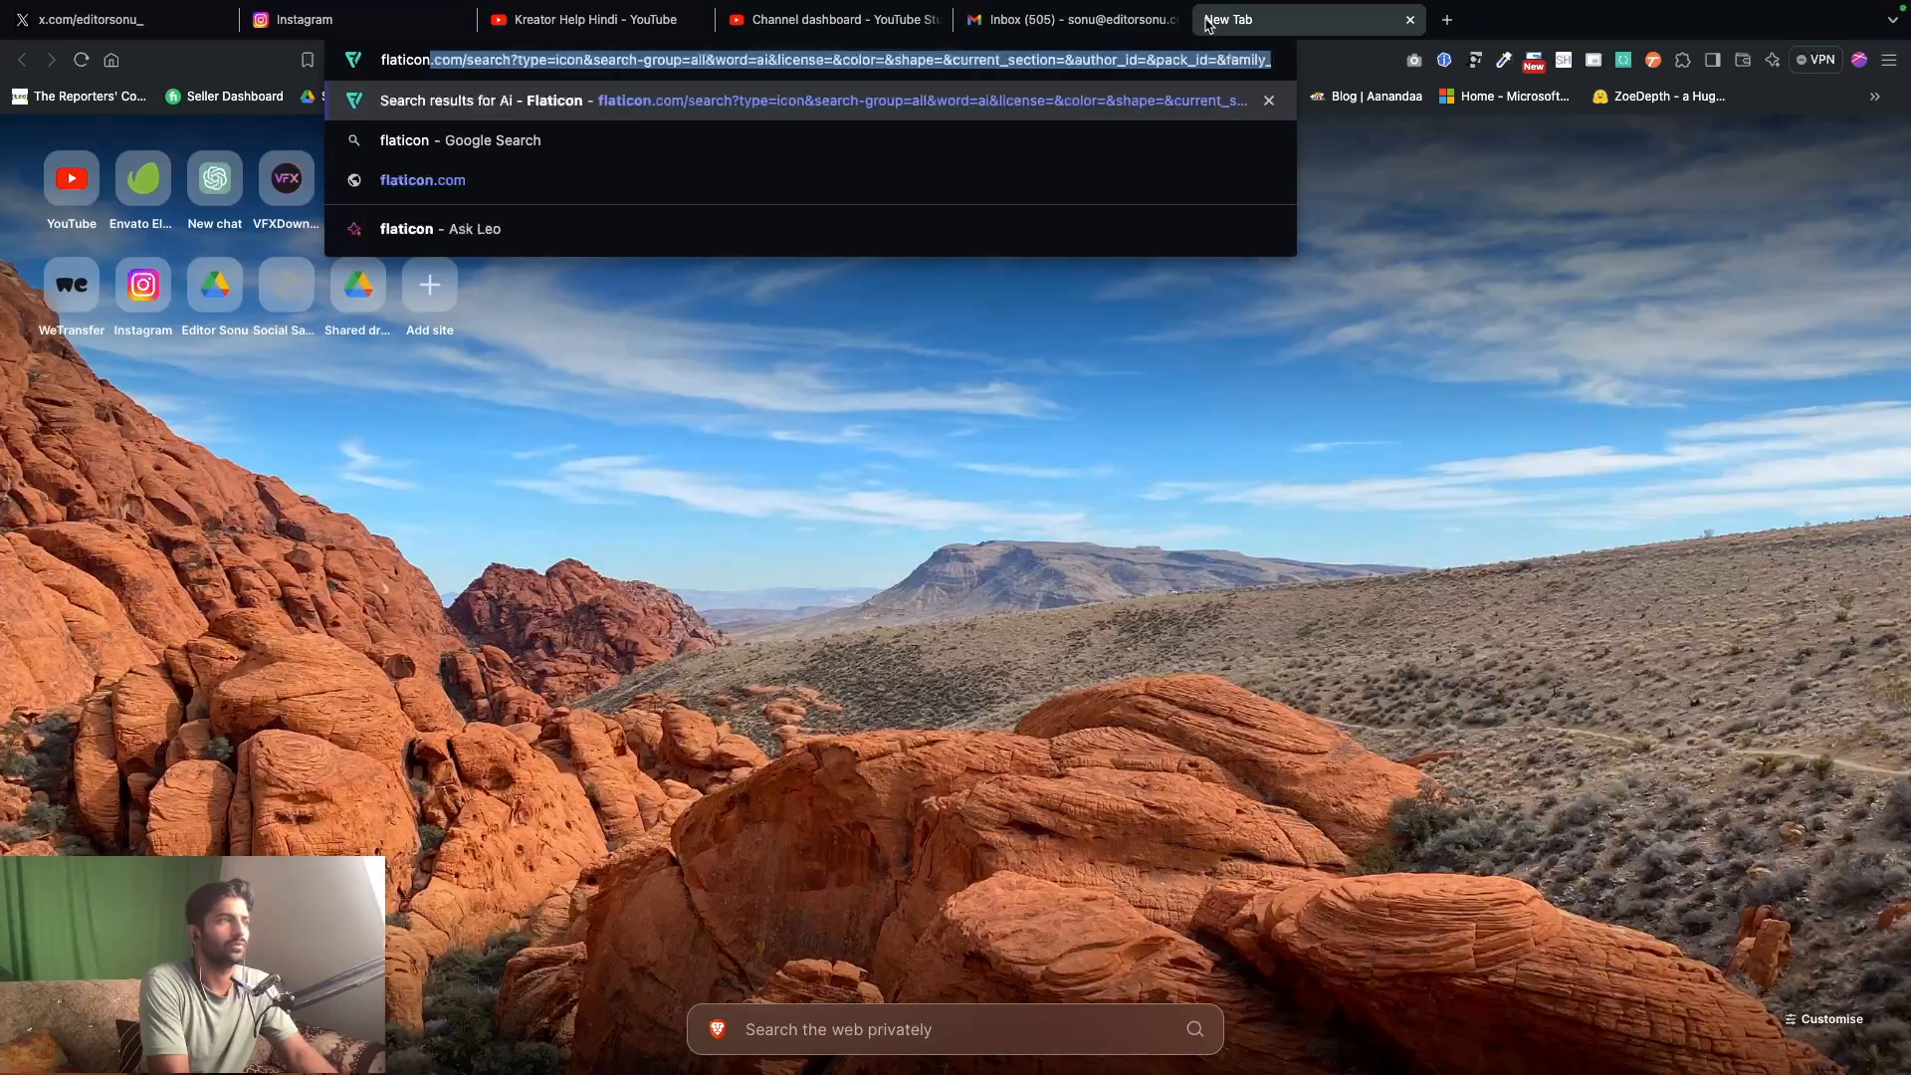
pyautogui.press('Delete')
pyautogui.press('Return')
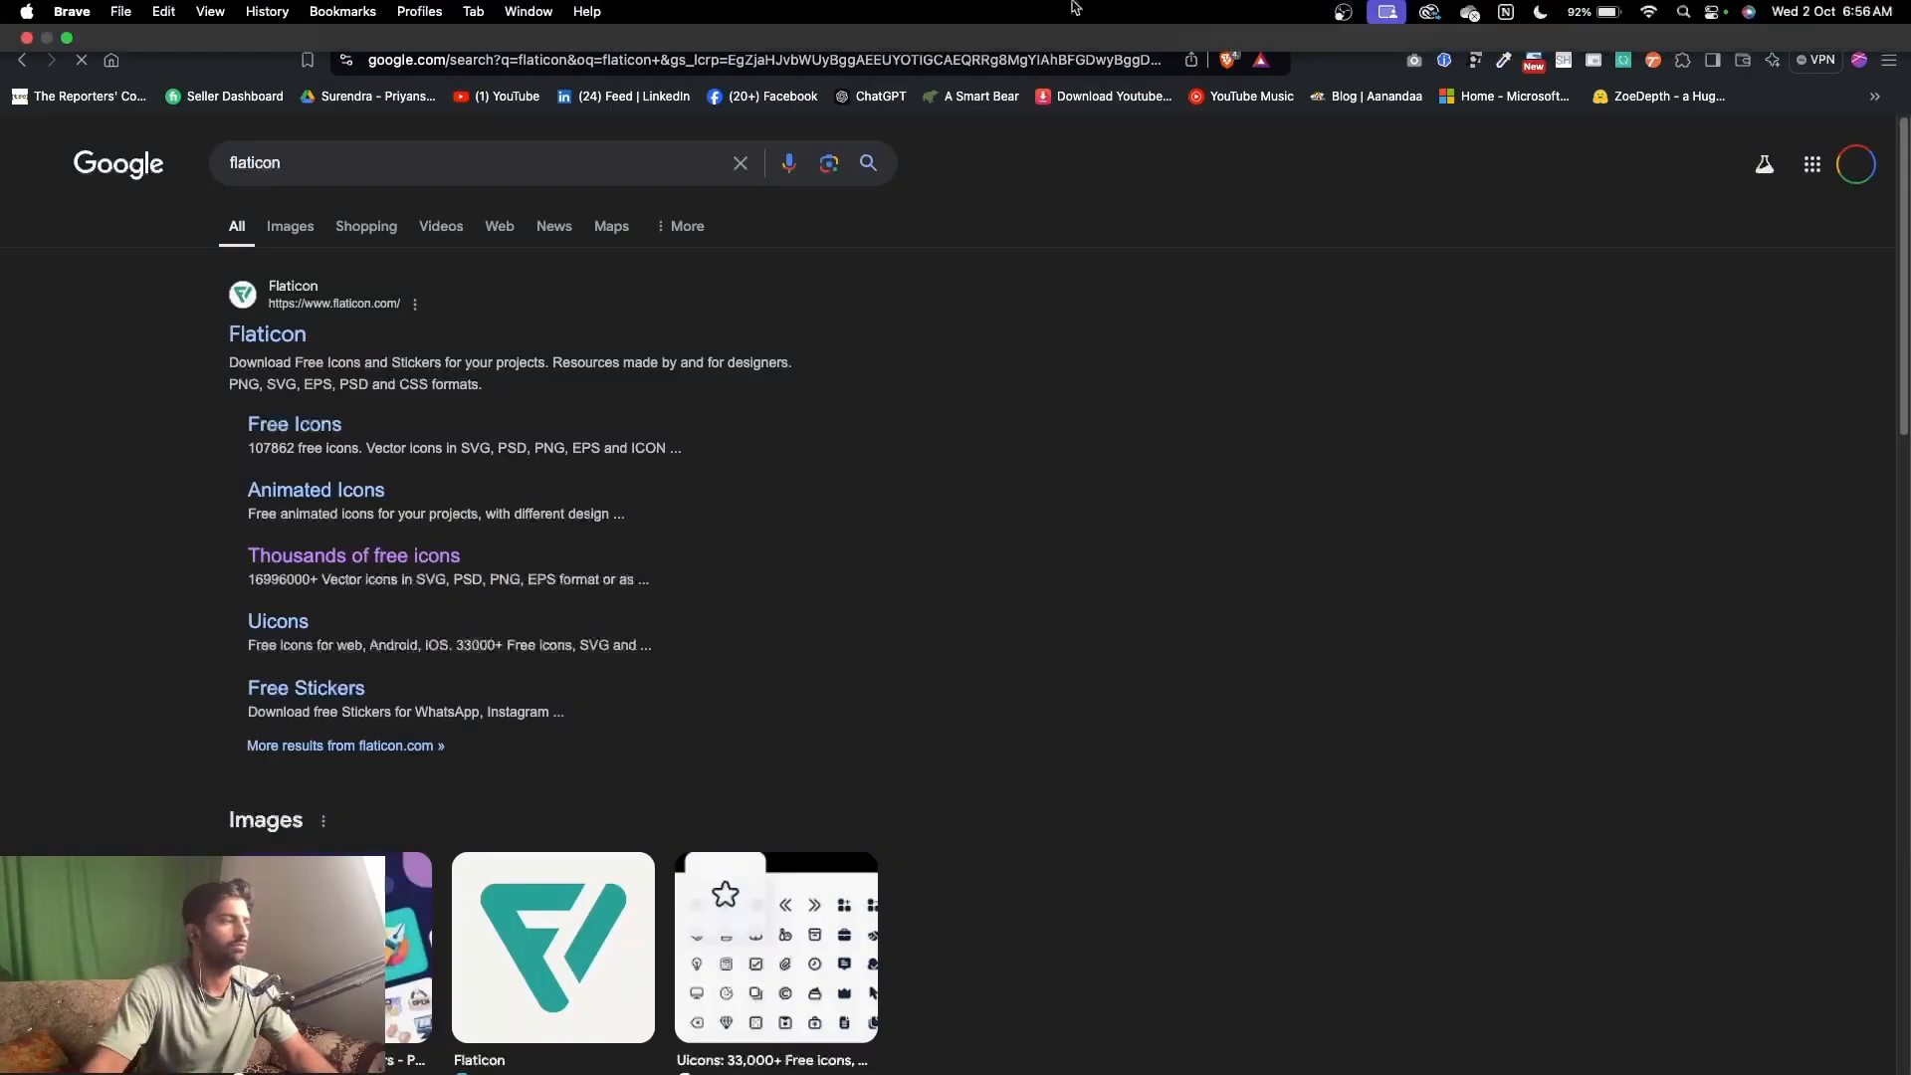
pyautogui.click(262, 340)
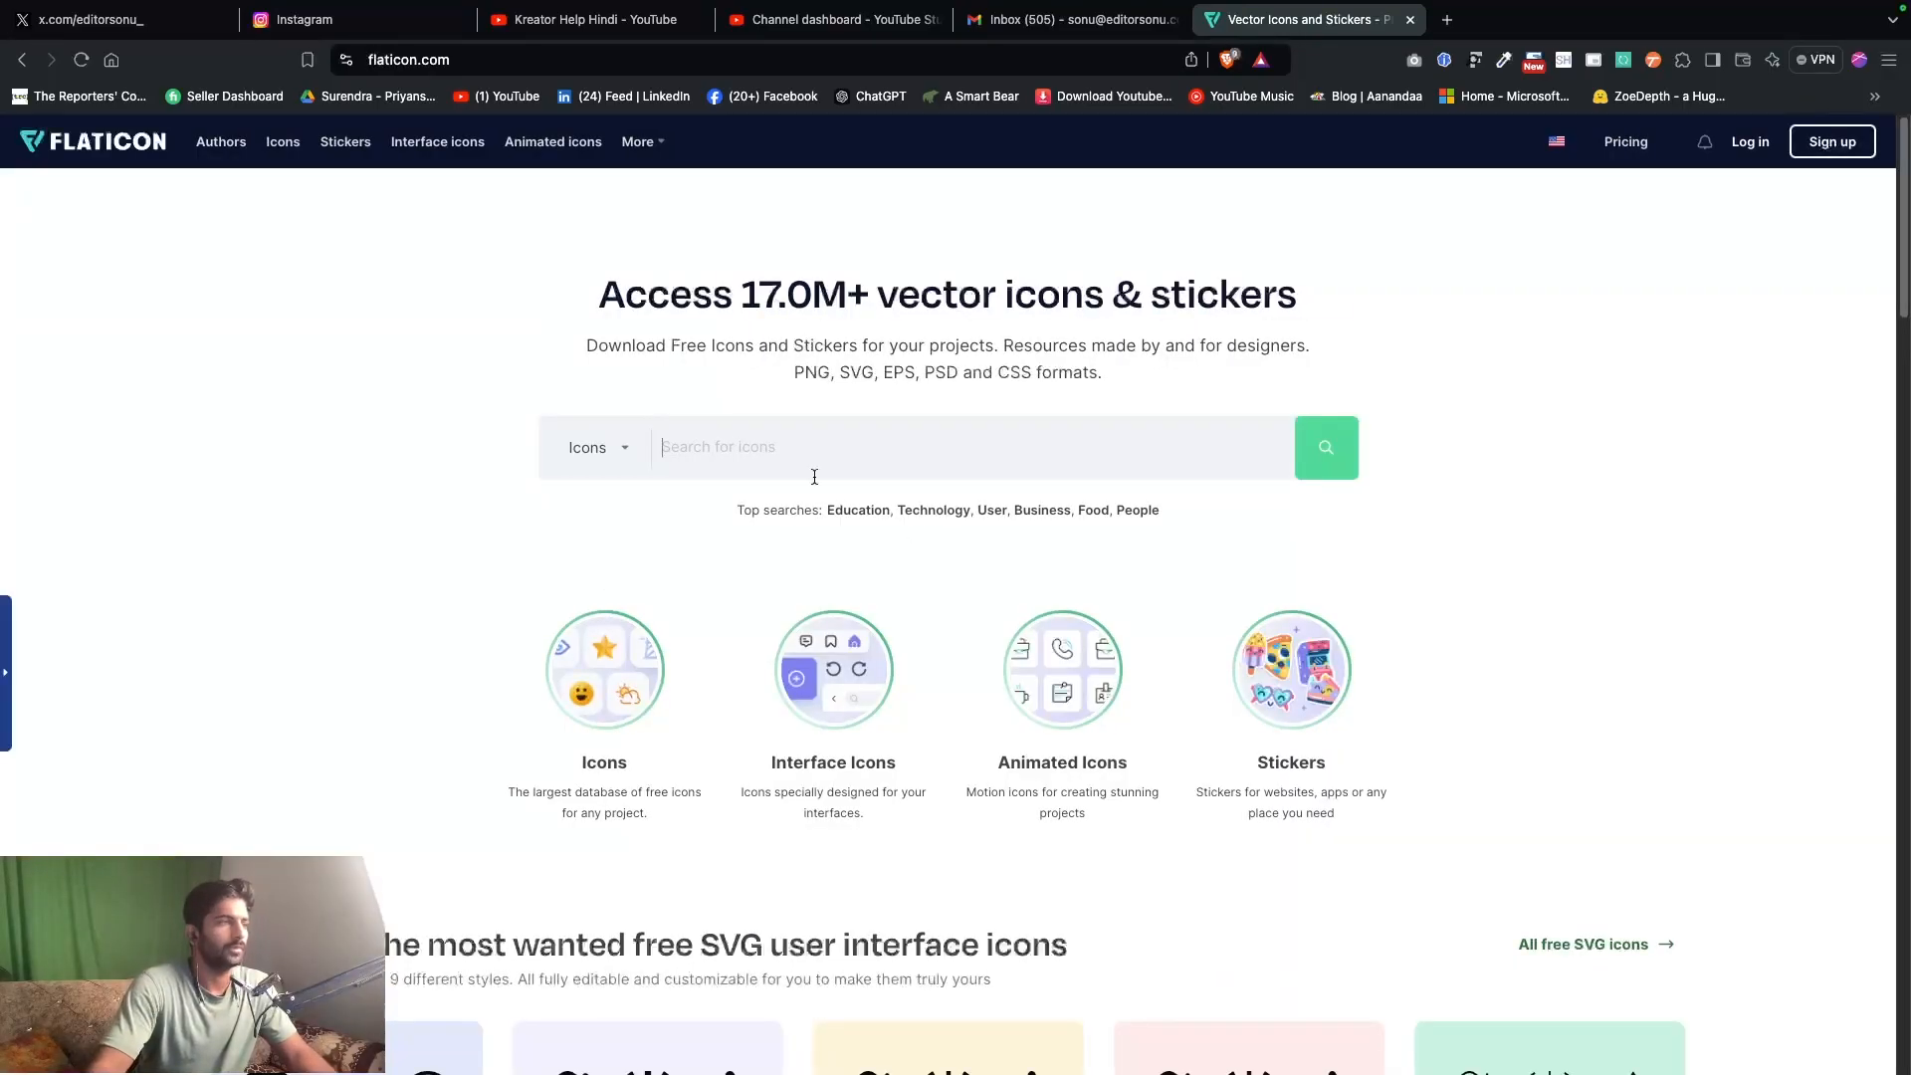
# - Search the Flaticon icons for "editing tool"
pyautogui.write('editing tool')
pyautogui.press('Return')
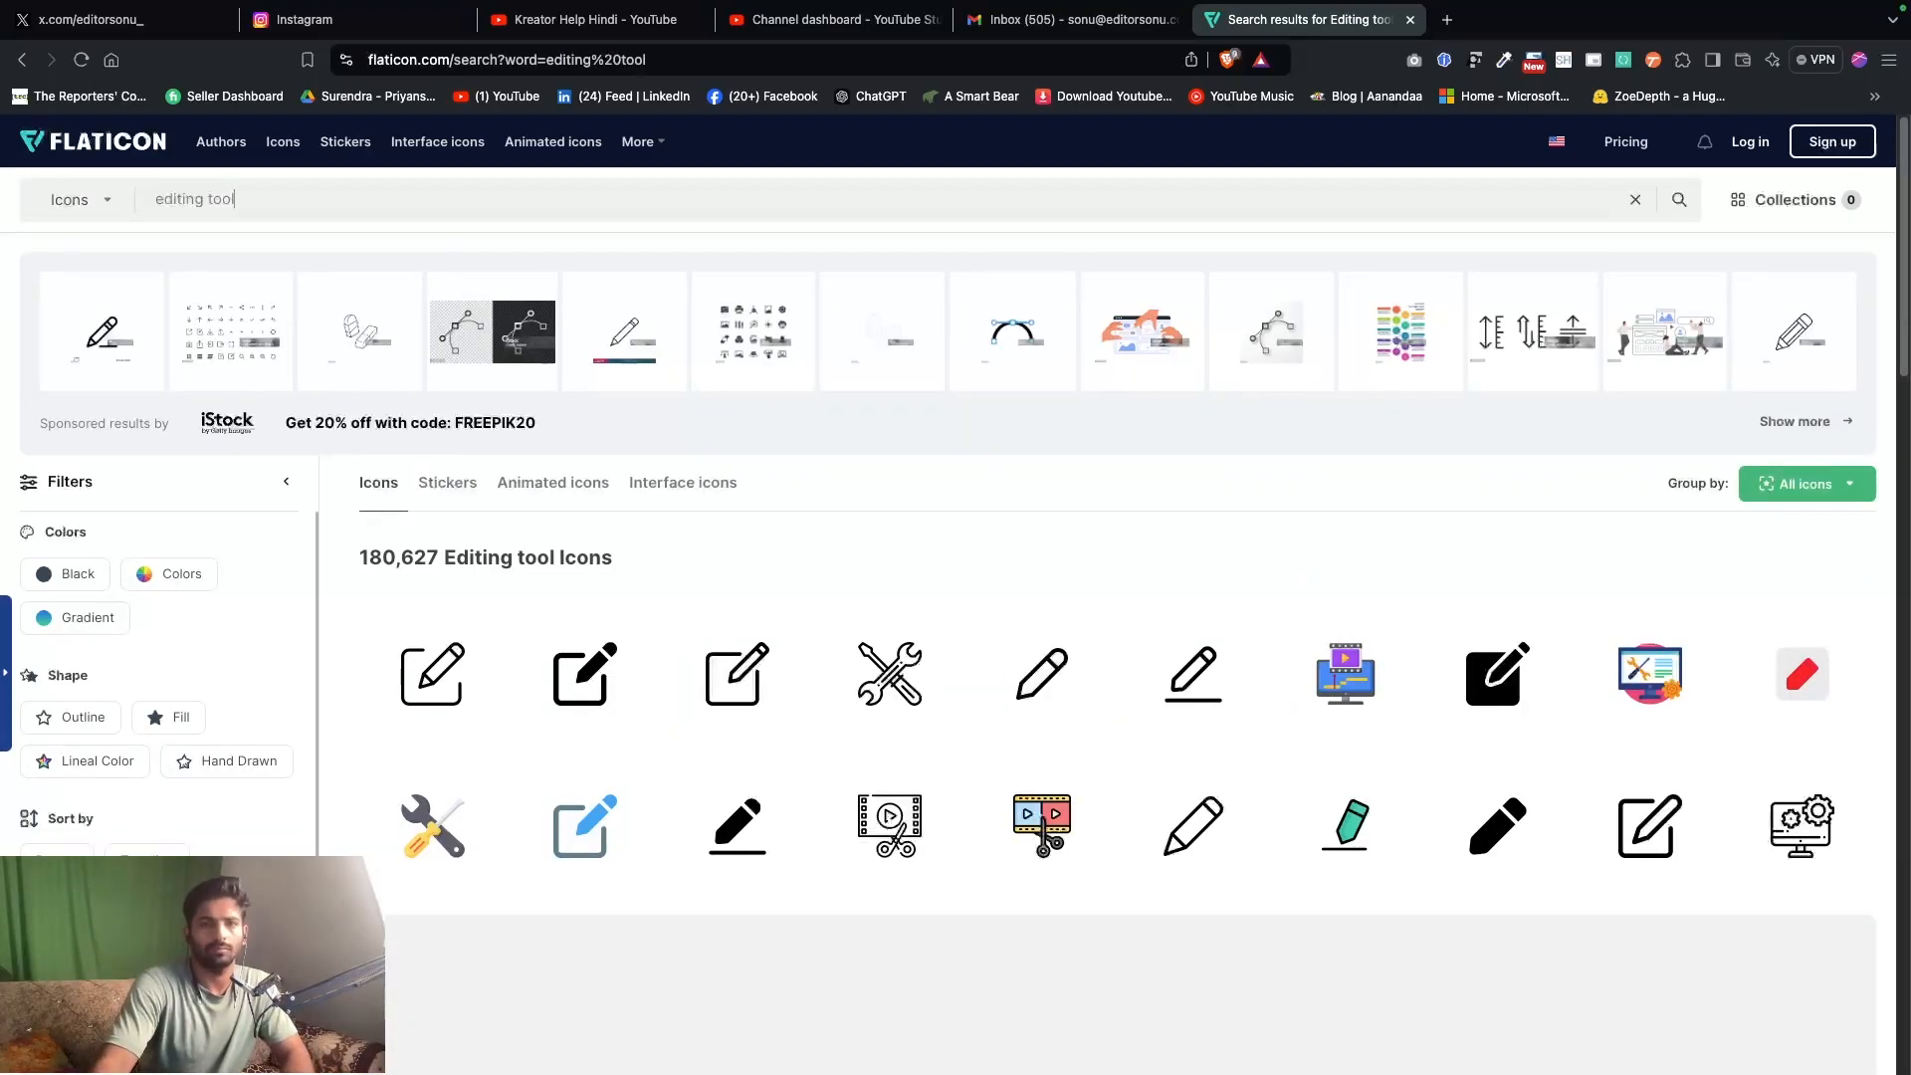
pyautogui.press('super+Tab')
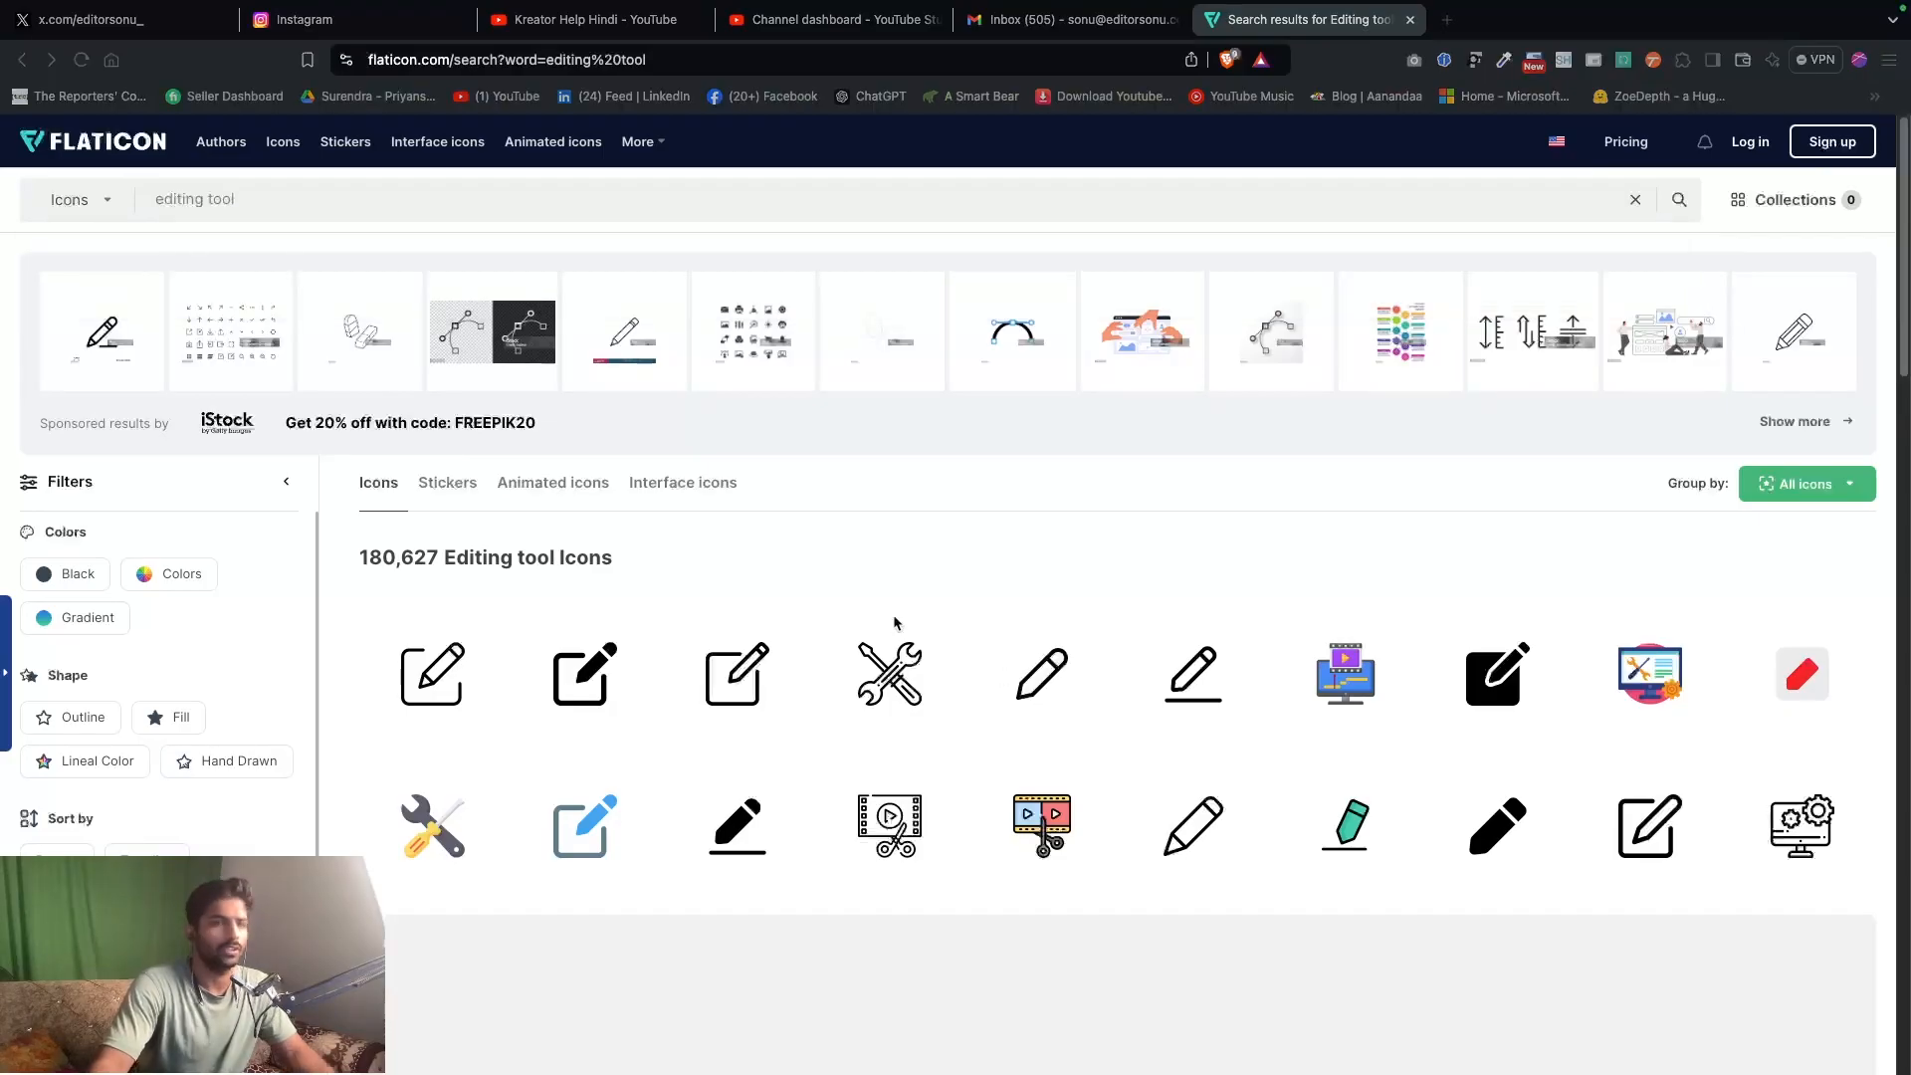
# - Examine the Montage icon and its same-concept icons, and try to open it in the icon editor
pyautogui.scroll(-1, 702, 597)
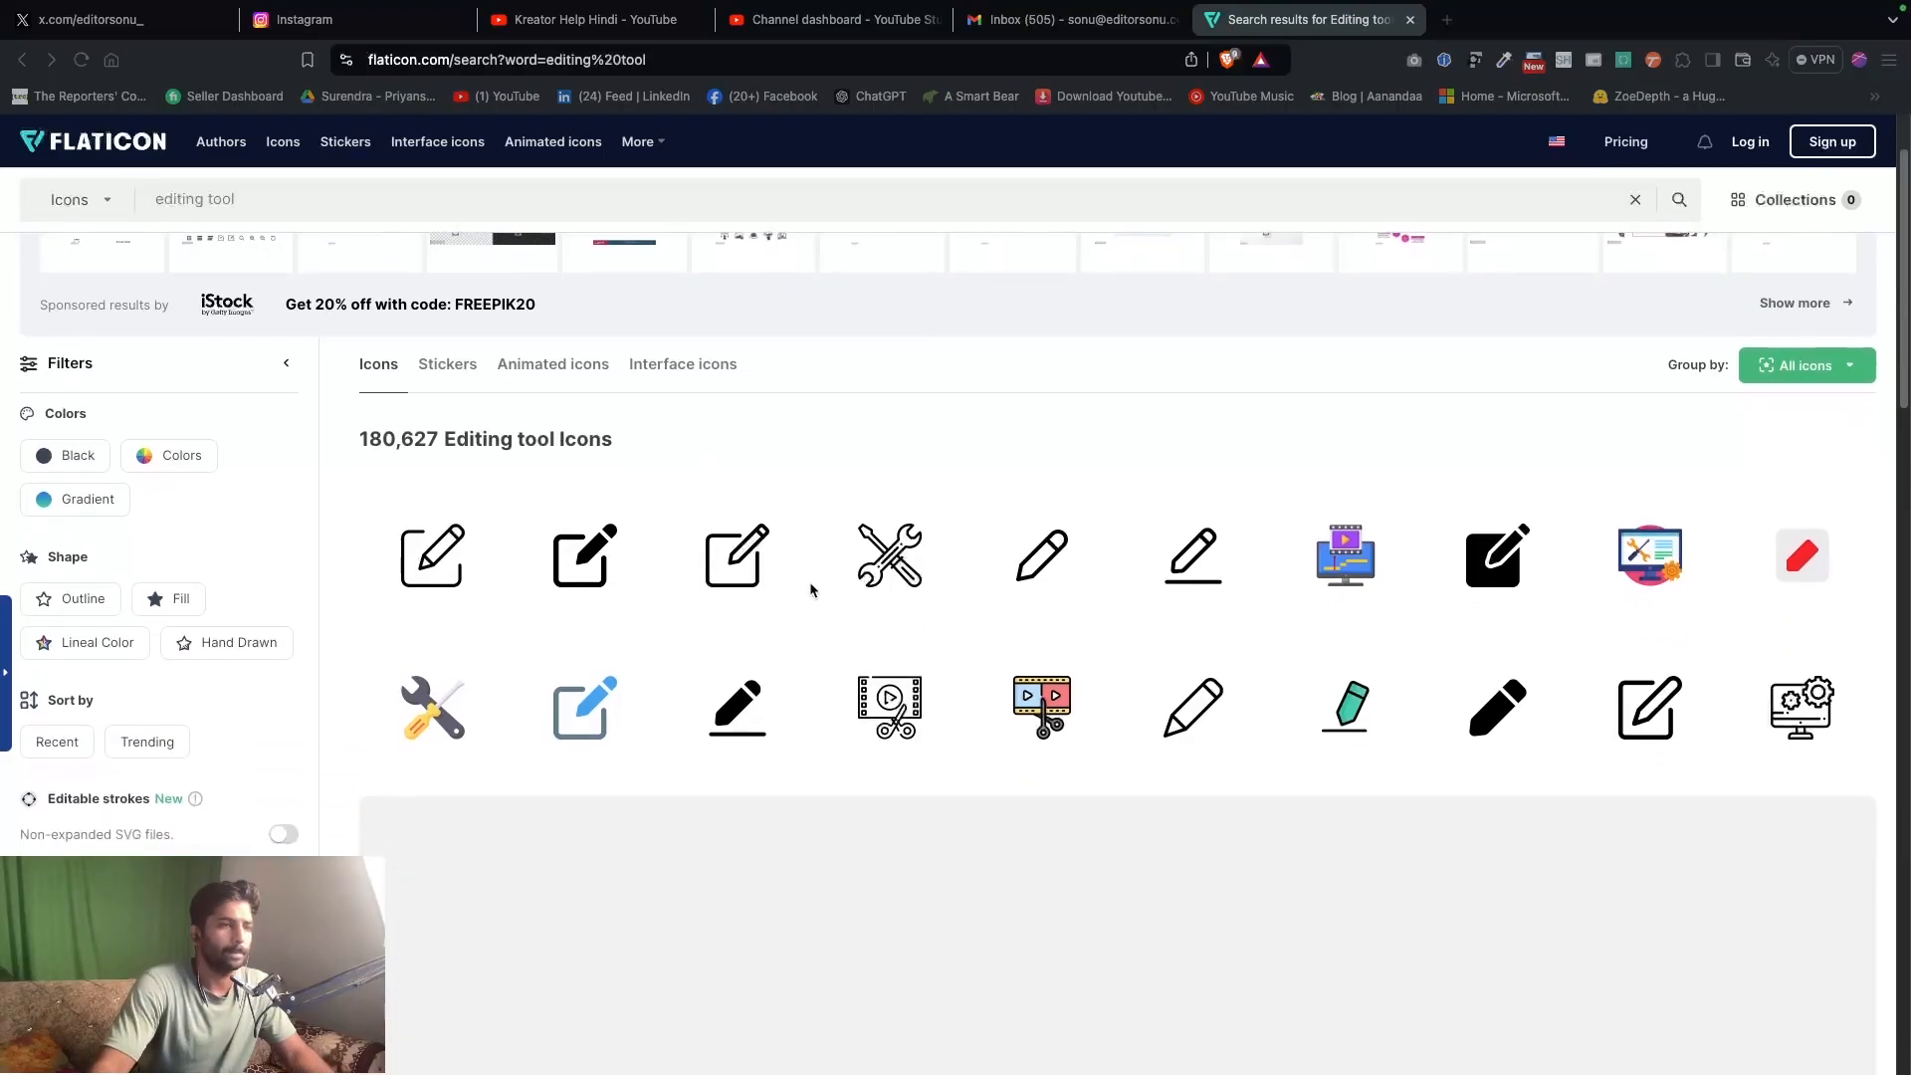
pyautogui.click(1348, 563)
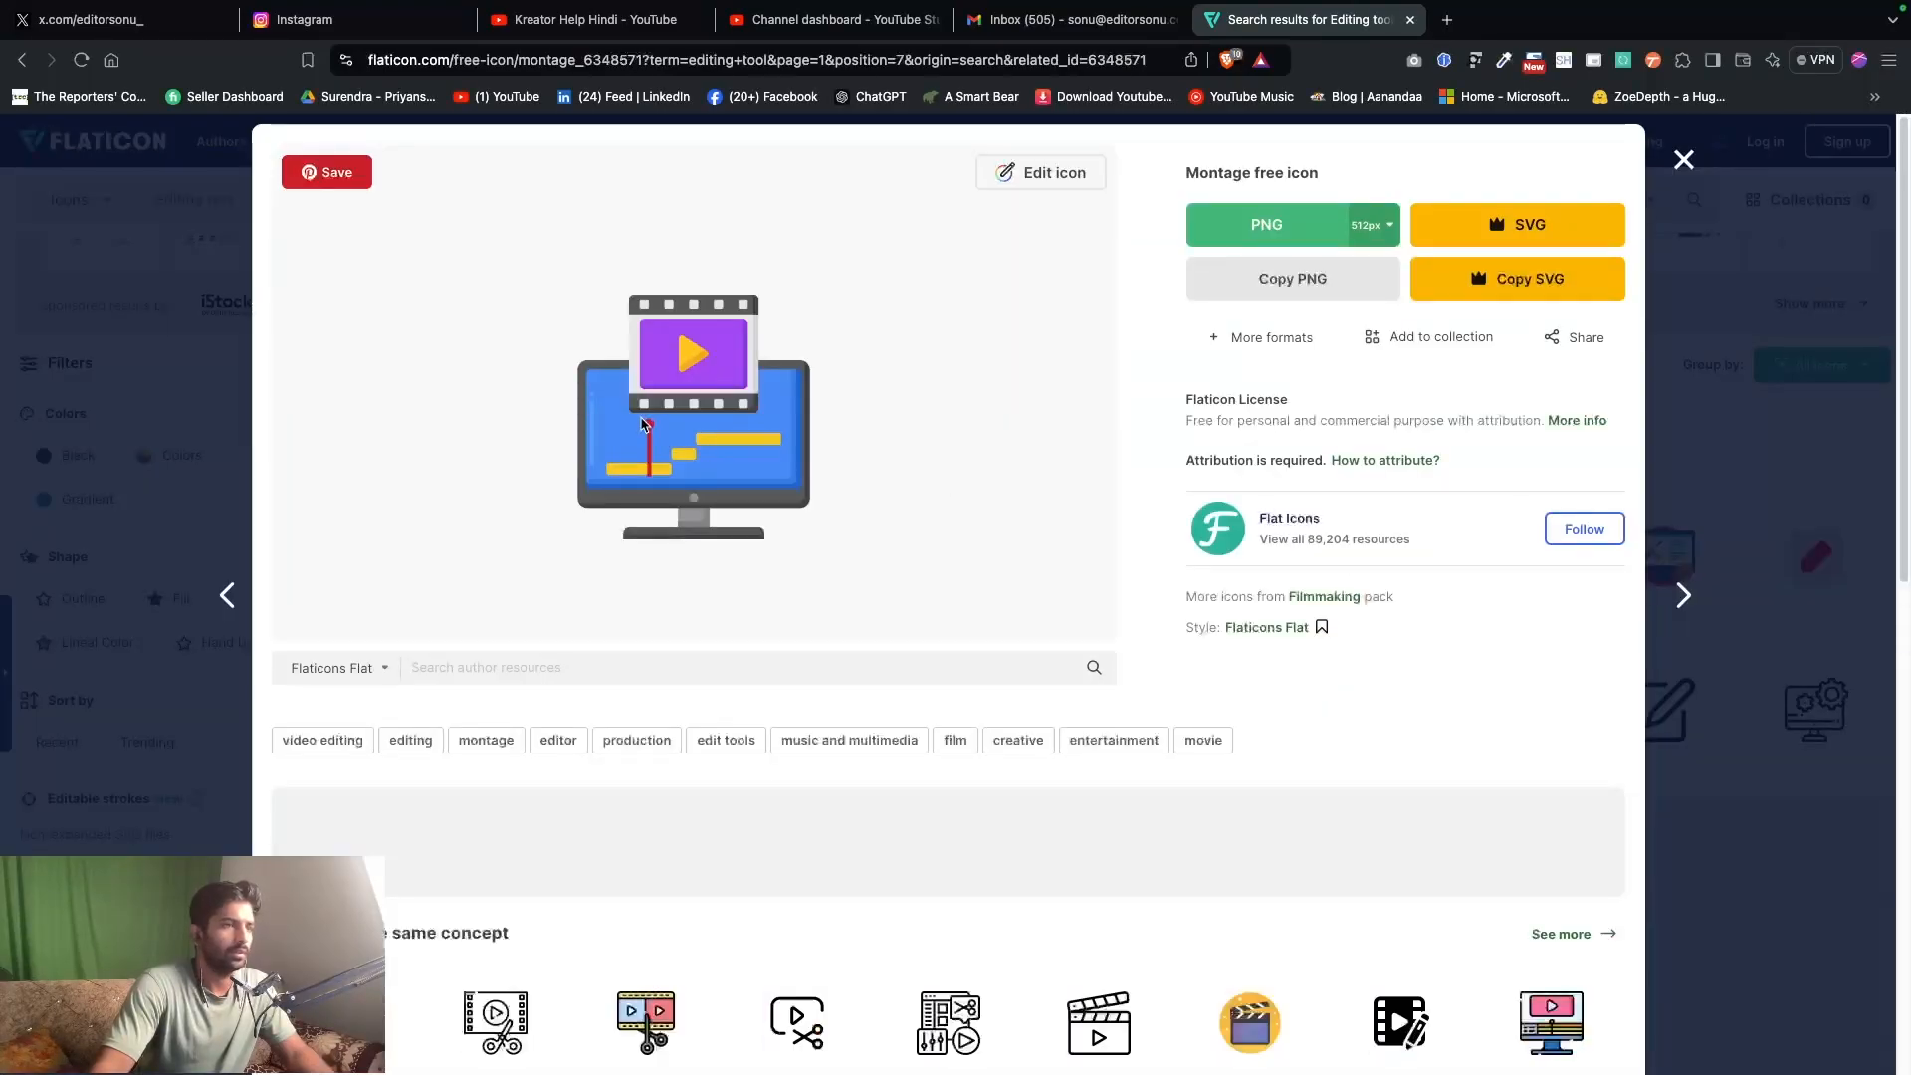
pyautogui.scroll(-3, 654, 486)
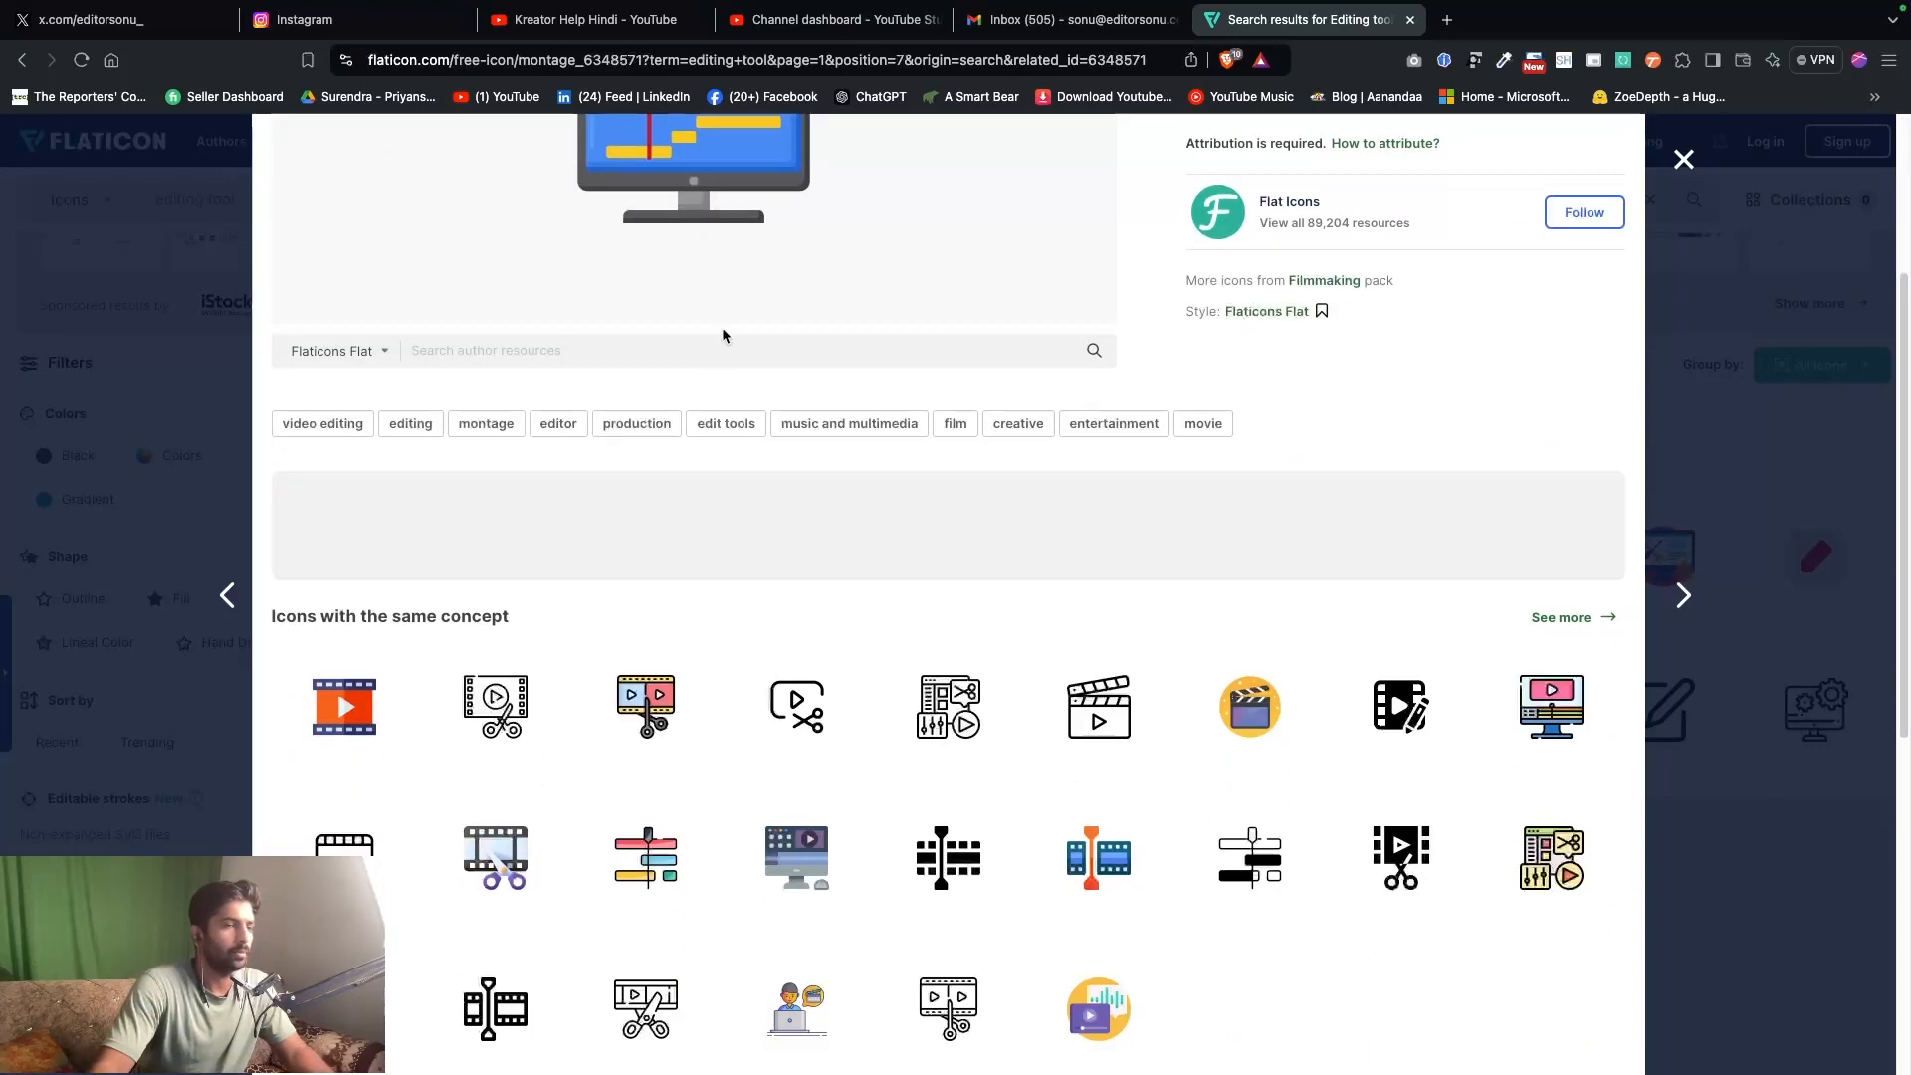
pyautogui.scroll(3, 736, 335)
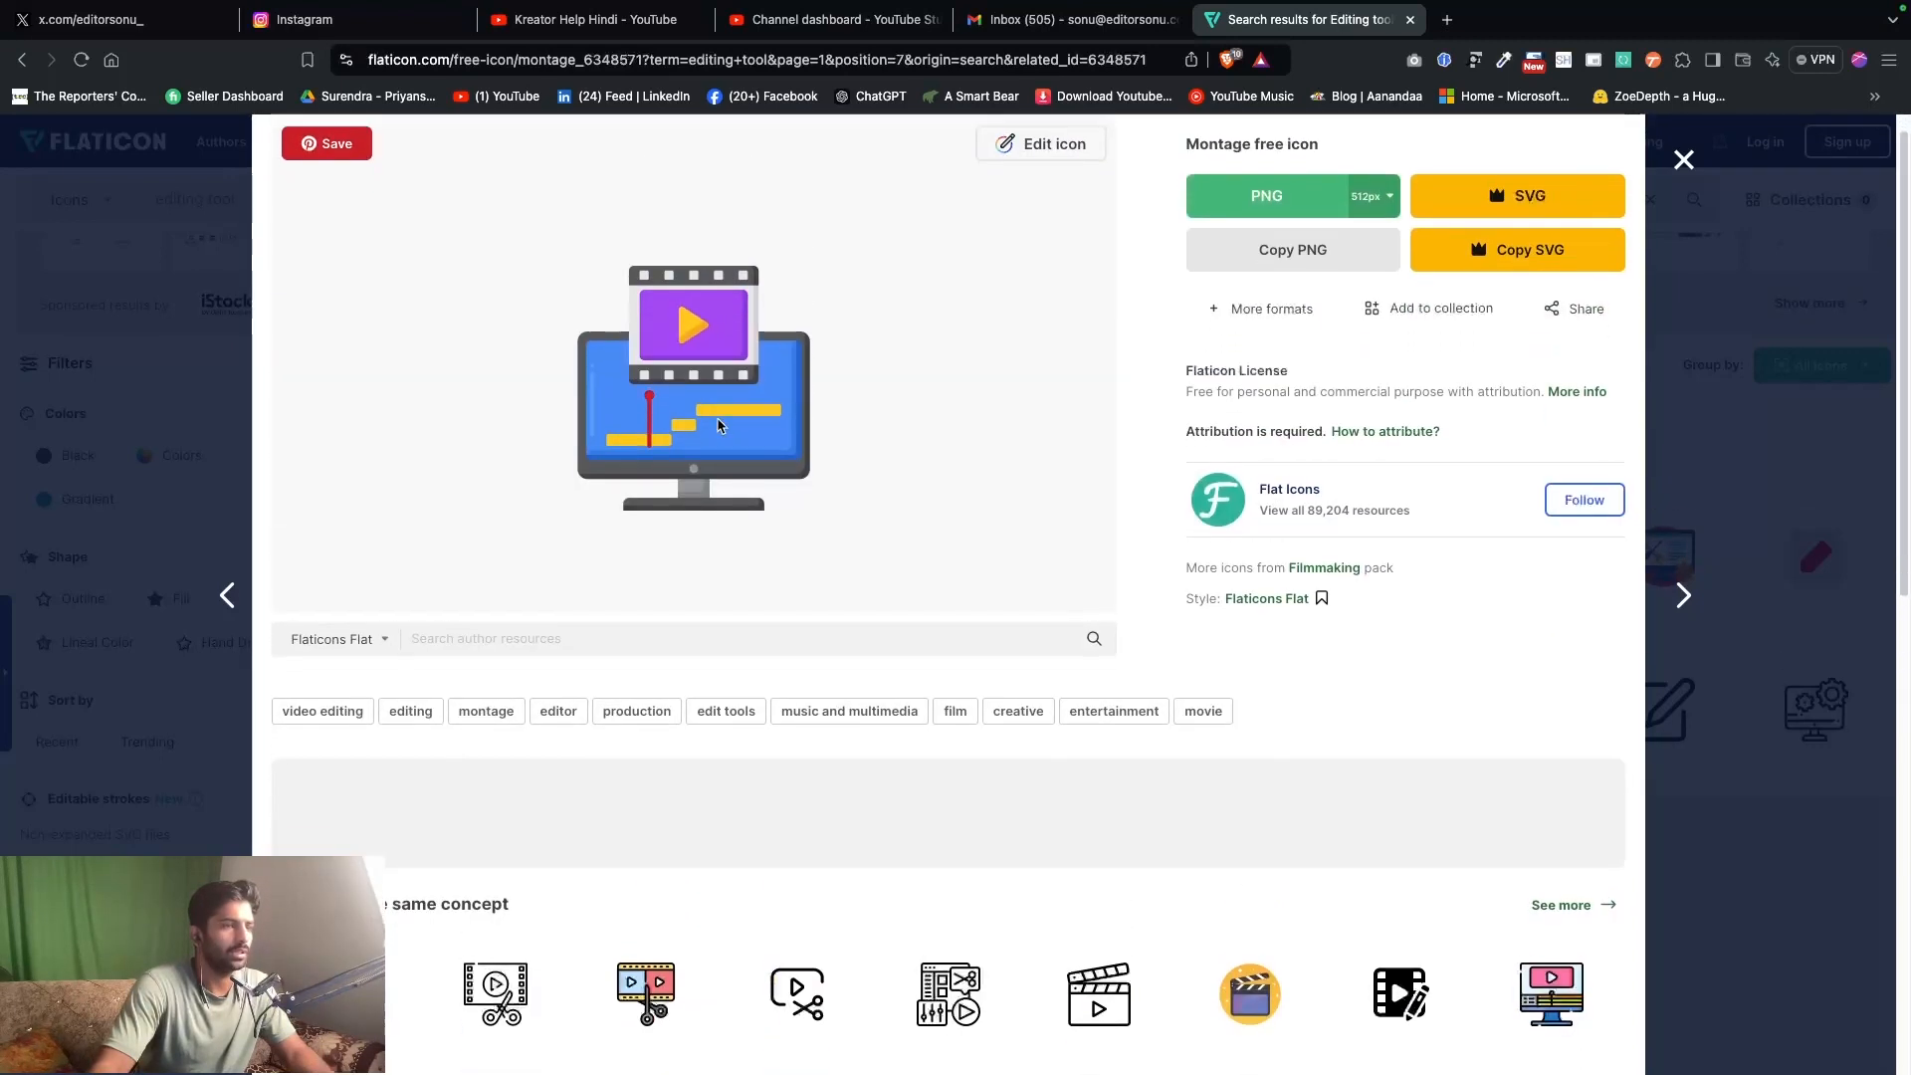
pyautogui.scroll(-5, 717, 422)
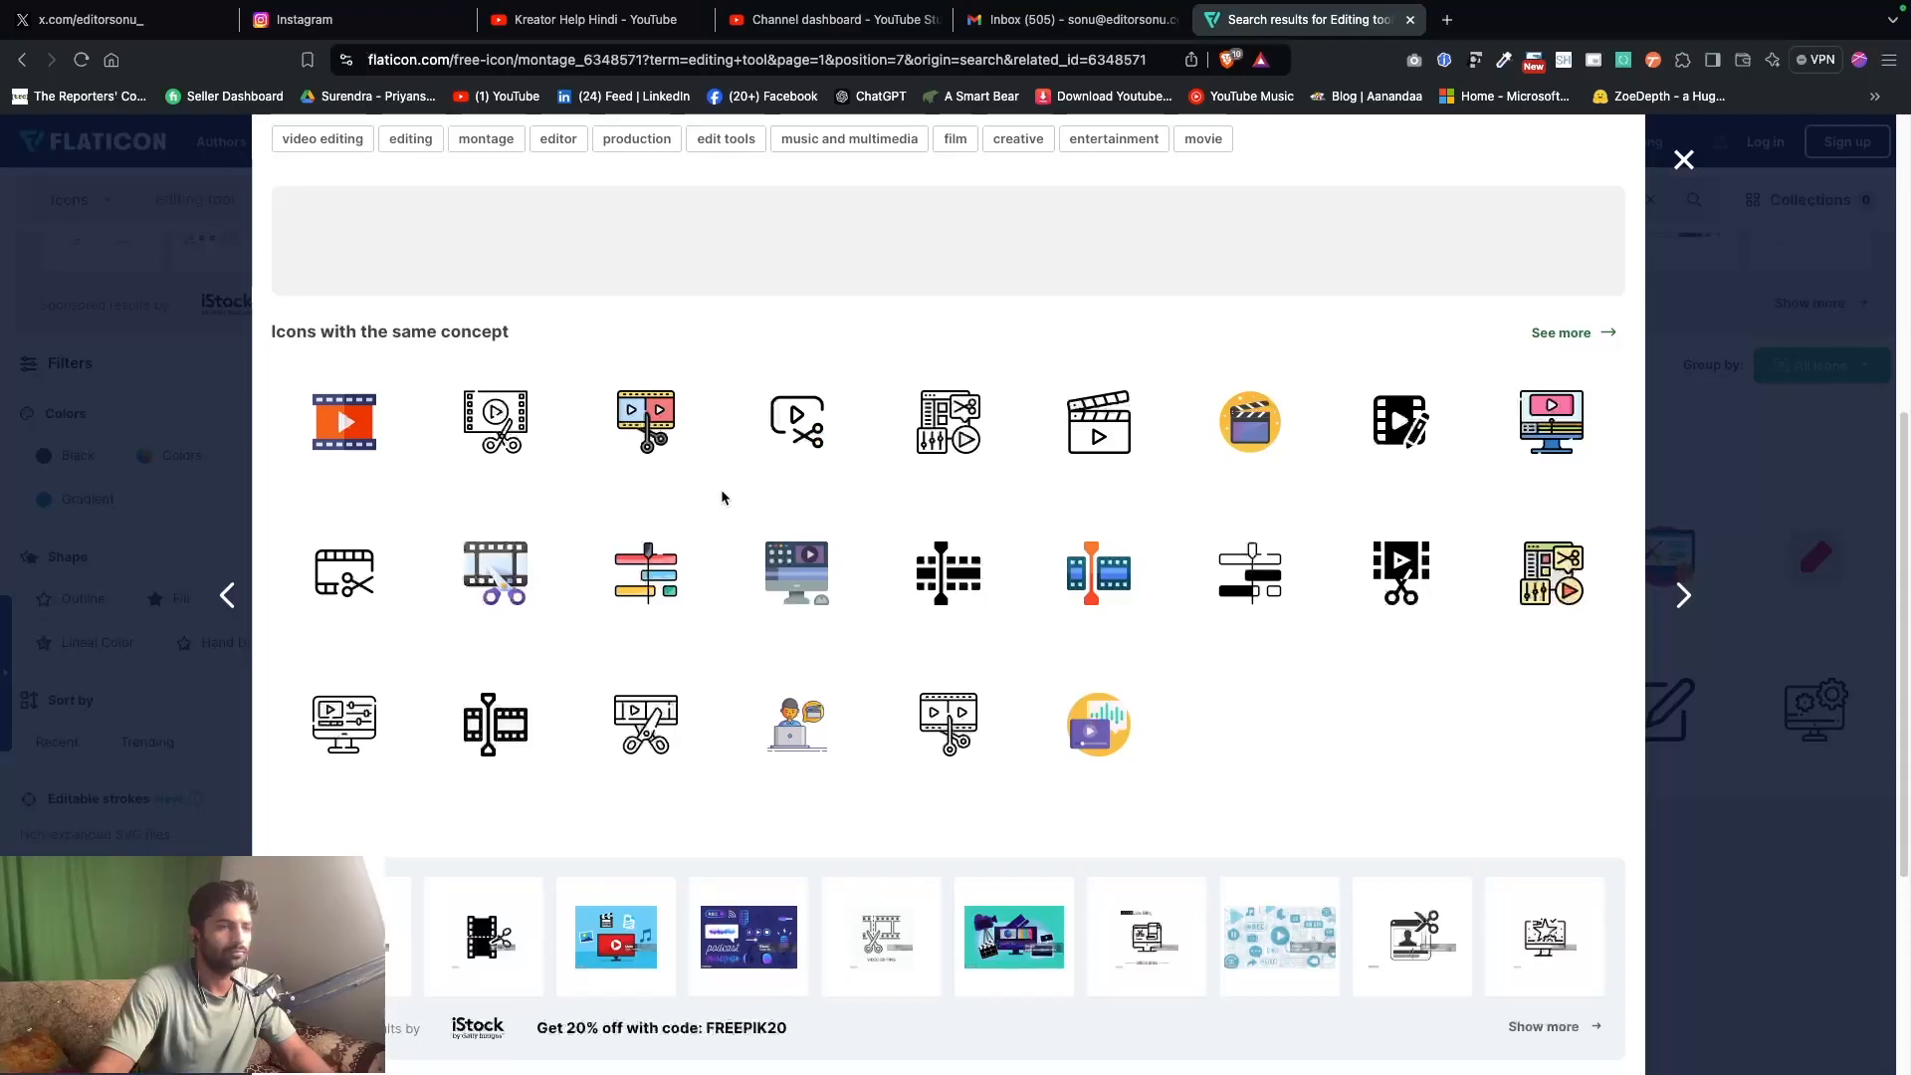
pyautogui.scroll(-4, 735, 537)
pyautogui.scroll(10, 737, 538)
pyautogui.scroll(-2, 738, 538)
pyautogui.scroll(2, 737, 537)
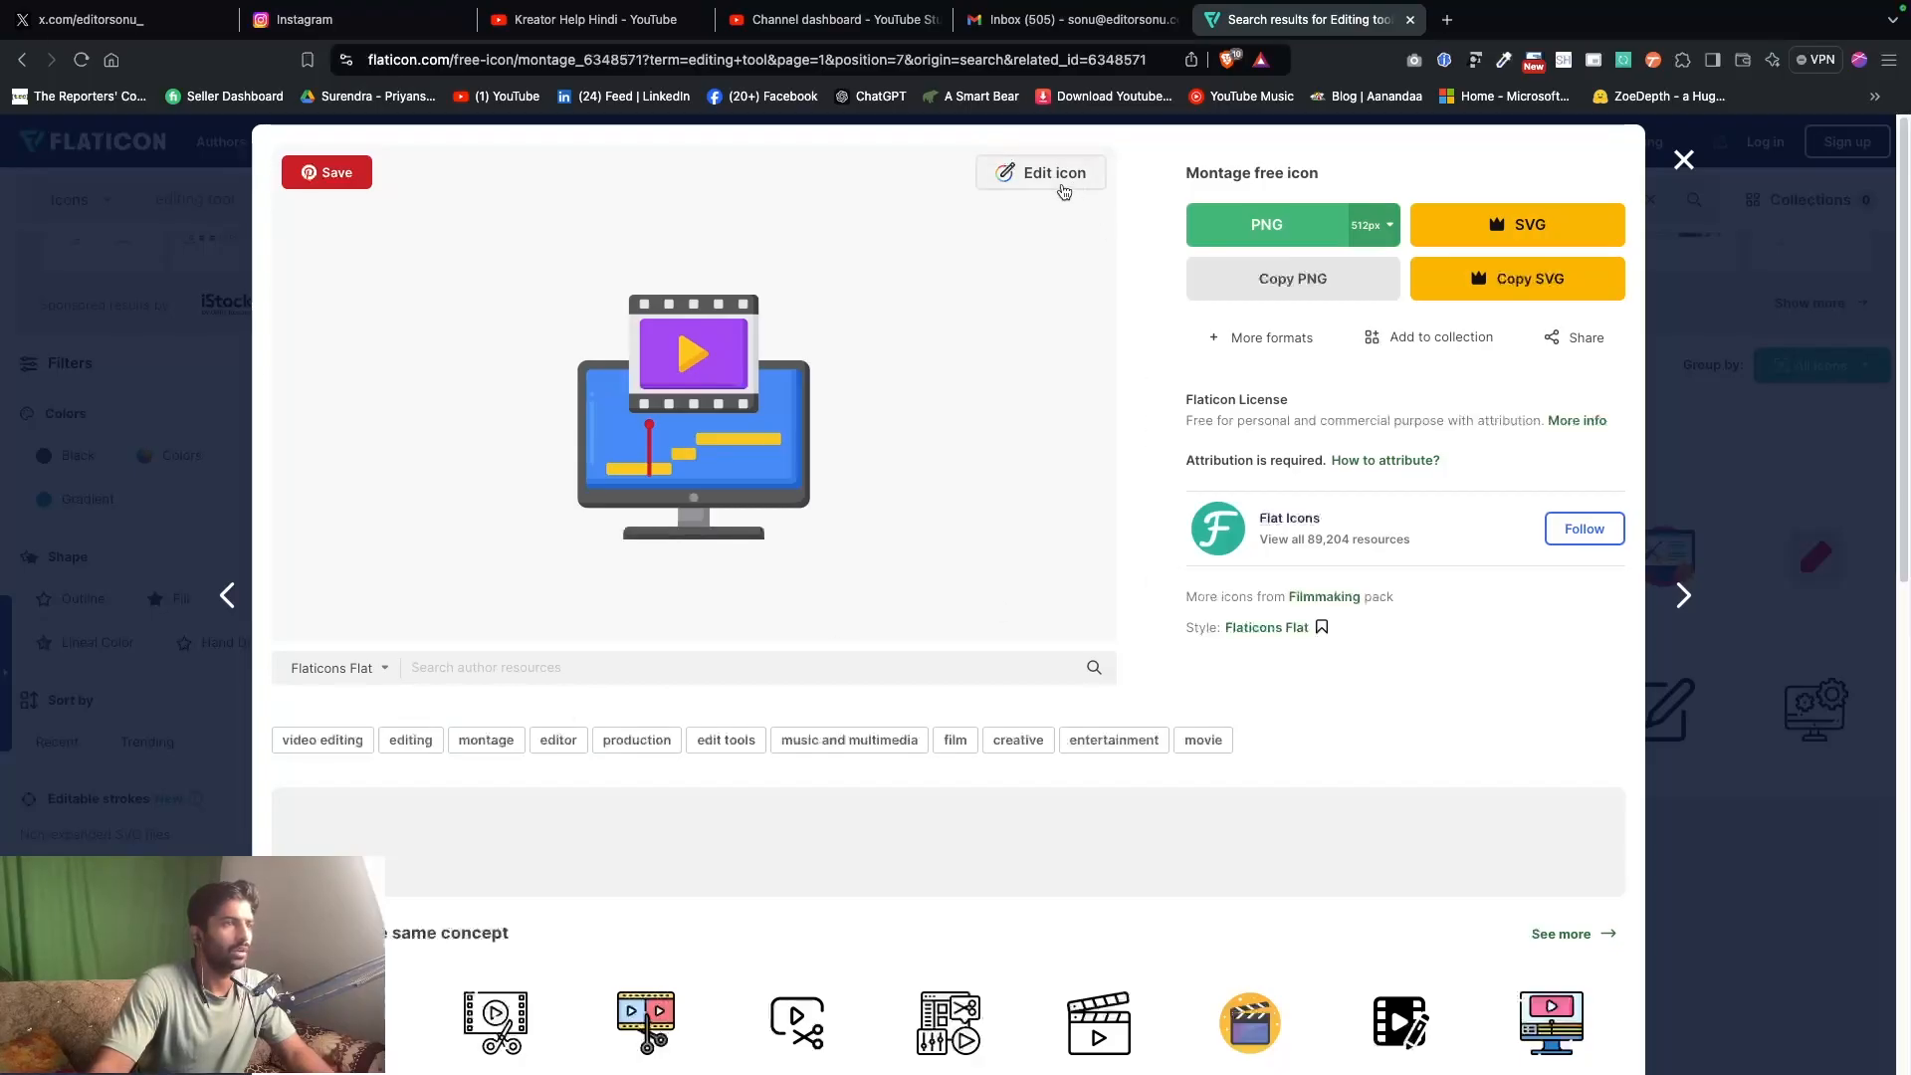
pyautogui.click(1061, 184)
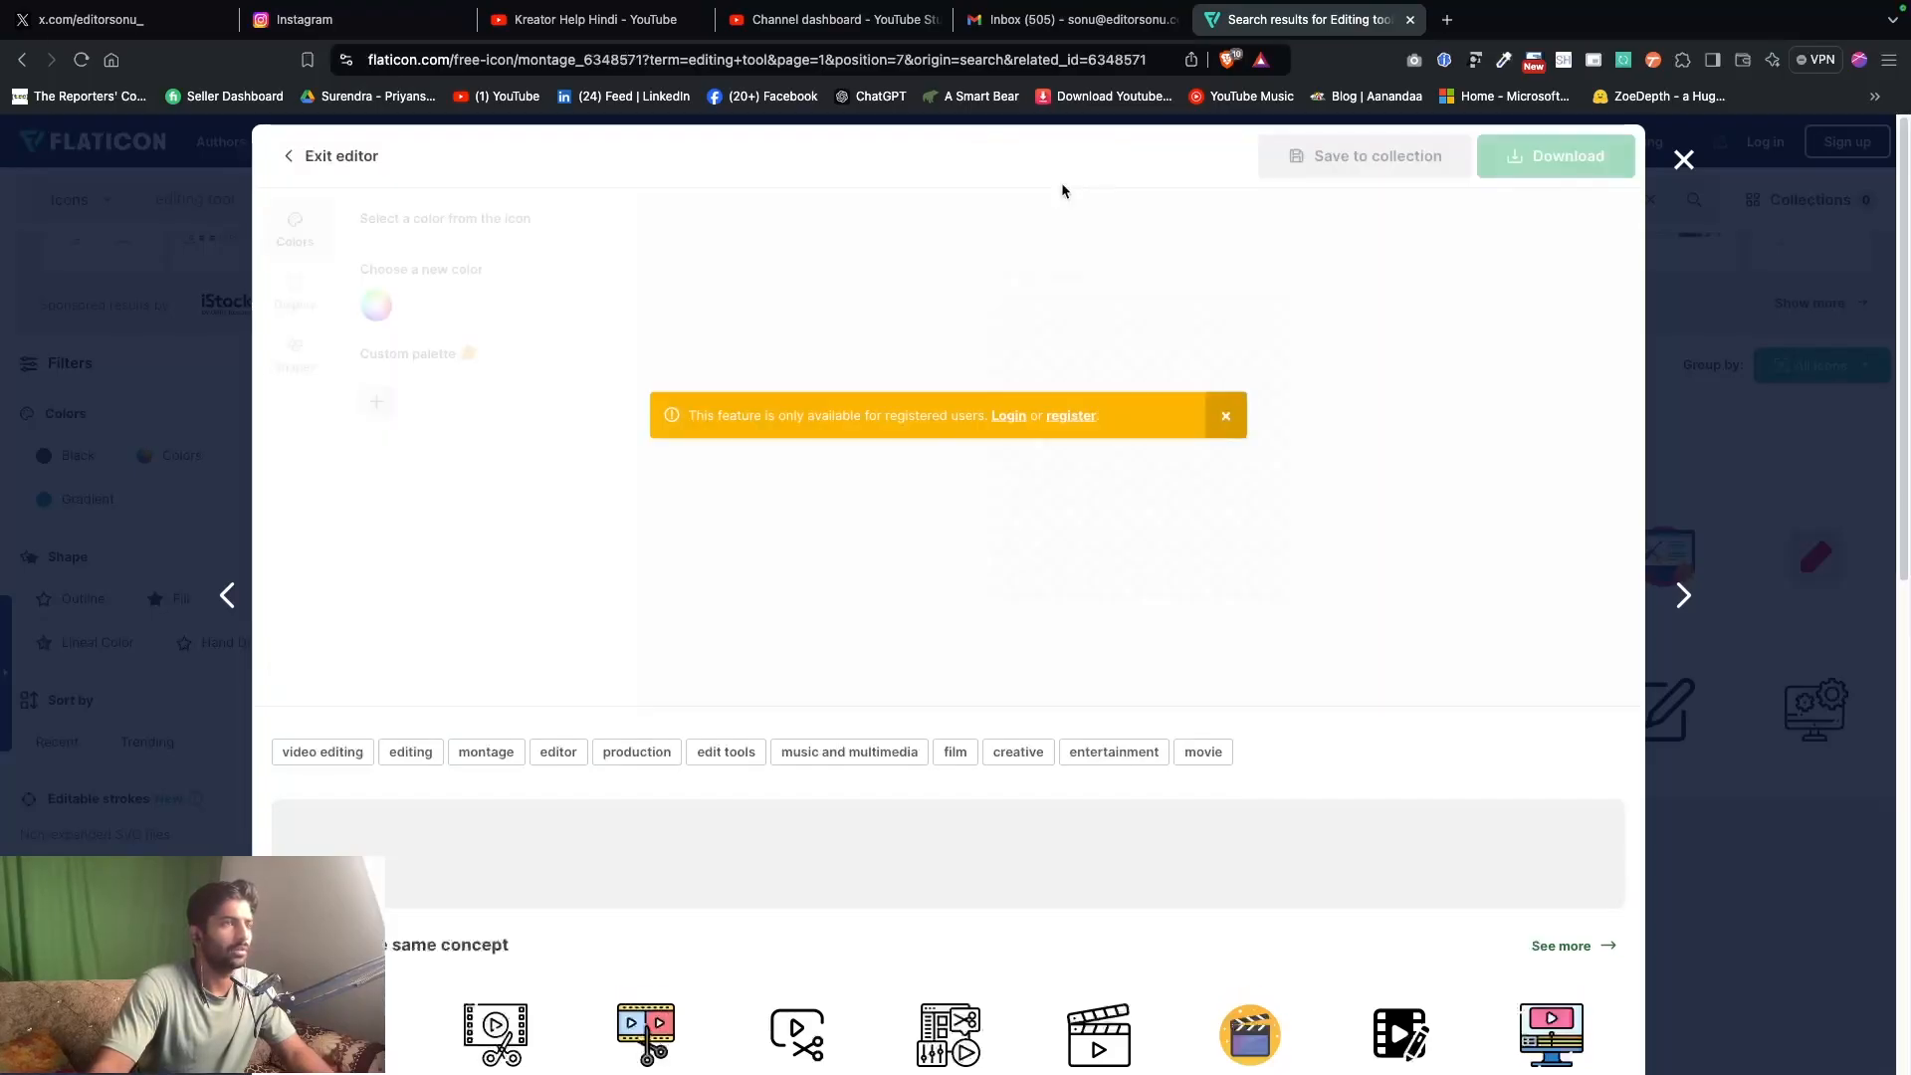
pyautogui.click(1813, 564)
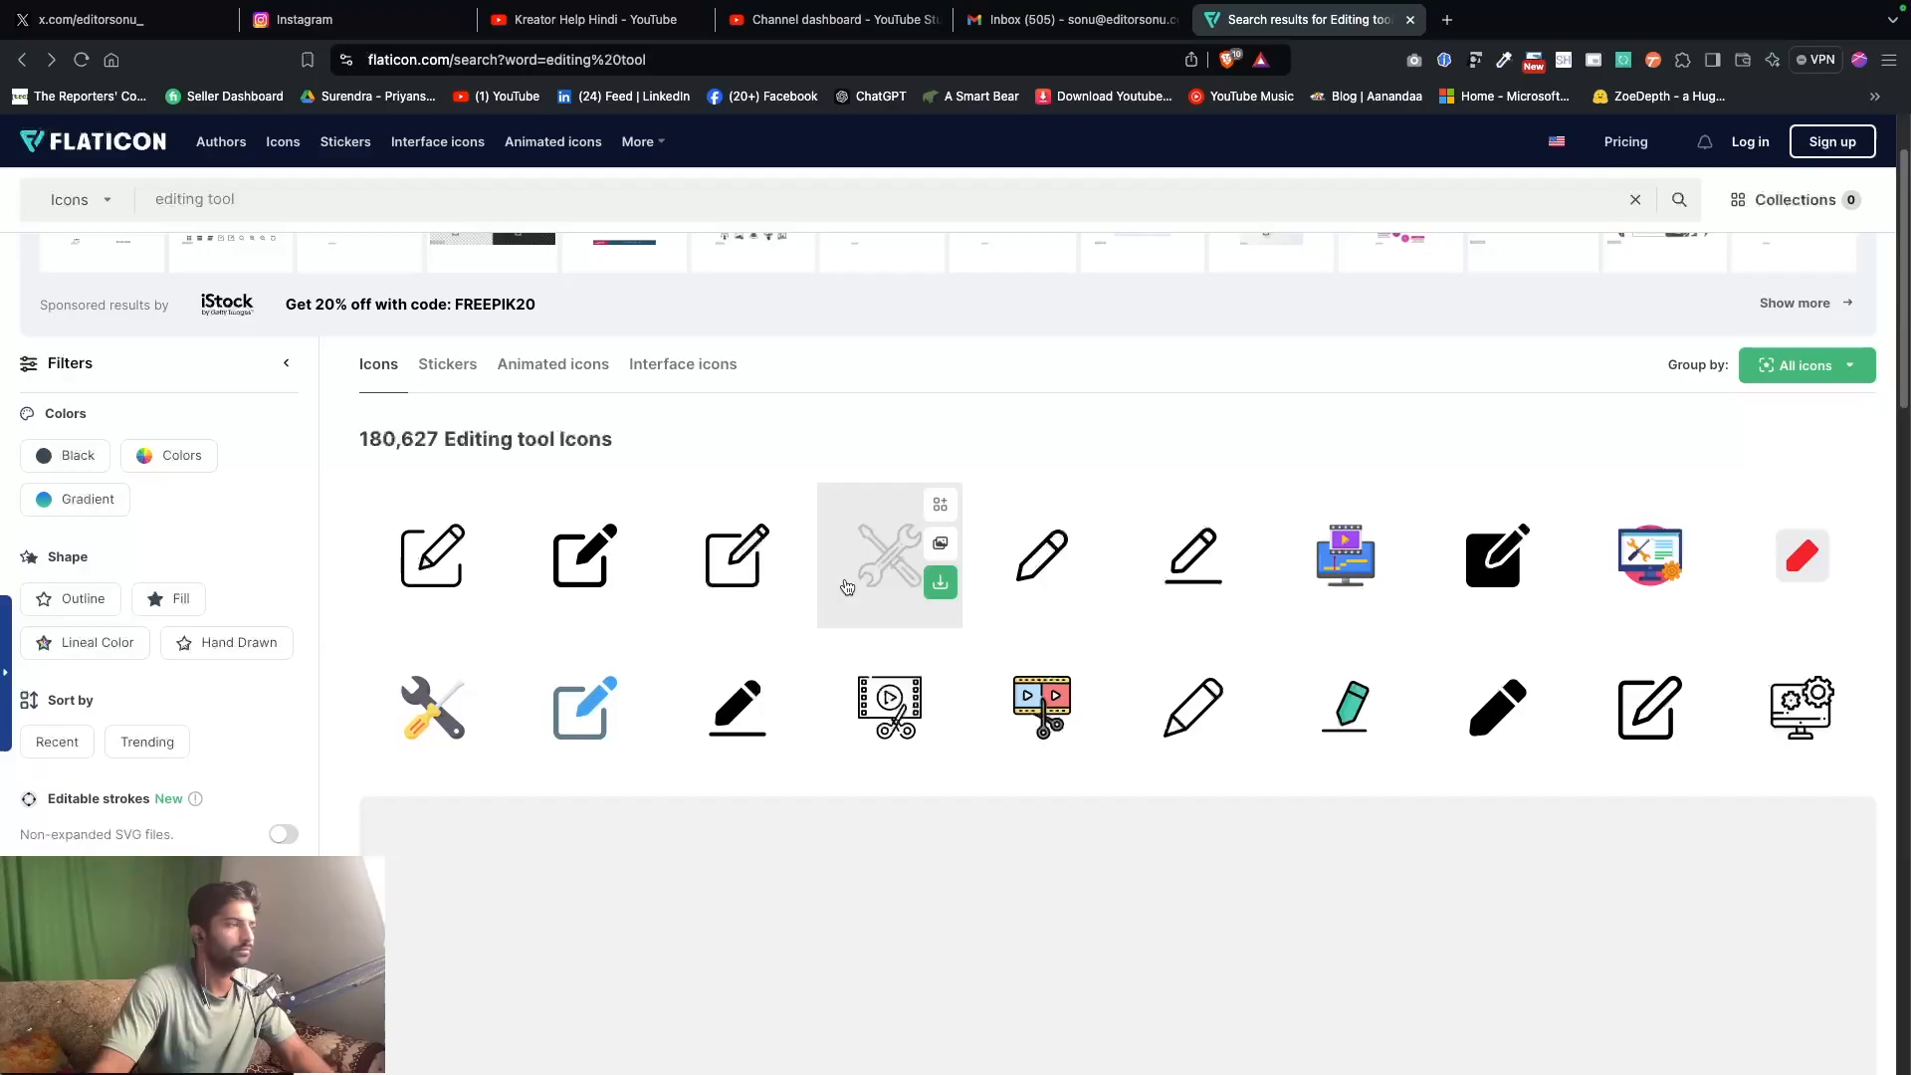
# - Filter the editing tool icons to the Outline shape and look through them
pyautogui.click(84, 602)
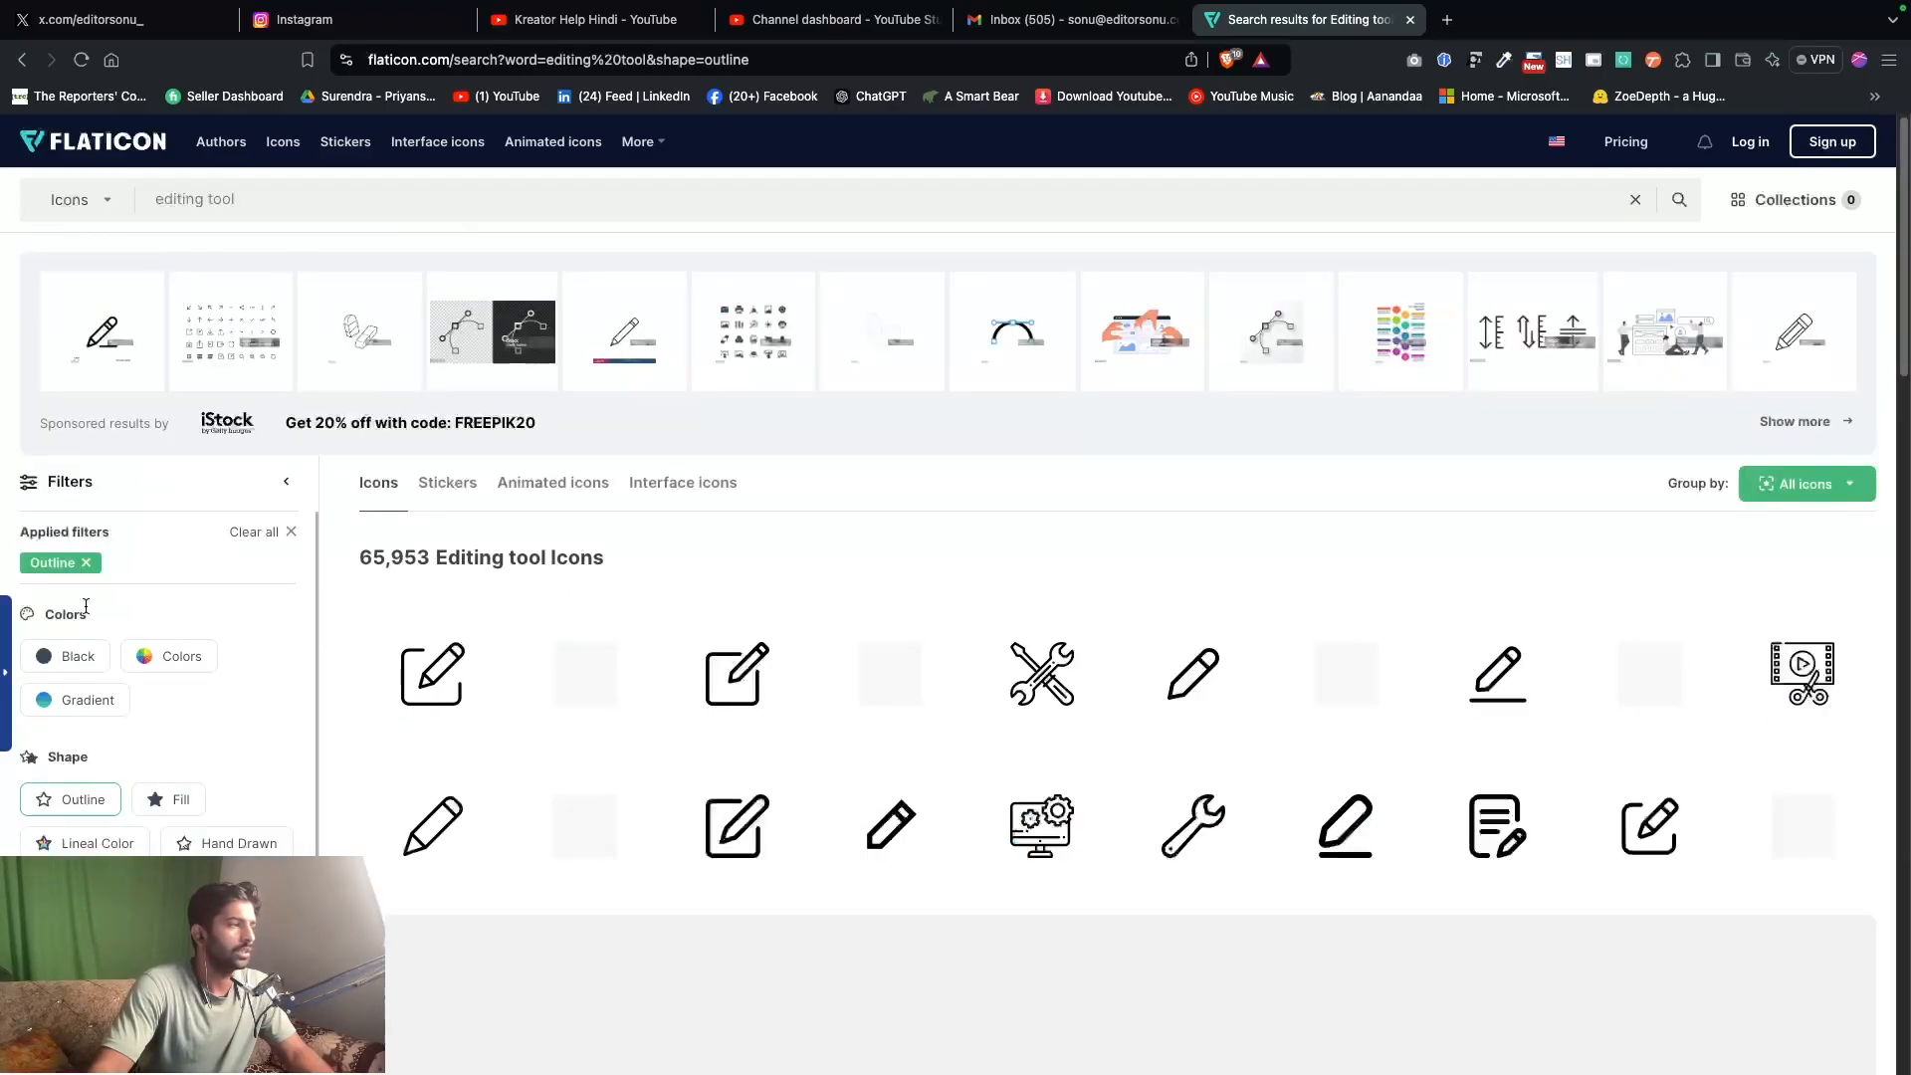
pyautogui.scroll(-3, 718, 733)
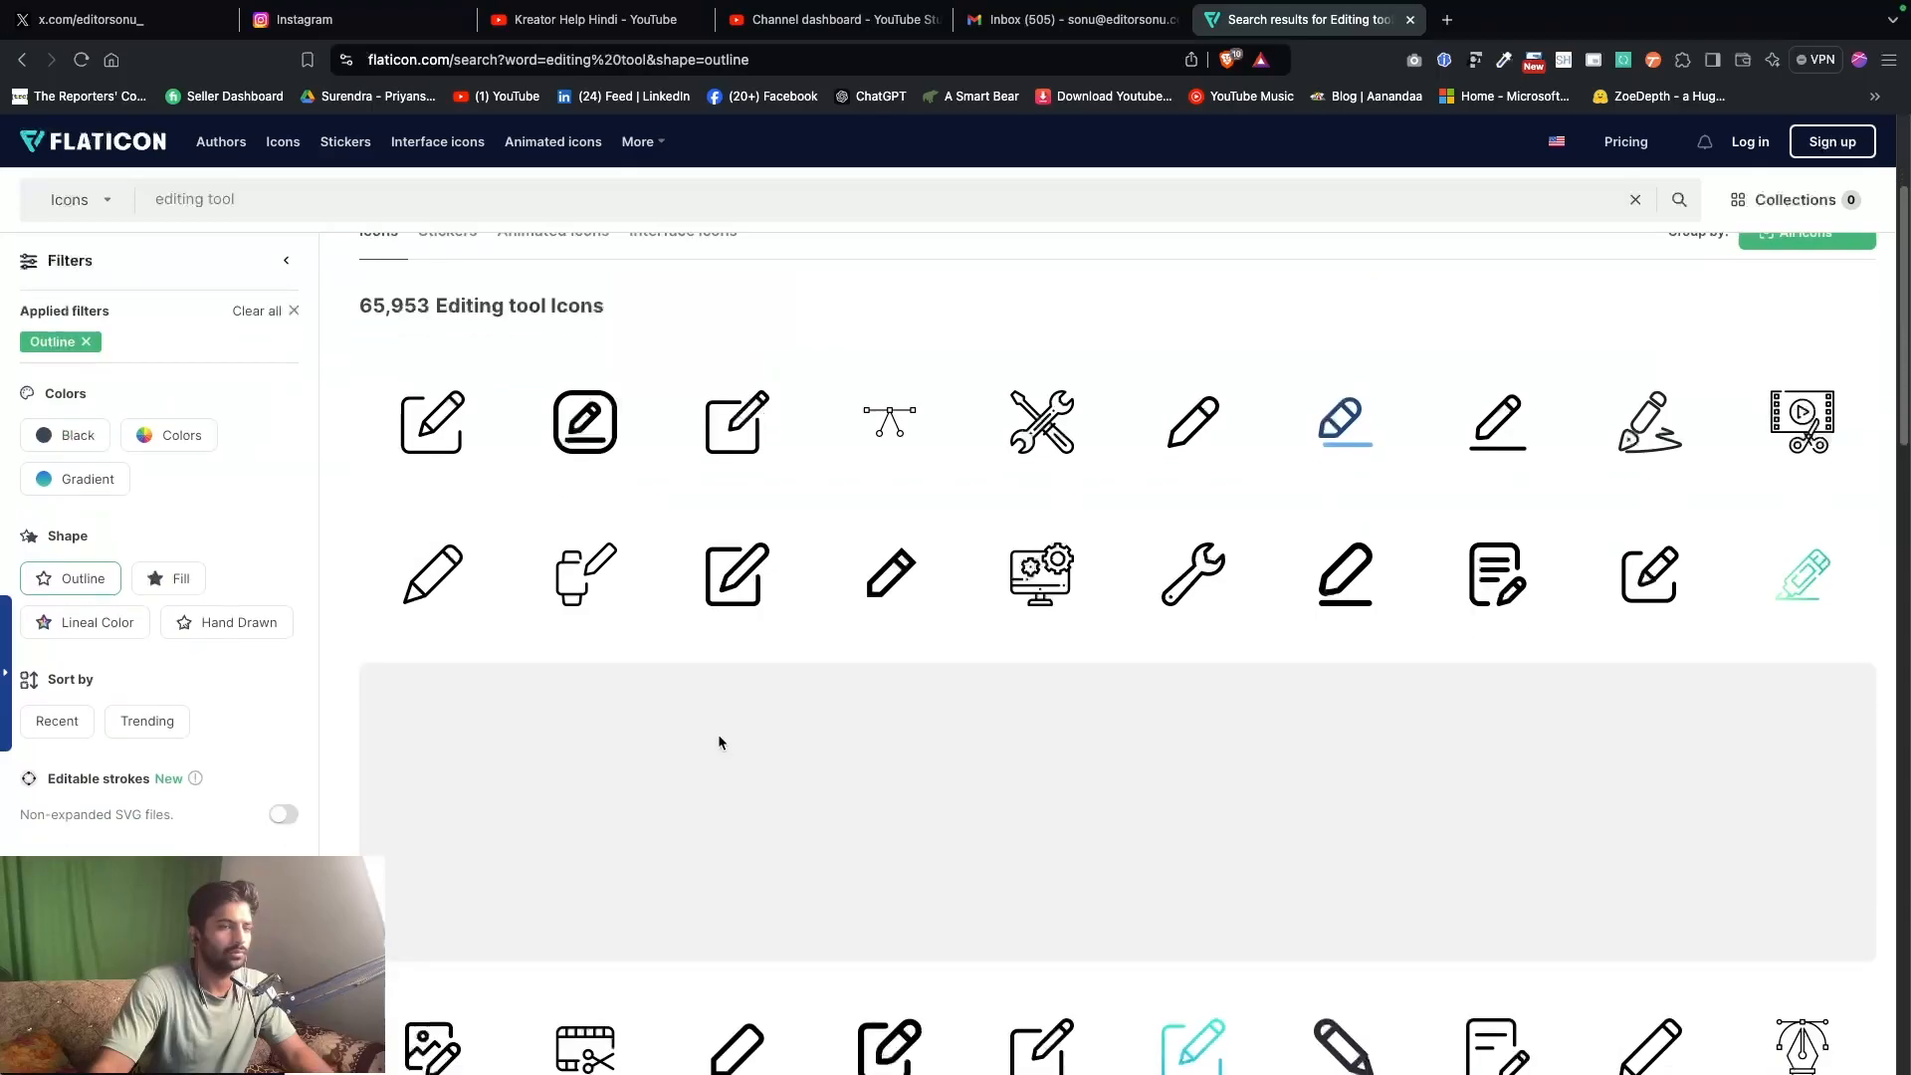
# - Find the outline Video edition monitor icon among the results and start its free PNG download
pyautogui.scroll(-2, 720, 735)
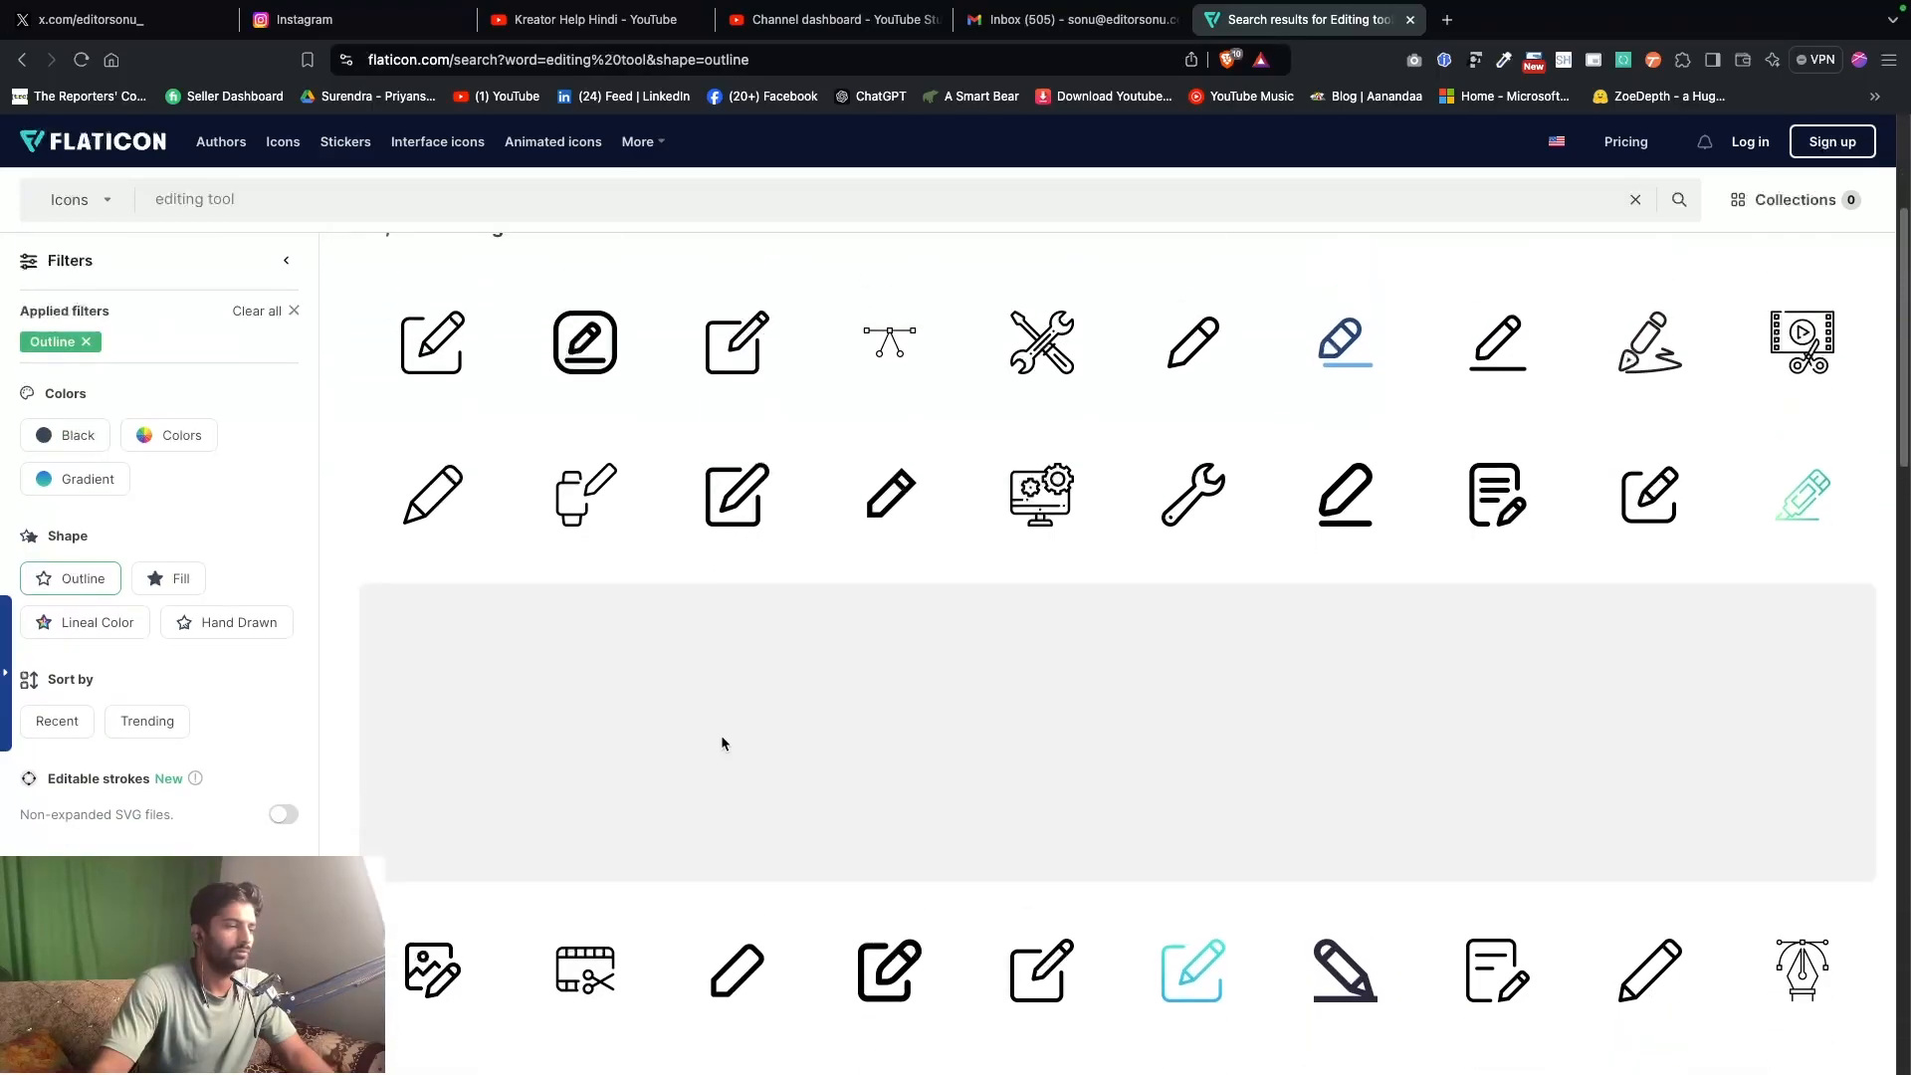
pyautogui.scroll(-3, 722, 742)
pyautogui.scroll(-12, 727, 746)
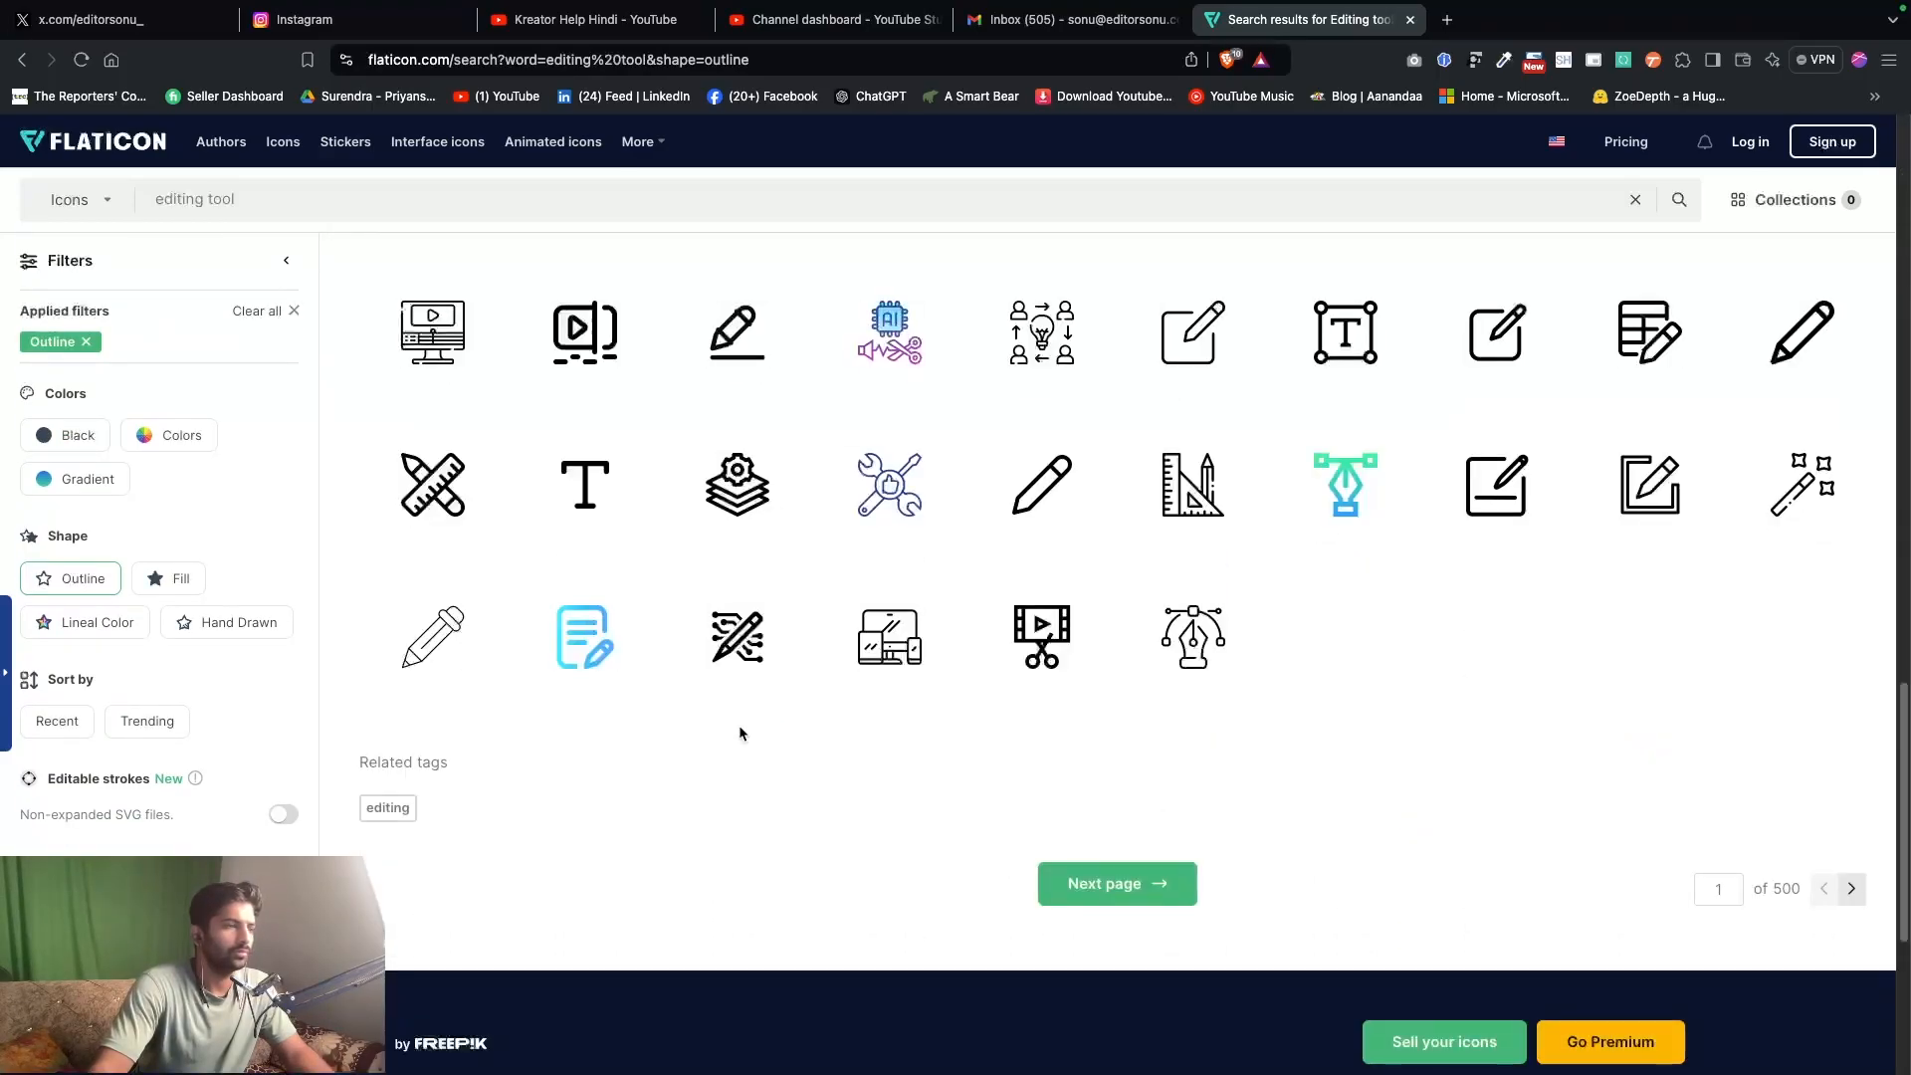
pyautogui.scroll(5, 740, 732)
pyautogui.scroll(-1, 741, 733)
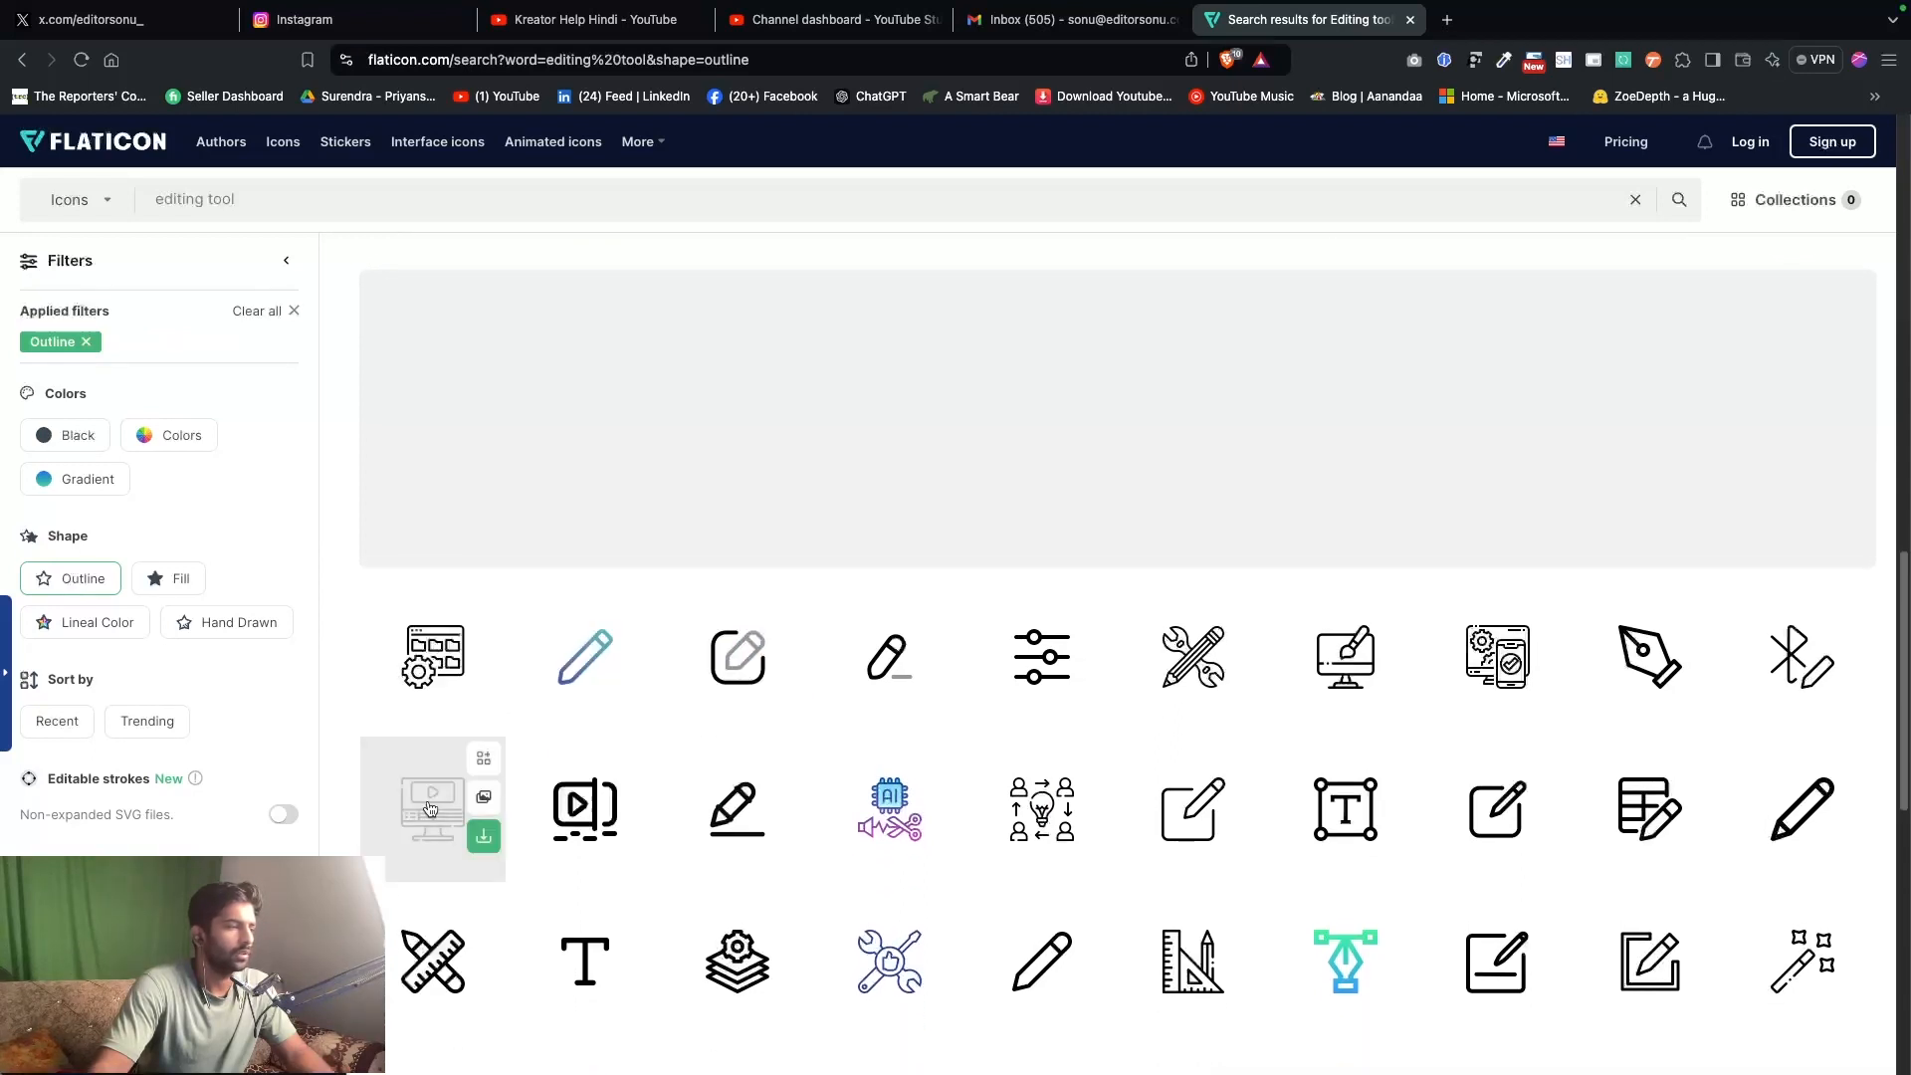
pyautogui.click(480, 841)
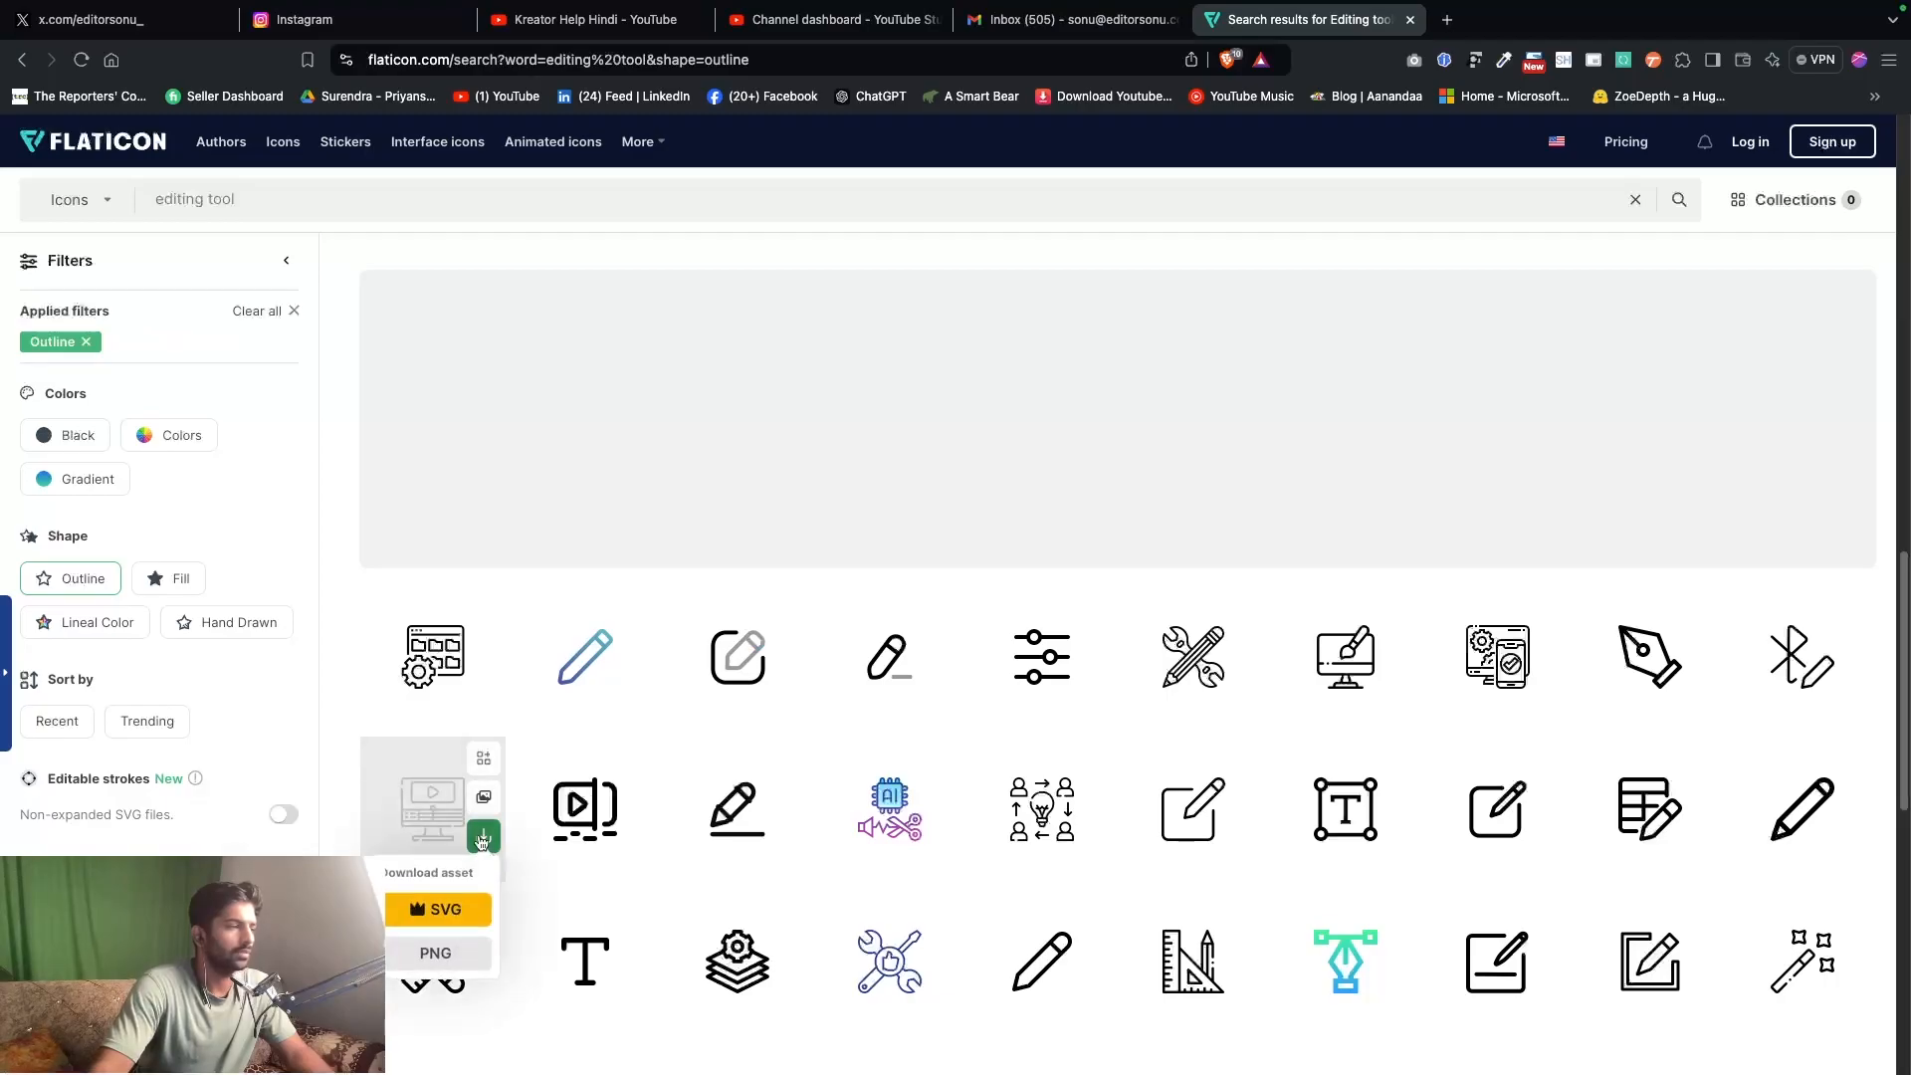
pyautogui.click(438, 953)
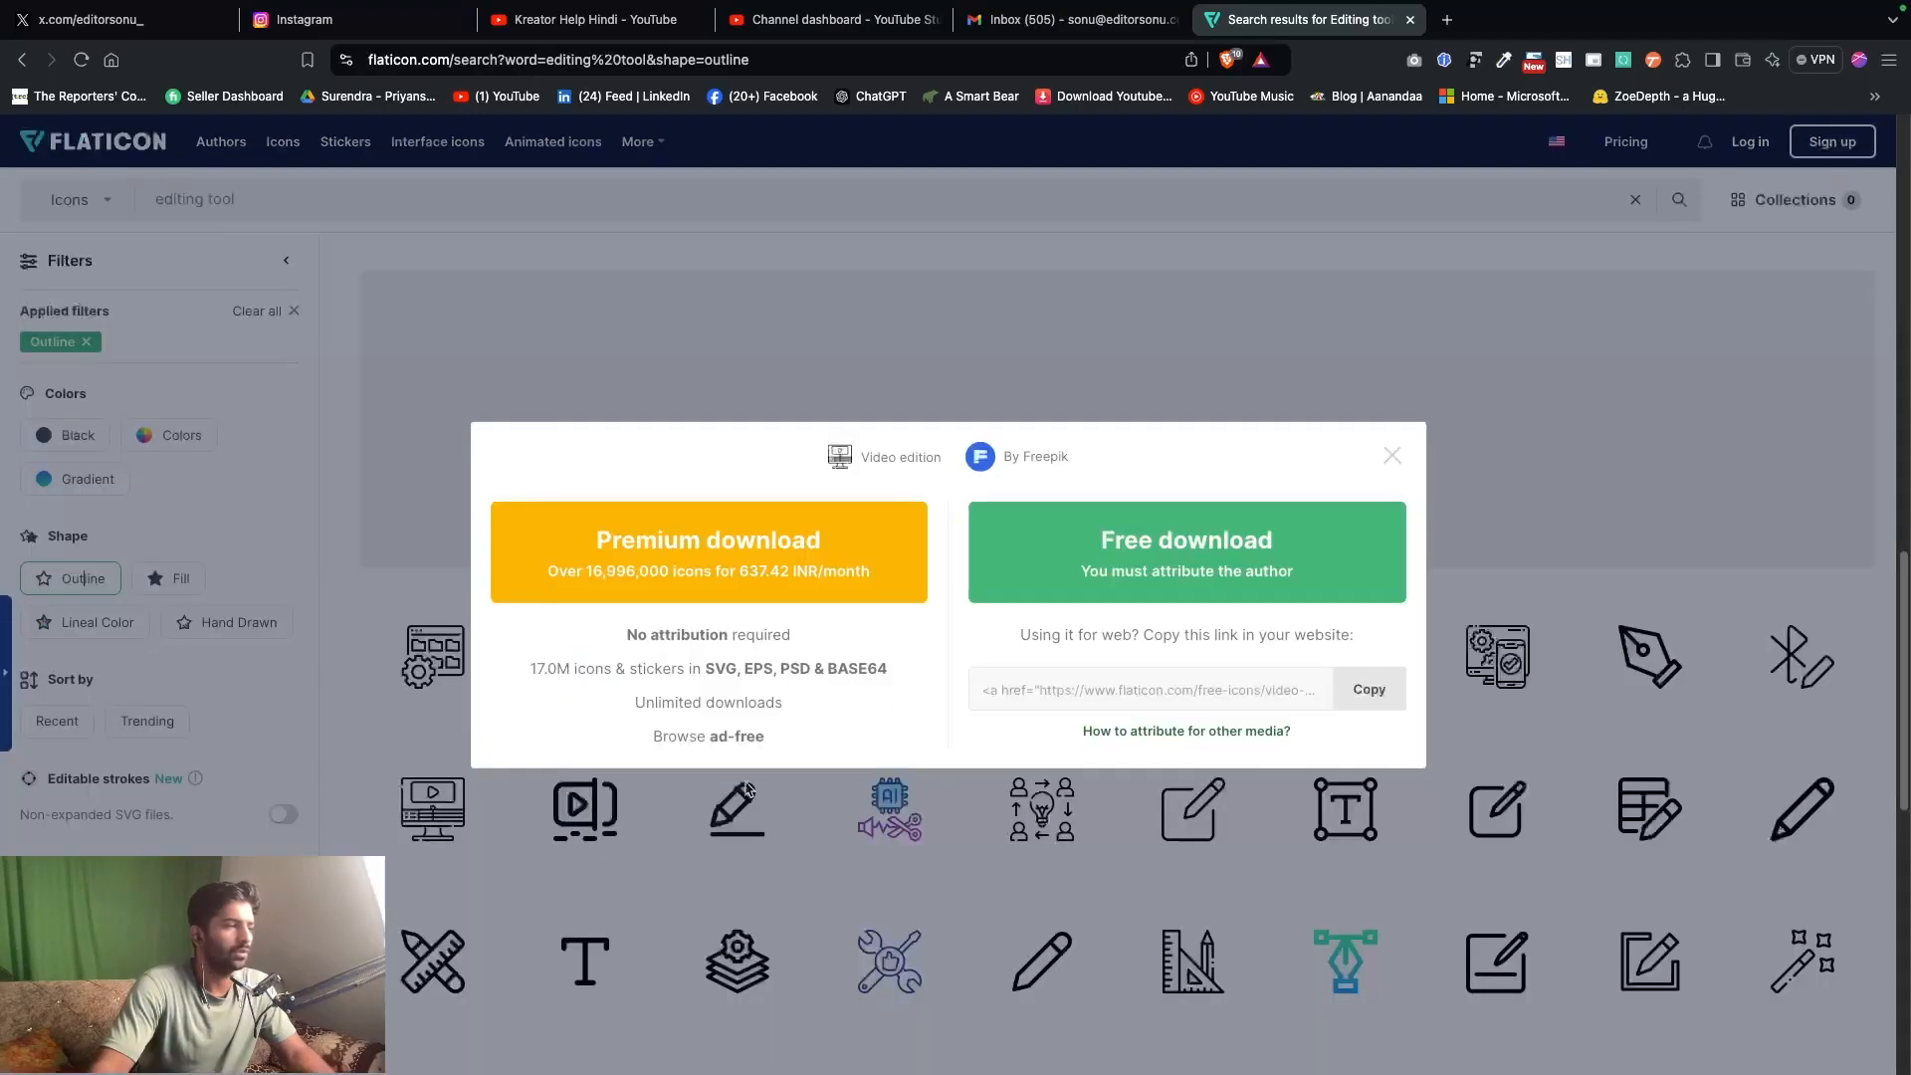
pyautogui.click(1145, 575)
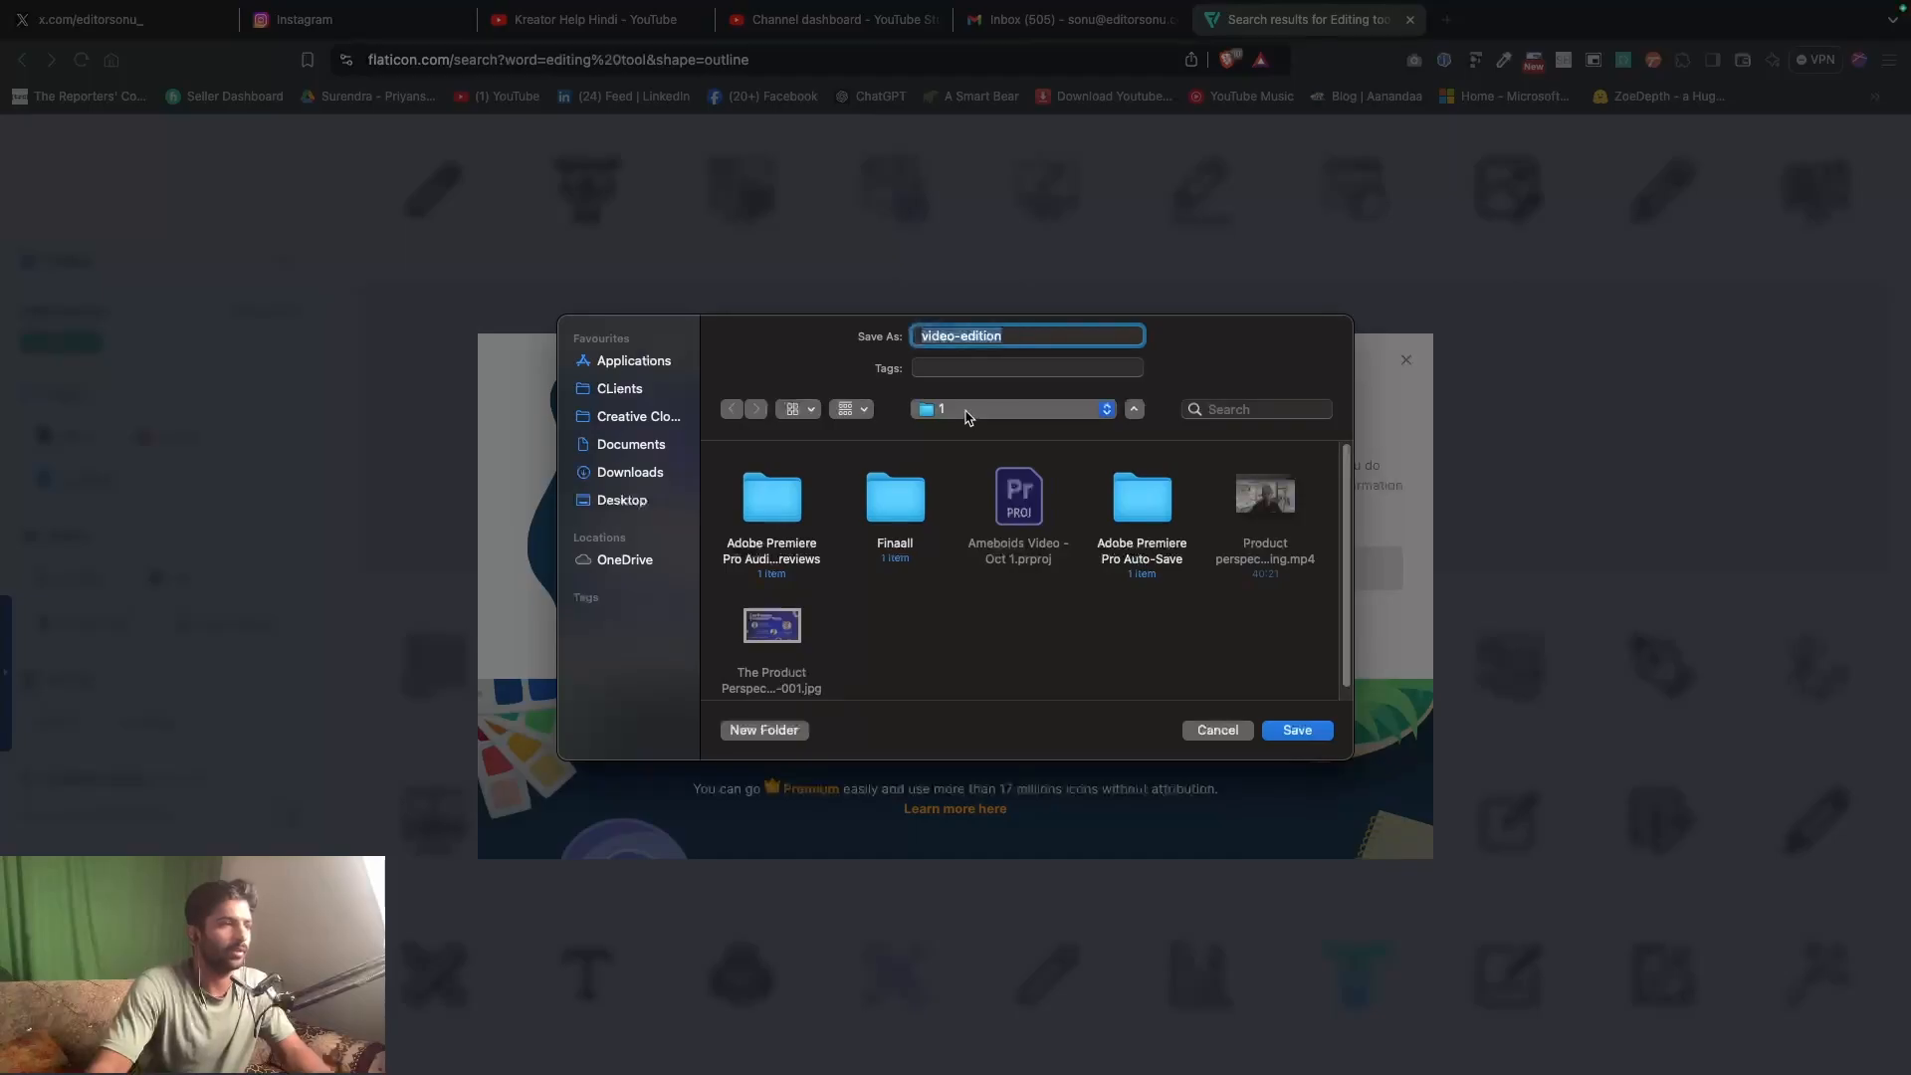
# - Save the video-edition icon in a new folder named Assets inside the reel's Learn Editing from Scratch folder
pyautogui.click(968, 416)
pyautogui.click(973, 470)
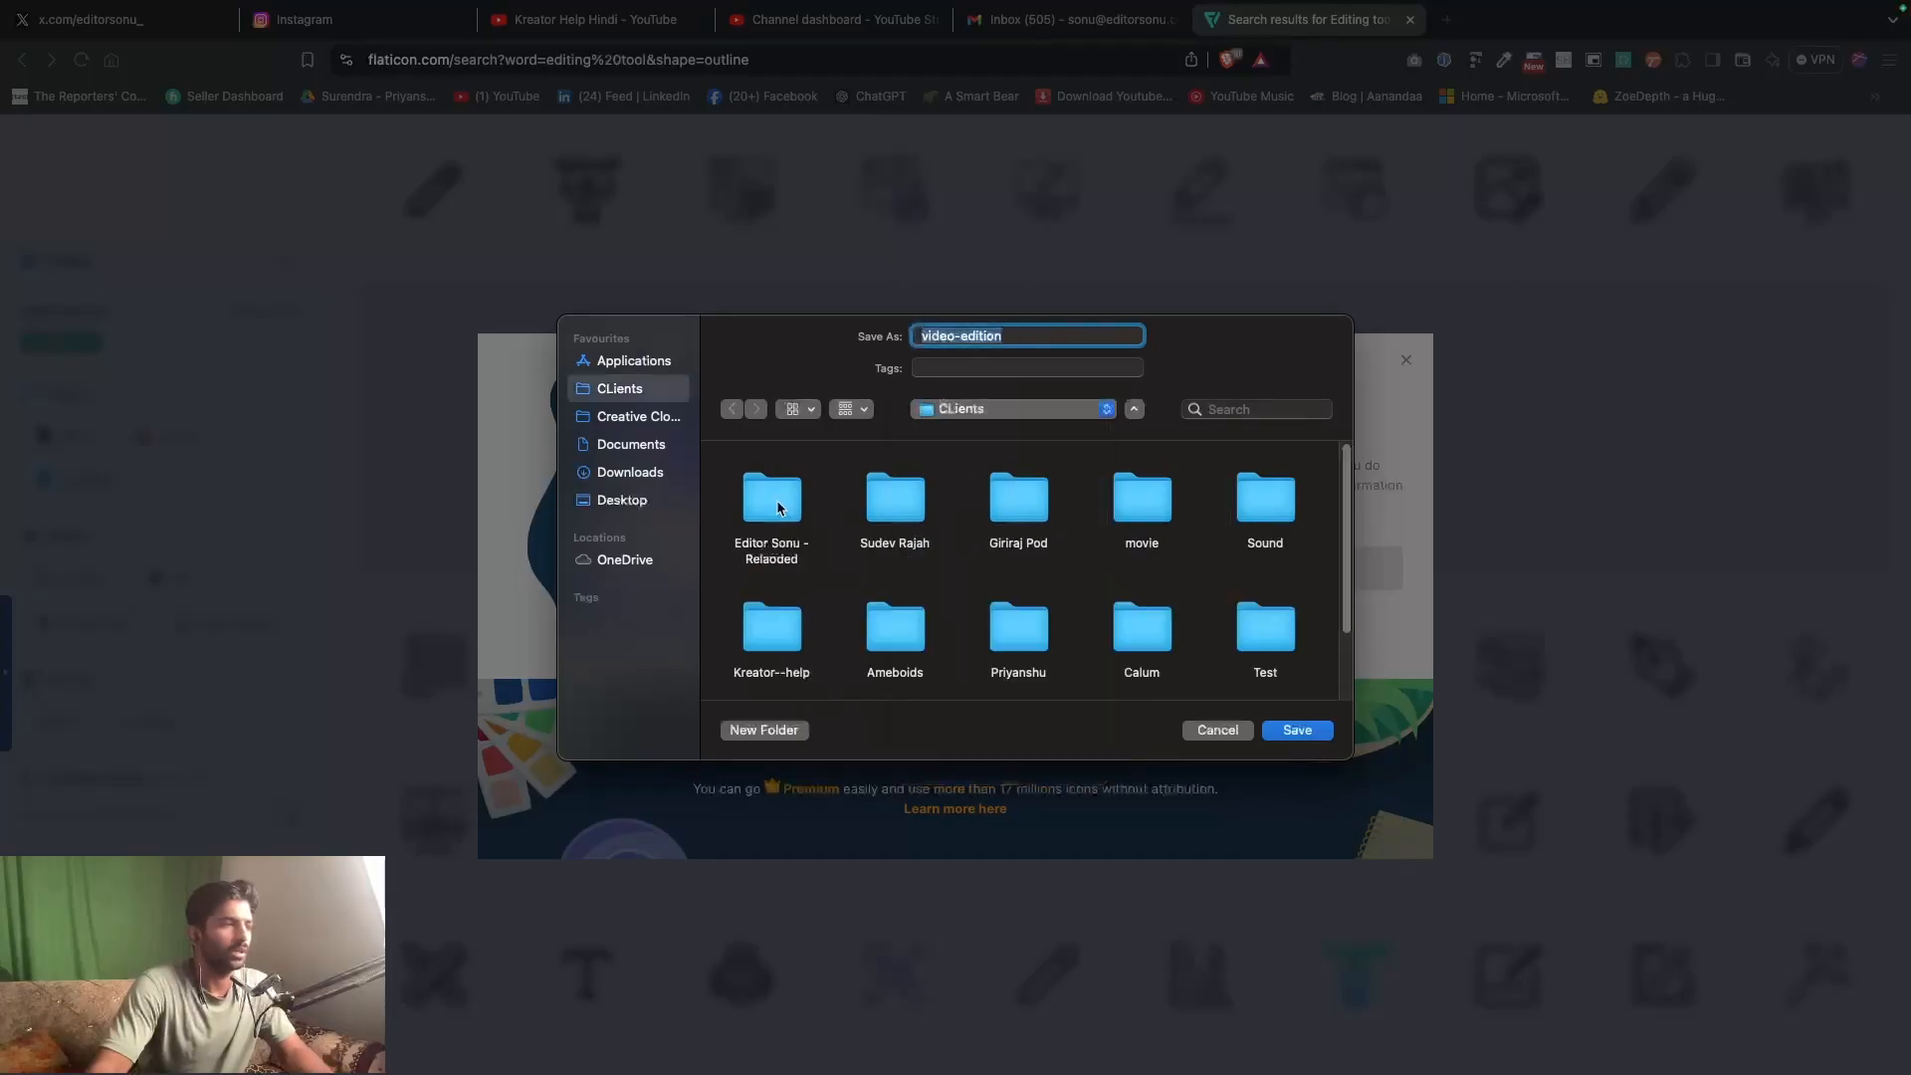
pyautogui.doubleClick(775, 512)
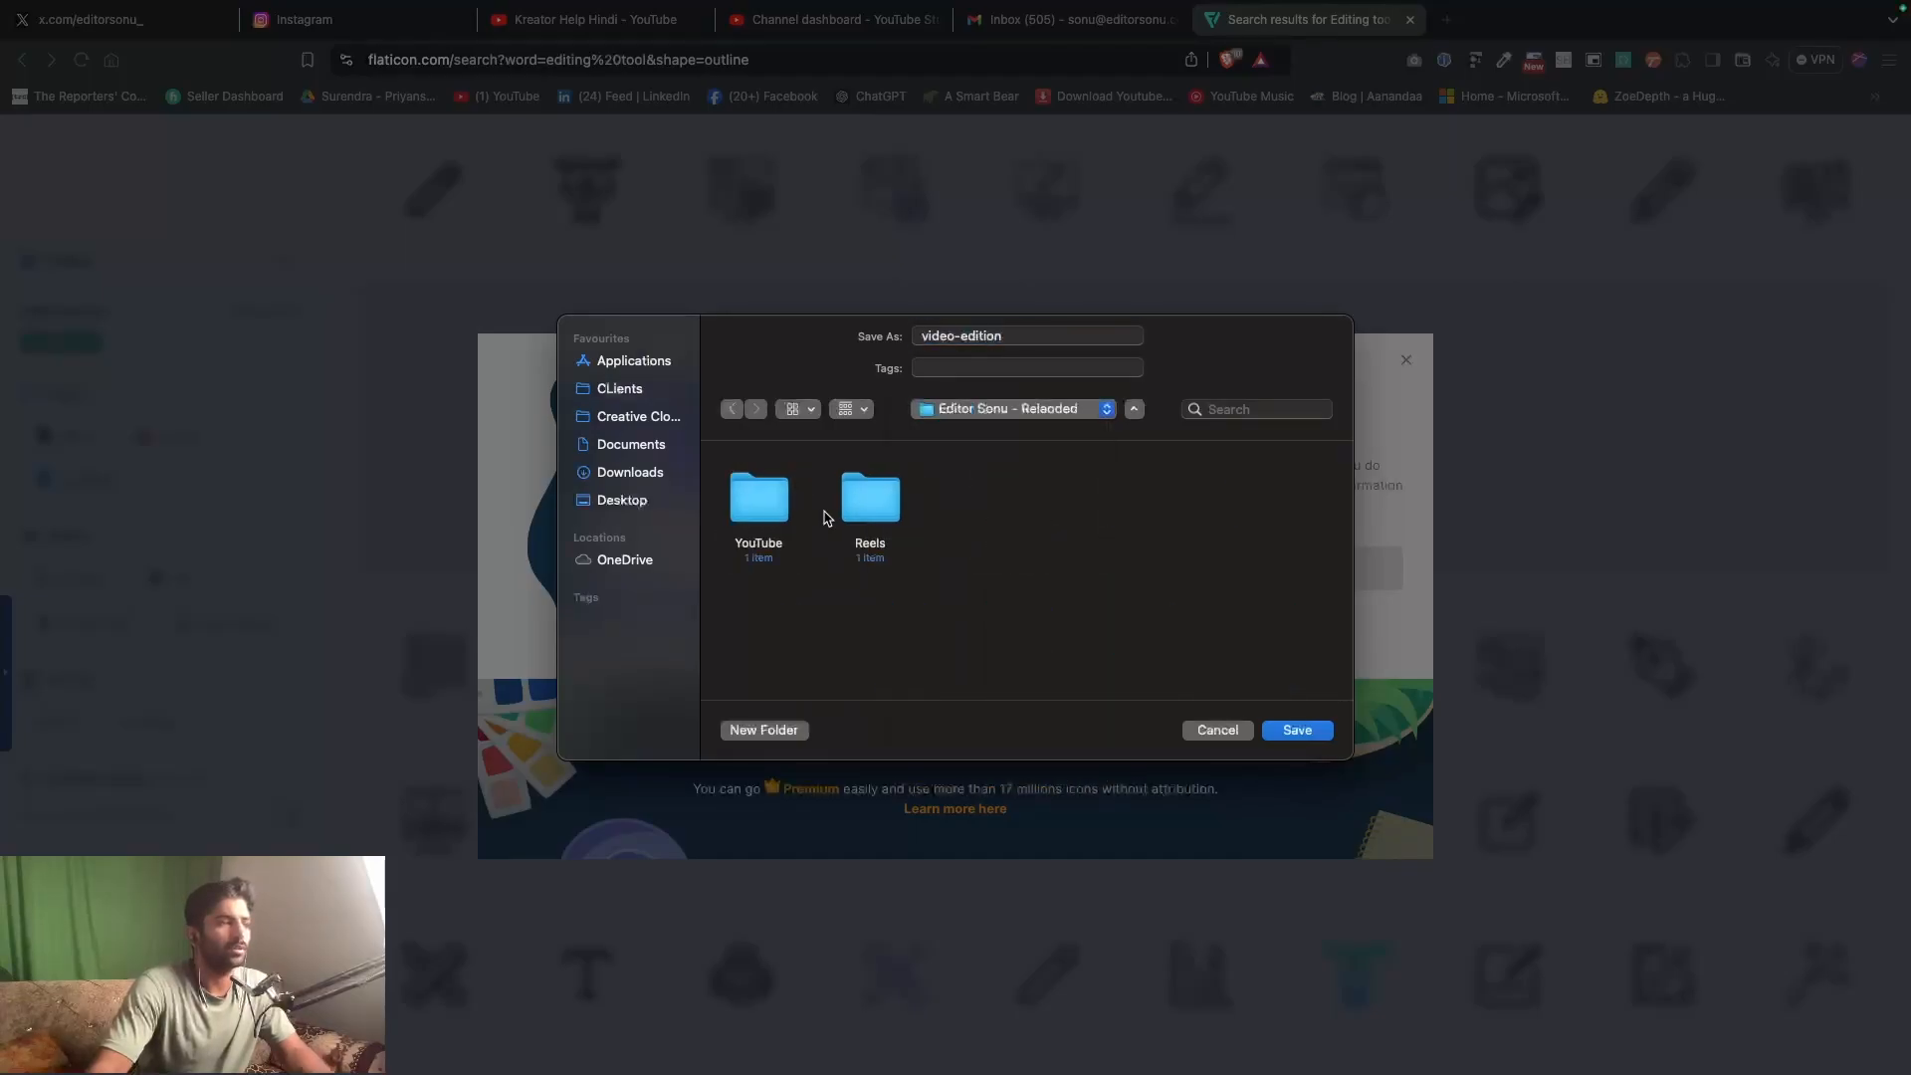
pyautogui.doubleClick(862, 510)
pyautogui.doubleClick(772, 504)
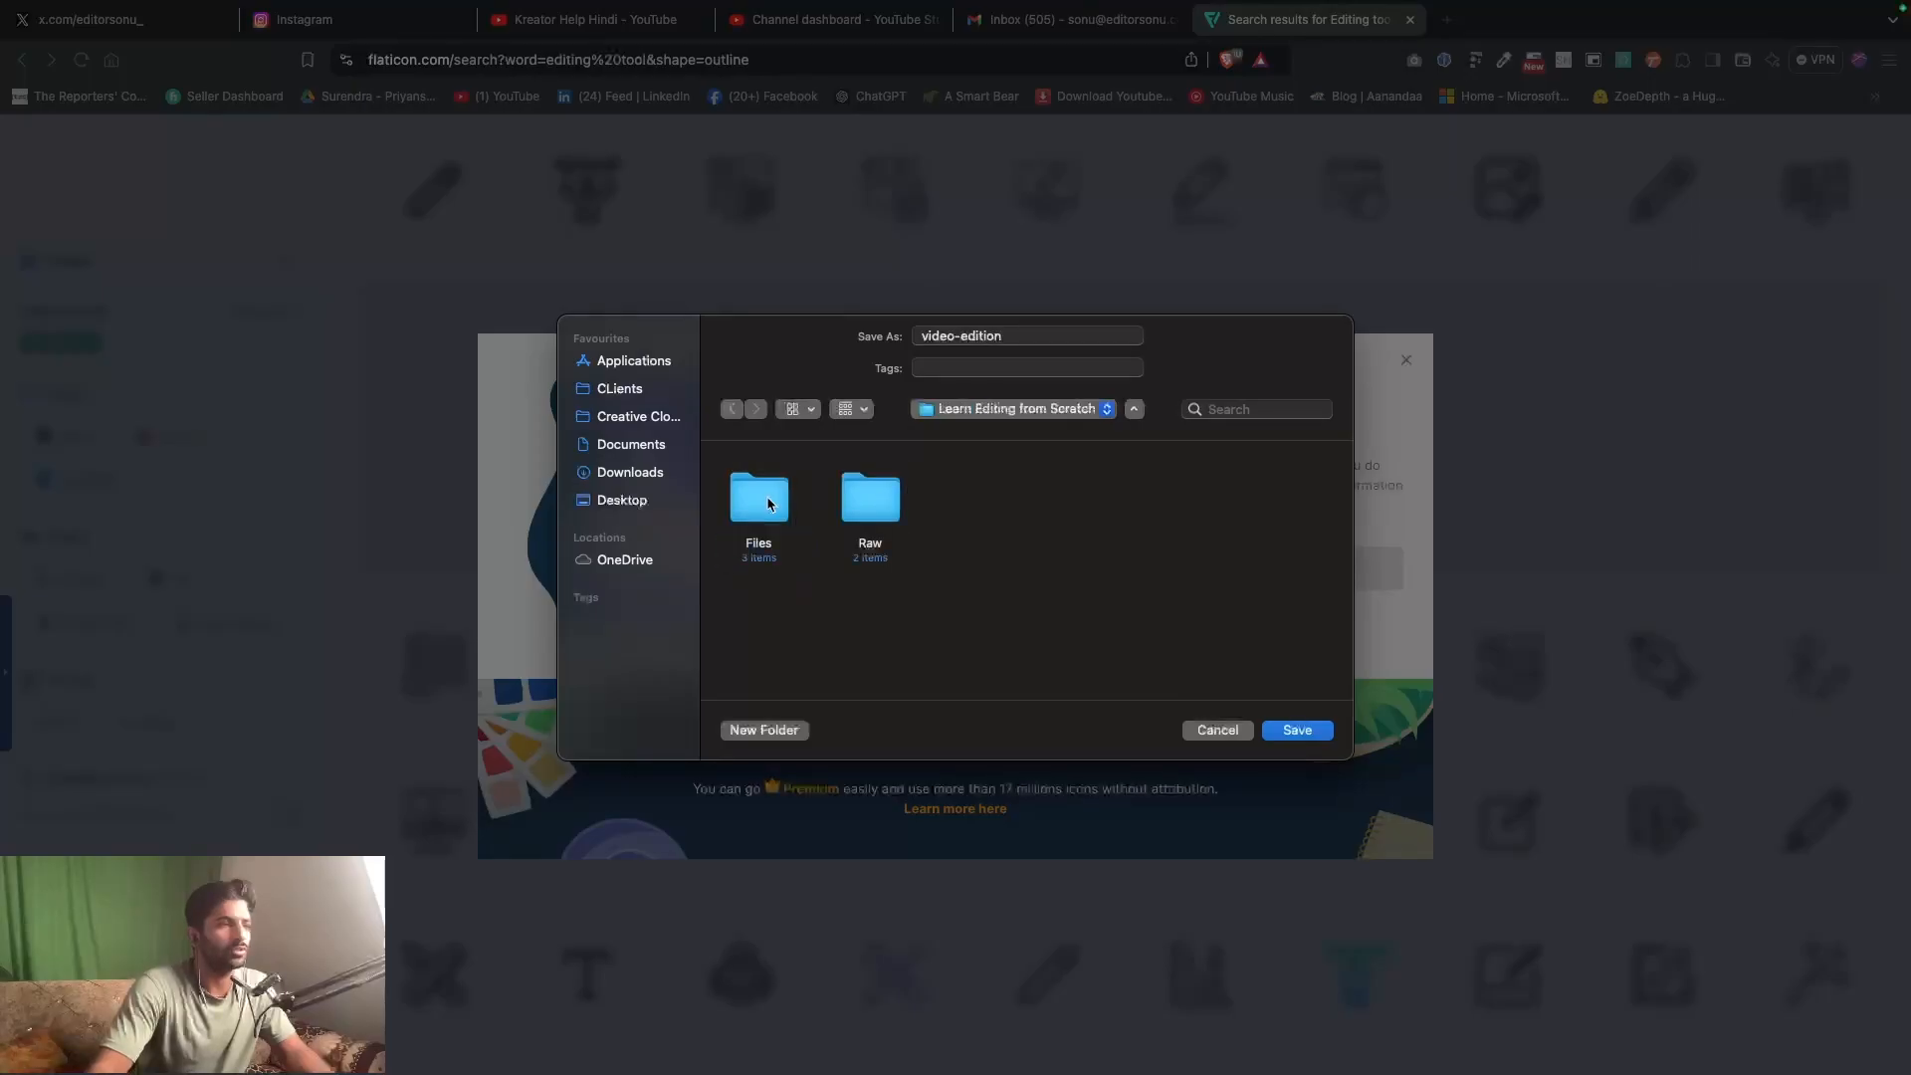
pyautogui.click(763, 730)
pyautogui.write('Assets')
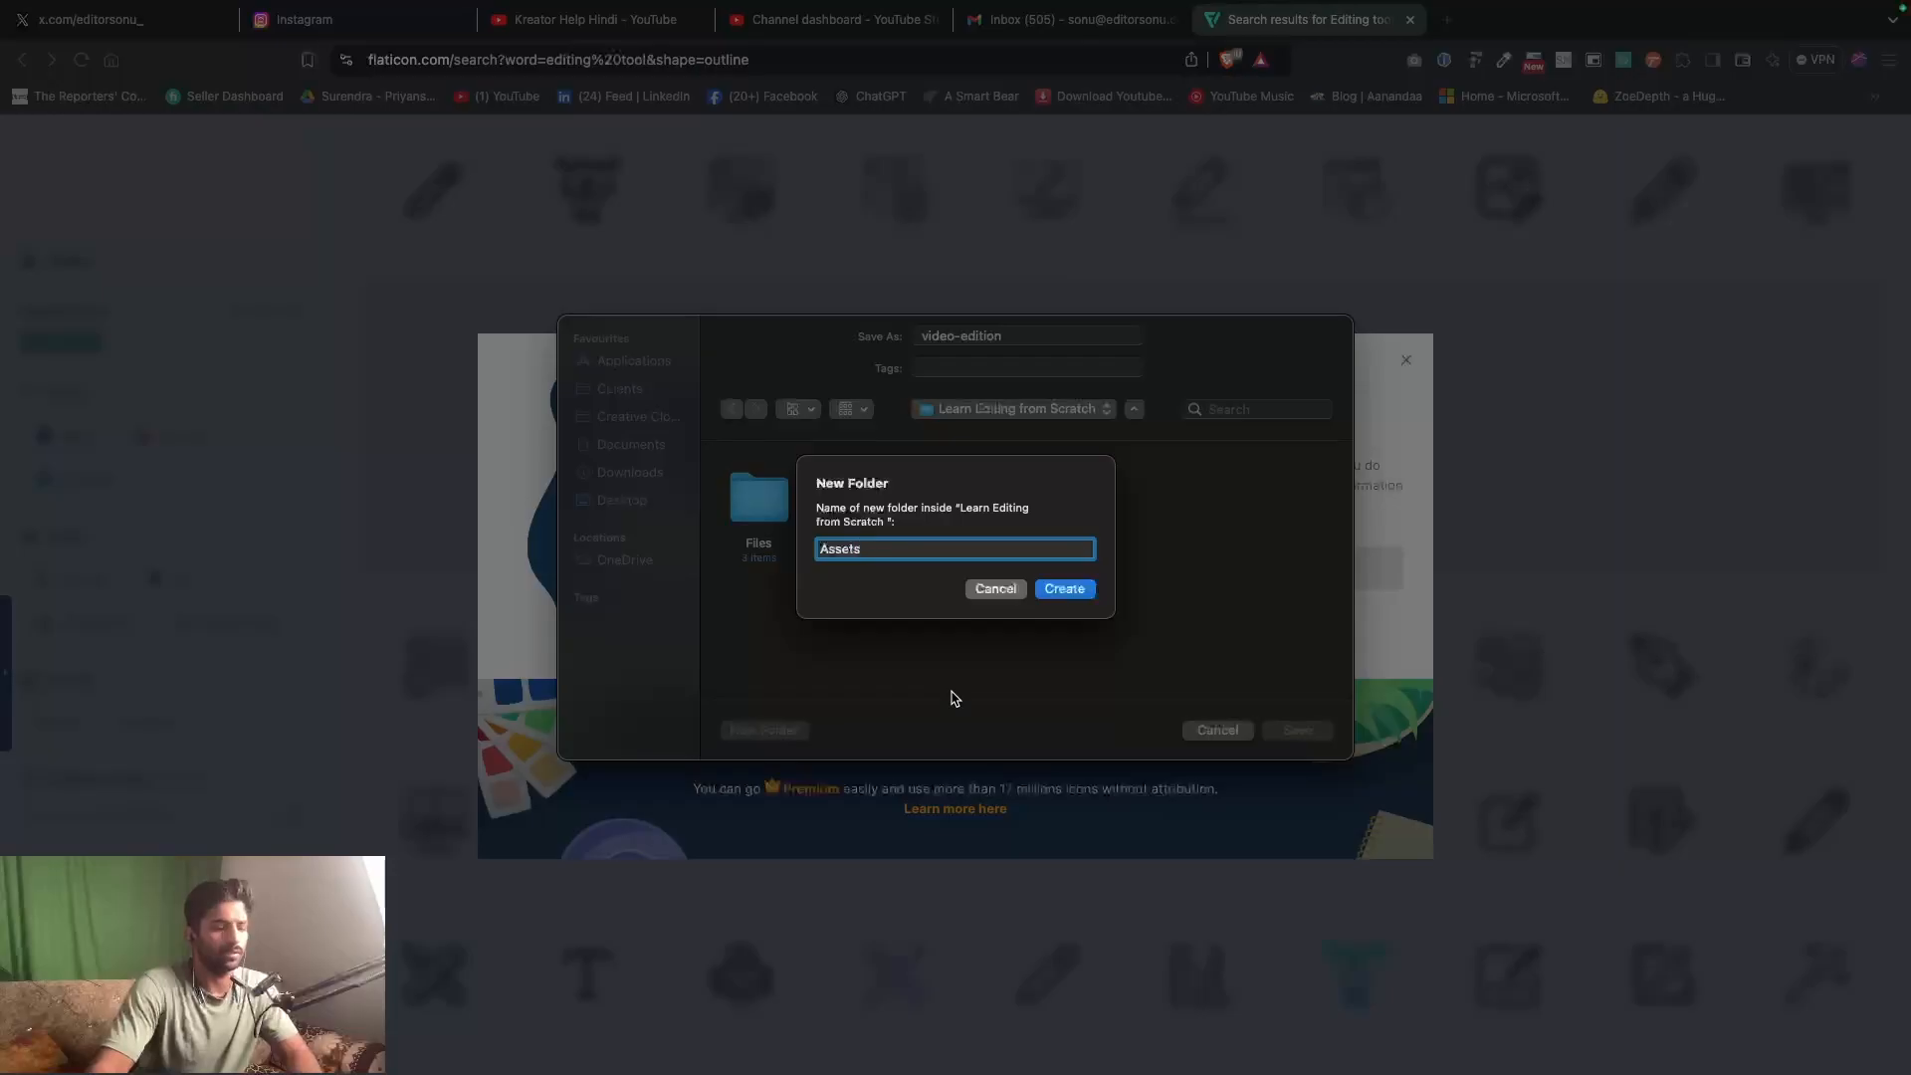
pyautogui.press('Return')
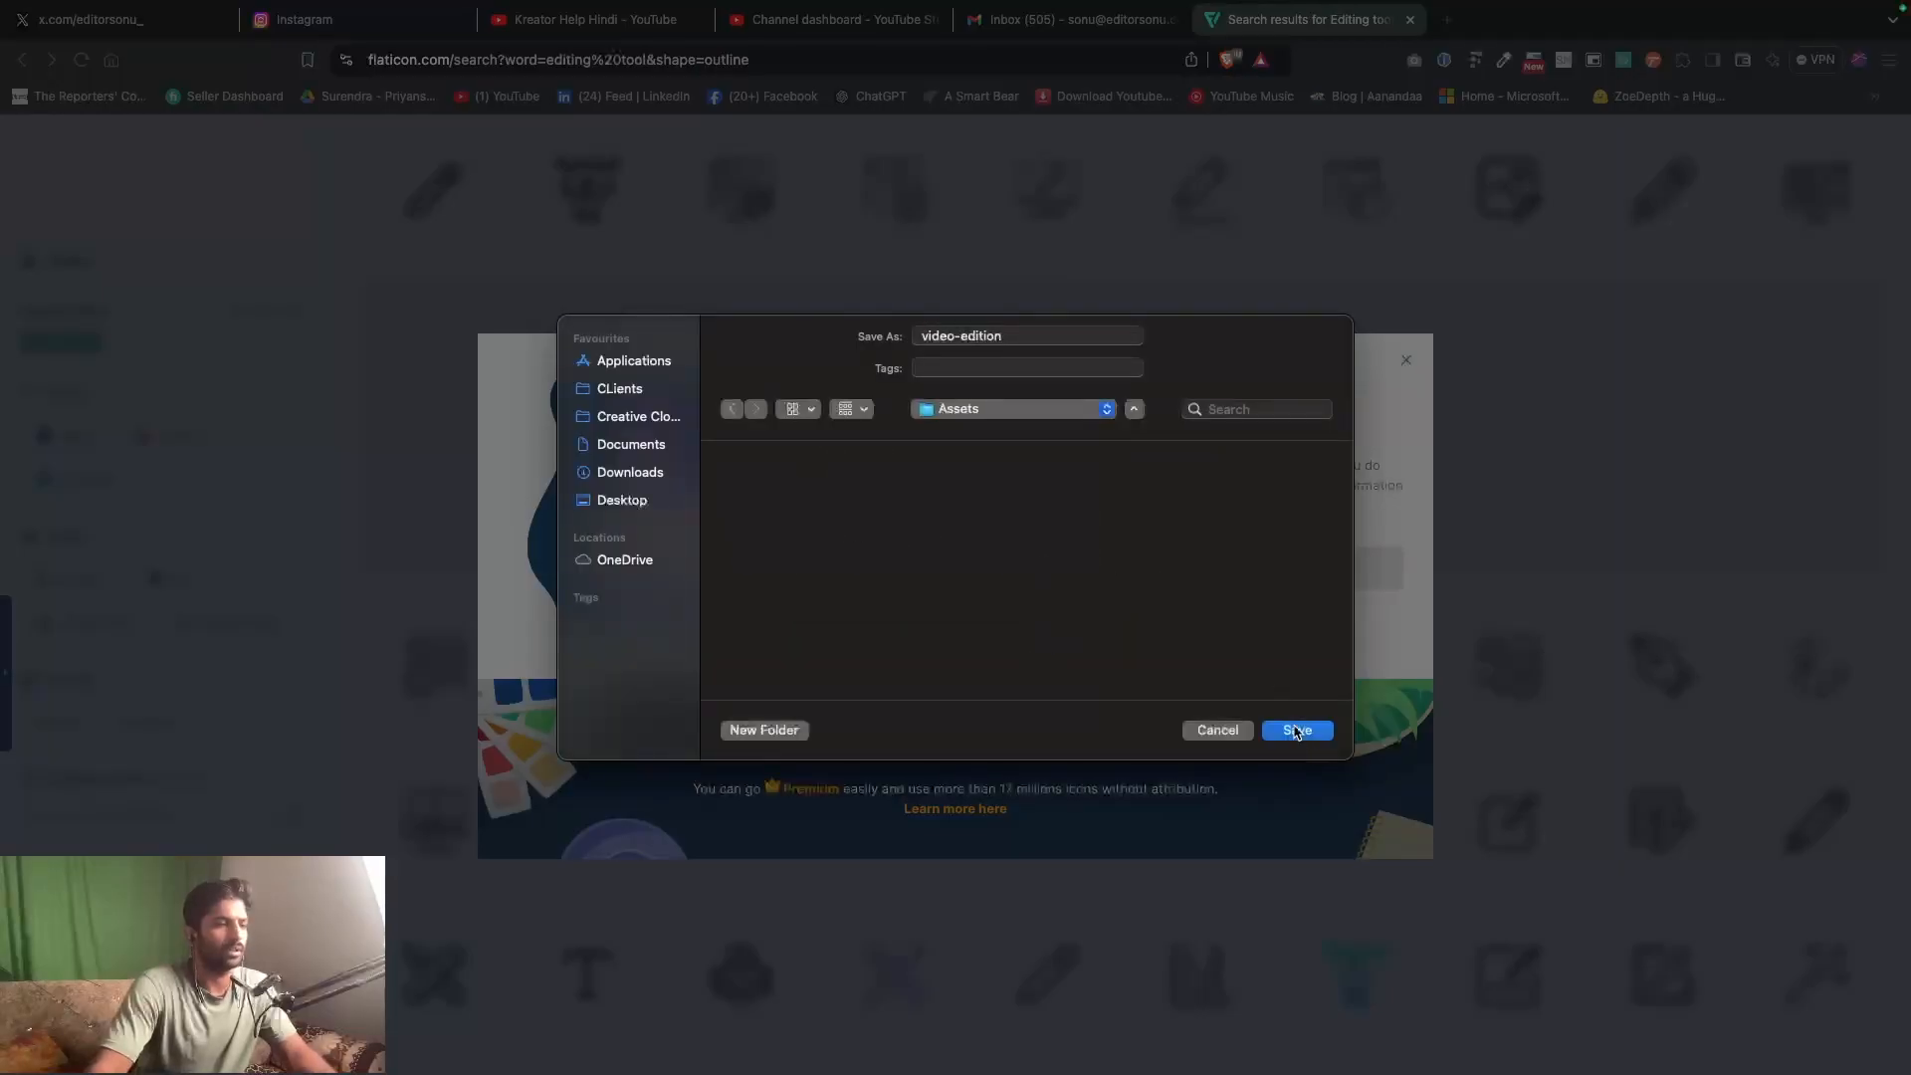
pyautogui.click(1298, 741)
# - Switch to Premiere Pro and import the downloaded video-edition.png into the project
pyautogui.moveTo(1549, 115); pyautogui.dragTo(1252, 206)
pyautogui.hotkey('ctrl', 'Left')
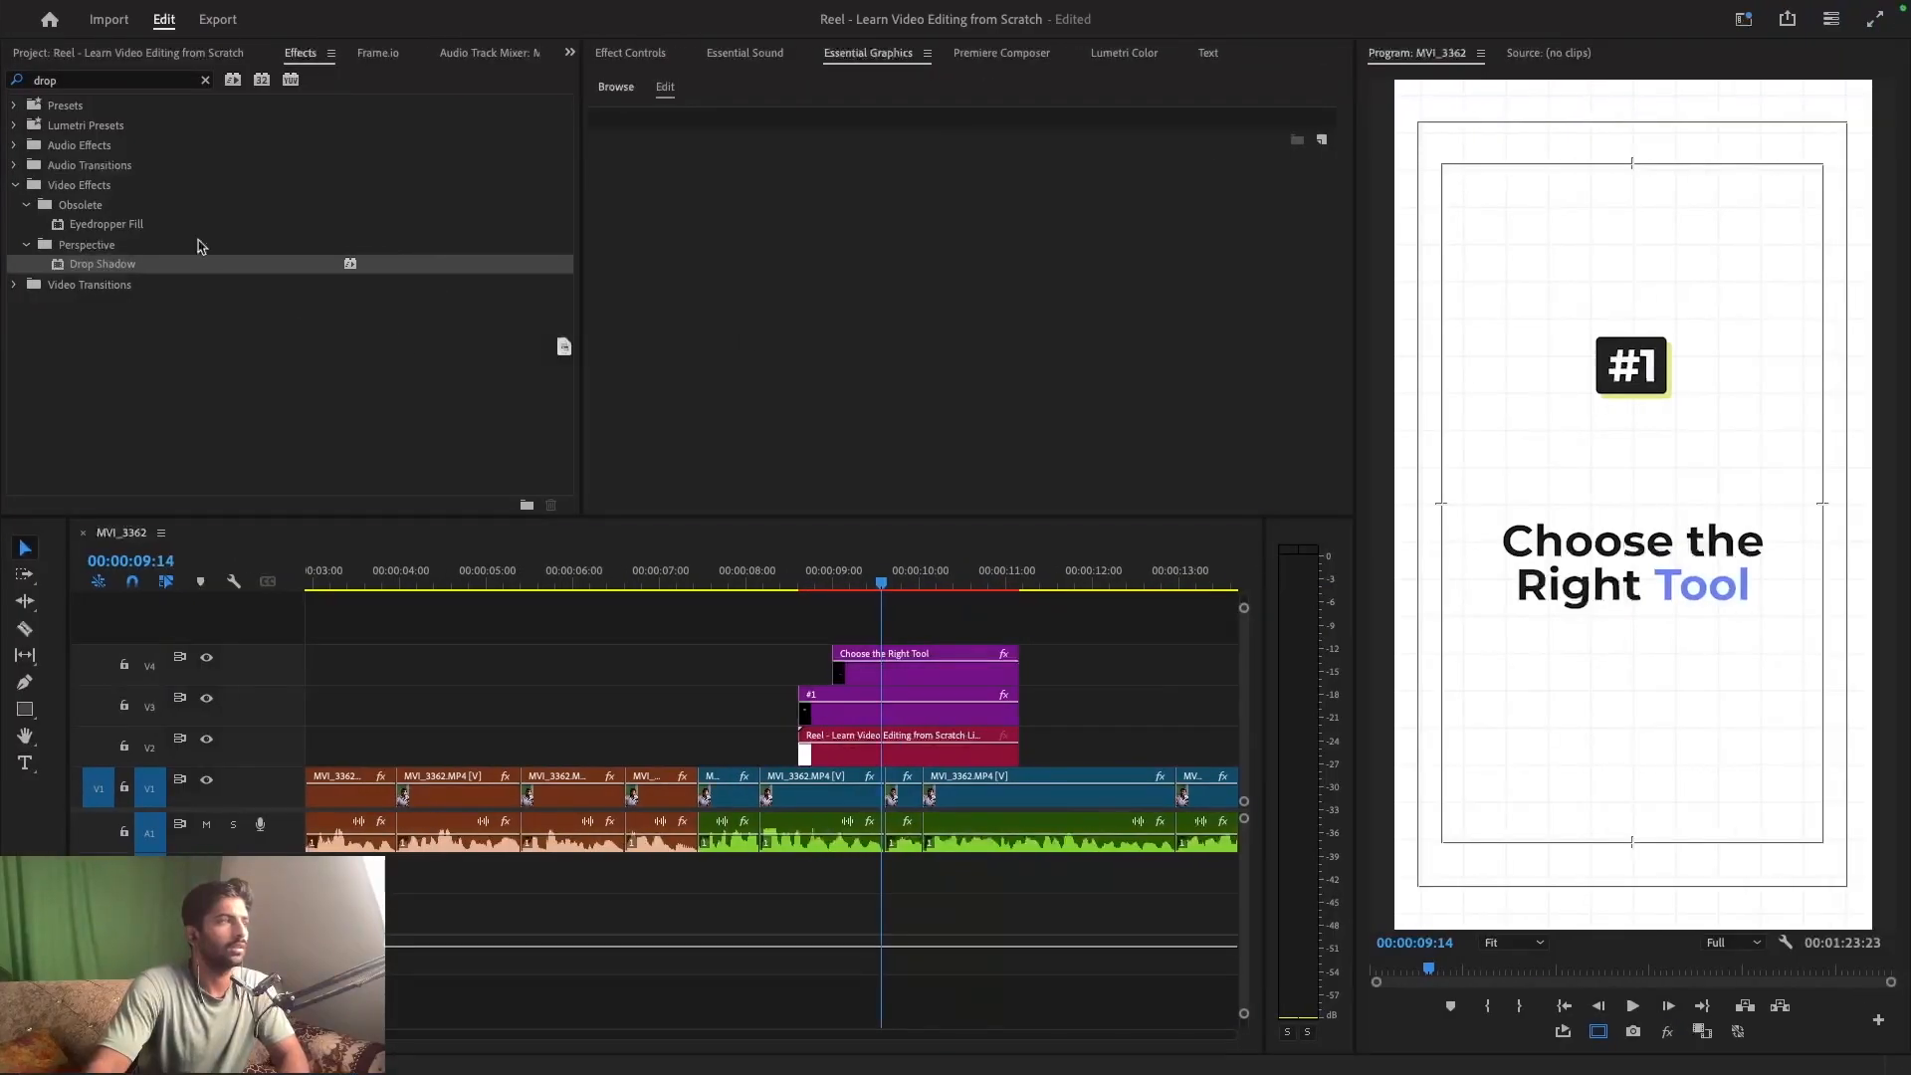
pyautogui.click(221, 58)
pyautogui.moveTo(222, 58); pyautogui.dragTo(370, 366)
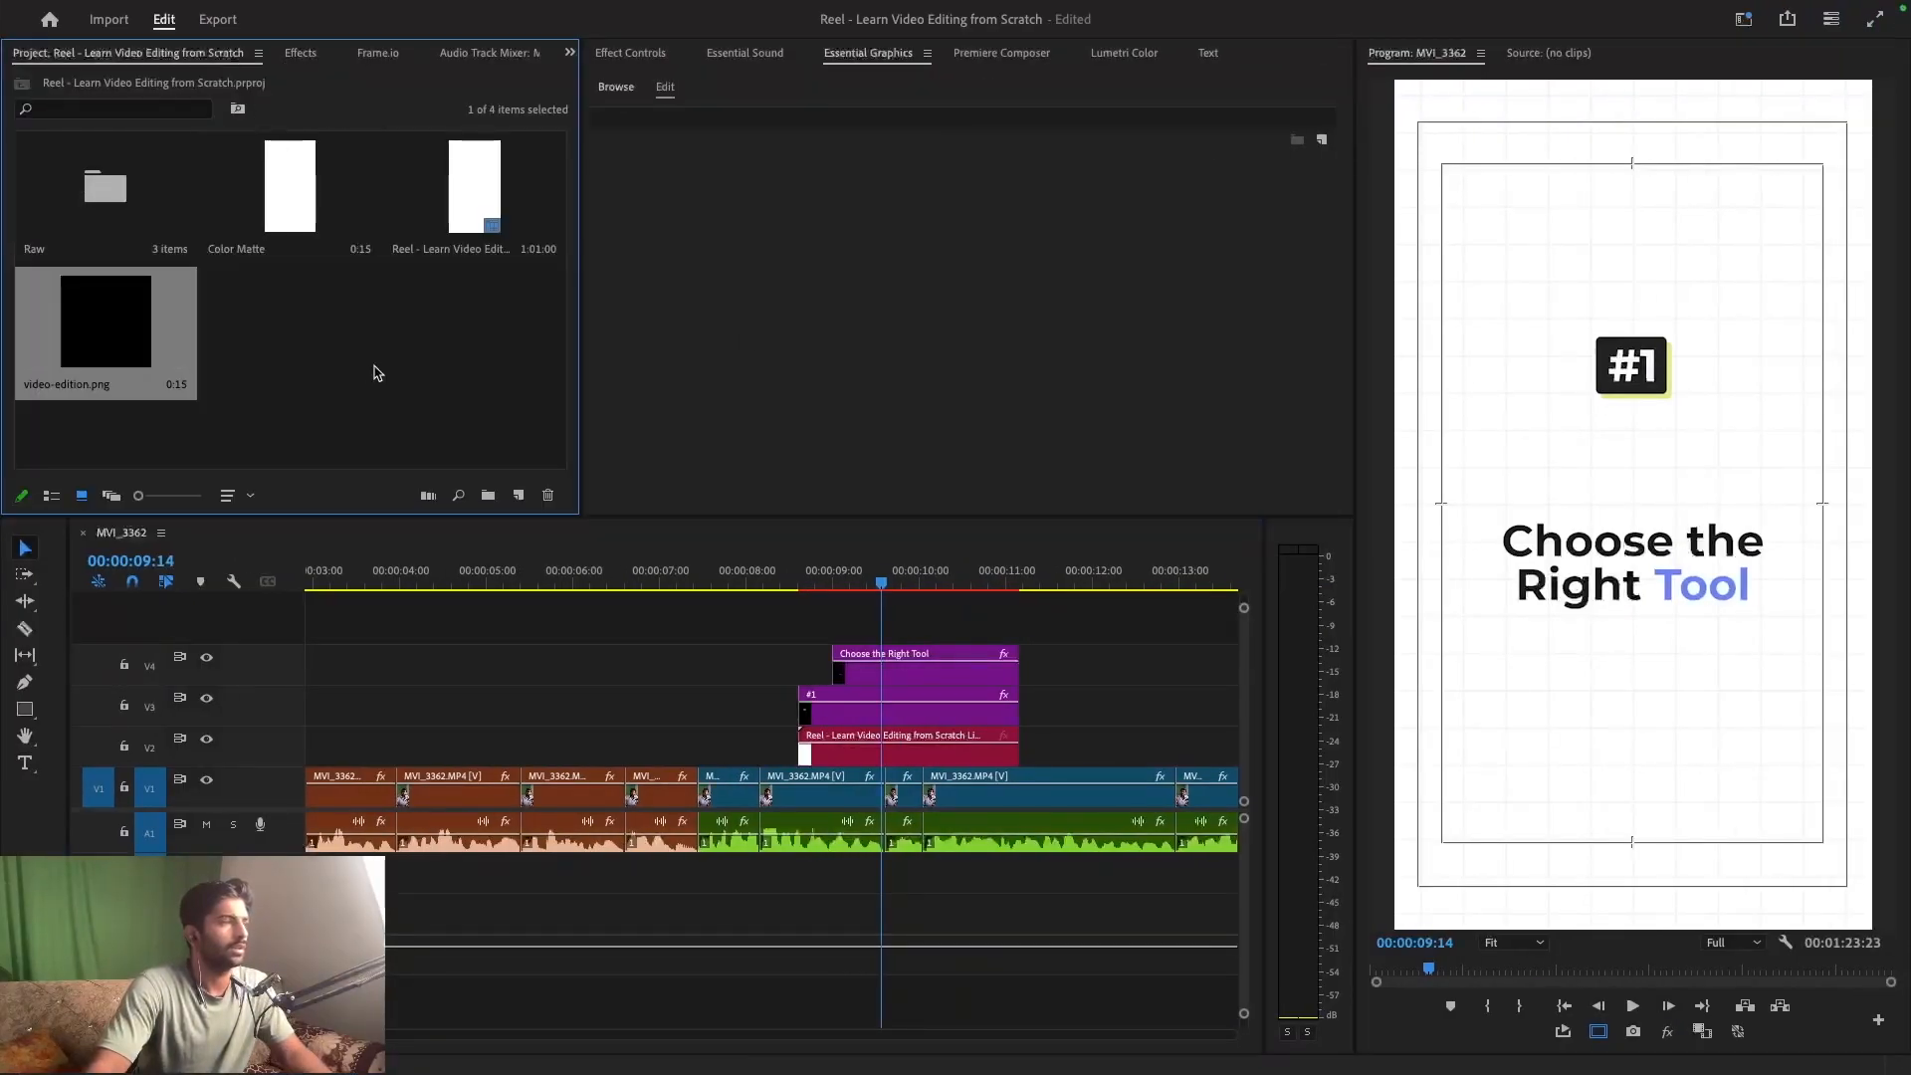
# - Place video-edition.png on track V5 above the title clip and extend it to the end of the other graphics
pyautogui.moveTo(106, 328); pyautogui.dragTo(875, 625)
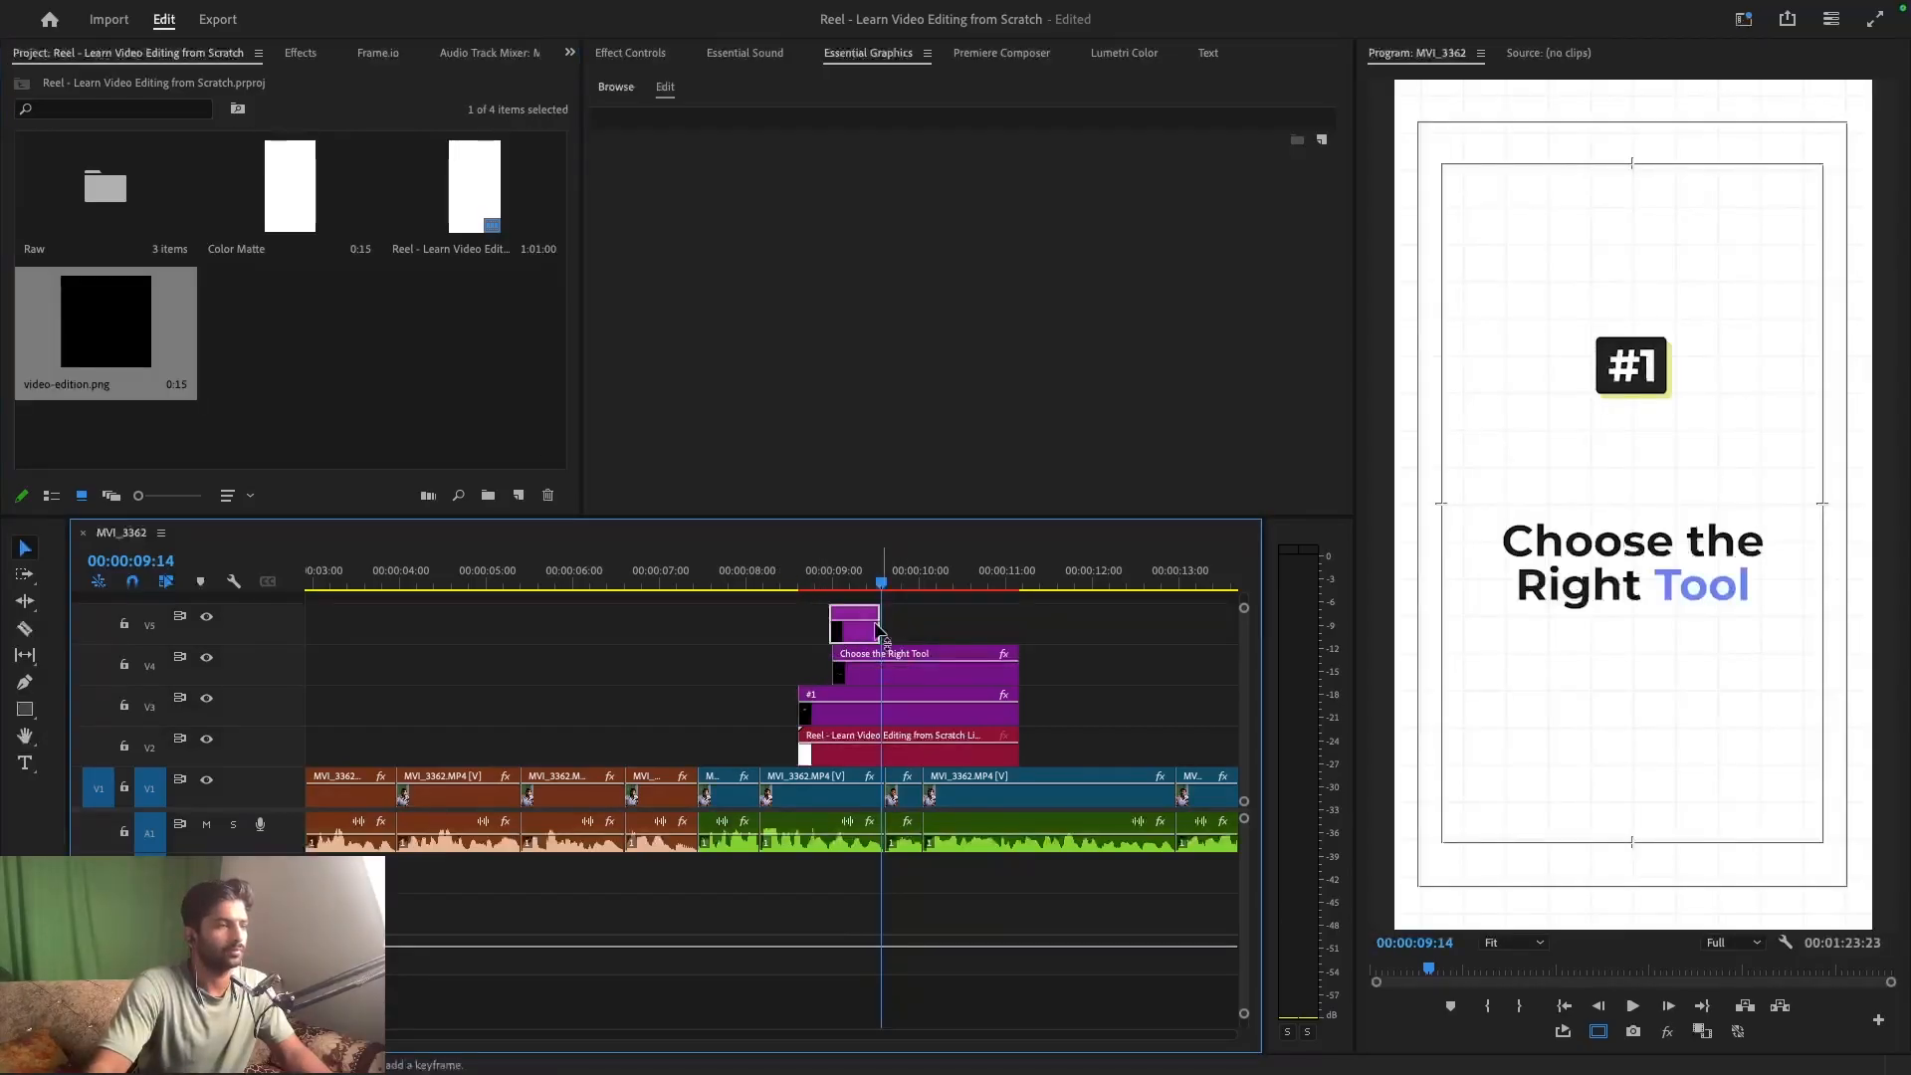
pyautogui.moveTo(877, 622); pyautogui.dragTo(1019, 612)
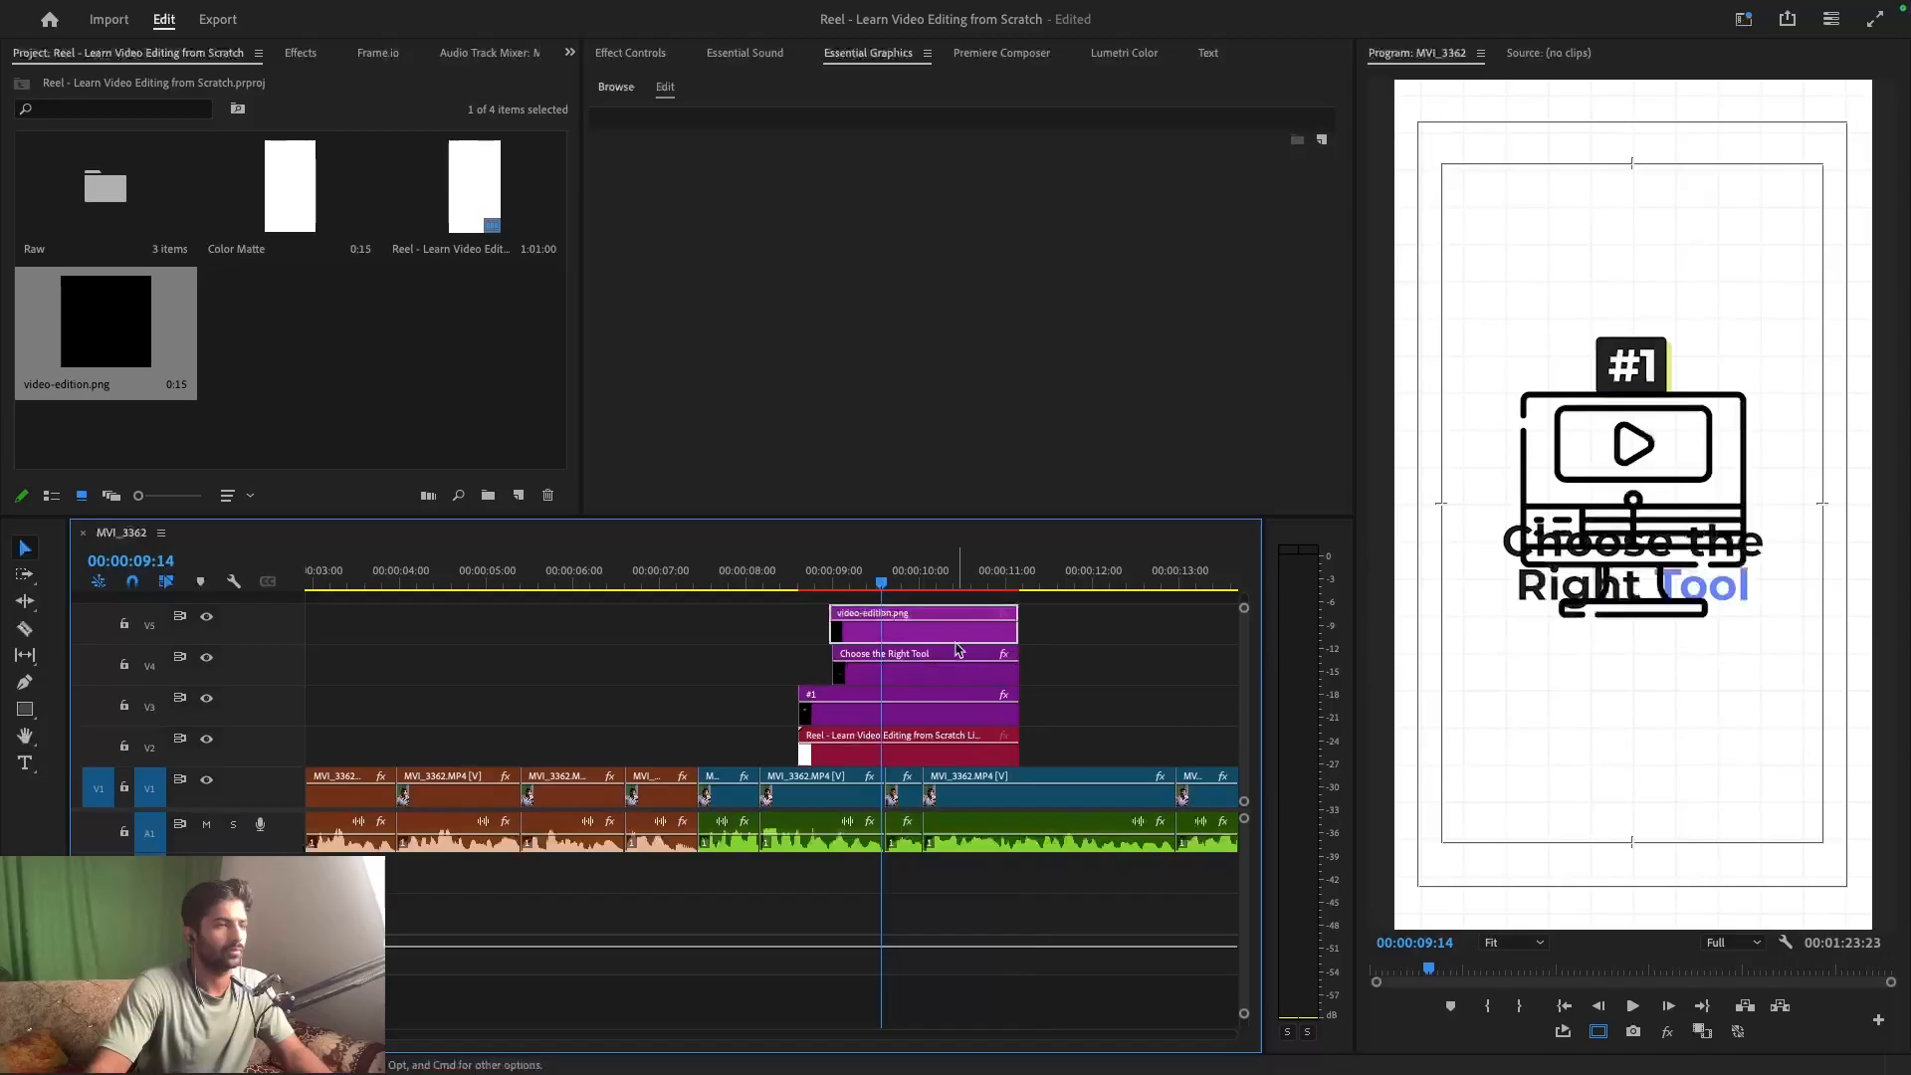
# - Scale the monitor icon to 30 and set its vertical position to 916, just above the title text
pyautogui.click(656, 62)
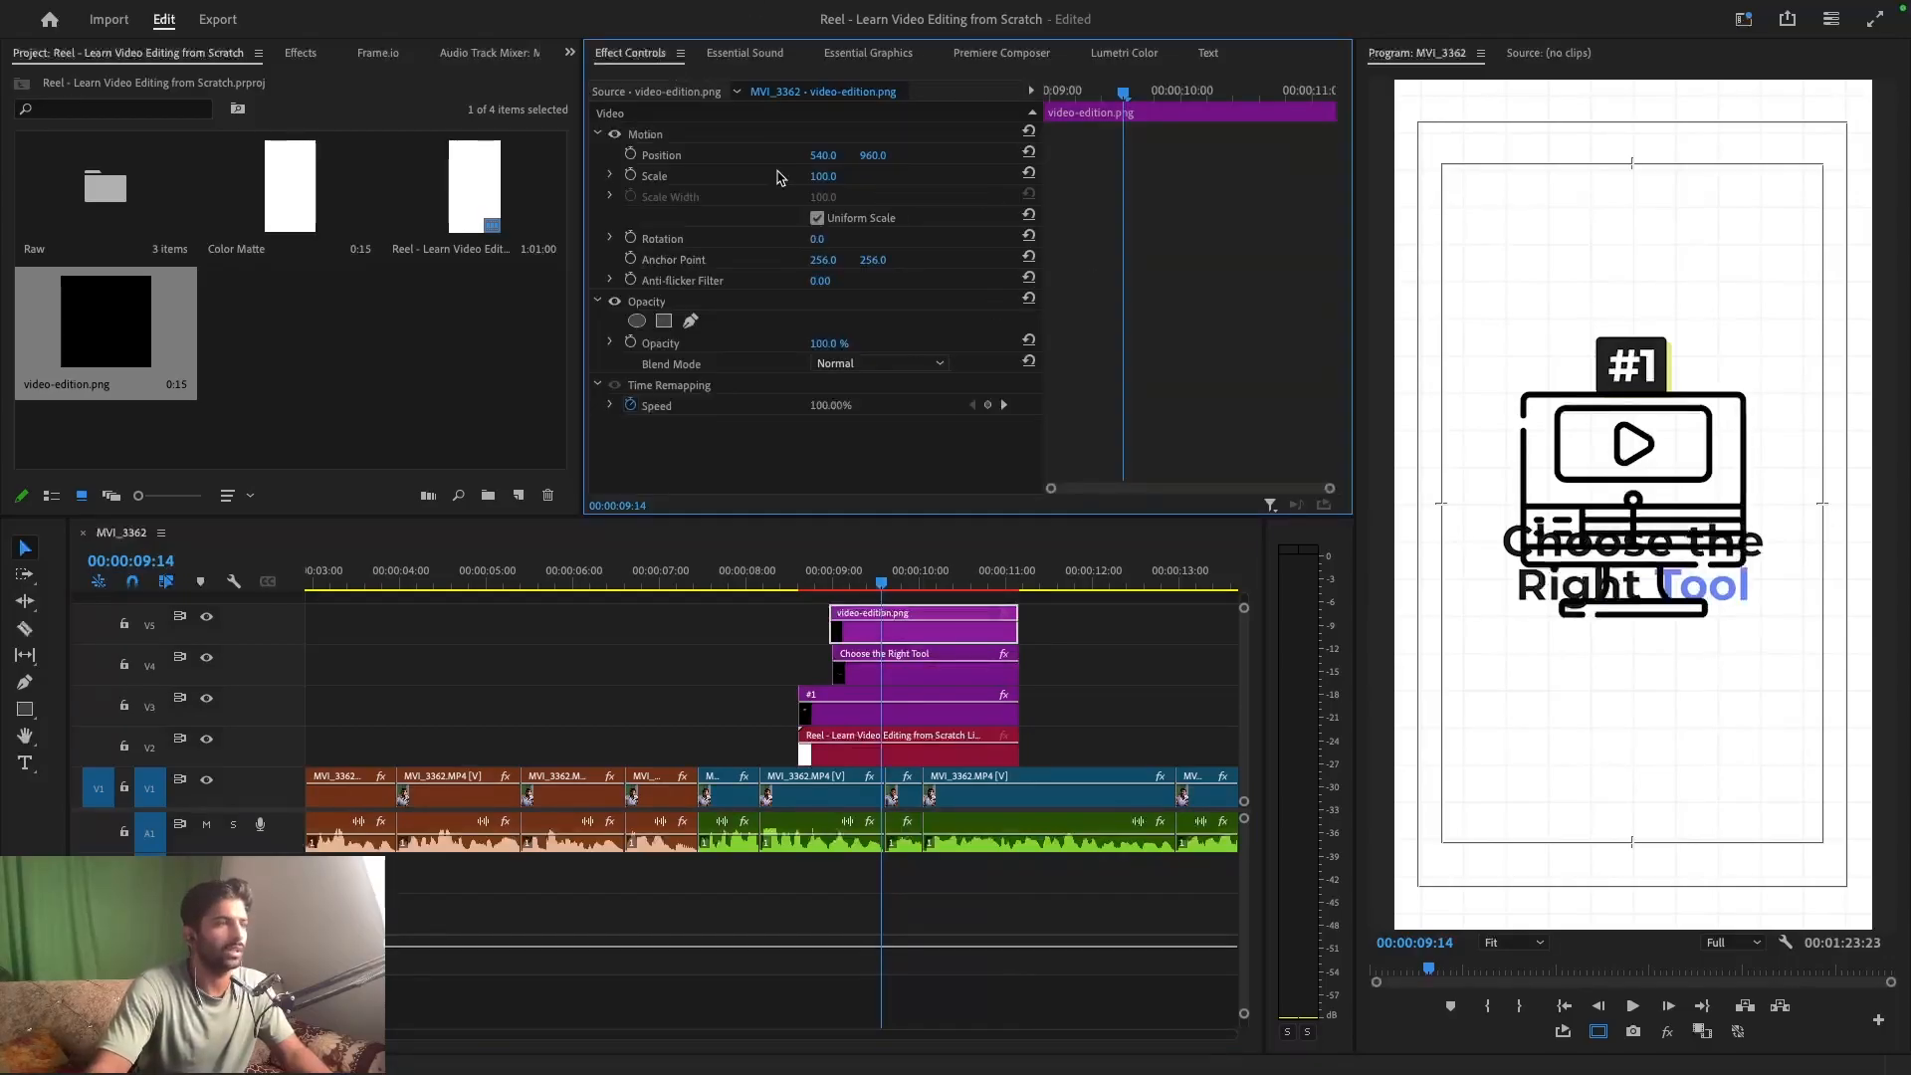
pyautogui.moveTo(828, 183); pyautogui.dragTo(758, 184)
pyautogui.moveTo(872, 157); pyautogui.dragTo(828, 157)
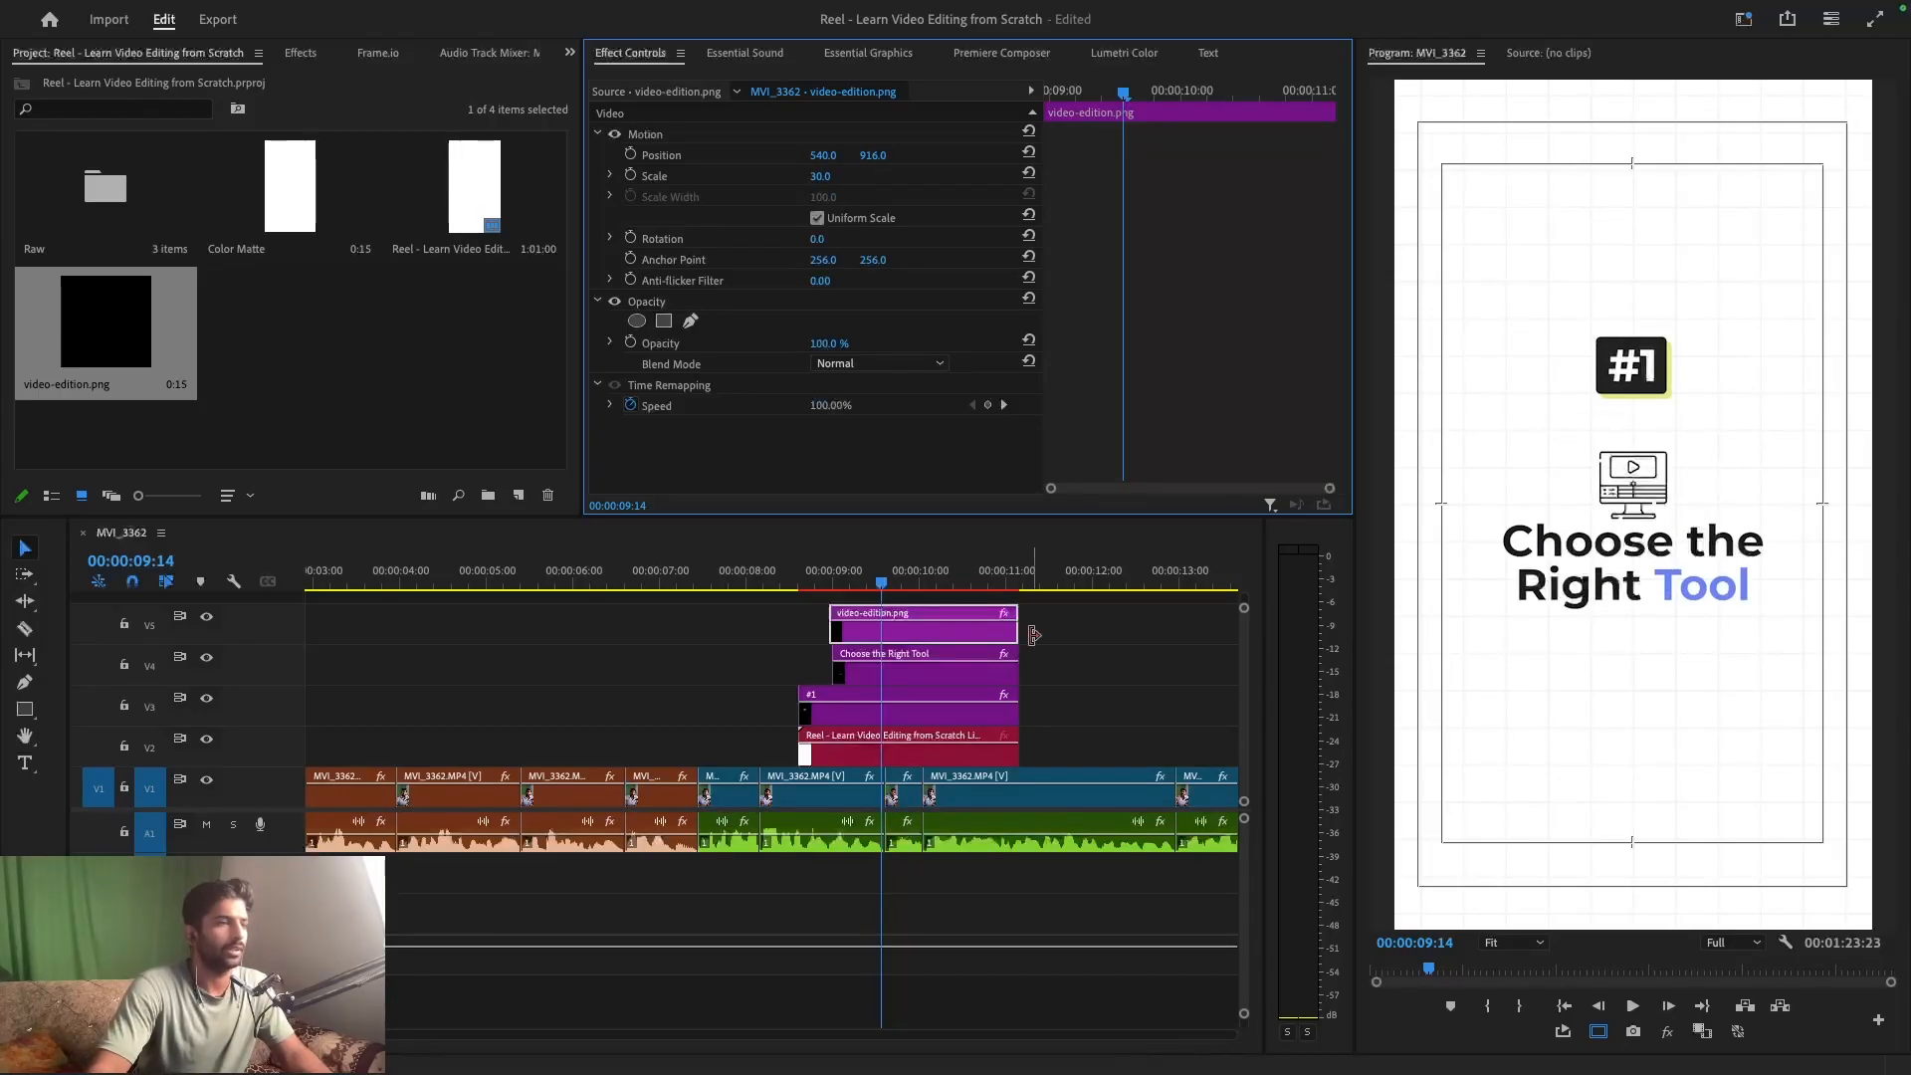
# - Raise the #1 badge to vertical position 891 and lower the Choose the Right Tool title to 1381
pyautogui.click(955, 705)
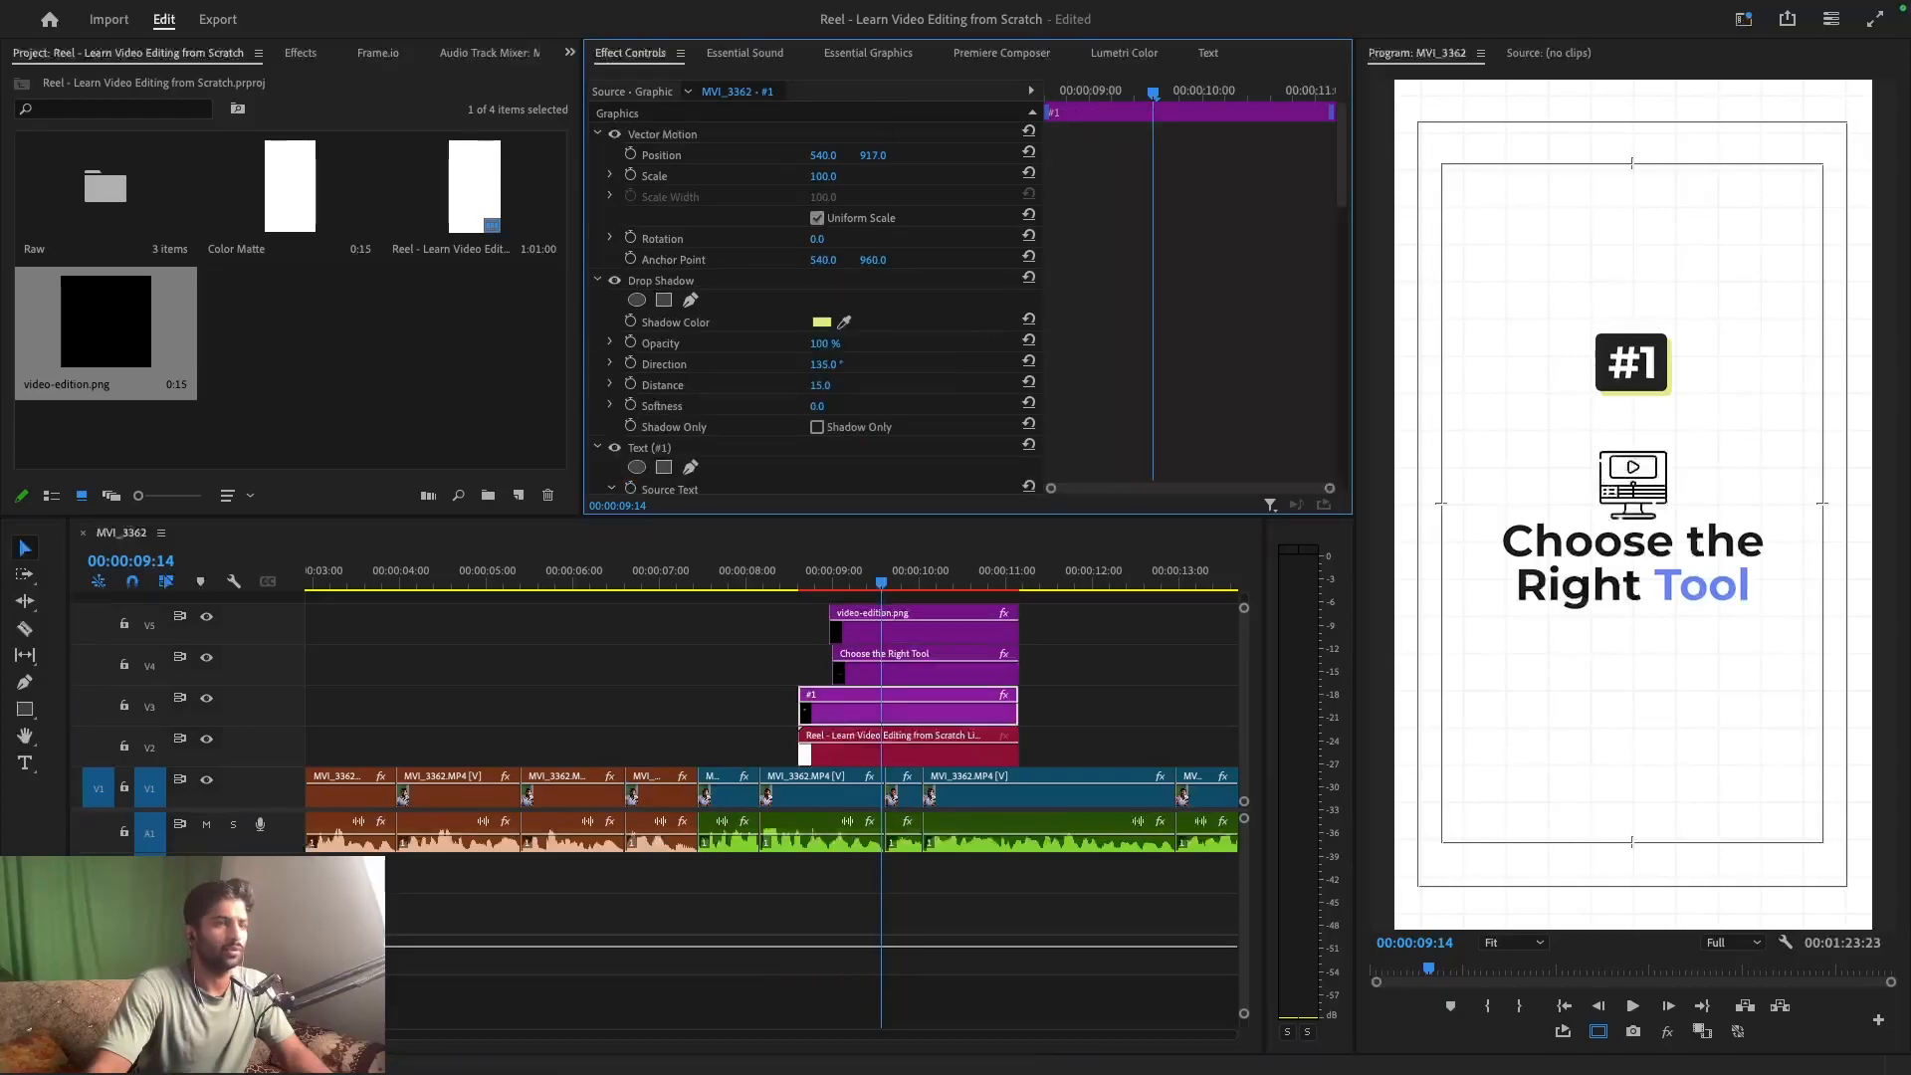
pyautogui.moveTo(873, 155); pyautogui.dragTo(851, 156)
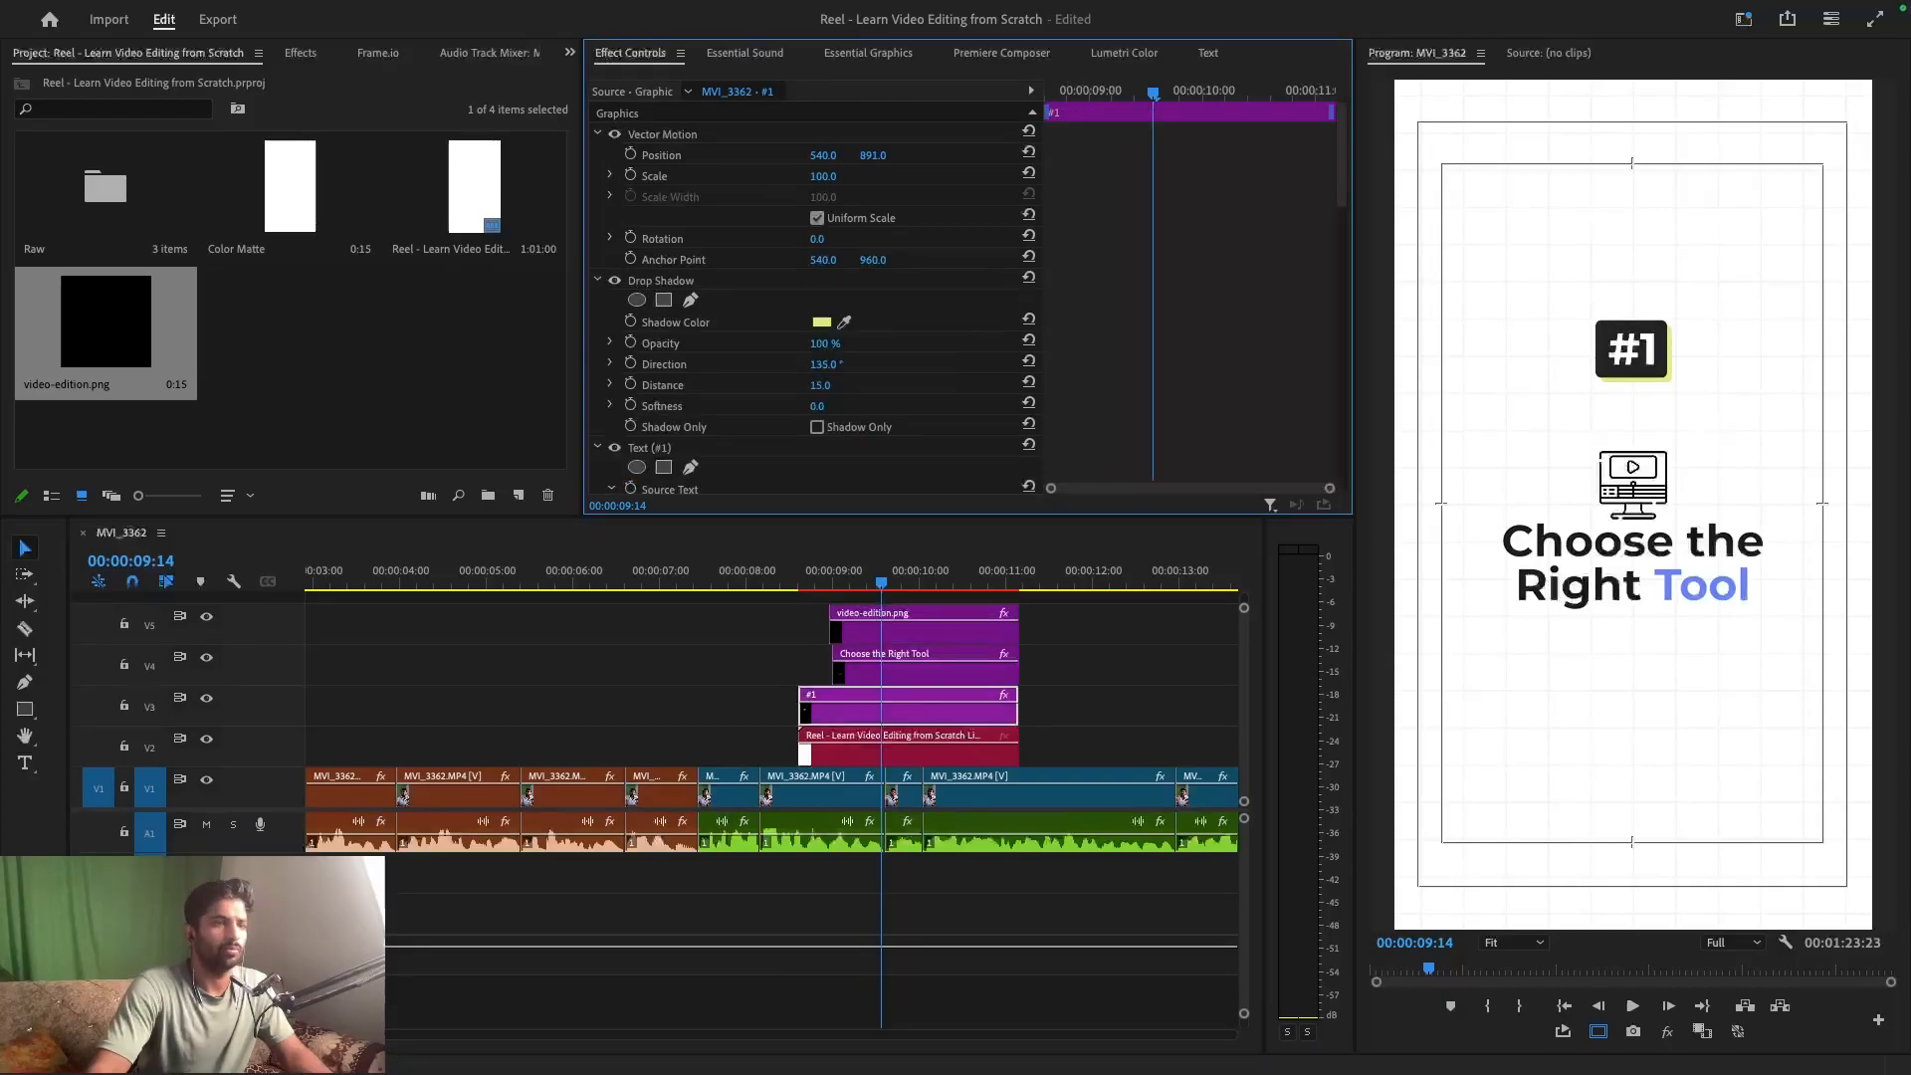
pyautogui.click(909, 674)
pyautogui.moveTo(895, 156); pyautogui.dragTo(1479, 496)
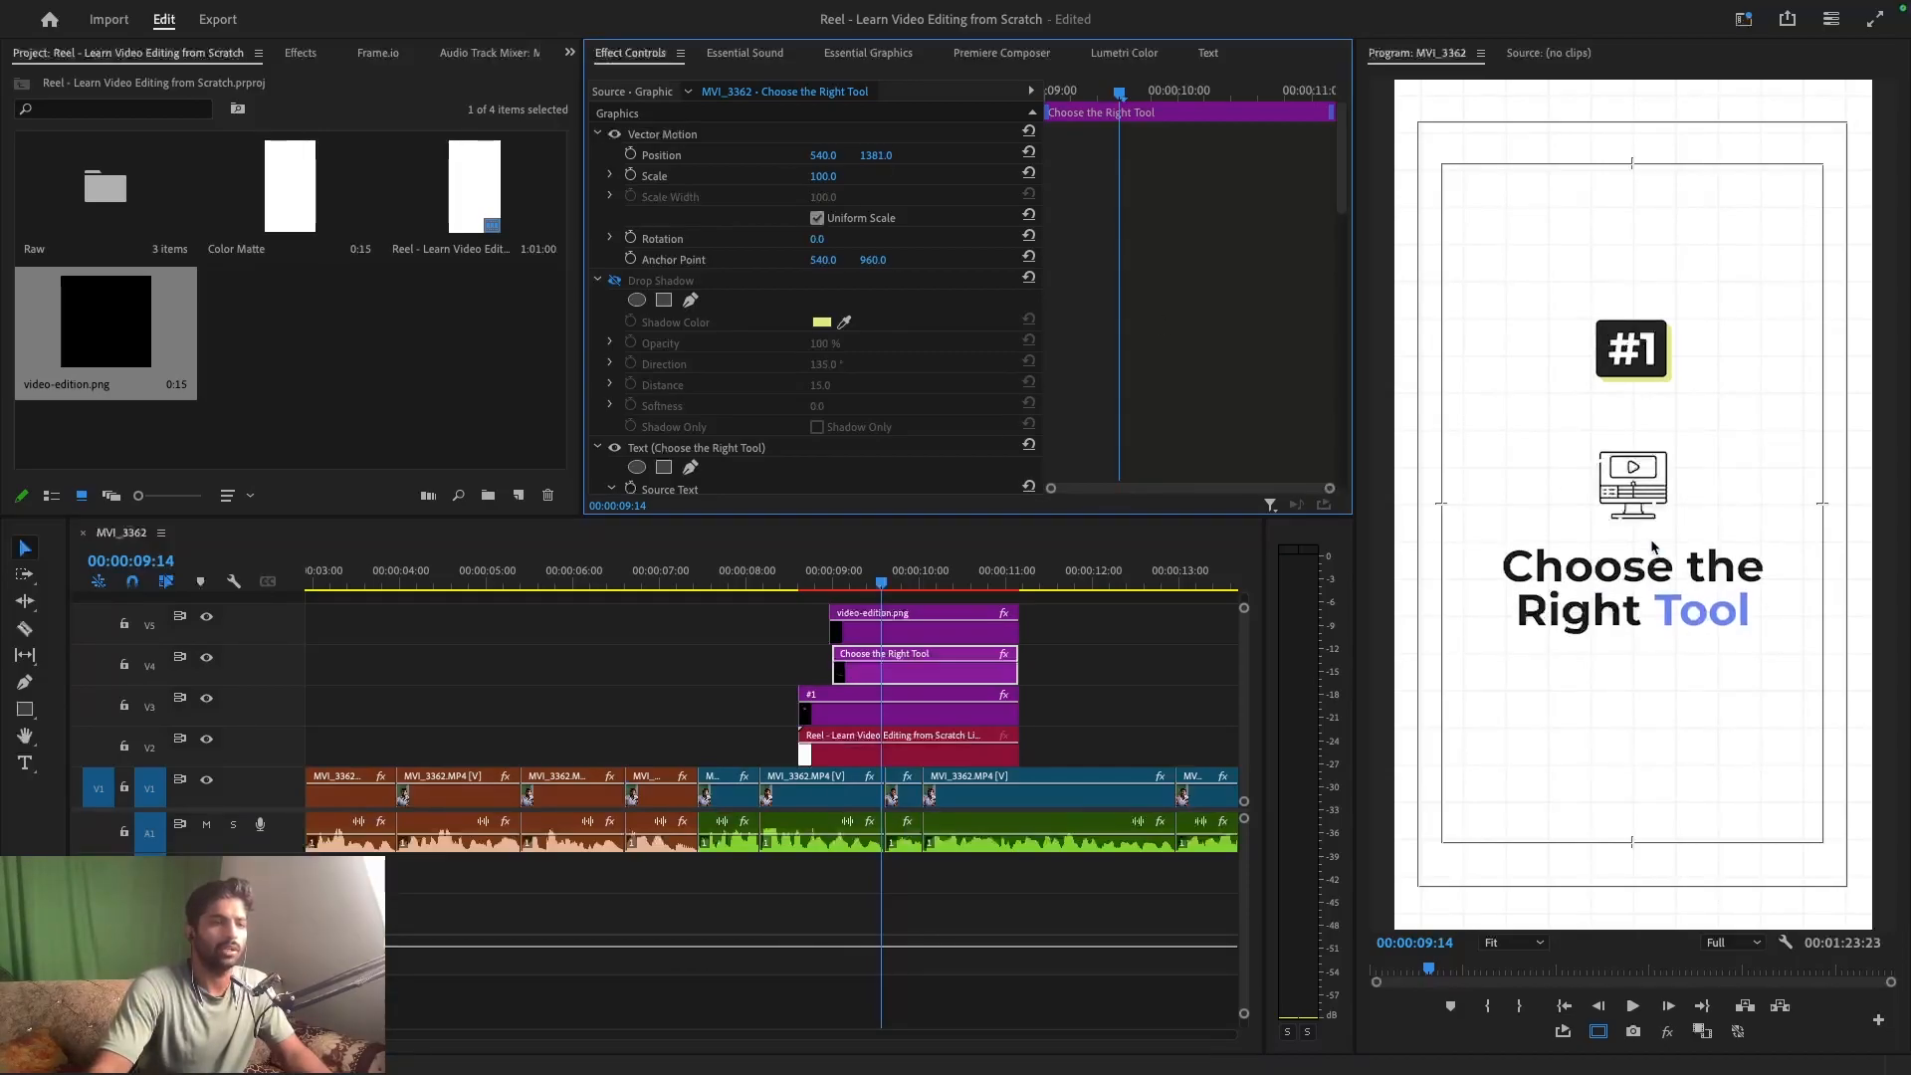
# - Set the monitor icon's vertical position to 970 and the #1 badge's to 959
pyautogui.click(926, 625)
pyautogui.moveTo(876, 155); pyautogui.dragTo(930, 155)
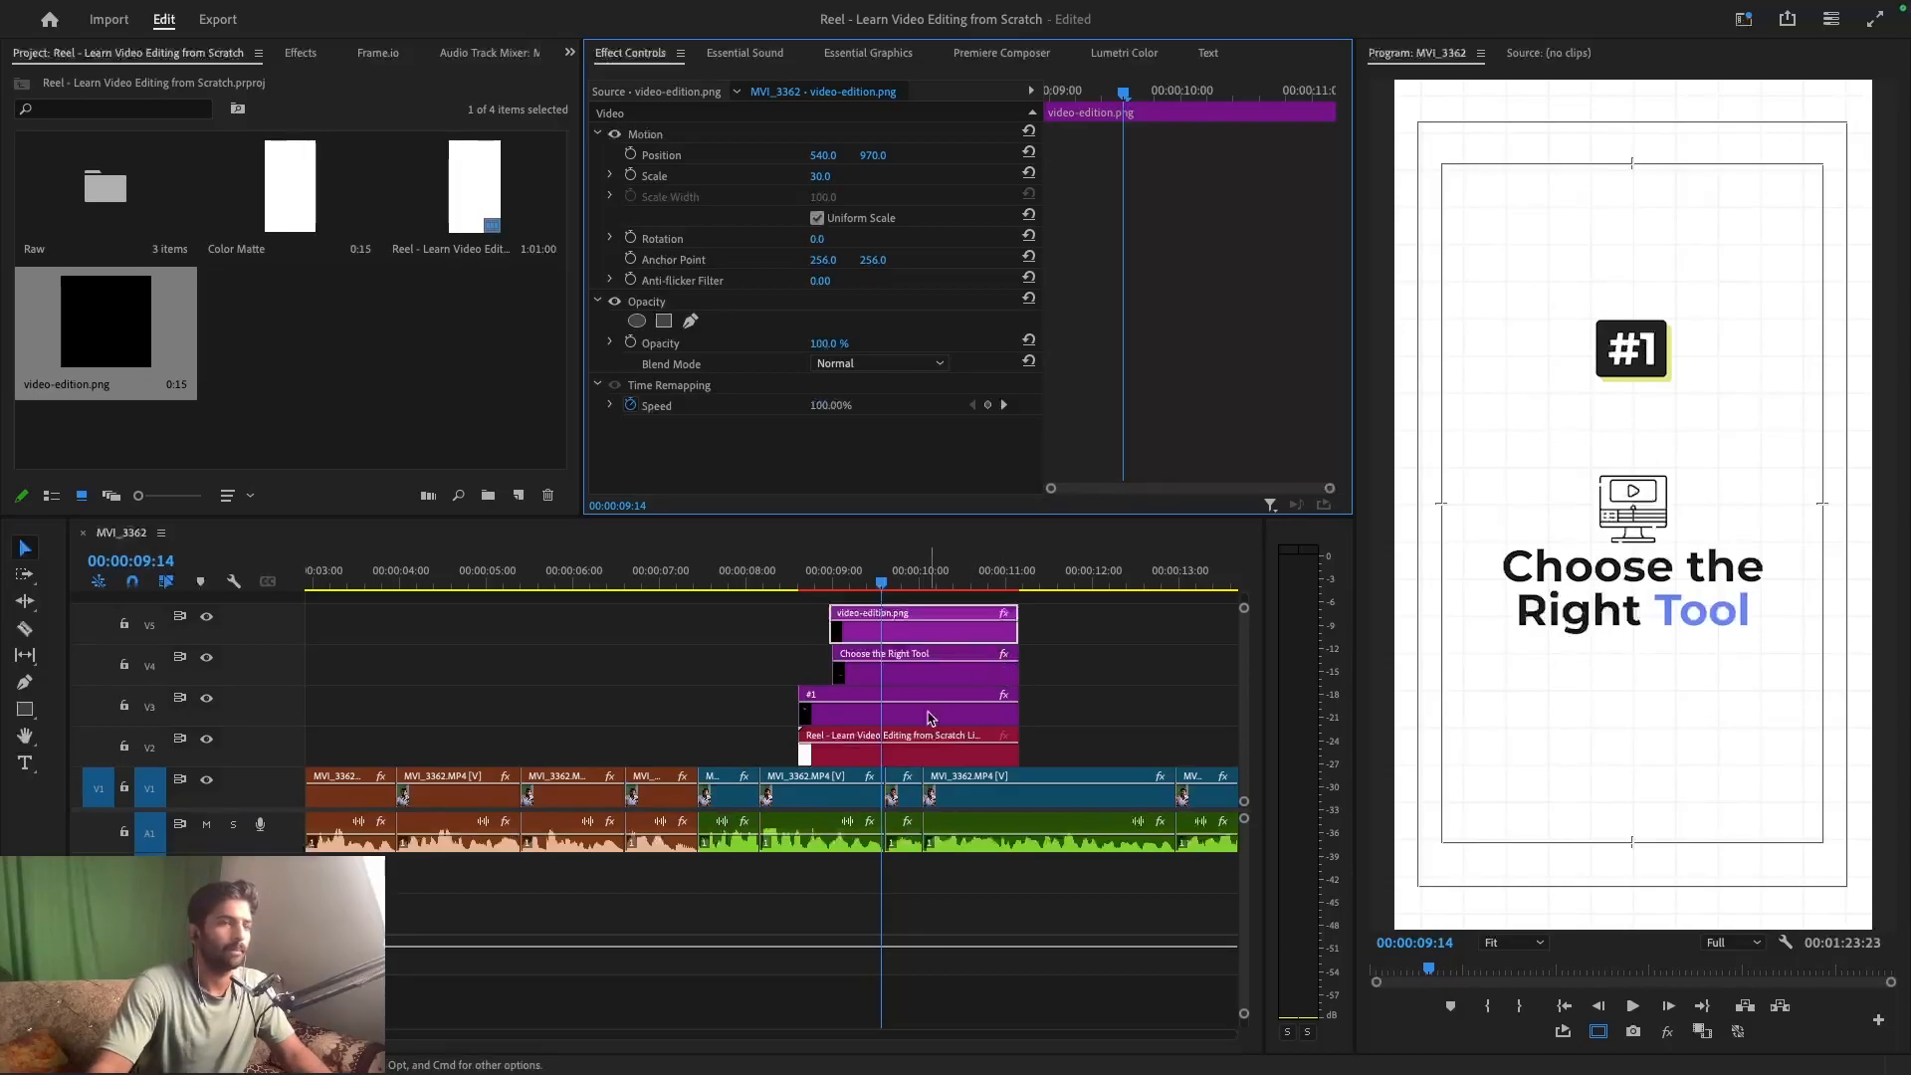
pyautogui.click(898, 700)
pyautogui.moveTo(868, 155); pyautogui.dragTo(881, 156)
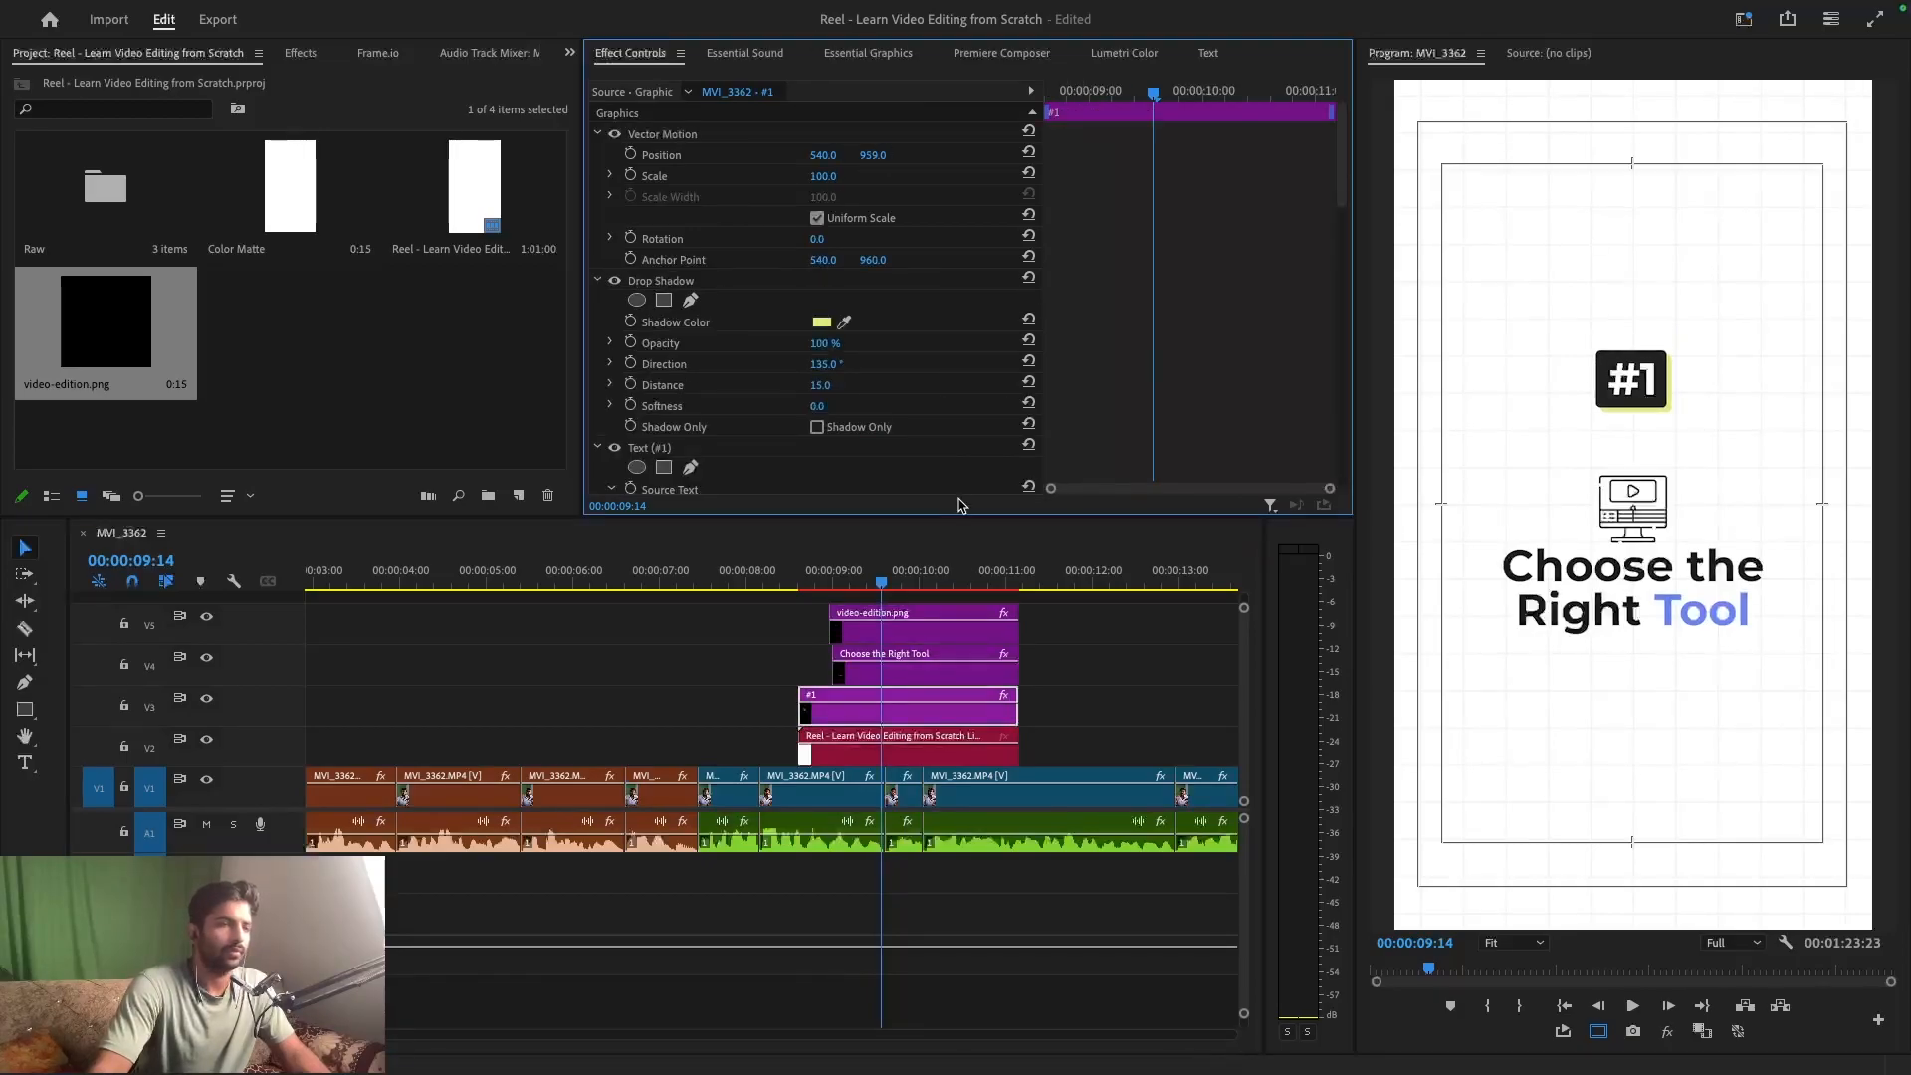
# - Move the #1 badge to the upper-left corner of the video frame at position 118, 381
pyautogui.click(915, 638)
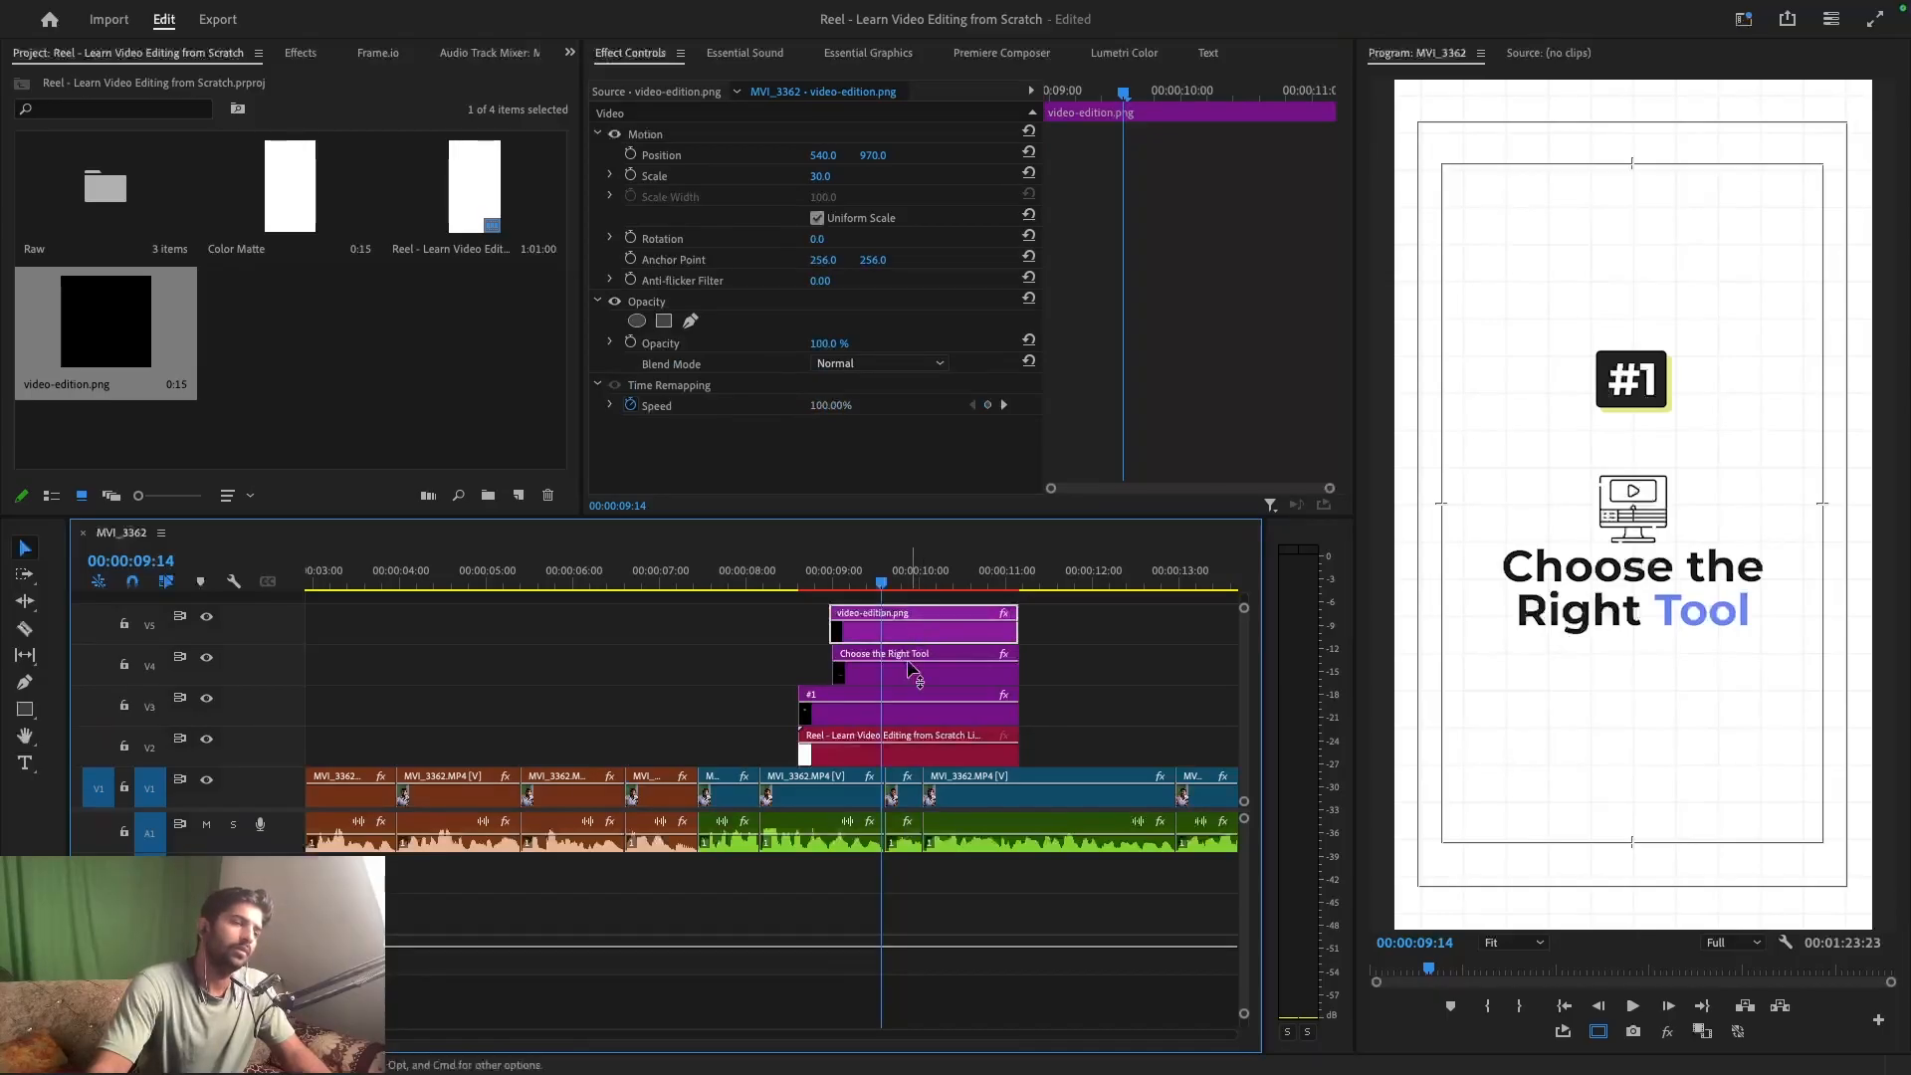
pyautogui.click(907, 712)
pyautogui.moveTo(873, 156); pyautogui.dragTo(808, 156)
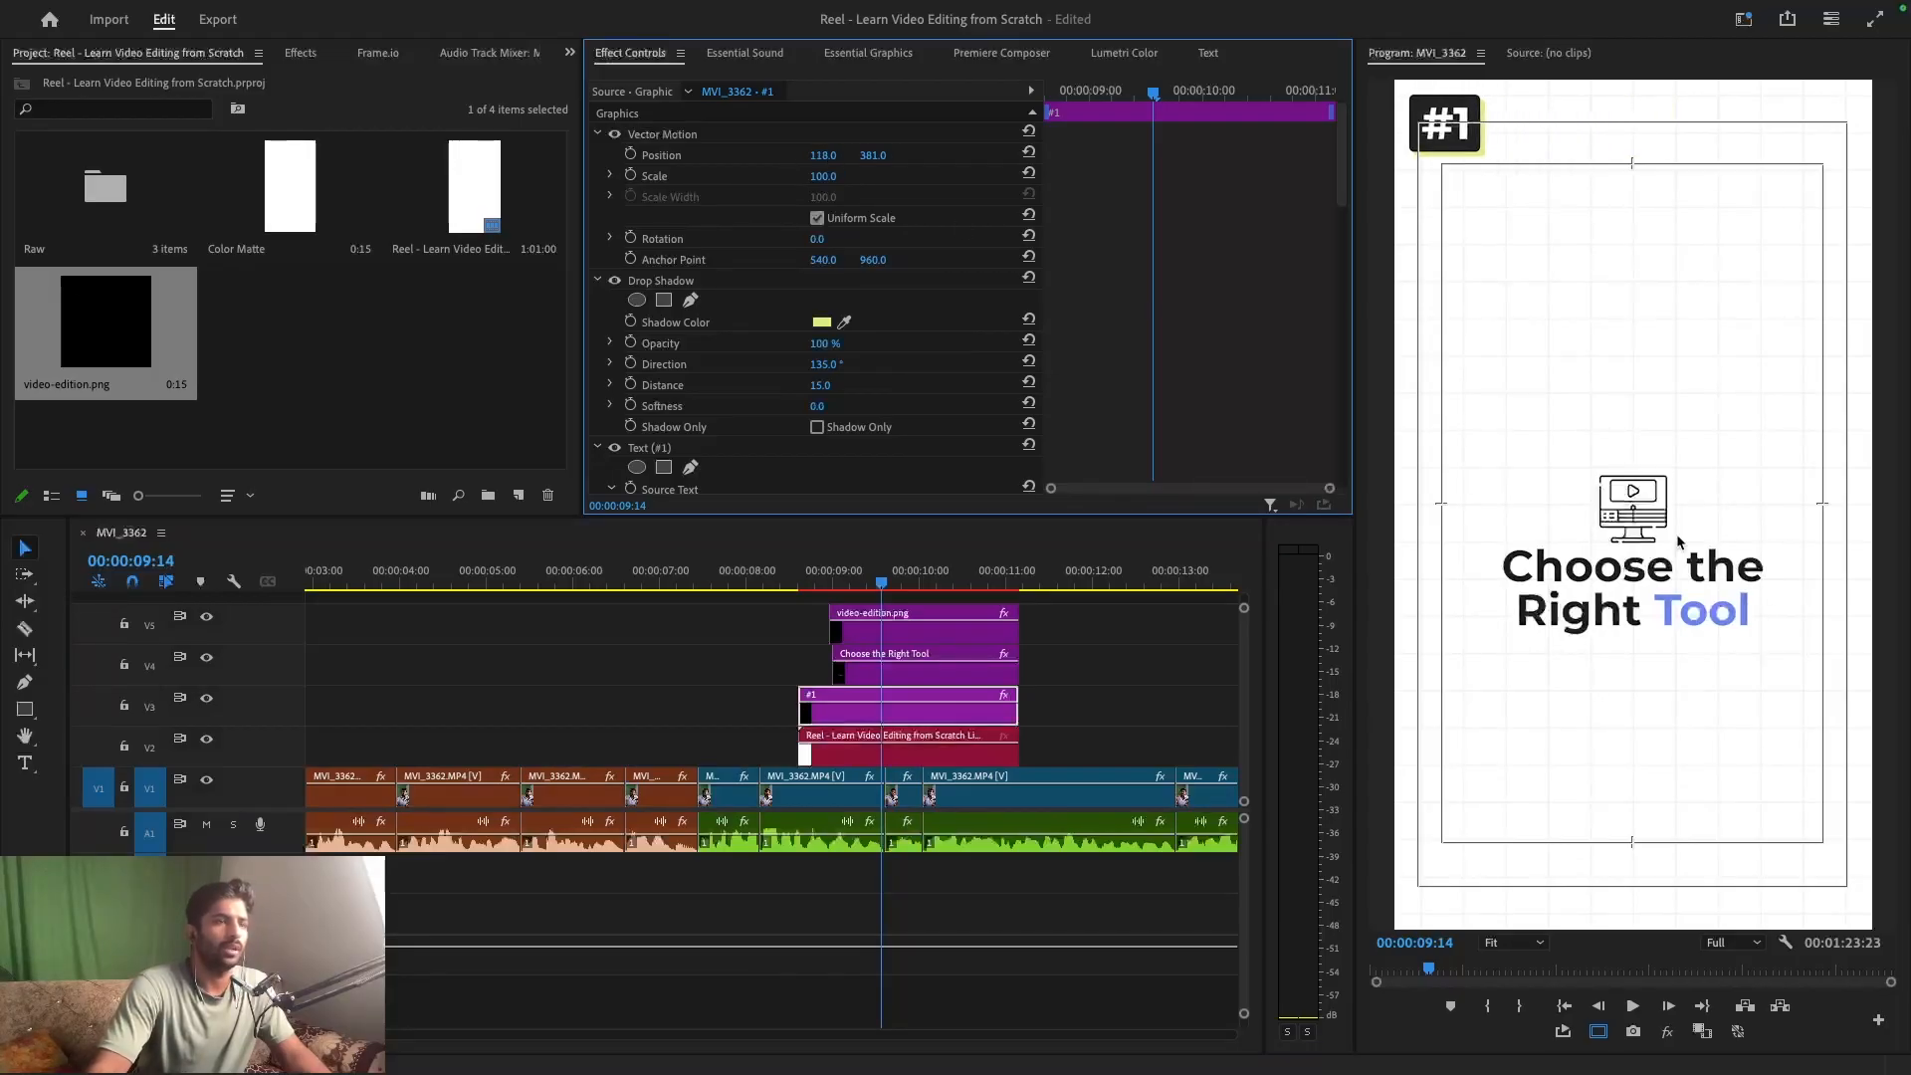
# - Enlarge the monitor icon and raise it above the frame's center, and set the title's vertical position to 1298
pyautogui.click(938, 681)
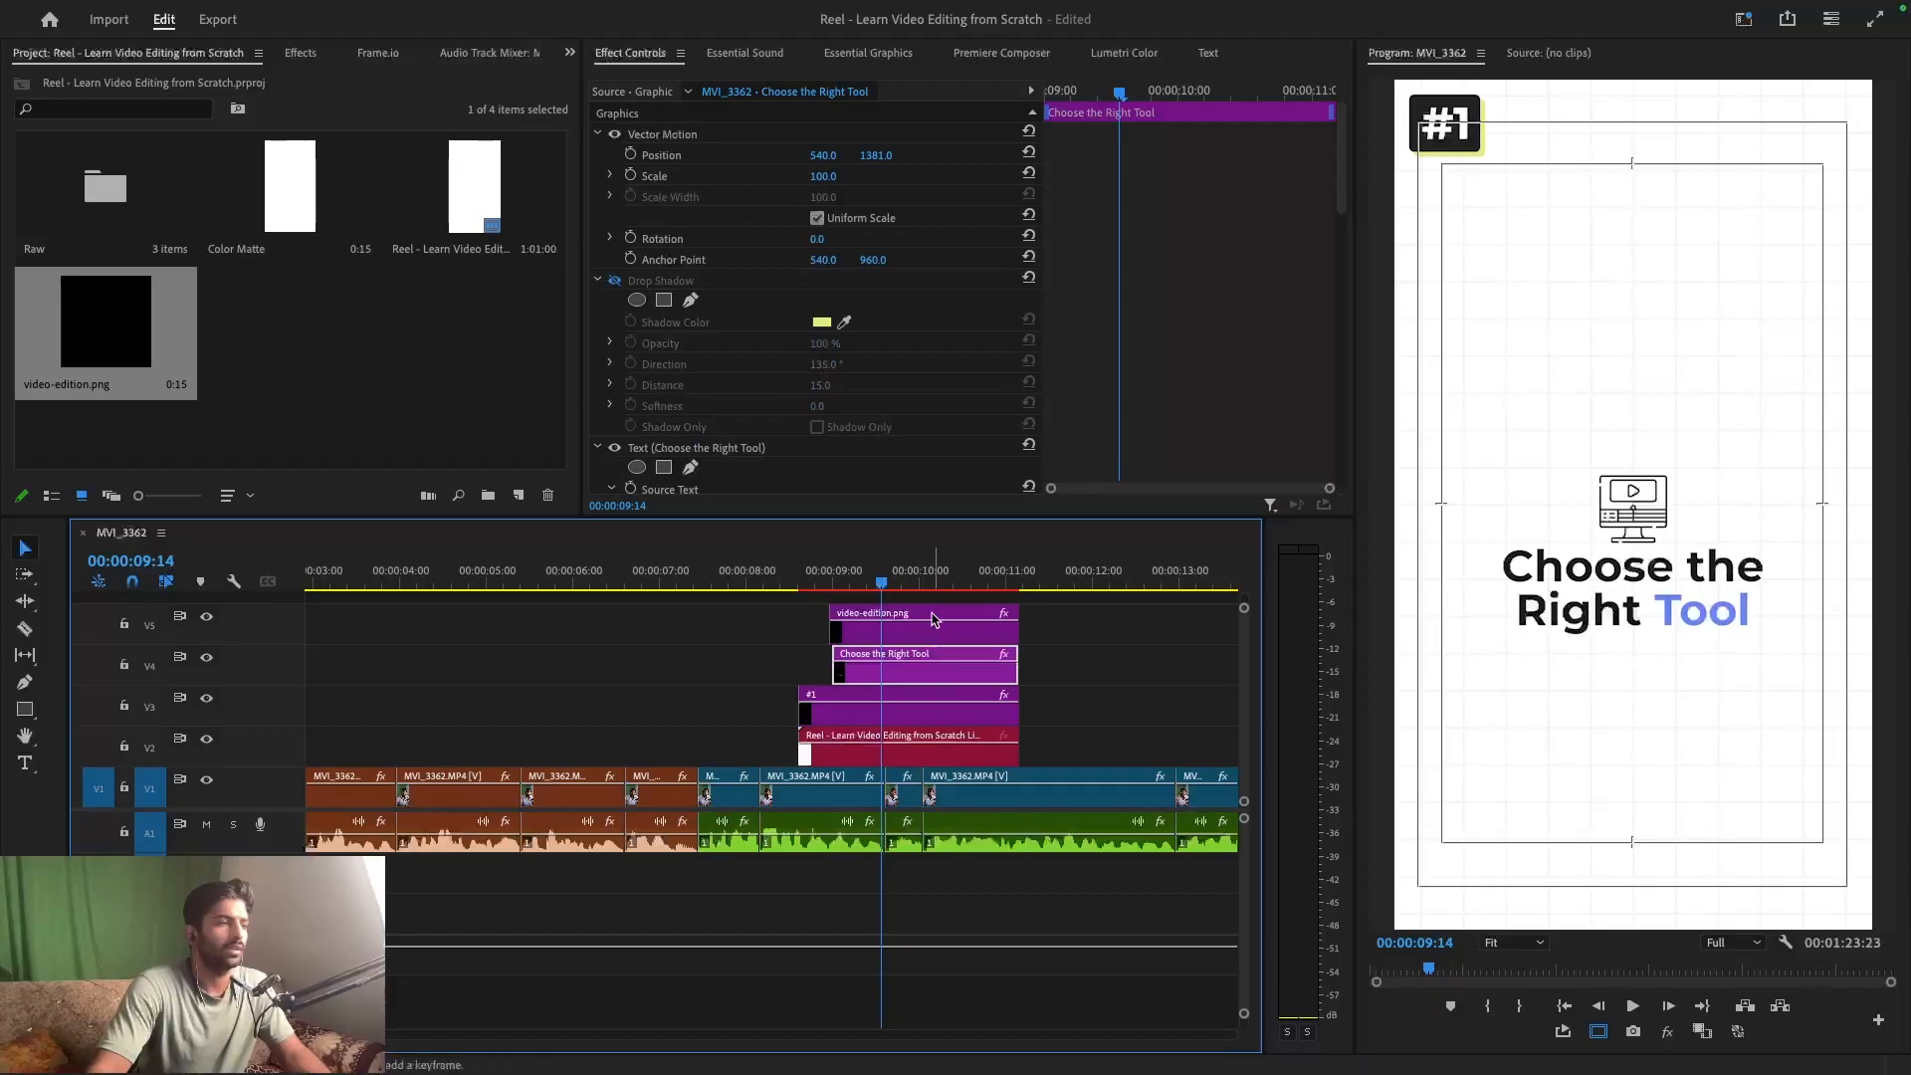
pyautogui.click(930, 627)
pyautogui.moveTo(881, 155)
pyautogui.mouseDown()
pyautogui.moveTo(836, 175)
pyautogui.moveTo(854, 155)
pyautogui.mouseUp()
pyautogui.click(907, 664)
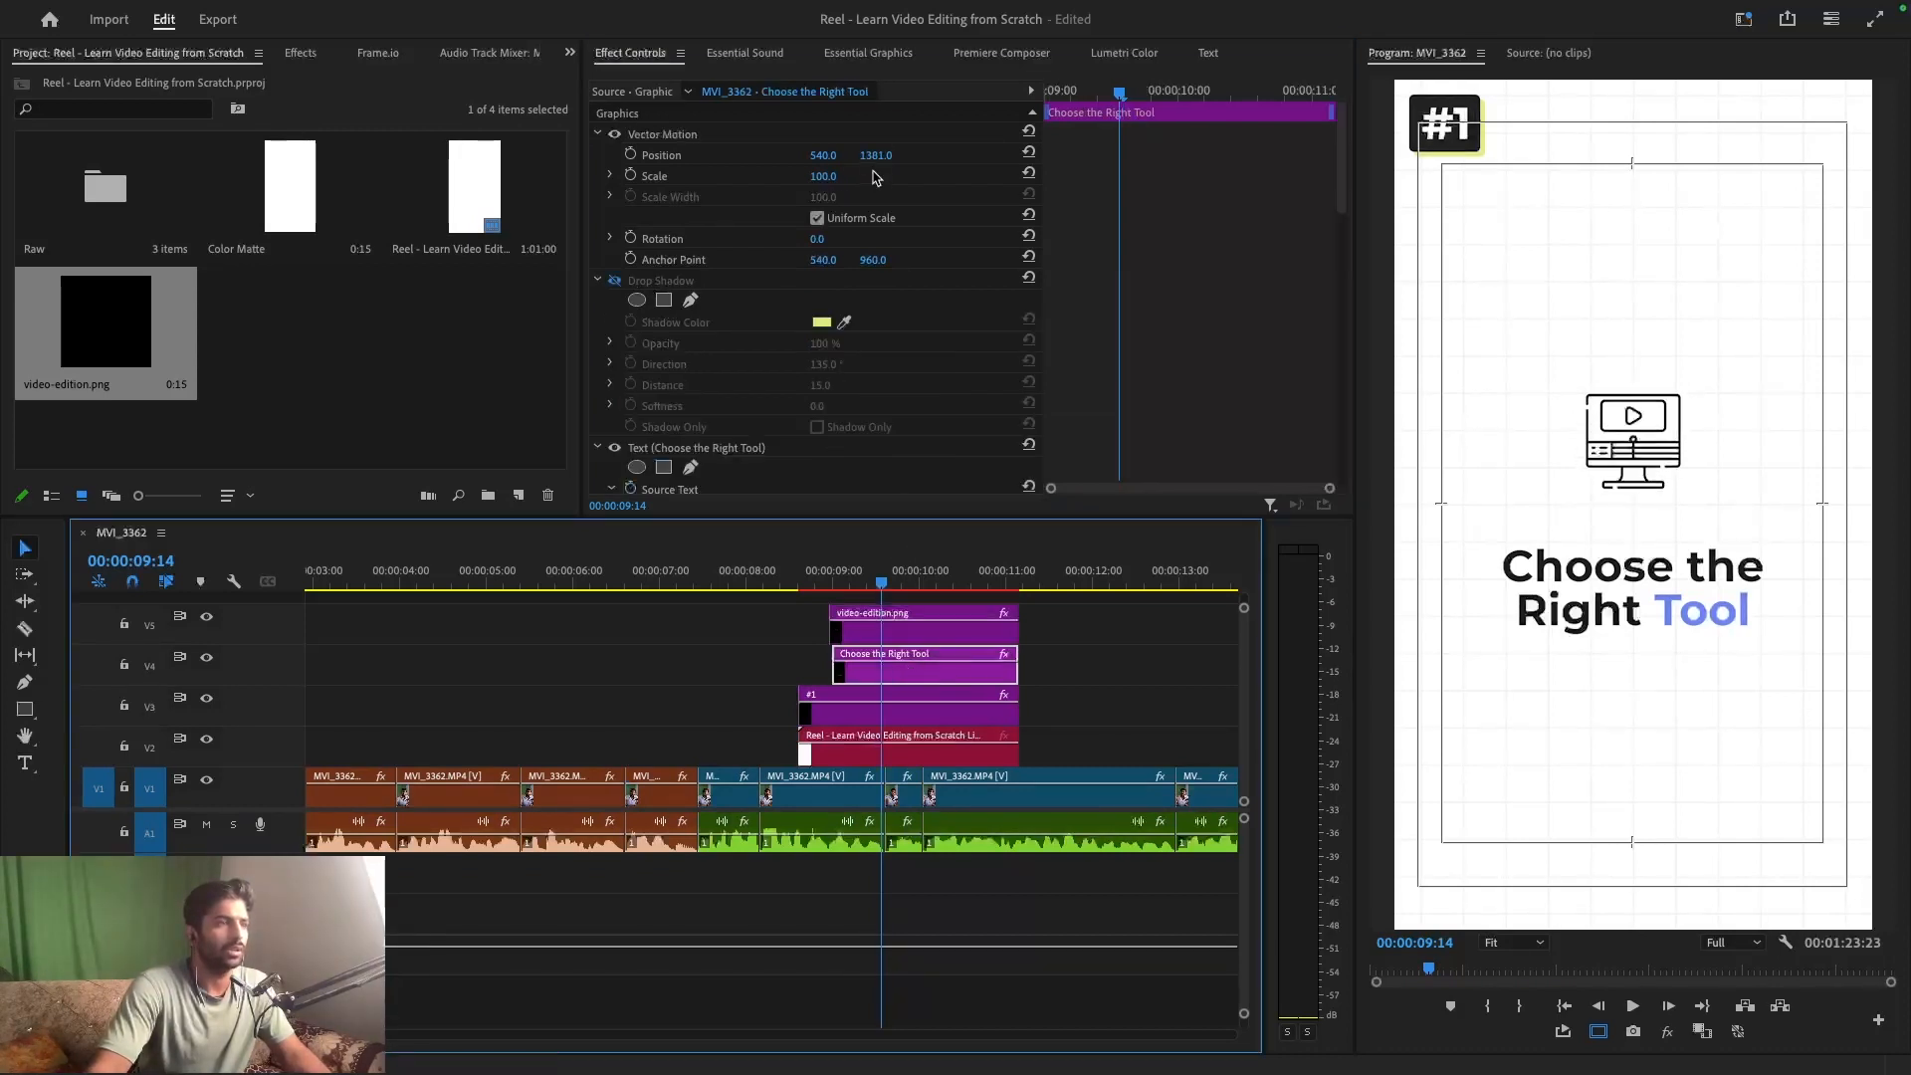
pyautogui.moveTo(876, 155); pyautogui.dragTo(880, 155)
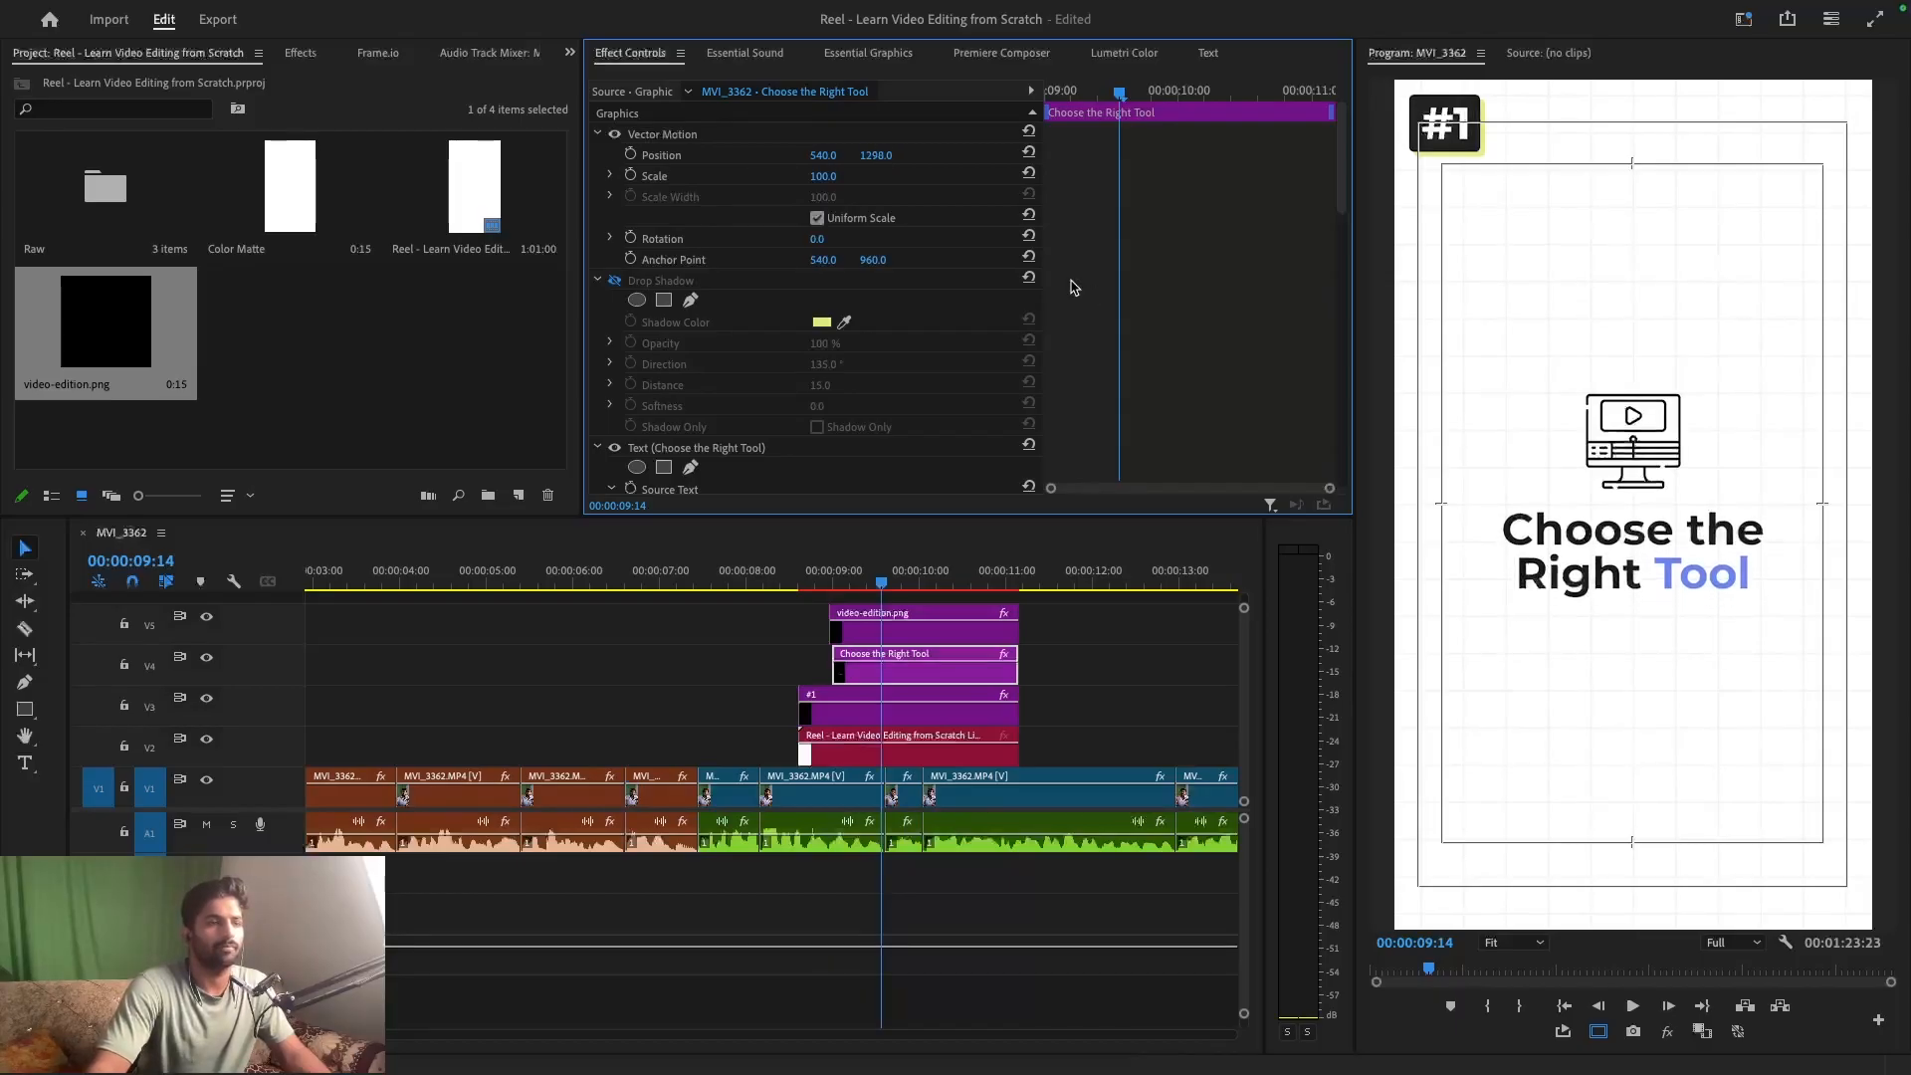
# - Save the project and play back the badge, icon and title sequence from 00:00:07:18
pyautogui.click(724, 582)
pyautogui.hotkey('ctrl', 's')
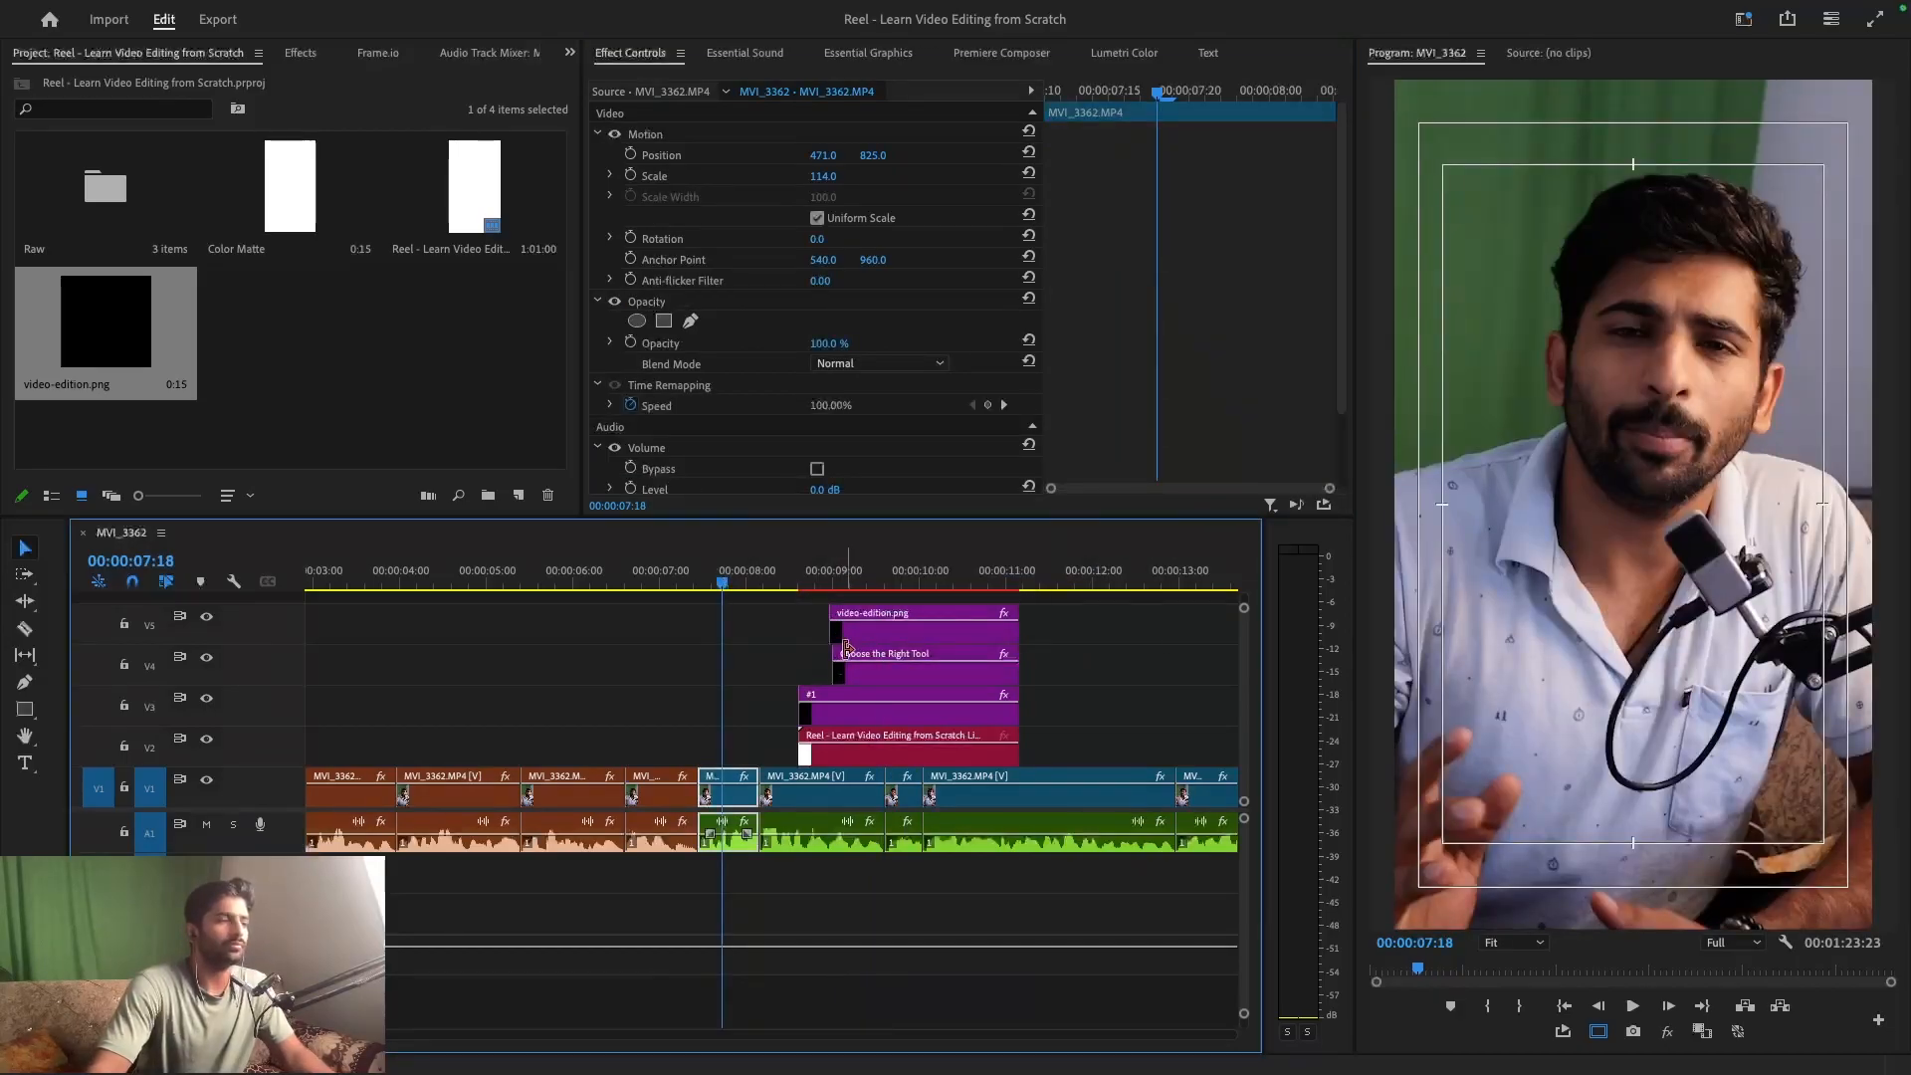
pyautogui.press('space')
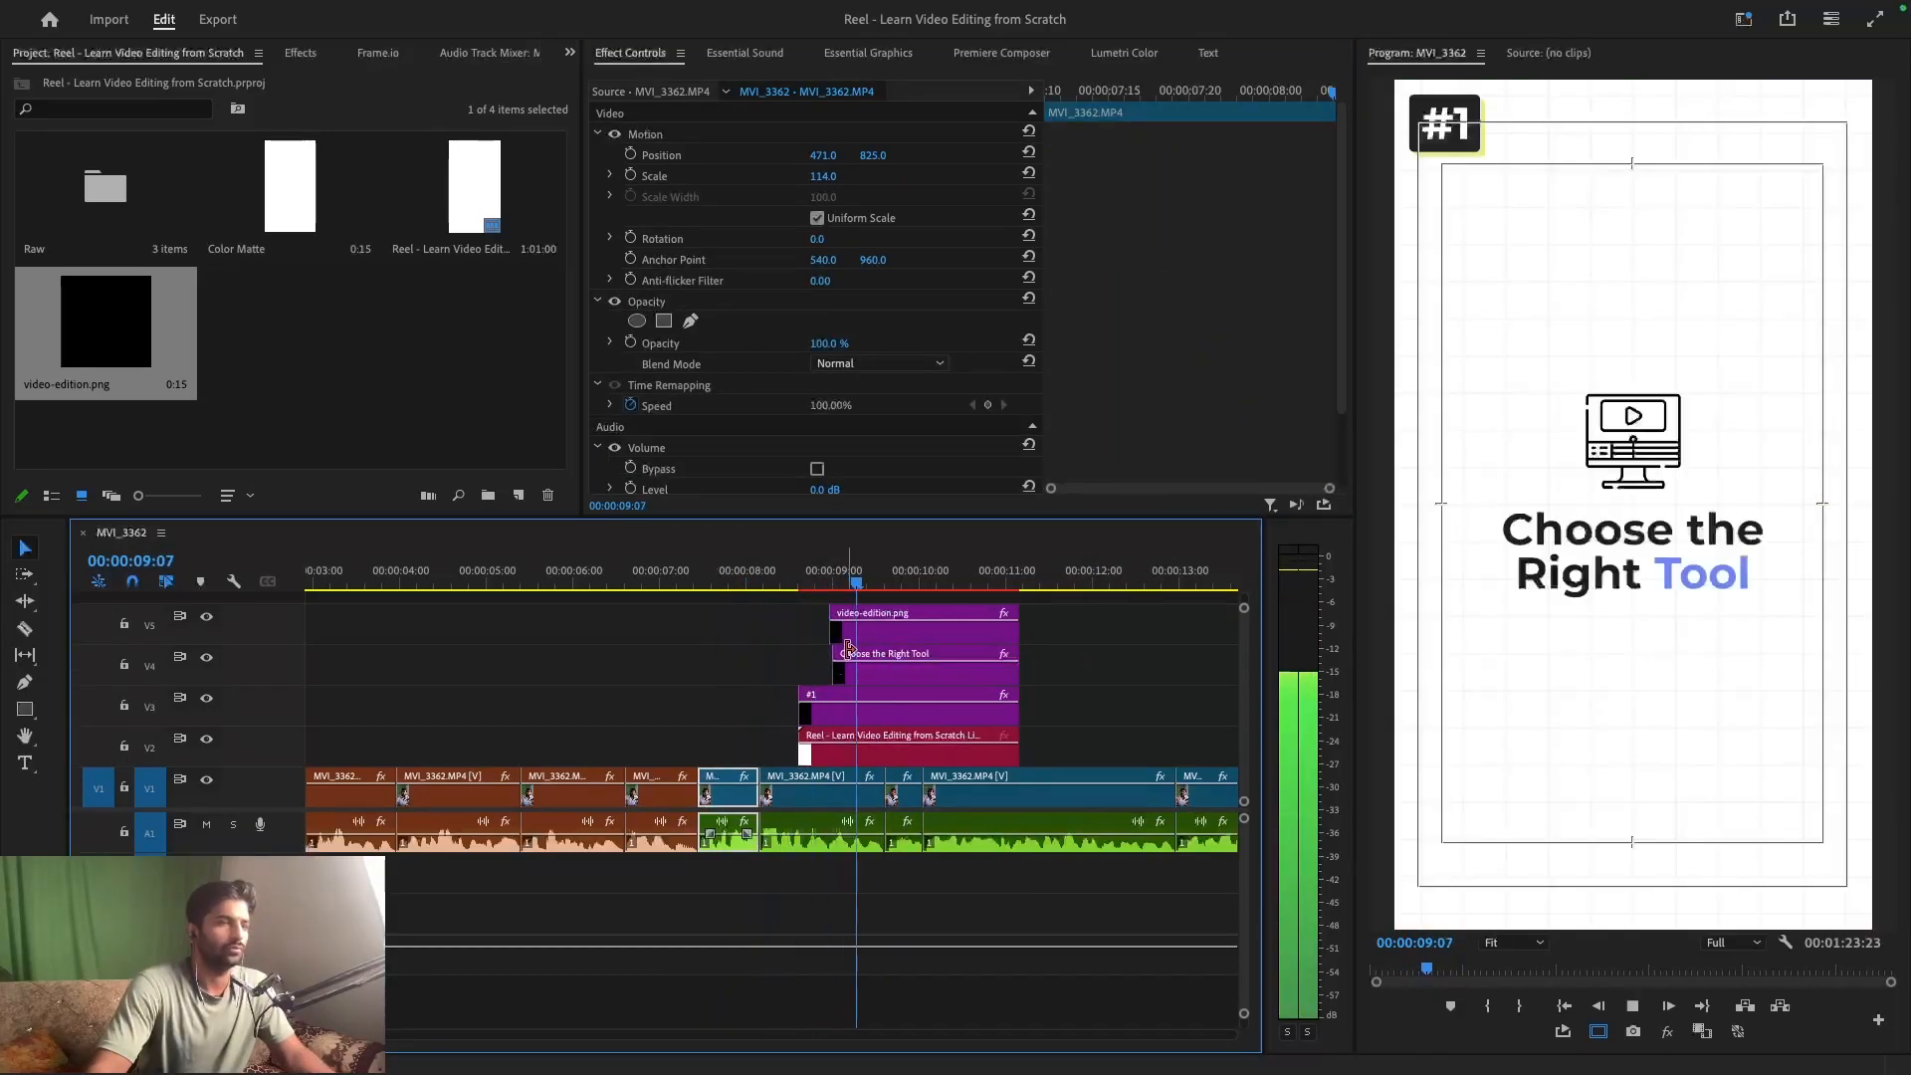
# - Split the #1 badge clip on V3 at 00:00:08:20
pyautogui.click(816, 573)
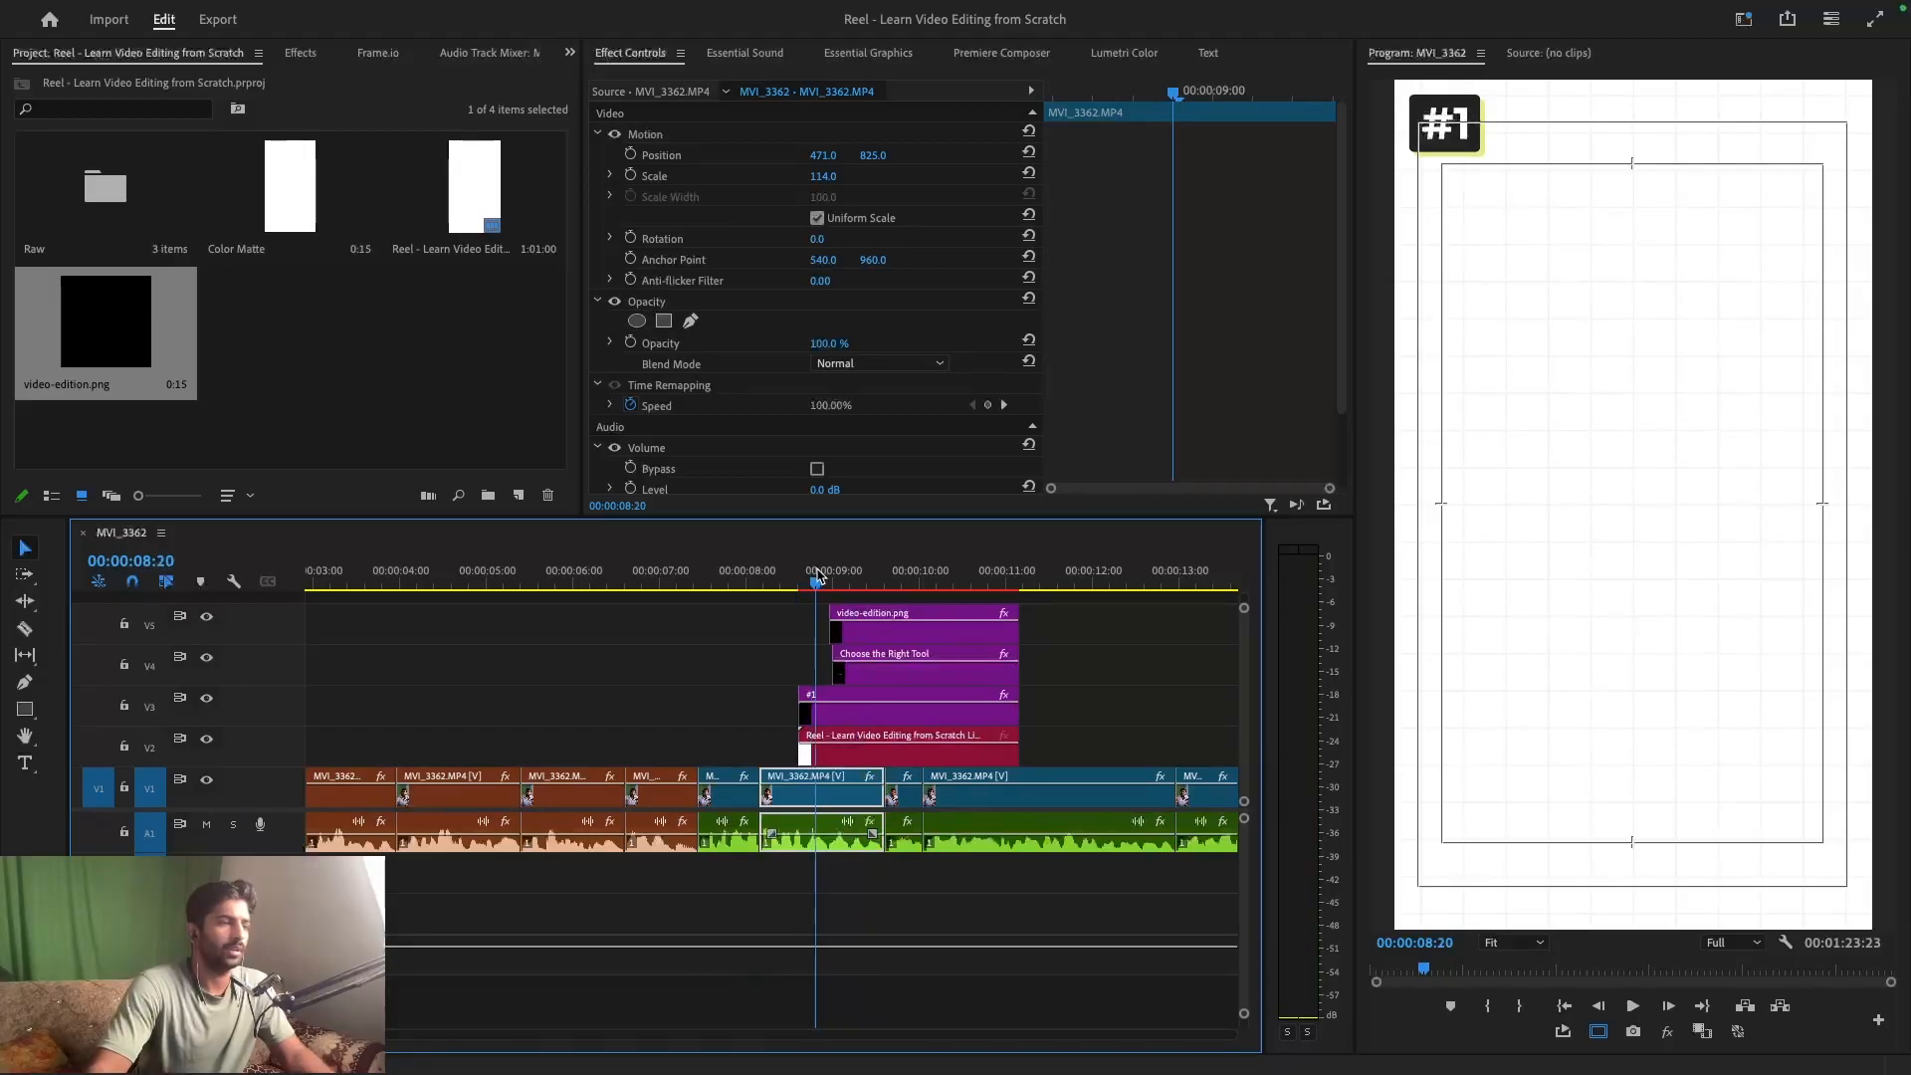
pyautogui.click(830, 726)
pyautogui.press('super+k')
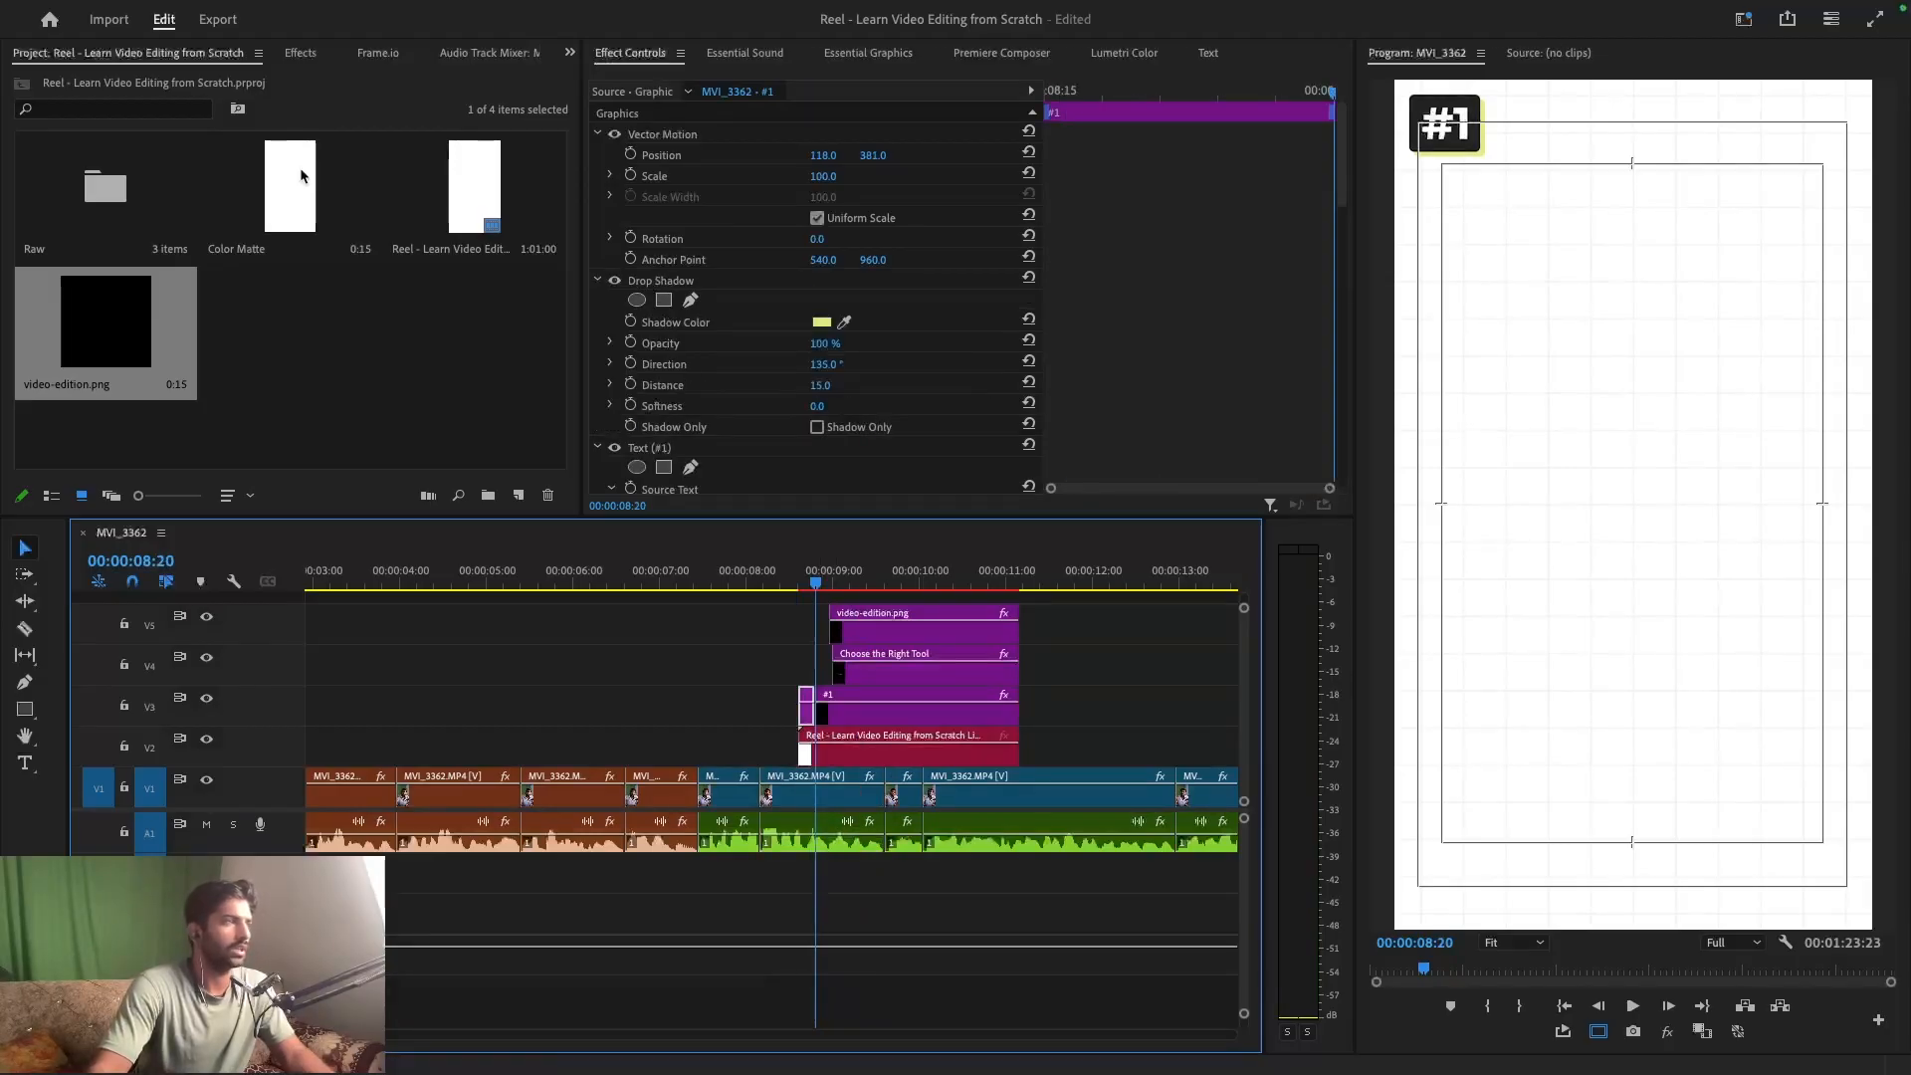
# - Search the effects for "slide", apply the SLIDE RIGHT ++ [IN] preset to the badge's short first piece, and play it back
pyautogui.click(296, 55)
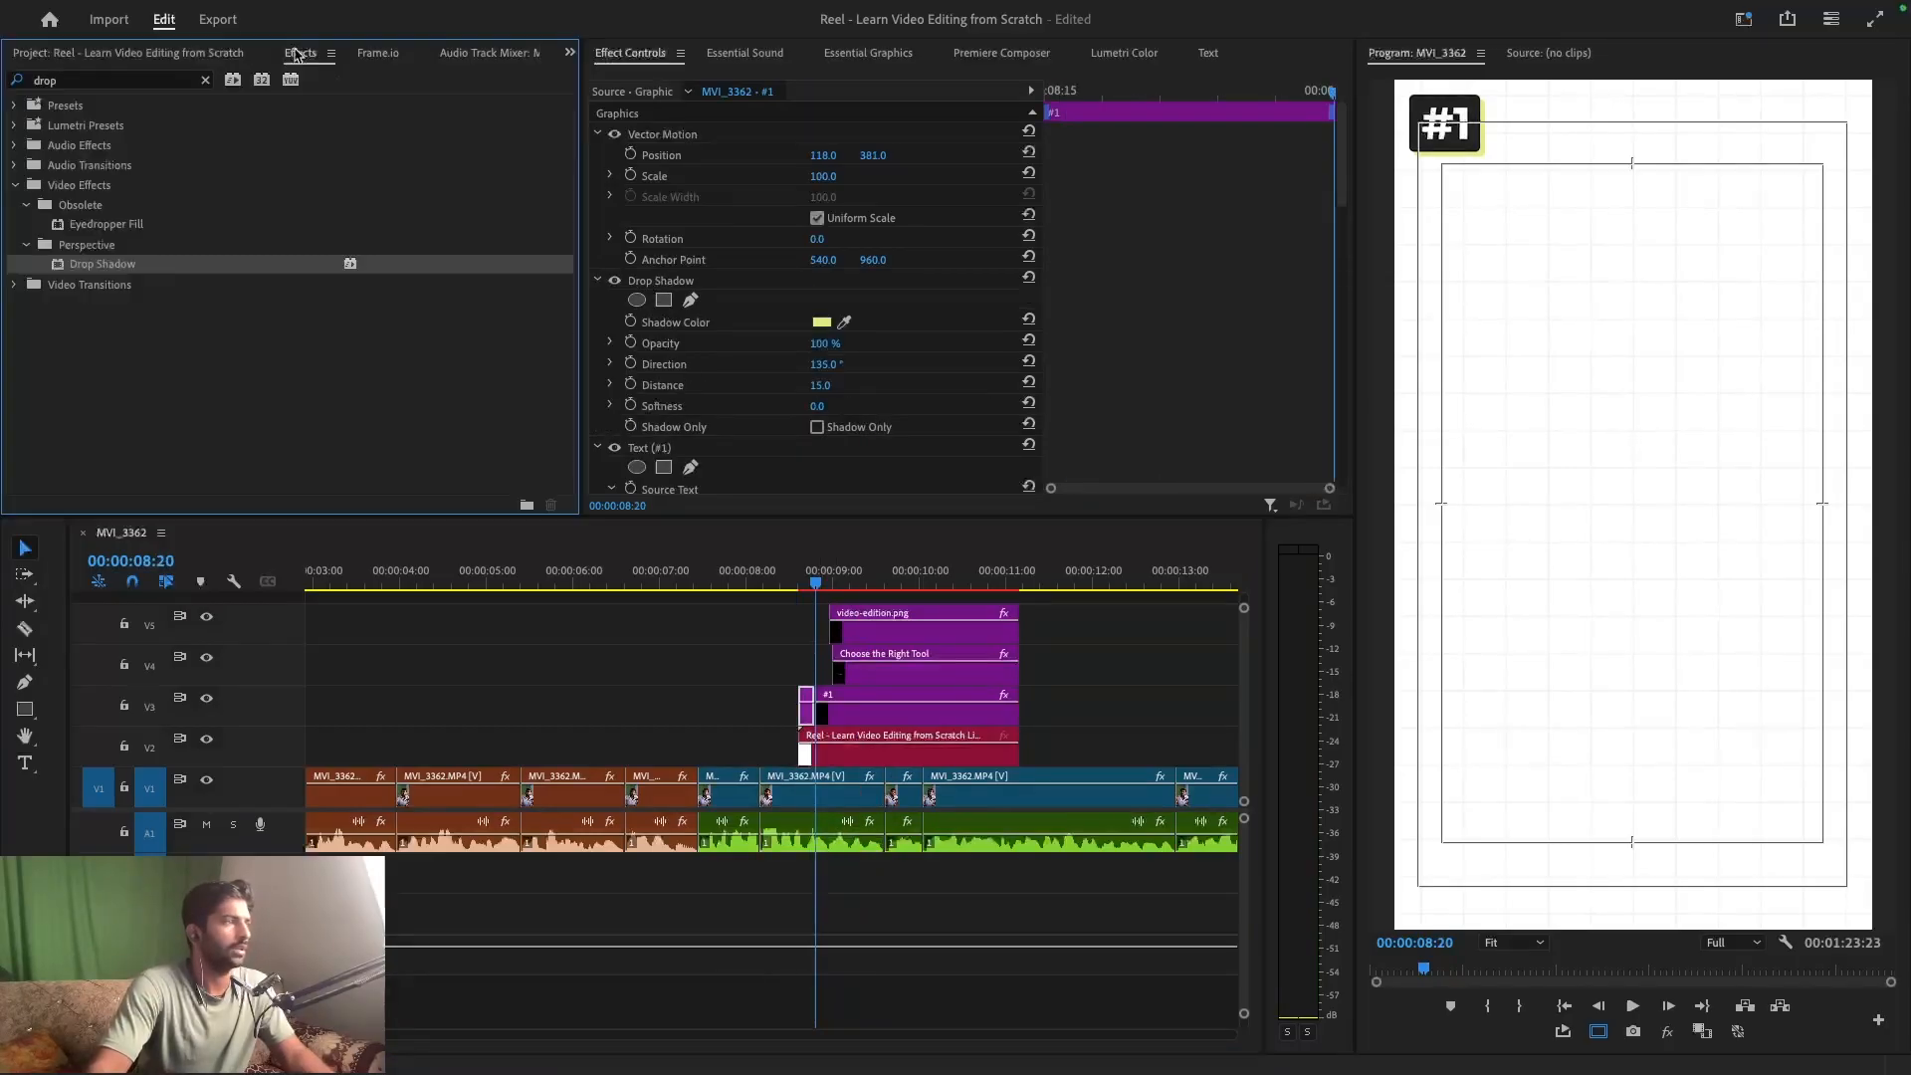
pyautogui.click(116, 76)
pyautogui.write('slide')
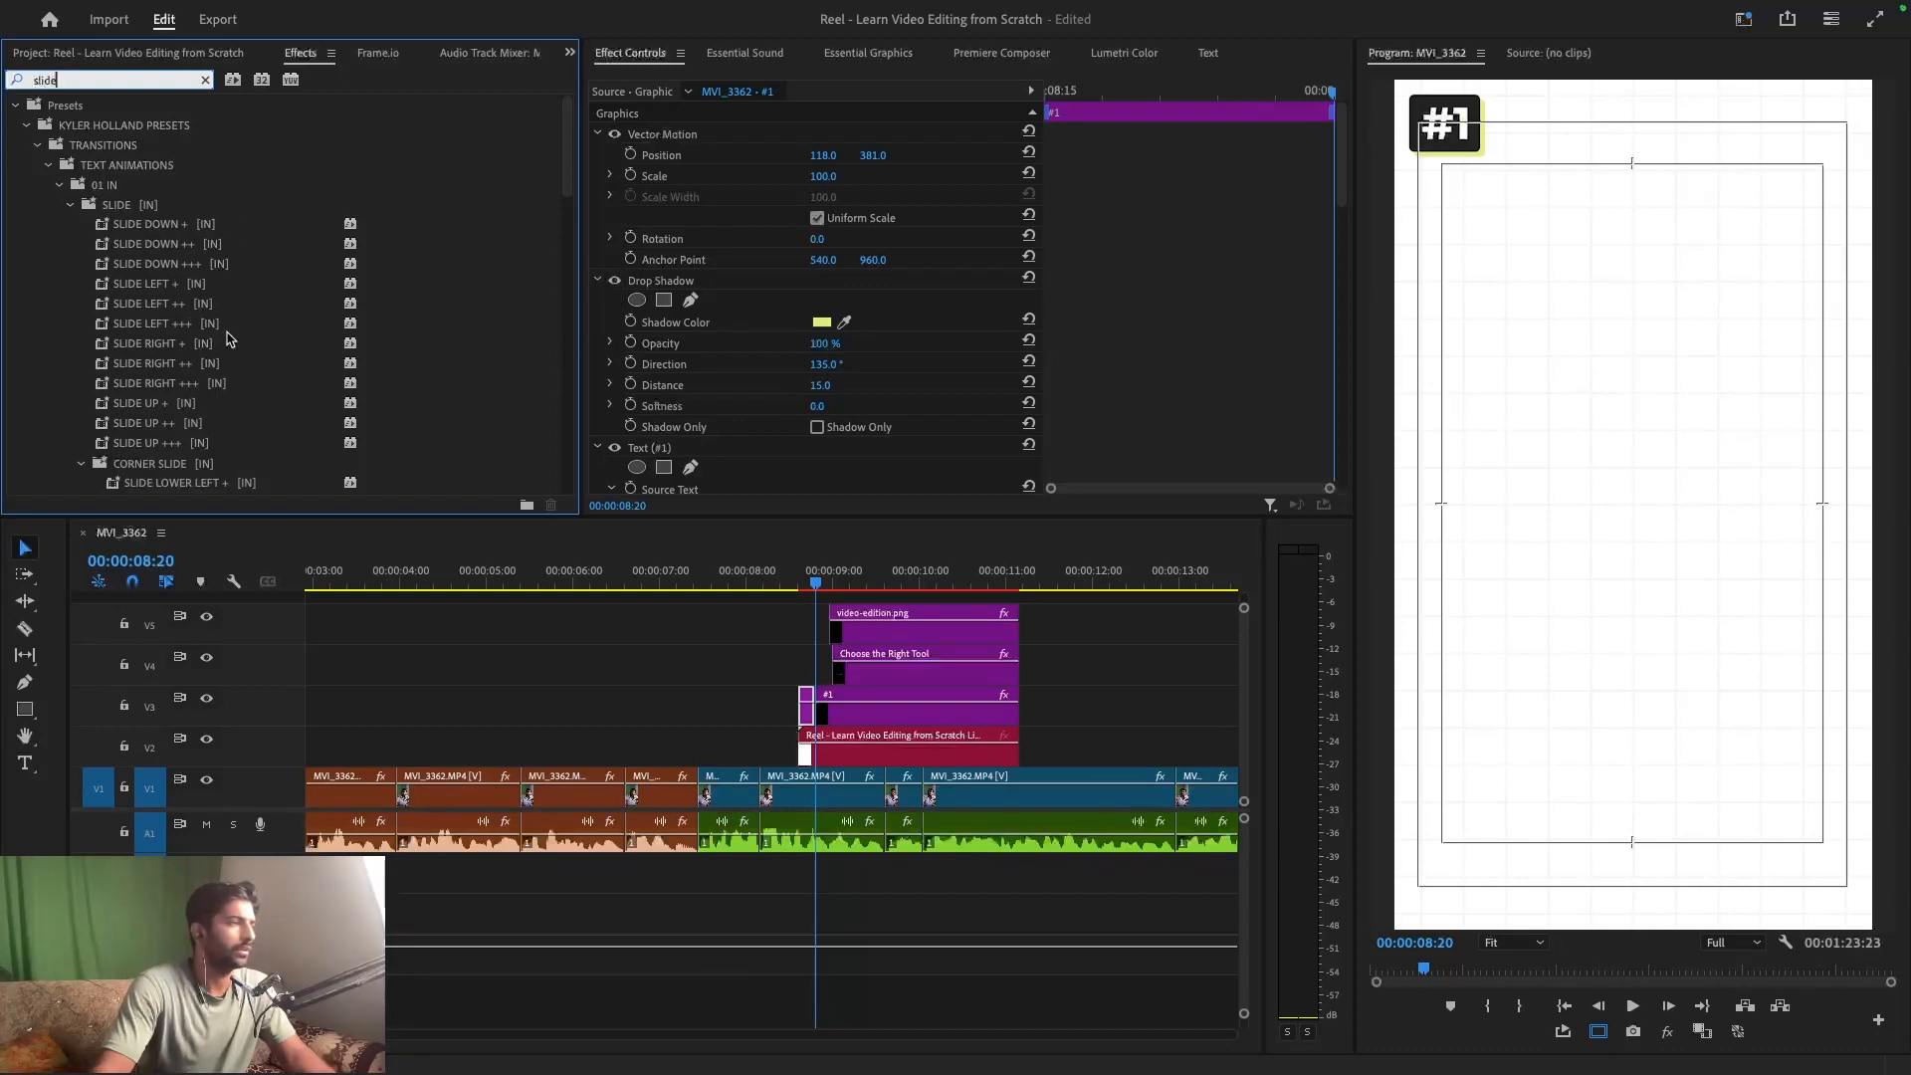
pyautogui.click(152, 365)
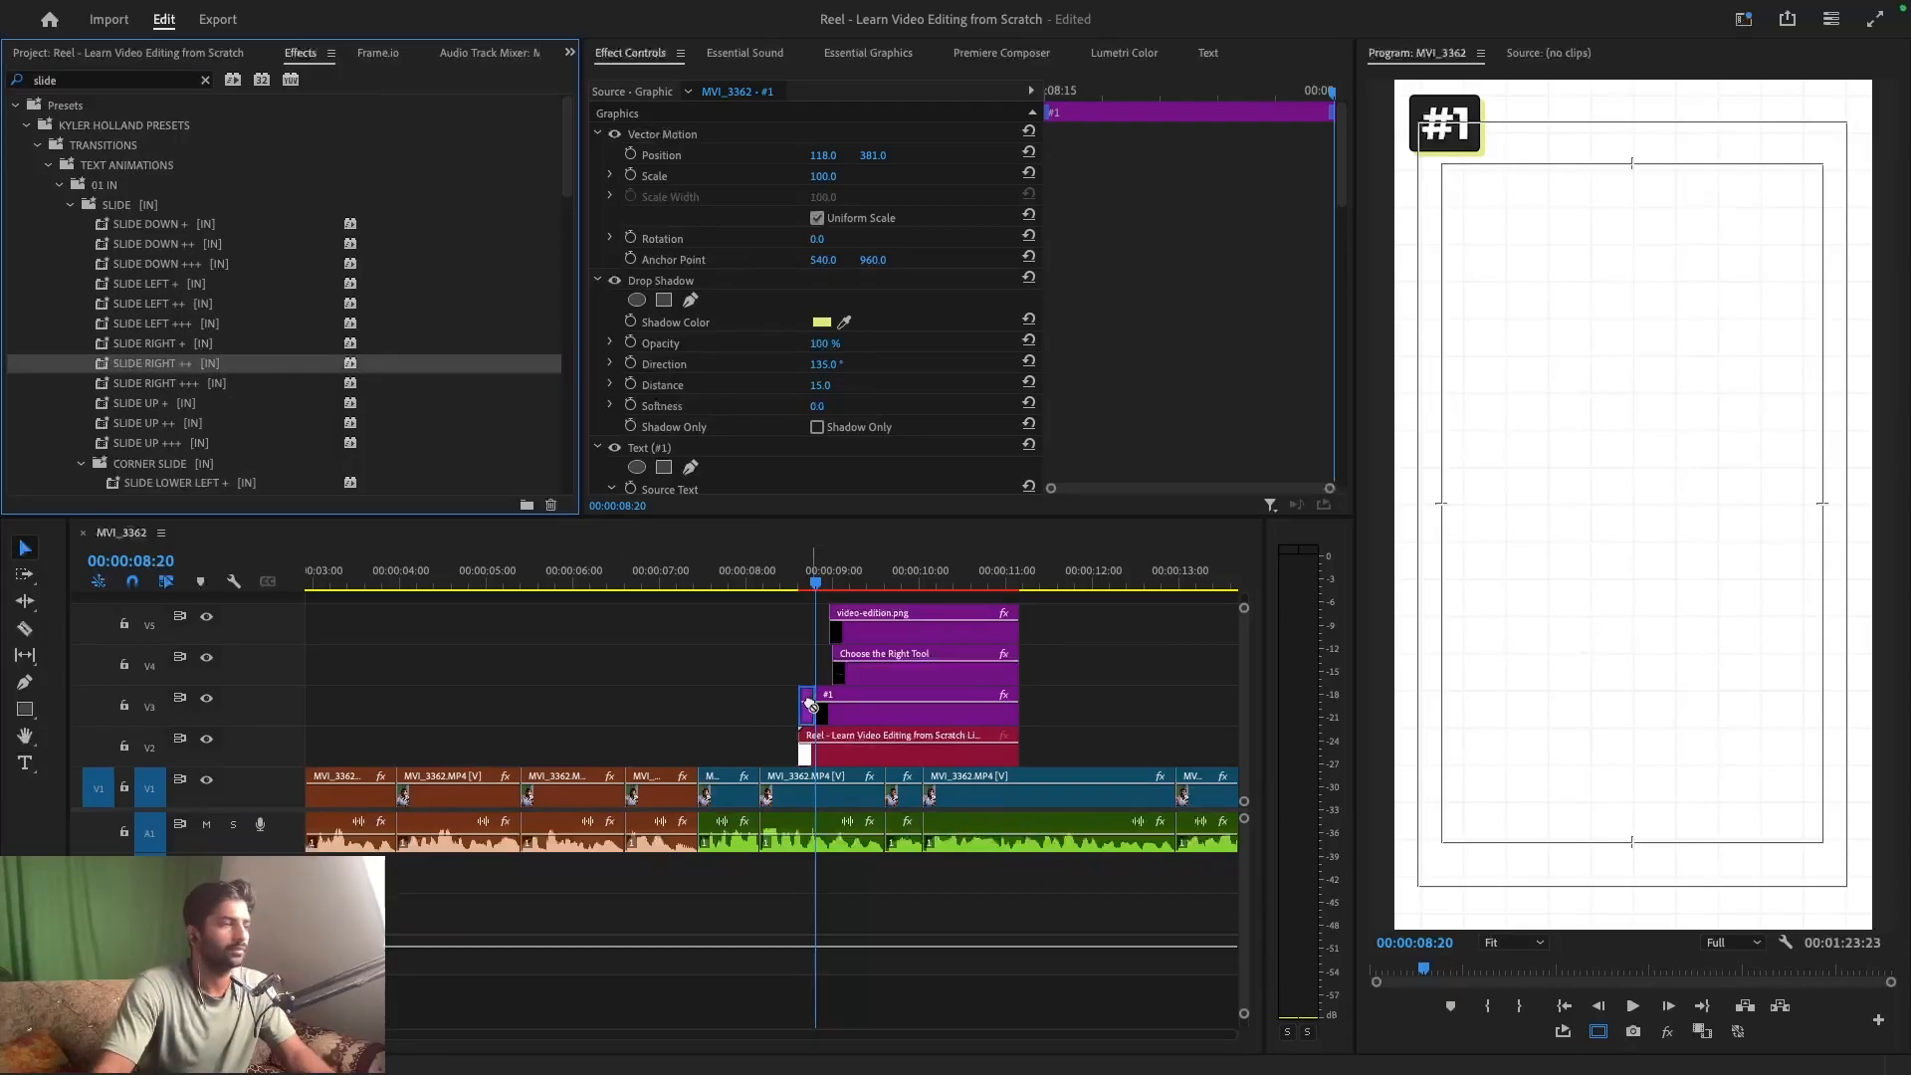
pyautogui.click(793, 573)
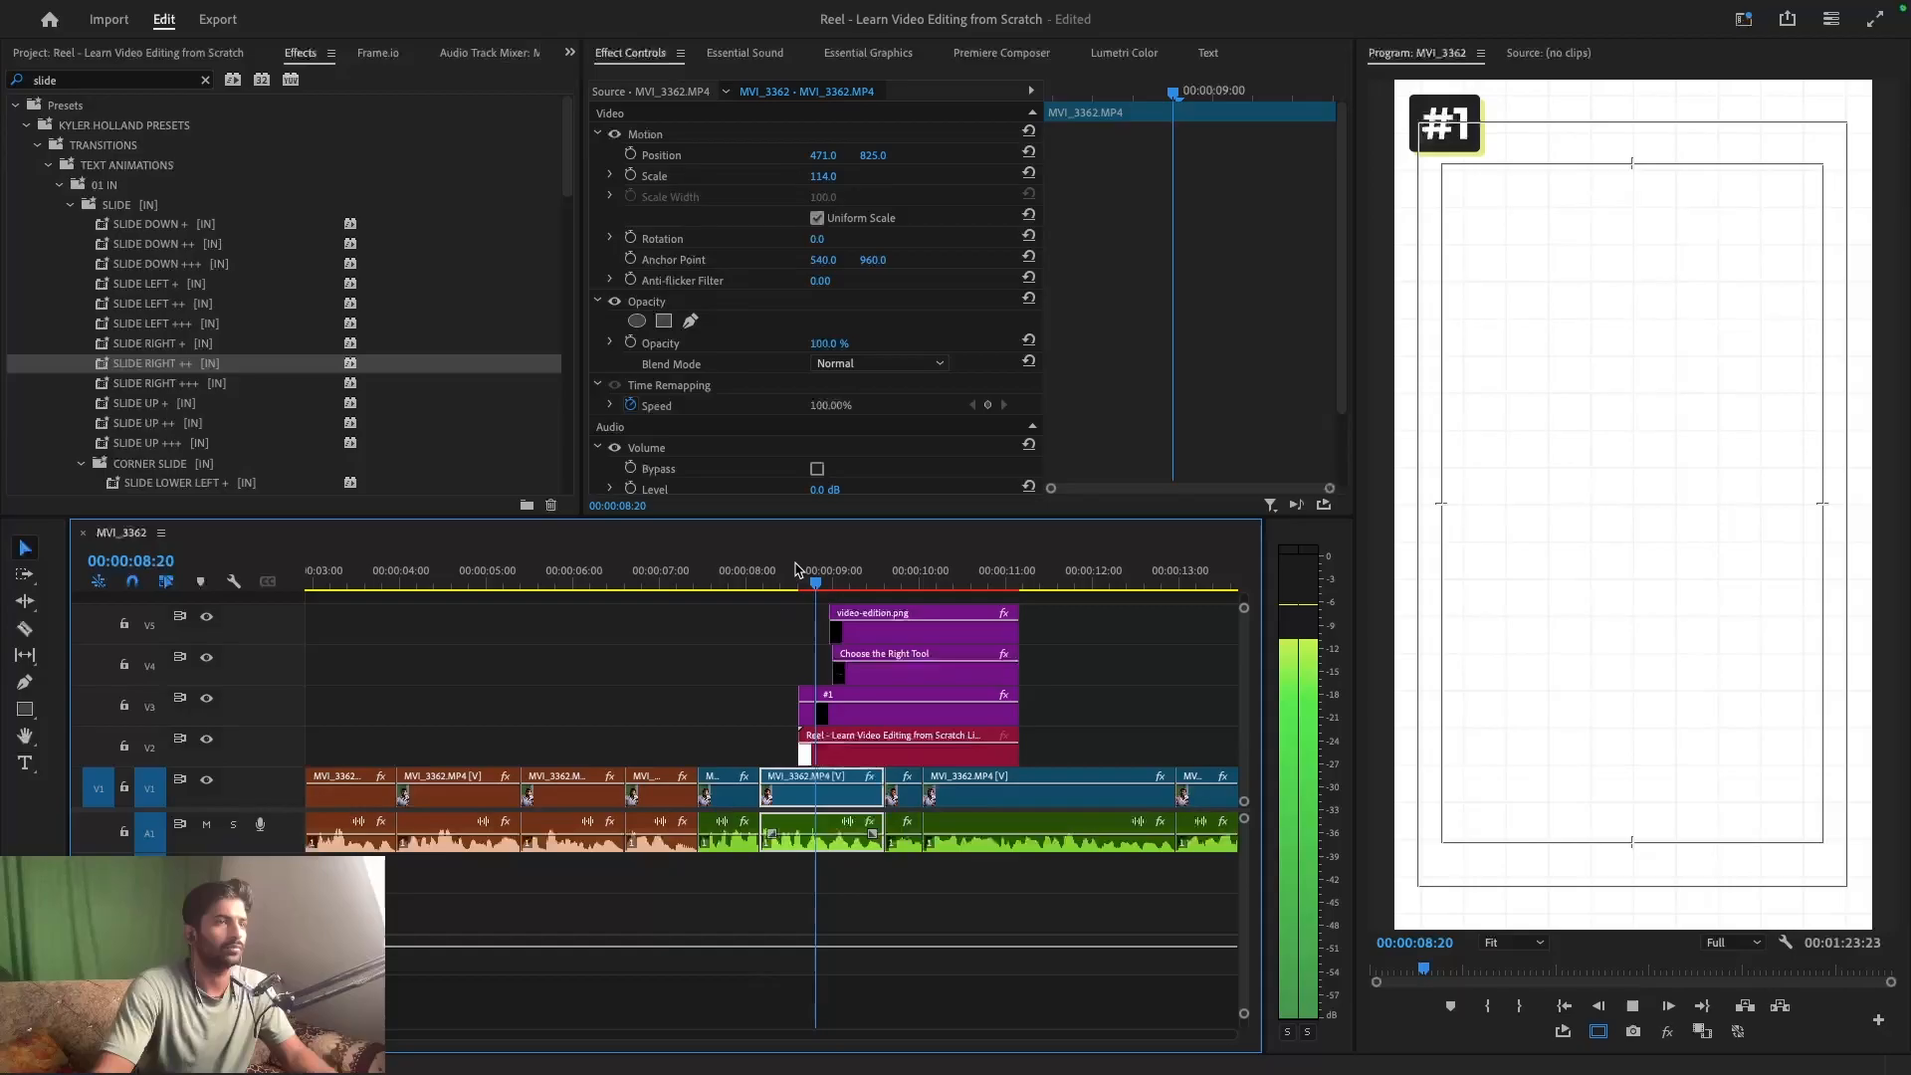
# - Stop playback and split the video-edition.png icon clip on V5 at 00:00:09:03
pyautogui.press('space')
pyautogui.scroll(4, 889, 664)
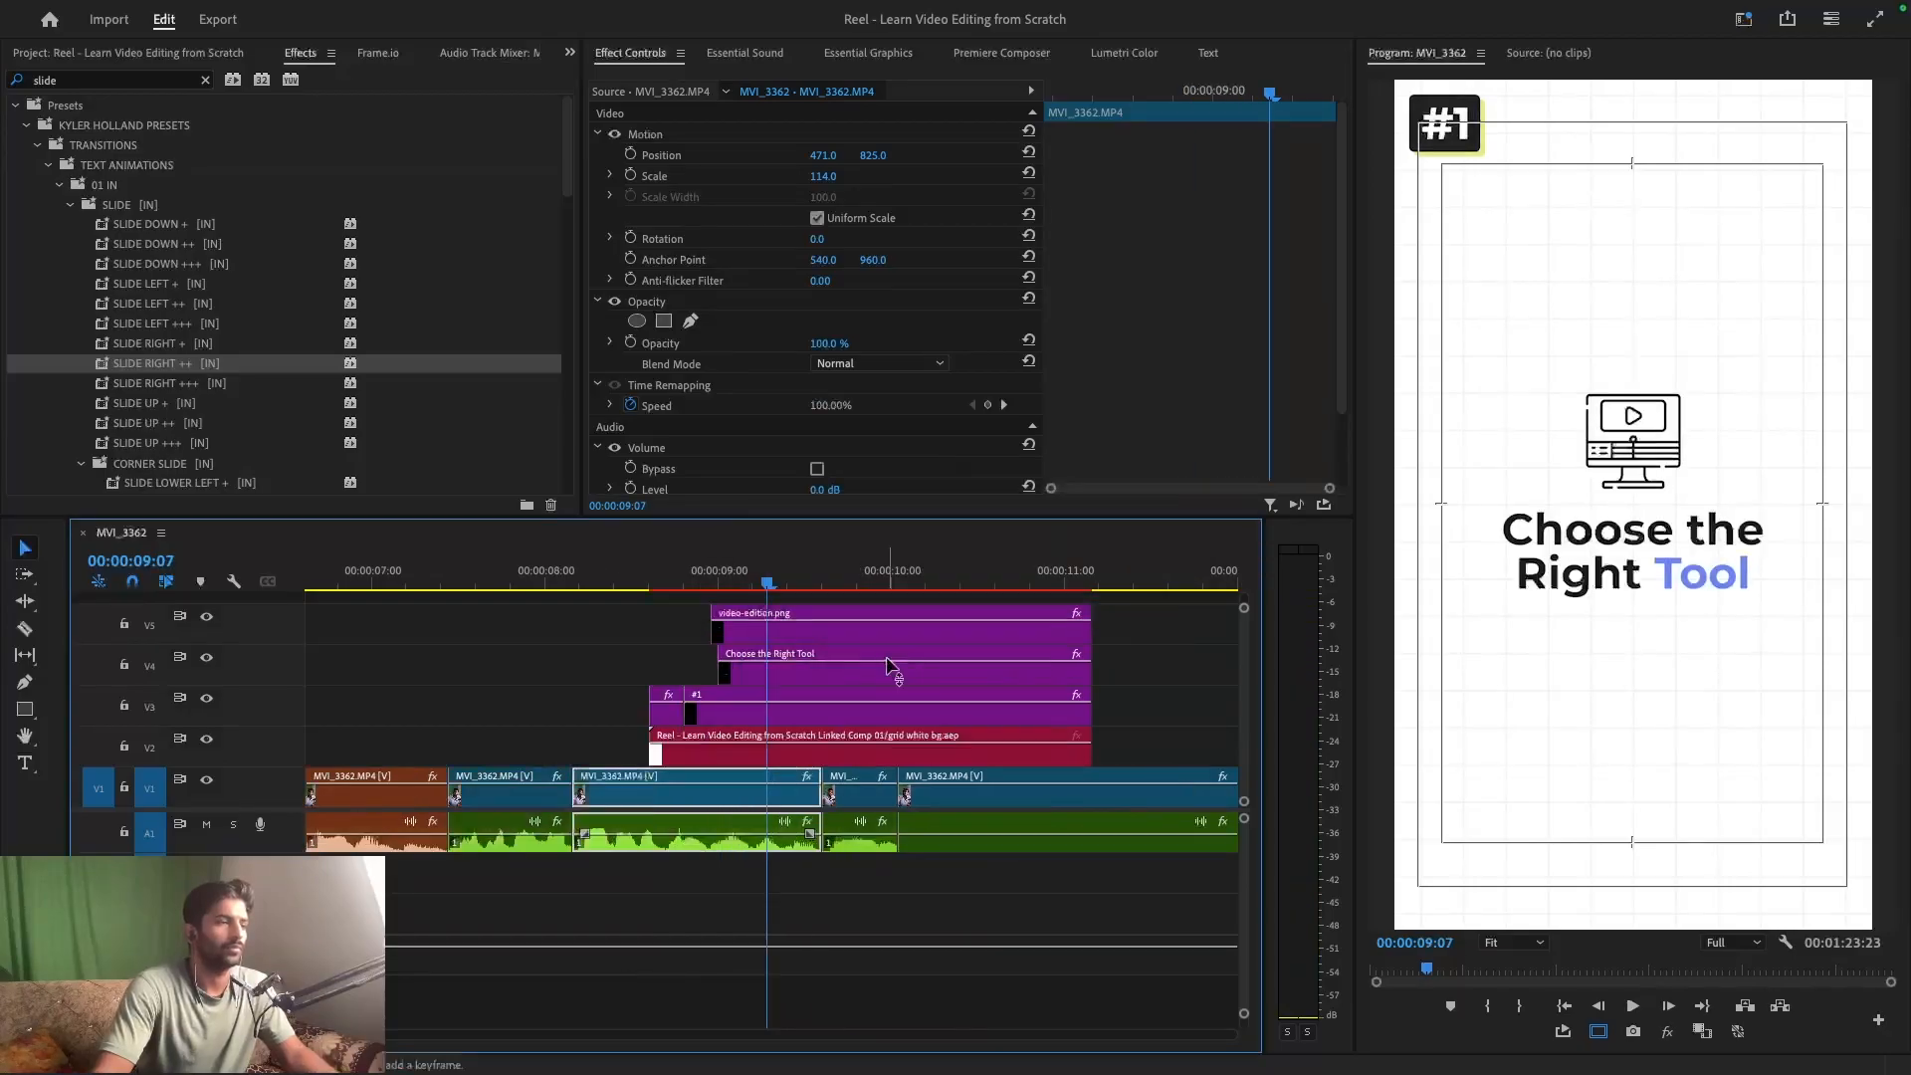
pyautogui.click(708, 627)
pyautogui.click(711, 583)
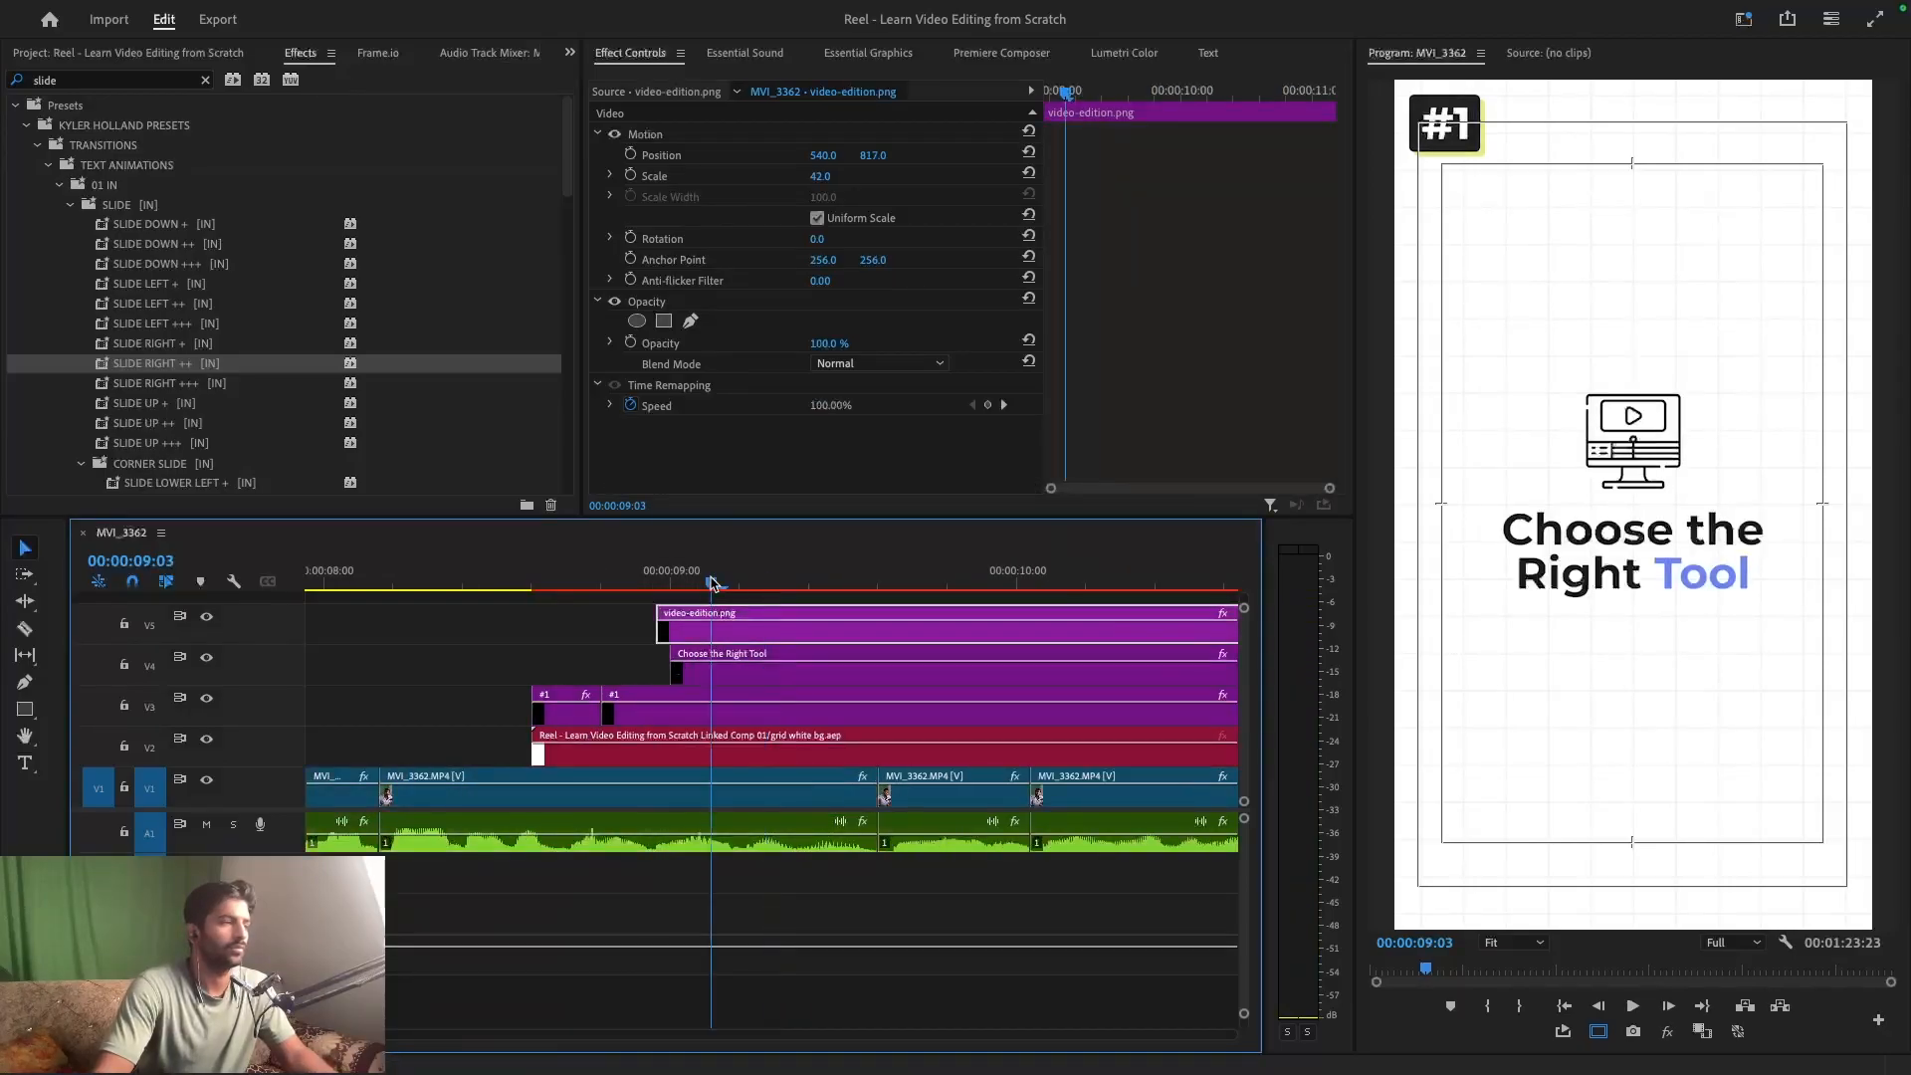
pyautogui.hotkey('ctrl', 'k')
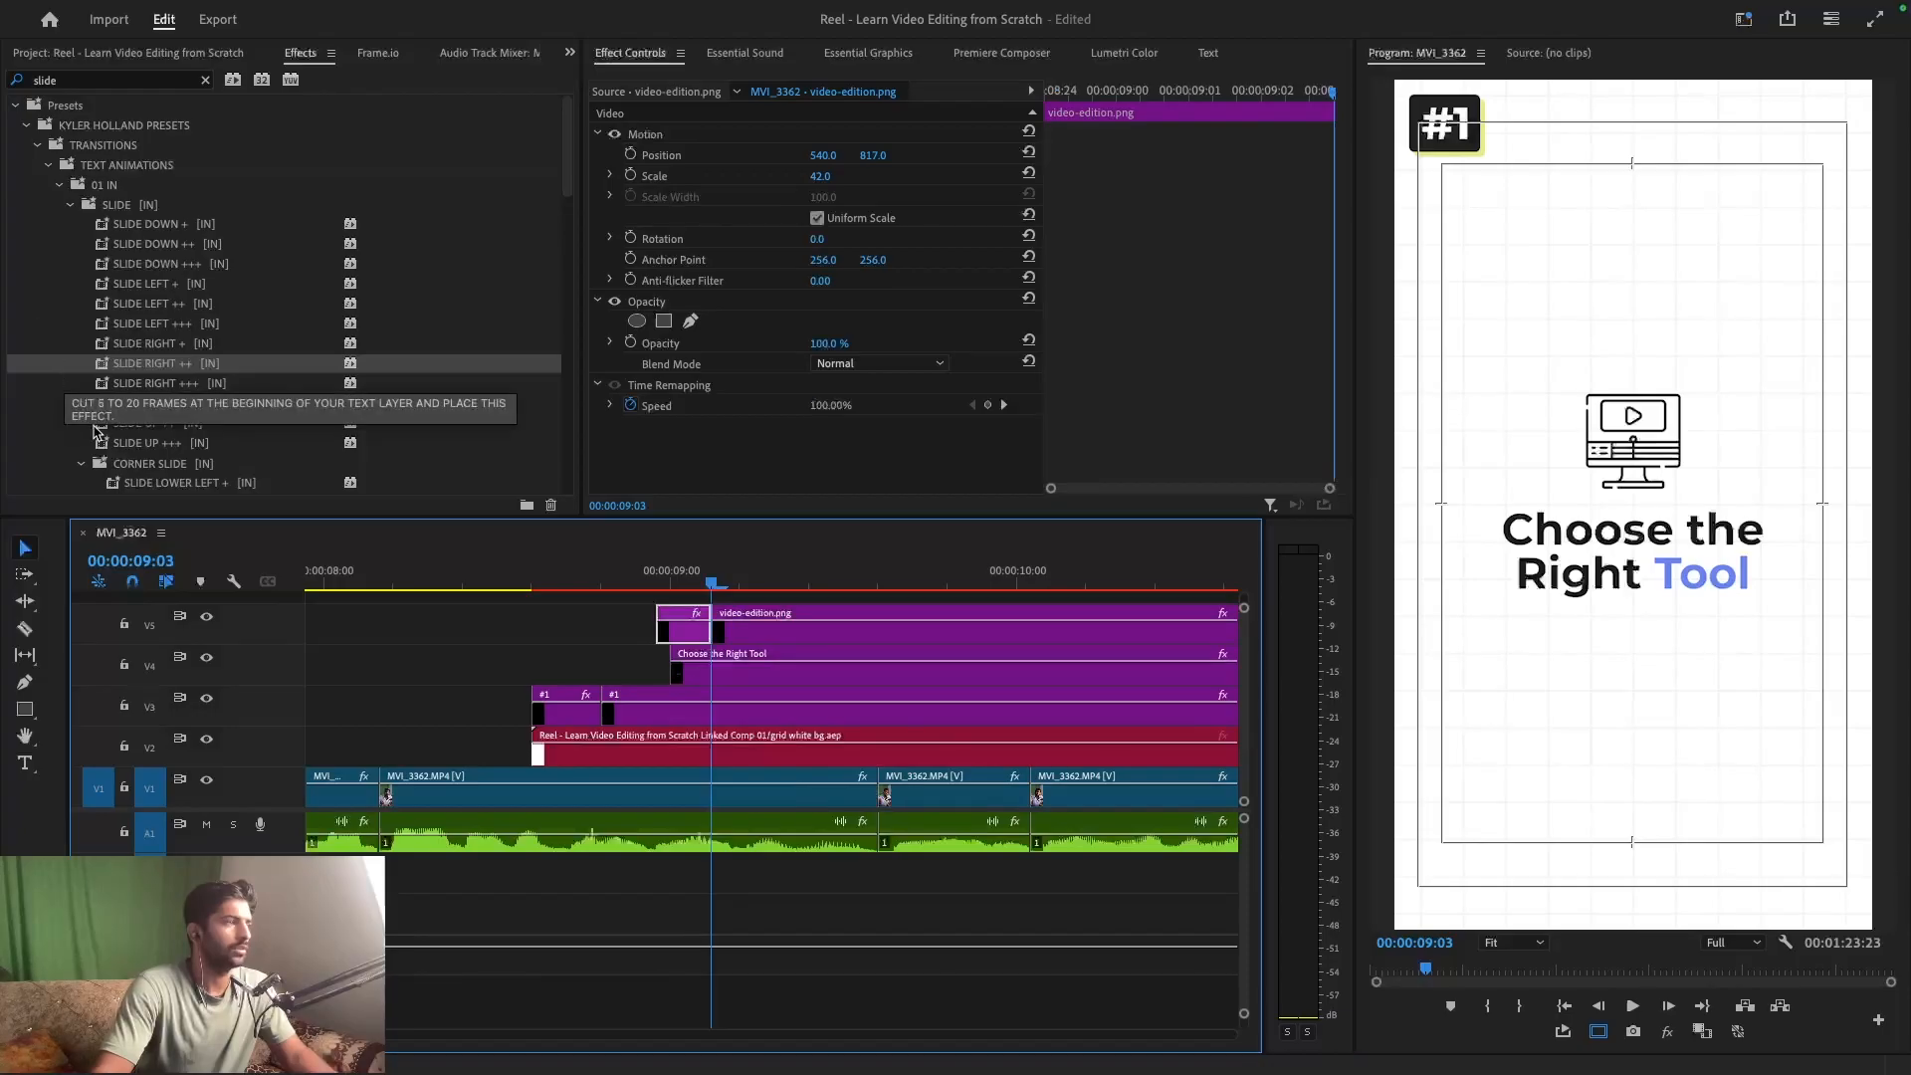
# - Apply the SLIDE UP ++ [IN] preset to the icon's short first piece and play back the entrance
pyautogui.moveTo(142, 429); pyautogui.dragTo(672, 633)
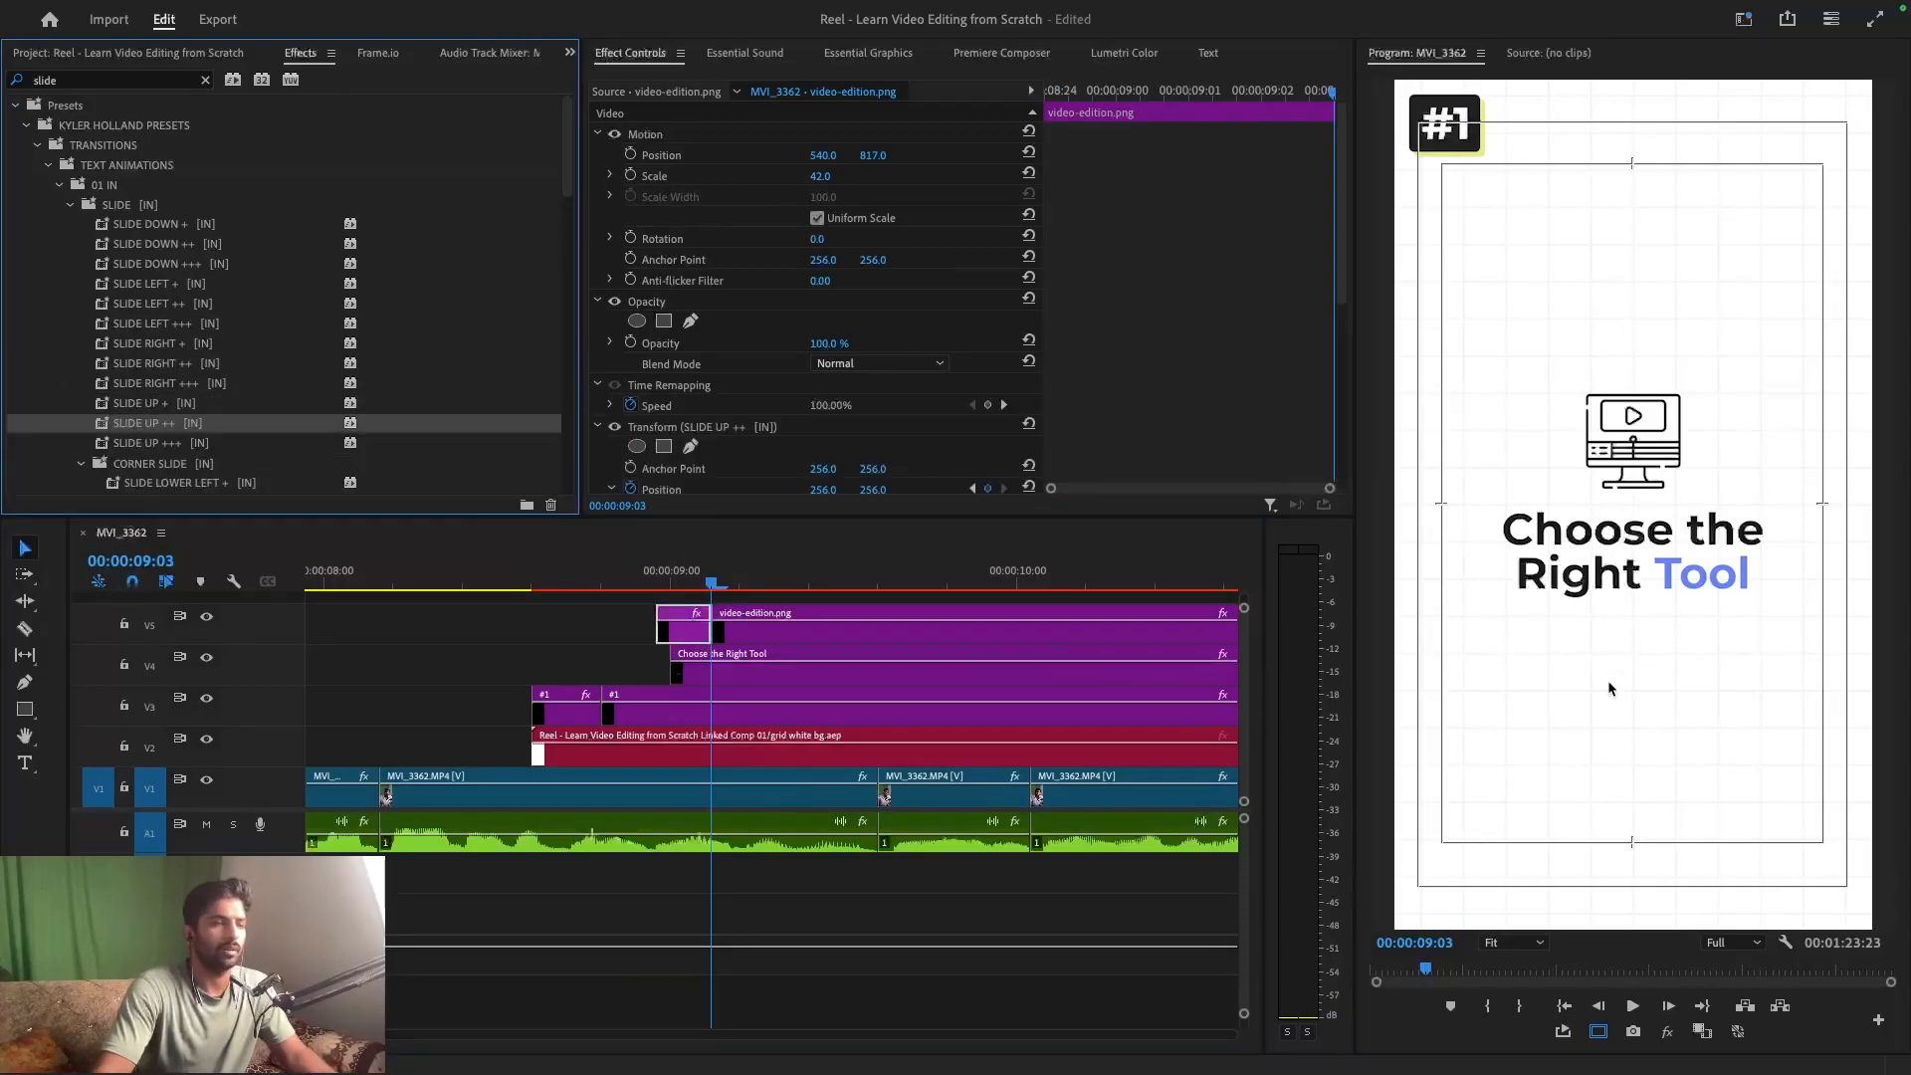
pyautogui.click(479, 587)
pyautogui.press('space')
pyautogui.press('space')
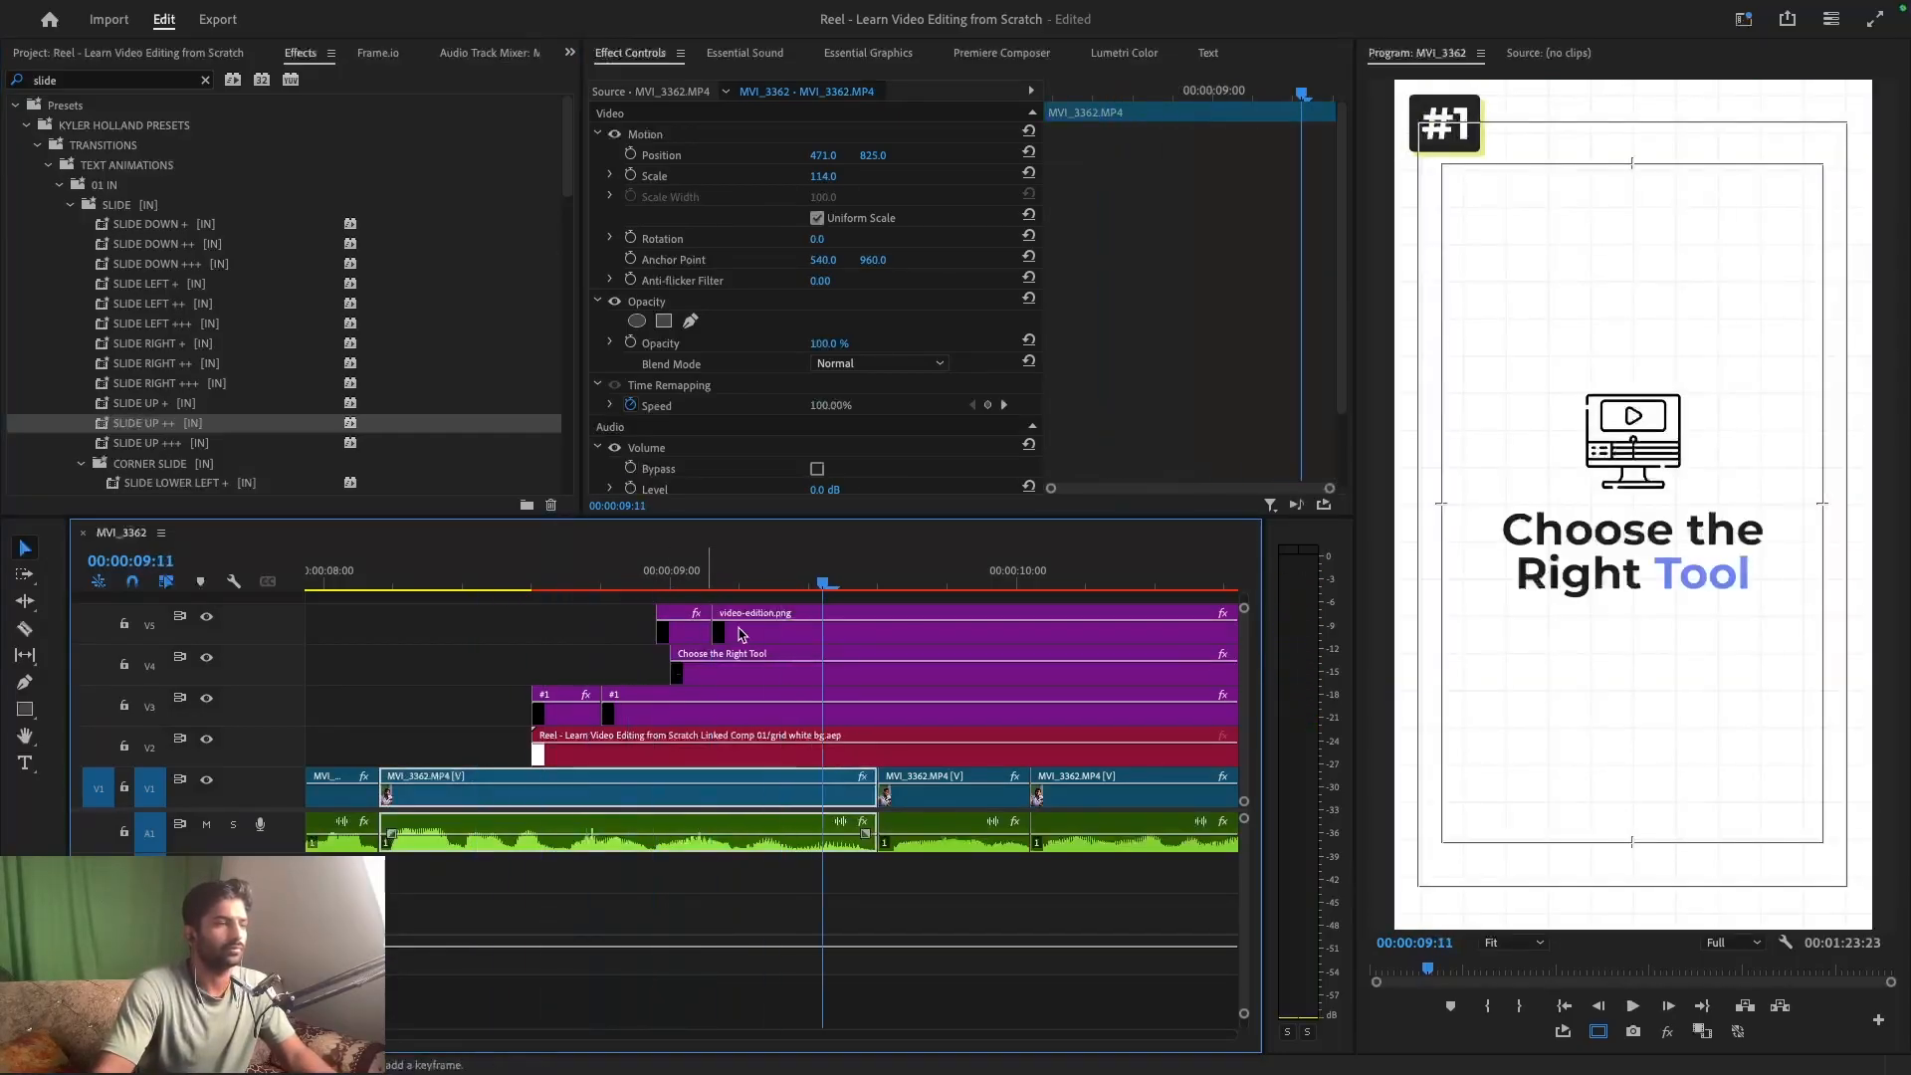
# - Save the project, replace the "Choose the Right Tool" title clip with an After Effects composition, and open its nested title composition
pyautogui.press('-')
pyautogui.click(781, 677)
pyautogui.press('super+s')
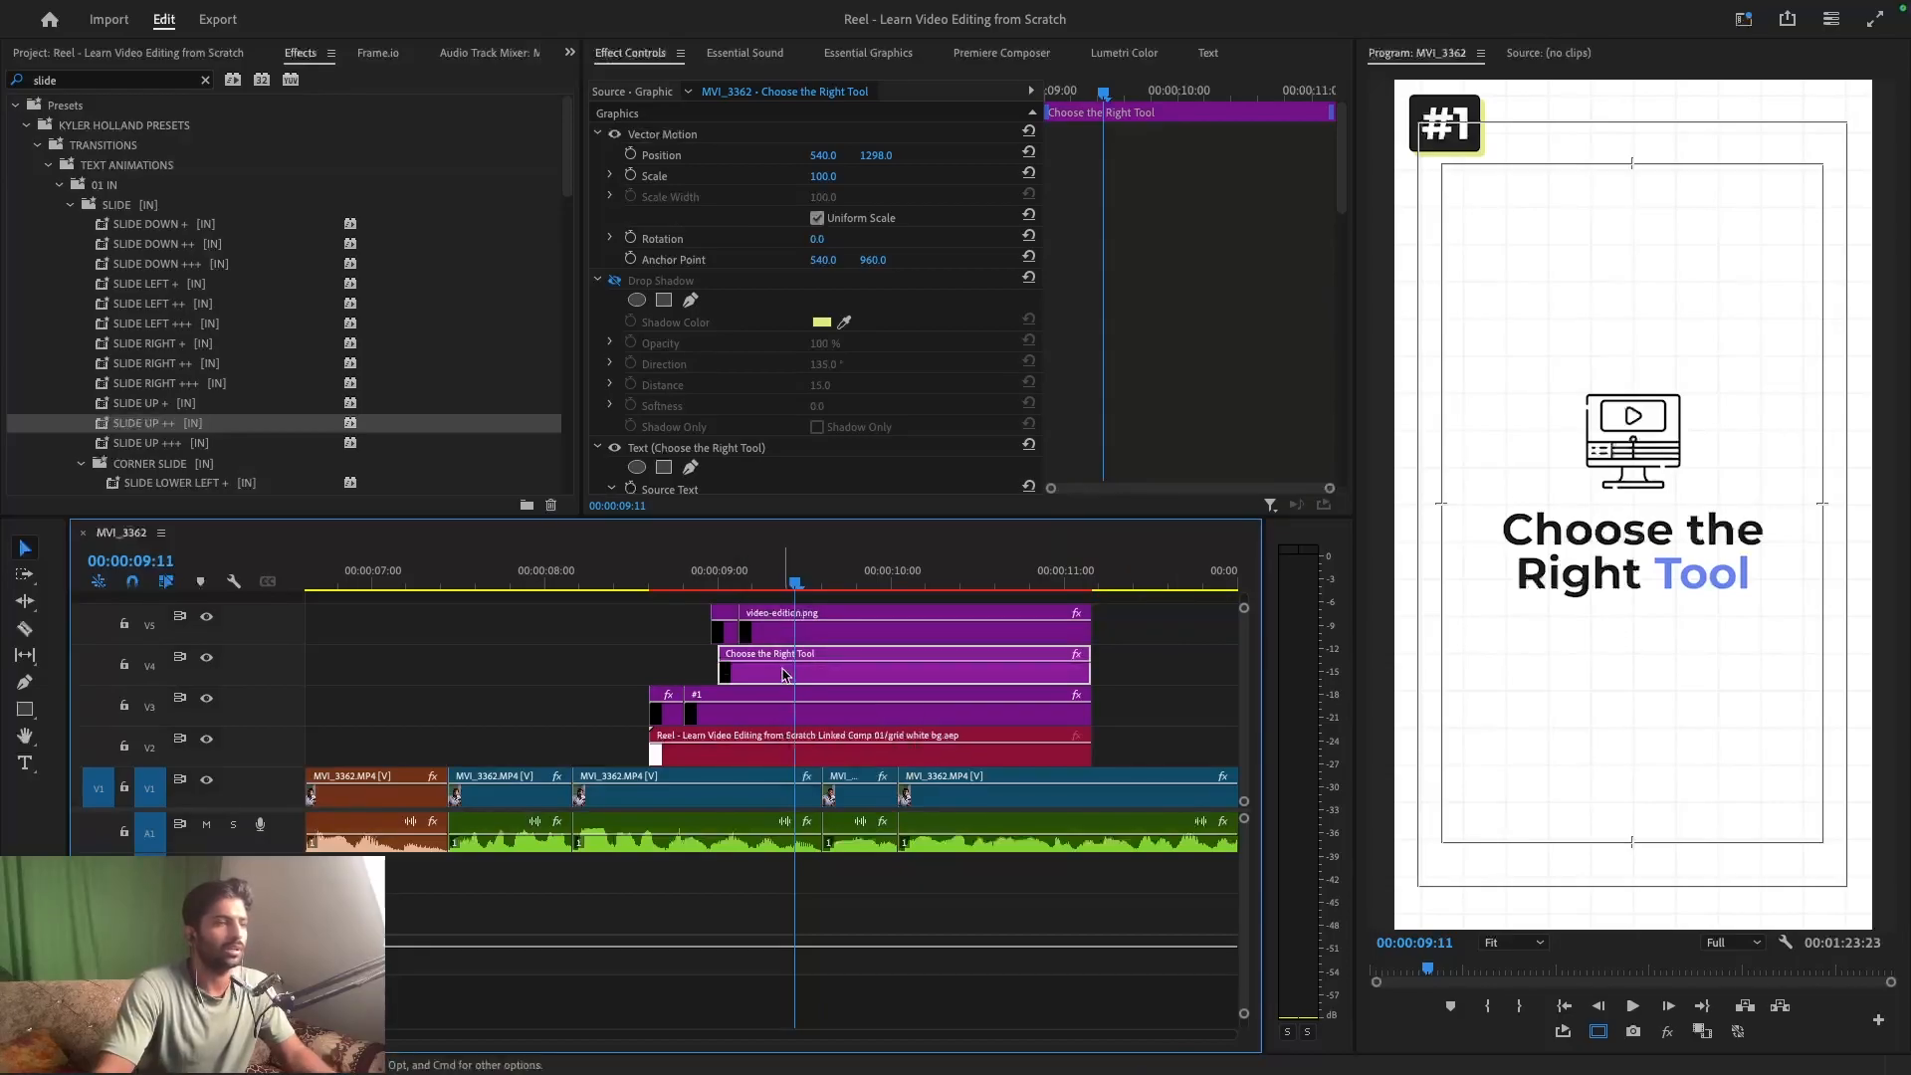
pyautogui.rightClick(783, 675)
pyautogui.click(843, 272)
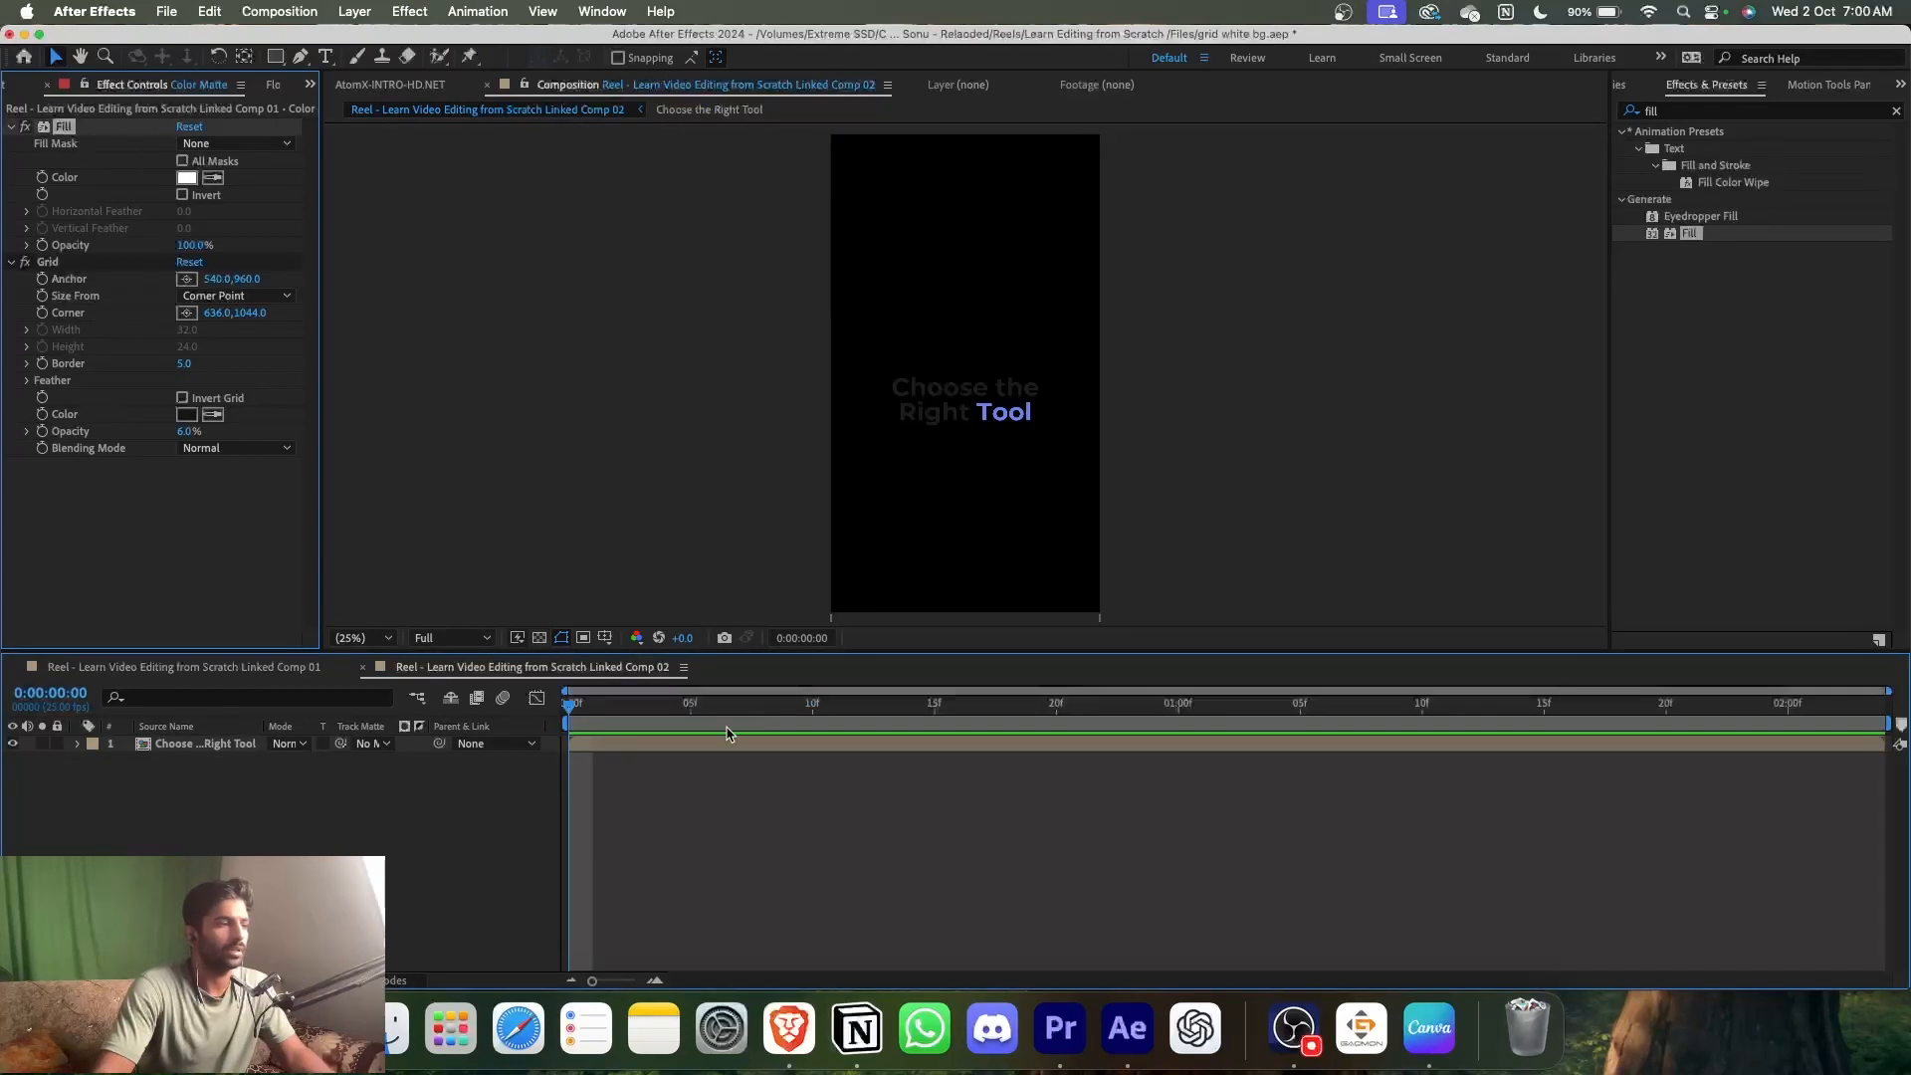
pyautogui.doubleClick(724, 743)
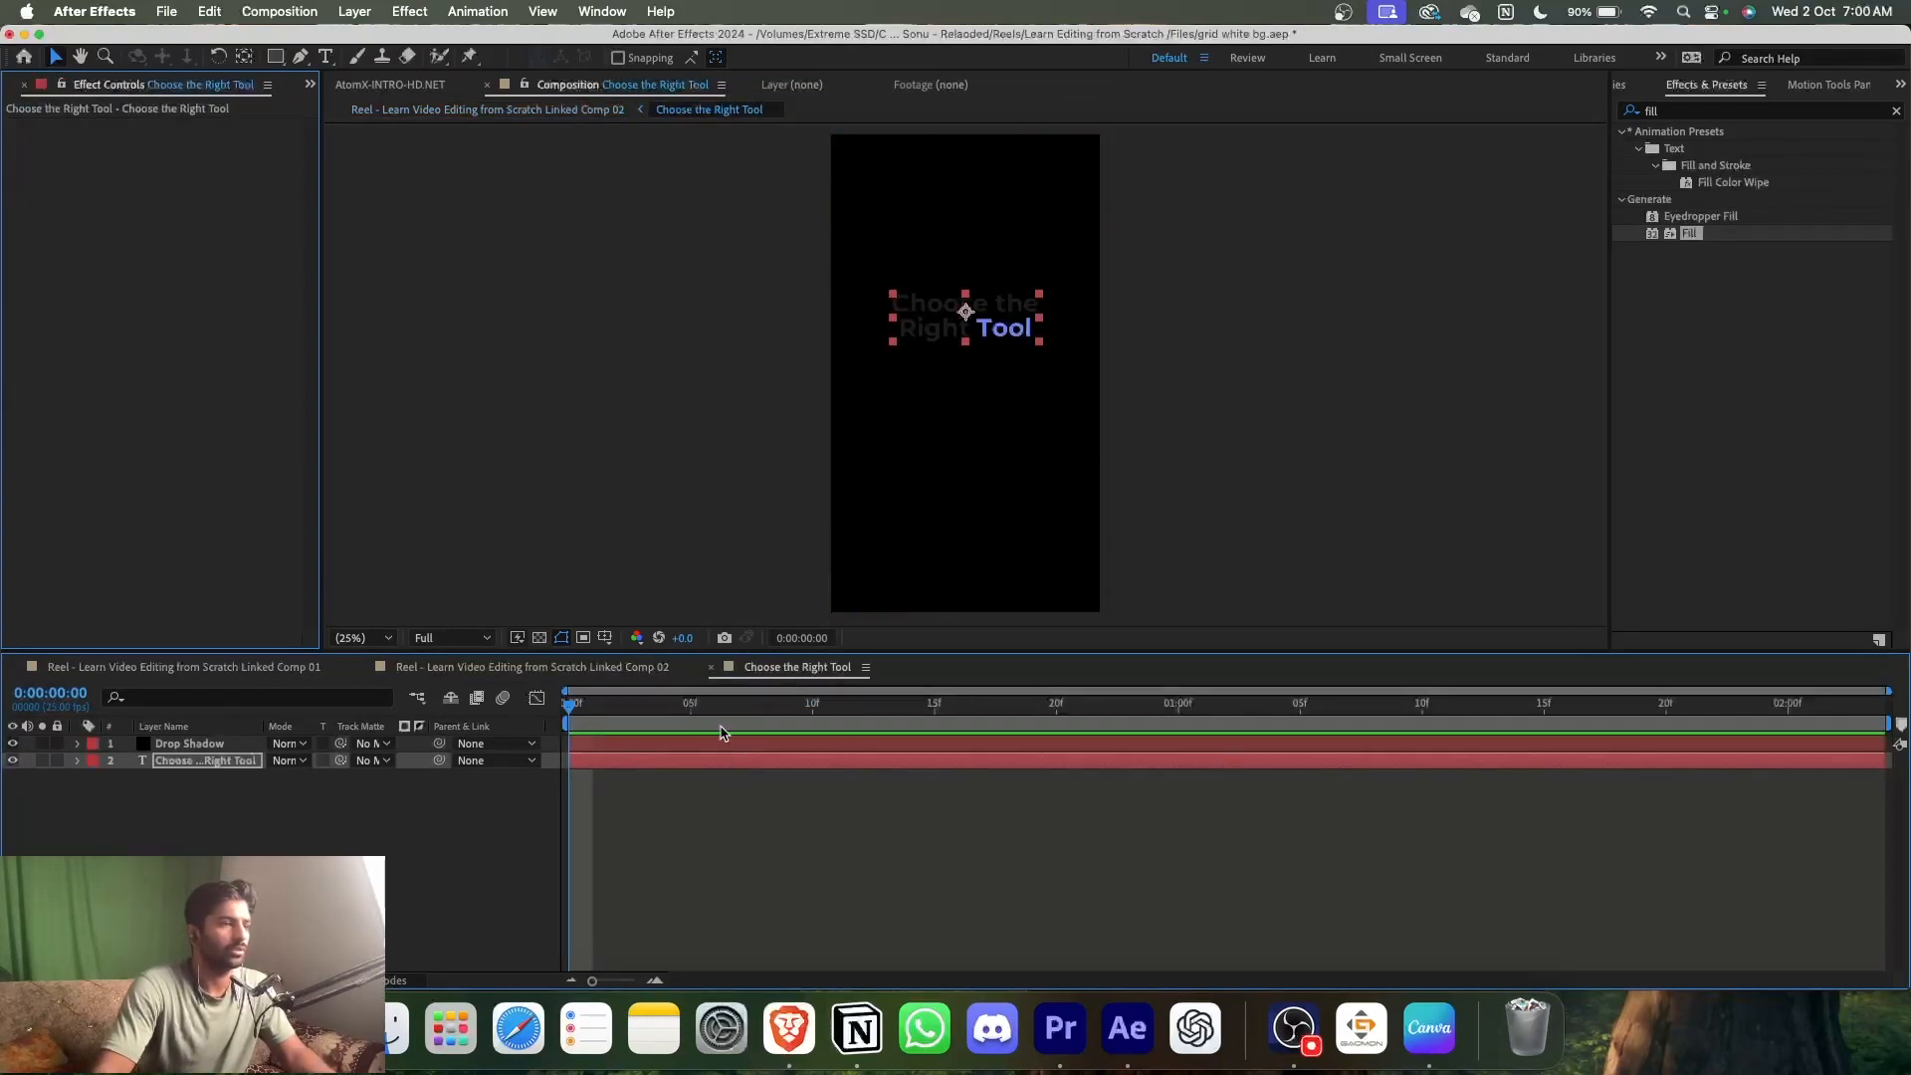
# - Search the effects for "type", apply the Typewriter preset to the "Choose the Right Tool" text layer, and reveal its keyframes
pyautogui.click(1681, 112)
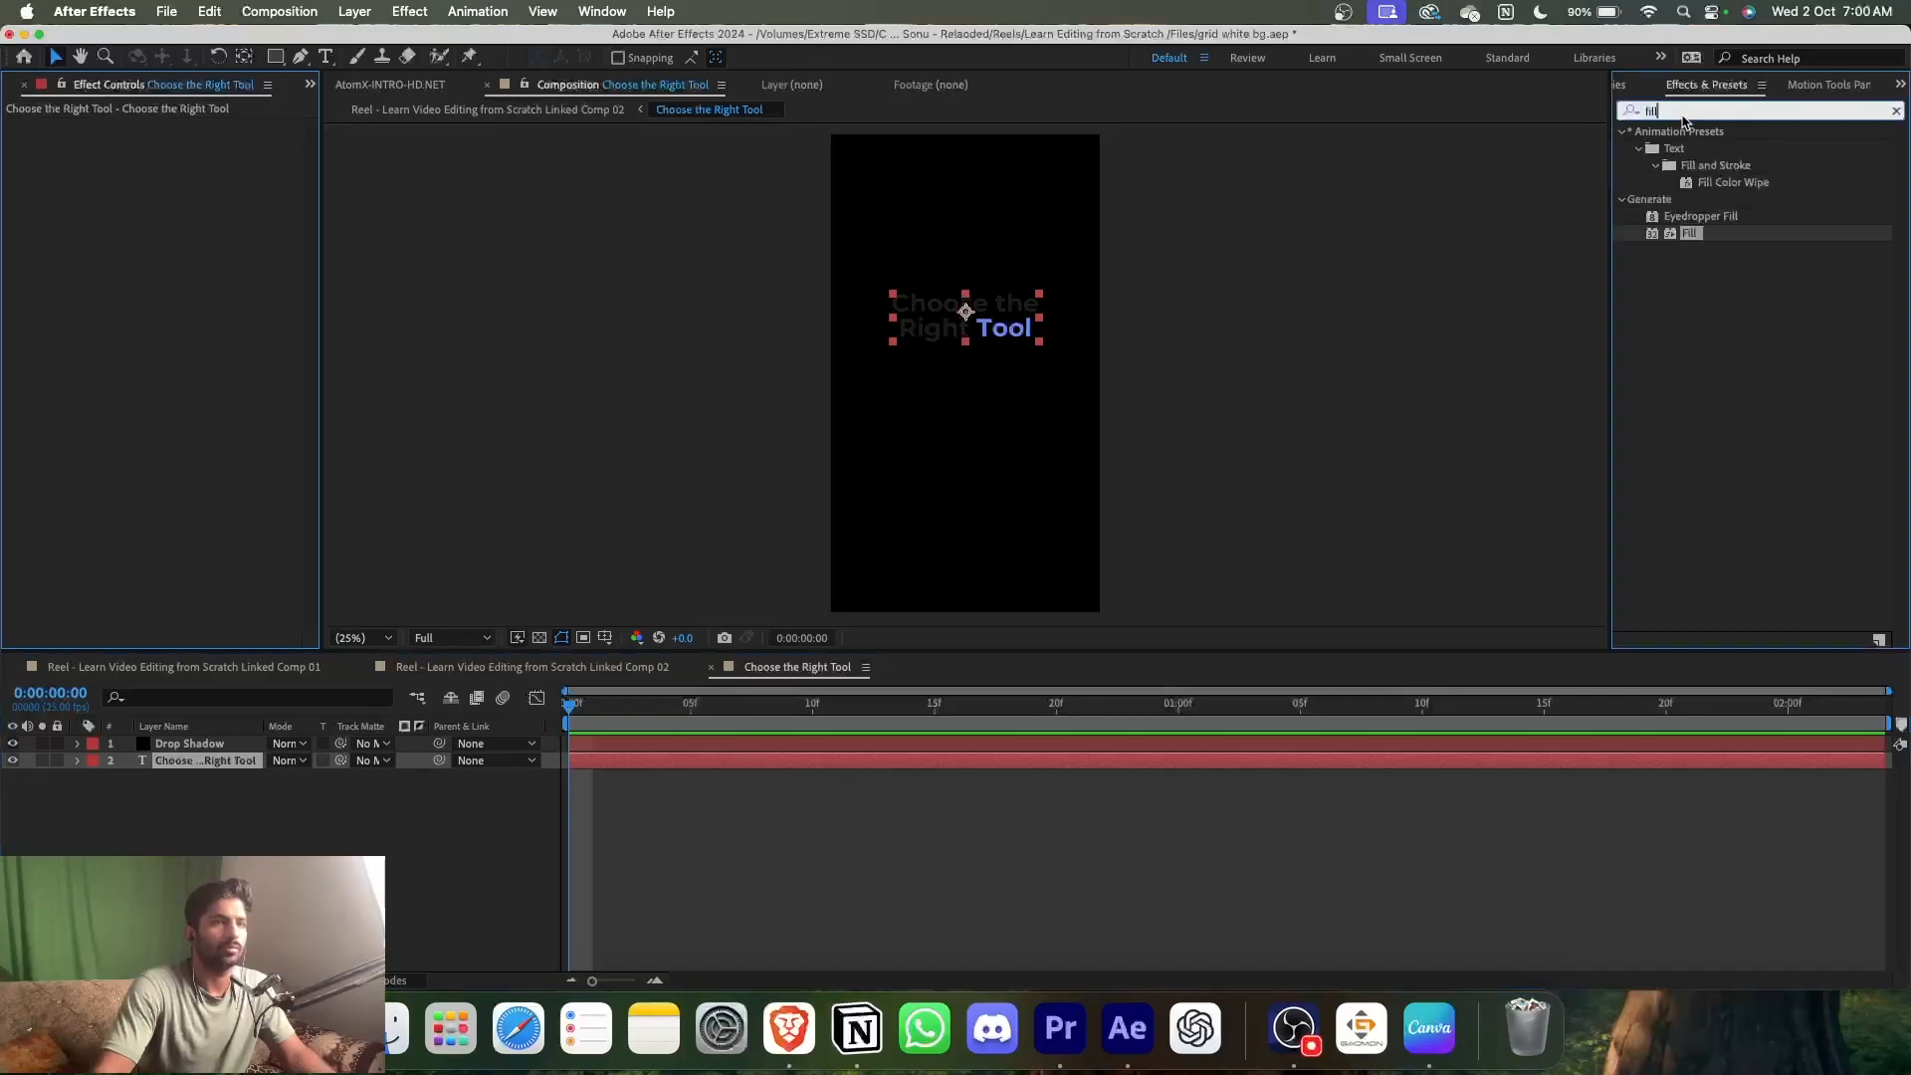
pyautogui.write('type')
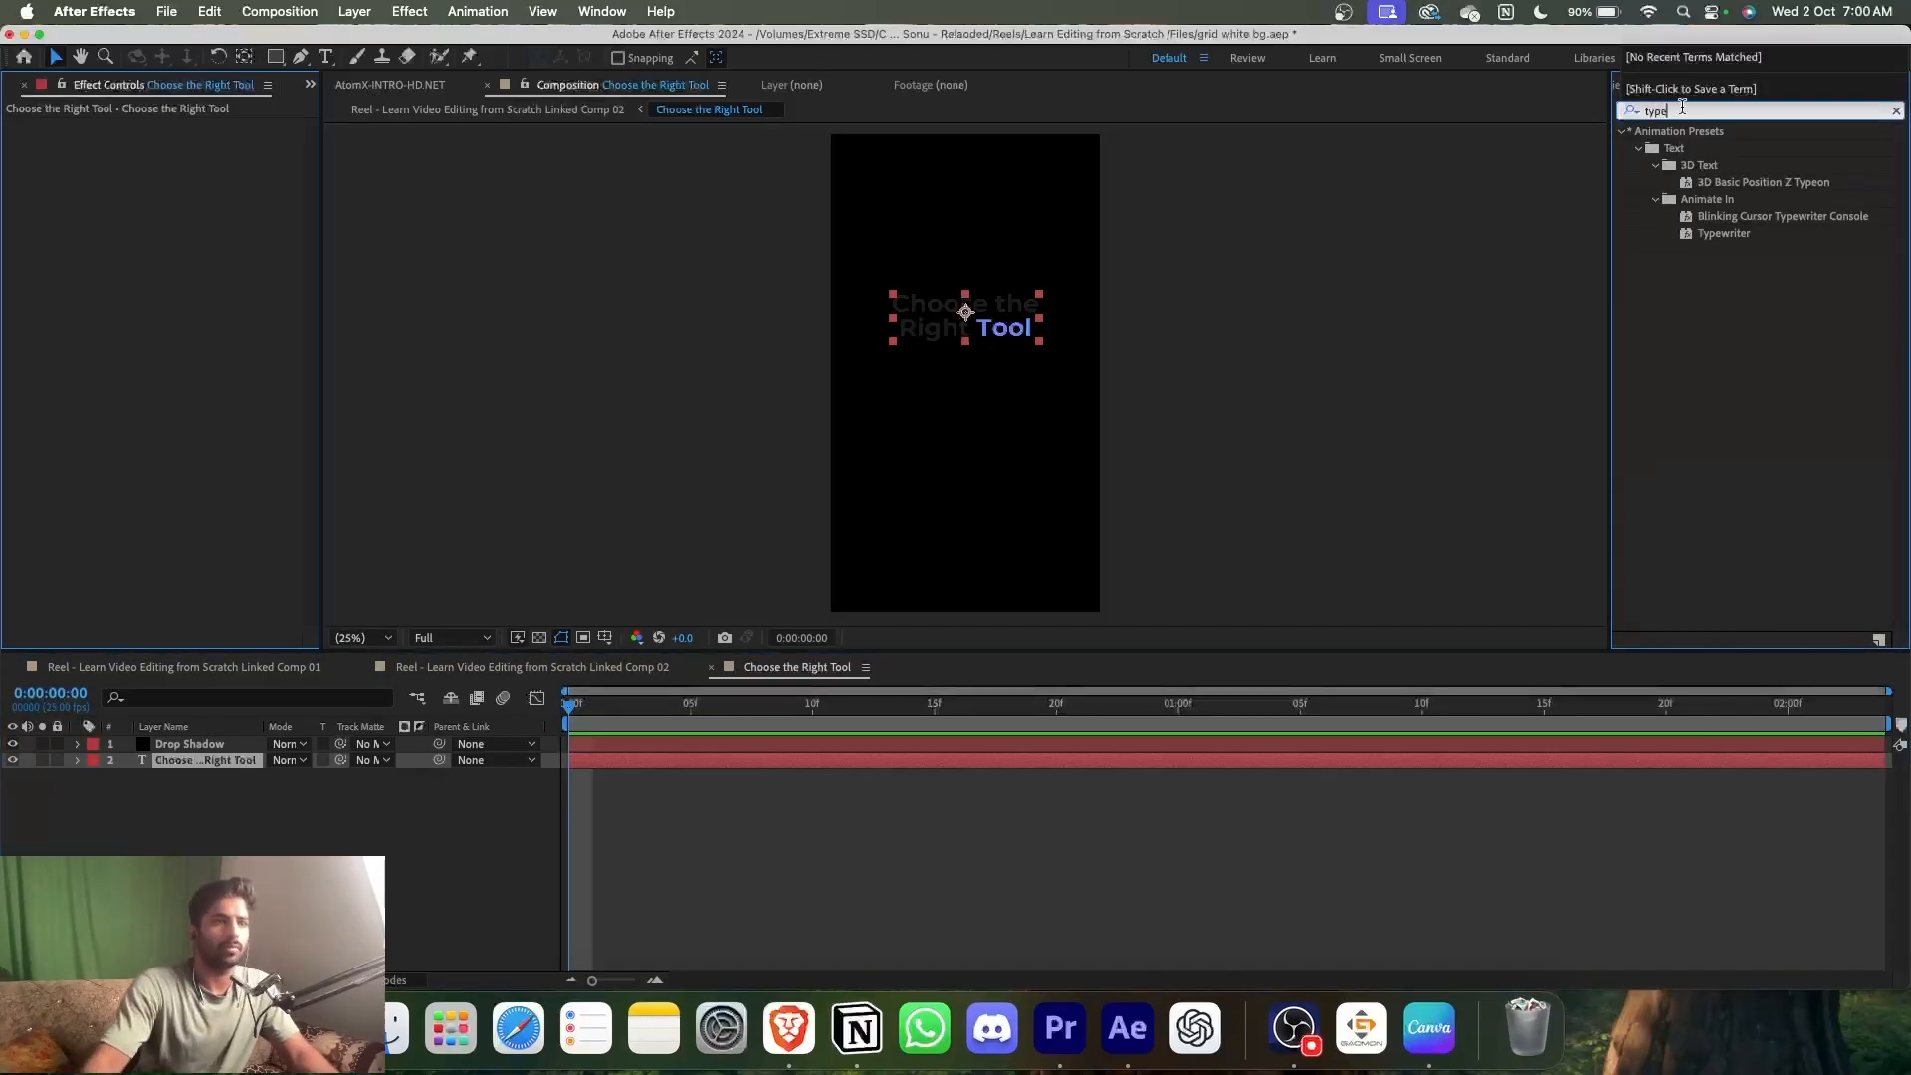
pyautogui.click(1745, 235)
pyautogui.doubleClick(1745, 237)
pyautogui.click(621, 770)
pyautogui.press('u')
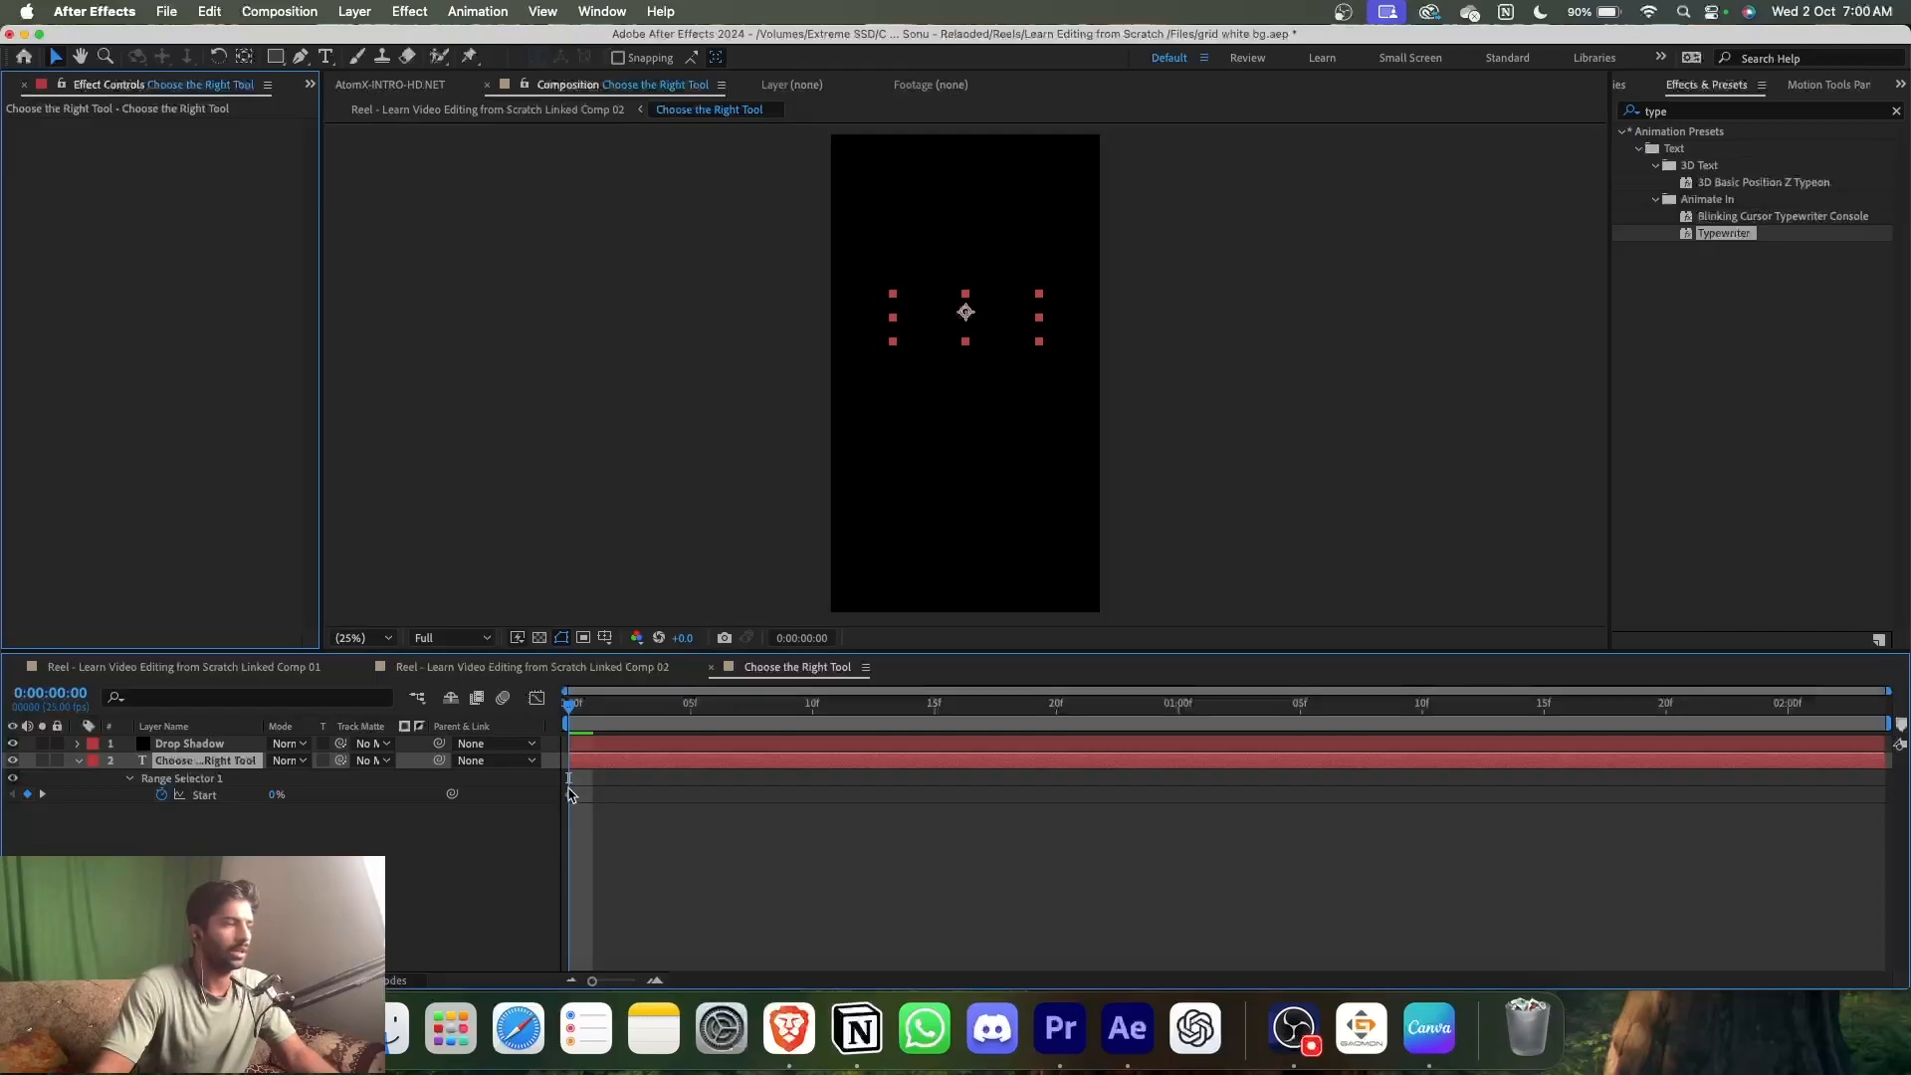
# - Set the "Choose the Right Tool" composition's duration to 0:01:02:04
pyautogui.click(296, 15)
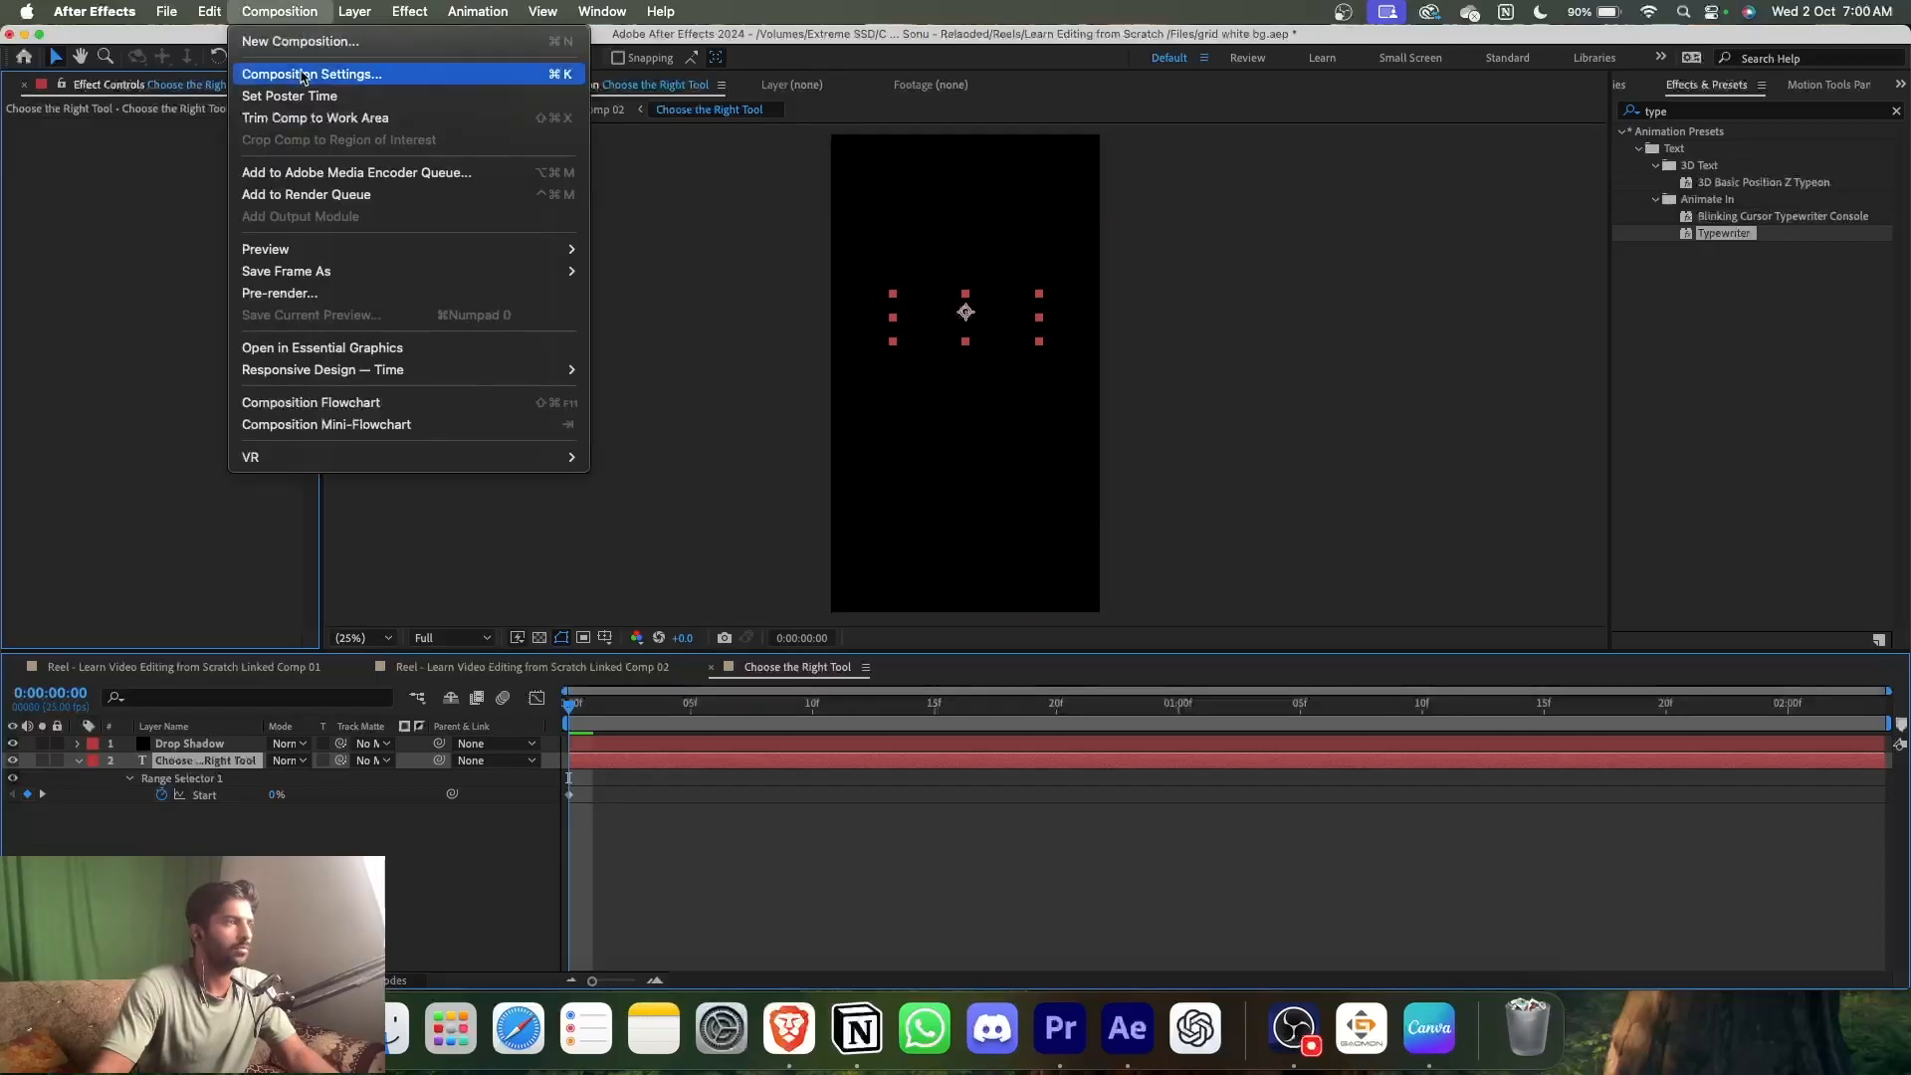
pyautogui.click(304, 74)
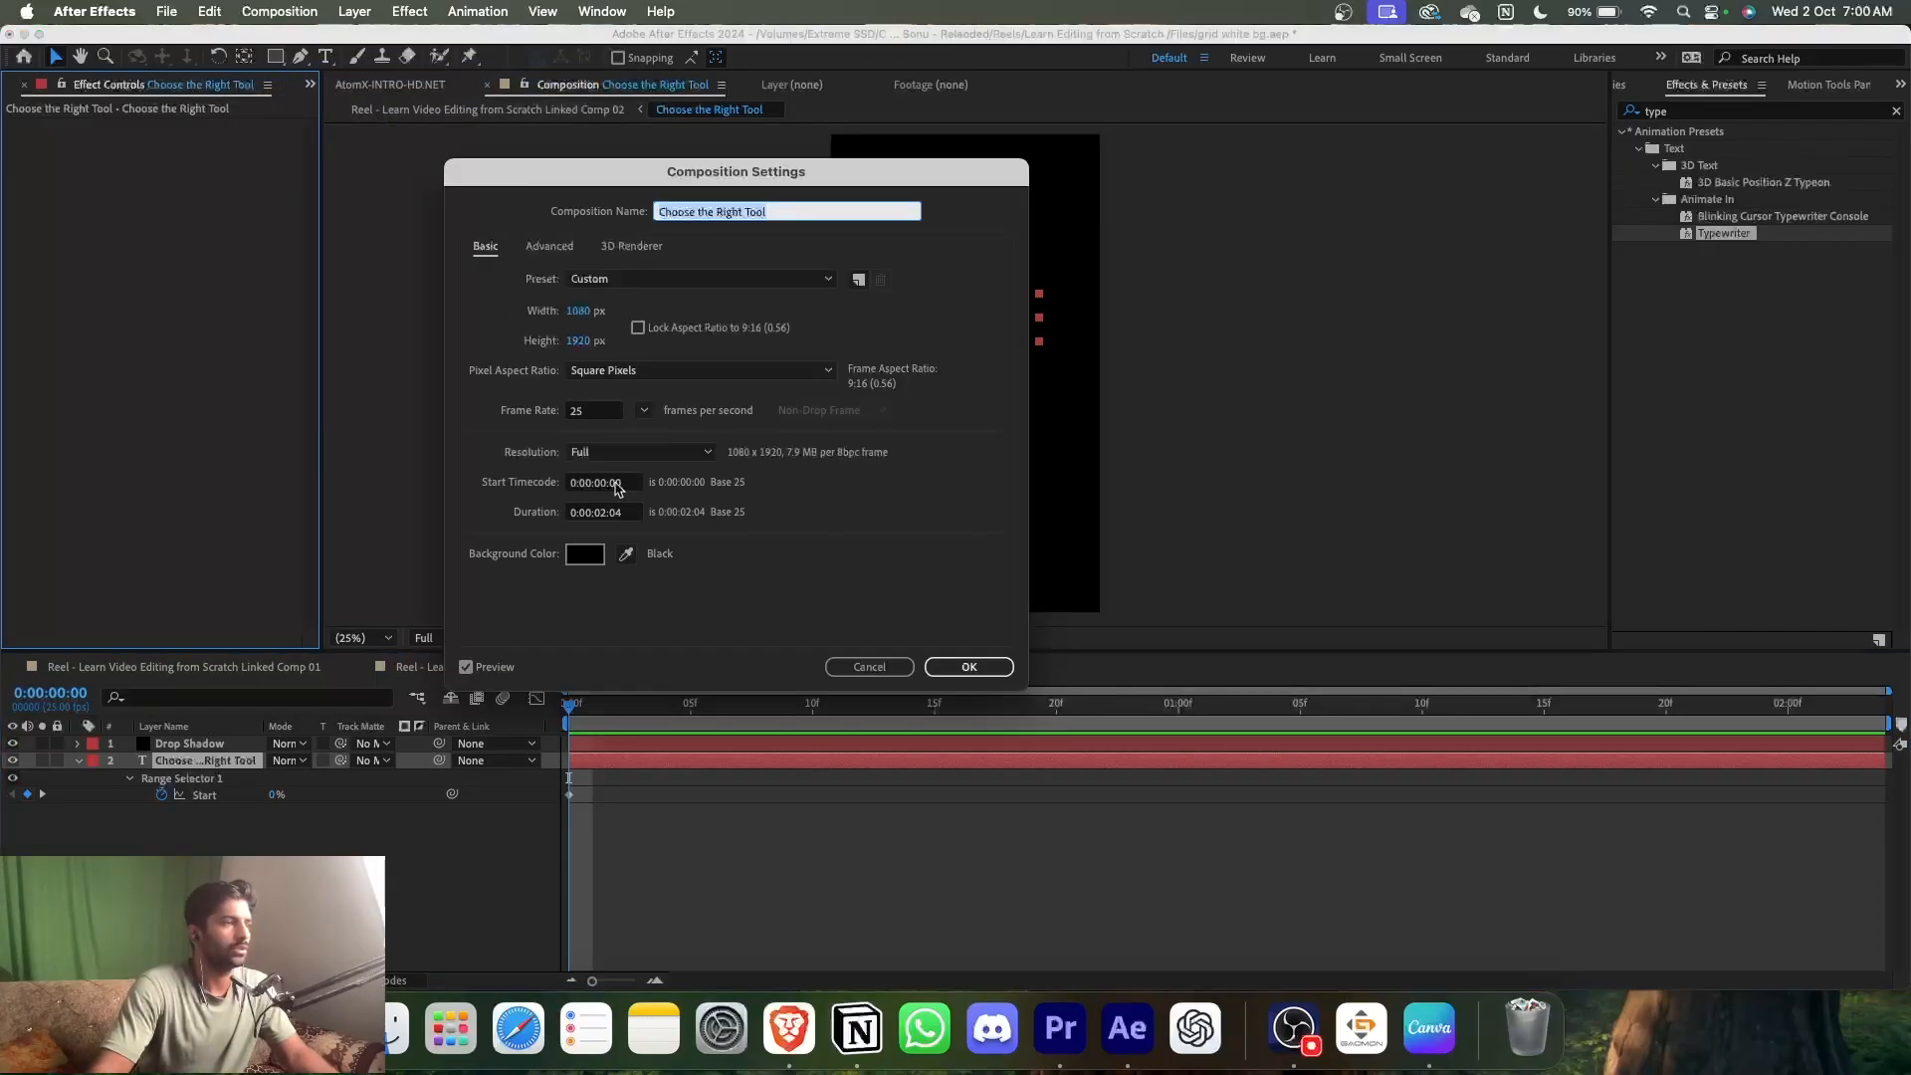
pyautogui.click(586, 514)
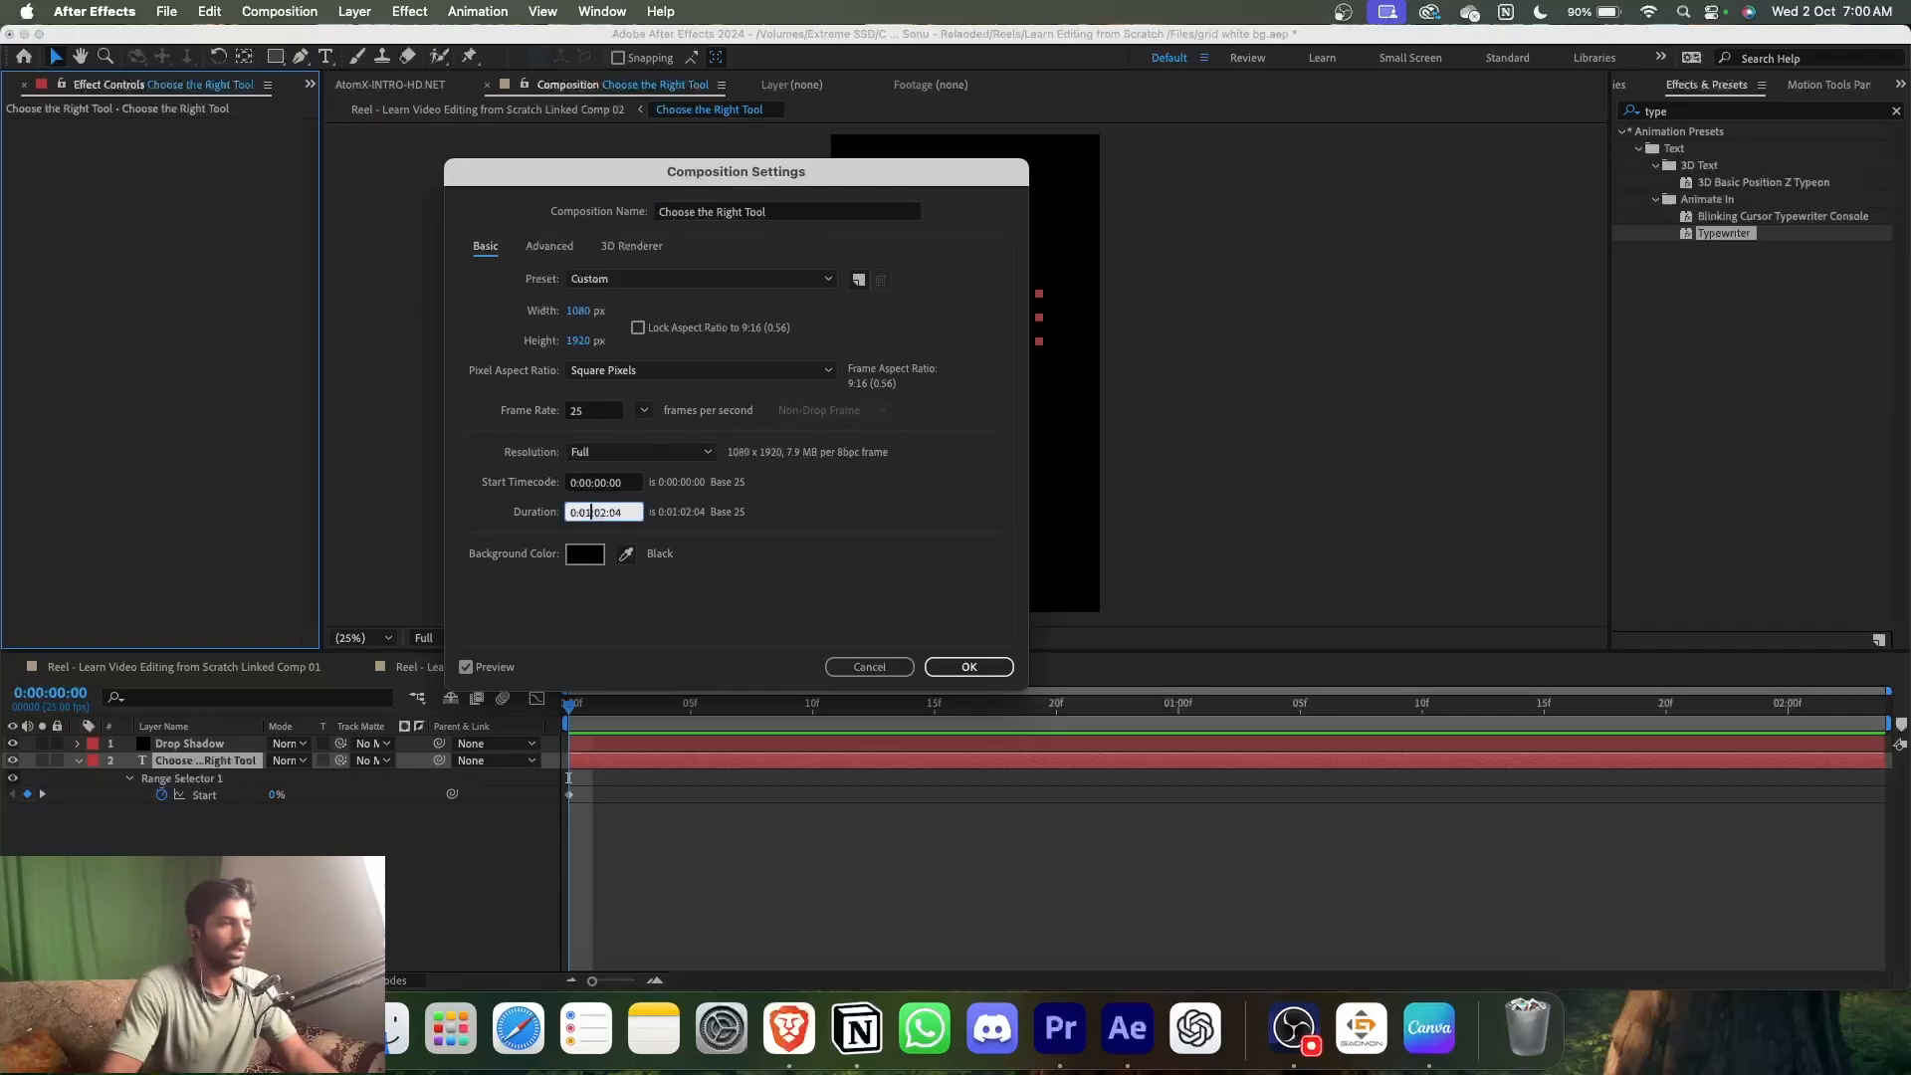
pyautogui.click(968, 667)
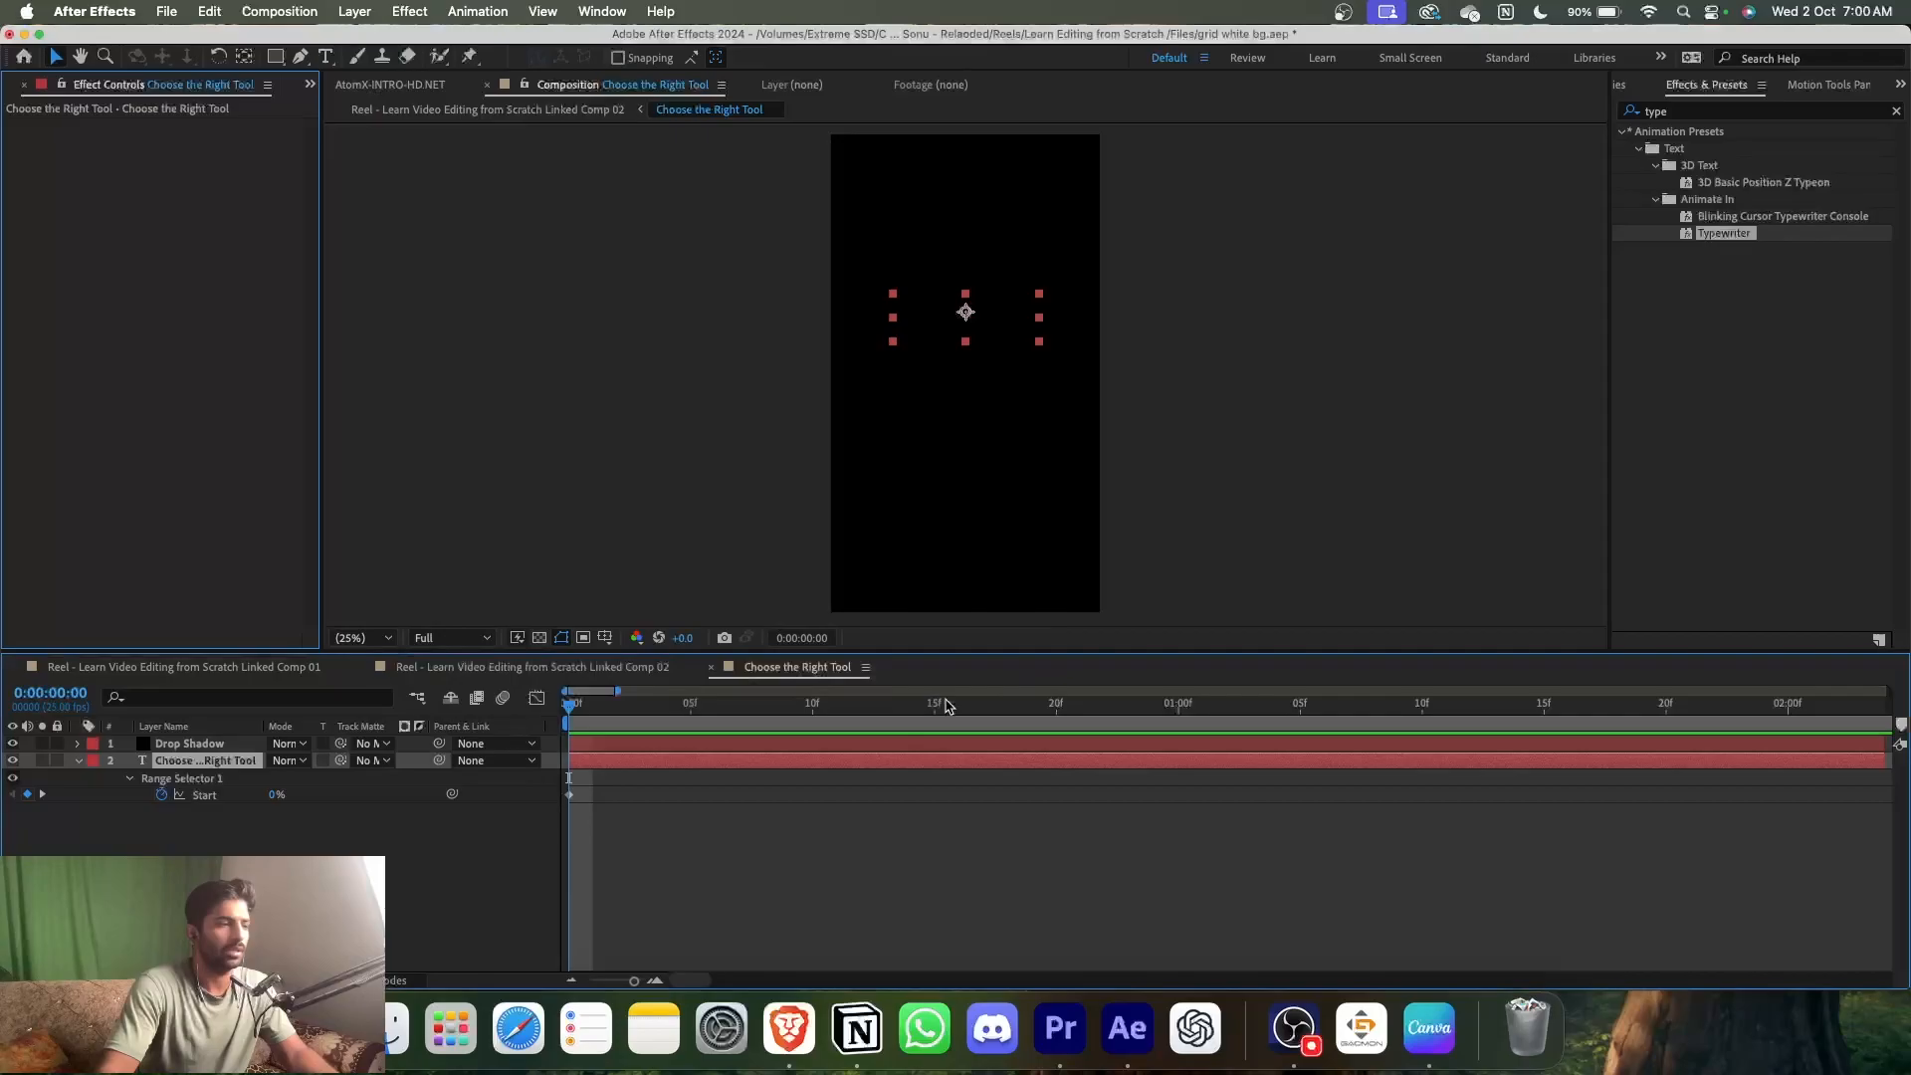
pyautogui.moveTo(634, 980); pyautogui.dragTo(591, 980)
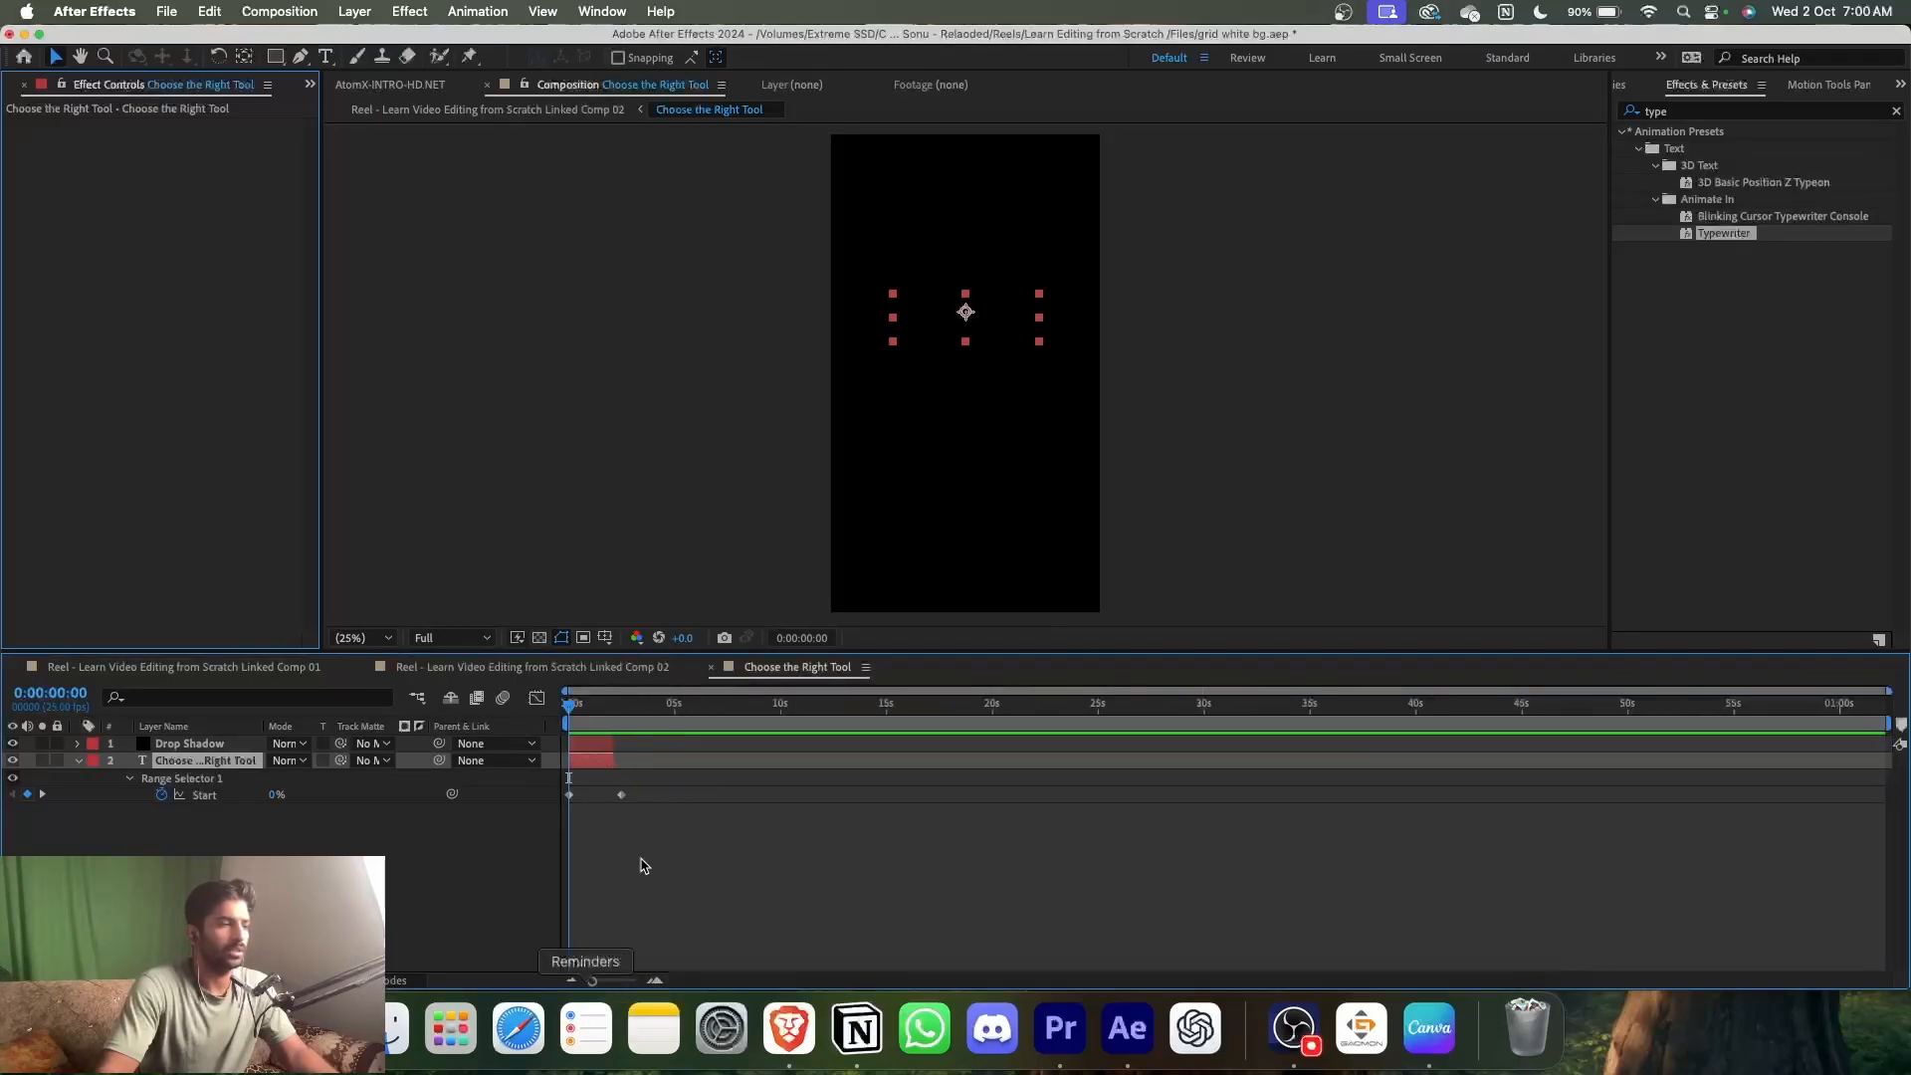
# - Move the Typewriter's ending Start keyframe to about frame 12, checking the speed in a preview, and save the After Effects project
pyautogui.moveTo(614, 760); pyautogui.dragTo(600, 802)
pyautogui.press('=')
pyautogui.press('=')
pyautogui.press('=')
pyautogui.press('=')
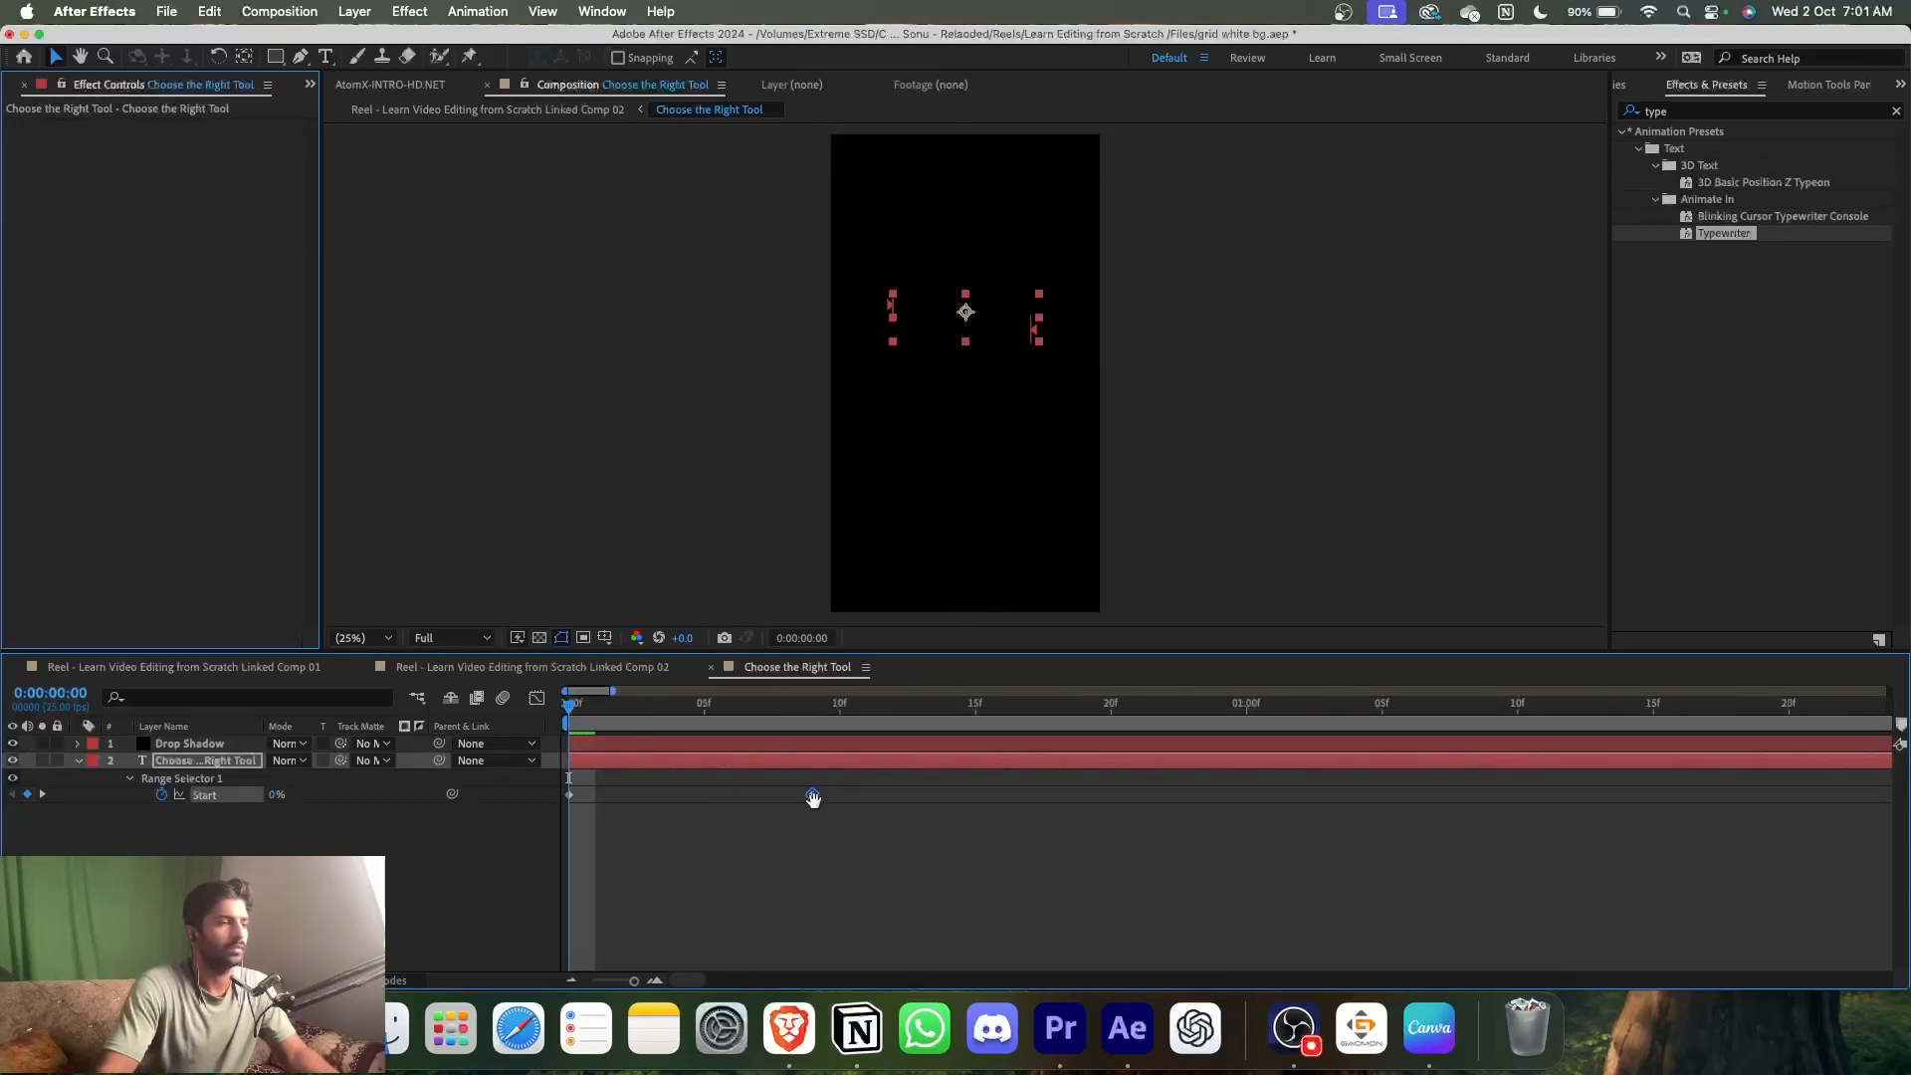
pyautogui.press('space')
pyautogui.moveTo(814, 795); pyautogui.dragTo(890, 754)
pyautogui.press('space')
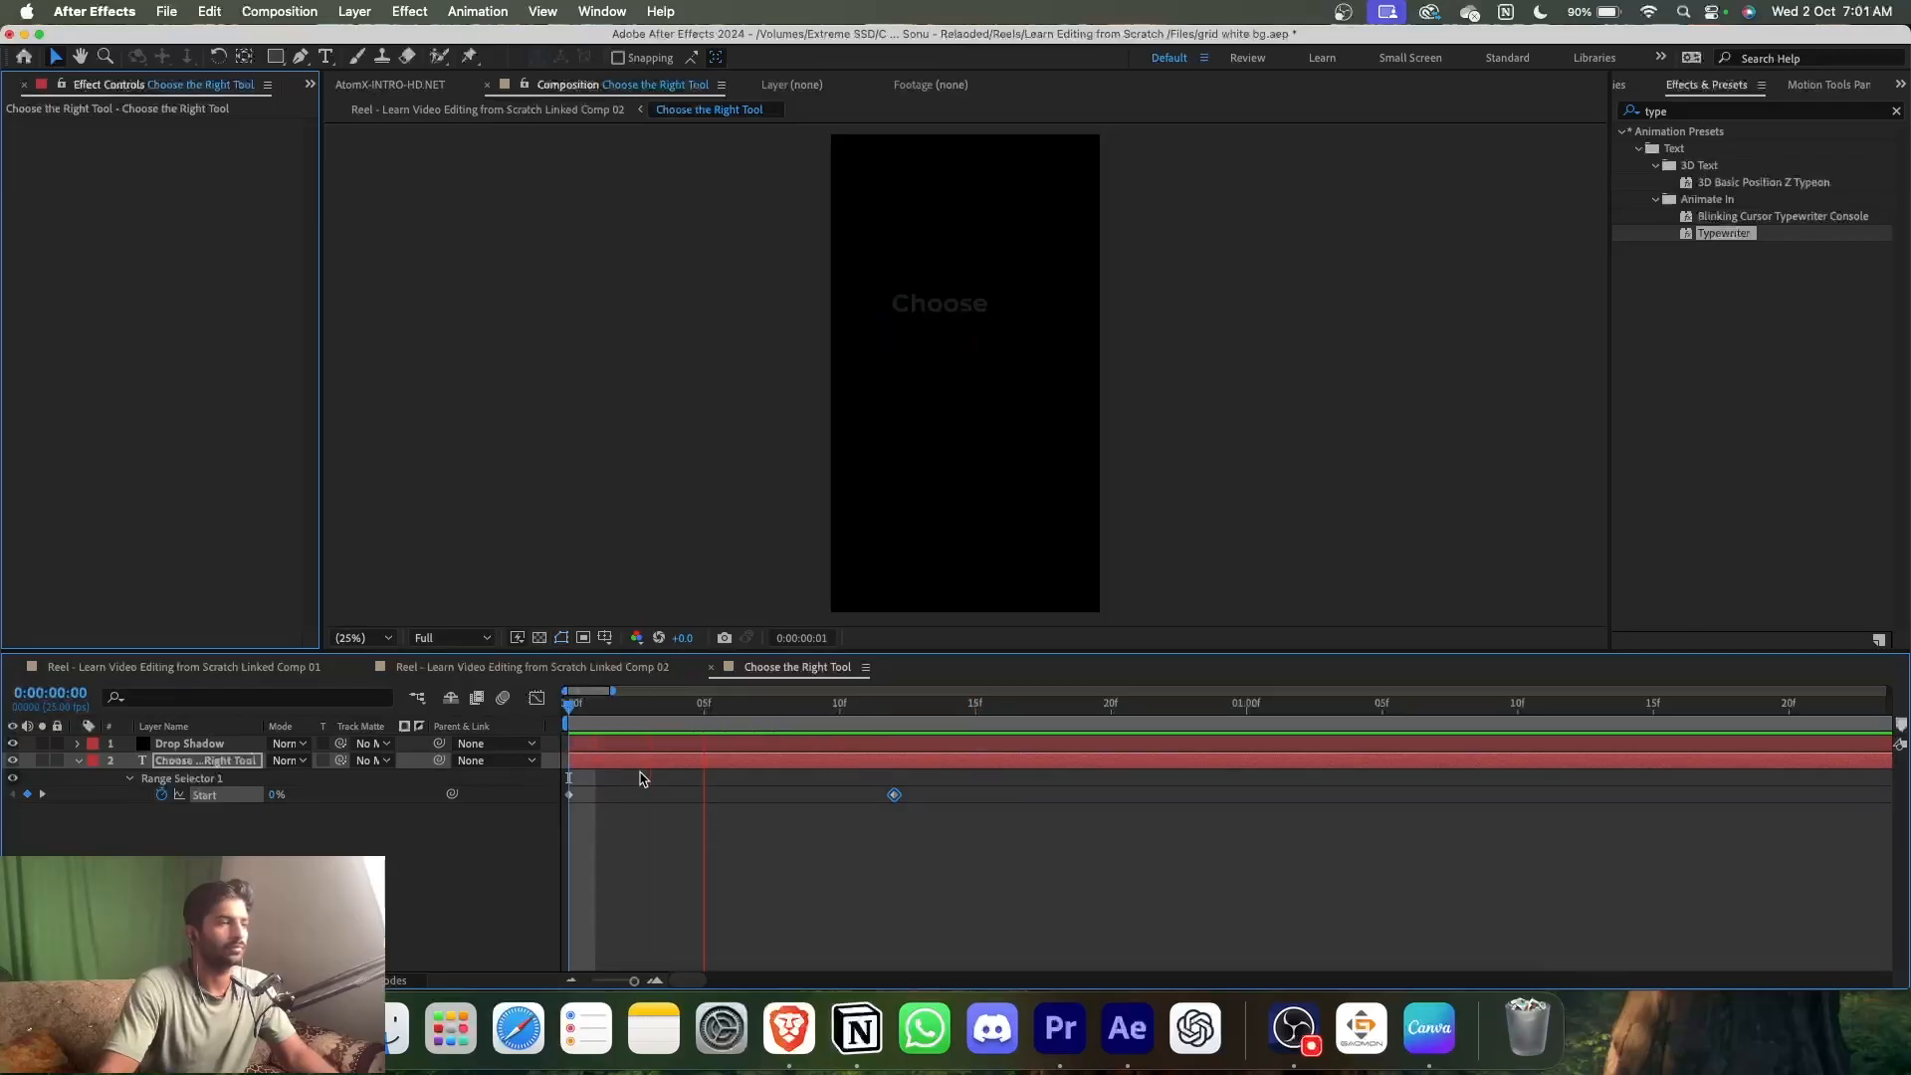
pyautogui.click(886, 860)
pyautogui.press('super+s')
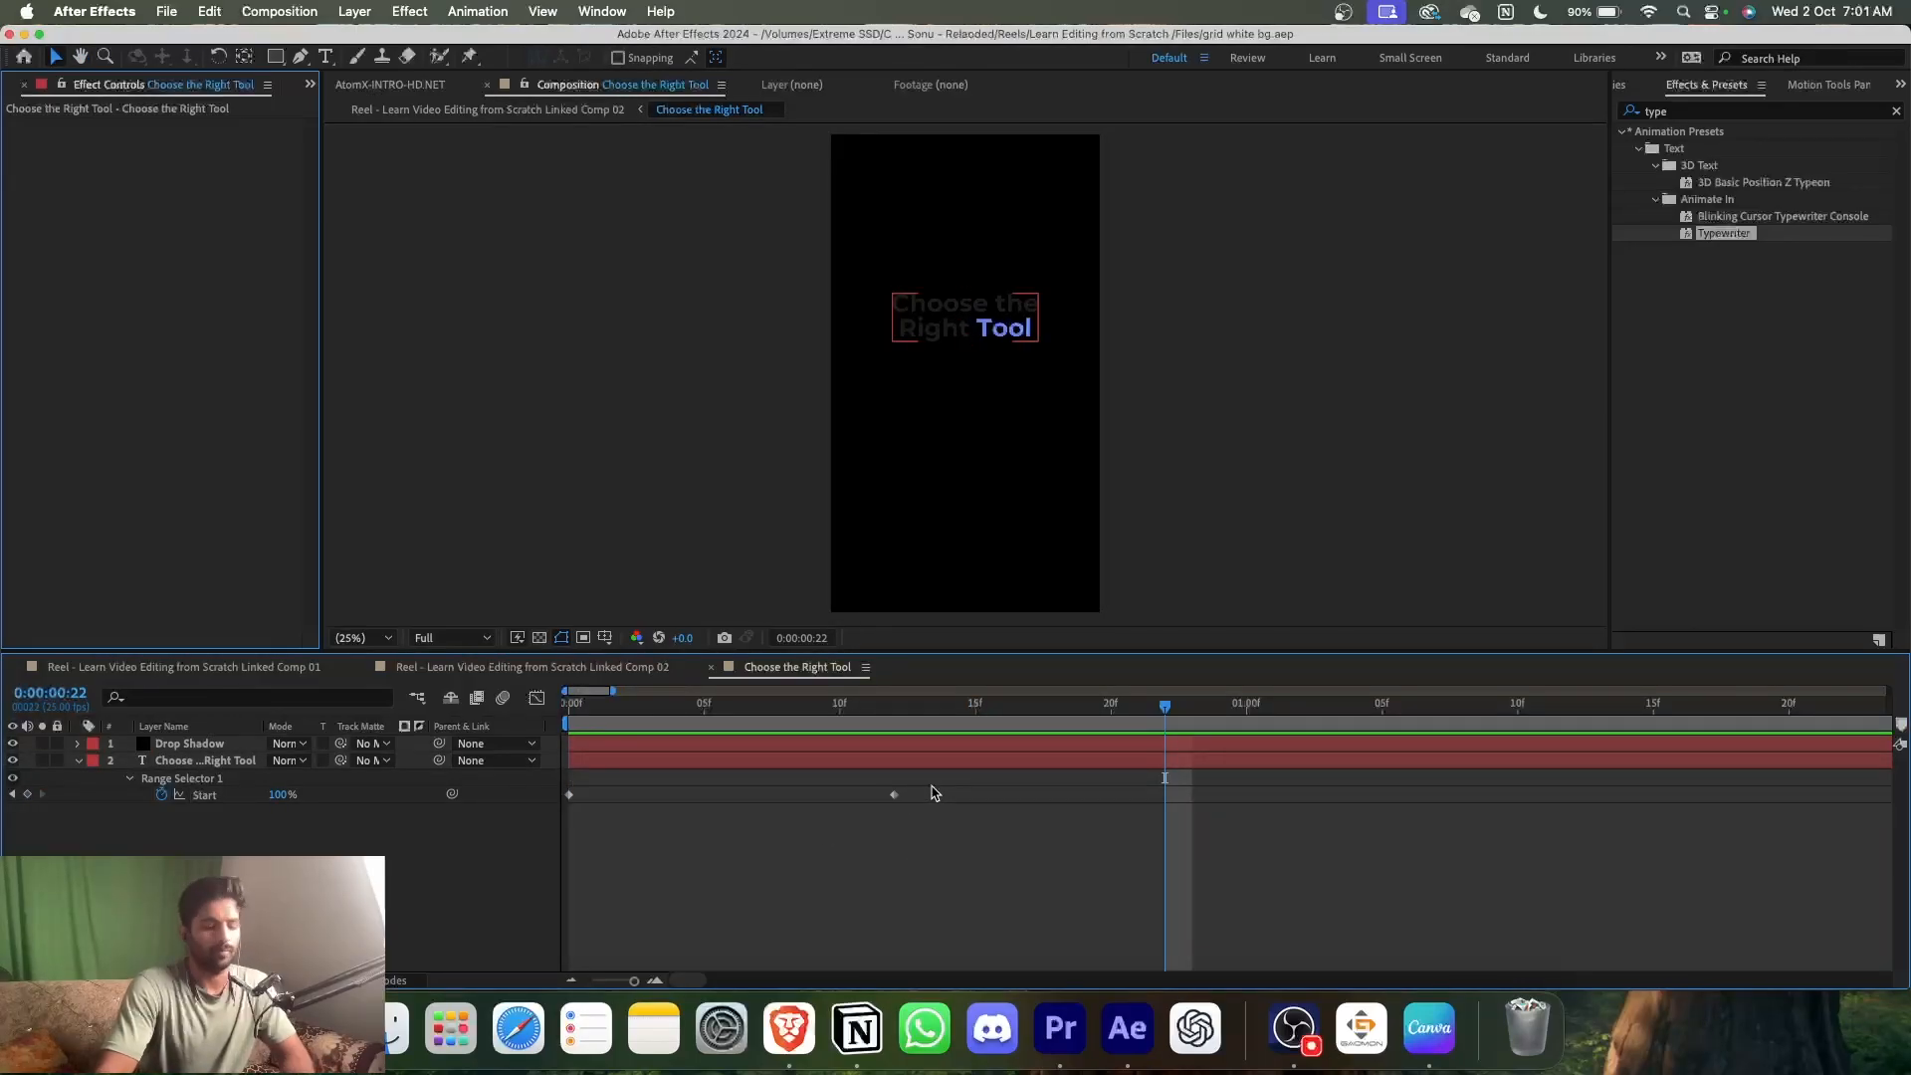
# - Switch to Premiere Pro and play back the animated badge, icon and typewriter title from about 00:00:08:12
pyautogui.press('super+Tab')
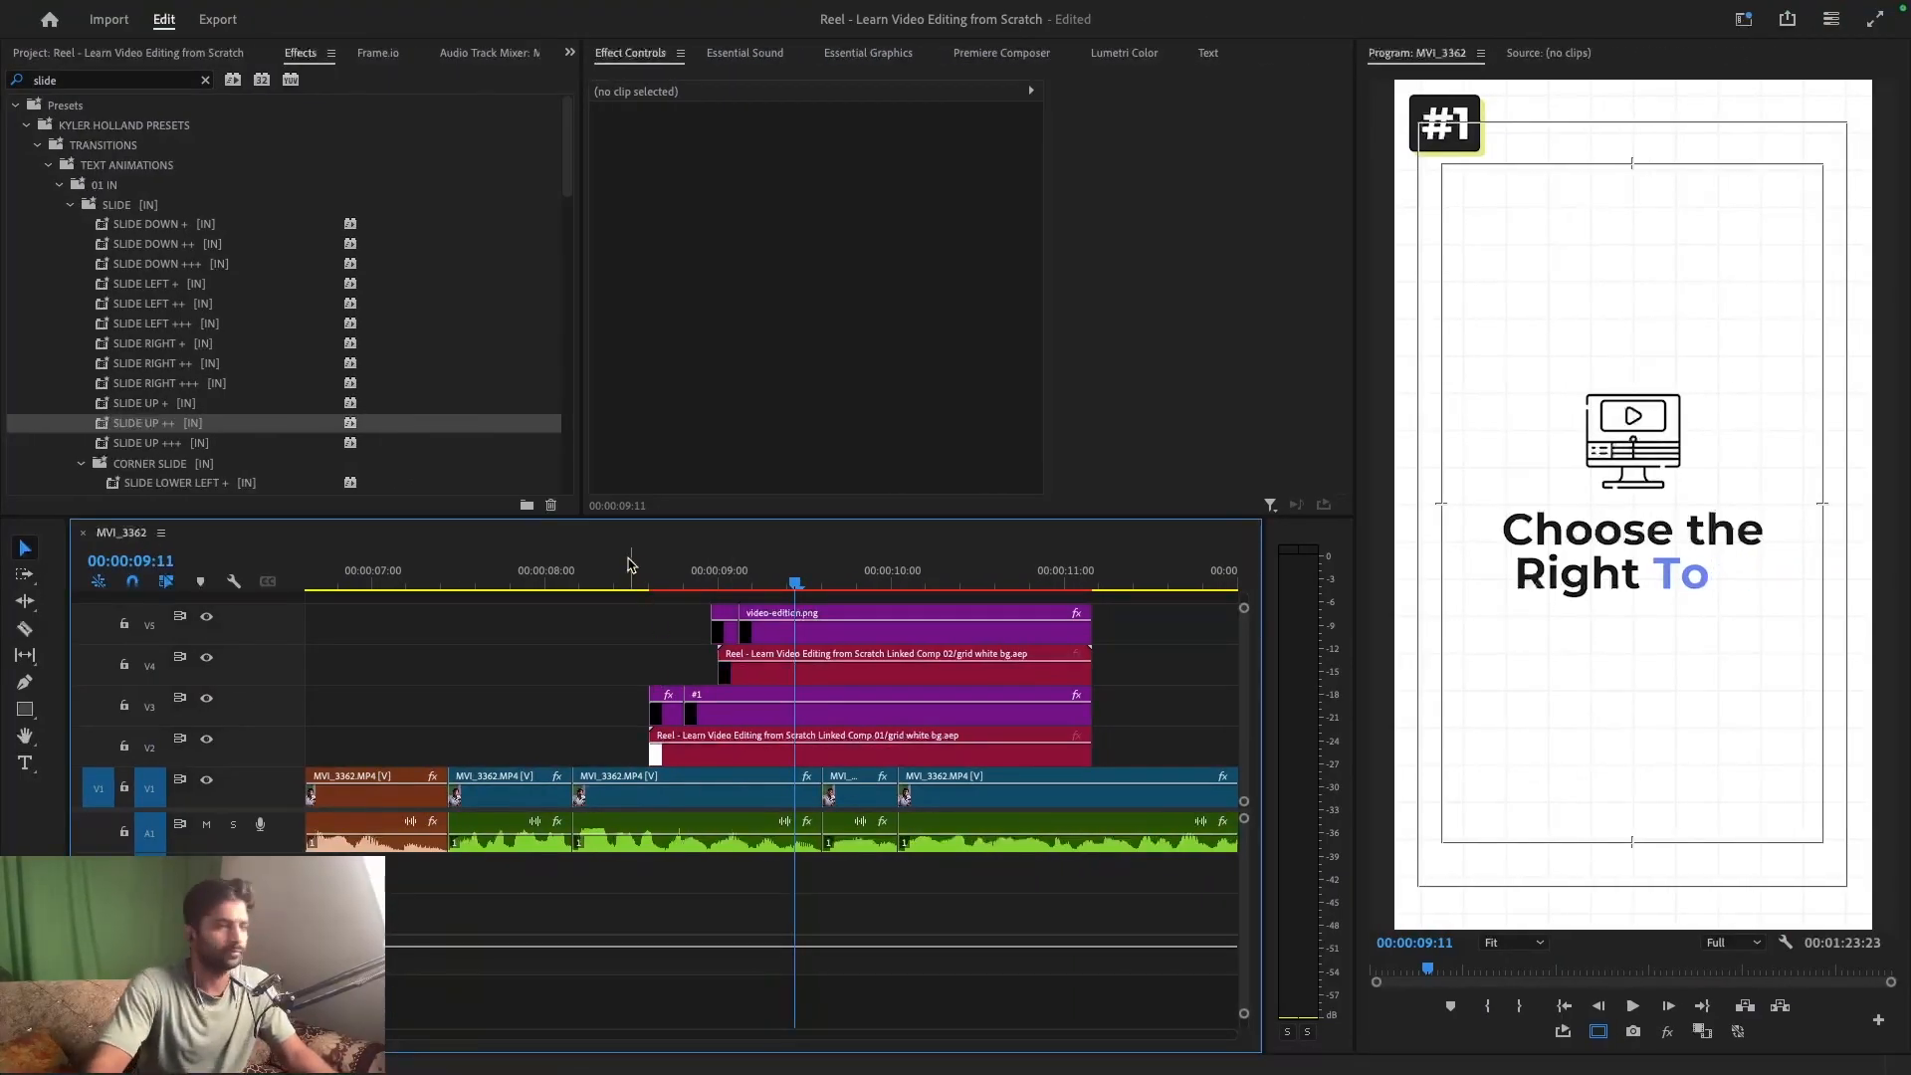
pyautogui.click(629, 588)
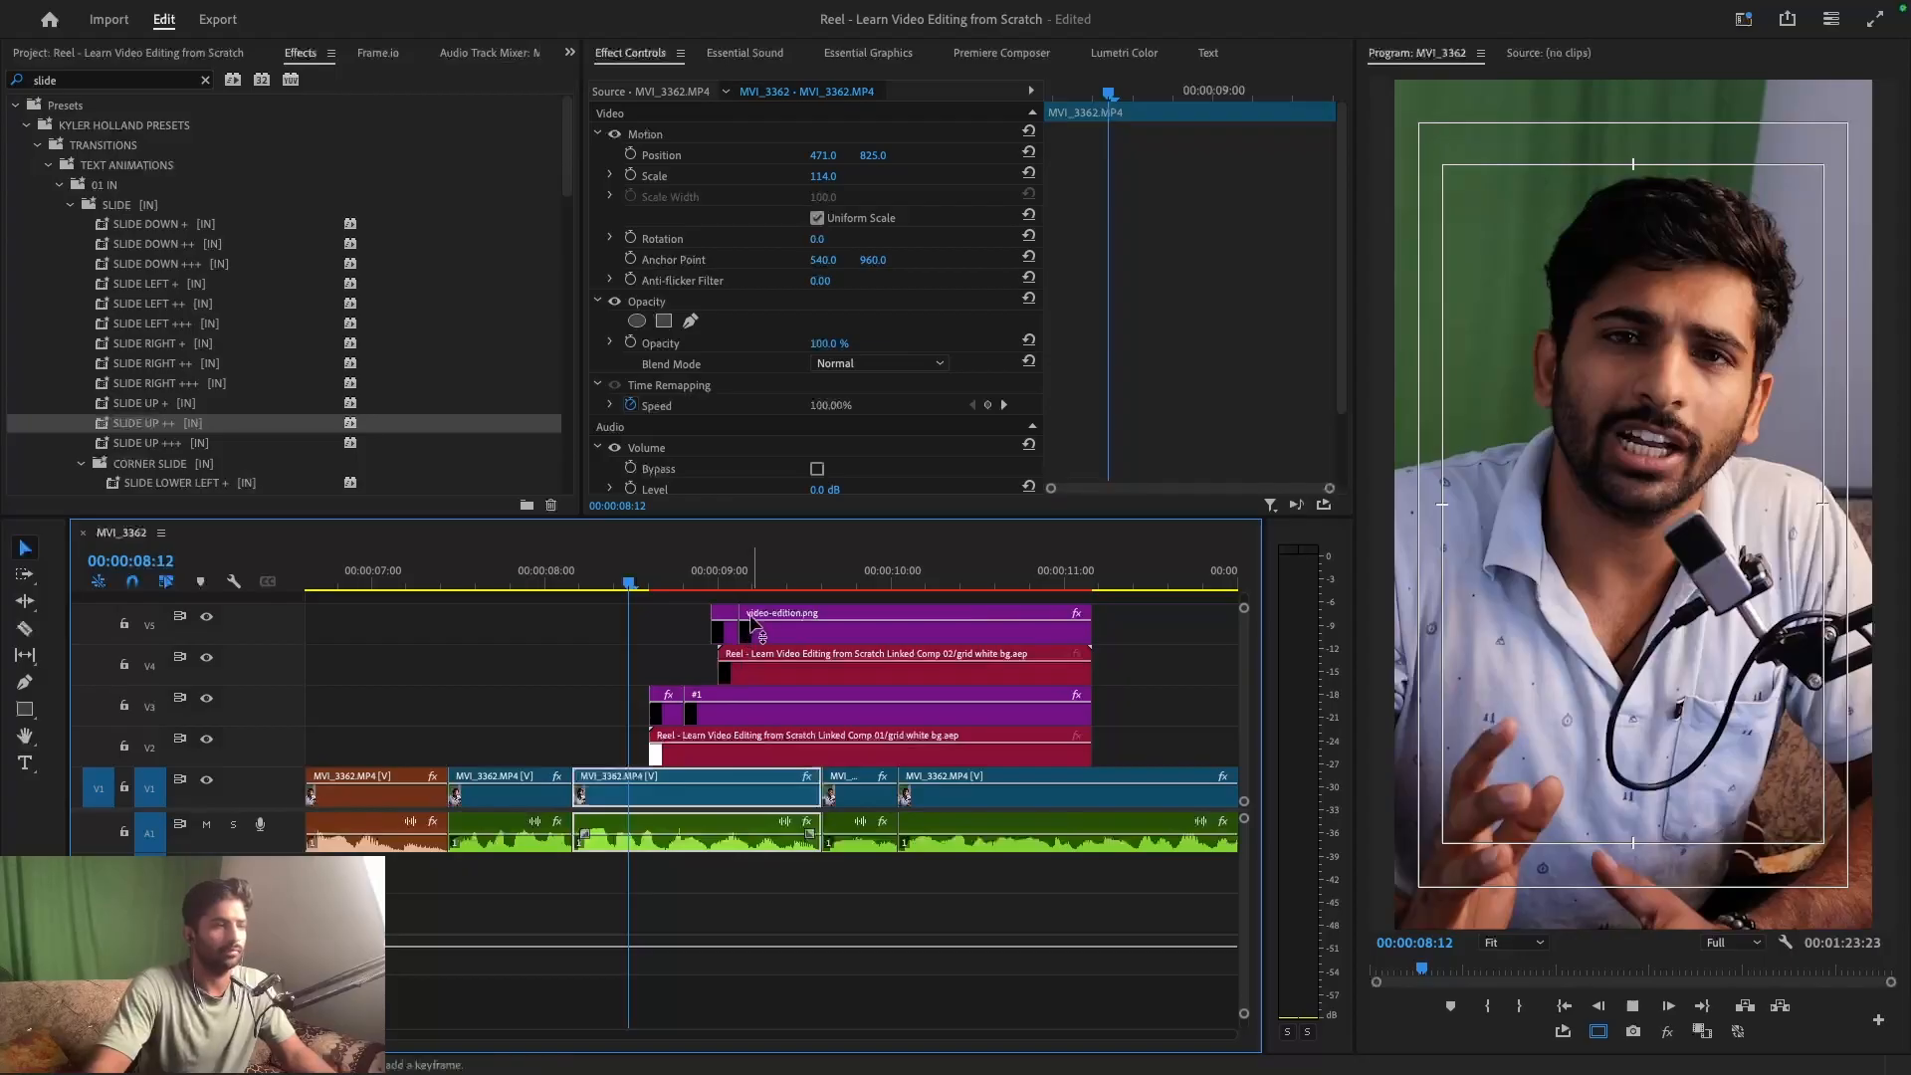
pyautogui.press('space')
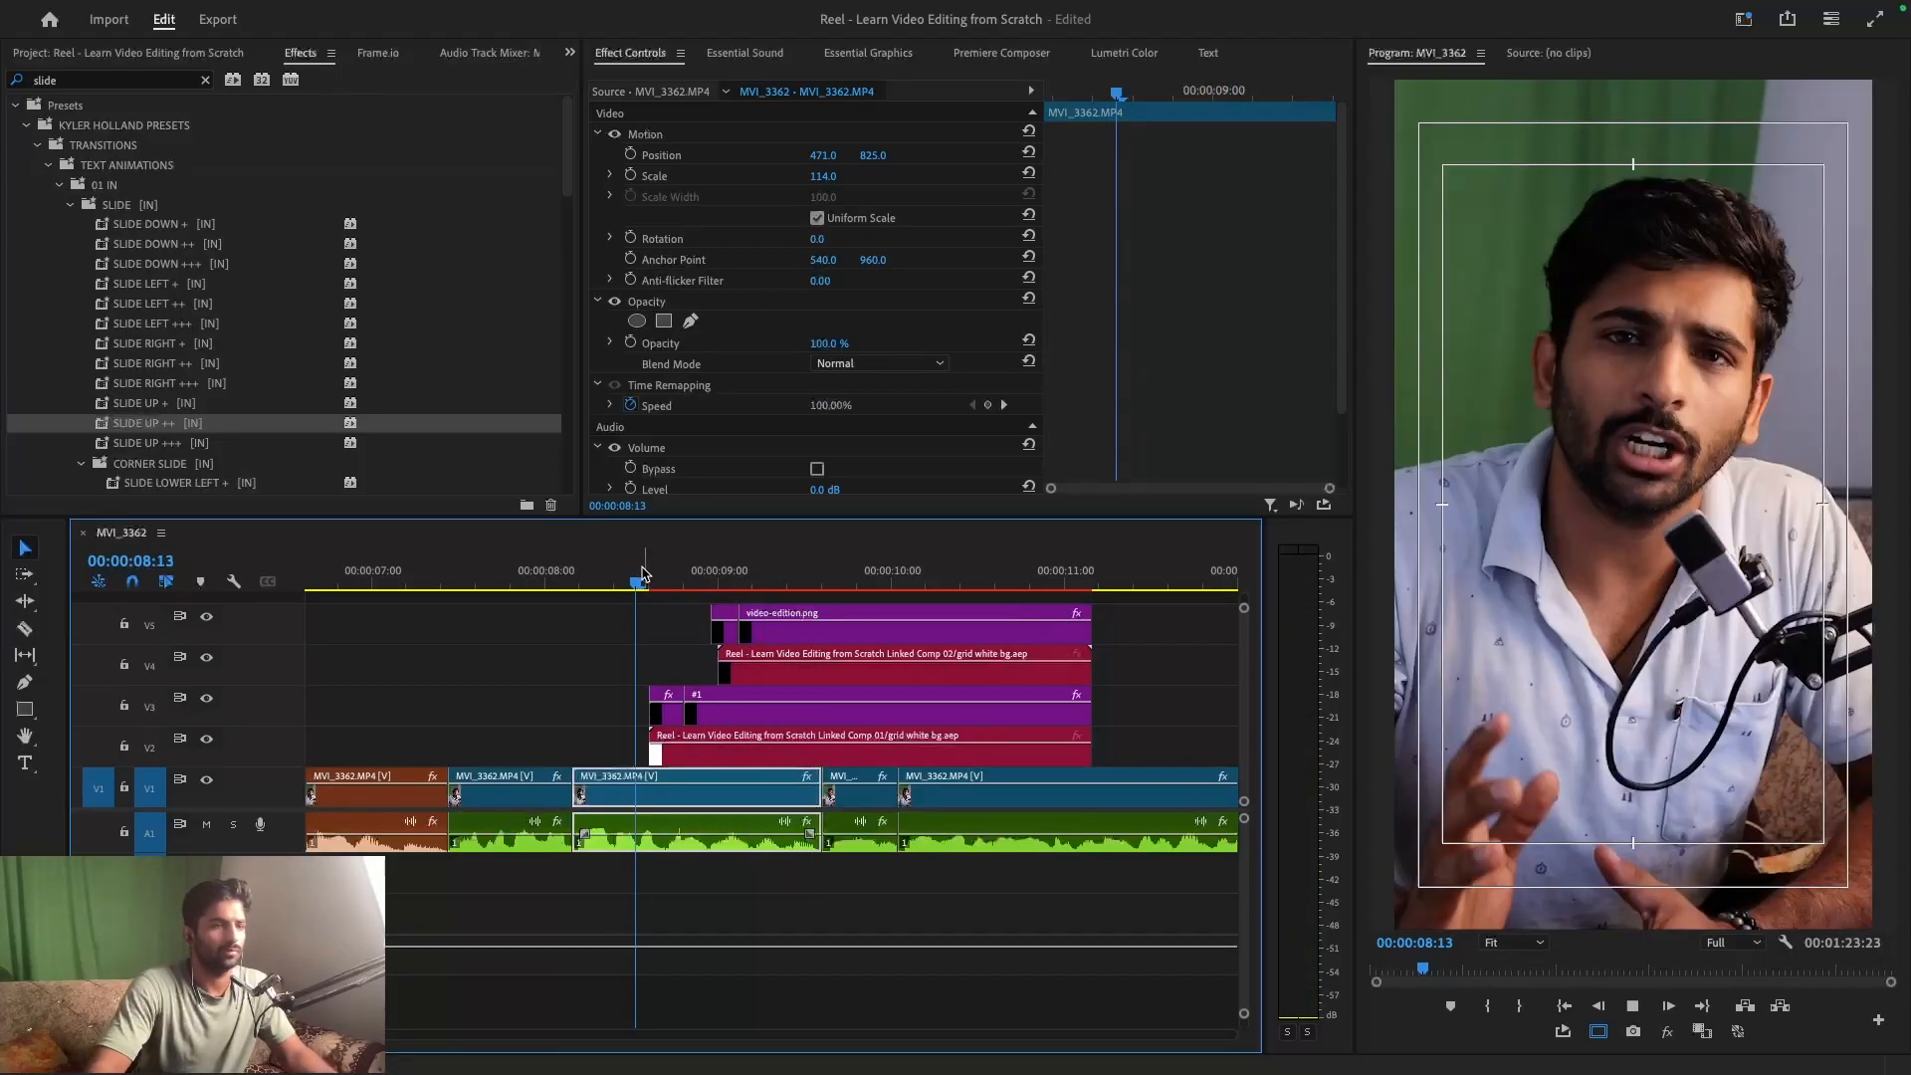
pyautogui.press('space')
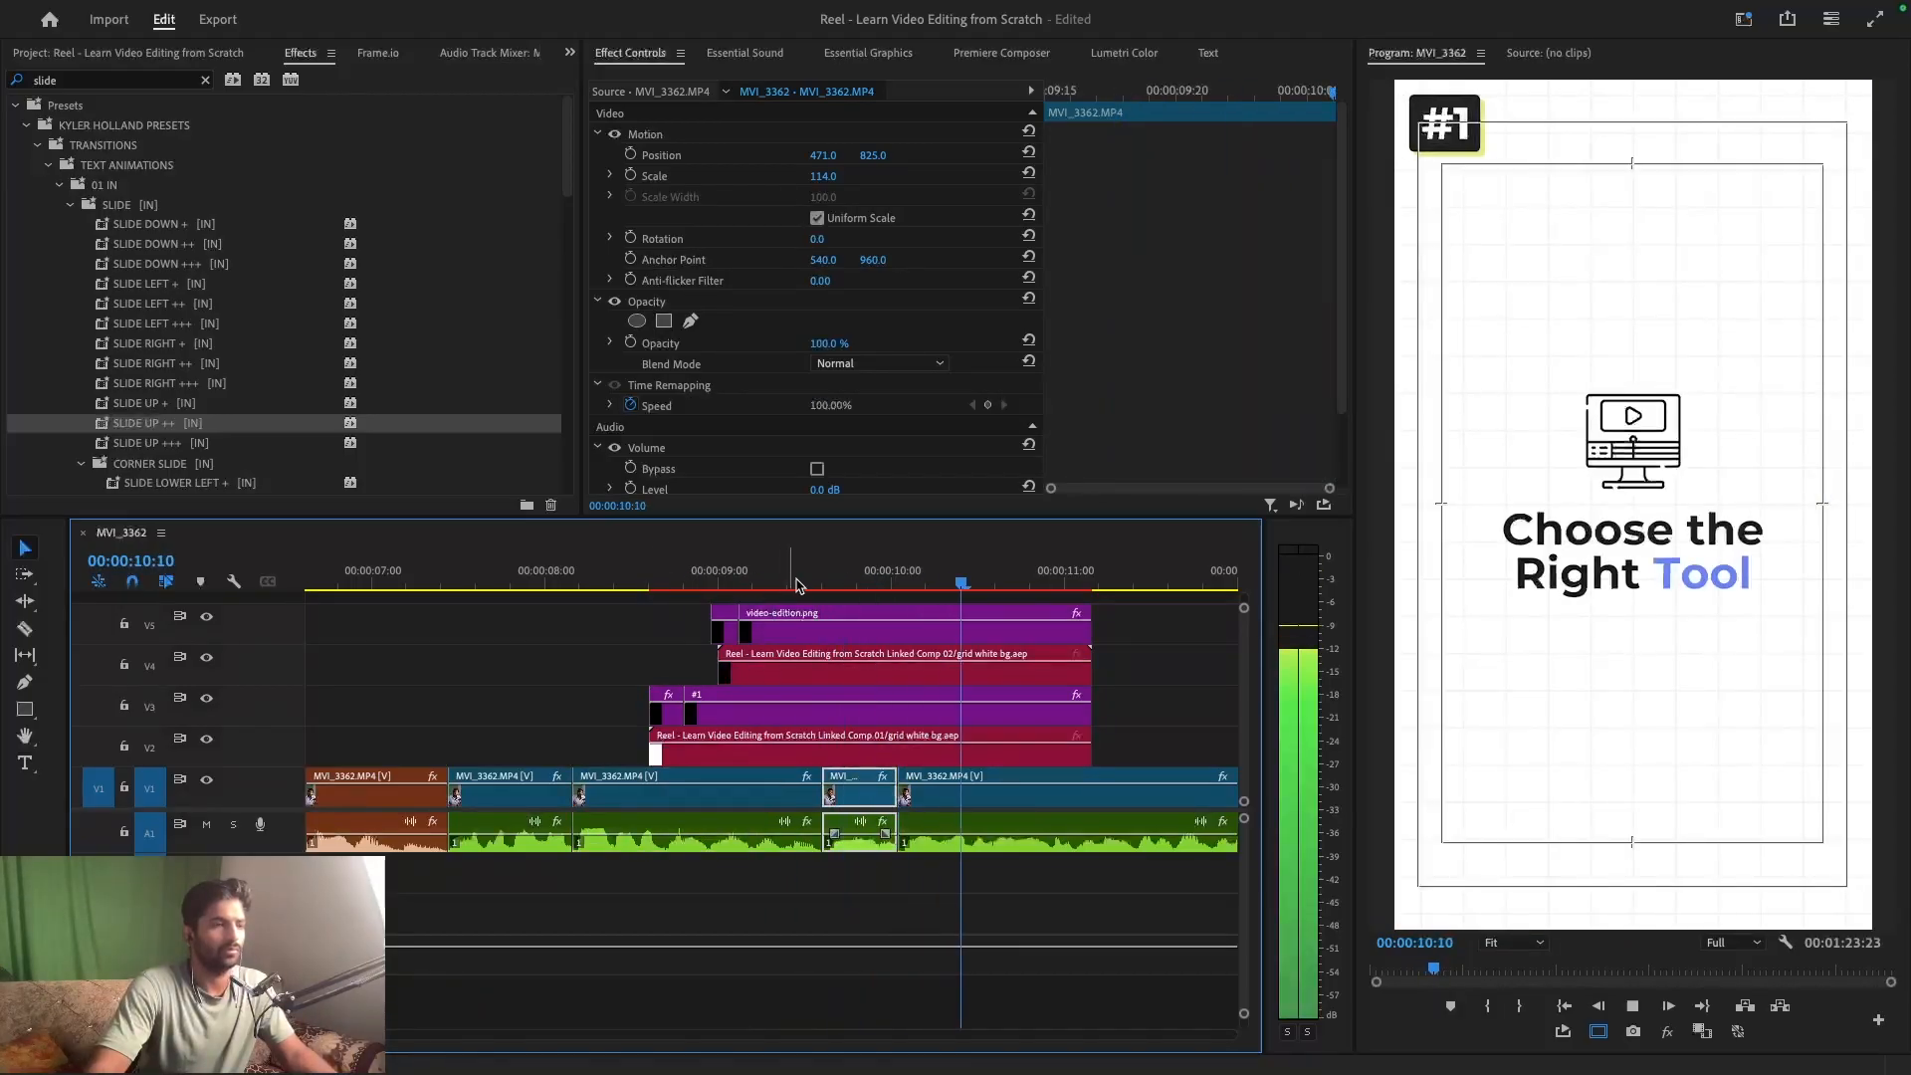
pyautogui.press('space')
# - Move the playhead to 00:00:09:15 and select the main icon, title and #1 badge clips on V5, V4 and V3
pyautogui.click(822, 581)
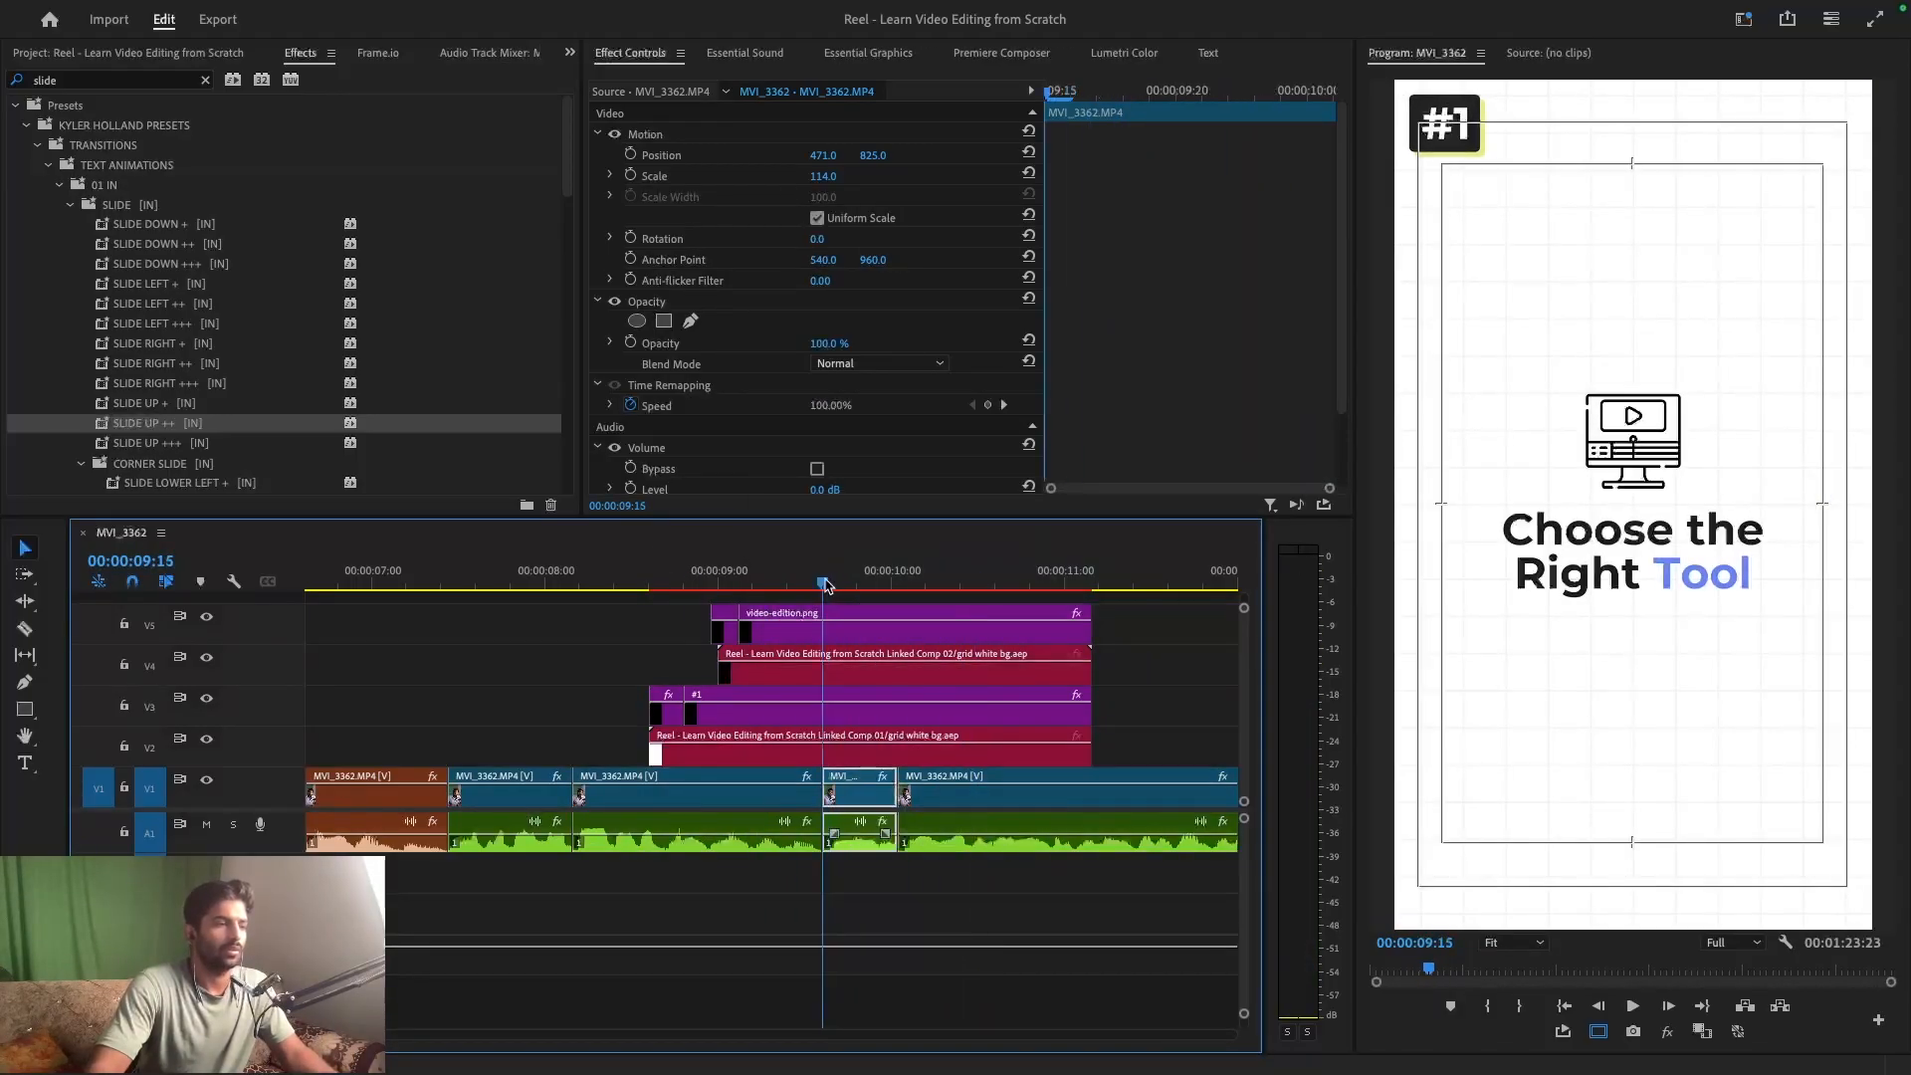
pyautogui.moveTo(846, 602); pyautogui.dragTo(860, 707)
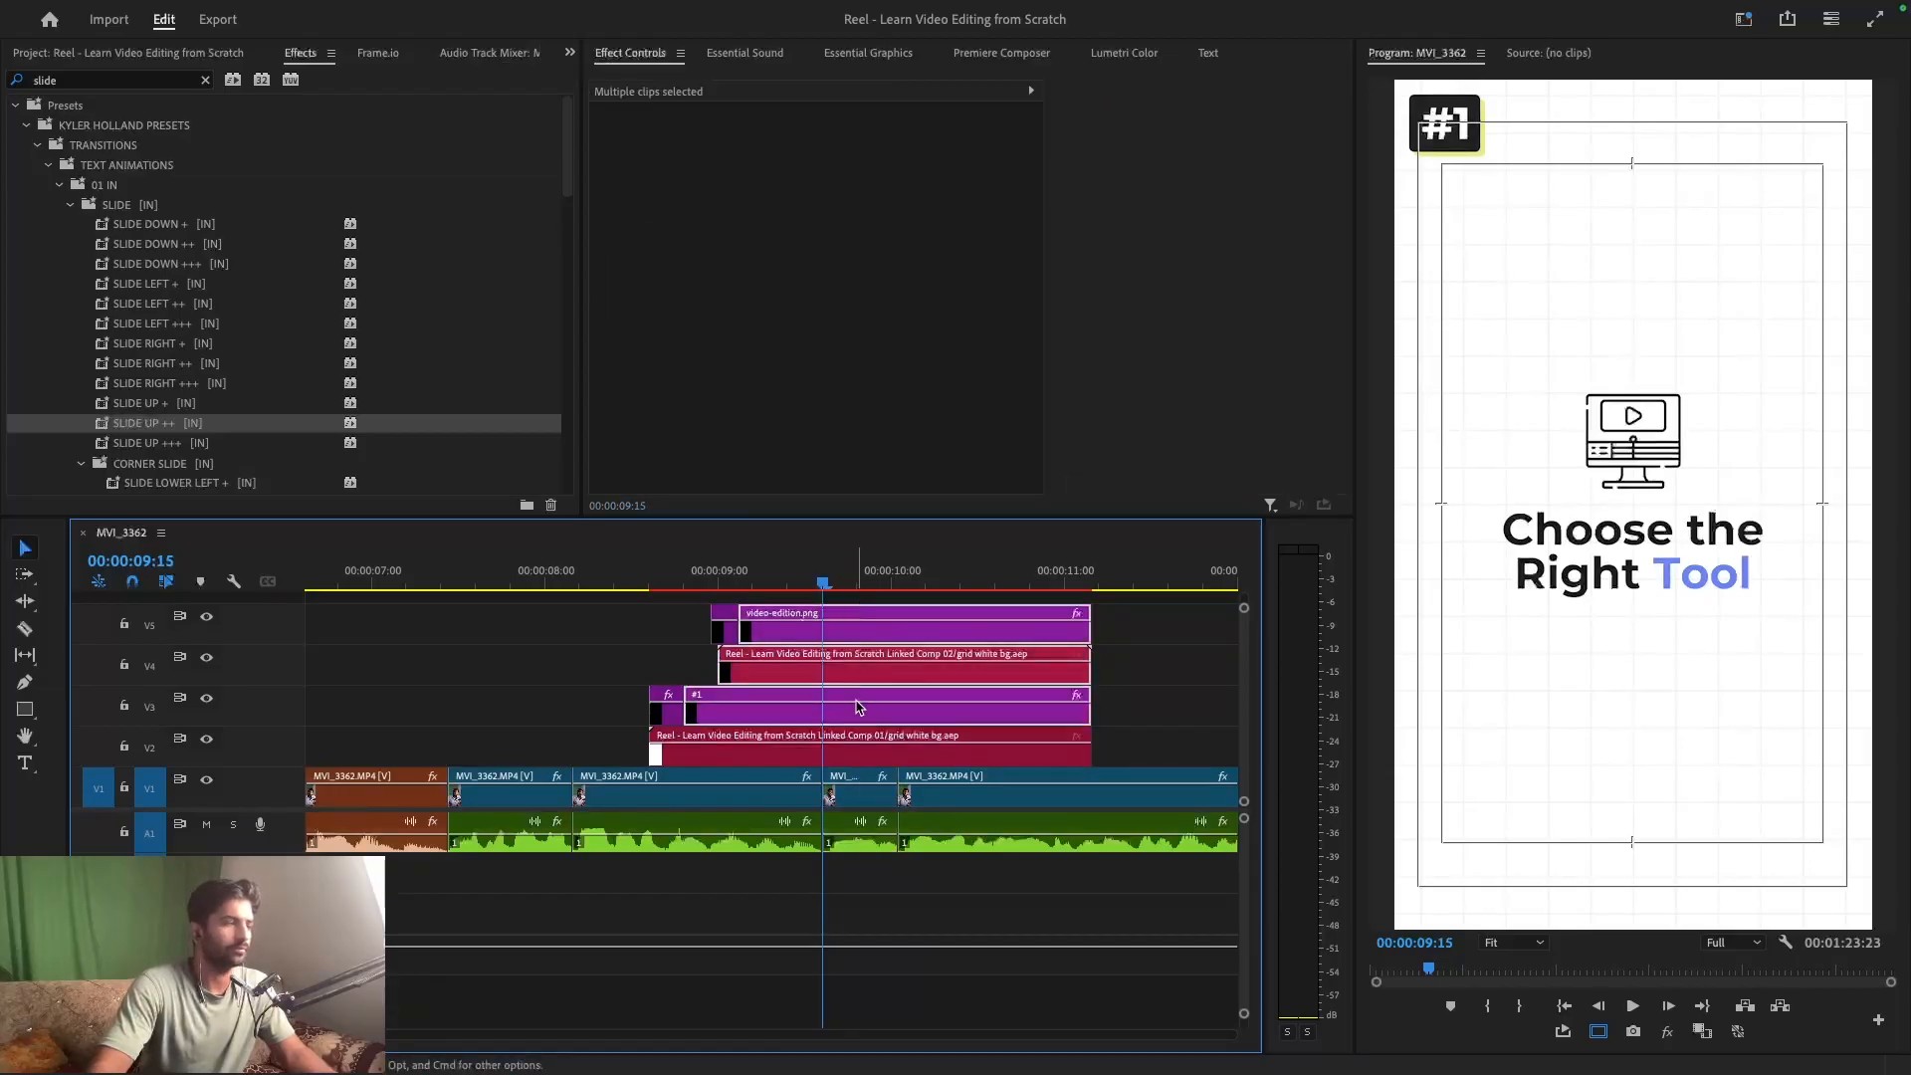
# - Split the video-edition.png, linked text comp and #1 clips at 00:00:09:15, delete the parts after the cut, and save the project
pyautogui.press('super+k')
pyautogui.moveTo(854, 602); pyautogui.dragTo(868, 697)
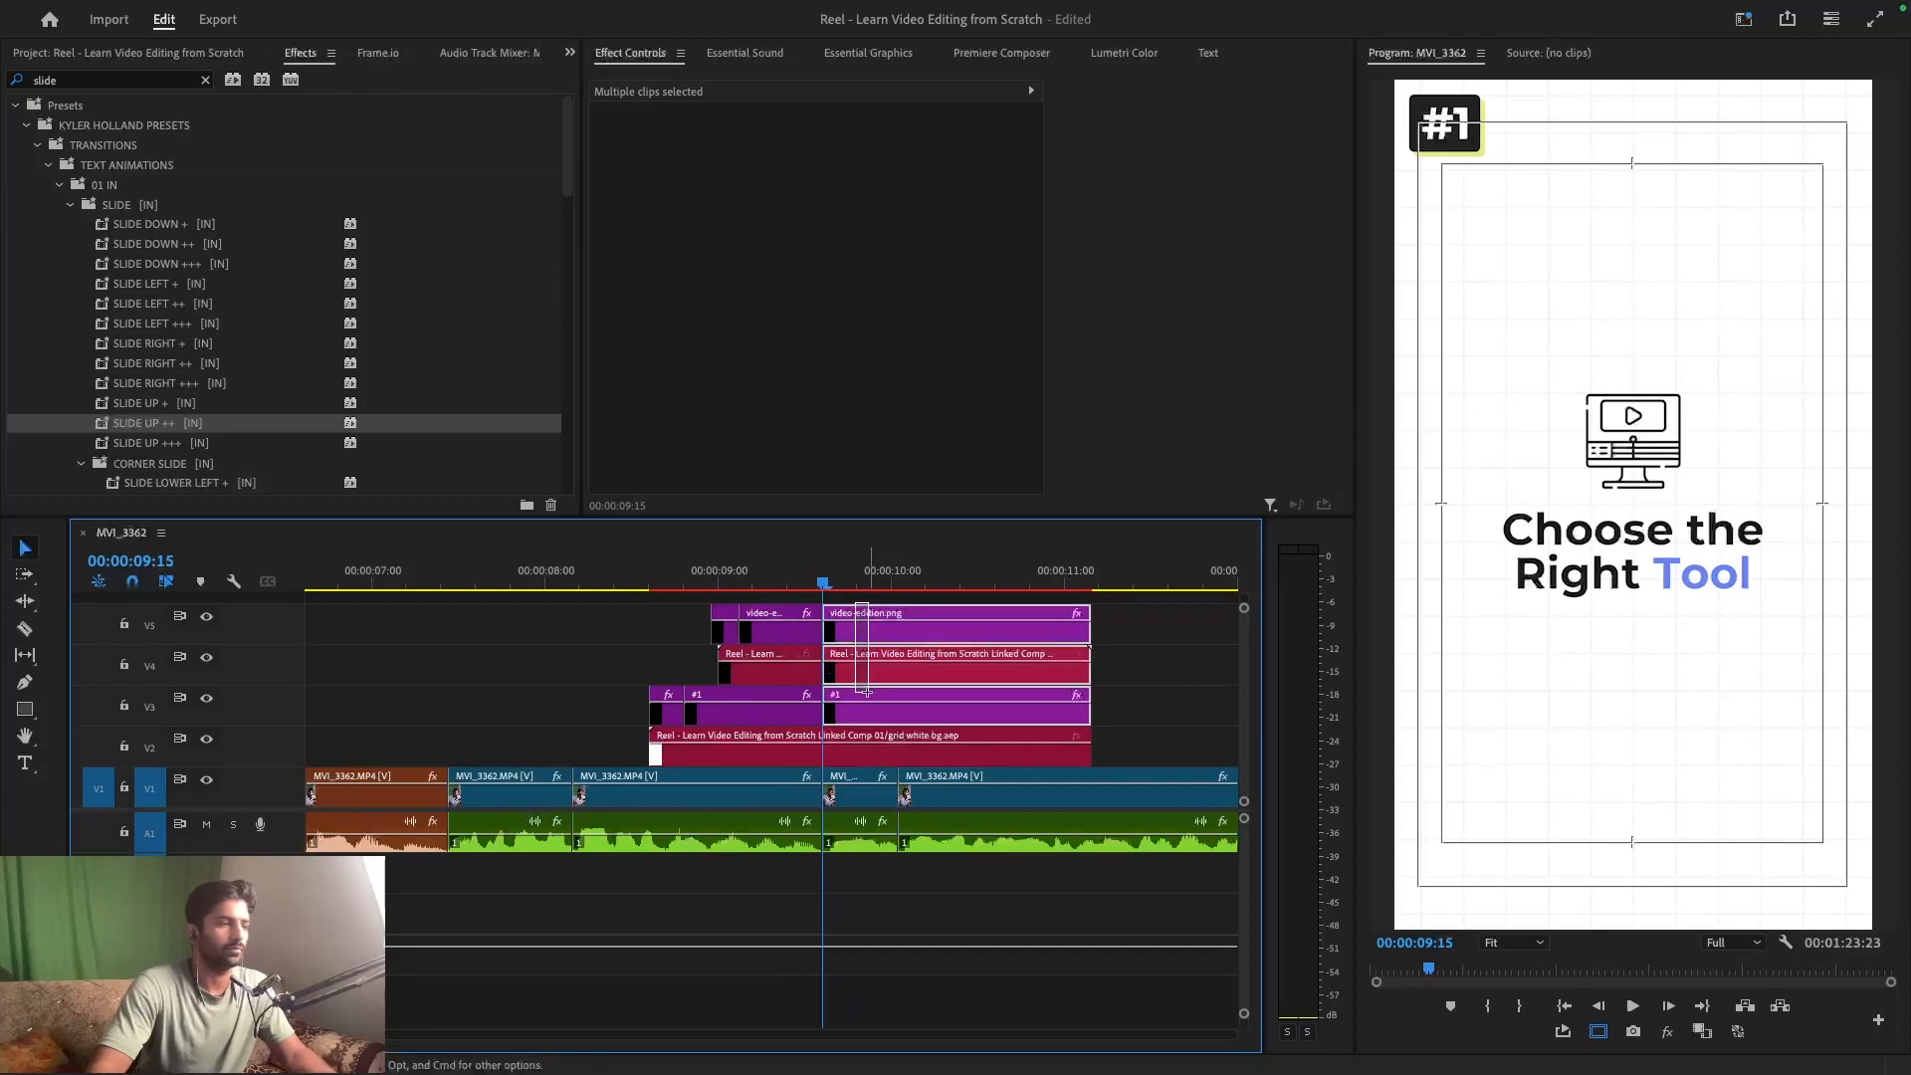
pyautogui.press('Delete')
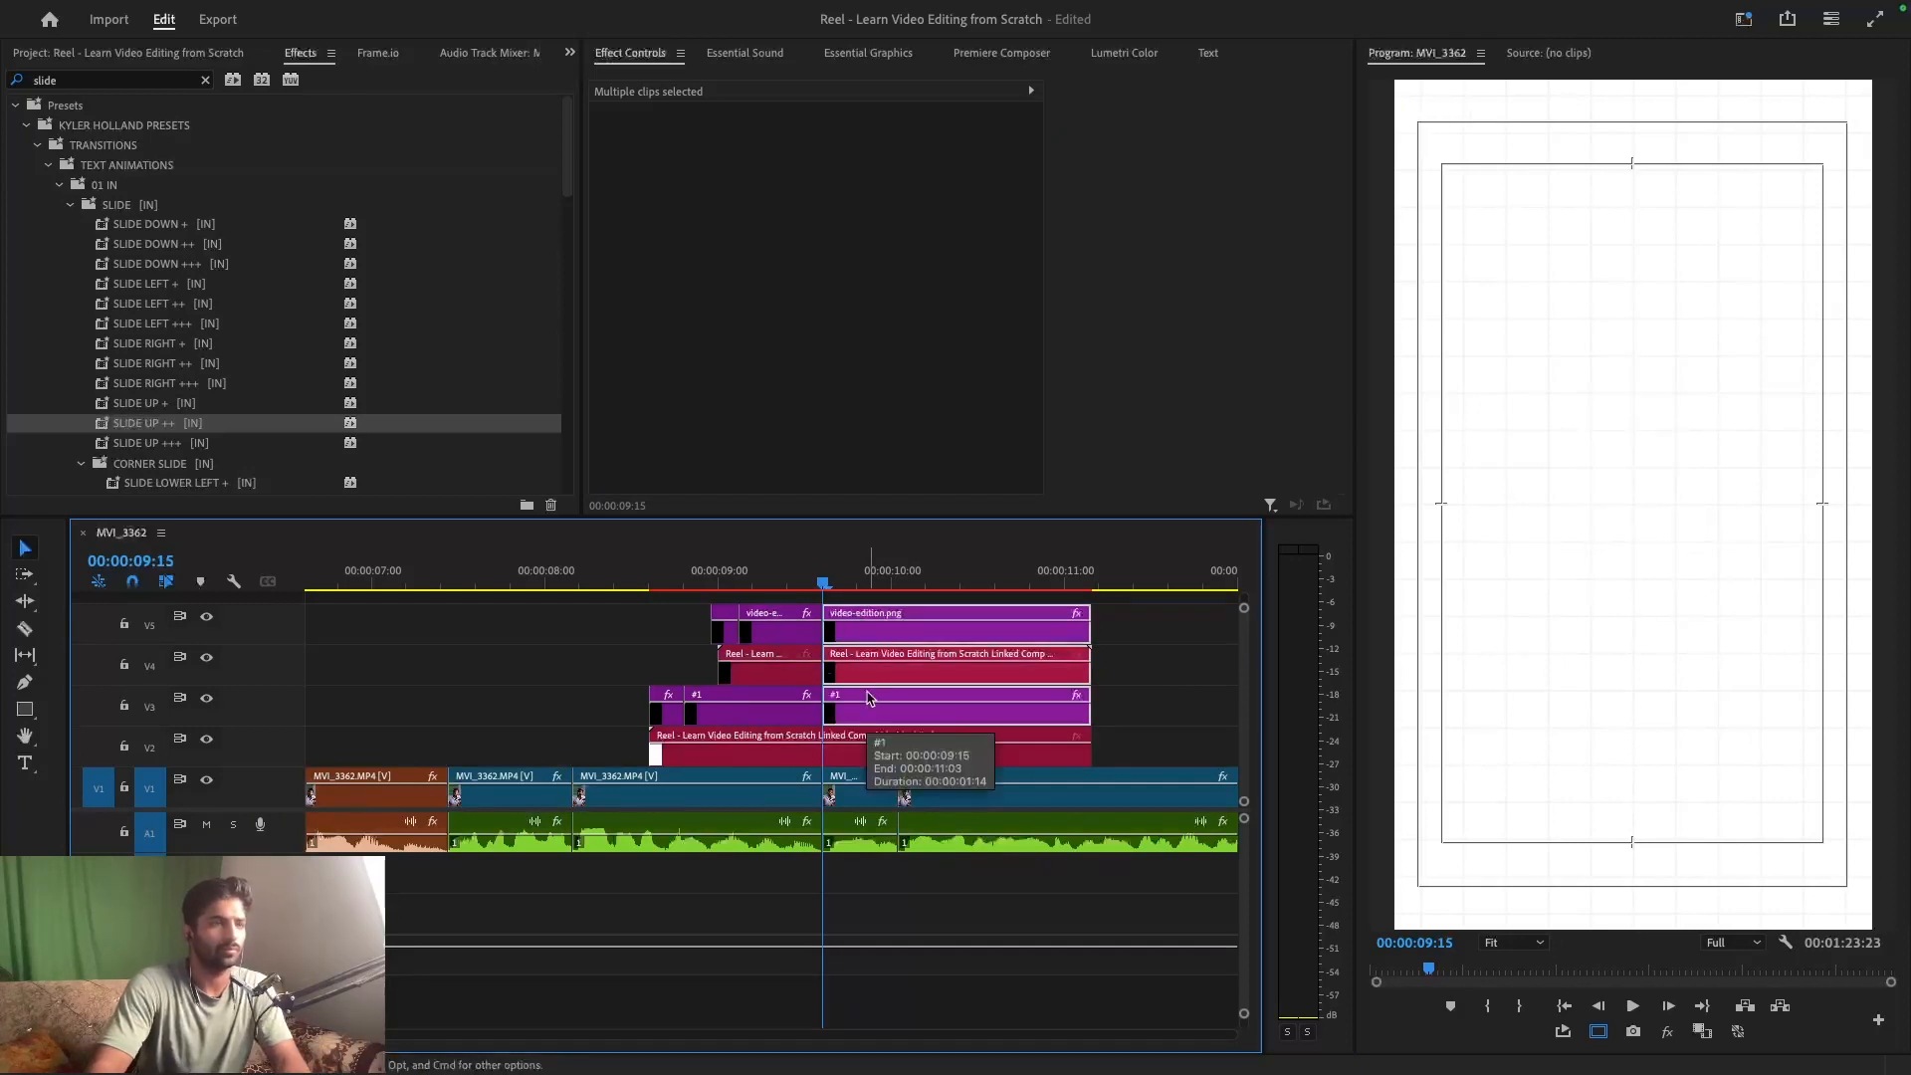
pyautogui.press('super+s')
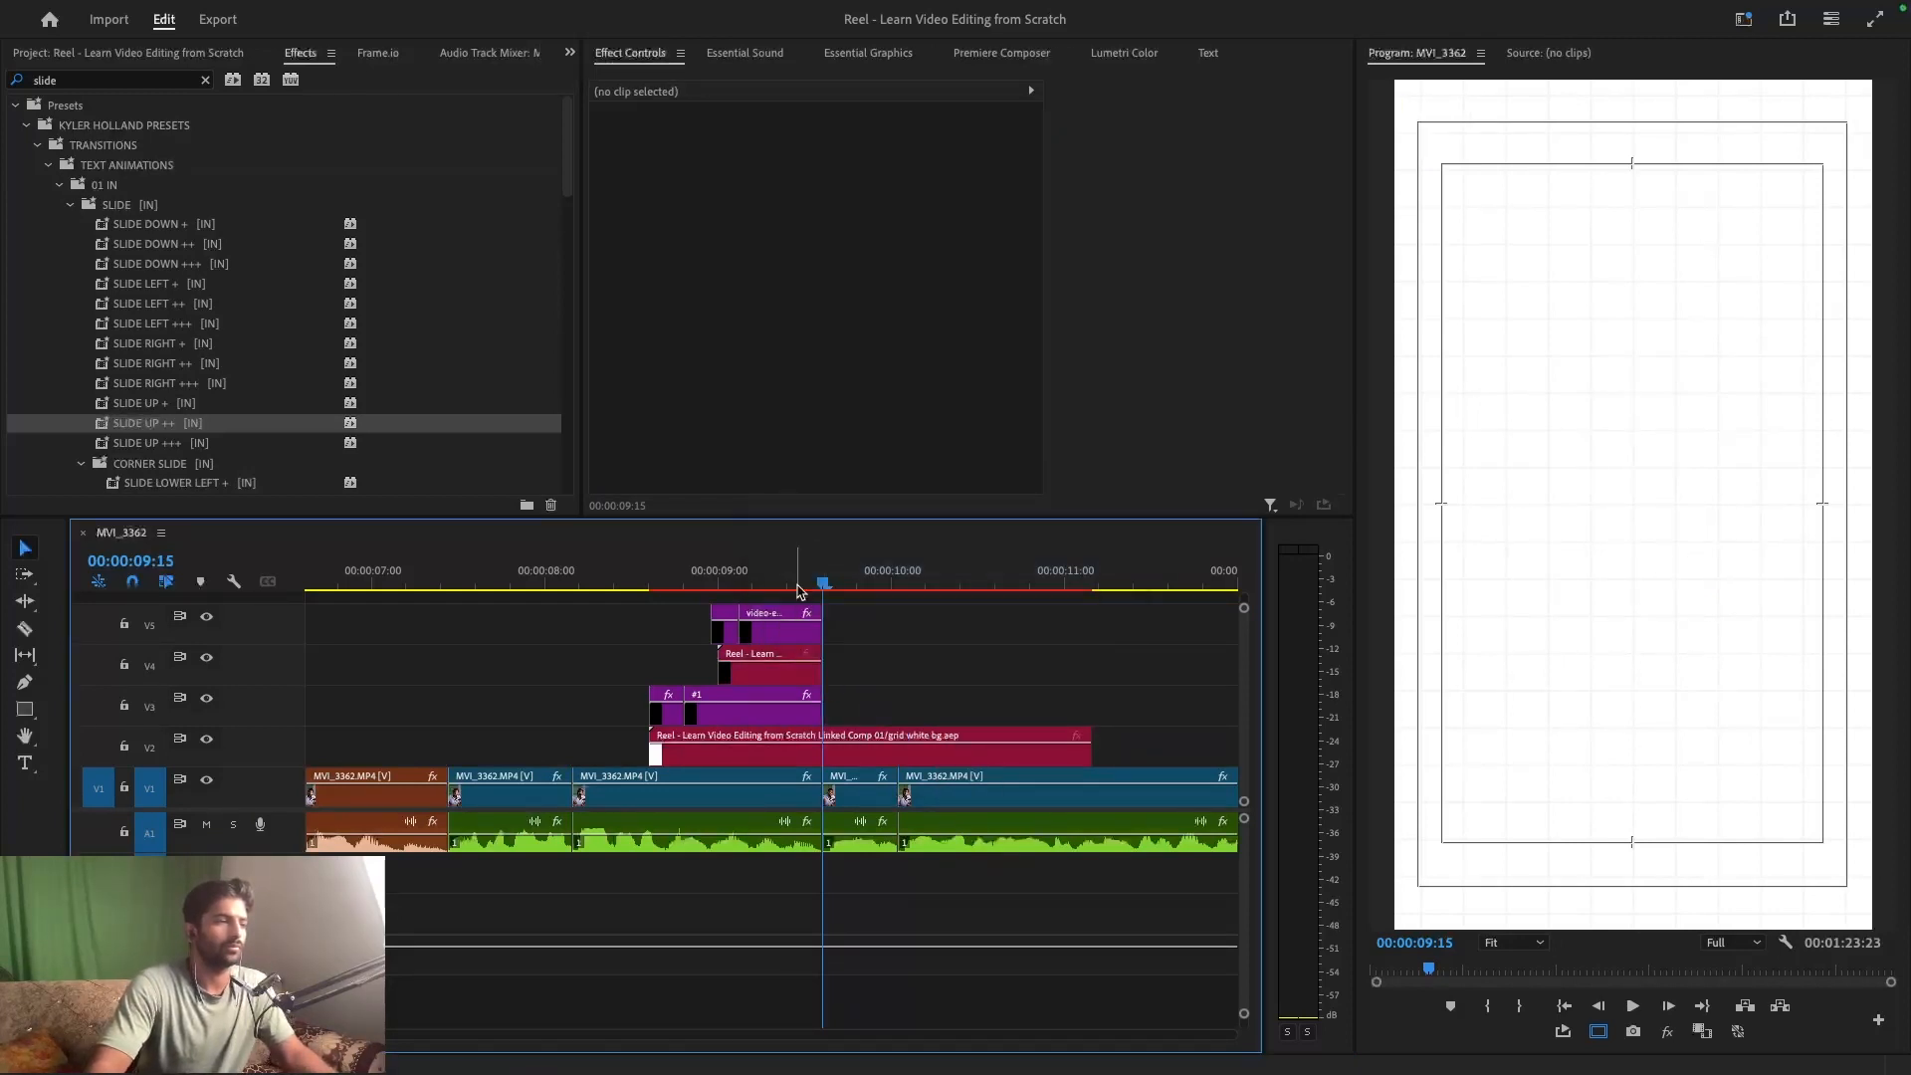
# - Extend the #1 title clip on V3 back out to the end of the grid background clip and save the project
pyautogui.moveTo(825, 712); pyautogui.dragTo(1090, 714)
pyautogui.click(1023, 722)
pyautogui.press('super+s')
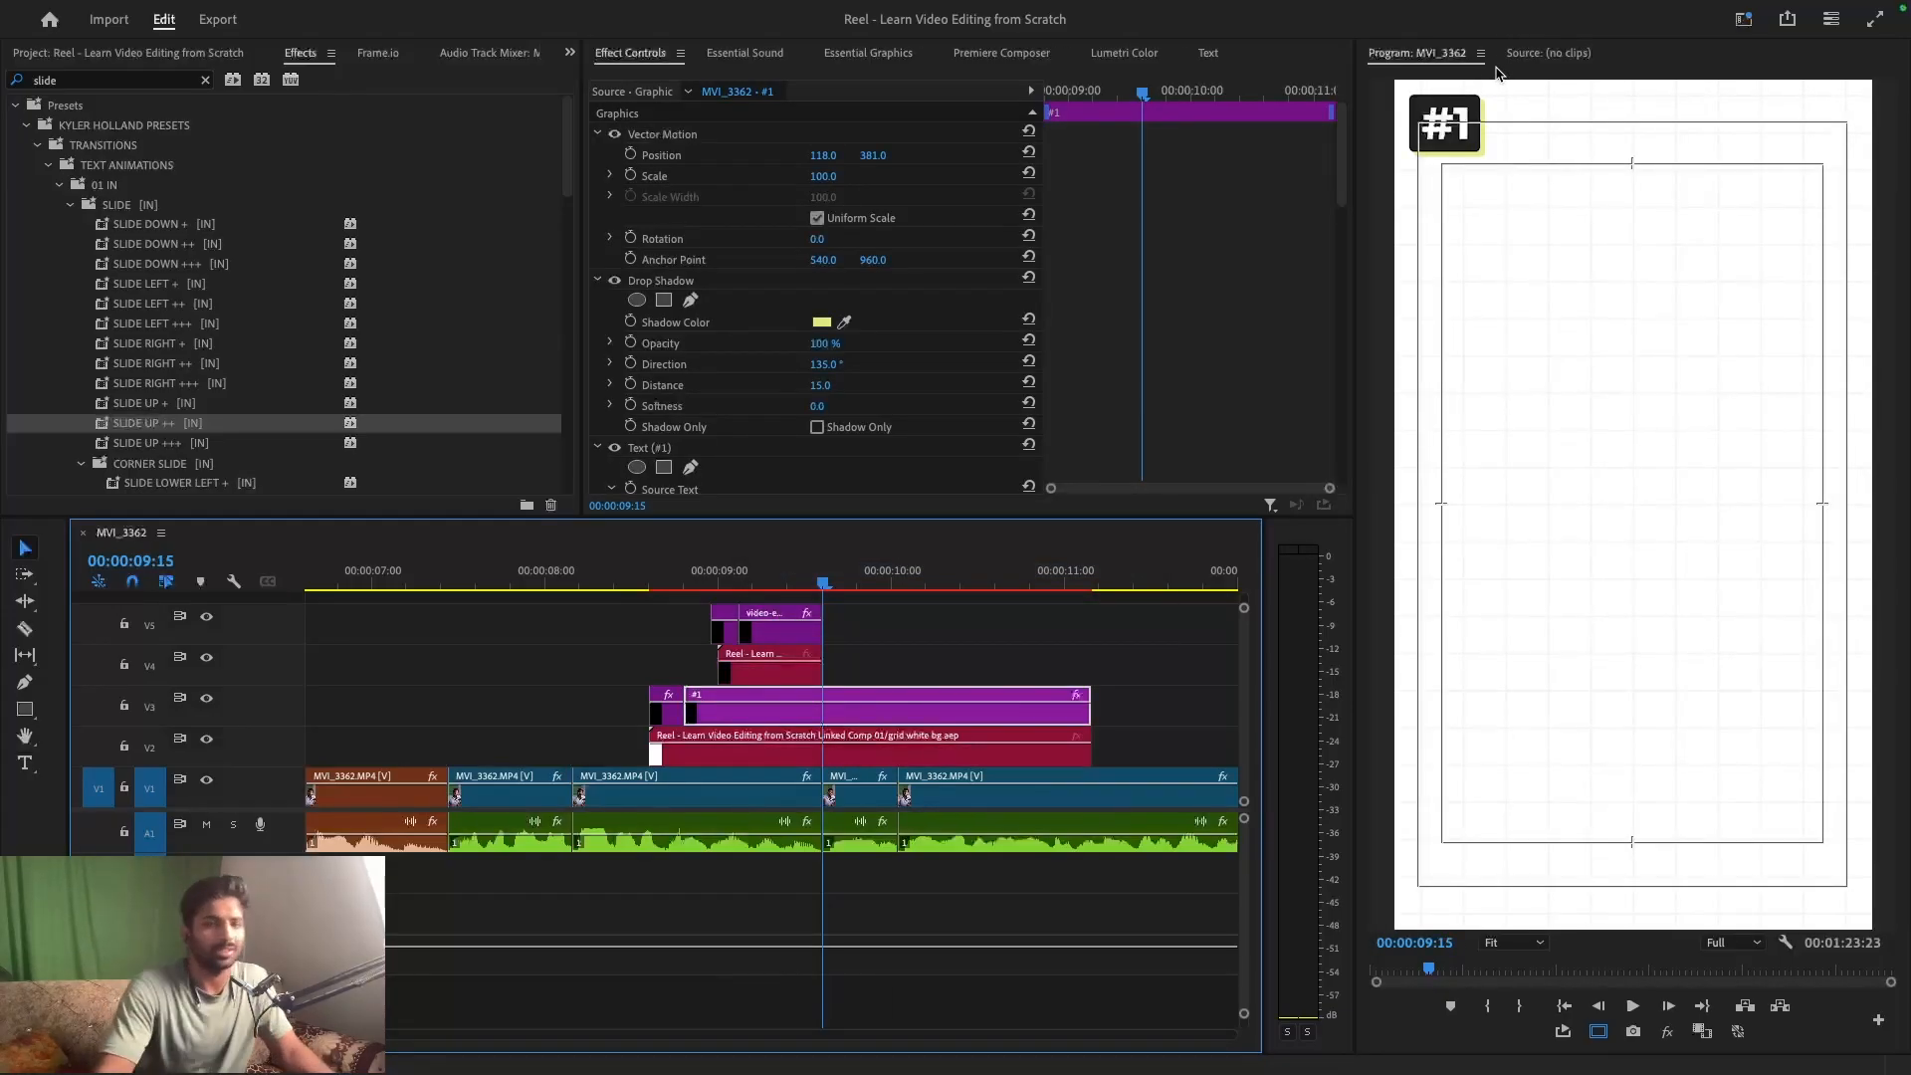
# - Cut out the parts of the #1 title and grid background clips above the short MVI_3362 clip that starts at 00:00:09:15
pyautogui.press('space')
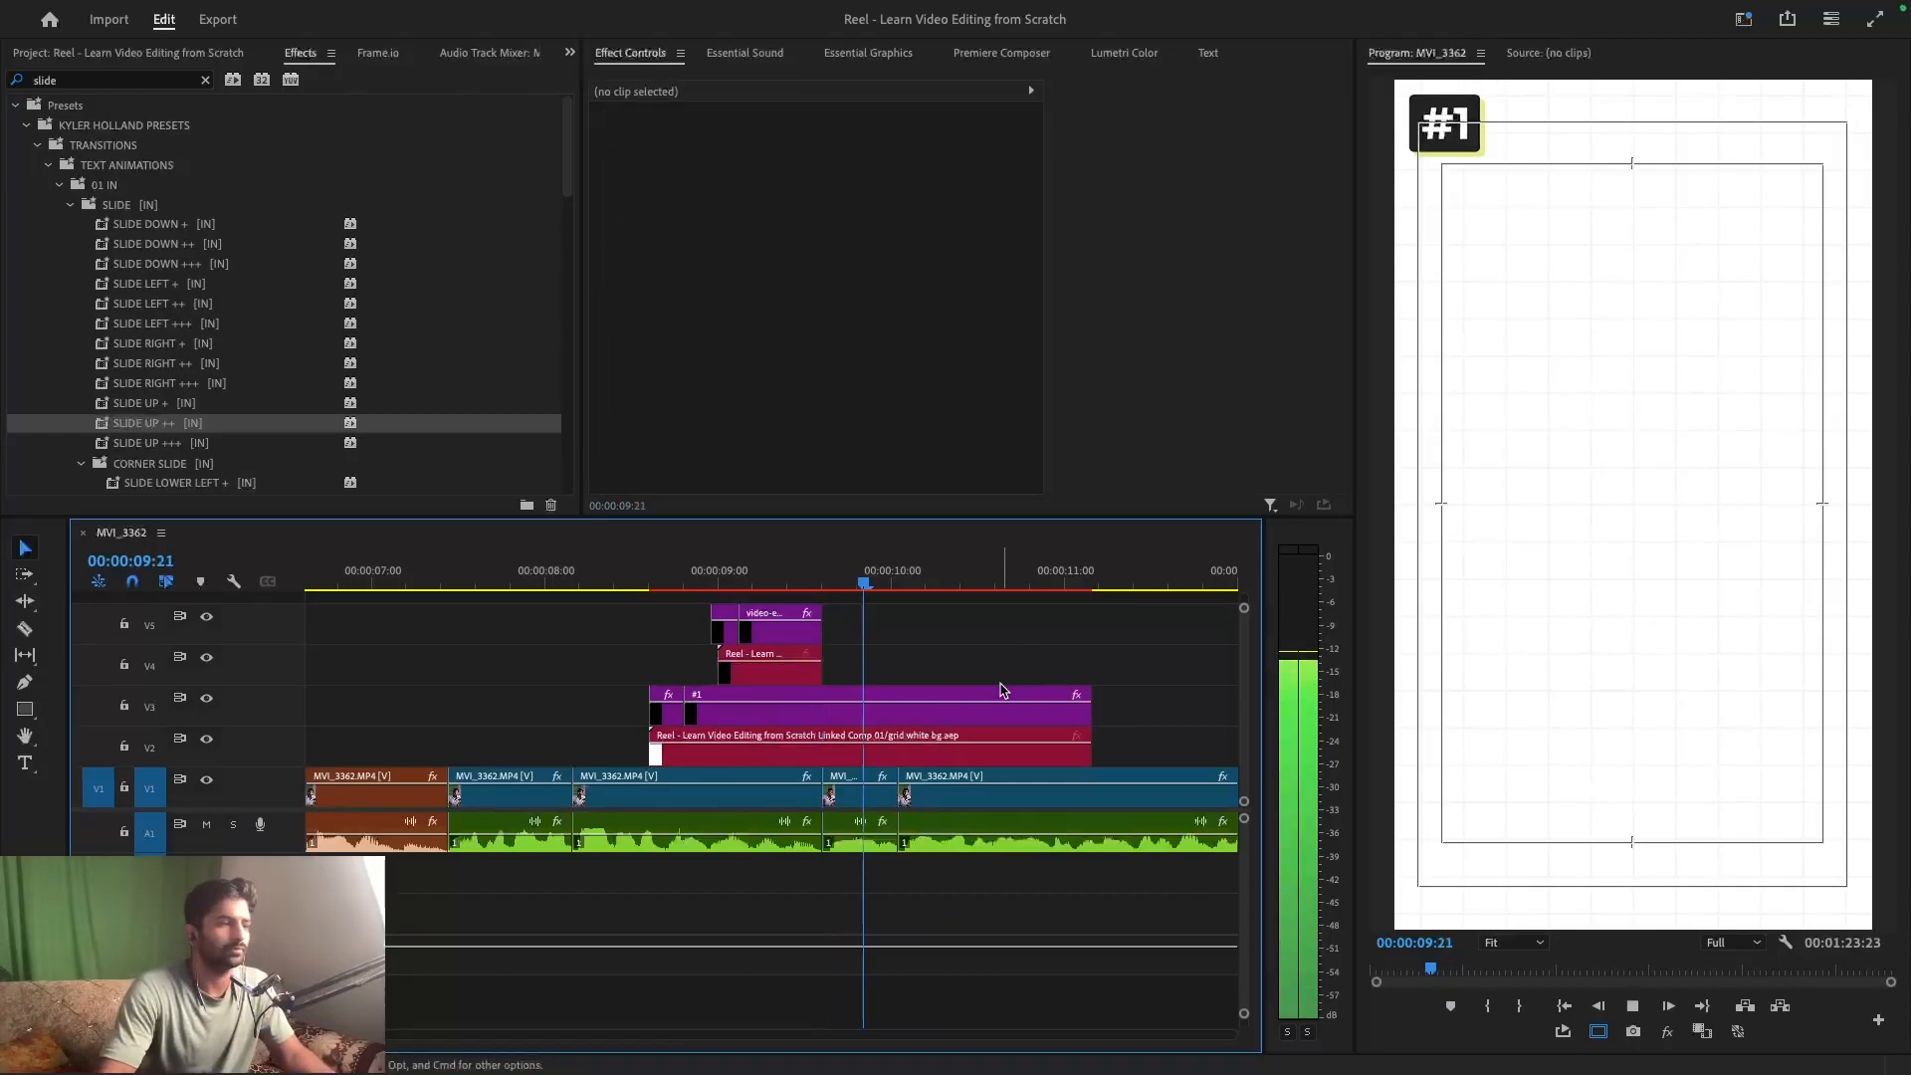
pyautogui.press('space')
pyautogui.click(1006, 713)
pyautogui.press('super+s')
pyautogui.click(803, 577)
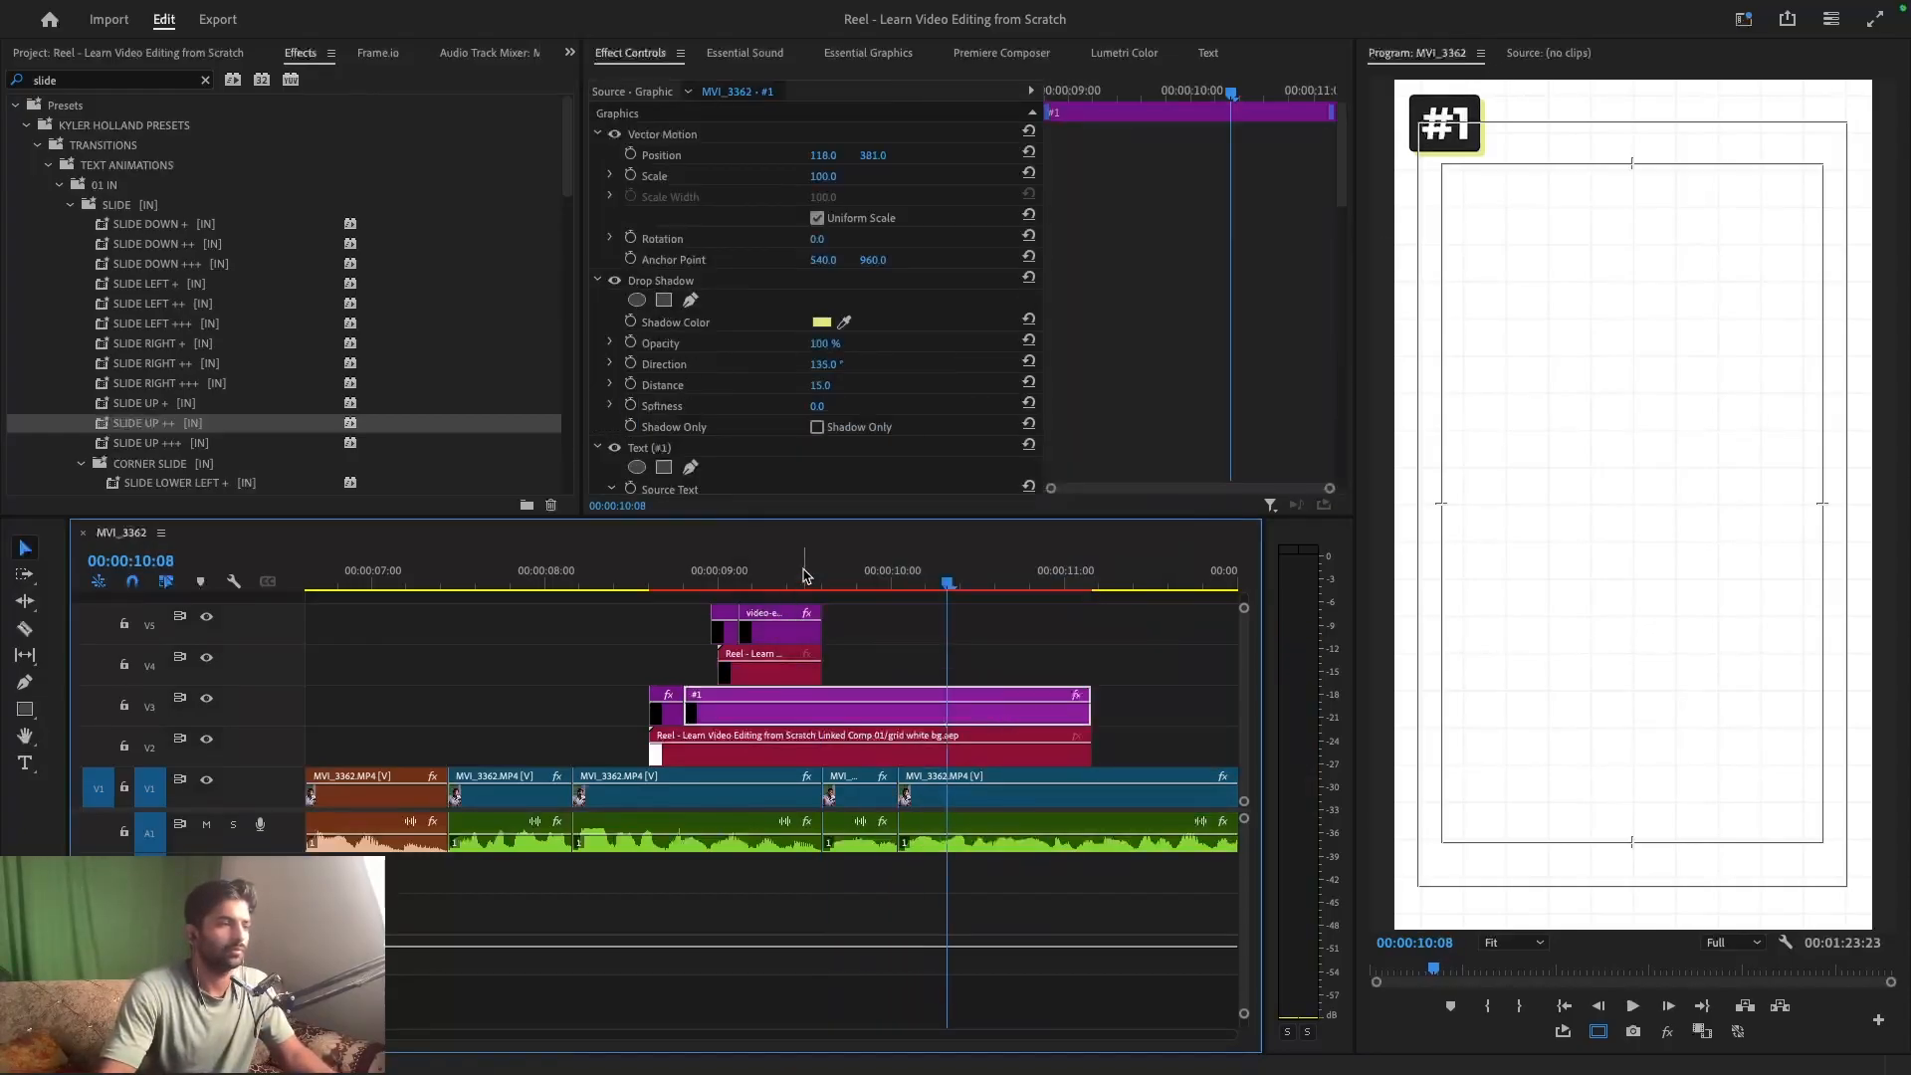
pyautogui.press('space')
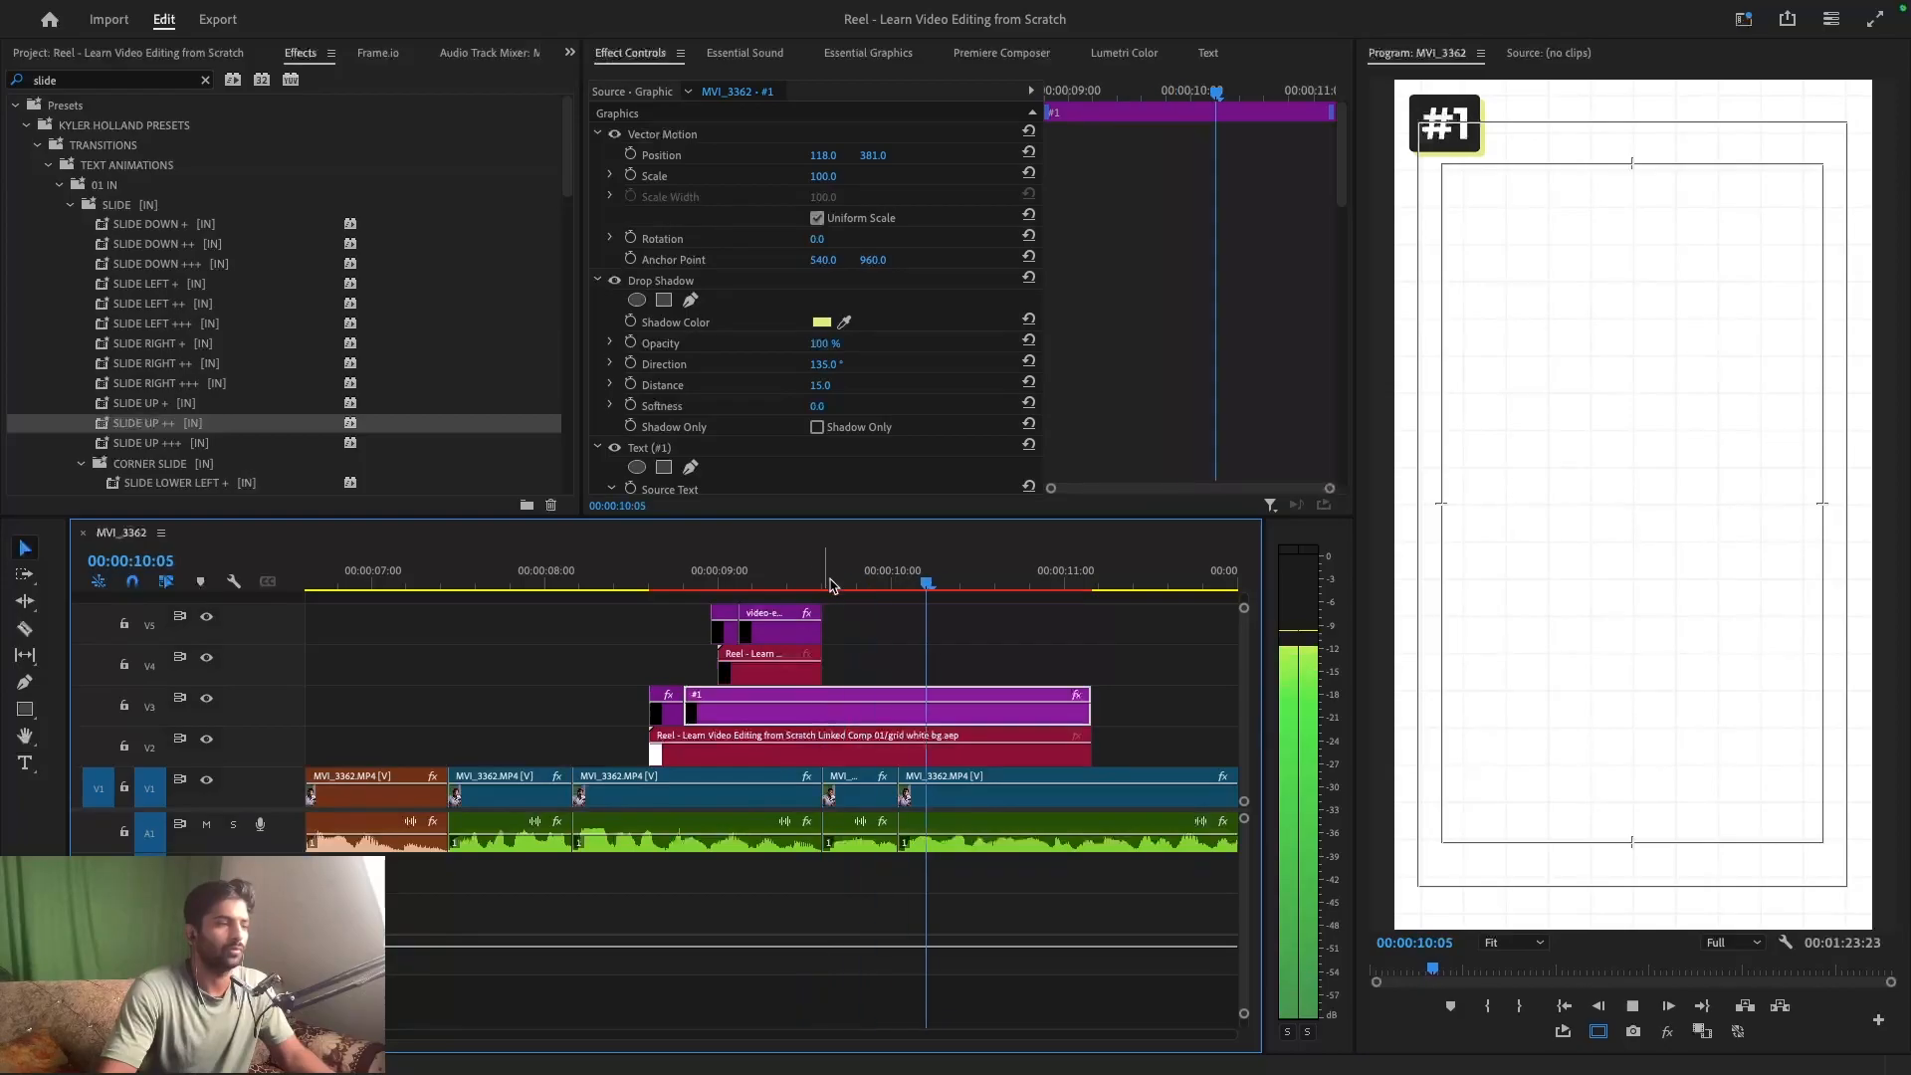
pyautogui.click(893, 582)
pyautogui.moveTo(894, 585); pyautogui.dragTo(821, 709)
pyautogui.press('super+k')
pyautogui.click(796, 586)
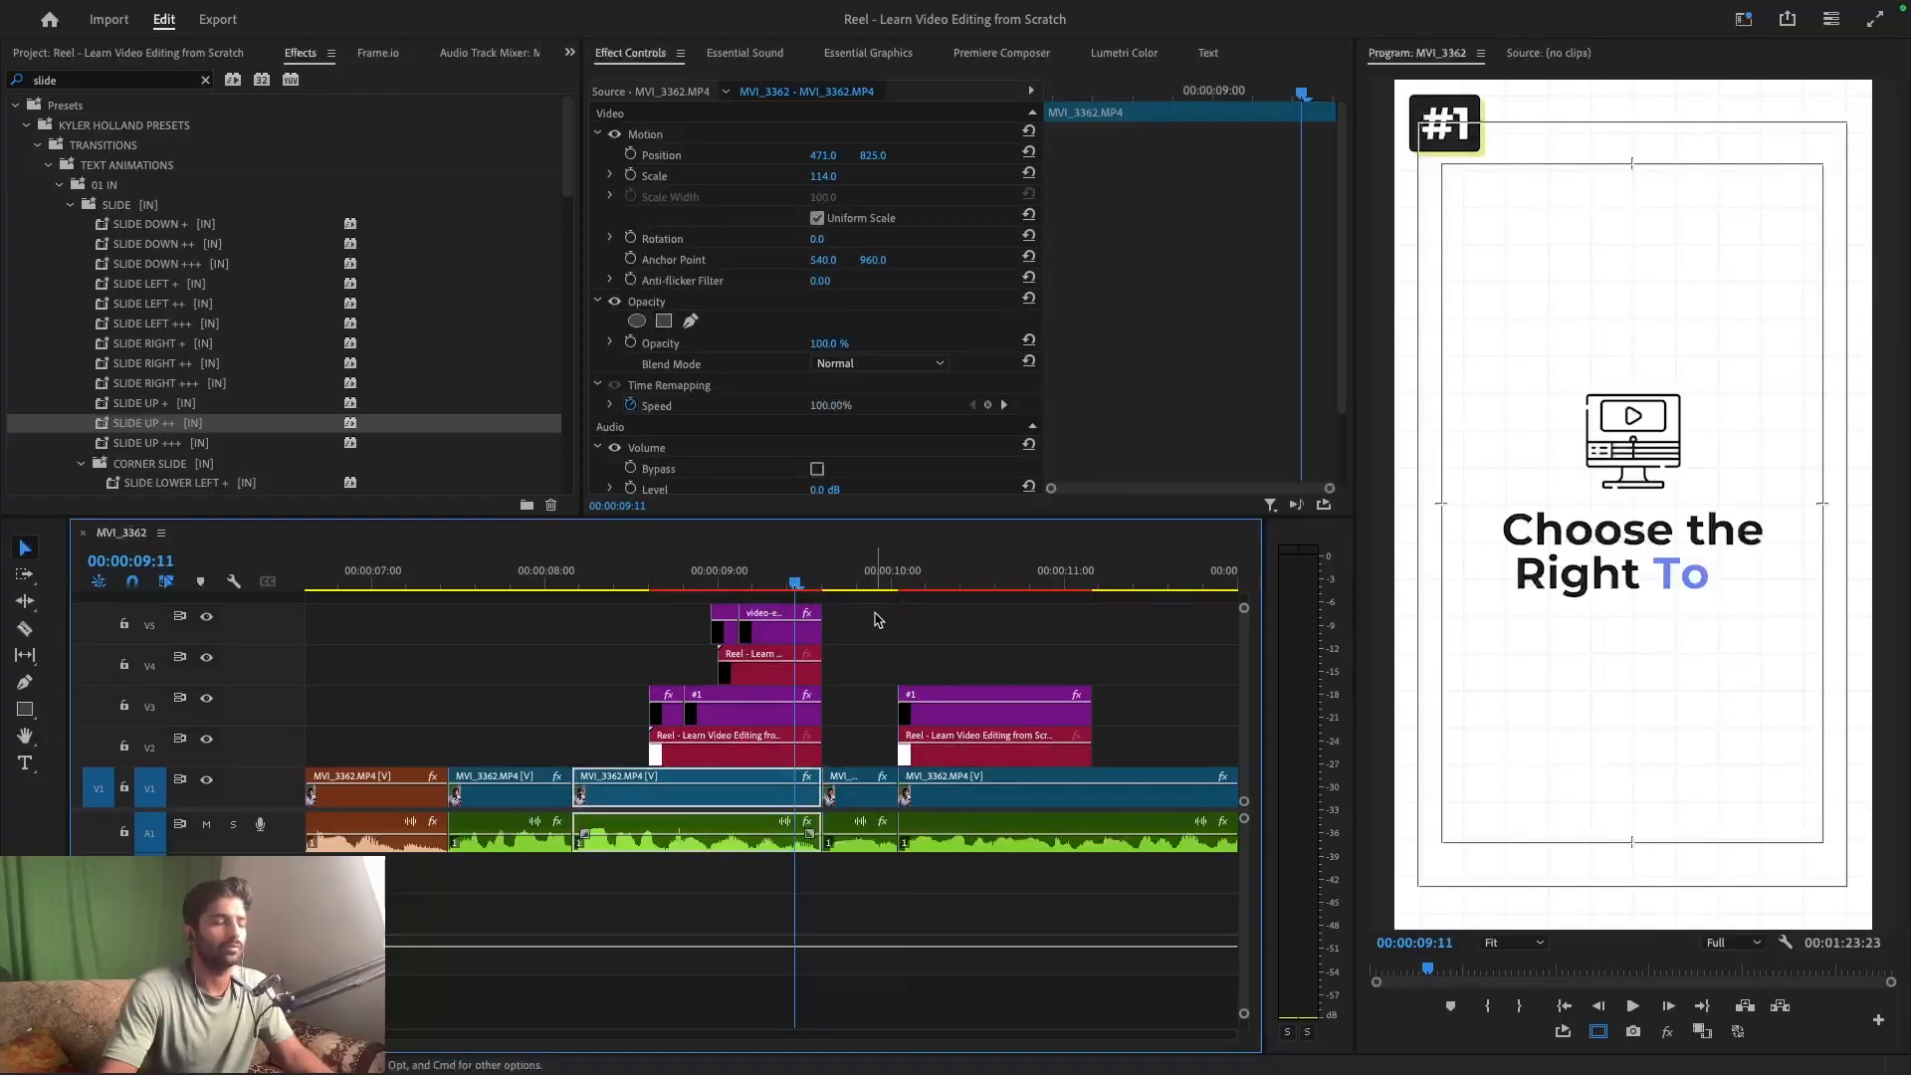
# - Play back the new gap in the graphics from 00:00:09:11 and save the project
pyautogui.press('space')
pyautogui.press('space')
pyautogui.click(887, 619)
pyautogui.press('super+s')
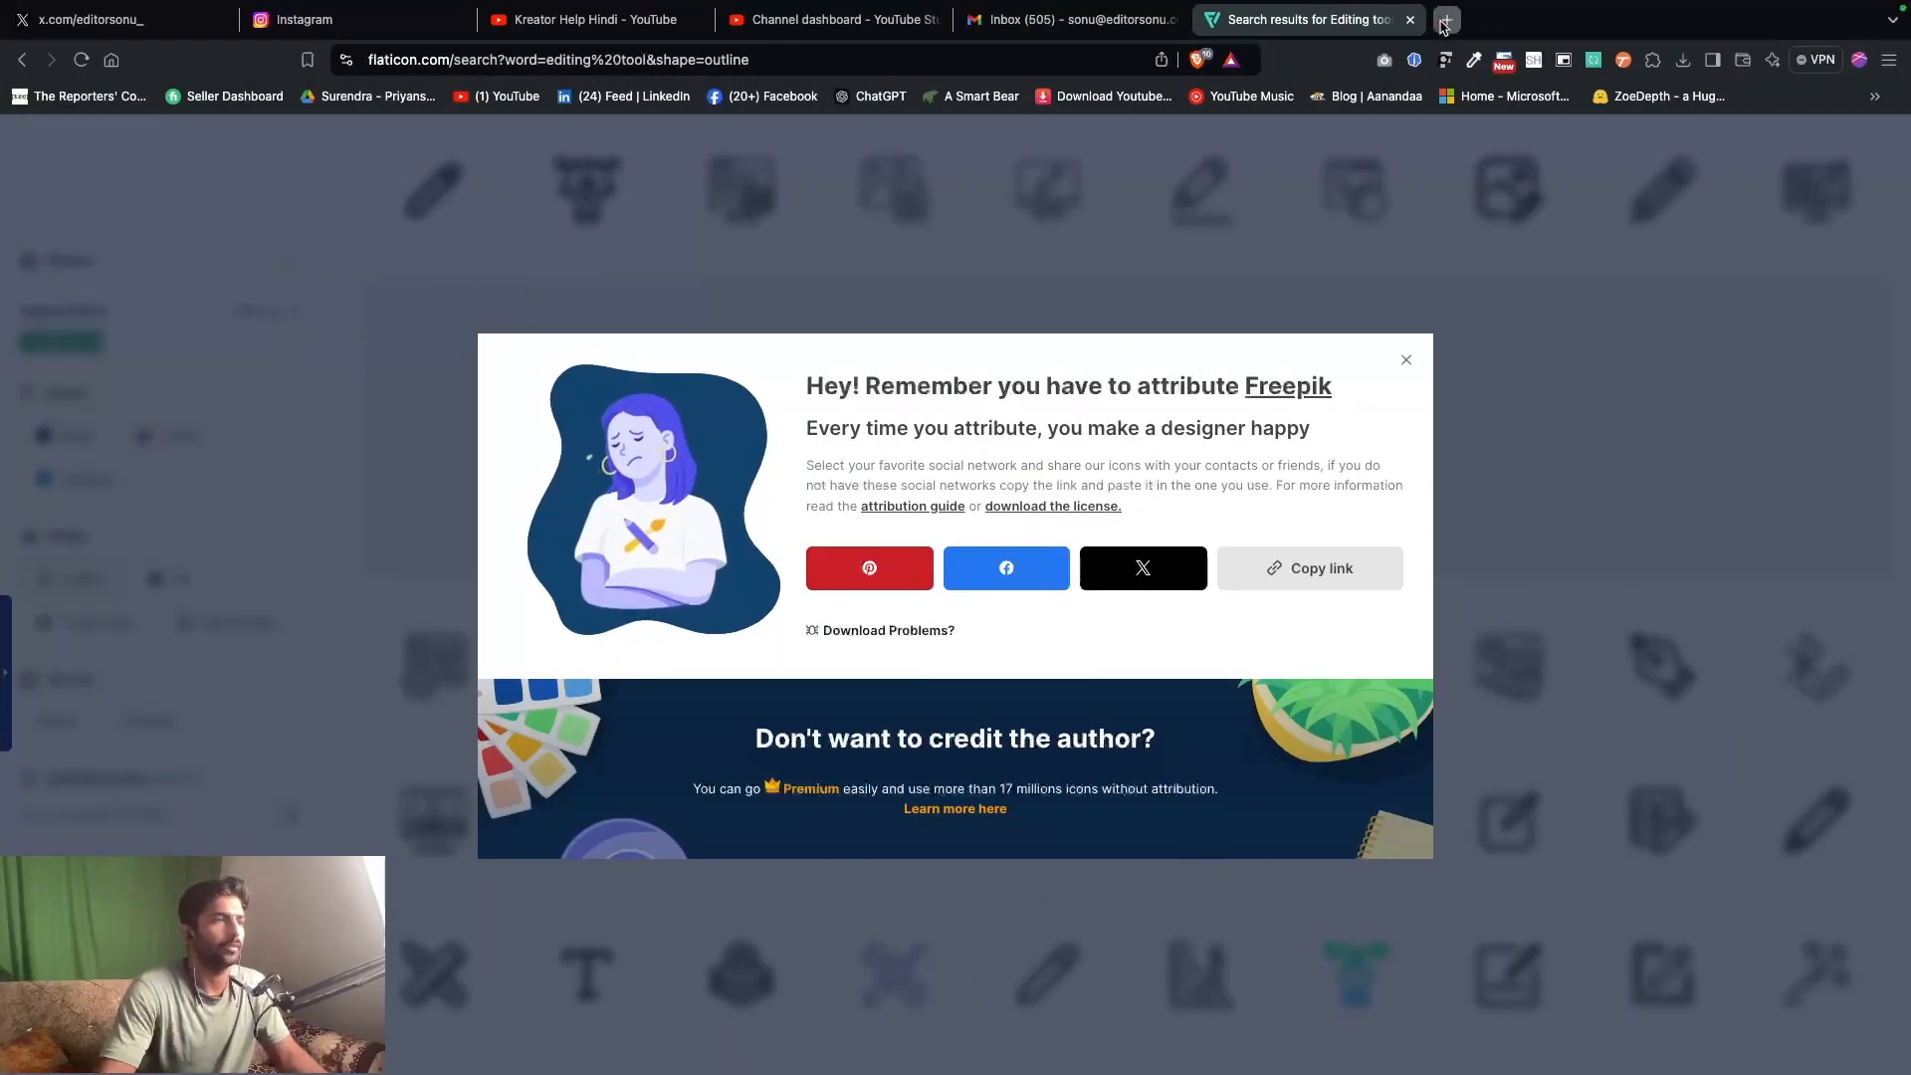
# - Switch to the browser and search Google Images for "davinci resolve logo png" in a new tab
pyautogui.click(1445, 22)
pyautogui.write('da')
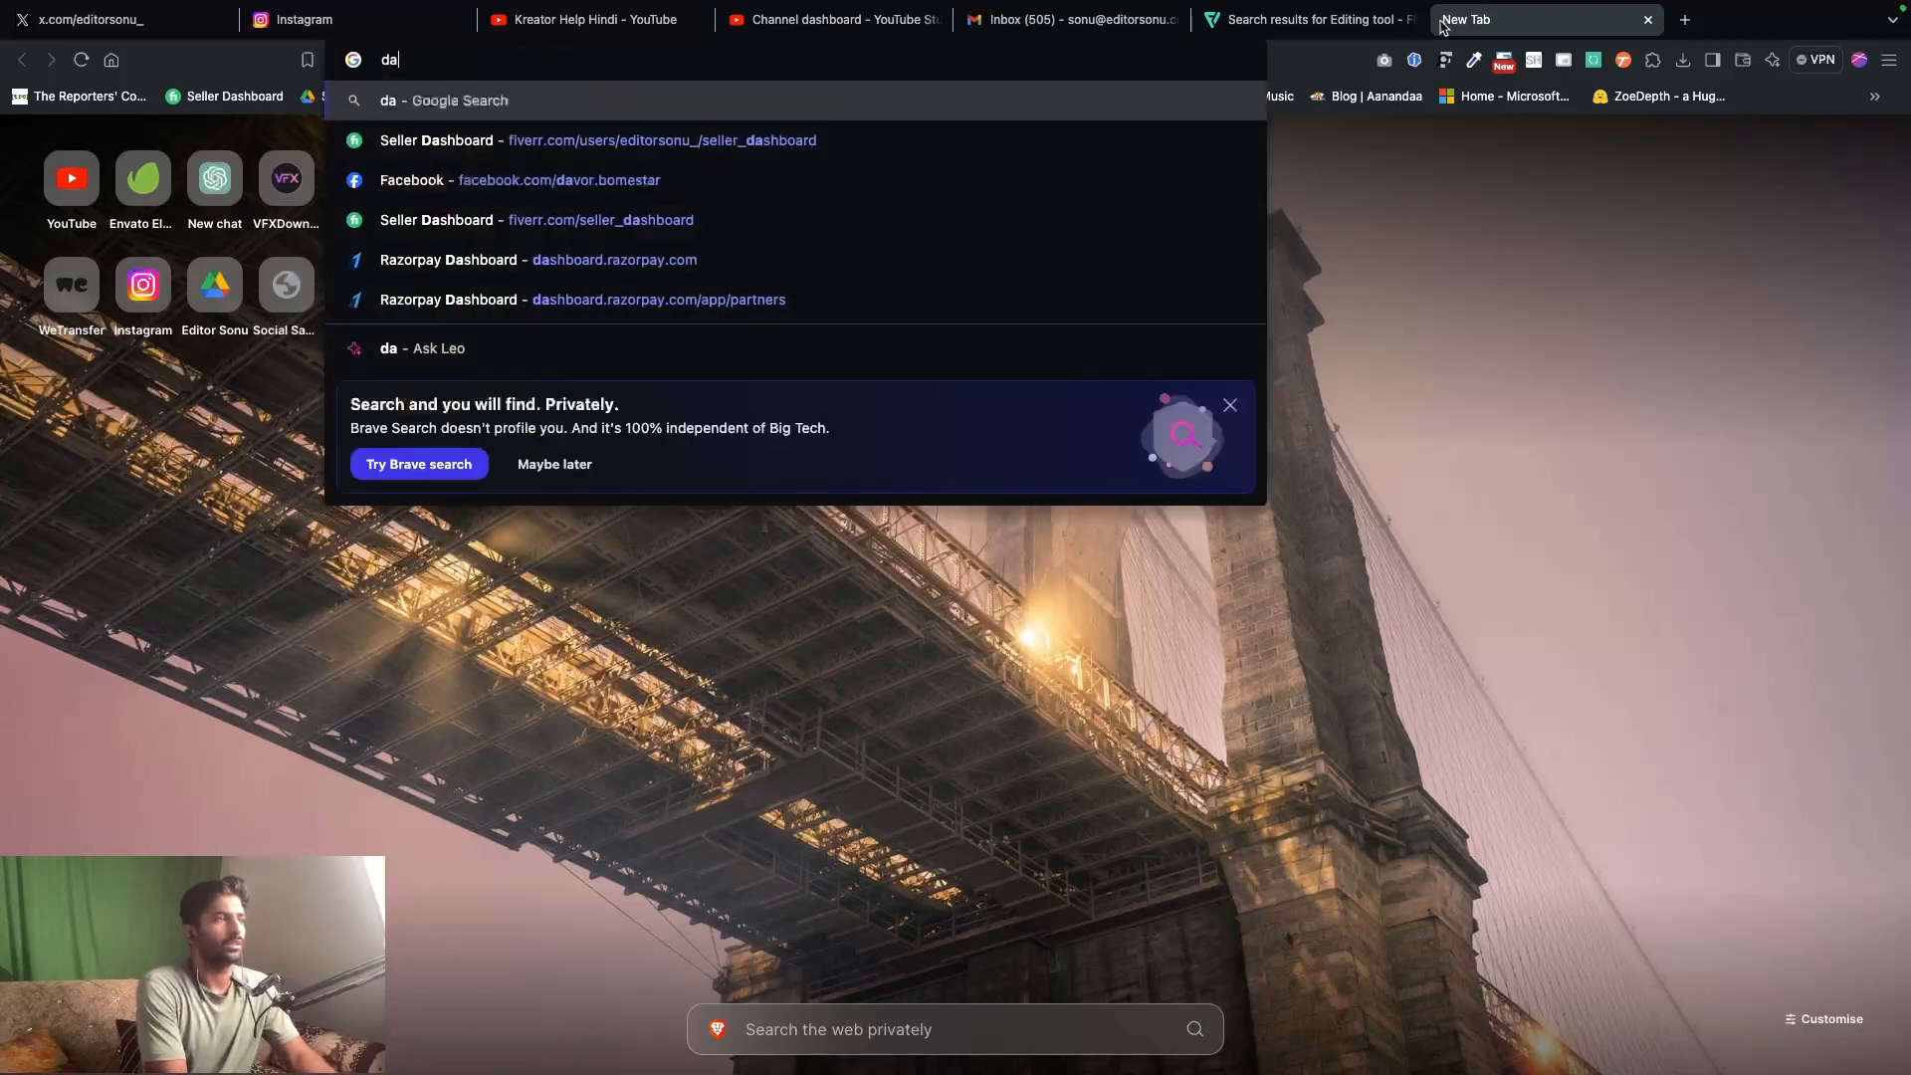
pyautogui.write('vin')
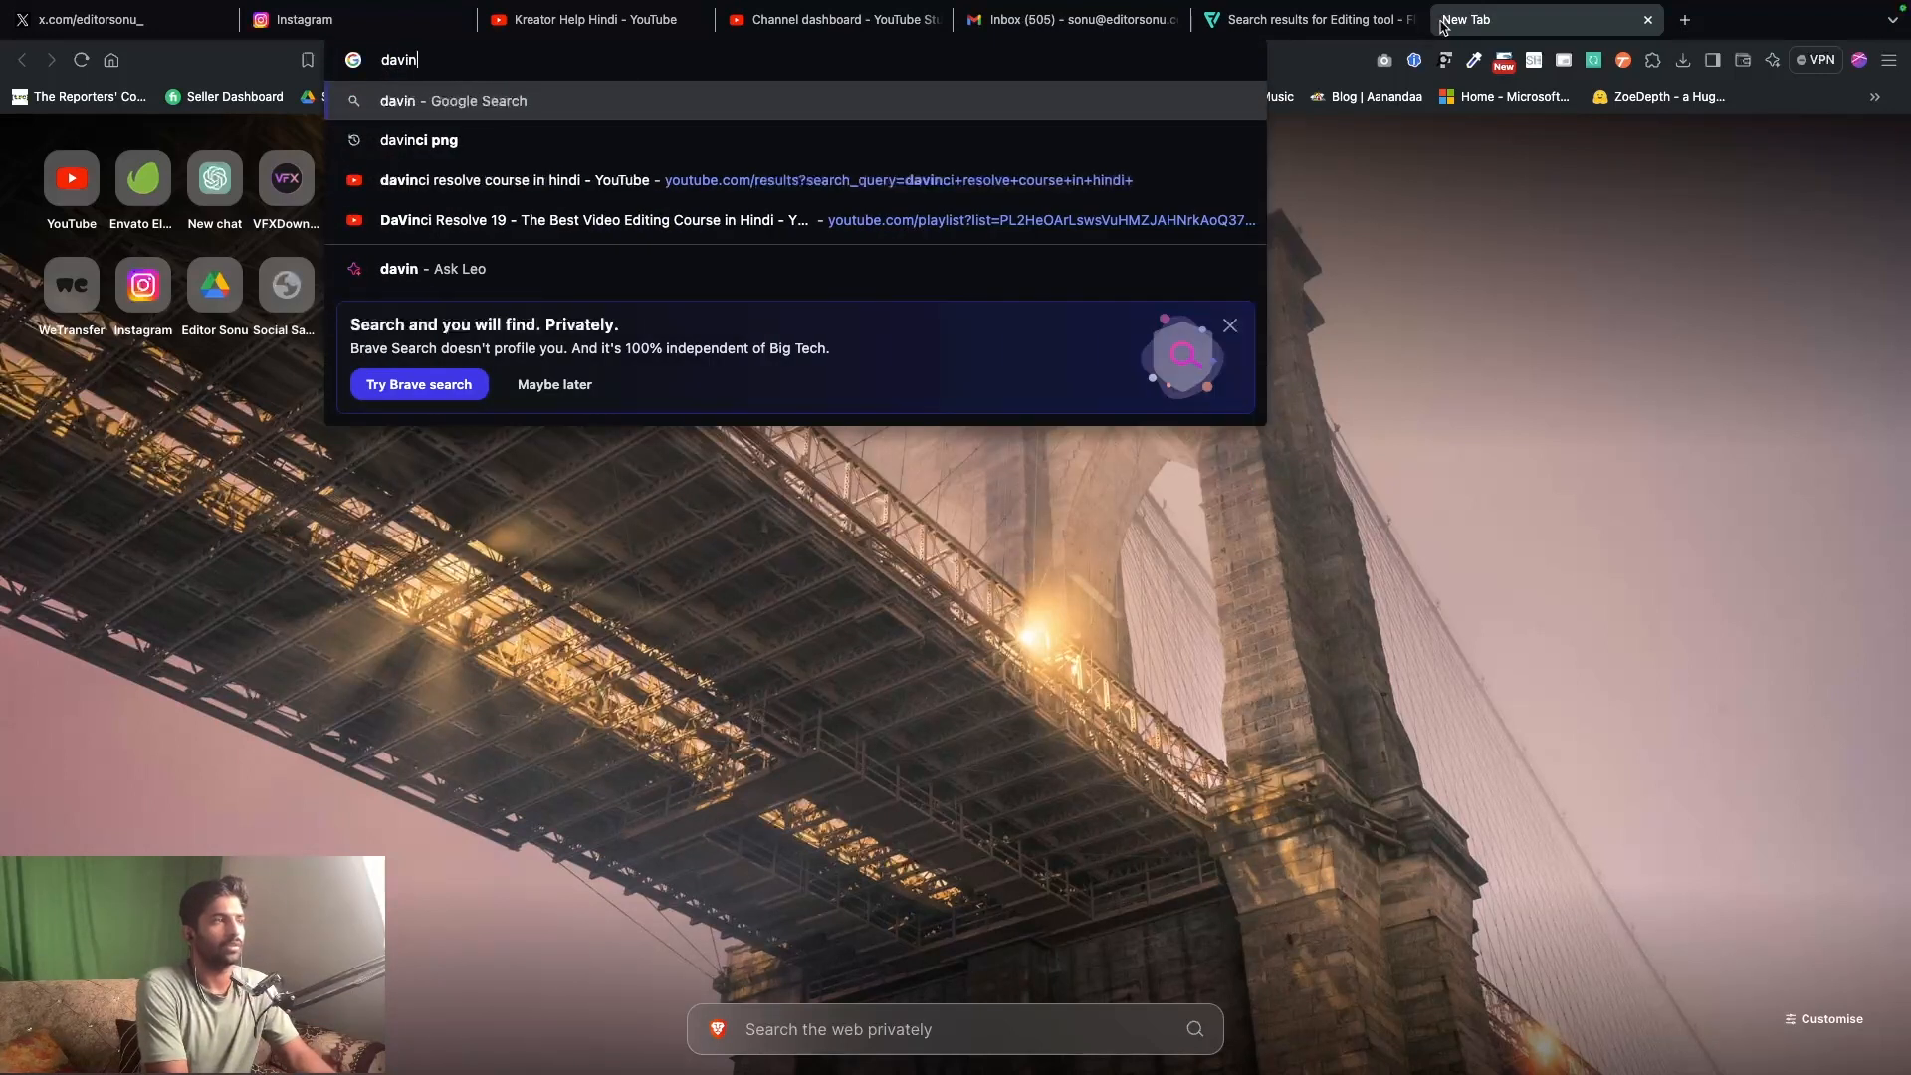
pyautogui.write('ci resolve ')
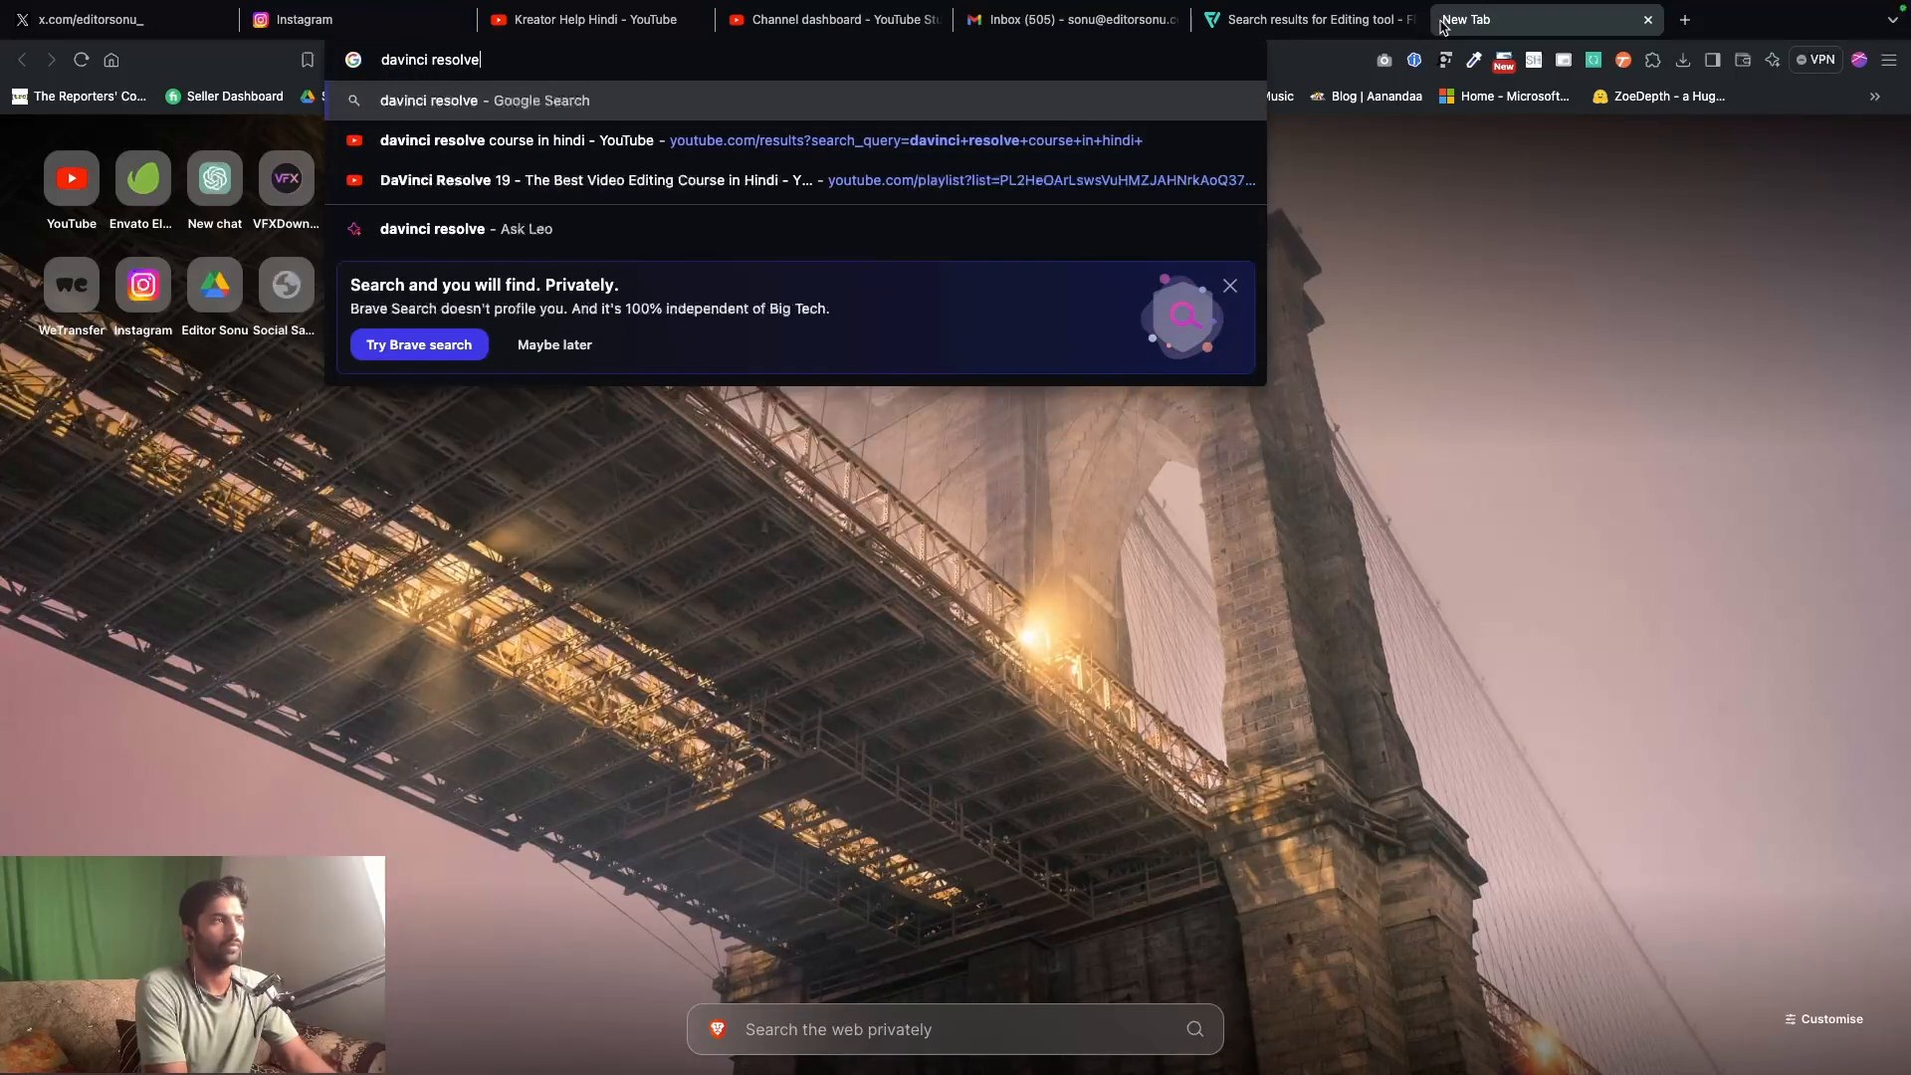
pyautogui.write('logi')
pyautogui.press('BackSpace')
pyautogui.press('BackSpace')
pyautogui.write('go png')
pyautogui.press('Return')
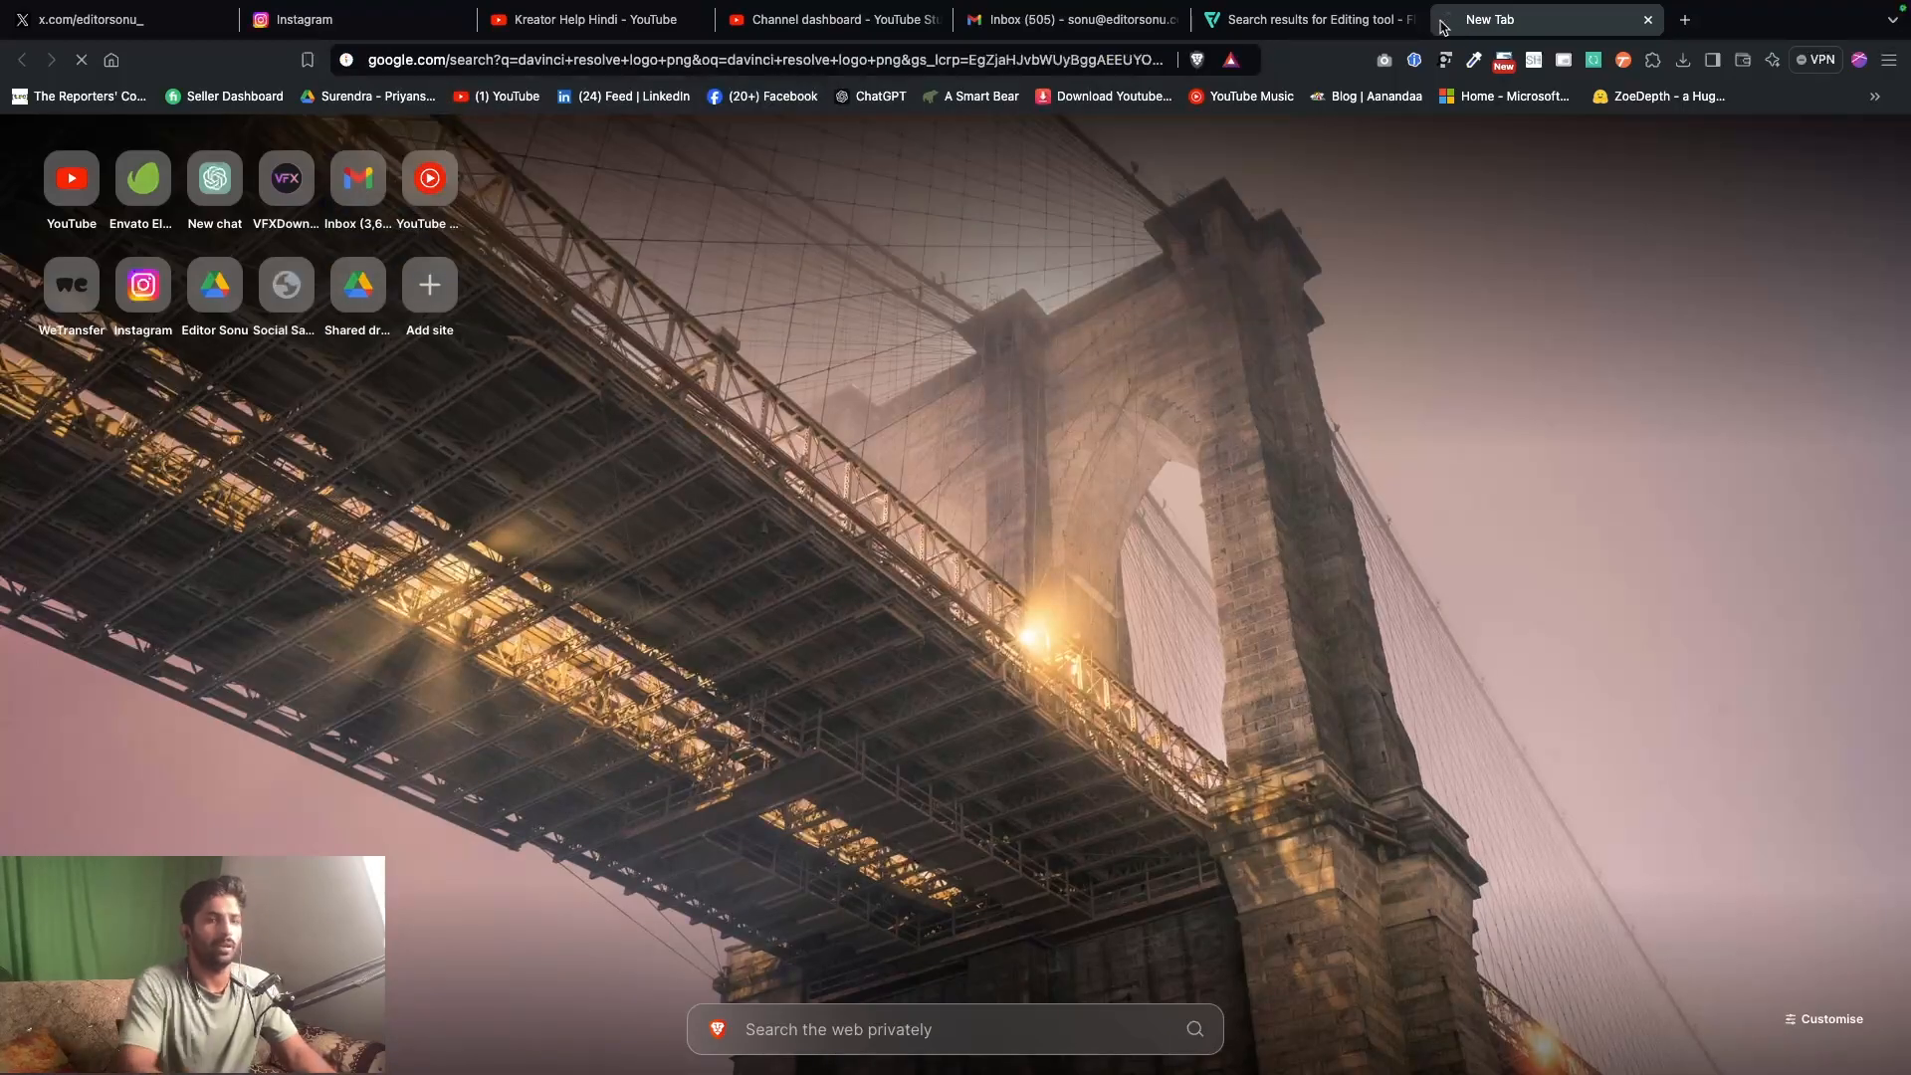
pyautogui.click(290, 227)
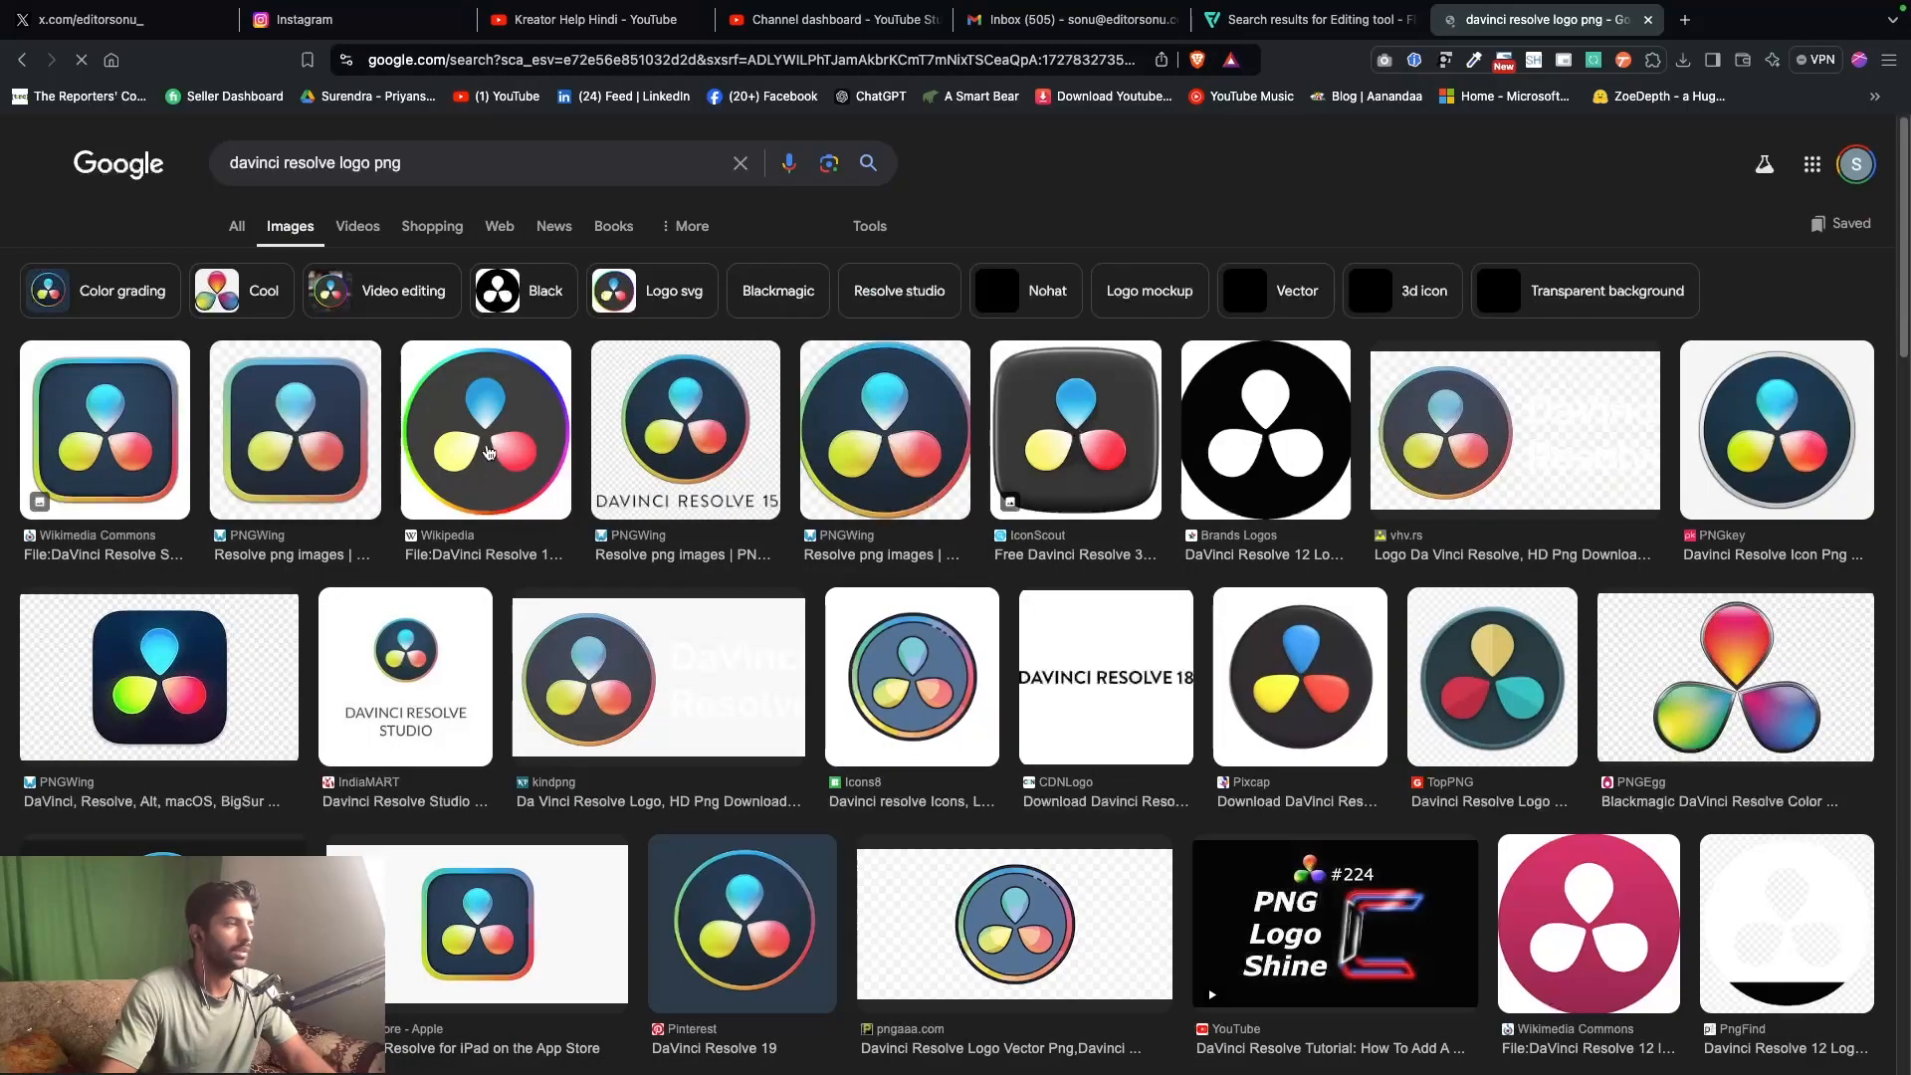
# - Save the round DaVinci Resolve 17 logo from Wikipedia into the Assets folder as DaVinci_Resolve_17_logo.svg.png
pyautogui.click(489, 453)
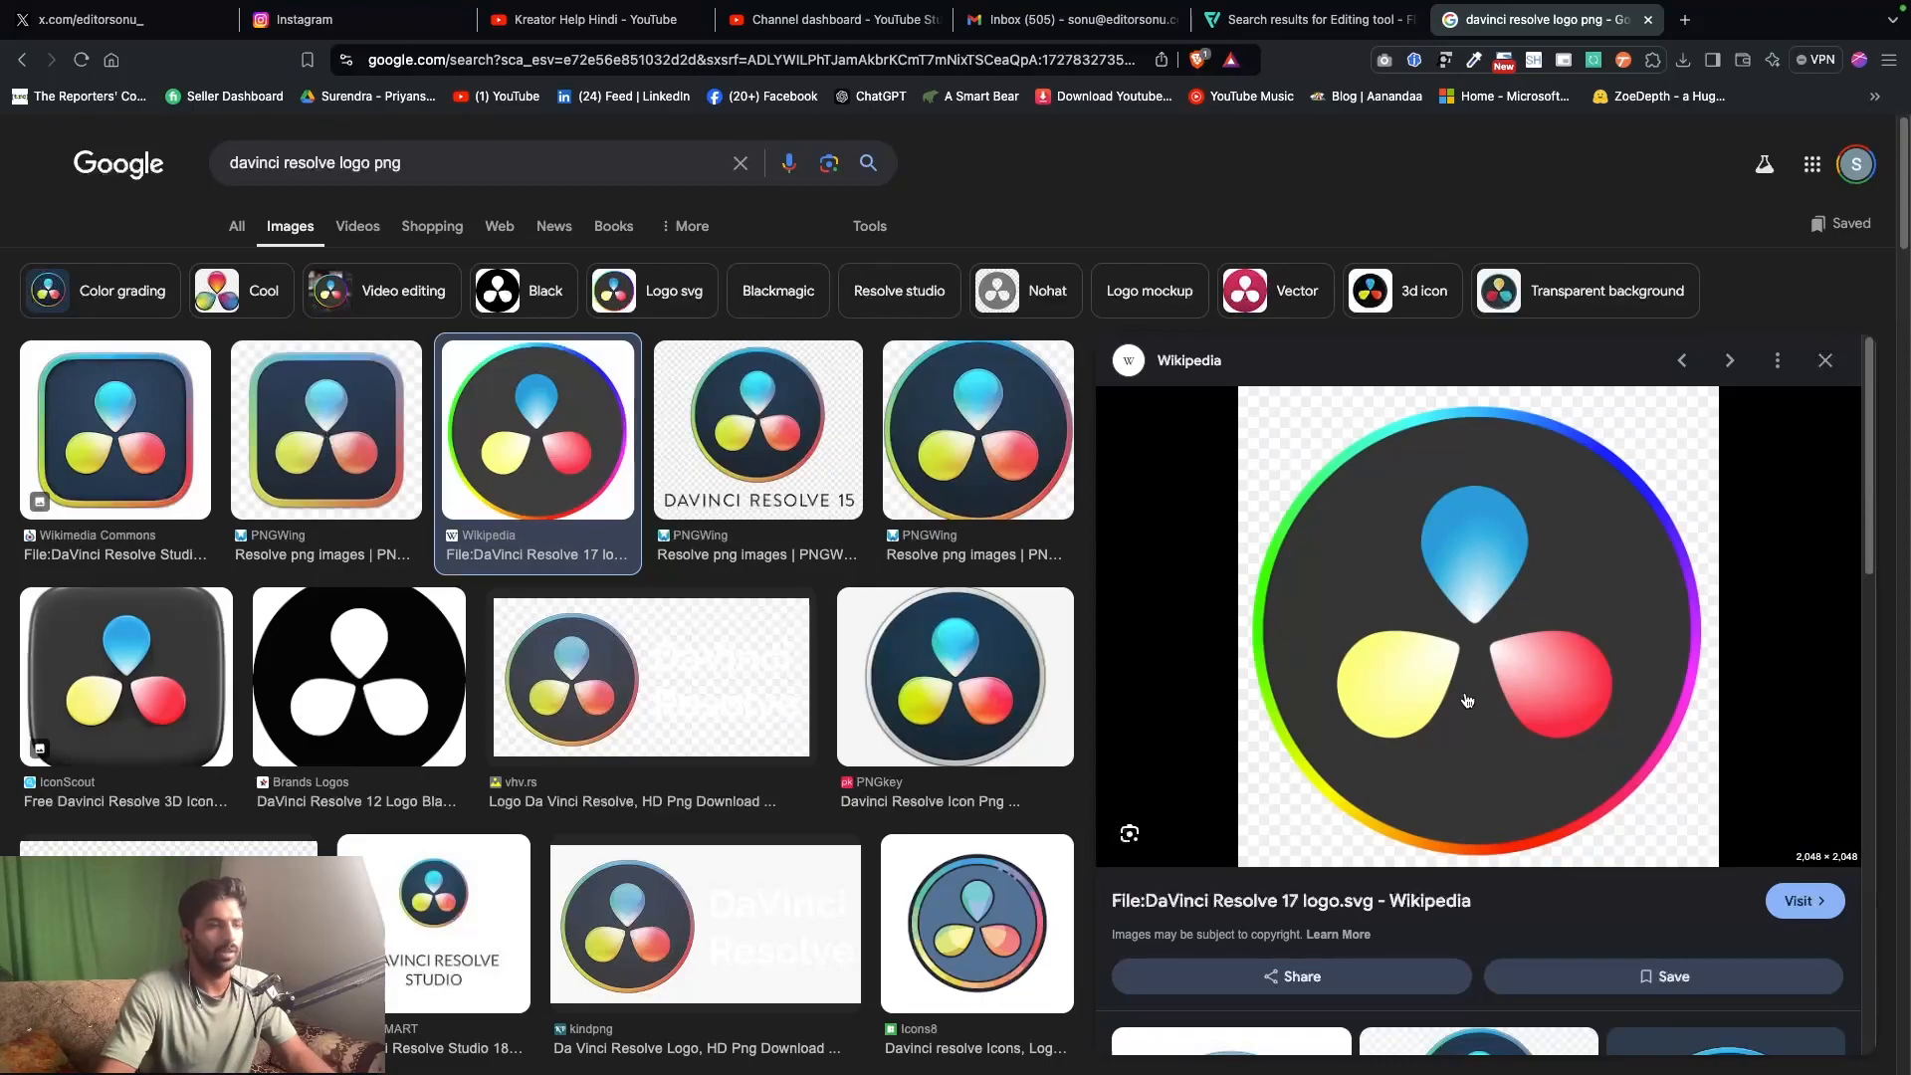
pyautogui.rightClick(1474, 707)
pyautogui.click(1446, 710)
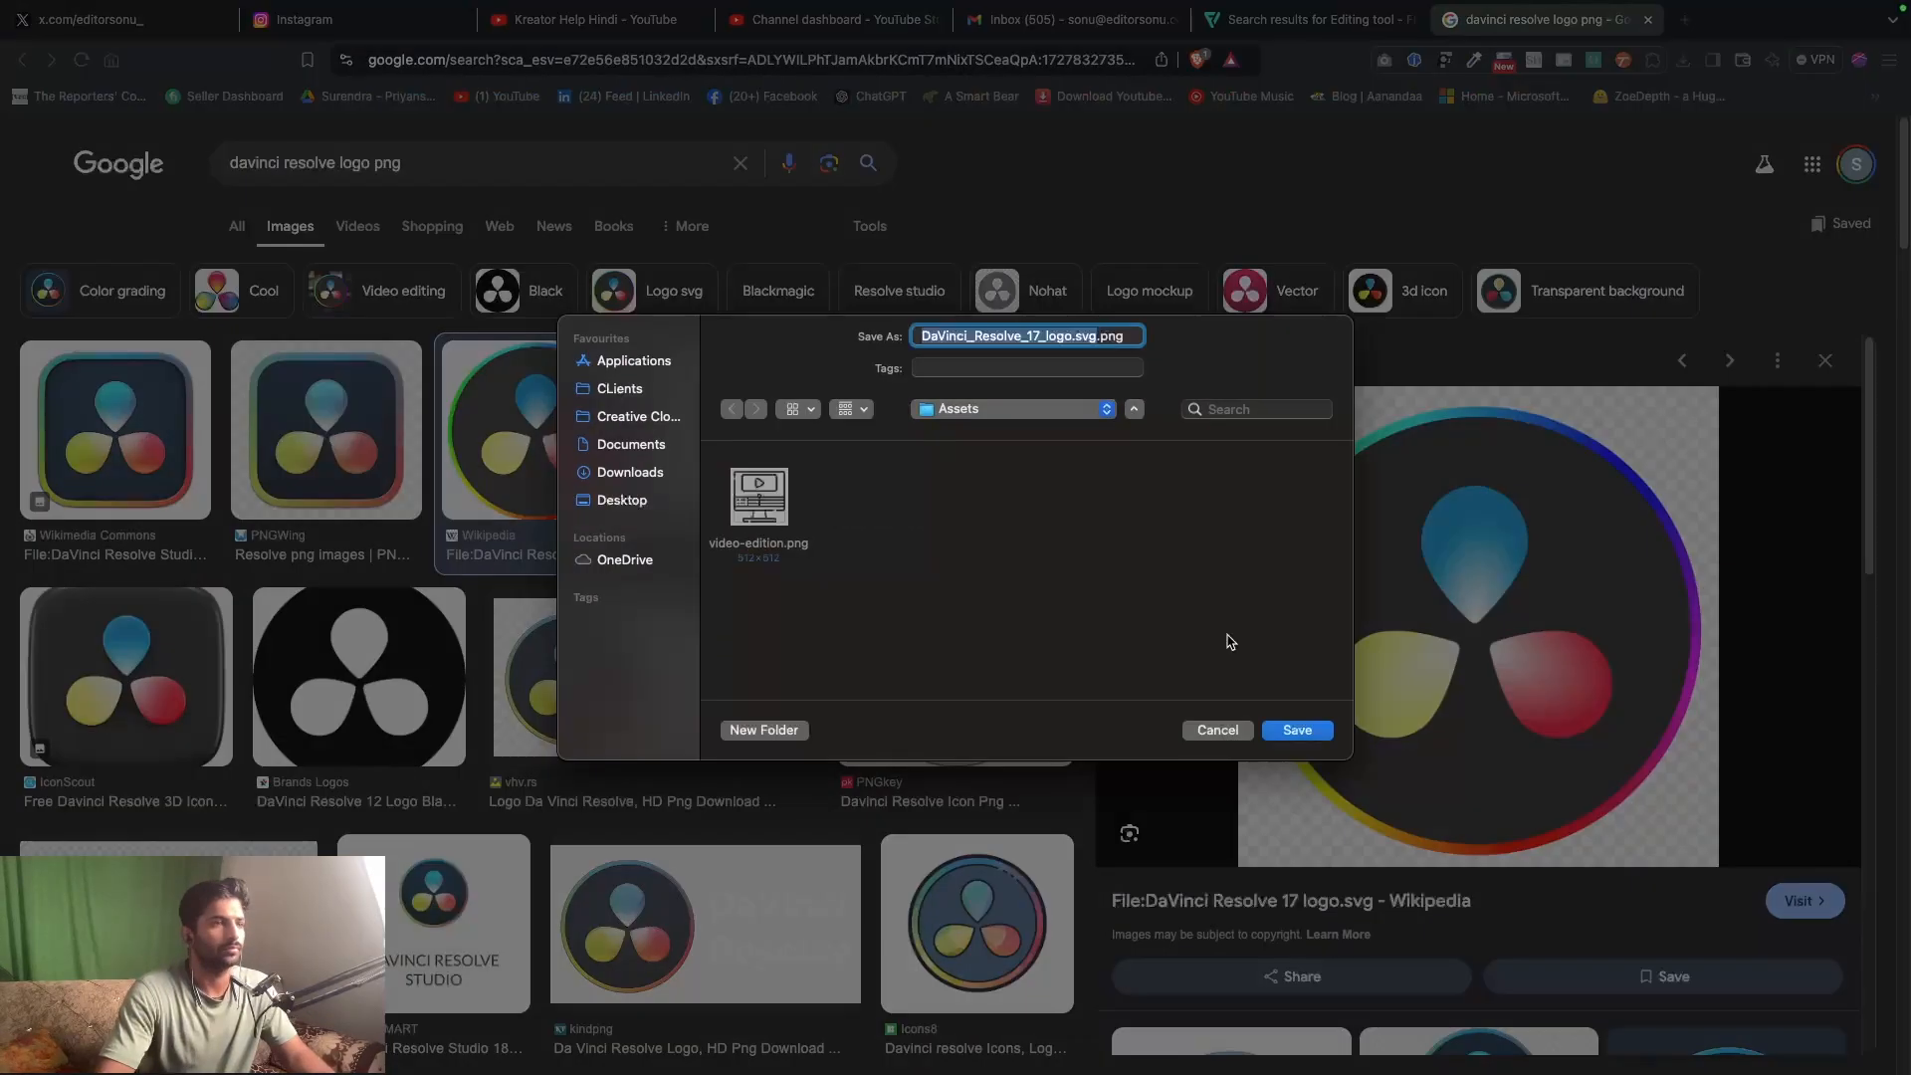
pyautogui.click(1297, 731)
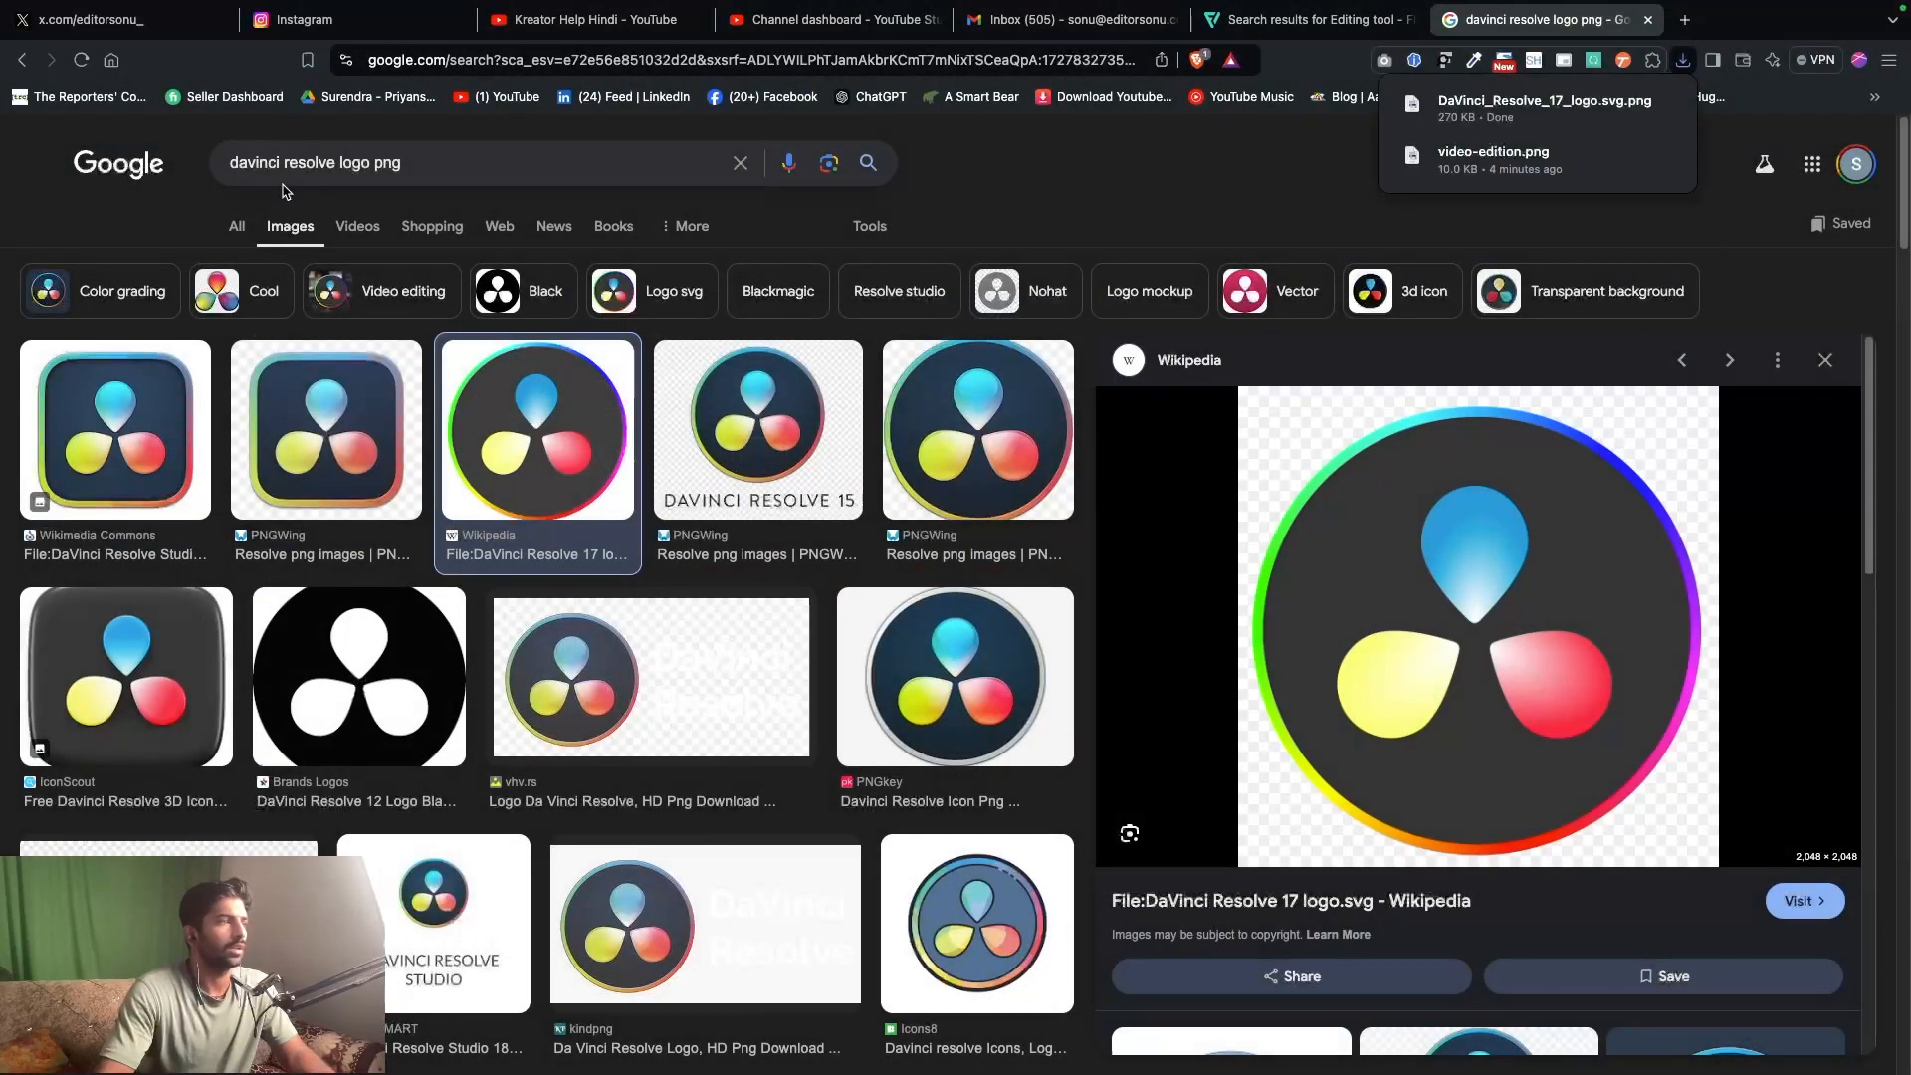
# - Replace "davinci resolve" in the image search with Premiere Pro, keeping "logo png", and run the search
pyautogui.moveTo(334, 163); pyautogui.dragTo(185, 172)
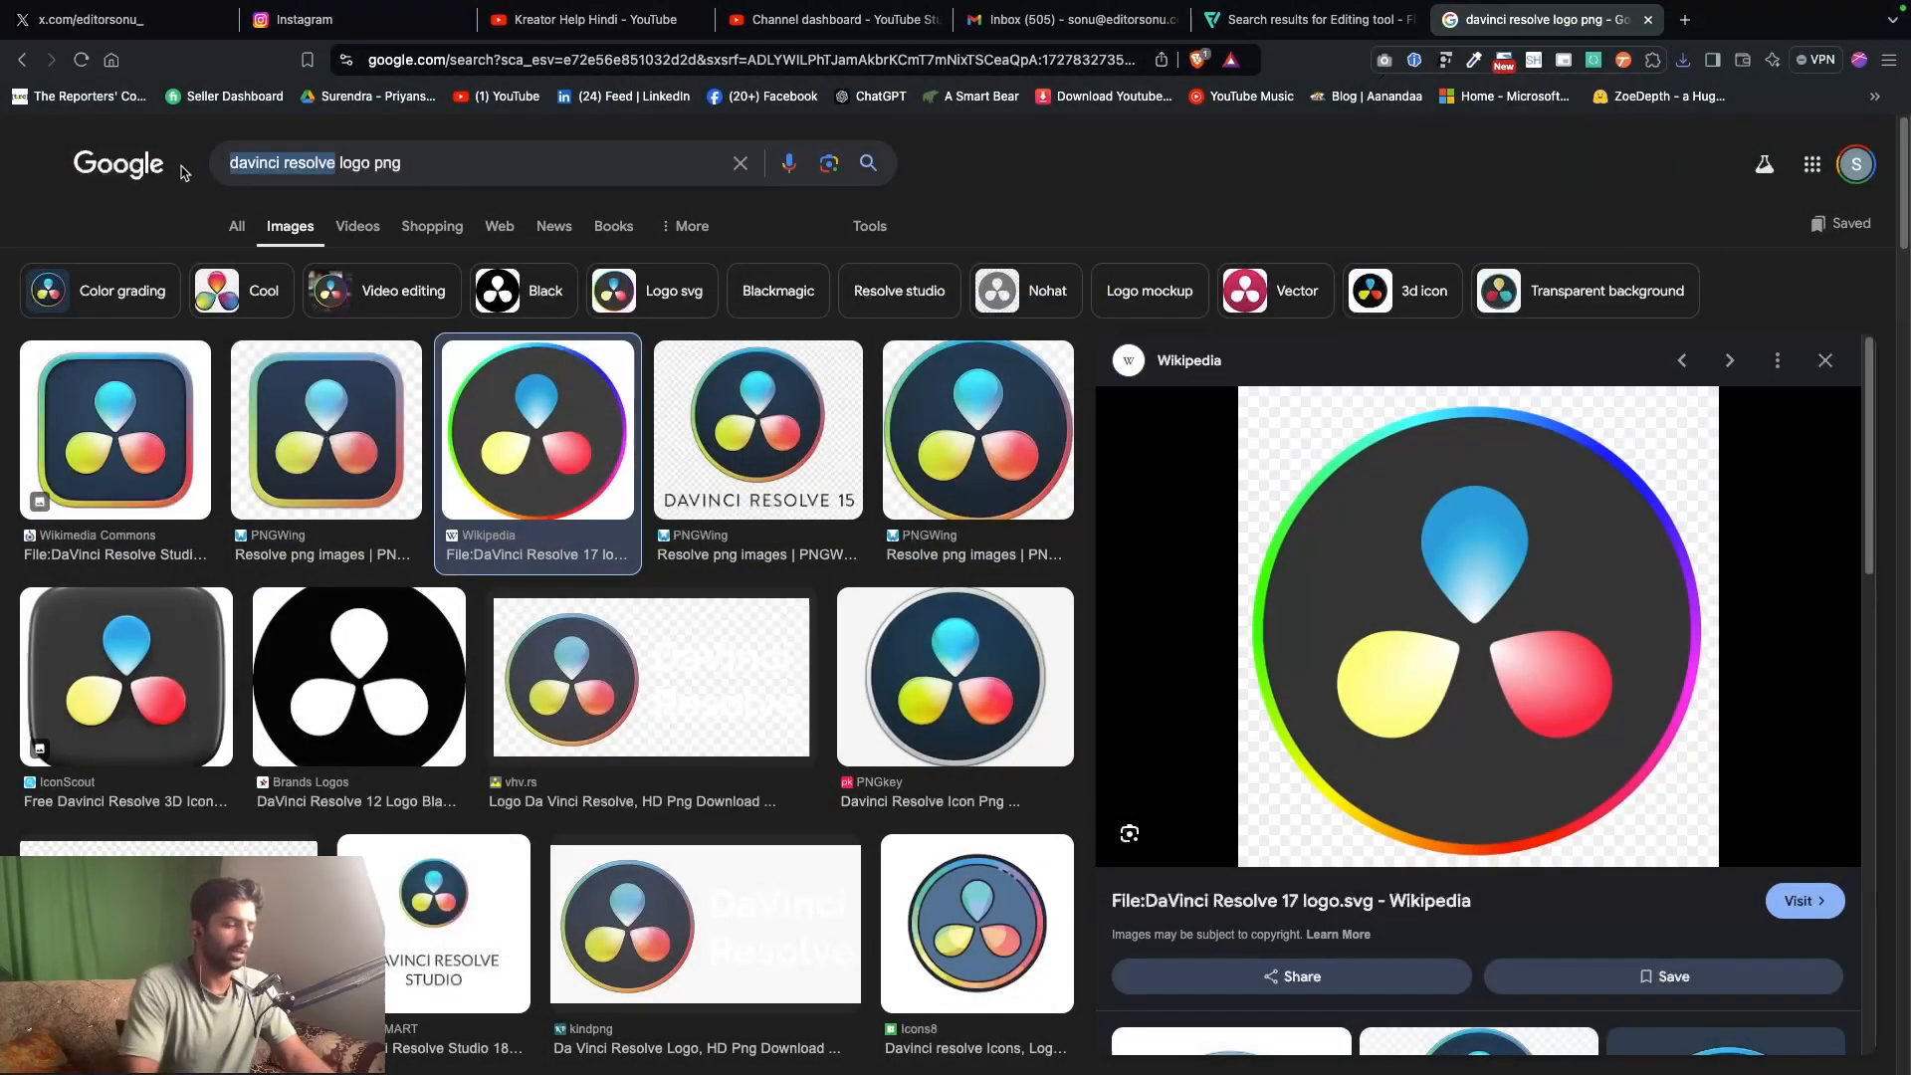
pyautogui.write('prmeiere pr')
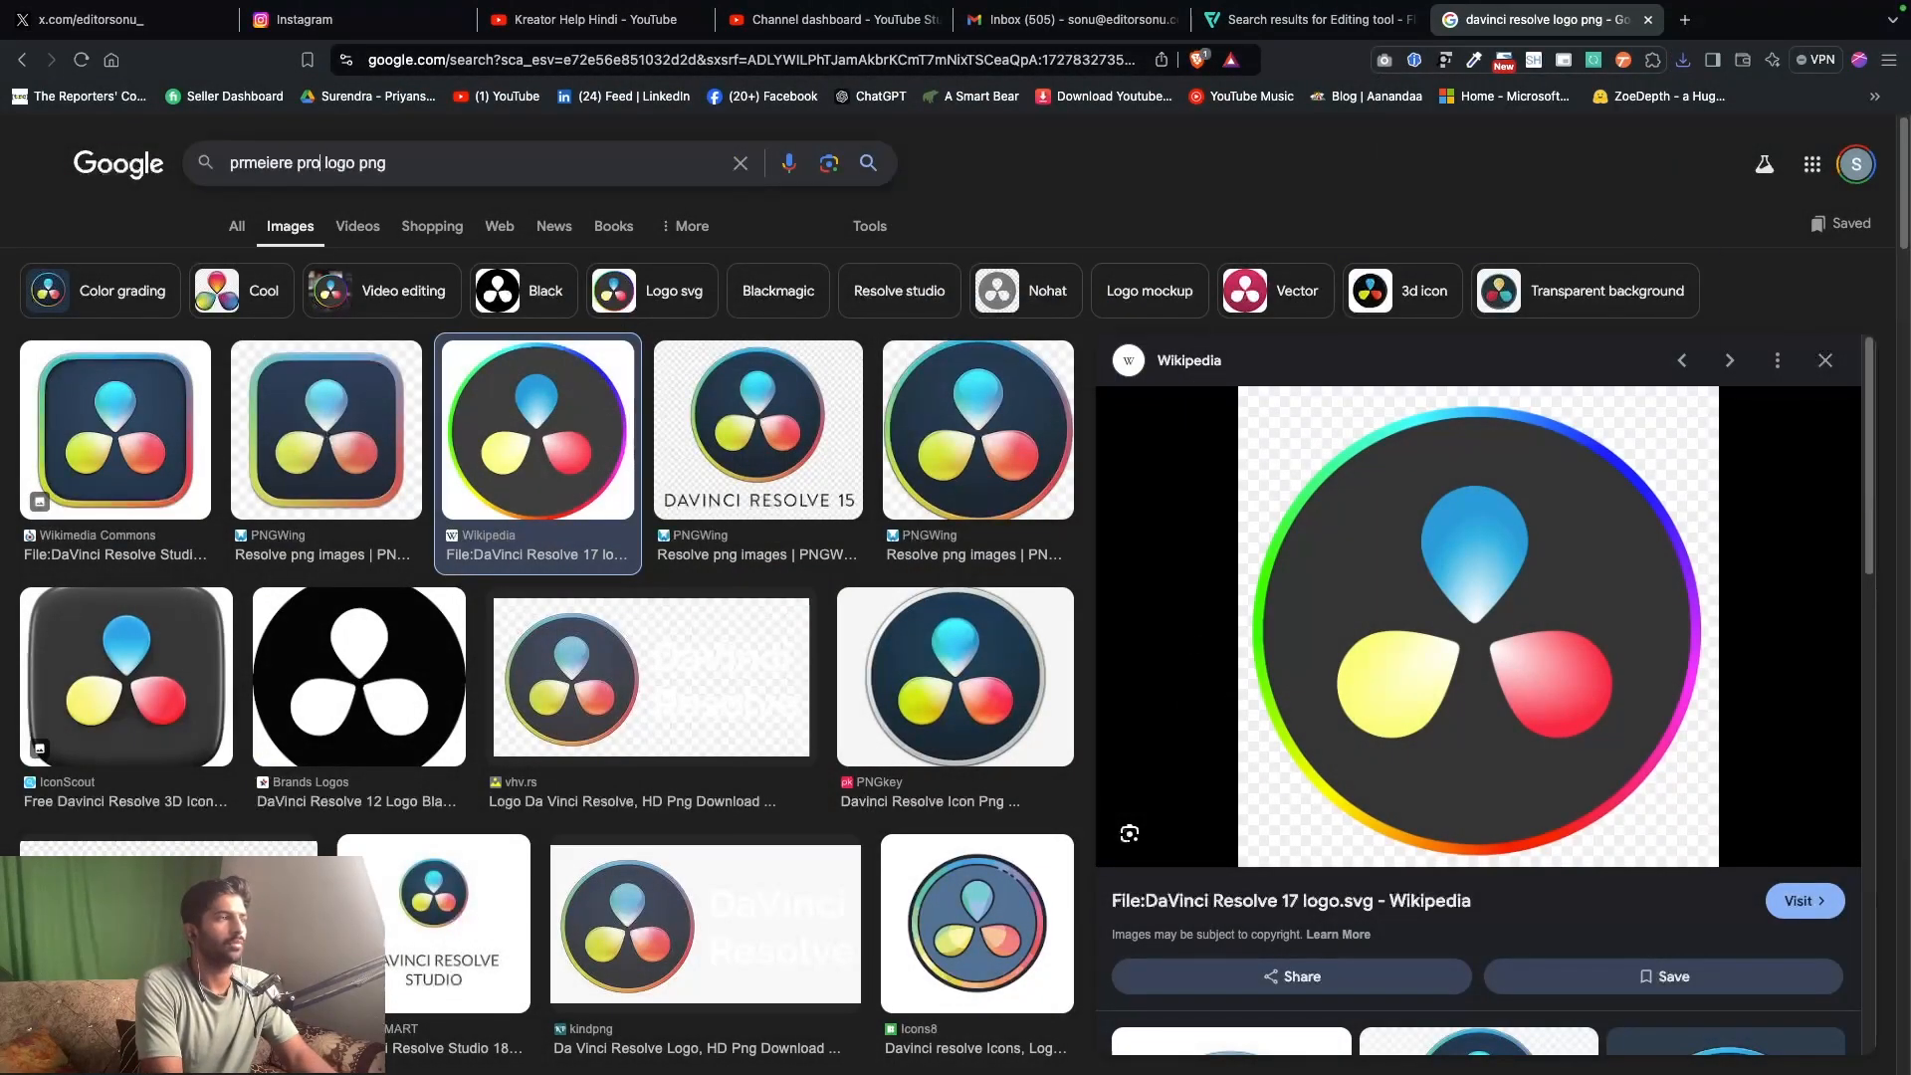
pyautogui.press('Return')
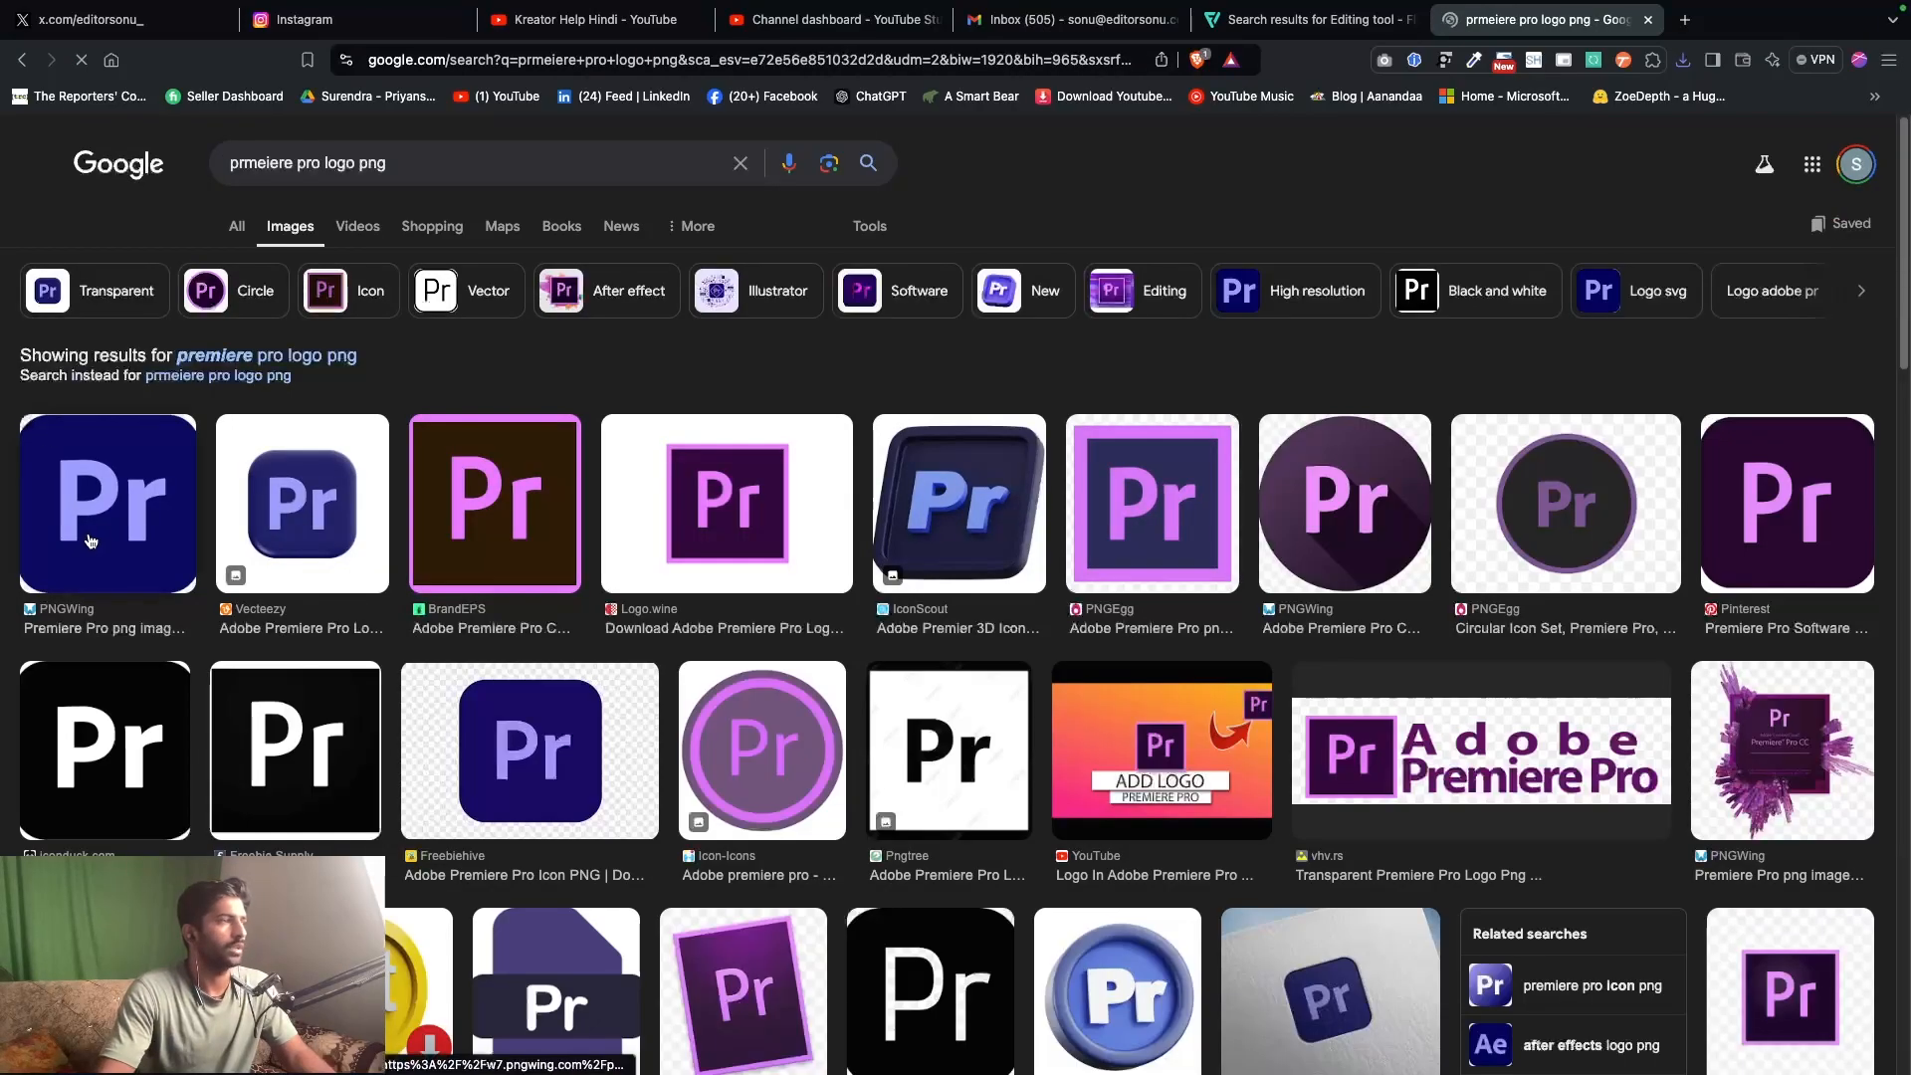
# - Compare the Premiere Pro logo results and save the blue rounded PNGWing logo into the Assets folder under its suggested name
pyautogui.click(90, 540)
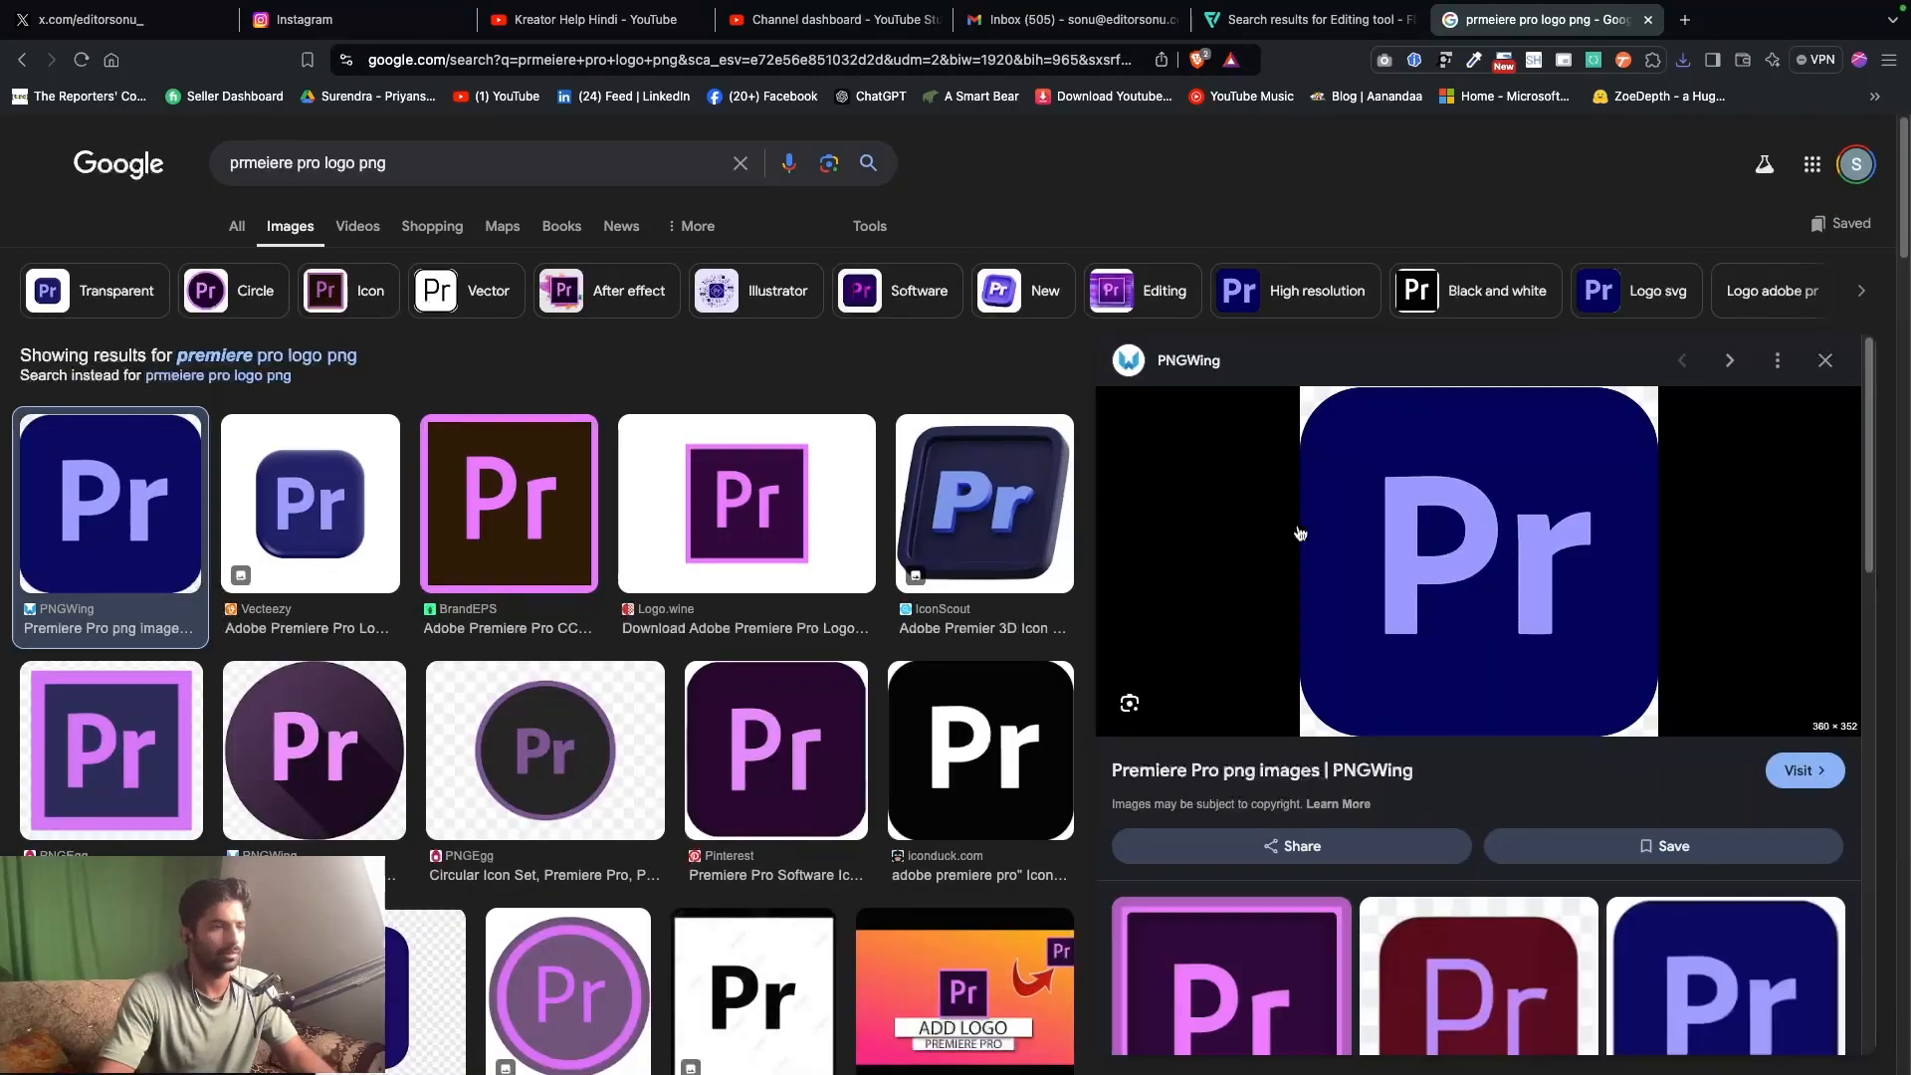
pyautogui.click(257, 513)
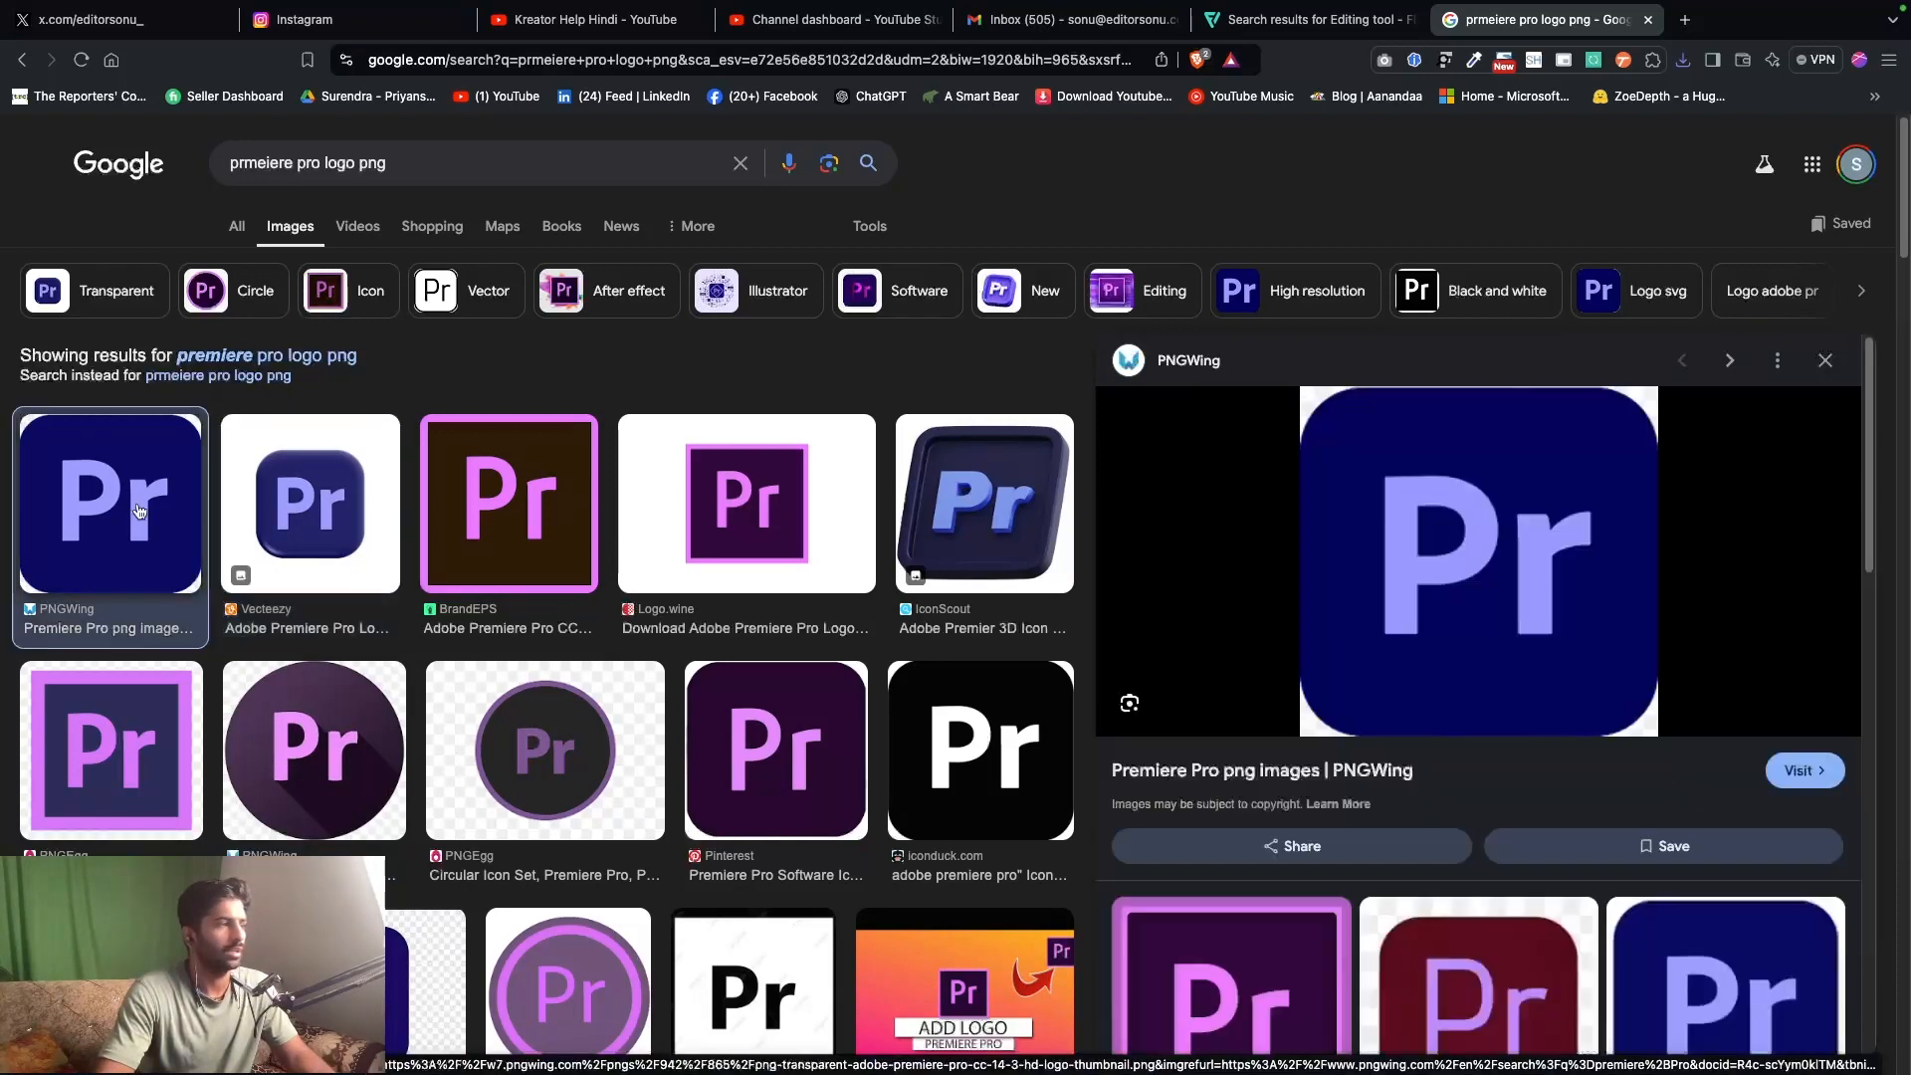
pyautogui.press('Left')
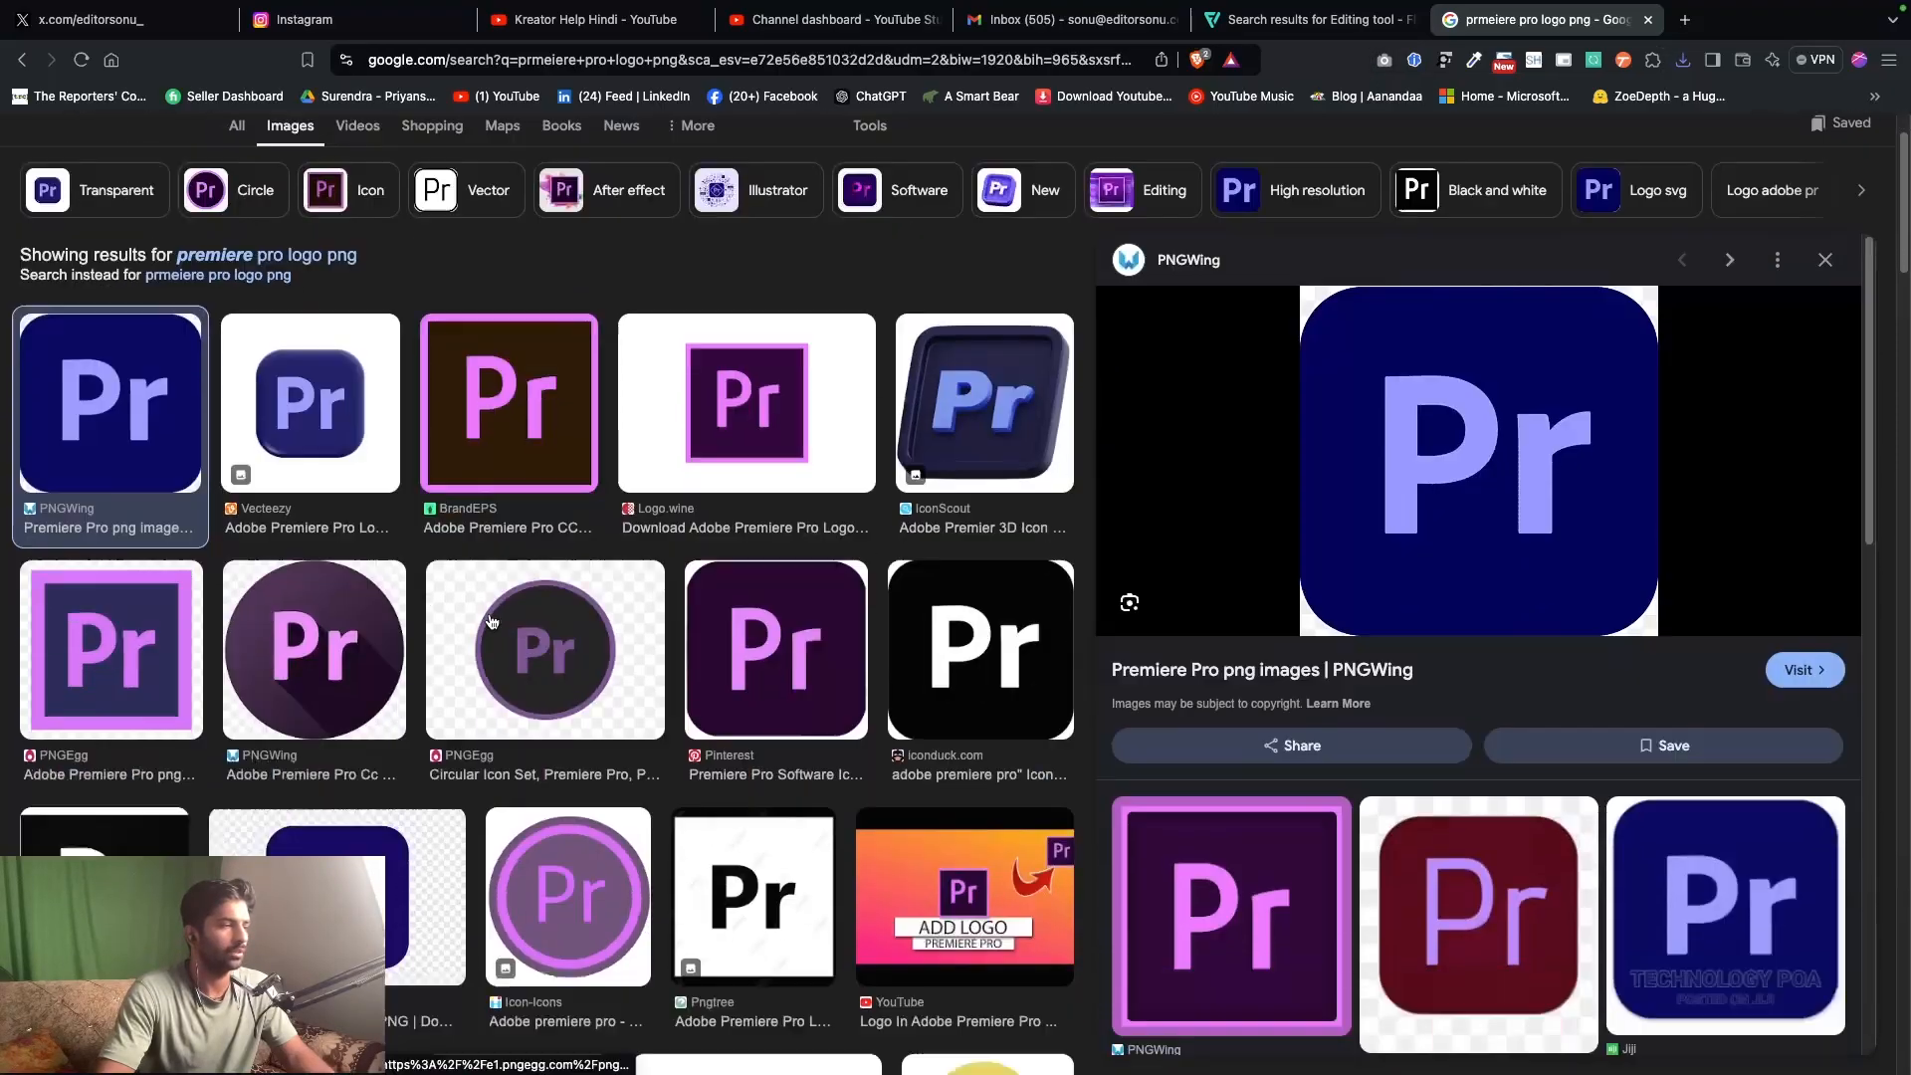
pyautogui.scroll(-7, 487, 619)
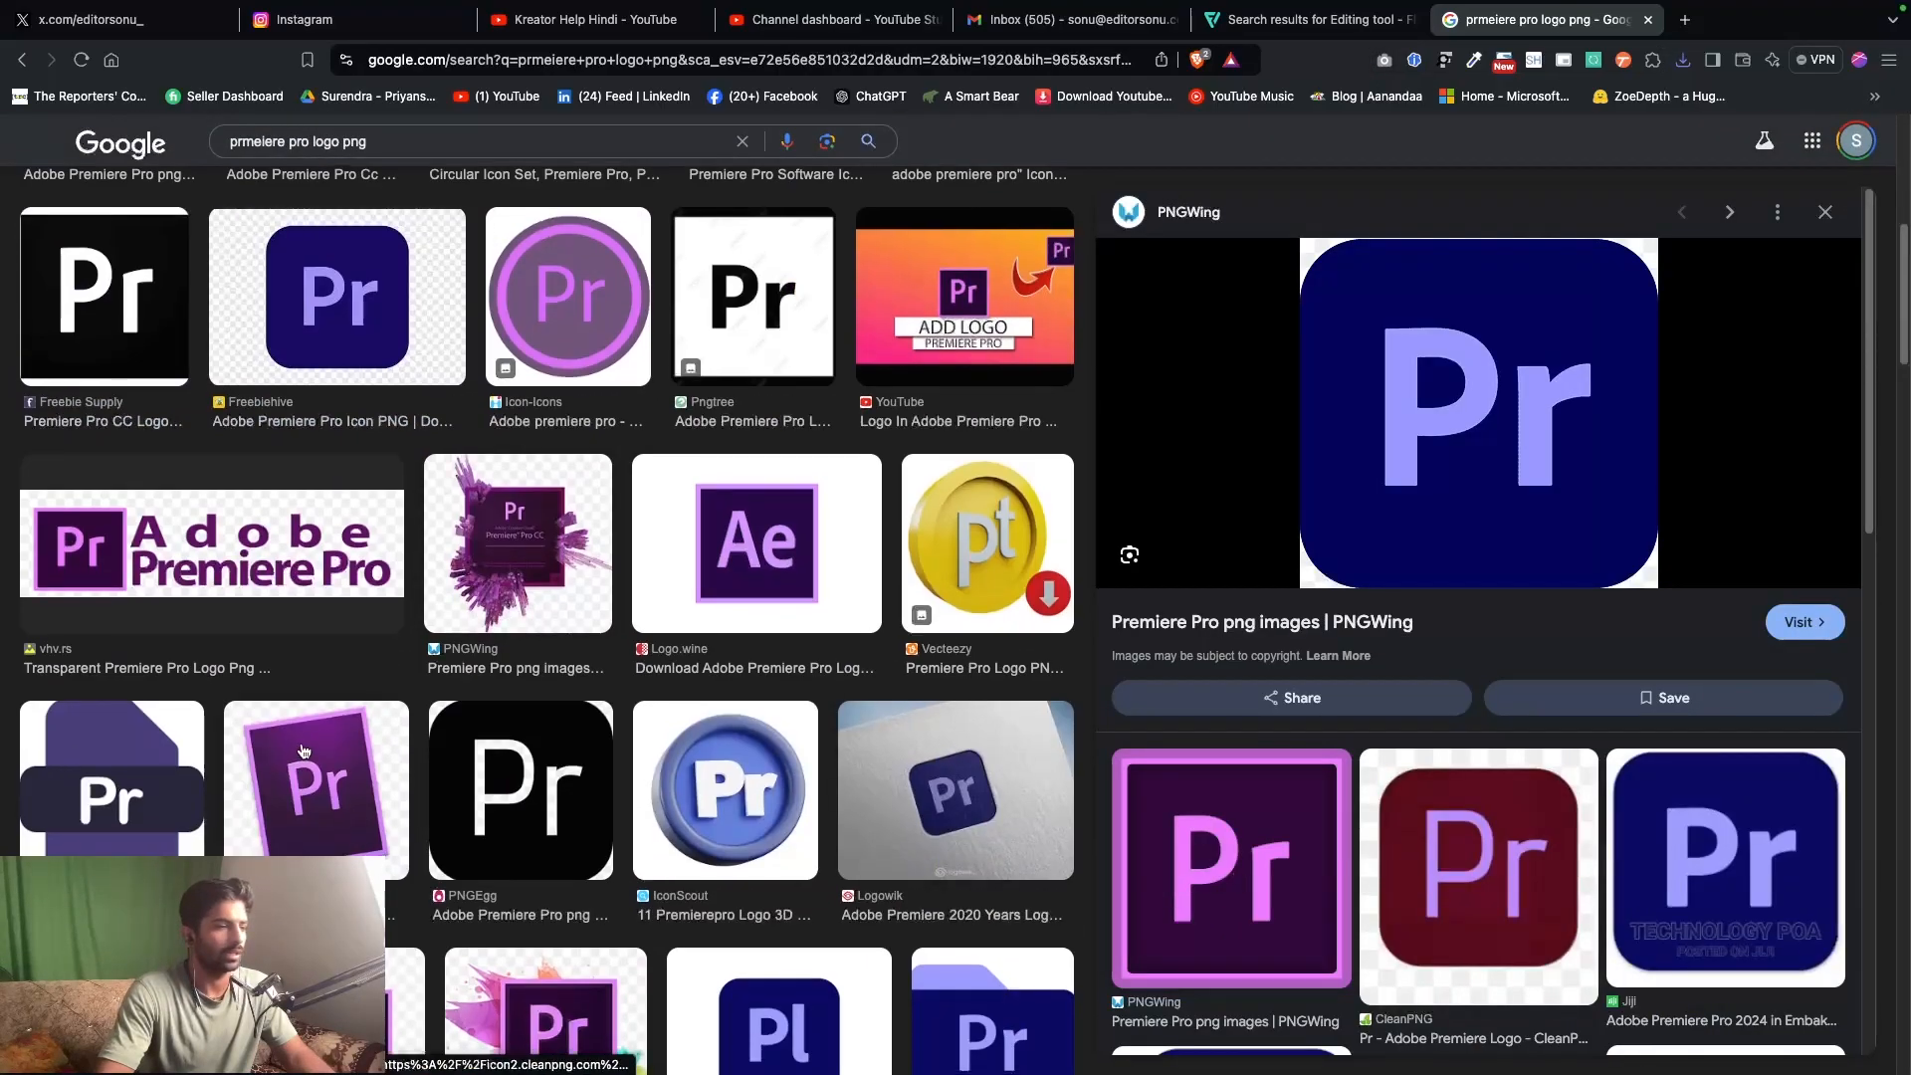
pyautogui.scroll(-3, 636, 836)
pyautogui.scroll(-1, 721, 895)
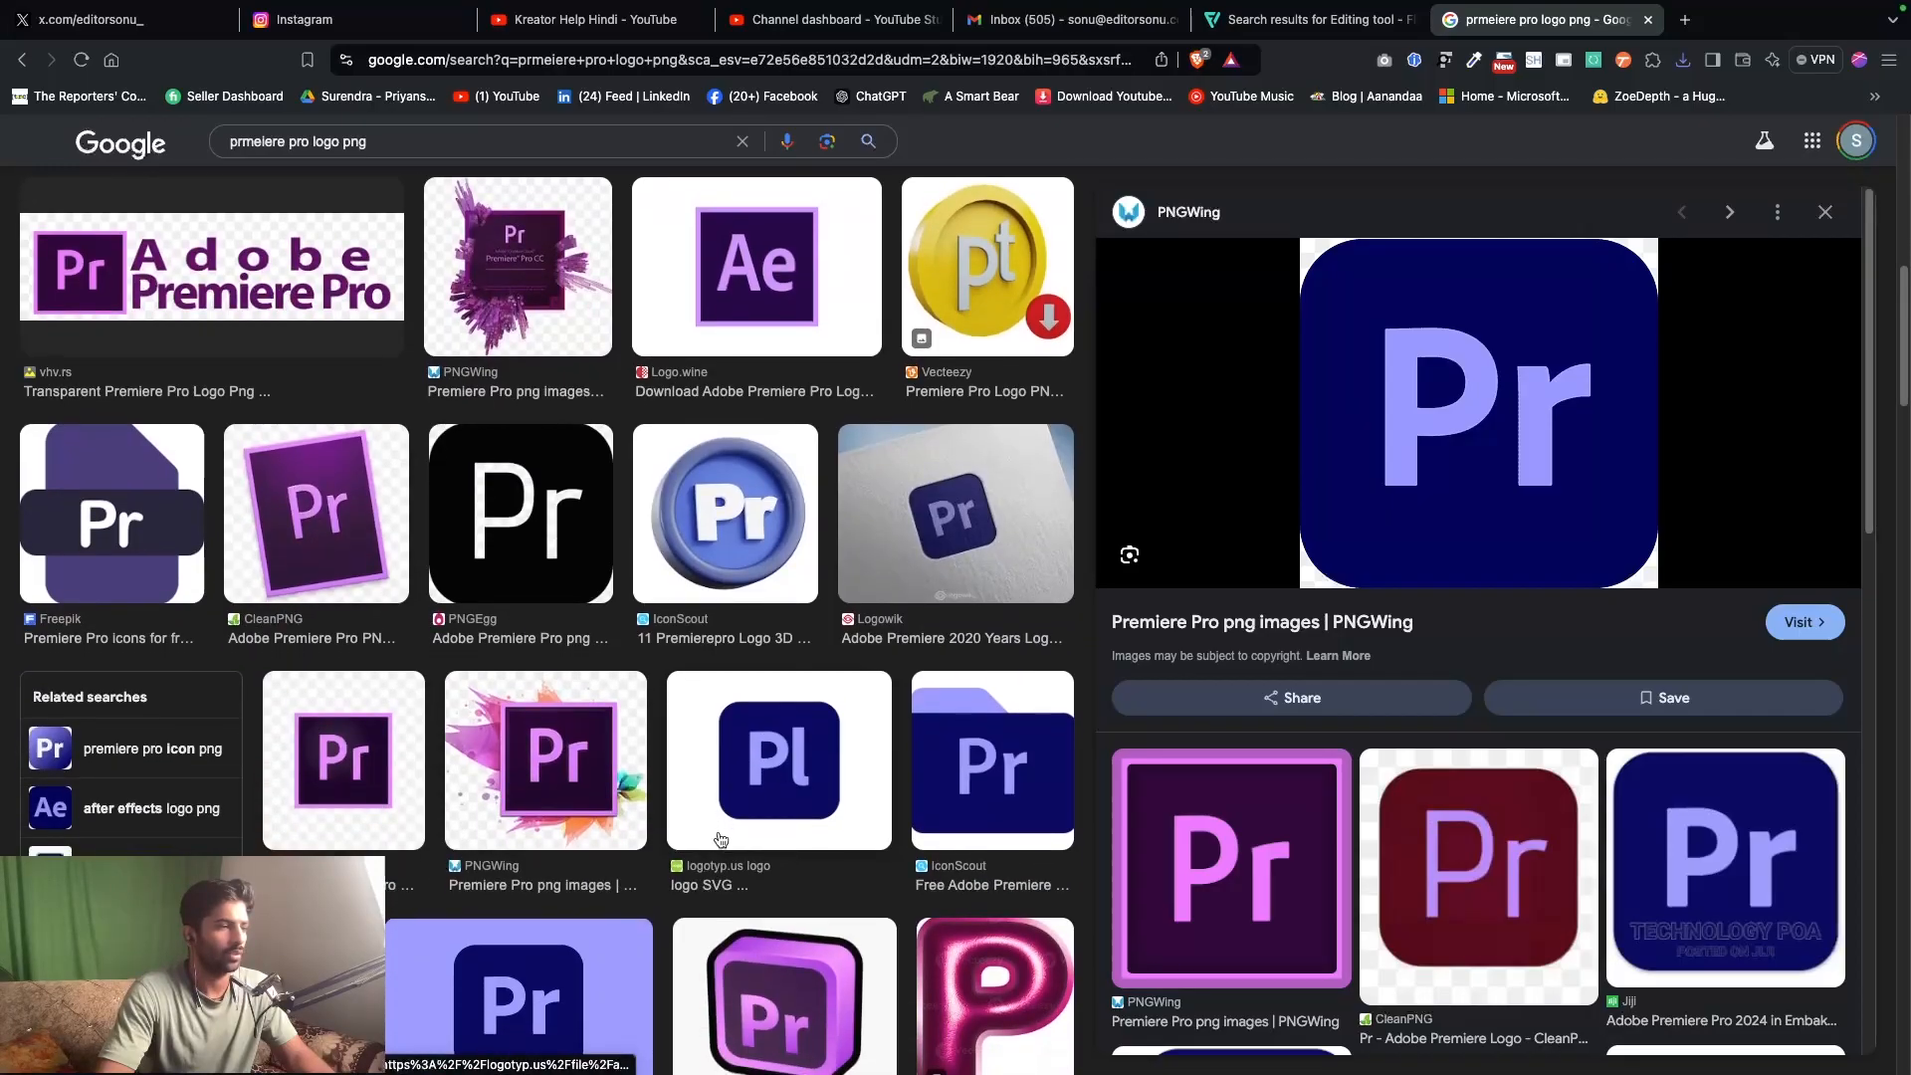
pyautogui.scroll(7, 1194, 667)
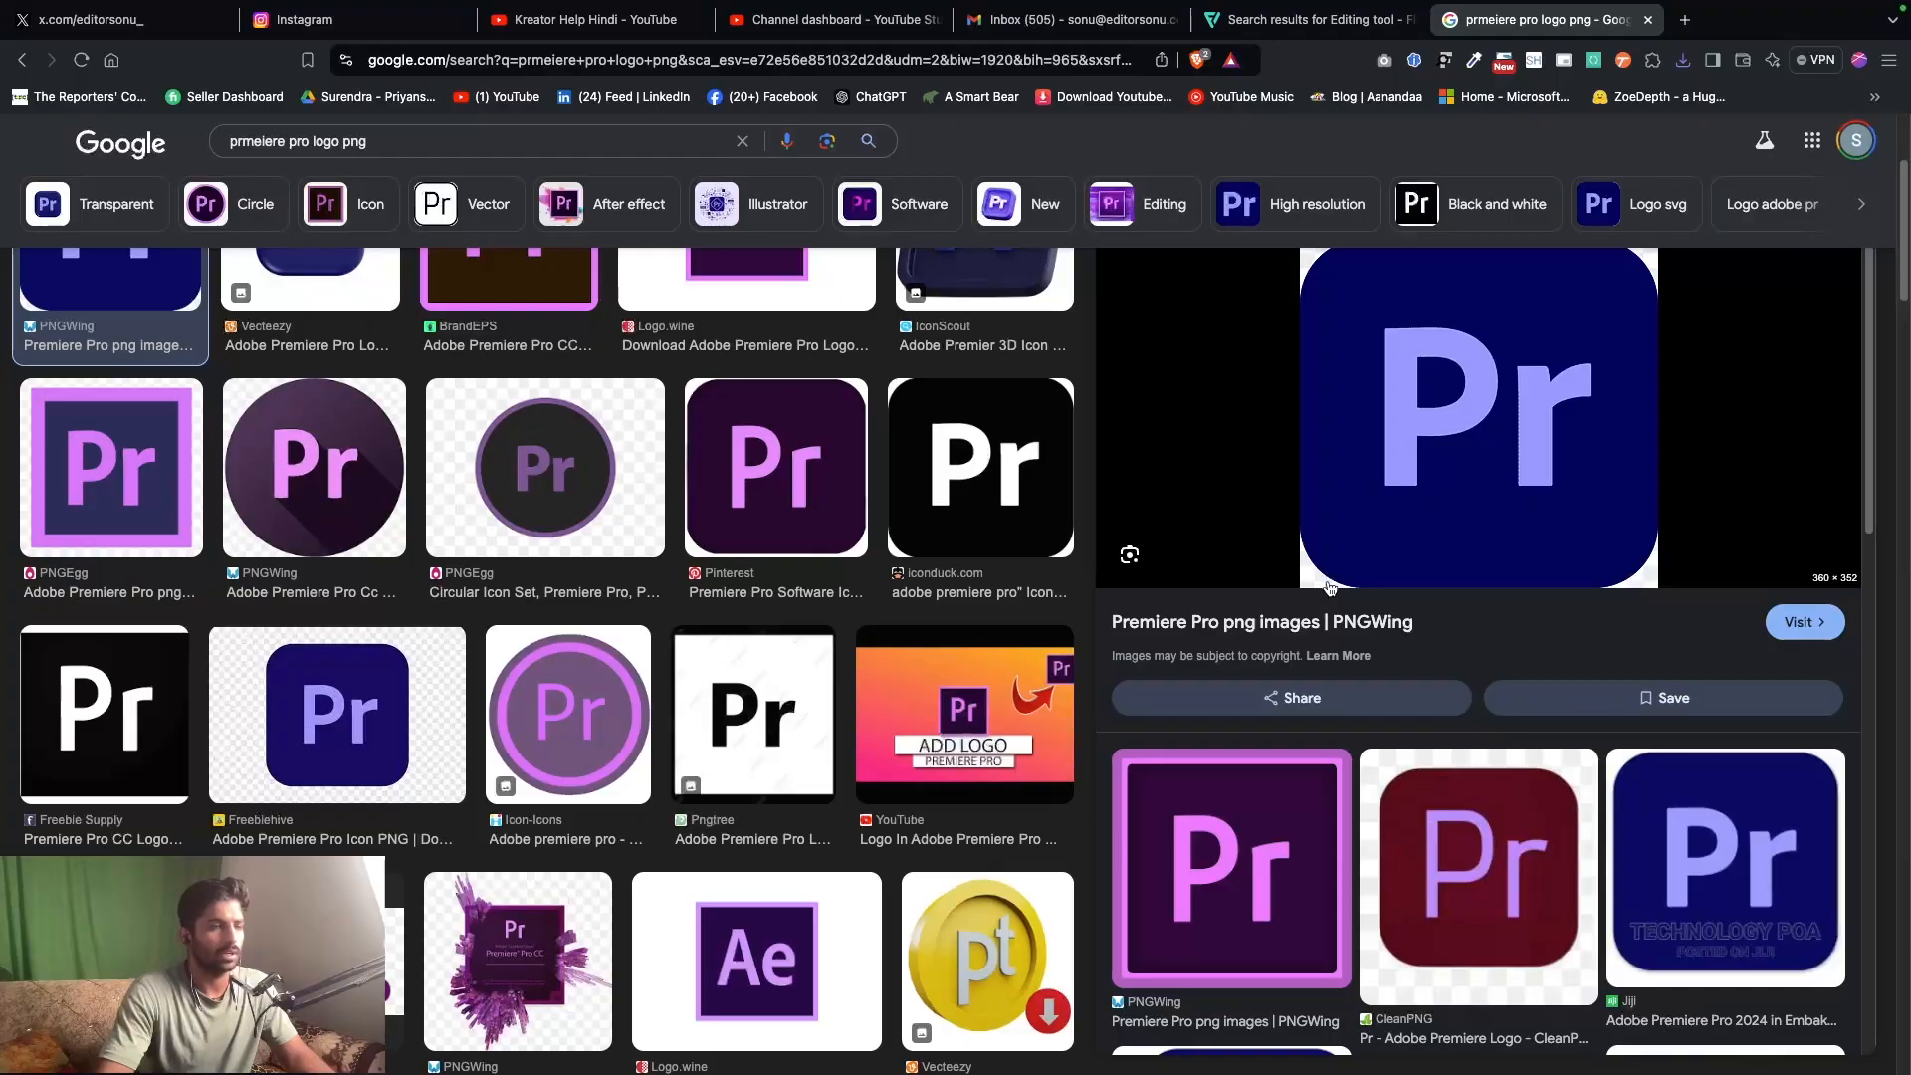
pyautogui.rightClick(1485, 384)
pyautogui.click(1576, 623)
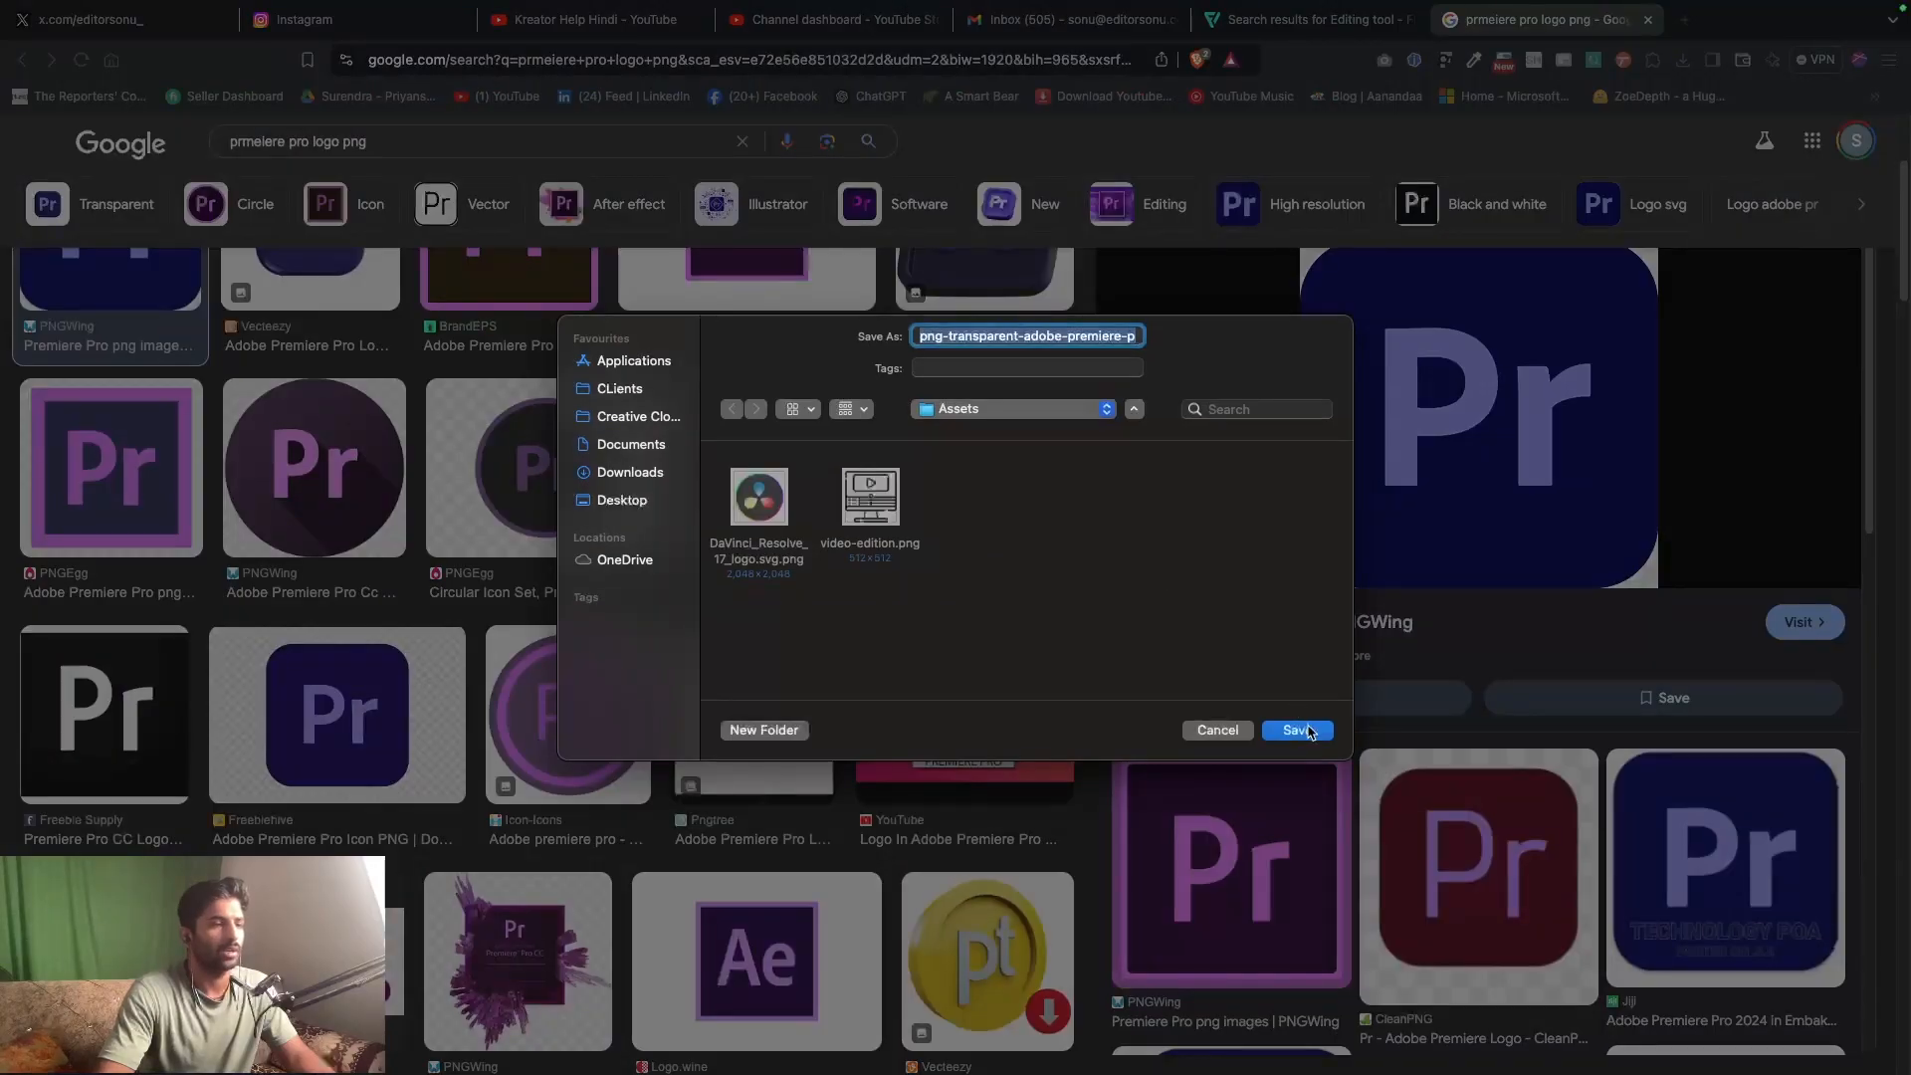
pyautogui.click(1298, 730)
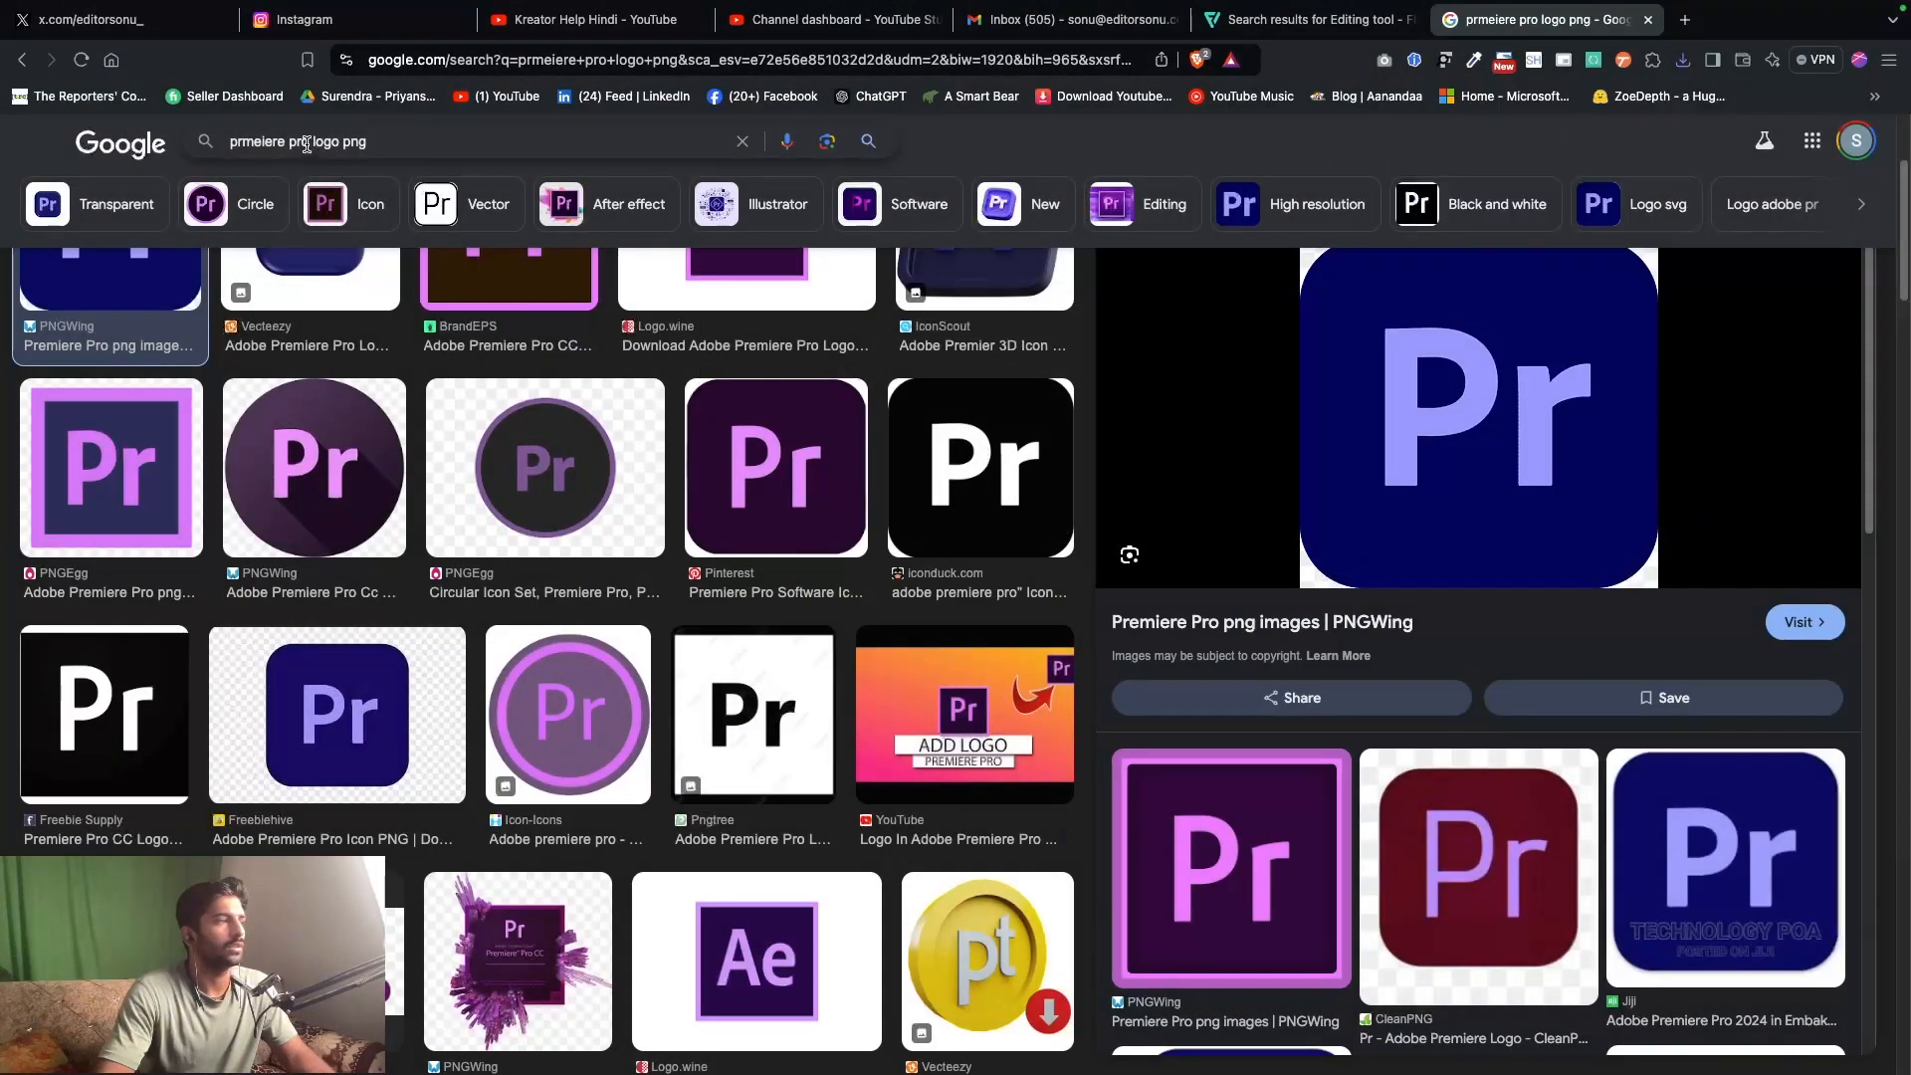
# - Search Google Images for "final cut pro logo png"
pyautogui.moveTo(311, 142); pyautogui.dragTo(227, 143)
pyautogui.write('fina')
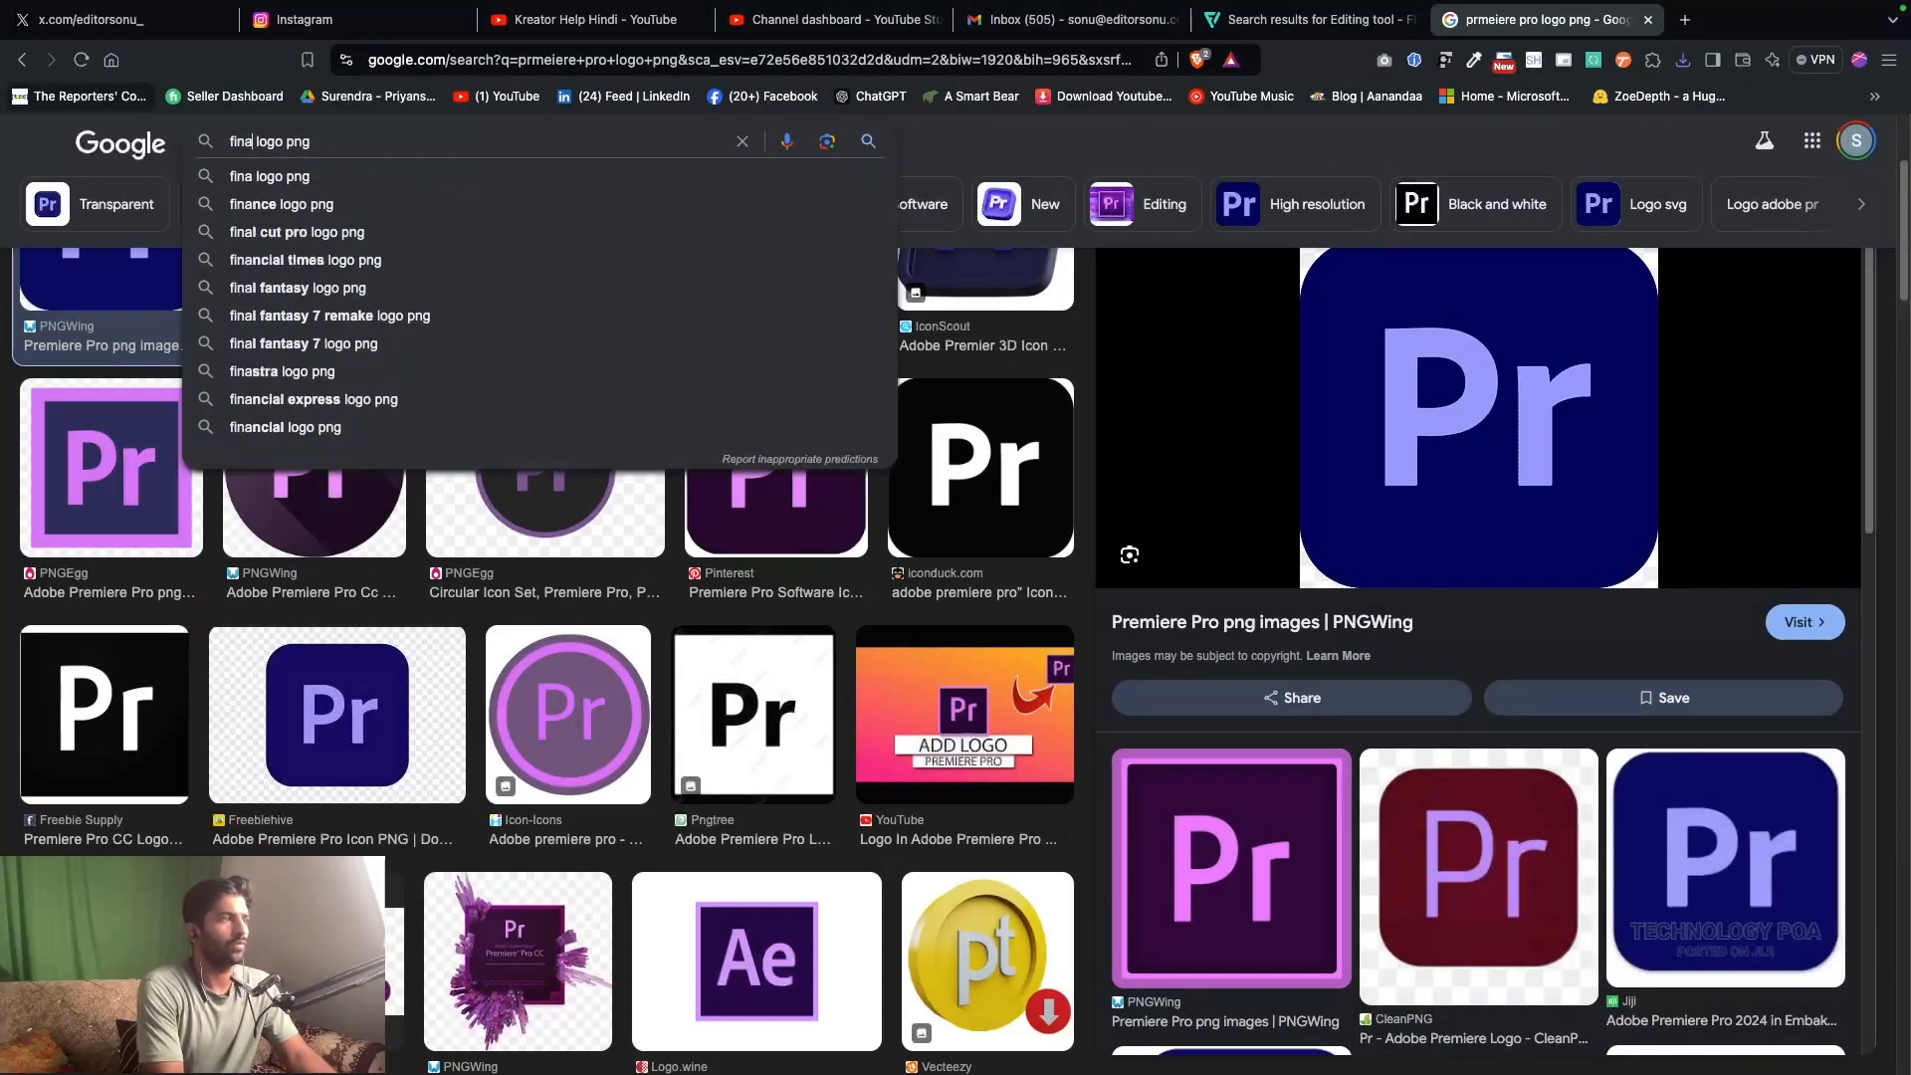
pyautogui.write('l cut pro')
pyautogui.press('Return')
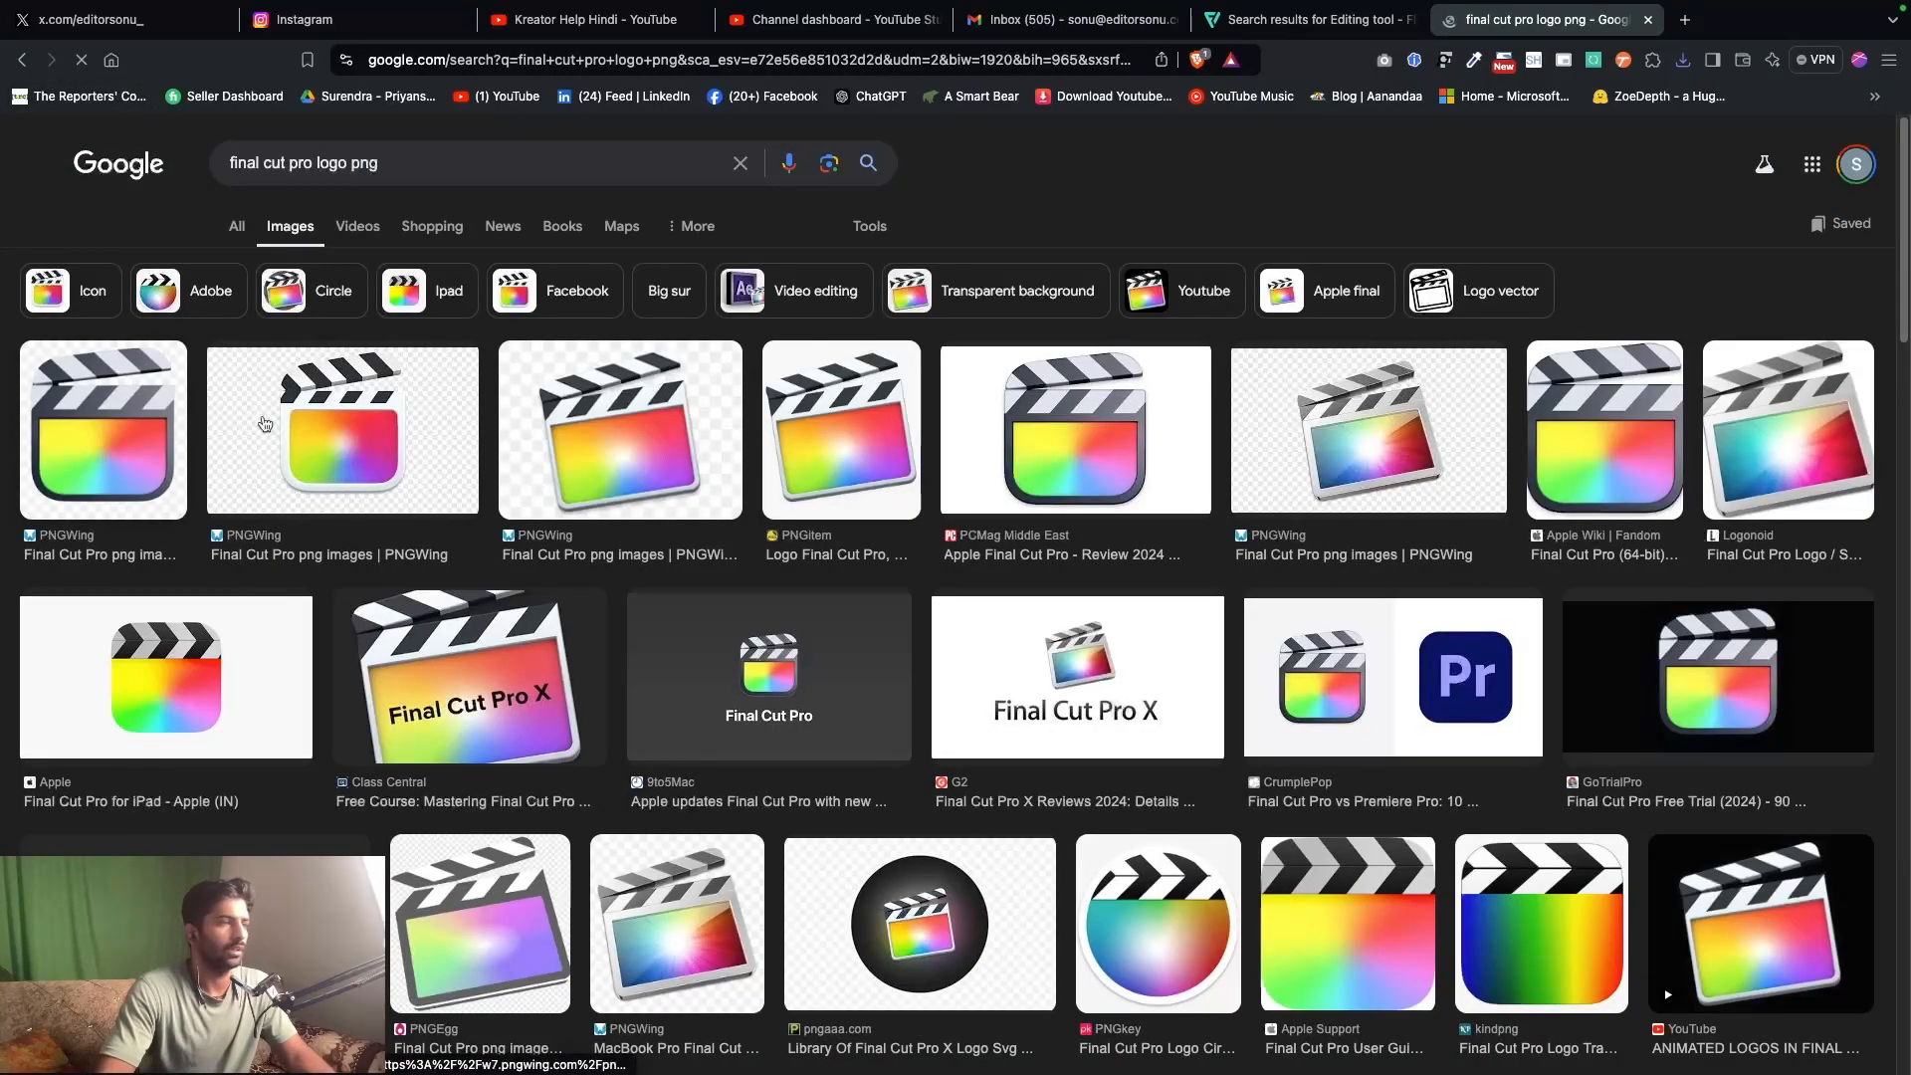
# - Save the Final Cut Pro logo from Apple Wiki into the Assets folder as Final_Cut_Pro_10.5_icon.webp
pyautogui.click(833, 431)
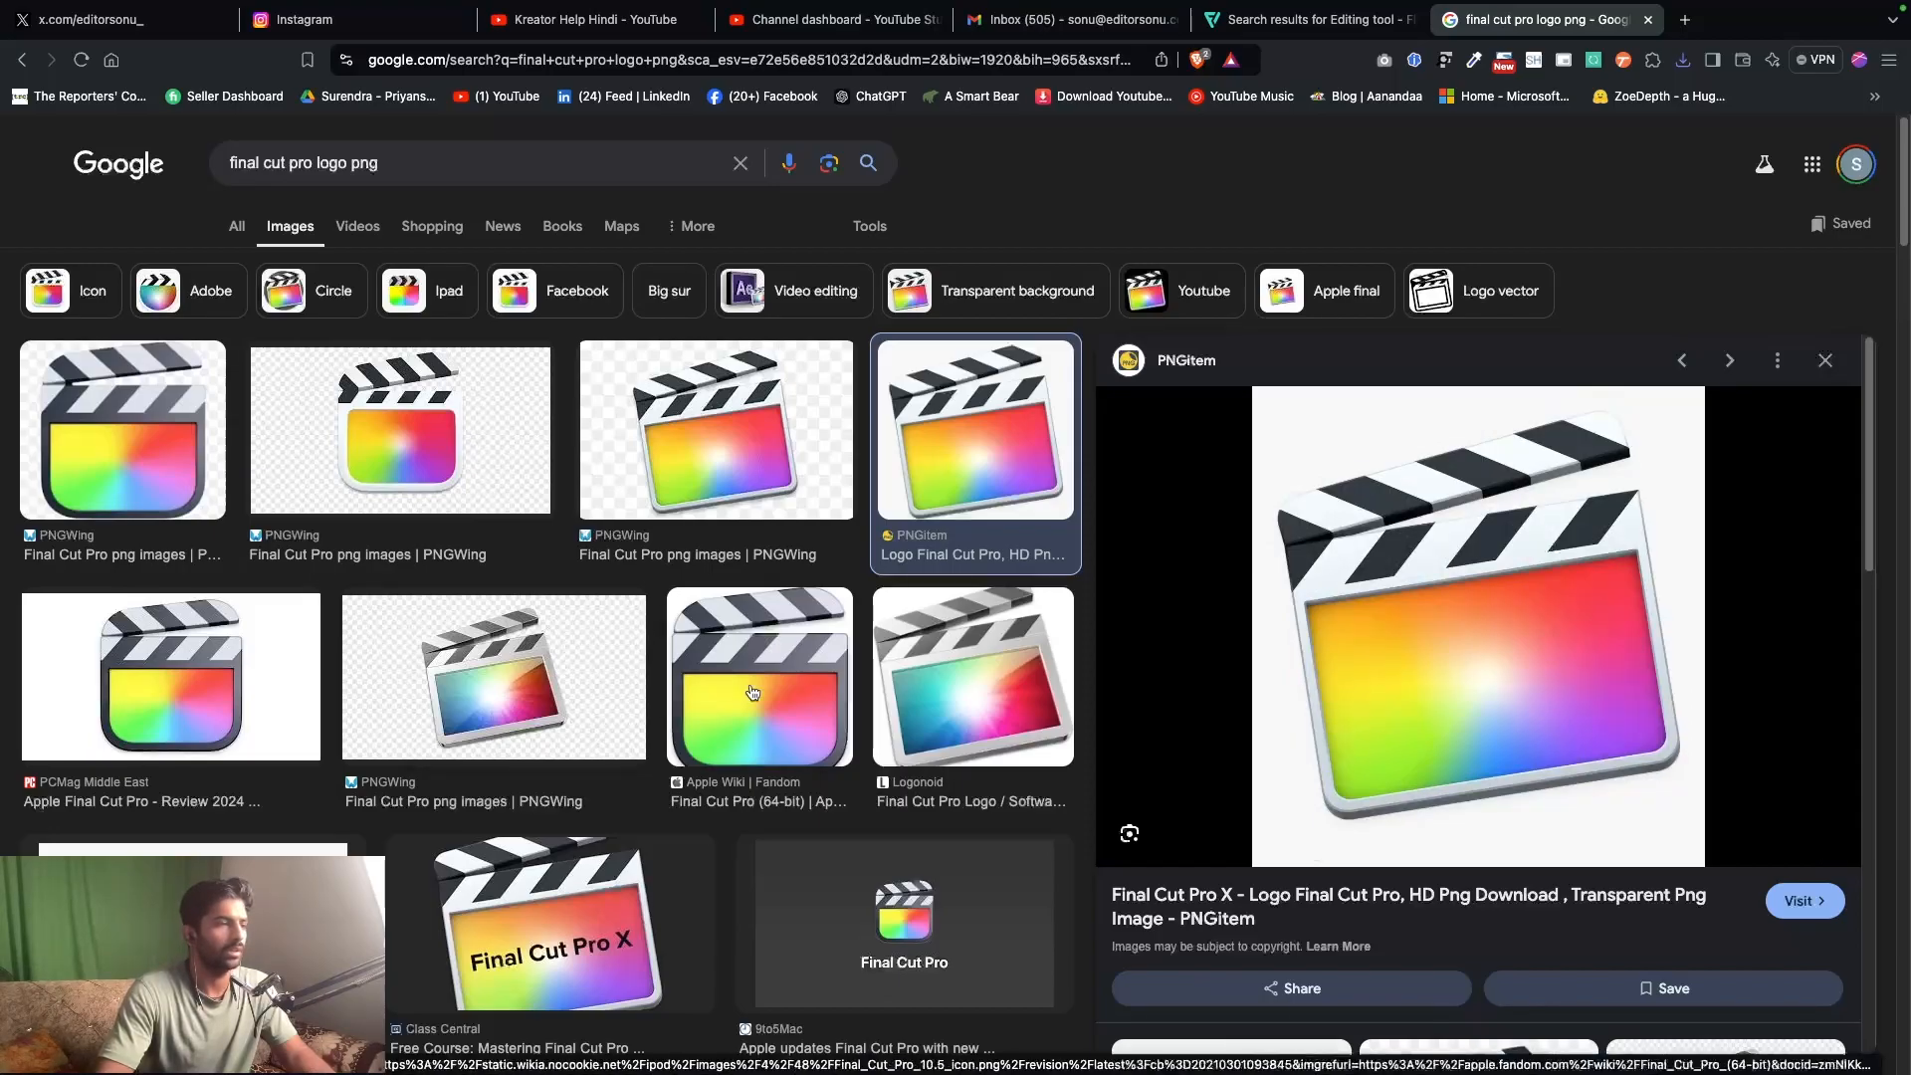
pyautogui.click(753, 687)
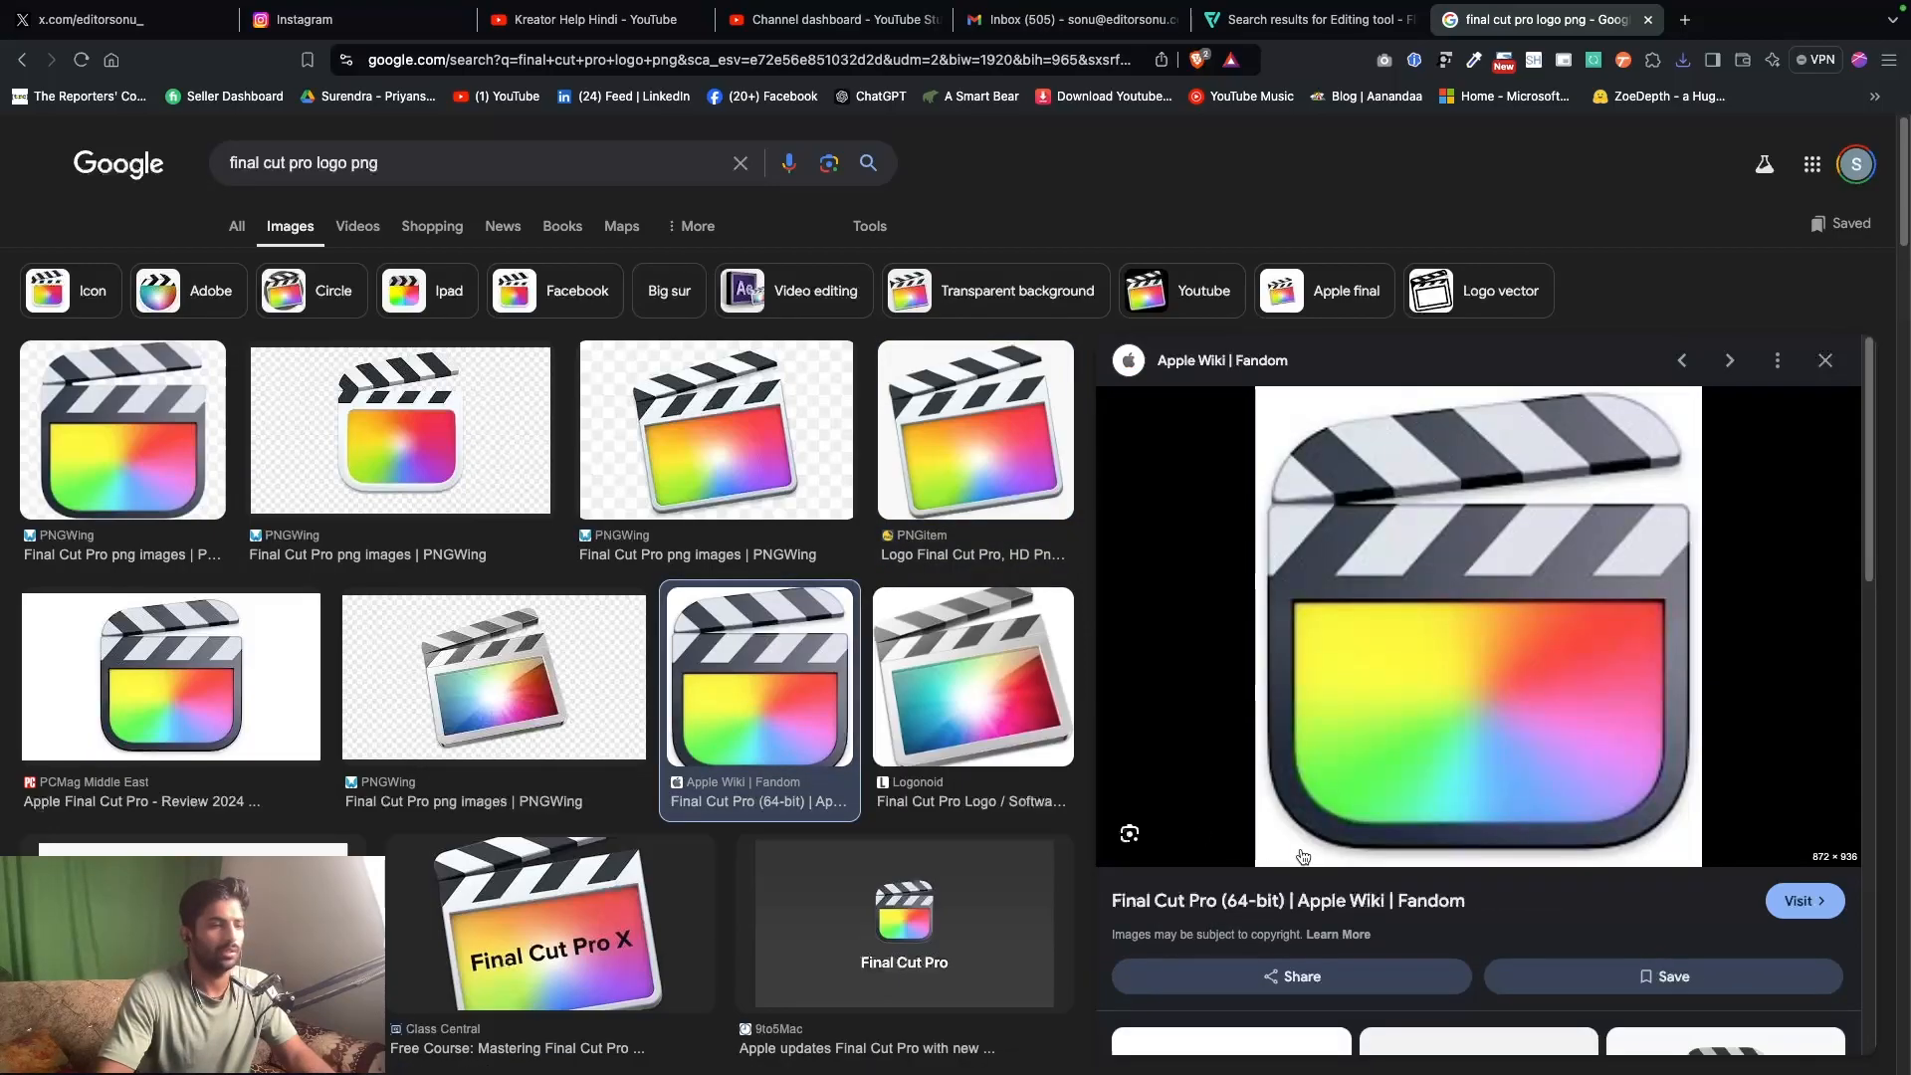
pyautogui.rightClick(1372, 613)
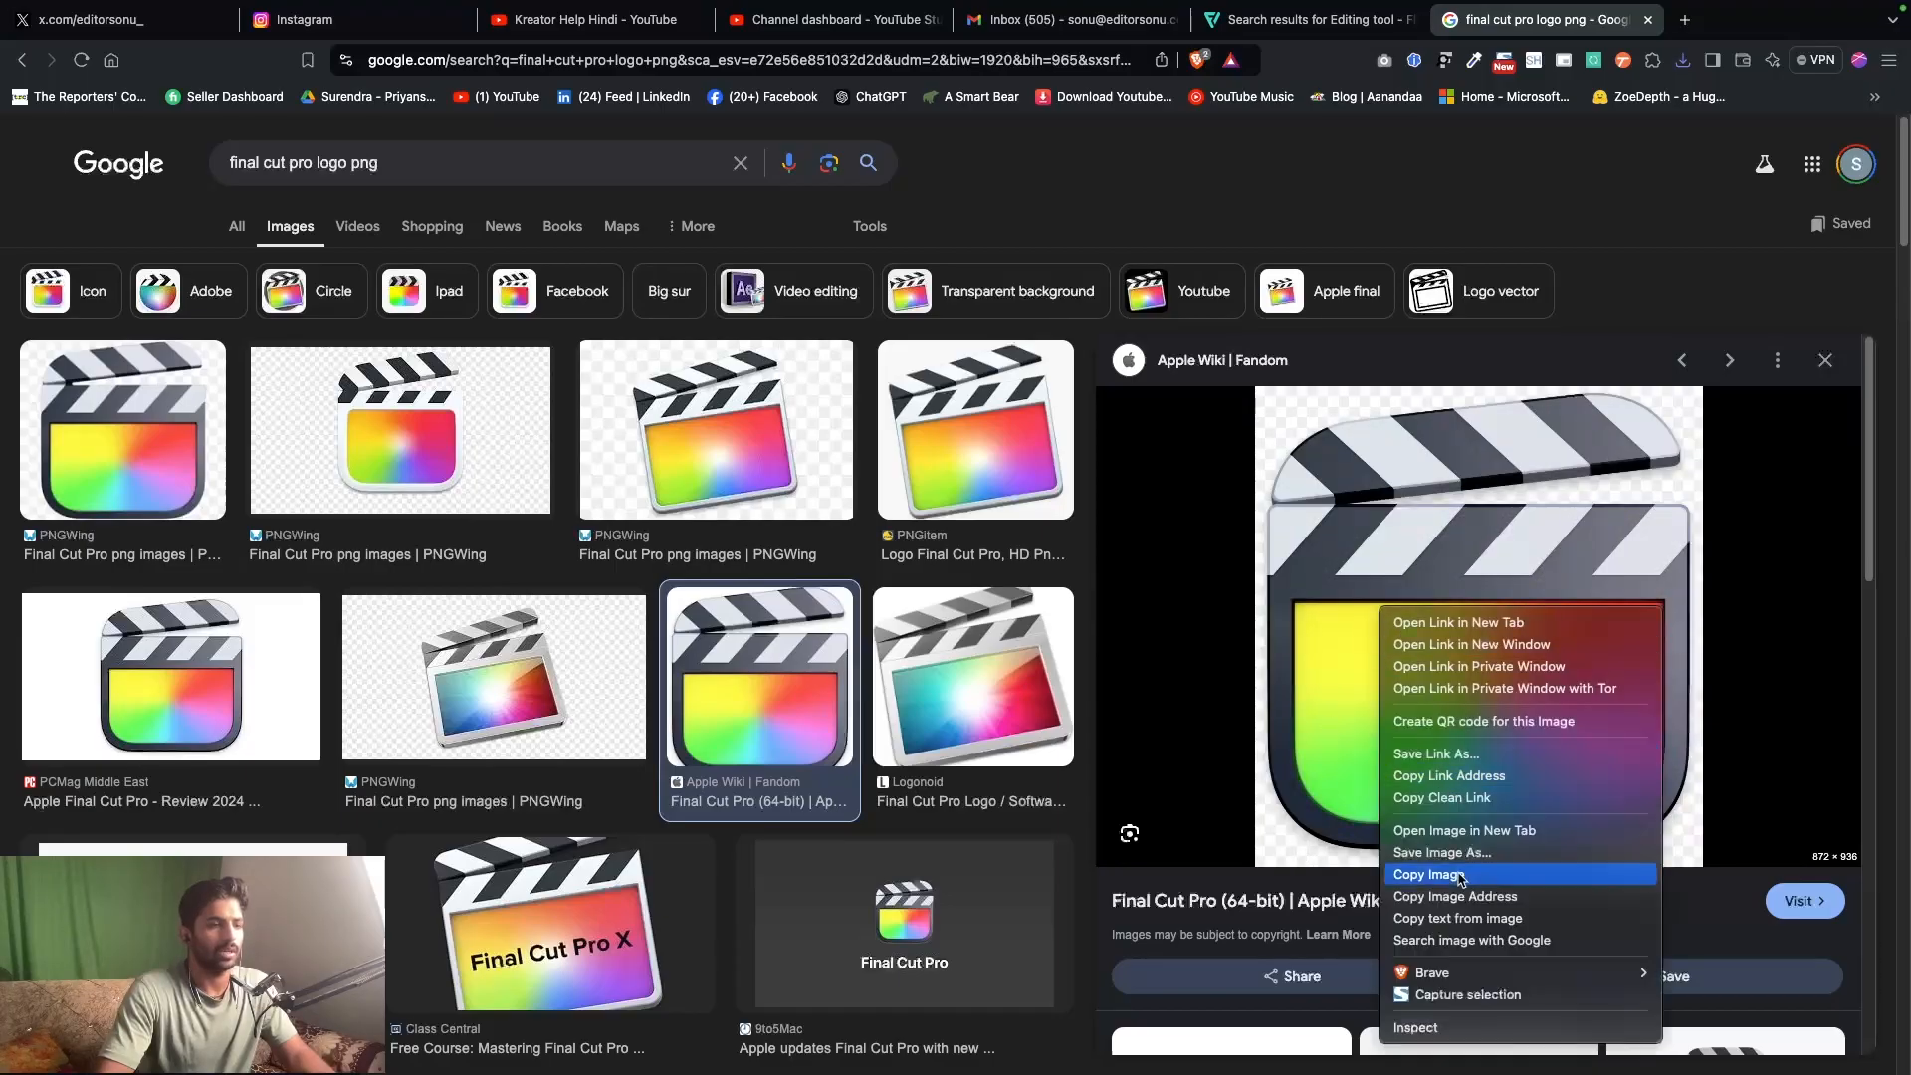
pyautogui.click(1453, 846)
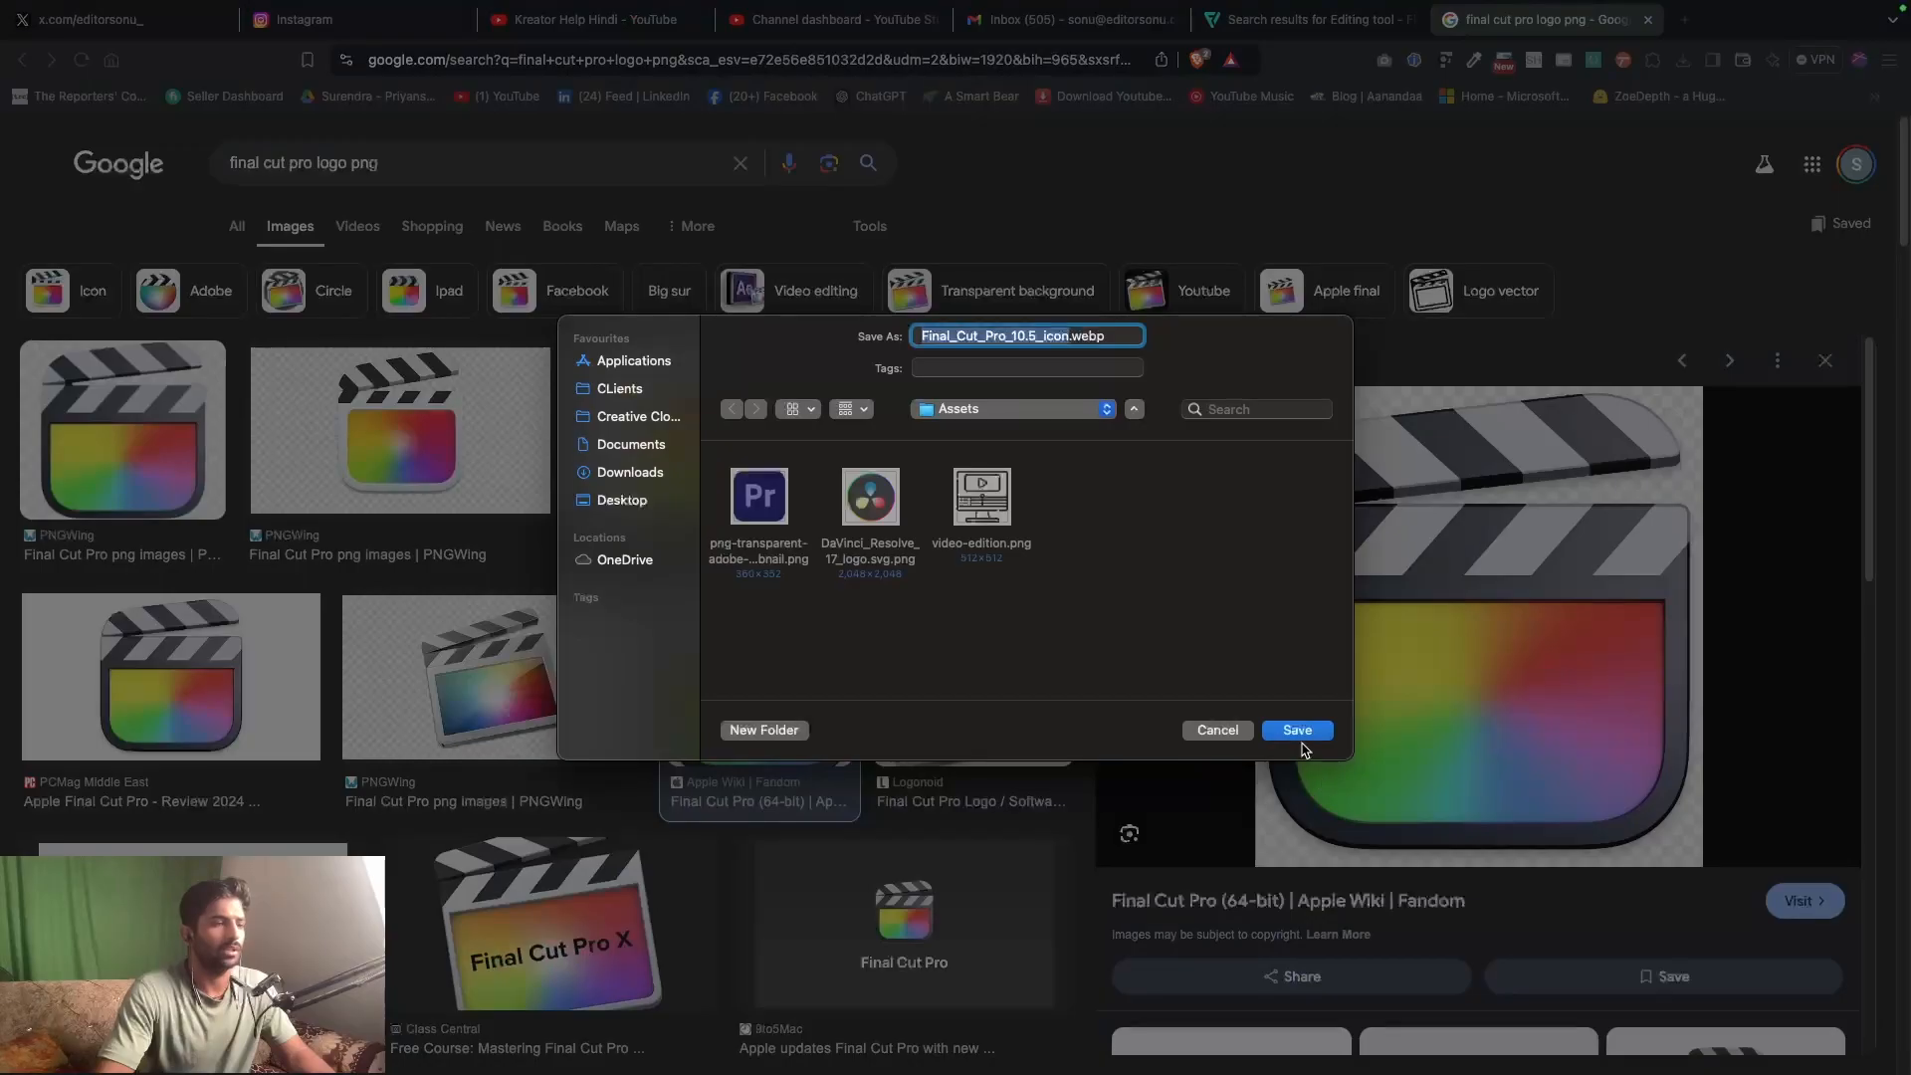
pyautogui.click(1293, 732)
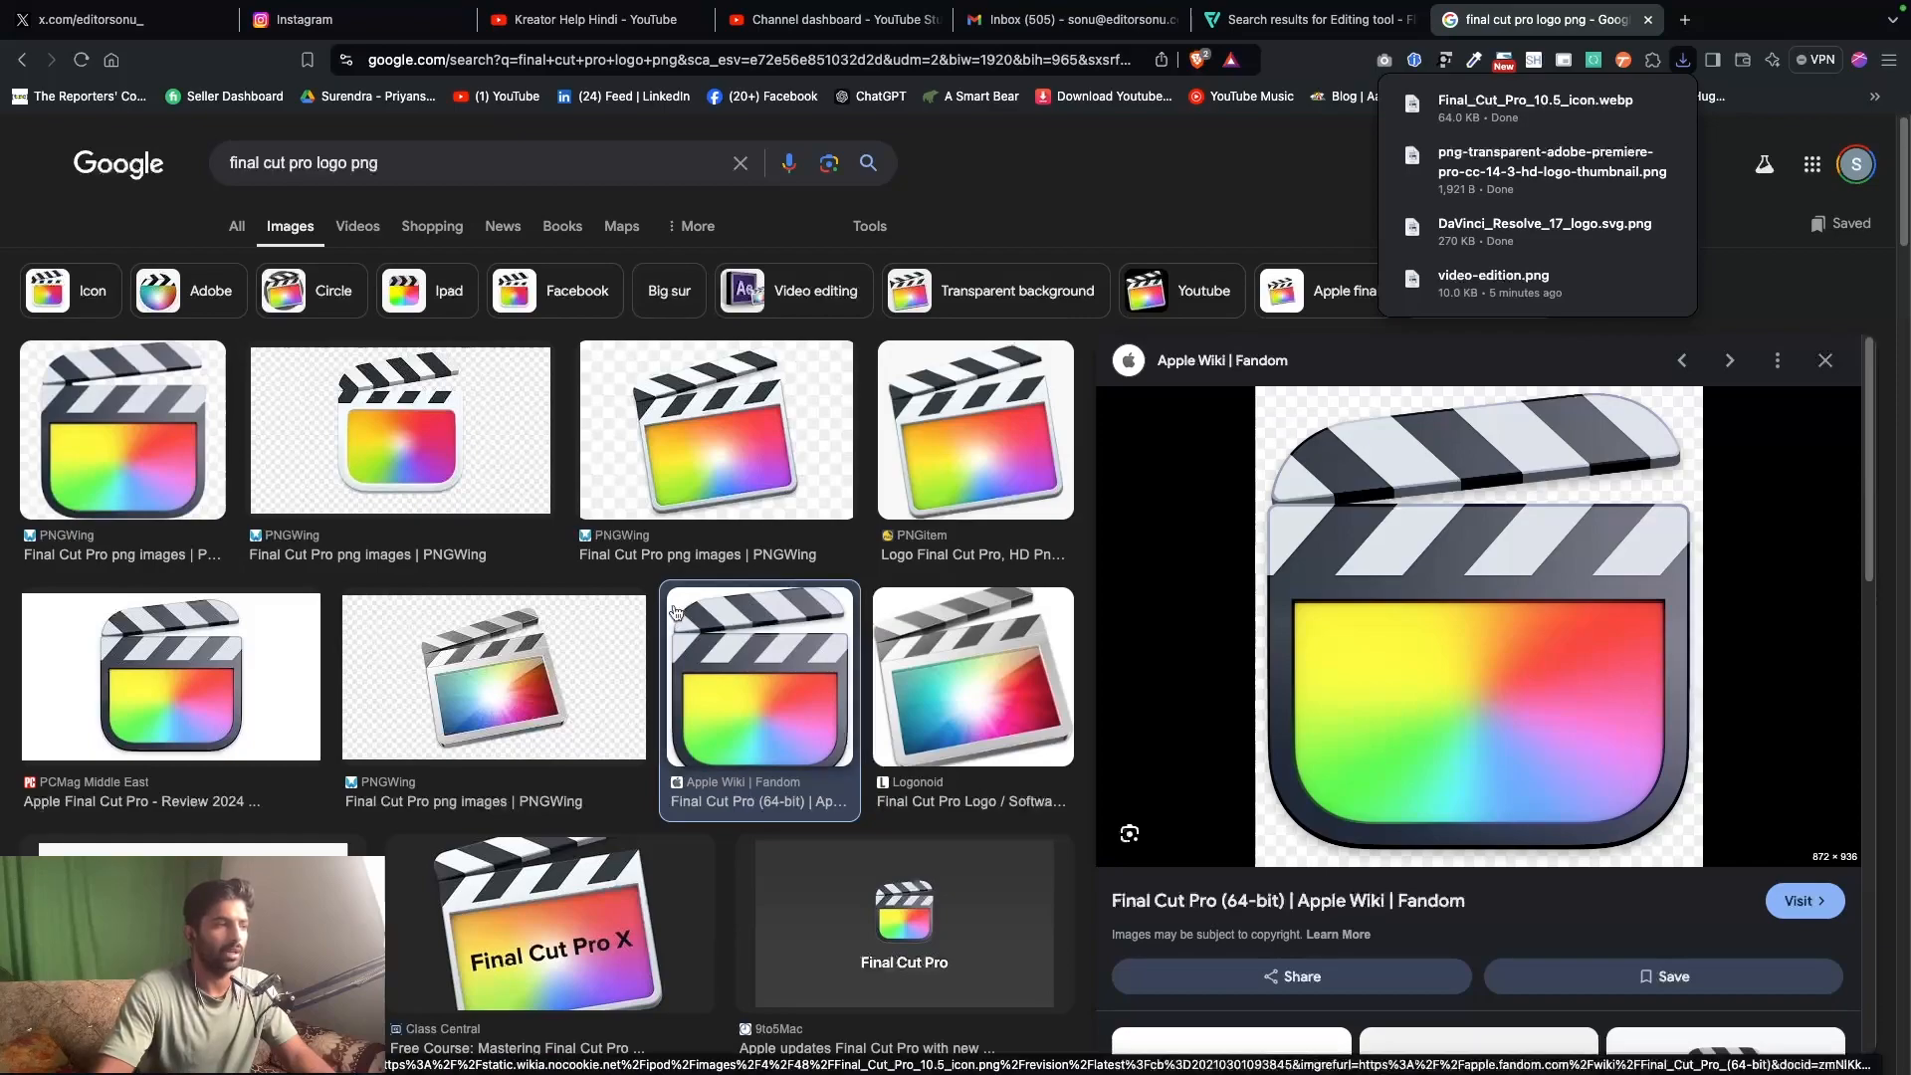
# - Compare the Final Cut Pro logo results, including the PCMag, Logonoid and kindpng versions, and reopen the Apple Wiki one
pyautogui.click(307, 700)
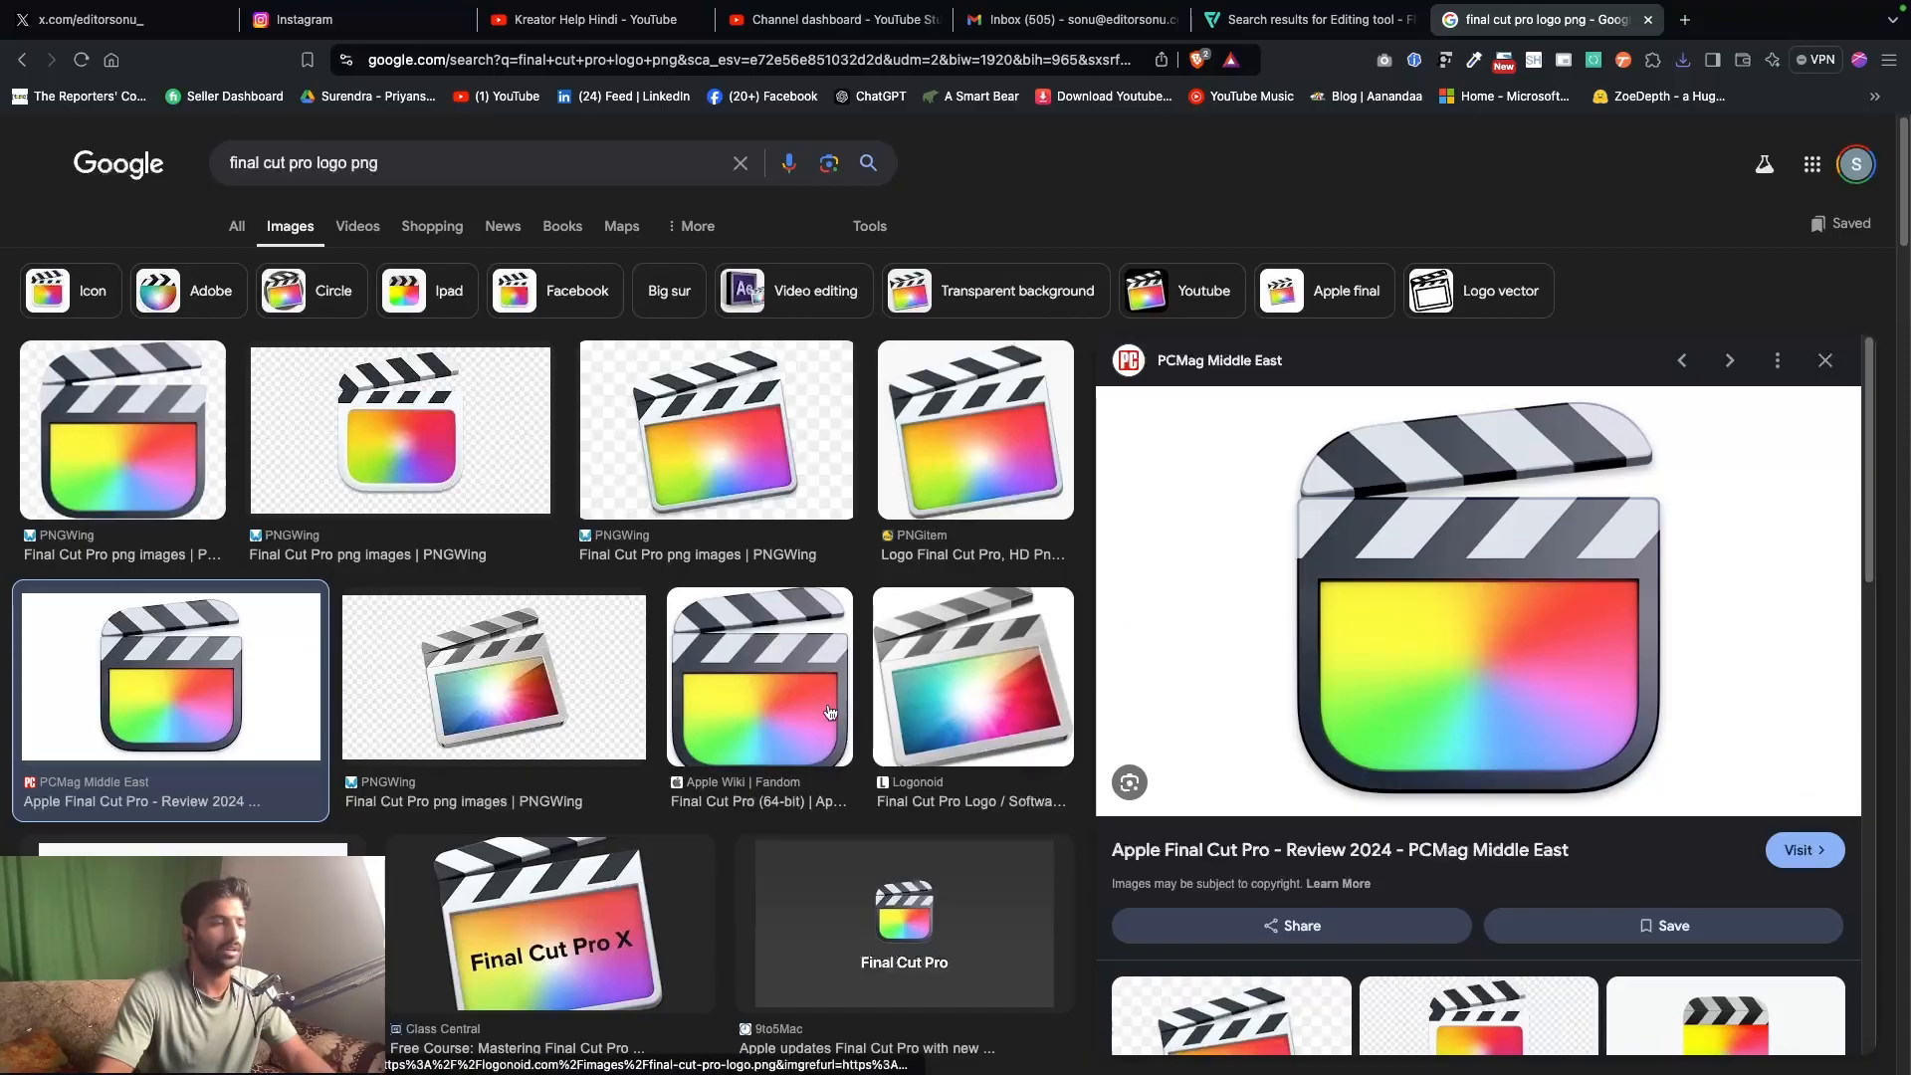
pyautogui.click(744, 673)
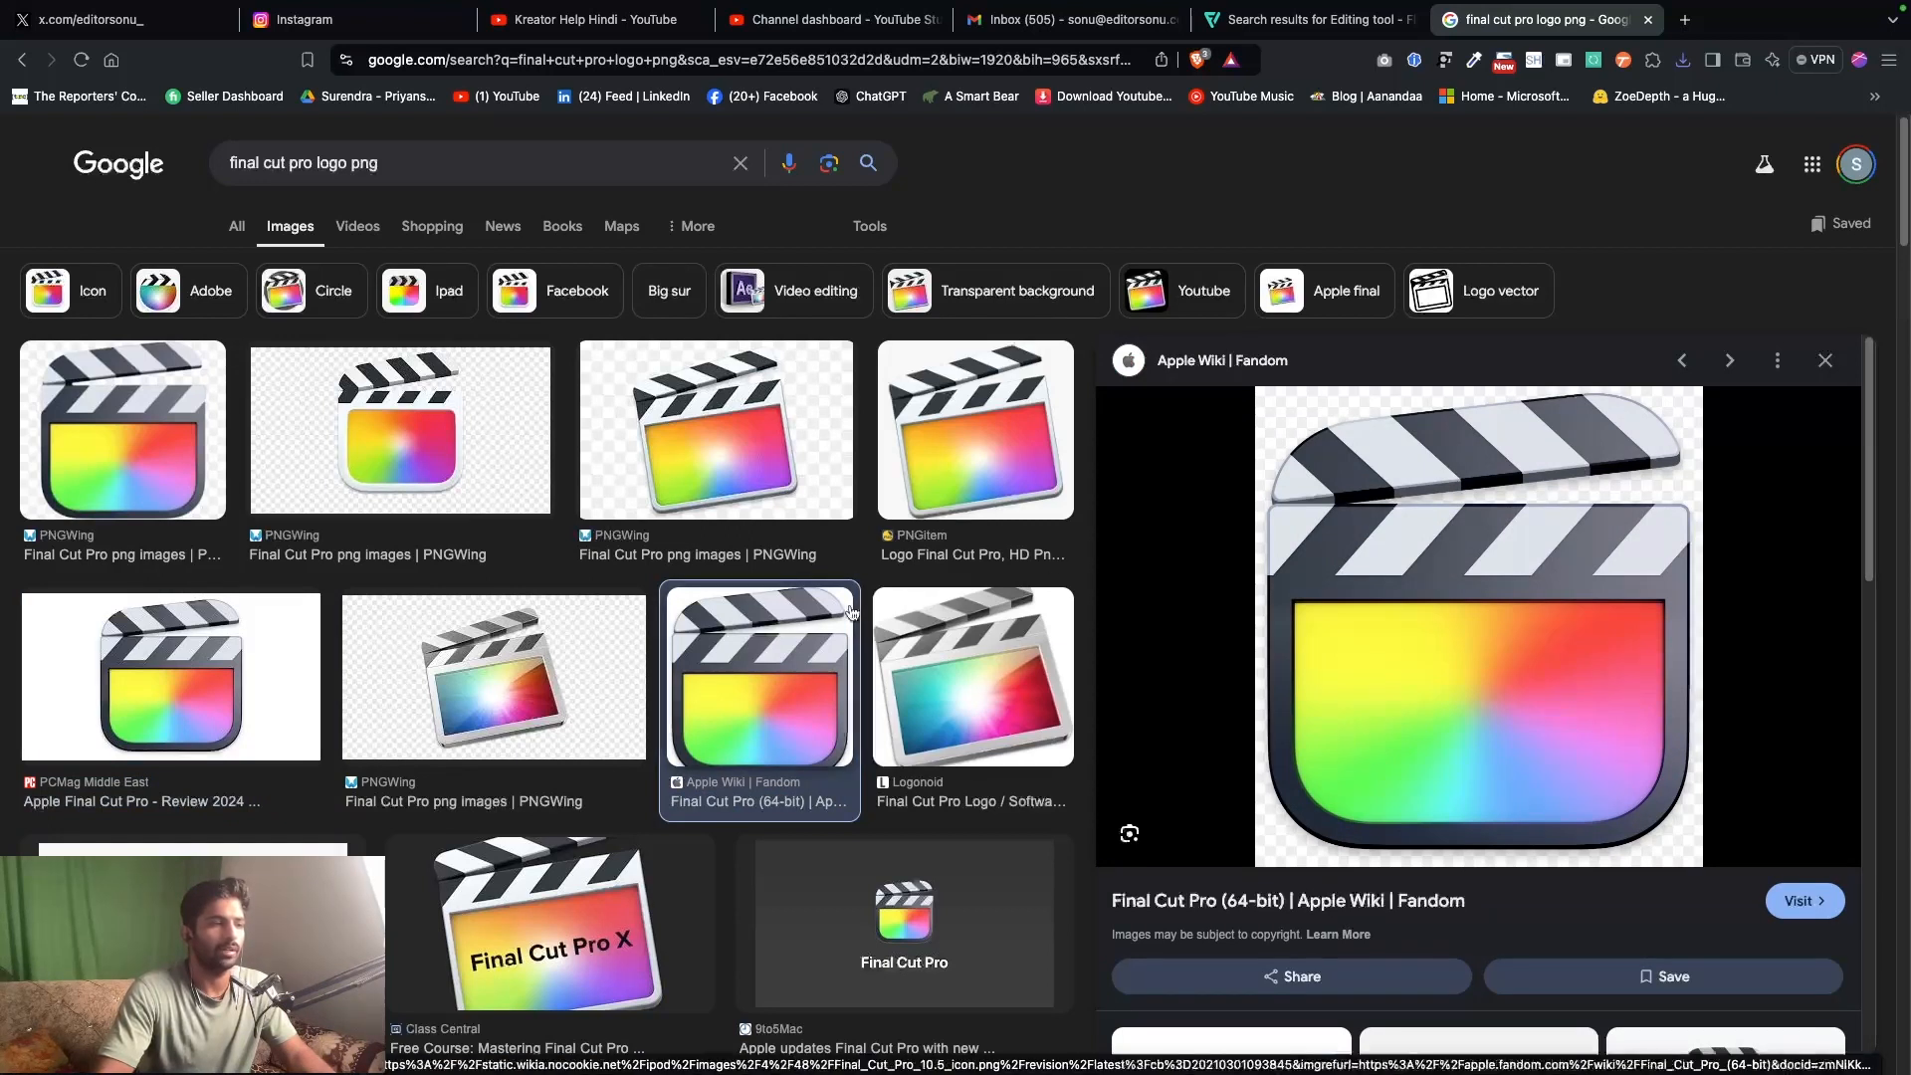
pyautogui.click(995, 695)
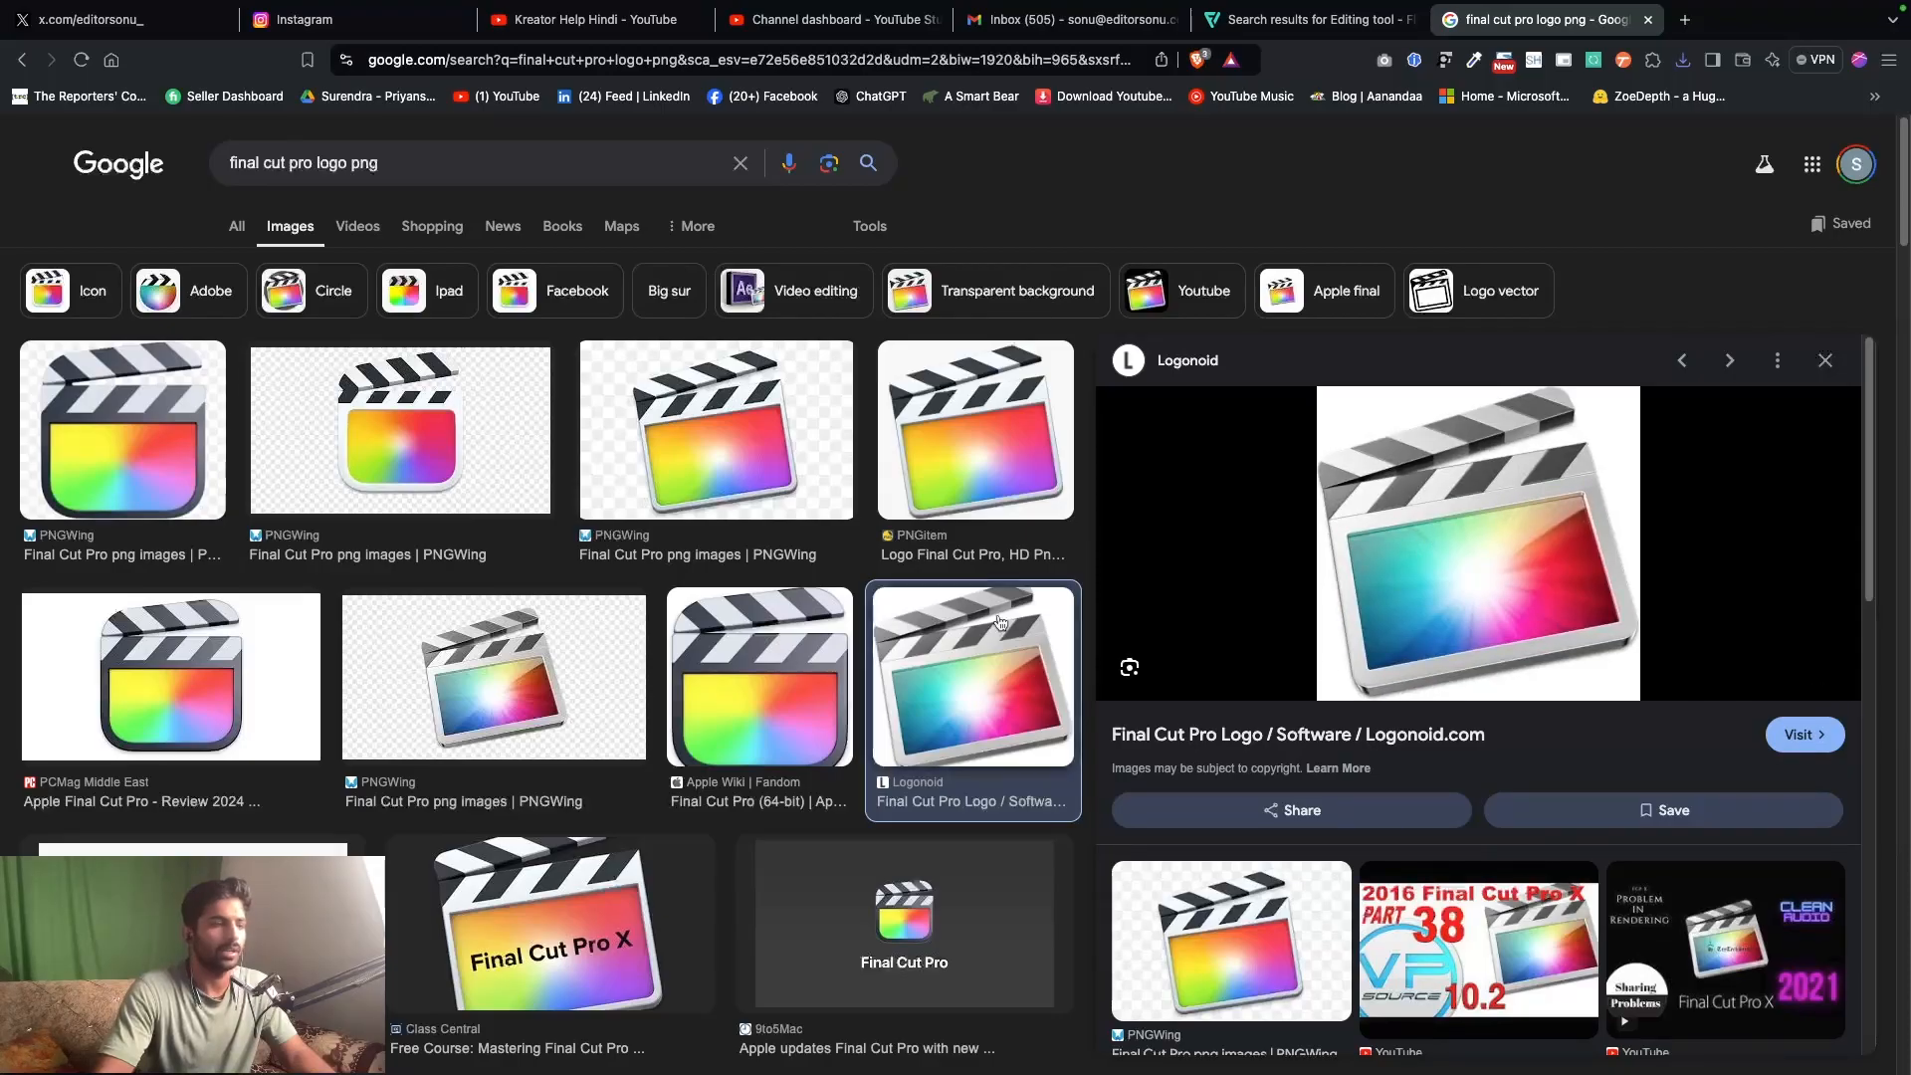
pyautogui.scroll(-10, 308, 619)
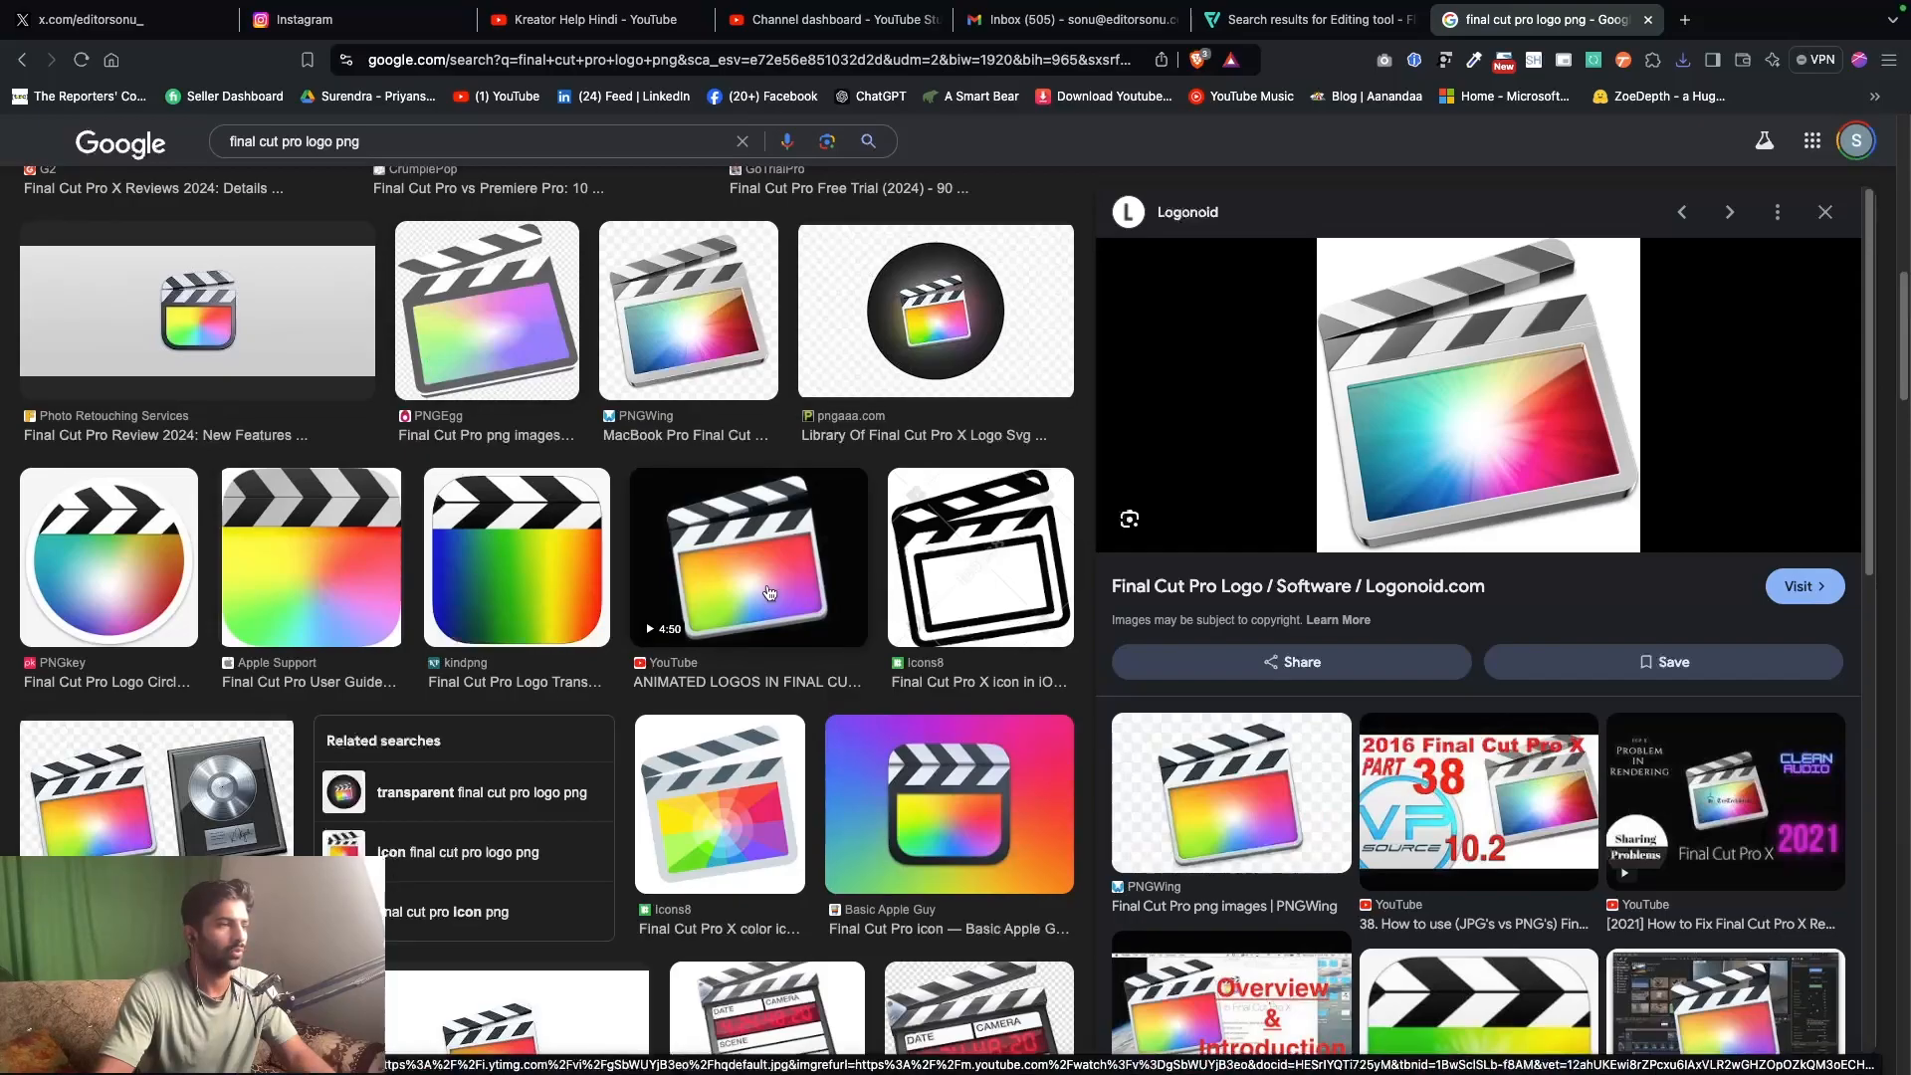
pyautogui.click(517, 562)
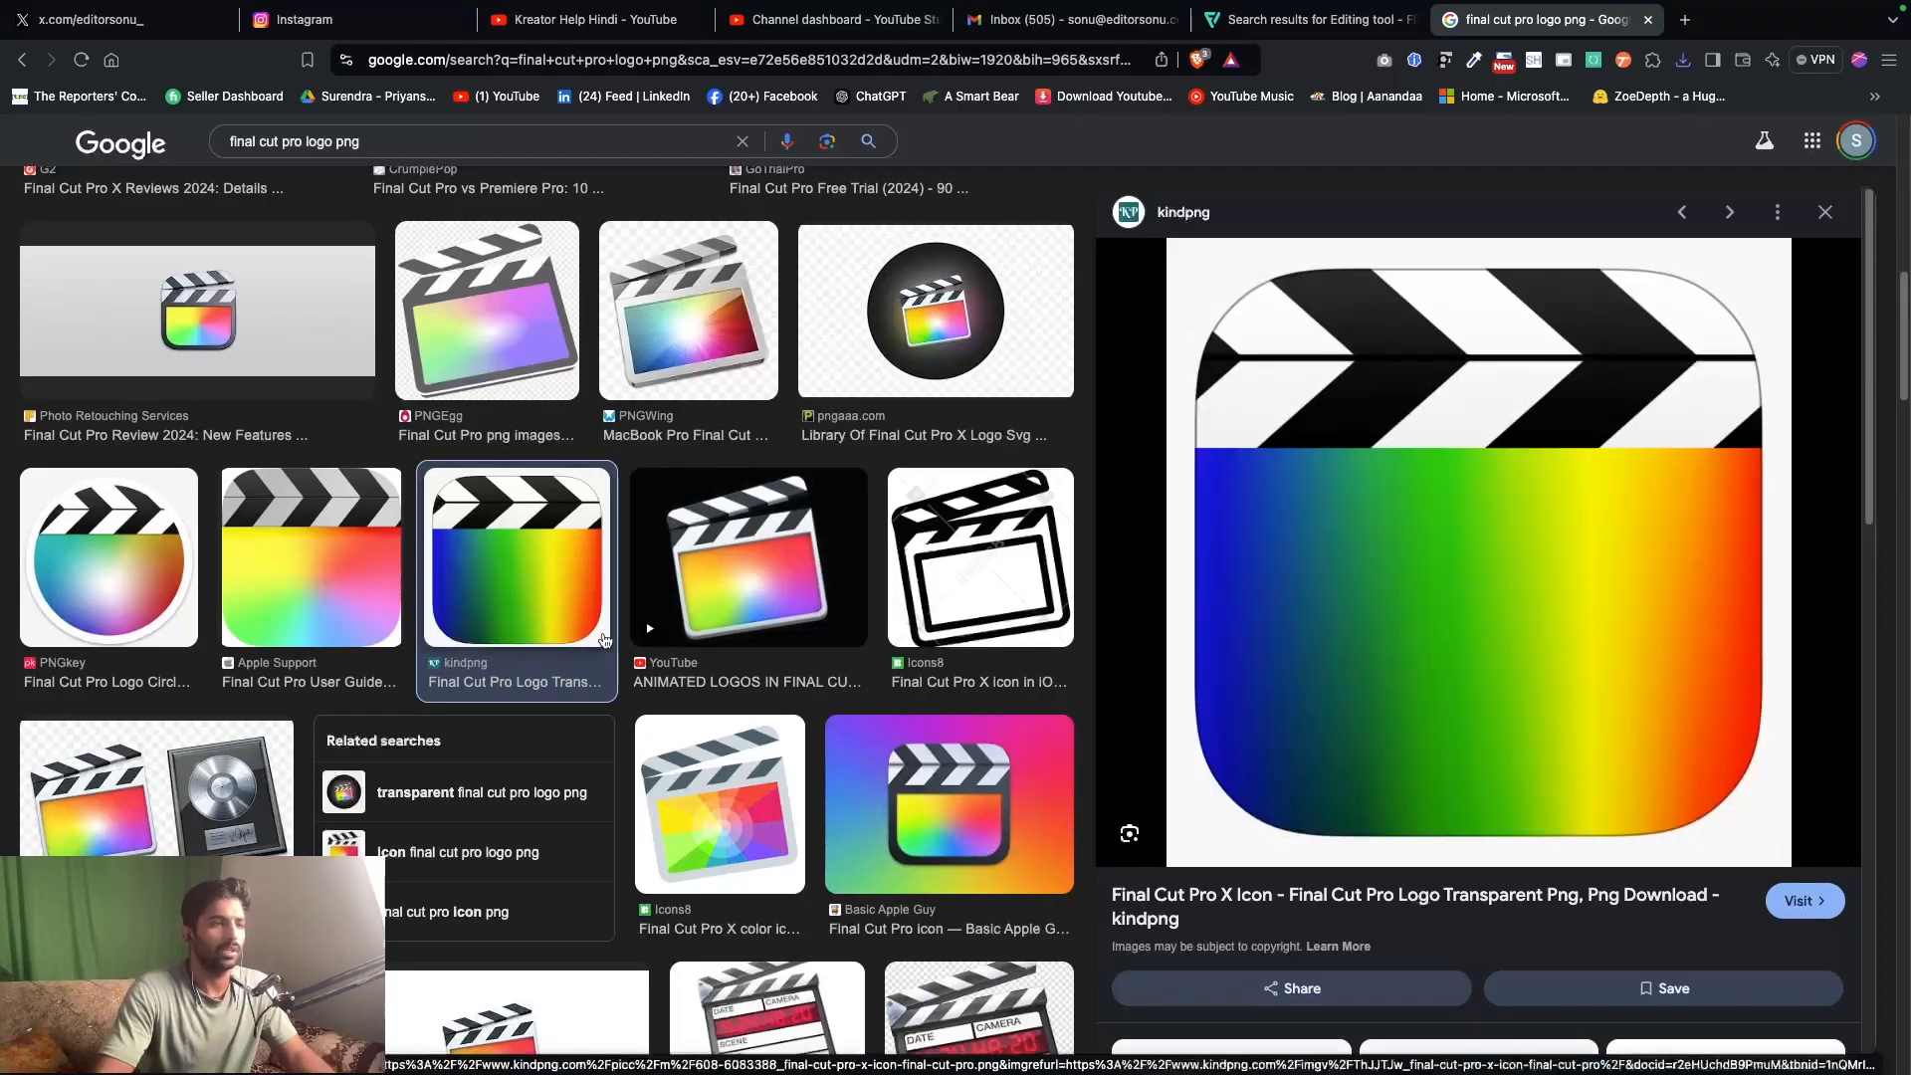
pyautogui.scroll(-8, 611, 643)
pyautogui.scroll(4, 611, 643)
pyautogui.scroll(10, 611, 643)
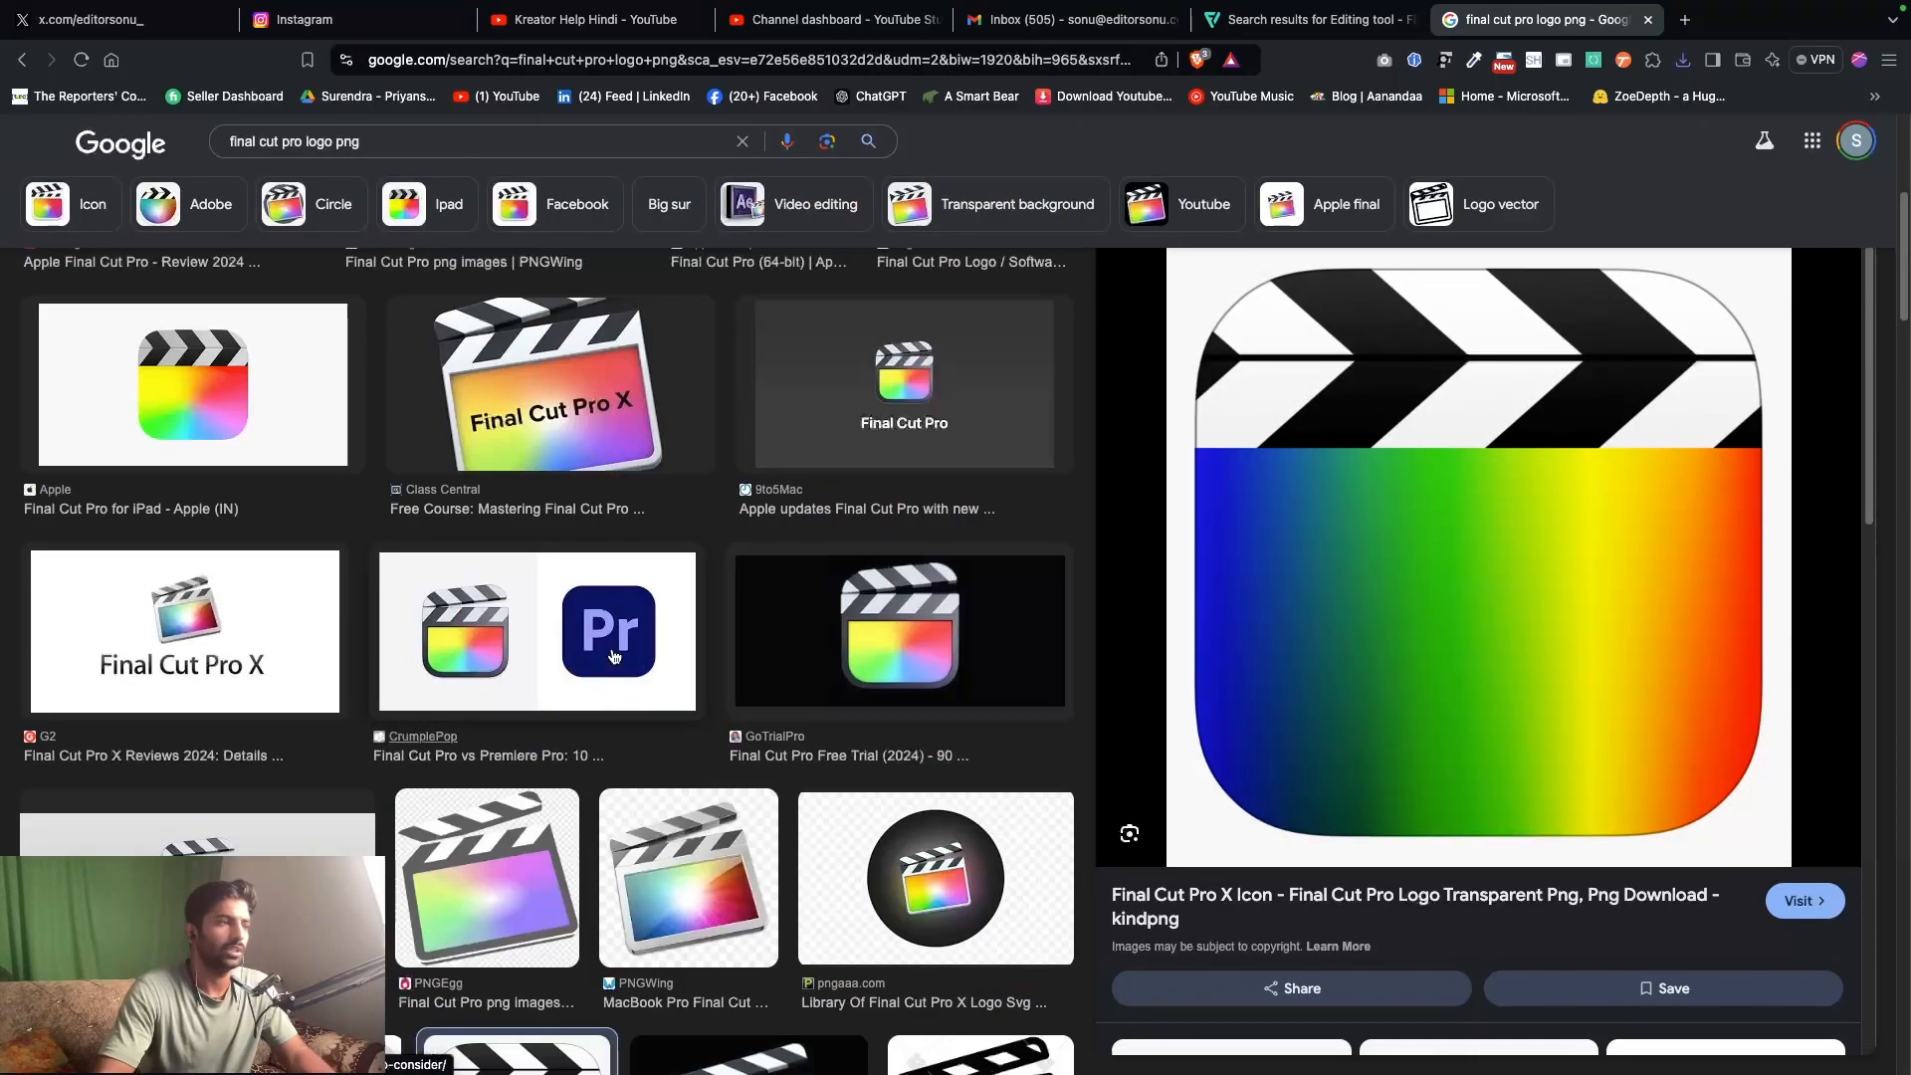
pyautogui.scroll(-2, 795, 470)
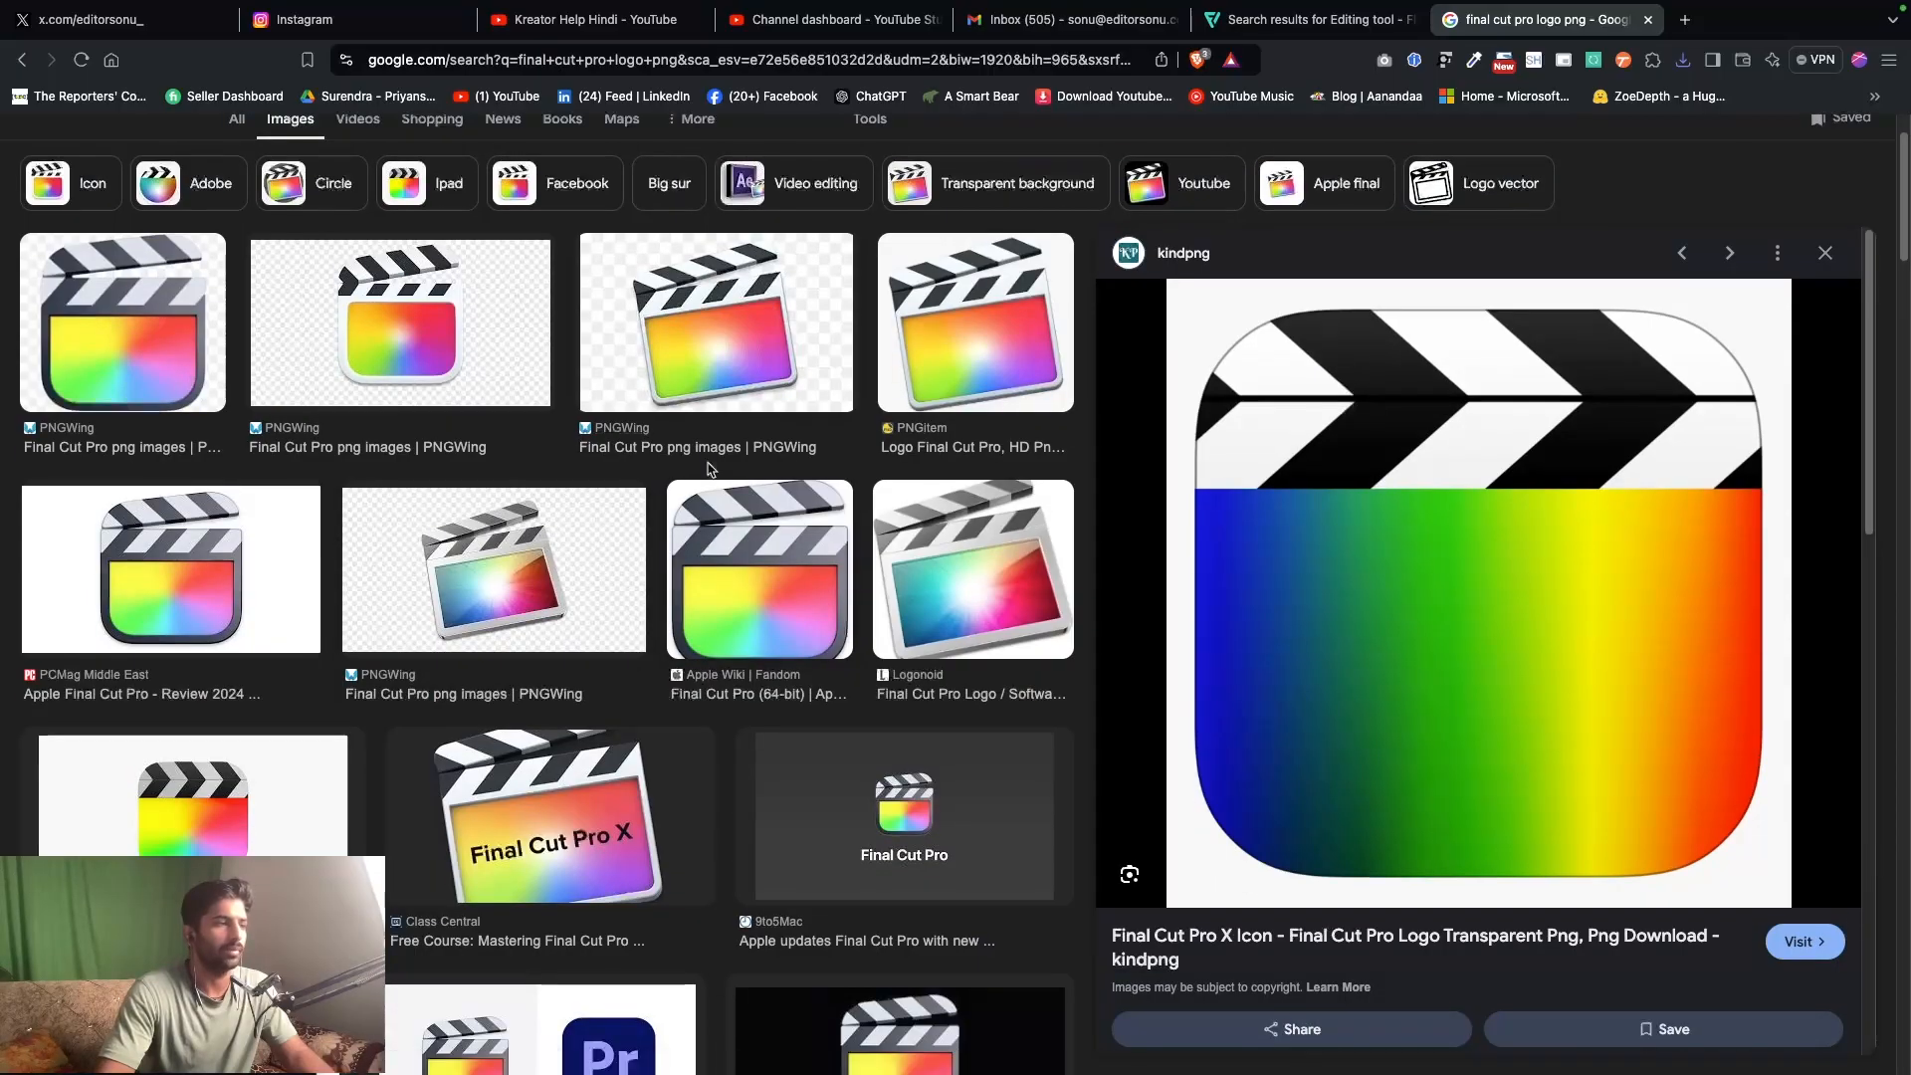
pyautogui.click(726, 557)
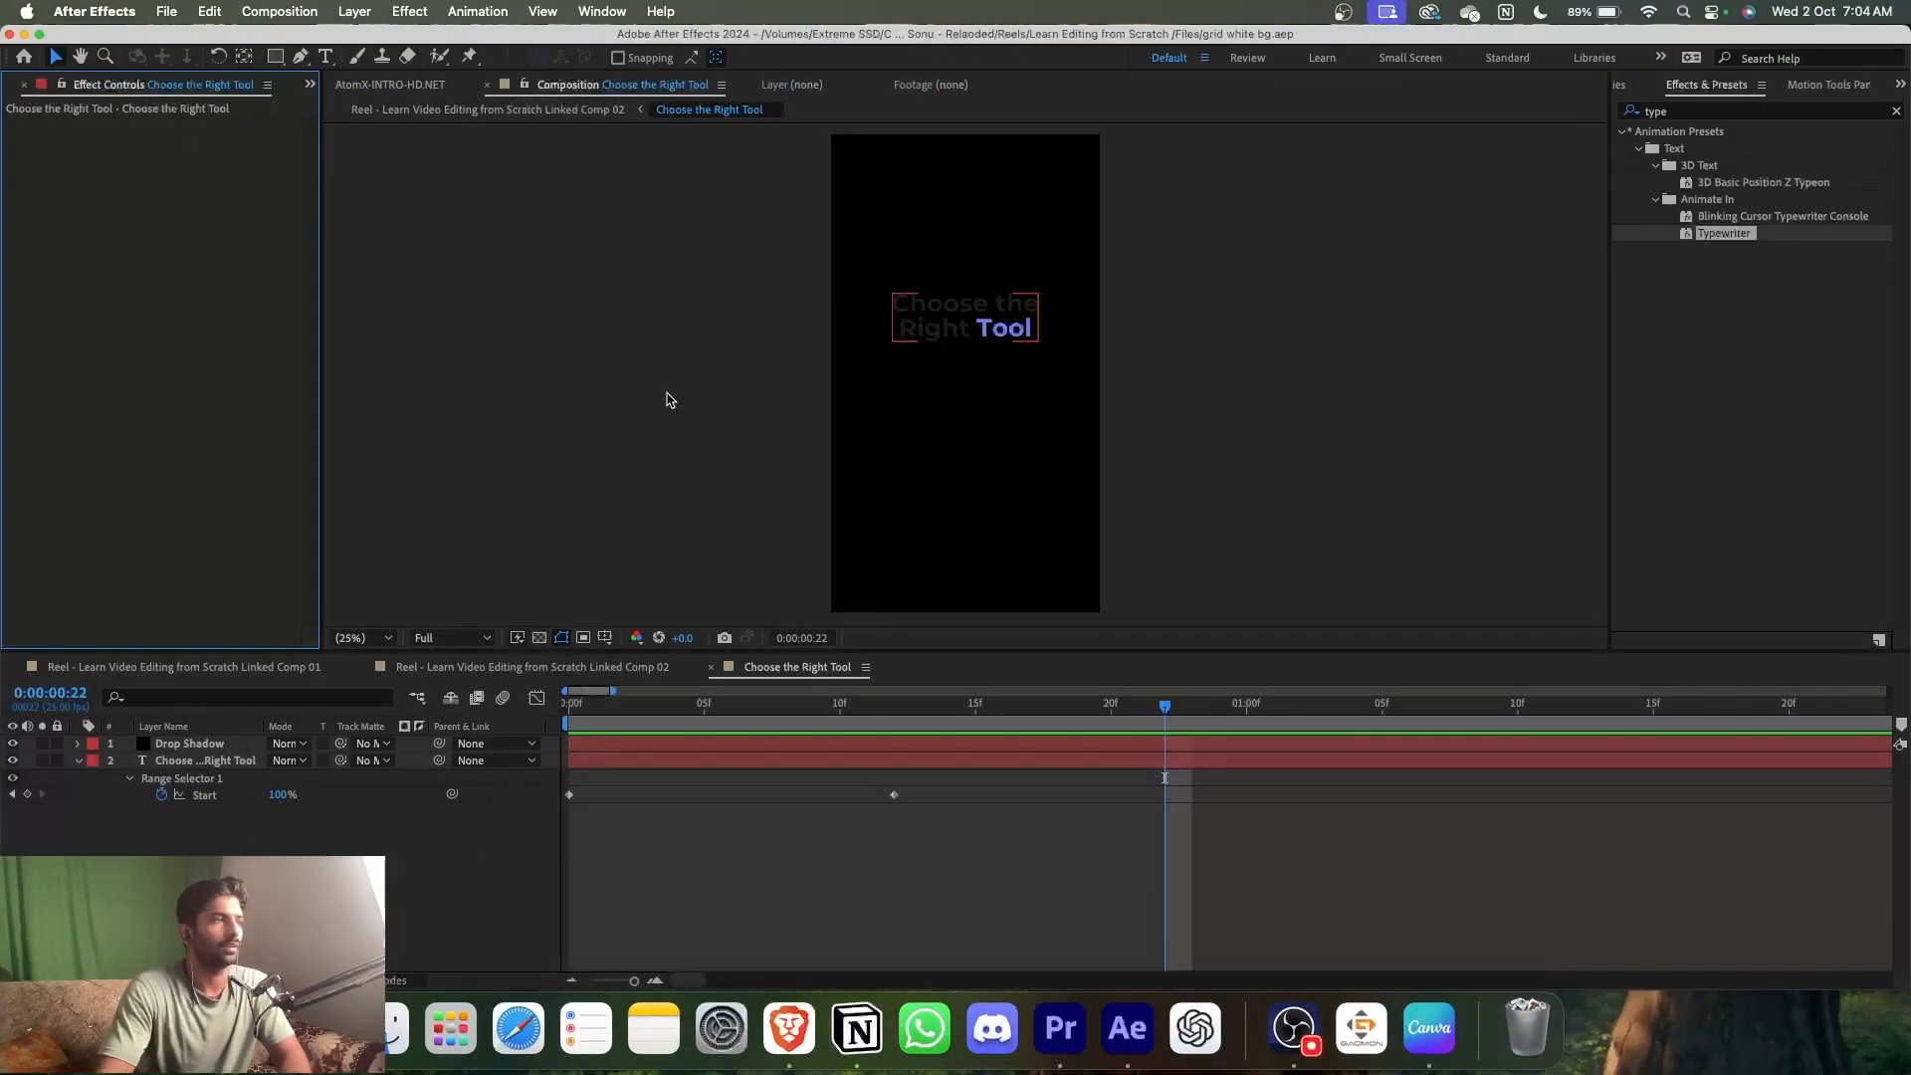
# - Minimise After Effects and import the downloaded DaVinci_Resolve_17_logo file from the browser into the Premiere Pro project
pyautogui.click(666, 399)
pyautogui.click(24, 35)
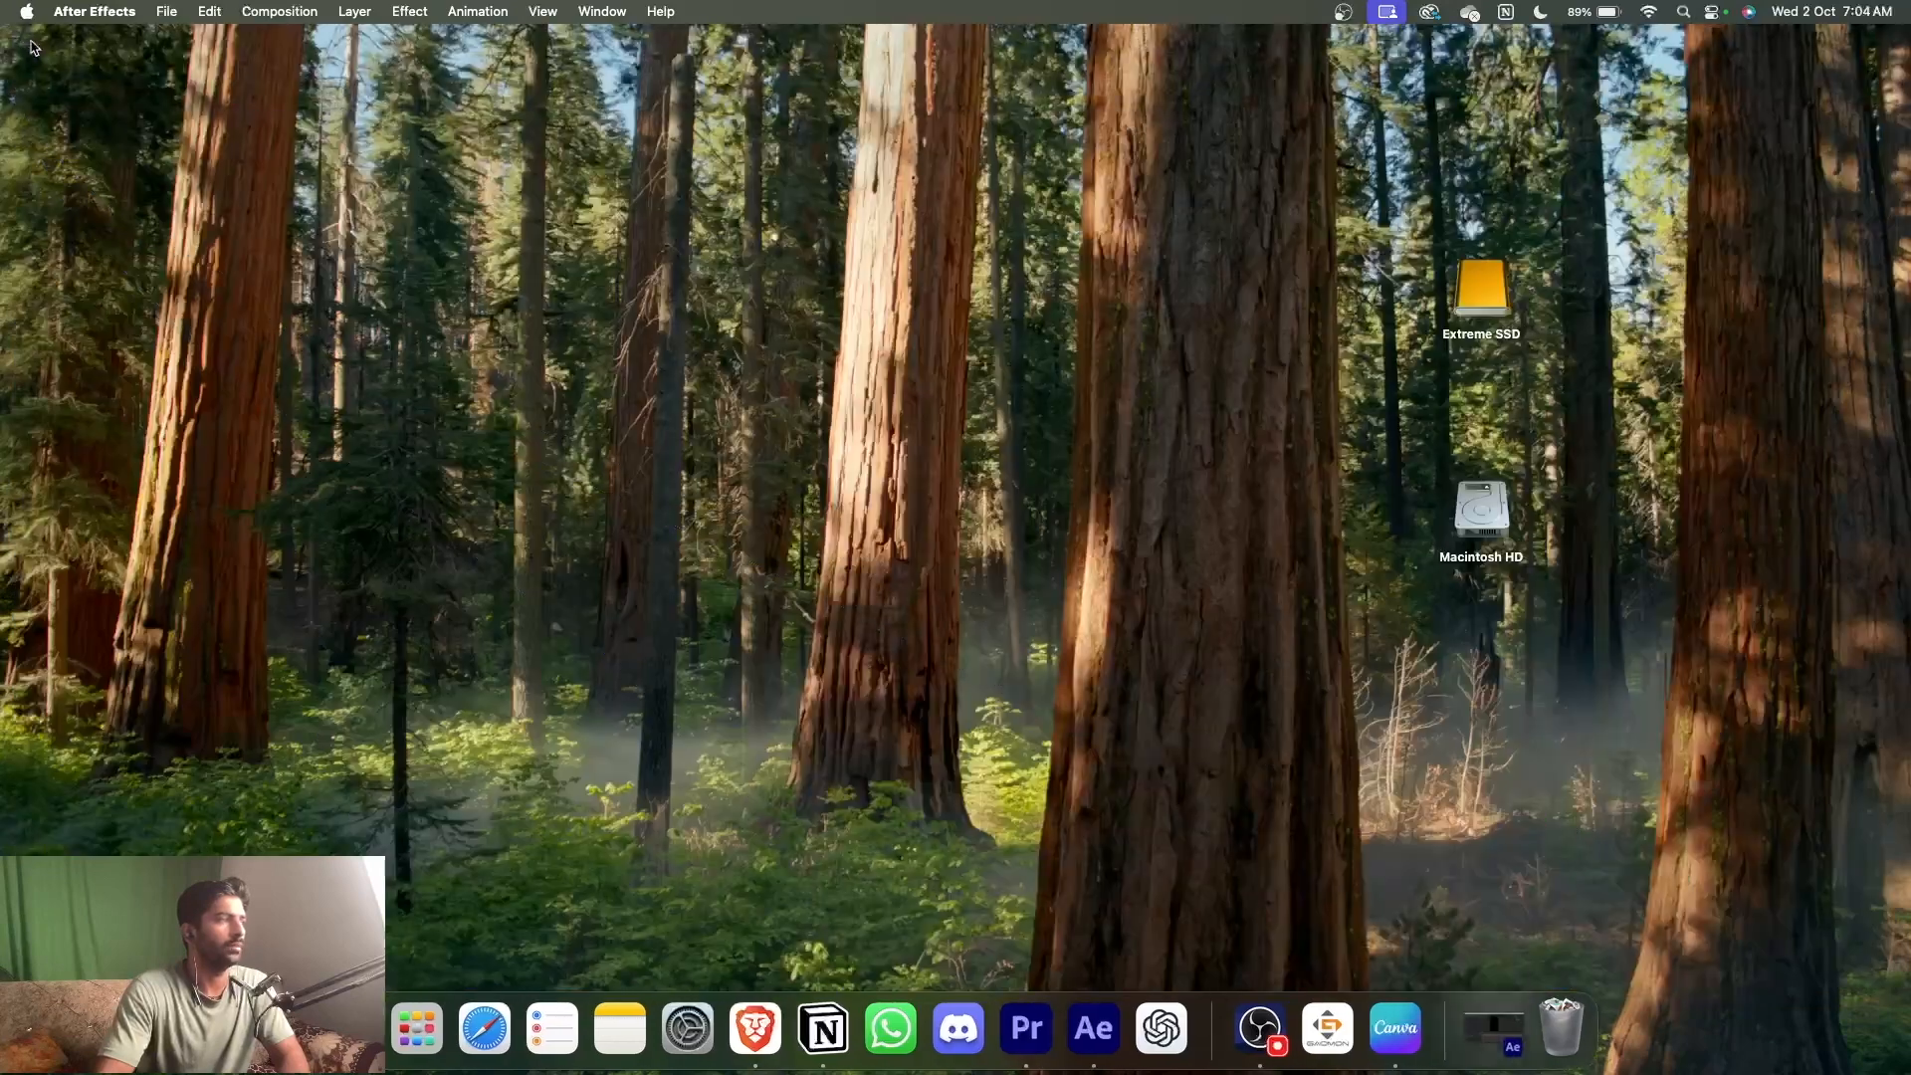
pyautogui.click(713, 645)
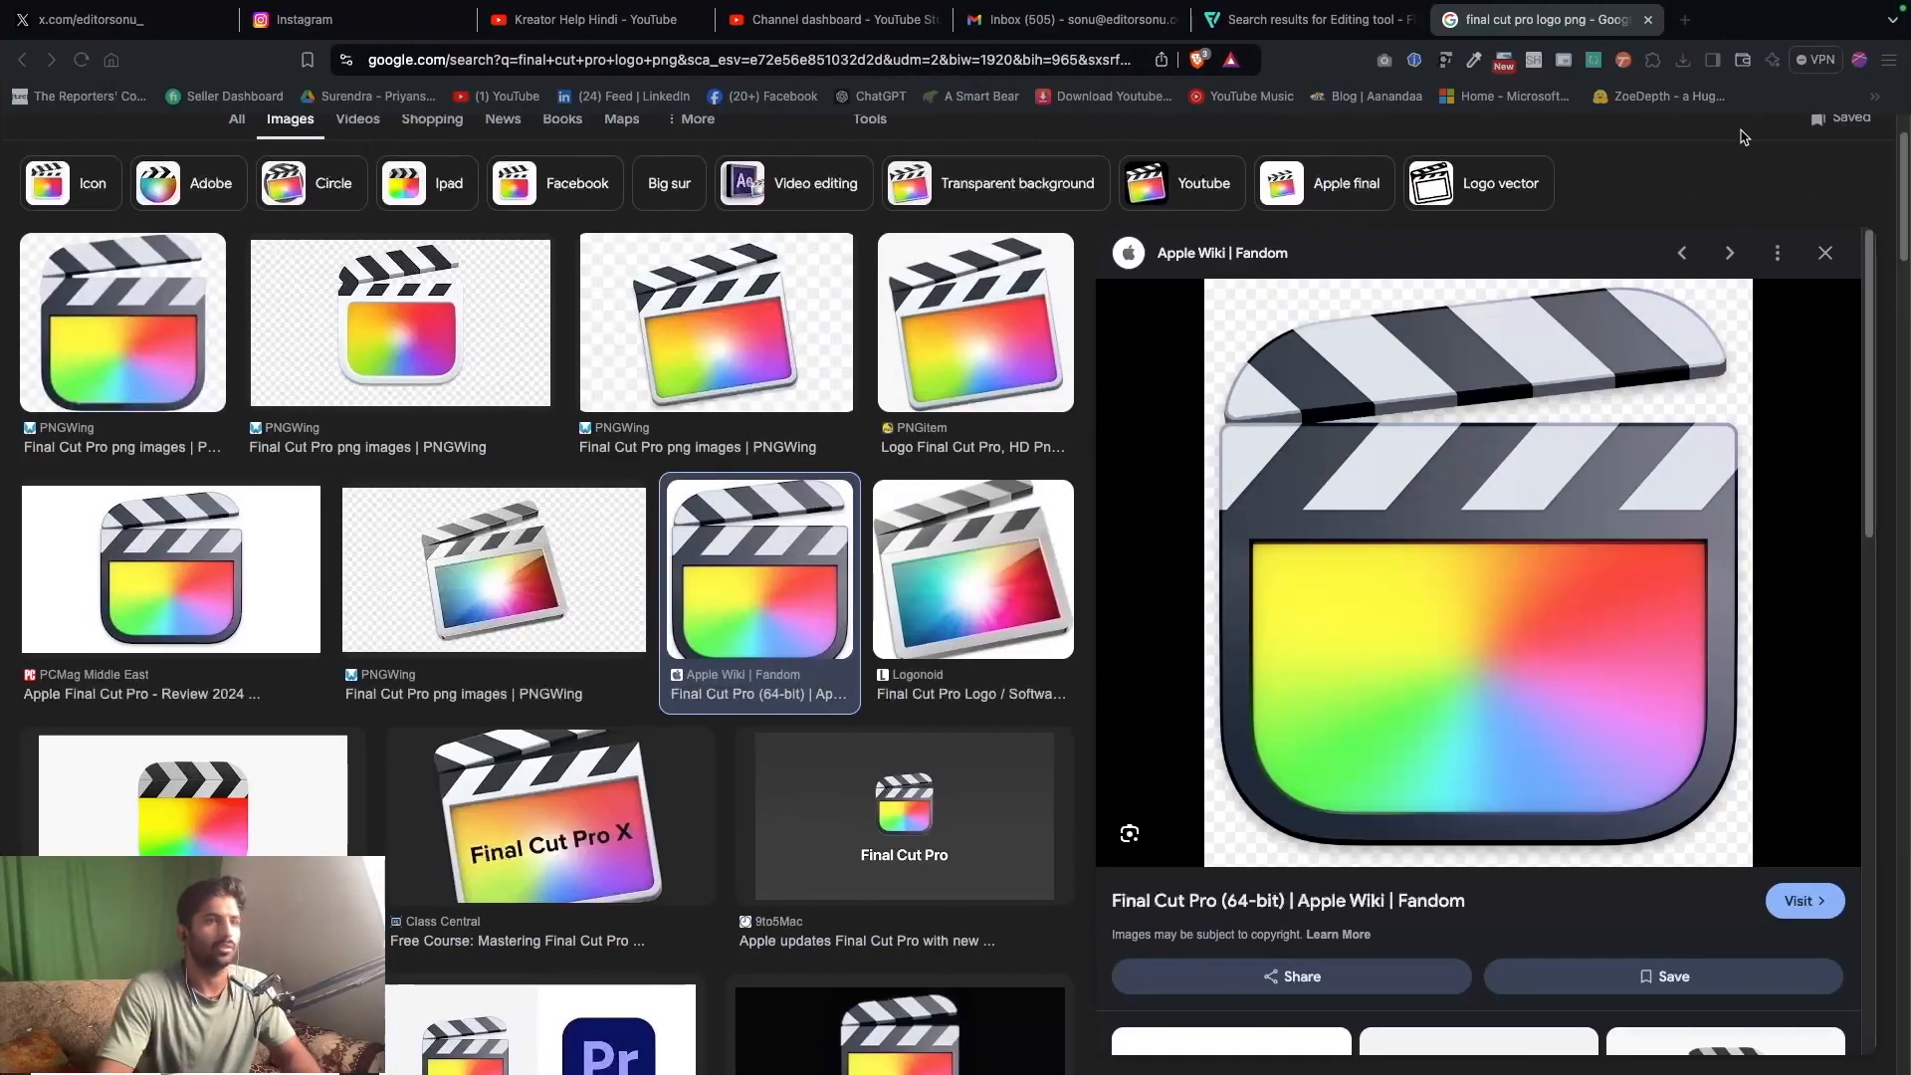
pyautogui.click(1681, 59)
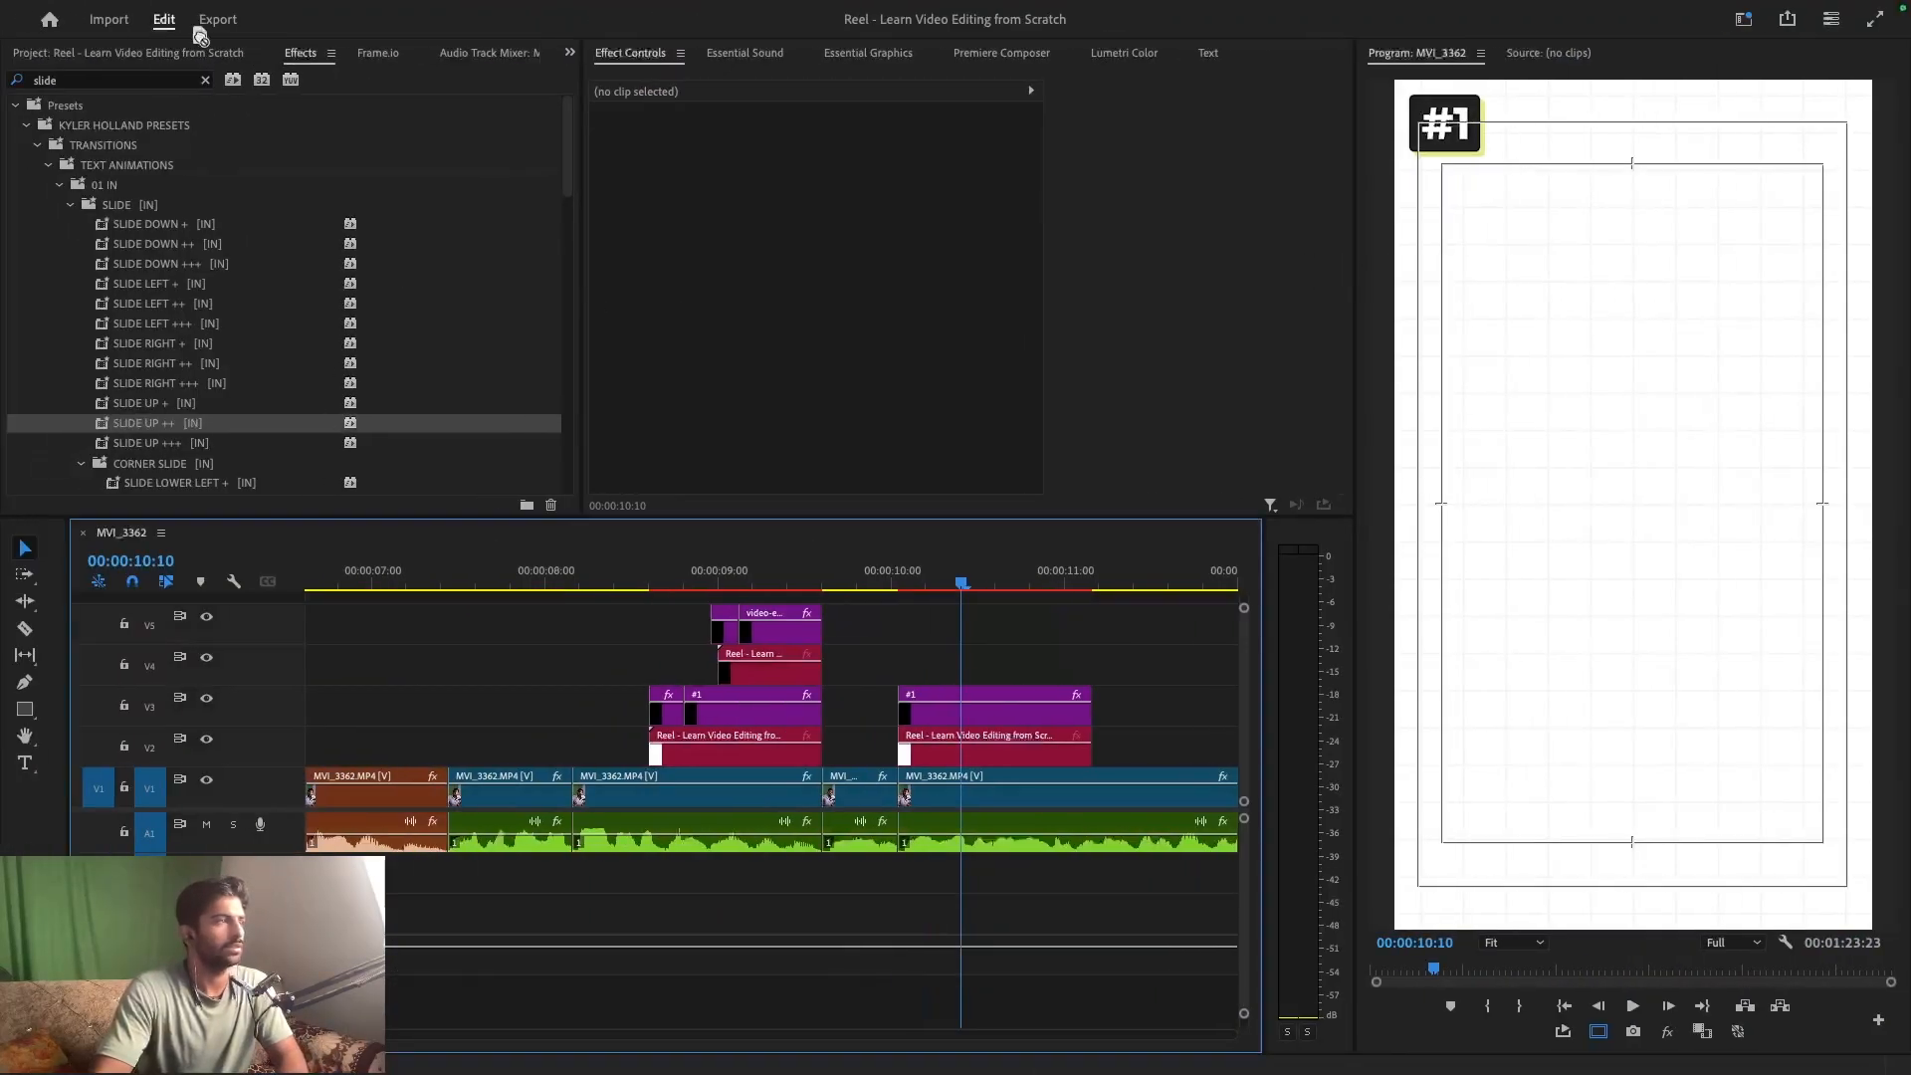
pyautogui.click(178, 55)
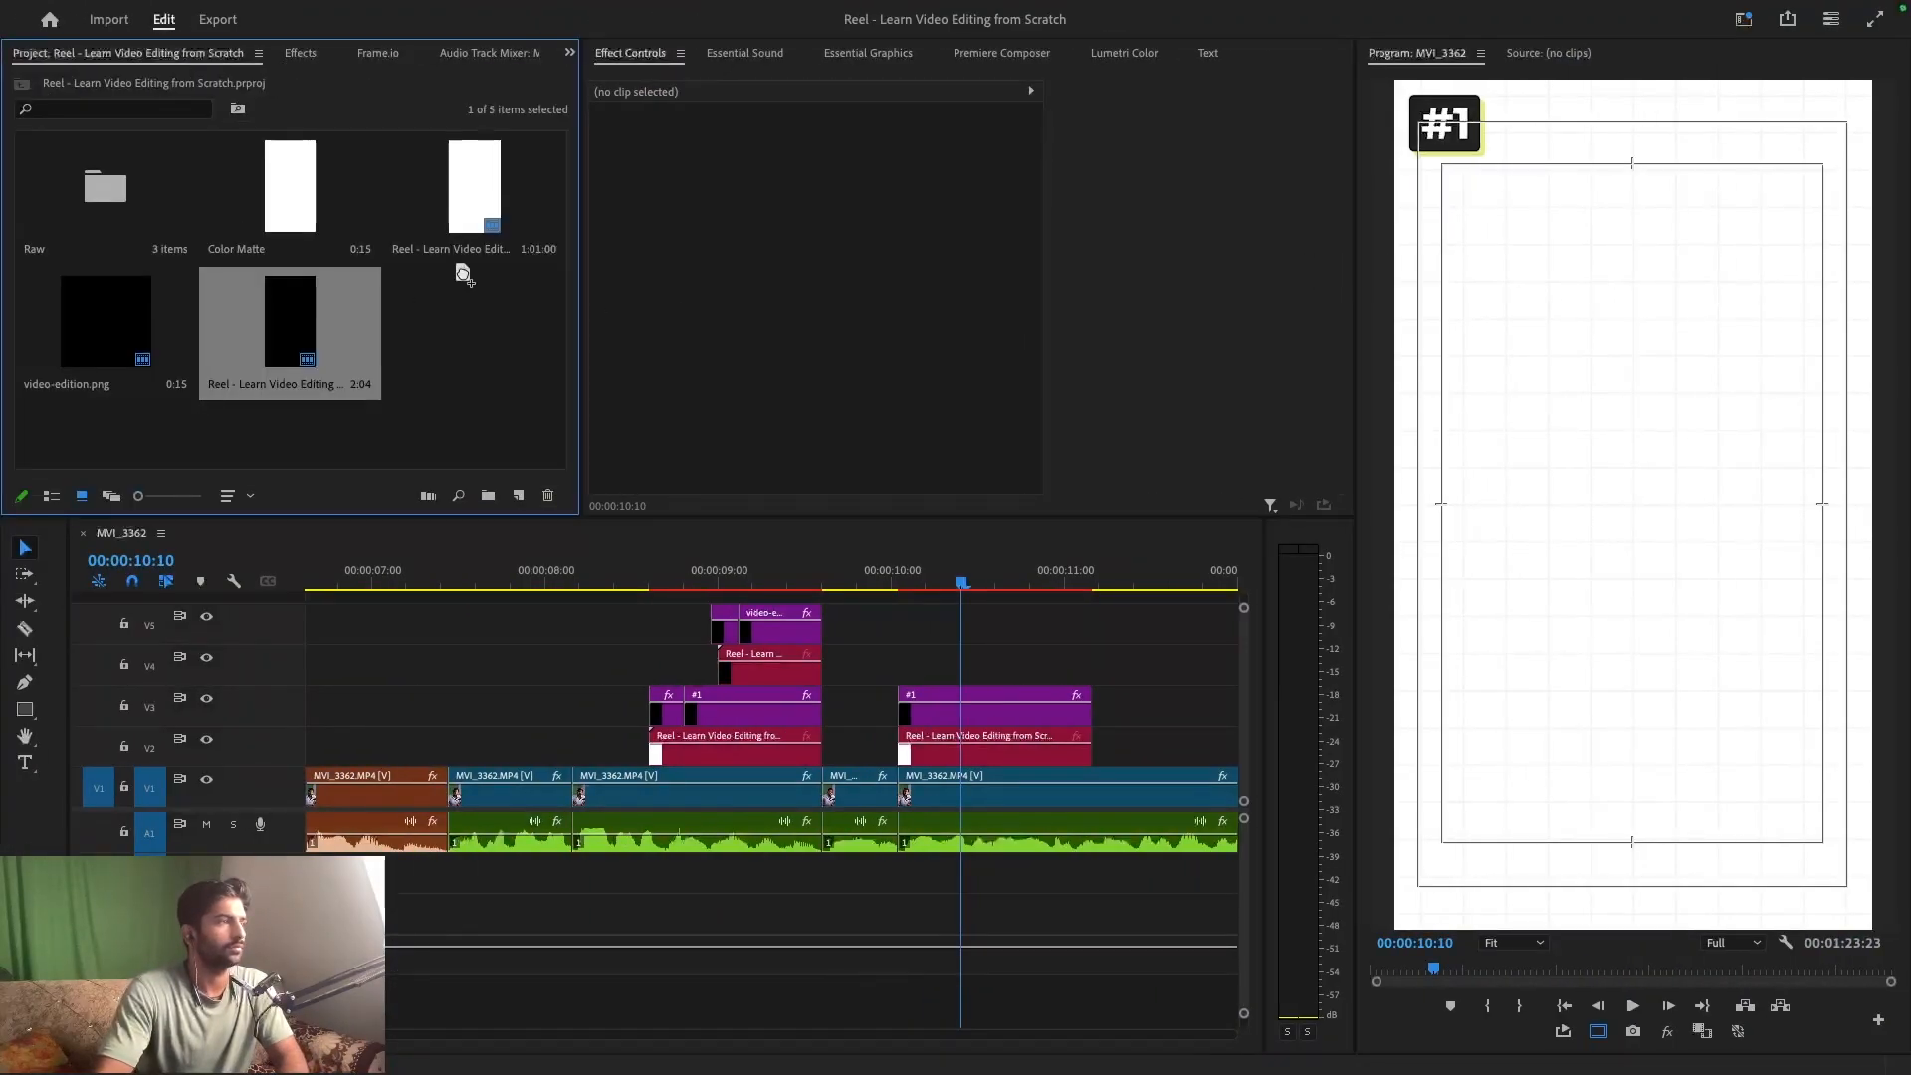
pyautogui.moveTo(463, 354); pyautogui.dragTo(464, 353)
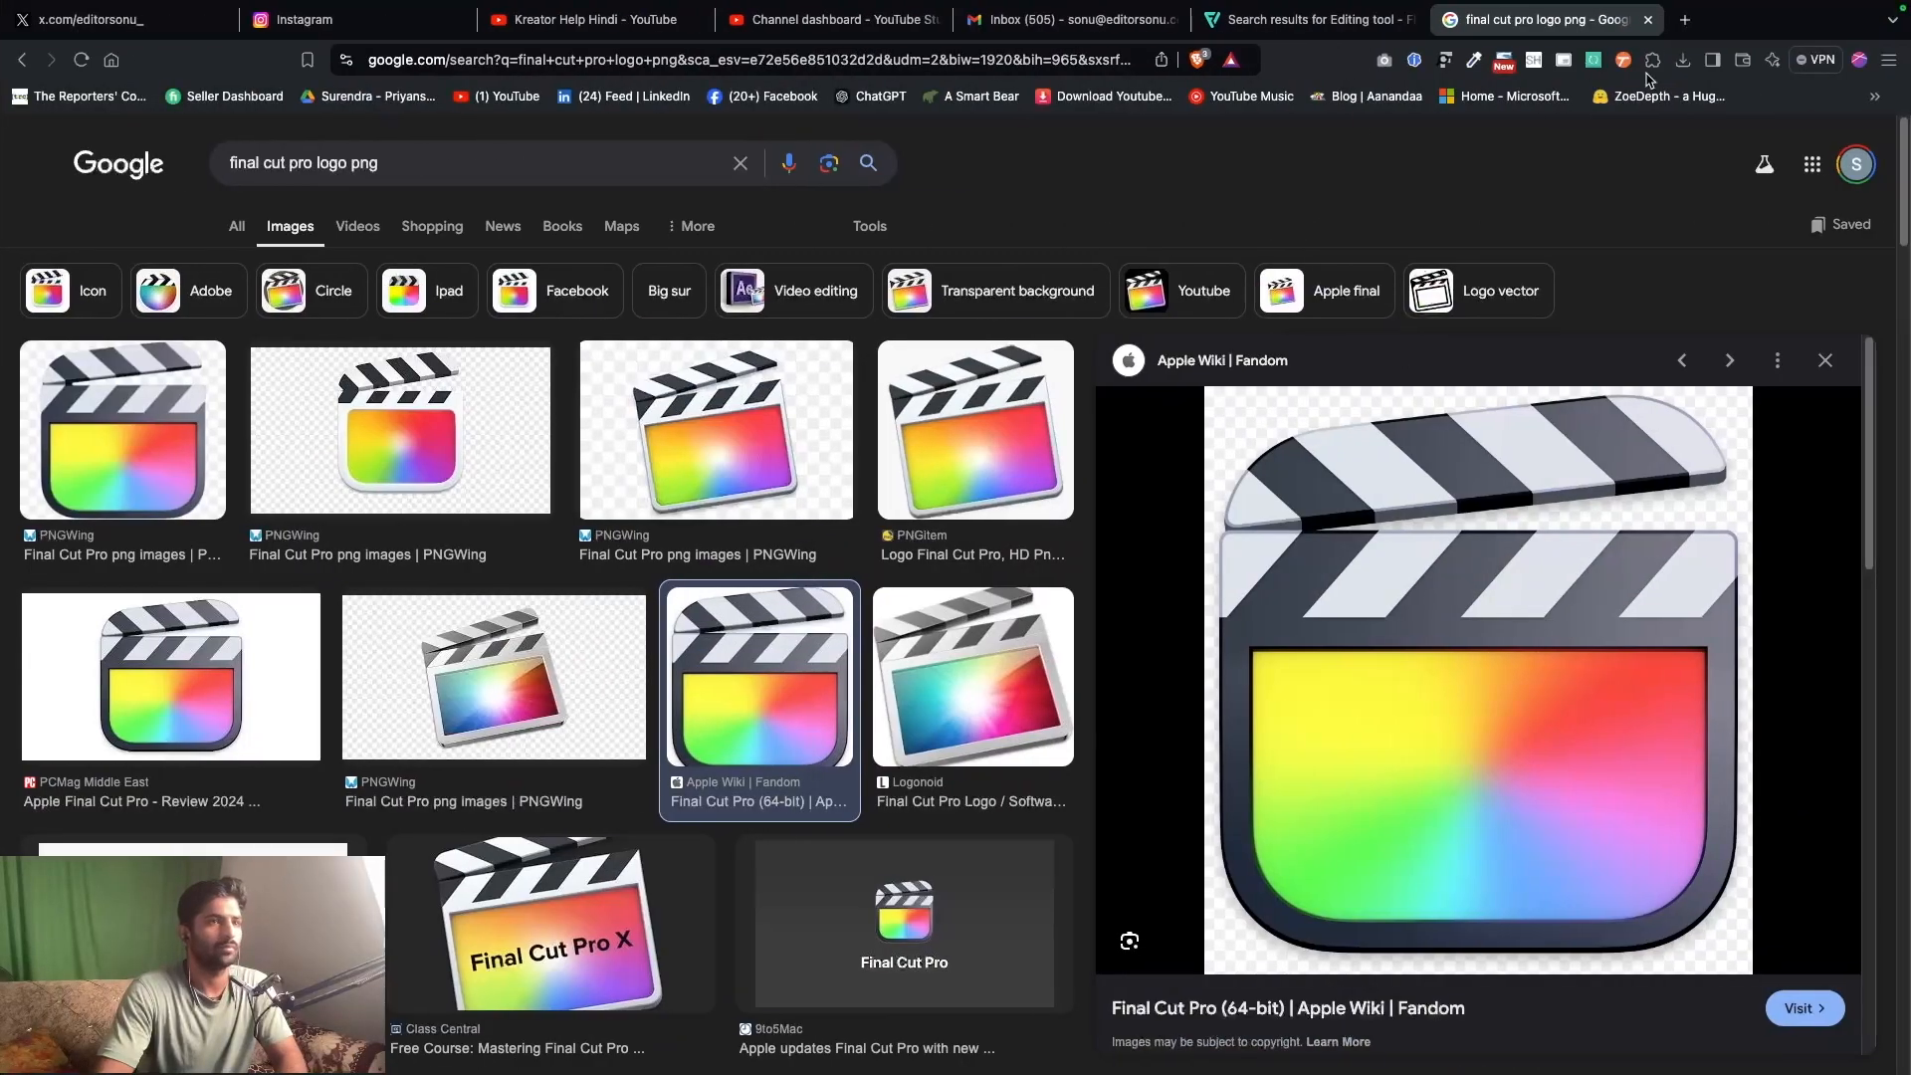
# - Import the downloaded Premiere Pro thumbnail logo and Final_Cut_Pro_10.5_icon.webp into the Premiere Pro project
pyautogui.click(1679, 61)
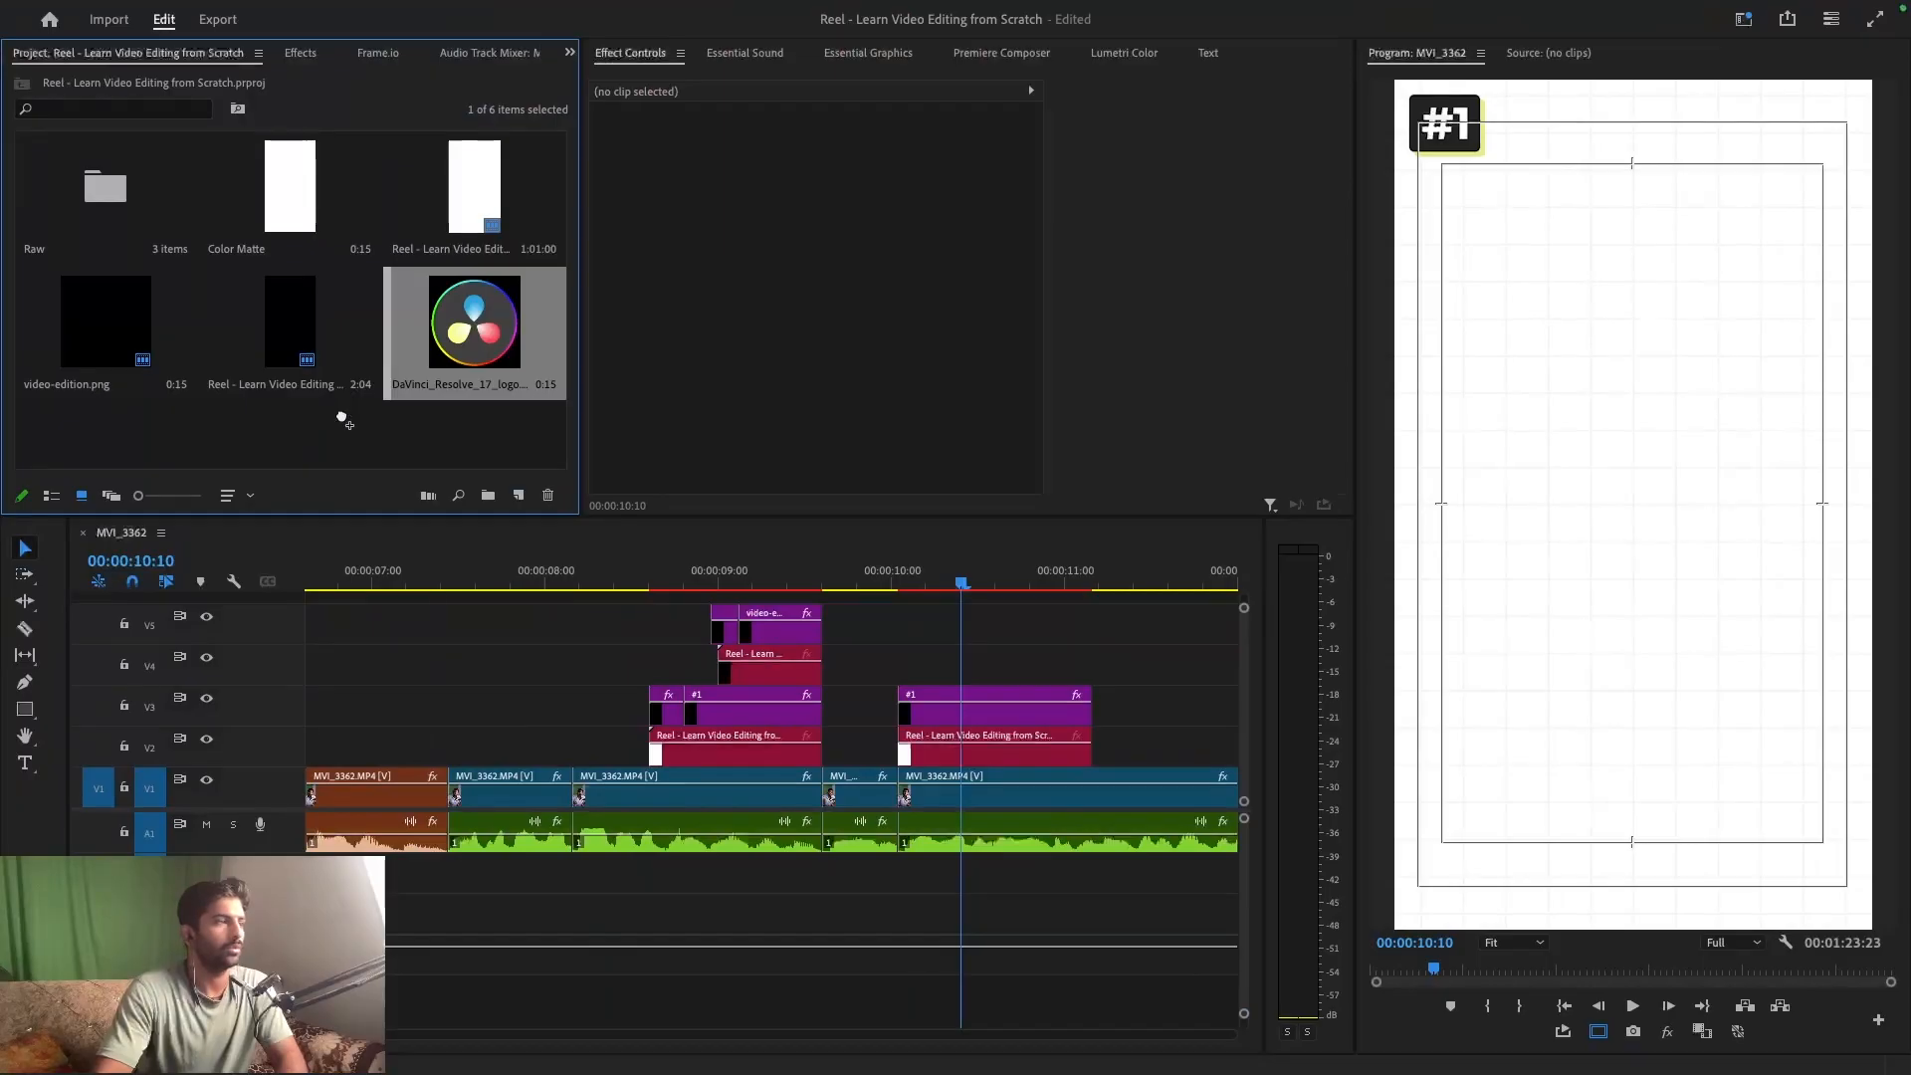
pyautogui.moveTo(341, 418); pyautogui.dragTo(342, 418)
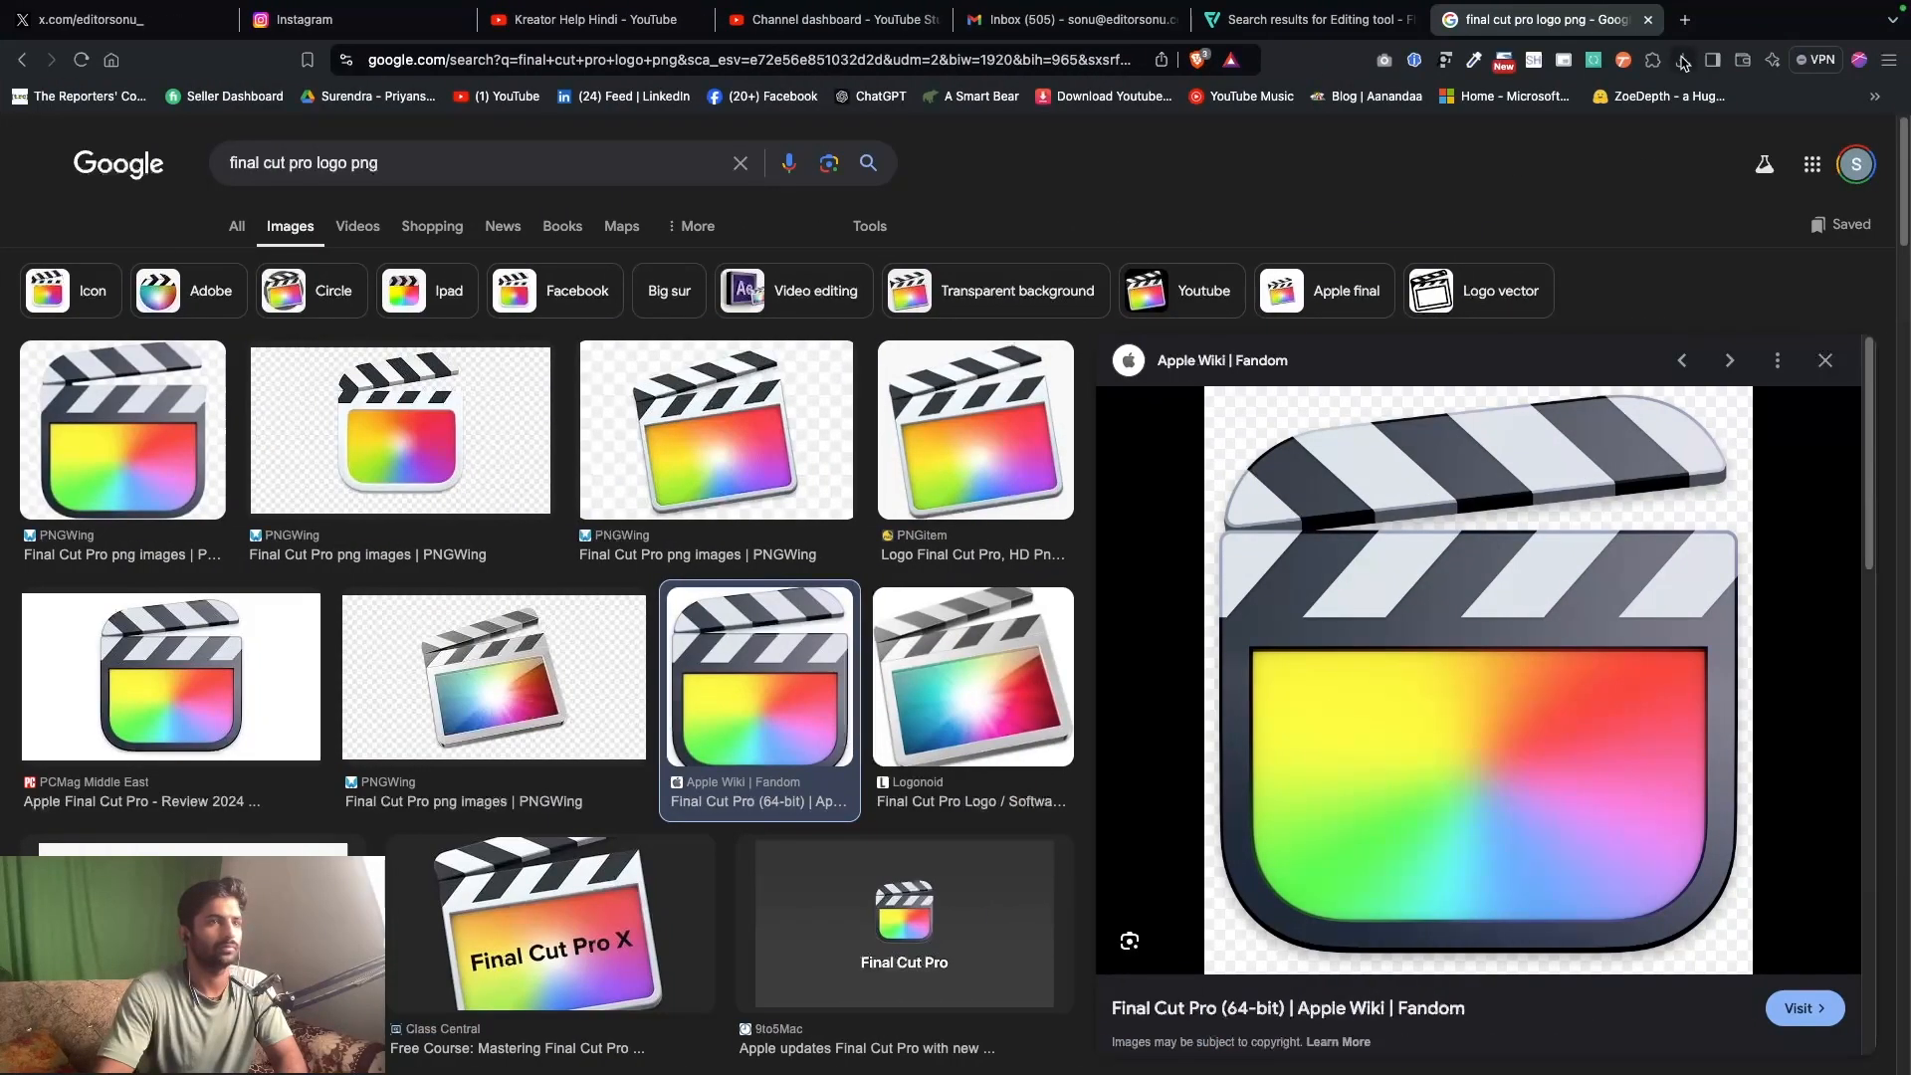
pyautogui.click(1682, 63)
pyautogui.moveTo(1511, 153); pyautogui.dragTo(396, 422)
pyautogui.hotkey('ctrl', 'Left')
# - Try the imported Premiere Pro logo on V4 above the second #1 clip, inspect its corners up close, and delete the clip
pyautogui.moveTo(104, 392); pyautogui.dragTo(970, 672)
pyautogui.click(995, 676)
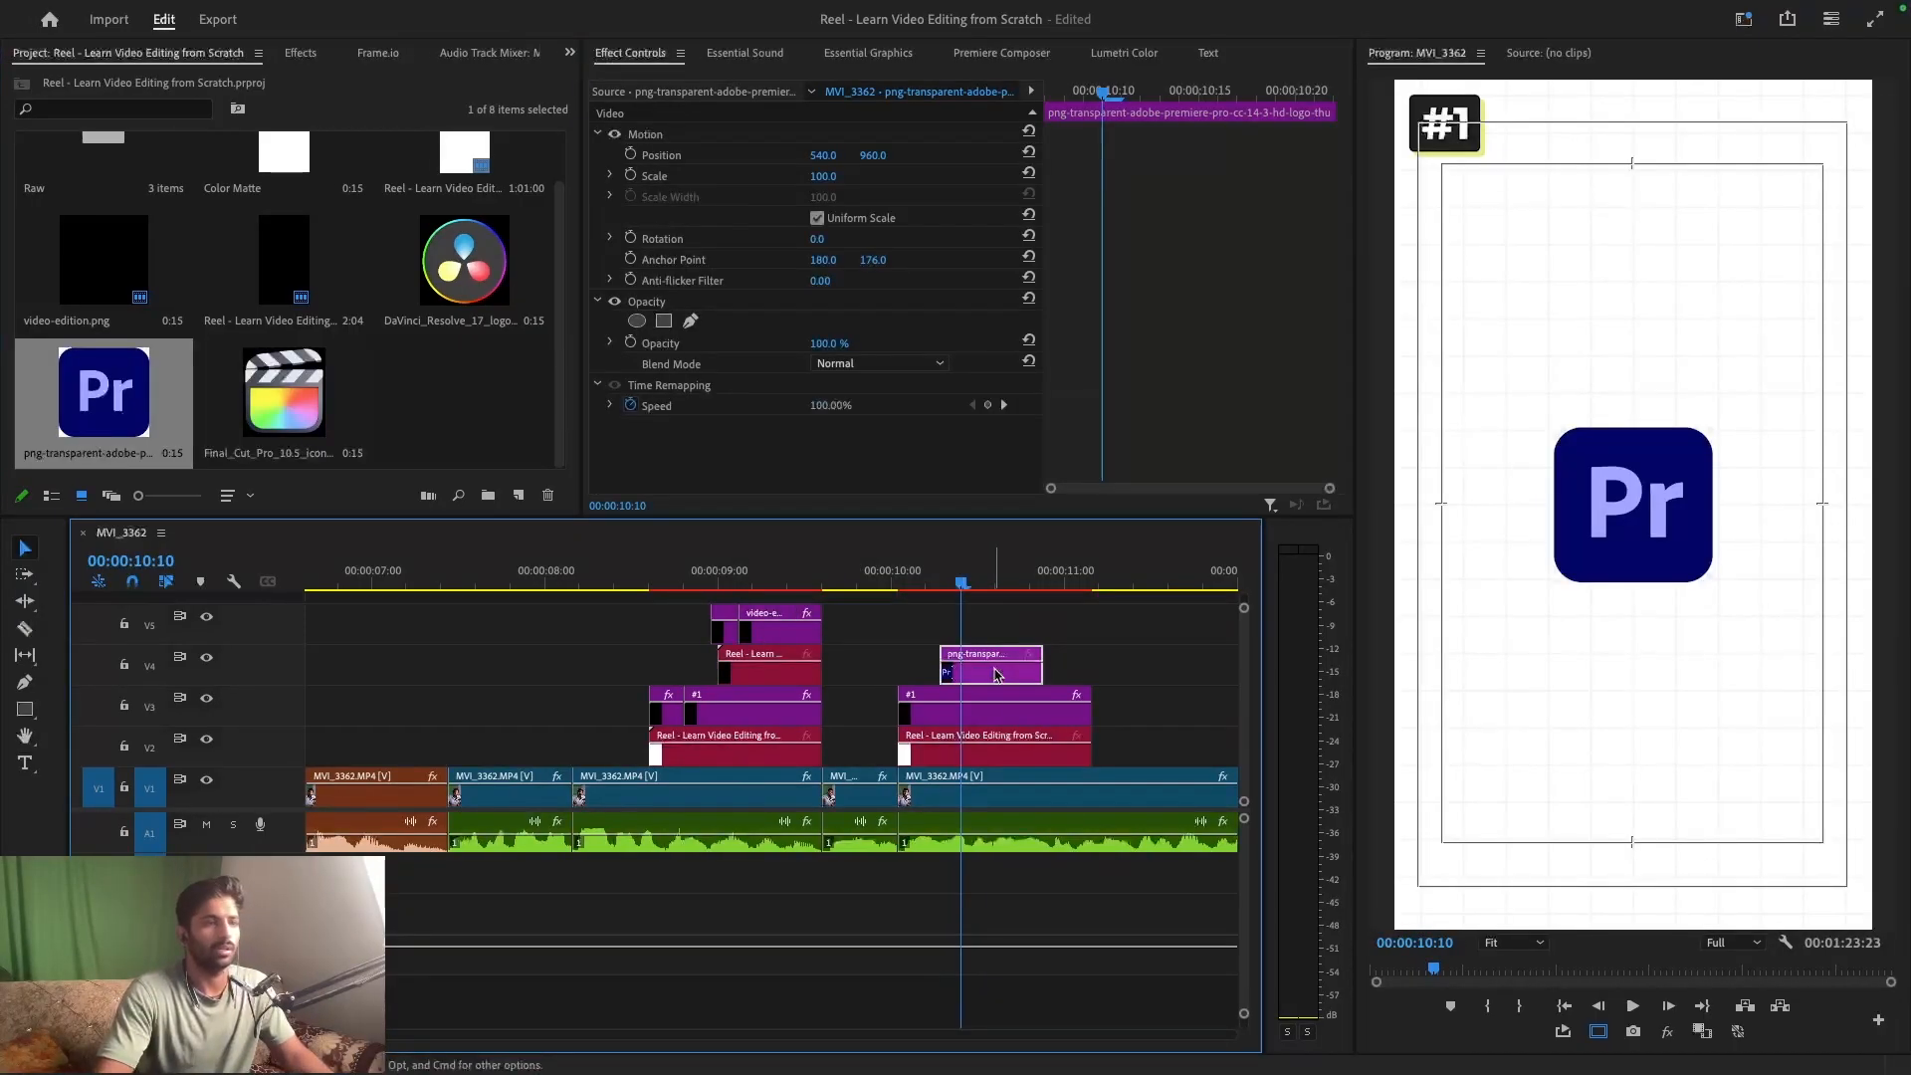
pyautogui.scroll(4, 1604, 515)
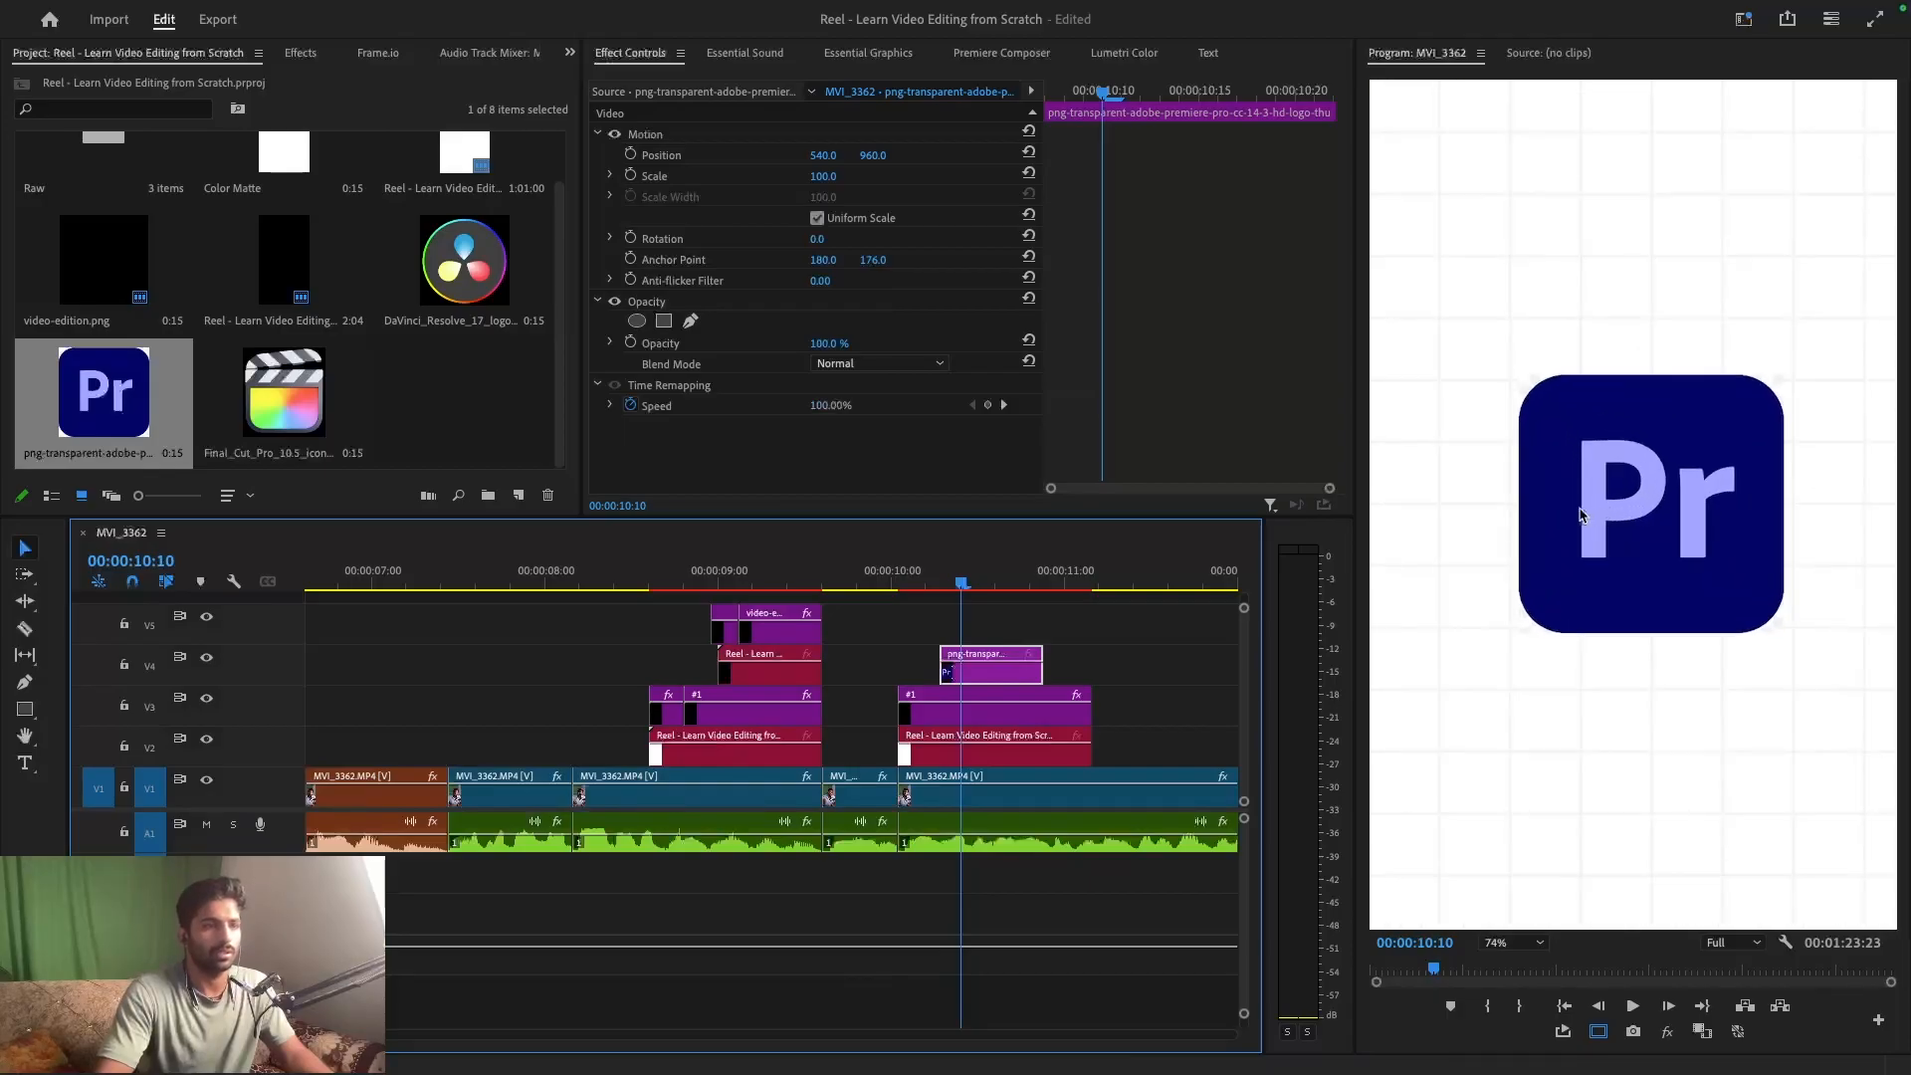
pyautogui.scroll(5, 1469, 335)
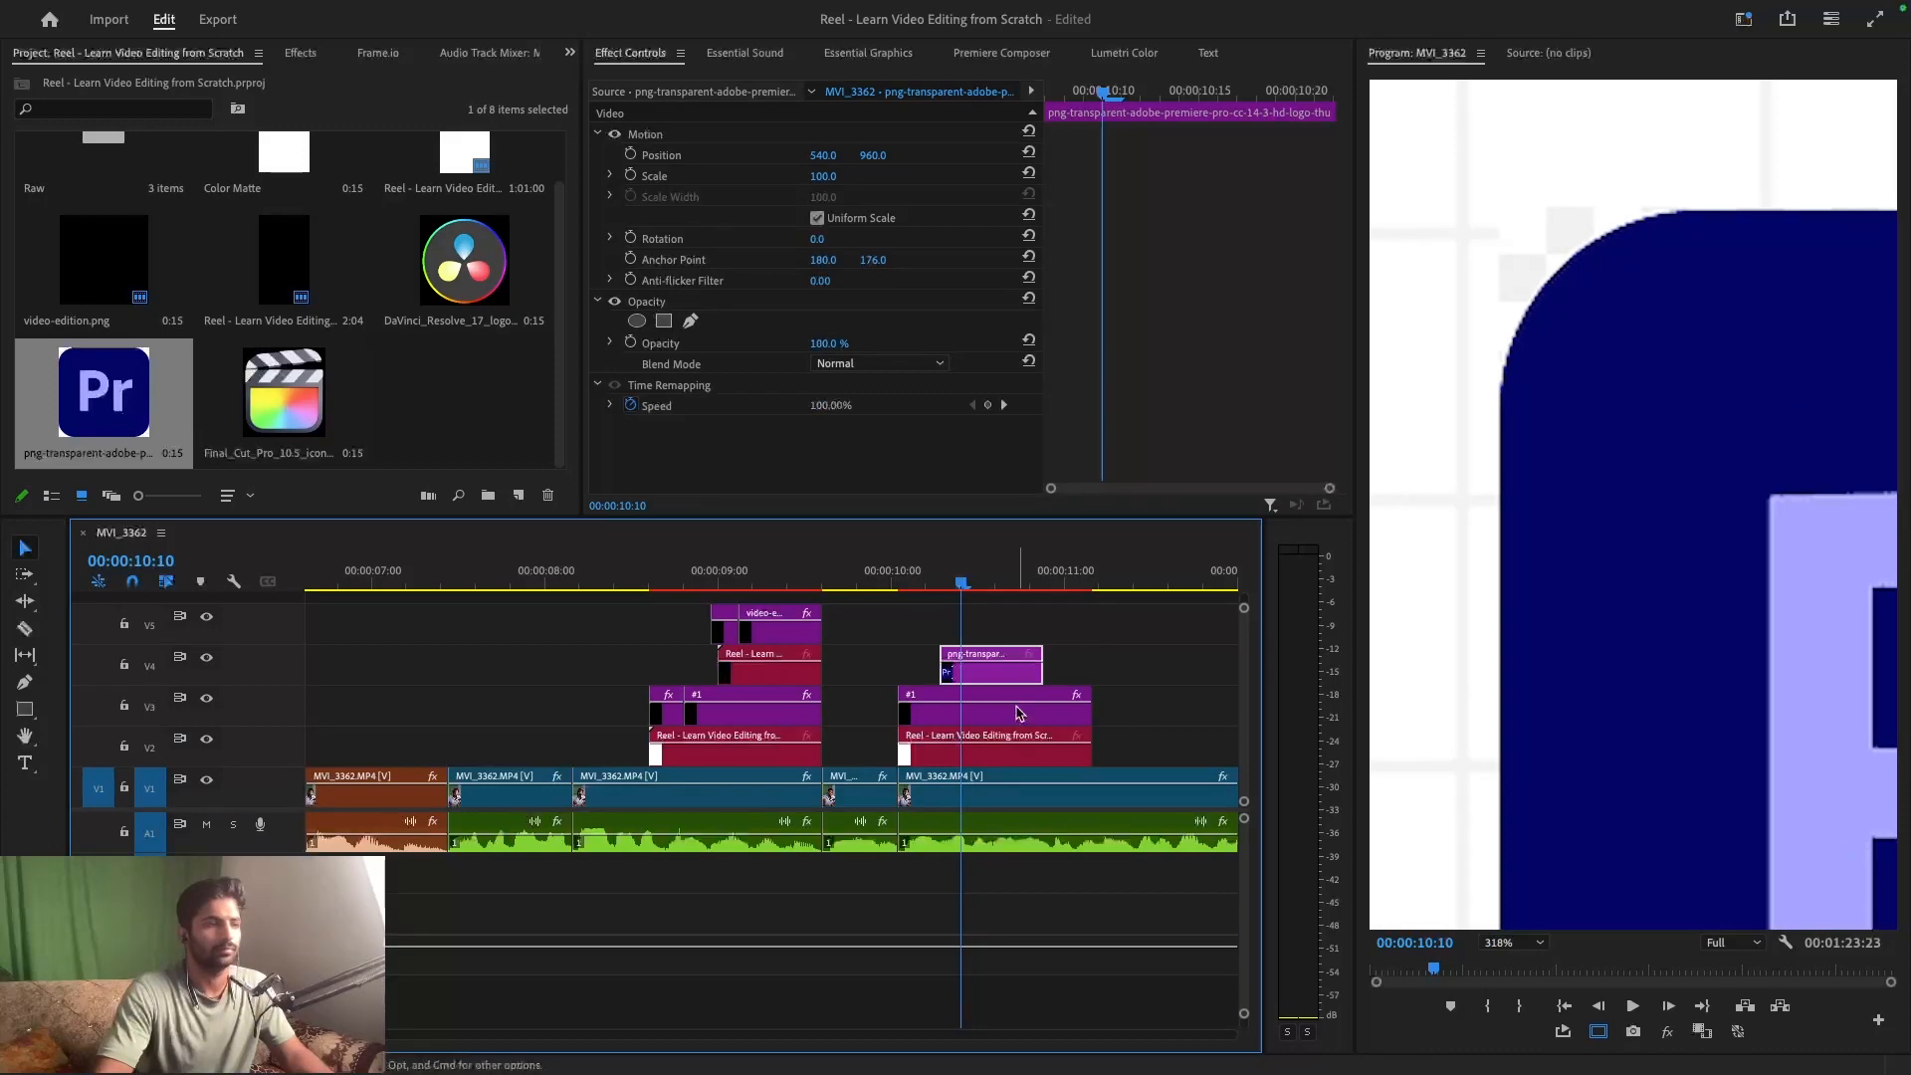
pyautogui.press('Delete')
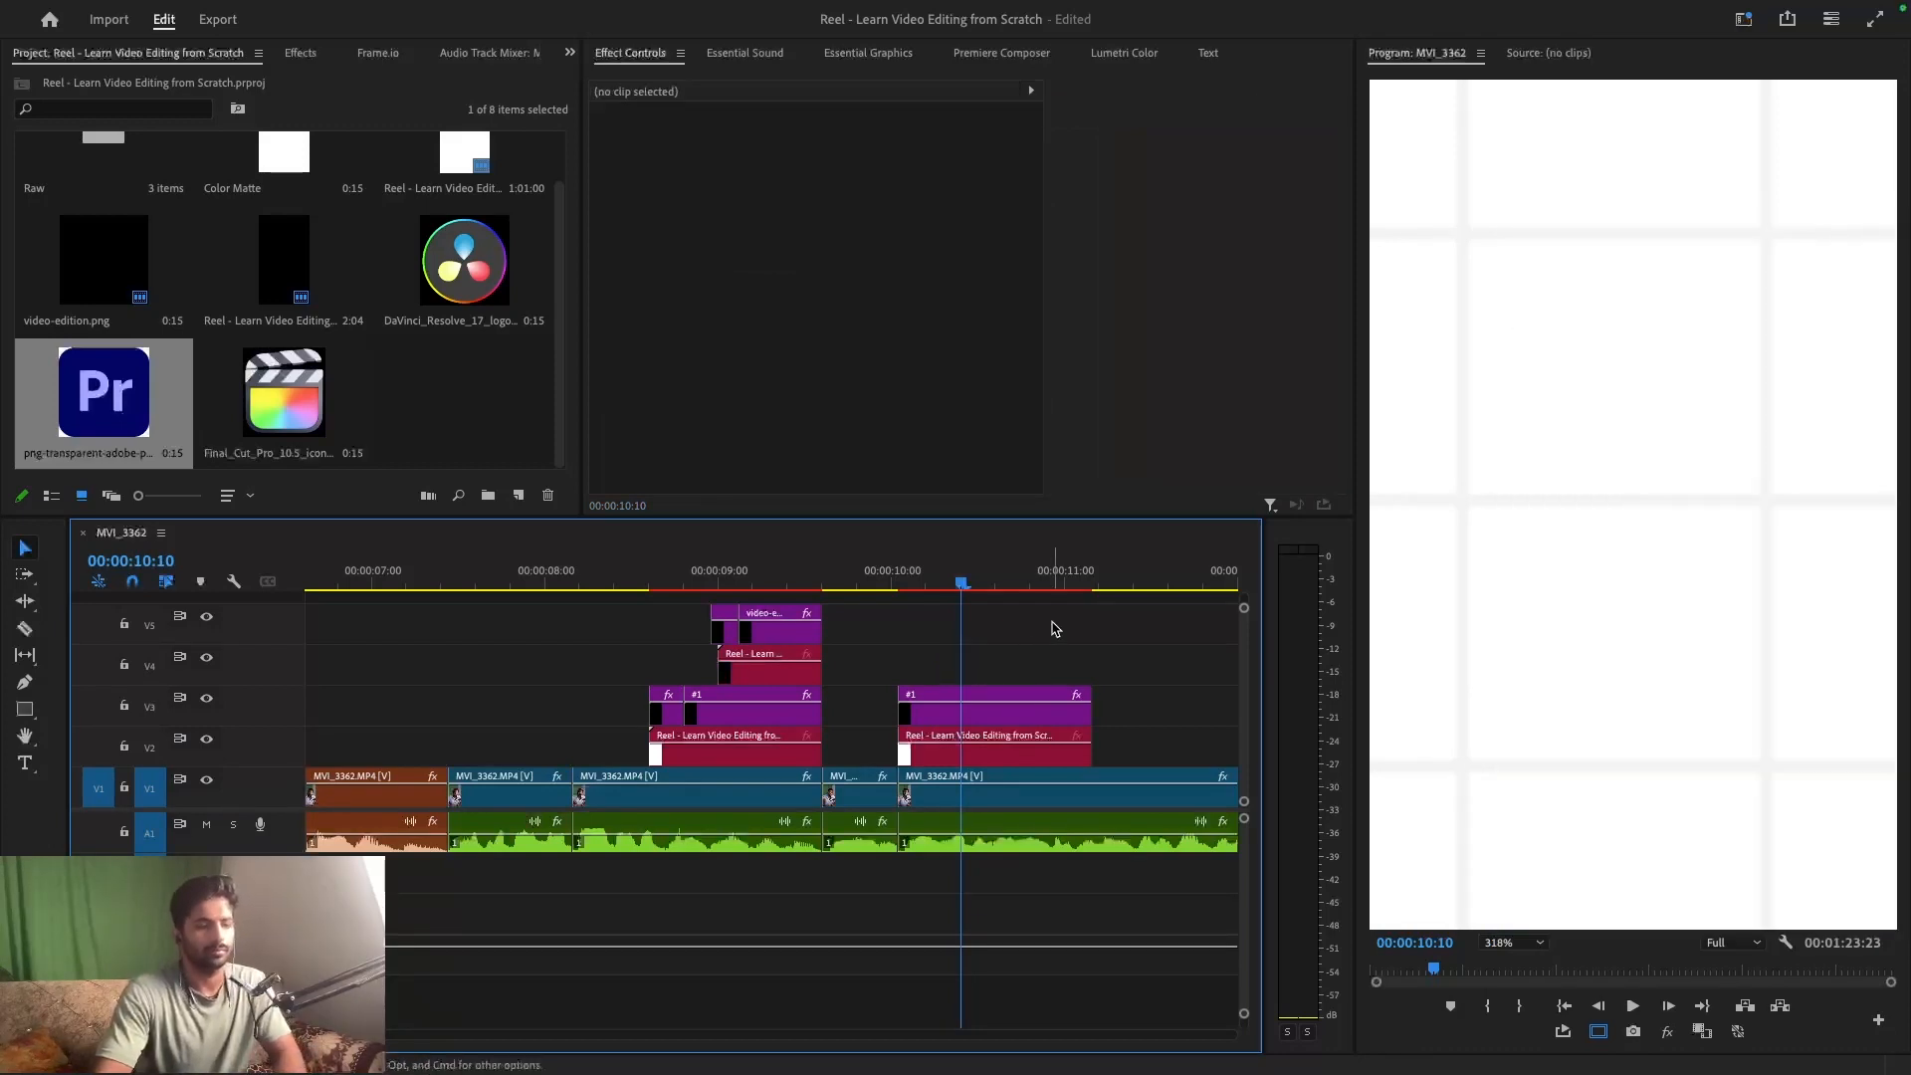
# - Switch to the browser and open remove.bg in a new tab, leaving its file chooser without selecting a file
pyautogui.hotkey('ctrl', 'Right')
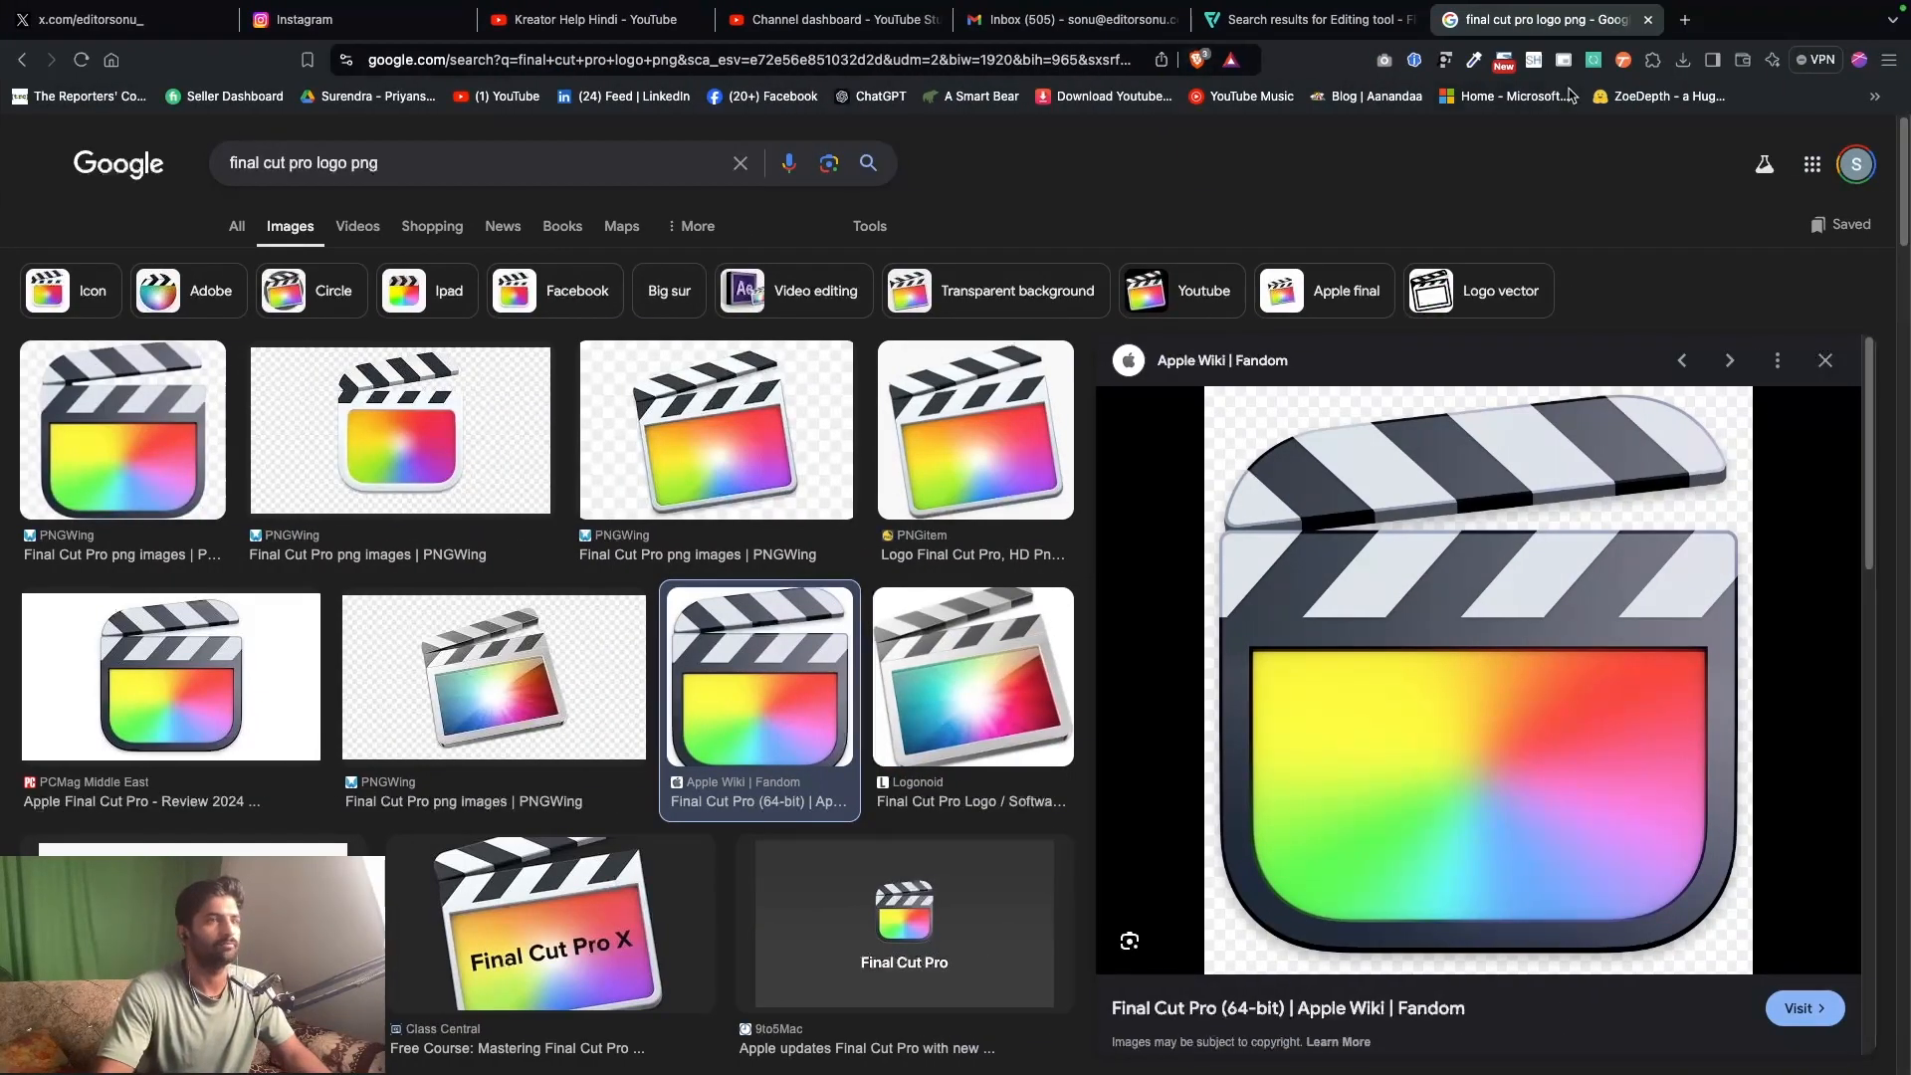
pyautogui.click(1684, 19)
pyautogui.write('remo')
pyautogui.press('Return')
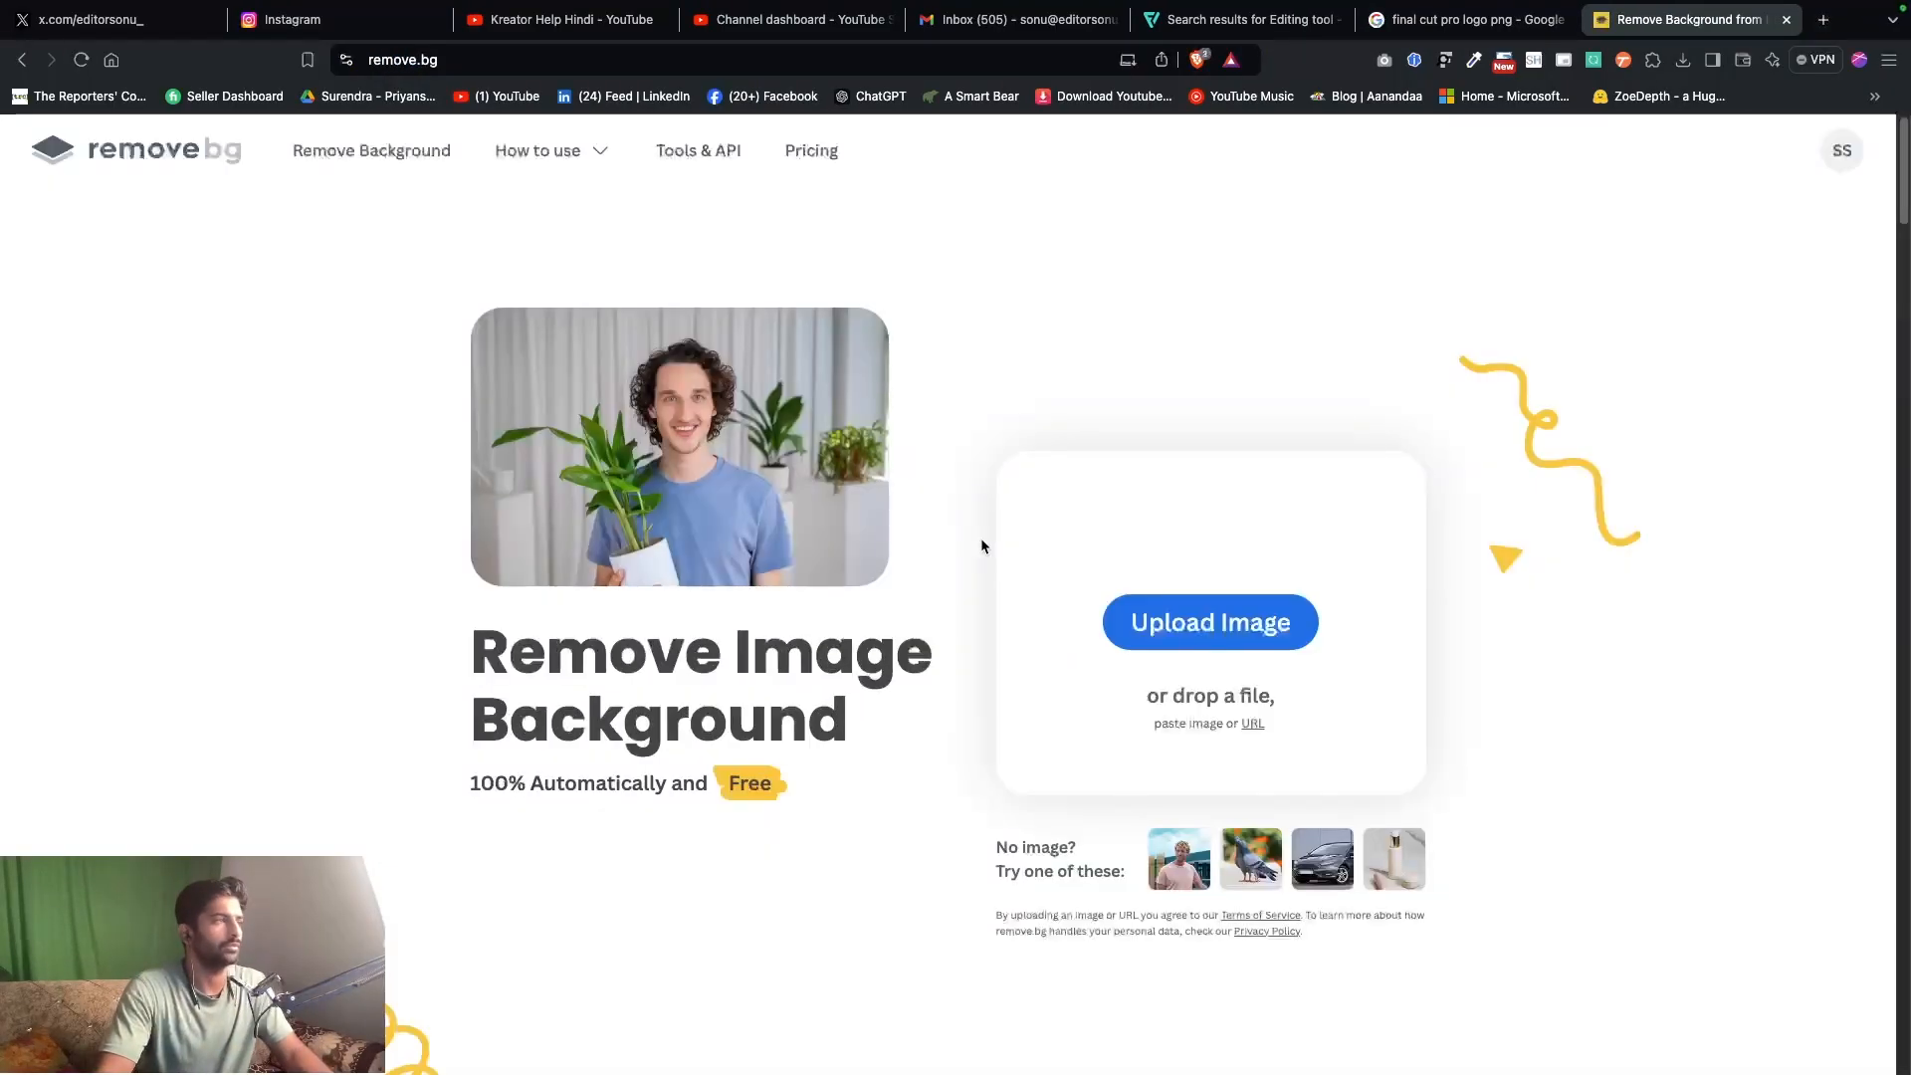
pyautogui.click(1271, 629)
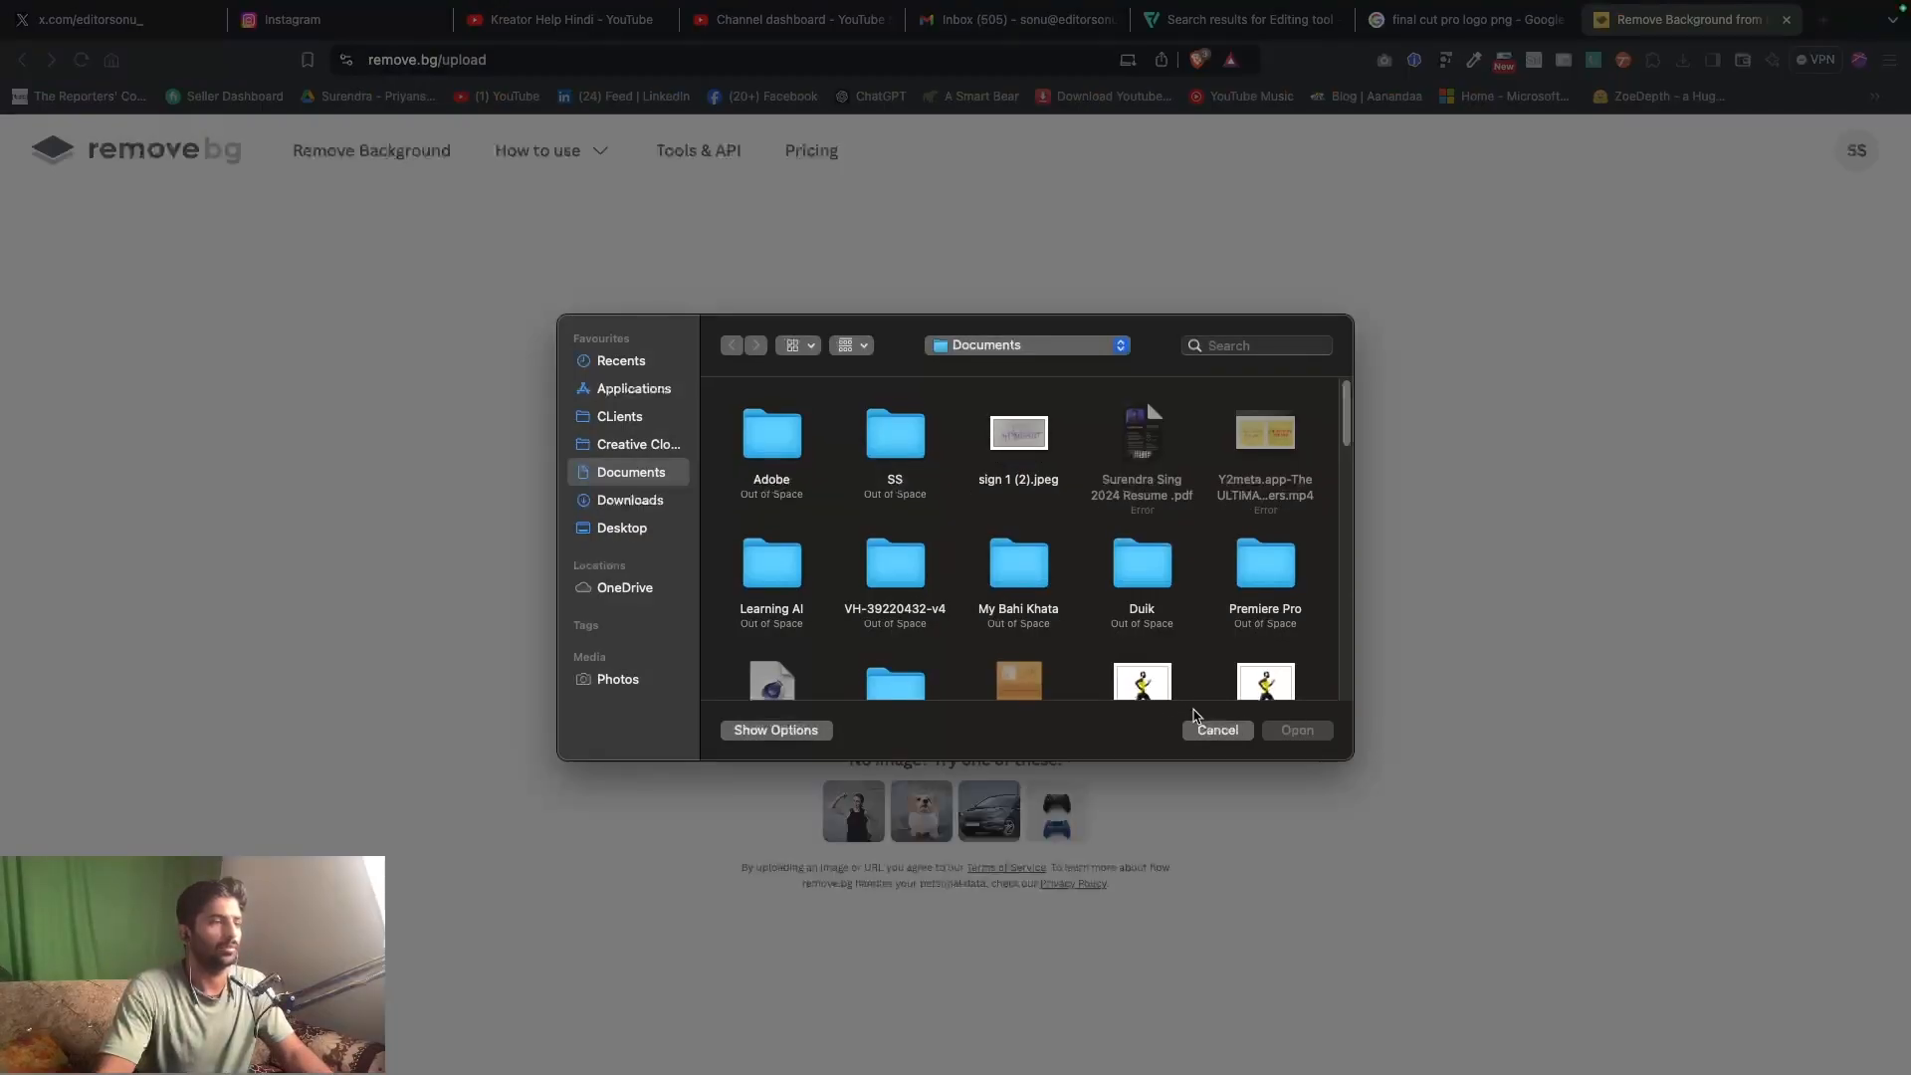
pyautogui.click(1207, 730)
# - Return through the image search history to the Premiere Pro logo results
pyautogui.click(1468, 20)
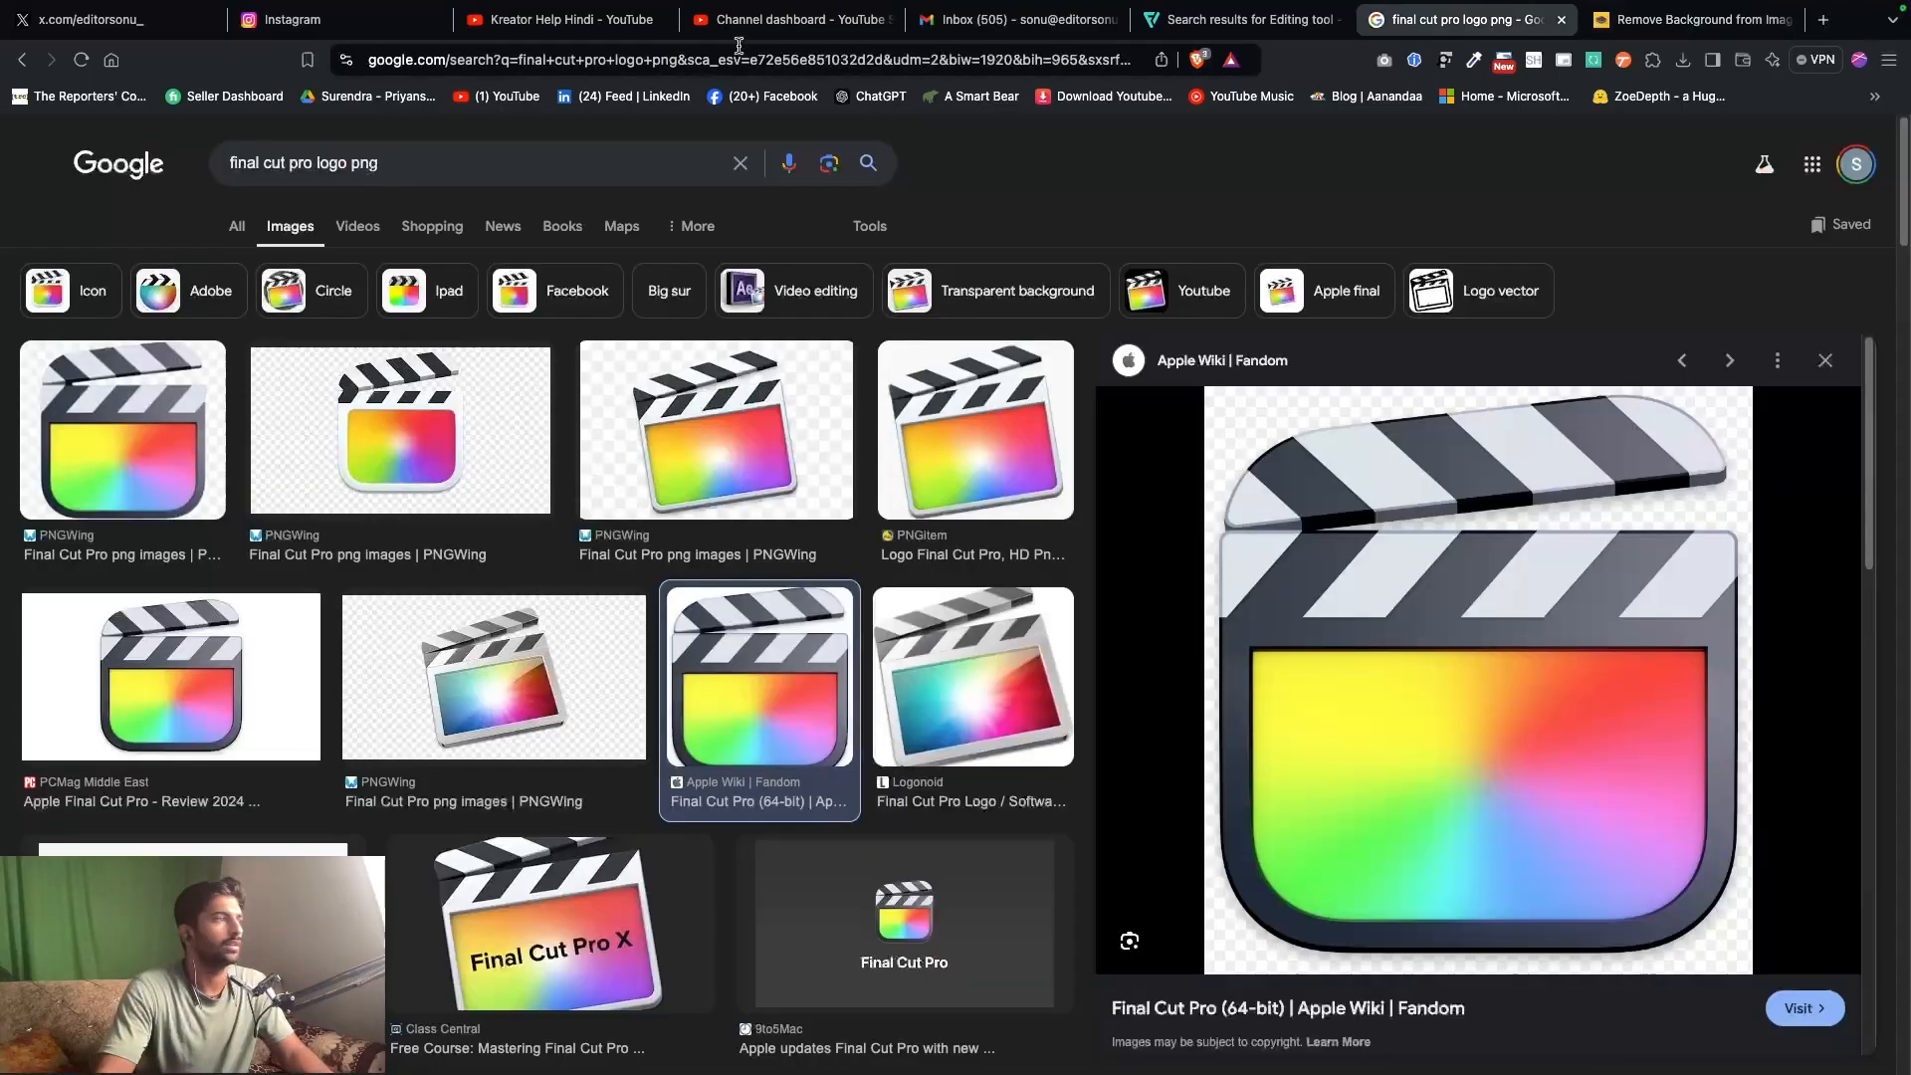
pyautogui.click(18, 62)
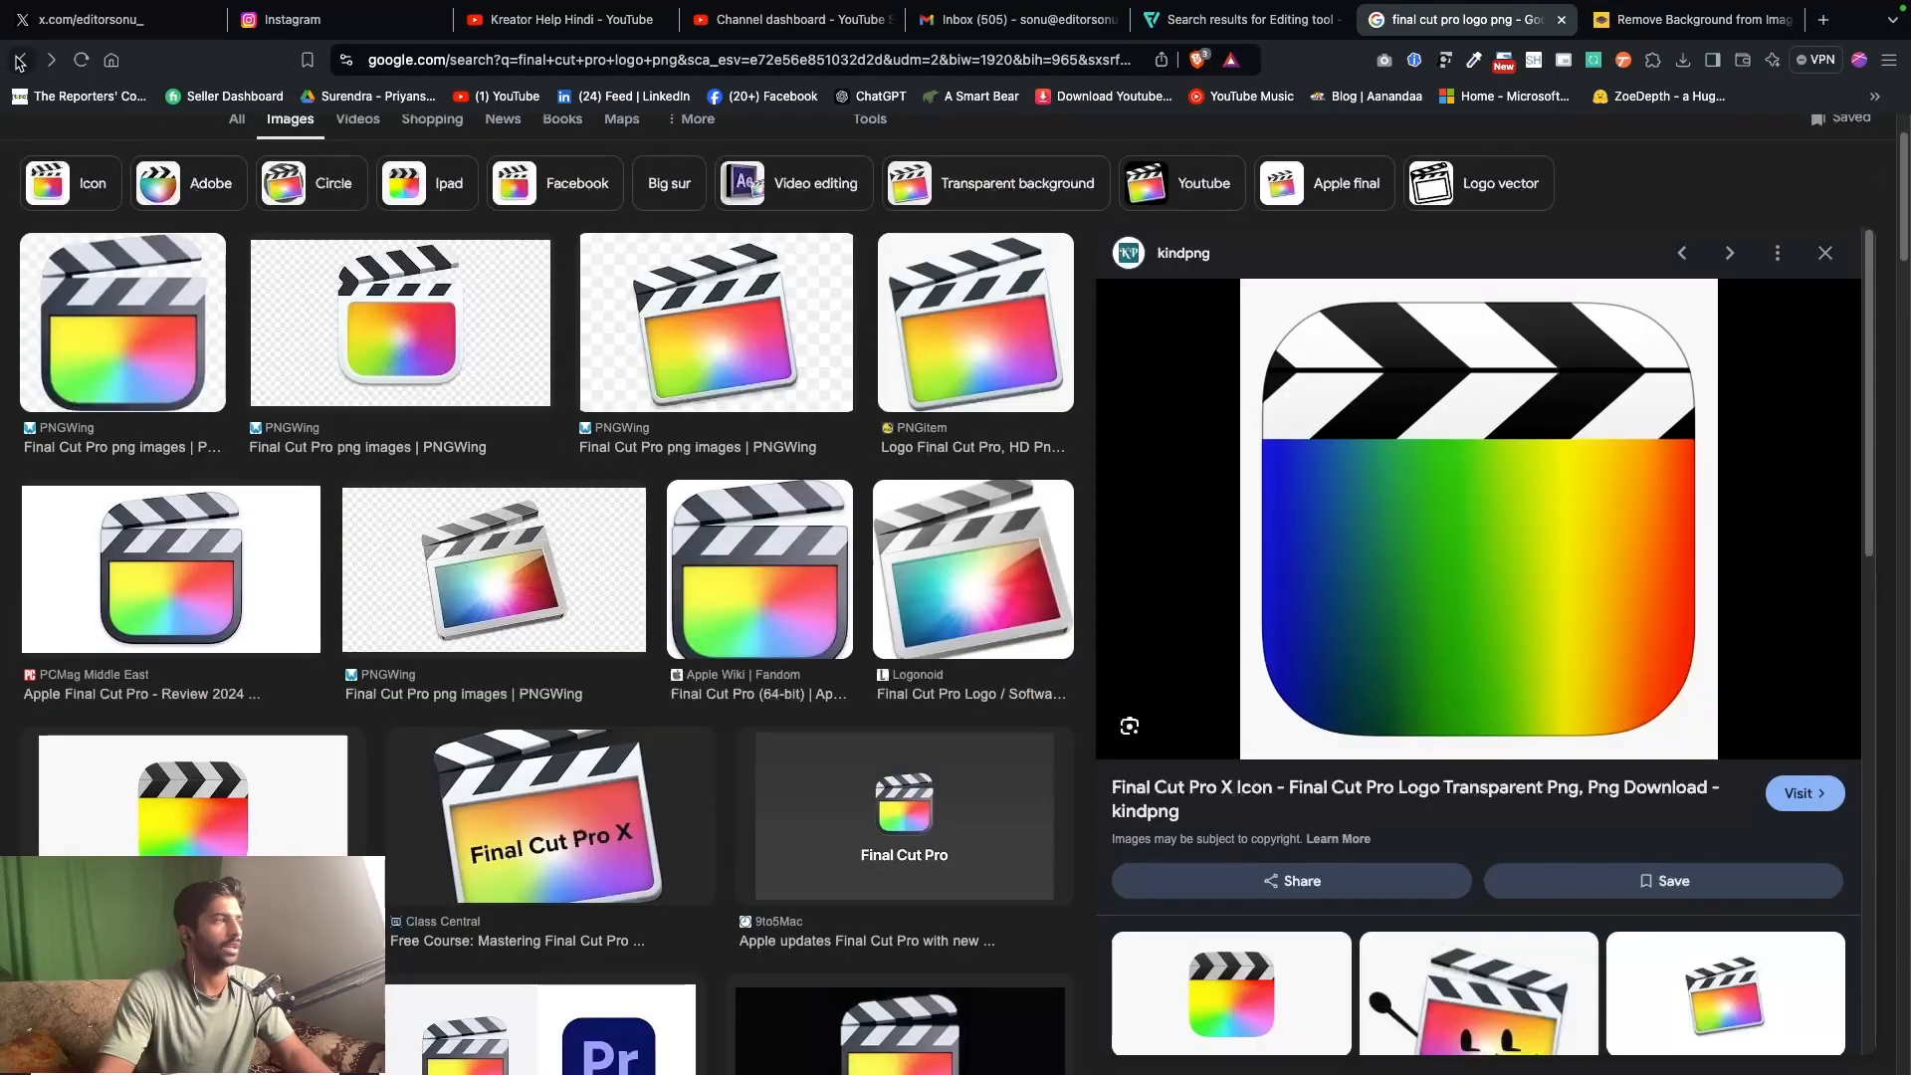
pyautogui.click(18, 62)
pyautogui.click(18, 62)
pyautogui.click(17, 62)
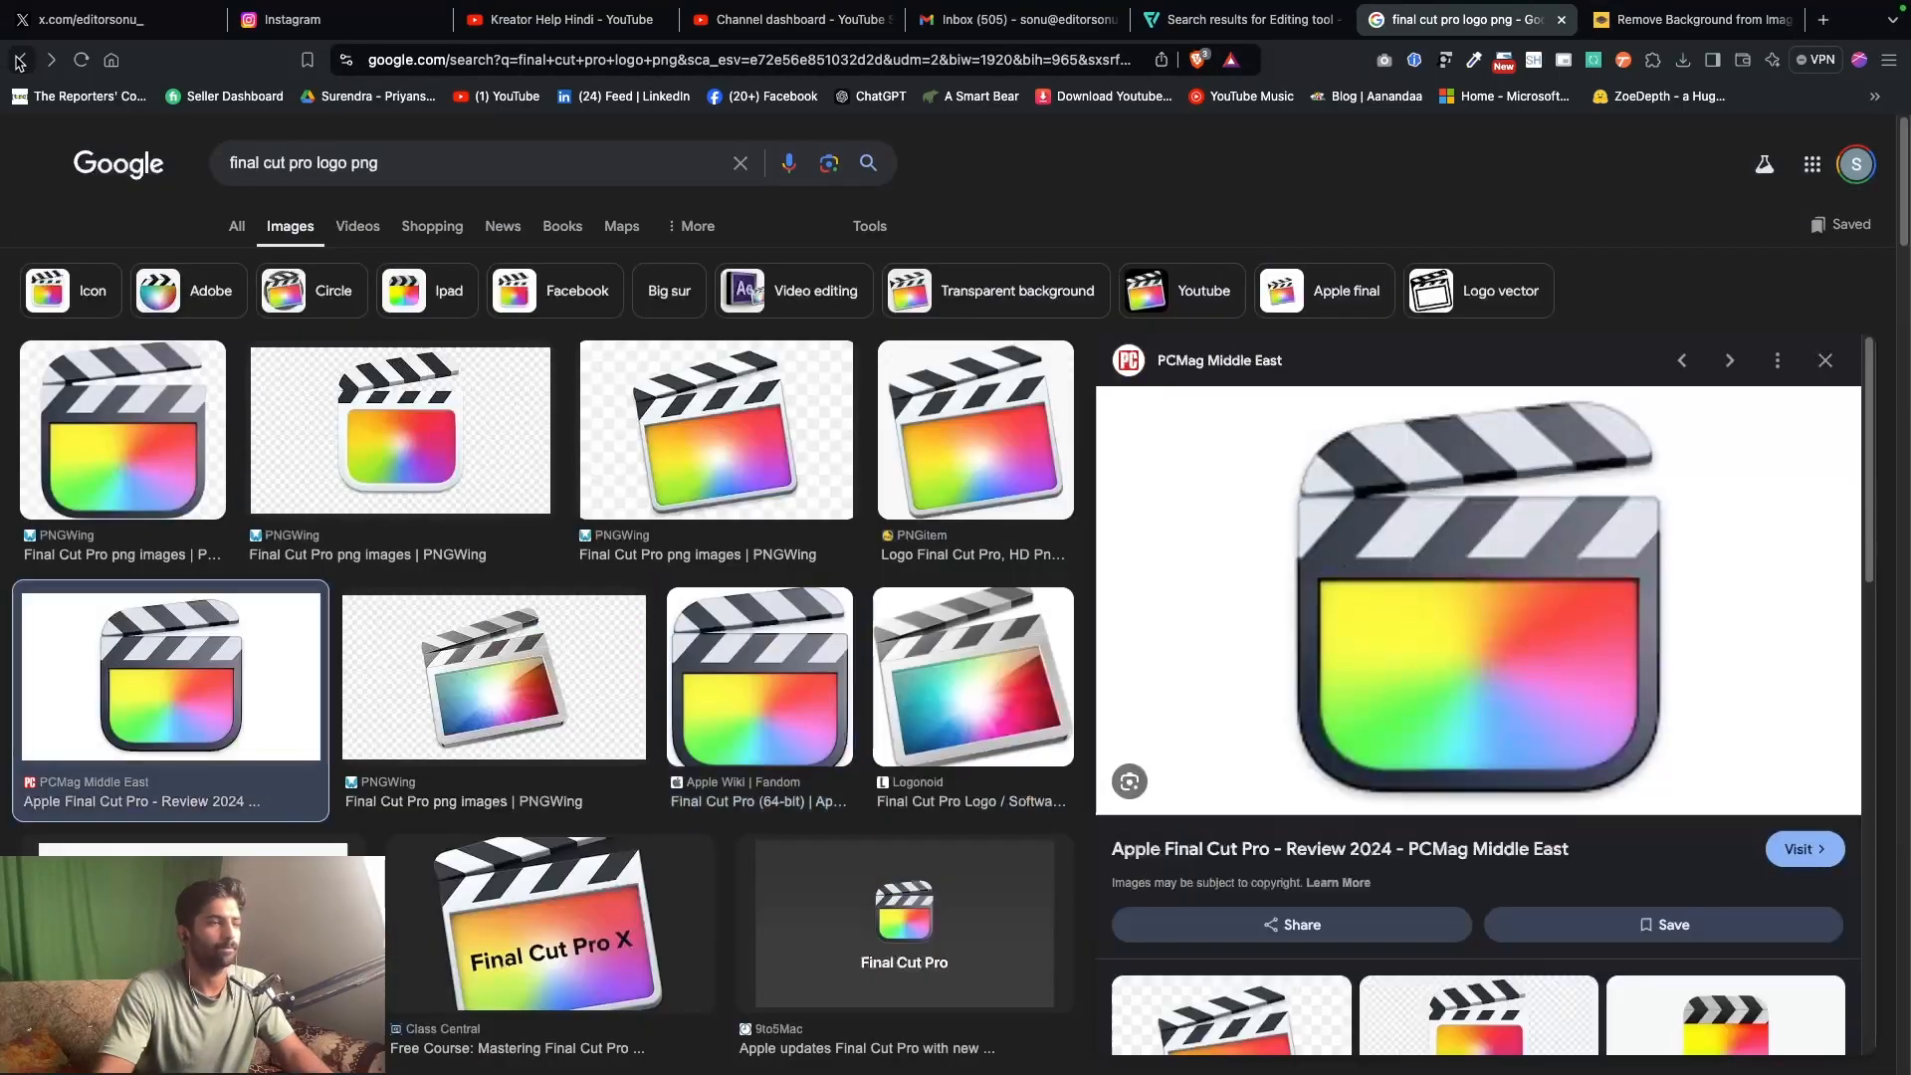
pyautogui.click(18, 62)
pyautogui.click(17, 62)
pyautogui.click(18, 62)
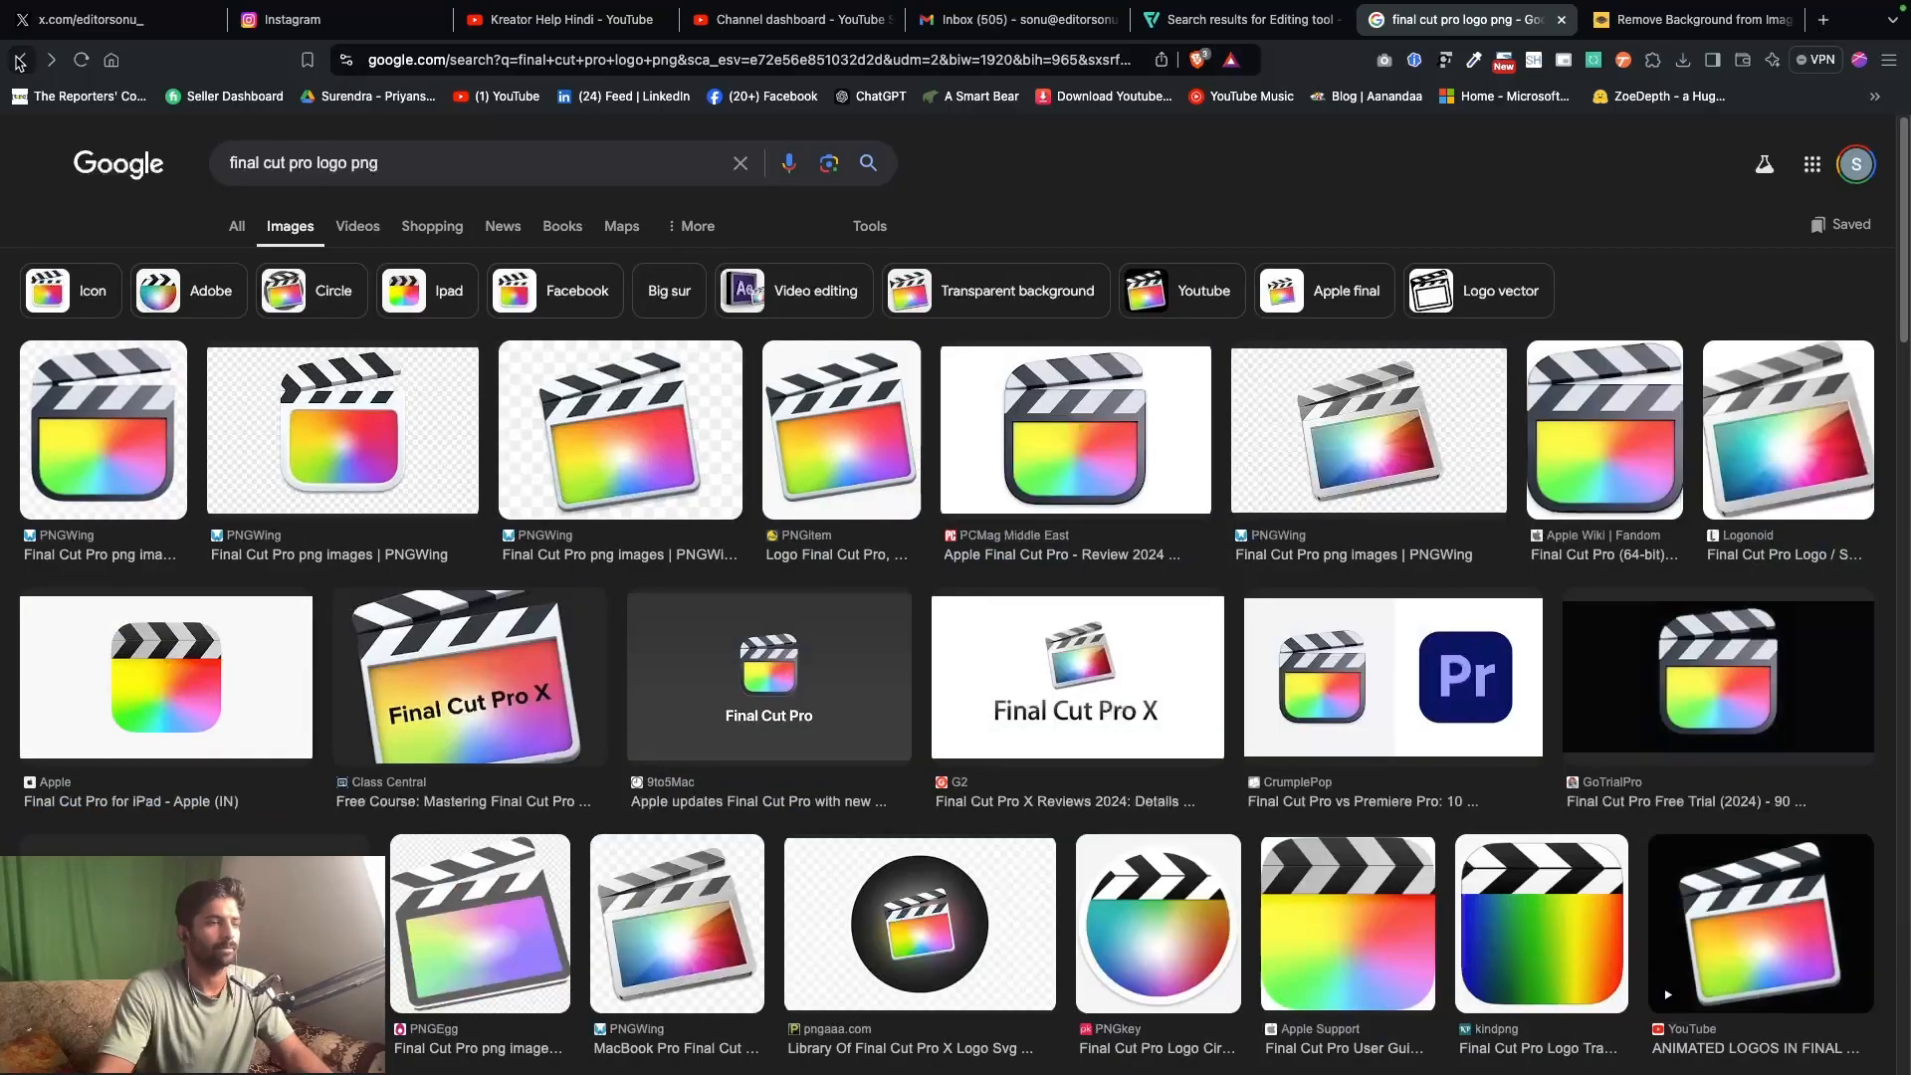
pyautogui.click(18, 62)
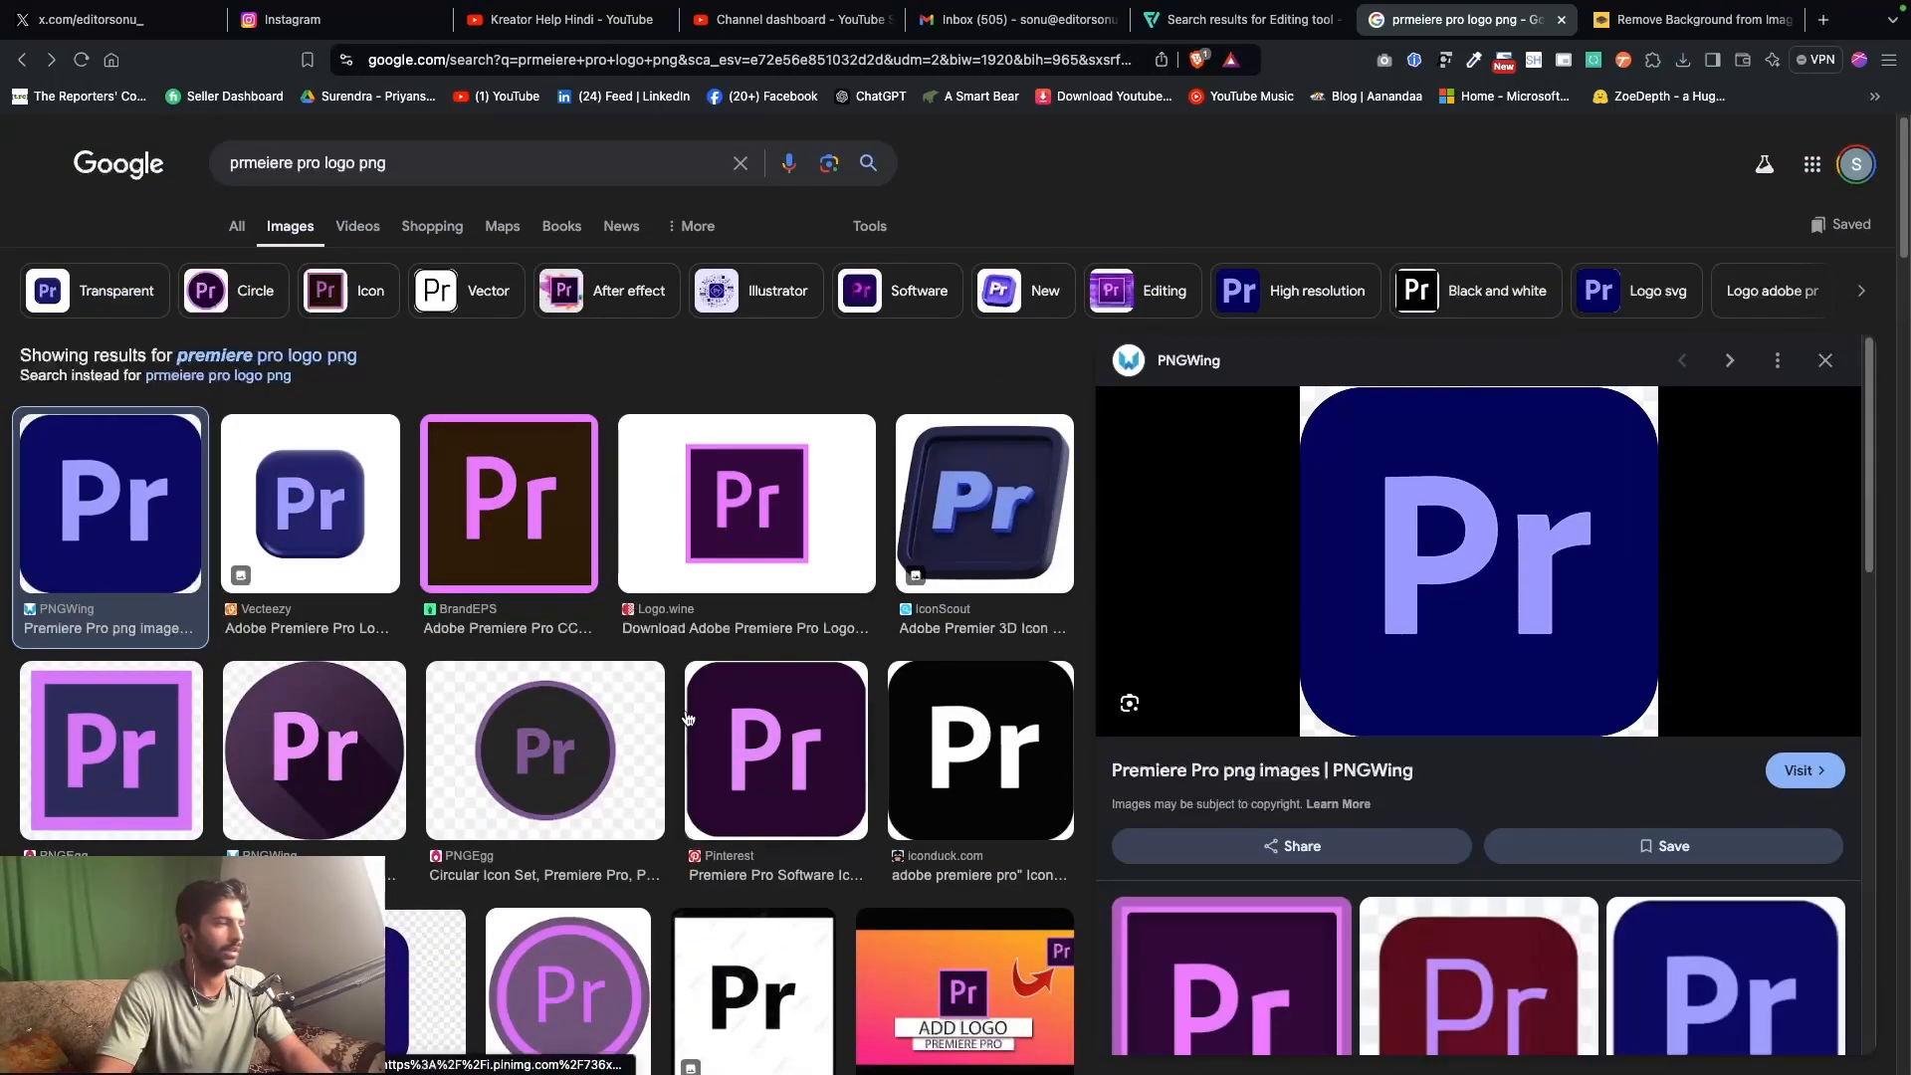
# - Open Freebiehive's blue Adobe Premiere Pro icon from the results and copy the image
pyautogui.scroll(-1, 434, 687)
pyautogui.click(400, 867)
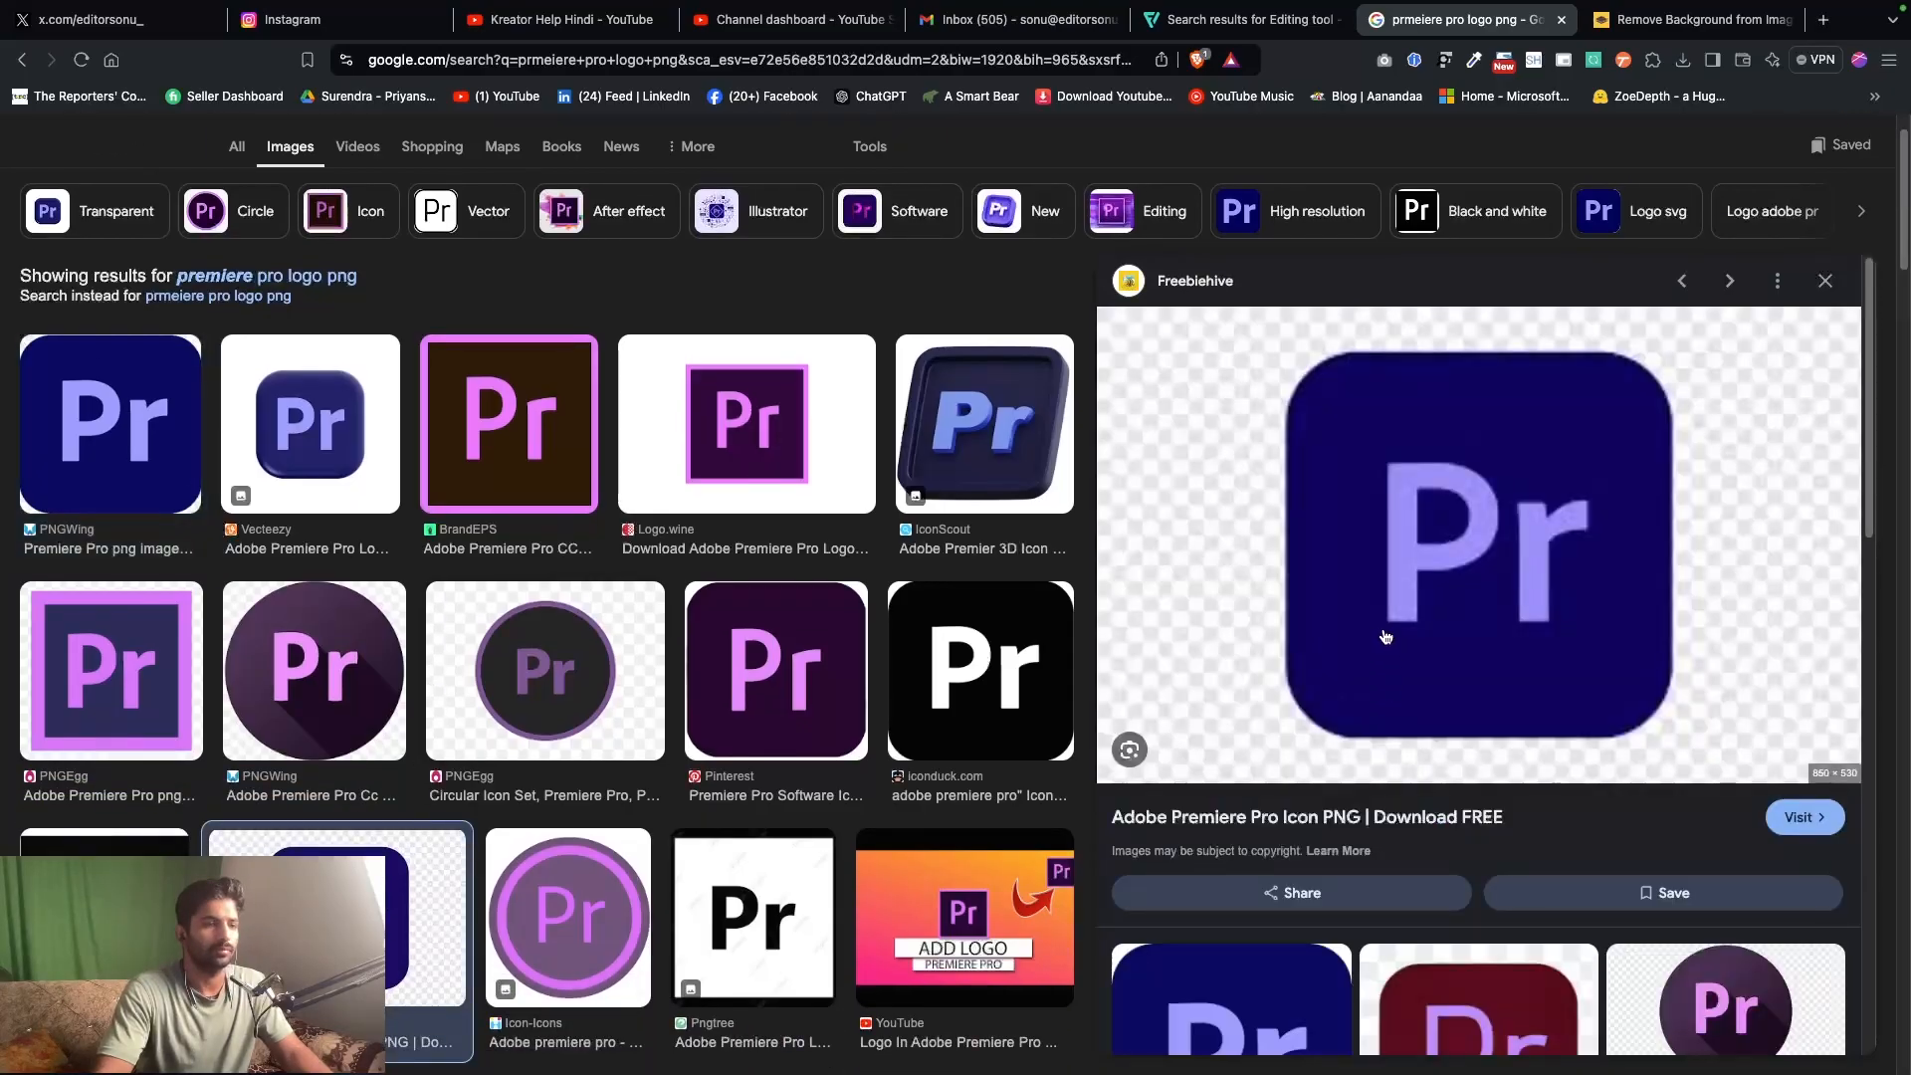
pyautogui.rightClick(1413, 609)
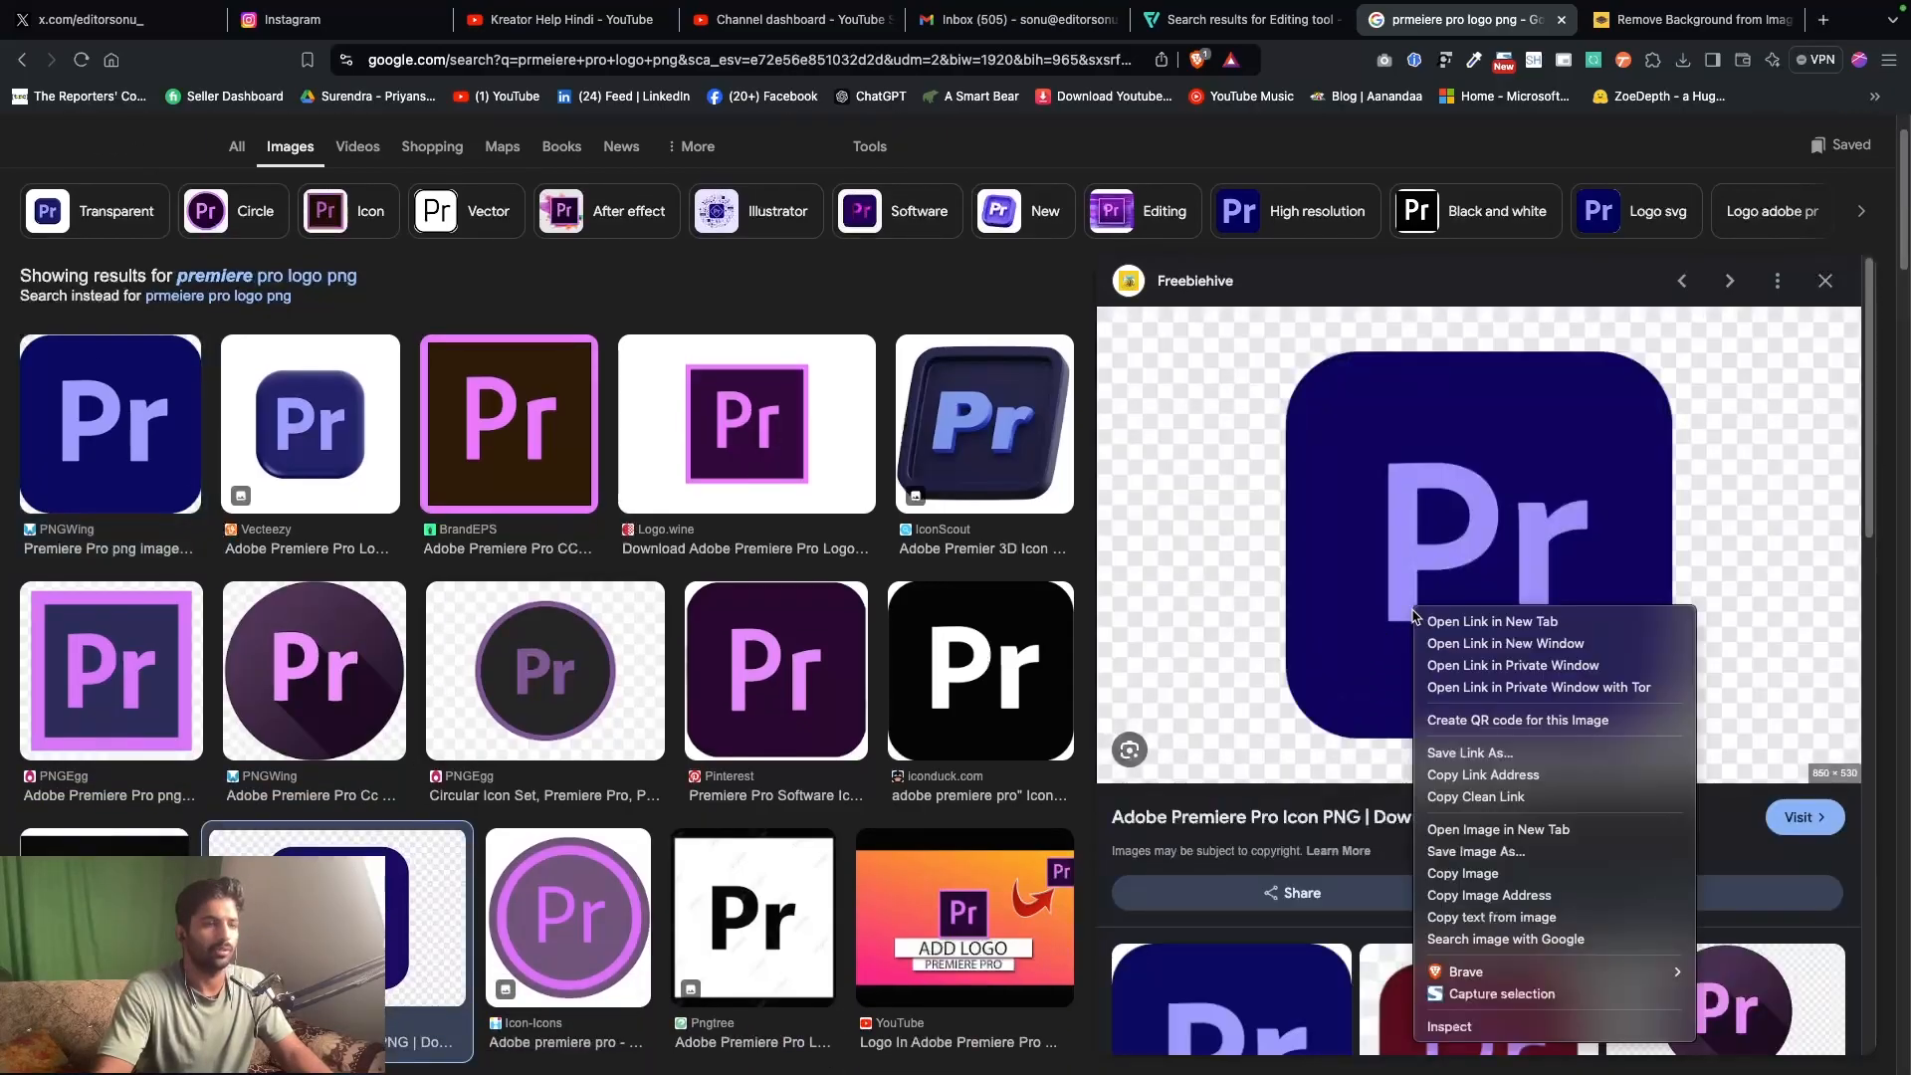
pyautogui.click(1482, 874)
# - Remove the copied icon's background with remove.bg and import the downloaded standard-size result into the Premiere Pro project
pyautogui.click(1682, 19)
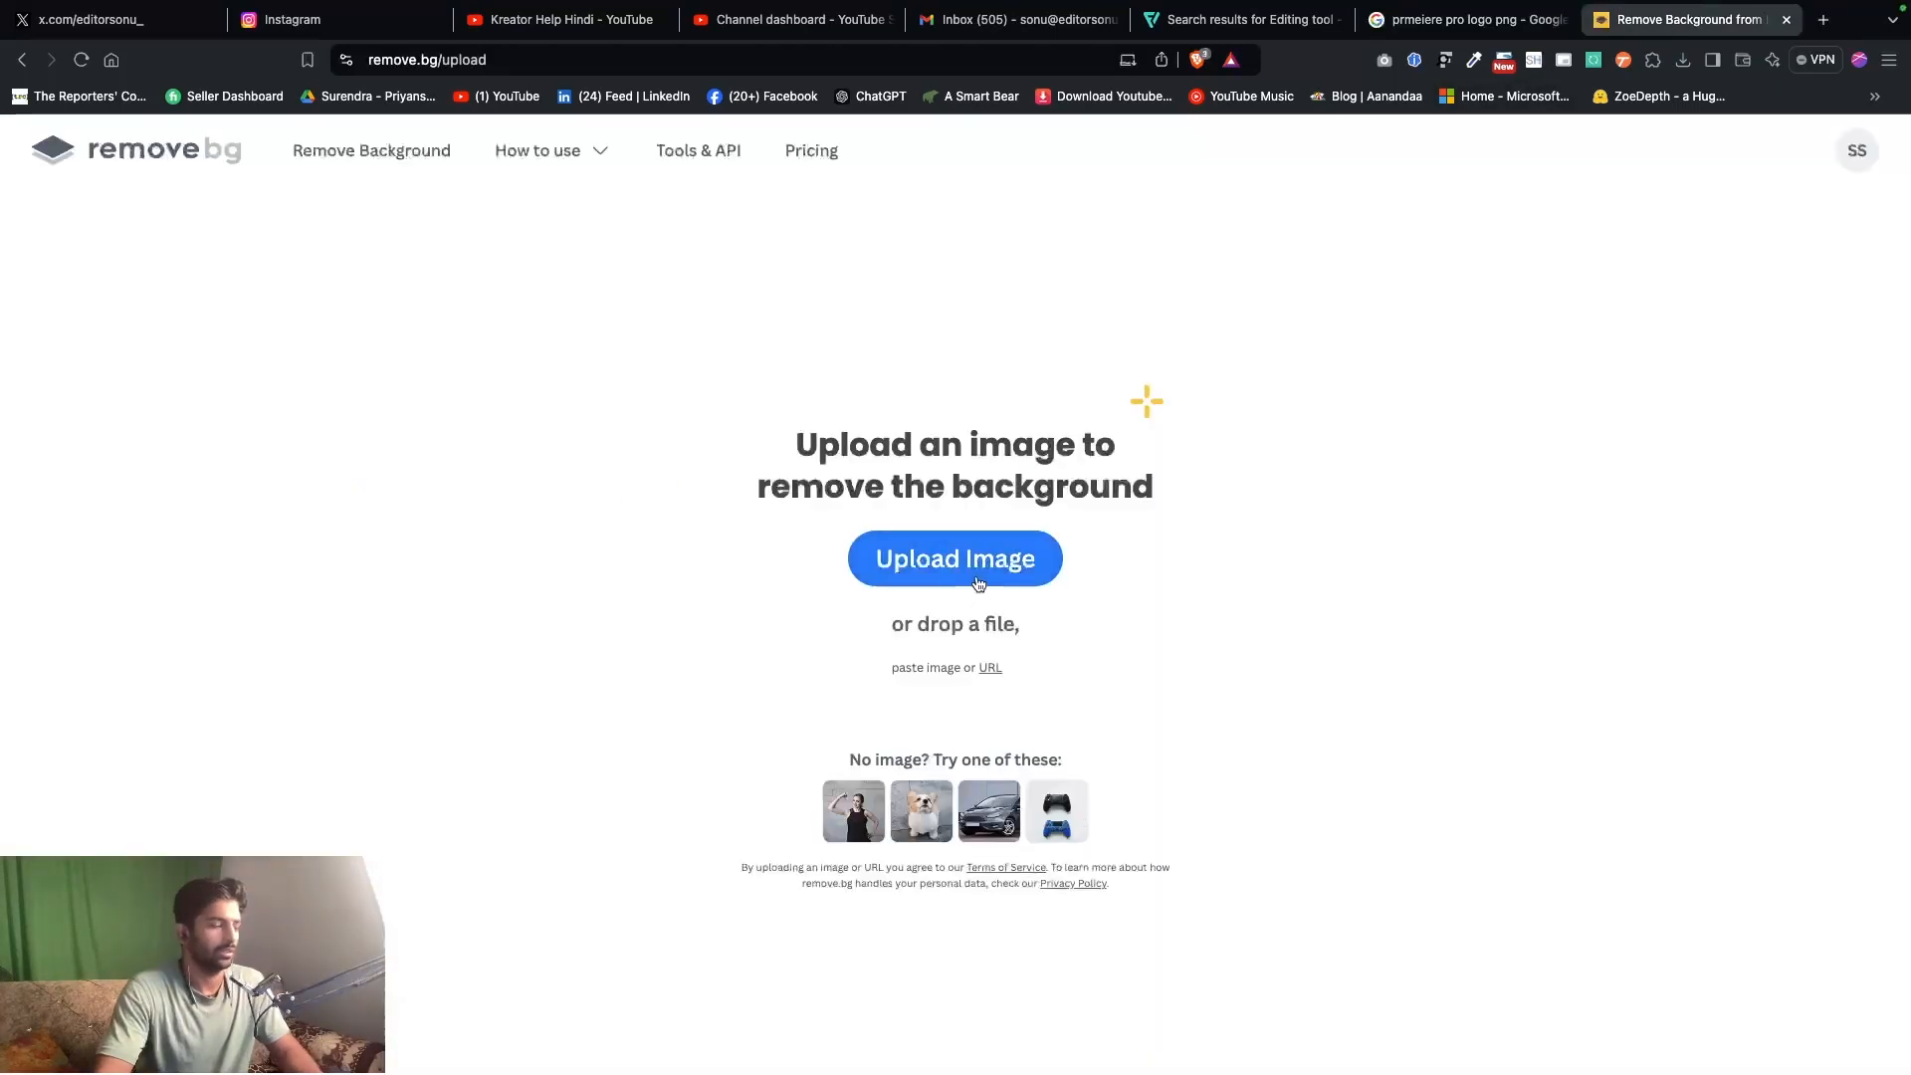
pyautogui.press('cmd+v')
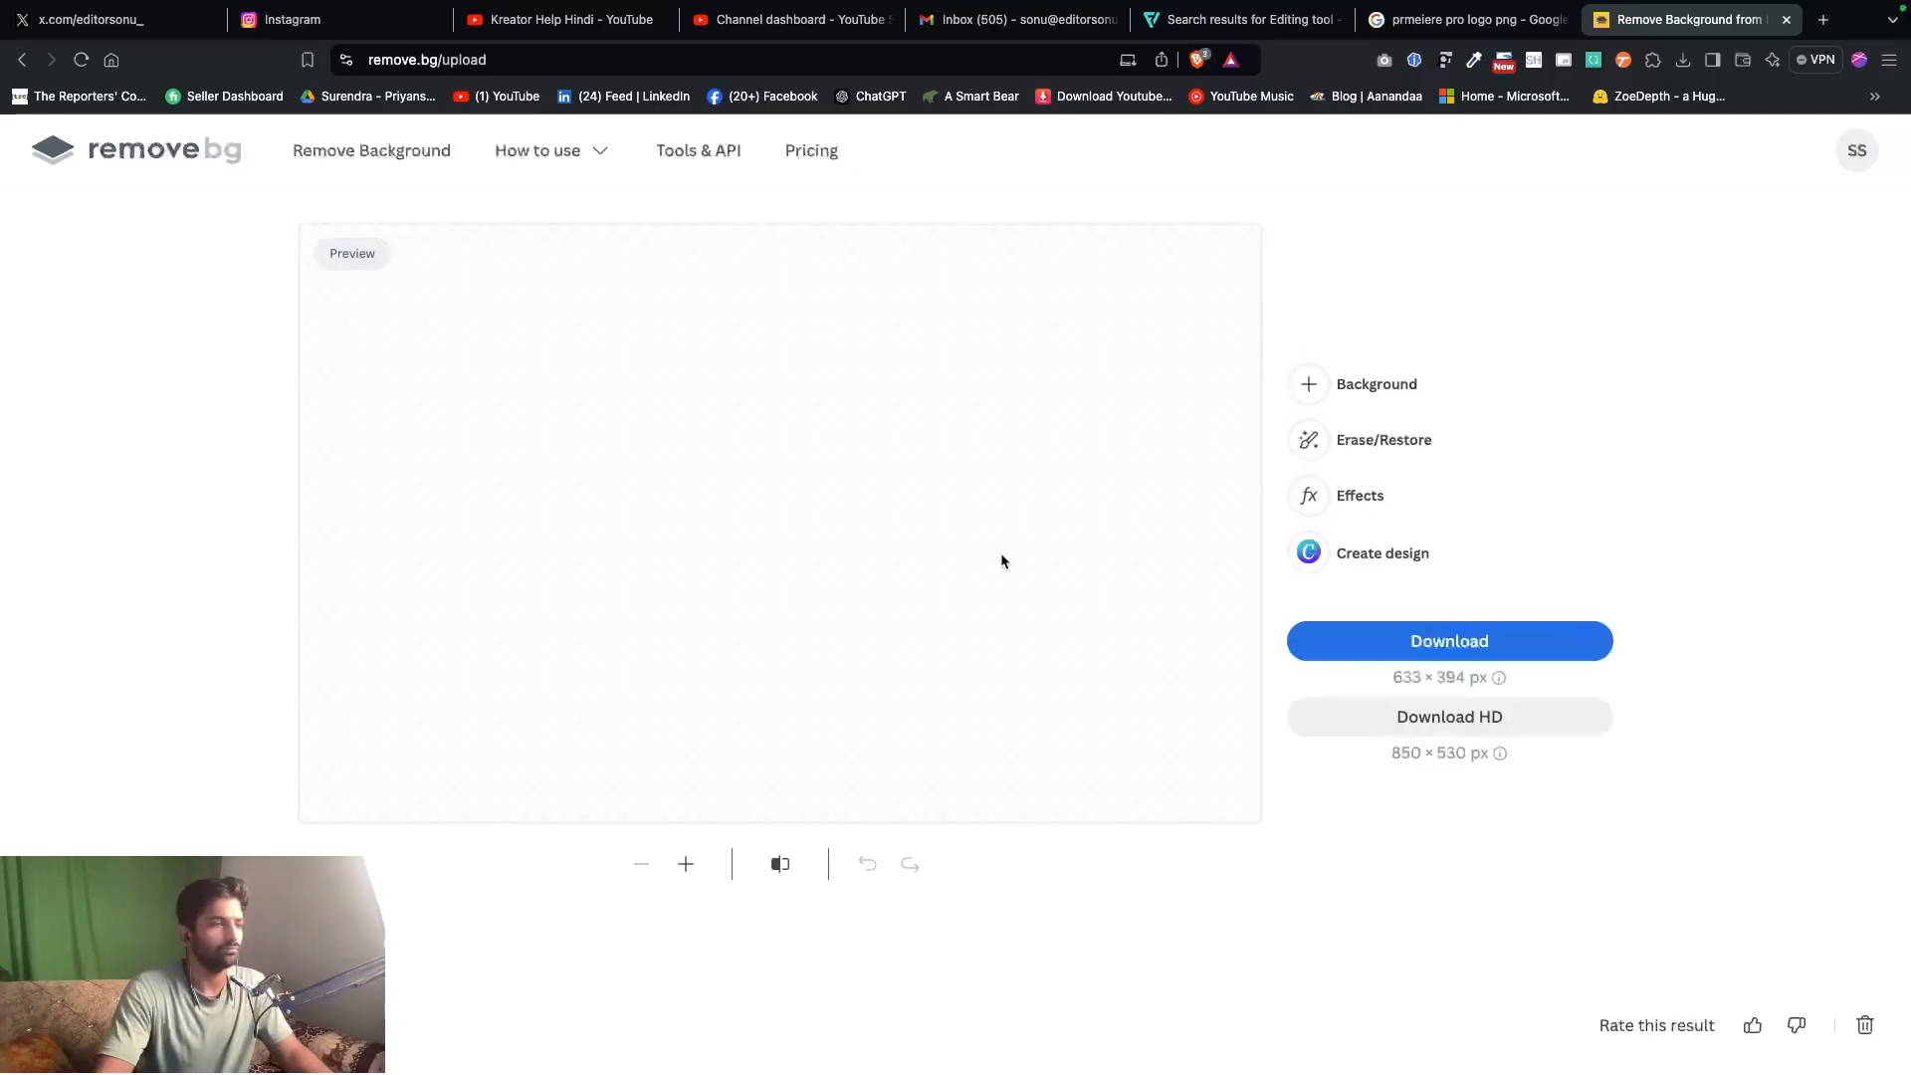
pyautogui.click(1477, 644)
pyautogui.press('super+Tab')
pyautogui.moveTo(1506, 127); pyautogui.dragTo(502, 390)
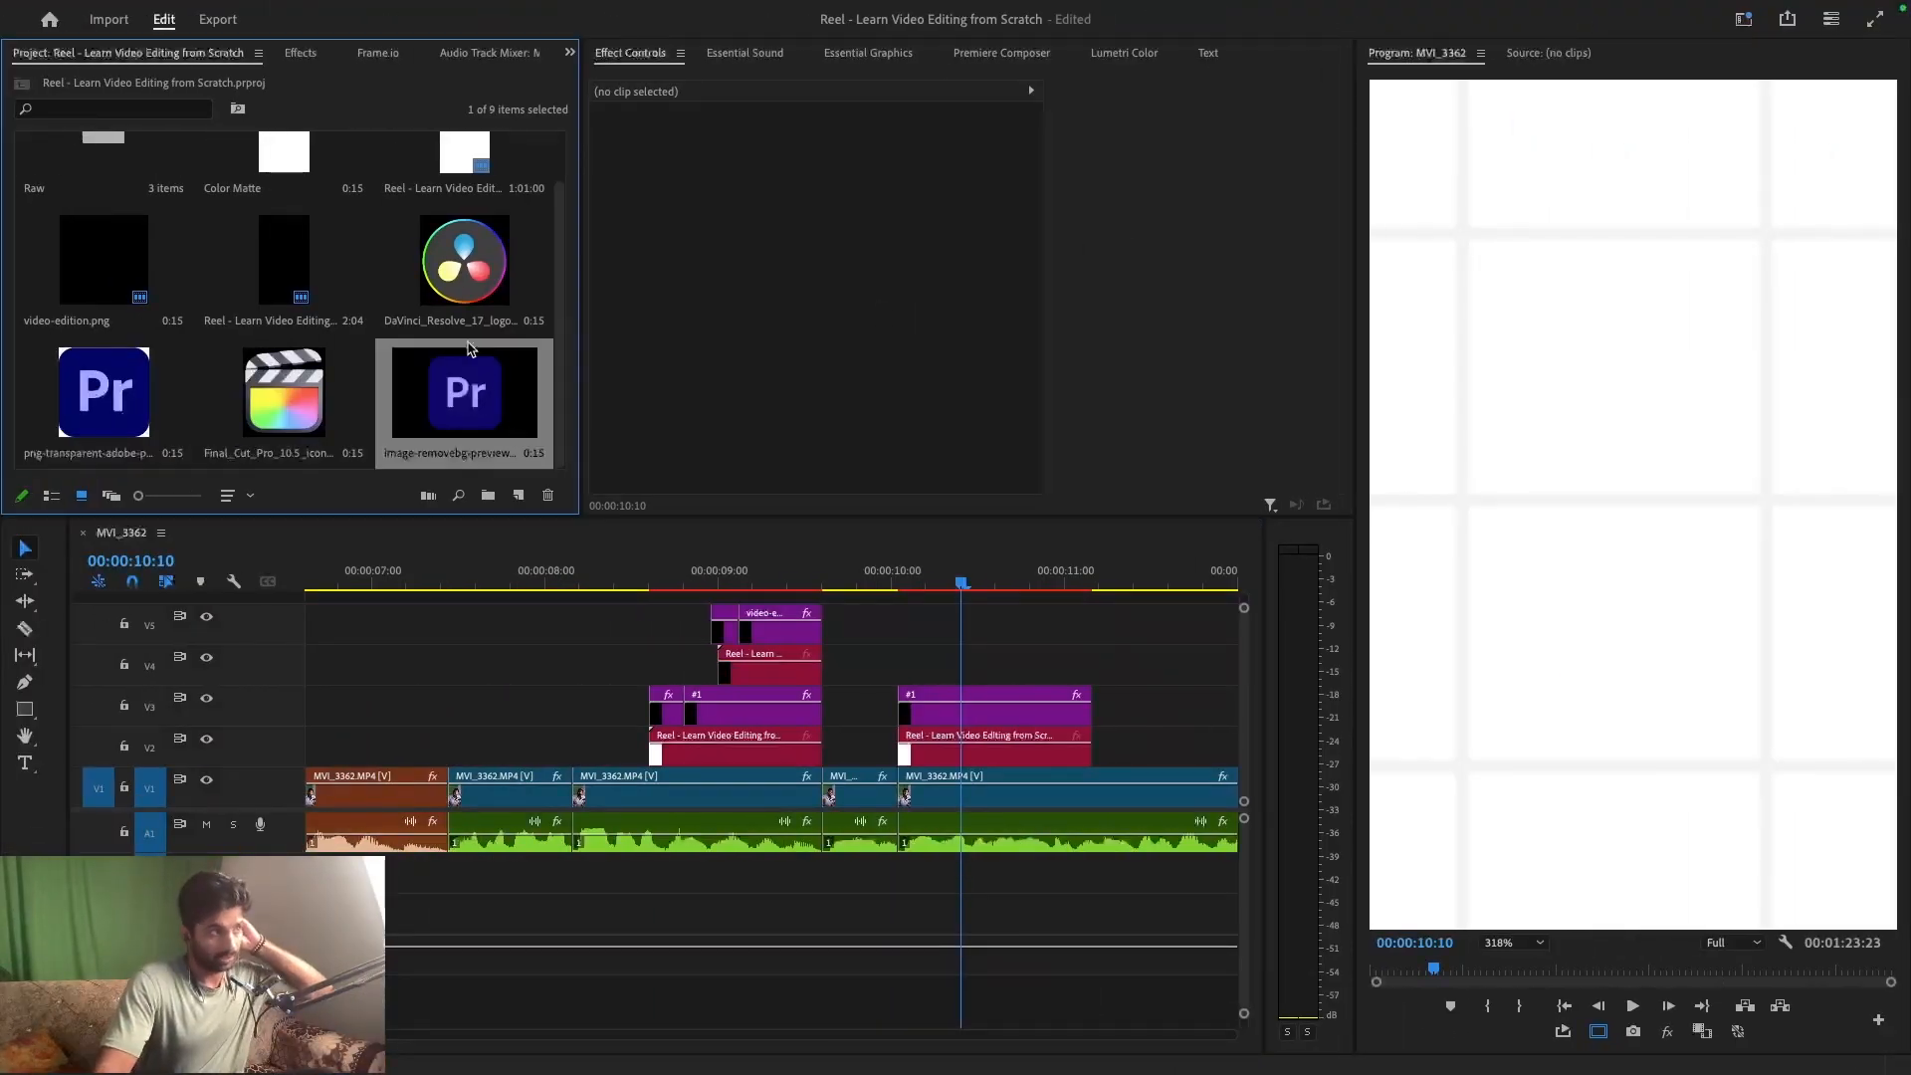
# - Place the DaVinci Resolve logo on V4 and image-removebg-preview.png on V5, aligned with the second #1 clip, and reduce the video track heights
pyautogui.click(447, 249)
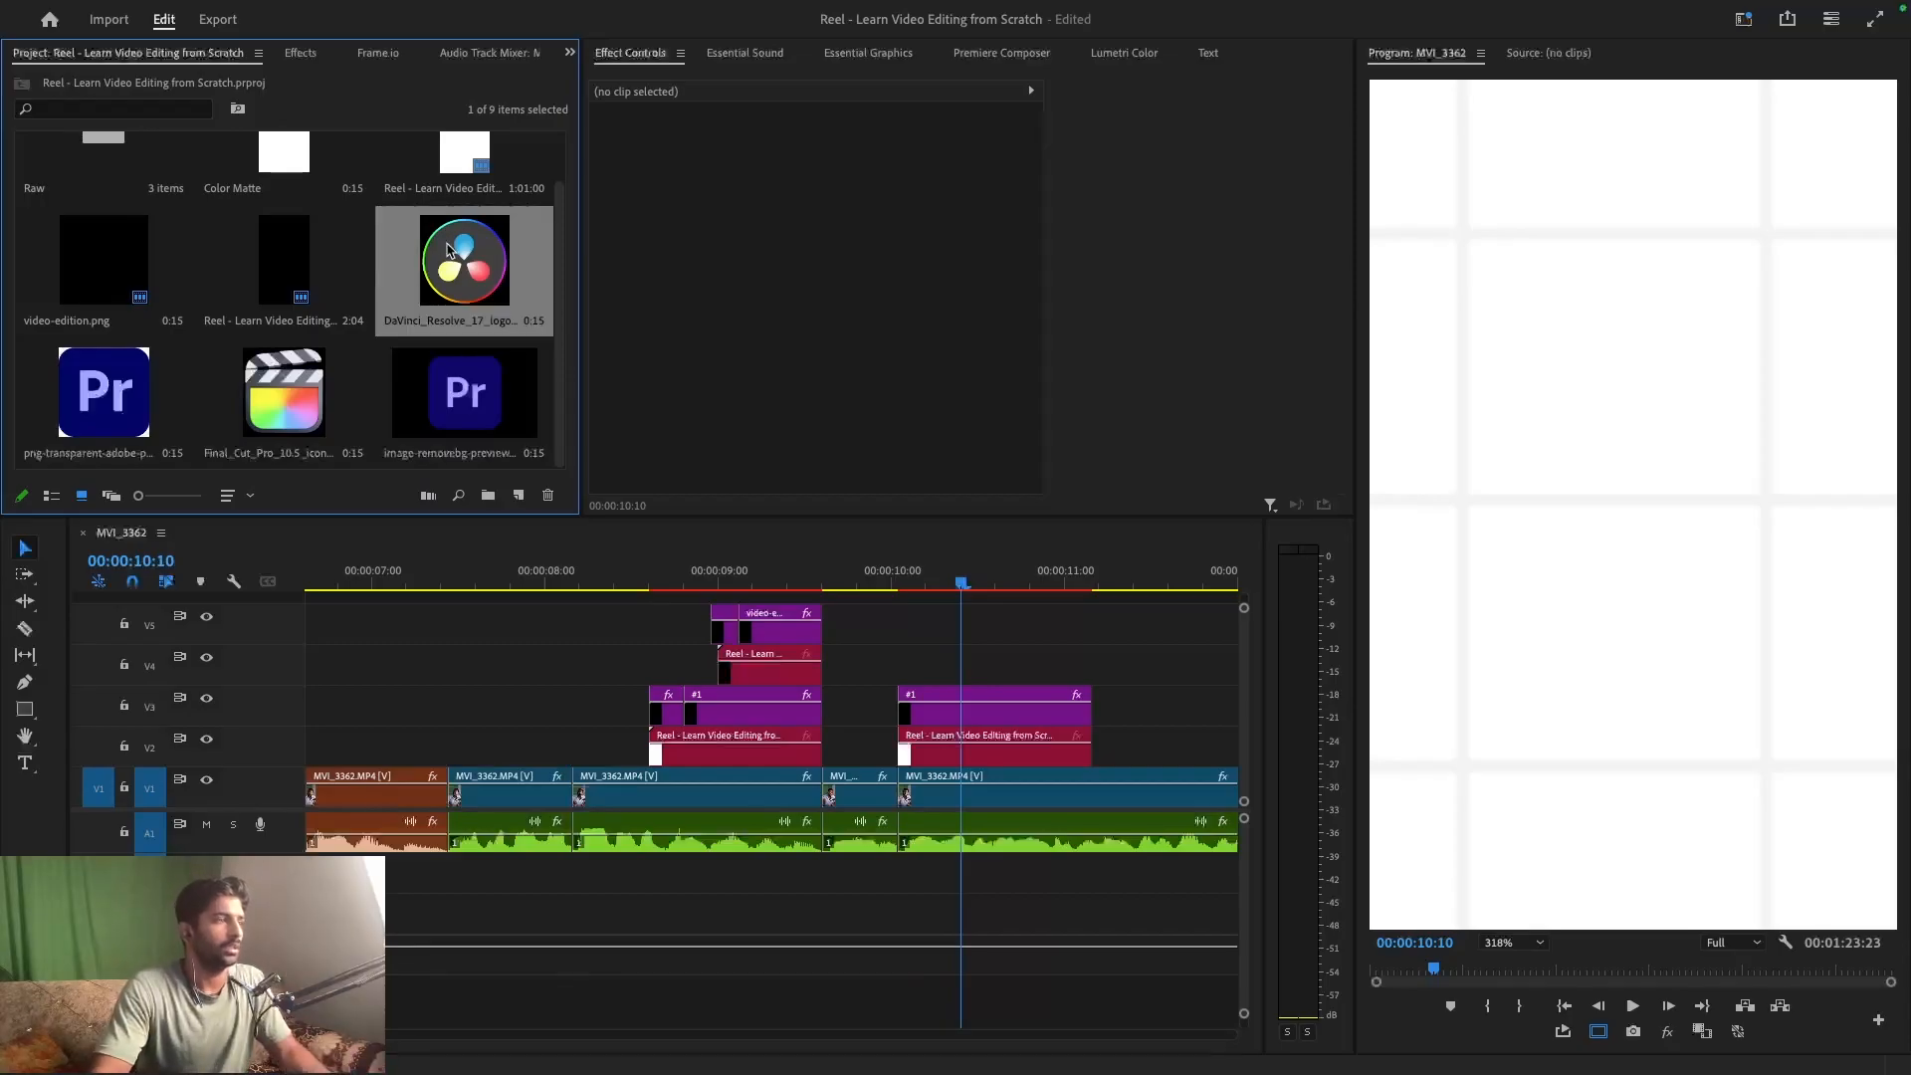
pyautogui.click(481, 398)
pyautogui.click(300, 422)
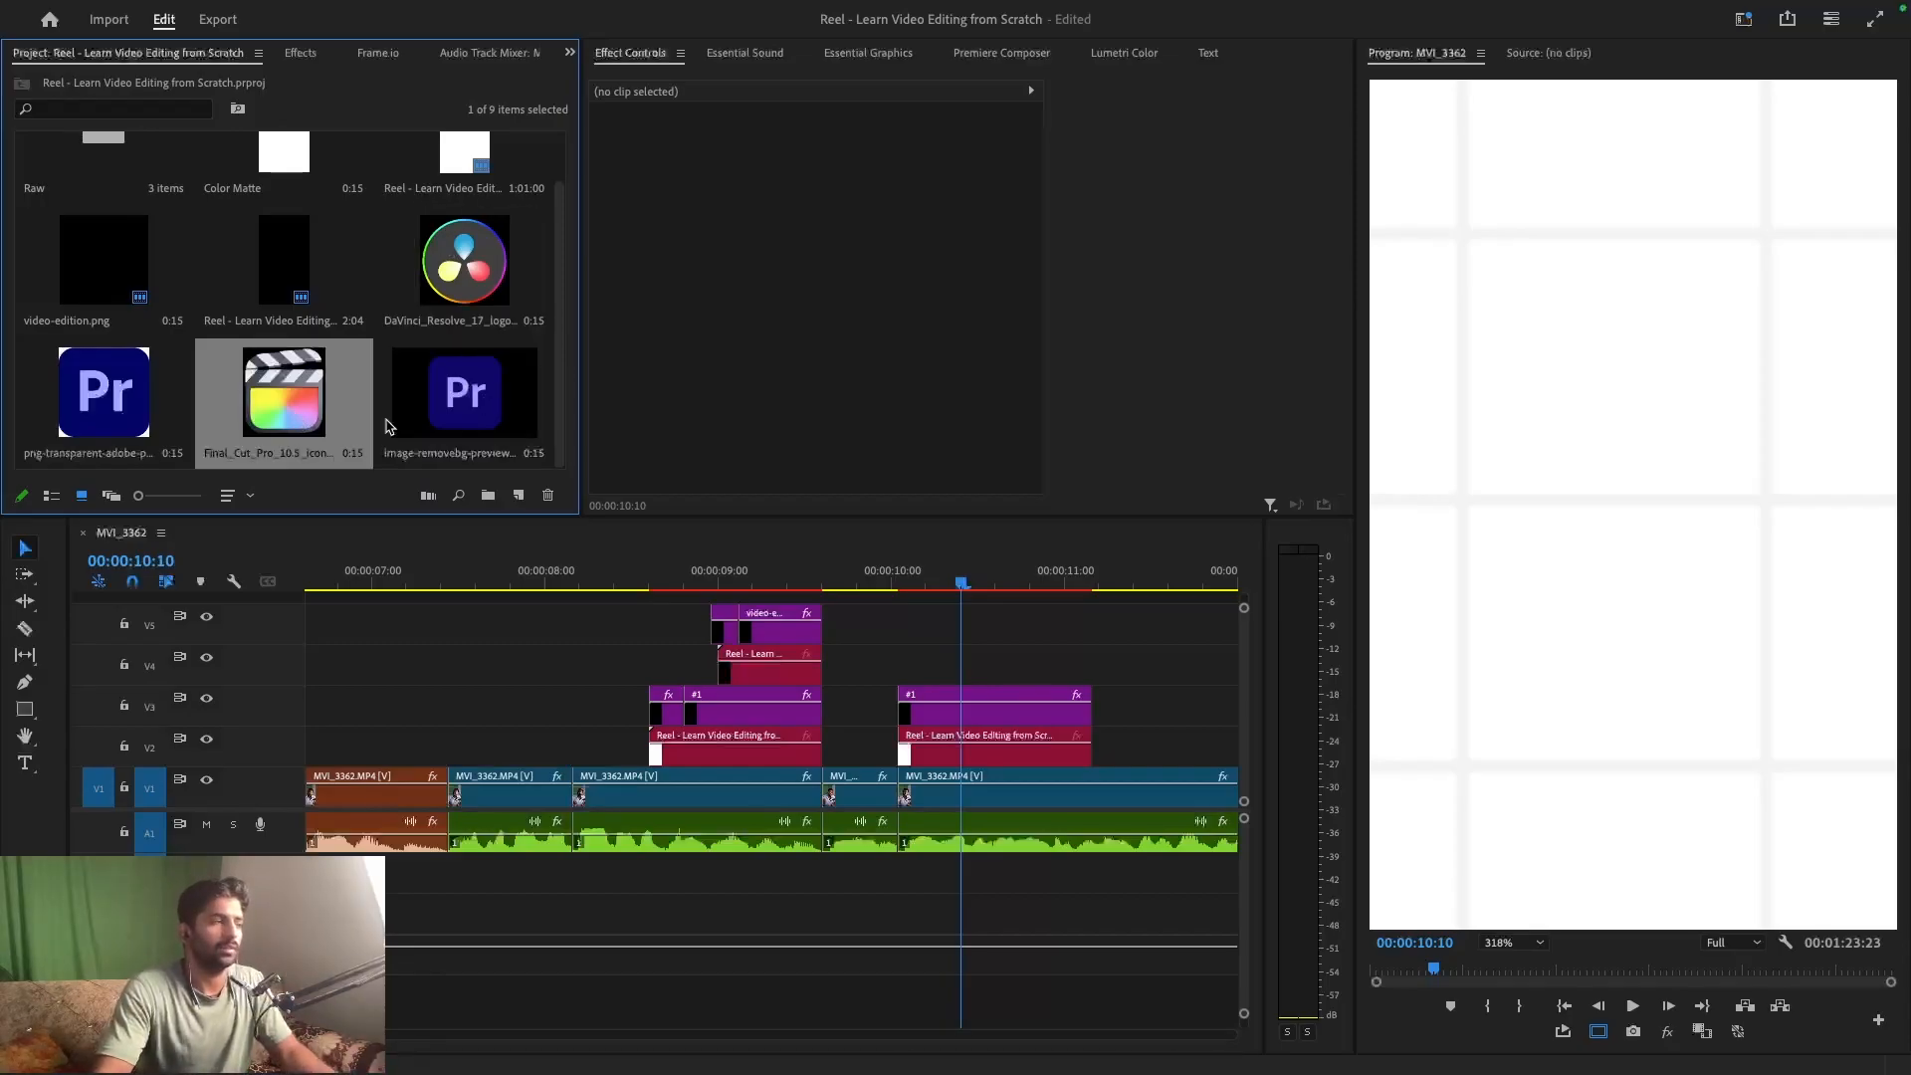
pyautogui.moveTo(449, 267); pyautogui.dragTo(1090, 676)
pyautogui.moveTo(463, 401); pyautogui.dragTo(1092, 625)
pyautogui.moveTo(280, 810); pyautogui.dragTo(279, 895)
pyautogui.moveTo(1244, 605); pyautogui.dragTo(1243, 597)
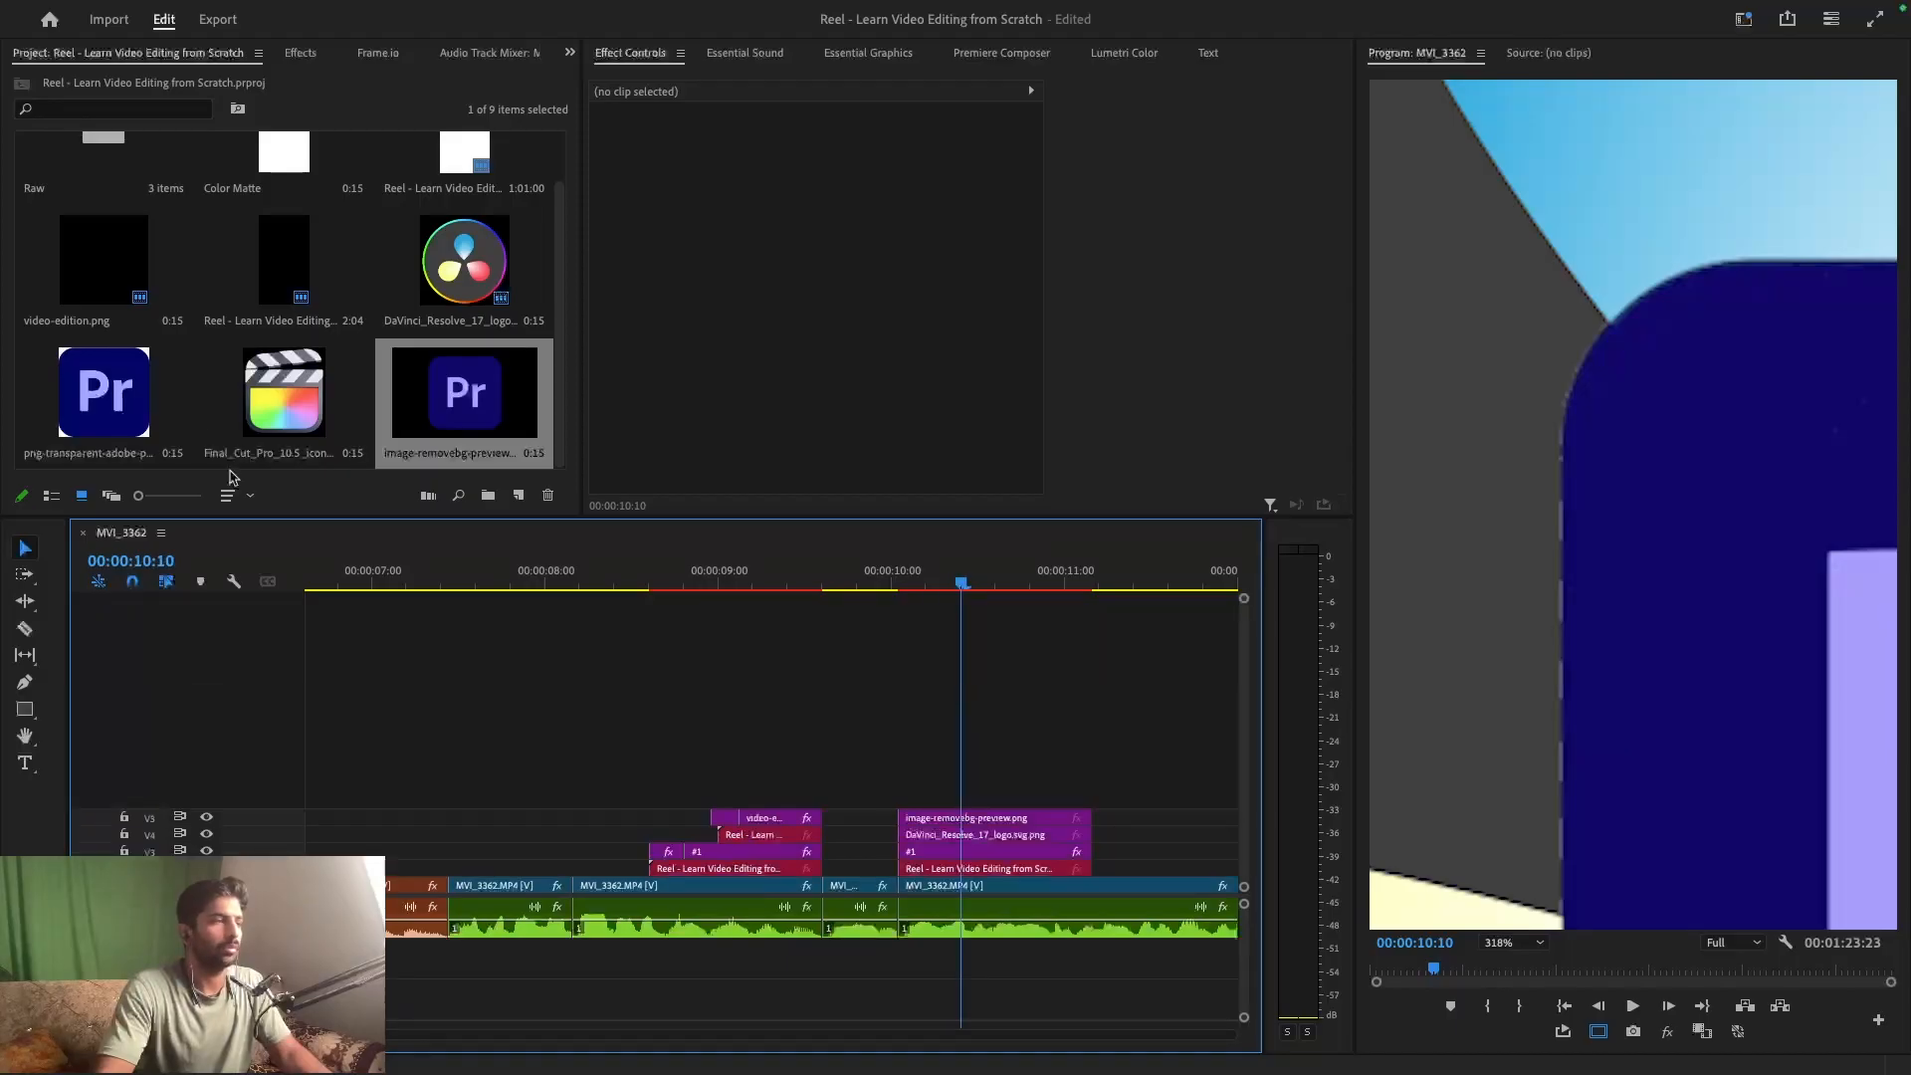
# - Place the Final Cut Pro icon on V6 above the other logo clips and set the program preview zoom to Fit
pyautogui.moveTo(265, 401); pyautogui.dragTo(1094, 793)
pyautogui.click(1035, 796)
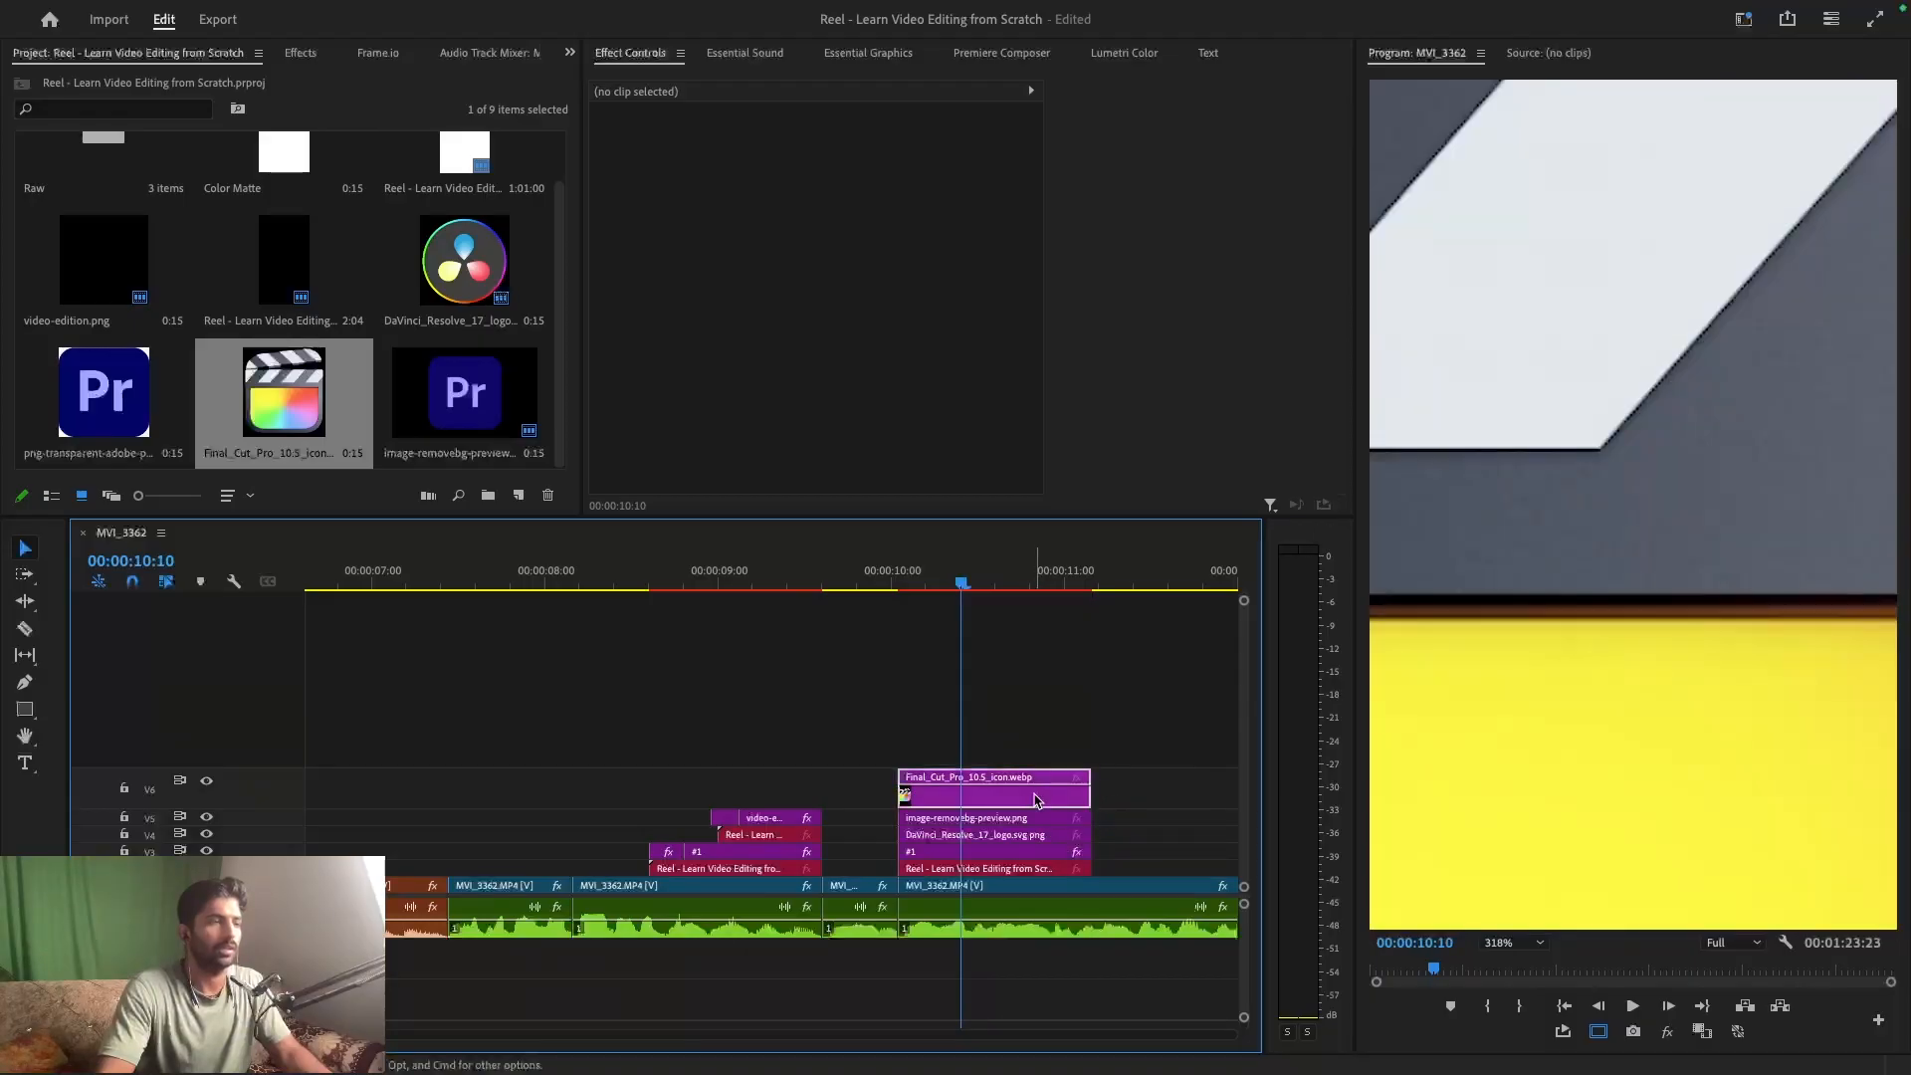
pyautogui.moveTo(824, 184); pyautogui.dragTo(1353, 741)
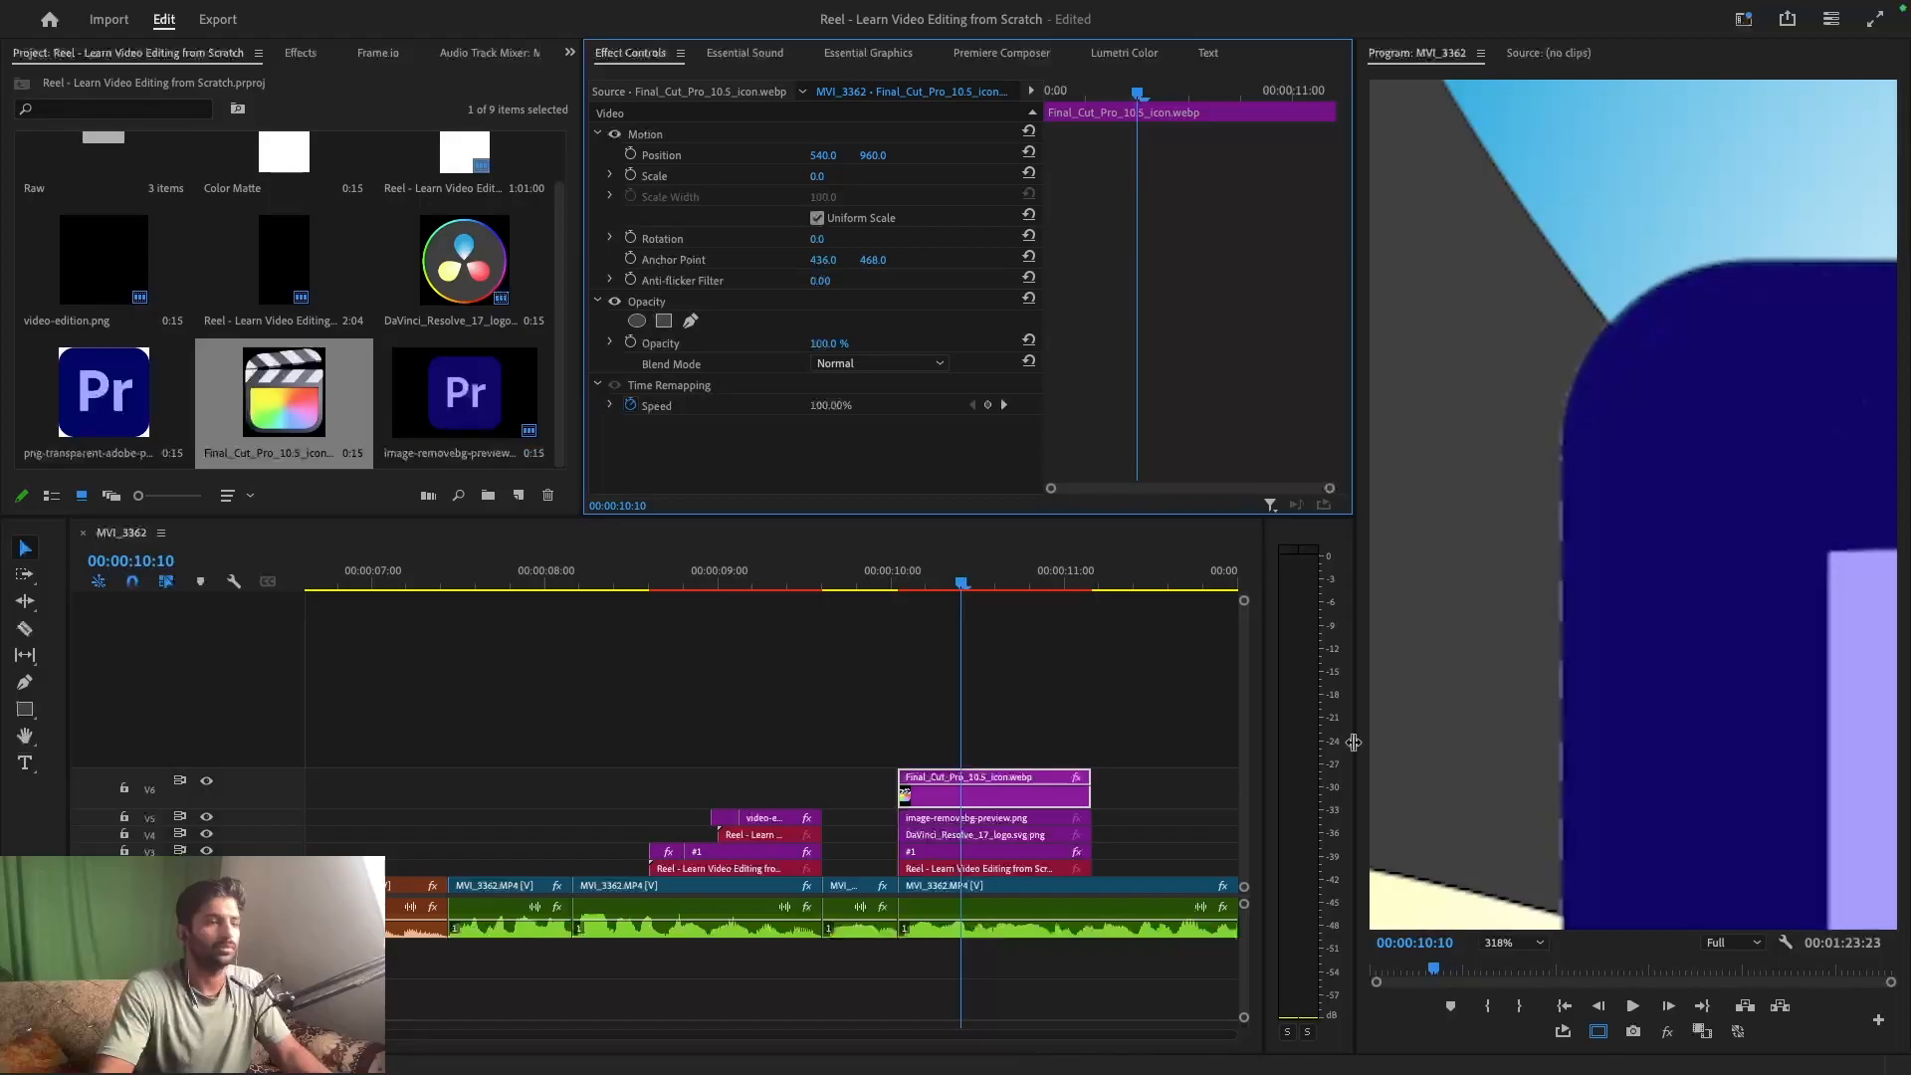
pyautogui.click(1508, 943)
pyautogui.click(1513, 706)
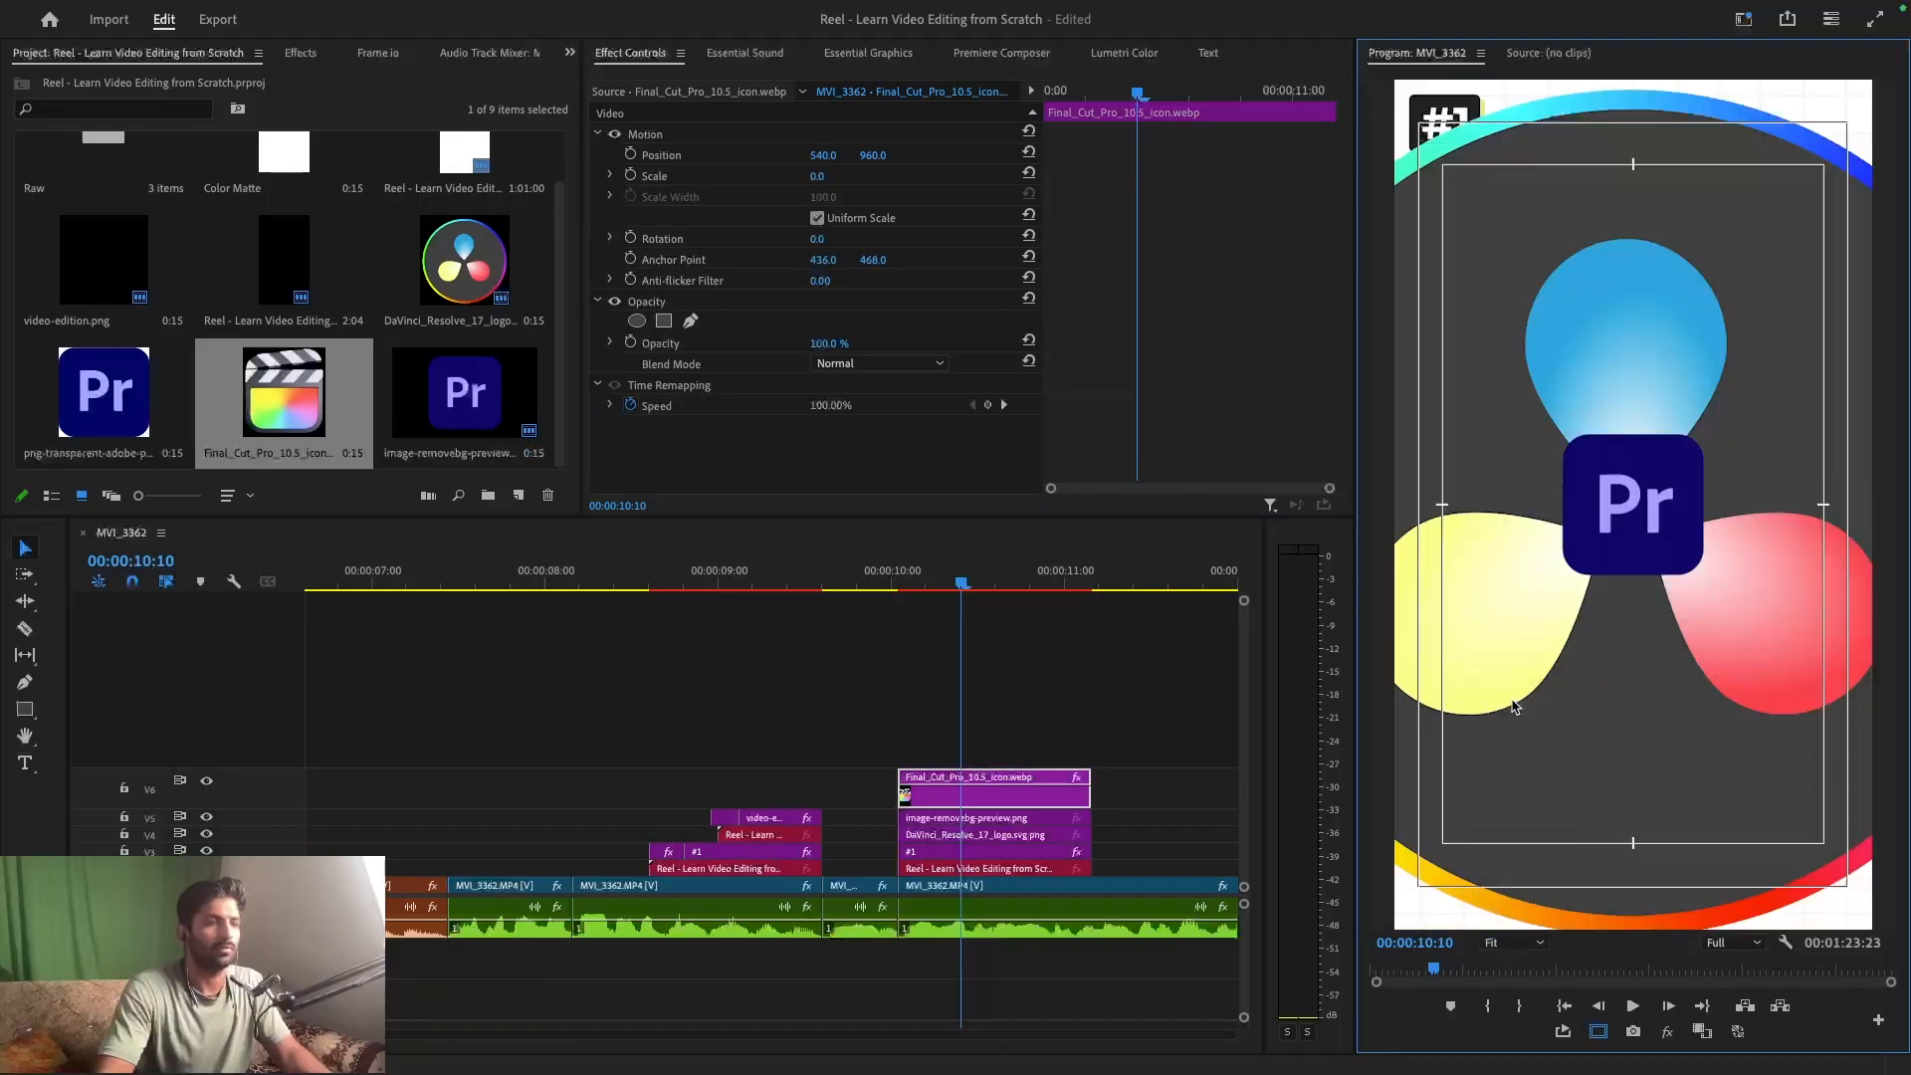
# - Scale the Final Cut Pro icon clip on V6 down to 30
pyautogui.click(995, 819)
pyautogui.click(996, 798)
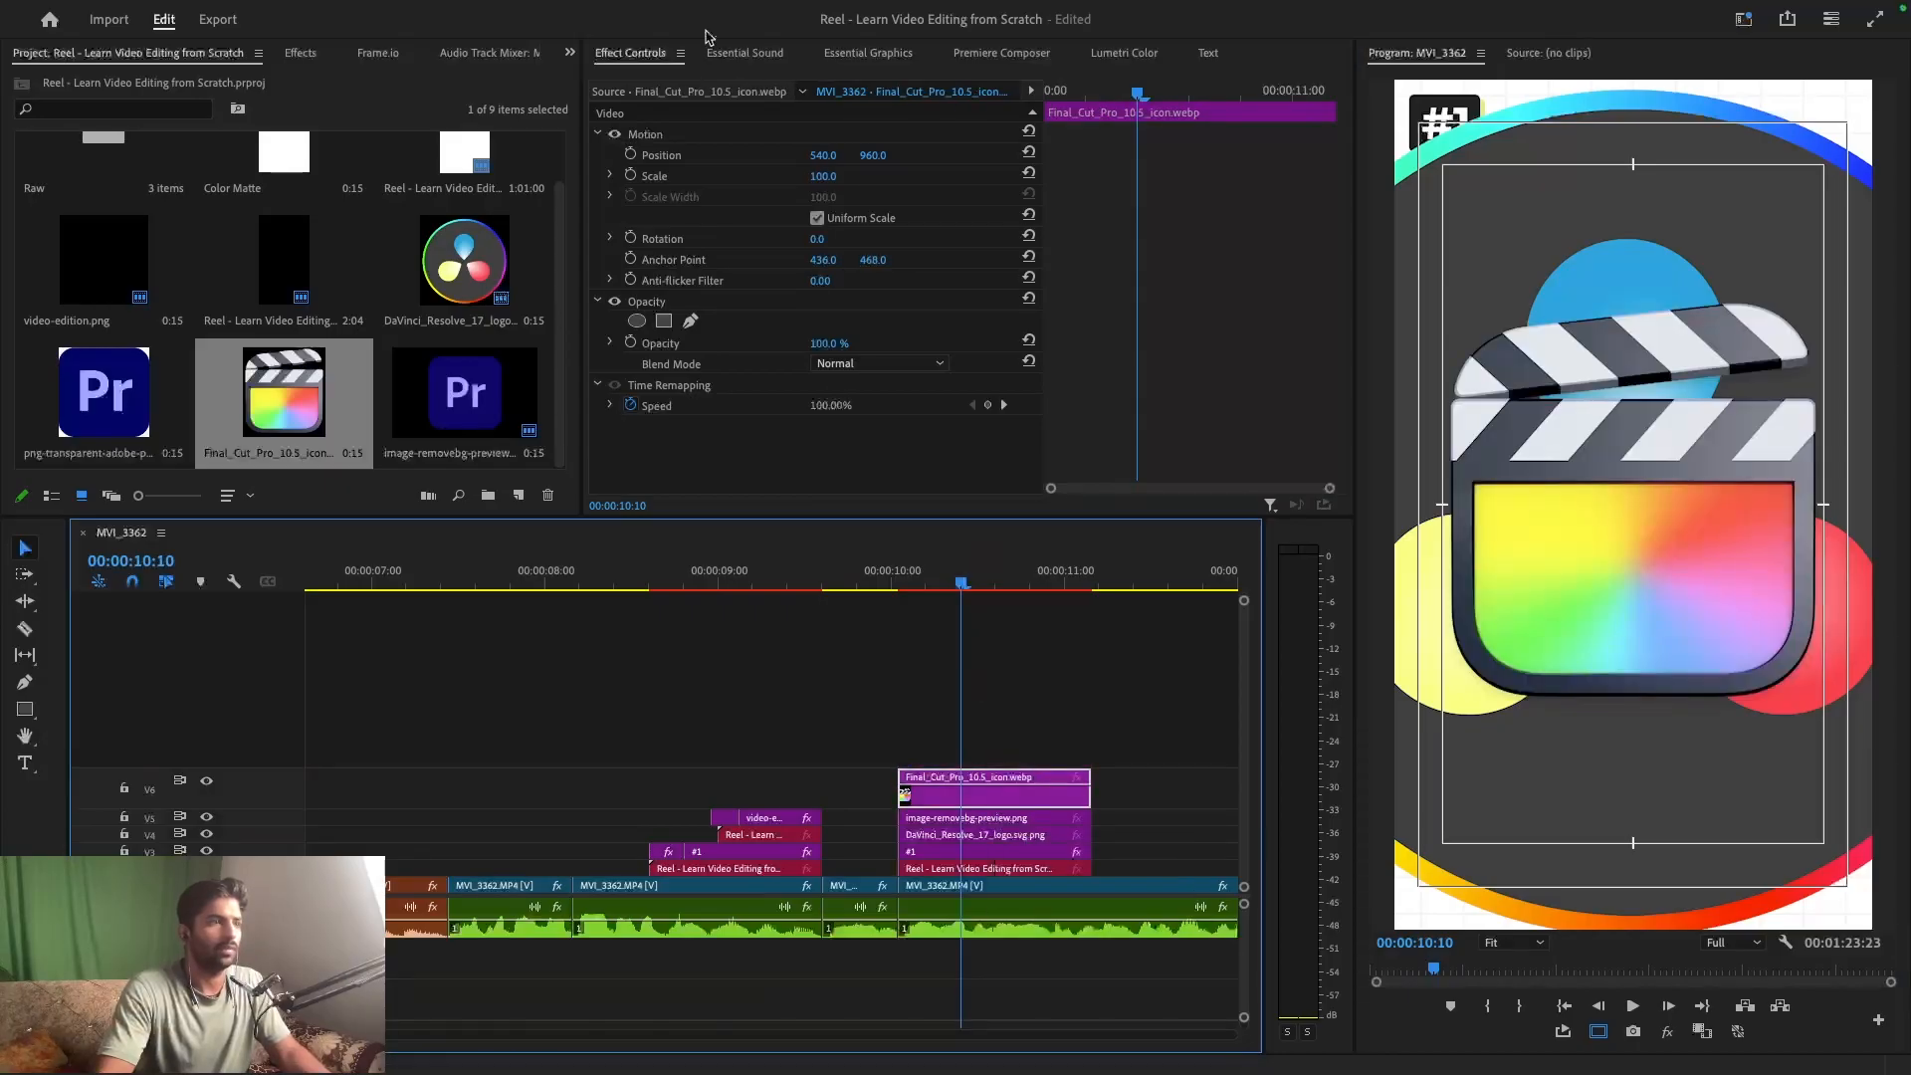
pyautogui.moveTo(817, 181); pyautogui.dragTo(750, 181)
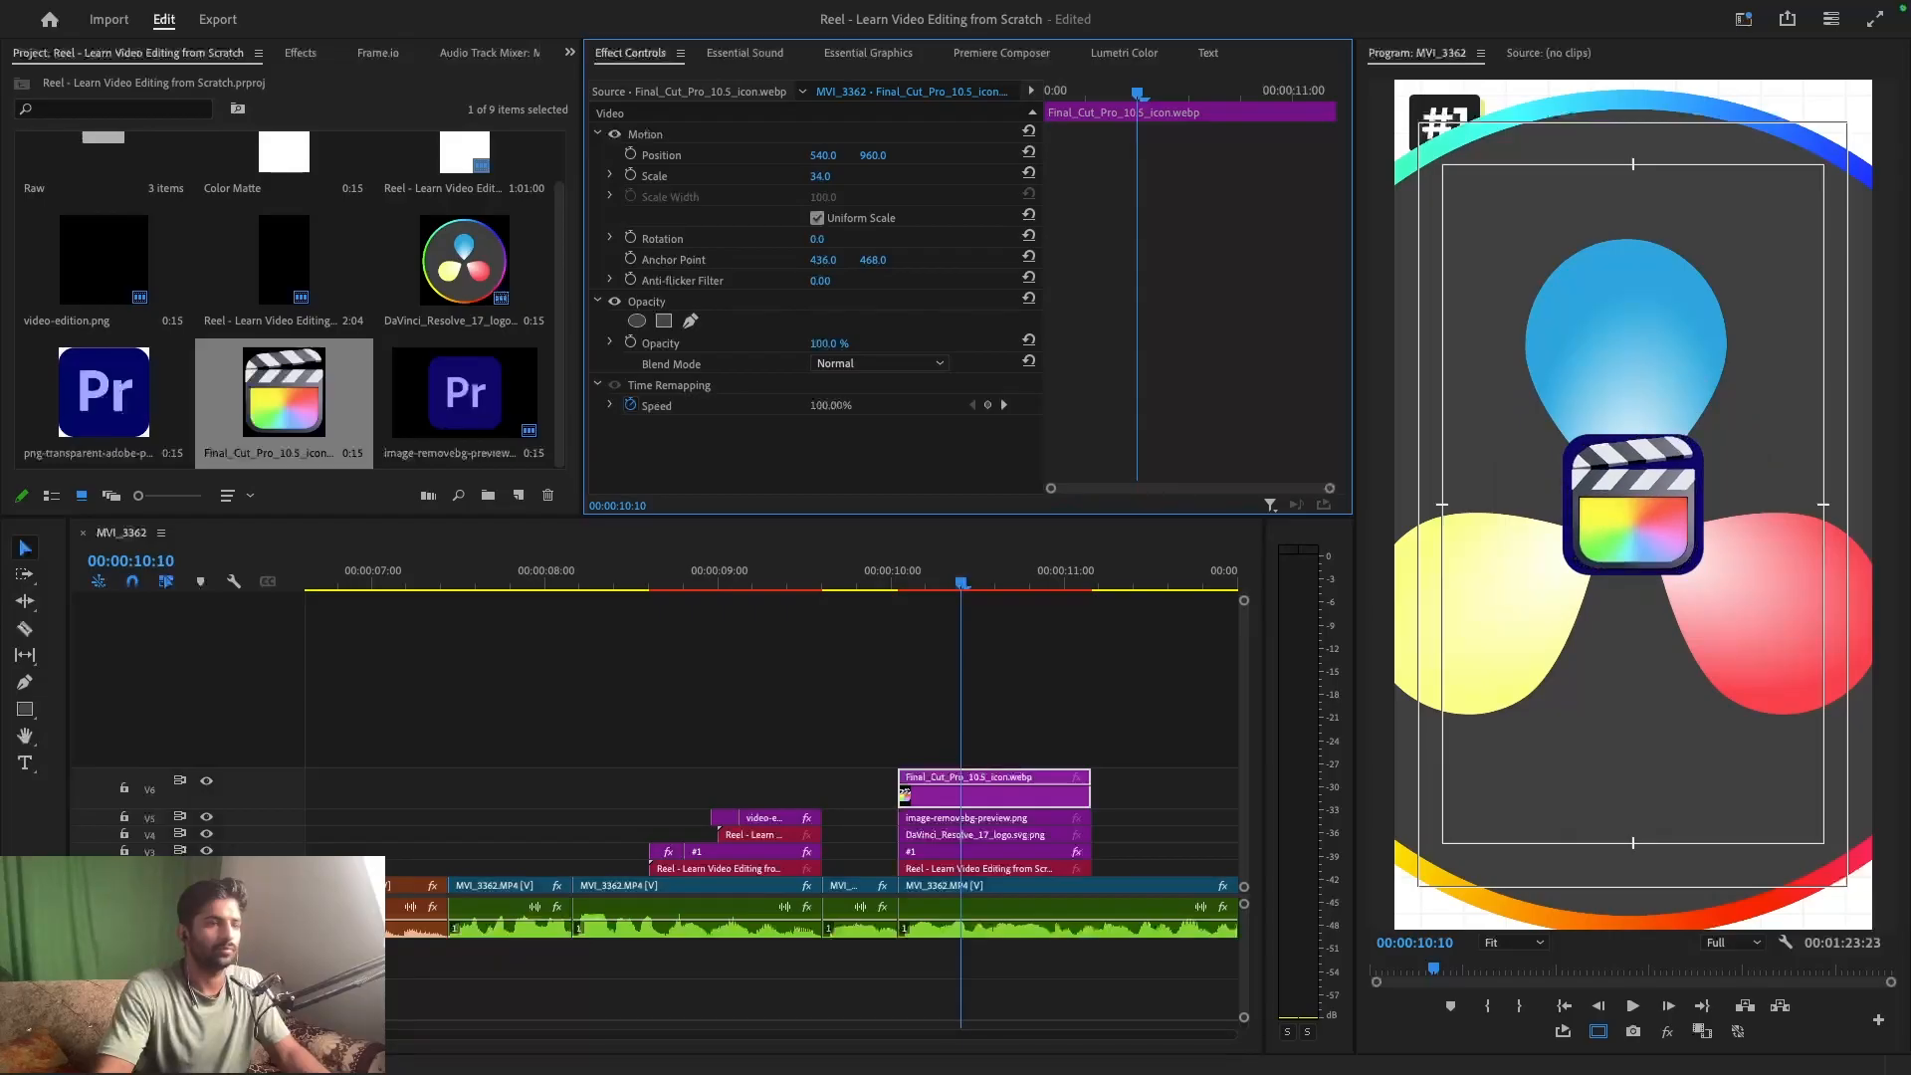
pyautogui.moveTo(749, 181); pyautogui.dragTo(747, 181)
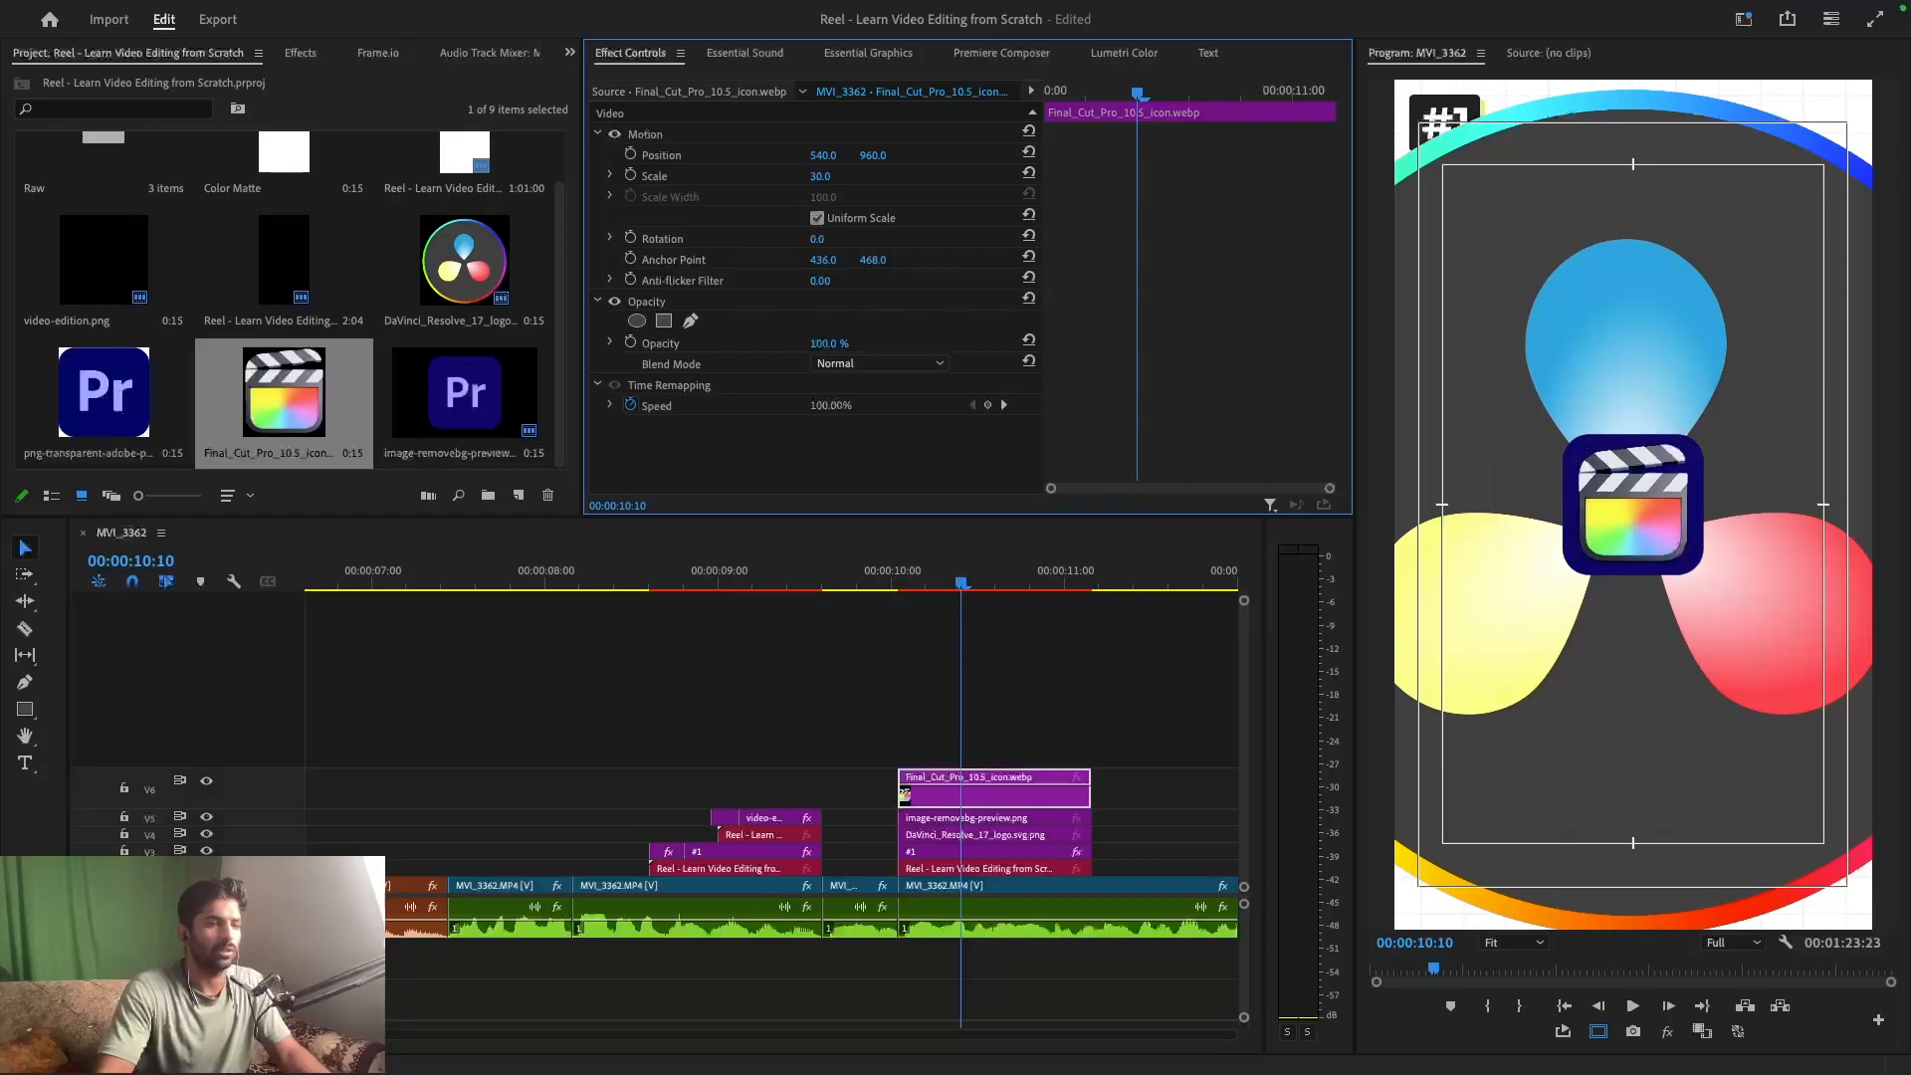
# - Scale the Premiere Pro logo clip, image-removebg-preview.png on V5, down to 69
pyautogui.click(995, 817)
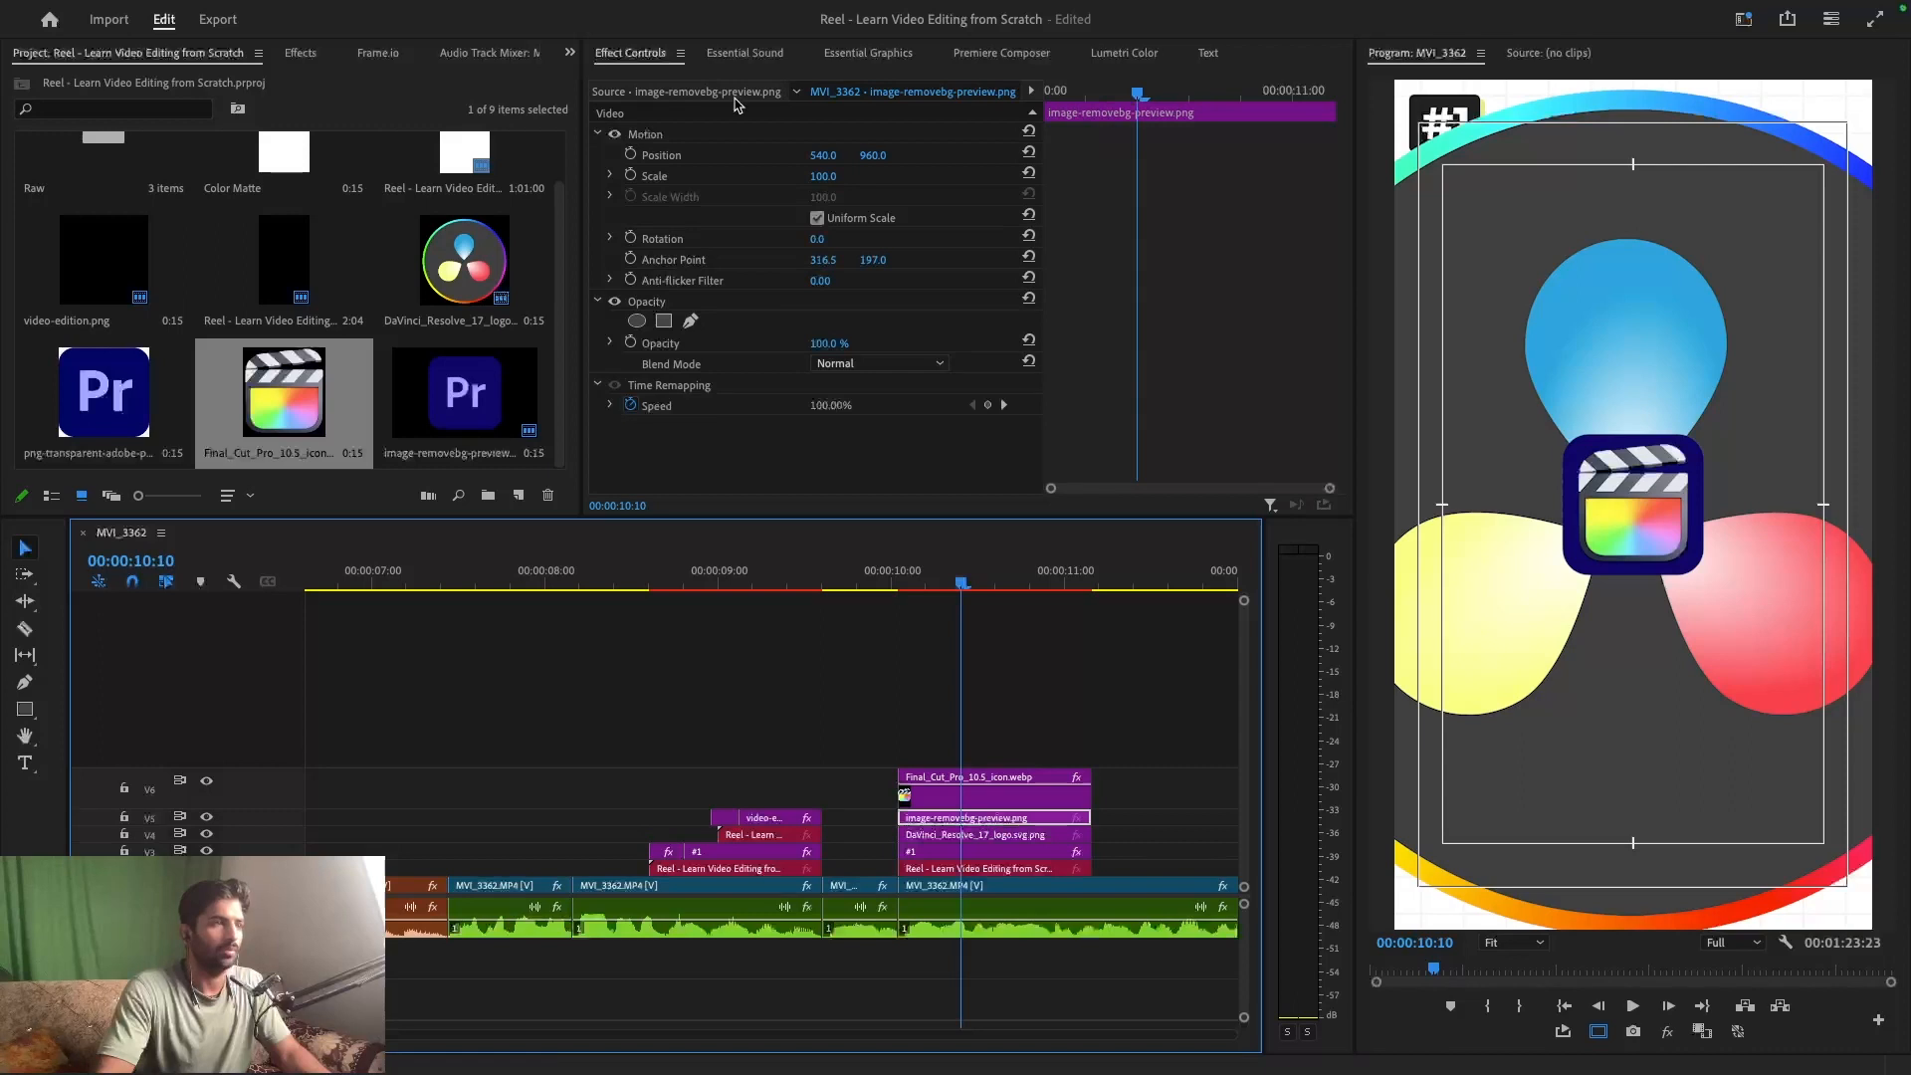
pyautogui.click(823, 179)
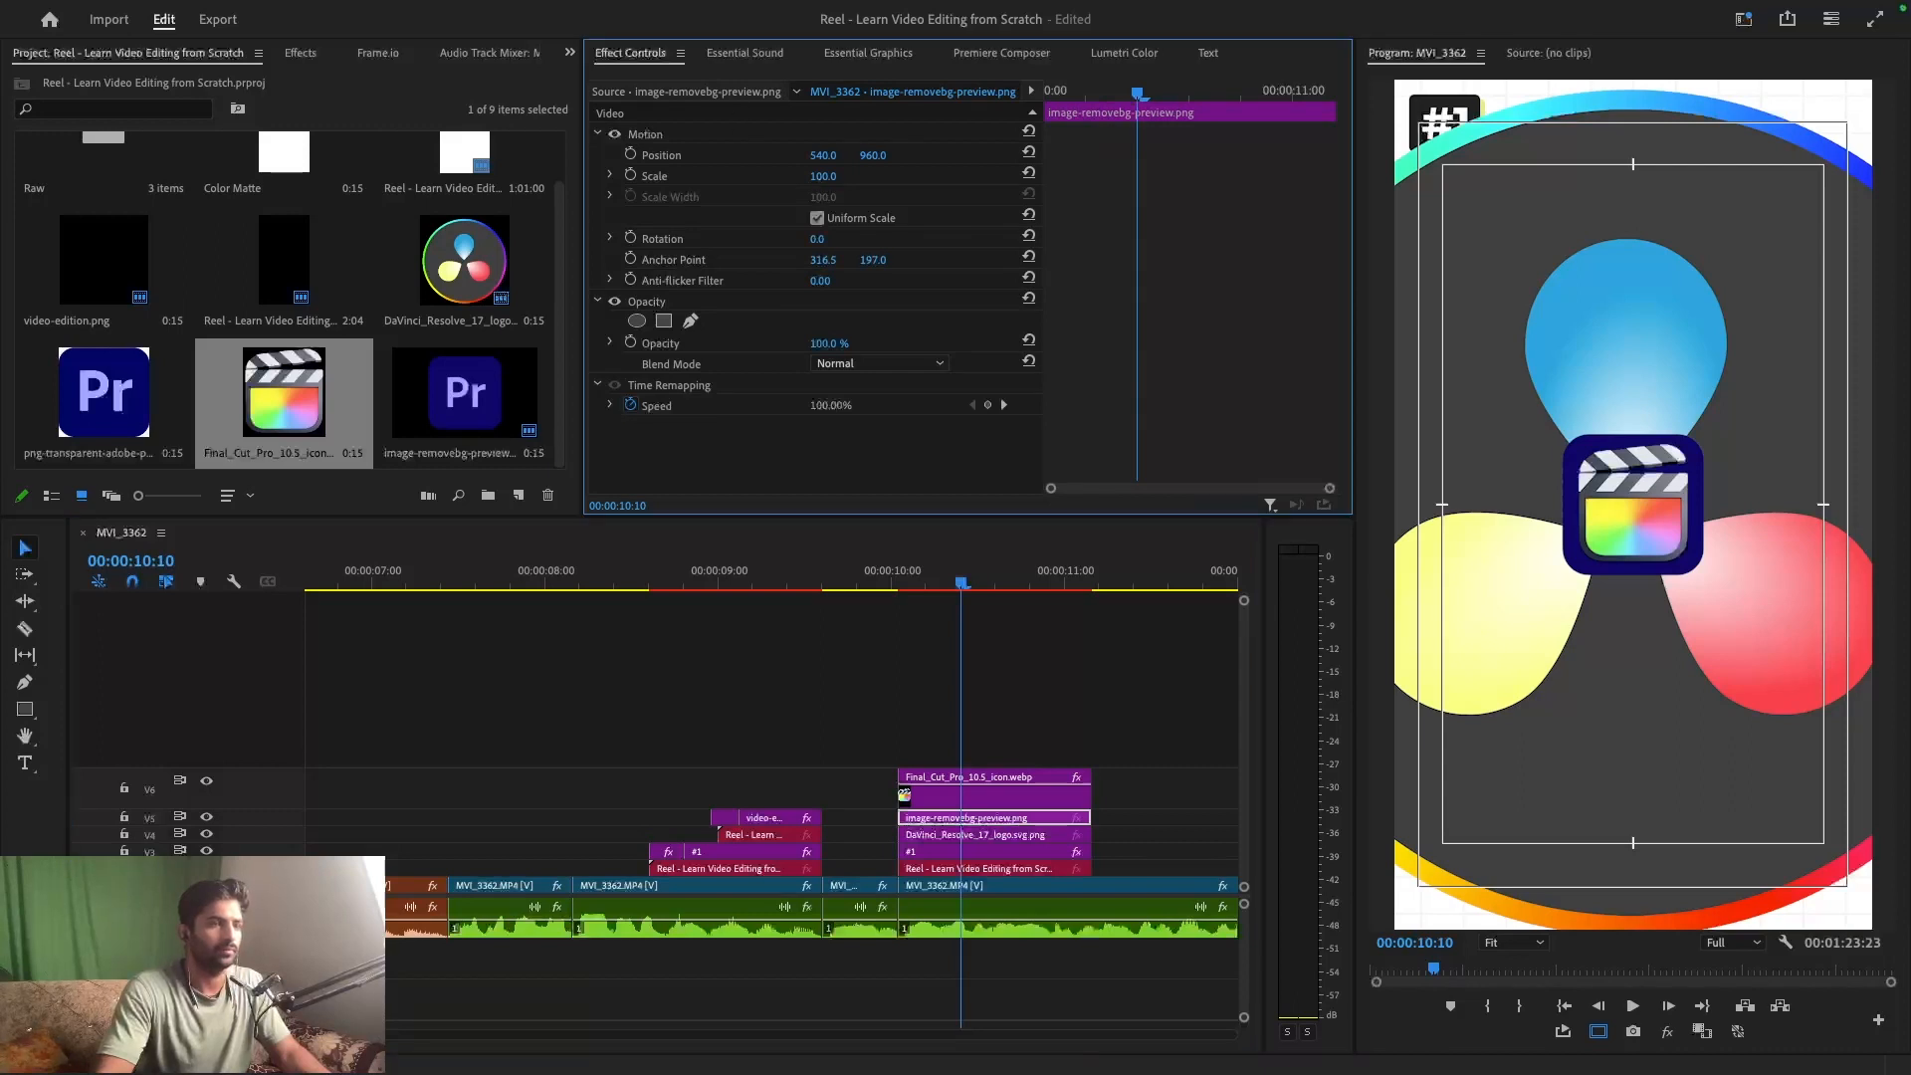
pyautogui.moveTo(823, 176); pyautogui.dragTo(800, 176)
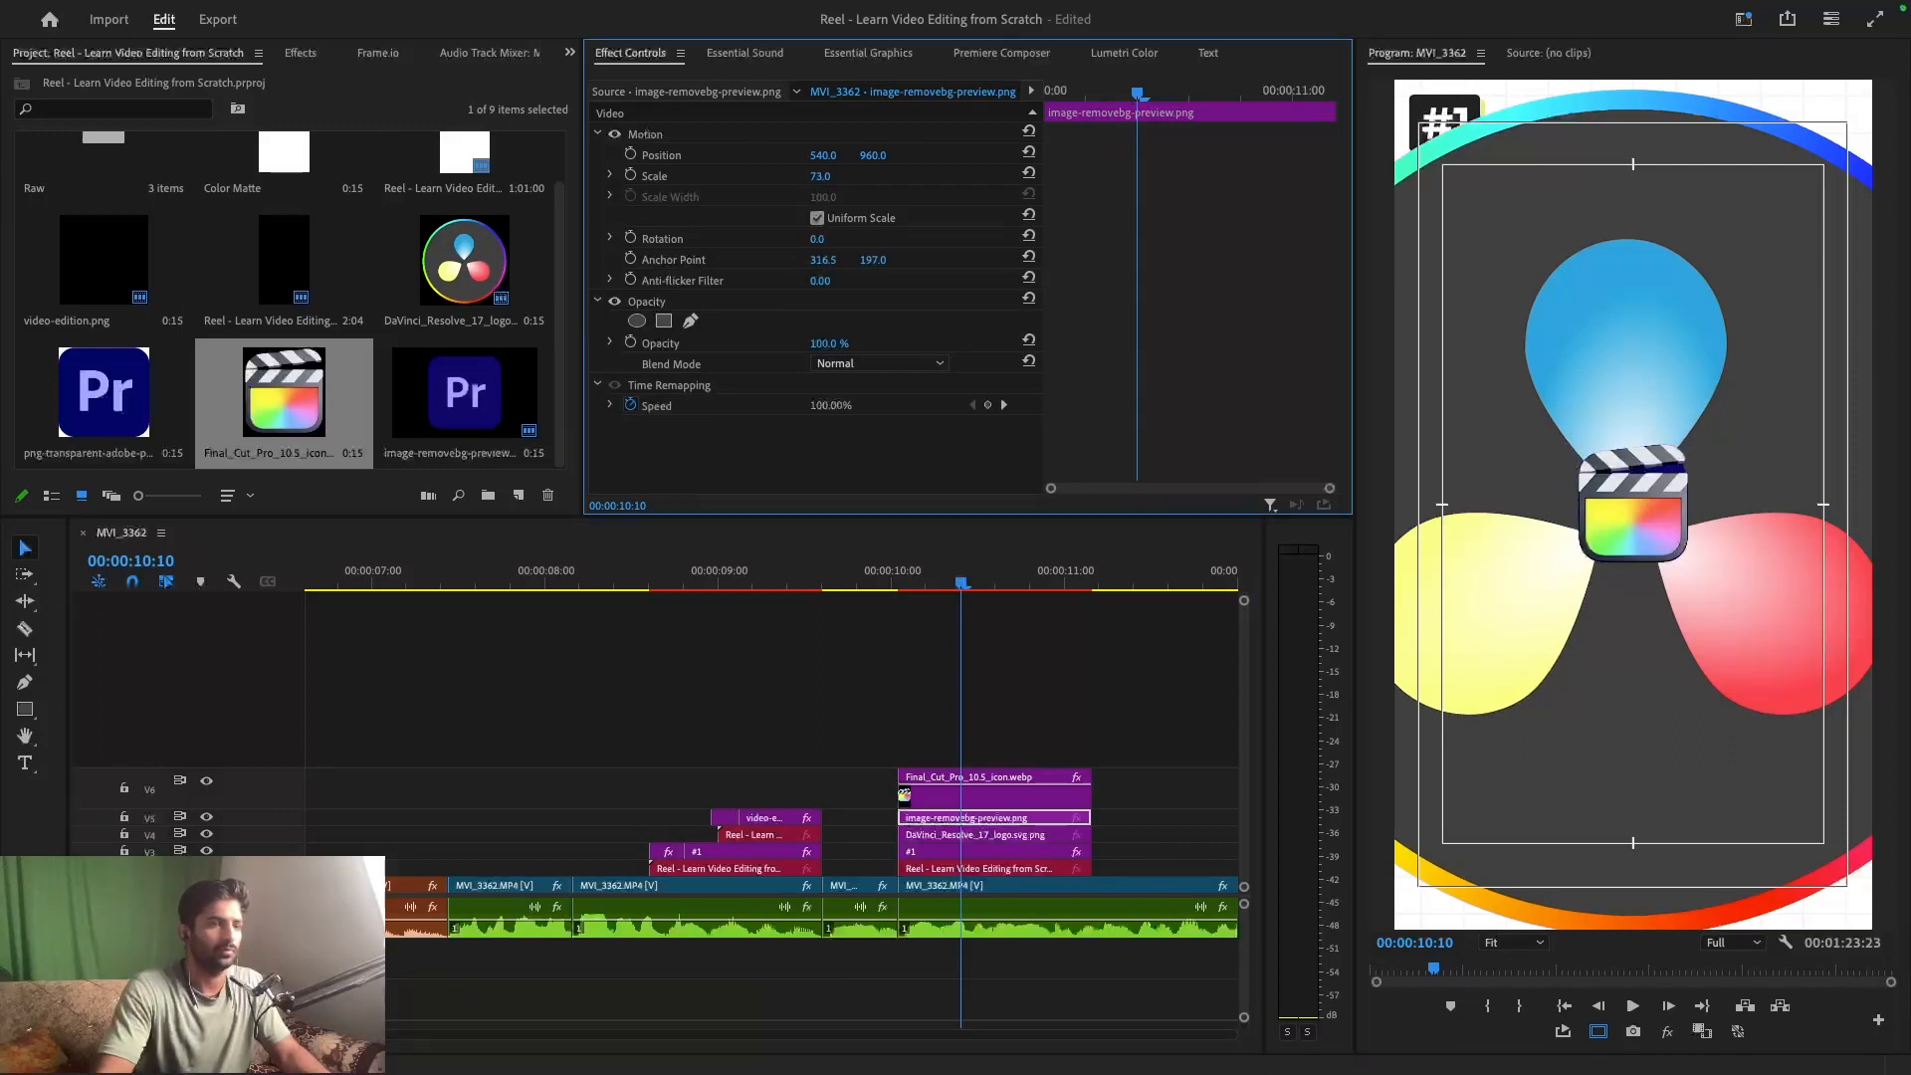
pyautogui.moveTo(823, 176); pyautogui.dragTo(821, 176)
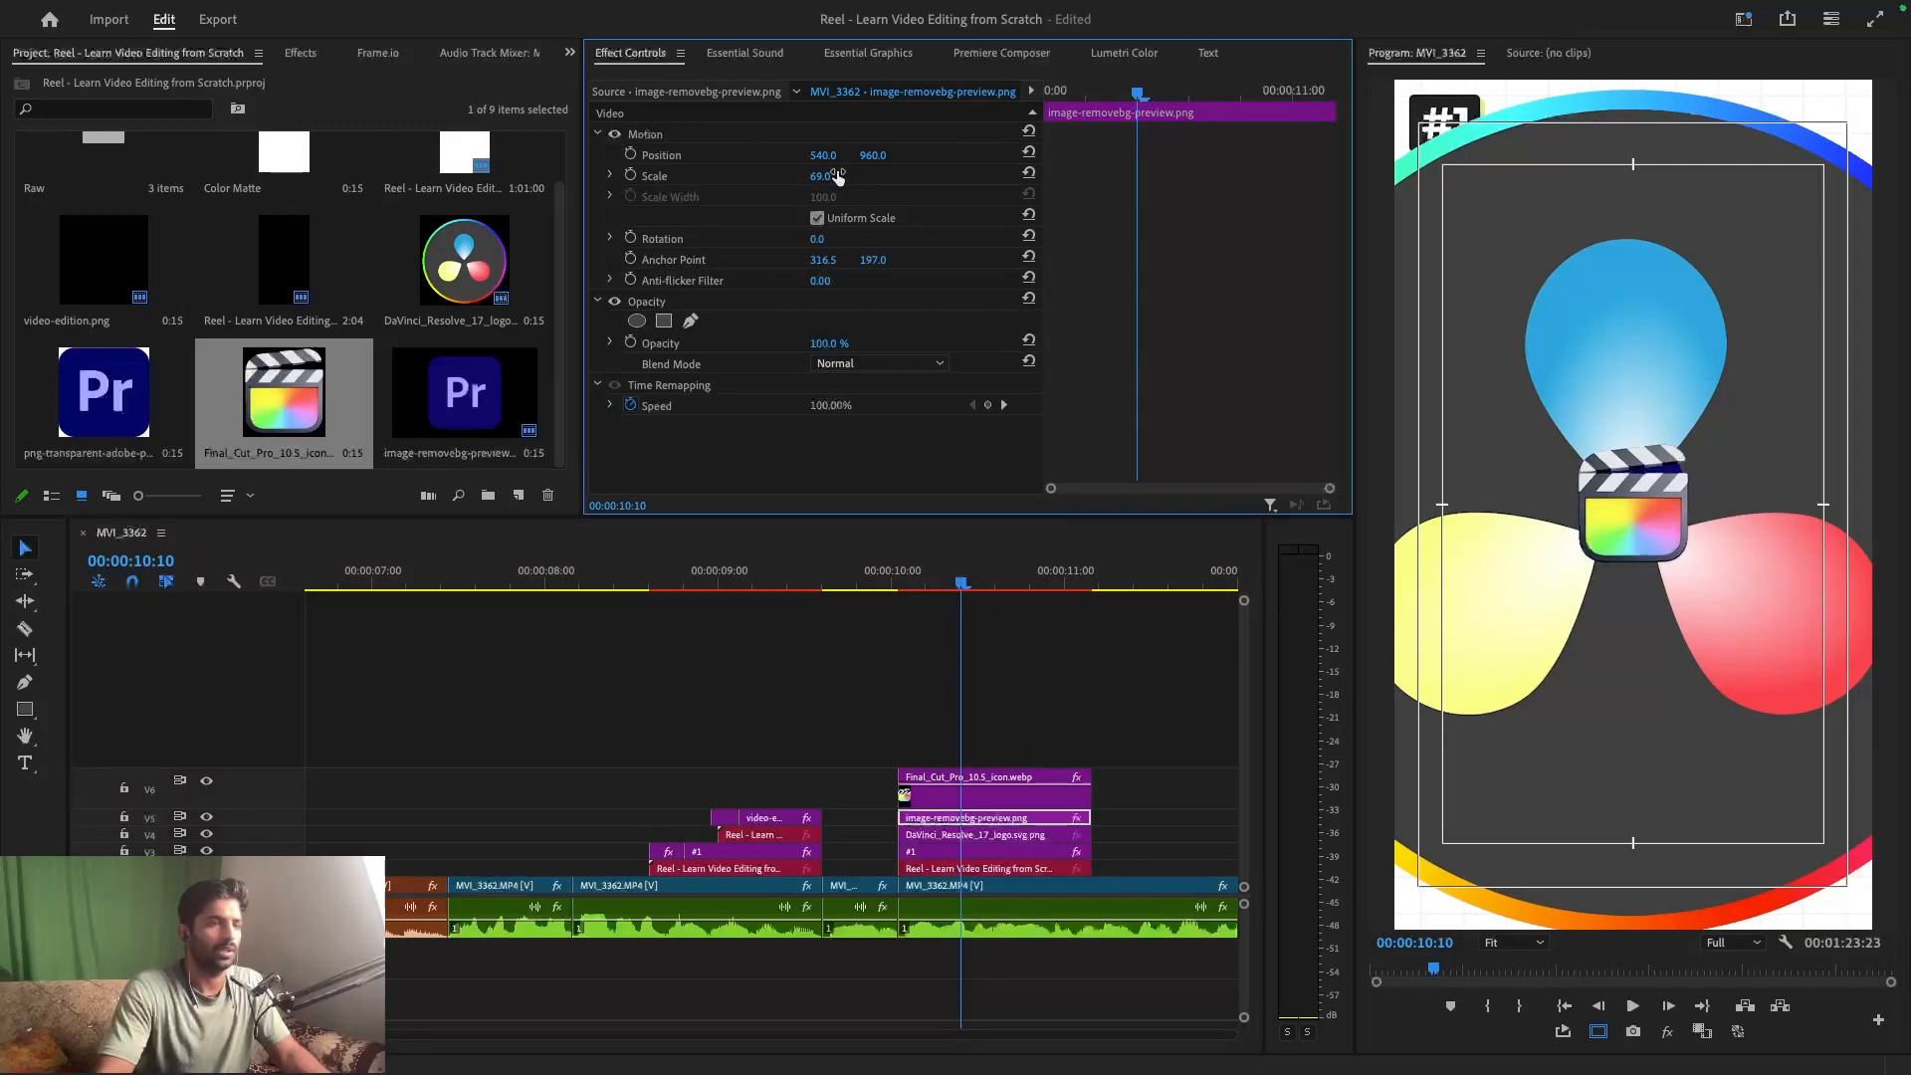
# - Scale the DaVinci Resolve logo clip on V4 down to 14 and save the project
pyautogui.click(1035, 837)
pyautogui.moveTo(820, 176); pyautogui.dragTo(782, 176)
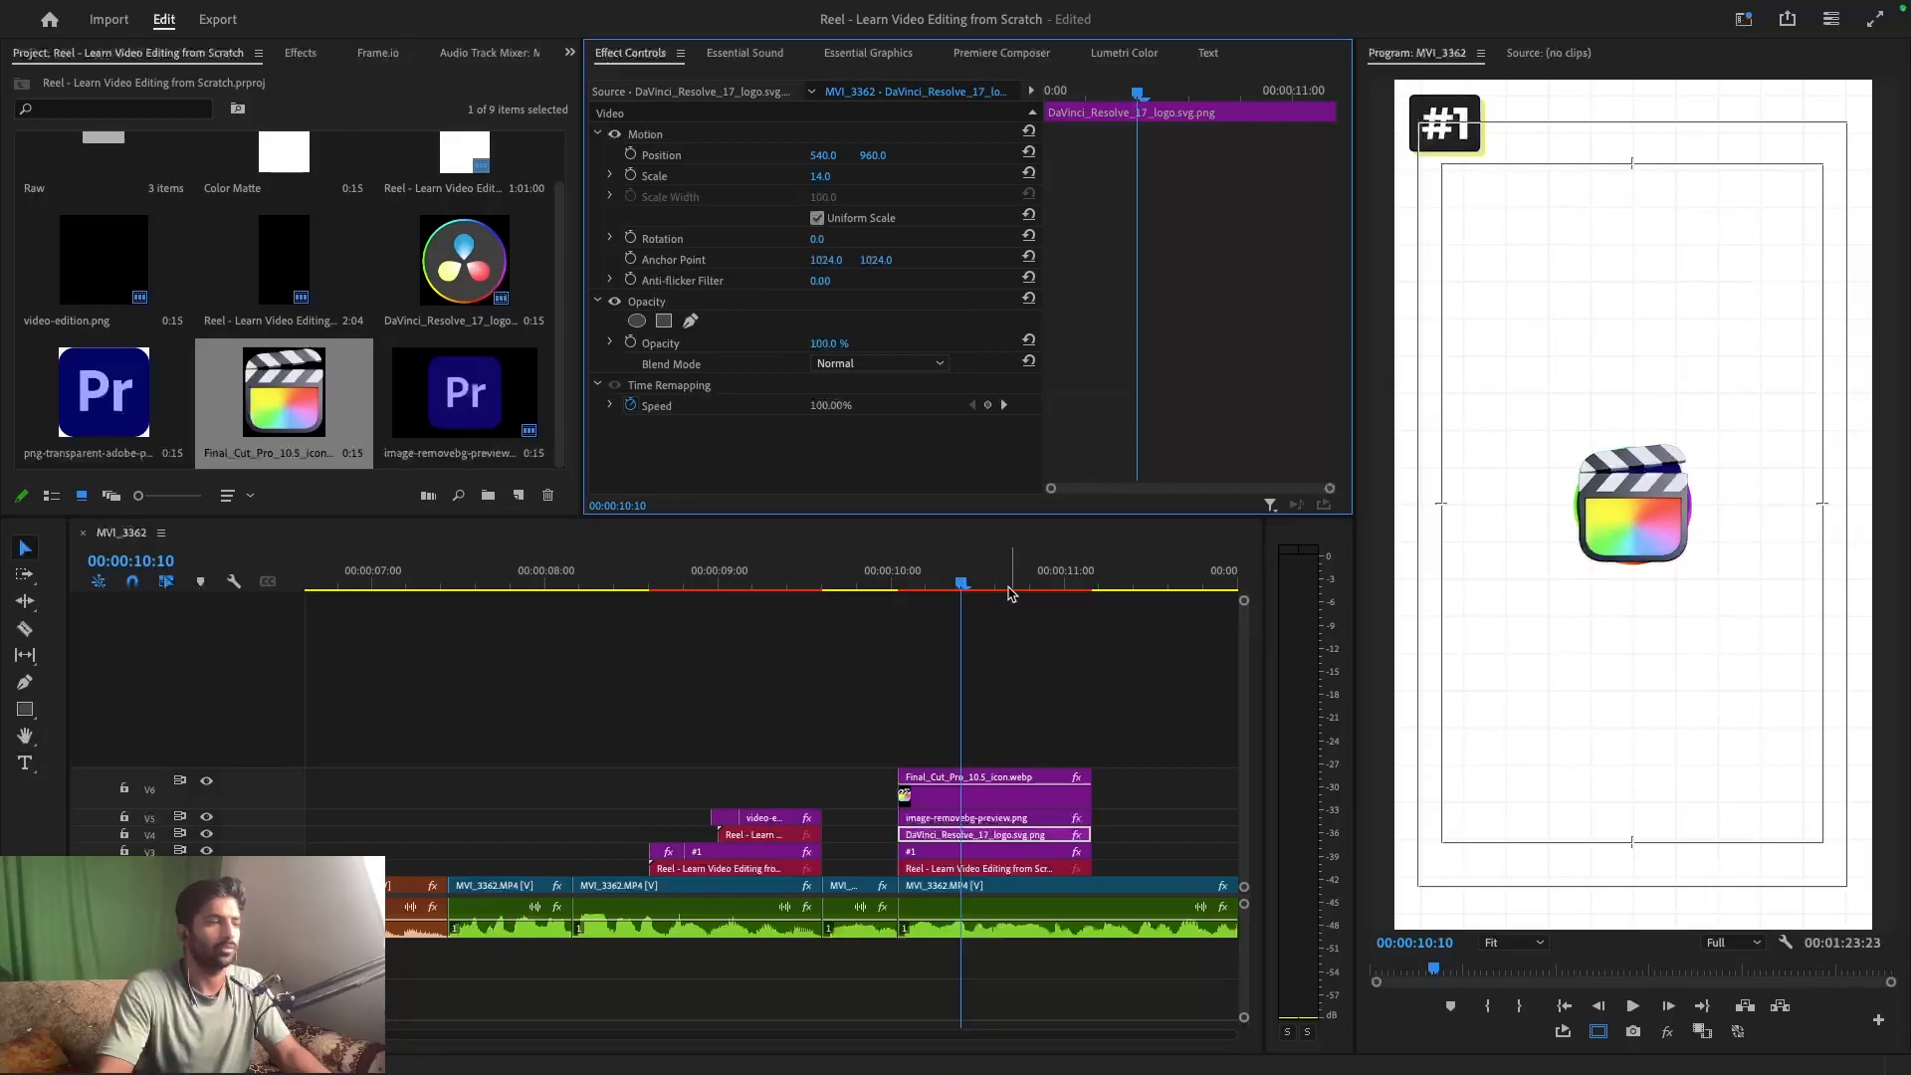
pyautogui.click(1077, 625)
pyautogui.press('super+s')
pyautogui.click(978, 835)
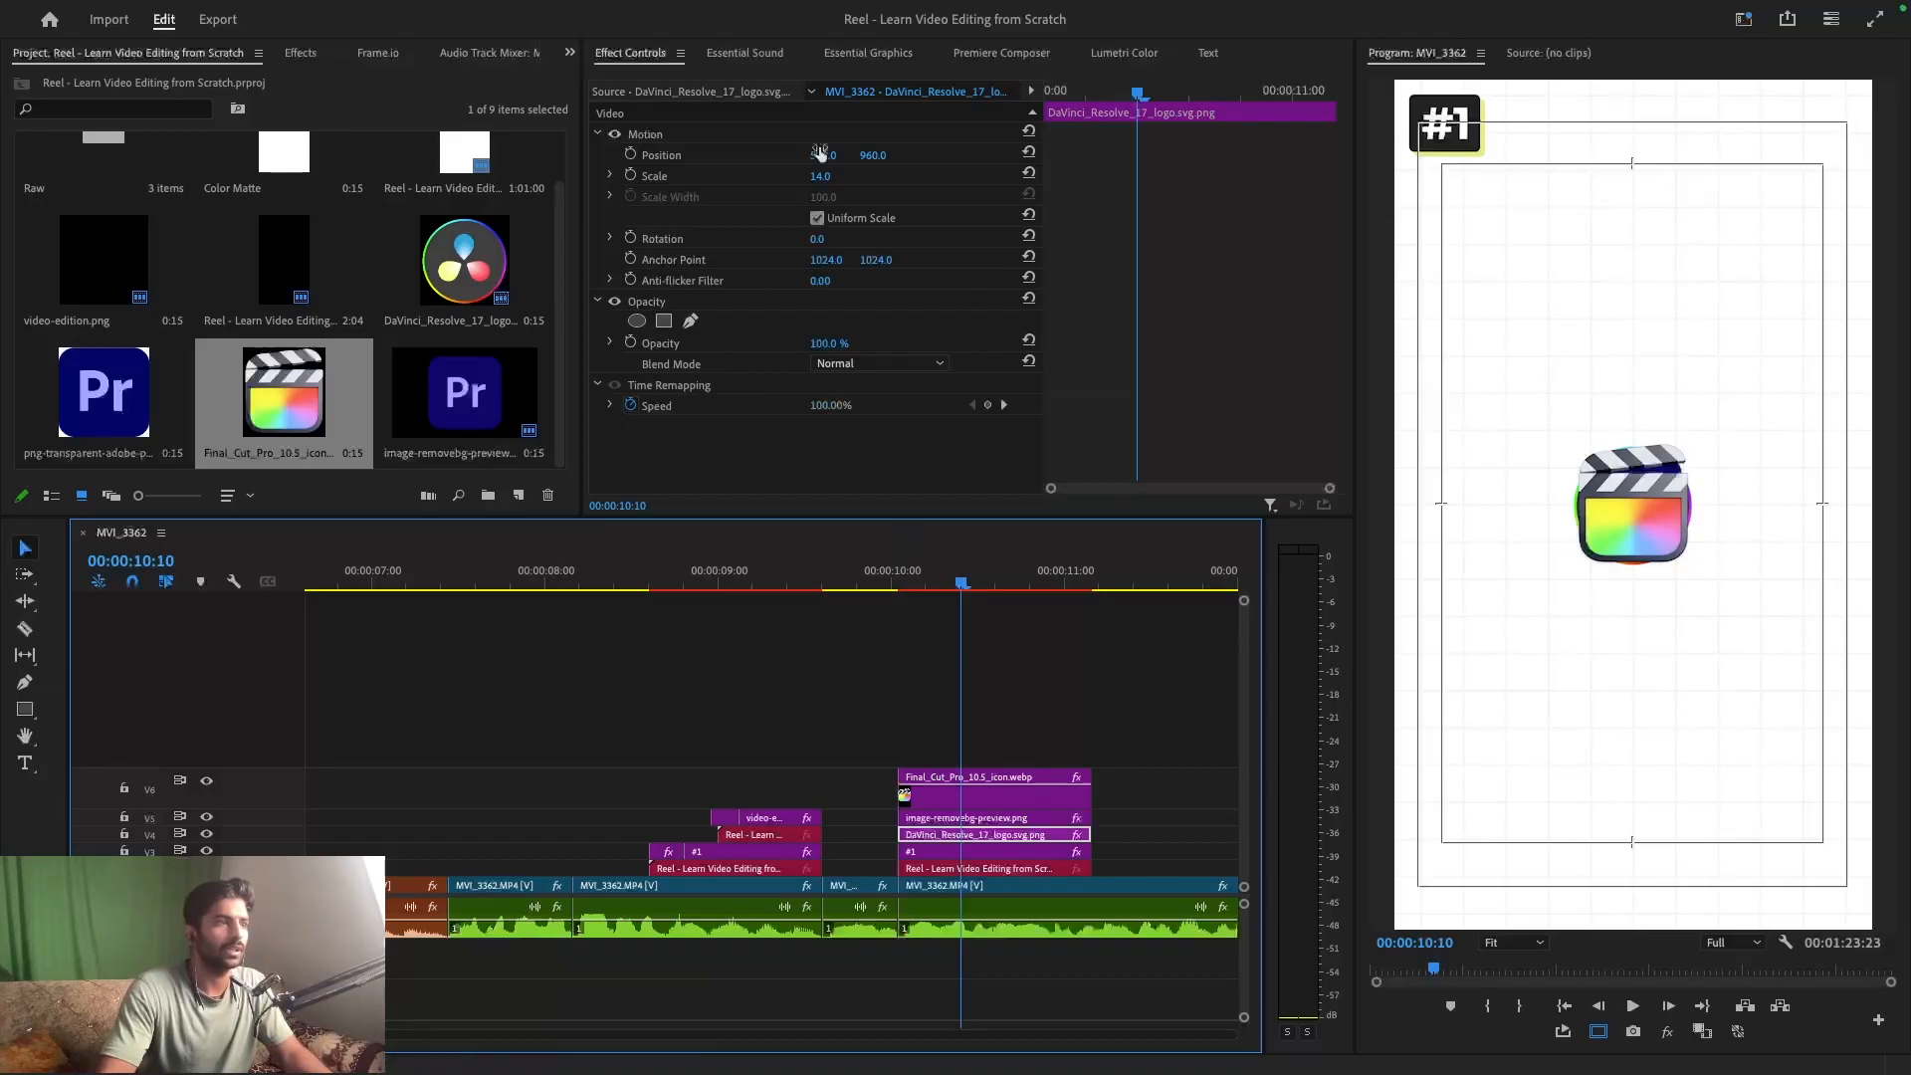
pyautogui.click(997, 822)
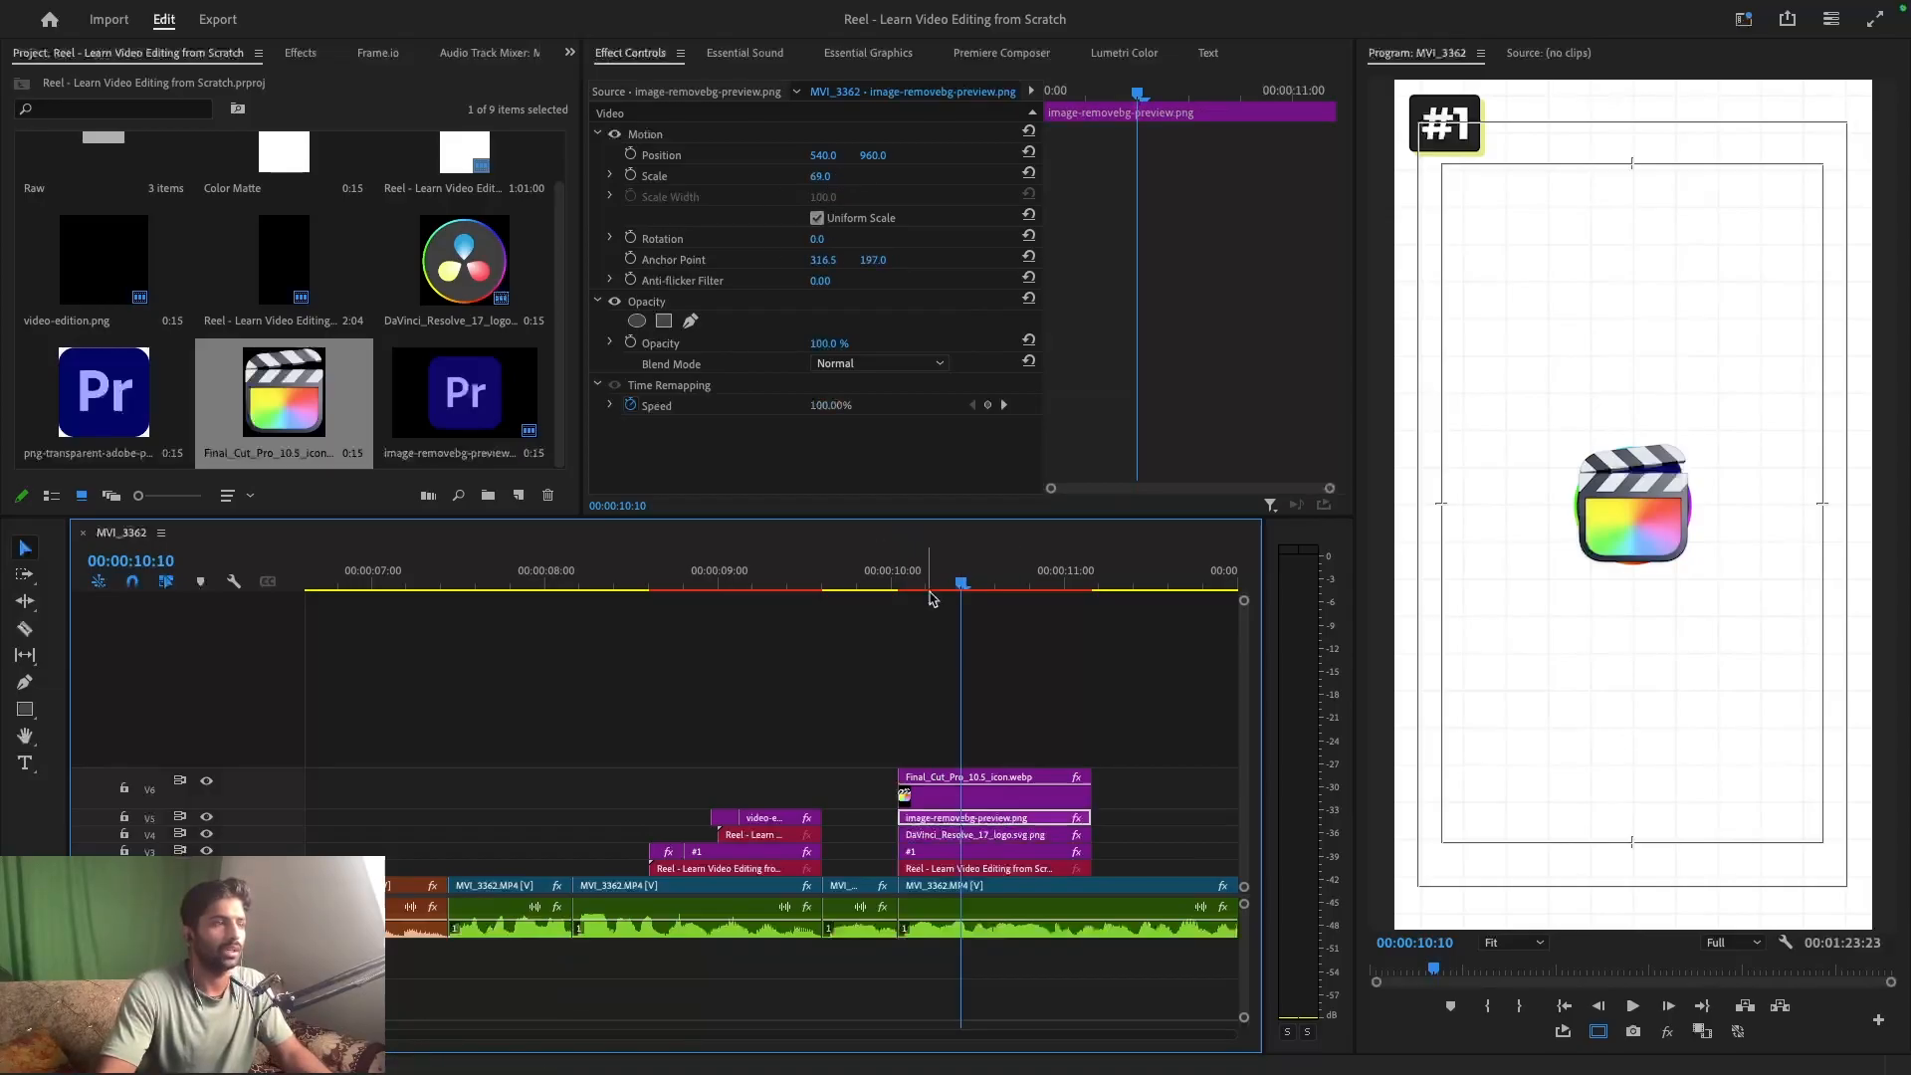
pyautogui.click(975, 791)
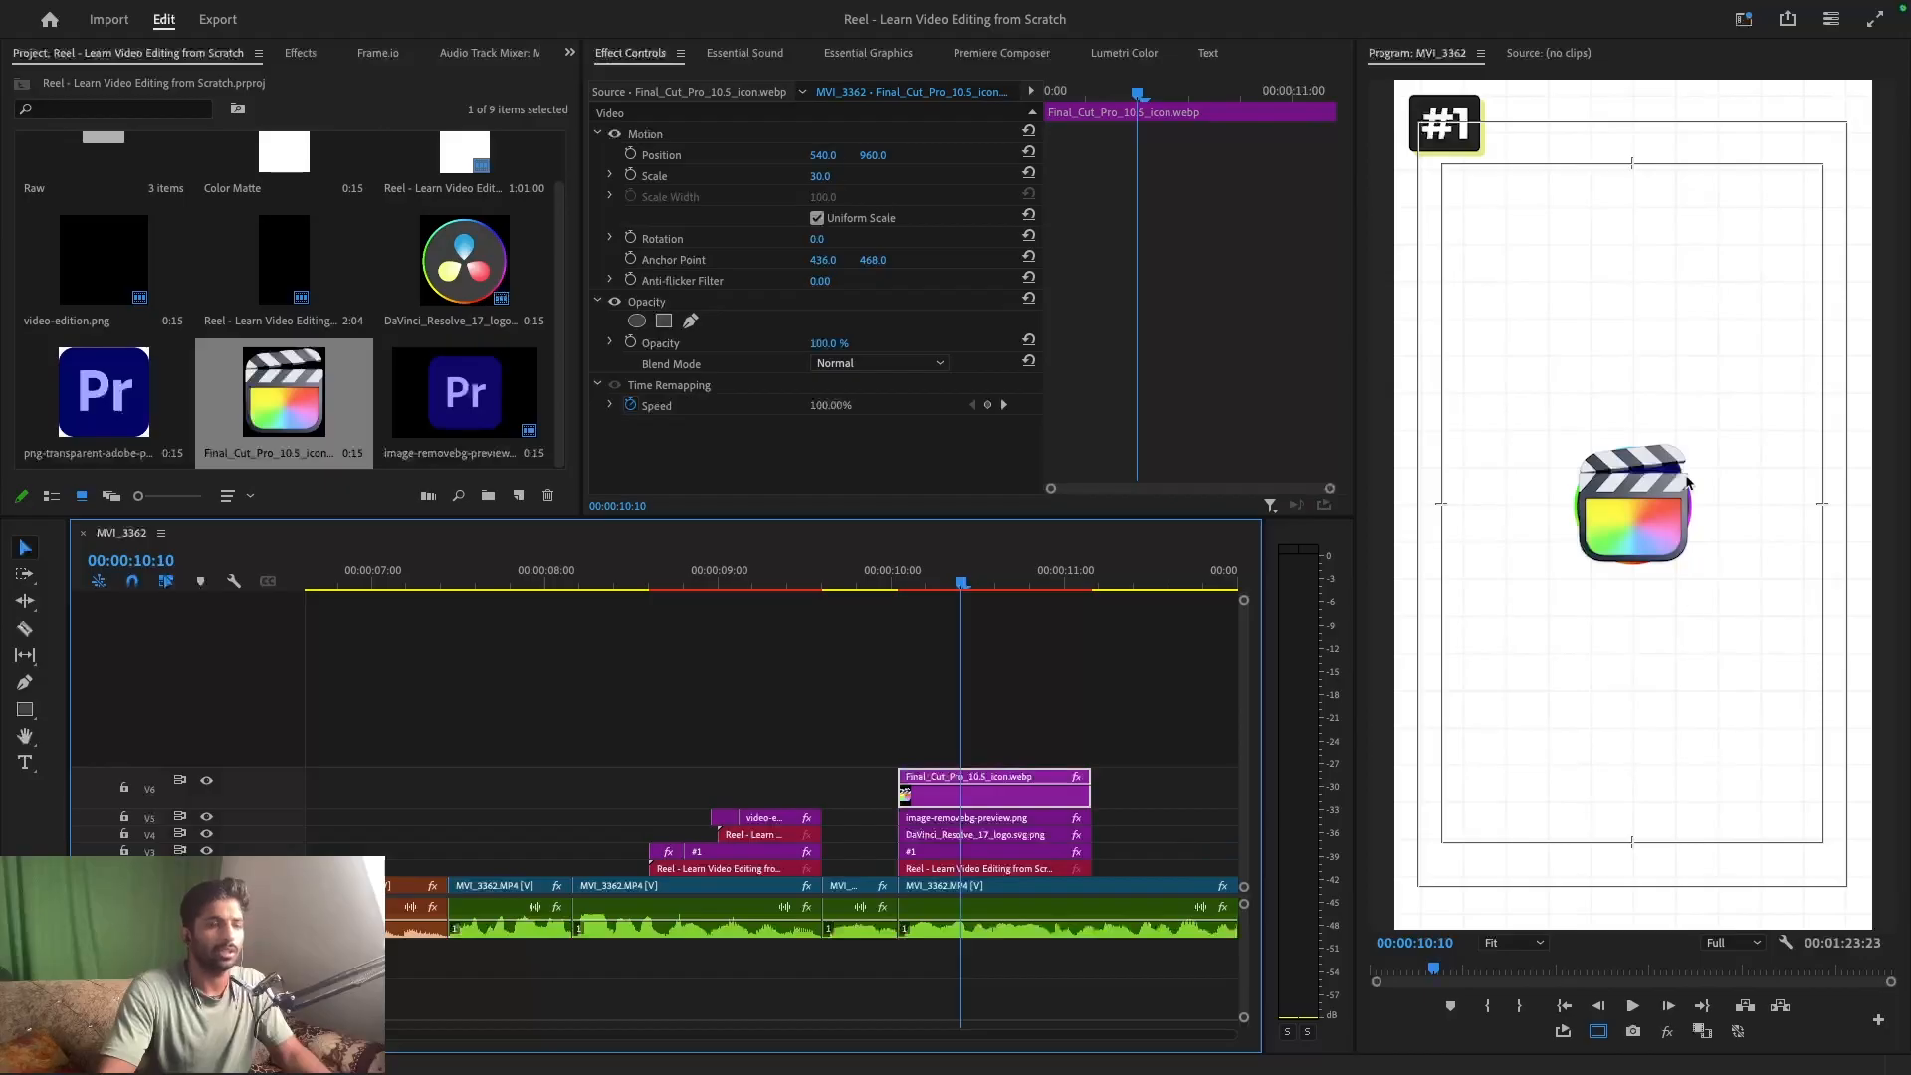
pyautogui.click(1098, 730)
pyautogui.press('super+s')
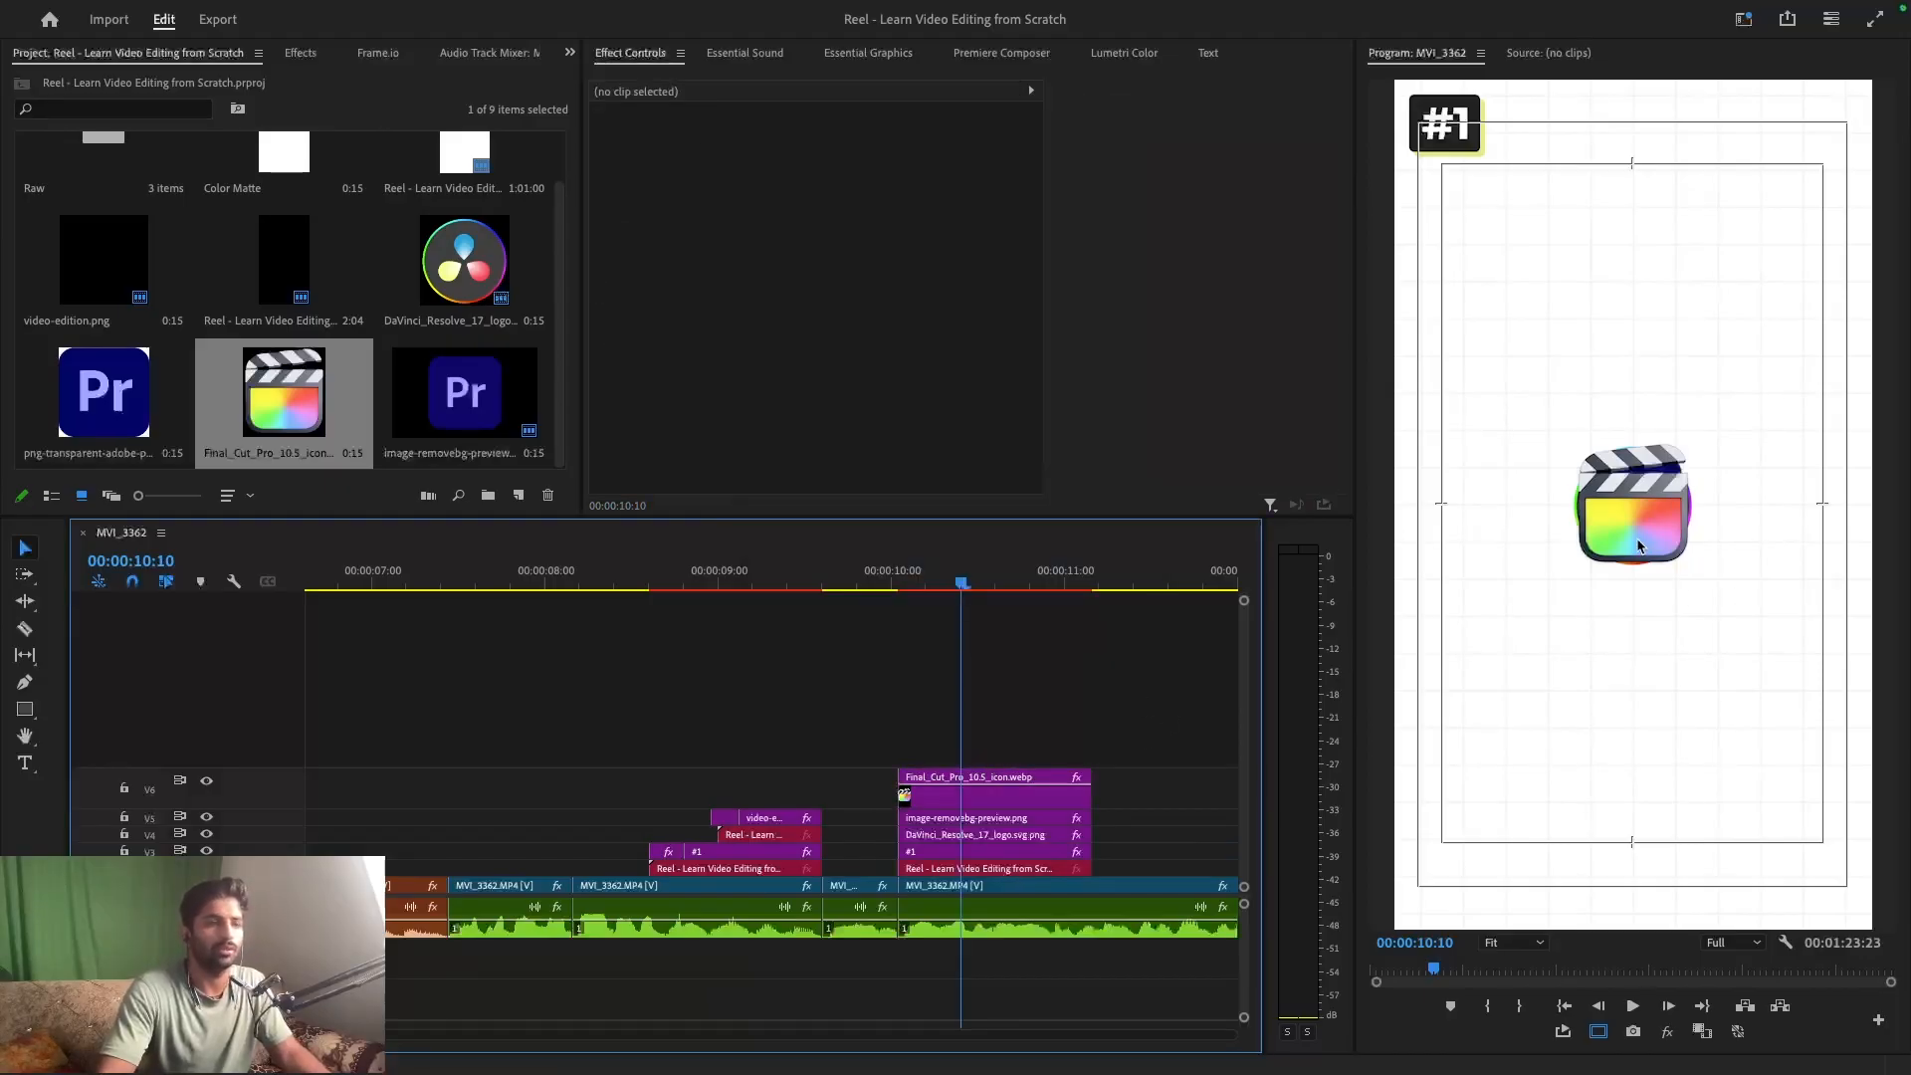
# - Move the DaVinci Resolve logo up to vertical position 419 and the Final Cut Pro icon an equal distance below the centred Premiere Pro logo
pyautogui.click(1007, 837)
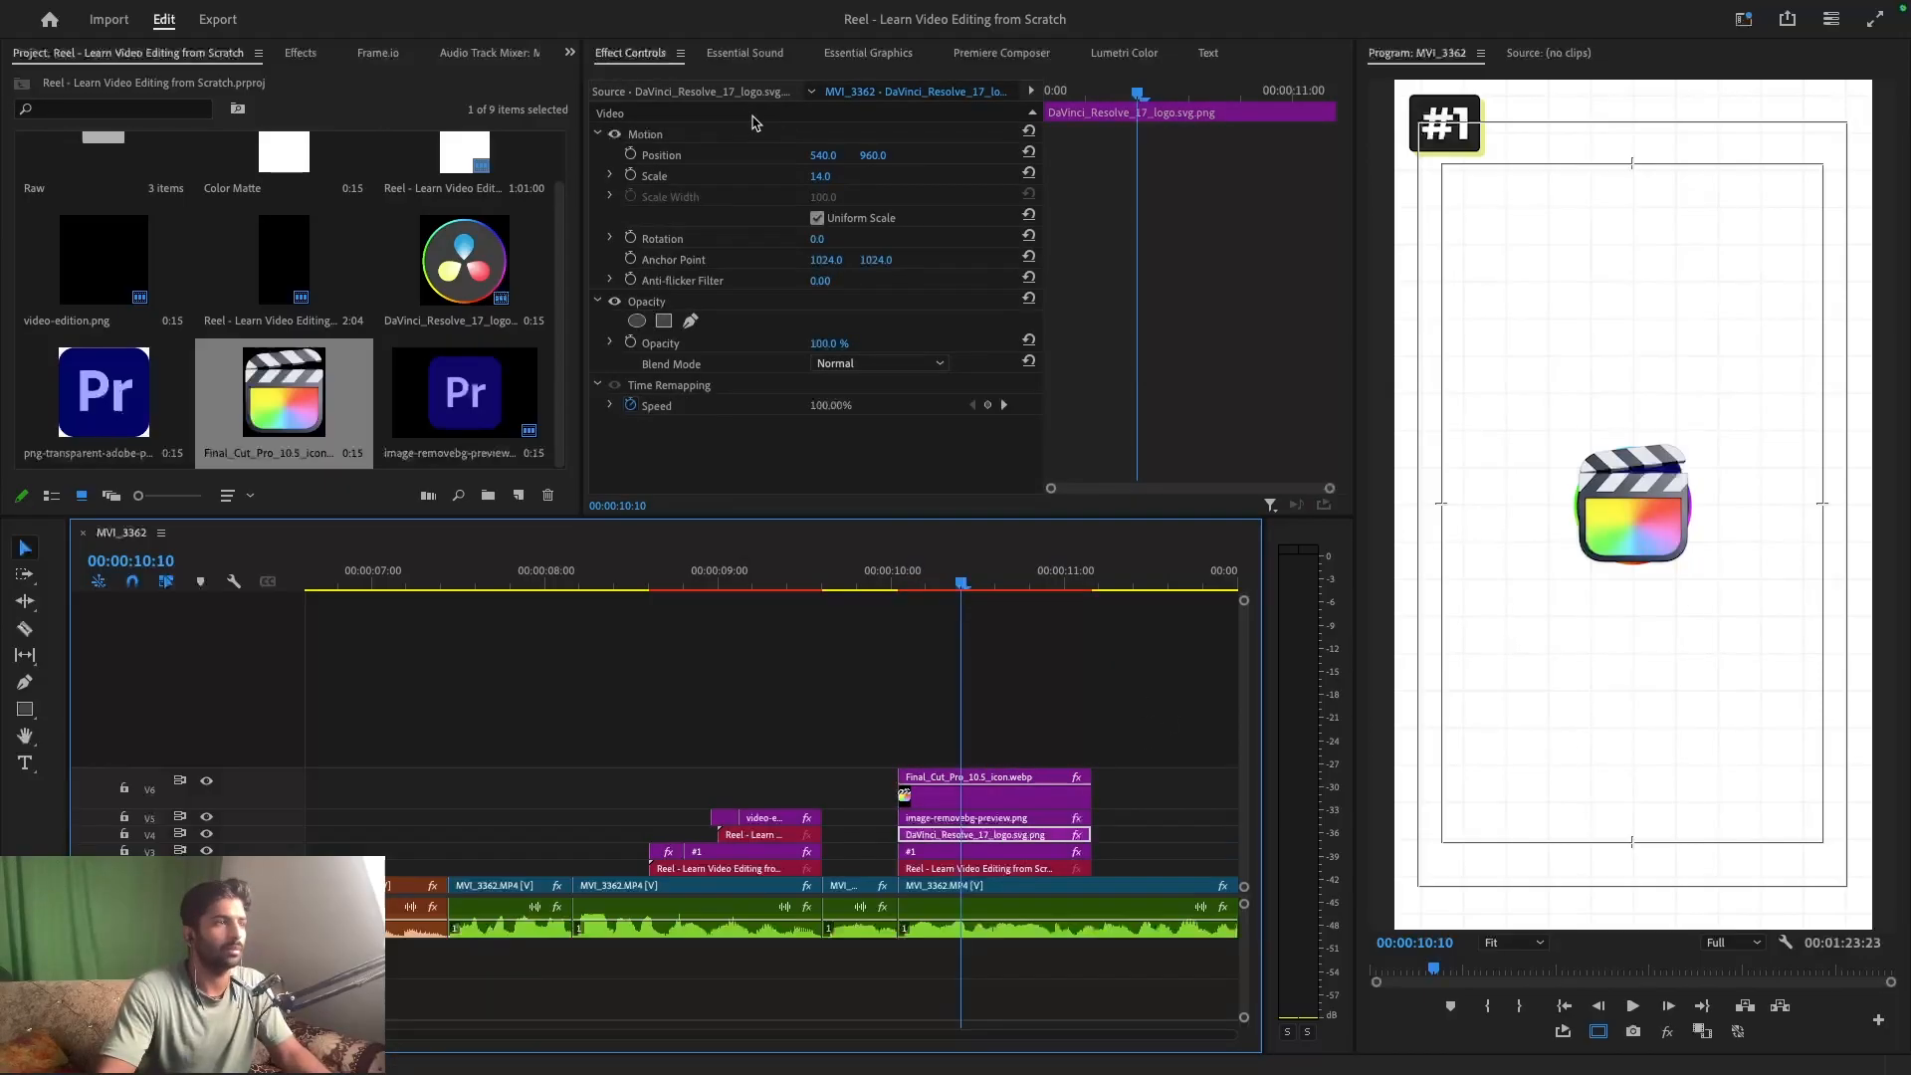
pyautogui.moveTo(880, 162); pyautogui.dragTo(247, 162)
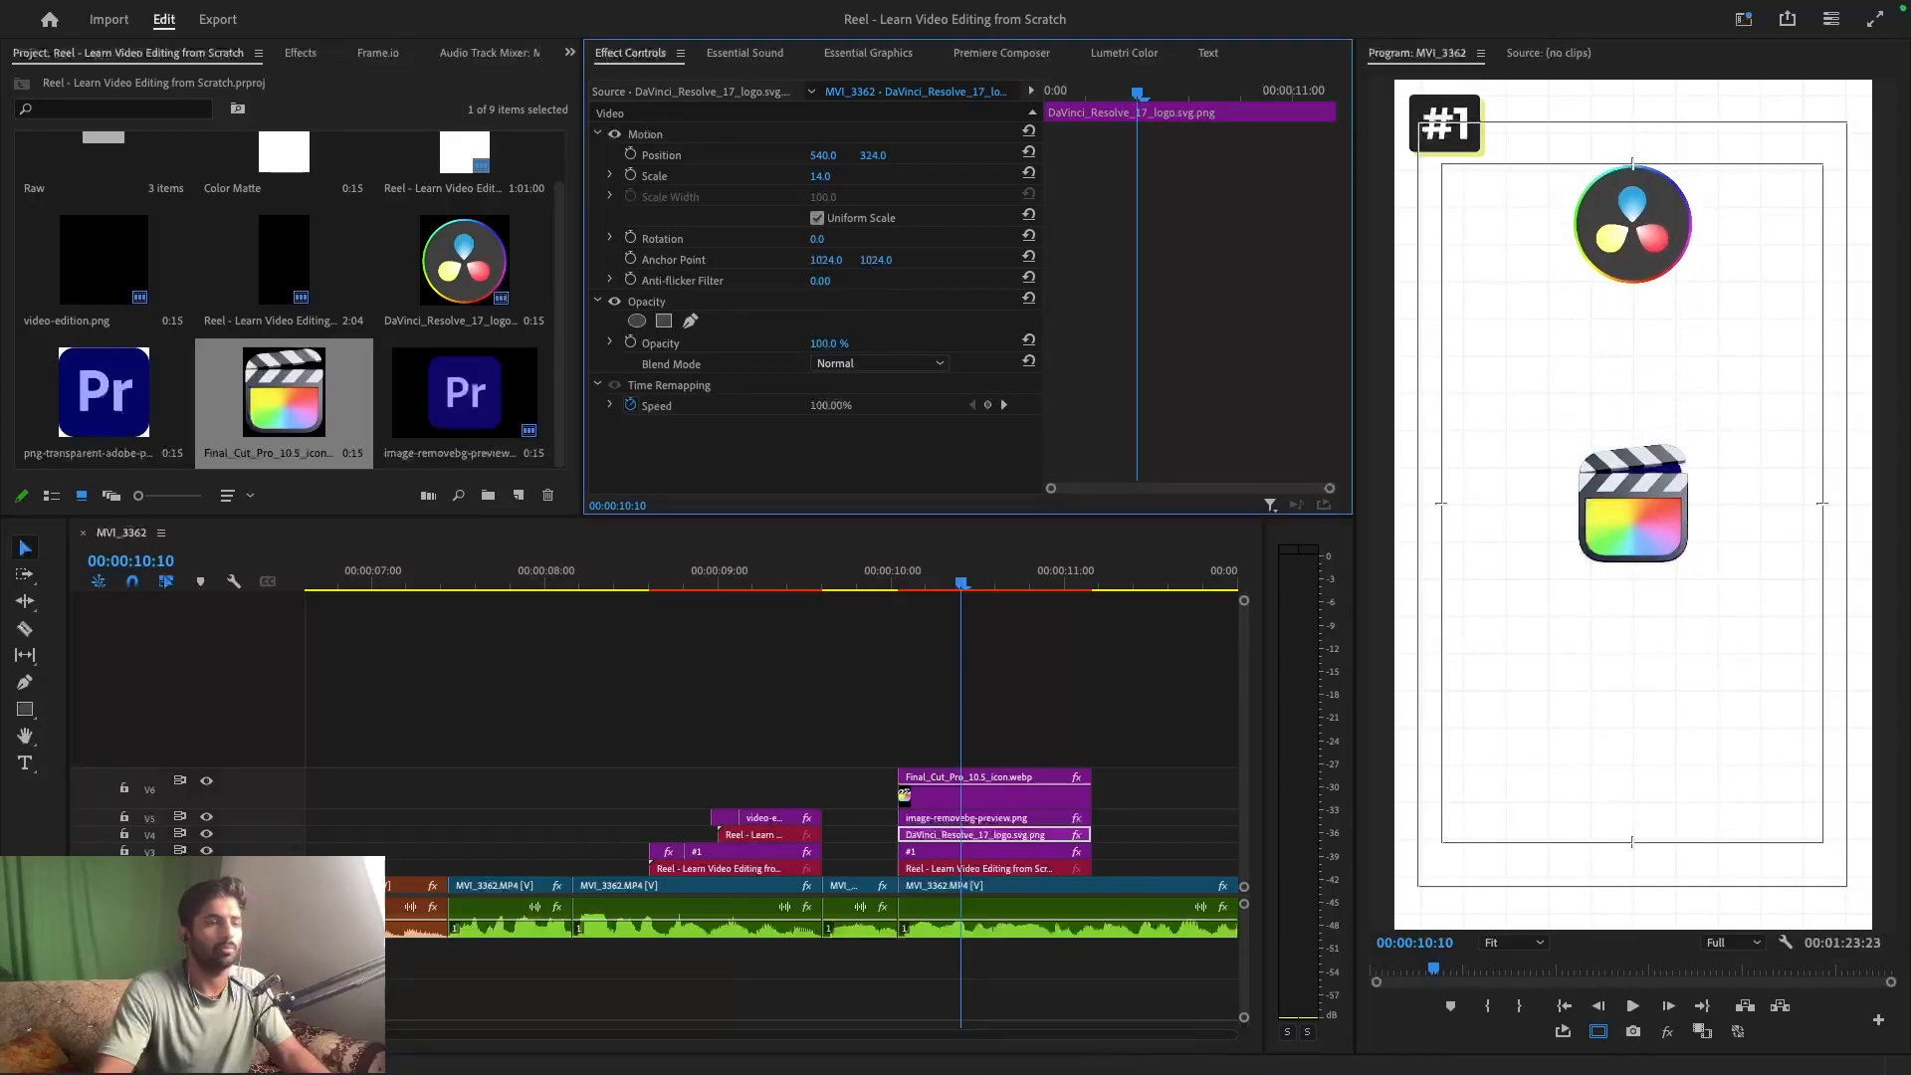
pyautogui.click(953, 818)
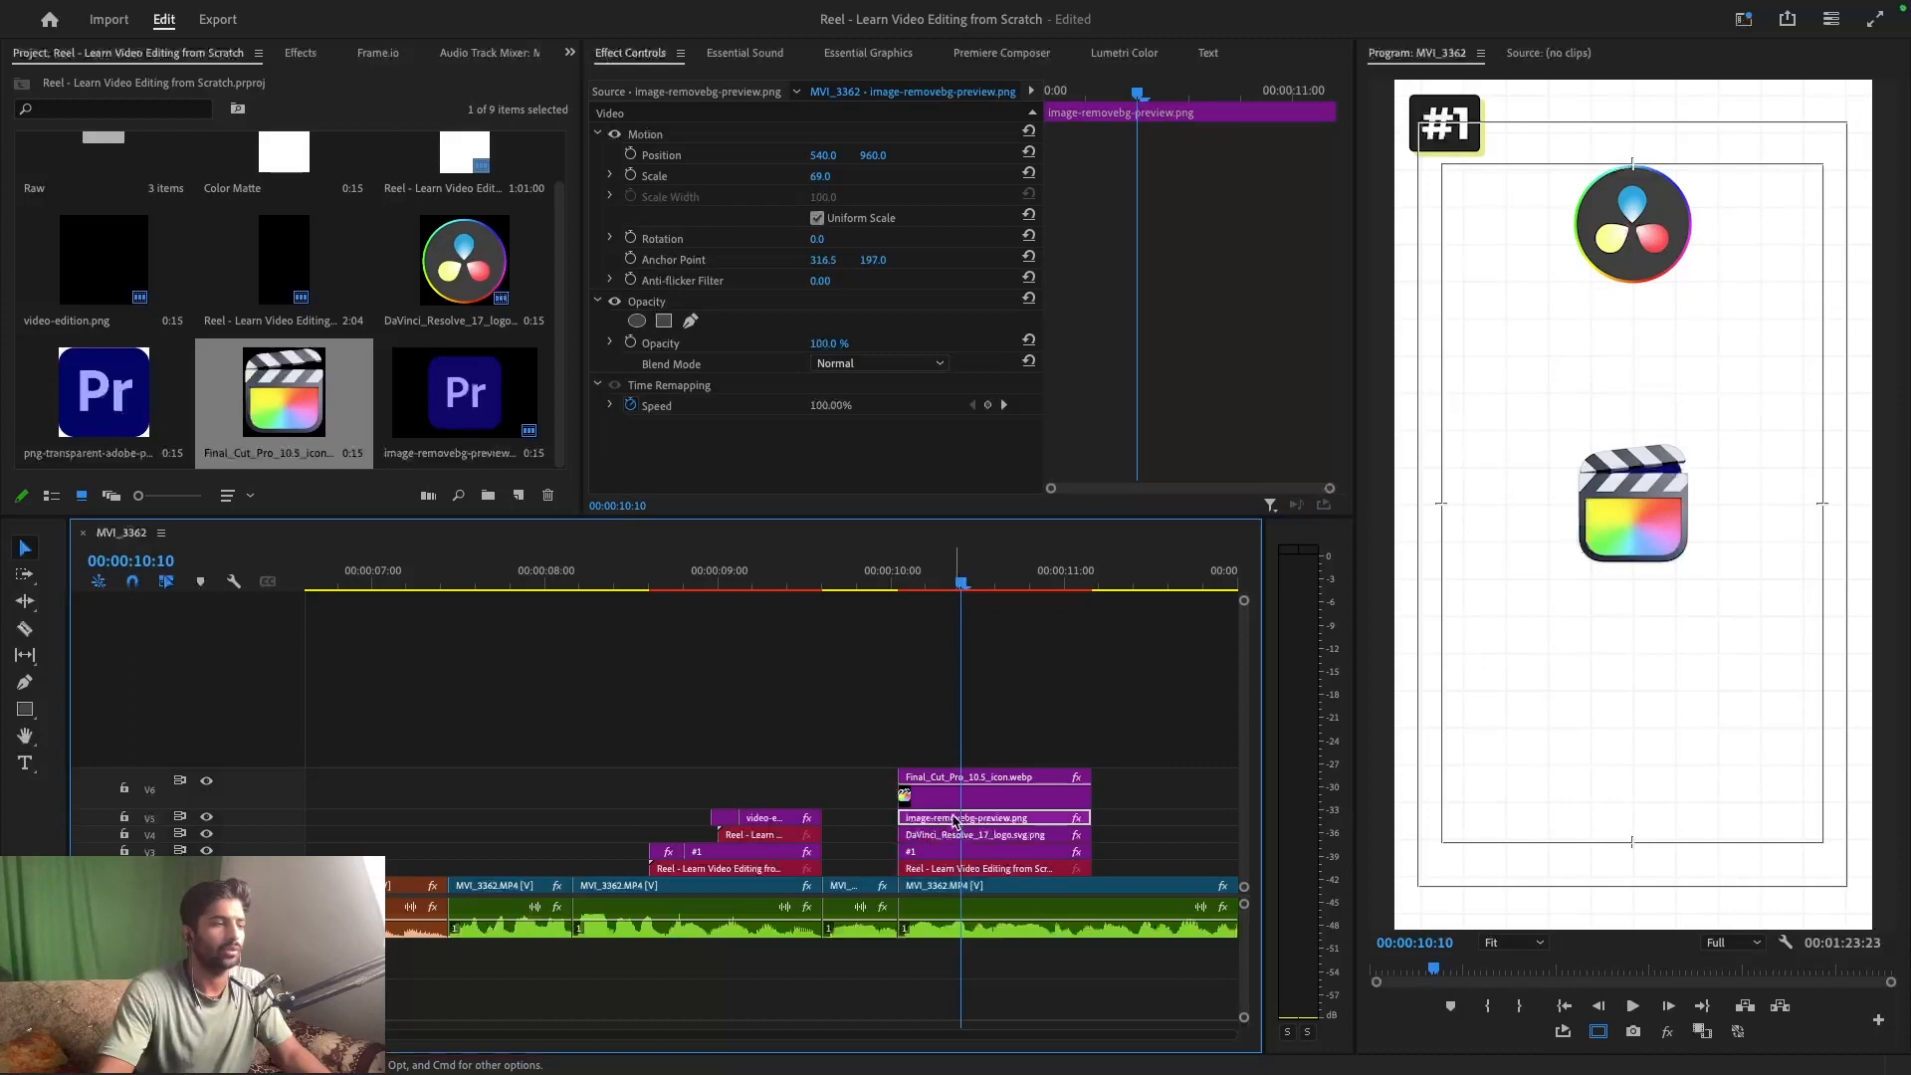
pyautogui.click(960, 796)
pyautogui.moveTo(872, 155); pyautogui.dragTo(943, 185)
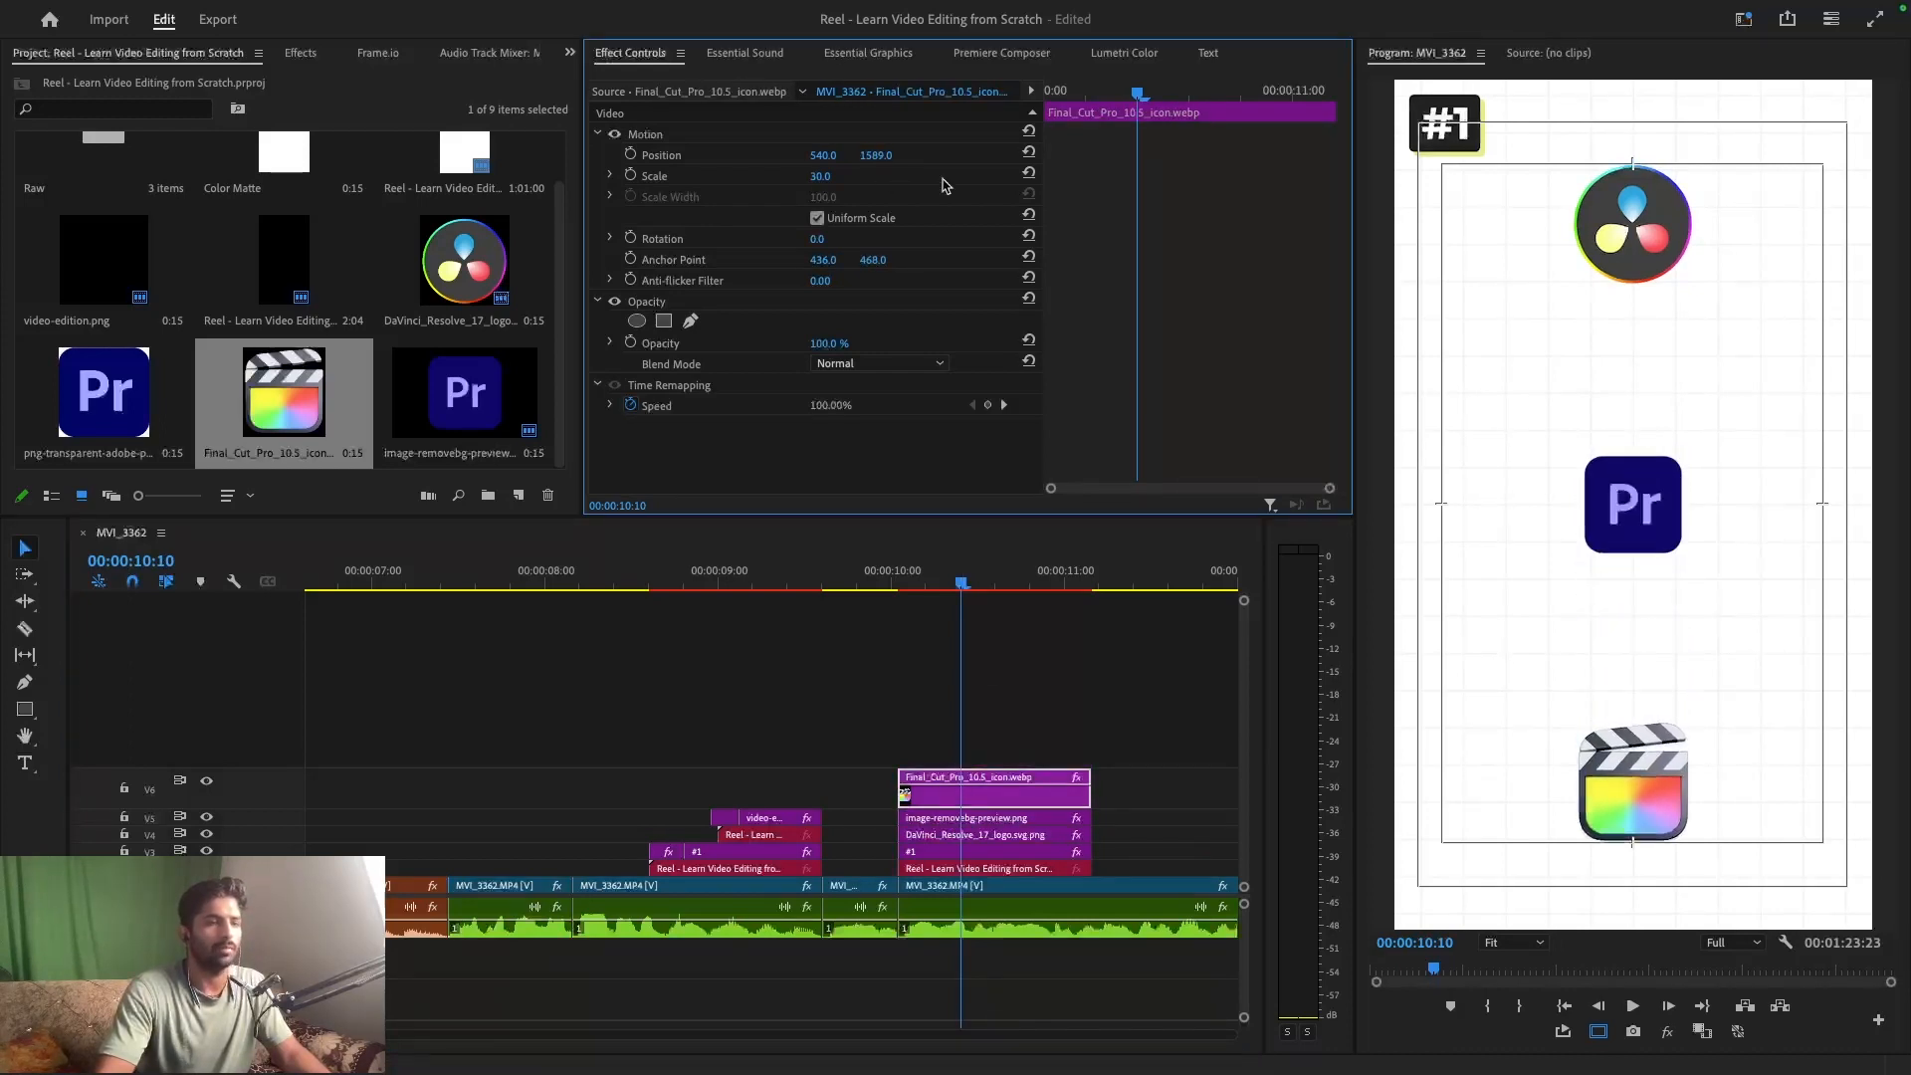
pyautogui.click(974, 836)
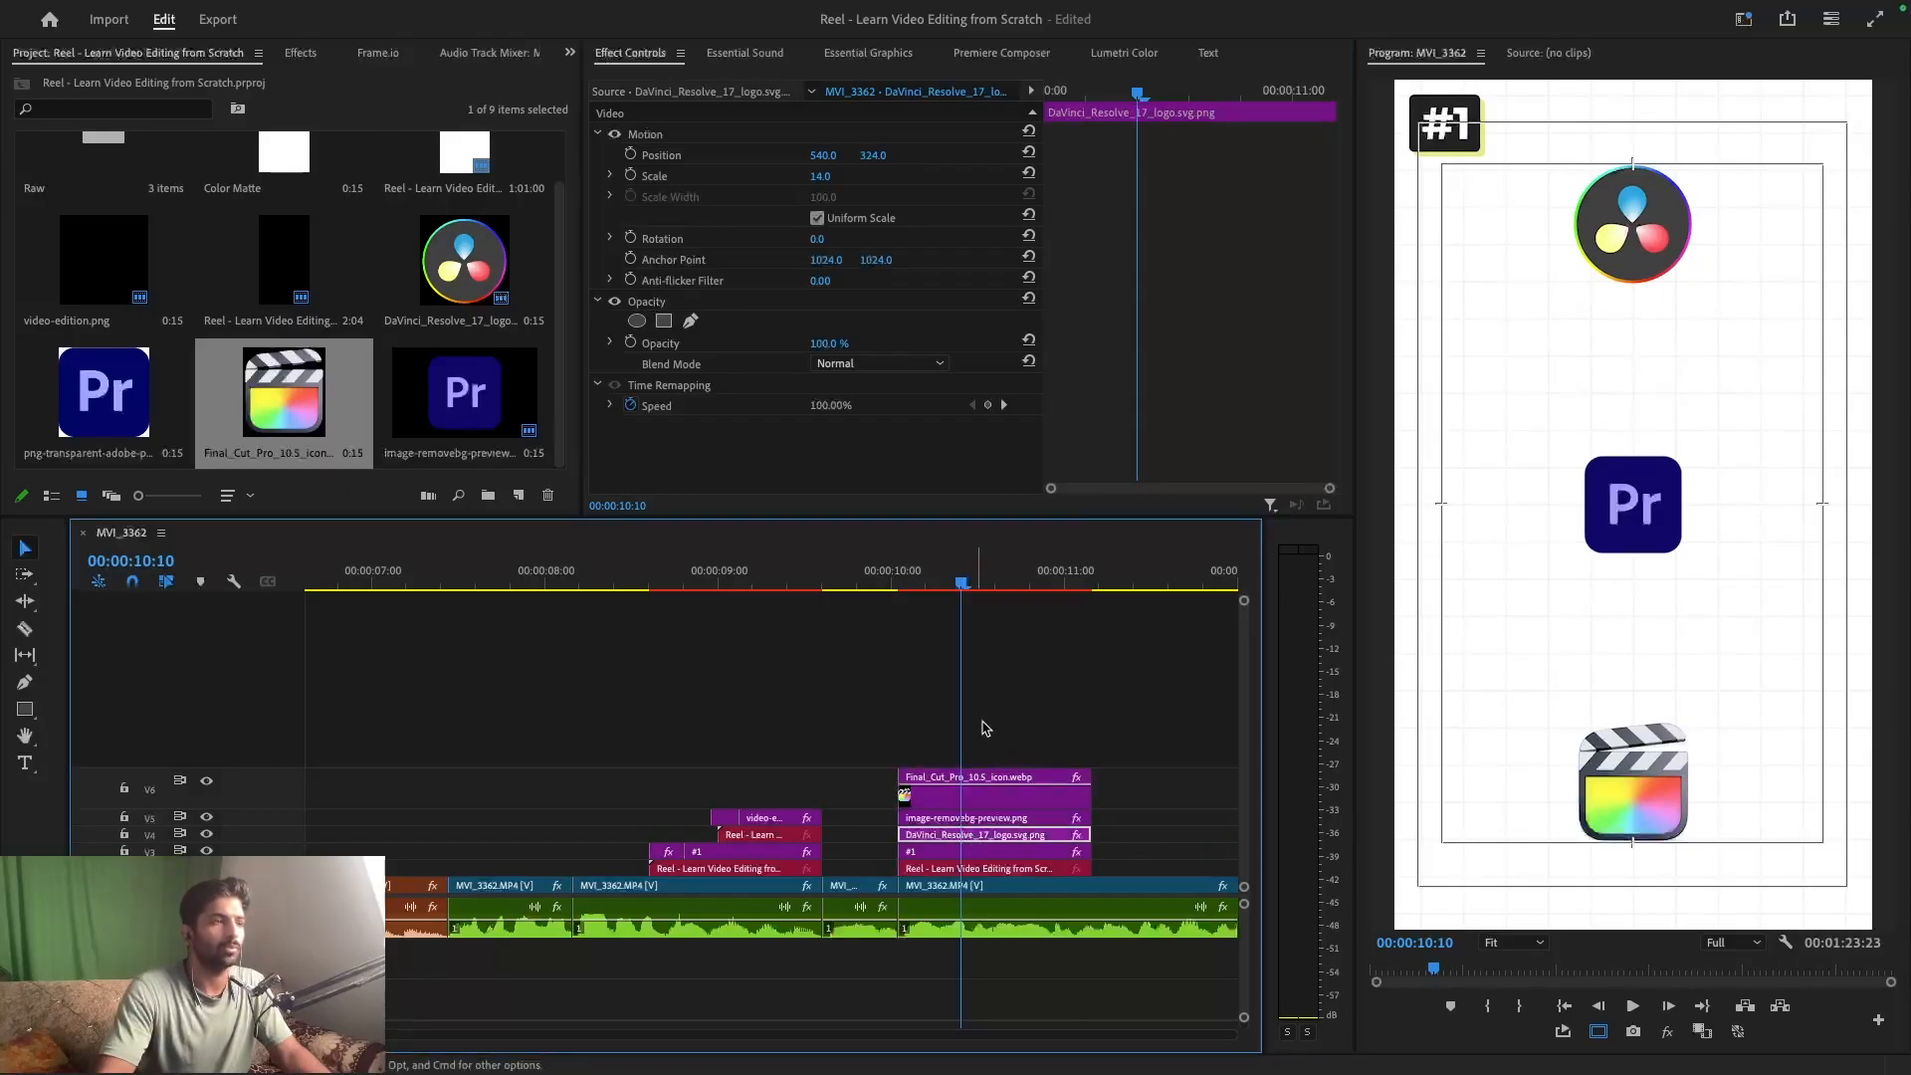
pyautogui.moveTo(869, 156); pyautogui.dragTo(866, 167)
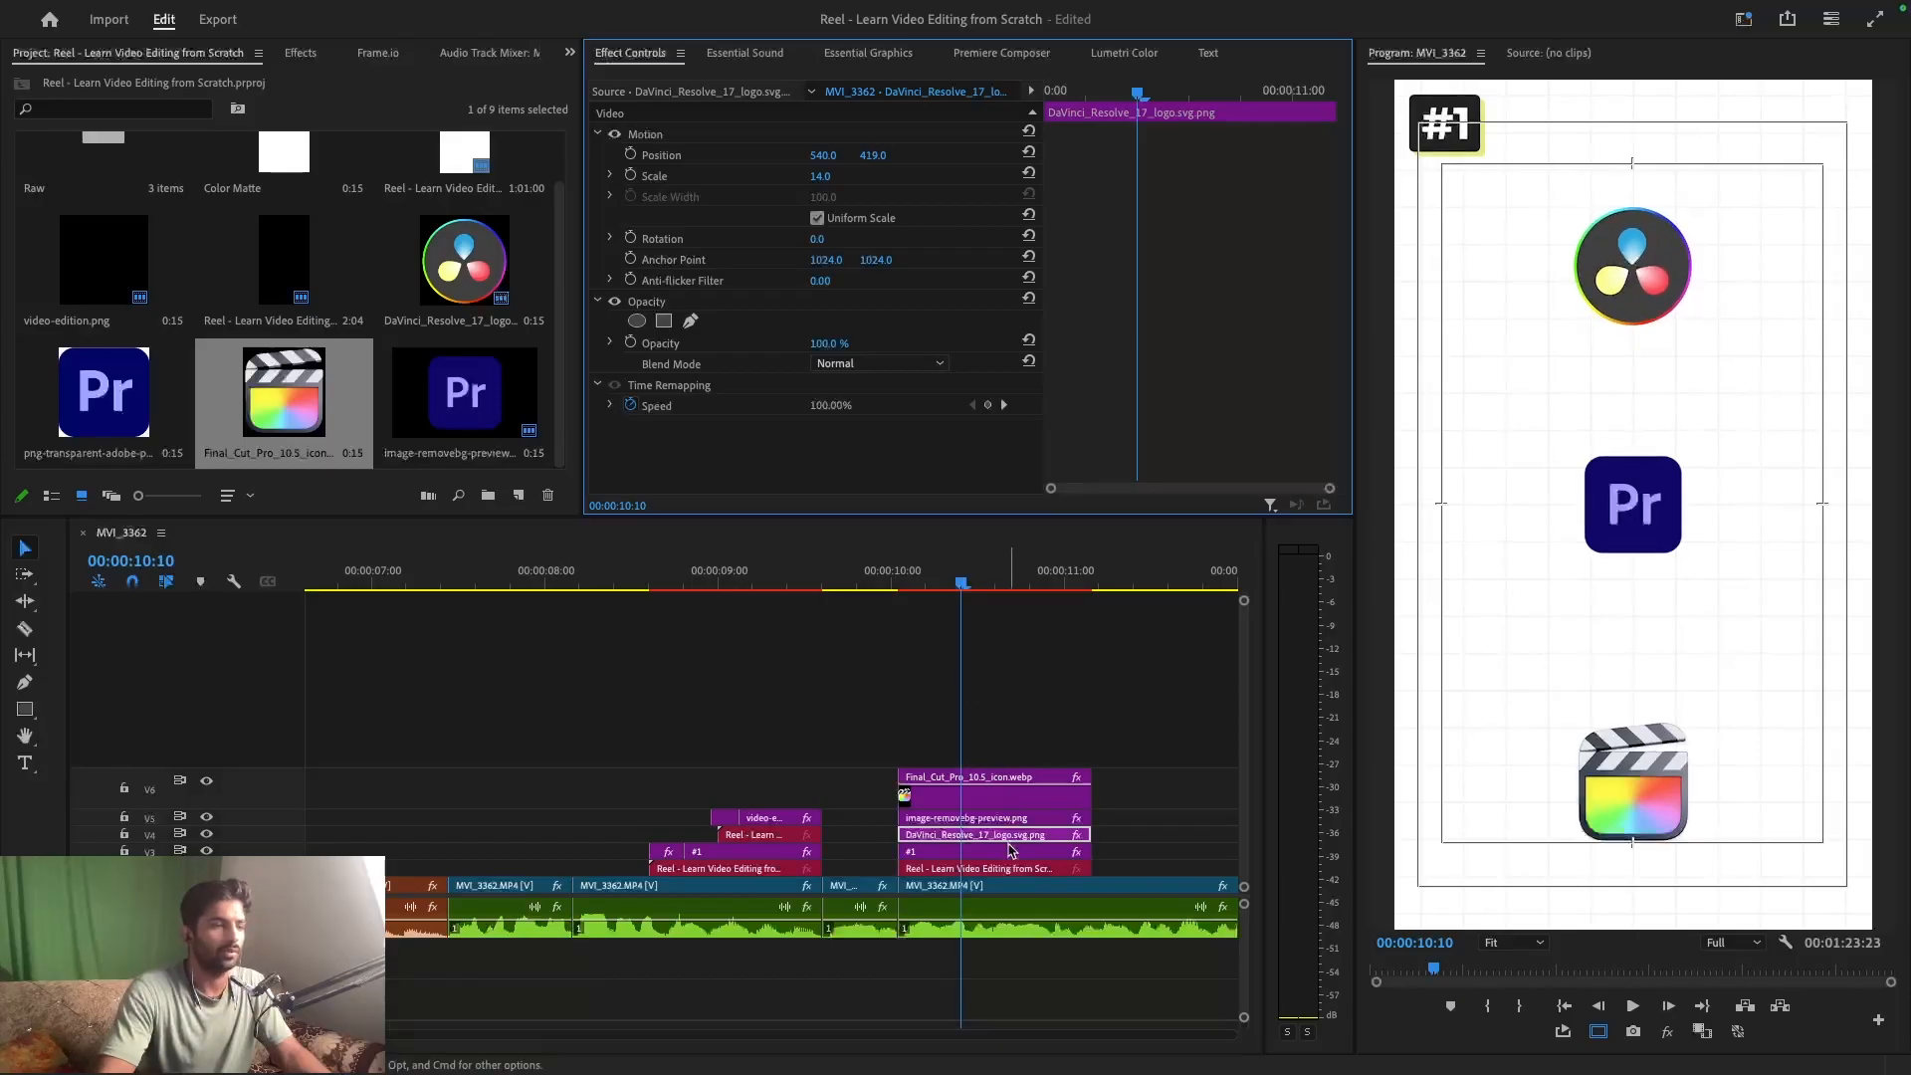
pyautogui.click(992, 804)
pyautogui.moveTo(874, 157); pyautogui.dragTo(787, 158)
pyautogui.click(1009, 654)
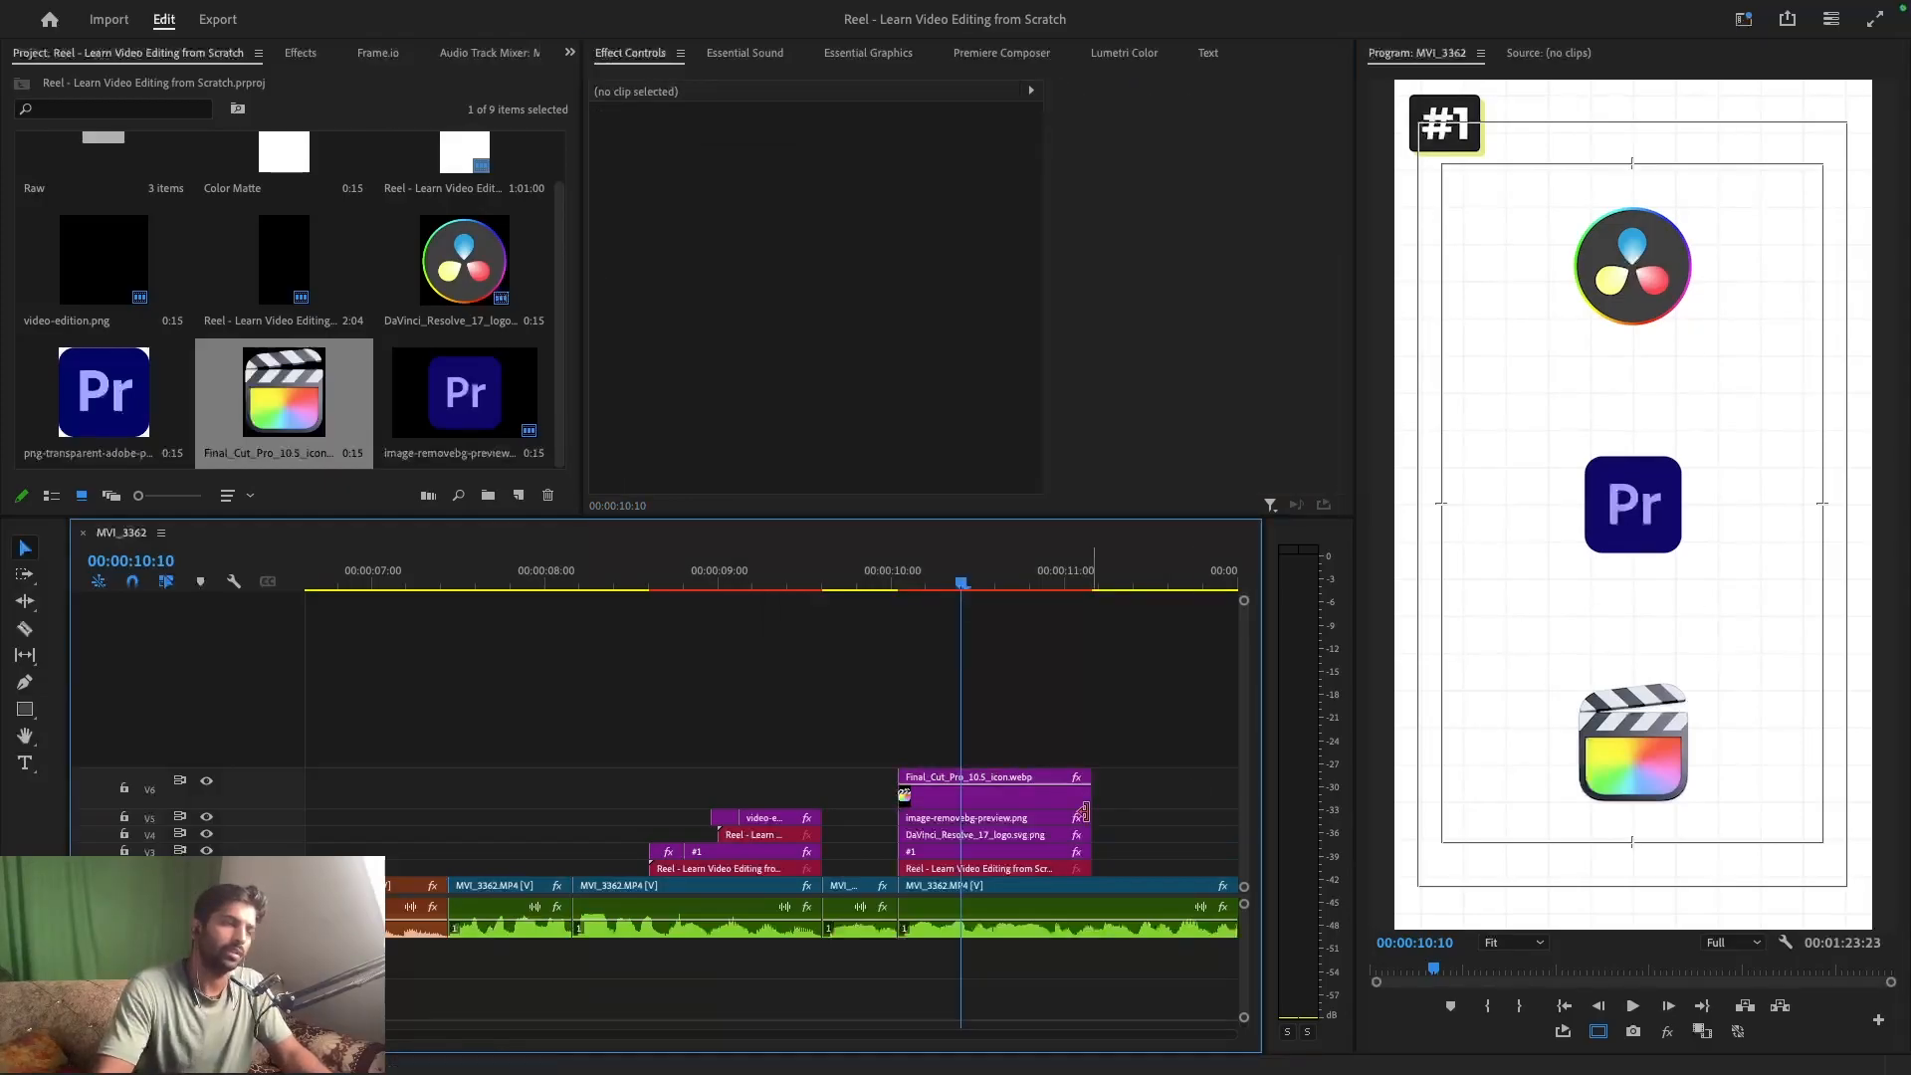
# - Set the Premiere Pro logo's scale to 72 and save the project
pyautogui.click(1017, 819)
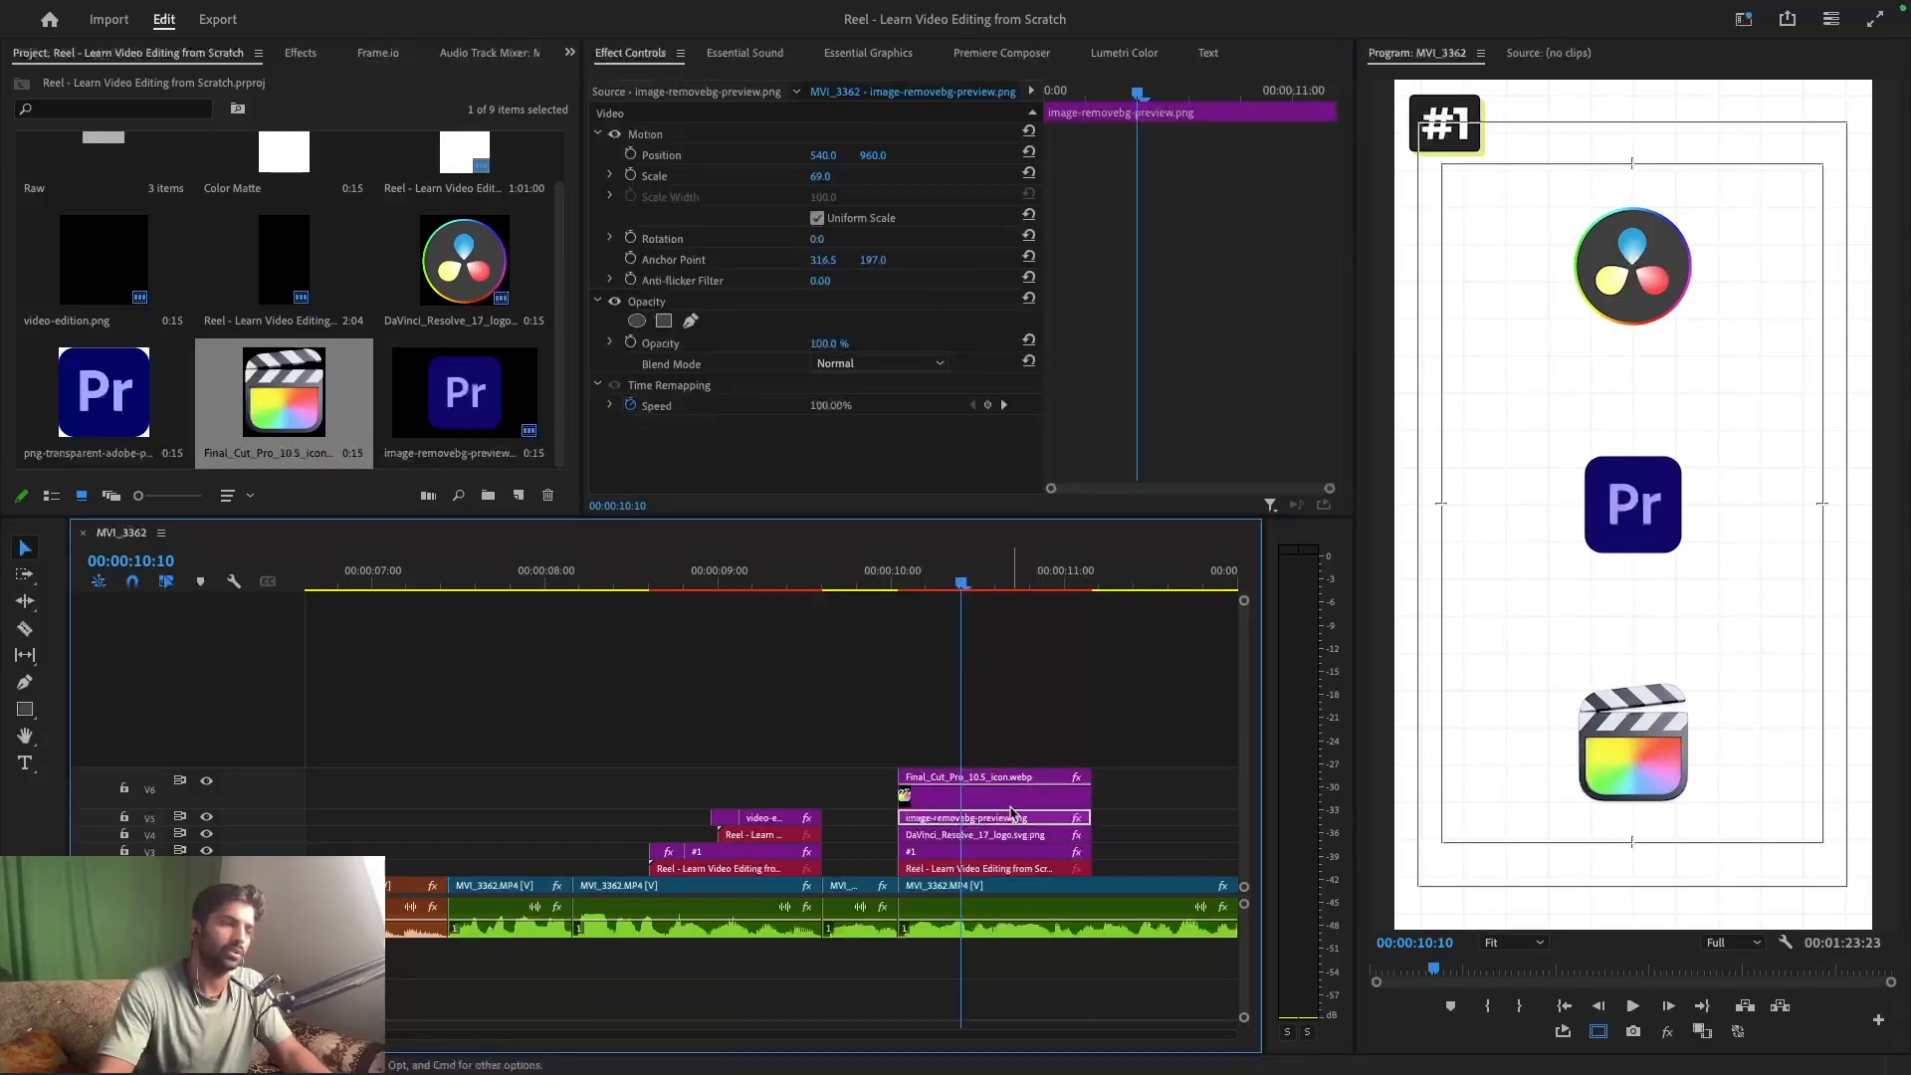
pyautogui.click(820, 177)
pyautogui.write('72')
pyautogui.press('Return')
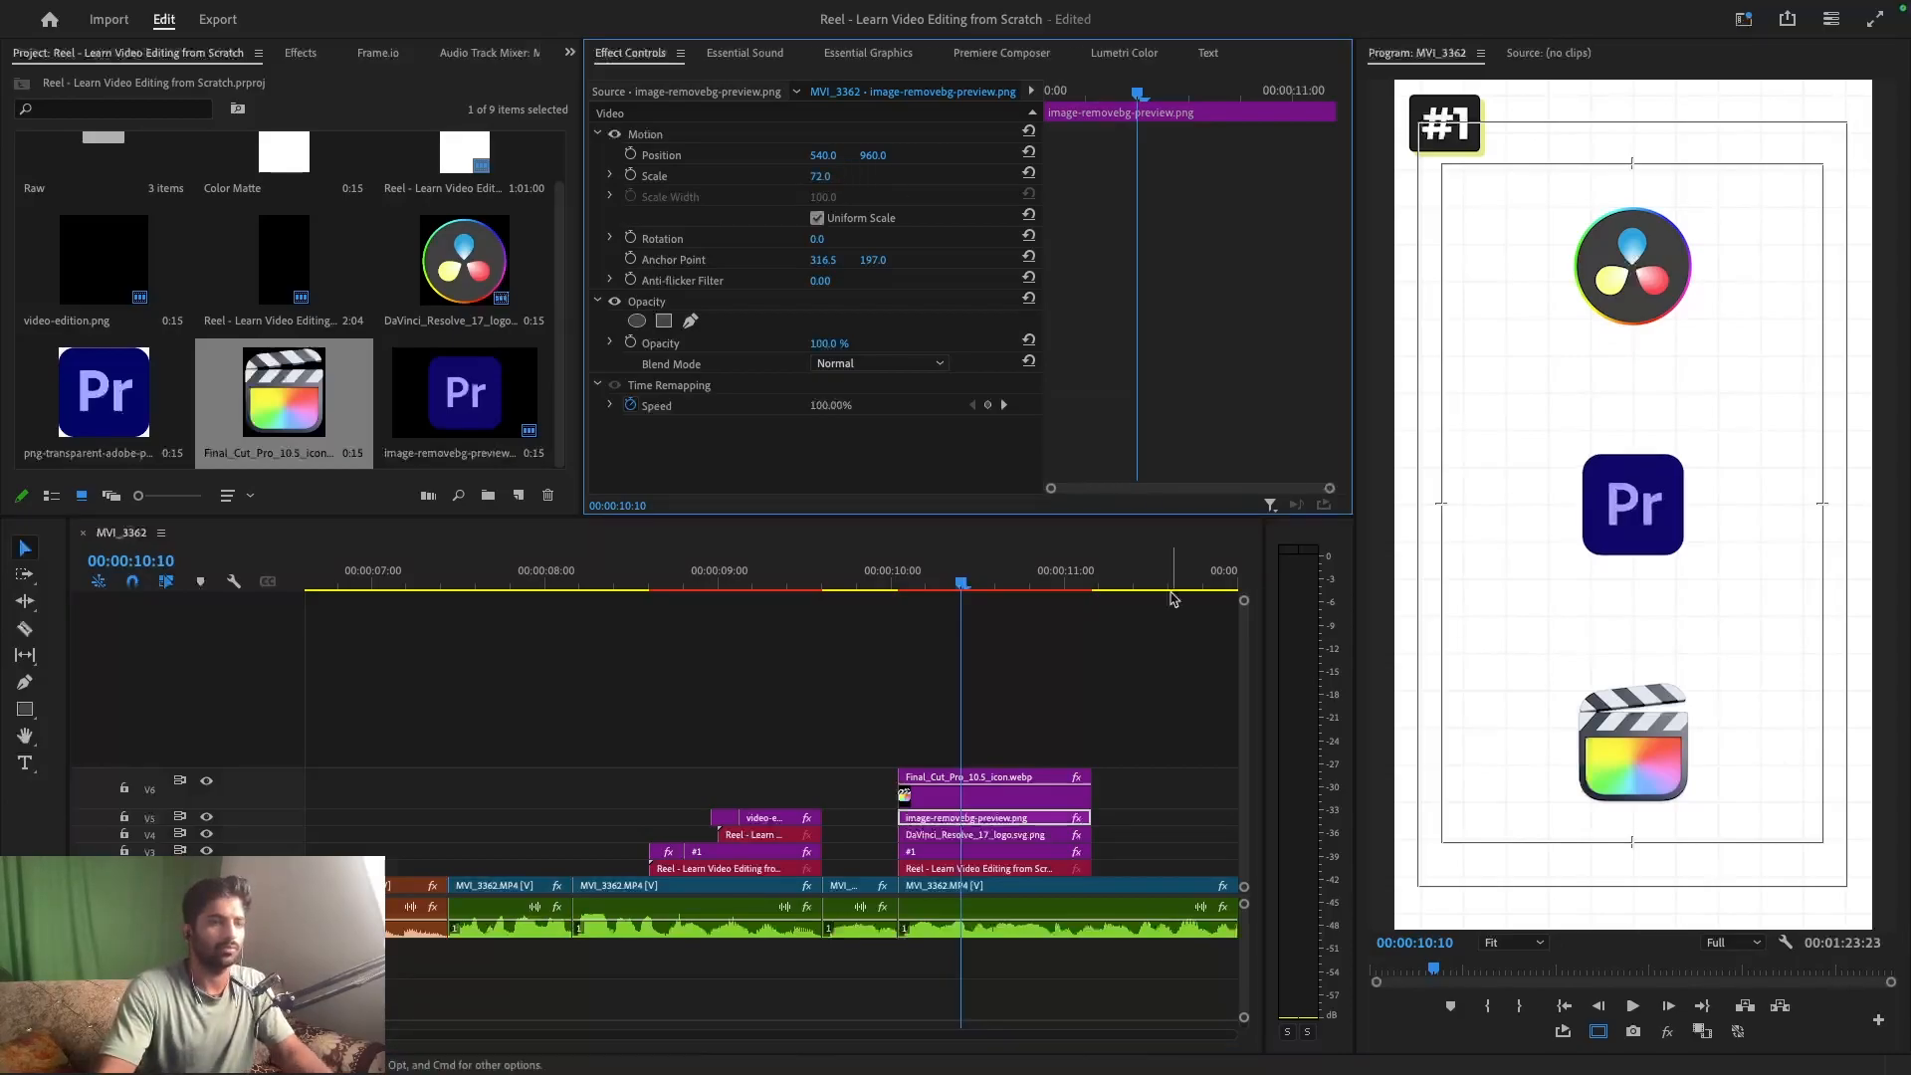
pyautogui.click(1104, 691)
pyautogui.hotkey('ctrl', 's')
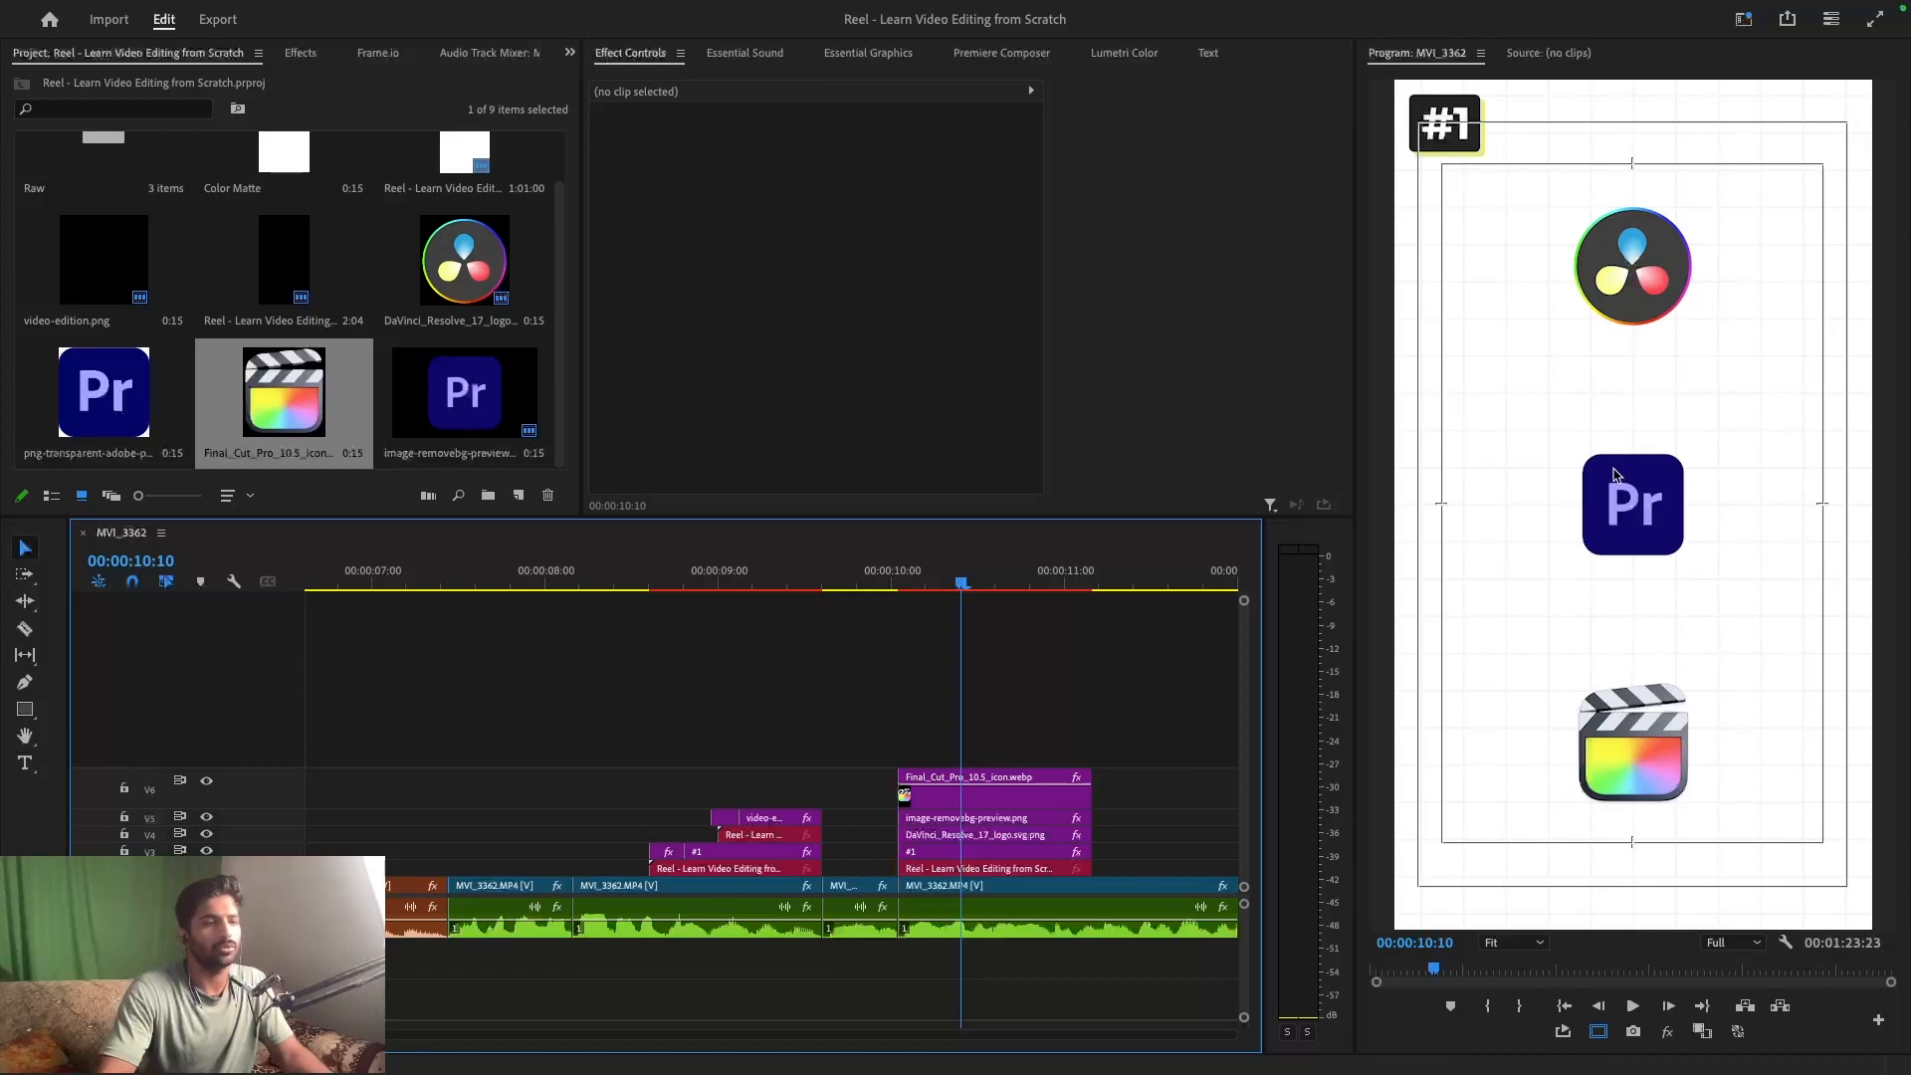
# - Reduce the V6 track's height to match the other video tracks and save the project
pyautogui.press('super+s')
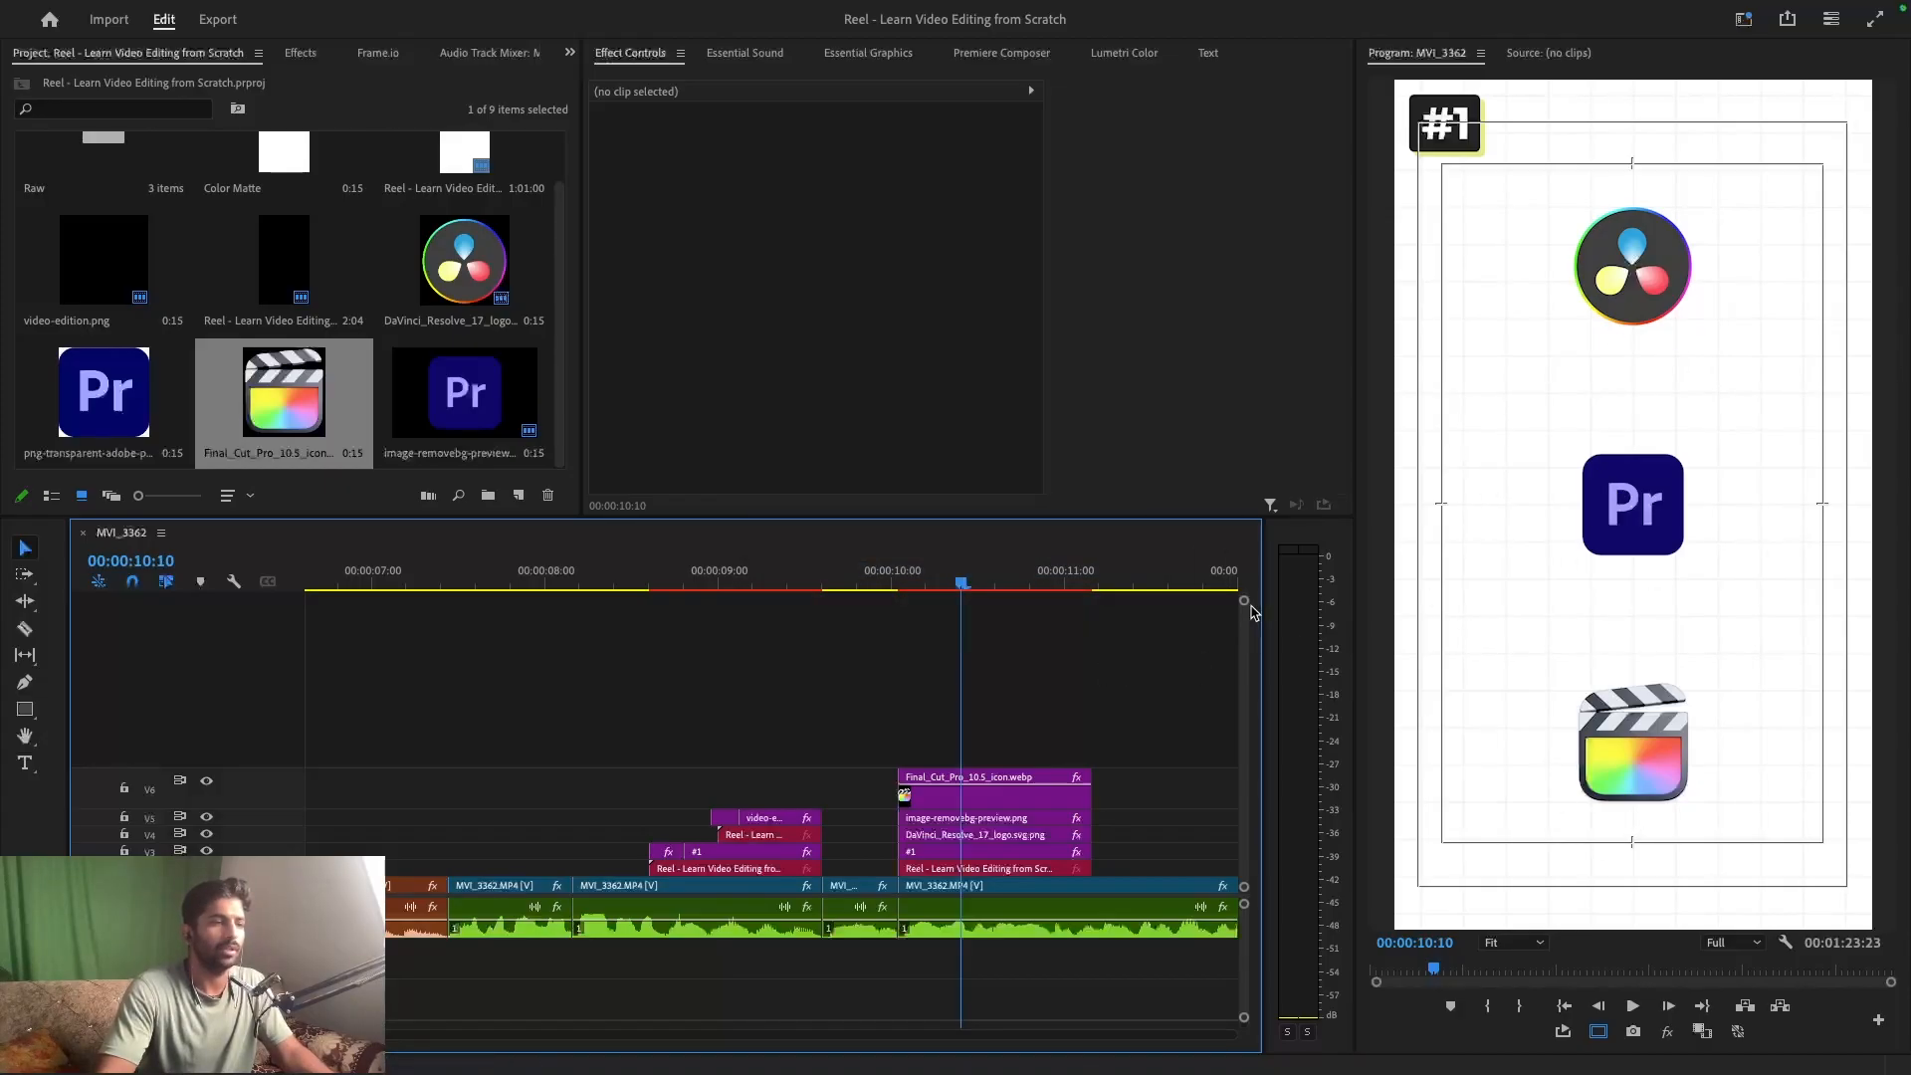
pyautogui.moveTo(1244, 598); pyautogui.dragTo(1244, 591)
pyautogui.press('super+s')
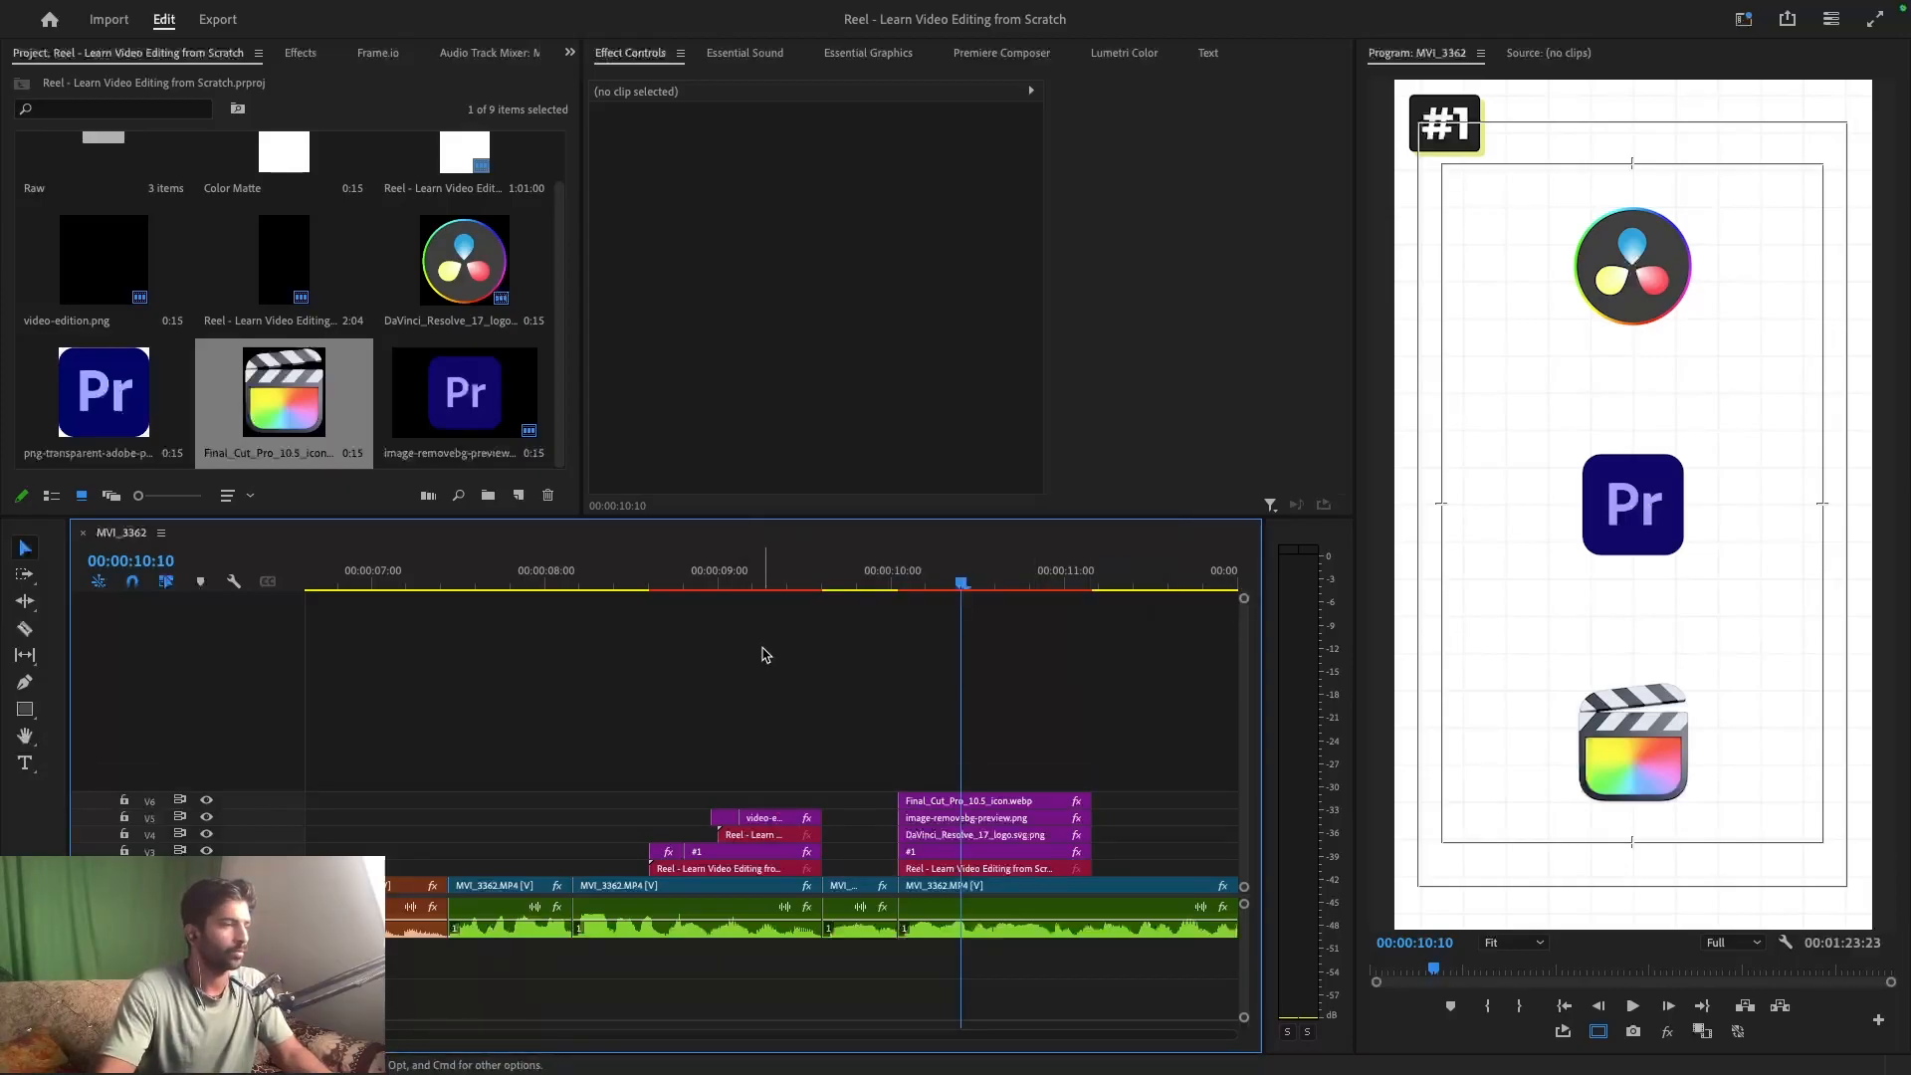
# - Try a copy of the video-edition.png clip on V7 above the three logos, and delete the copy at 00:00:10:06
pyautogui.click(774, 577)
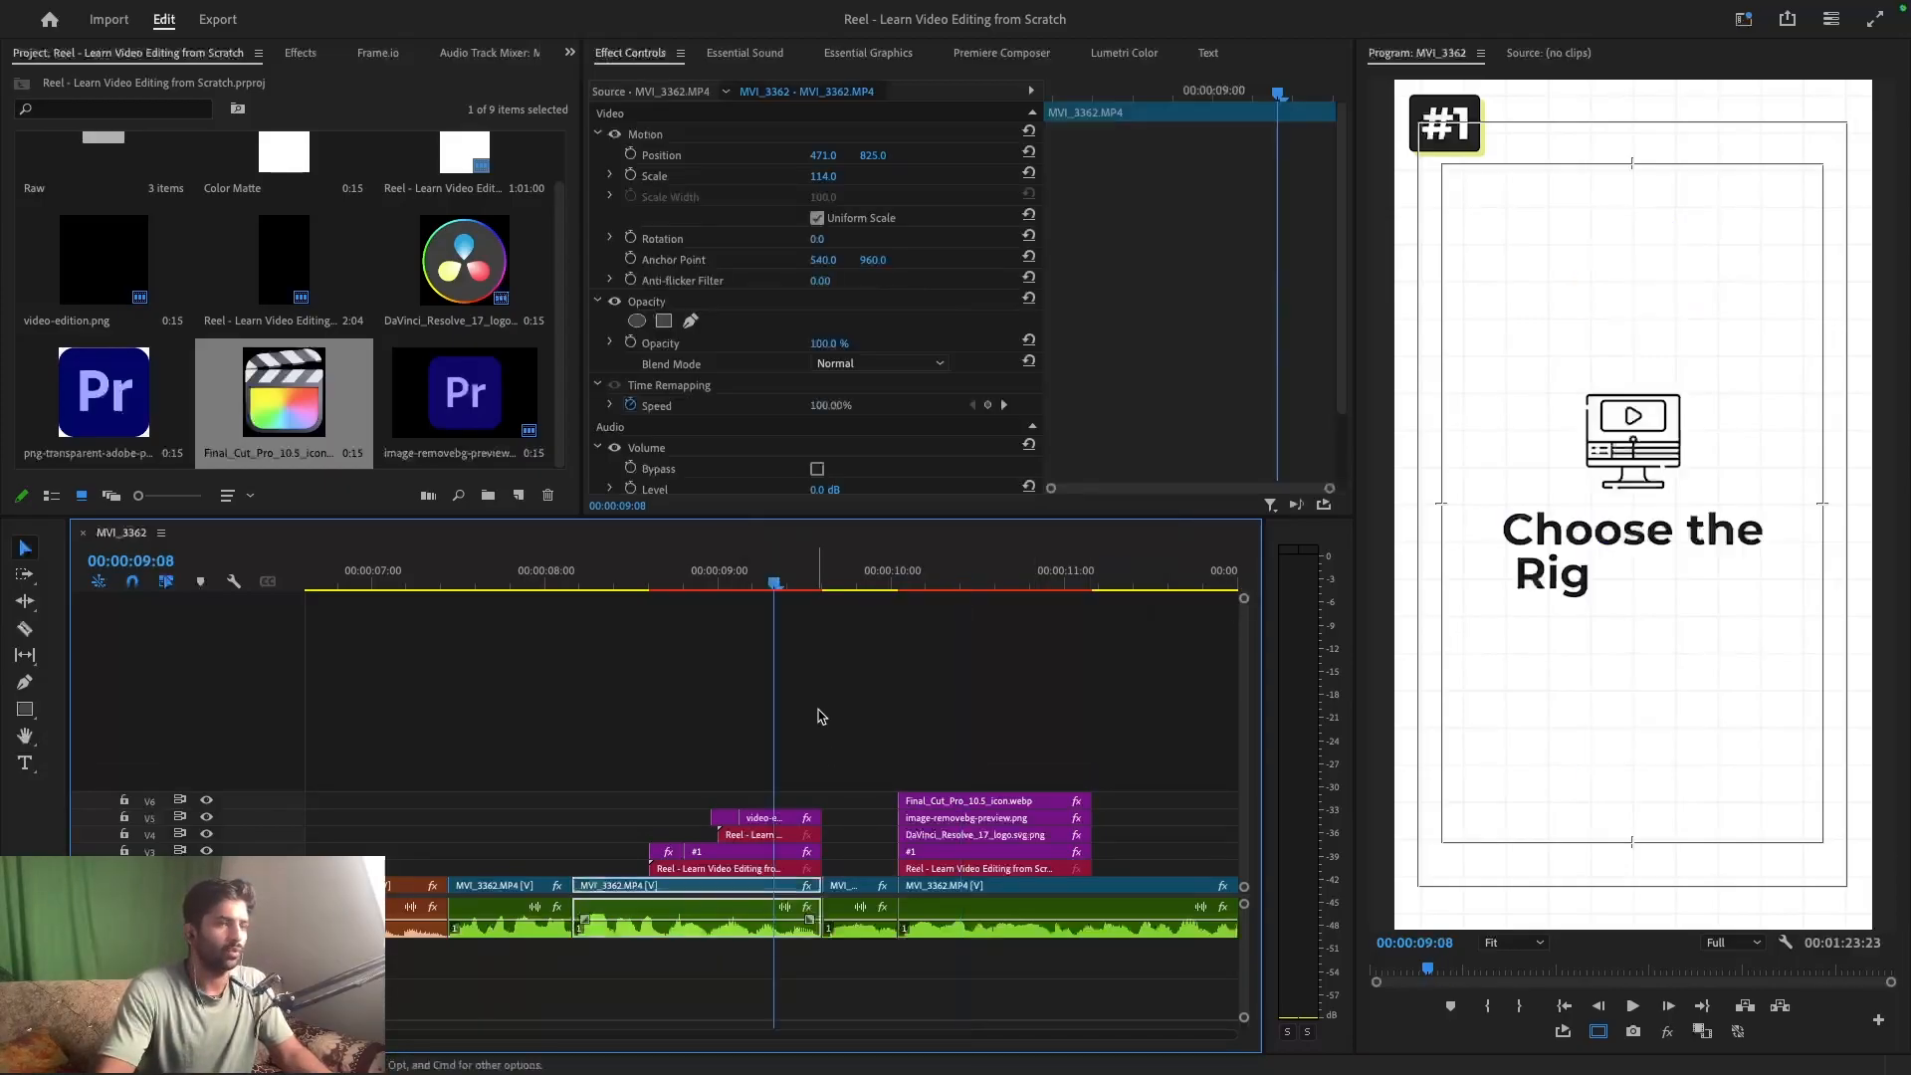
pyautogui.click(782, 819)
pyautogui.moveTo(779, 818); pyautogui.dragTo(937, 761)
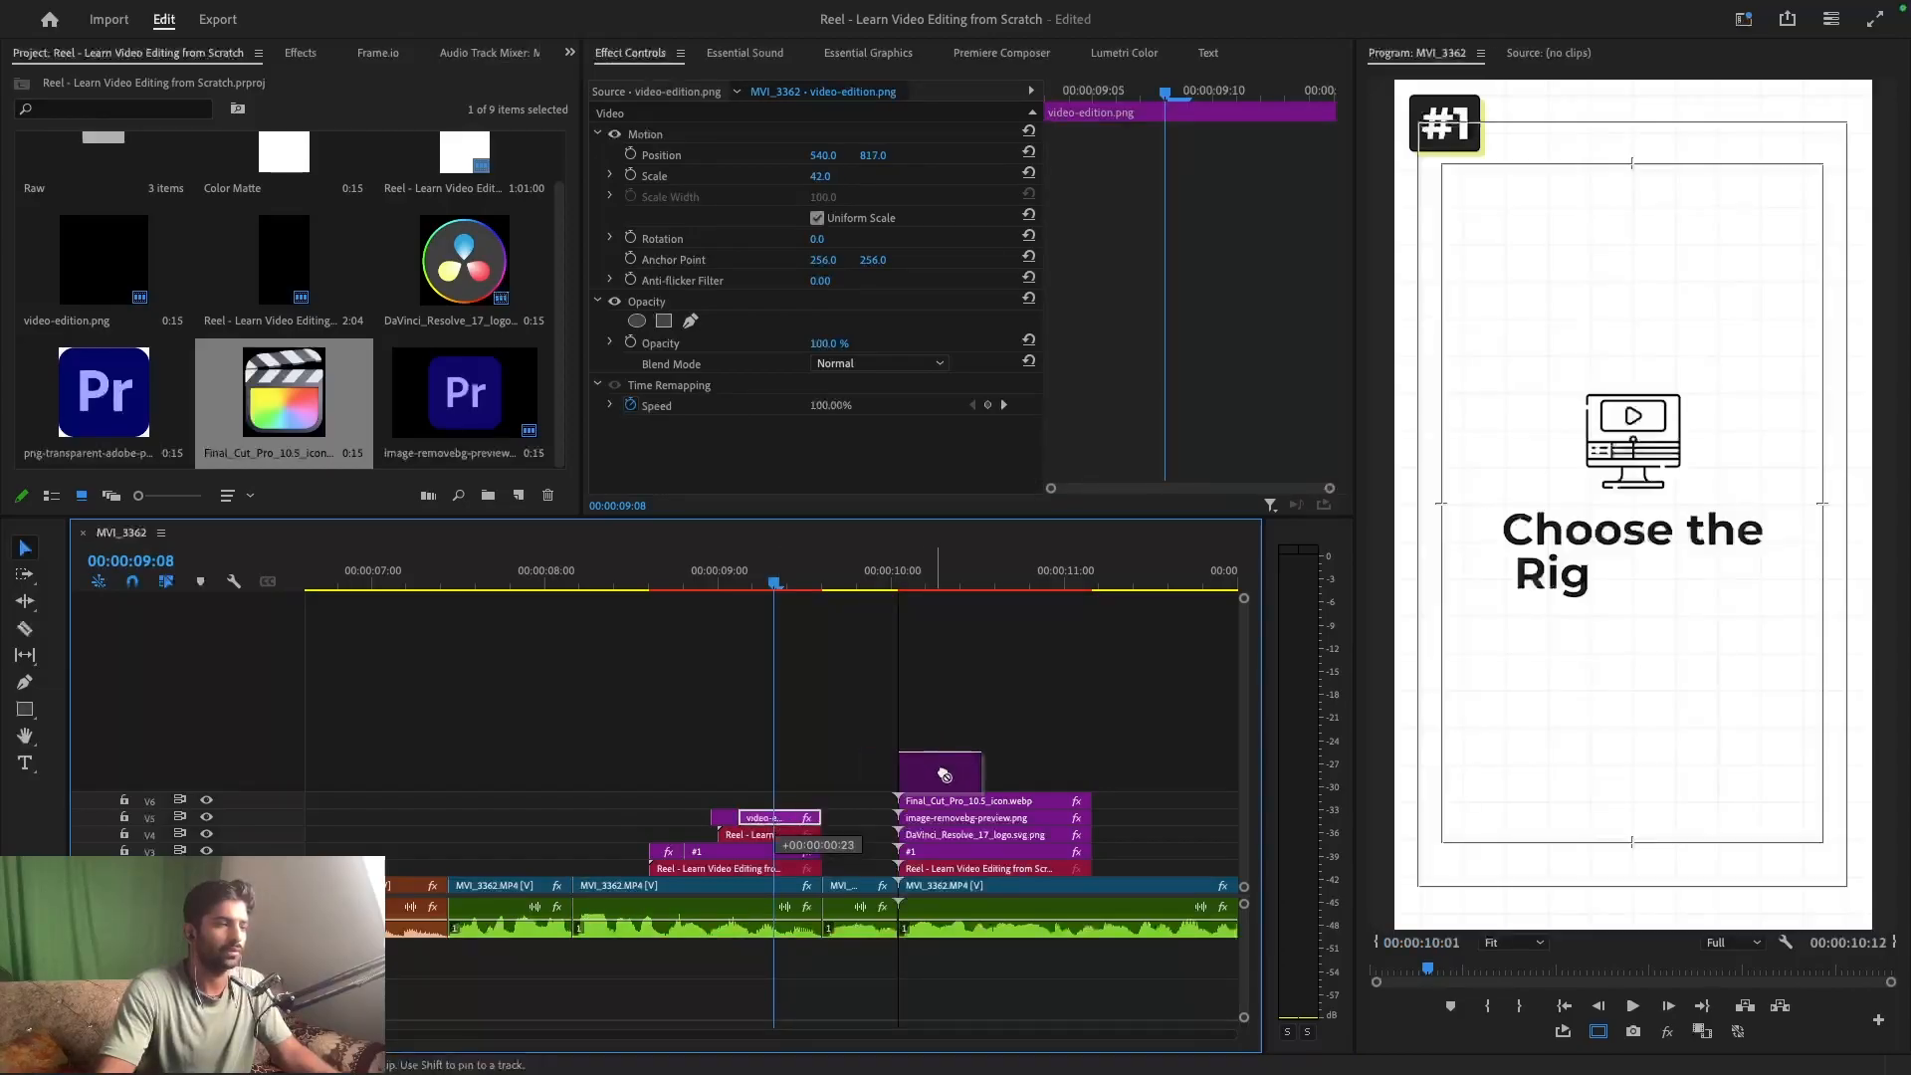
pyautogui.click(933, 582)
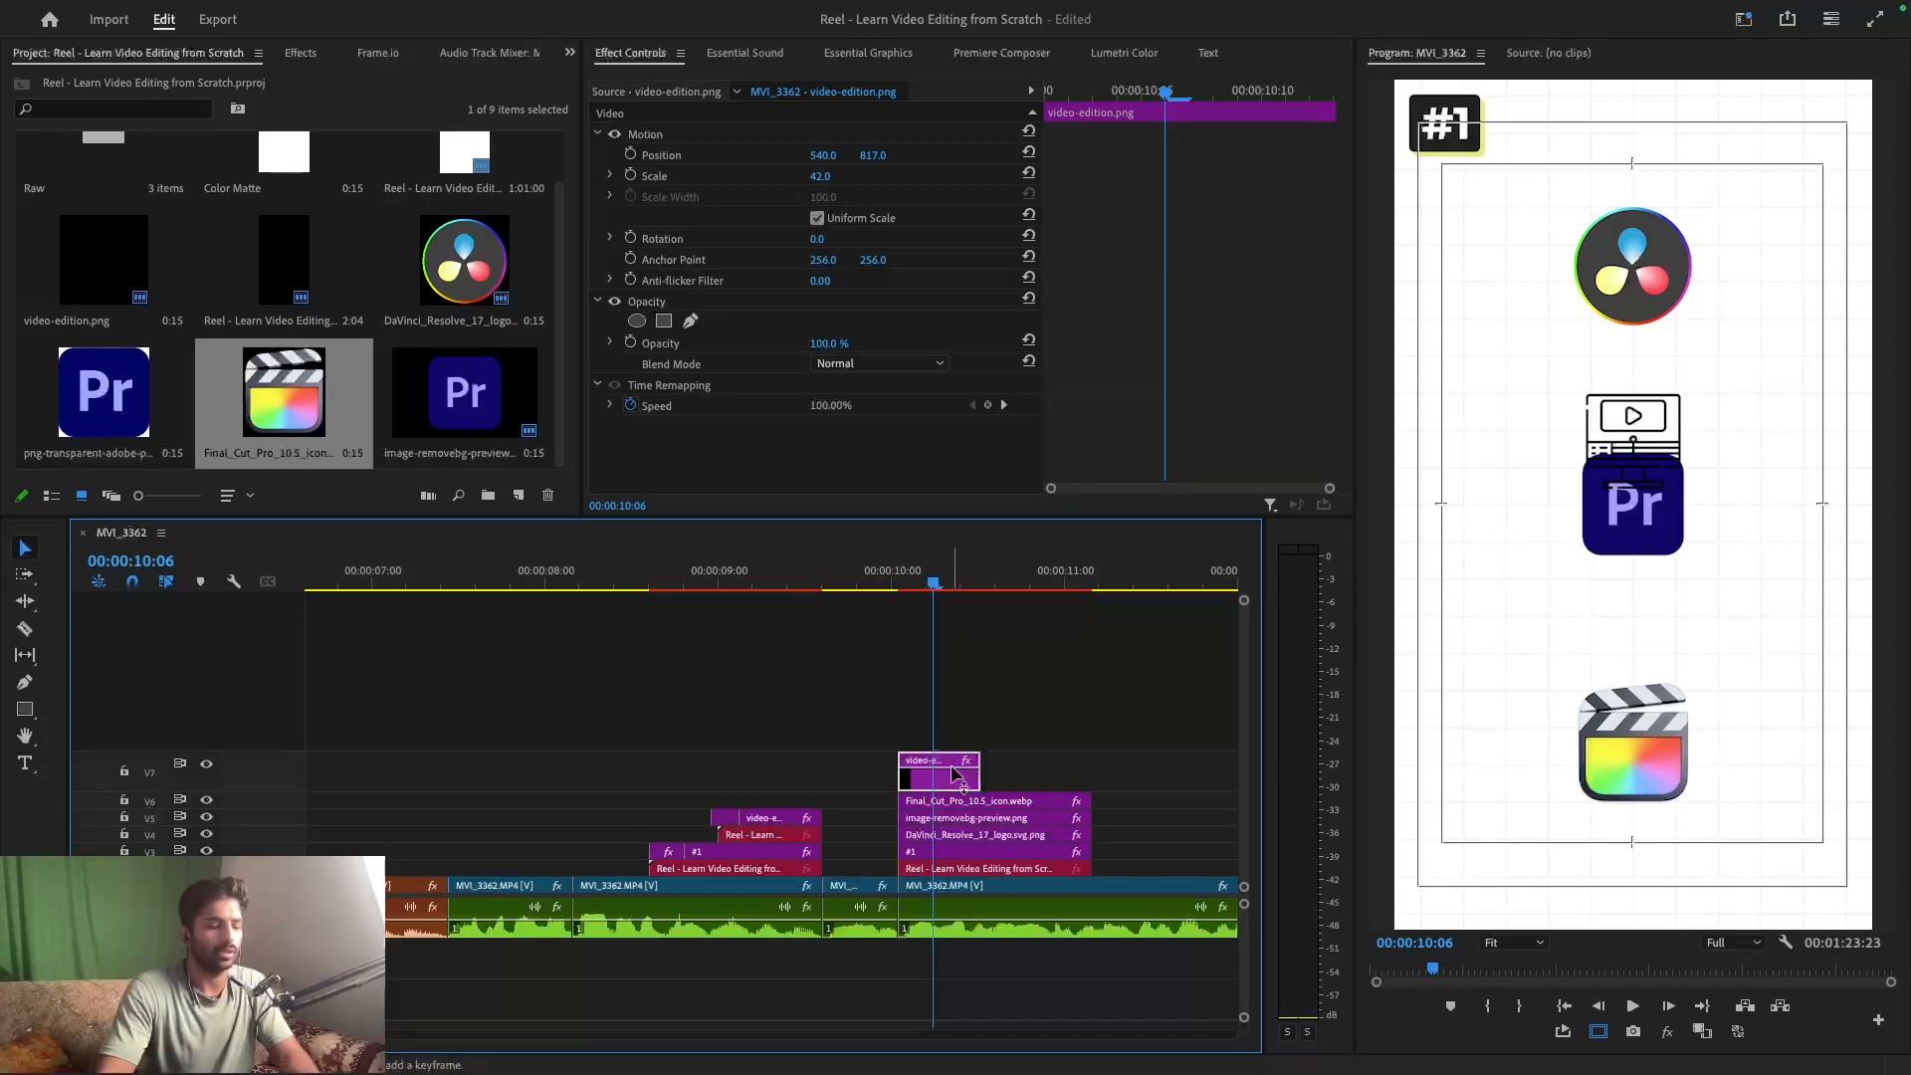
pyautogui.press('Delete')
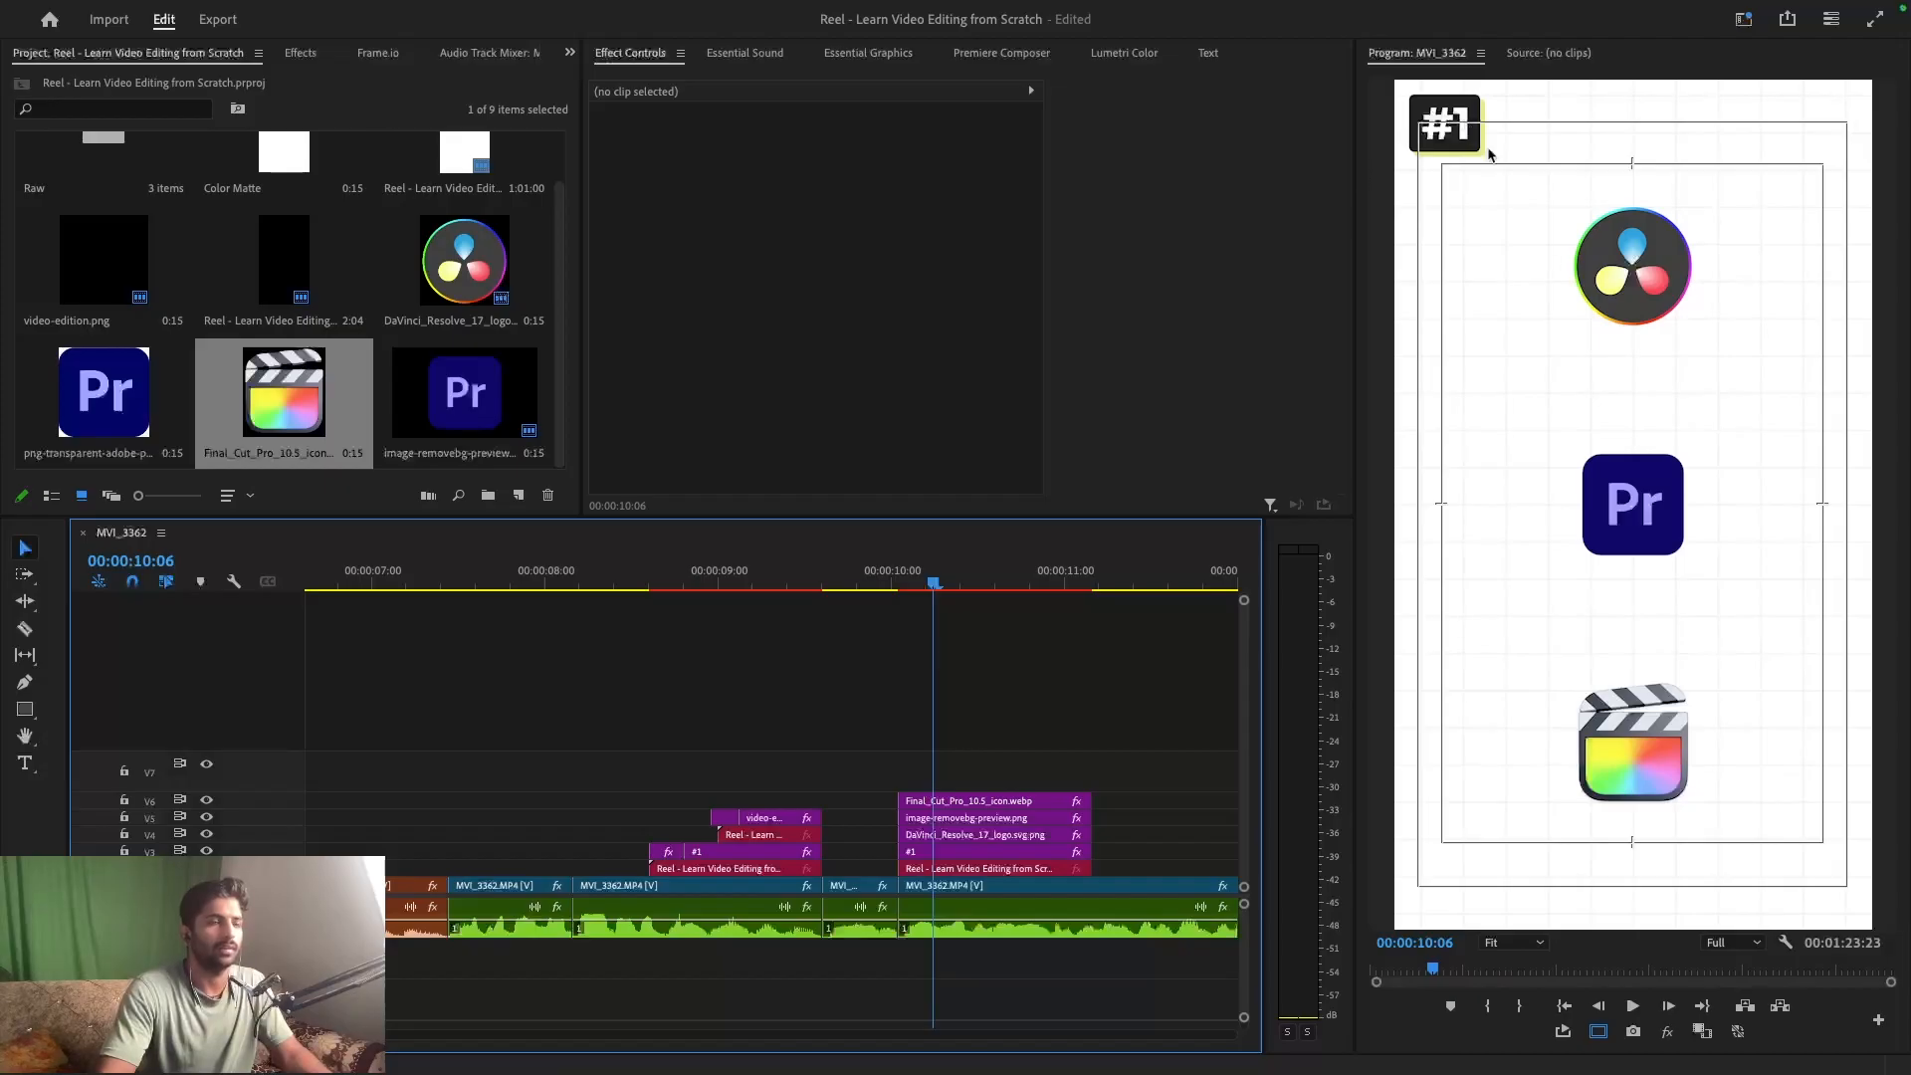
# - Add the text label "Davinci Resolve" below the DaVinci logo and align its V7 clip's start and end with the logo clips
pyautogui.click(25, 764)
pyautogui.click(1618, 376)
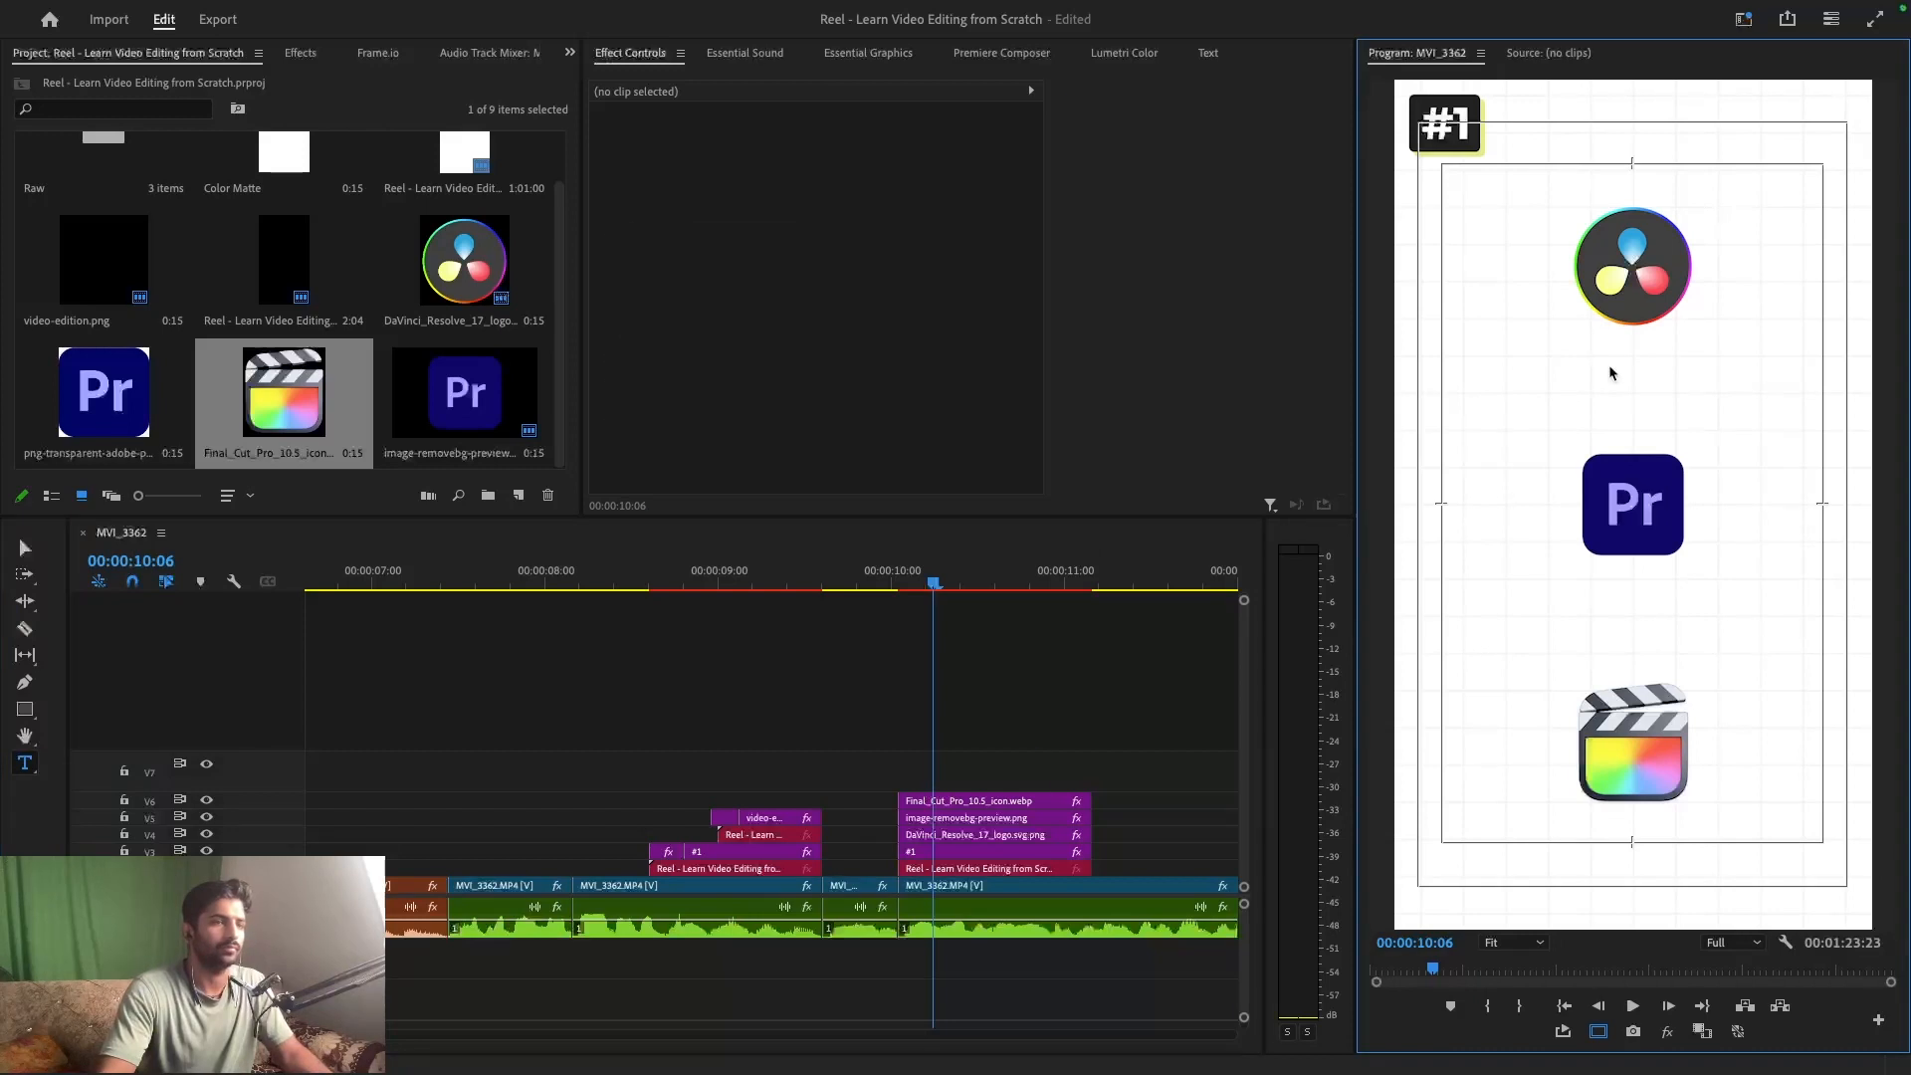
pyautogui.write('Davicni')
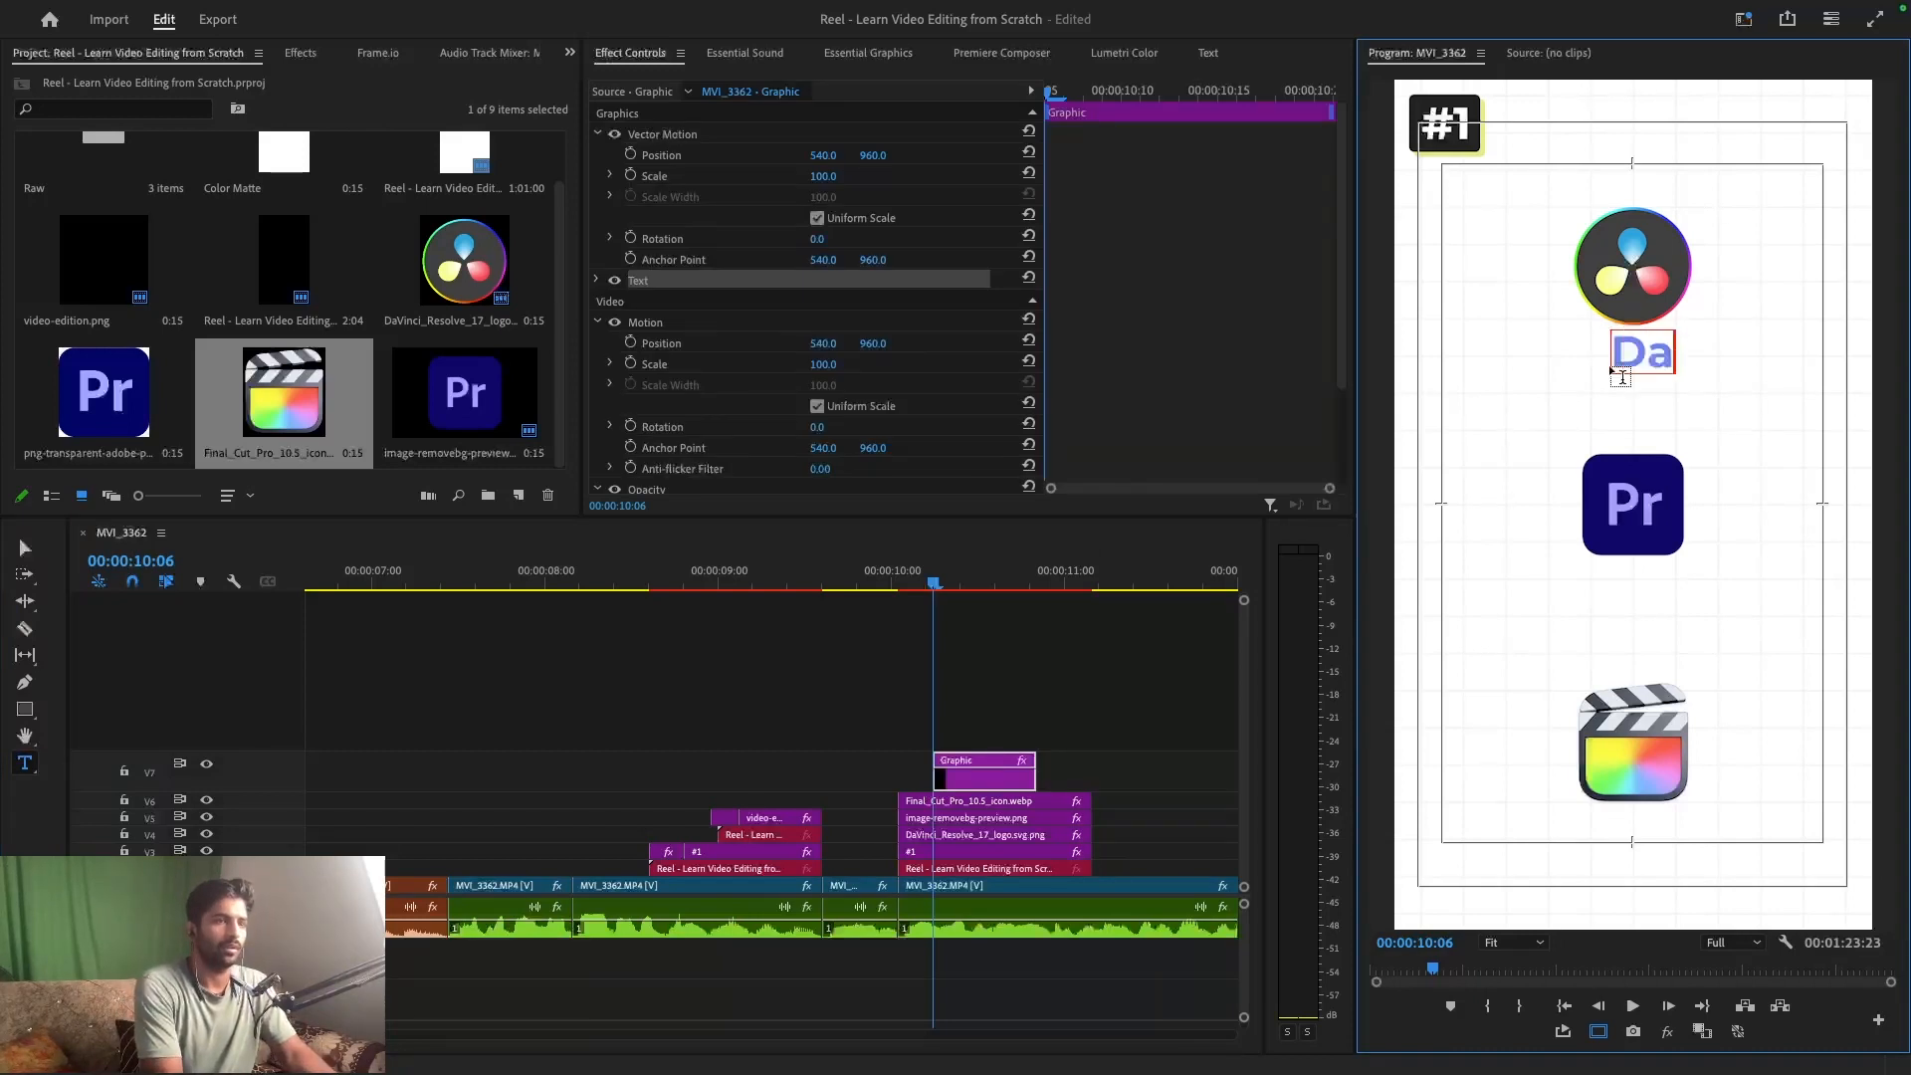
pyautogui.press('BackSpace')
pyautogui.write('nci')
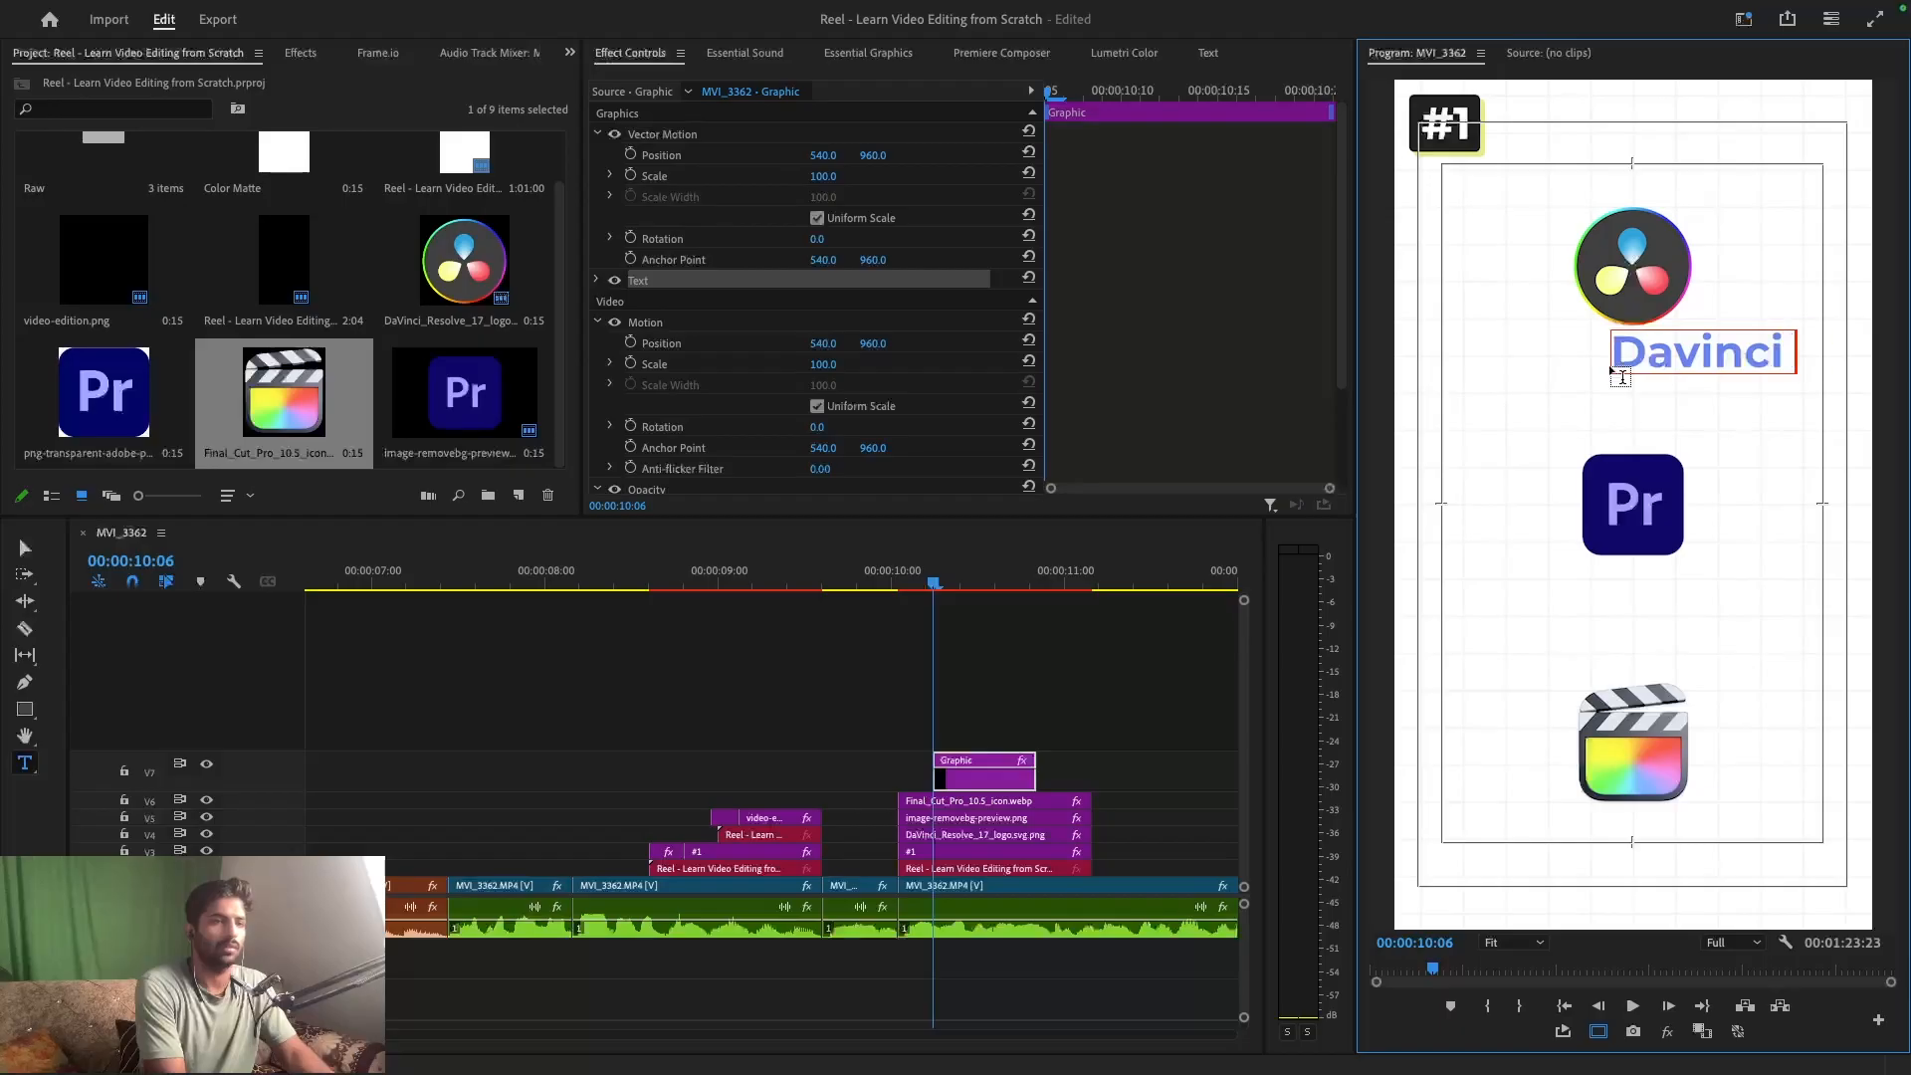
pyautogui.write(' Res')
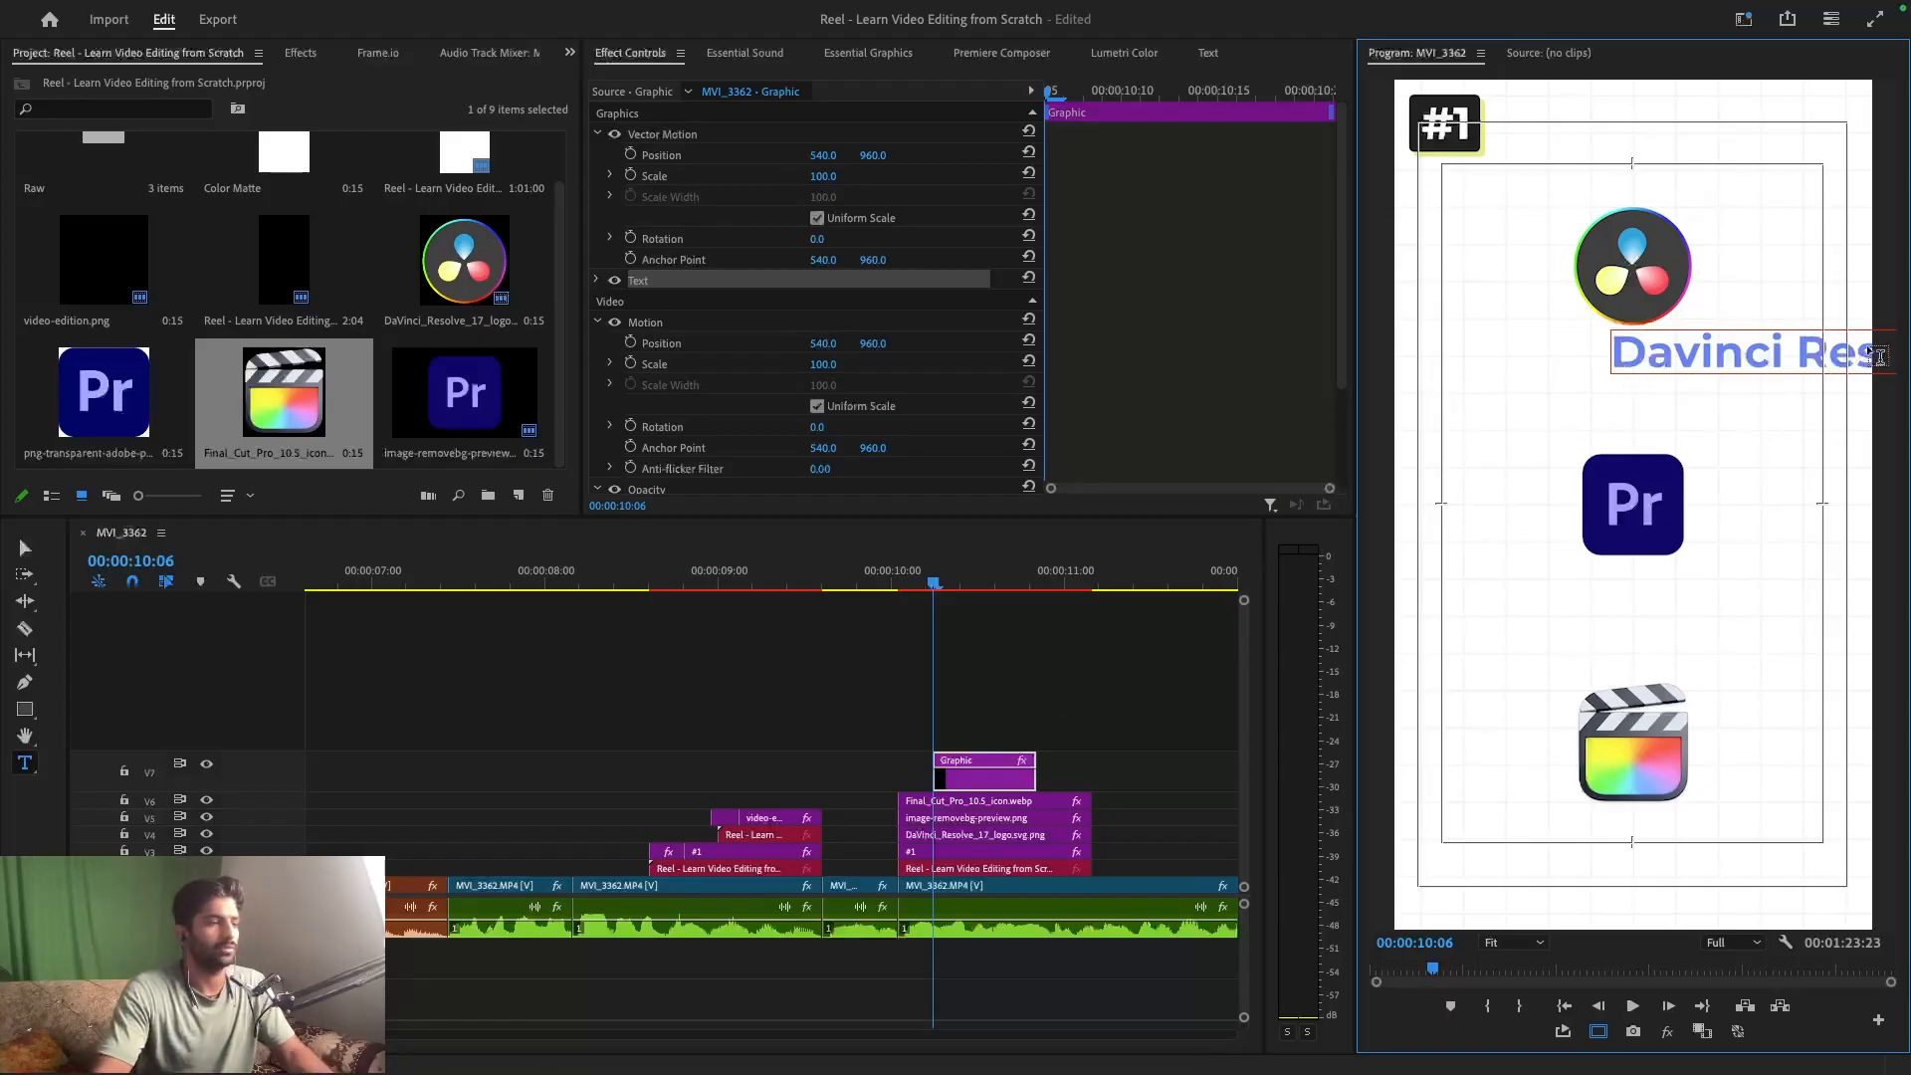
pyautogui.click(1119, 669)
pyautogui.press('v')
pyautogui.moveTo(957, 784); pyautogui.dragTo(1089, 772)
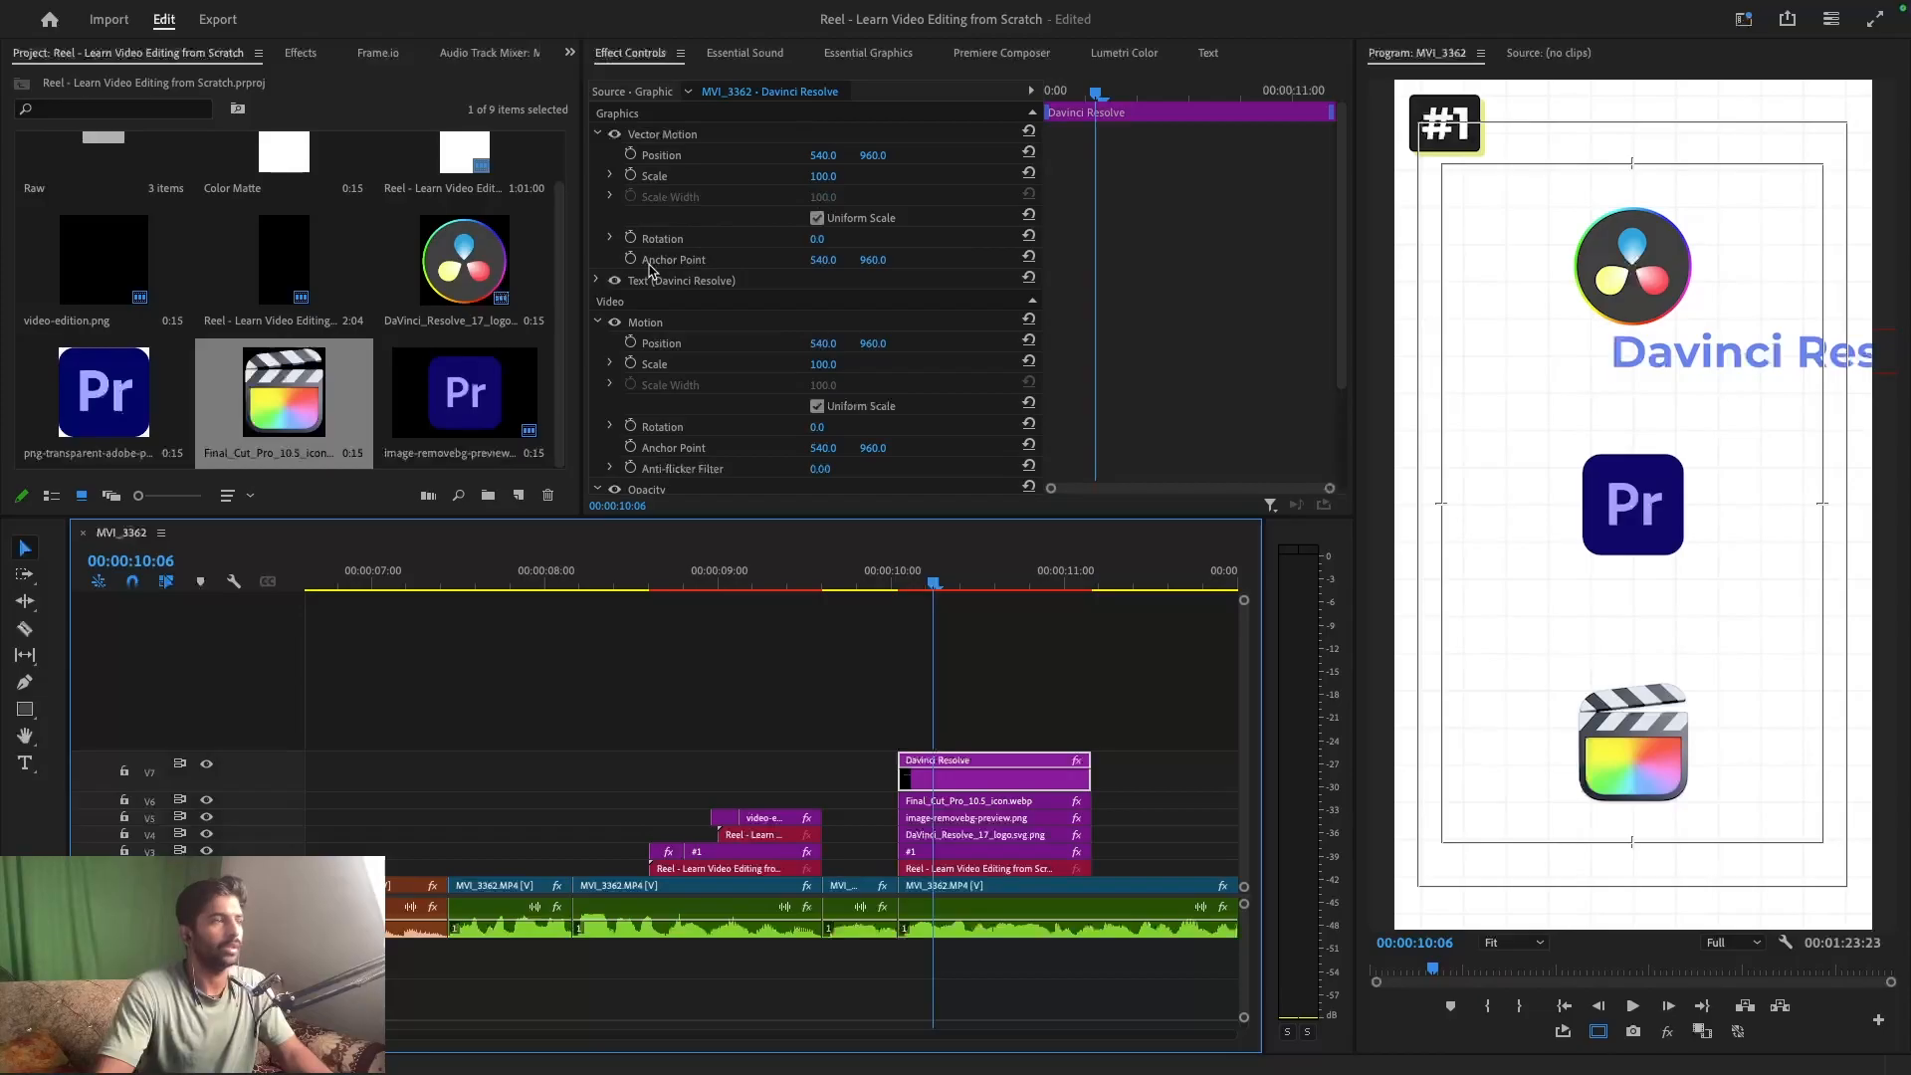
# - Centre-align the Davinci Resolve label's text and set its font size to 44
pyautogui.click(600, 281)
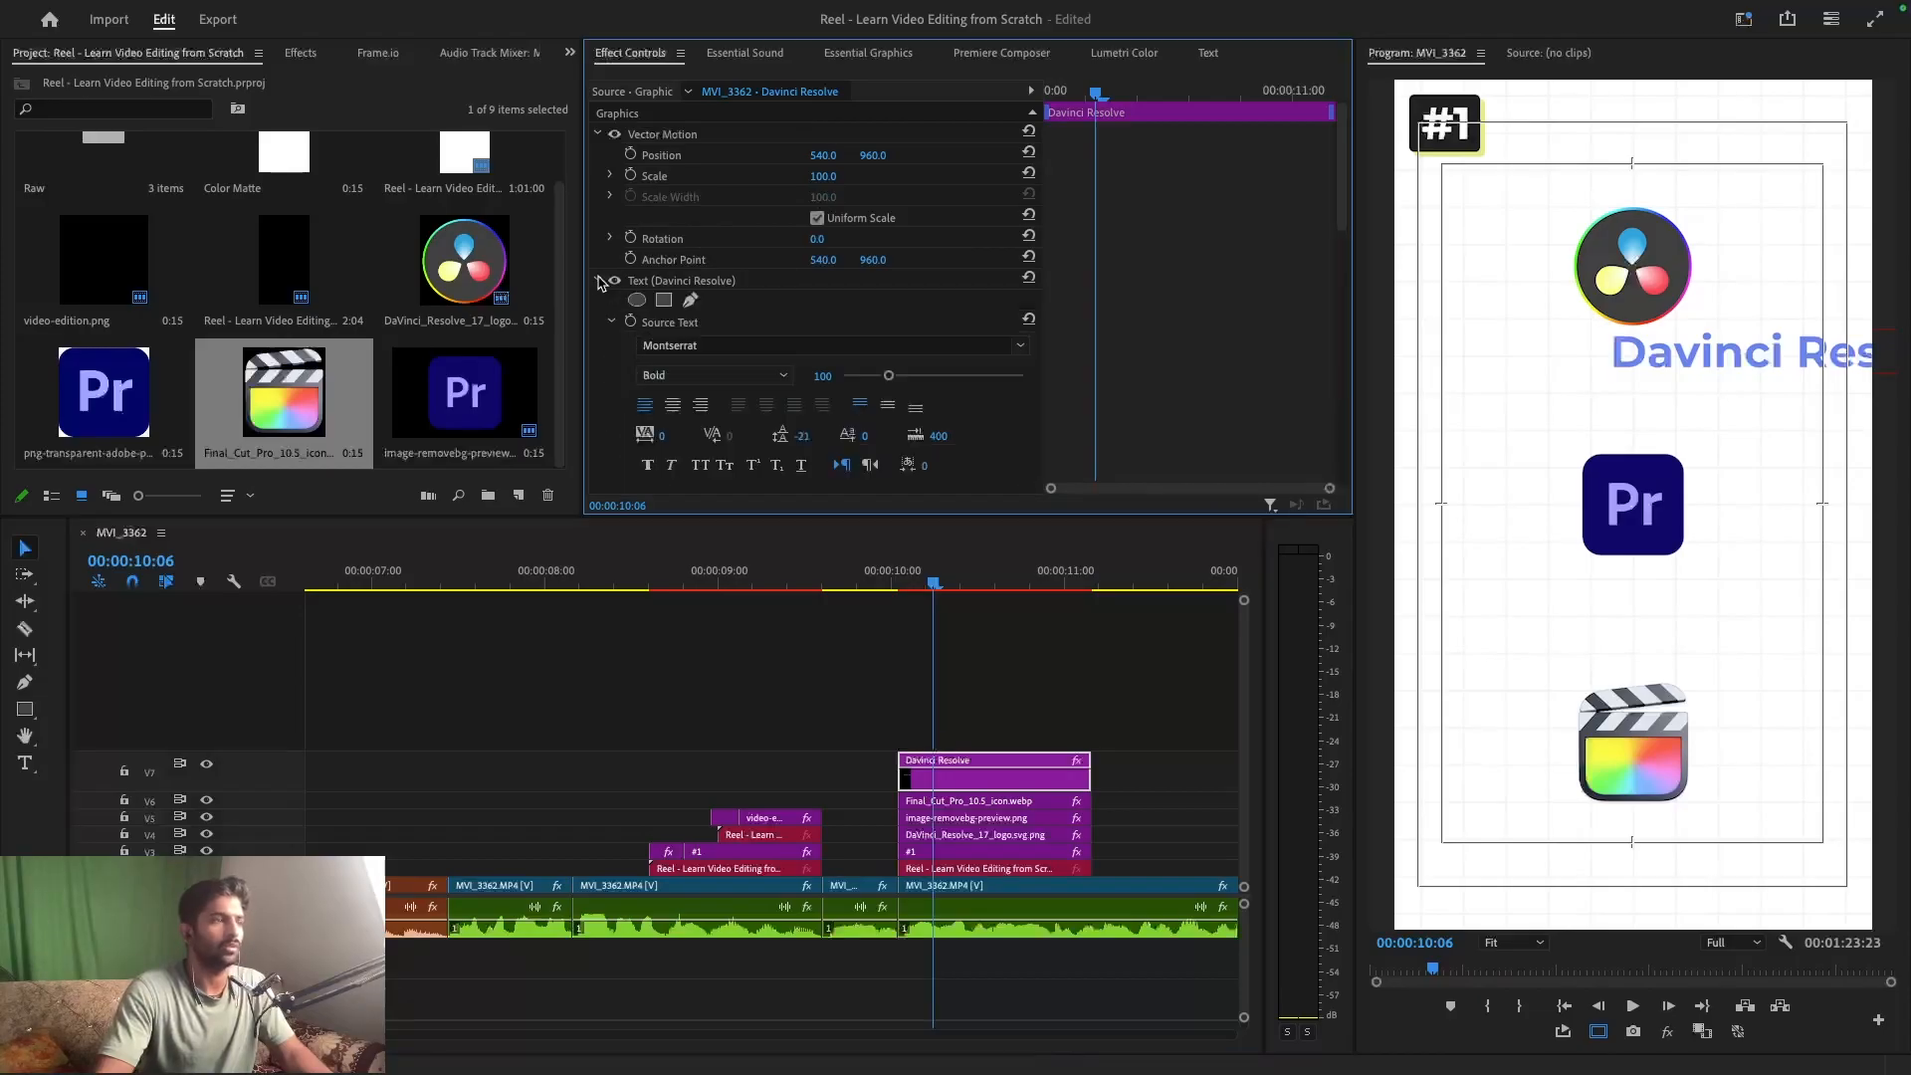
pyautogui.click(695, 282)
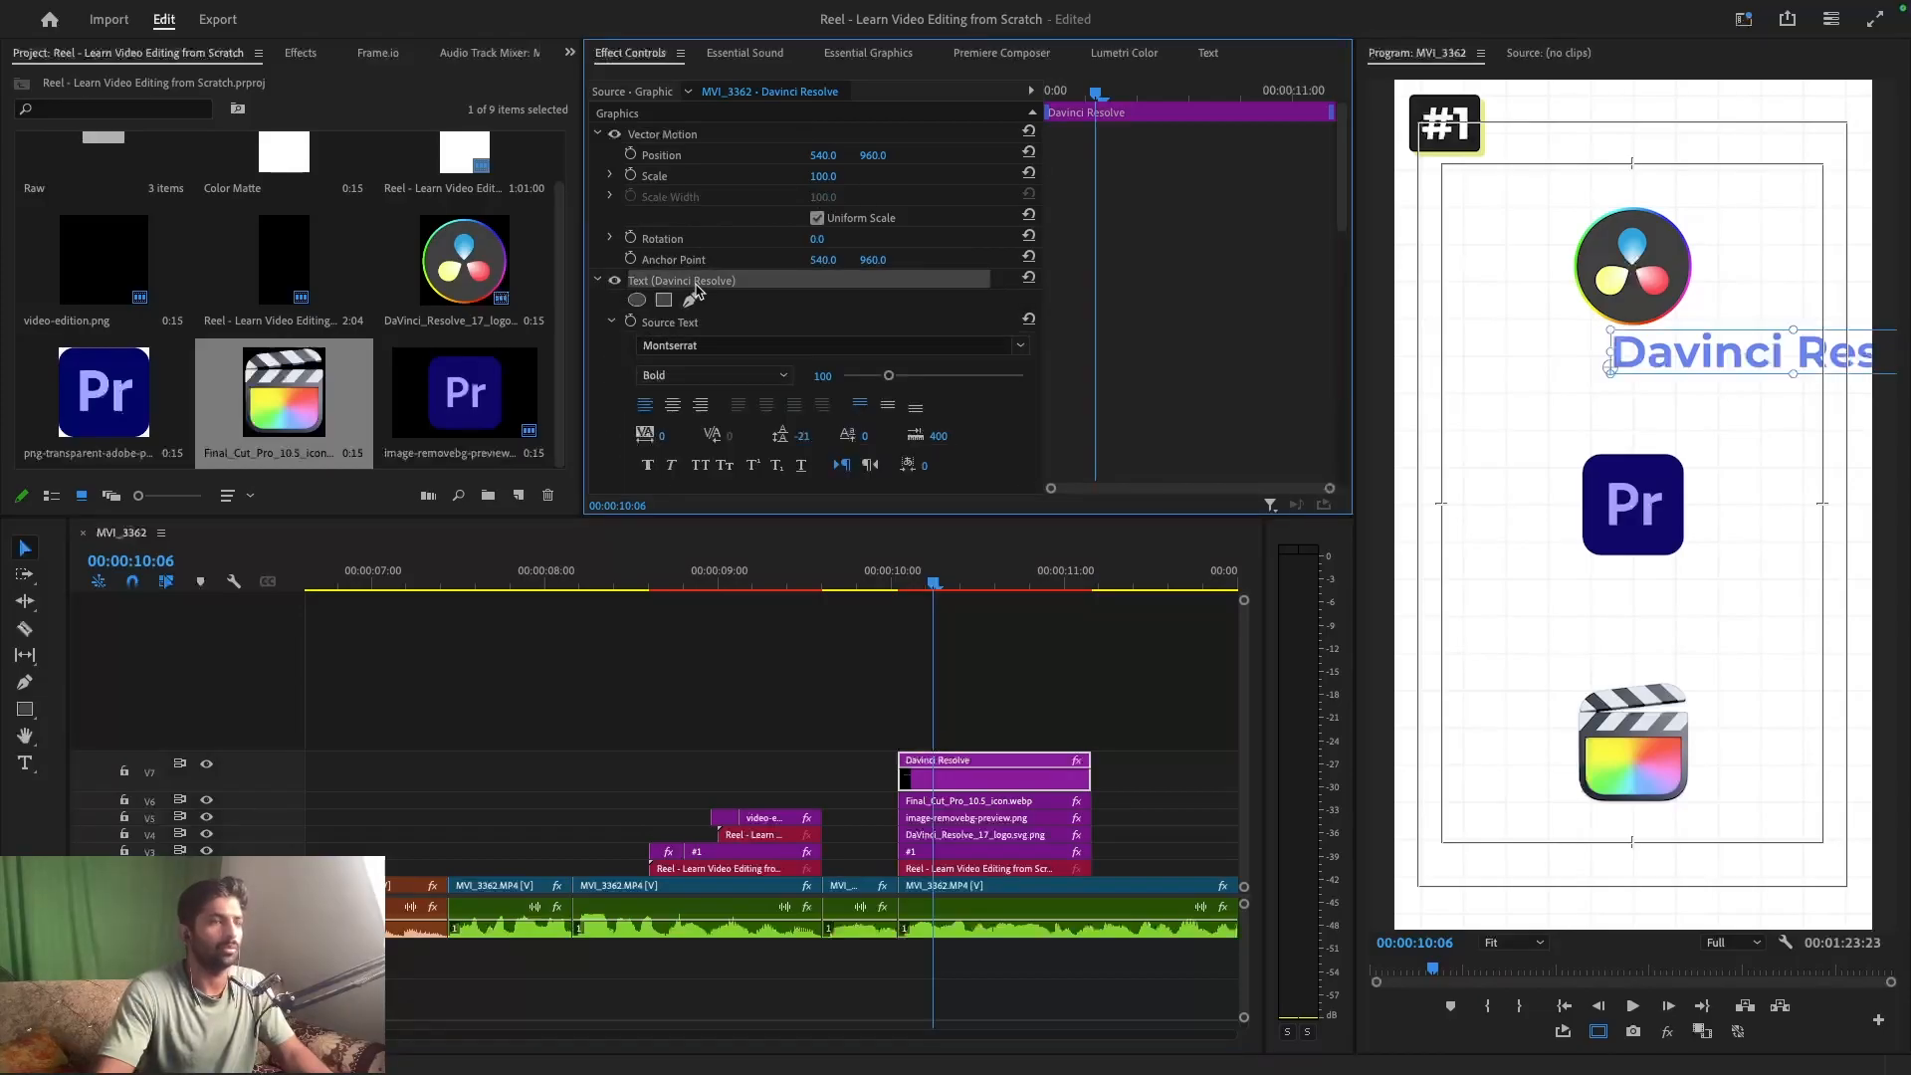
pyautogui.click(673, 406)
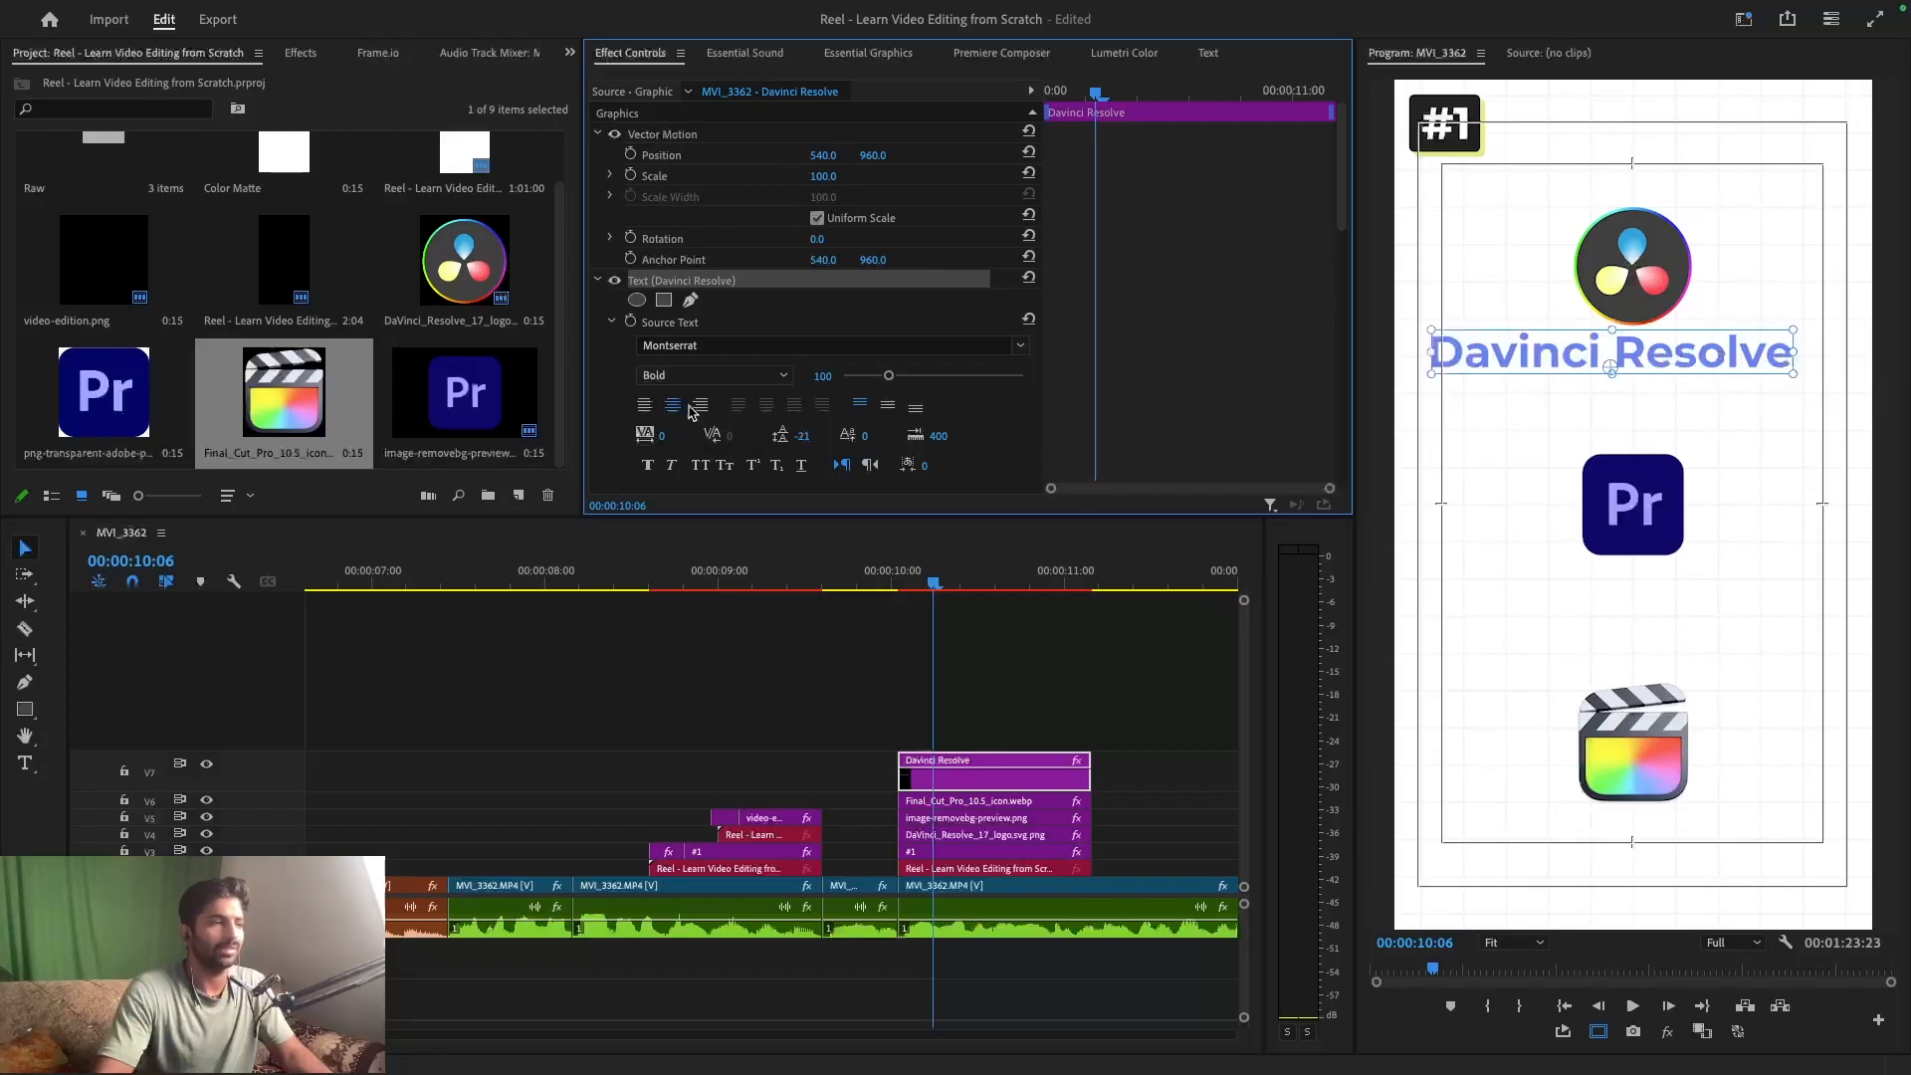
pyautogui.moveTo(824, 379); pyautogui.dragTo(772, 379)
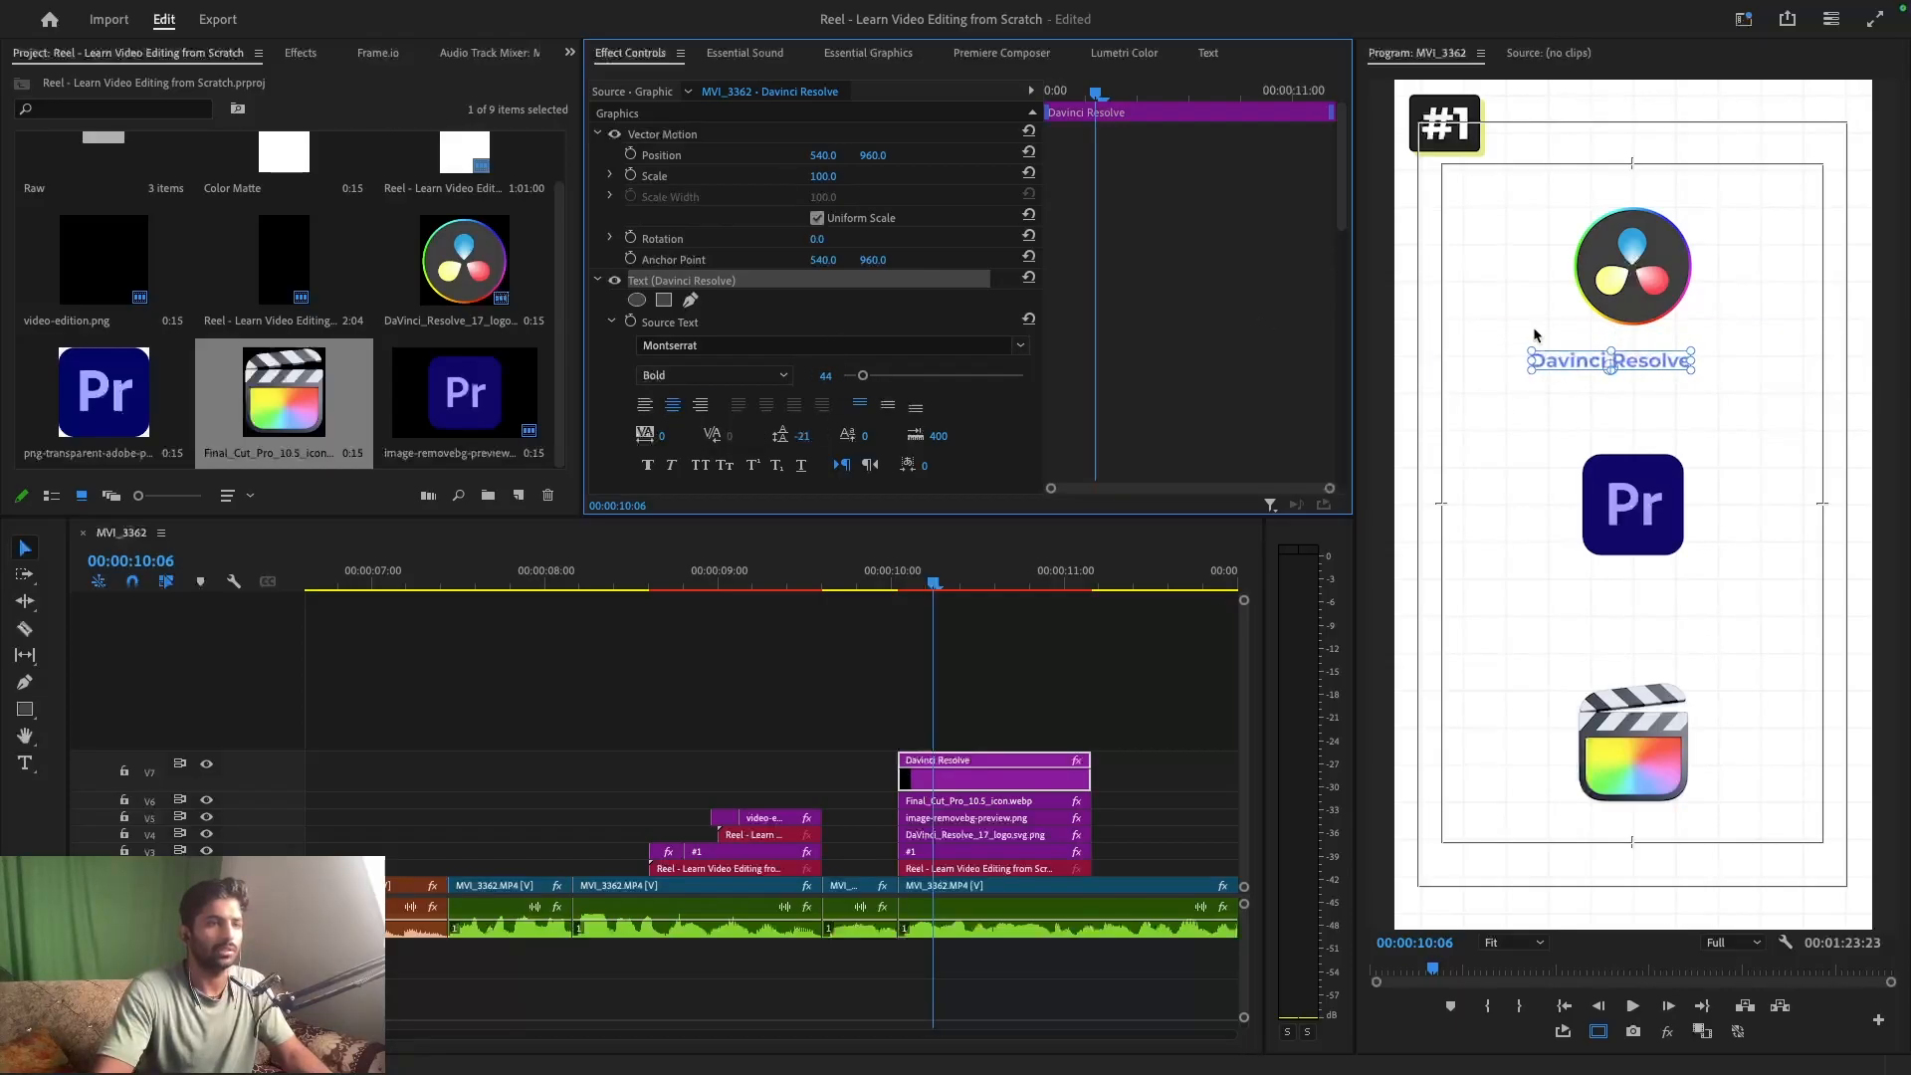
# - Centre the Davinci Resolve label horizontally in the frame and move it up just beneath the logo, to vertical position about 607
pyautogui.click(738, 56)
pyautogui.click(832, 56)
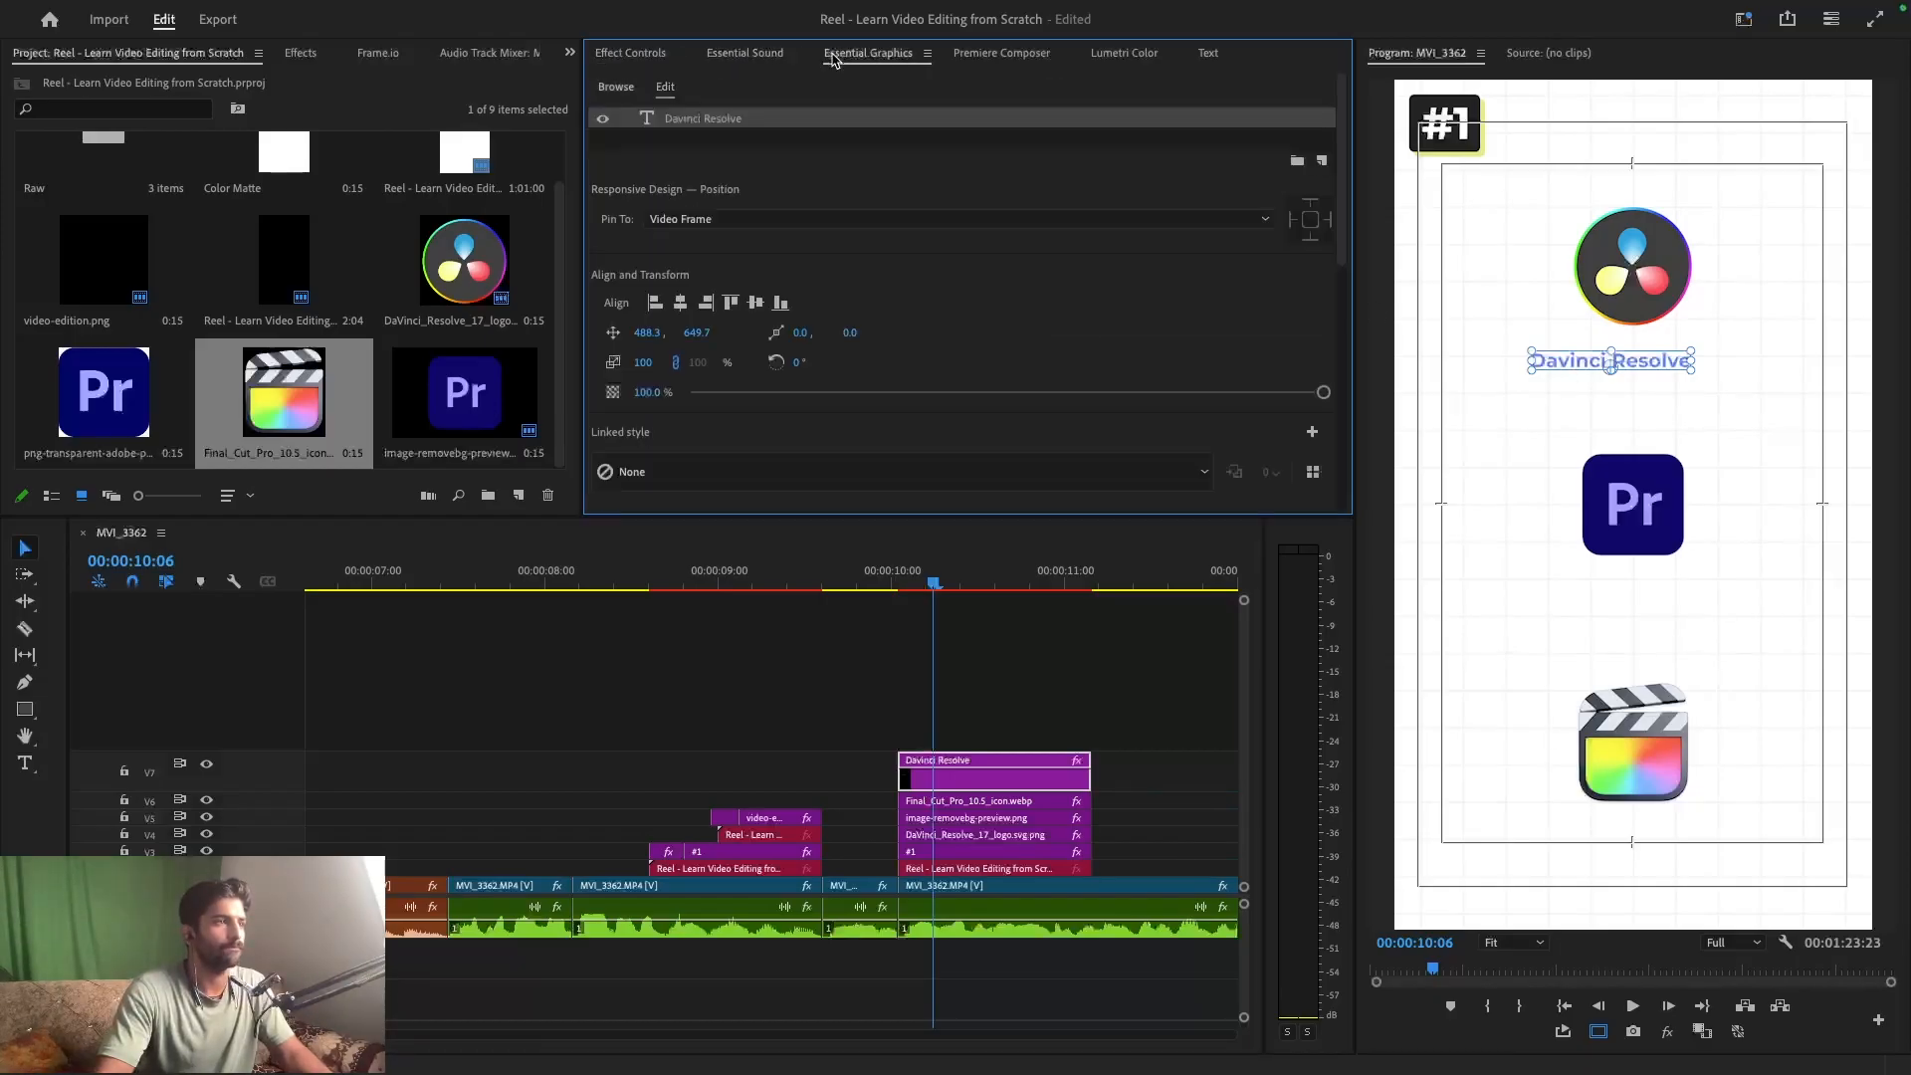
pyautogui.click(683, 303)
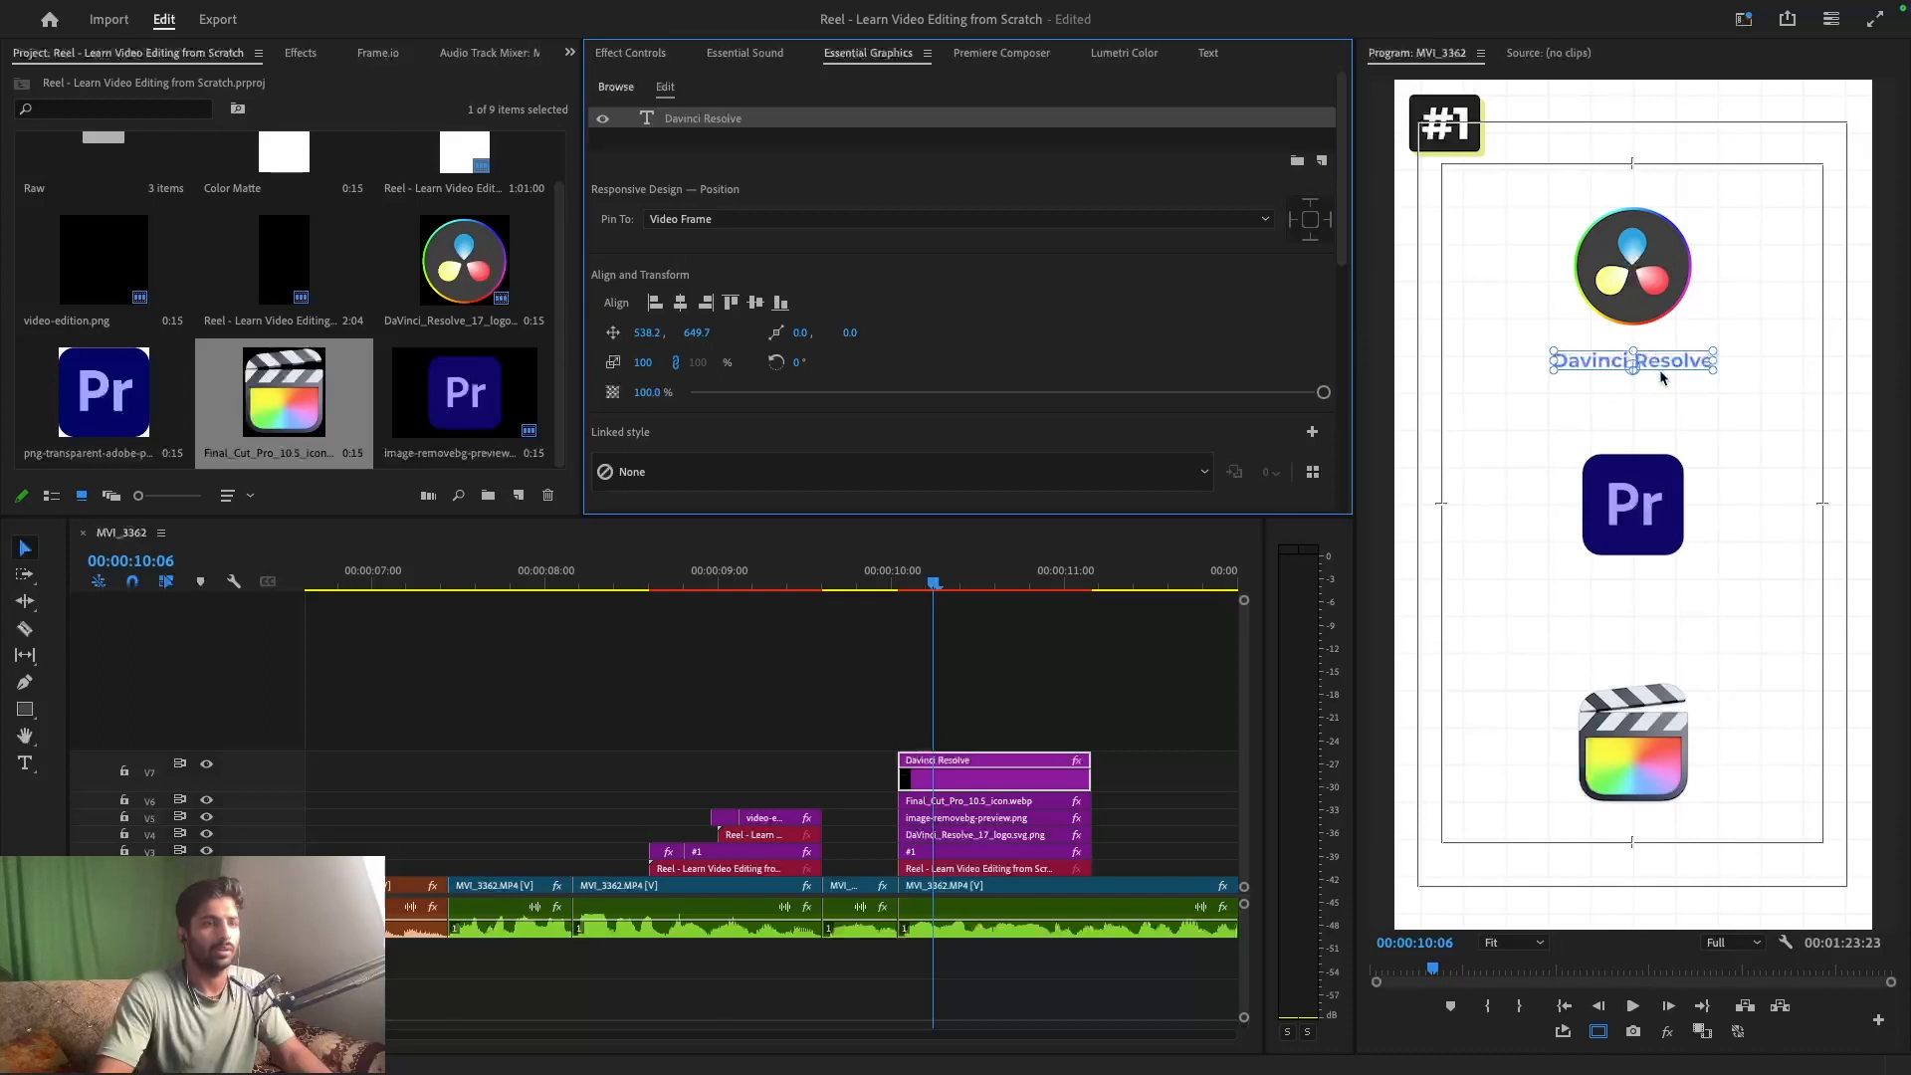
pyautogui.moveTo(1663, 370); pyautogui.dragTo(1663, 349)
# - Switch to the browser and return to the Google image results for "davinci resolve logo png"
pyautogui.hotkey('ctrl', 'Right')
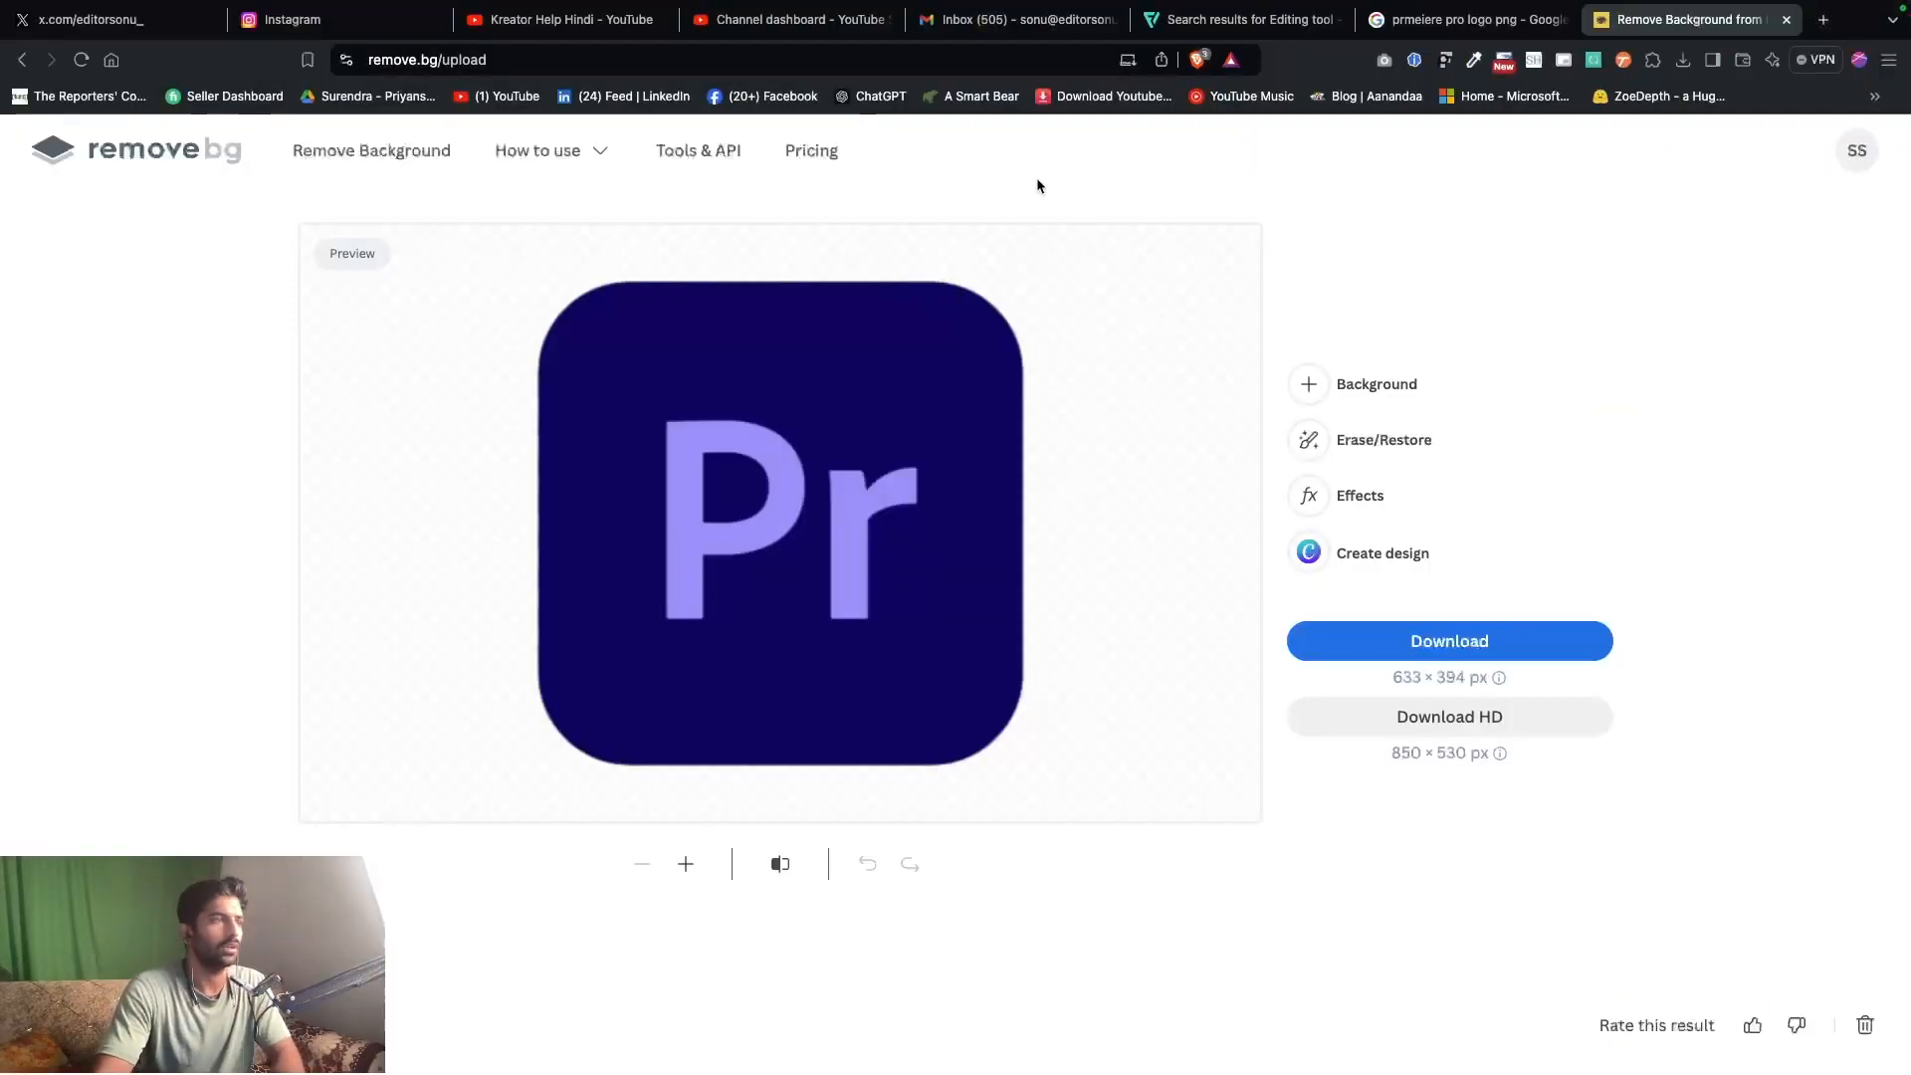
pyautogui.click(1473, 19)
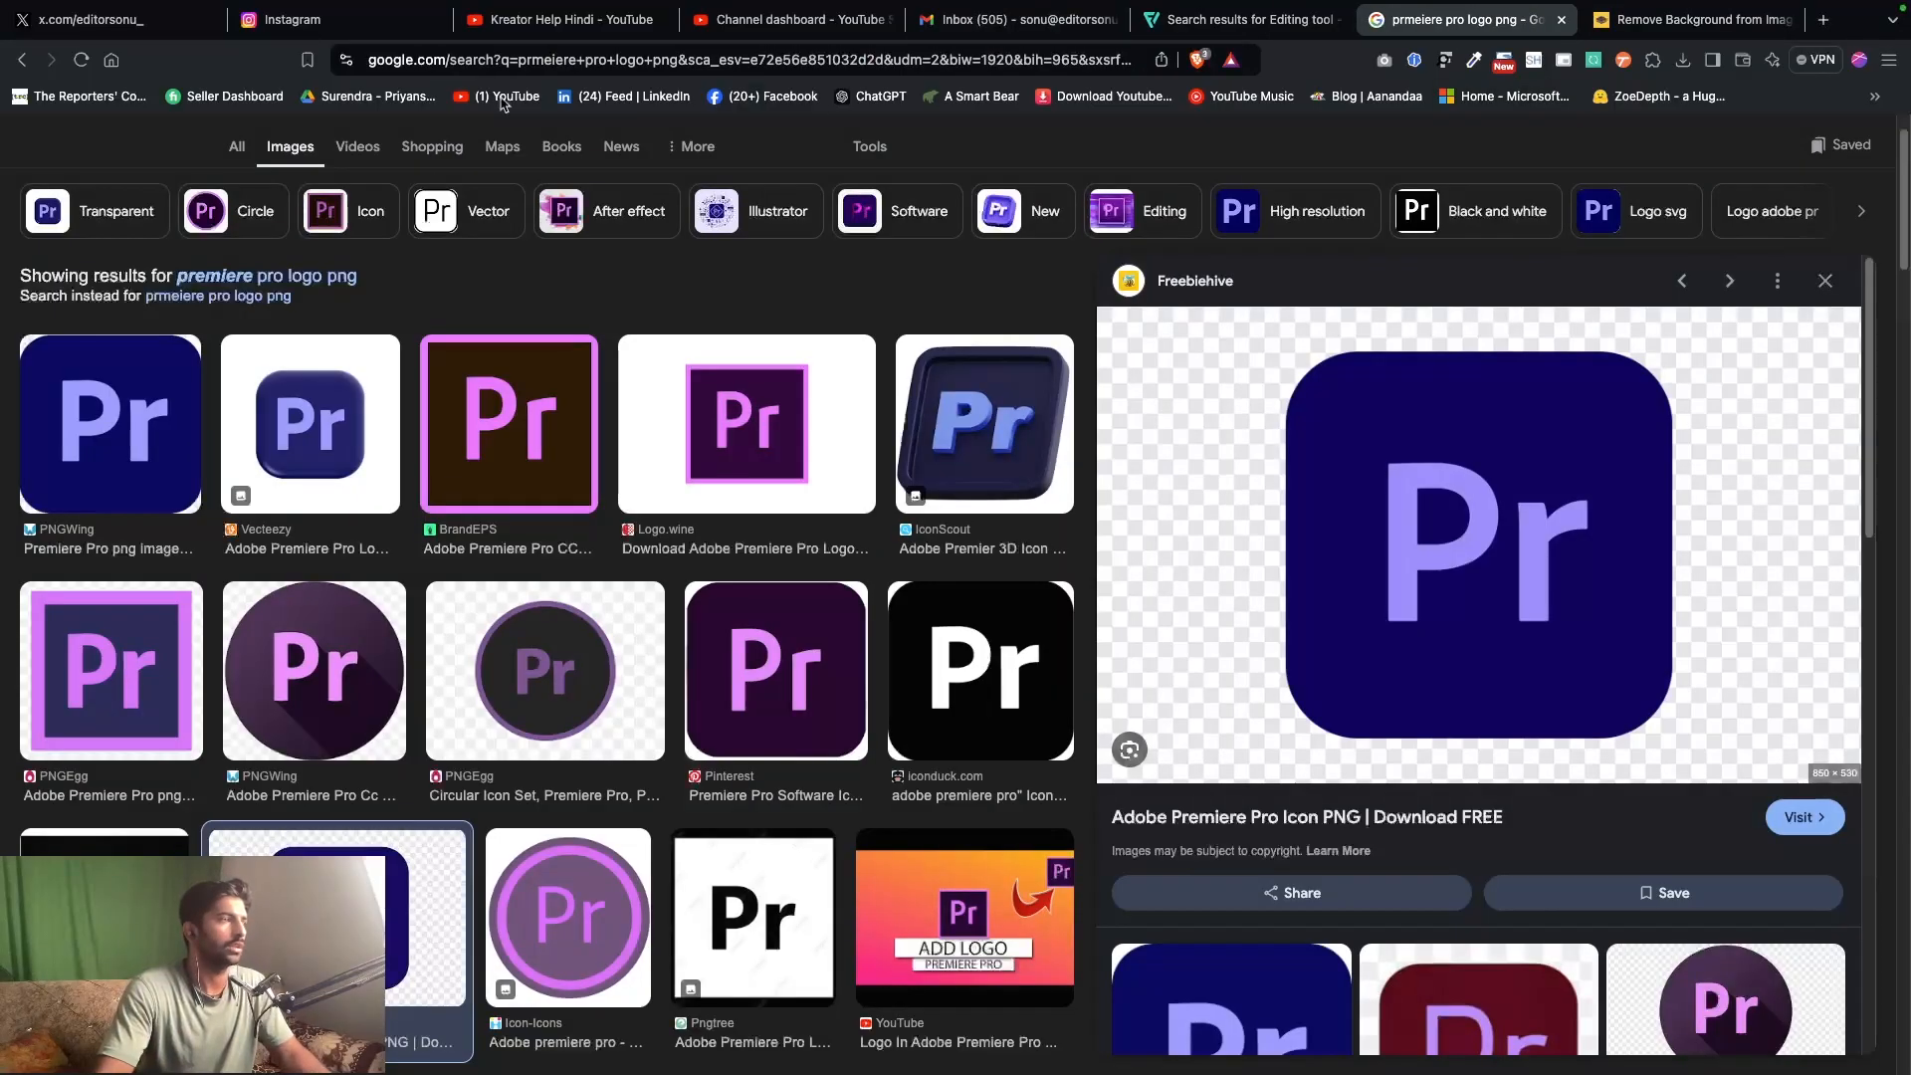
pyautogui.scroll(-1, 432, 208)
pyautogui.scroll(2, 432, 208)
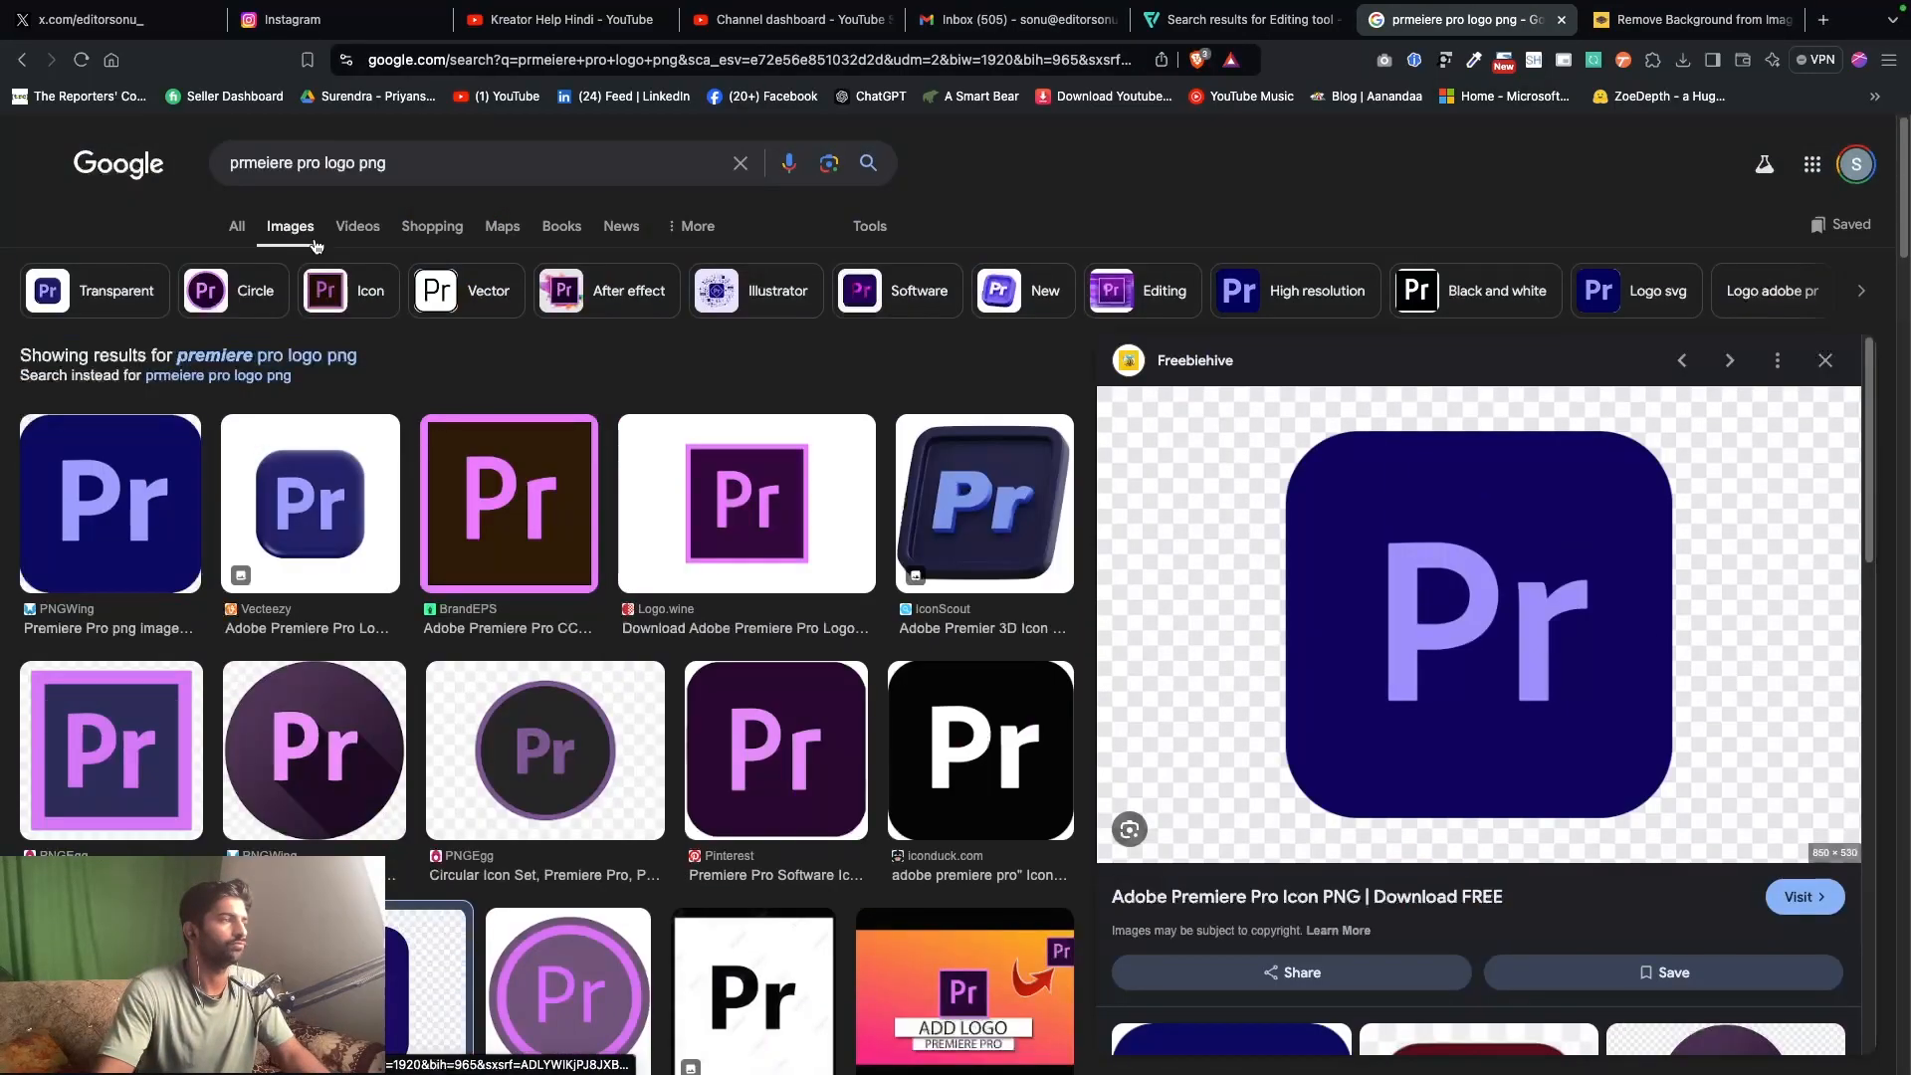
pyautogui.click(20, 61)
pyautogui.click(19, 61)
pyautogui.click(20, 62)
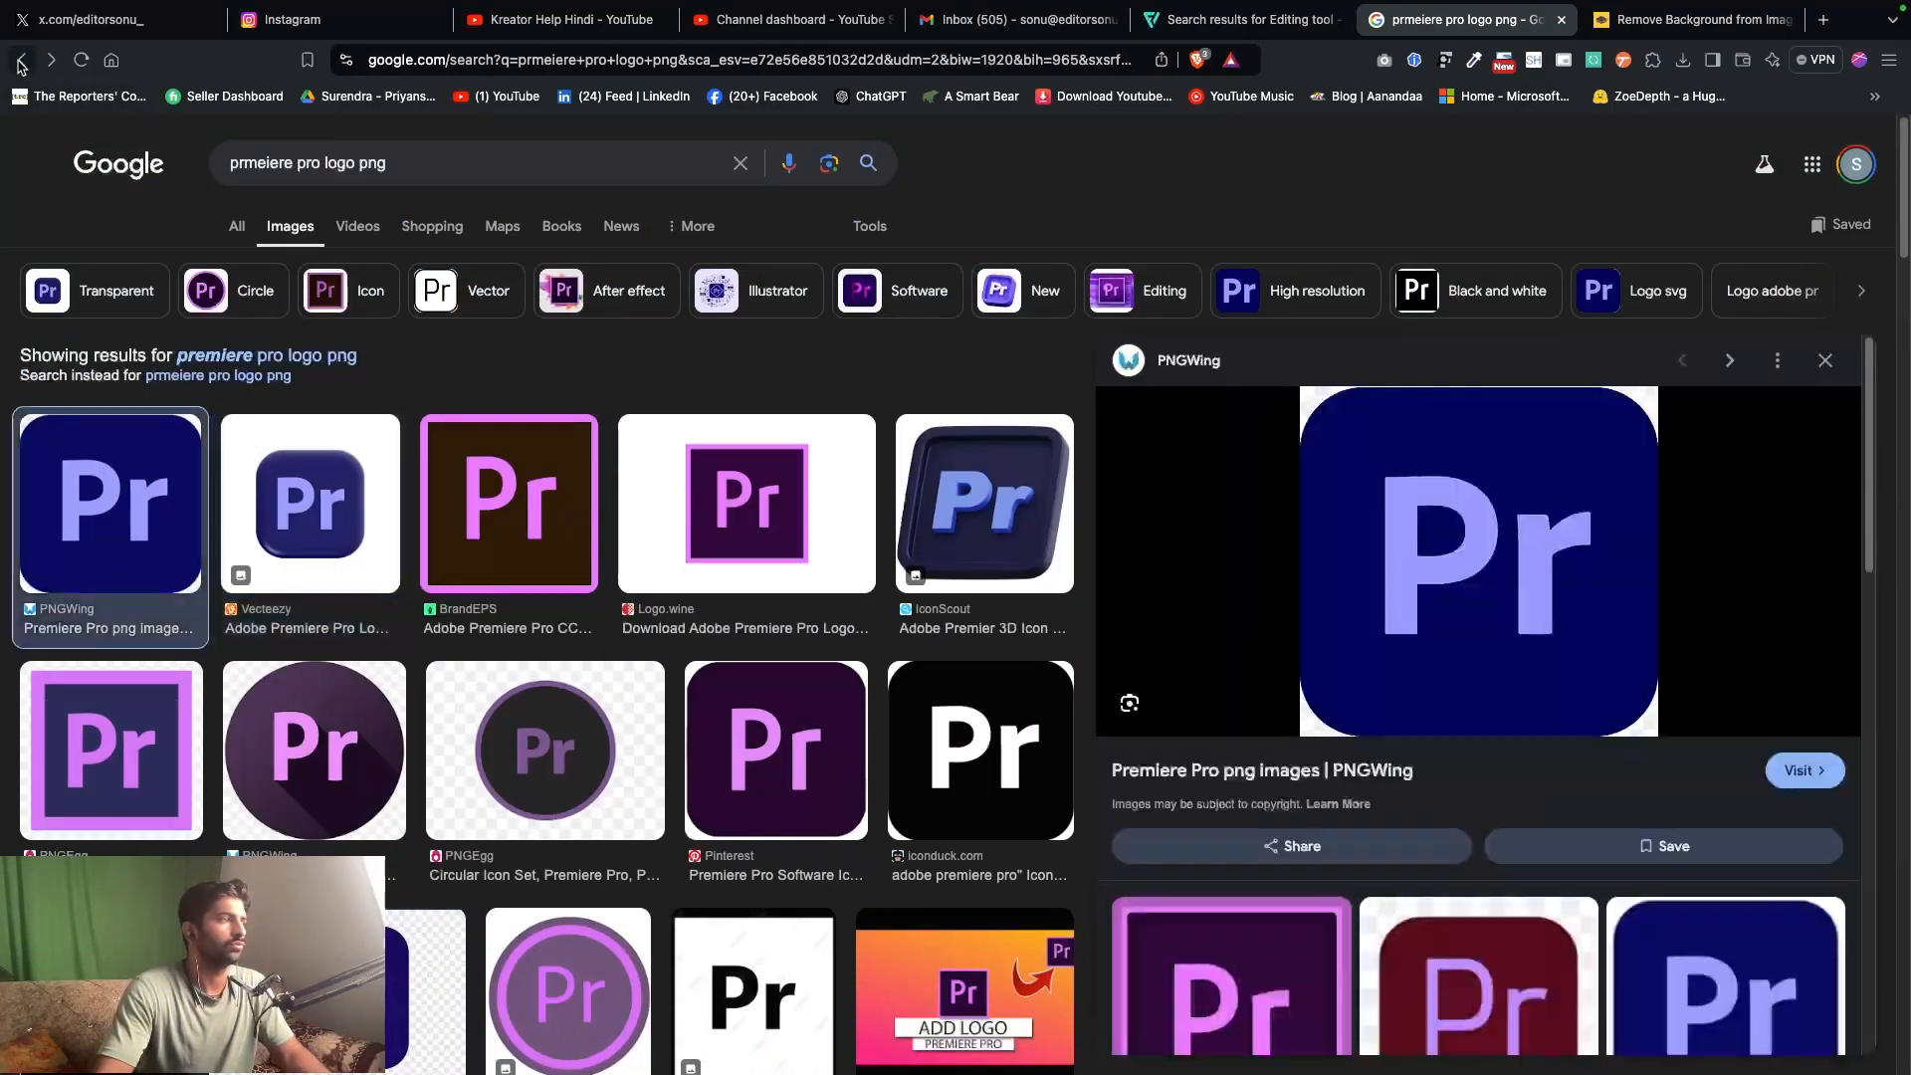
pyautogui.click(20, 61)
pyautogui.click(20, 61)
pyautogui.click(19, 62)
pyautogui.click(20, 61)
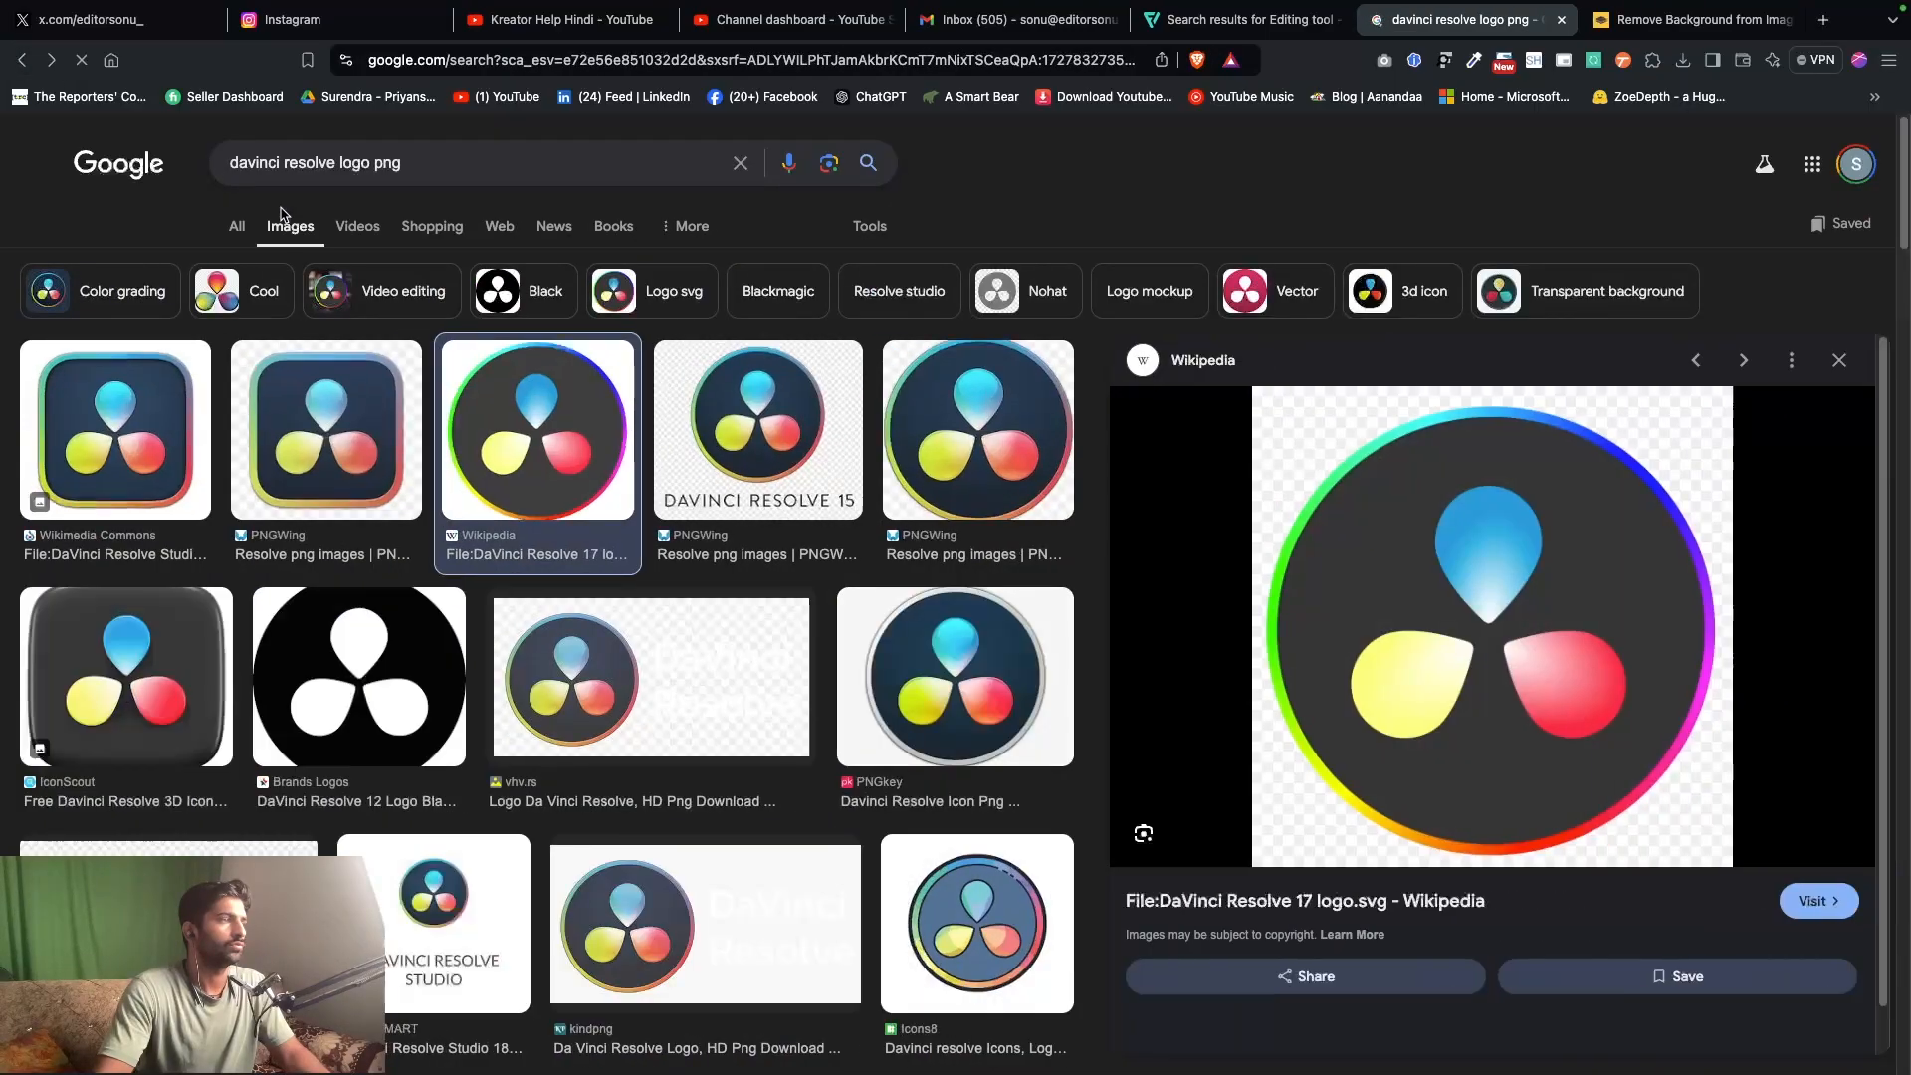
# - Show all web results for the search and copy the name "DaVinci Resolve" from a result
pyautogui.click(241, 223)
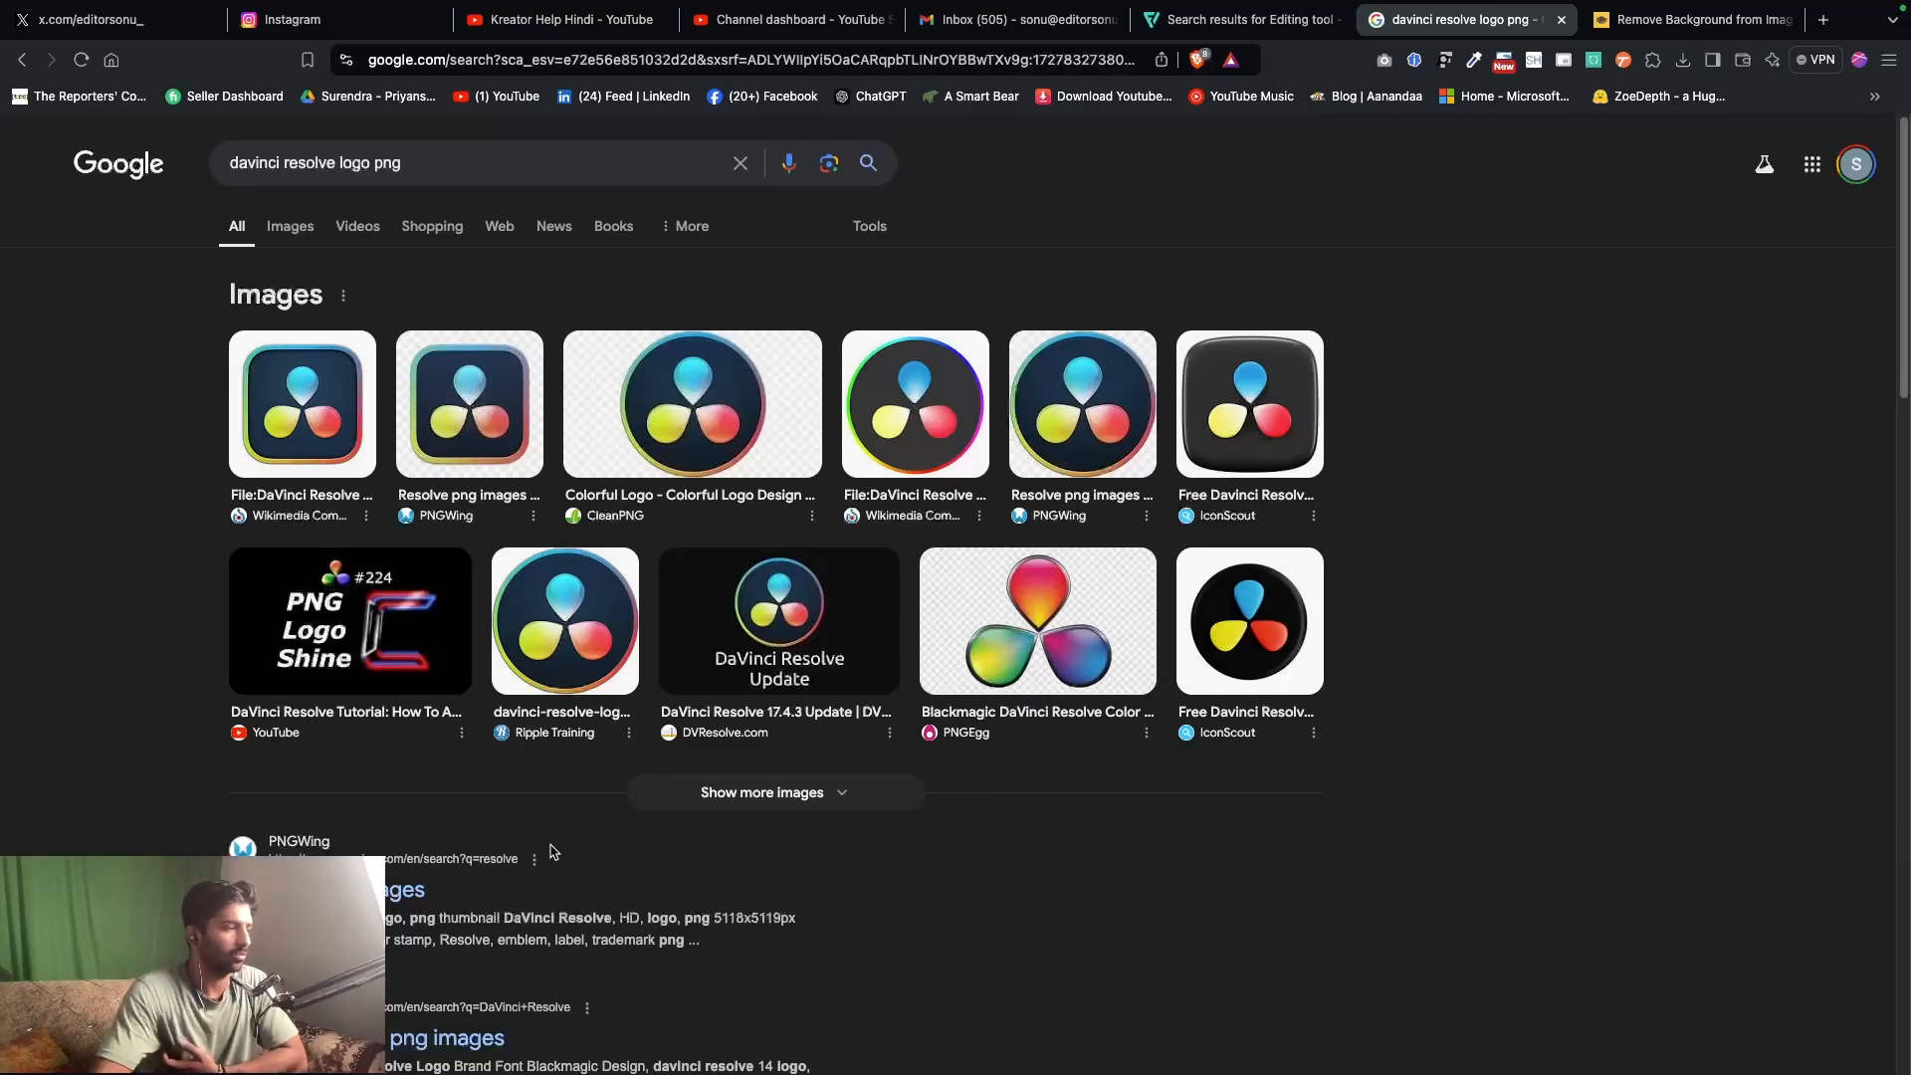
pyautogui.scroll(-4, 448, 756)
pyautogui.moveTo(217, 676); pyautogui.dragTo(388, 683)
pyautogui.hotkey('ctrl', 'c')
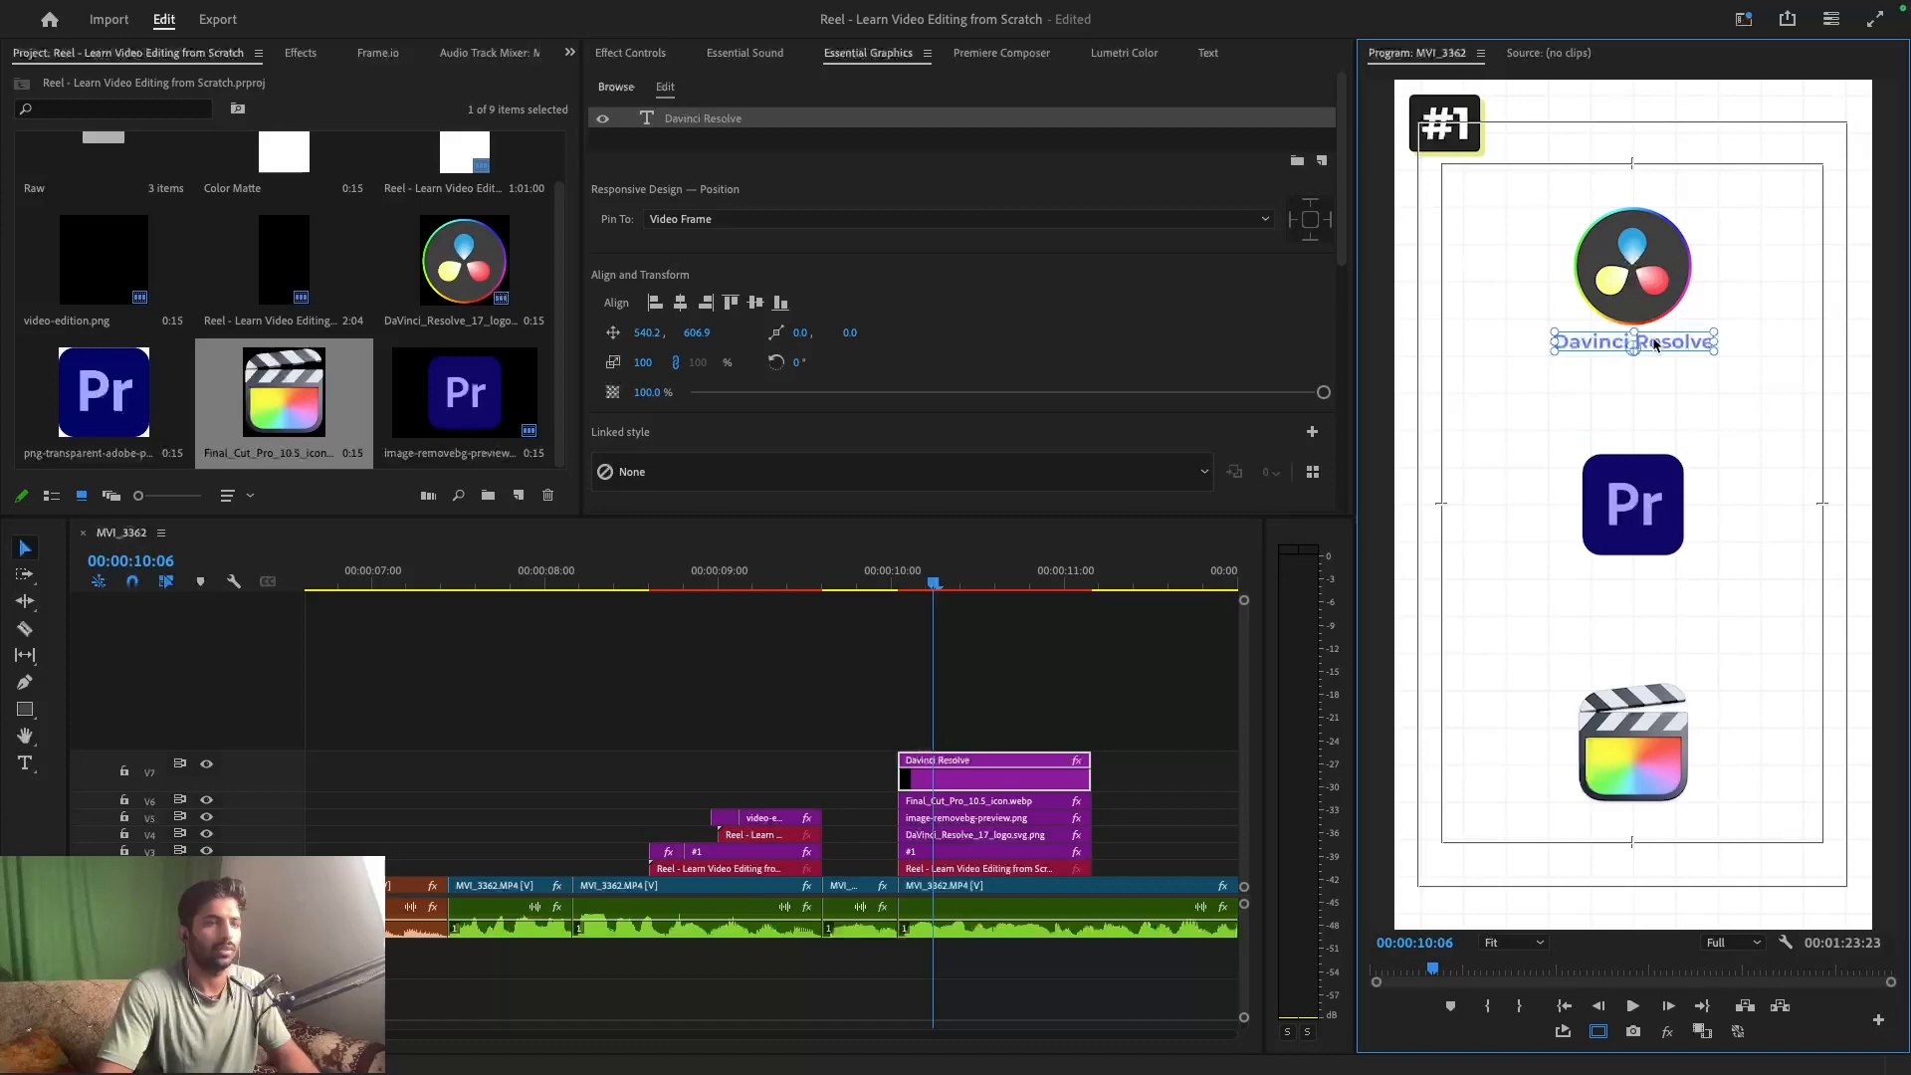
# - Switch back to Premiere Pro, replace the label beneath the DaVinci logo with the copied name "DaVinci Resolve", and save the project
pyautogui.doubleClick(1655, 344)
pyautogui.hotkey('ctrl', 'v')
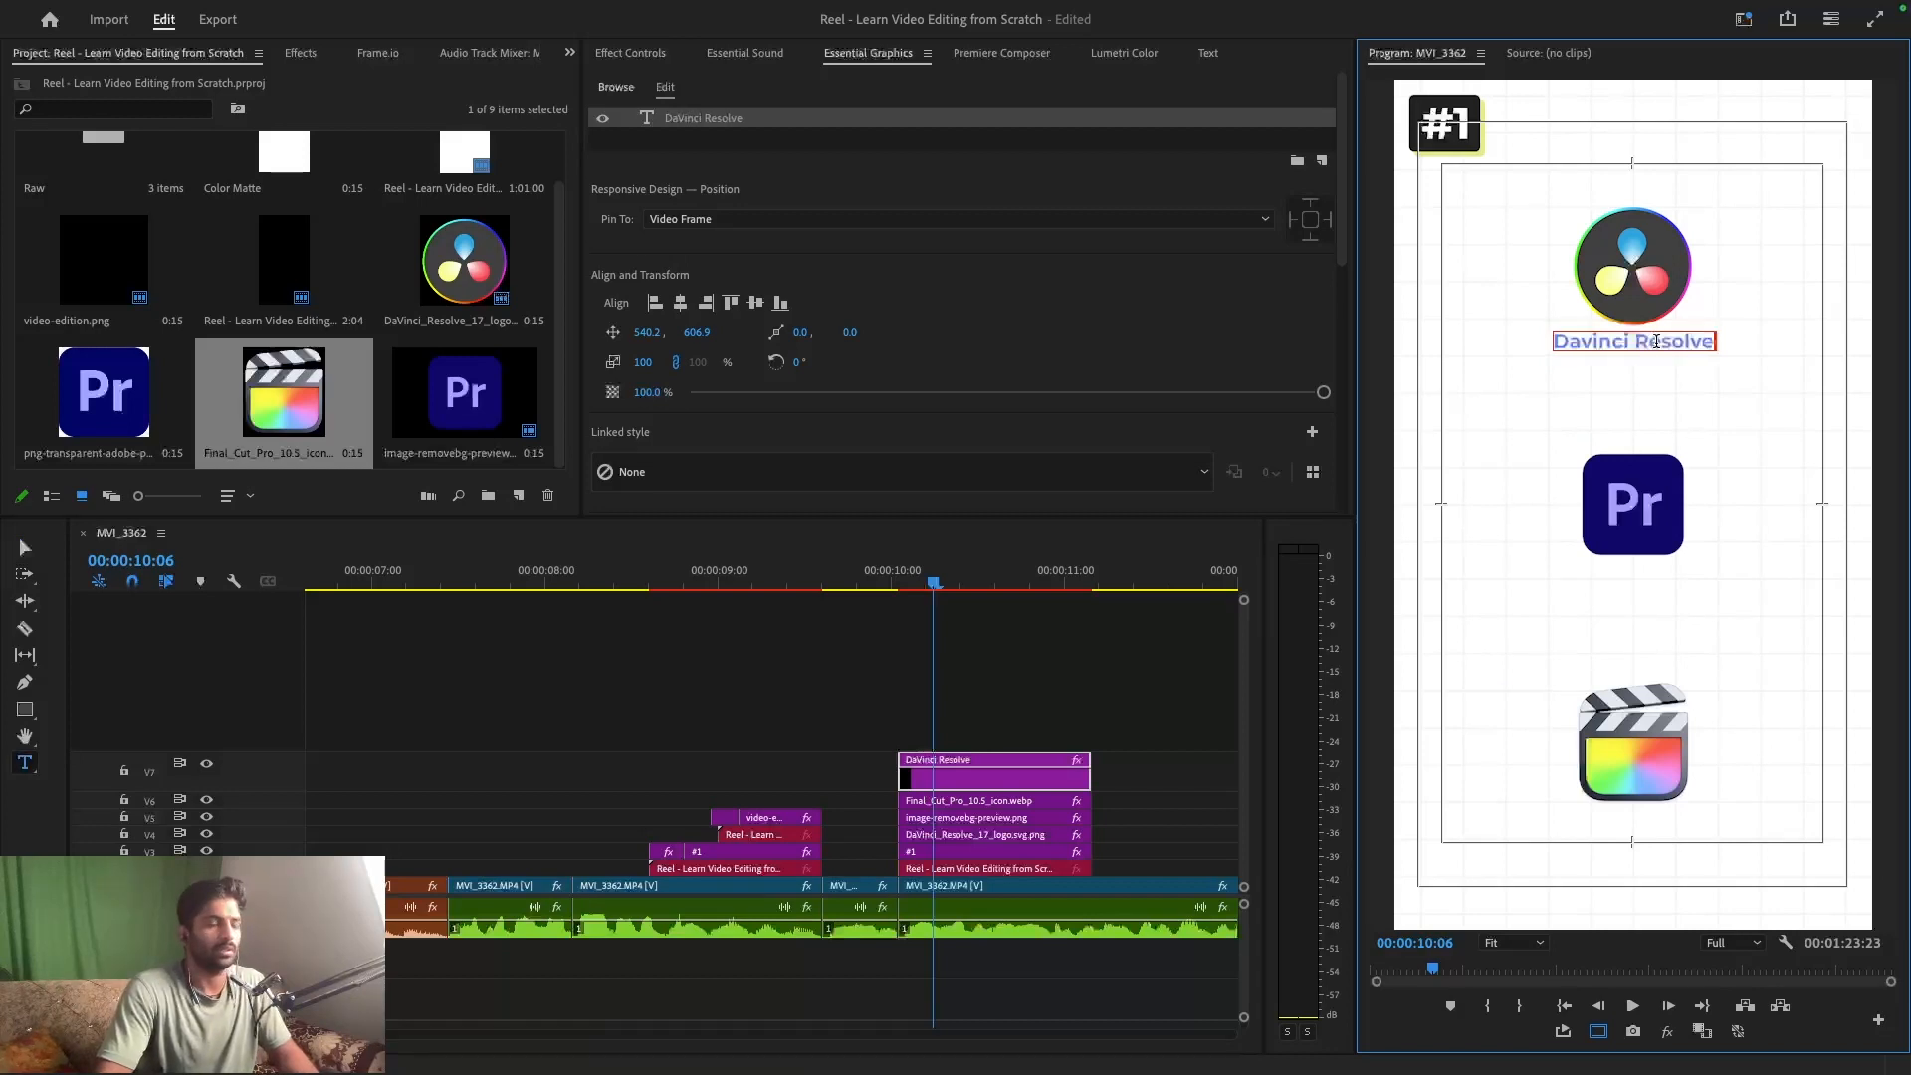
pyautogui.click(990, 678)
pyautogui.press('super+s')
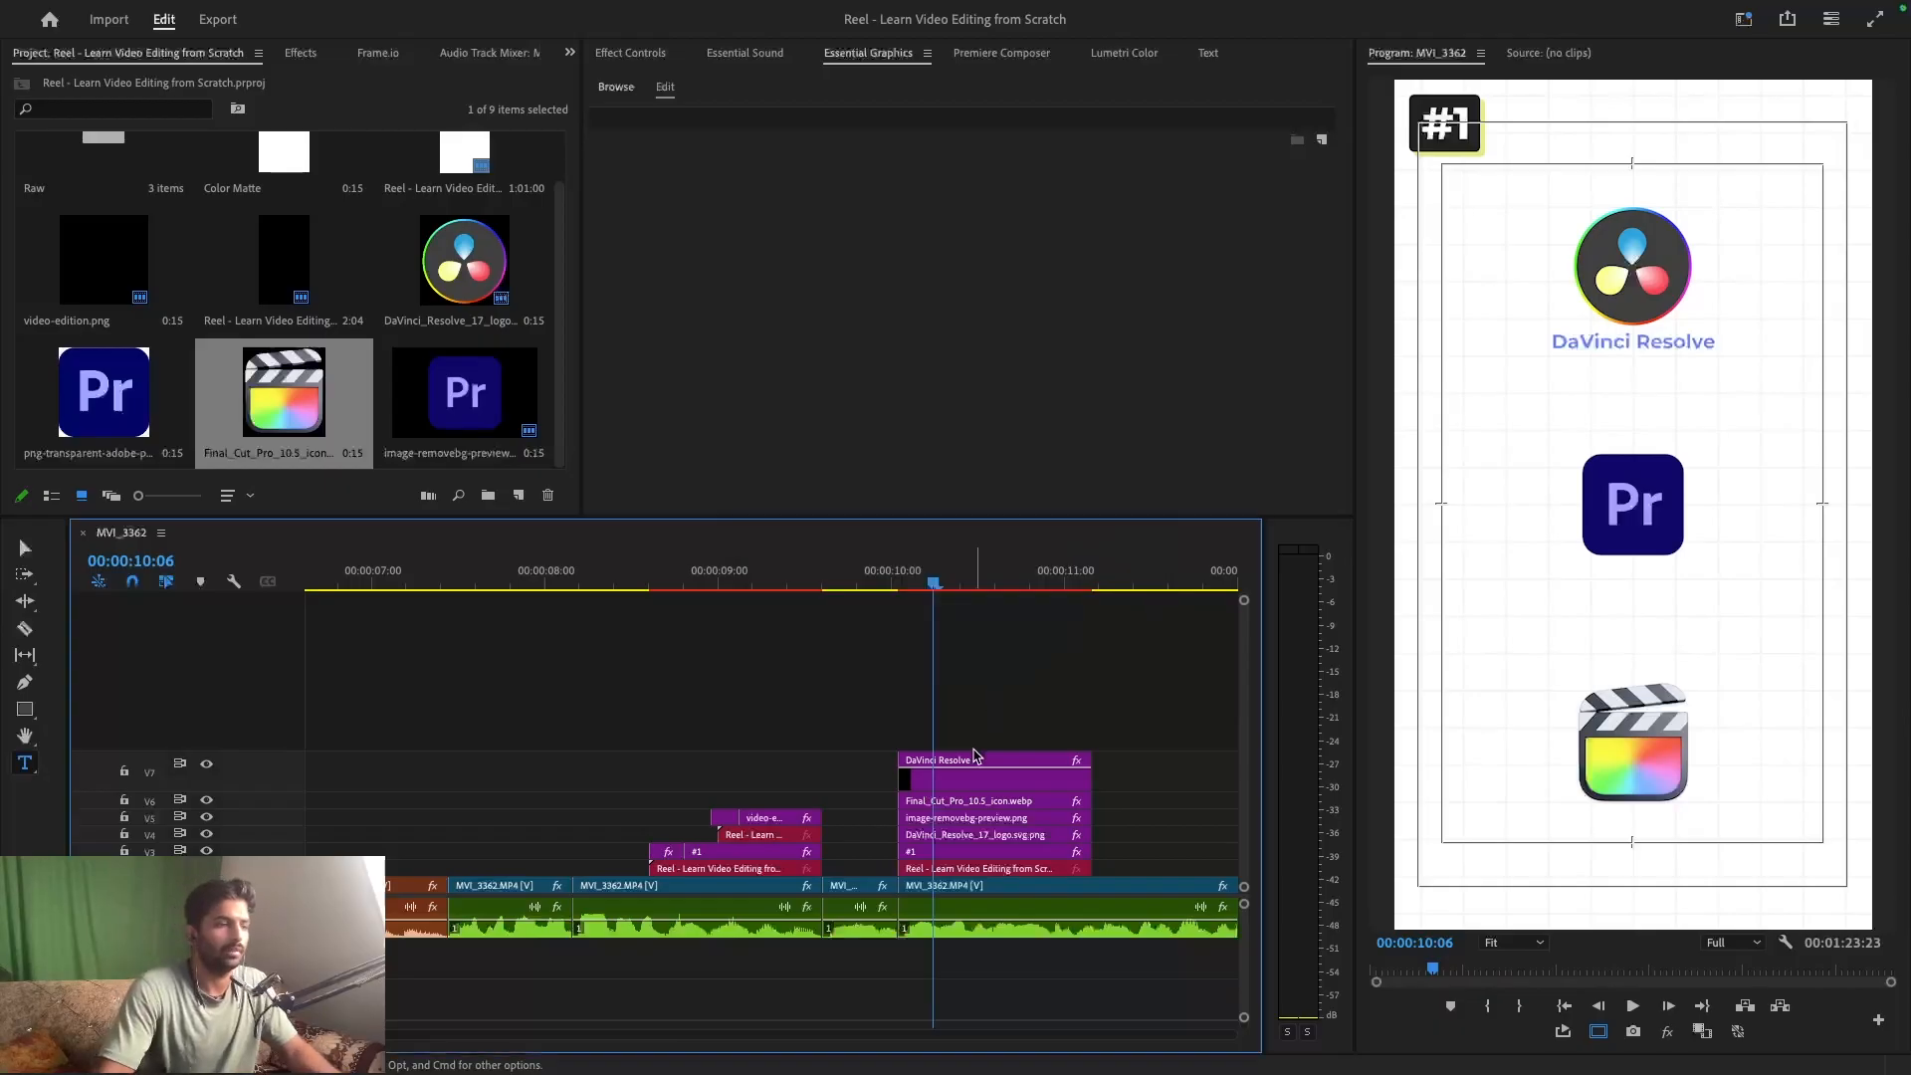
# - Duplicate the DaVinci Resolve label clip onto V8 and set the copy's vertical position to 1488, beneath the Premiere Pro logo
pyautogui.click(976, 775)
pyautogui.moveTo(977, 775); pyautogui.dragTo(976, 741)
pyautogui.click(976, 742)
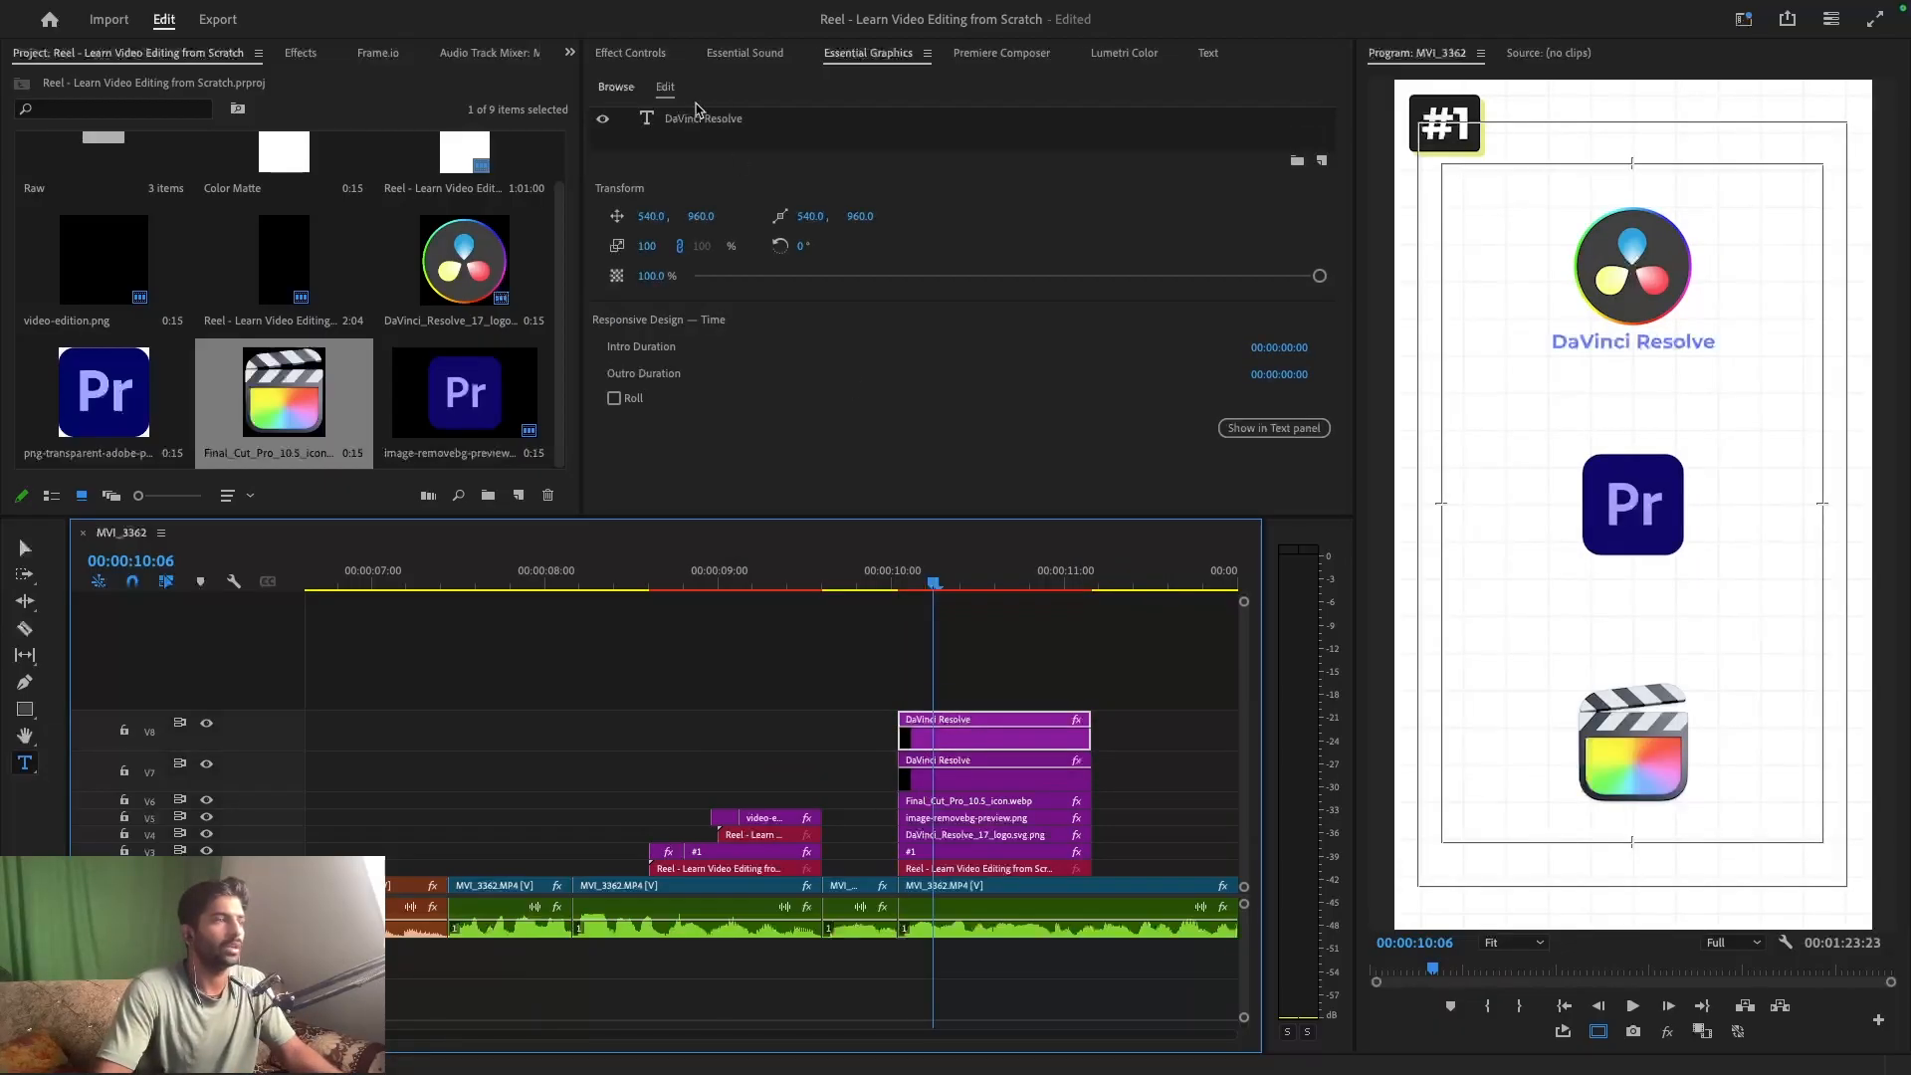
pyautogui.moveTo(712, 227); pyautogui.dragTo(1271, 250)
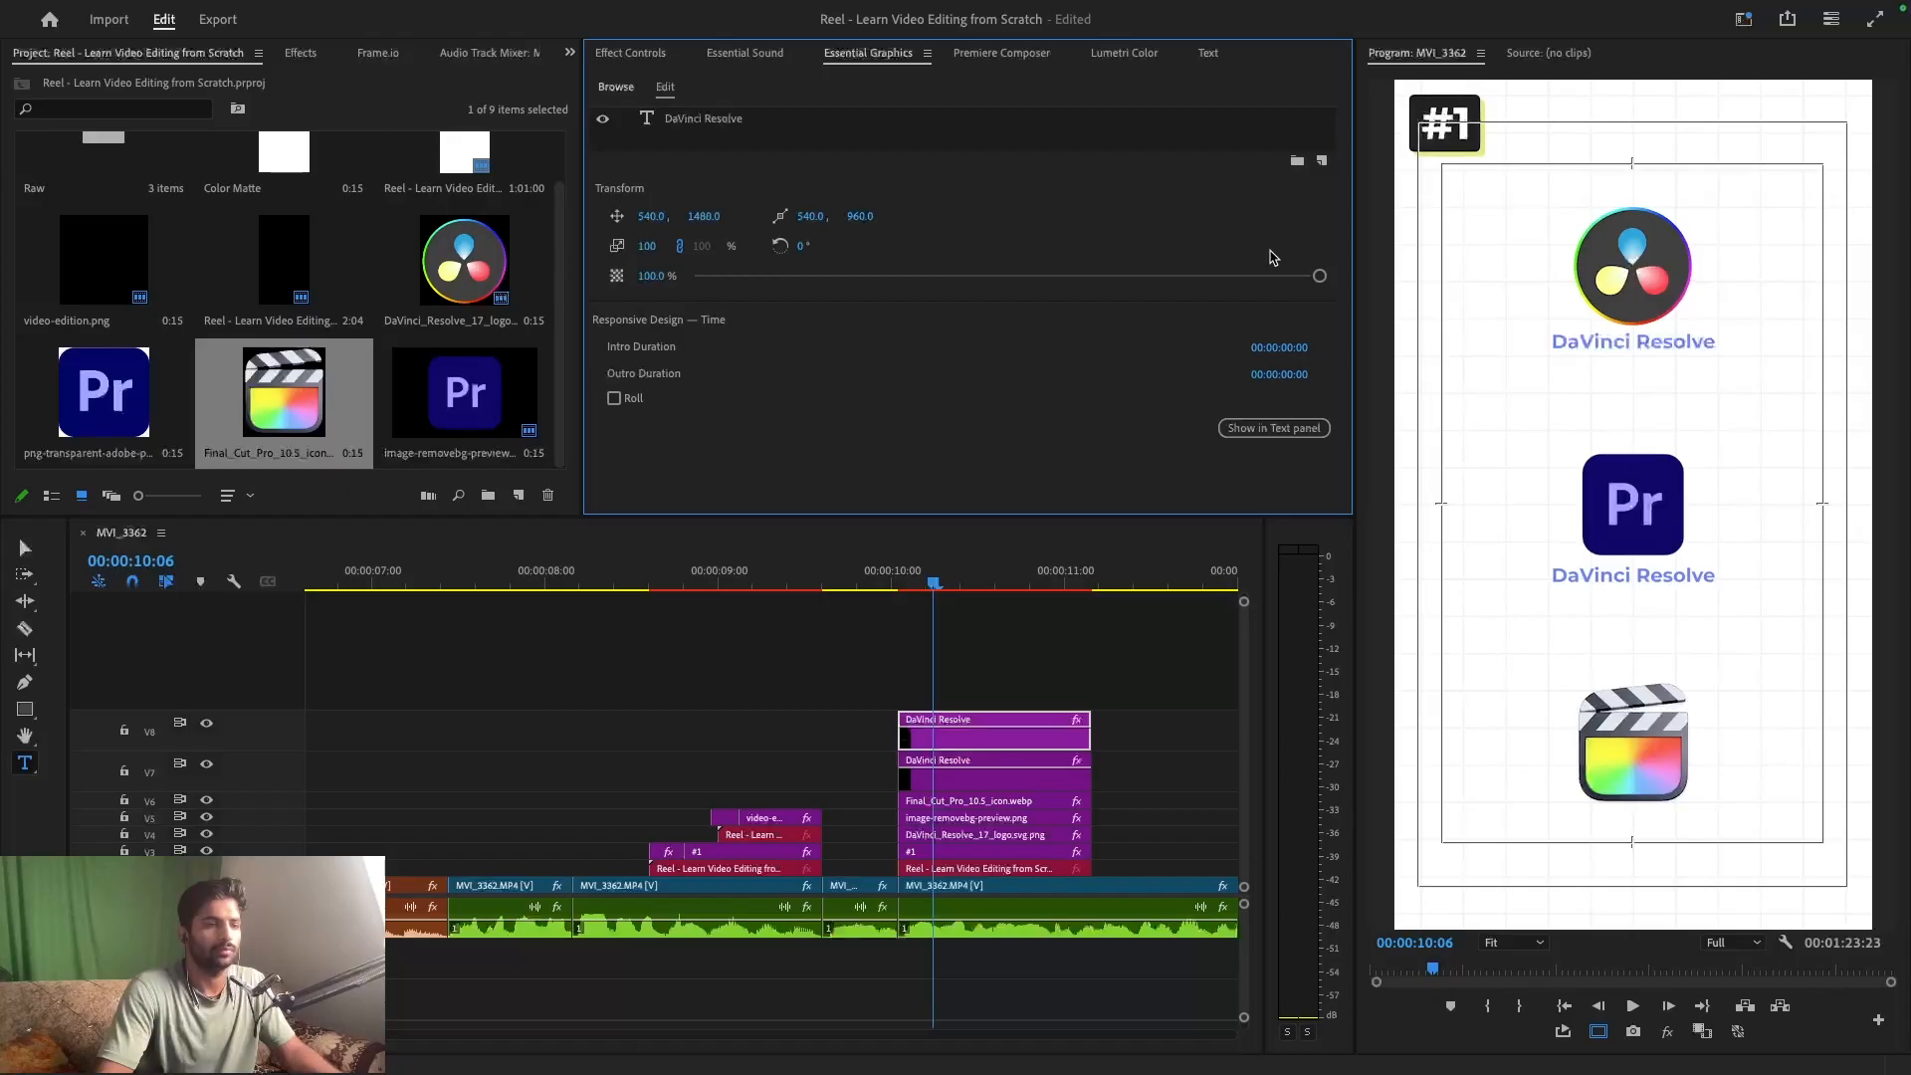
# - Change the text of the label copy beneath the Premiere Pro logo to "Premiere Pro"
pyautogui.click(1619, 574)
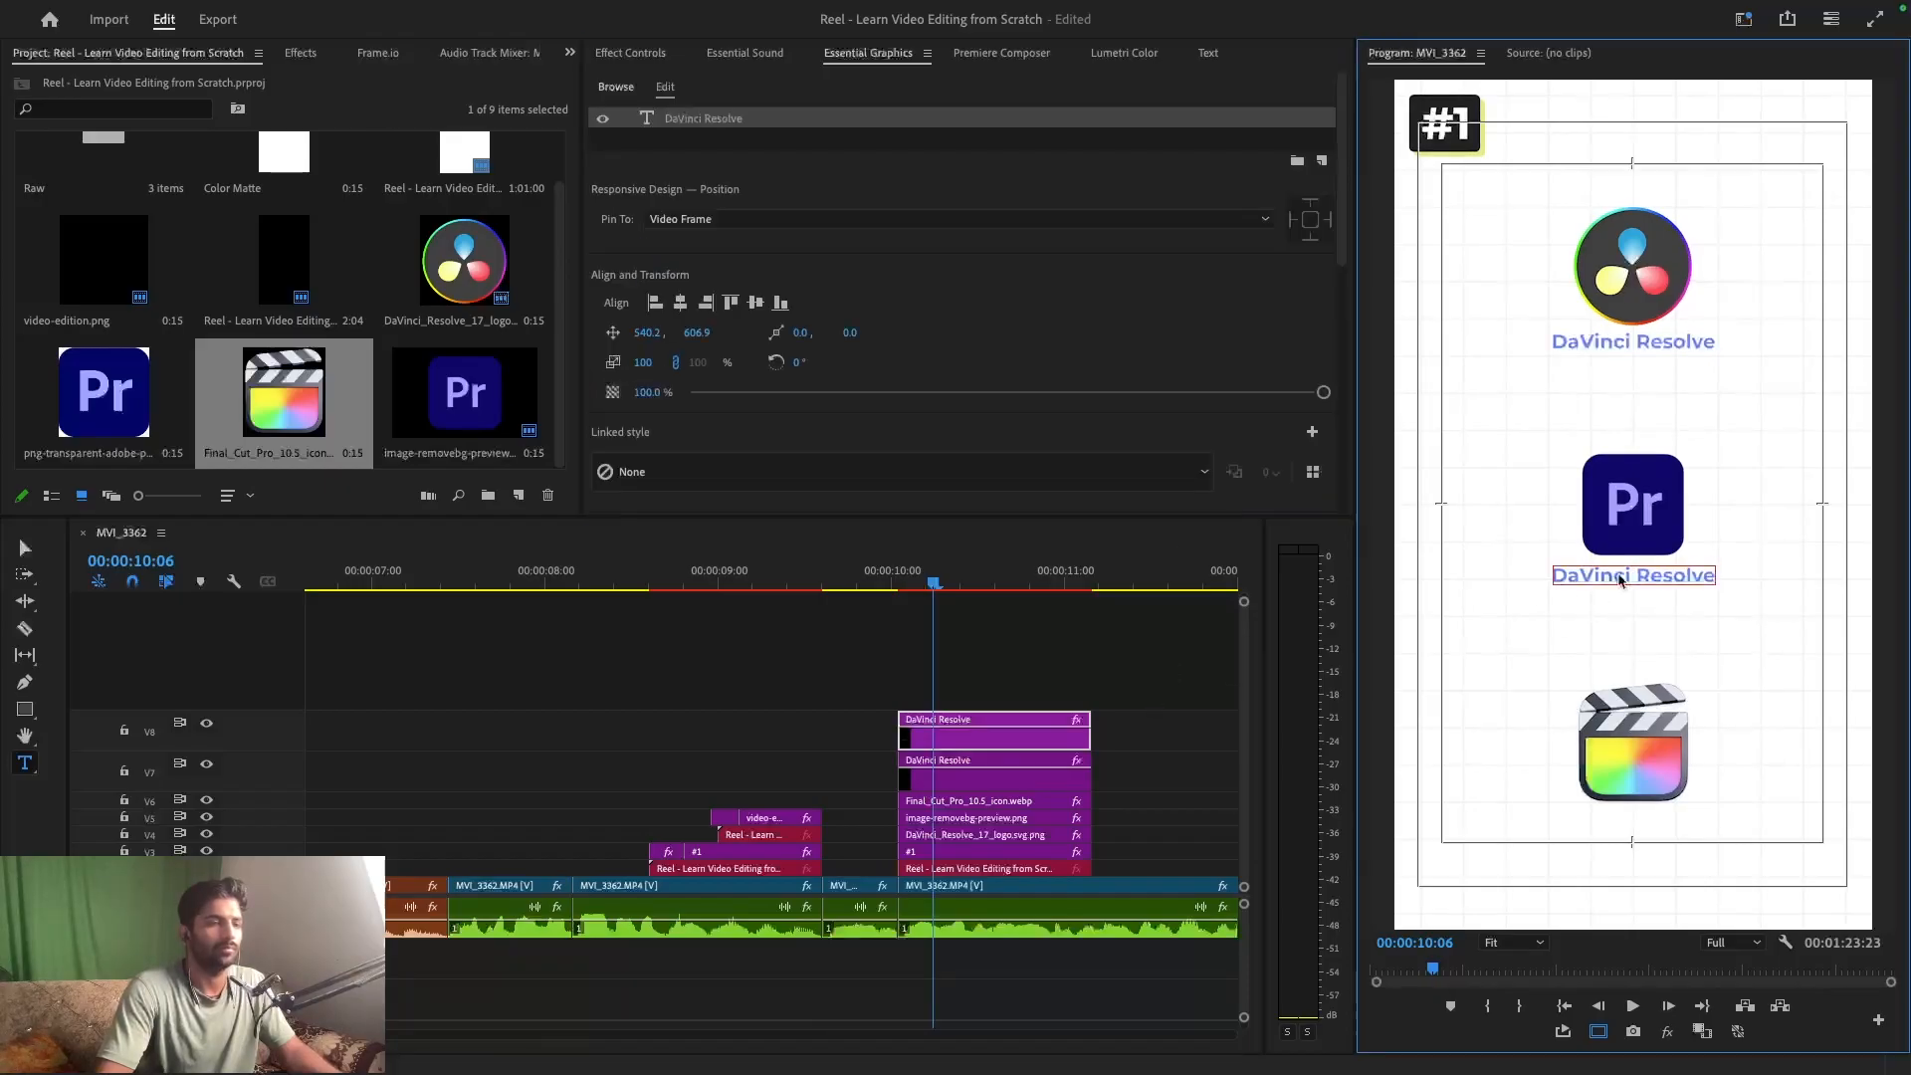
pyautogui.doubleClick(1619, 577)
pyautogui.write('Premiere Pro')
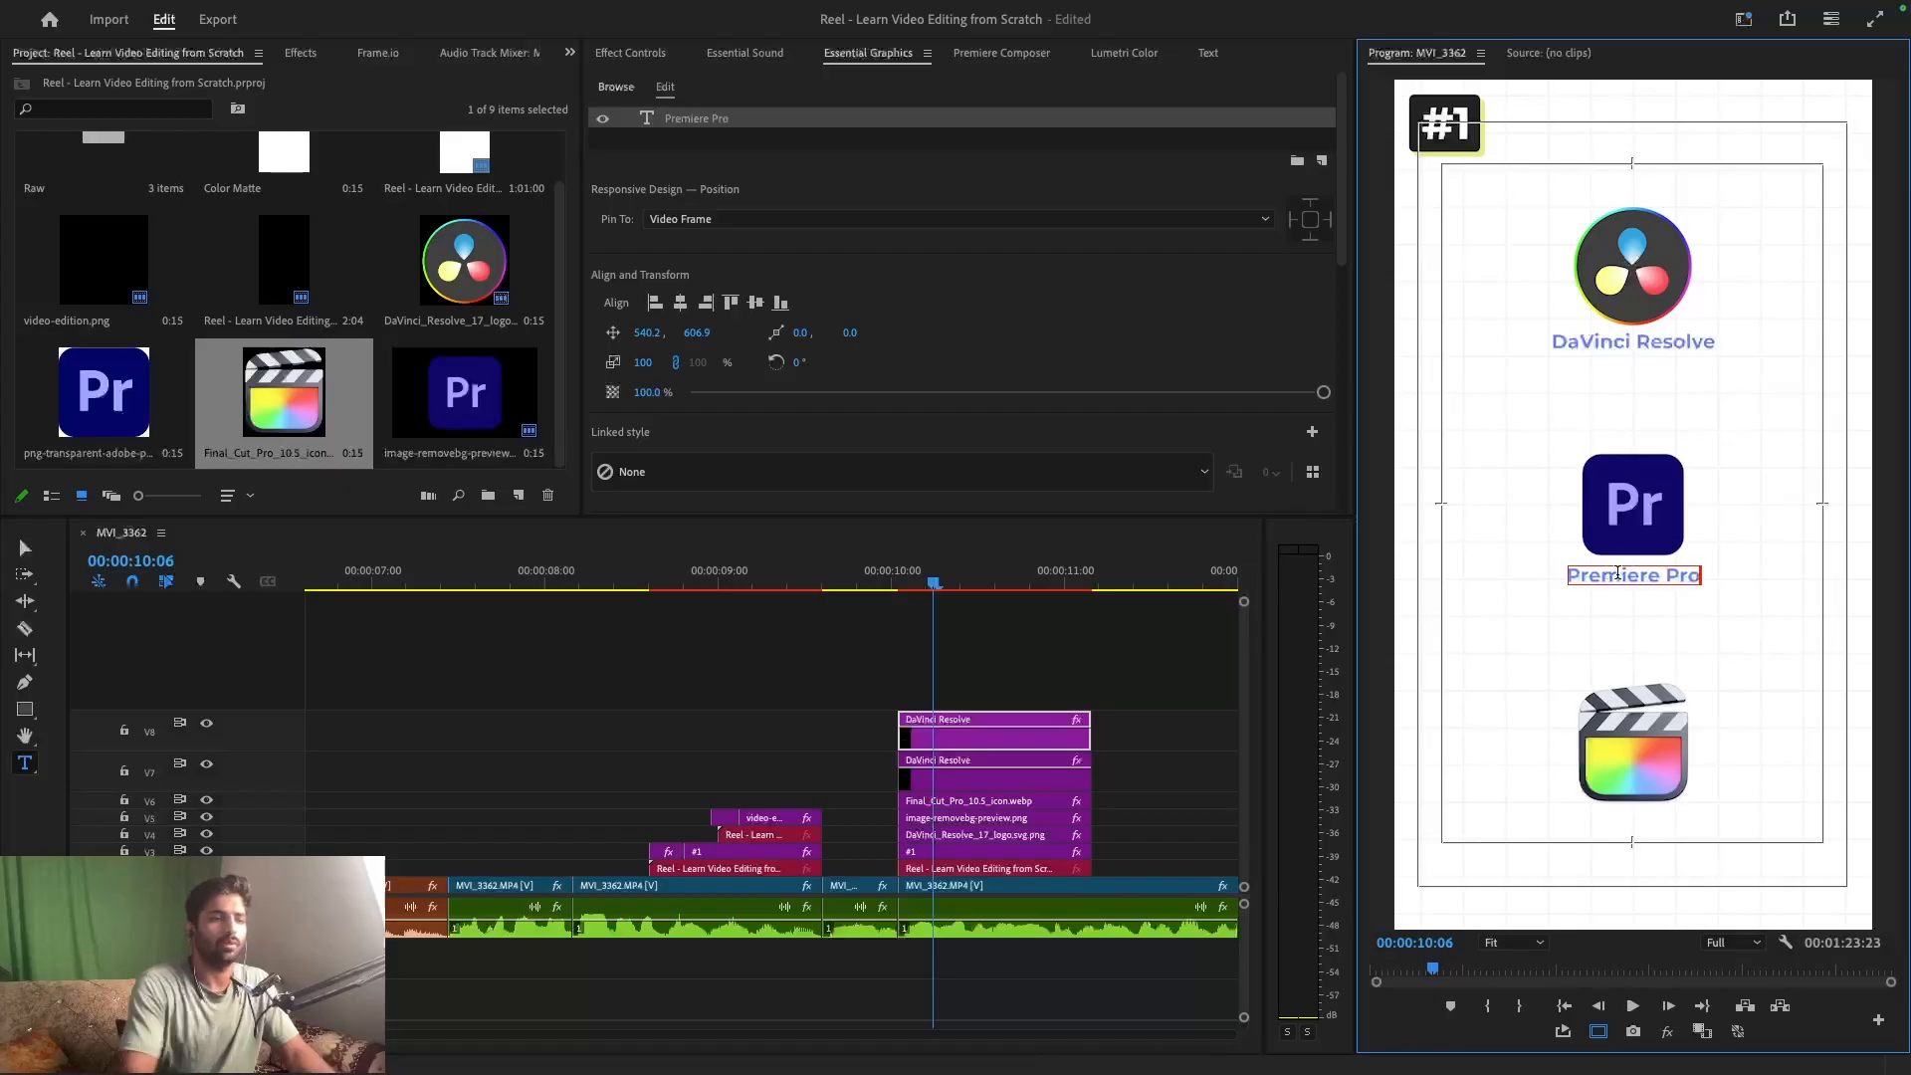
pyautogui.click(986, 653)
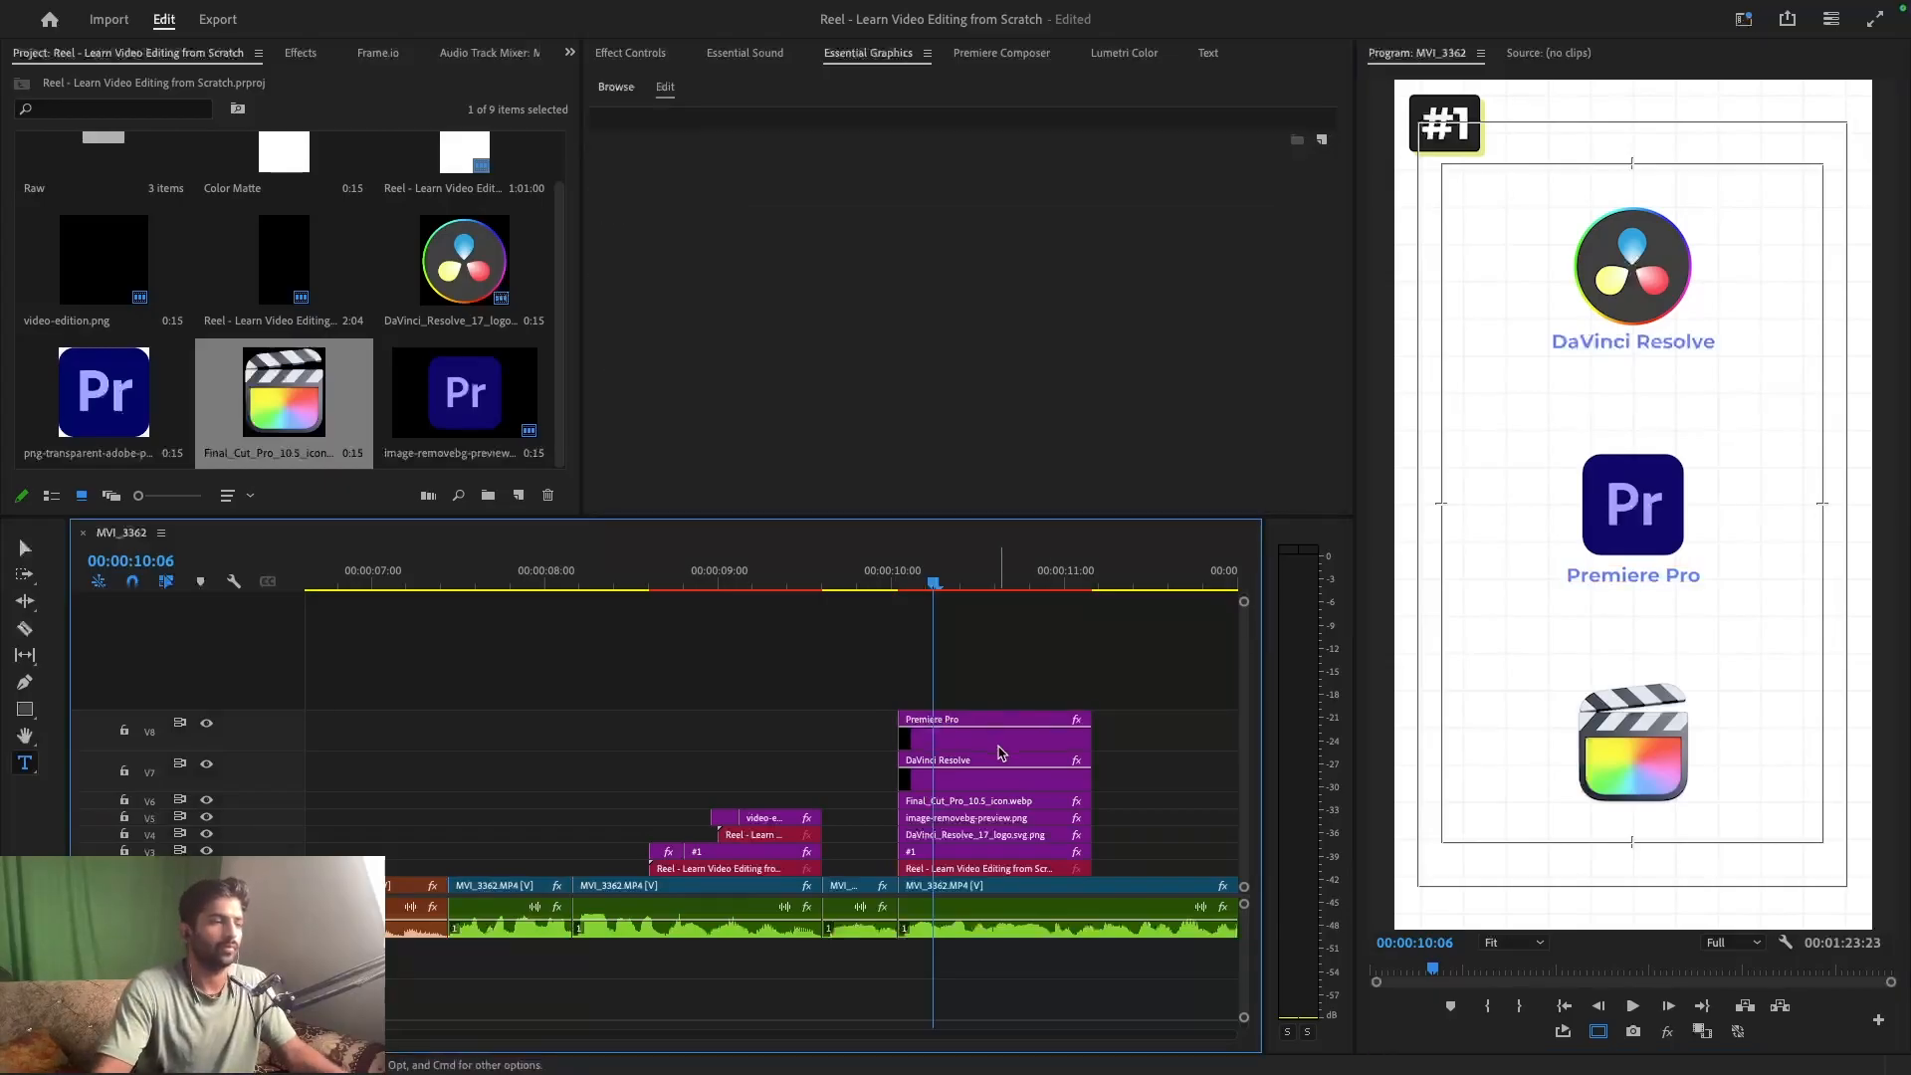
# - Duplicate the Premiere Pro label clip onto V9 and set the copy's vertical position to 2032, beneath the Final Cut Pro icon
pyautogui.click(1001, 742)
pyautogui.moveTo(996, 716); pyautogui.dragTo(996, 687)
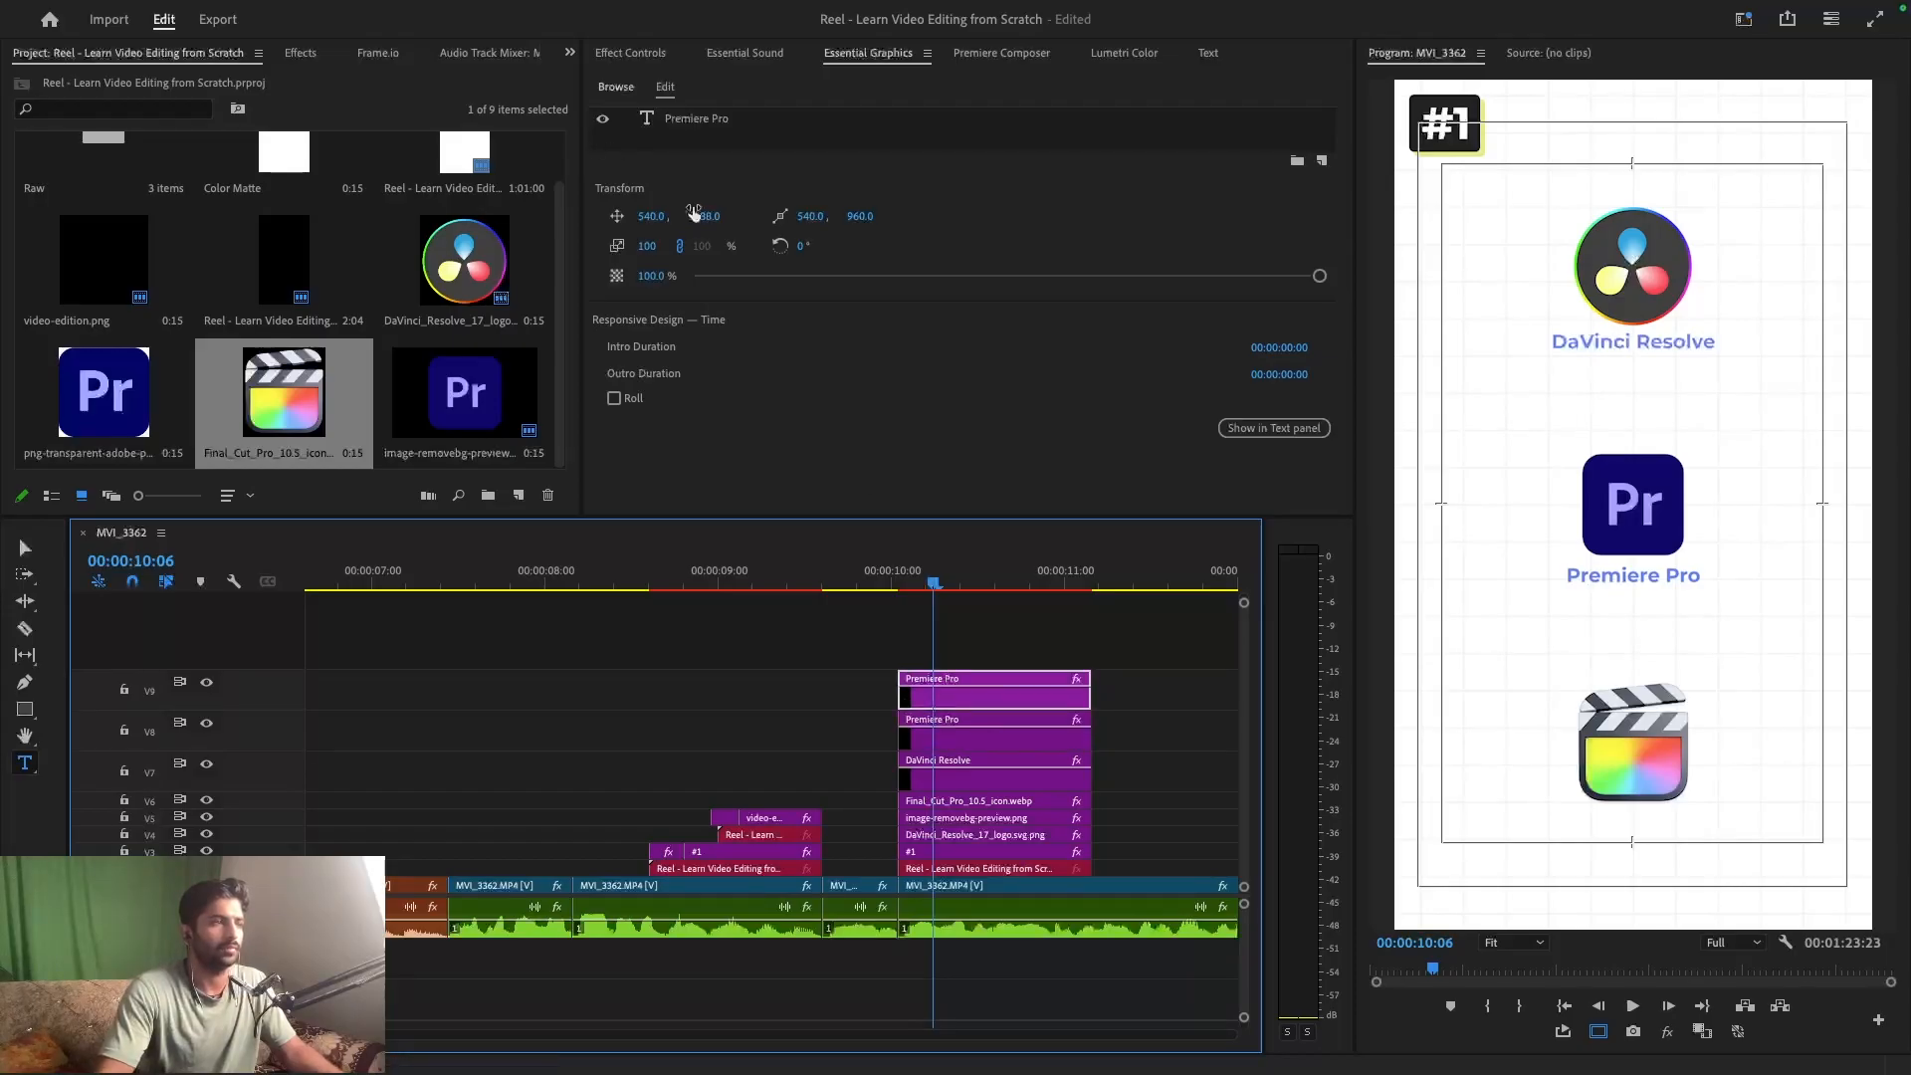
pyautogui.moveTo(700, 216); pyautogui.dragTo(1246, 216)
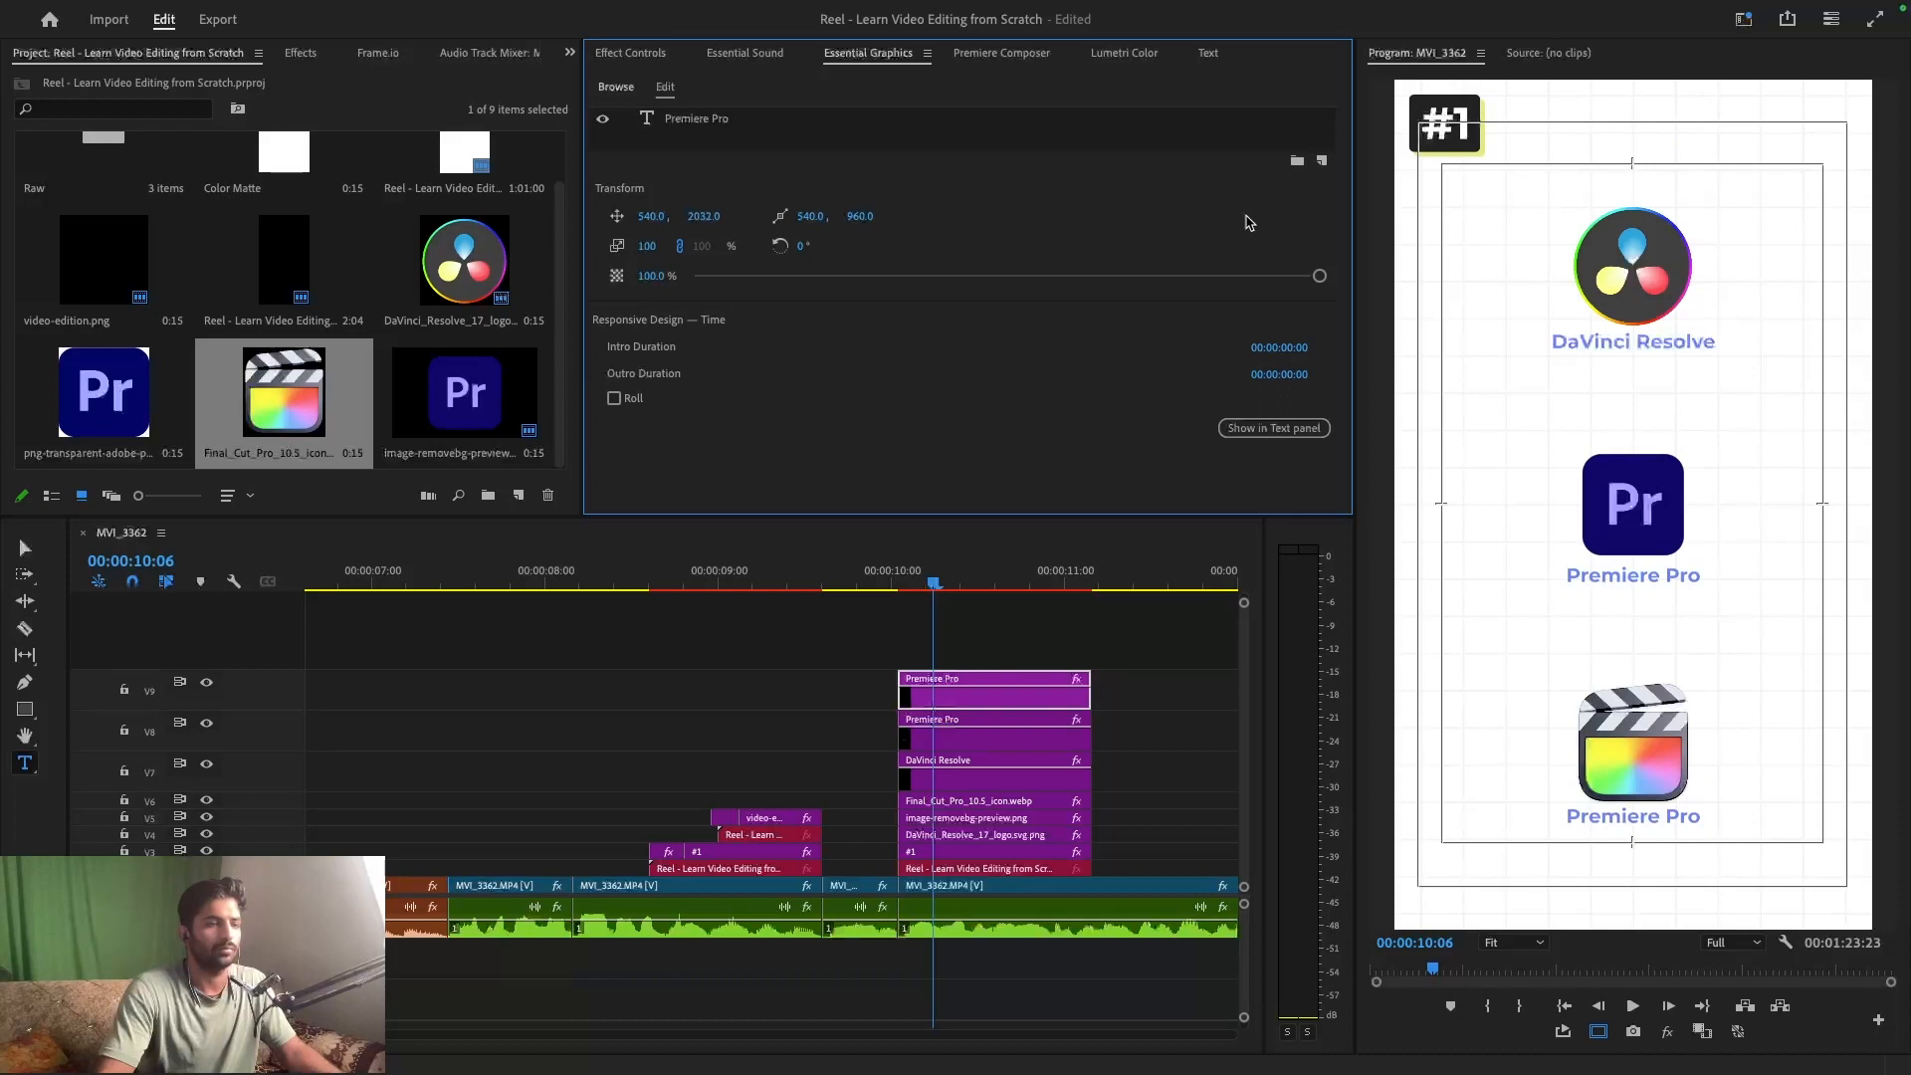
# - Change the text of the label beneath the Final Cut Pro icon to "Final Cut Pro"
pyautogui.doubleClick(1638, 817)
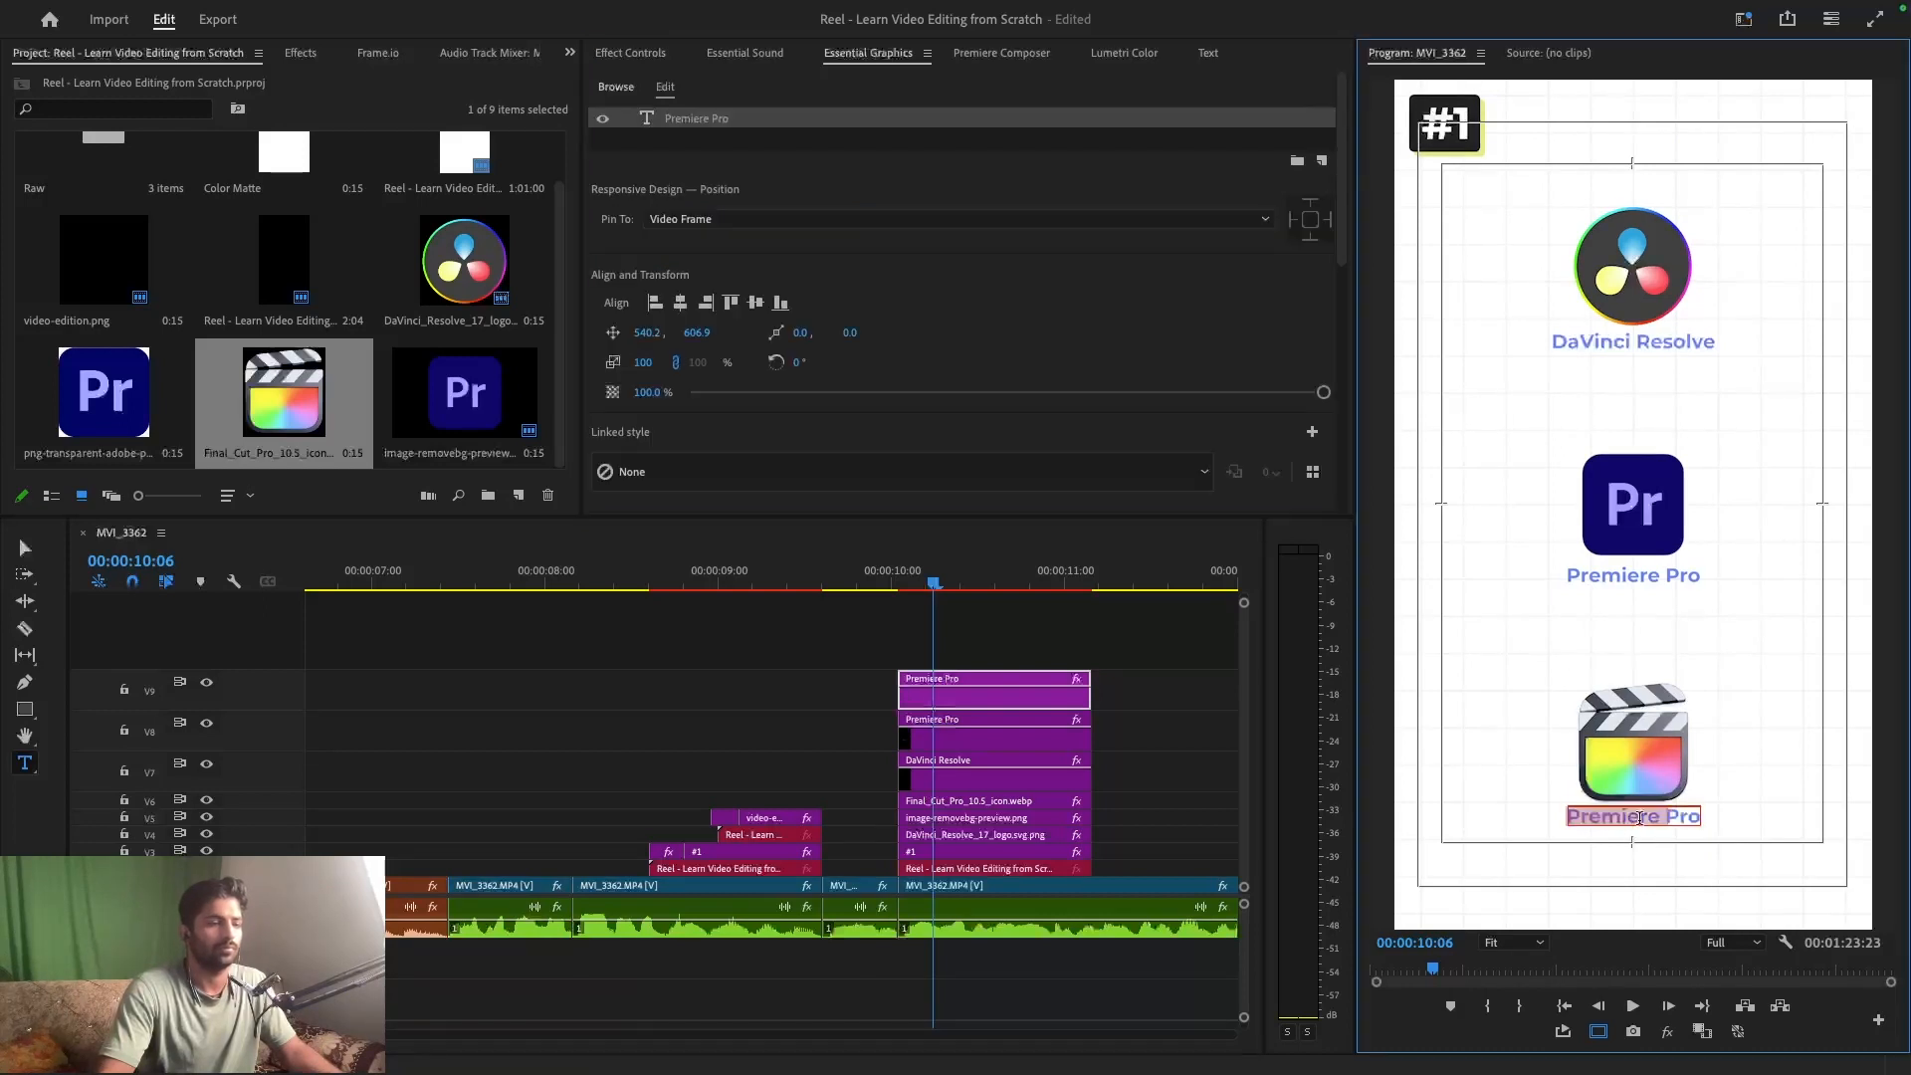
pyautogui.write('Fin')
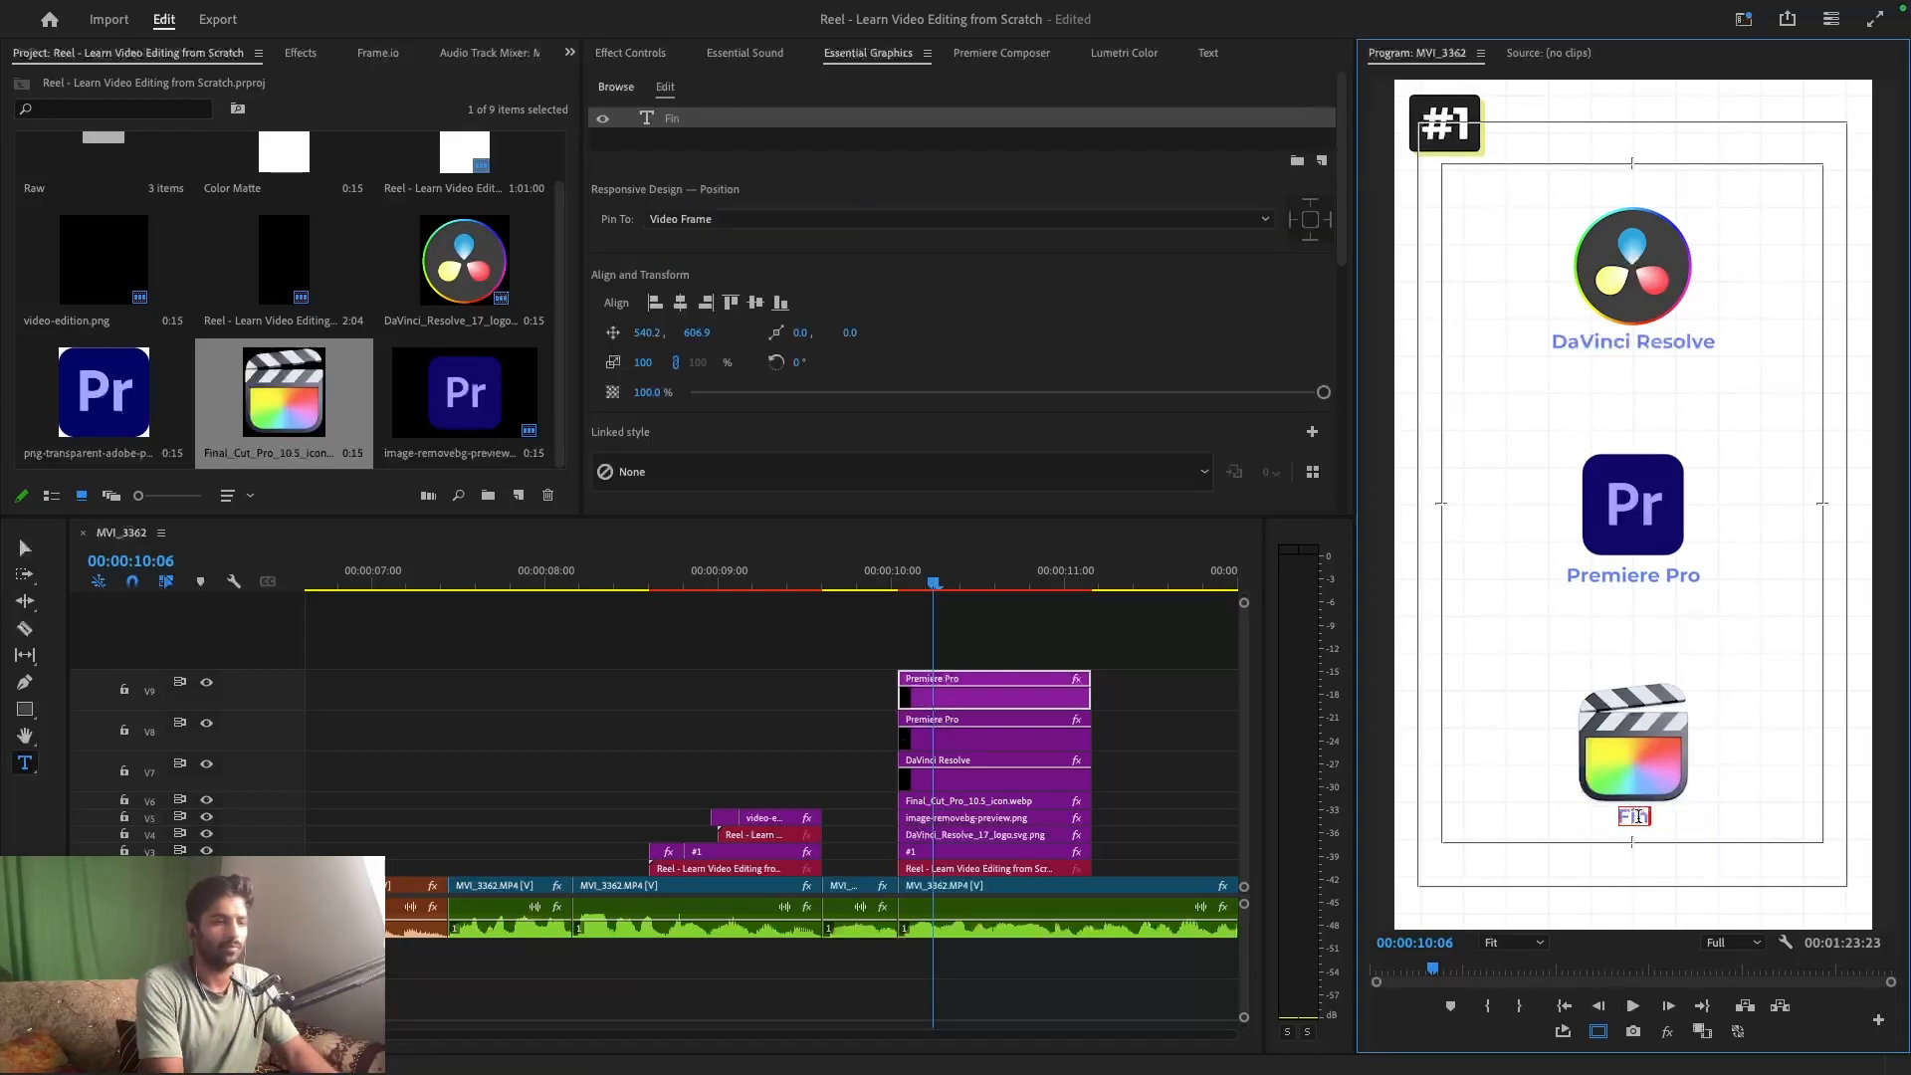
pyautogui.write('al Cut Pro')
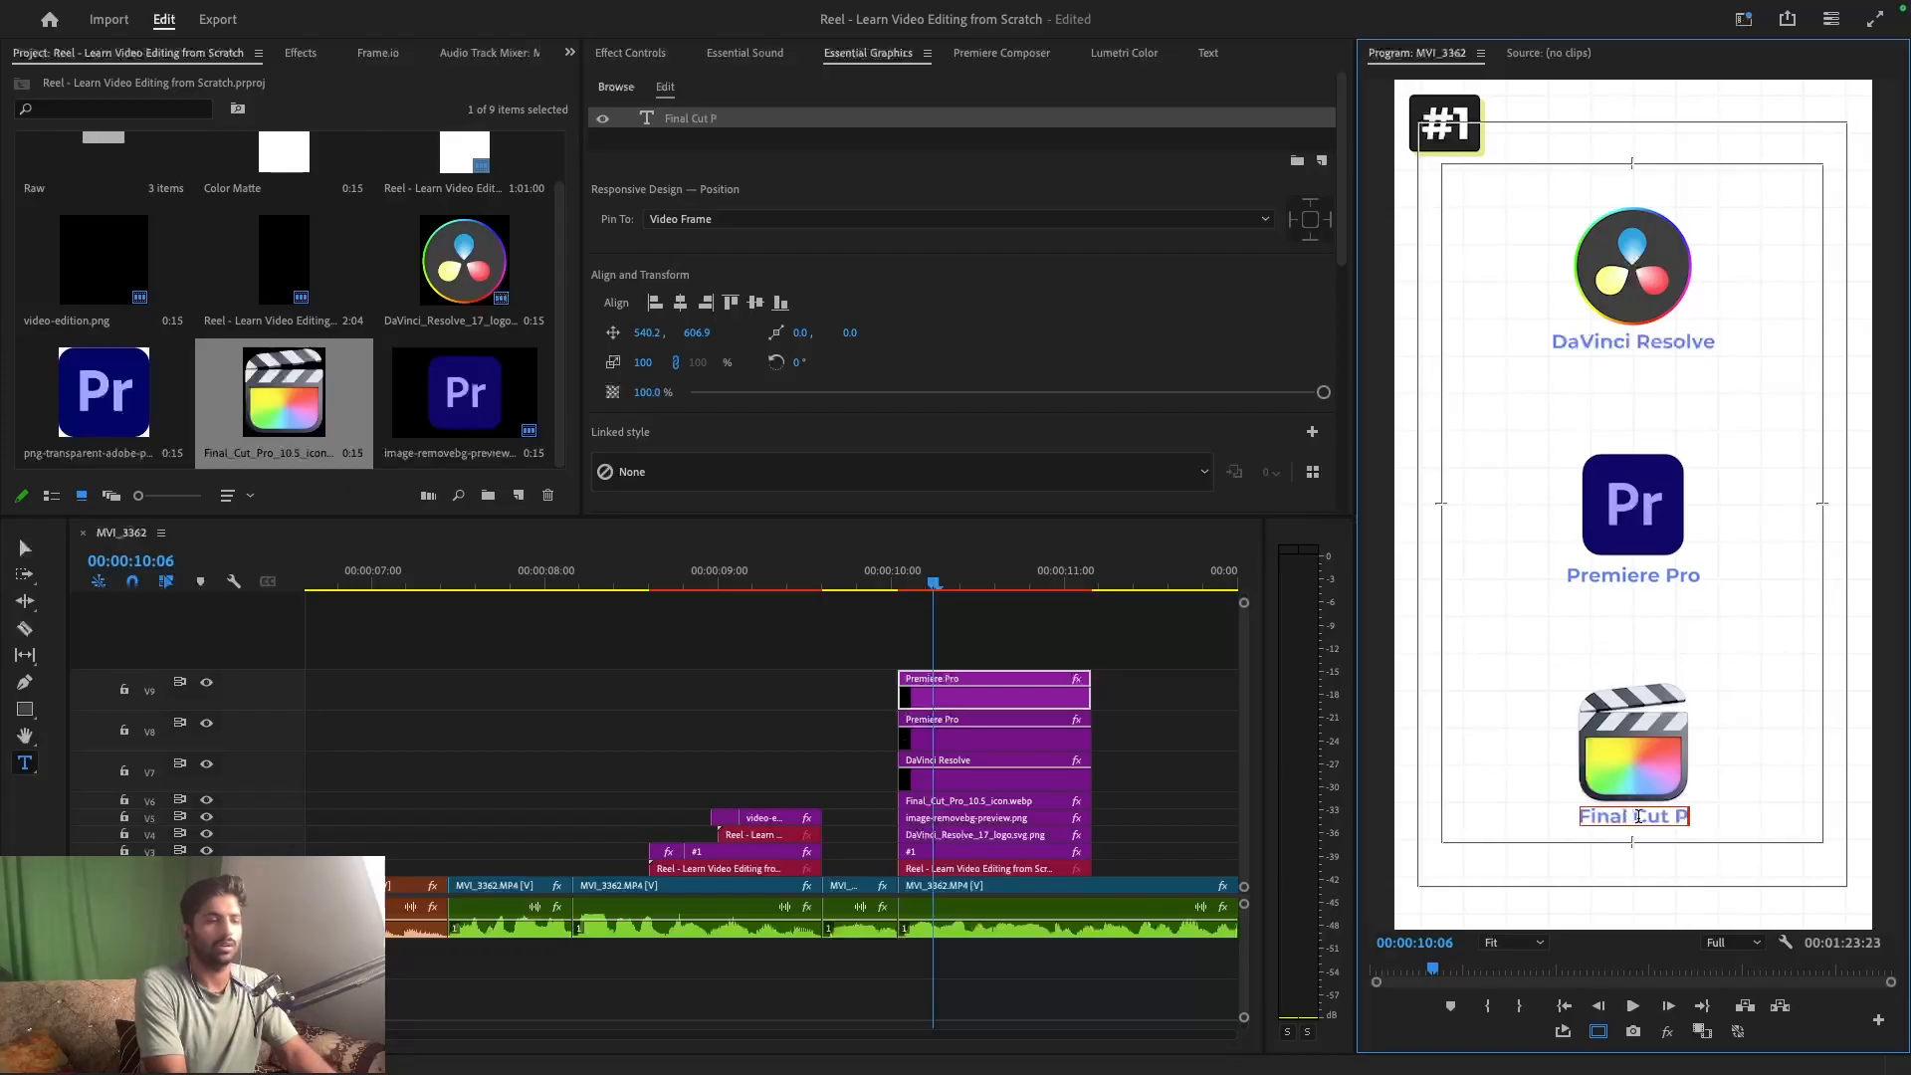
pyautogui.click(1154, 645)
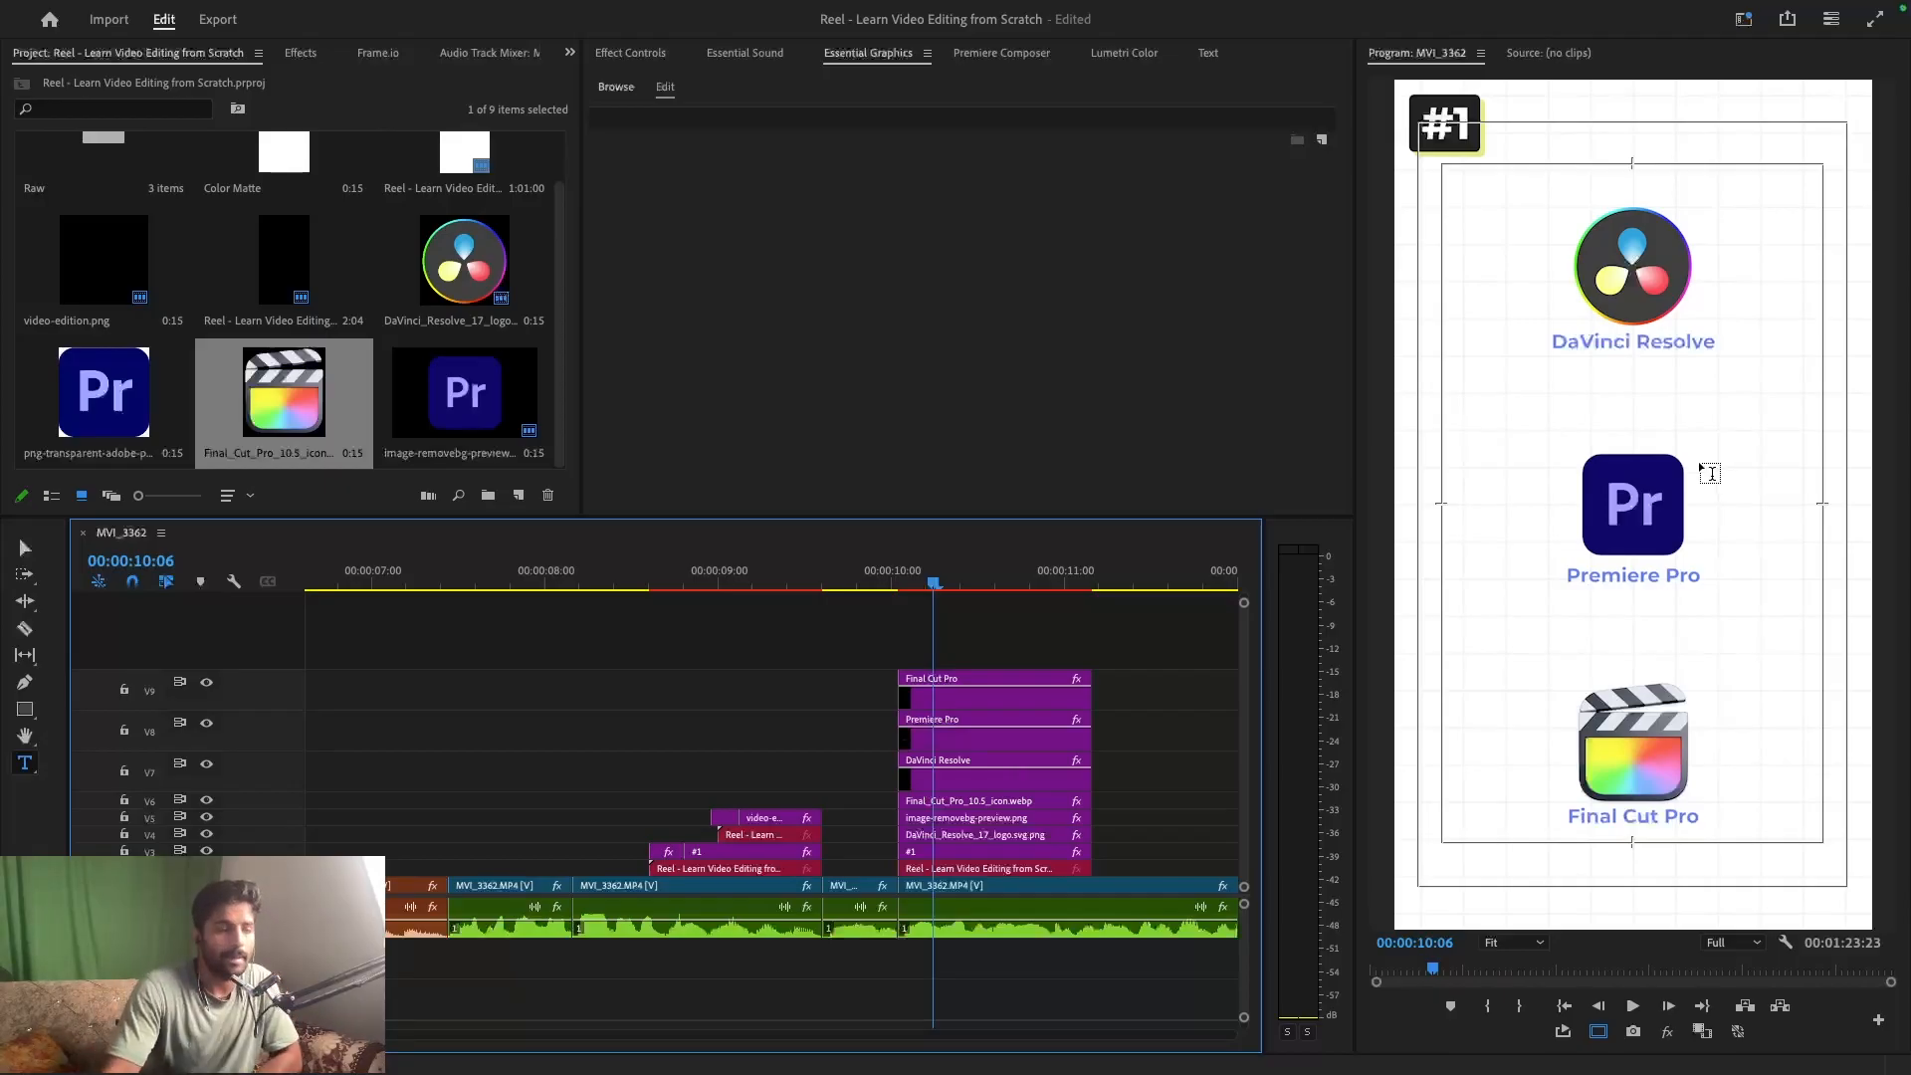
# - Recolour the fill of all three label clips to a near-black sampled from the dark interface, and save the project
pyautogui.moveTo(963, 639); pyautogui.dragTo(1015, 767)
pyautogui.click(680, 371)
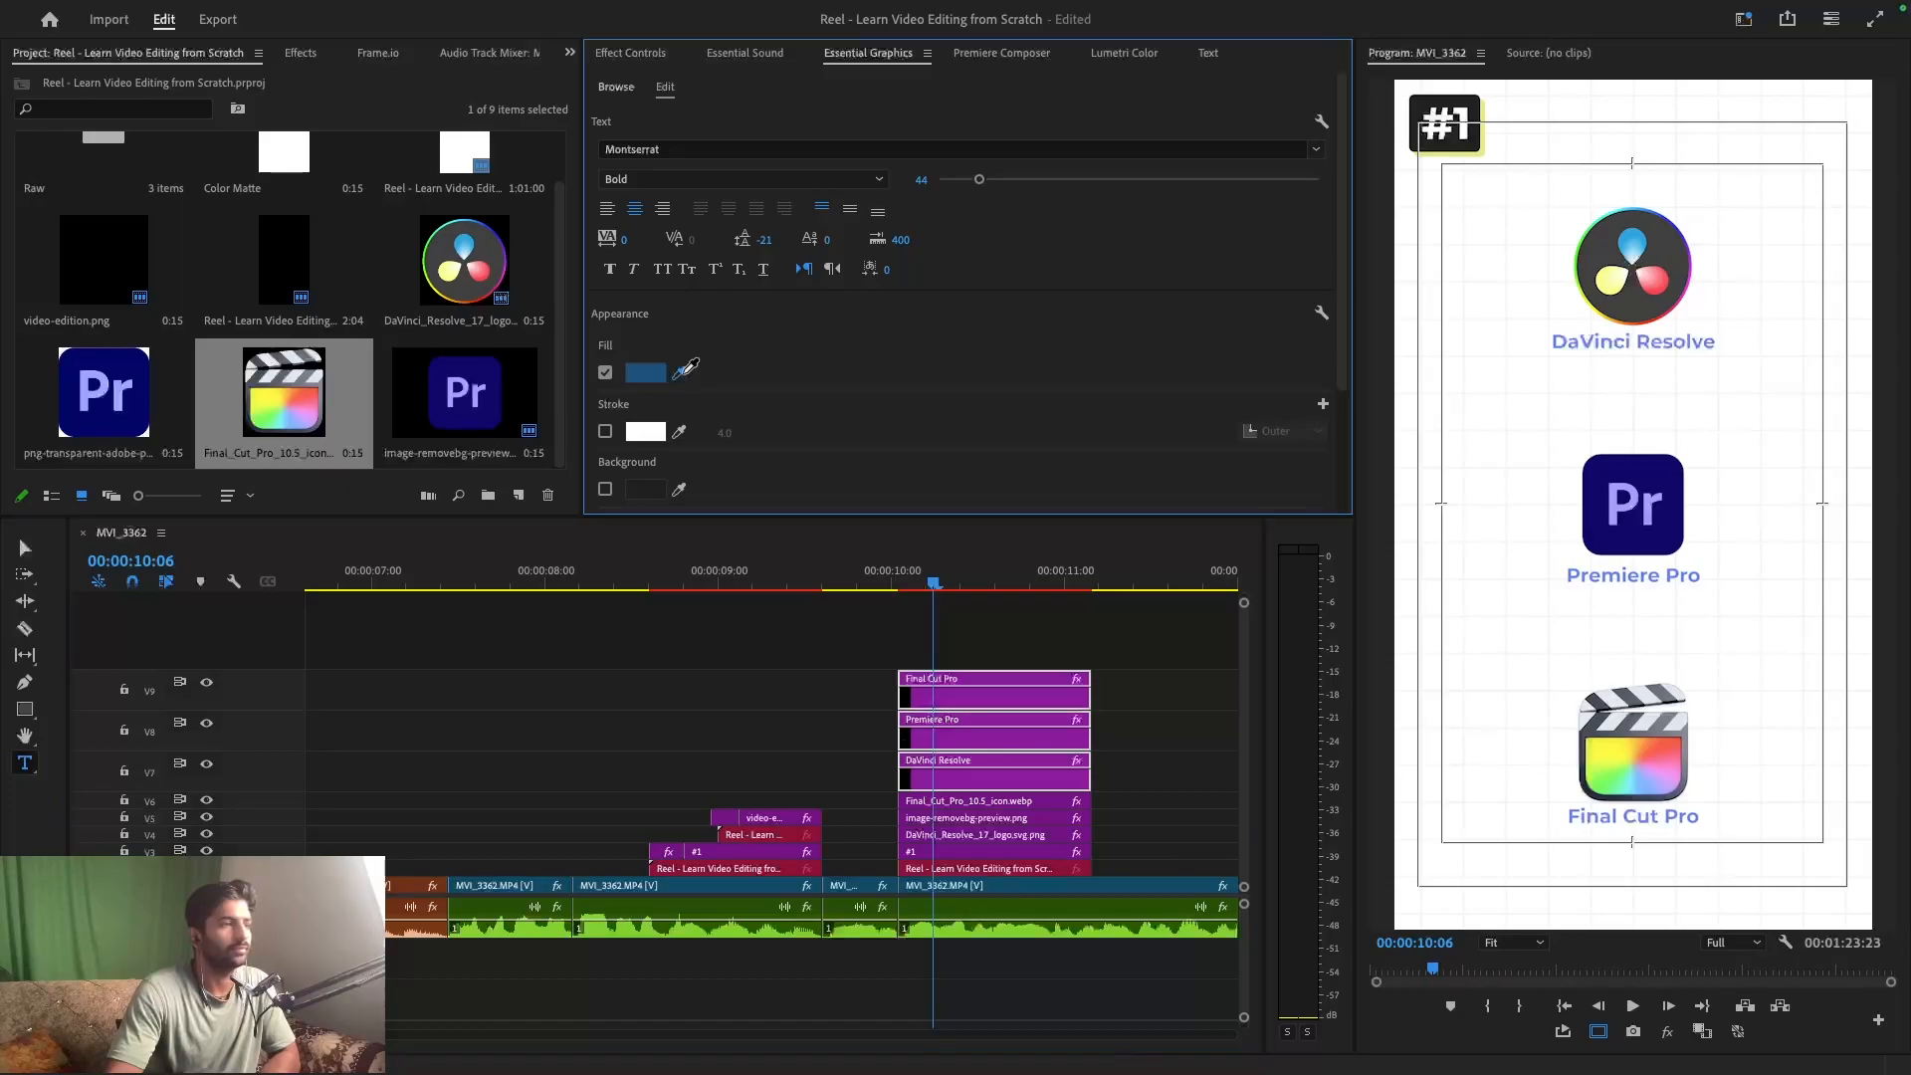
pyautogui.click(775, 343)
pyautogui.click(739, 680)
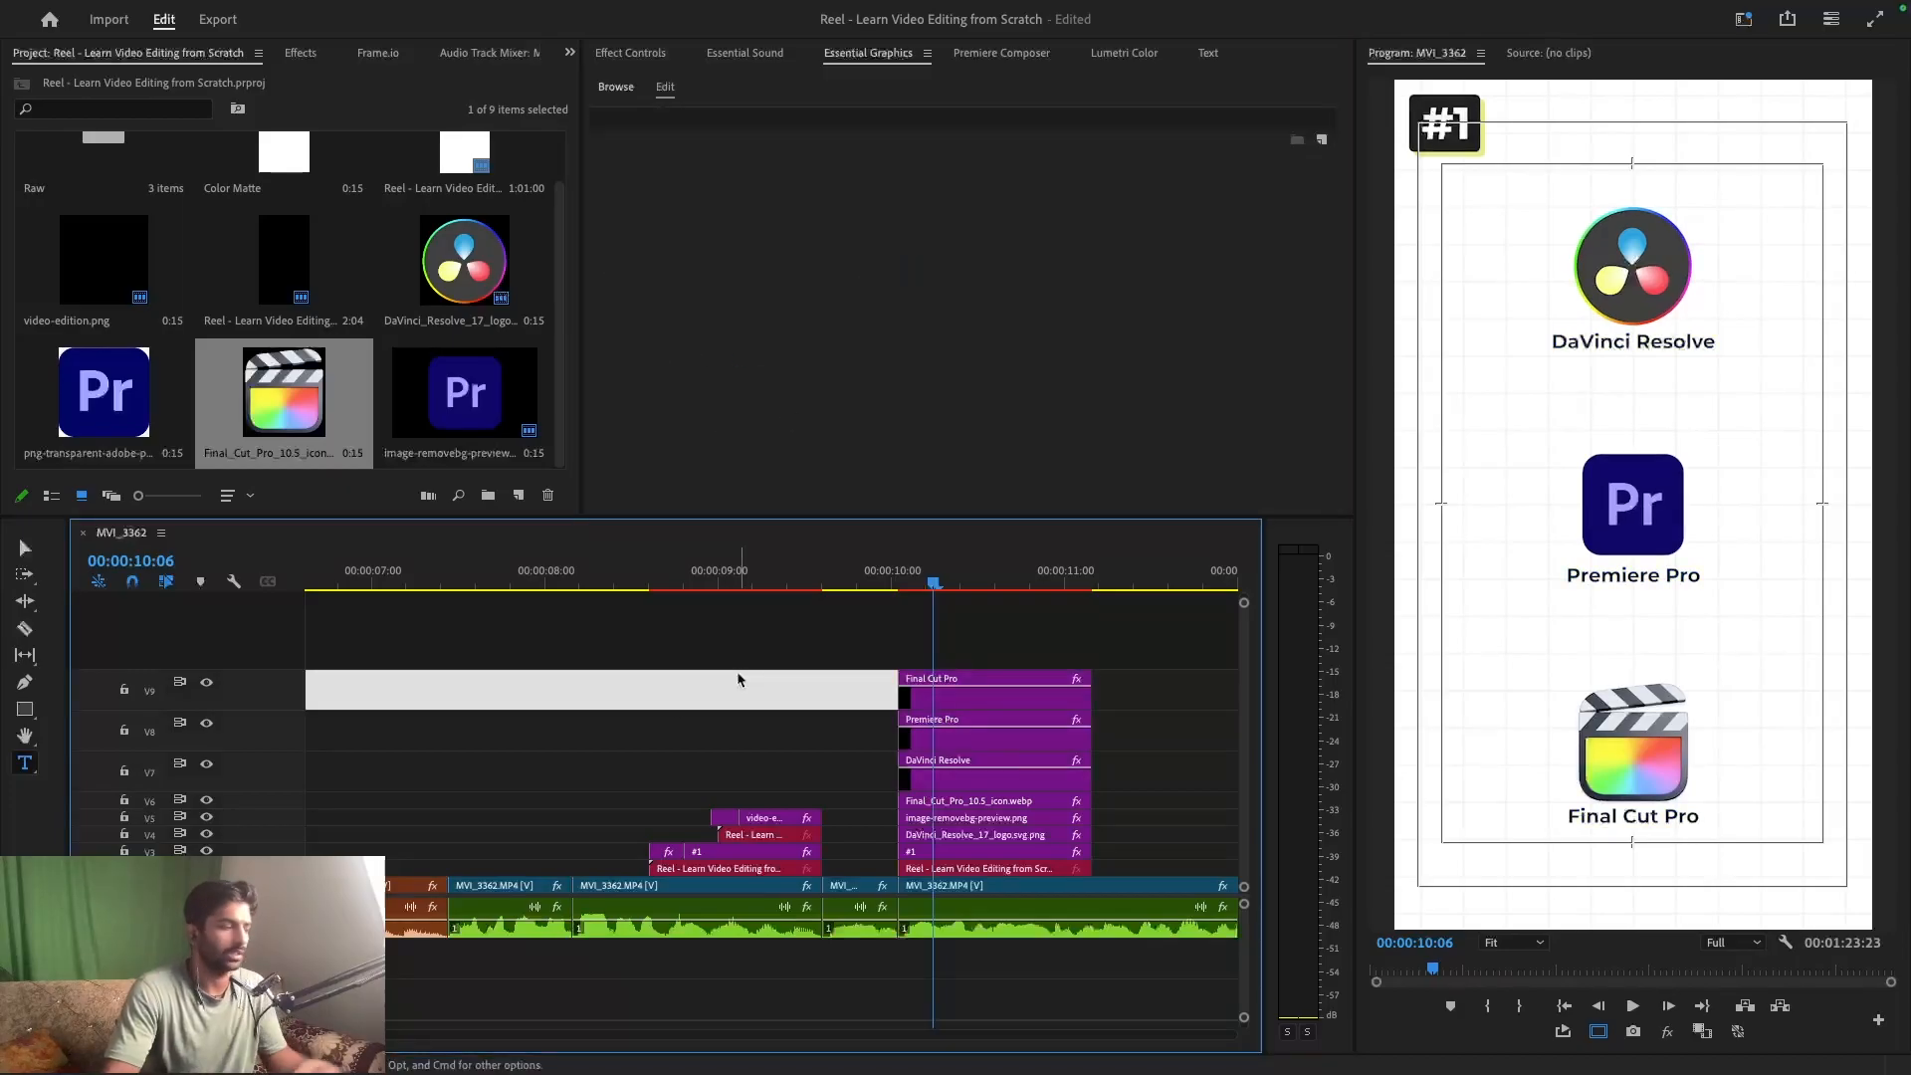
pyautogui.press('super+s')
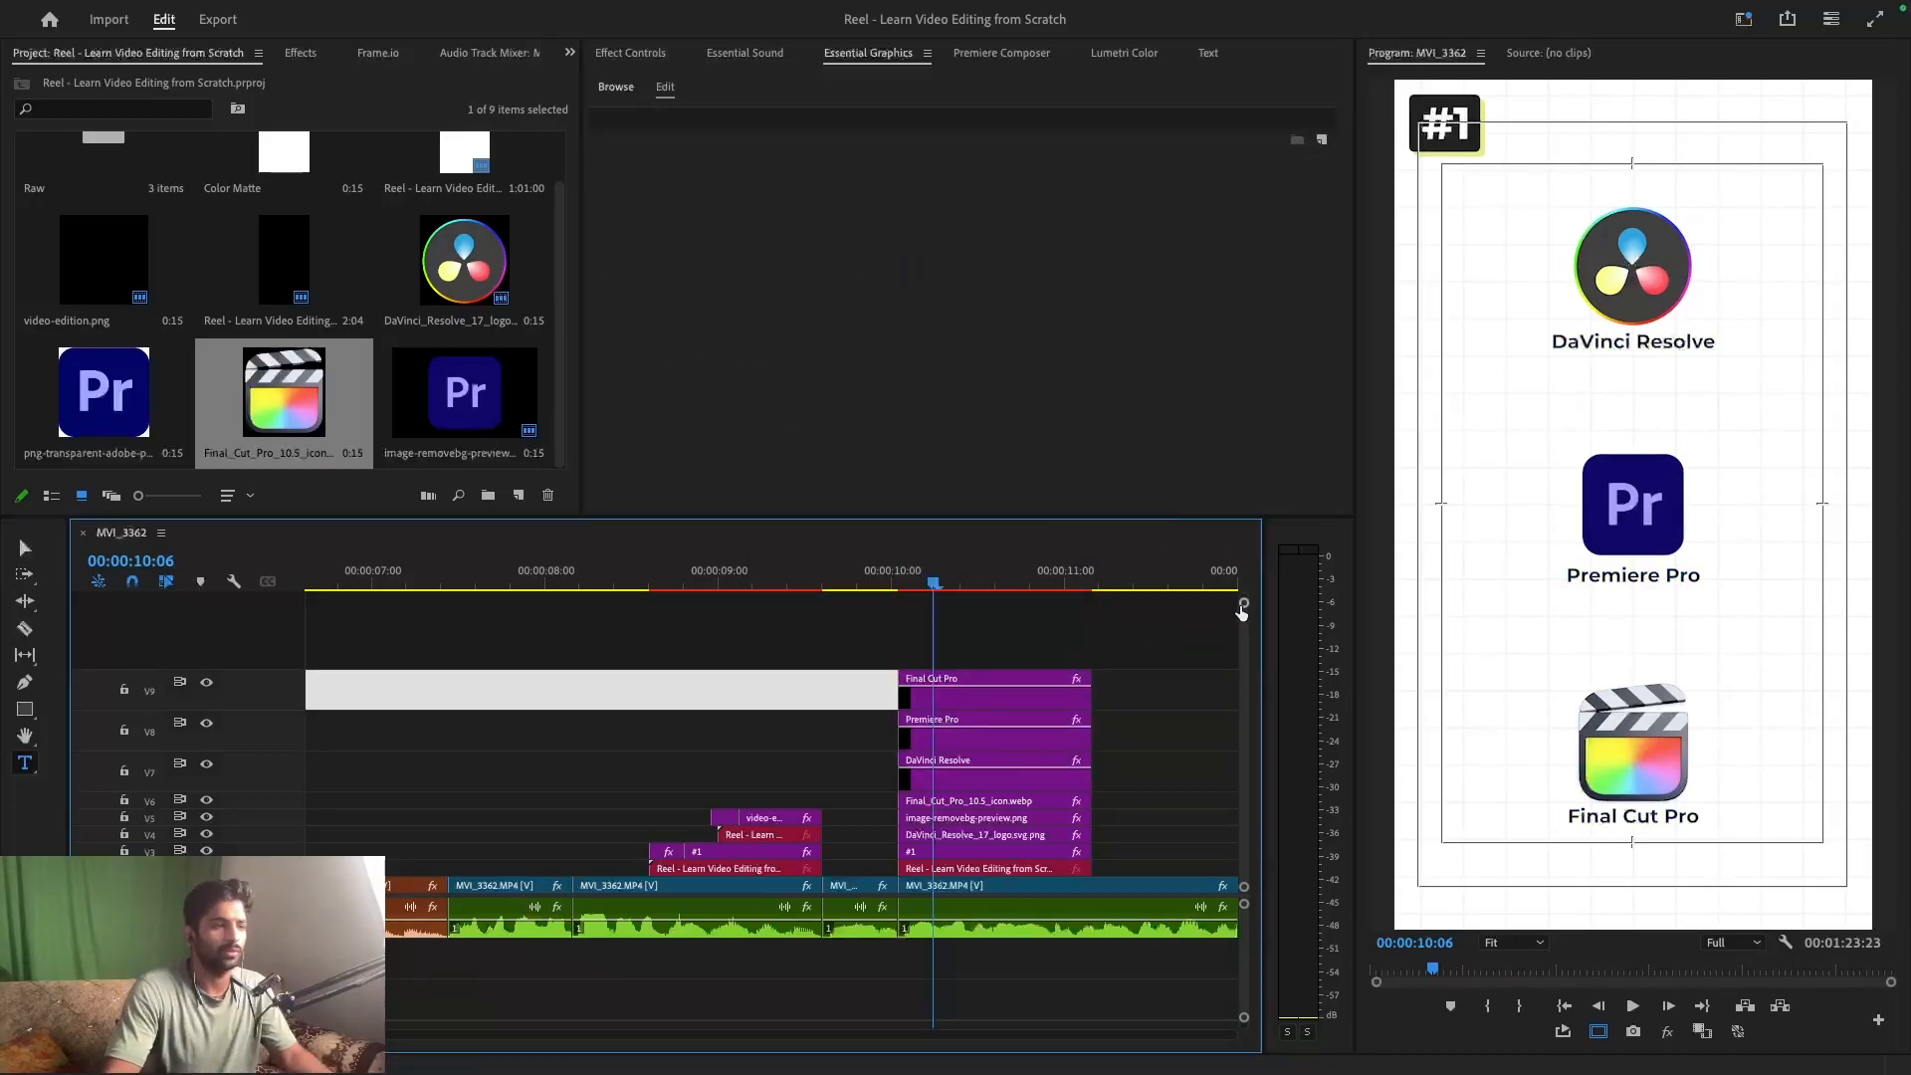
# - Reduce the heights of tracks V7 to V9 to match the other video tracks and save the project
pyautogui.moveTo(1243, 604); pyautogui.dragTo(1243, 596)
pyautogui.click(1015, 717)
pyautogui.press('super+s')
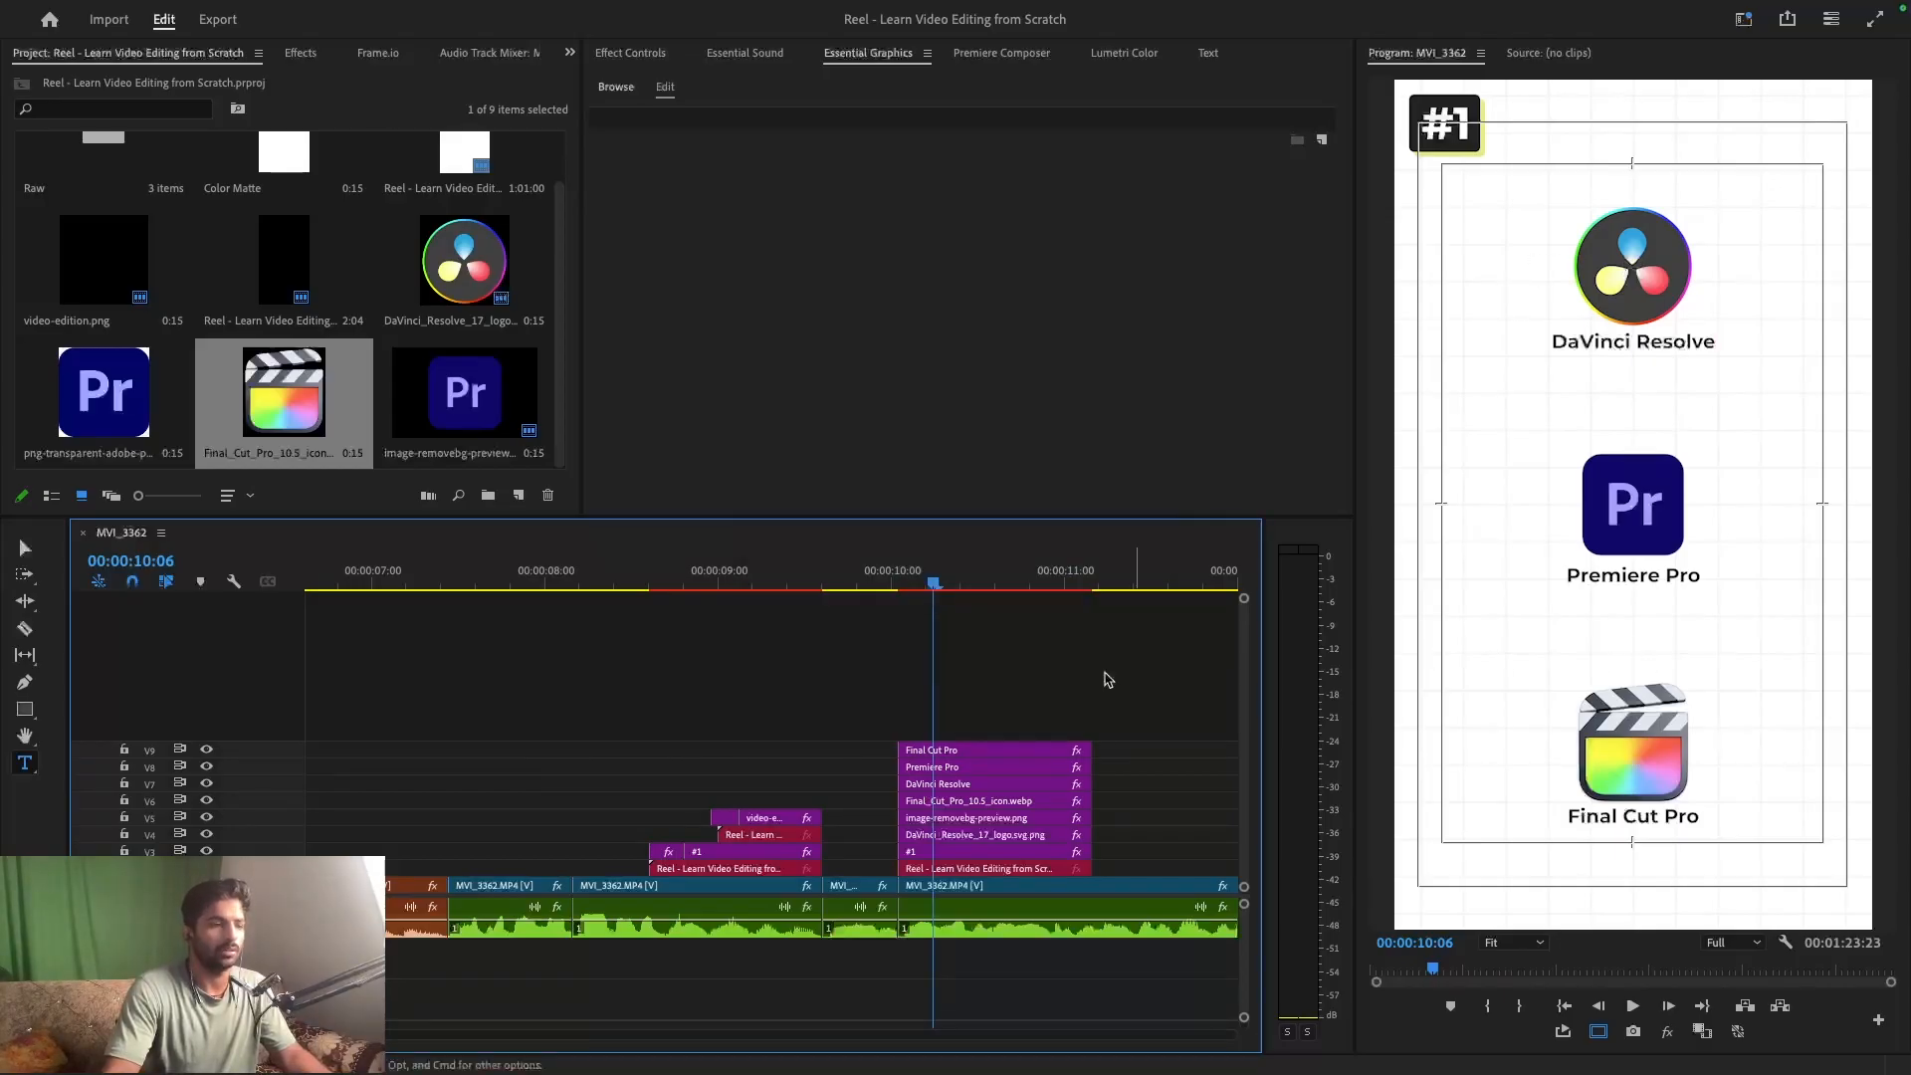
# - Cut the six logo and label clips on V4 to V9 at 00:00:10:03, leaving a short opening segment on each
pyautogui.press('v')
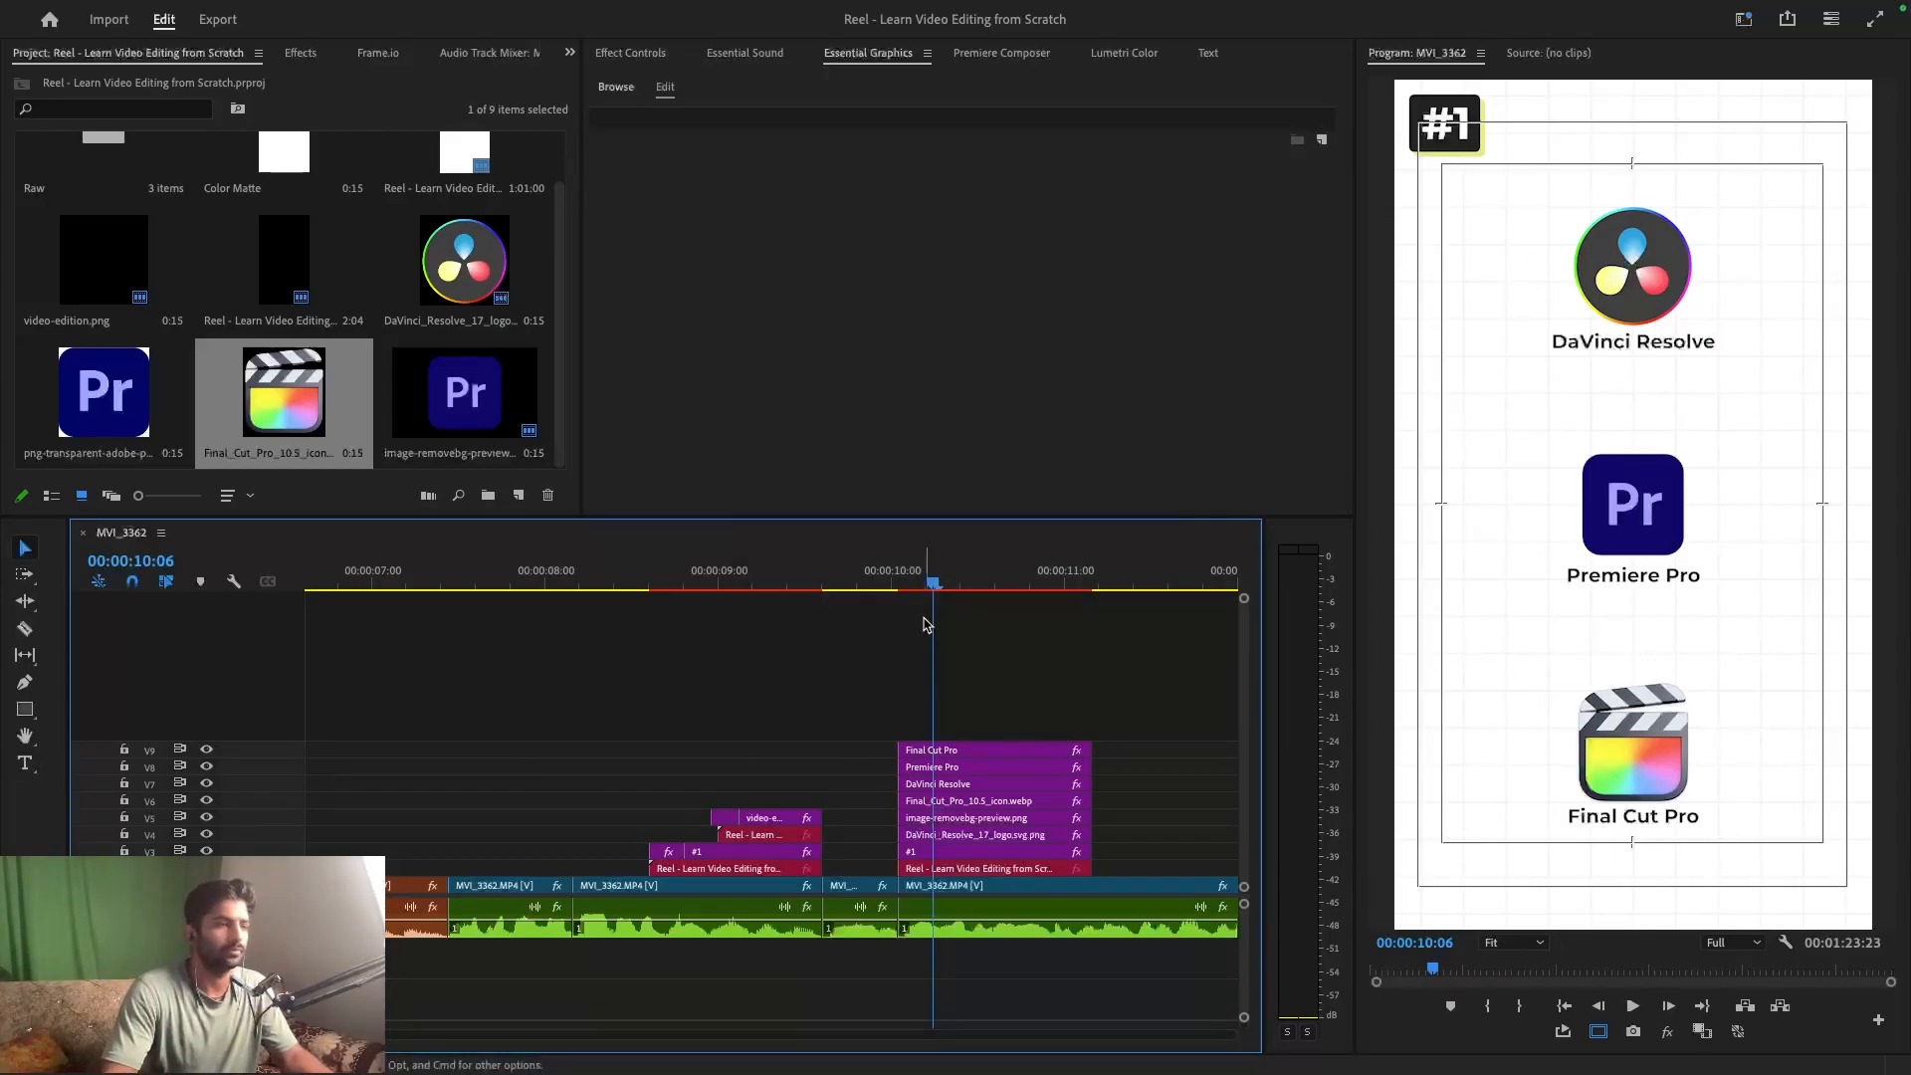
pyautogui.click(920, 581)
pyautogui.press('=')
pyautogui.press('=')
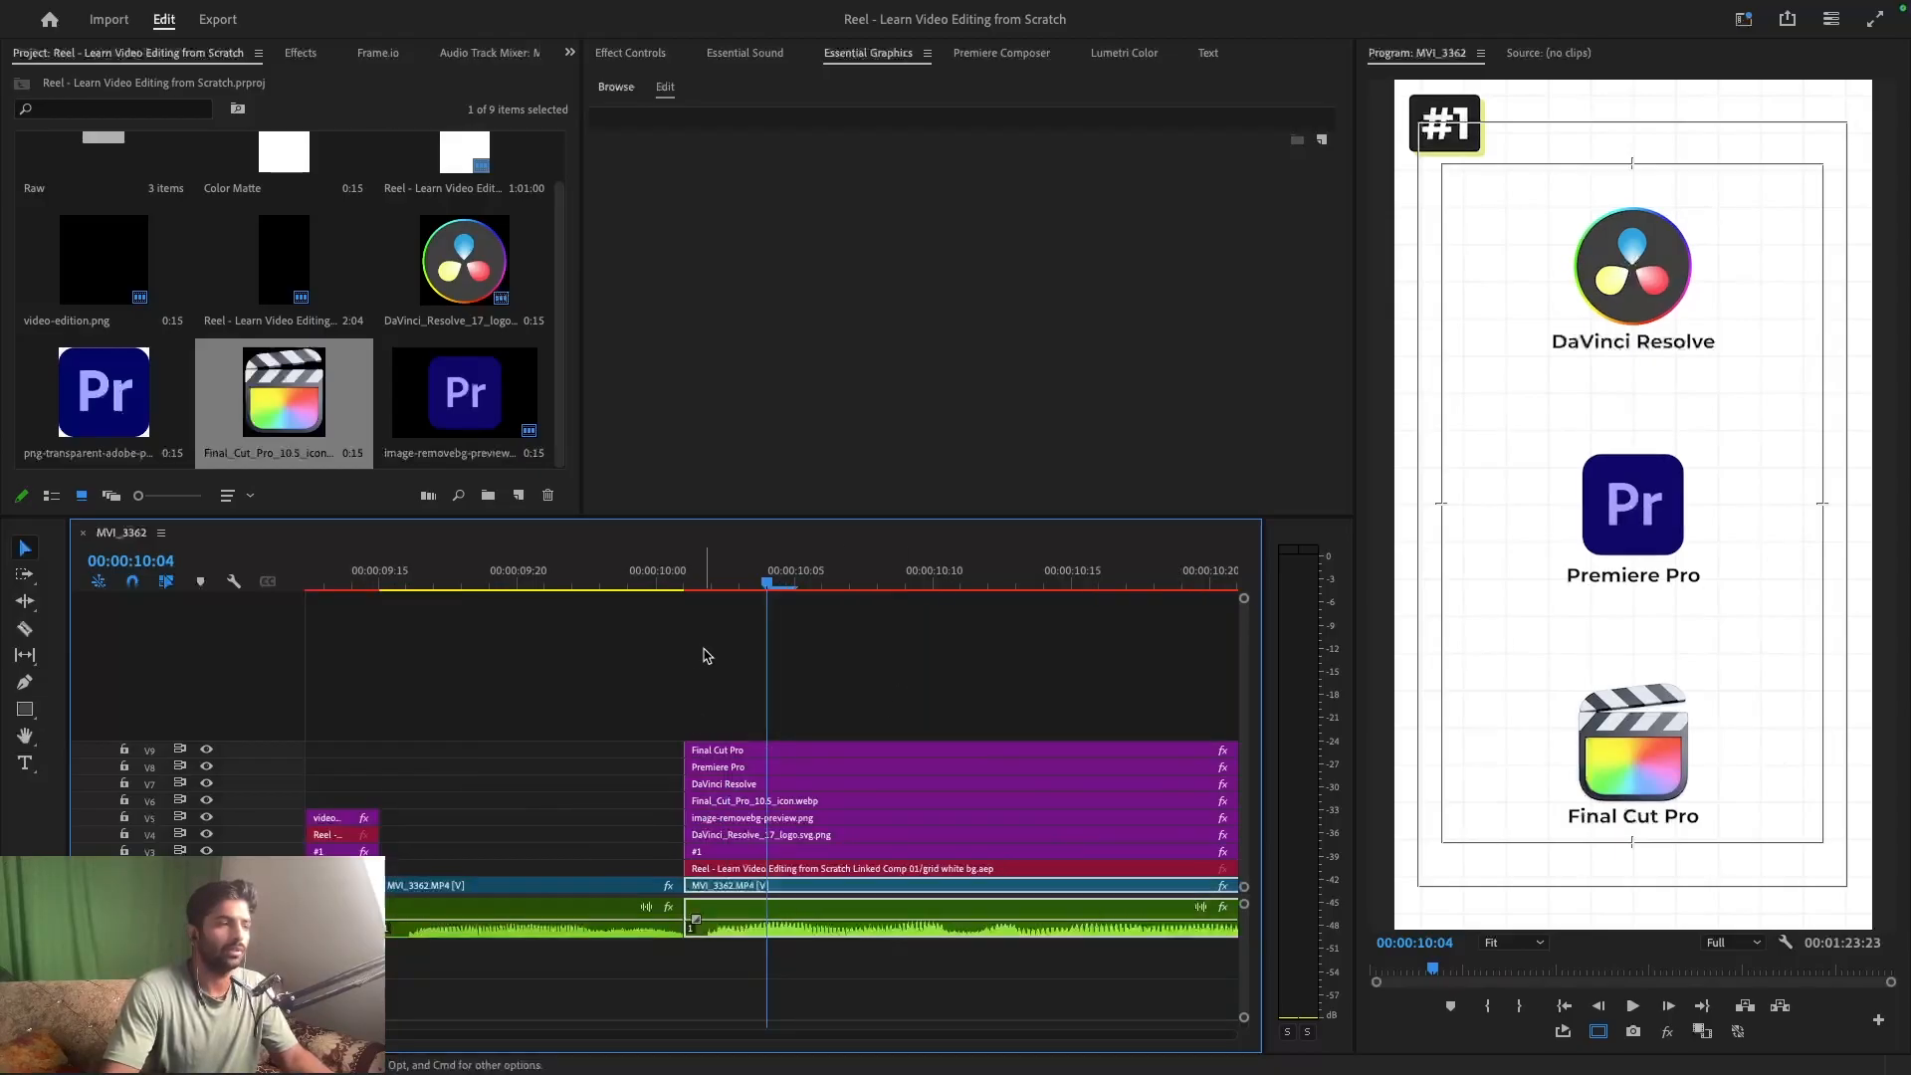
pyautogui.moveTo(756, 585)
pyautogui.mouseDown()
pyautogui.moveTo(691, 587)
pyautogui.moveTo(727, 600)
pyautogui.moveTo(766, 579)
pyautogui.moveTo(749, 585)
pyautogui.mouseUp()
pyautogui.moveTo(660, 694); pyautogui.dragTo(733, 843)
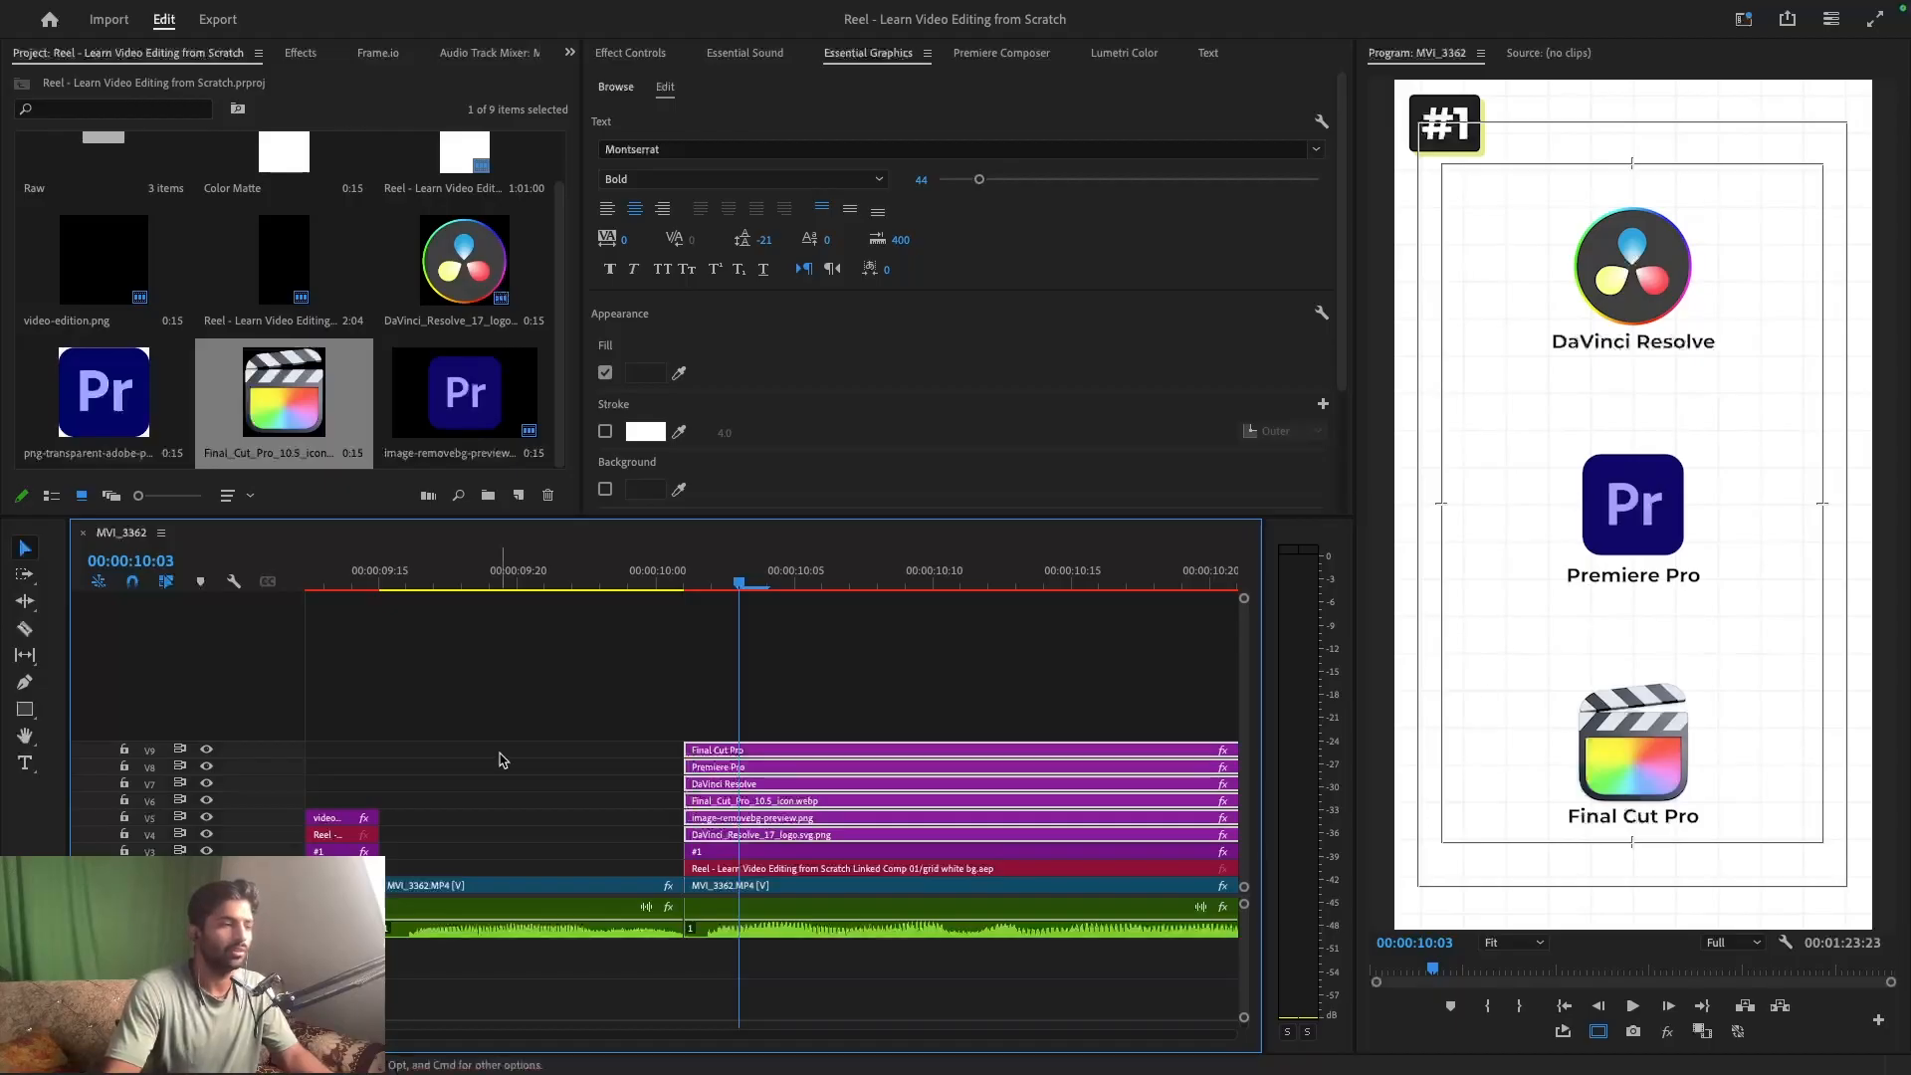
pyautogui.press('super+k')
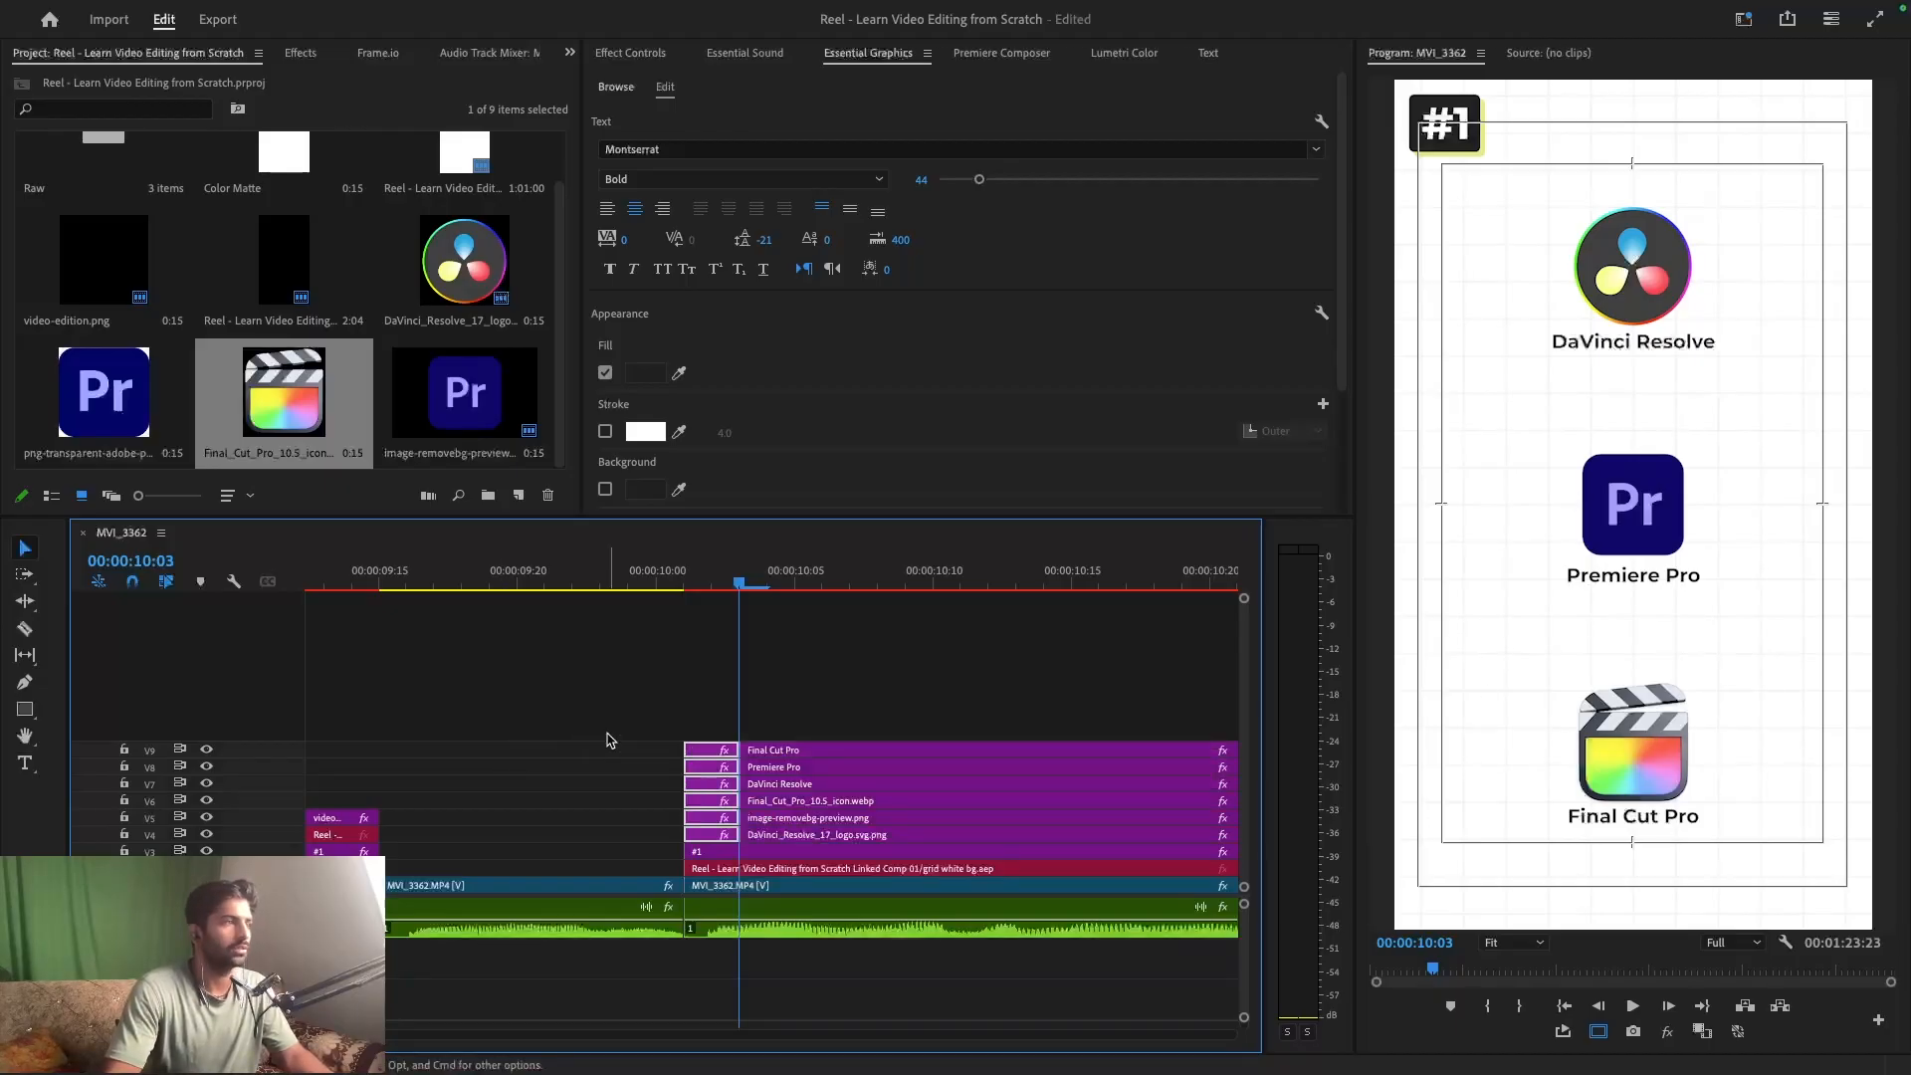
# - Apply the SLIDE UP ++ [IN] preset to the six short opening segments, play back the logo section and save the project
pyautogui.click(294, 55)
pyautogui.moveTo(114, 428); pyautogui.dragTo(722, 786)
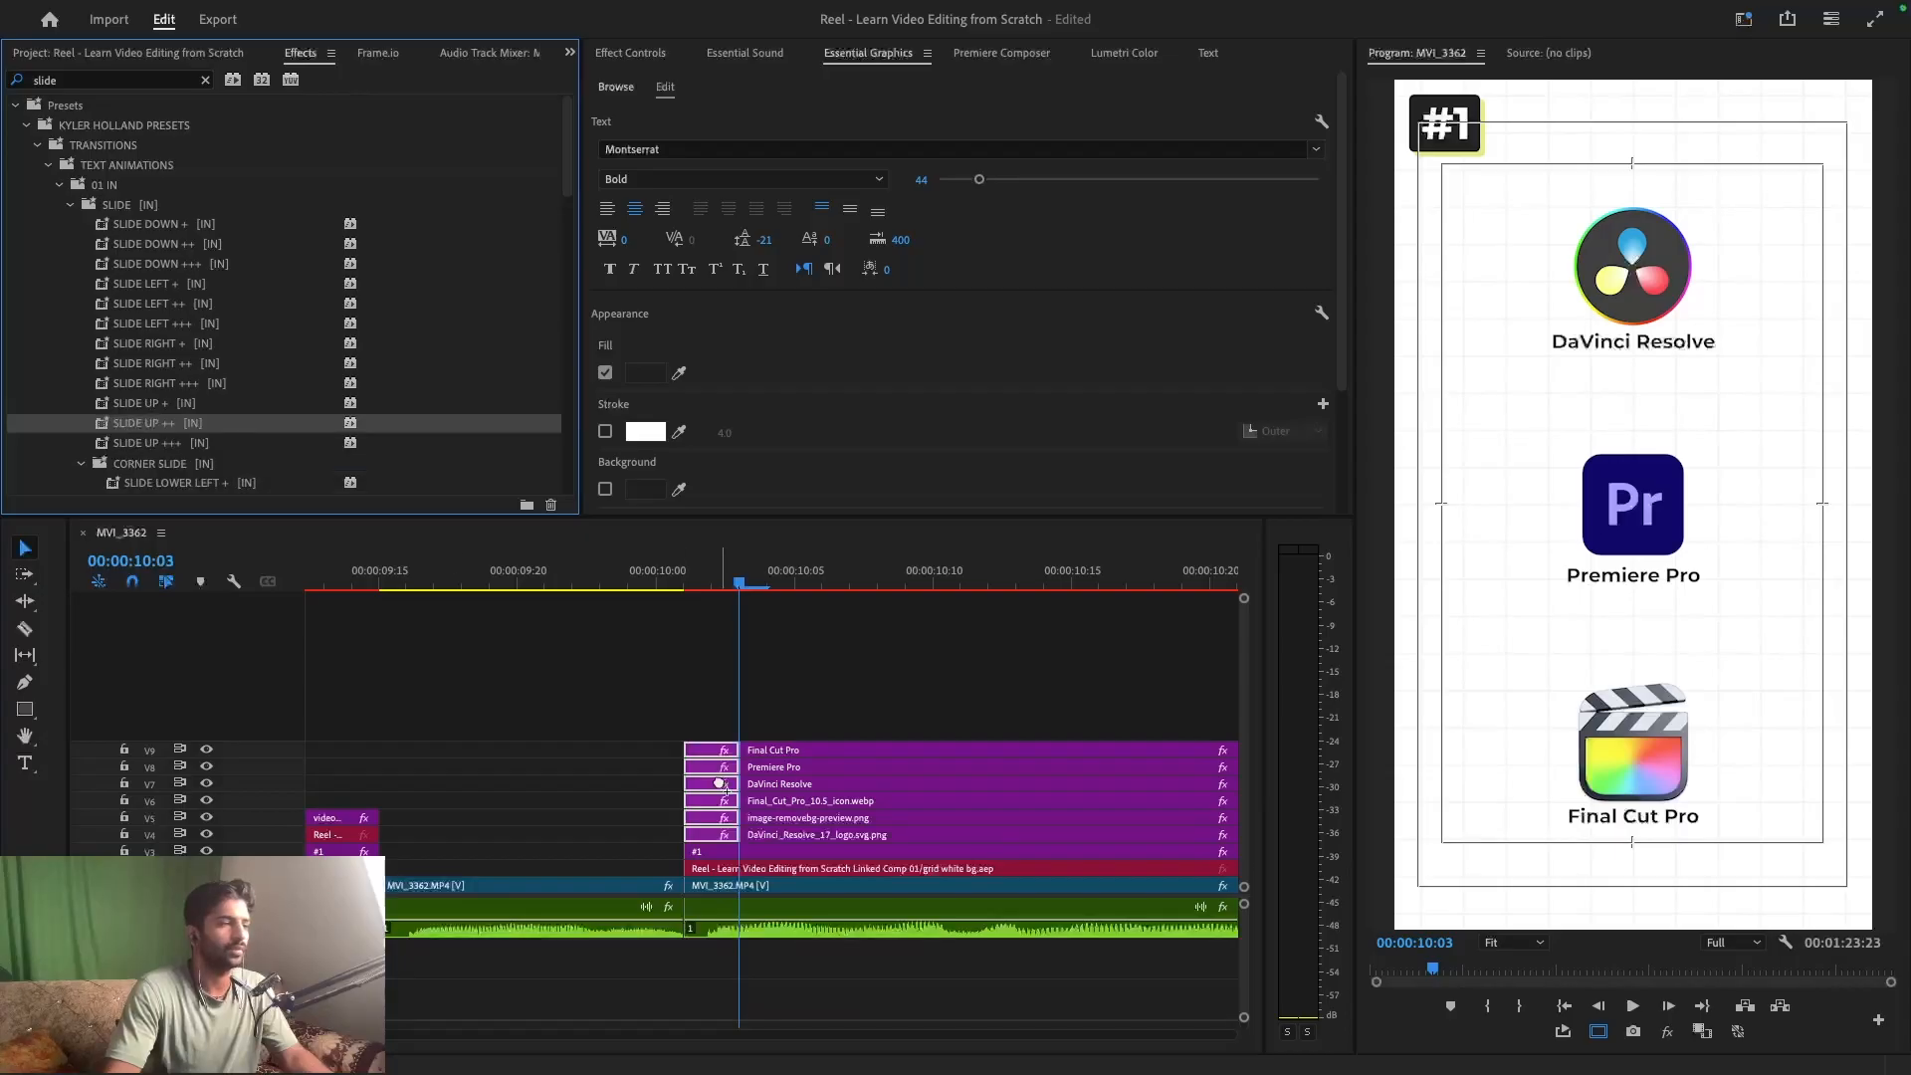
pyautogui.click(620, 578)
pyautogui.press('space')
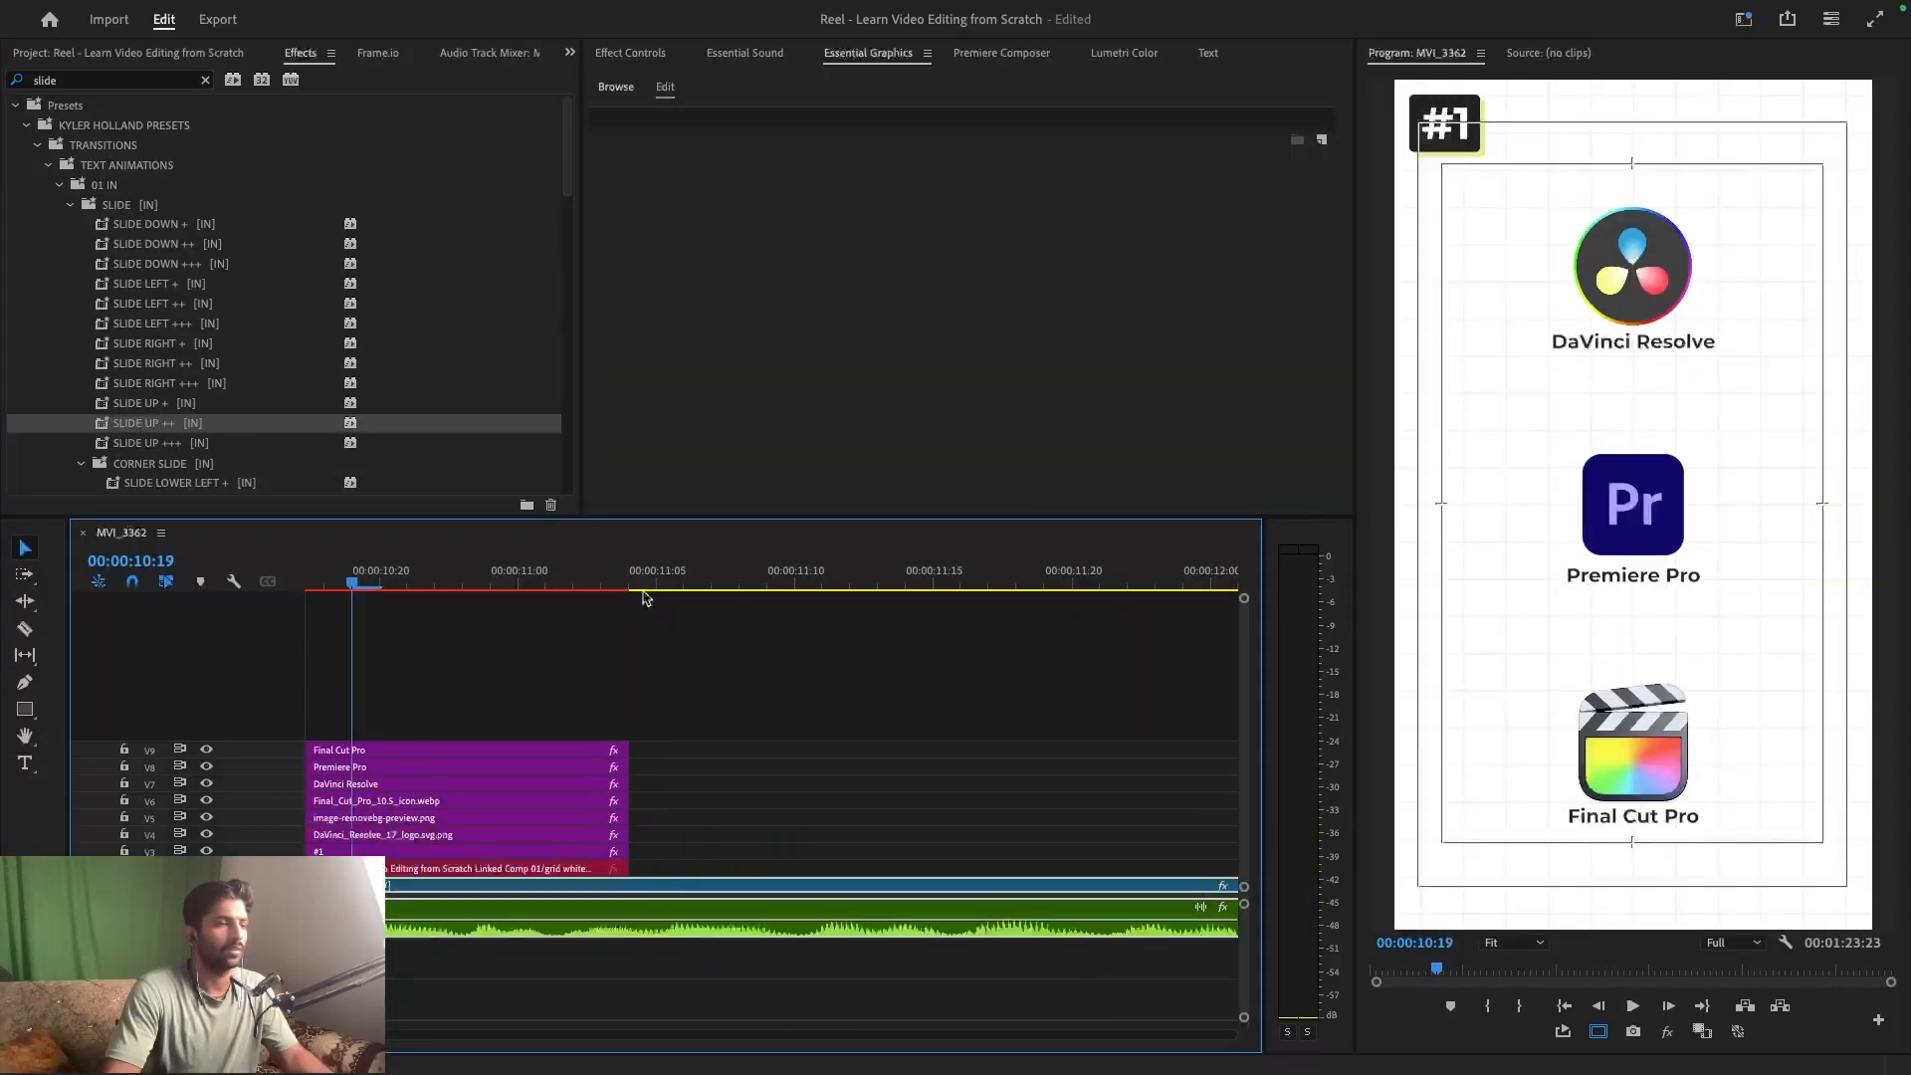
pyautogui.press('super+s')
pyautogui.press('-')
pyautogui.press('-')
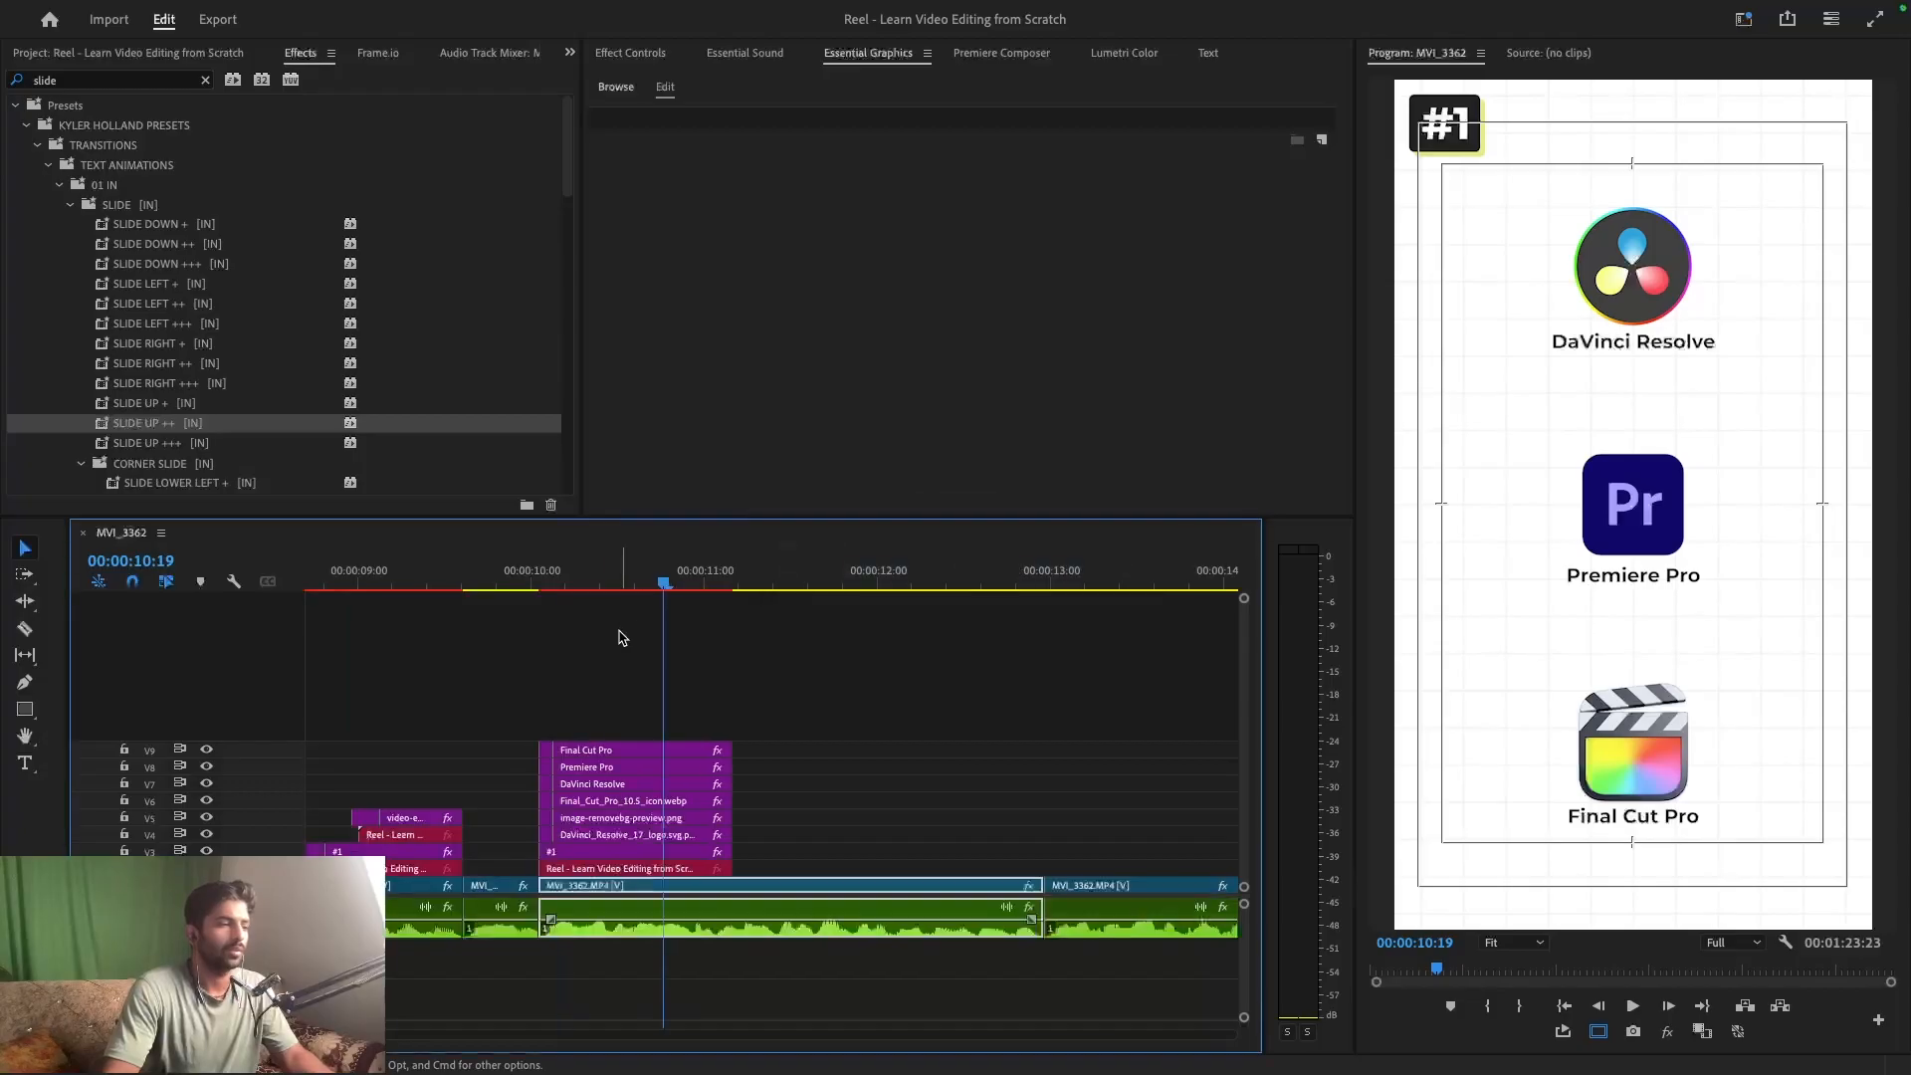
pyautogui.click(527, 585)
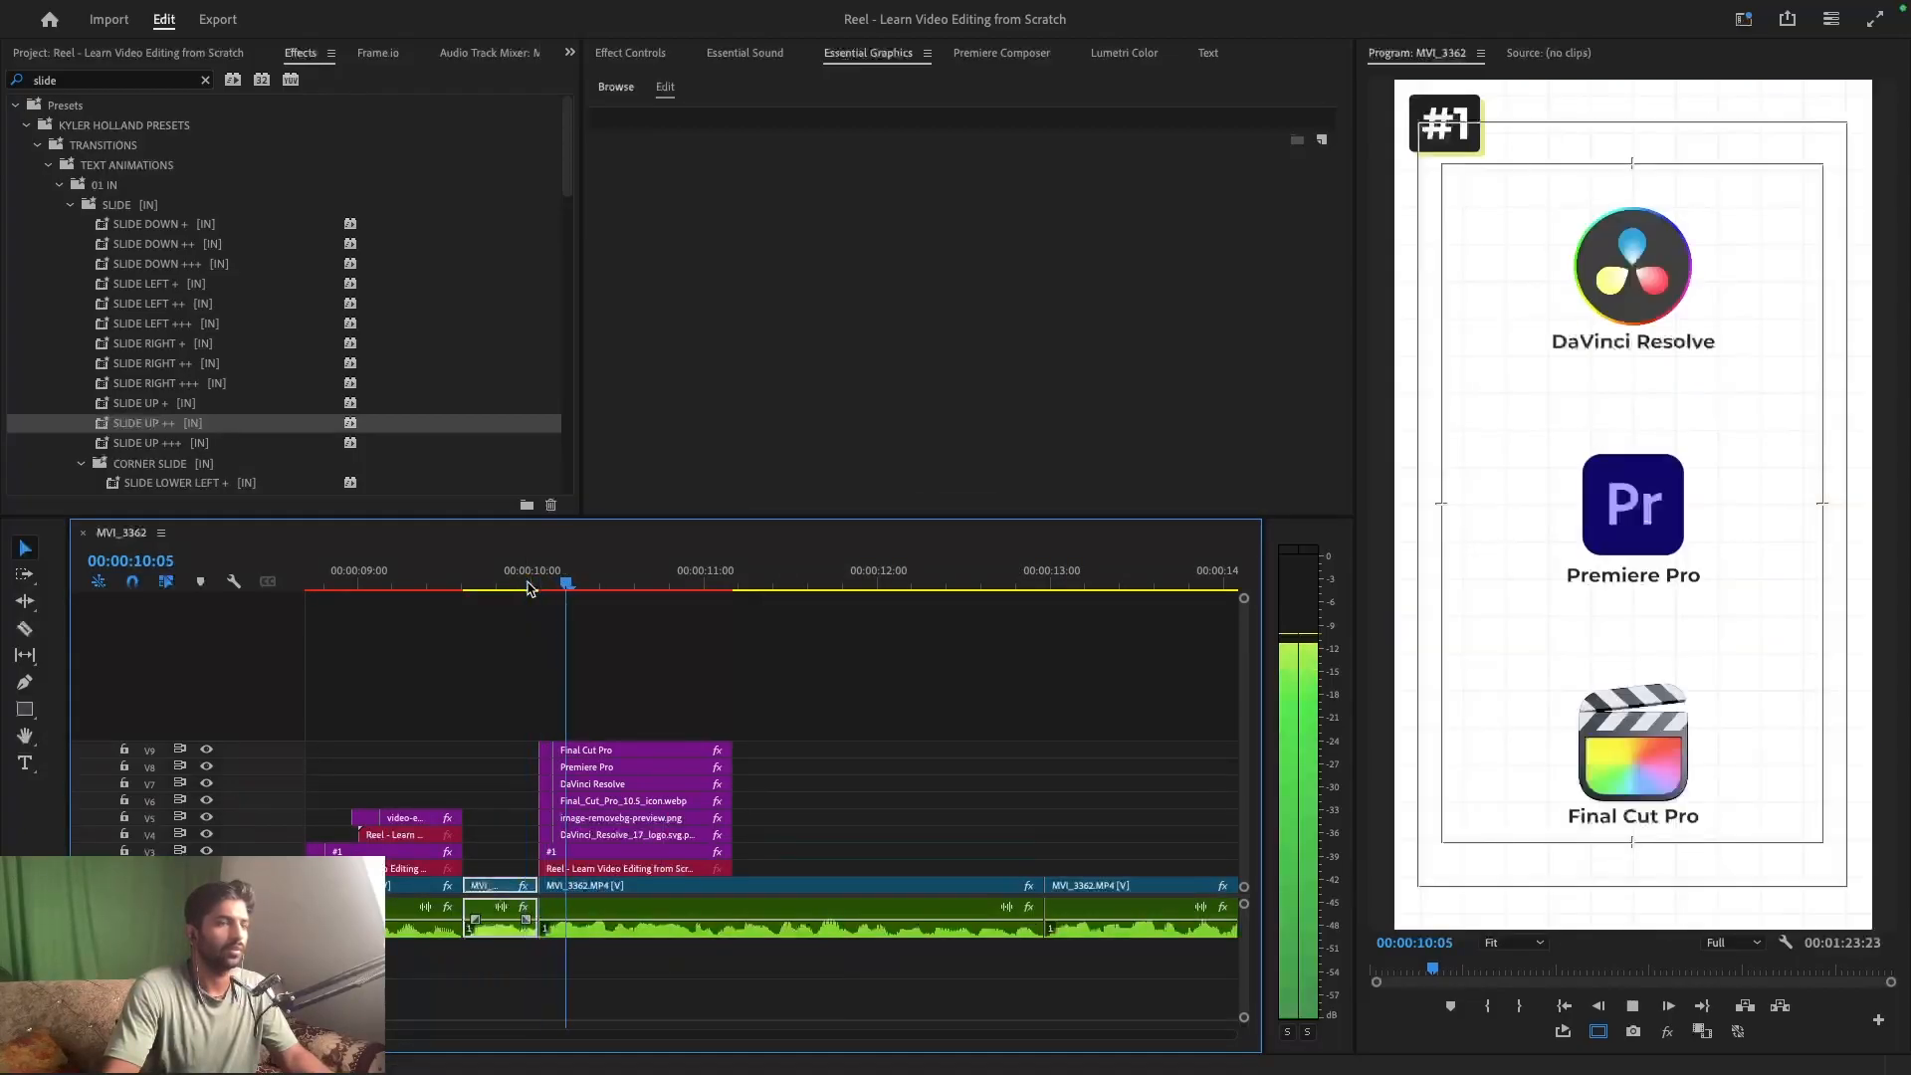
pyautogui.press('space')
pyautogui.press('super+s')
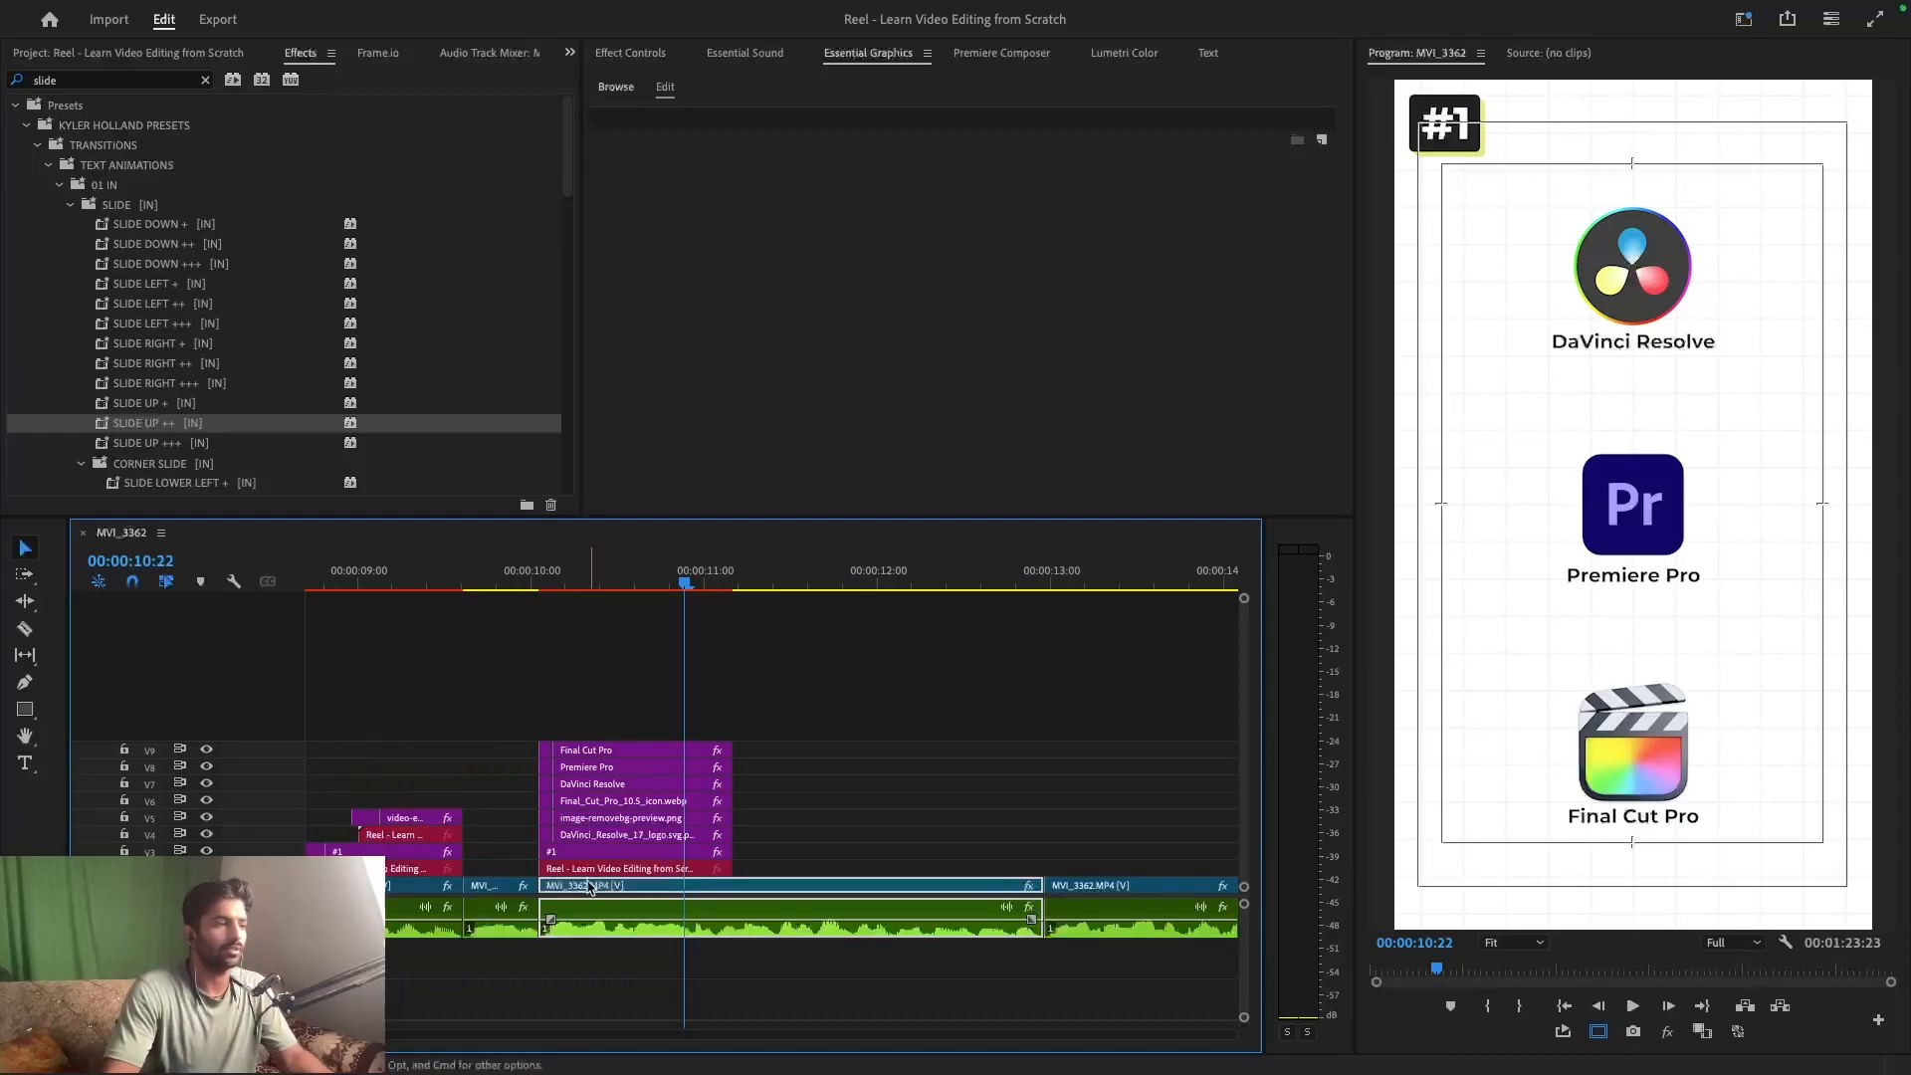
# - Set the program playback resolution to 1/4, play back the logo section from just before it, and save the project
pyautogui.click(527, 586)
pyautogui.press('=')
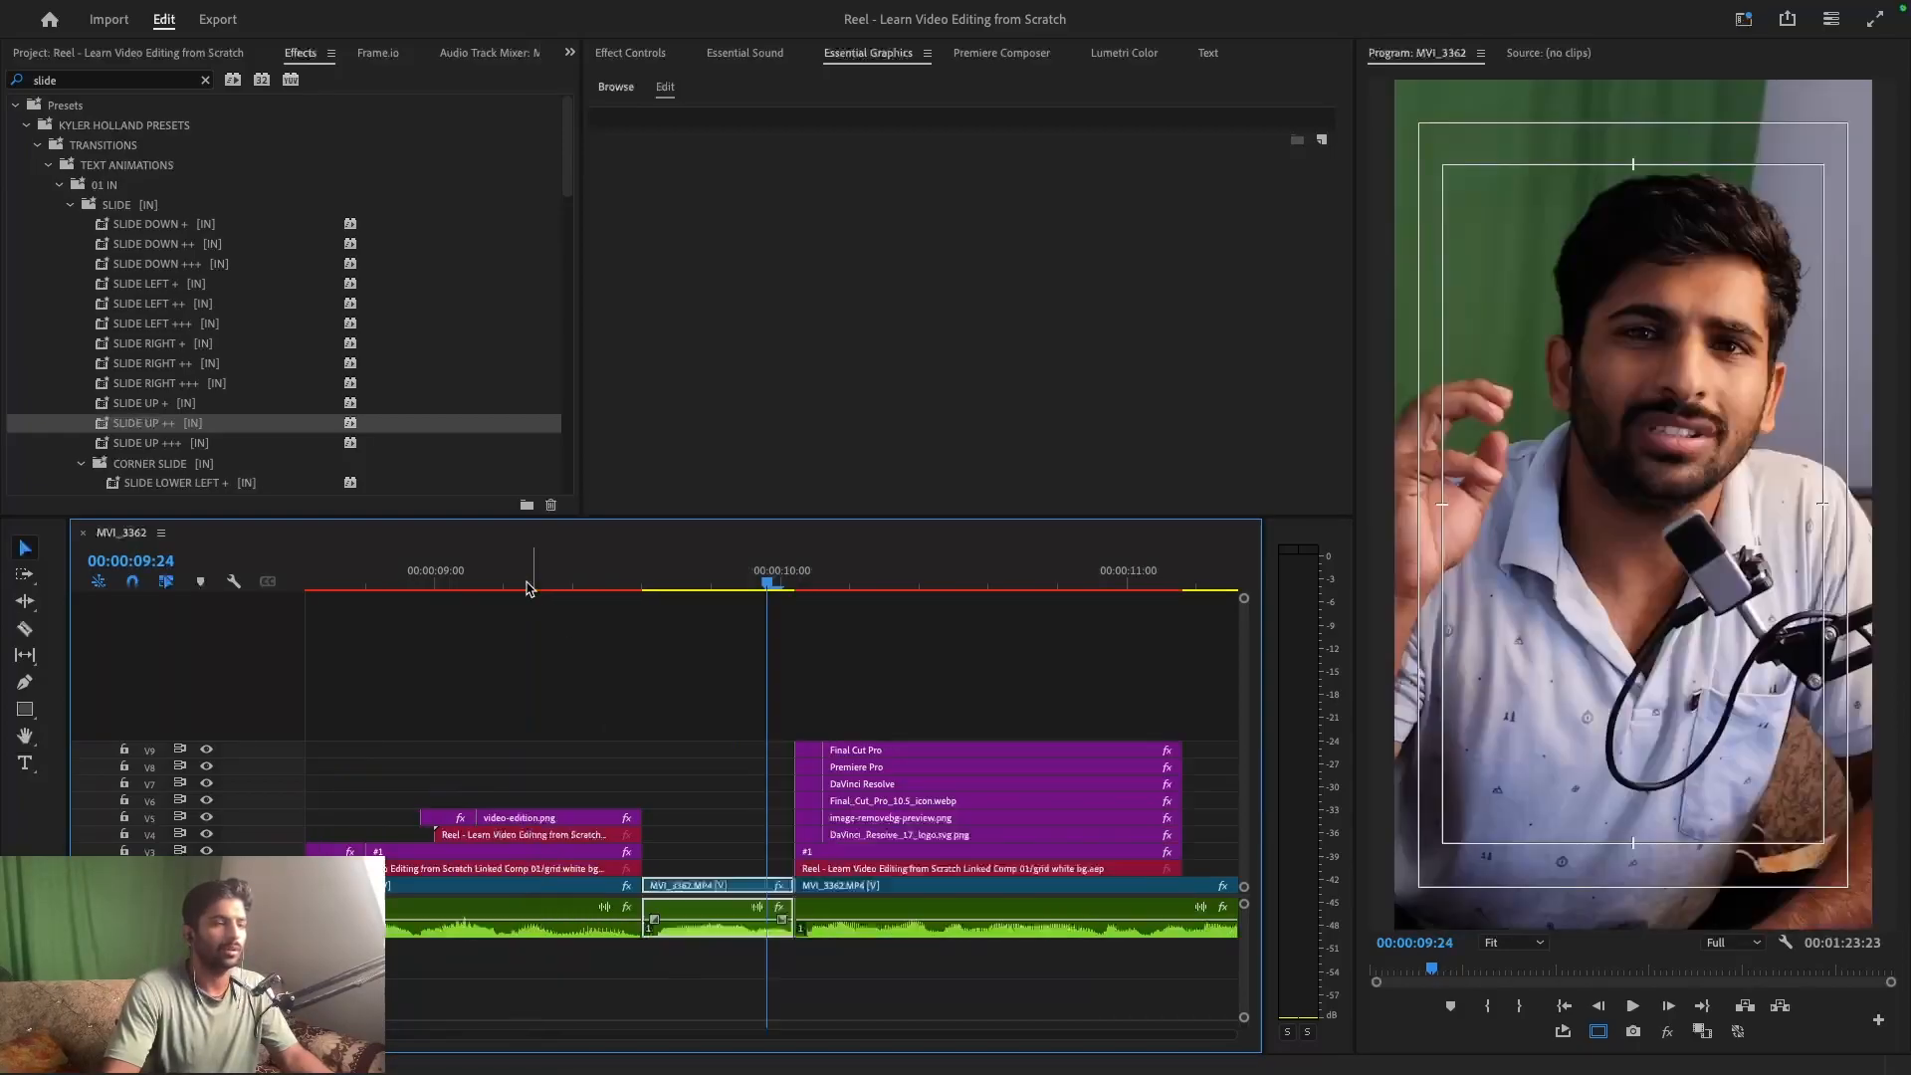
pyautogui.click(1734, 942)
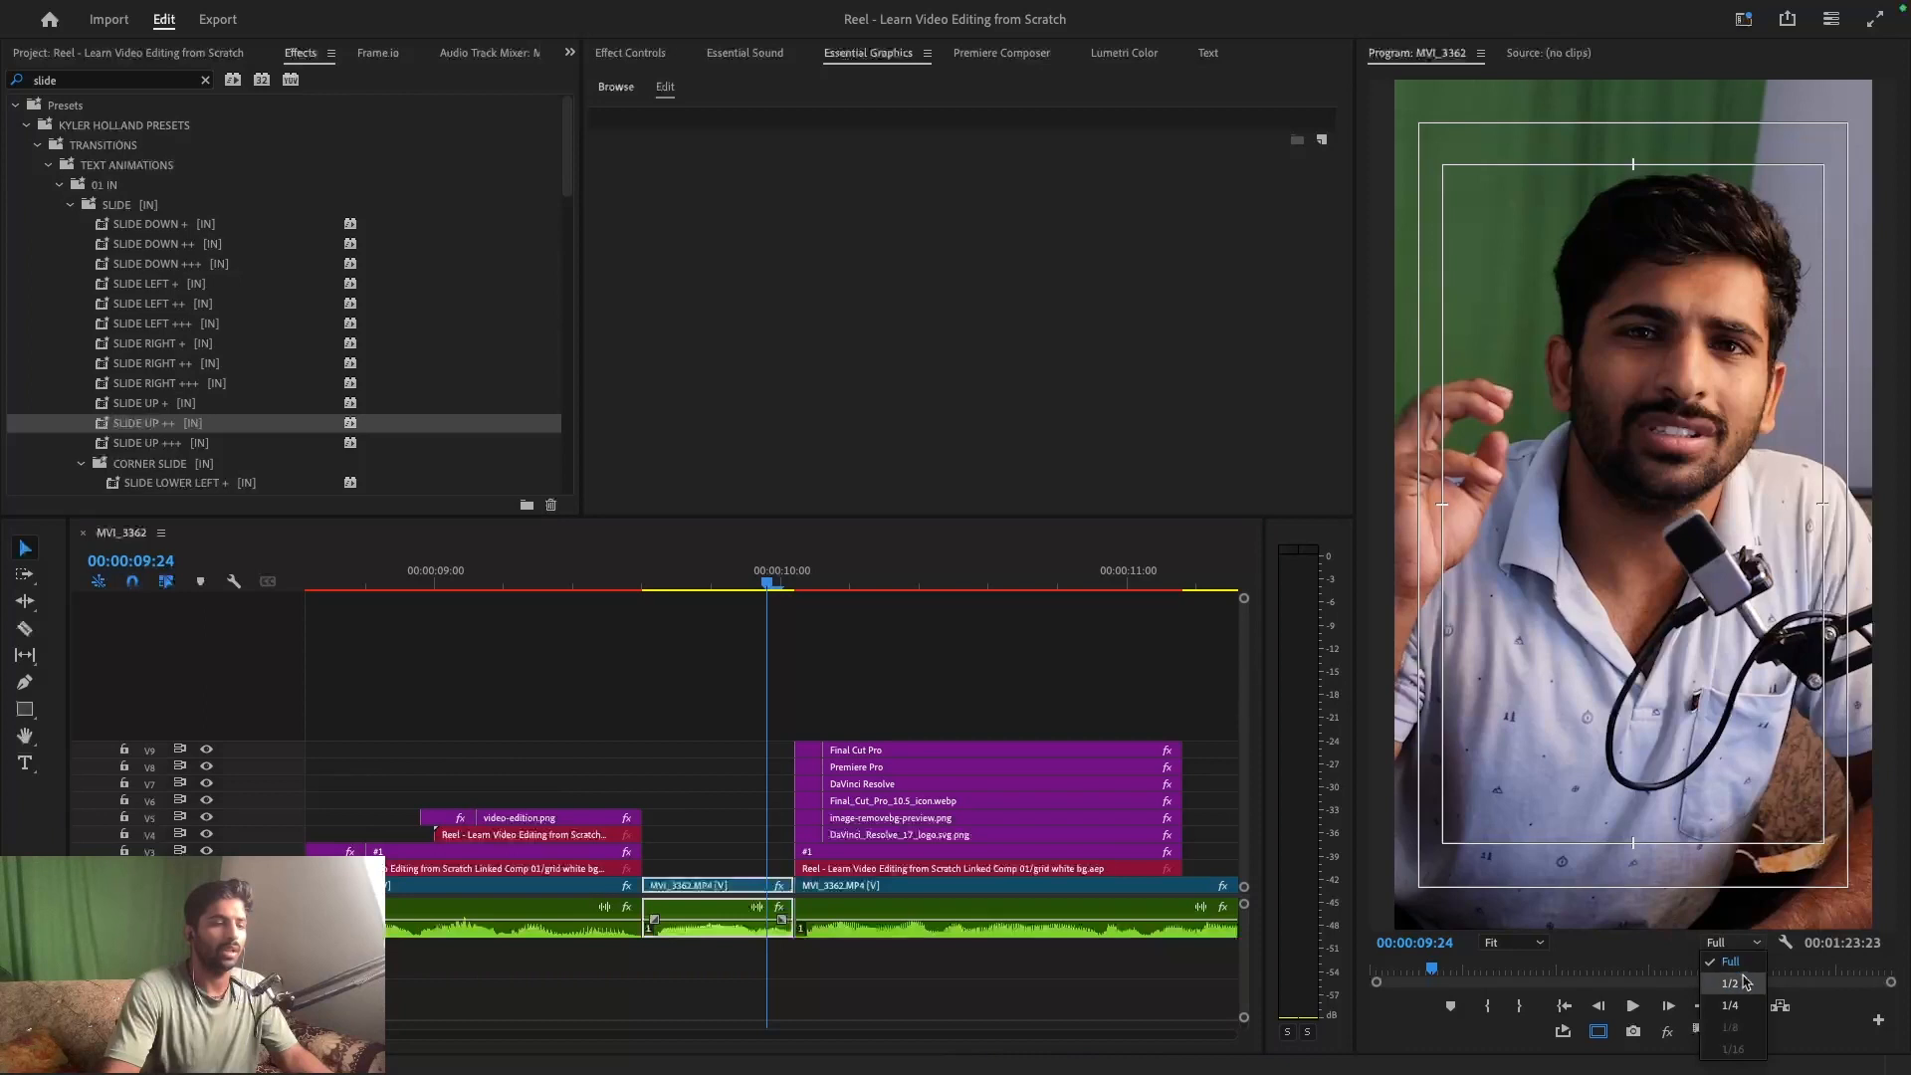
pyautogui.click(1729, 1006)
pyautogui.click(727, 586)
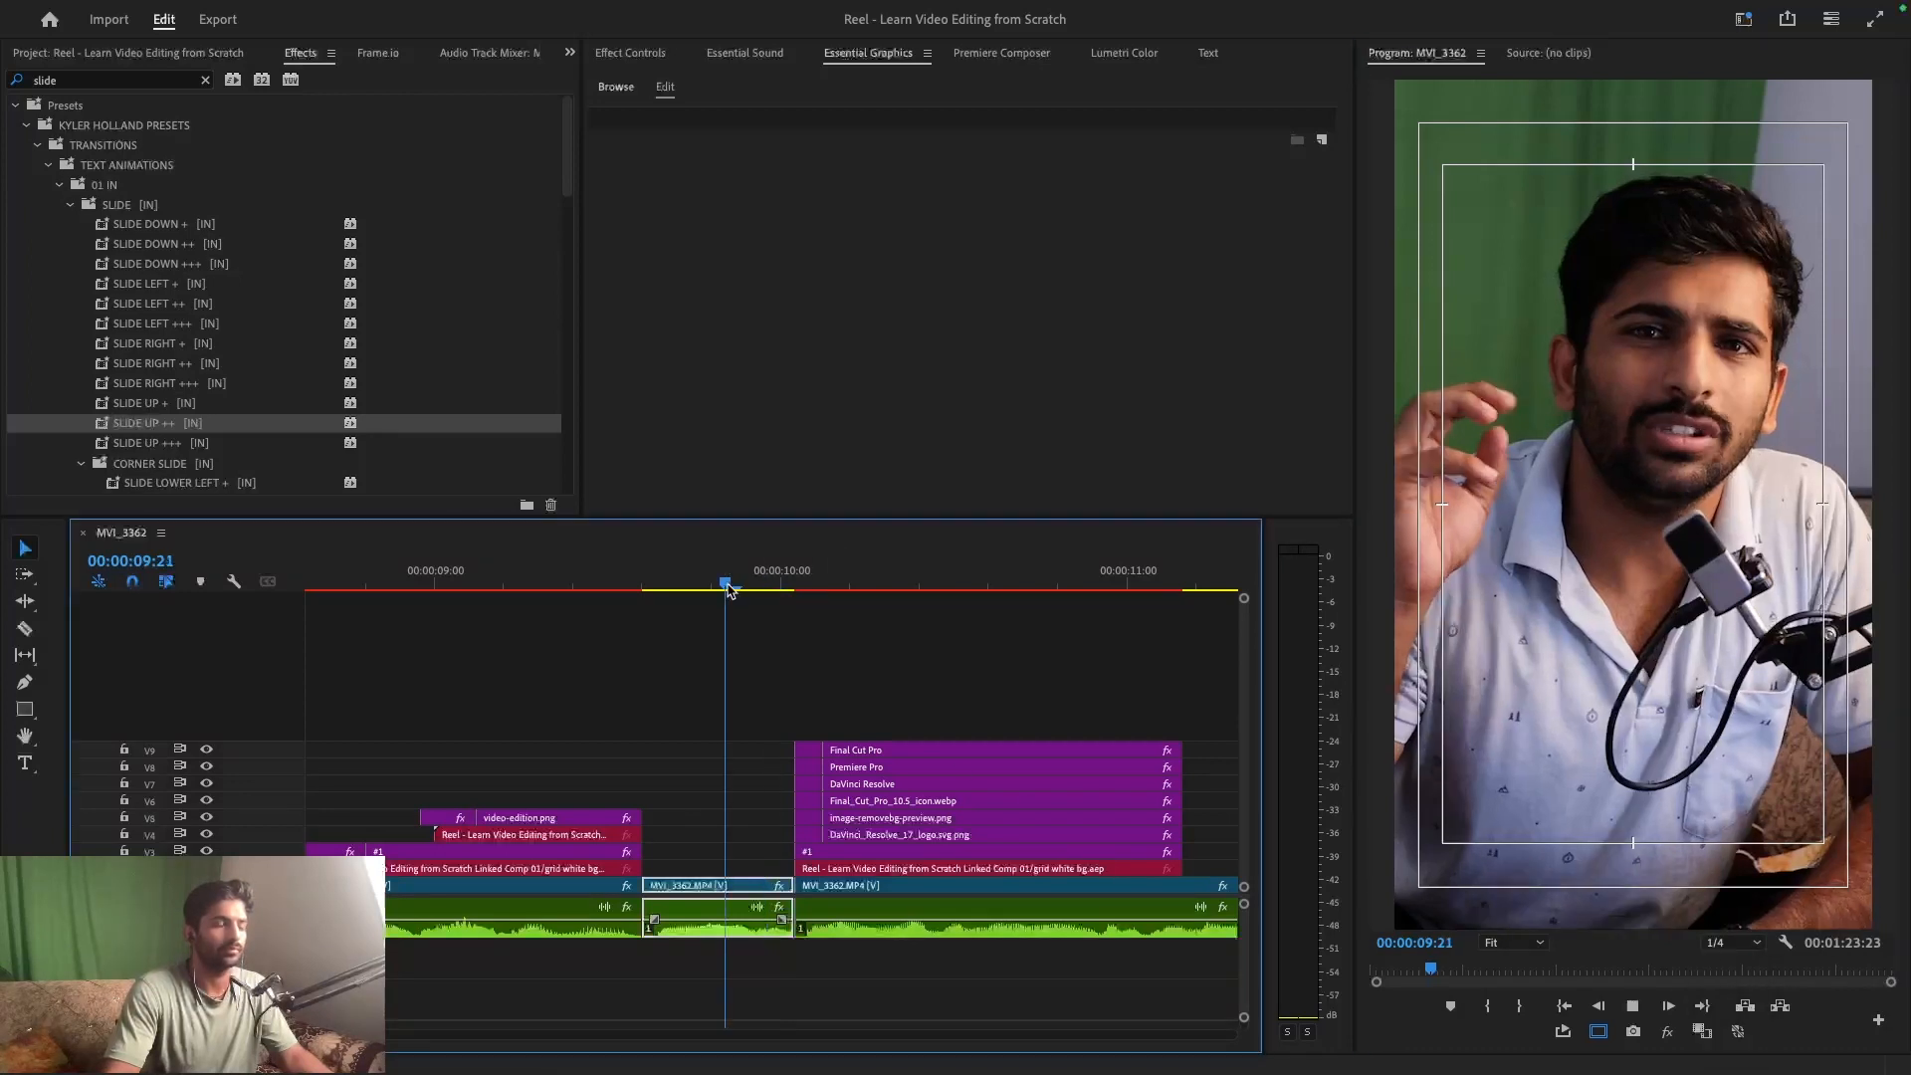
pyautogui.press('space')
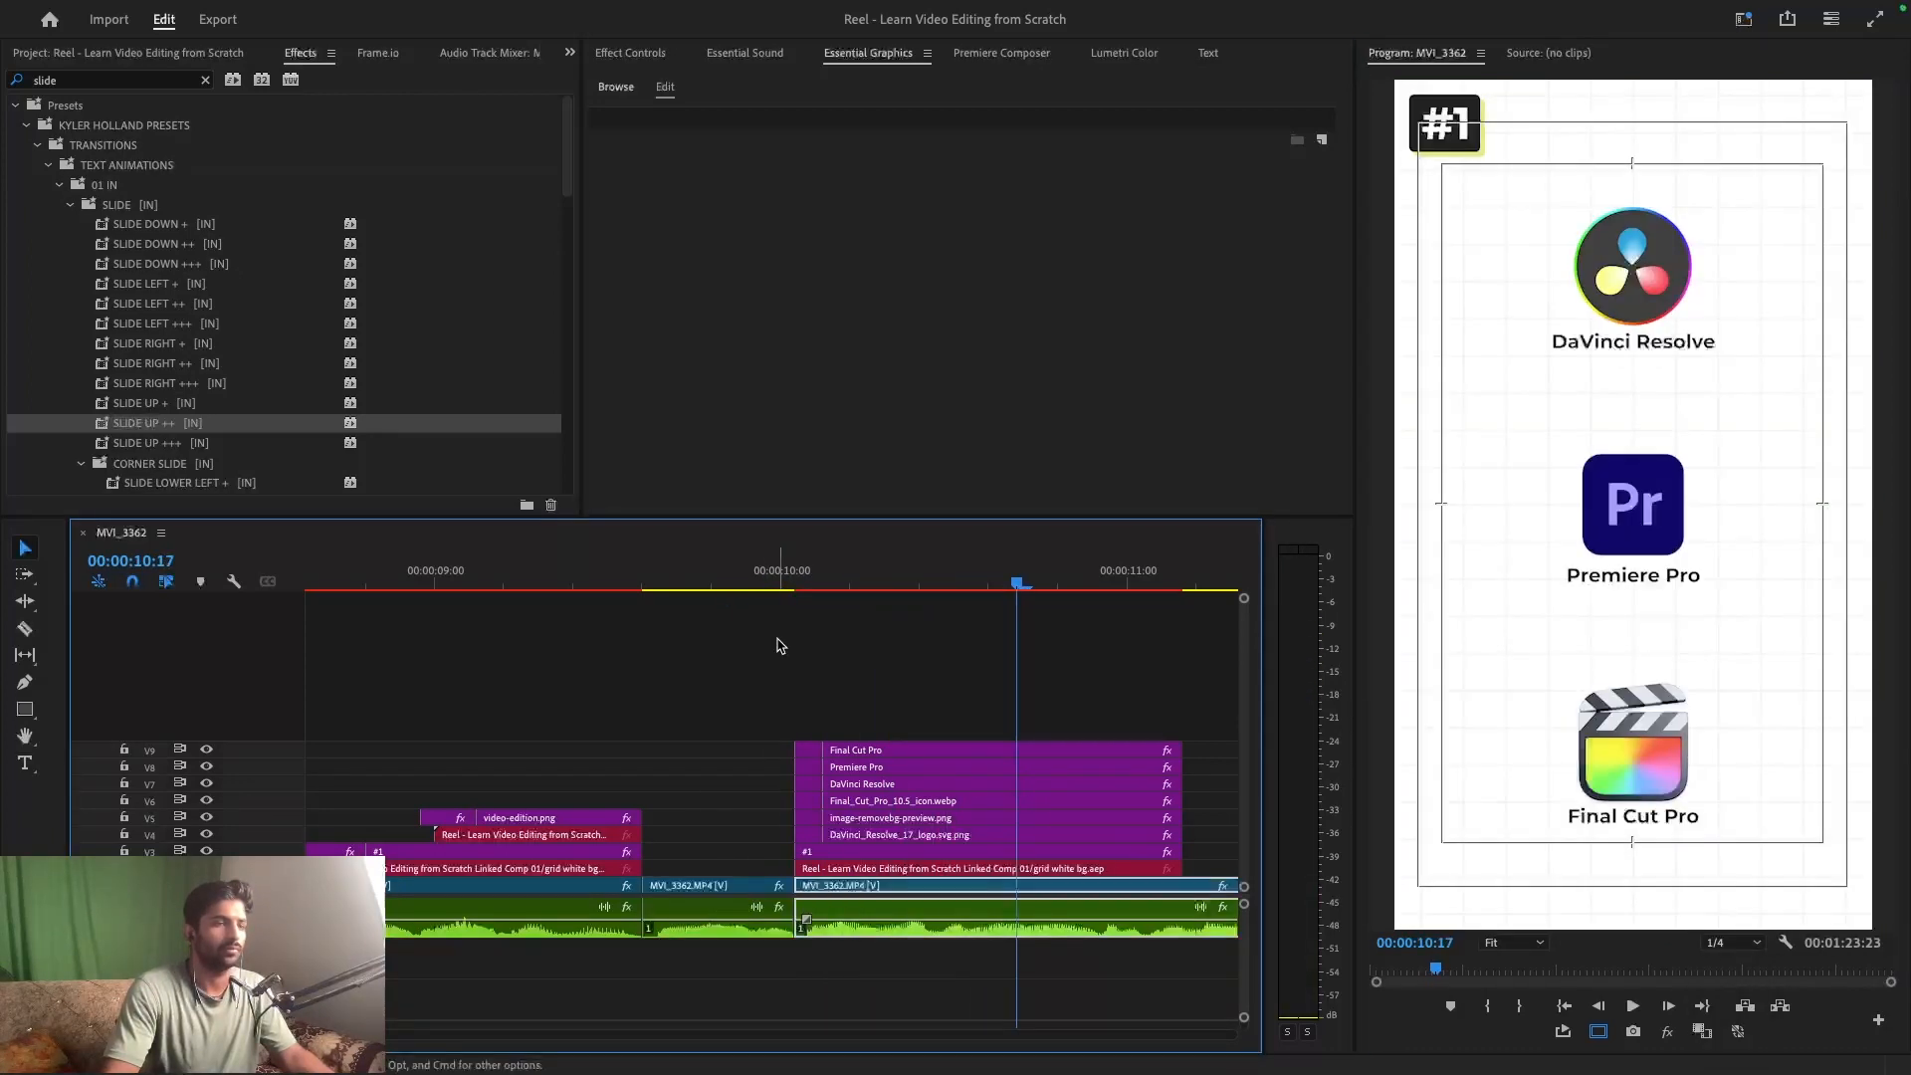
pyautogui.press('super+s')
# - Delay the Premiere Pro and Final Cut Pro labels and icons to start at 00:00:10:03, placing the icon clips on V10 and V11
pyautogui.moveTo(748, 585); pyautogui.dragTo(834, 589)
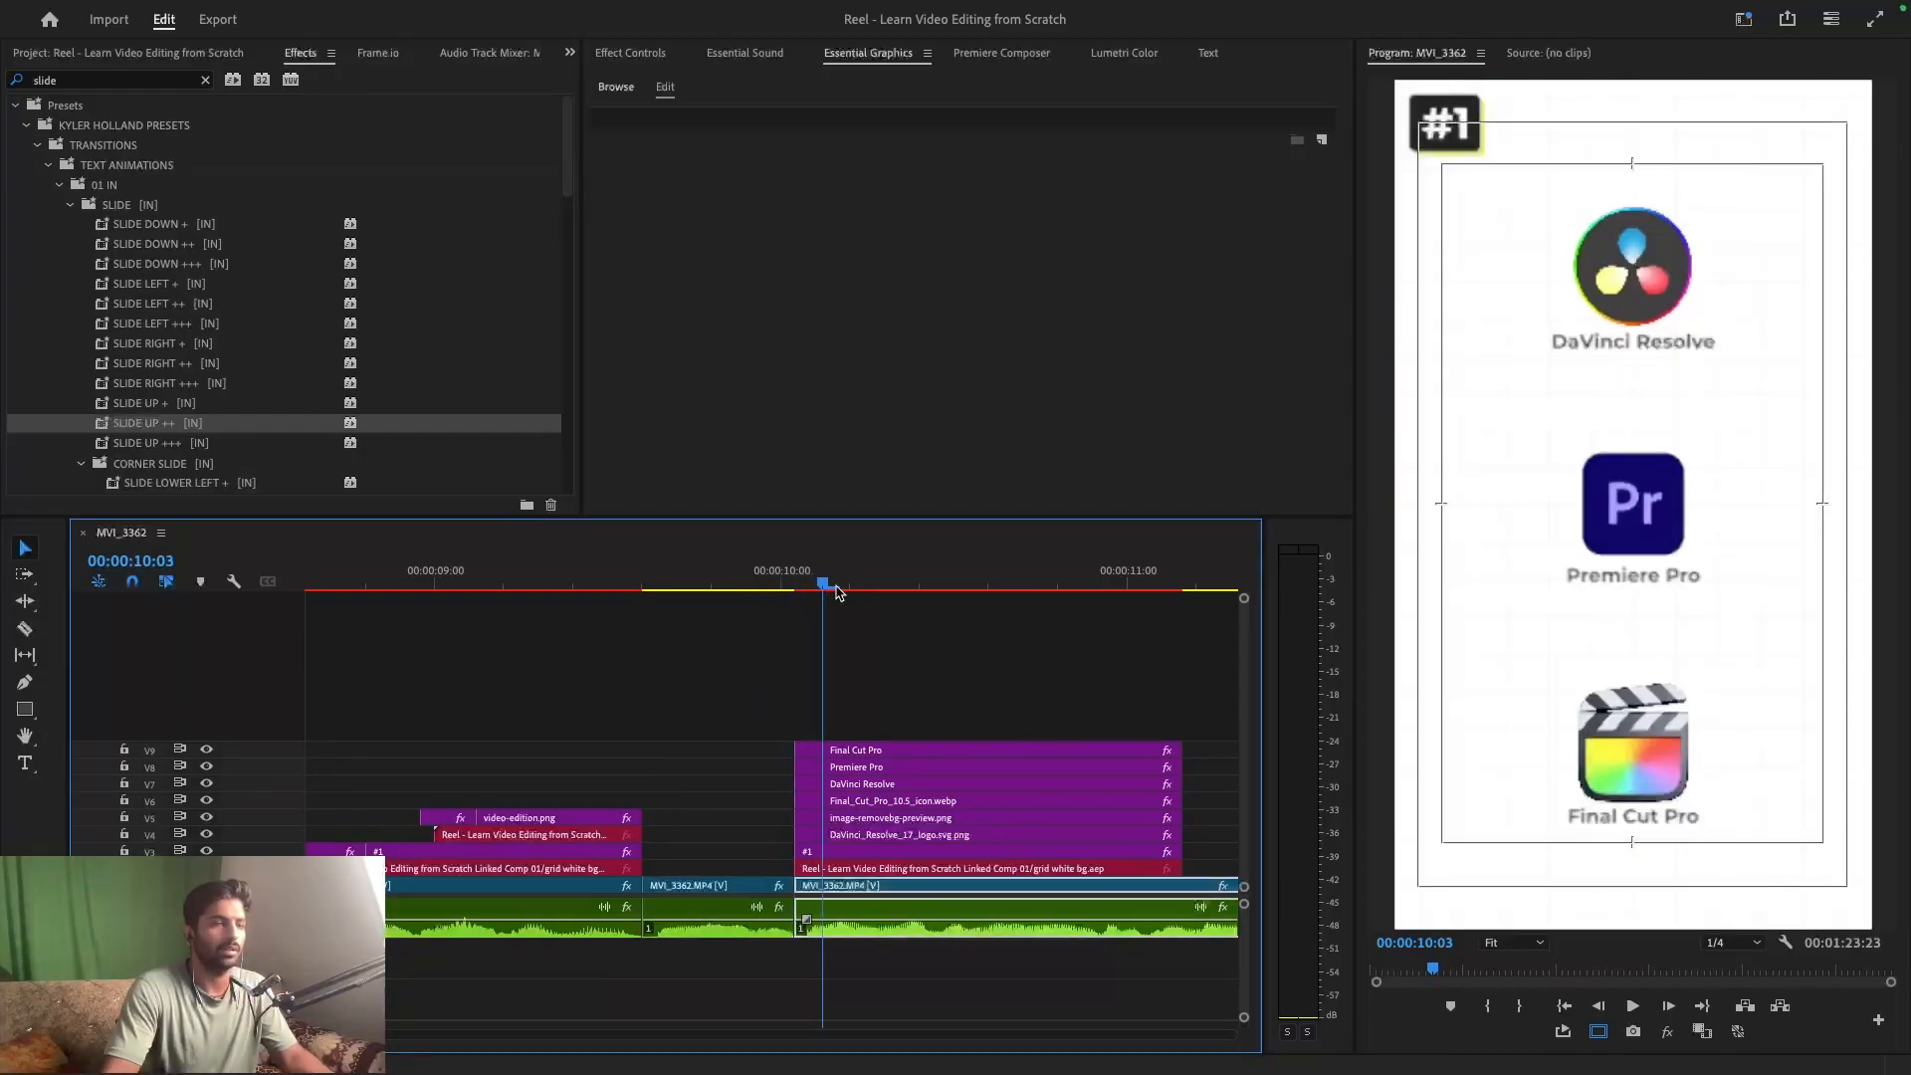
pyautogui.click(759, 674)
pyautogui.press('super+s')
pyautogui.press('=')
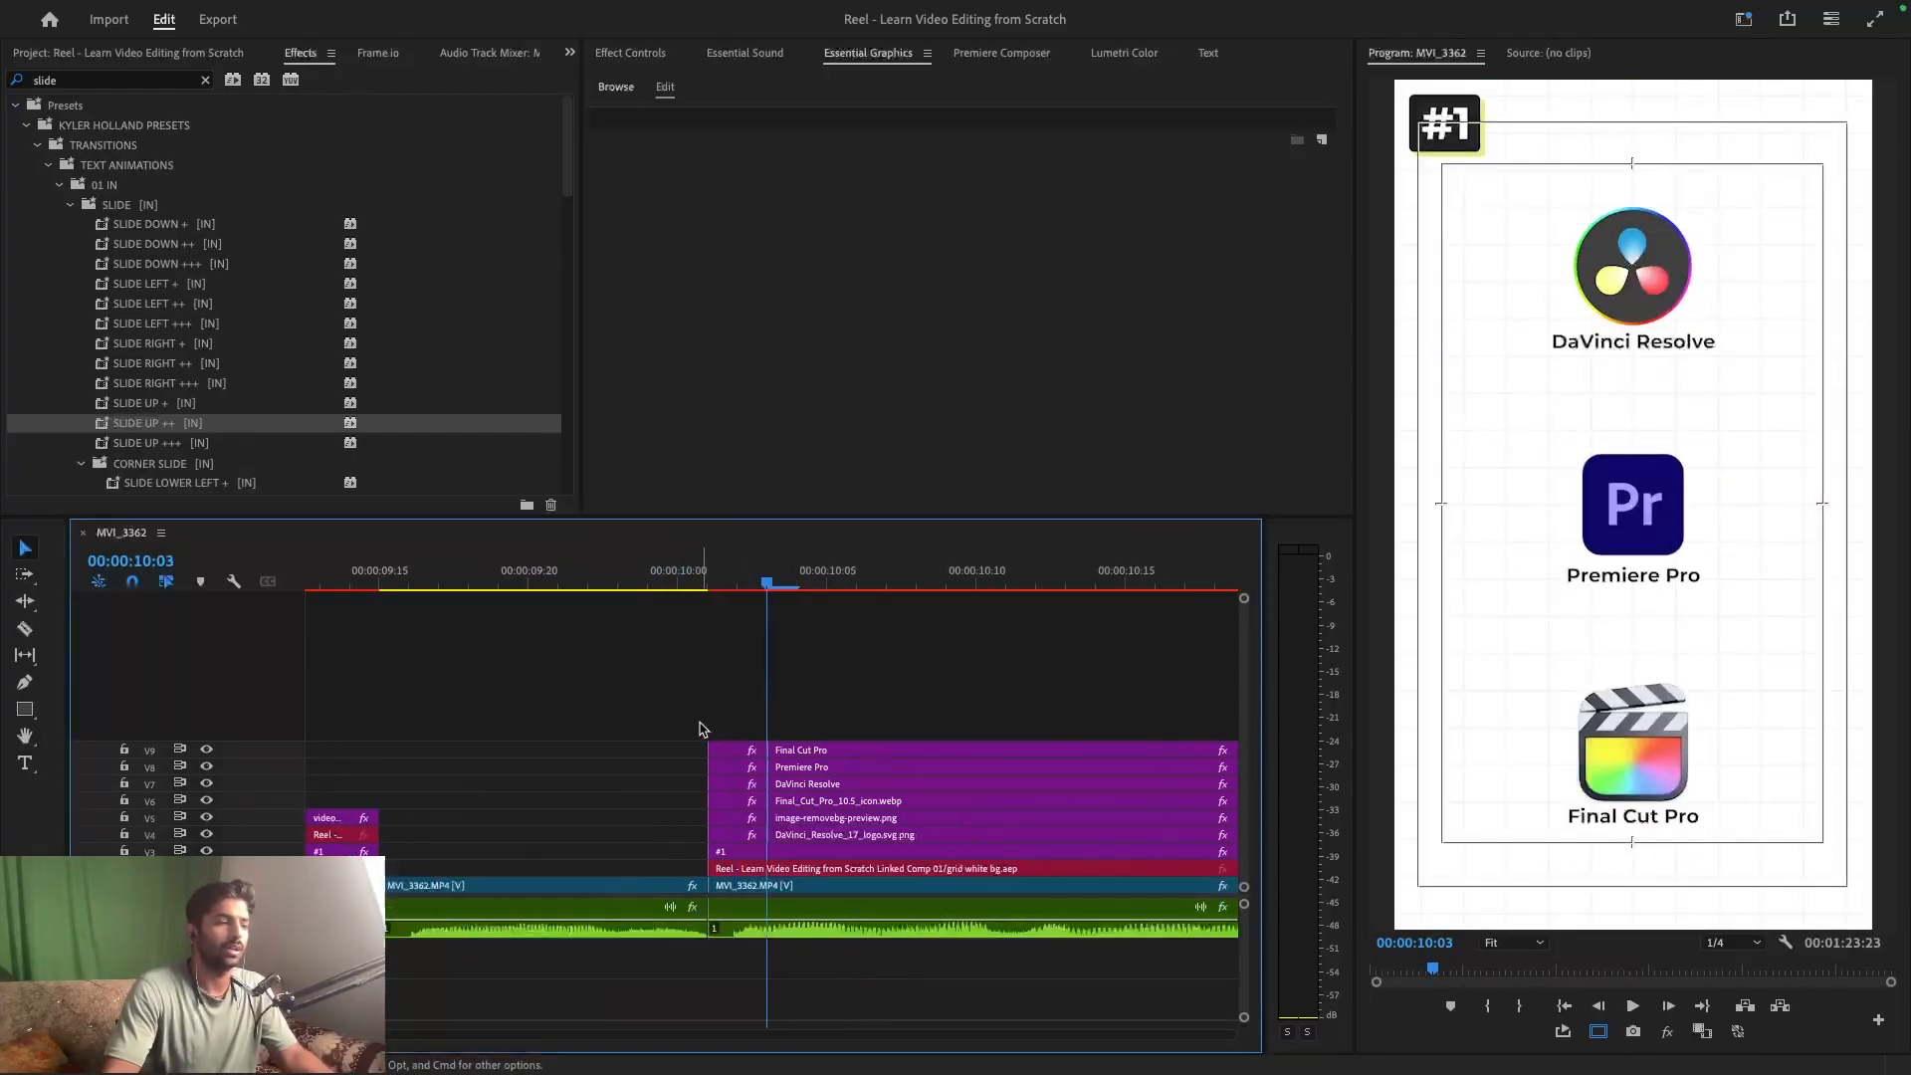
pyautogui.moveTo(696, 711); pyautogui.dragTo(872, 774)
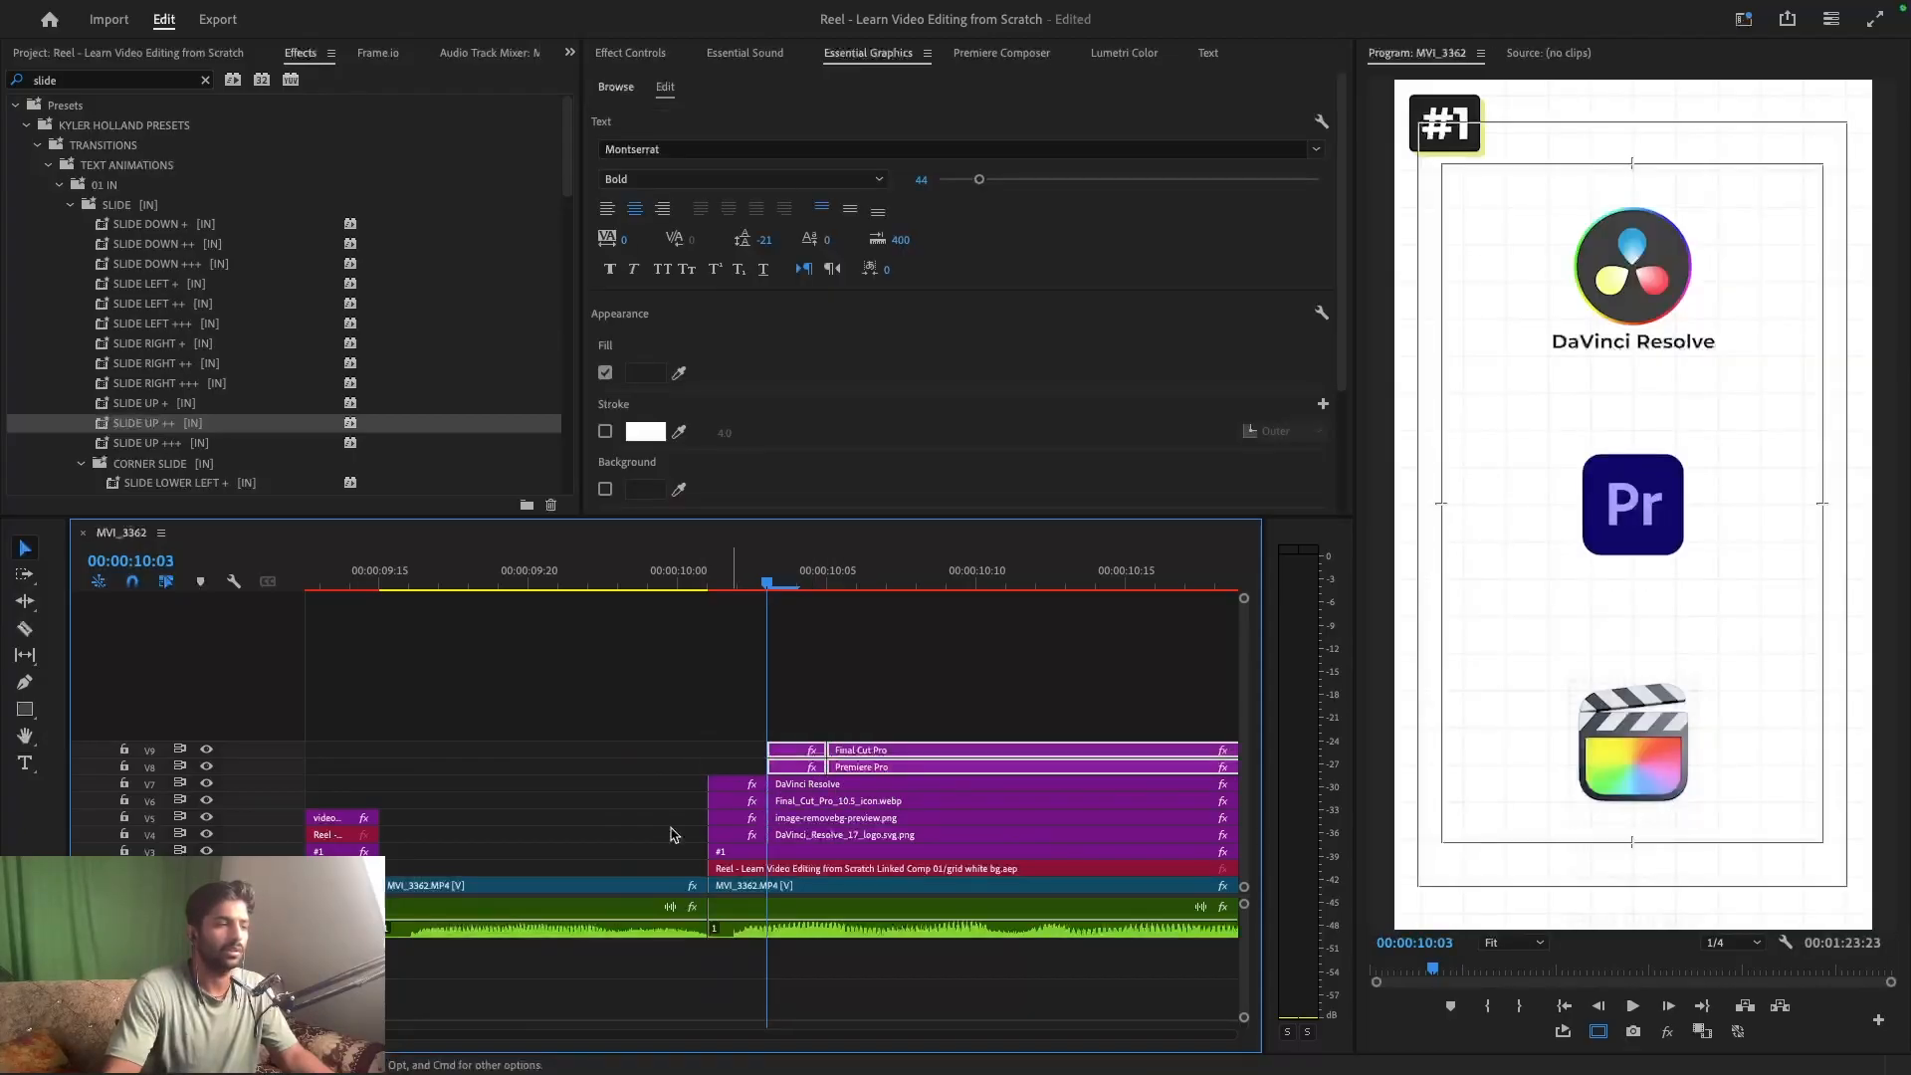
pyautogui.moveTo(690, 807); pyautogui.dragTo(818, 822)
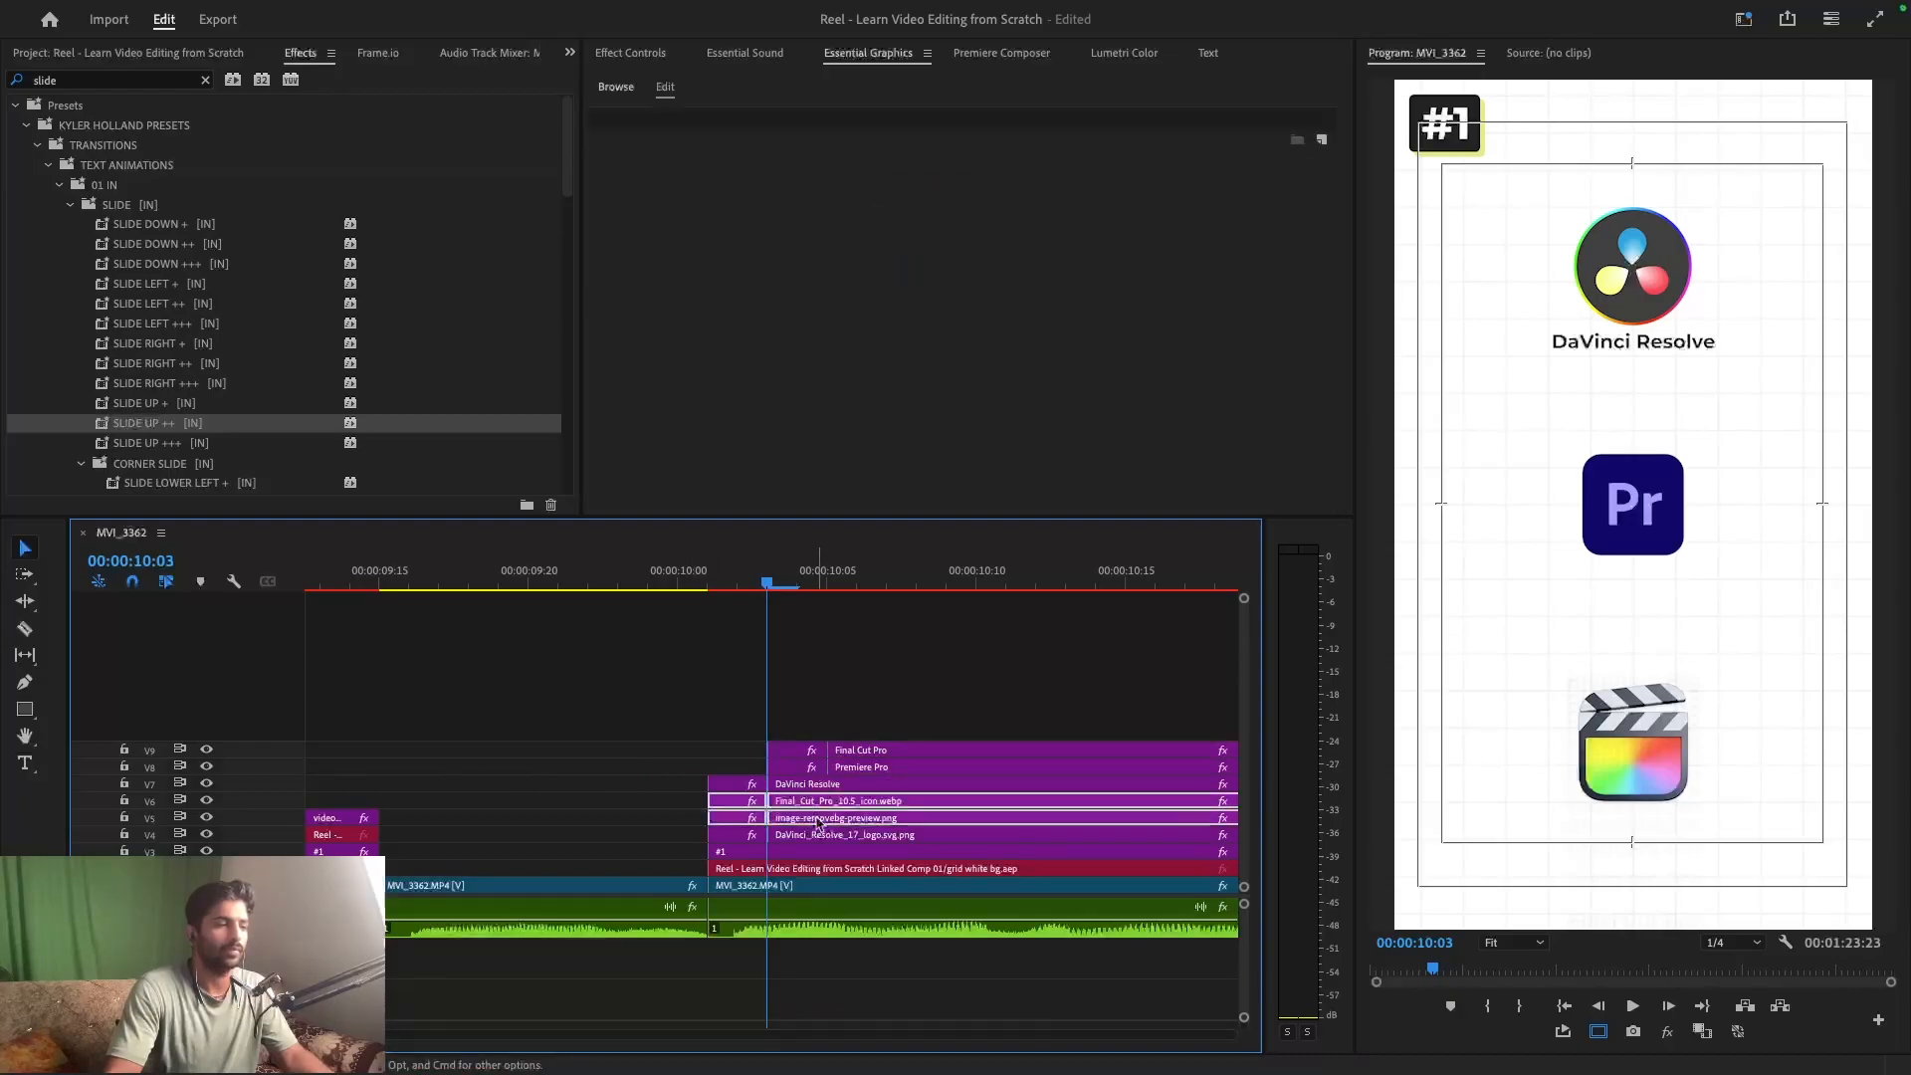
pyautogui.moveTo(814, 818); pyautogui.dragTo(873, 730)
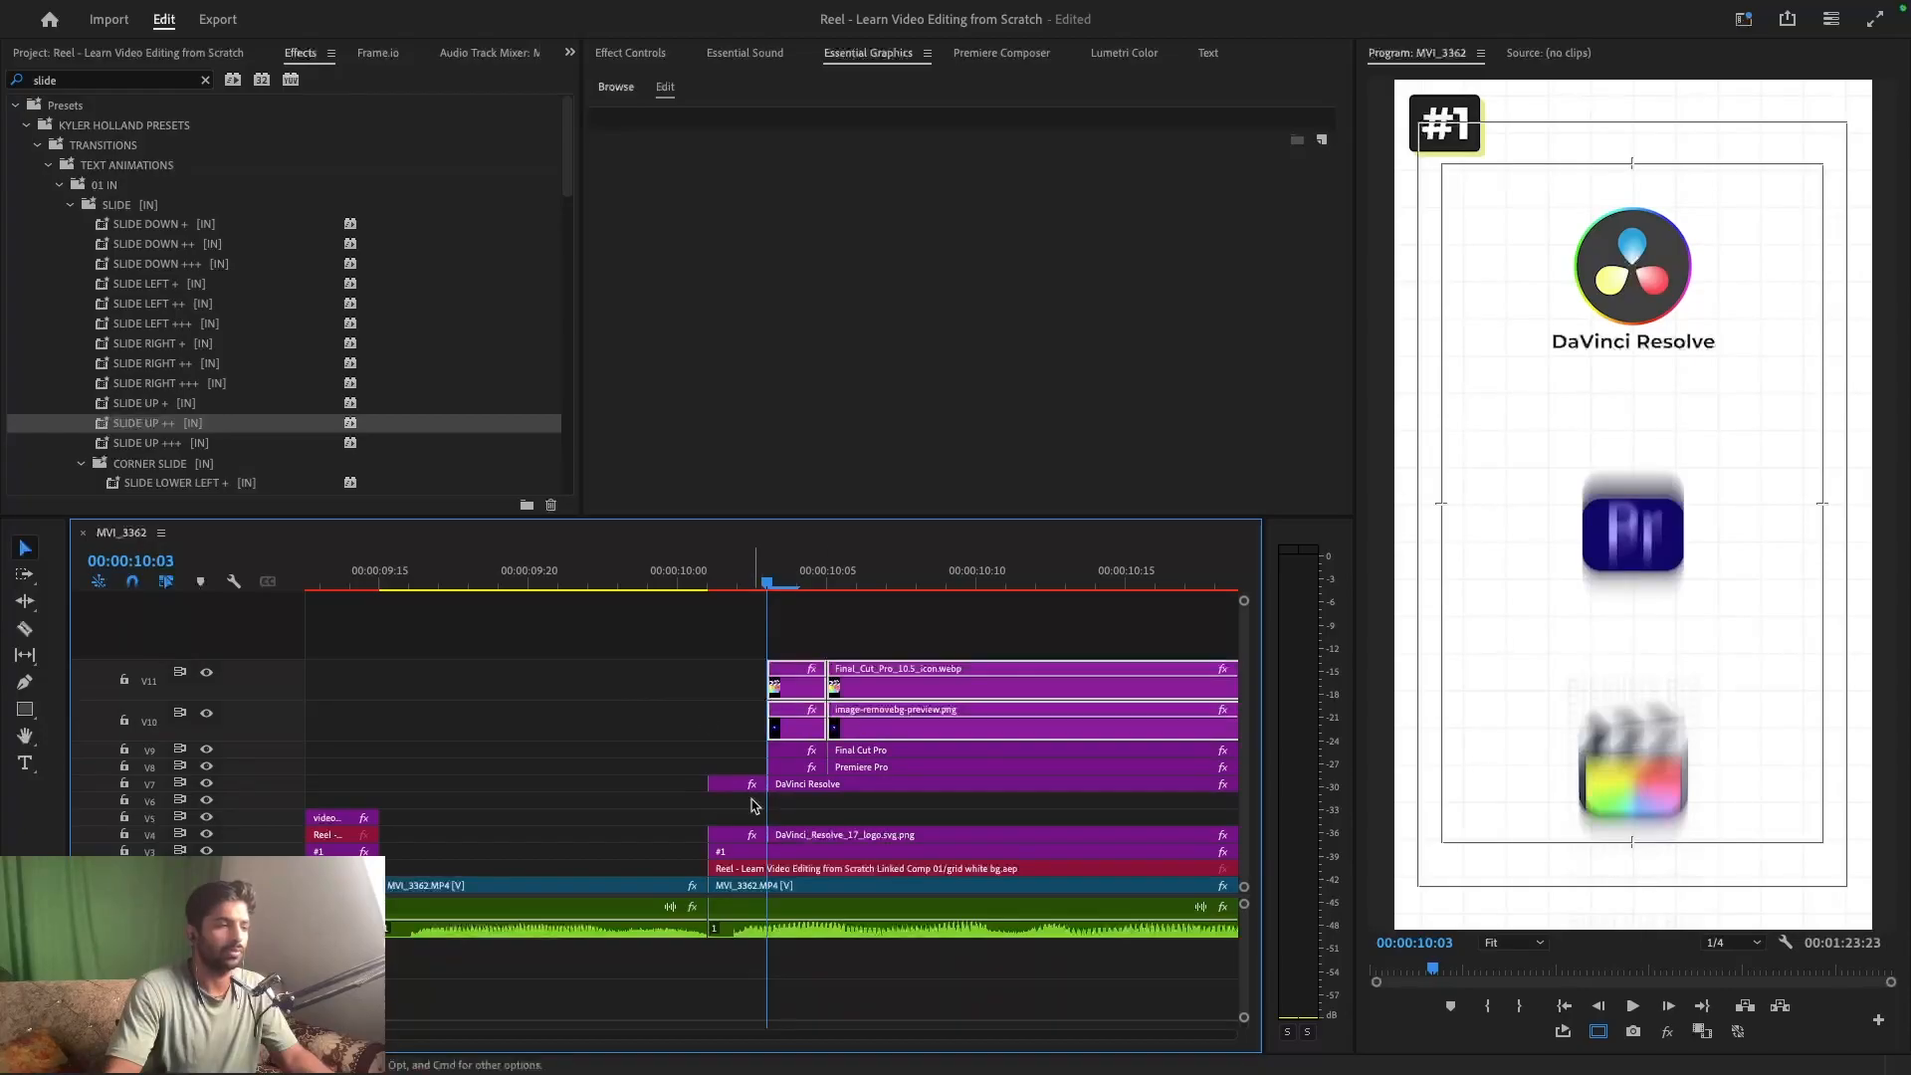
# - Move the DaVinci Resolve label and all clips above it down two tracks so they fill V5 to V9, and save the project
pyautogui.moveTo(695, 668); pyautogui.dragTo(942, 800)
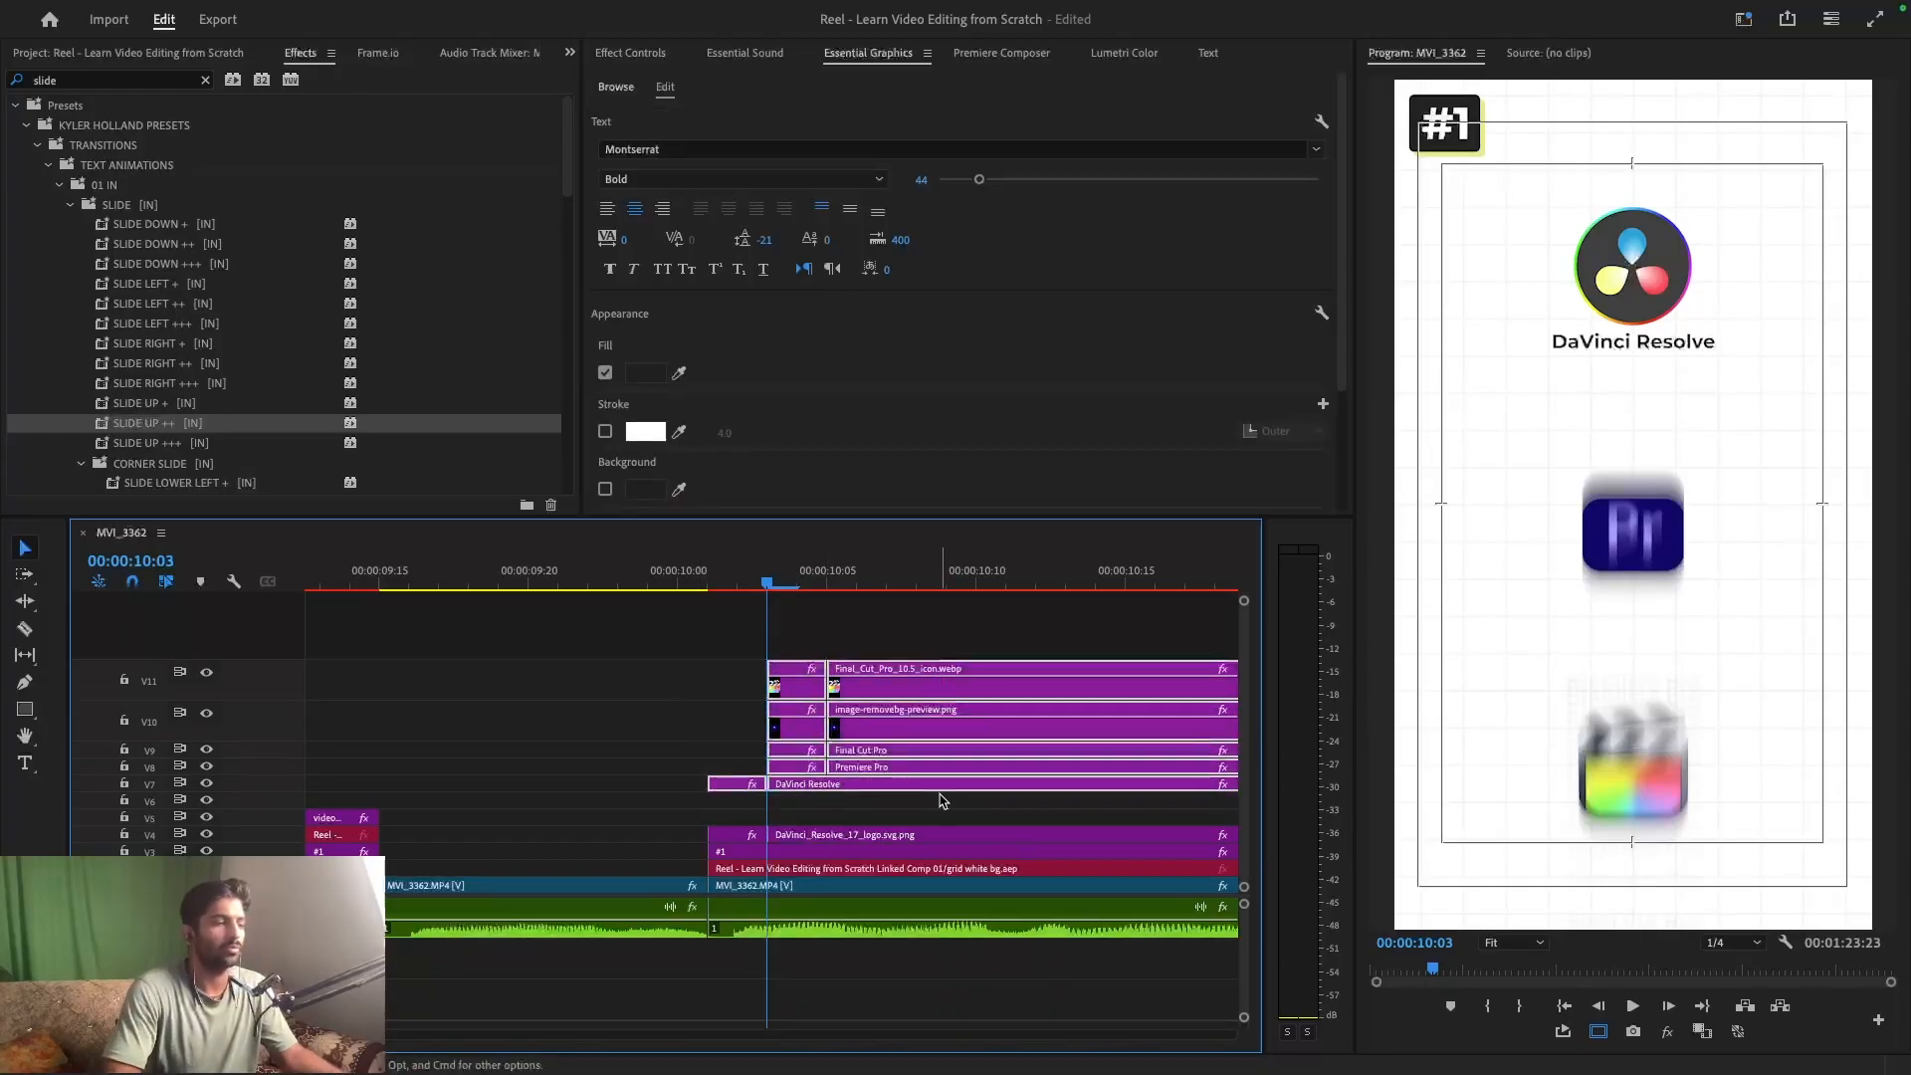
pyautogui.hotkey('alt', 'Down')
pyautogui.hotkey('alt', 'Down')
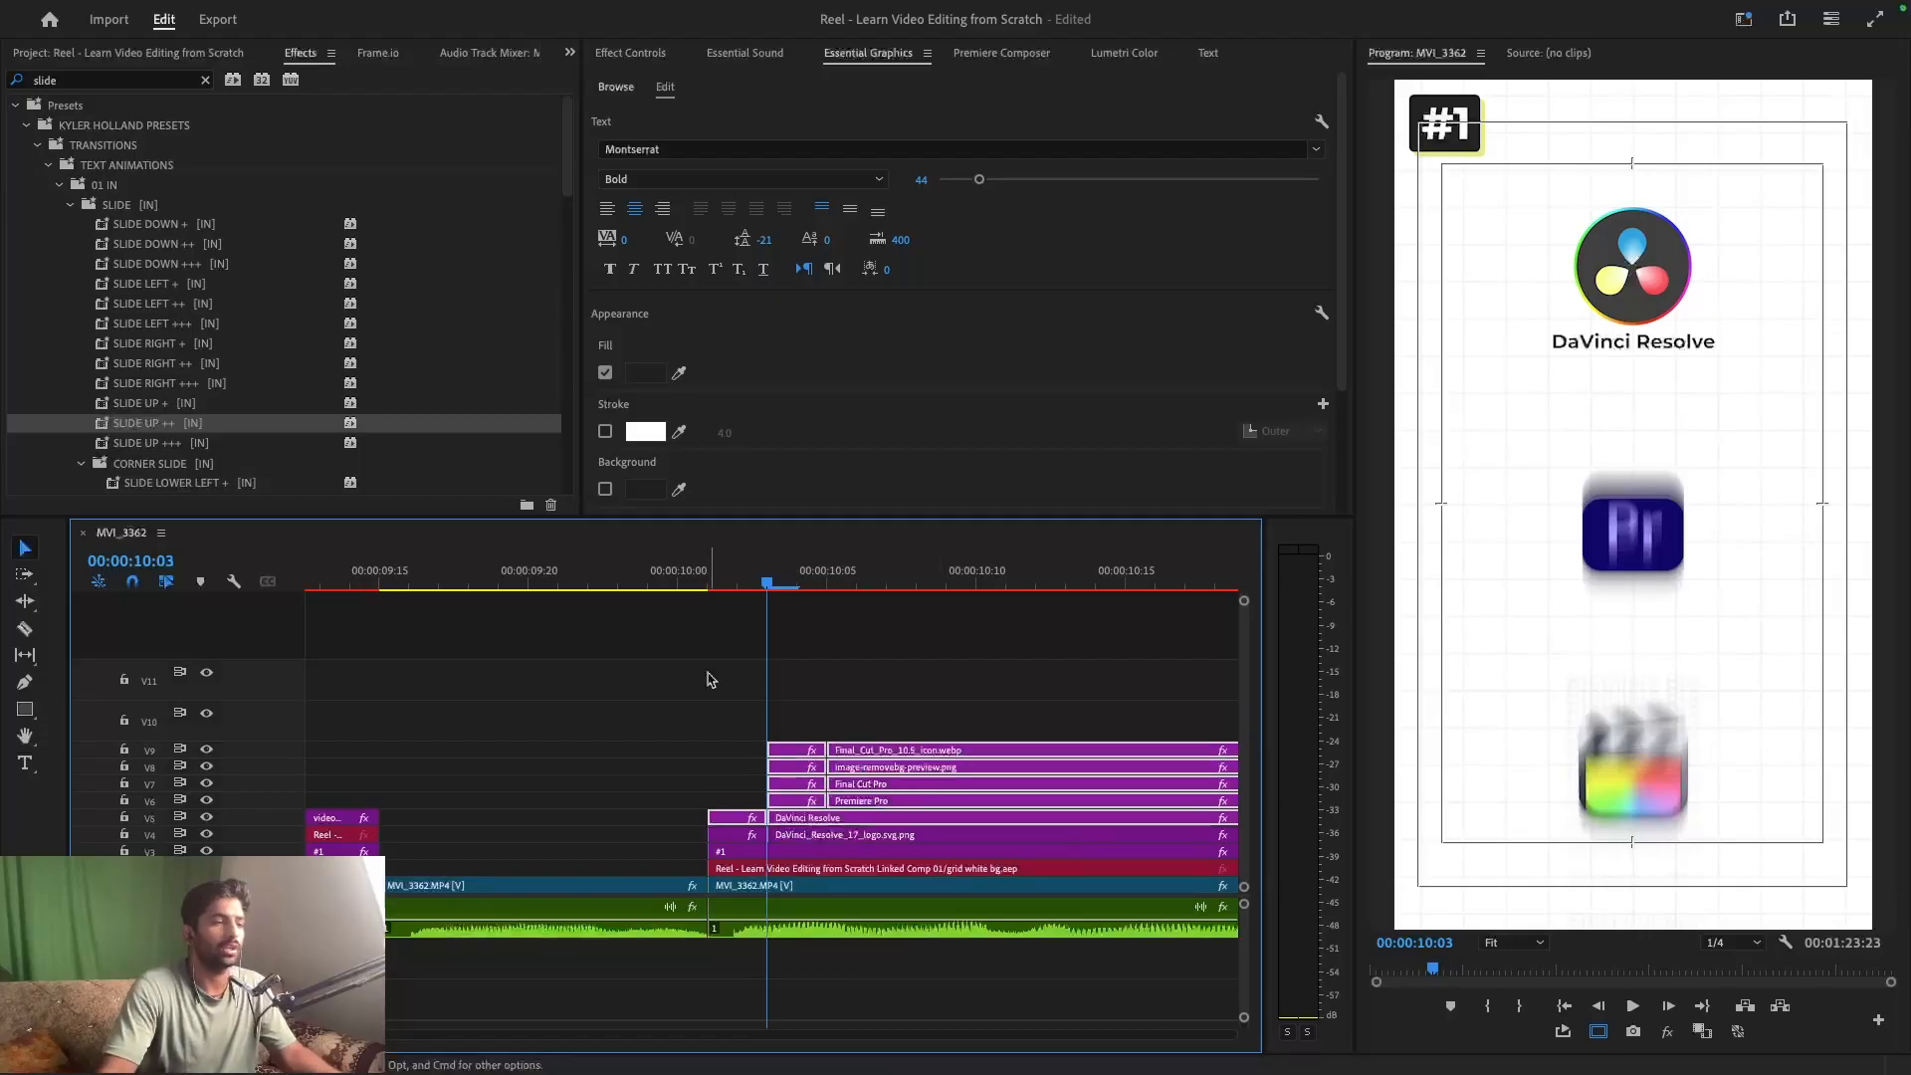
pyautogui.click(758, 666)
pyautogui.press('super+s')
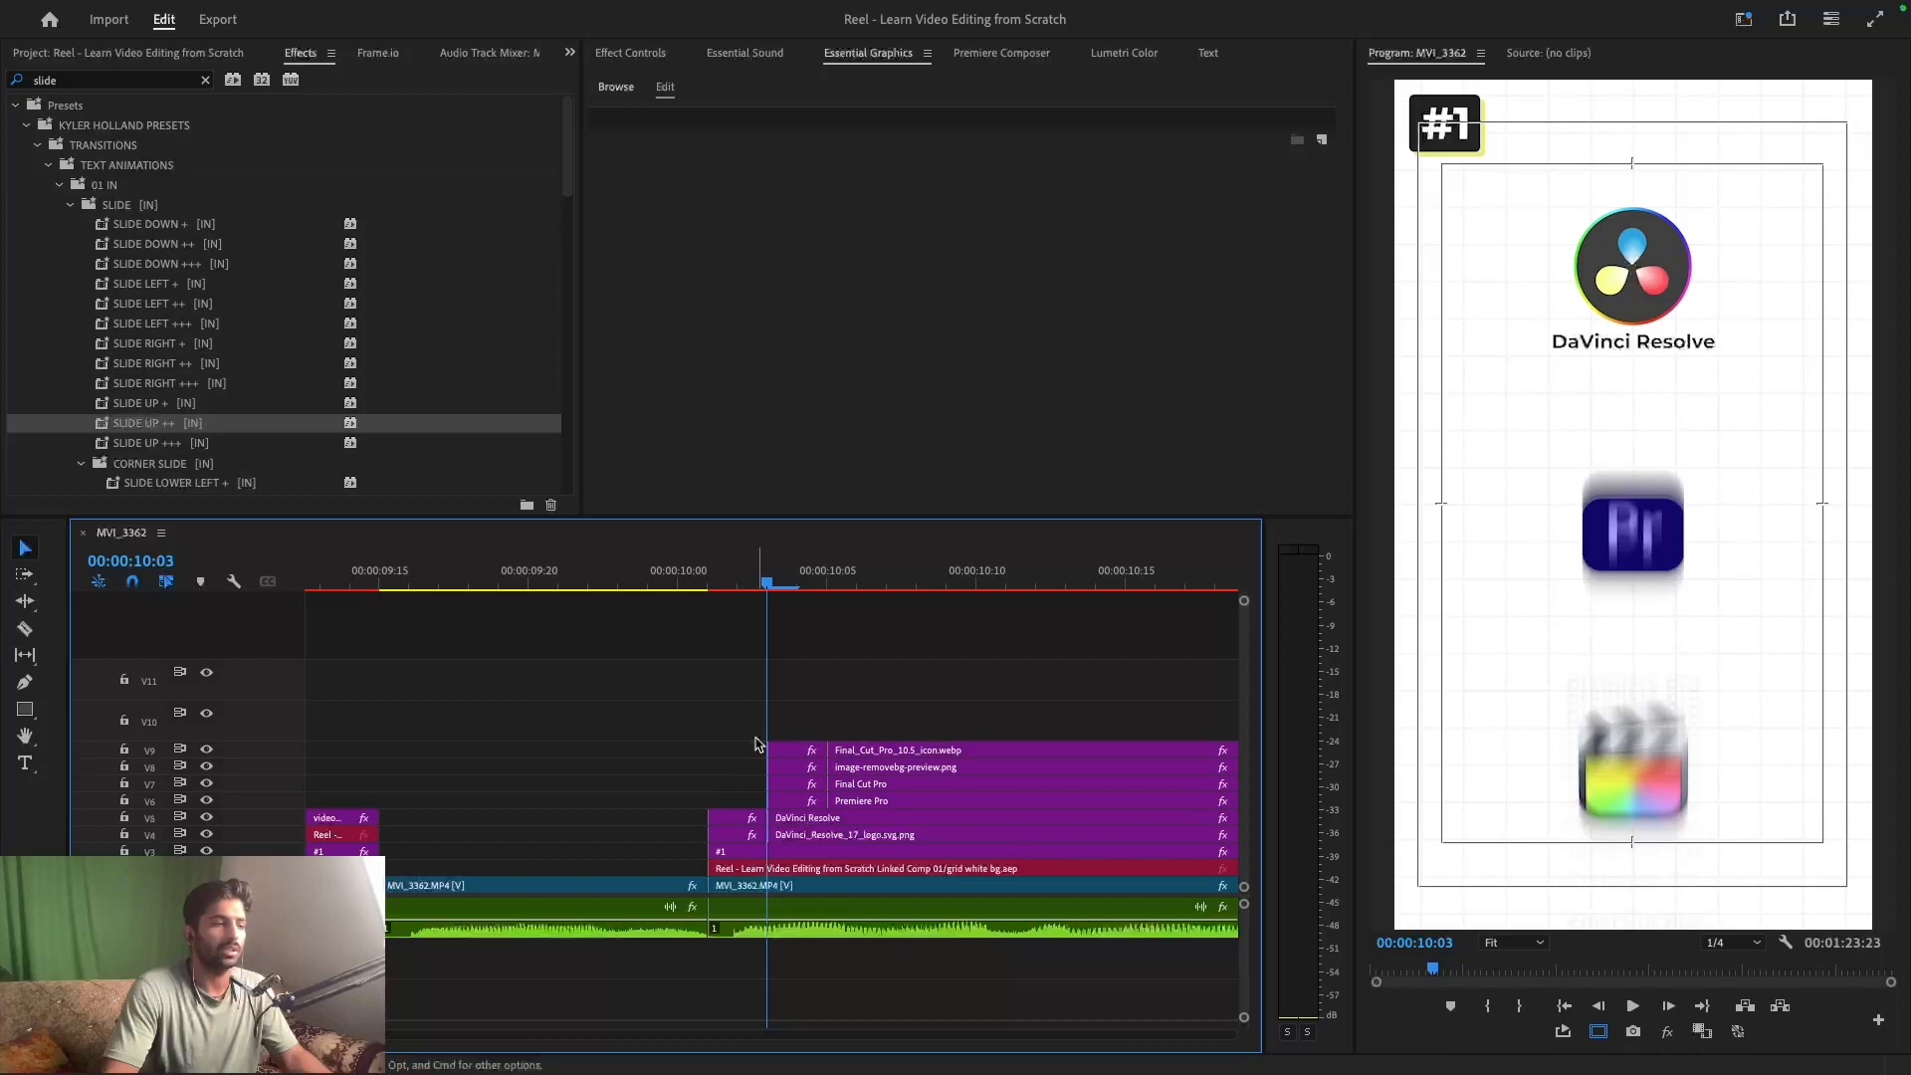
# - Reorder the clips so the Premiere Pro icon and label occupy V6 and V7, and the Final Cut Pro label and icon V8 and V9
pyautogui.moveTo(753, 736); pyautogui.dragTo(940, 802)
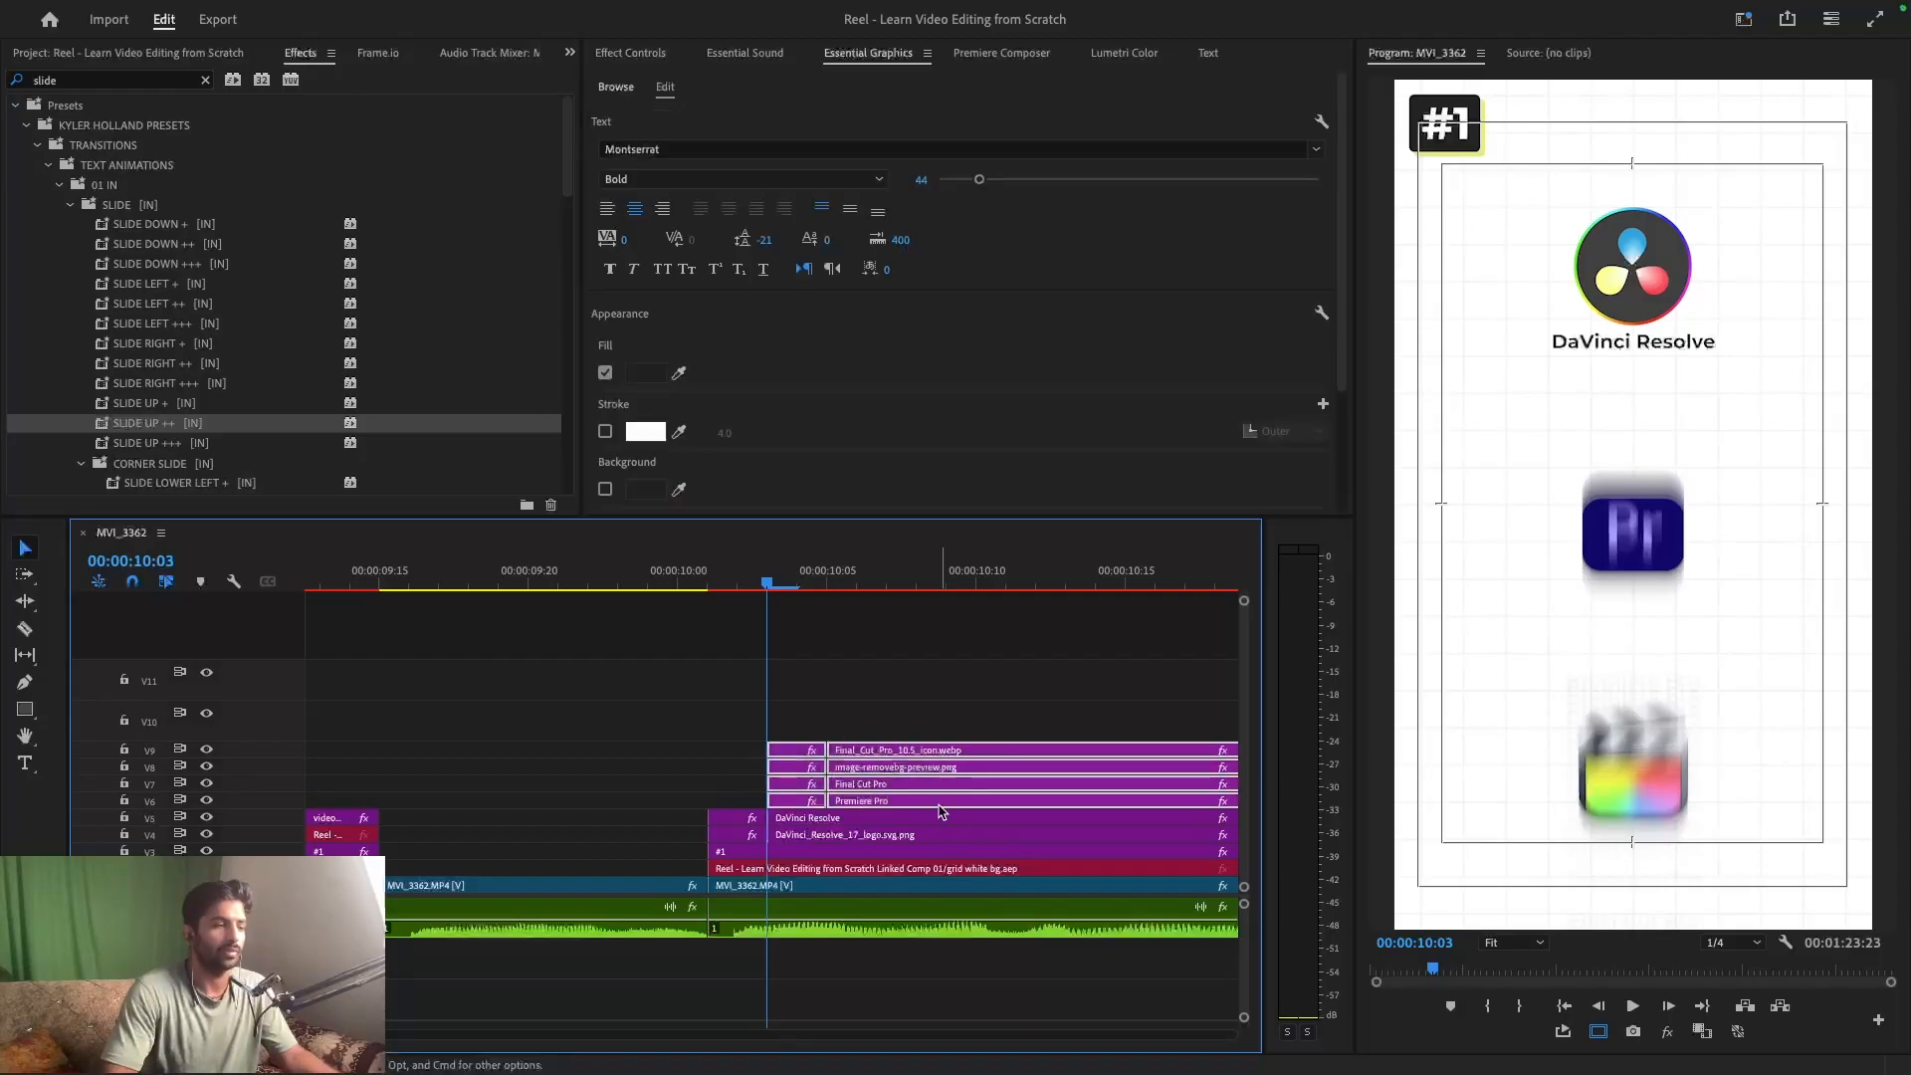
pyautogui.hotkey('alt', 'Up')
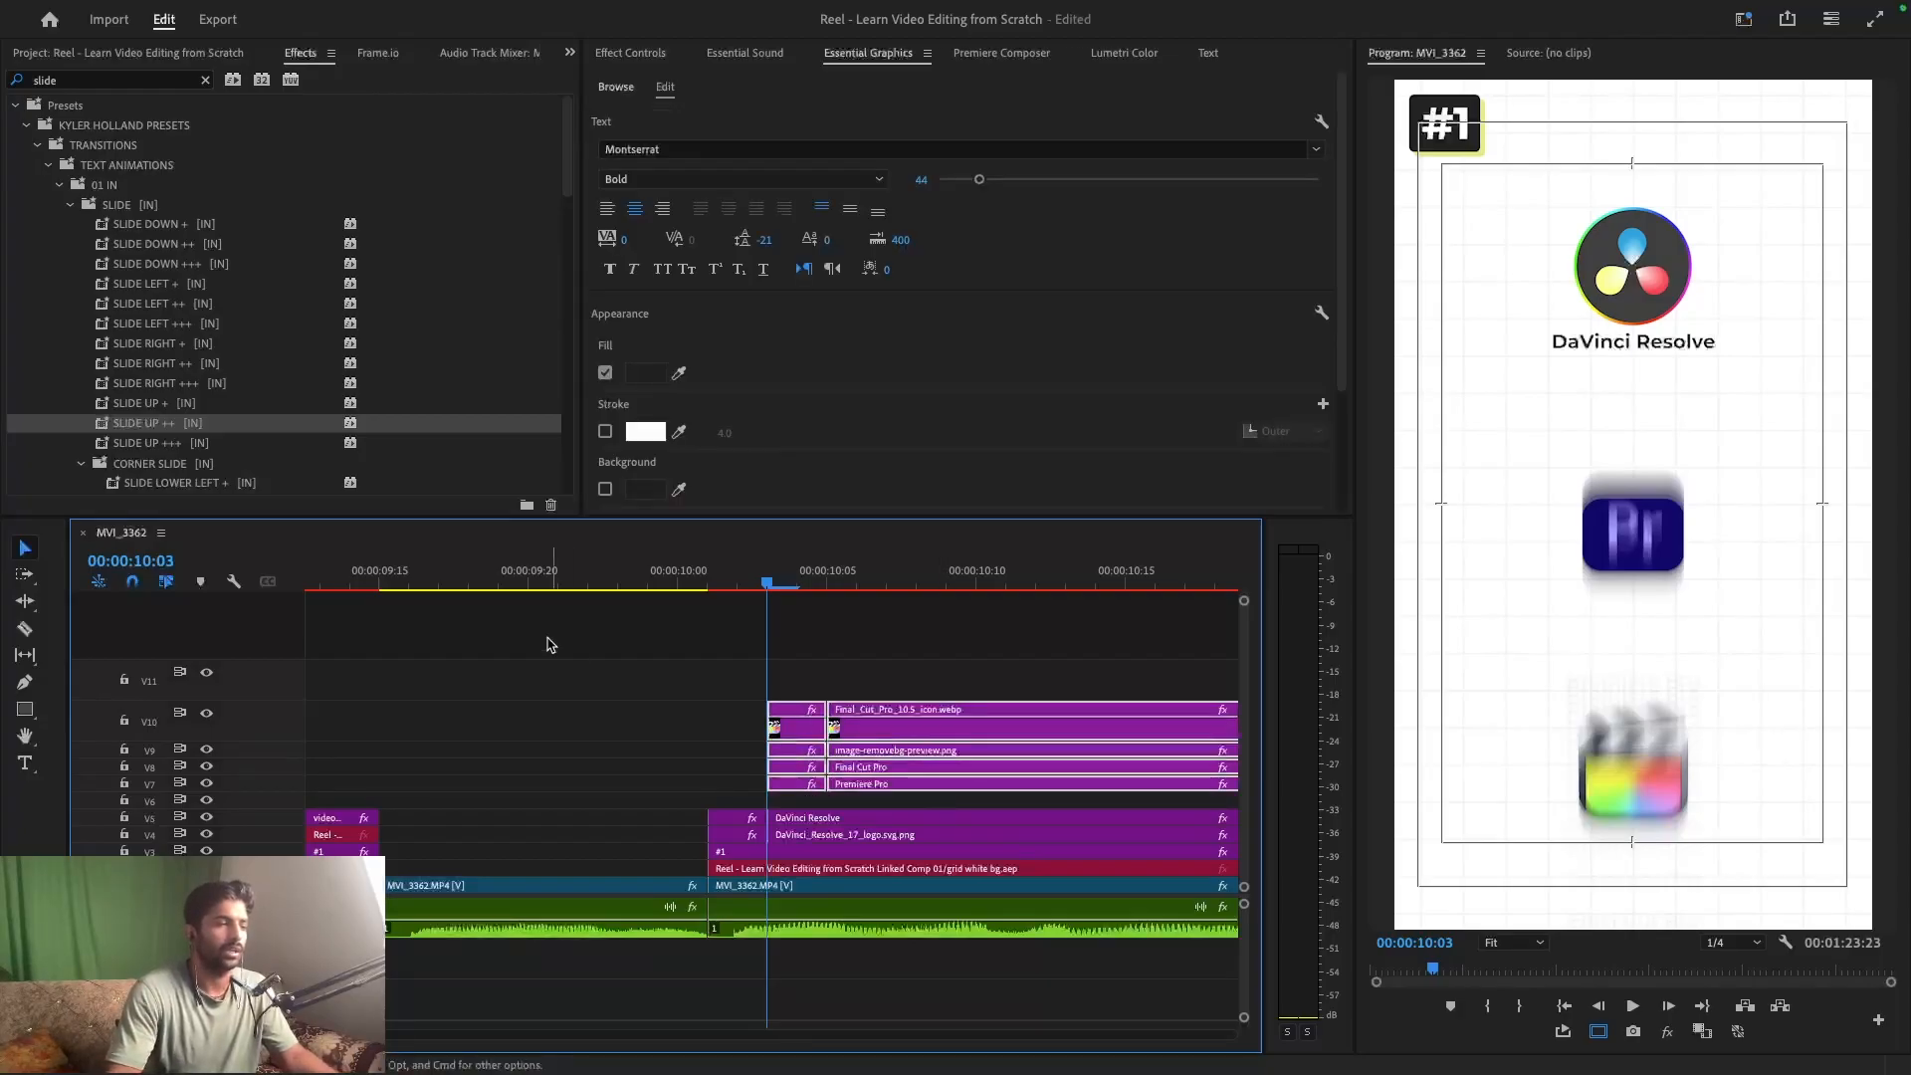
pyautogui.click(533, 654)
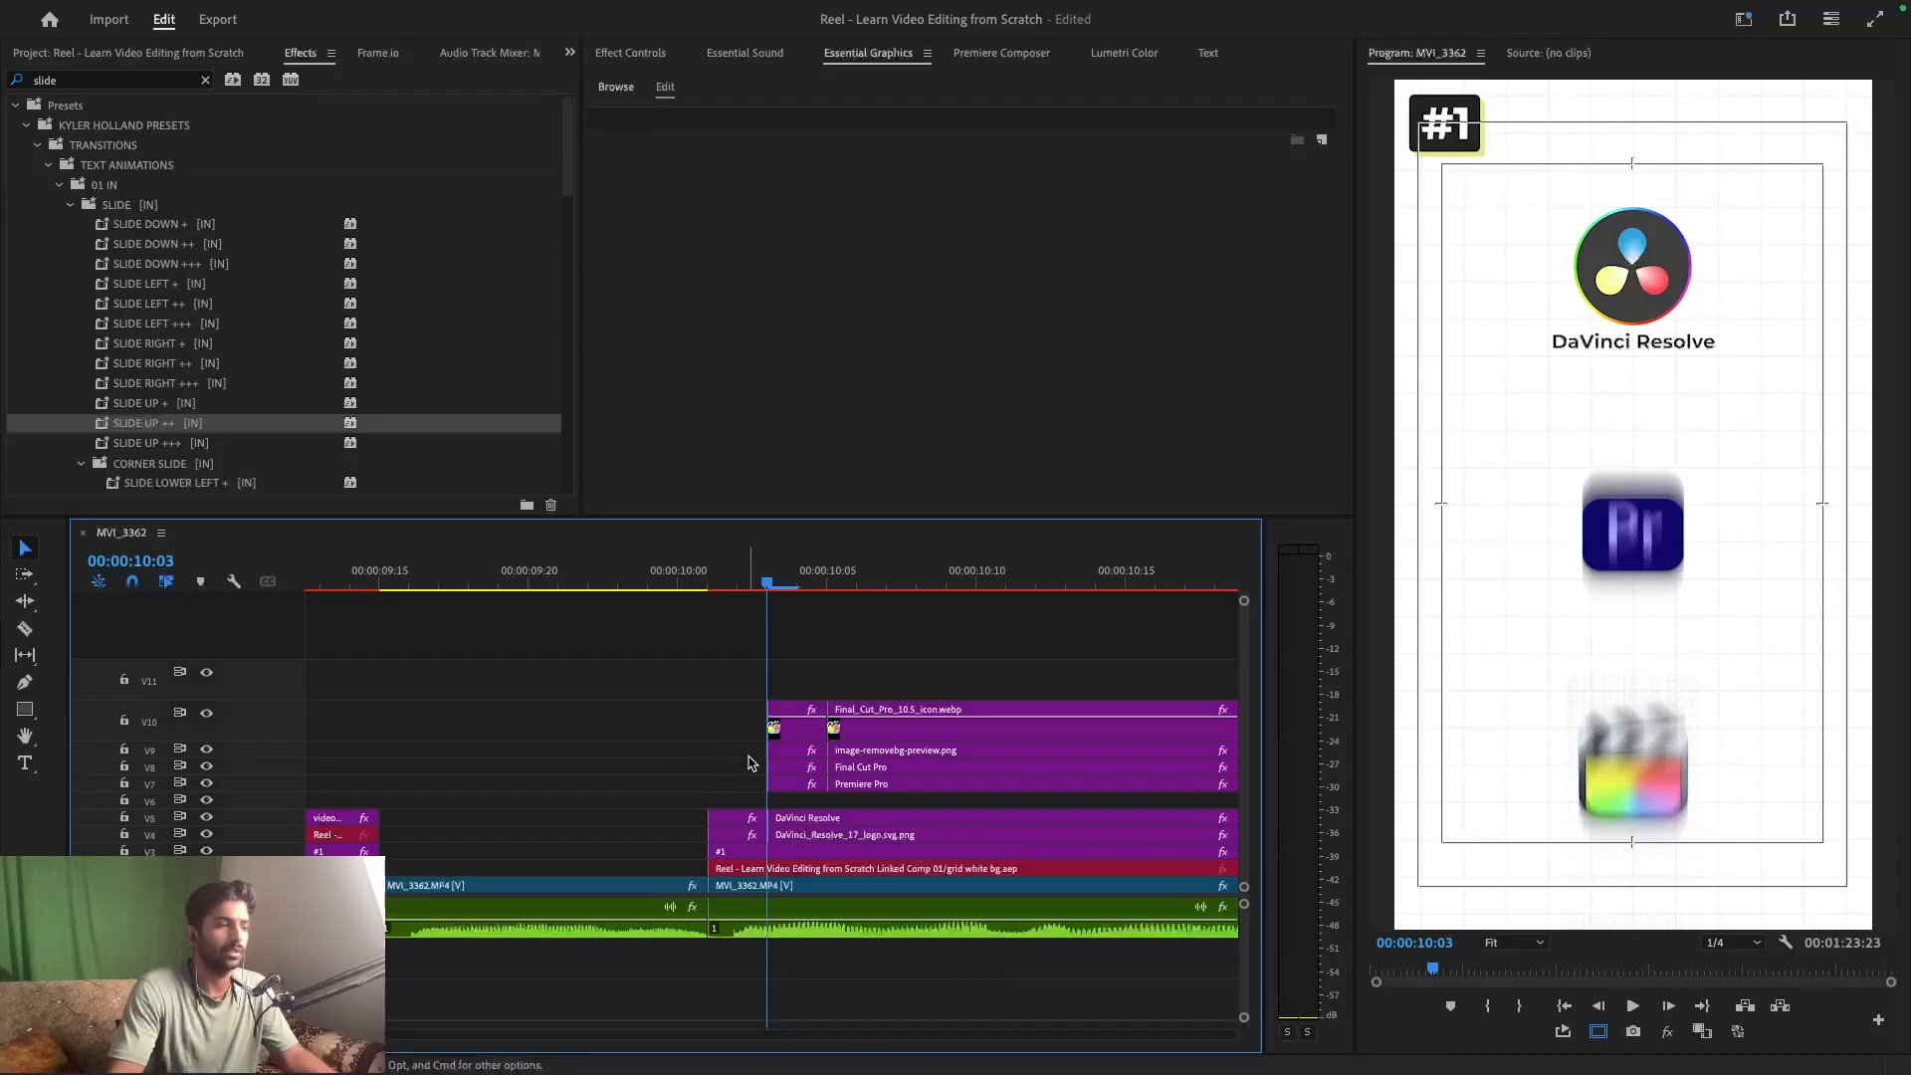
pyautogui.moveTo(772, 749); pyautogui.dragTo(870, 801)
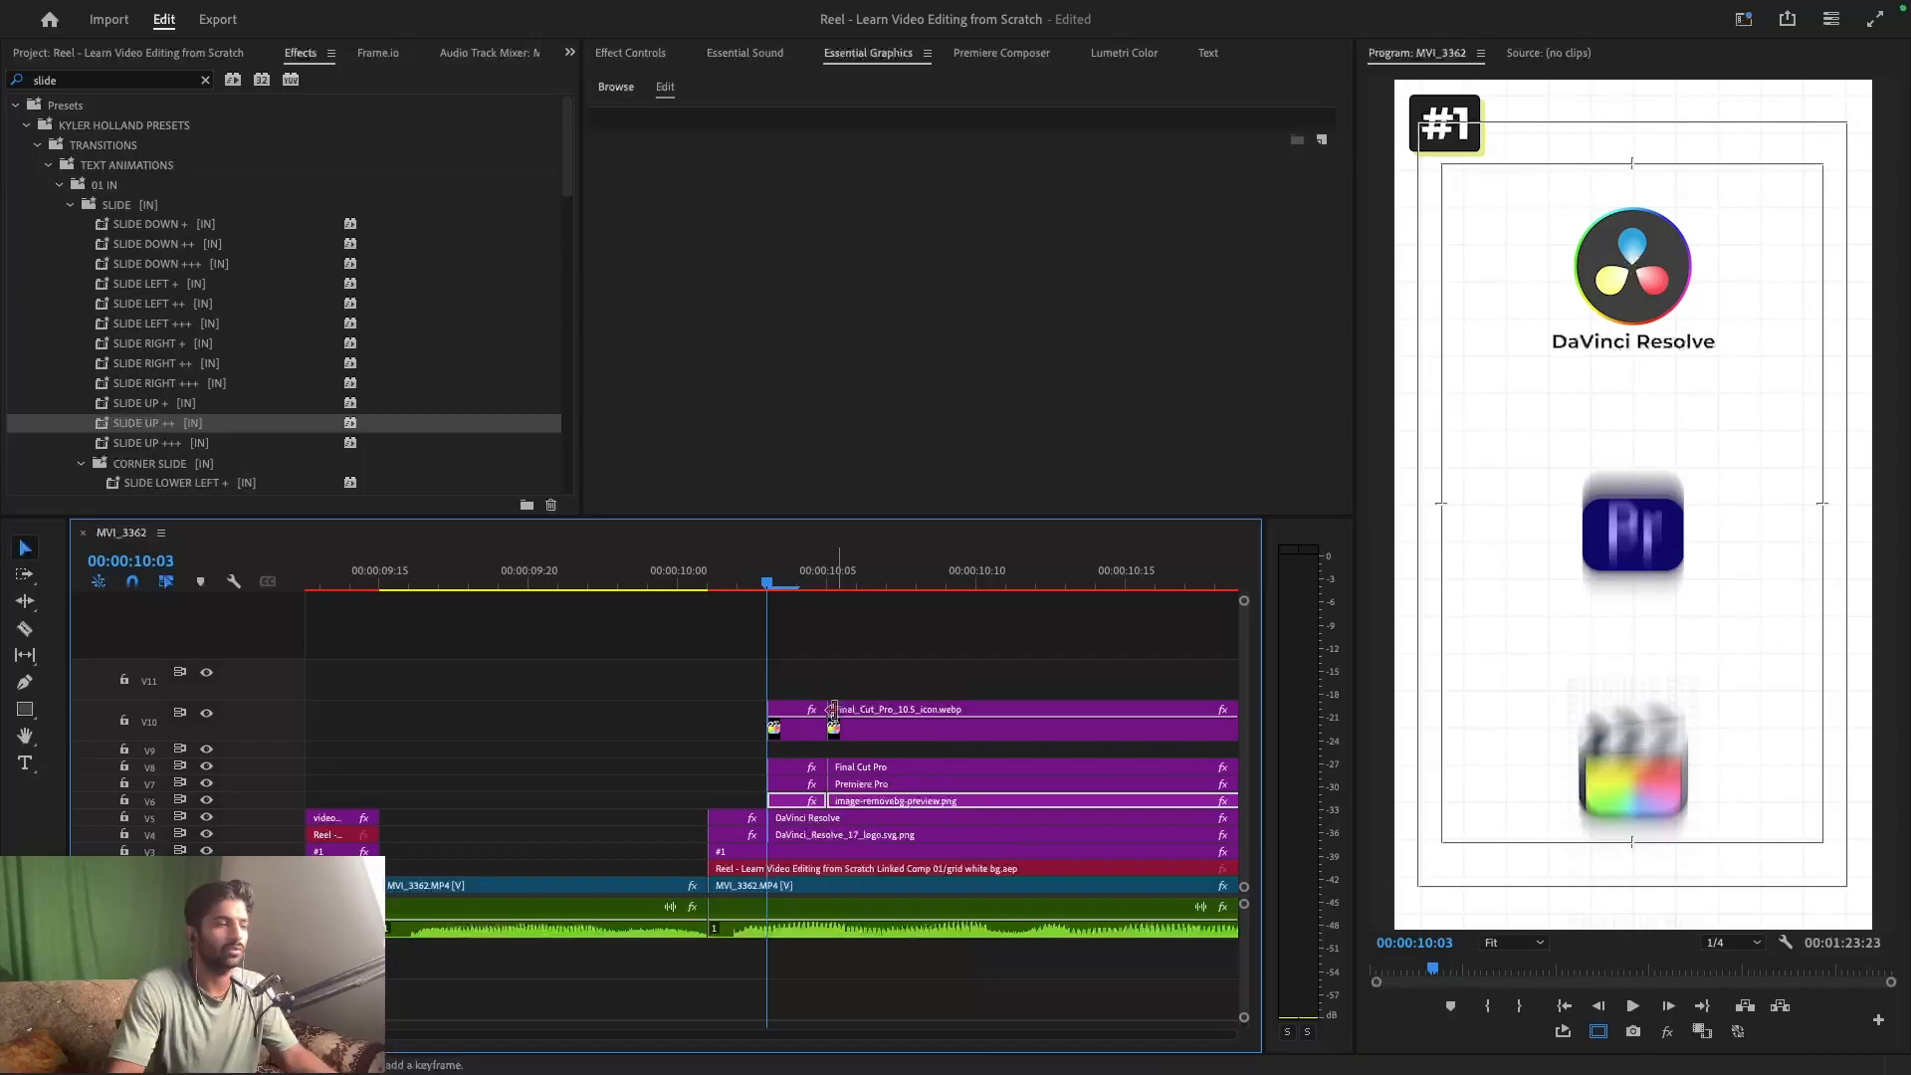
pyautogui.moveTo(715, 697); pyautogui.dragTo(910, 748)
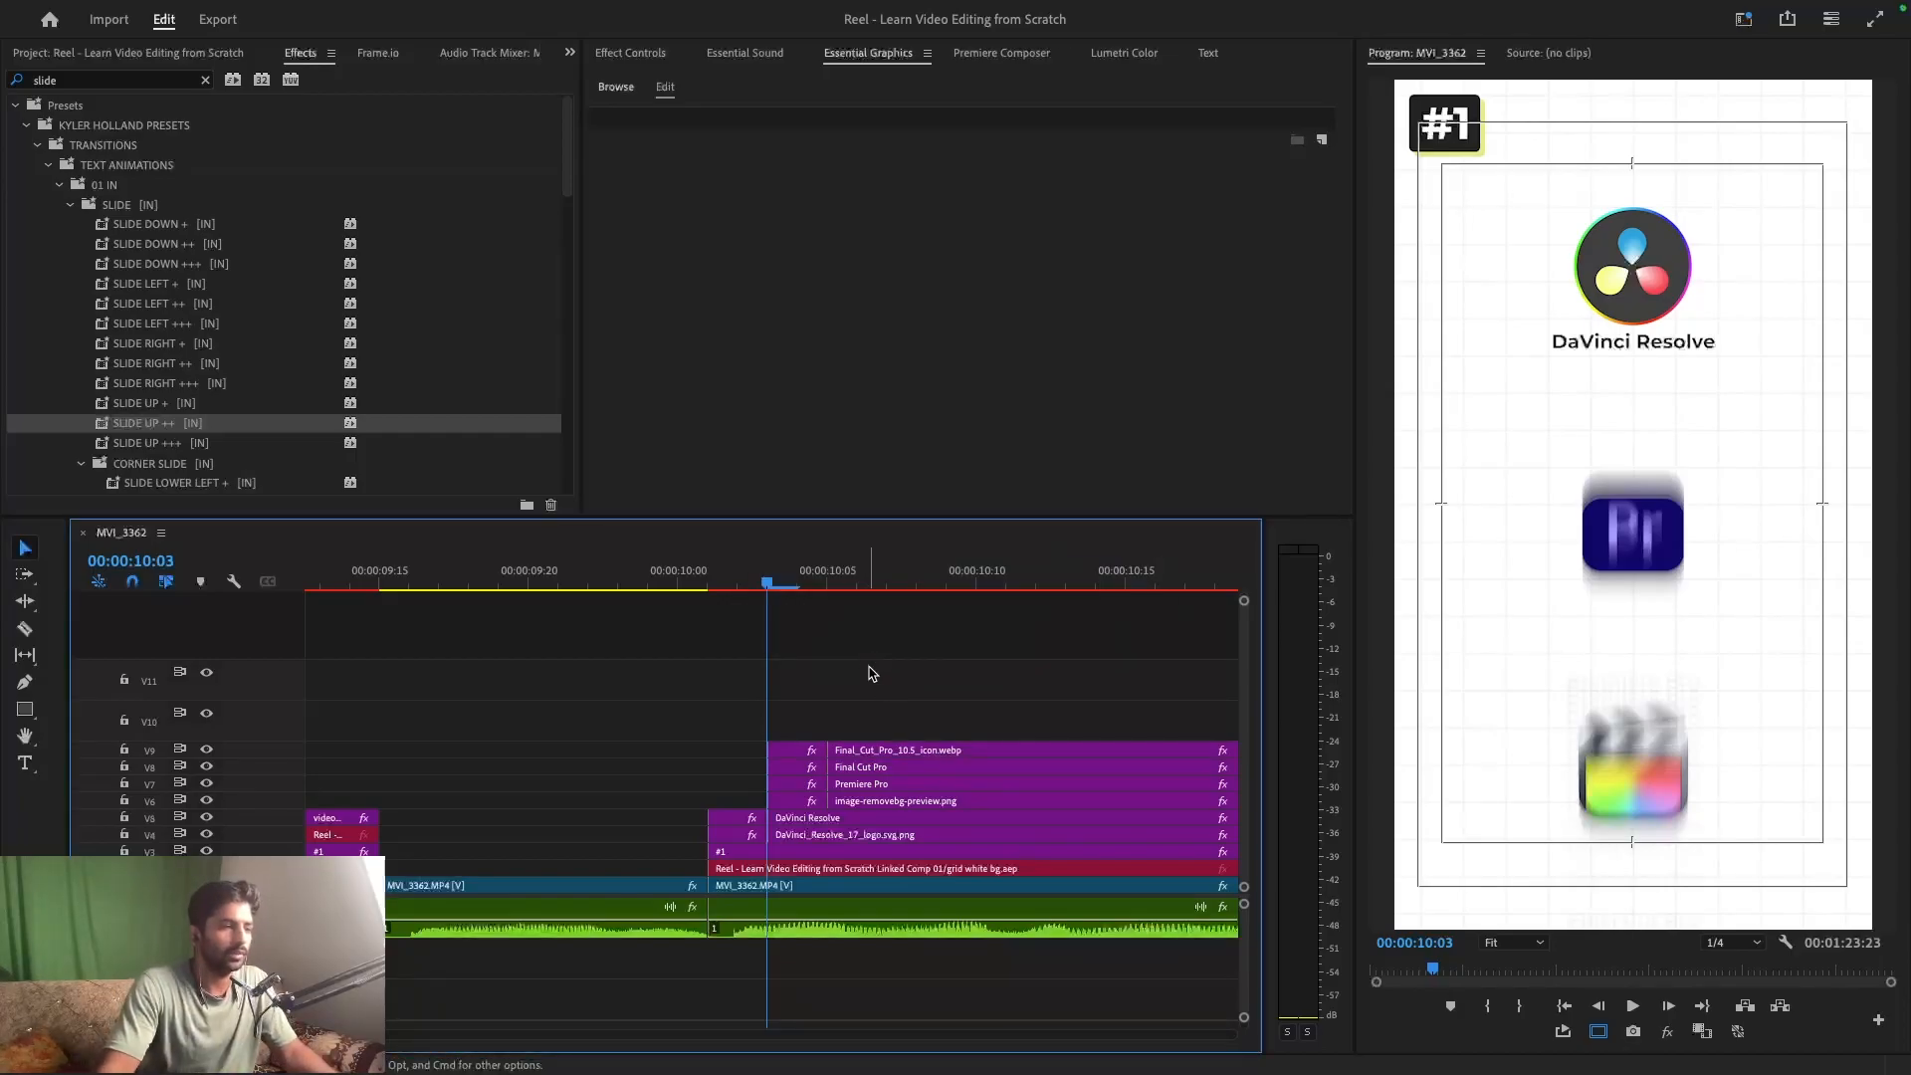
# - Delay the Final Cut Pro icon and label clips to start at 00:00:10:05, and play back the logo section
pyautogui.moveTo(896, 733); pyautogui.dragTo(847, 780)
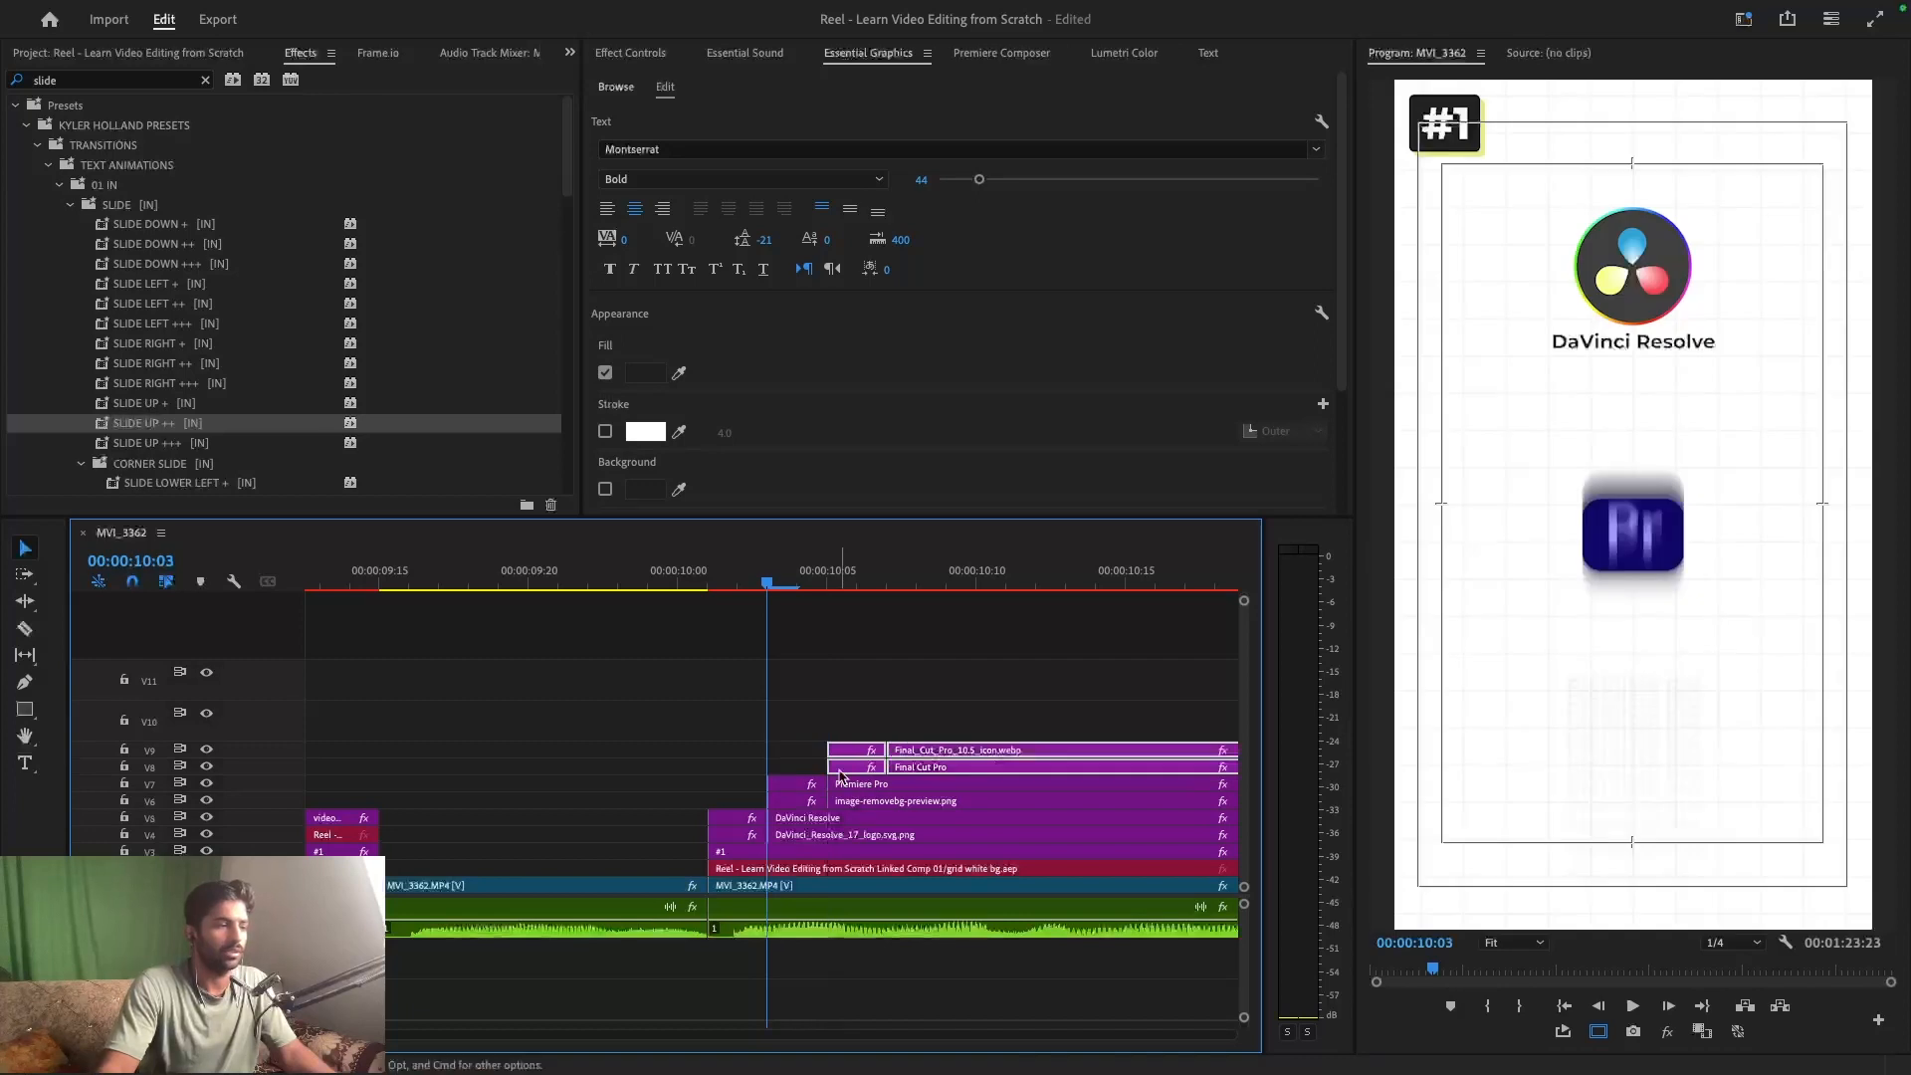
pyautogui.click(647, 583)
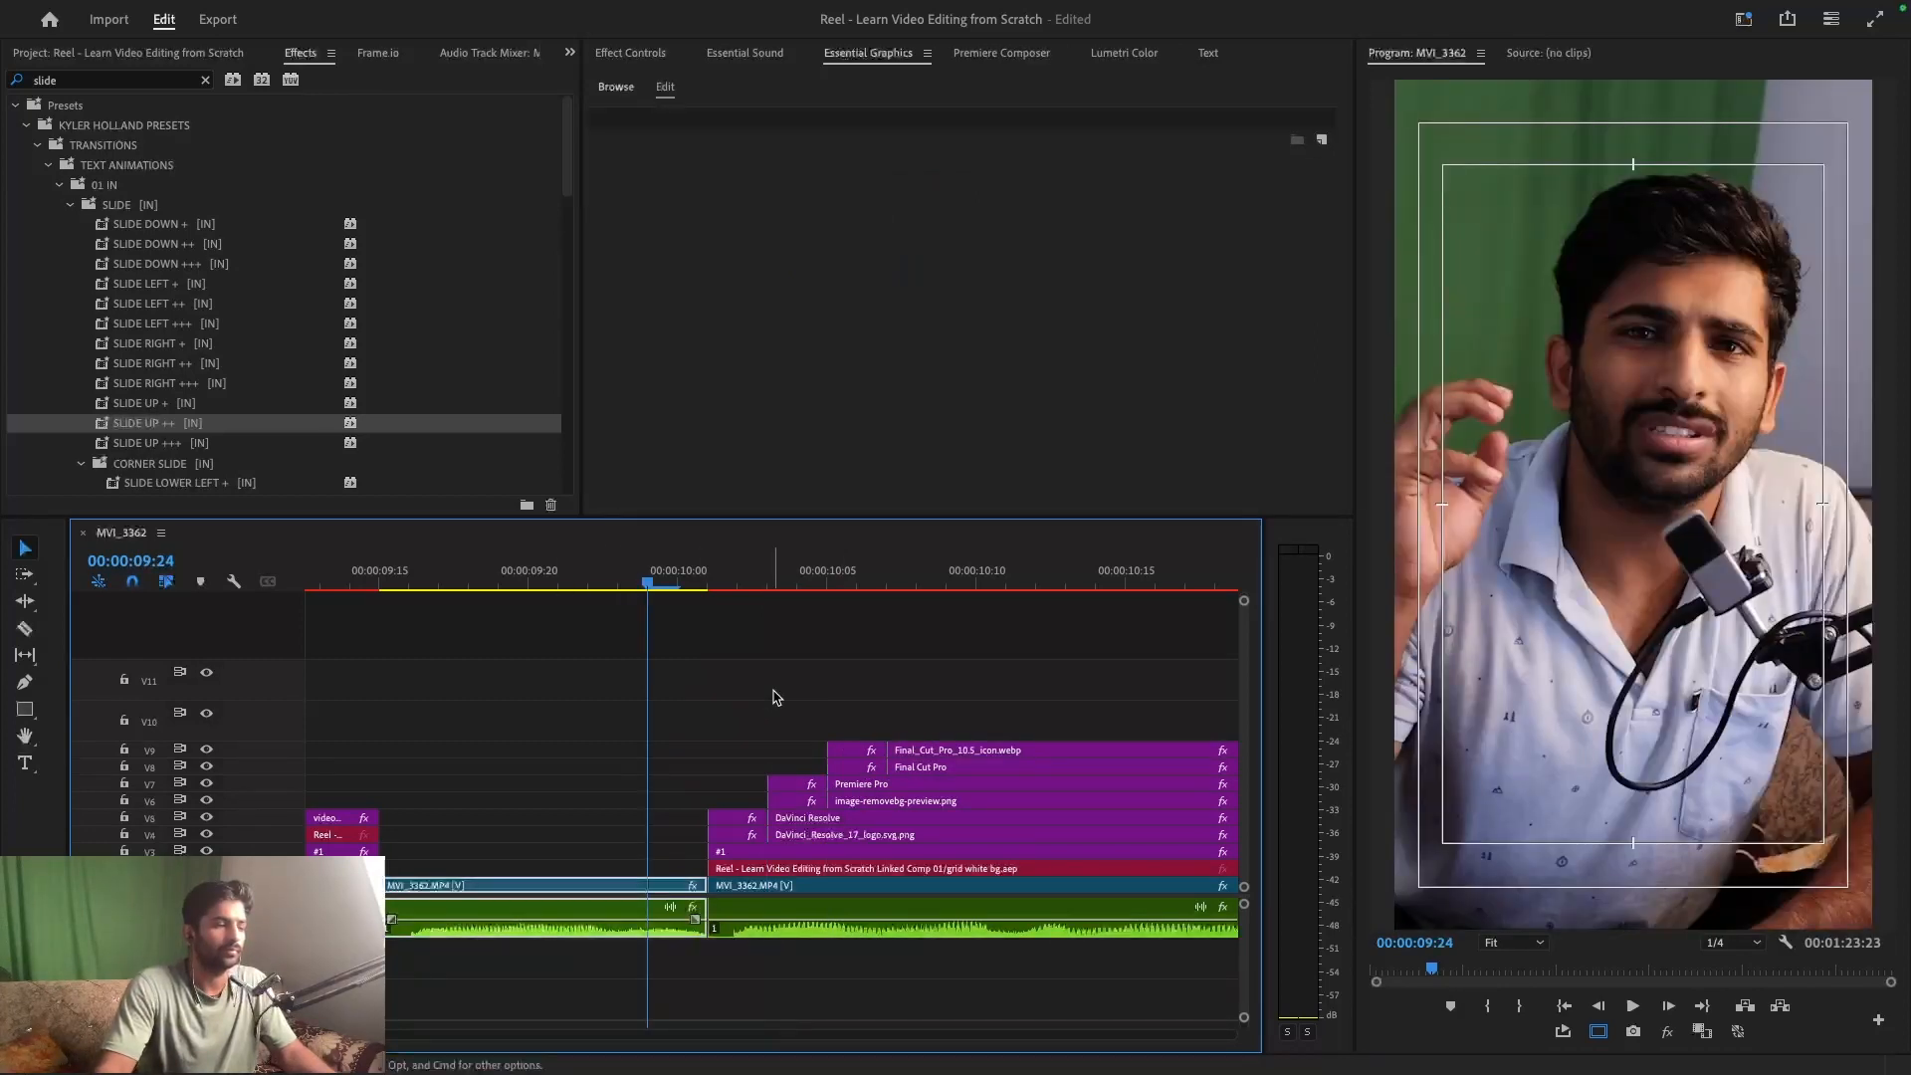
pyautogui.press('space')
pyautogui.press('-')
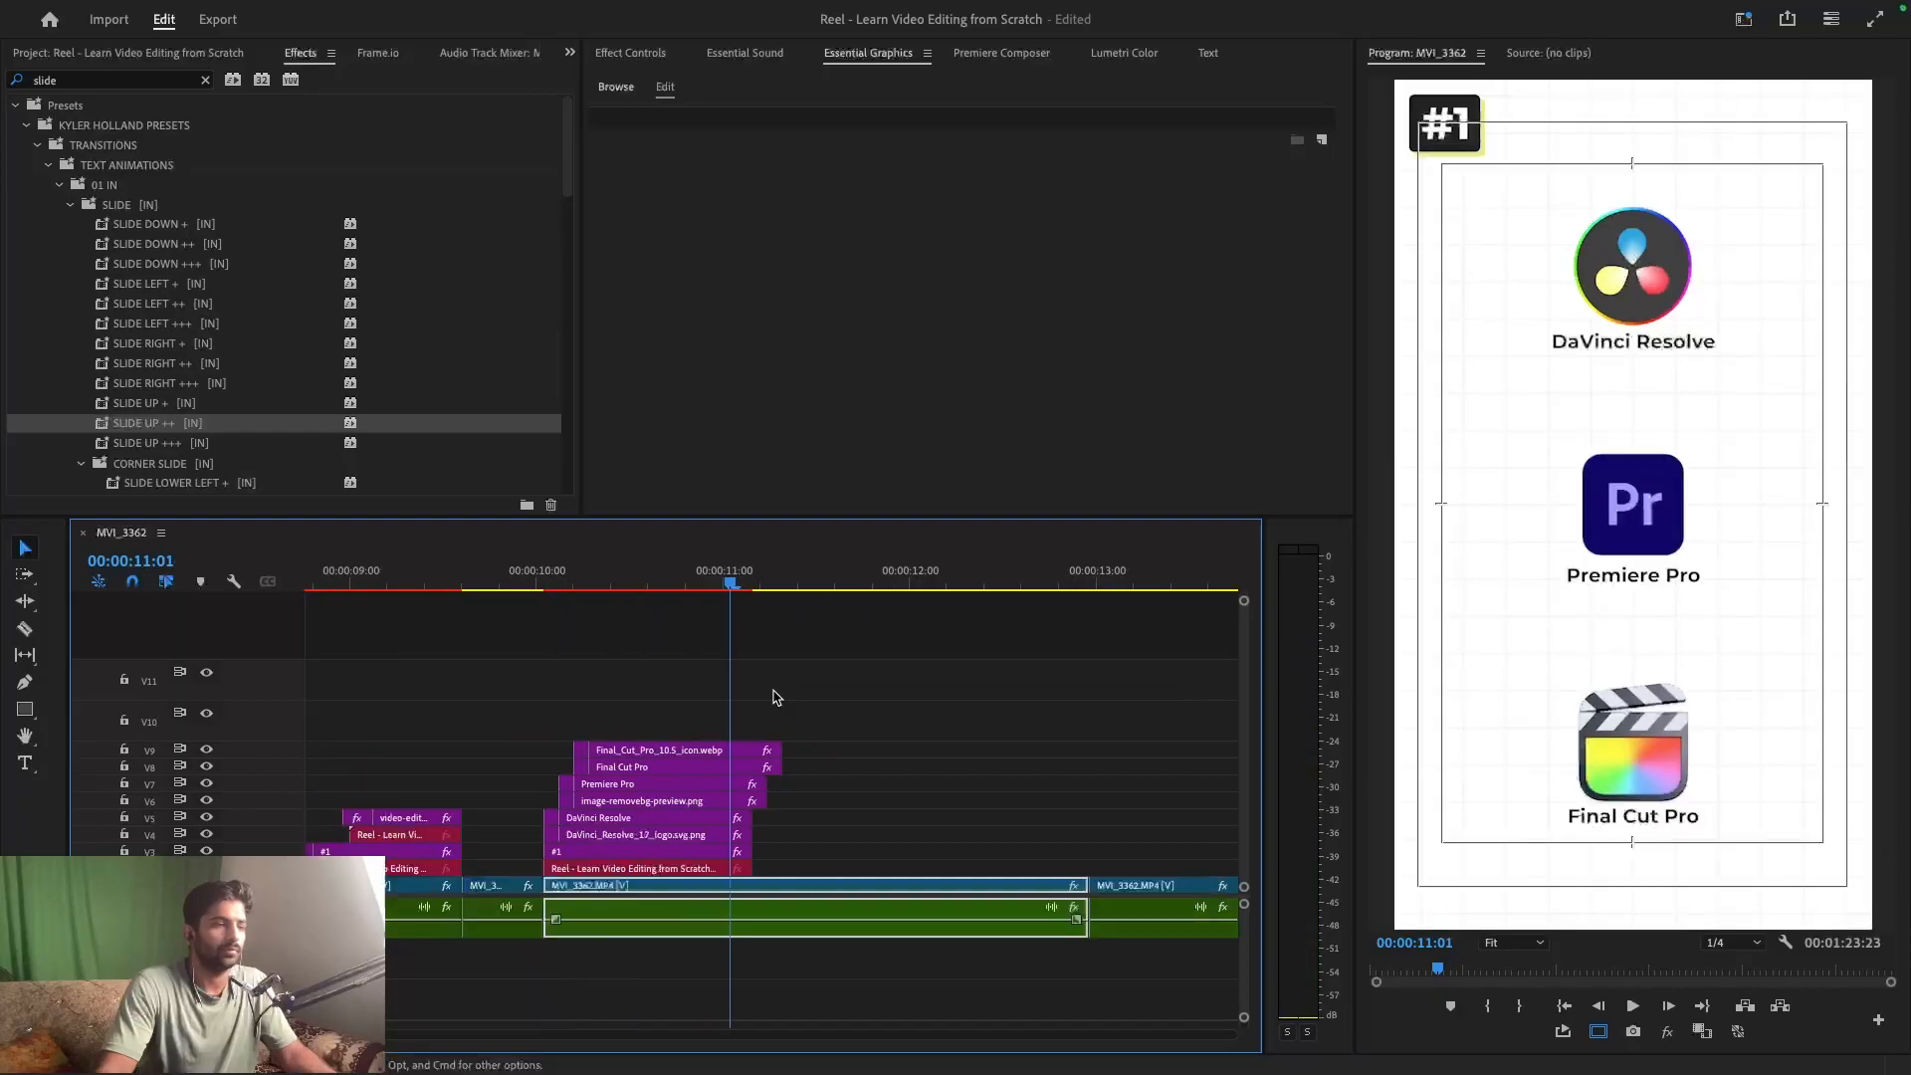
pyautogui.press('=')
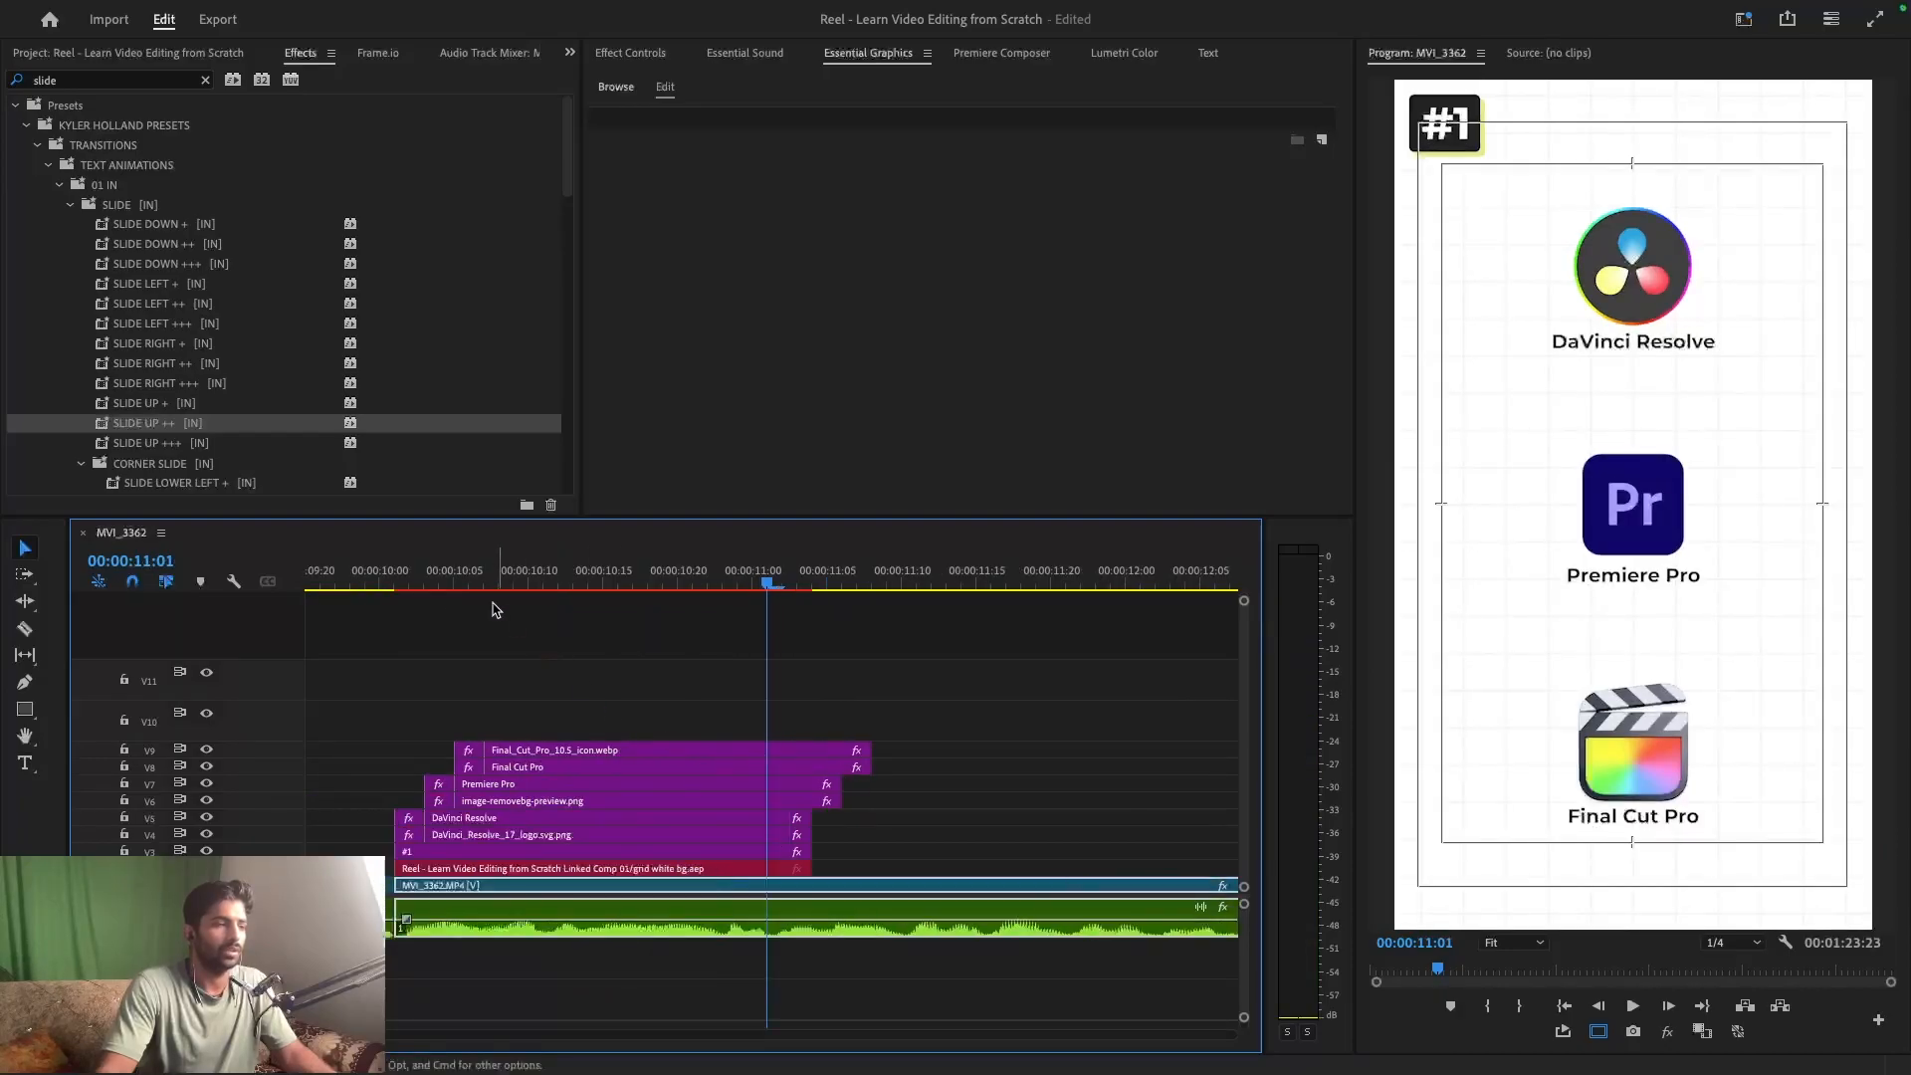
# - Shift the Premiere Pro clips to start at 00:00:10:05 and the Final Cut Pro clips at 00:00:10:09, and play back the staggered entrances
pyautogui.click(413, 589)
pyautogui.press('=')
pyautogui.moveTo(831, 718); pyautogui.dragTo(1025, 811)
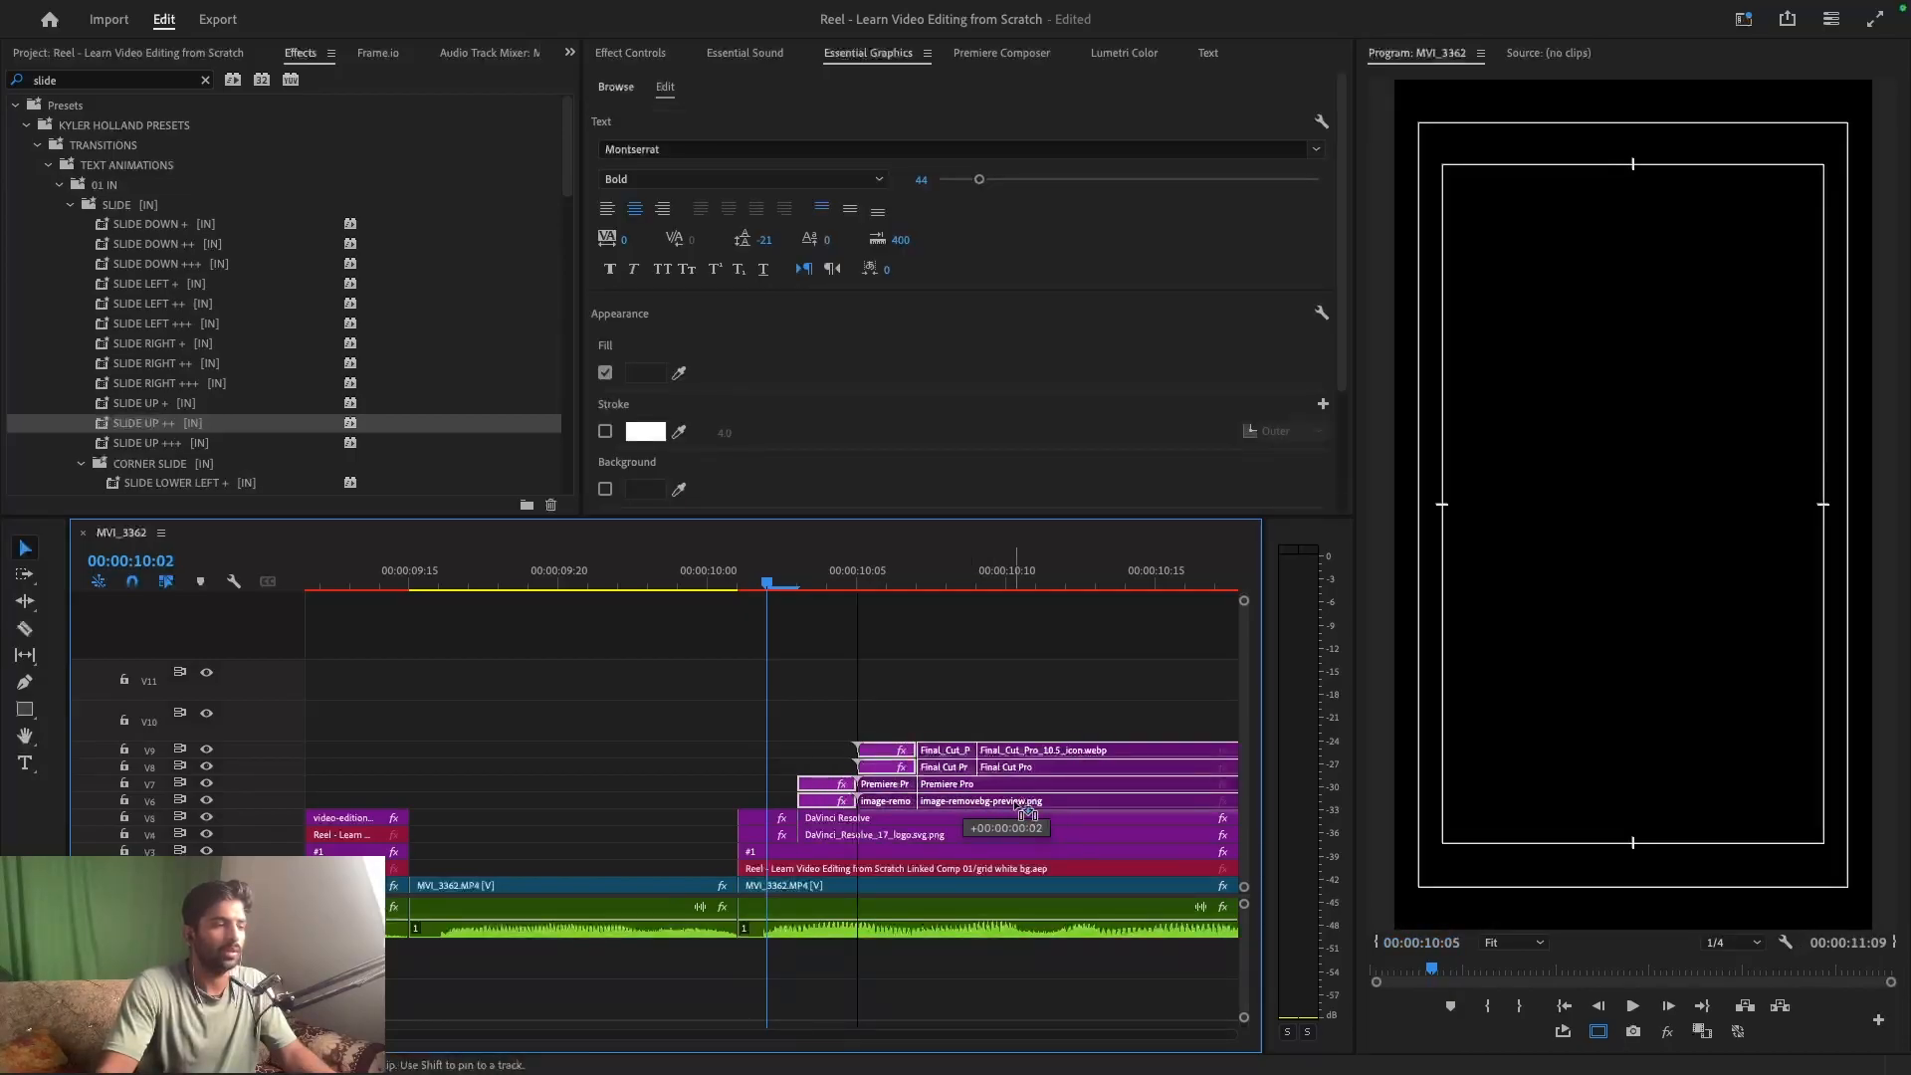
pyautogui.moveTo(1025, 811); pyautogui.dragTo(1025, 811)
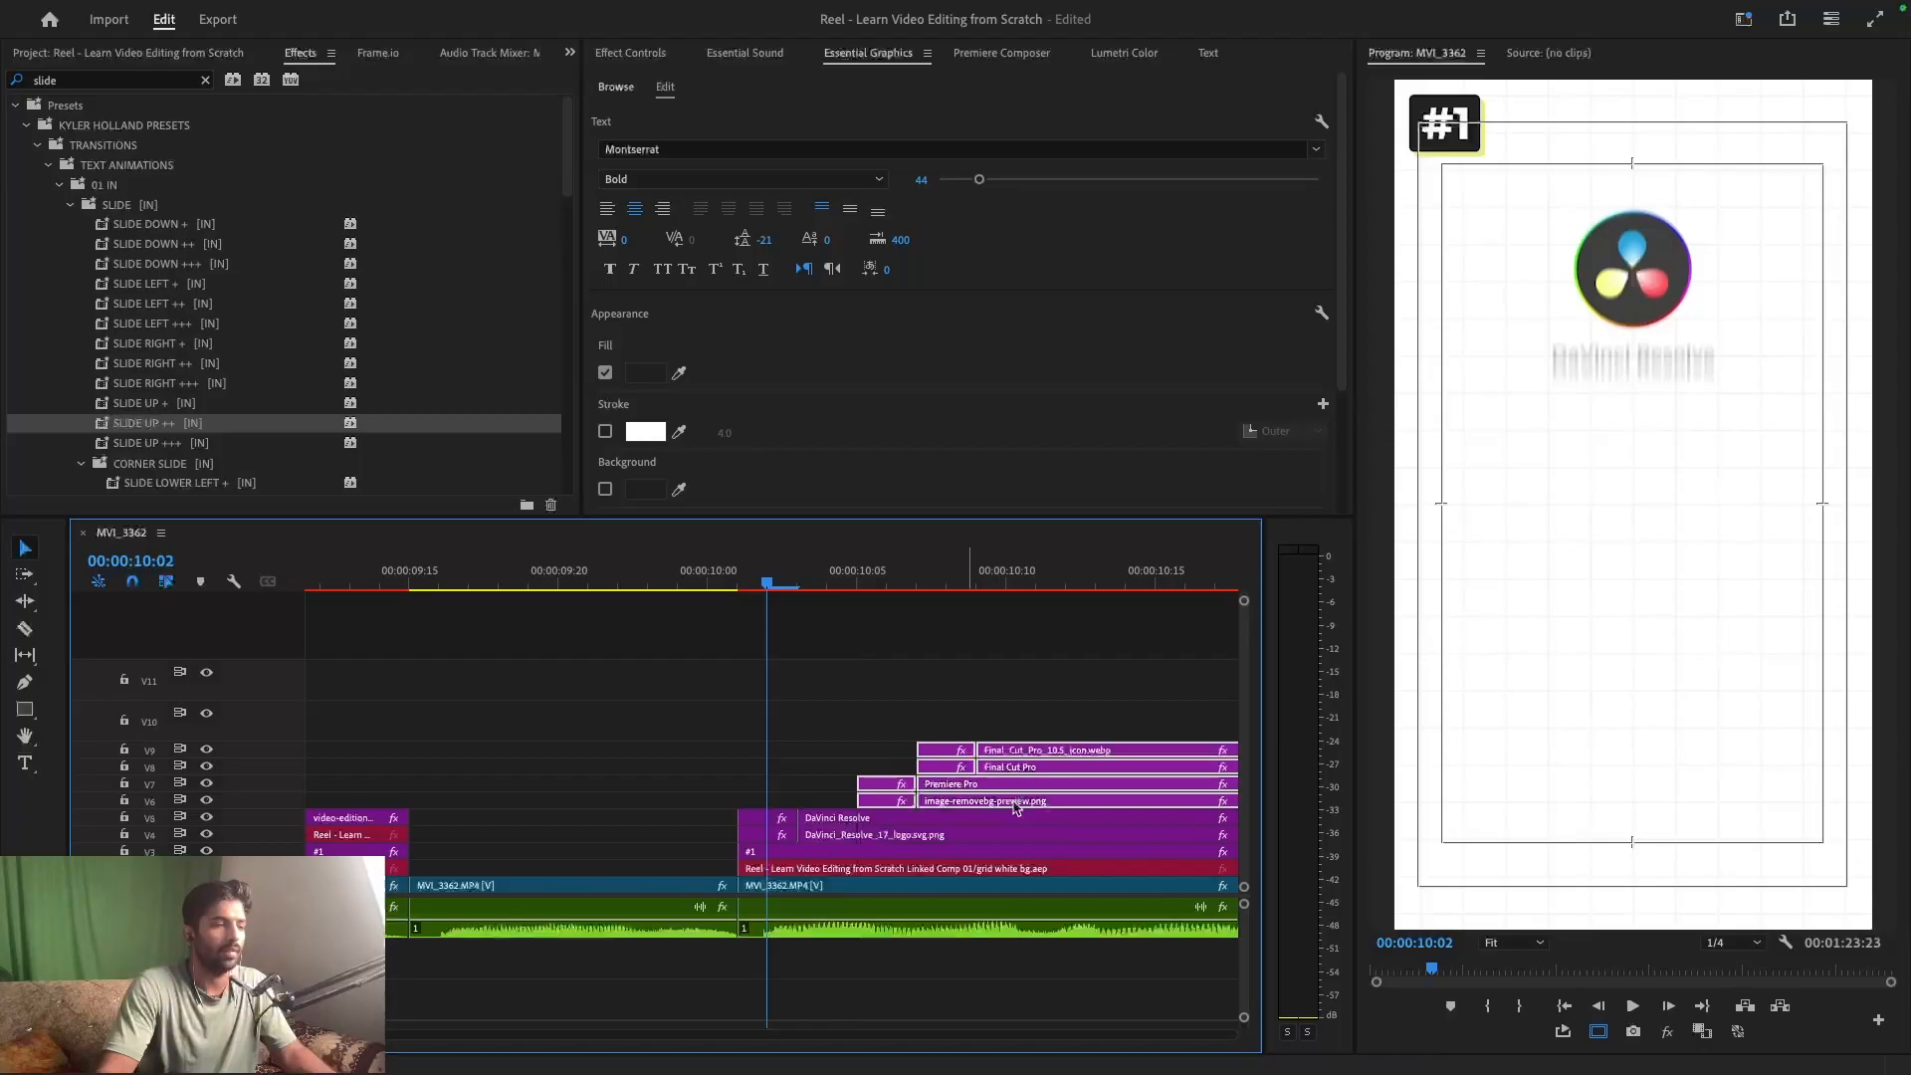
pyautogui.moveTo(908, 720); pyautogui.dragTo(1100, 776)
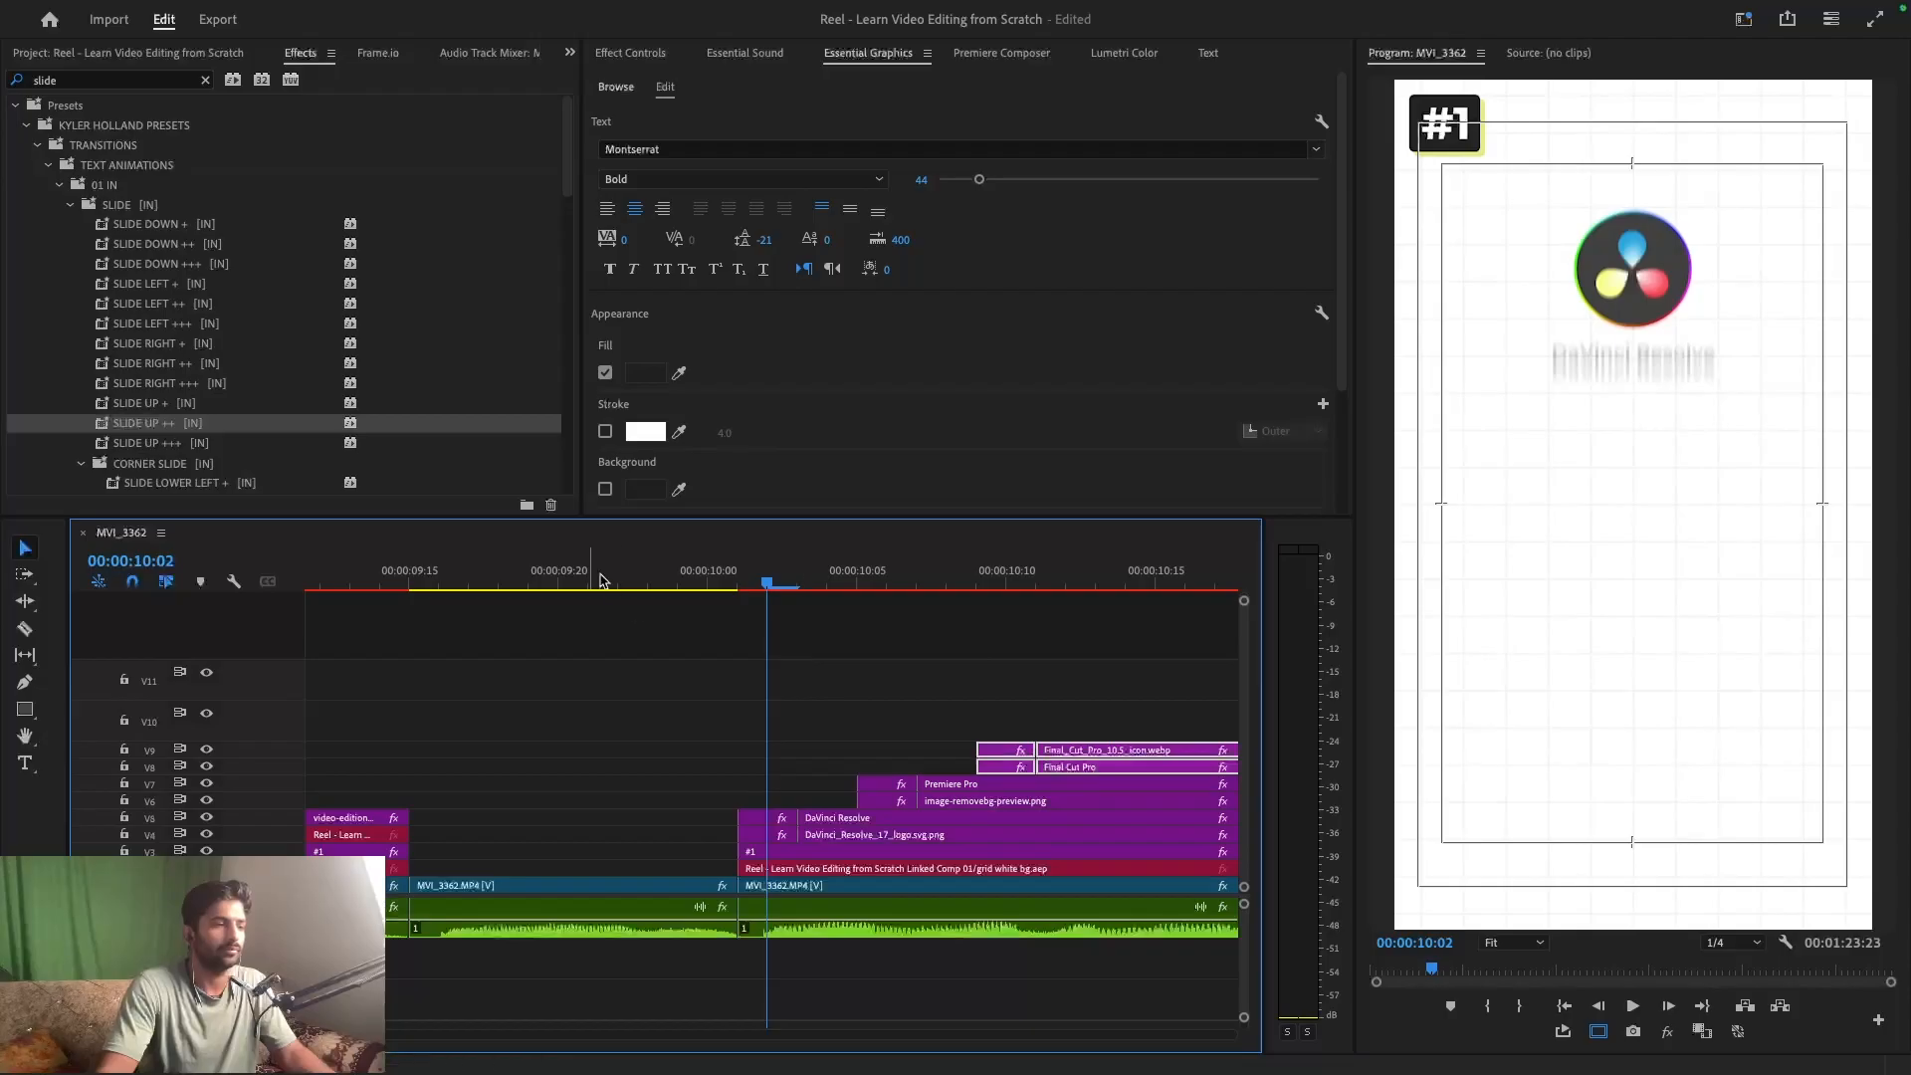
pyautogui.click(664, 587)
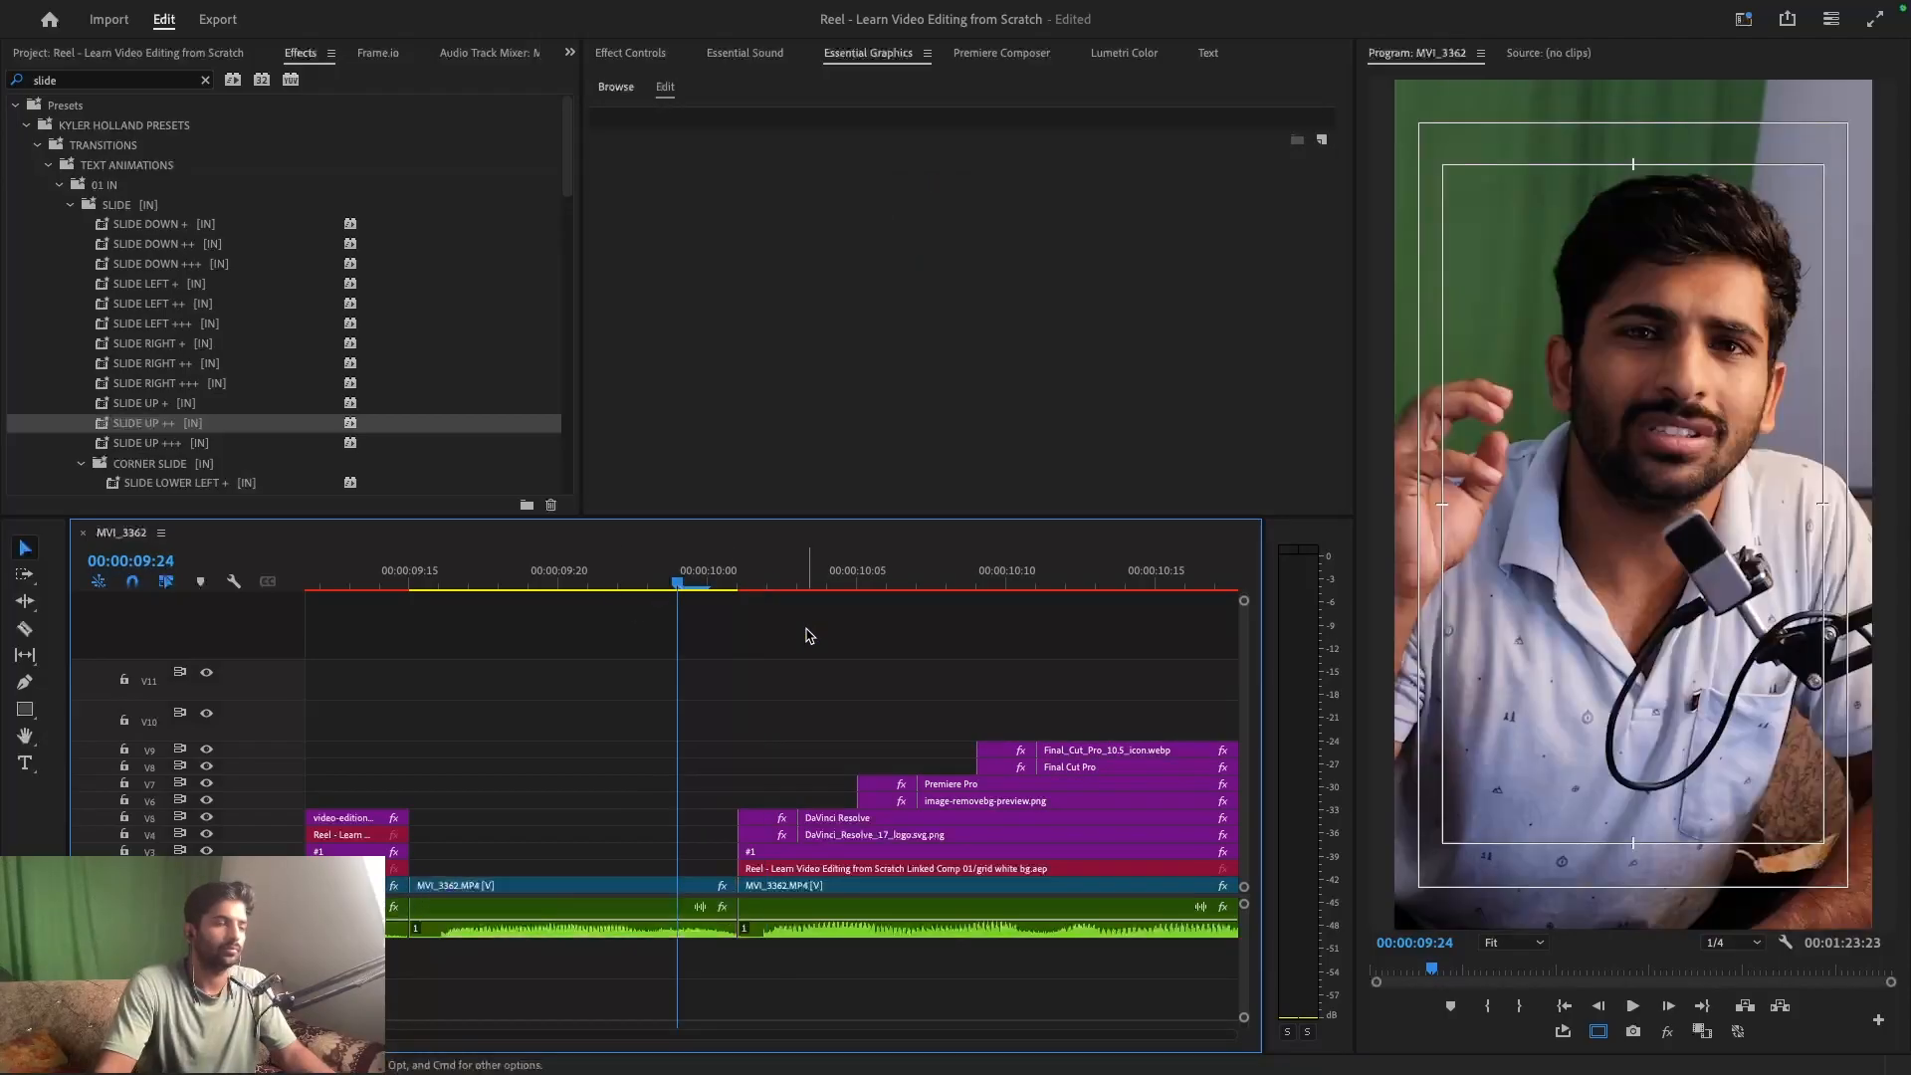
pyautogui.press('space')
pyautogui.press('space')
pyautogui.press('-')
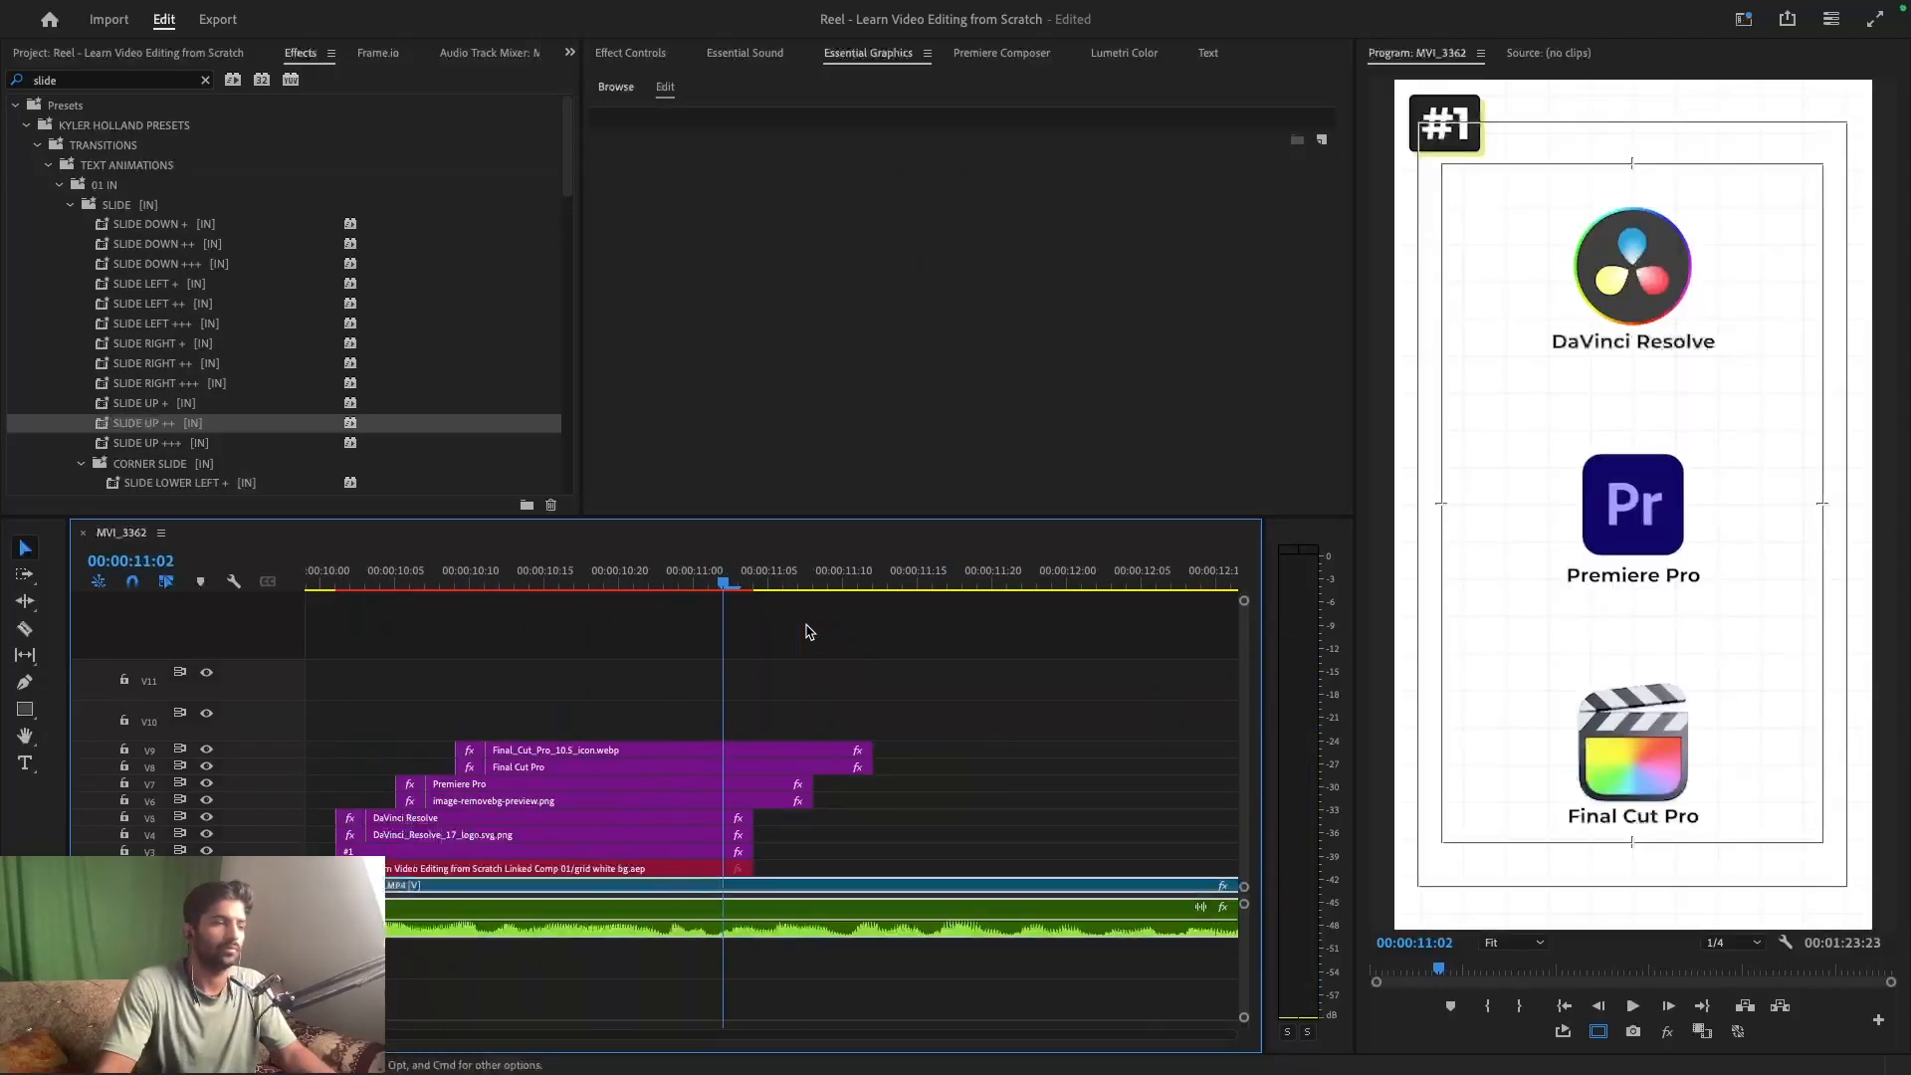
# - Play back the logo section past its end into the next talking-head clip, and save the project
pyautogui.press('-')
pyautogui.moveTo(853, 712); pyautogui.dragTo(1094, 852)
pyautogui.click(889, 666)
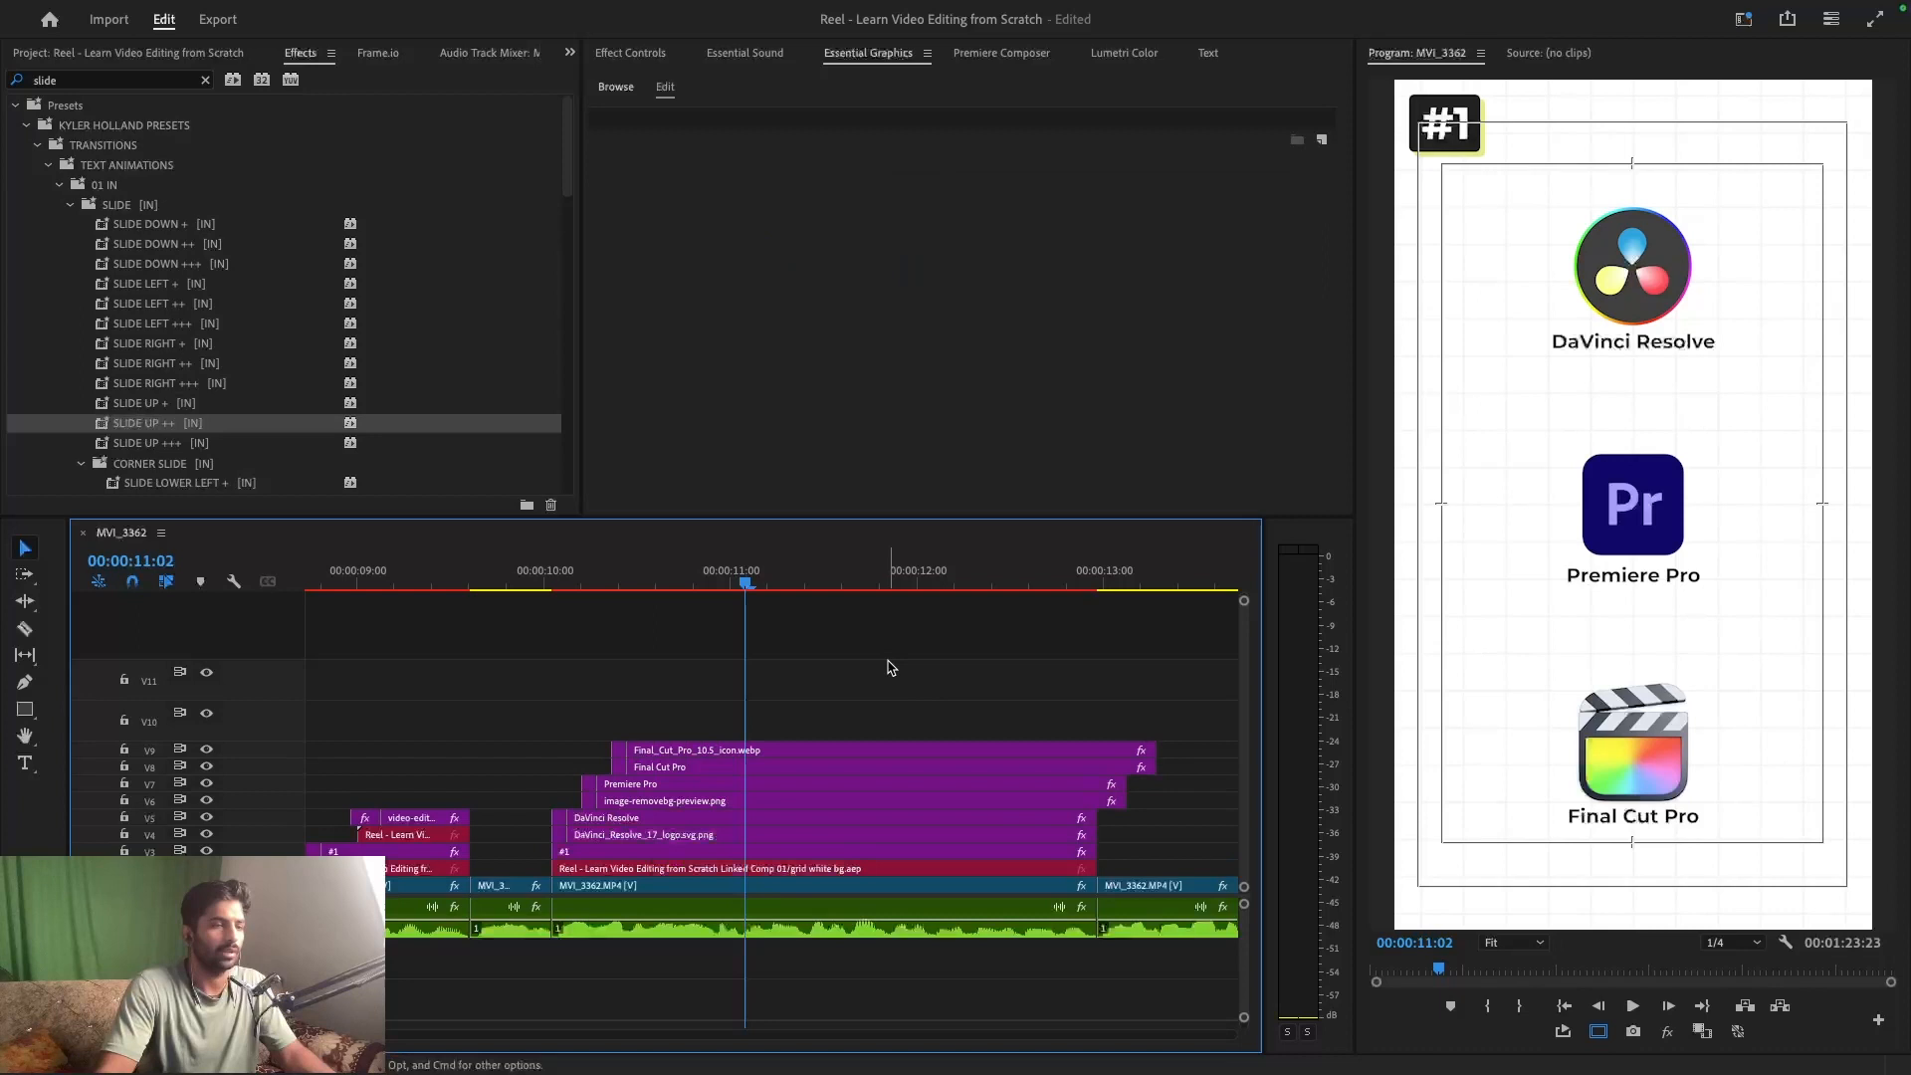
pyautogui.press('space')
pyautogui.press('space')
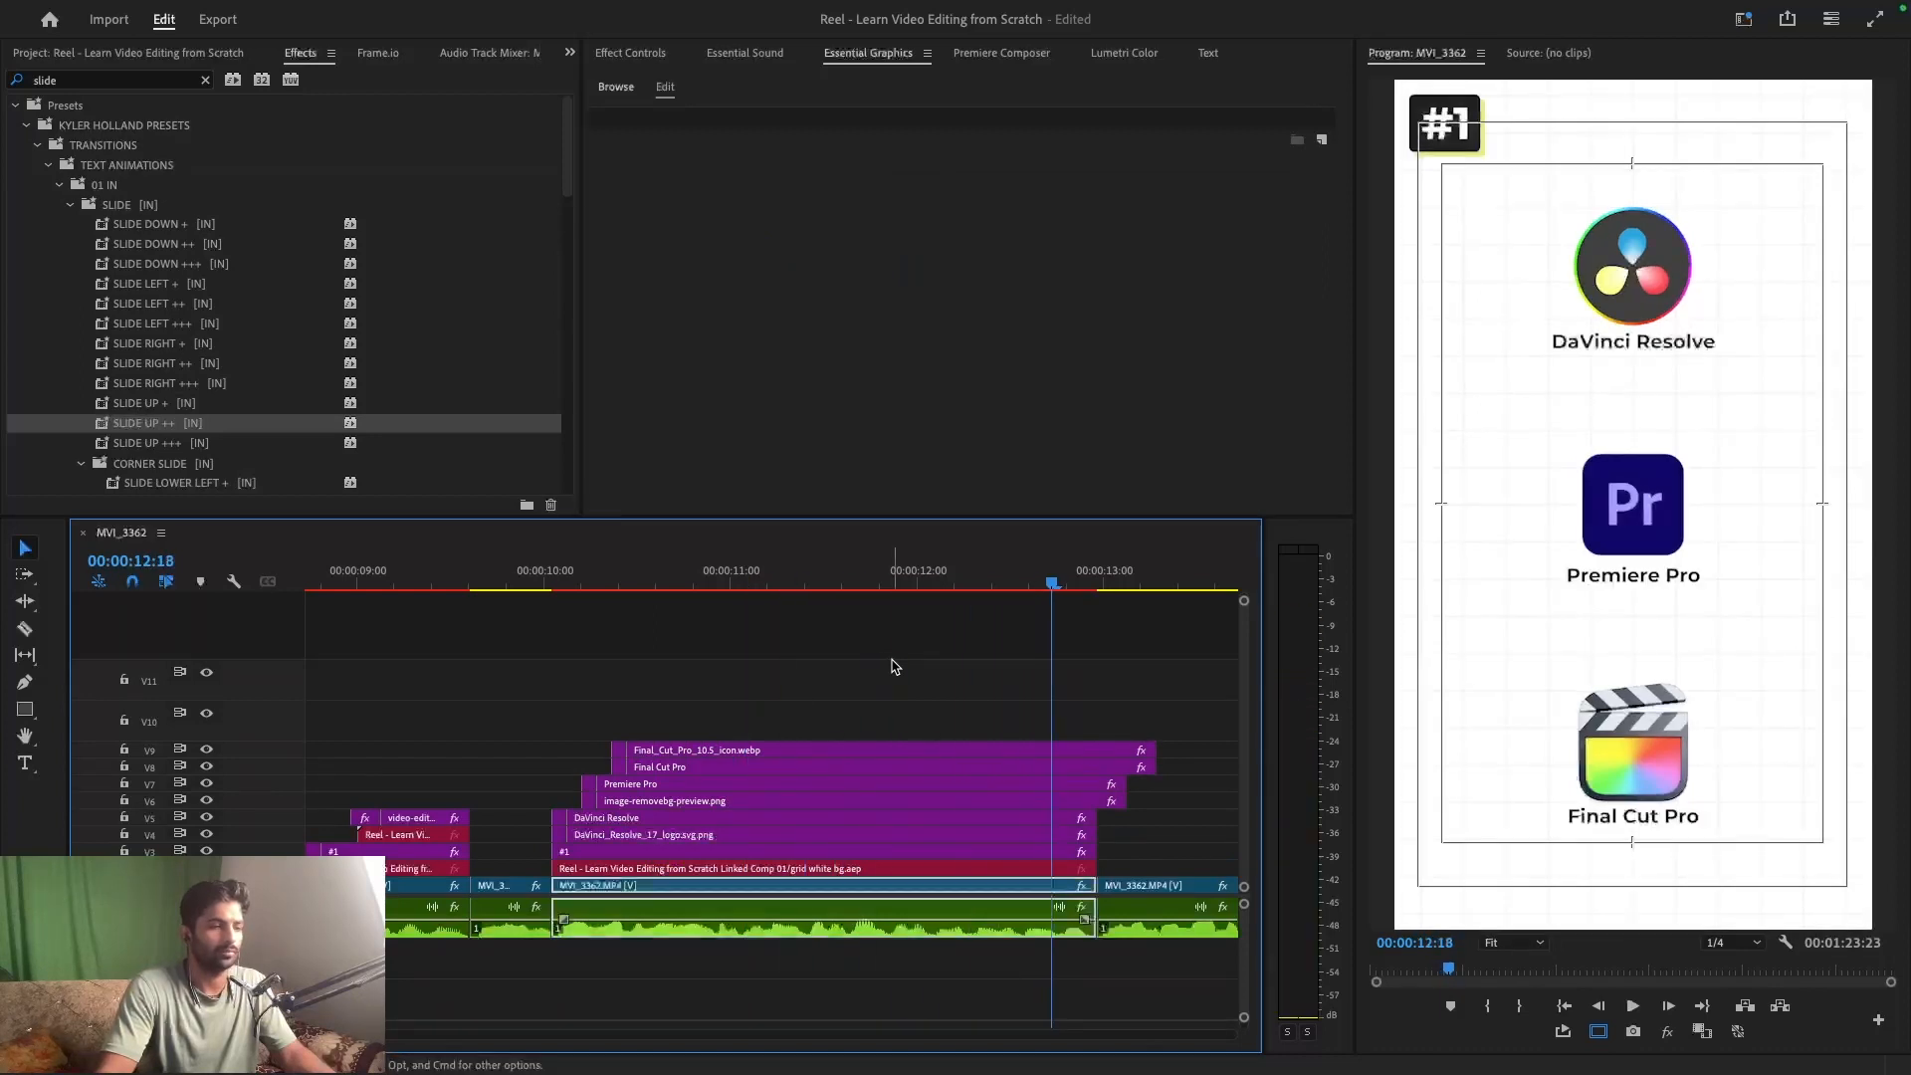
pyautogui.press('super+s')
pyautogui.press('space')
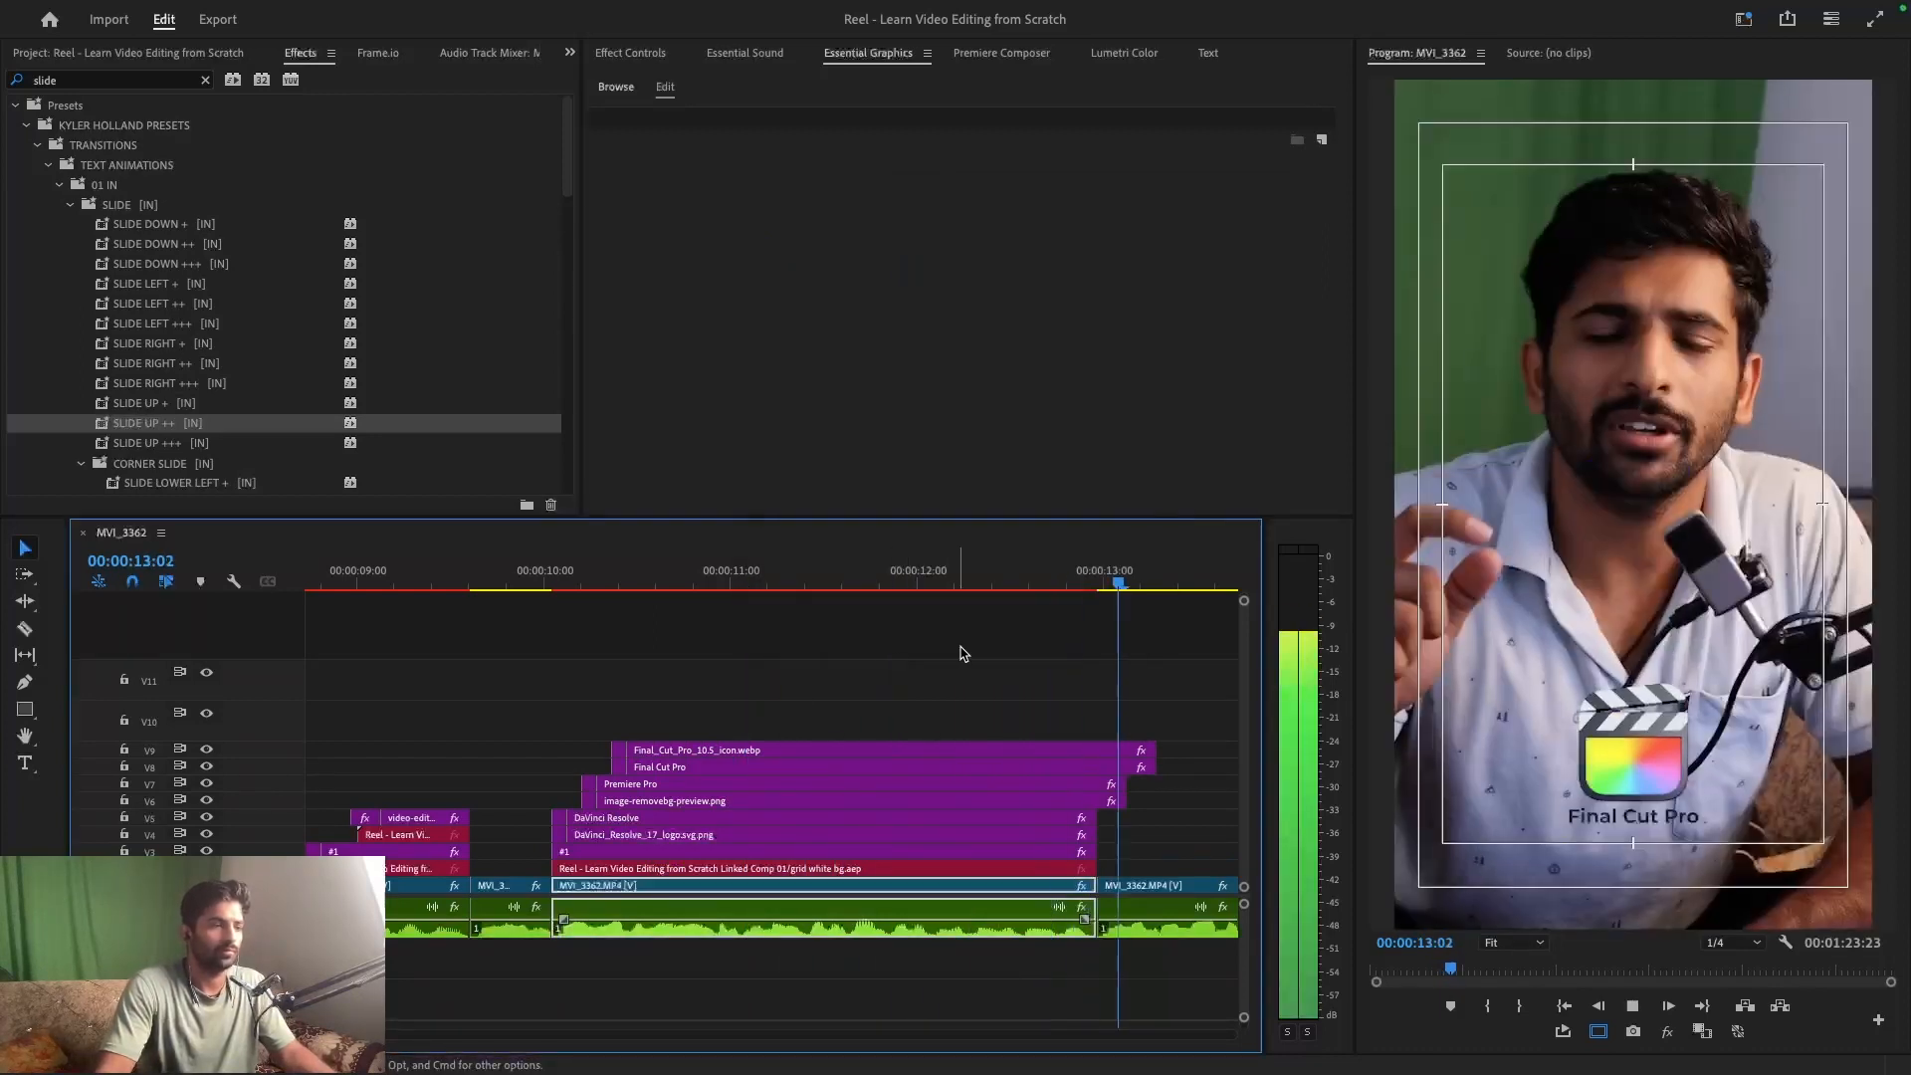
pyautogui.press('space')
# - Cut the Premiere Pro and Final Cut Pro icon and label clips at 00:00:12:24 and delete the overhanging ends
pyautogui.click(1095, 567)
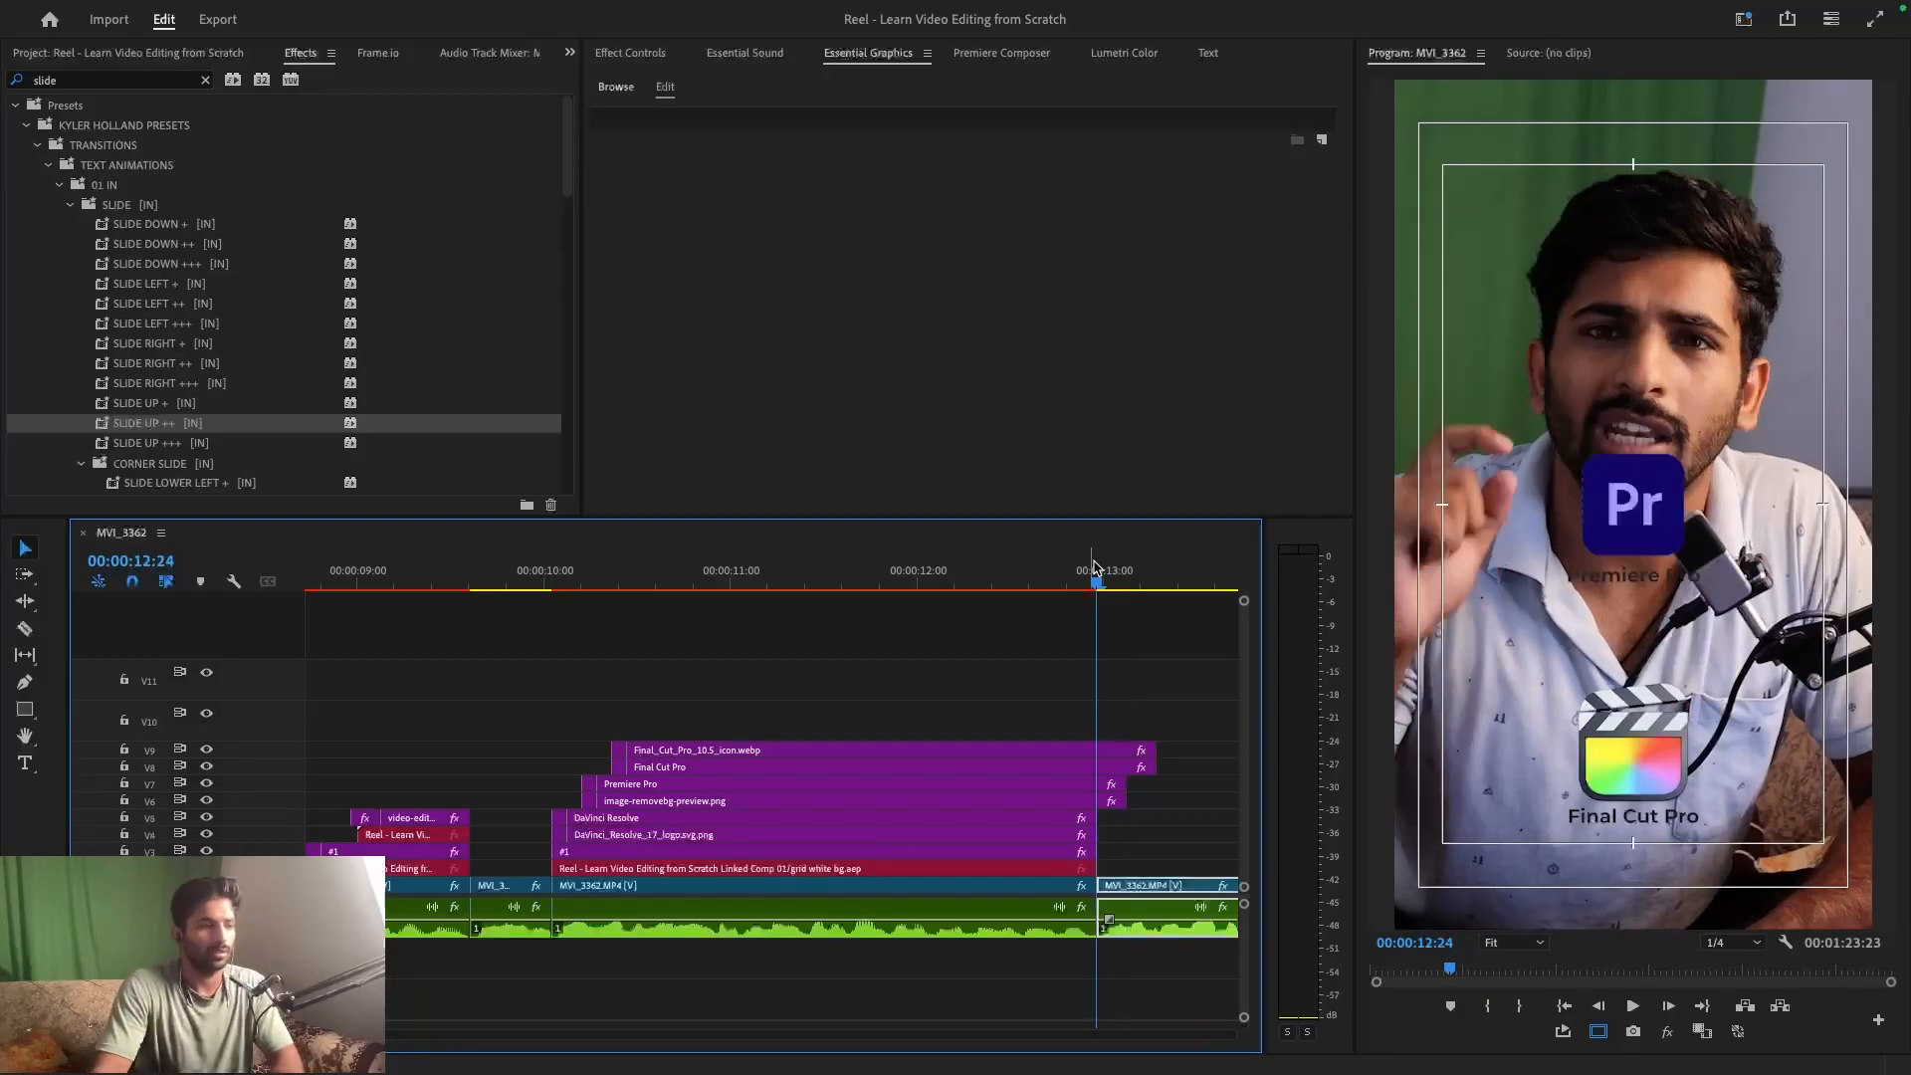
pyautogui.moveTo(1027, 694); pyautogui.dragTo(1089, 817)
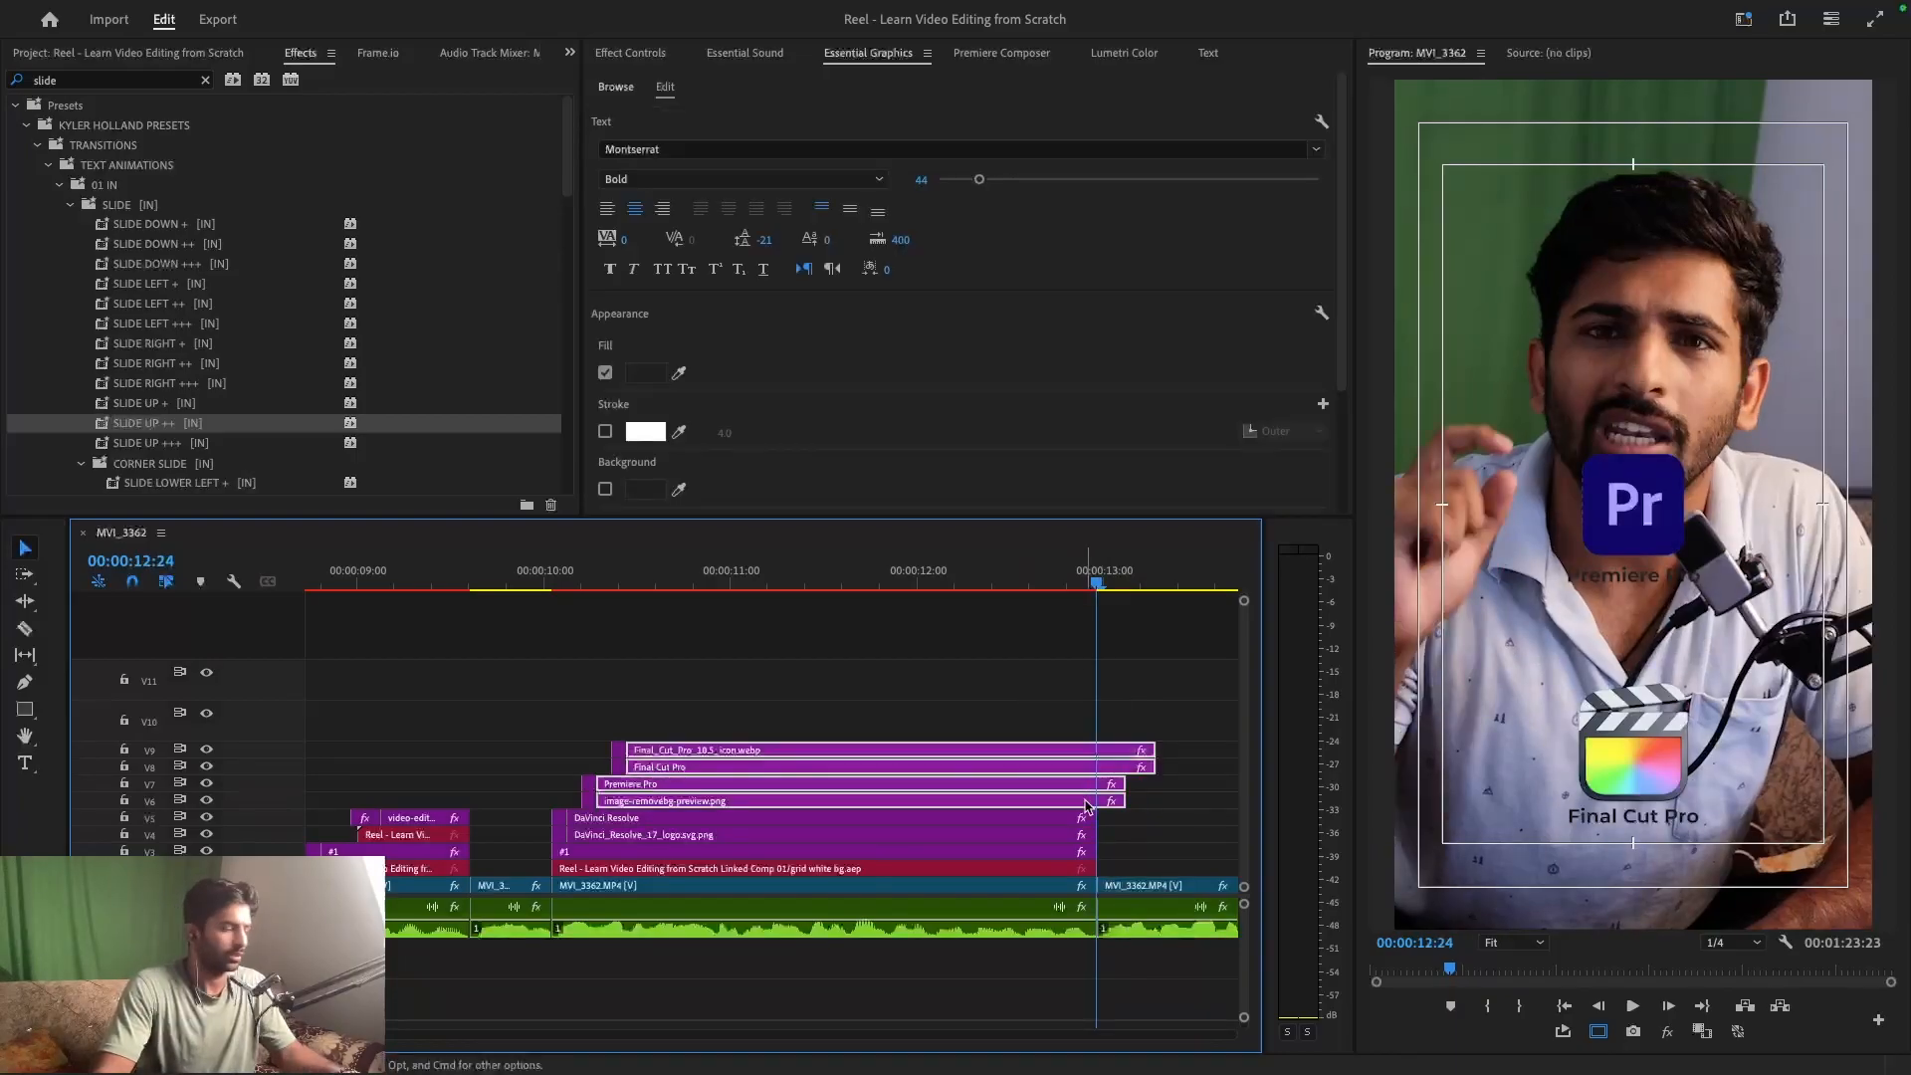
pyautogui.press('super+k')
pyautogui.moveTo(1147, 724); pyautogui.dragTo(1108, 811)
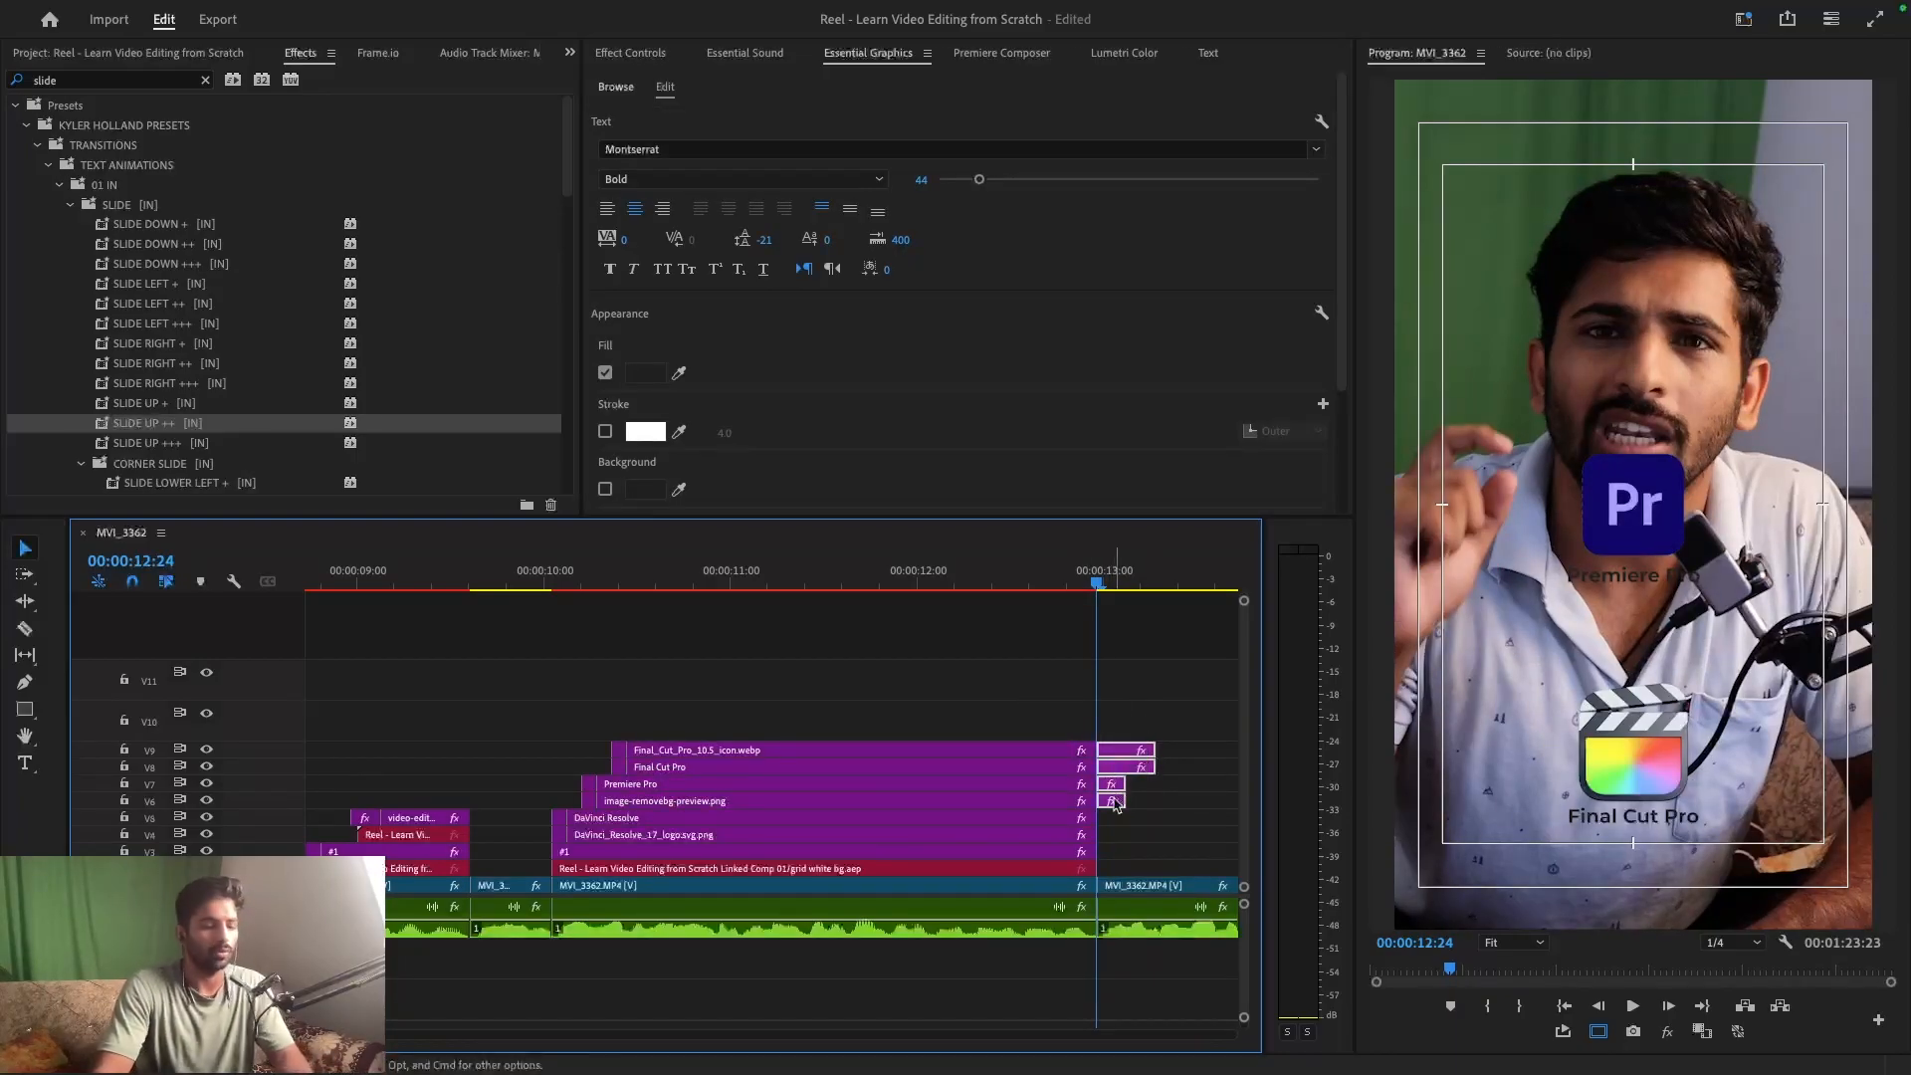
pyautogui.press('Delete')
# - Scrub through the logo entrances up to 00:00:11:06 to review them, and save the project
pyautogui.moveTo(777, 574); pyautogui.dragTo(670, 708)
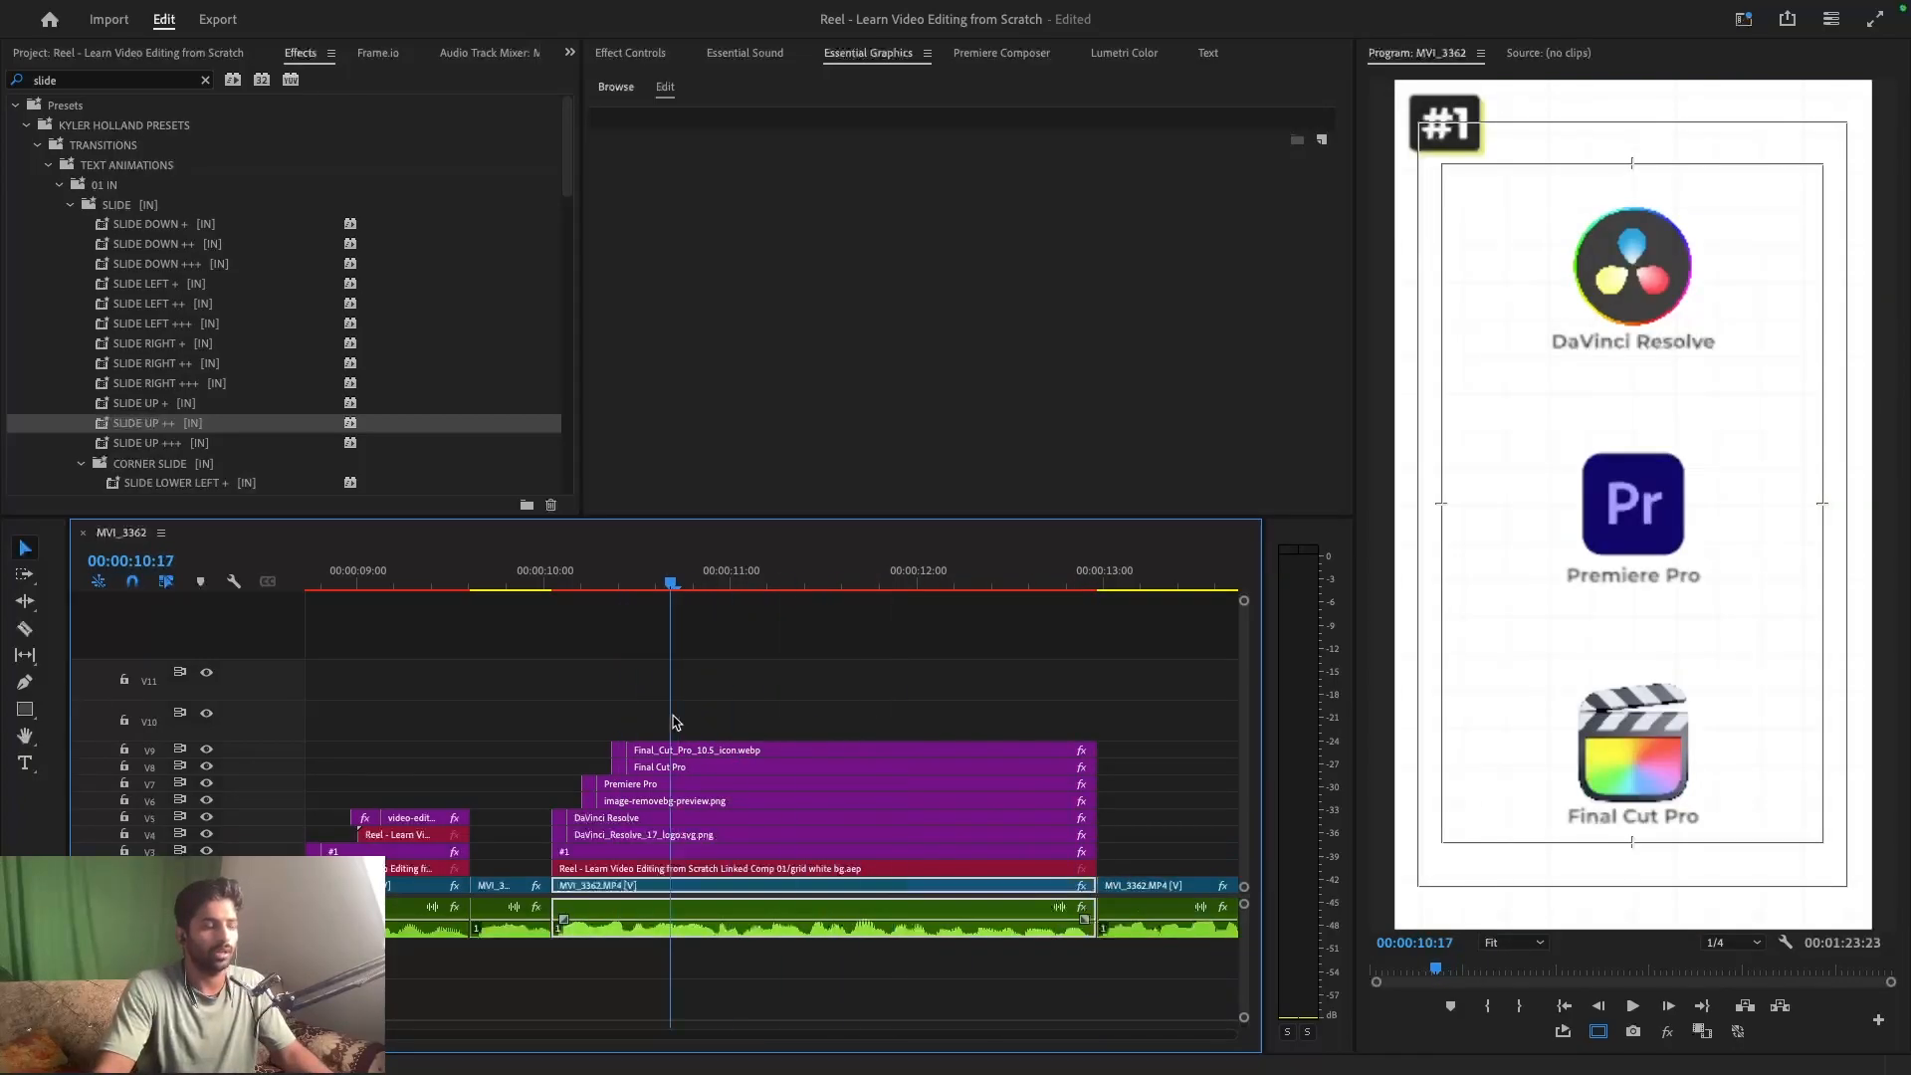
pyautogui.click(892, 670)
pyautogui.hotkey('ctrl', 's')
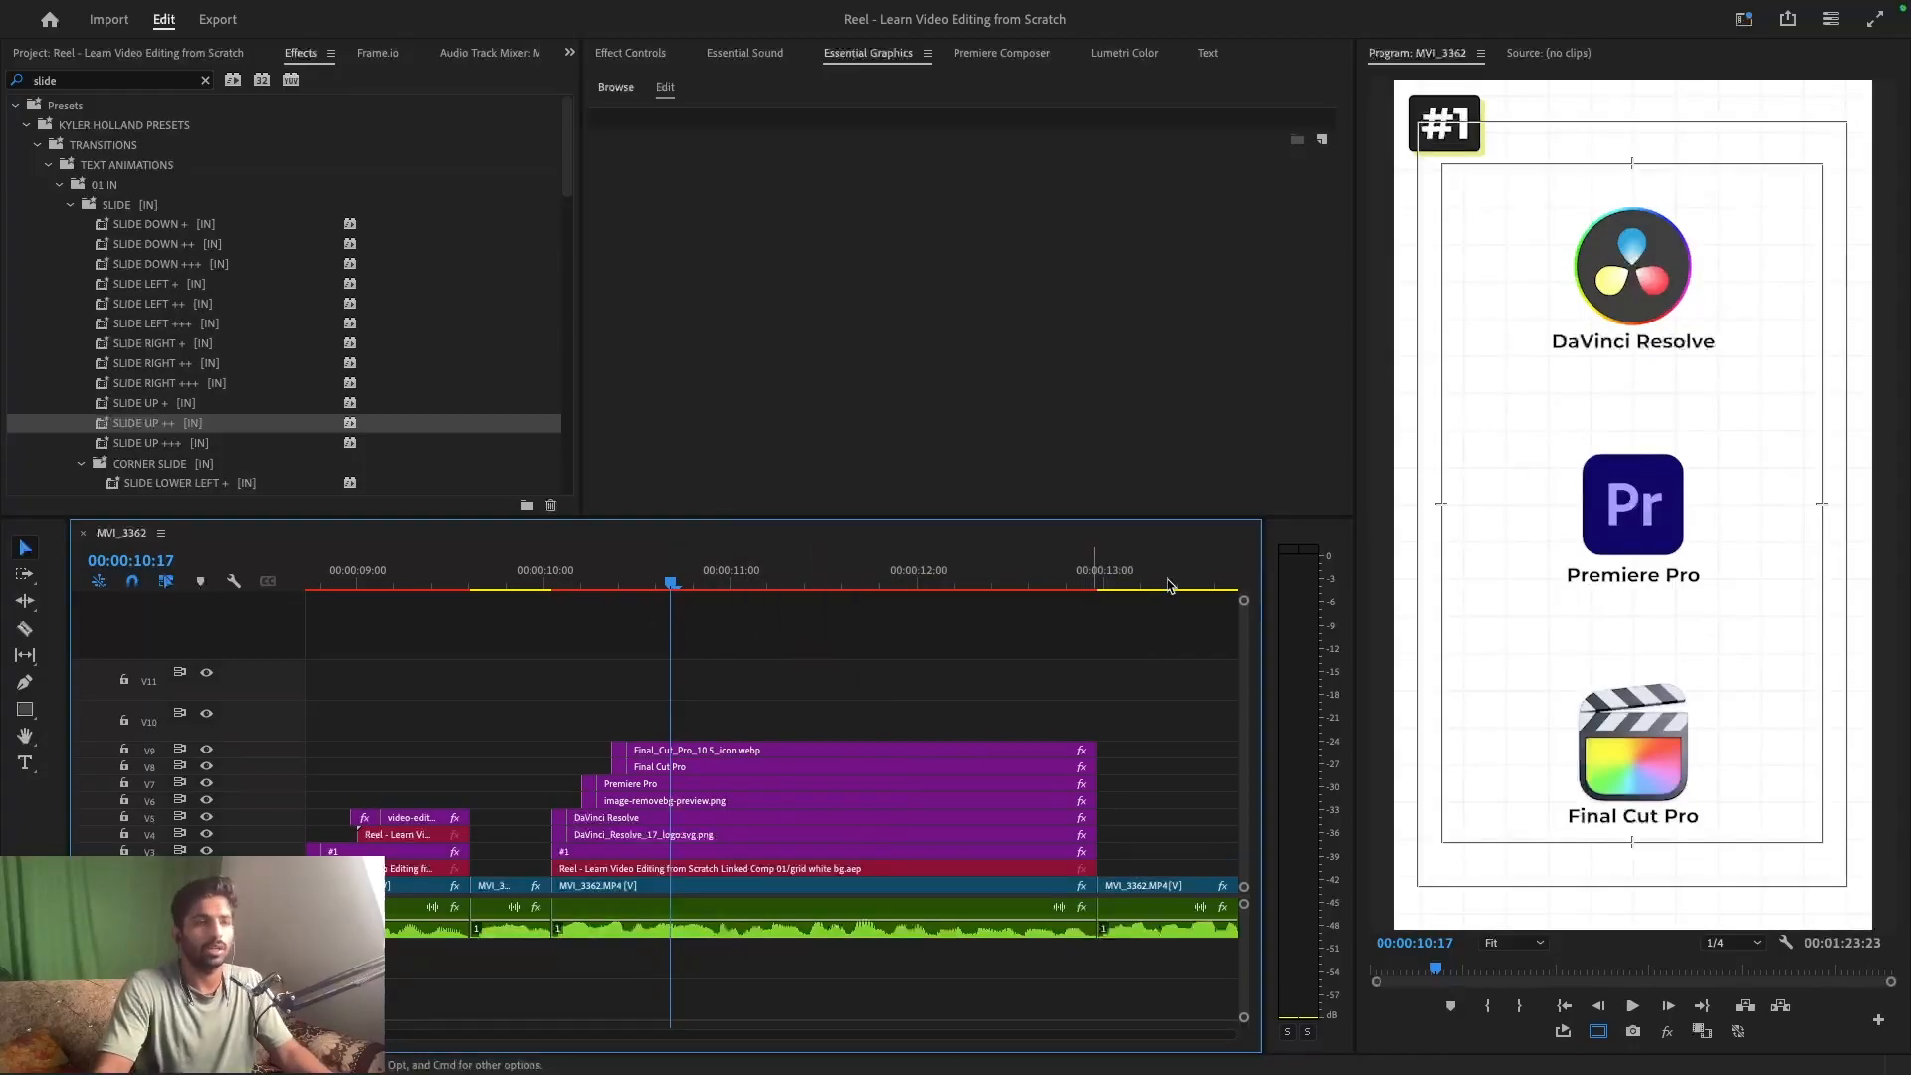
pyautogui.moveTo(672, 588); pyautogui.dragTo(775, 652)
pyautogui.hotkey('ctrl', 's')
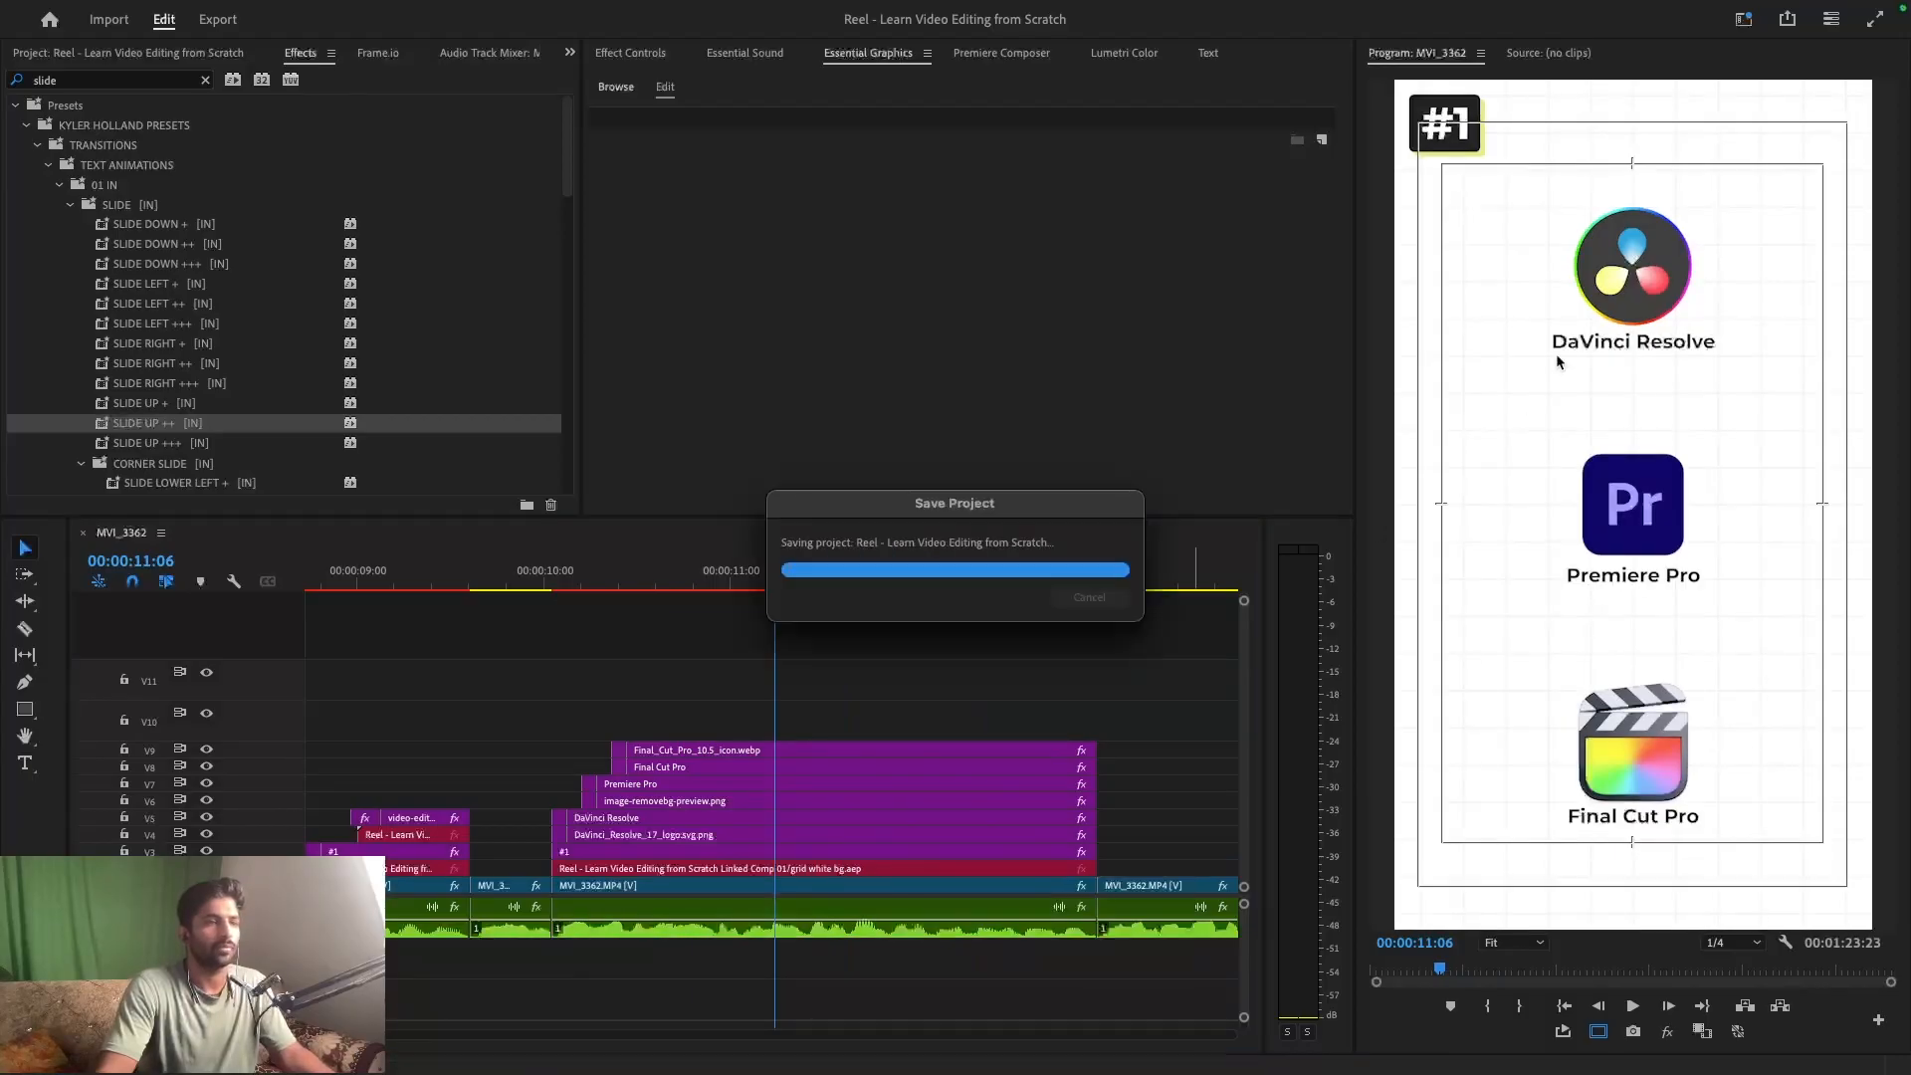
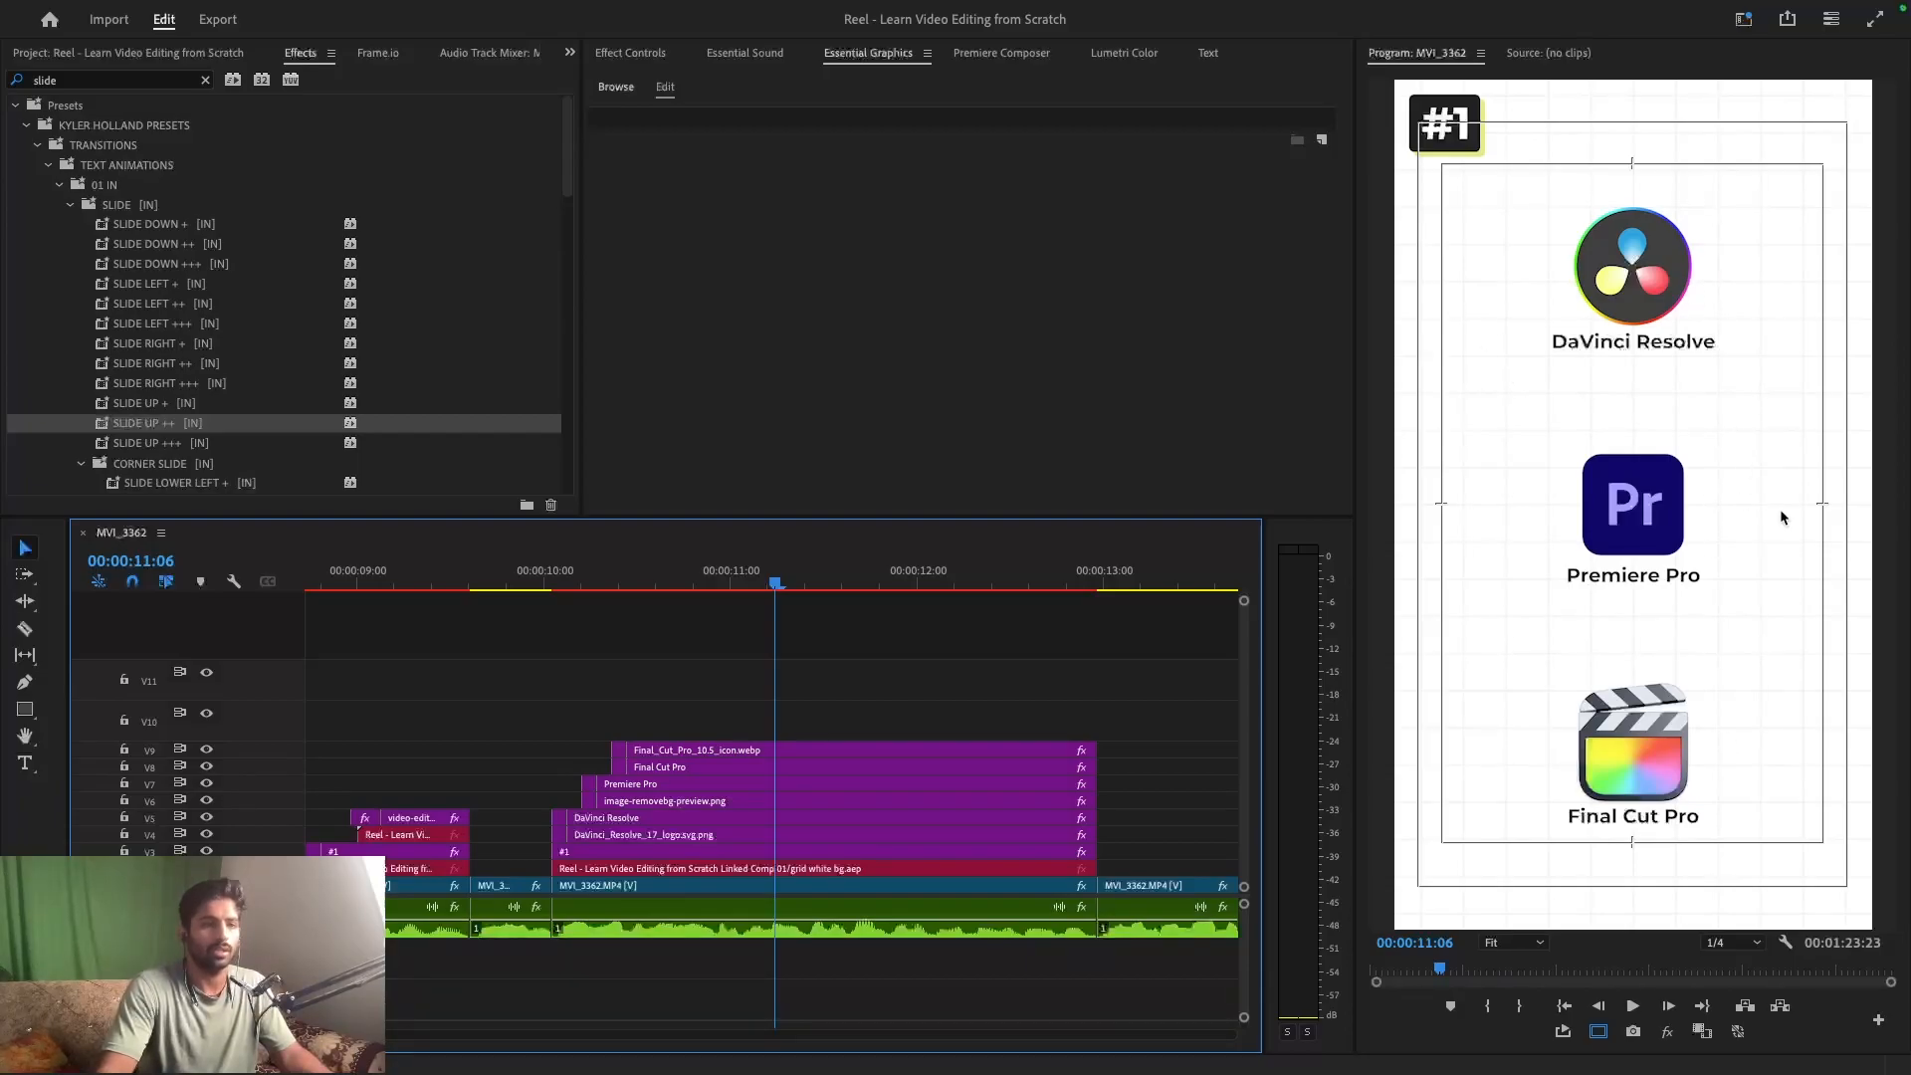
pyautogui.press('super+s')
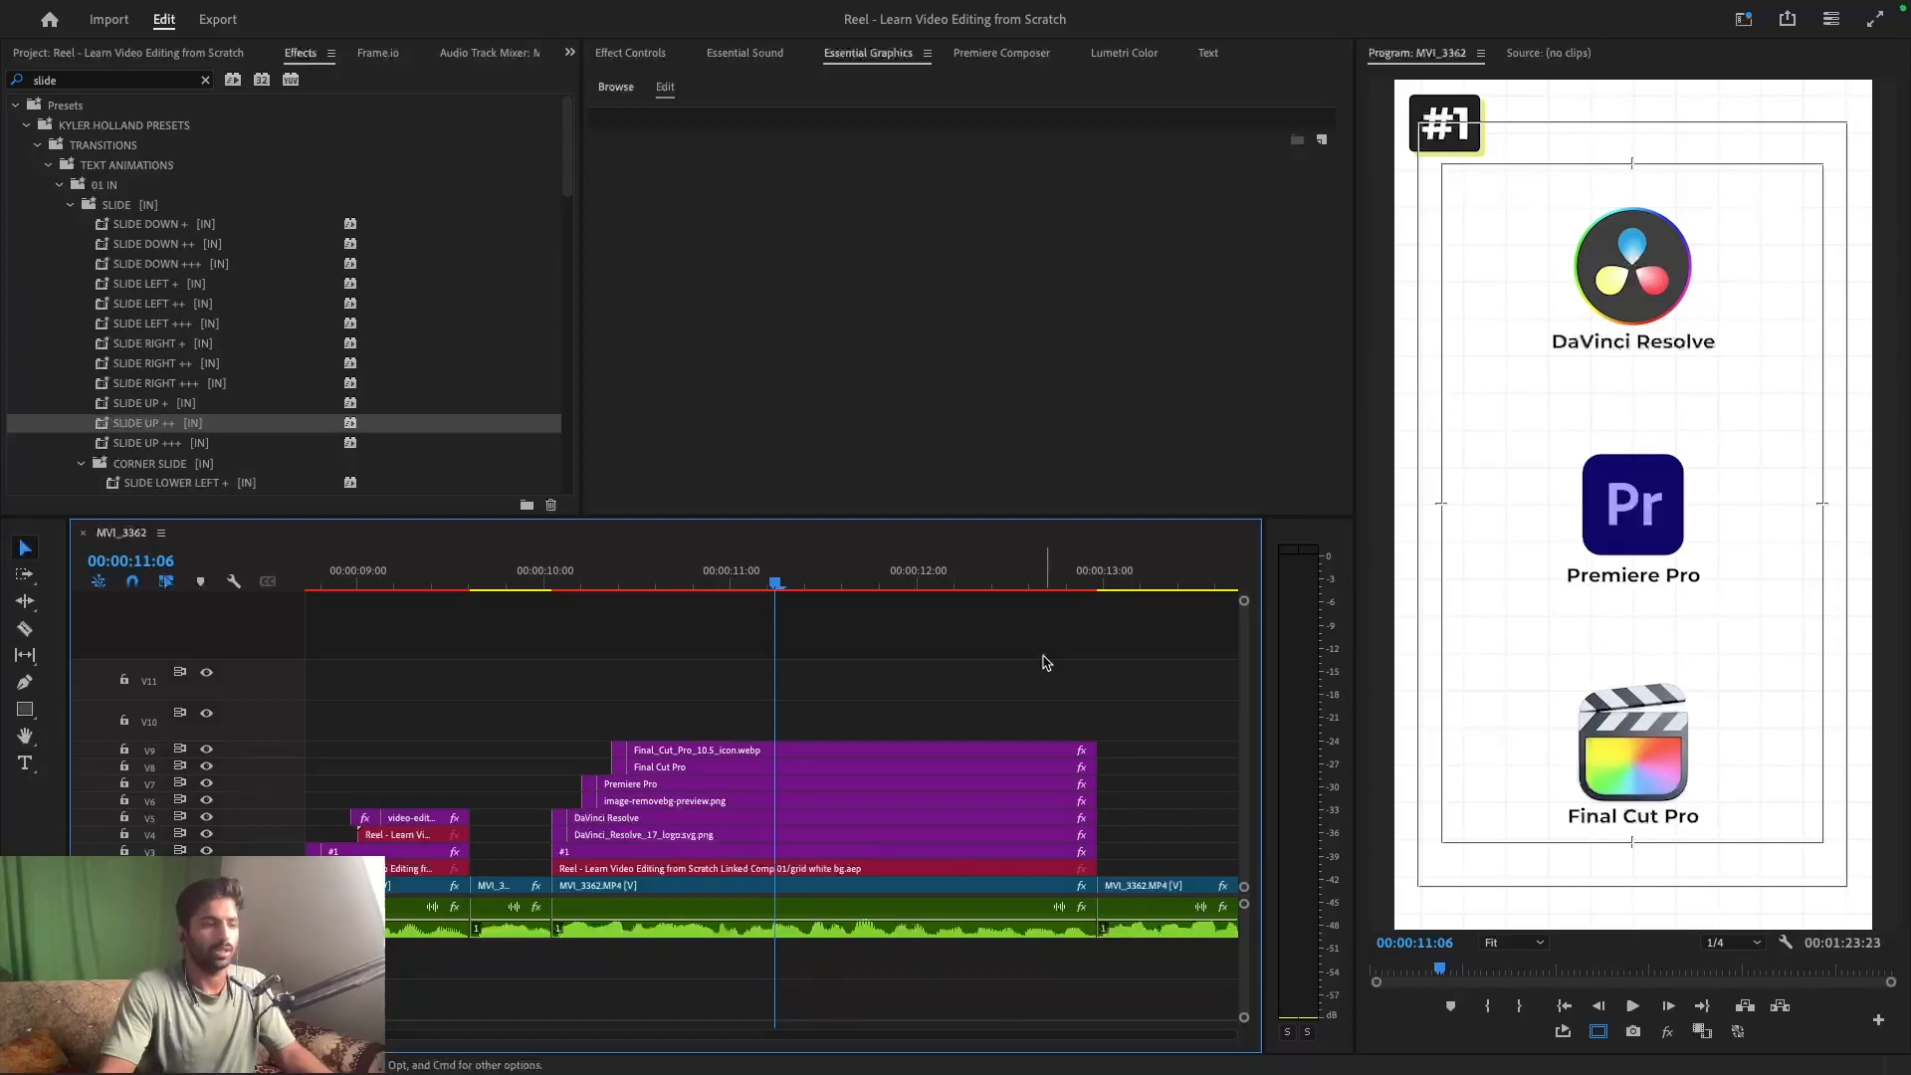
pyautogui.press('super+s')
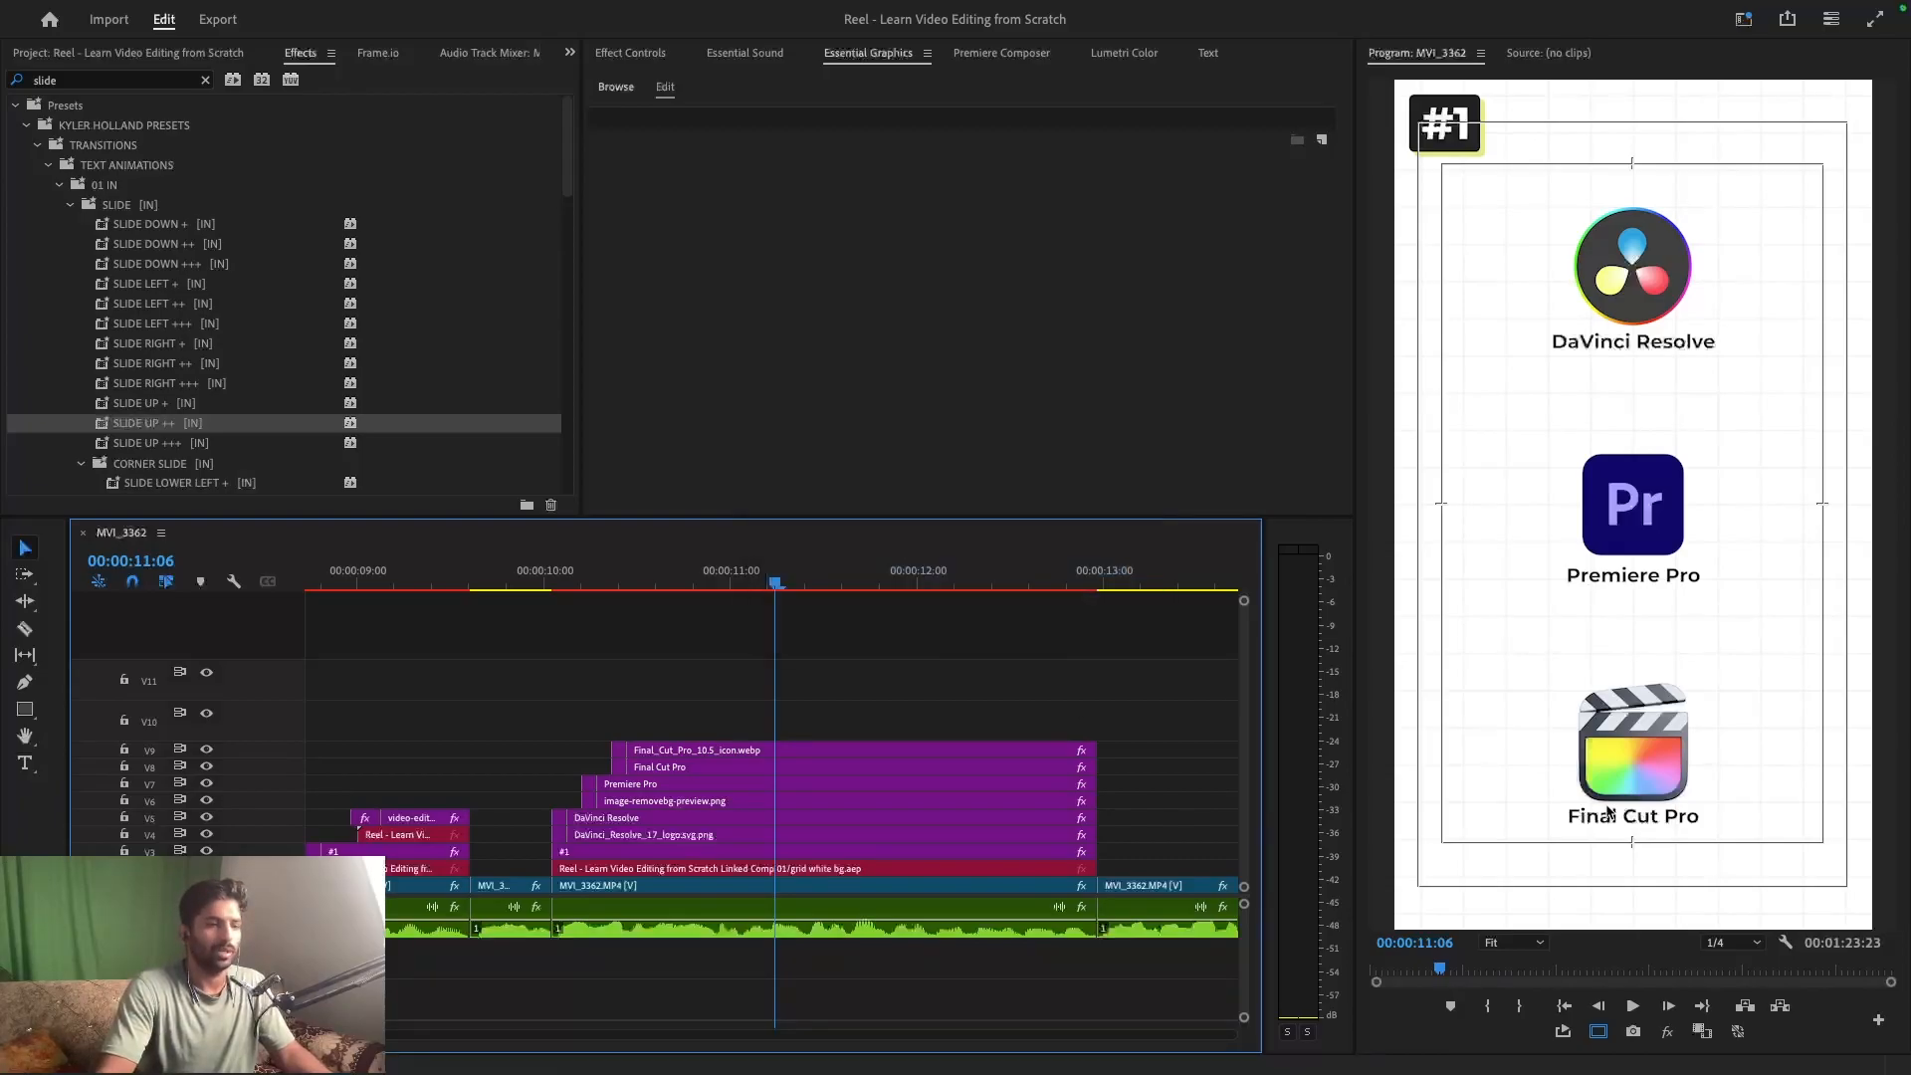
pyautogui.press('-')
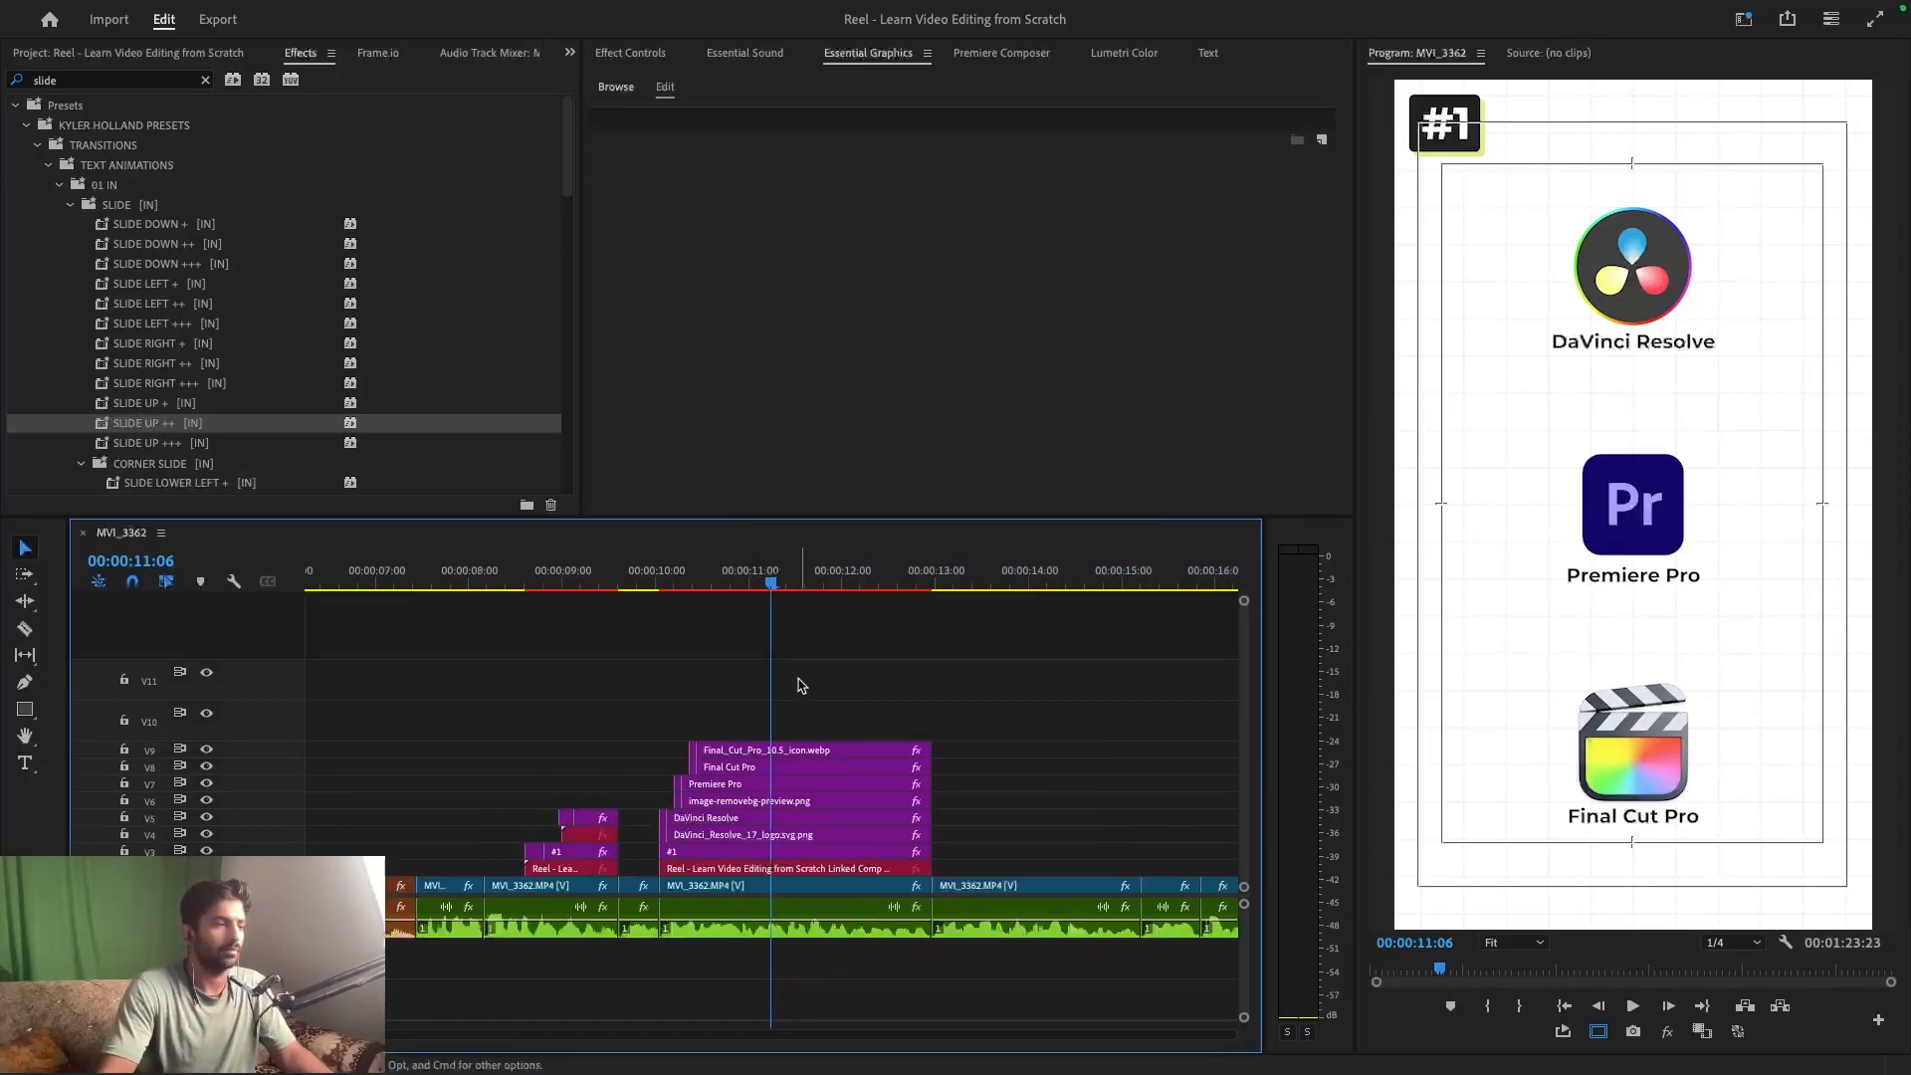
pyautogui.press('-')
pyautogui.press('super+s')
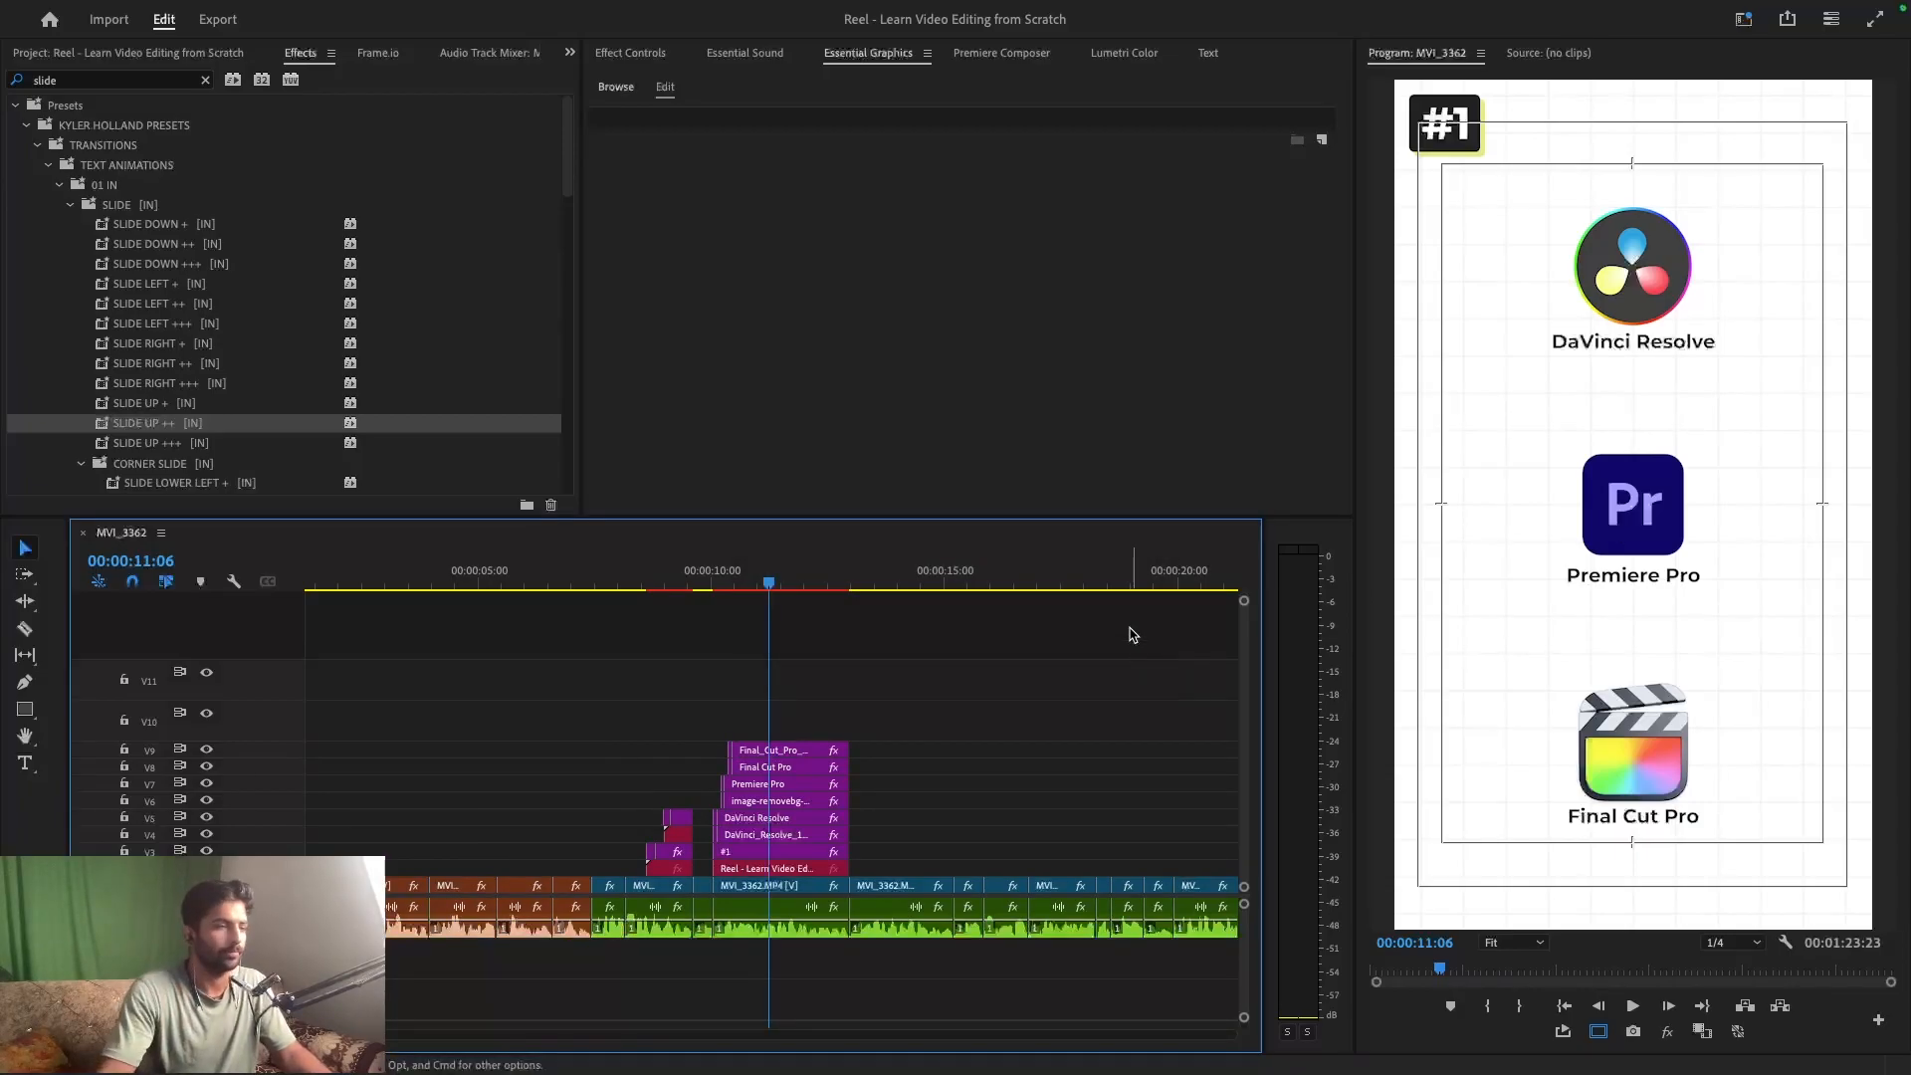
# - Switch to the browser and search YouTube for "film noise"
pyautogui.hotkey('ctrl', 'Right')
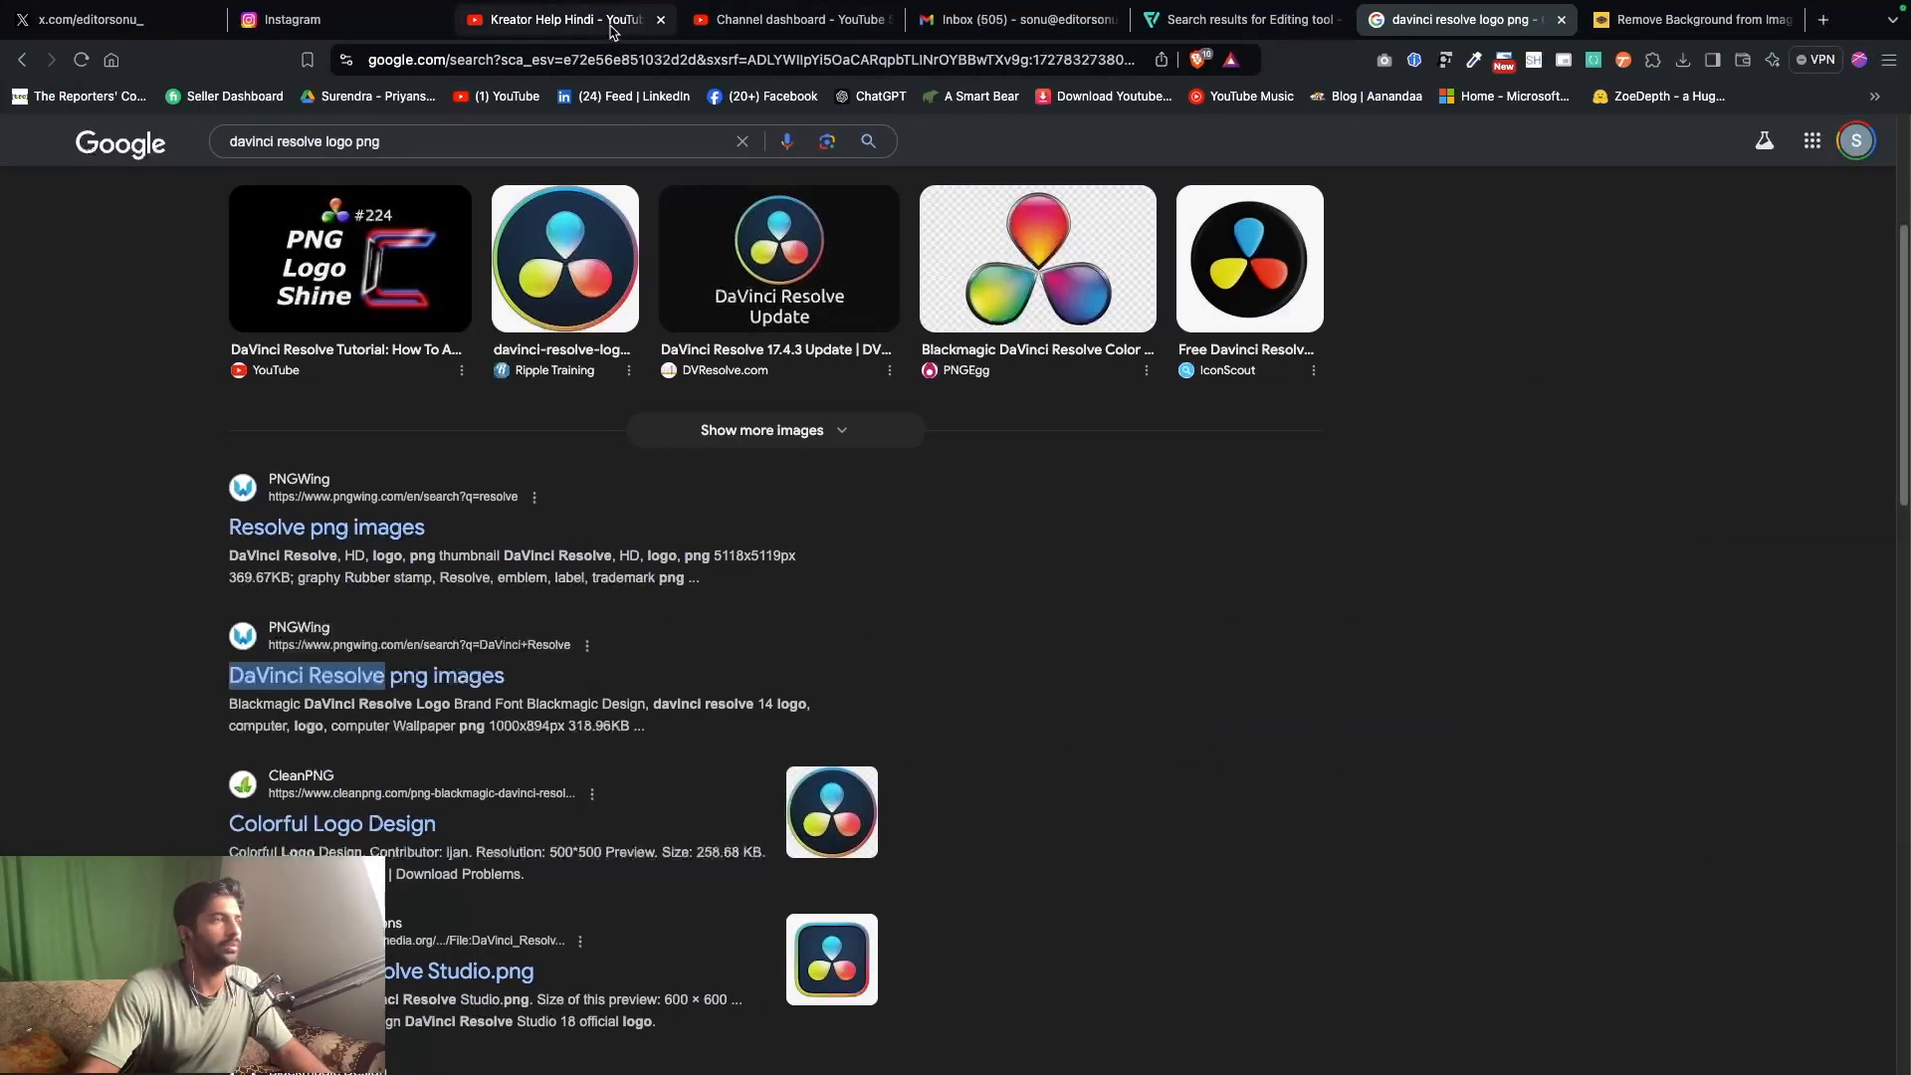
pyautogui.click(610, 24)
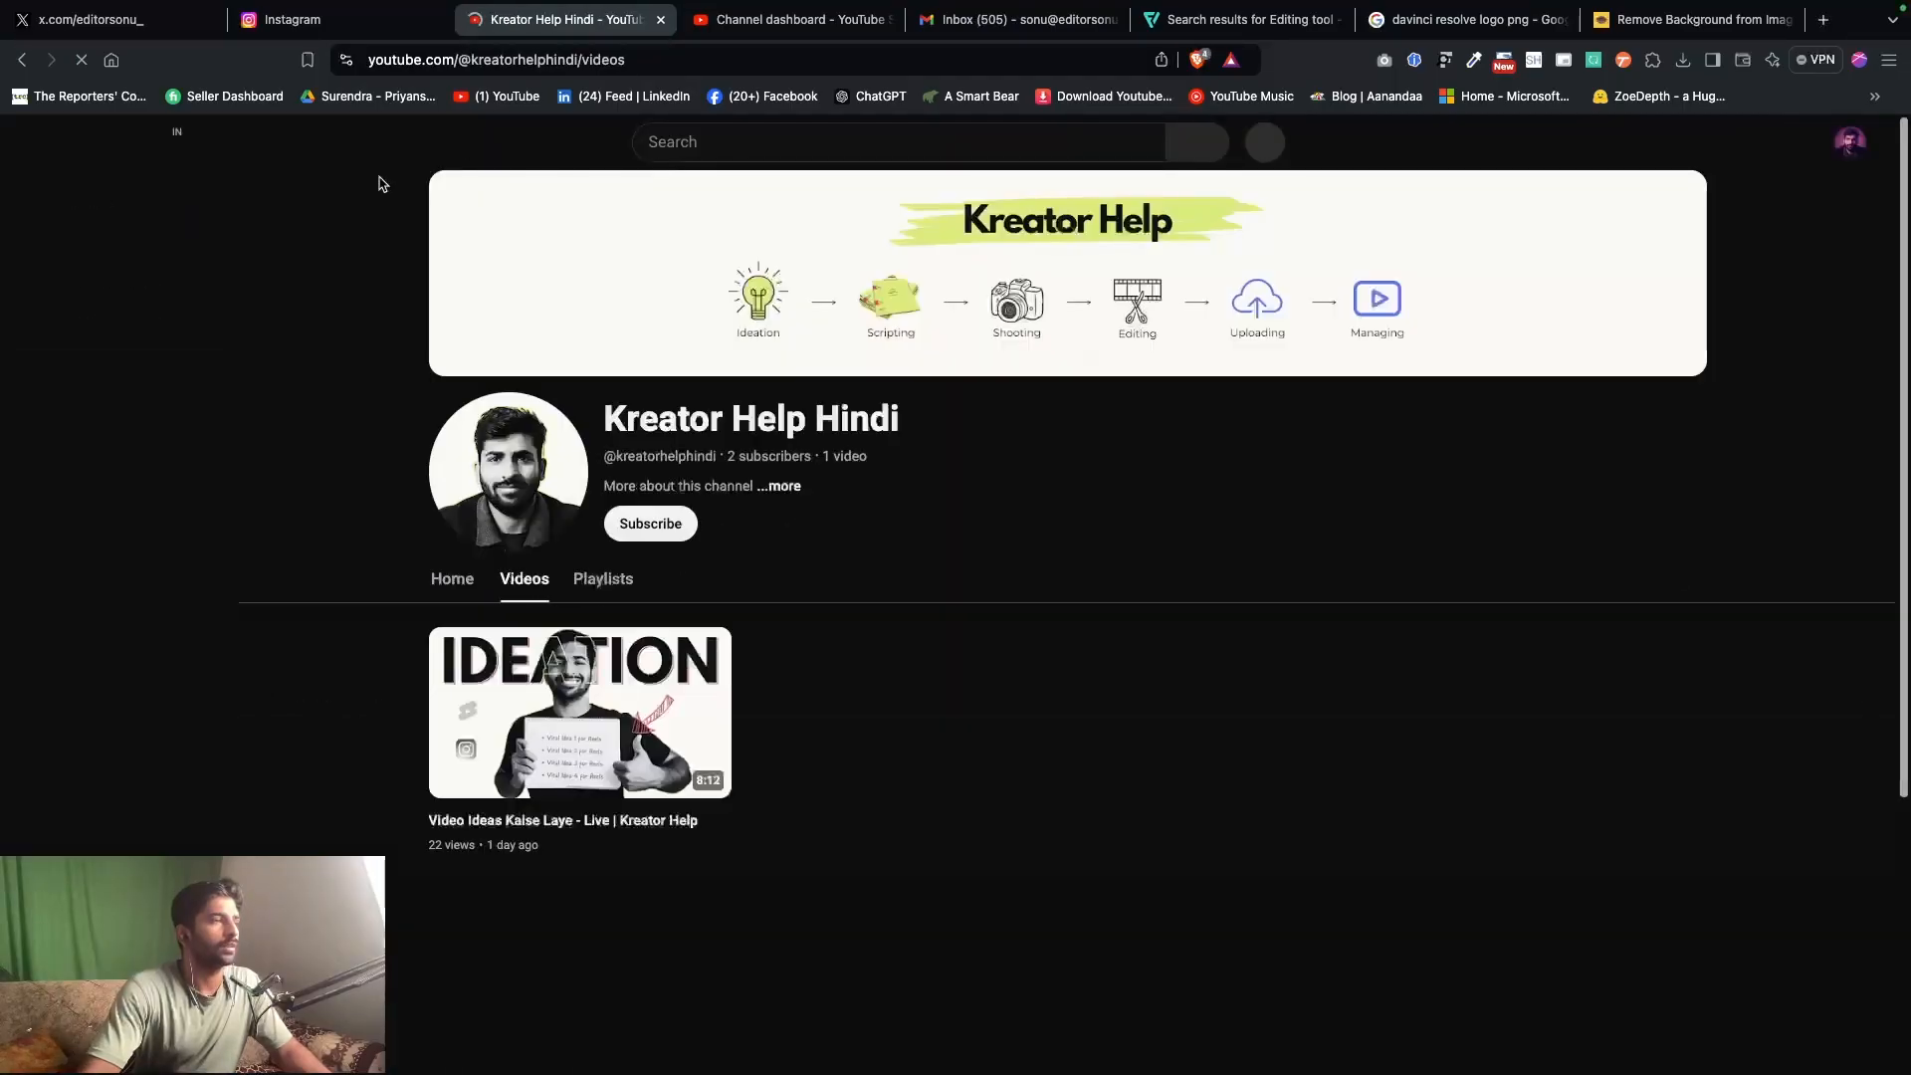
pyautogui.click(123, 200)
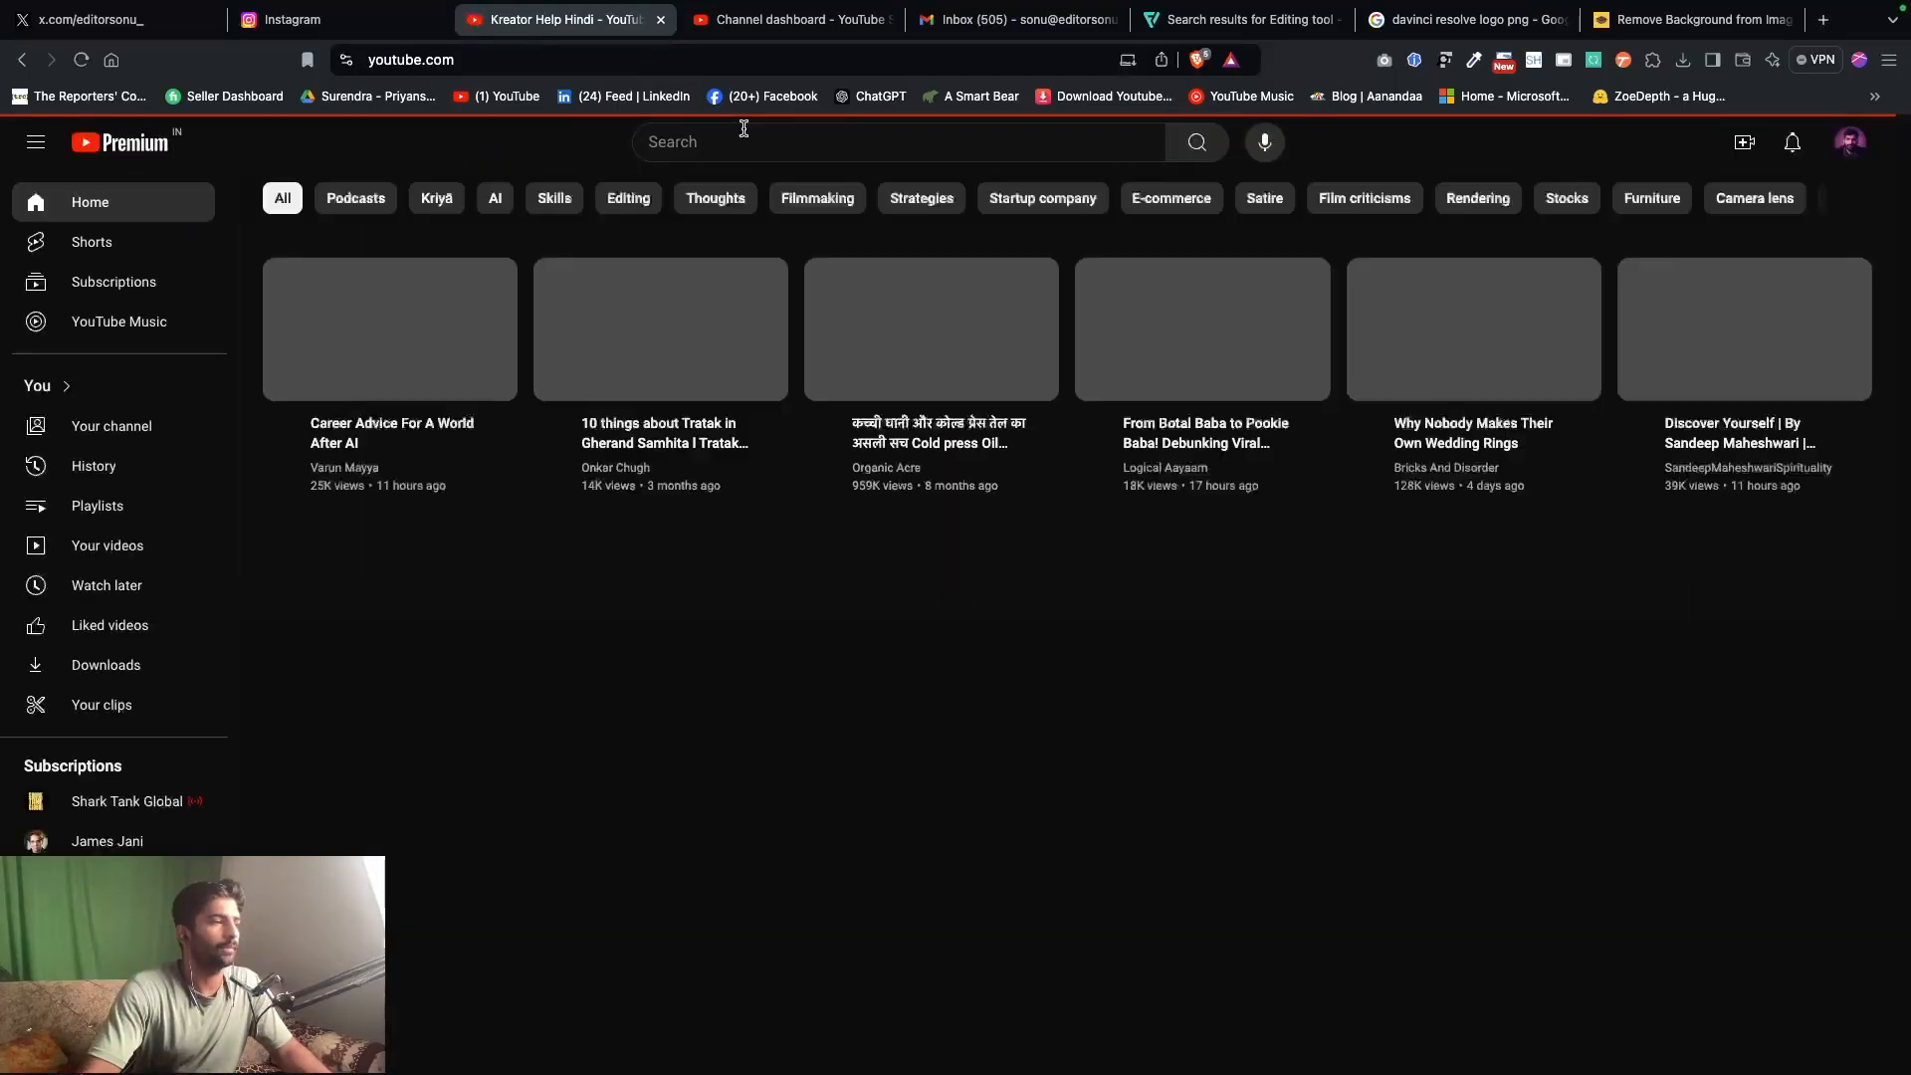
pyautogui.click(24, 60)
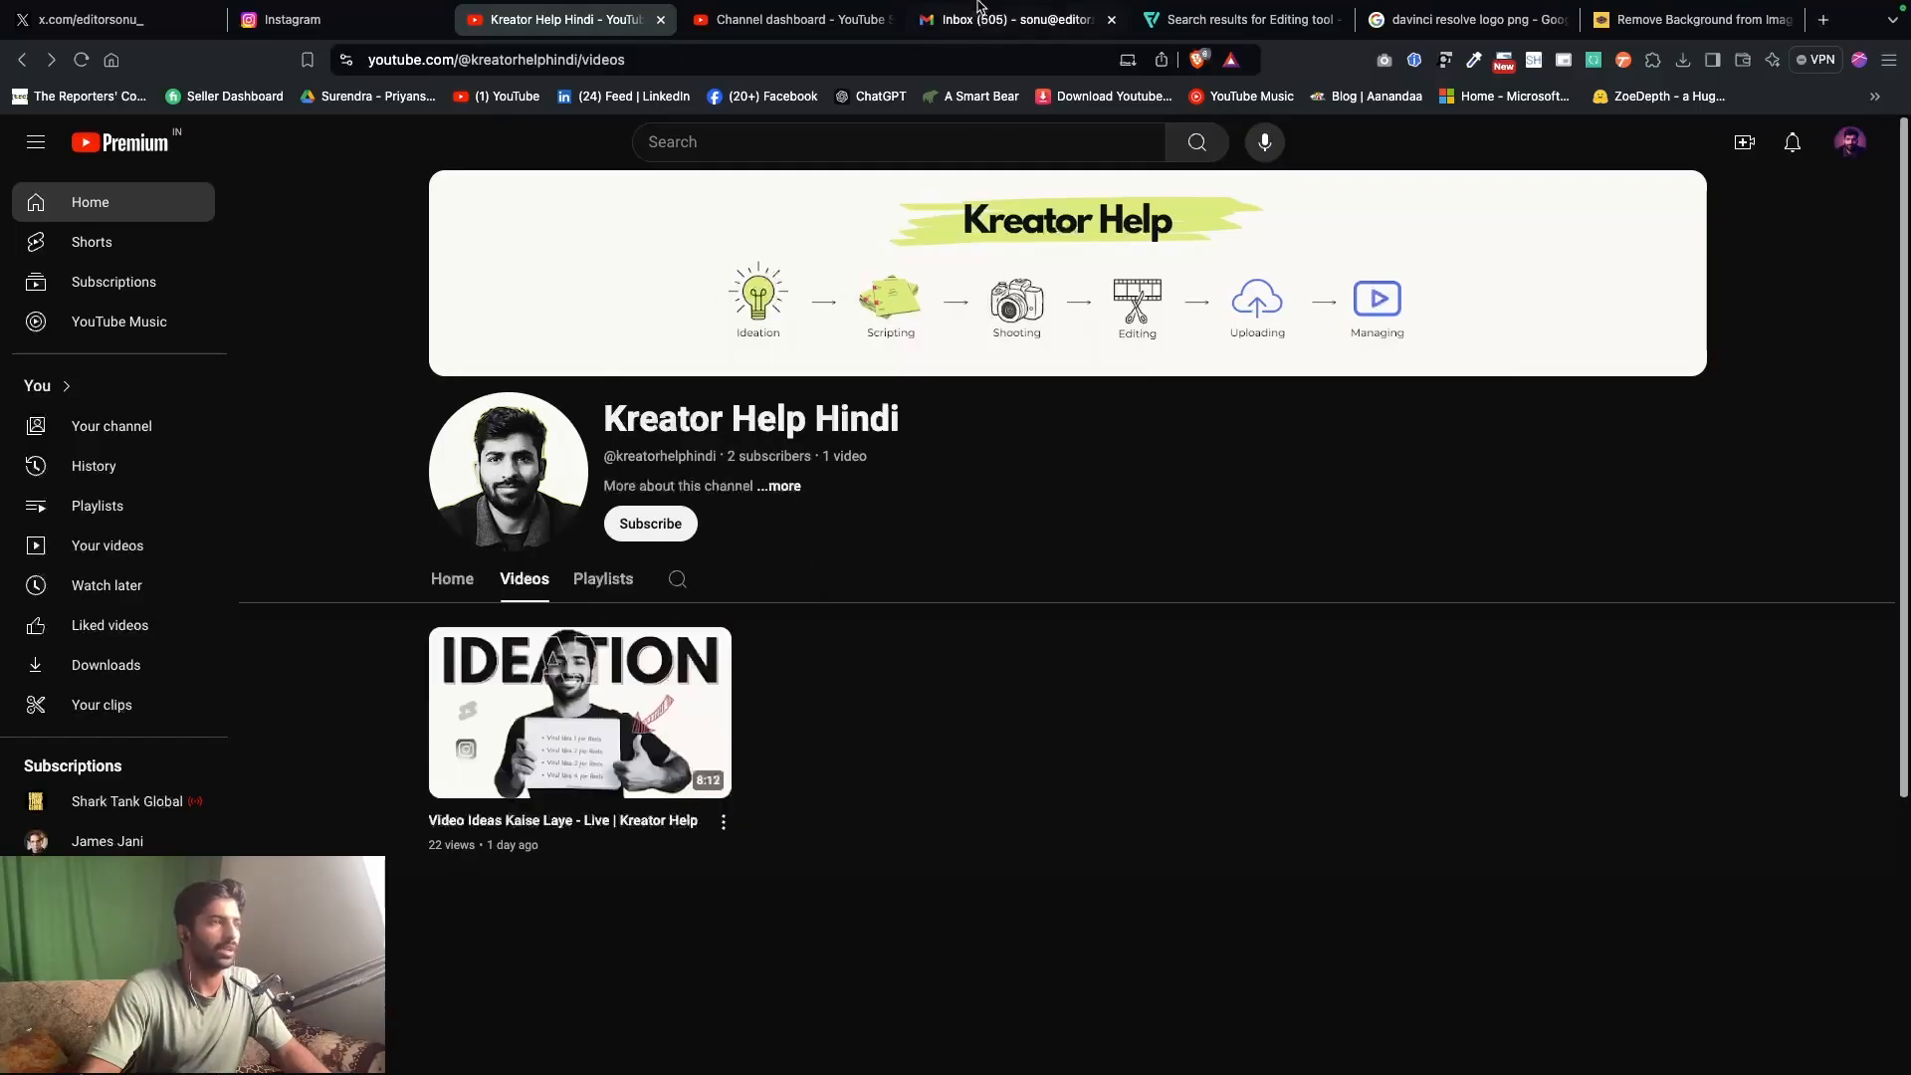
pyautogui.click(786, 140)
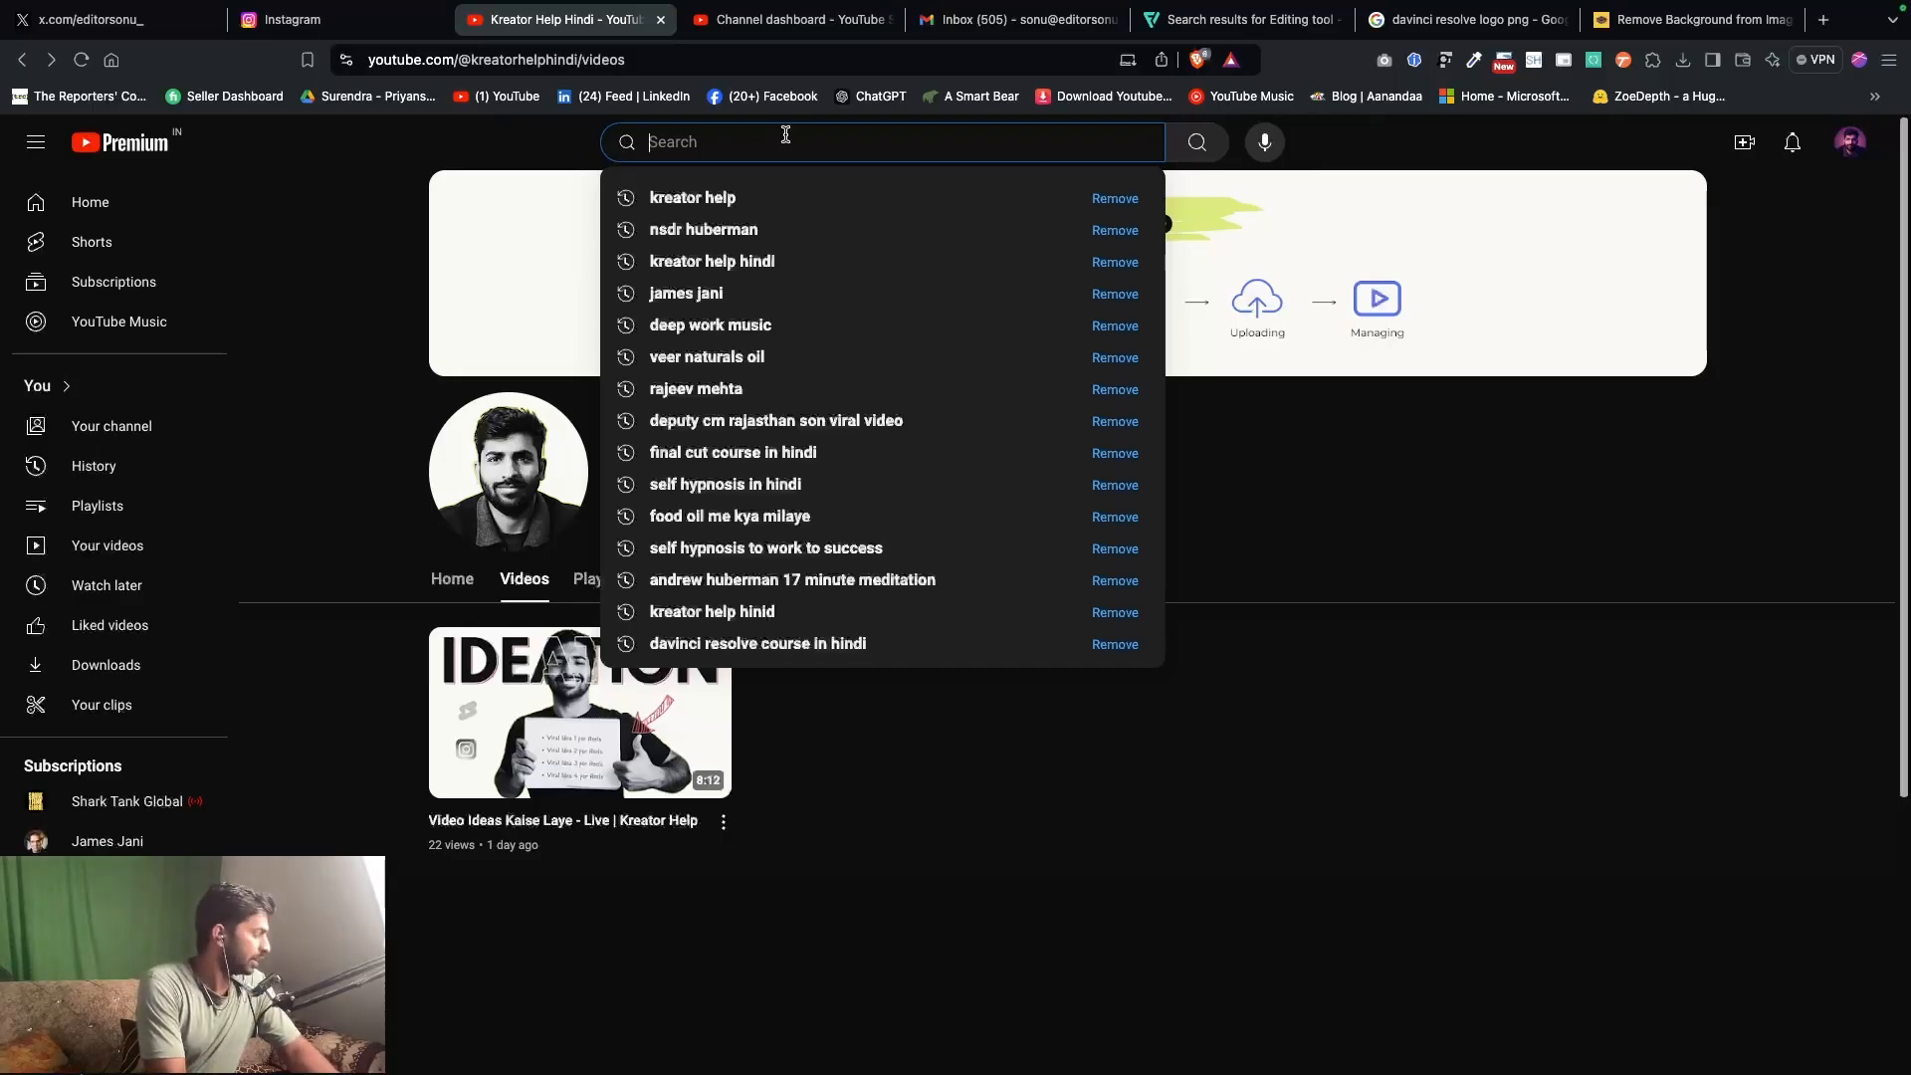
pyautogui.write('film noise')
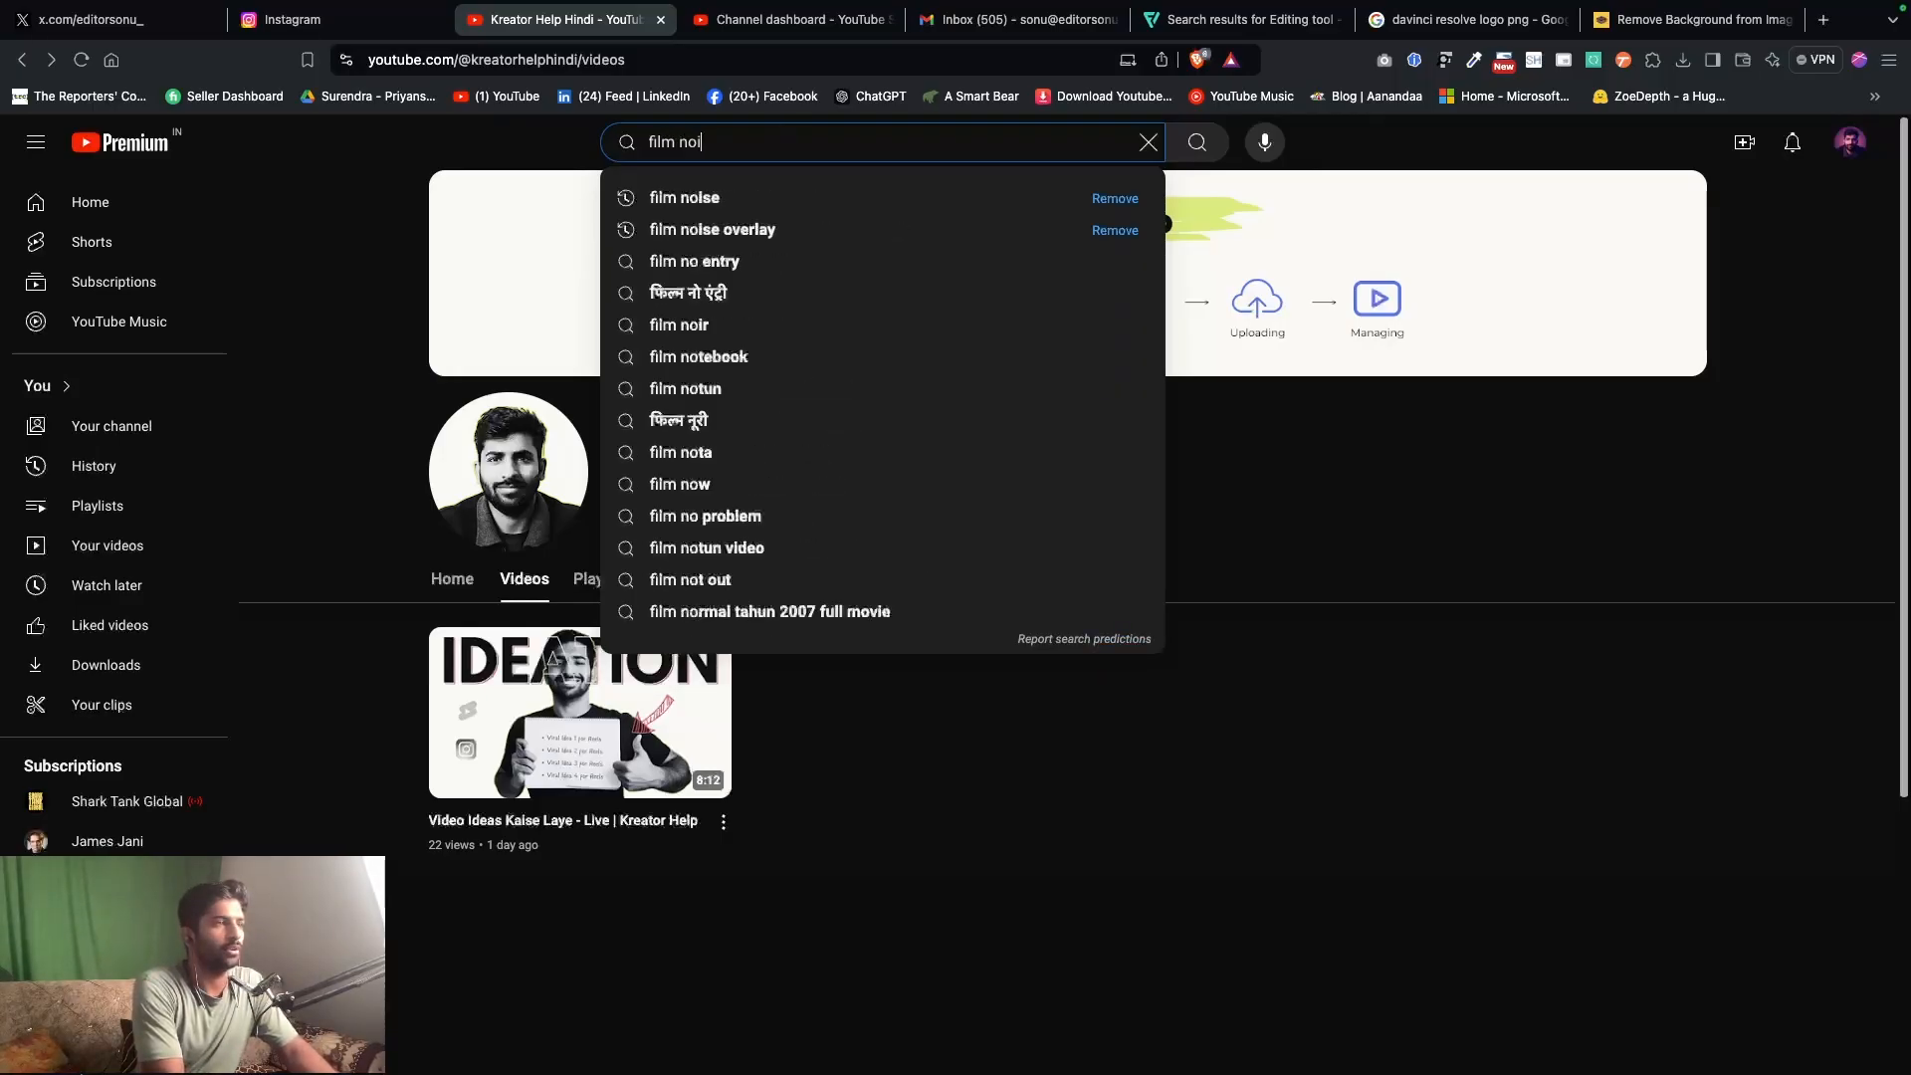
pyautogui.press('Return')
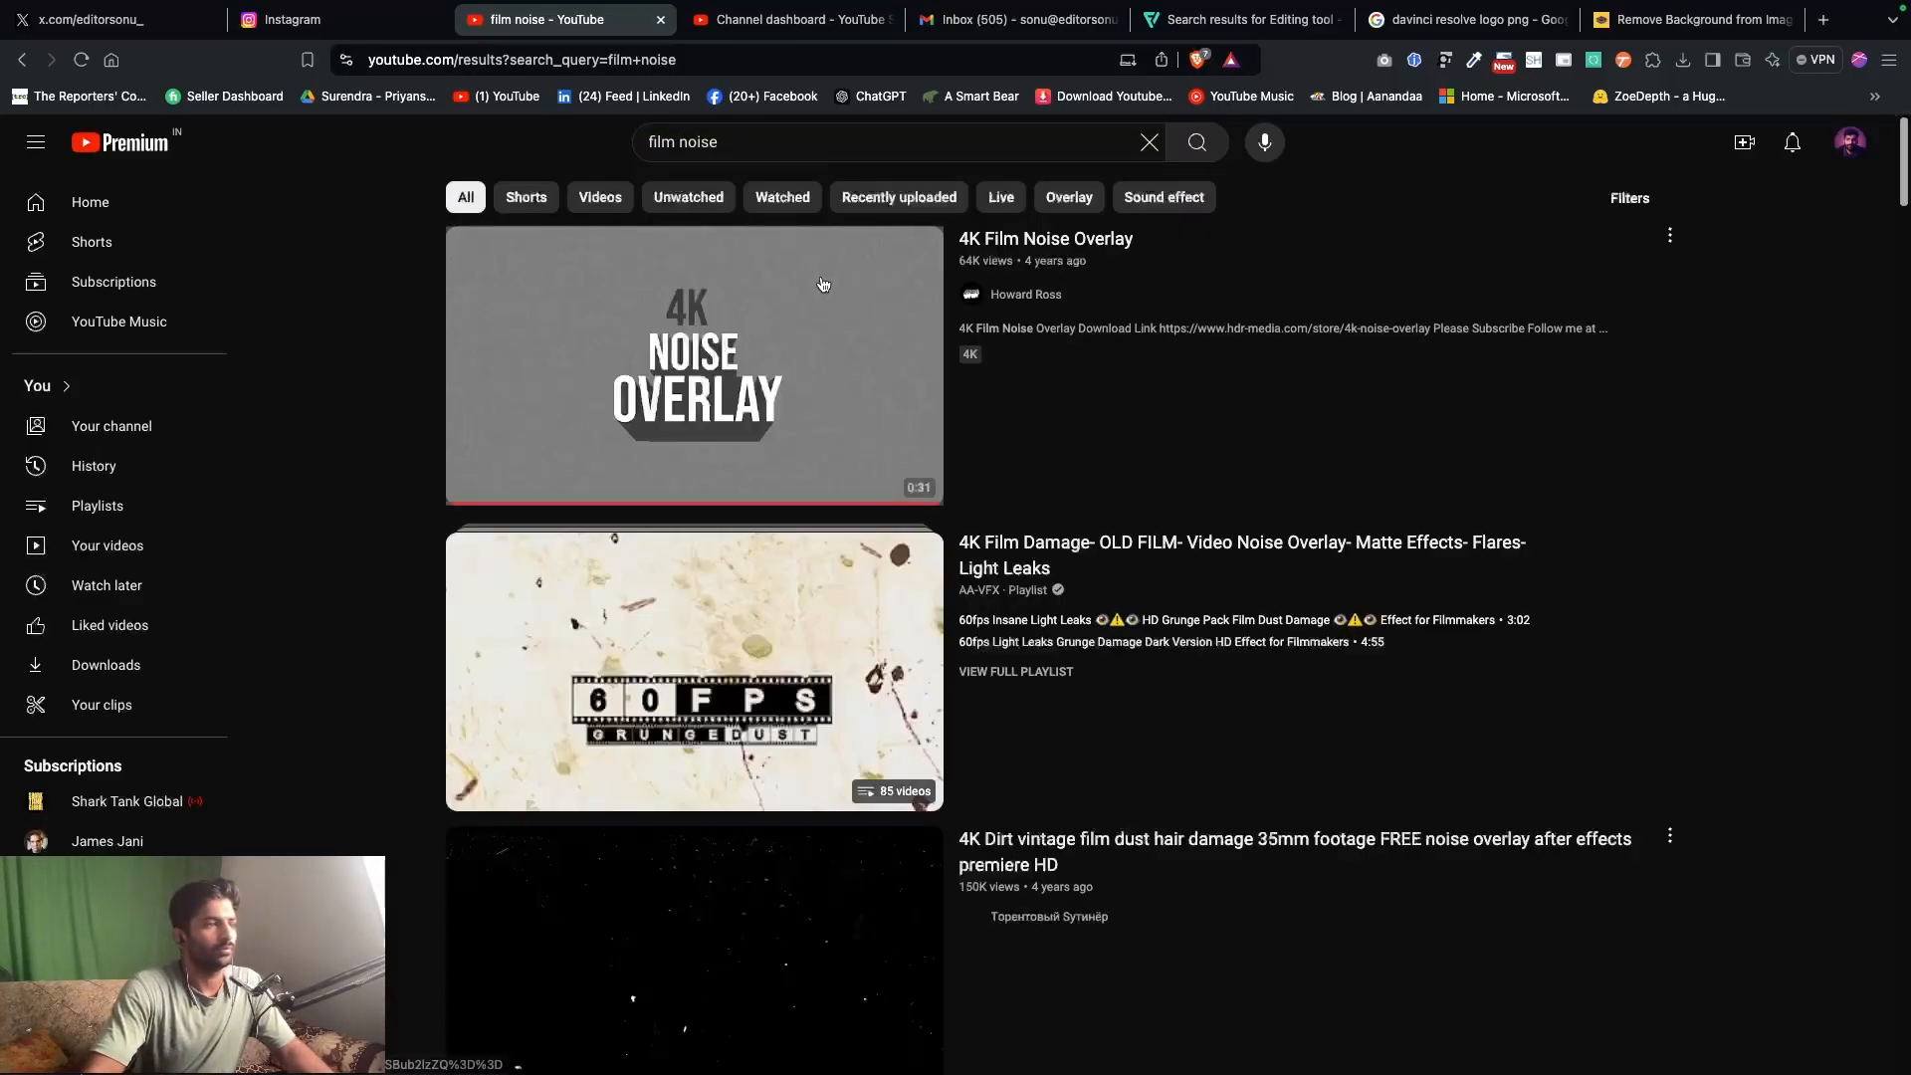
# - Open the "4K Dirt vintage film dust hair damage 35mm footage" video from the results, pause it, and copy its URL
pyautogui.scroll(-7, 873, 372)
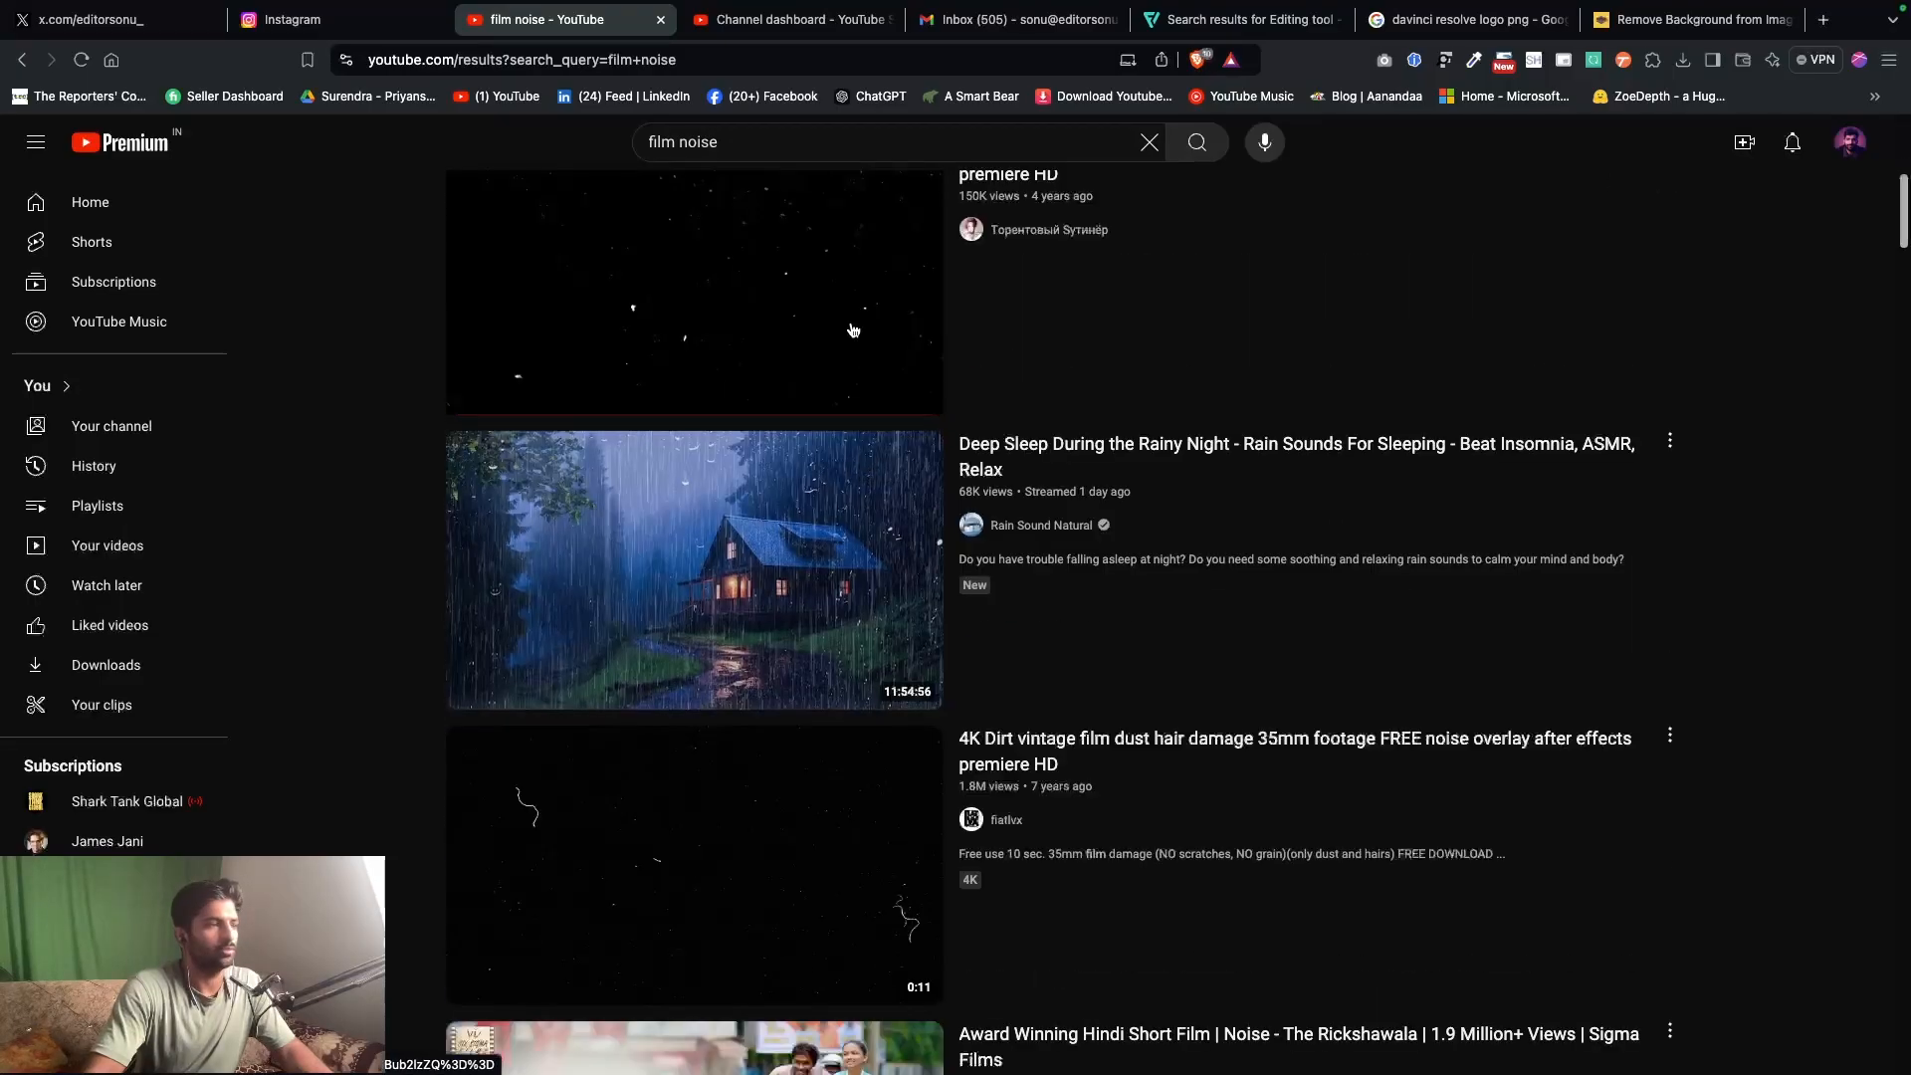
pyautogui.scroll(1, 835, 333)
pyautogui.click(833, 332)
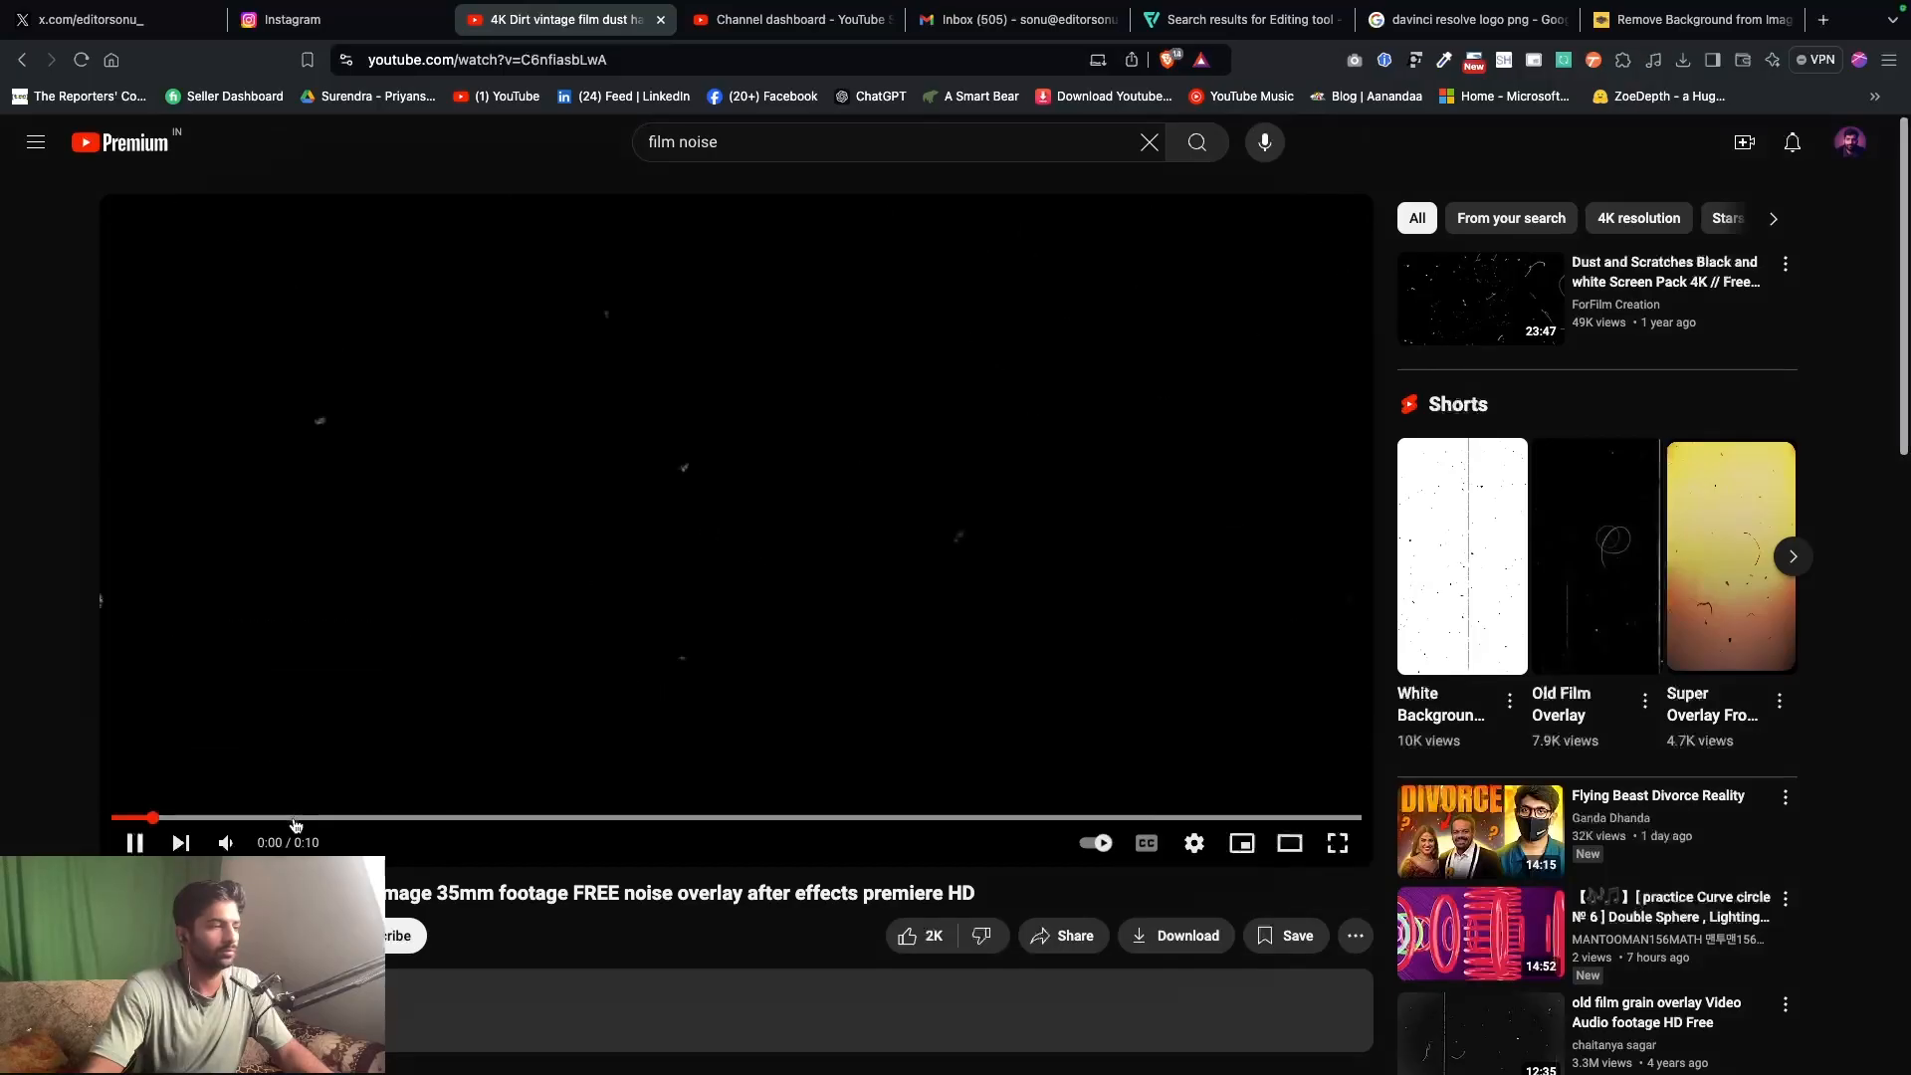
pyautogui.click(784, 545)
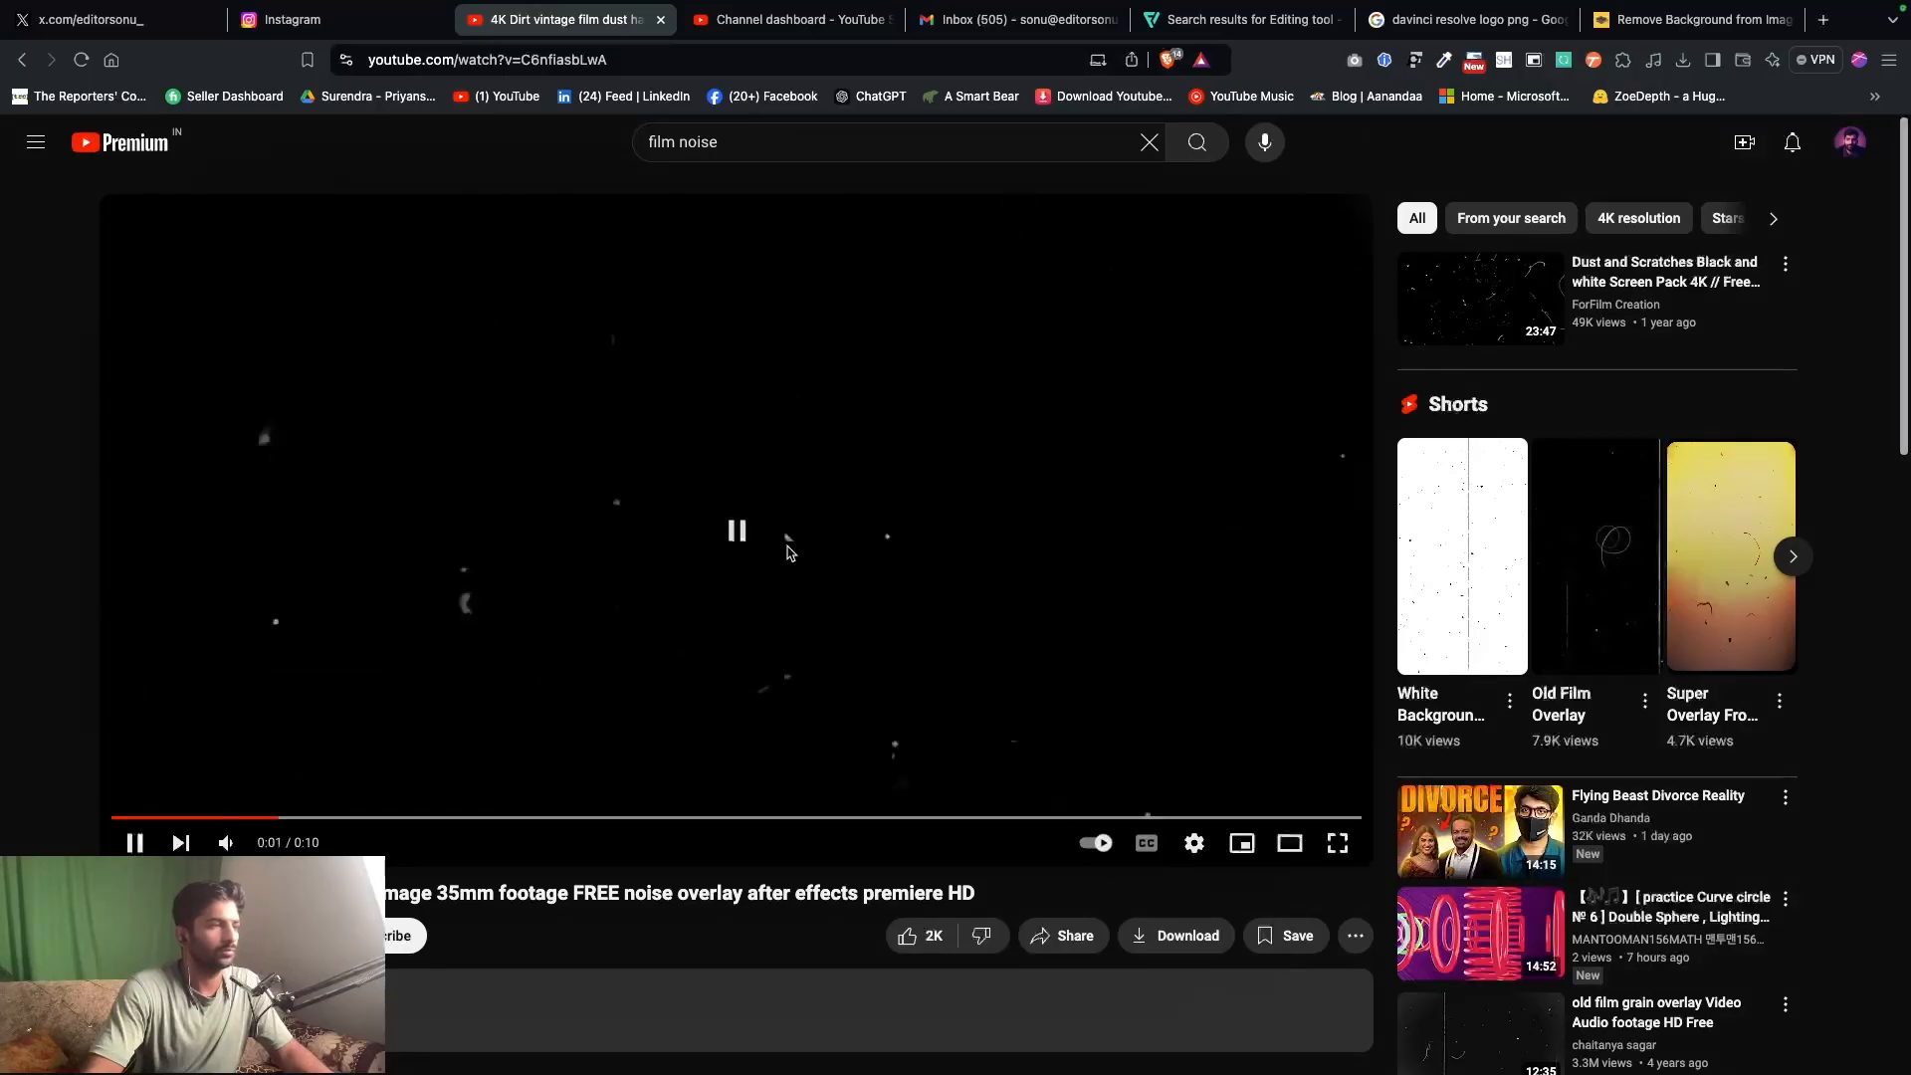
pyautogui.click(520, 57)
pyautogui.hotkey('ctrl', 'c')
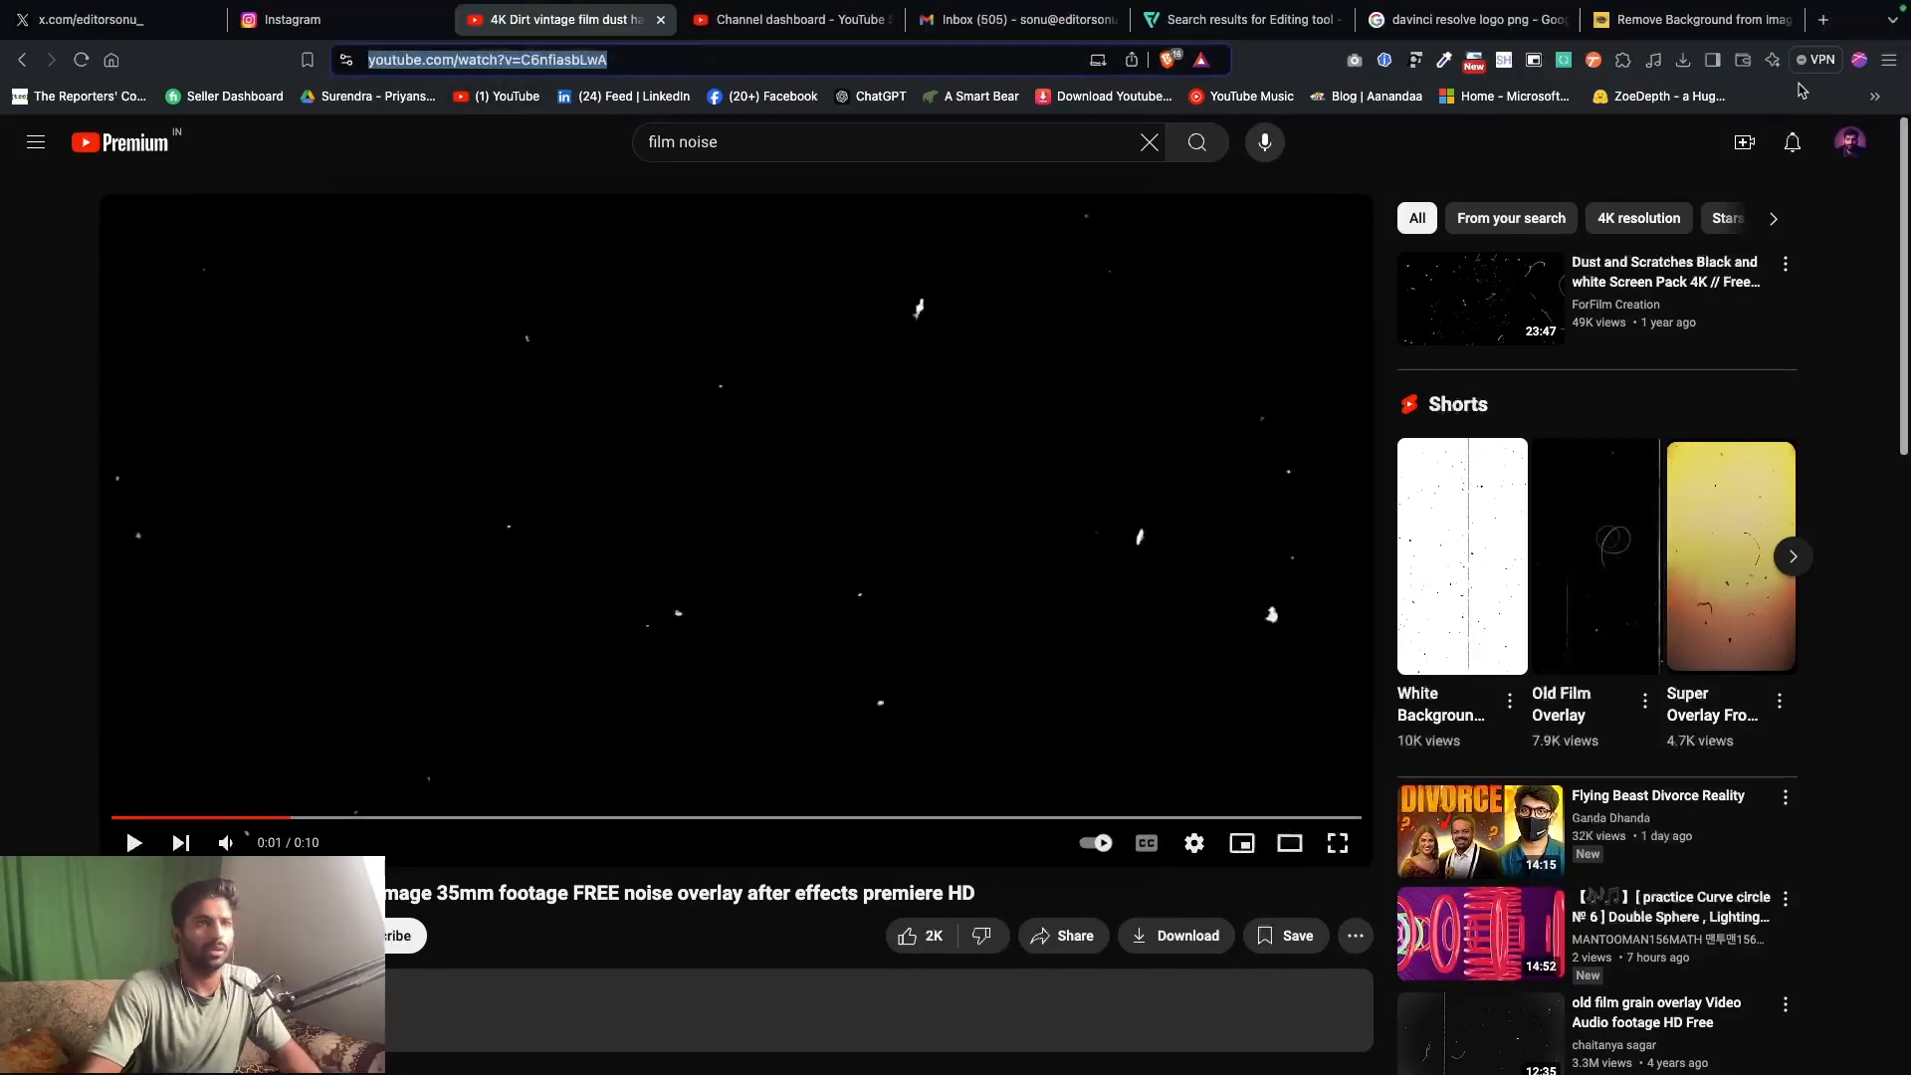
# - Open the Y2Meta.app video downloader in a new browser tab and load the copied film dust video link
pyautogui.click(1823, 19)
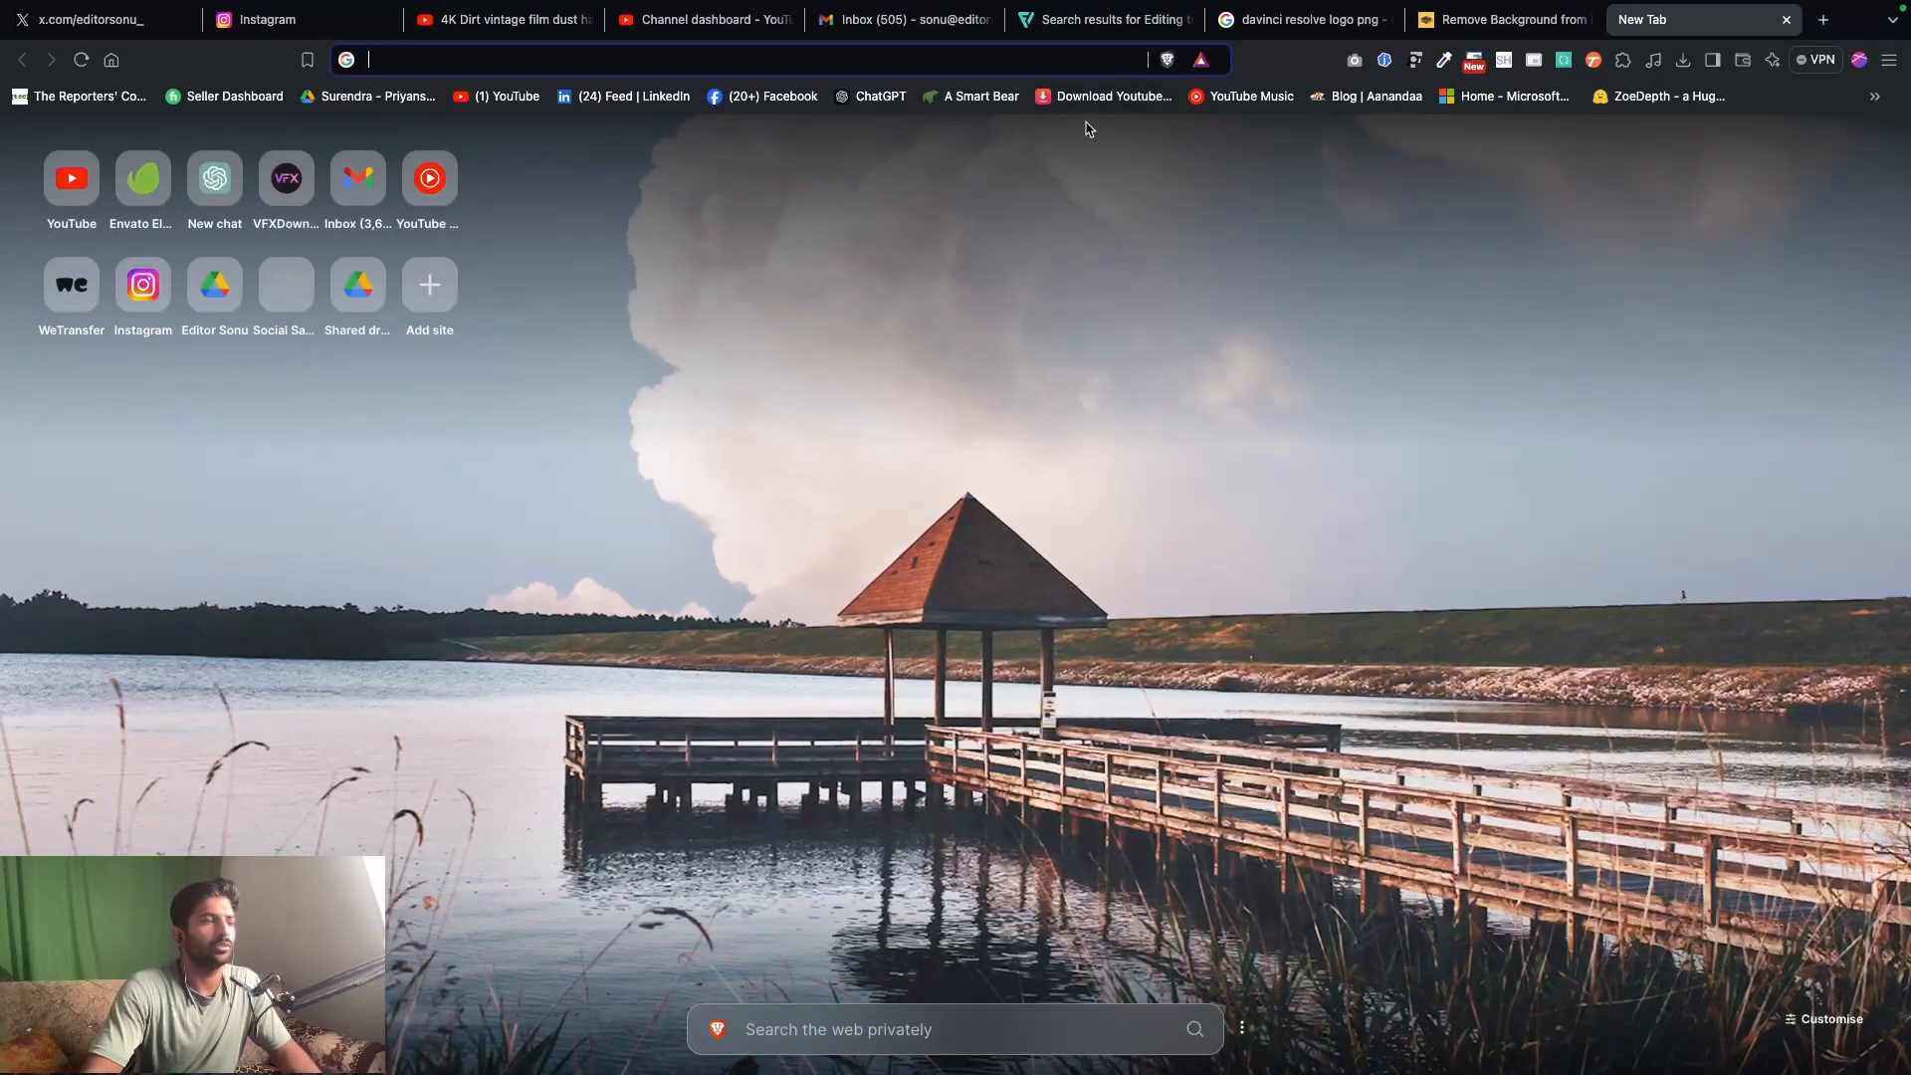
pyautogui.click(1093, 104)
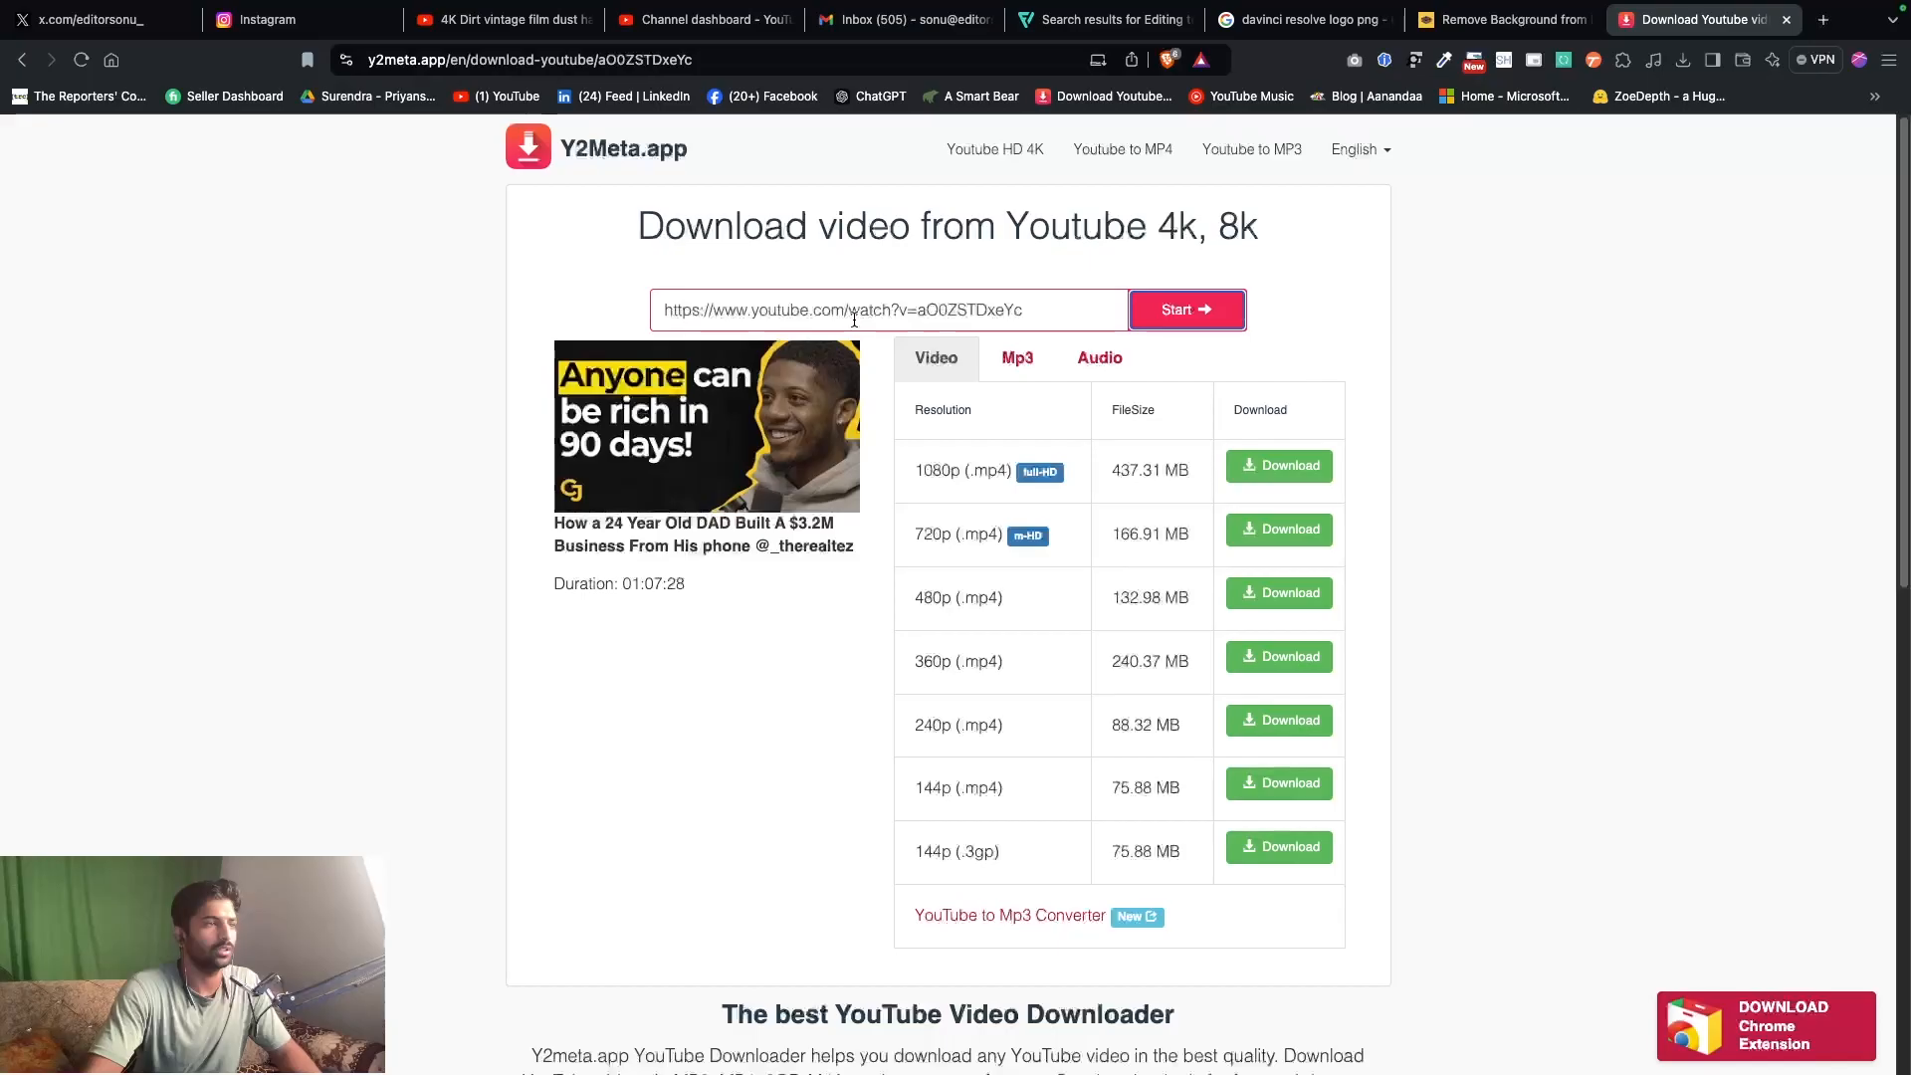
pyautogui.click(854, 312)
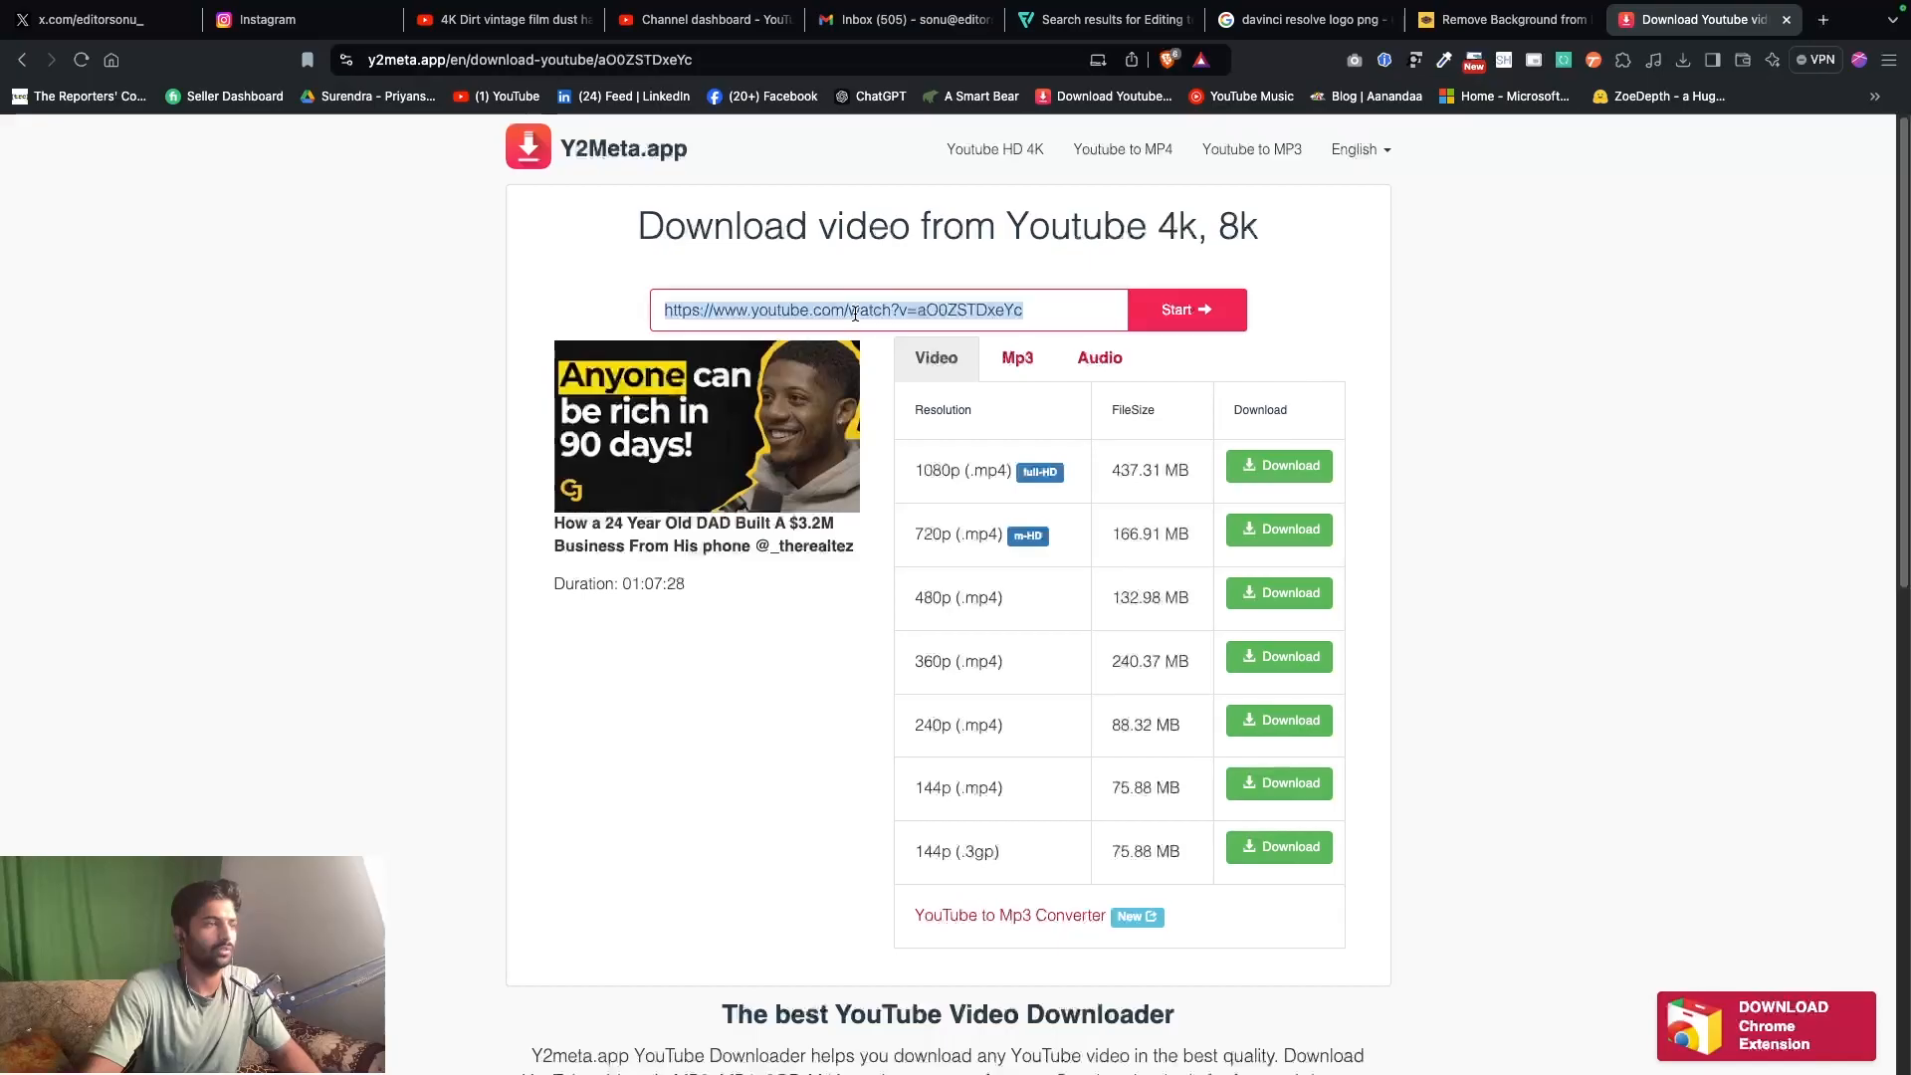
pyautogui.hotkey('ctrl', 'v')
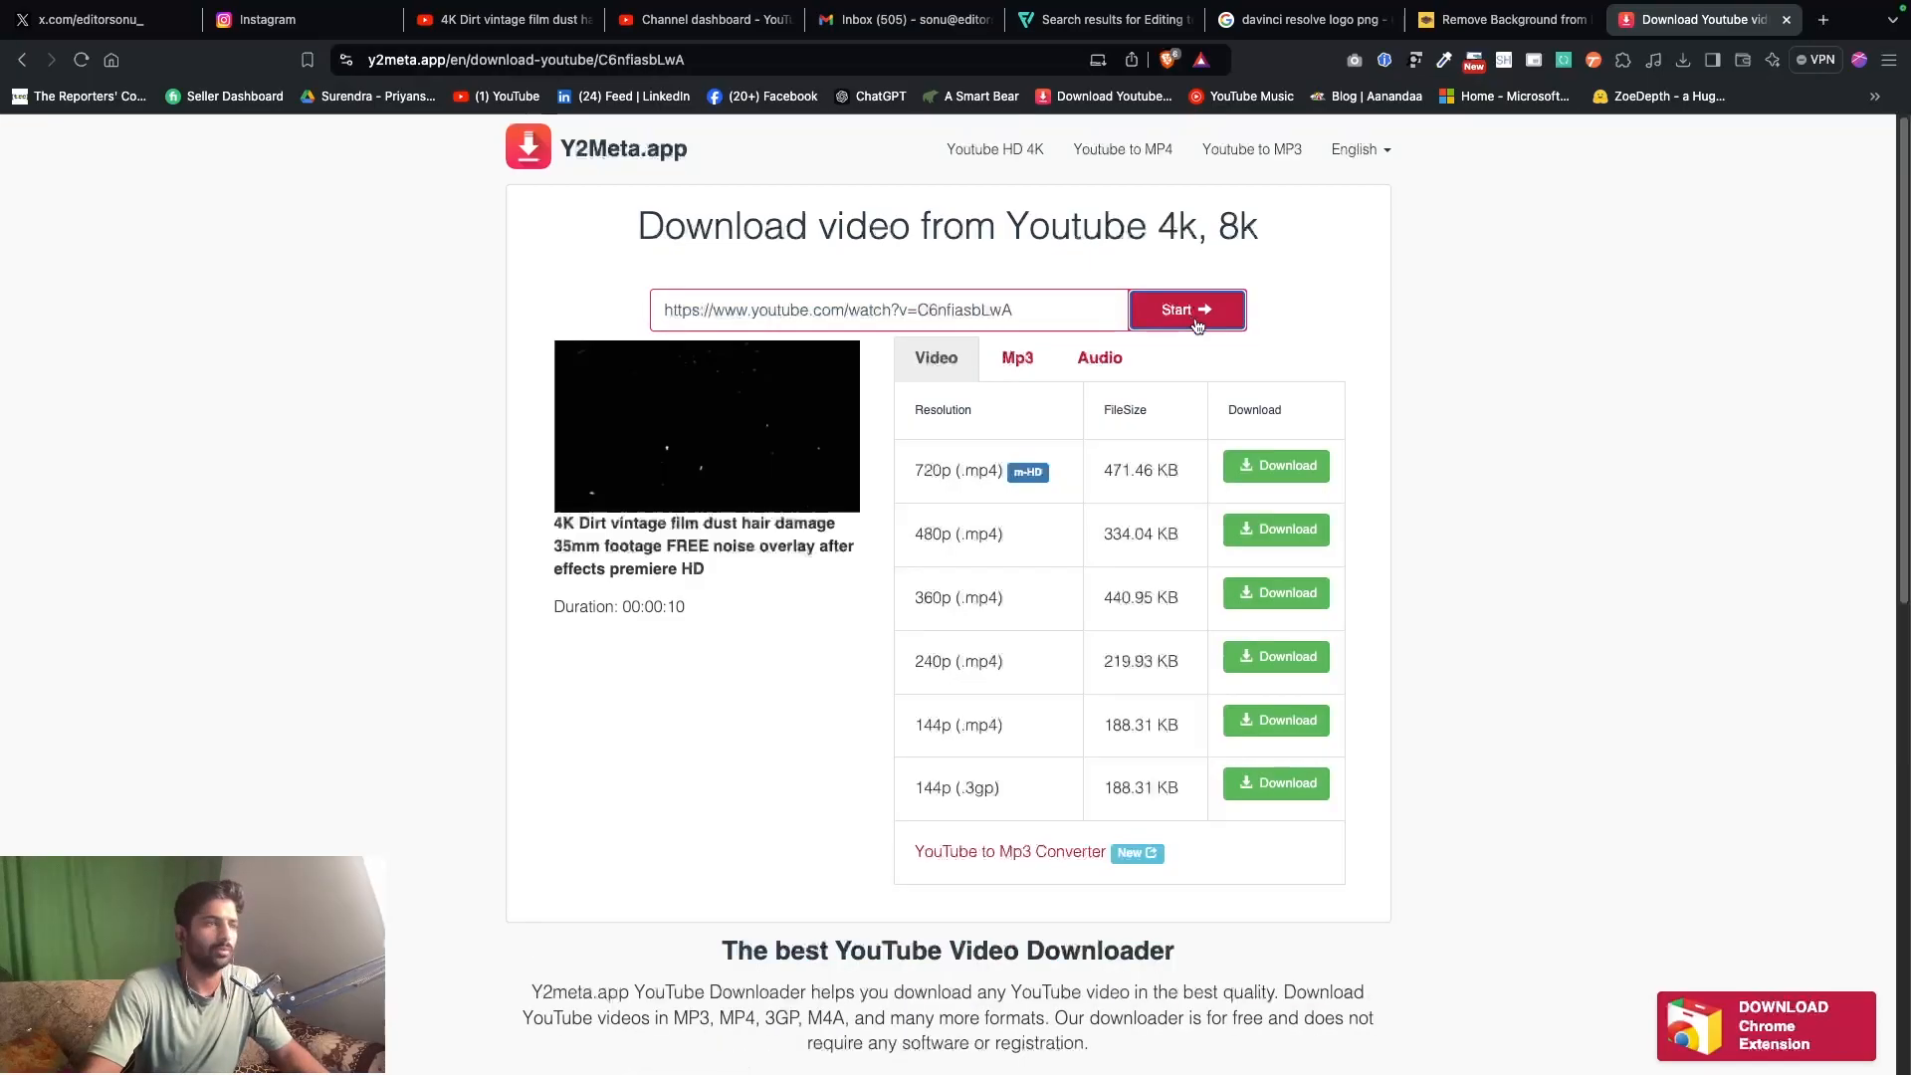
# - Download the film dust overlay as a 720p MP4 and save it in the Assets folder
pyautogui.click(1250, 467)
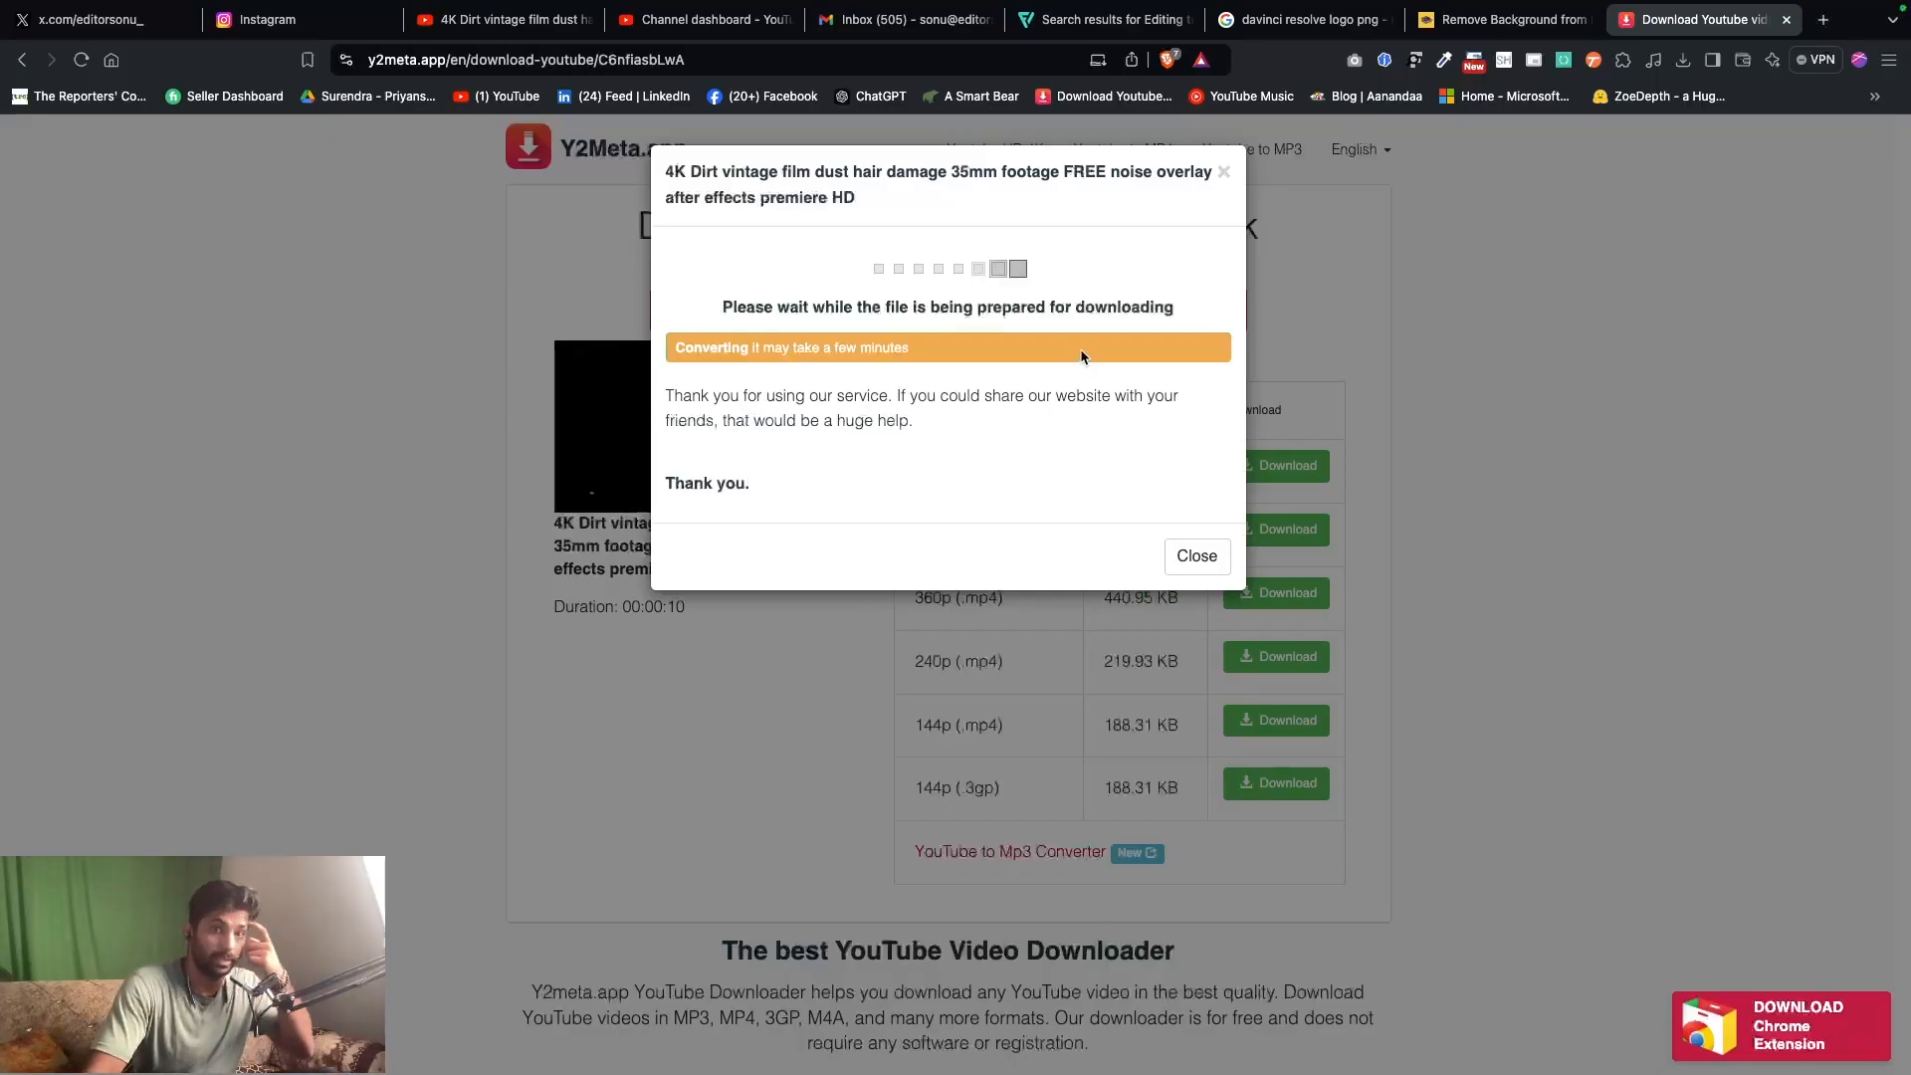
pyautogui.click(940, 267)
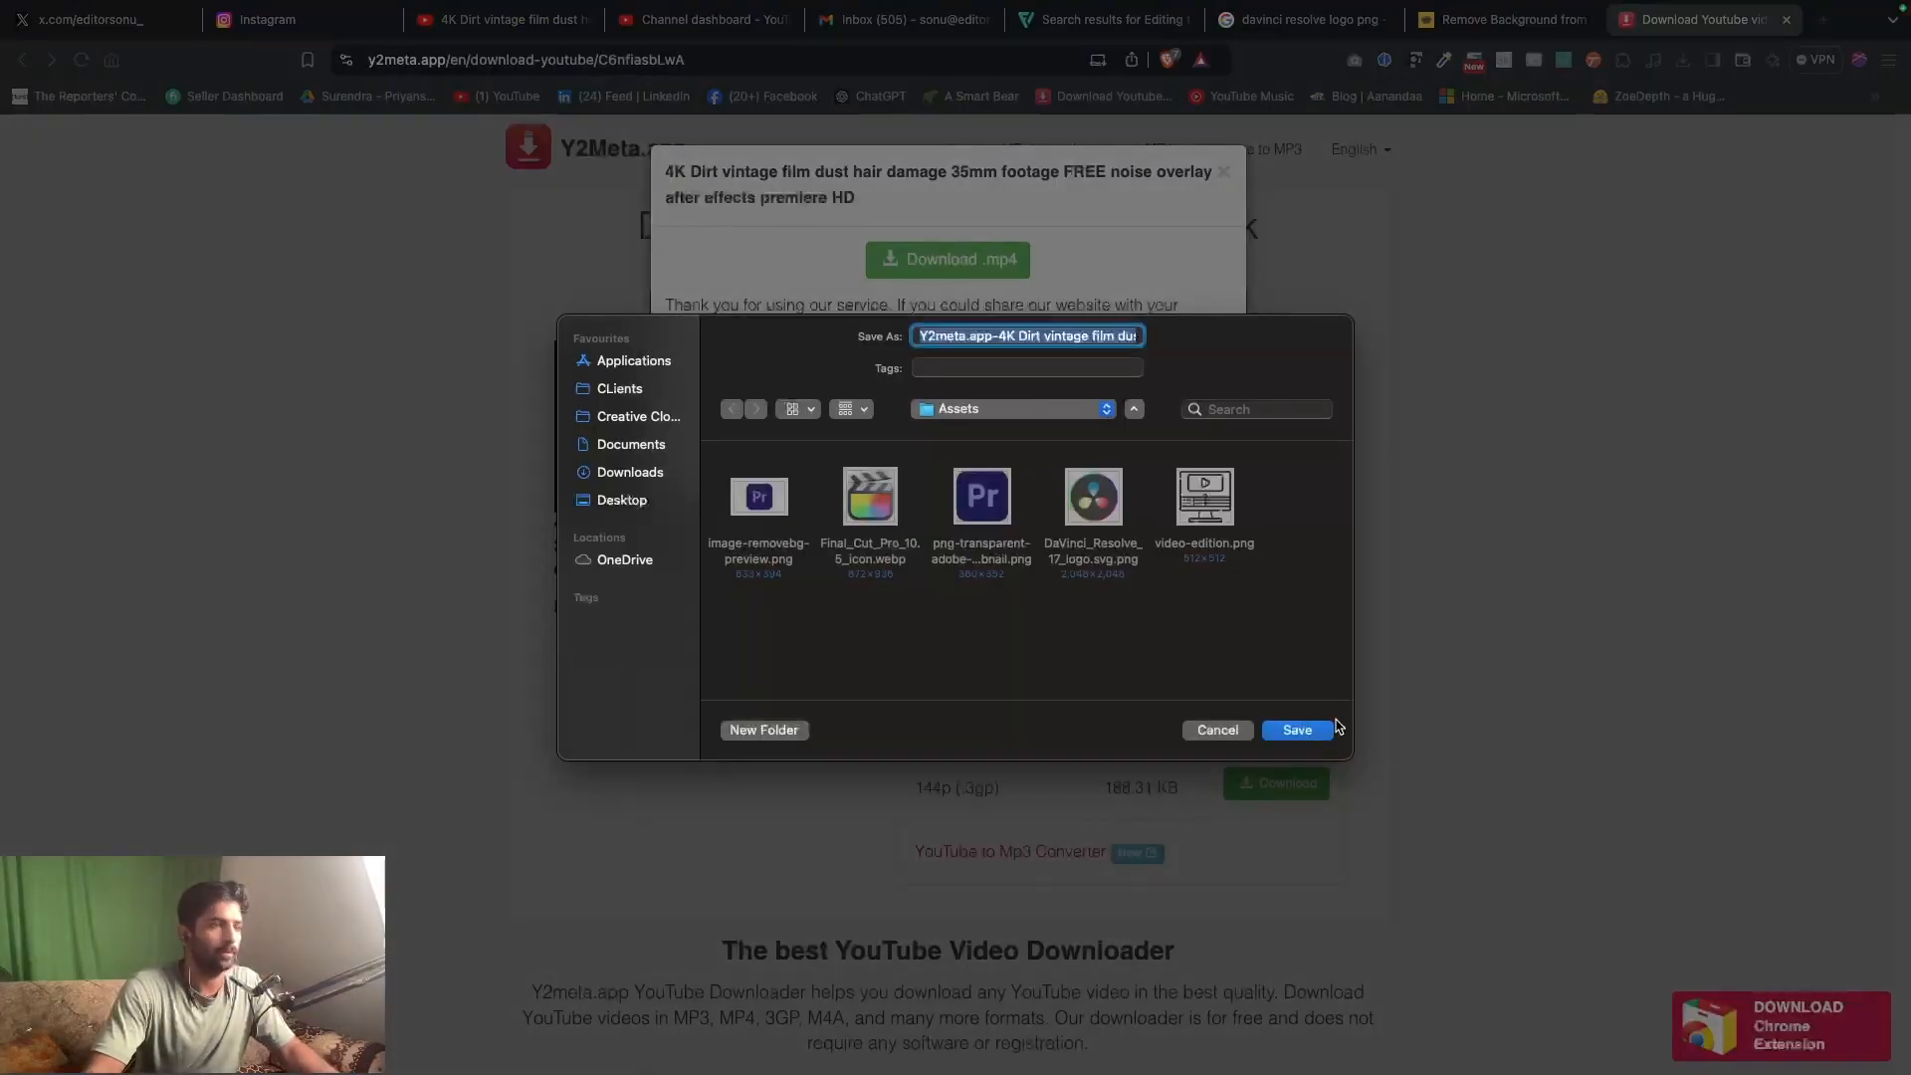
pyautogui.click(1312, 730)
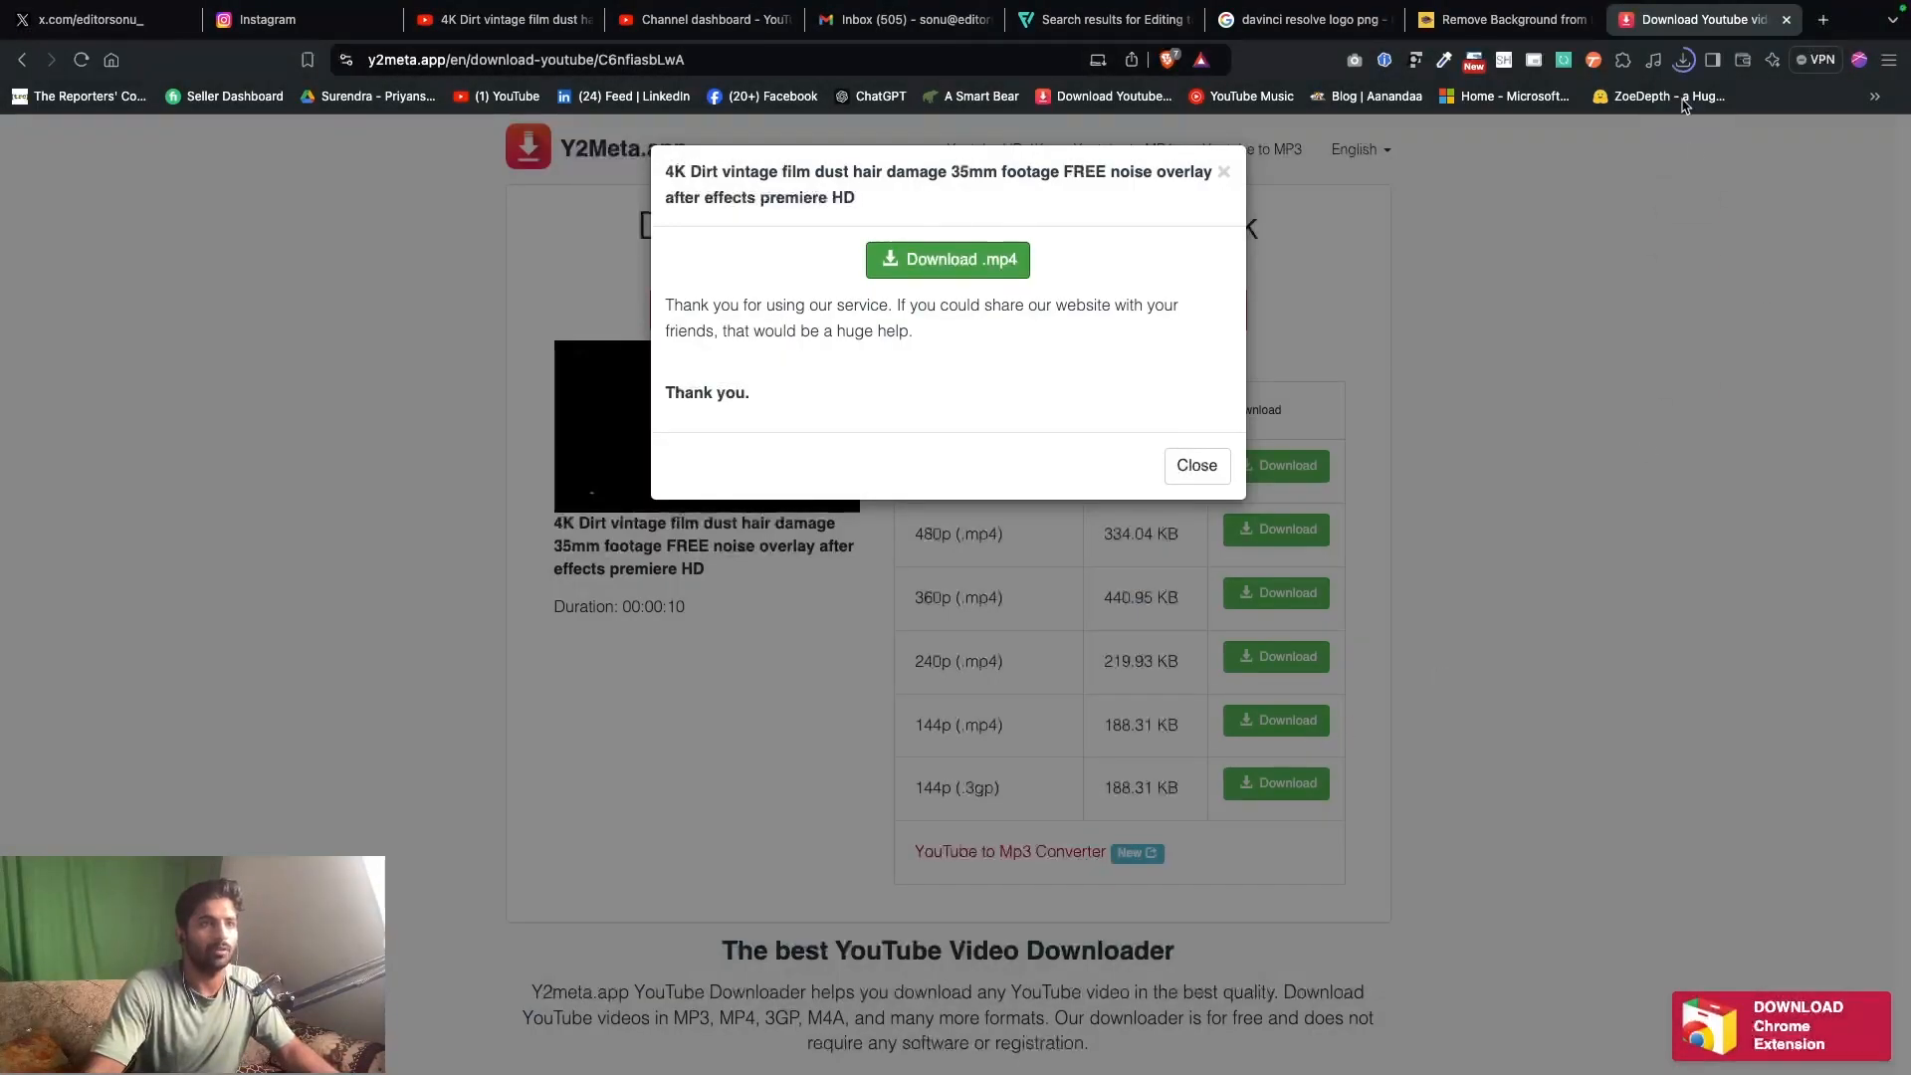
# - Import the downloaded film dust overlay video into the Premiere Pro project
pyautogui.click(1682, 62)
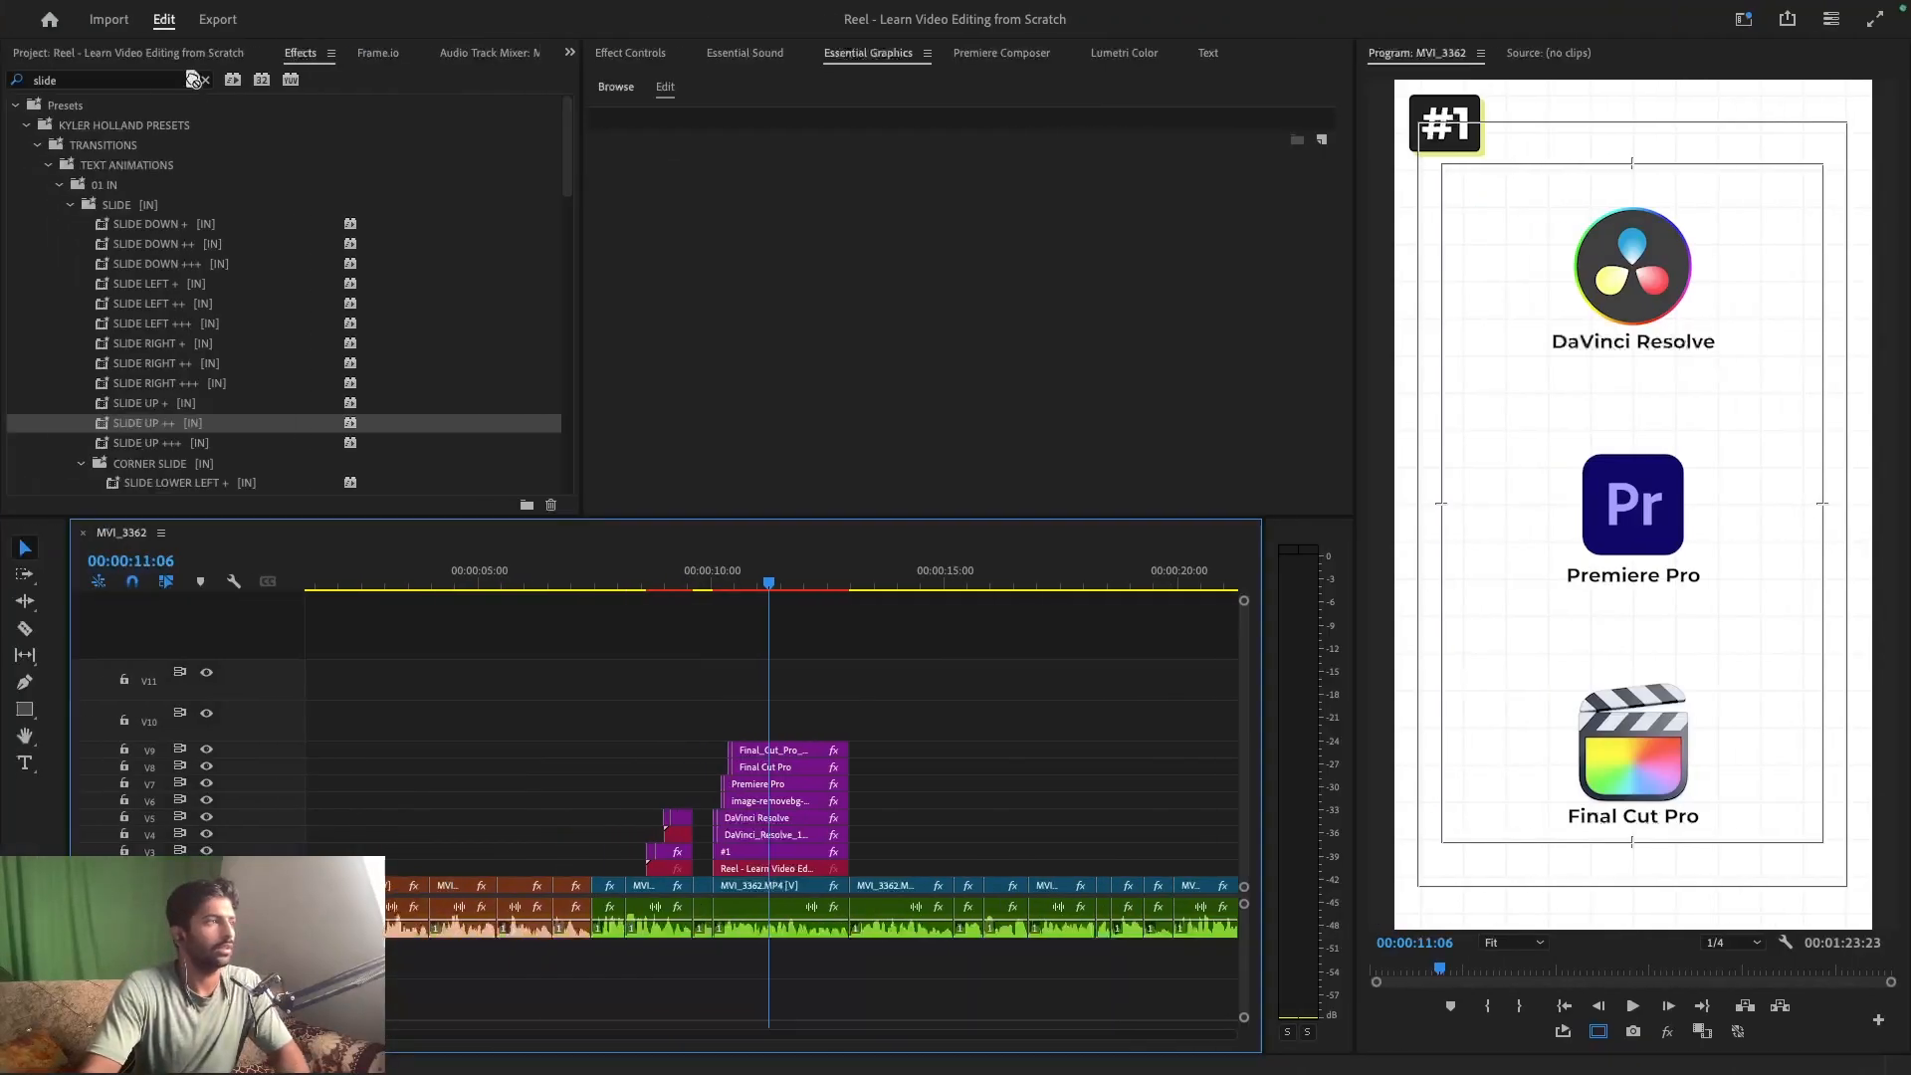
pyautogui.click(188, 55)
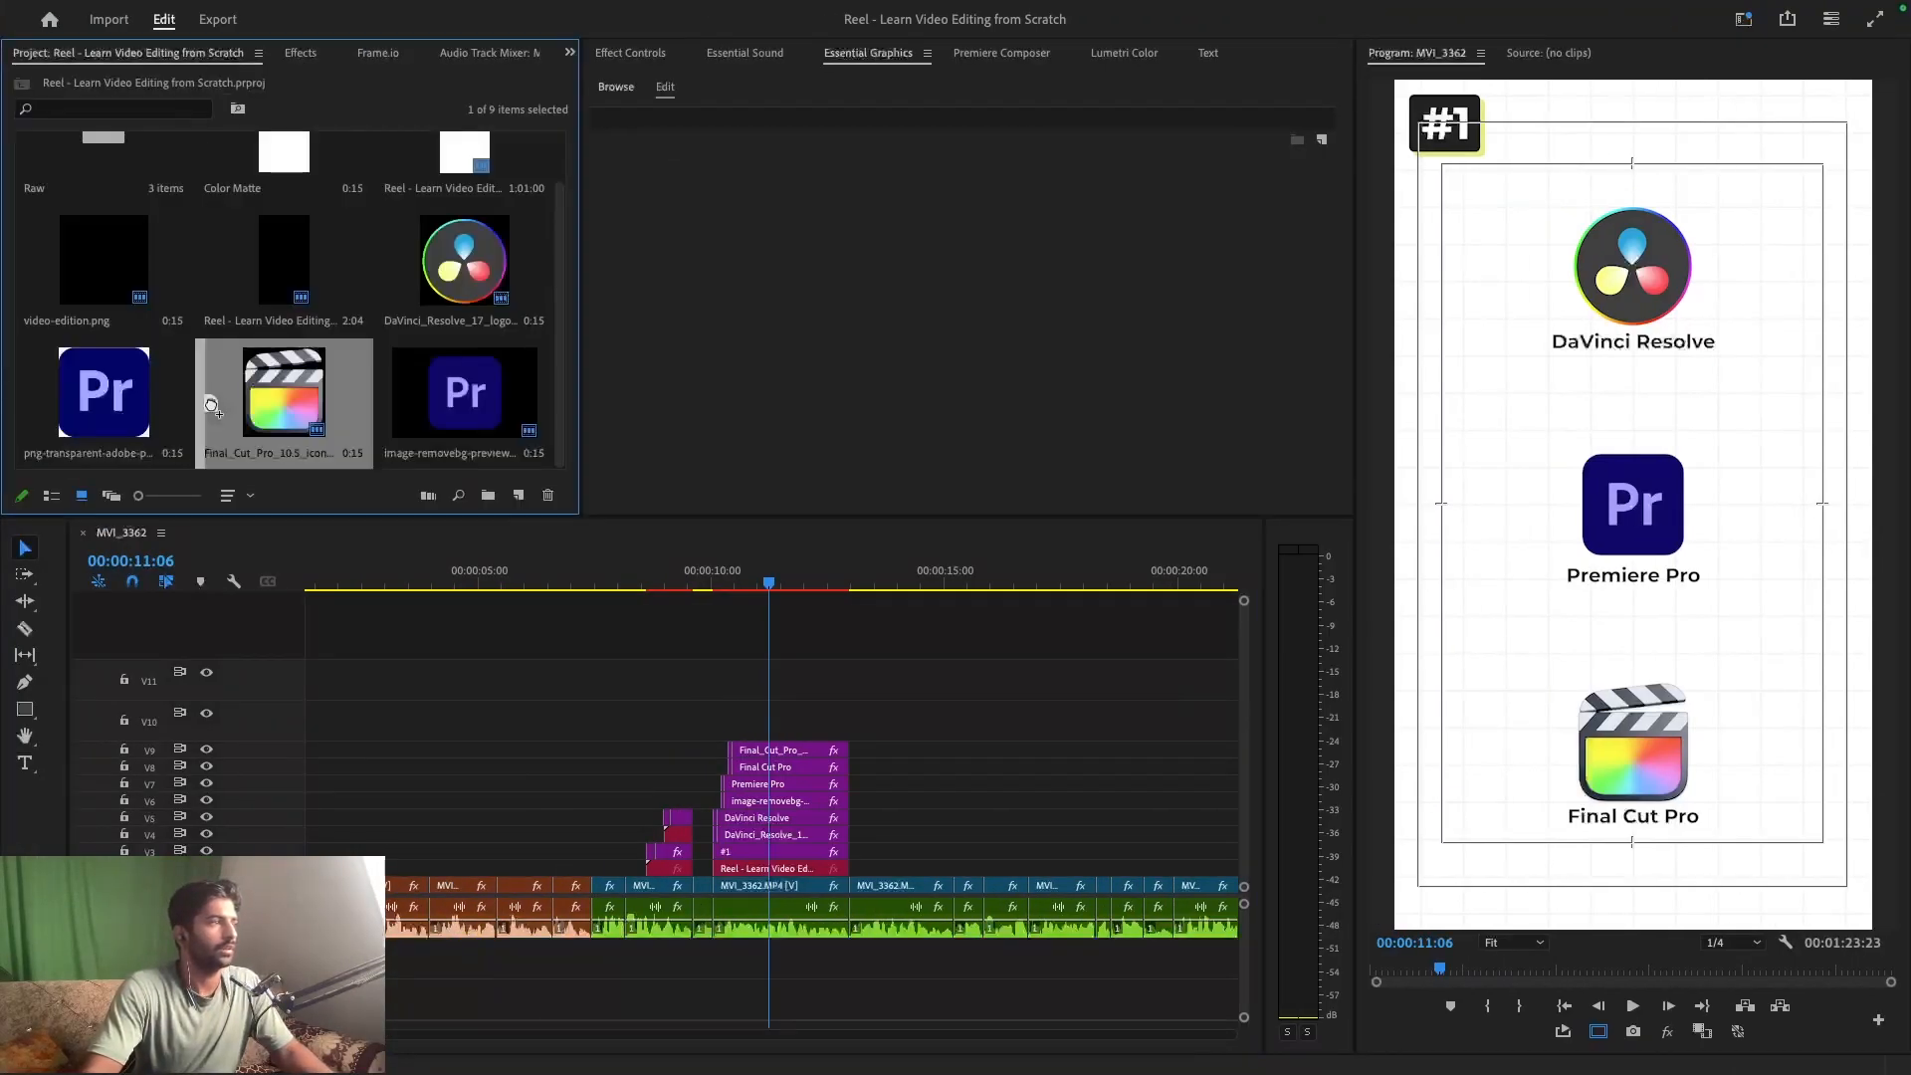
pyautogui.moveTo(197, 421); pyautogui.dragTo(199, 420)
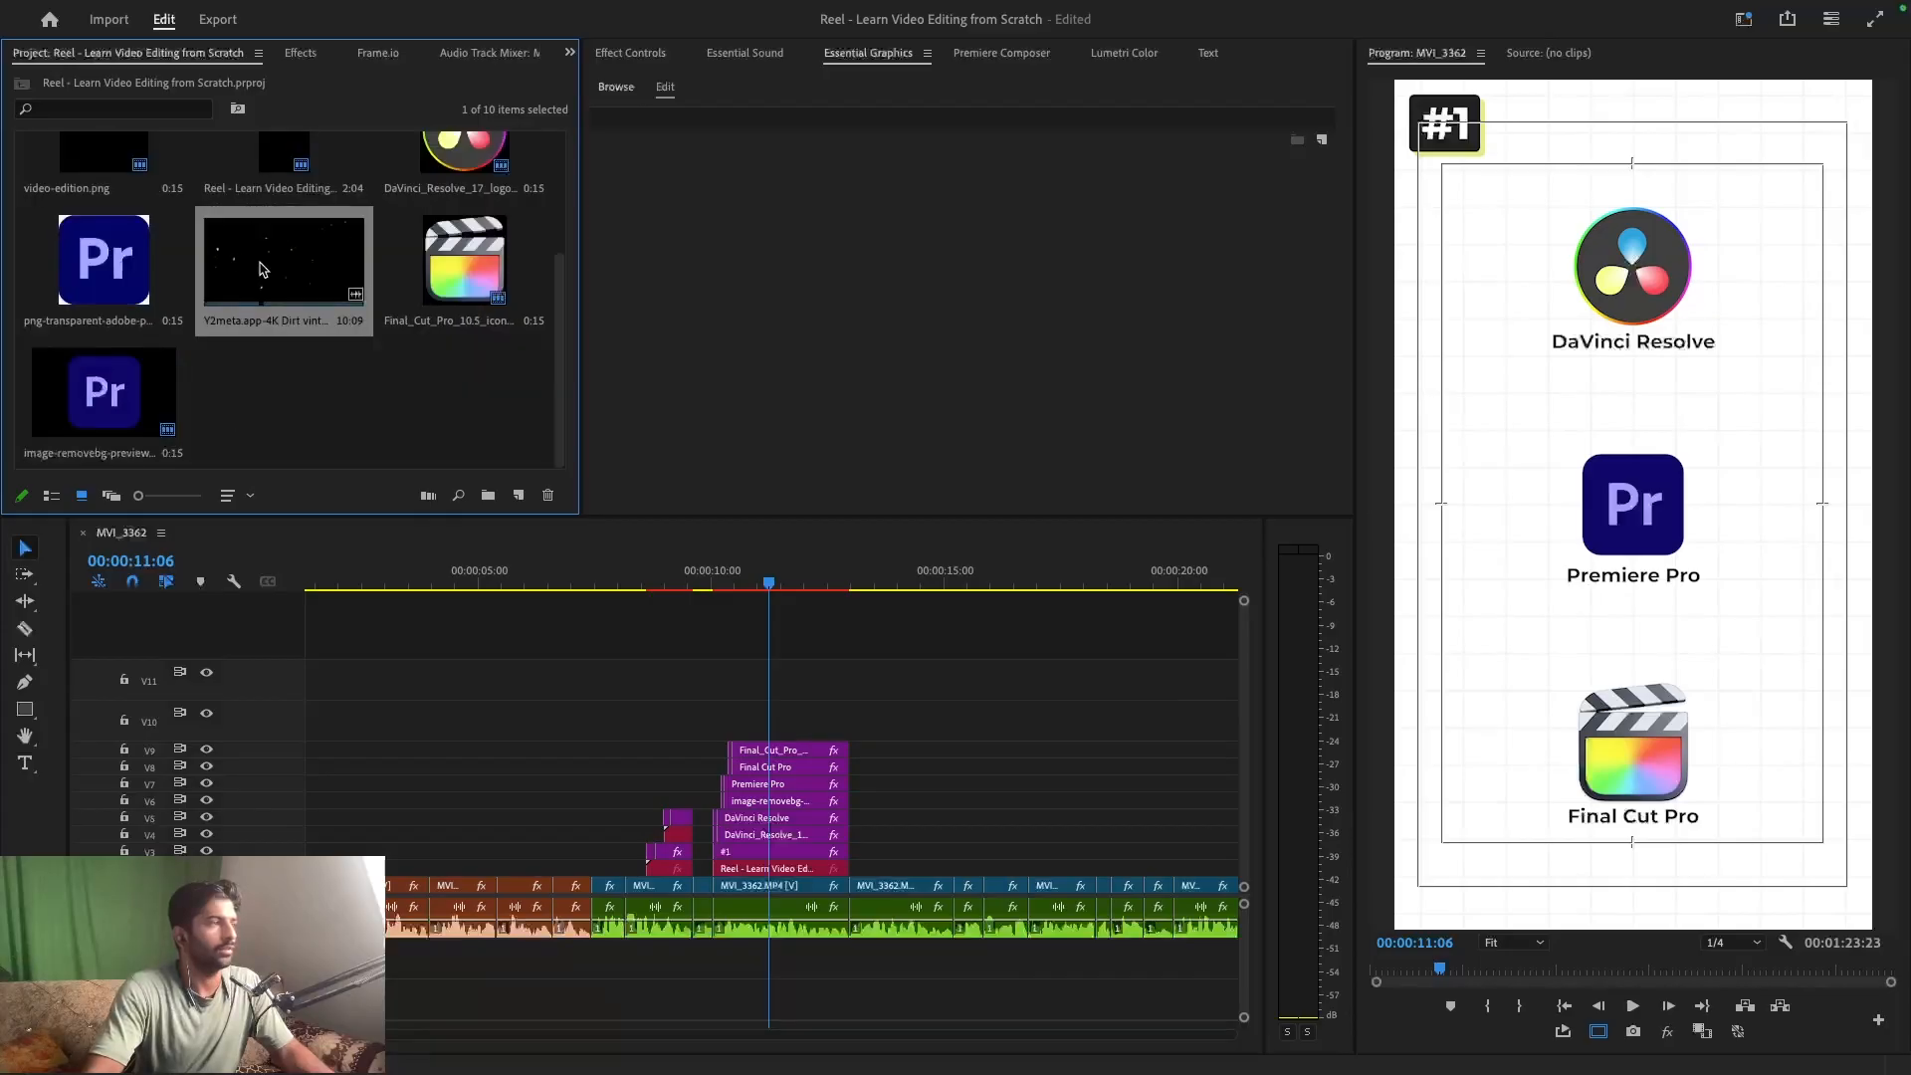
# - Move all the #1 section's title and logo graphics up one track, leaving an empty track above the background clips
pyautogui.click(669, 583)
pyautogui.press('=')
pyautogui.press('=')
pyautogui.moveTo(606, 681); pyautogui.dragTo(1180, 849)
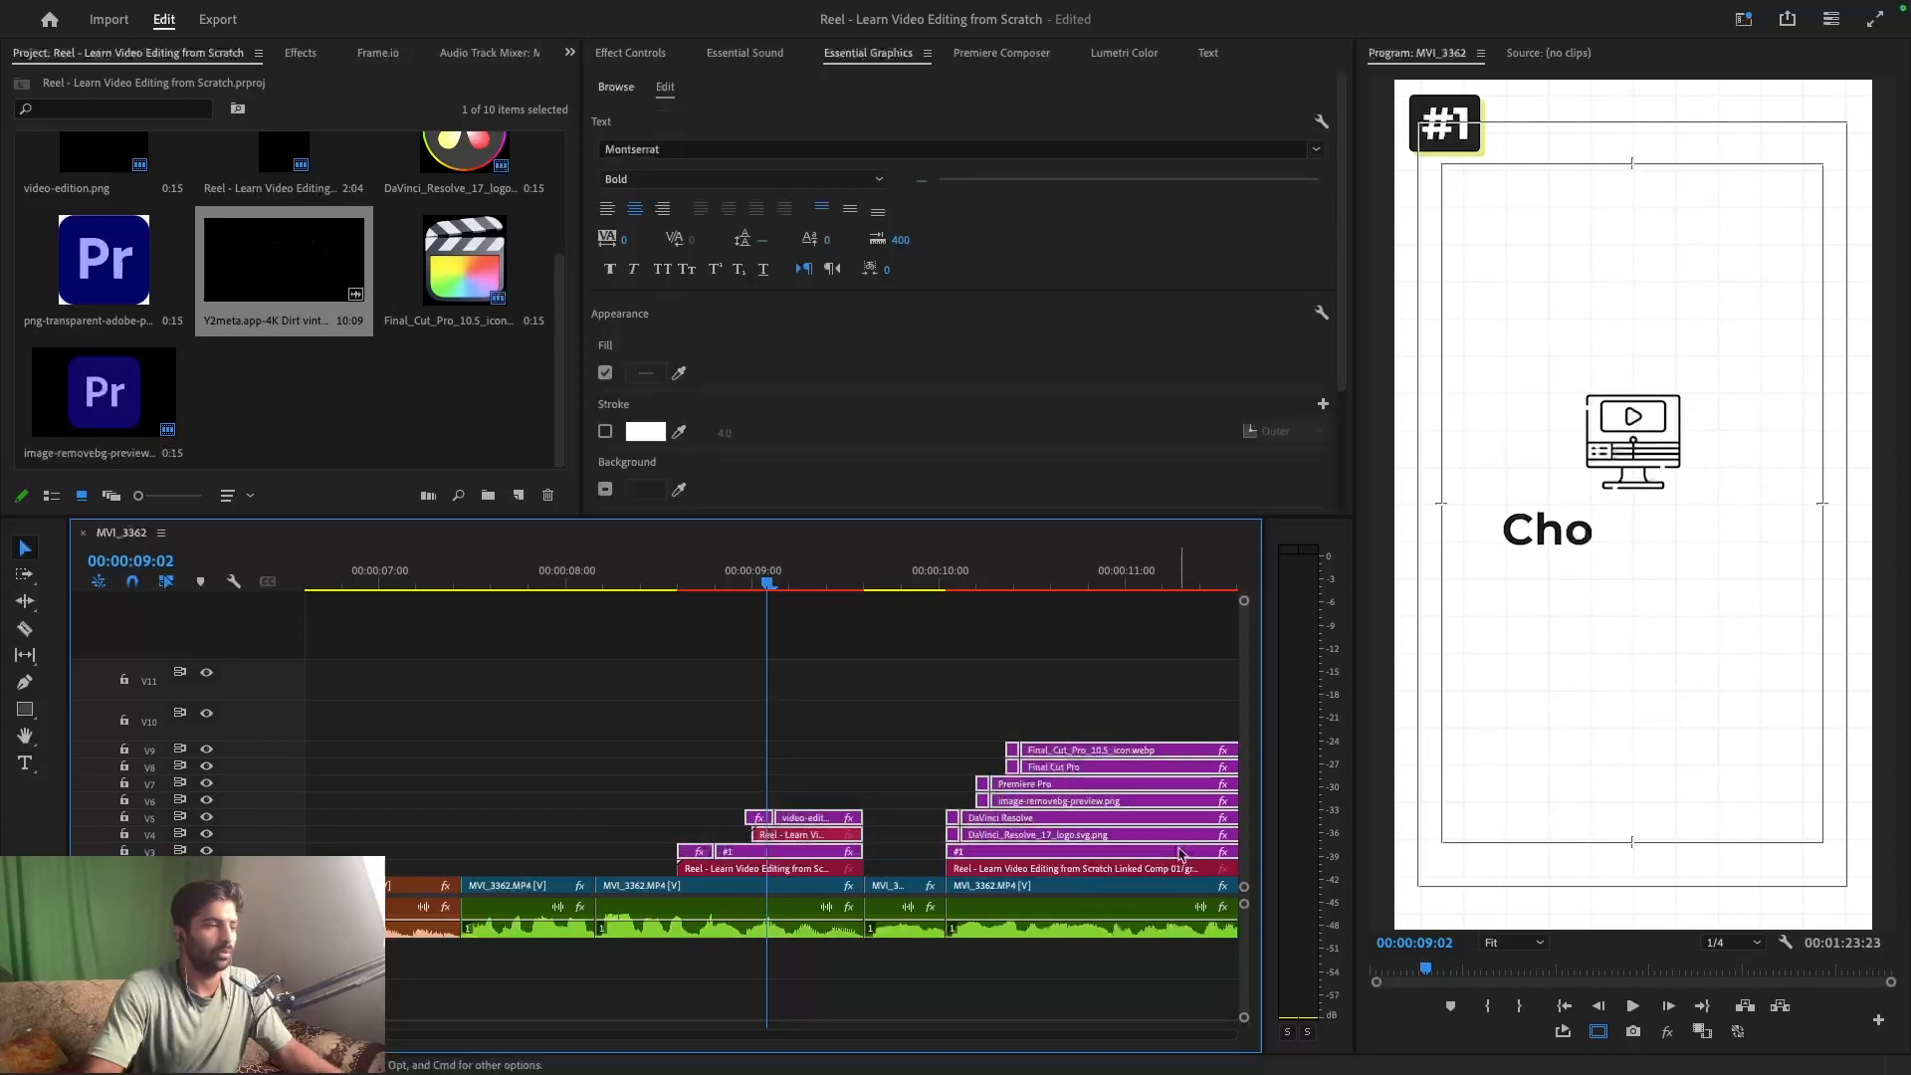
pyautogui.hotkey('alt', 'Up')
pyautogui.press('-')
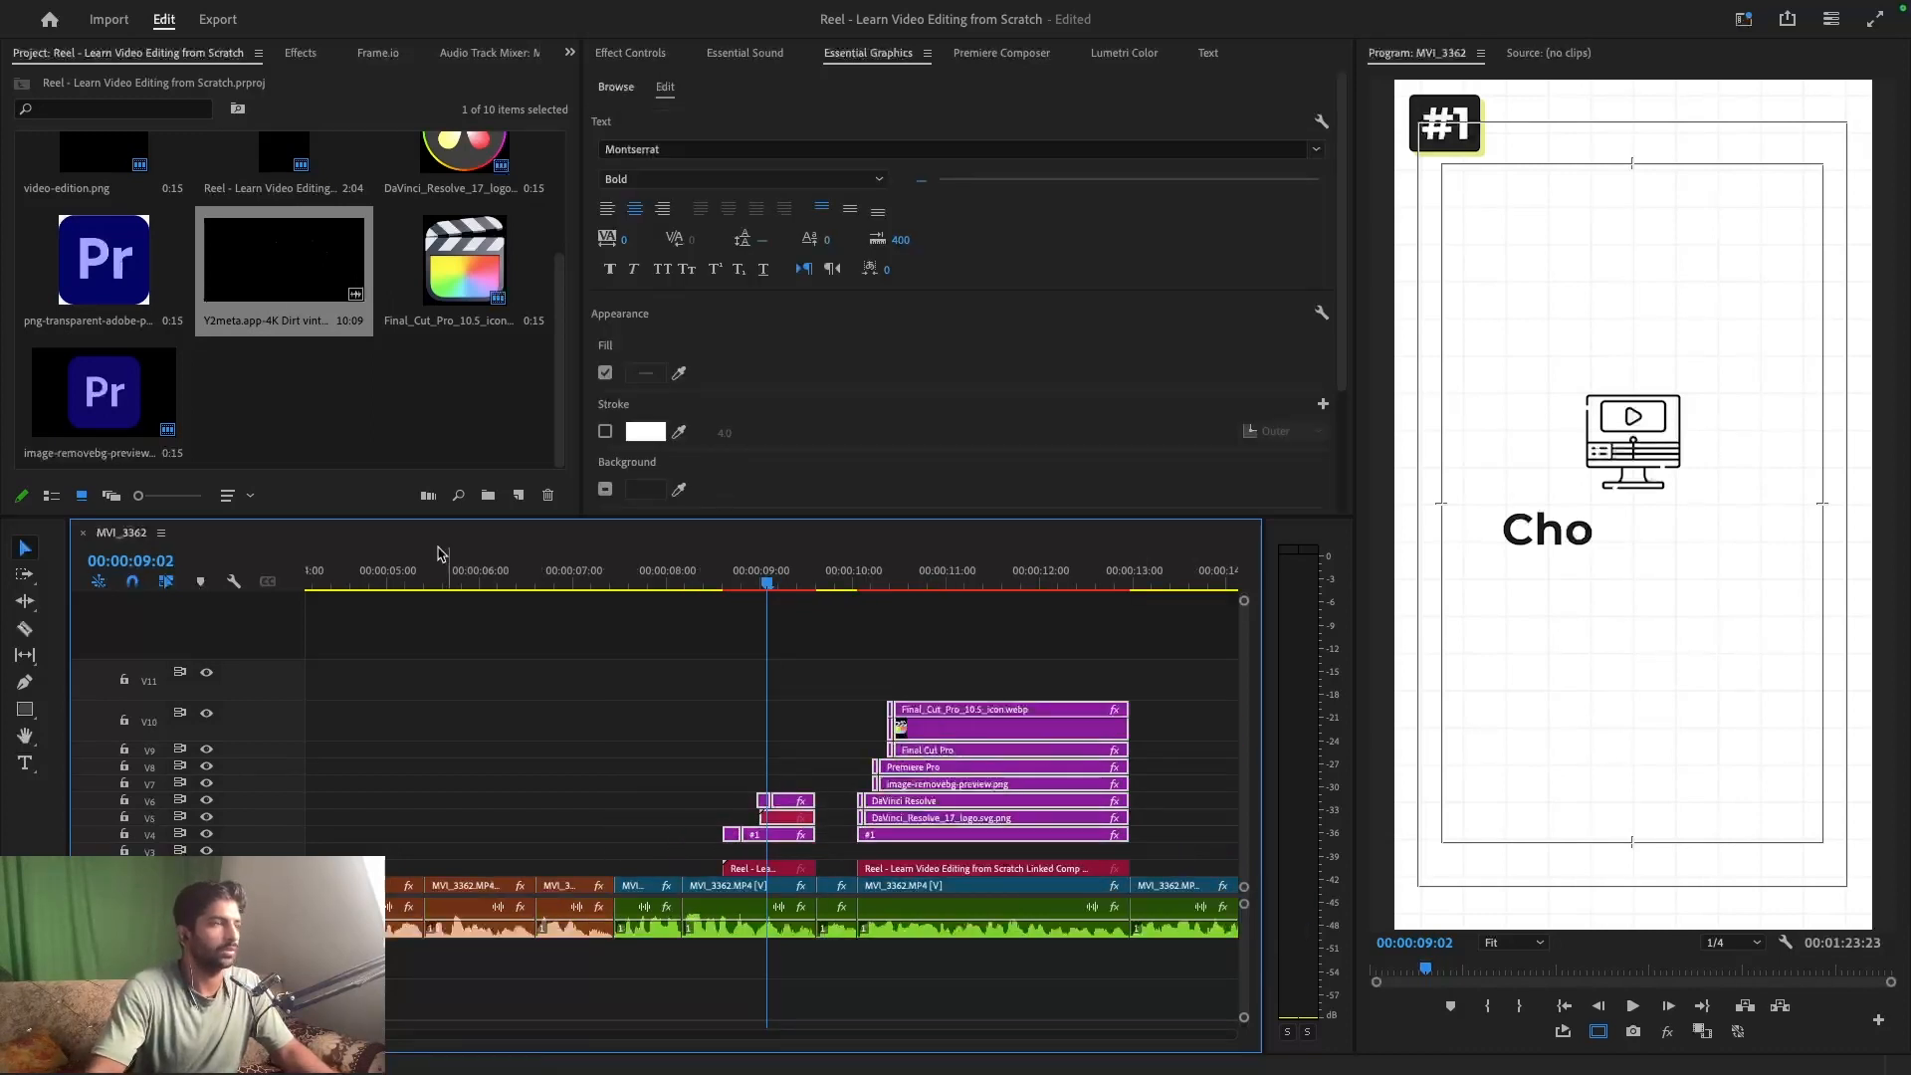
# - Set an out point at about 00:00:01:20 in the film dust footage and place it under the first #1 graphics, starting with their background
pyautogui.doubleClick(298, 272)
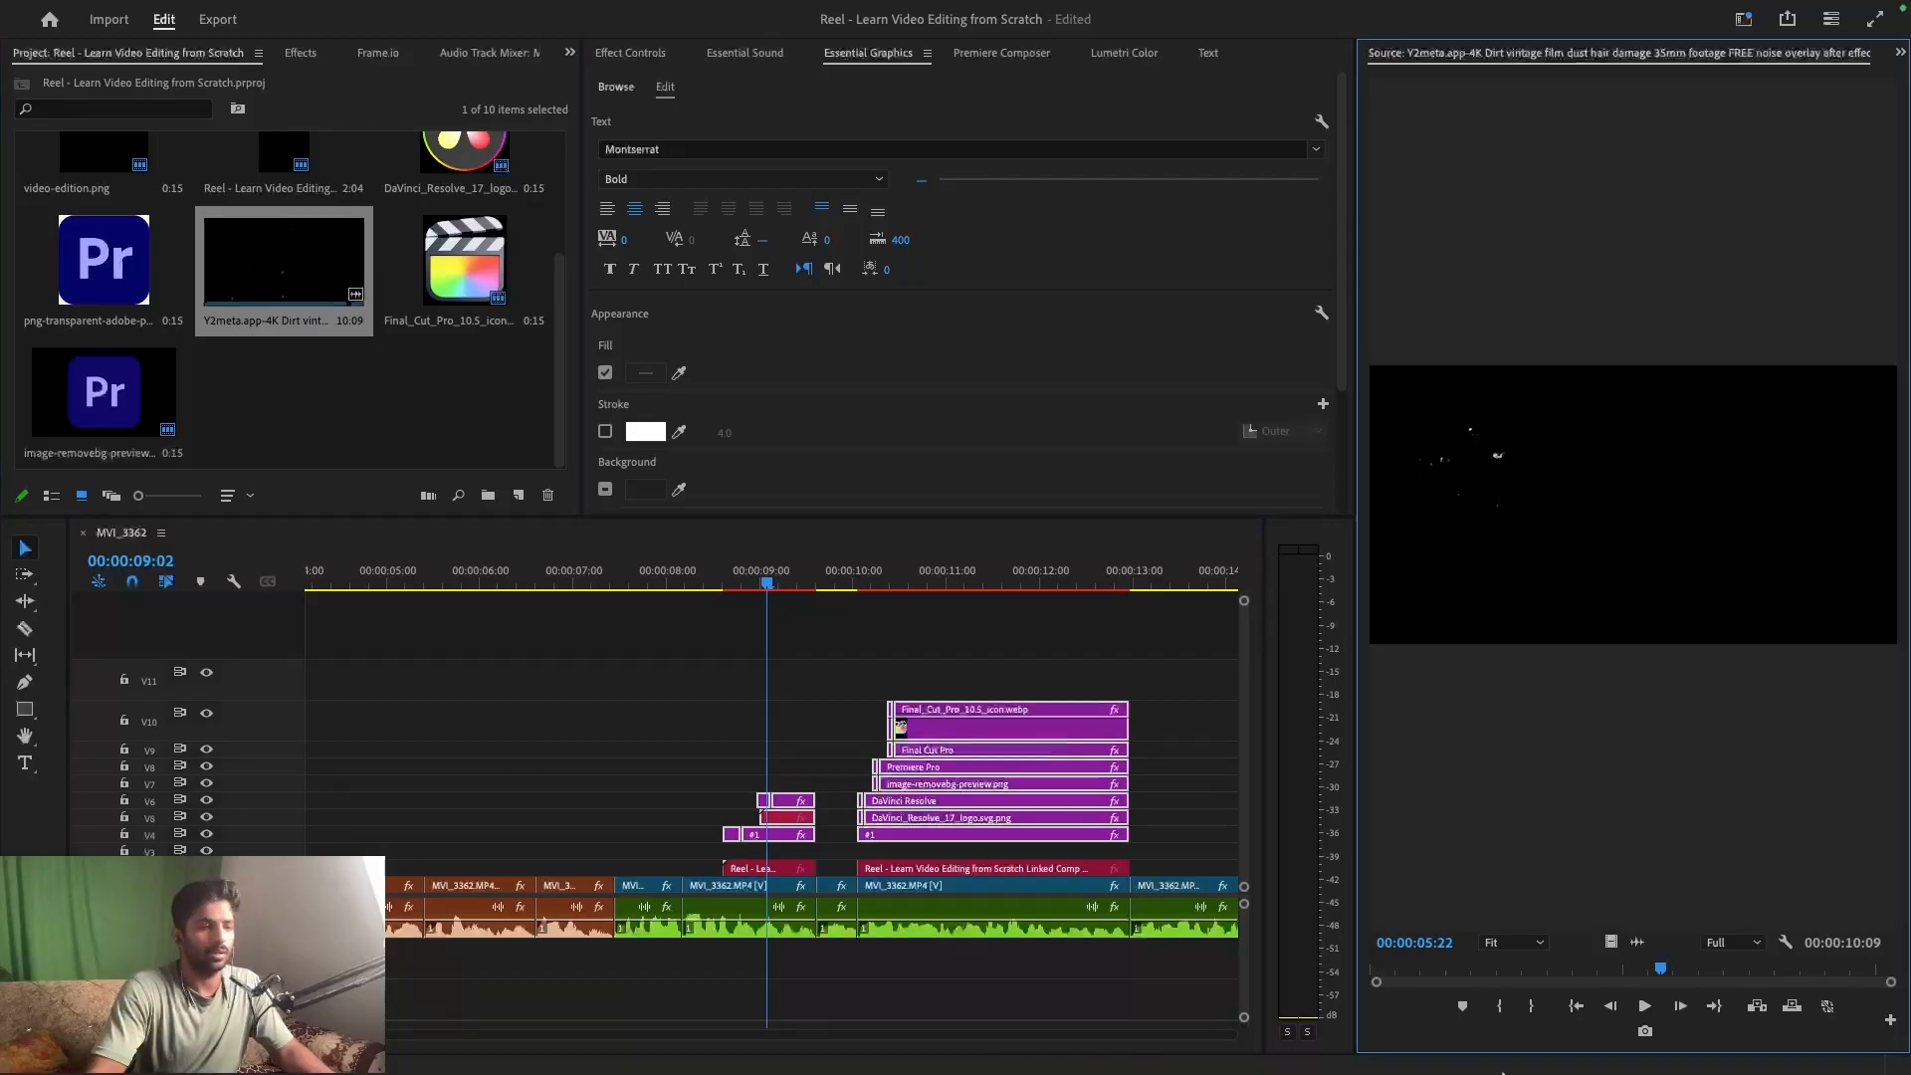
pyautogui.moveTo(1382, 972); pyautogui.dragTo(1448, 970)
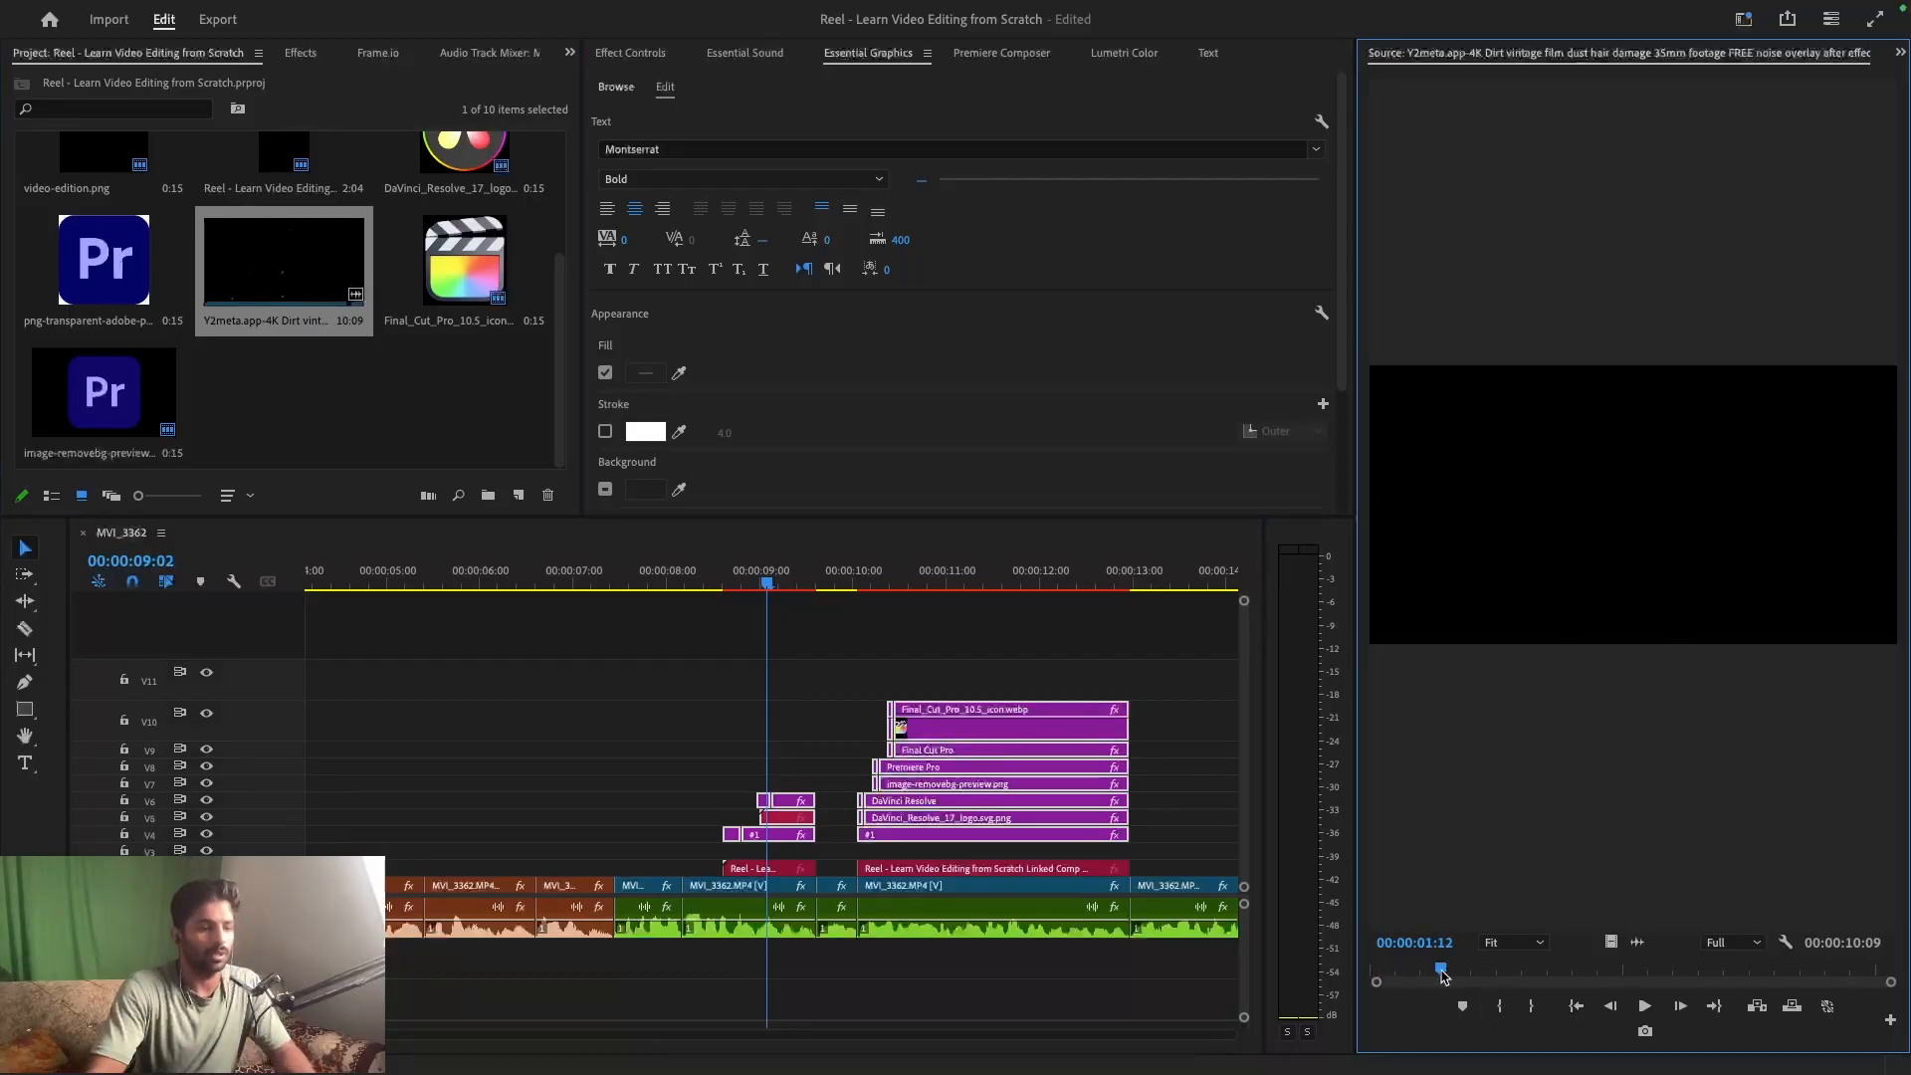
pyautogui.press('o')
pyautogui.moveTo(1615, 942); pyautogui.dragTo(727, 860)
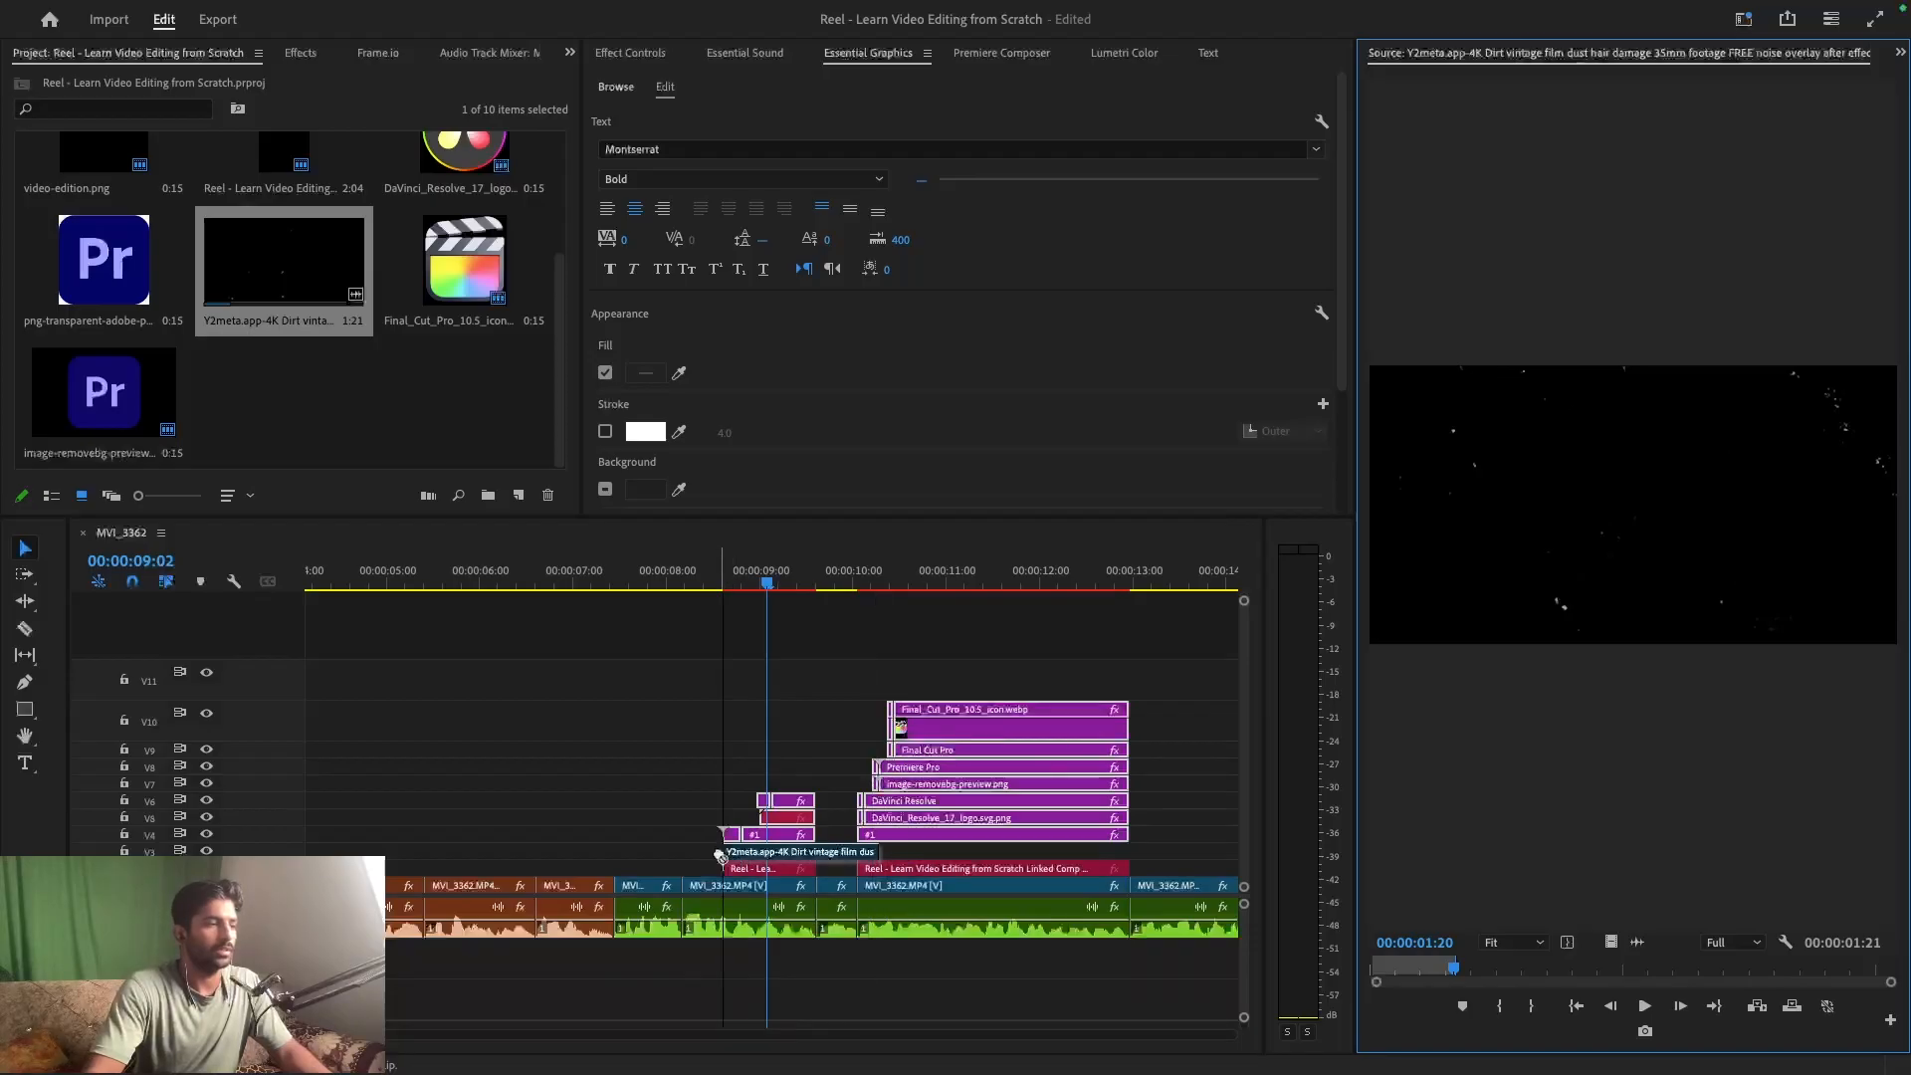
pyautogui.click(774, 583)
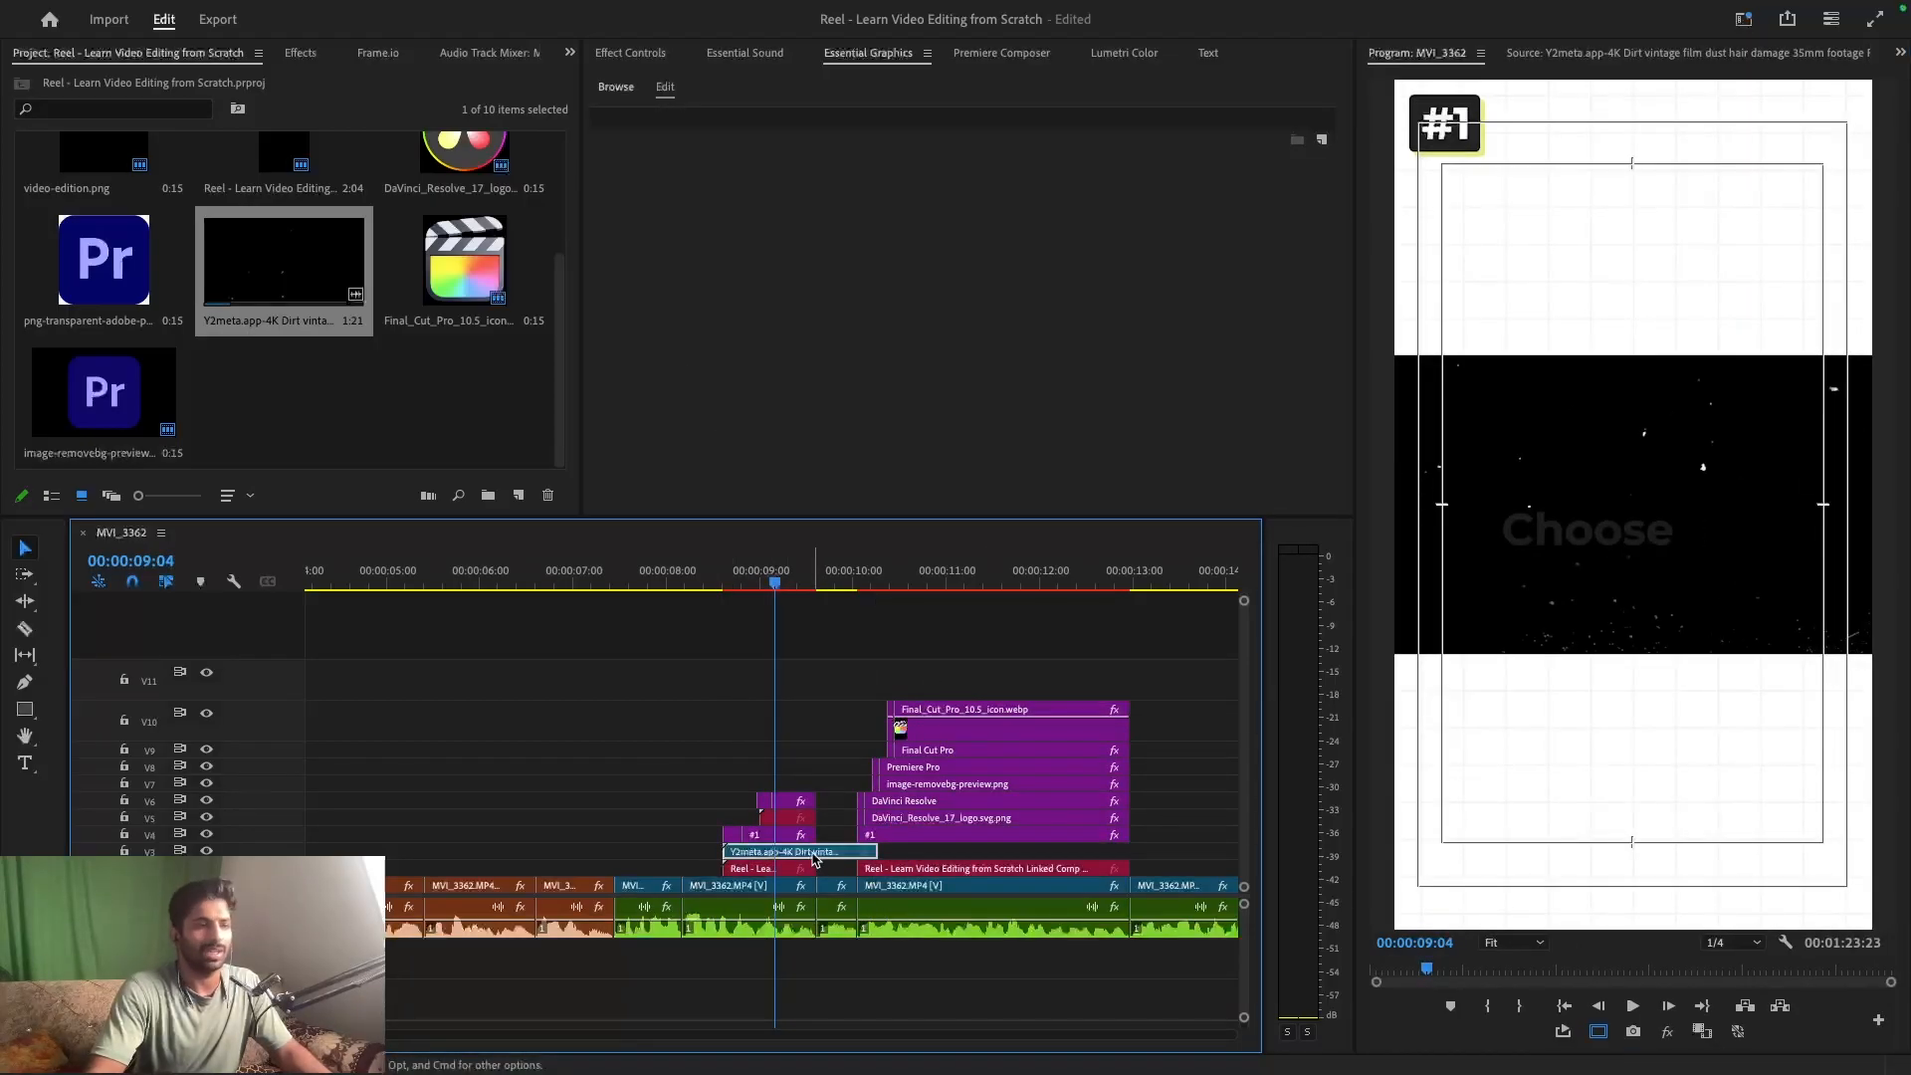
pyautogui.click(629, 55)
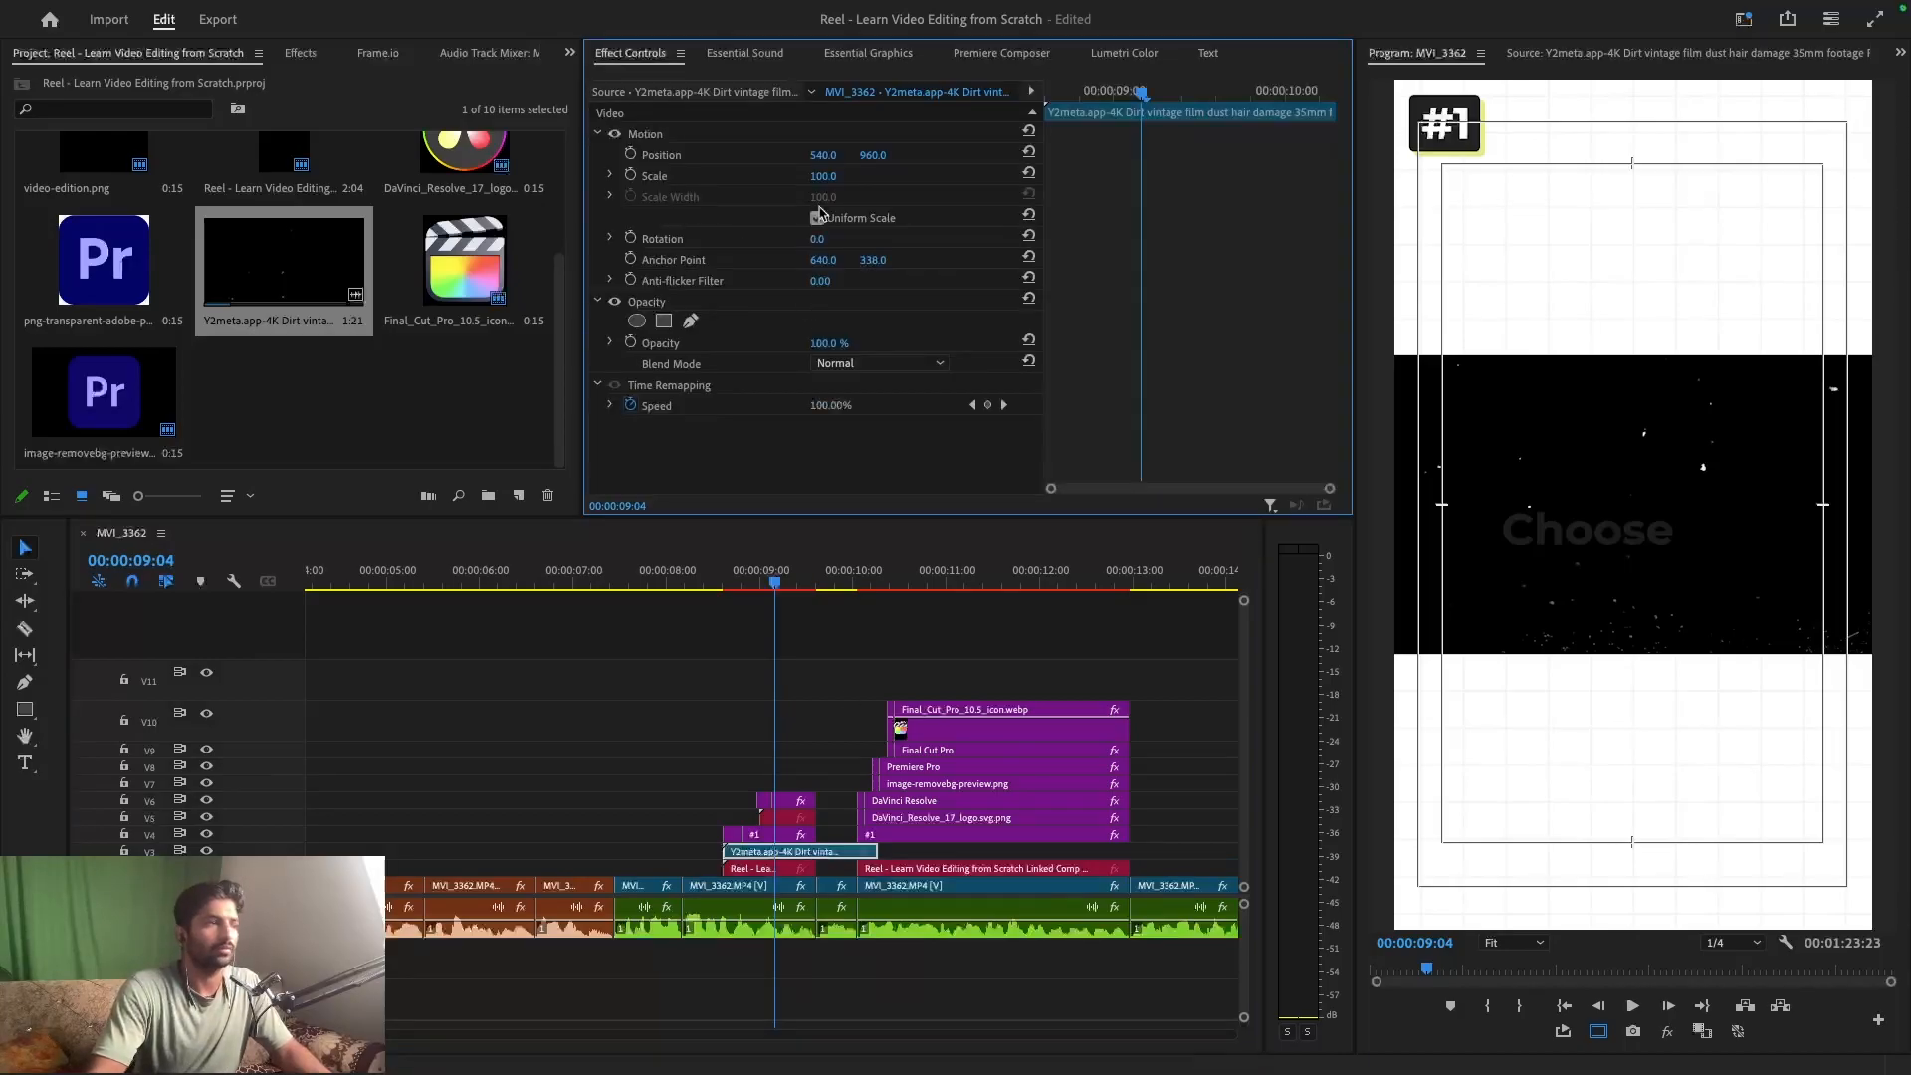
pyautogui.click(820, 239)
pyautogui.write('9')
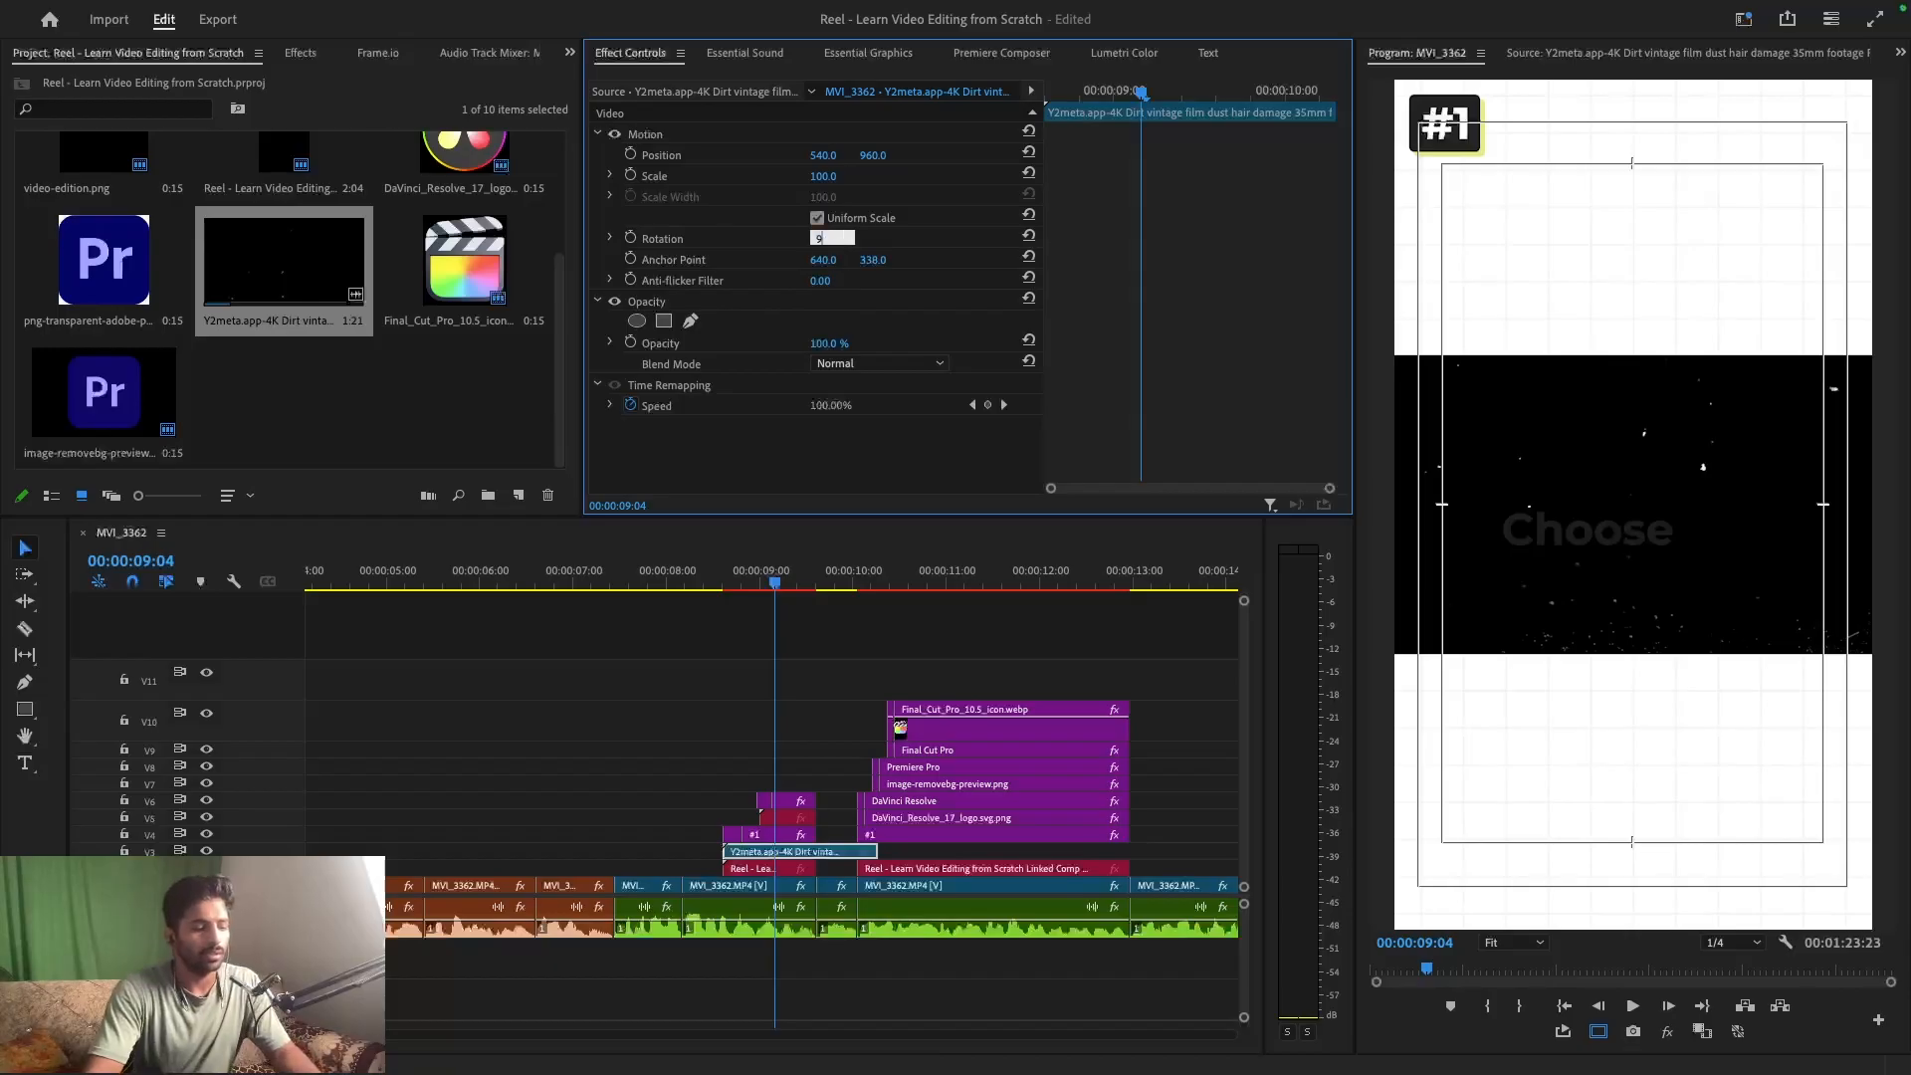
pyautogui.write('0')
pyautogui.press('Return')
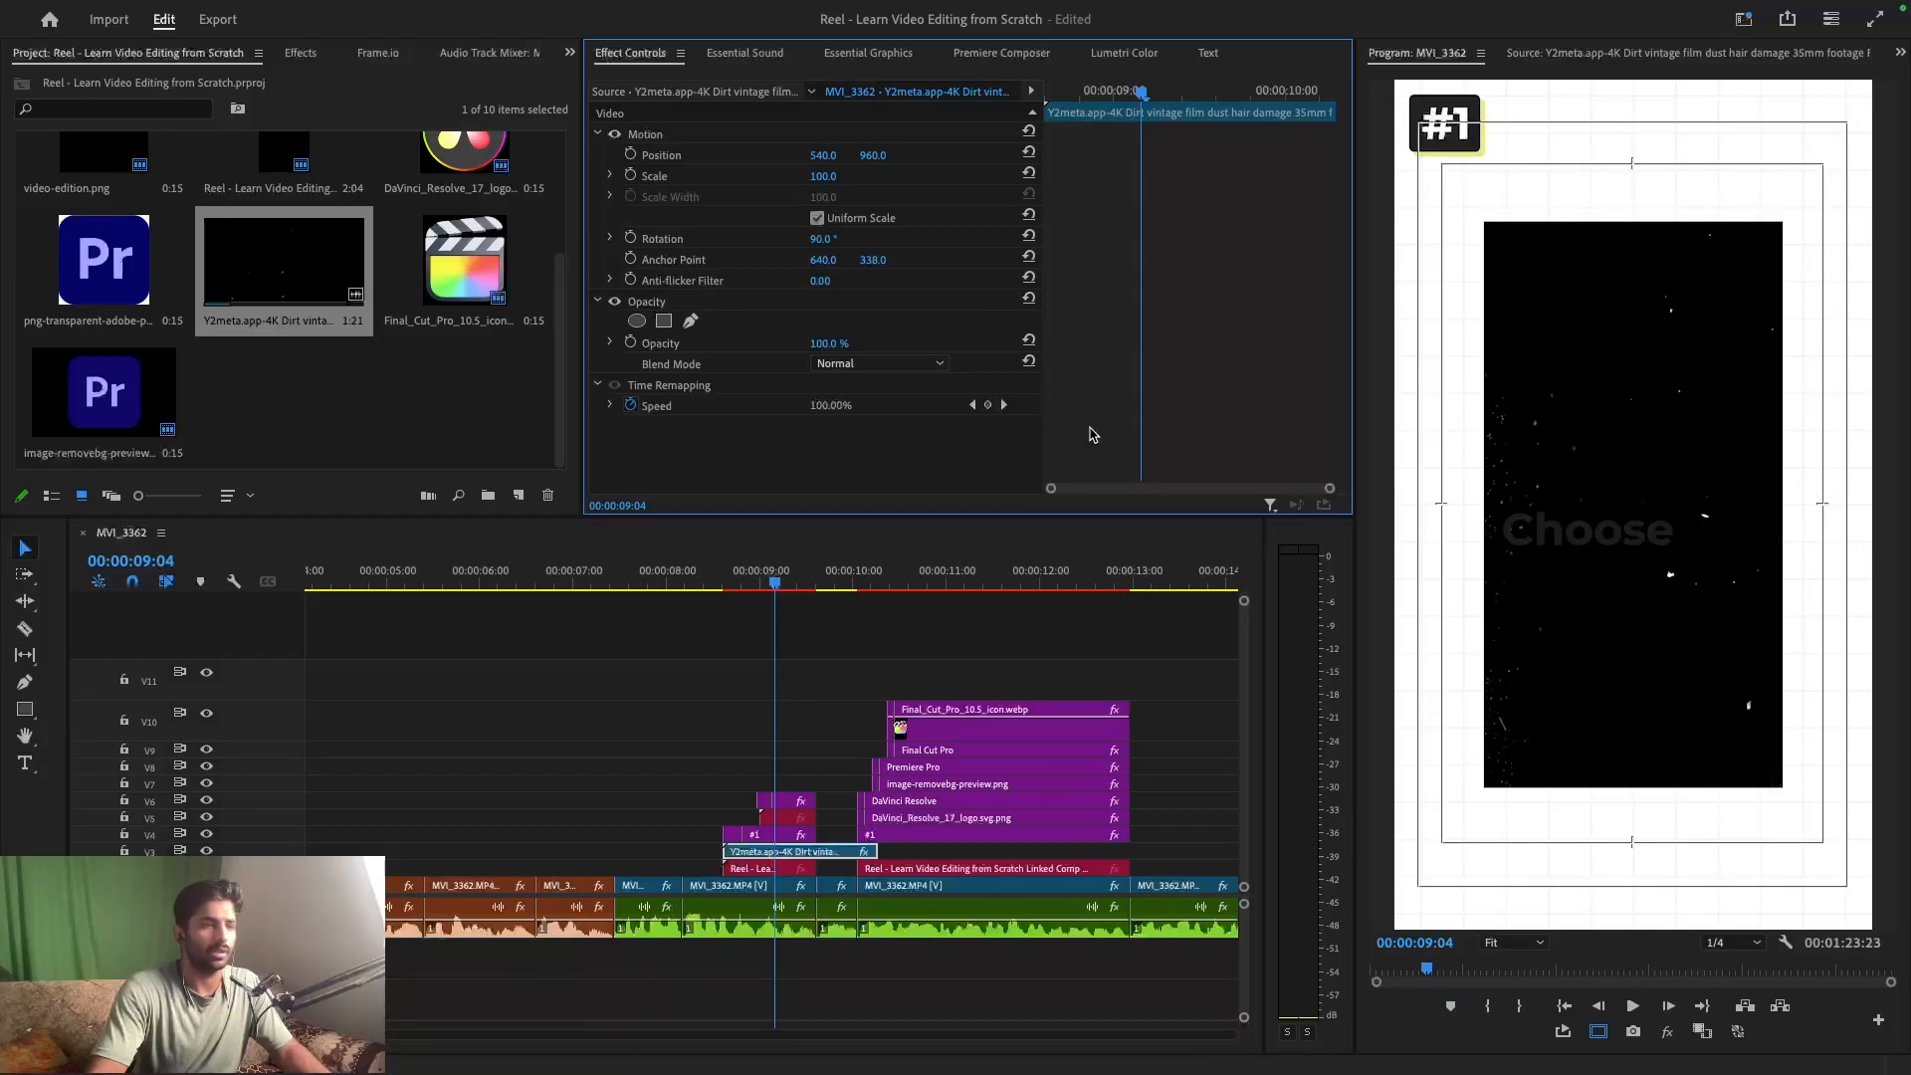
pyautogui.moveTo(822, 179); pyautogui.dragTo(900, 239)
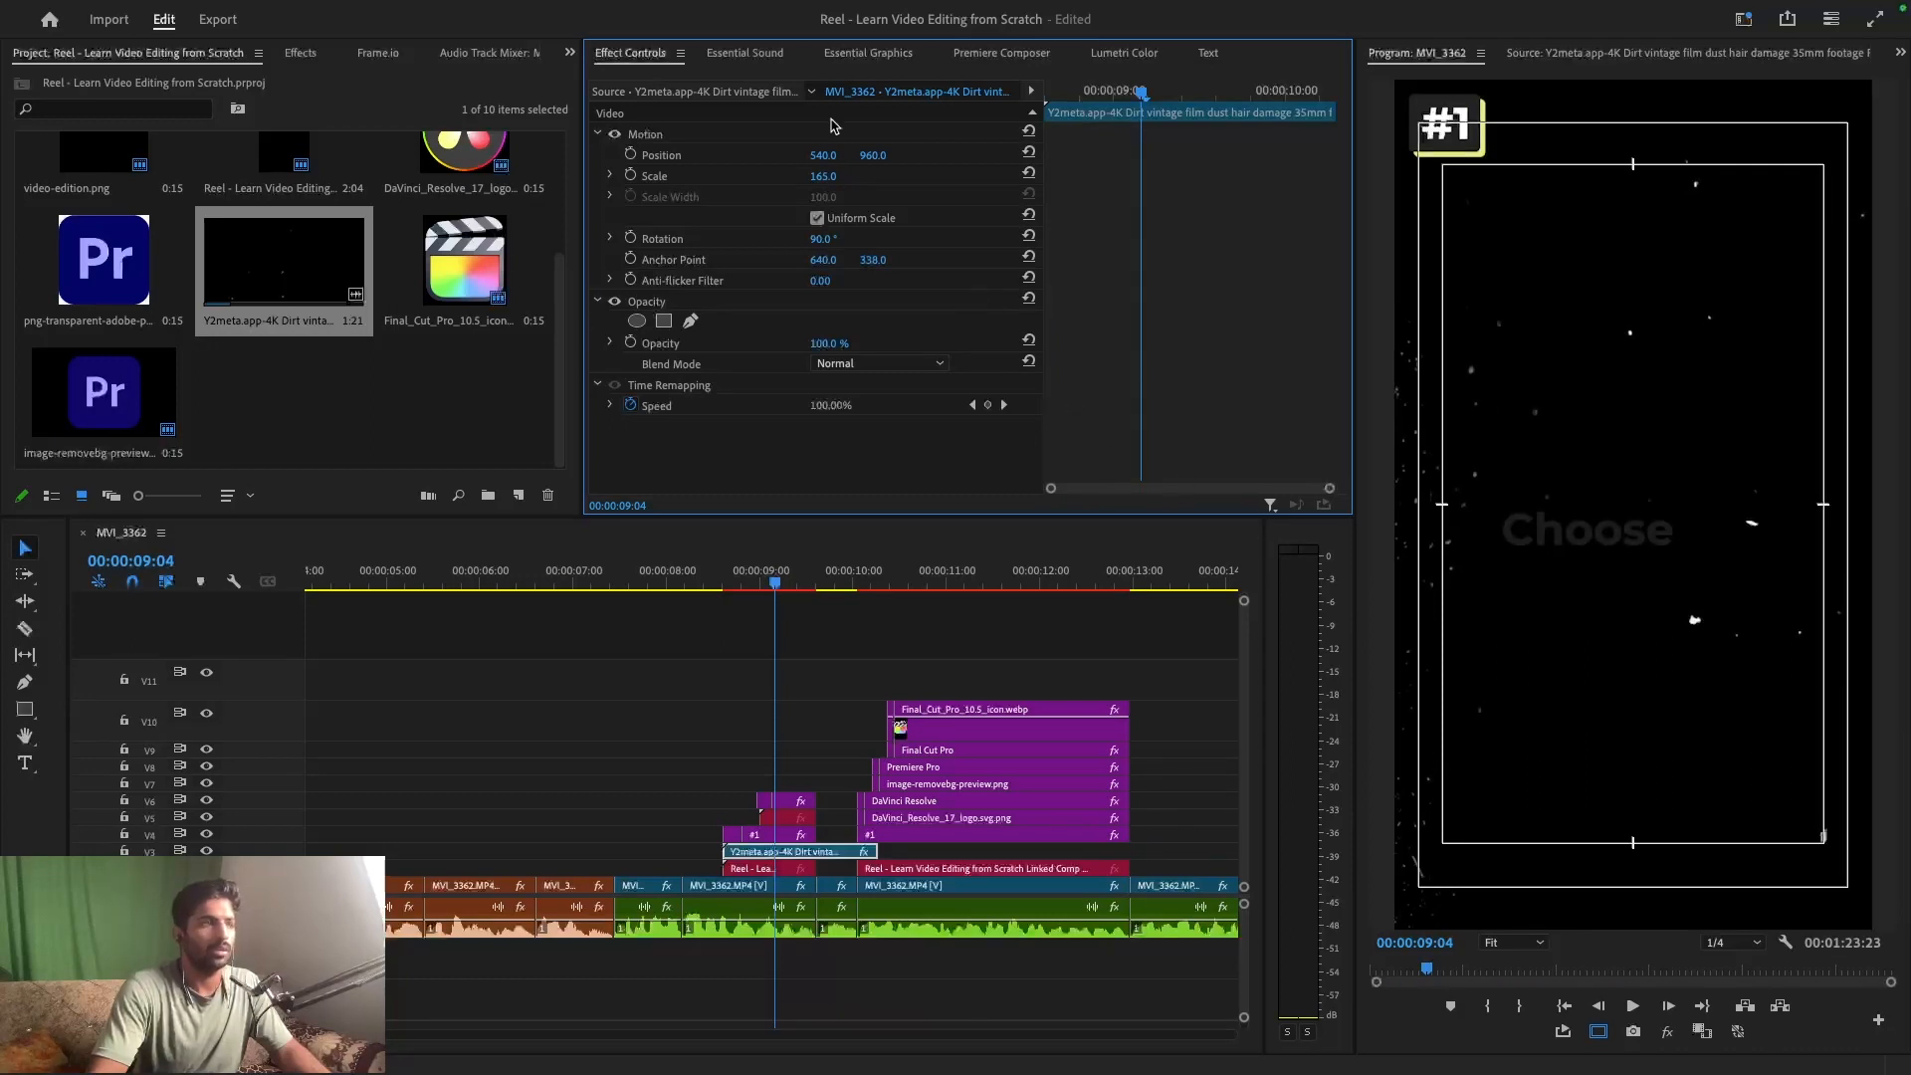
pyautogui.hotkey('ctrl', 'z')
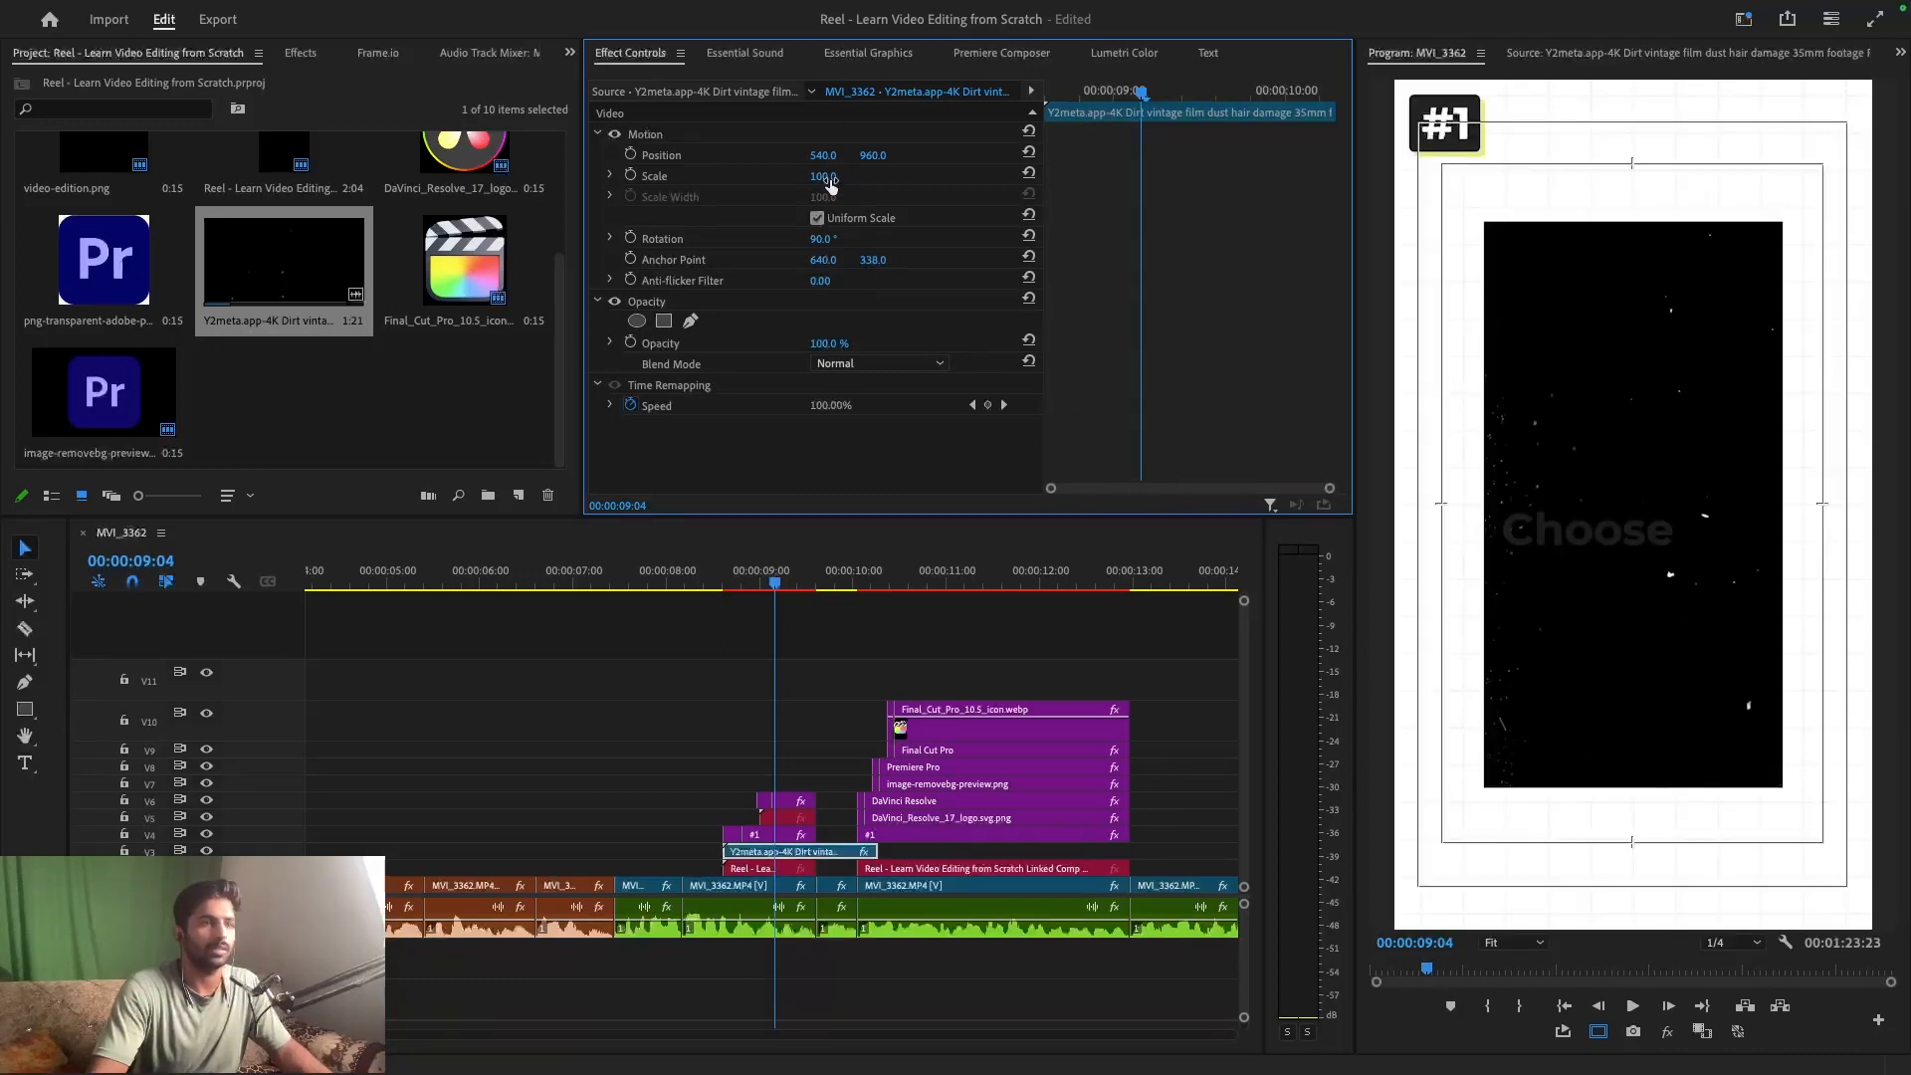
pyautogui.hotkey('ctrl', 'z')
pyautogui.moveTo(822, 178); pyautogui.dragTo(1007, 177)
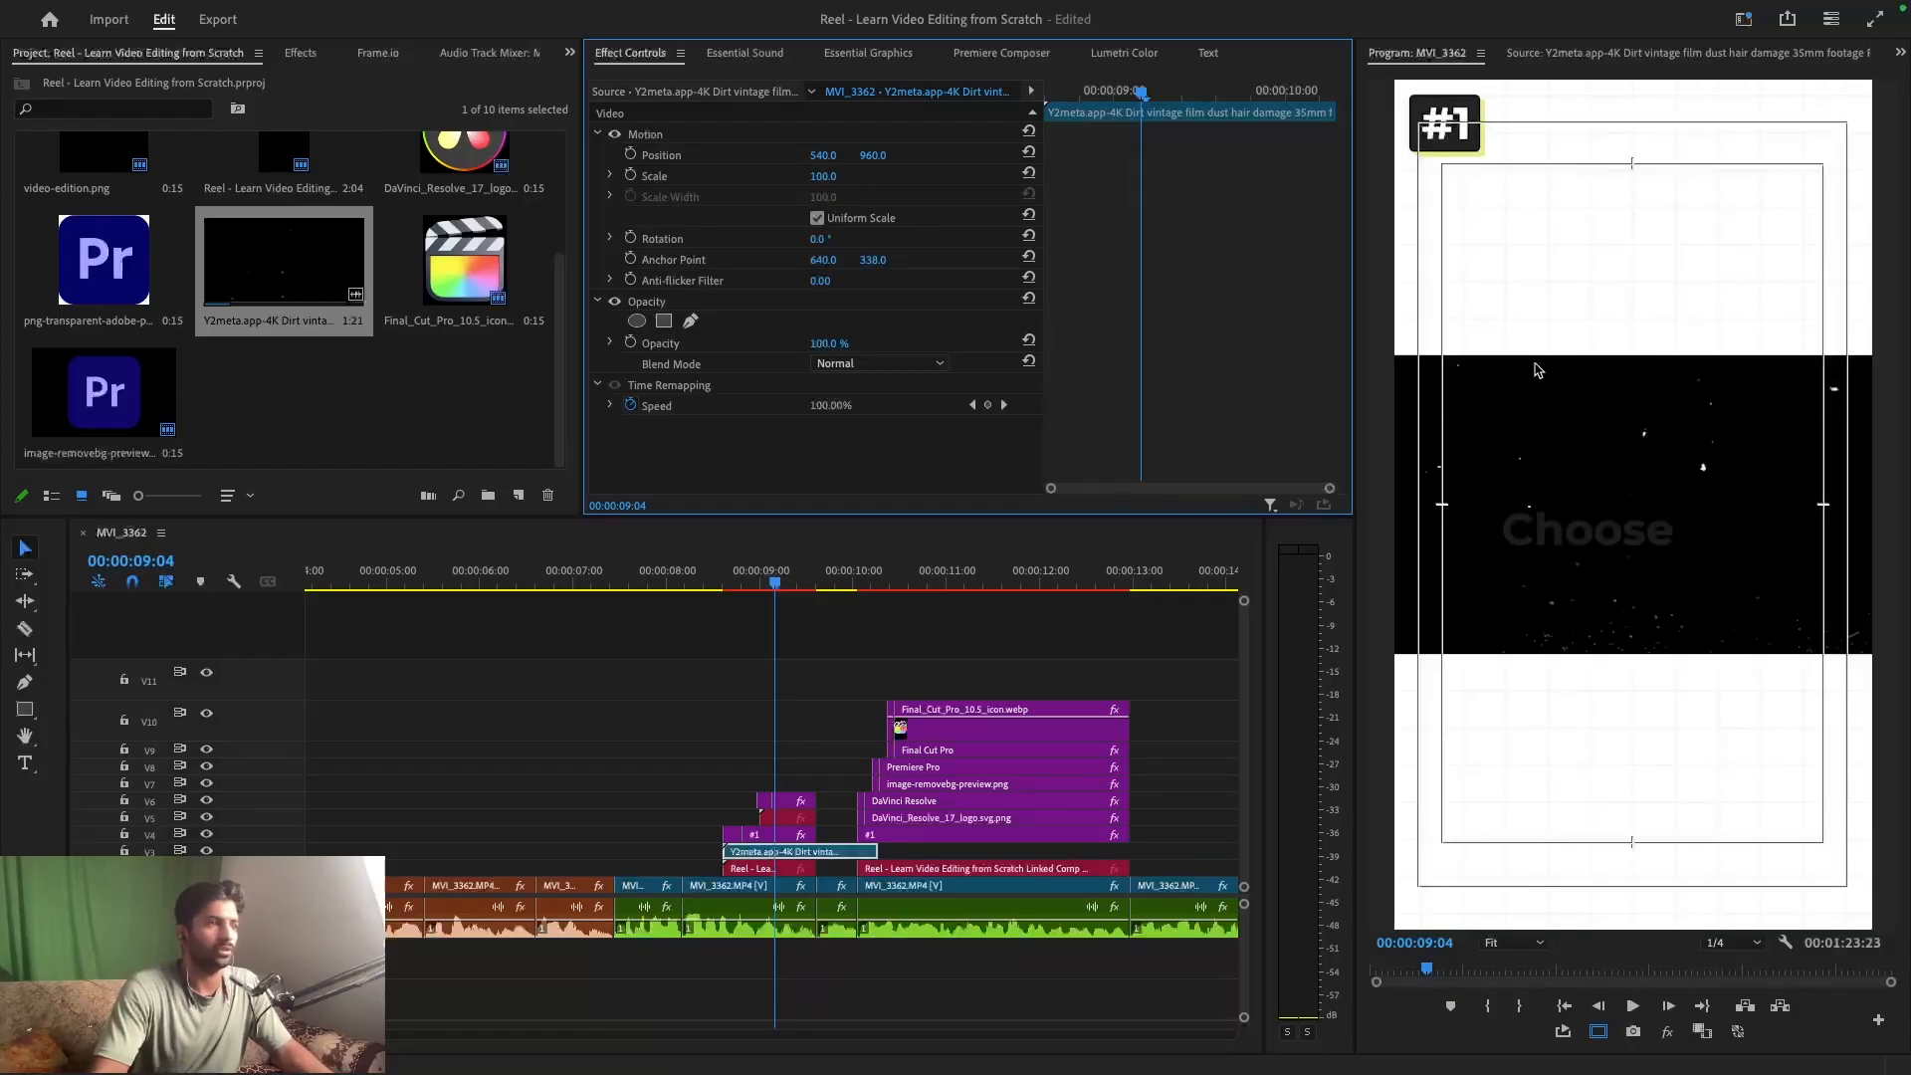
pyautogui.press('Delete')
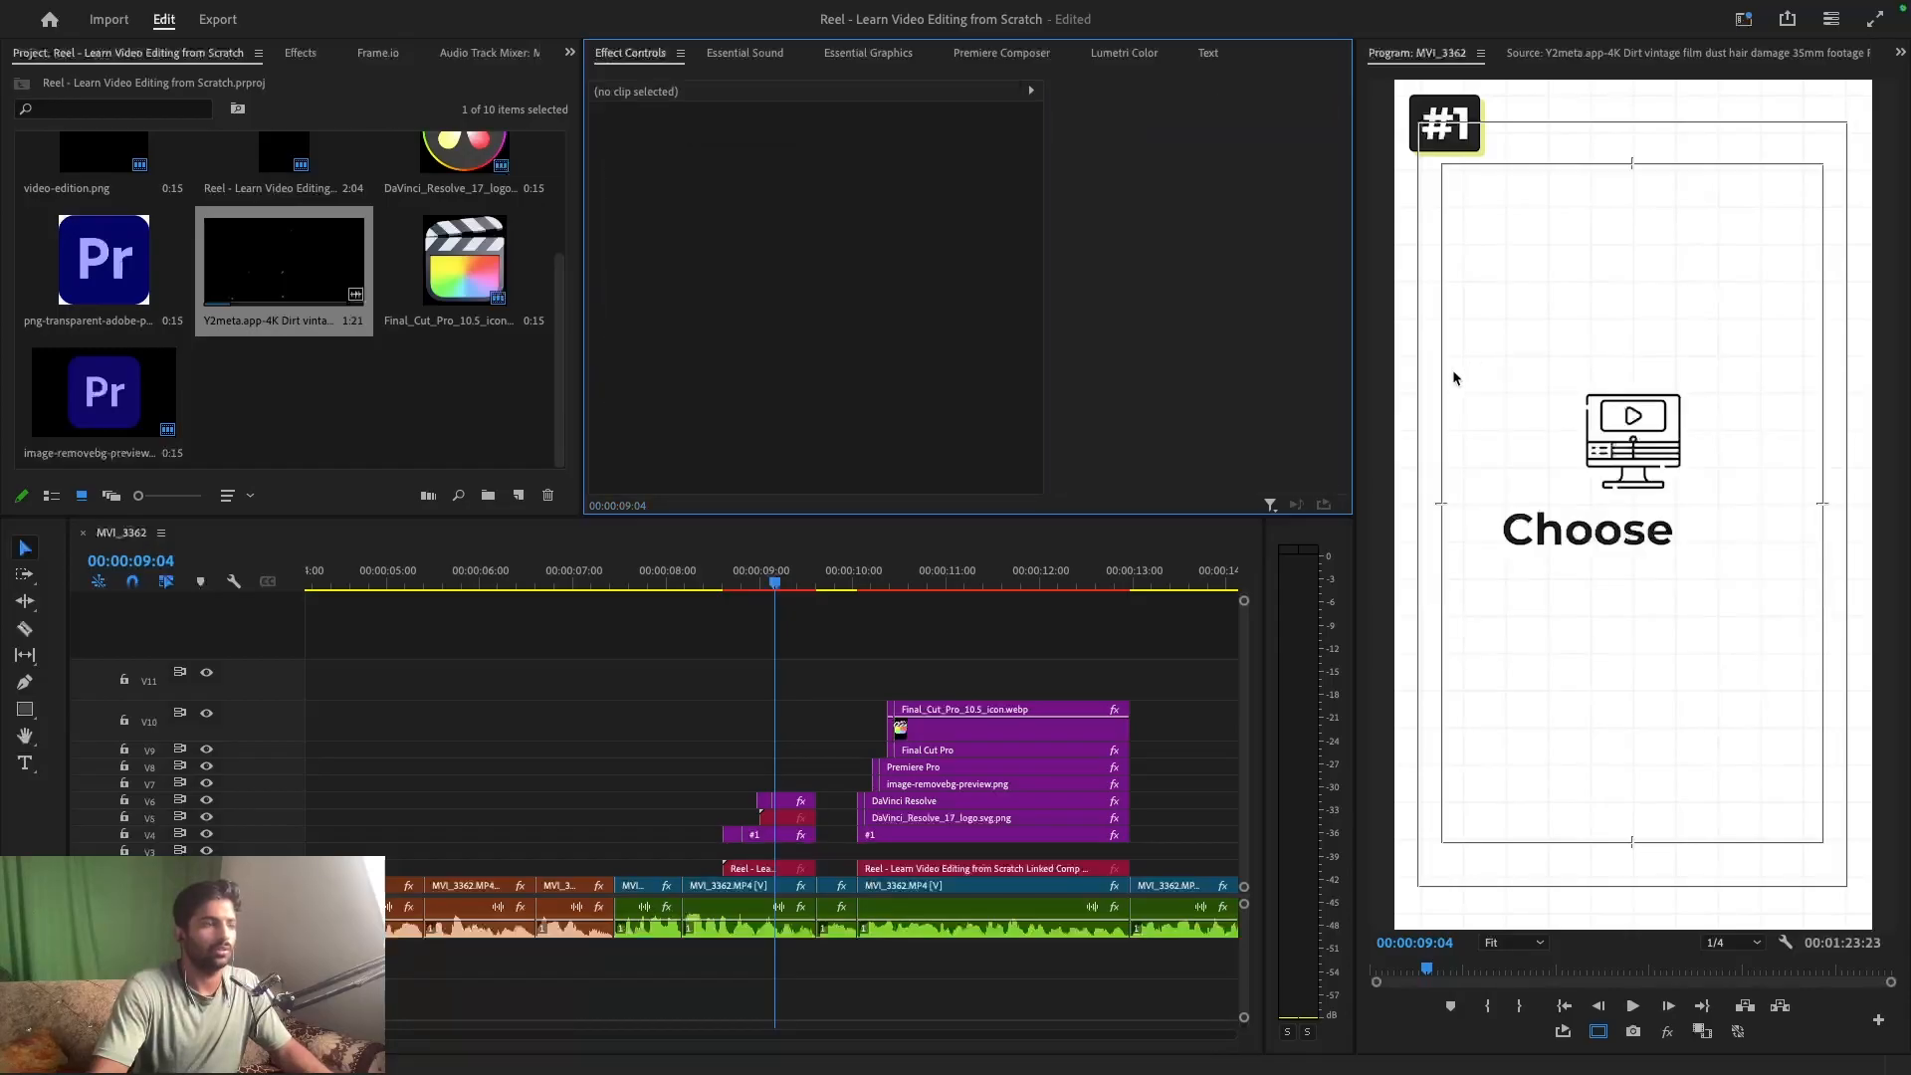
pyautogui.hotkey('ctrl', 'z')
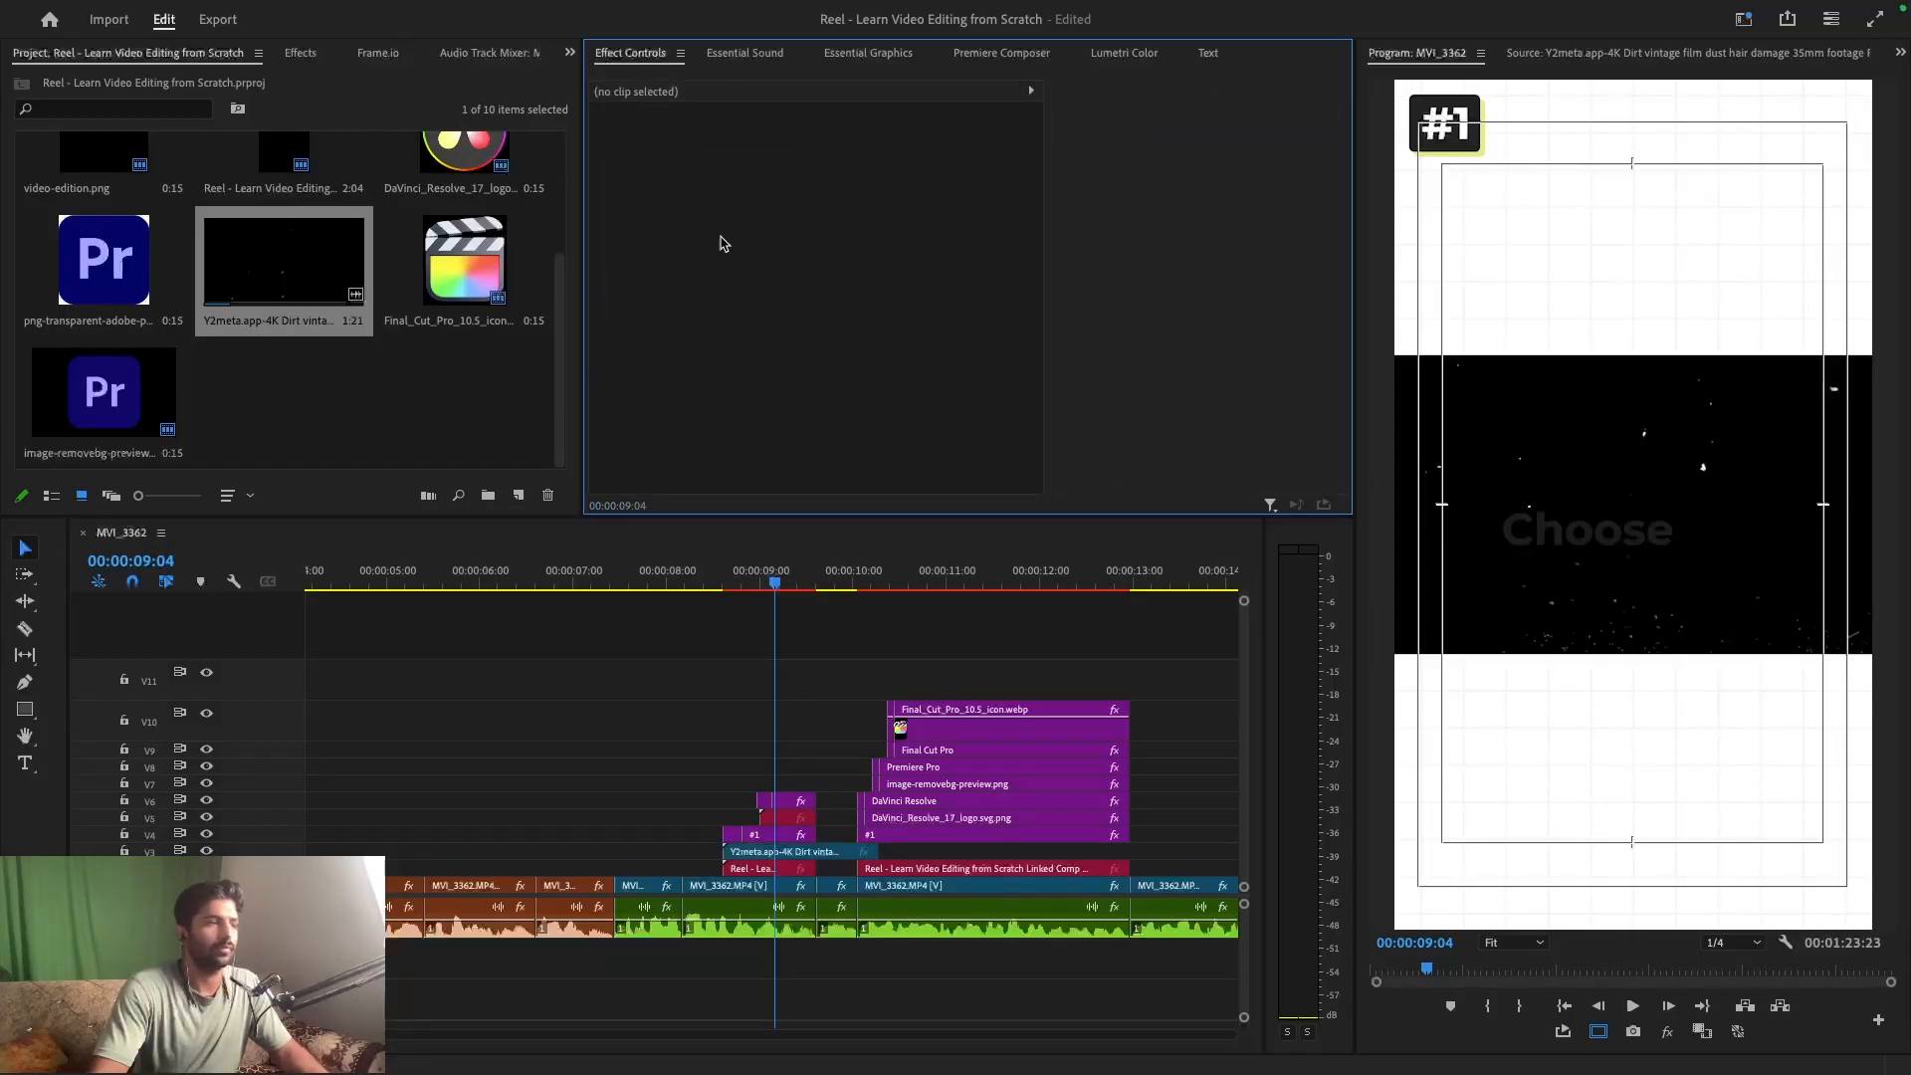
# - Rotate the film dust clip 90° and scale it to 163 so it fills the vertical frame
pyautogui.click(768, 854)
pyautogui.click(830, 238)
pyautogui.write('90')
pyautogui.press('Return')
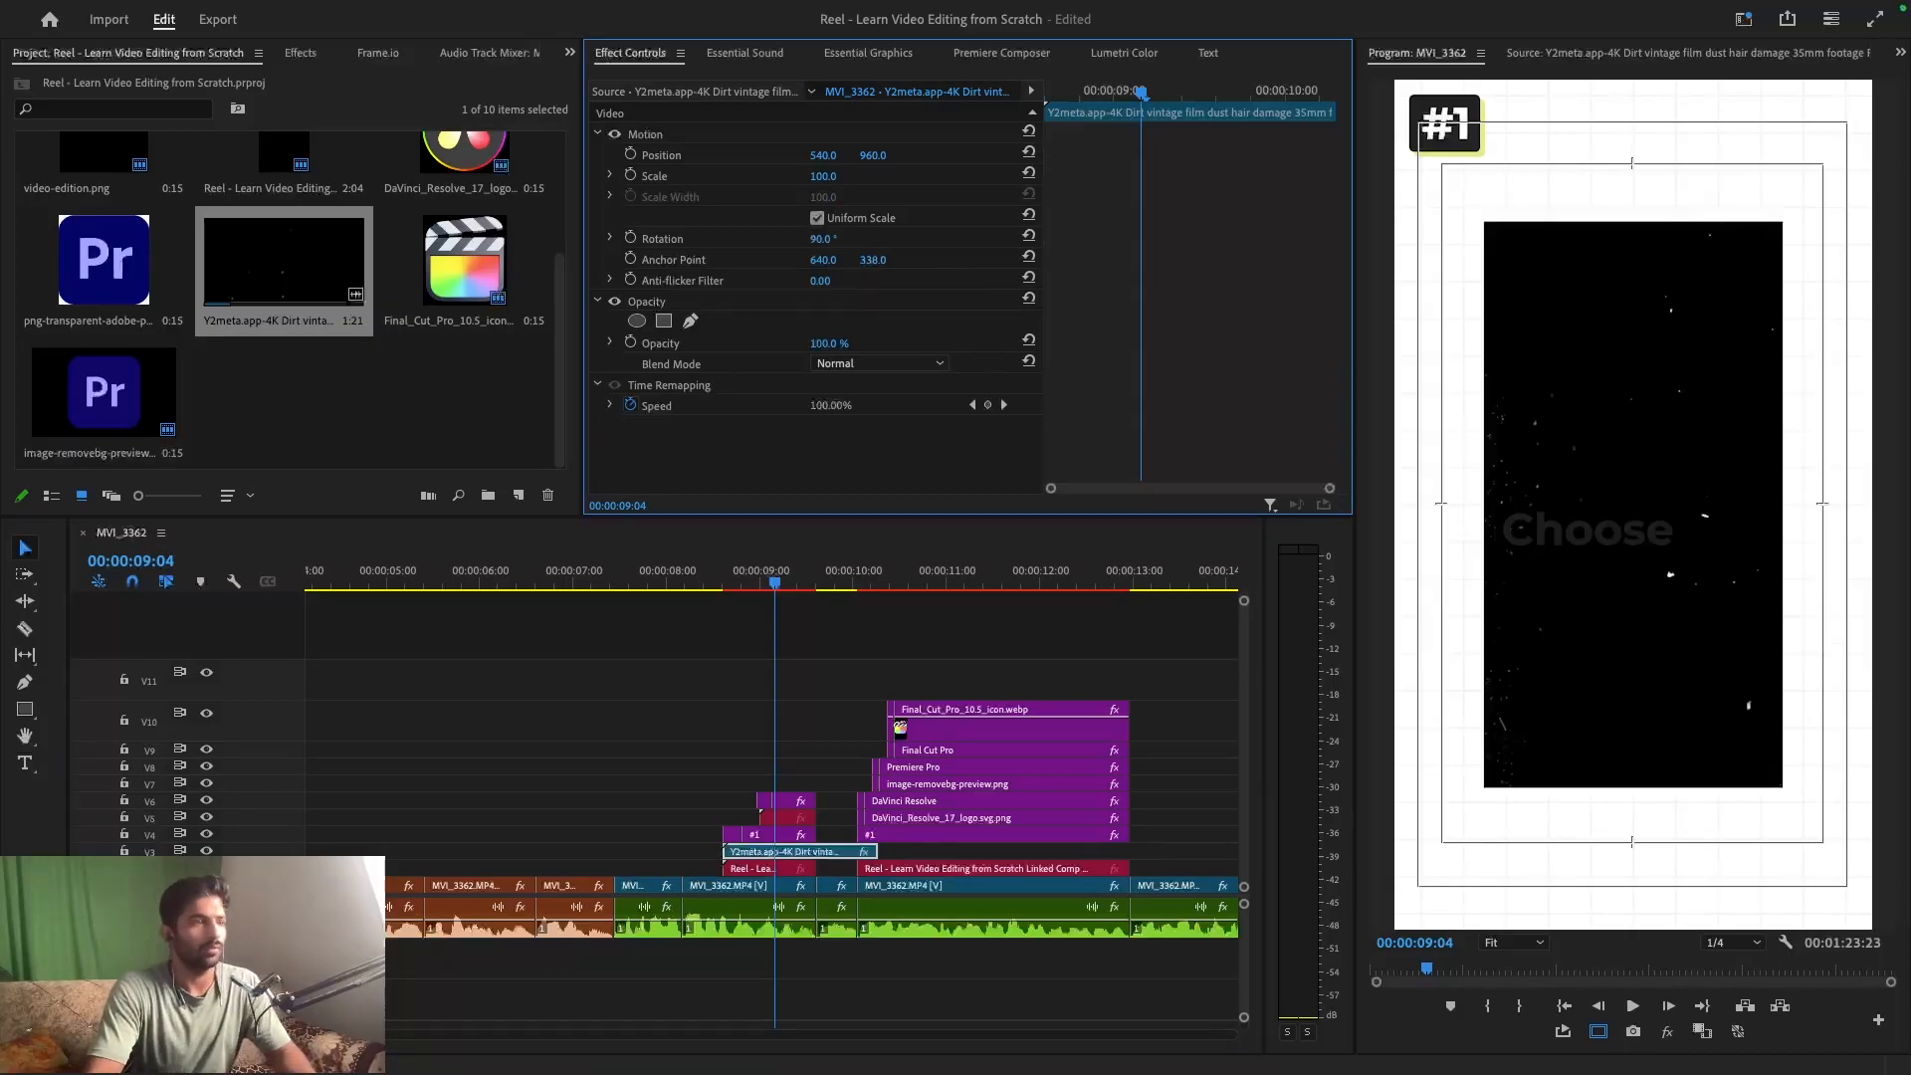
pyautogui.moveTo(826, 177); pyautogui.dragTo(888, 177)
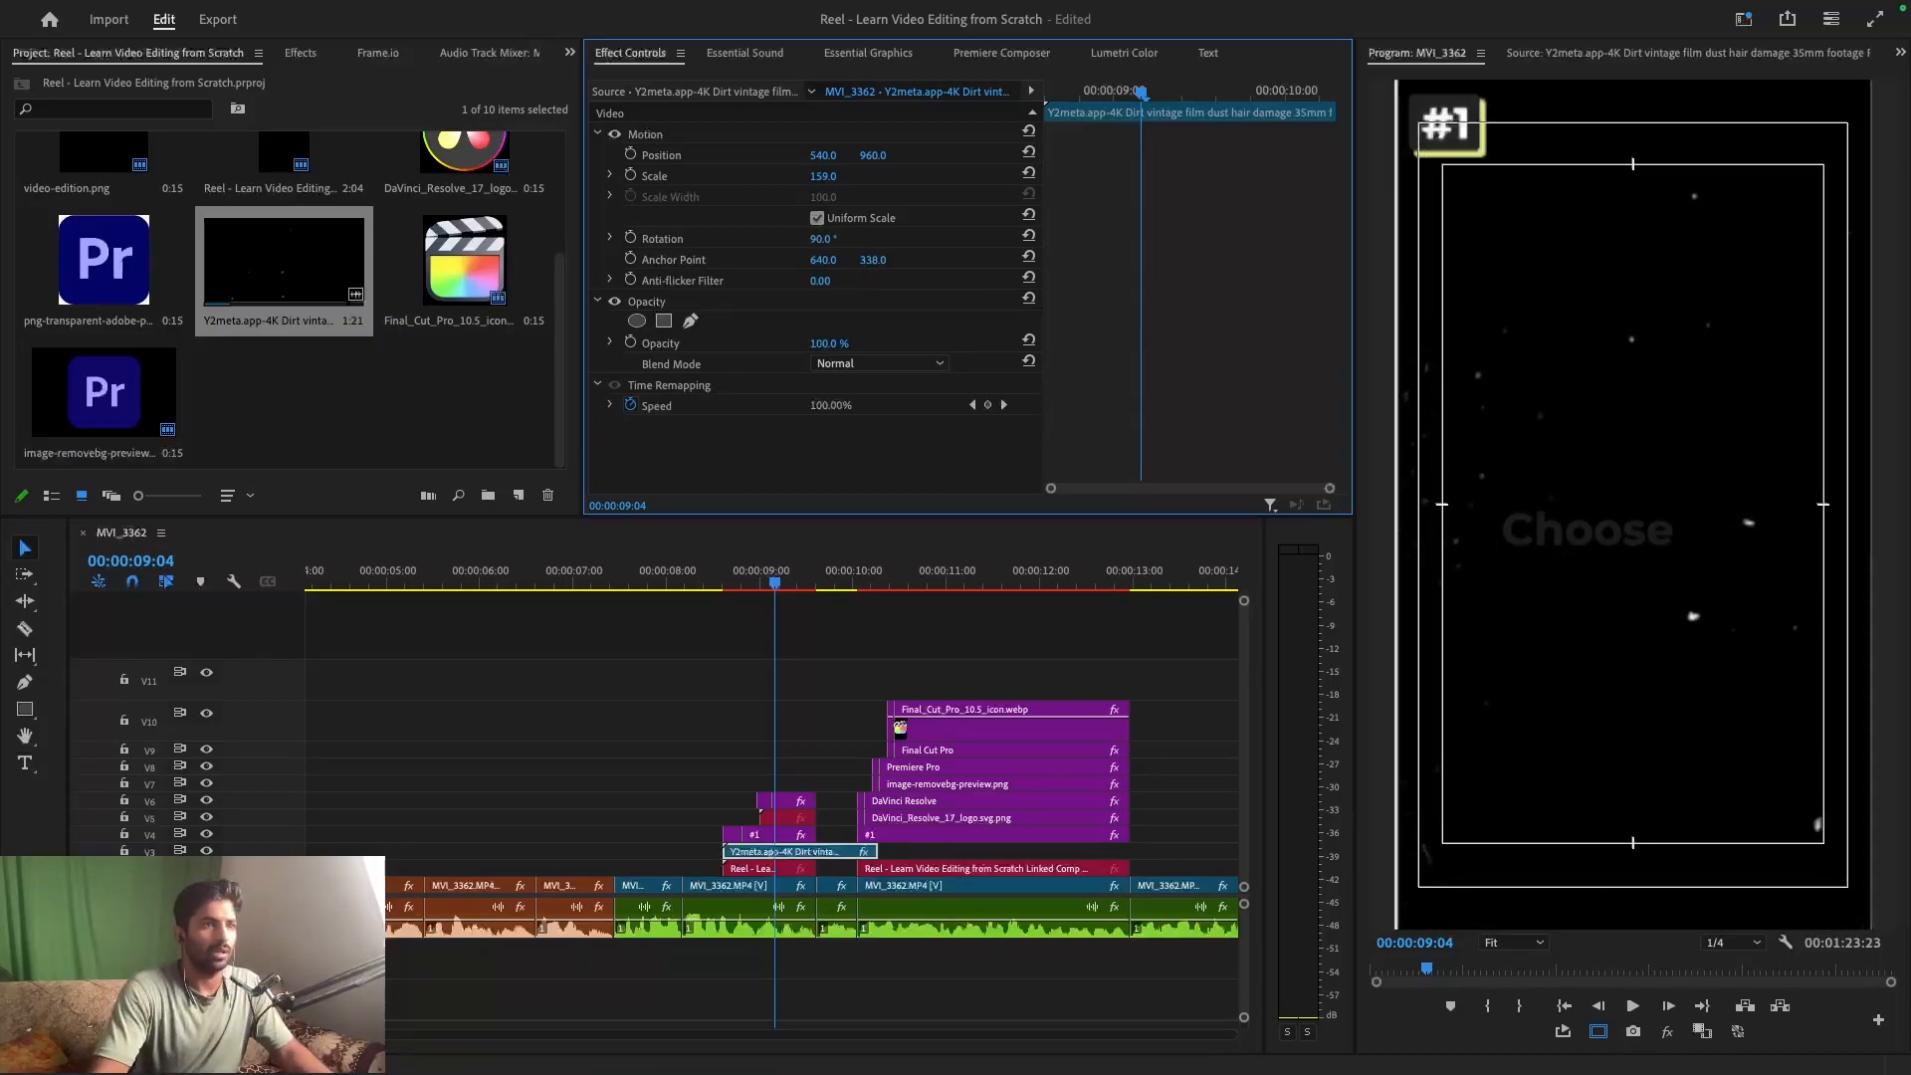
# - Try the Multiply and Overlay blend modes on the film dust clip
pyautogui.click(846, 365)
pyautogui.click(868, 453)
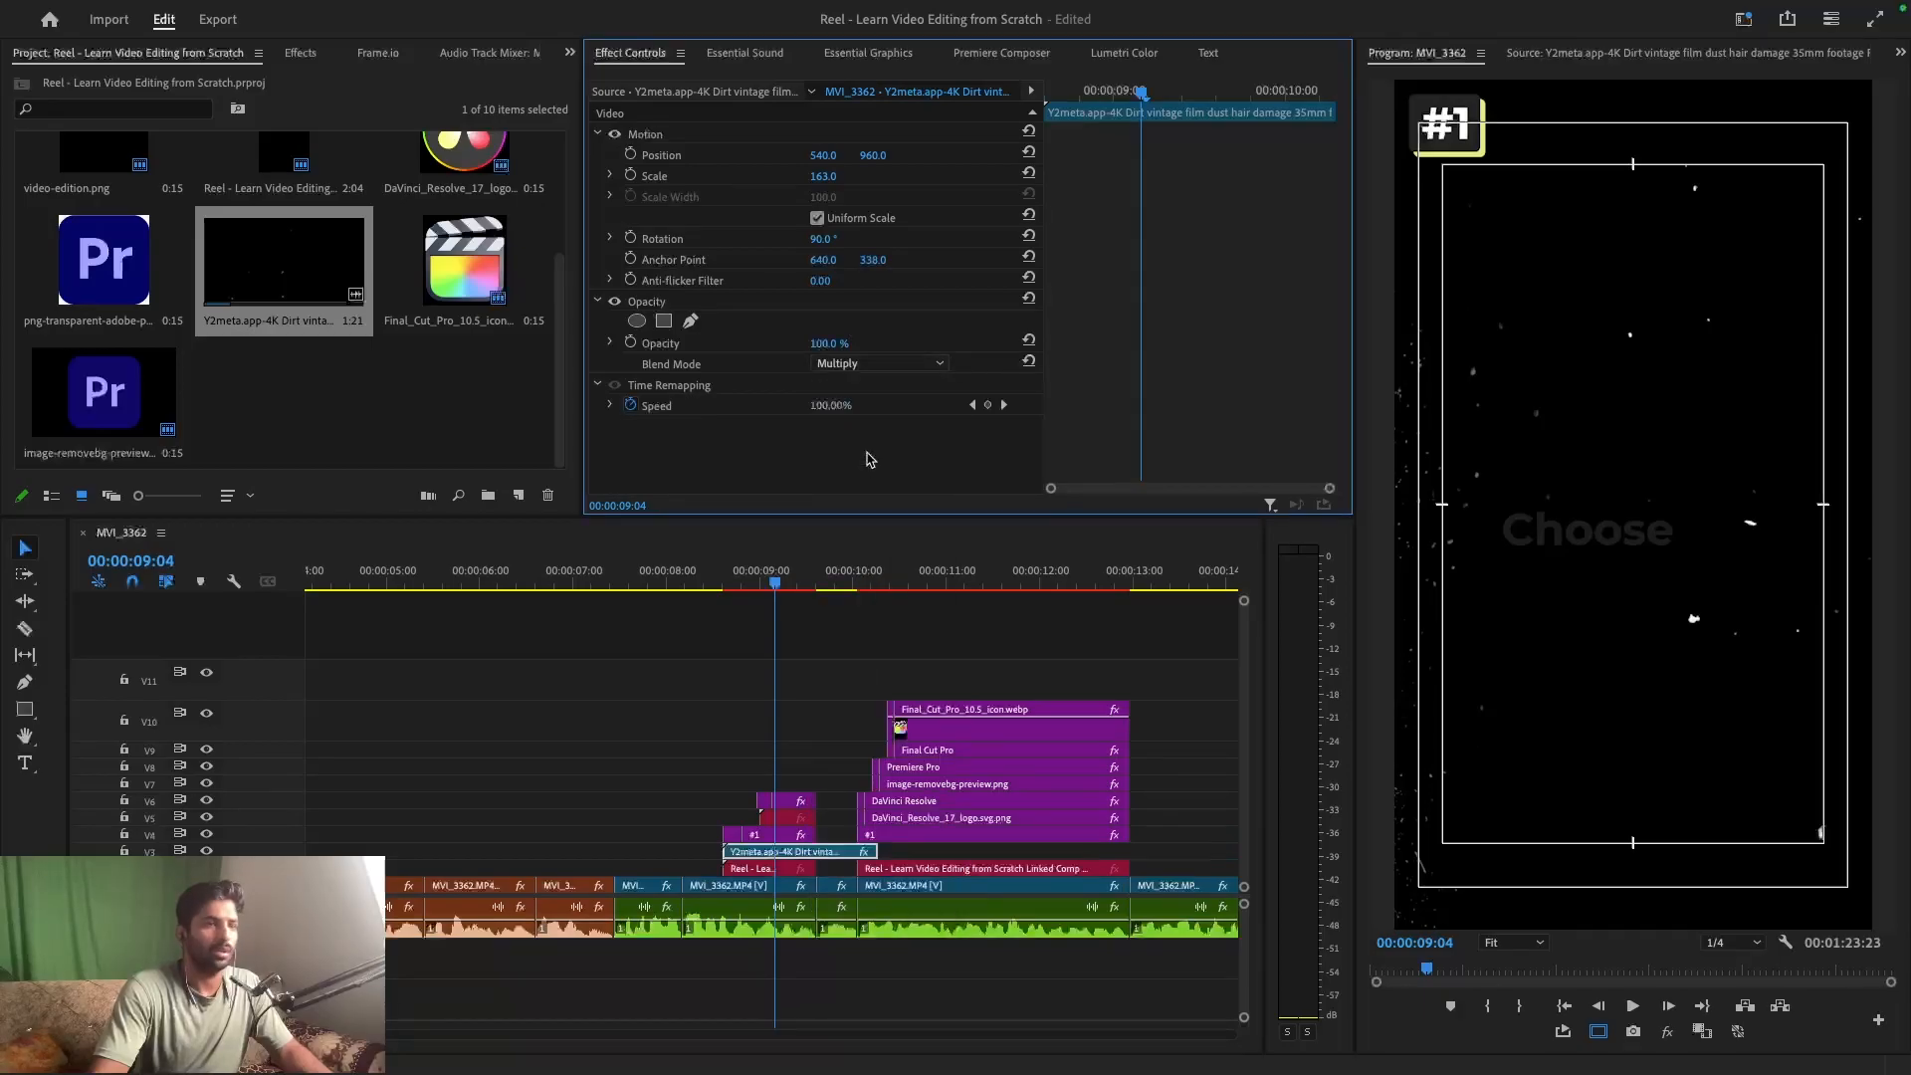
pyautogui.click(849, 364)
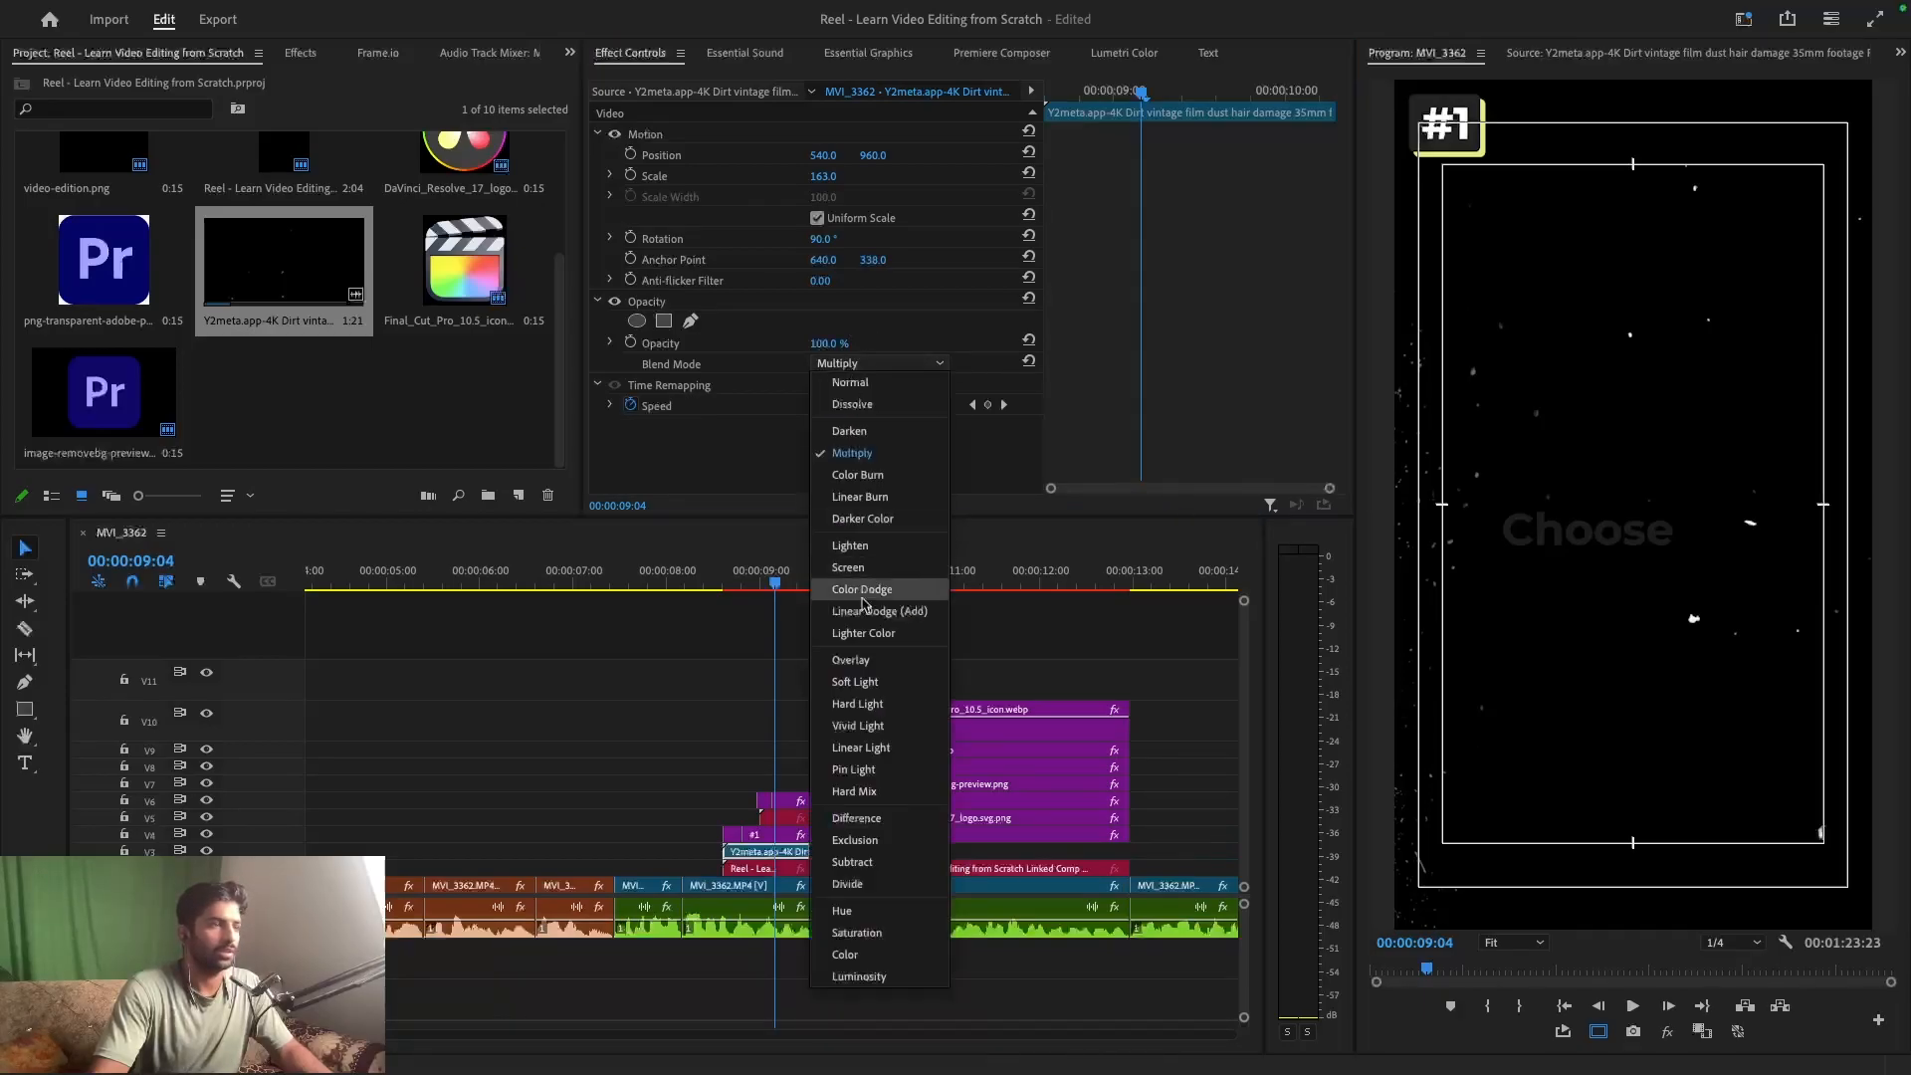
pyautogui.click(852, 661)
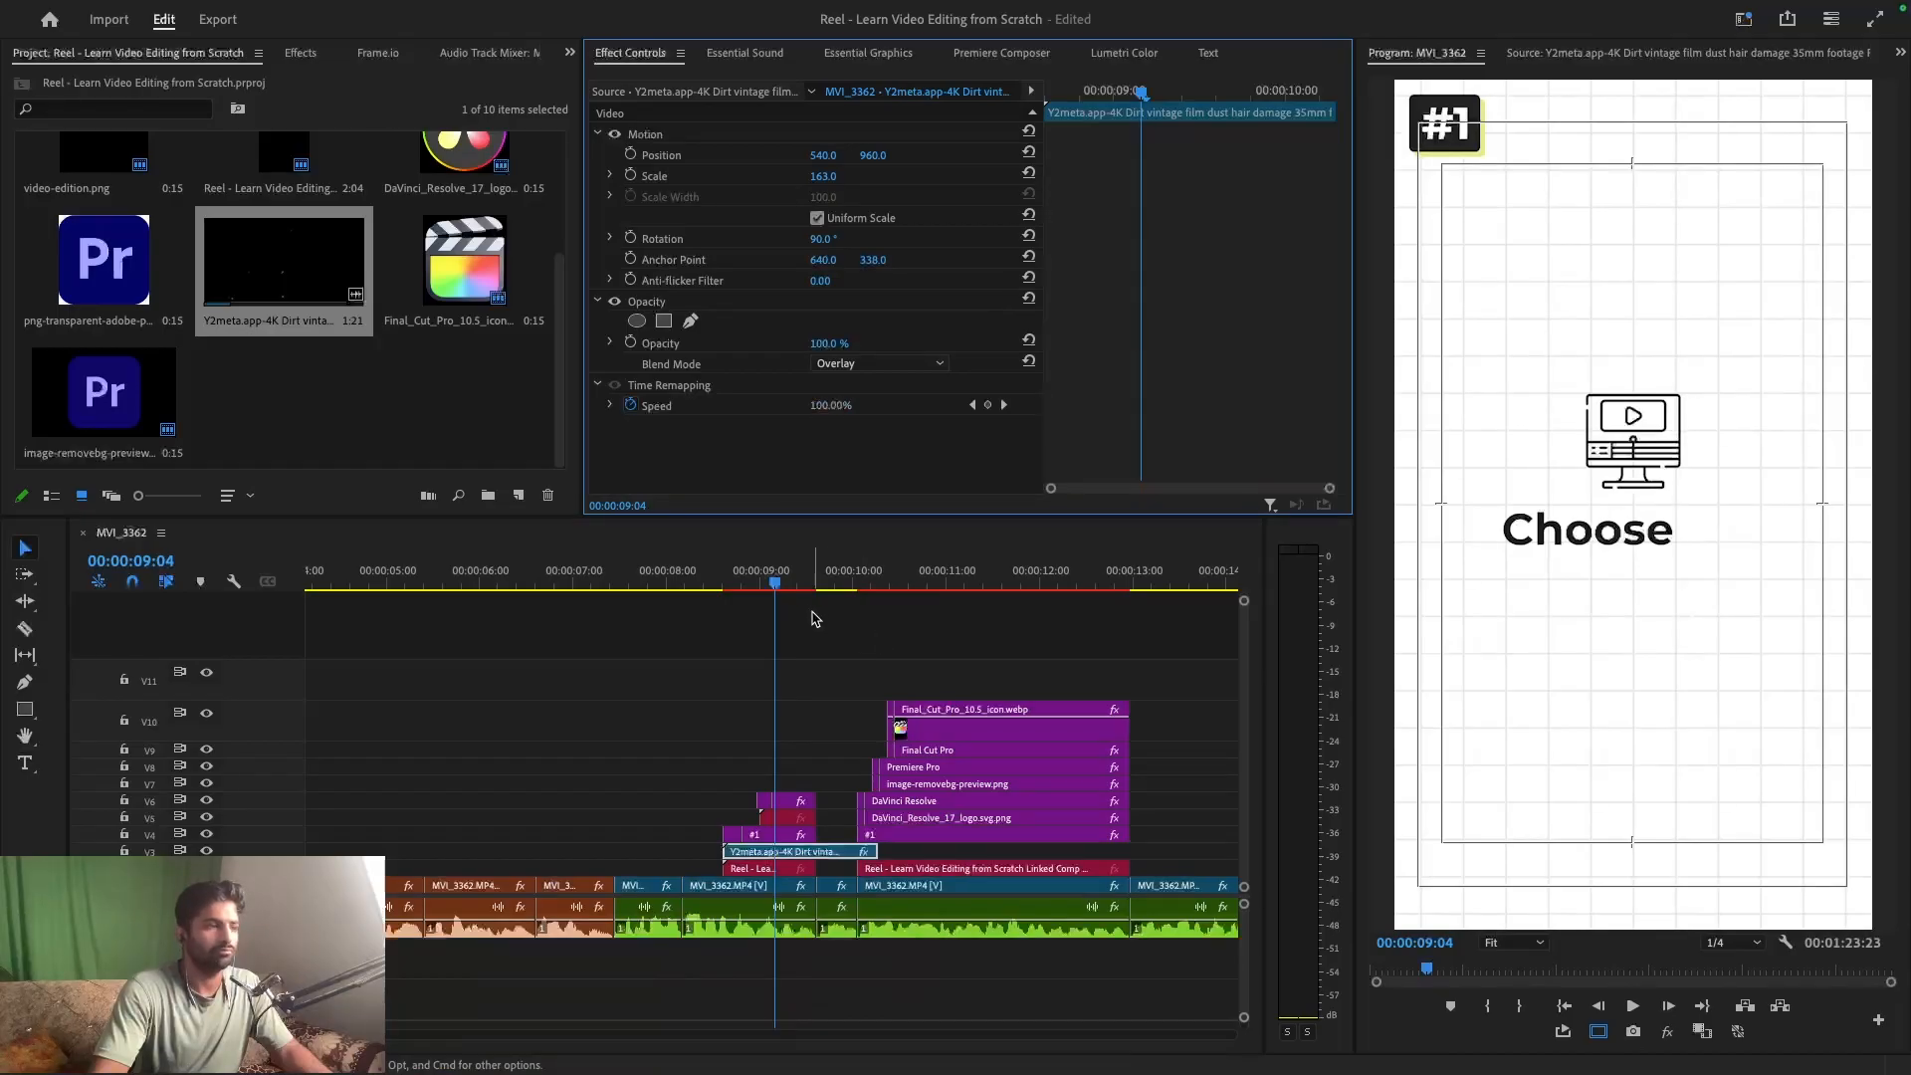
pyautogui.moveTo(775, 585); pyautogui.dragTo(771, 585)
# - Set the film dust clip's blend mode to Lighten and play the section to check it
pyautogui.click(844, 365)
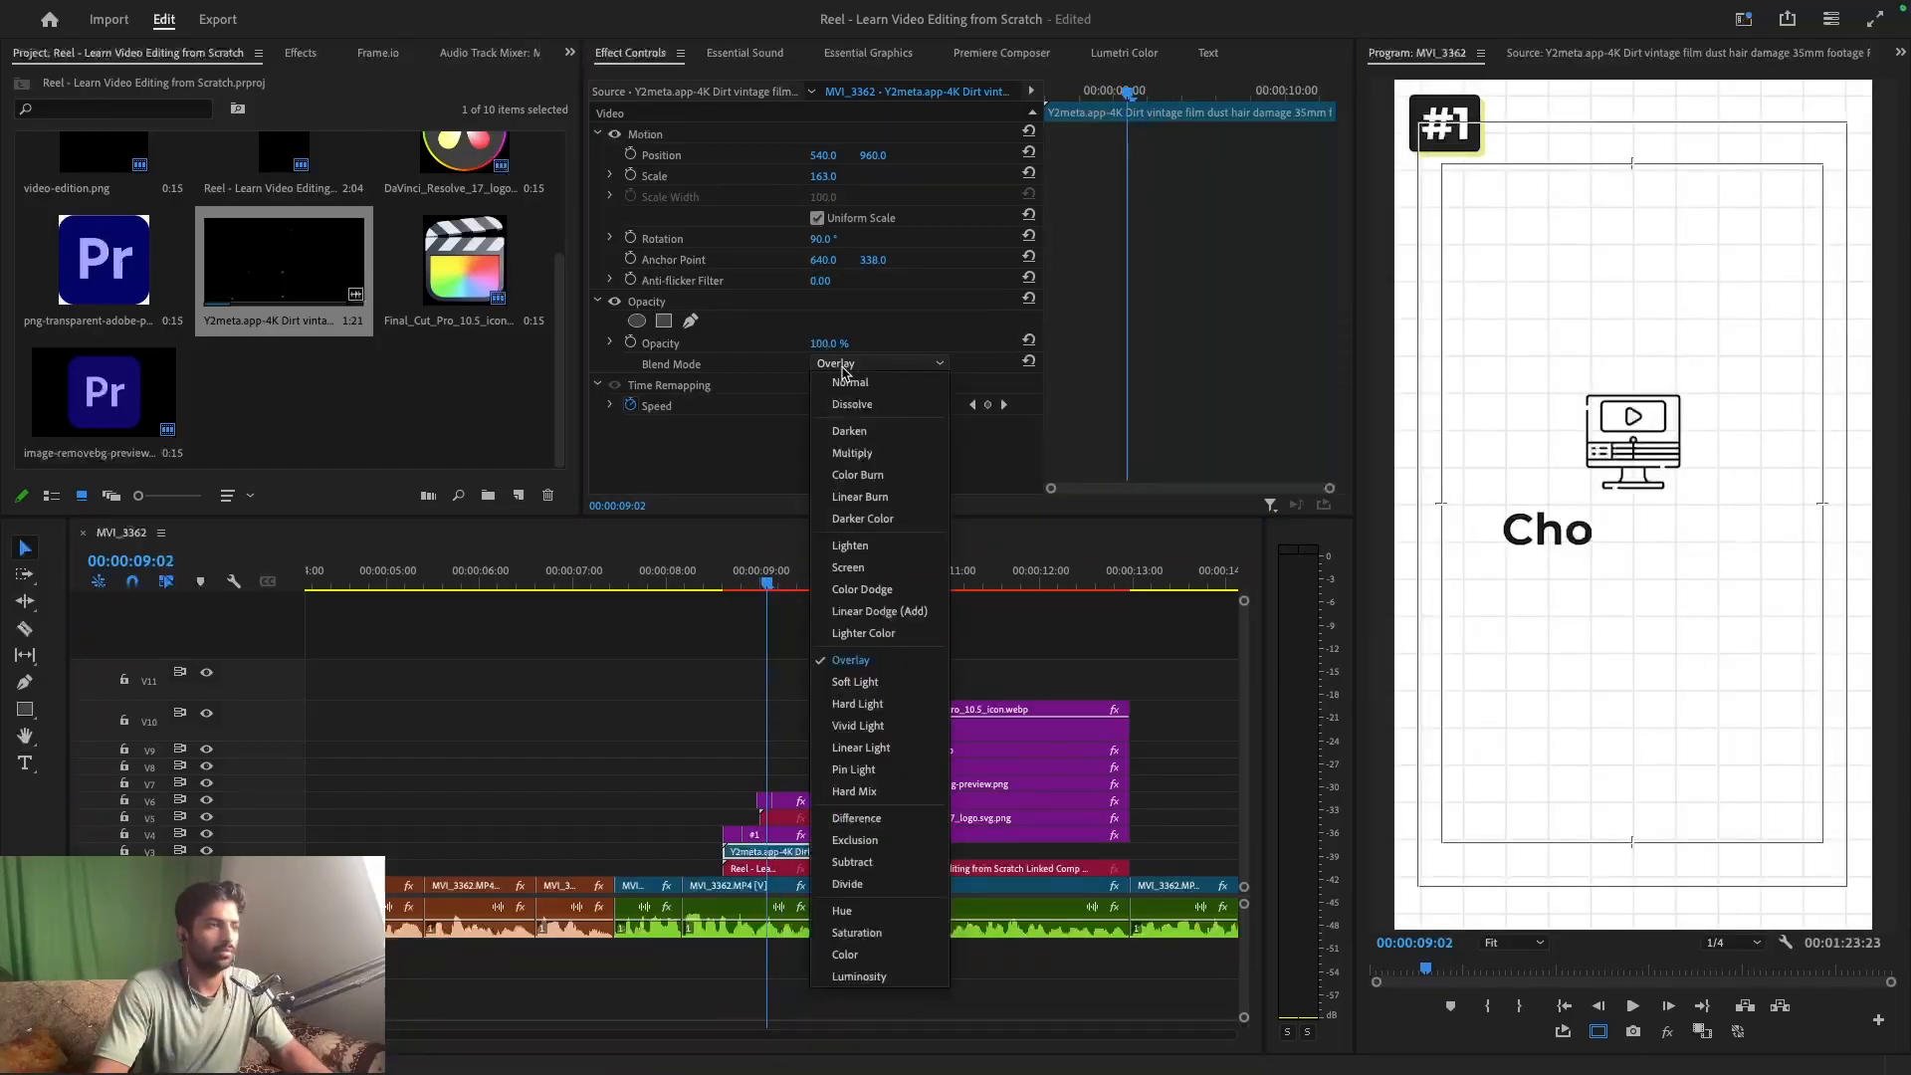
pyautogui.click(850, 545)
pyautogui.press('space')
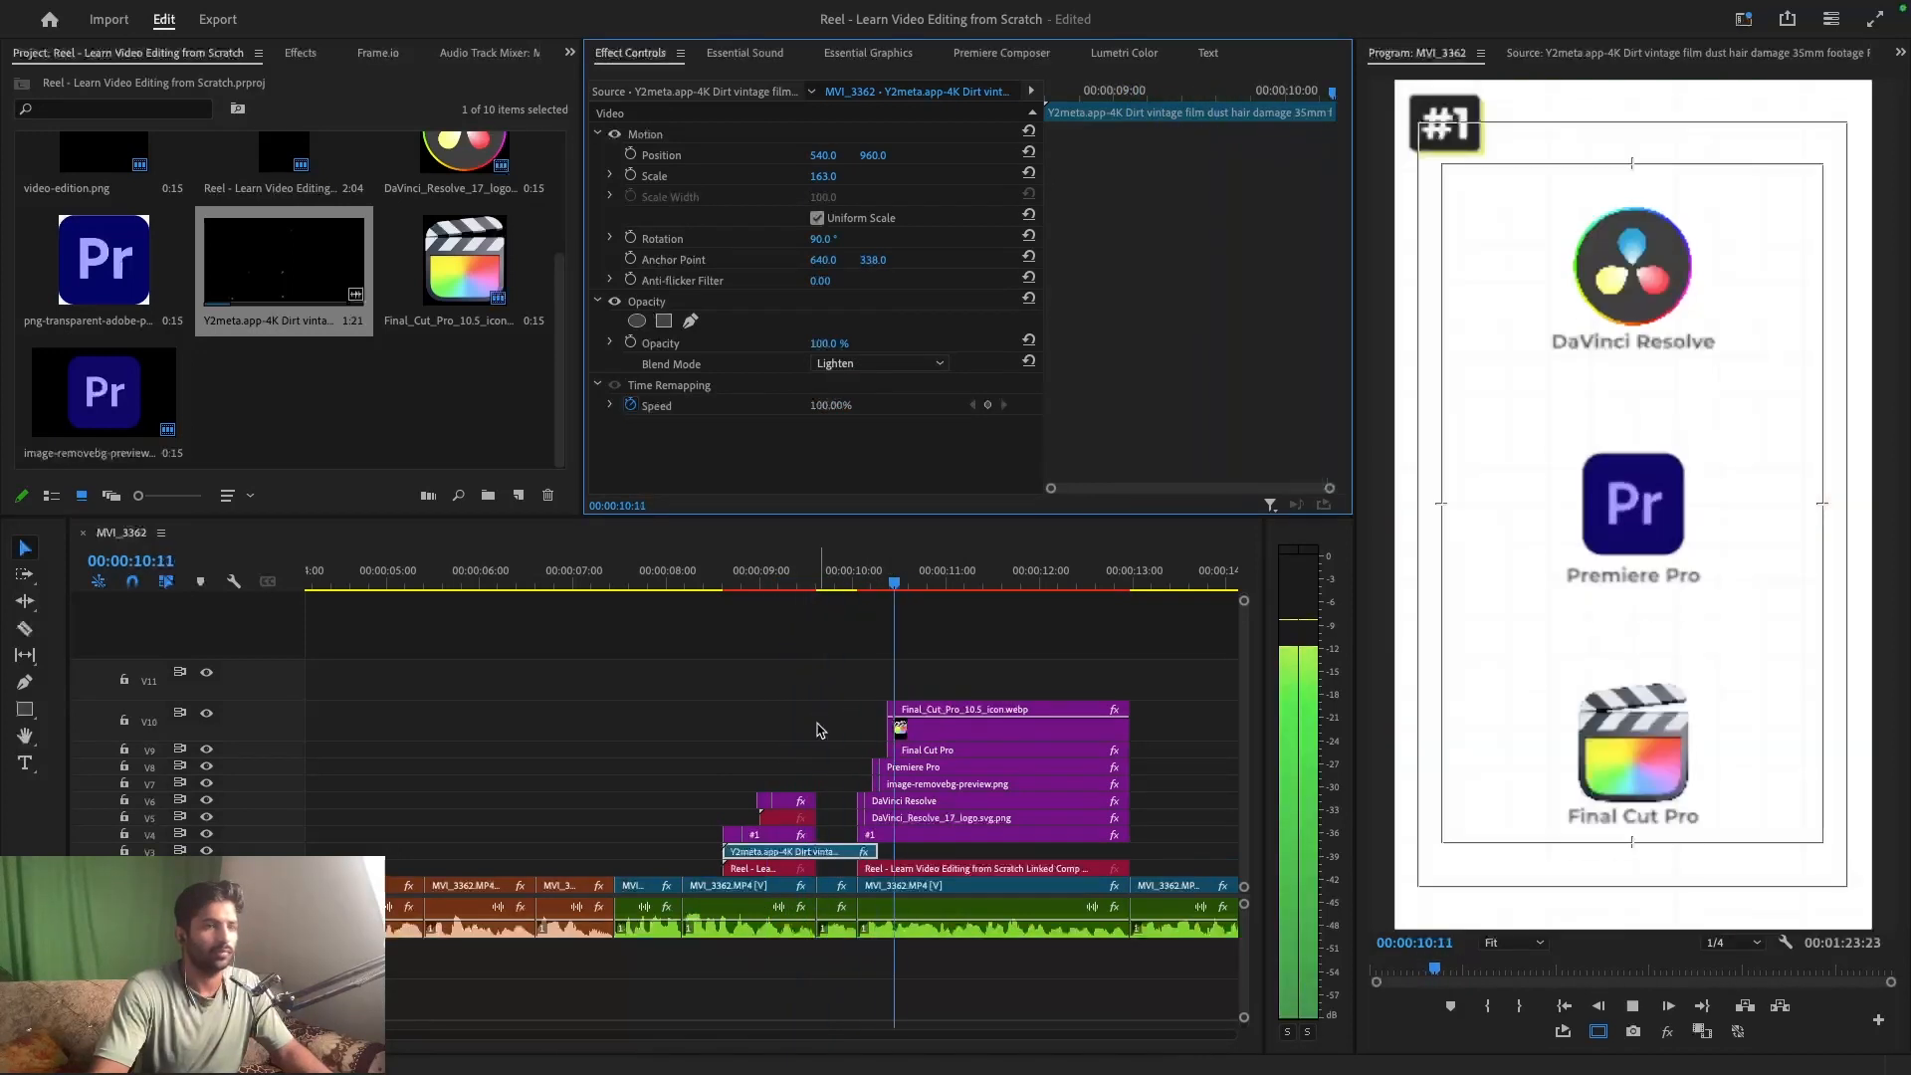
pyautogui.press('space')
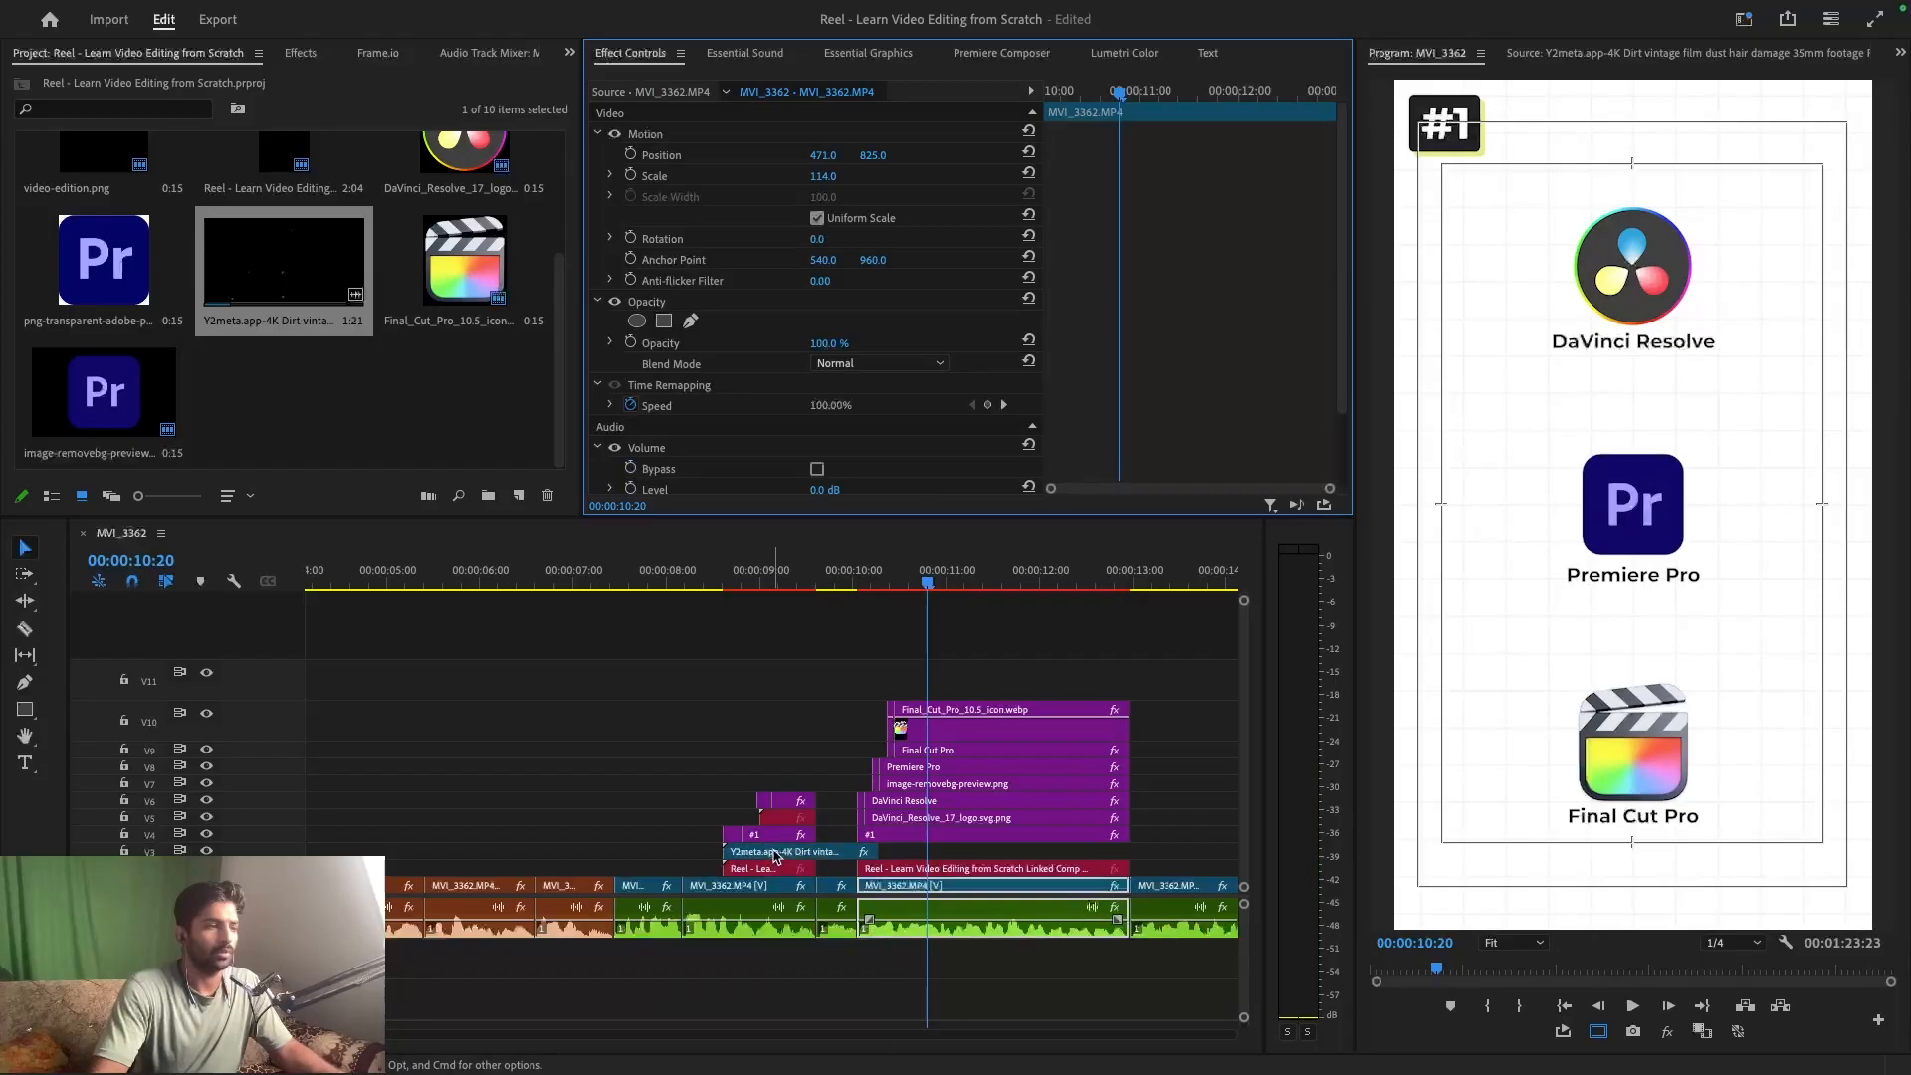
# - Duplicate the film dust clip under the software logo graphics, spanning 00:00:10:01 to 00:00:12:23, and play it back
pyautogui.click(778, 857)
pyautogui.moveTo(824, 858); pyautogui.dragTo(1130, 846)
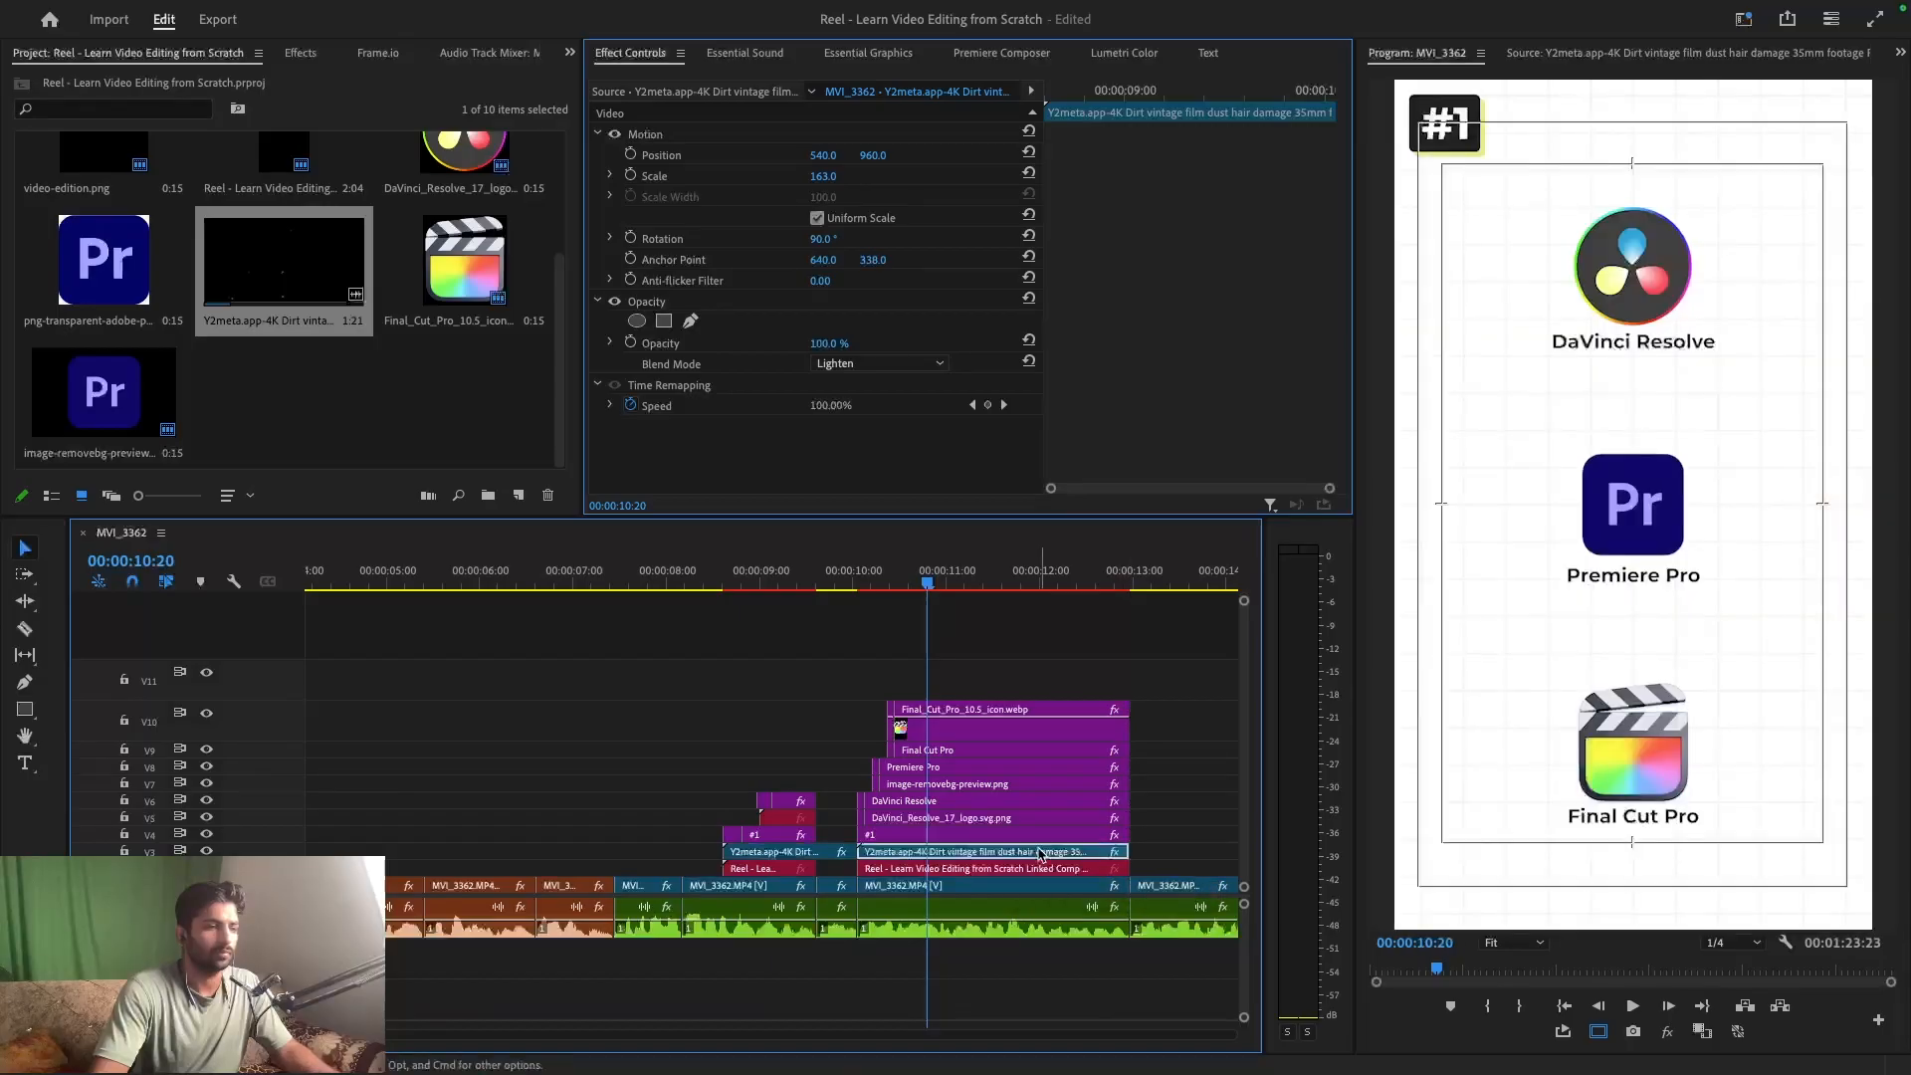
pyautogui.press('space')
pyautogui.press('space')
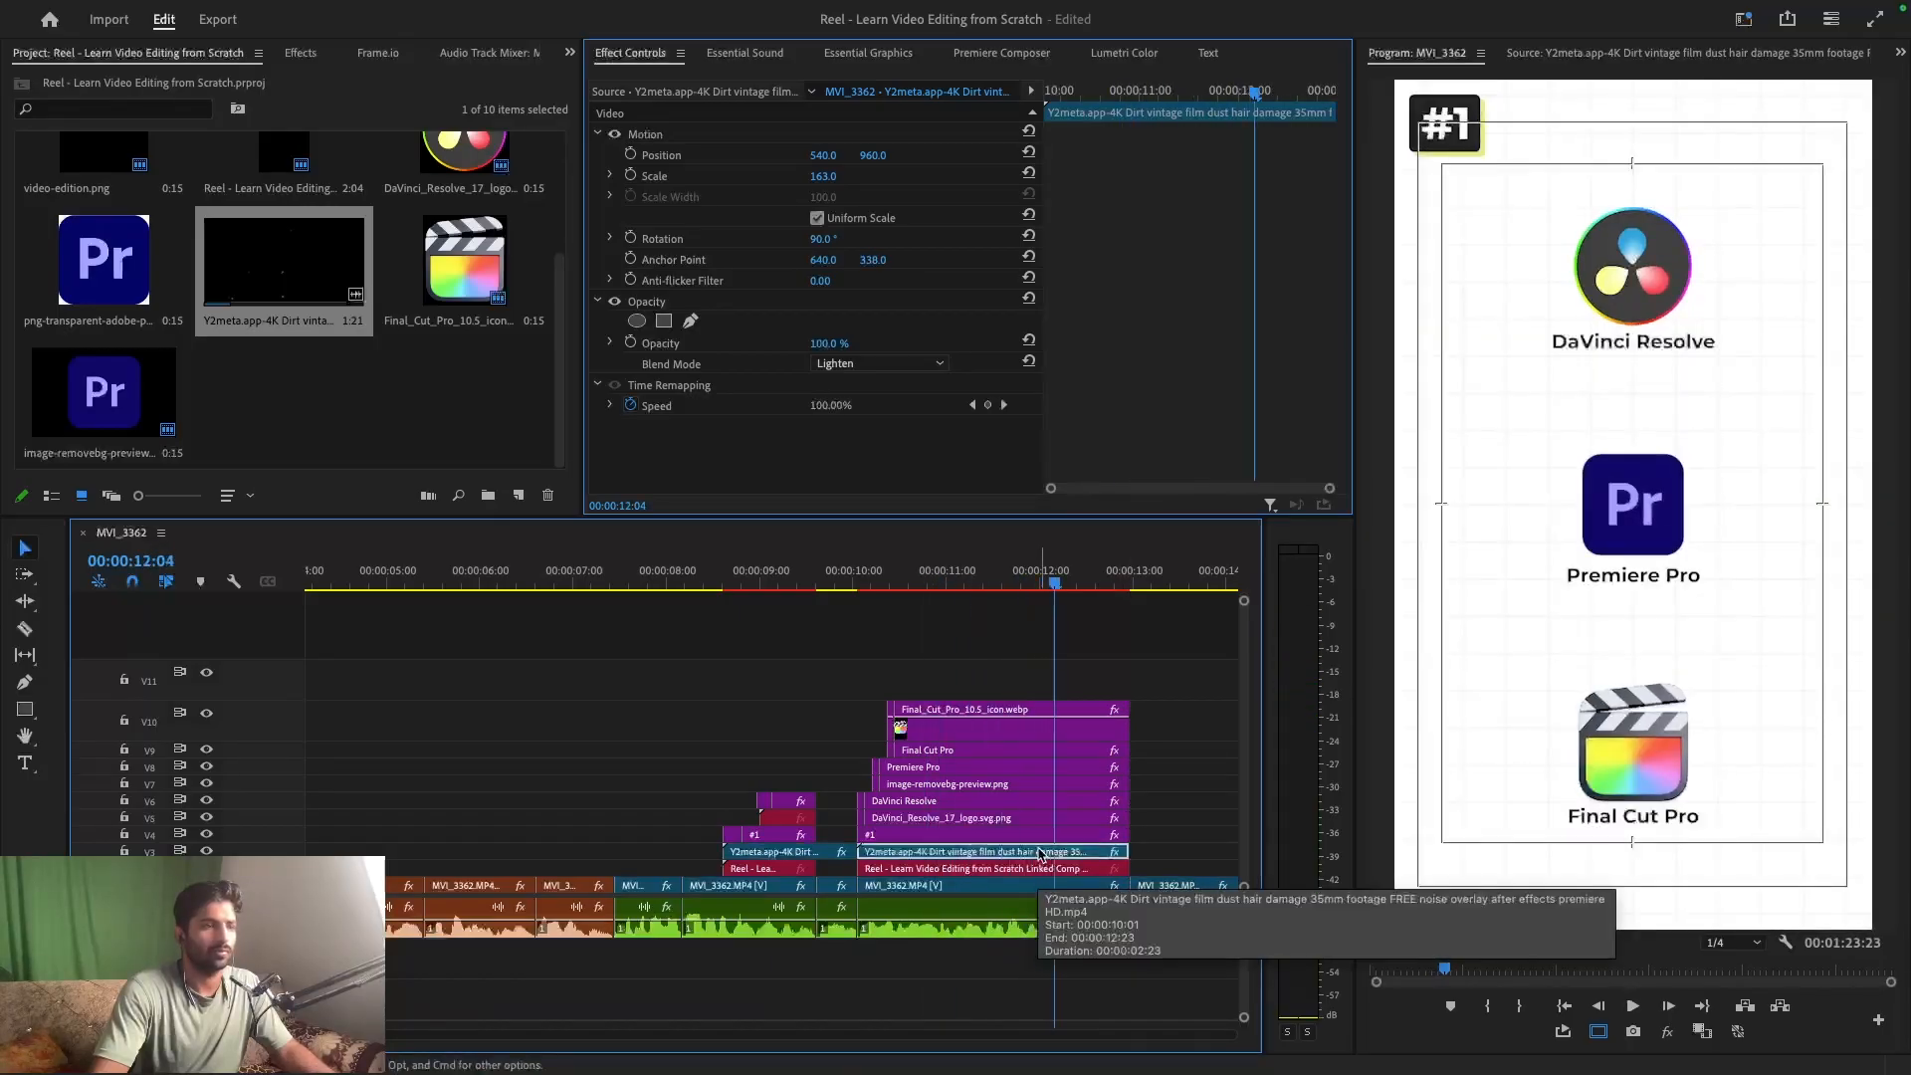
# - Try Darken on the first film dust clip, settle on the Screen blend mode, and save the project
pyautogui.click(777, 587)
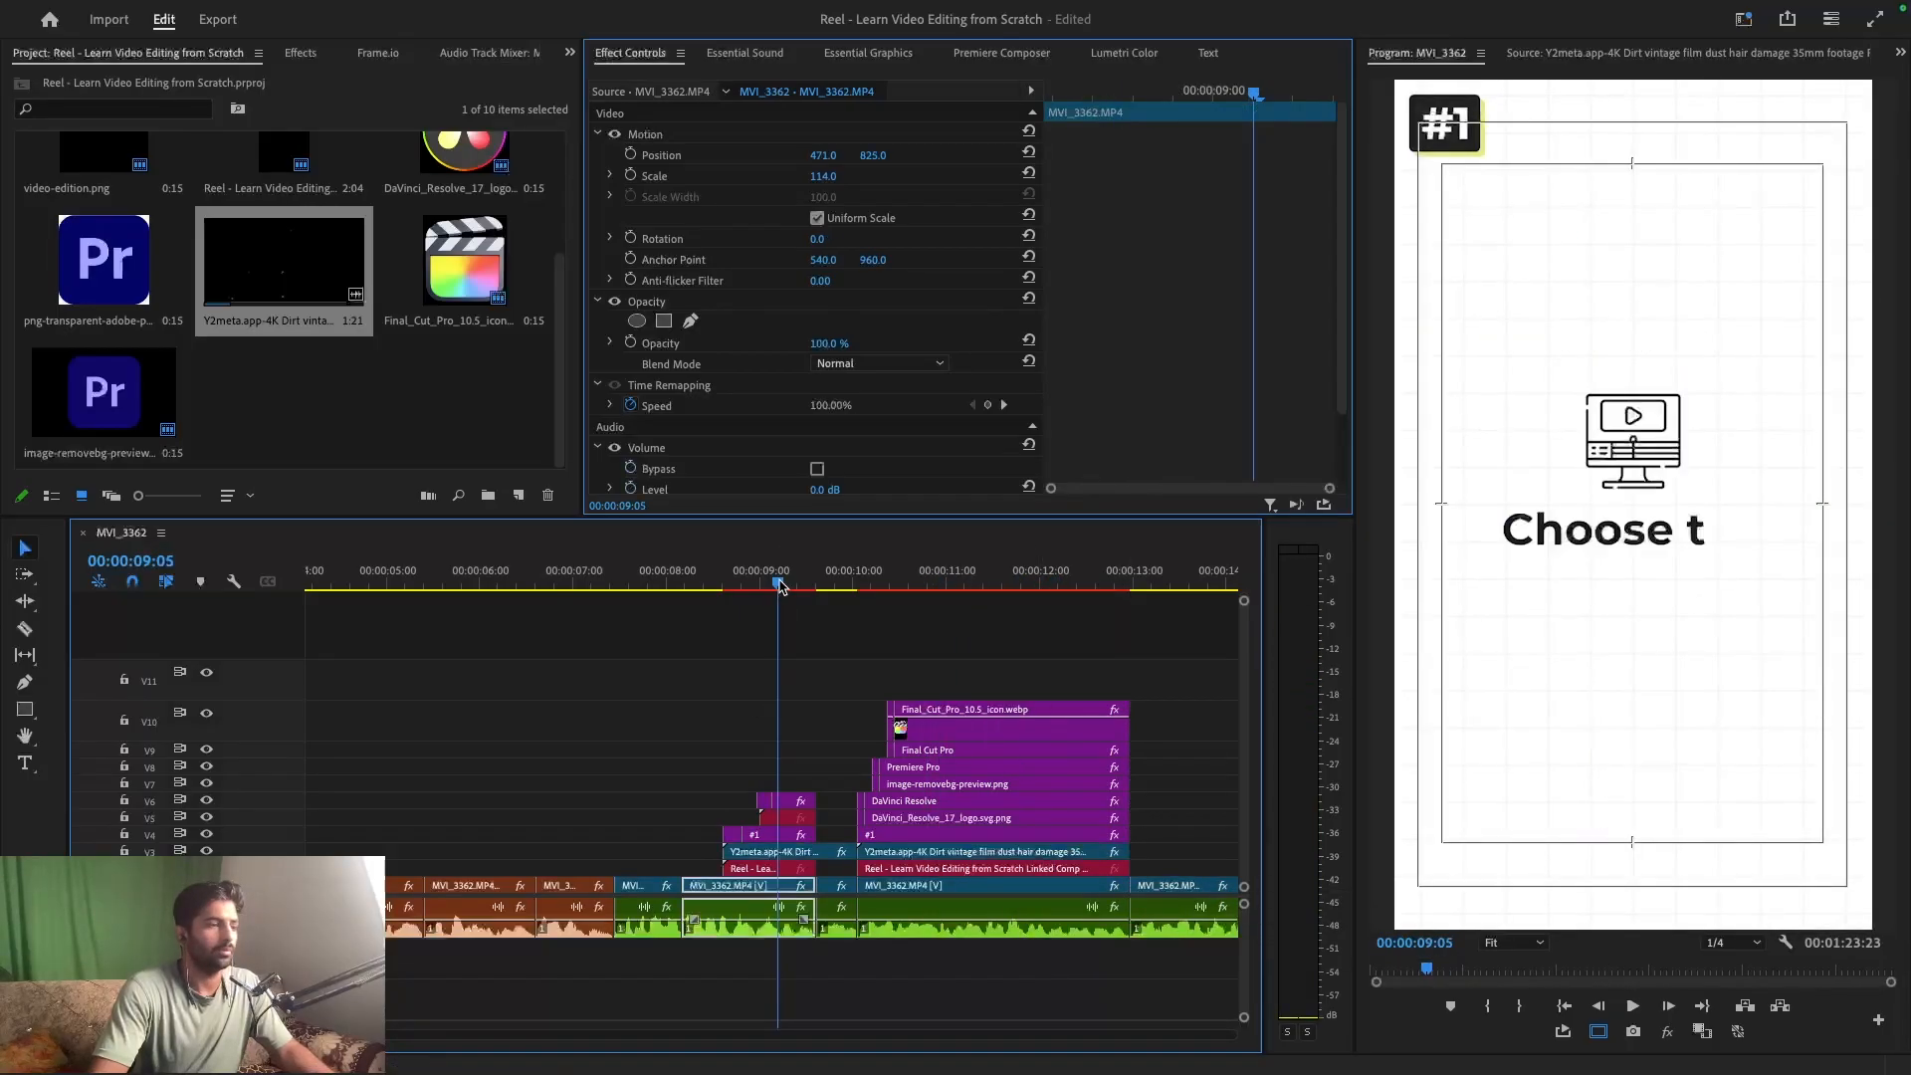
pyautogui.click(786, 852)
pyautogui.click(875, 364)
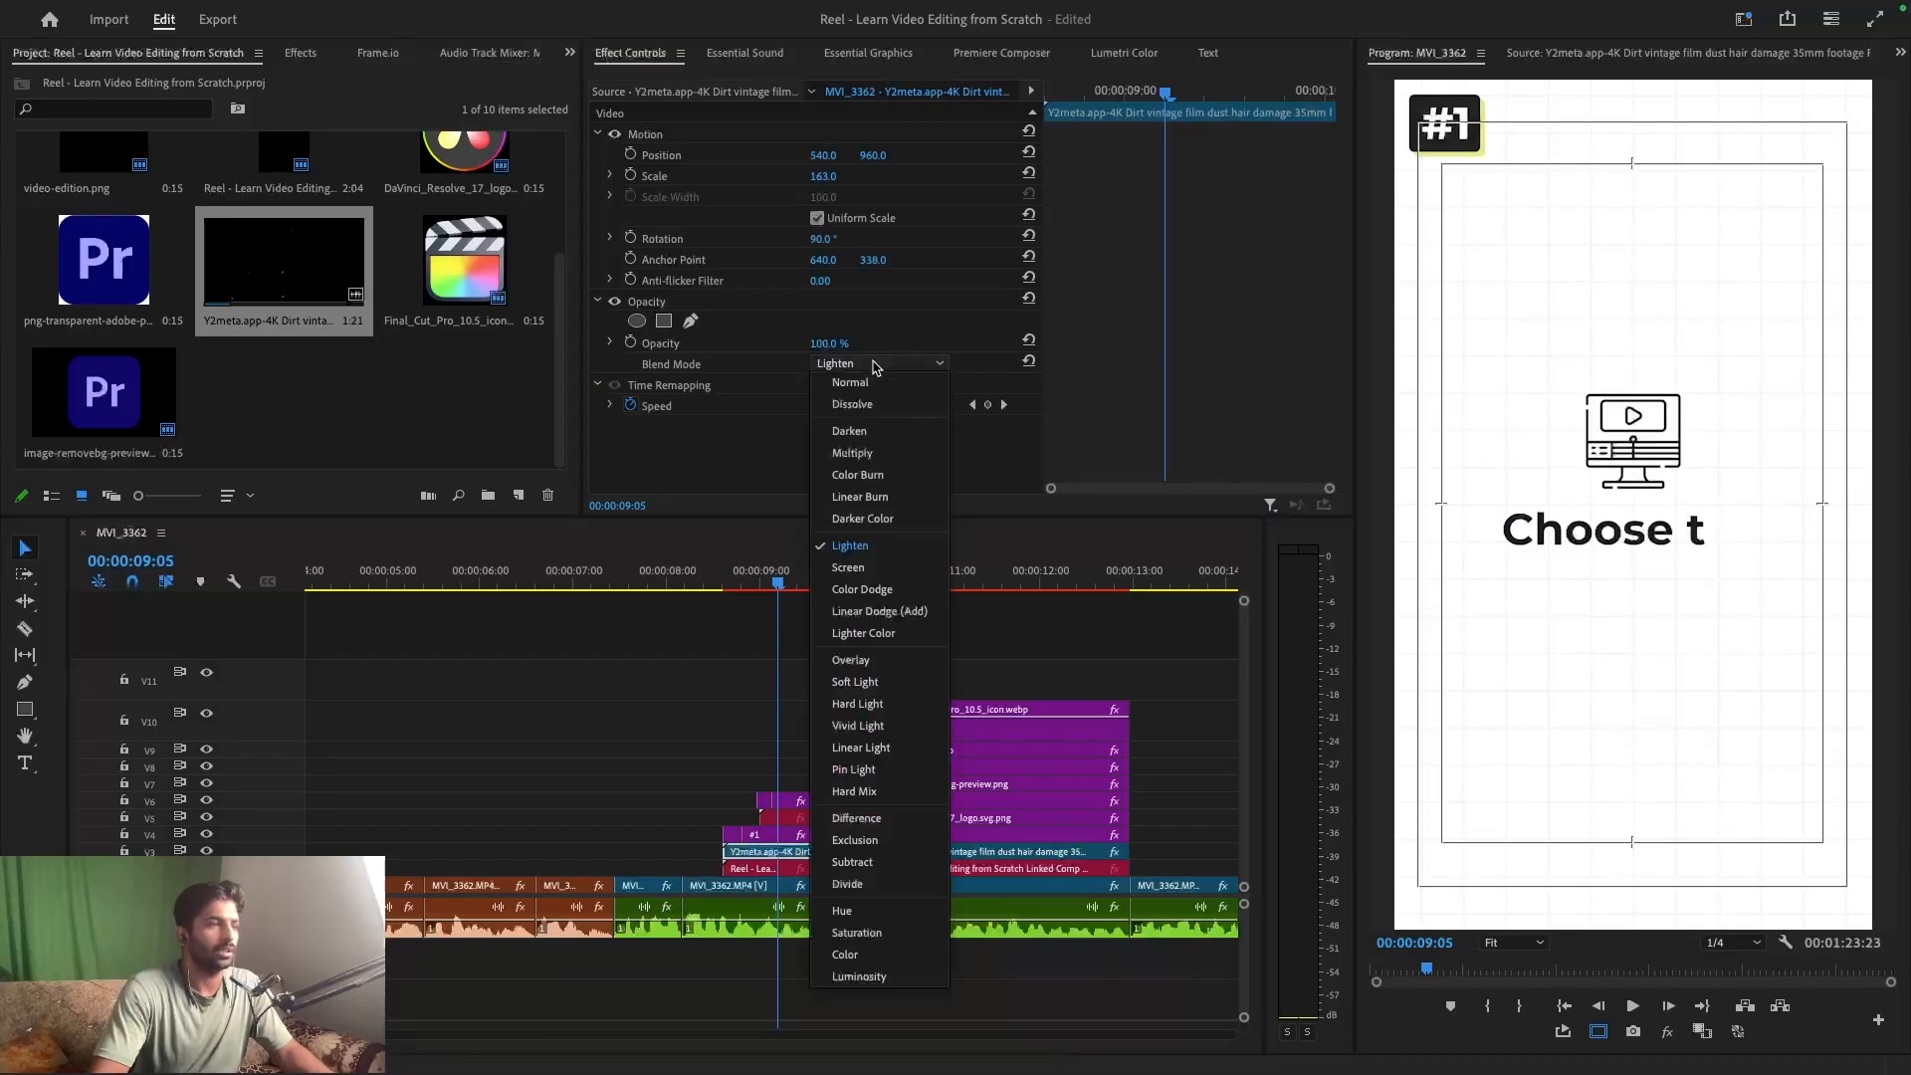
pyautogui.click(868, 431)
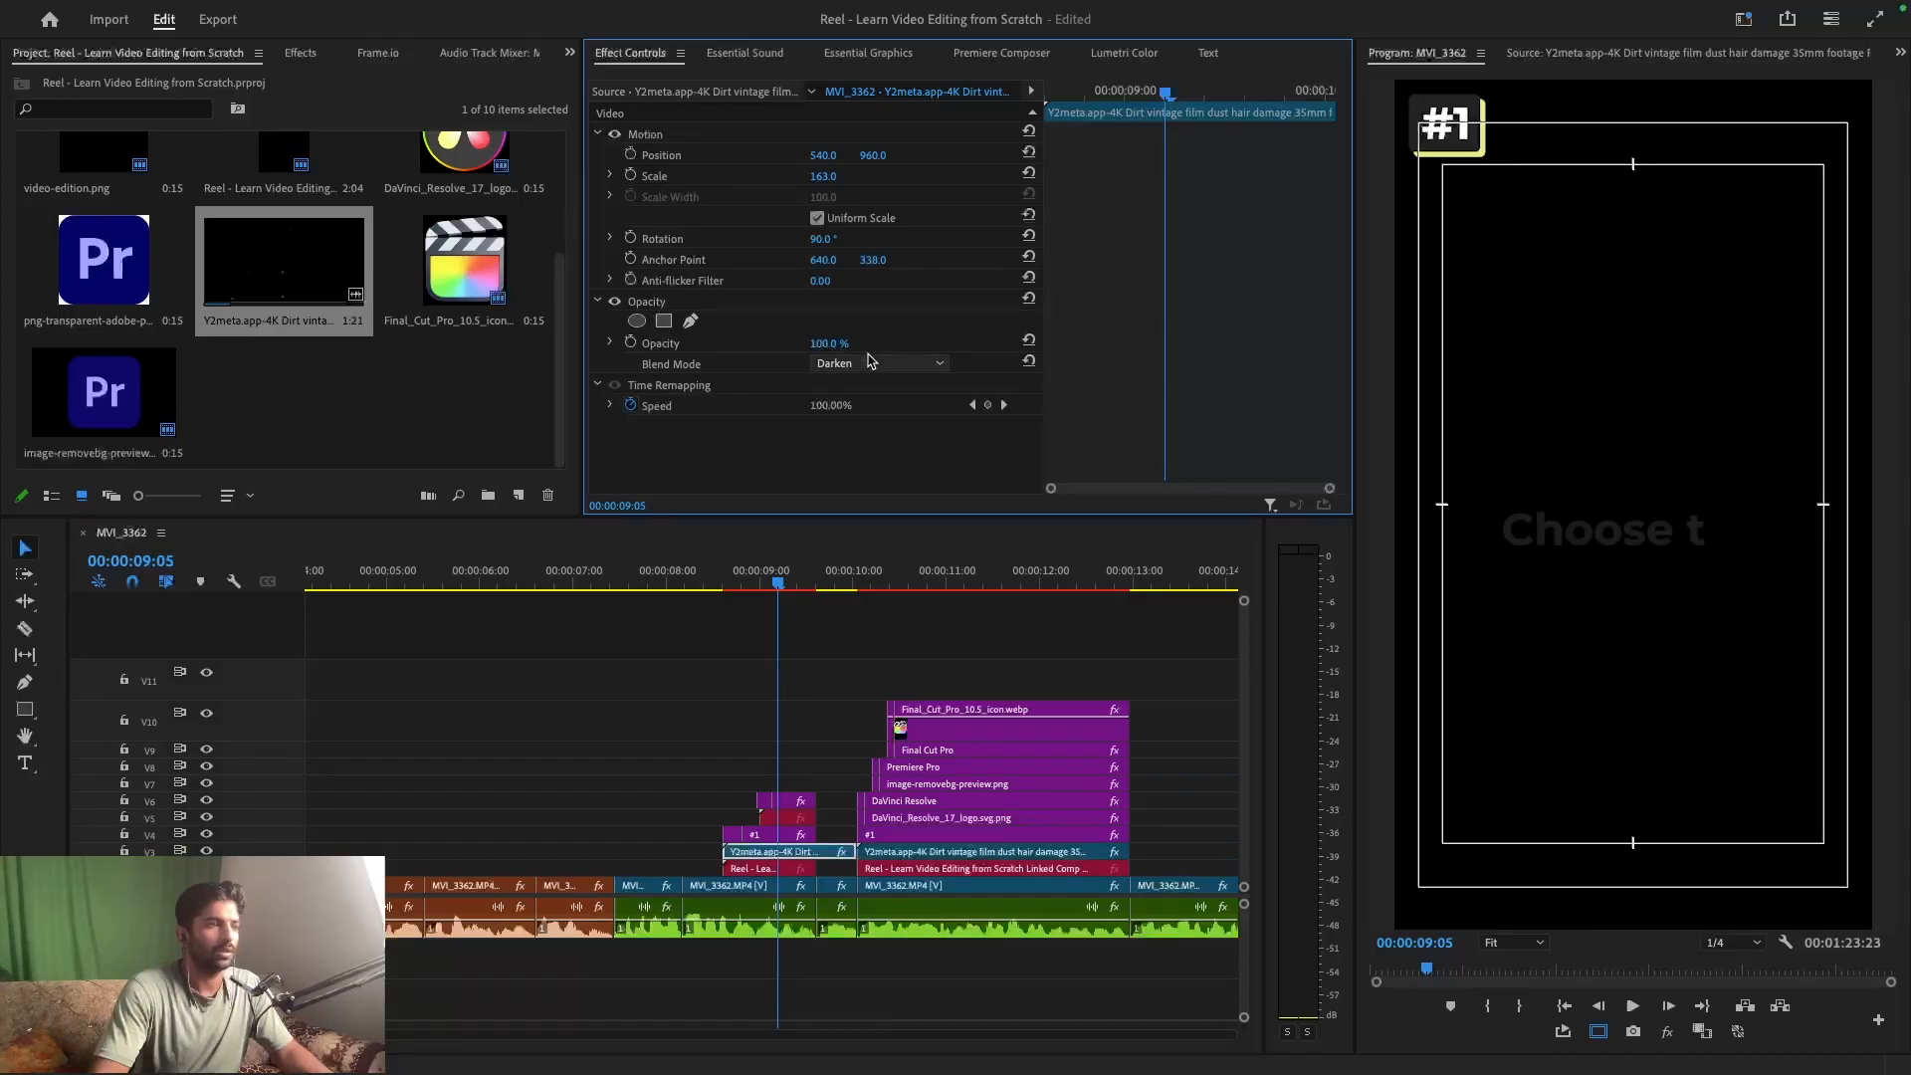
pyautogui.click(873, 364)
pyautogui.click(851, 568)
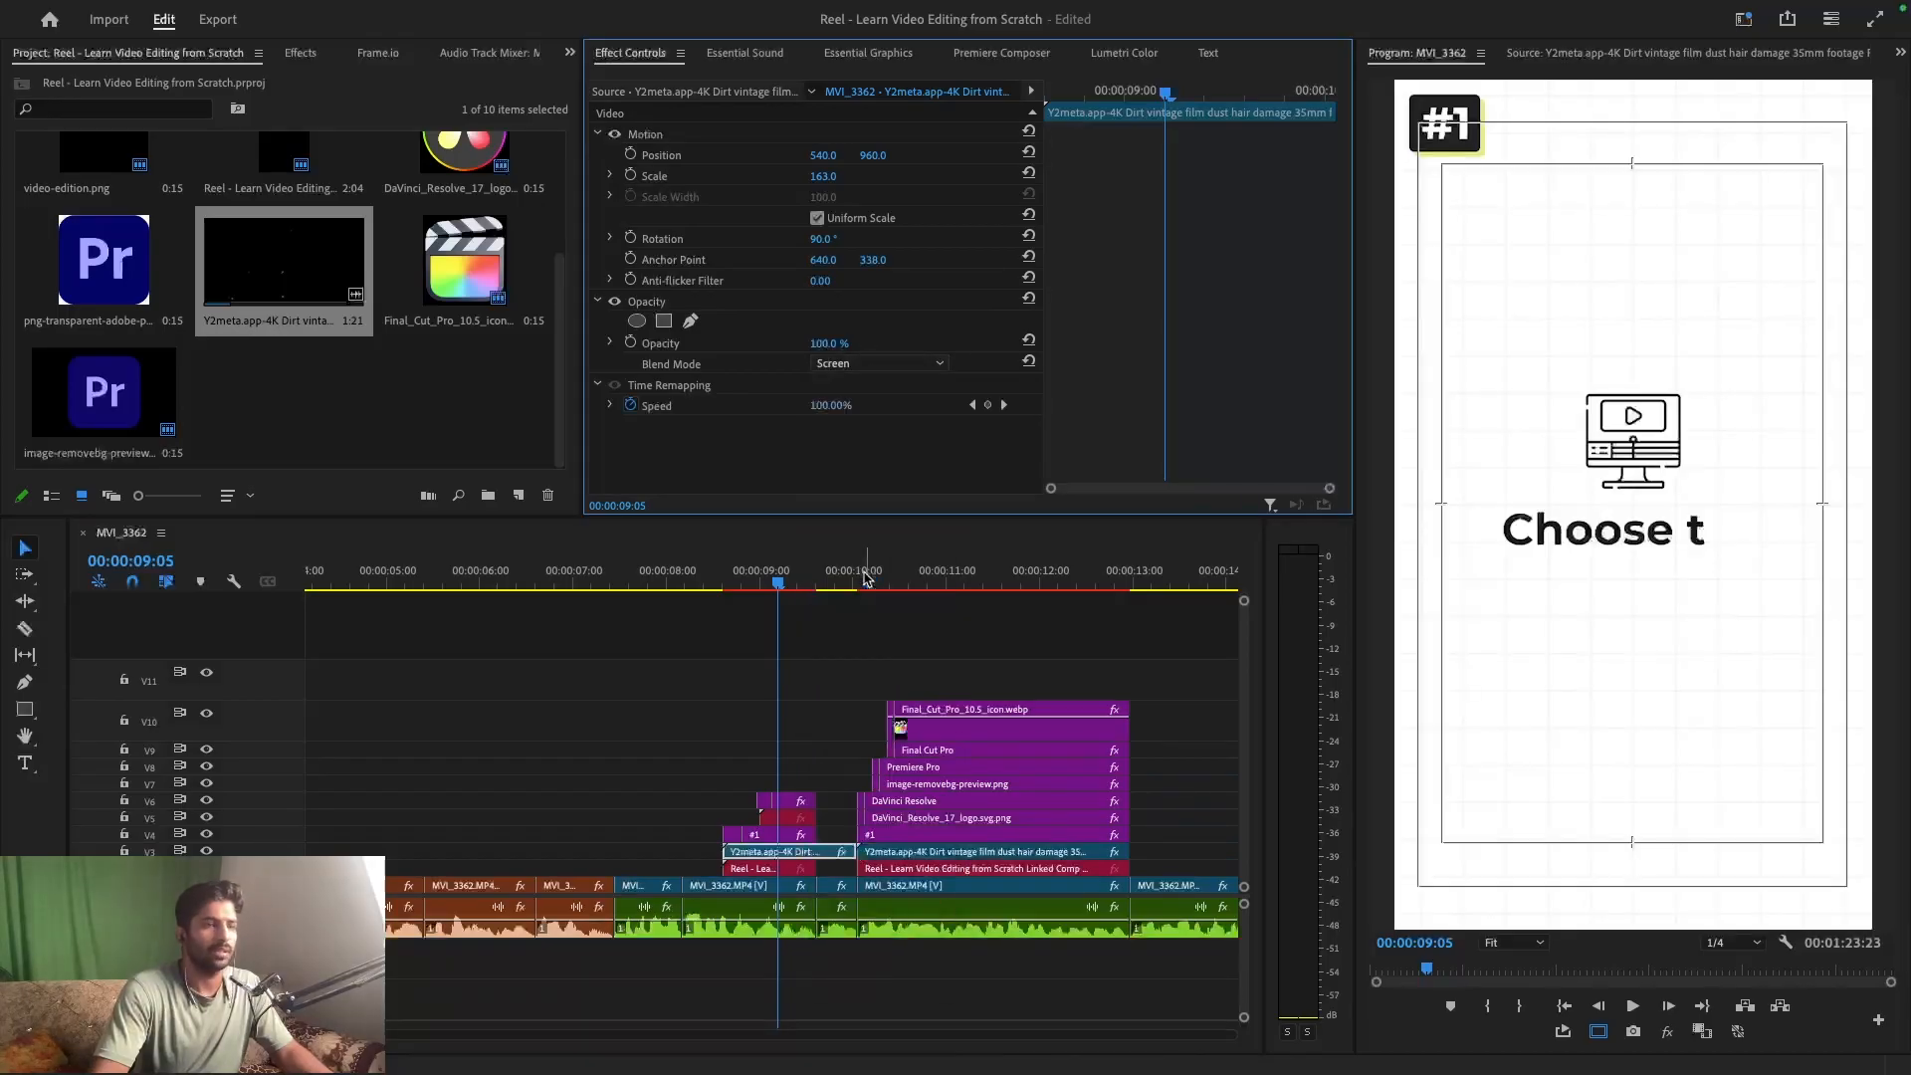
pyautogui.click(782, 583)
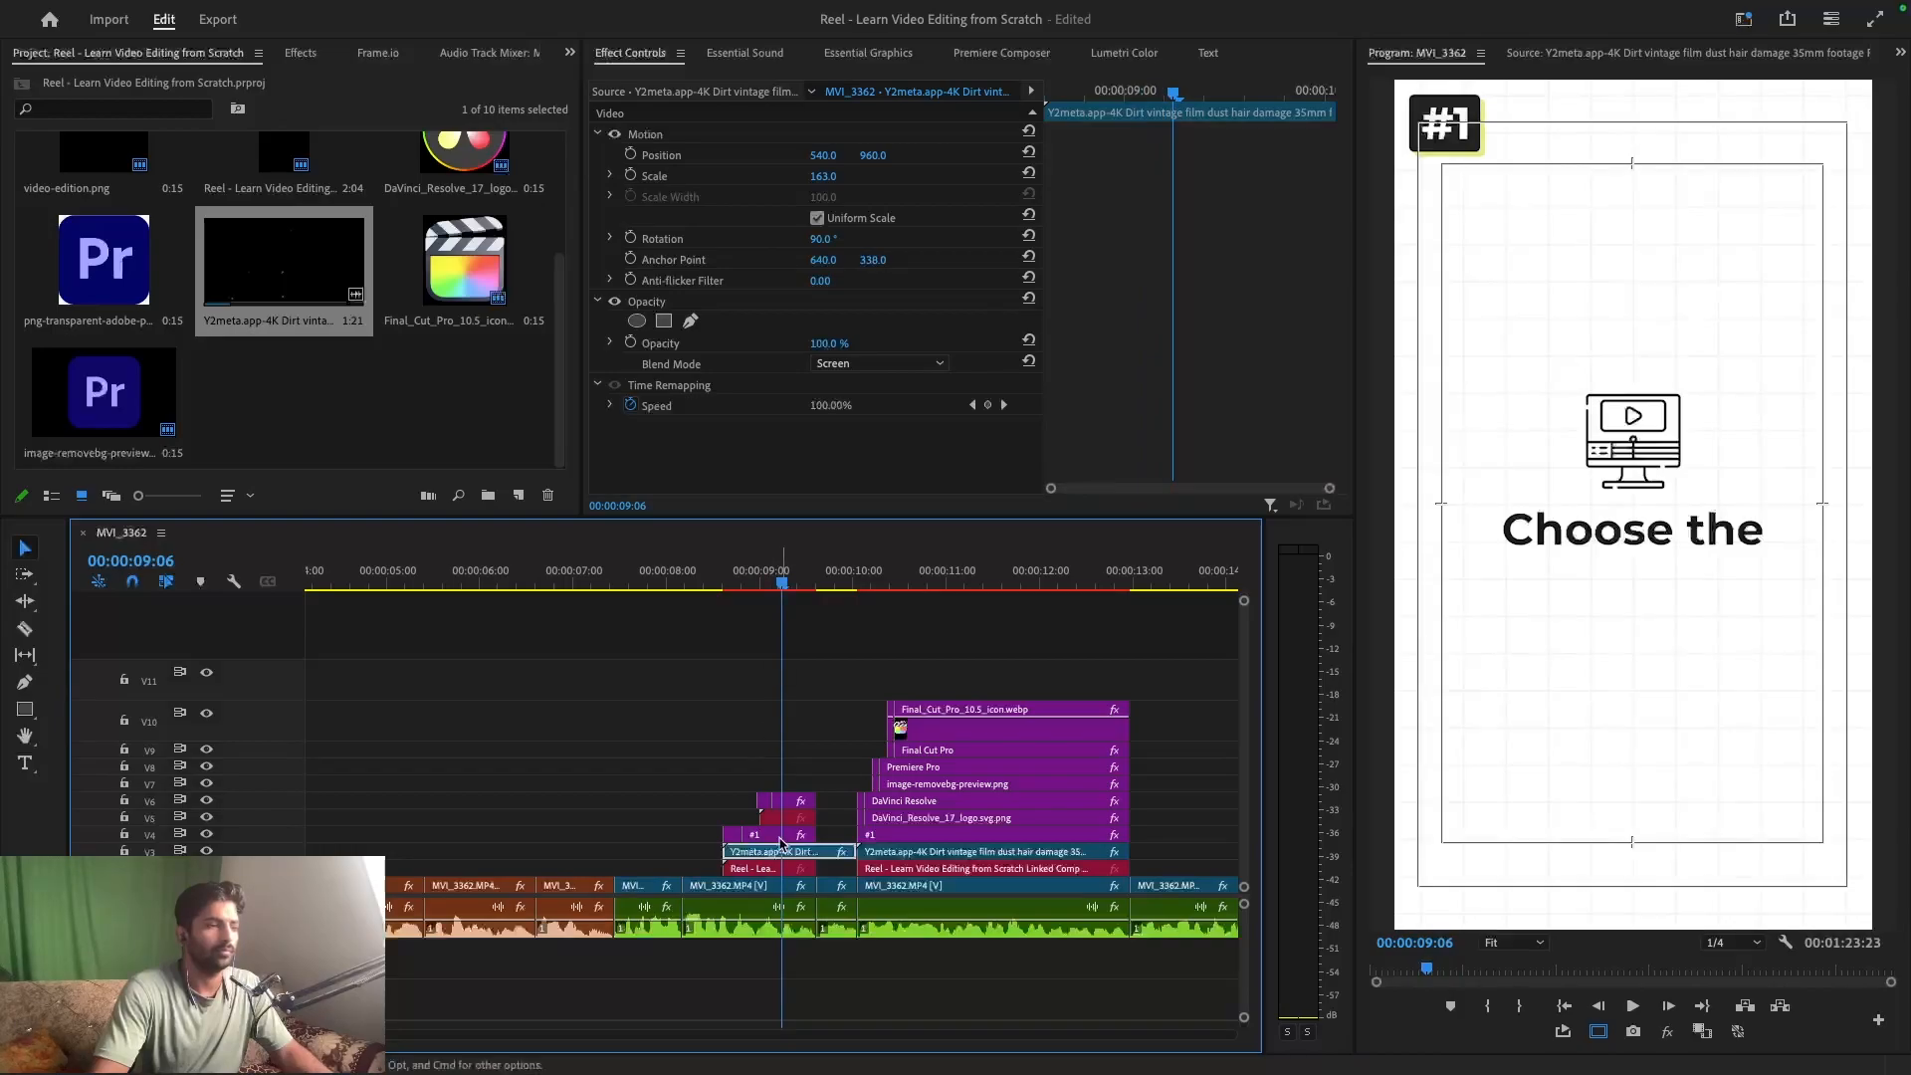
pyautogui.press('super+s')
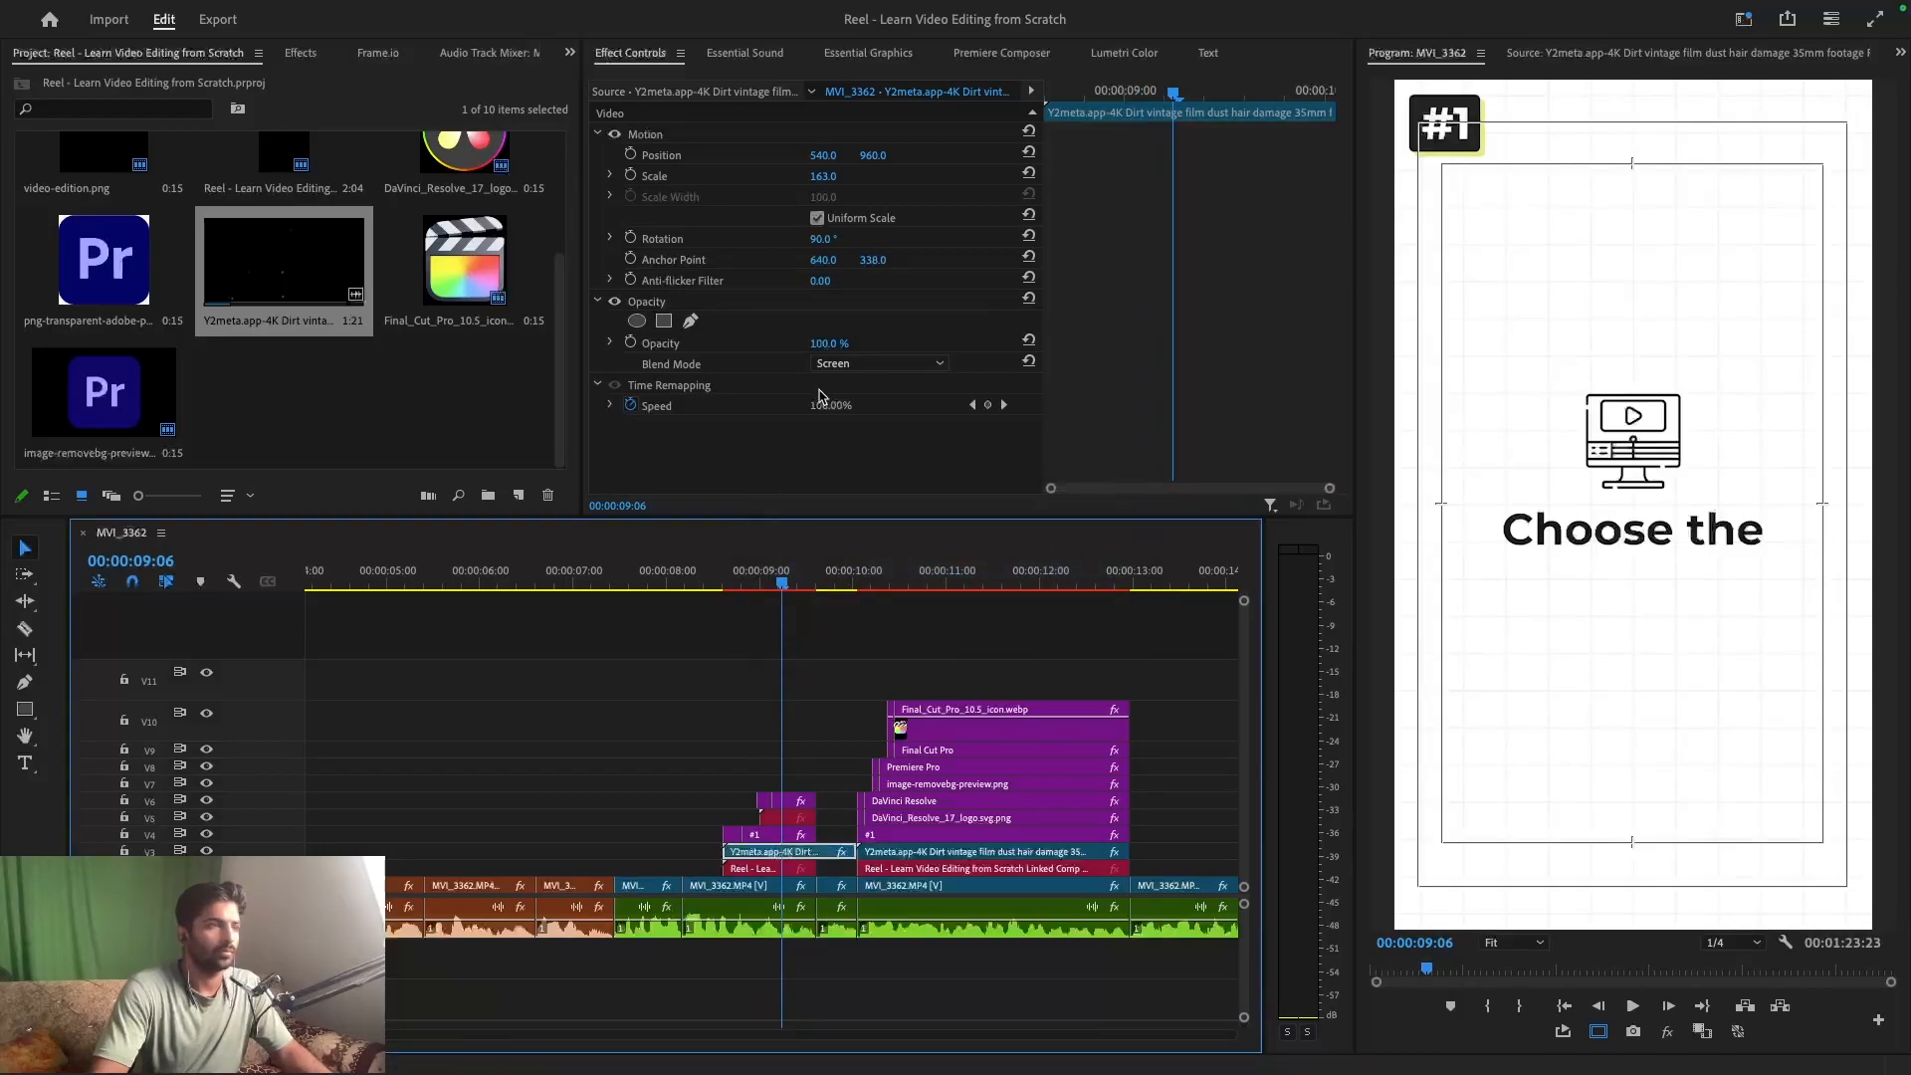
# - Try the Soft Light blend mode on the first film dust clip and undo it
pyautogui.click(836, 363)
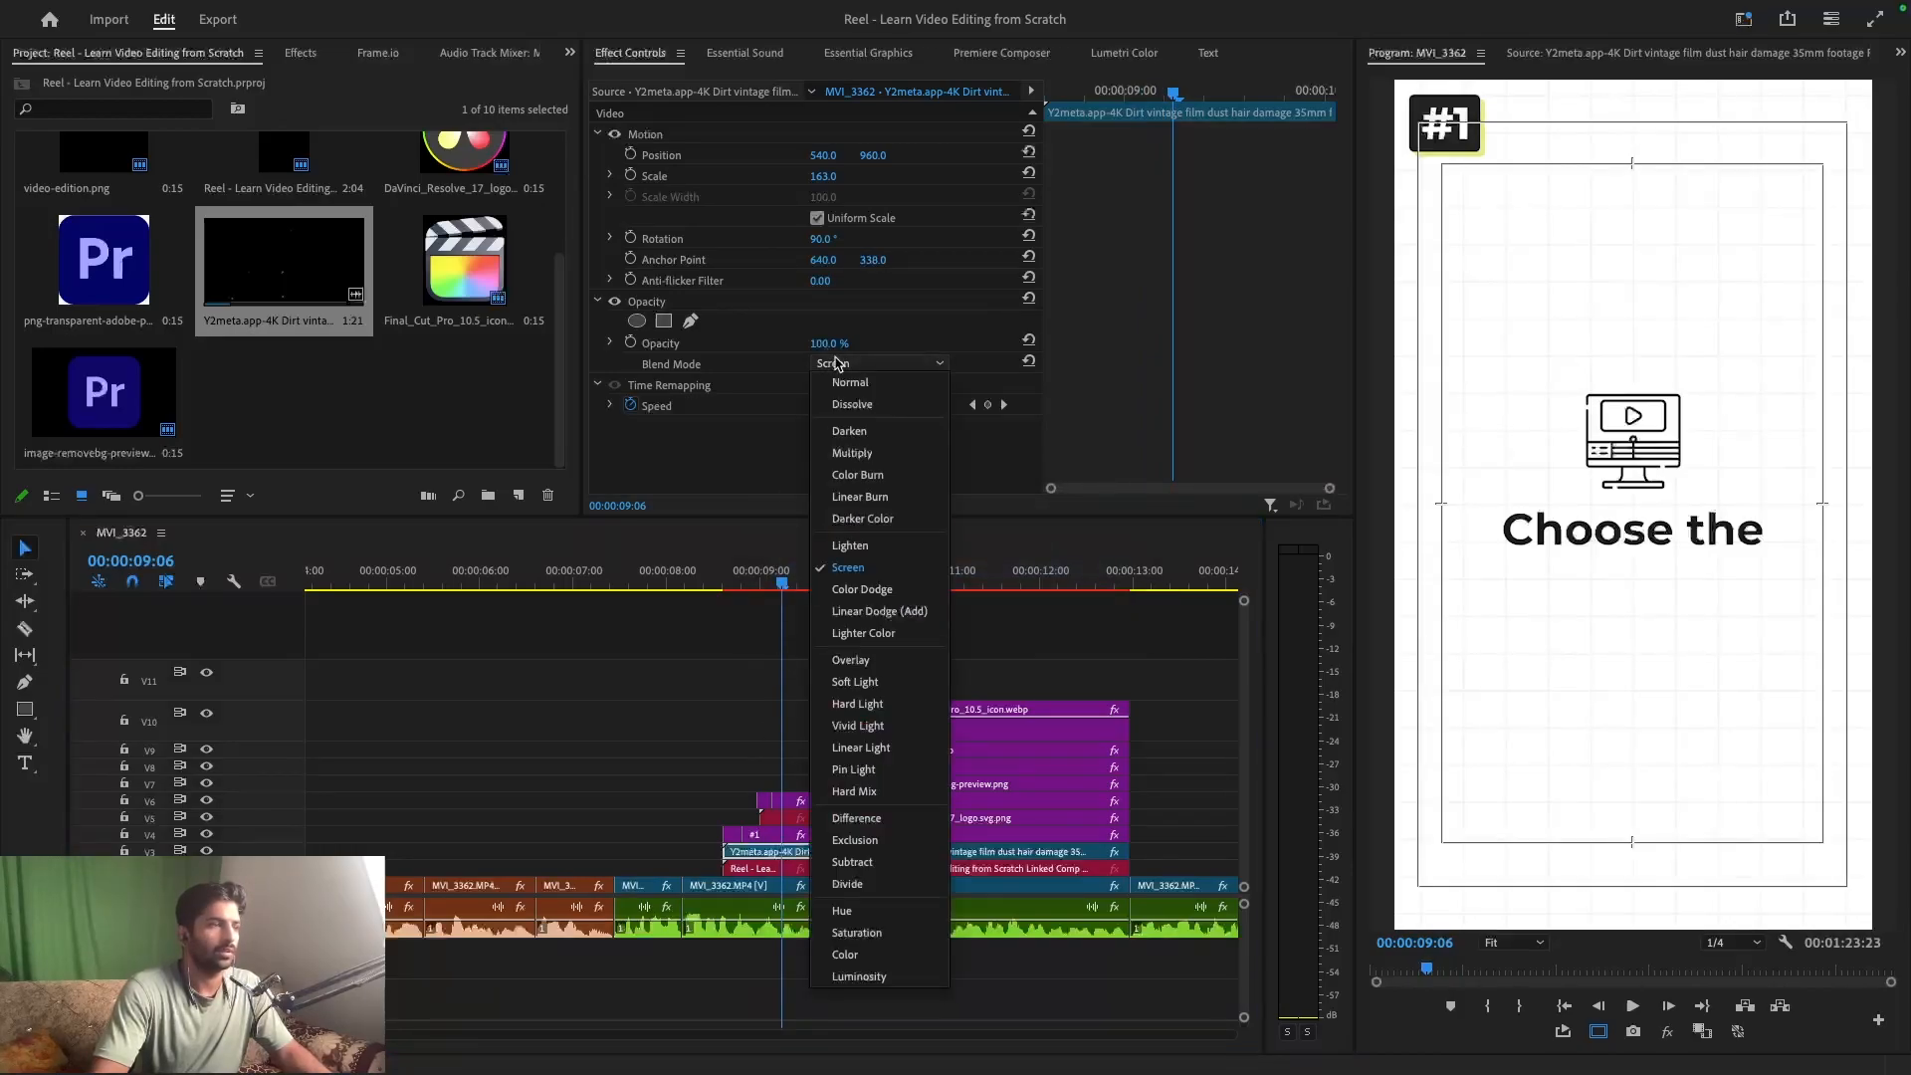
pyautogui.click(843, 683)
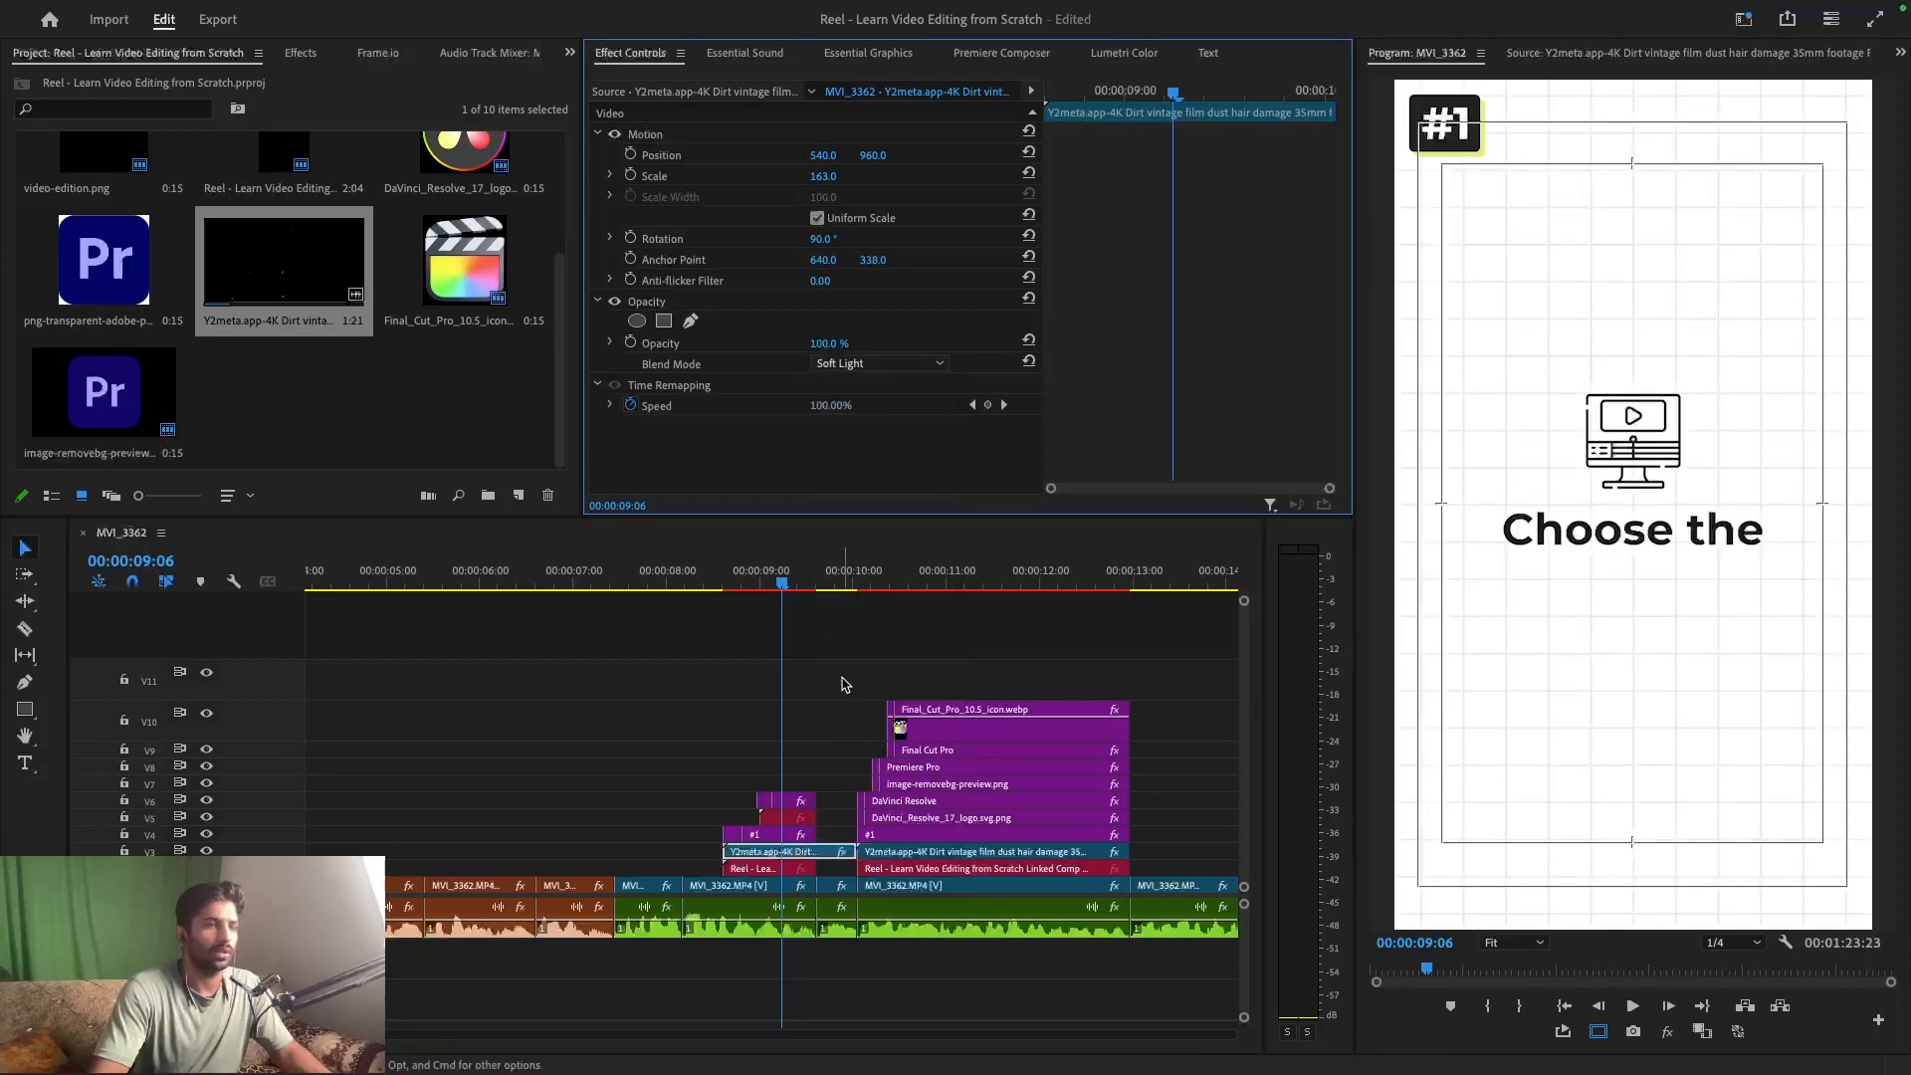
pyautogui.press('super+z')
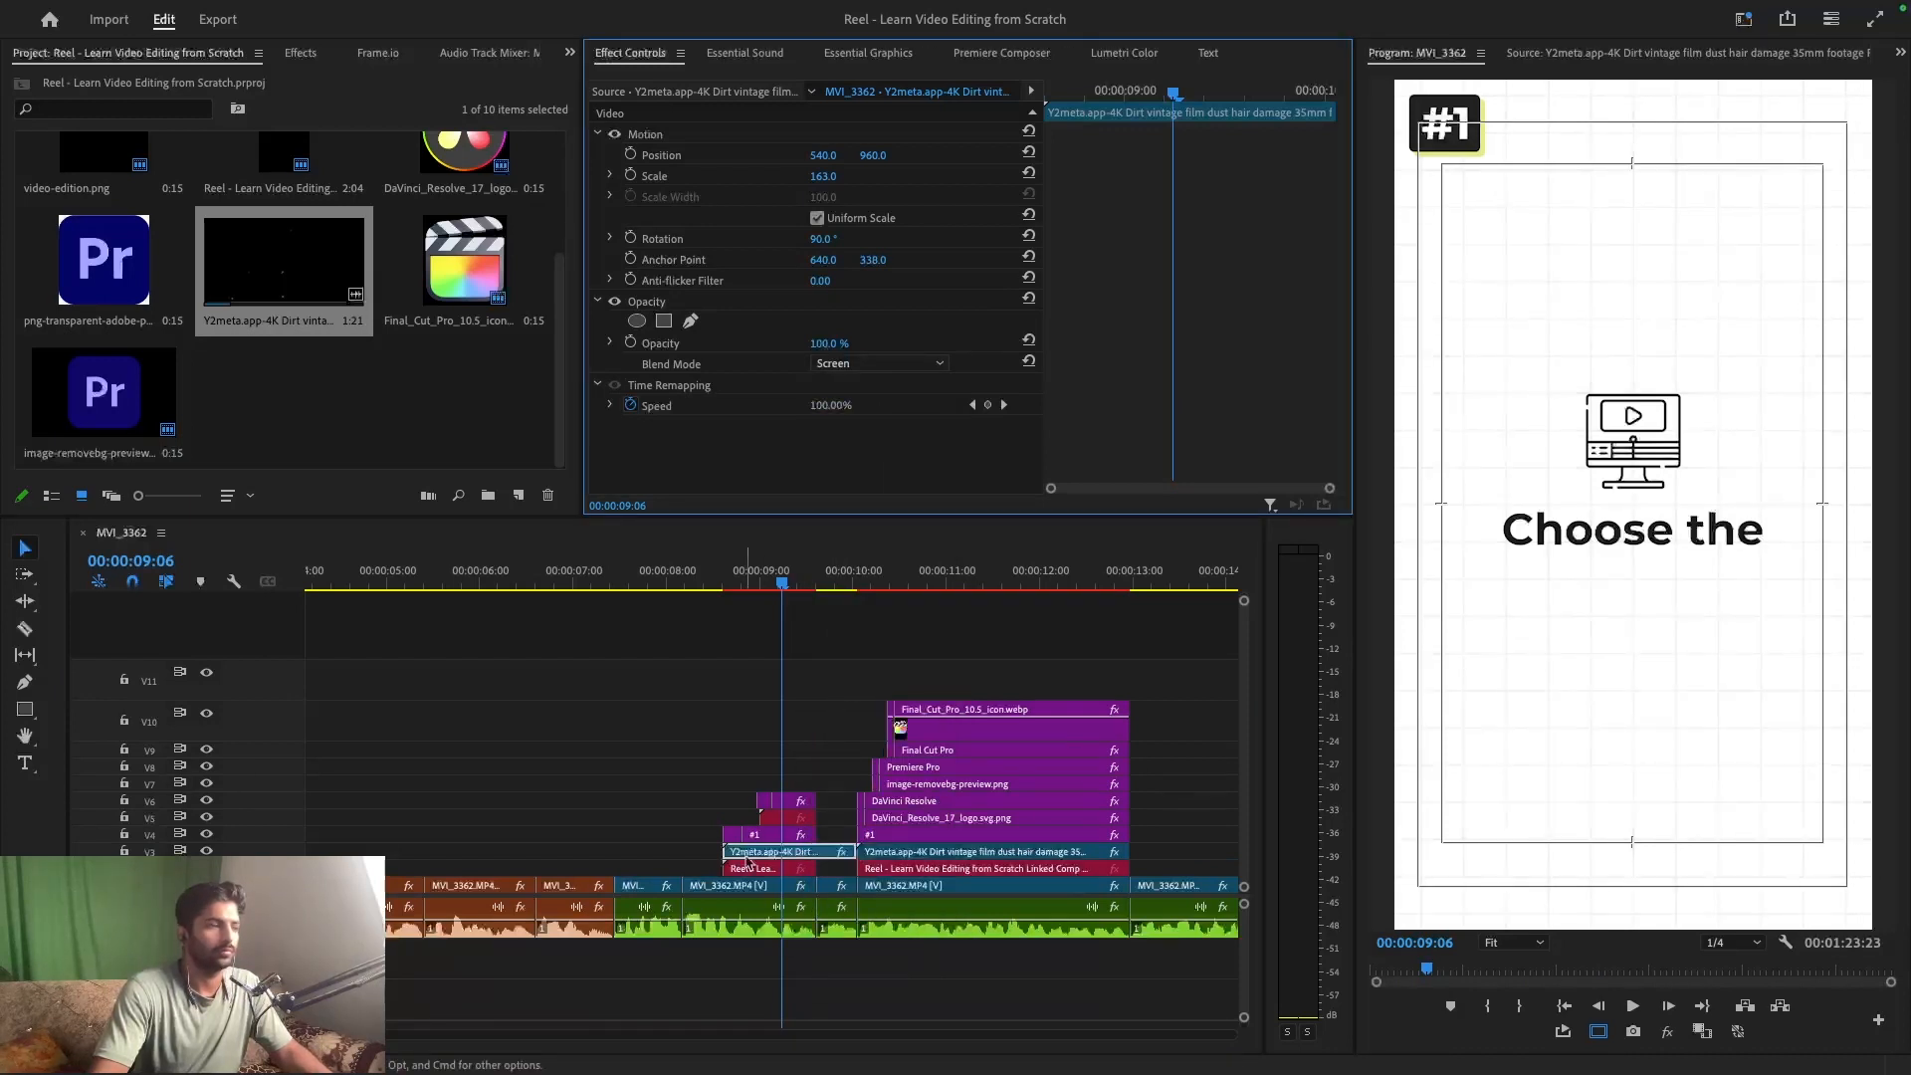
# - Trim the end of the first film dust clip to match the end of the "Choose the" graphics above it
pyautogui.click(806, 854)
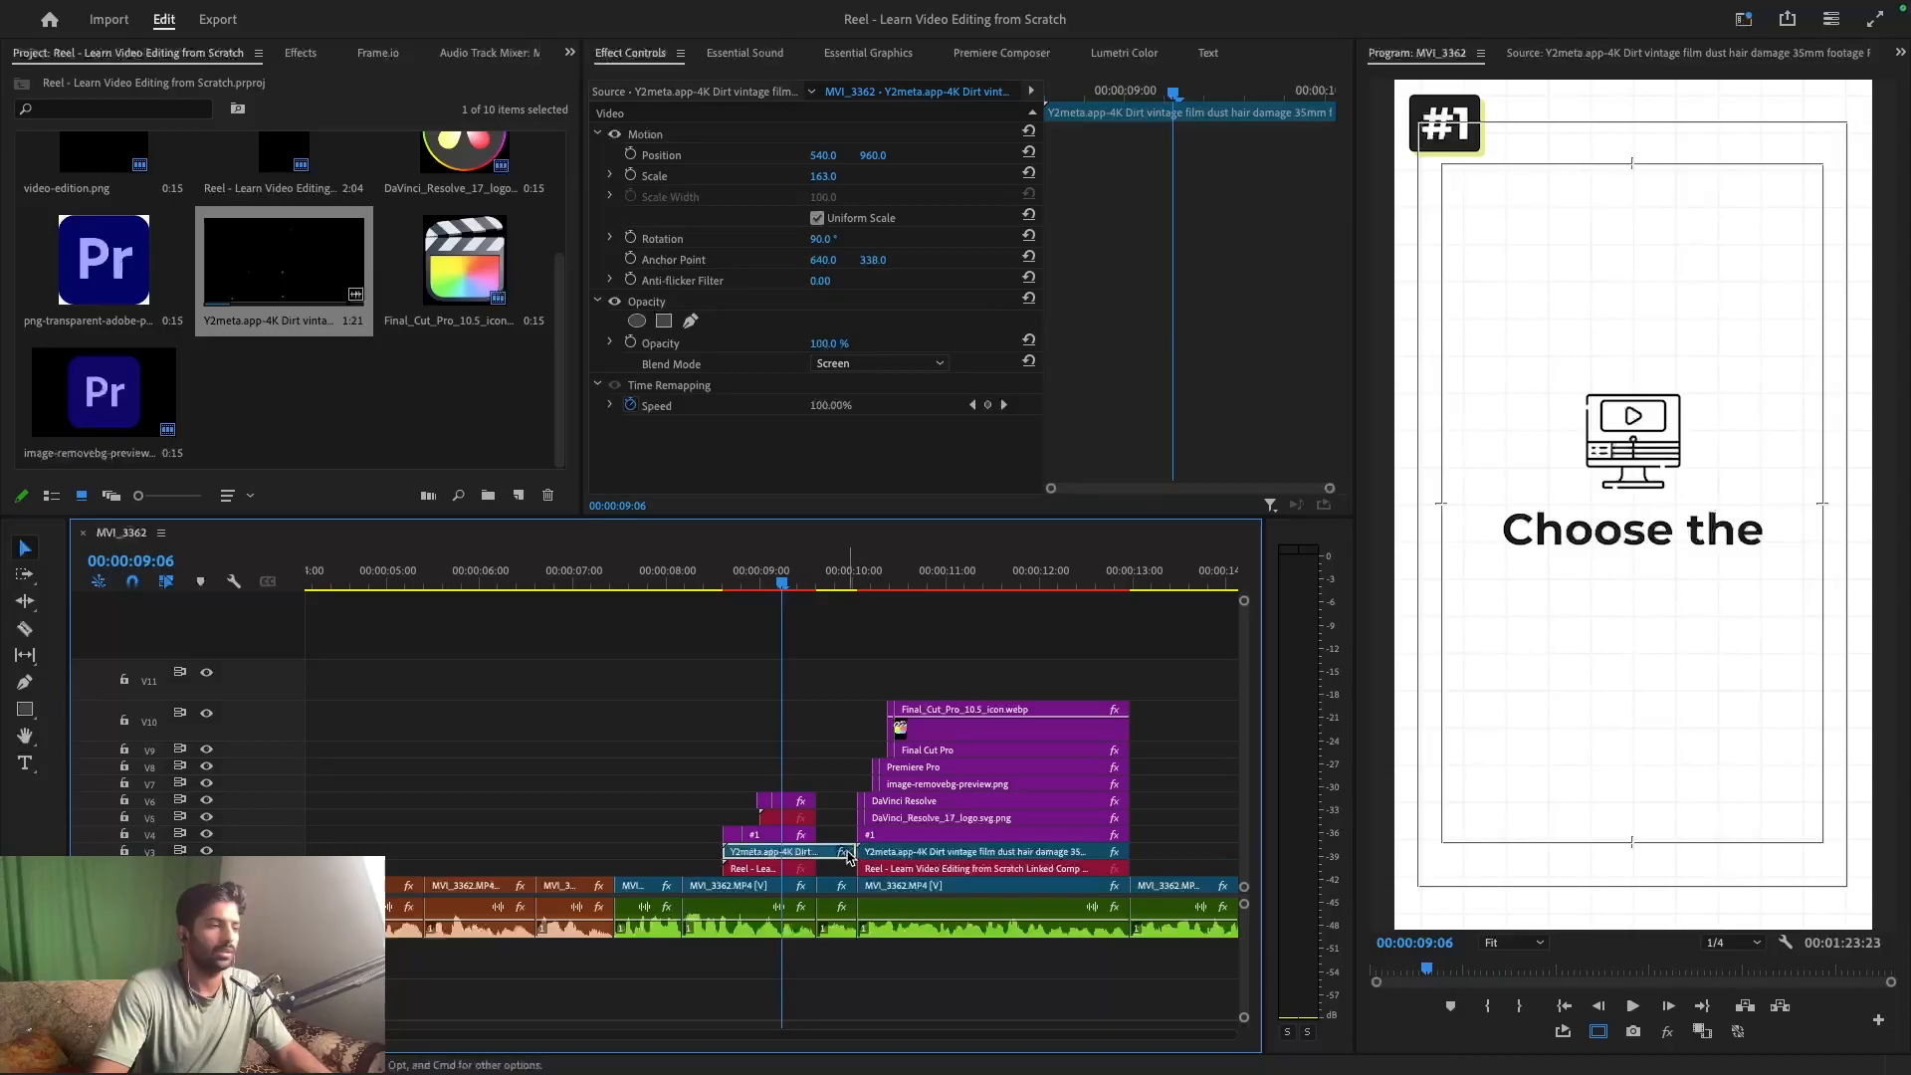
pyautogui.moveTo(856, 850); pyautogui.dragTo(808, 851)
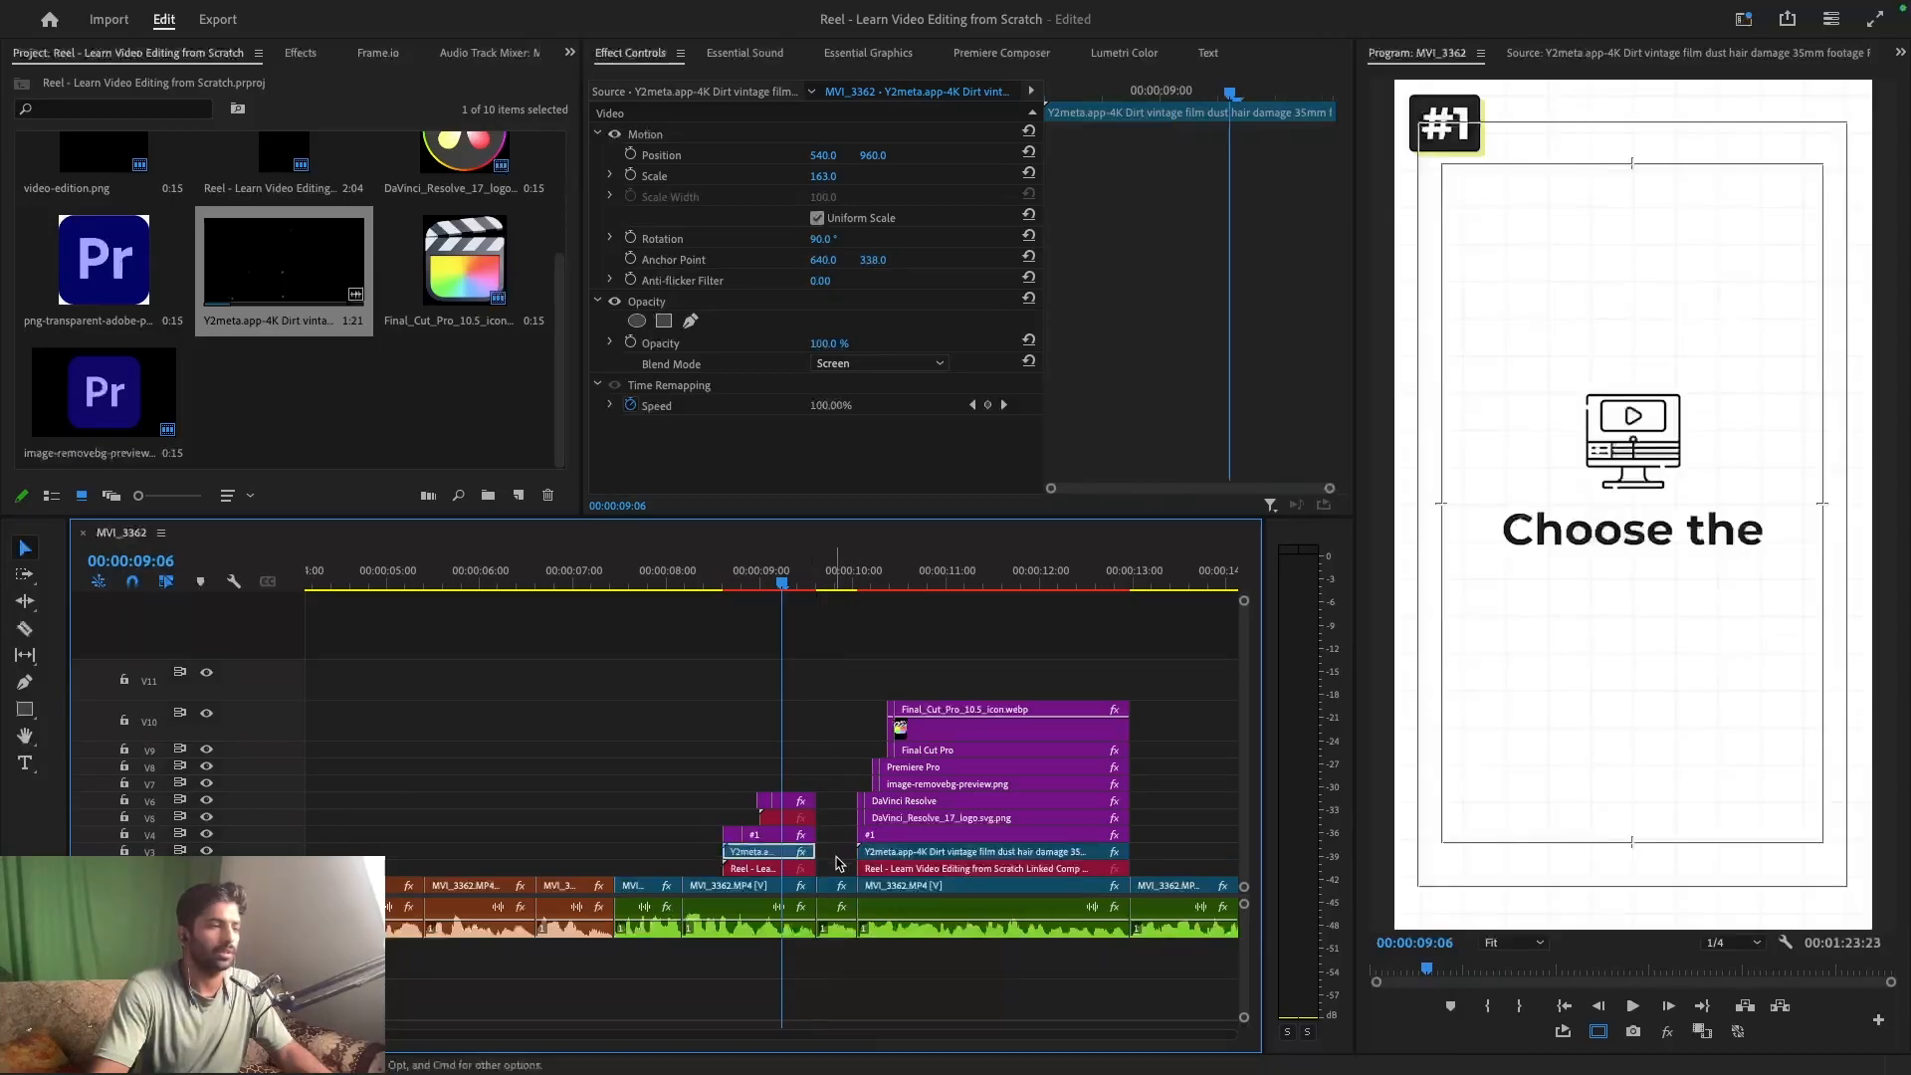
# - Set the blend mode of the film dust clip under the software logo graphics to Screen
pyautogui.press('space')
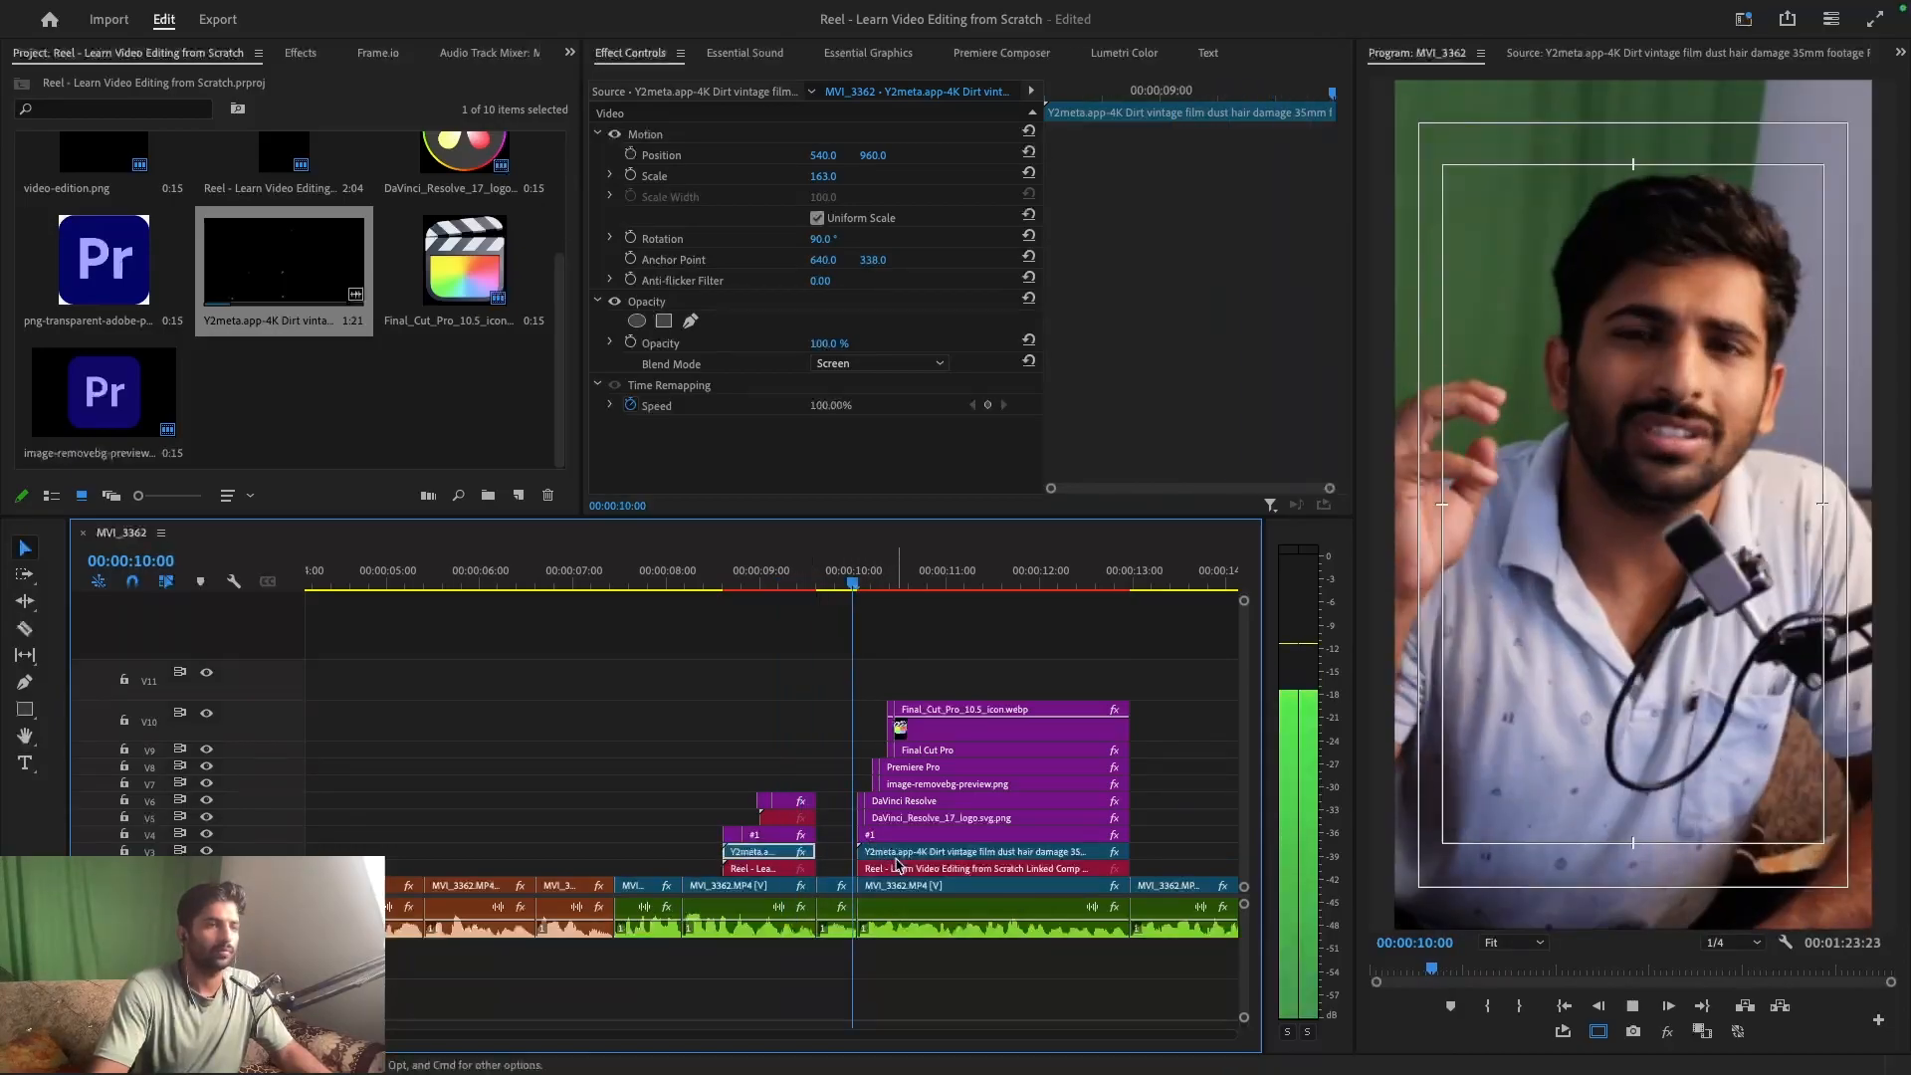
pyautogui.click(900, 860)
pyautogui.press('space')
pyautogui.click(903, 851)
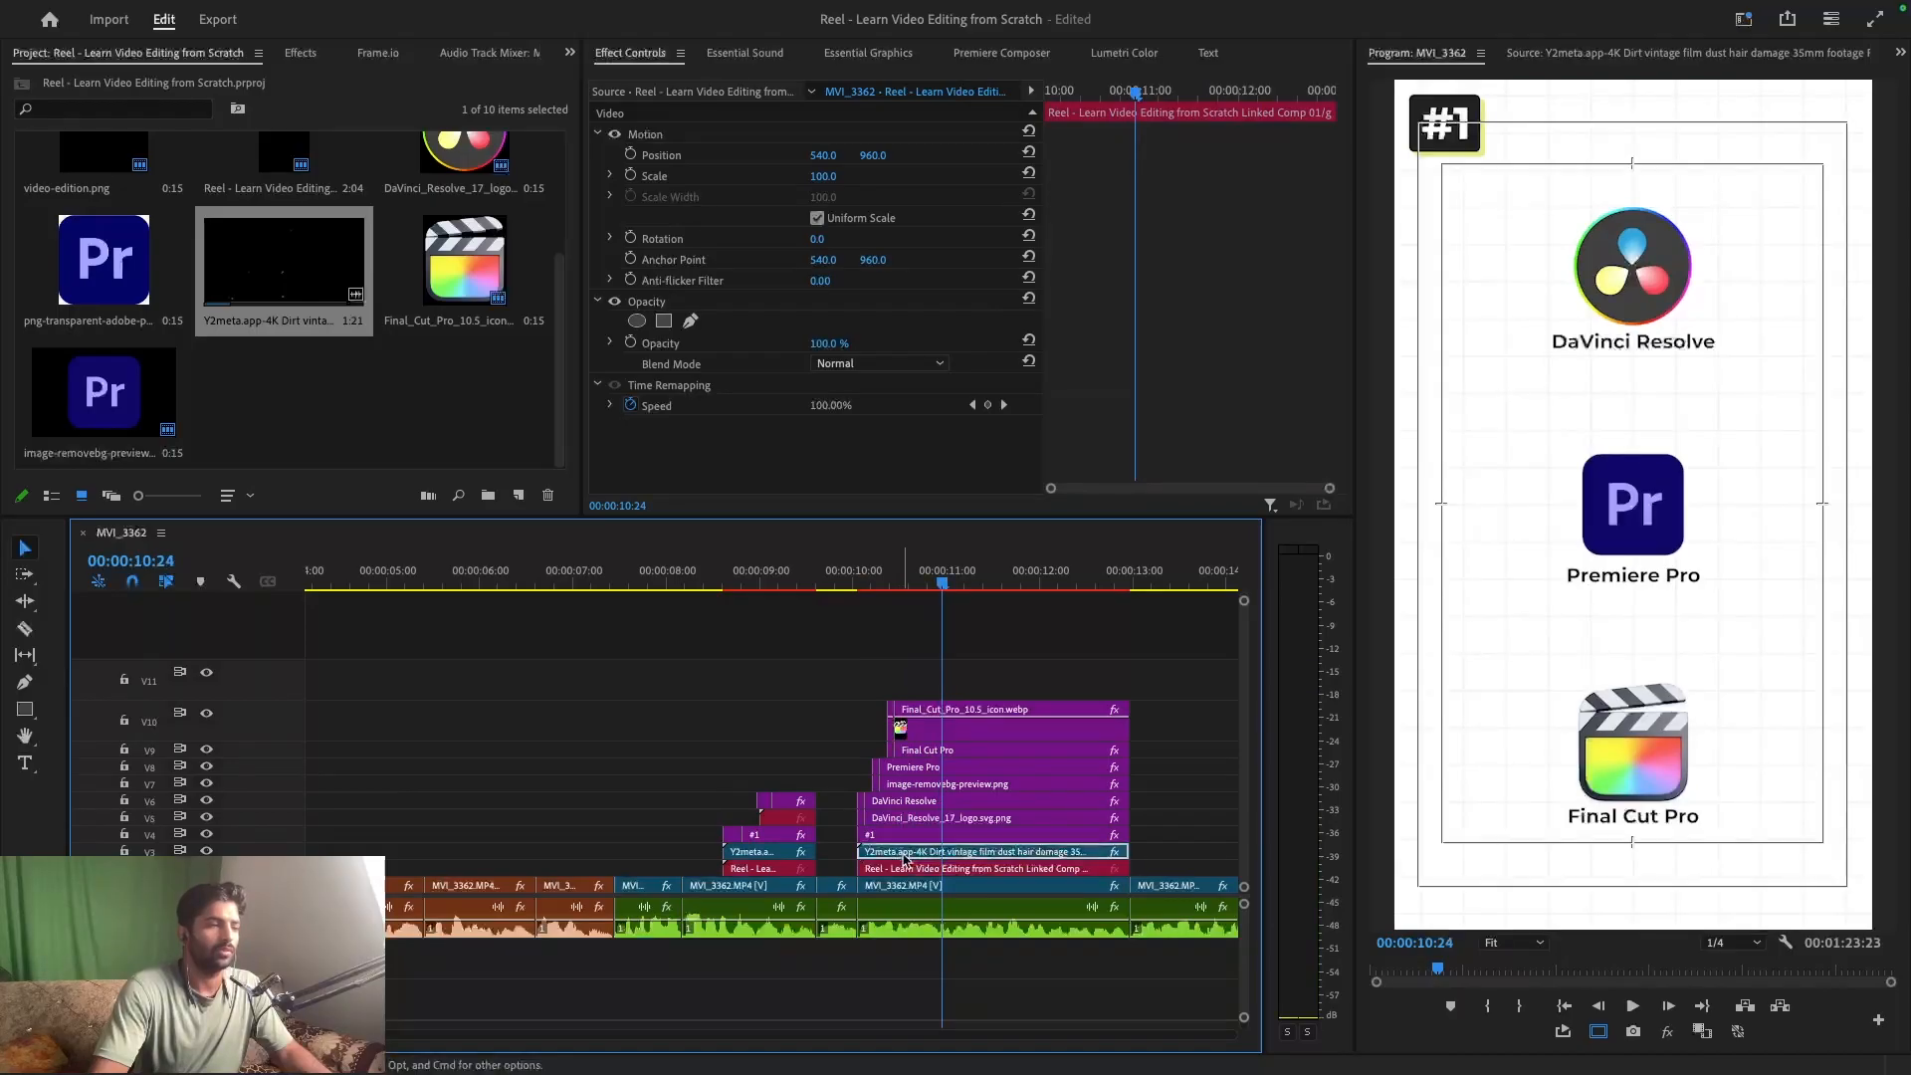
pyautogui.click(839, 365)
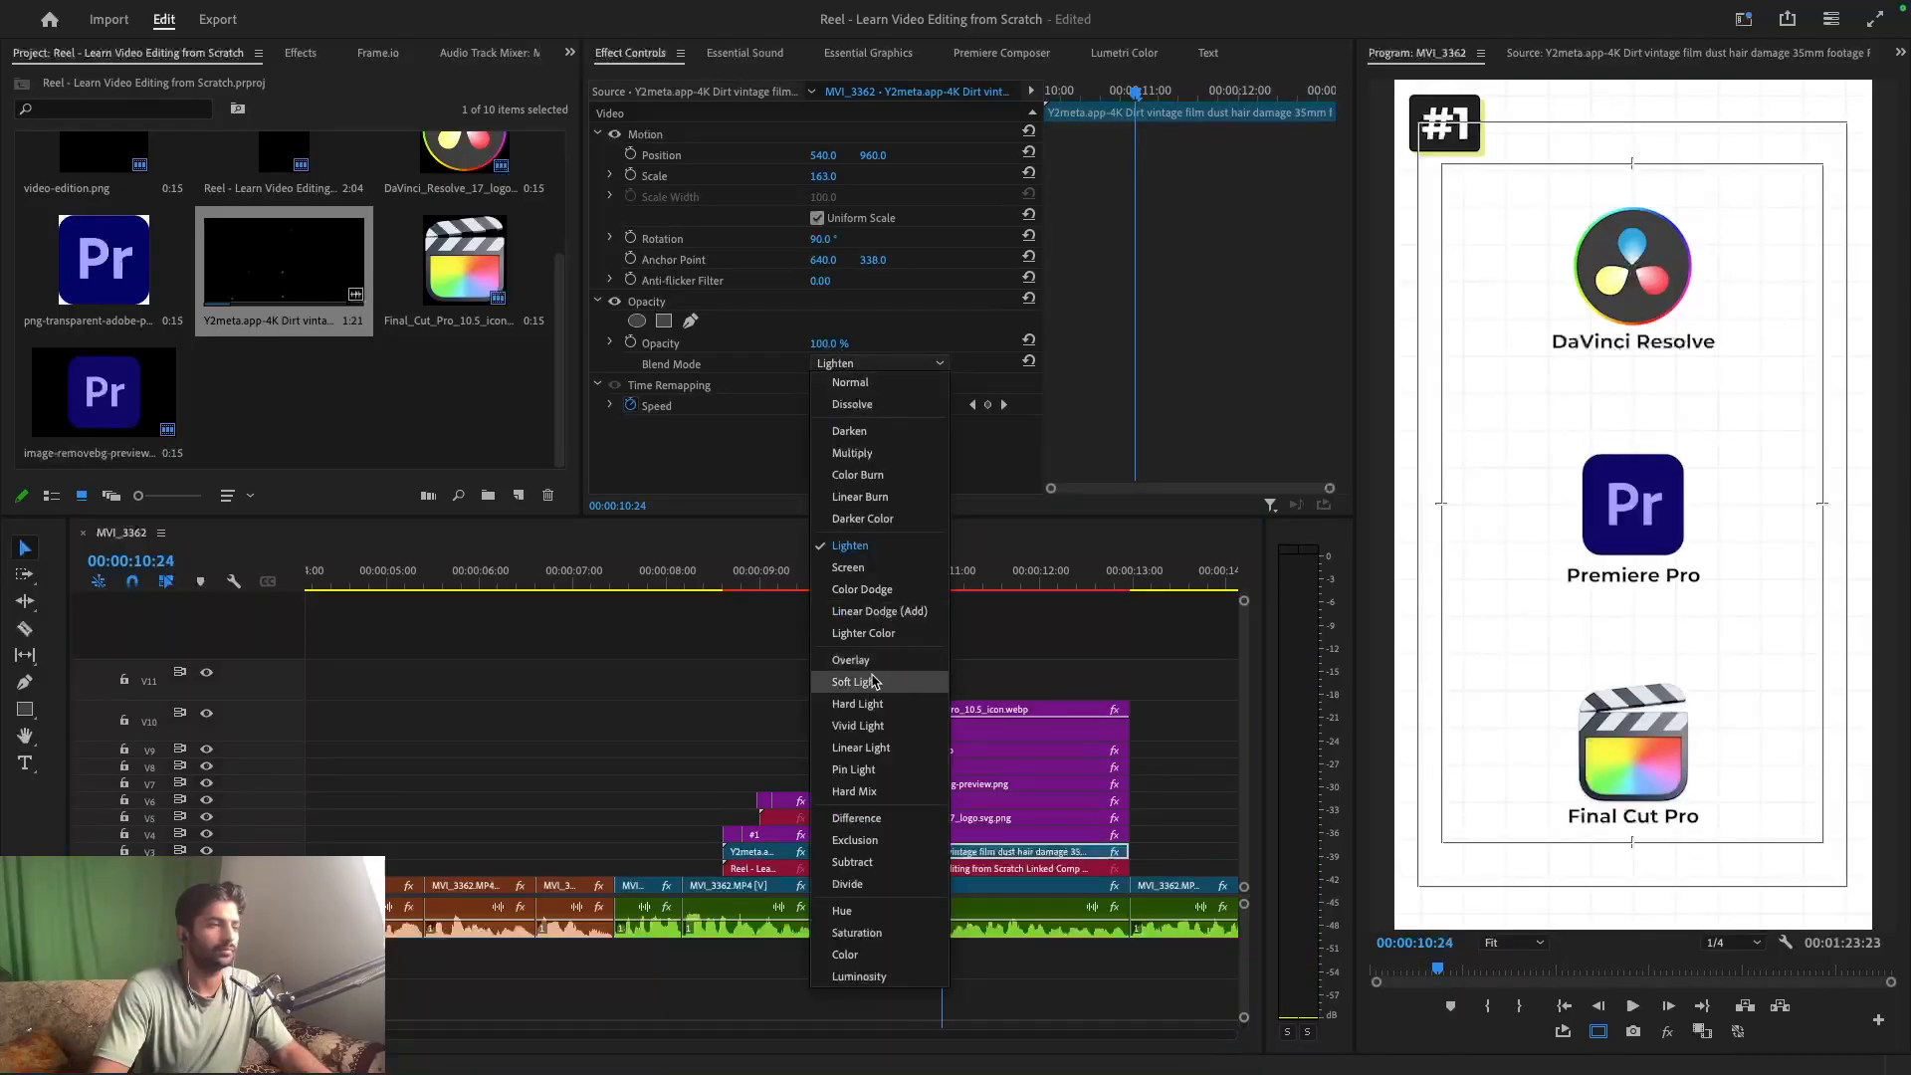
pyautogui.click(865, 573)
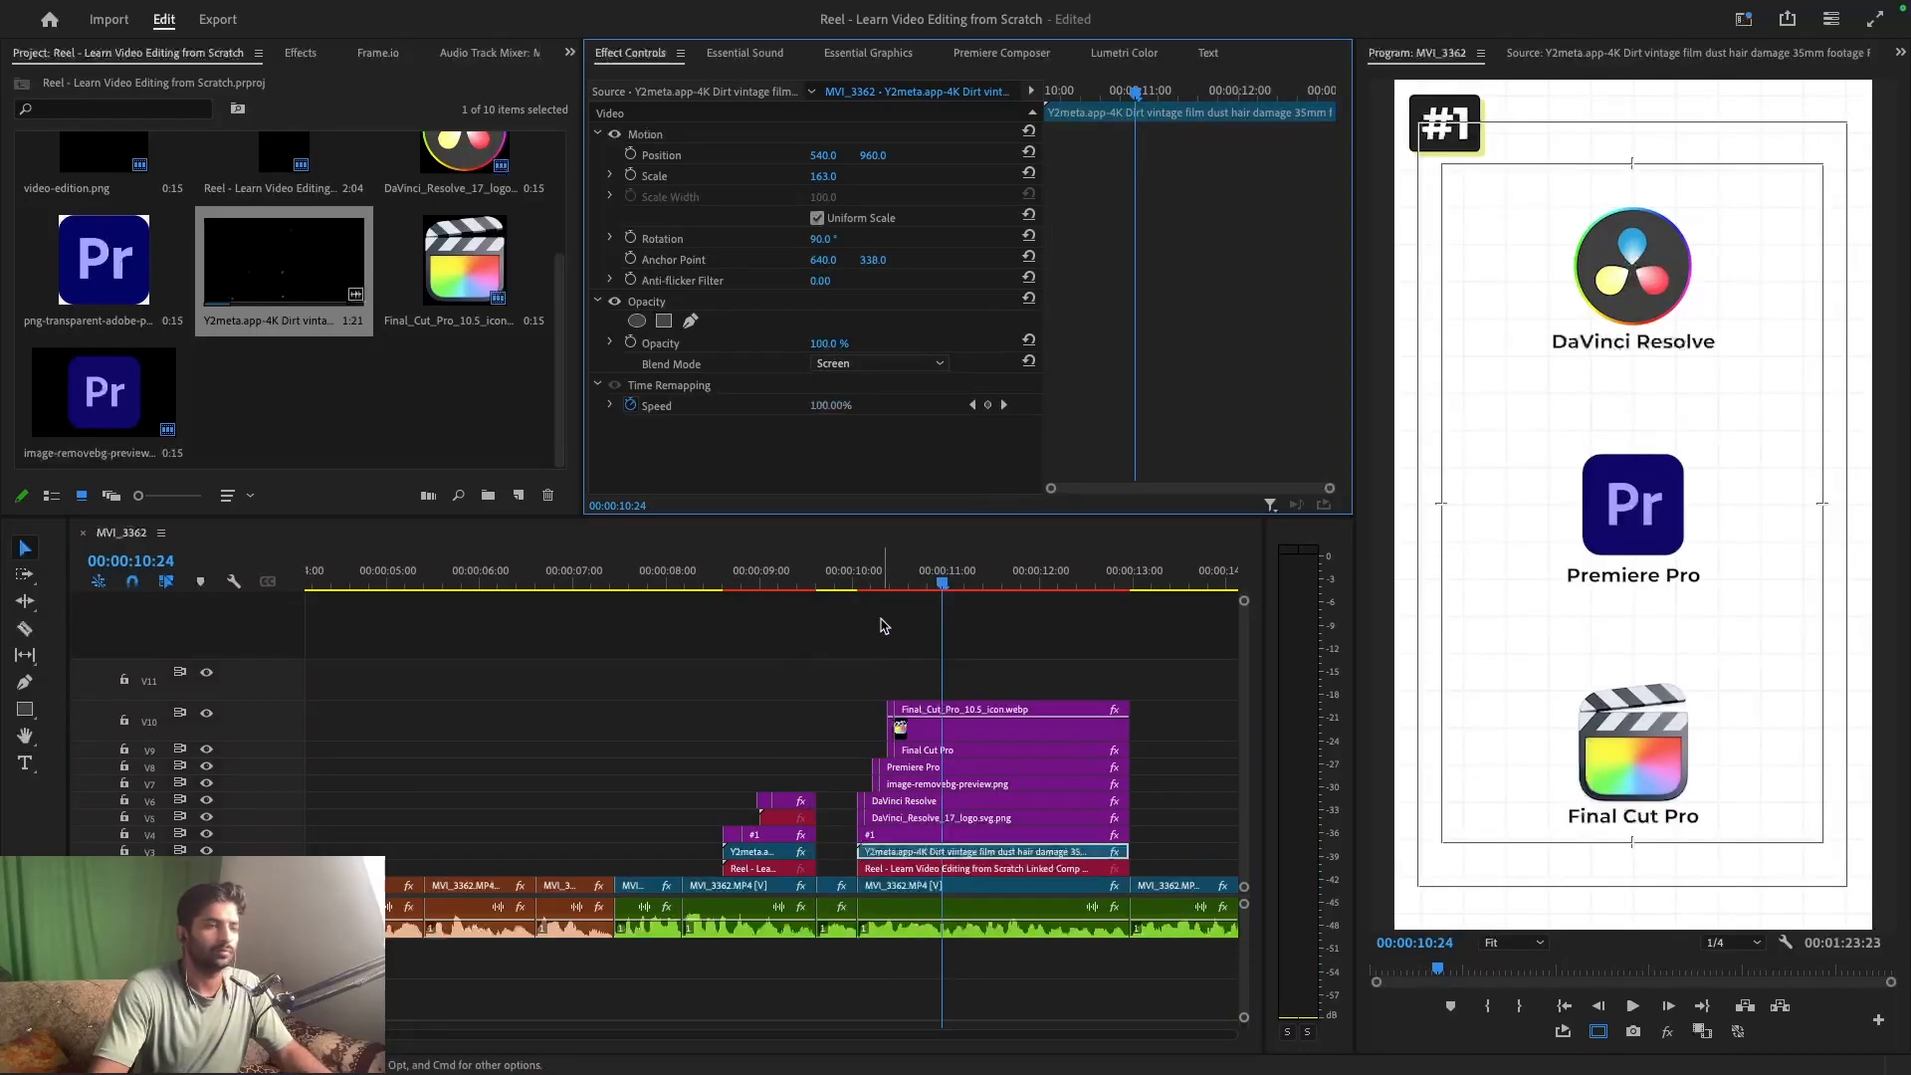
# - Play and scrub through the software logo section from its start to check the overlay, and save the project
pyautogui.click(861, 584)
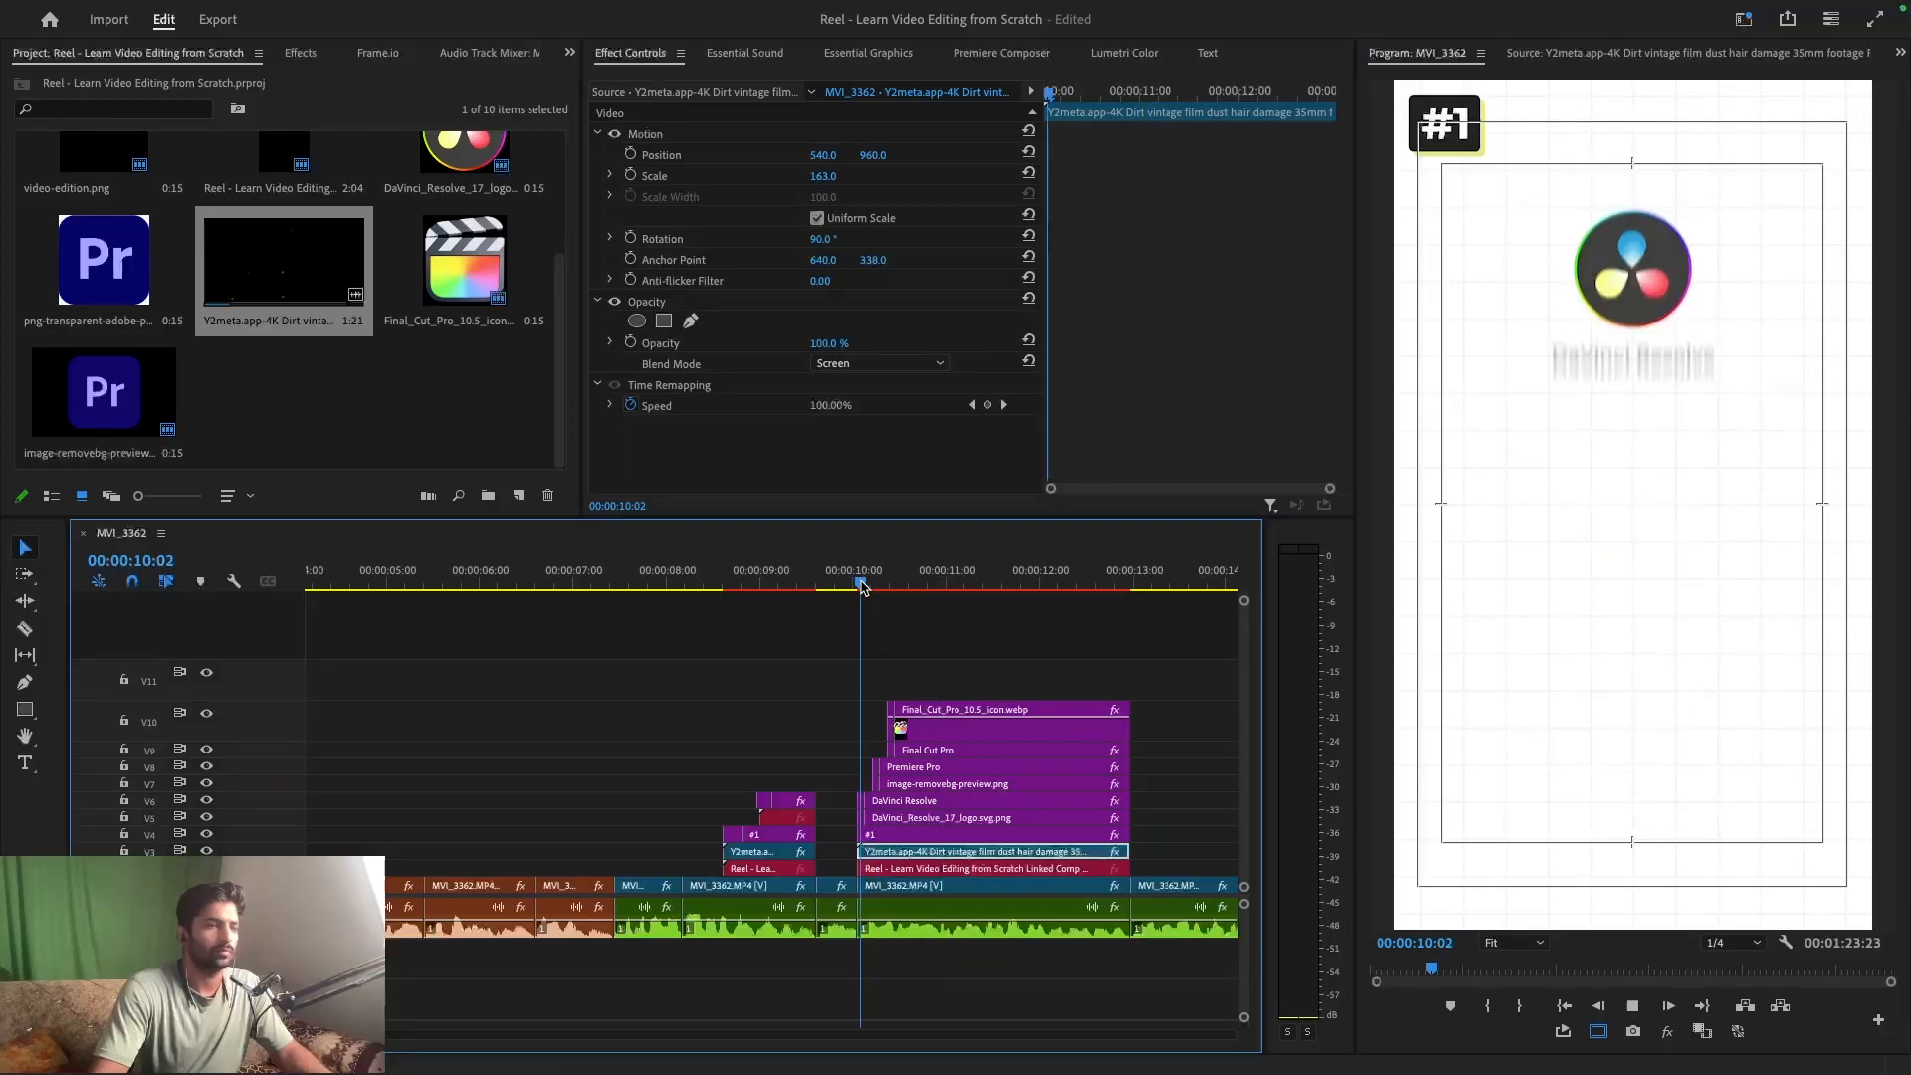
pyautogui.press('space')
pyautogui.press('space')
pyautogui.click(896, 631)
pyautogui.press('super+s')
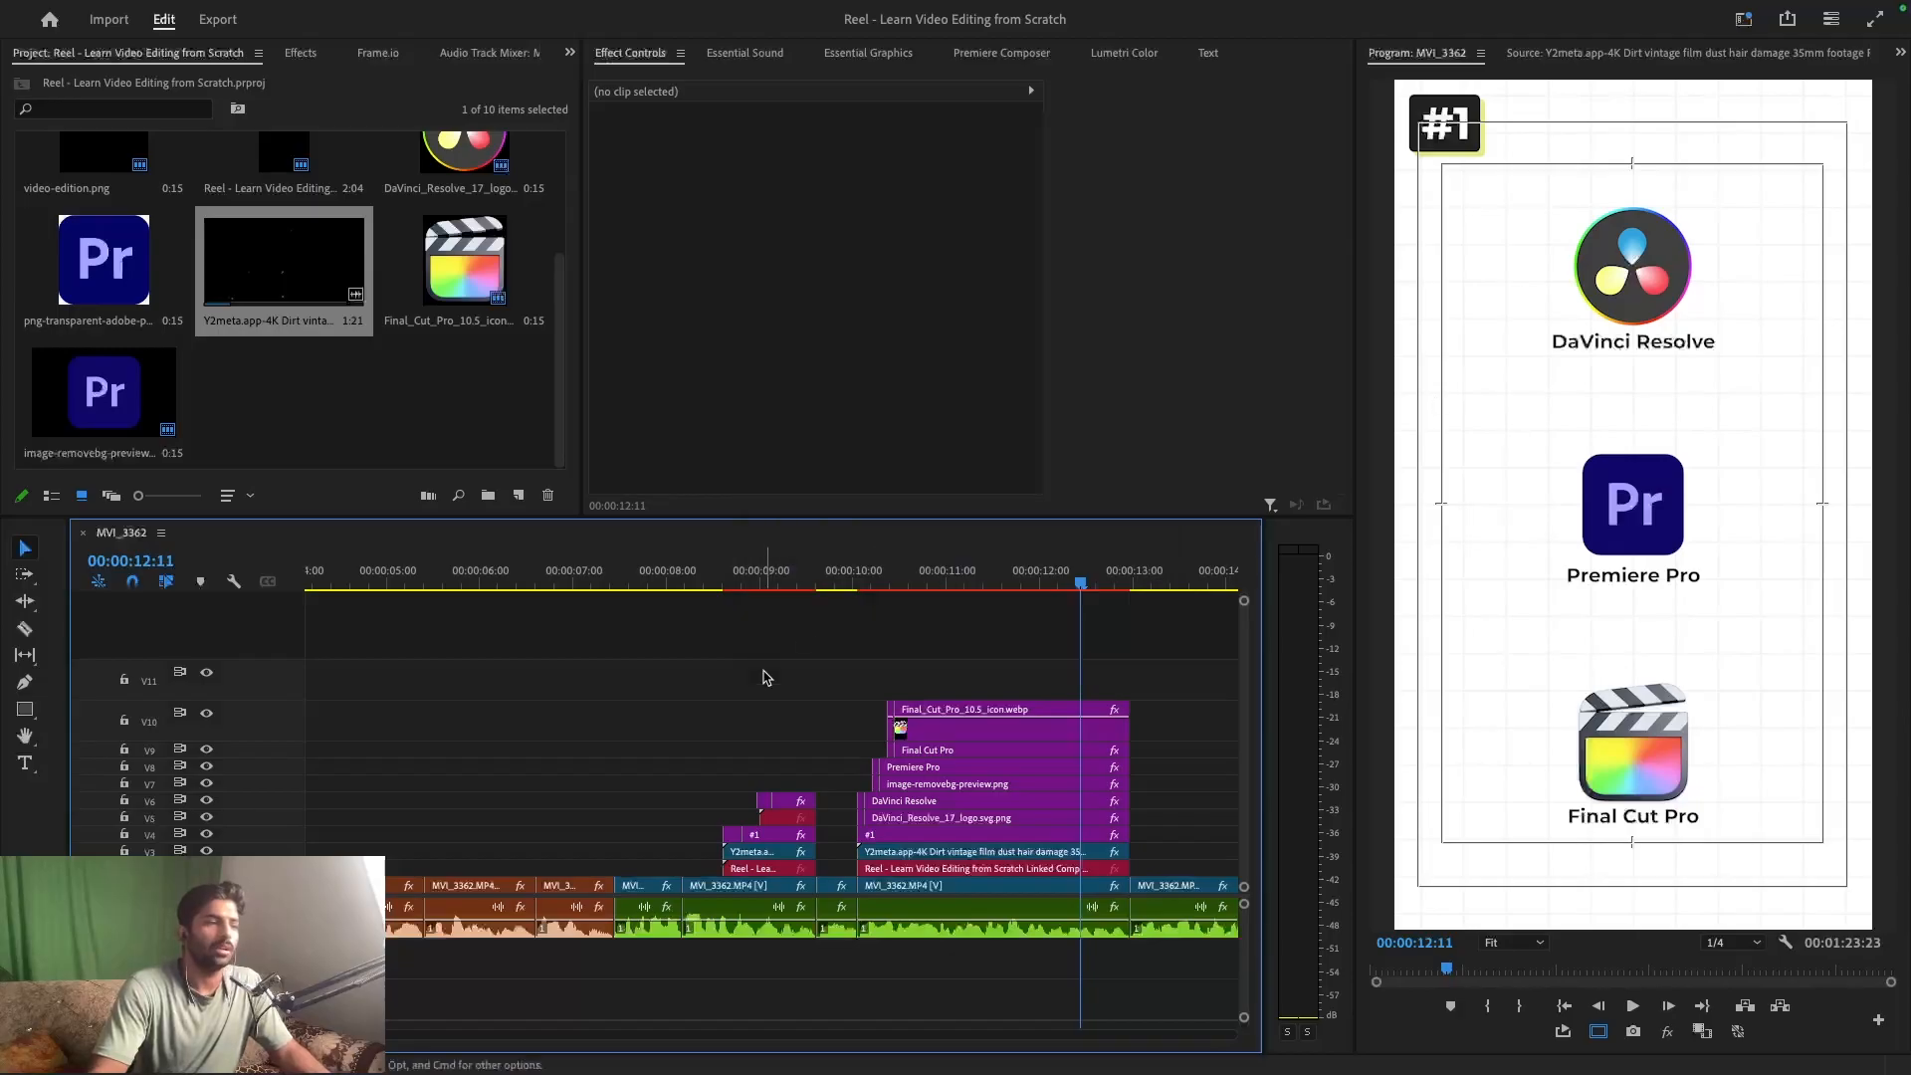
pyautogui.click(915, 583)
pyautogui.moveTo(916, 583); pyautogui.dragTo(1087, 619)
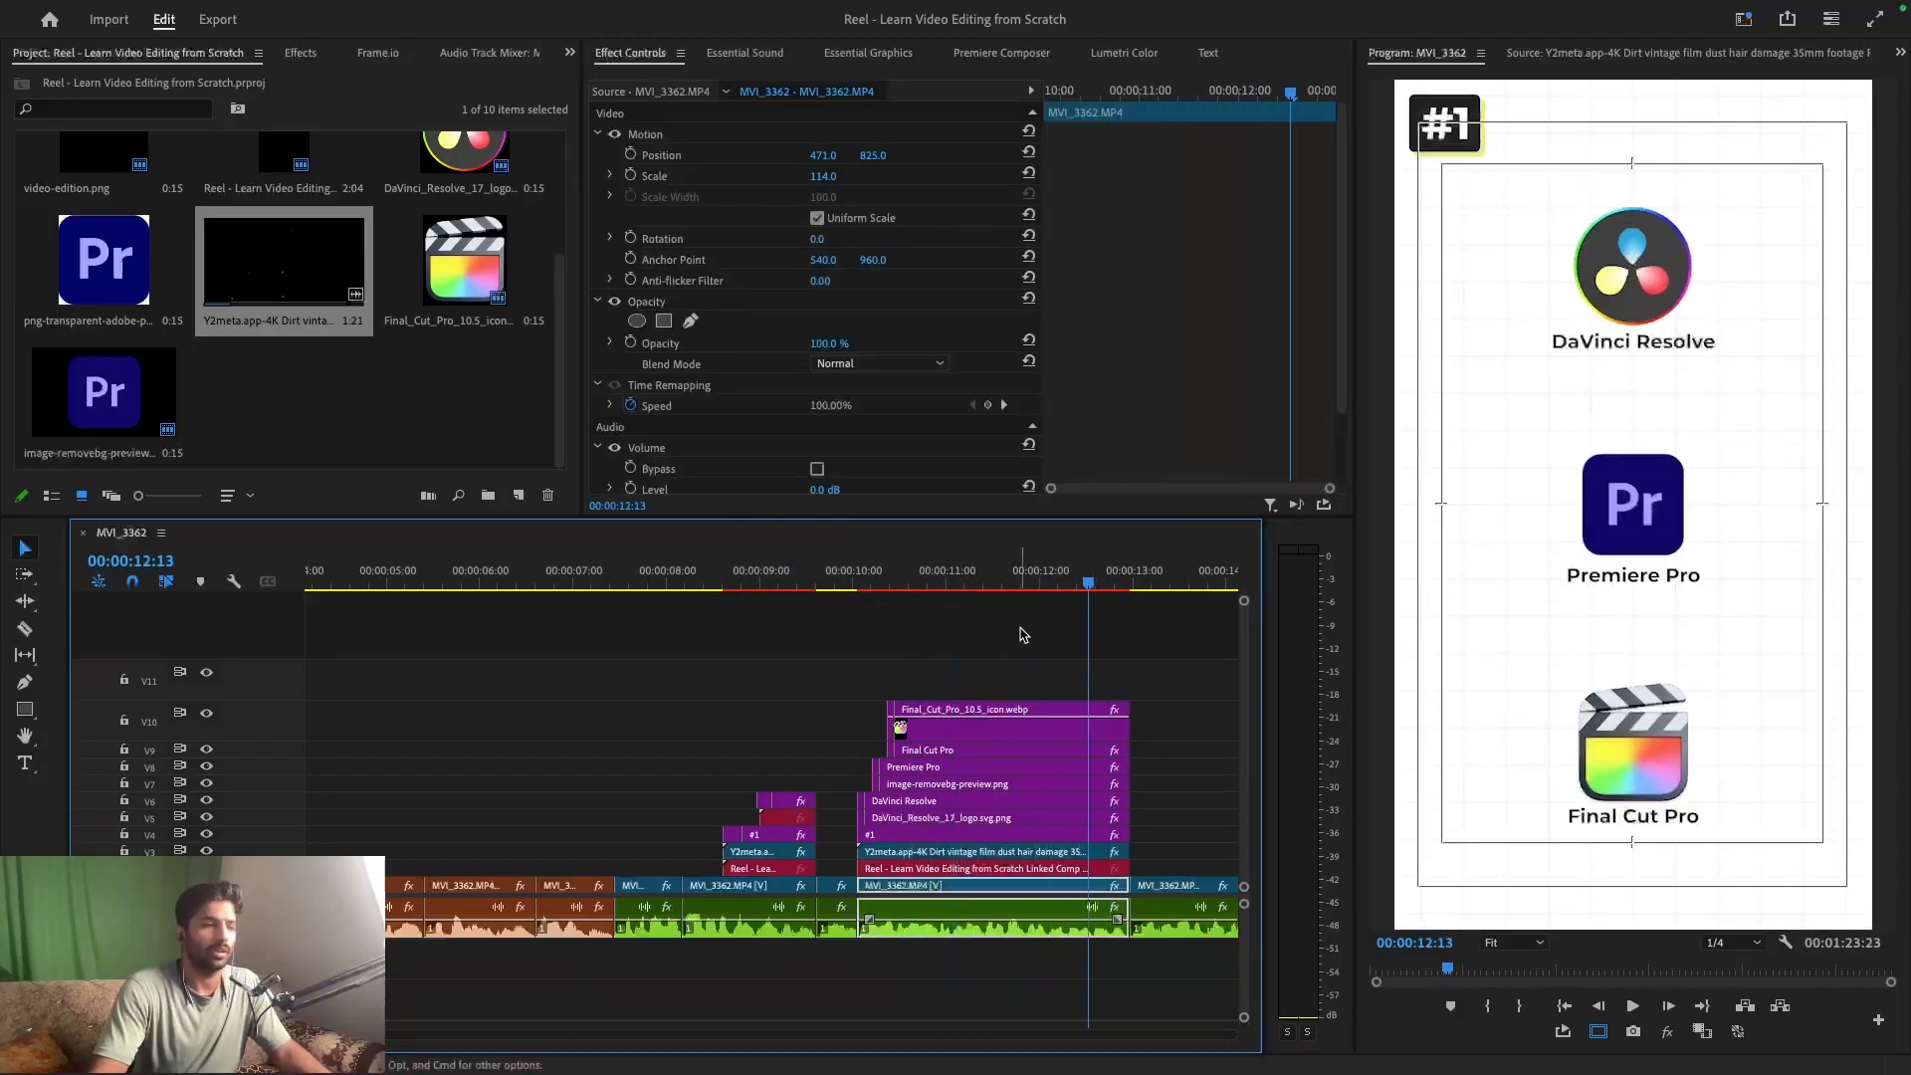
pyautogui.click(1019, 631)
pyautogui.press('super+s')
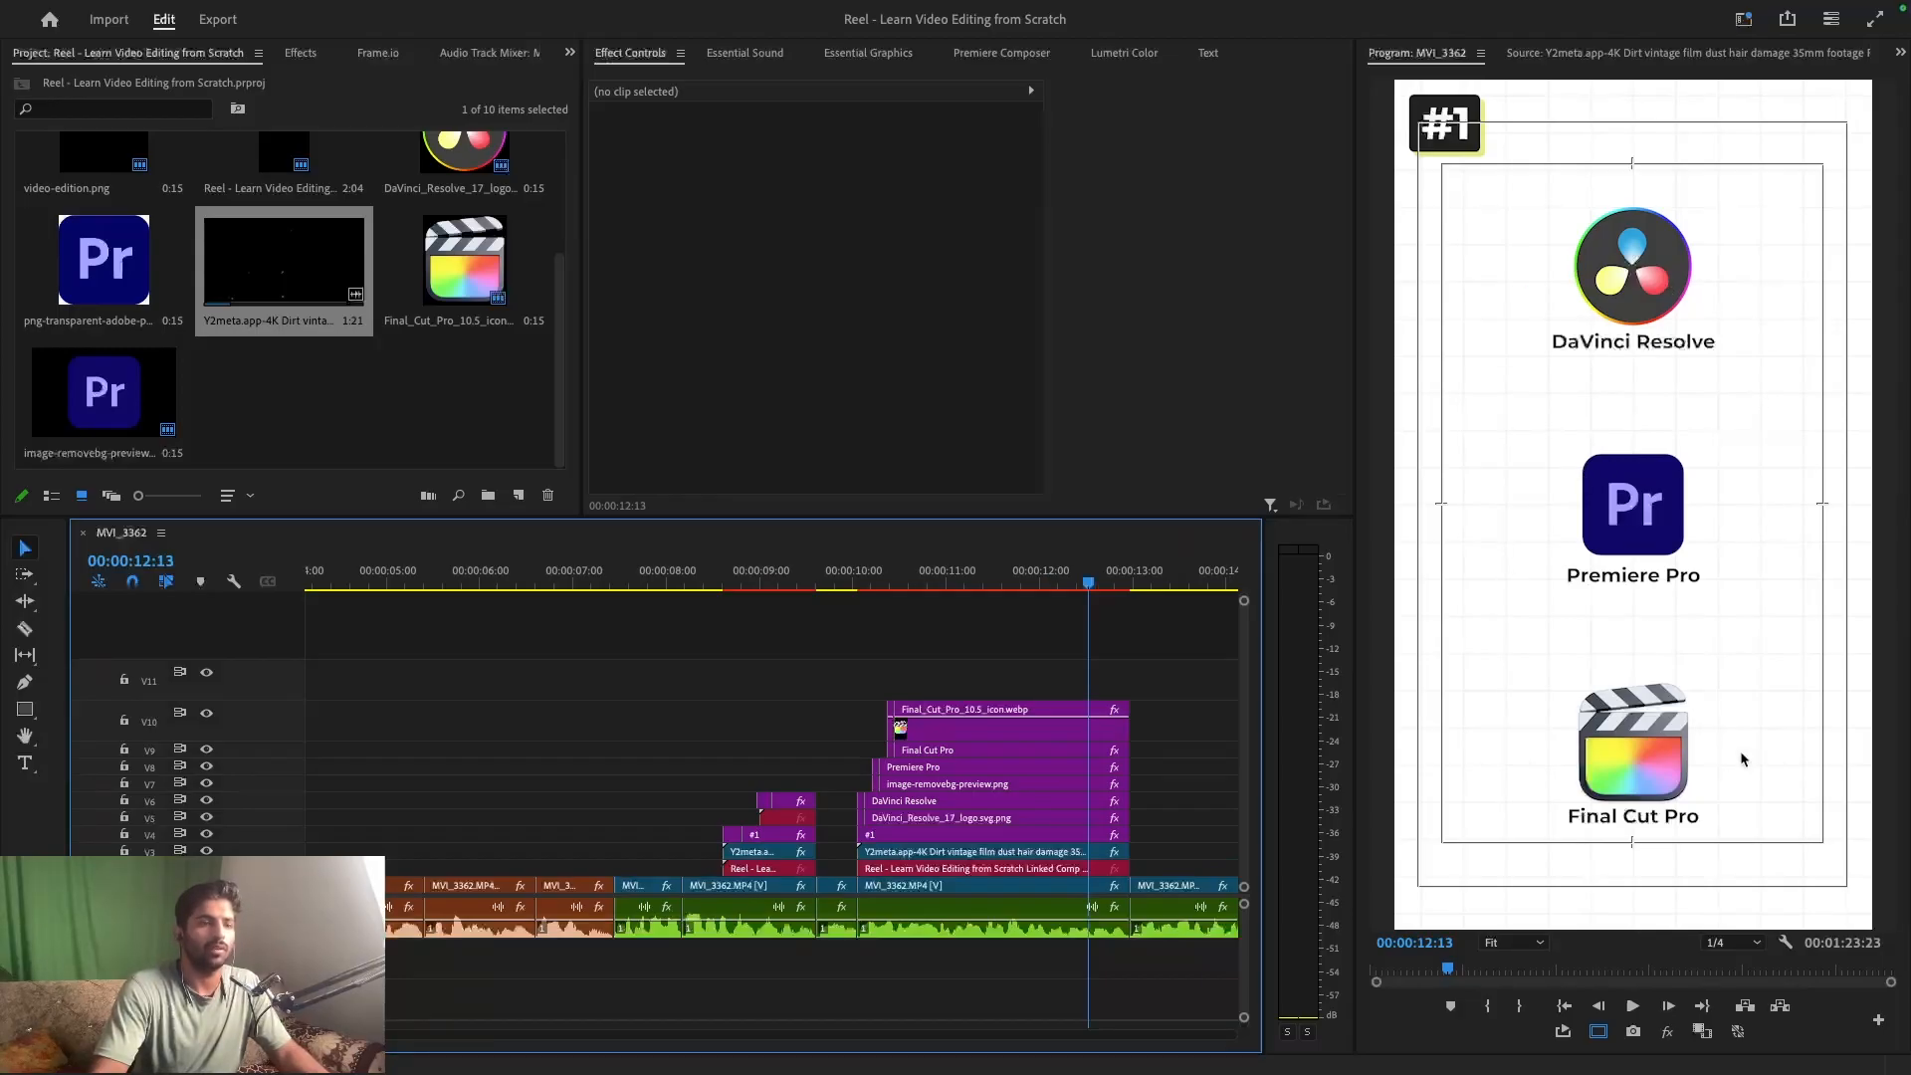
pyautogui.press('super+s')
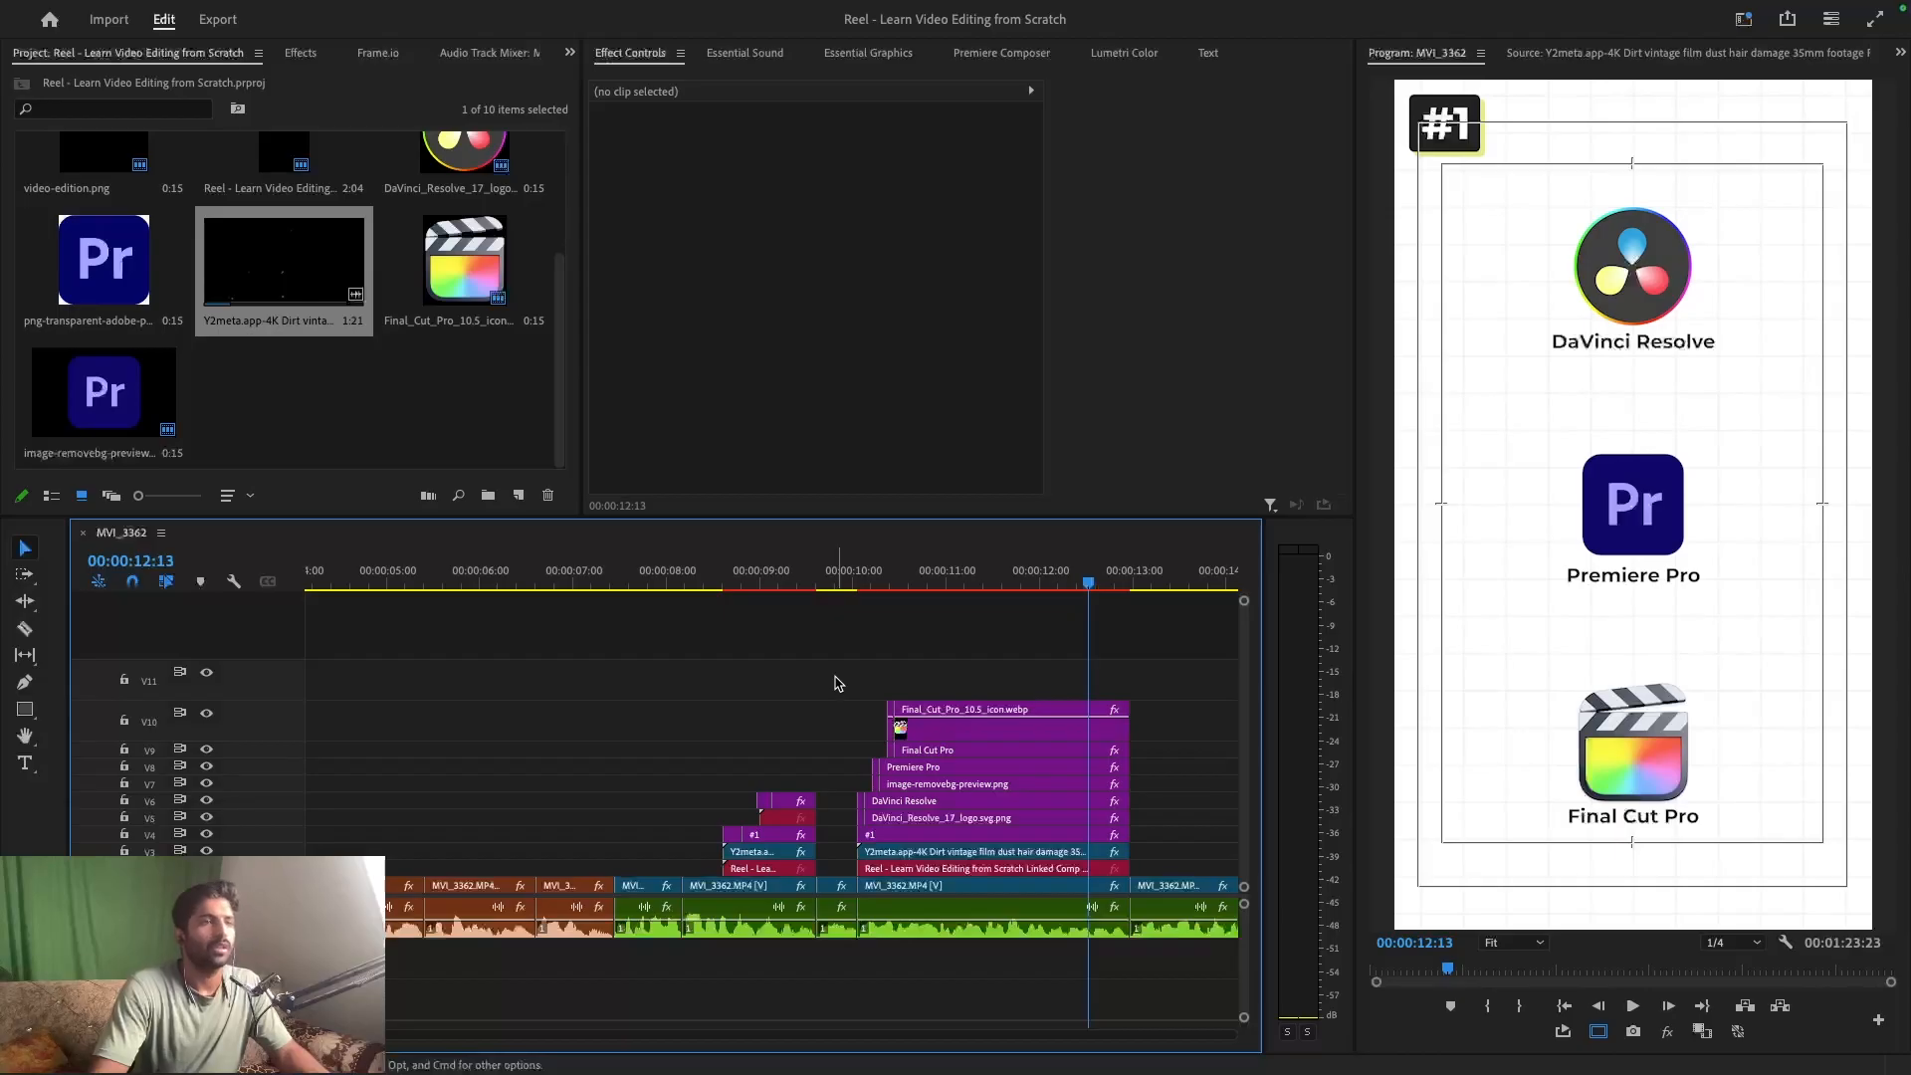
# - Replay the software logo section from 00:00:10:01 and save the project again
pyautogui.moveTo(838, 666); pyautogui.dragTo(996, 861)
pyautogui.click(949, 679)
pyautogui.moveTo(849, 582); pyautogui.dragTo(861, 589)
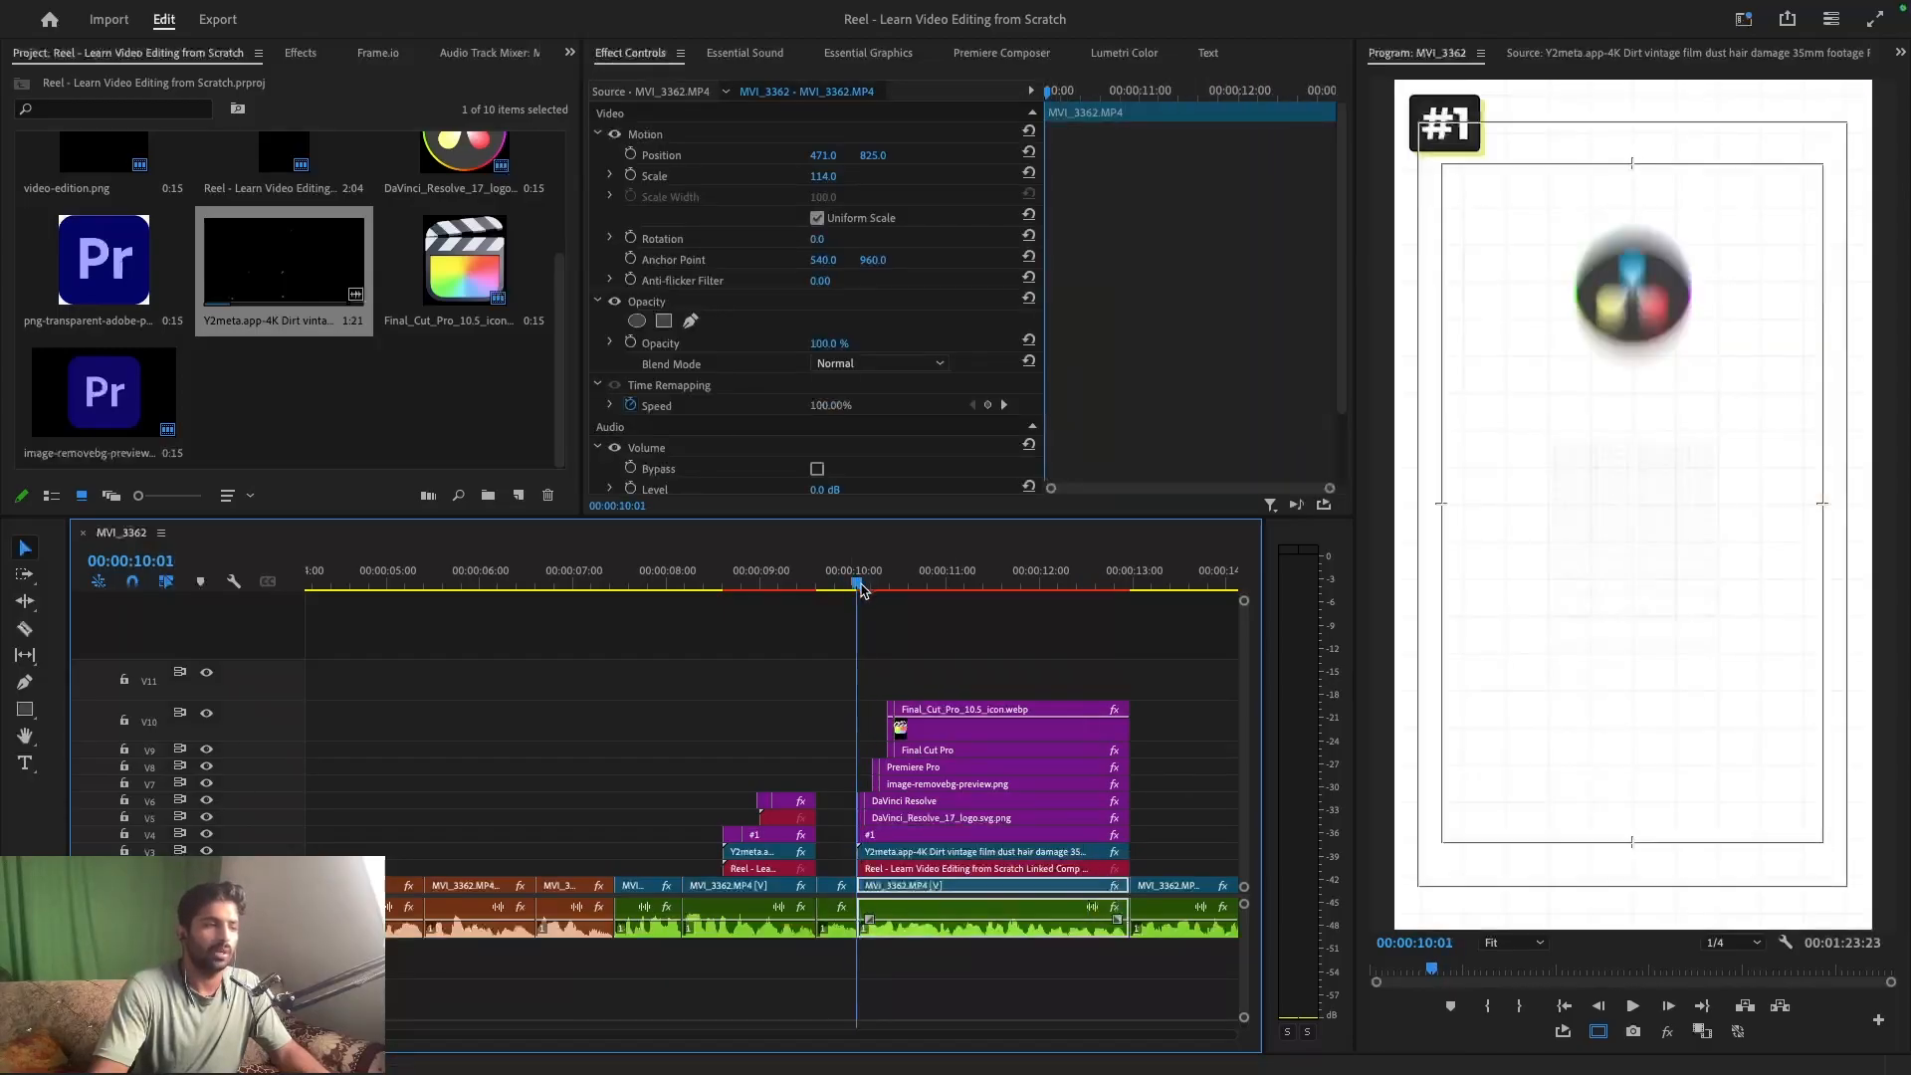
pyautogui.click(909, 611)
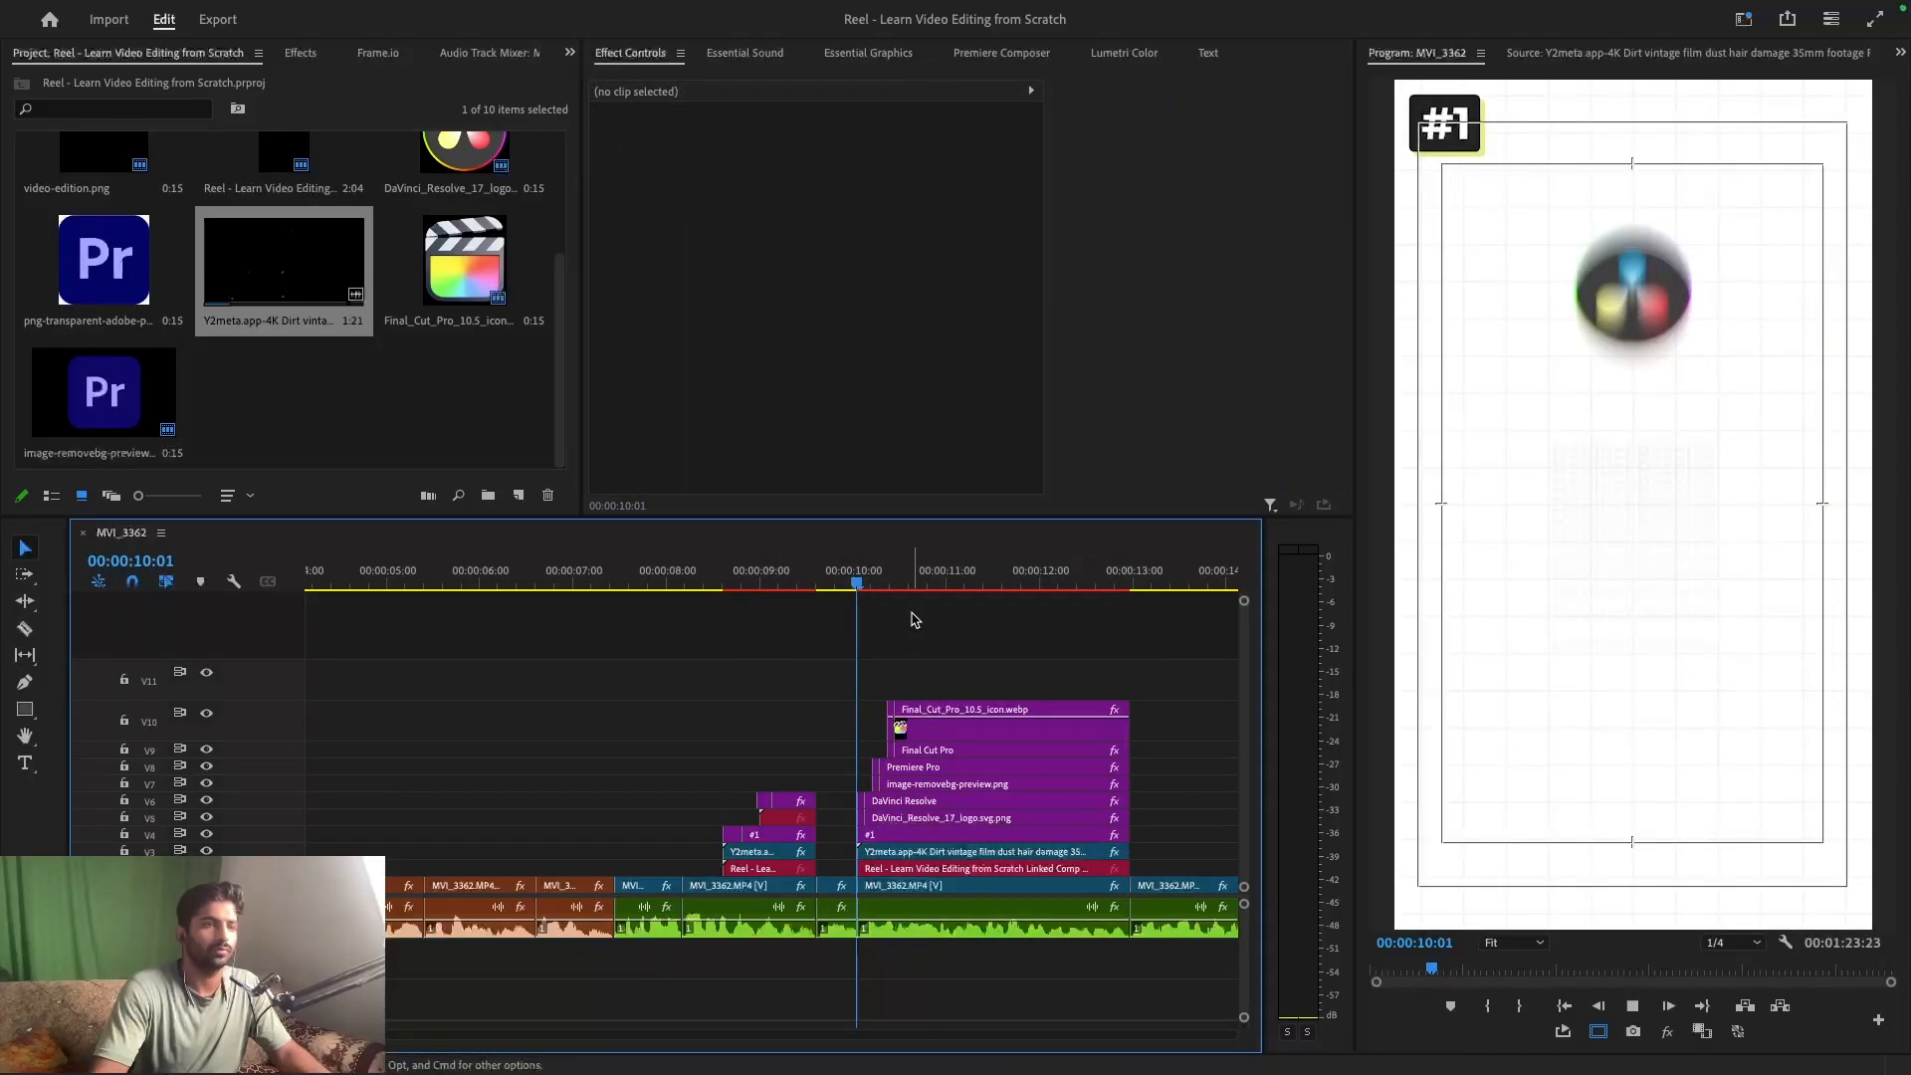
pyautogui.press('space')
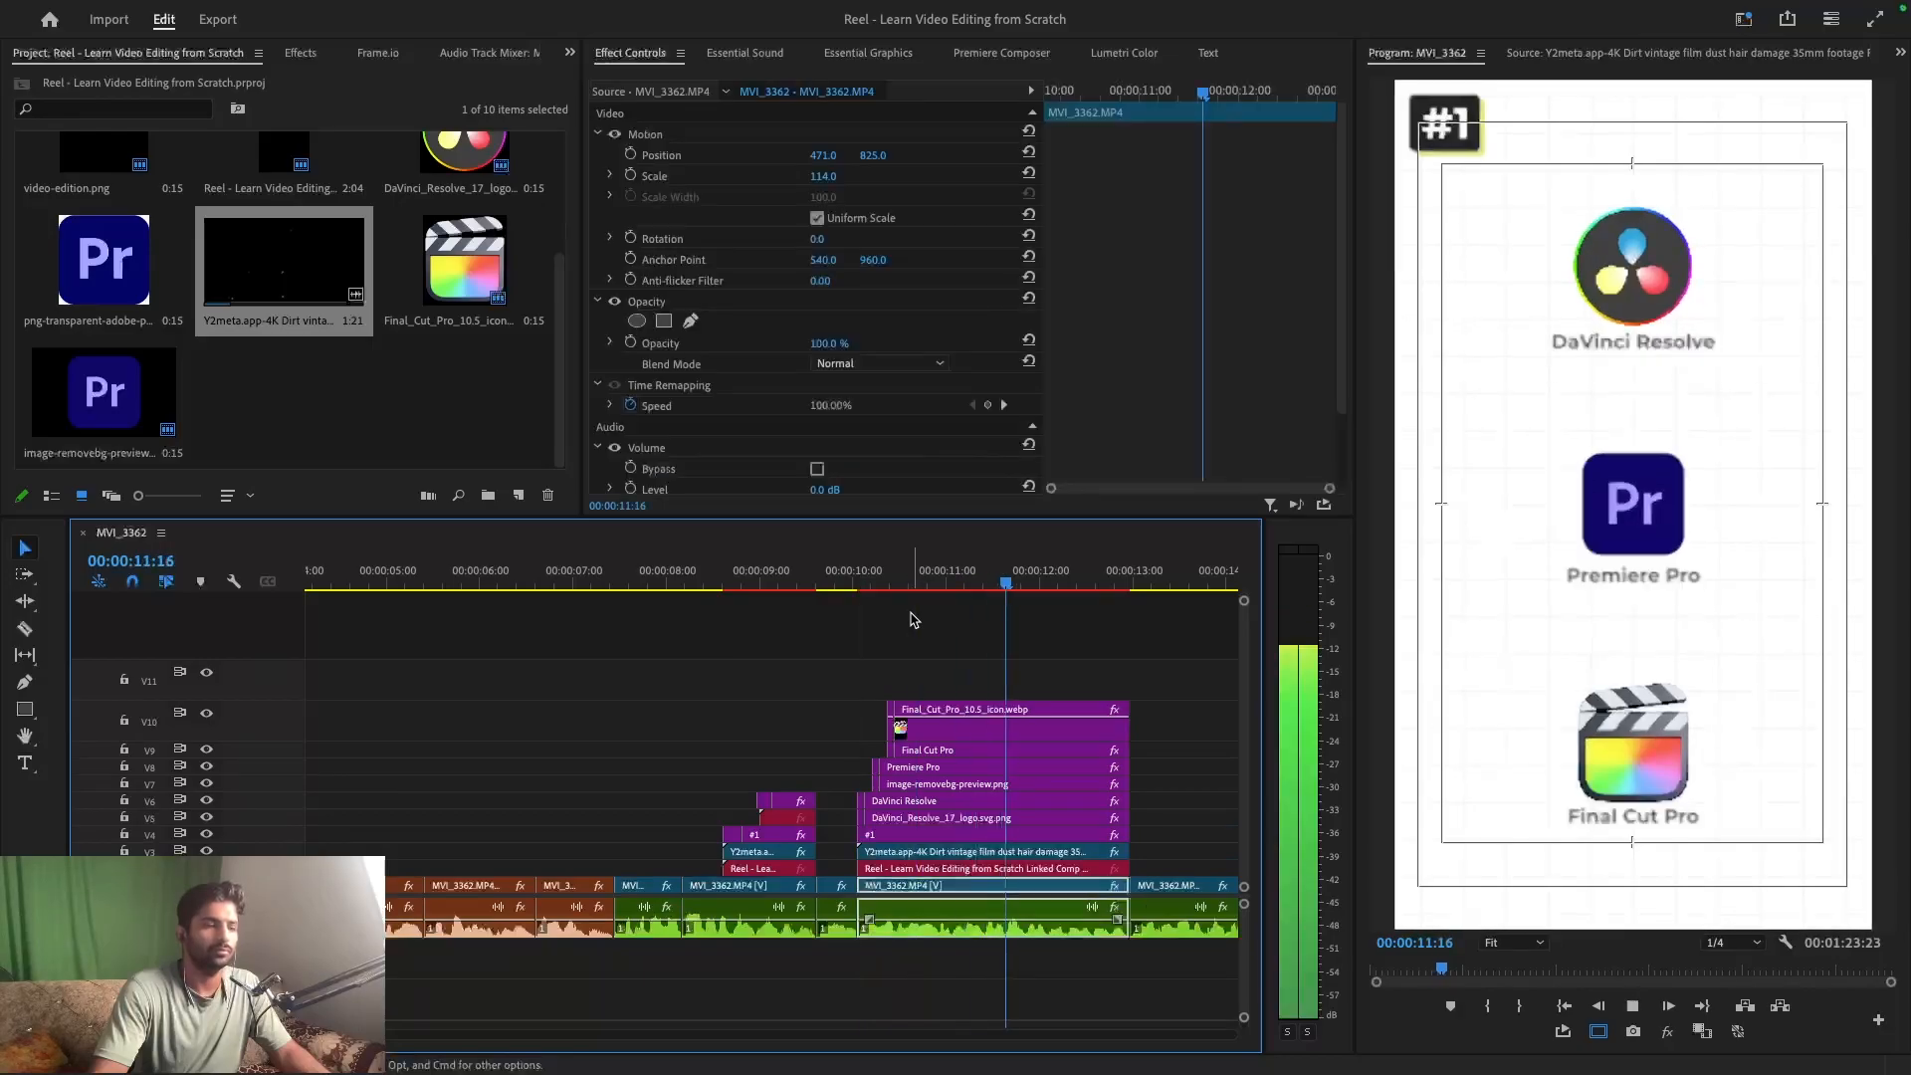
pyautogui.press('space')
pyautogui.press('super+s')
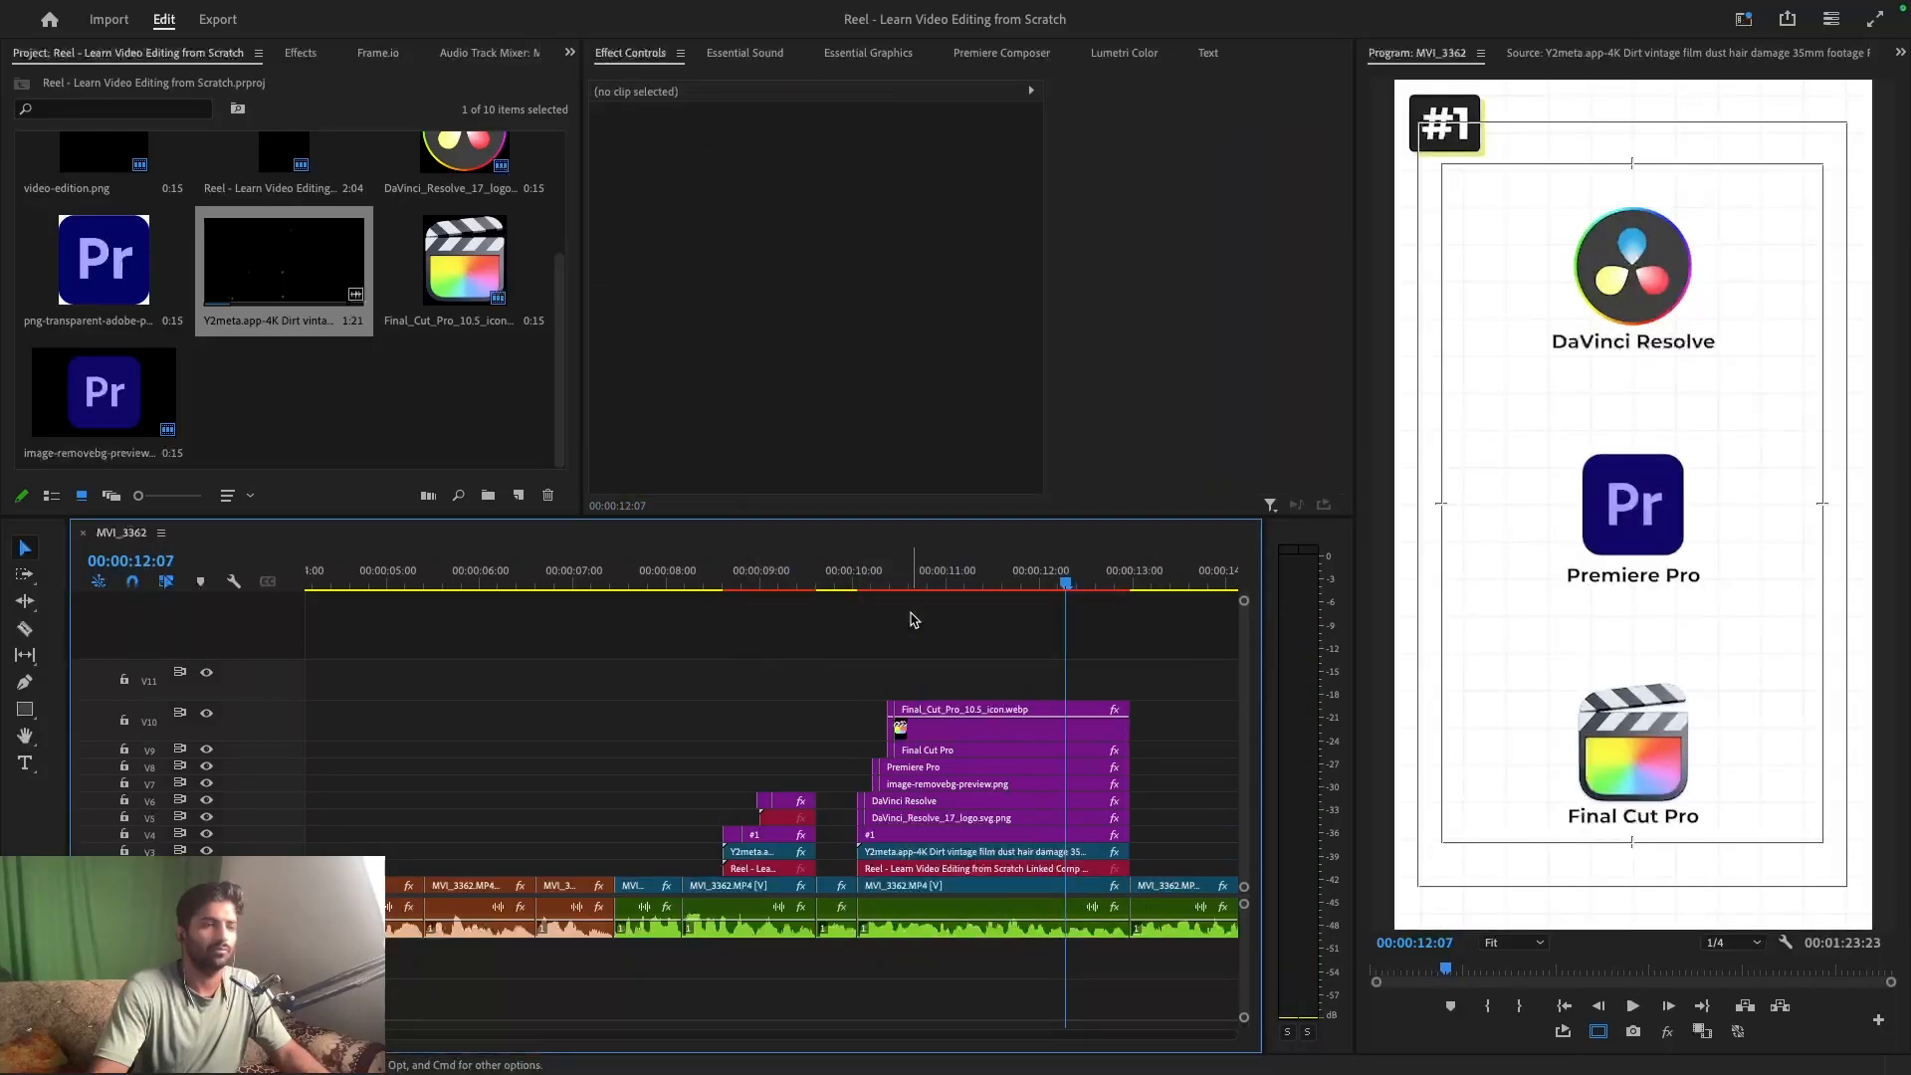
# - Replace the DaVinci Resolve, Premiere Pro and Final Cut Pro logo and title clips with a linked After Effects composition
pyautogui.moveTo(851, 680); pyautogui.dragTo(945, 871)
pyautogui.rightClick(946, 872)
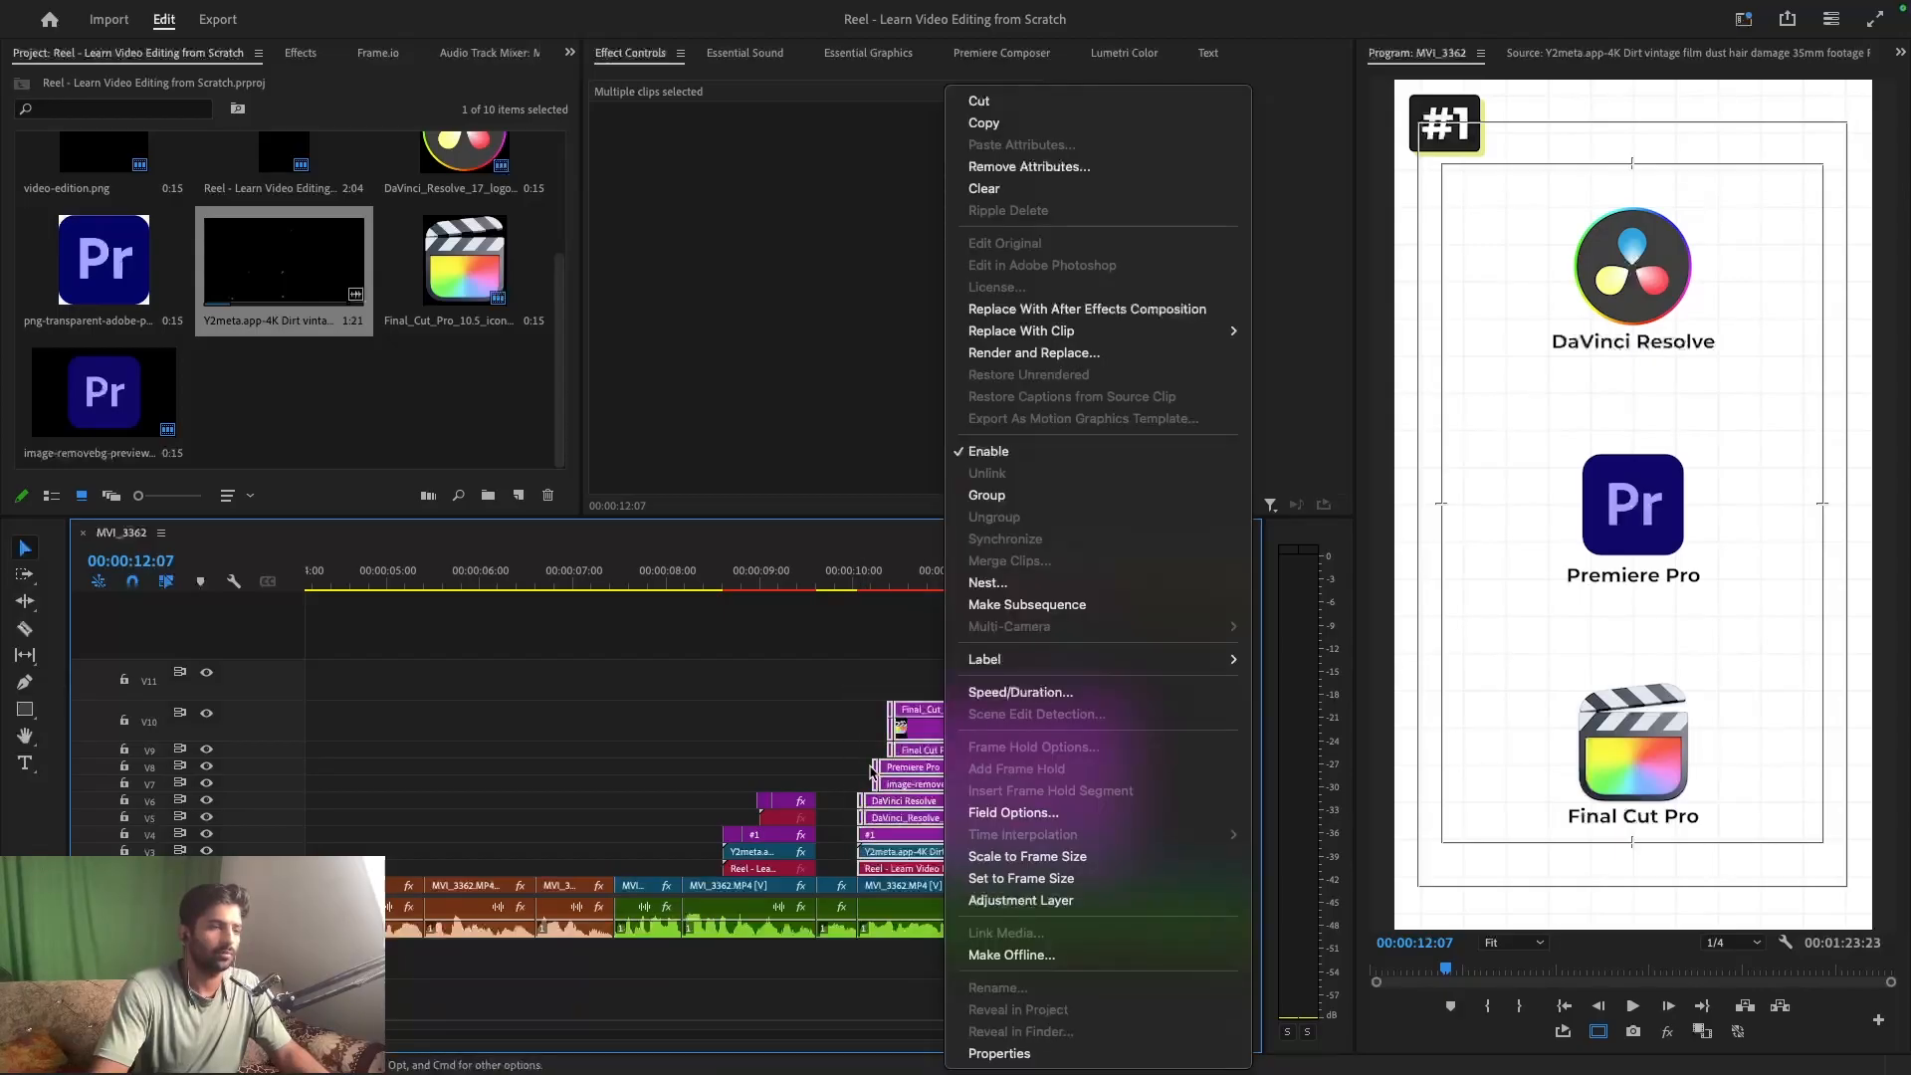
pyautogui.press('Escape')
pyautogui.moveTo(849, 699); pyautogui.dragTo(943, 833)
pyautogui.rightClick(942, 834)
pyautogui.click(853, 702)
pyautogui.moveTo(851, 687); pyautogui.dragTo(949, 822)
pyautogui.rightClick(949, 822)
pyautogui.click(1067, 309)
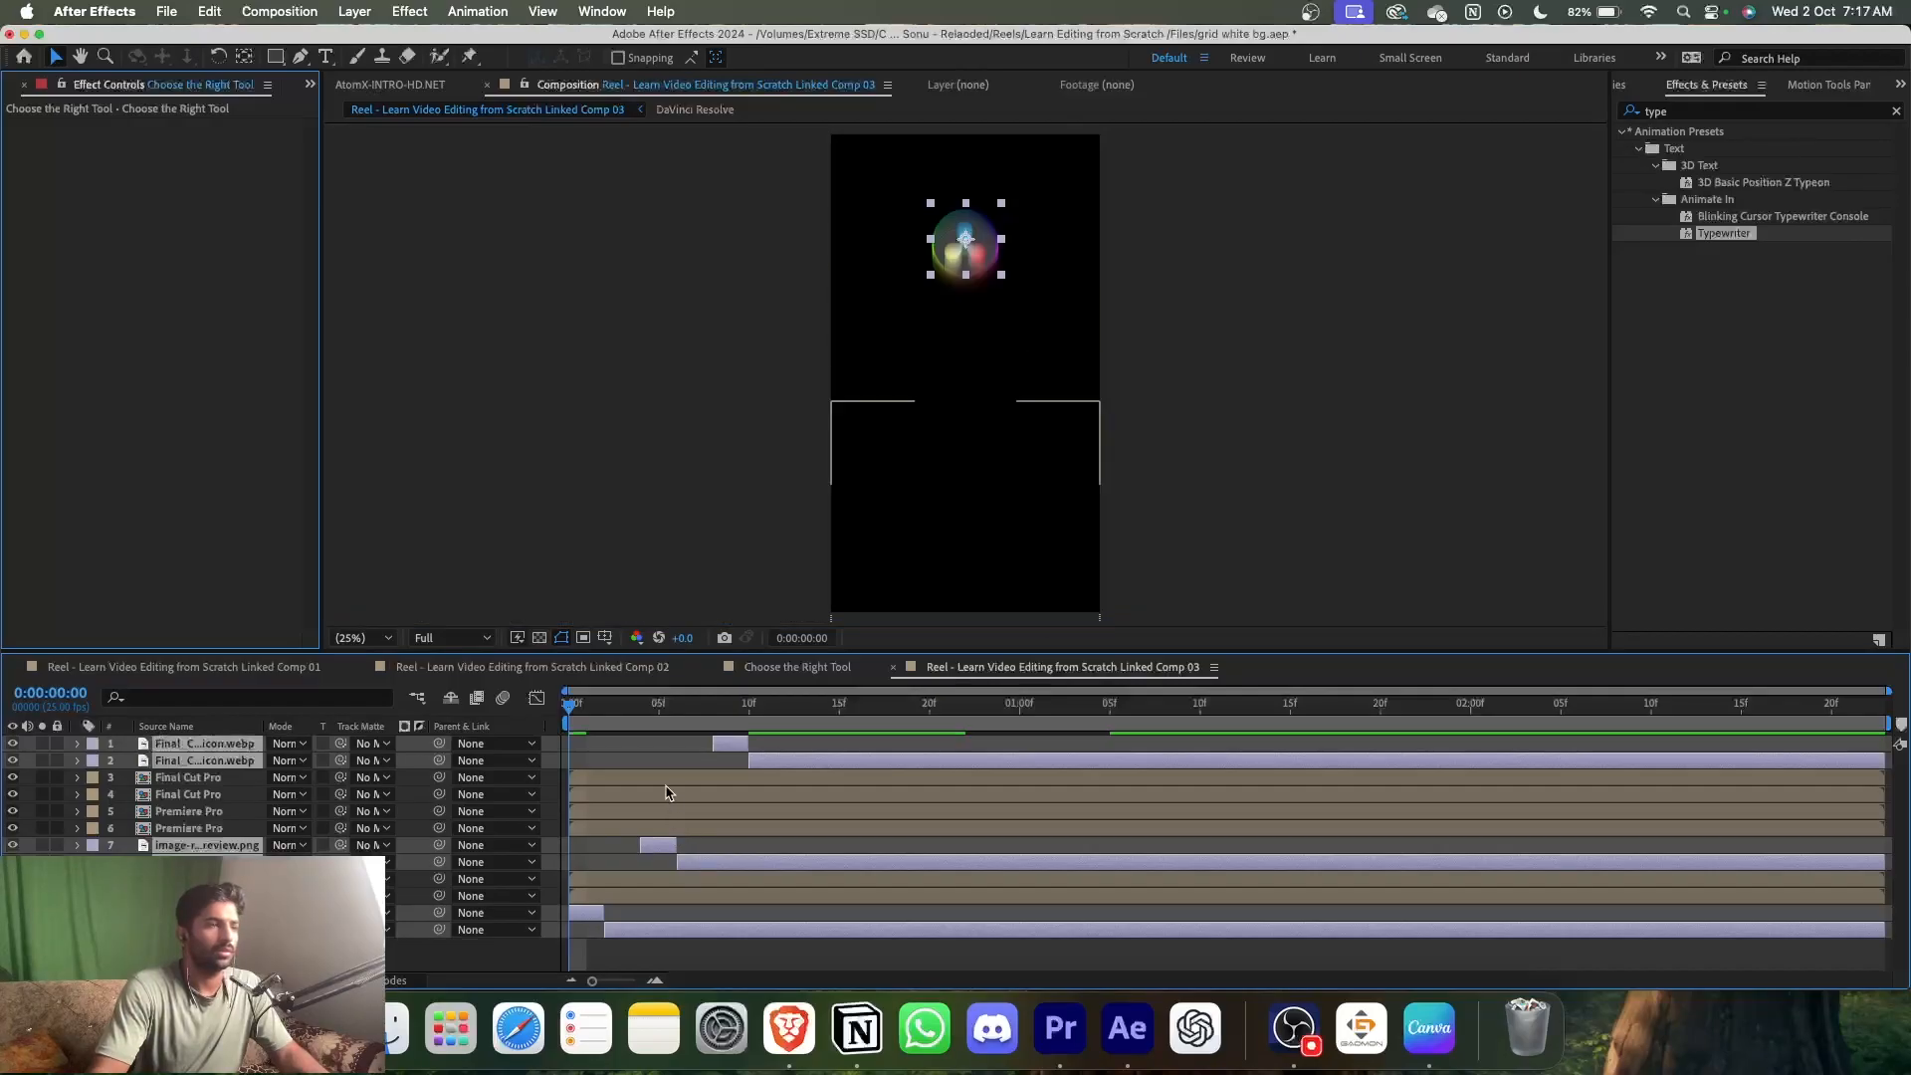
# - Save the After Effects project and scrub through Linked Comp 03, leaving the playhead at 0:00:00:18 with all three logos shown
pyautogui.moveTo(572, 709); pyautogui.dragTo(782, 743)
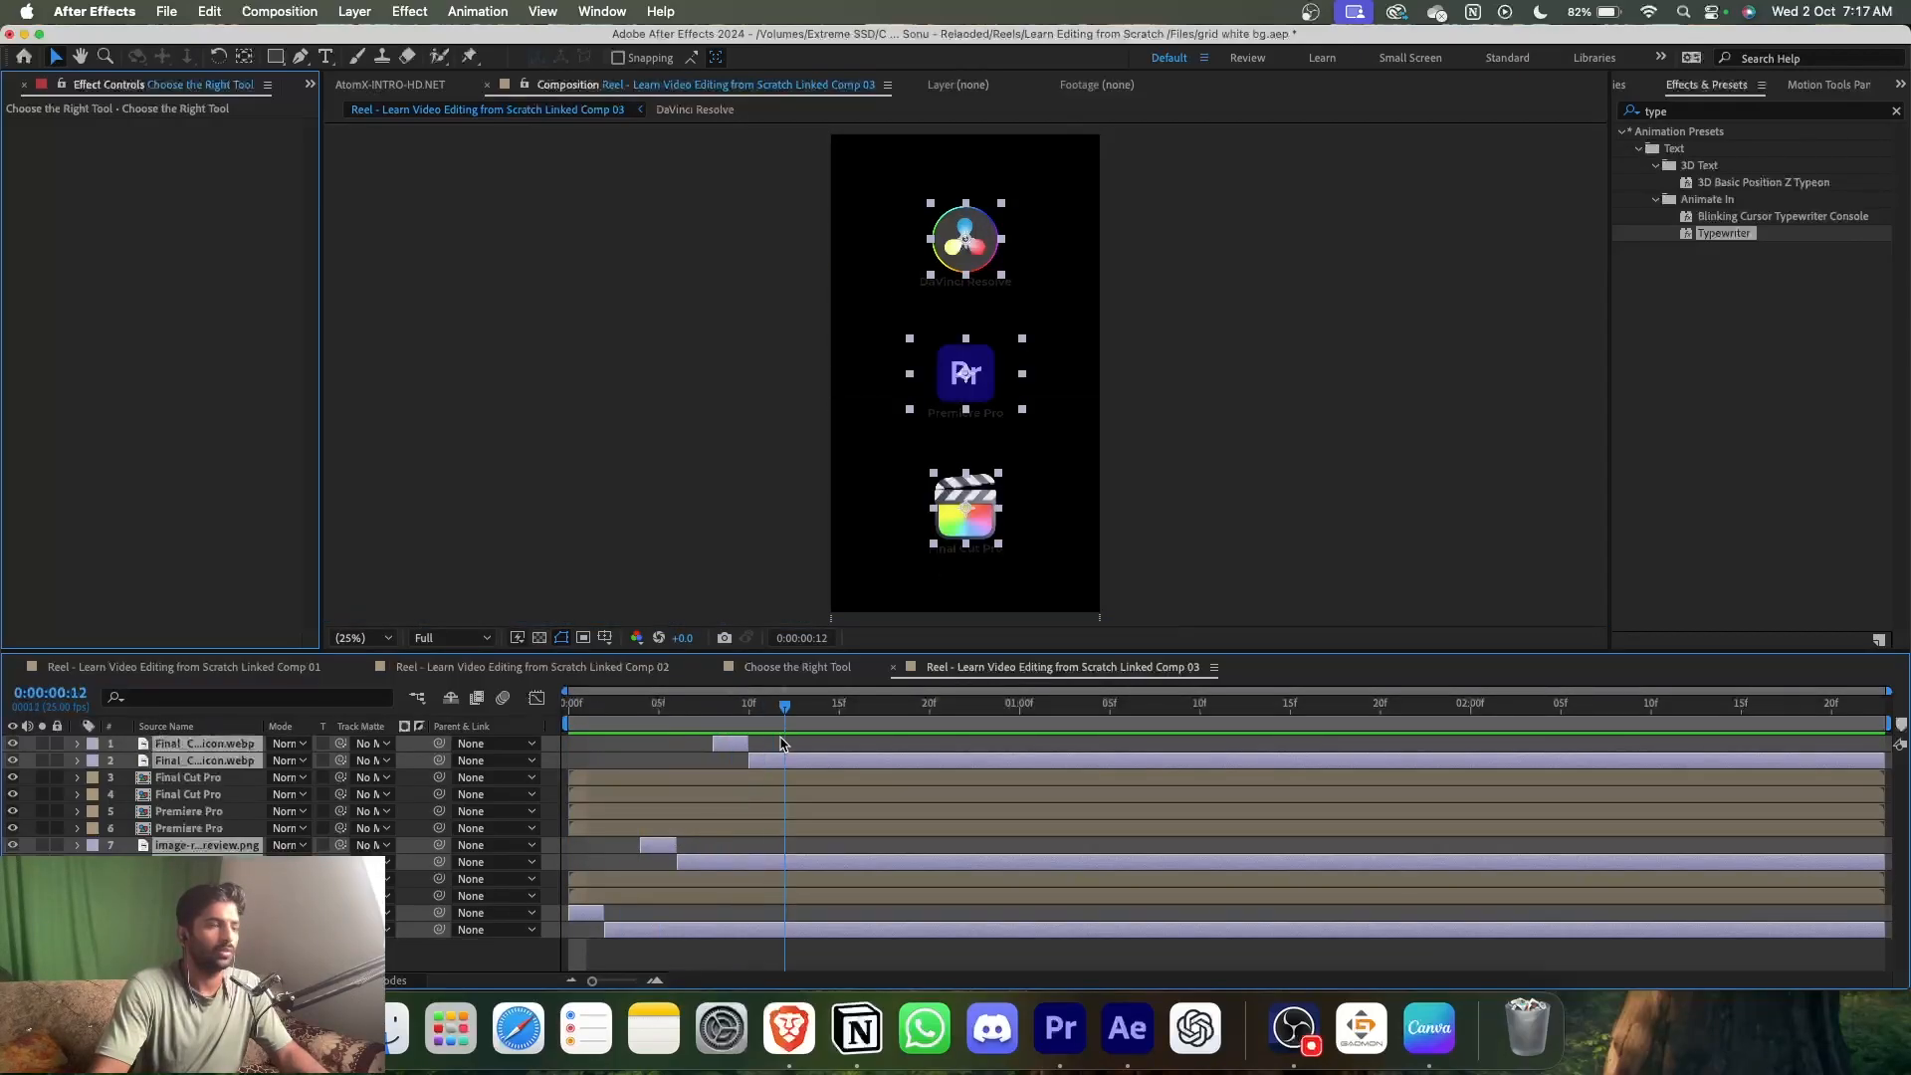
pyautogui.click(731, 970)
pyautogui.press('super+s')
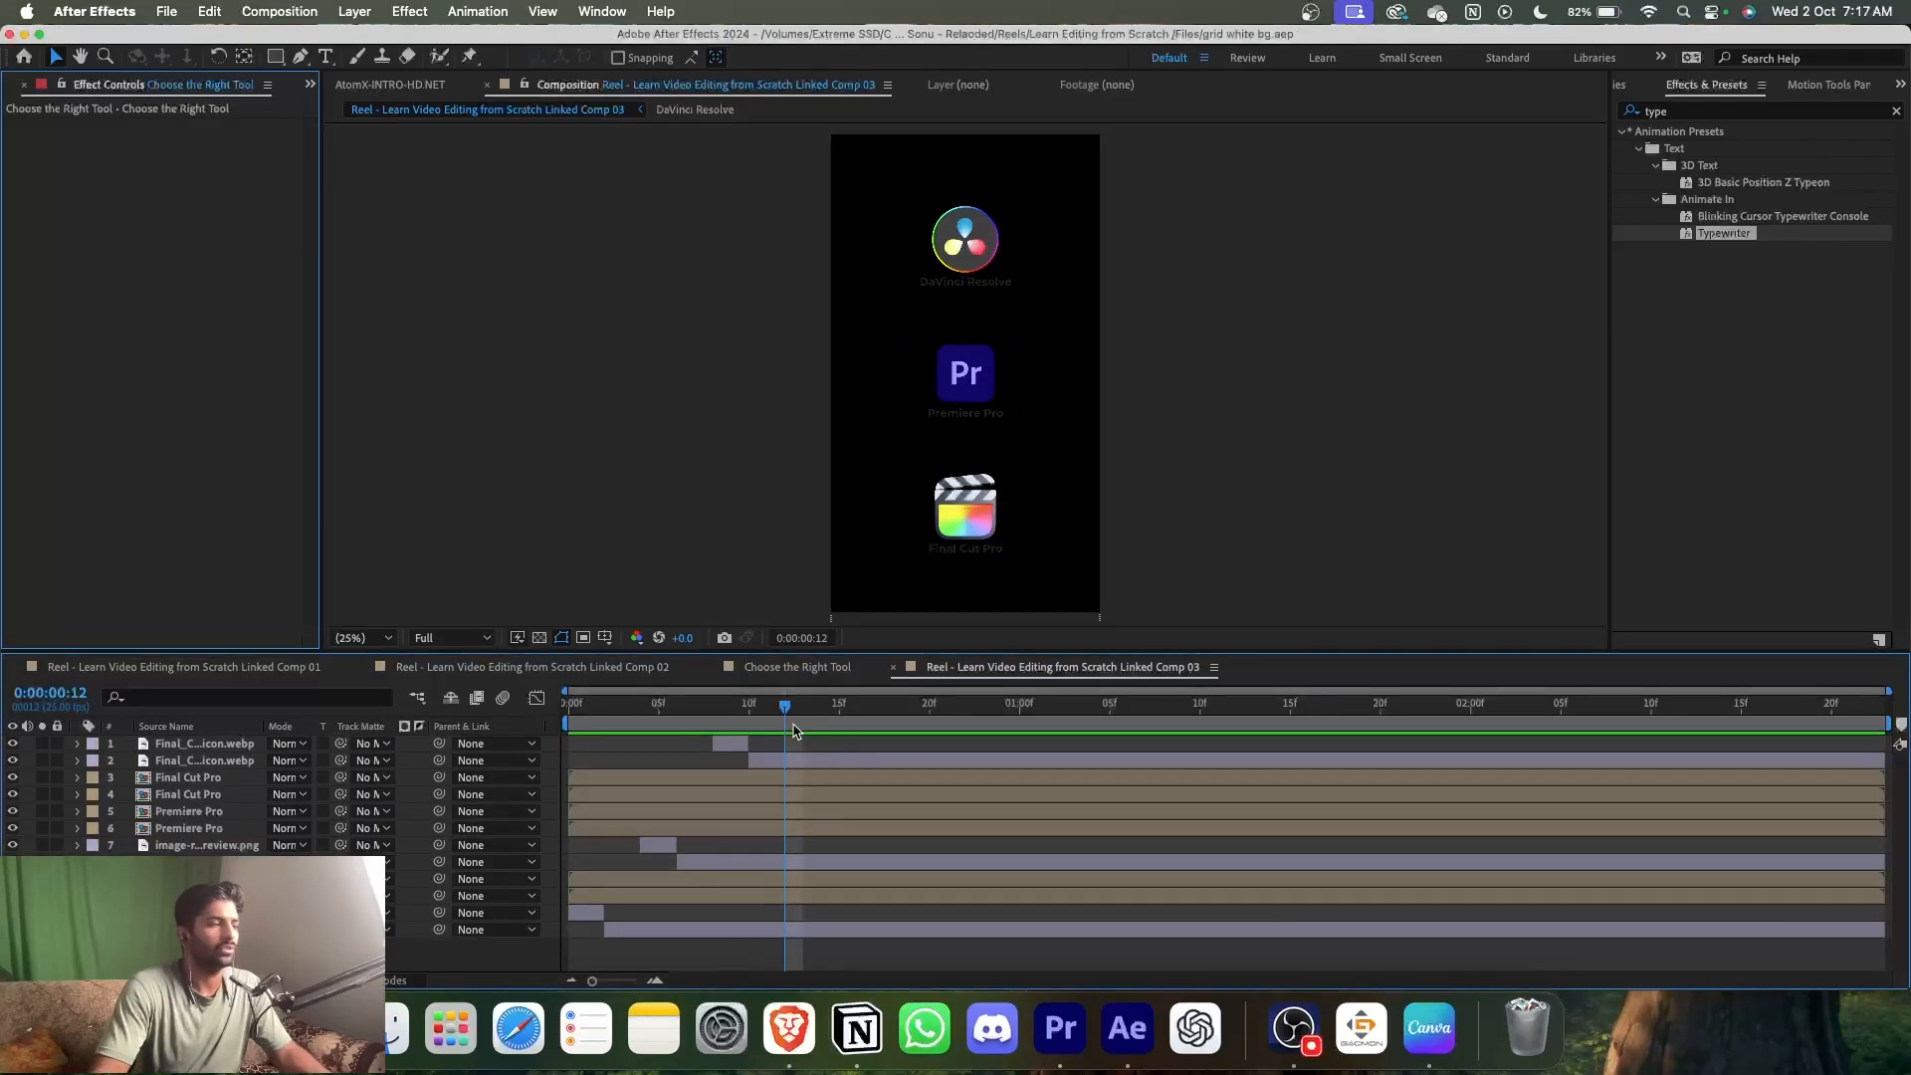
pyautogui.moveTo(808, 712); pyautogui.dragTo(912, 717)
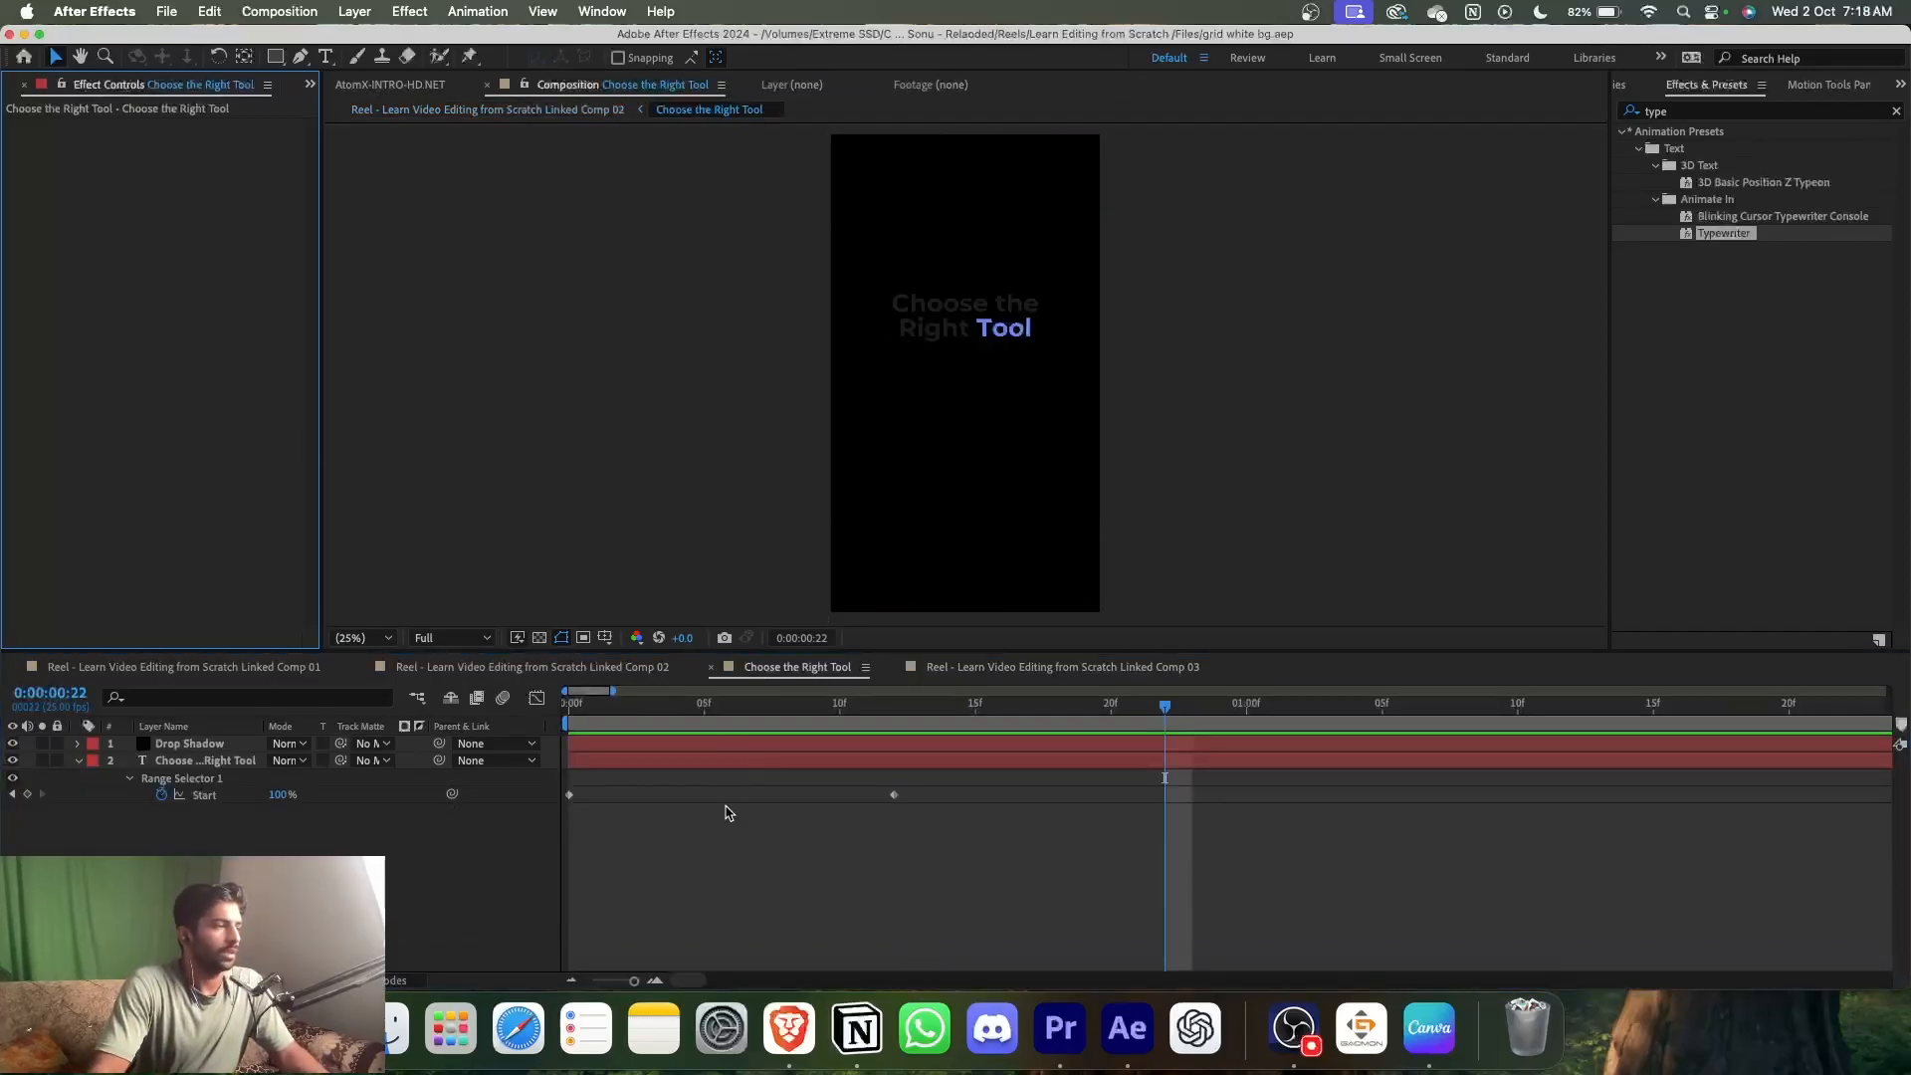
pyautogui.click(975, 667)
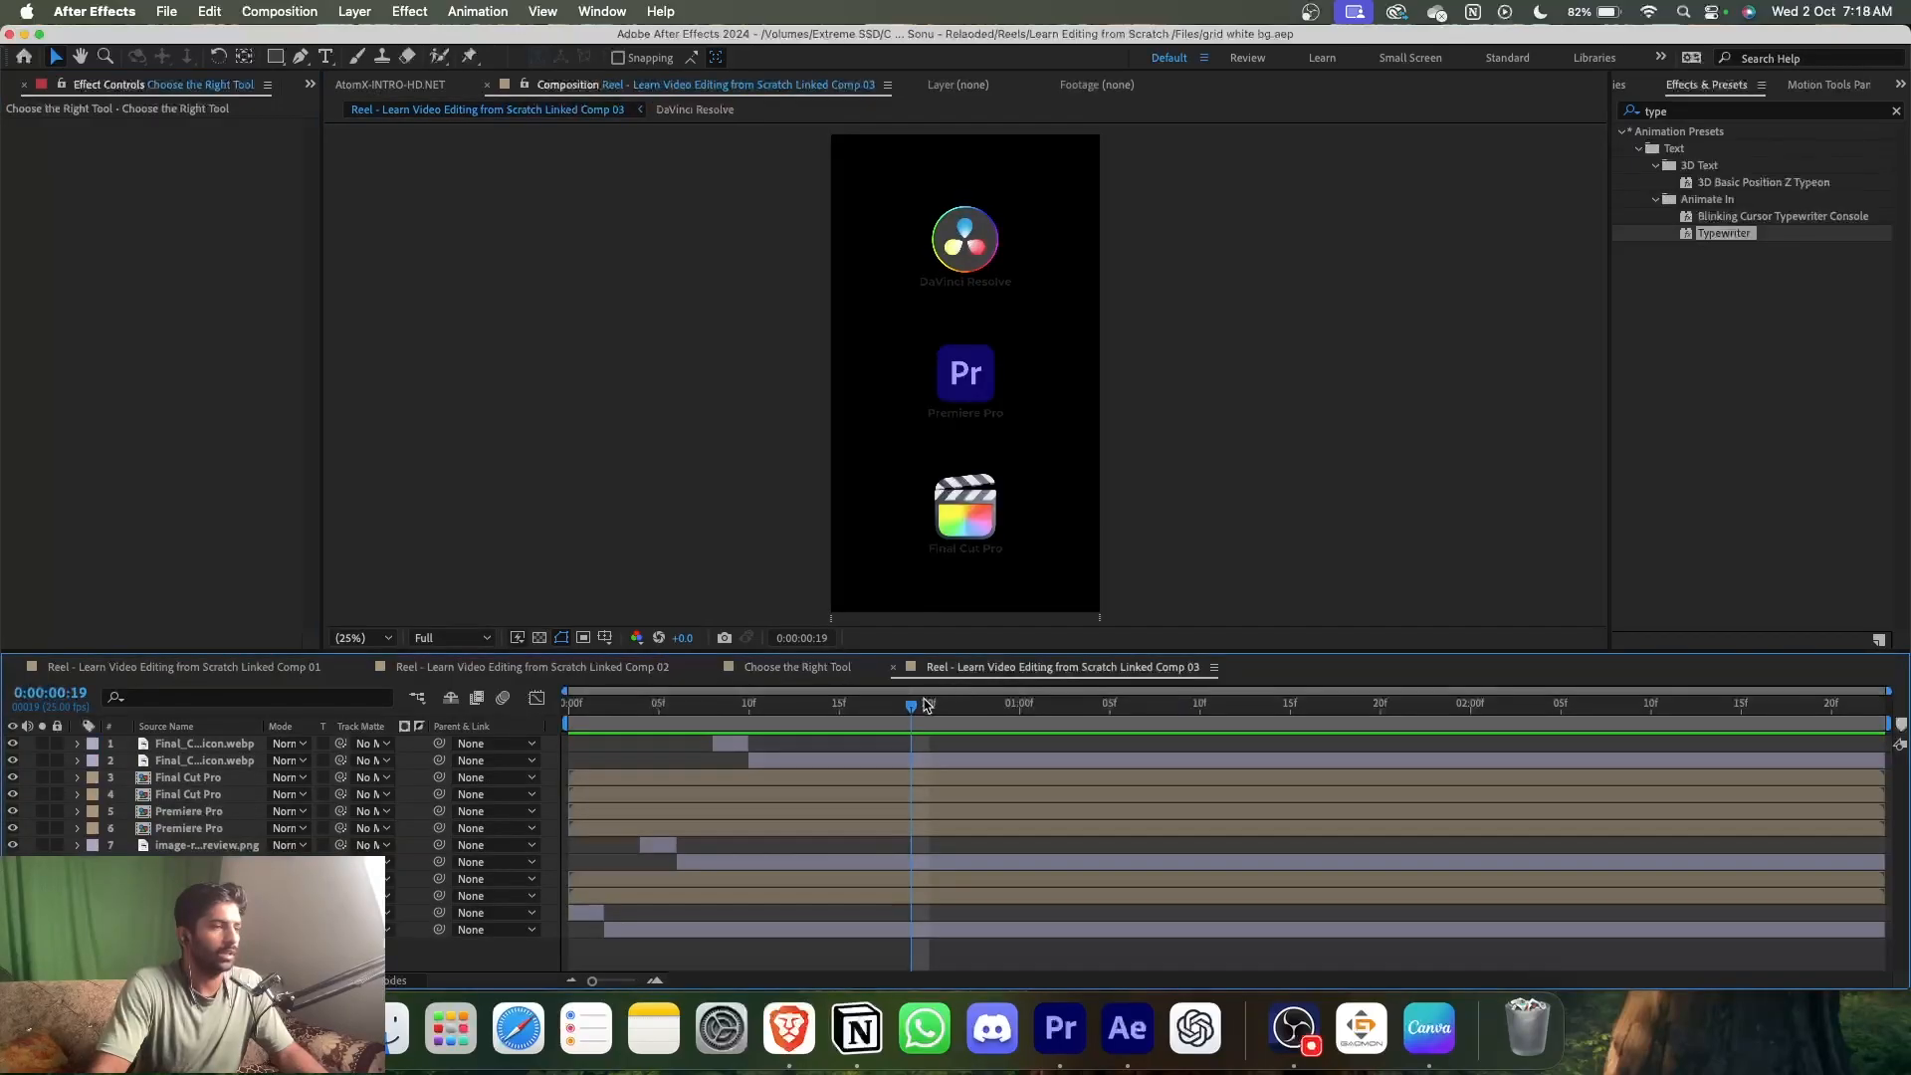
pyautogui.moveTo(909, 717); pyautogui.dragTo(888, 751)
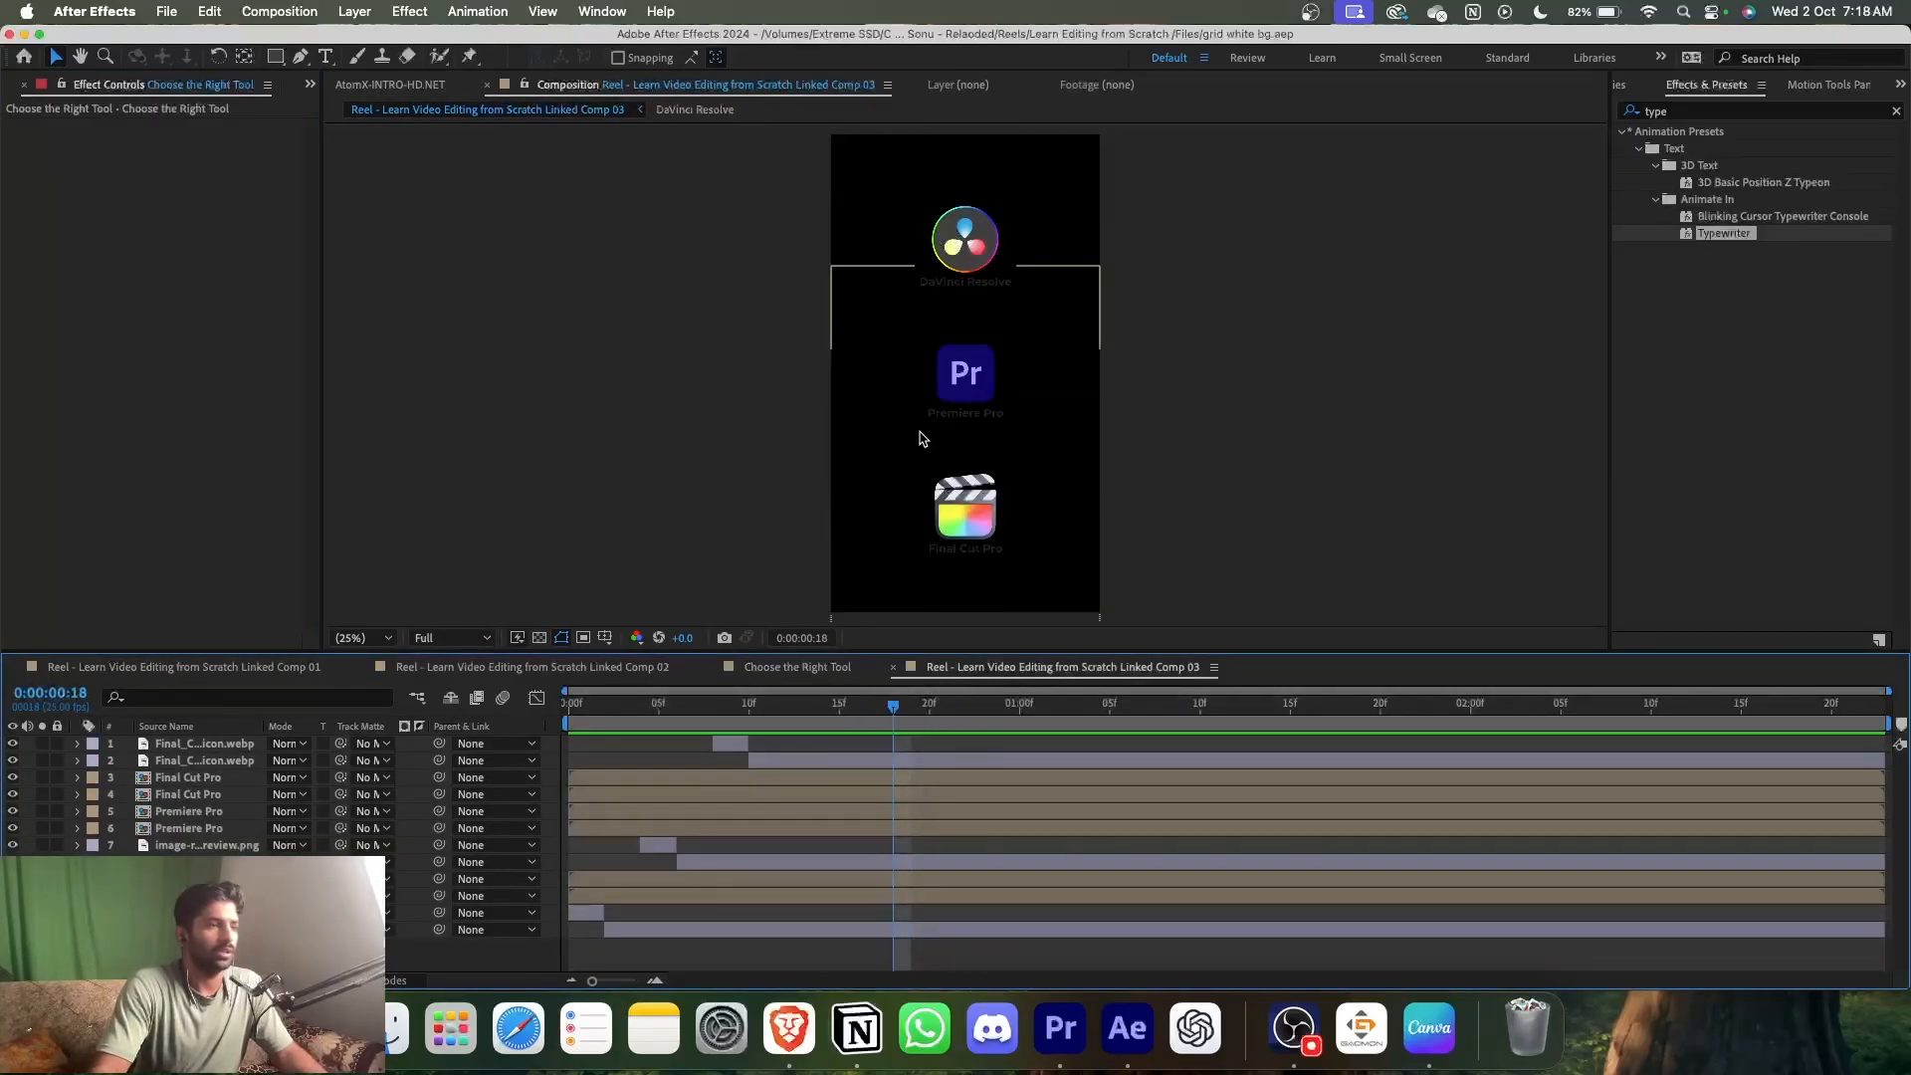
# - Turn on the transparency grid for the composition preview
pyautogui.click(583, 638)
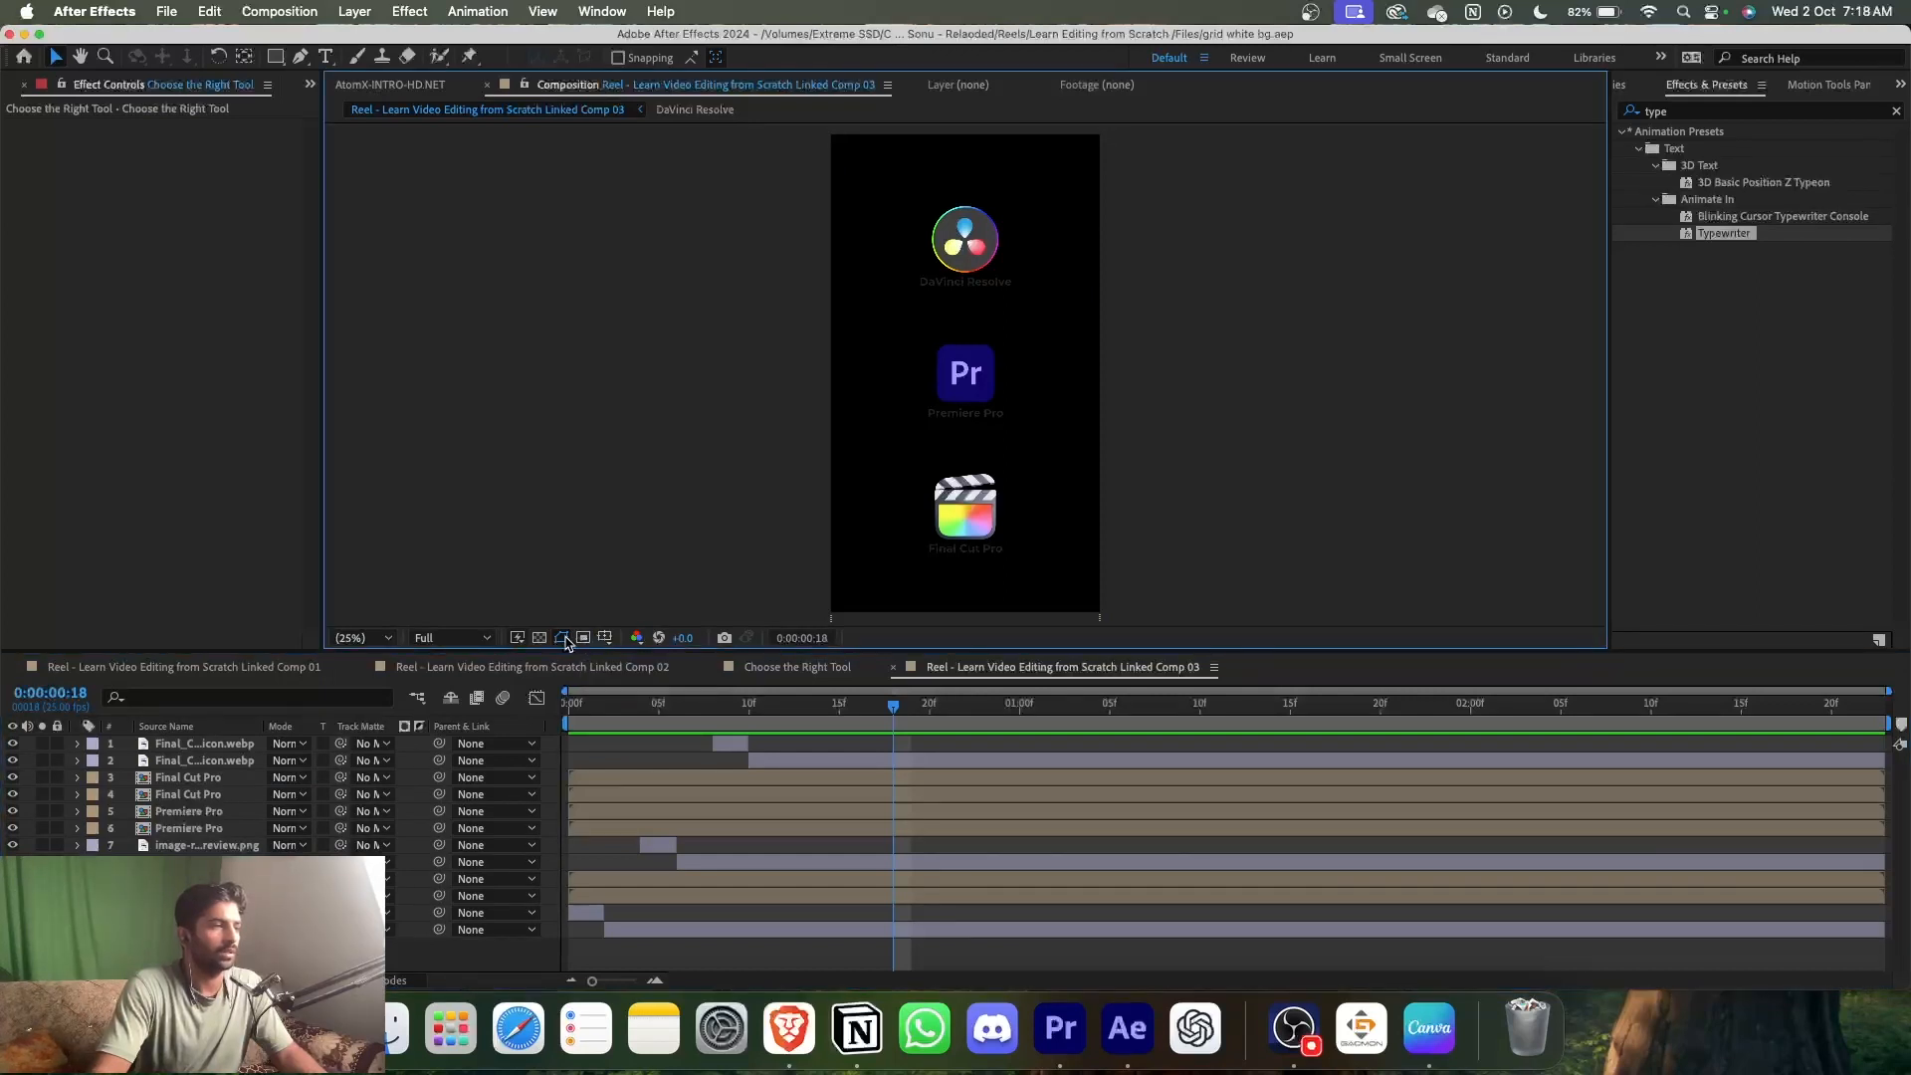
pyautogui.click(539, 637)
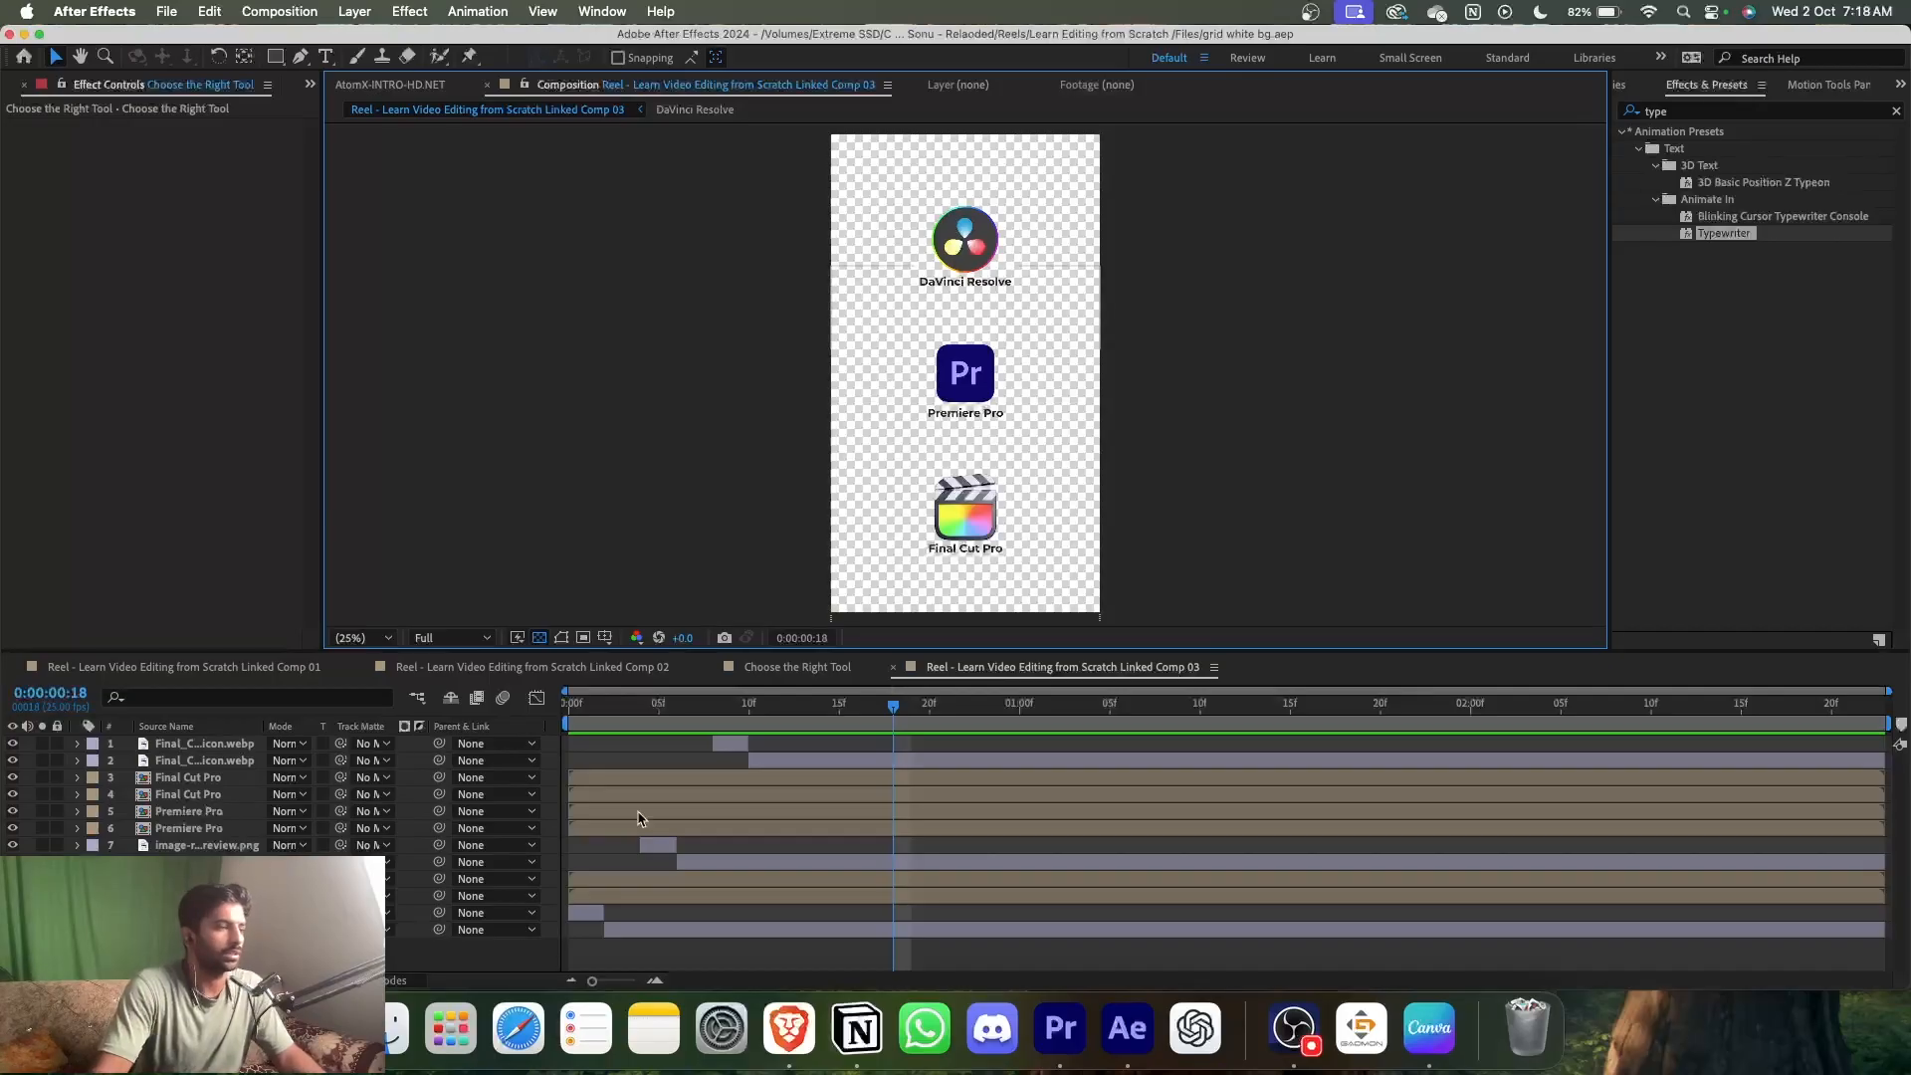
pyautogui.click(739, 974)
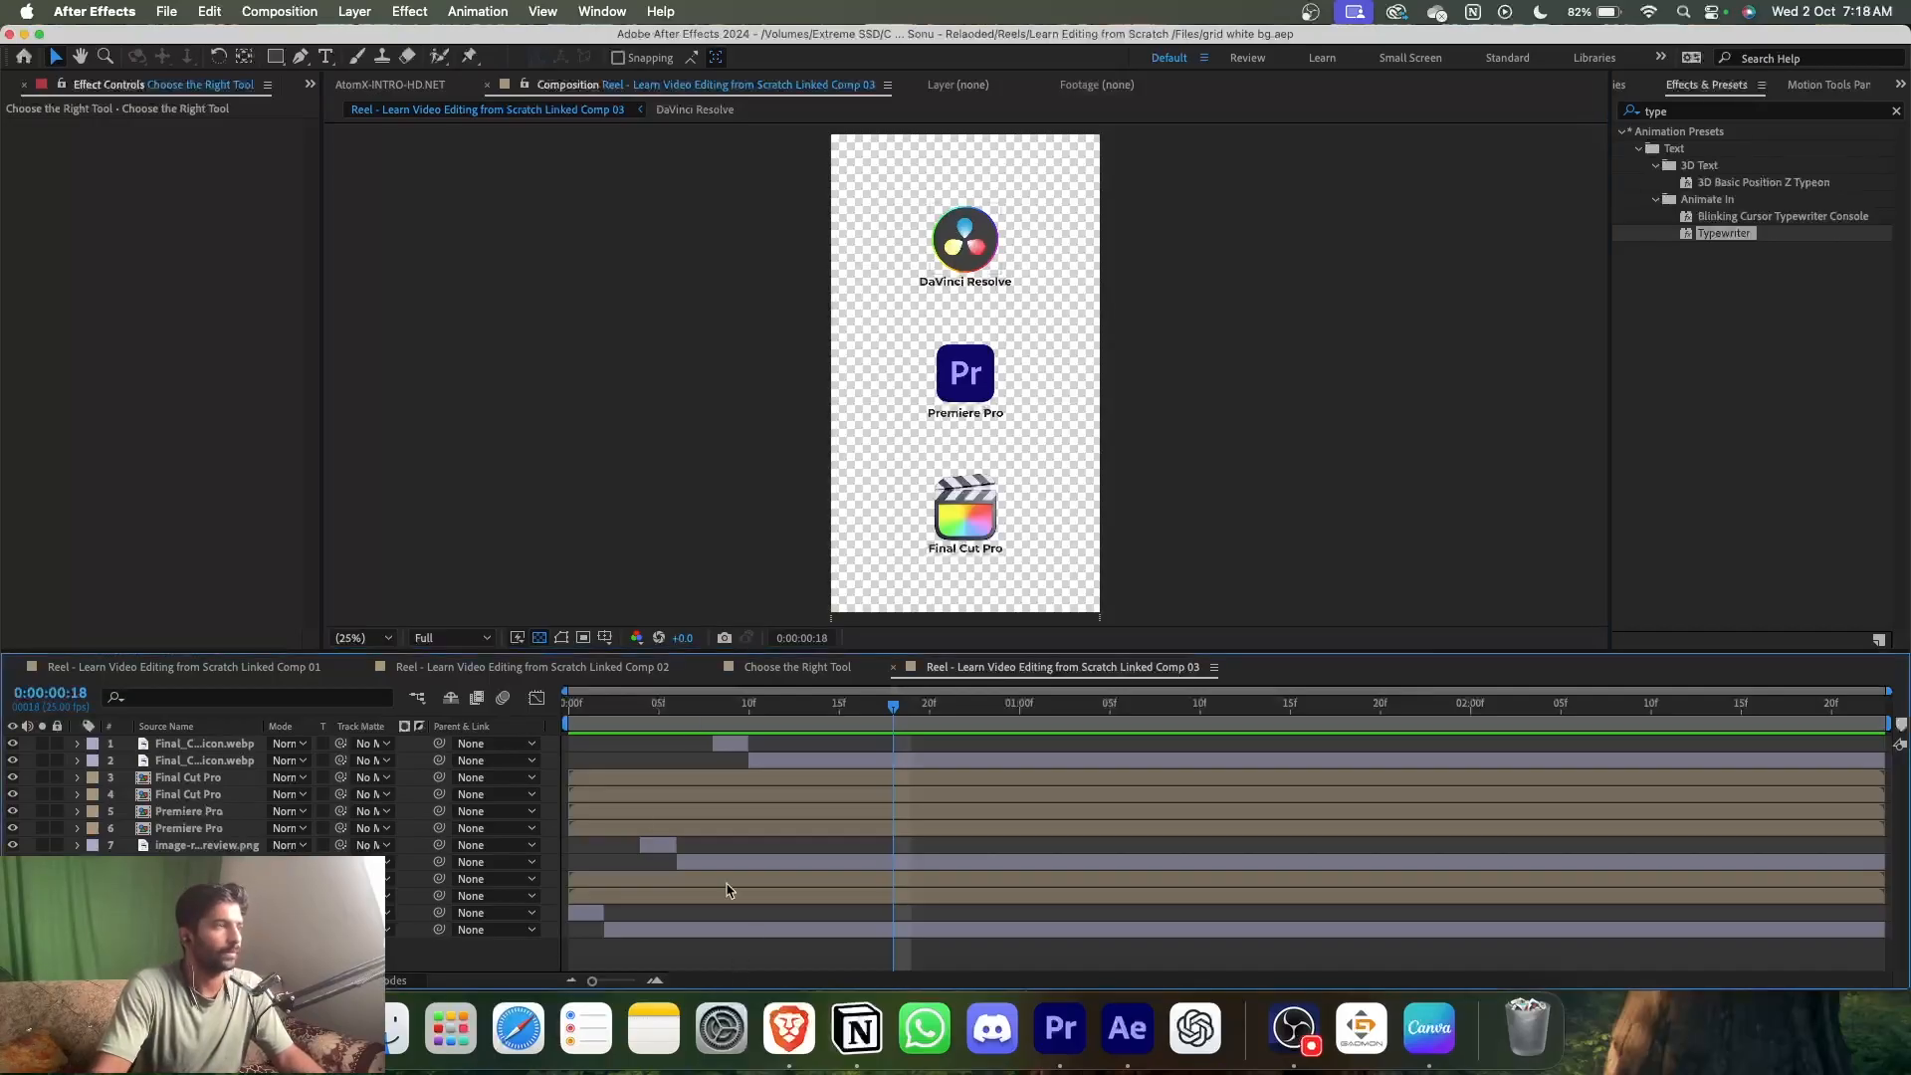
# - Draw a four-point bracket shape with the Pen tool, running from beside the DaVinci Resolve logo down to the Premiere Pro logo
pyautogui.click(301, 57)
pyautogui.click(302, 58)
pyautogui.click(304, 61)
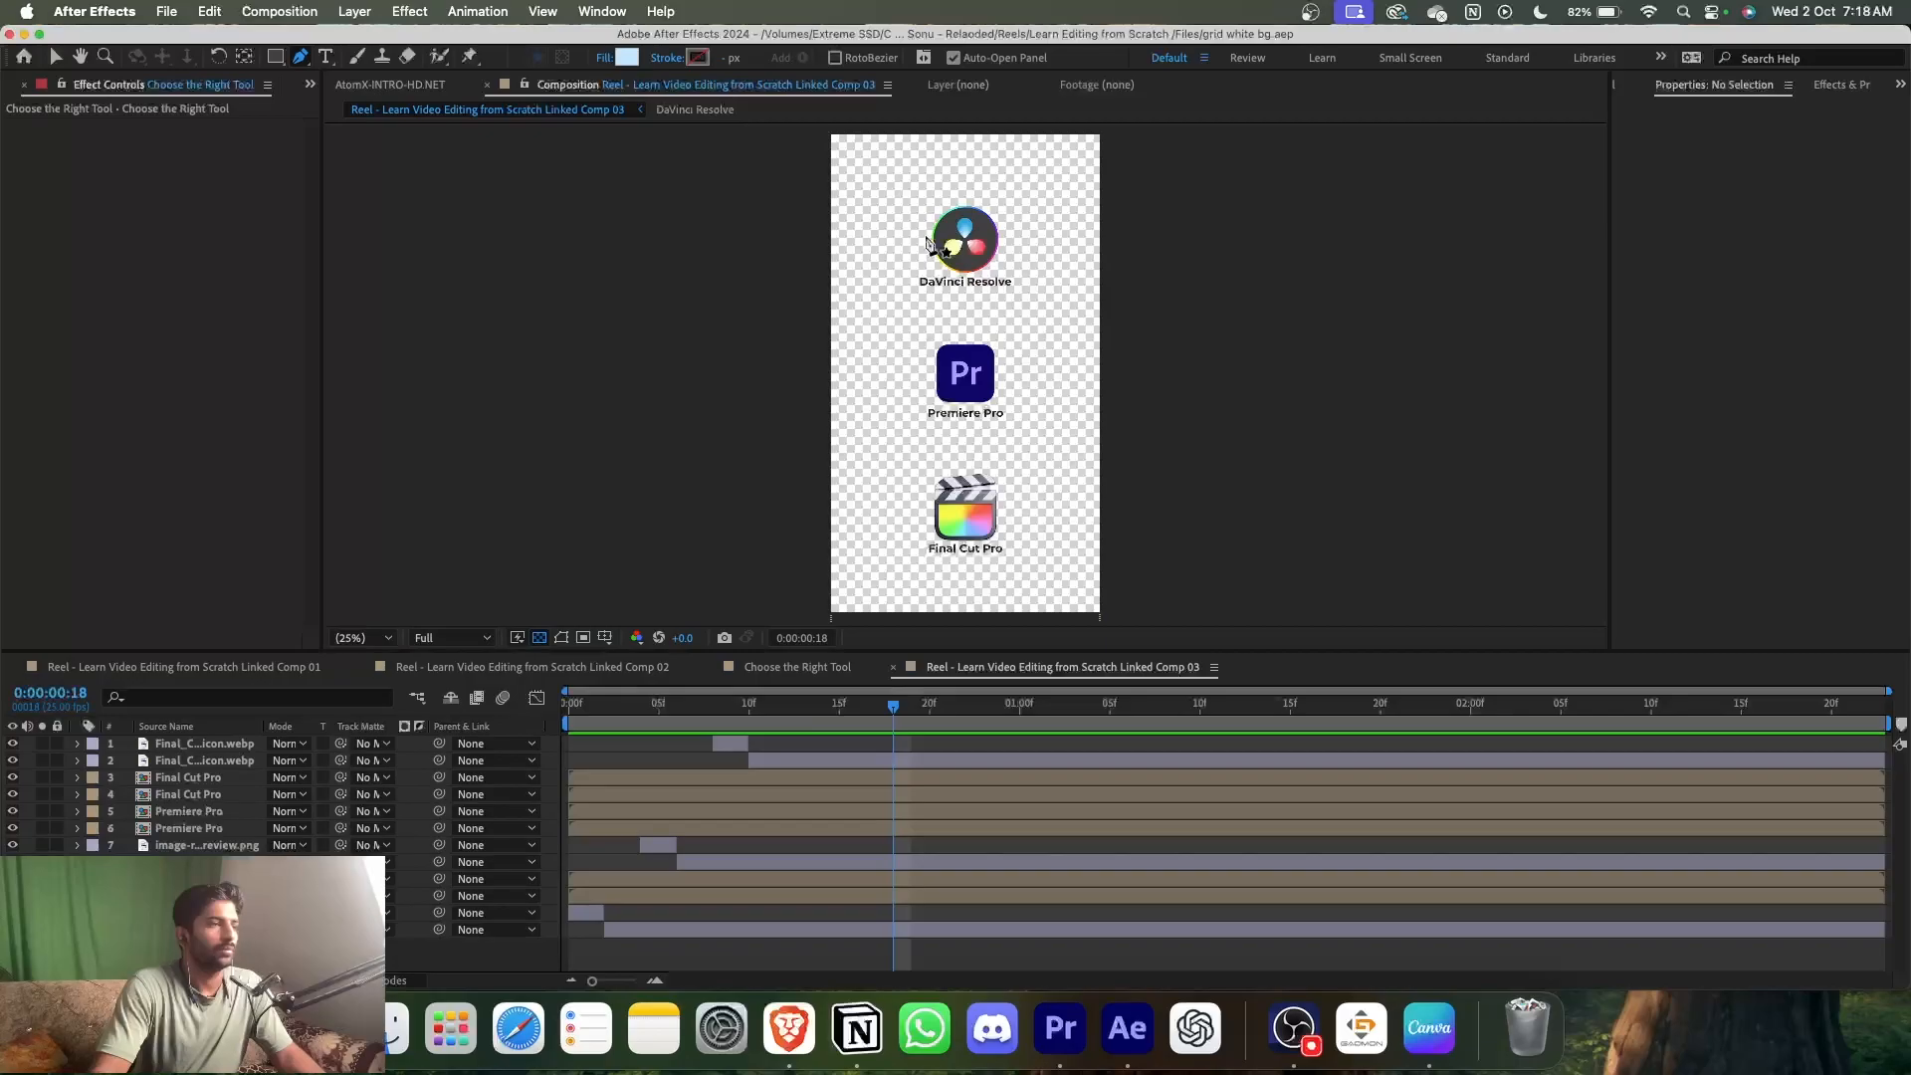
pyautogui.click(881, 246)
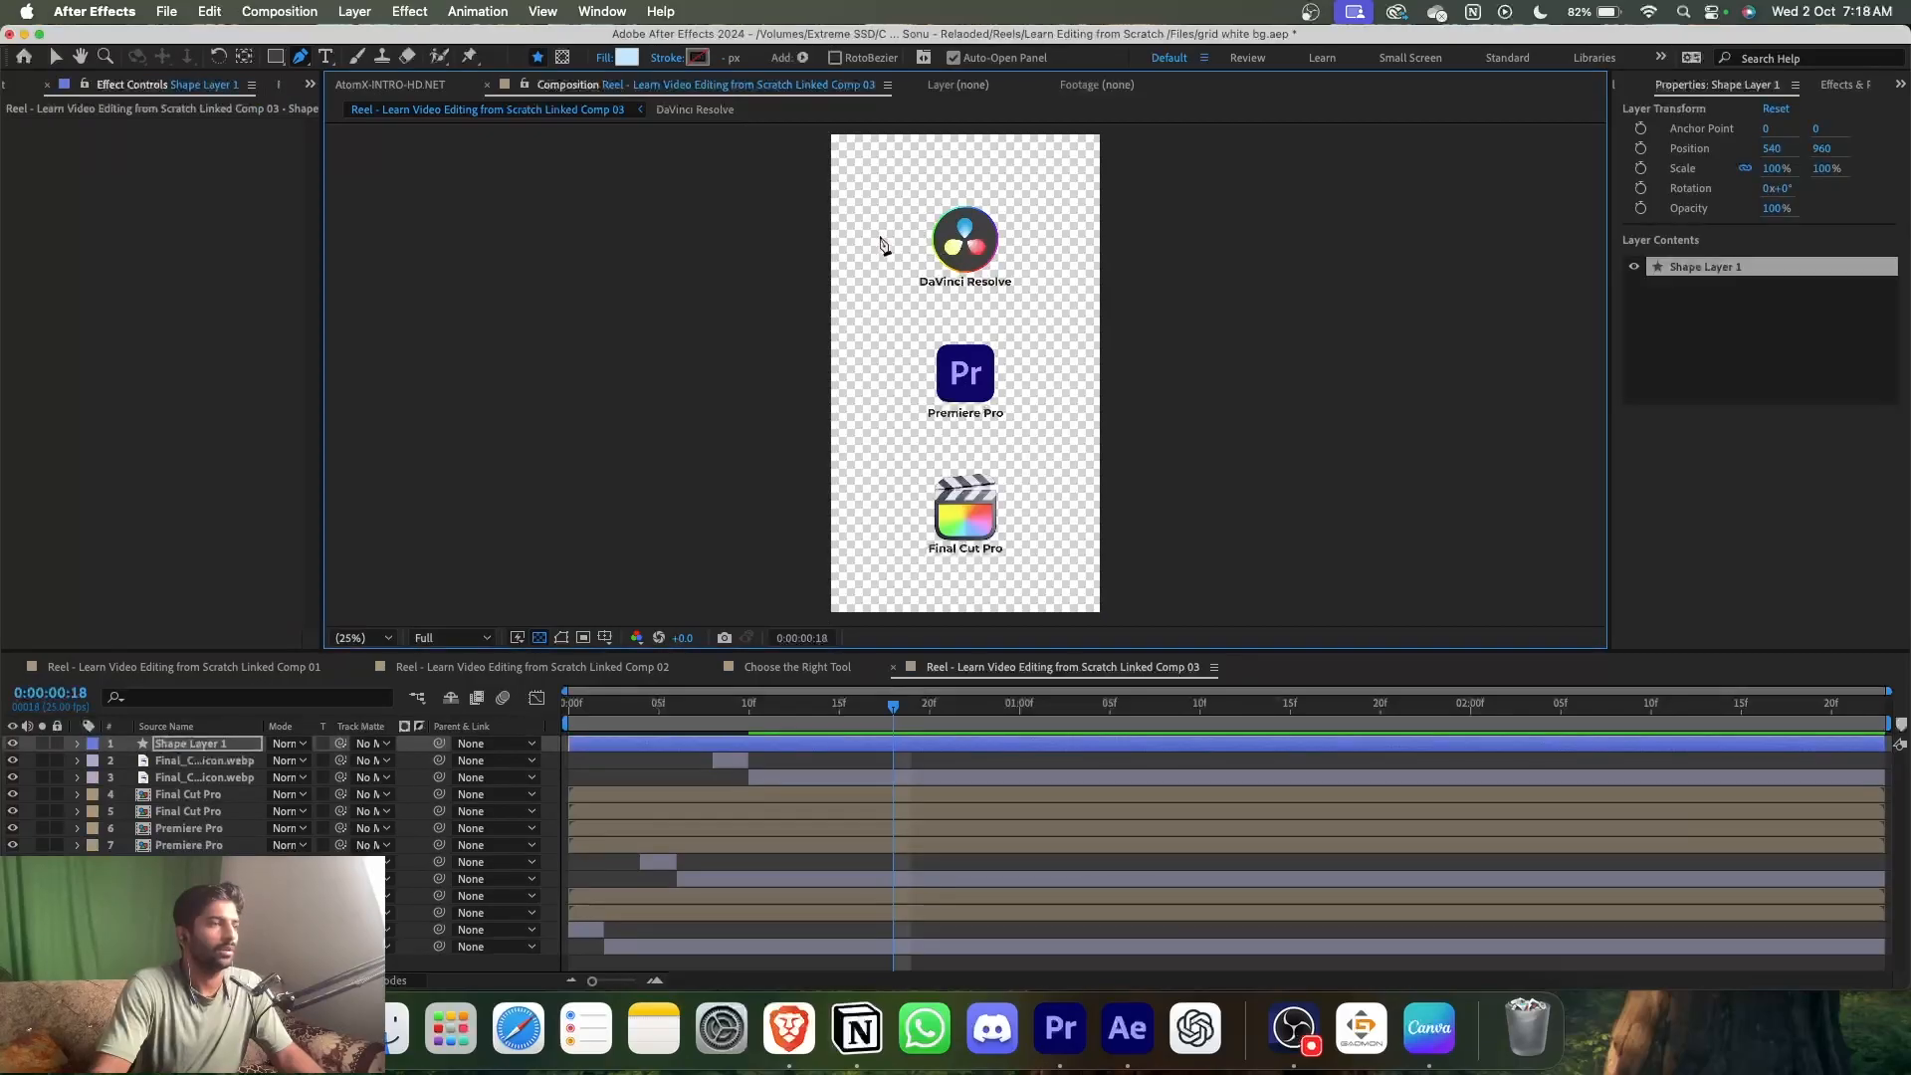
pyautogui.click(880, 369)
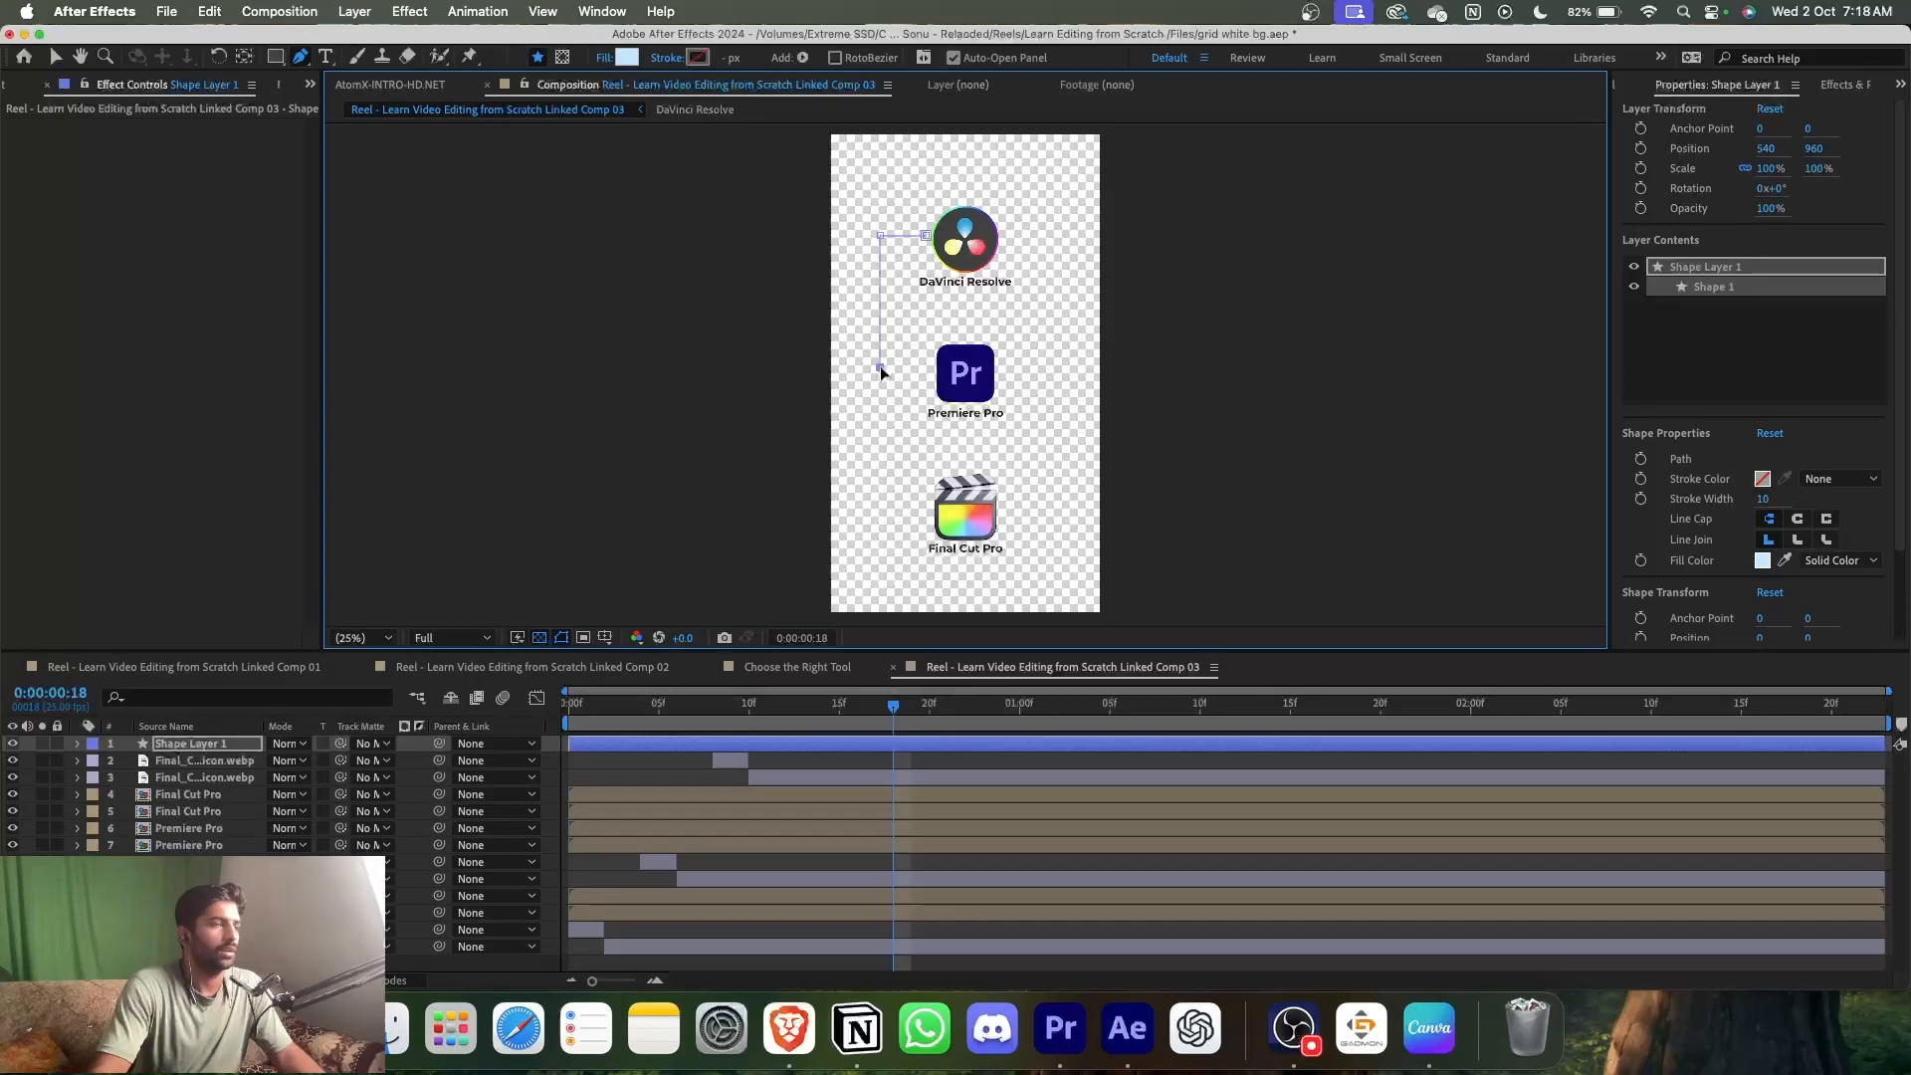
pyautogui.press('super+z')
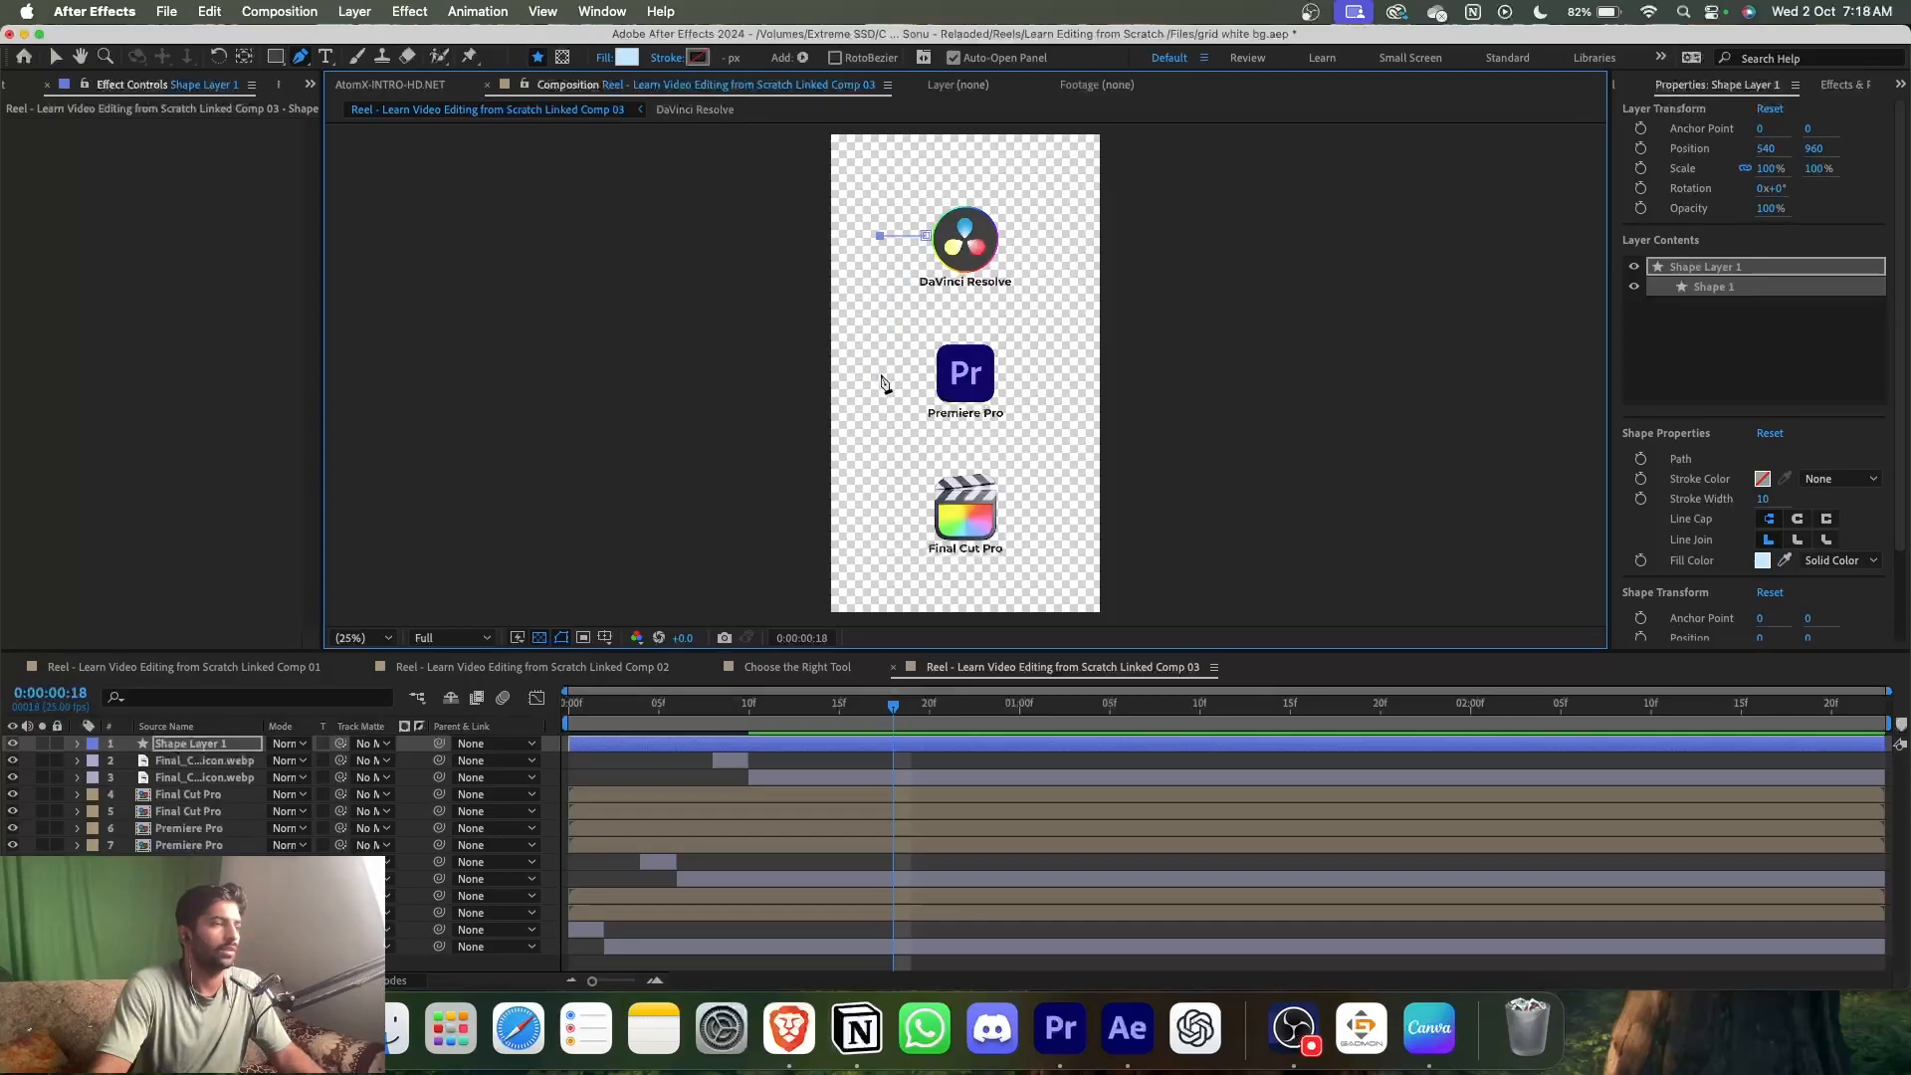
pyautogui.click(880, 374)
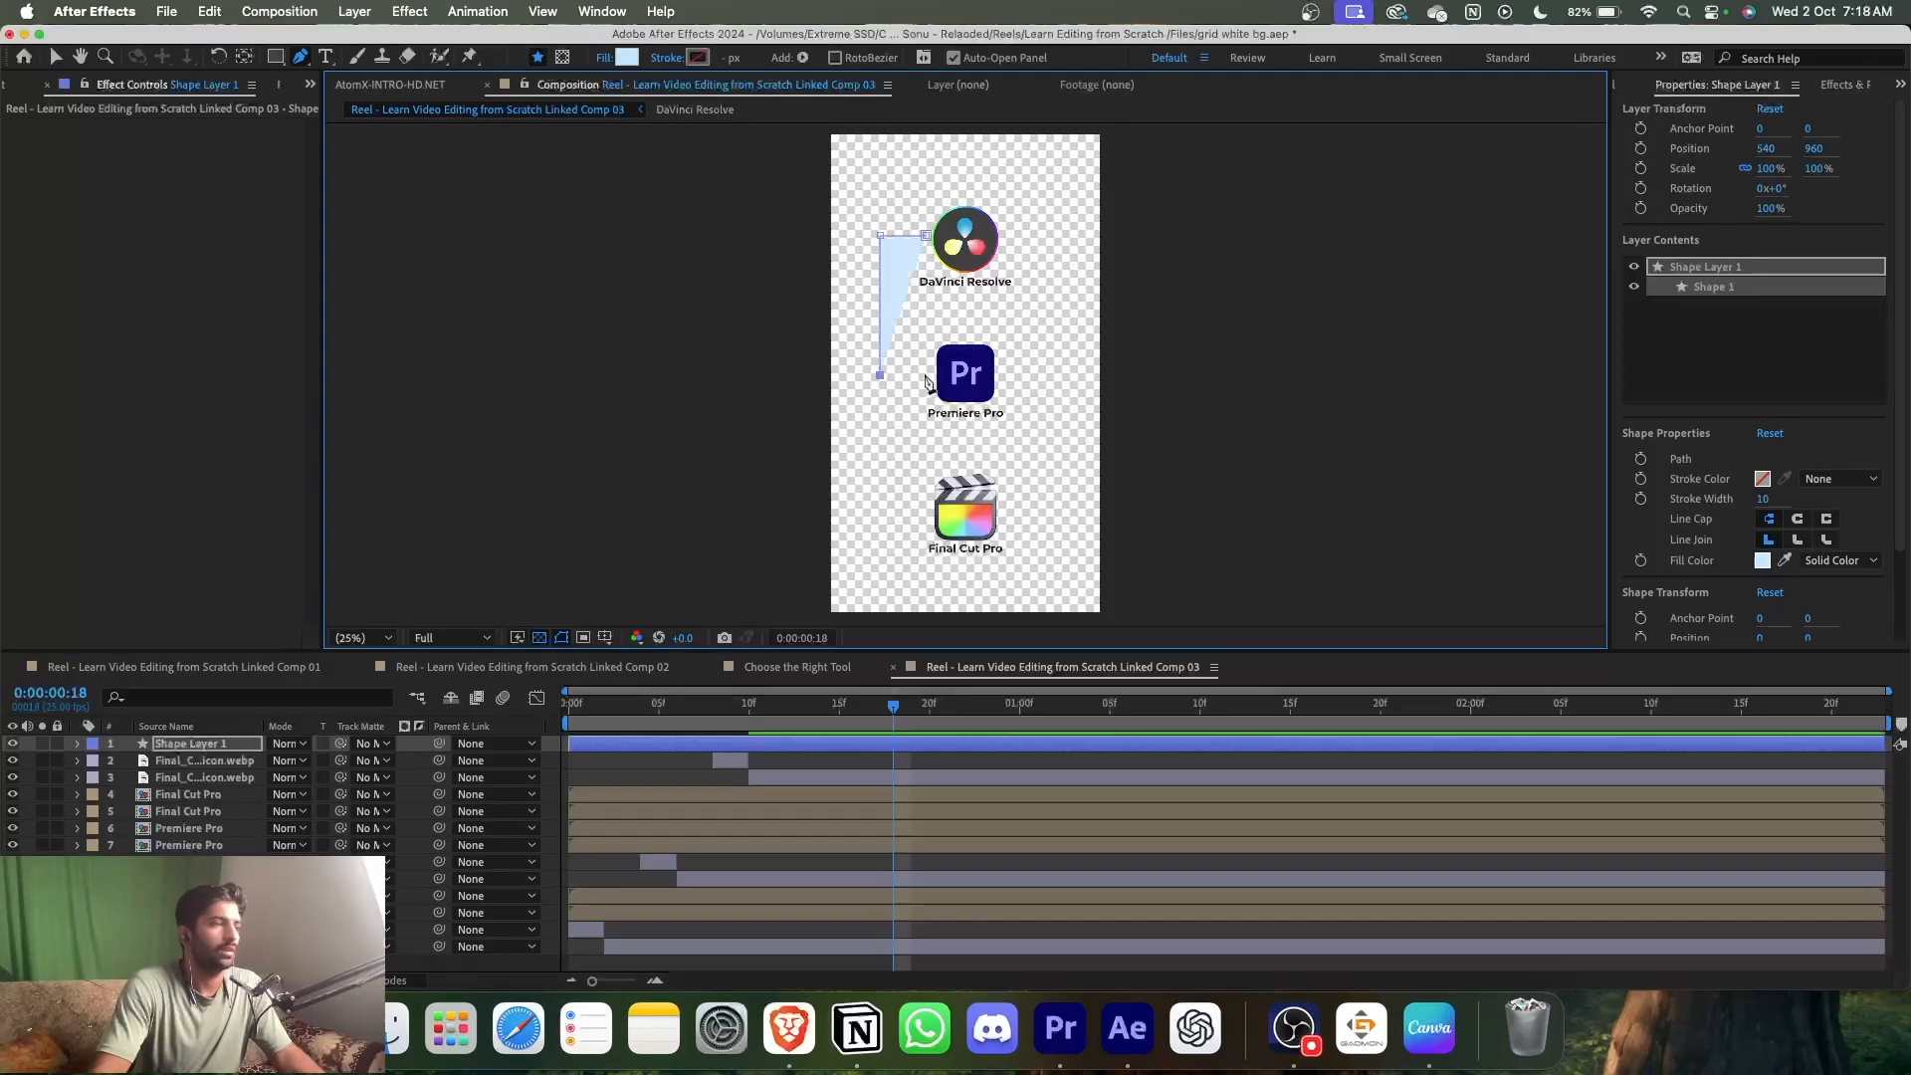
pyautogui.click(926, 376)
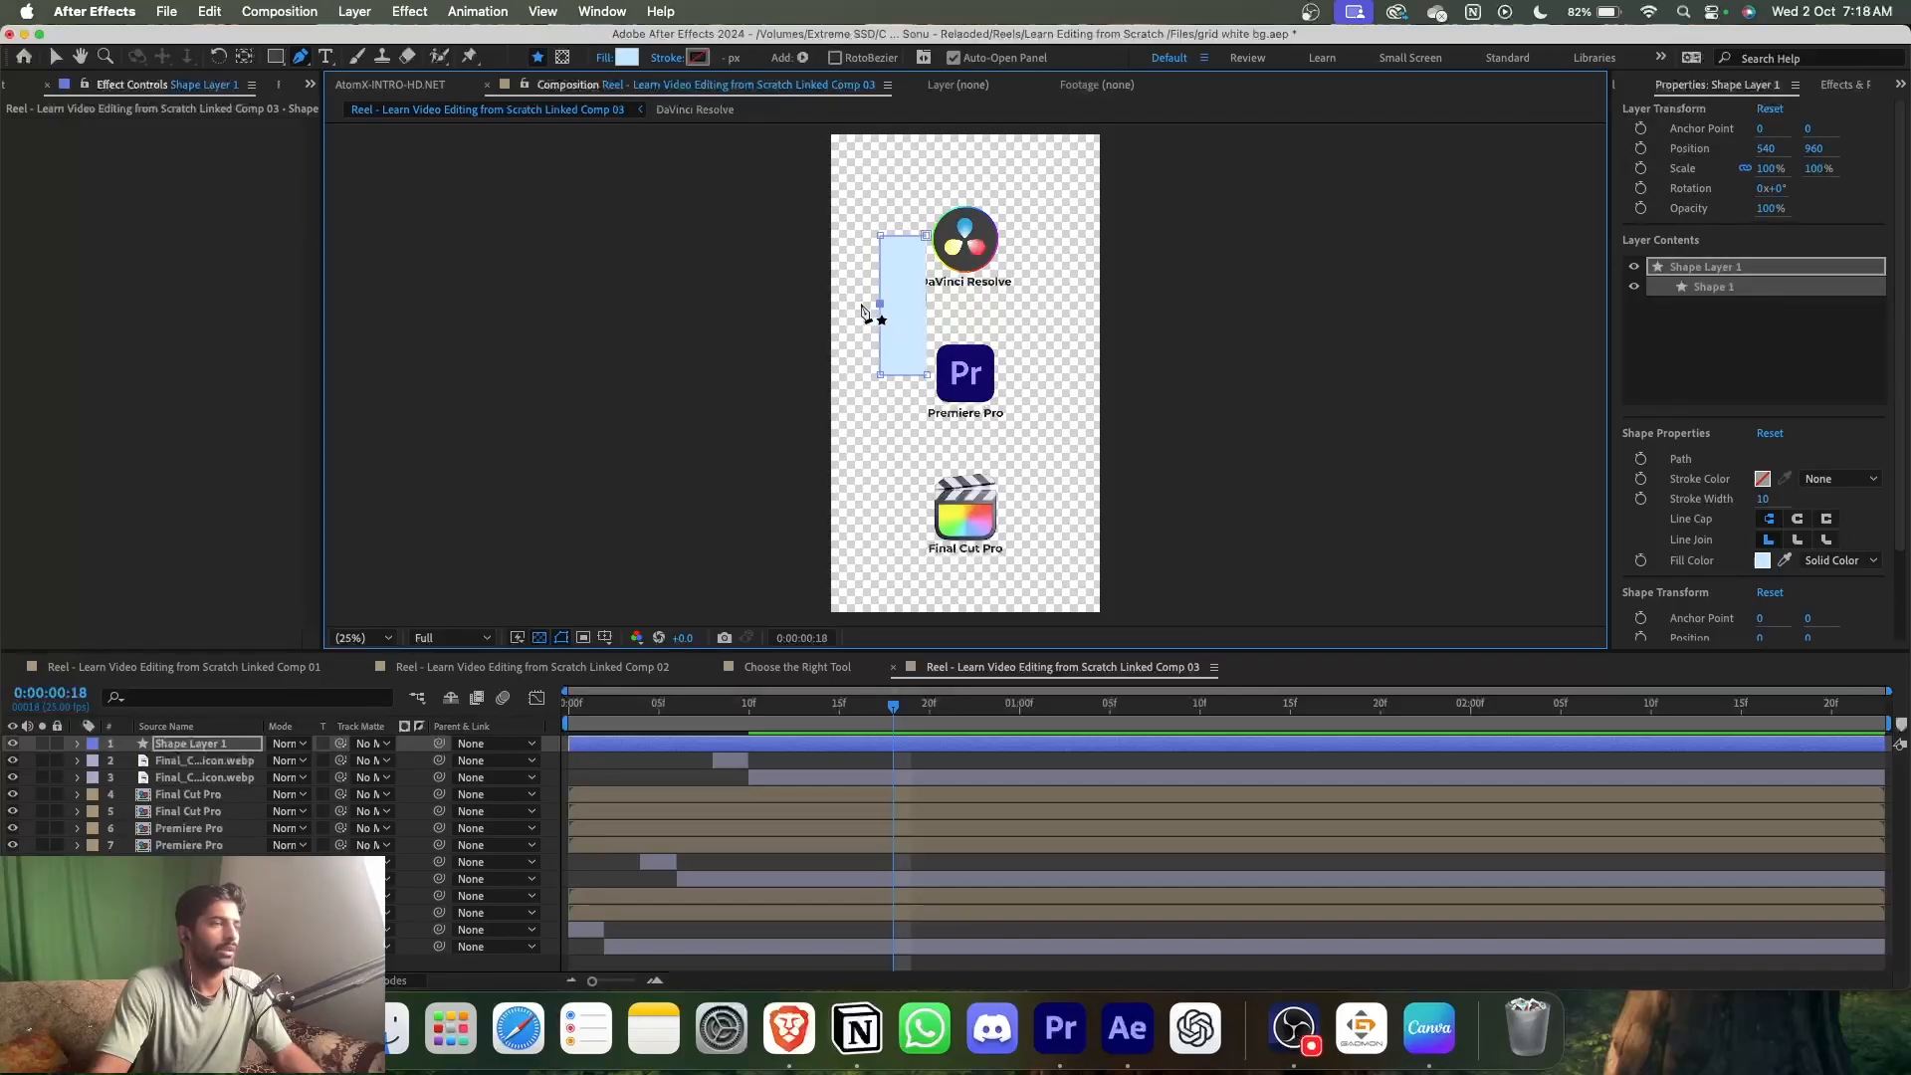
# - Try placing a Pen point just outside the shape's outer vertical edge and undo it
pyautogui.press('super')
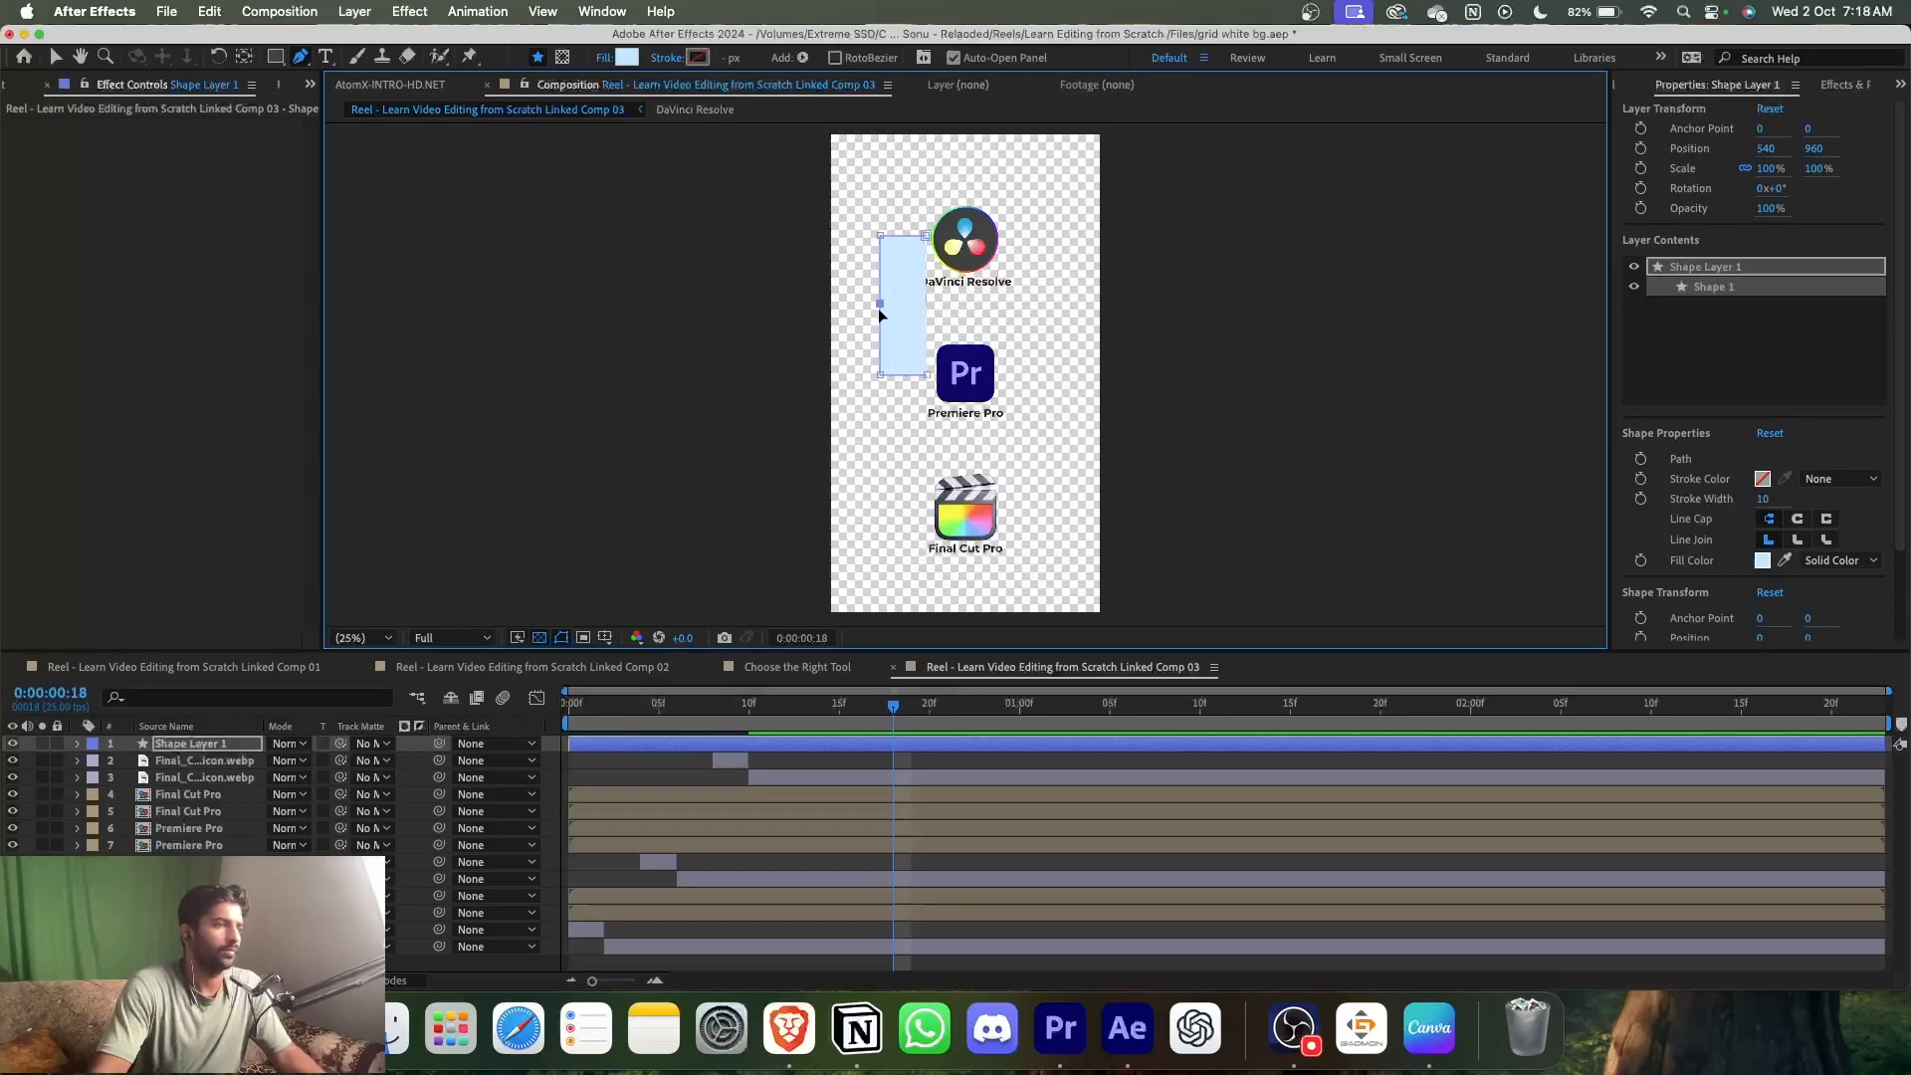
pyautogui.click(307, 56)
pyautogui.click(368, 54)
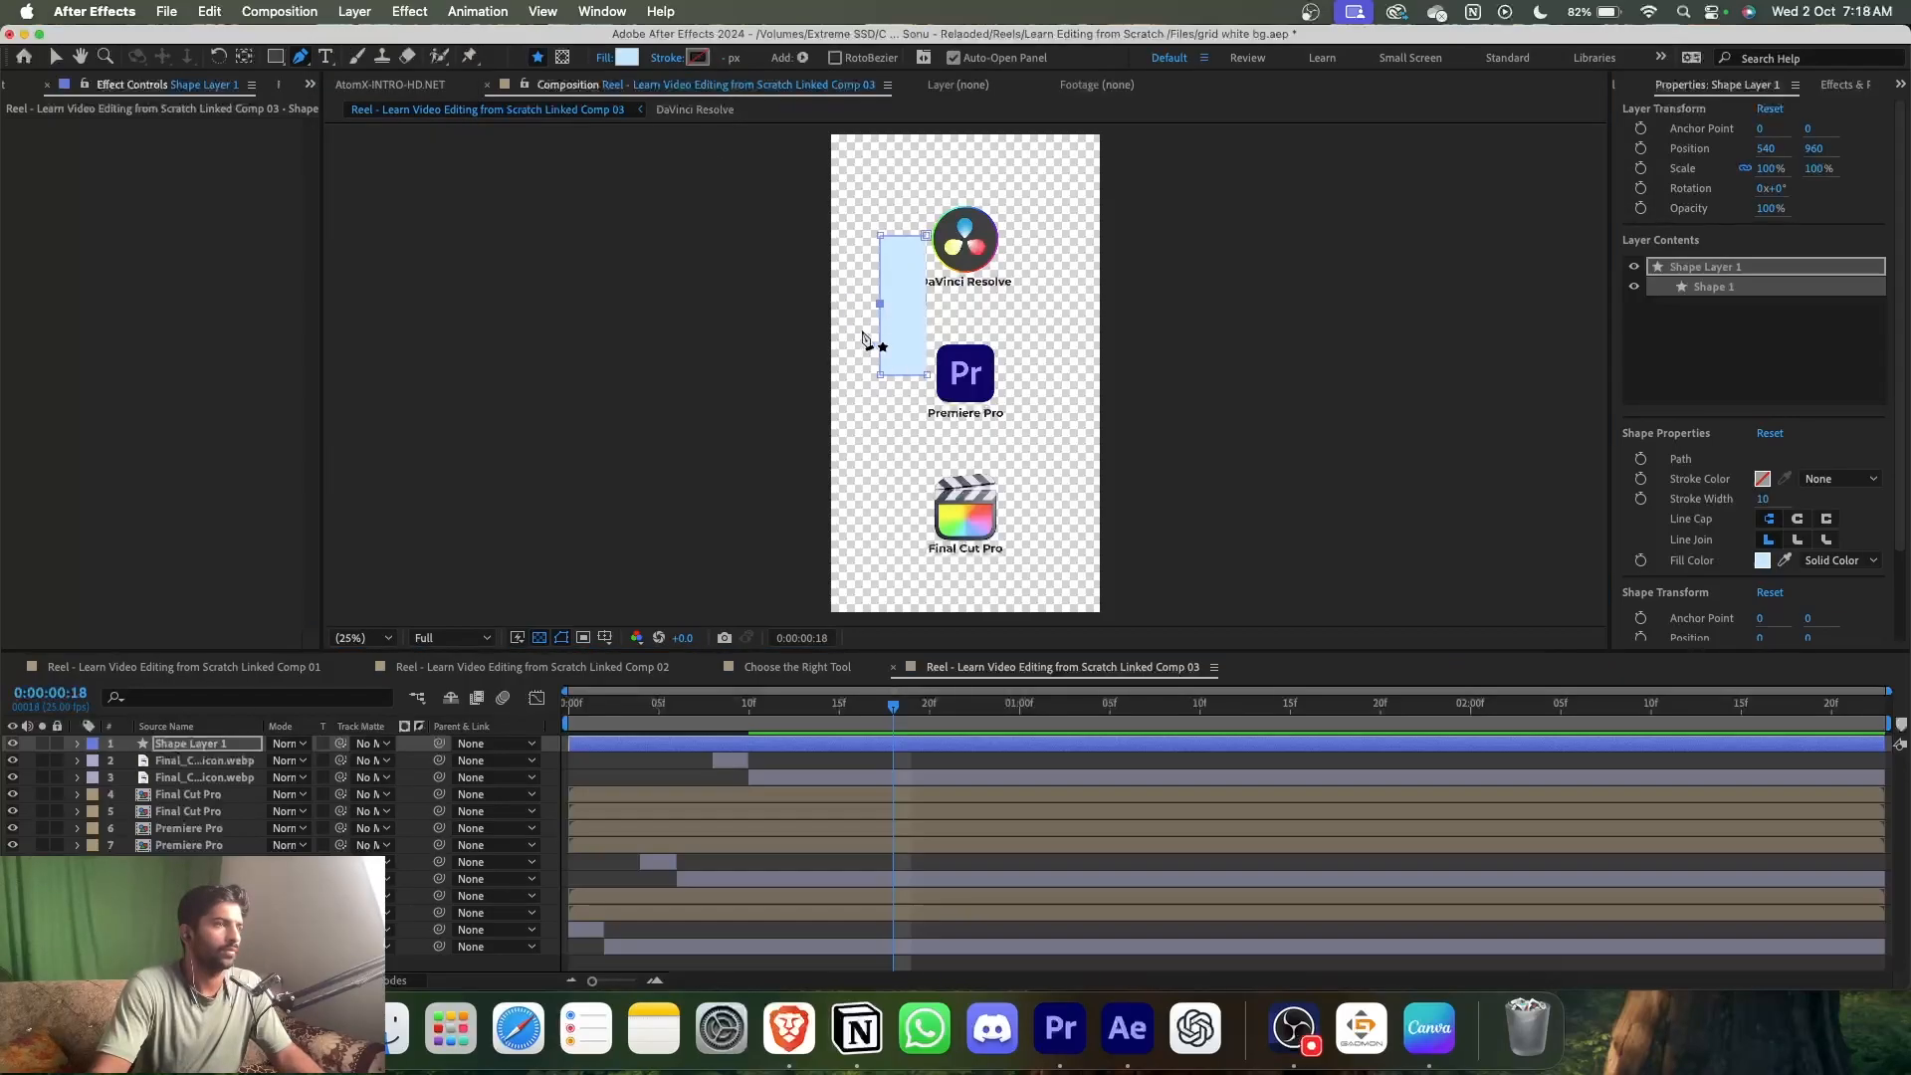
pyautogui.click(854, 302)
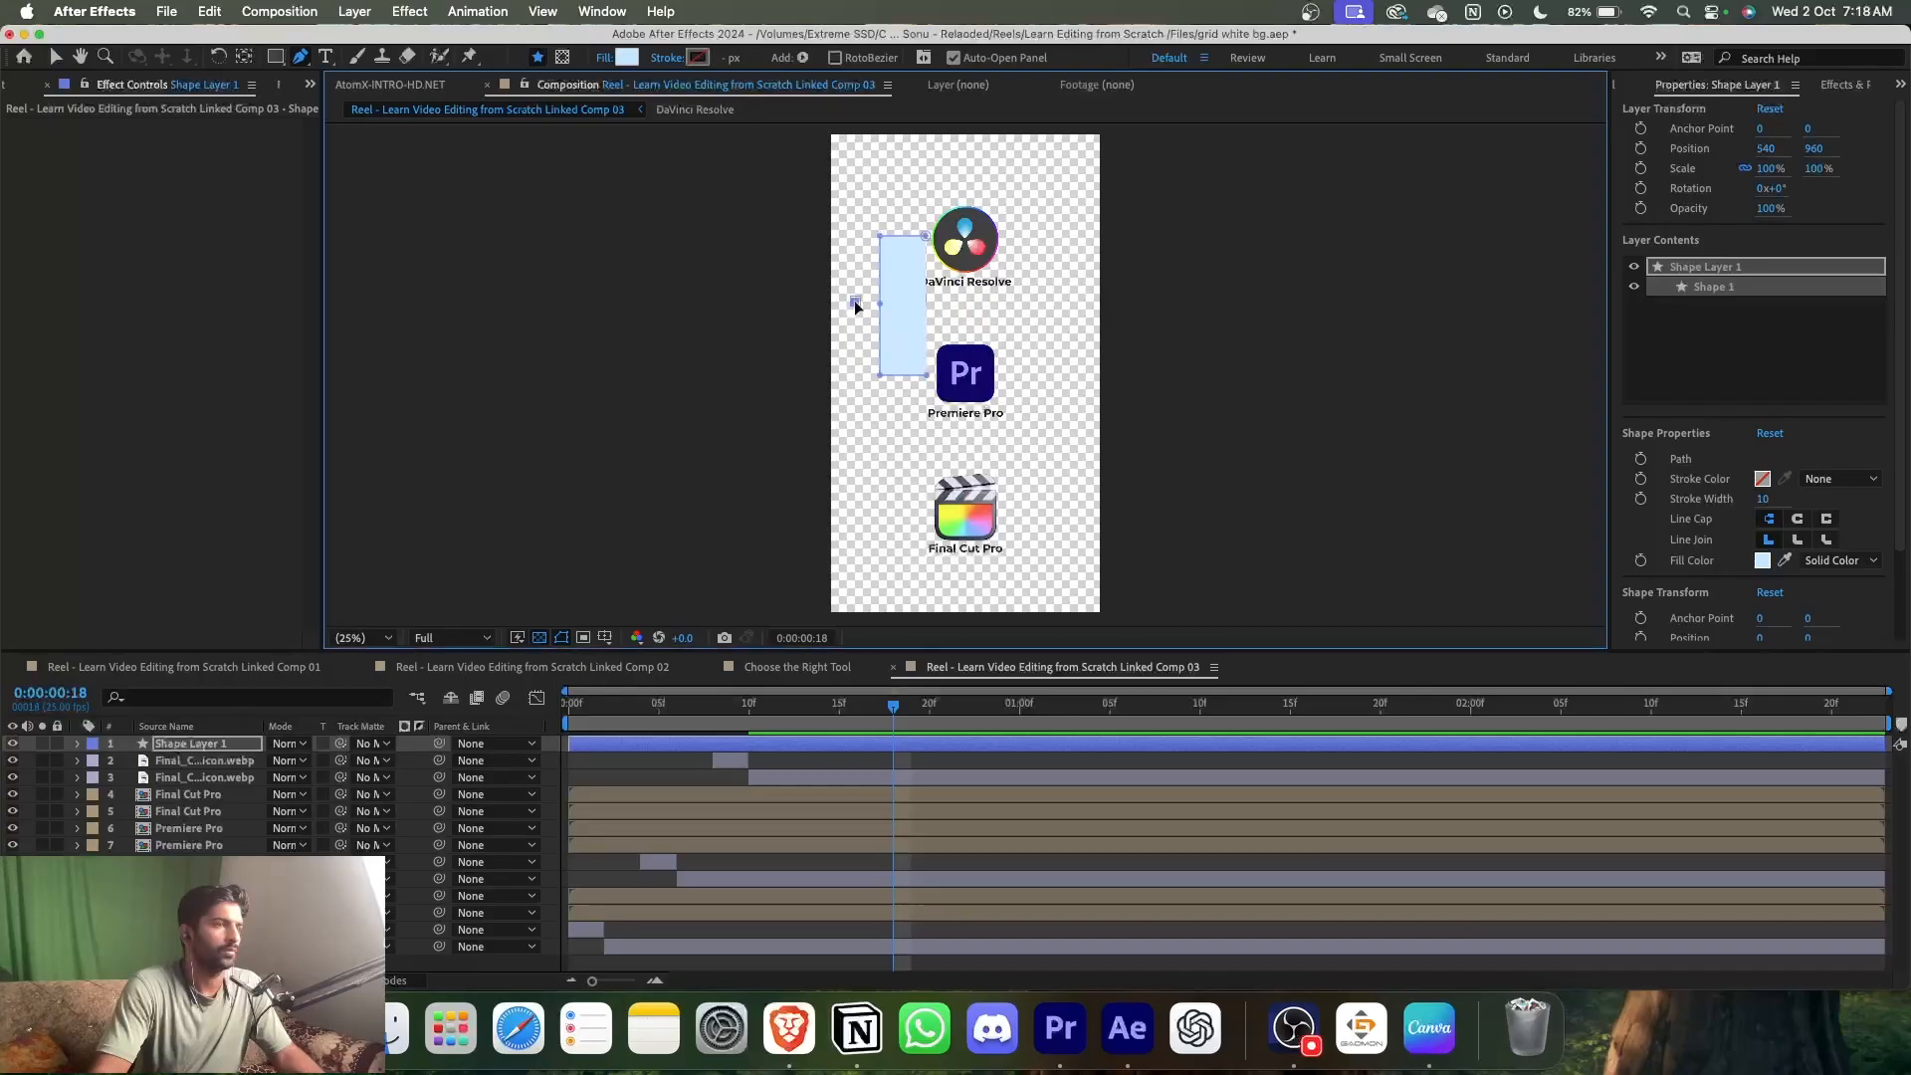
pyautogui.press('super+z')
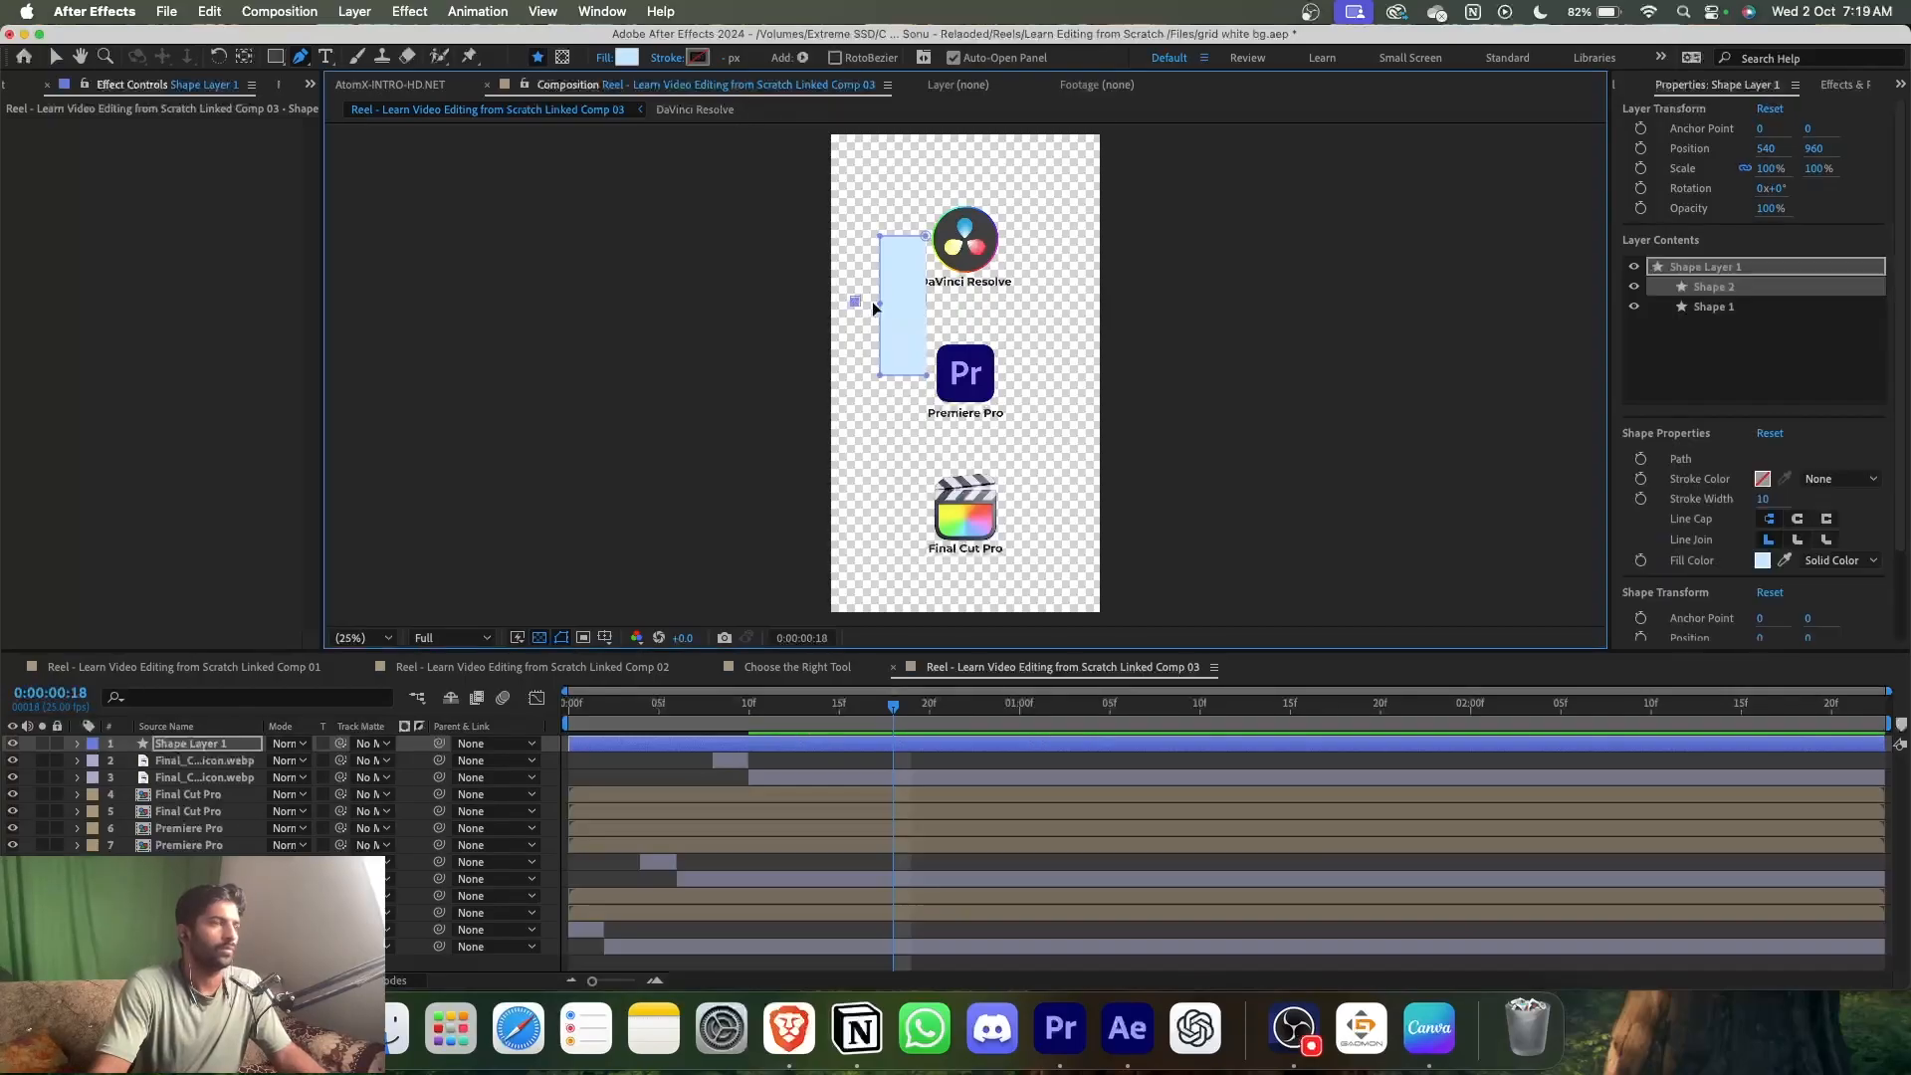
# - Shorten the bracket's upper arm by moving its end point inward, clear of the DaVinci Resolve logo
pyautogui.press('/')
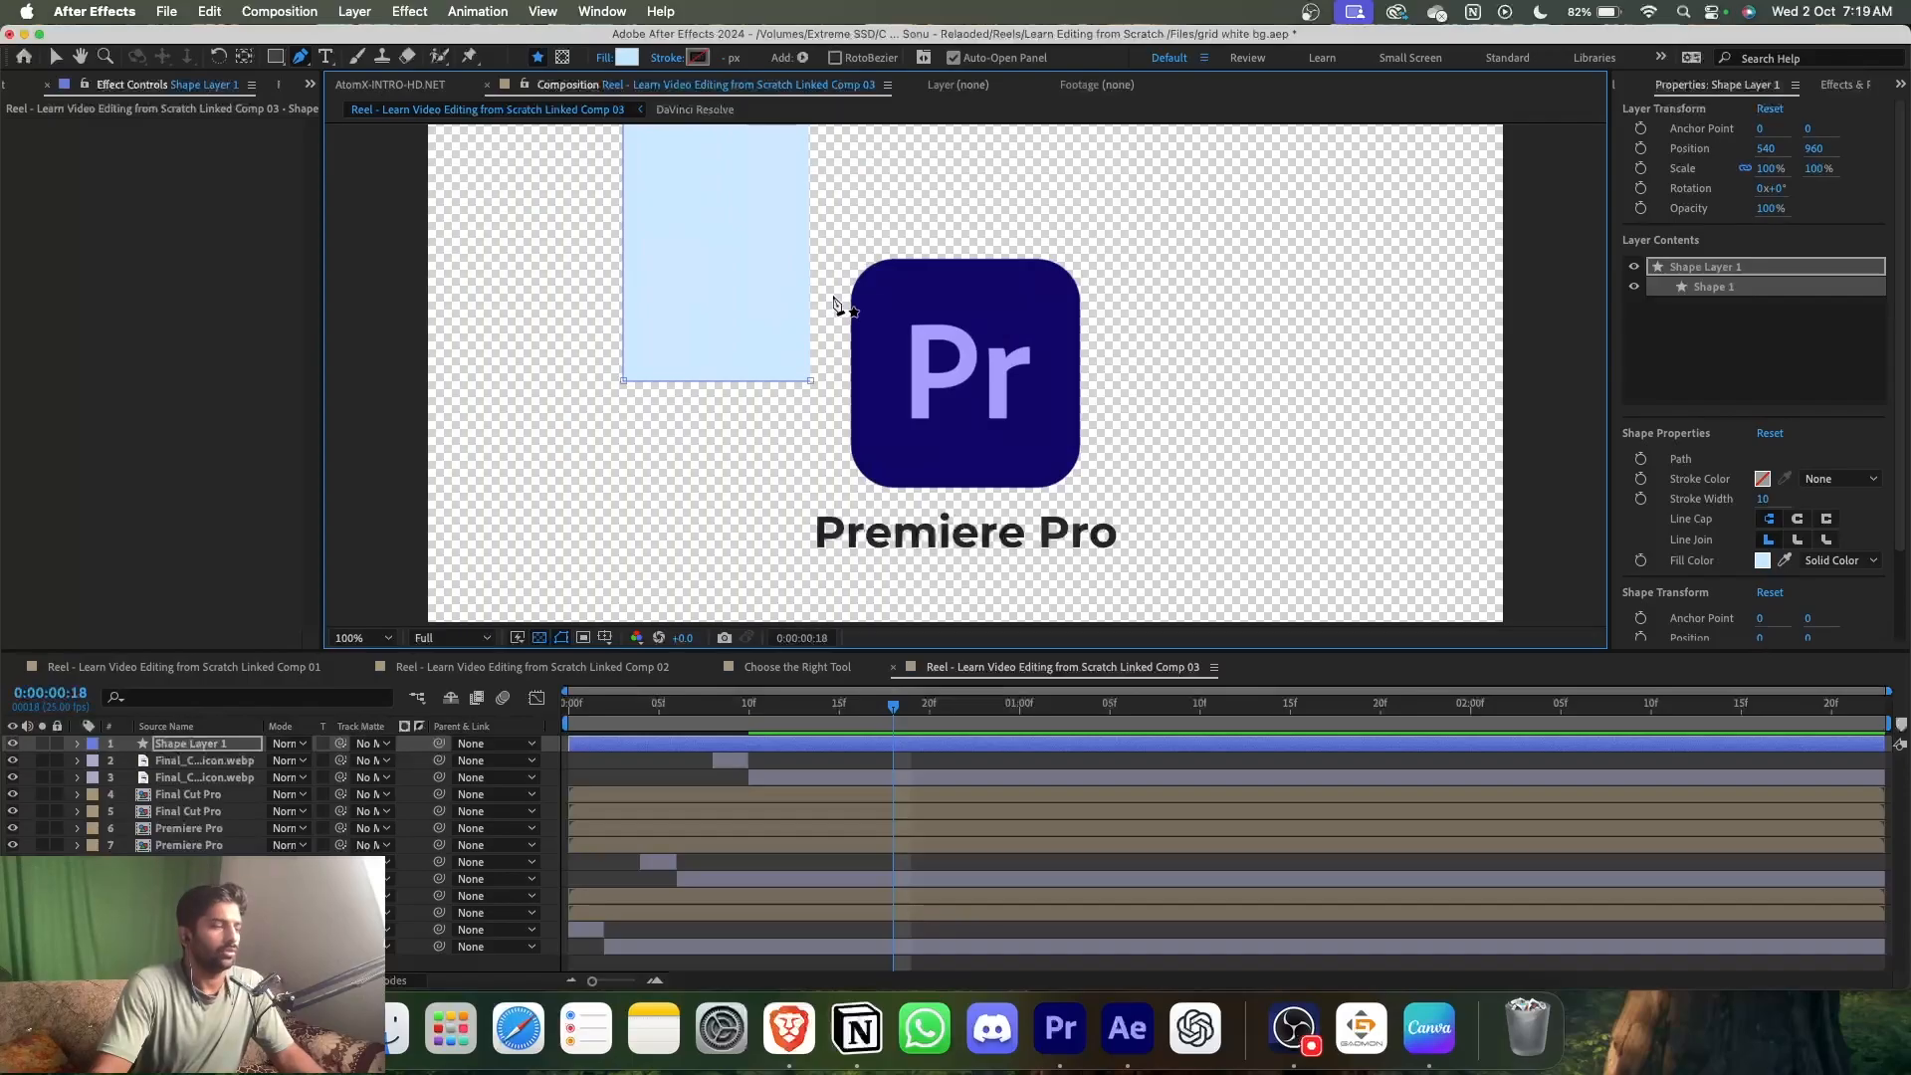
pyautogui.press('space')
pyautogui.moveTo(873, 223); pyautogui.dragTo(1143, 597)
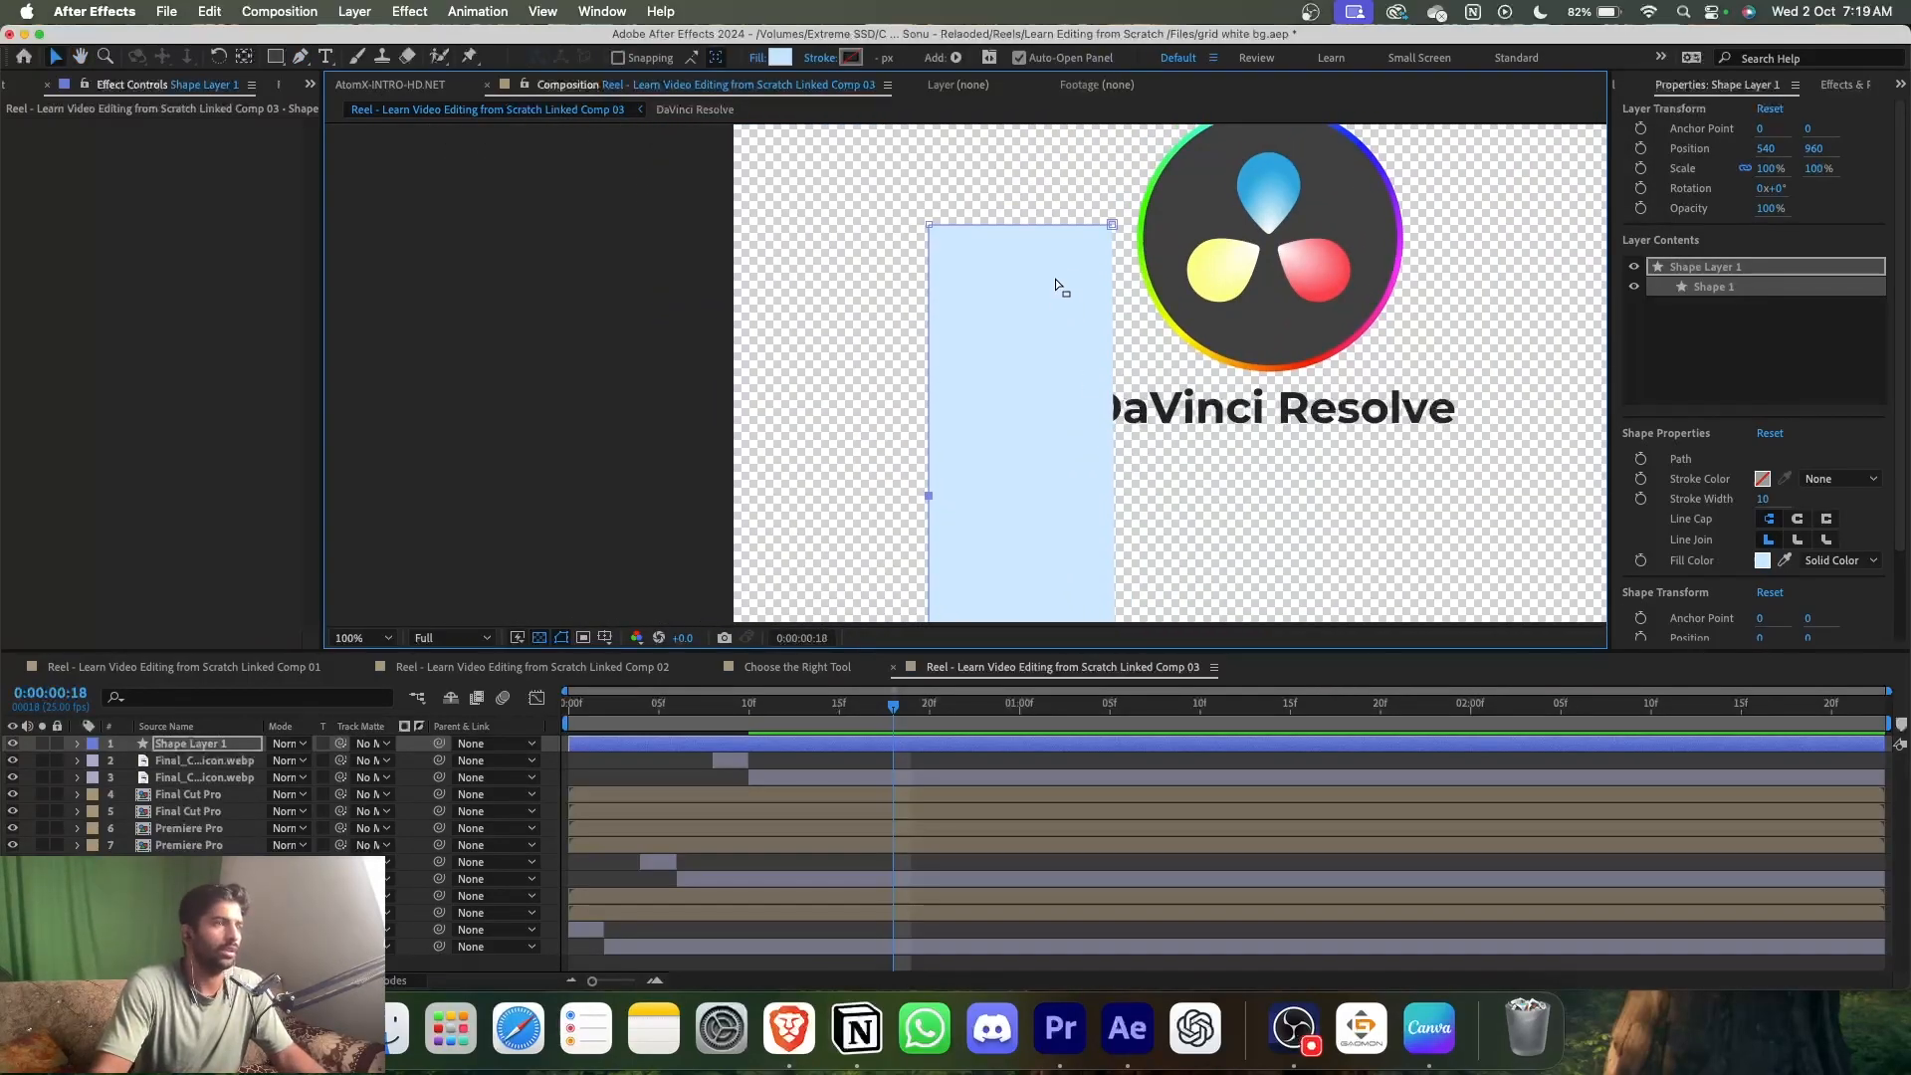
pyautogui.moveTo(1111, 224); pyautogui.dragTo(1029, 229)
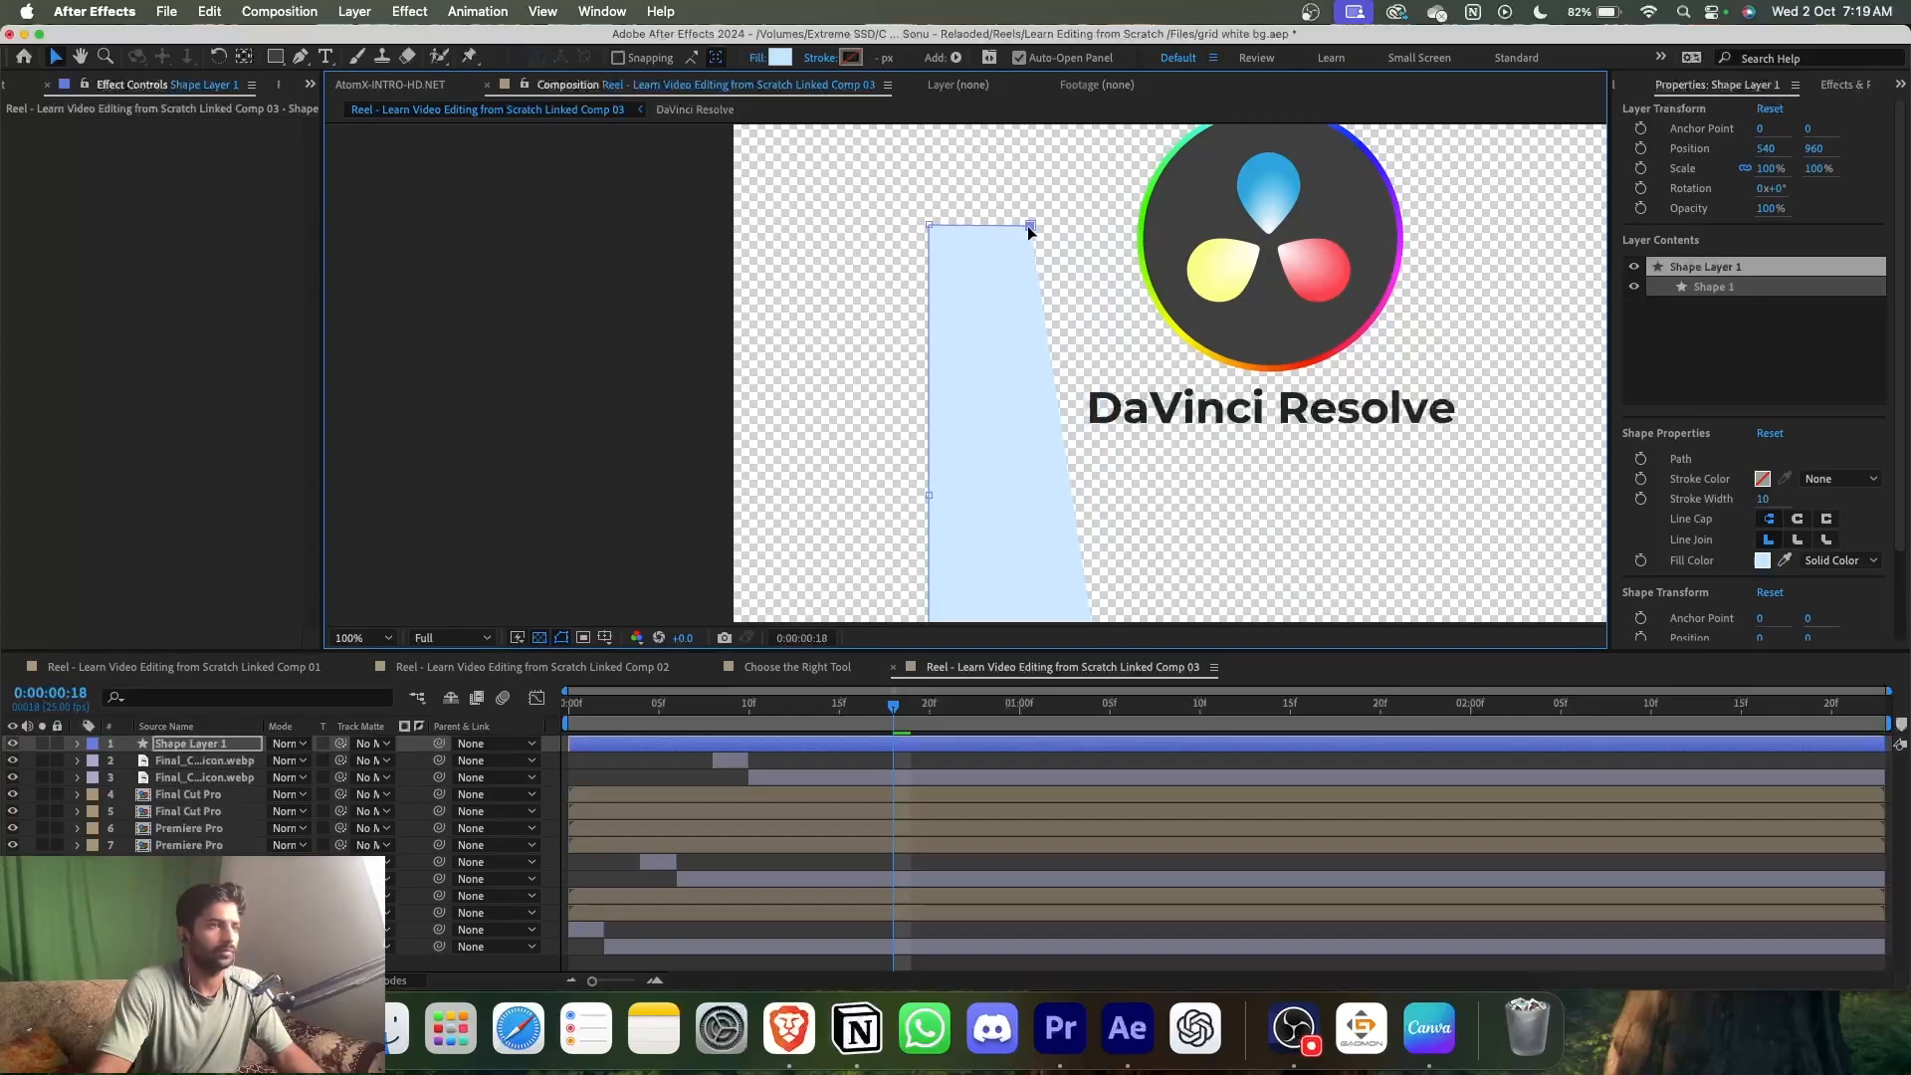
# - Set the bracket shape's fill to None
pyautogui.click(749, 61)
pyautogui.click(693, 243)
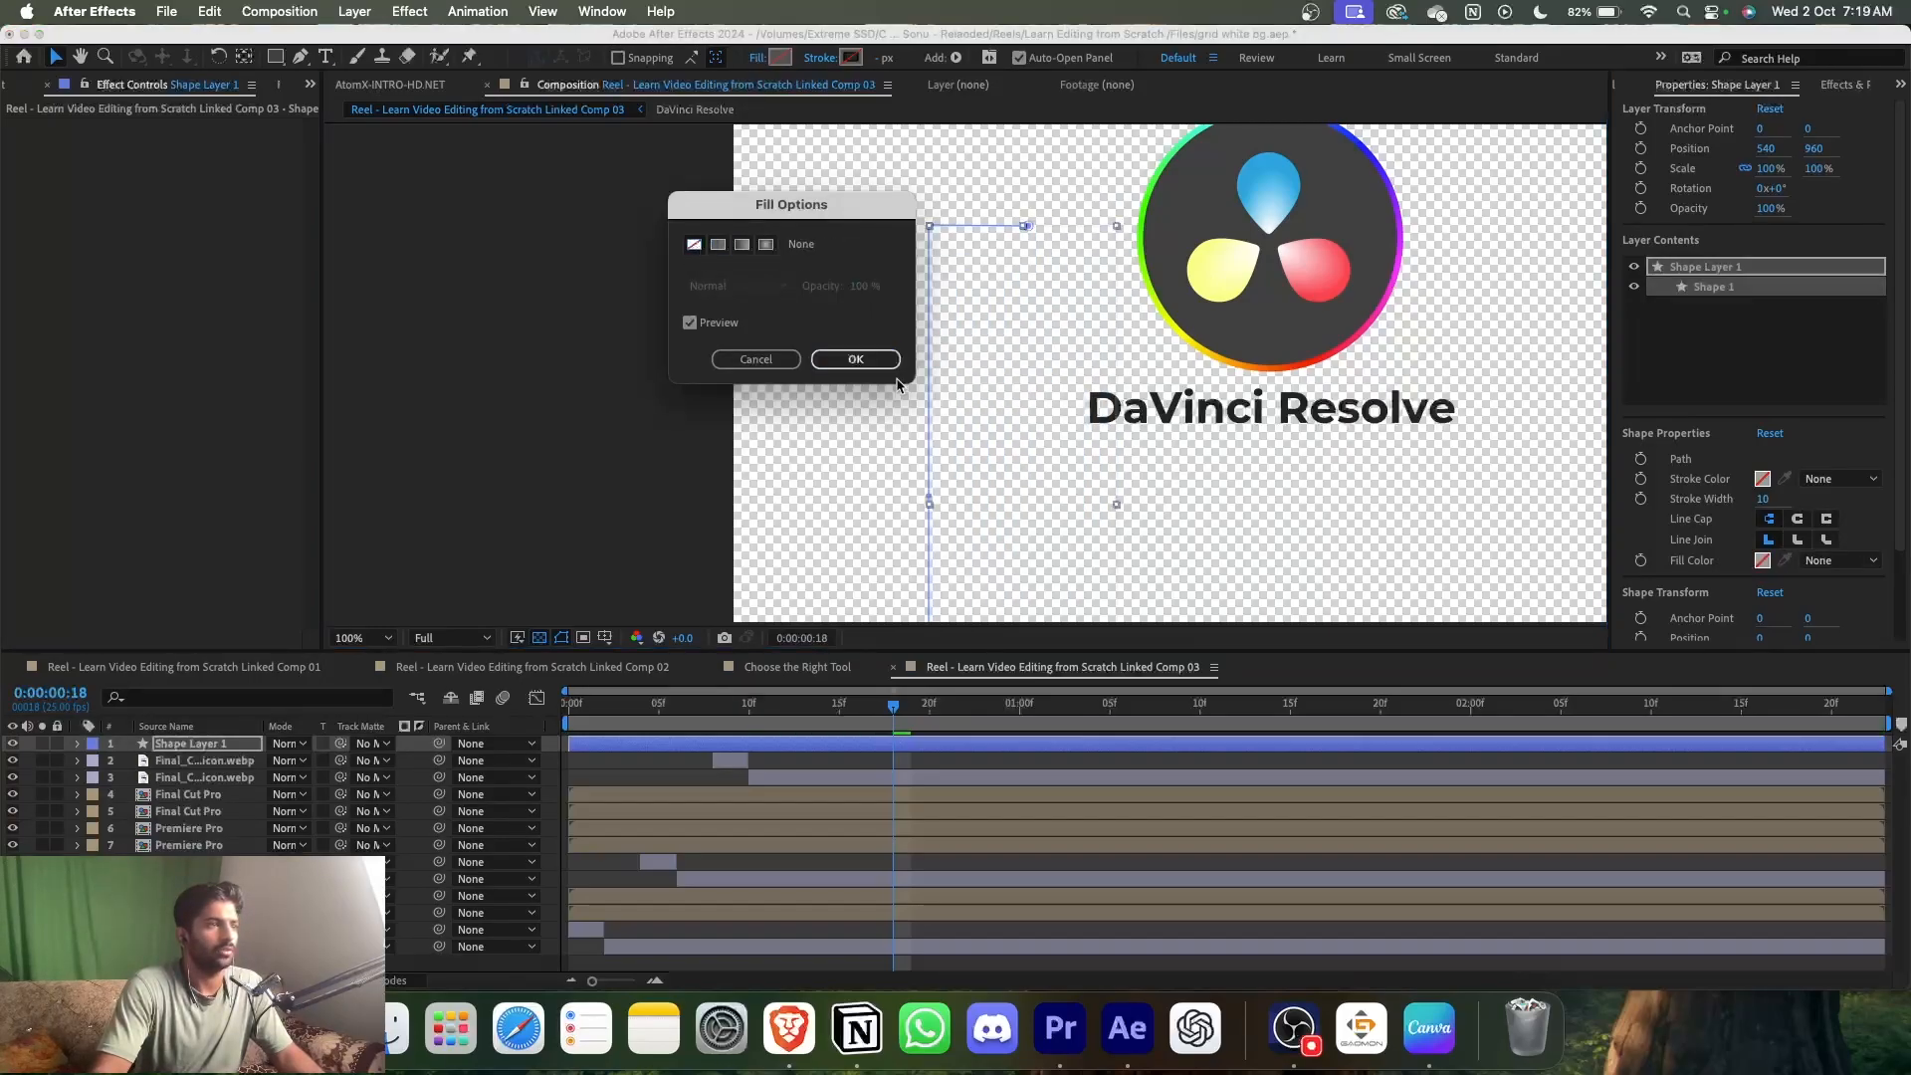
pyautogui.click(855, 359)
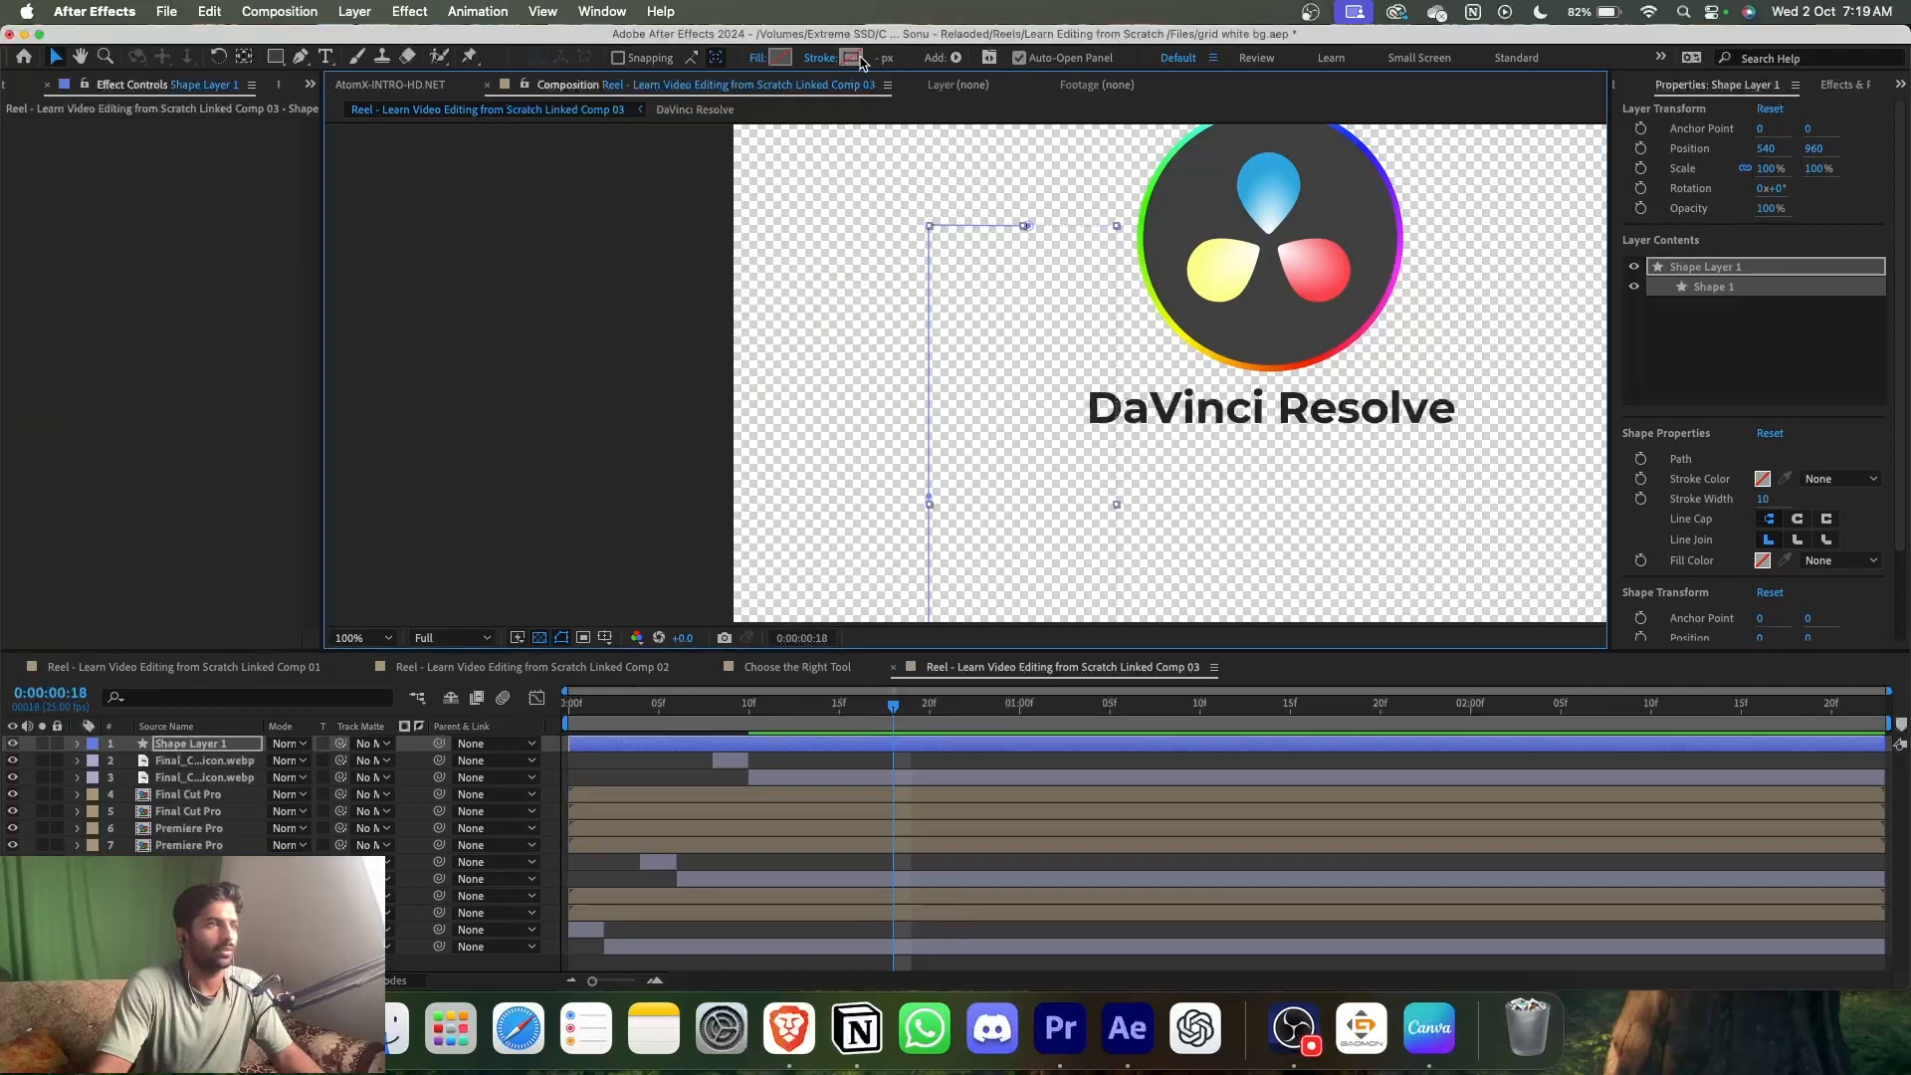
# - Give the bracket a 14 px stroke in the dark colour 202020, sampled from the DaVinci Resolve label text
pyautogui.moveTo(881, 58); pyautogui.dragTo(889, 58)
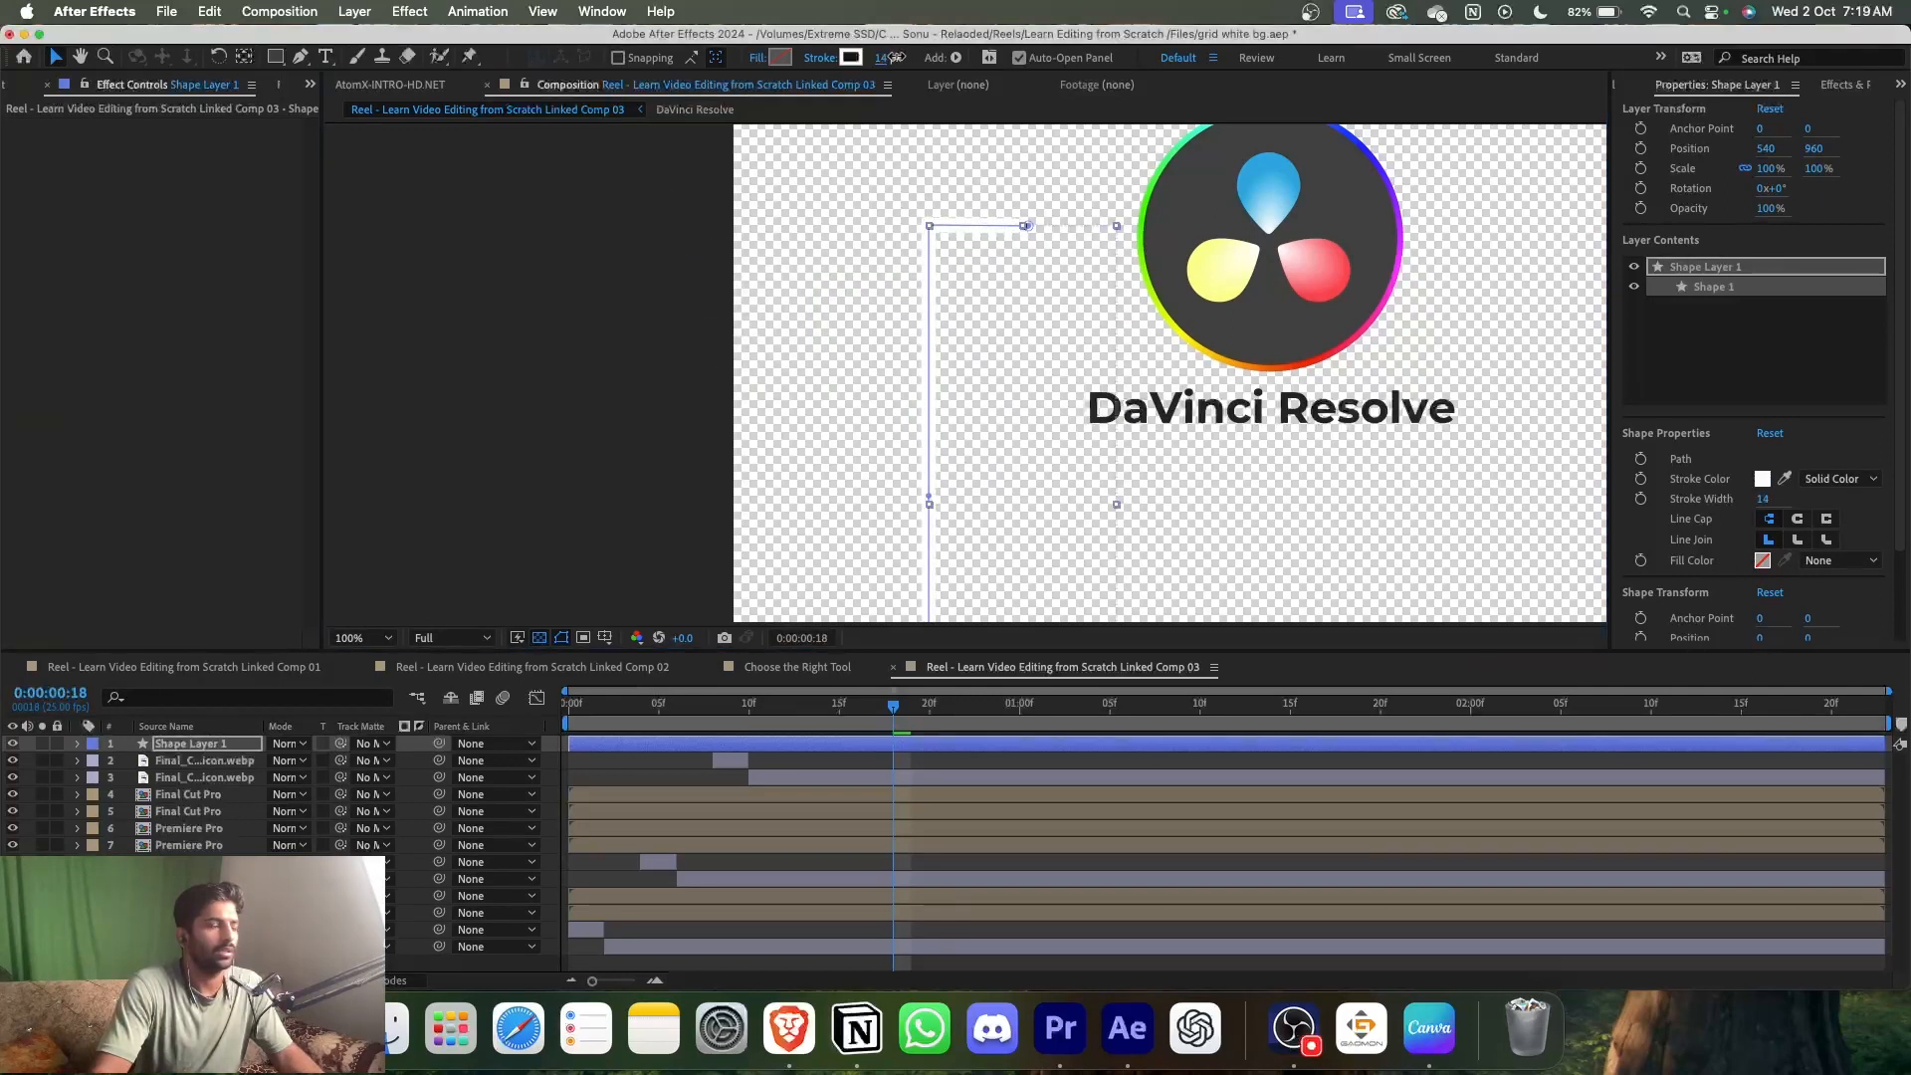
pyautogui.click(845, 62)
pyautogui.click(1011, 406)
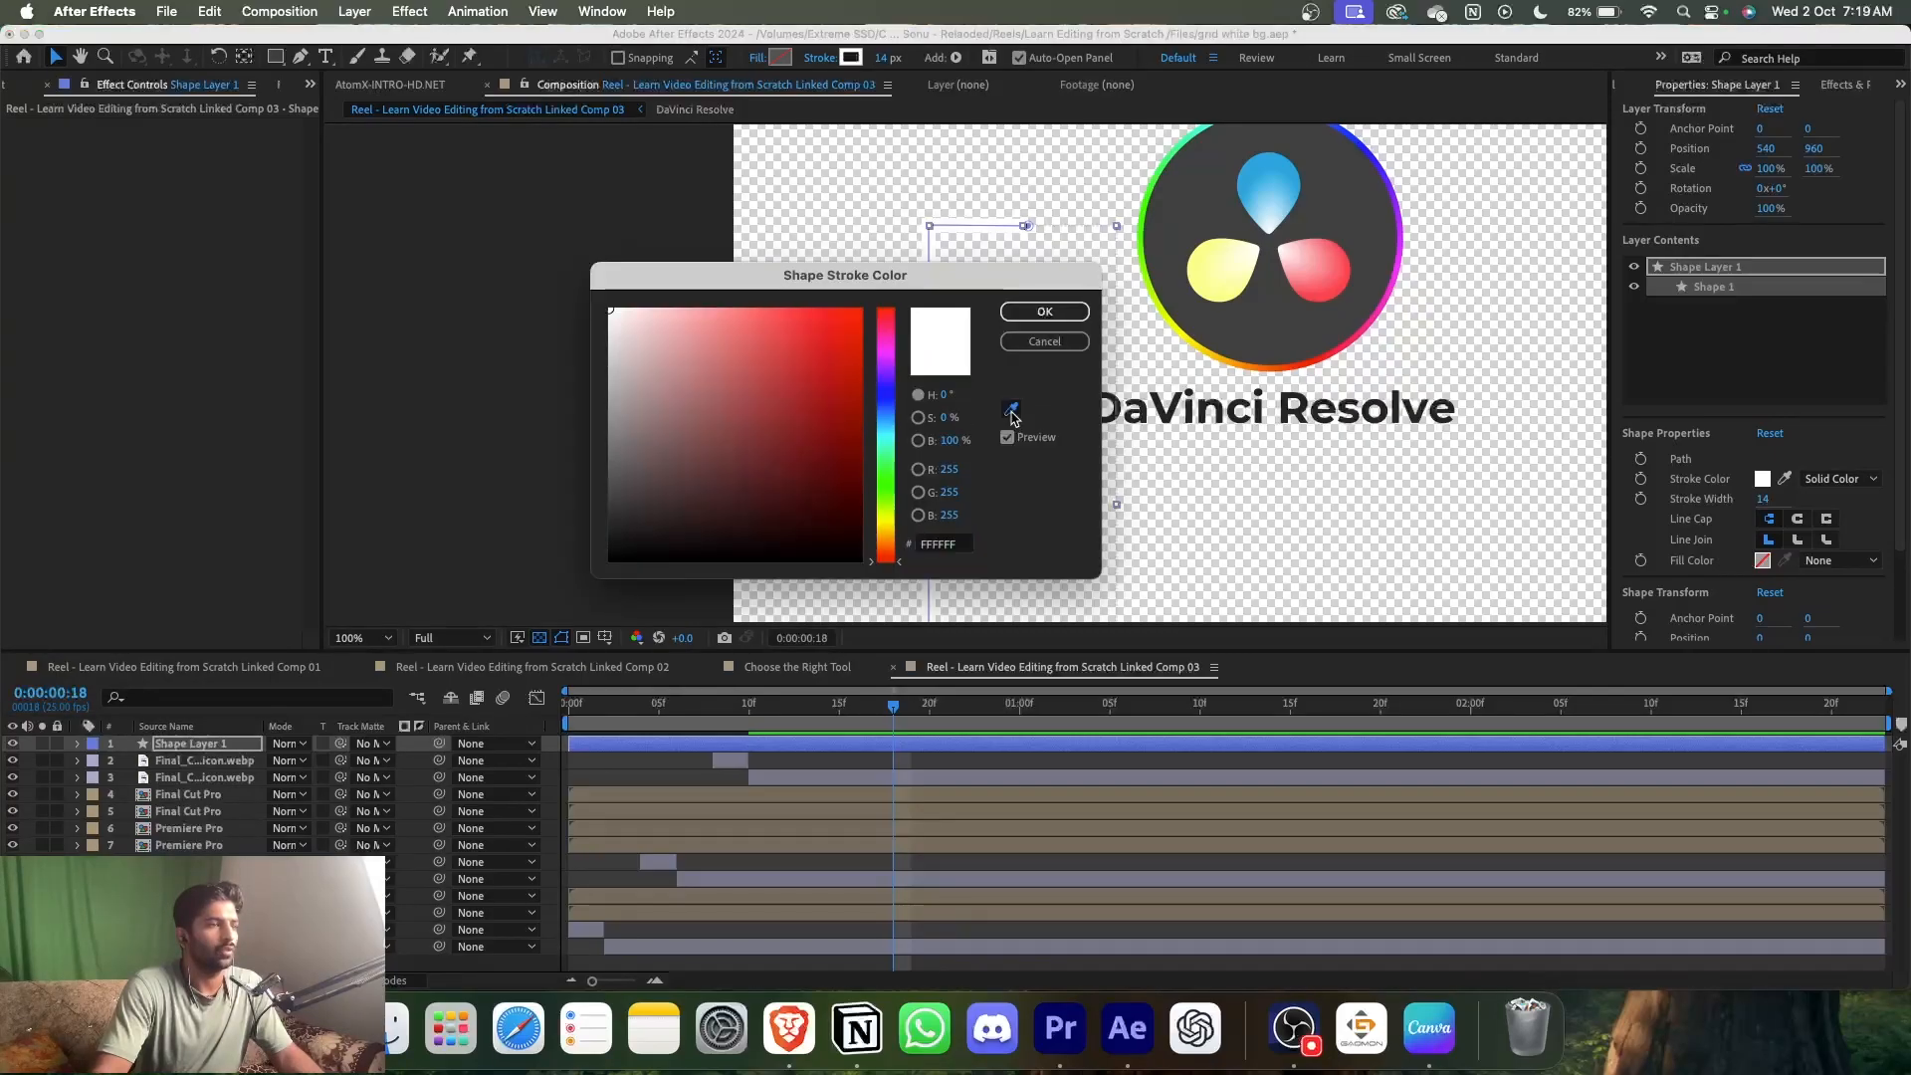
pyautogui.click(1162, 412)
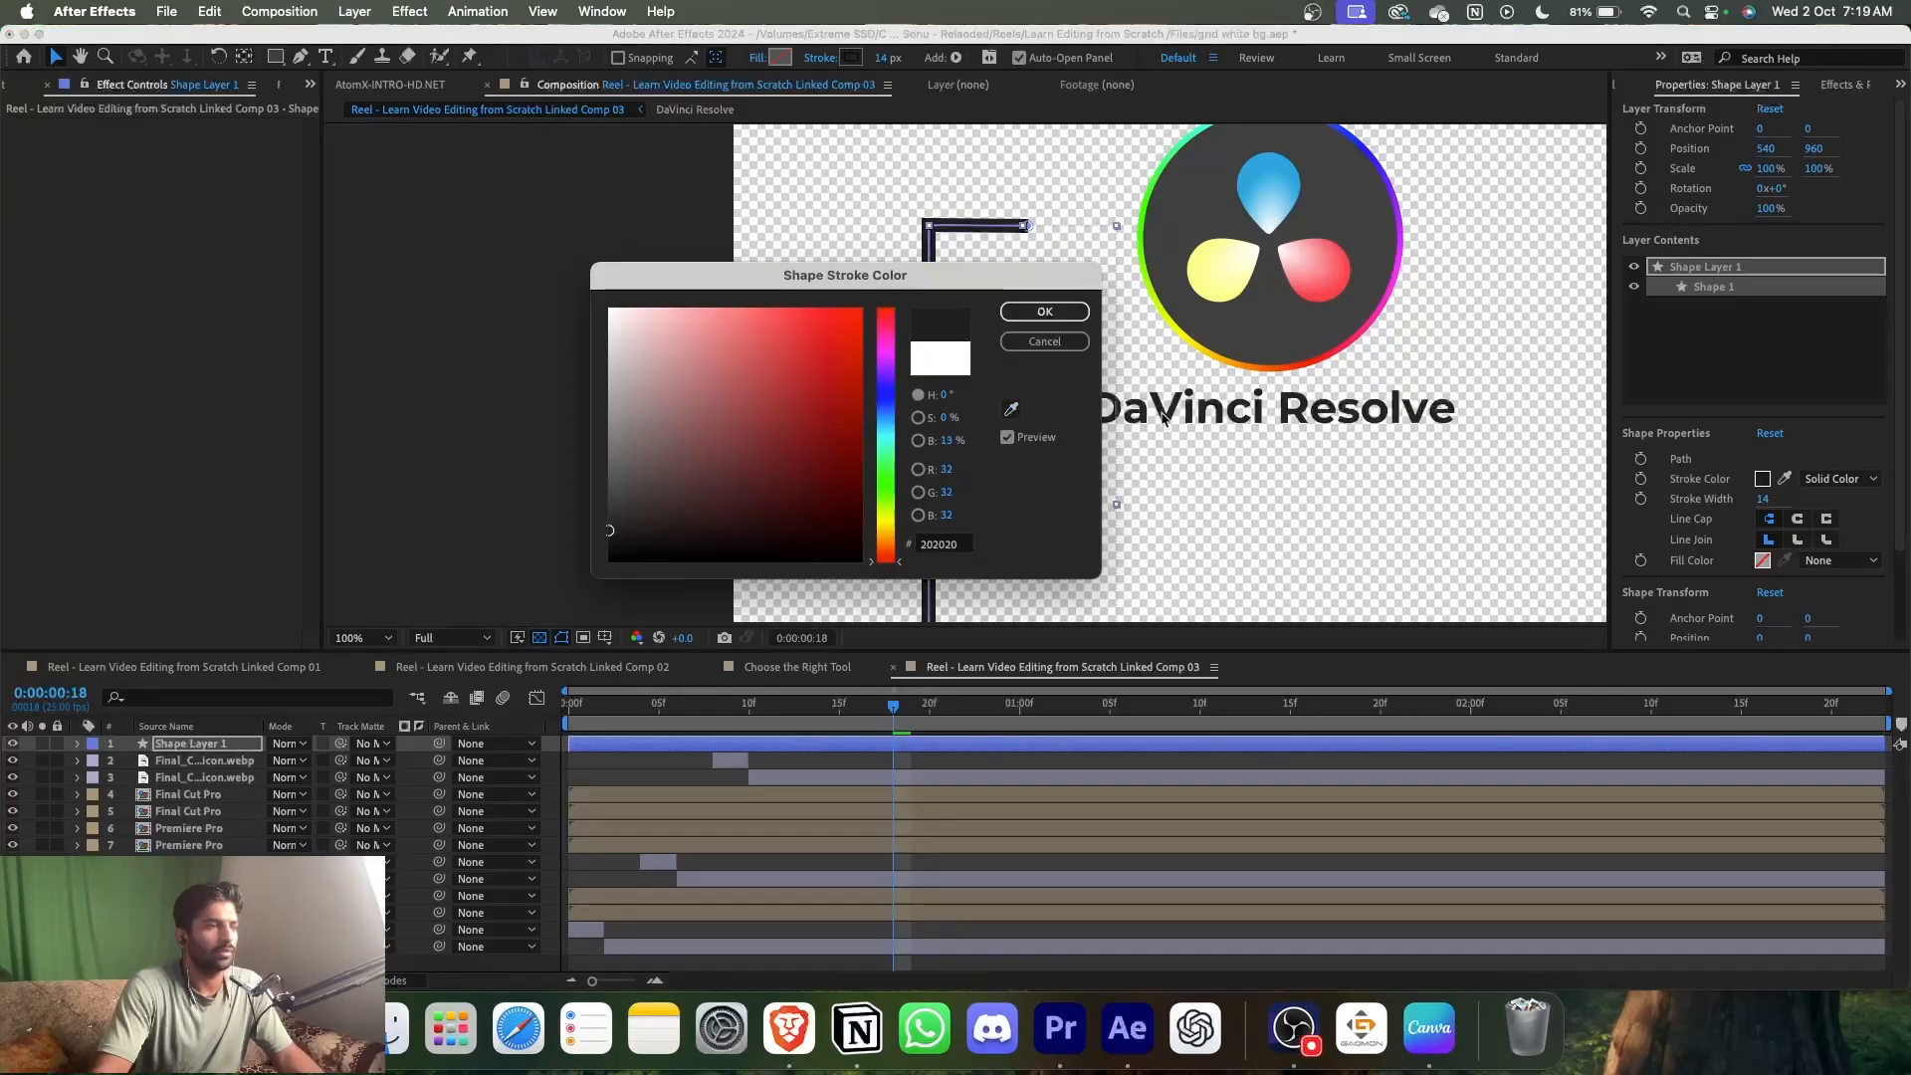
pyautogui.click(1044, 311)
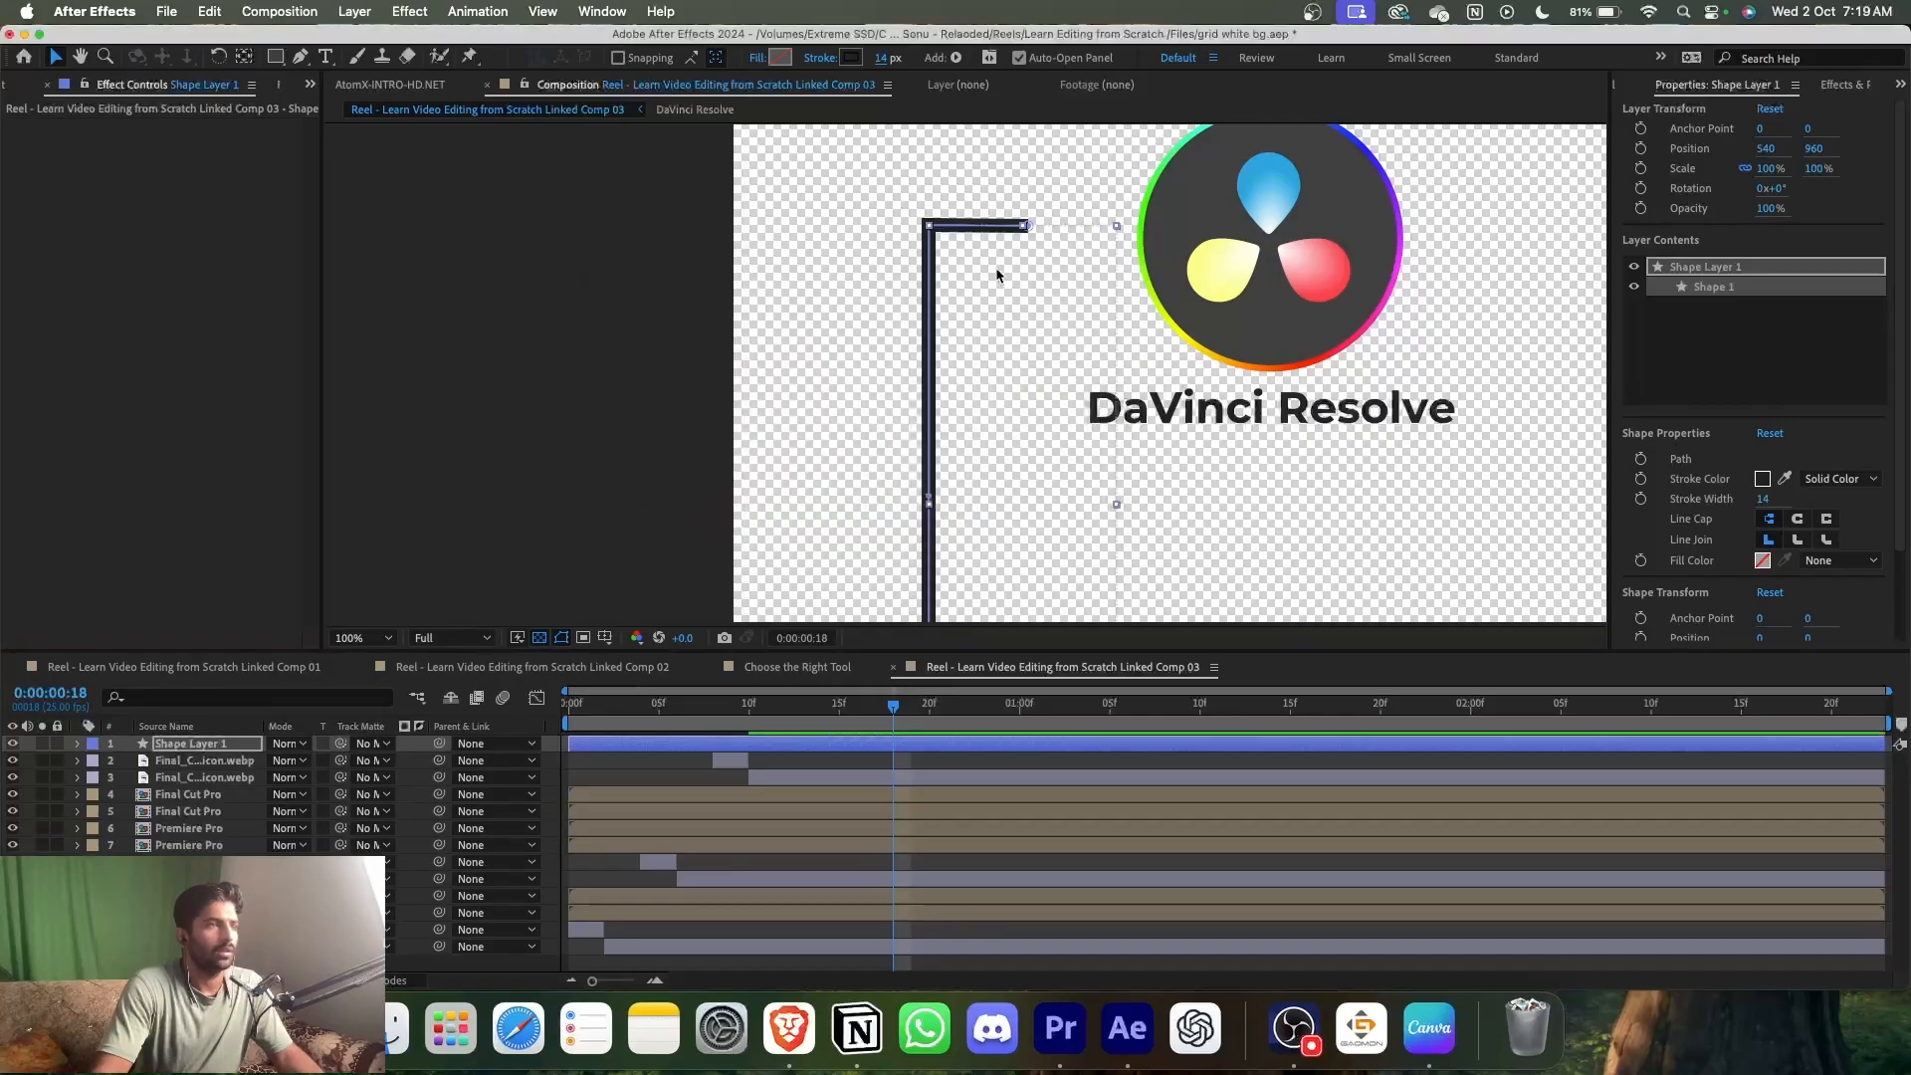
# - Set the bracket stroke's line cap and line join to Round
pyautogui.click(1796, 518)
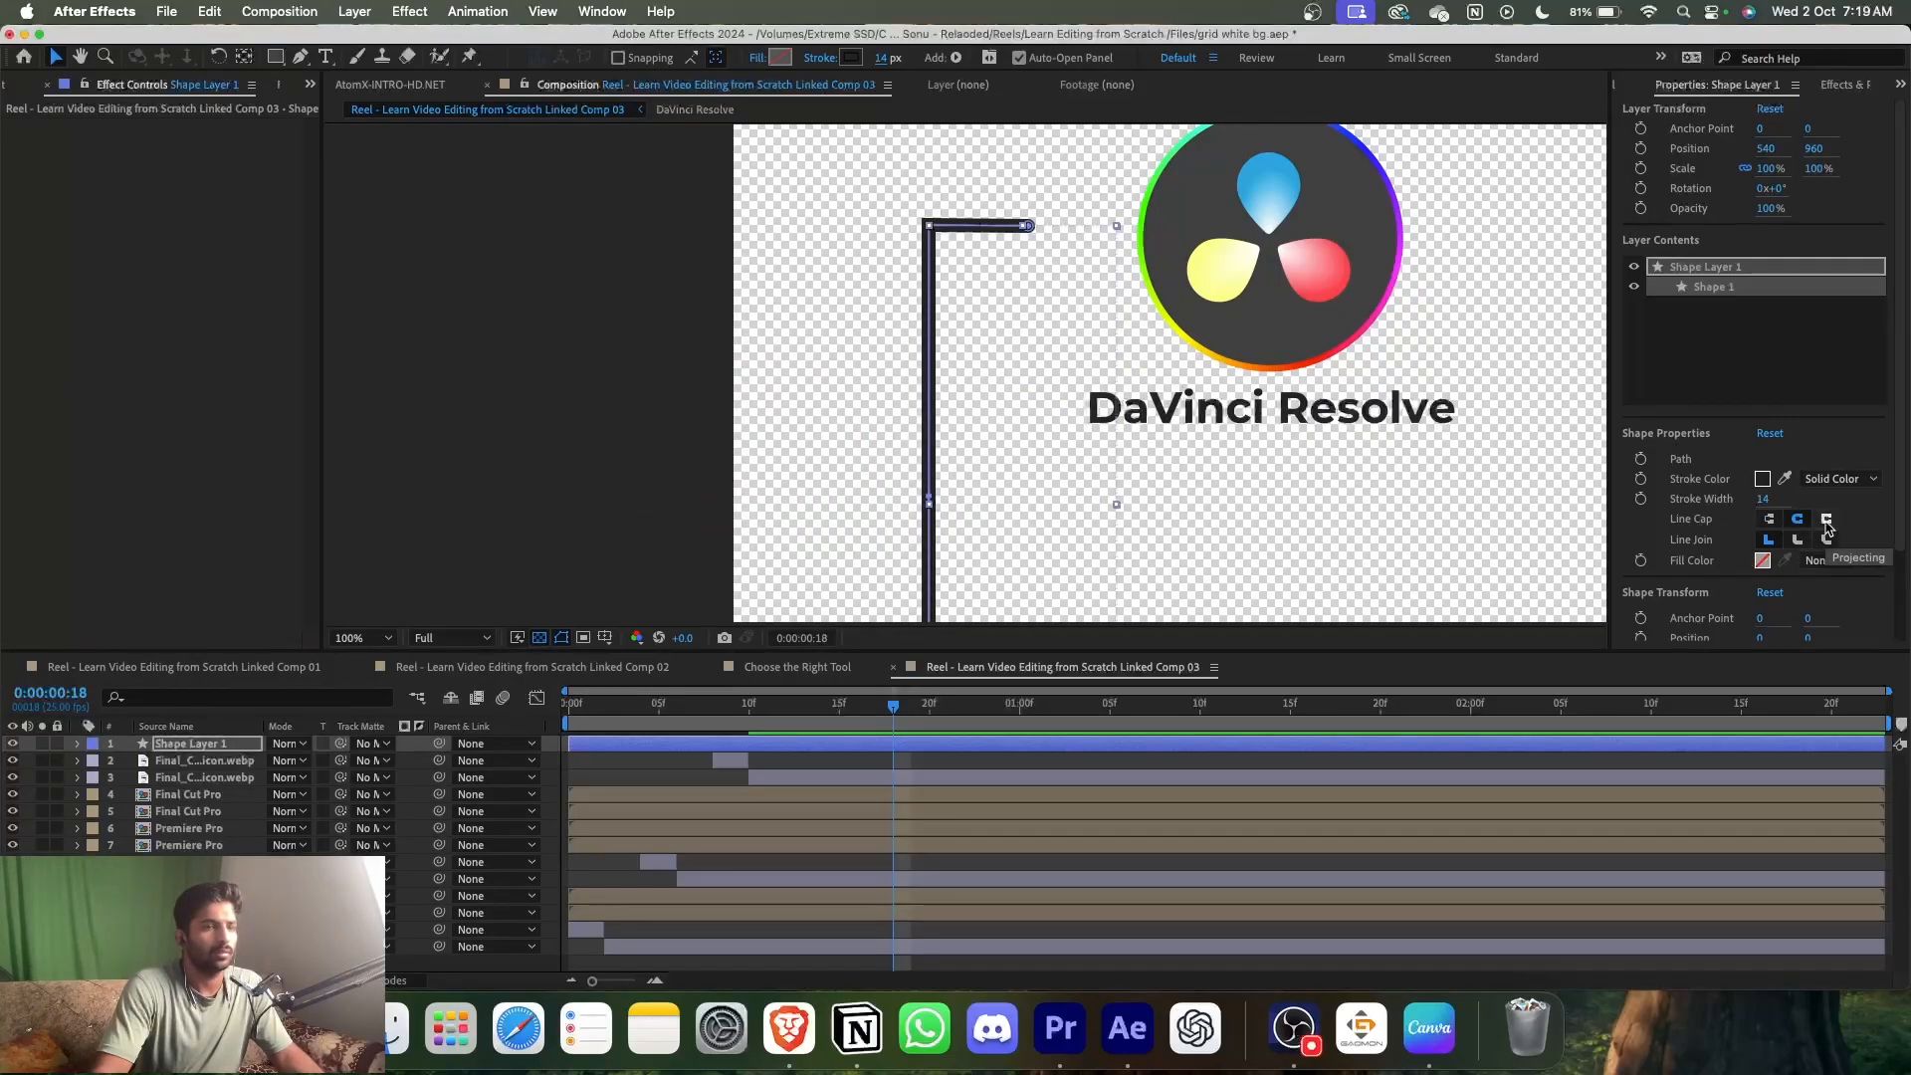
pyautogui.click(1826, 519)
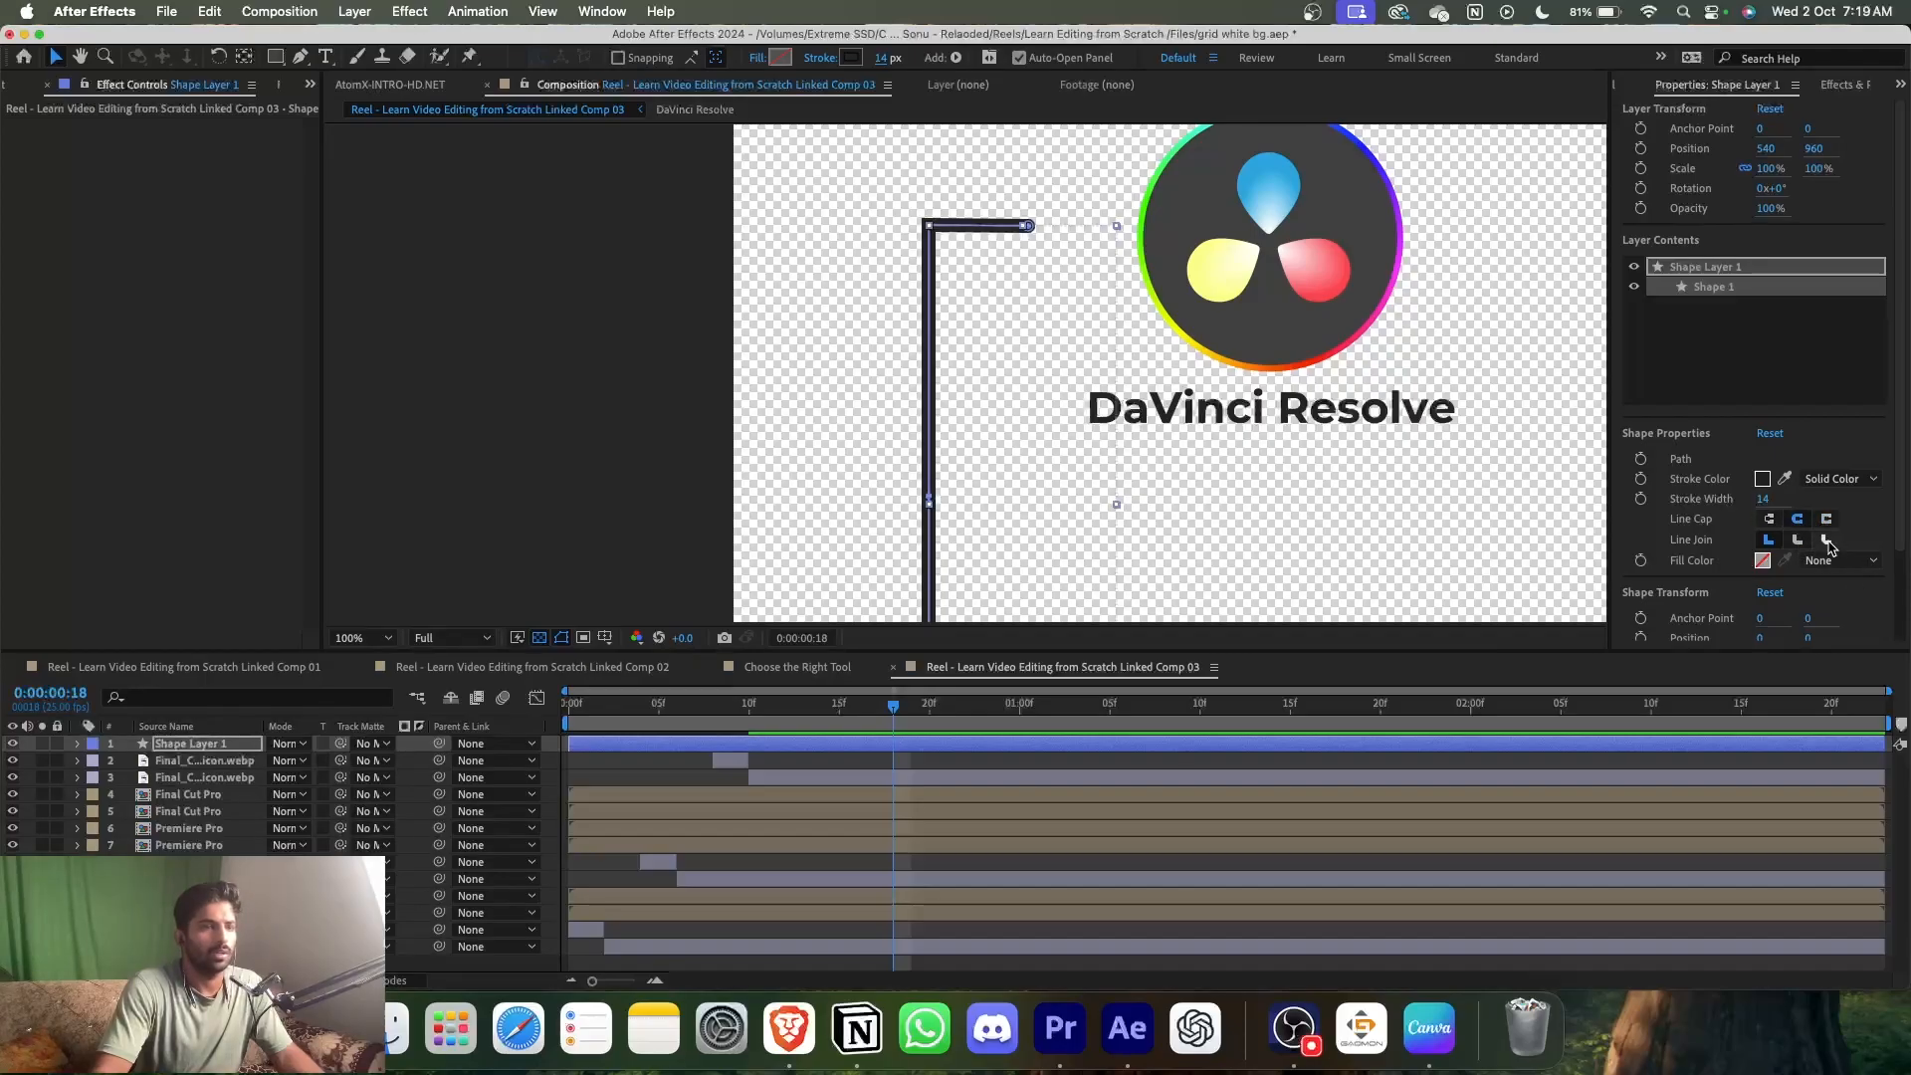
pyautogui.click(1796, 539)
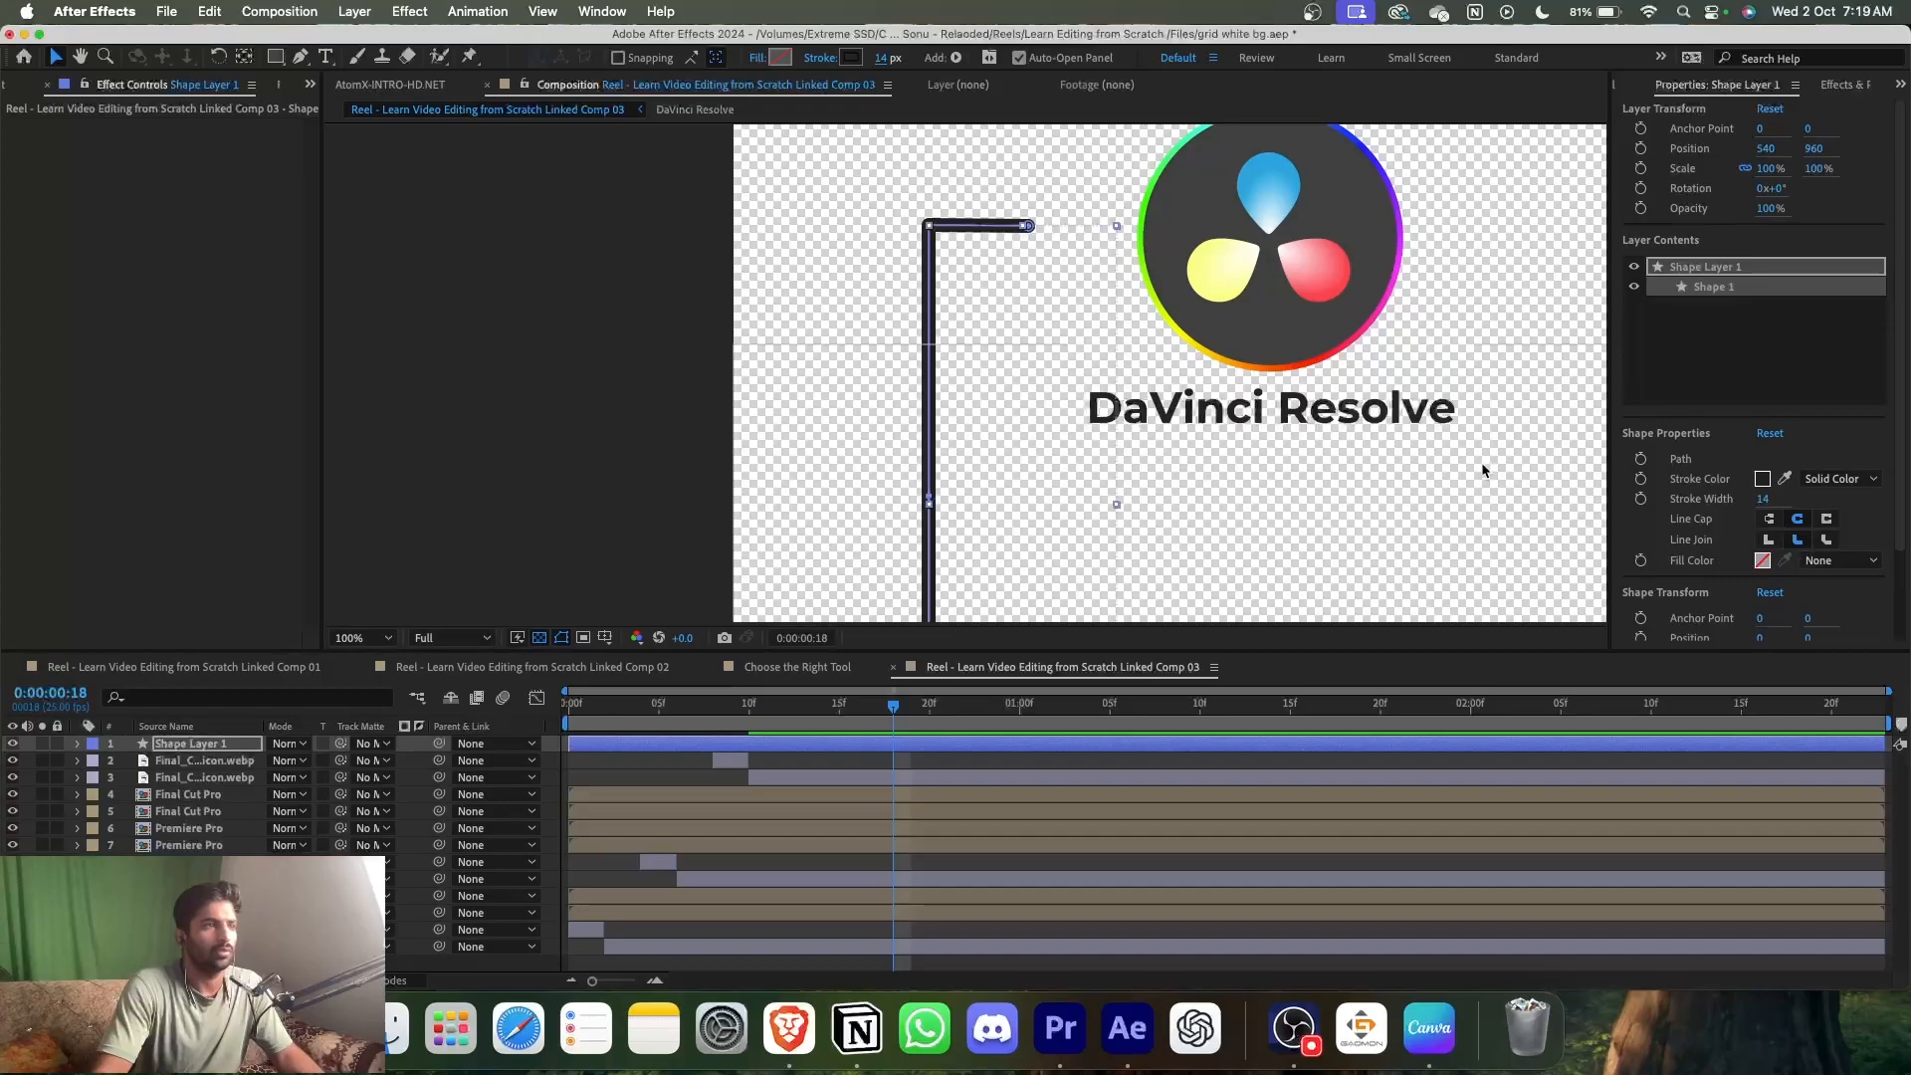
# - Move the bracket layer closer to the logos, to position 624, 955
pyautogui.moveTo(929, 497); pyautogui.dragTo(934, 499)
pyautogui.press('super+z')
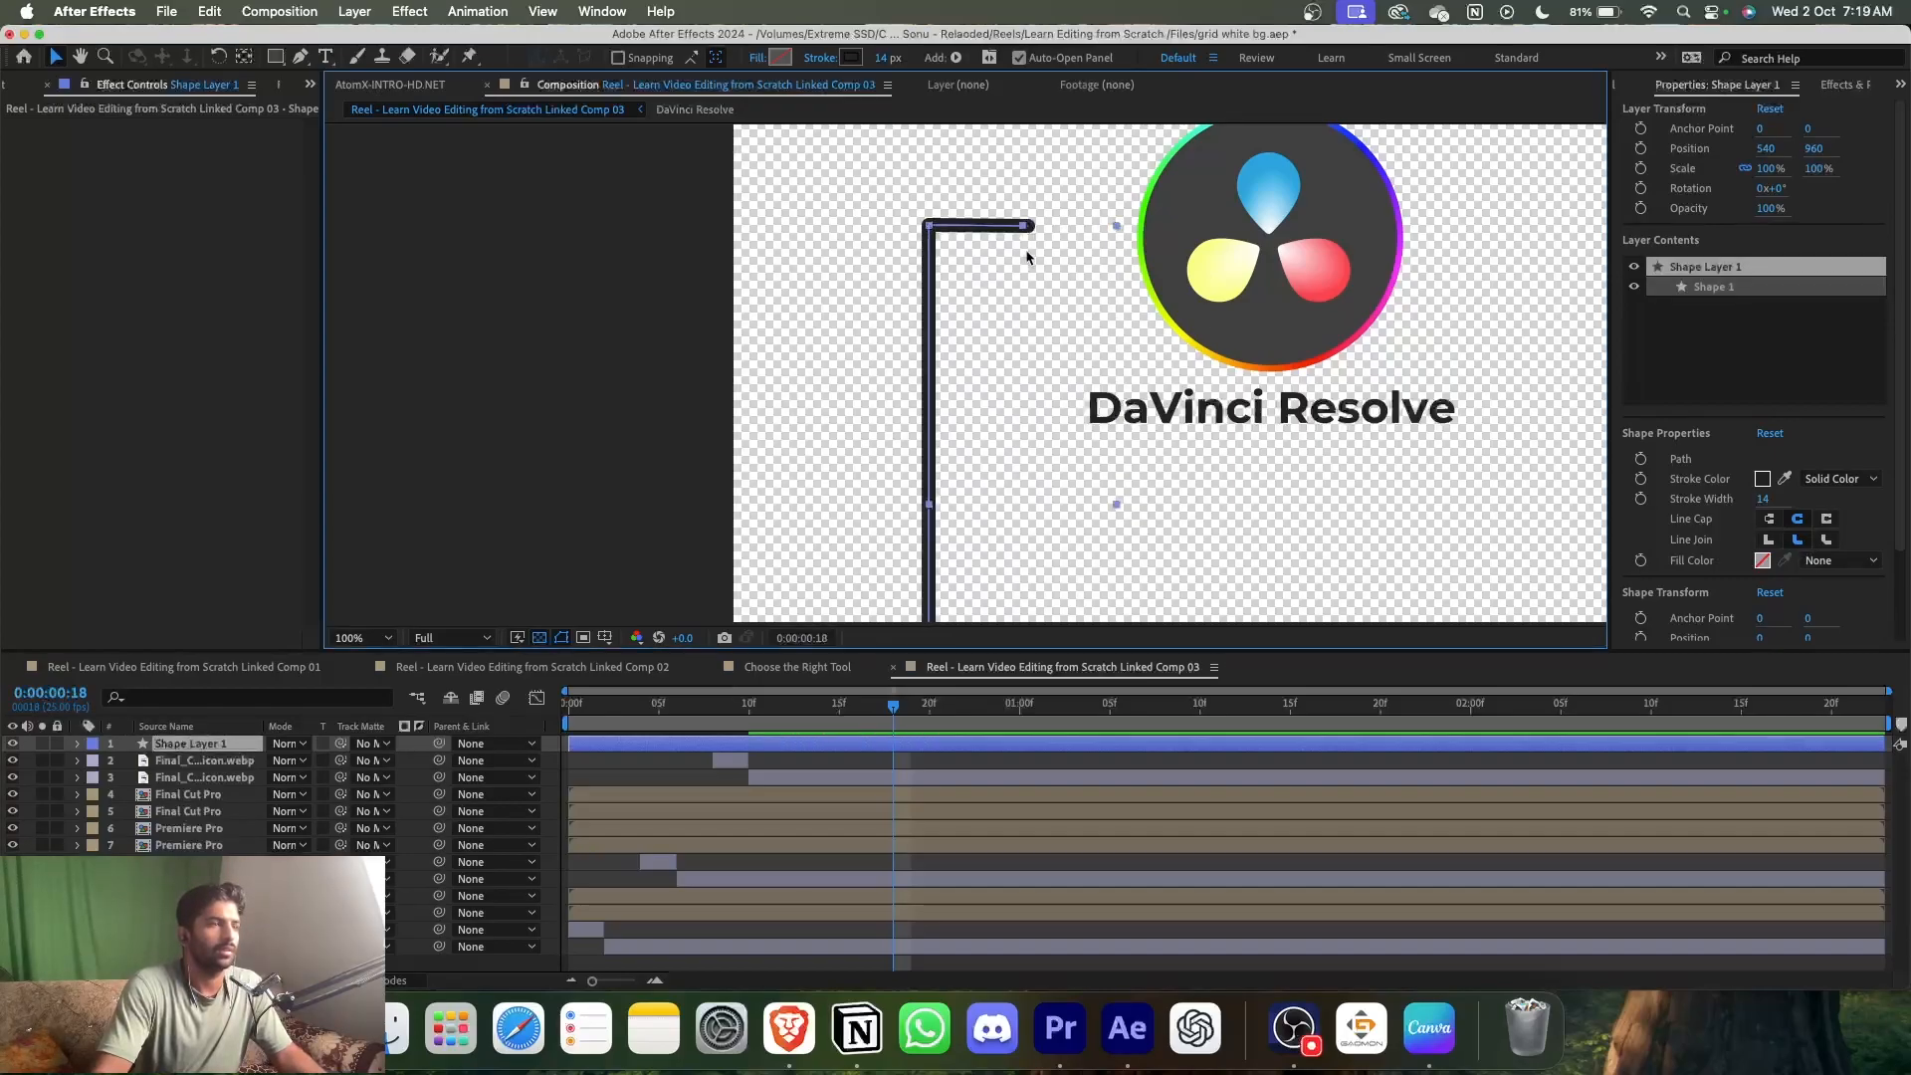
pyautogui.moveTo(1012, 421); pyautogui.dragTo(1094, 416)
pyautogui.press(',')
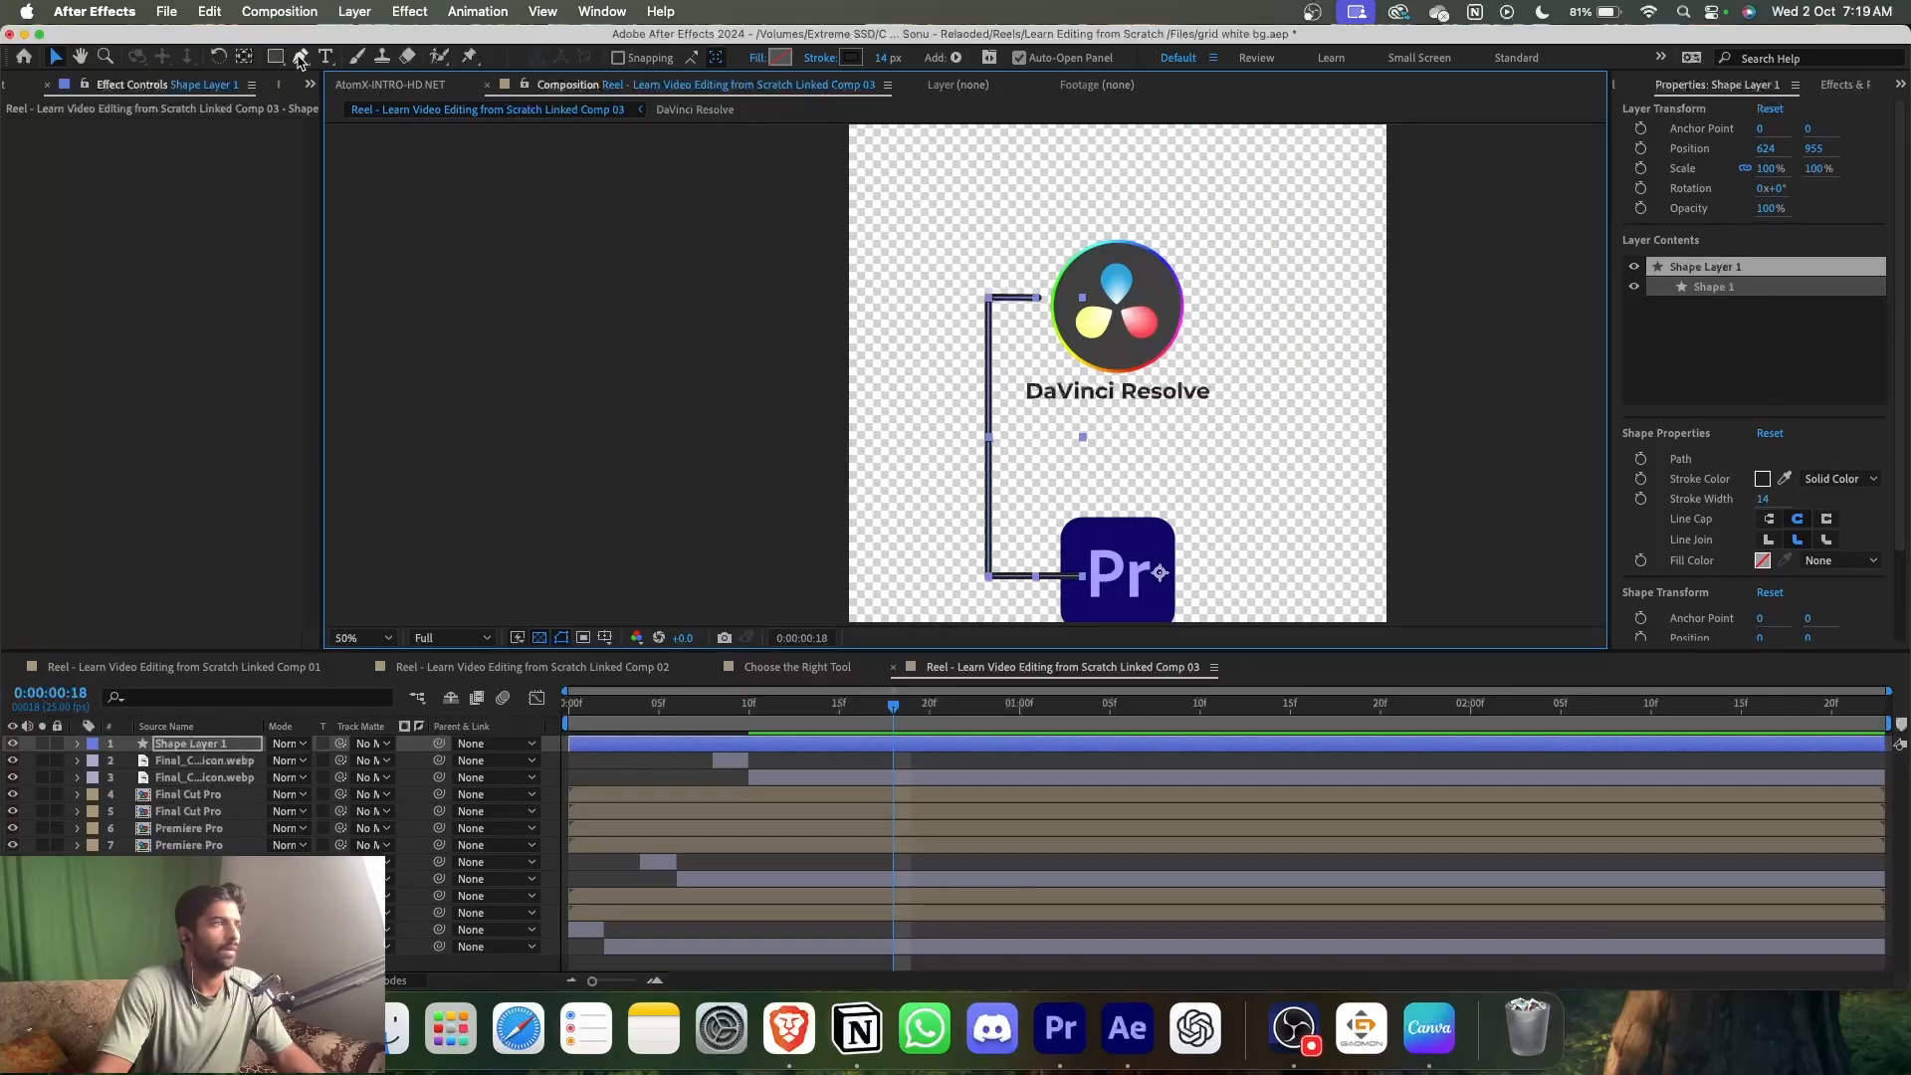
# - Shorten the bracket's lower arm with the Pen tool so its end point stops just before the Premiere Pro logo
pyautogui.press('g')
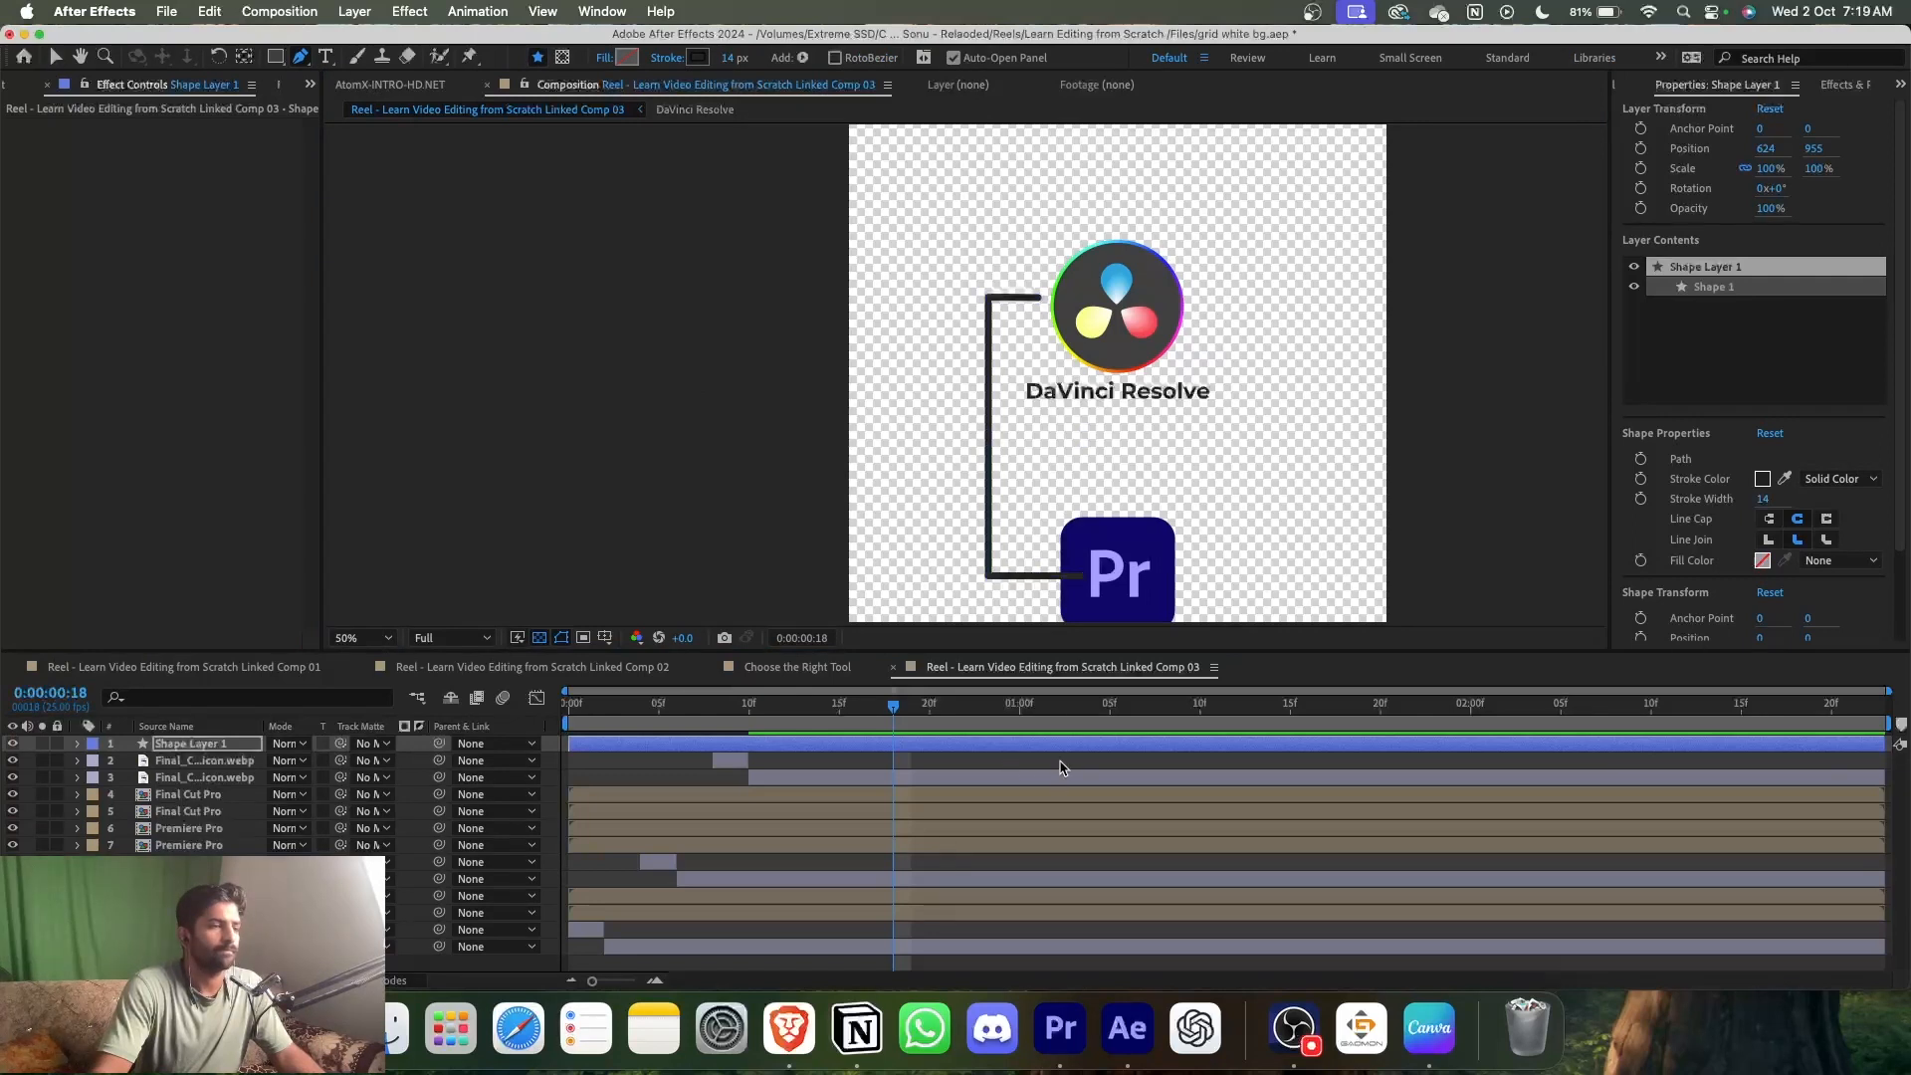
pyautogui.click(1077, 581)
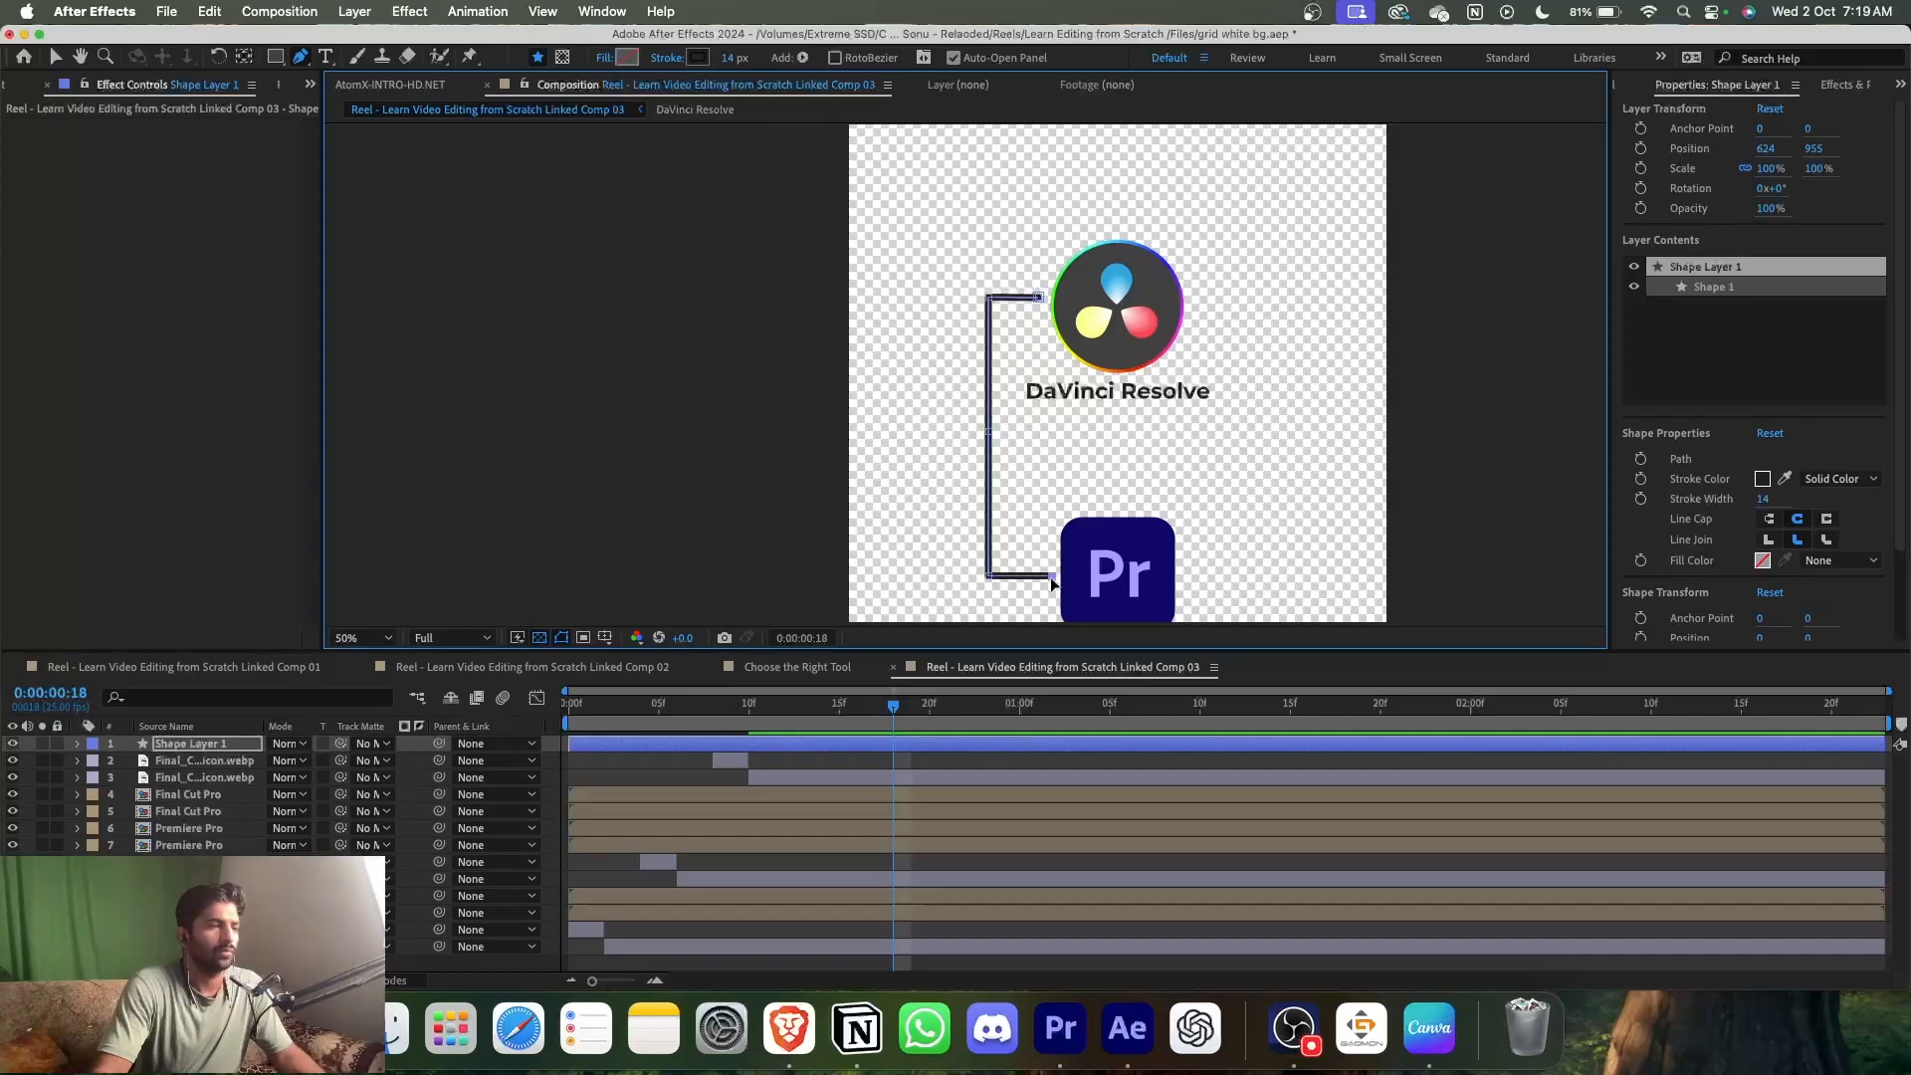
pyautogui.click(1022, 779)
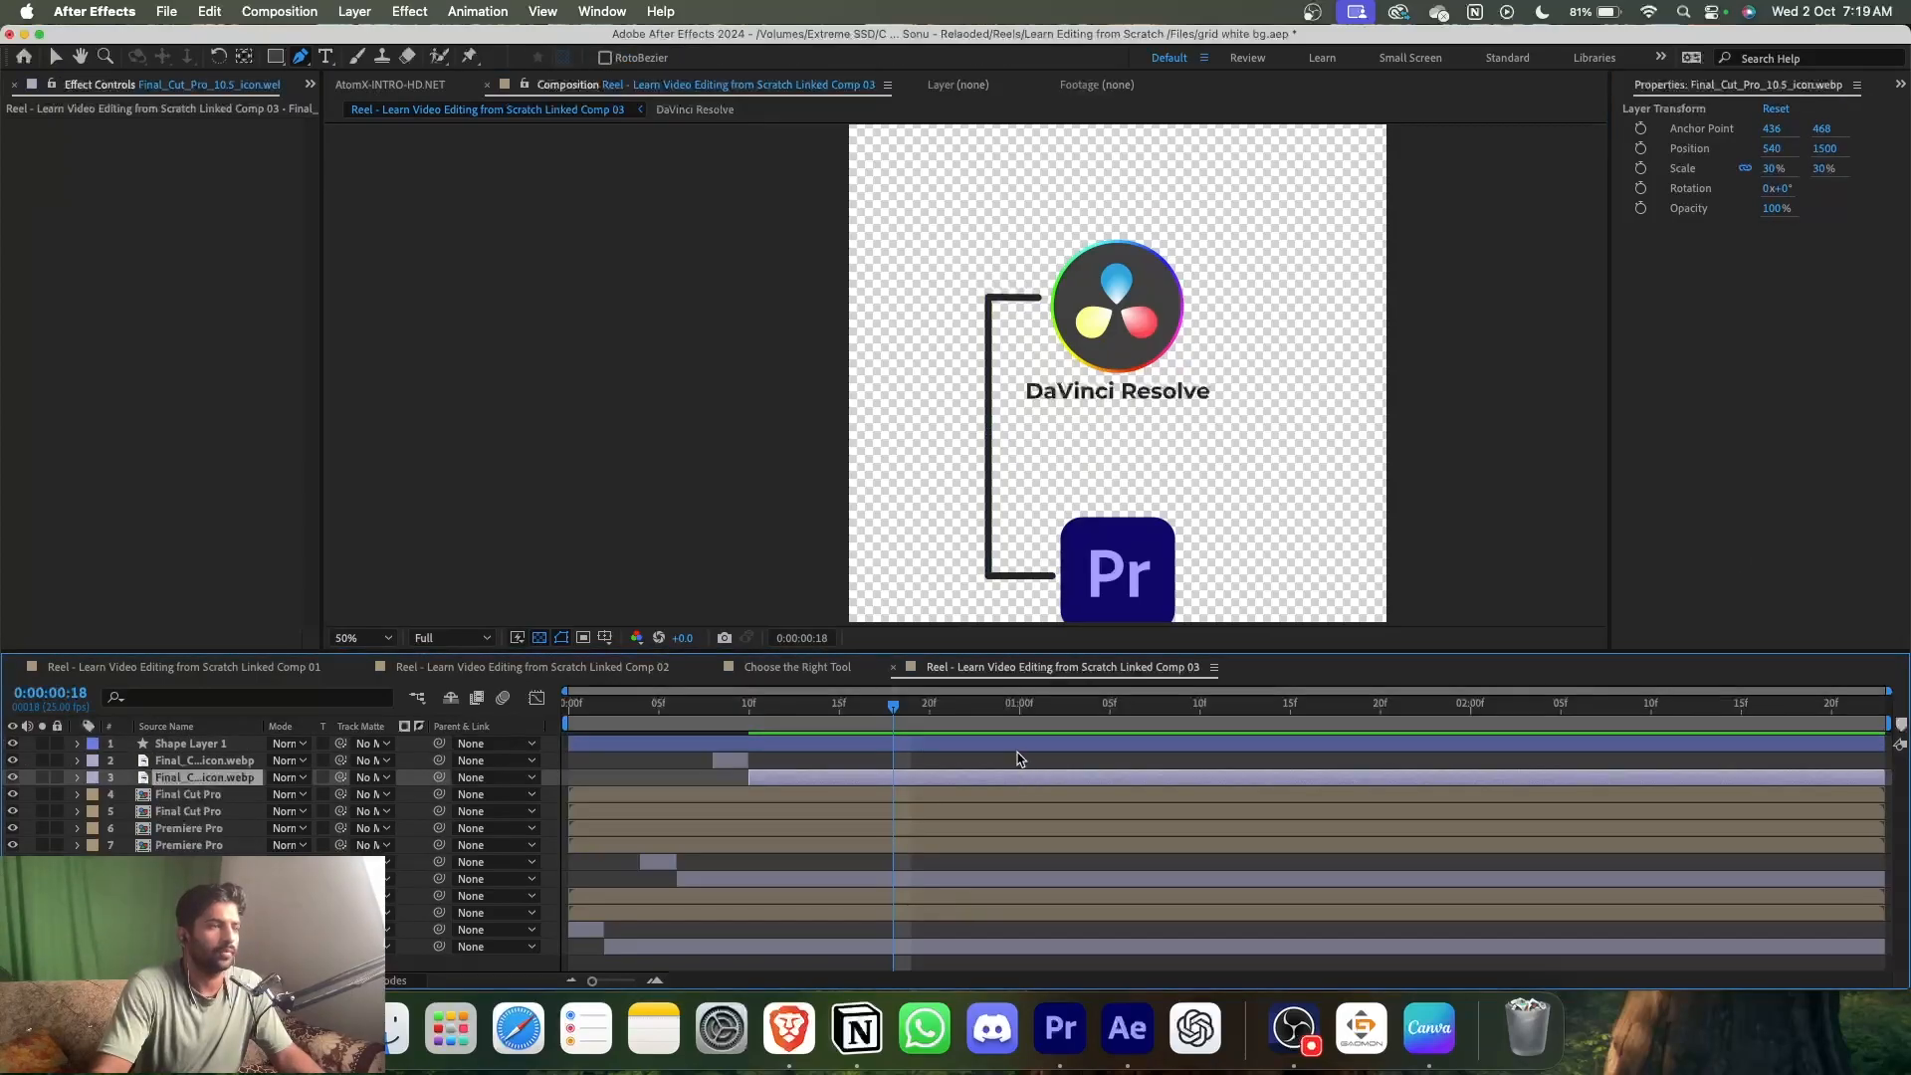
pyautogui.press('v')
pyautogui.click(1049, 581)
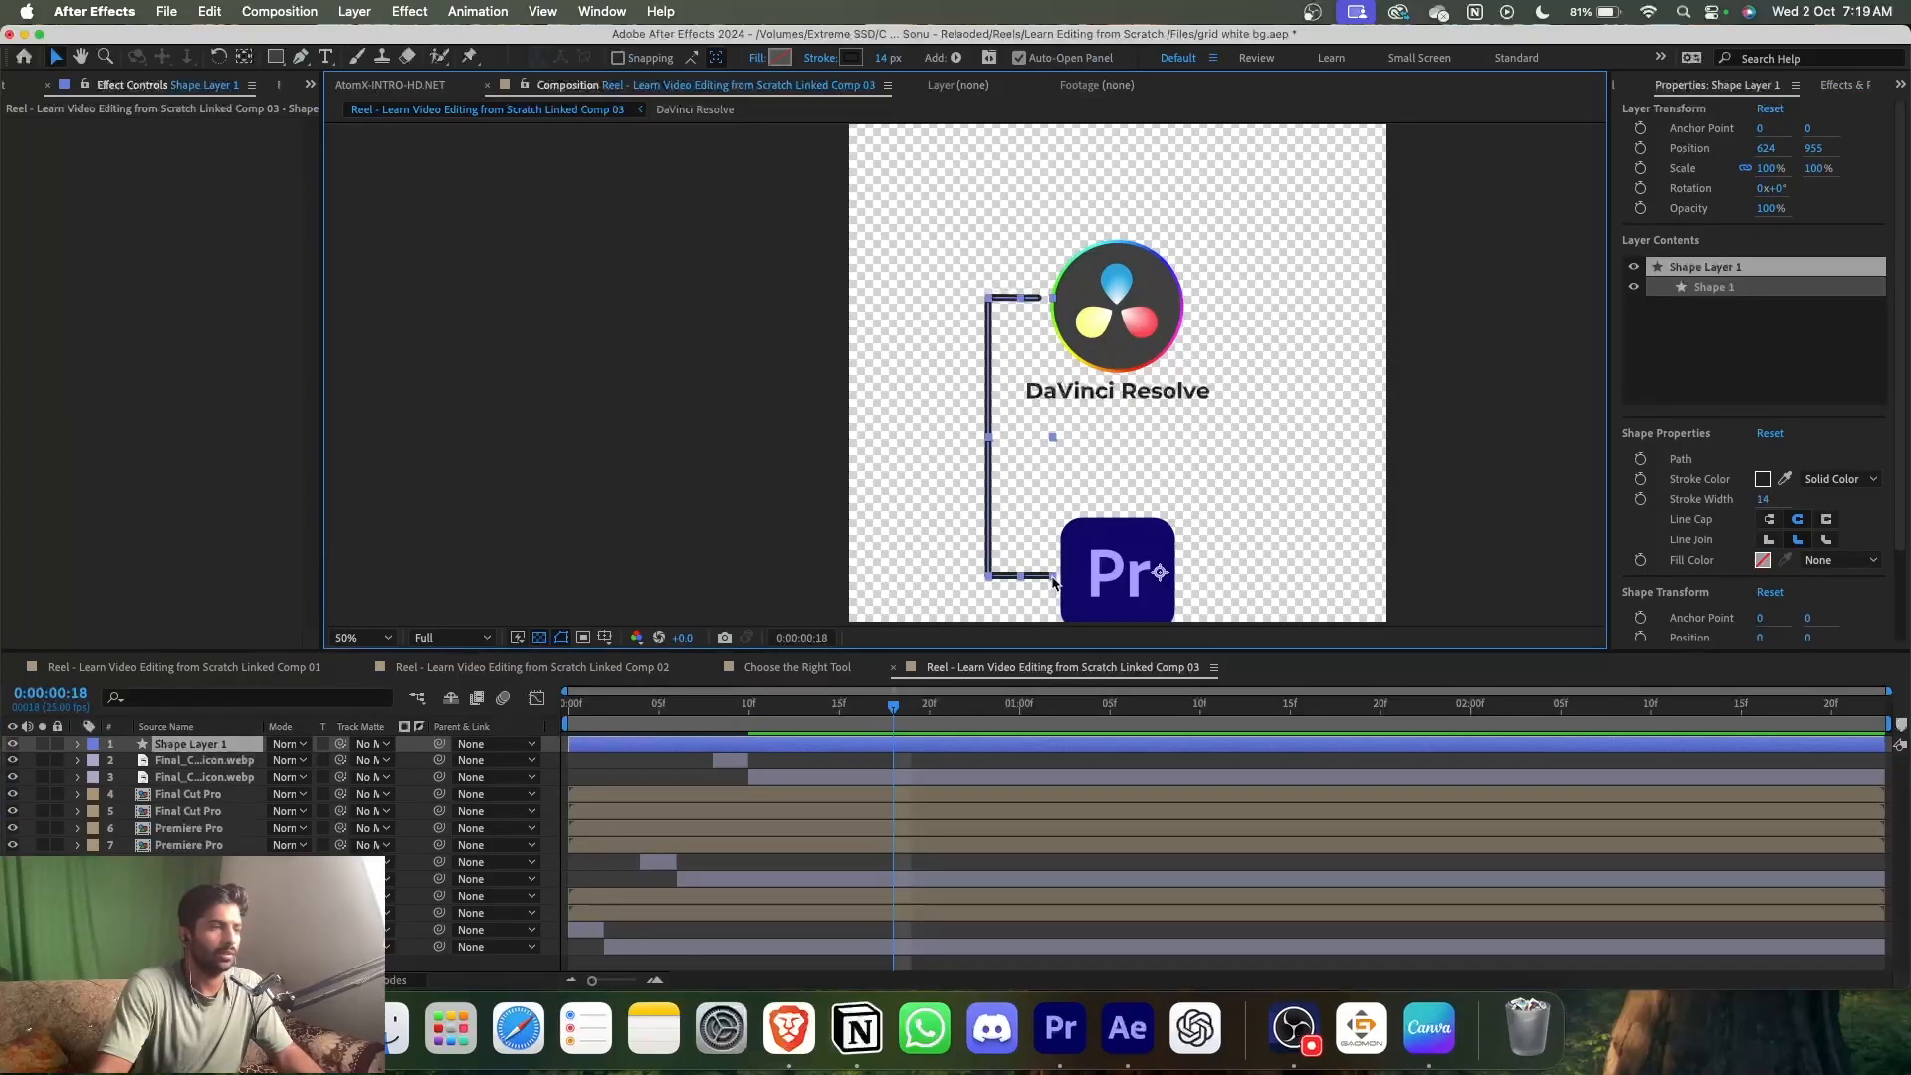
pyautogui.click(300, 56)
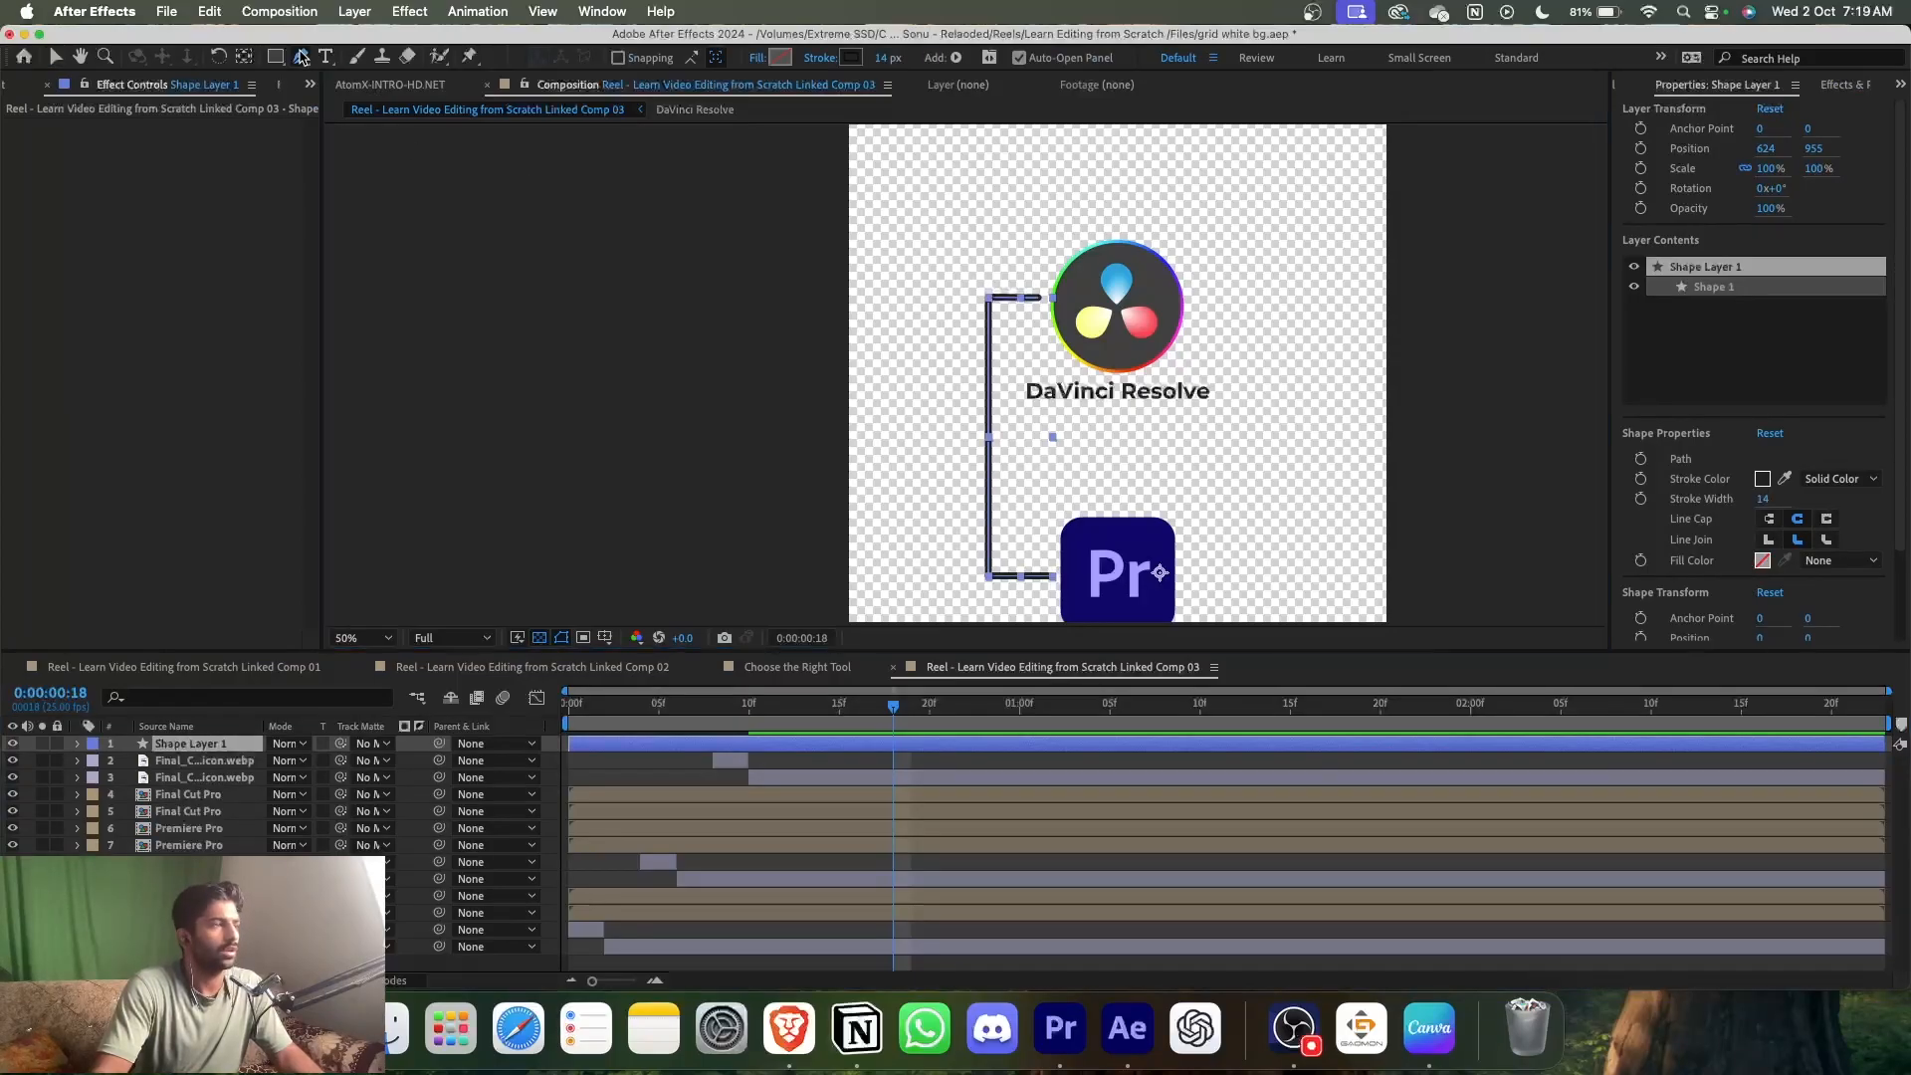
pyautogui.click(1050, 579)
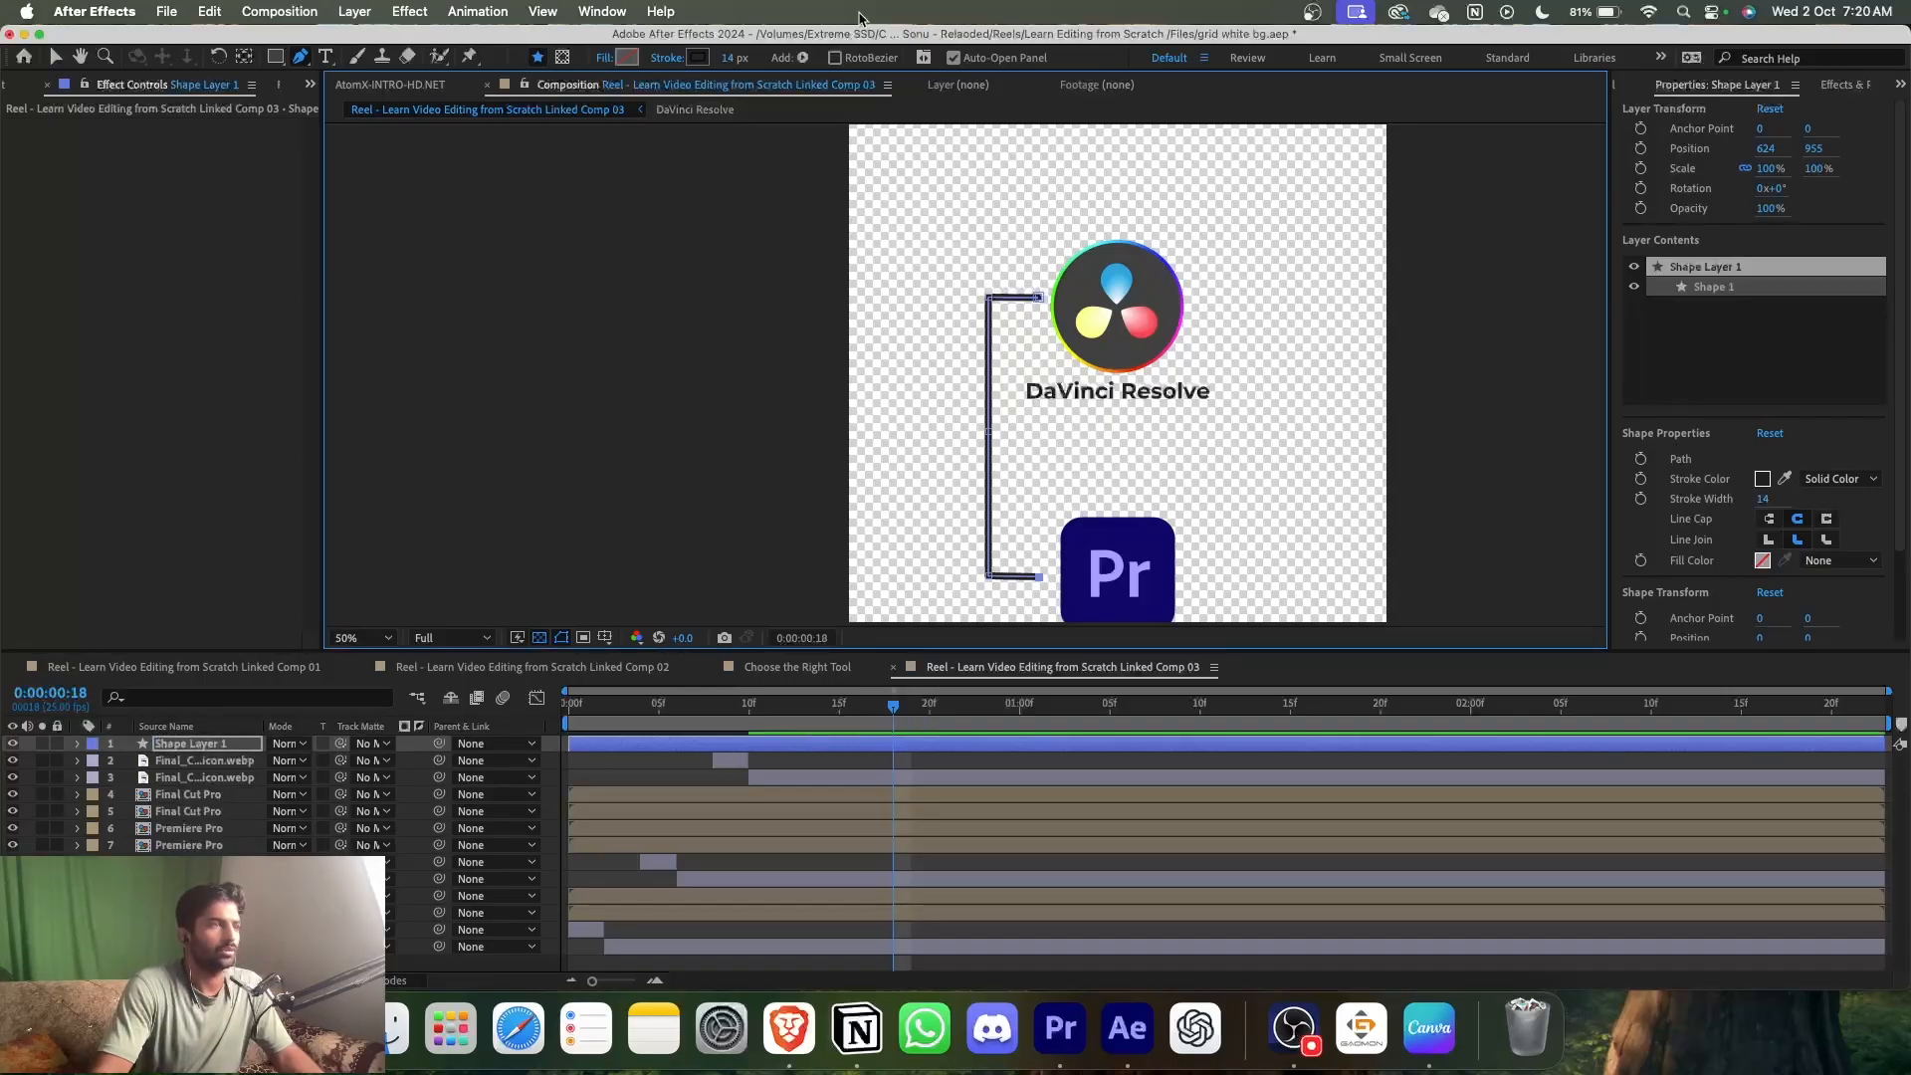
pyautogui.press('super+z')
pyautogui.moveTo(1050, 577); pyautogui.dragTo(1044, 577)
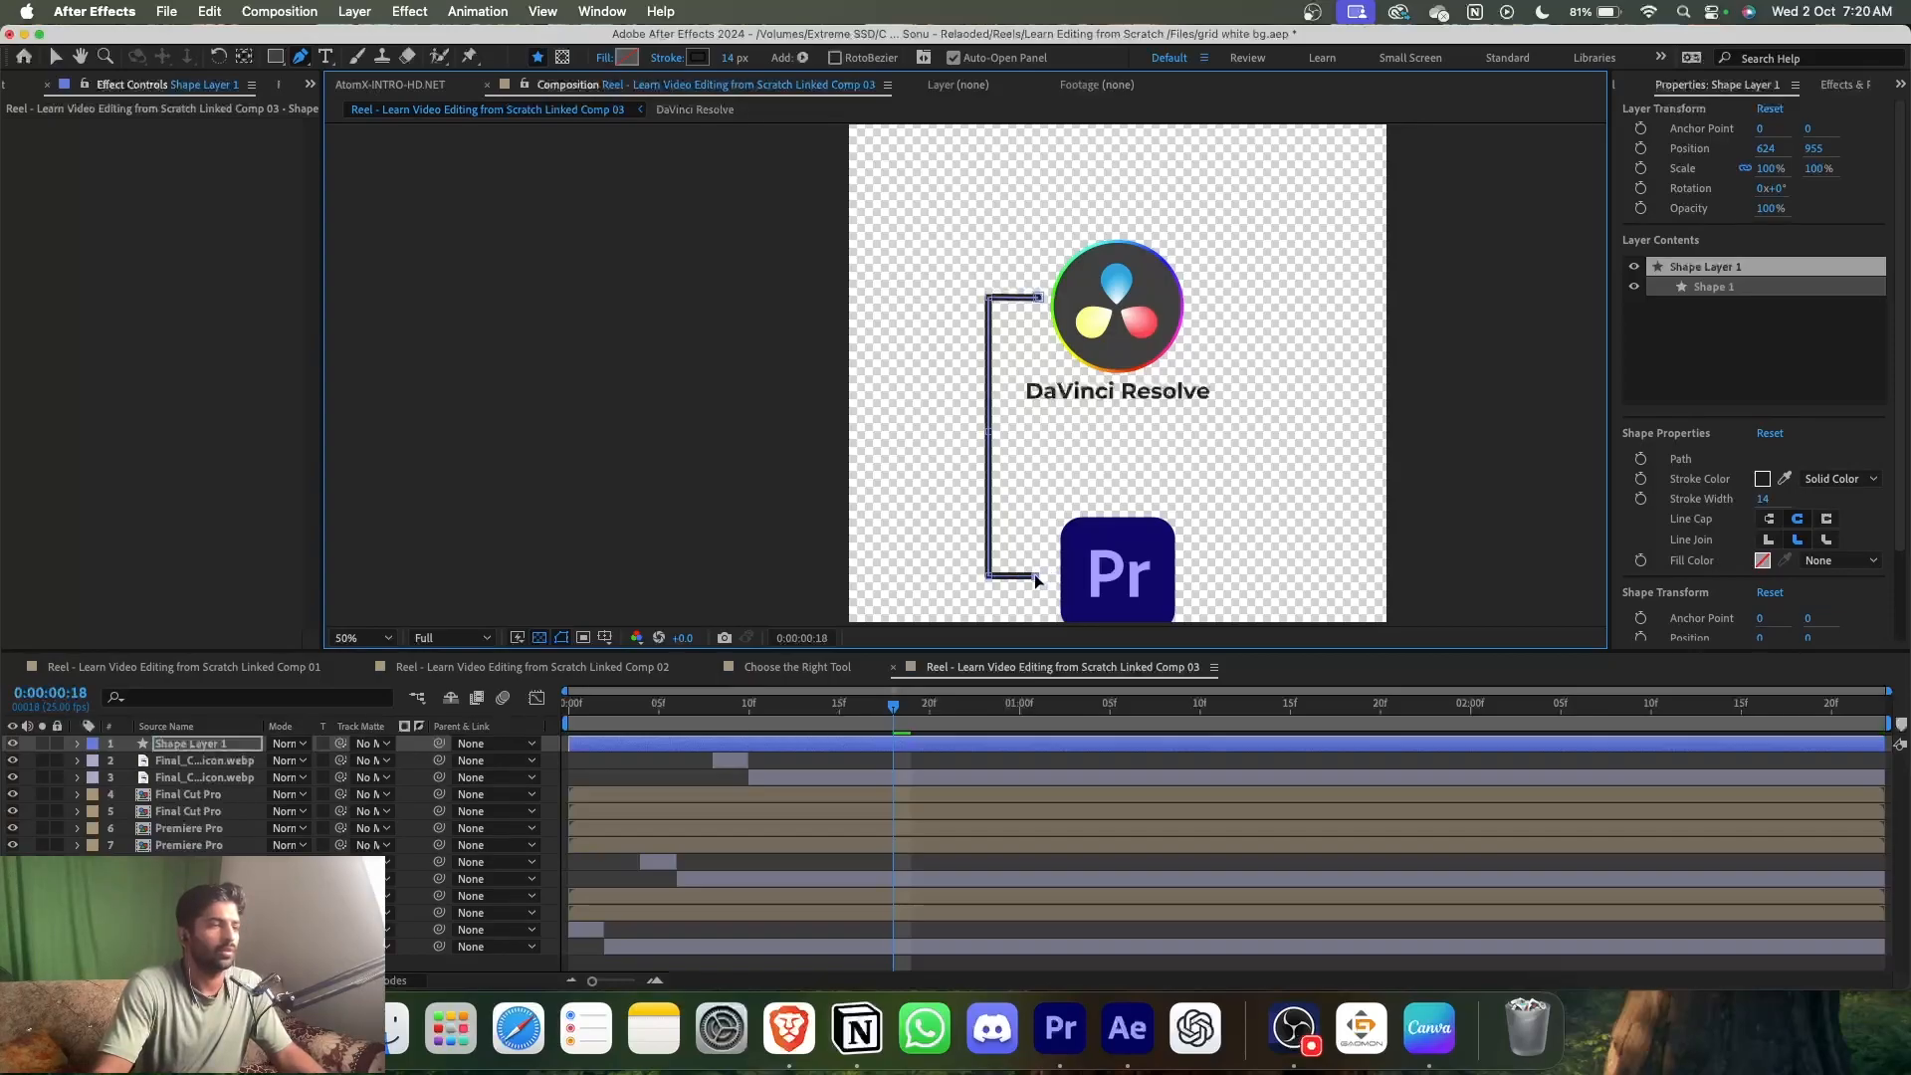
# - Set the bracket's stroke width to 8 px and deselect the layer
pyautogui.click(728, 60)
pyautogui.write('8')
pyautogui.press('Return')
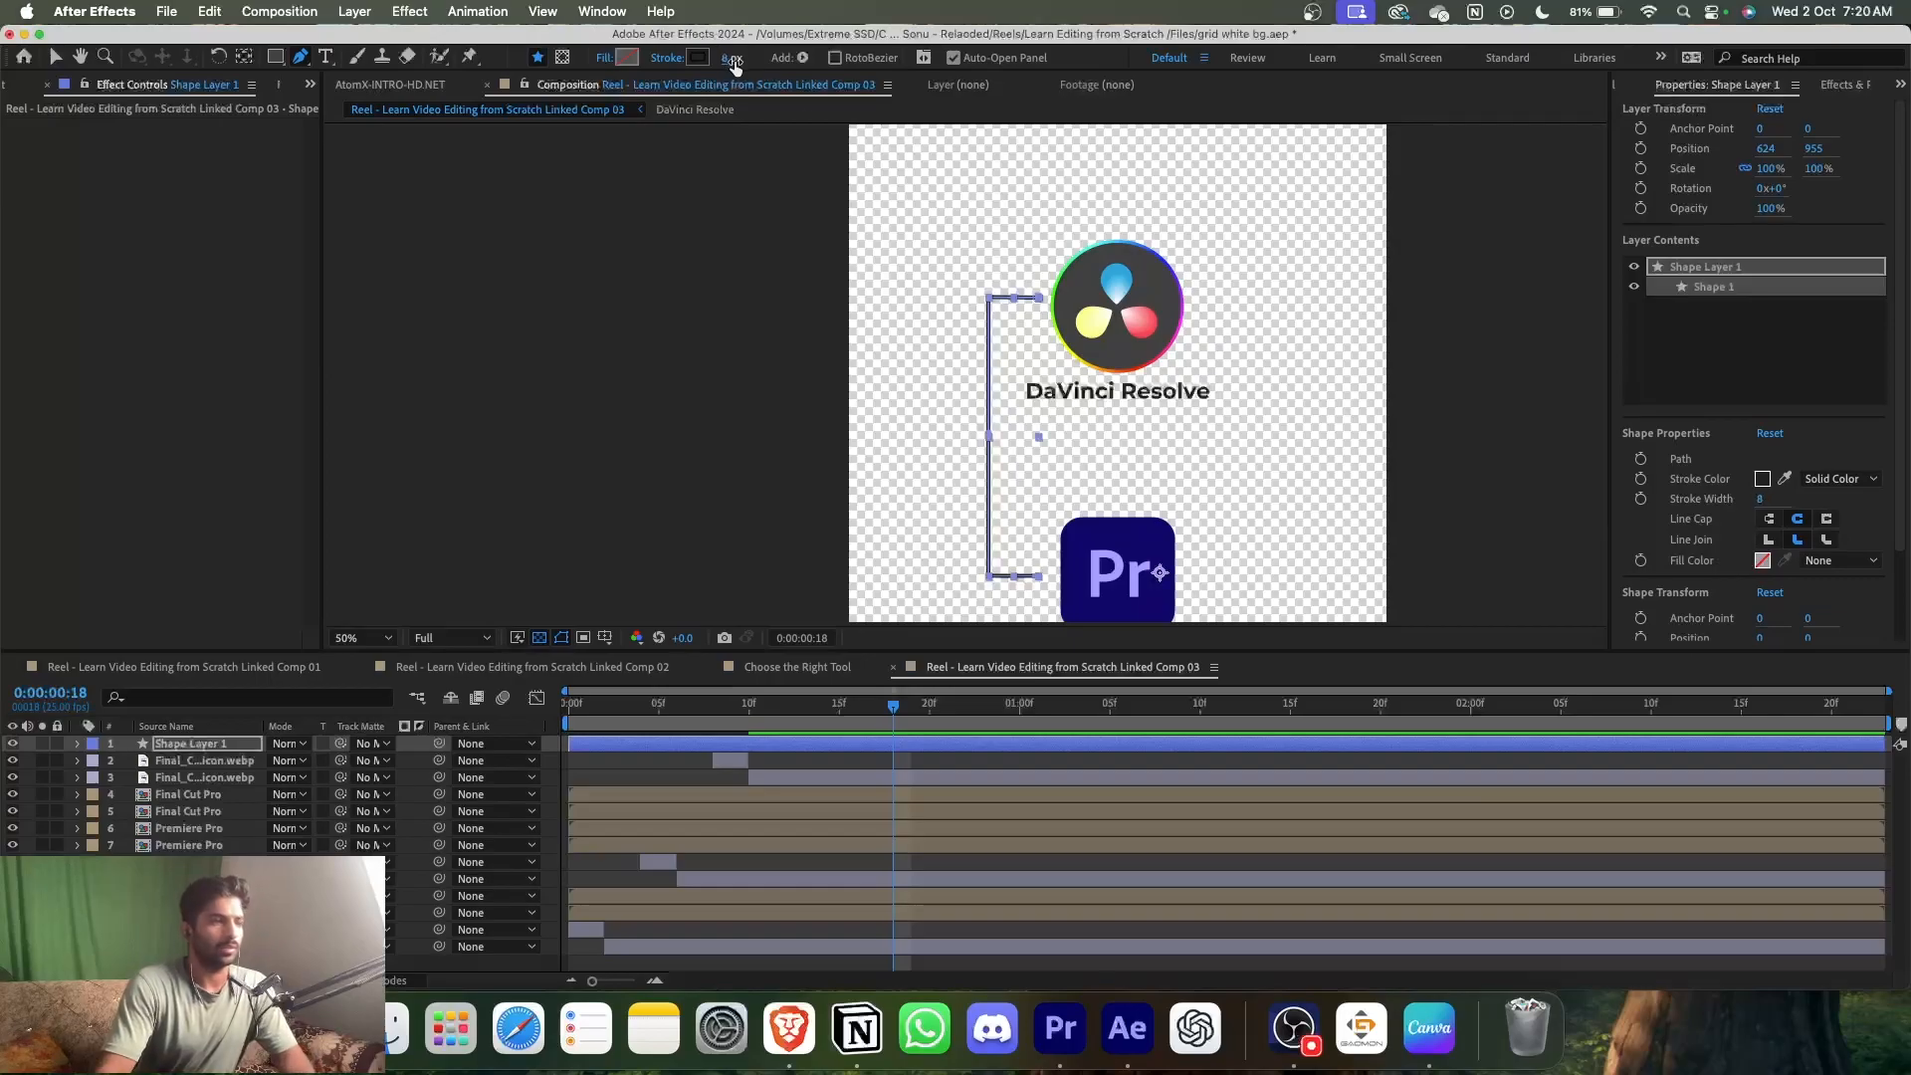
pyautogui.click(912, 765)
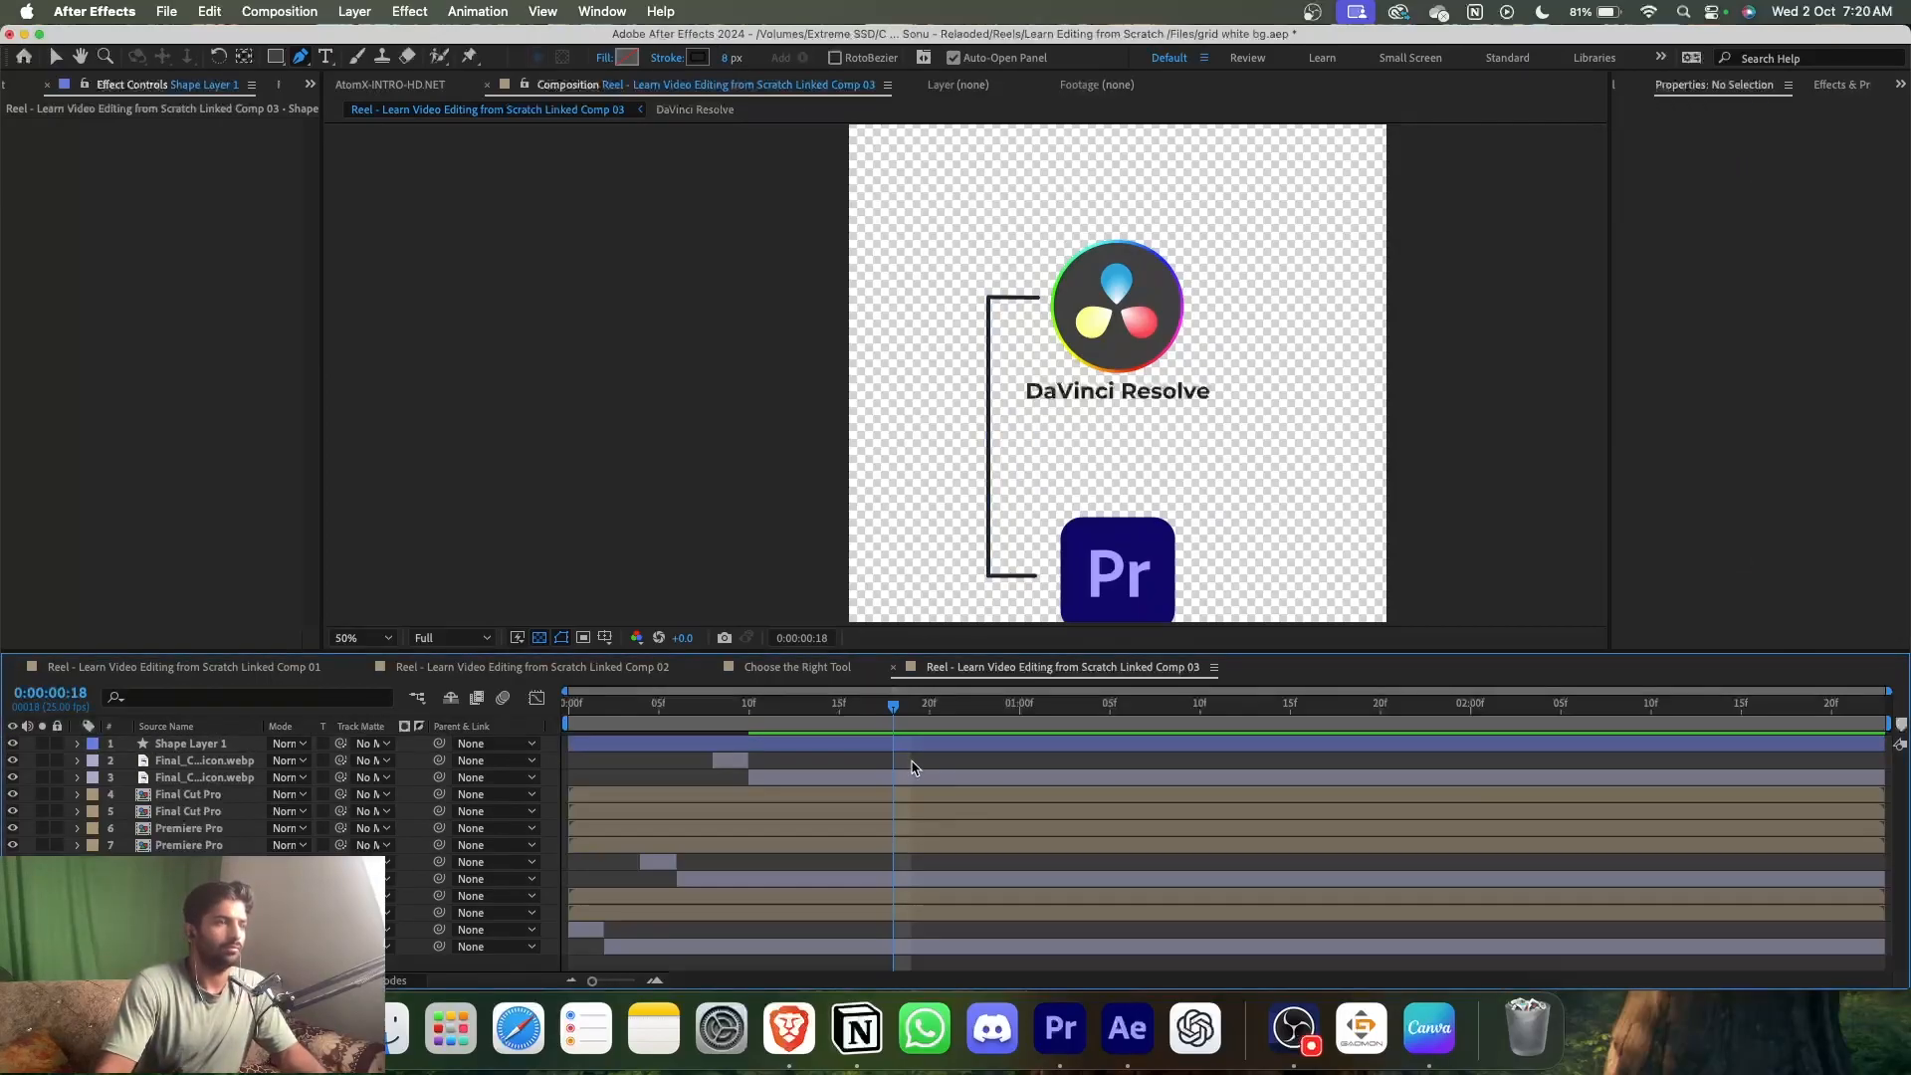
# - Draw a short horizontal connector on the bracket layer with the Pen tool, meeting the middle of the vertical edge from outside
pyautogui.click(915, 746)
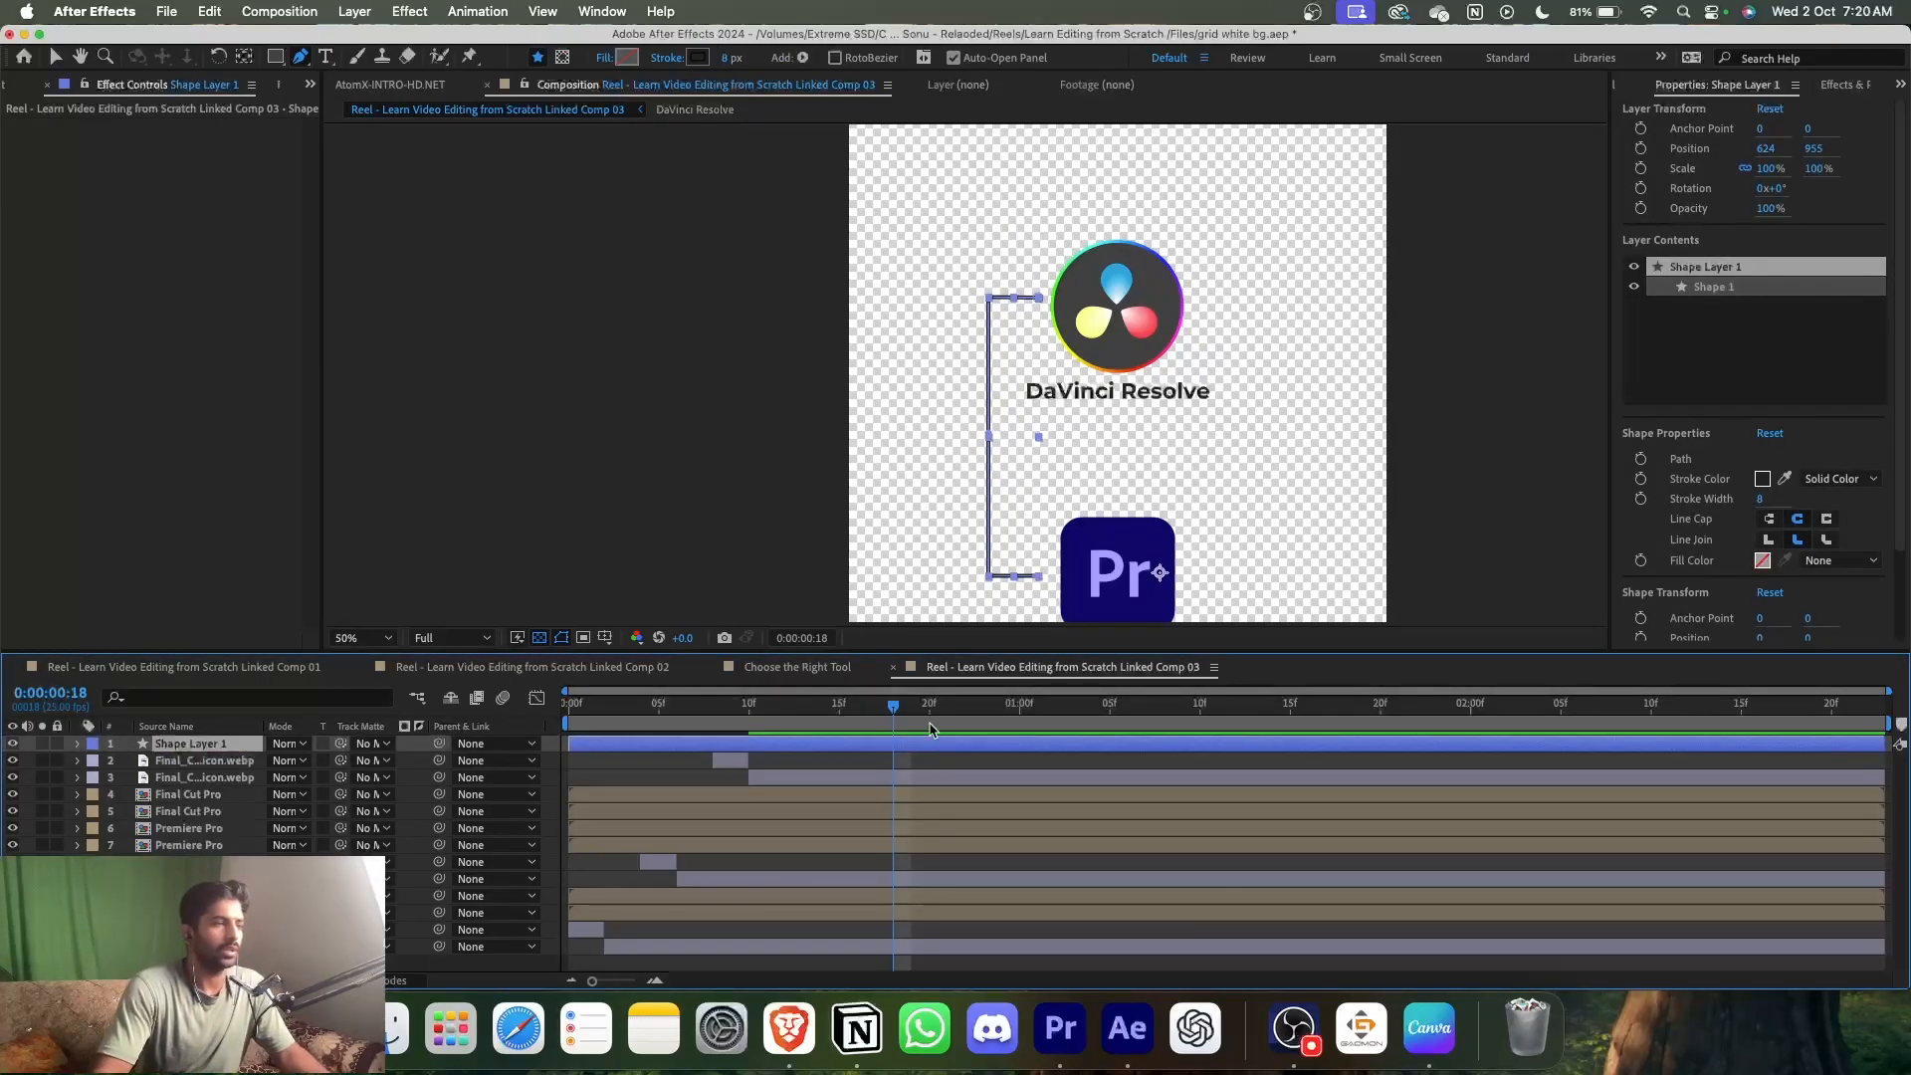
pyautogui.click(943, 437)
pyautogui.click(987, 432)
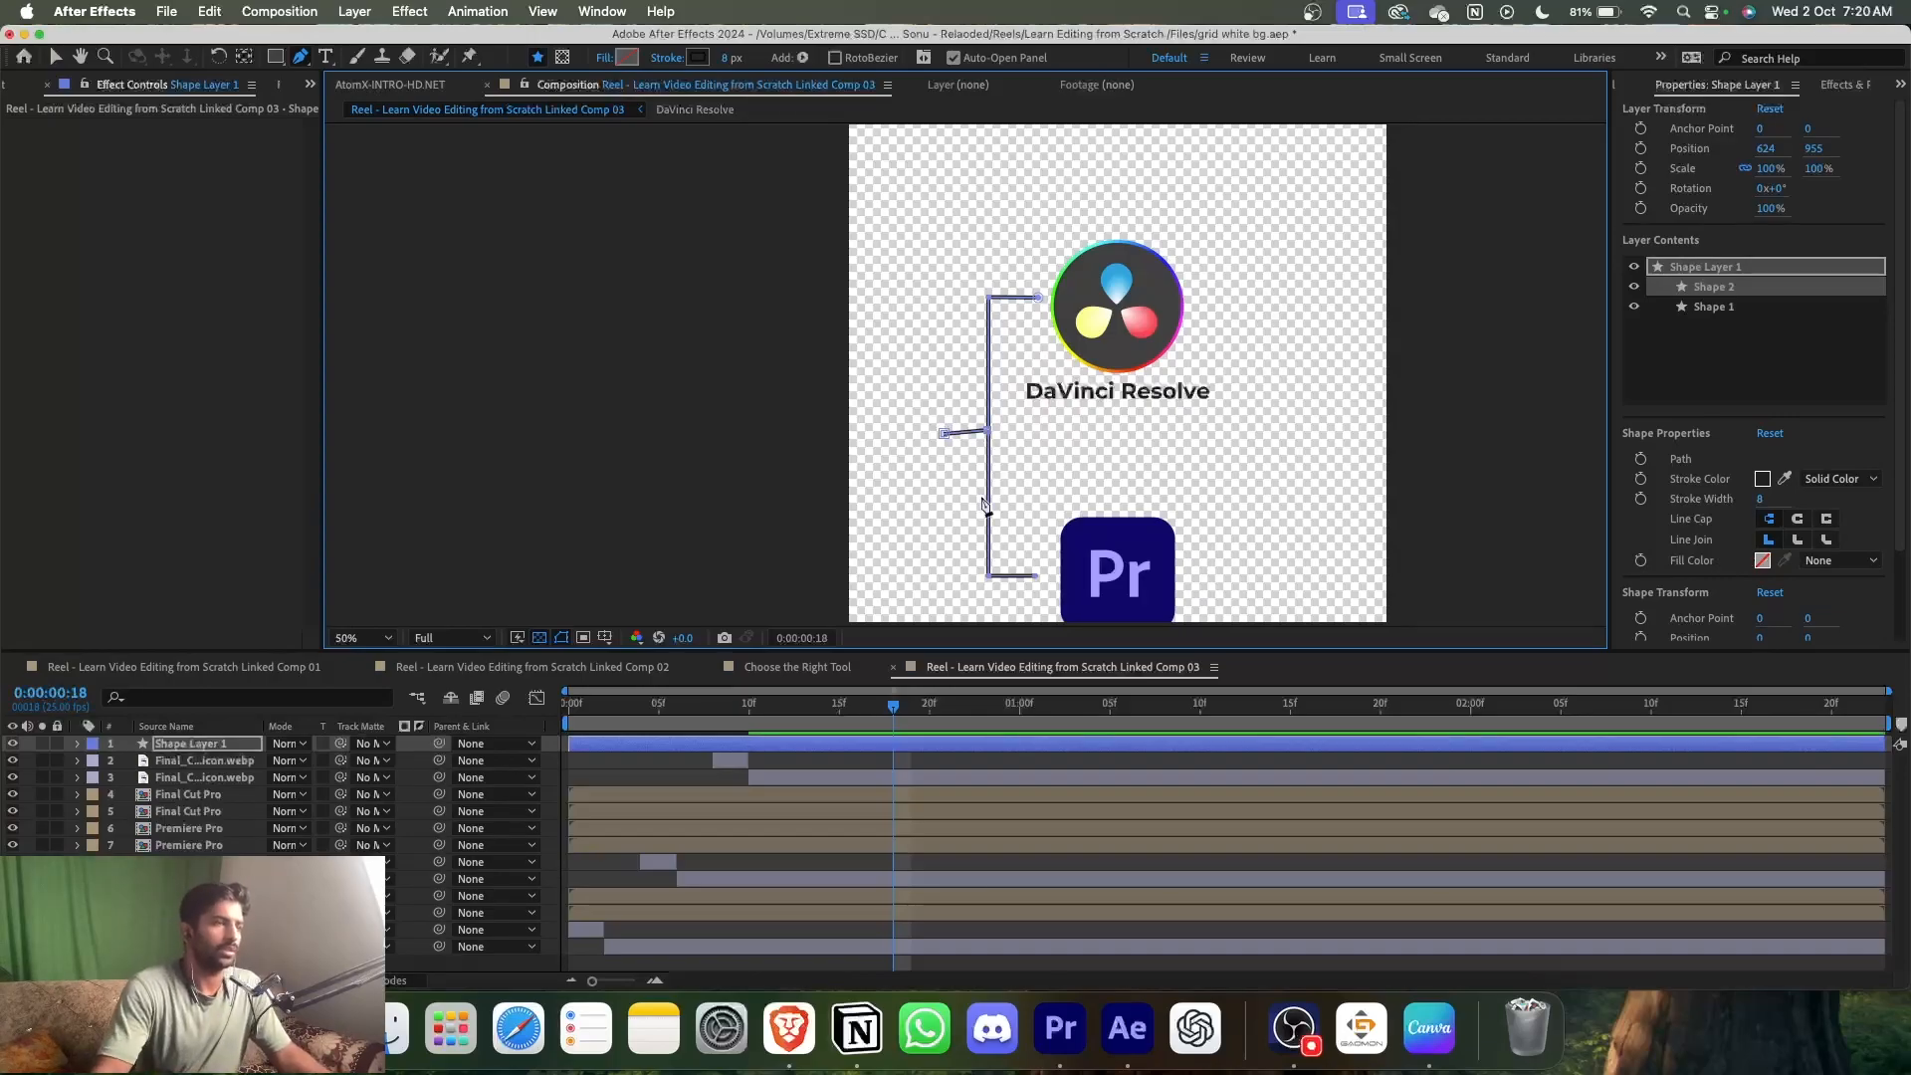
pyautogui.scroll(-1, 956, 312)
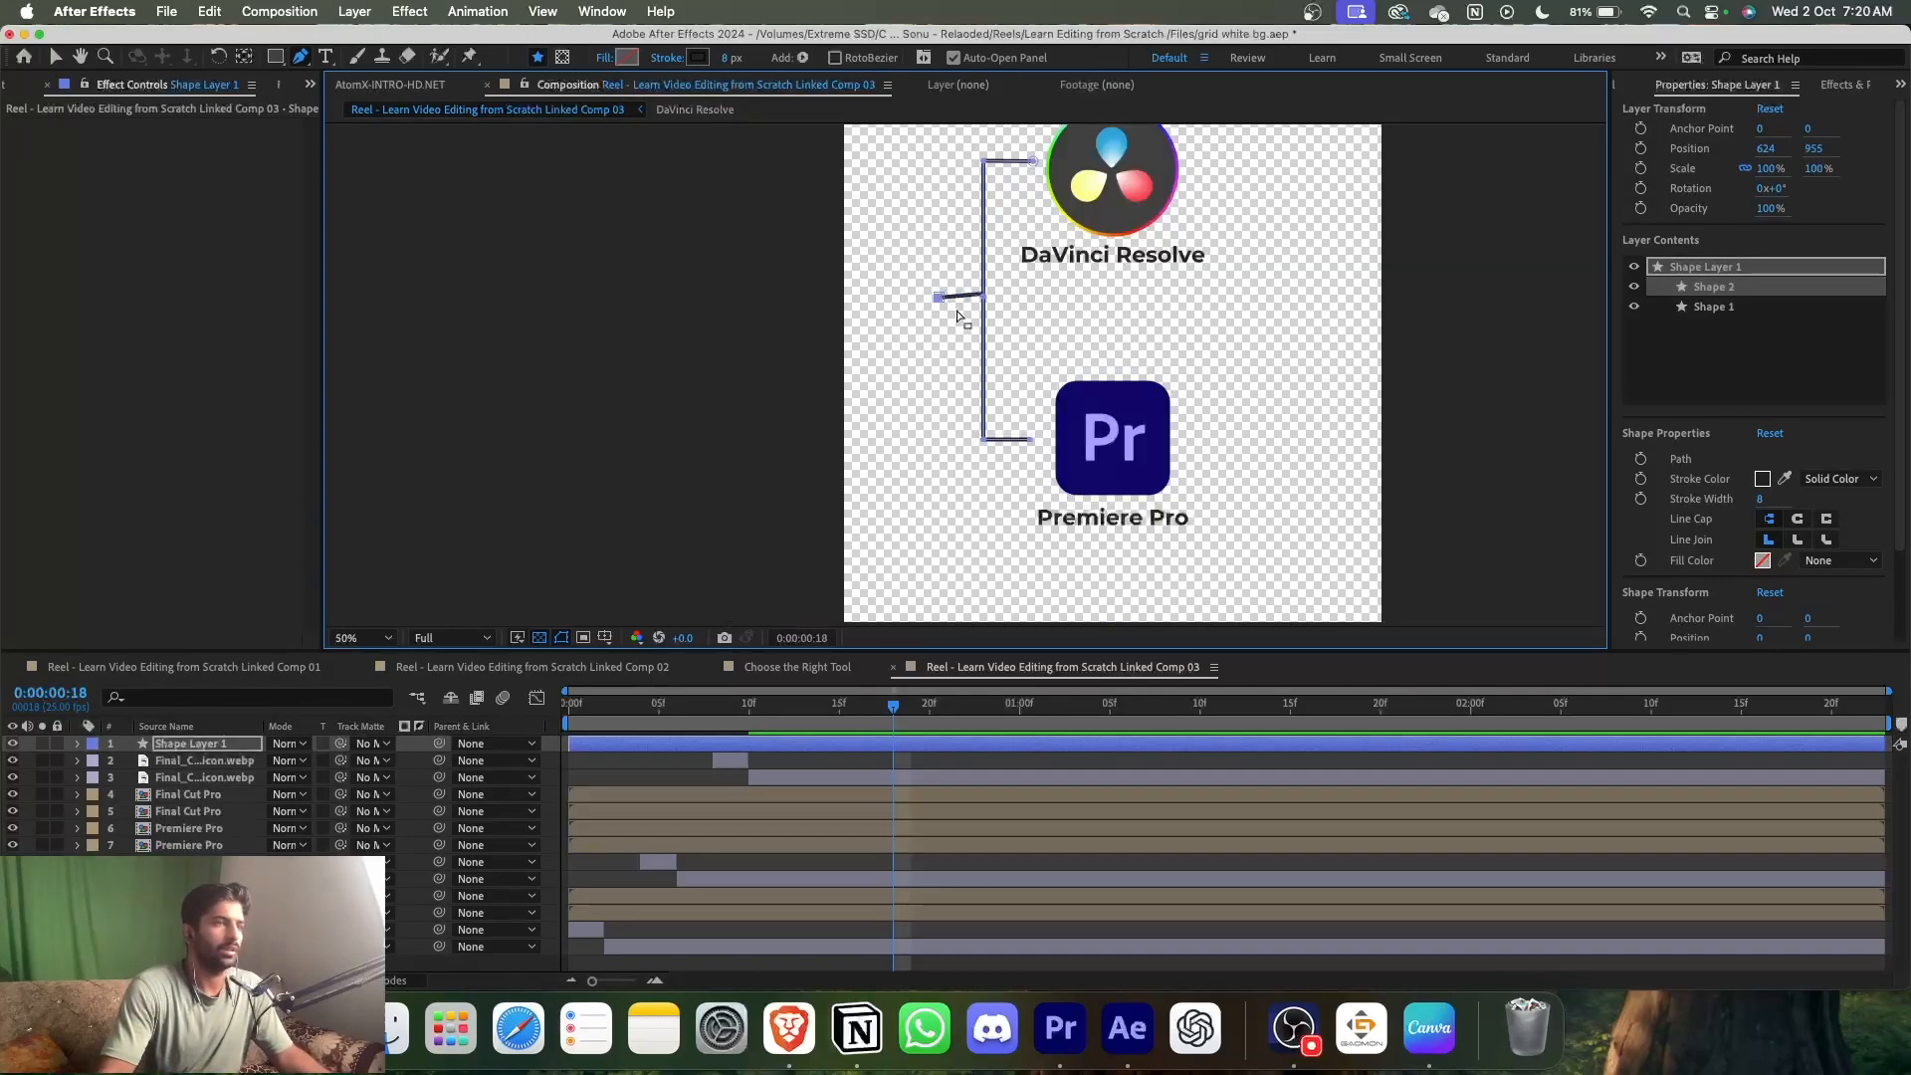
pyautogui.scroll(2, 956, 314)
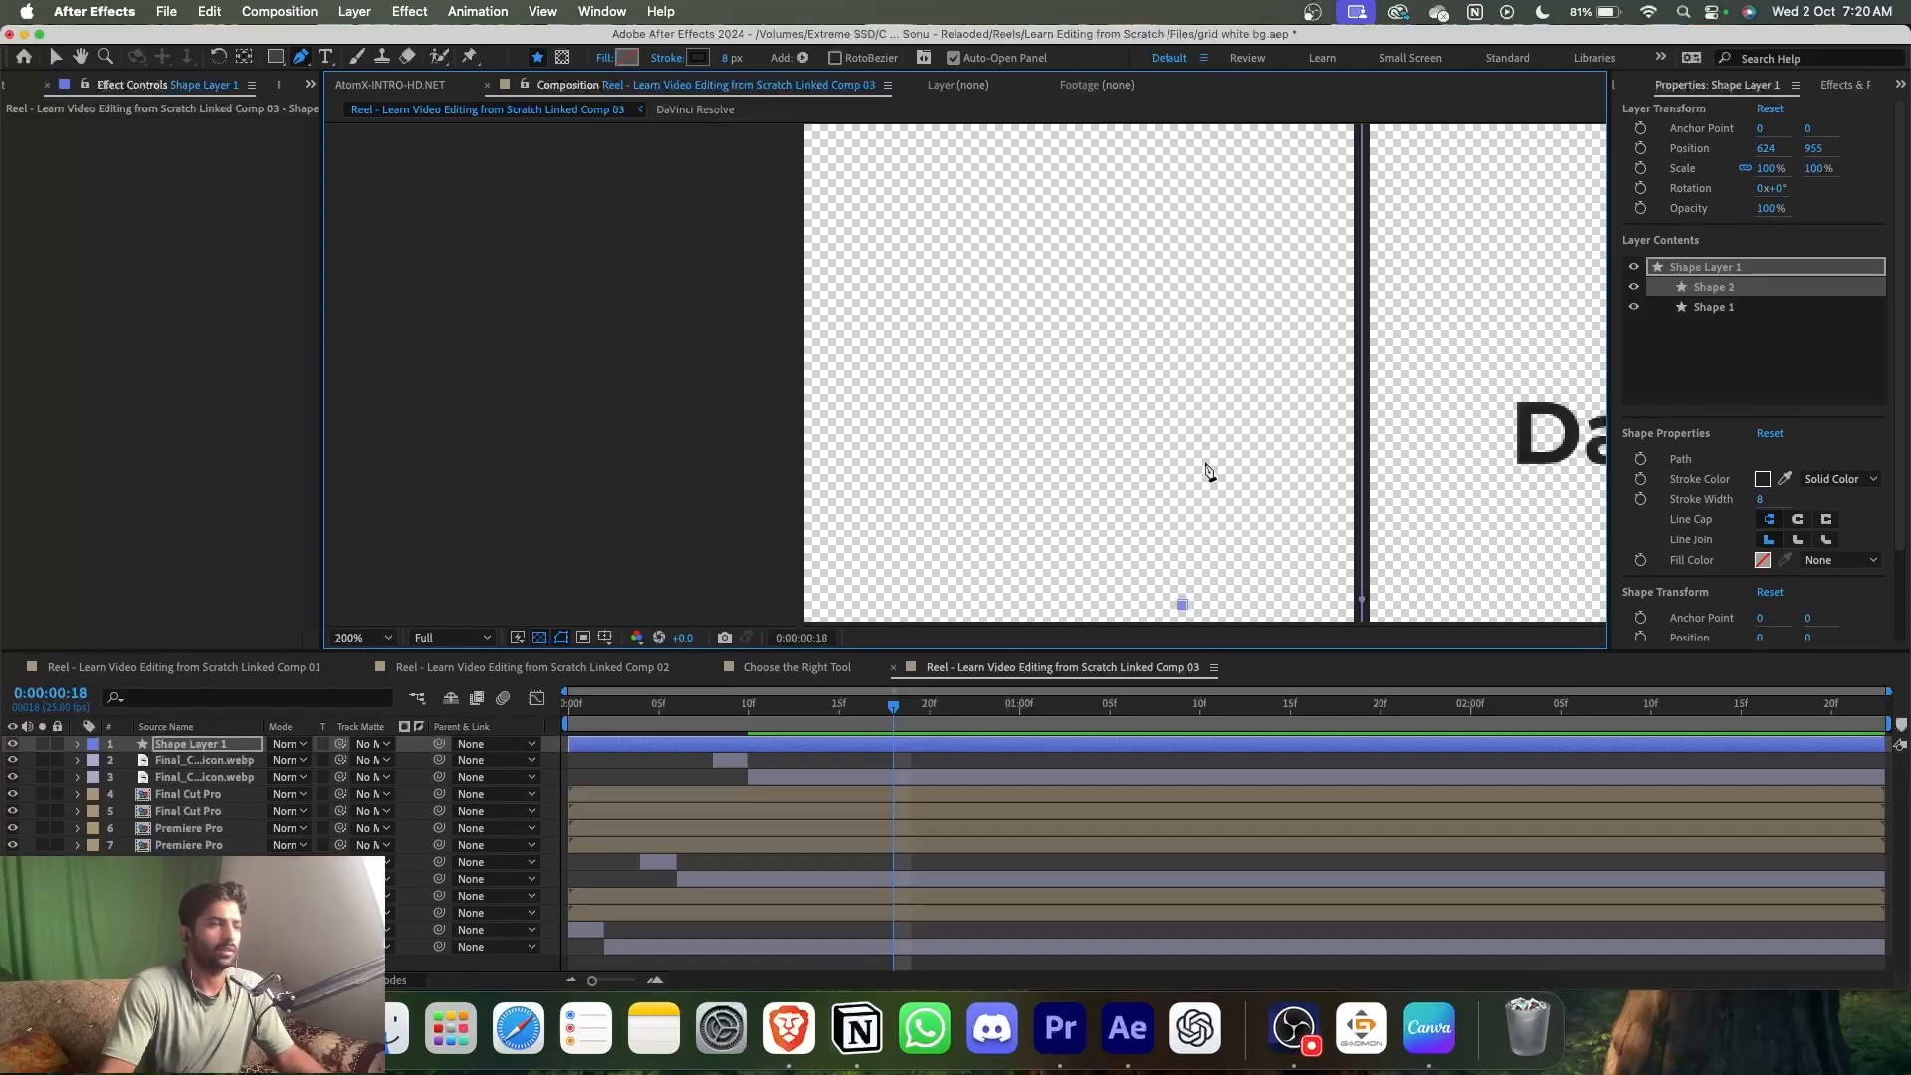
pyautogui.click(1362, 604)
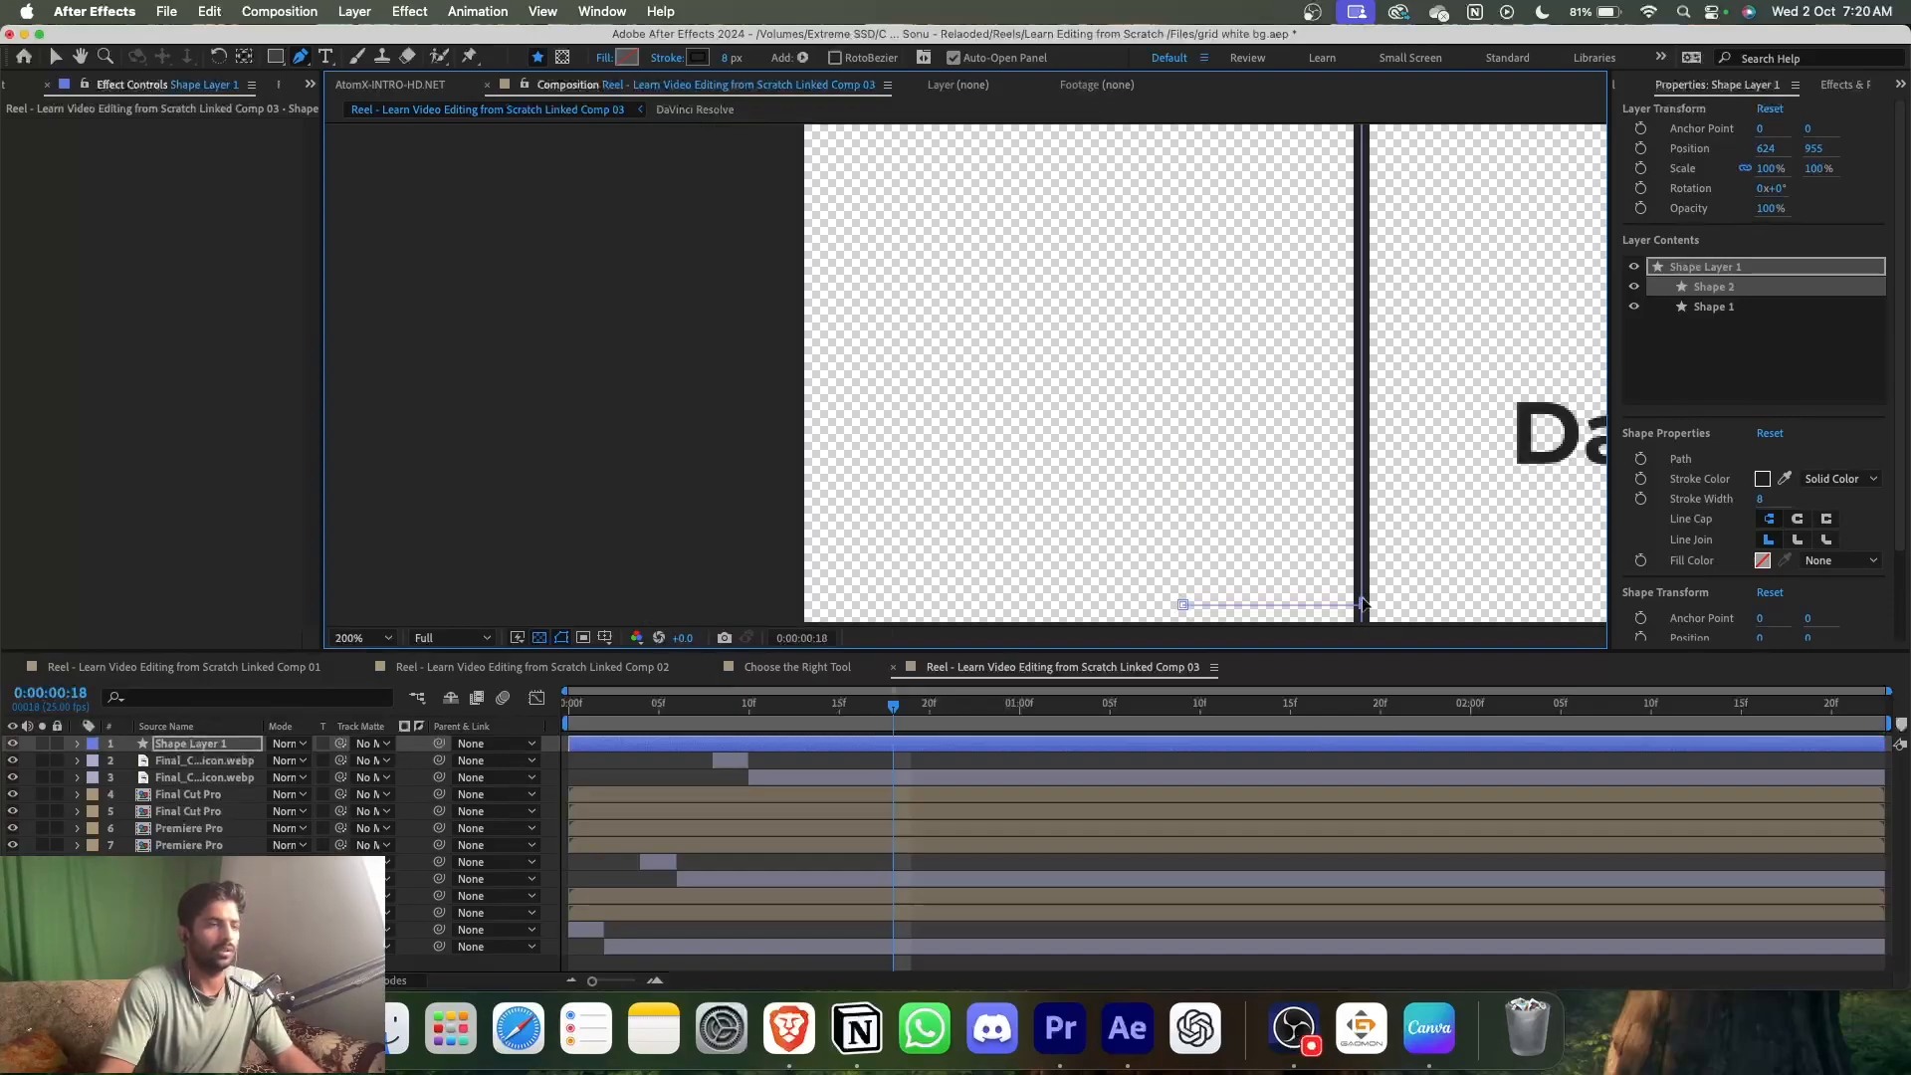
pyautogui.scroll(-3, 1288, 597)
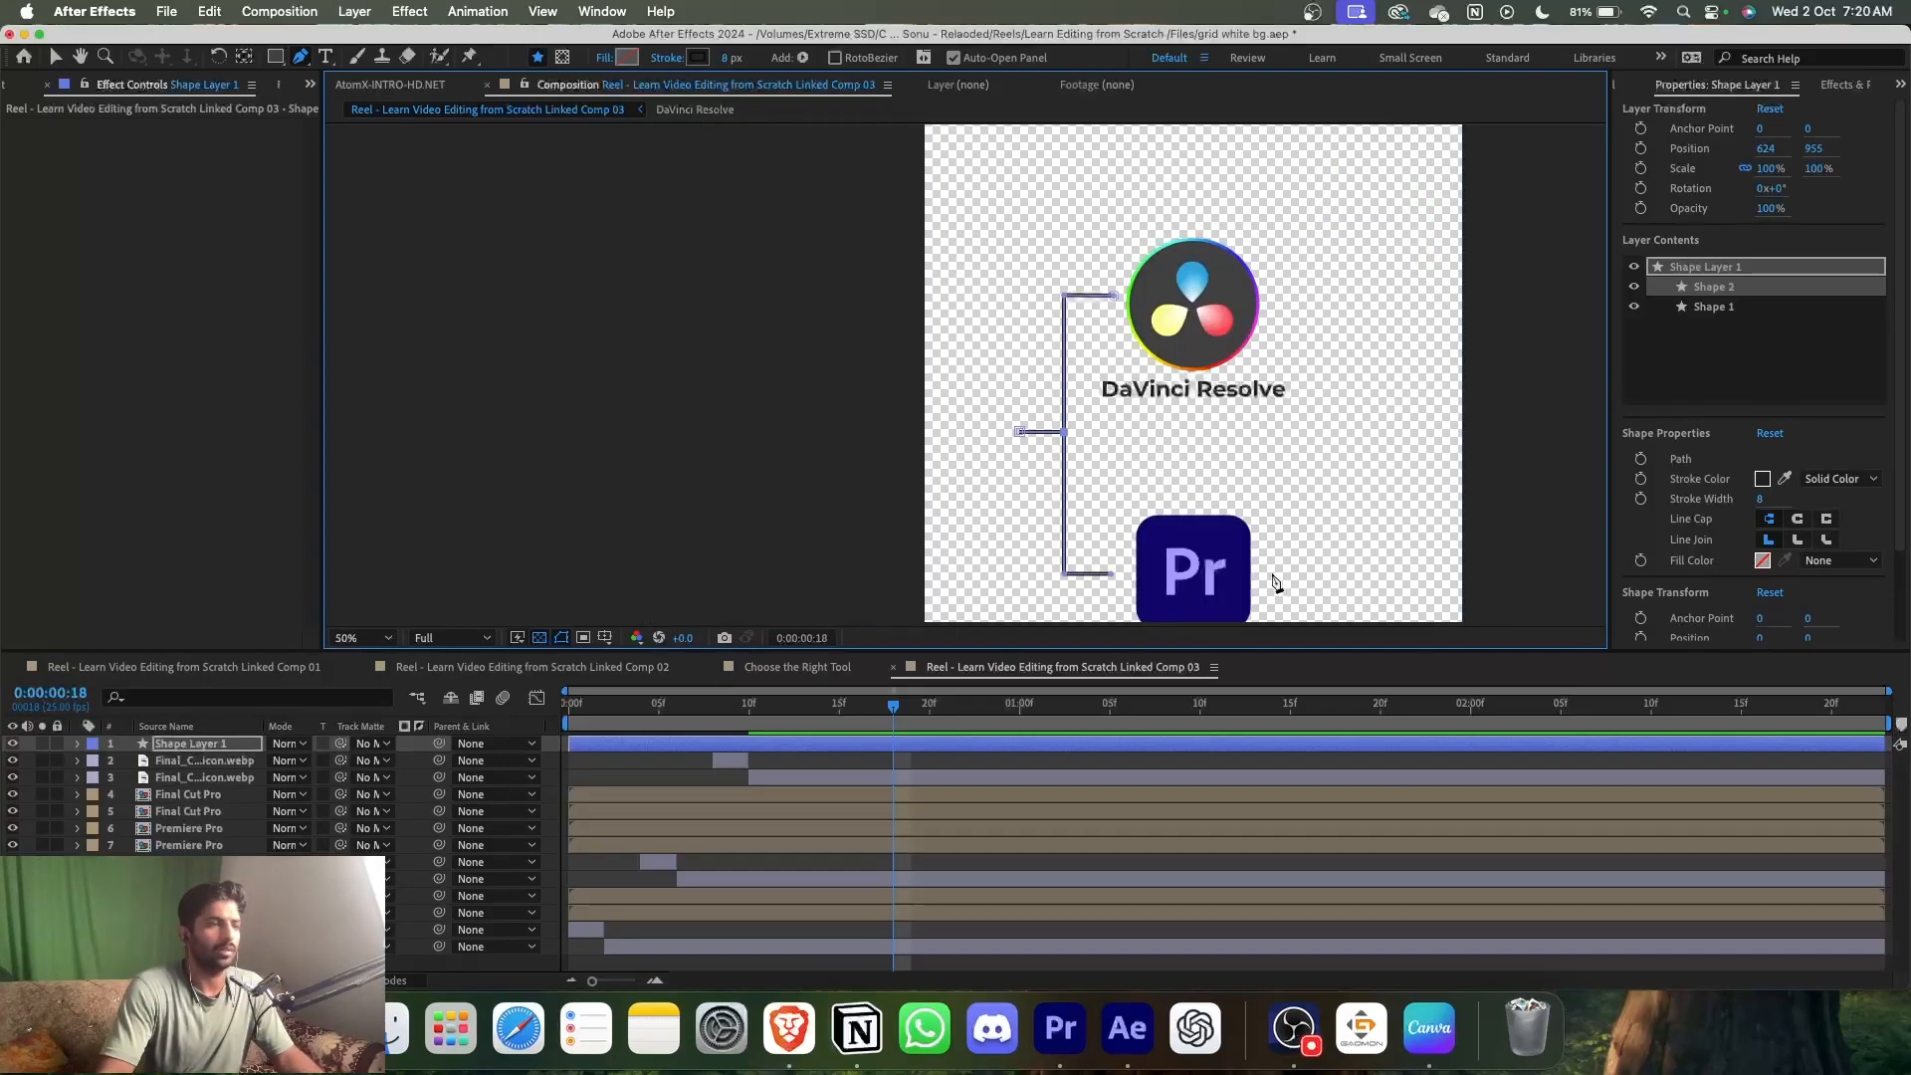
# - Give the short connector, Shape 2, a Round line cap and a Bevel line join
pyautogui.click(1020, 759)
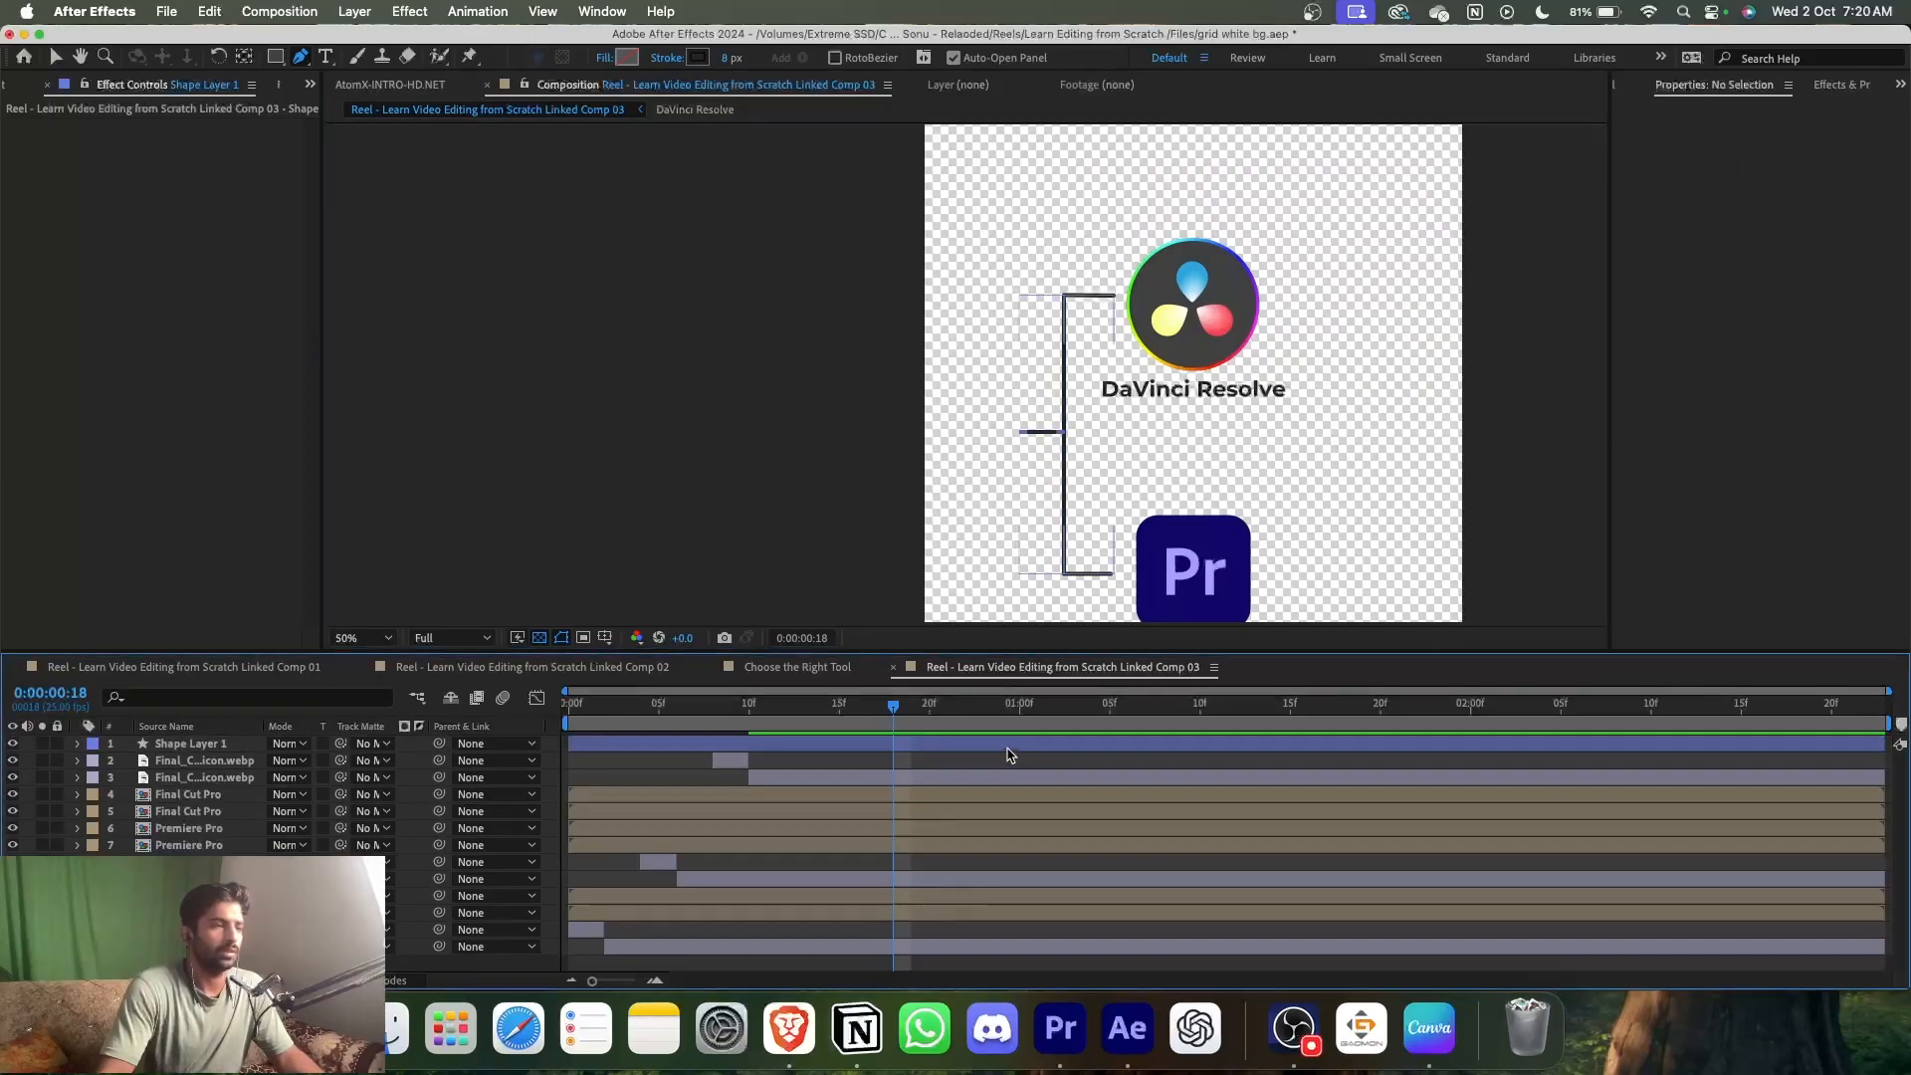
pyautogui.click(1008, 747)
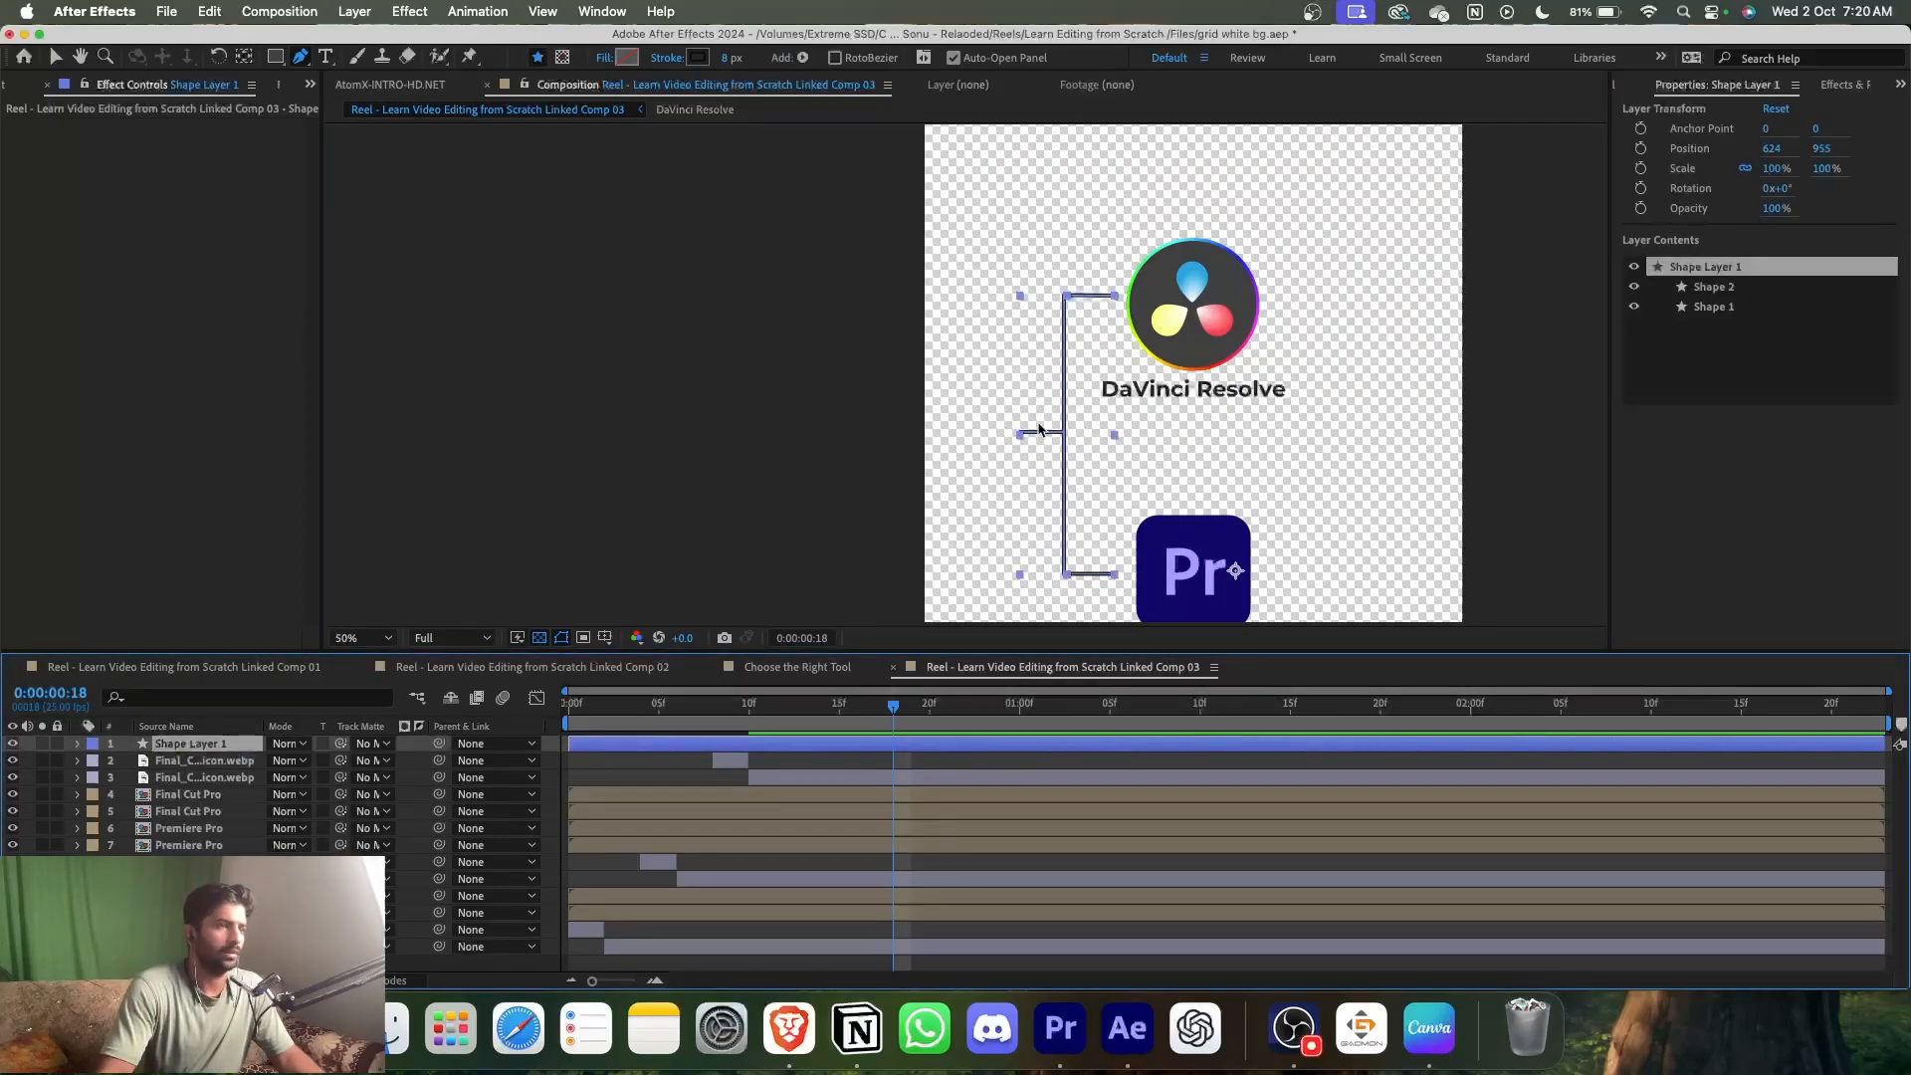
pyautogui.press('v')
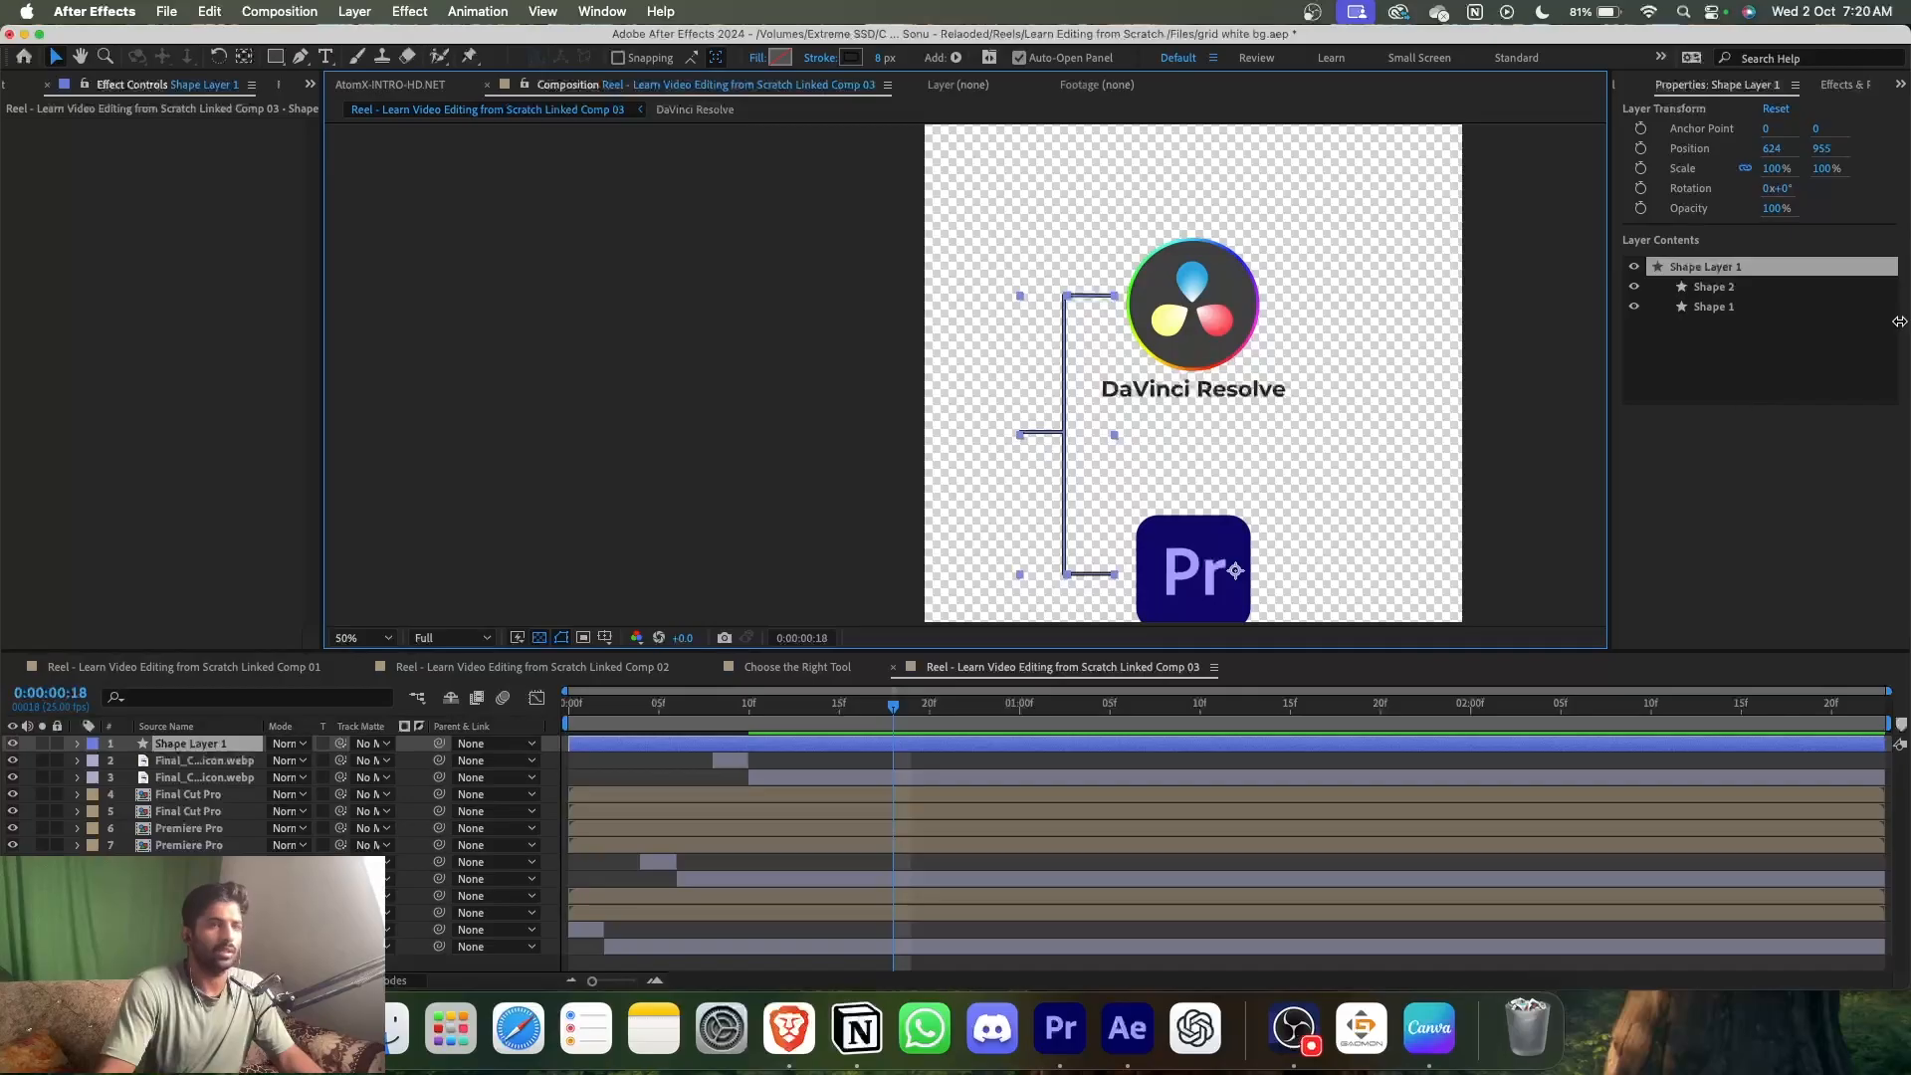
pyautogui.click(1712, 290)
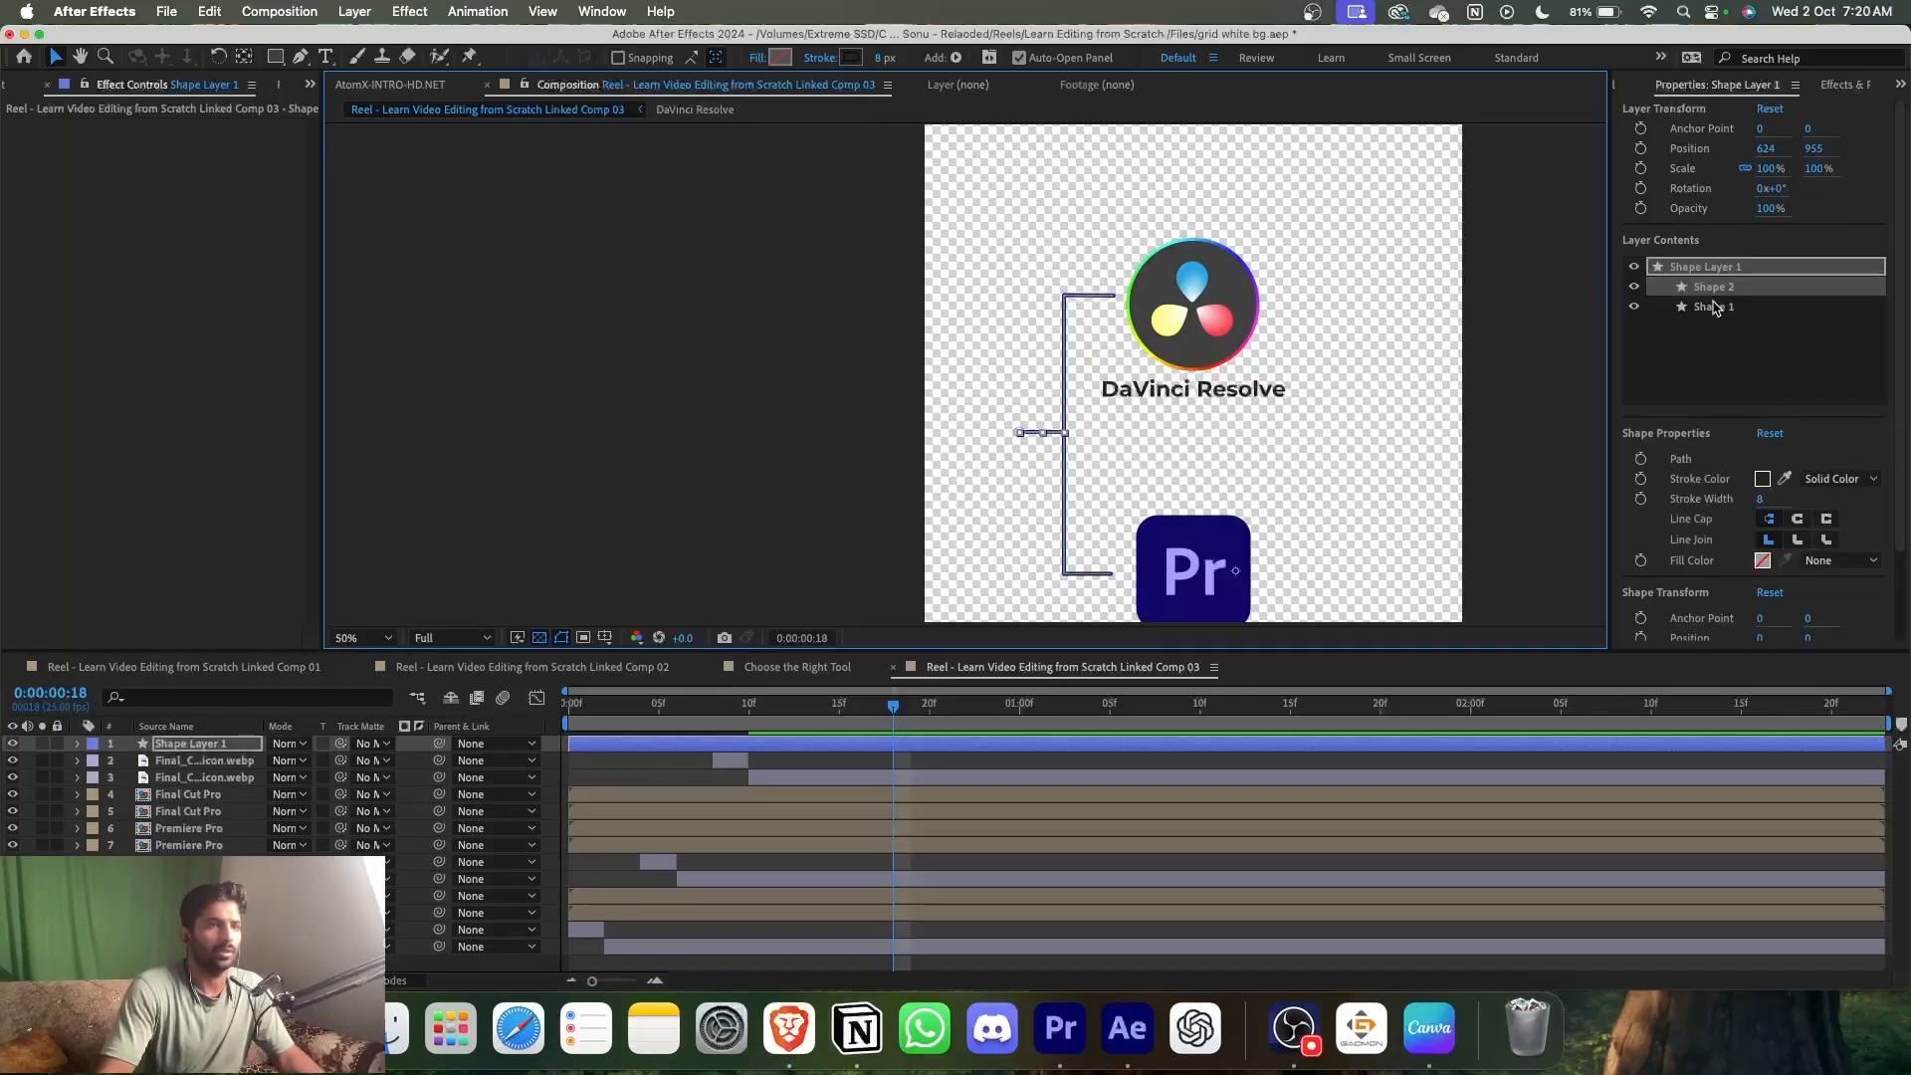
pyautogui.click(1714, 307)
pyautogui.click(1713, 286)
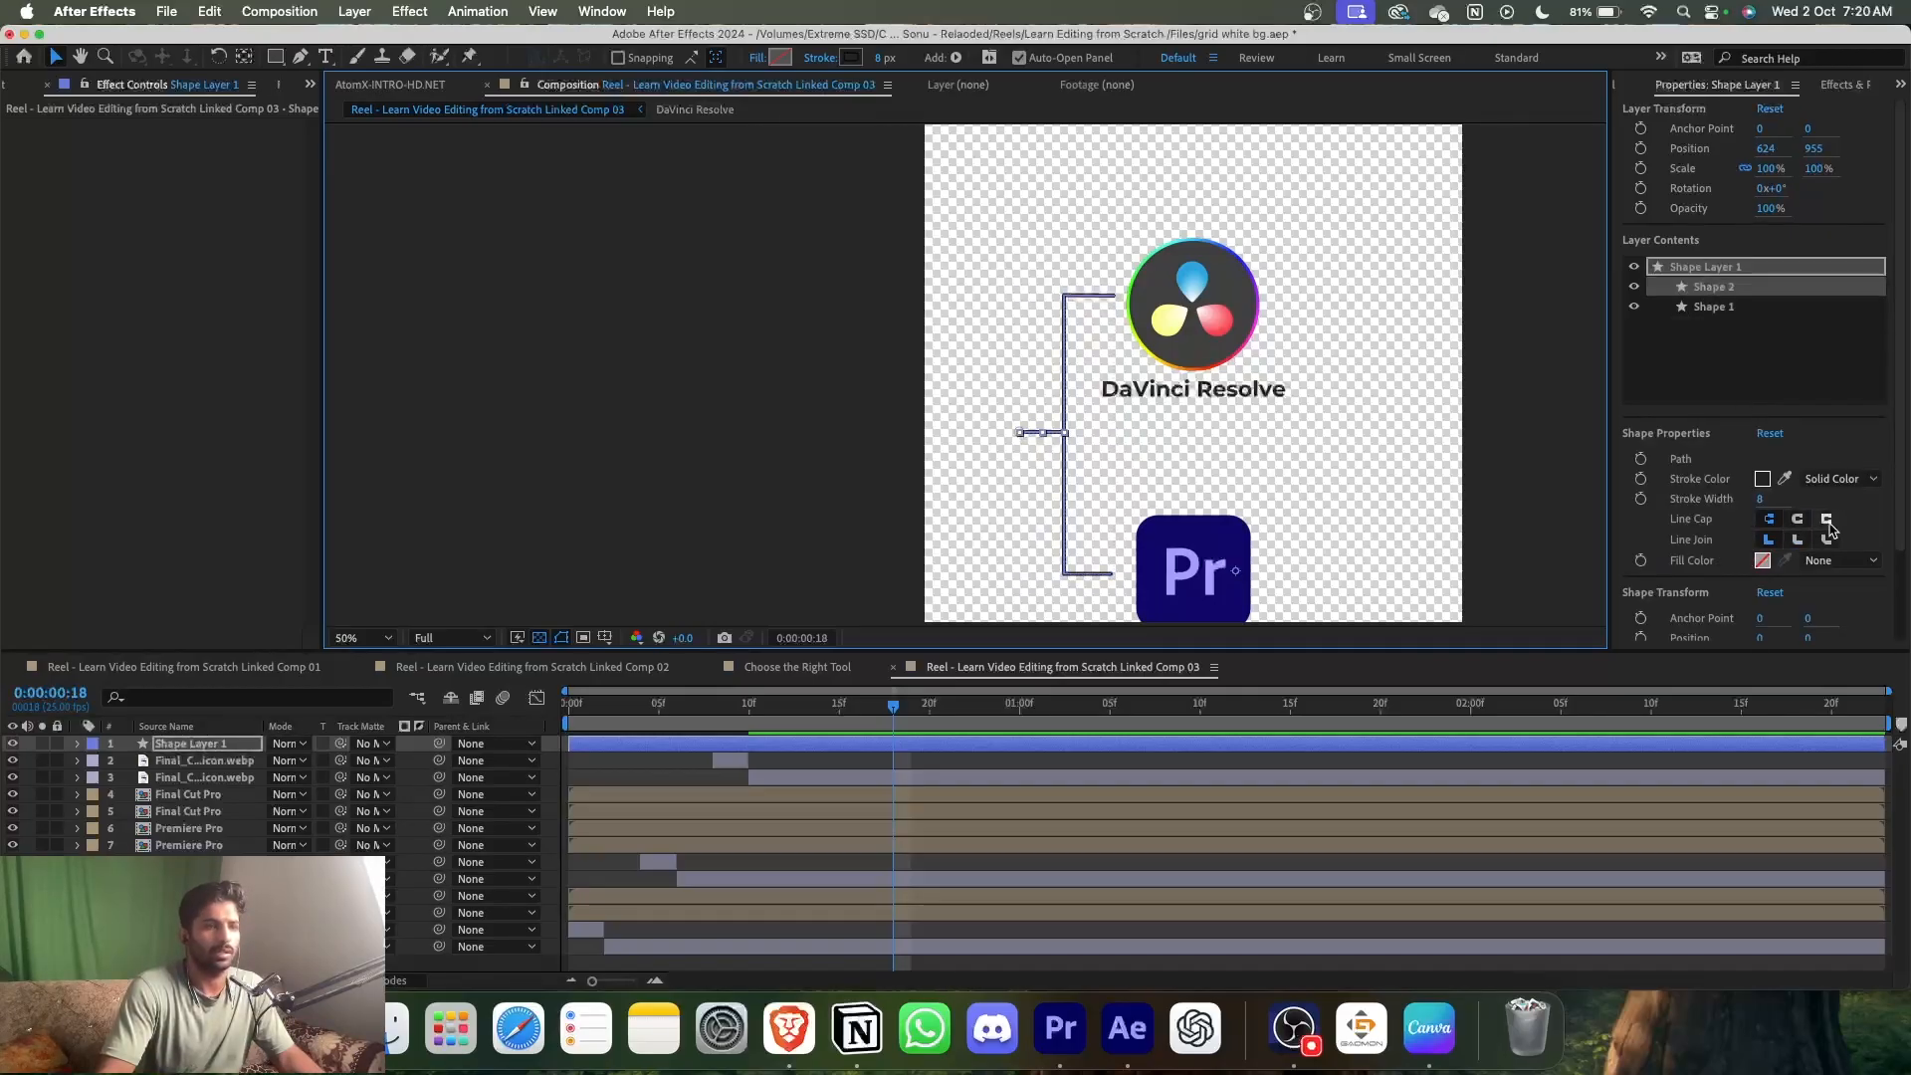
pyautogui.click(1798, 519)
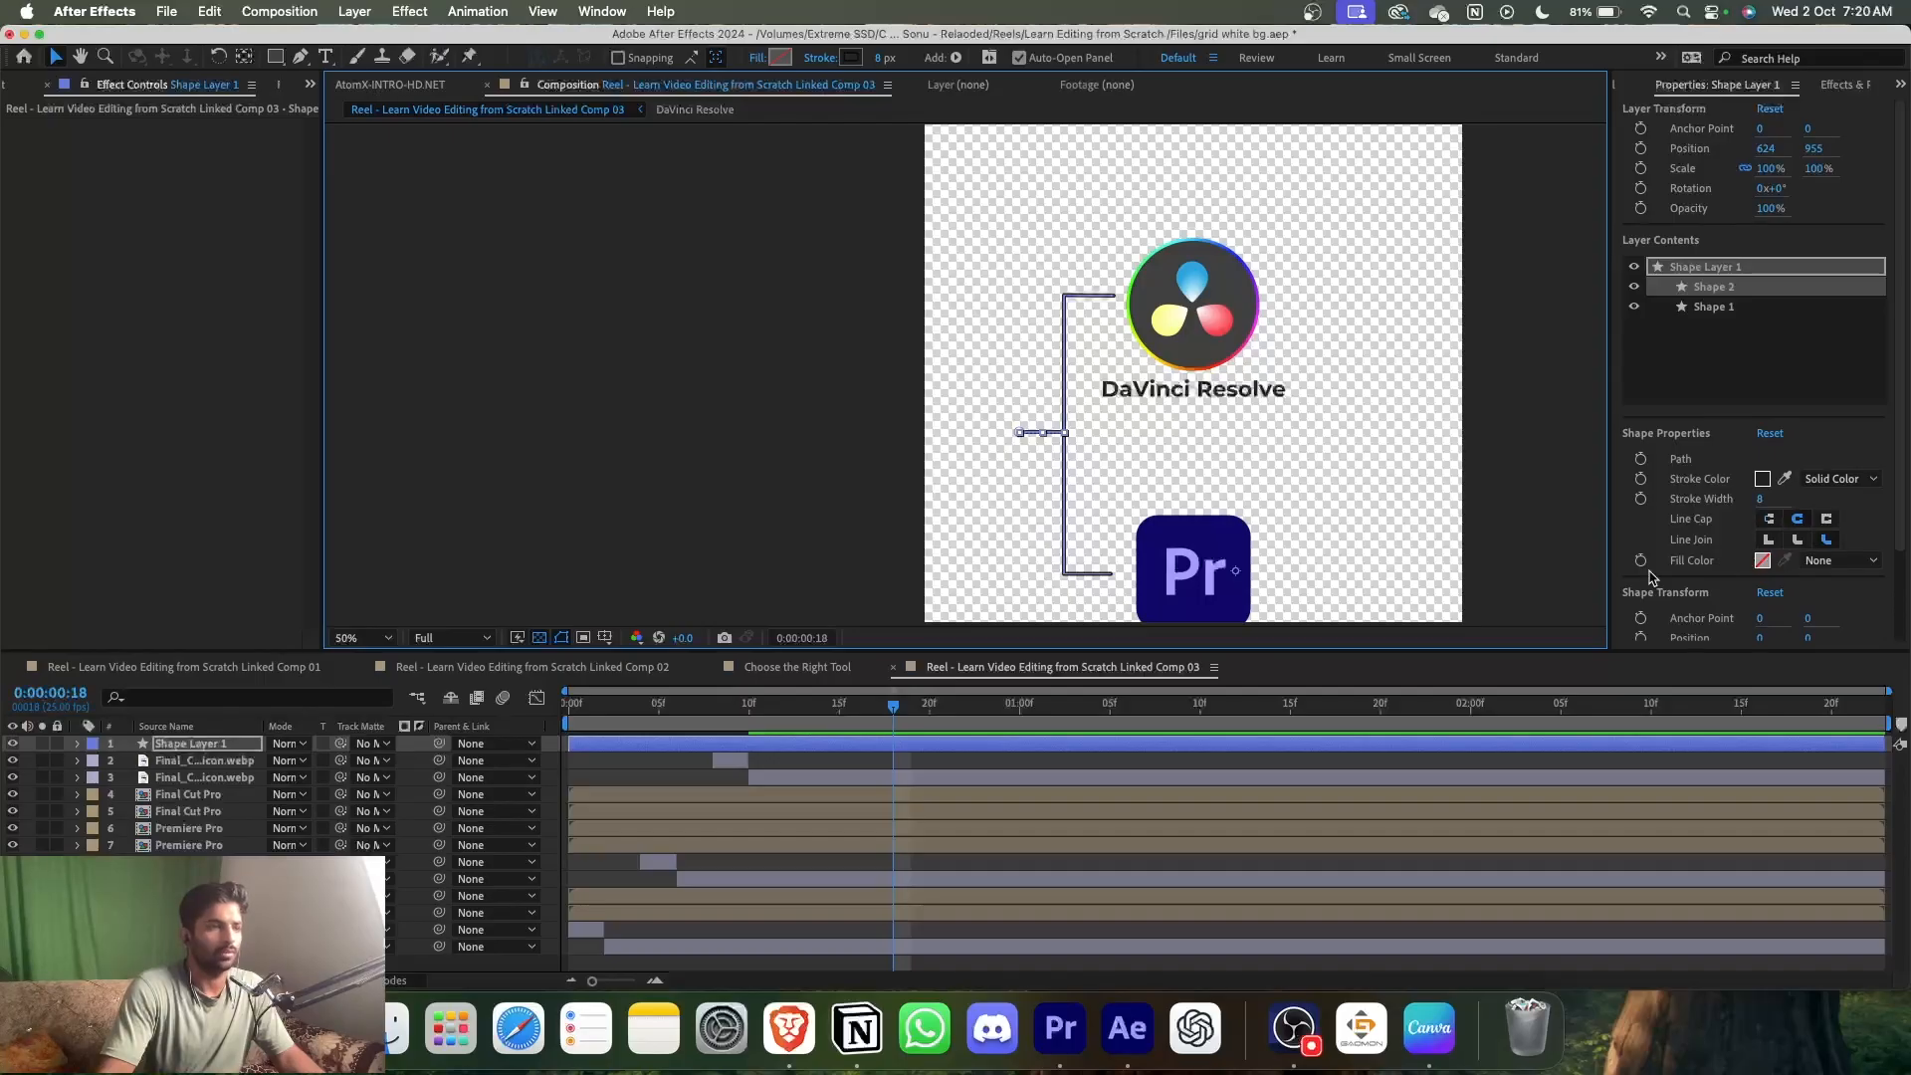
# - Save the project and shift Shape Layer 1 in time so the bracket starts at 0:00:00:18
pyautogui.click(1180, 762)
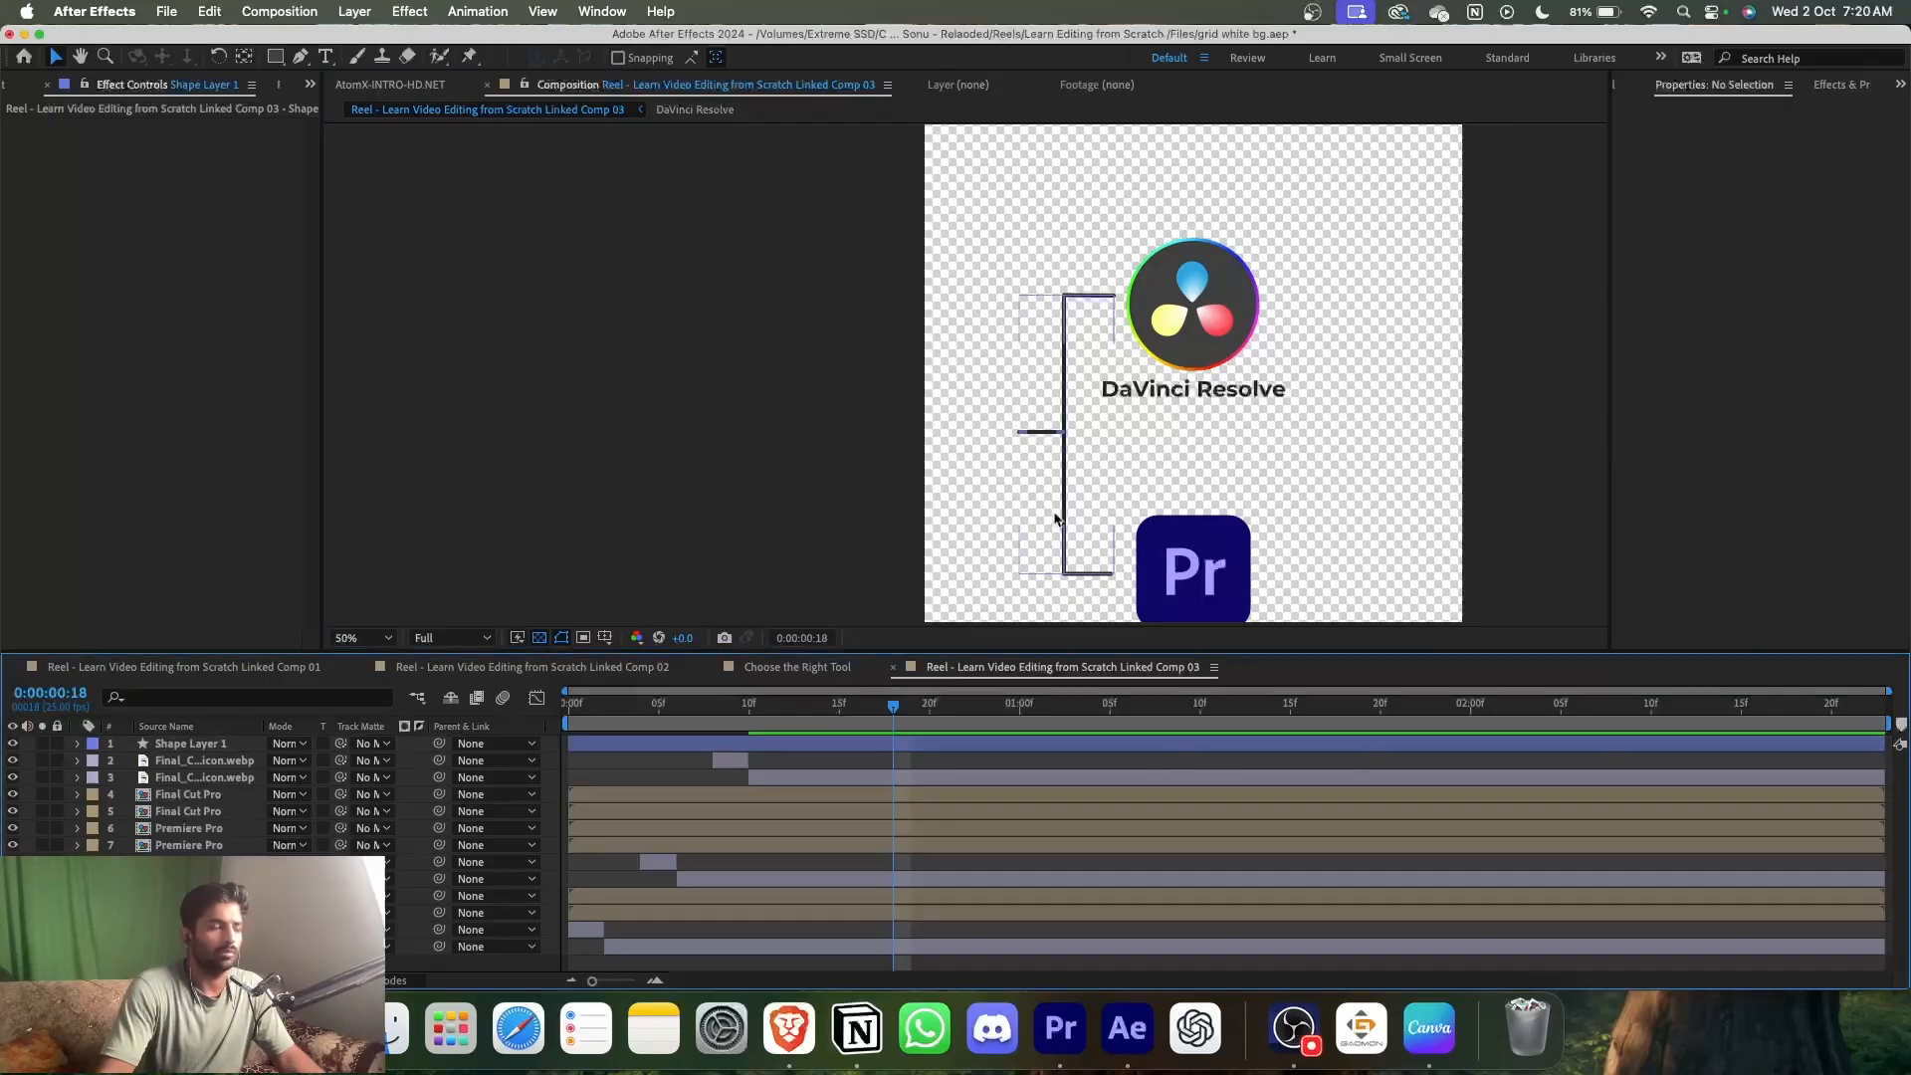
pyautogui.click(837, 745)
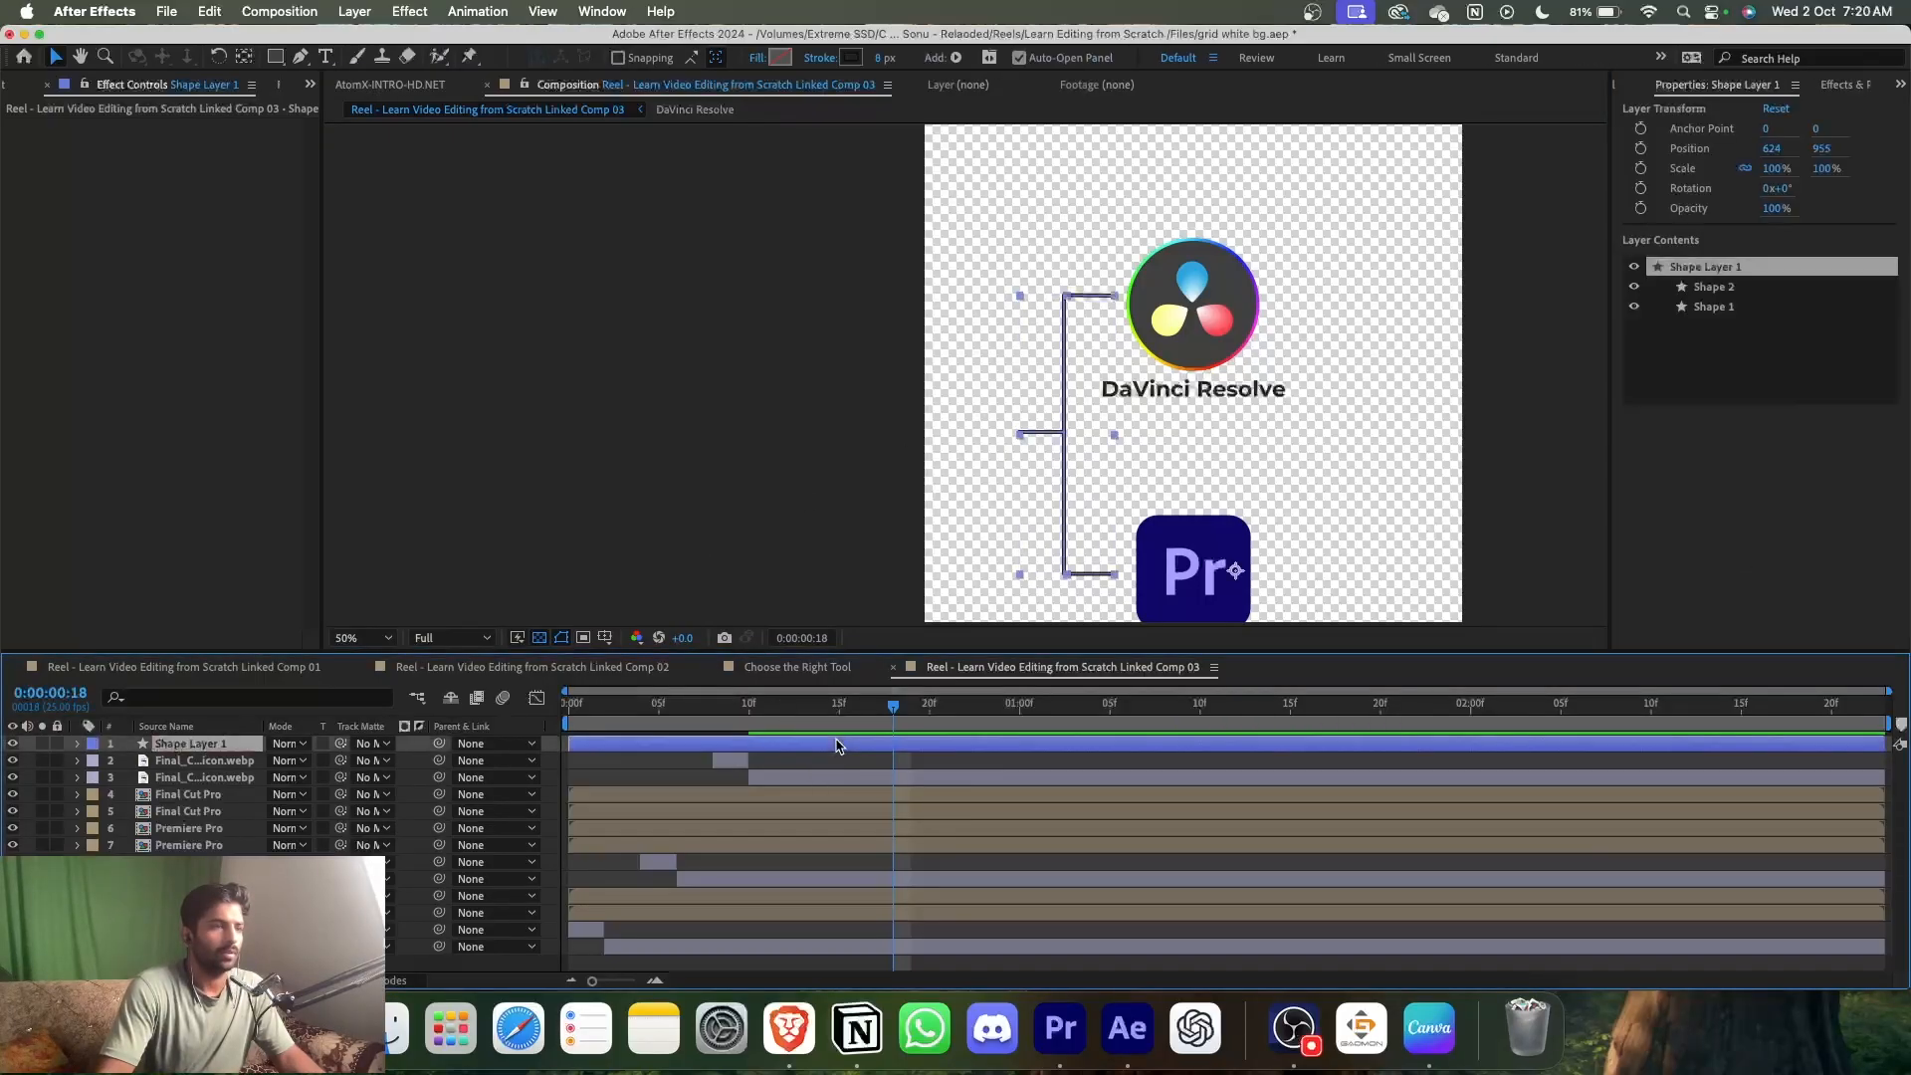
pyautogui.press('super+s')
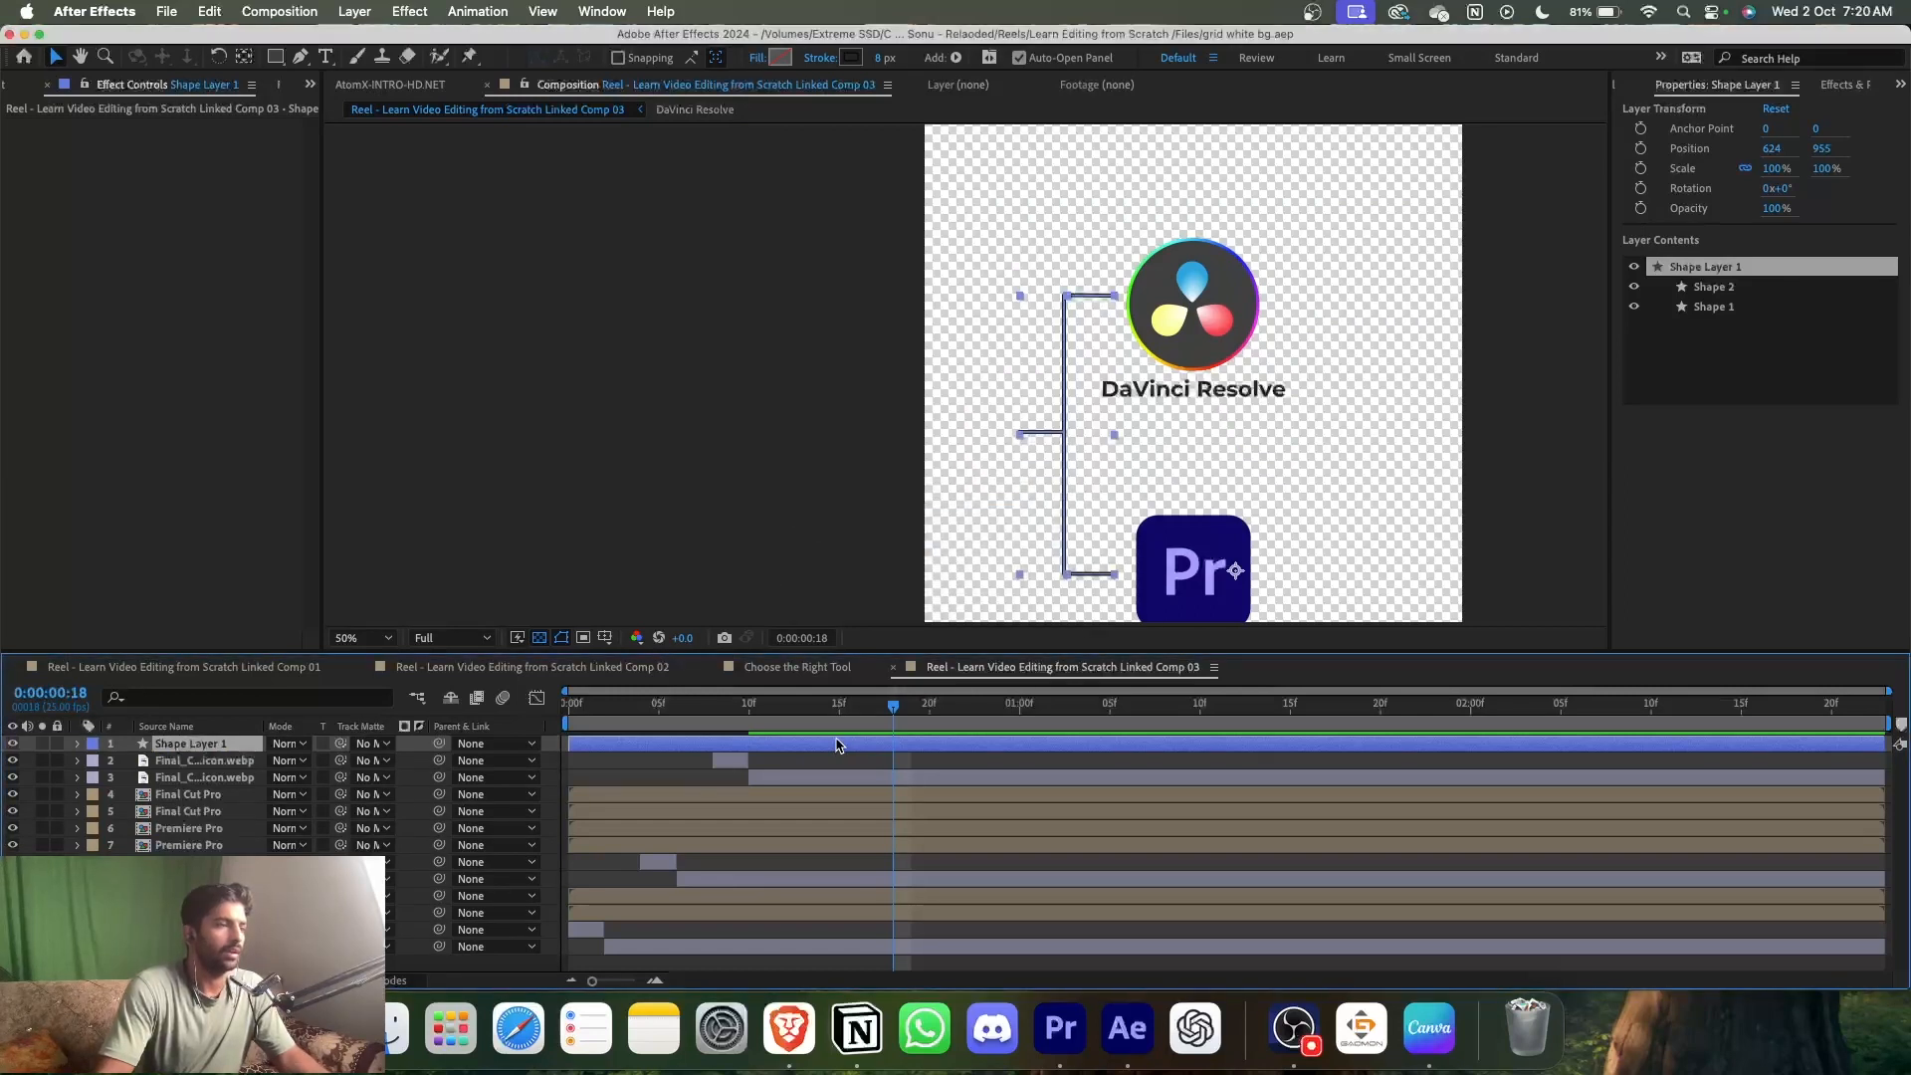
pyautogui.moveTo(771, 708); pyautogui.dragTo(1186, 760)
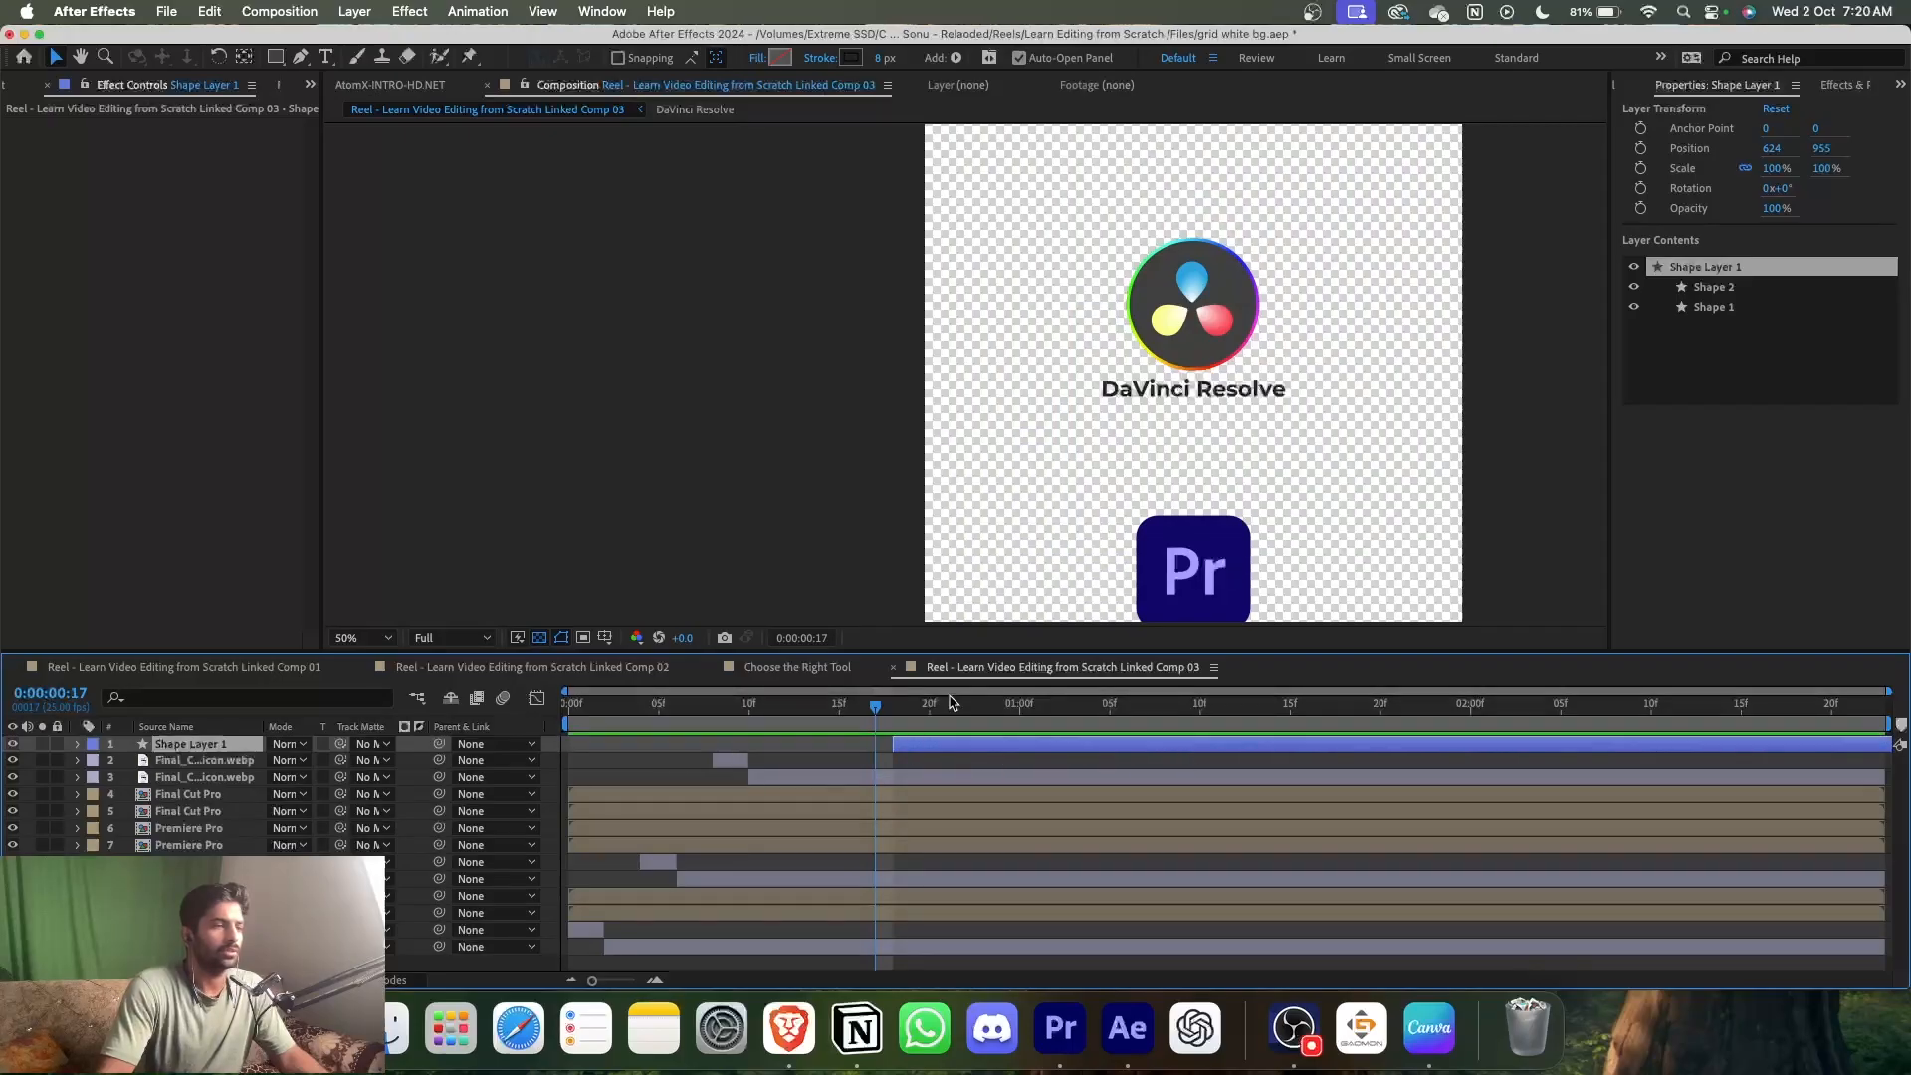
pyautogui.moveTo(872, 710); pyautogui.dragTo(939, 709)
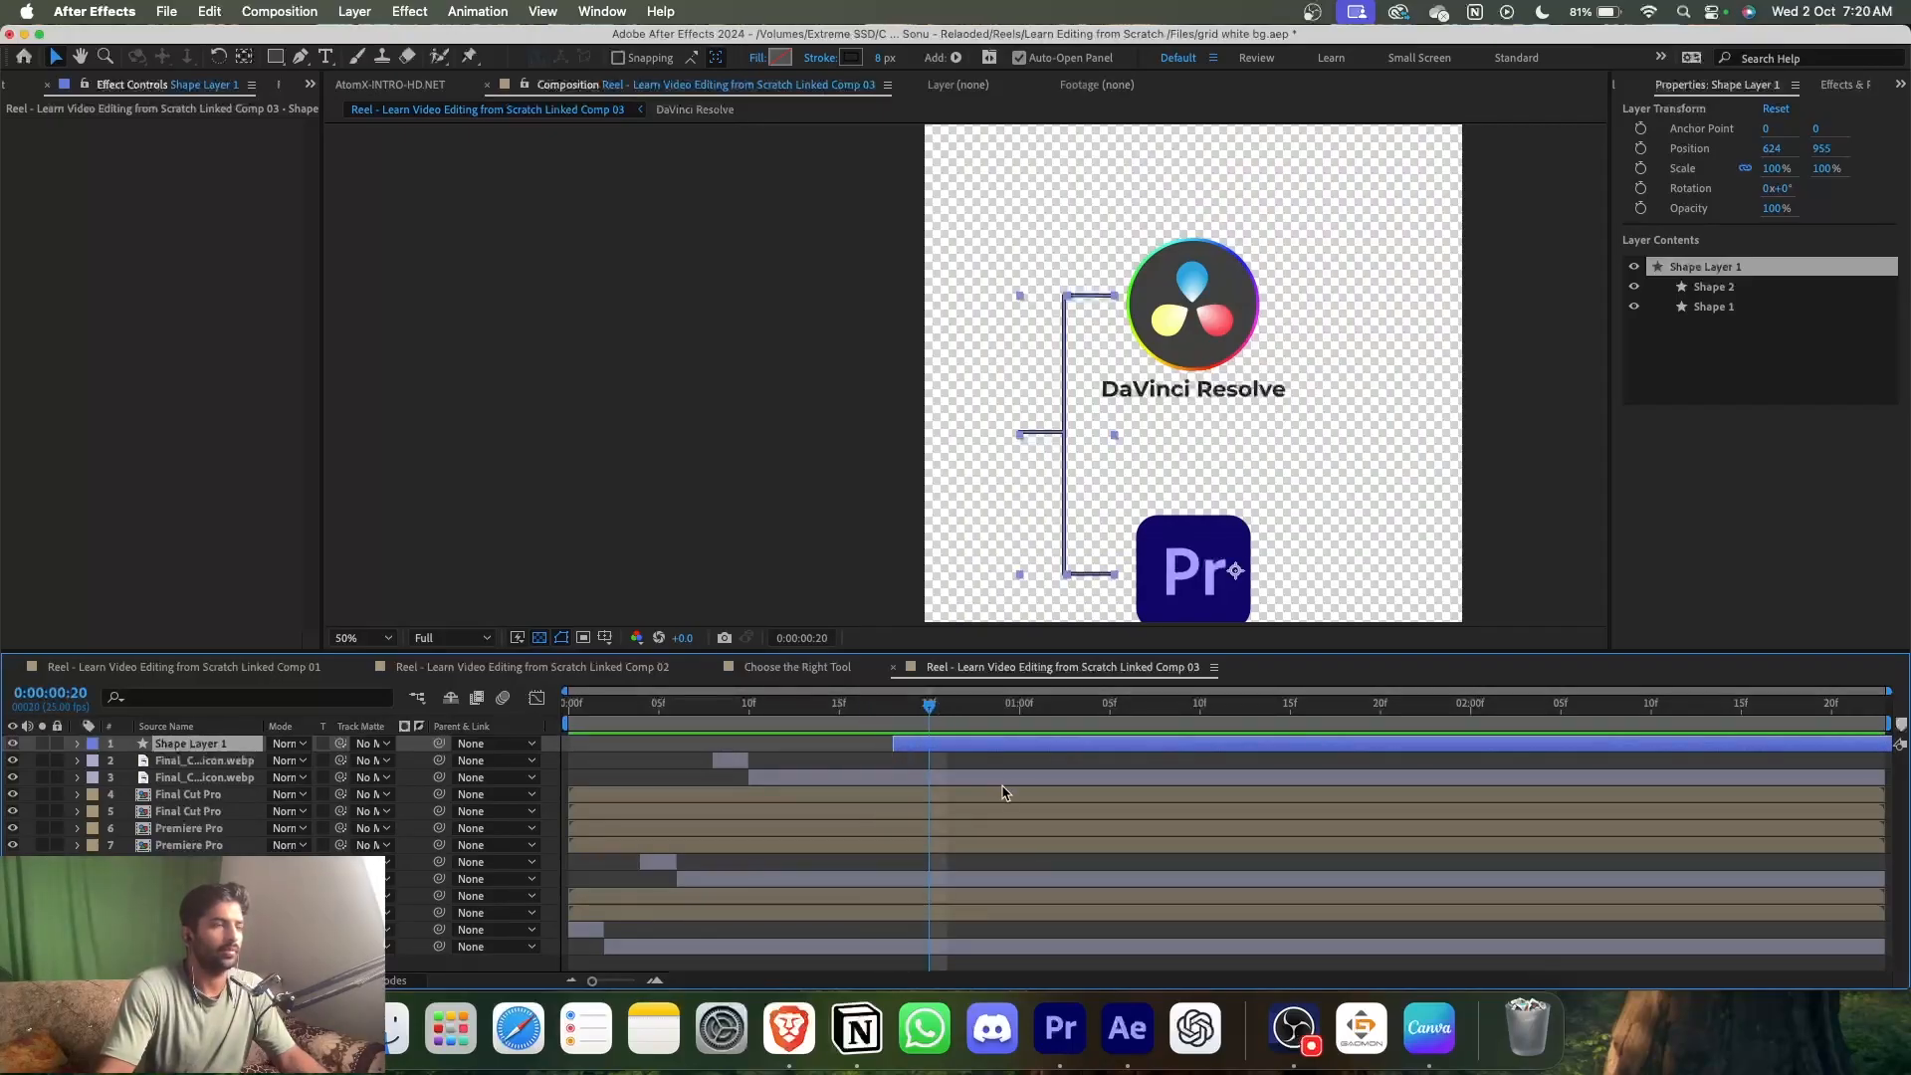
# - Shorten the bracket's lower arm with the Pen tool, pulling its end point further away from the Premiere Pro logo
pyautogui.click(1100, 450)
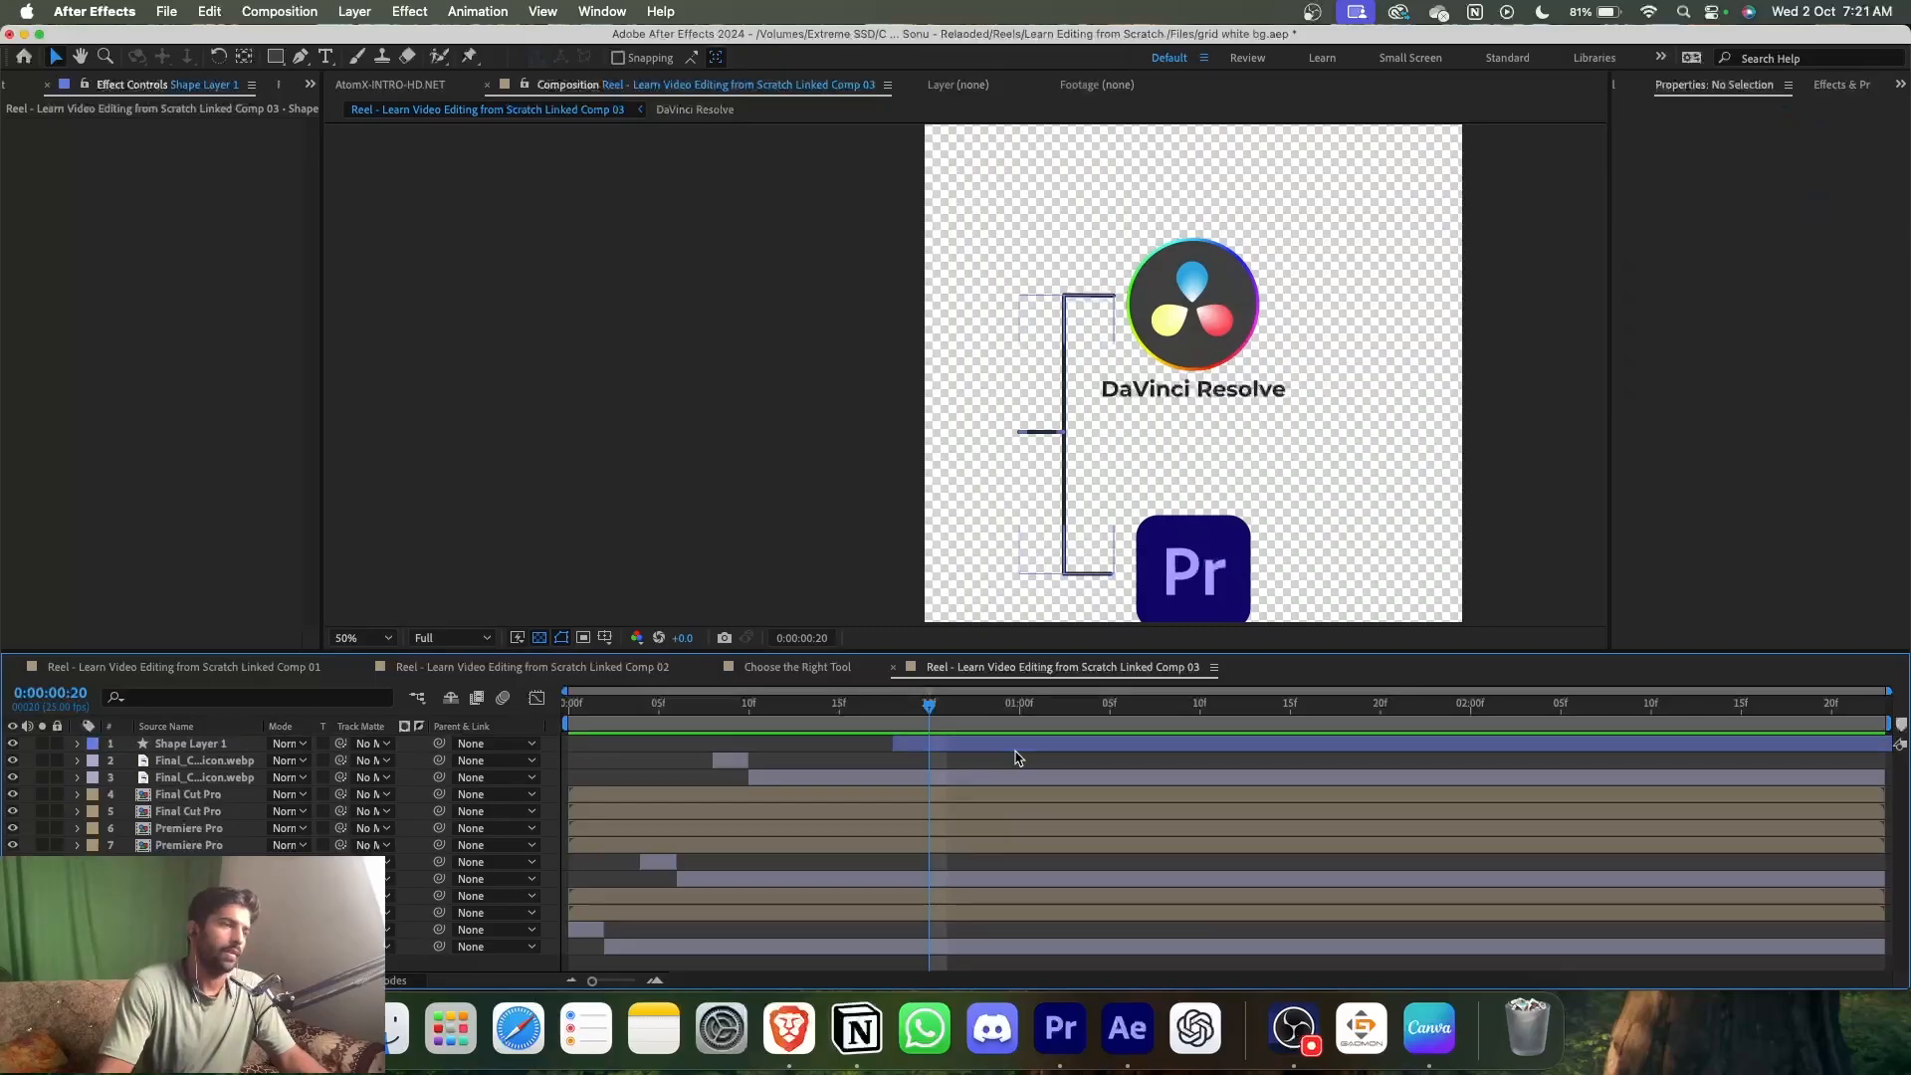
pyautogui.click(1069, 478)
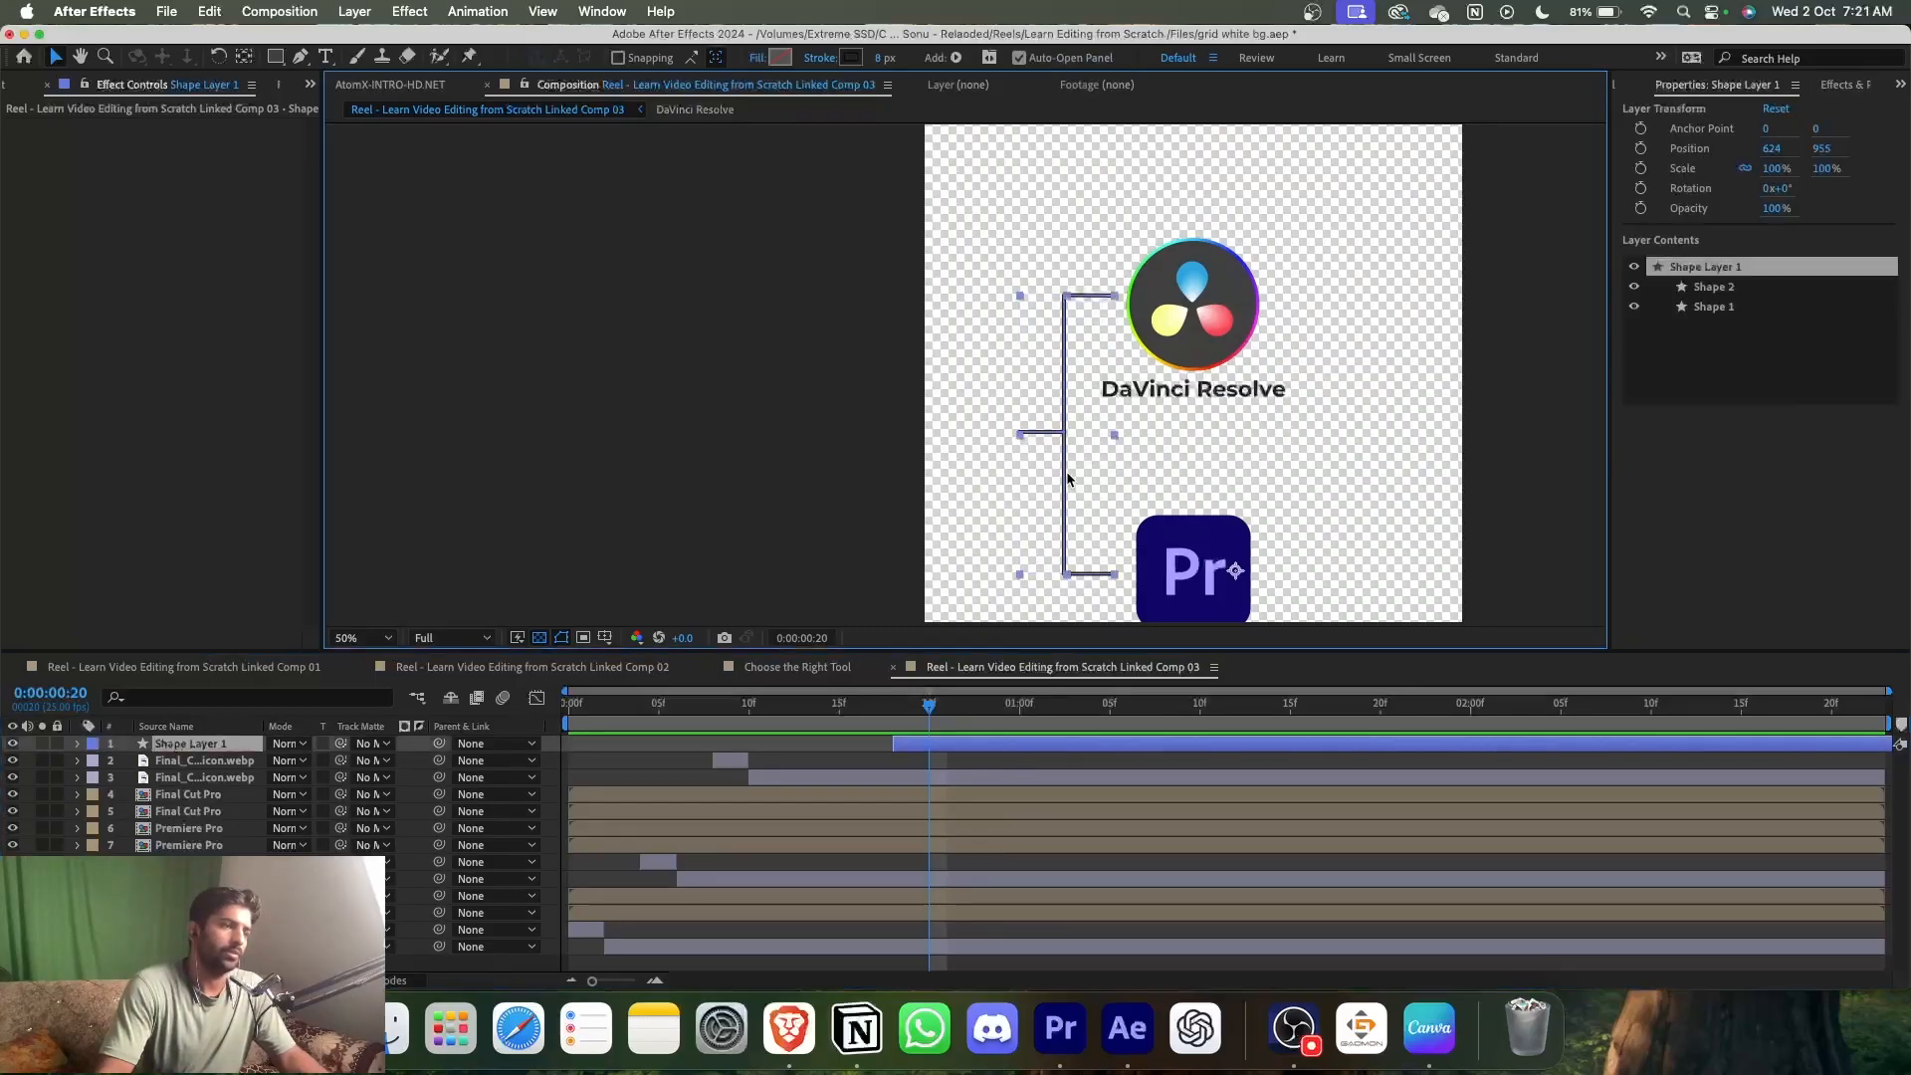
pyautogui.click(1115, 575)
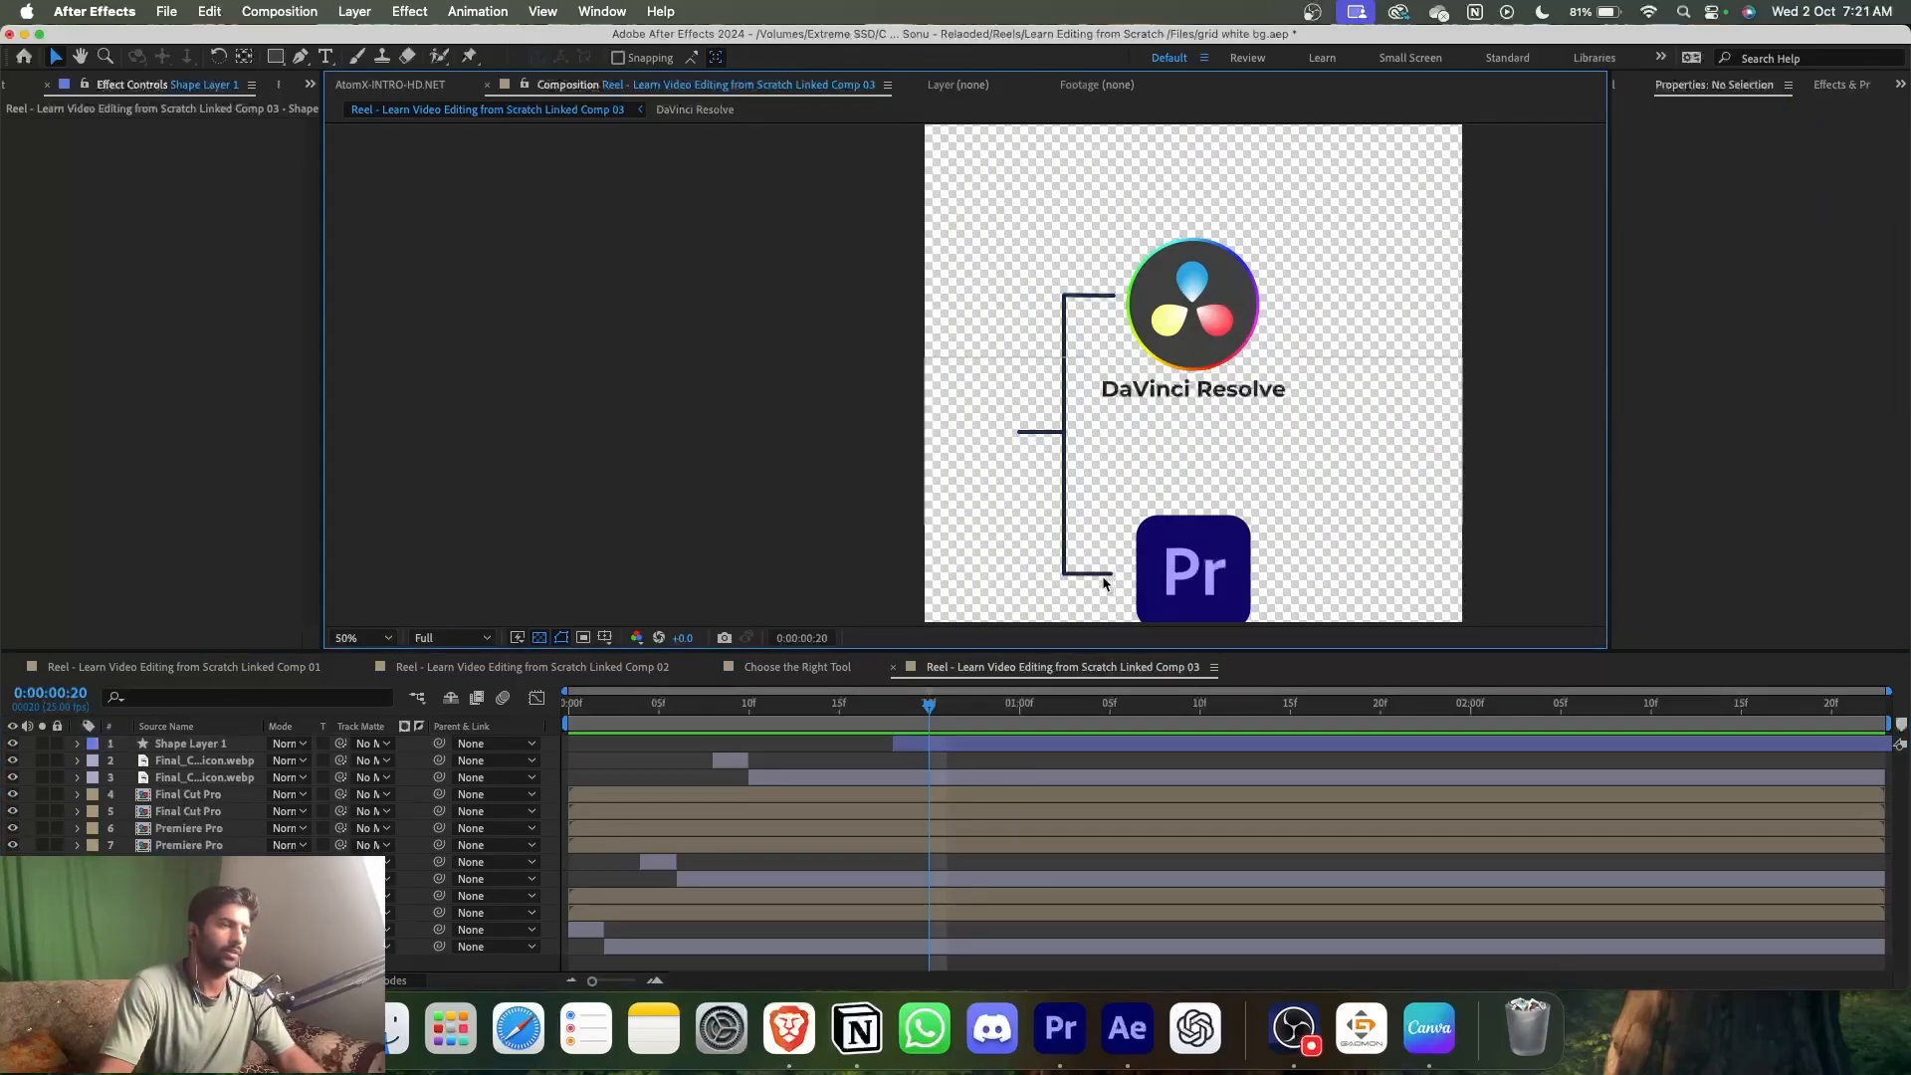
pyautogui.click(910, 747)
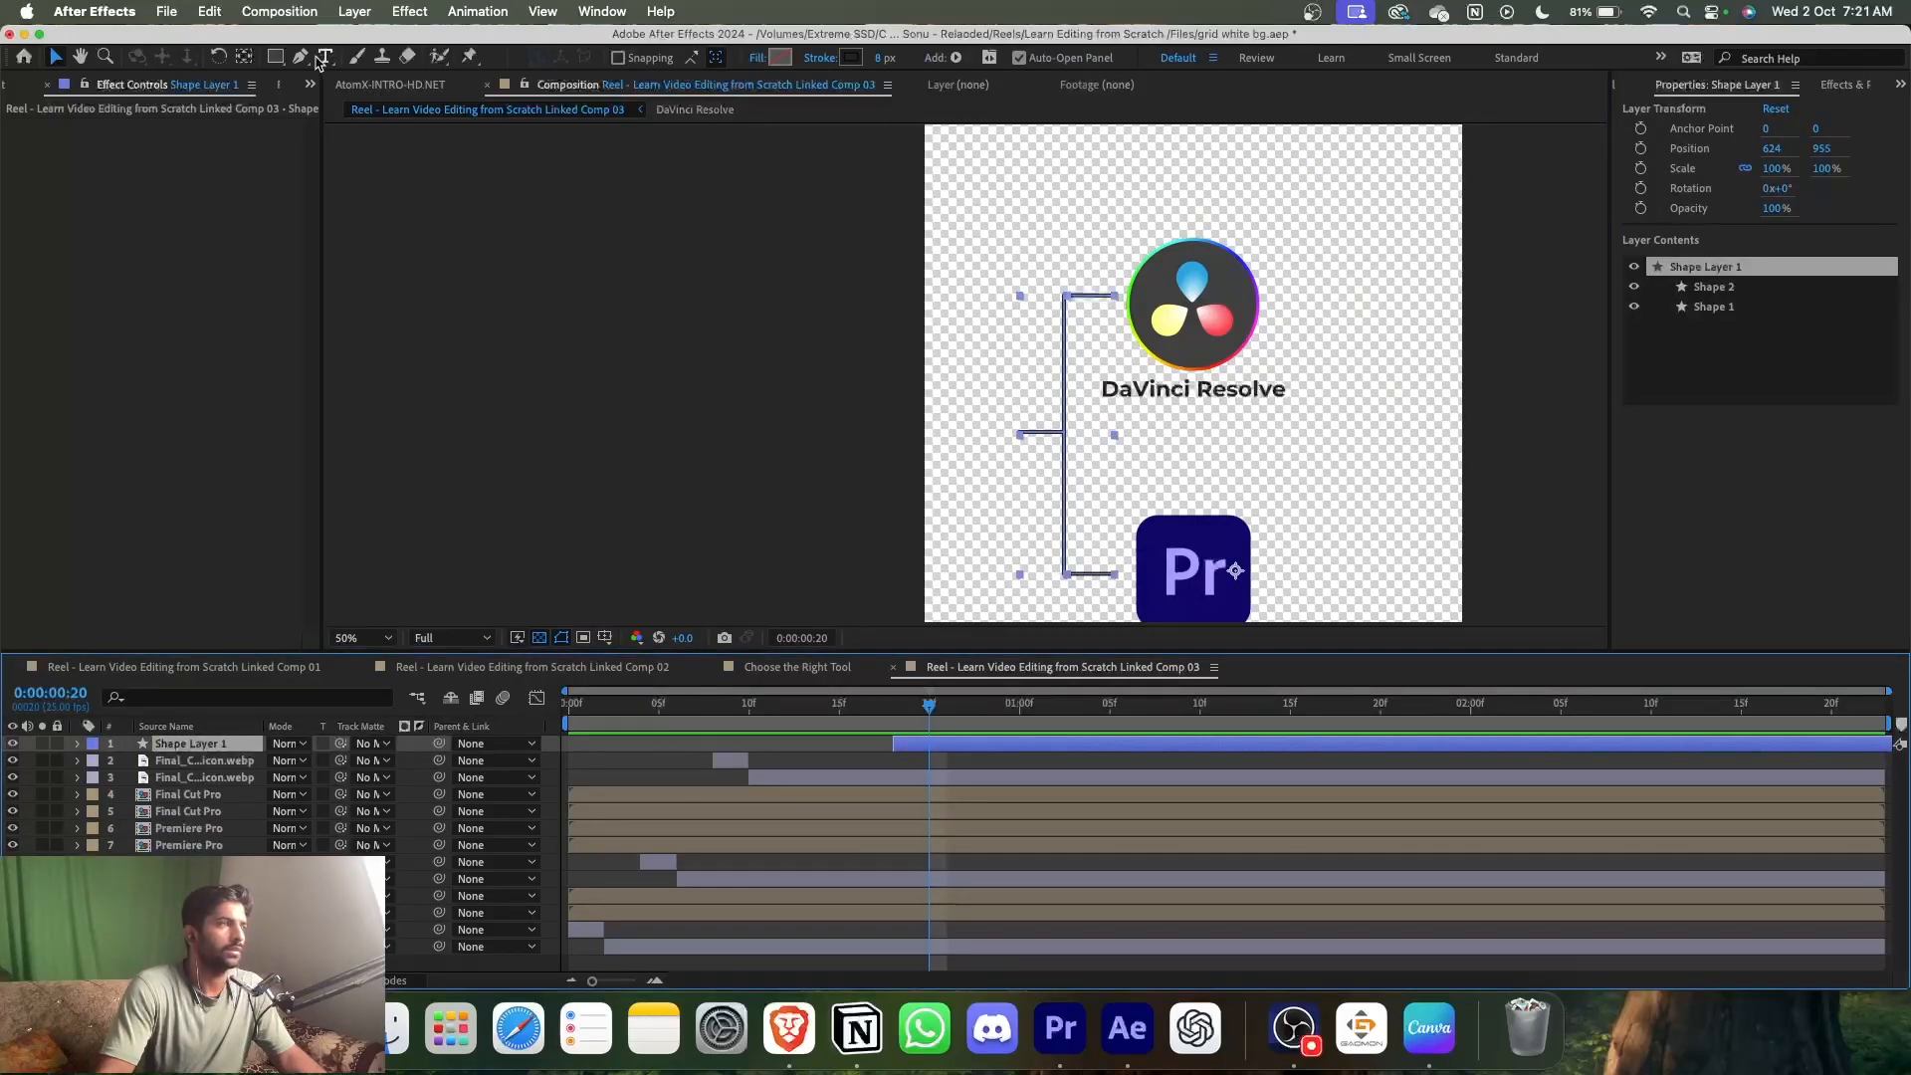
pyautogui.press('g')
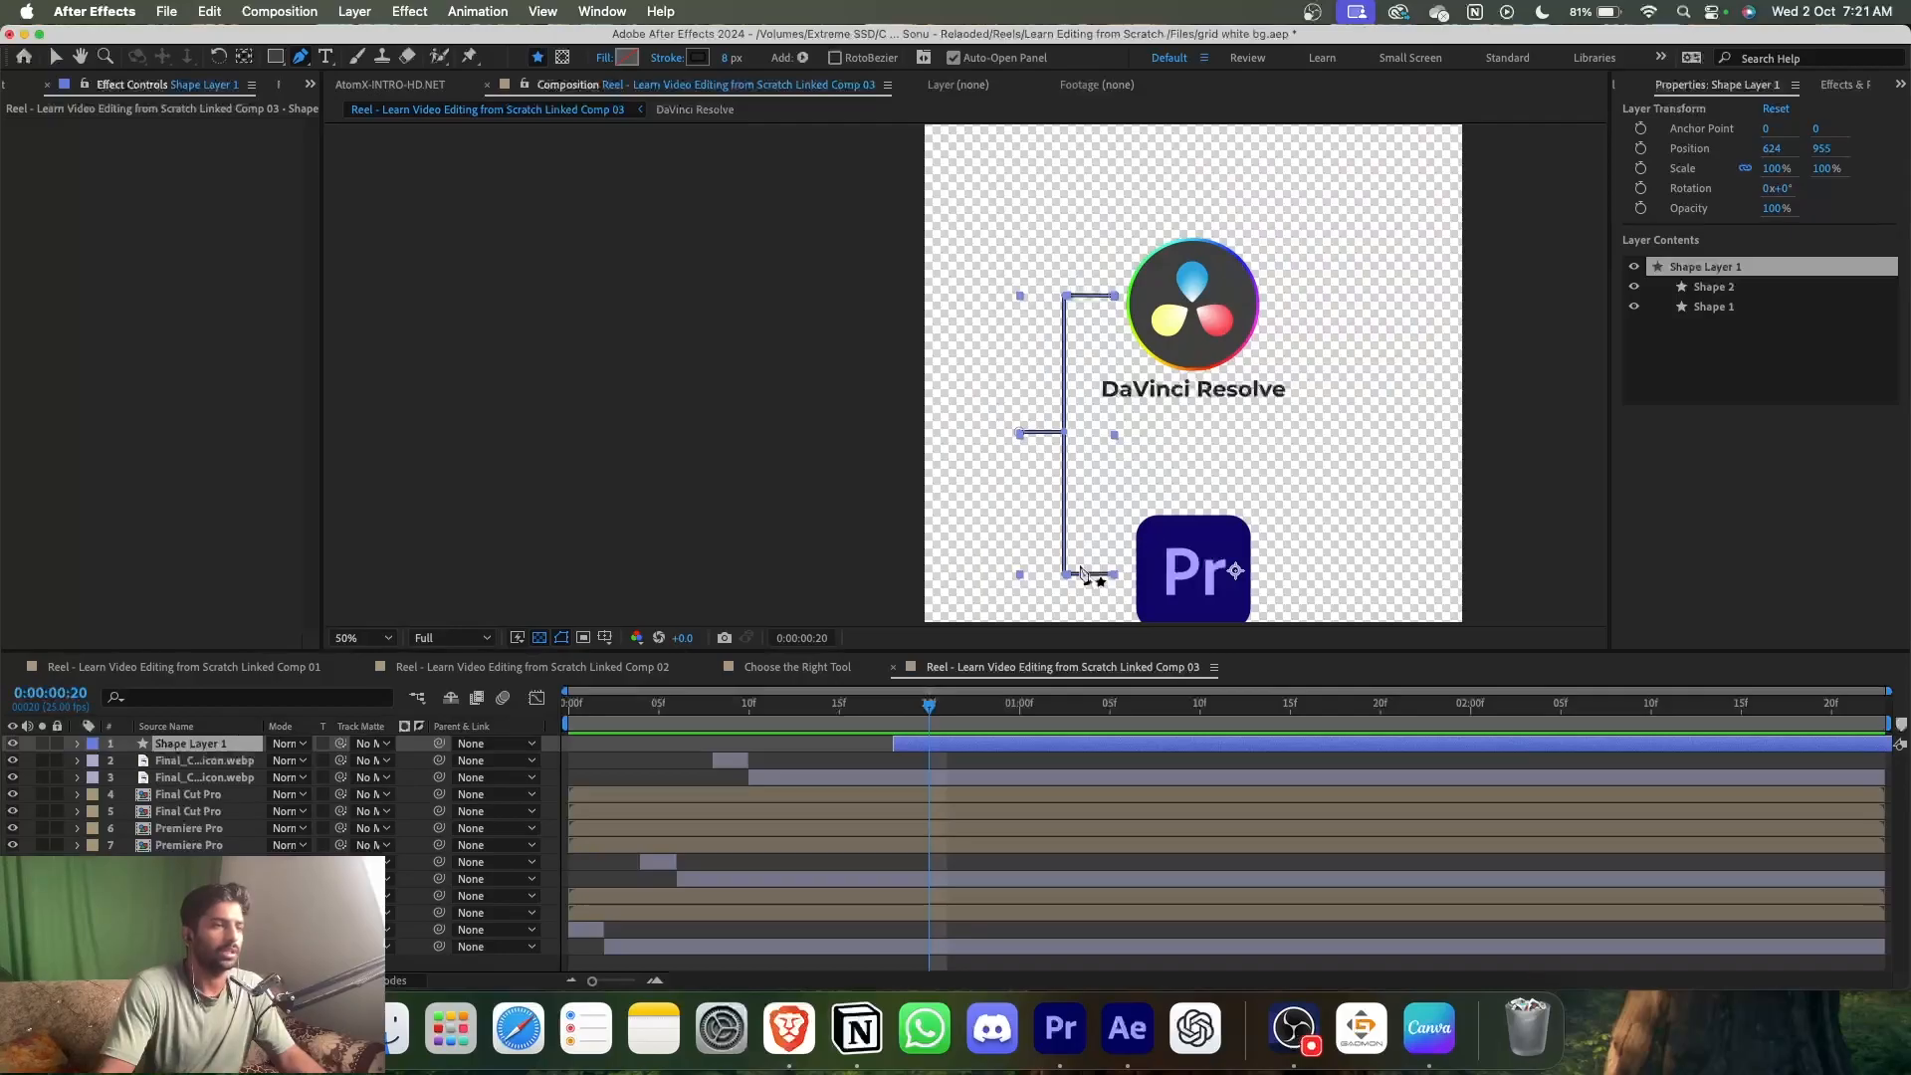
pyautogui.moveTo(1112, 574); pyautogui.dragTo(1099, 575)
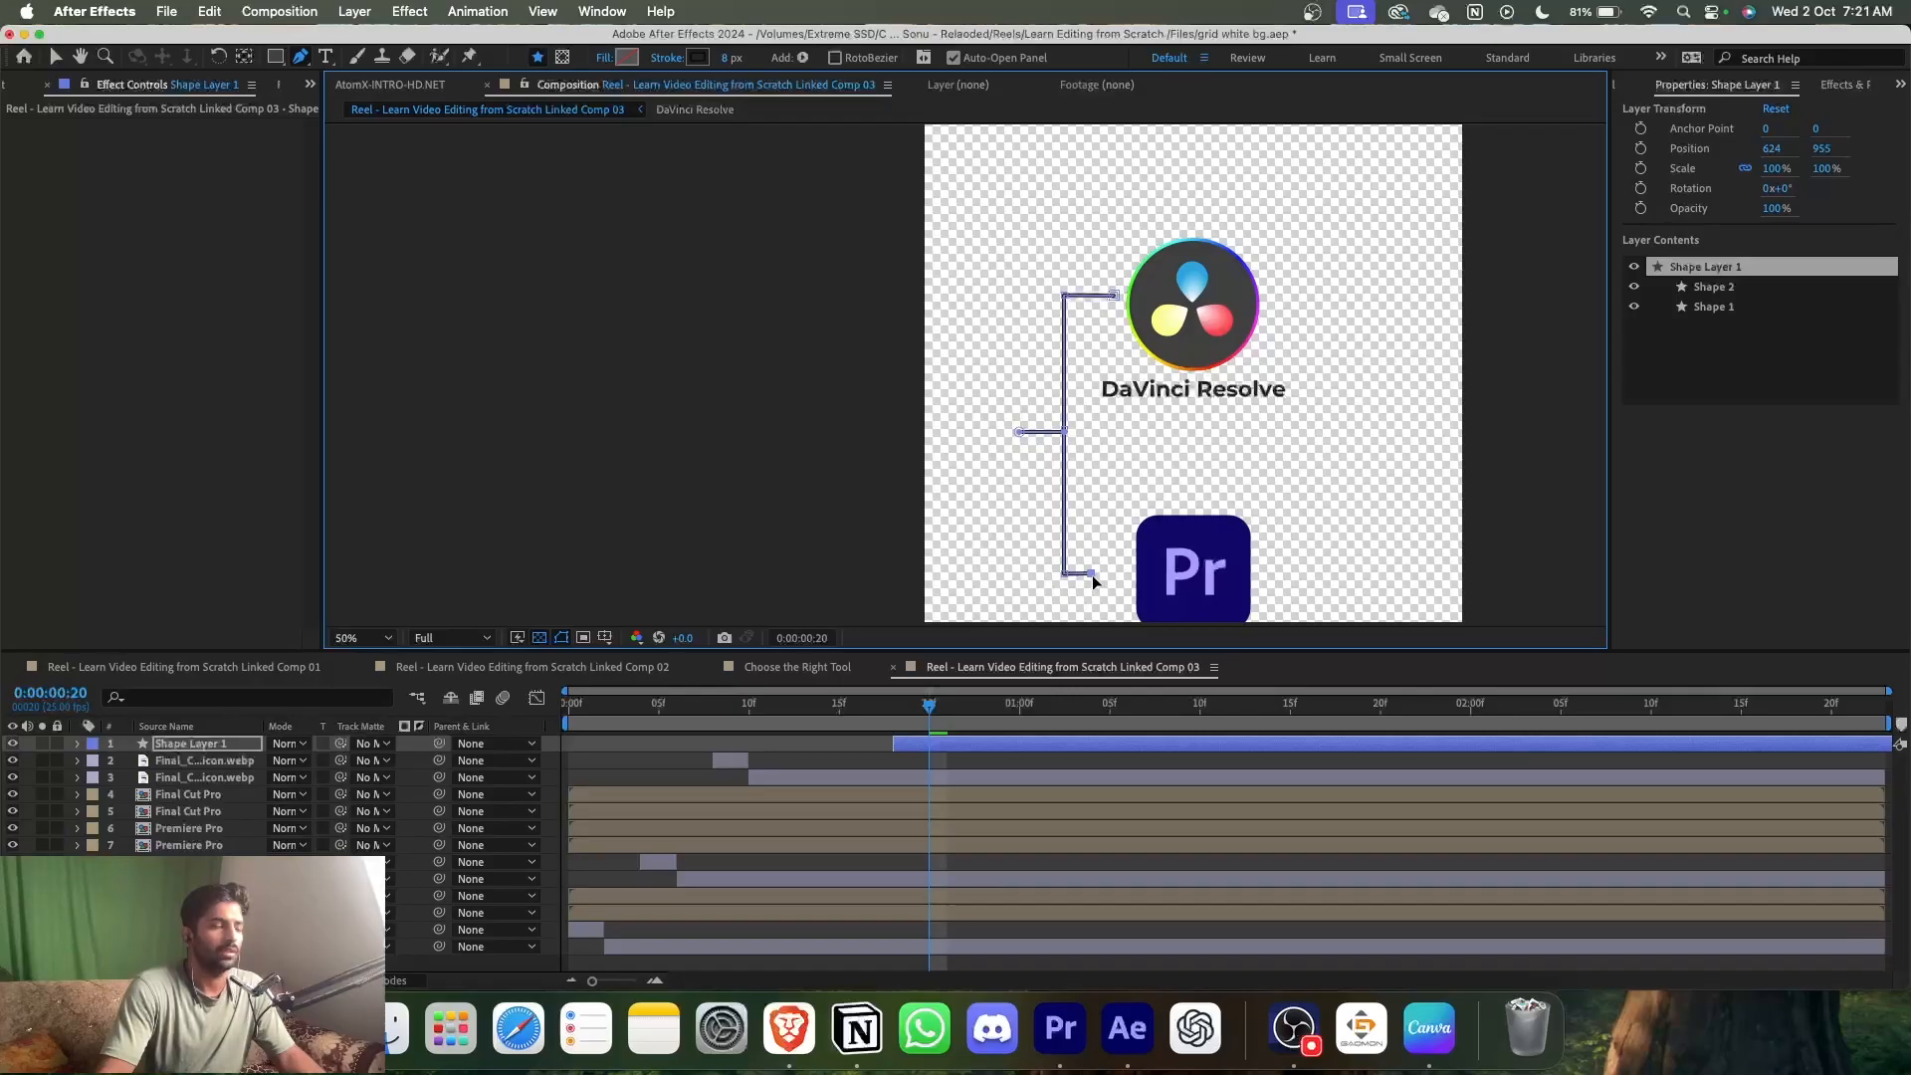
pyautogui.click(1115, 297)
pyautogui.press('super+z')
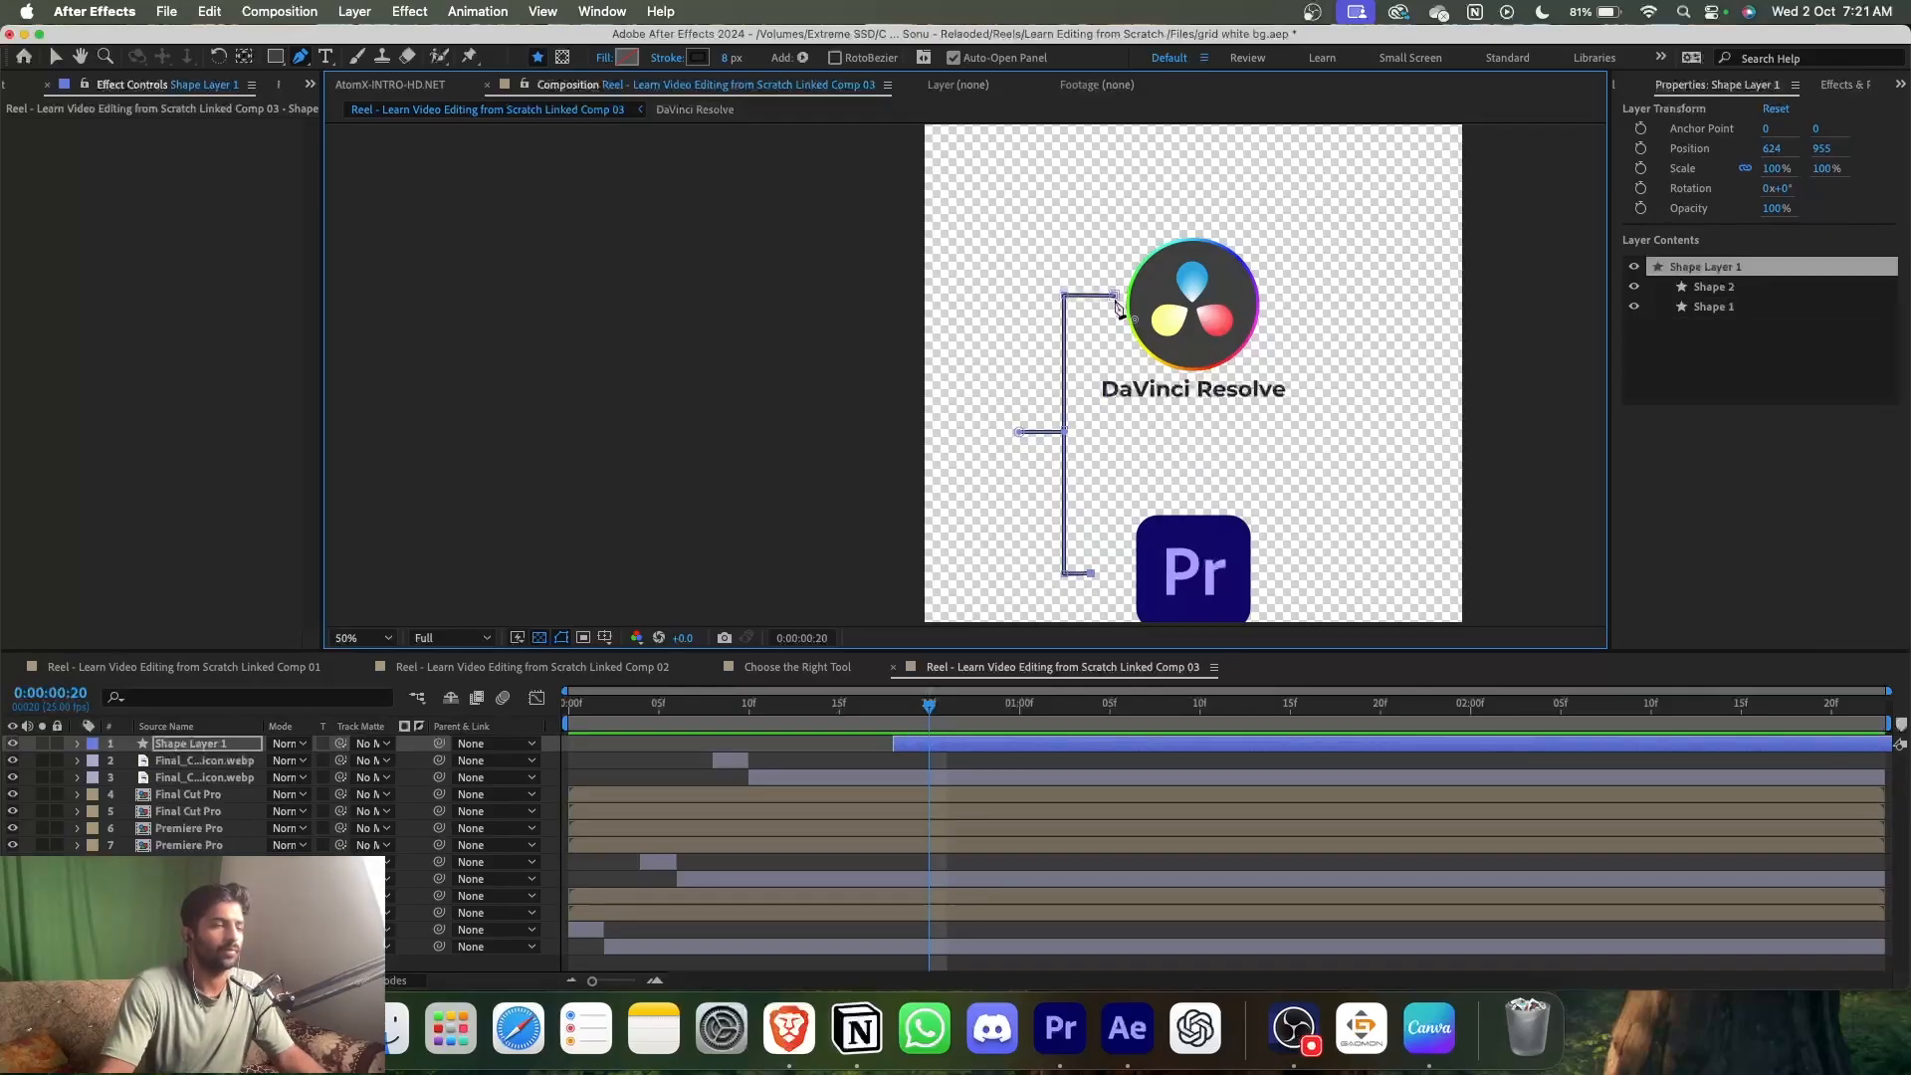
# - Adjust the path points of the bracket's vertical edge near the connector with the Pen tool, and save the project
pyautogui.keyDown('super'); pyautogui.click(1058, 434); pyautogui.keyUp('super')
pyautogui.press('Delete')
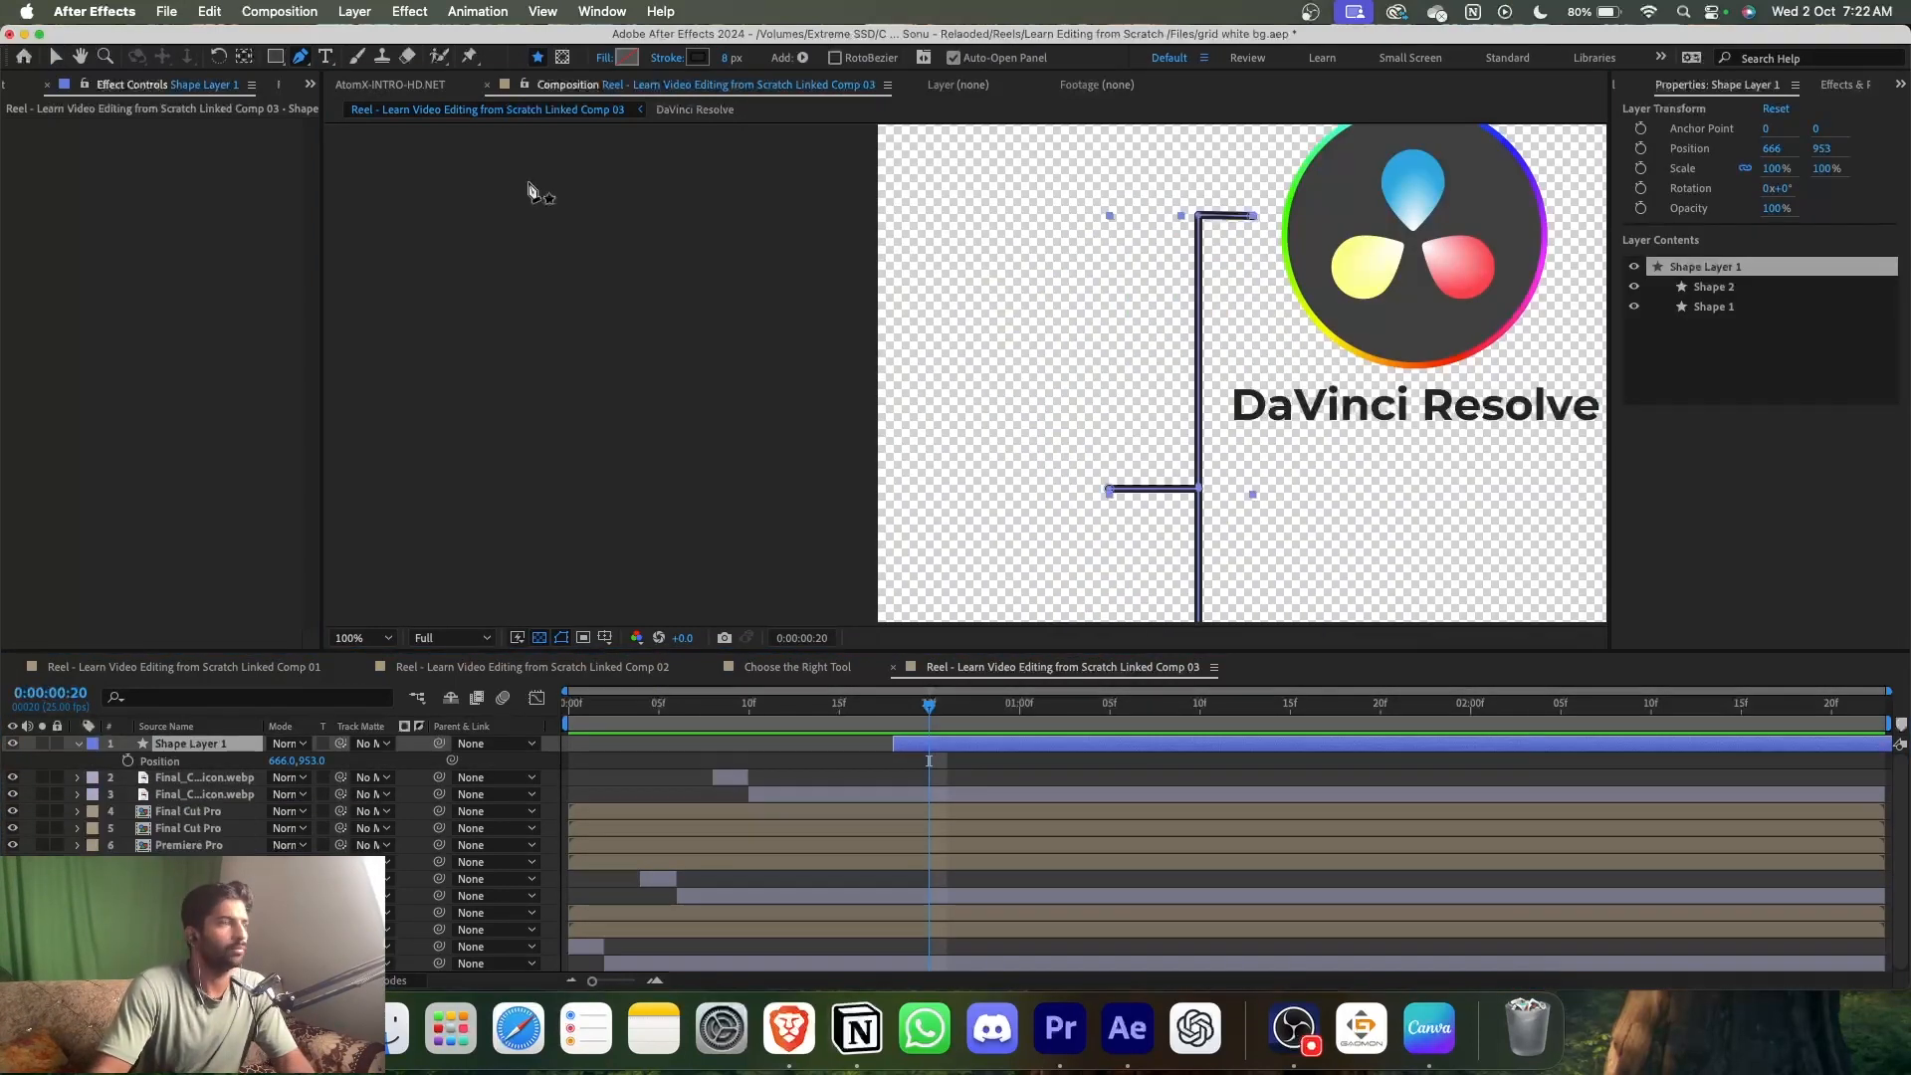
pyautogui.click(528, 188)
pyautogui.press('super+s')
pyautogui.press('.')
pyautogui.keyDown('super'); pyautogui.click(1199, 489); pyautogui.keyUp('super')
pyautogui.moveTo(1199, 493); pyautogui.dragTo(1190, 267)
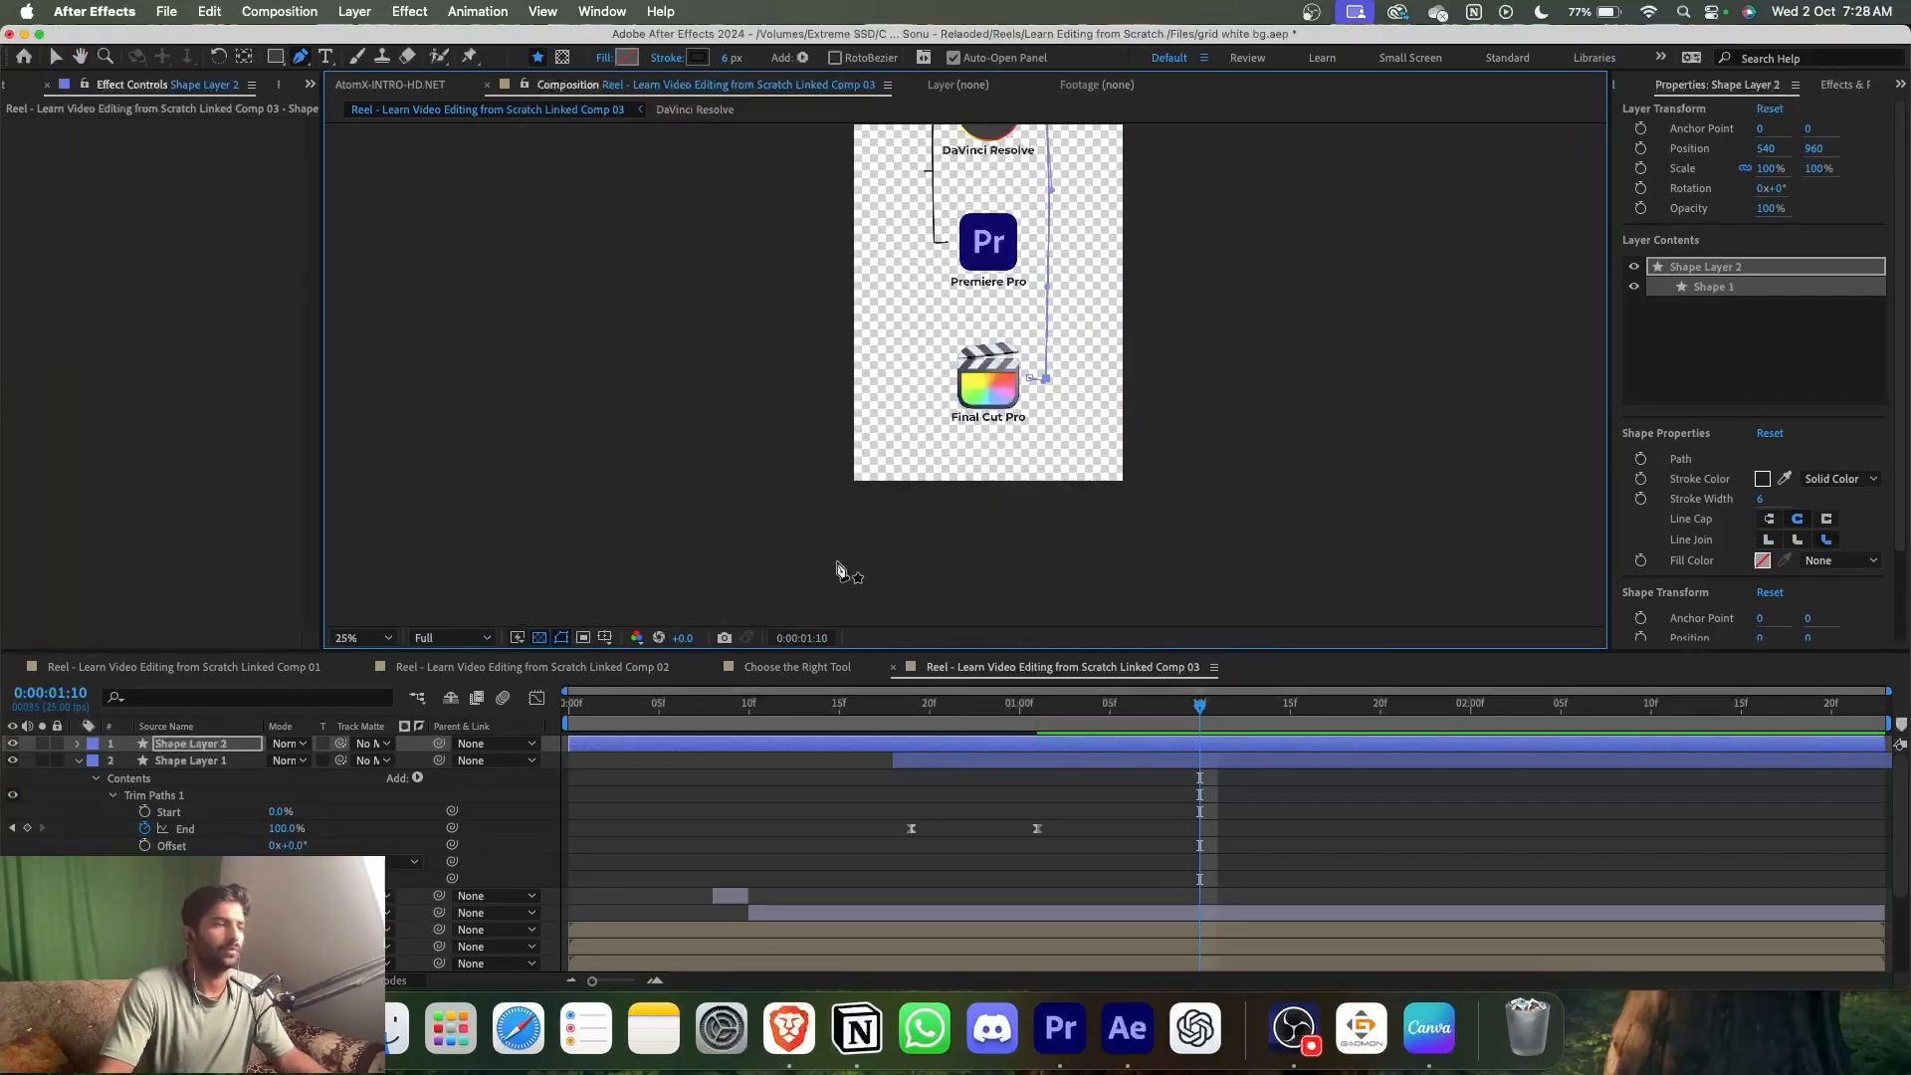
# - Draw a short horizontal connector with the Pen tool on Shape Layer 2, crossing its long vertical edge beside the Premiere Pro logo
pyautogui.click(362, 639)
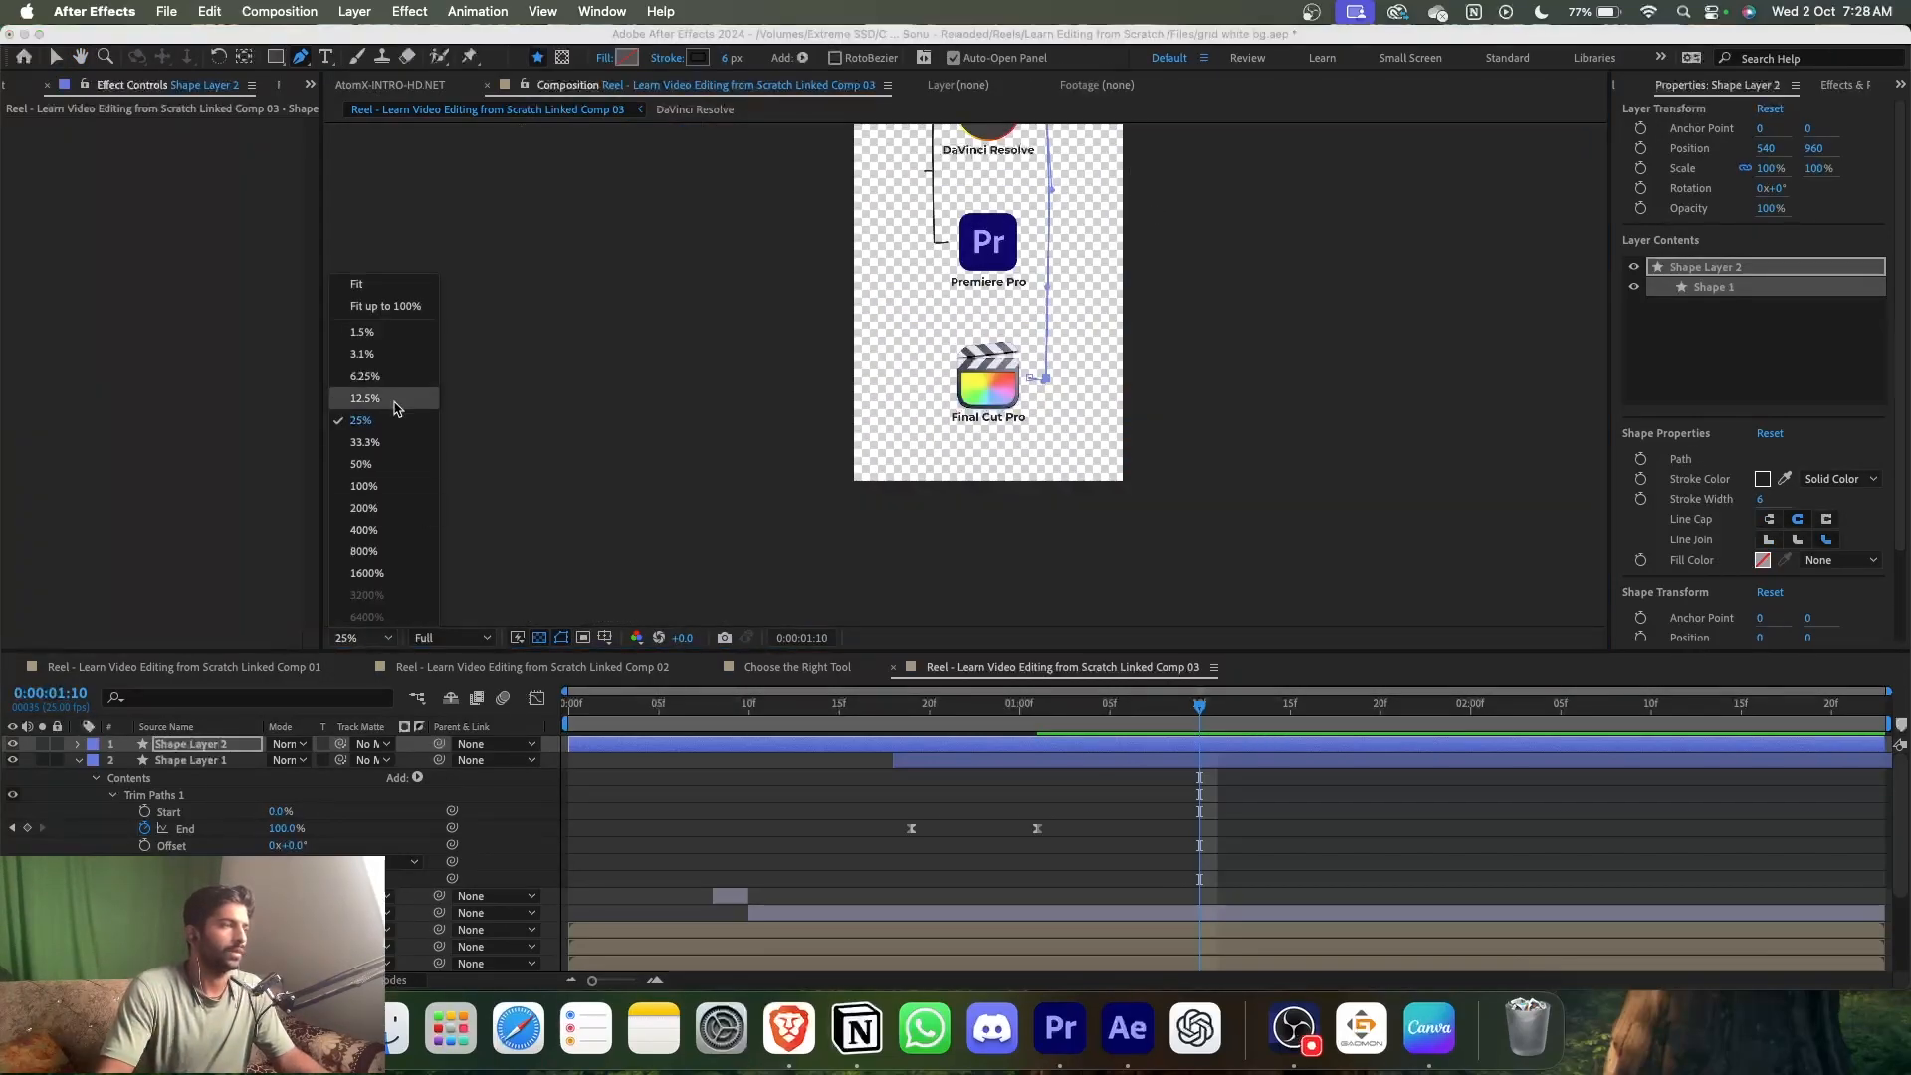
pyautogui.click(368, 295)
pyautogui.click(1068, 788)
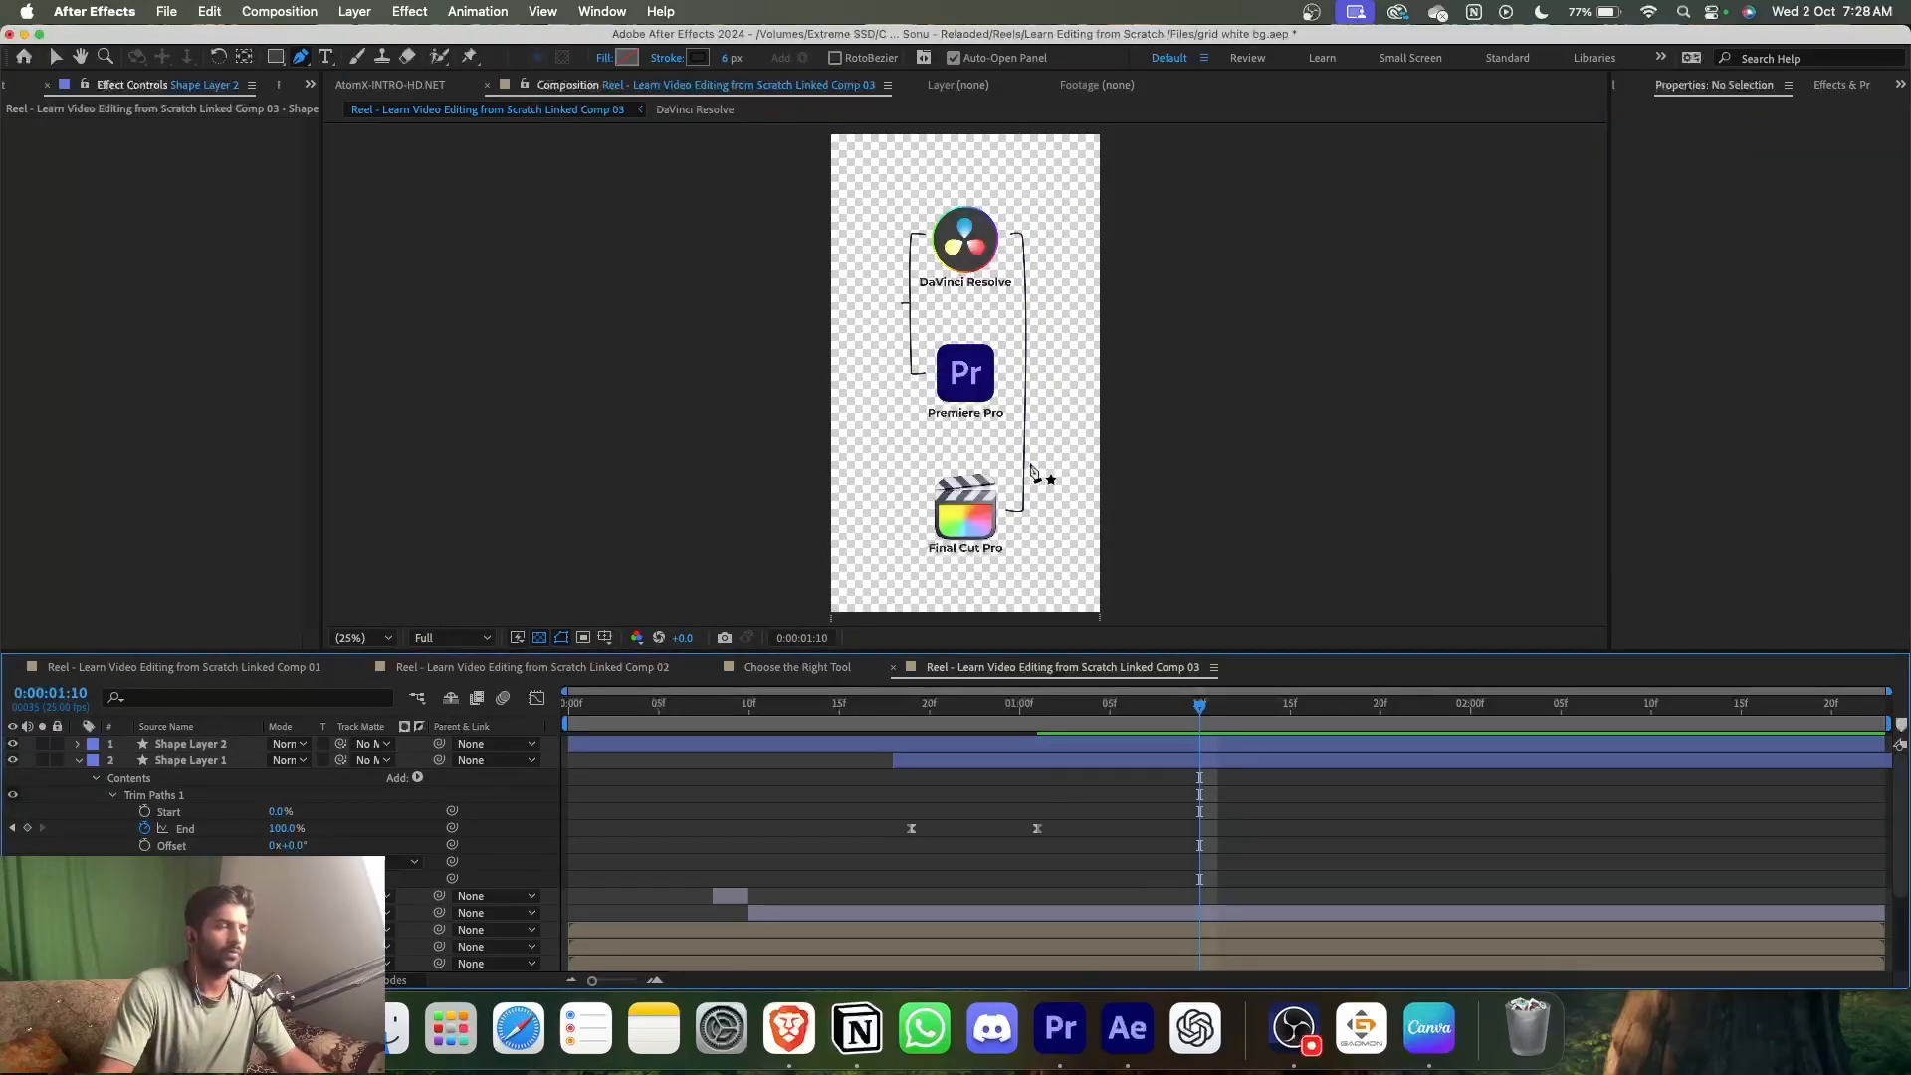
pyautogui.scroll(3, 1042, 422)
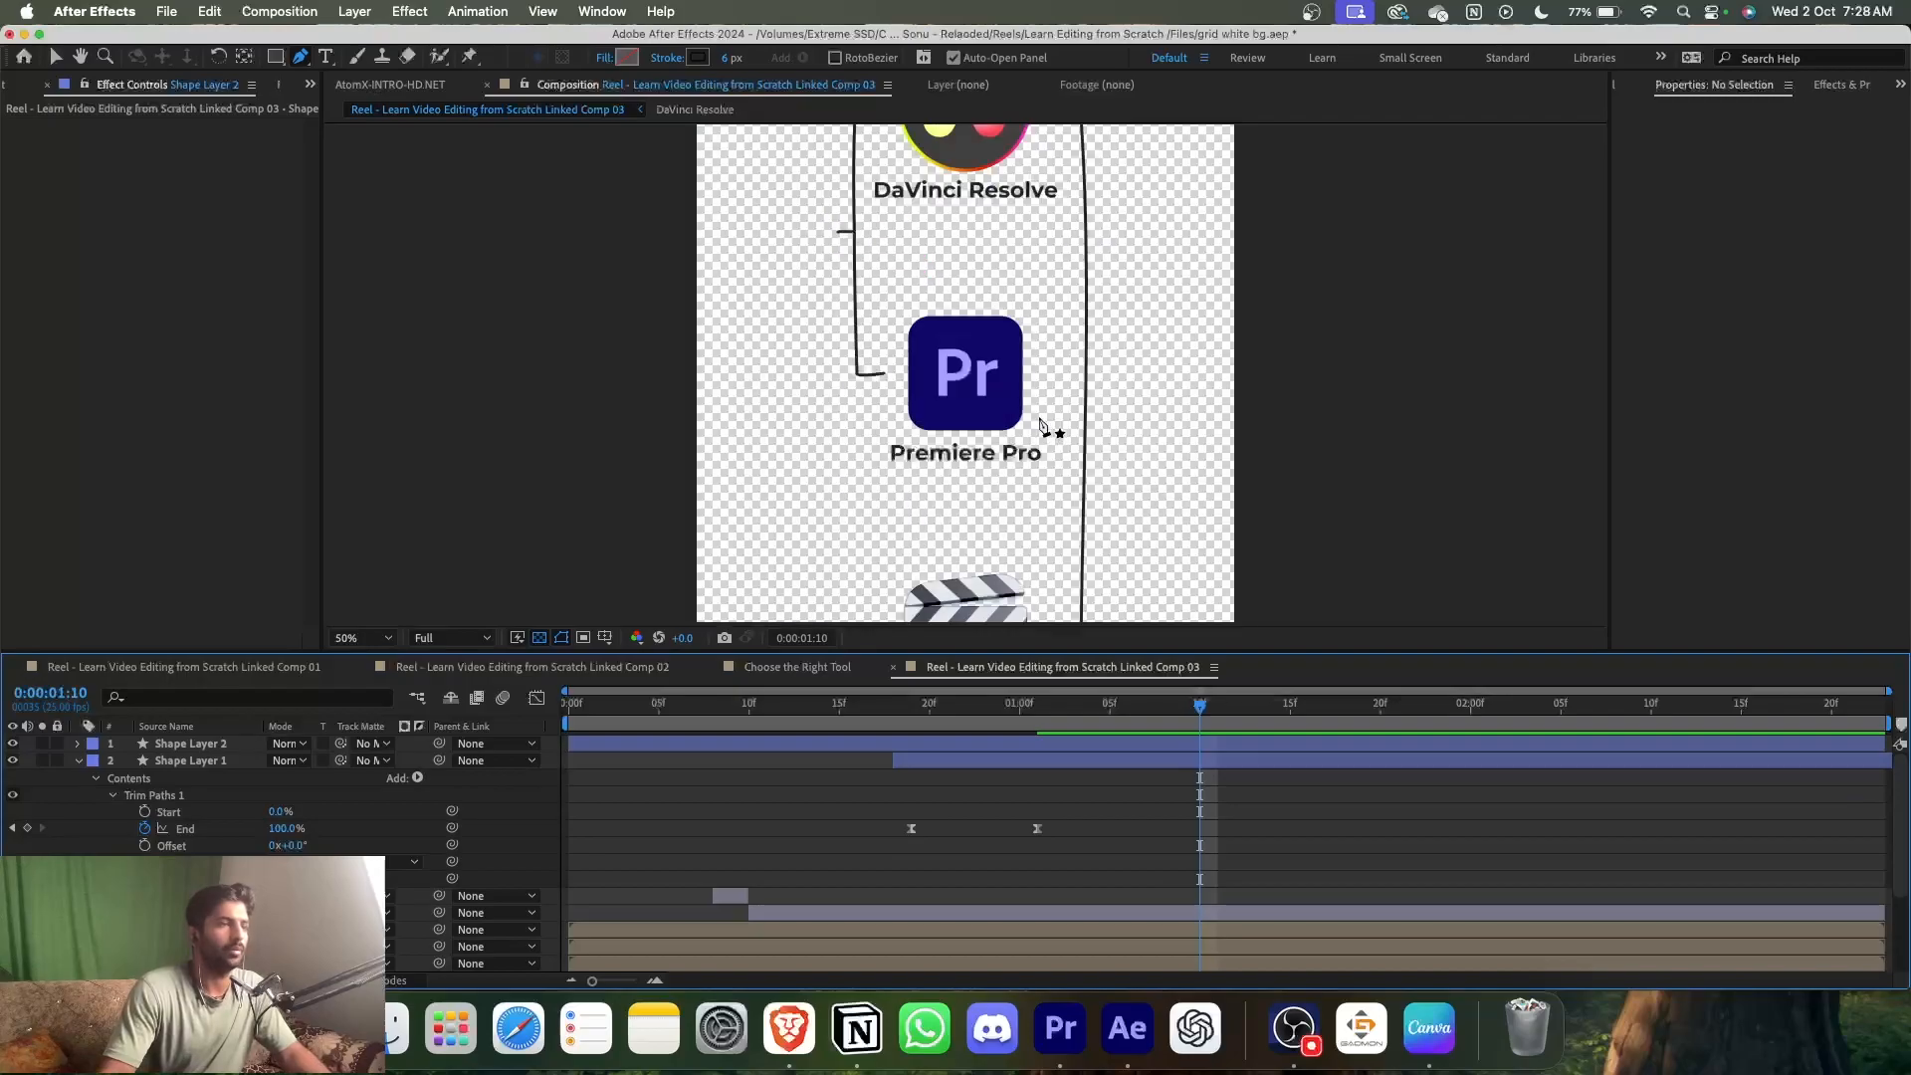
pyautogui.click(1210, 743)
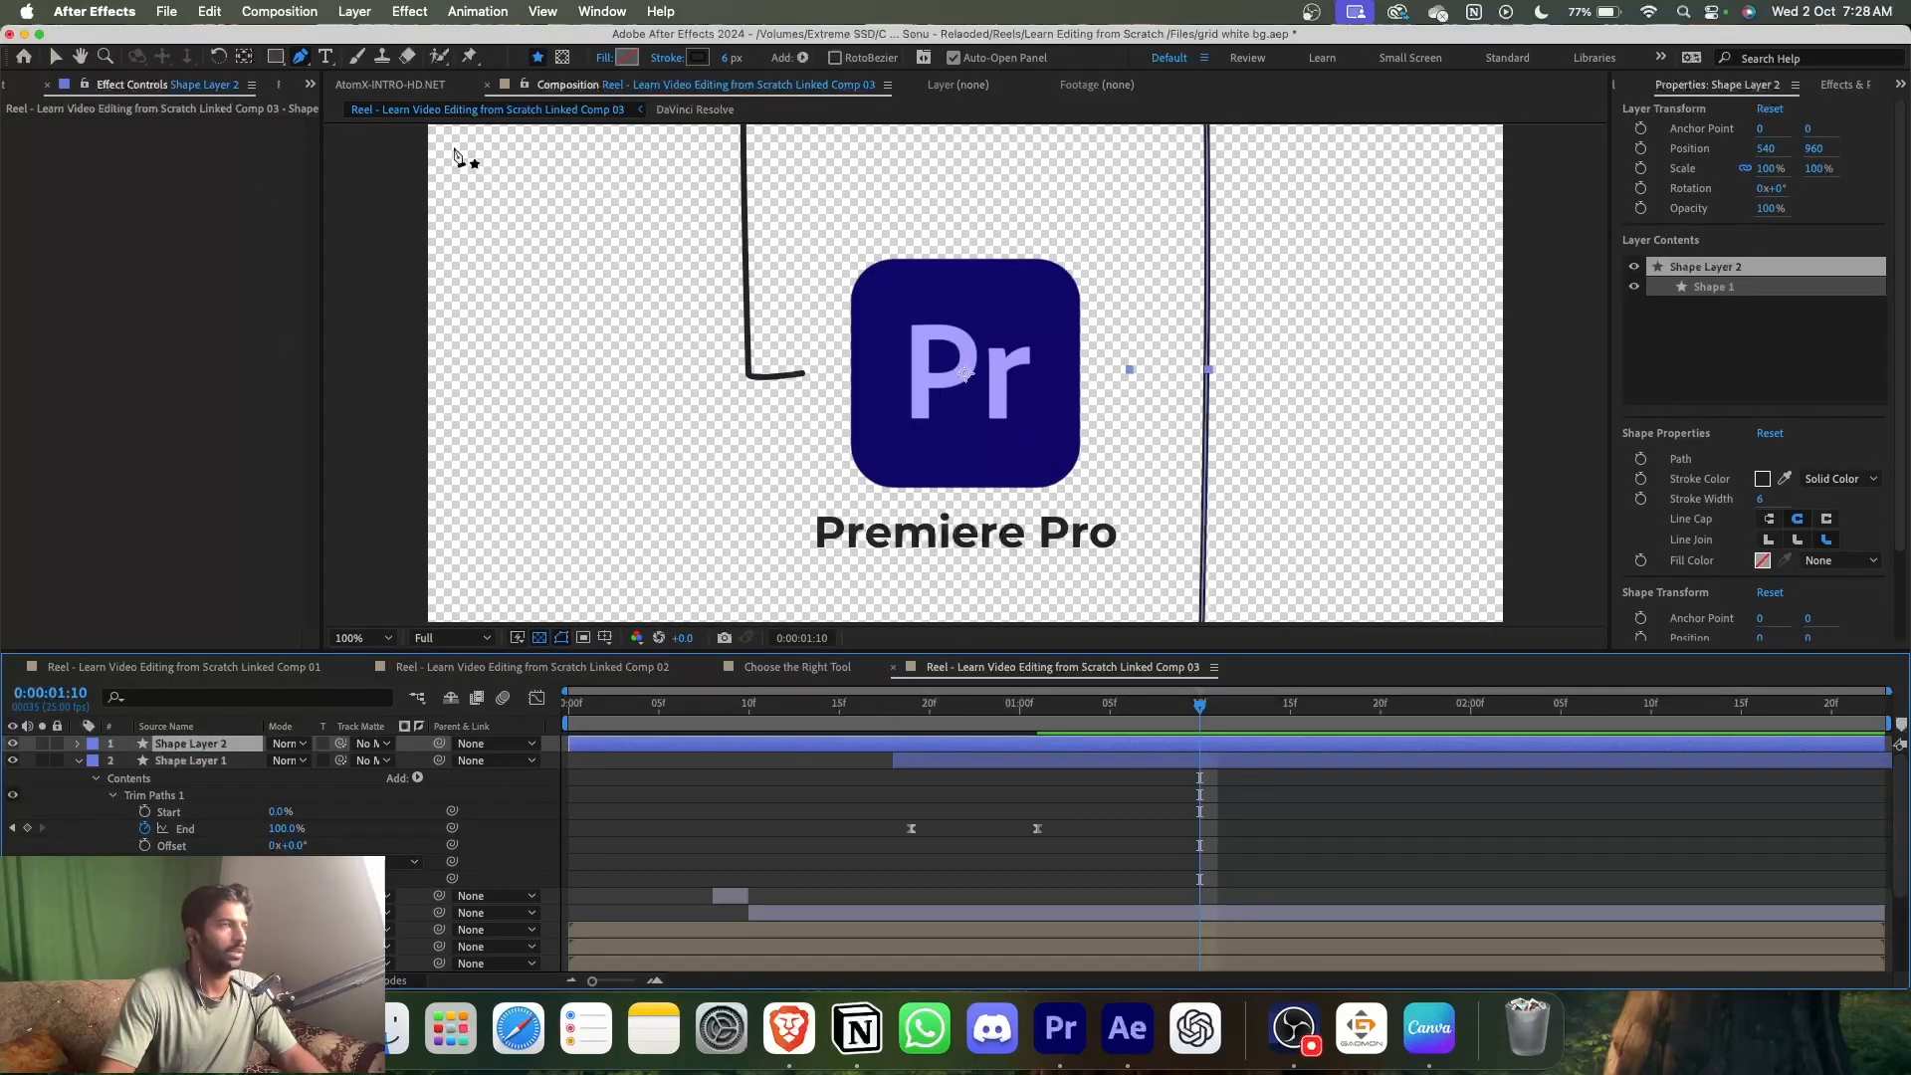
pyautogui.click(1156, 367)
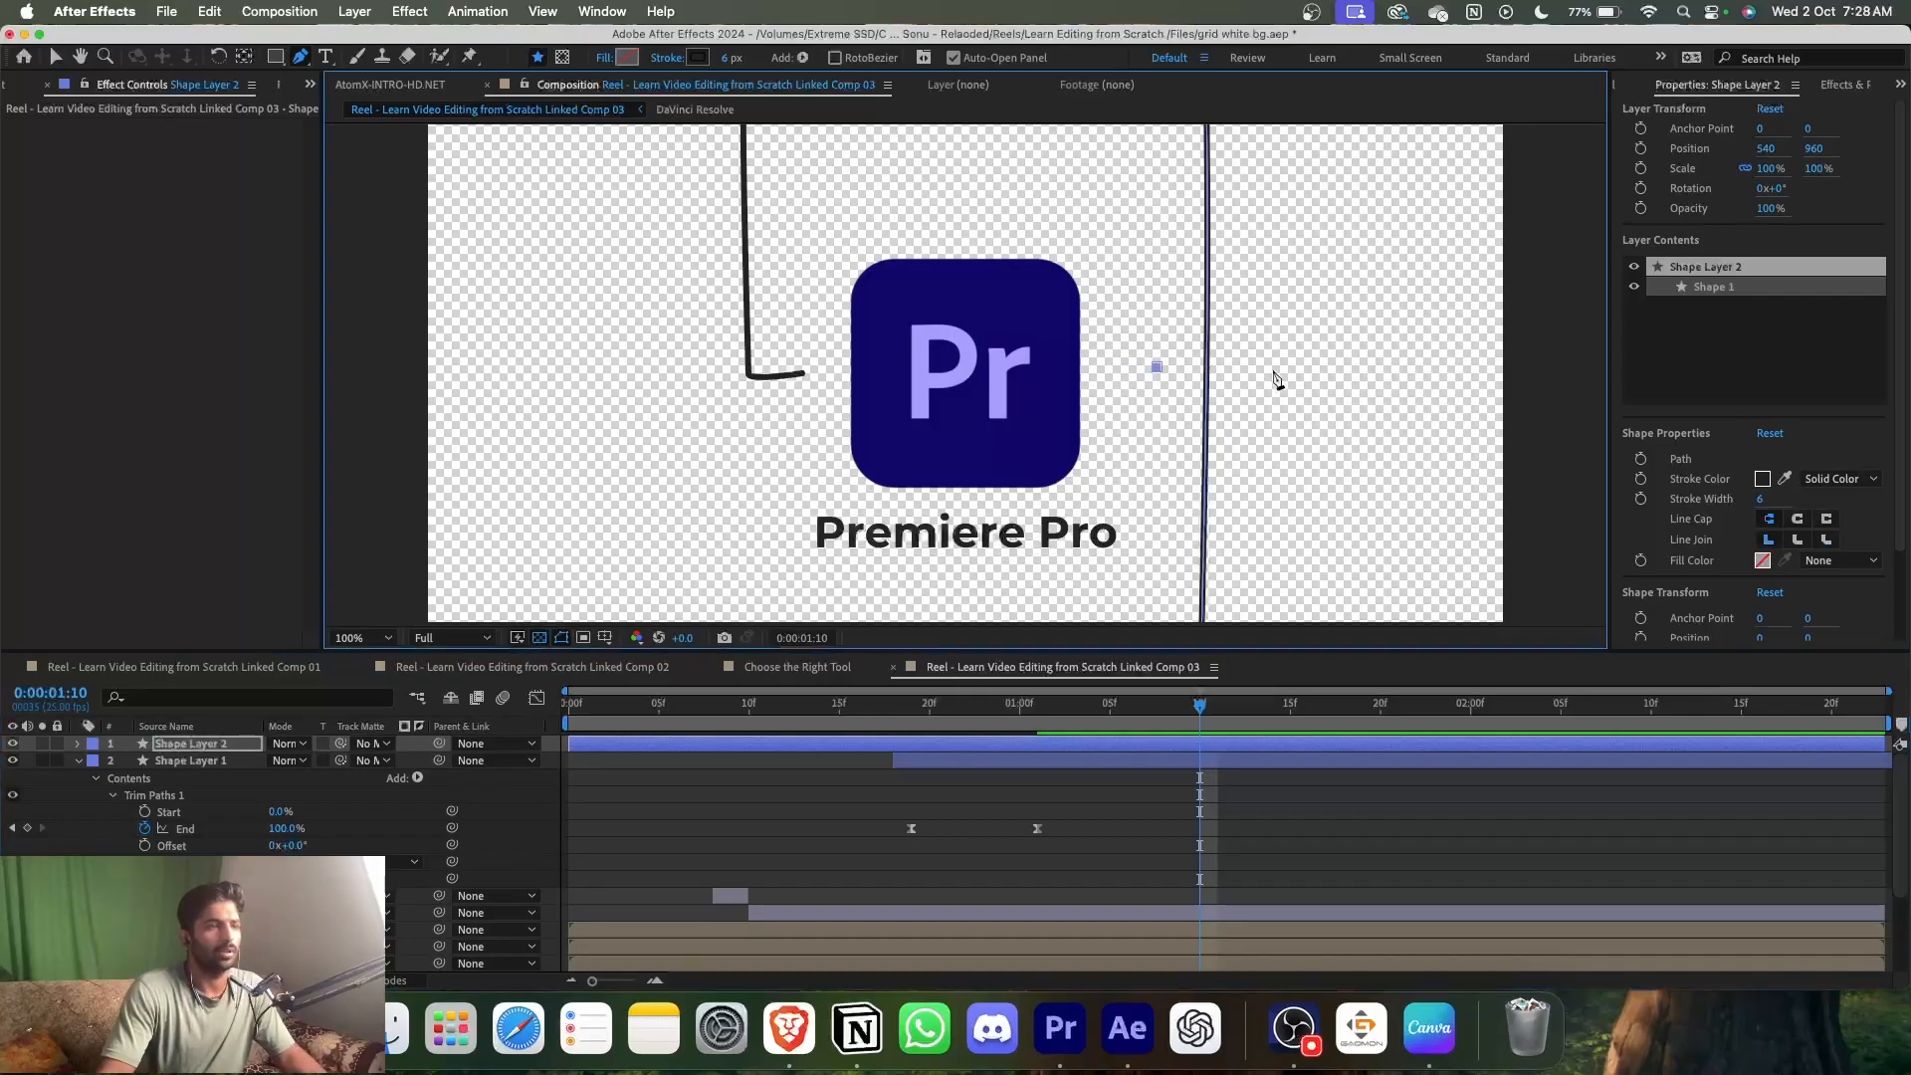
pyautogui.click(1242, 367)
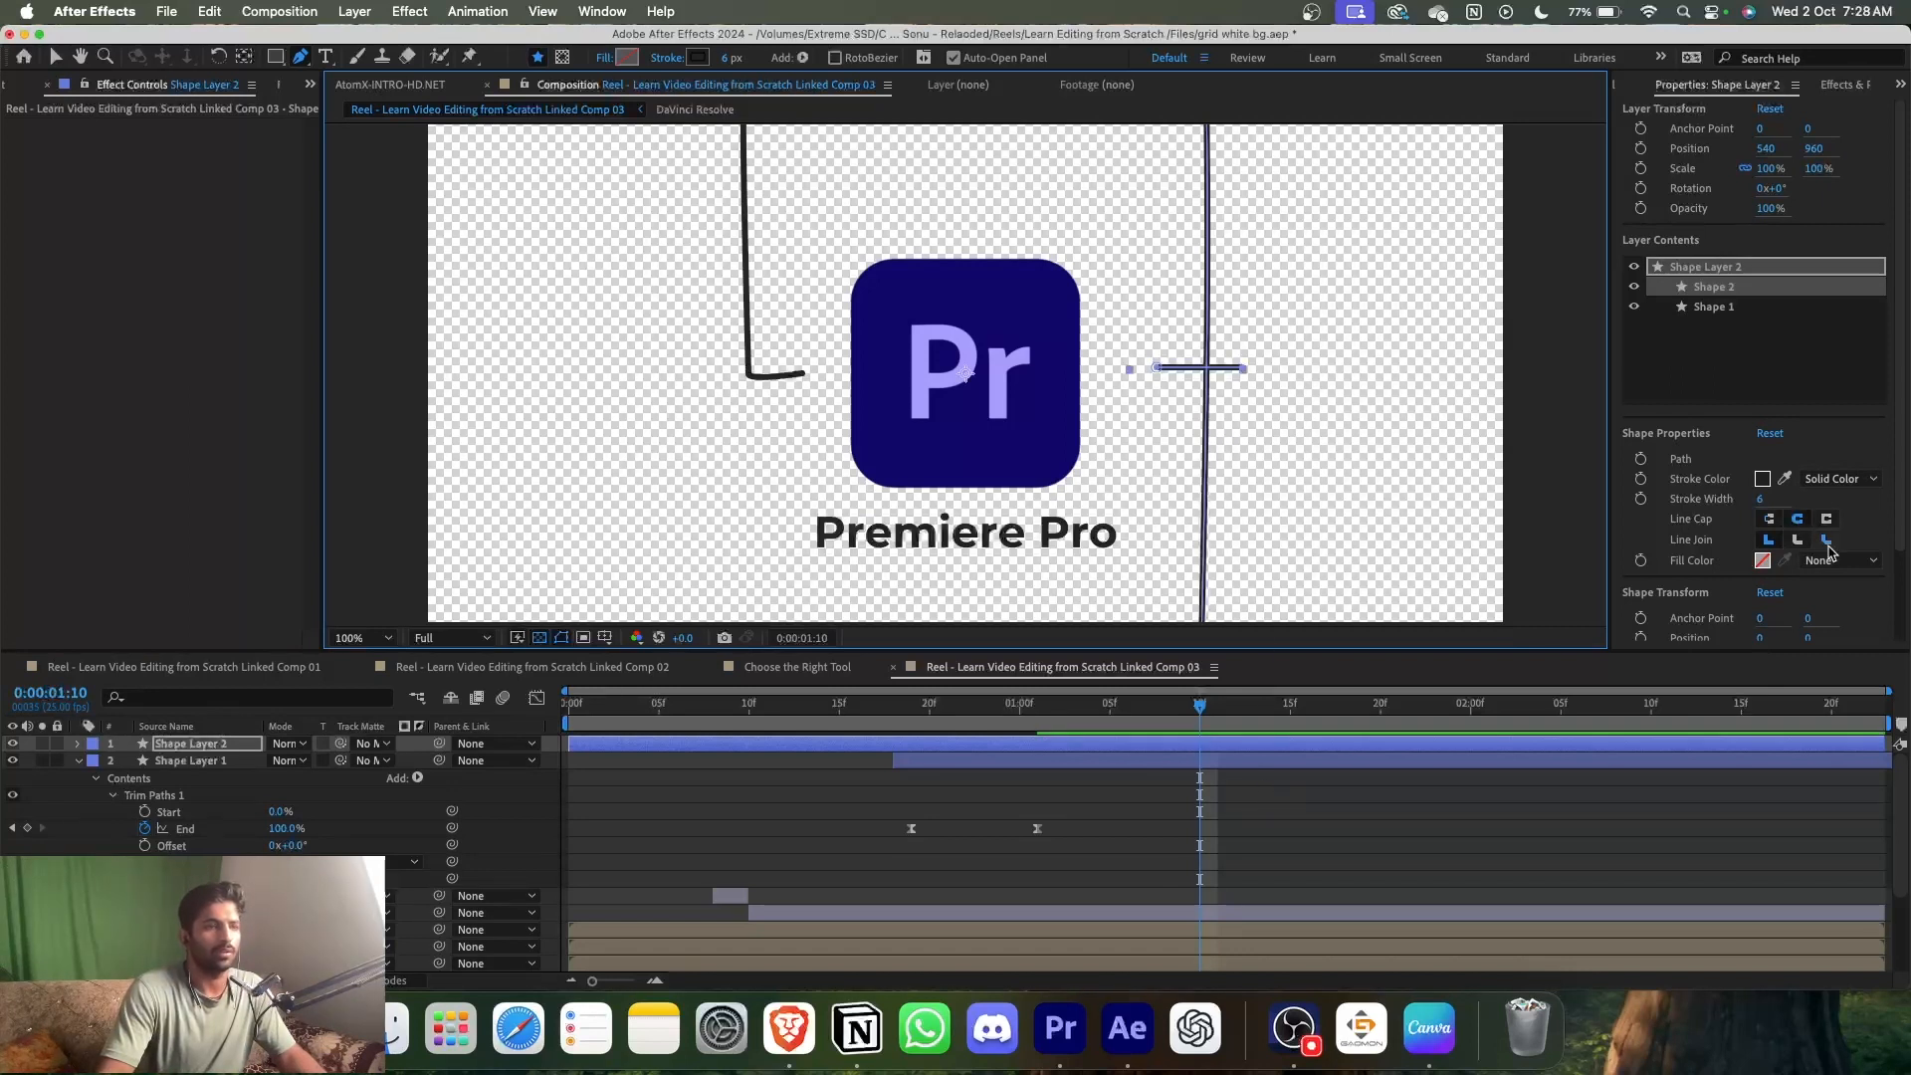
# - Deselect the second bracket's shape layer and save the project
pyautogui.click(1300, 823)
pyautogui.scroll(-1, 1241, 438)
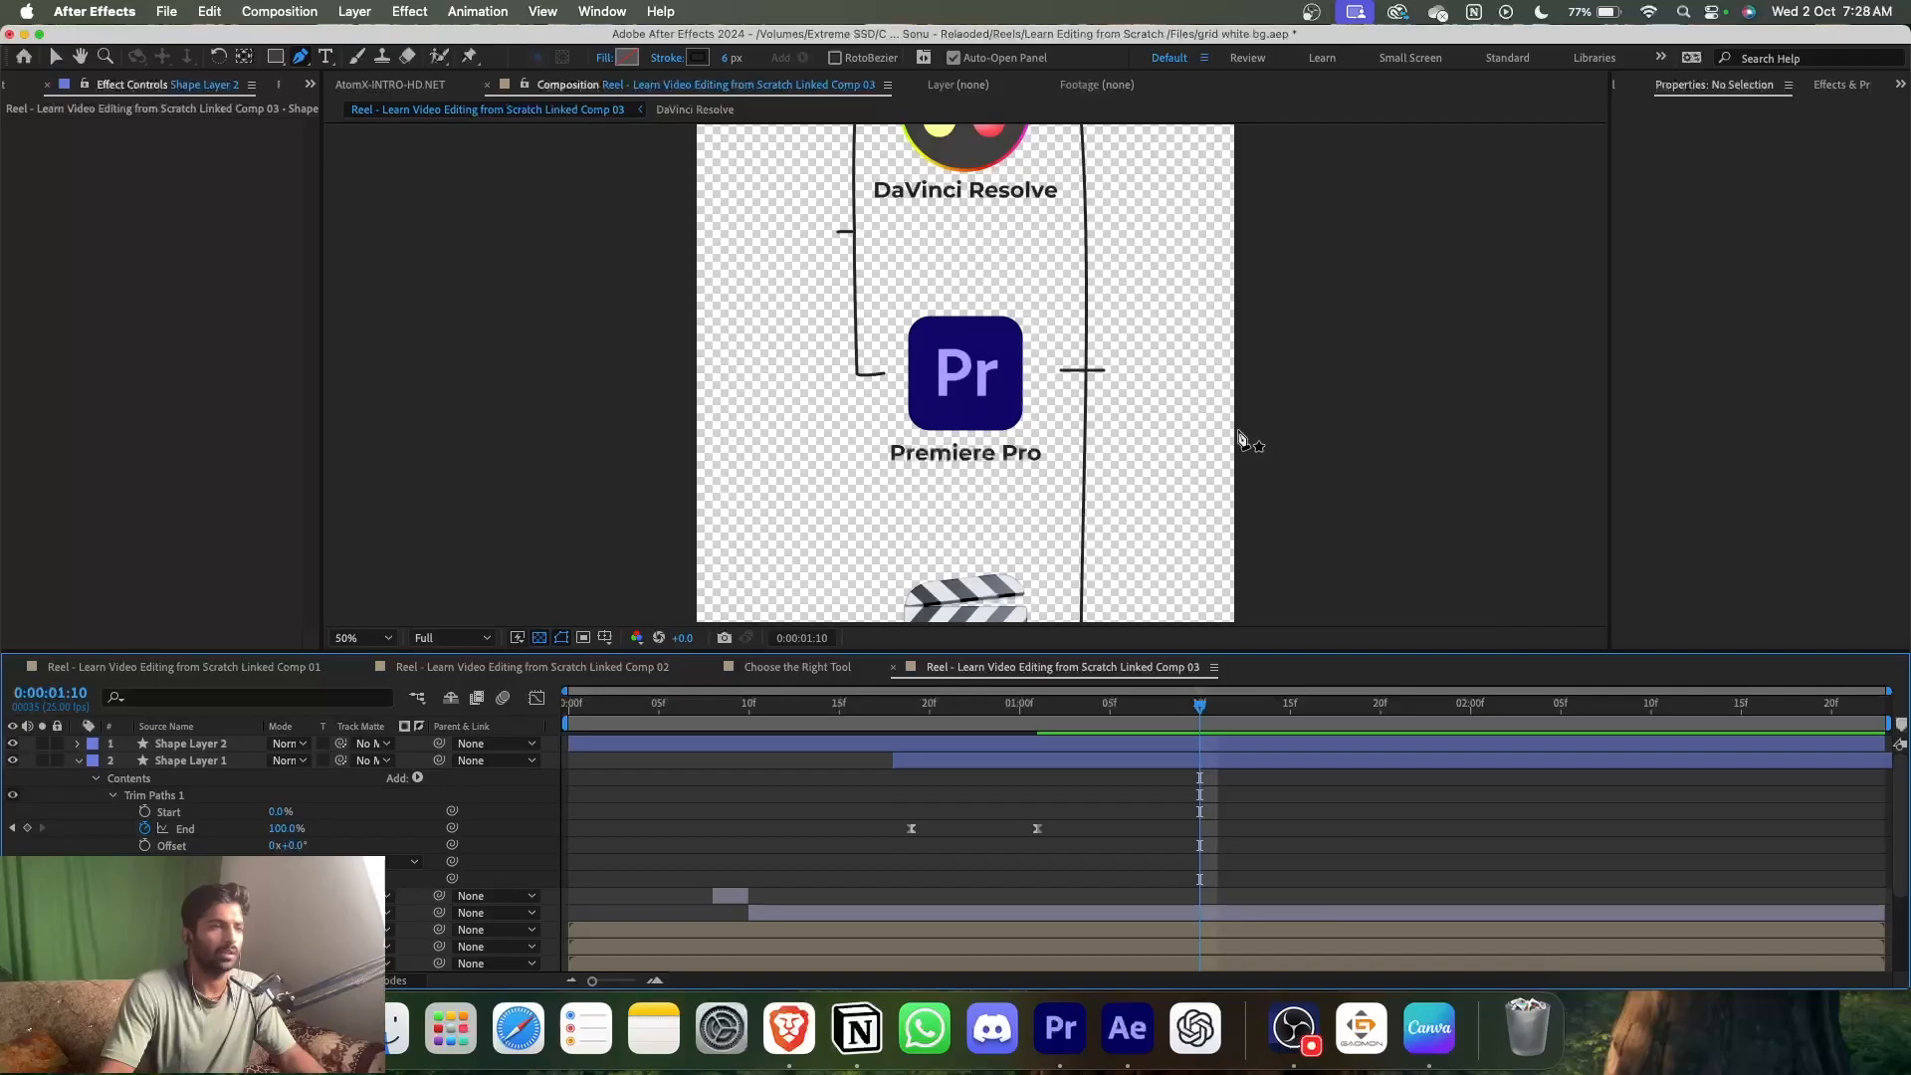
pyautogui.scroll(-1, 1241, 438)
pyautogui.scroll(1, 1182, 453)
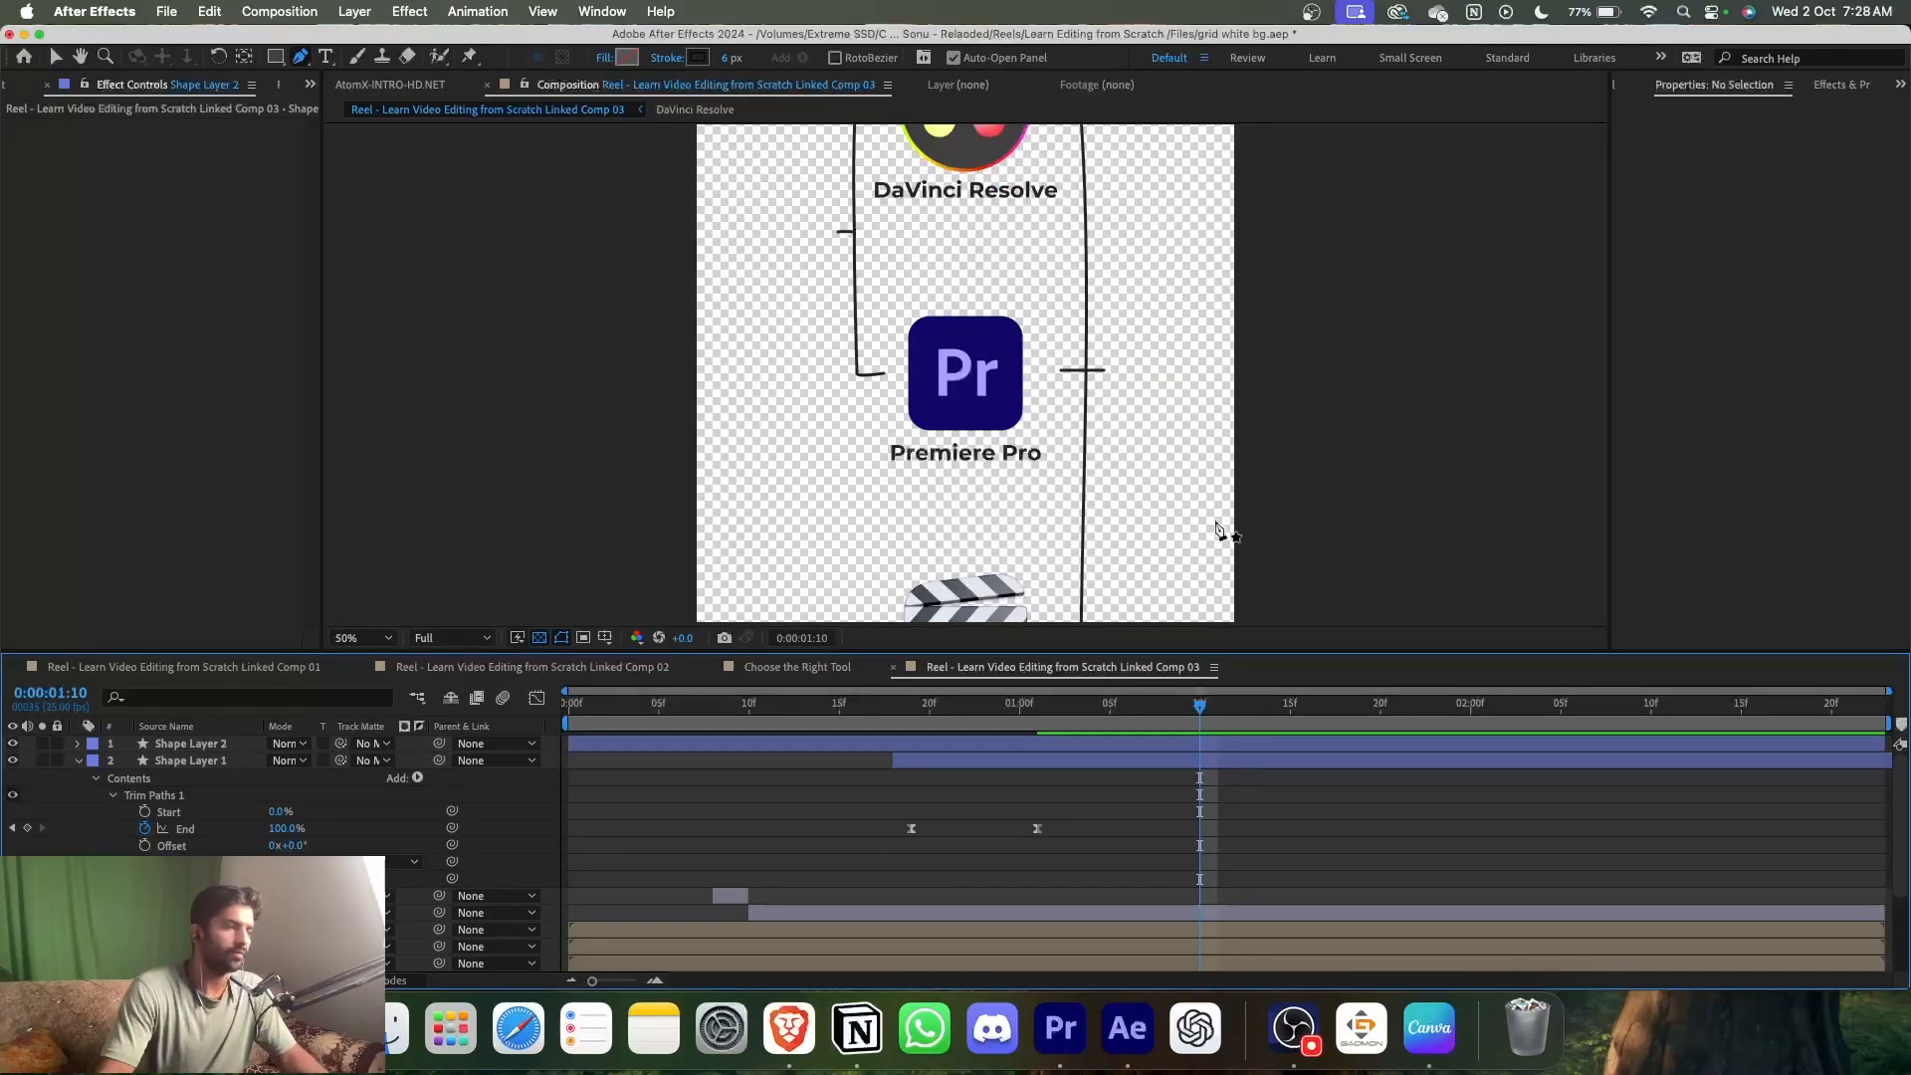
pyautogui.press('v')
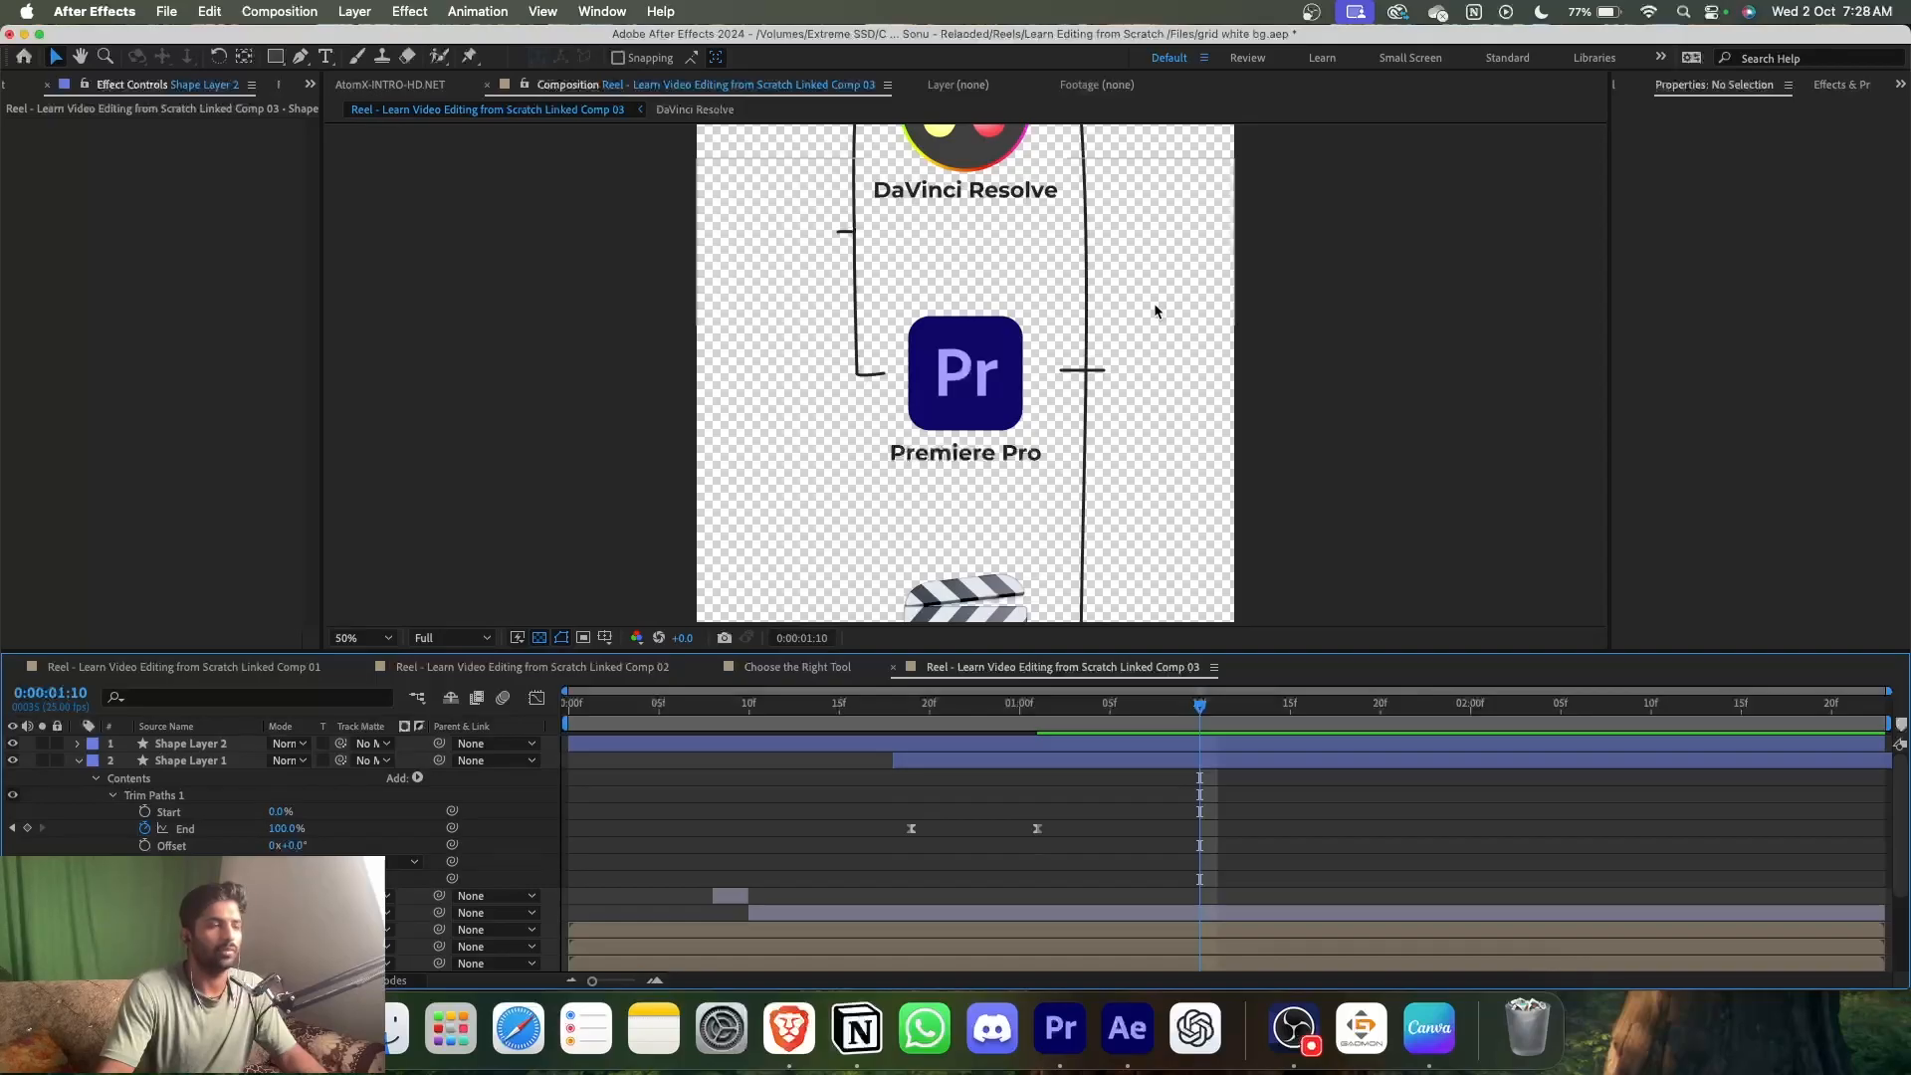
pyautogui.press('super+s')
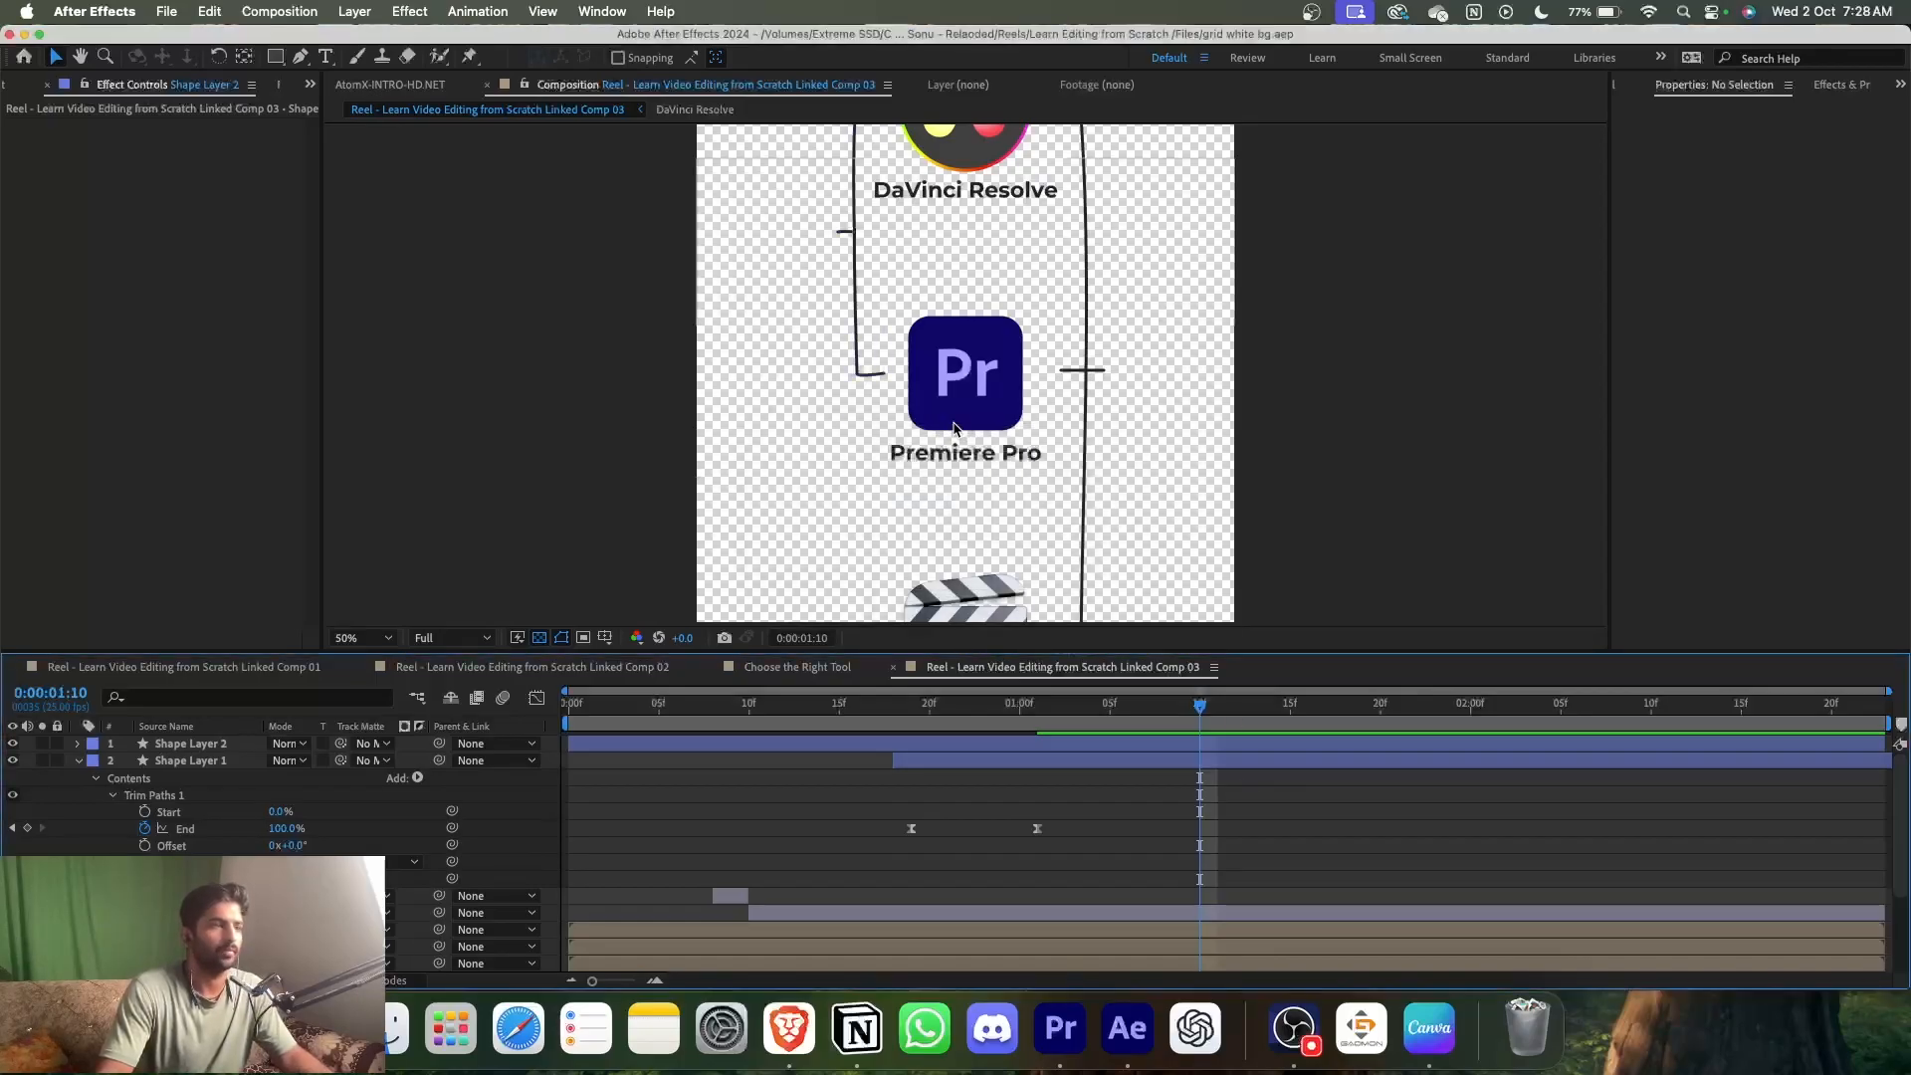
pyautogui.press(',')
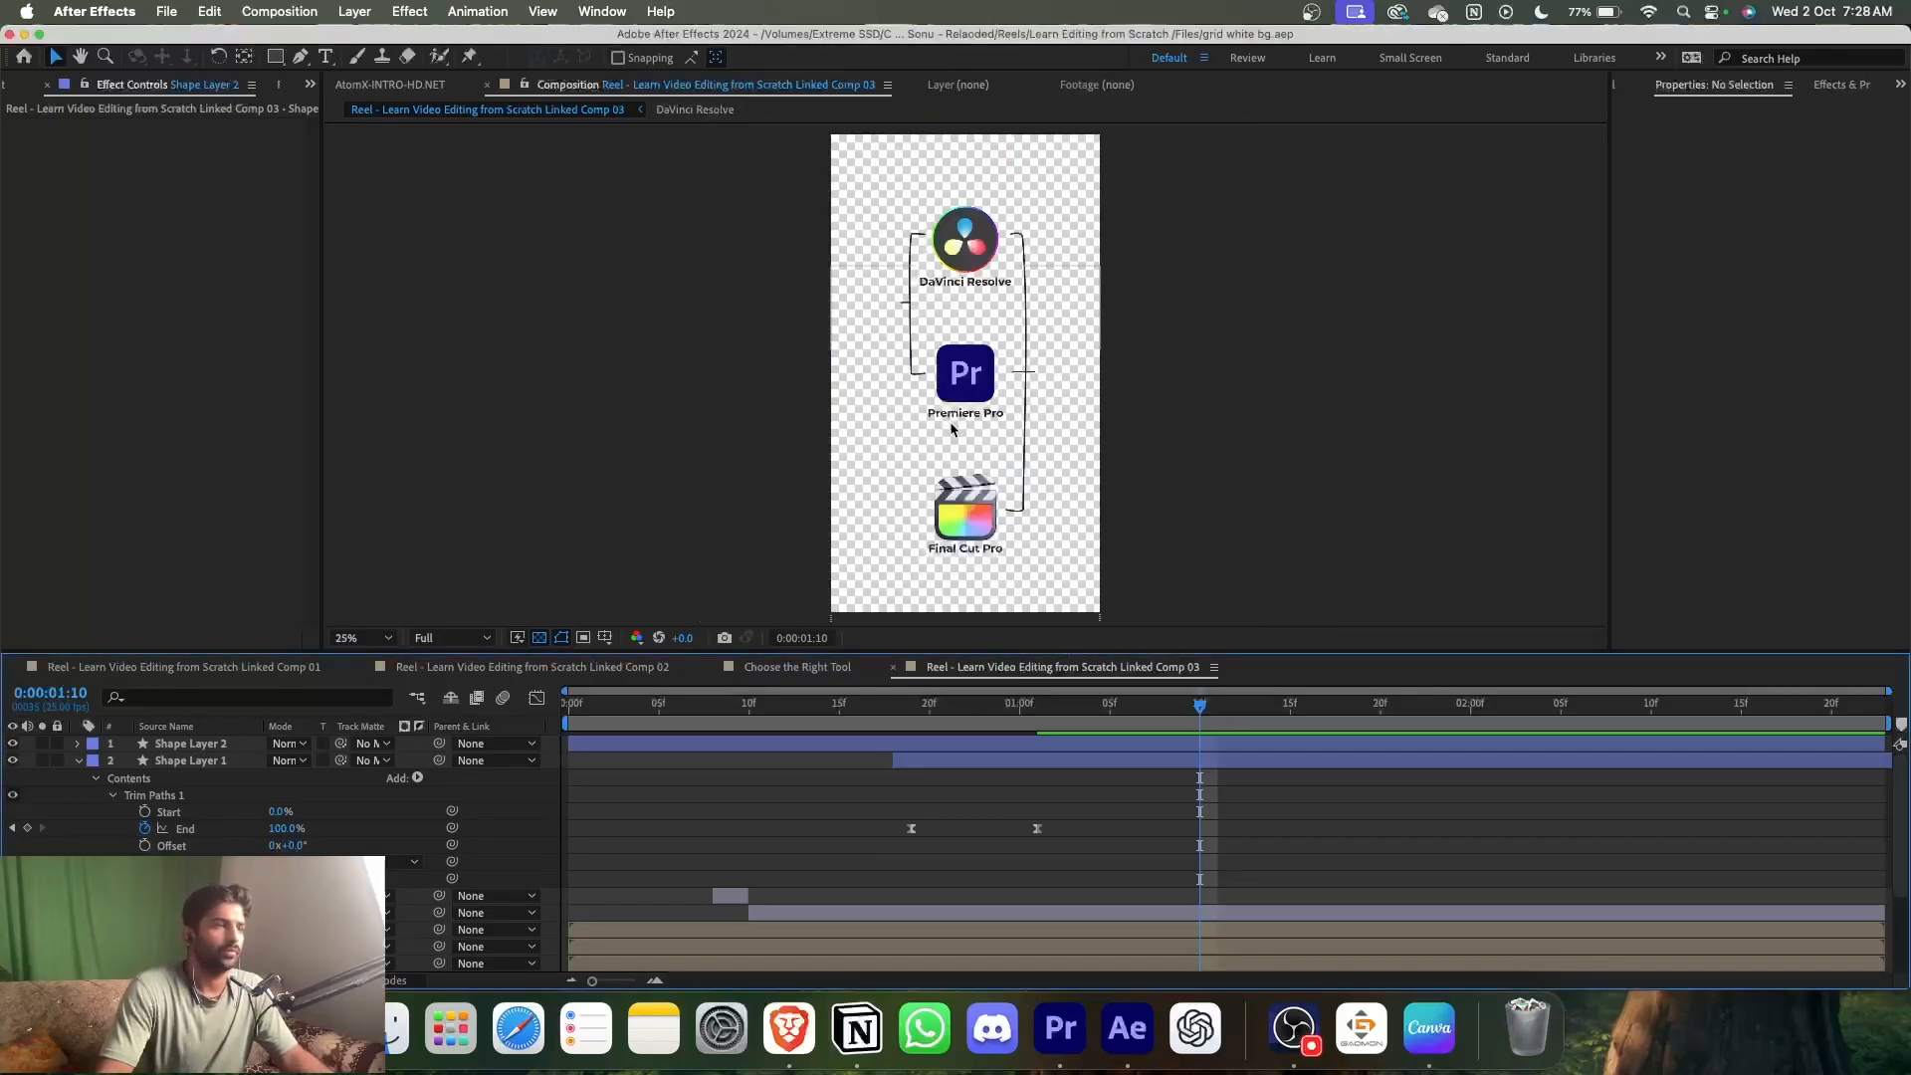
# - Trim the start of Shape Layer 2 to 0:00:01:10 and add Trim Paths to its contents
pyautogui.click(1107, 741)
pyautogui.moveTo(782, 744); pyautogui.dragTo(1408, 744)
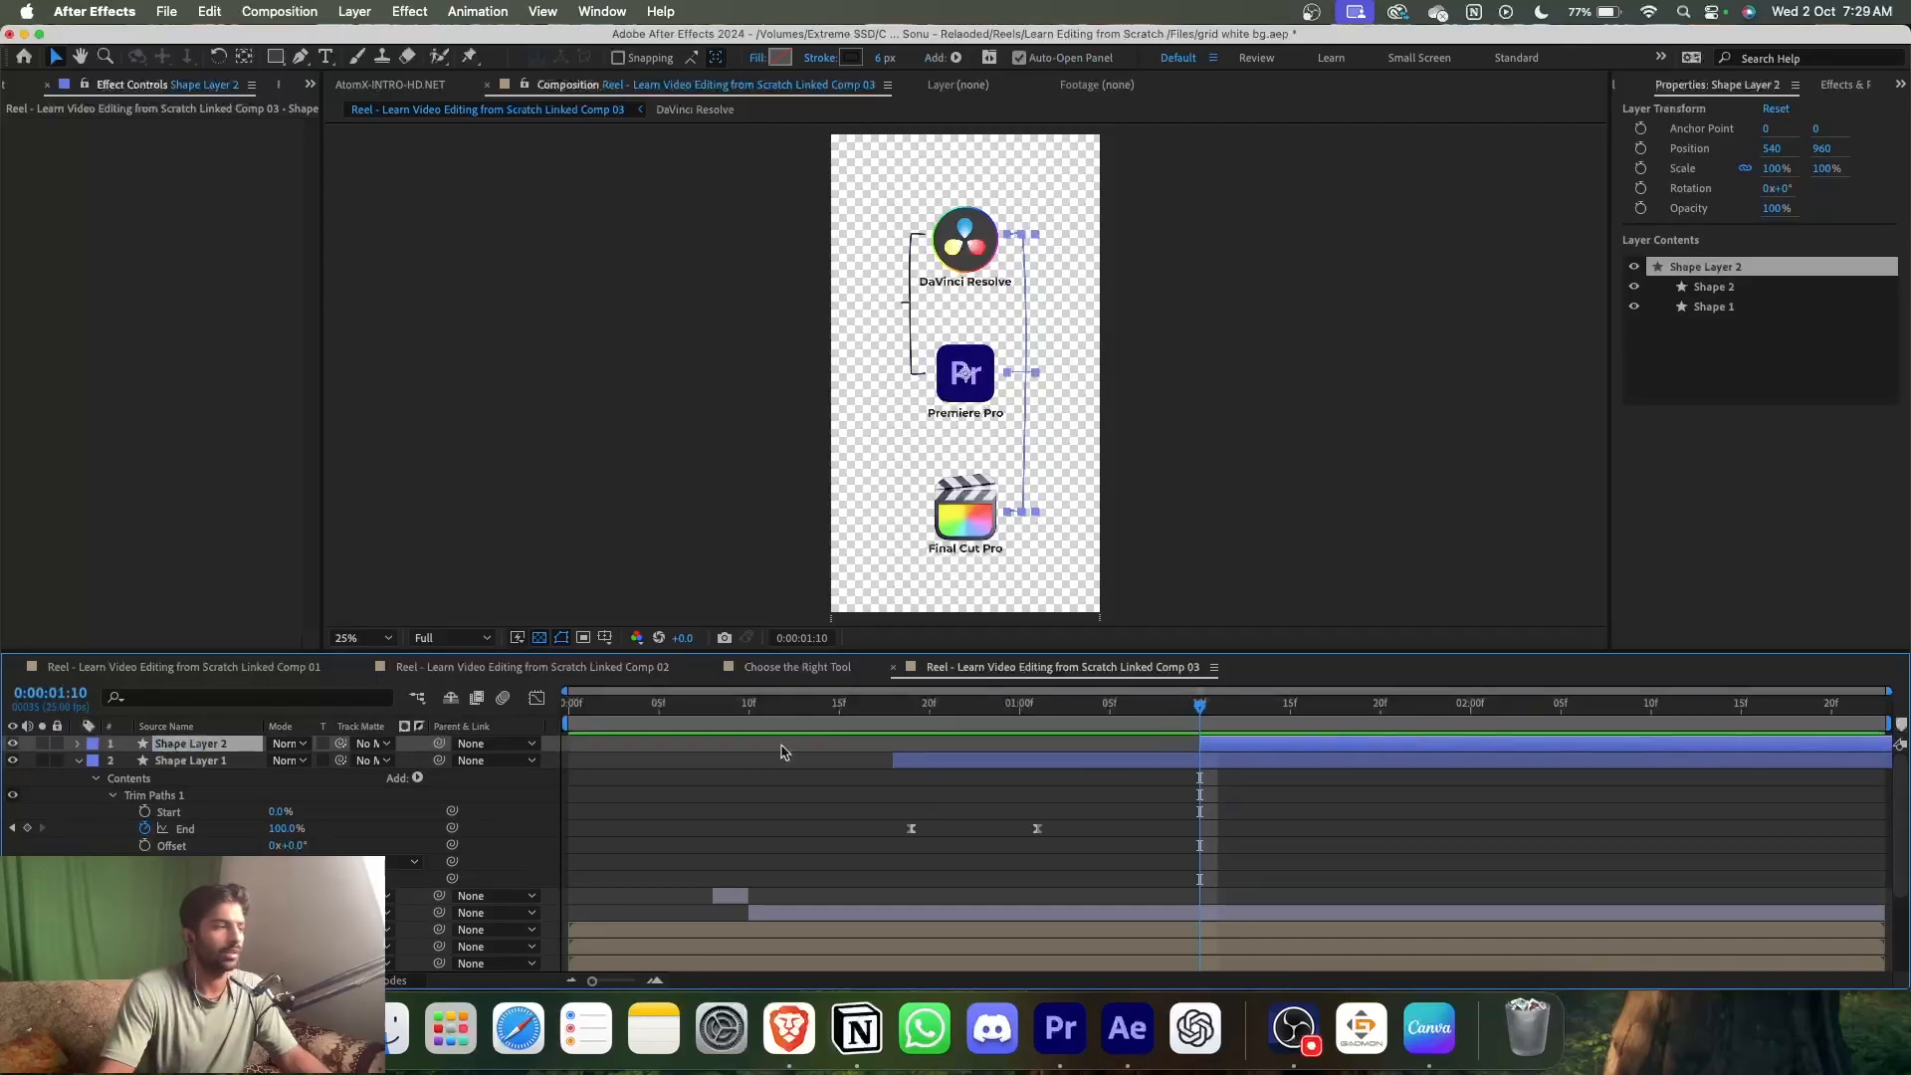
pyautogui.click(78, 760)
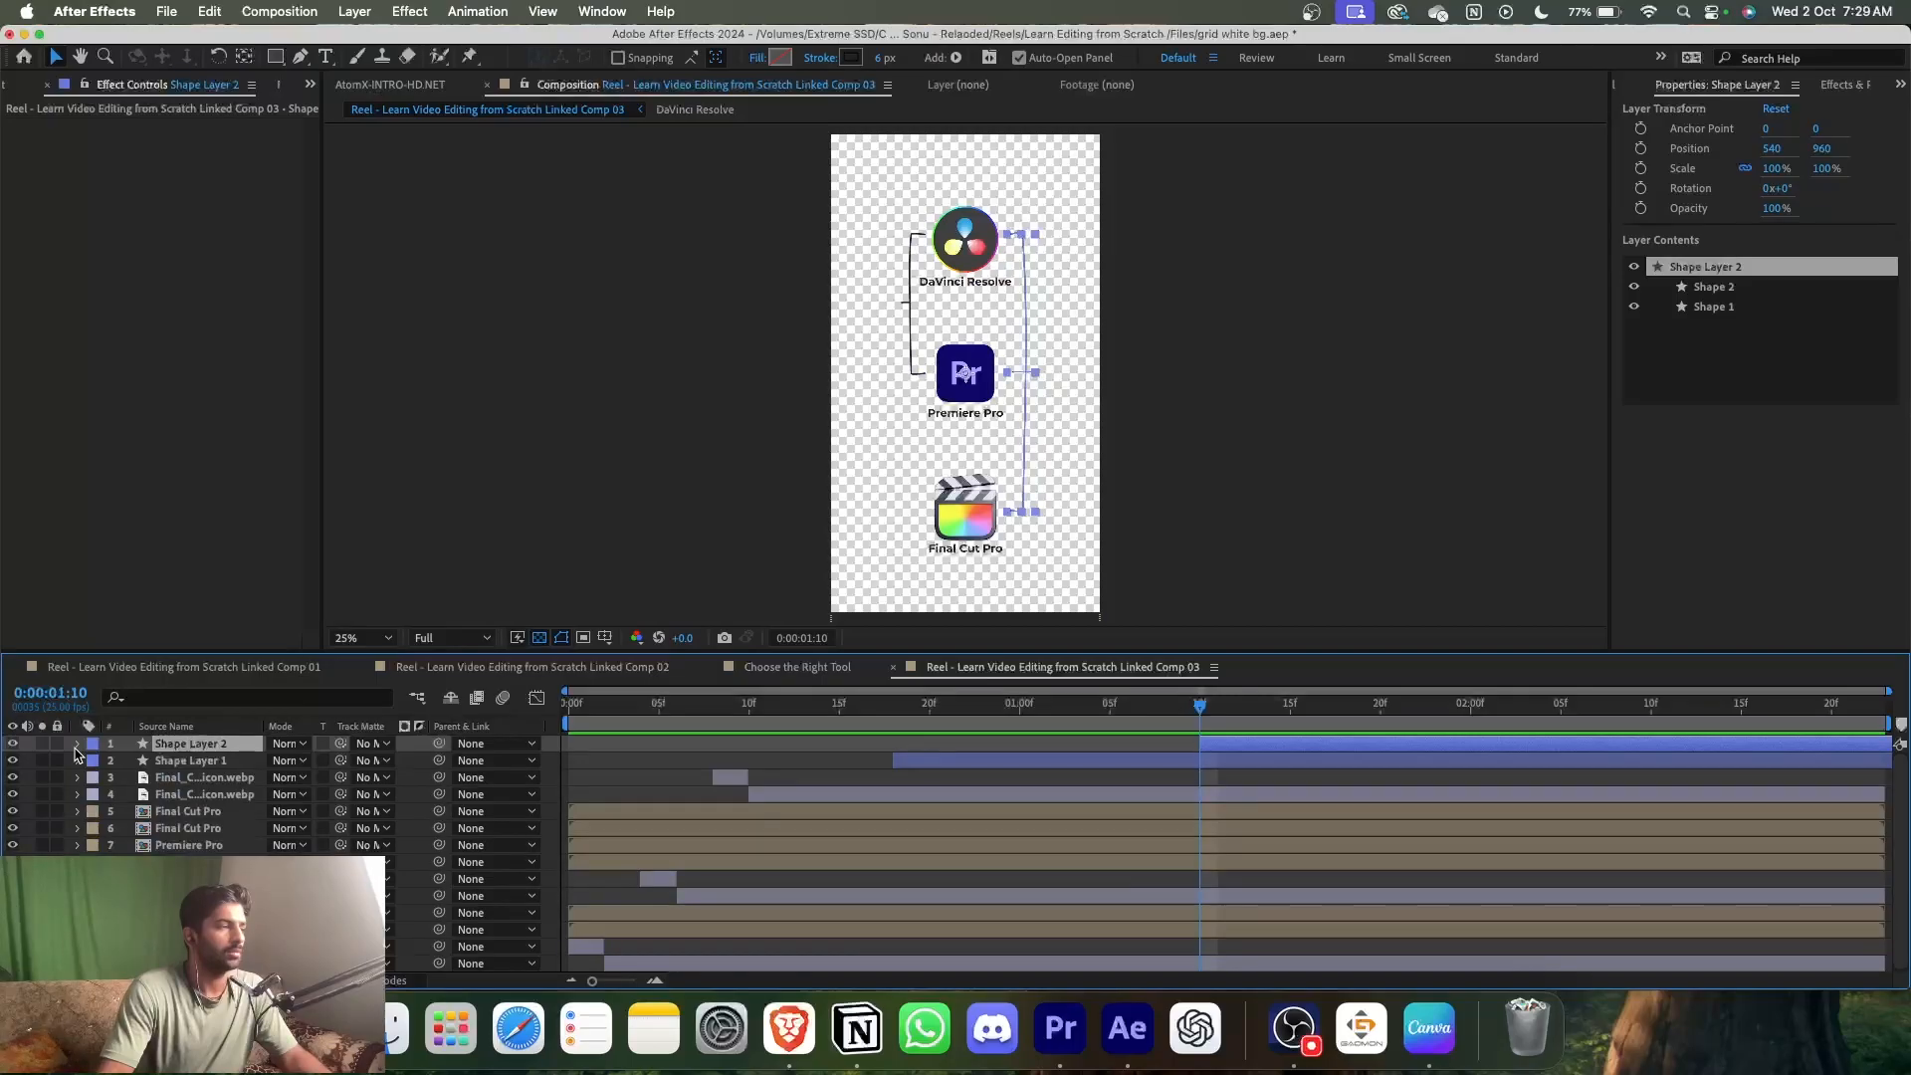
pyautogui.click(77, 744)
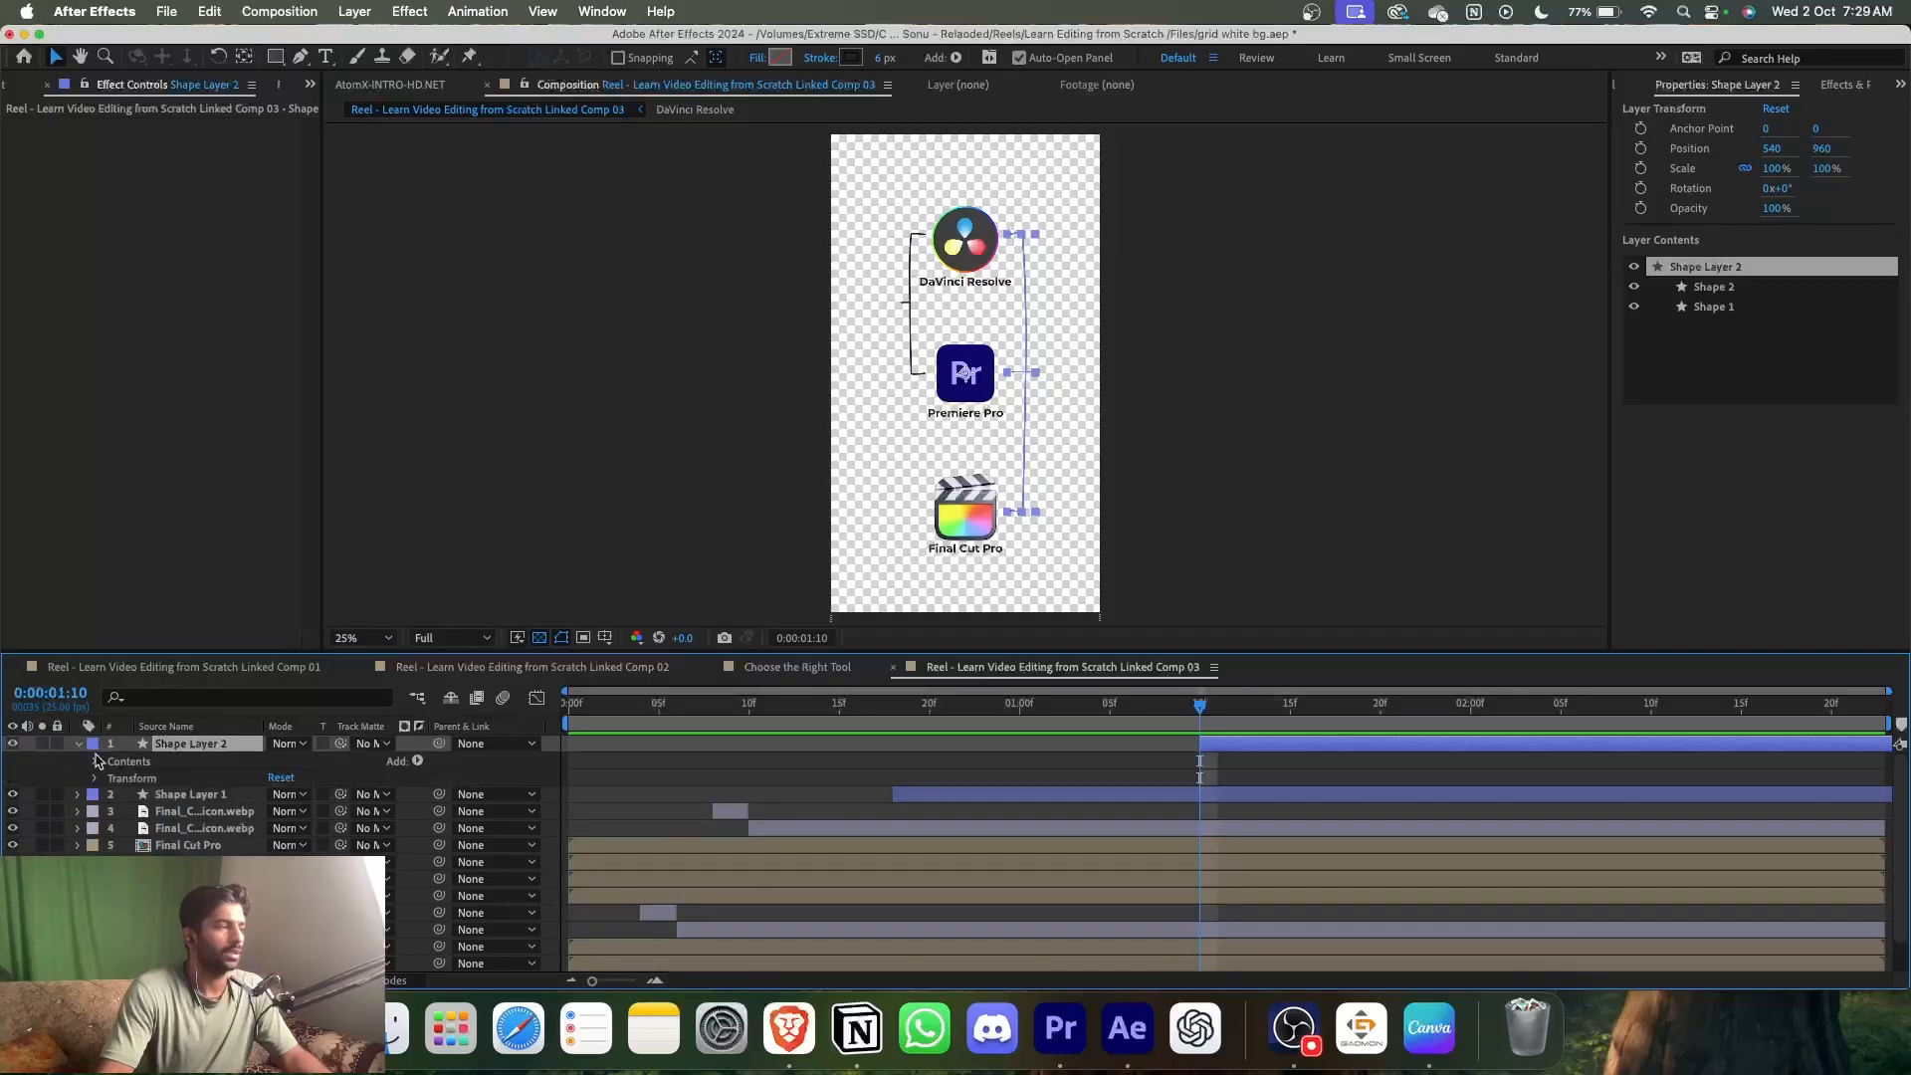
pyautogui.click(419, 762)
pyautogui.click(440, 881)
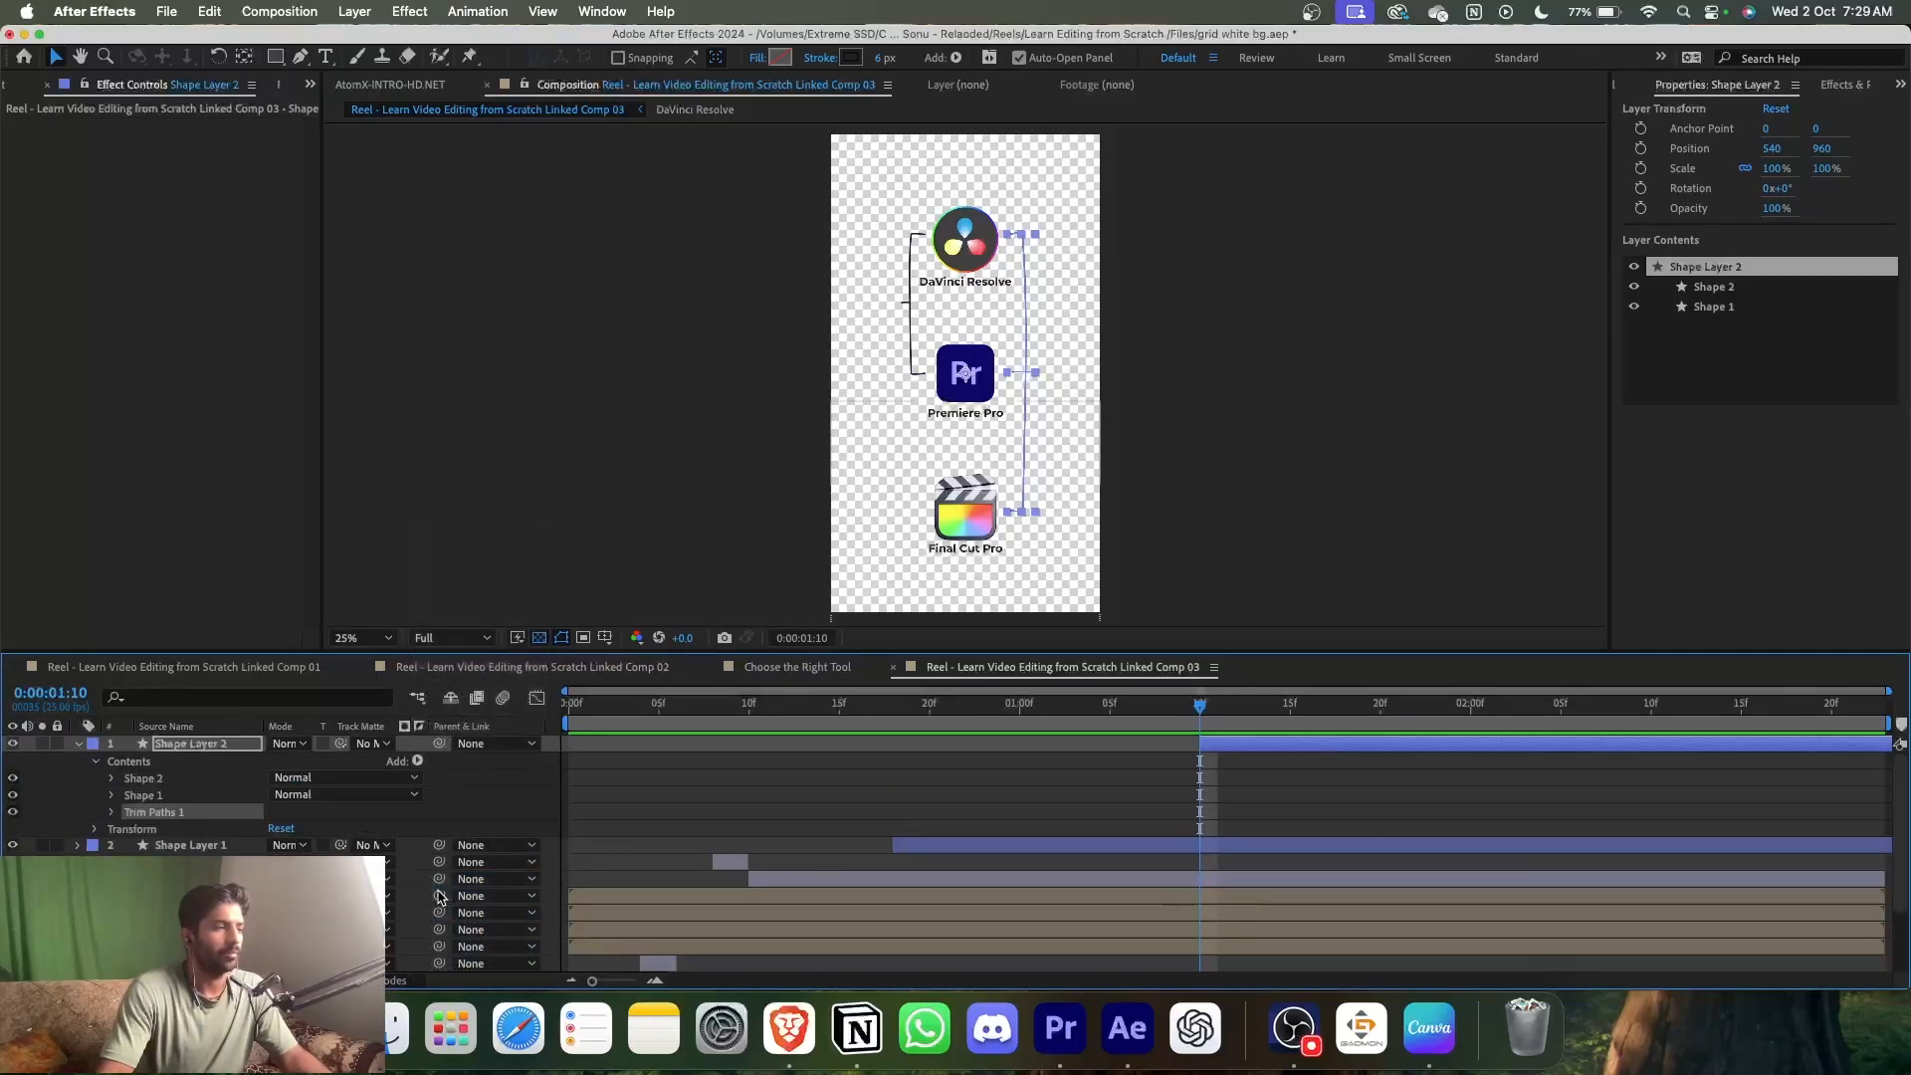
# - Keyframe Shape Layer 2's Trim Paths End from 0% at 0:00:01:10 to 100% at 0:00:01:16 and ease both keyframes
pyautogui.moveTo(1200, 704); pyautogui.dragTo(1314, 715)
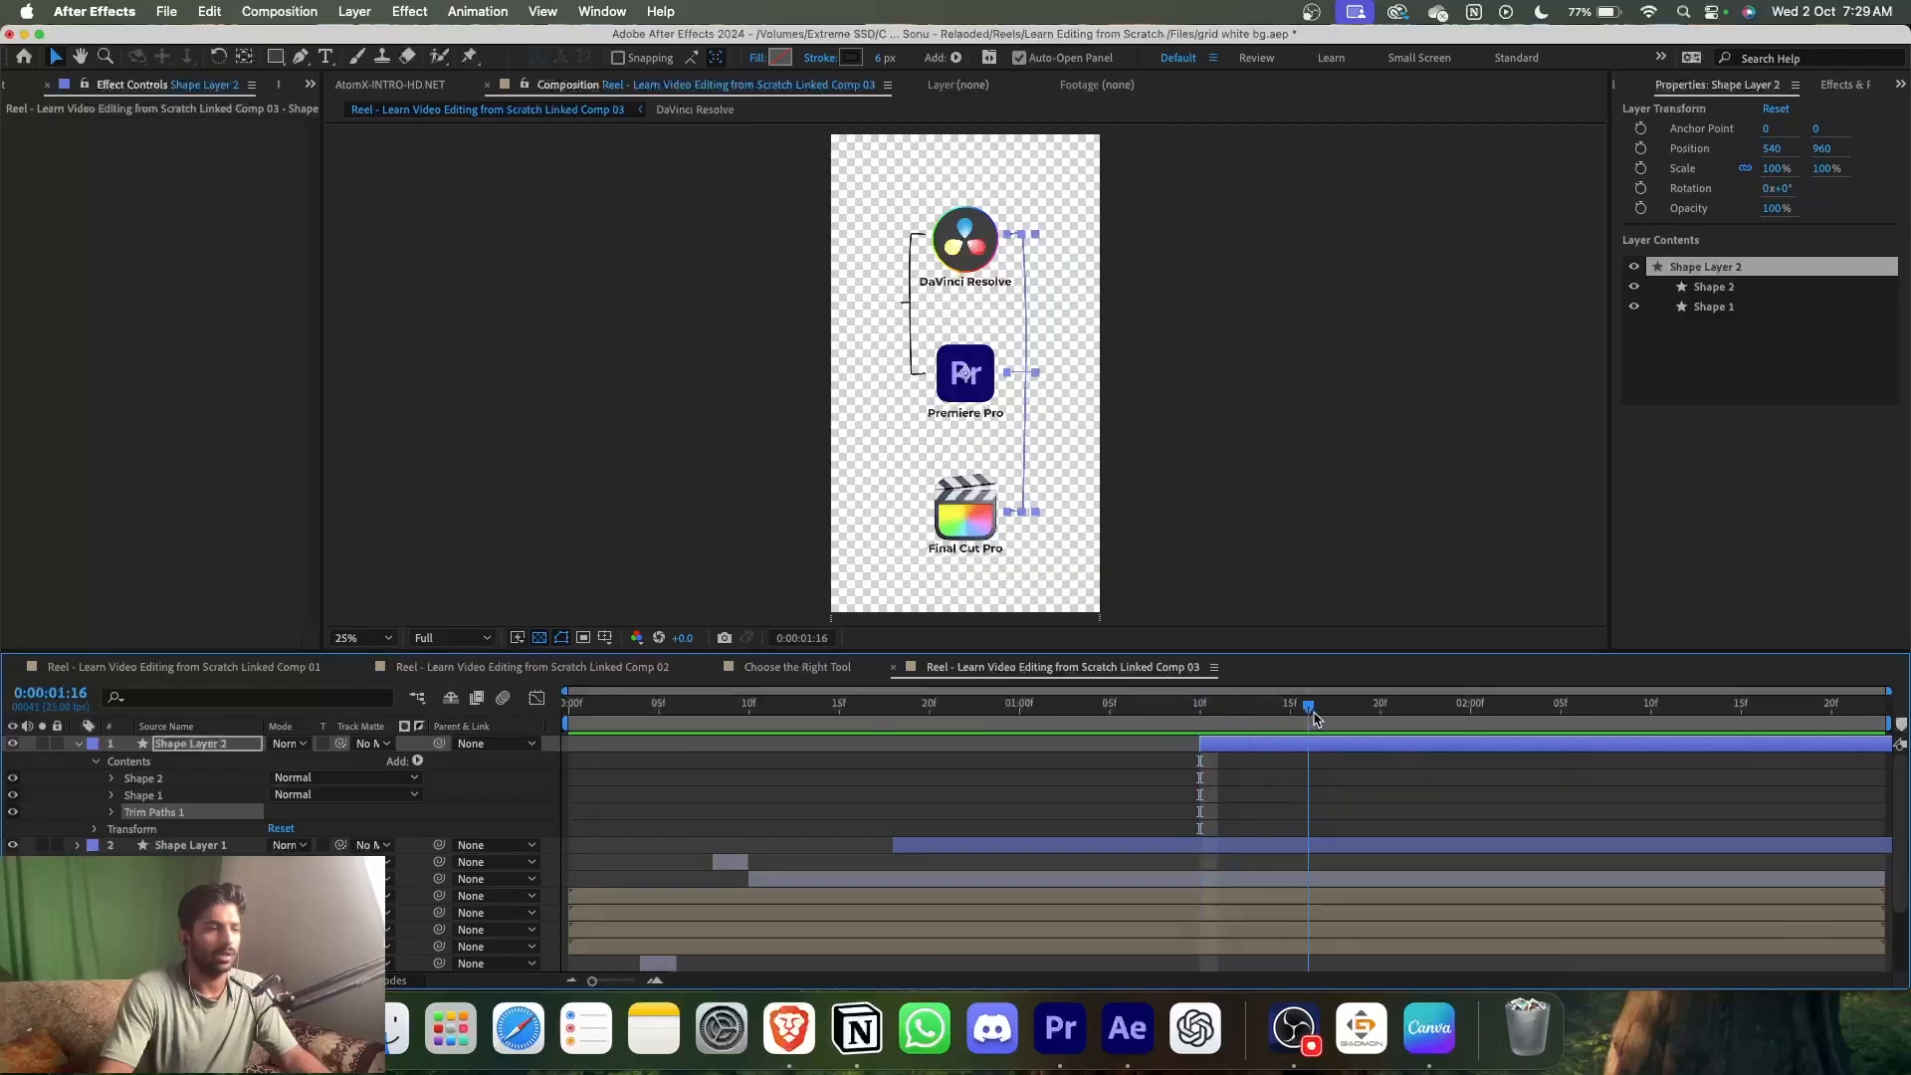
pyautogui.click(112, 812)
pyautogui.click(144, 845)
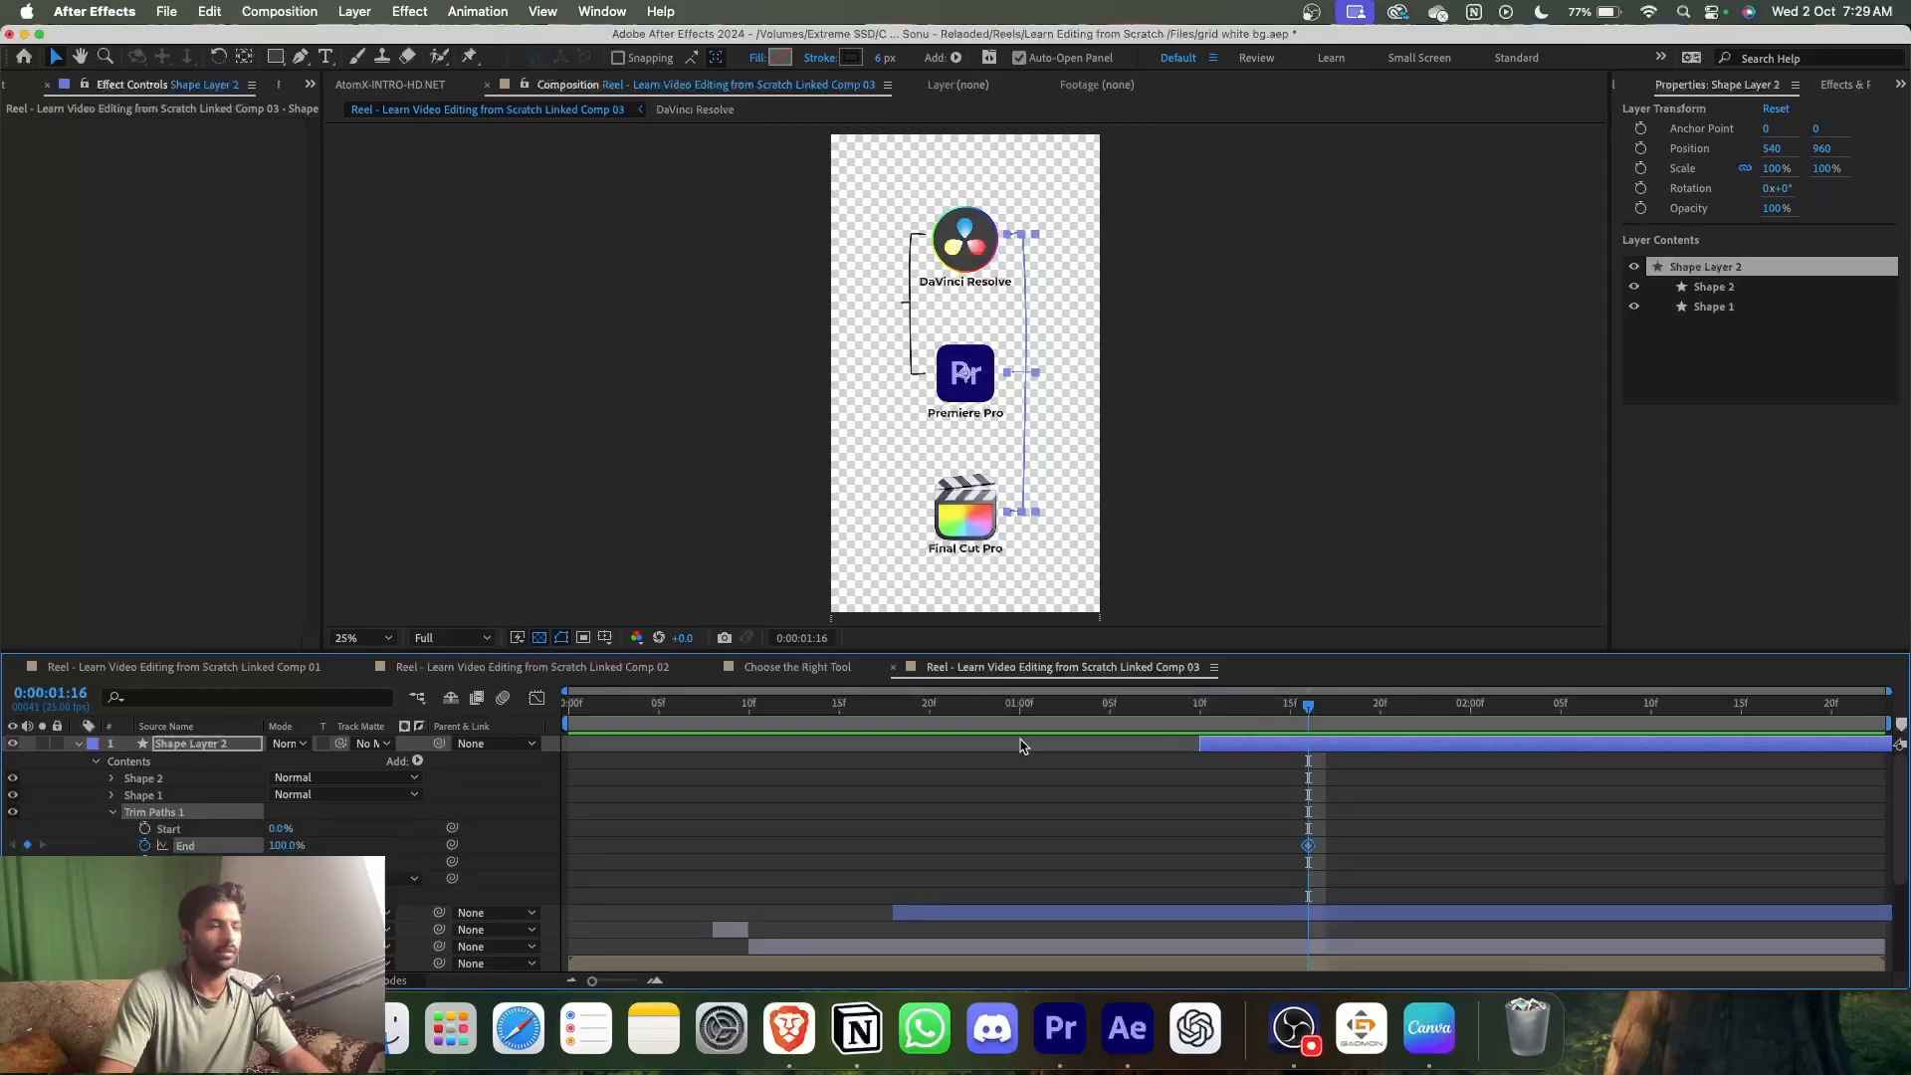
pyautogui.moveTo(1309, 712); pyautogui.dragTo(1199, 706)
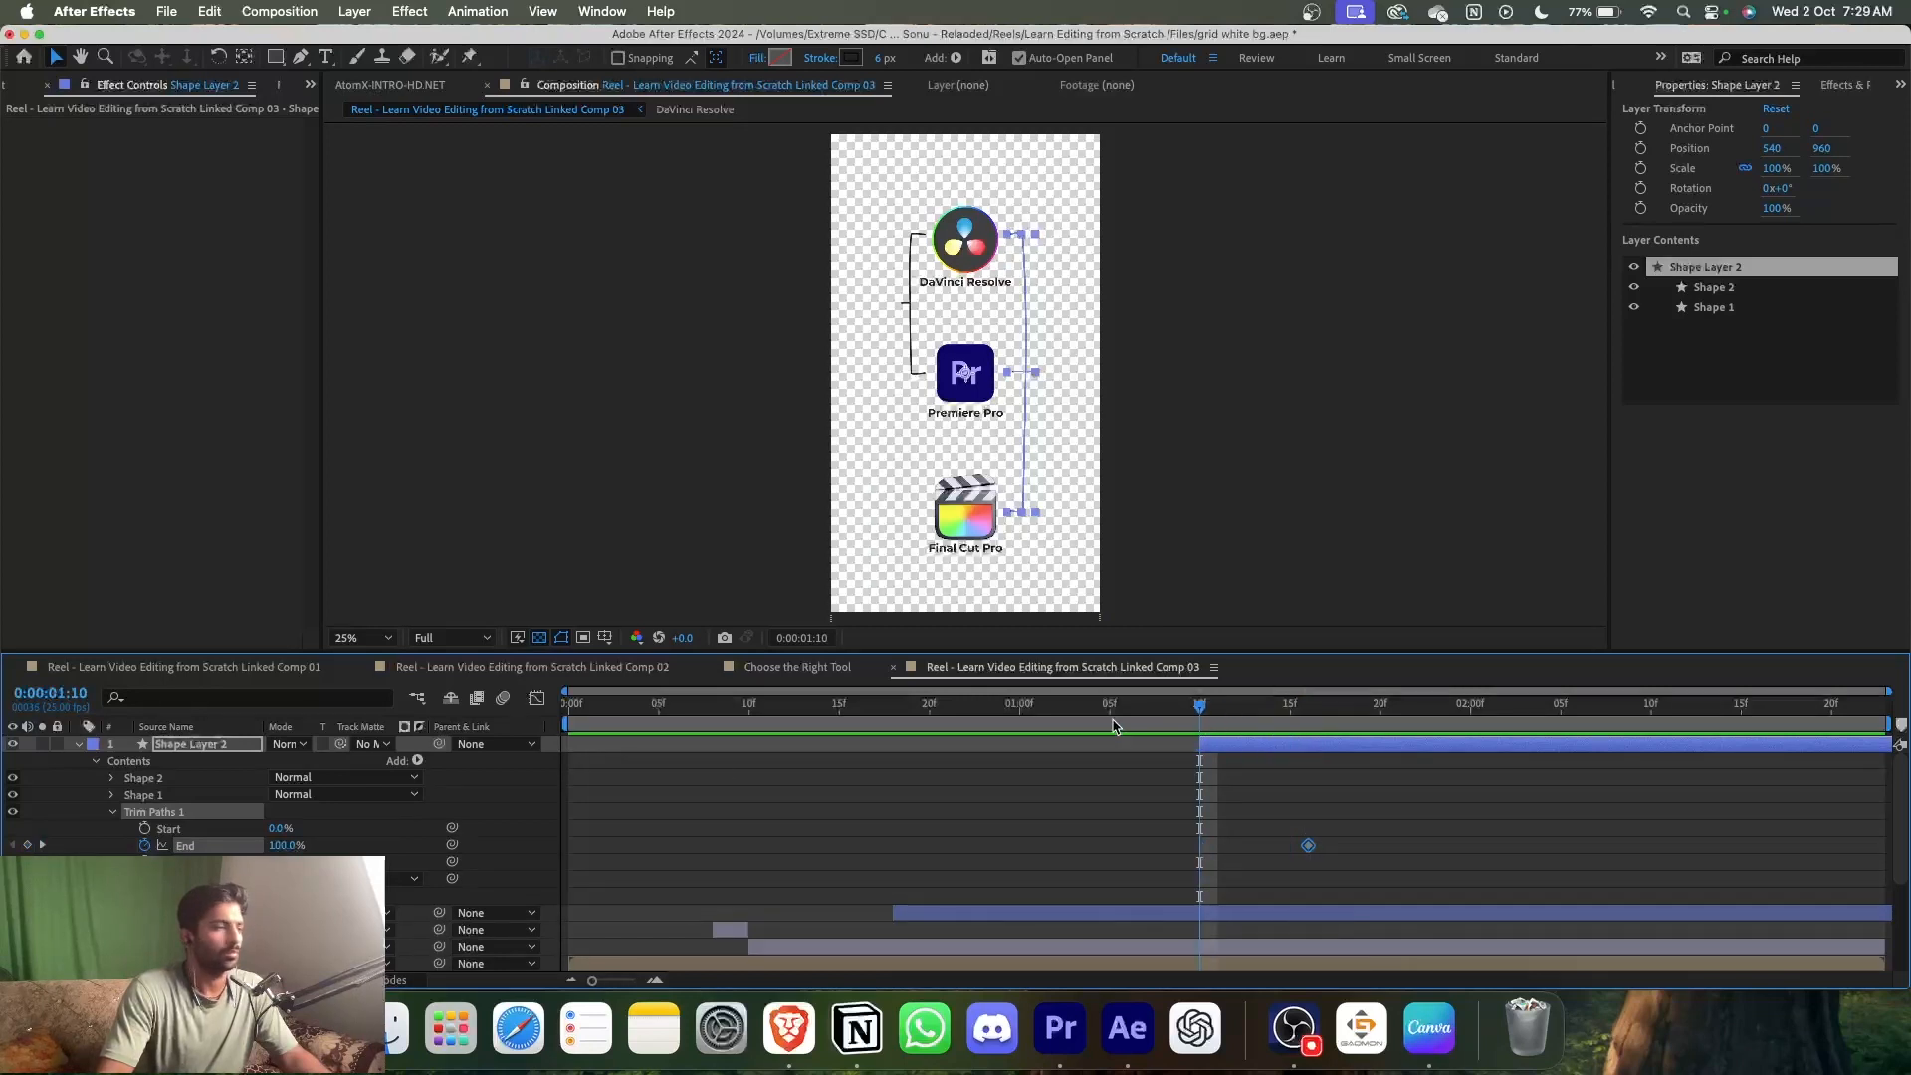
pyautogui.write('0')
pyautogui.click(1296, 809)
pyautogui.press('space')
pyautogui.moveTo(1175, 802); pyautogui.dragTo(1358, 875)
# - Preview the bracket animation from 0:00:01:08, deselect the layer and save the project
pyautogui.click(1163, 705)
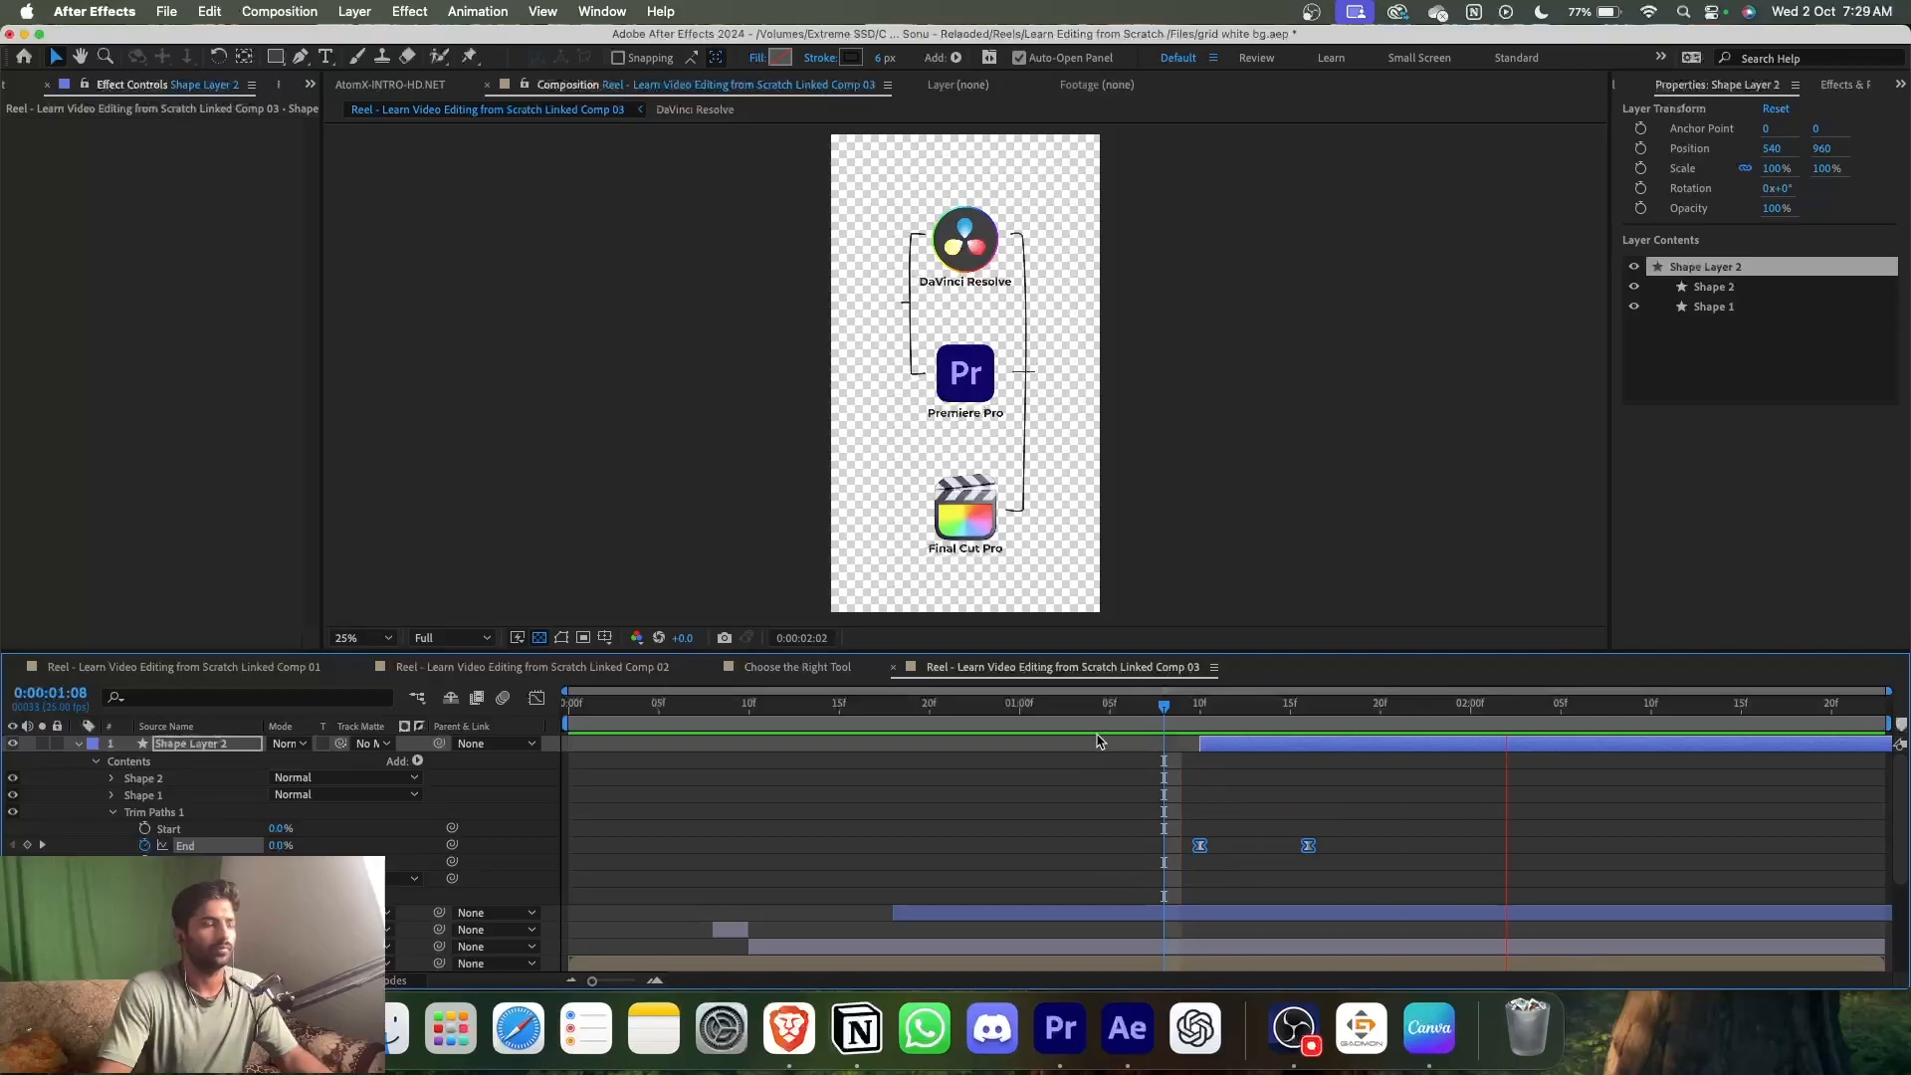
pyautogui.press('space')
pyautogui.click(1182, 801)
pyautogui.press('super+s')
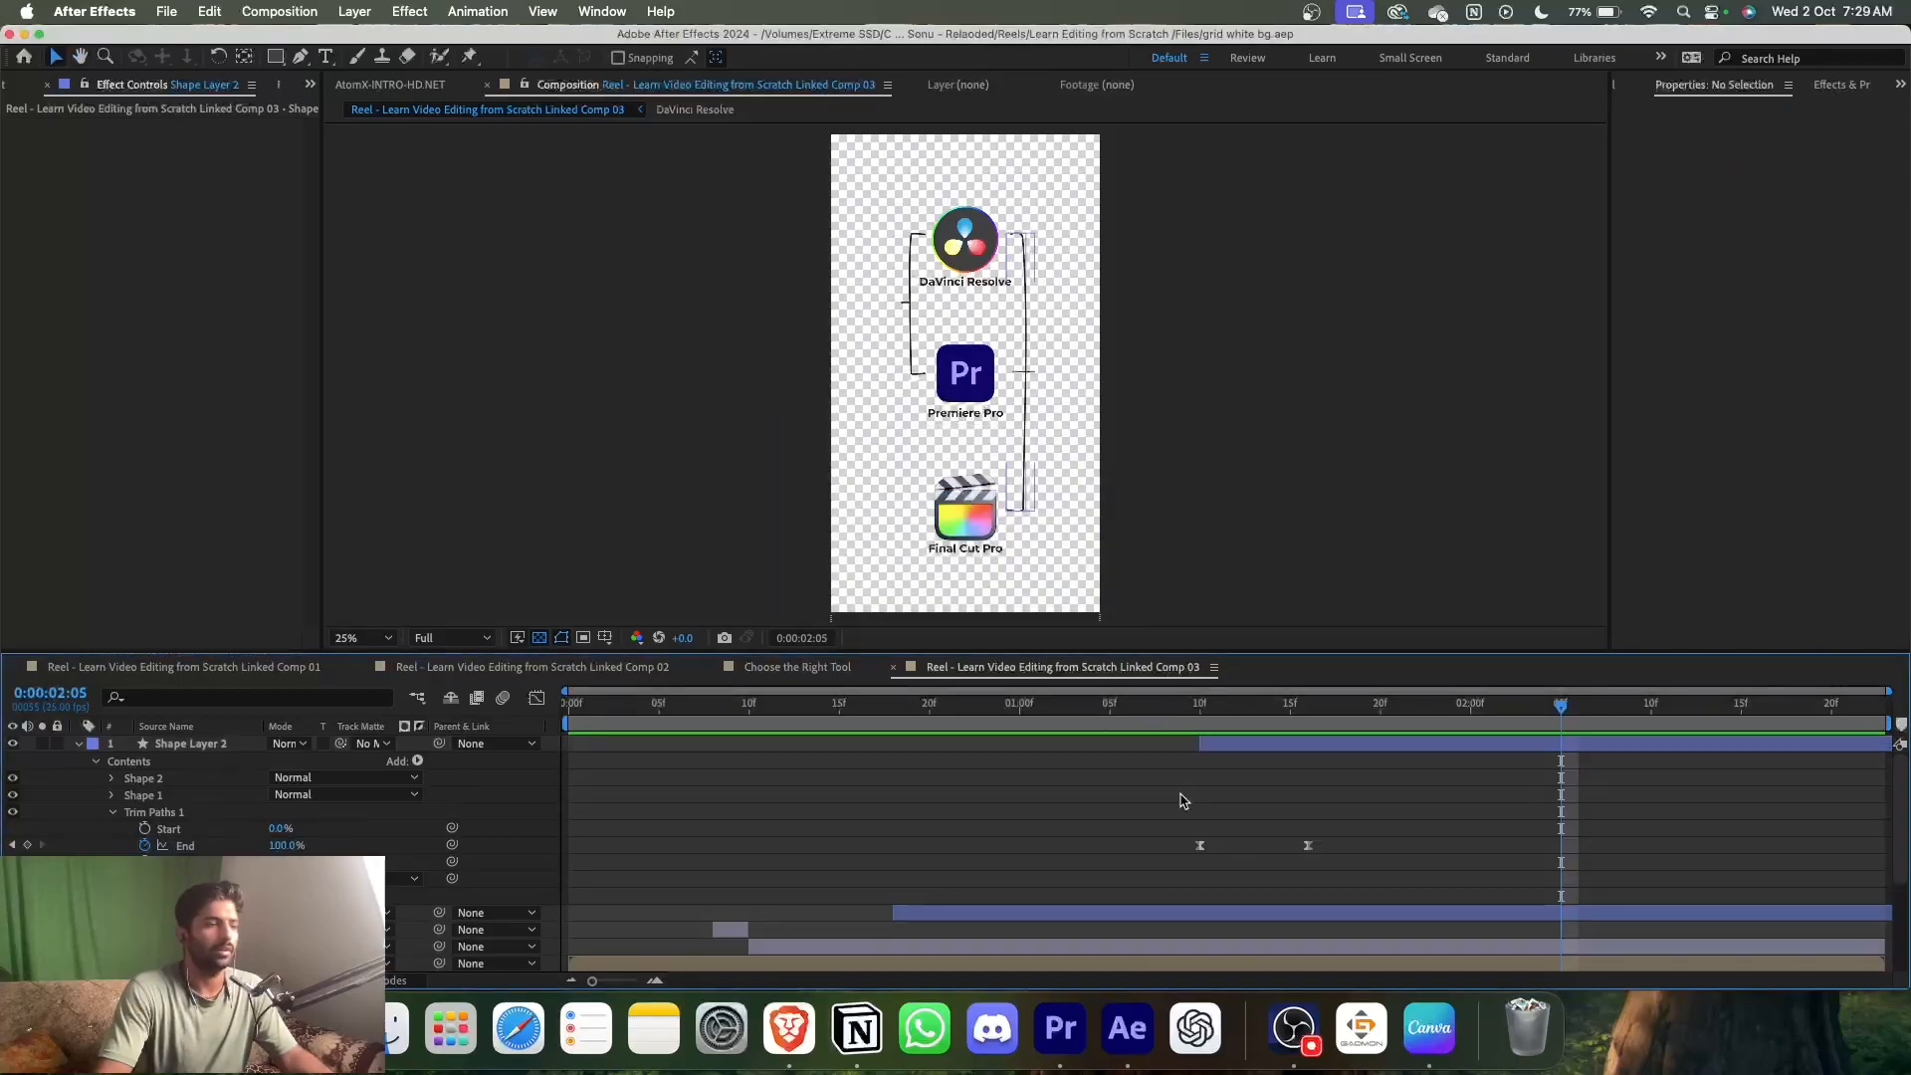
# - Switch to Premiere Pro, hide the safe margins in the program monitor and save the project
pyautogui.click(1062, 1033)
pyautogui.press('super+s')
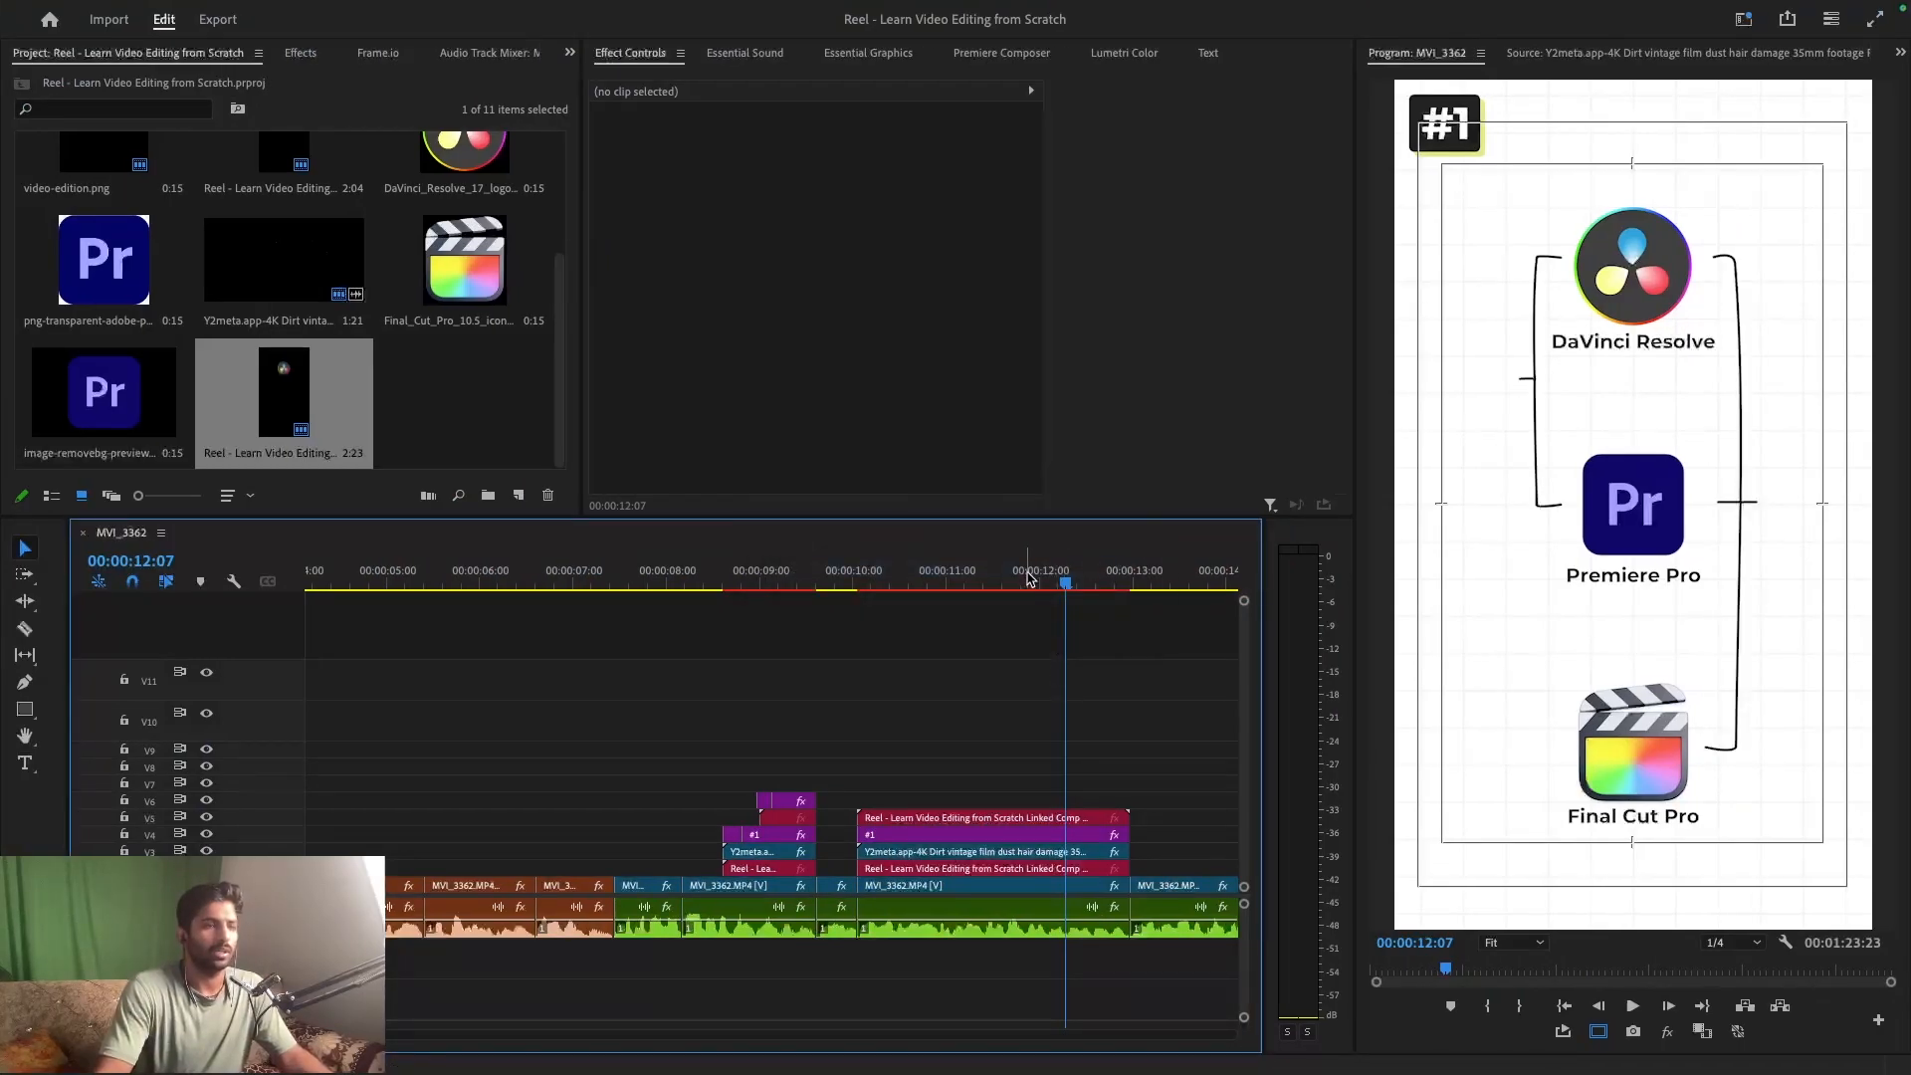
pyautogui.click(1599, 1031)
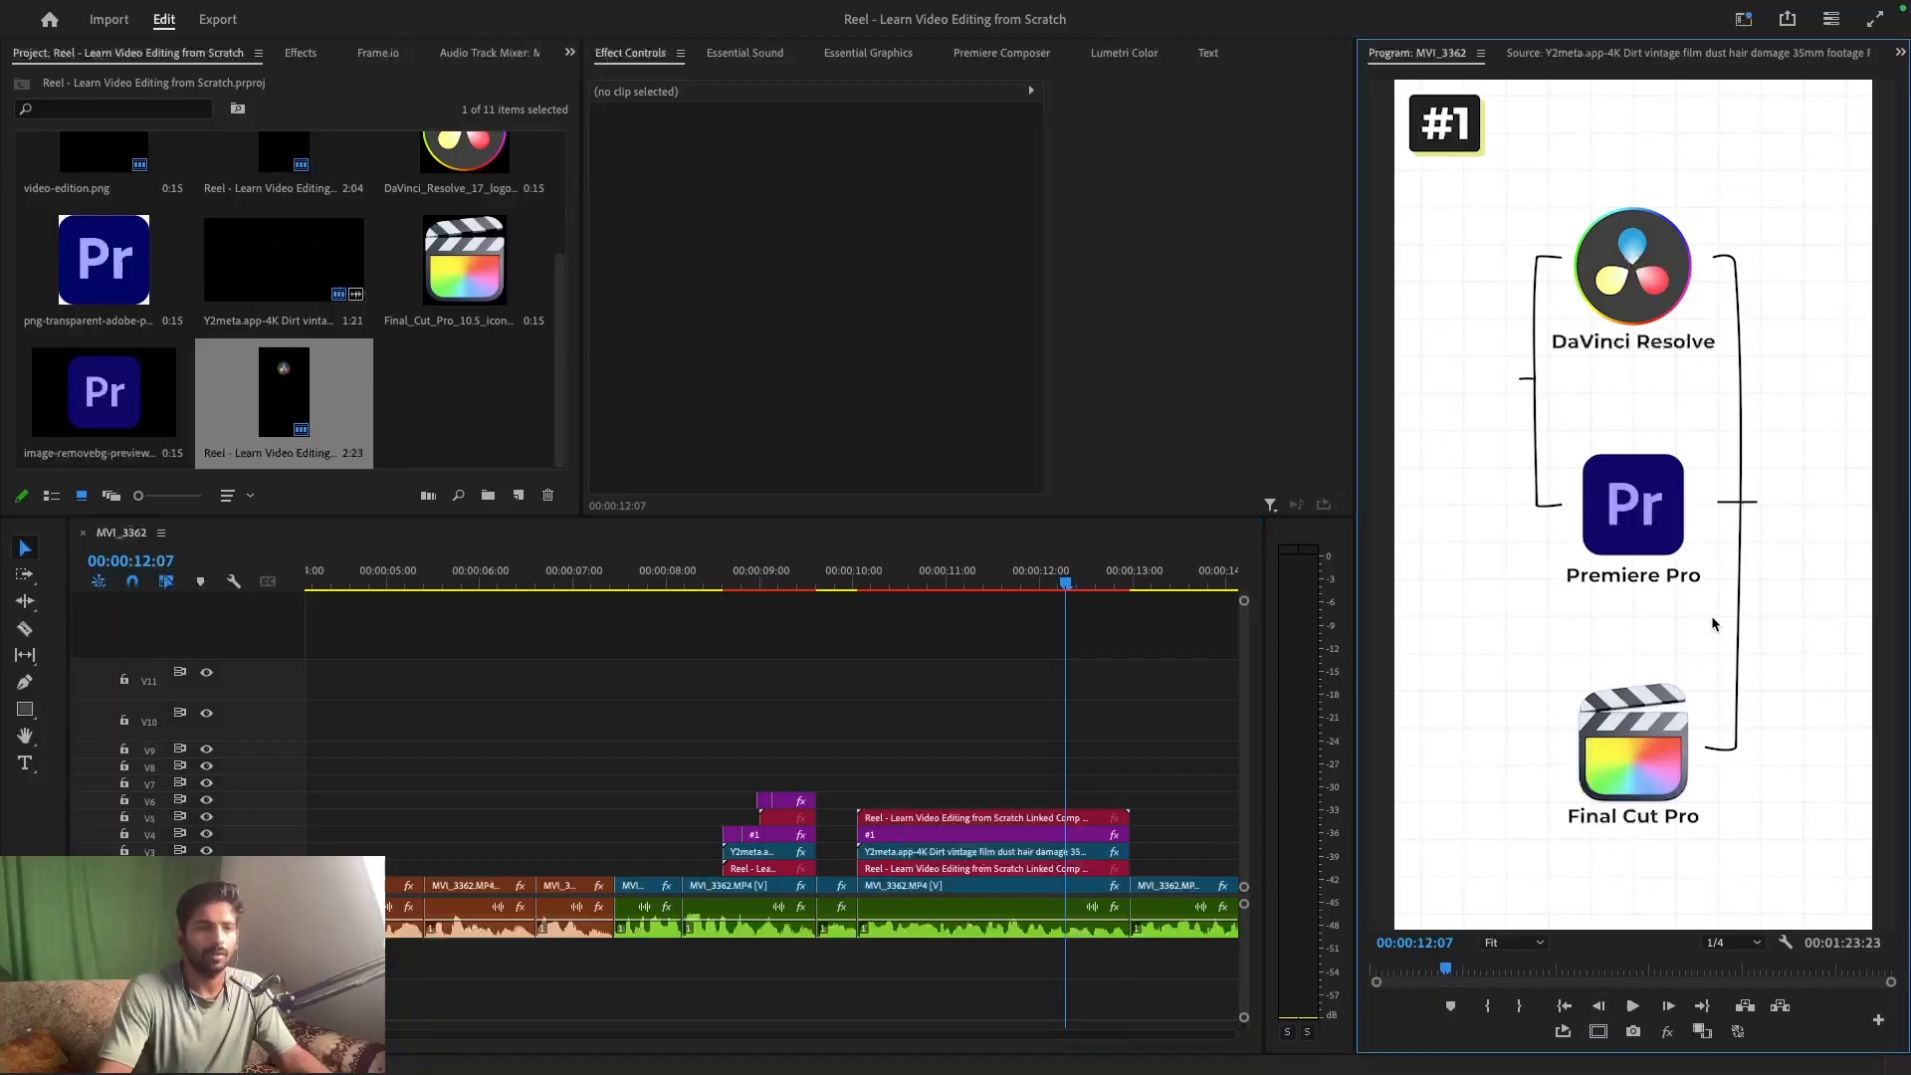
pyautogui.click(1047, 731)
pyautogui.press('super+s')
# - Add the text "For Window Users" beside the left bracket in the video frame
pyautogui.moveTo(1244, 602); pyautogui.dragTo(1244, 595)
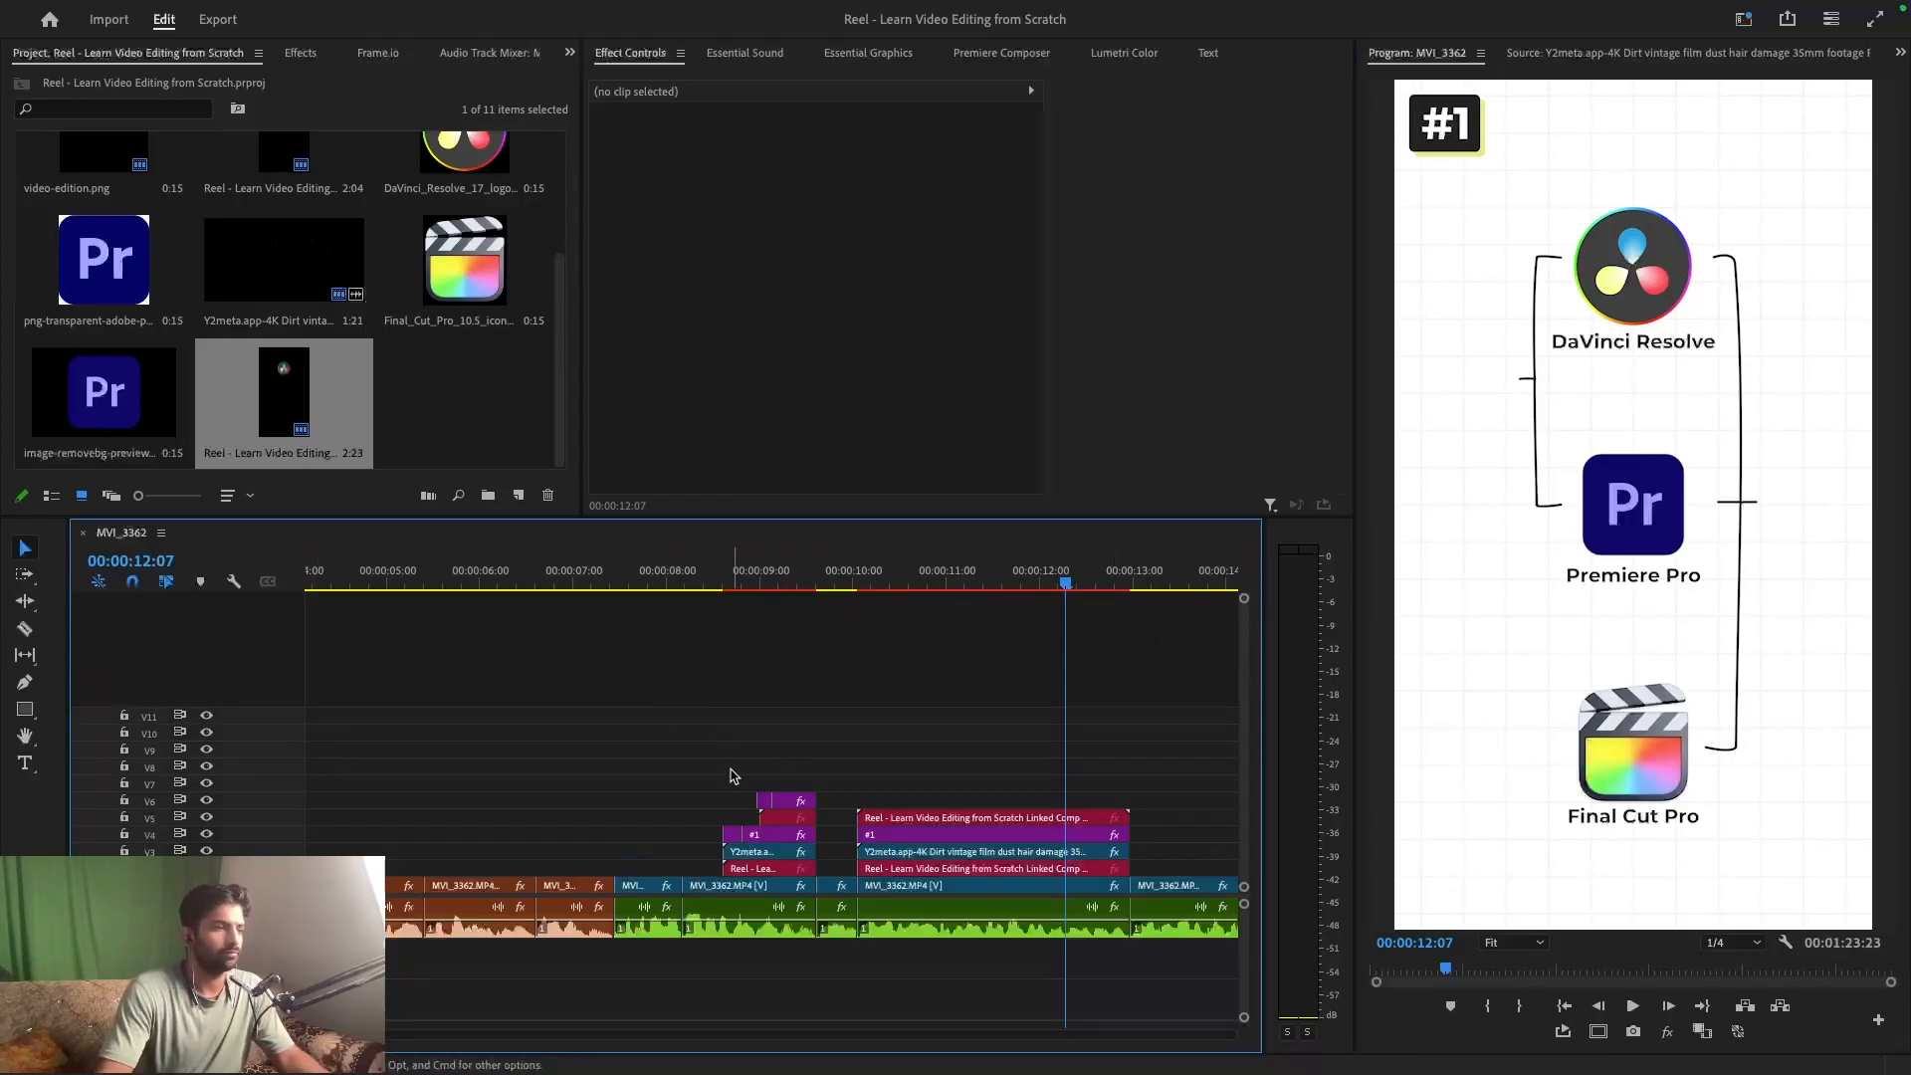
pyautogui.click(25, 763)
pyautogui.click(1443, 383)
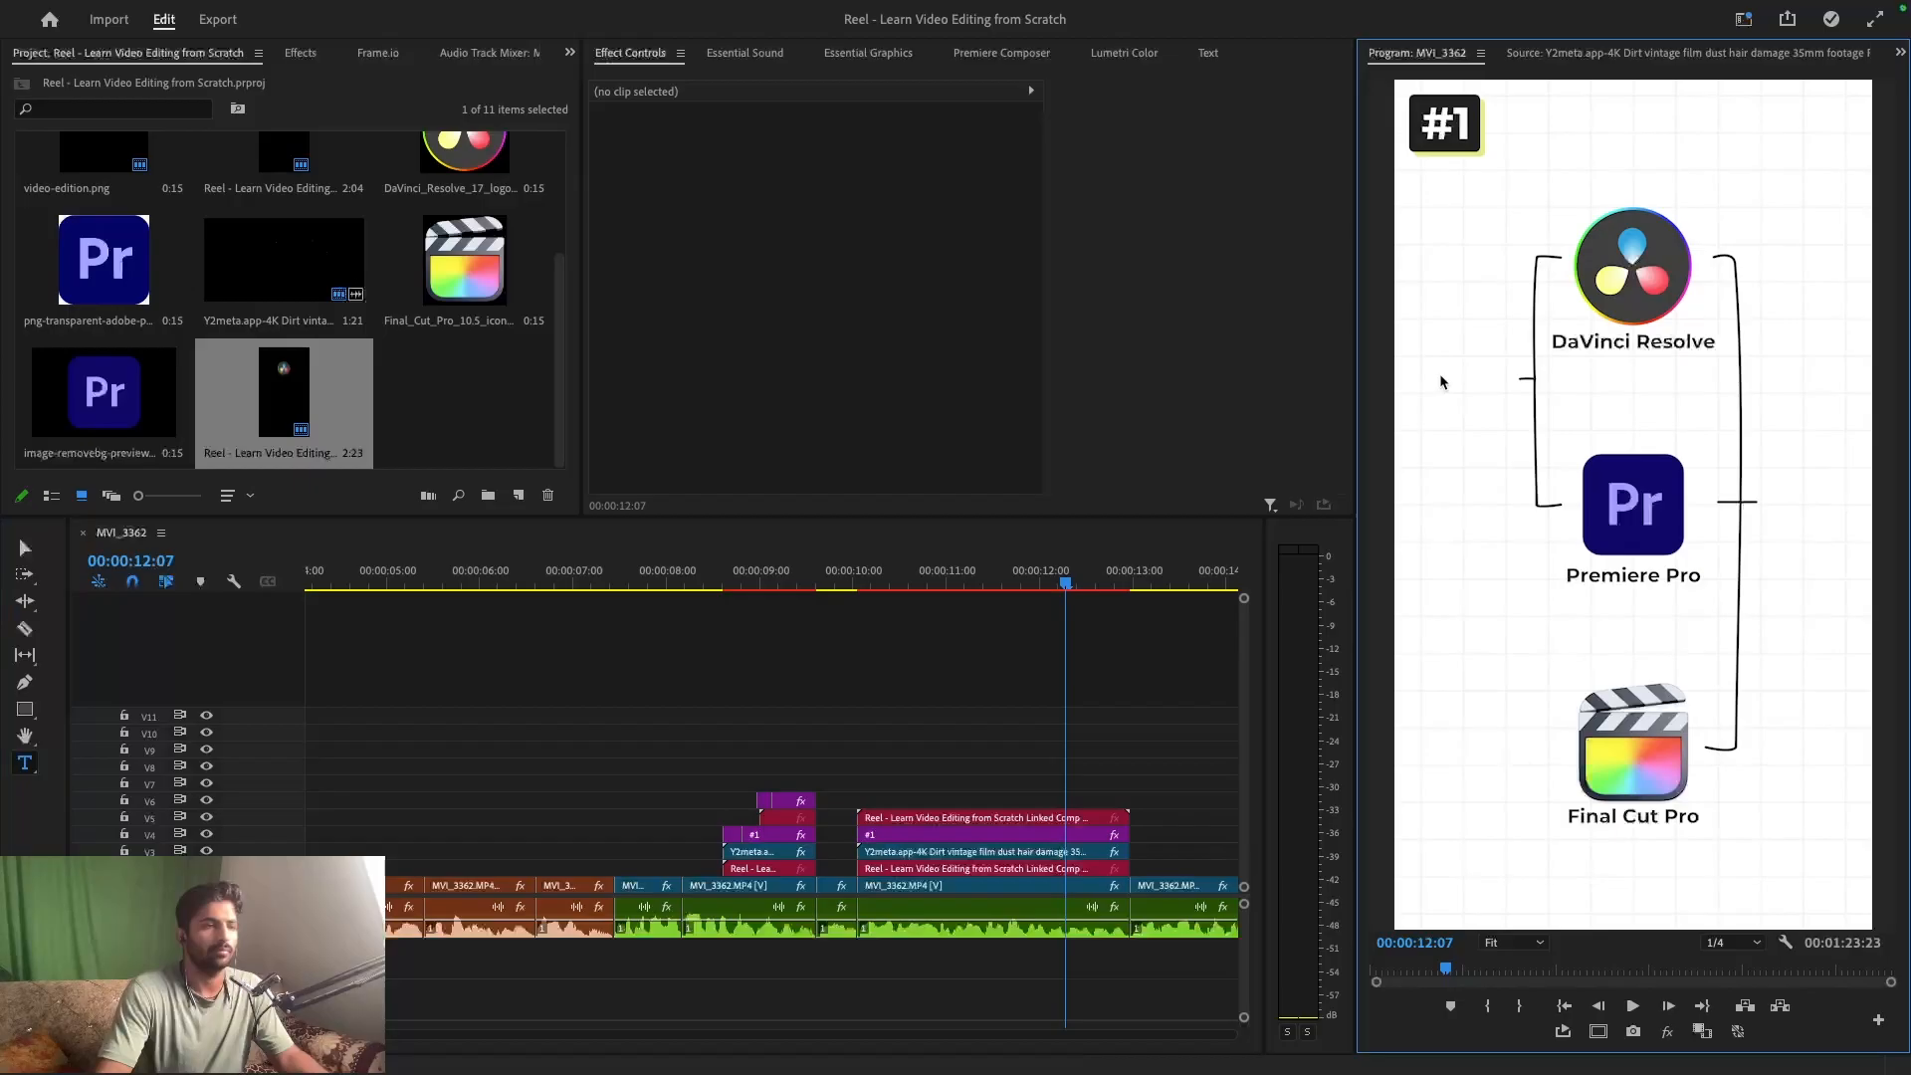
pyautogui.write('For Windo')
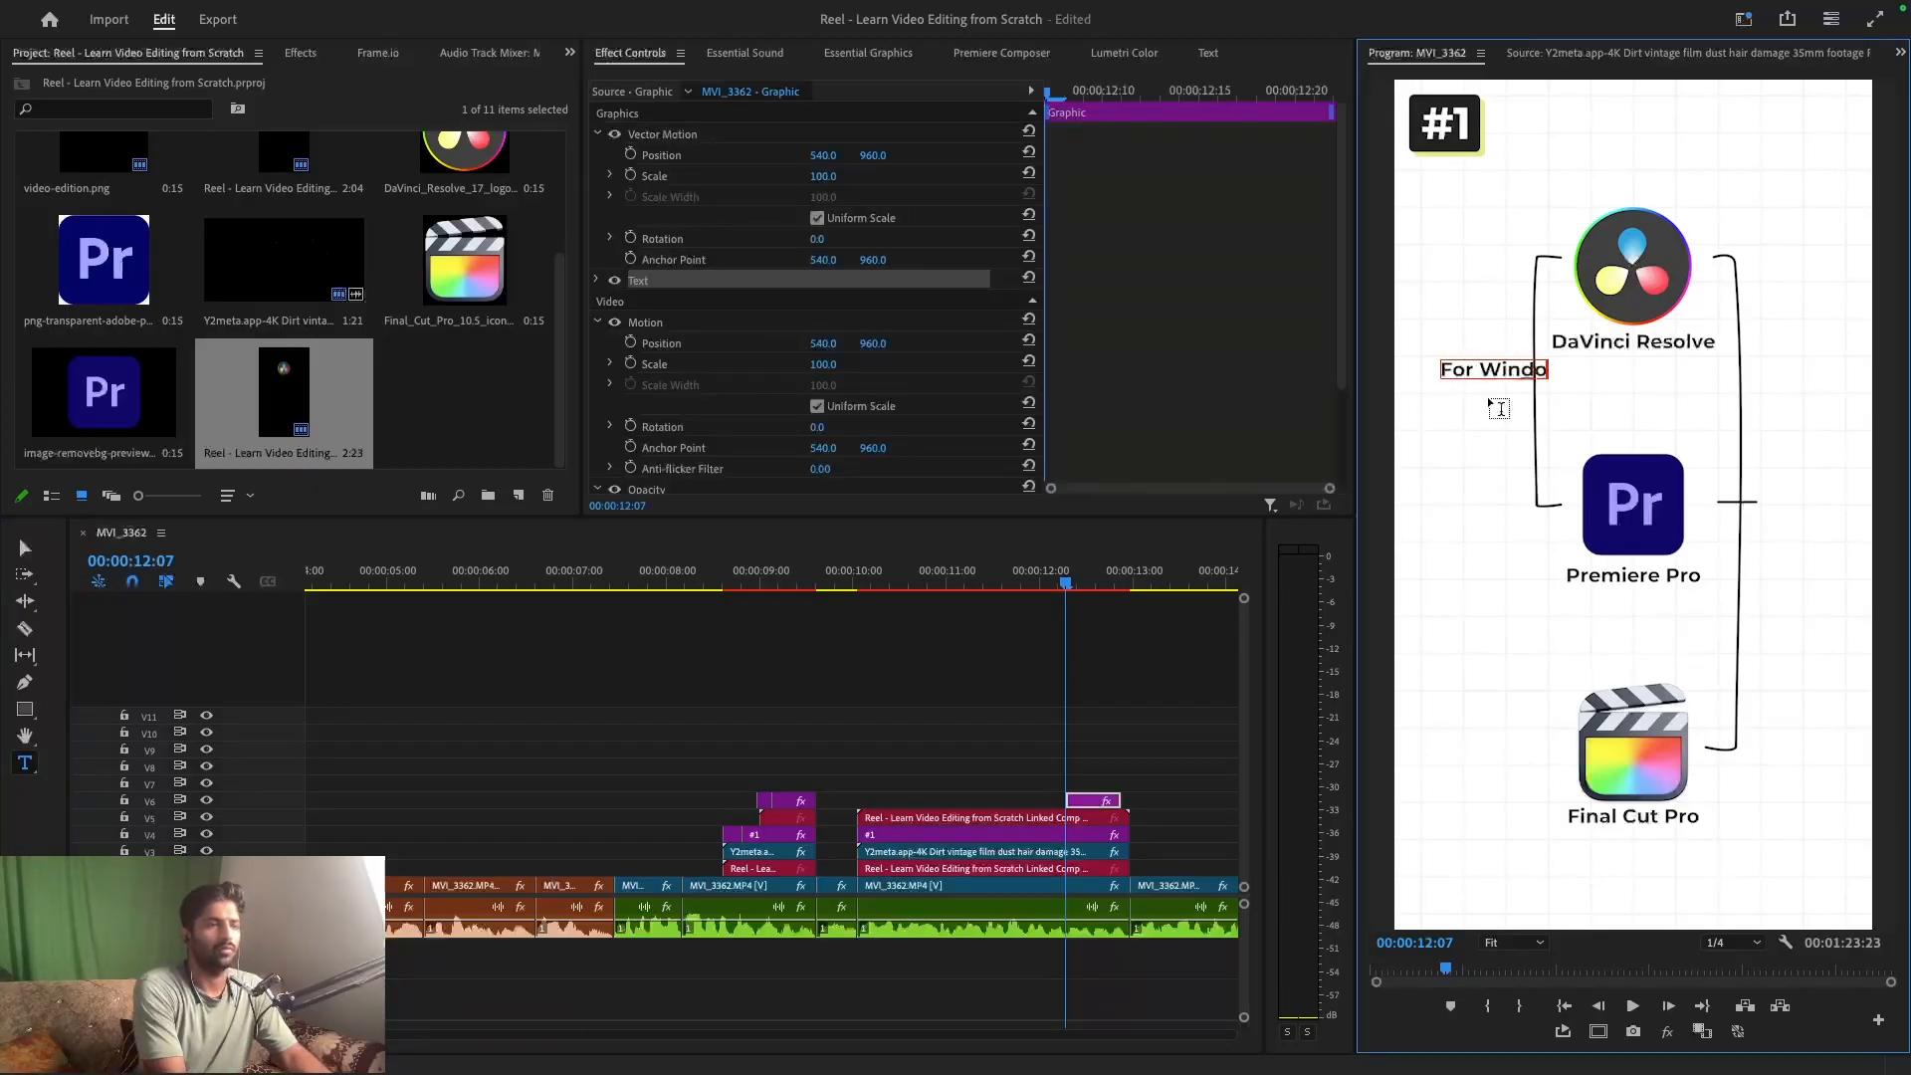
pyautogui.write('w User')
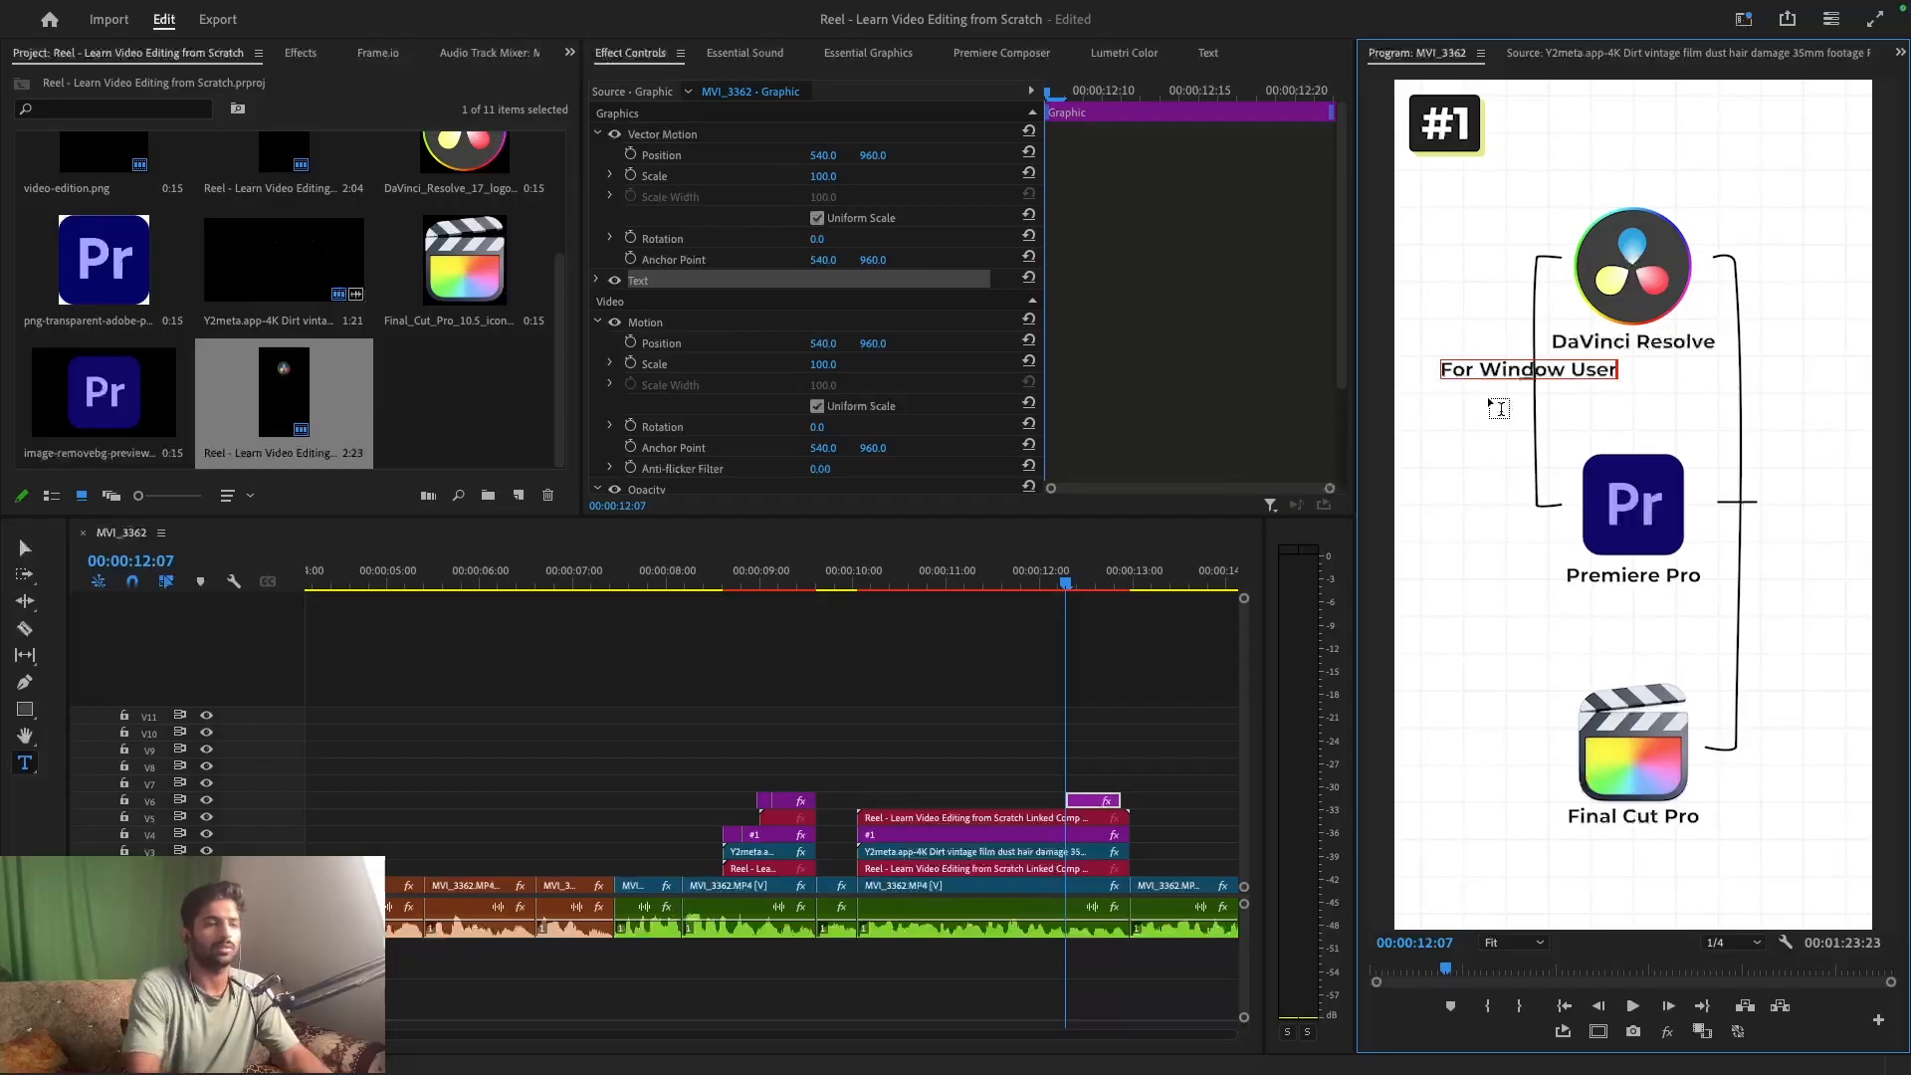
pyautogui.write('s')
pyautogui.press('Escape')
# - Extend the "For Window Users" clip to start shortly after the linked comp clip beneath it and end together with it
pyautogui.click(1104, 694)
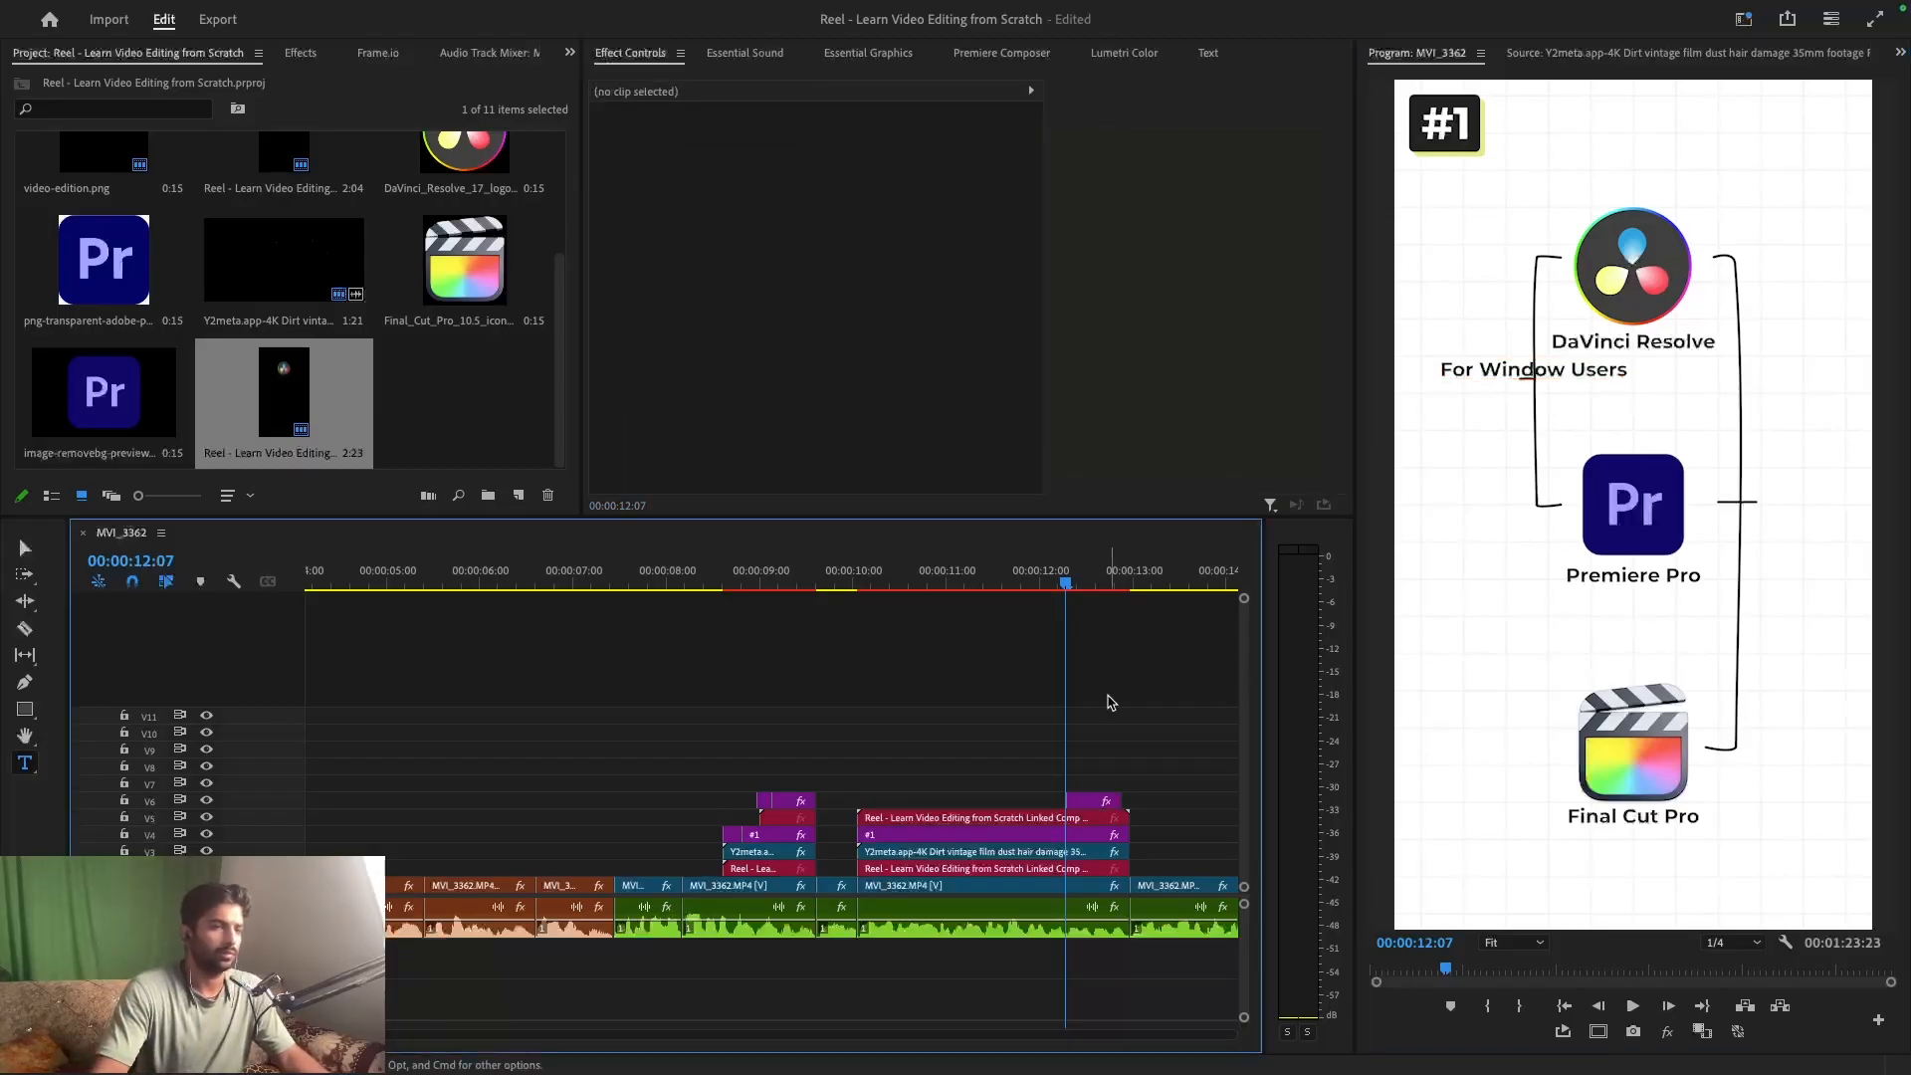
pyautogui.moveTo(1065, 800); pyautogui.dragTo(878, 799)
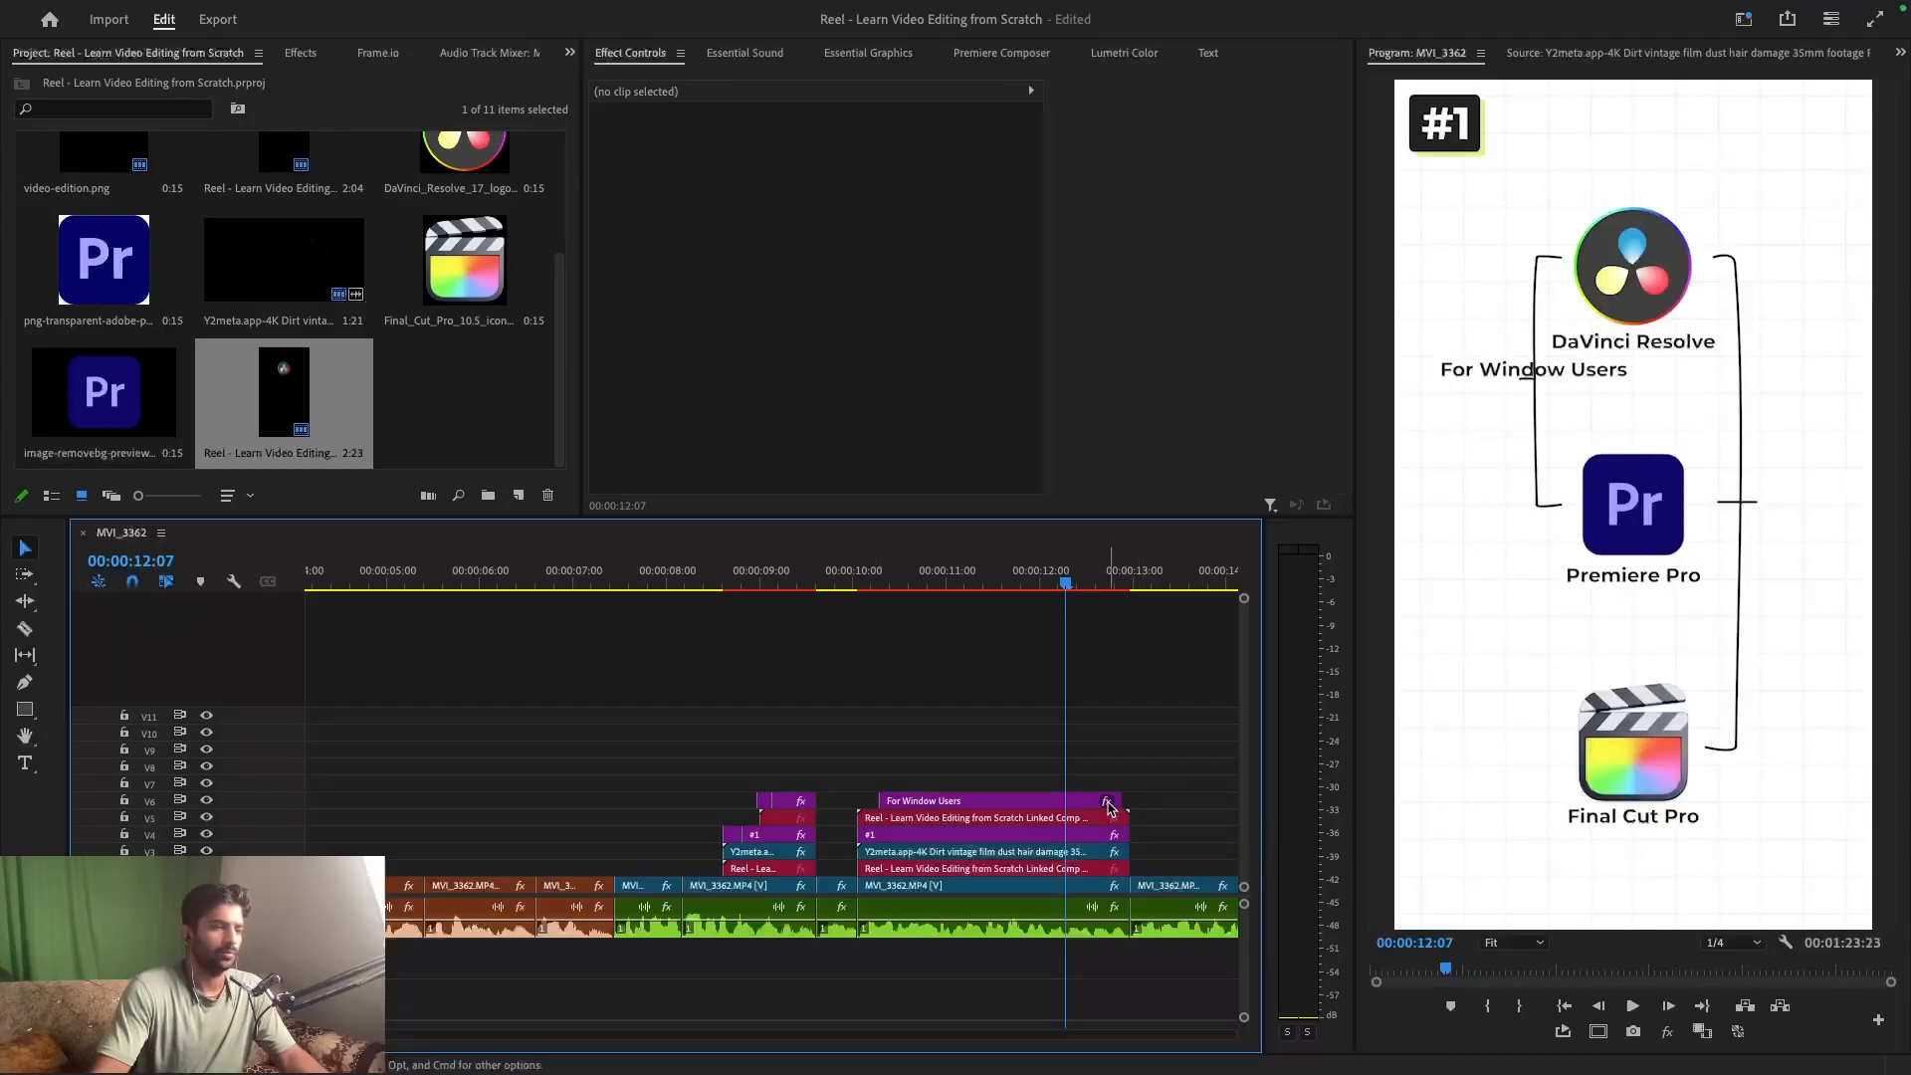
pyautogui.click(1099, 801)
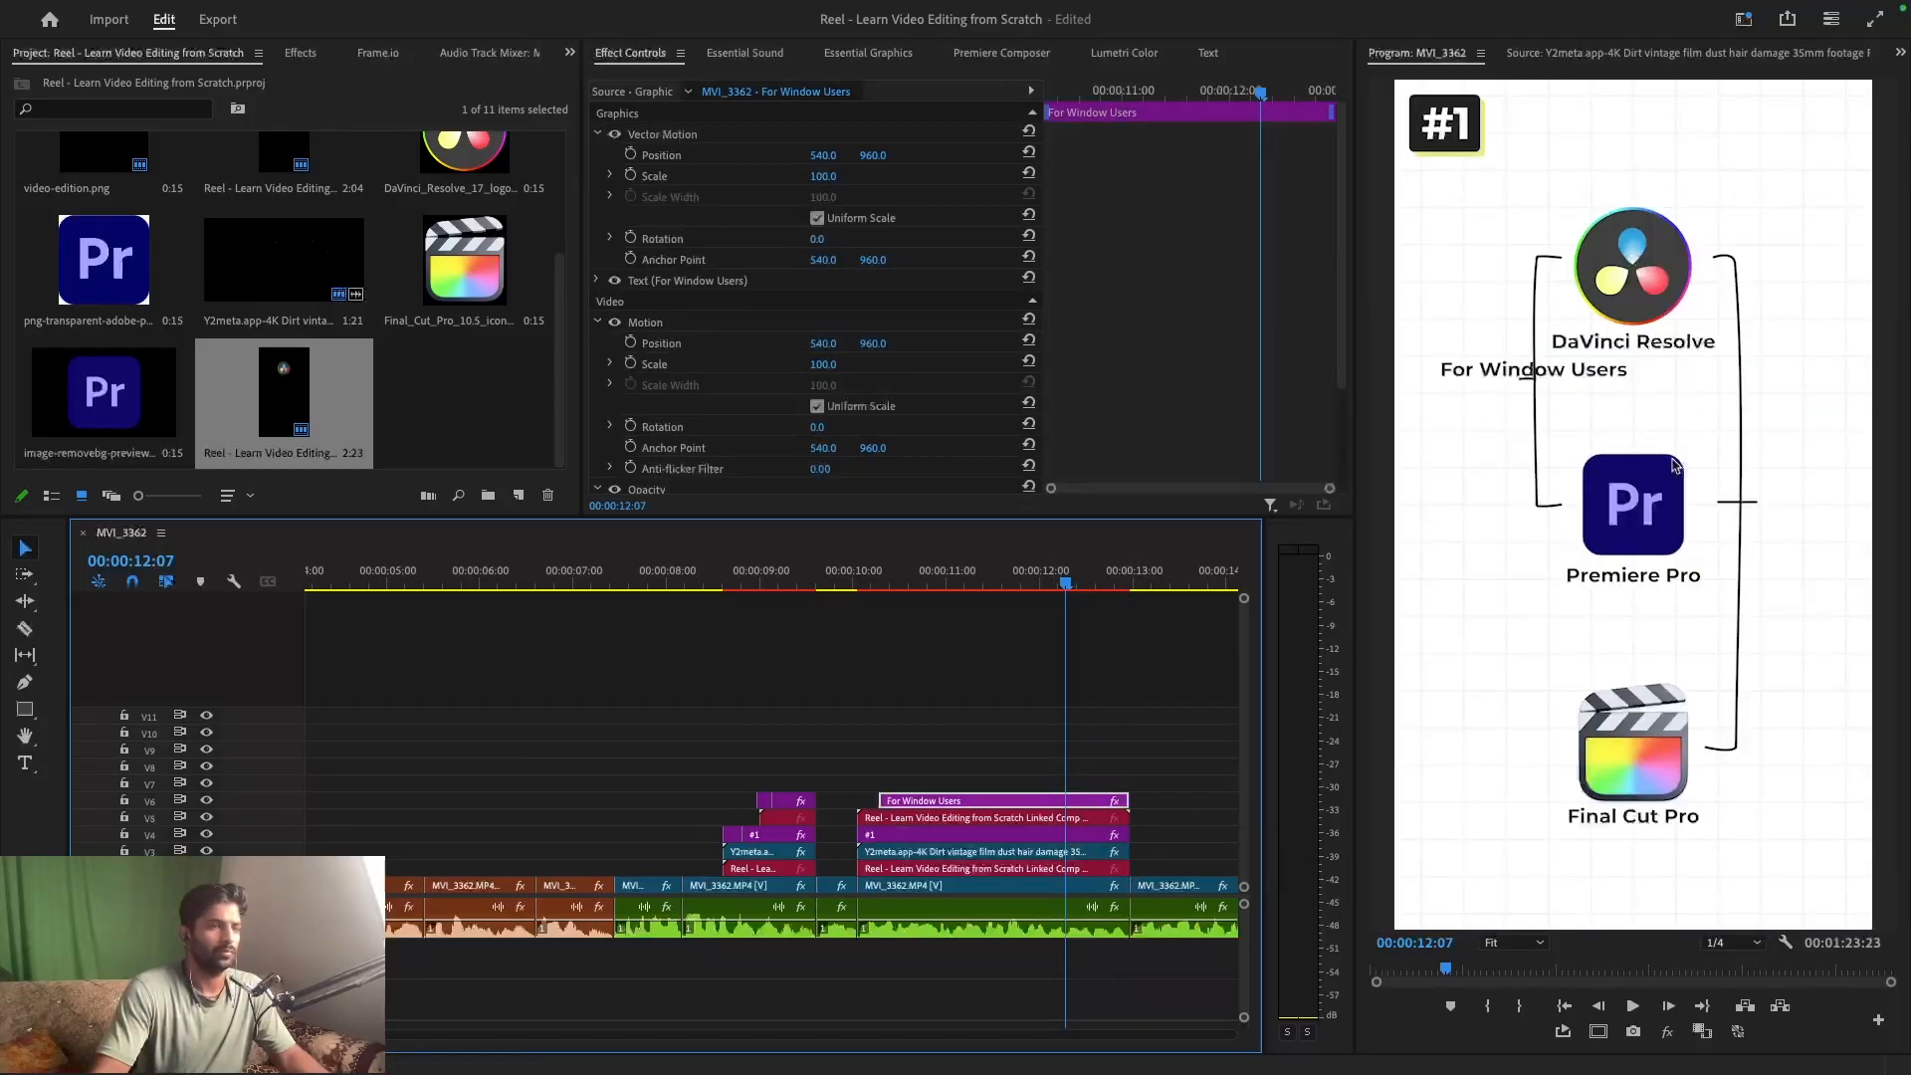
# - Break the "For Window Users" text into two lines, with "Users" on the second line
pyautogui.click(1549, 372)
pyautogui.doubleClick(1563, 368)
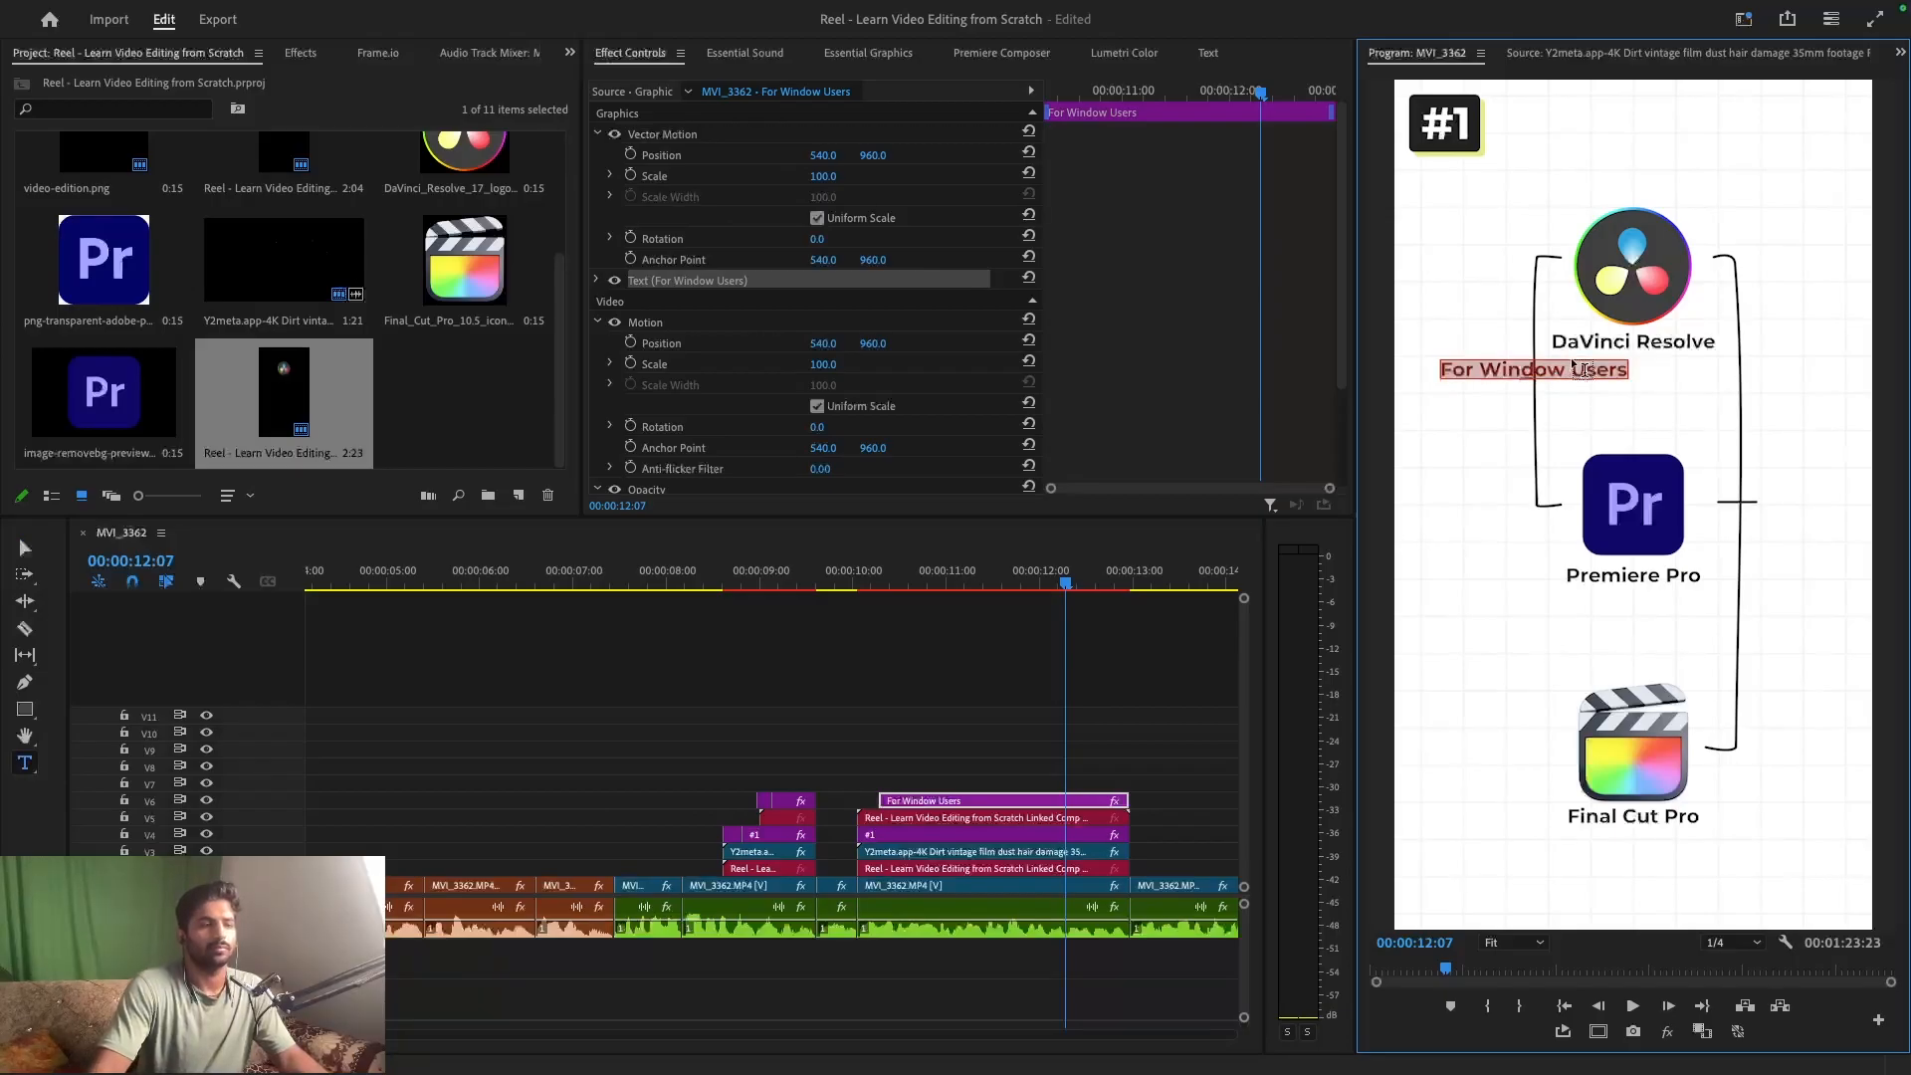
pyautogui.click(1569, 366)
pyautogui.press('BackSpace')
pyautogui.press('Return')
pyautogui.click(972, 727)
# - Center-align the "For Window Users" text and move it outside the left bracket, within the frame
pyautogui.press('v')
pyautogui.click(986, 799)
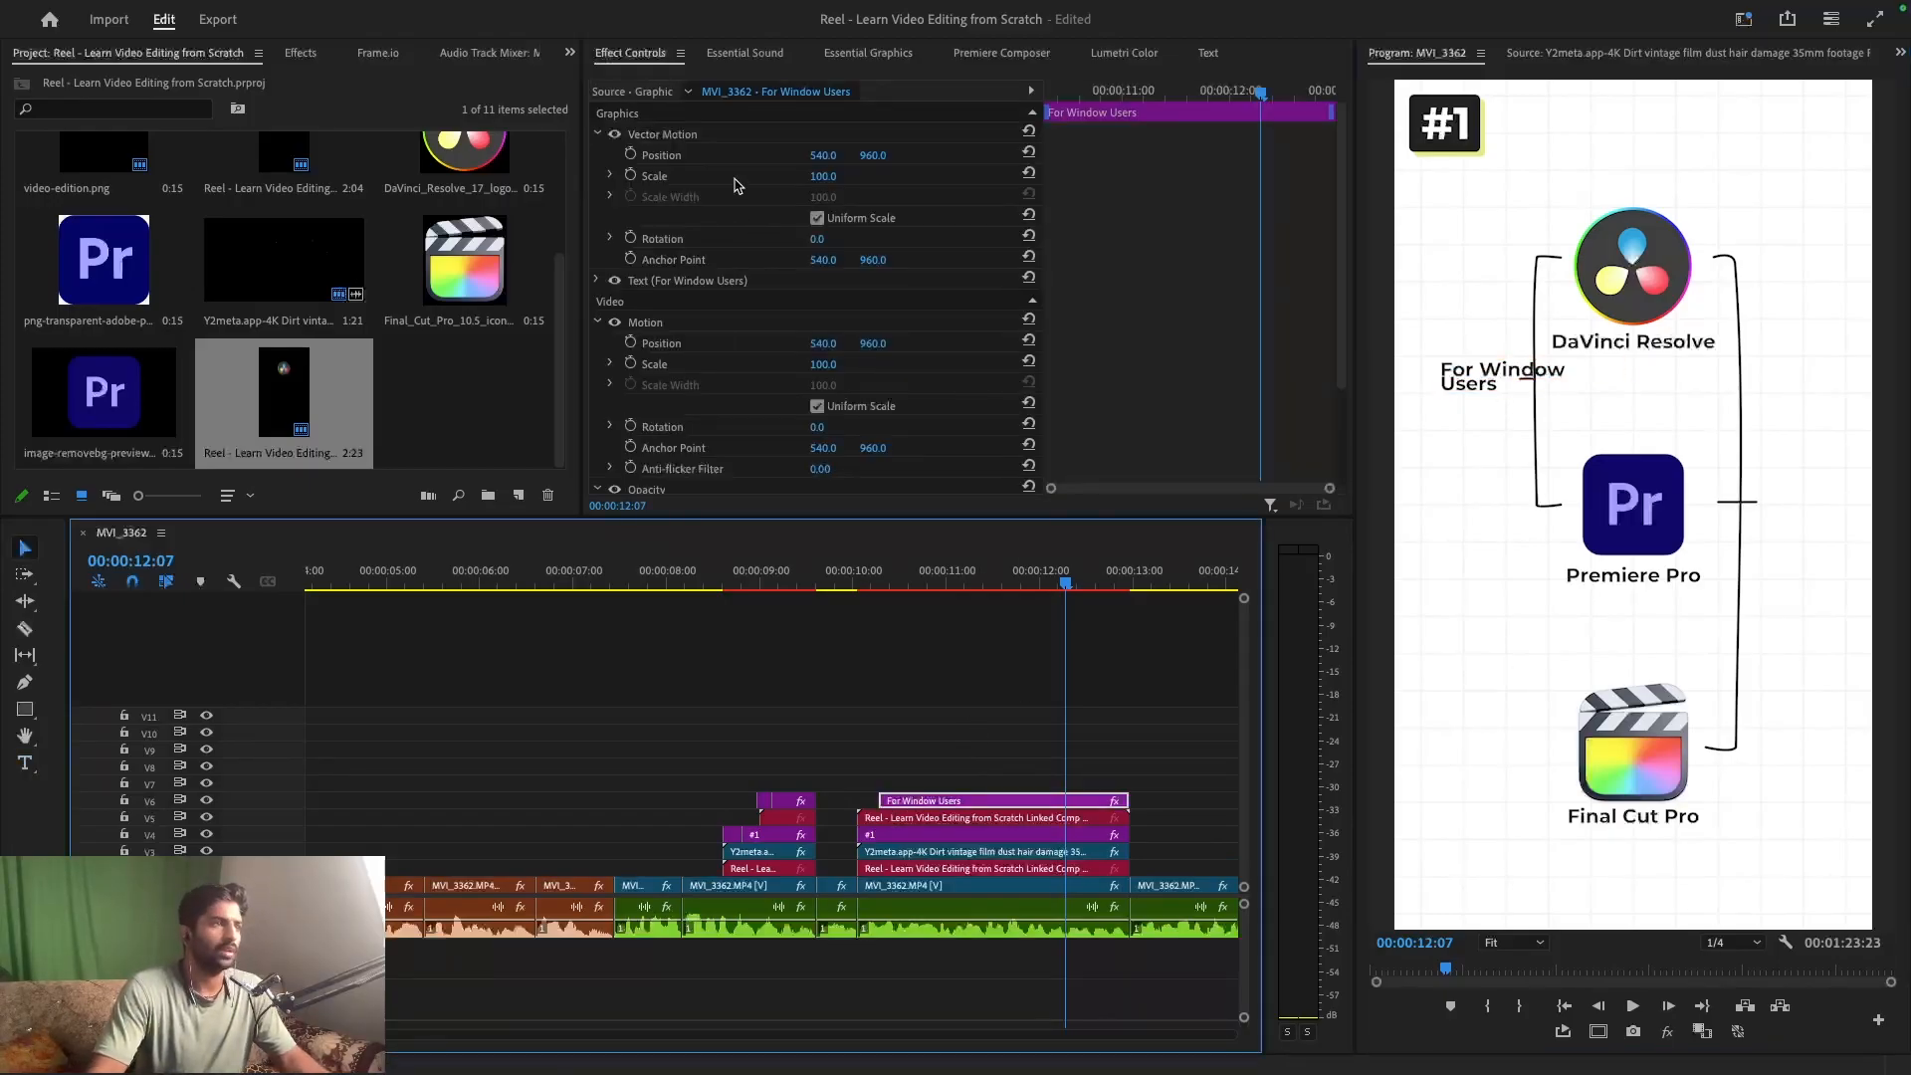
pyautogui.click(643, 283)
pyautogui.click(599, 282)
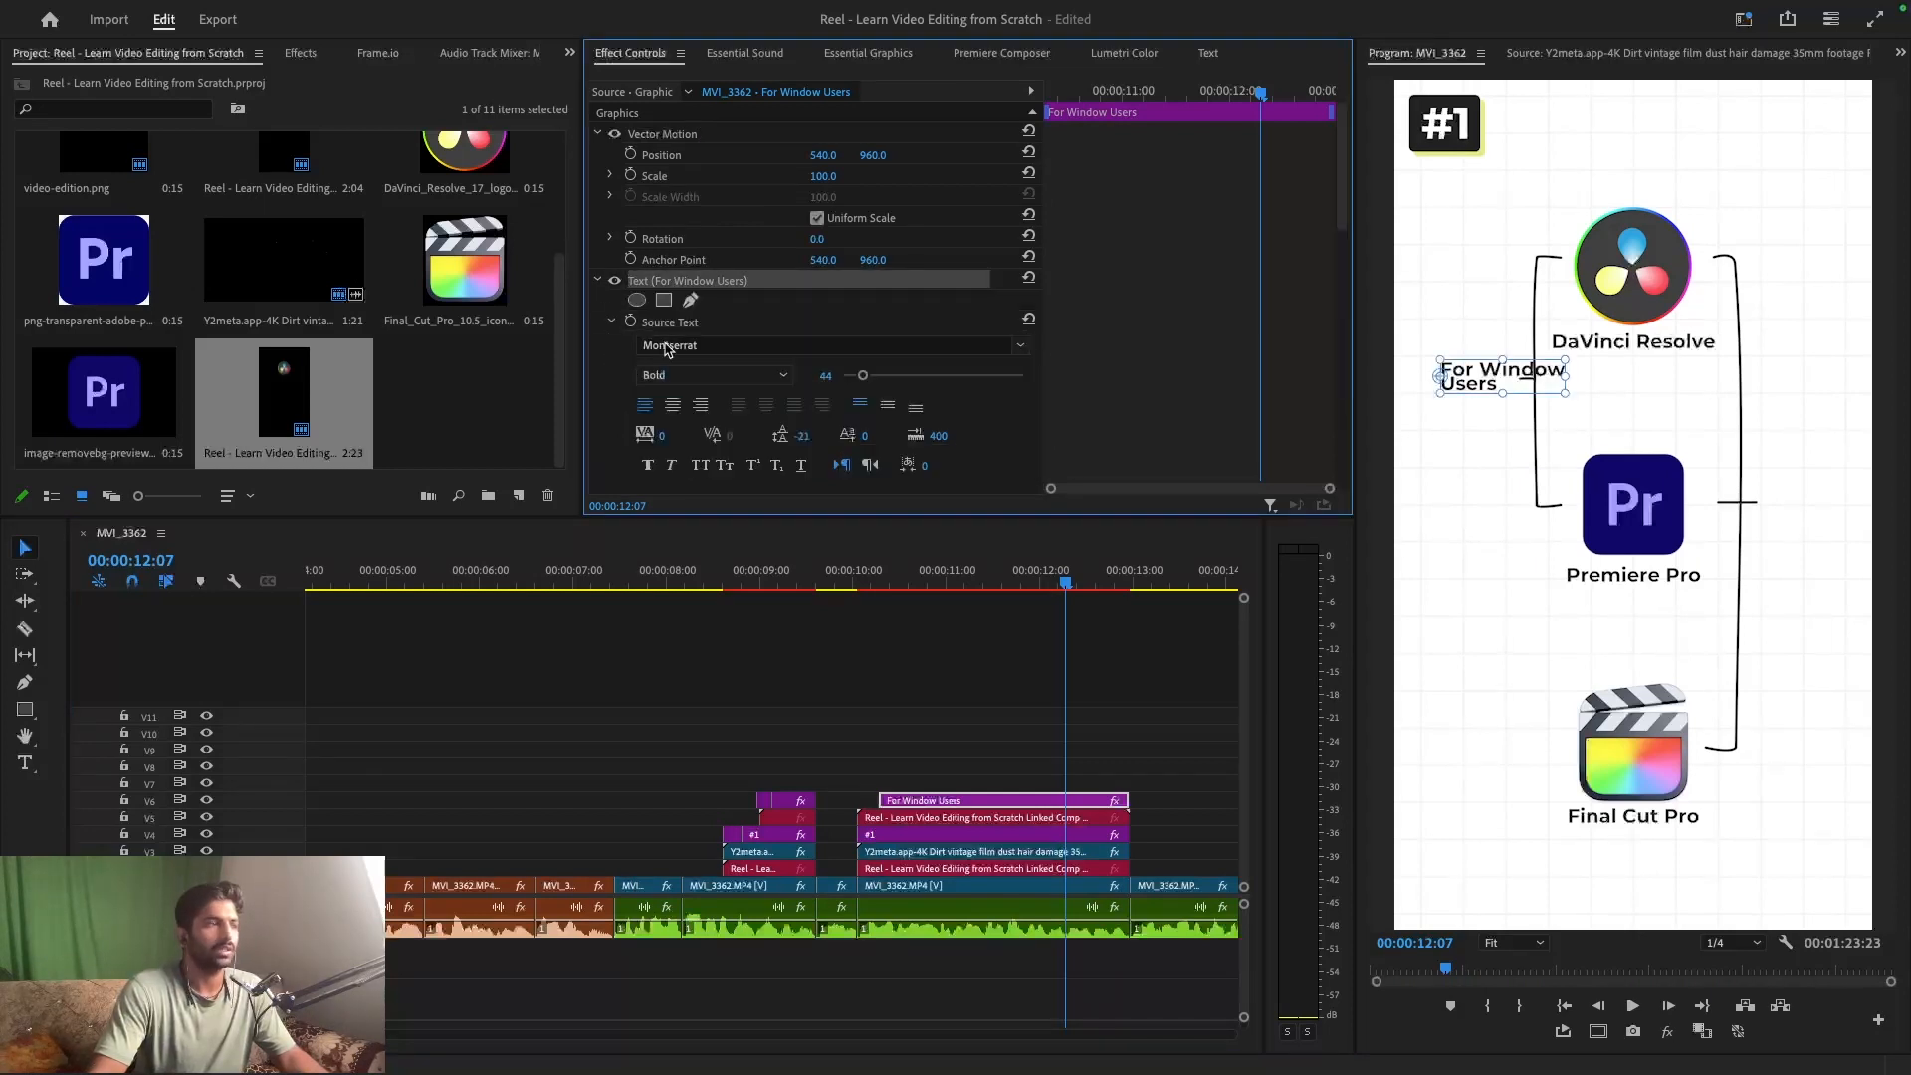
pyautogui.click(672, 406)
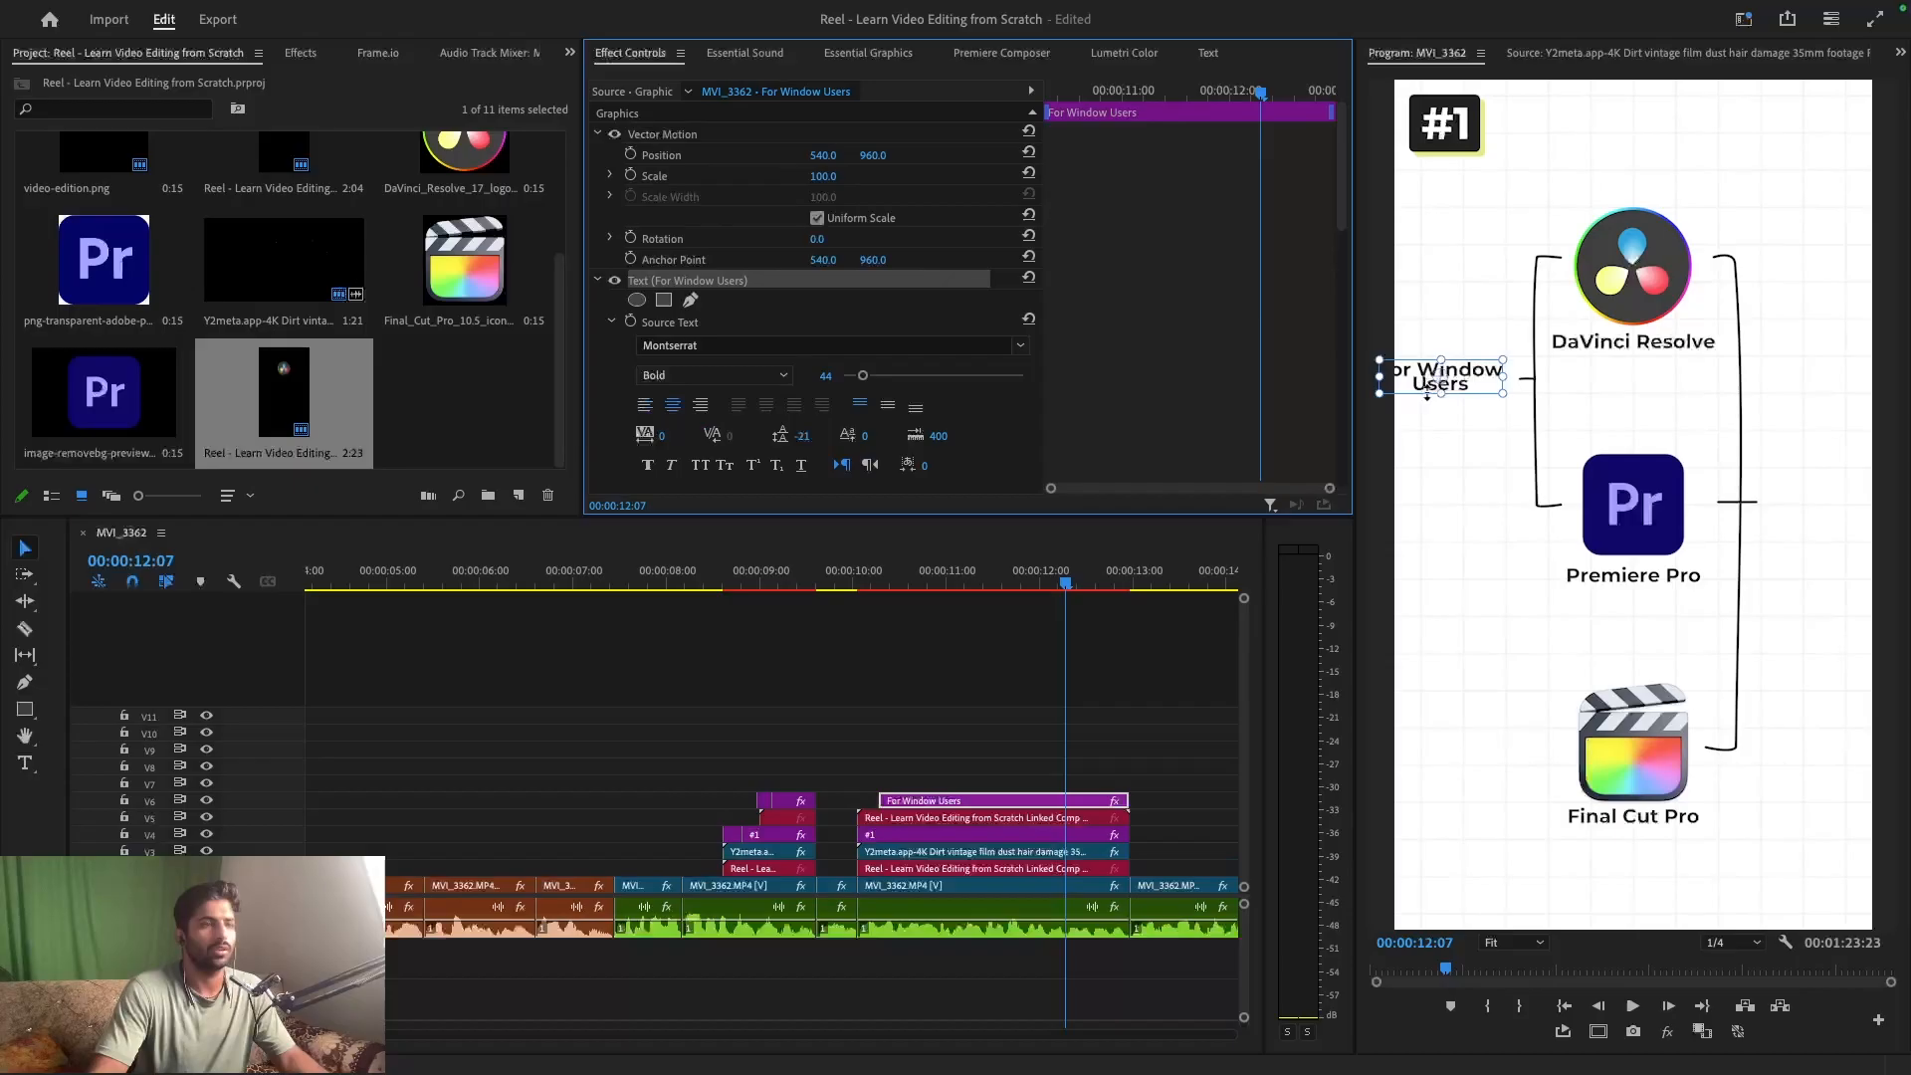
pyautogui.moveTo(1458, 388); pyautogui.dragTo(1495, 387)
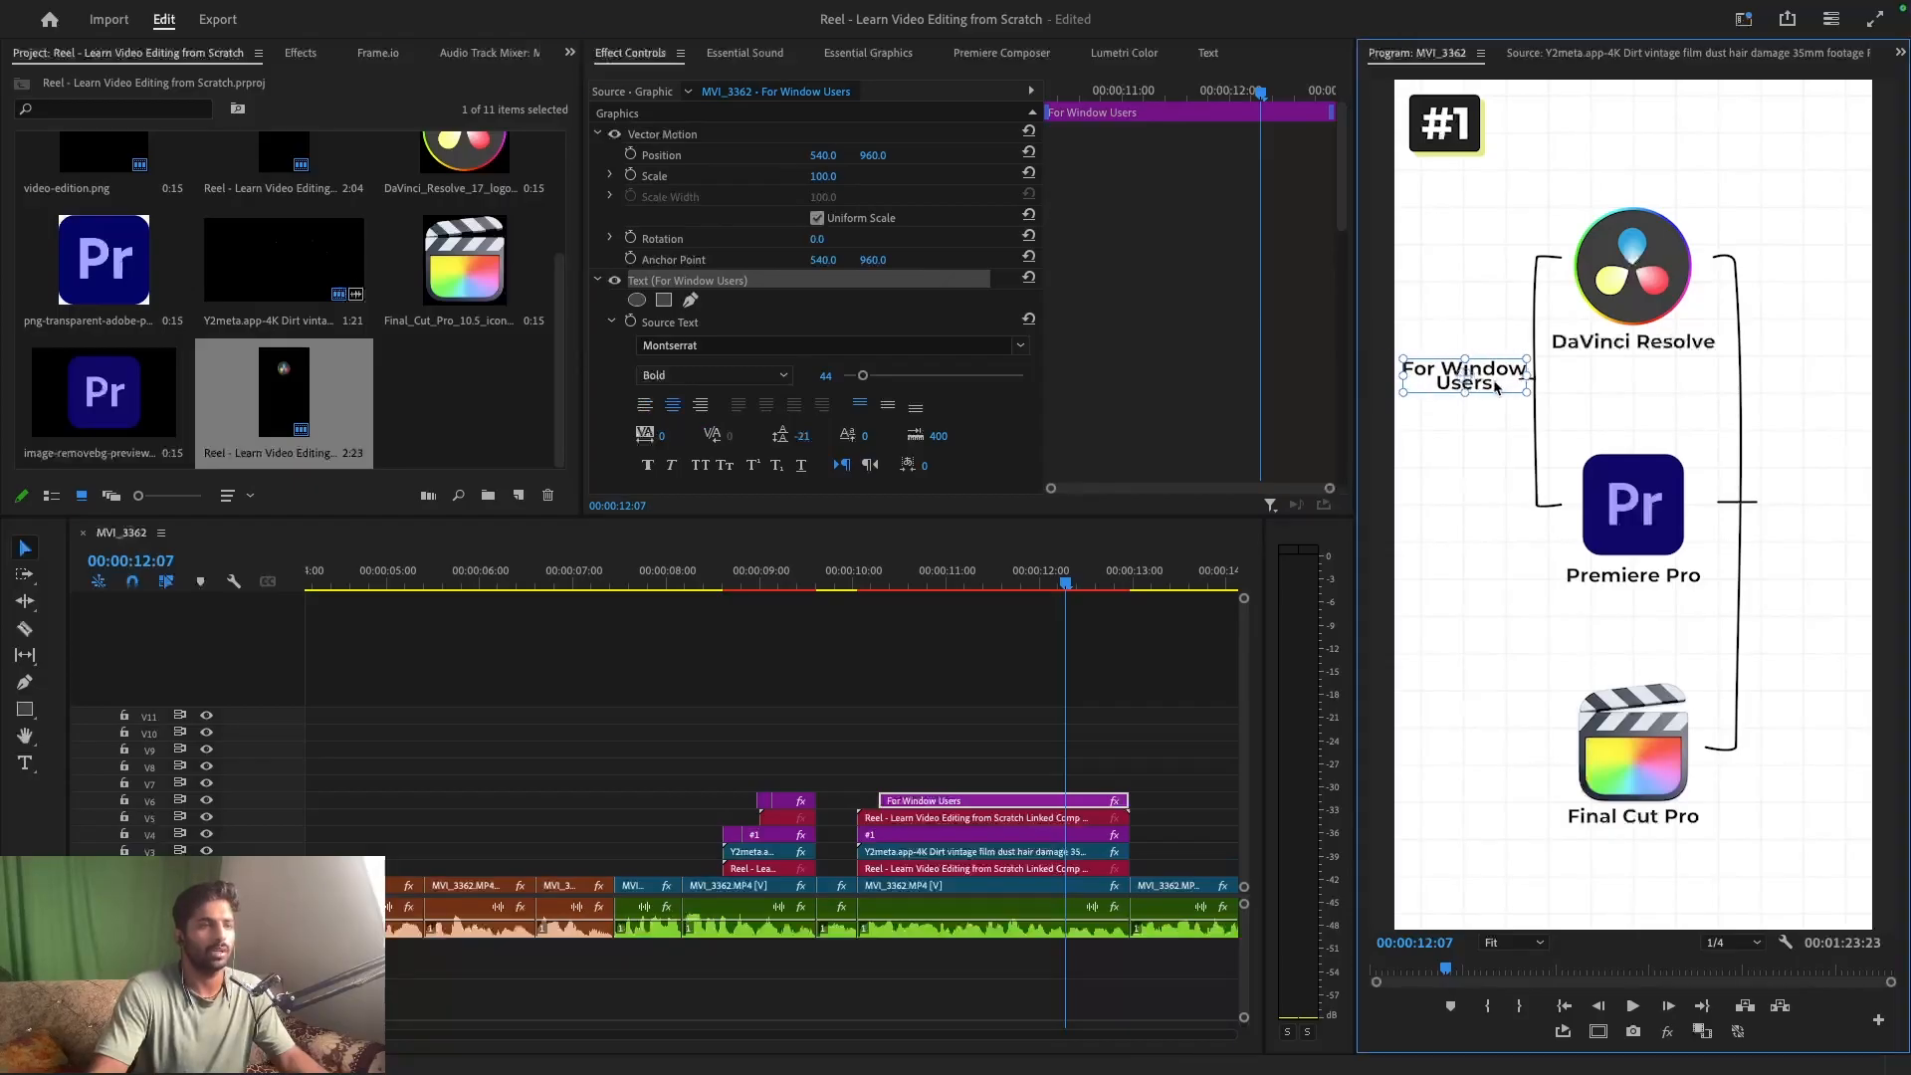
# - Set the "For Window Users" text to font size 32 and leading -9
pyautogui.moveTo(827, 378); pyautogui.dragTo(802, 378)
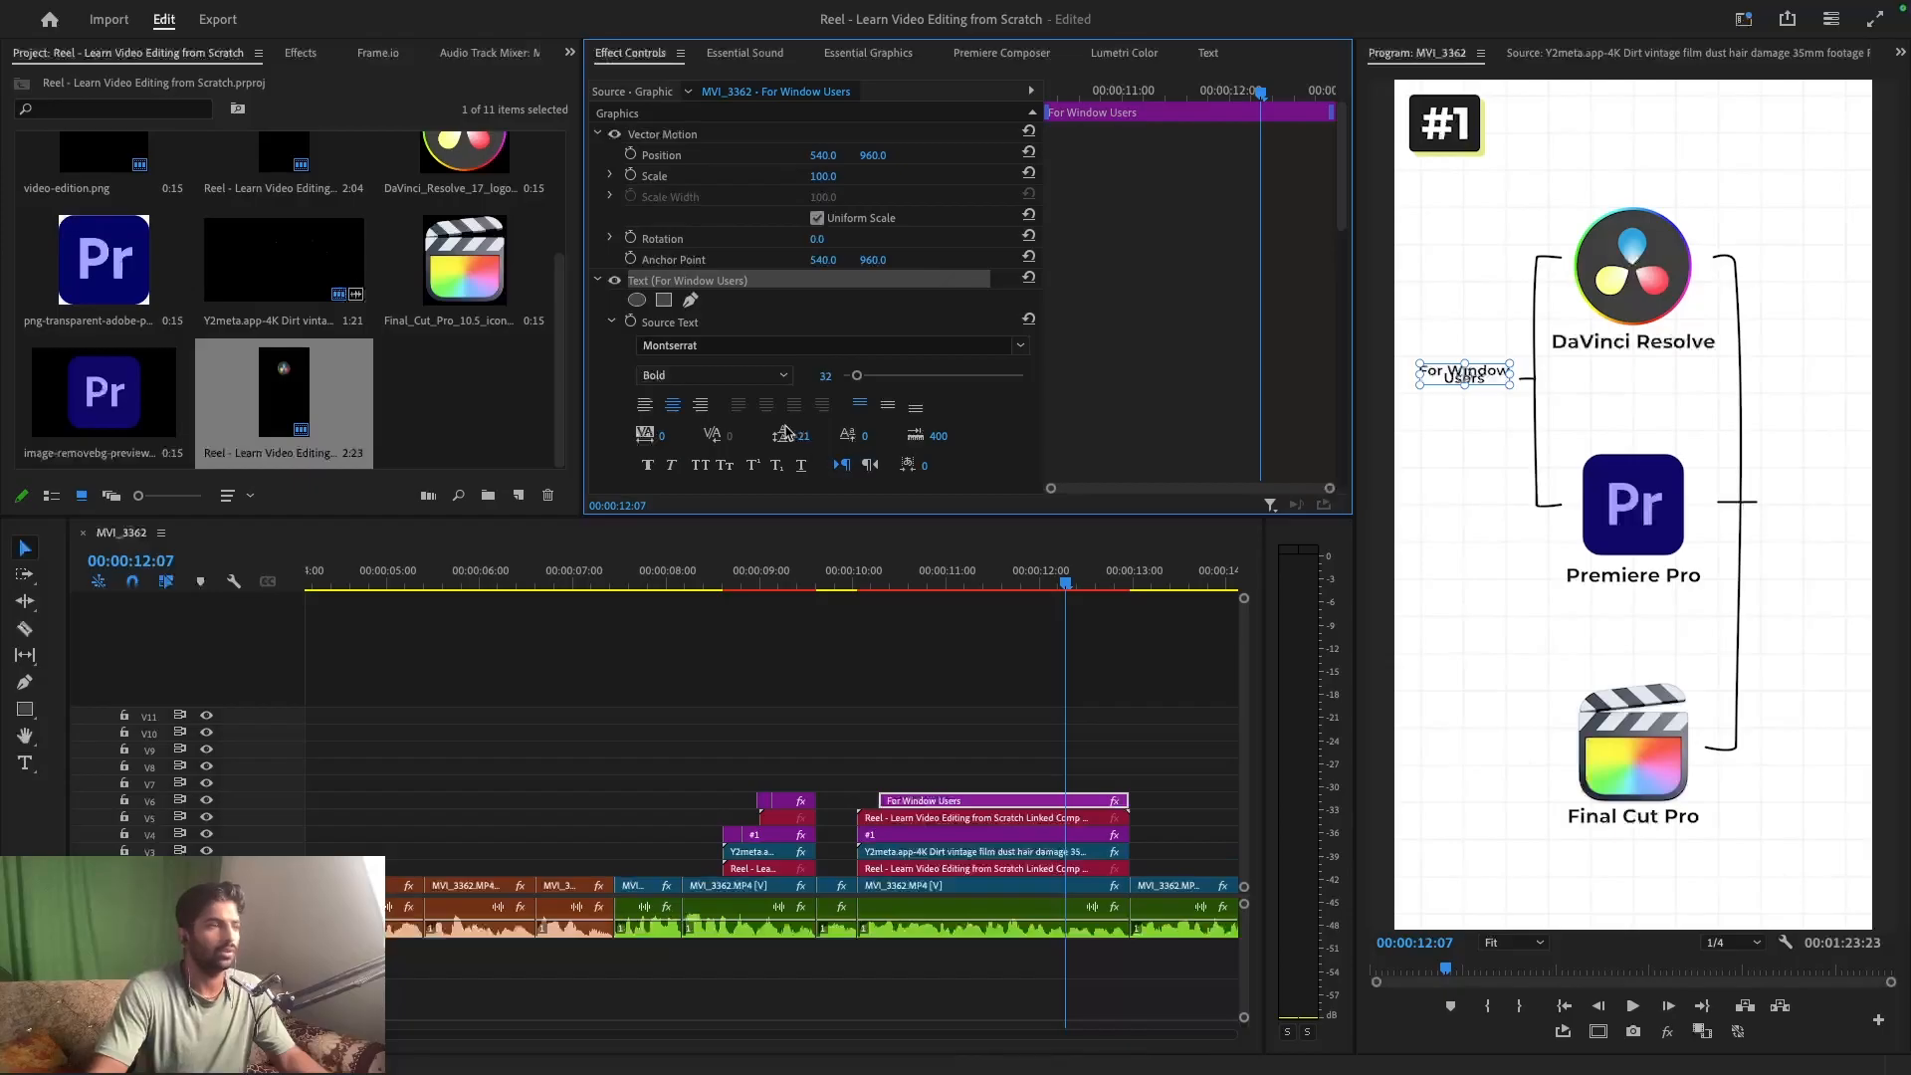
pyautogui.moveTo(800, 435); pyautogui.dragTo(816, 435)
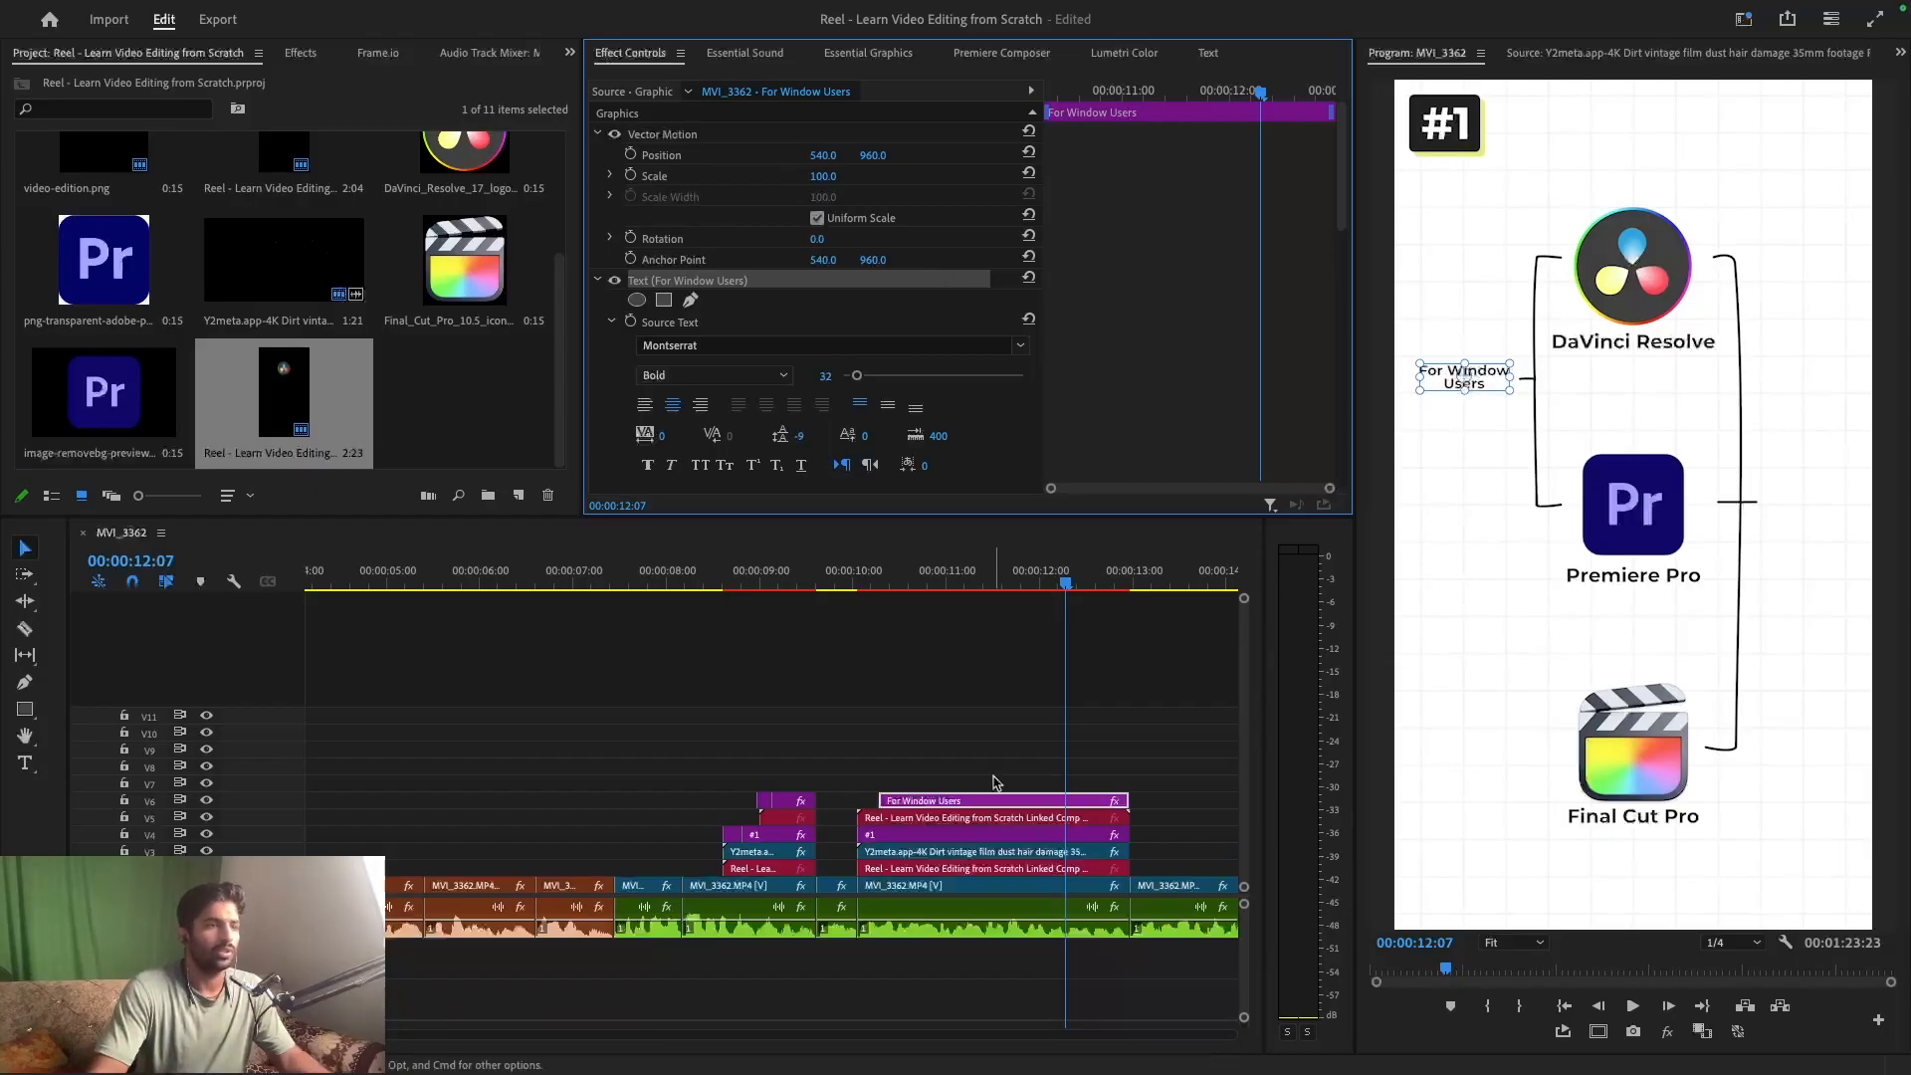
pyautogui.click(1025, 772)
# - Move the "For Window Users" label slightly down beside the left bracket's middle tick and save the project
pyautogui.click(1476, 386)
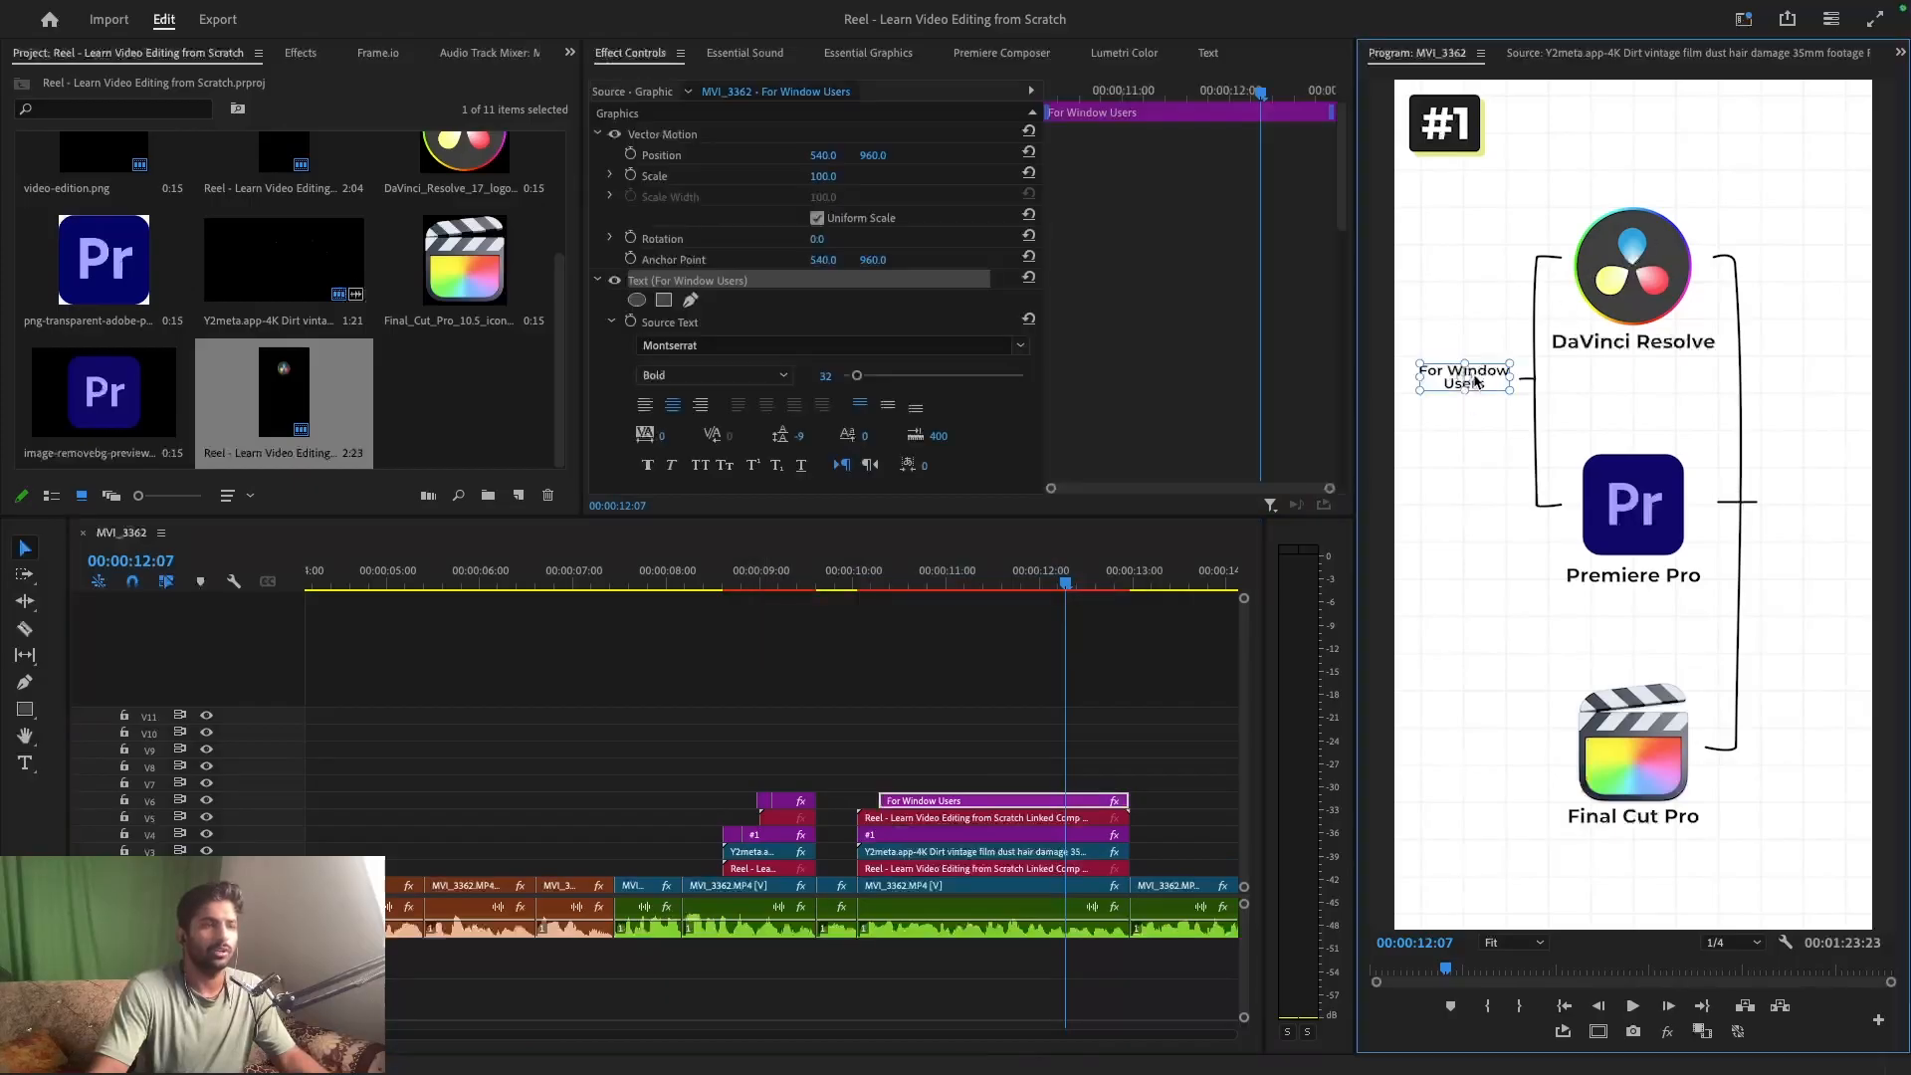
pyautogui.moveTo(1489, 378); pyautogui.dragTo(1486, 394)
pyautogui.click(1458, 486)
pyautogui.hotkey('ctrl', 's')
pyautogui.click(1466, 404)
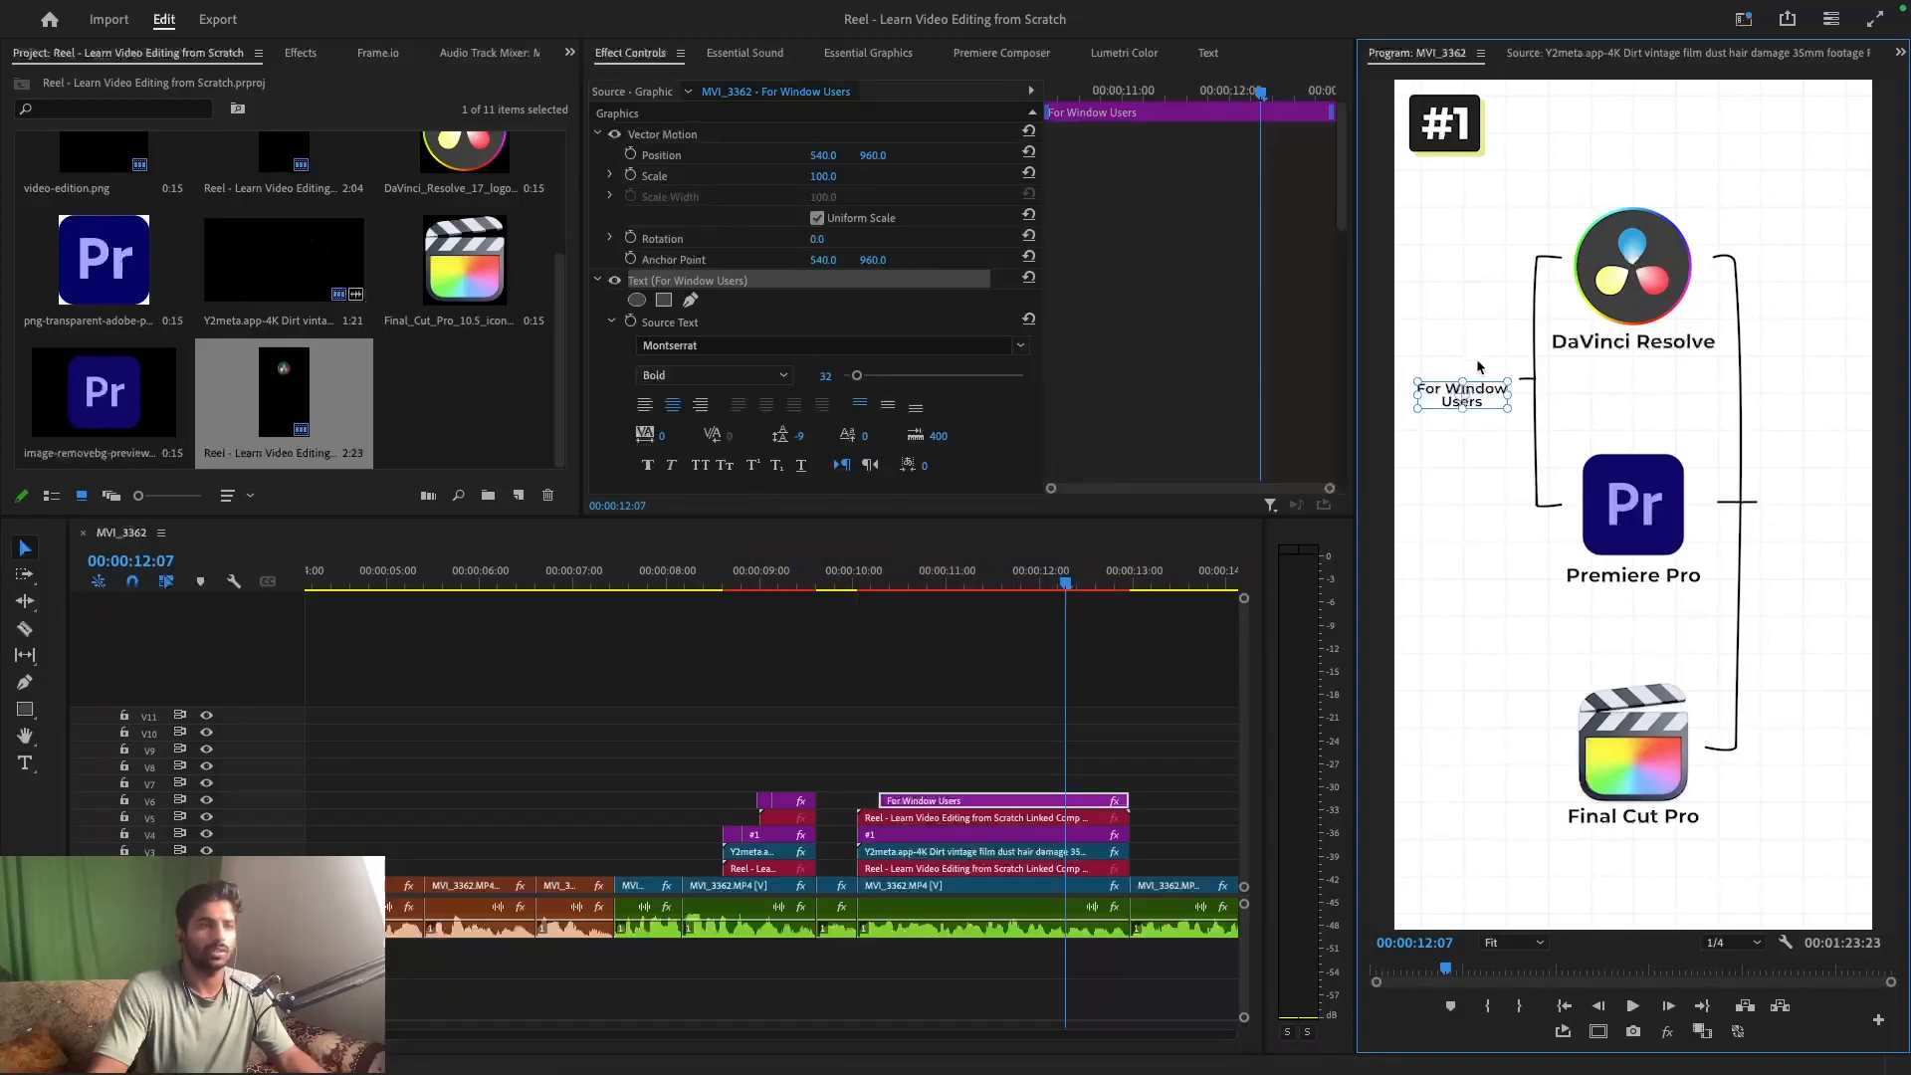
# - Duplicate the "For Window Users" clip onto the track above and move the copy's text beside the right bracket's middle tick
pyautogui.moveTo(930, 811); pyautogui.dragTo(940, 786)
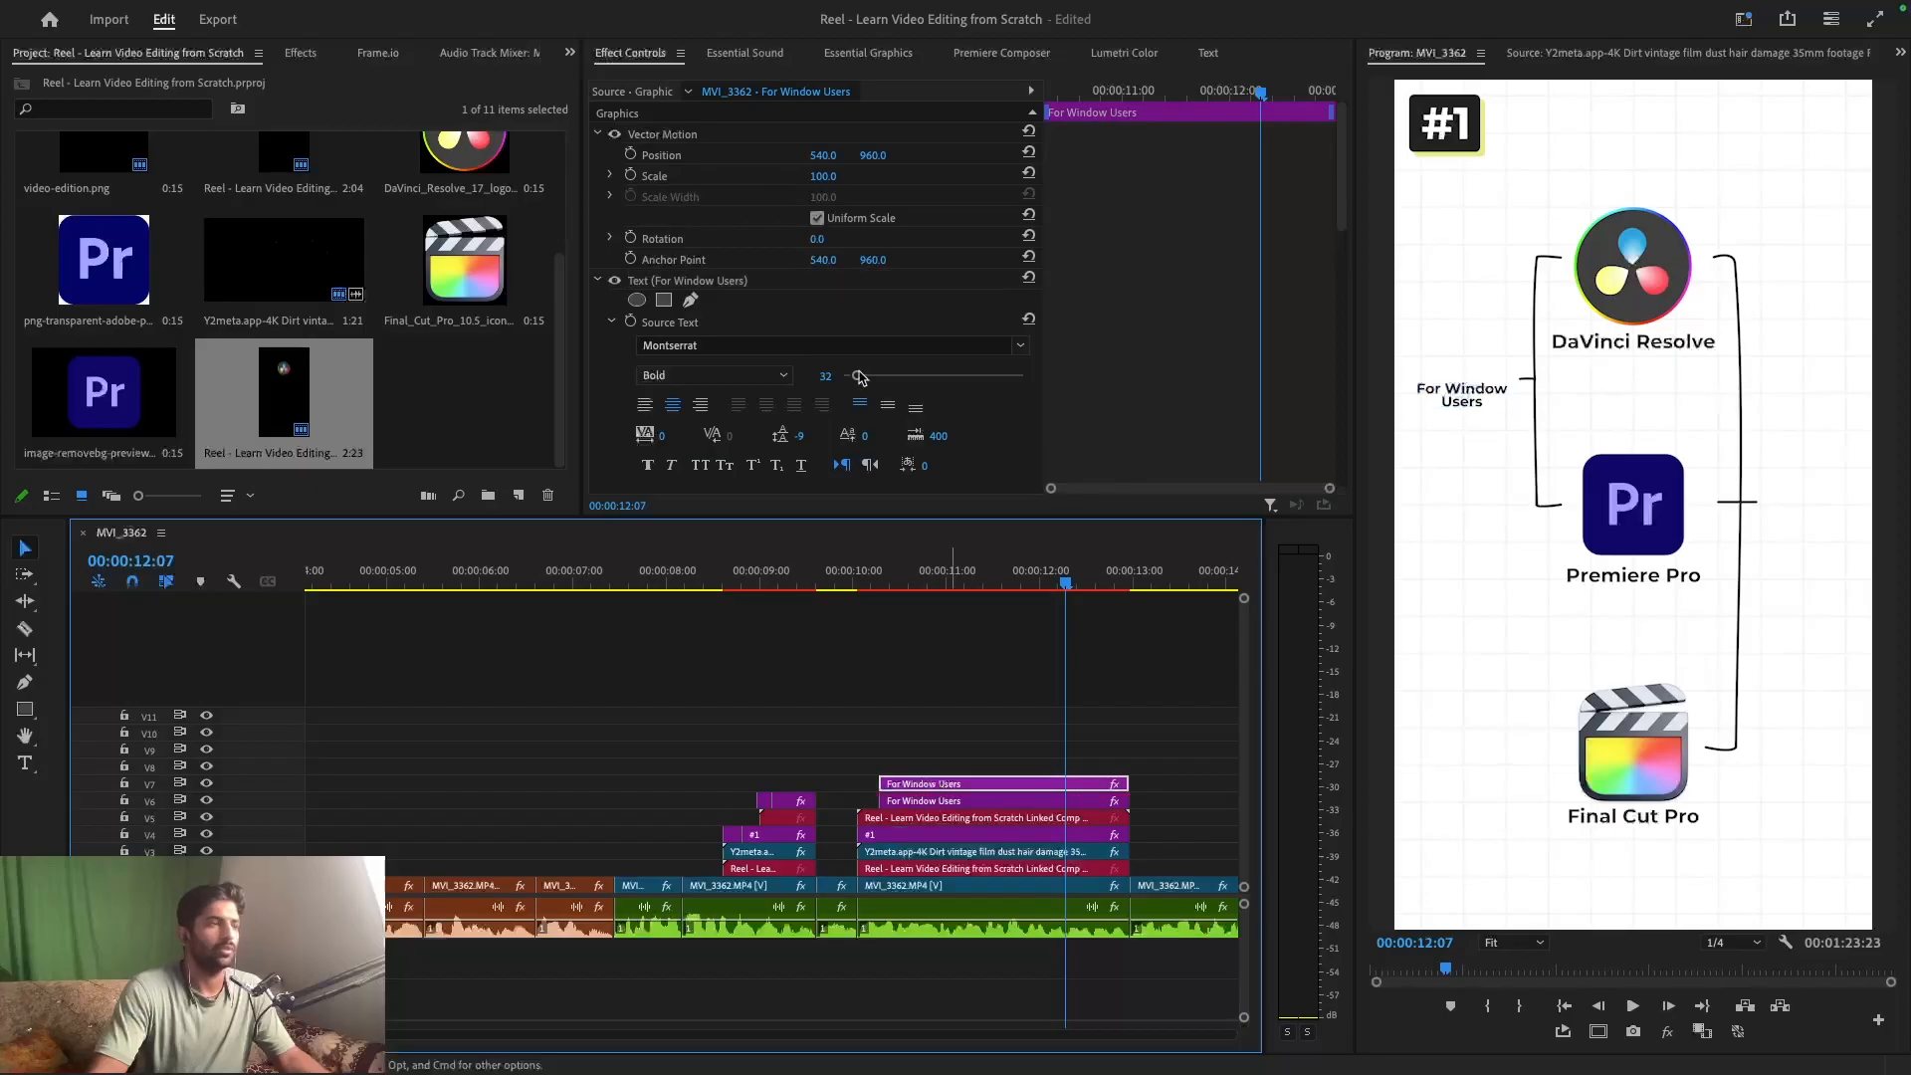
pyautogui.click(753, 136)
pyautogui.click(1473, 398)
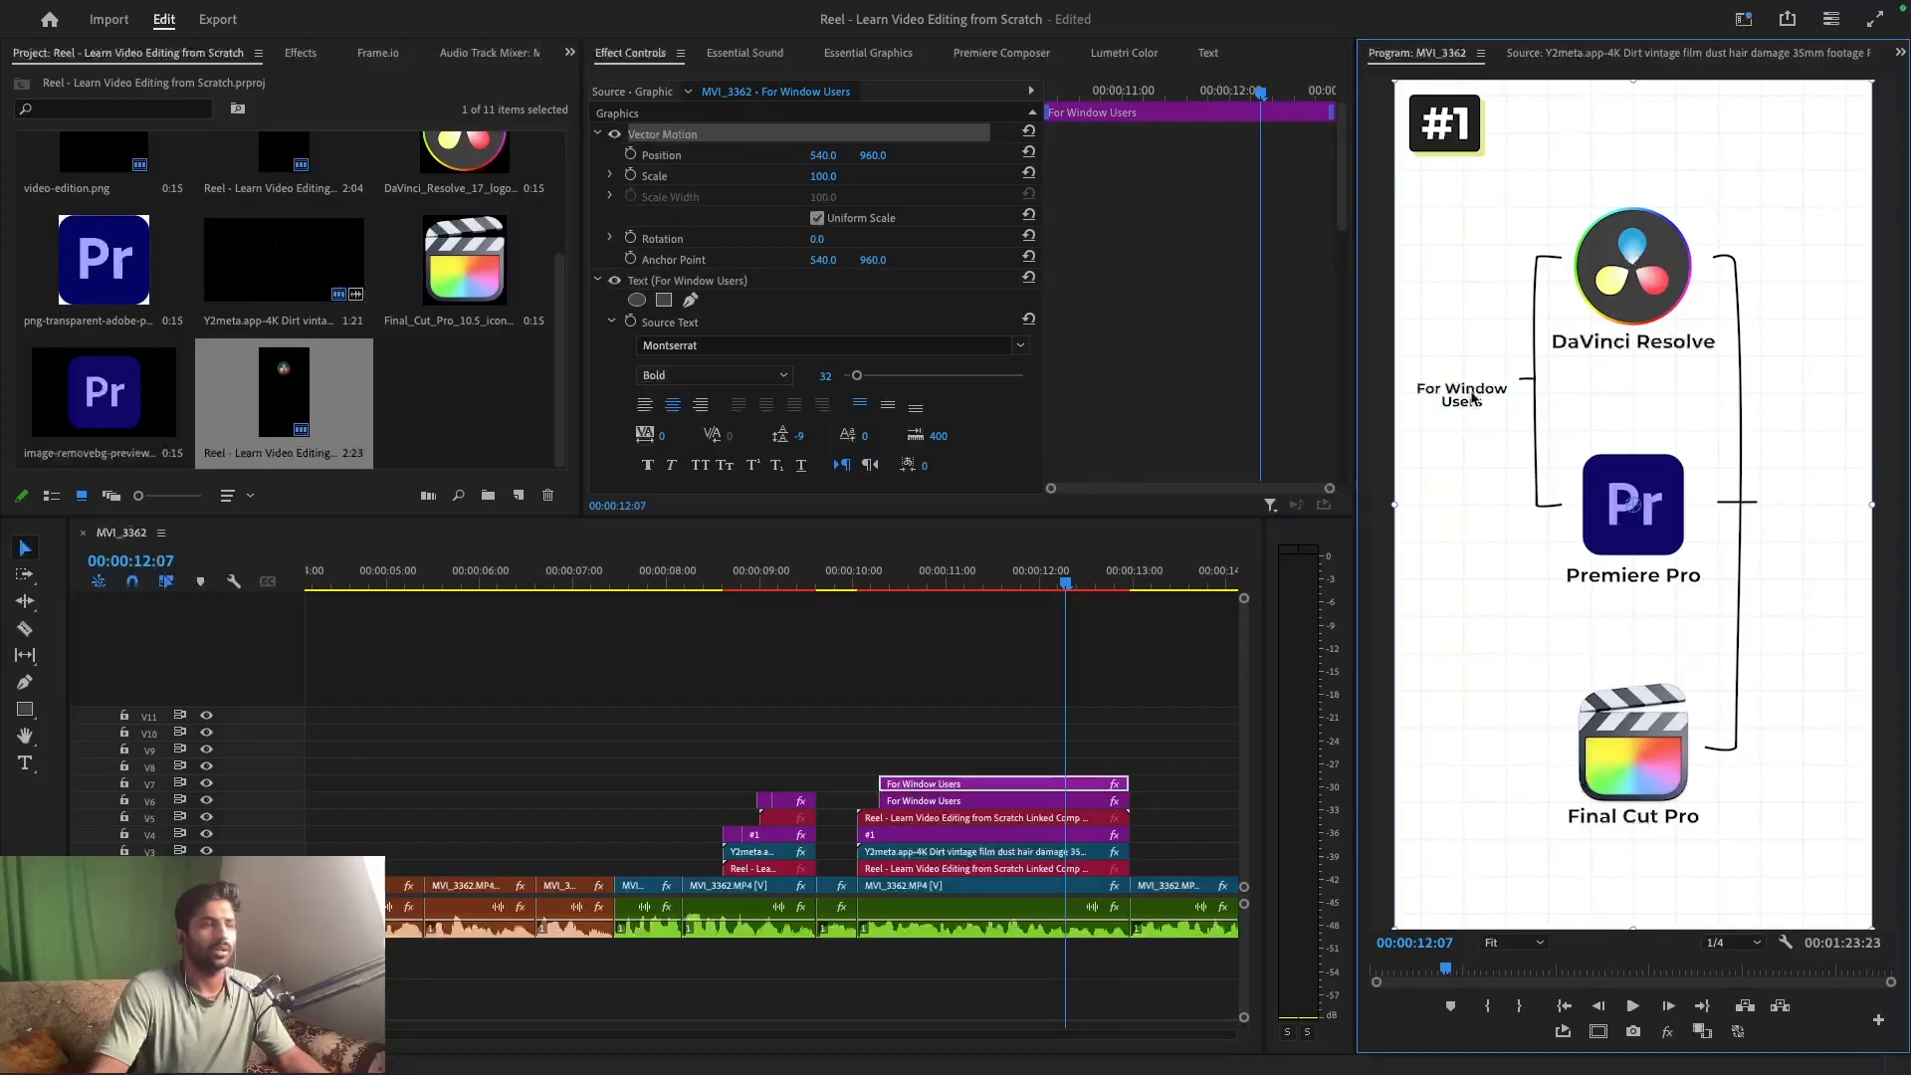
pyautogui.click(672, 281)
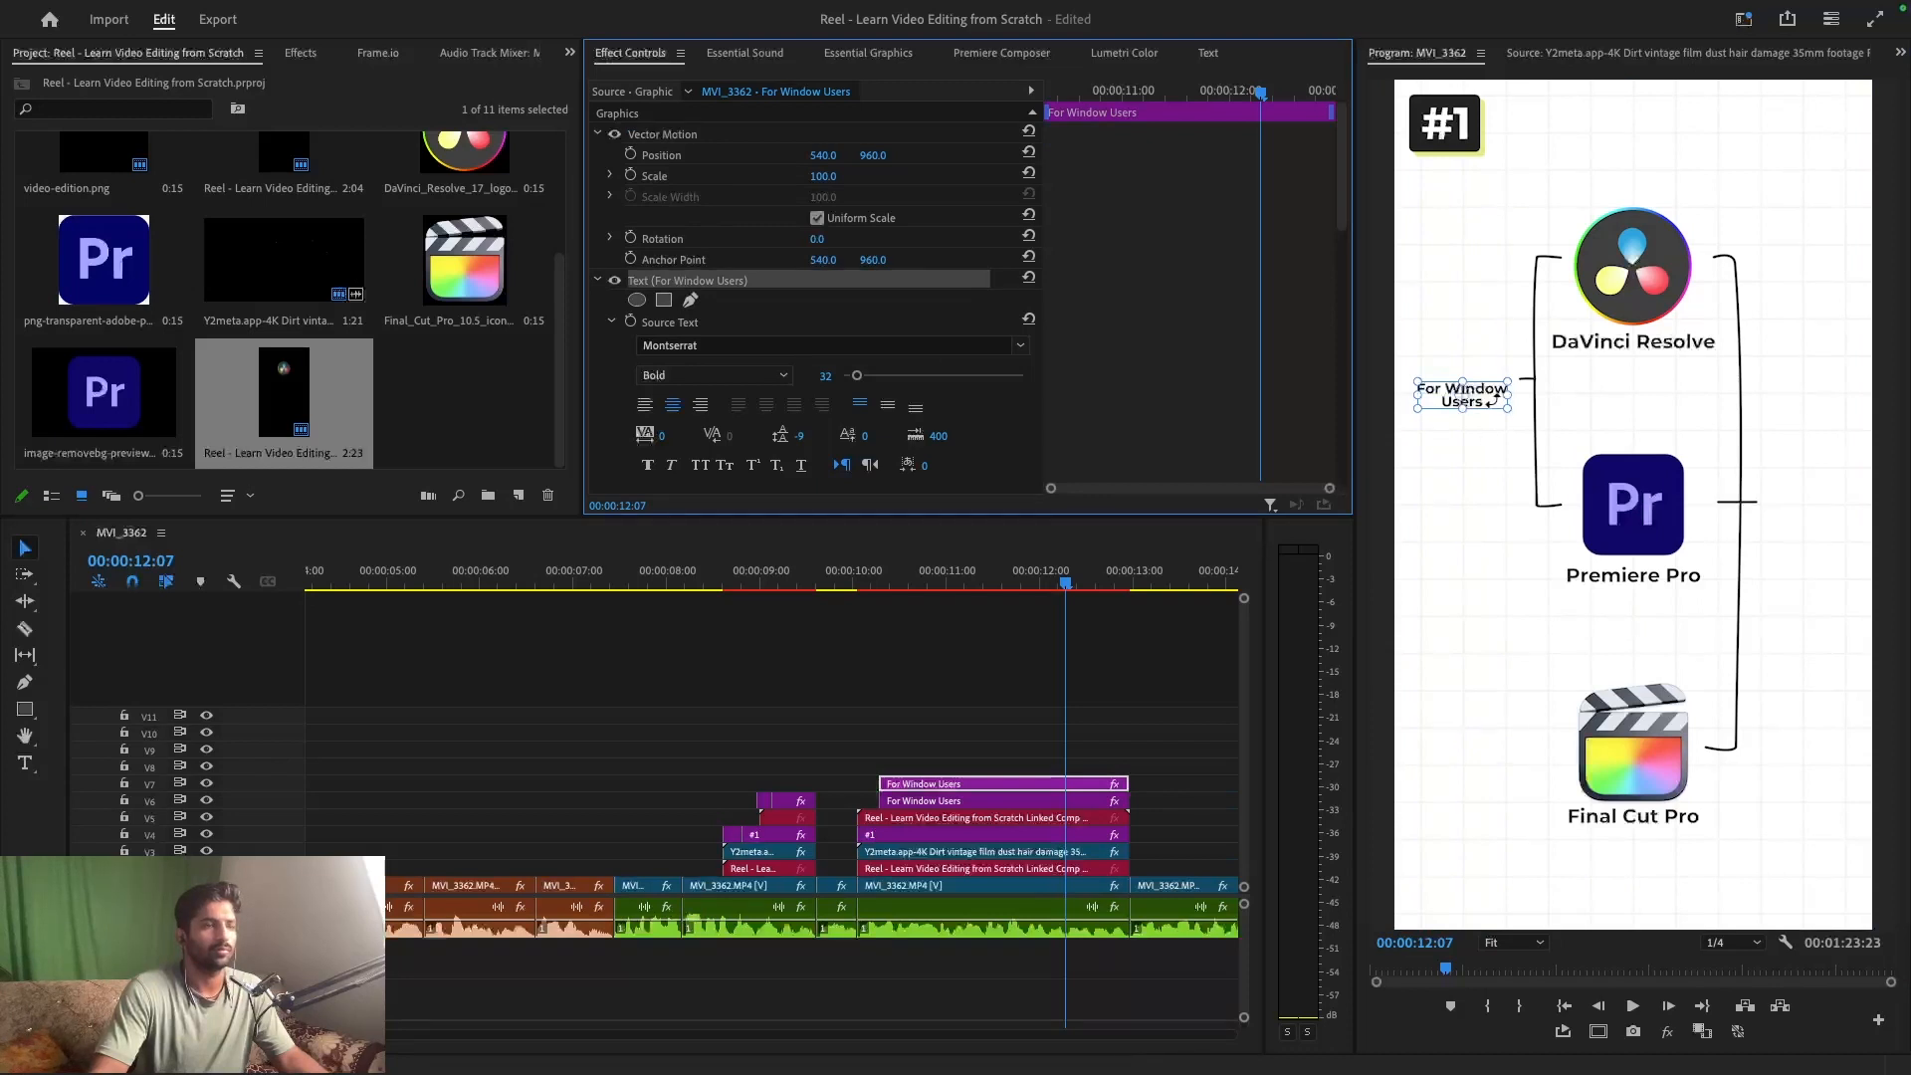
pyautogui.moveTo(1489, 401); pyautogui.dragTo(1834, 530)
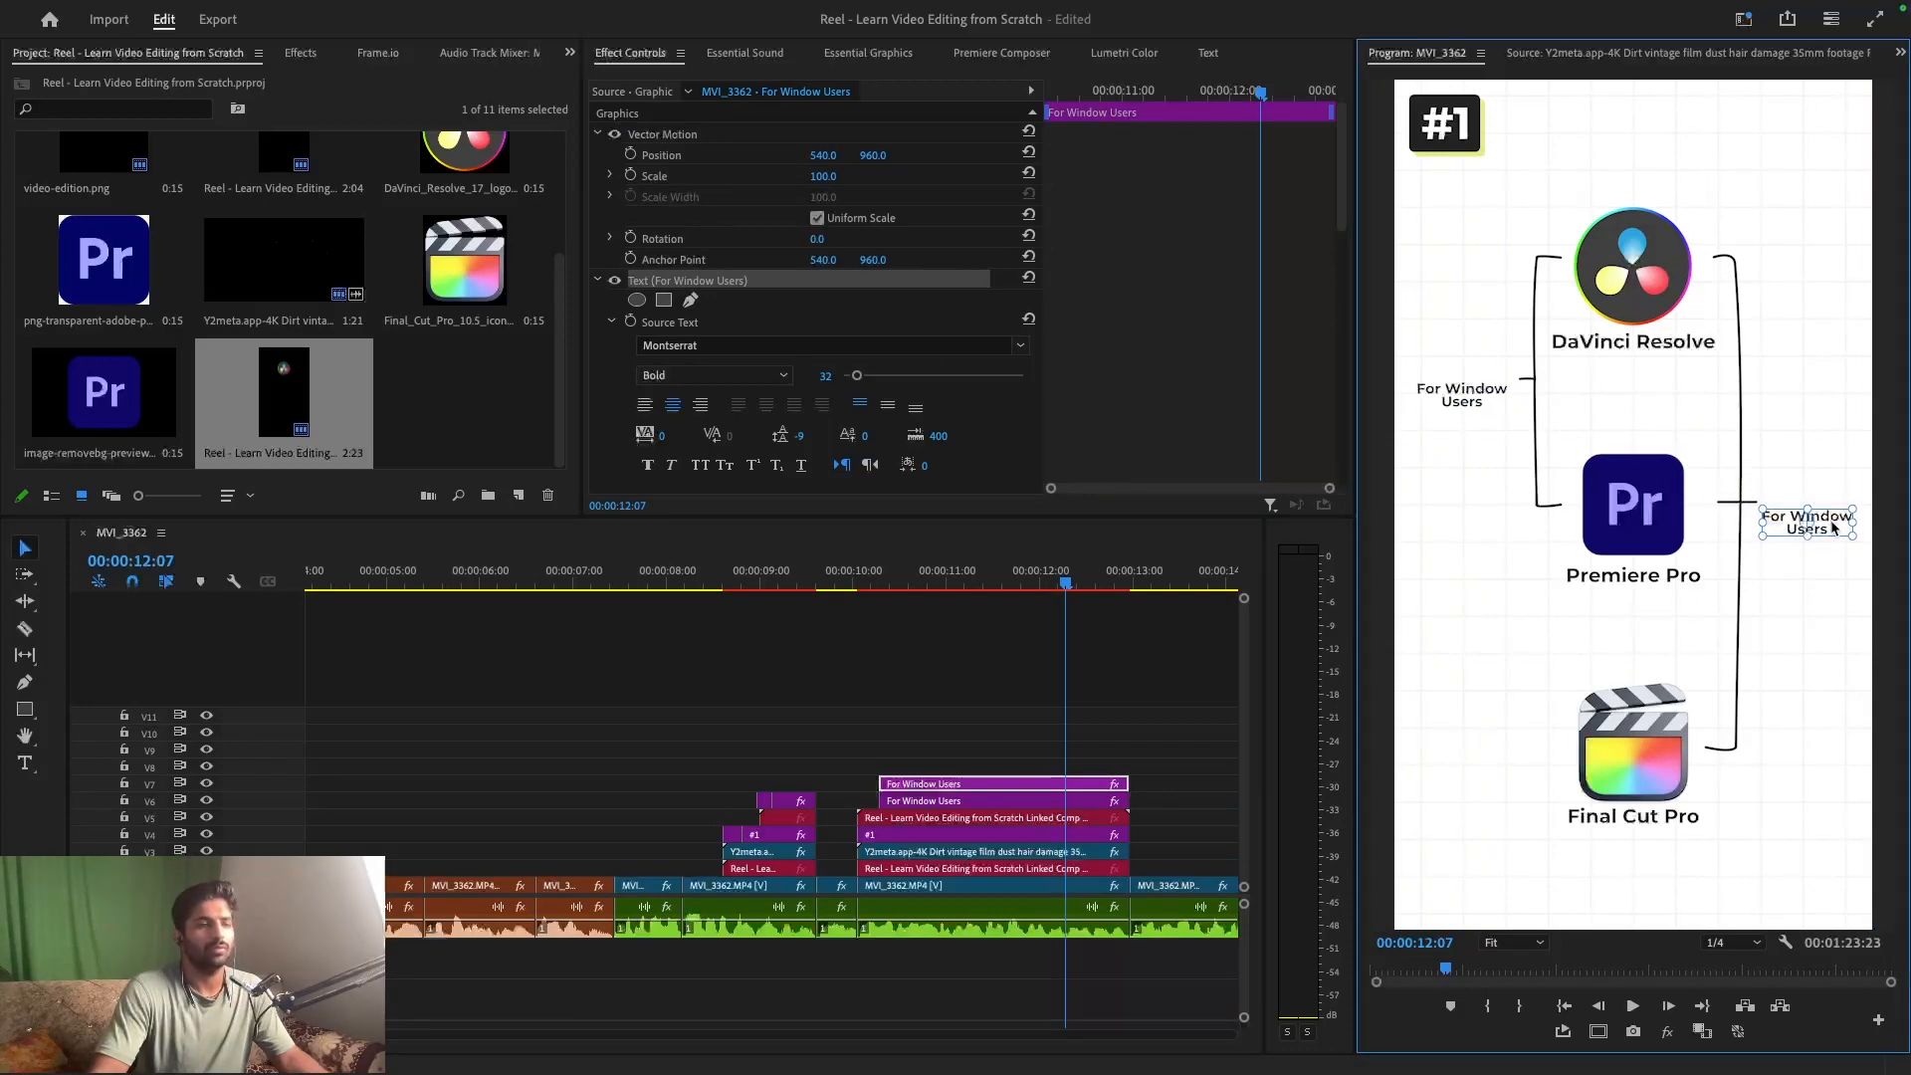
# - Change the duplicated label's text to "For Mac Users" and save the project
pyautogui.doubleClick(1829, 523)
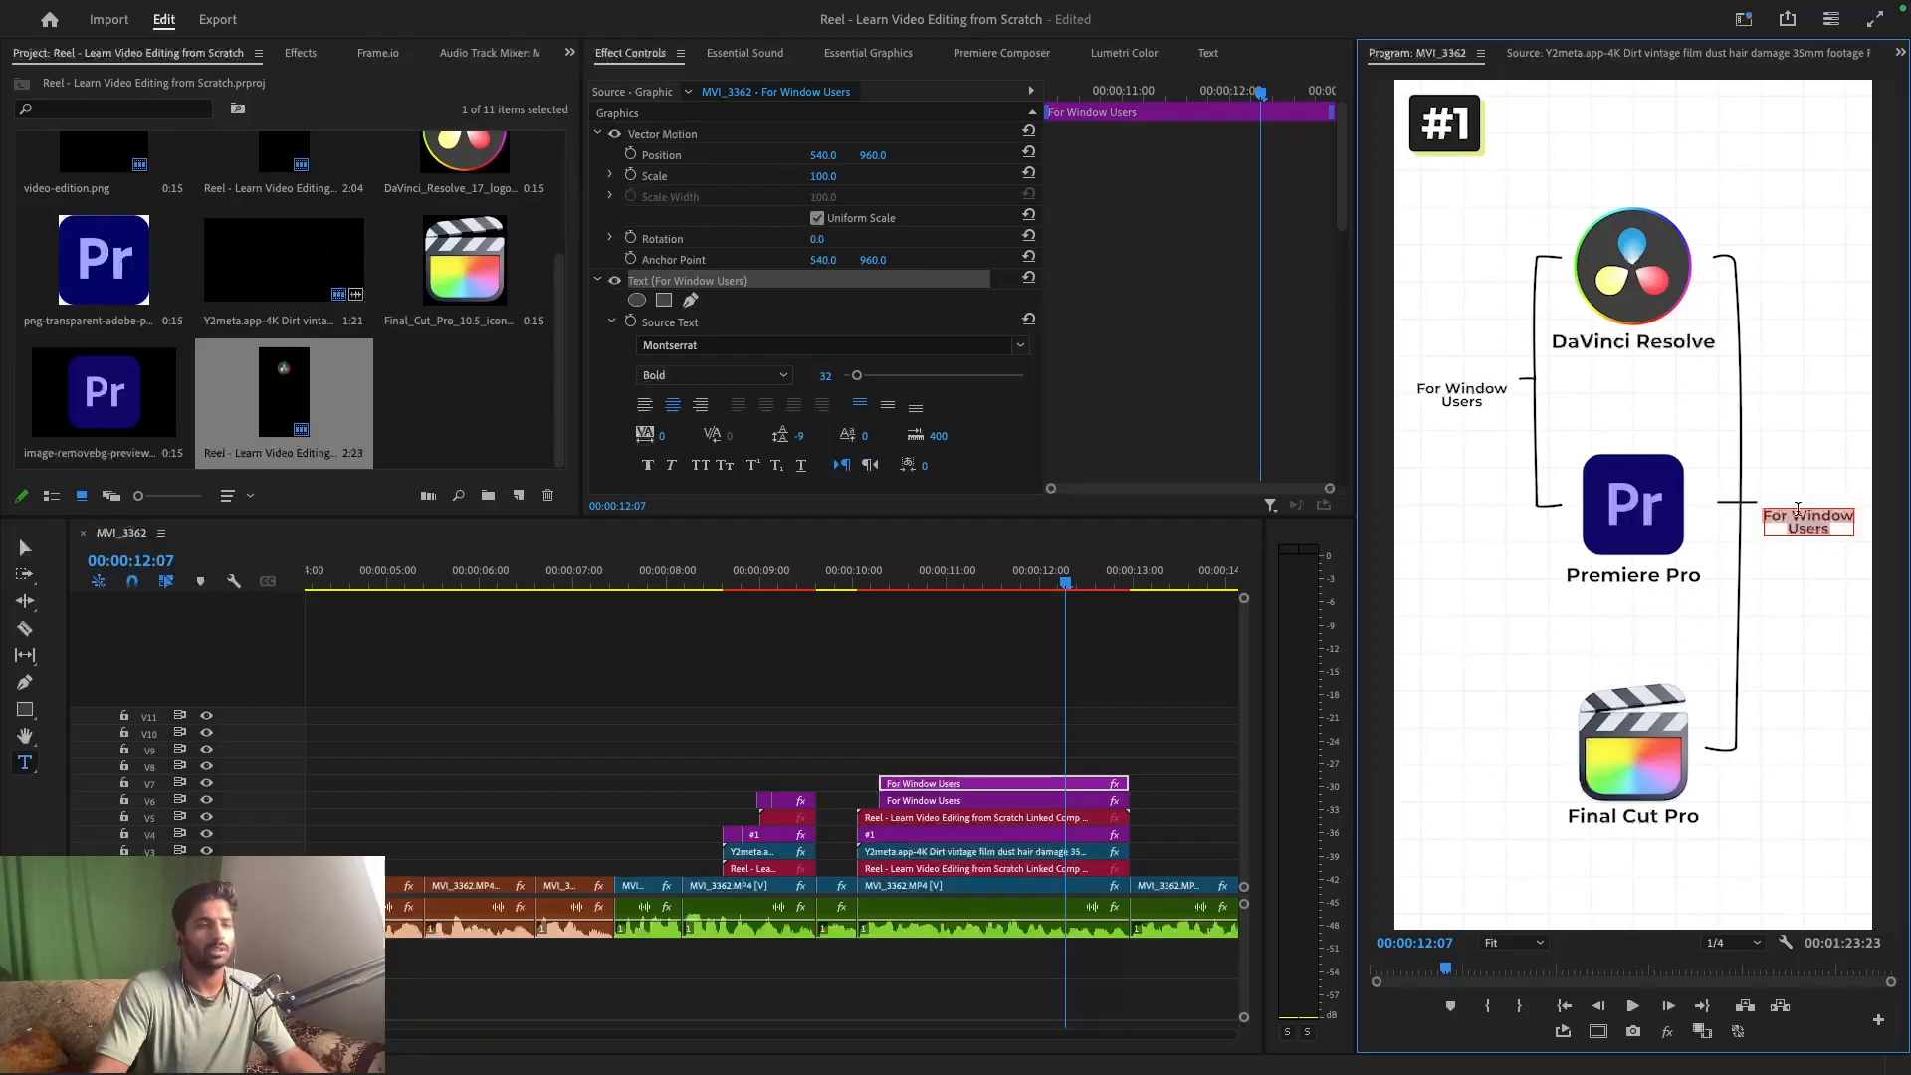
pyautogui.click(1792, 514)
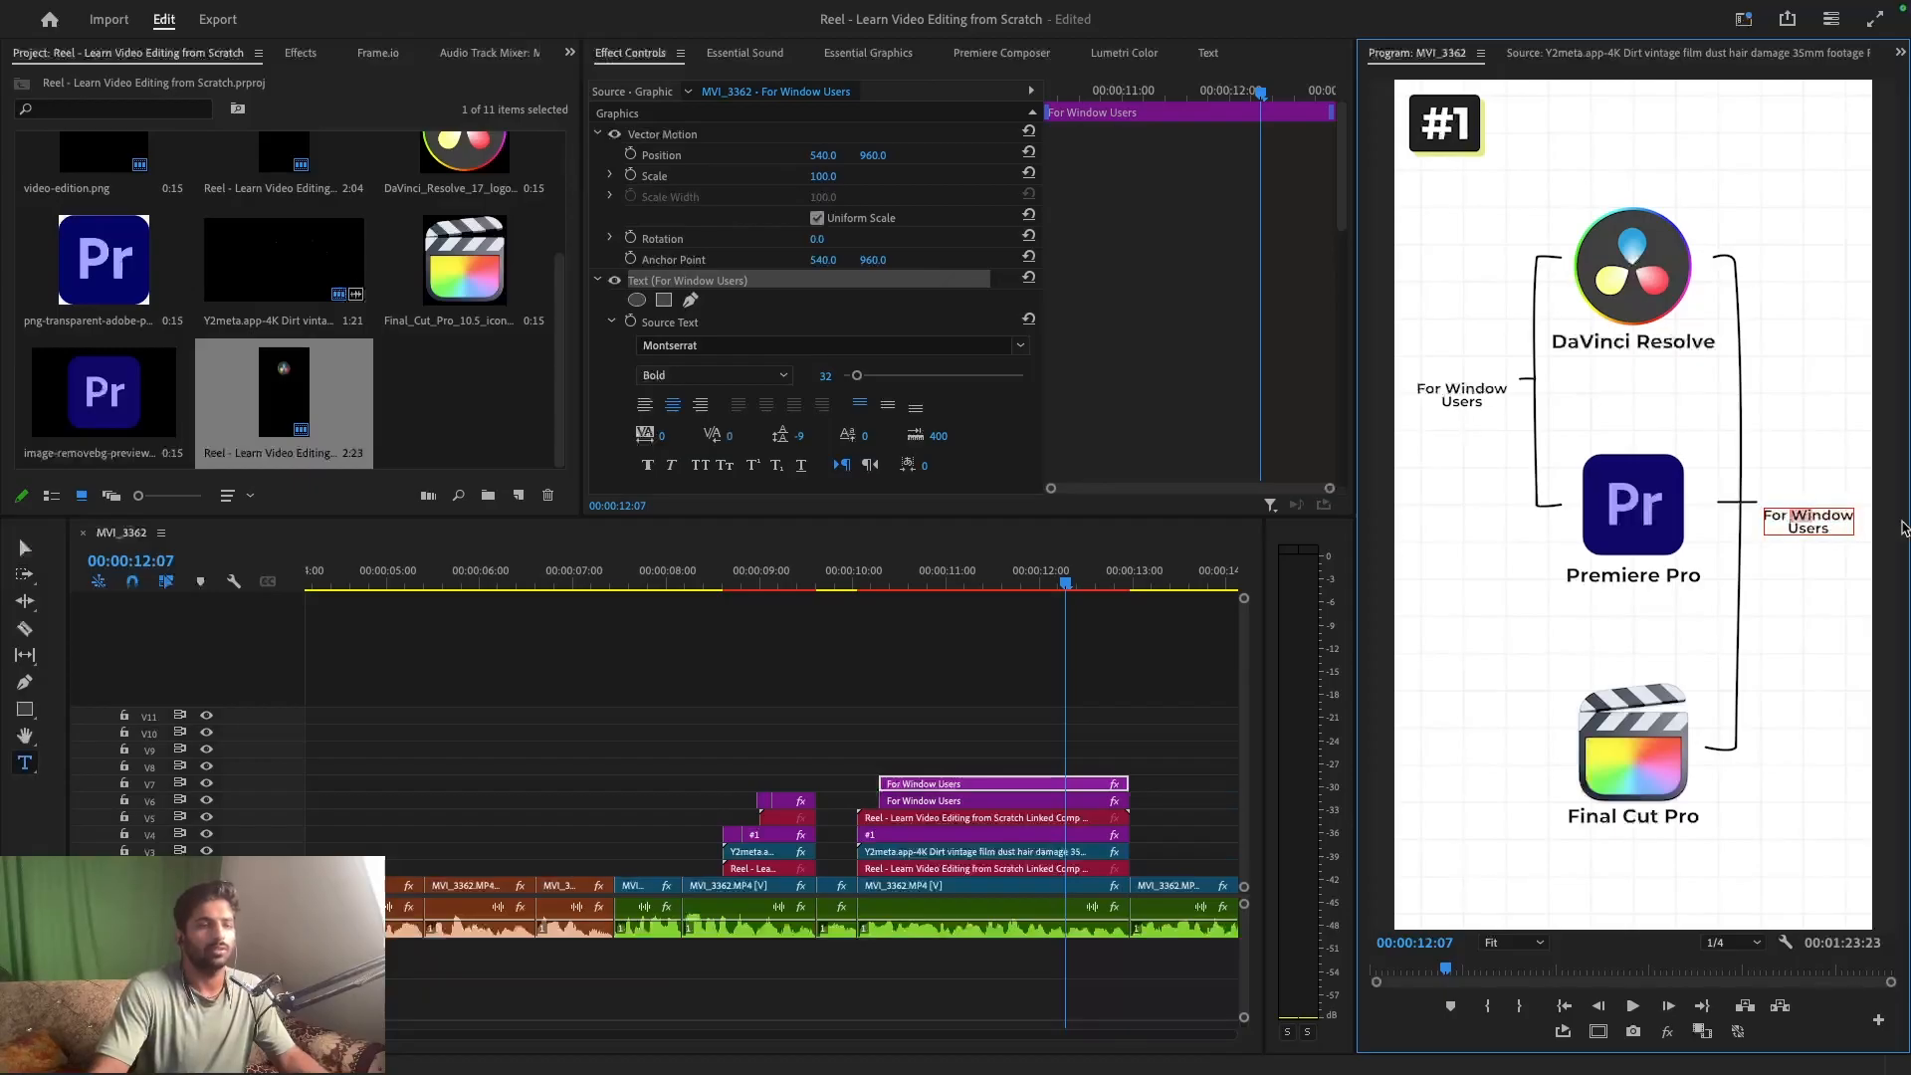
pyautogui.write('Mac')
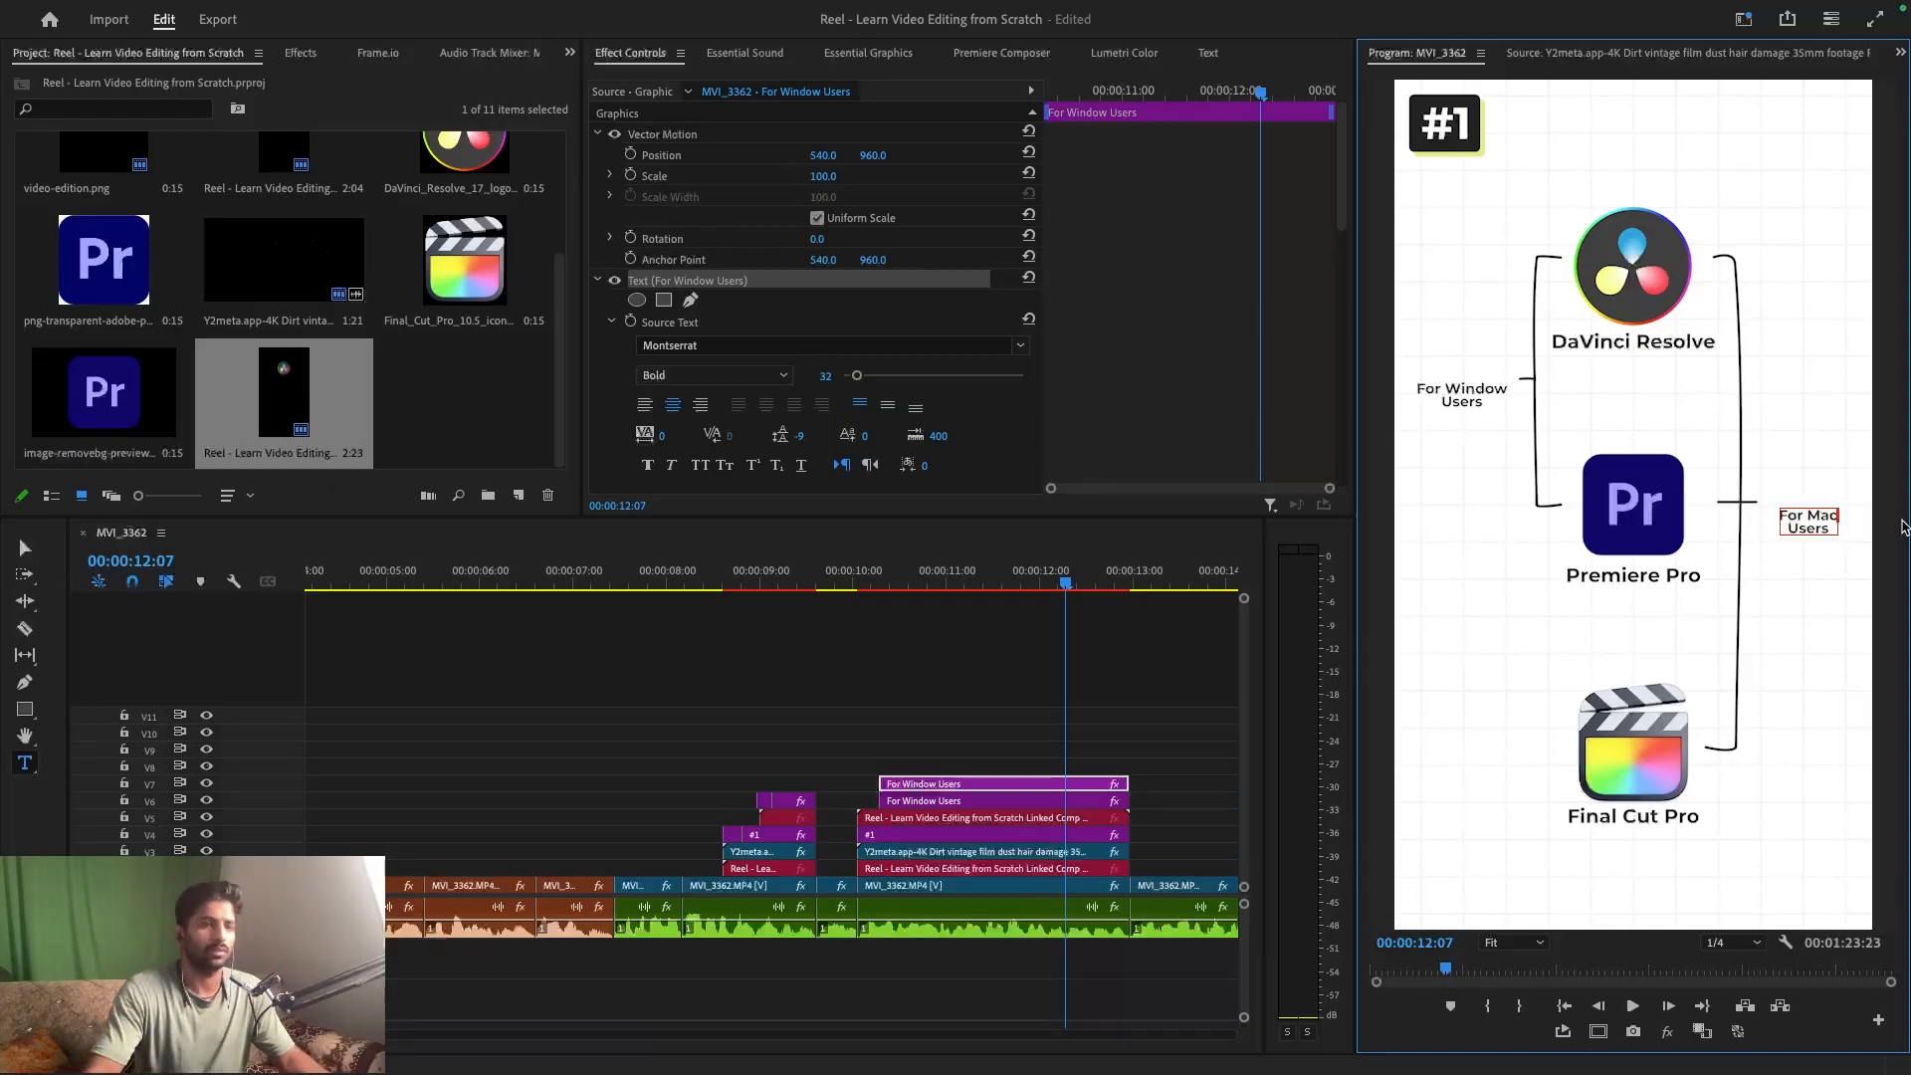
pyautogui.click(978, 733)
pyautogui.press('super+s')
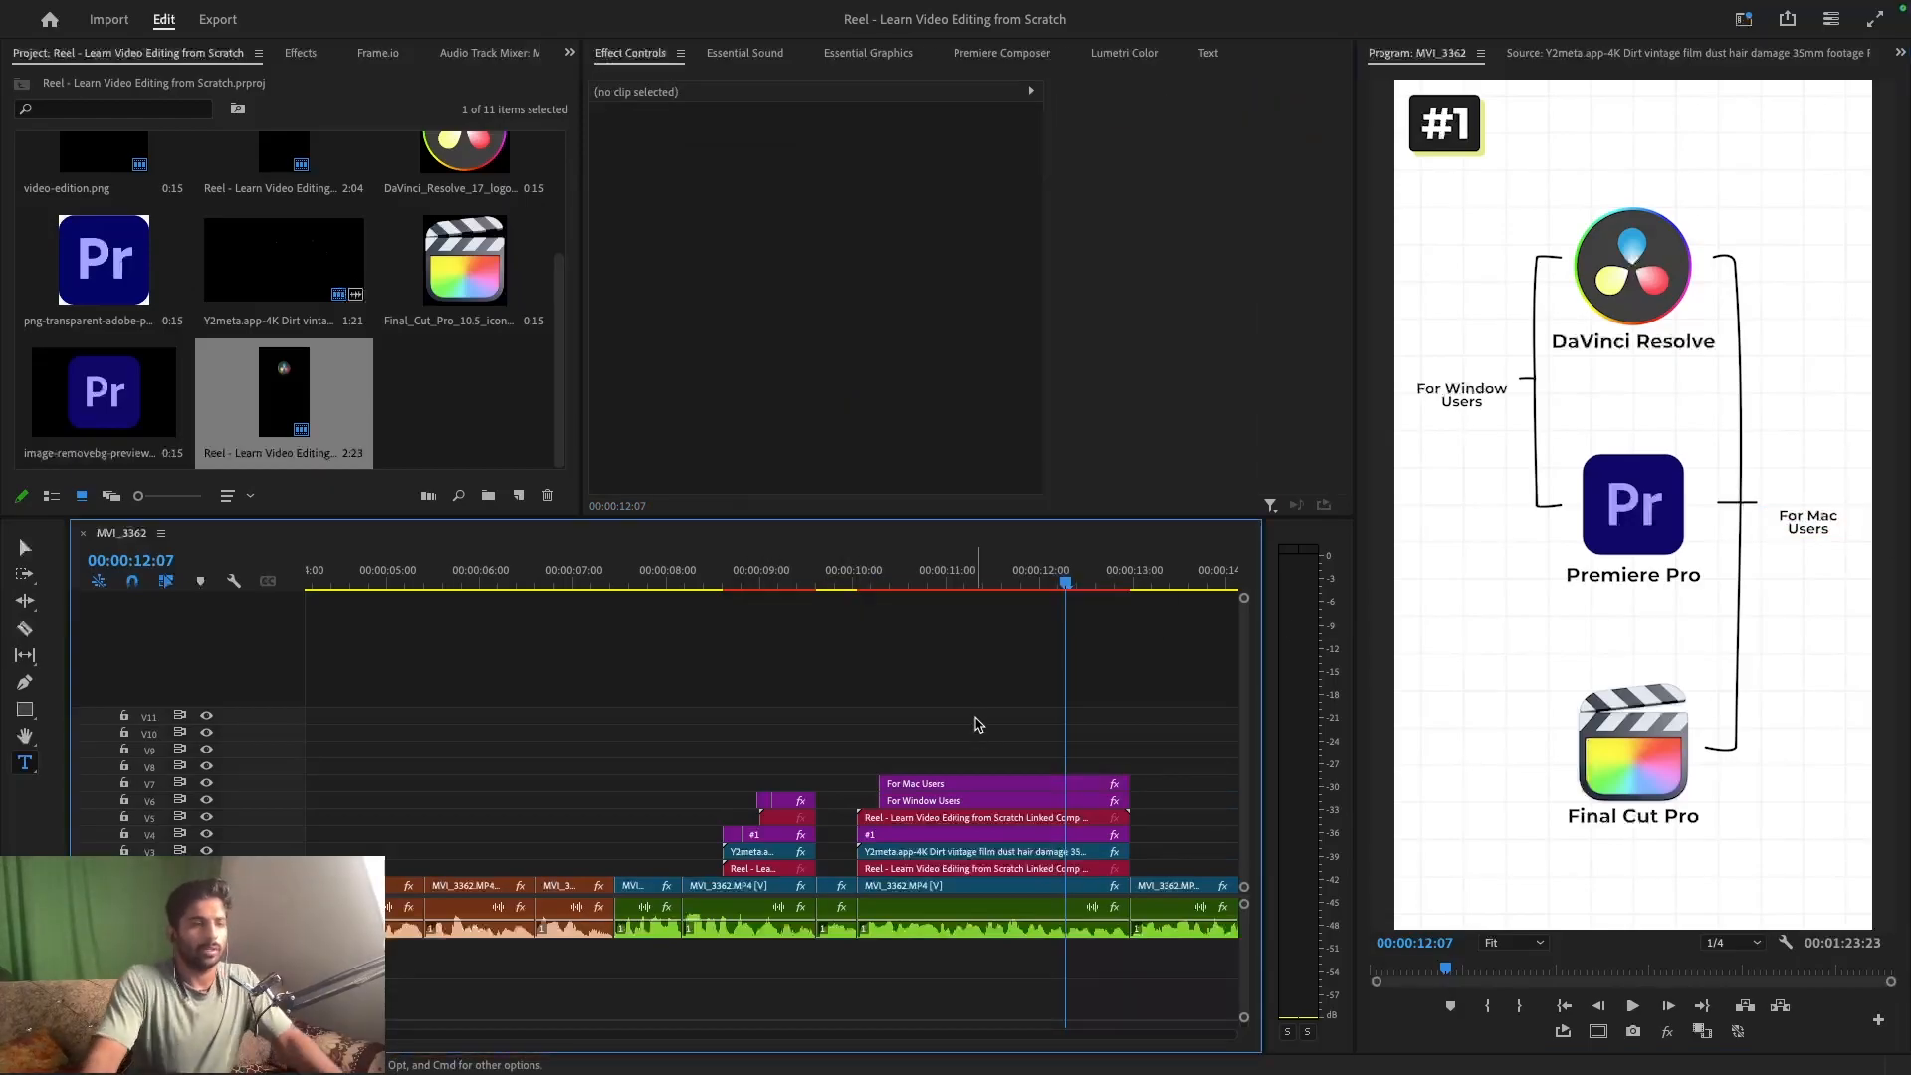
# - Switch to the browser and run a Google image search for "window logo png"
pyautogui.press('super+Tab')
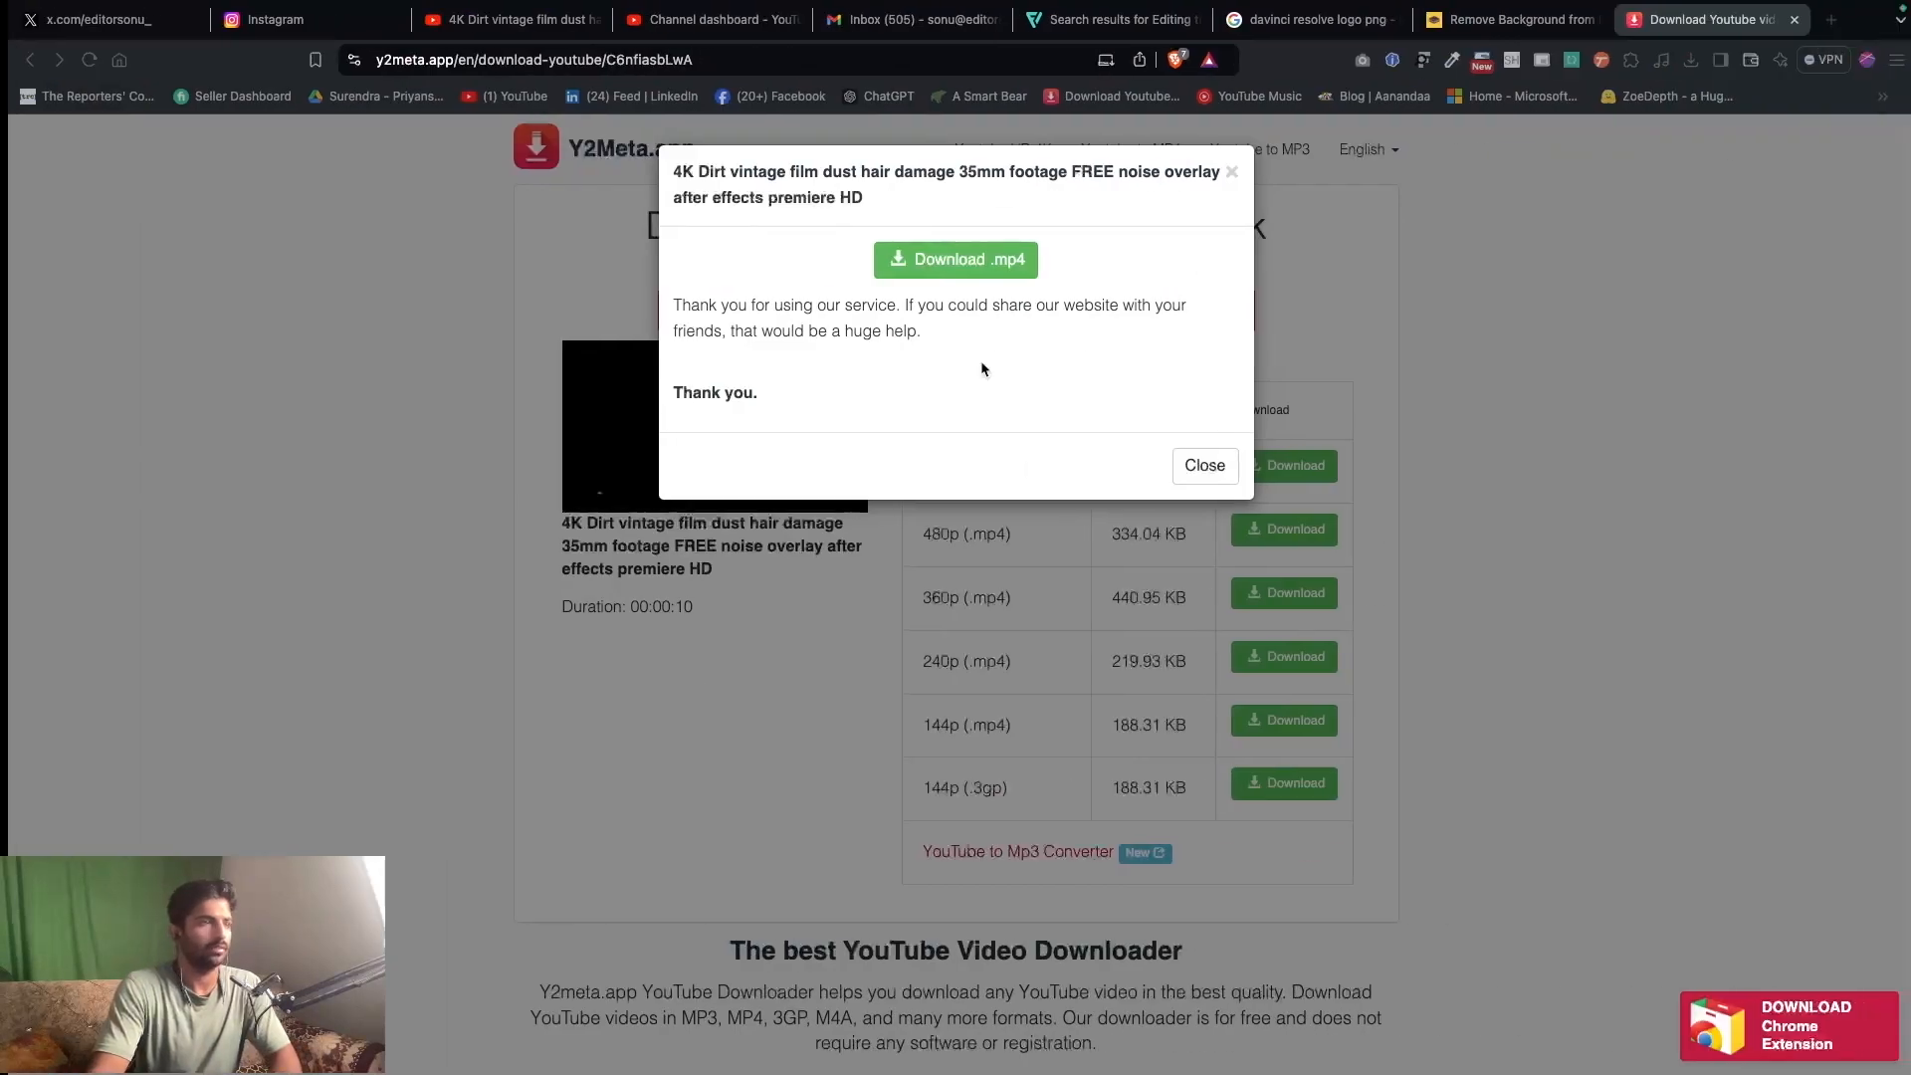
pyautogui.click(1277, 28)
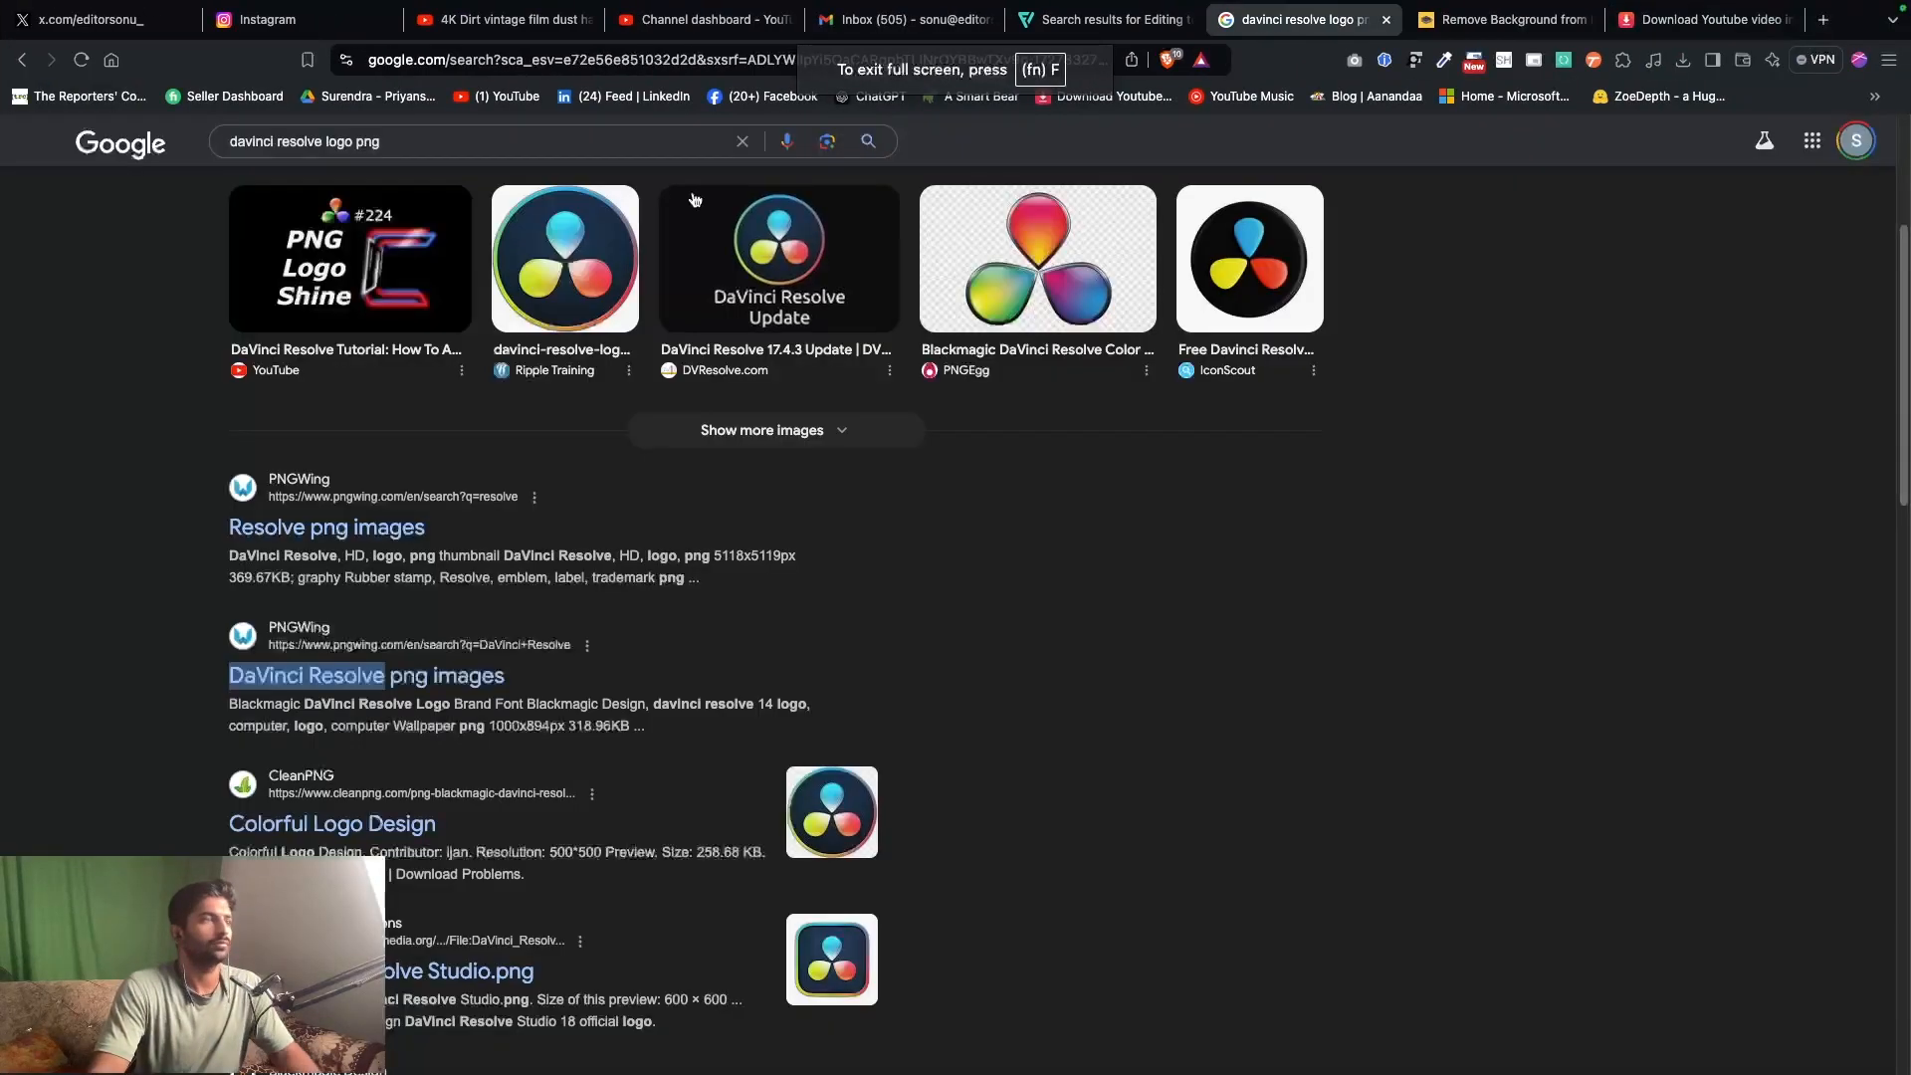
pyautogui.click(642, 138)
pyautogui.write('wid')
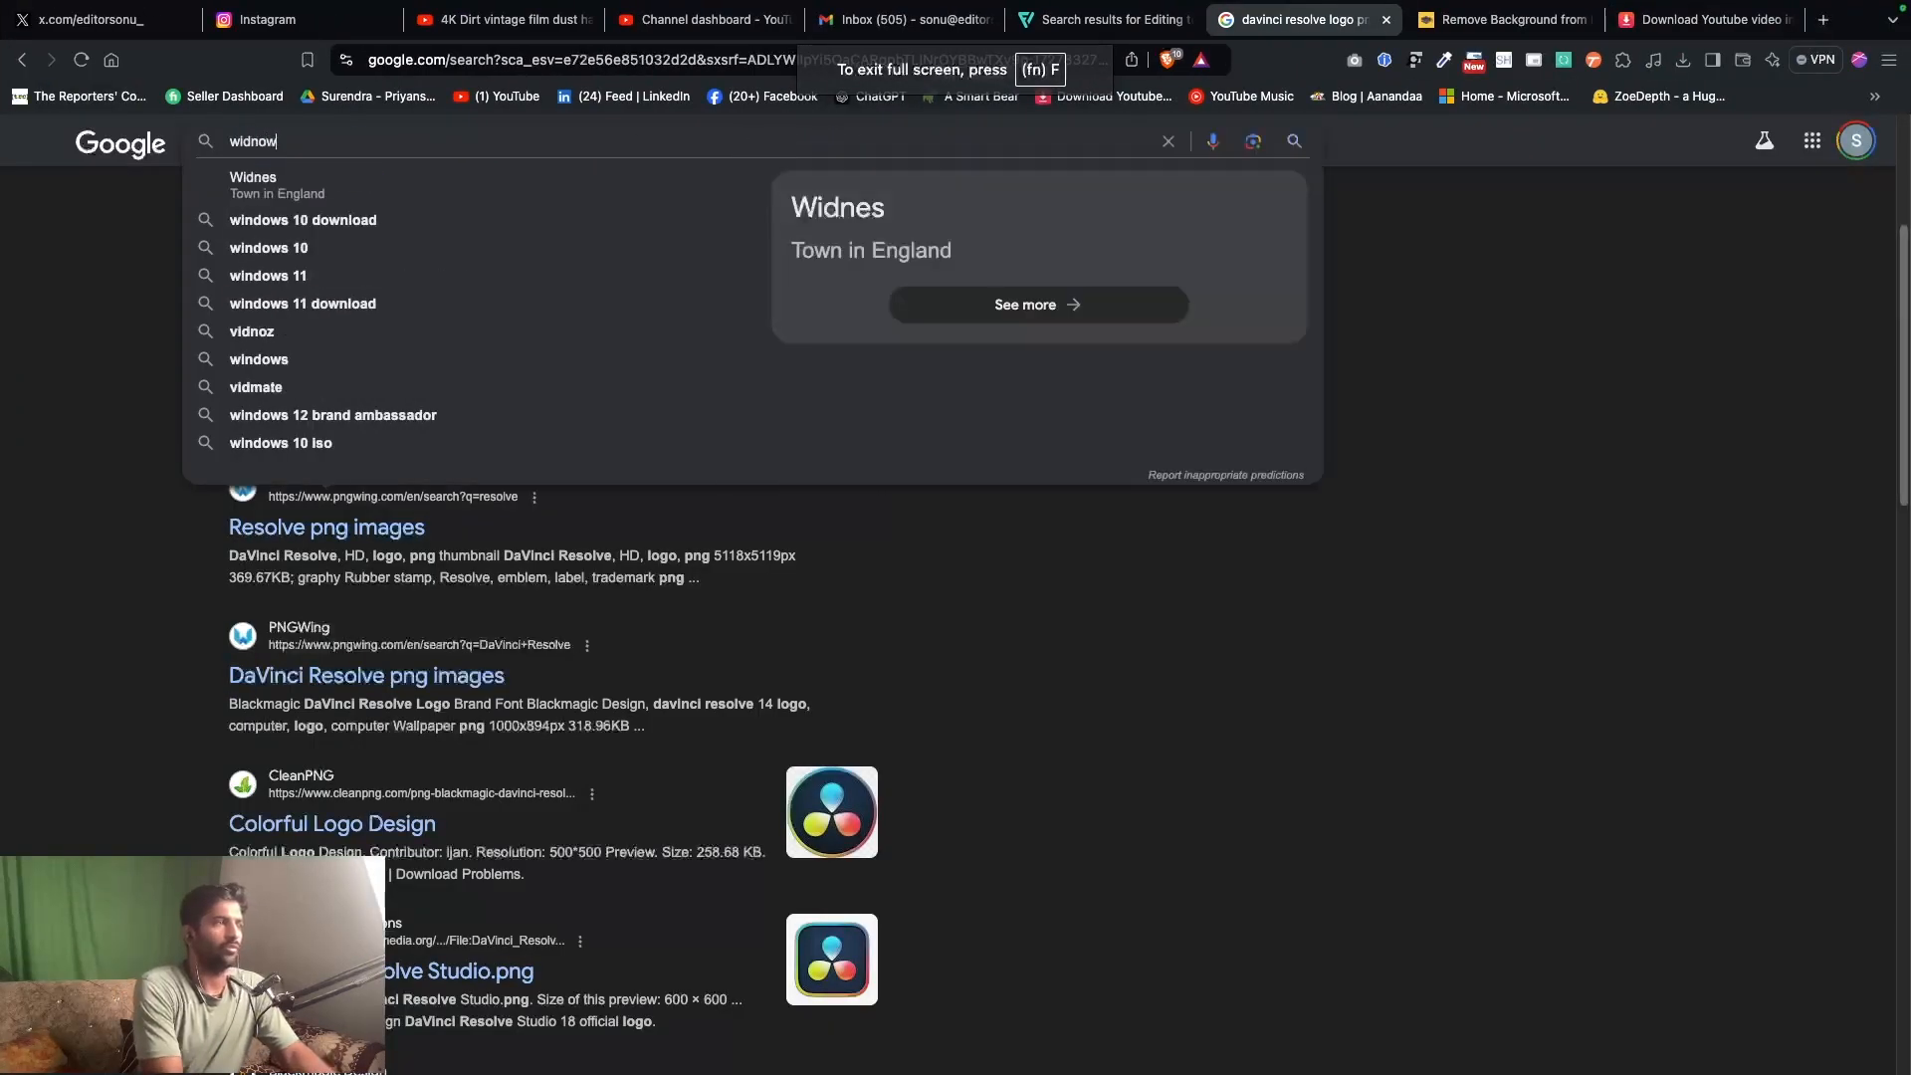
pyautogui.press('BackSpace')
pyautogui.write('n')
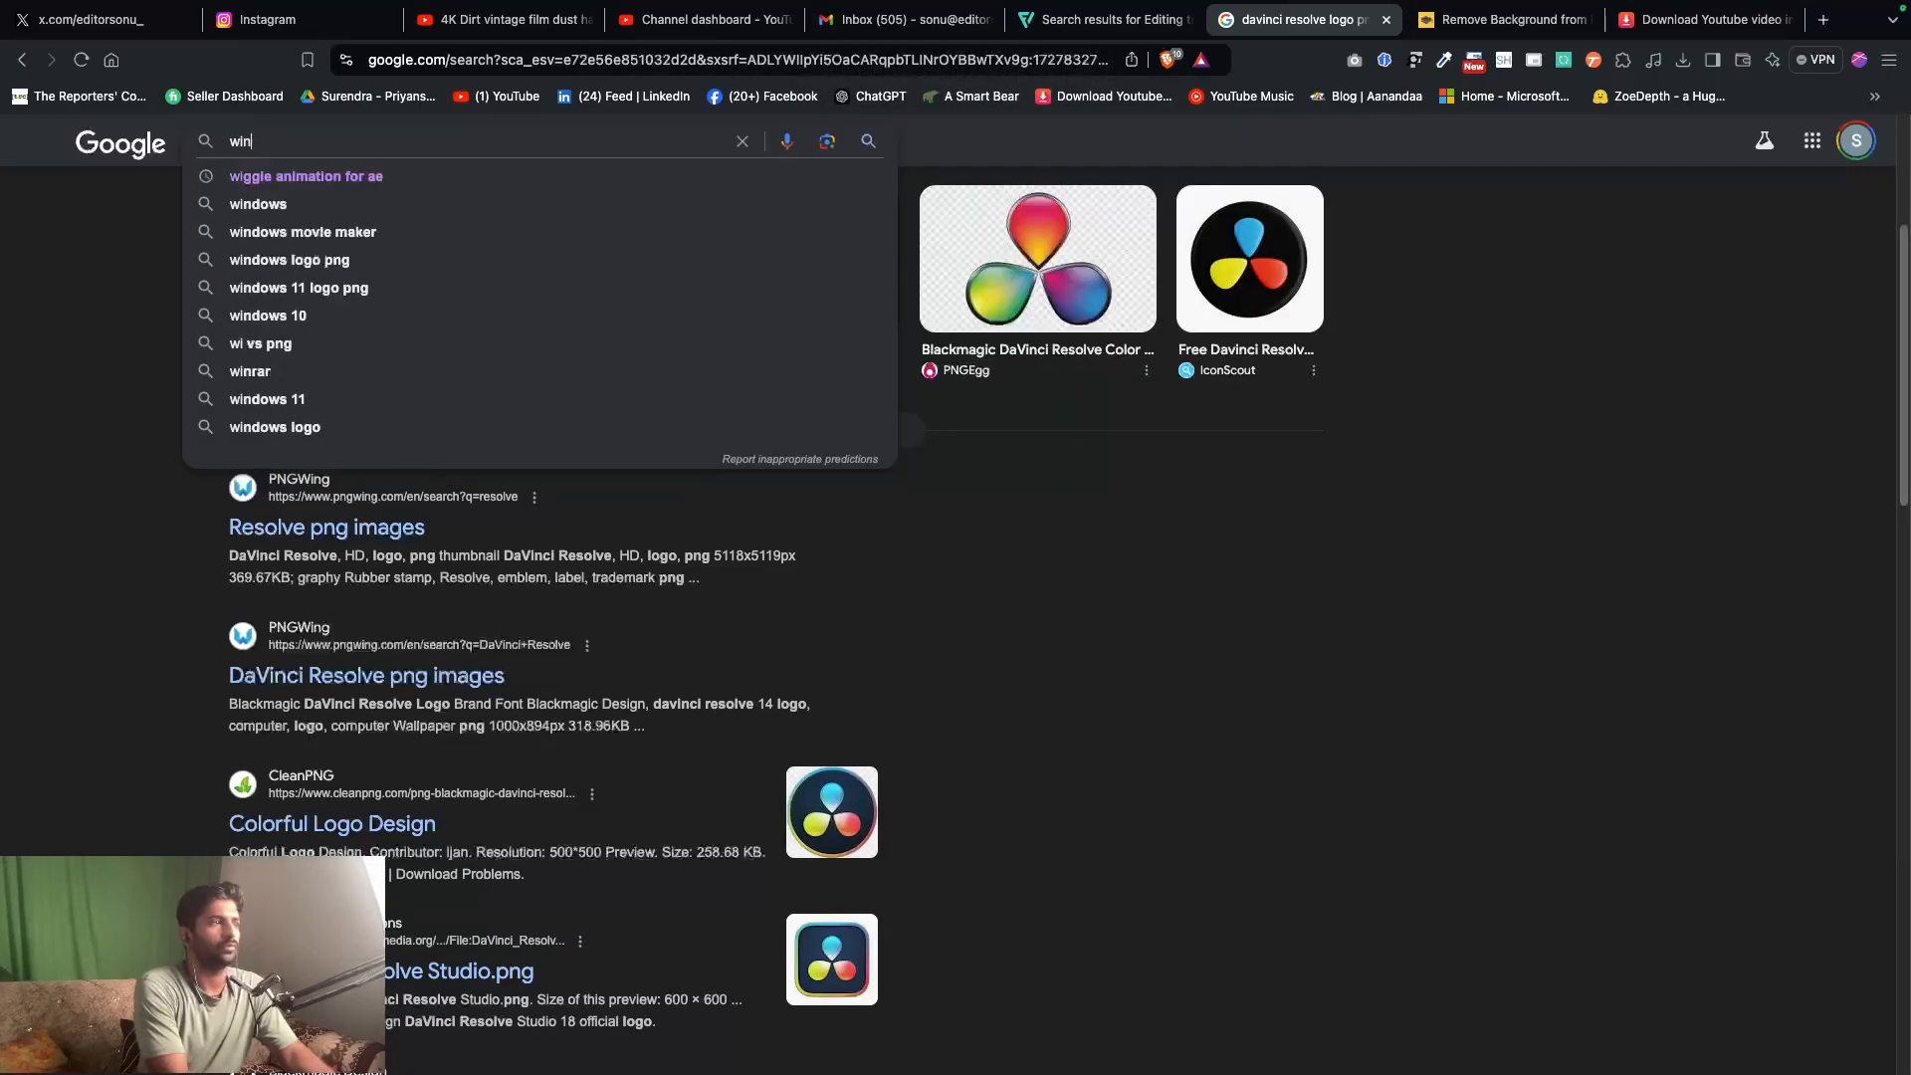
pyautogui.write('dow l')
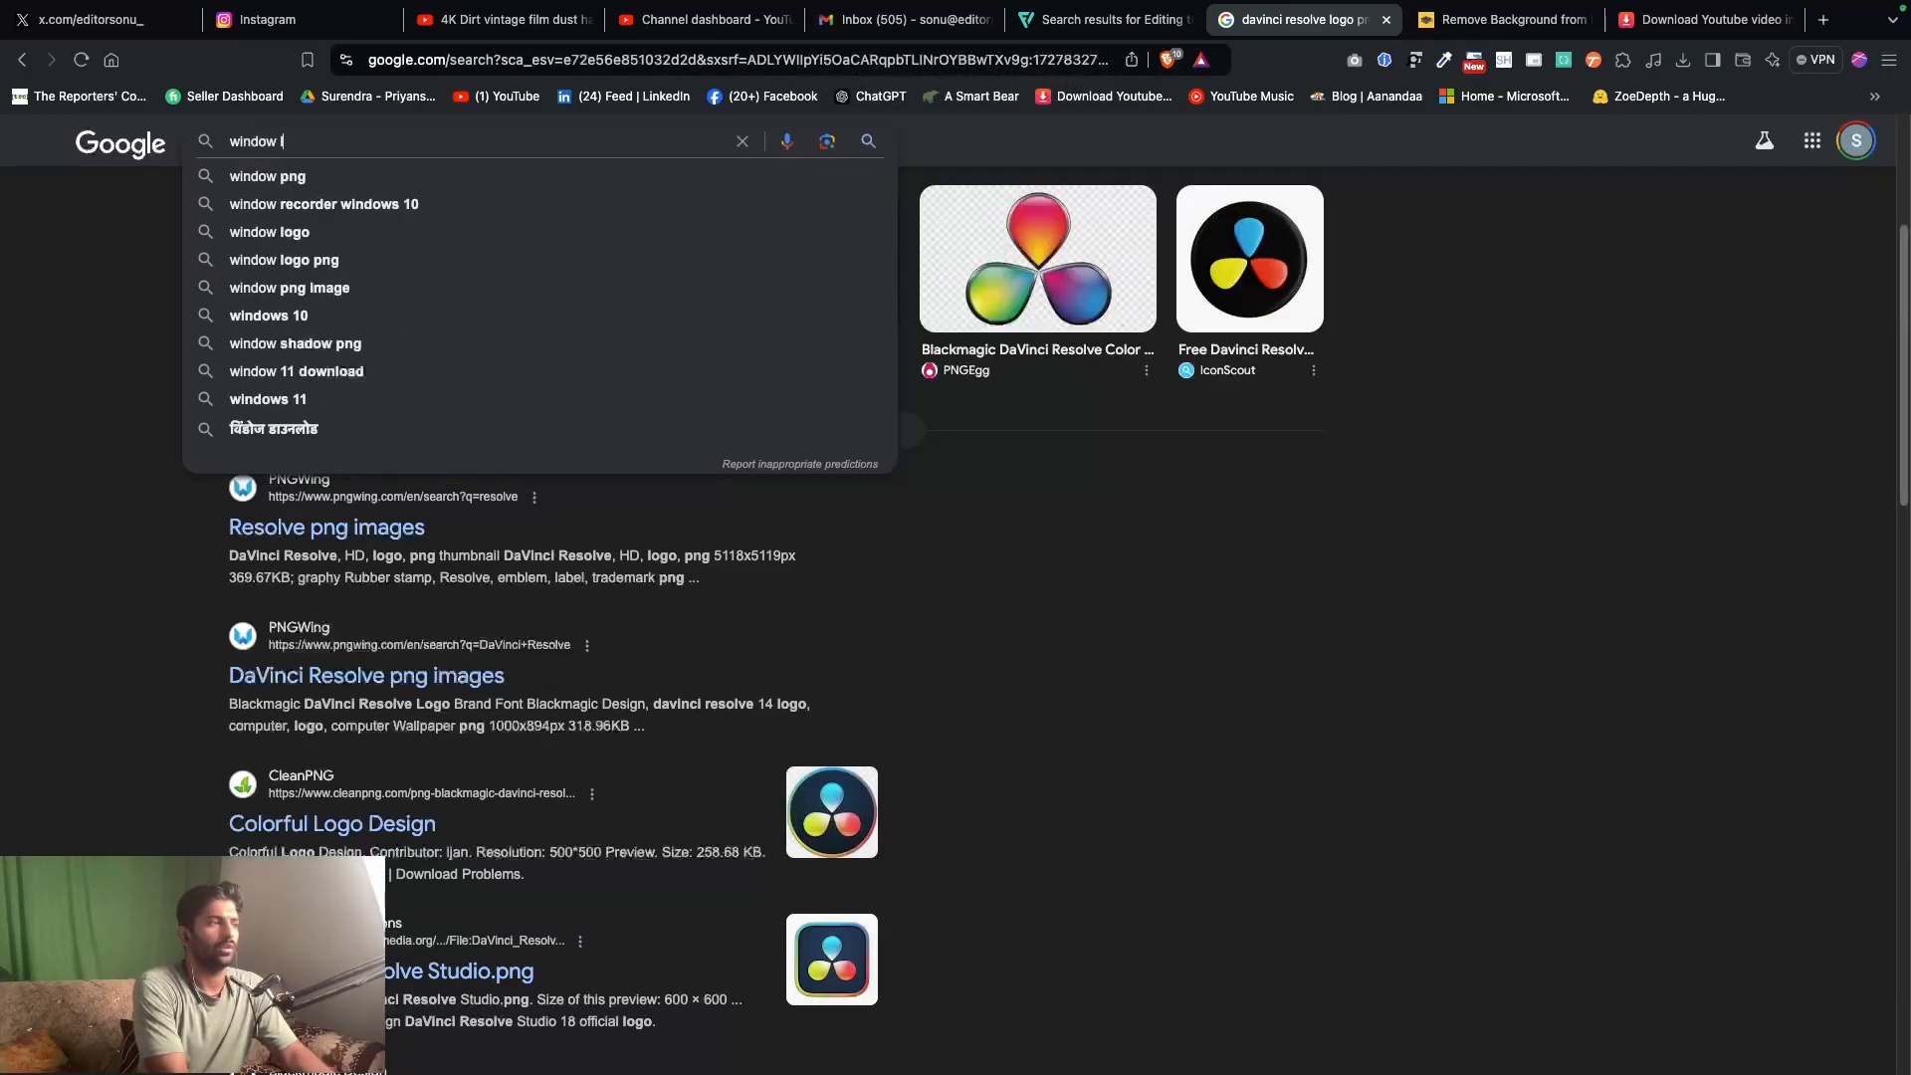
pyautogui.write('ogo png')
pyautogui.press('Return')
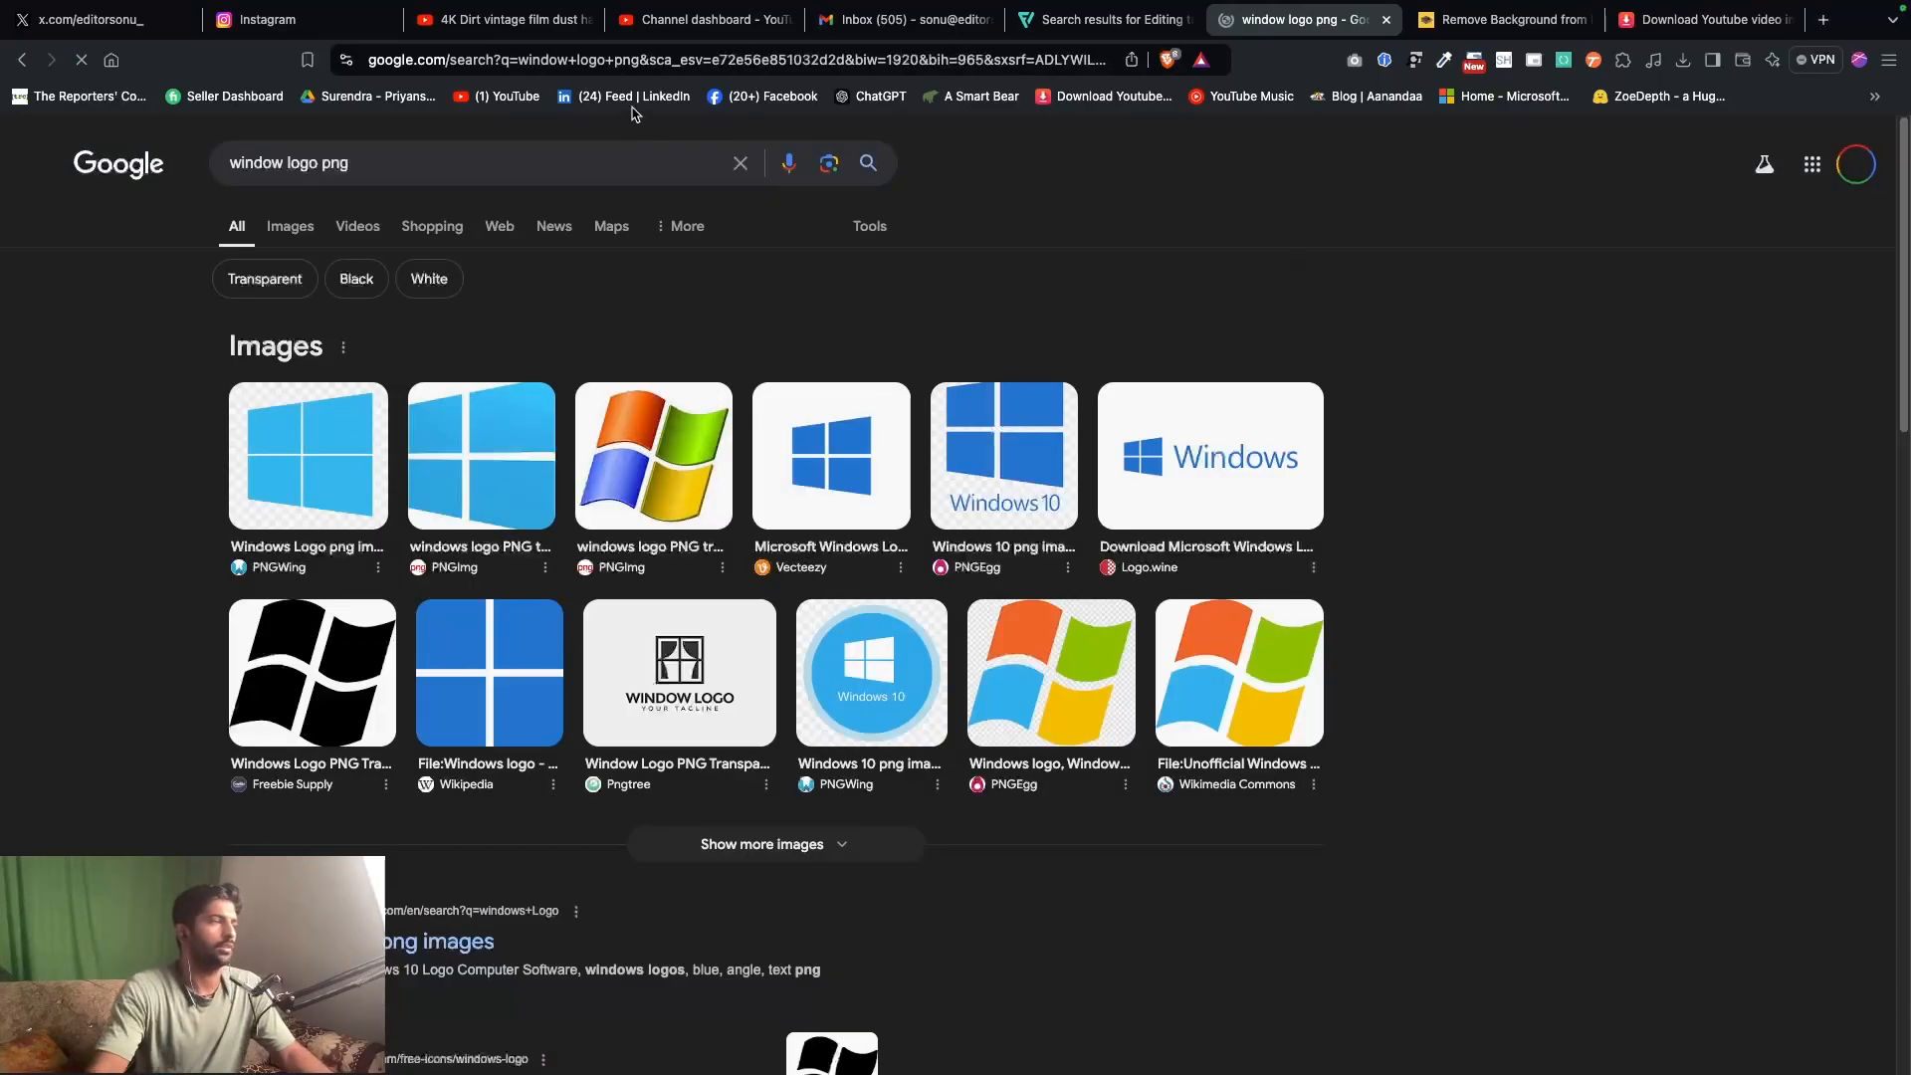
pyautogui.click(289, 227)
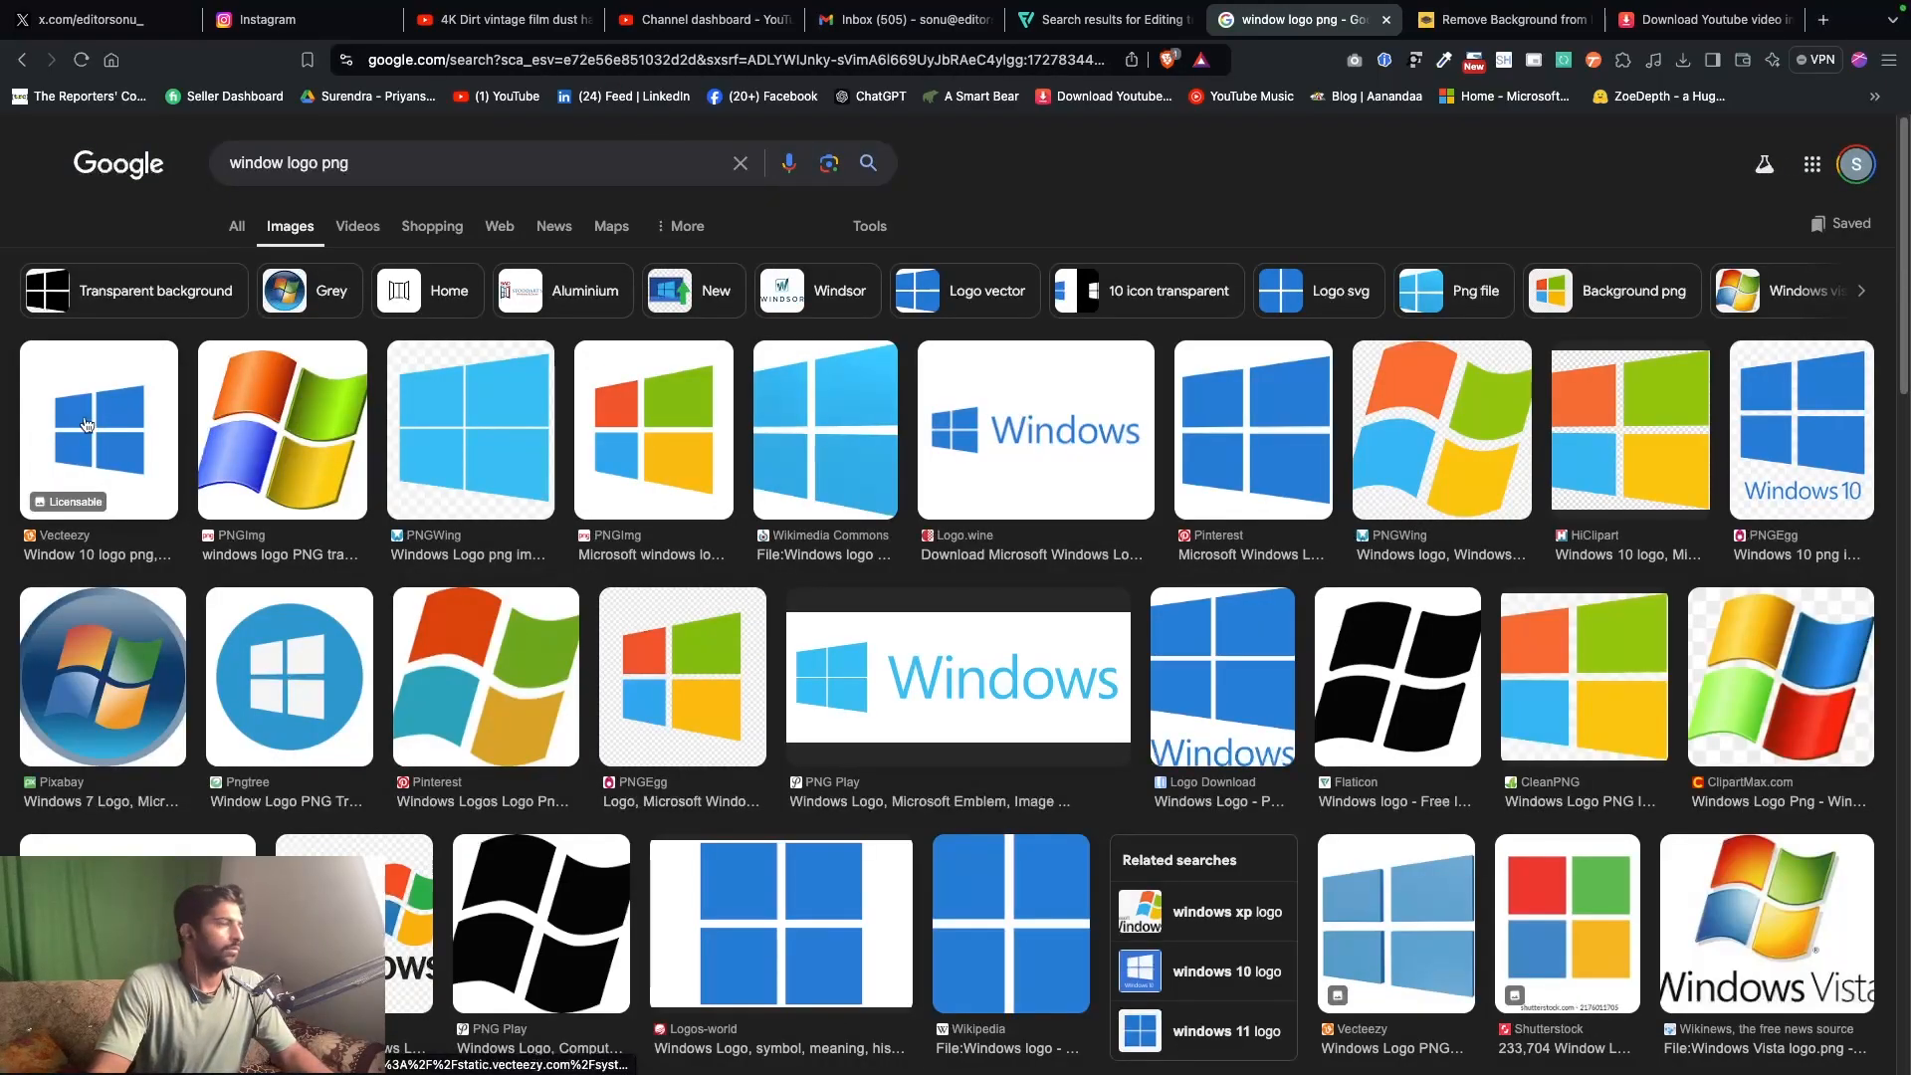
# - Save the blue Windows 10 logo image from the Vecteezy result into the Assets folder
pyautogui.click(88, 425)
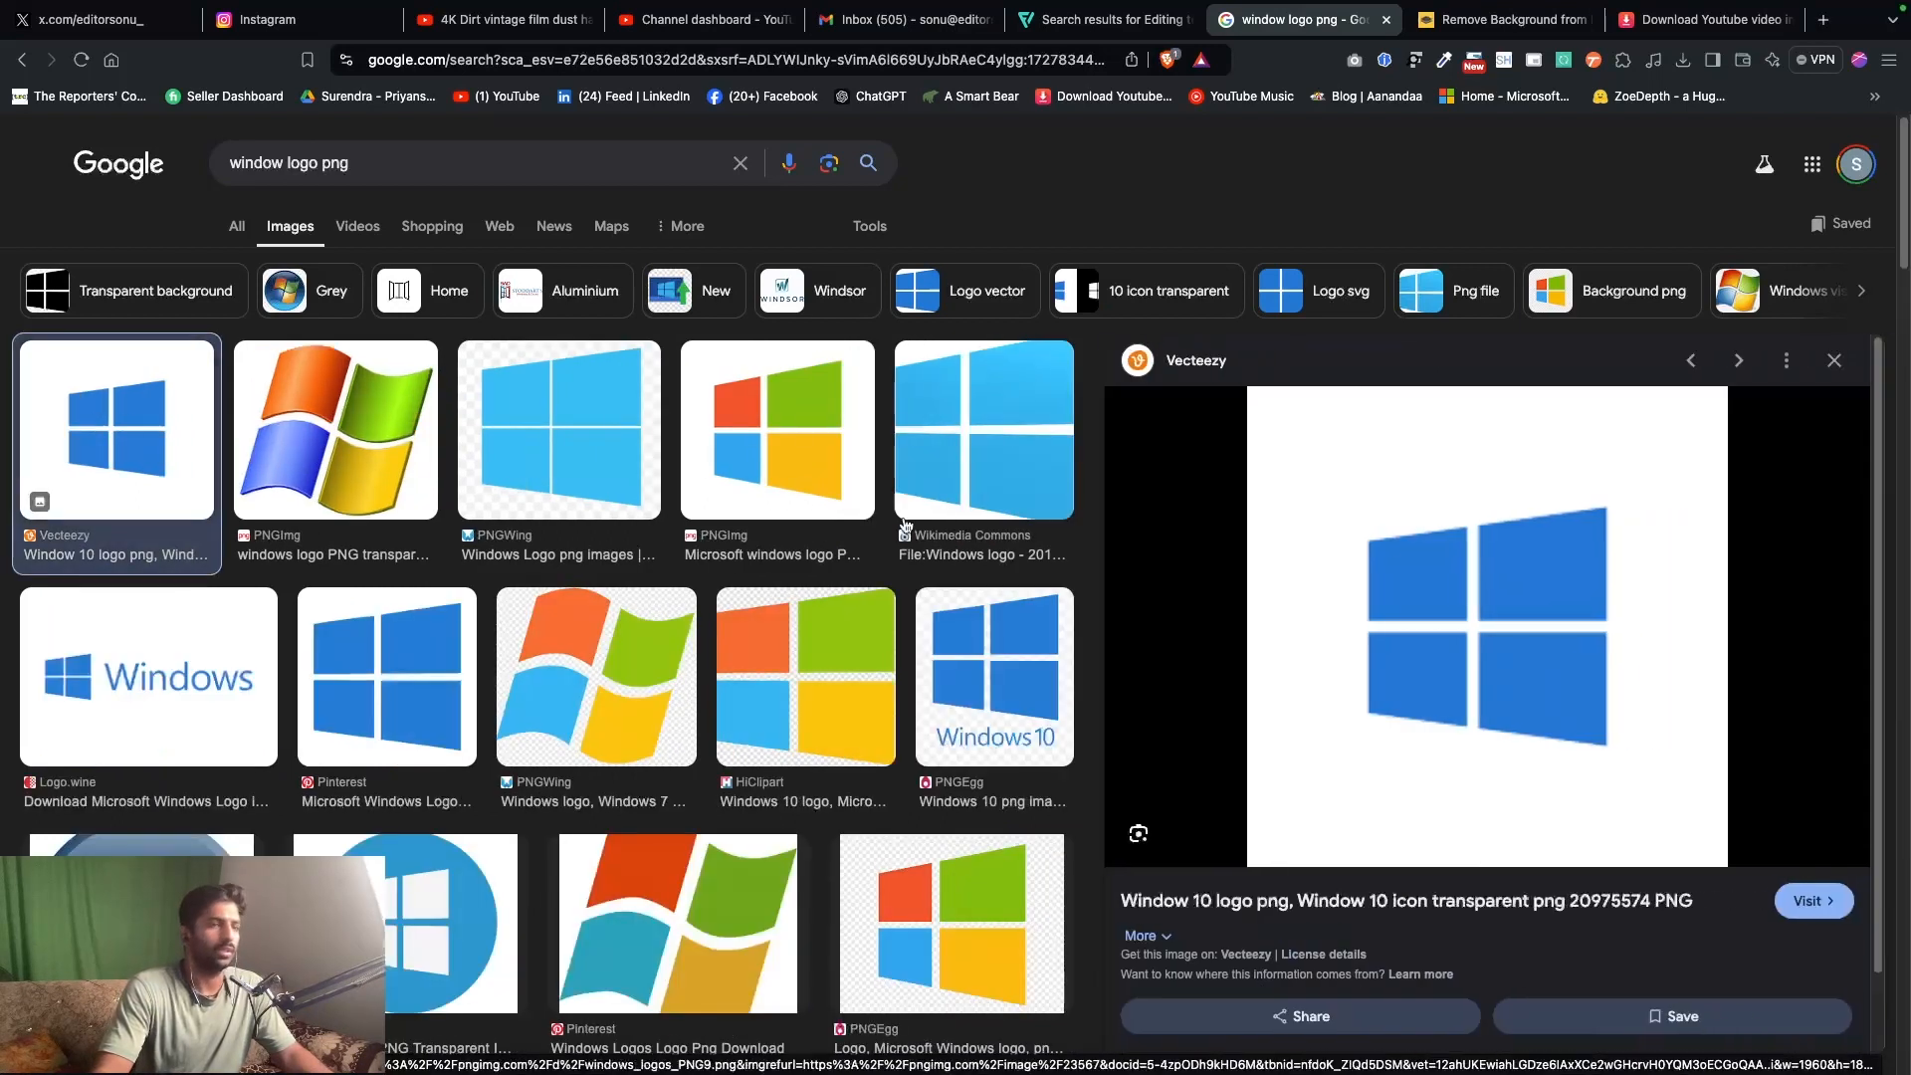
pyautogui.rightClick(1469, 582)
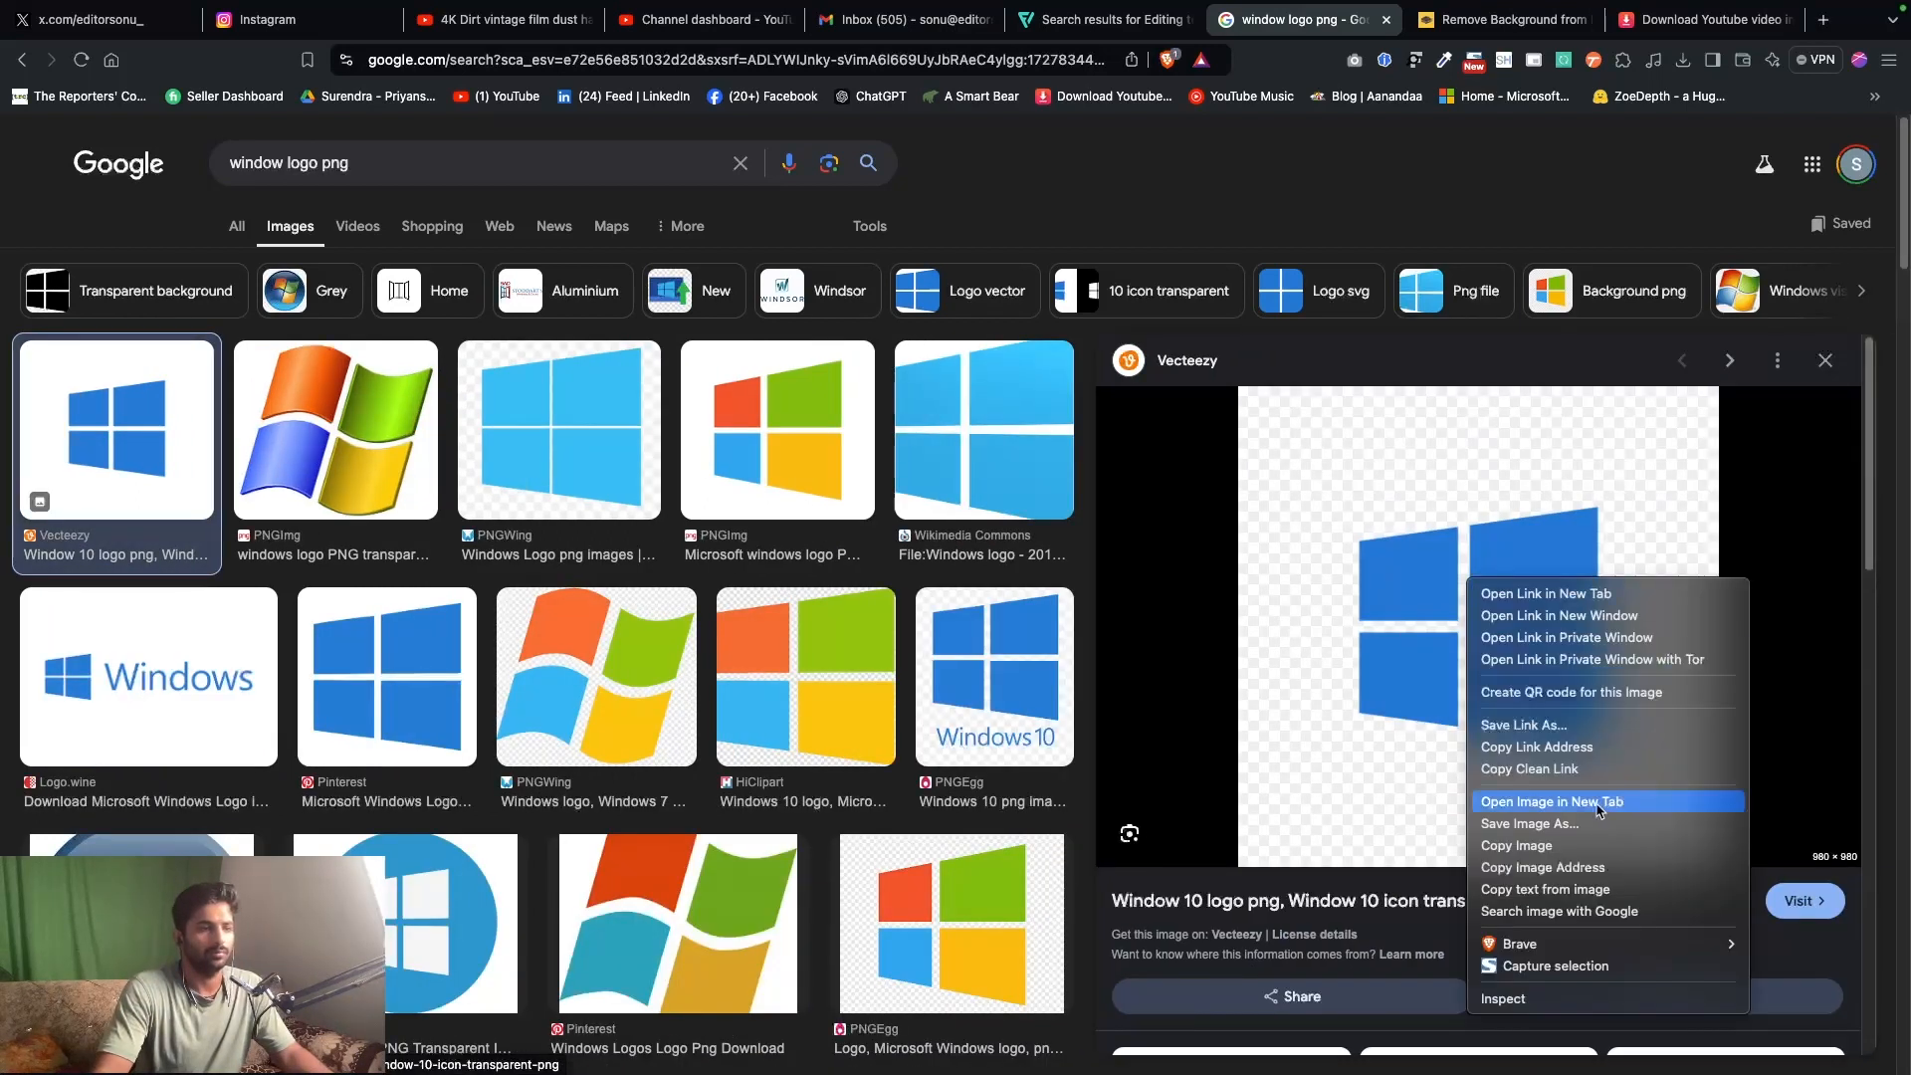
pyautogui.click(1545, 824)
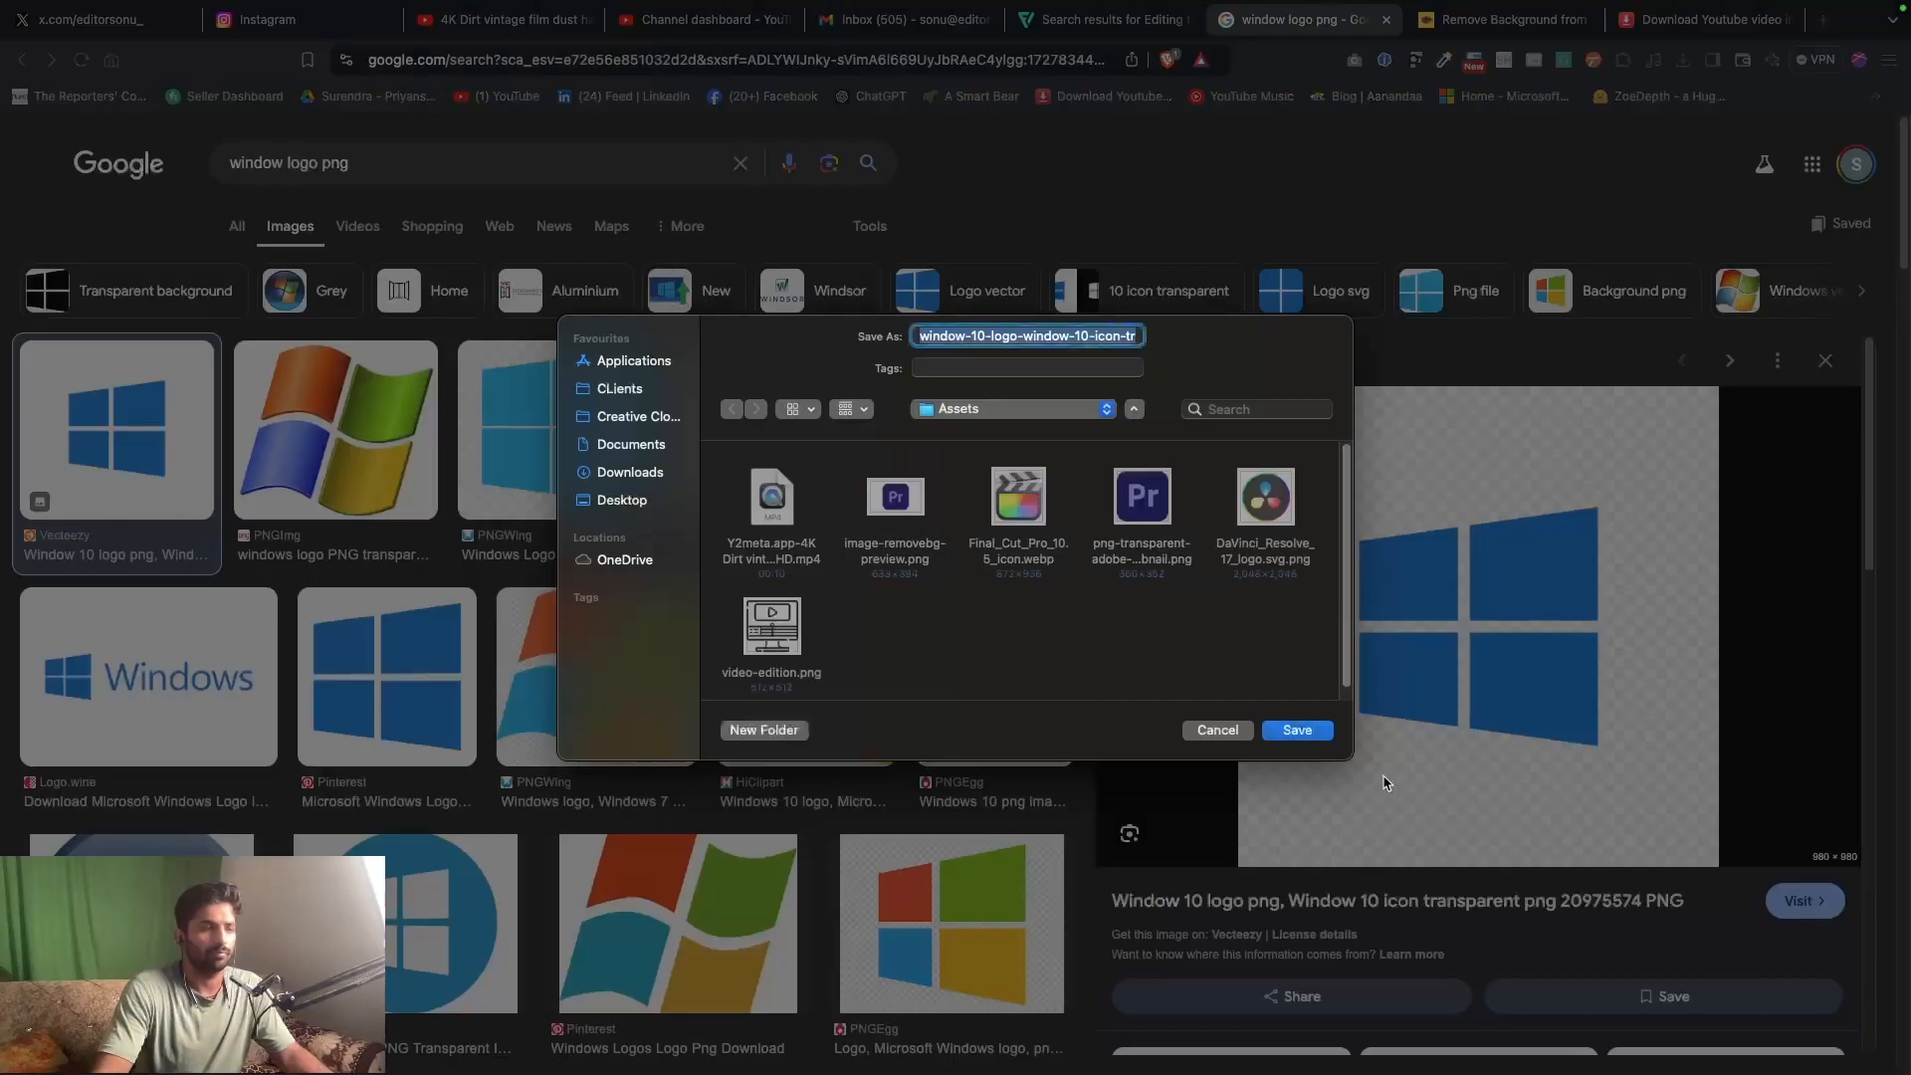
pyautogui.click(1296, 720)
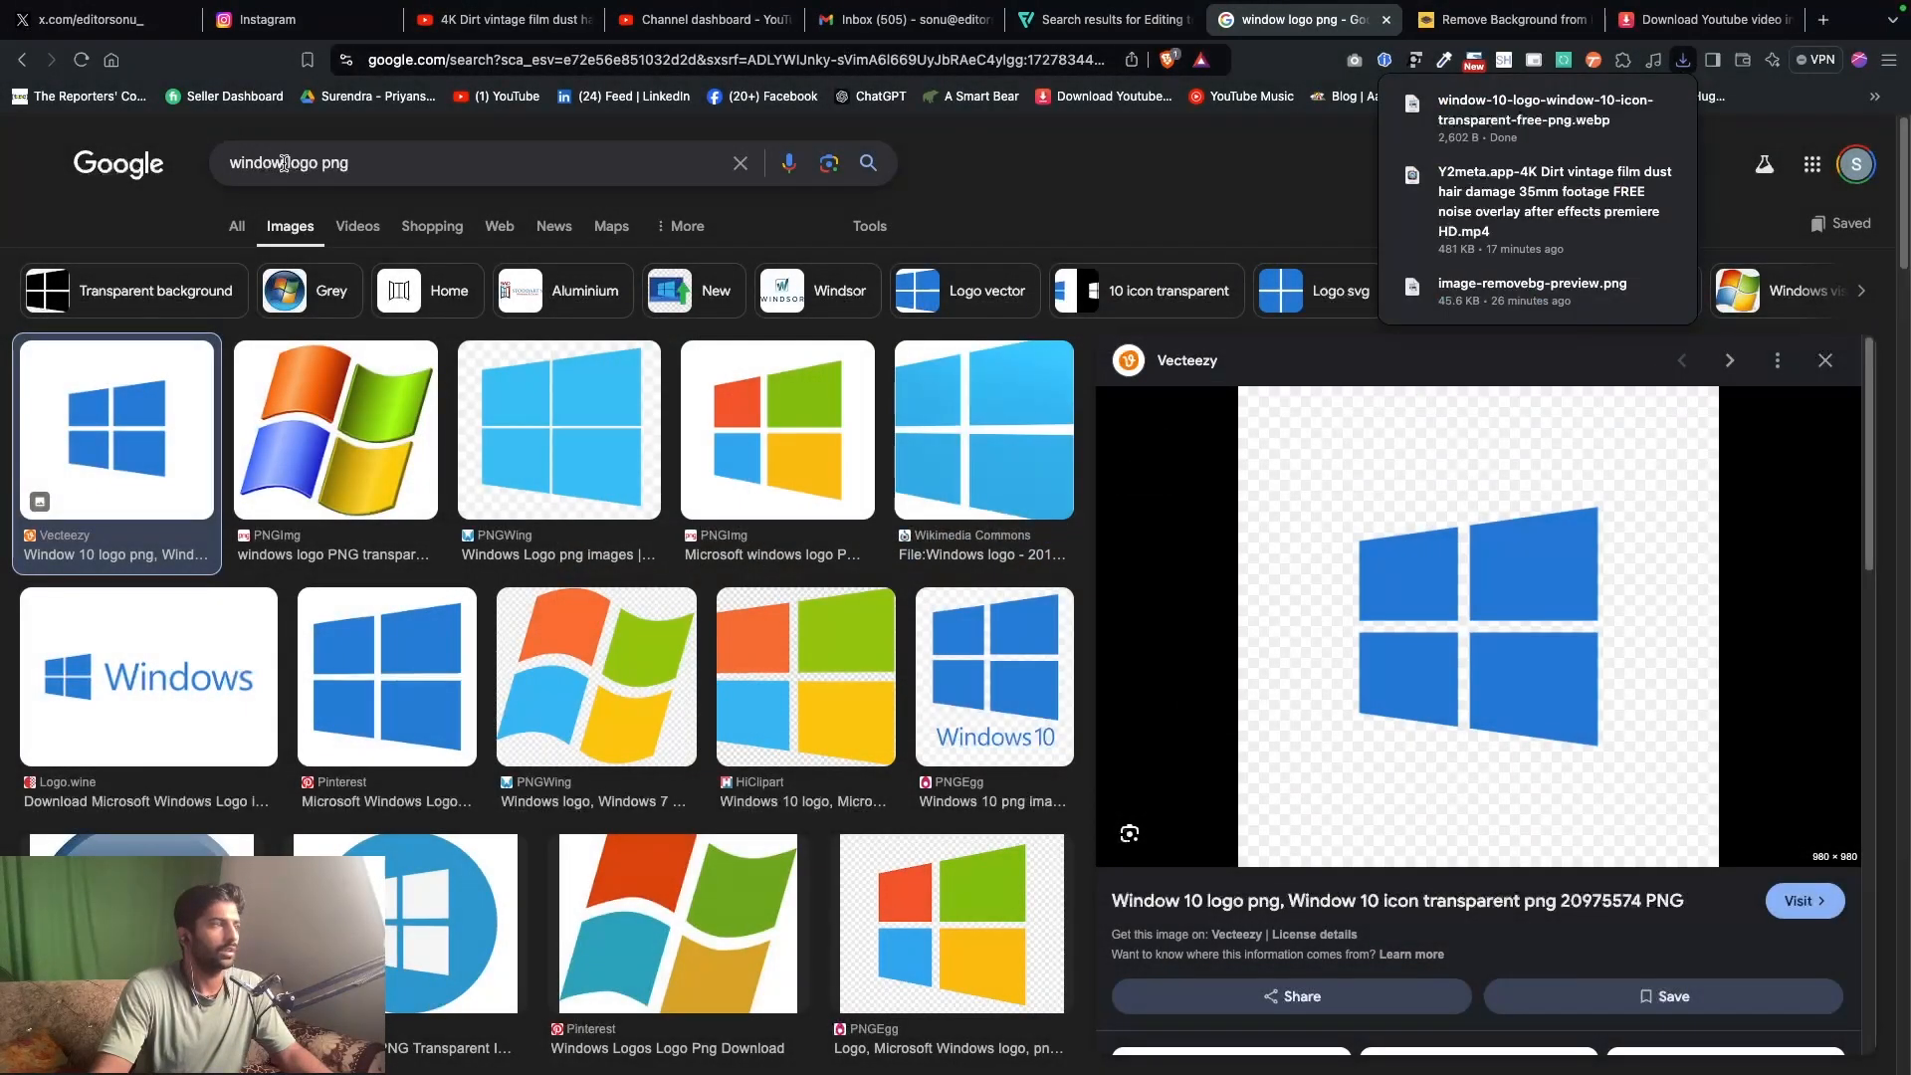
# - Change the image search to "mac logo png"
pyautogui.moveTo(284, 162); pyautogui.dragTo(202, 172)
pyautogui.write('mac')
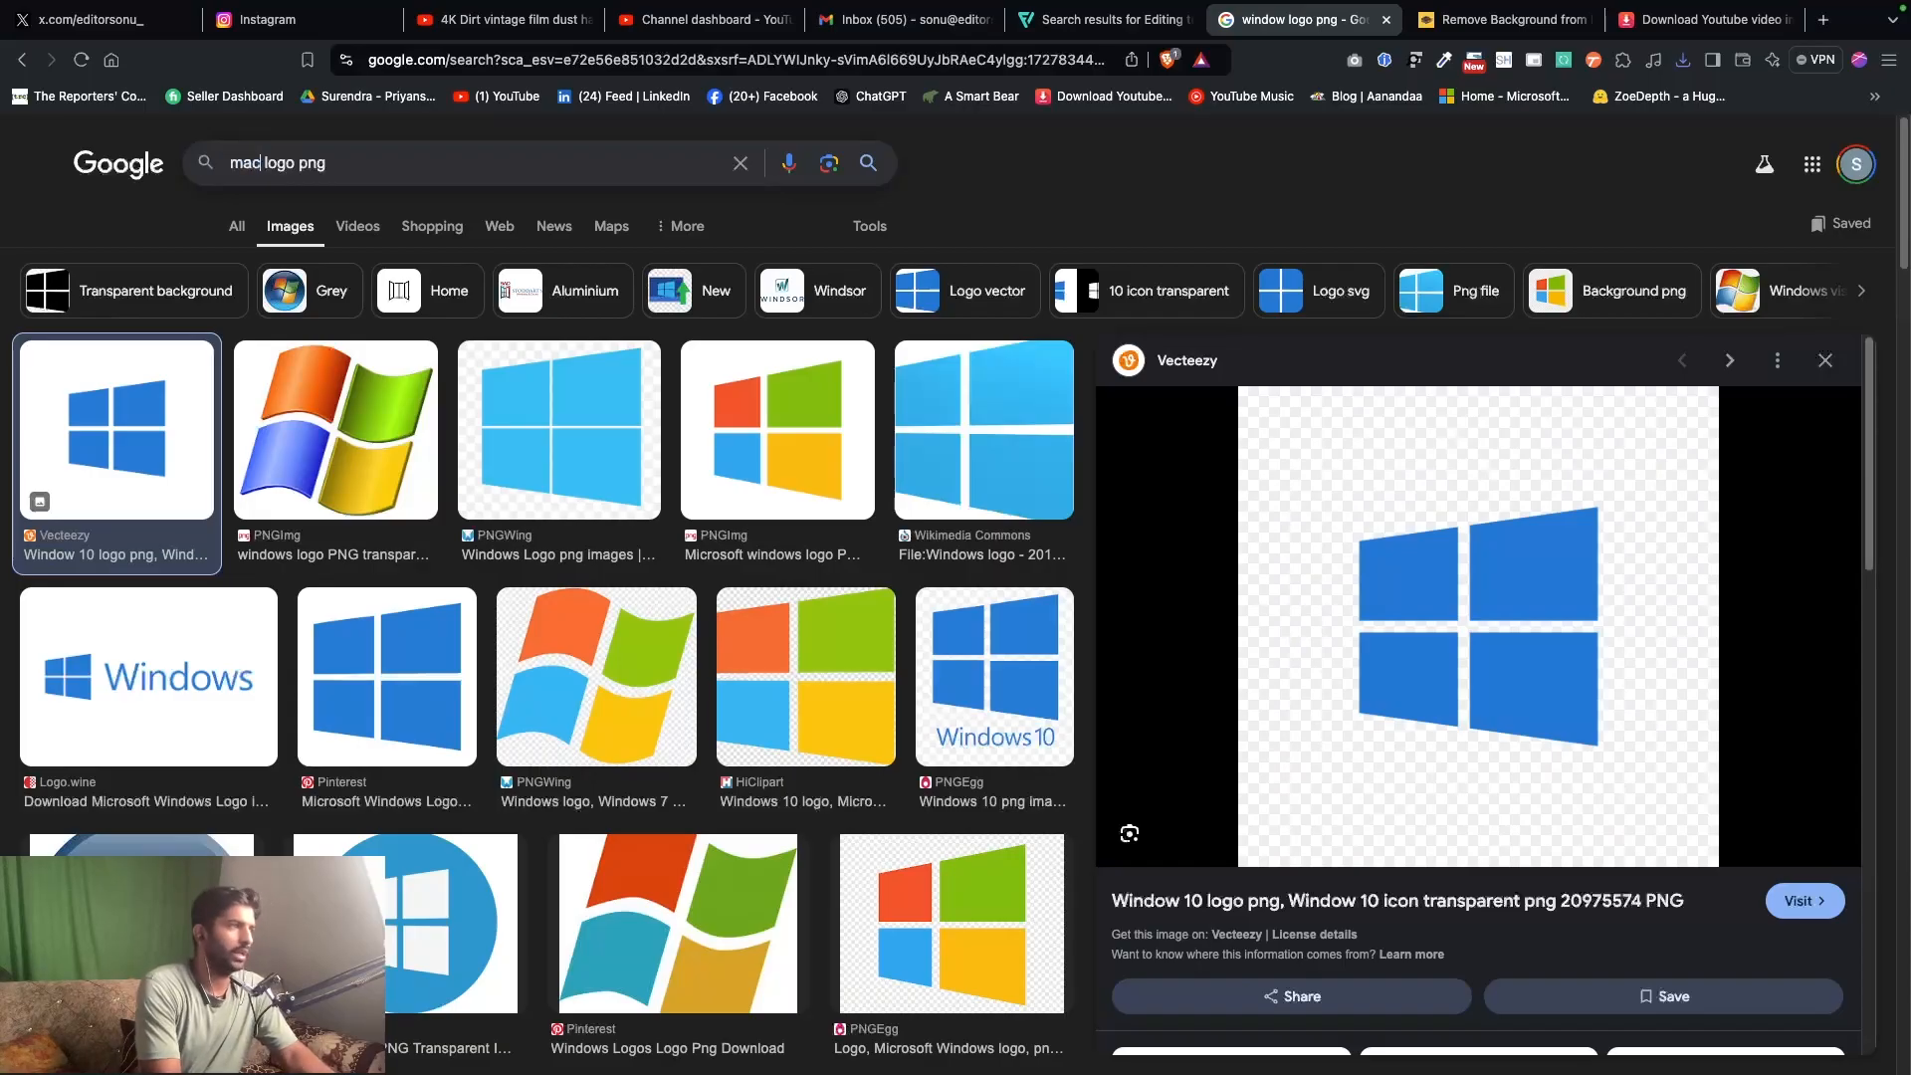
pyautogui.press('Return')
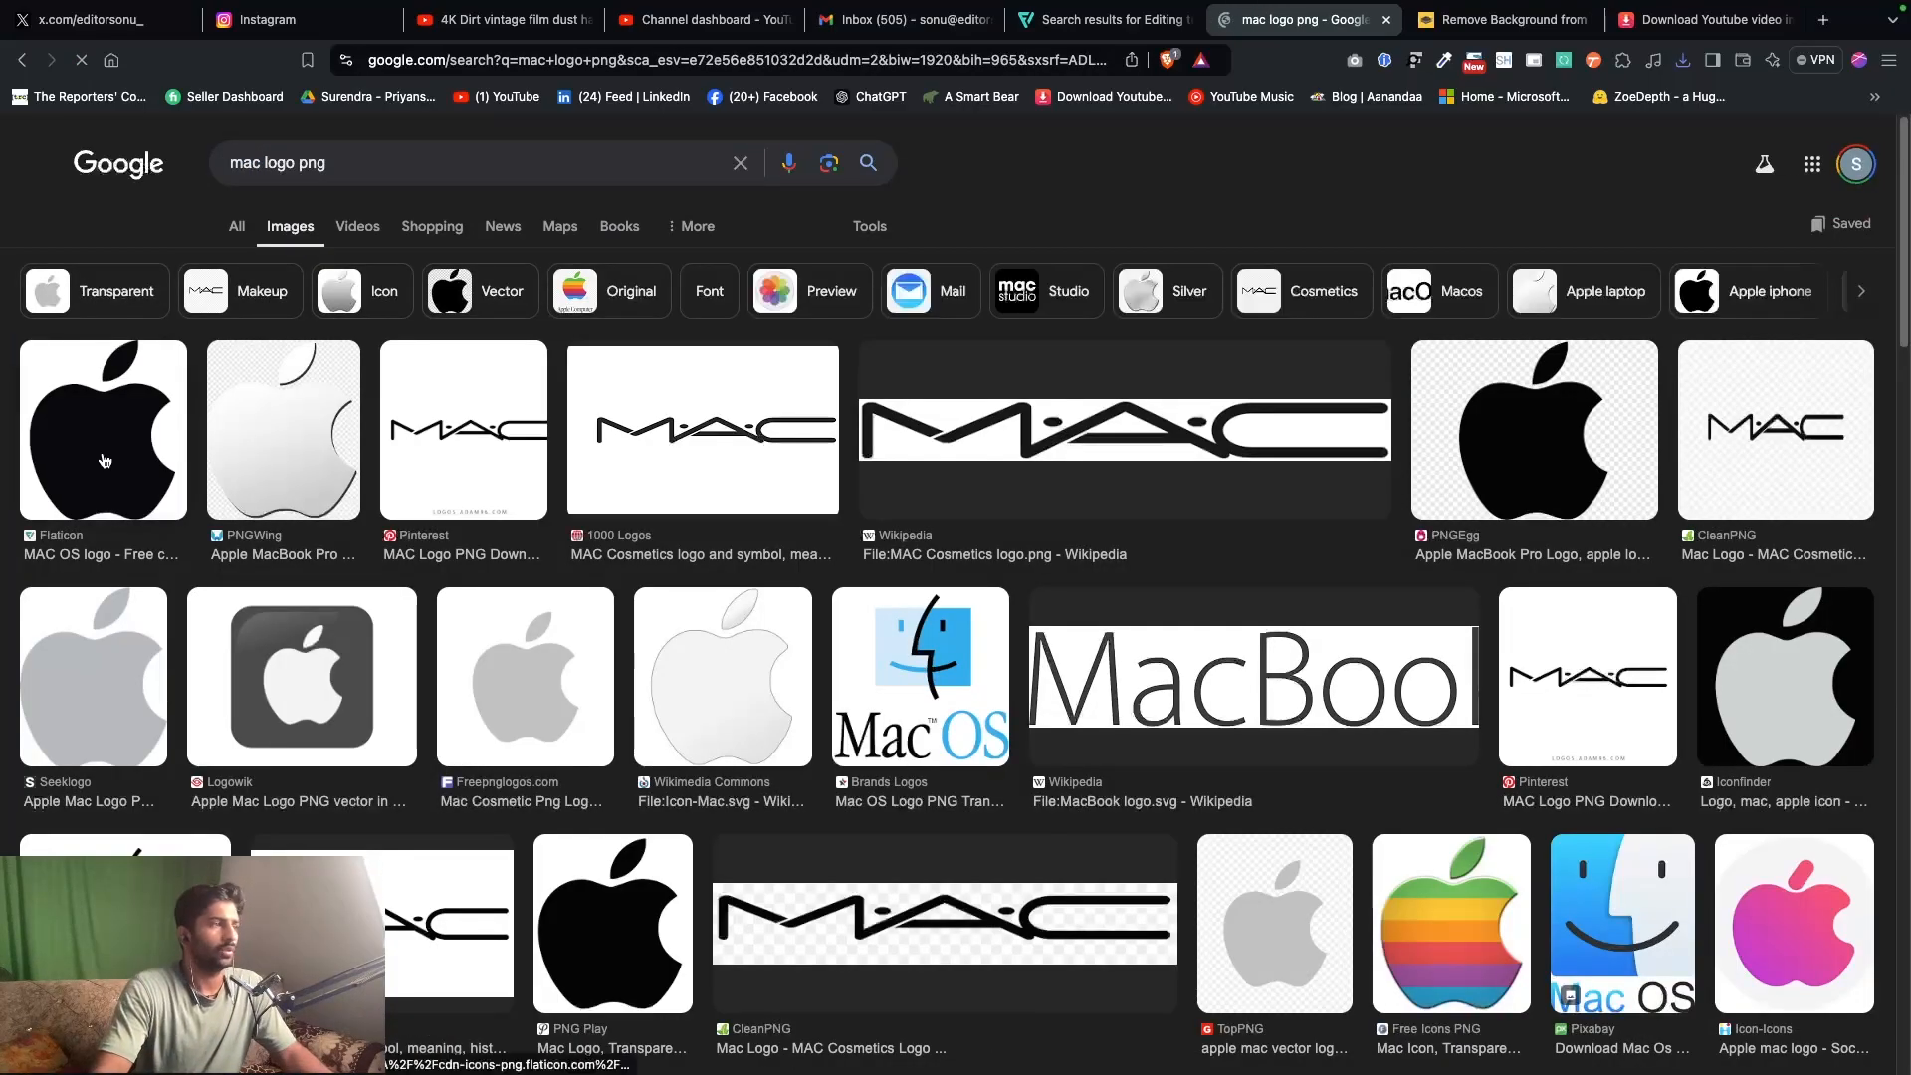
# - Save the black Apple logo from the Flaticon result as 2235 in the Assets folder
pyautogui.click(104, 429)
pyautogui.rightClick(1420, 702)
pyautogui.click(1495, 878)
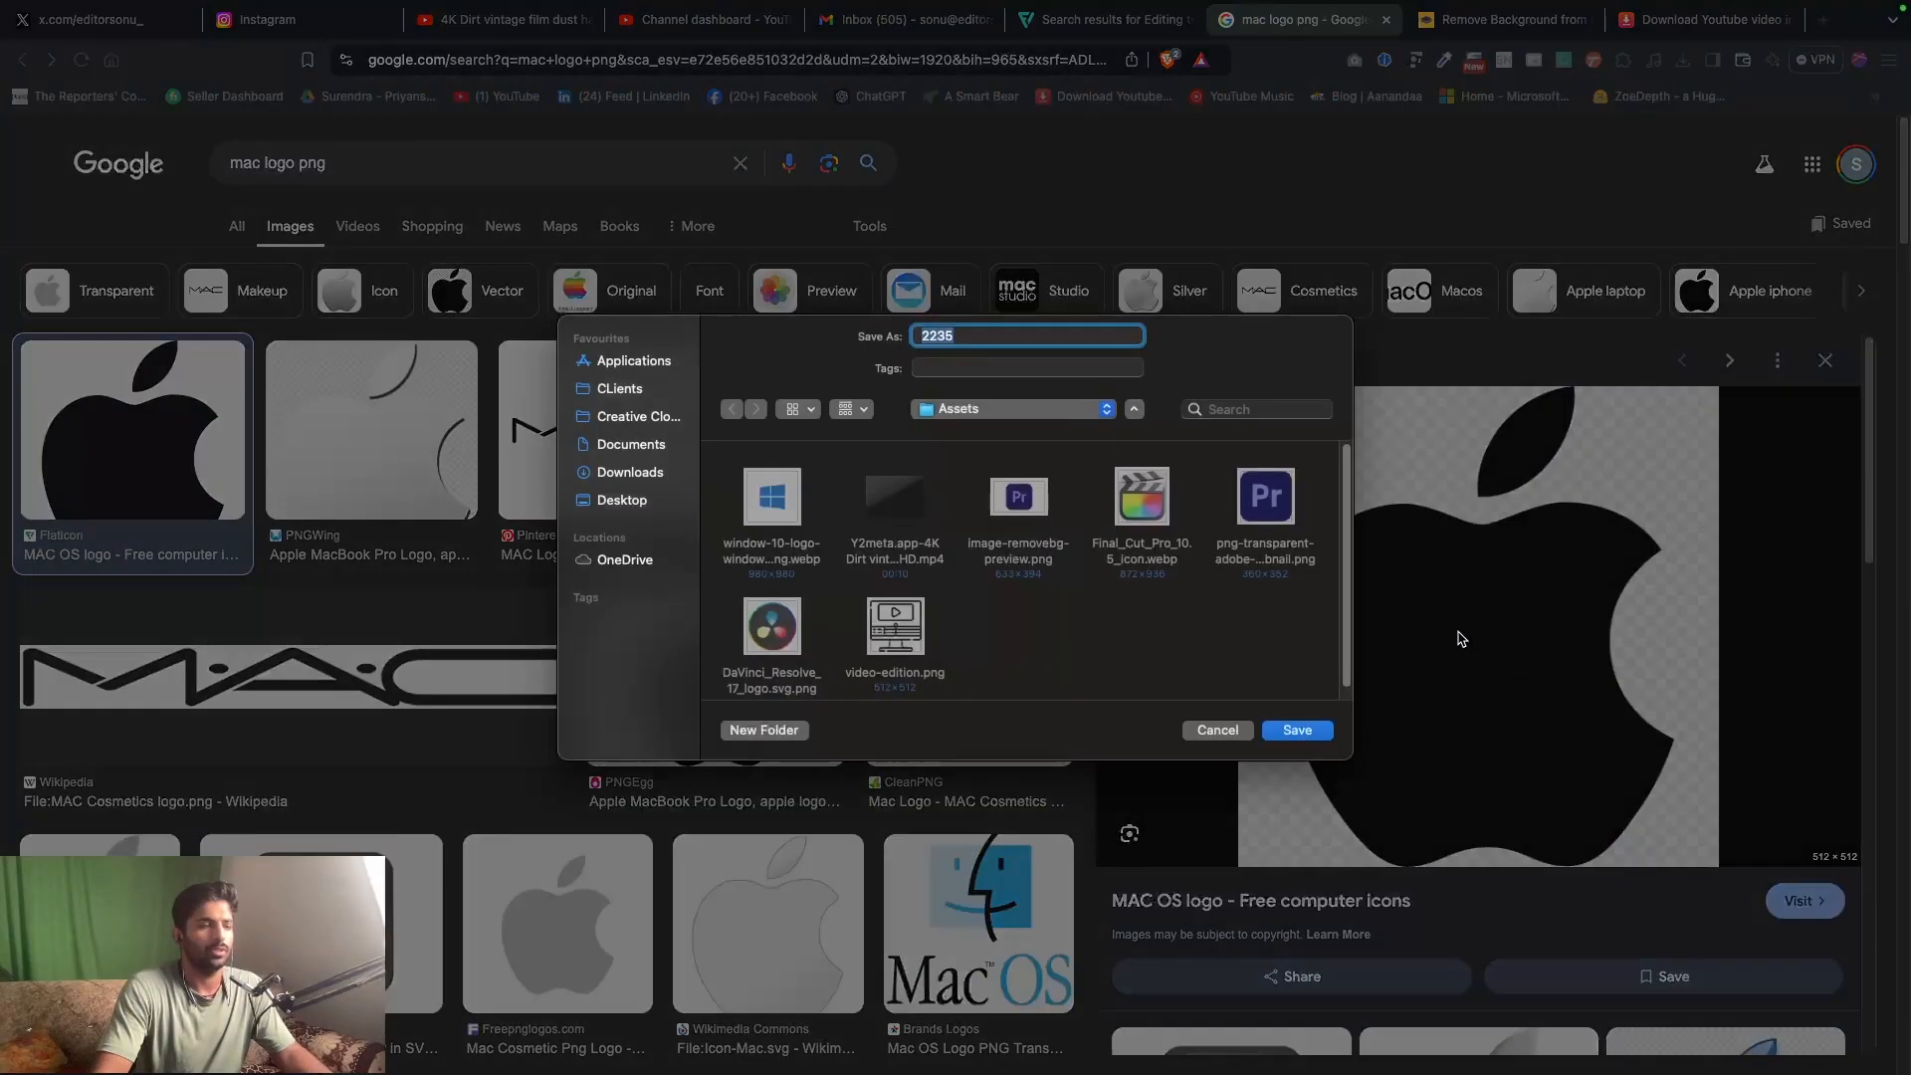
pyautogui.click(1294, 731)
# - Import the downloaded Windows 10 logo file from the browser into the Premiere Pro project
pyautogui.click(1679, 60)
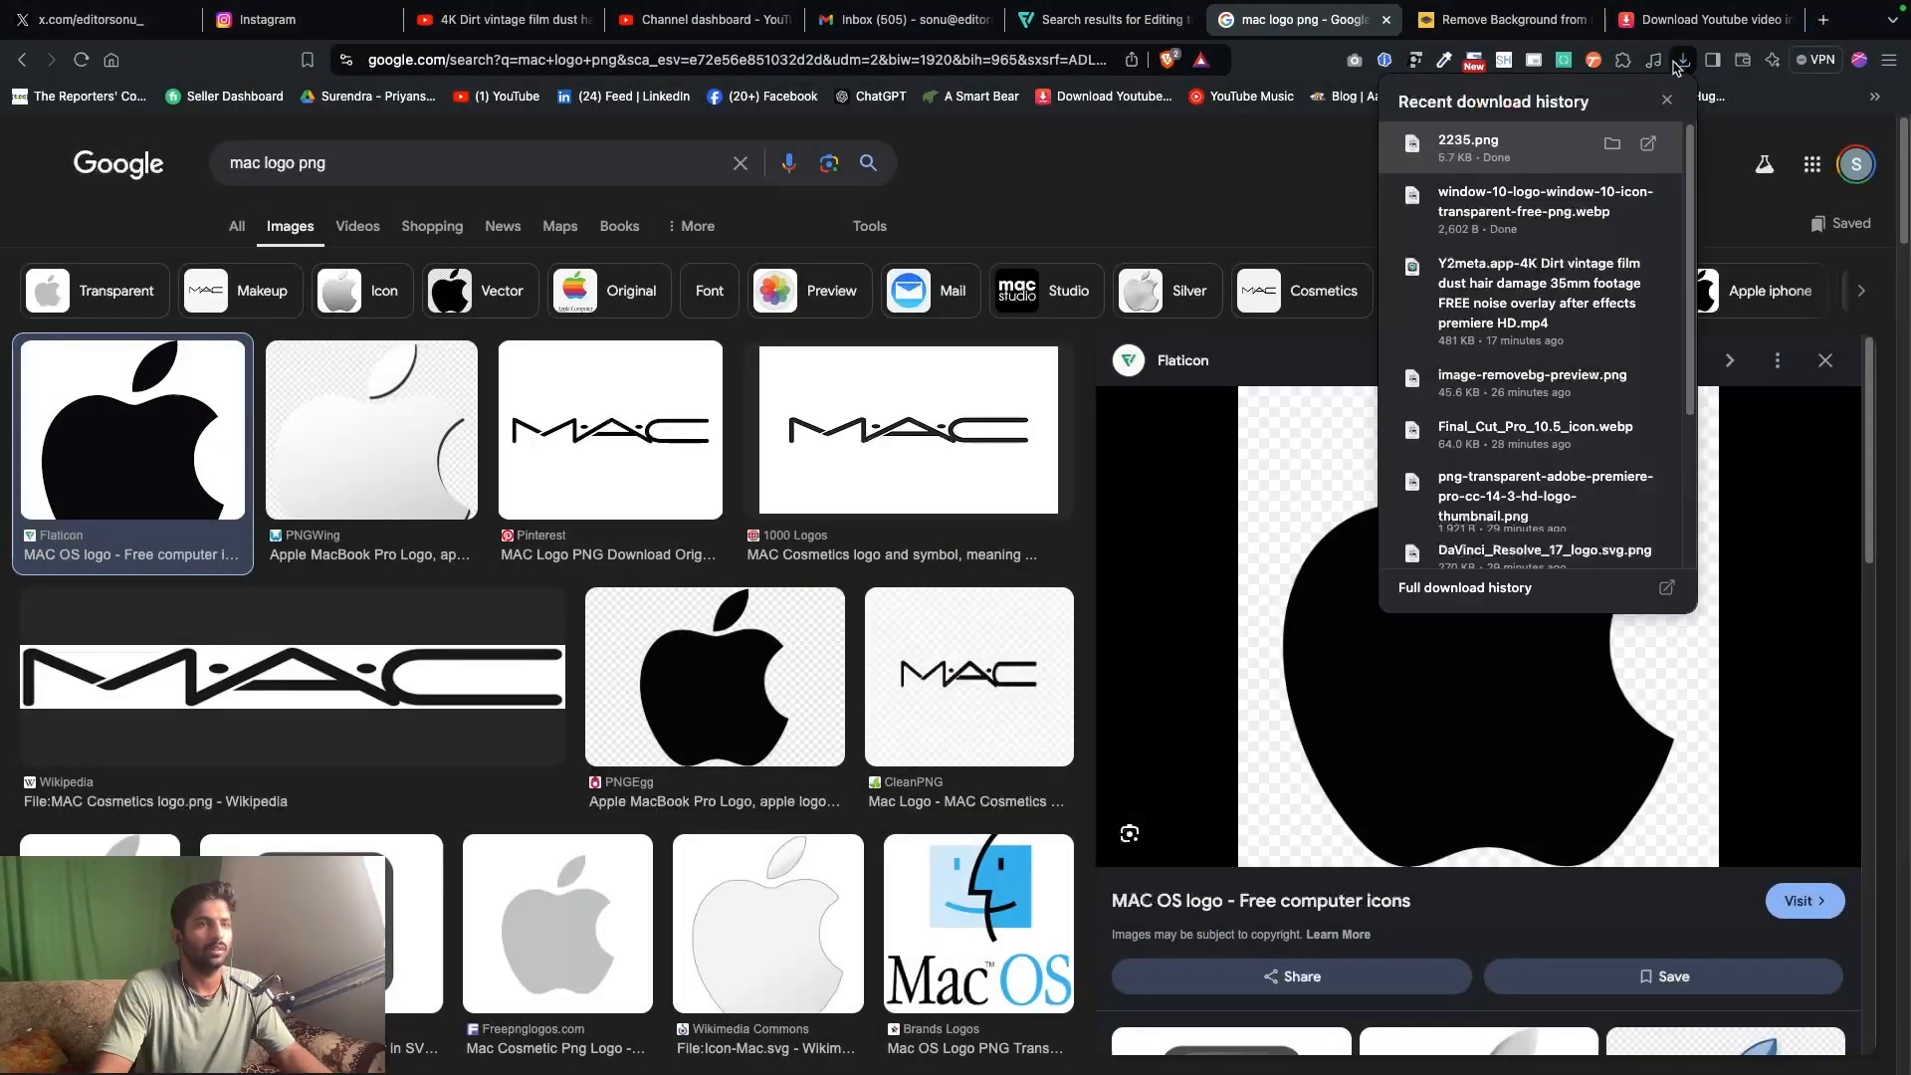
pyautogui.hotkey('ctrl', 'Left')
pyautogui.moveTo(1425, 223); pyautogui.dragTo(1109, 271)
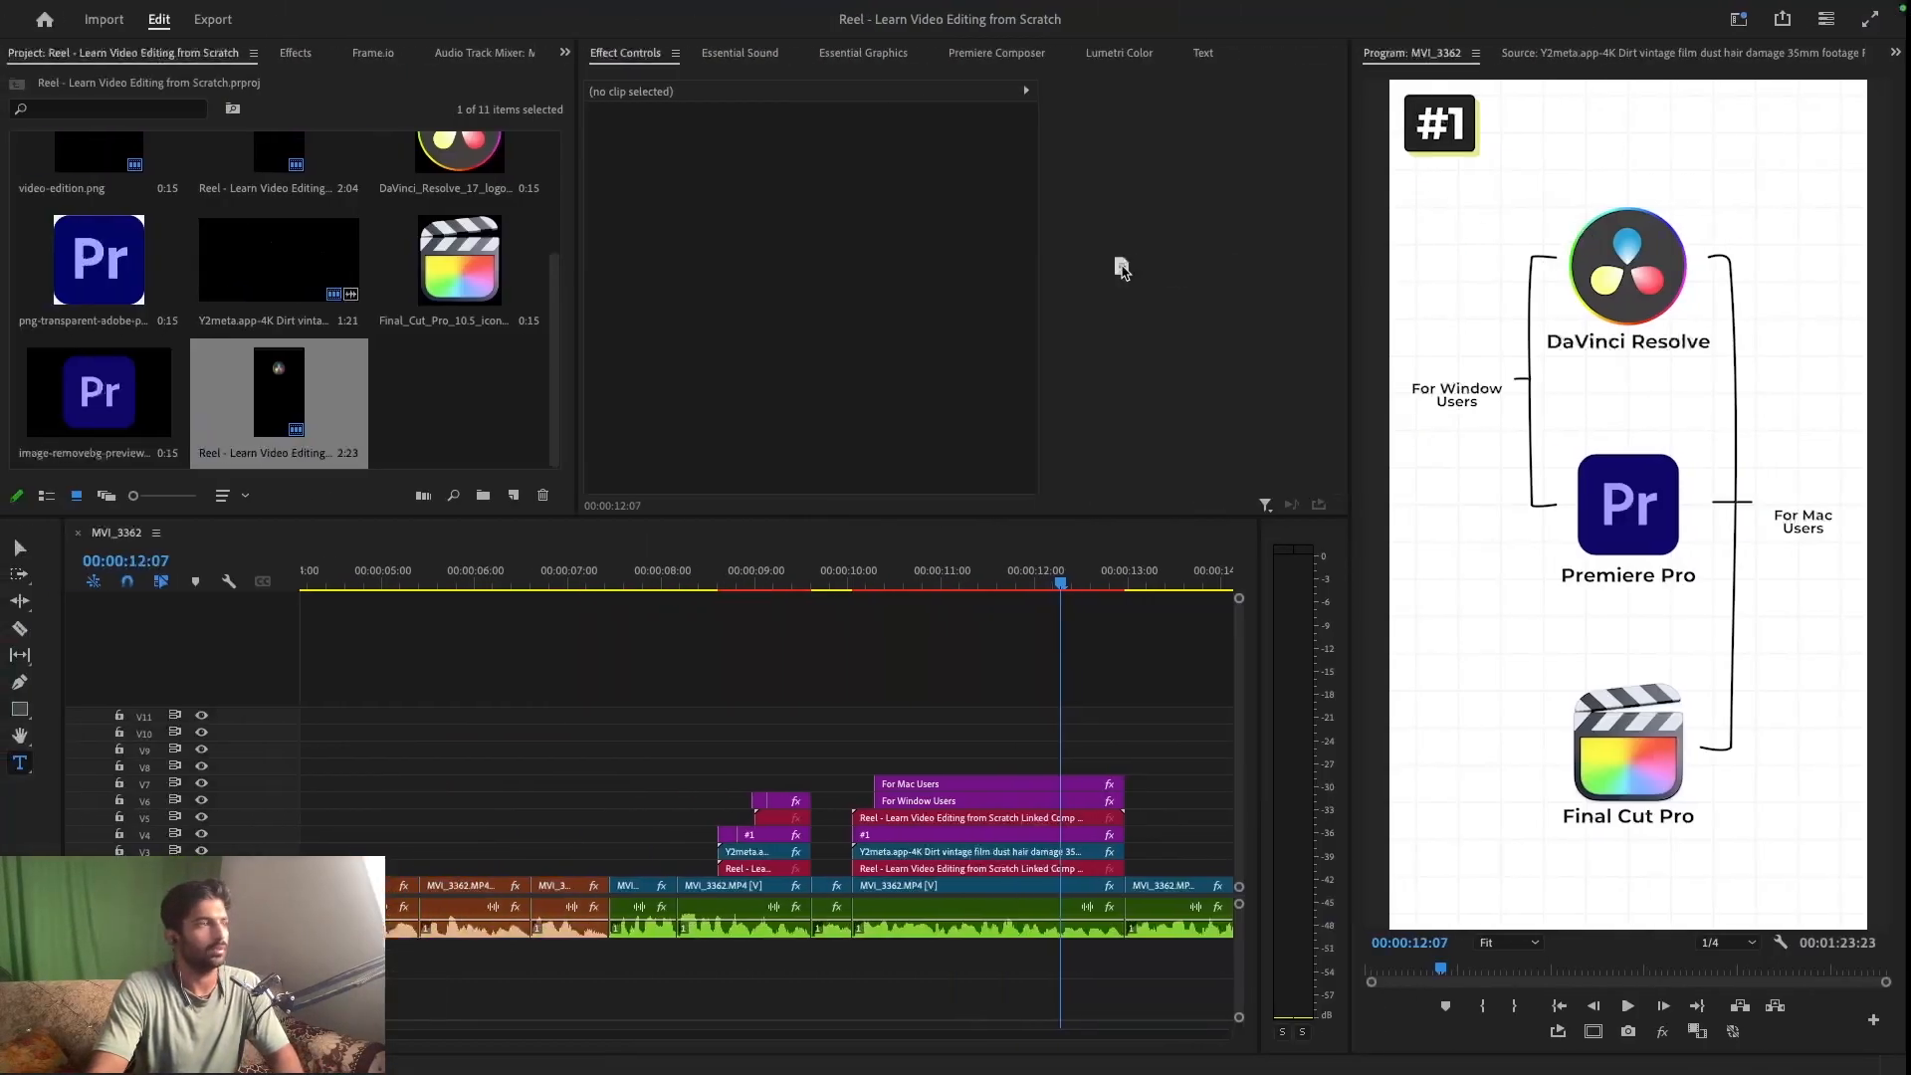
pyautogui.moveTo(434, 422); pyautogui.dragTo(444, 401)
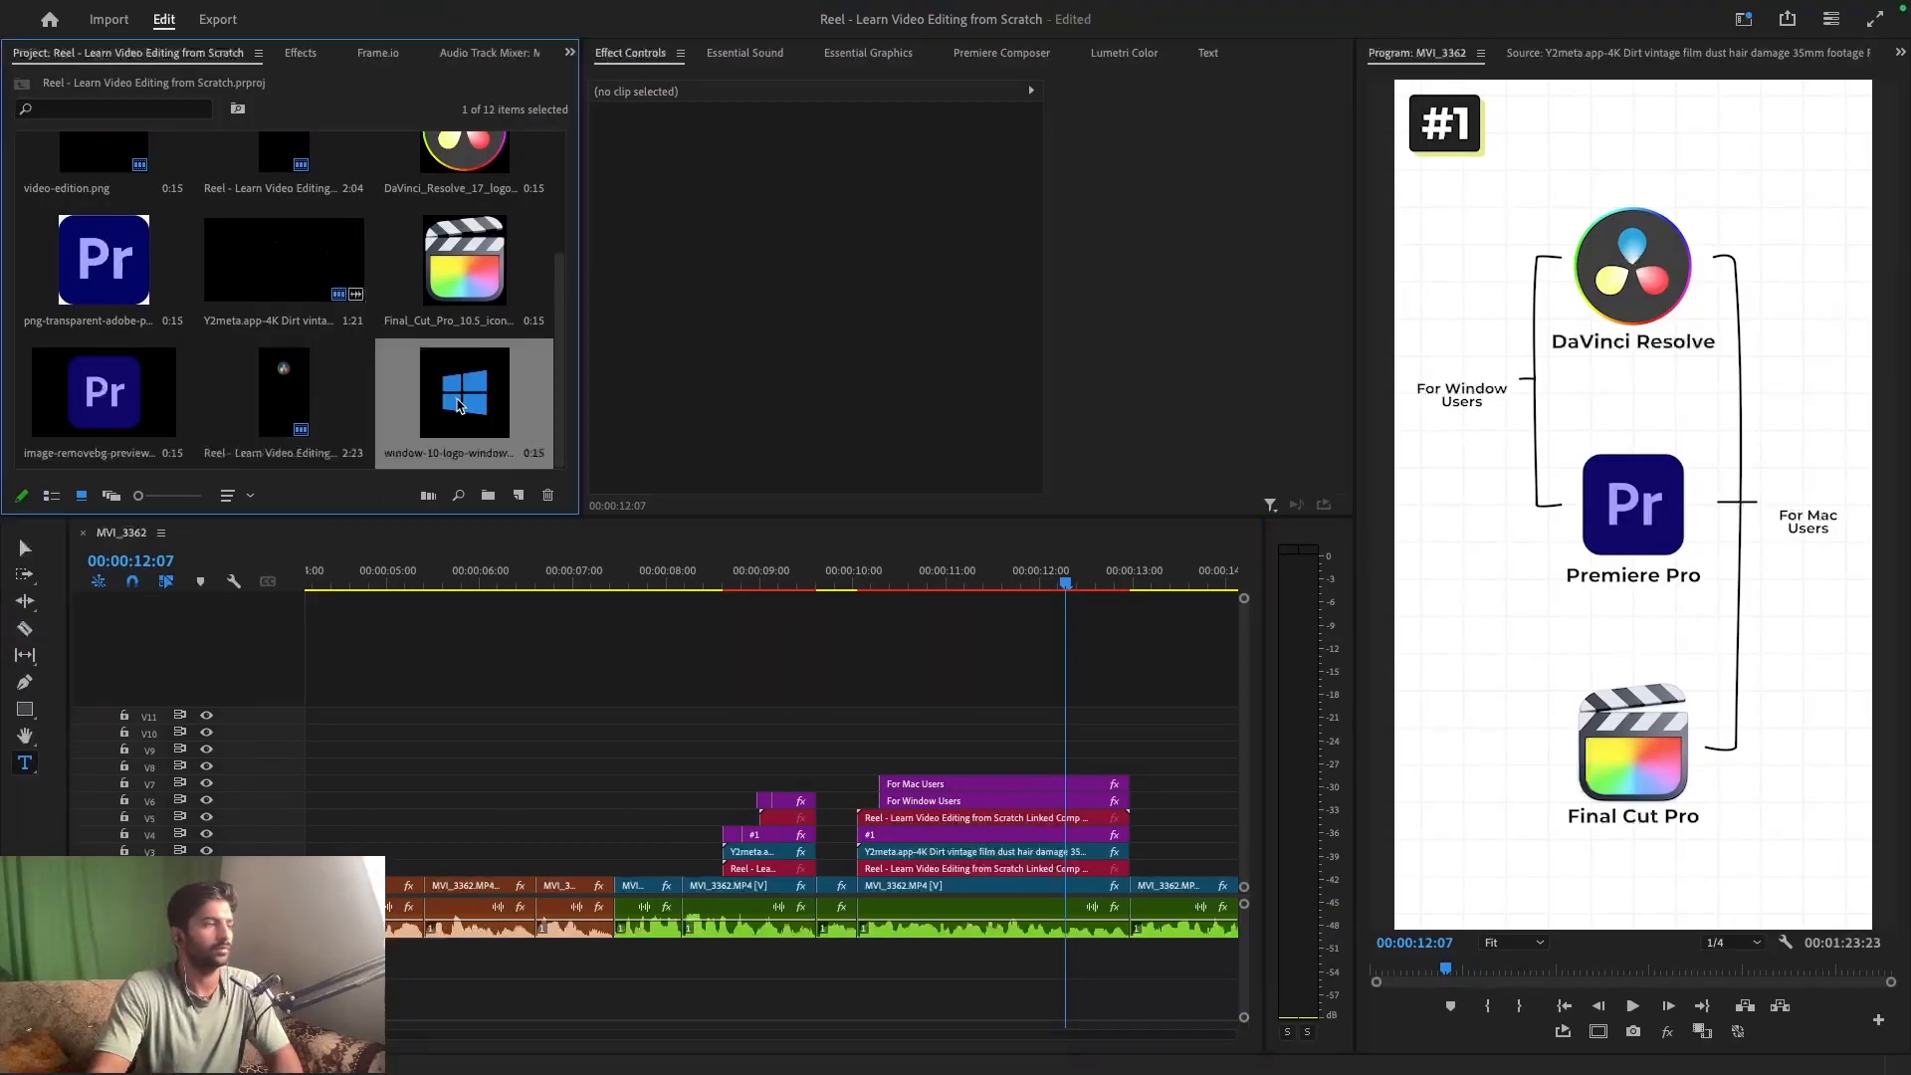
# - Return to the browser's download history and import 2235.png into the Premiere Pro project
pyautogui.hotkey('ctrl', 'Right')
pyautogui.click(1681, 60)
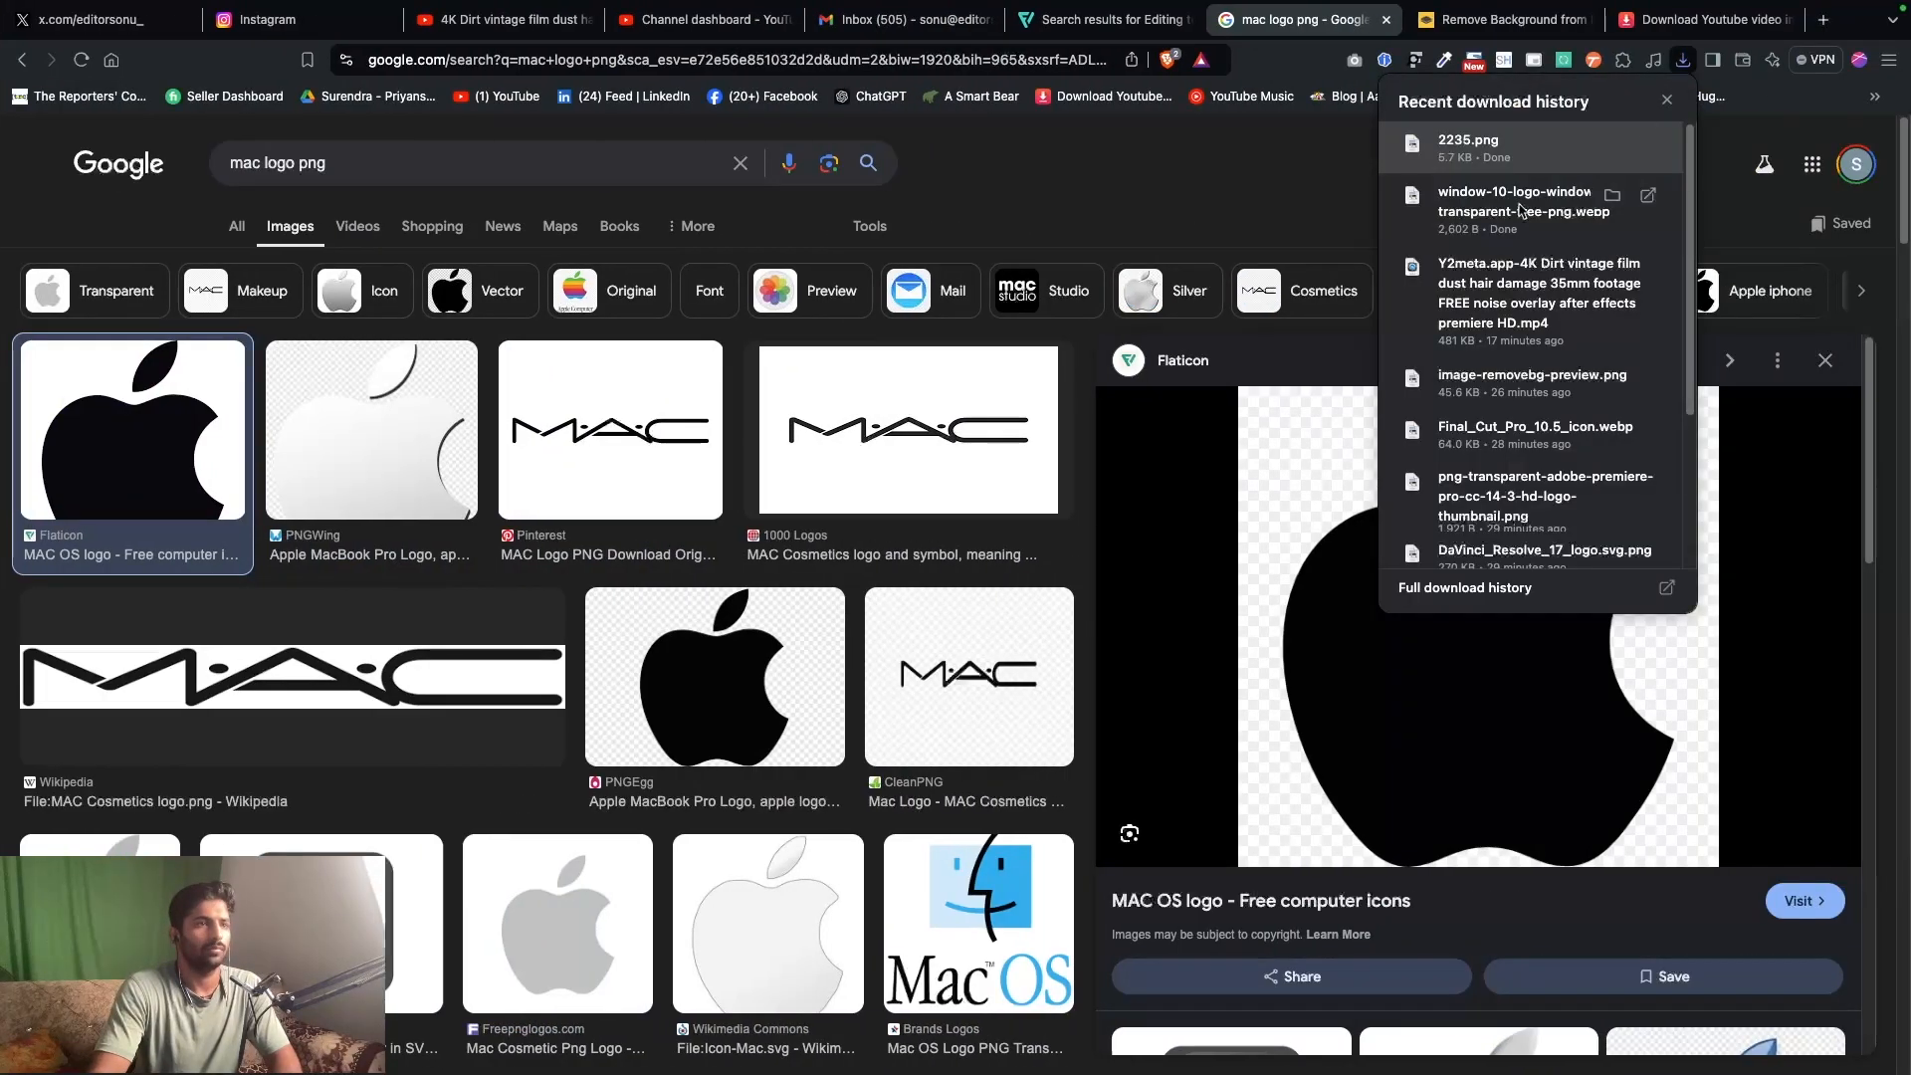
pyautogui.hotkey('ctrl', 'Left')
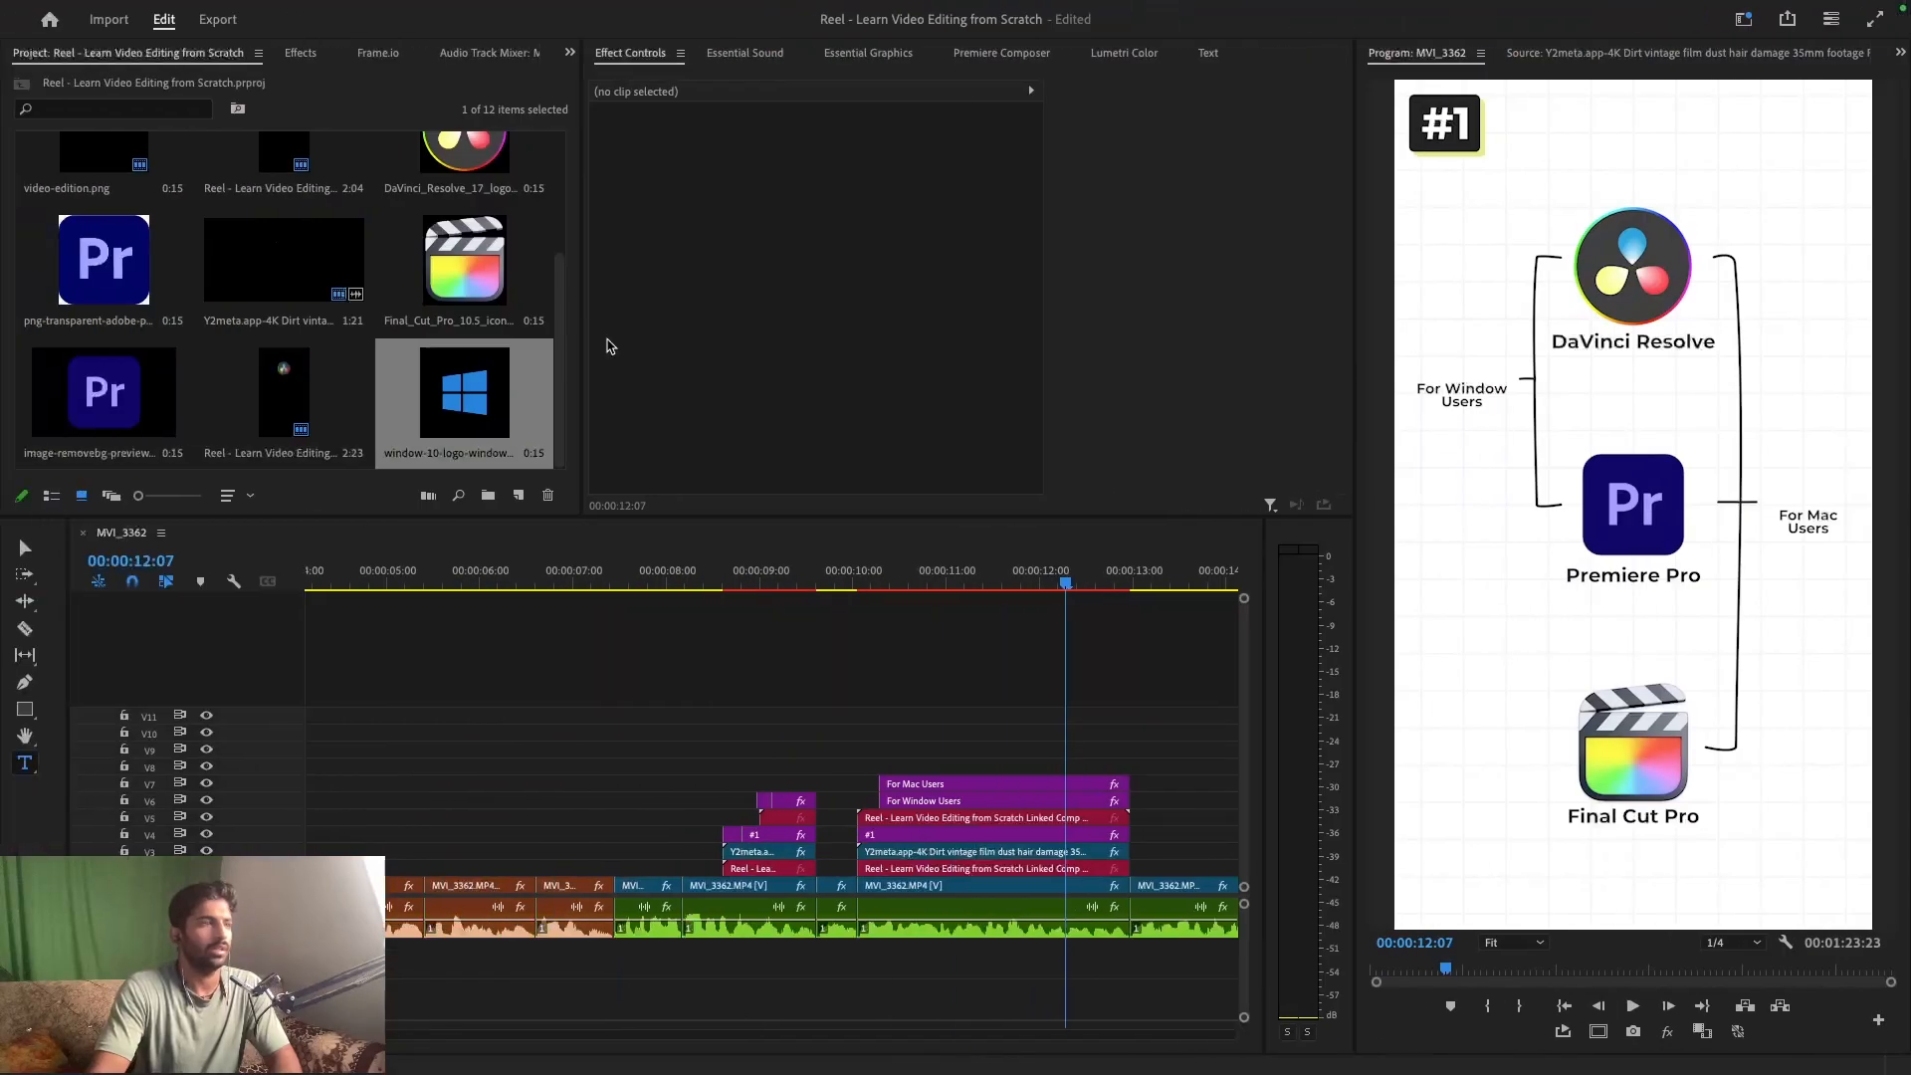
pyautogui.hotkey('ctrl', 'Right')
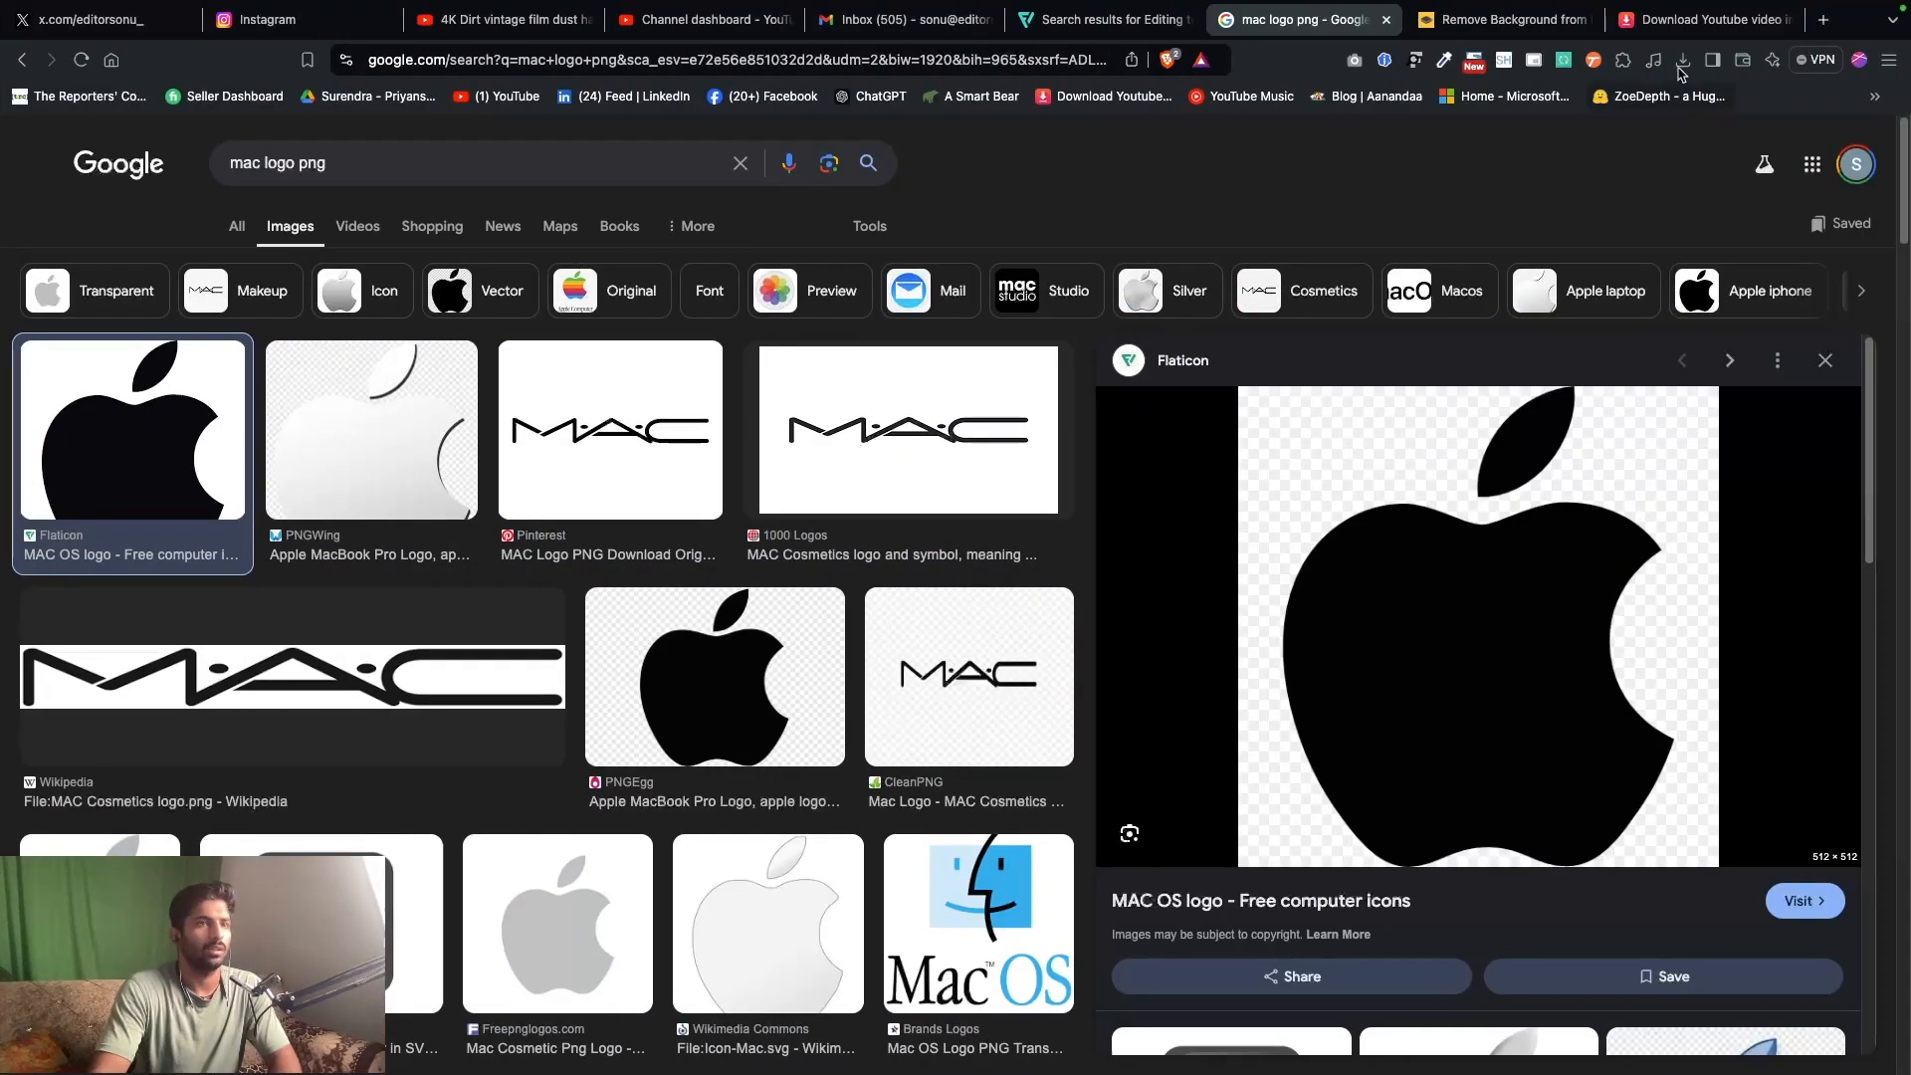
pyautogui.click(1681, 60)
pyautogui.hotkey('ctrl', 'Left')
pyautogui.moveTo(1506, 156); pyautogui.dragTo(364, 410)
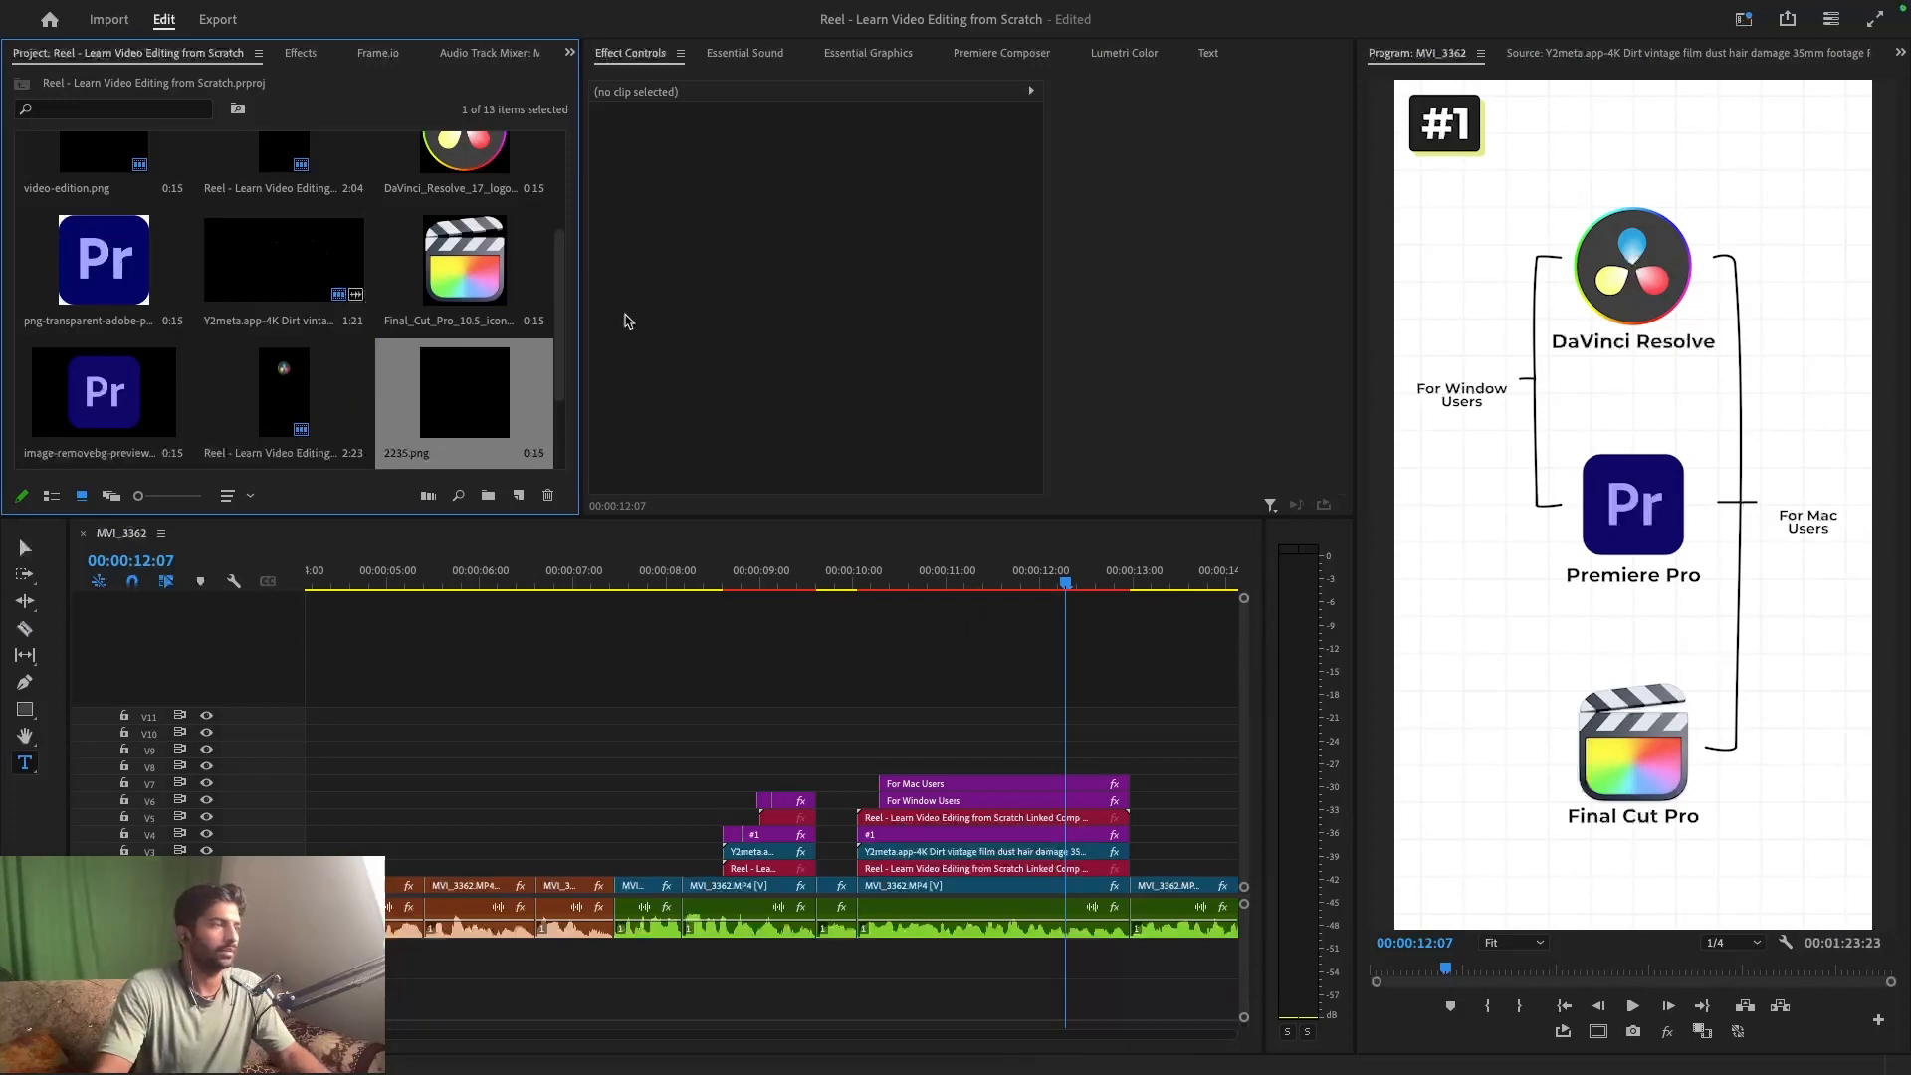
# - Place the Windows logo on V8 and 2235.png on V9 above the label clips, matching the labels' start and end
pyautogui.scroll(-2, 537, 329)
pyautogui.click(239, 386)
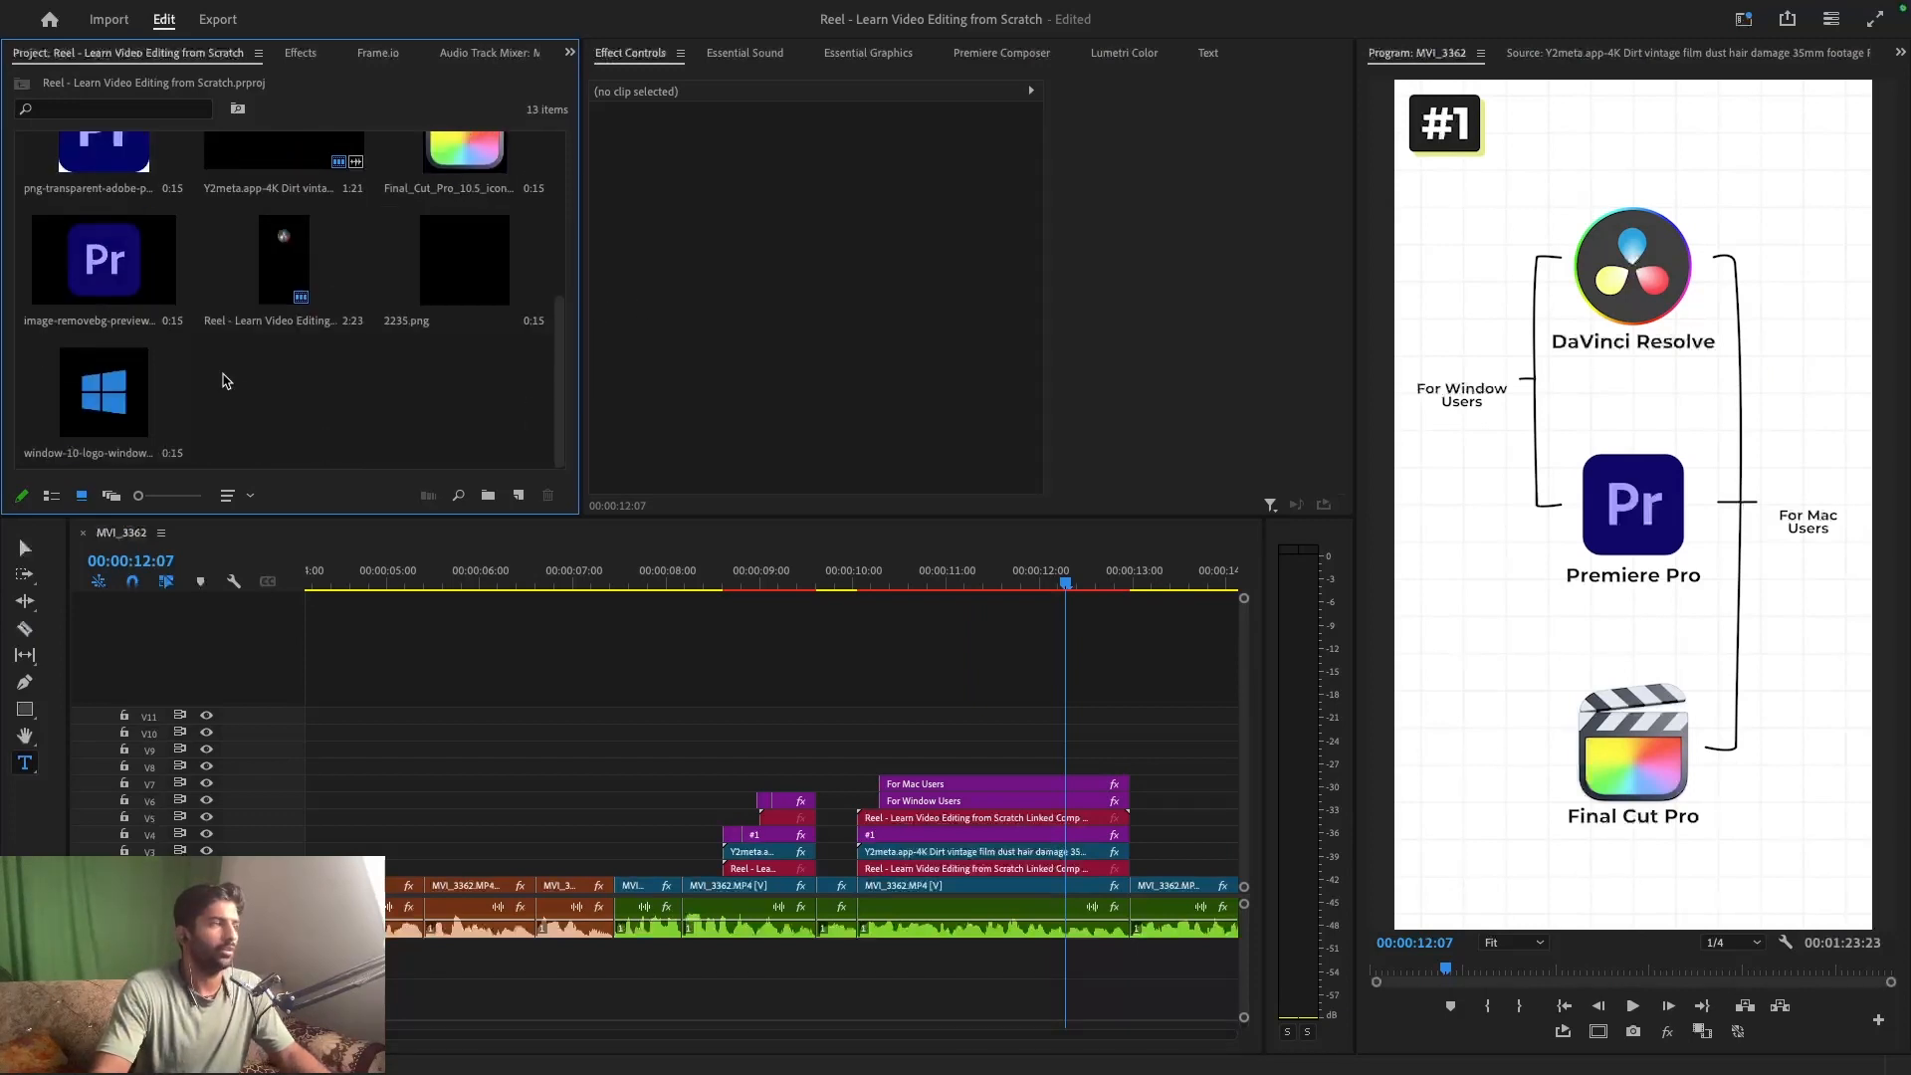
pyautogui.click(438, 275)
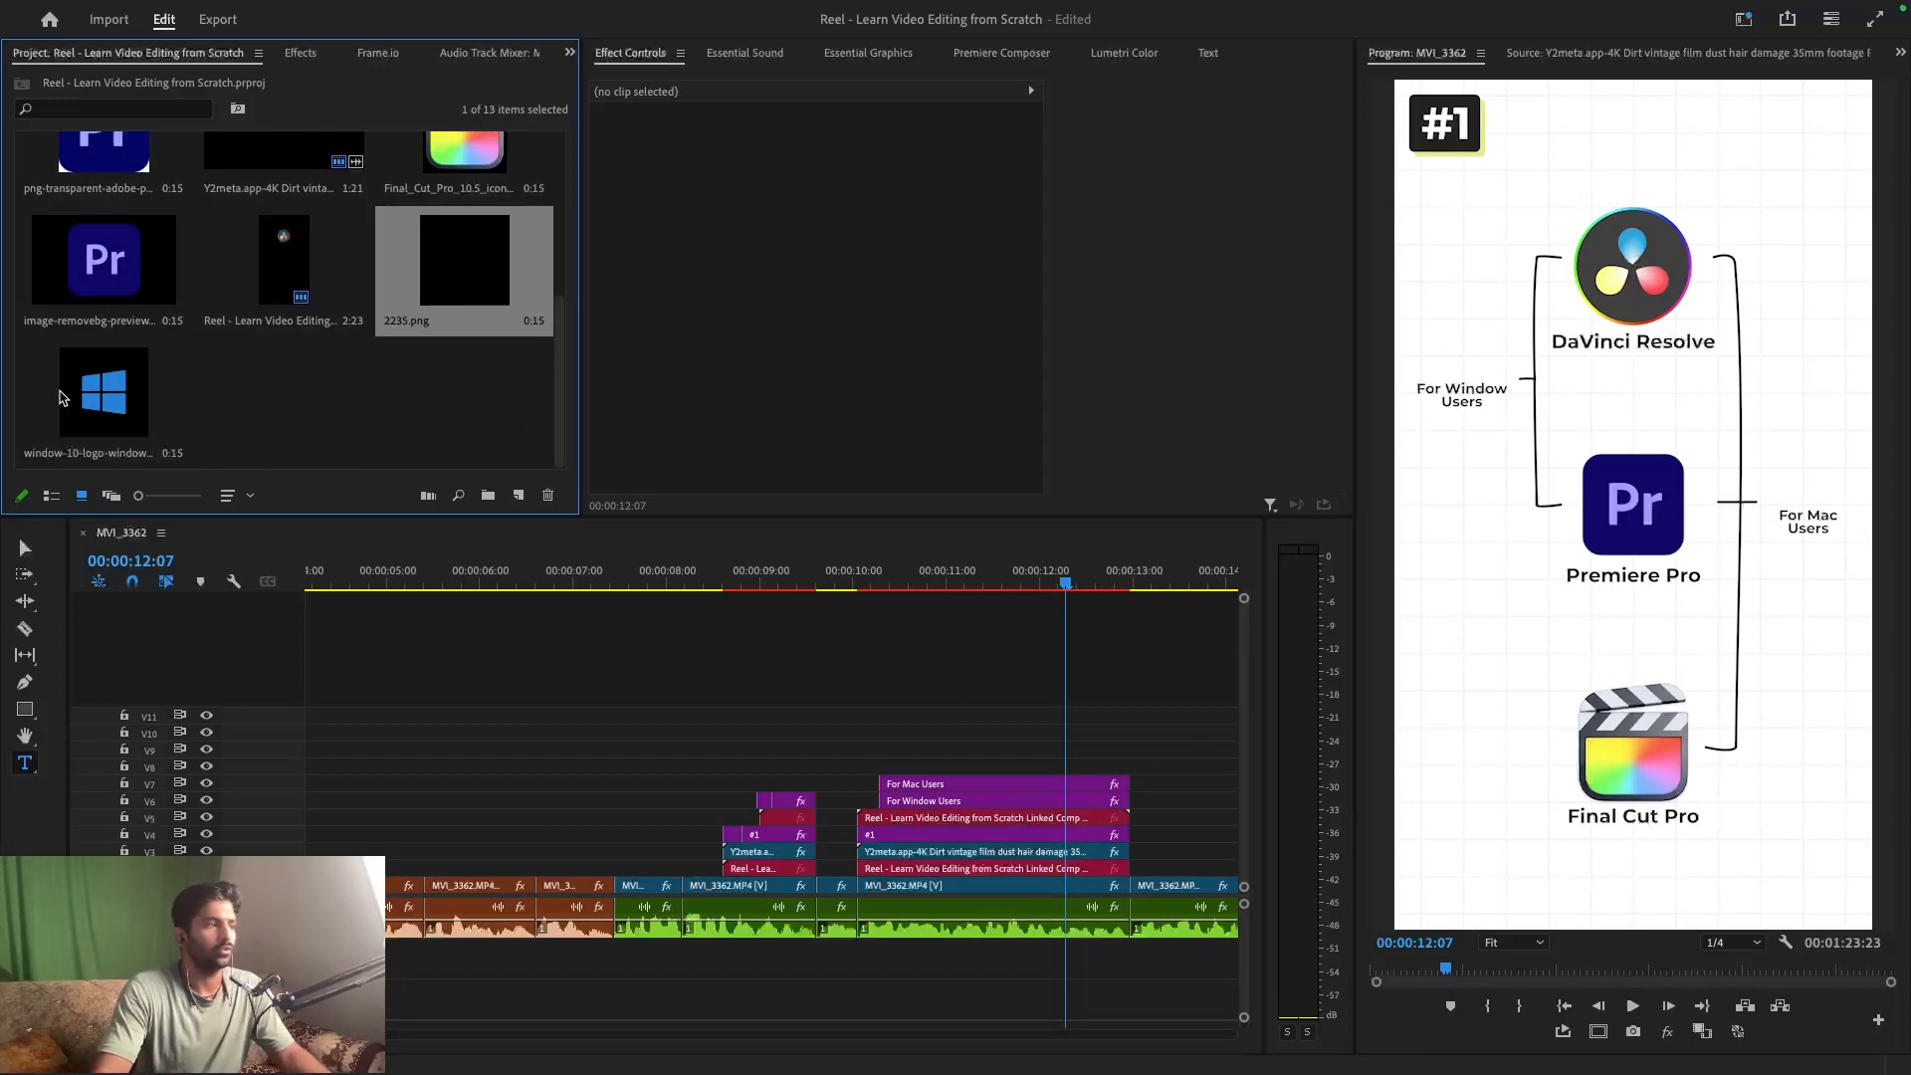
pyautogui.moveTo(78, 401); pyautogui.dragTo(1128, 766)
pyautogui.click(1091, 775)
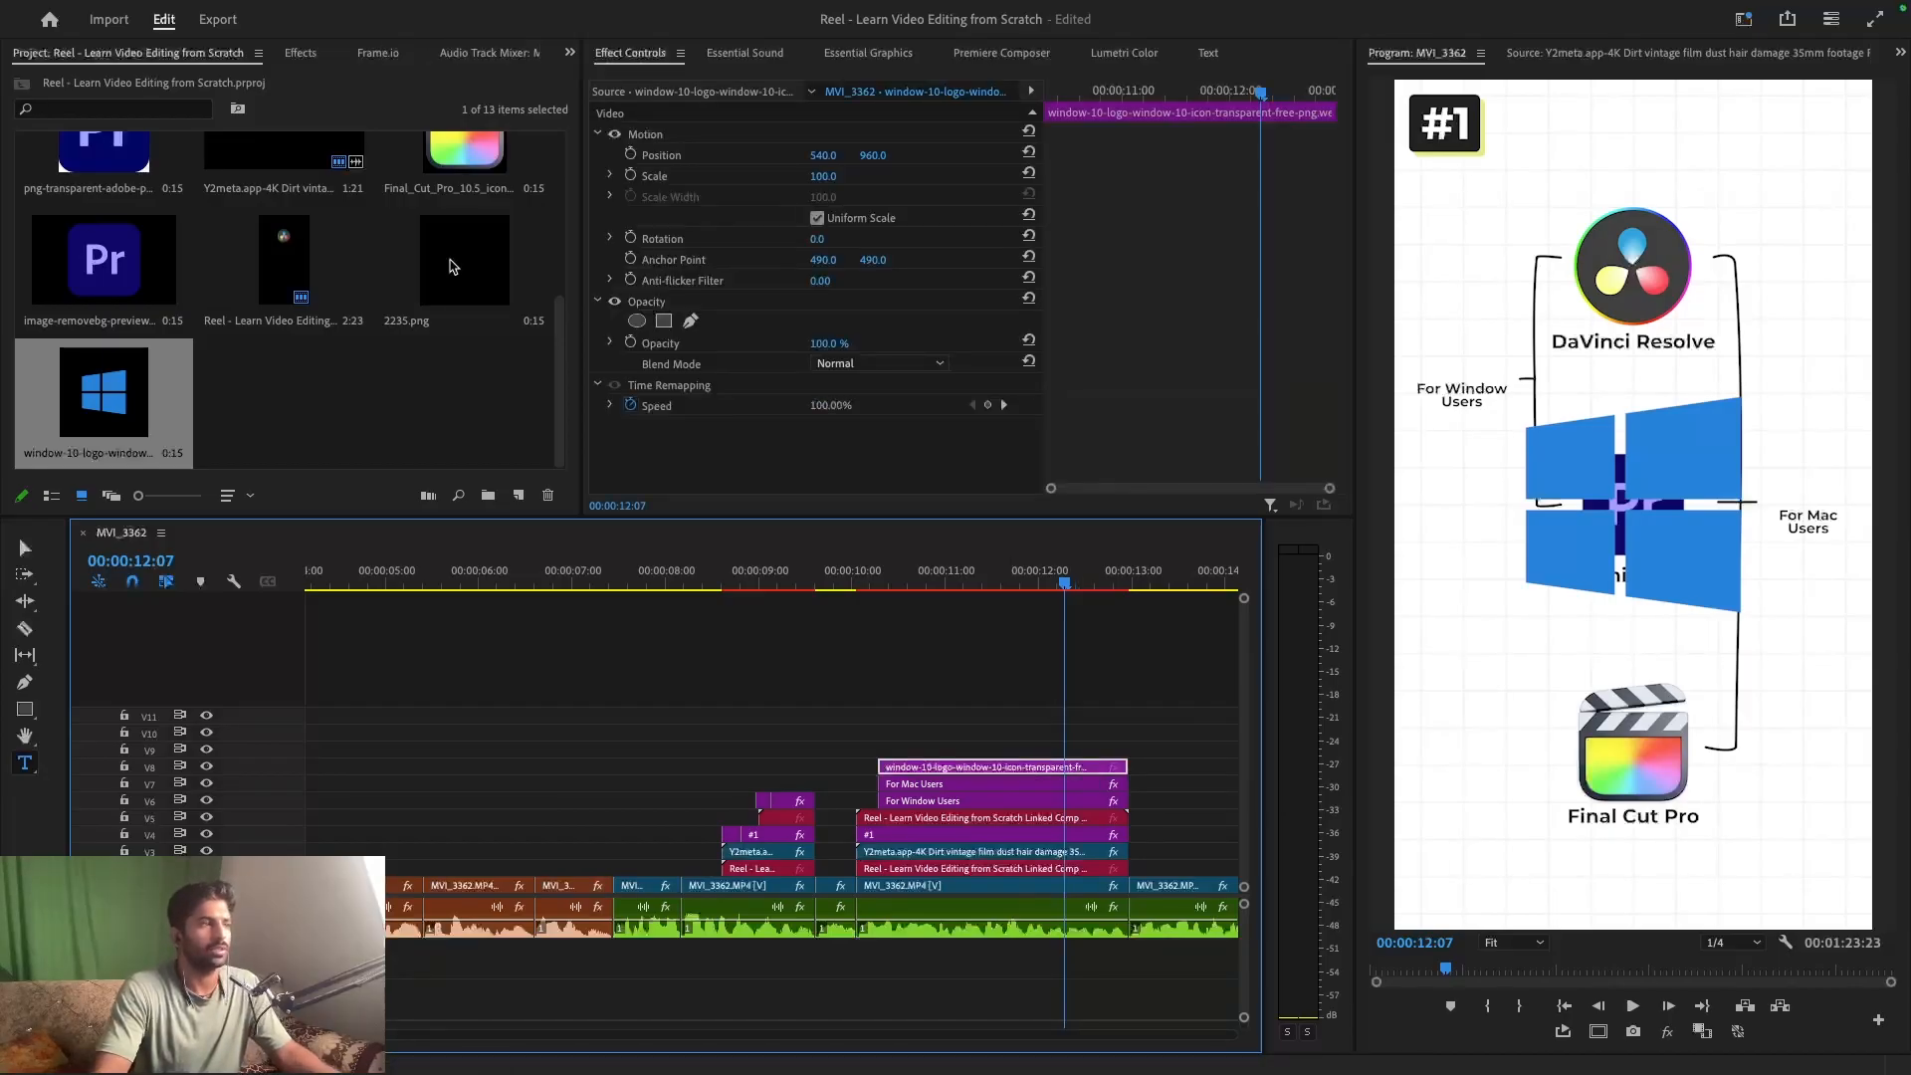
pyautogui.click(455, 262)
pyautogui.moveTo(455, 276); pyautogui.dragTo(1126, 748)
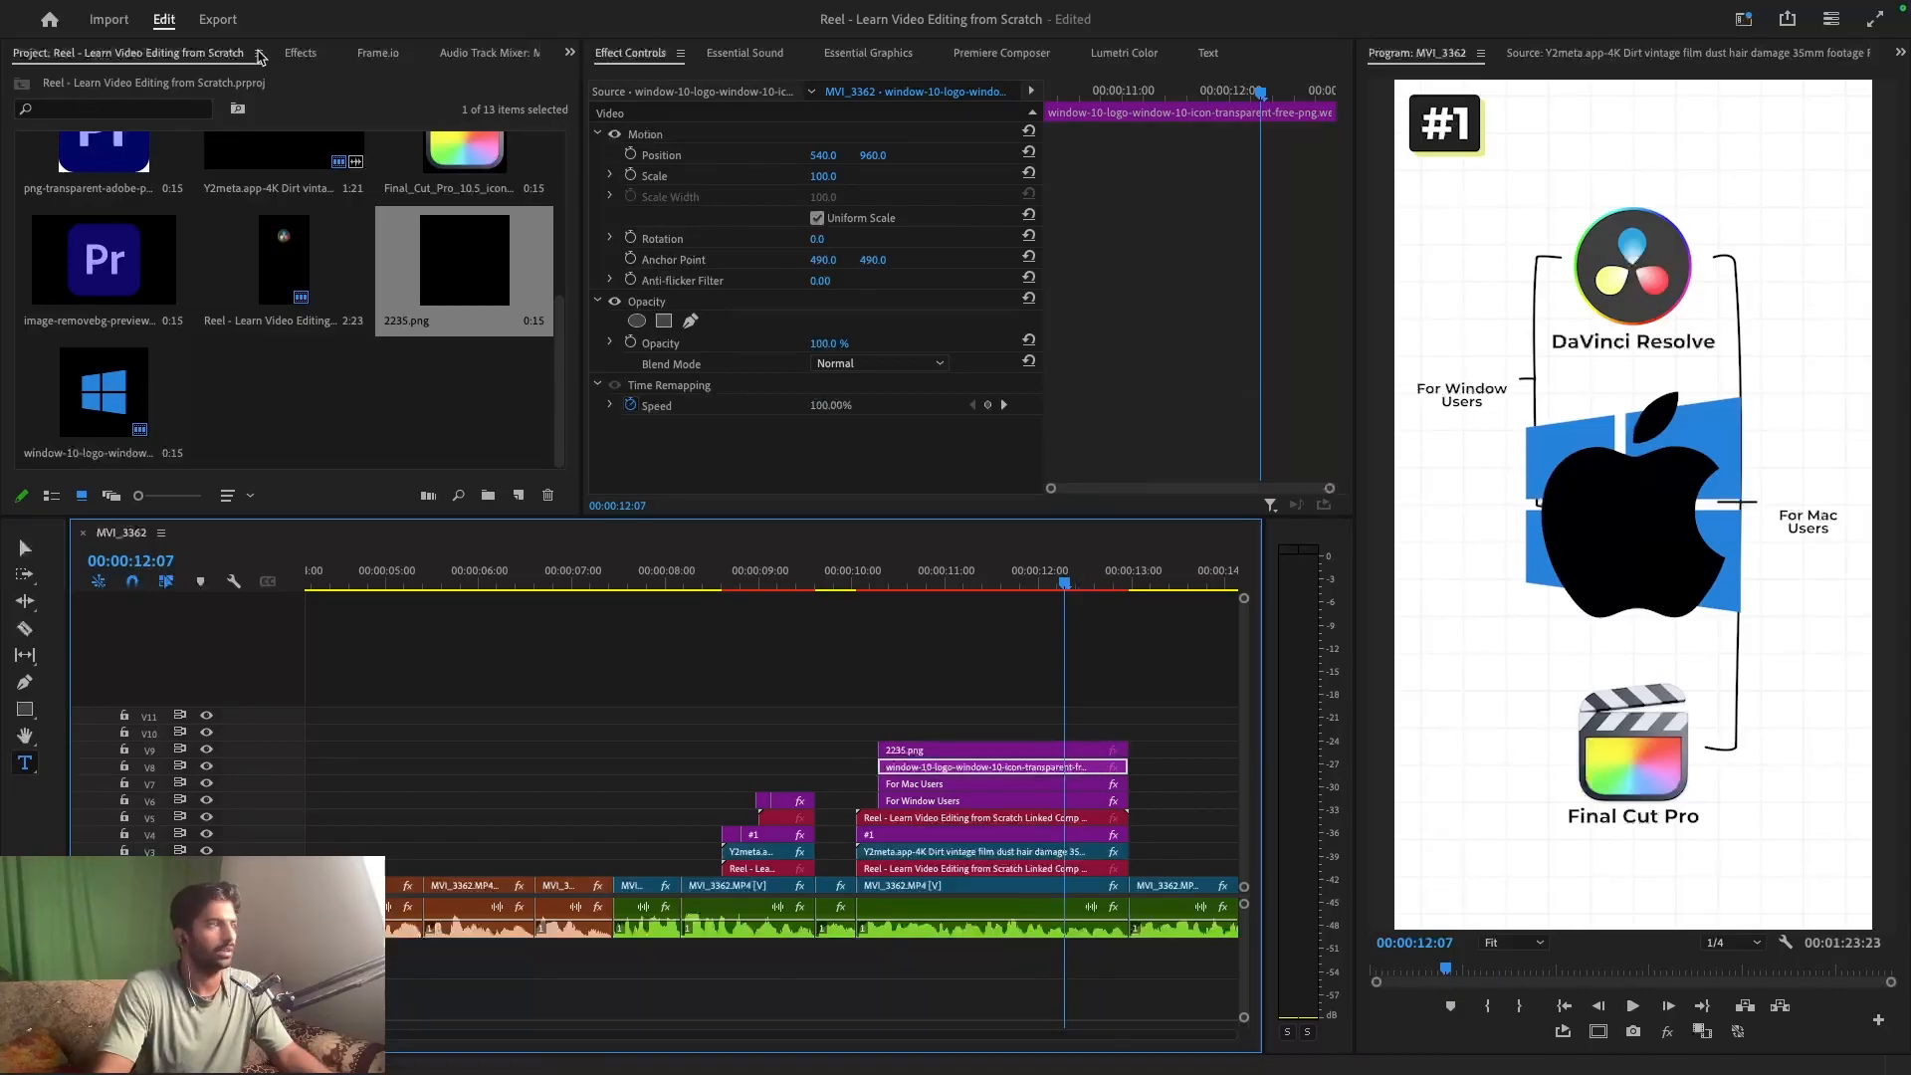
# - Find the Tint effect and apply it to the Windows logo clip
pyautogui.click(299, 52)
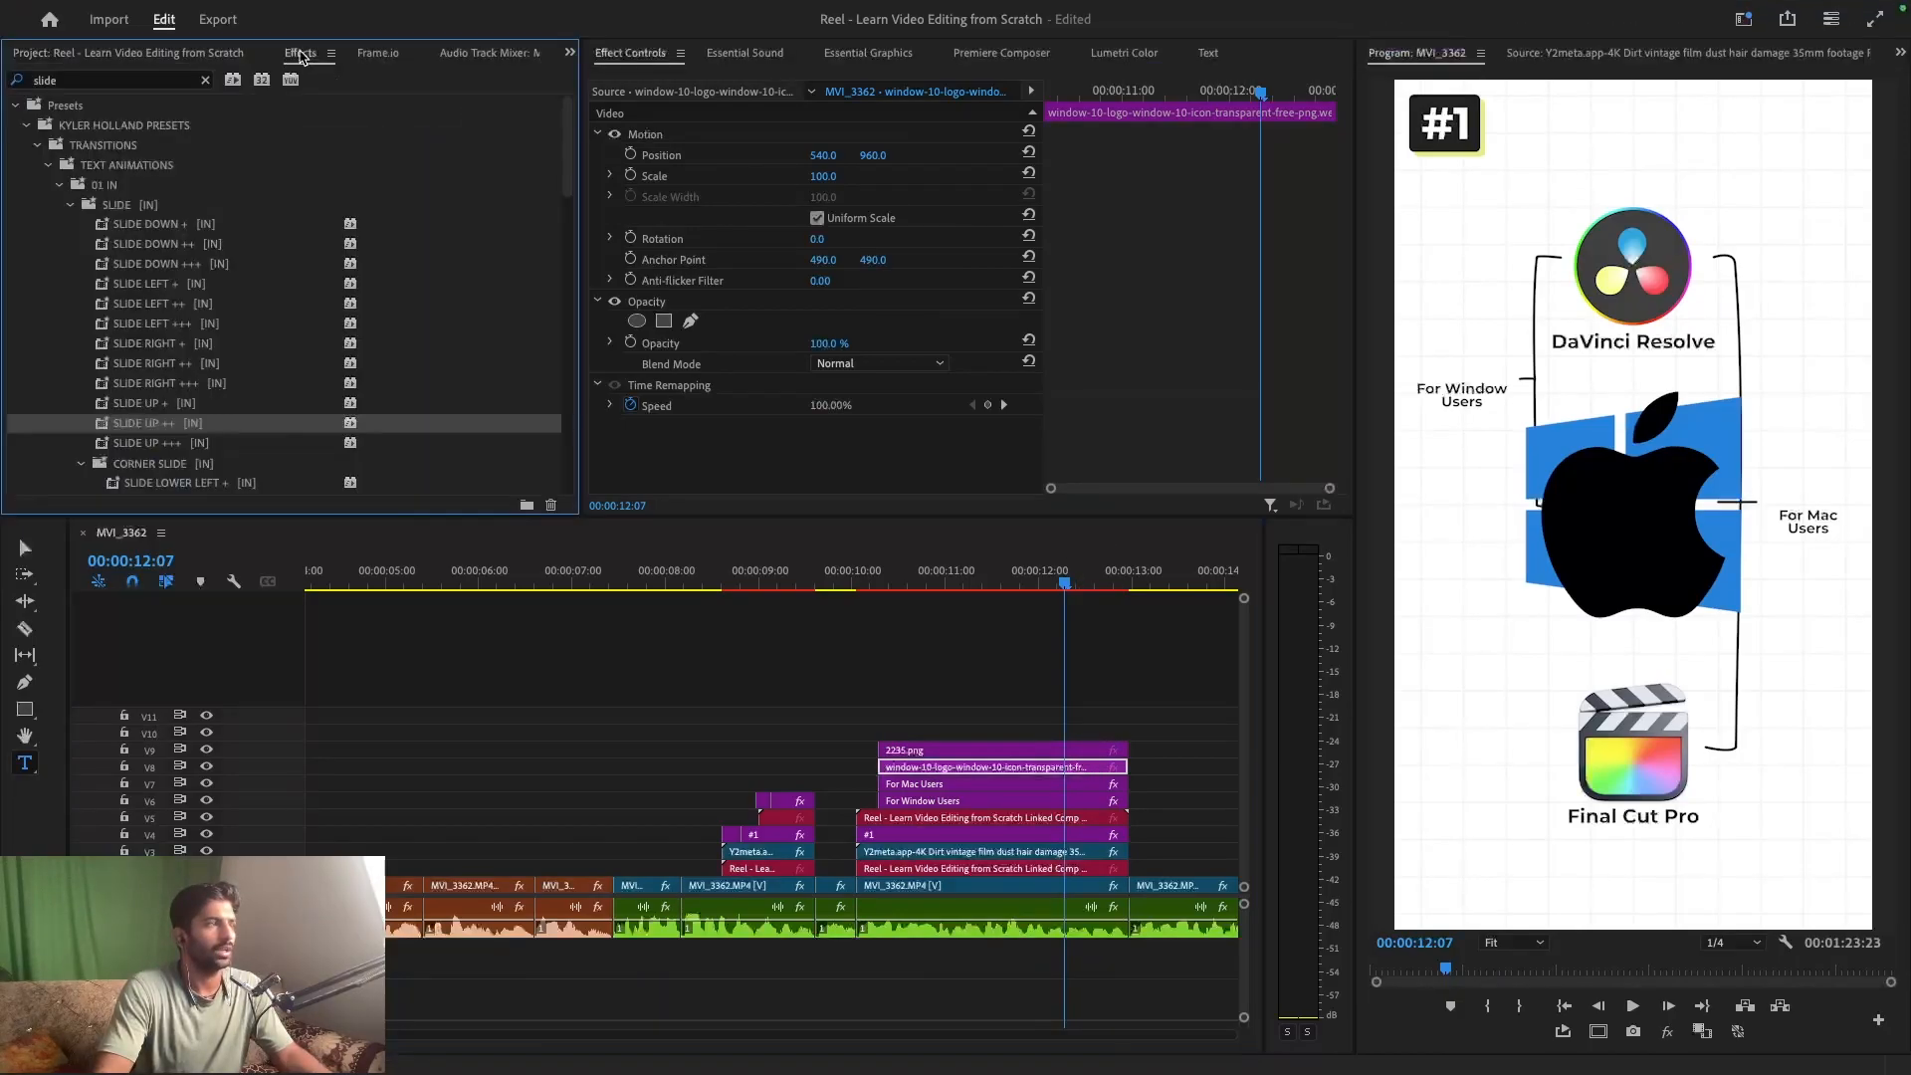
pyautogui.click(80, 82)
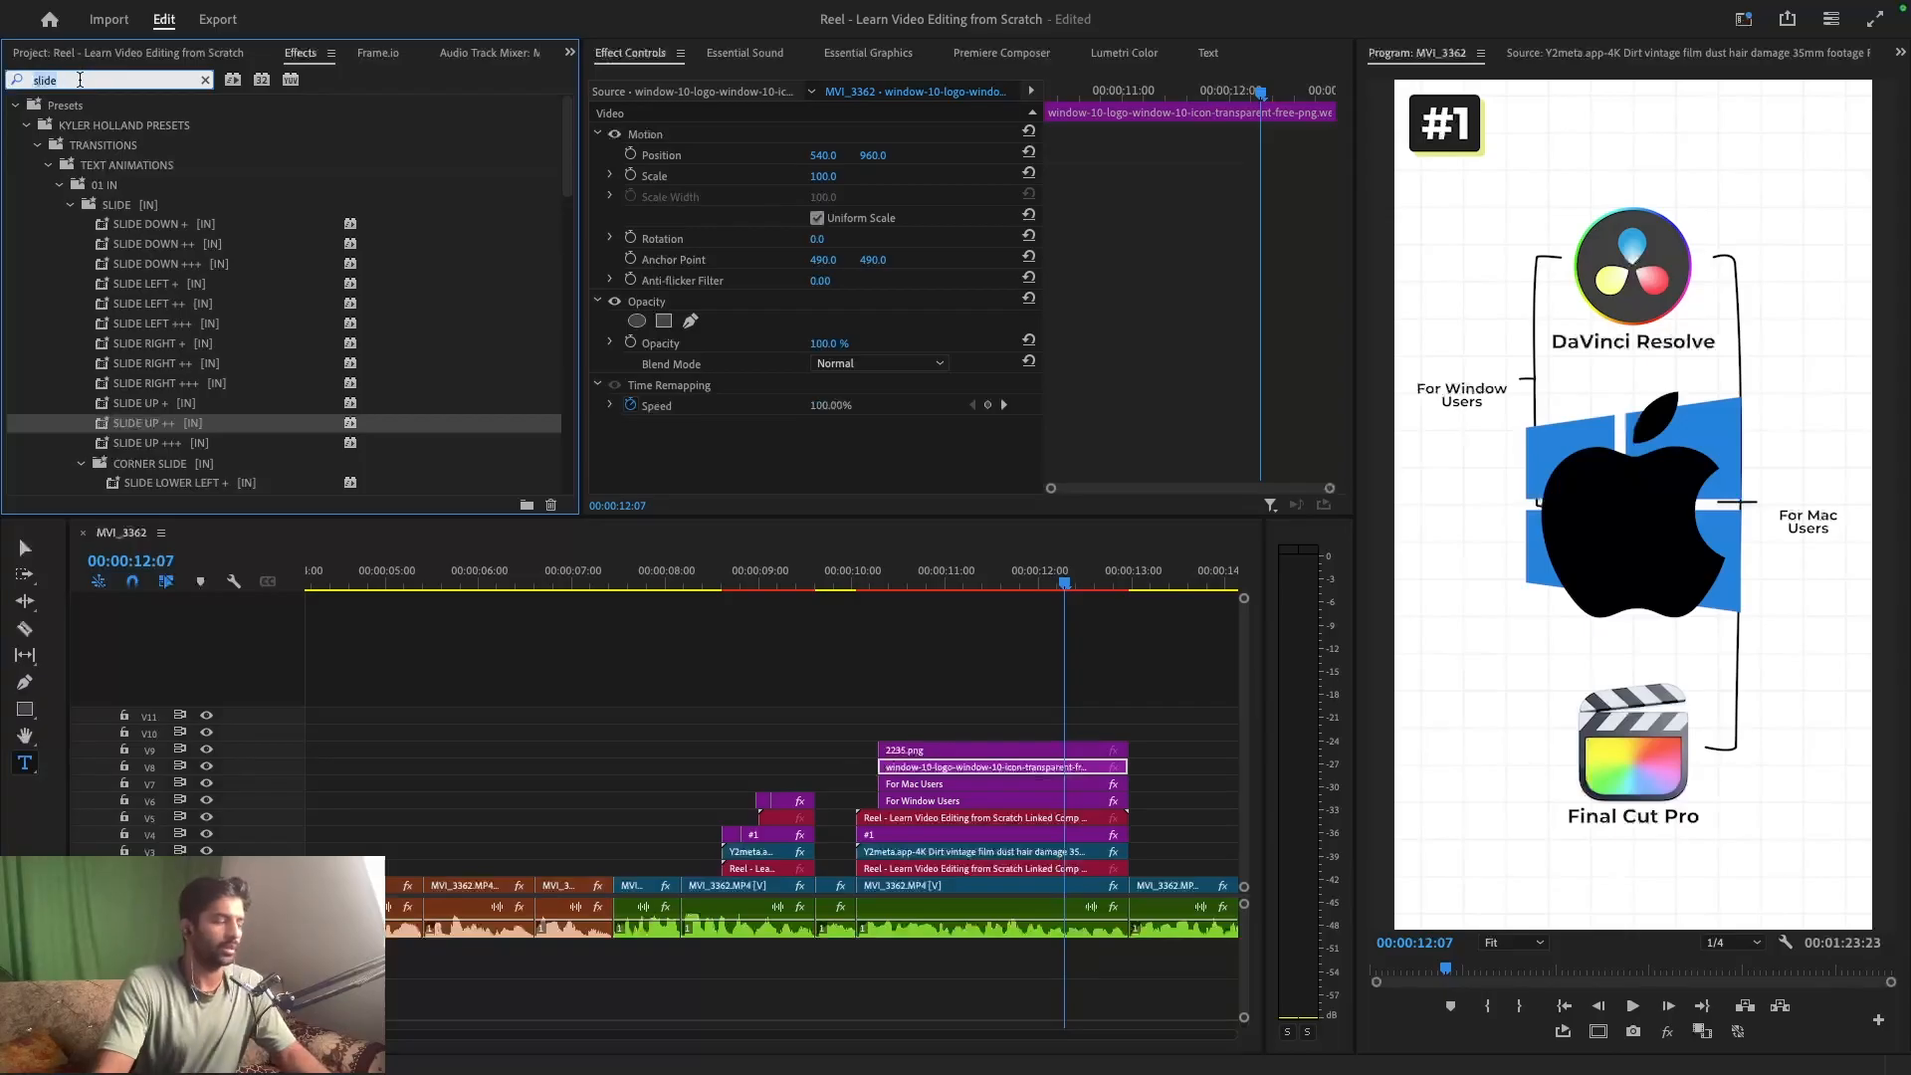
pyautogui.write('tin')
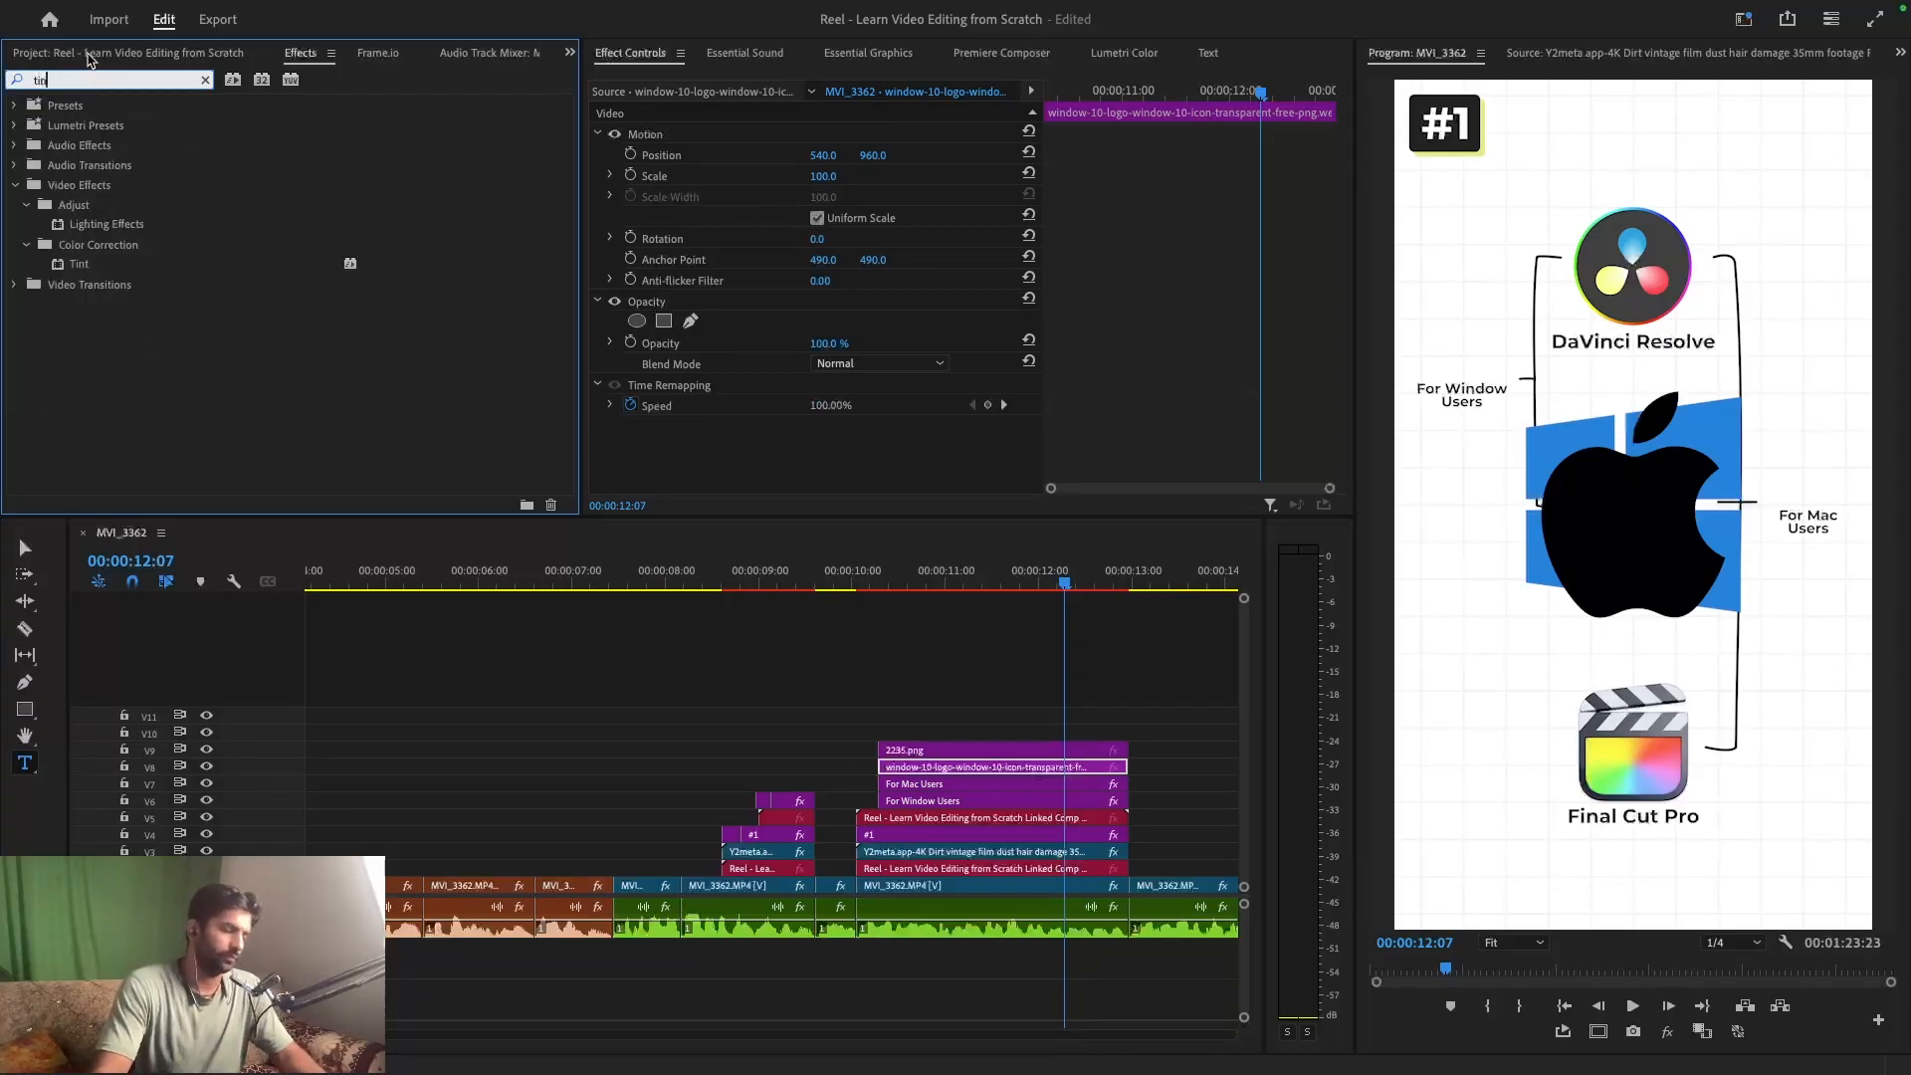
pyautogui.write('t')
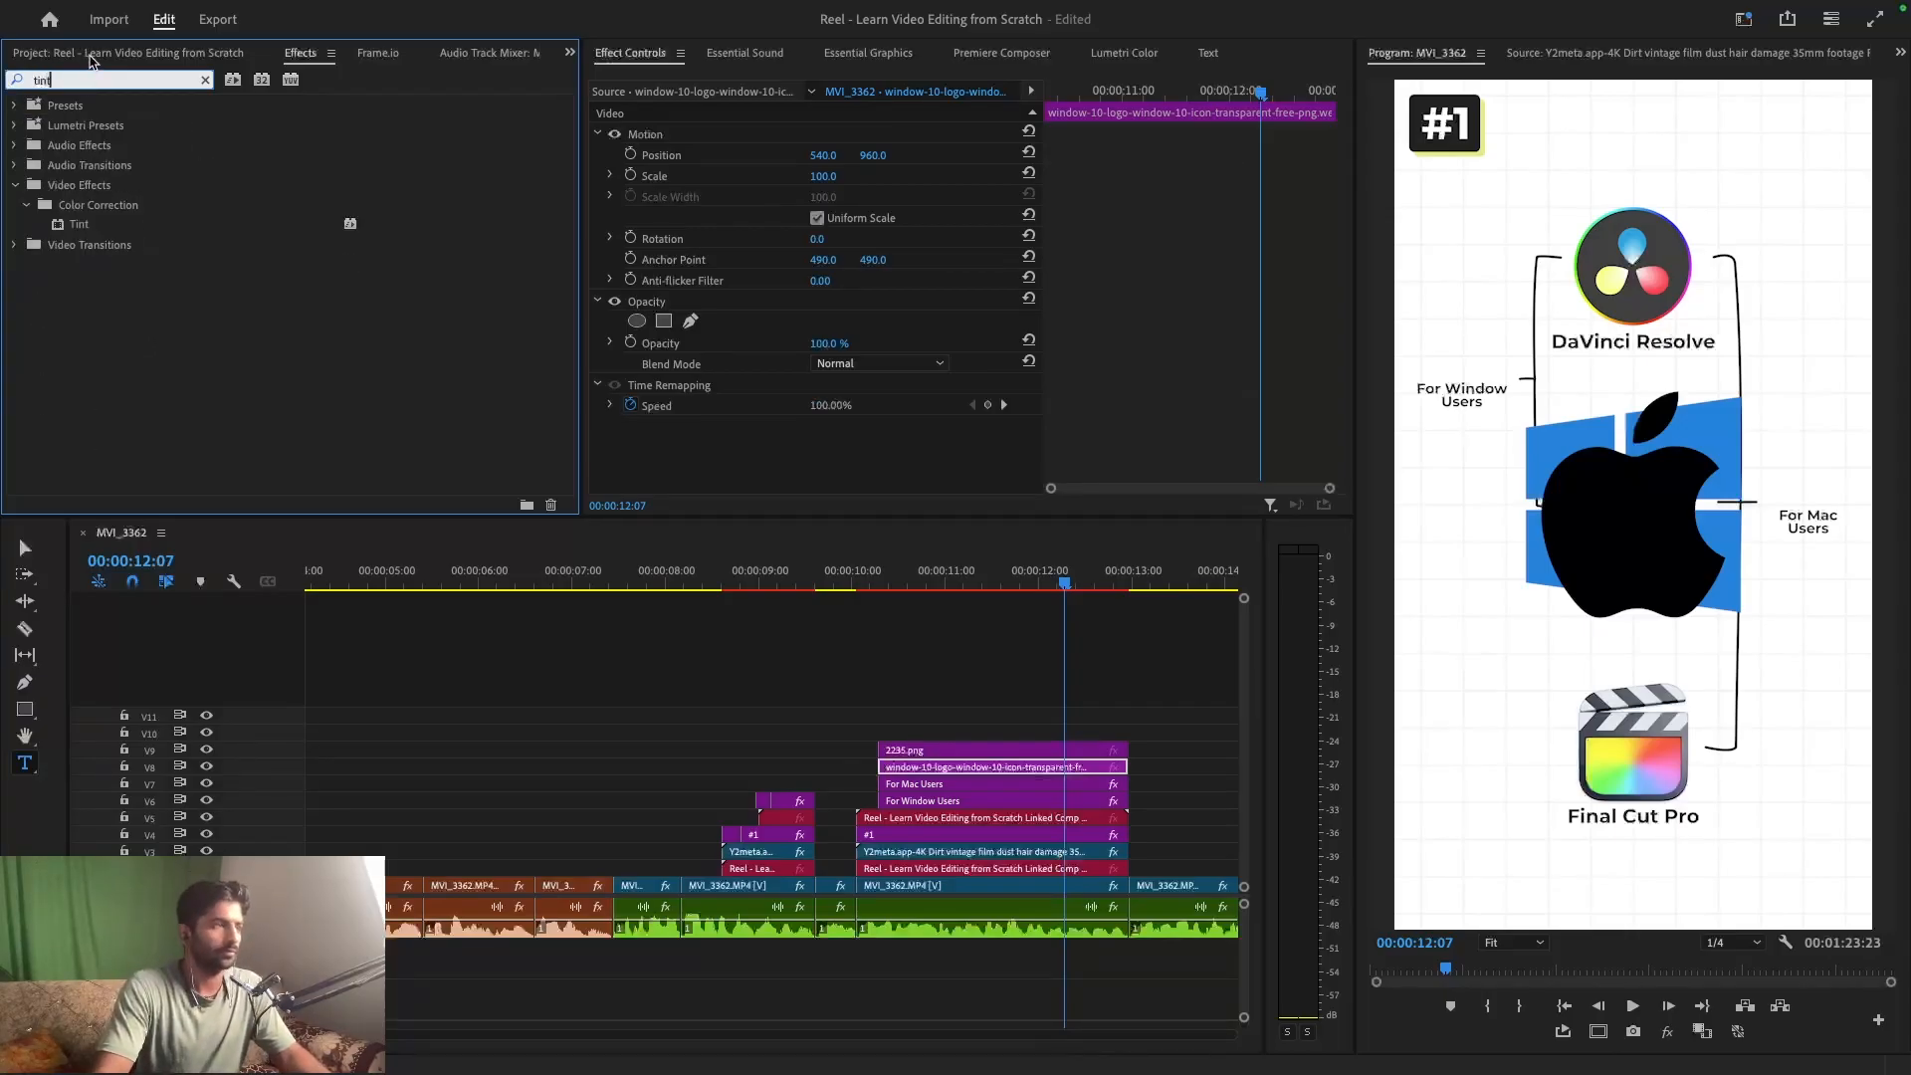
pyautogui.doubleClick(99, 231)
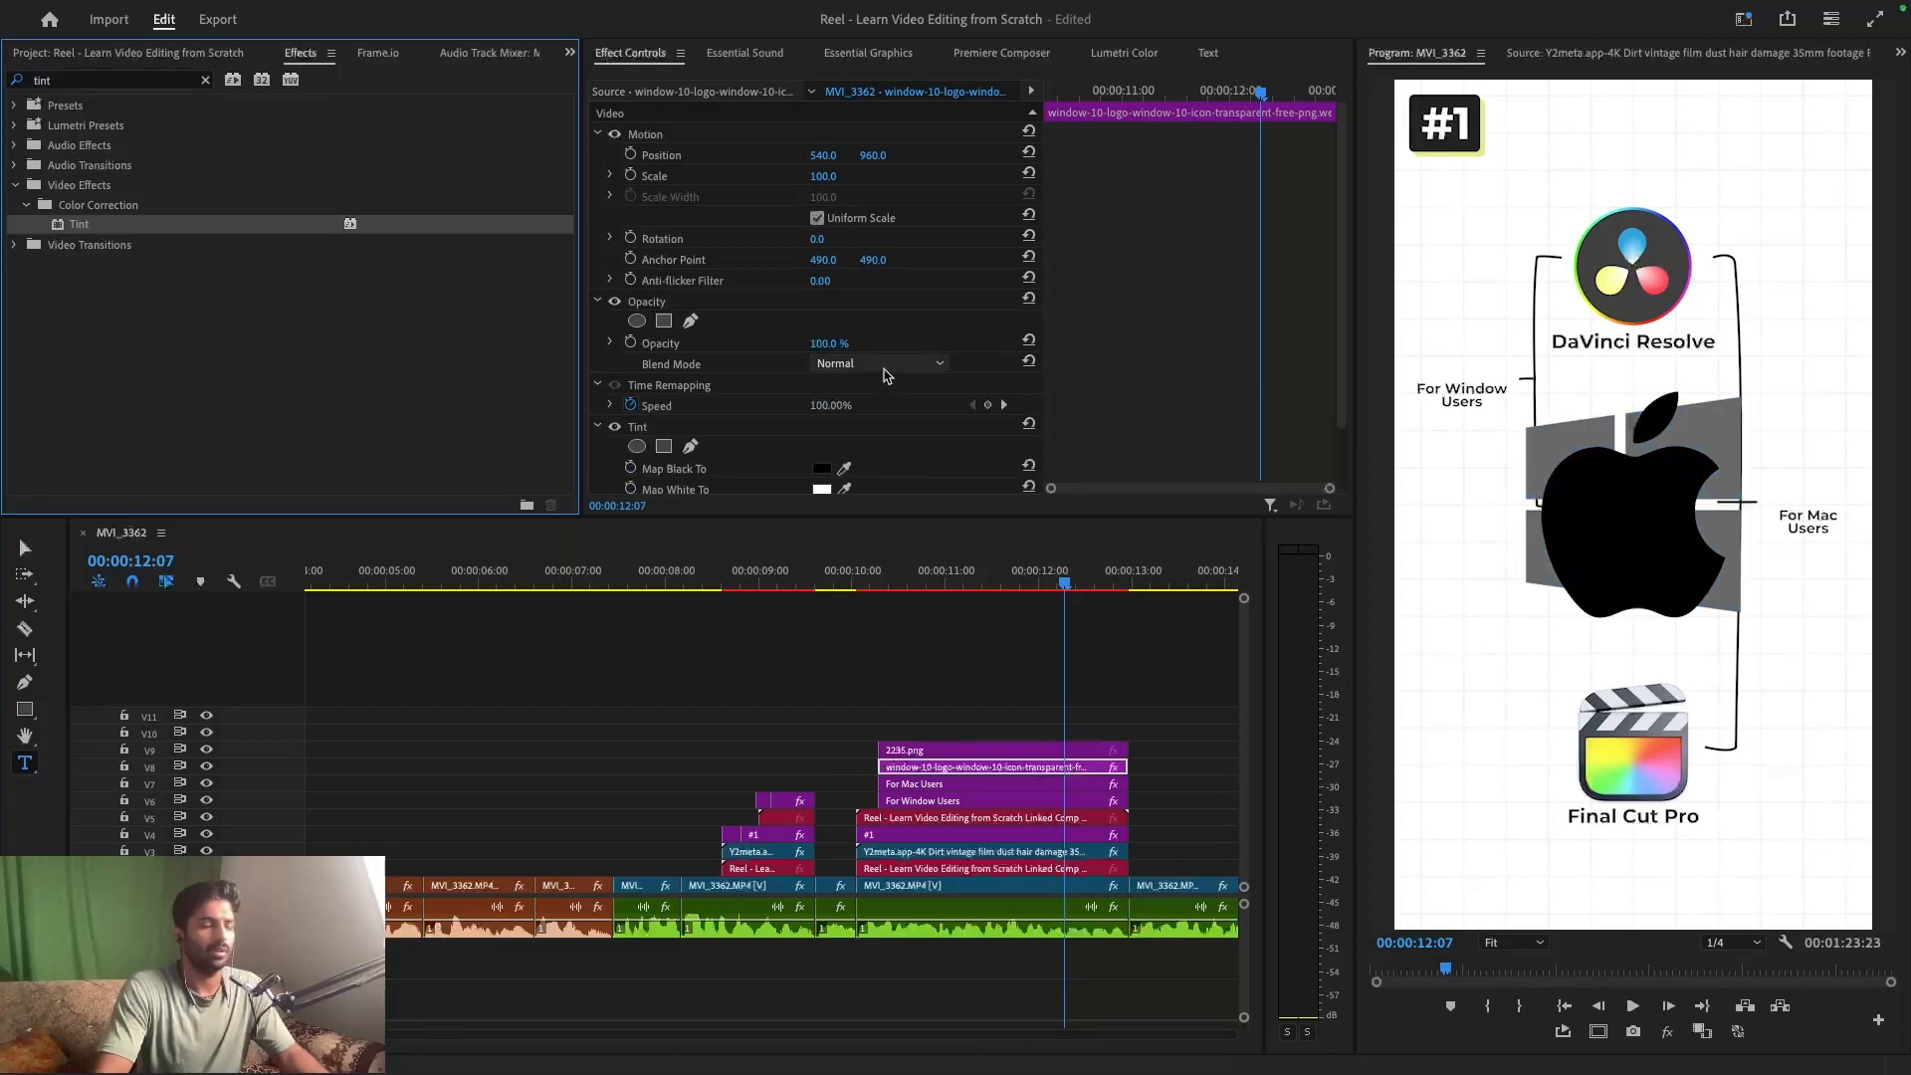
# - Apply the Tint effect to the 2235.png Apple logo clip on V9
pyautogui.press('v')
pyautogui.click(1042, 752)
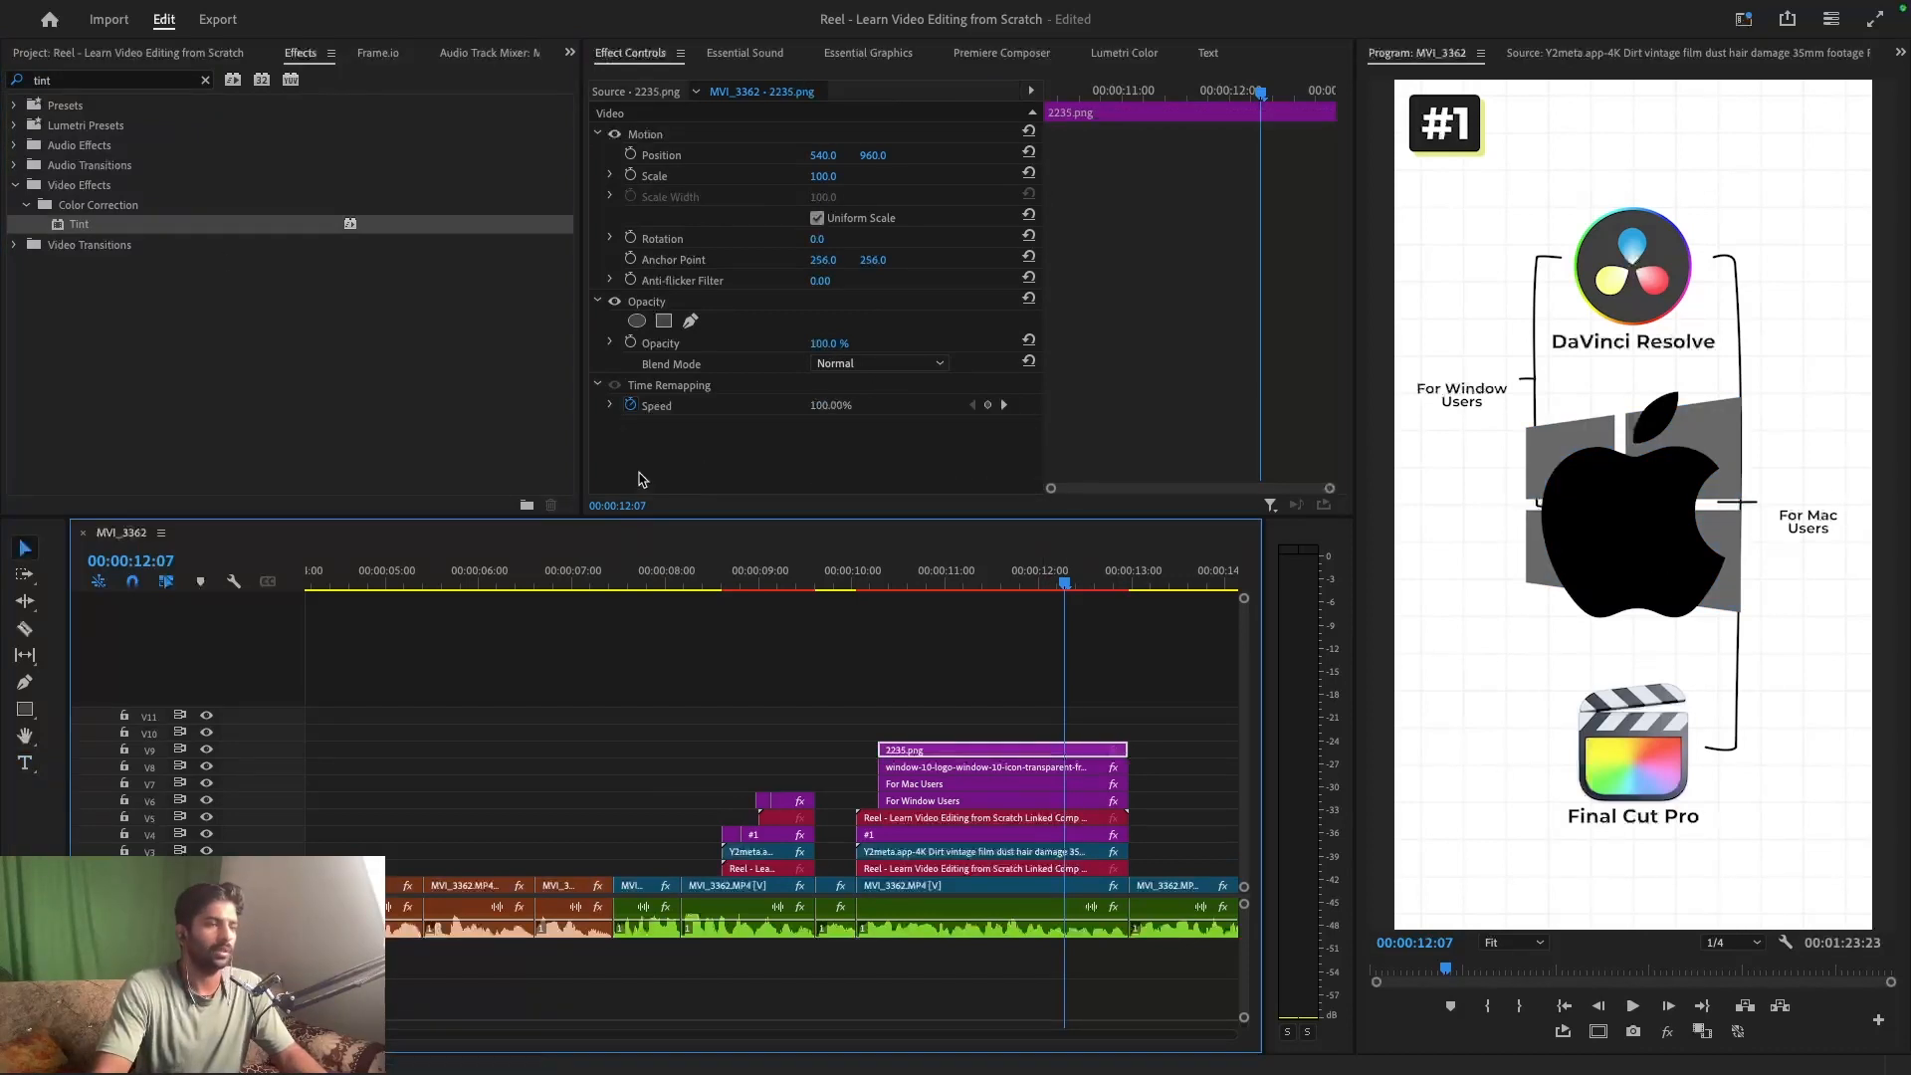
pyautogui.doubleClick(116, 233)
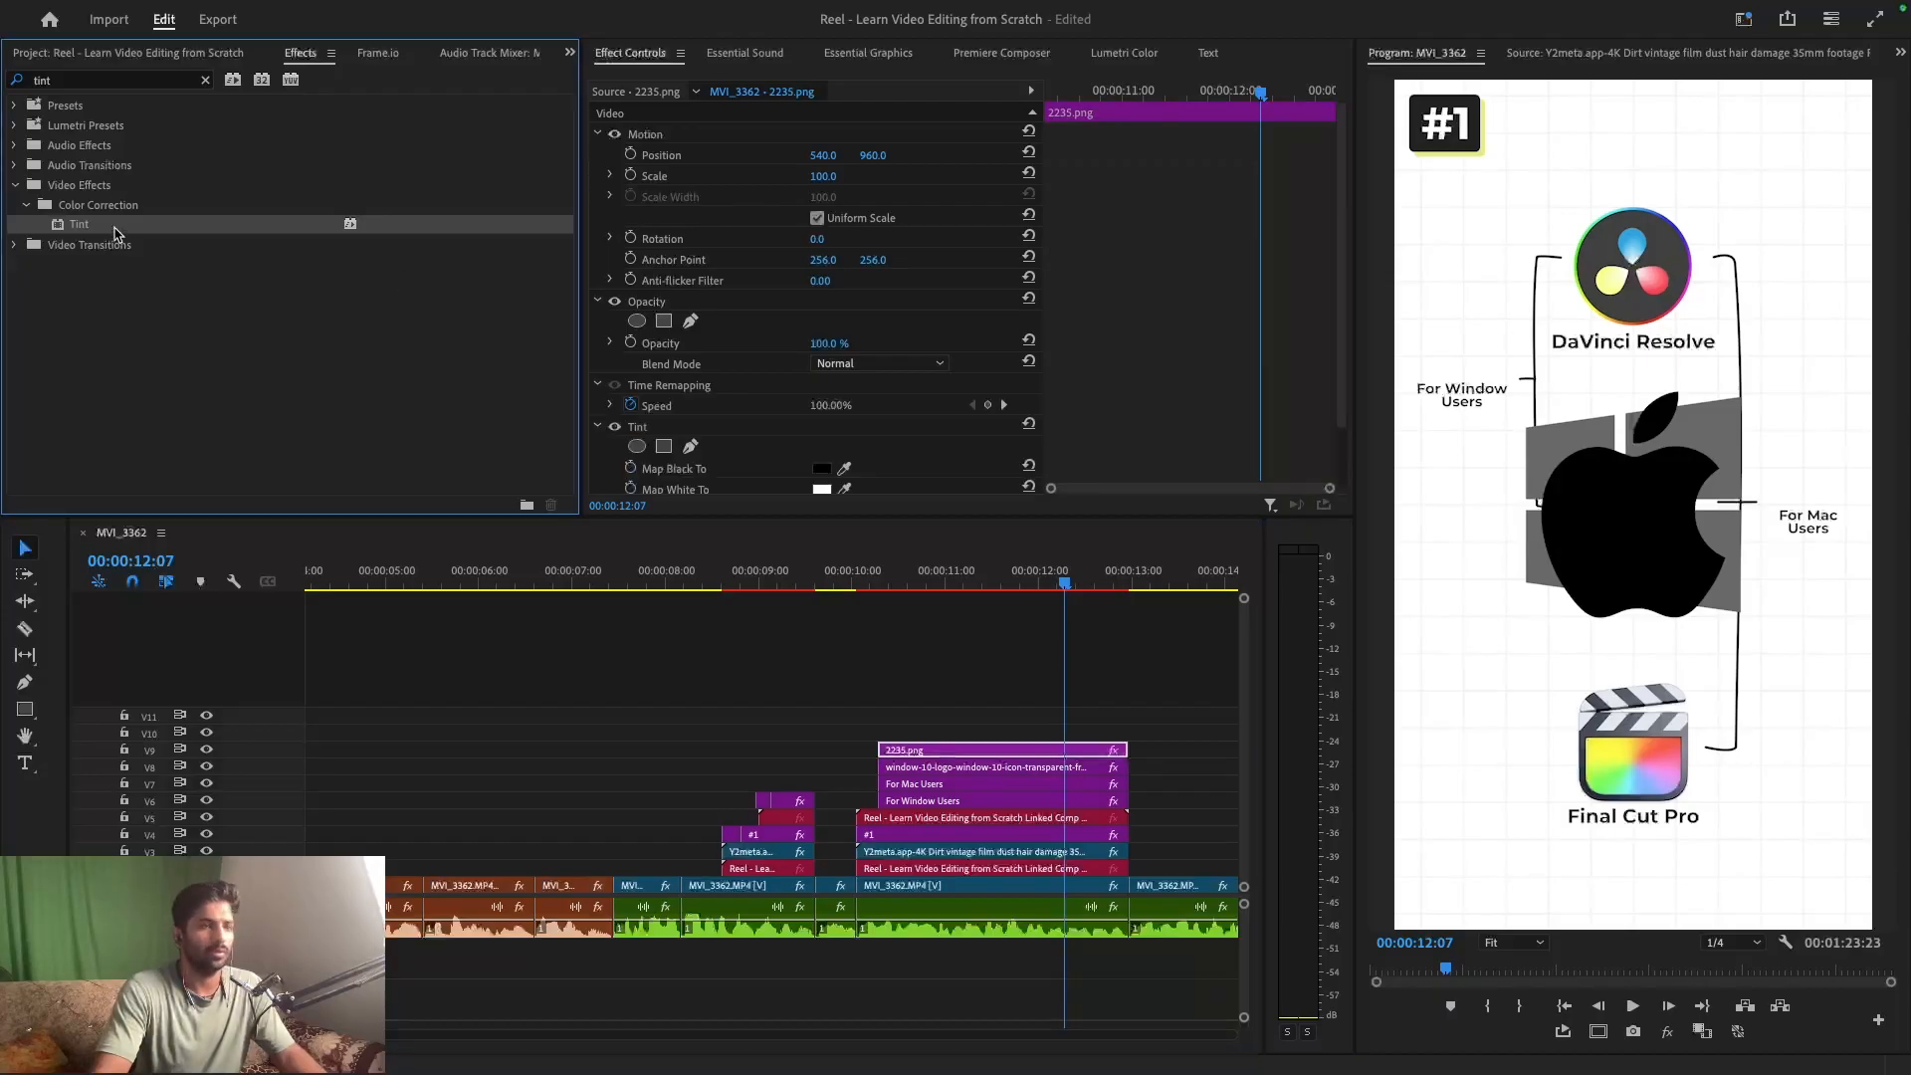
# - Set the Apple logo's Tint black mapping to the grey sampled from the Windows logo in the preview
pyautogui.click(820, 470)
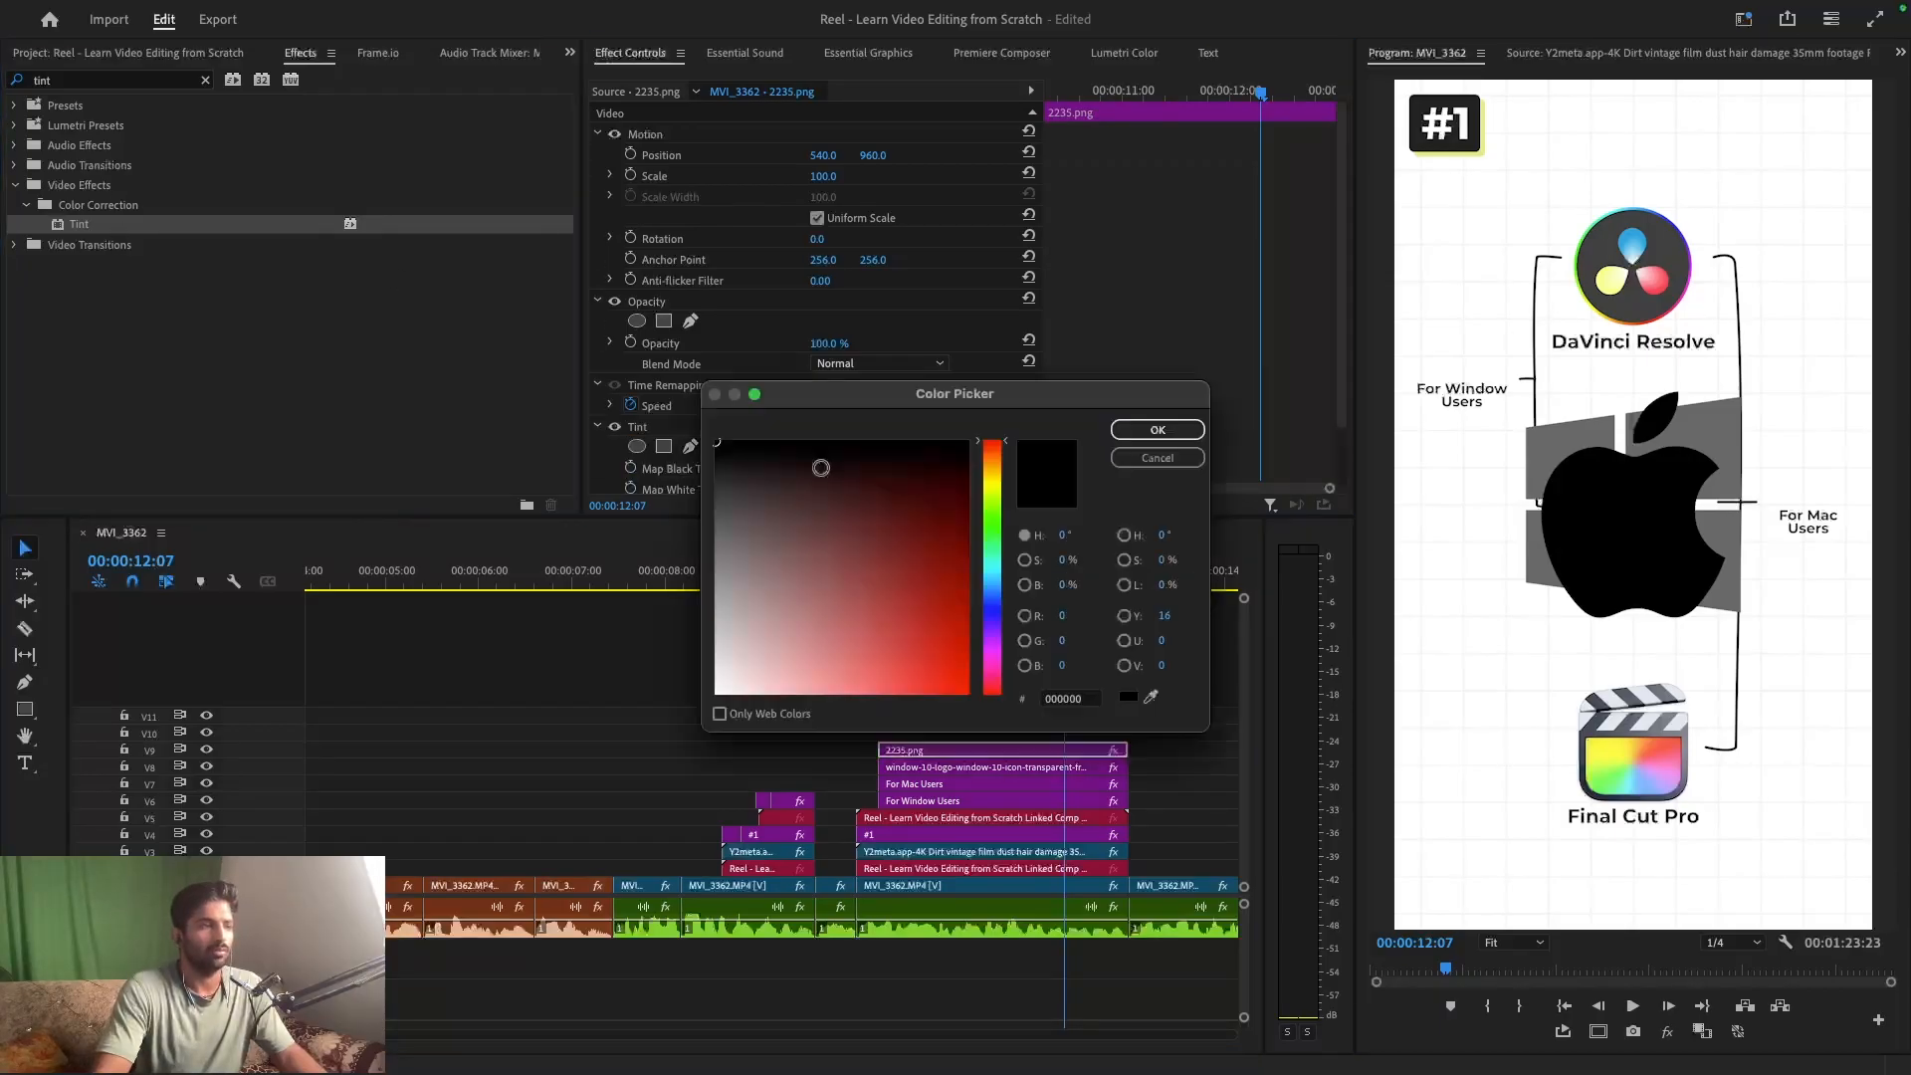
pyautogui.moveTo(720, 455); pyautogui.dragTo(715, 477)
pyautogui.click(1122, 434)
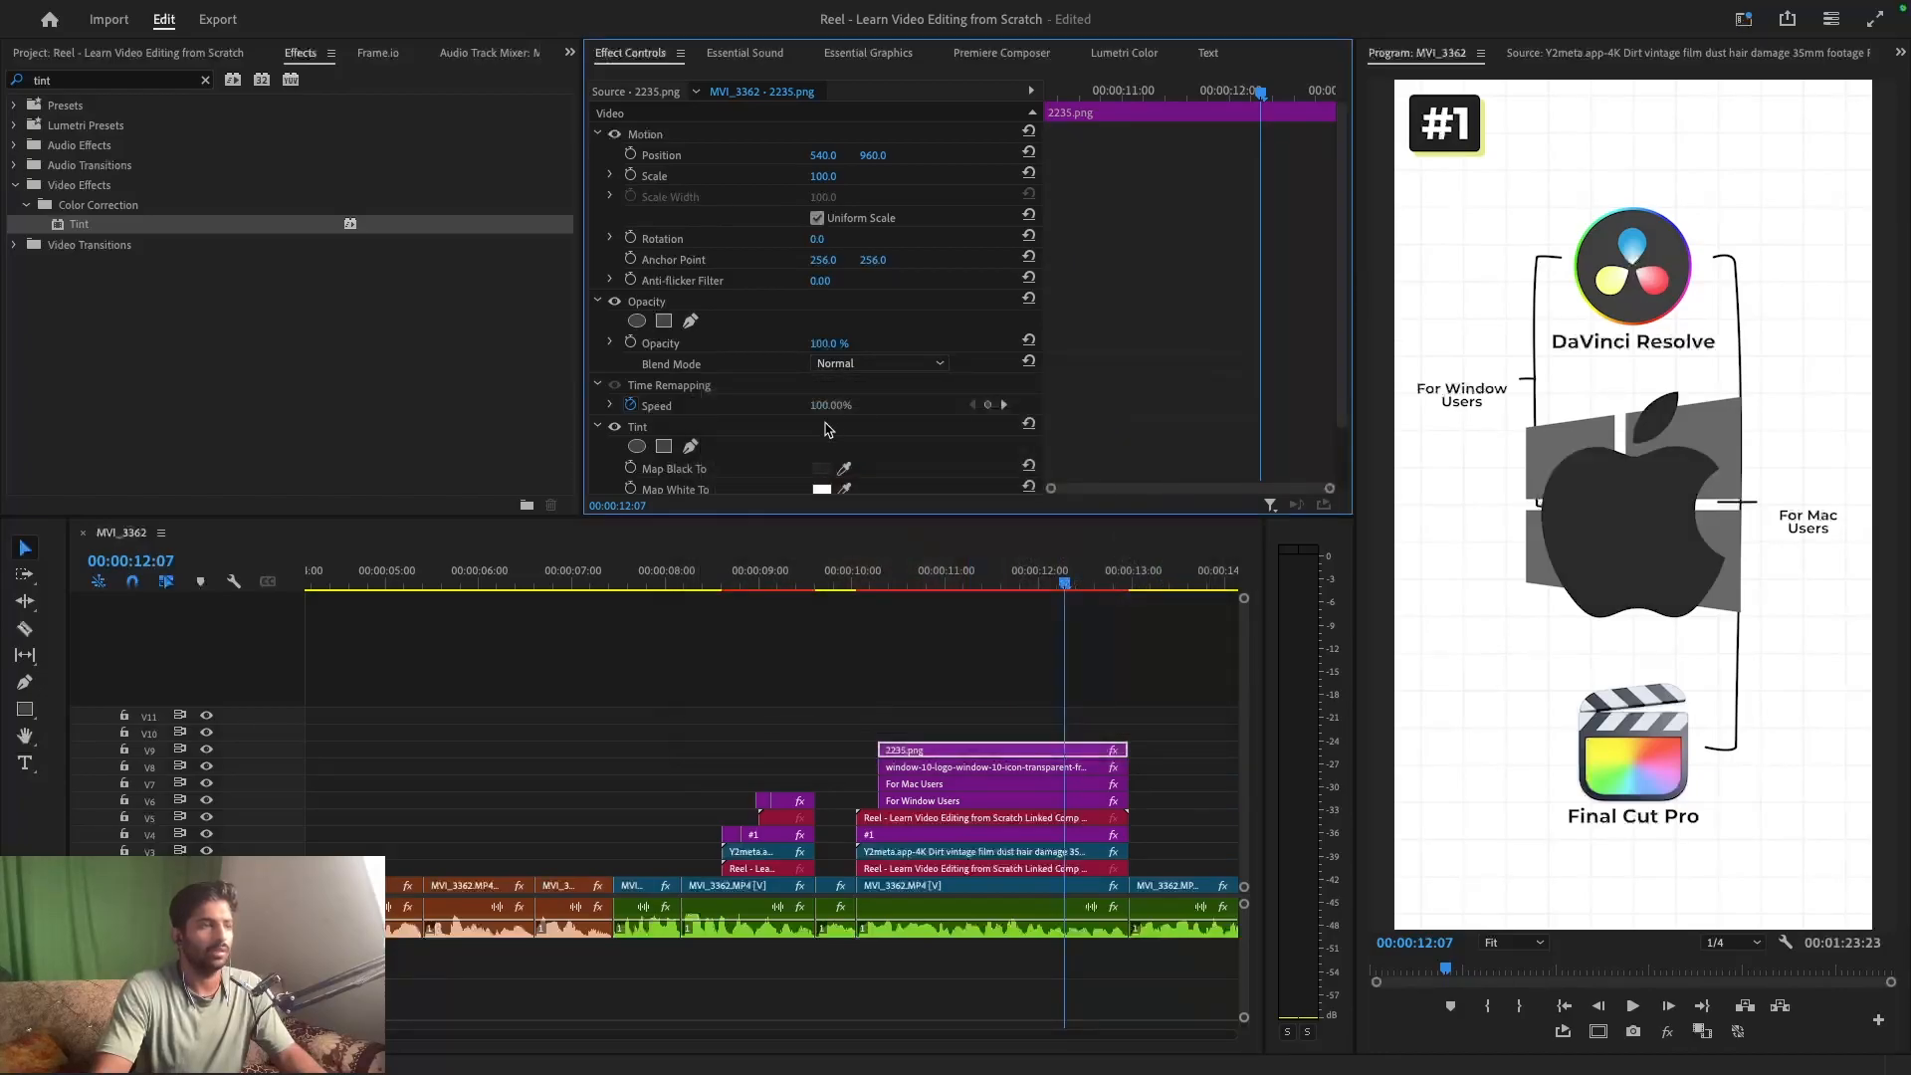
pyautogui.click(848, 466)
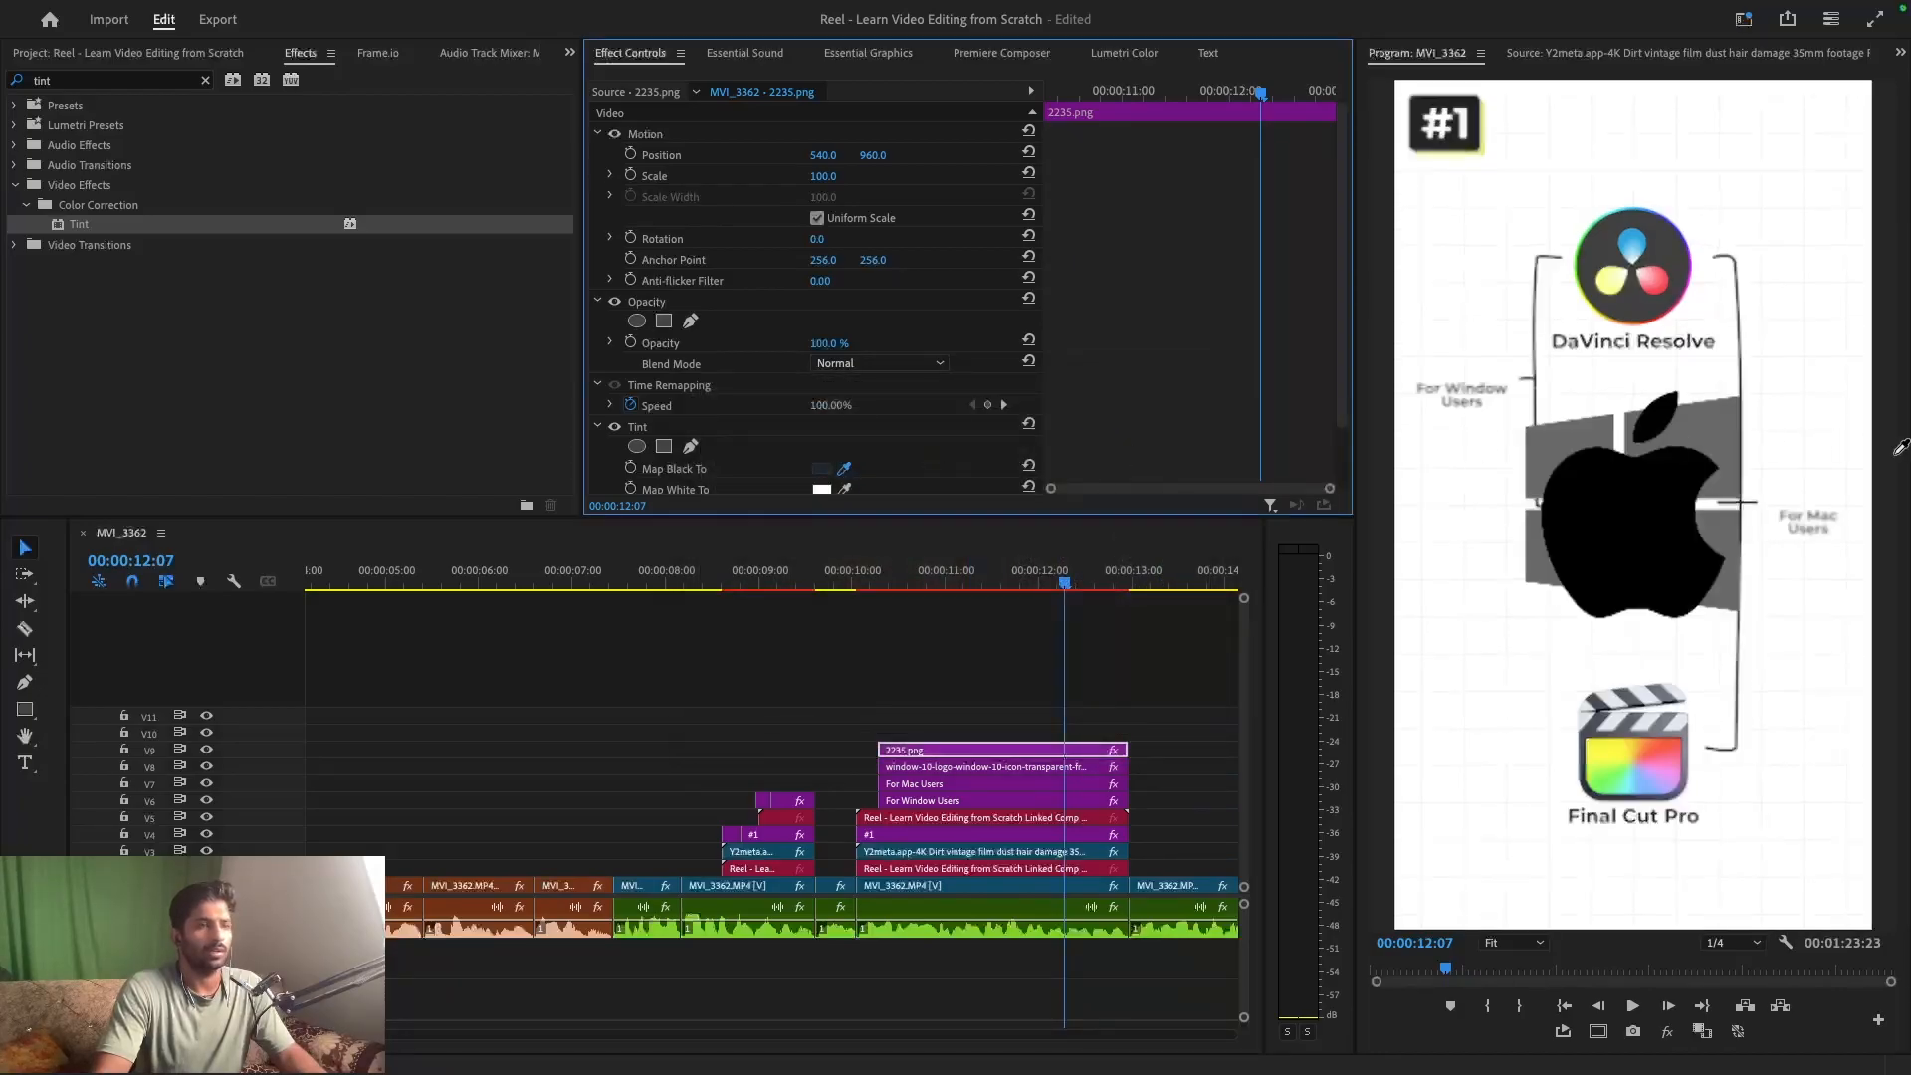
pyautogui.click(1722, 428)
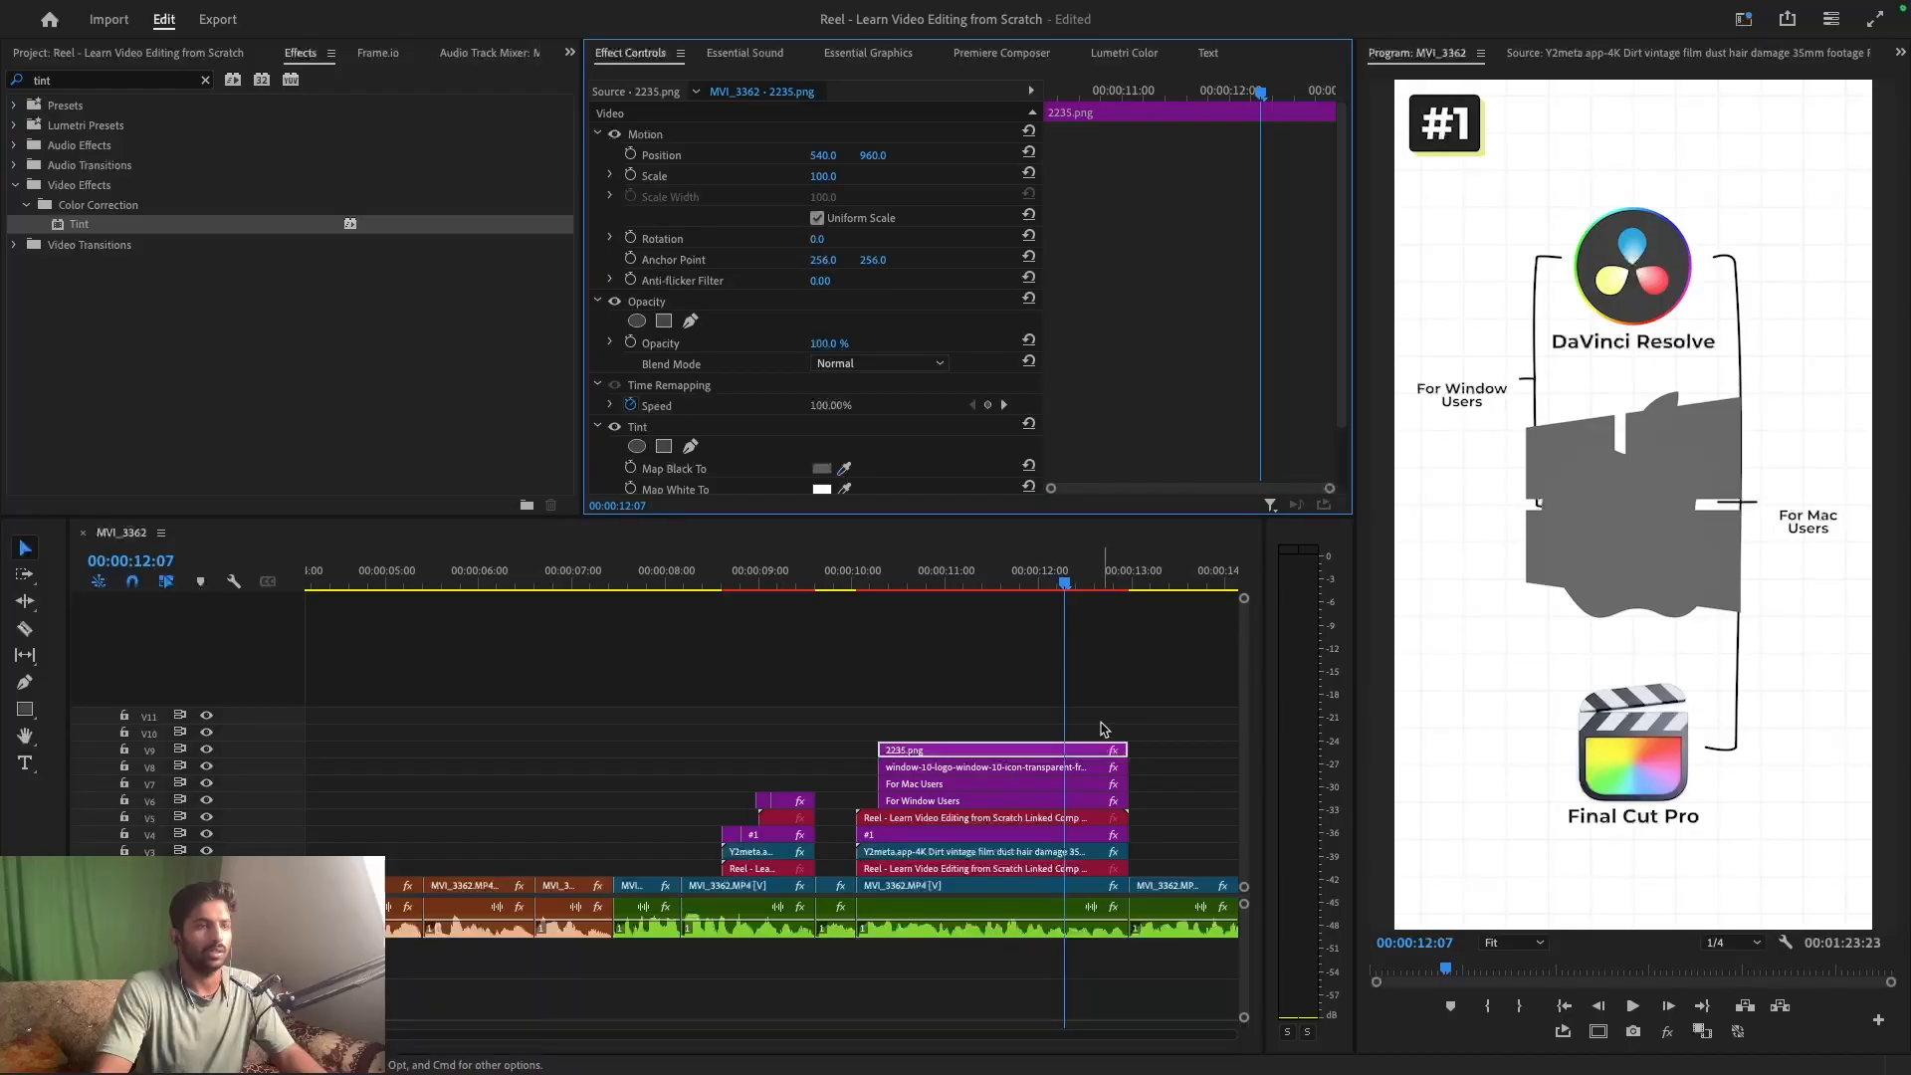
pyautogui.click(1002, 694)
# - Scale the Windows logo to 15 and place it just above the For Window Users label, at horizontal position 160
pyautogui.click(1001, 768)
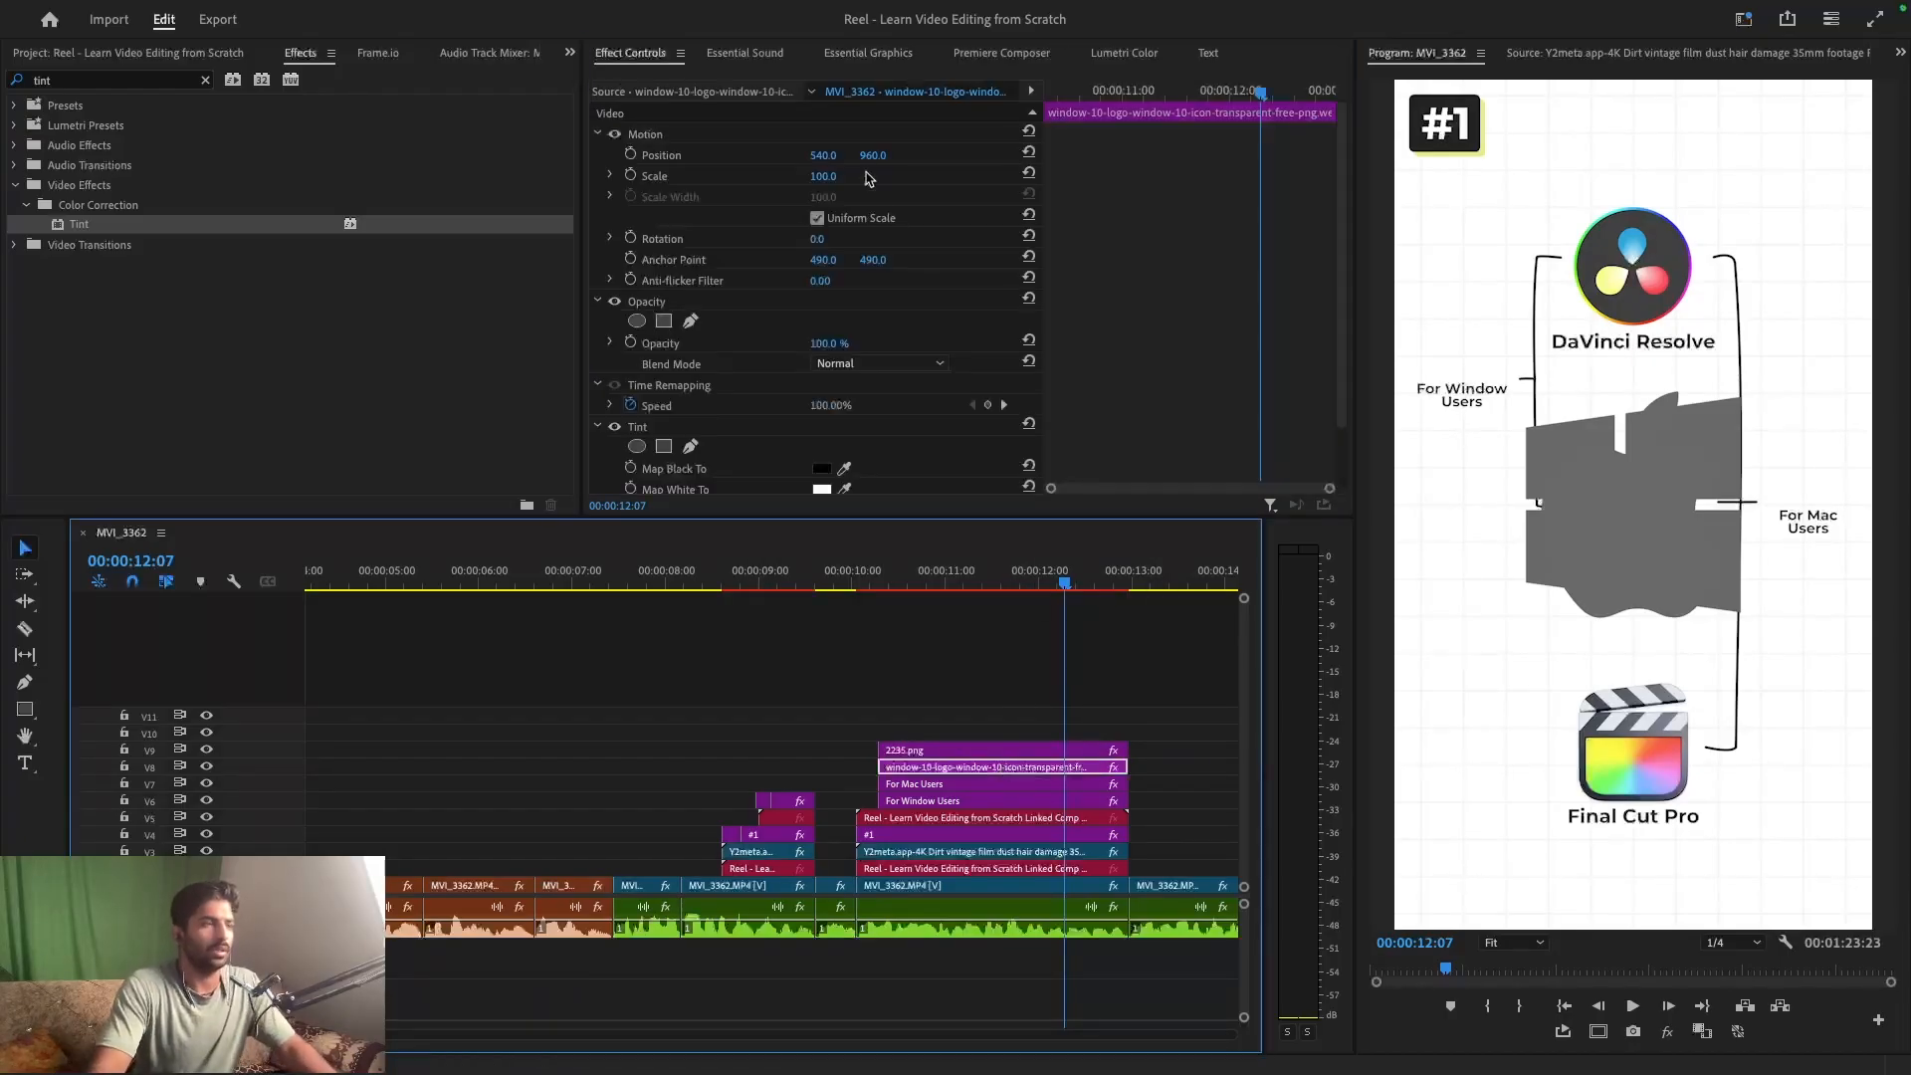
pyautogui.moveTo(838, 155); pyautogui.dragTo(606, 155)
pyautogui.moveTo(823, 176)
pyautogui.mouseDown()
pyautogui.moveTo(768, 176)
pyautogui.moveTo(786, 176)
pyautogui.mouseUp()
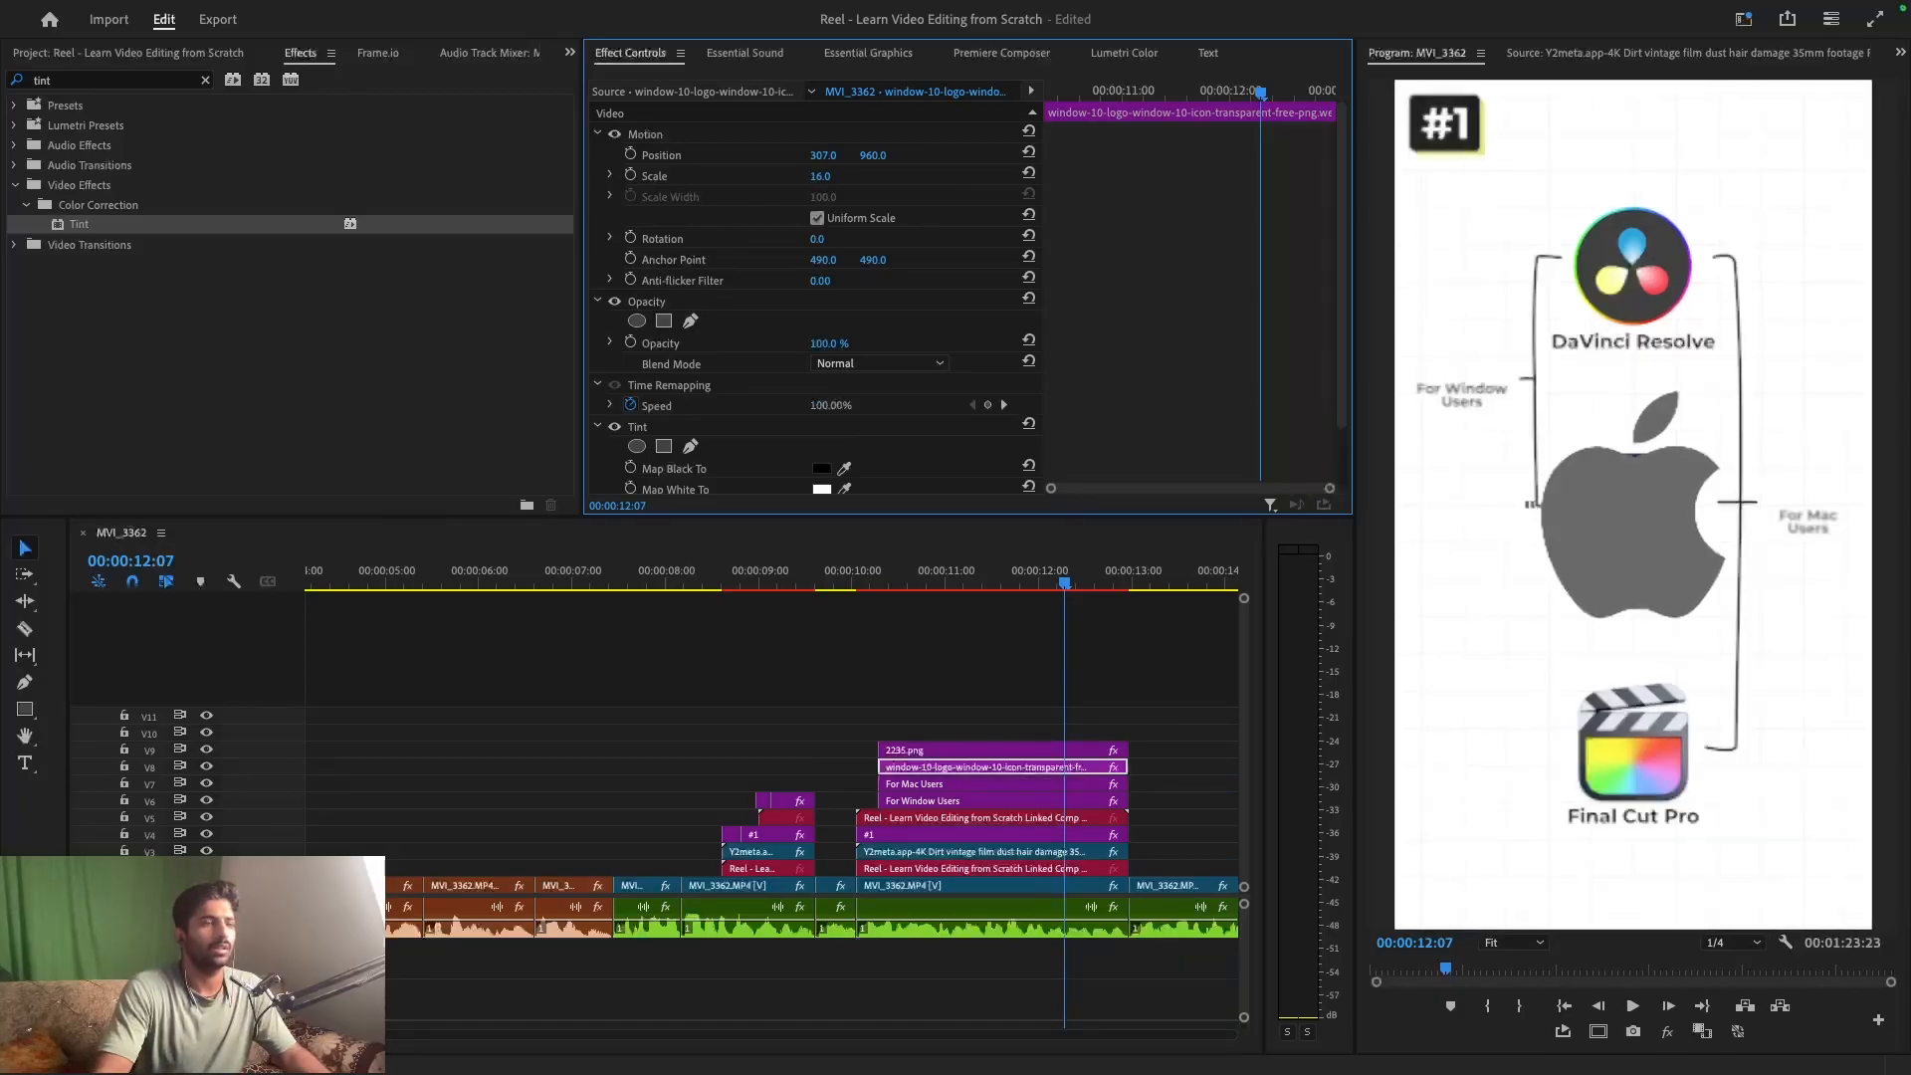
pyautogui.moveTo(873, 155); pyautogui.dragTo(523, 155)
pyautogui.moveTo(832, 155); pyautogui.dragTo(696, 156)
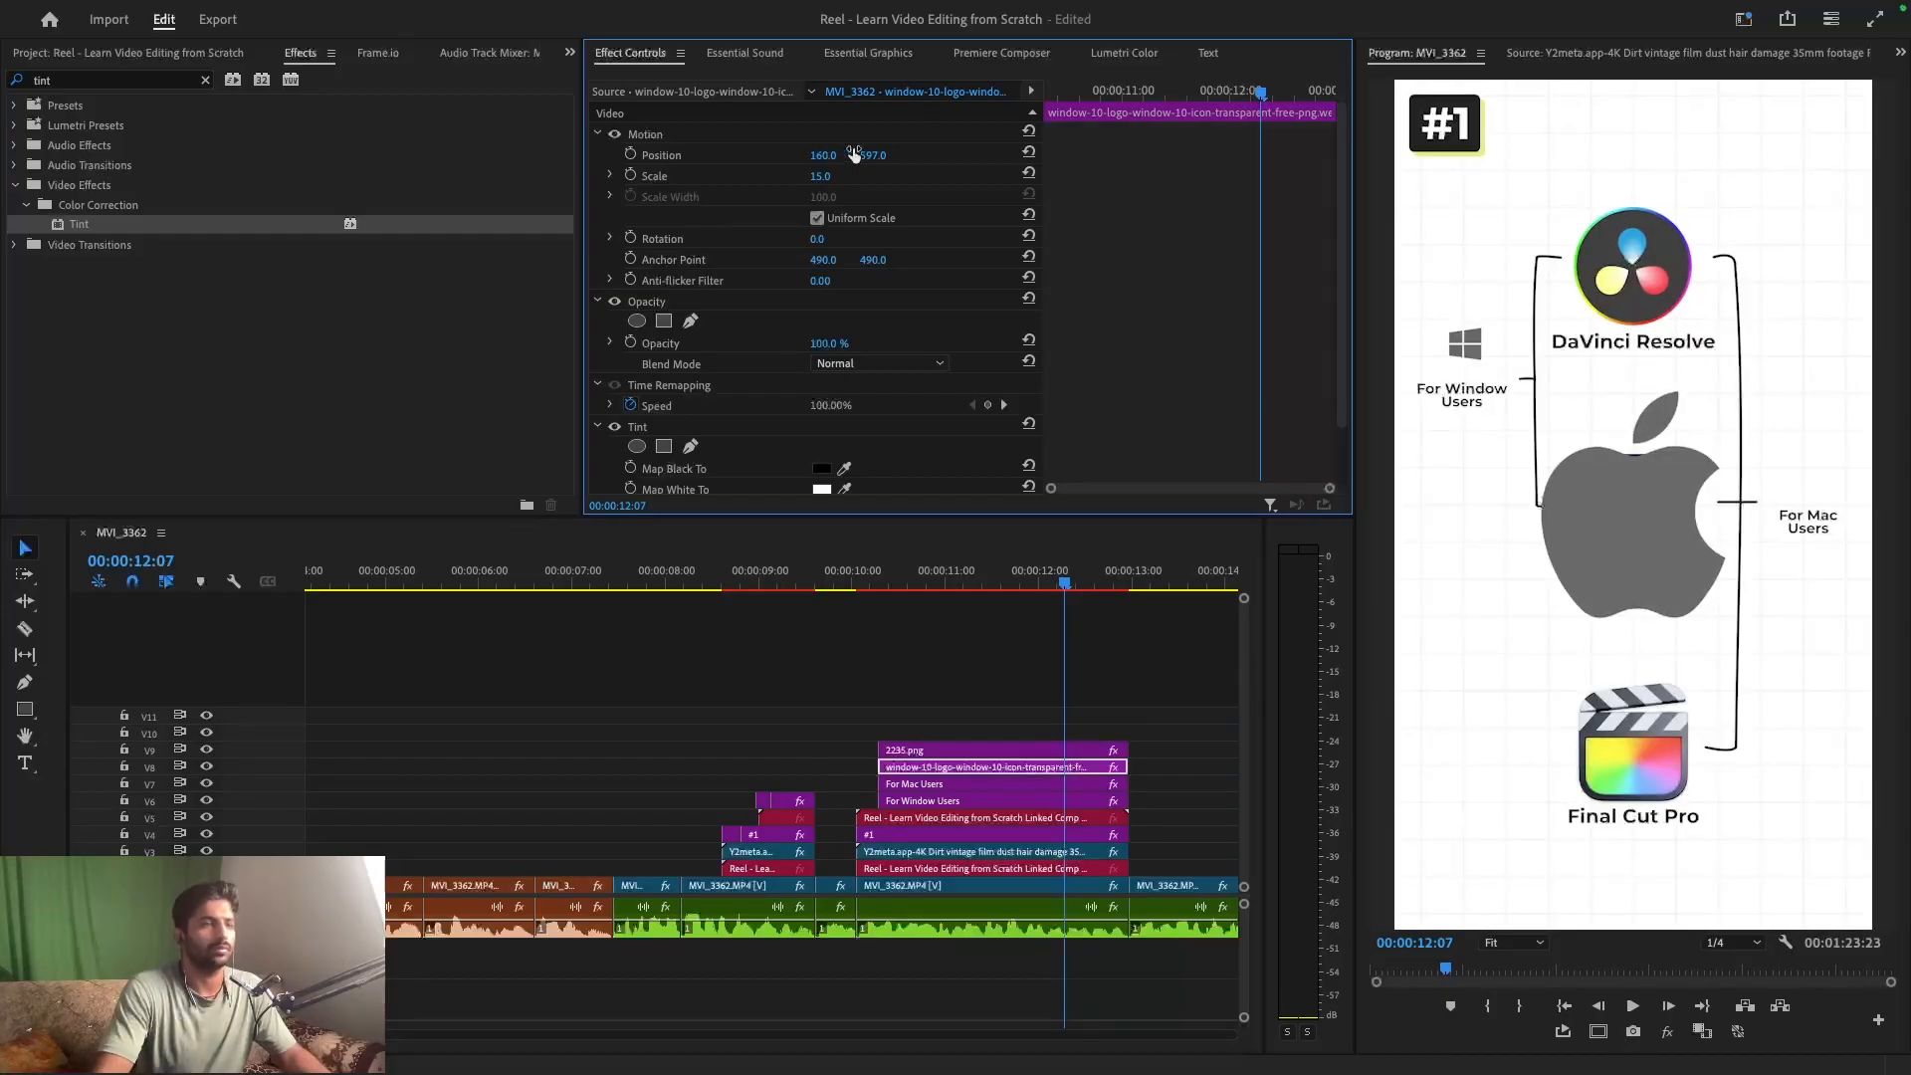
pyautogui.moveTo(861, 155); pyautogui.dragTo(882, 155)
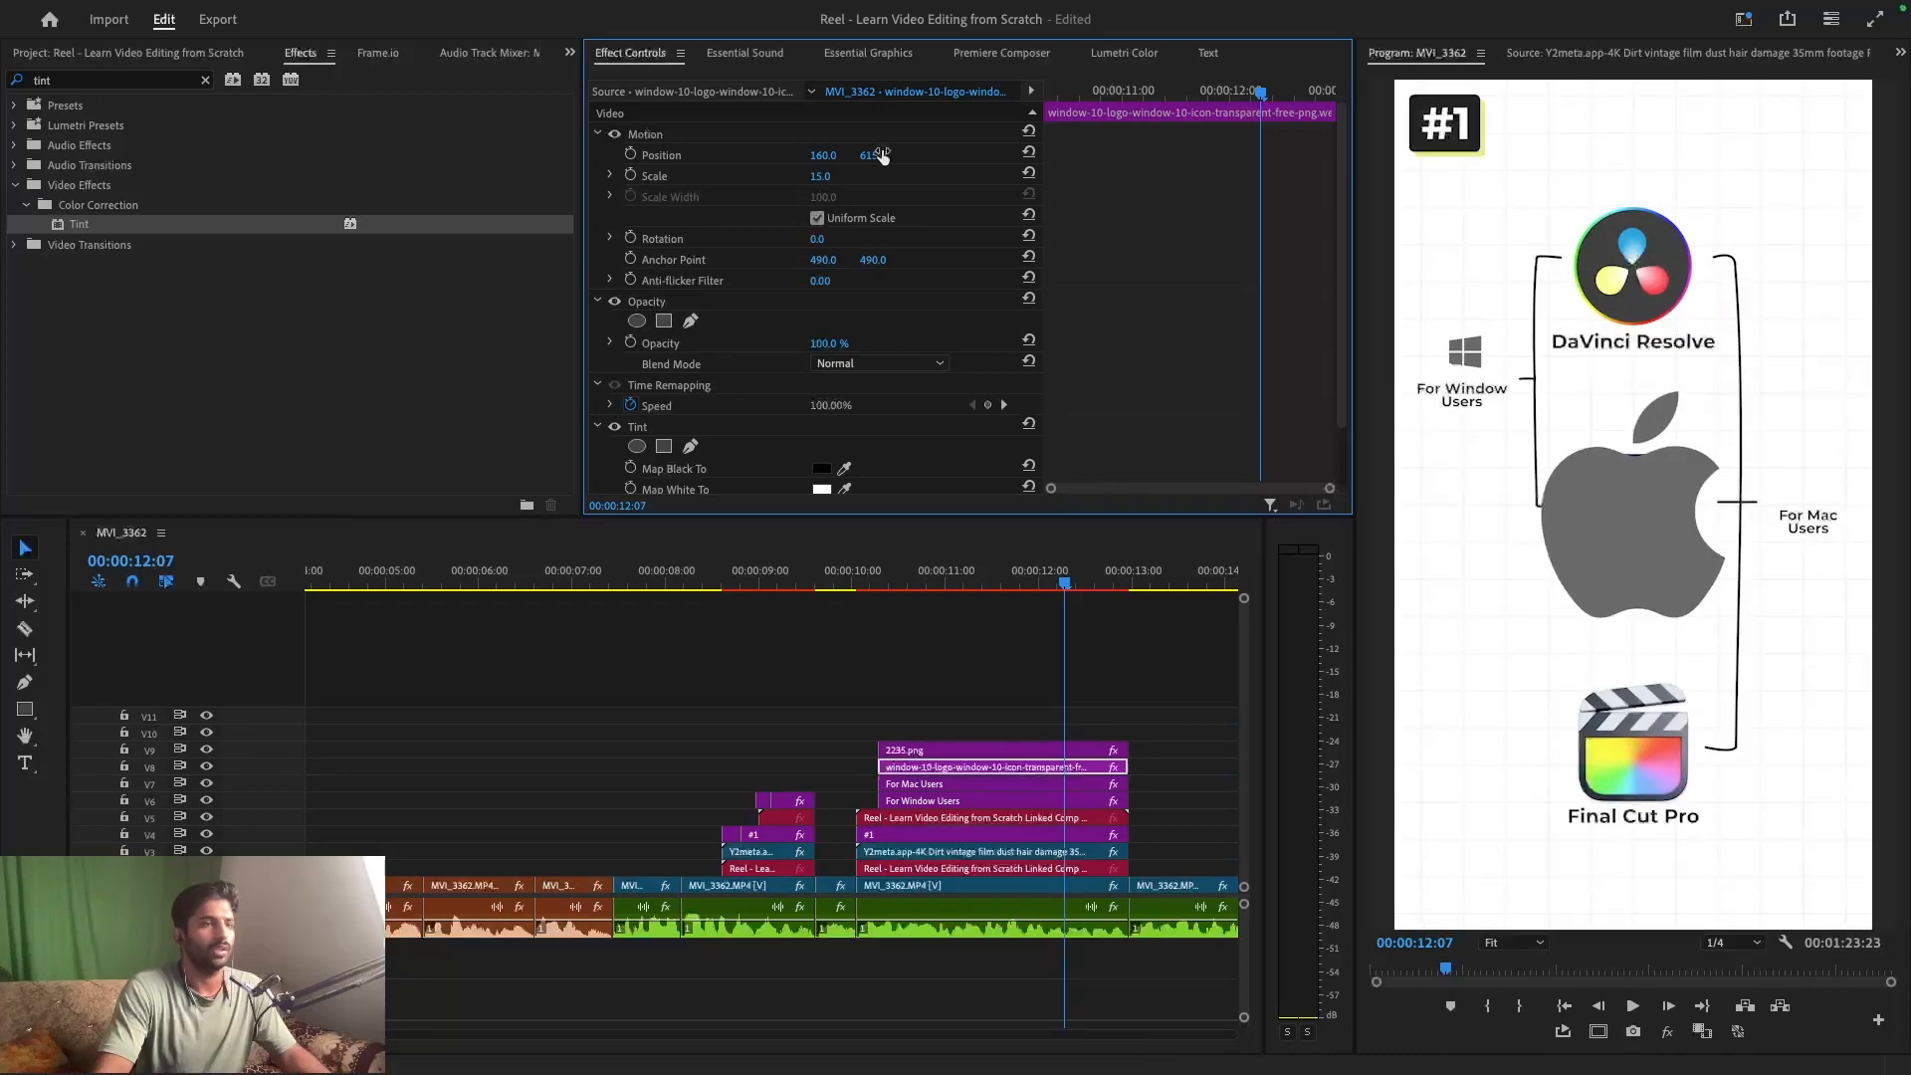
# - Scale the Apple logo to 16 and position it at 935, 908 above the For Mac Users label, with preview resolution at Full
pyautogui.click(992, 749)
pyautogui.moveTo(827, 178); pyautogui.dragTo(1278, 157)
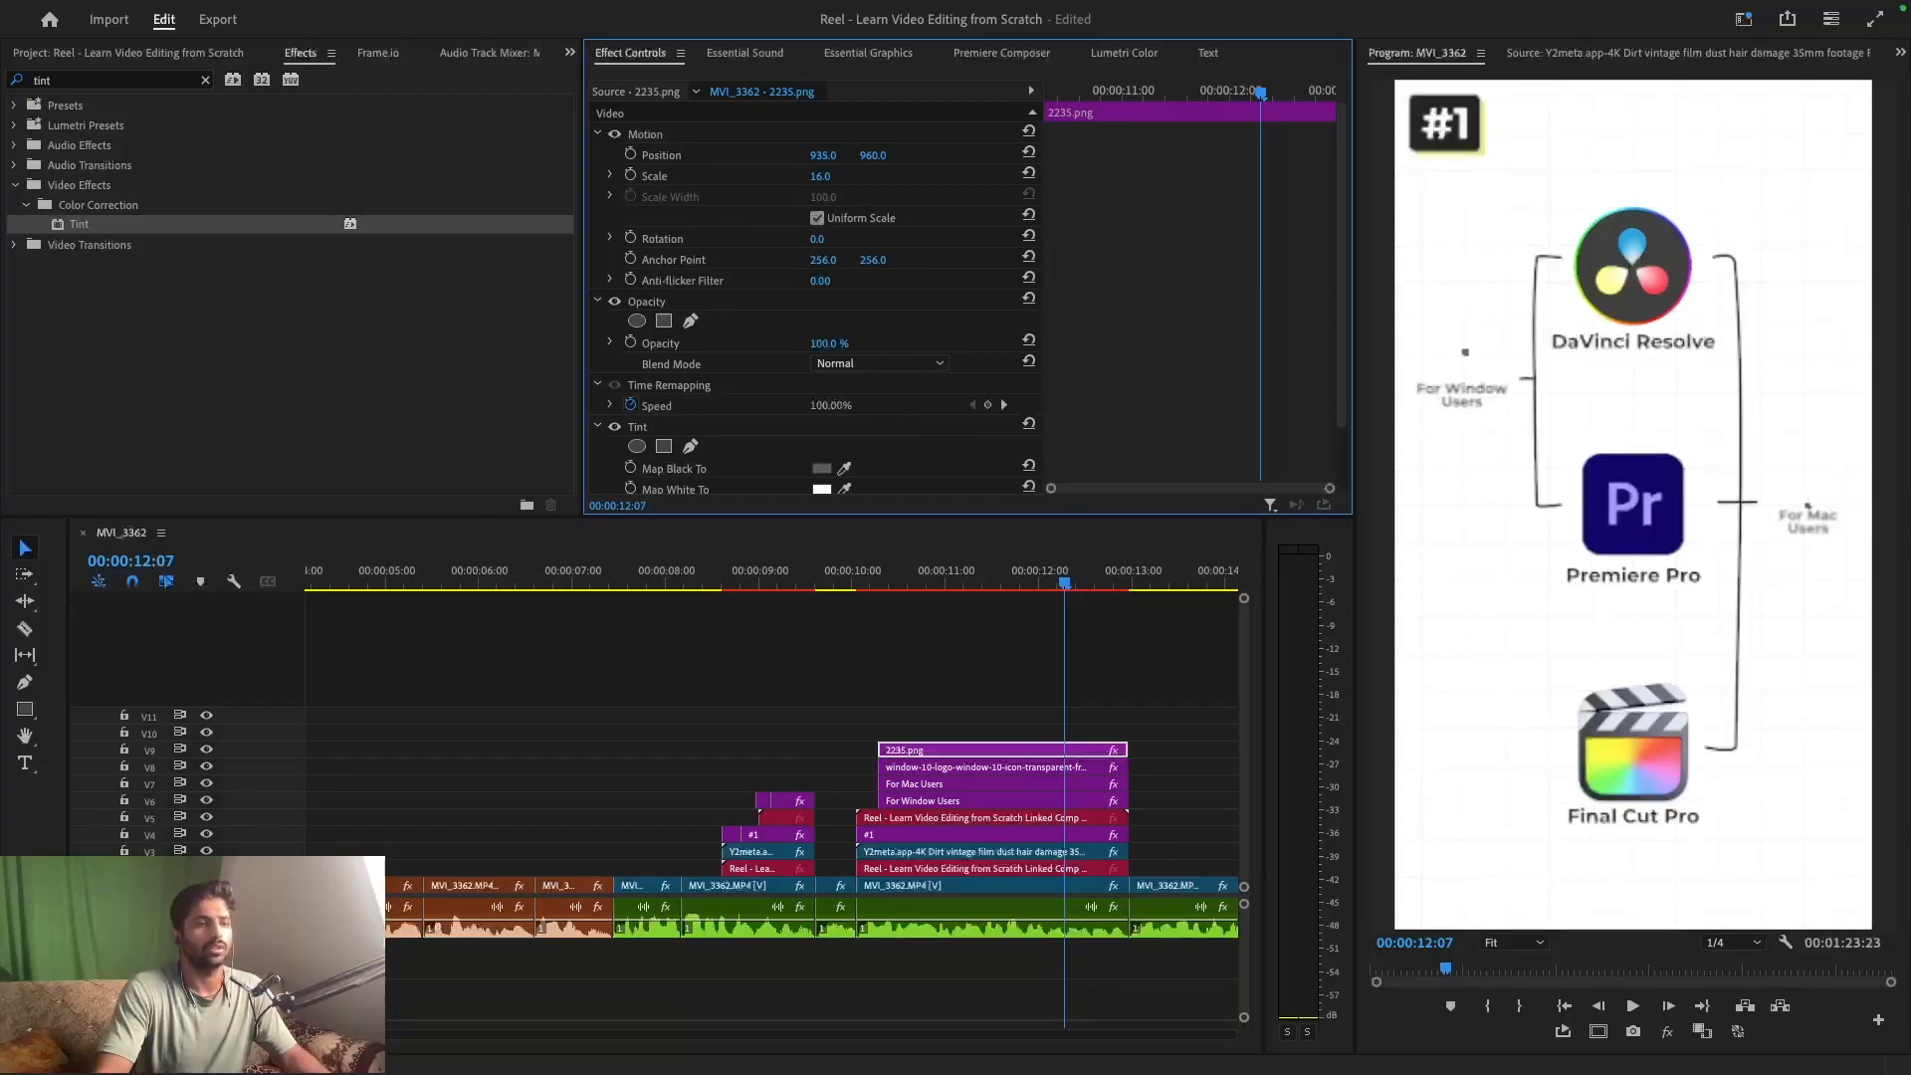
pyautogui.moveTo(882, 156); pyautogui.dragTo(846, 156)
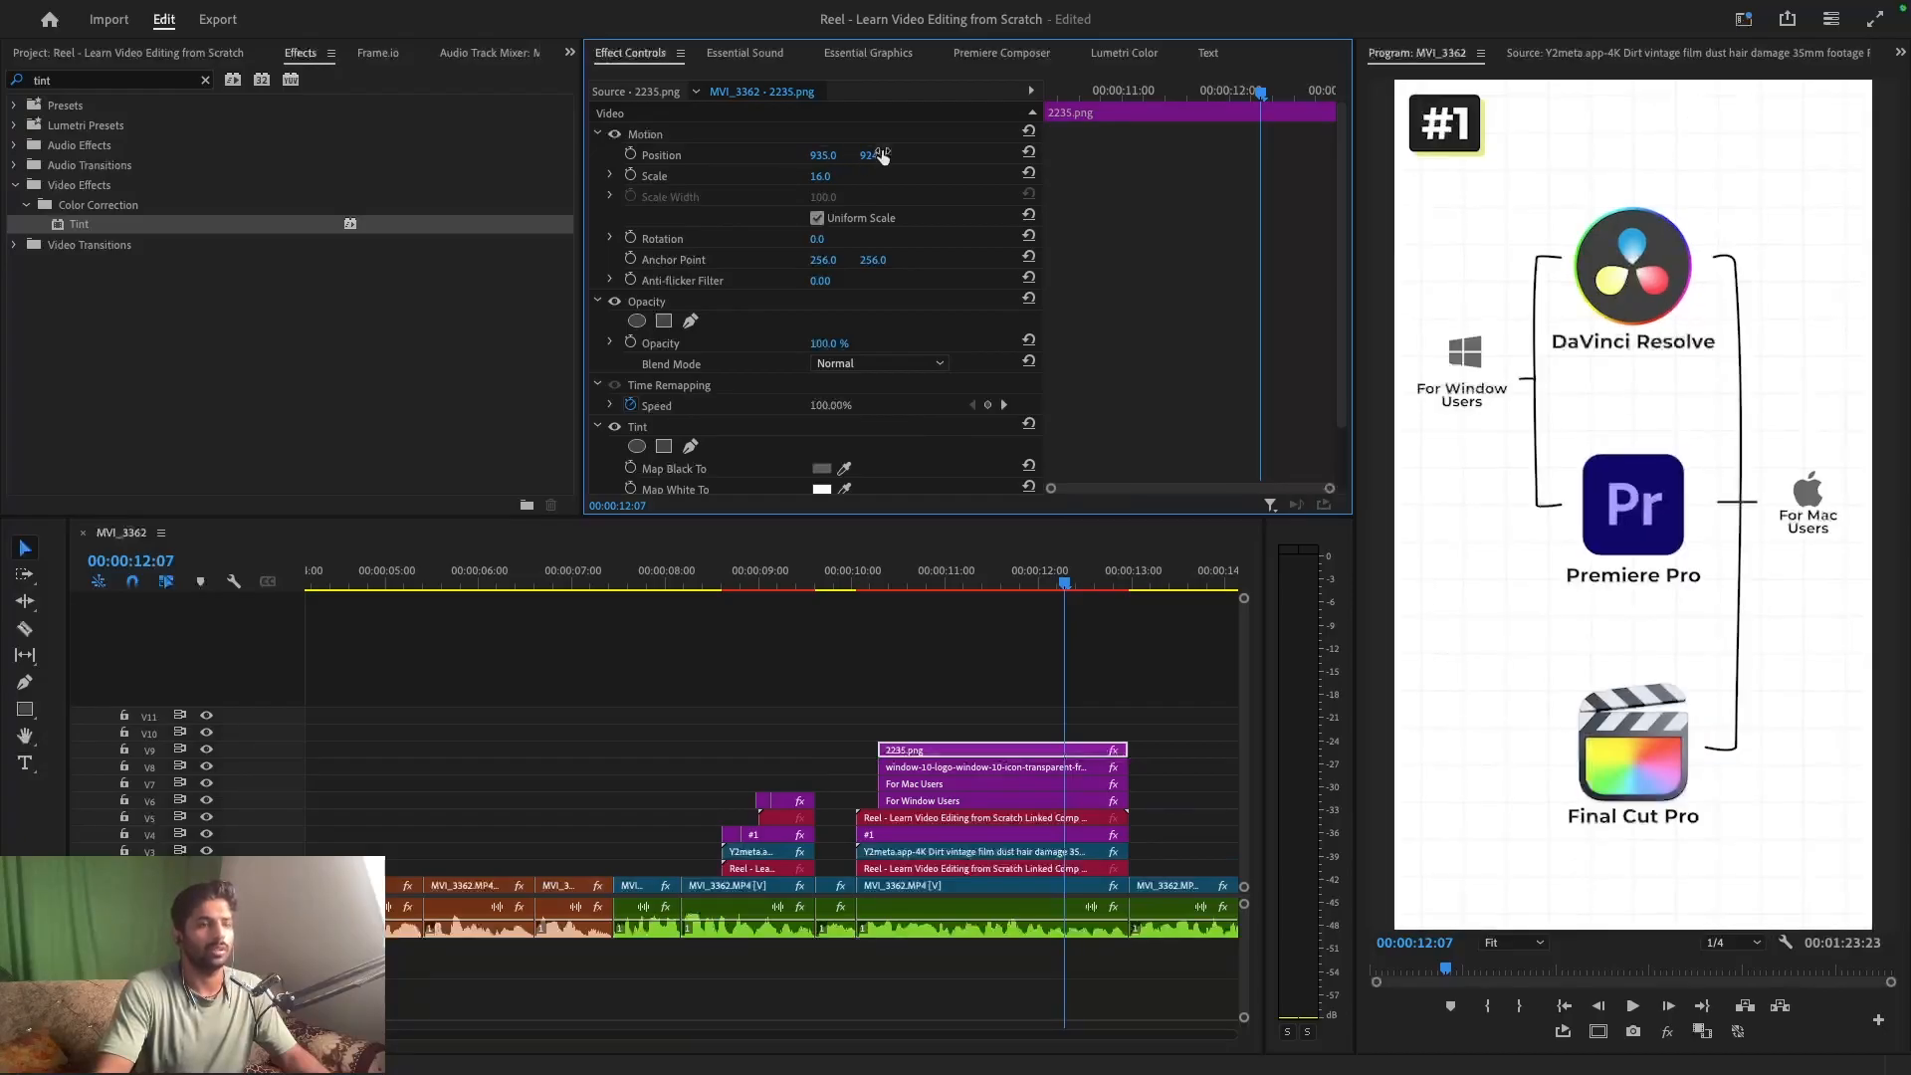
pyautogui.click(1732, 942)
pyautogui.click(1732, 961)
pyautogui.moveTo(876, 156); pyautogui.dragTo(854, 156)
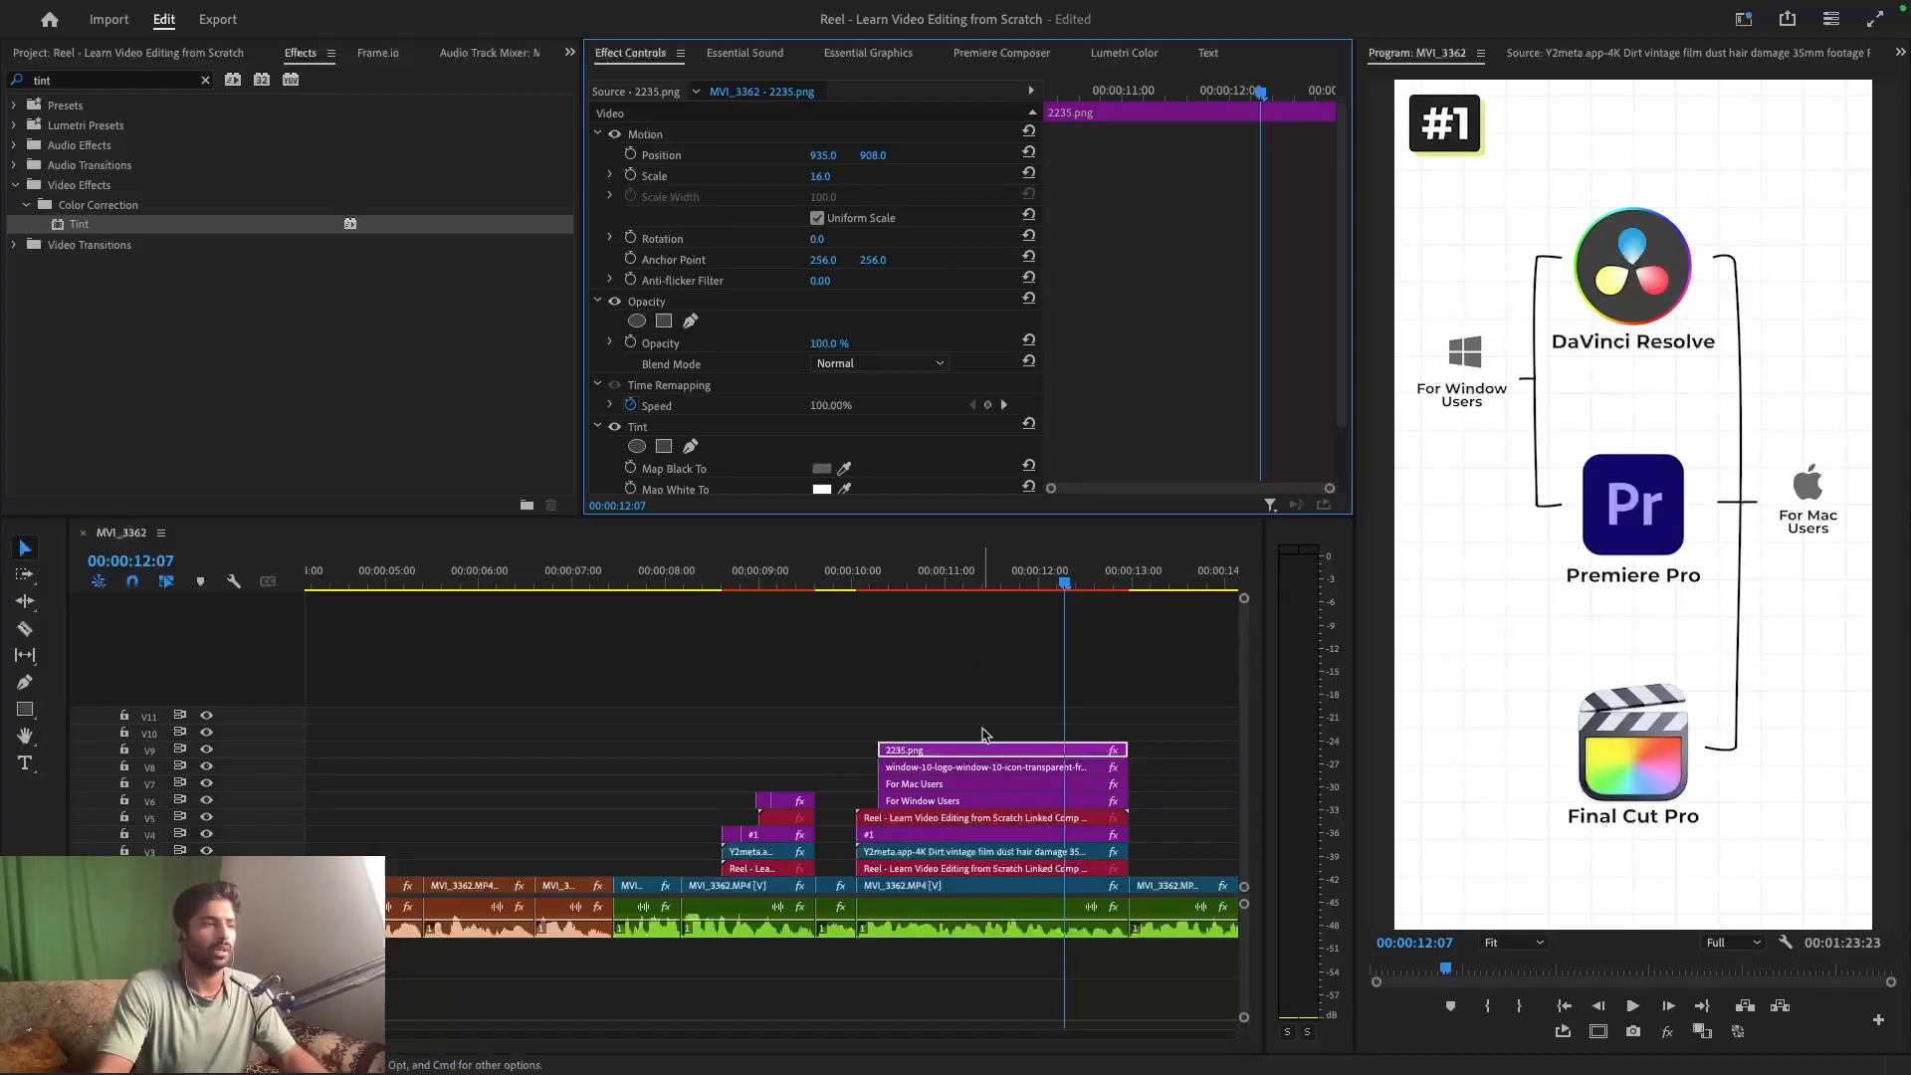
# - Set the Windows logo's vertical position to 624 and save the project
pyautogui.click(1000, 772)
pyautogui.moveTo(868, 156); pyautogui.dragTo(864, 156)
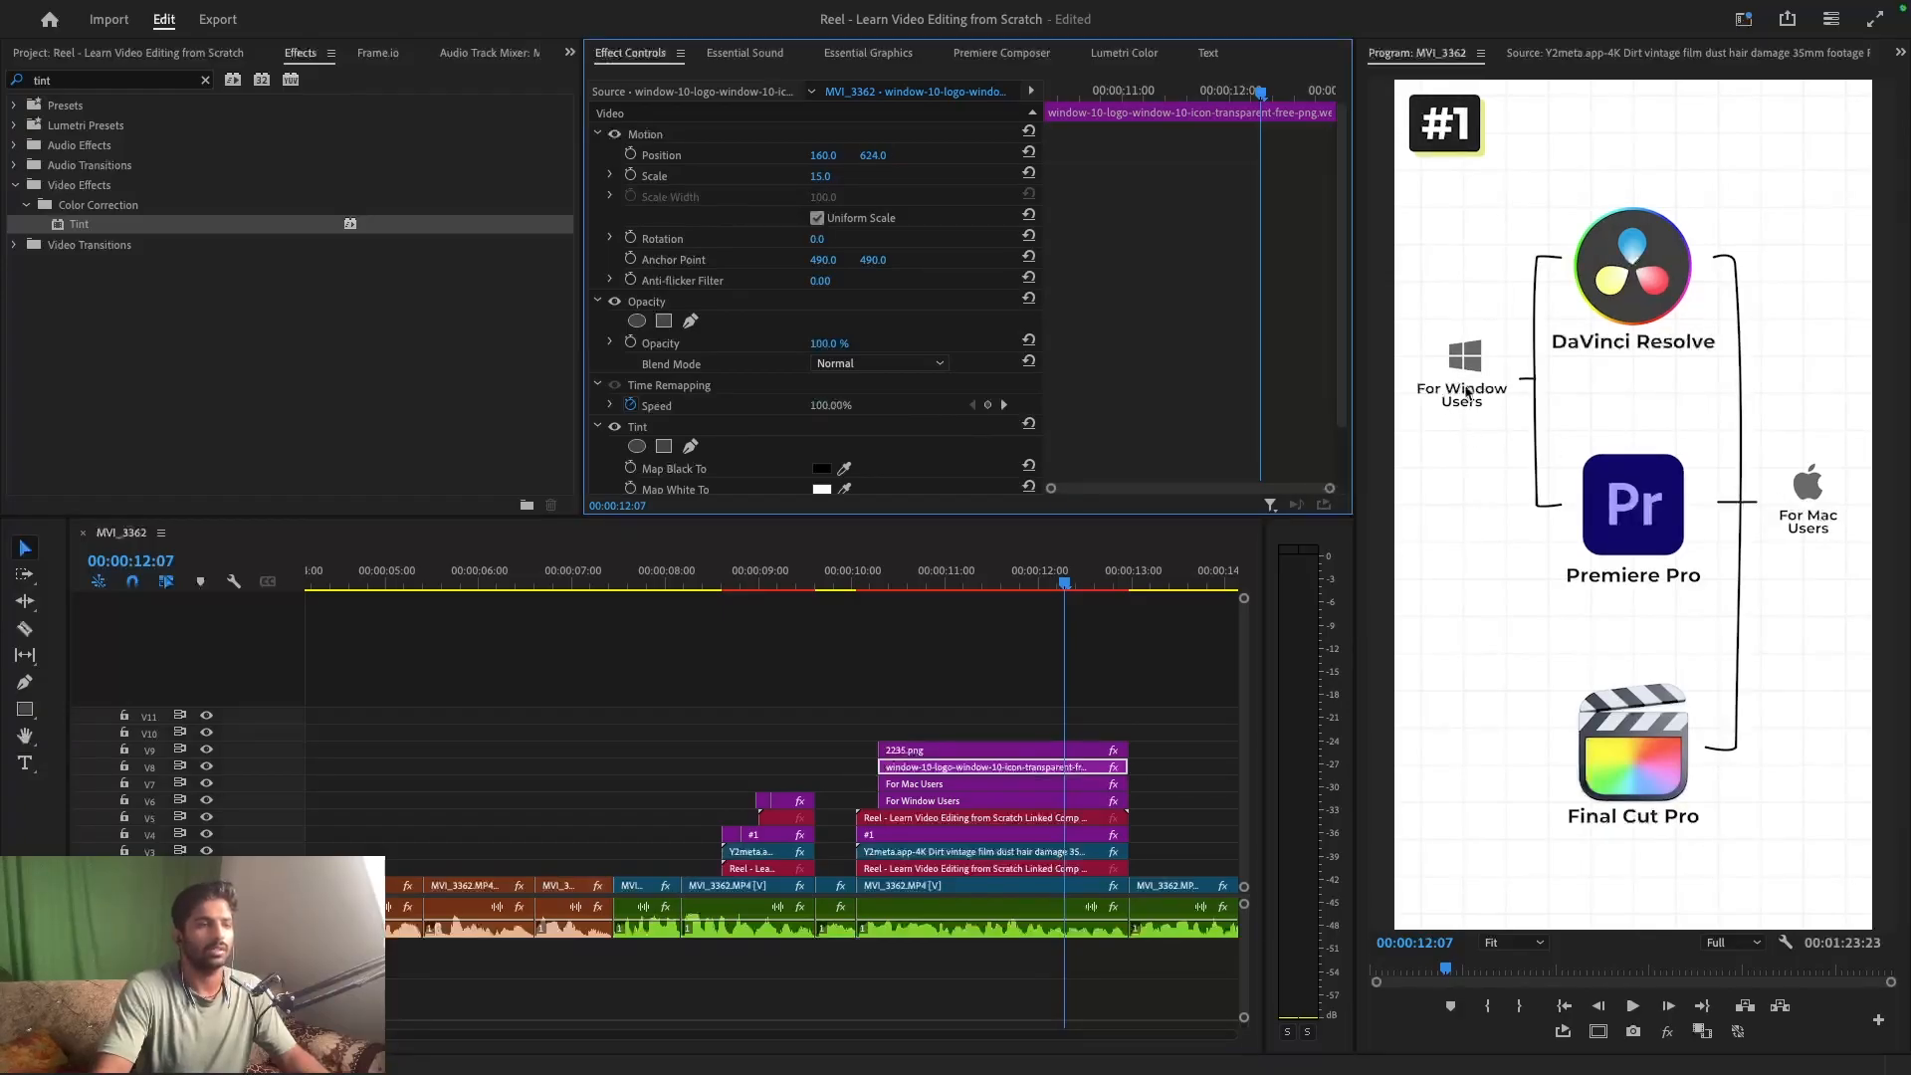
pyautogui.click(1006, 694)
pyautogui.hotkey('ctrl', 's')
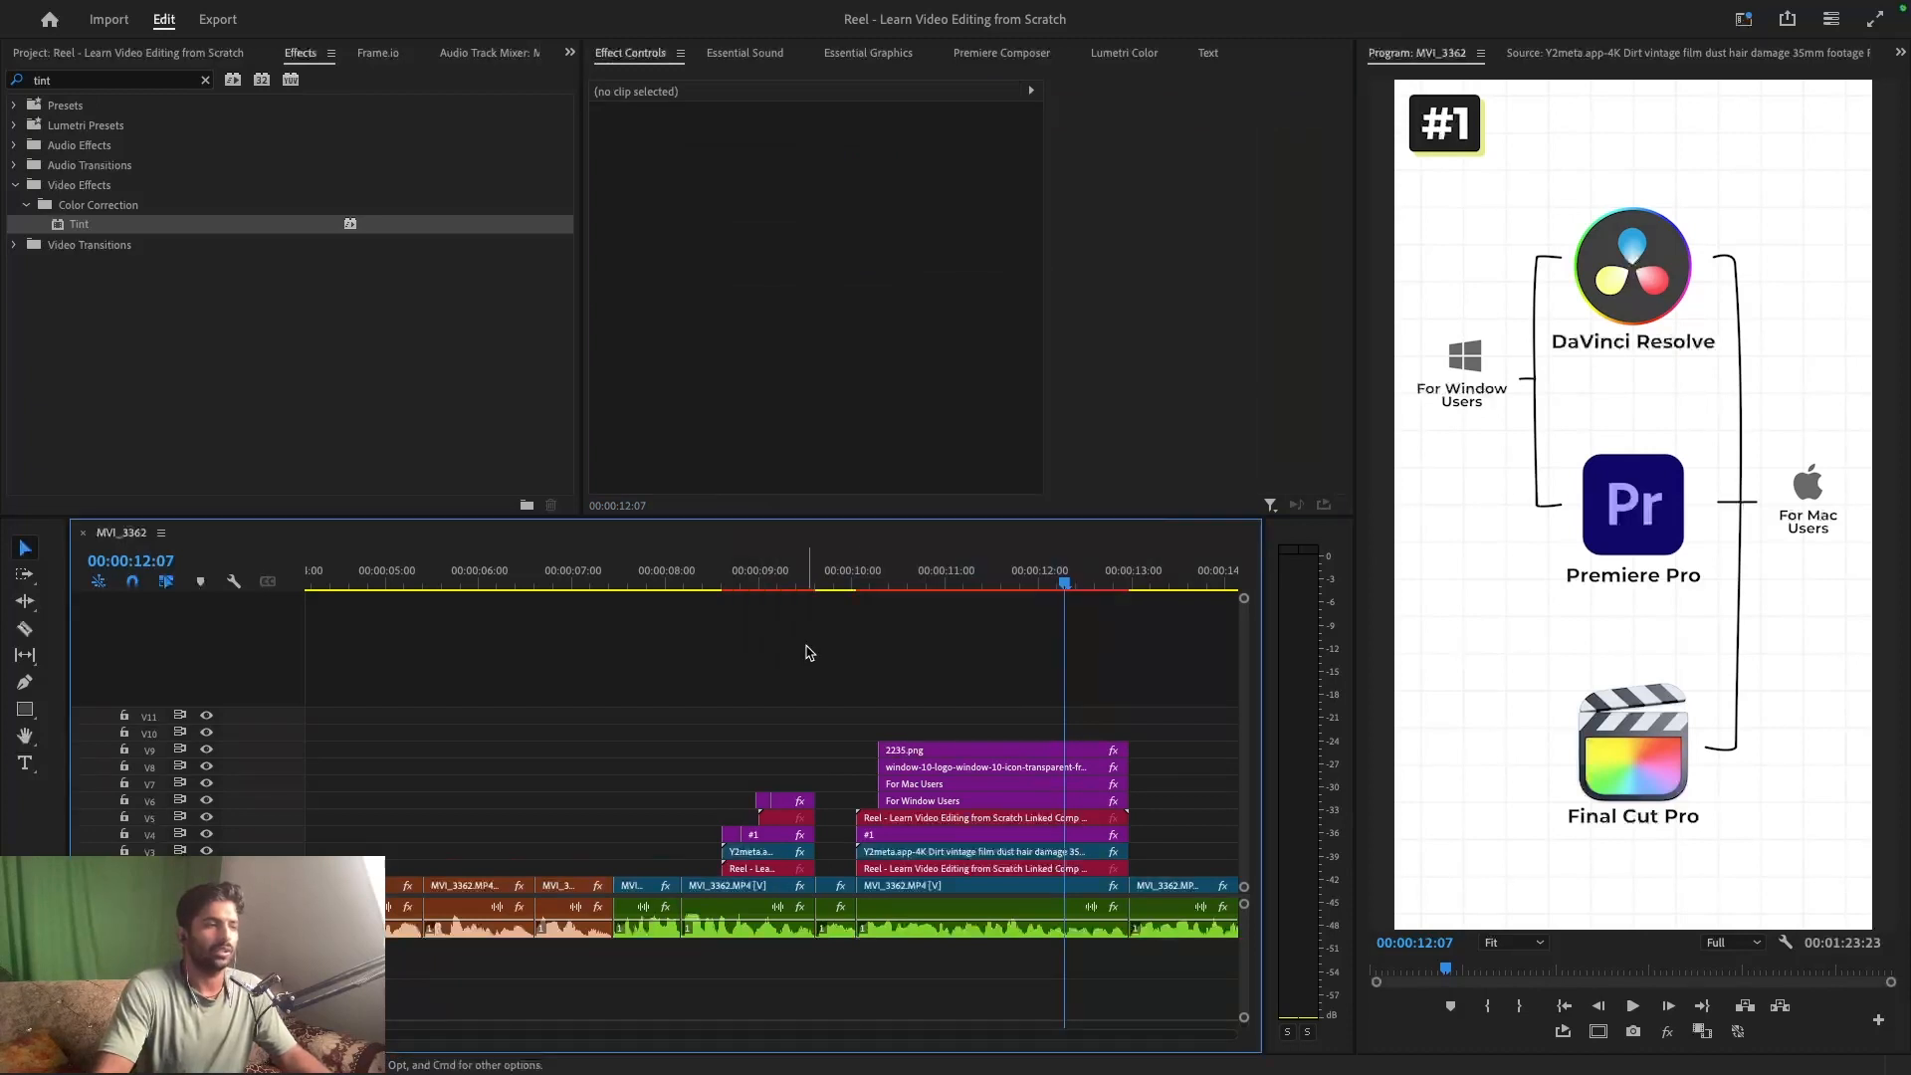
# - Shift the 2235.png and For Mac Users clips together so they start about half a second after the Windows logo clip
pyautogui.moveTo(866, 583); pyautogui.dragTo(965, 622)
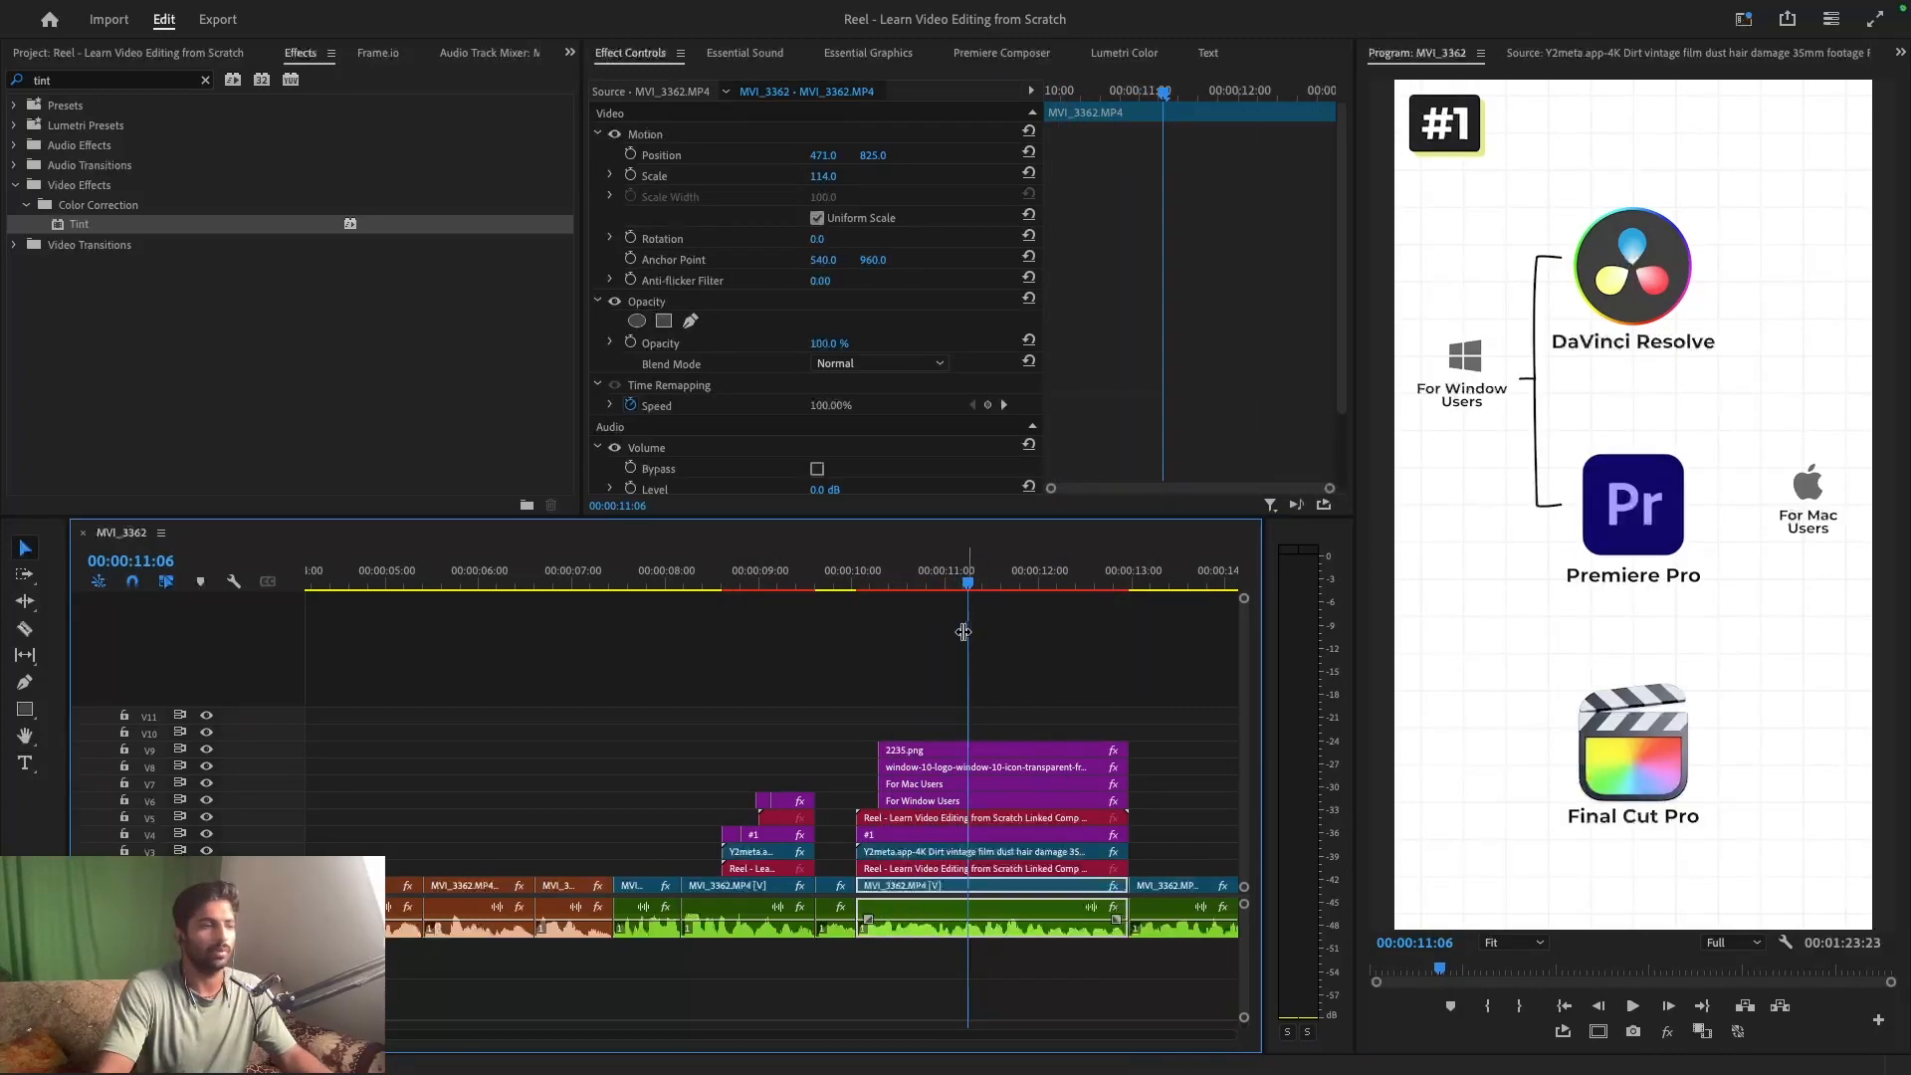
pyautogui.press('=')
pyautogui.moveTo(630, 677); pyautogui.dragTo(856, 754)
pyautogui.click(836, 683)
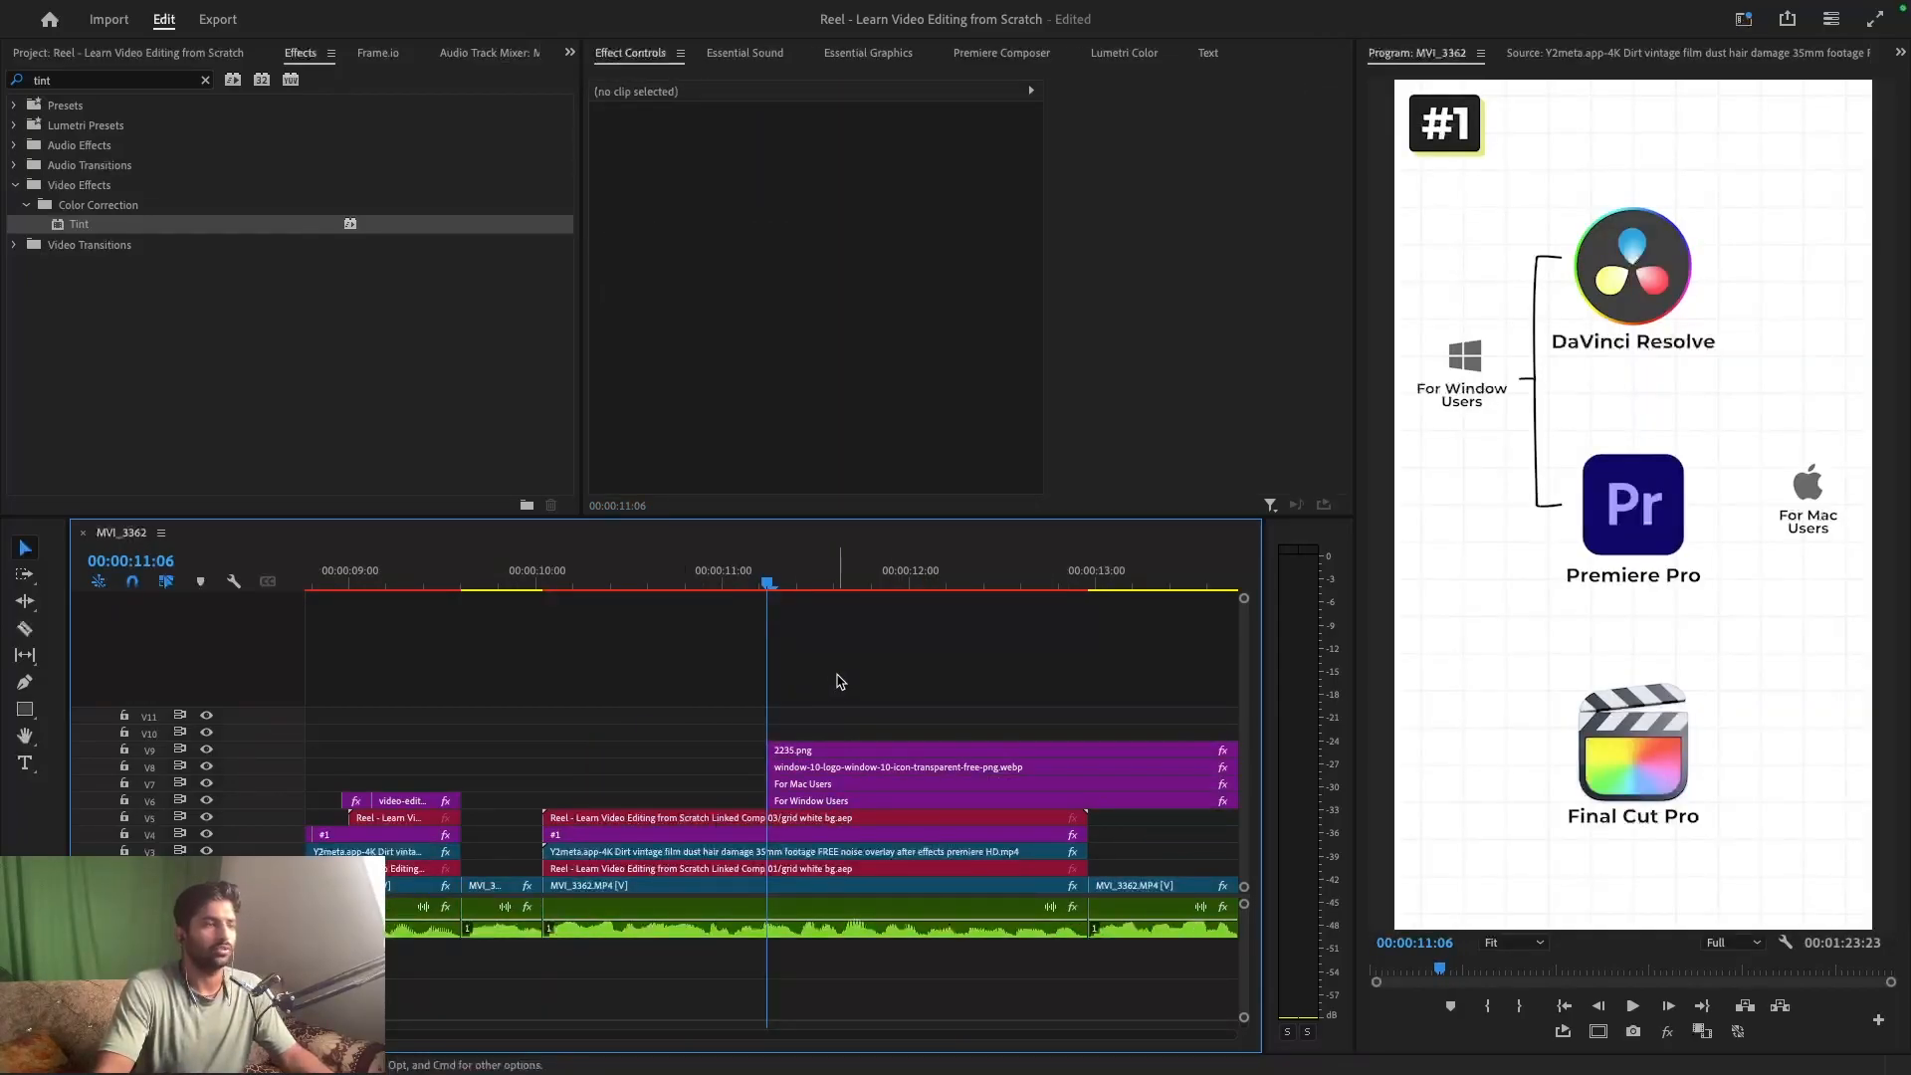
pyautogui.click(802, 770)
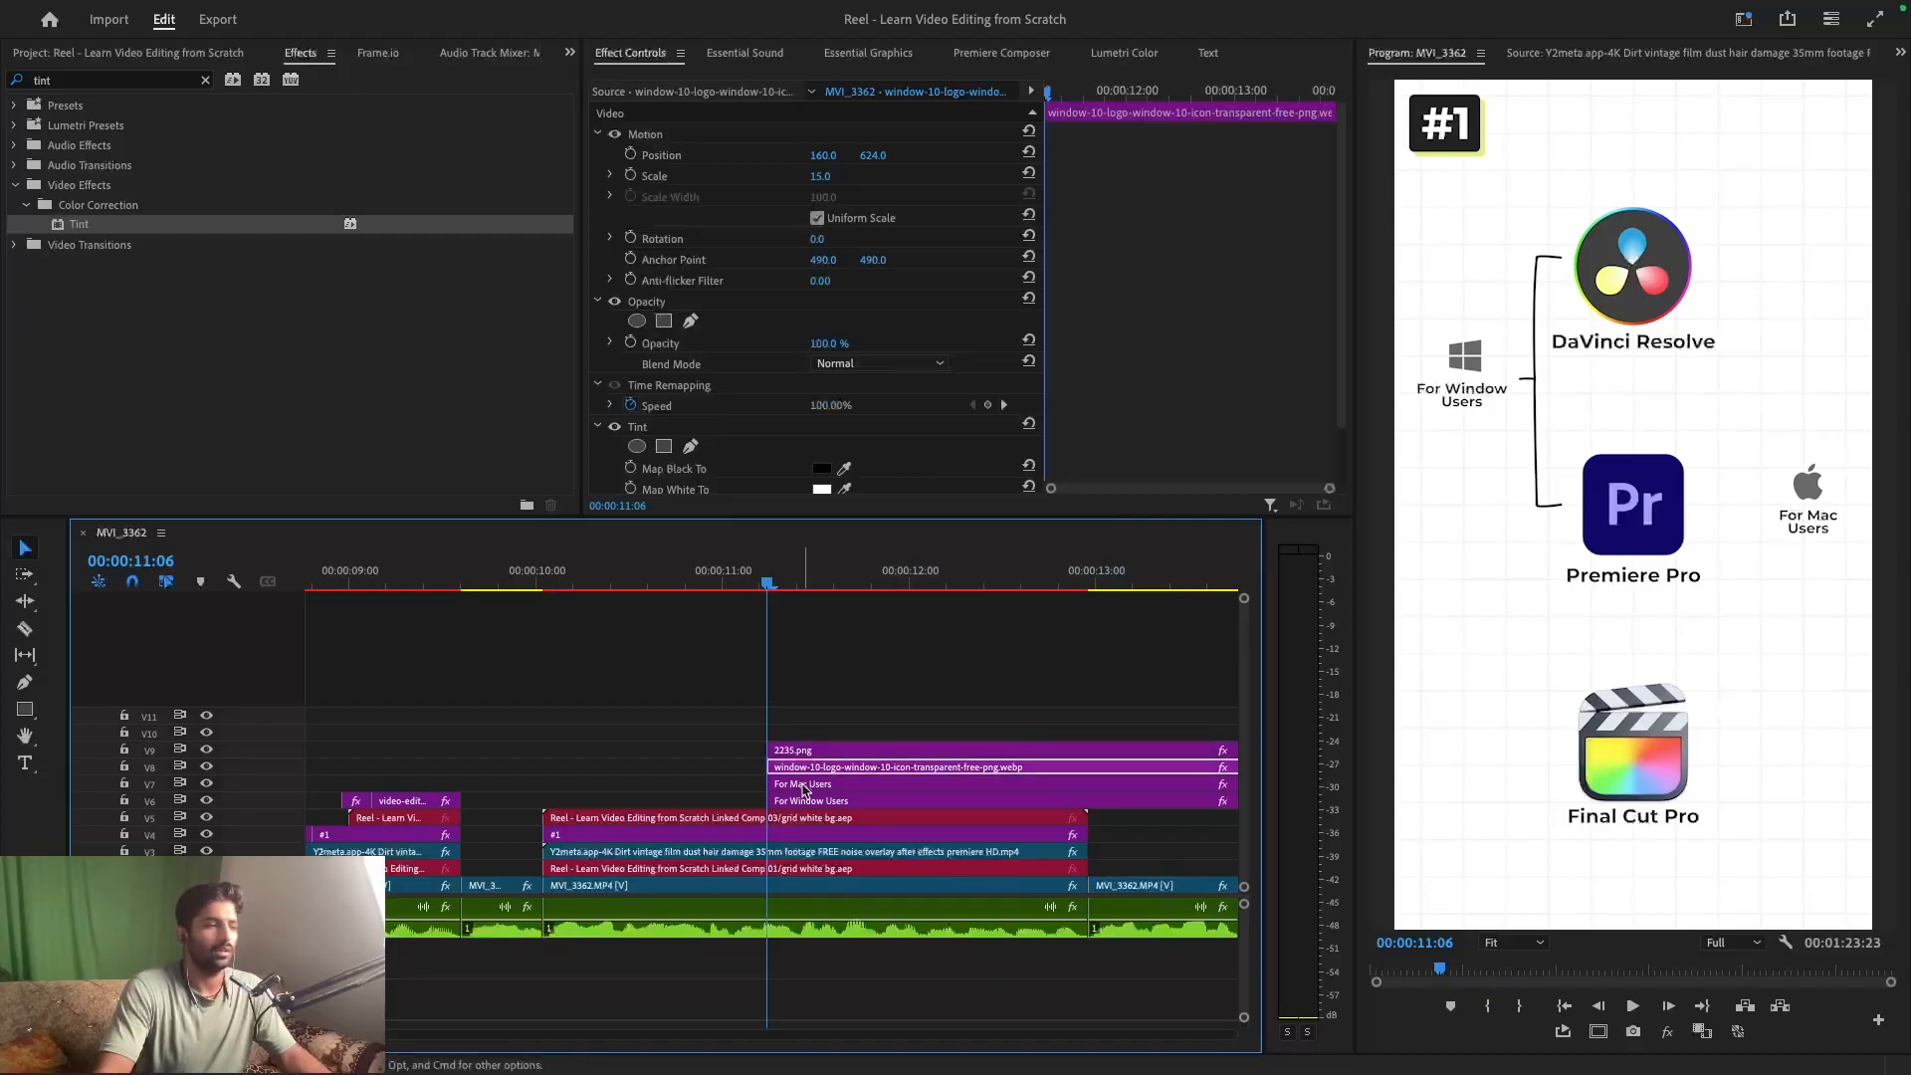
pyautogui.click(805, 786)
pyautogui.keyDown('shift'); pyautogui.click(806, 753); pyautogui.keyUp('shift')
pyautogui.moveTo(806, 753); pyautogui.dragTo(892, 753)
pyautogui.press('space')
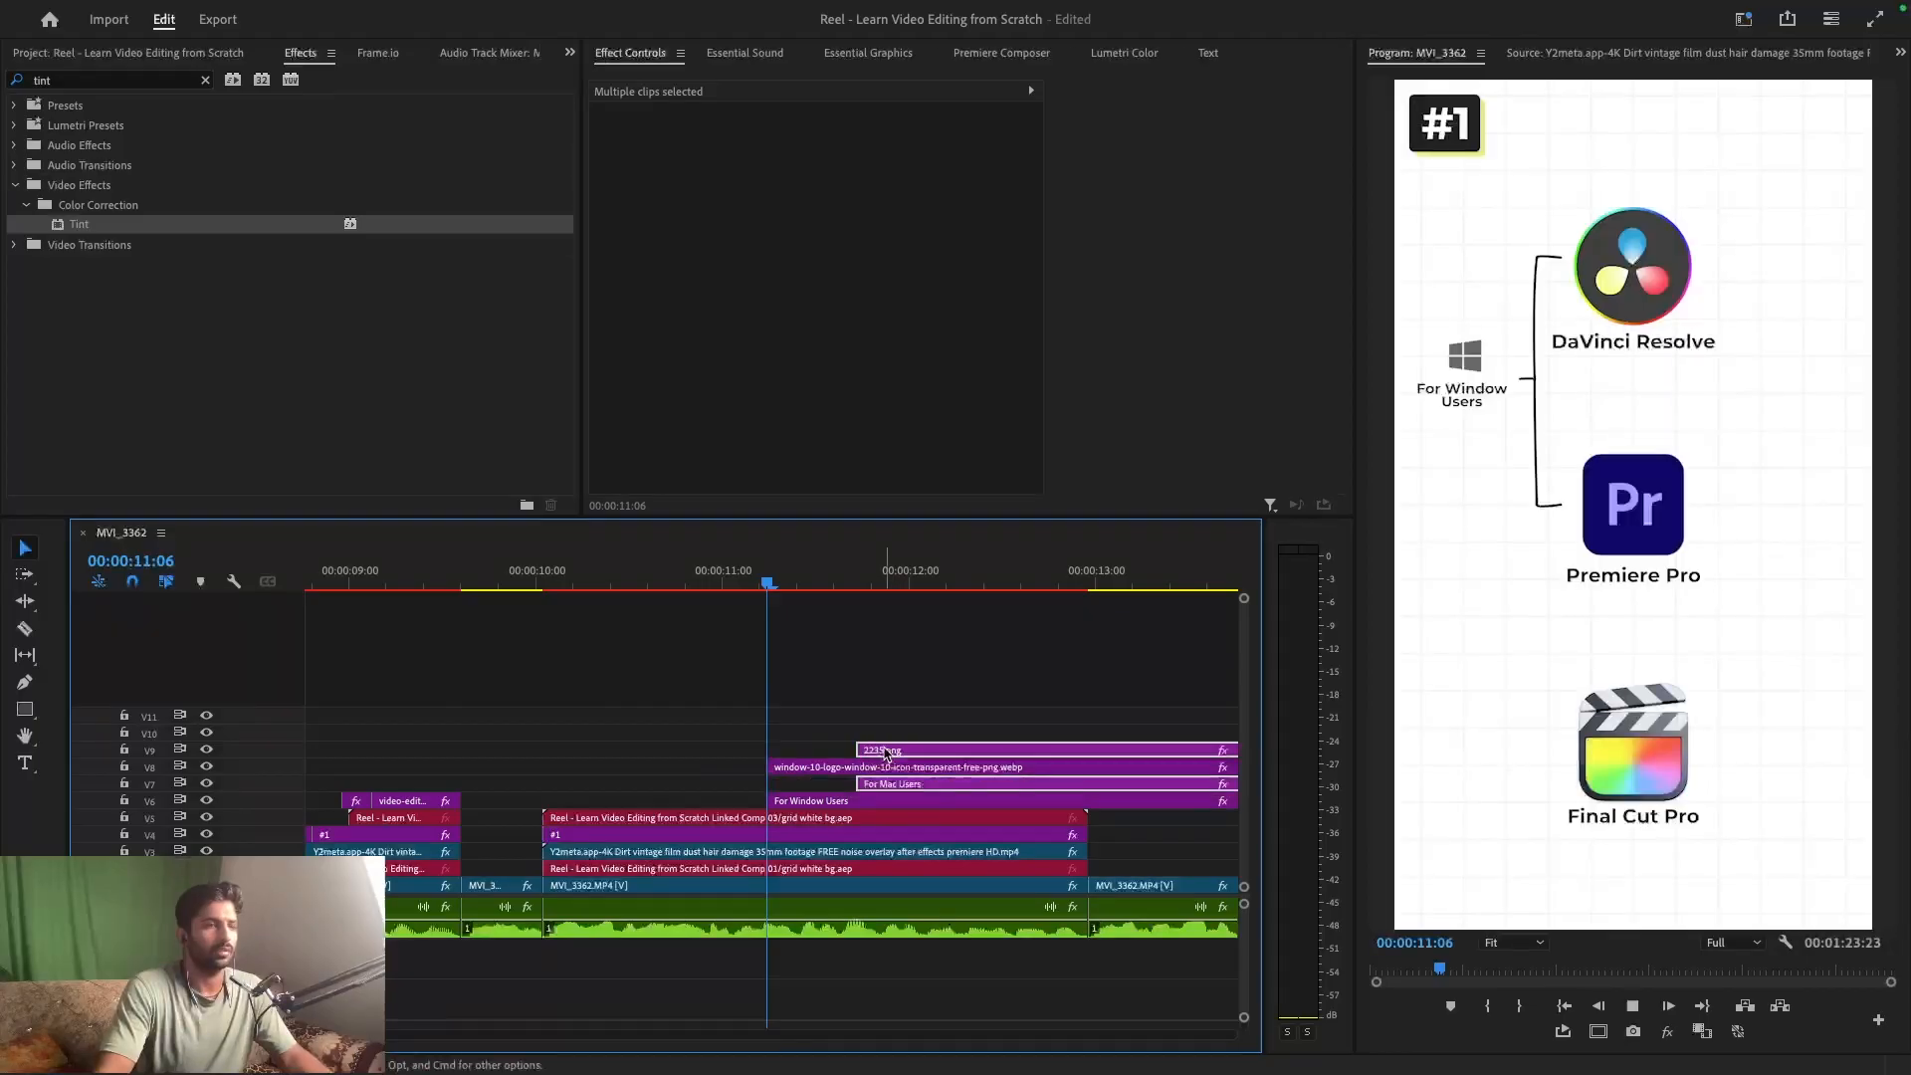
# - Split the Windows logo and For Window Users clips at 00:00:11:12
pyautogui.moveTo(779, 585)
pyautogui.mouseDown()
pyautogui.moveTo(894, 605)
pyautogui.moveTo(796, 588)
pyautogui.mouseUp()
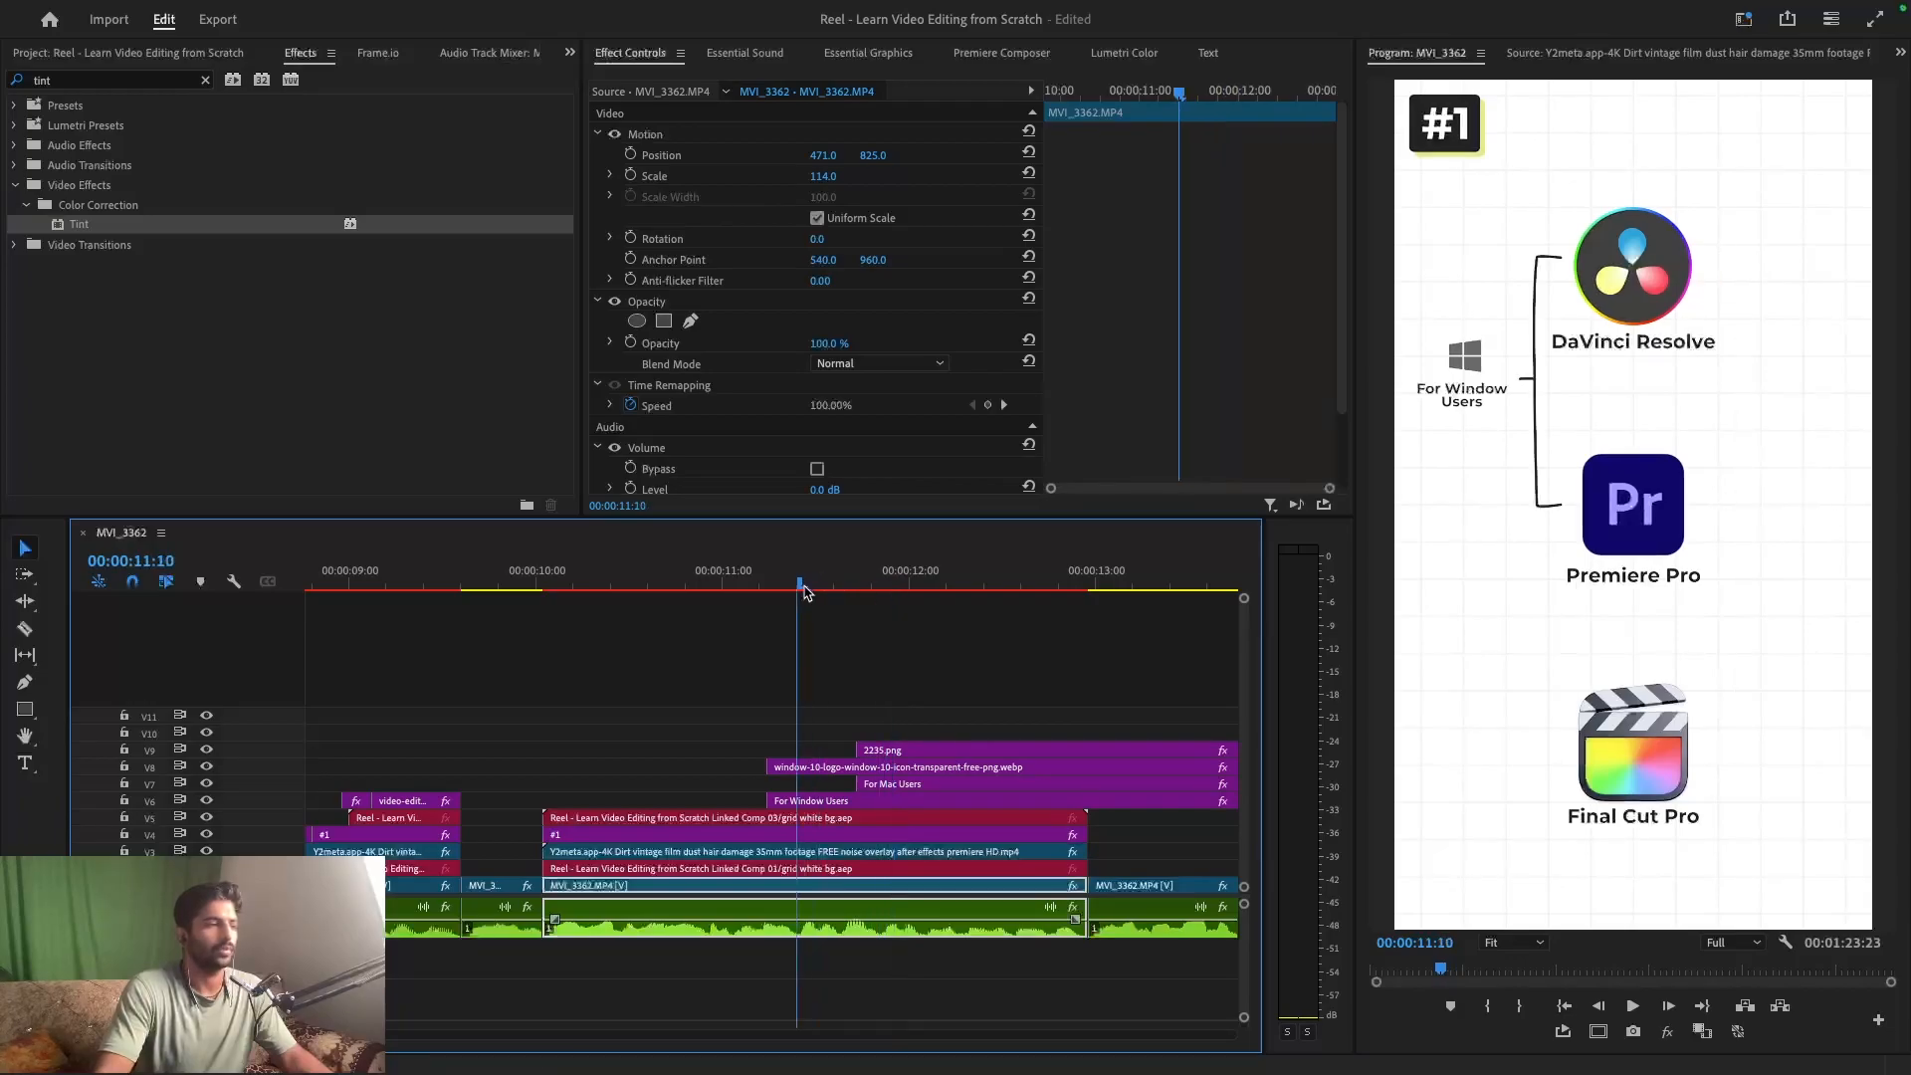
pyautogui.moveTo(750, 722); pyautogui.dragTo(794, 791)
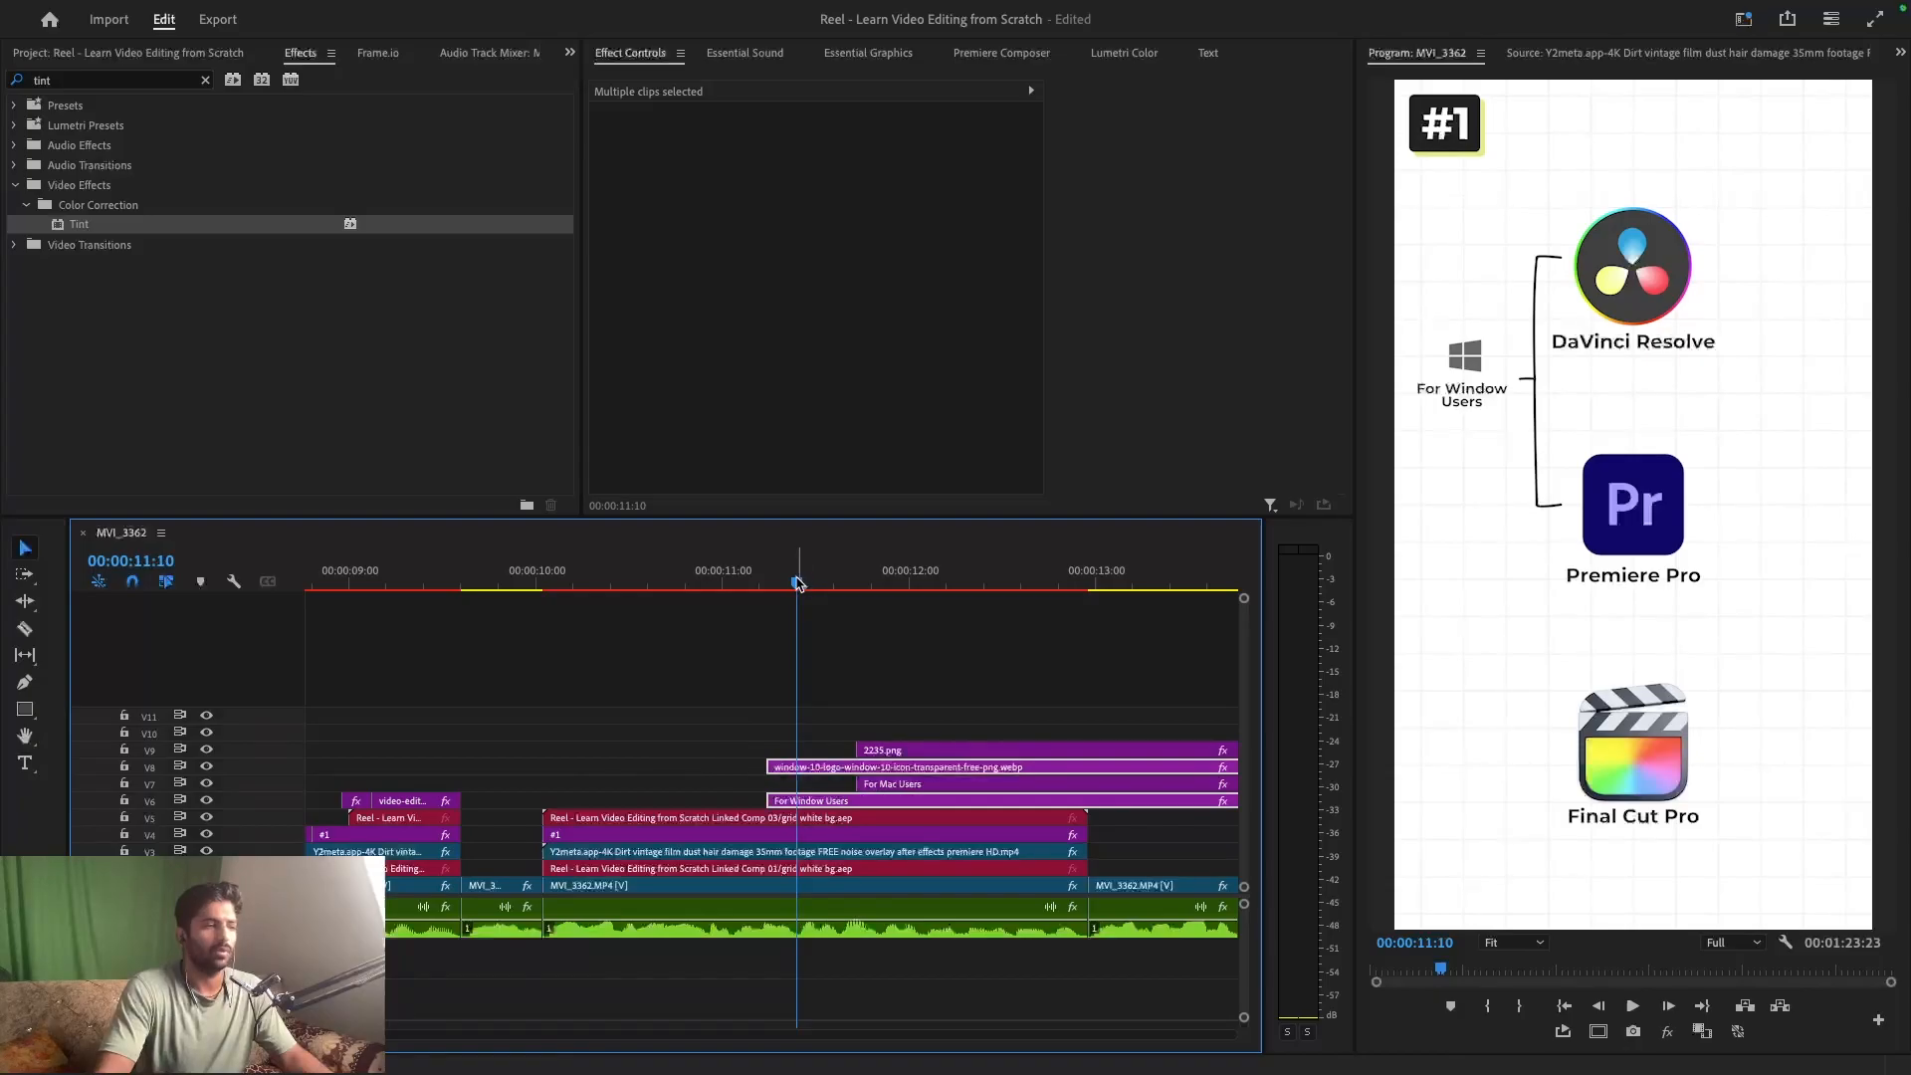
pyautogui.click(812, 583)
pyautogui.moveTo(726, 722); pyautogui.dragTo(786, 794)
pyautogui.press('super+k')
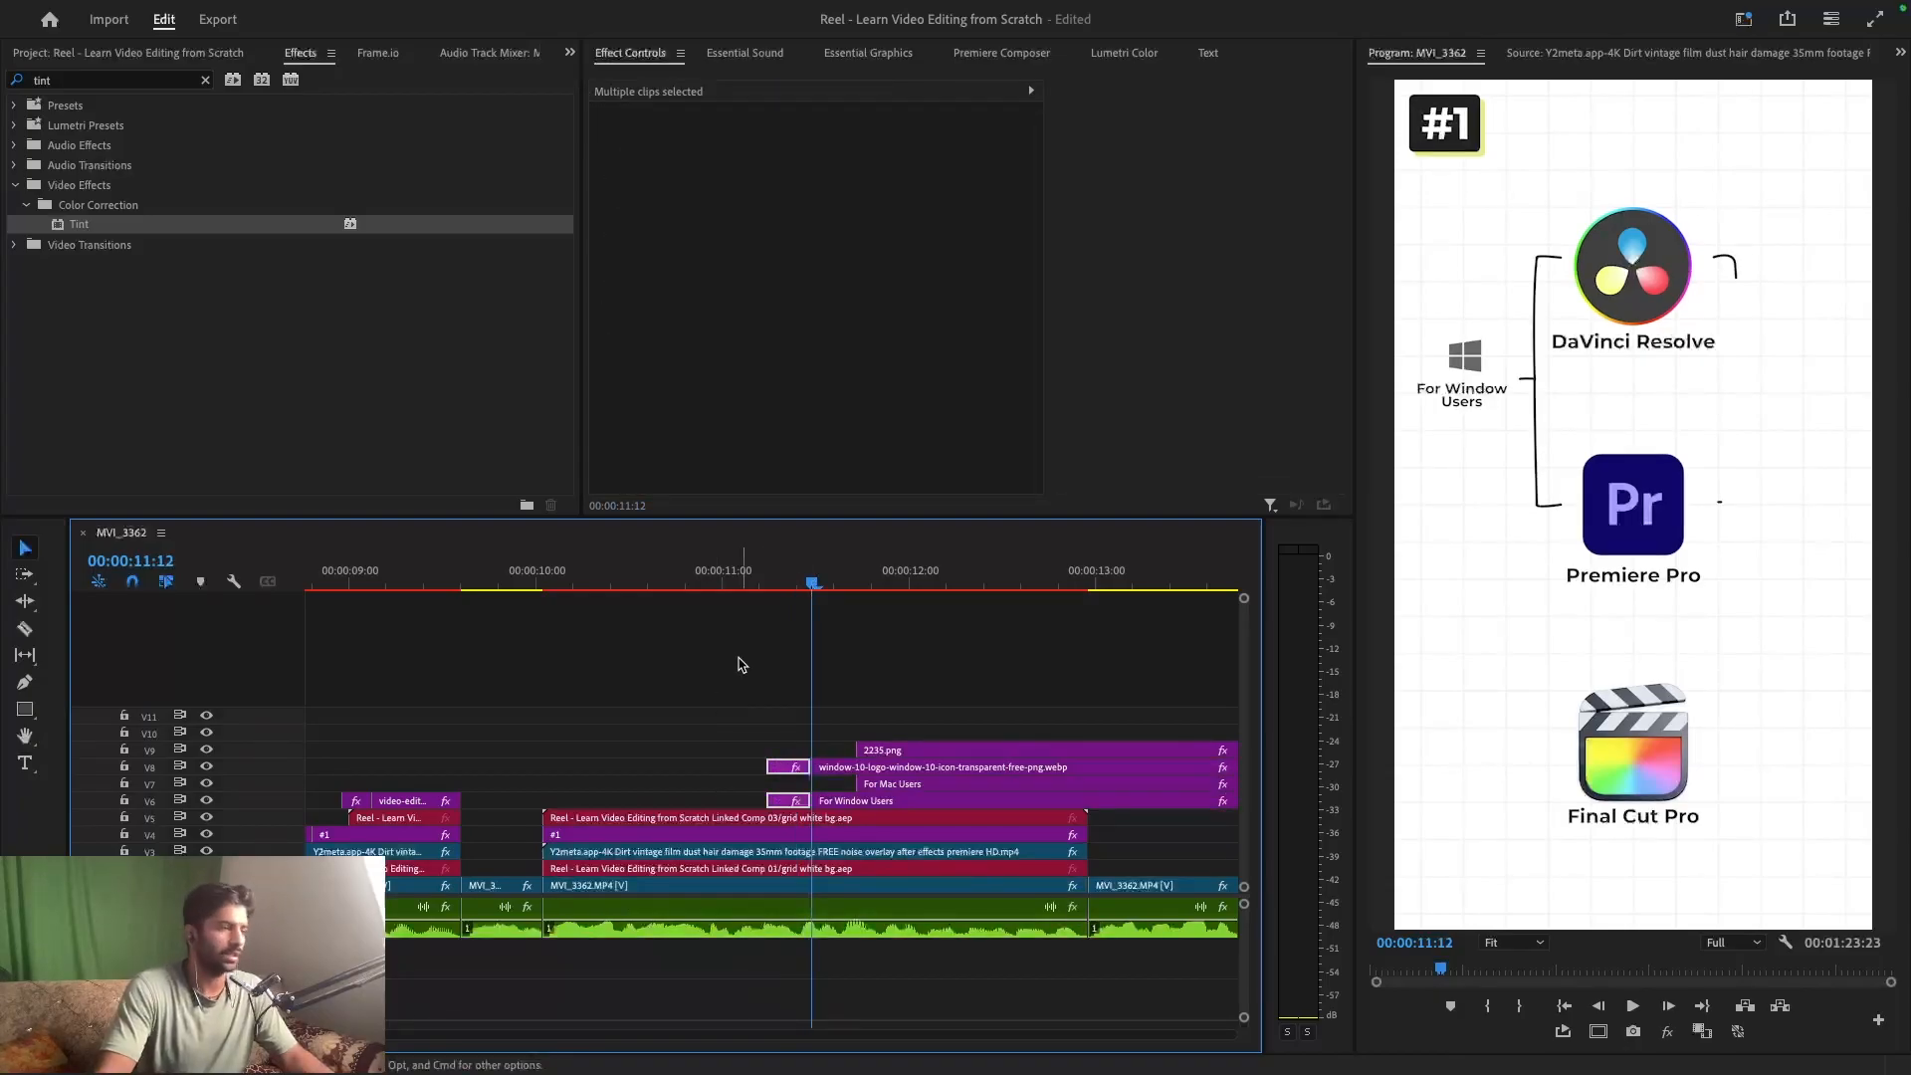
# - Find the slide presets and apply SLIDE UP ++ [IN] to the short opening pieces of the Windows logo and its label
pyautogui.doubleClick(89, 80)
pyautogui.write('slide')
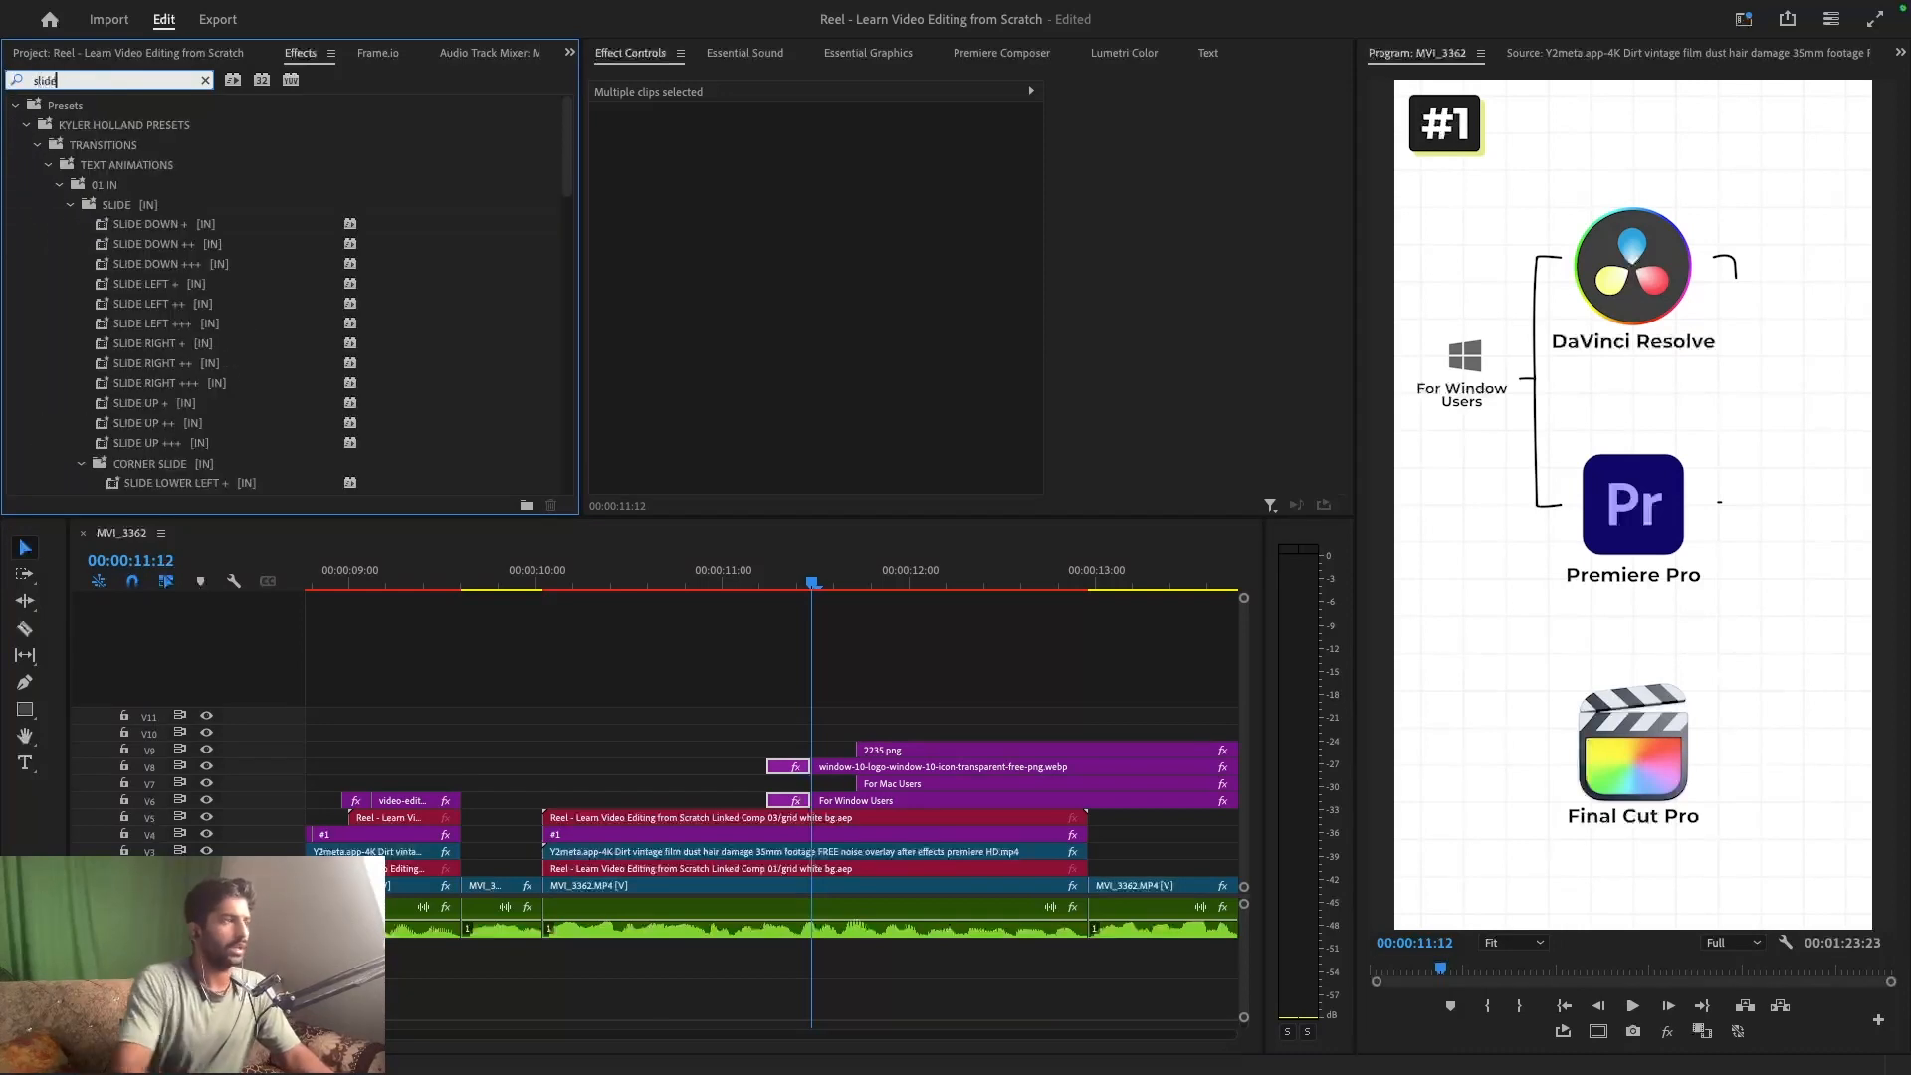
pyautogui.moveTo(144, 423); pyautogui.dragTo(794, 768)
# - Split the 2235.png and For Mac Users clips at 00:00:11:23 and apply SLIDE UP ++ [IN] to their opening pieces
pyautogui.moveTo(825, 579); pyautogui.dragTo(893, 579)
pyautogui.click(880, 754)
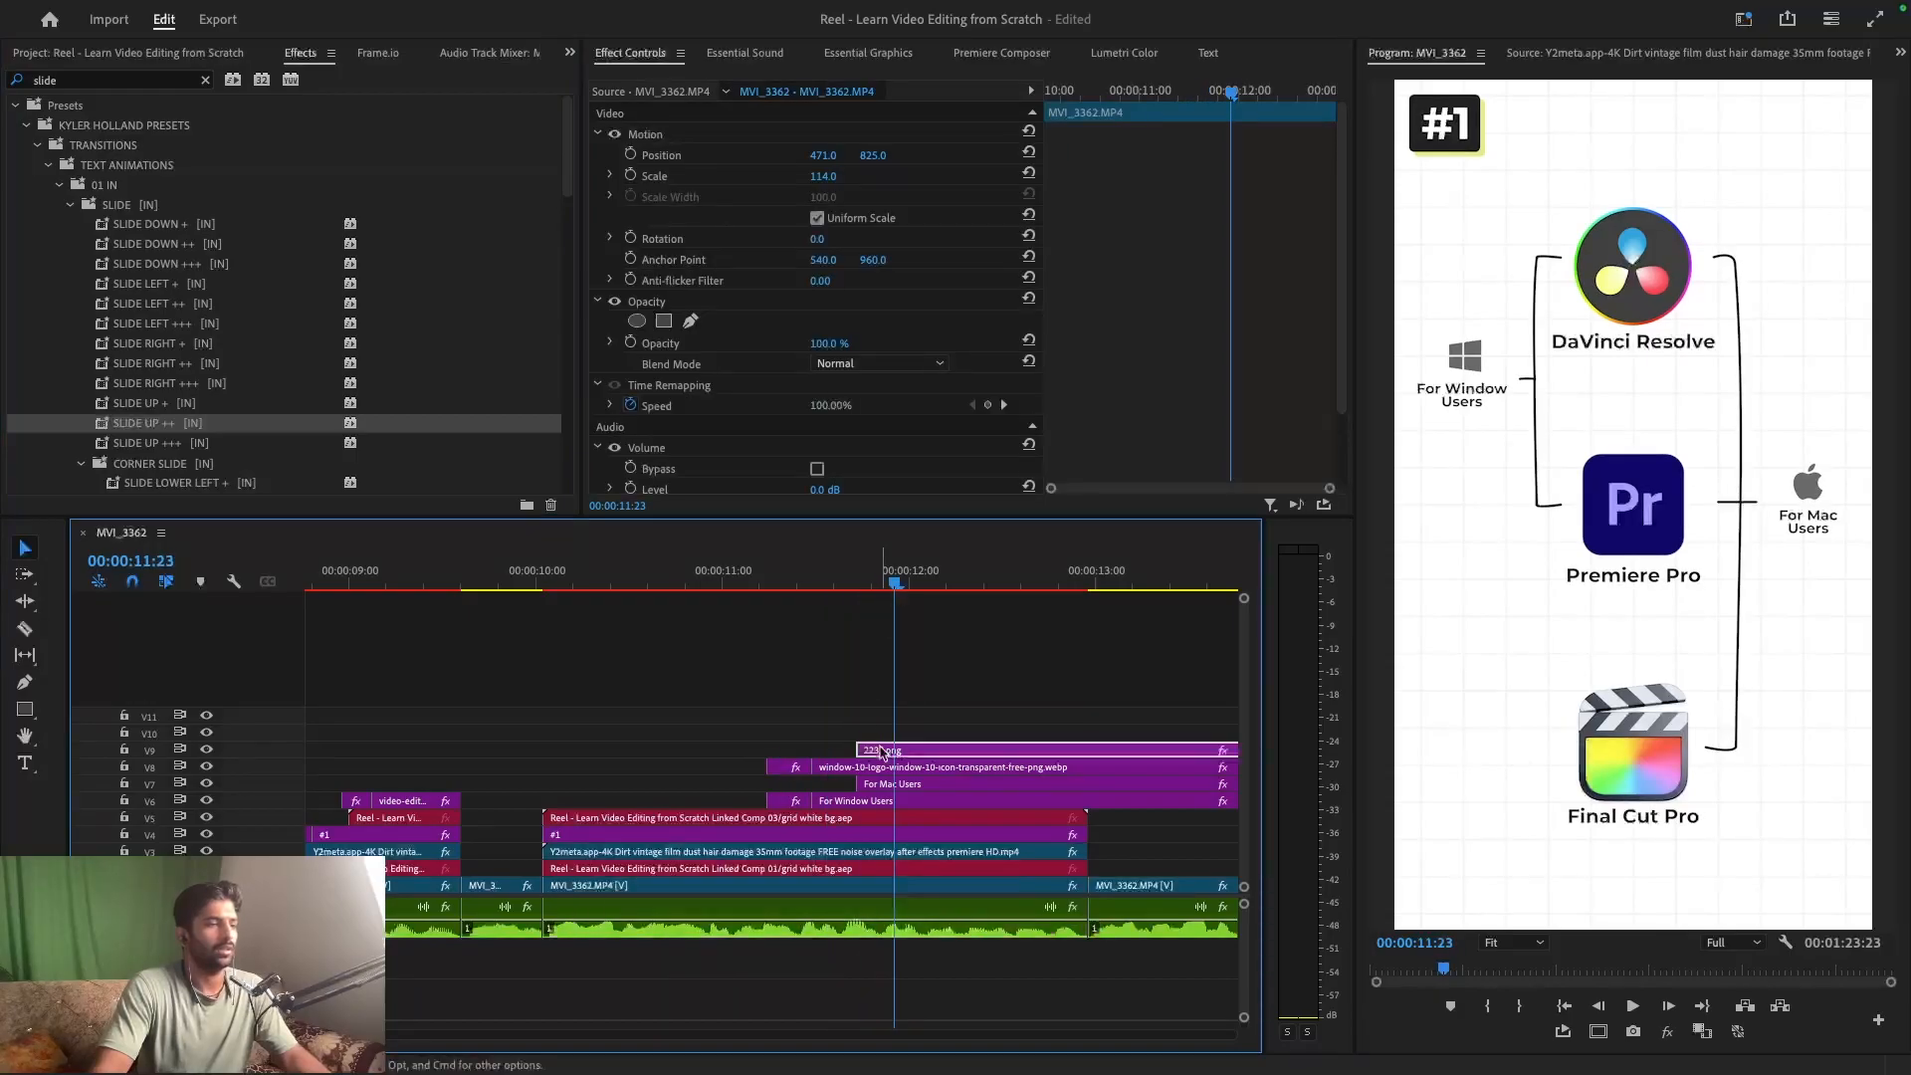
pyautogui.keyDown('shift'); pyautogui.click(881, 784); pyautogui.keyUp('shift')
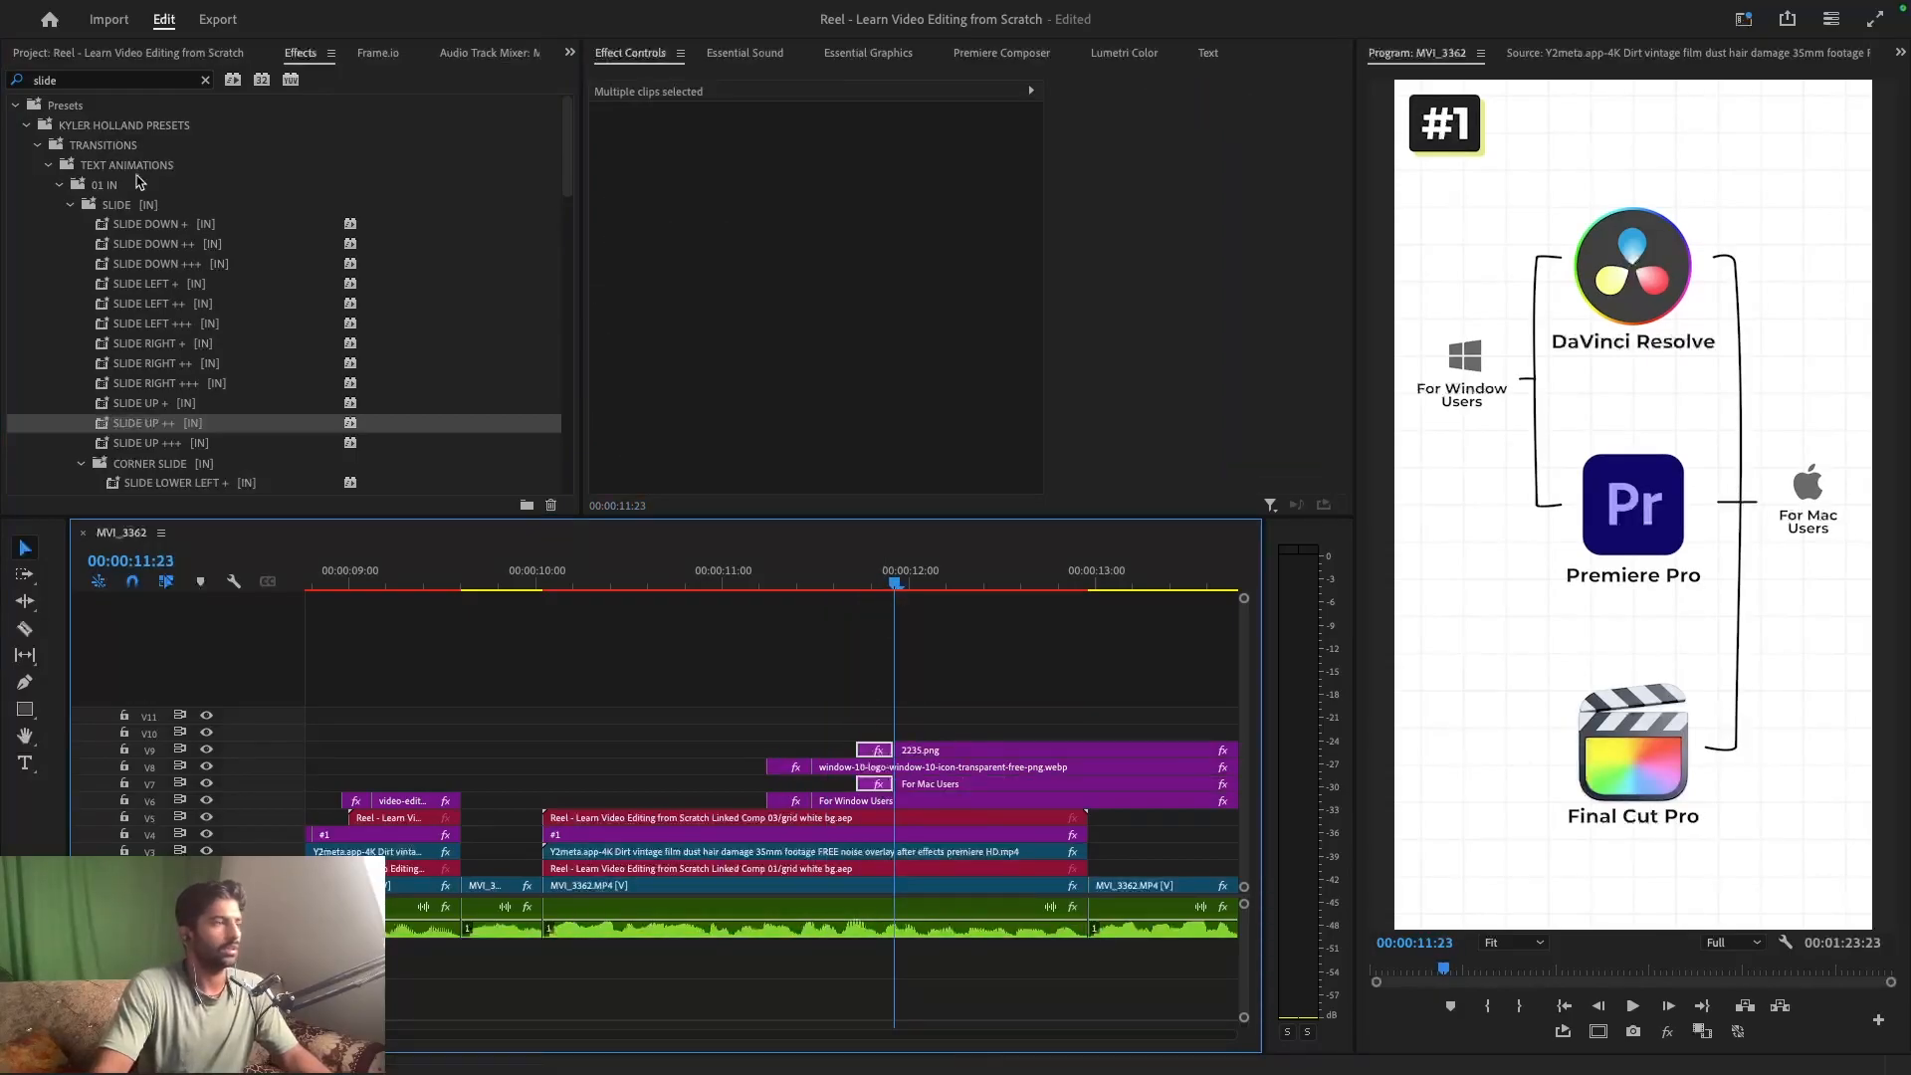
pyautogui.moveTo(111, 424); pyautogui.dragTo(872, 751)
# - Play back the logo and label slide-ins from about 00:00:11:00 and save the project
pyautogui.click(738, 586)
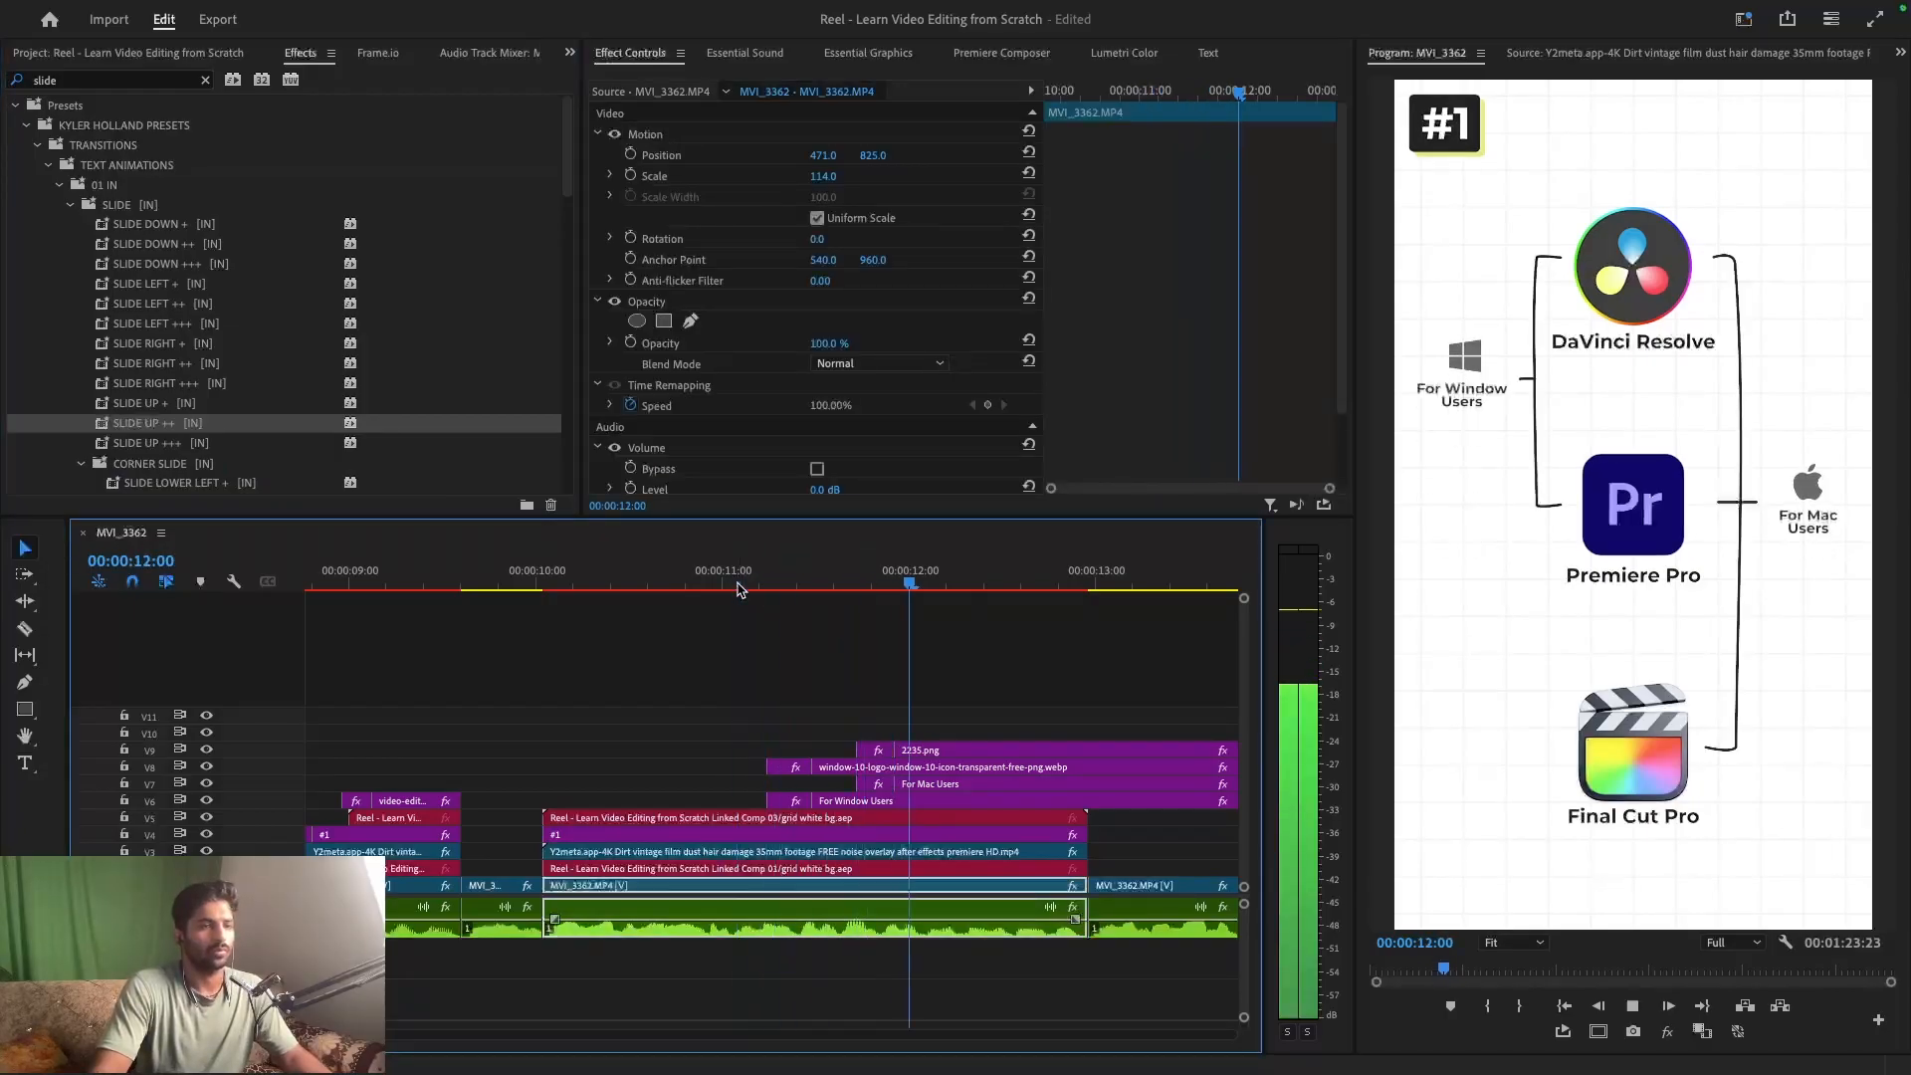
pyautogui.press('space')
pyautogui.click(822, 654)
pyautogui.press('super+s')
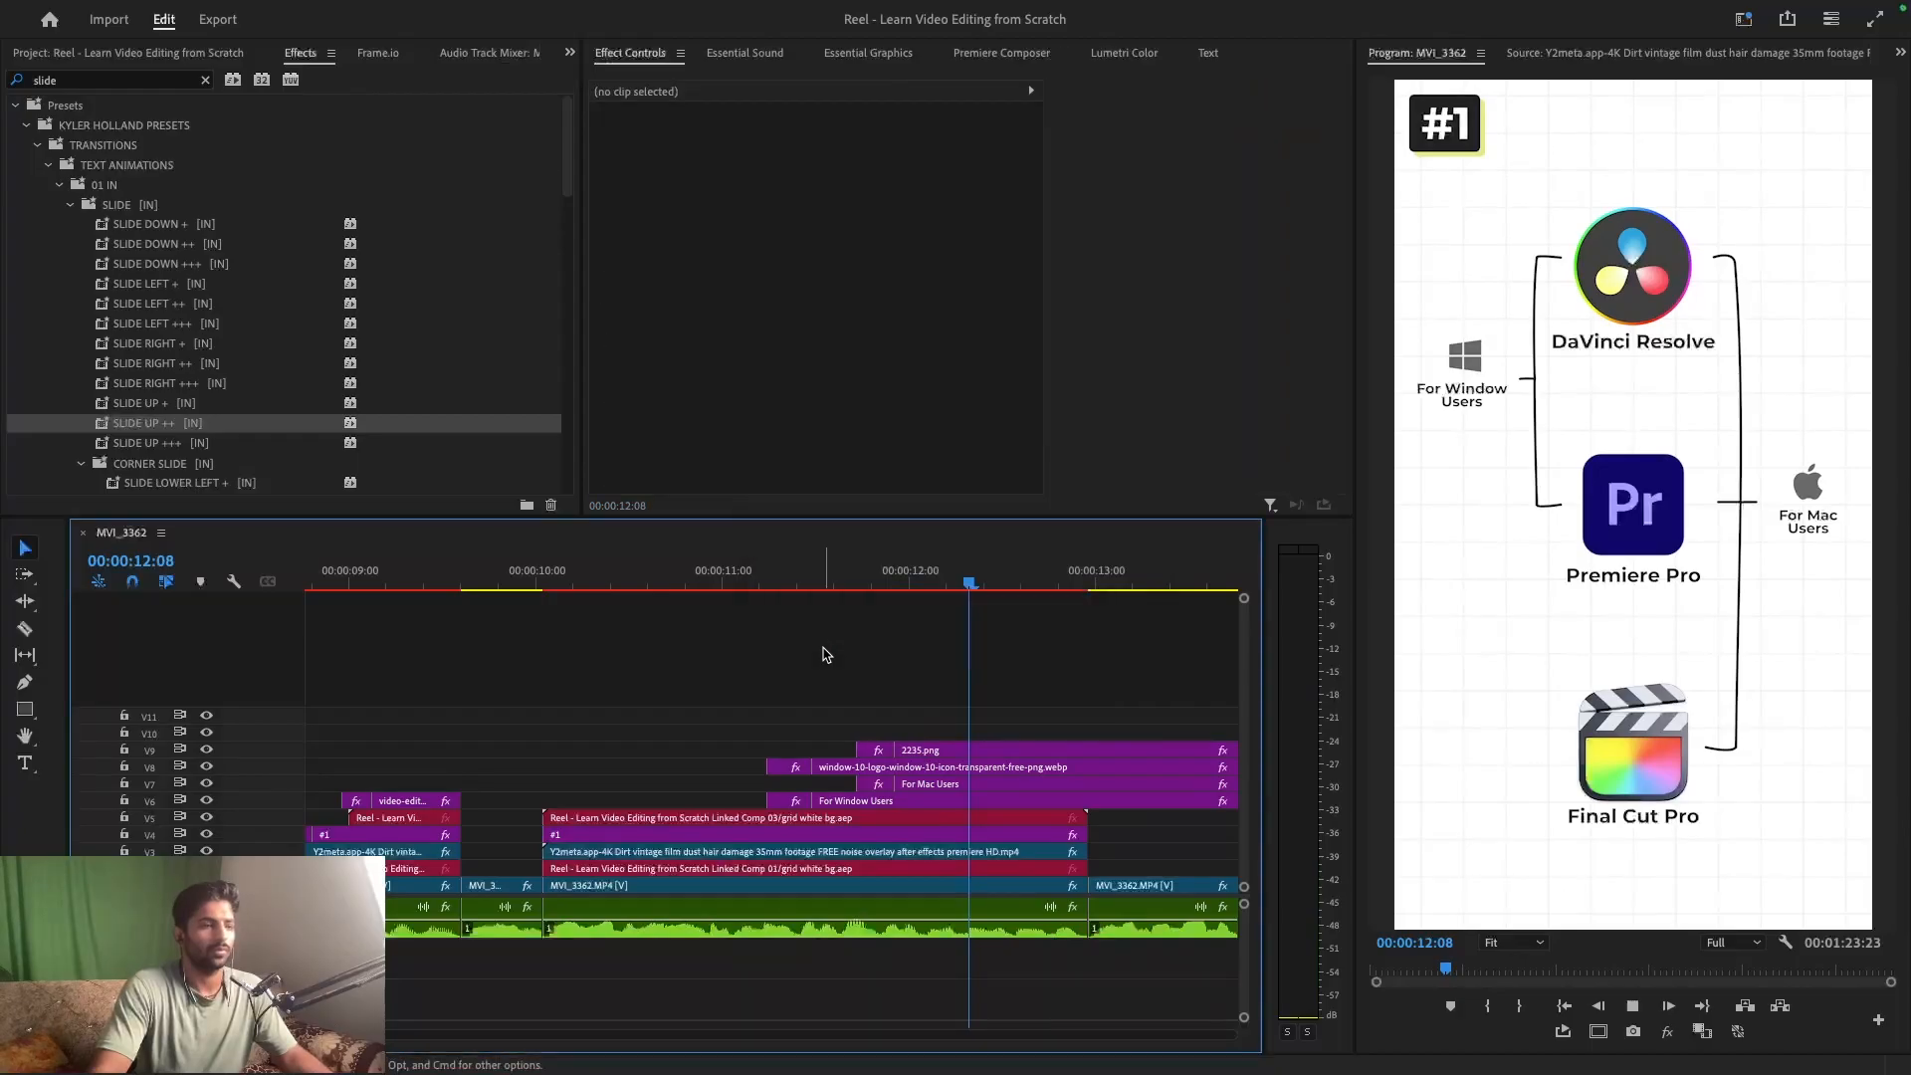
pyautogui.press('space')
# - Split the four logo and label clips at 00:00:12:24, delete the parts extending past the graphic's end, and save
pyautogui.press('-')
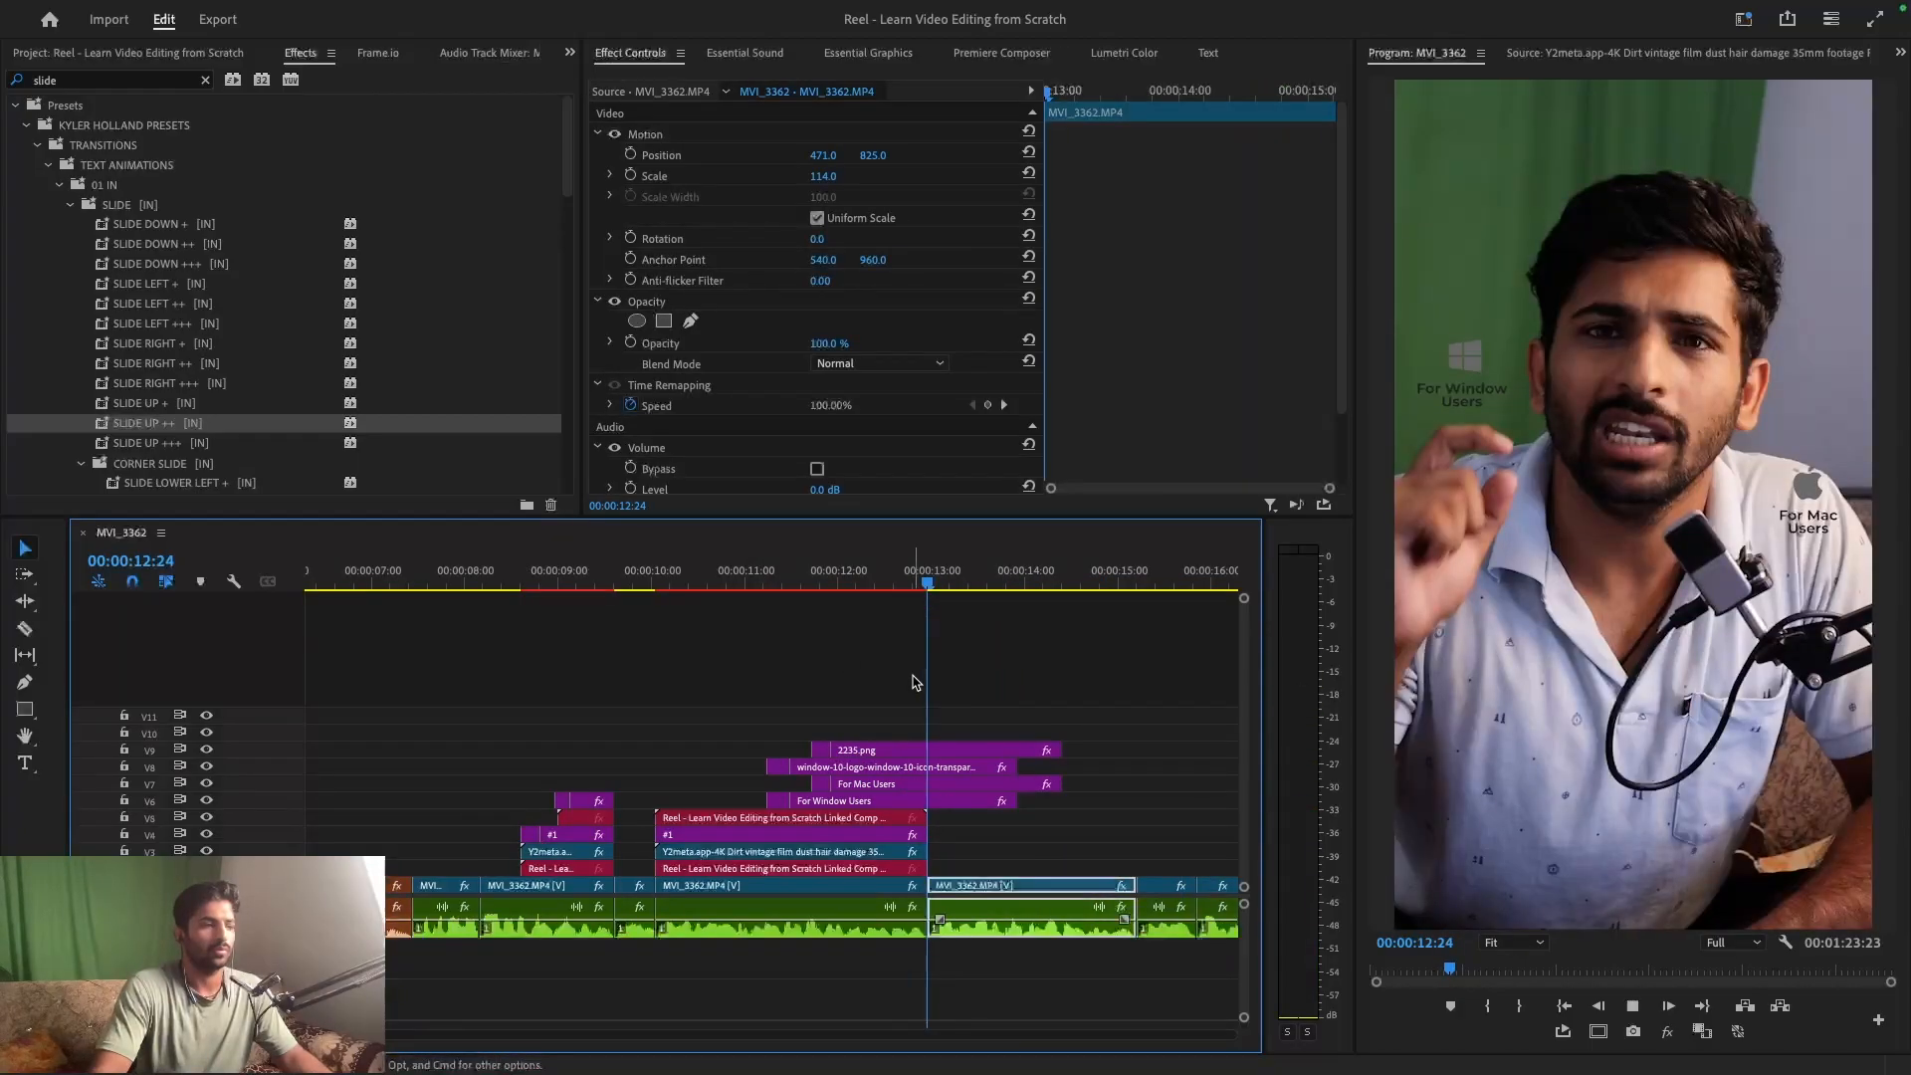
pyautogui.press('space')
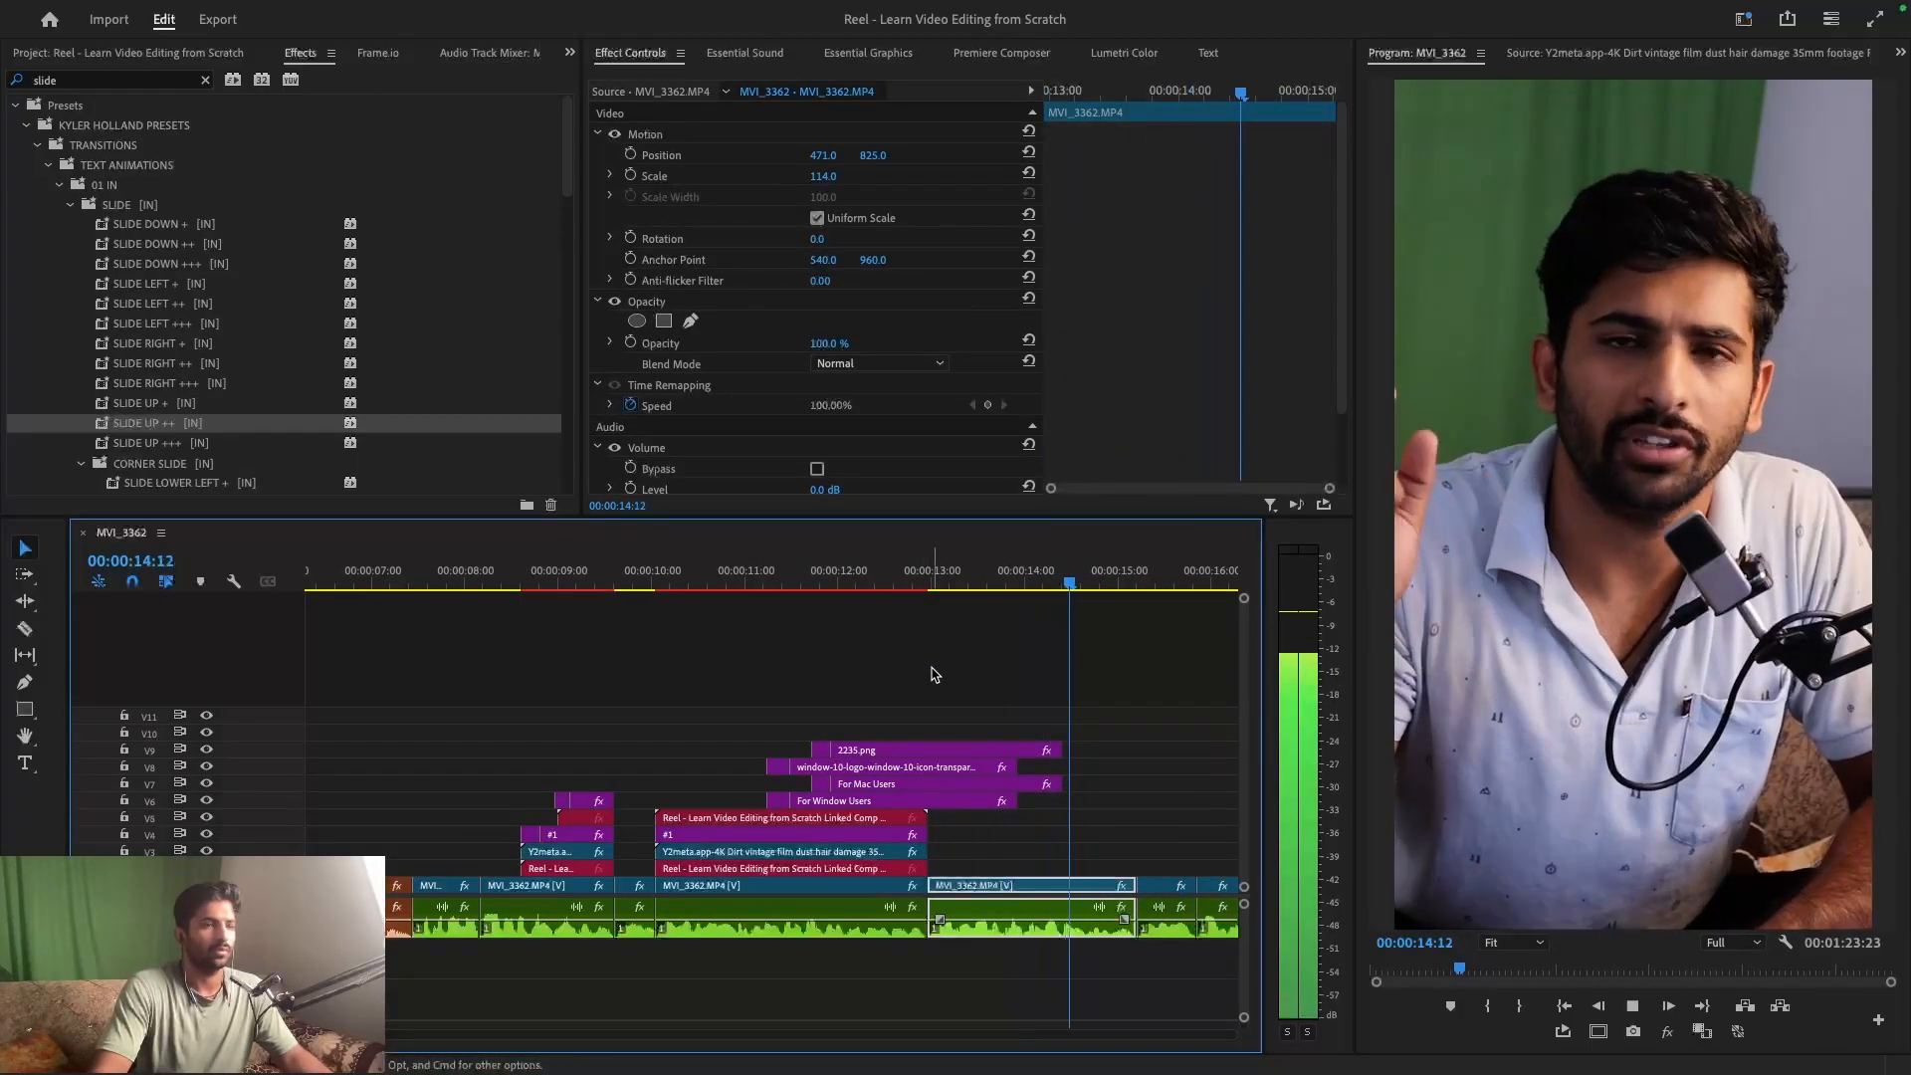
pyautogui.moveTo(935, 669); pyautogui.dragTo(967, 836)
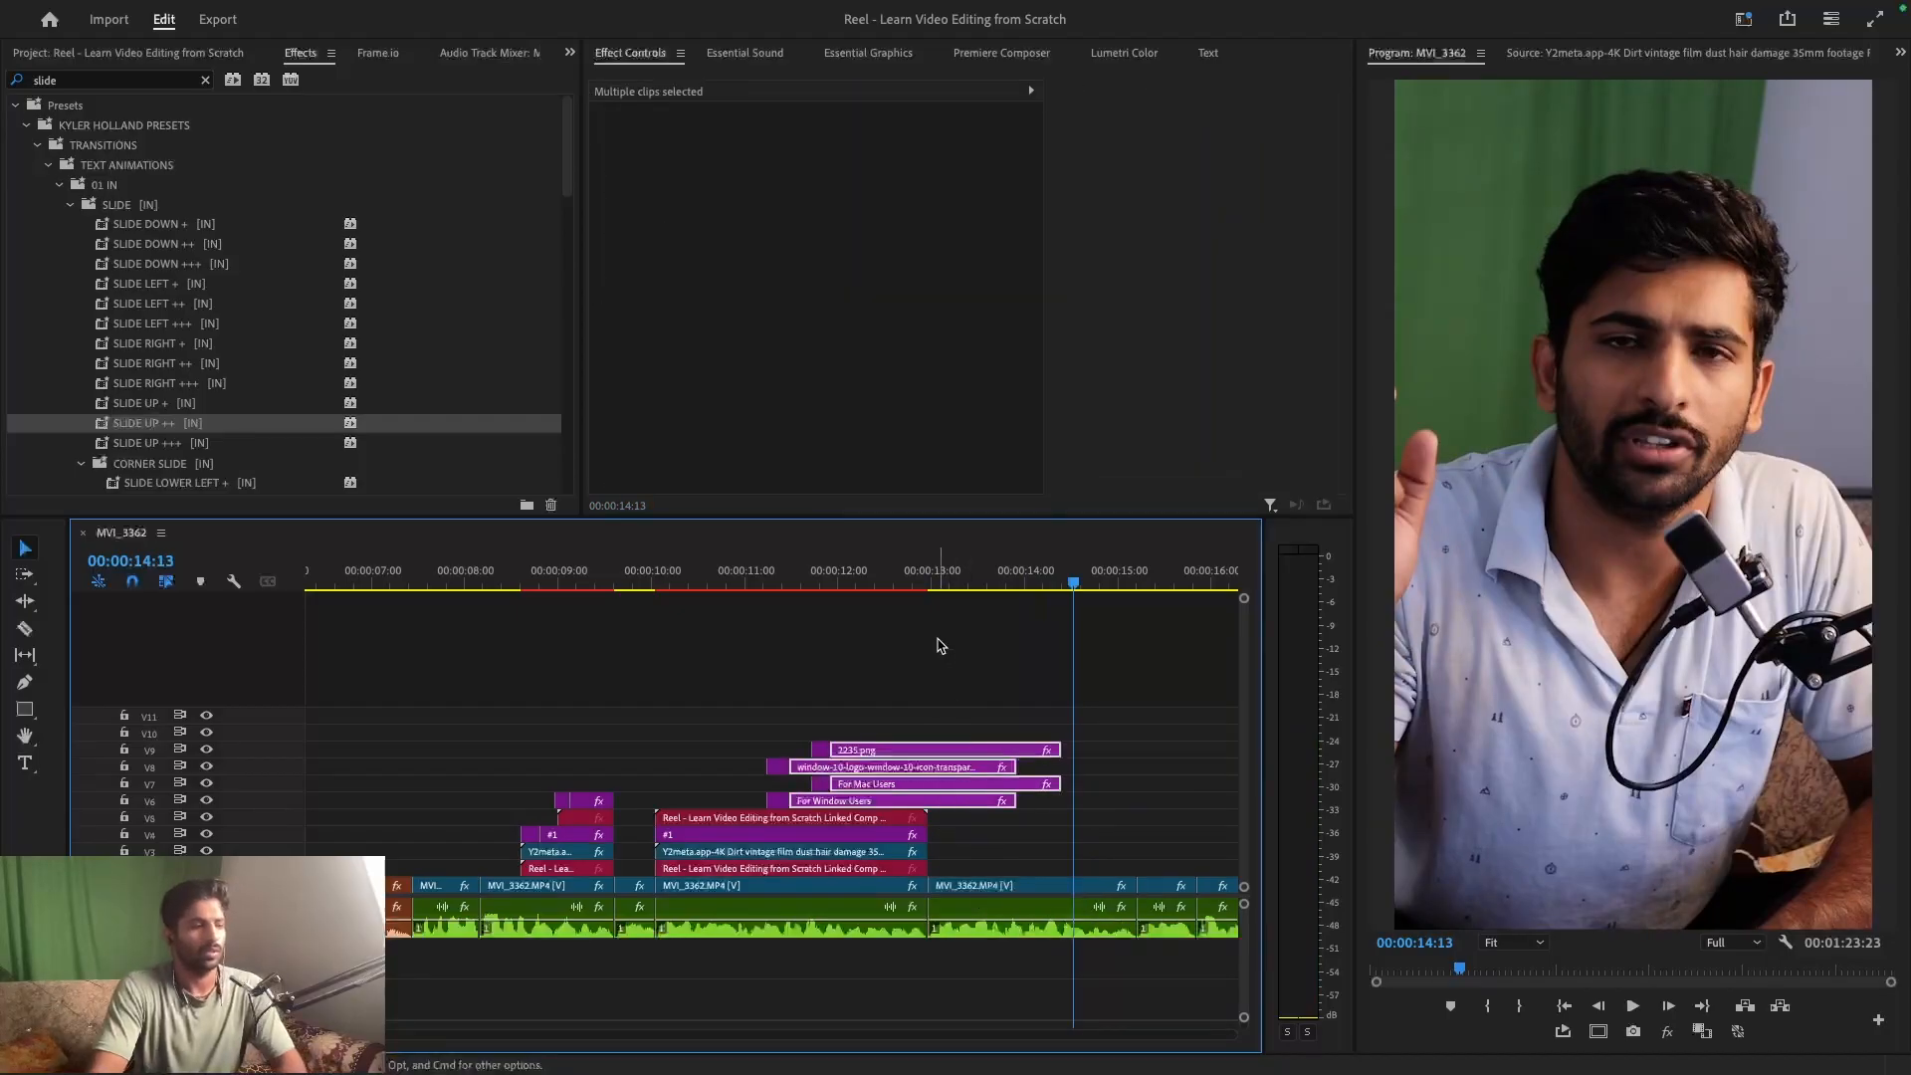
pyautogui.press('Up')
pyautogui.moveTo(956, 668); pyautogui.dragTo(980, 811)
pyautogui.press('super+k')
pyautogui.moveTo(976, 687); pyautogui.dragTo(992, 827)
pyautogui.press('Delete')
pyautogui.press('super+s')
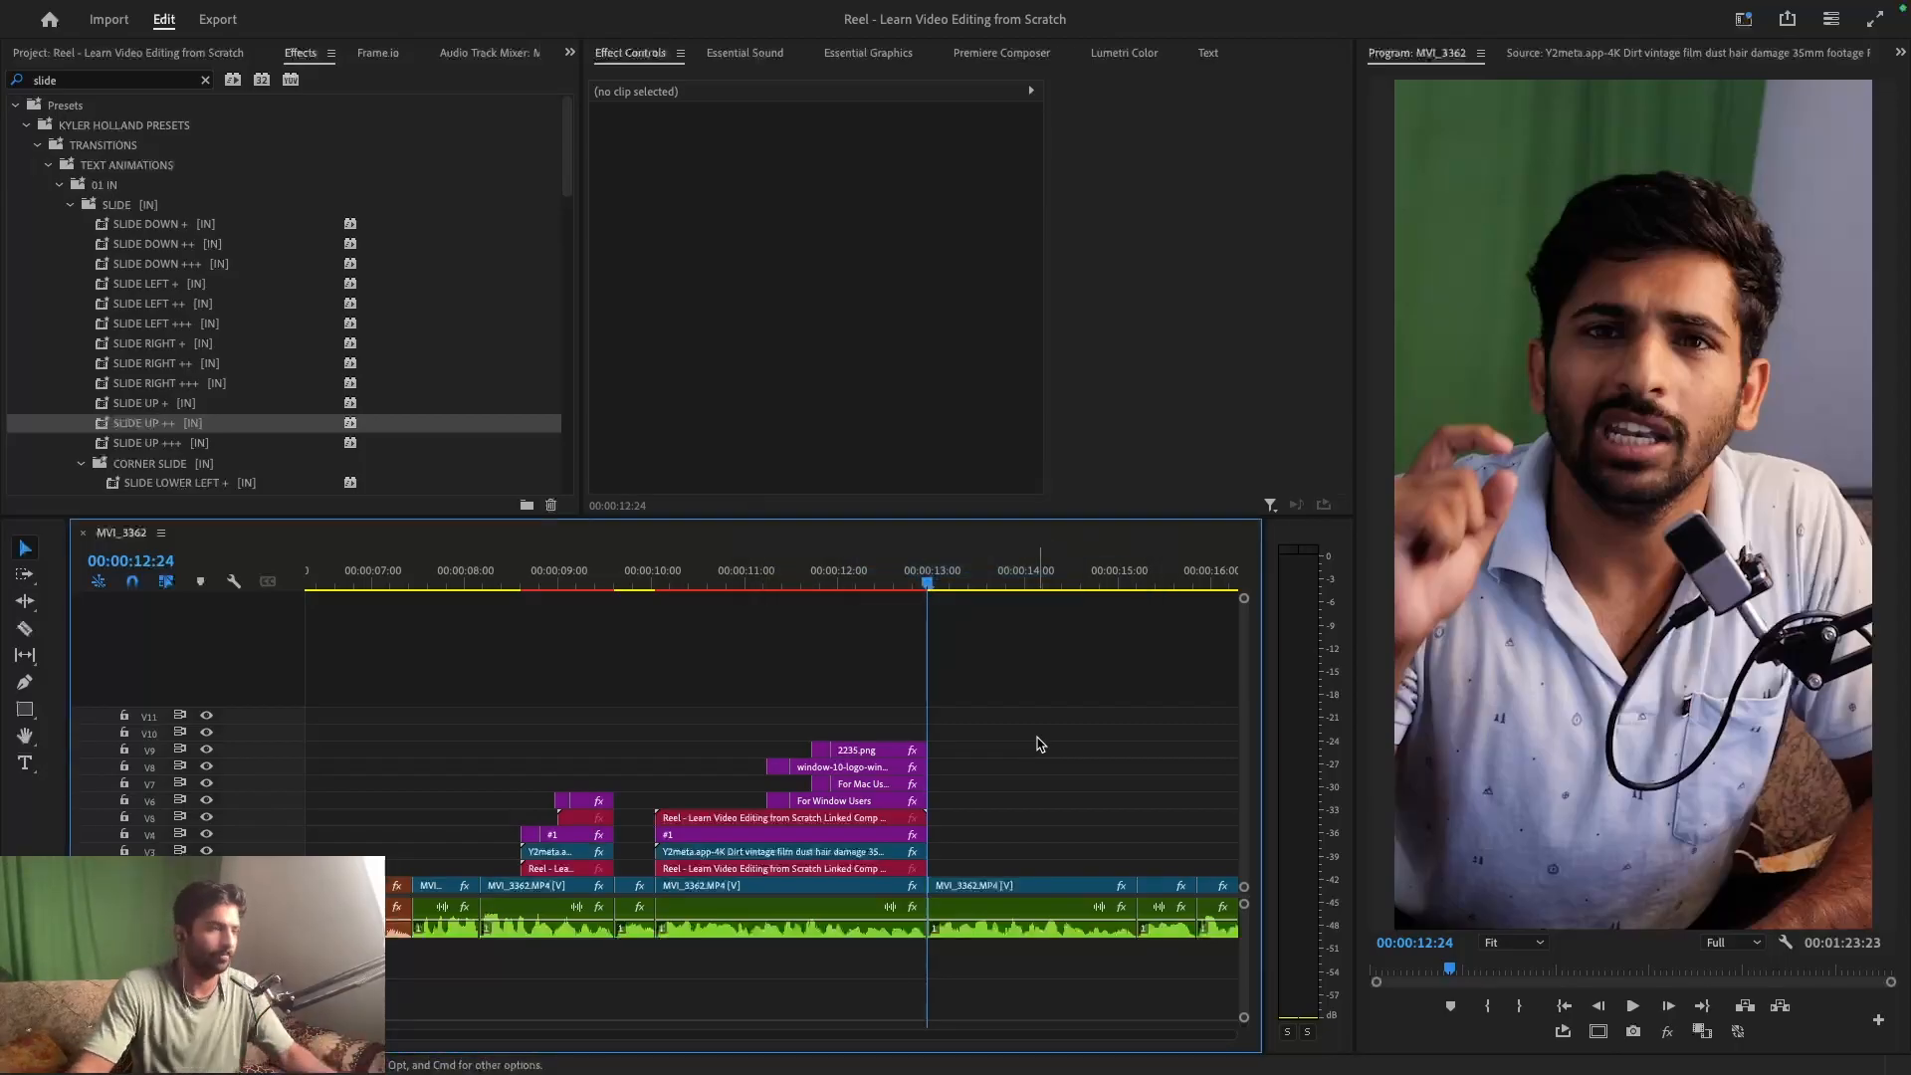
# - Scrub through the comparison graphic to review its bracket, label and logo animation, and save the project
pyautogui.hscroll(5, 988, 725)
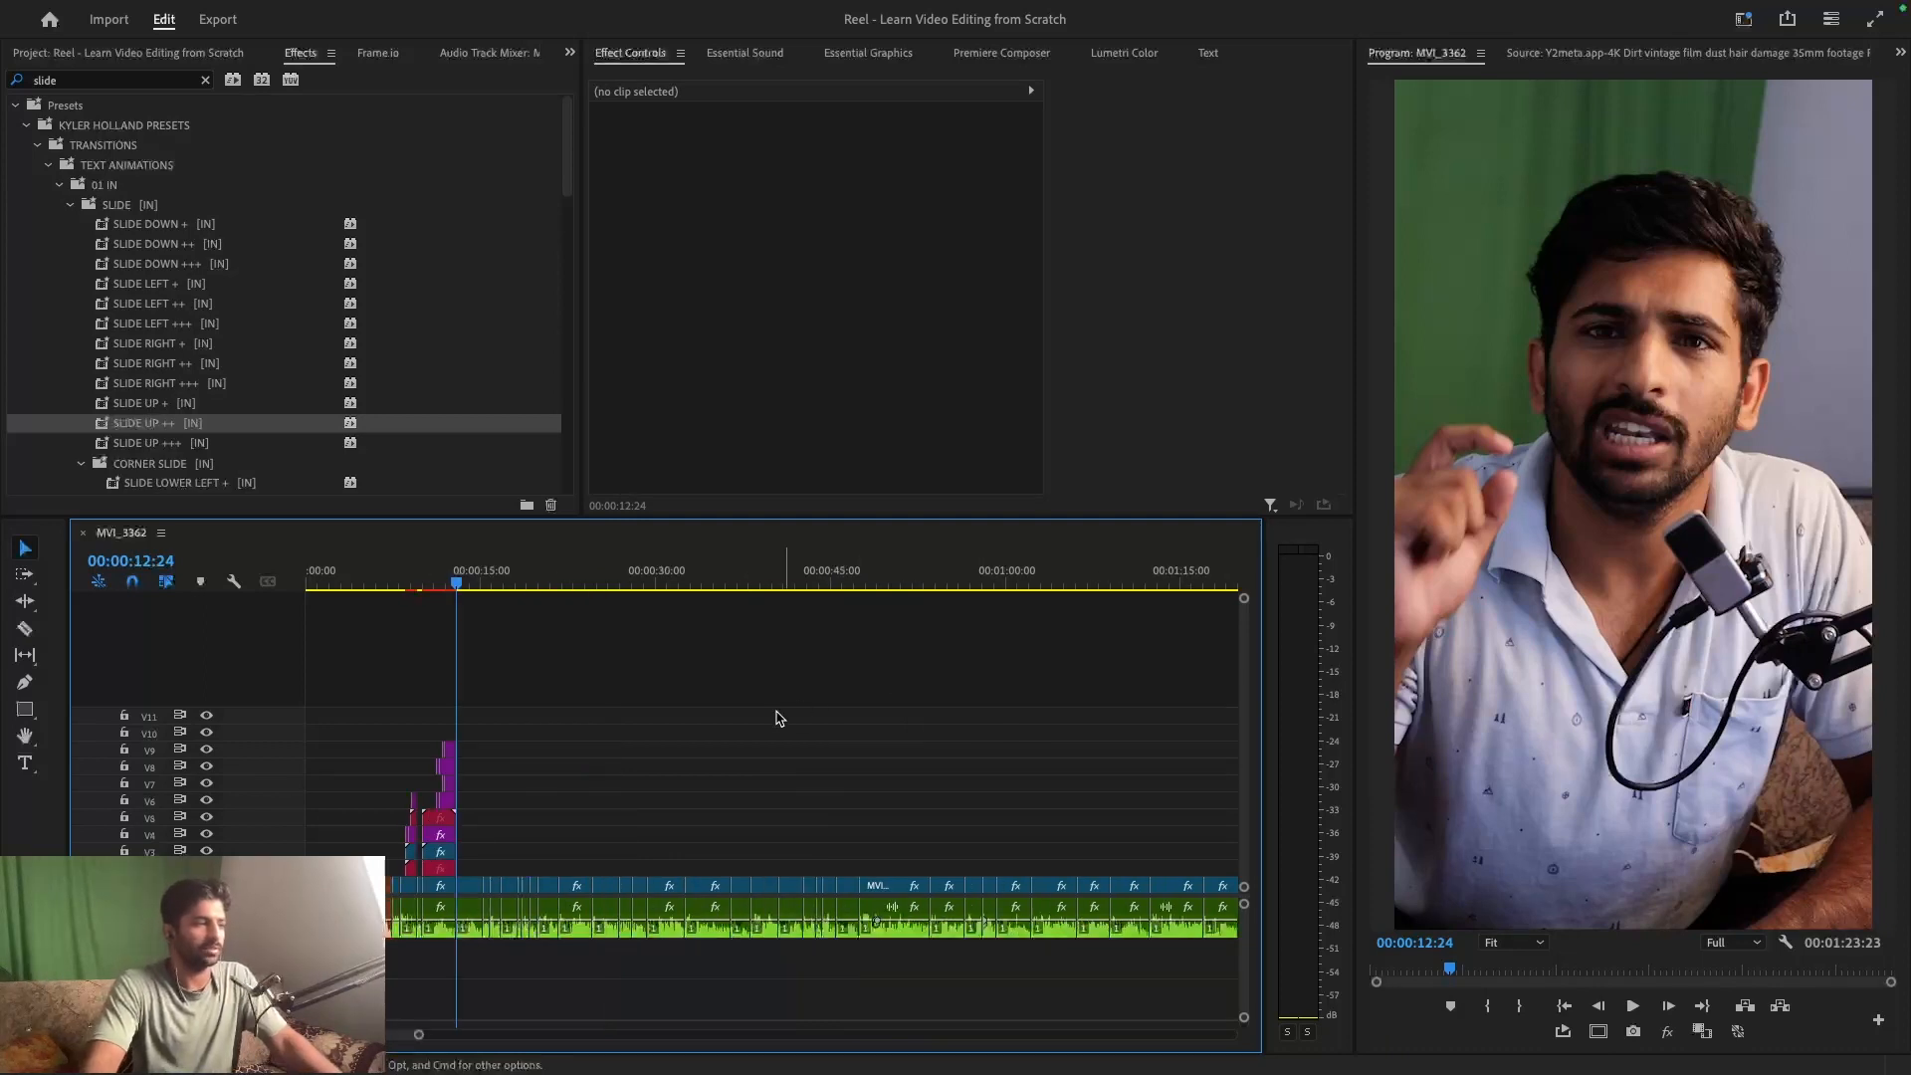
pyautogui.moveTo(390, 583); pyautogui.dragTo(645, 584)
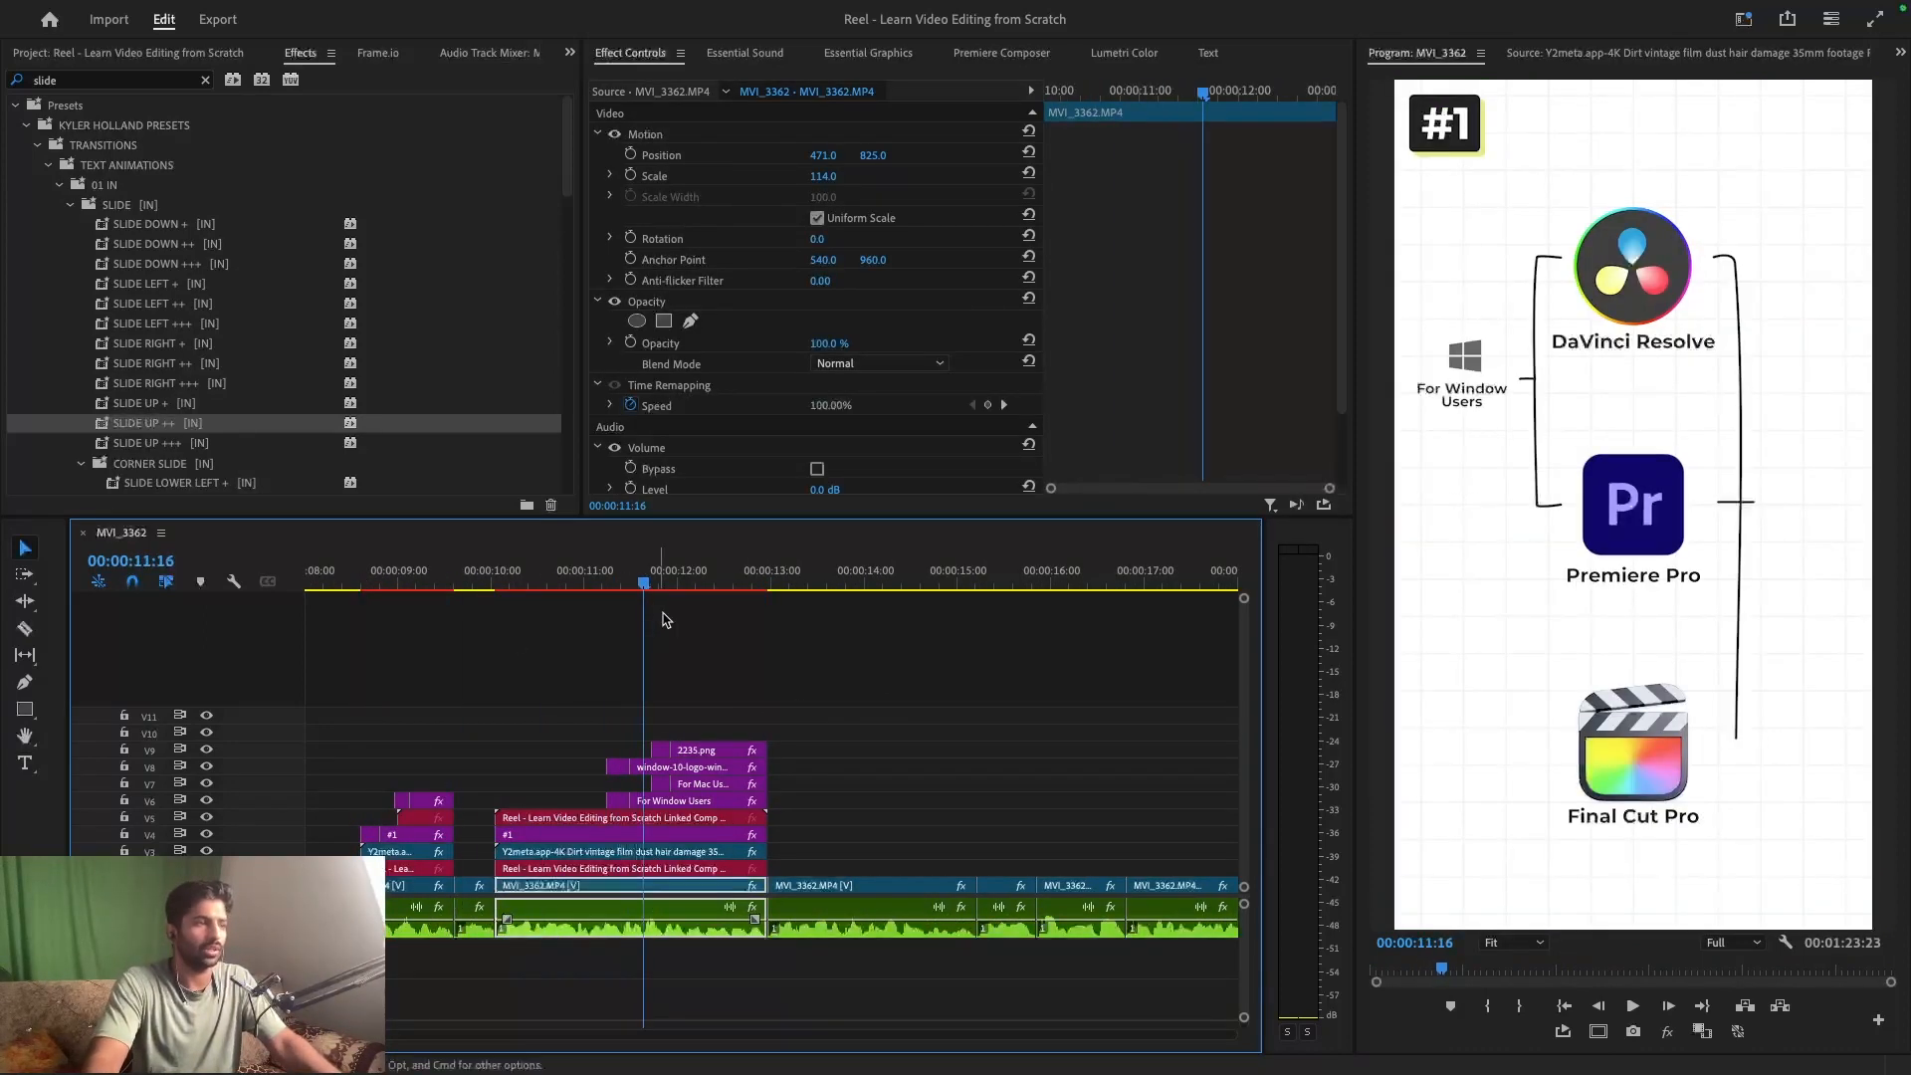
pyautogui.click(779, 664)
pyautogui.press('super+s')
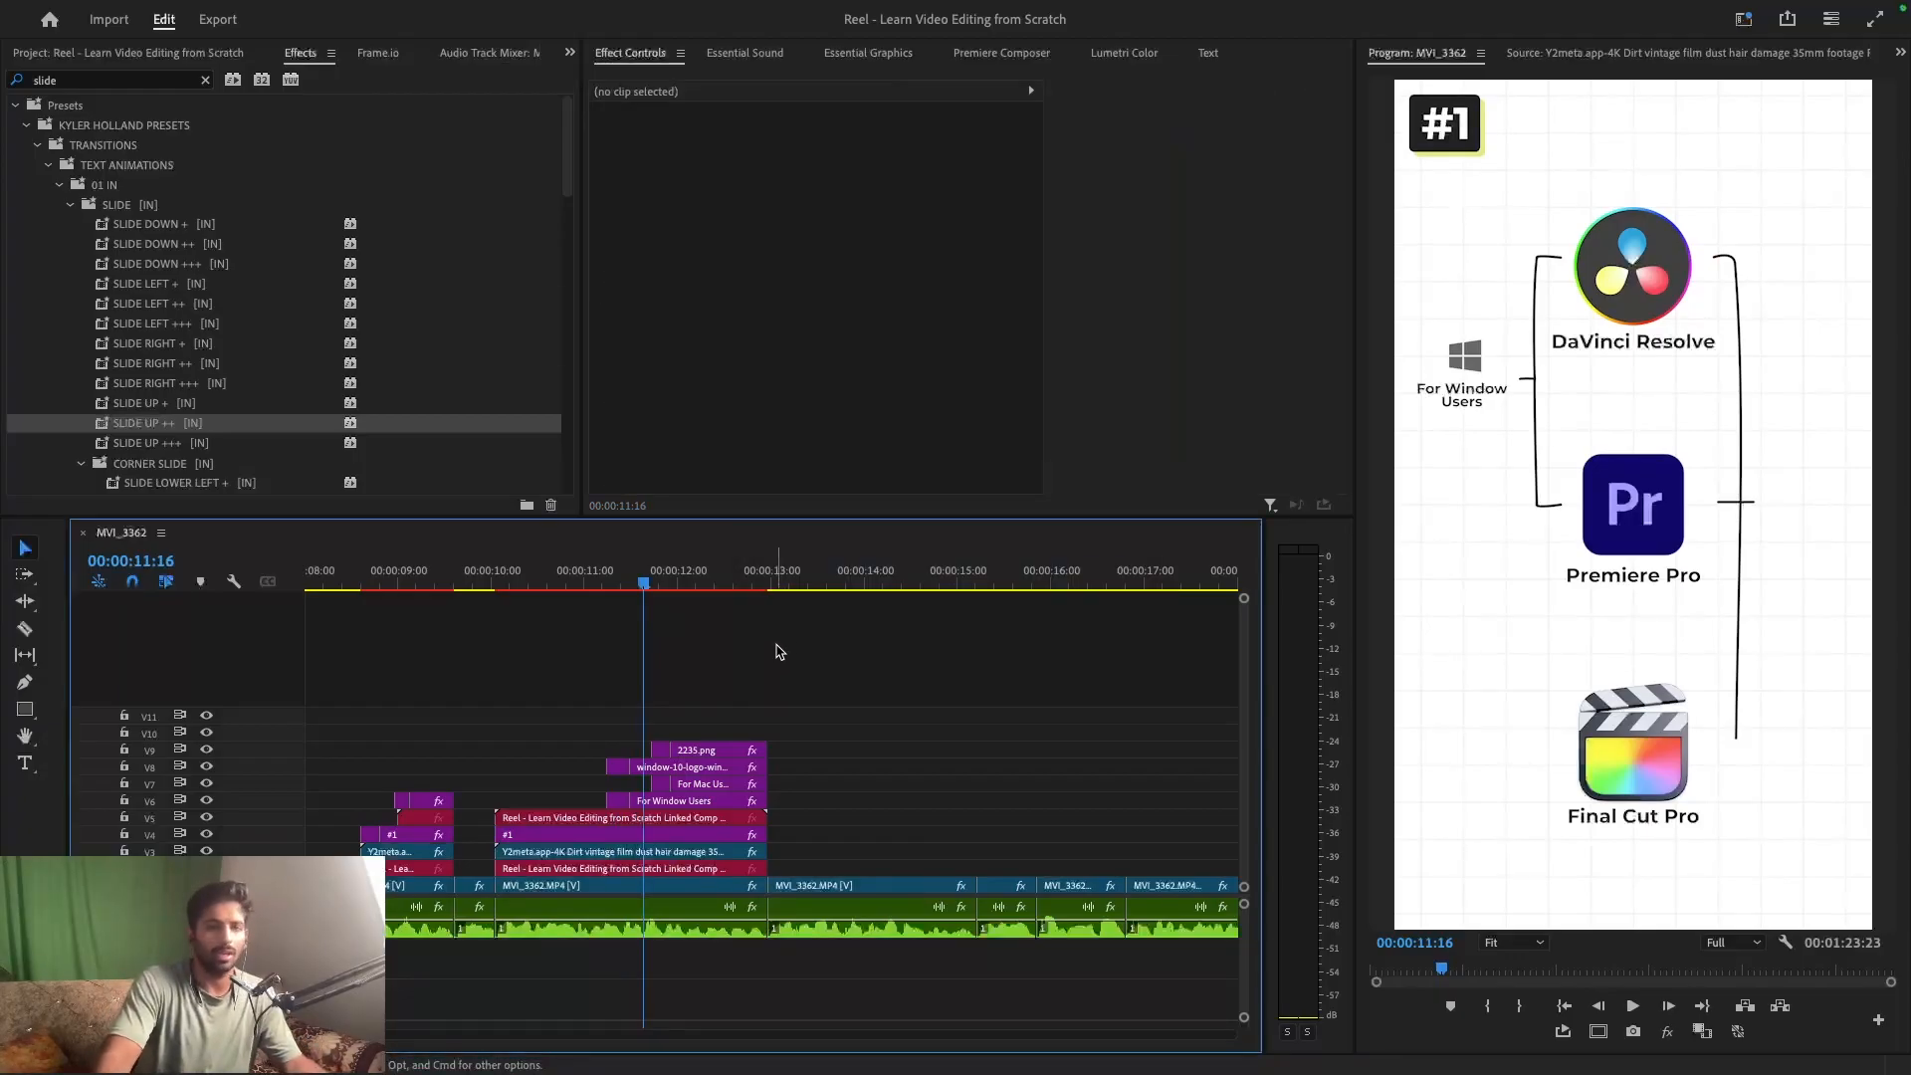
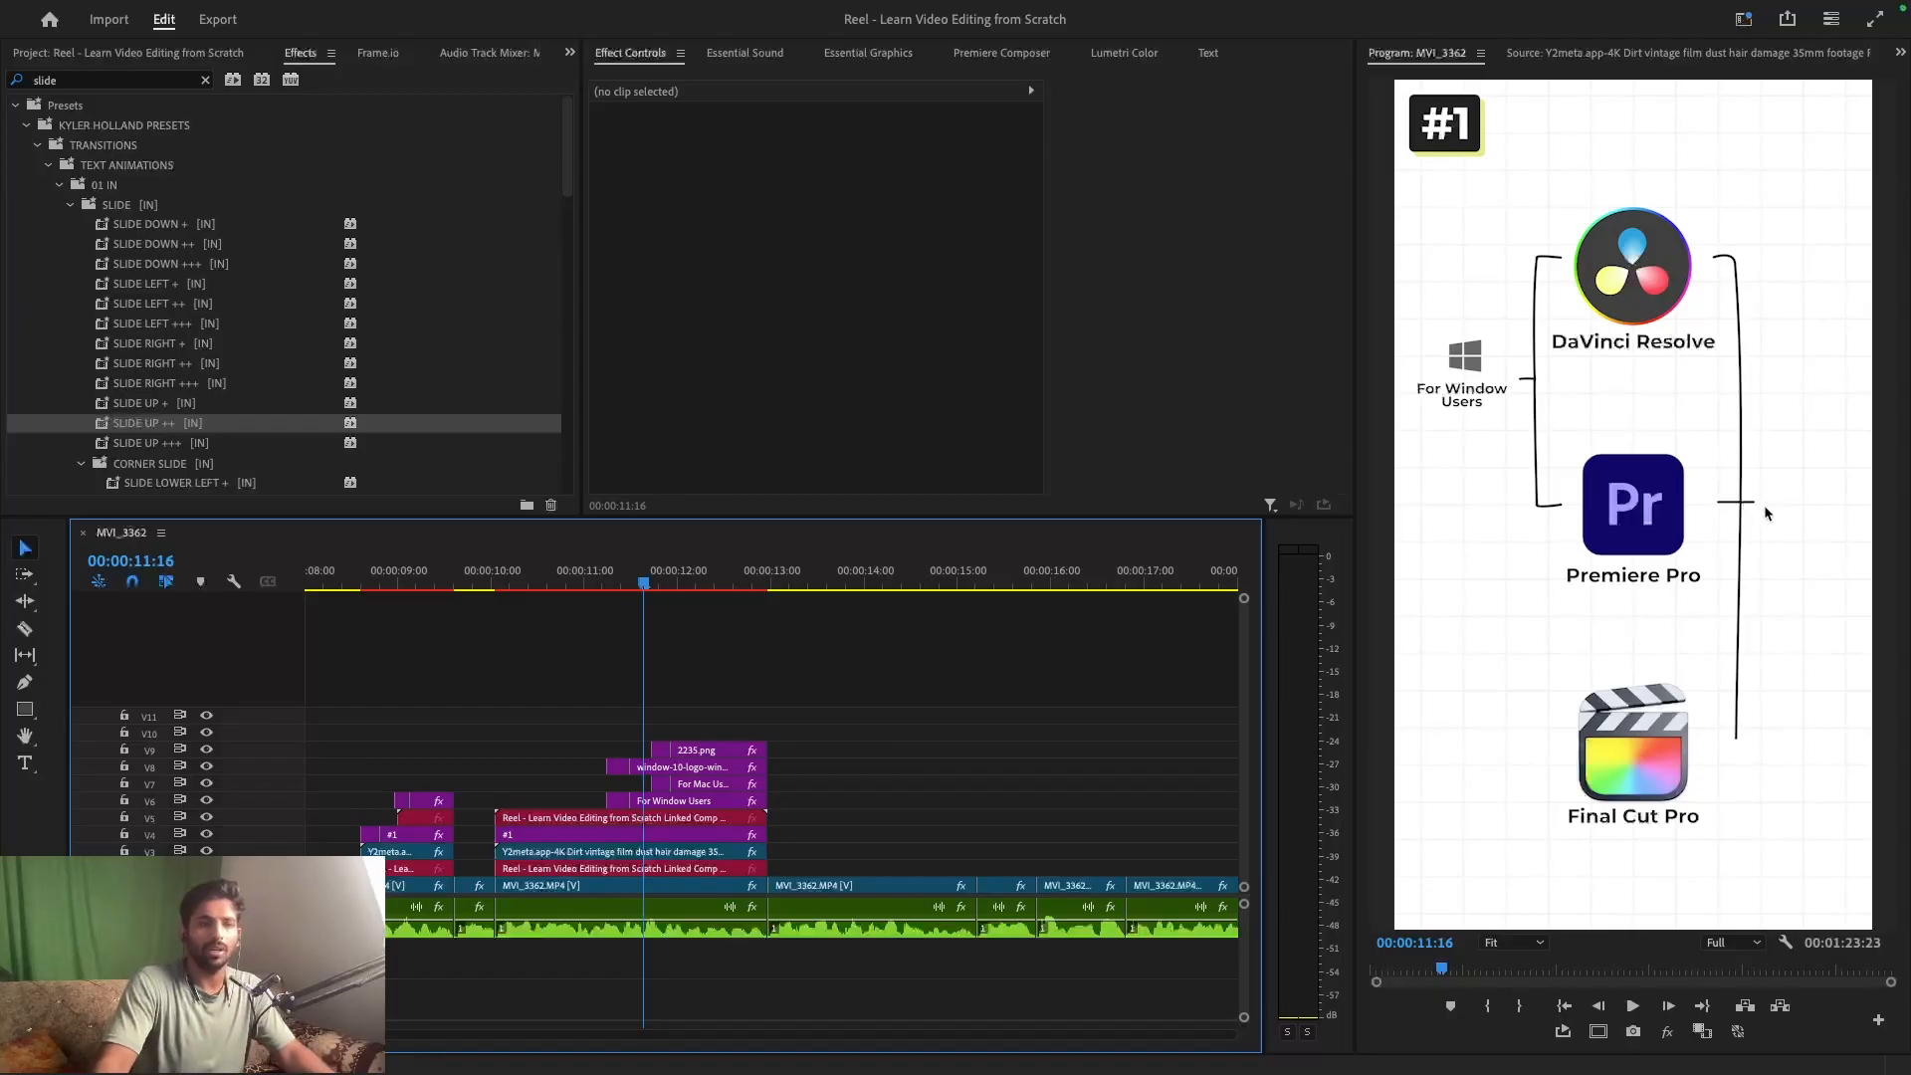
pyautogui.press('super+s')
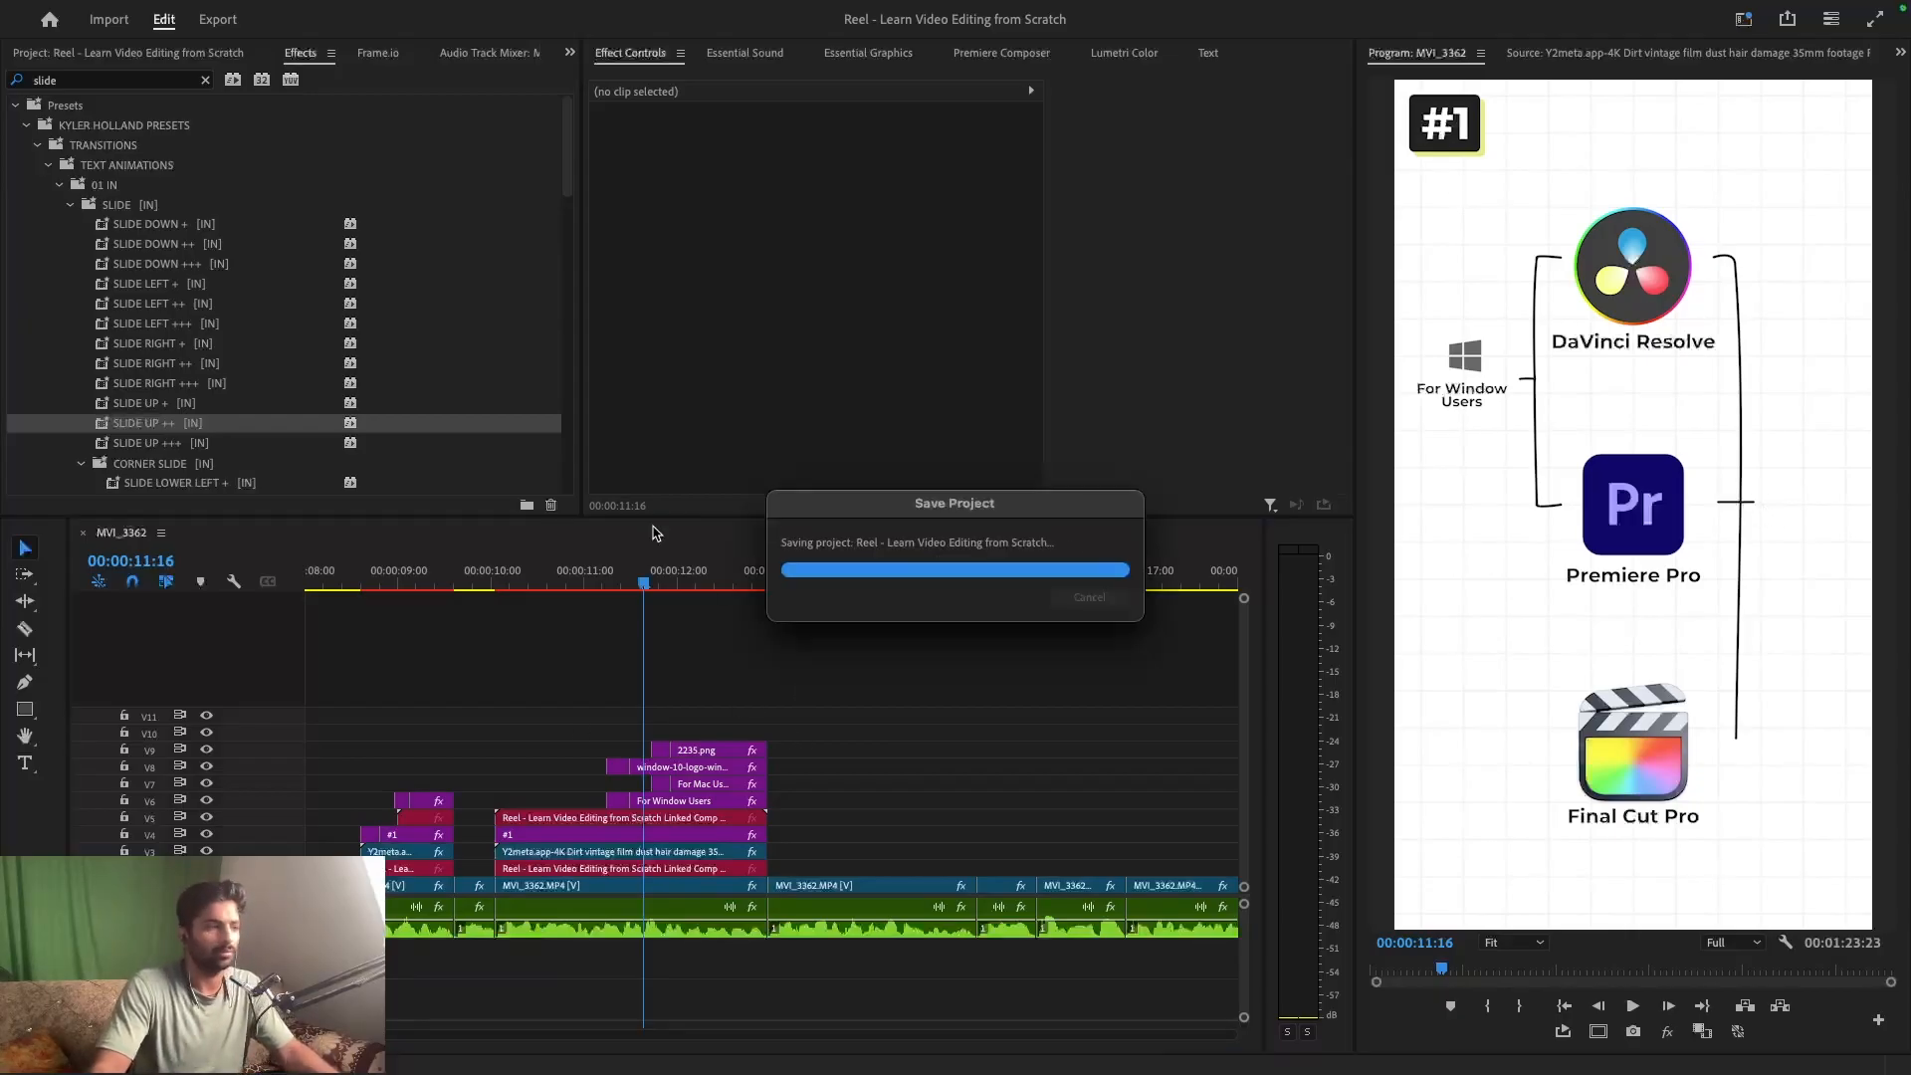
pyautogui.moveTo(644, 589); pyautogui.dragTo(537, 659)
pyautogui.press('-')
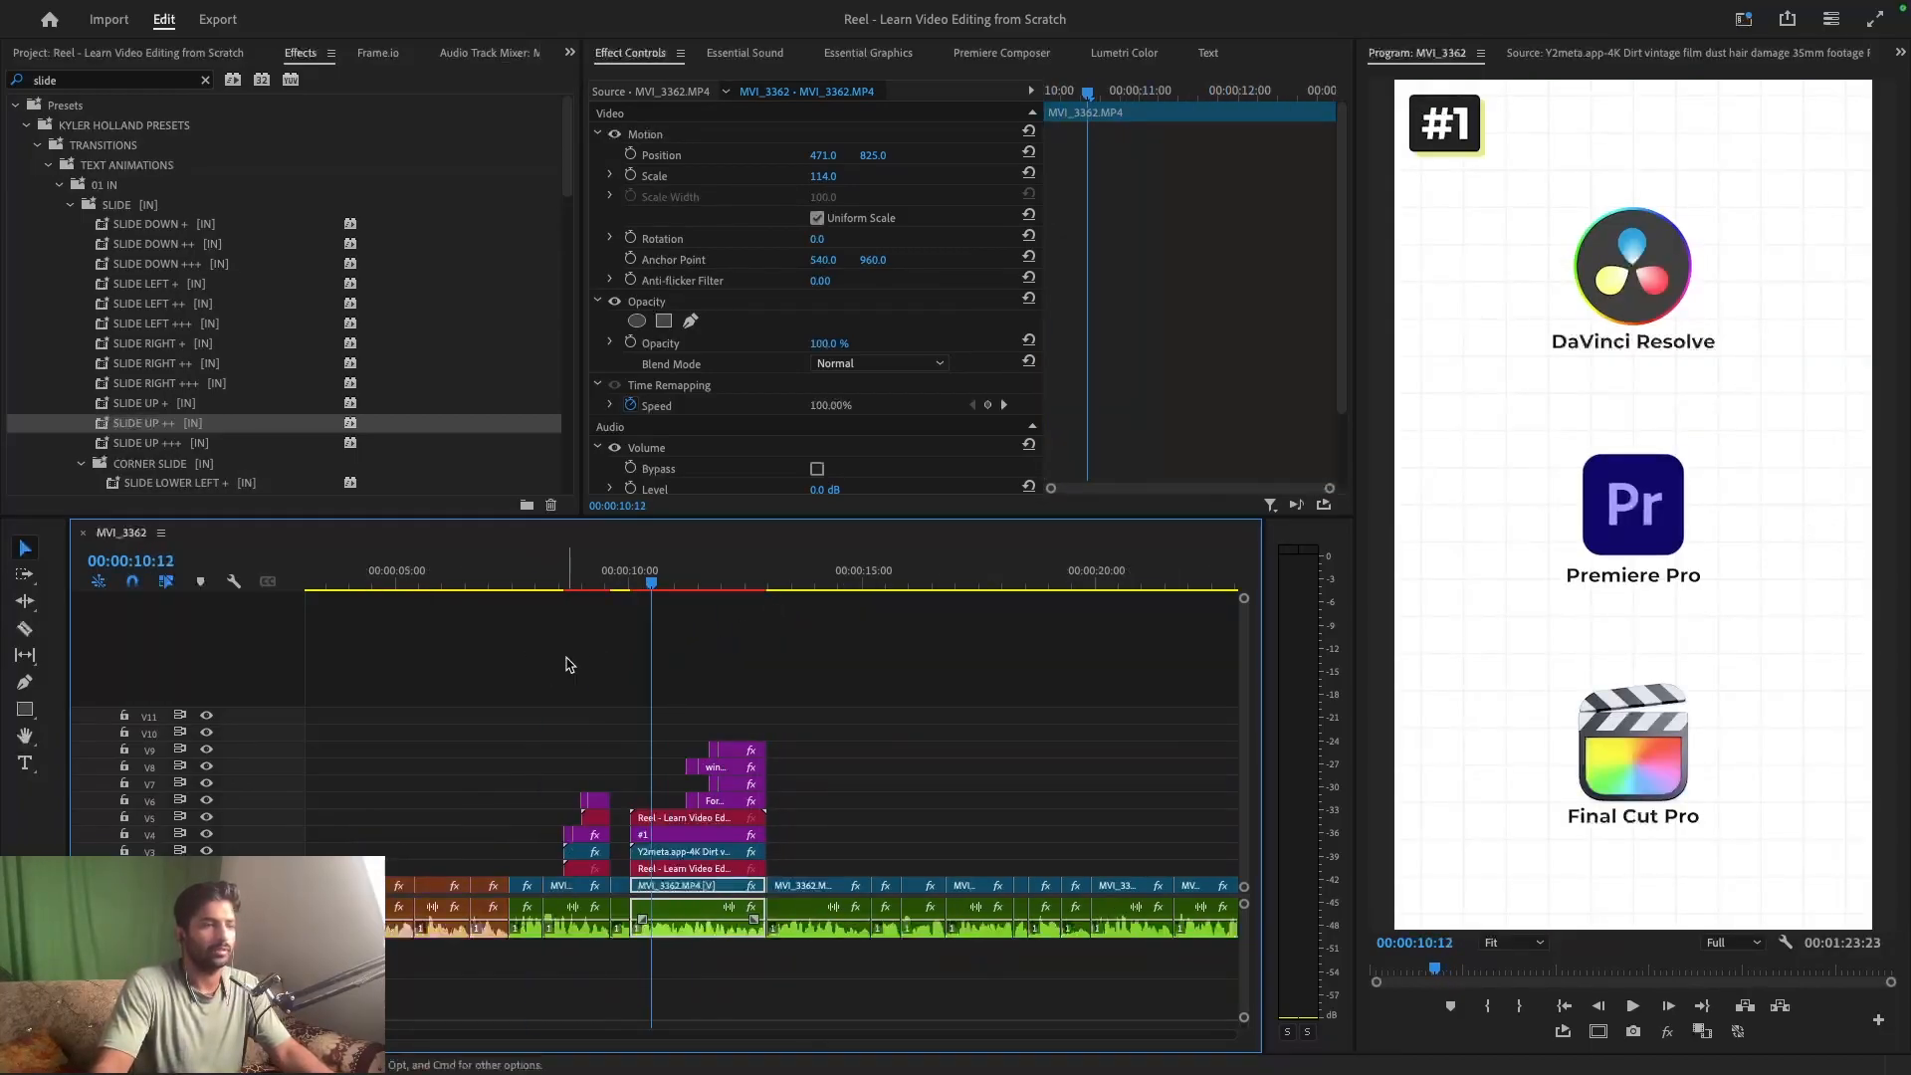
# - Play back the reel from about 00:00:08:11 past the comparison graphic to about 00:00:16:02
pyautogui.click(557, 597)
pyautogui.click(670, 661)
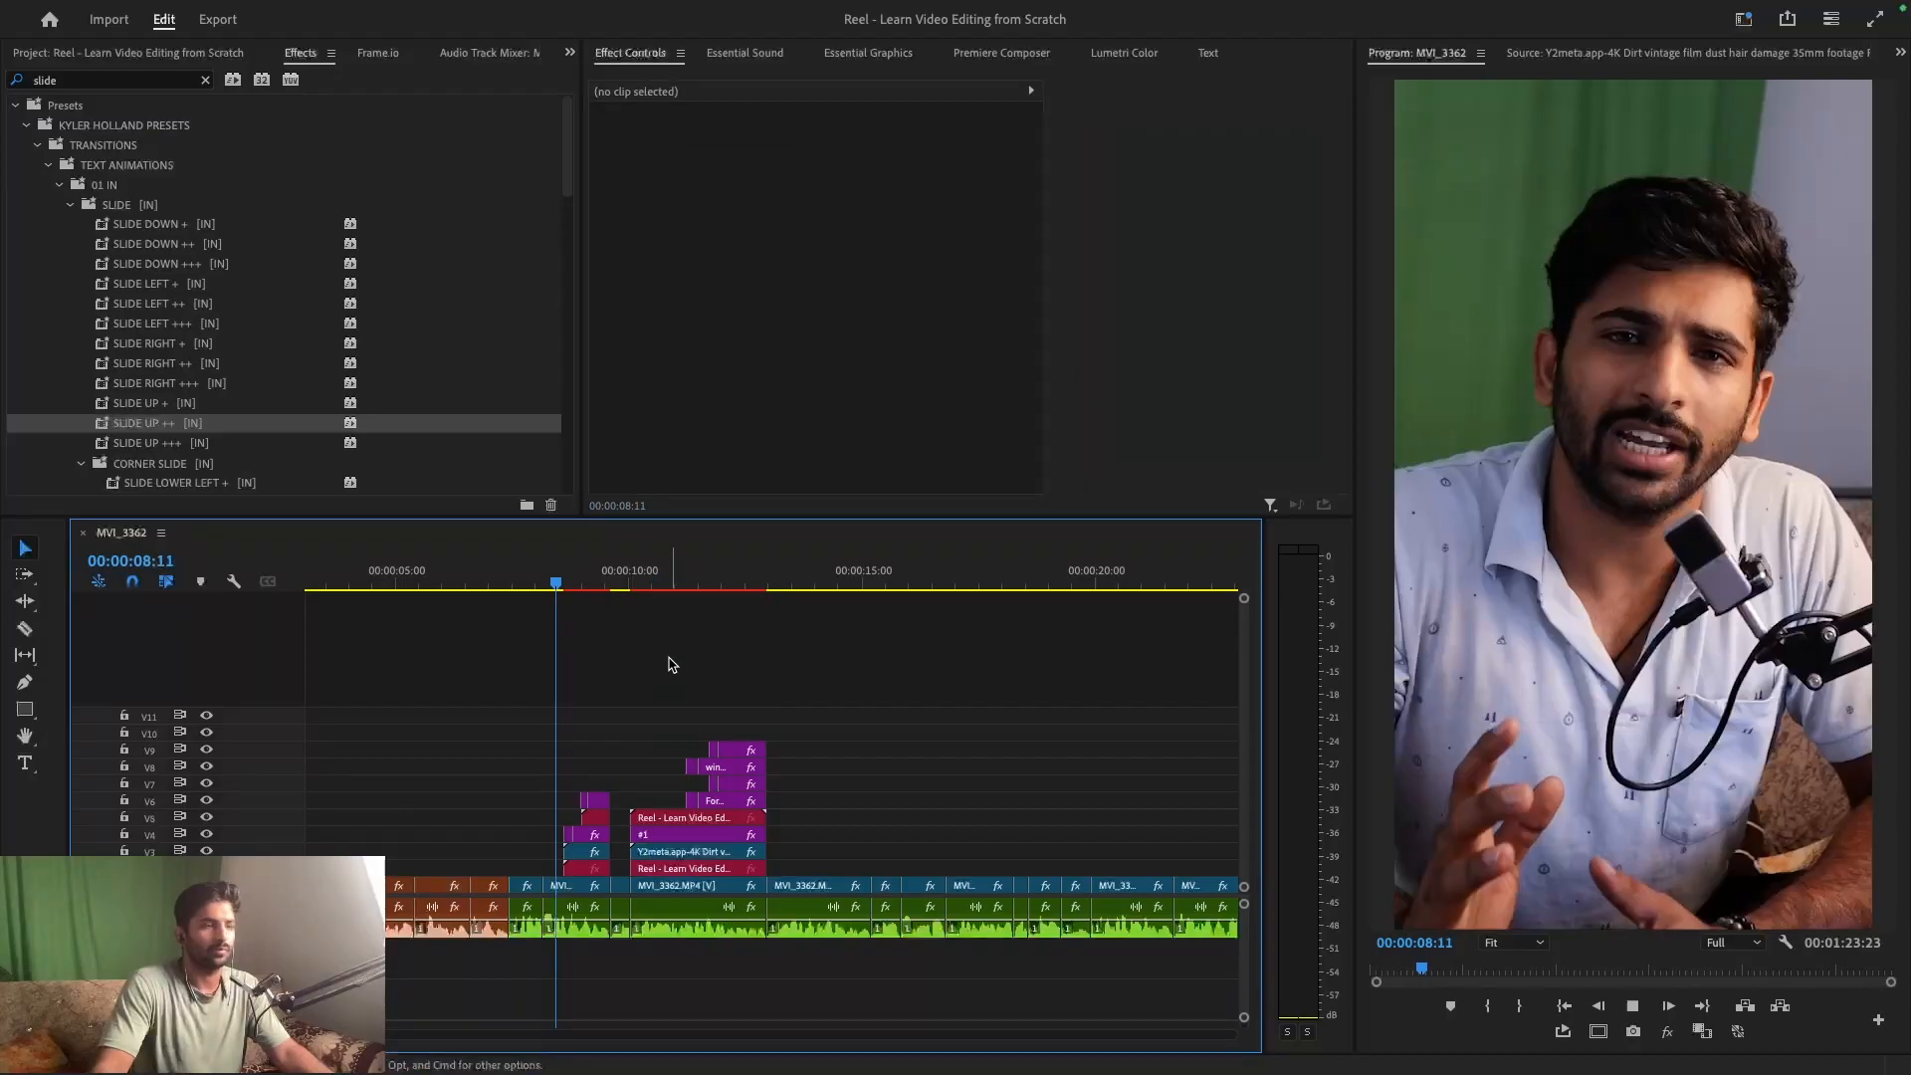
pyautogui.press('space')
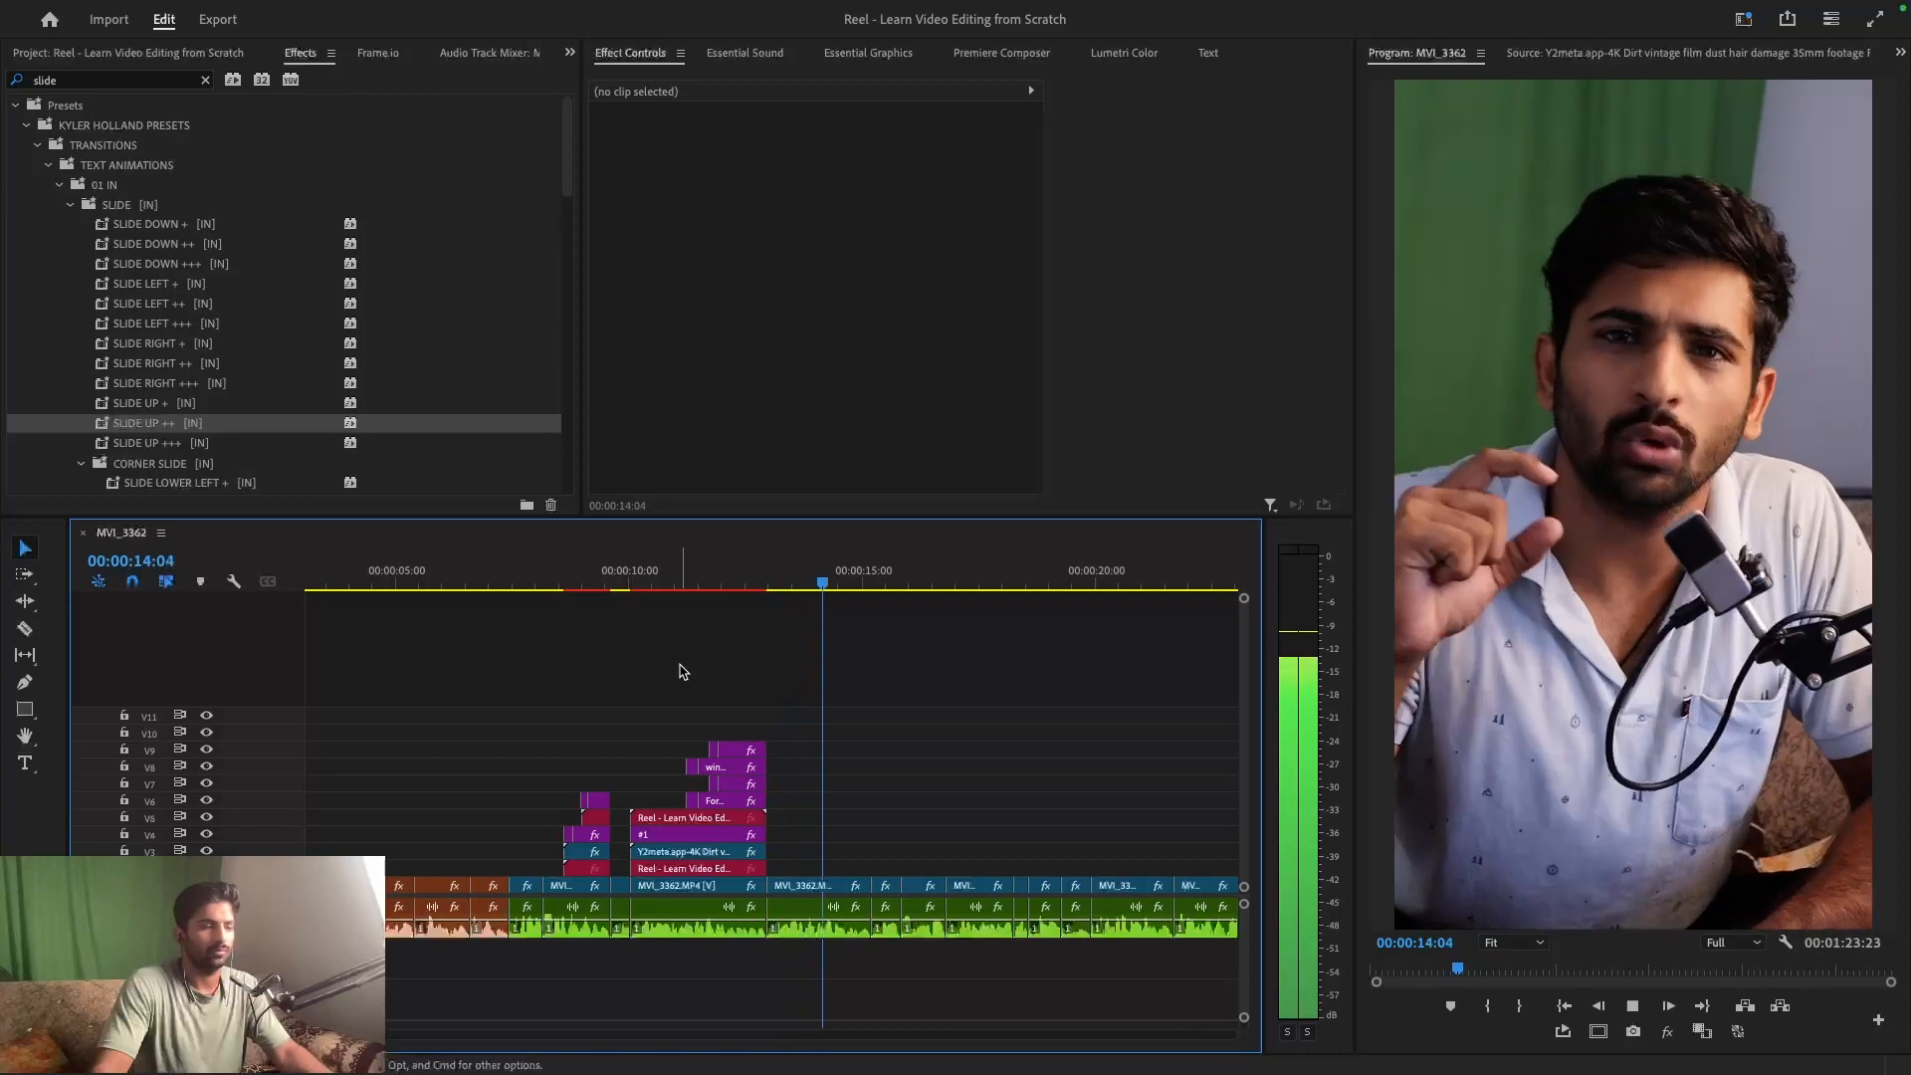
pyautogui.press('space')
pyautogui.click(681, 671)
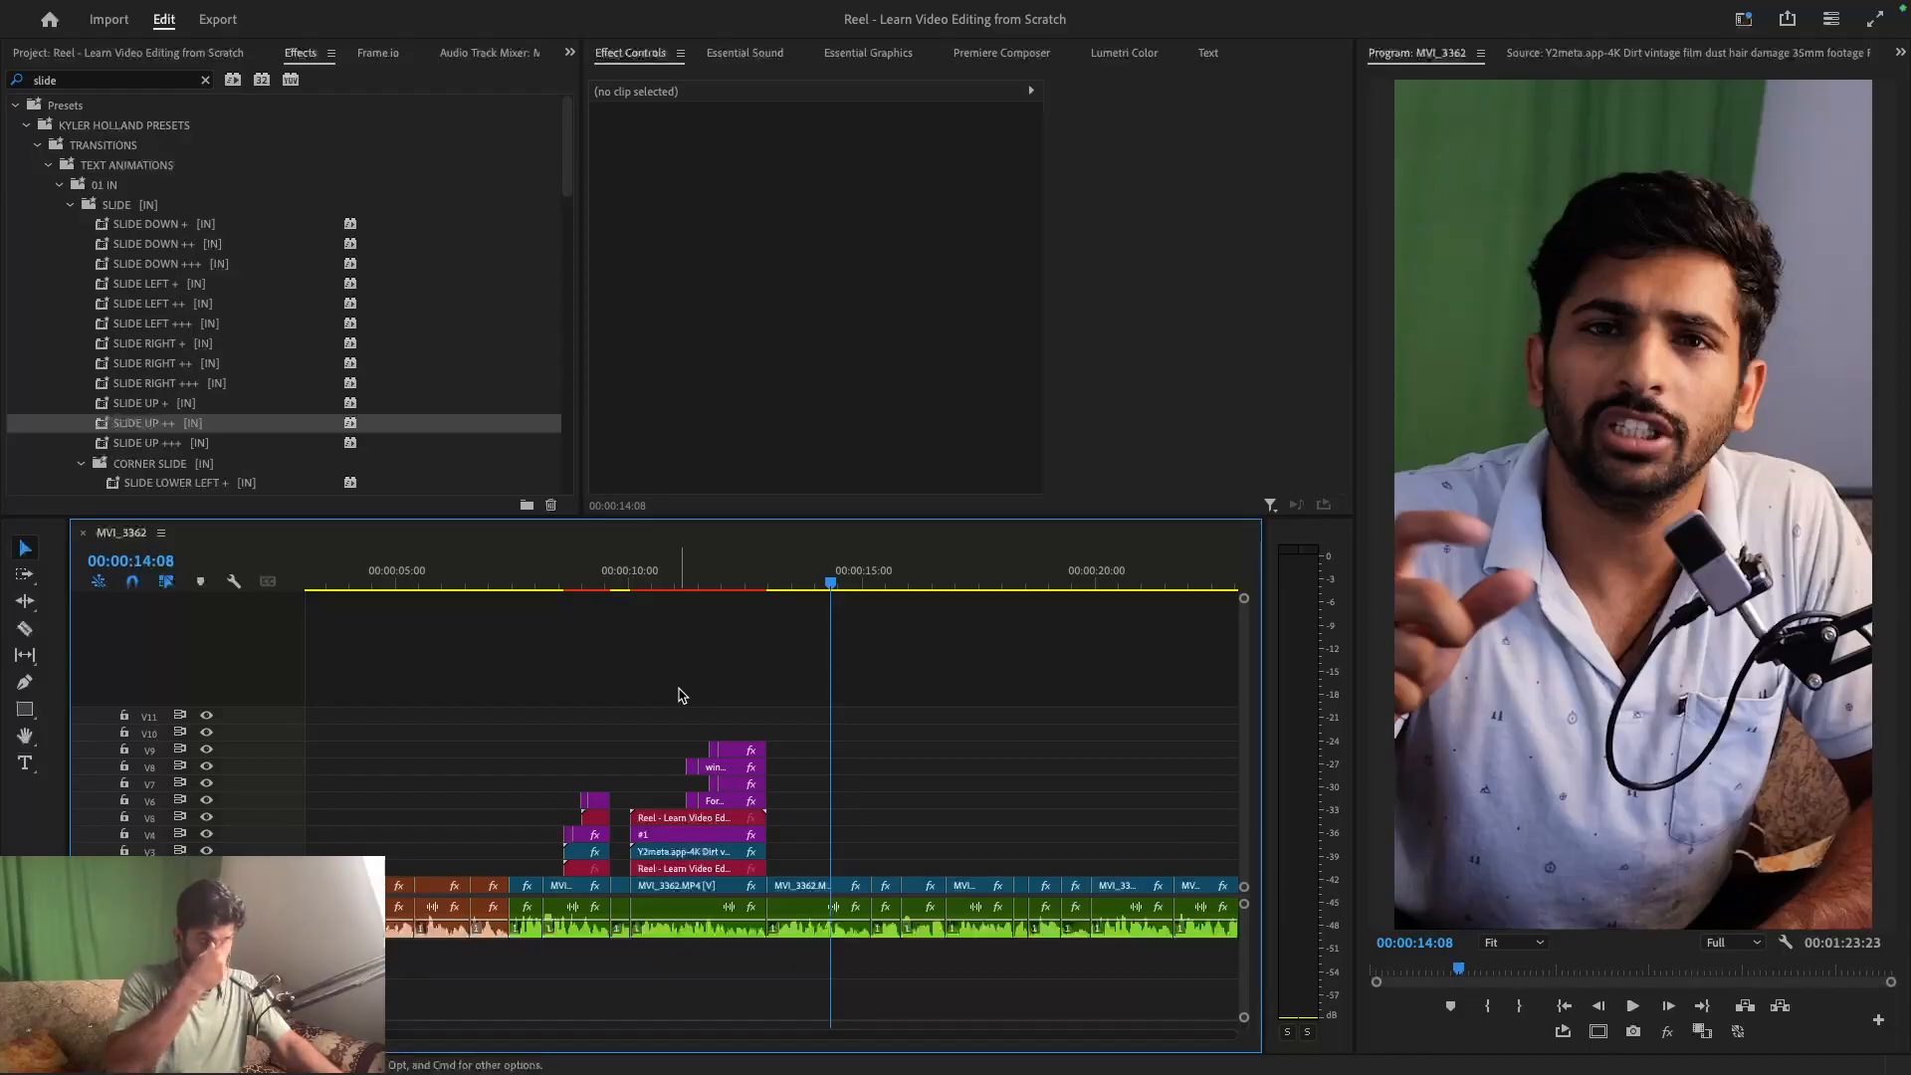
pyautogui.press('space')
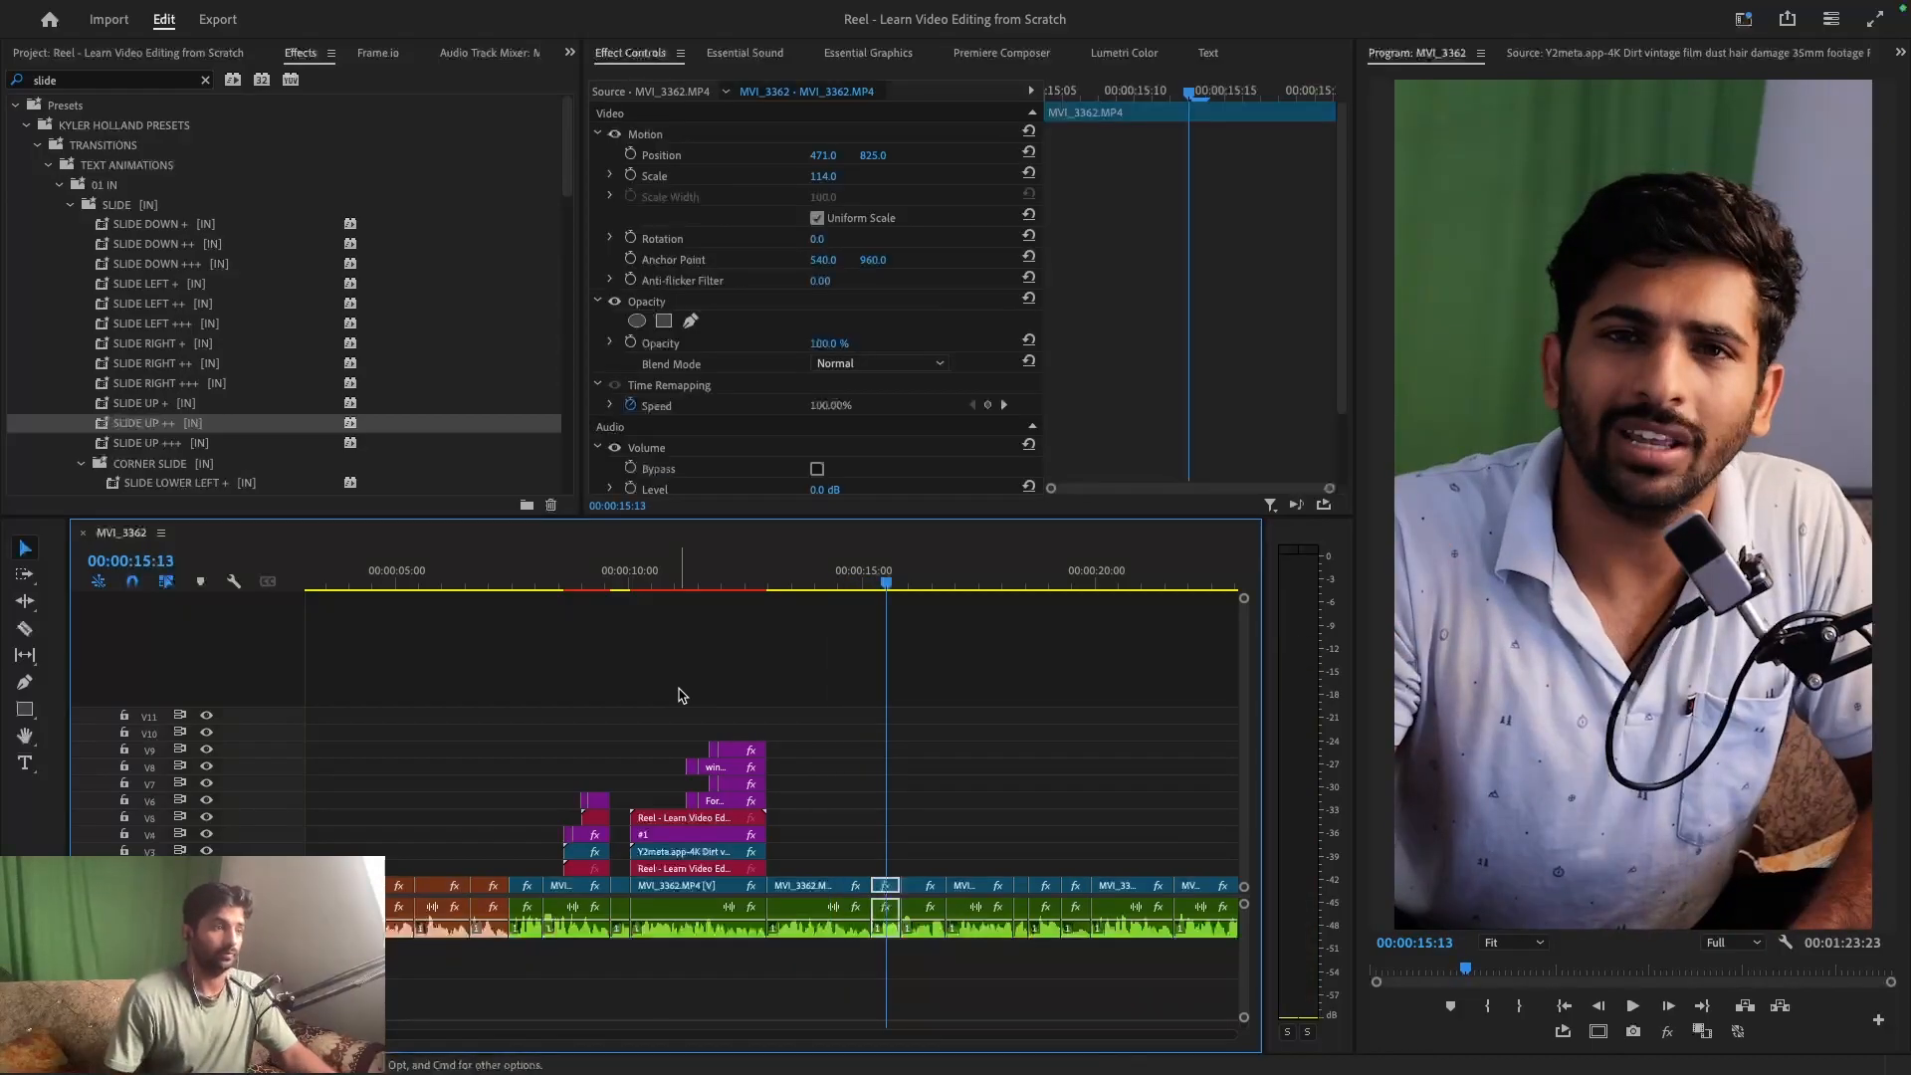
pyautogui.press('space')
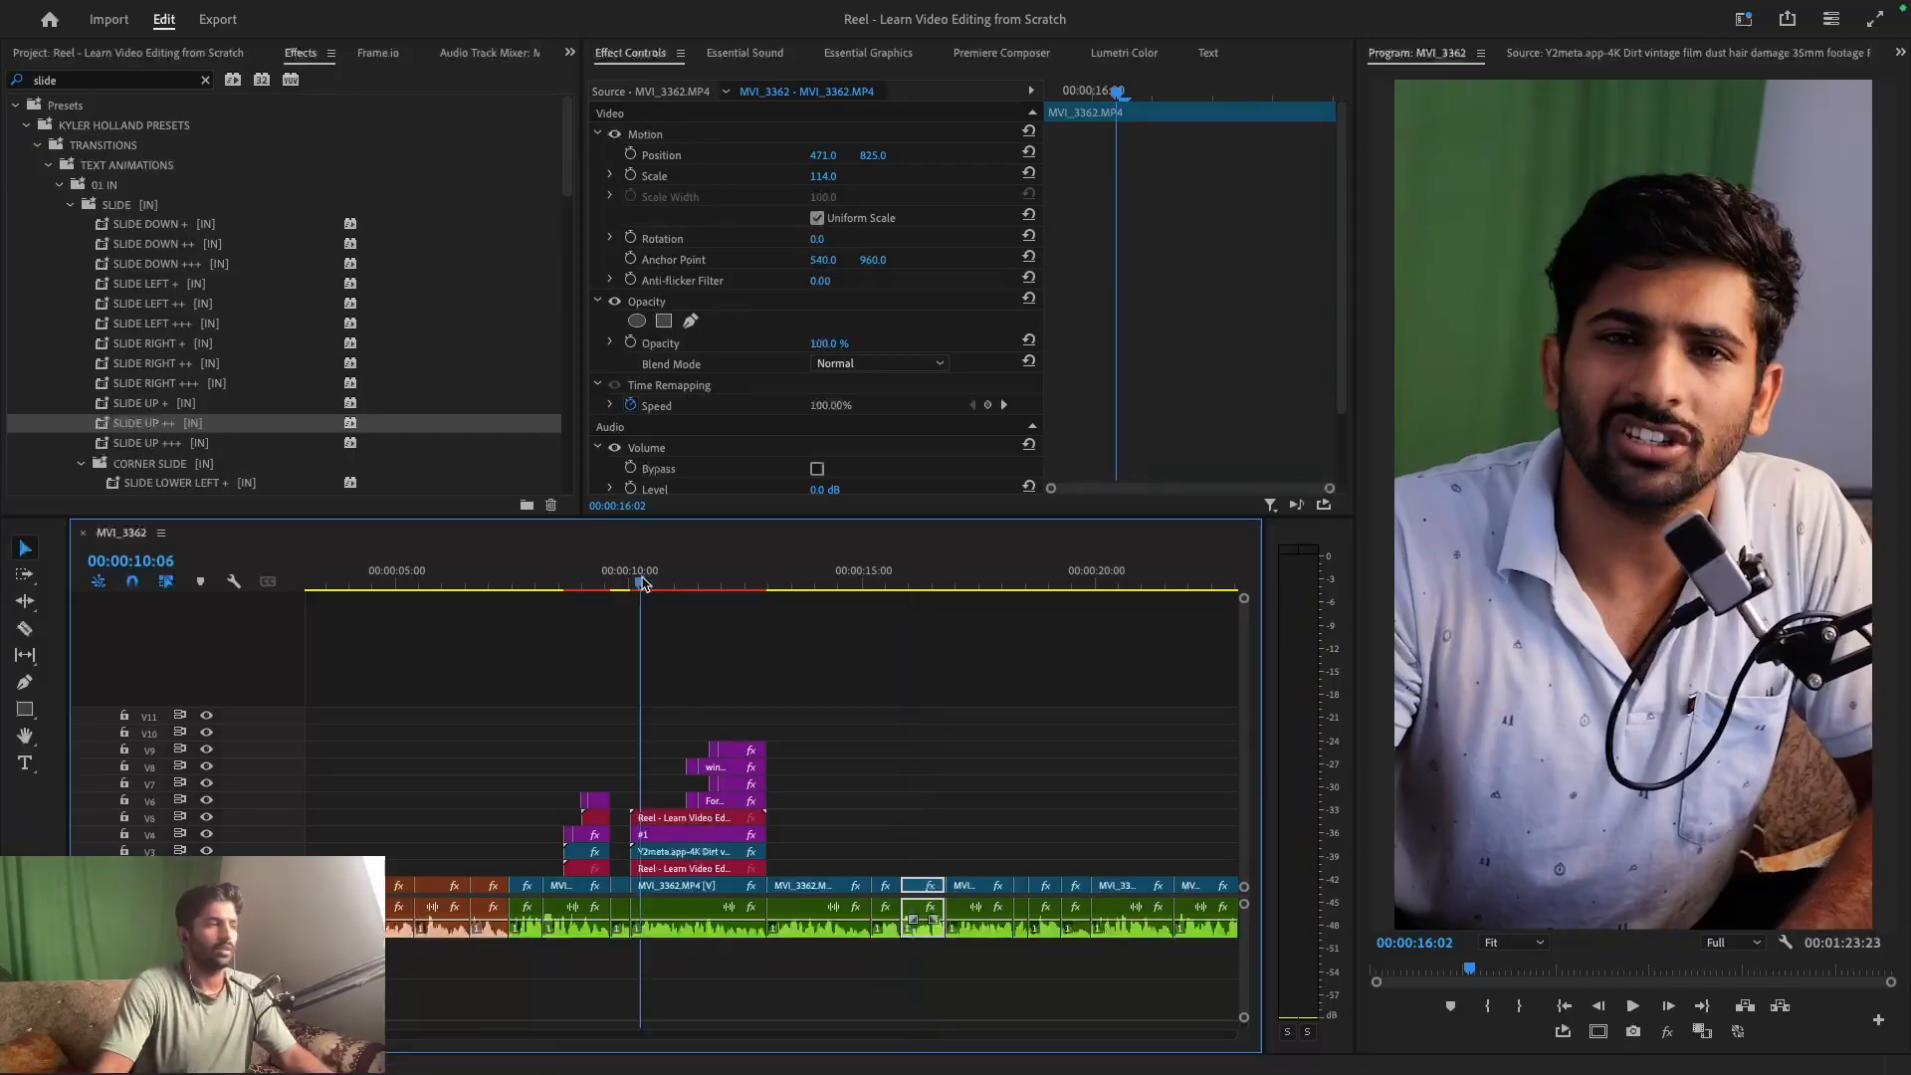
# - Replay the comparison graphic from 00:00:10:06, save the project, and park the playhead at 00:00:12:16
pyautogui.click(642, 583)
pyautogui.press('space')
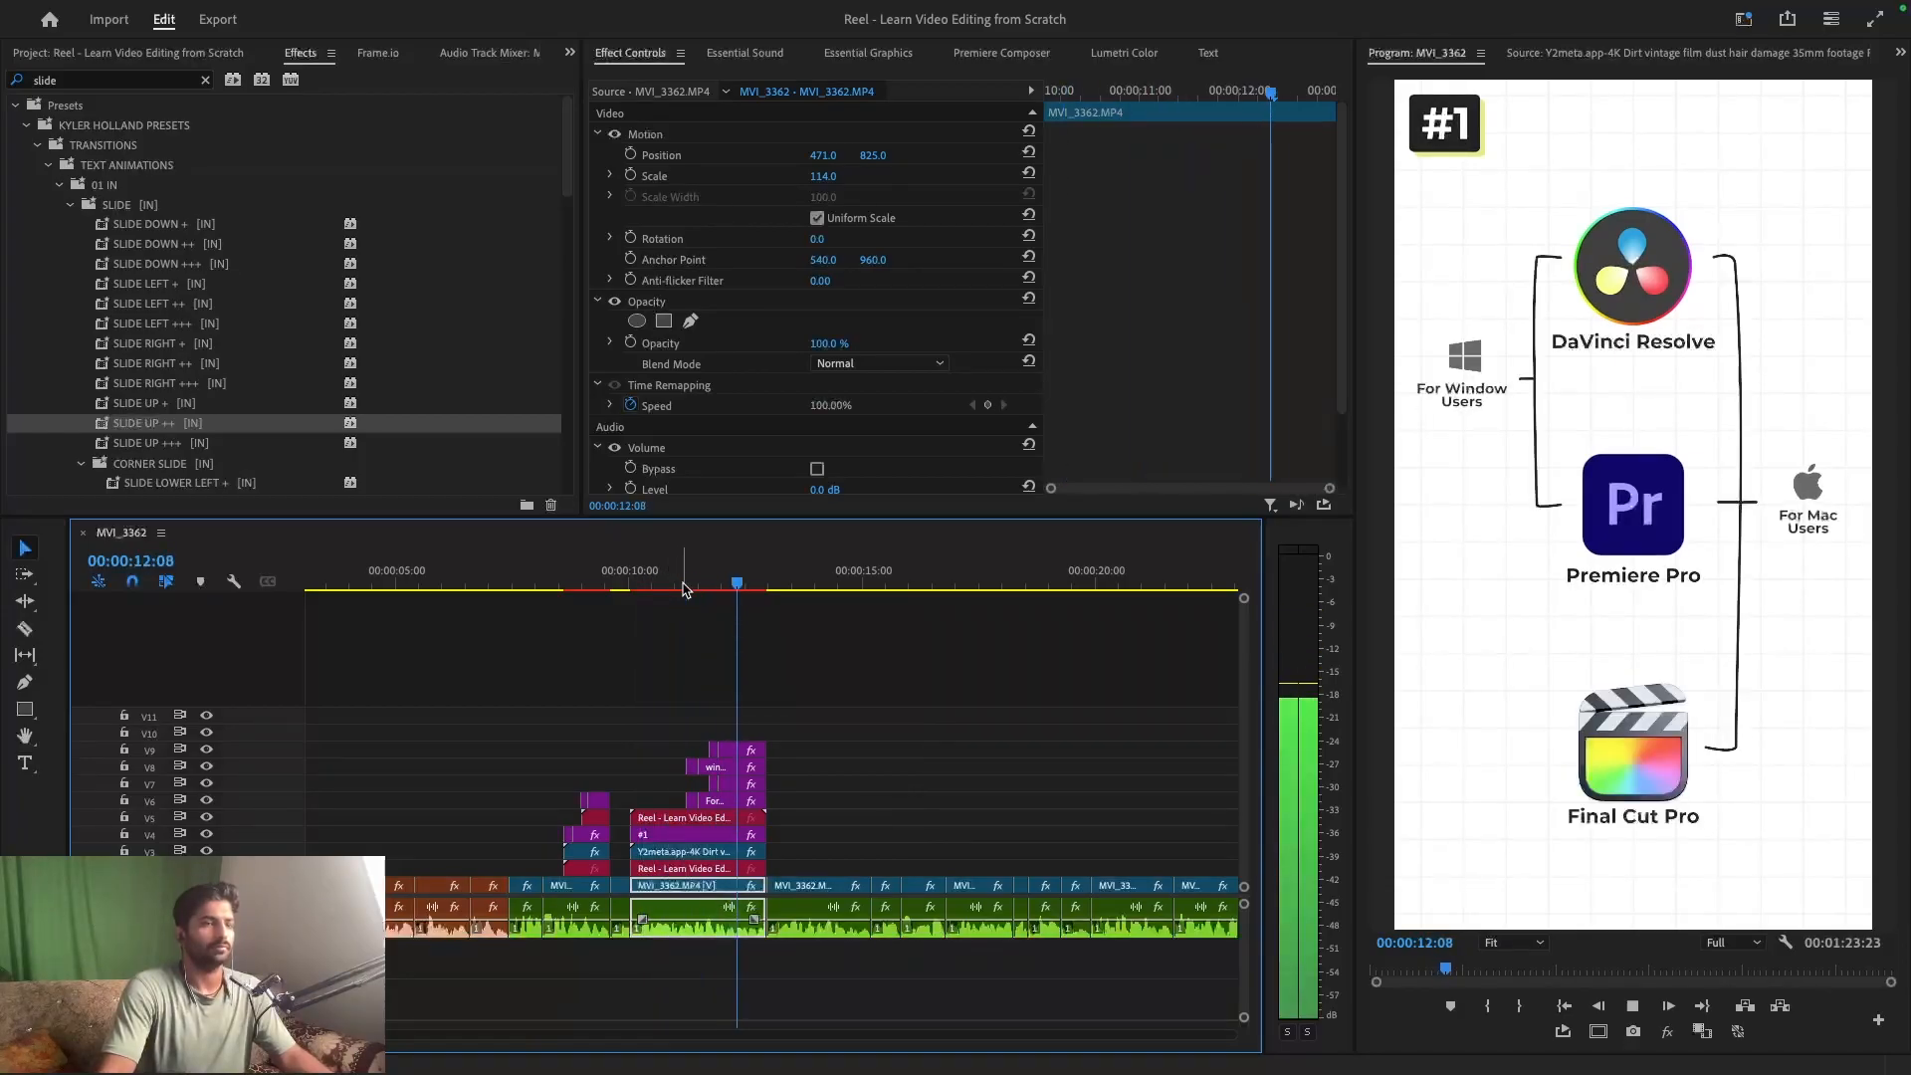
pyautogui.press('super+s')
pyautogui.click(753, 589)
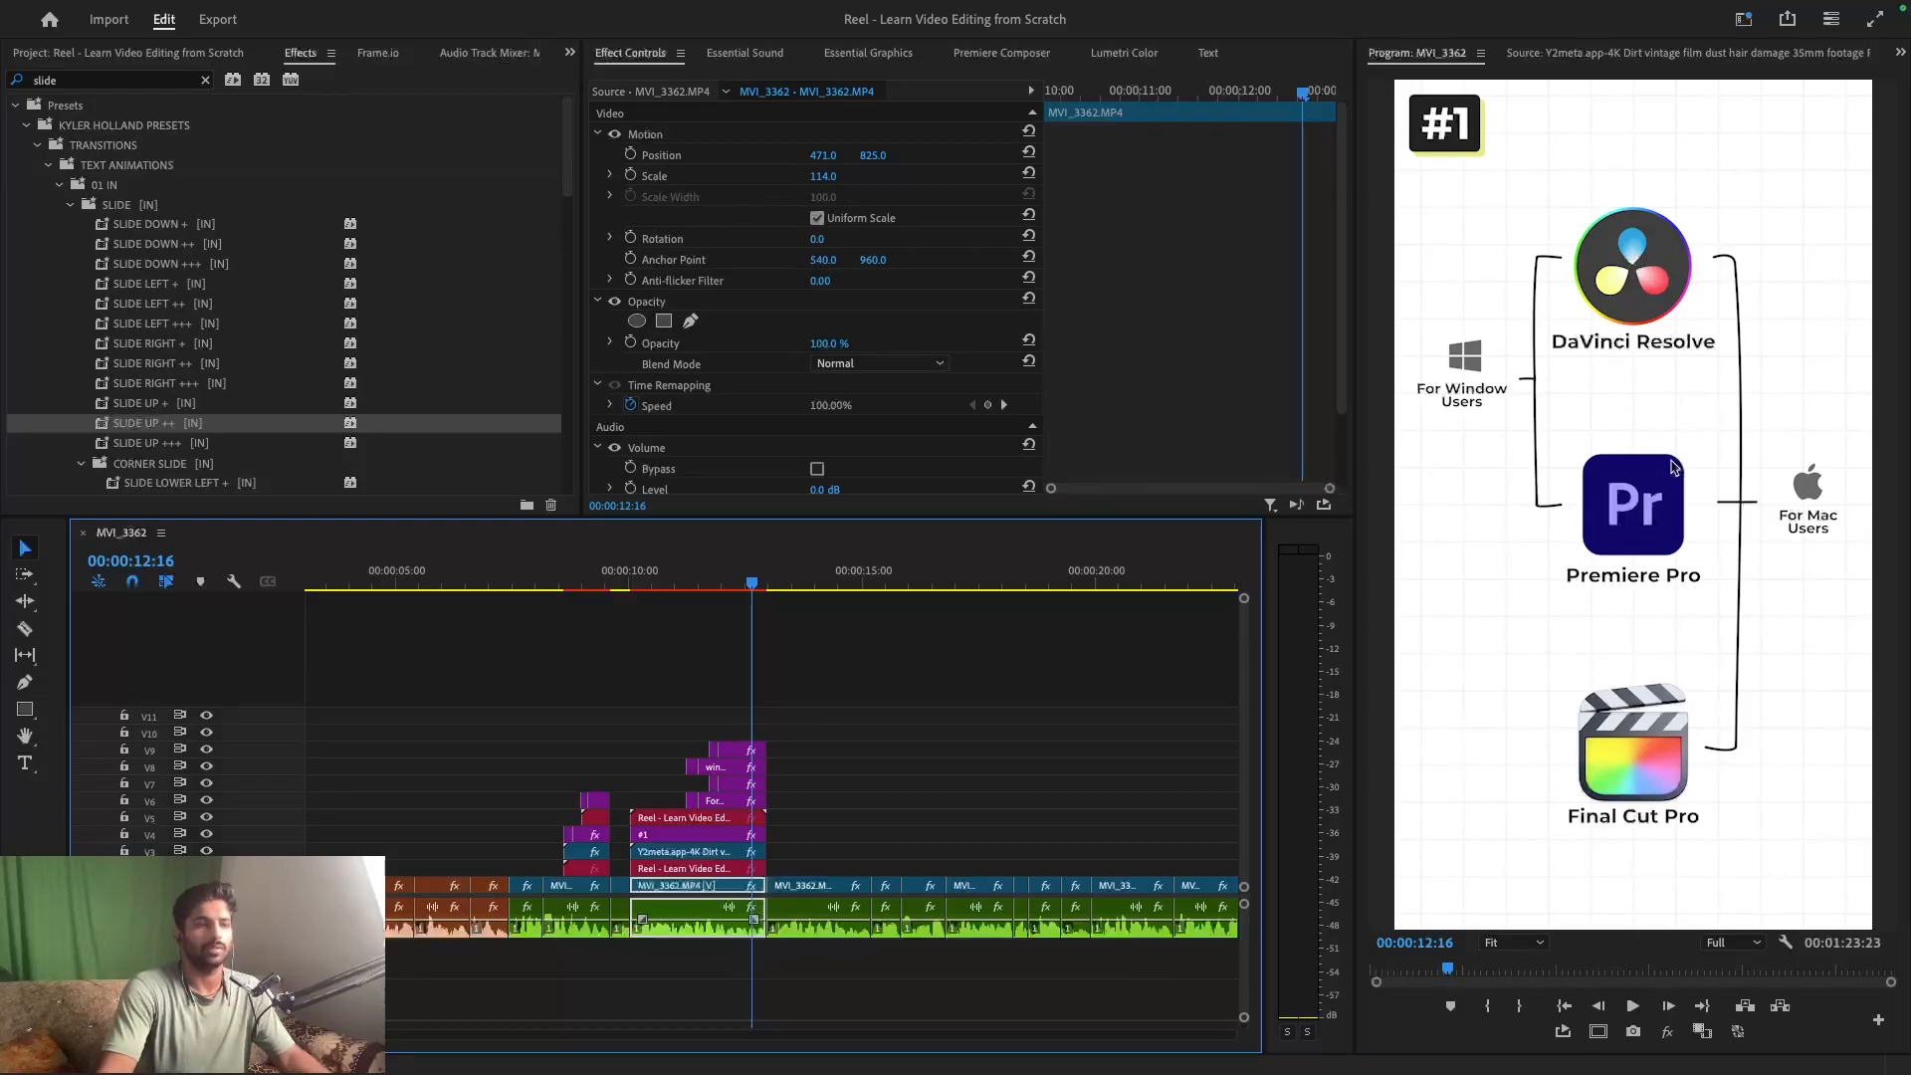
# - Open the graphic's Linked Comp 03 in After Effects and set the composition duration to 0:00:12:23
pyautogui.click(687, 819)
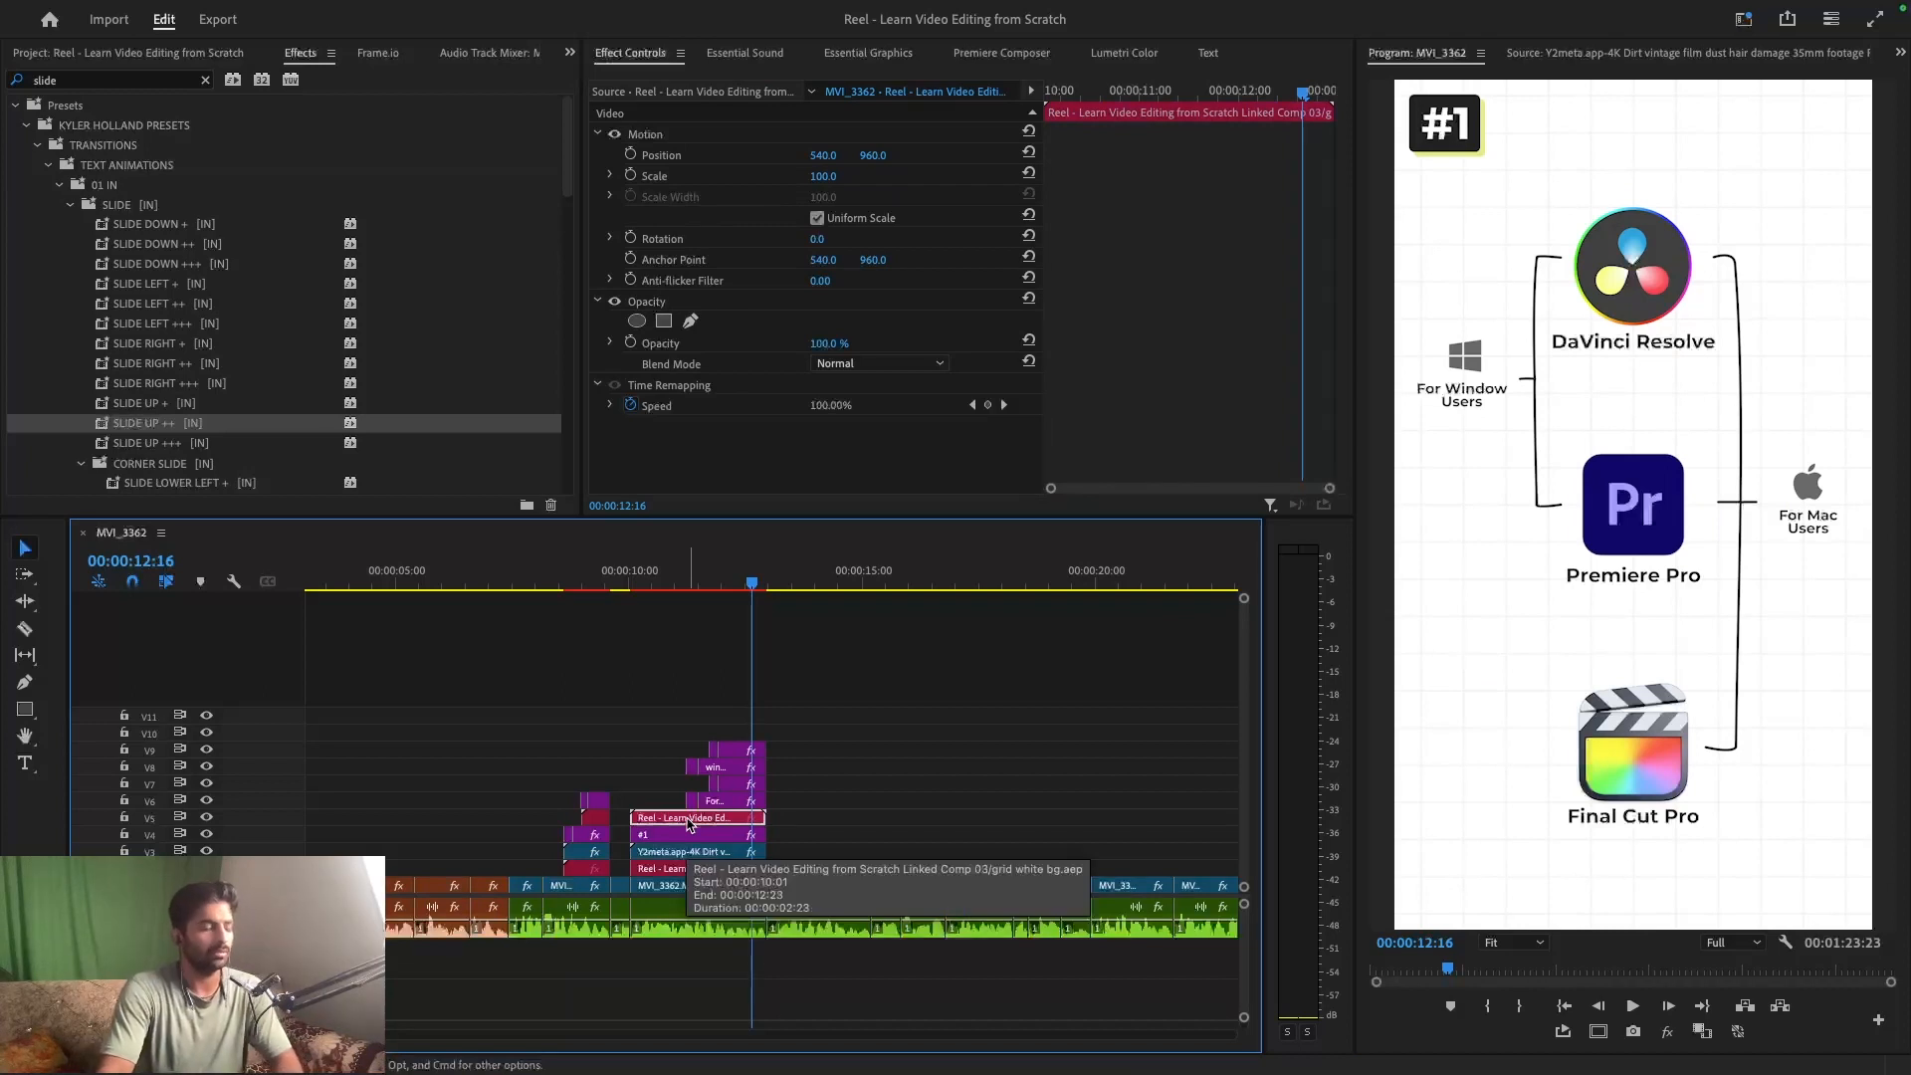
pyautogui.doubleClick(687, 820)
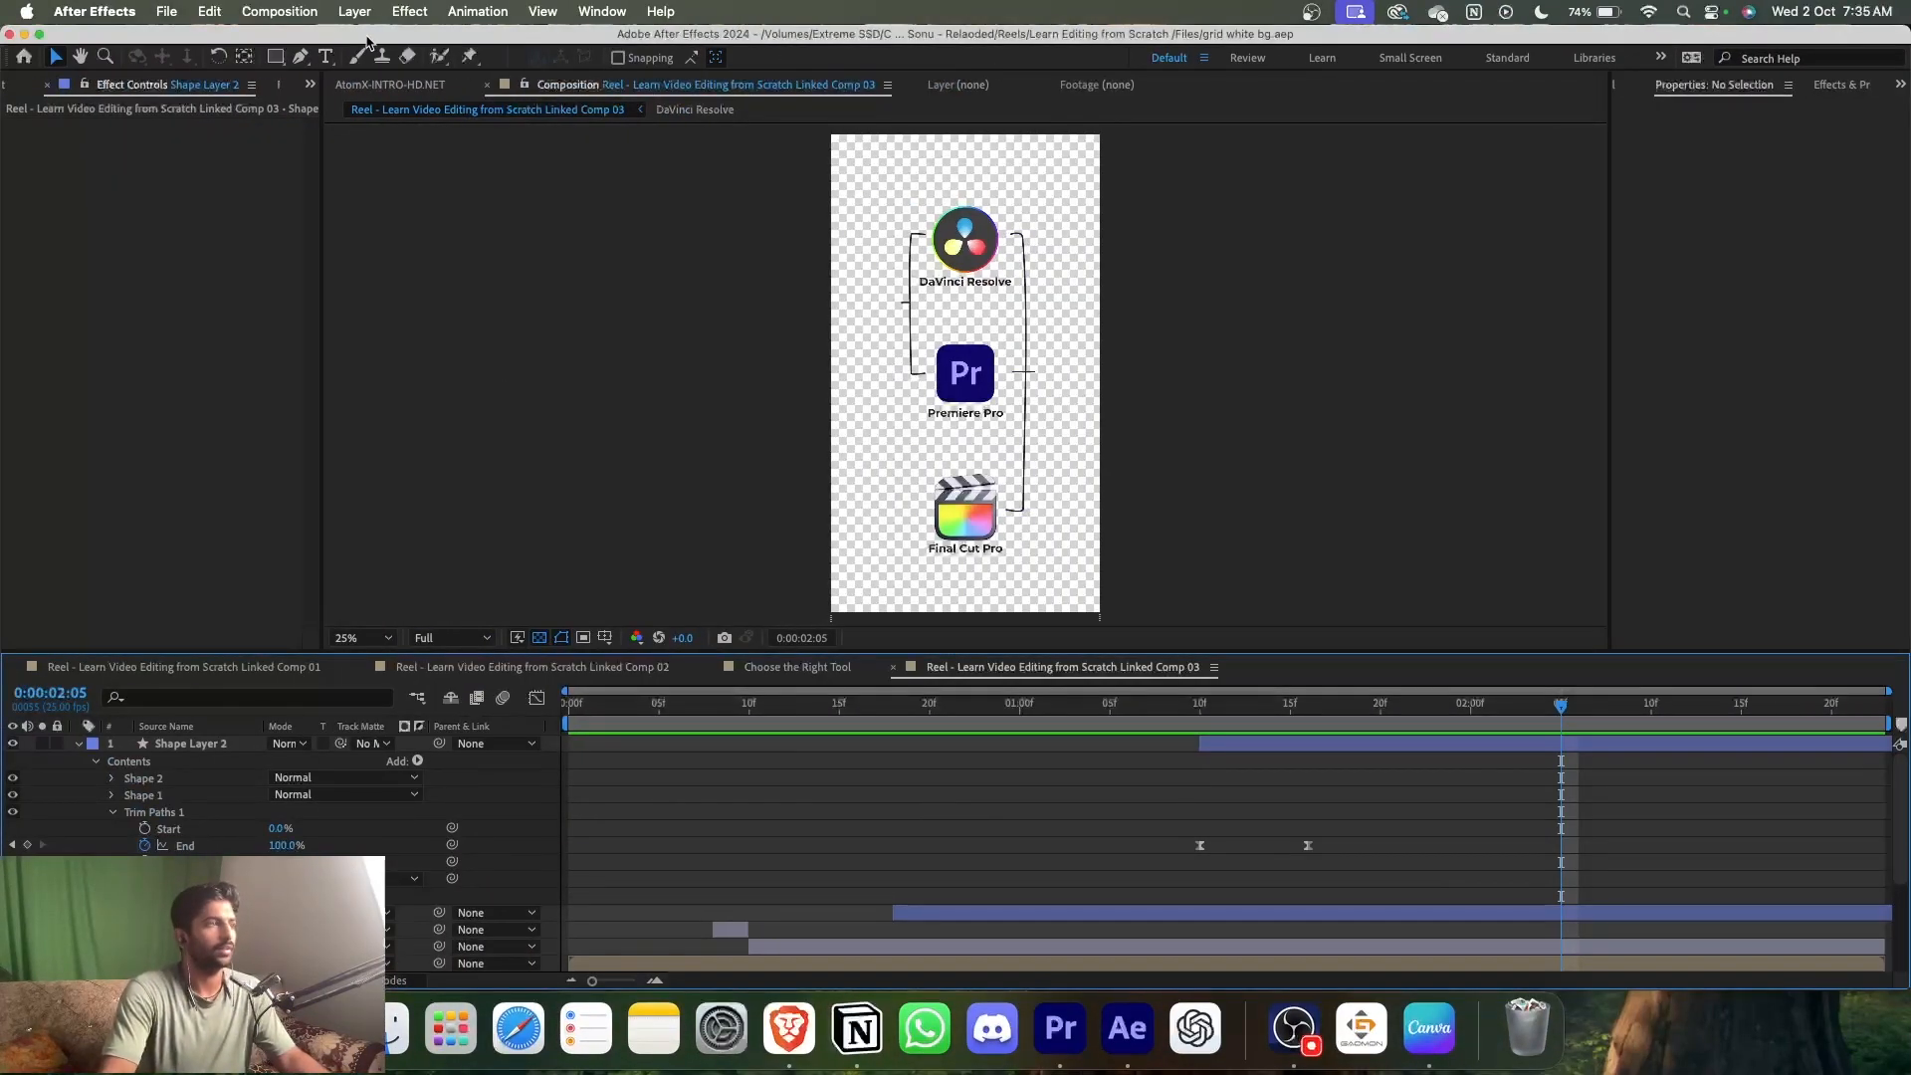
pyautogui.click(269, 11)
pyautogui.click(284, 75)
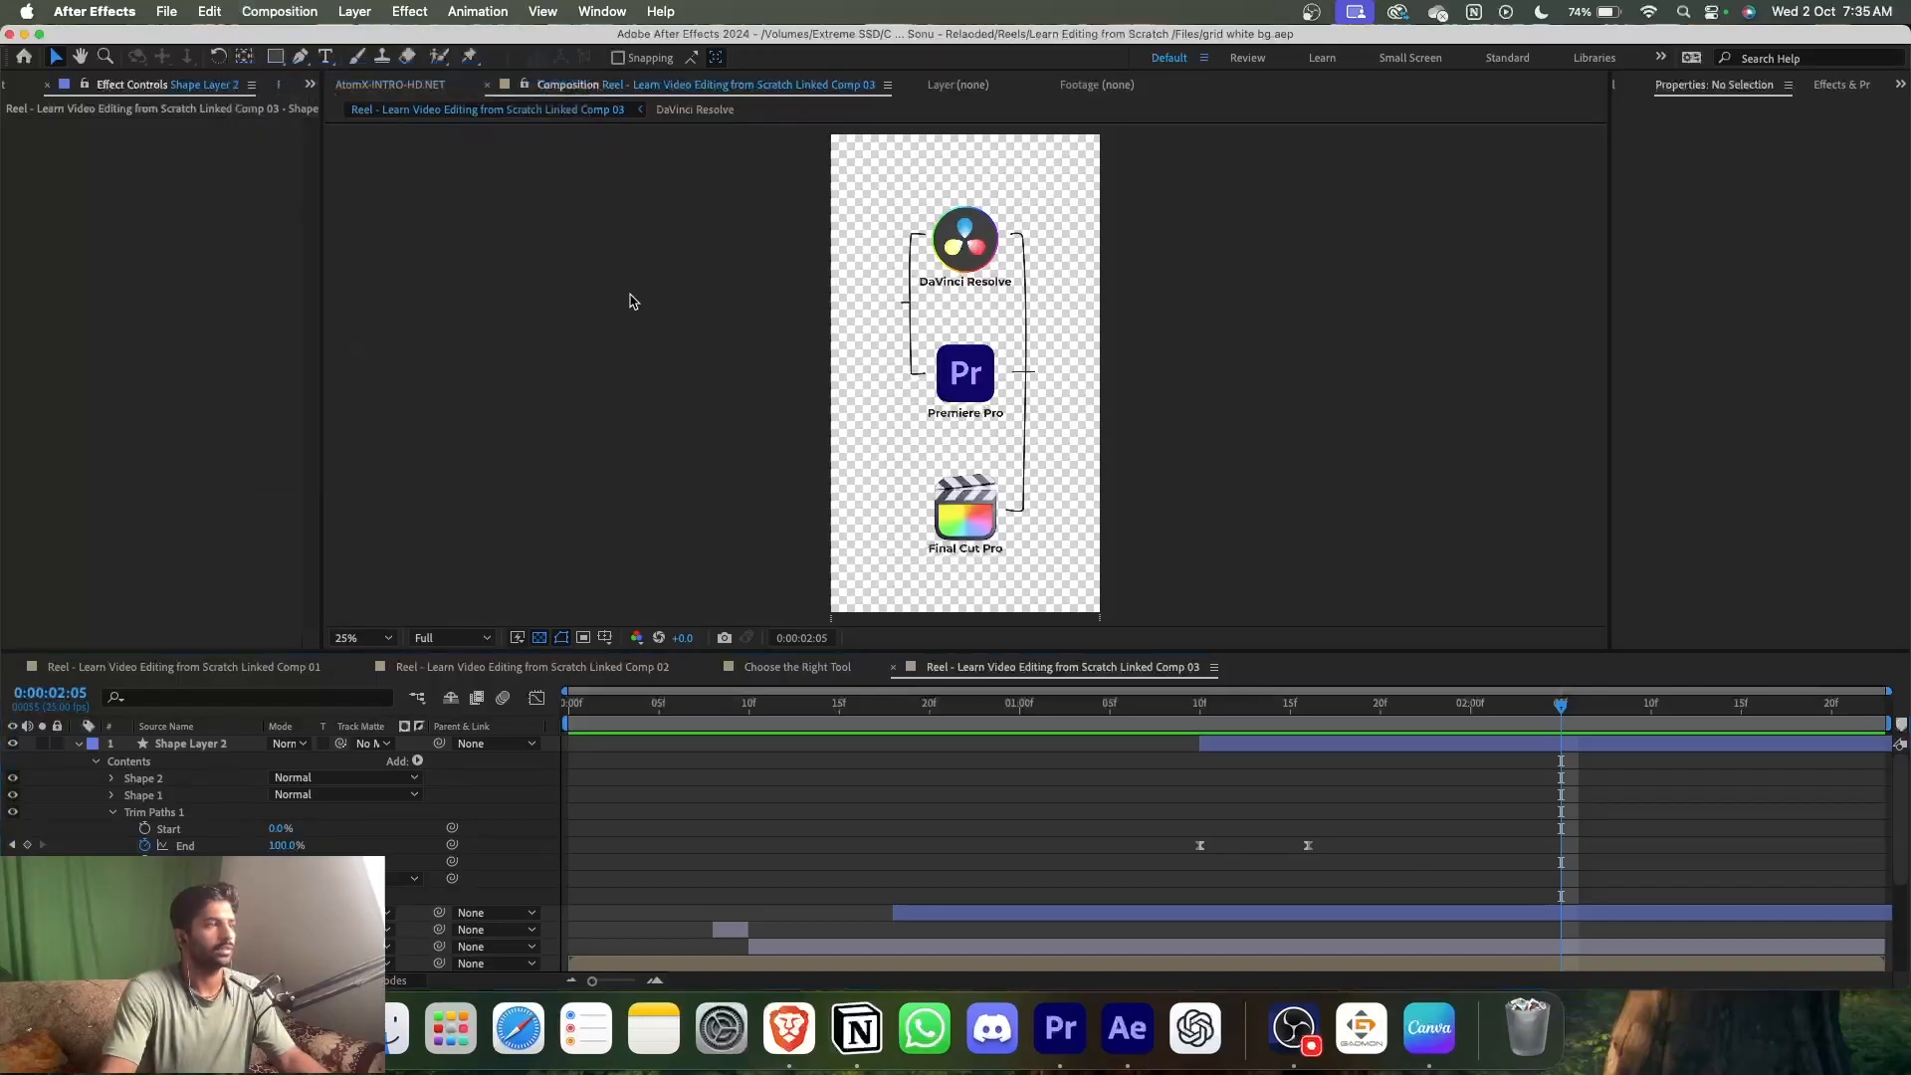
pyautogui.click(595, 513)
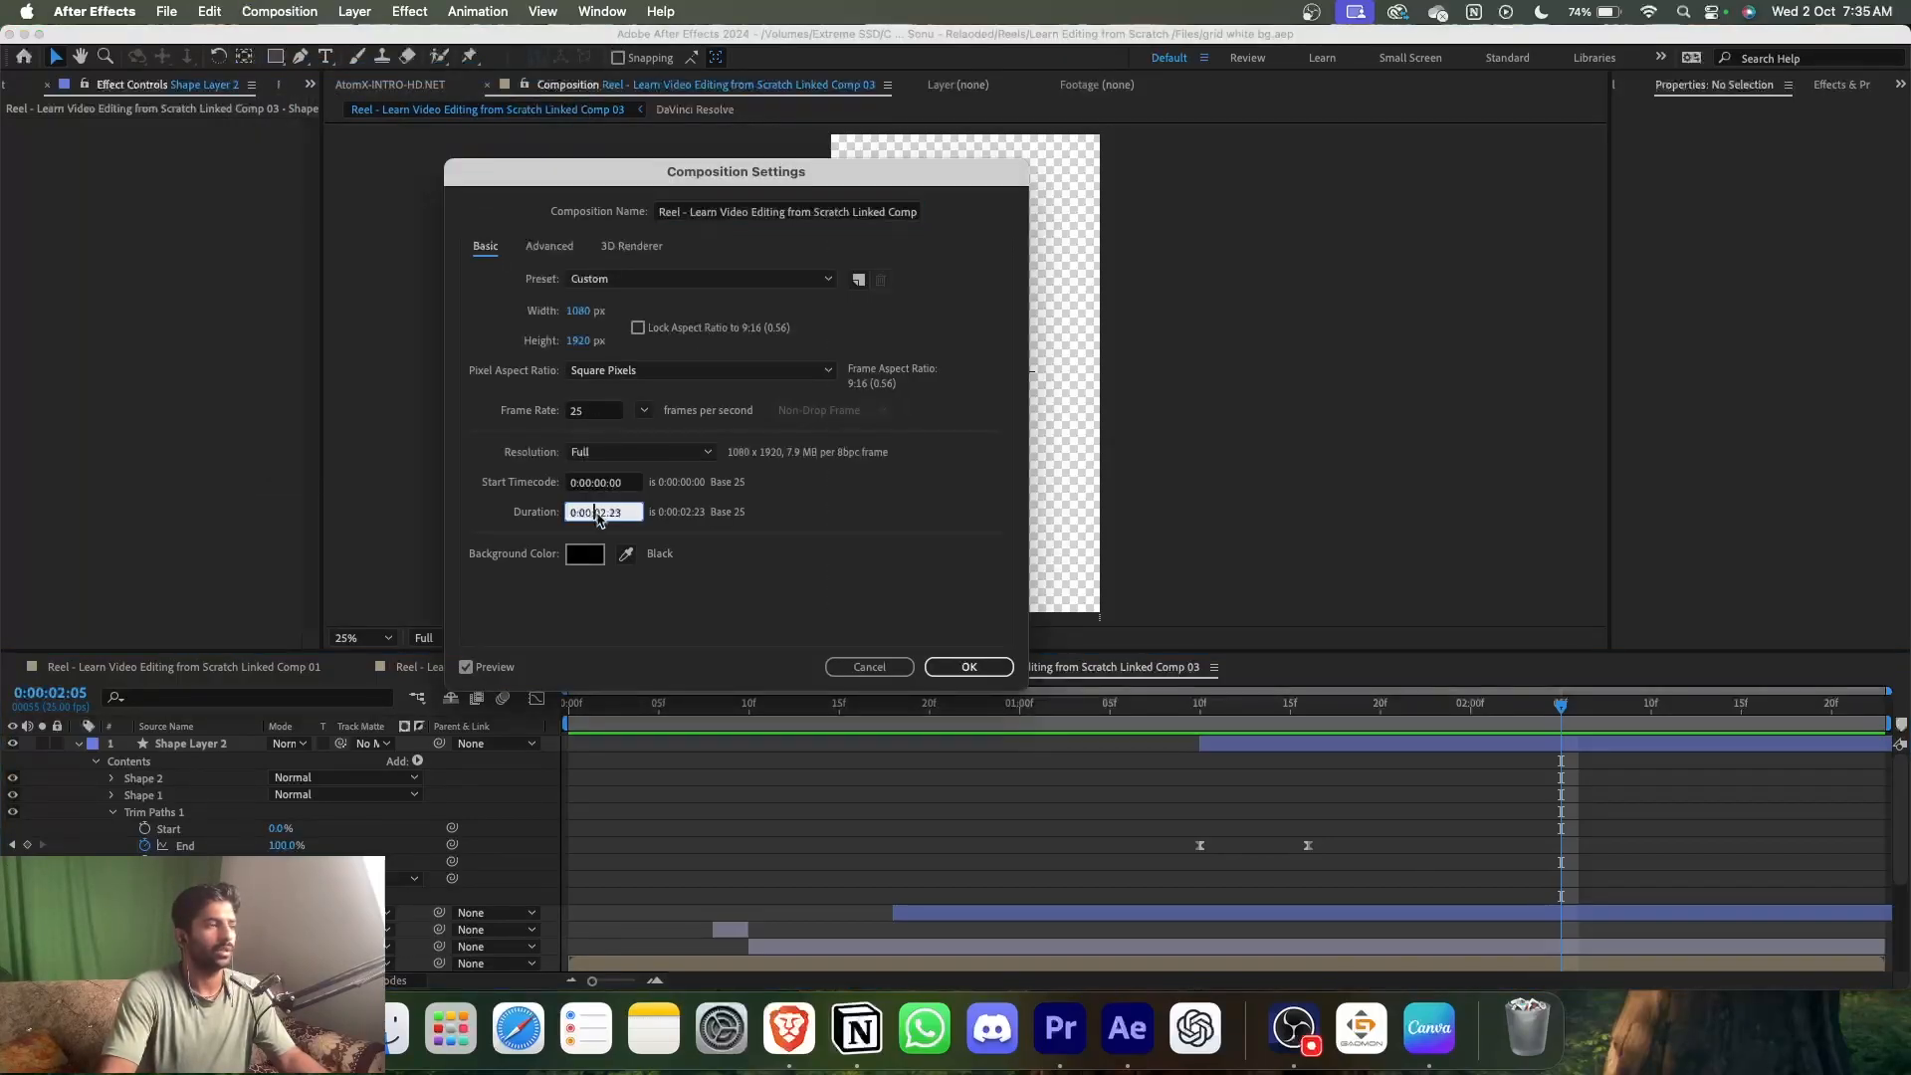
pyautogui.write('1')
pyautogui.click(968, 667)
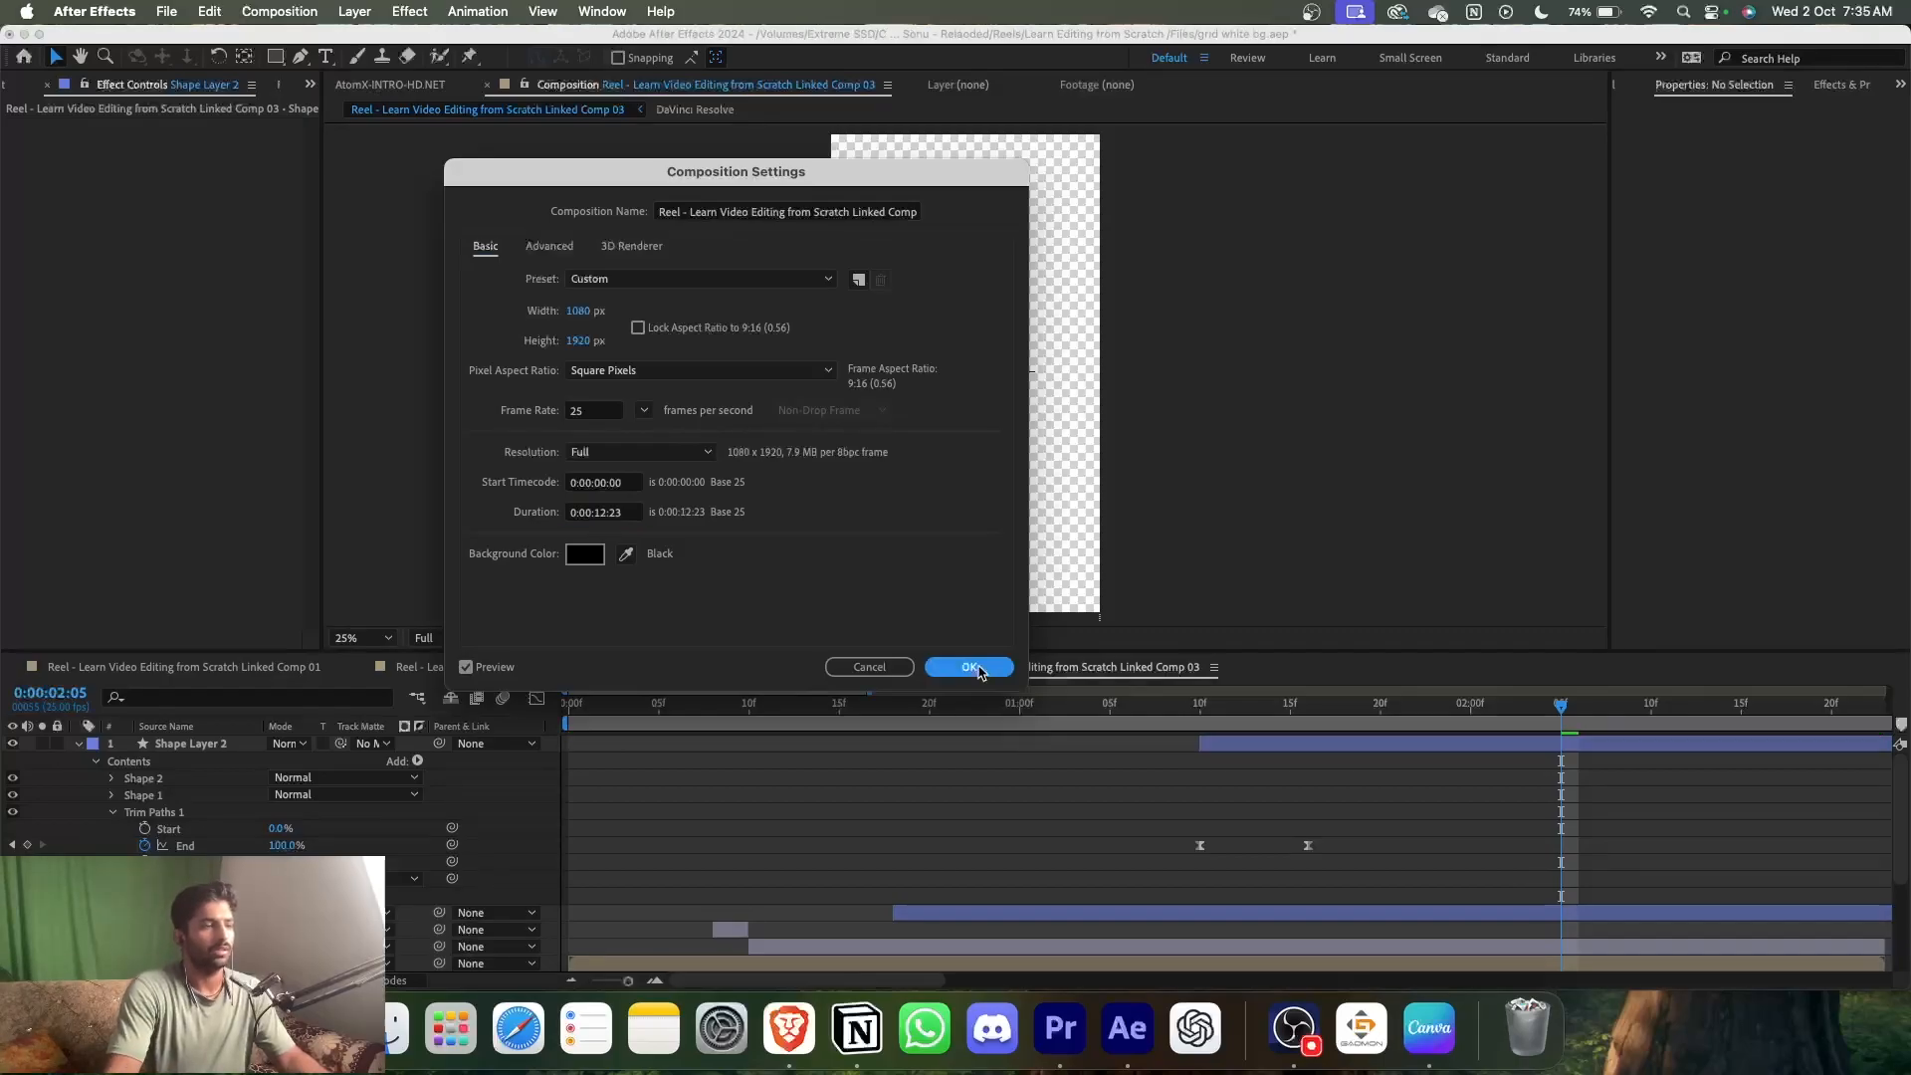
# - Extend the shape and logo layers of Linked Comp 03 together by about six seconds
pyautogui.moveTo(628, 980); pyautogui.dragTo(533, 979)
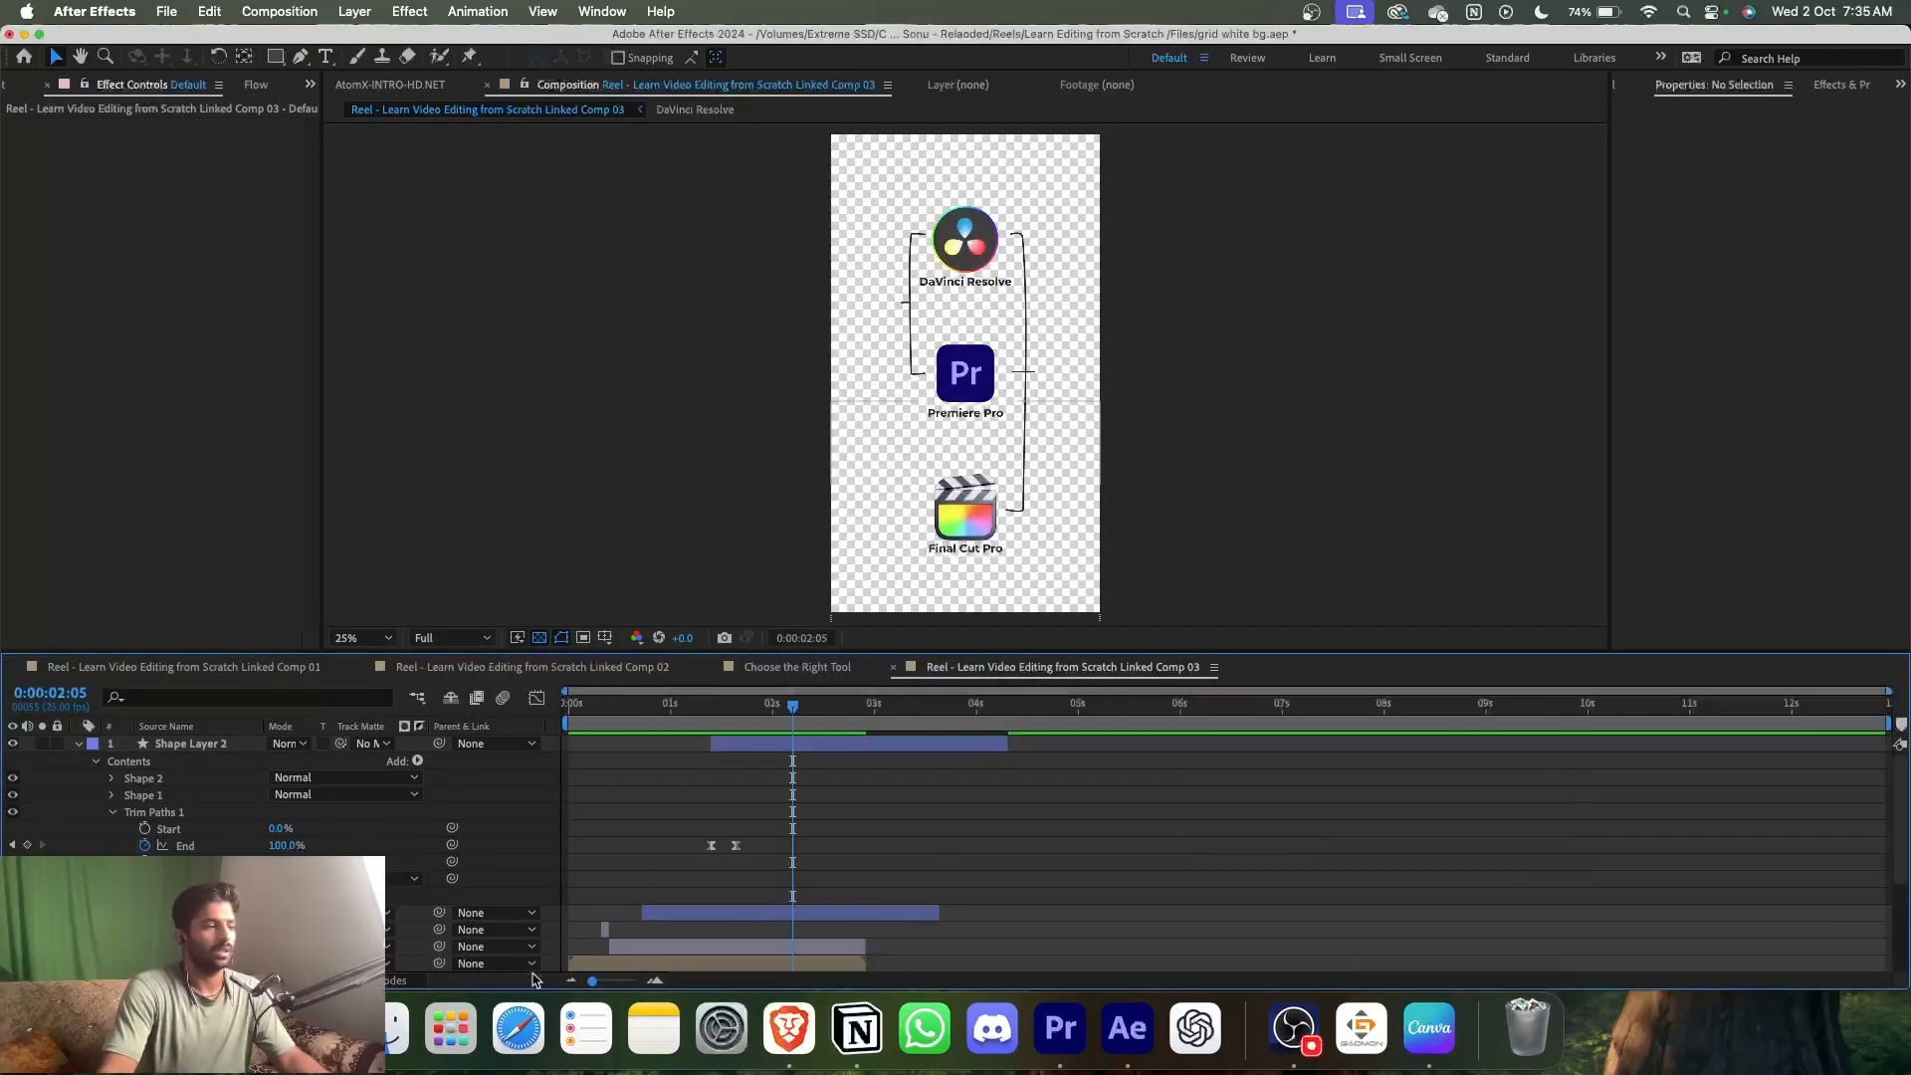
pyautogui.click(703, 962)
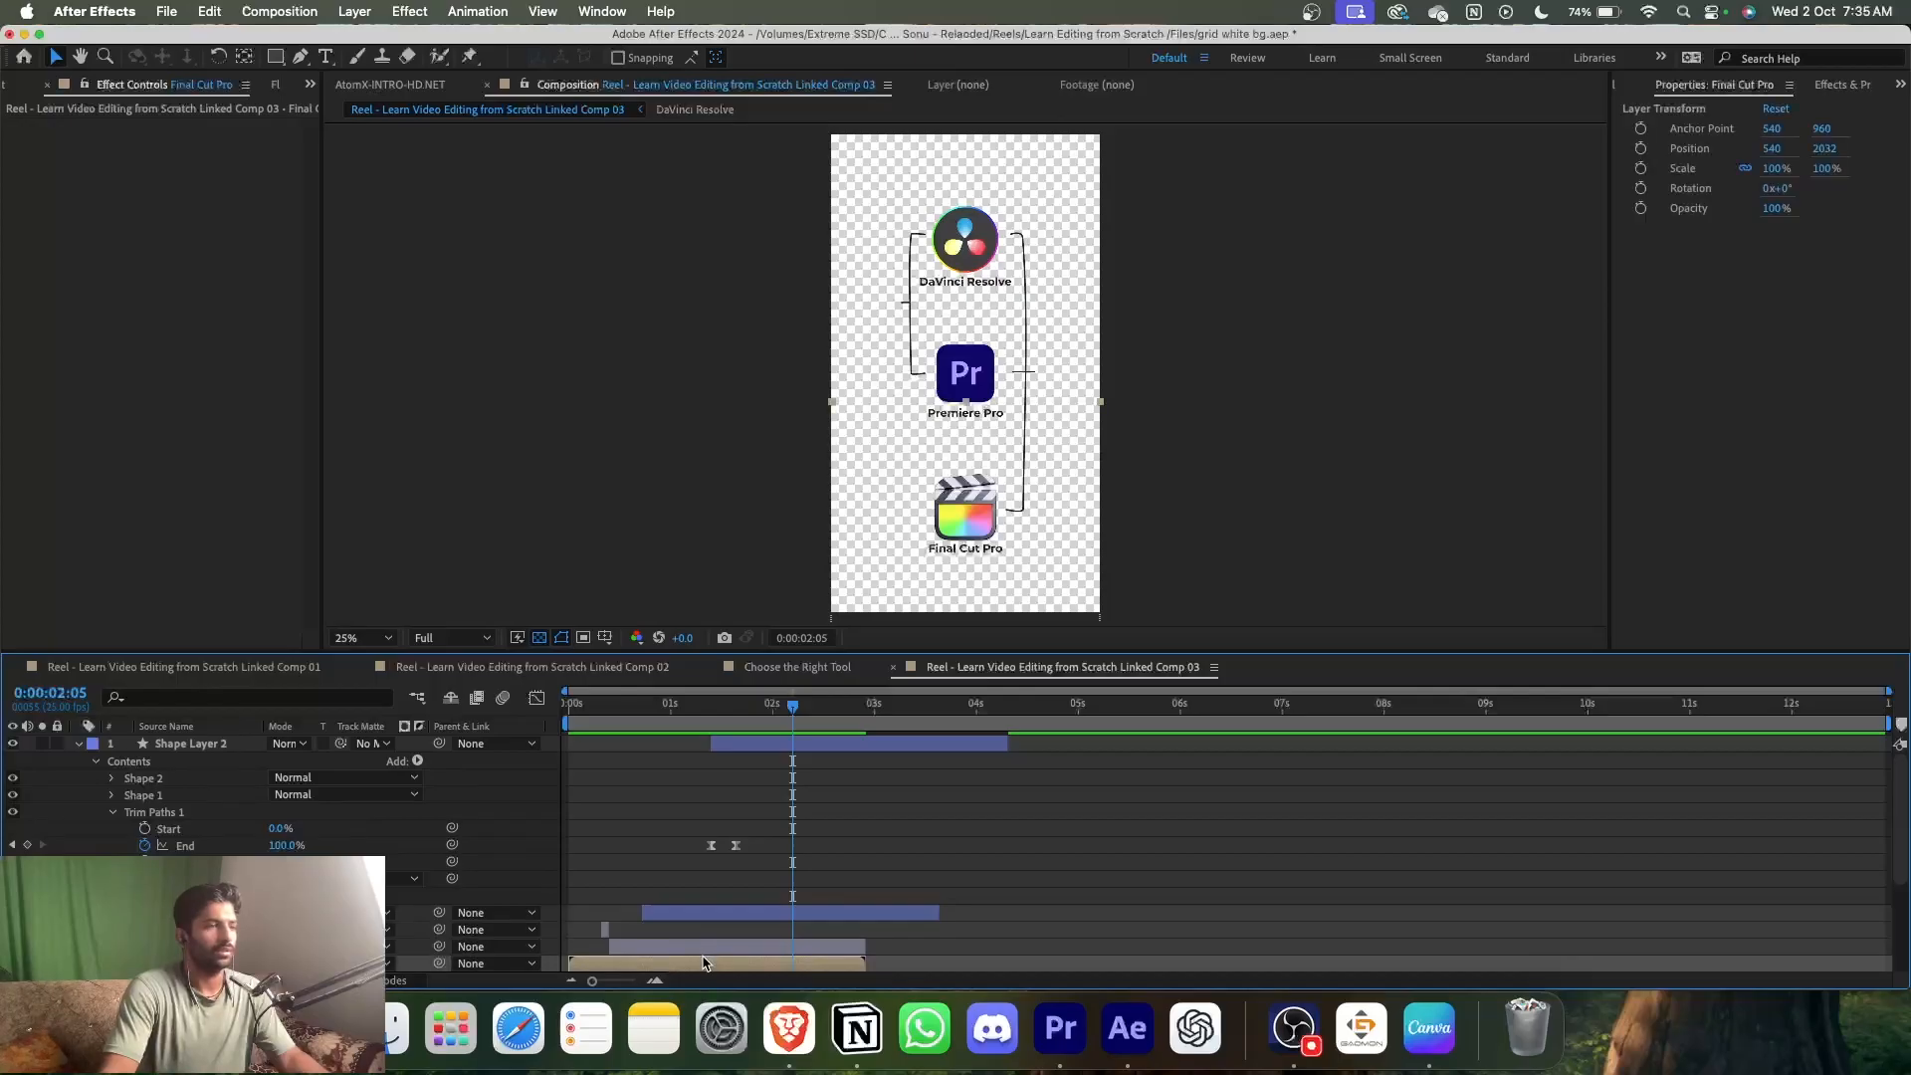
pyautogui.doubleClick(843, 966)
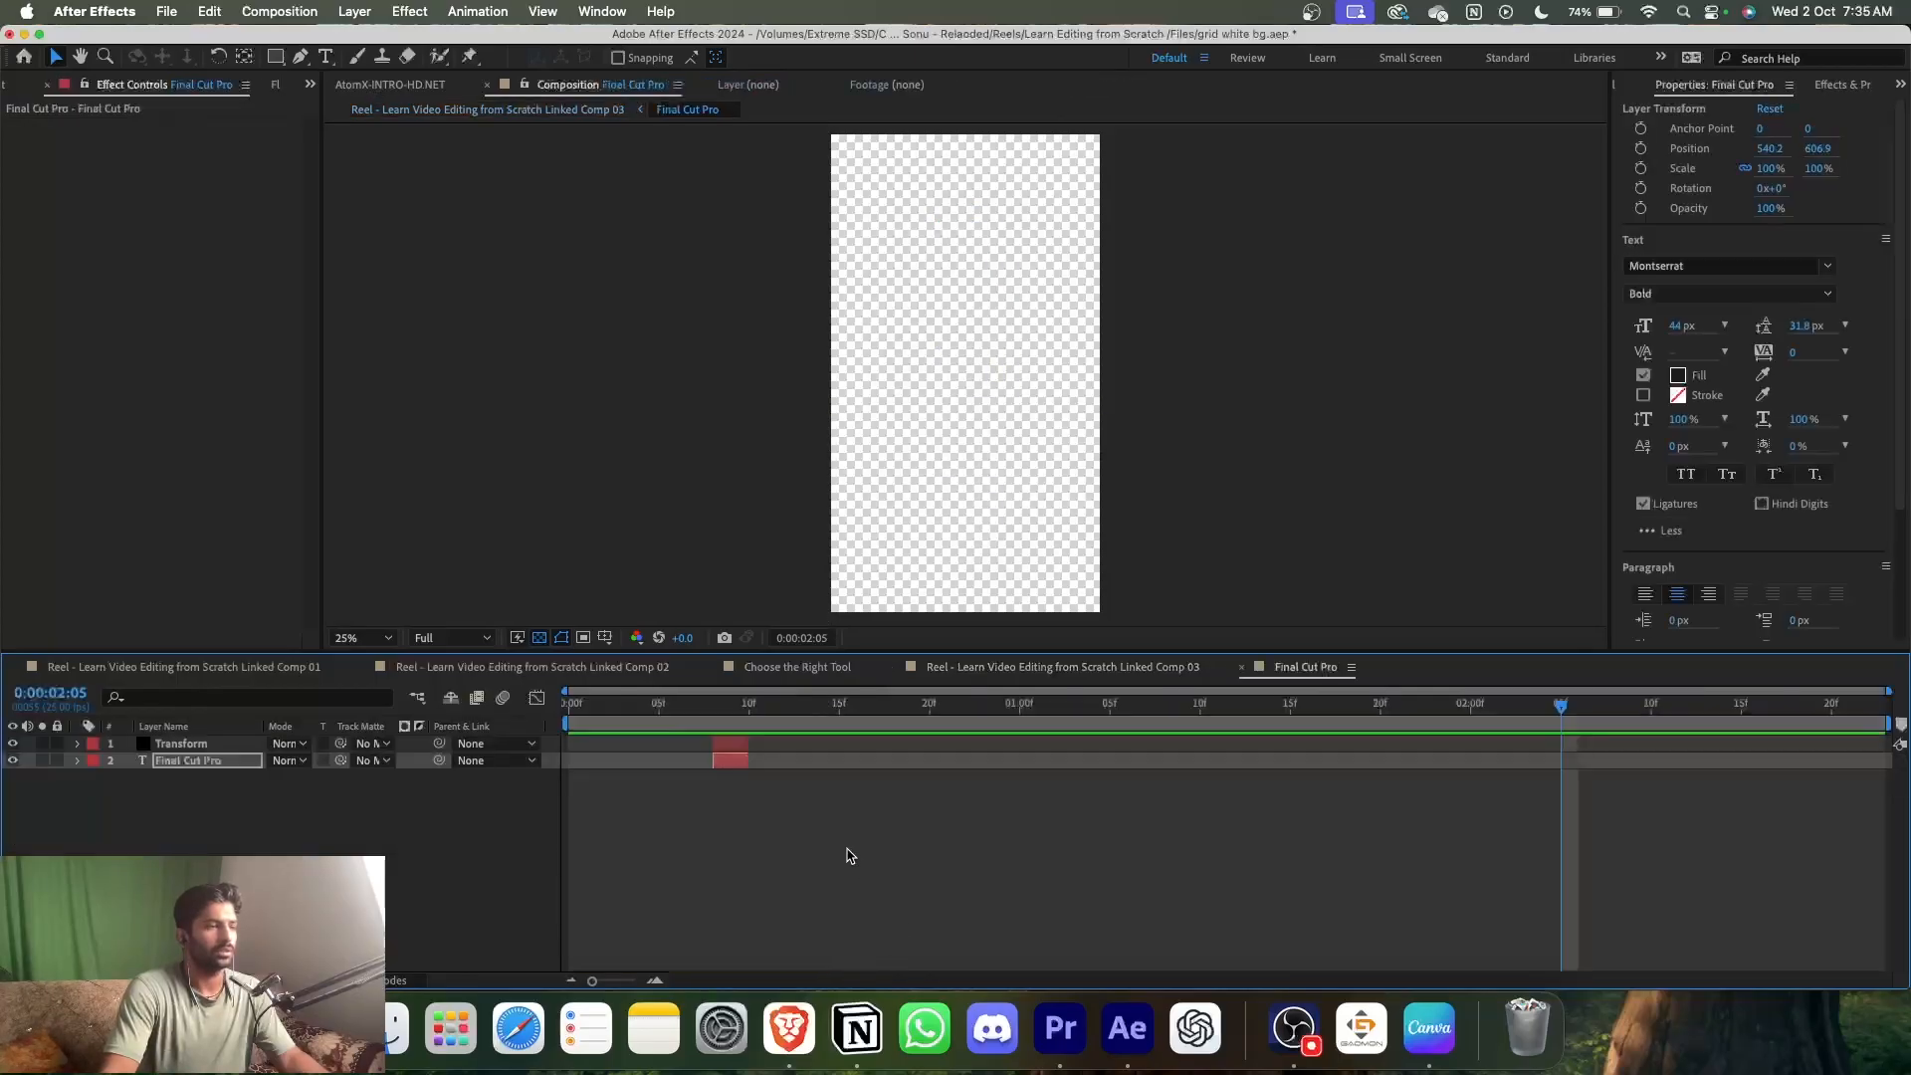
pyautogui.click(1132, 665)
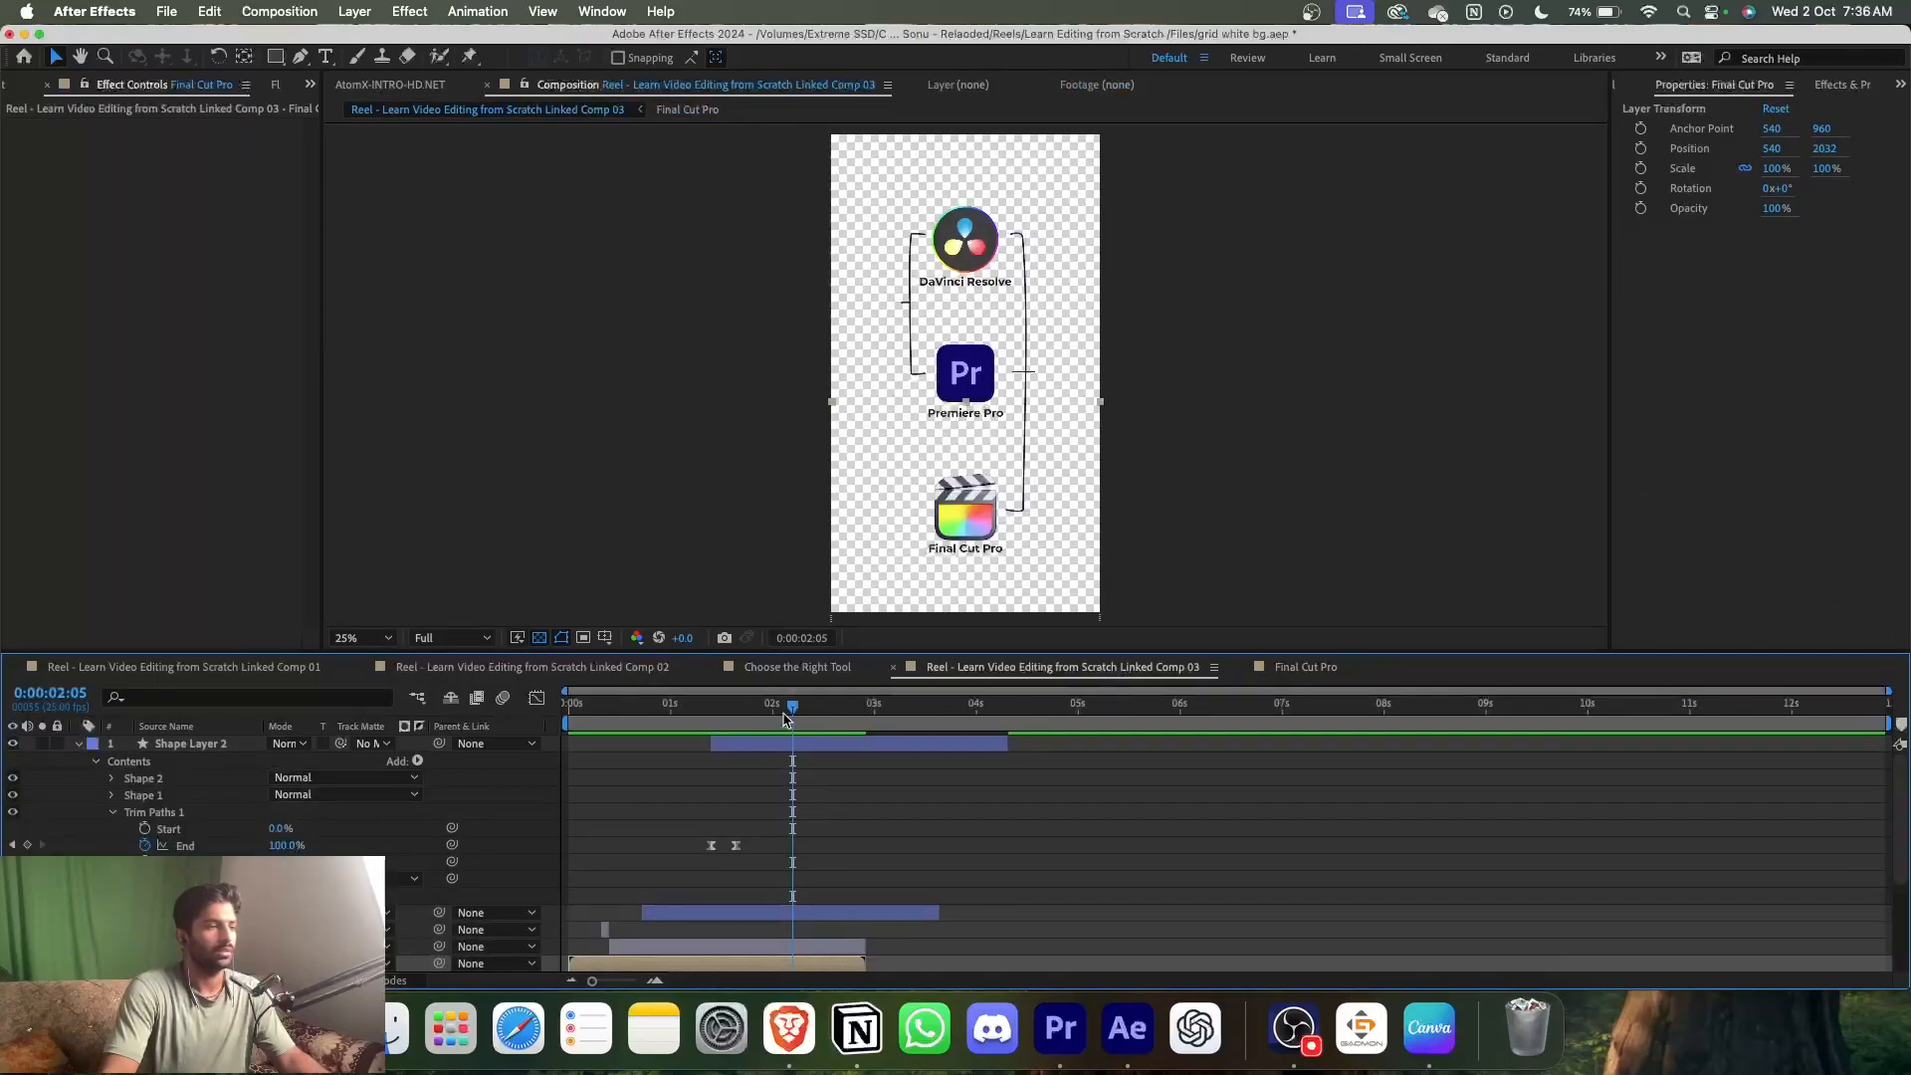
pyautogui.press('super+a')
pyautogui.moveTo(863, 946); pyautogui.dragTo(1464, 947)
pyautogui.click(1017, 812)
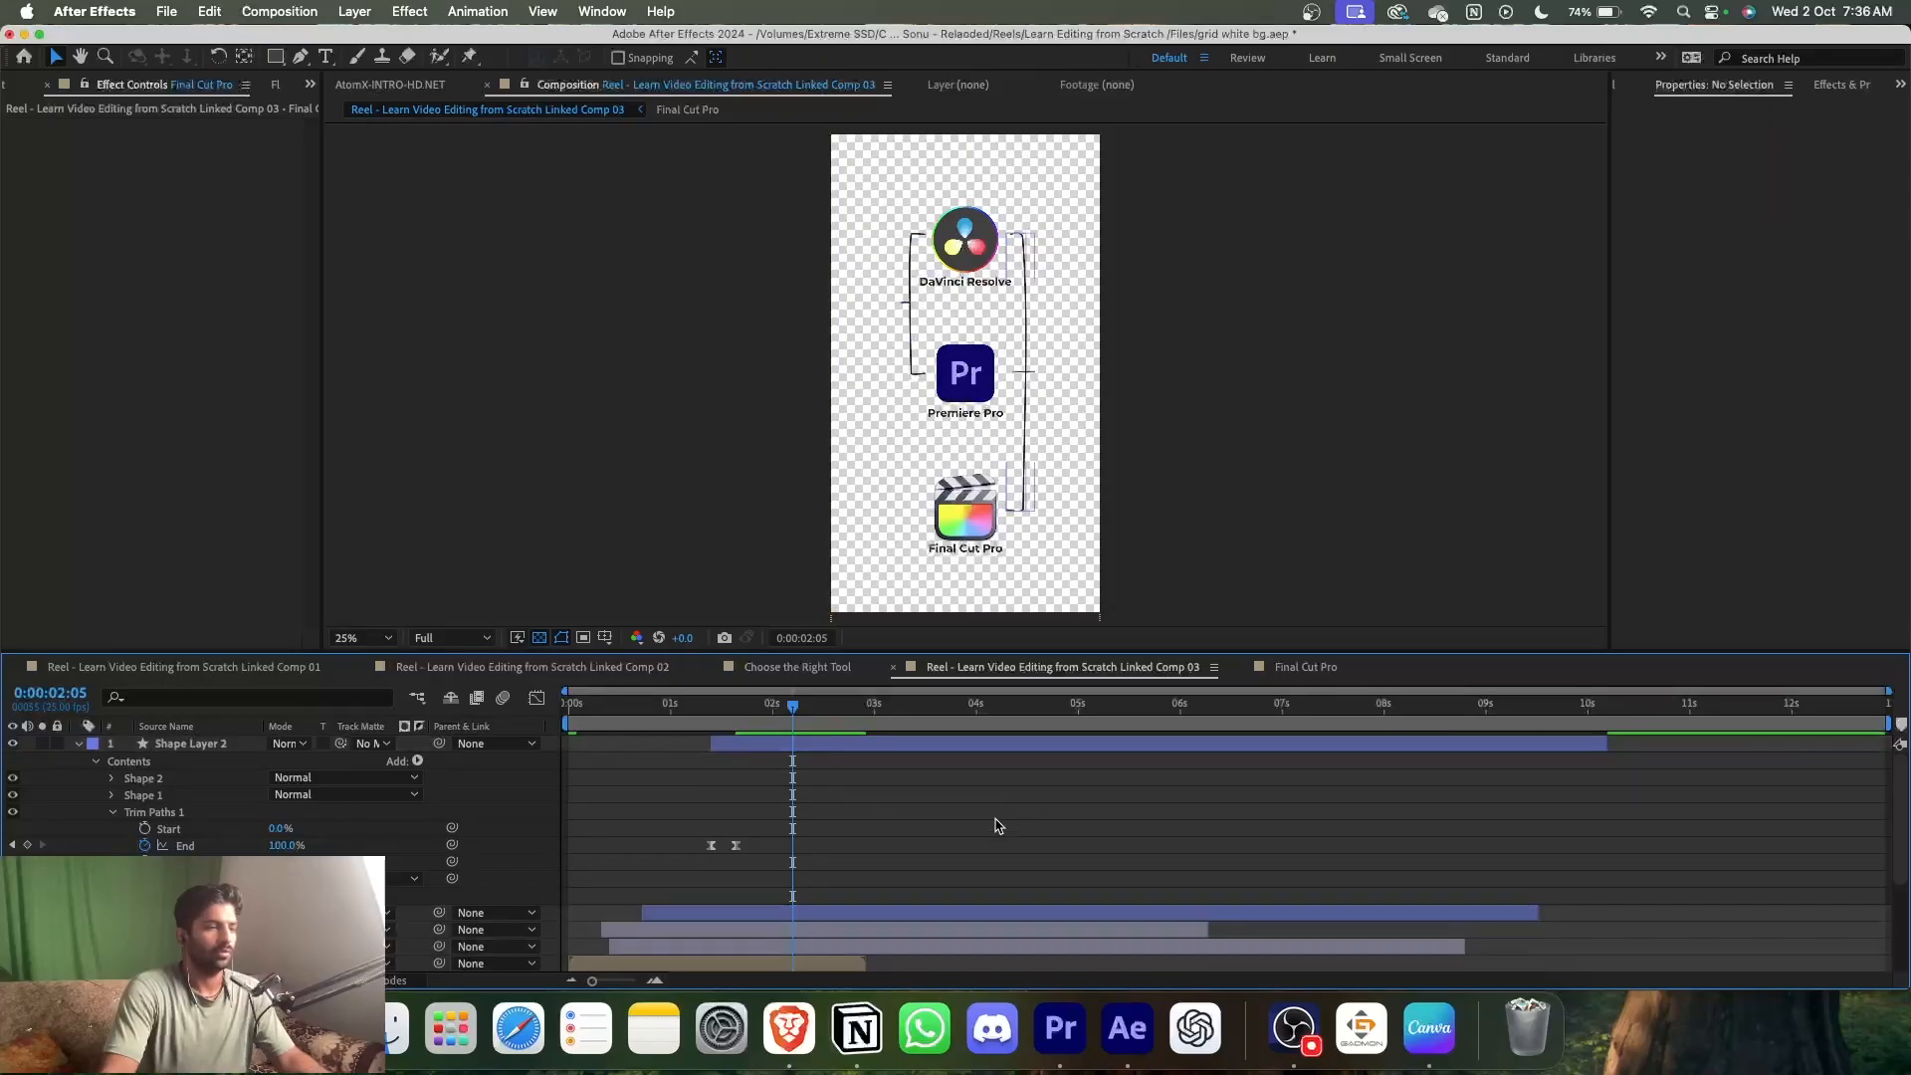
pyautogui.moveTo(793, 711); pyautogui.dragTo(852, 740)
# - Open the nested Final Cut Pro composition and set its duration to 0:00:12:23
pyautogui.doubleClick(802, 961)
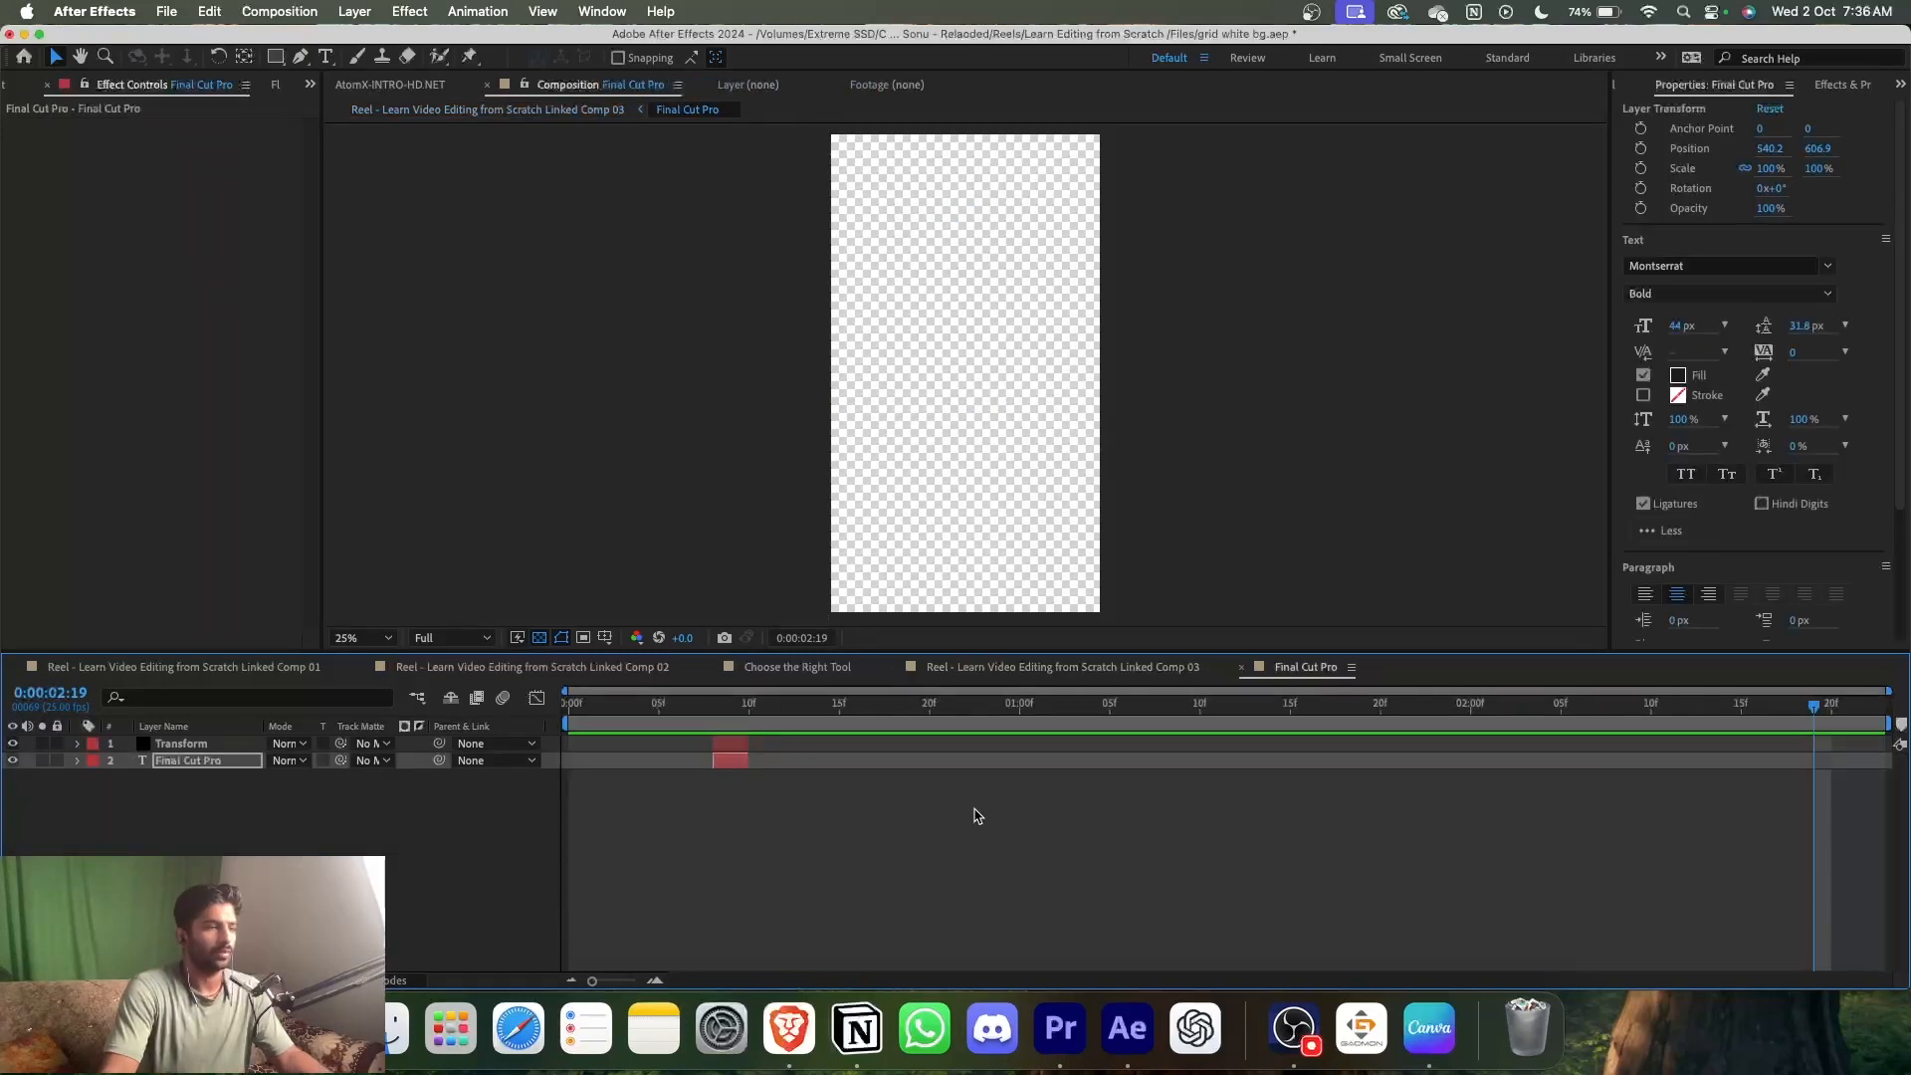
pyautogui.click(280, 12)
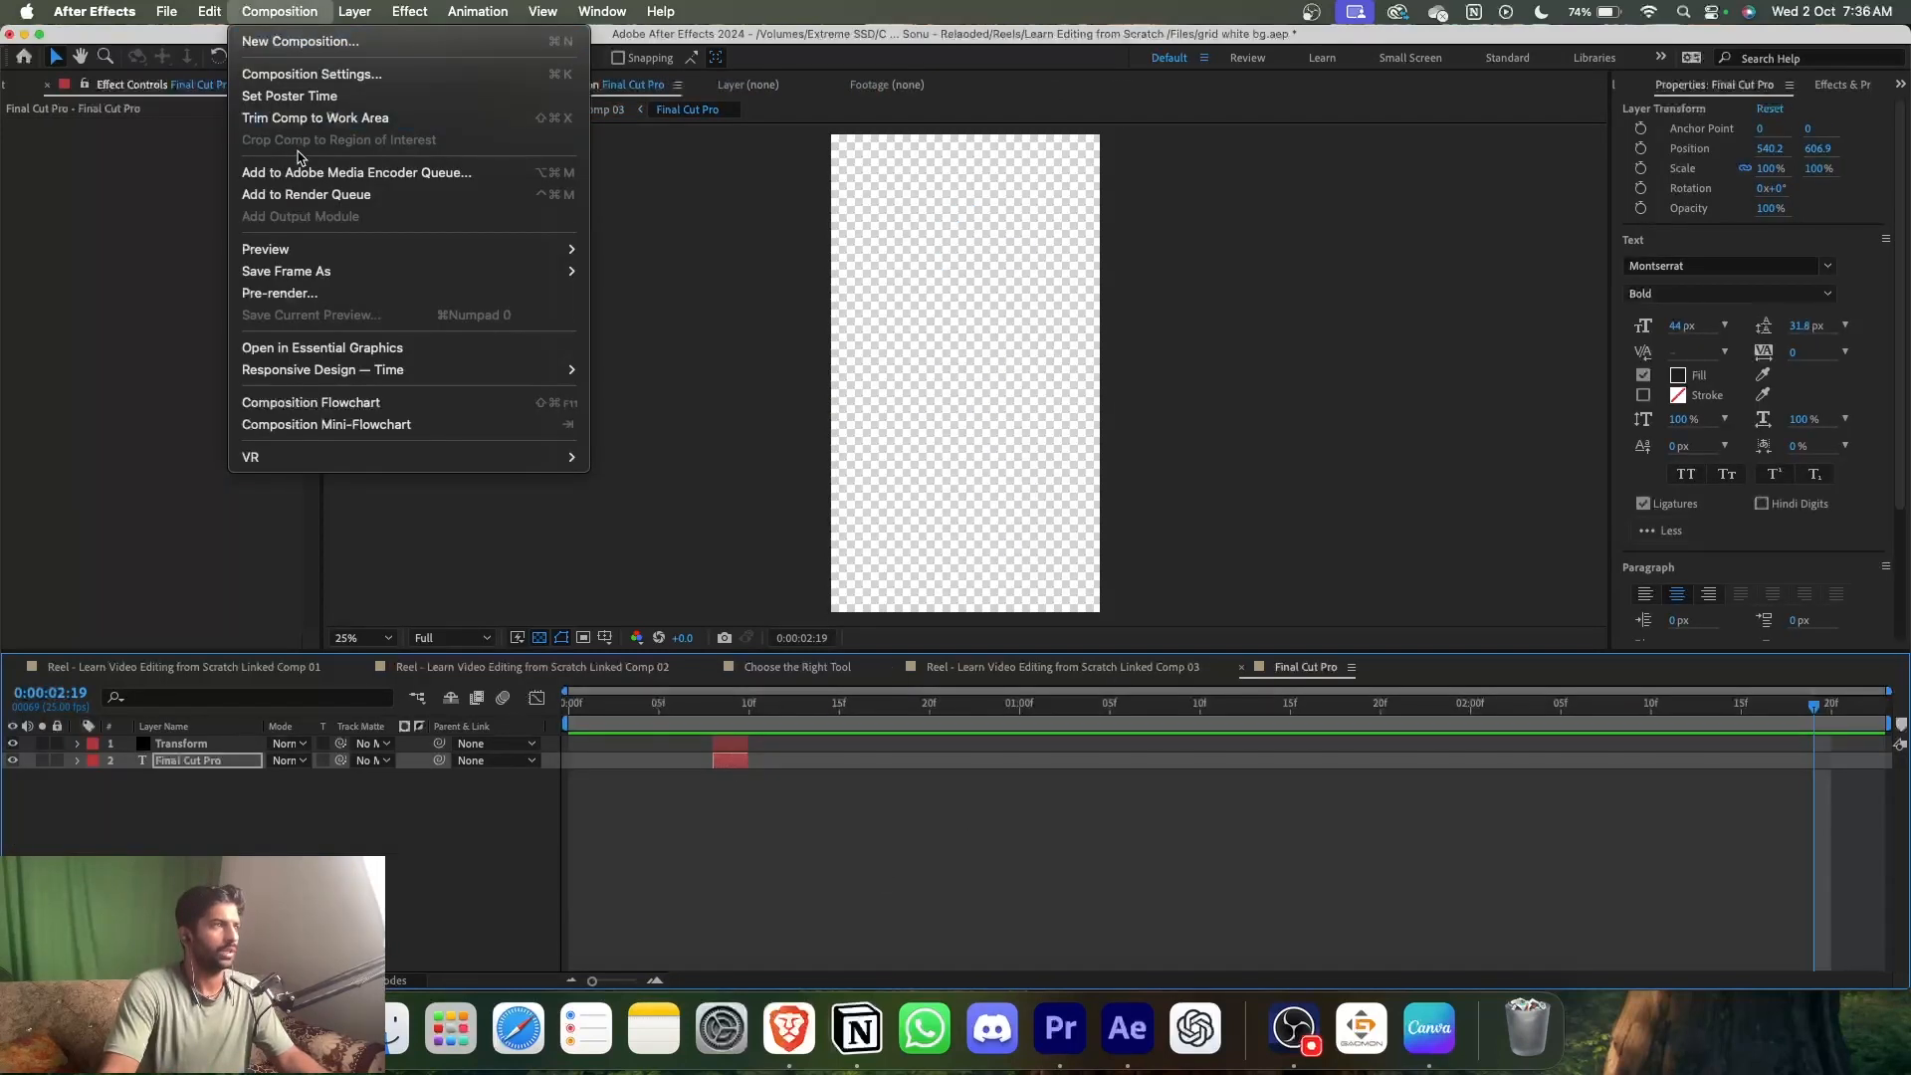
pyautogui.click(298, 74)
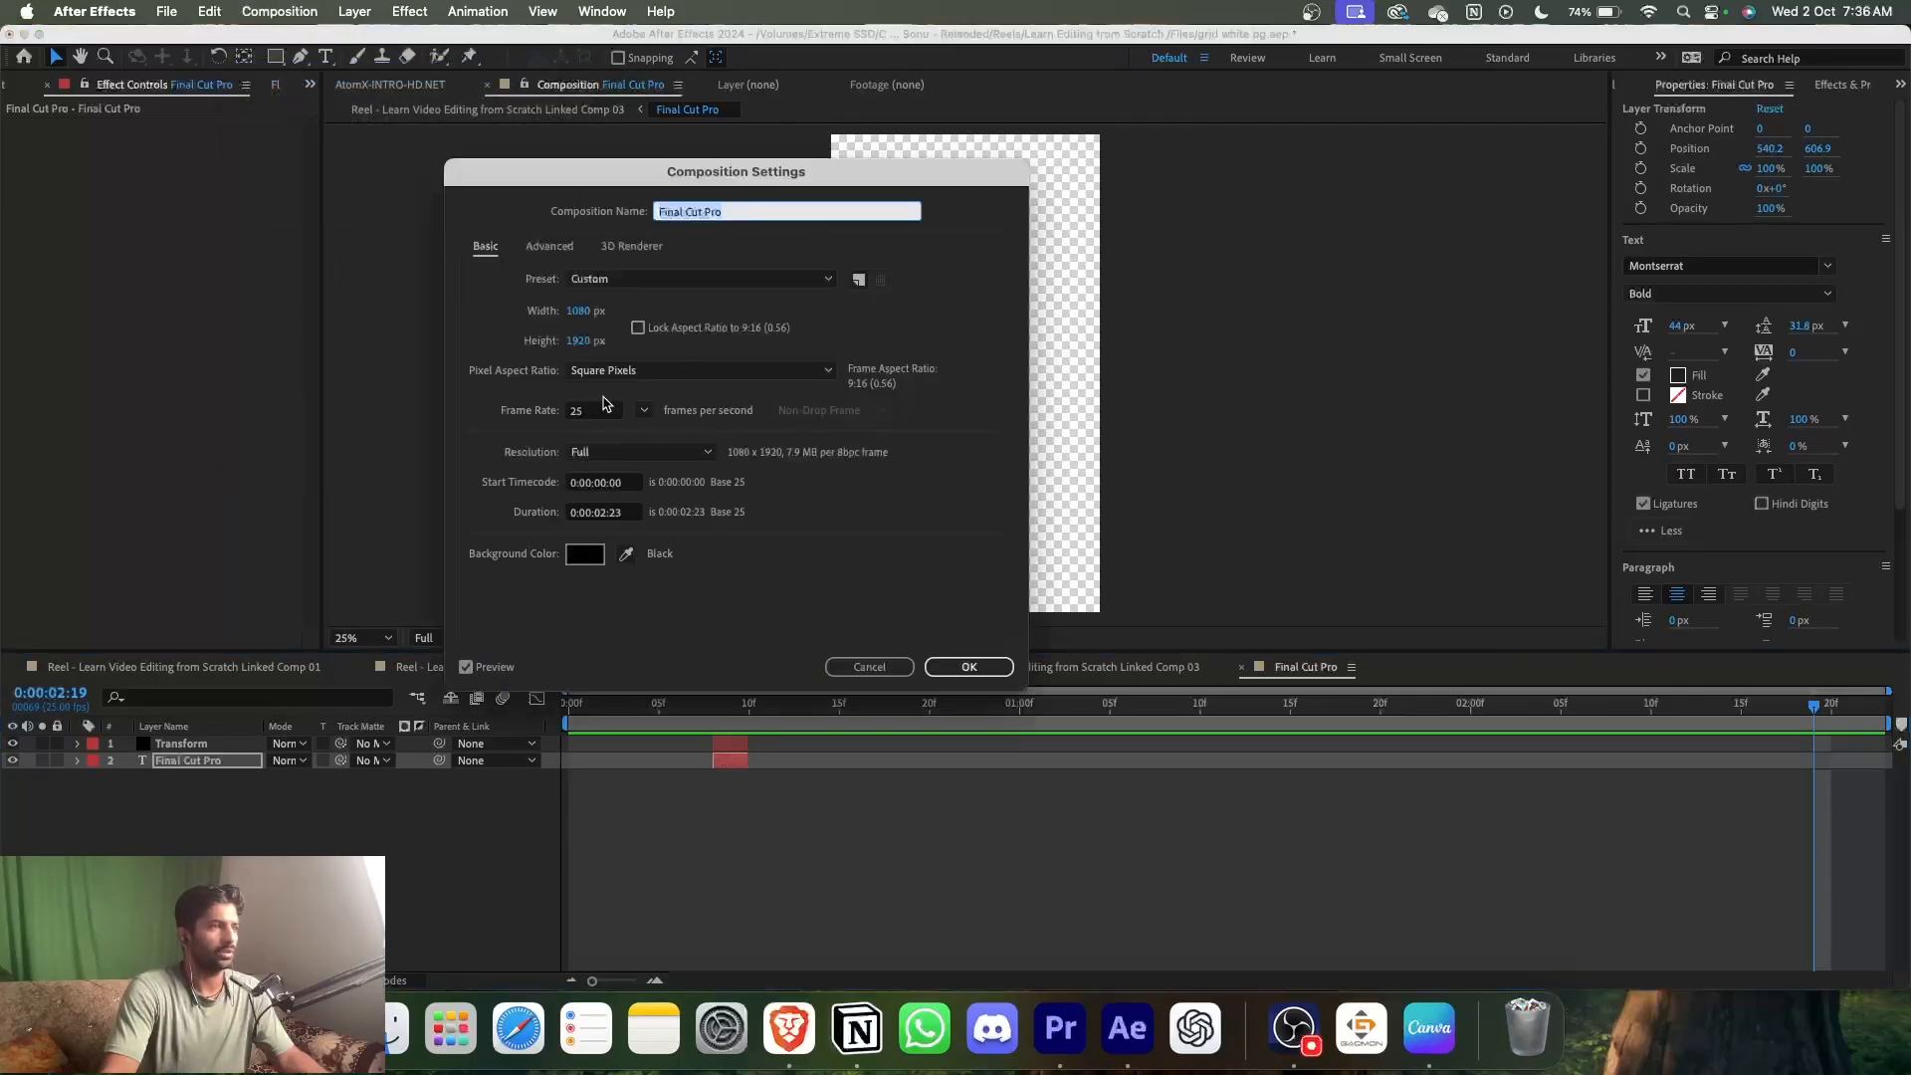
pyautogui.click(599, 516)
pyautogui.press('BackSpace')
pyautogui.write('1')
pyautogui.click(995, 671)
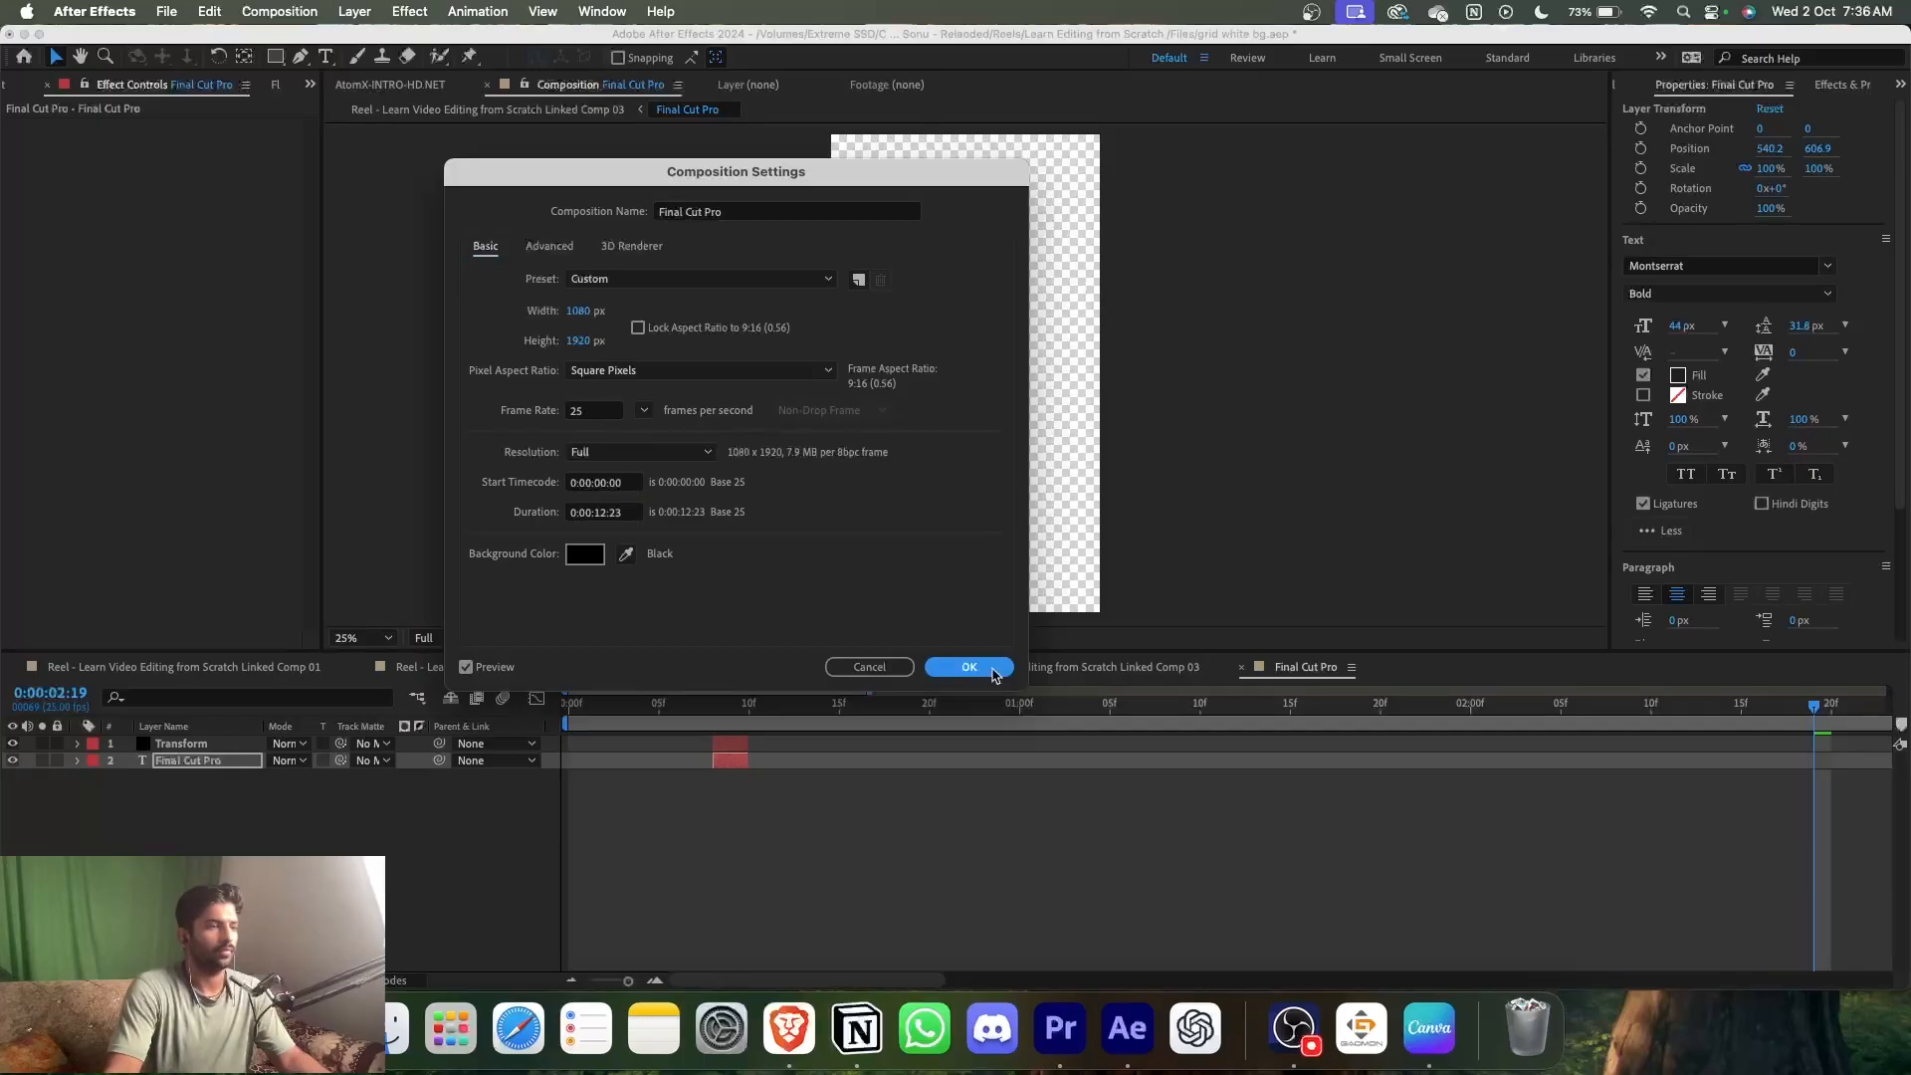
# - Extend both layers inside the Final Cut Pro composition to about 9.5 s and its layer in Linked Comp 03 to about 9 s
pyautogui.moveTo(624, 983); pyautogui.dragTo(535, 972)
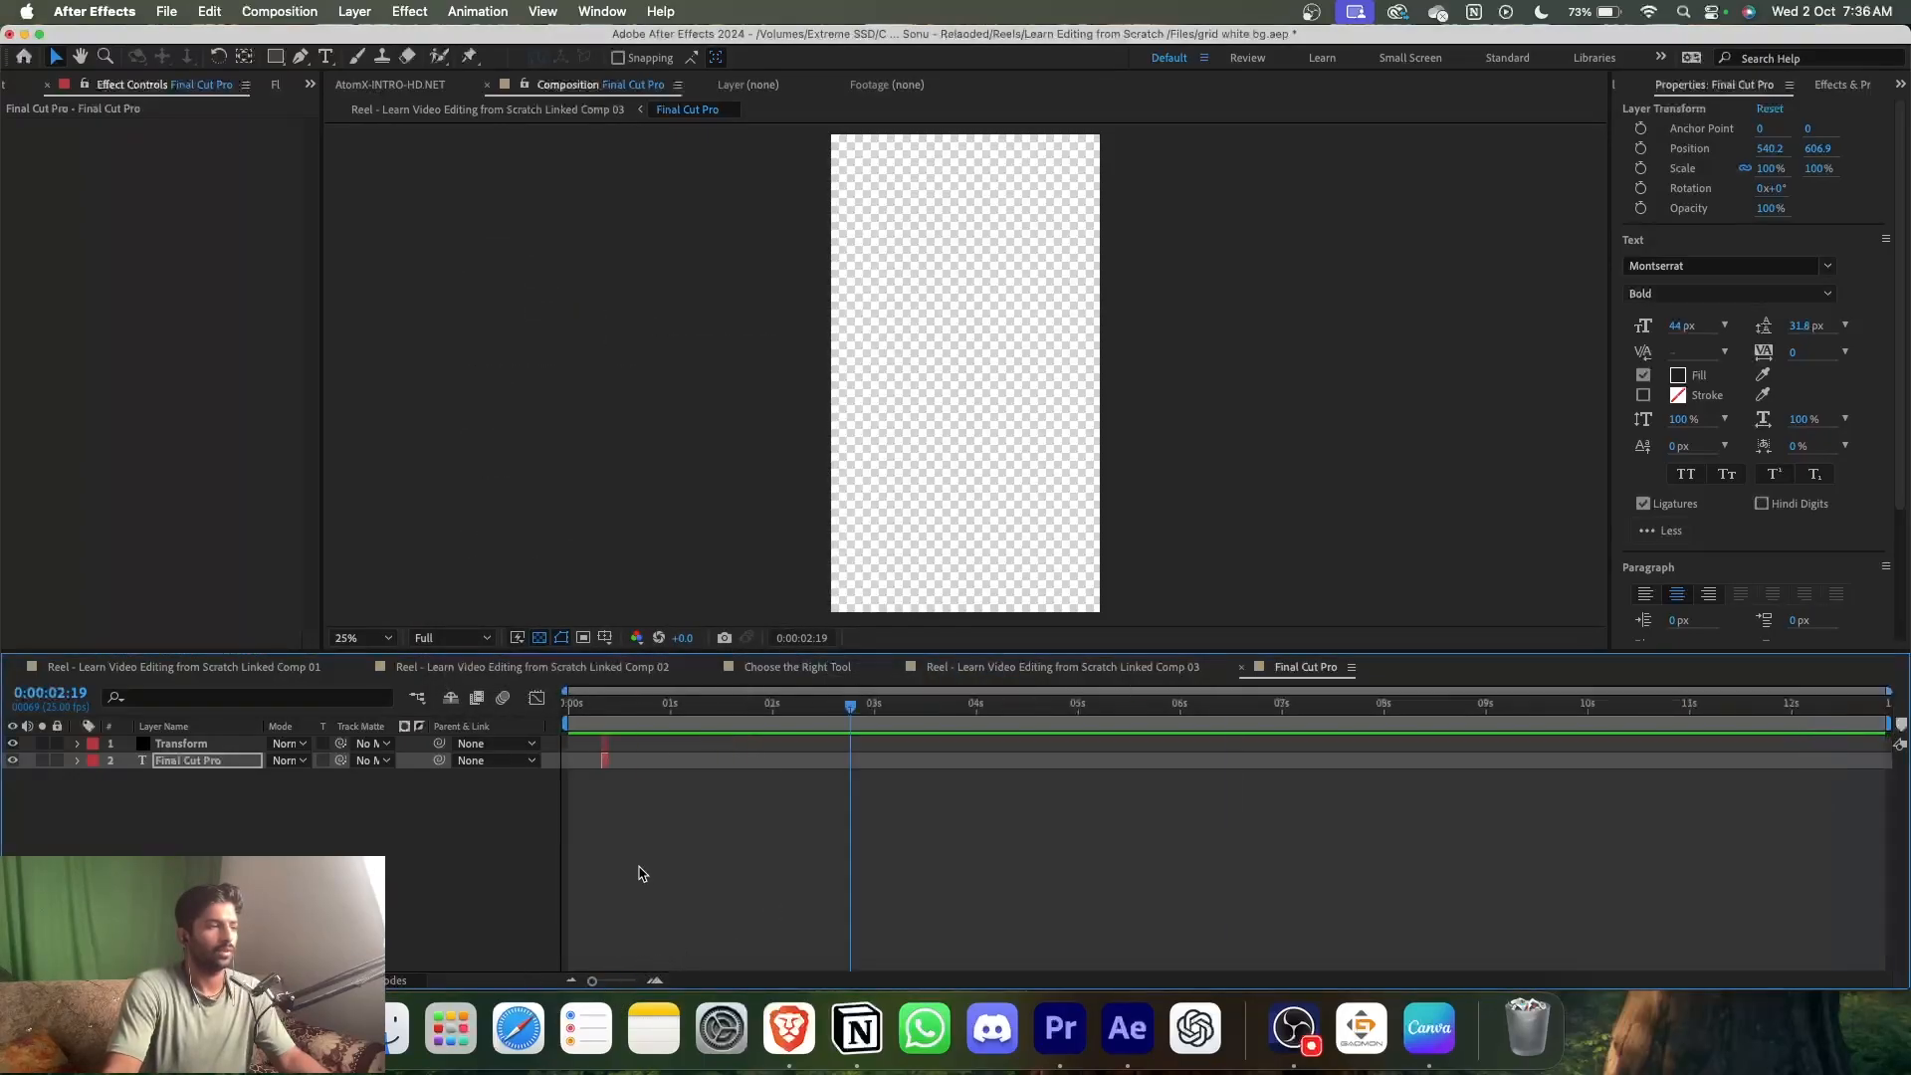
pyautogui.press('super+a')
pyautogui.moveTo(605, 762); pyautogui.dragTo(1545, 748)
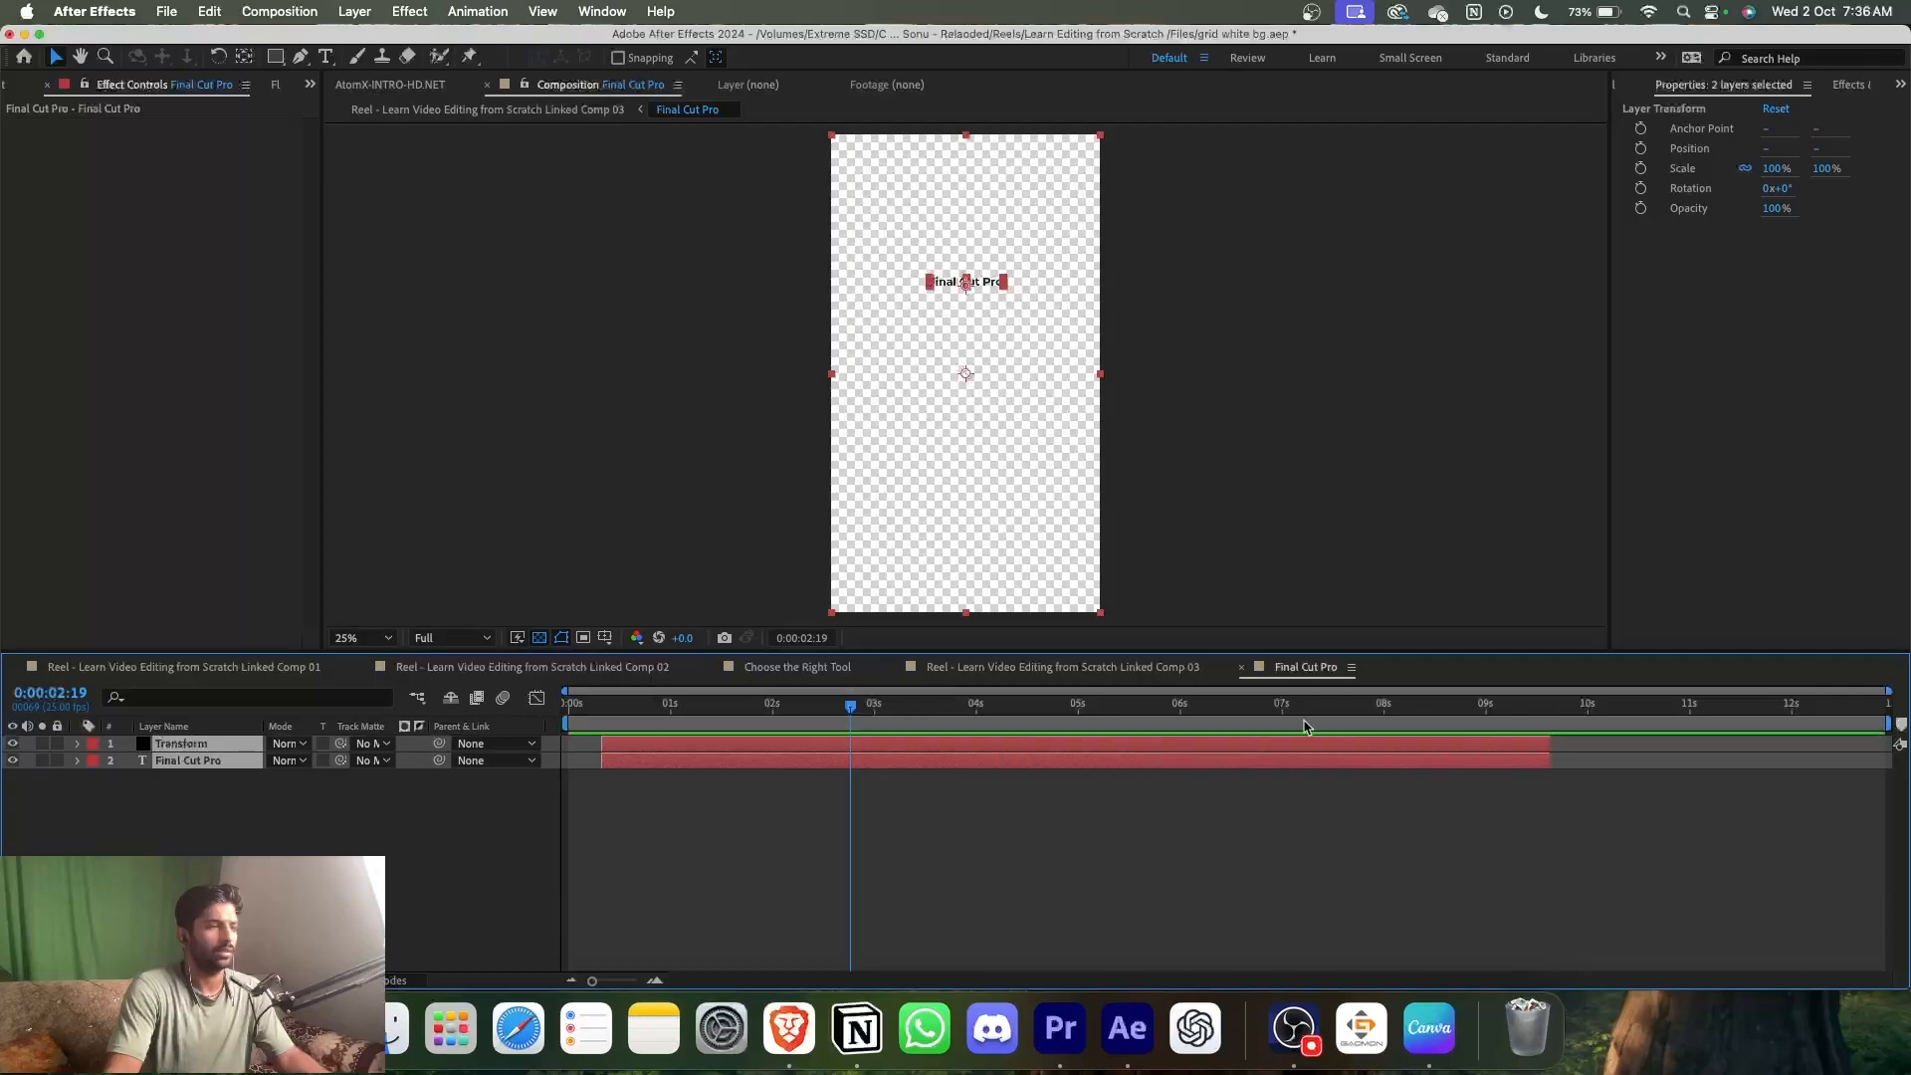
pyautogui.click(1063, 672)
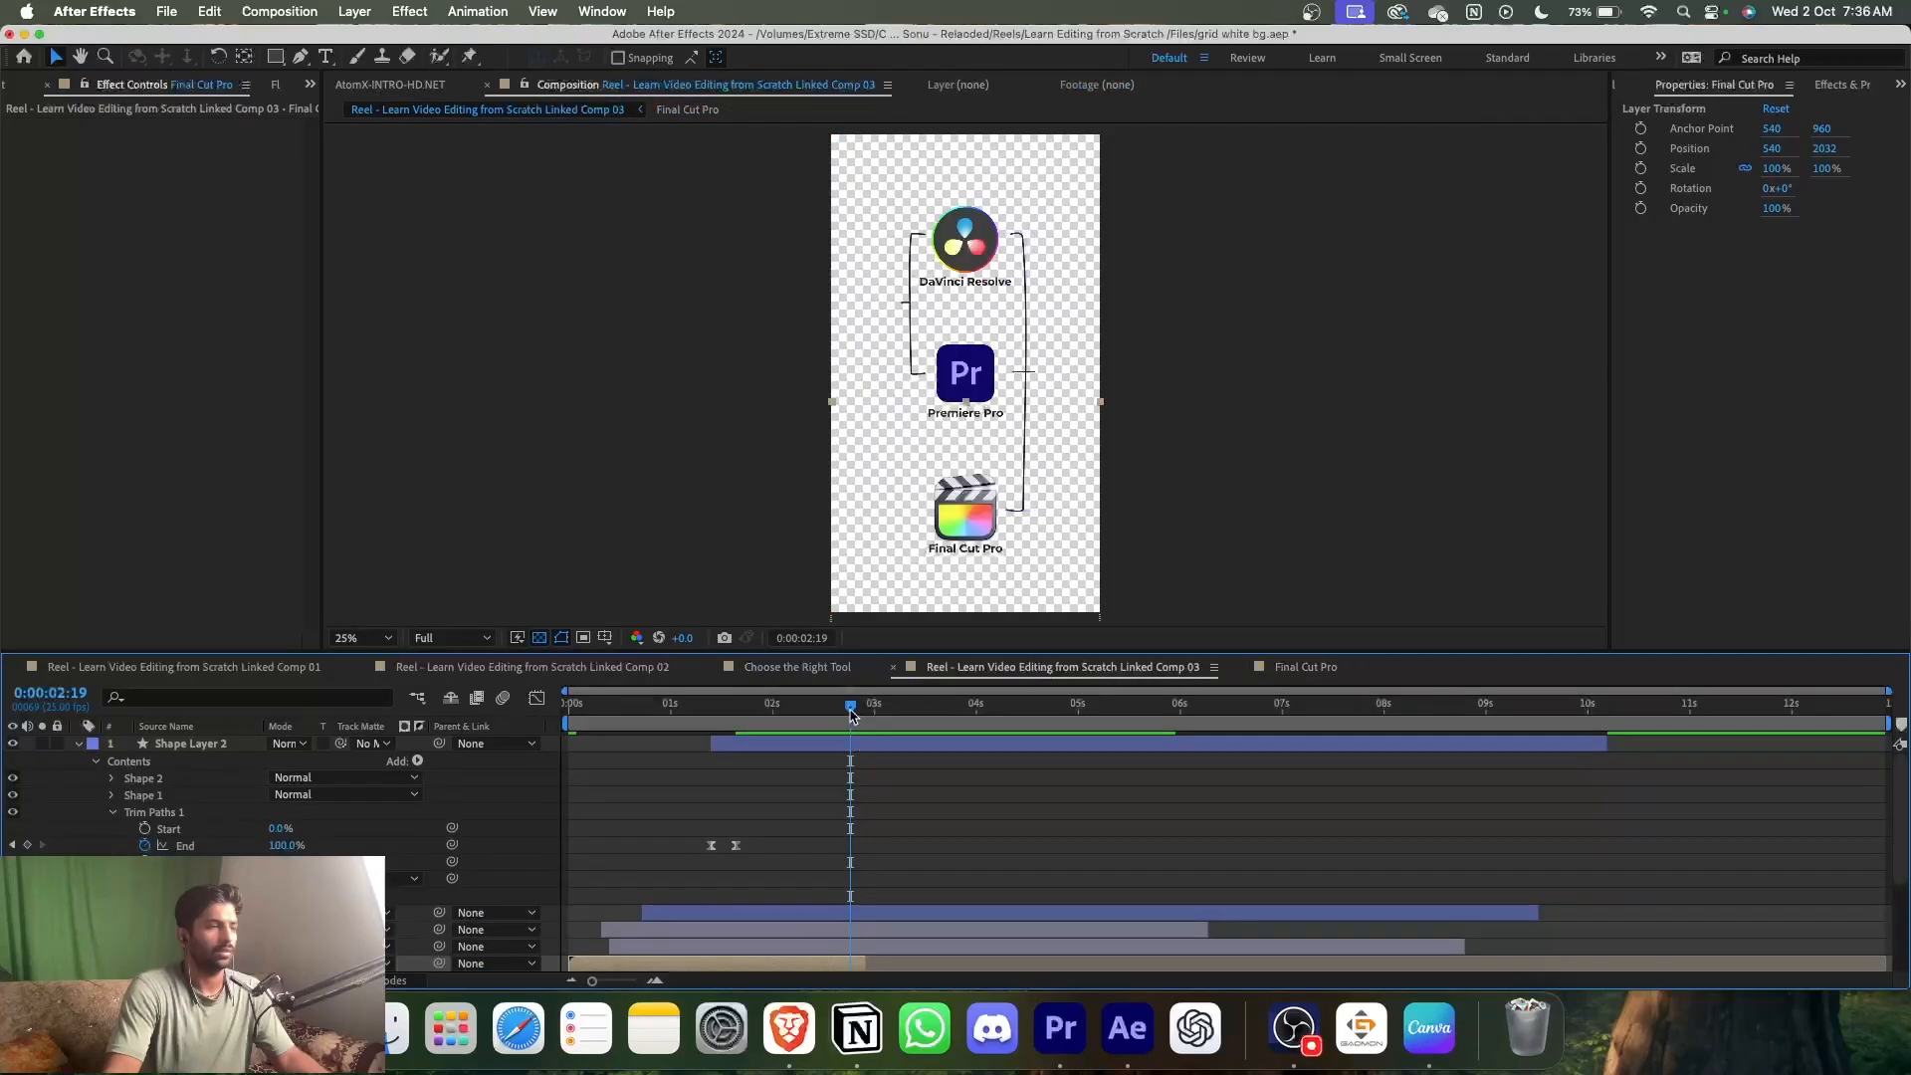
pyautogui.moveTo(864, 963); pyautogui.dragTo(1472, 973)
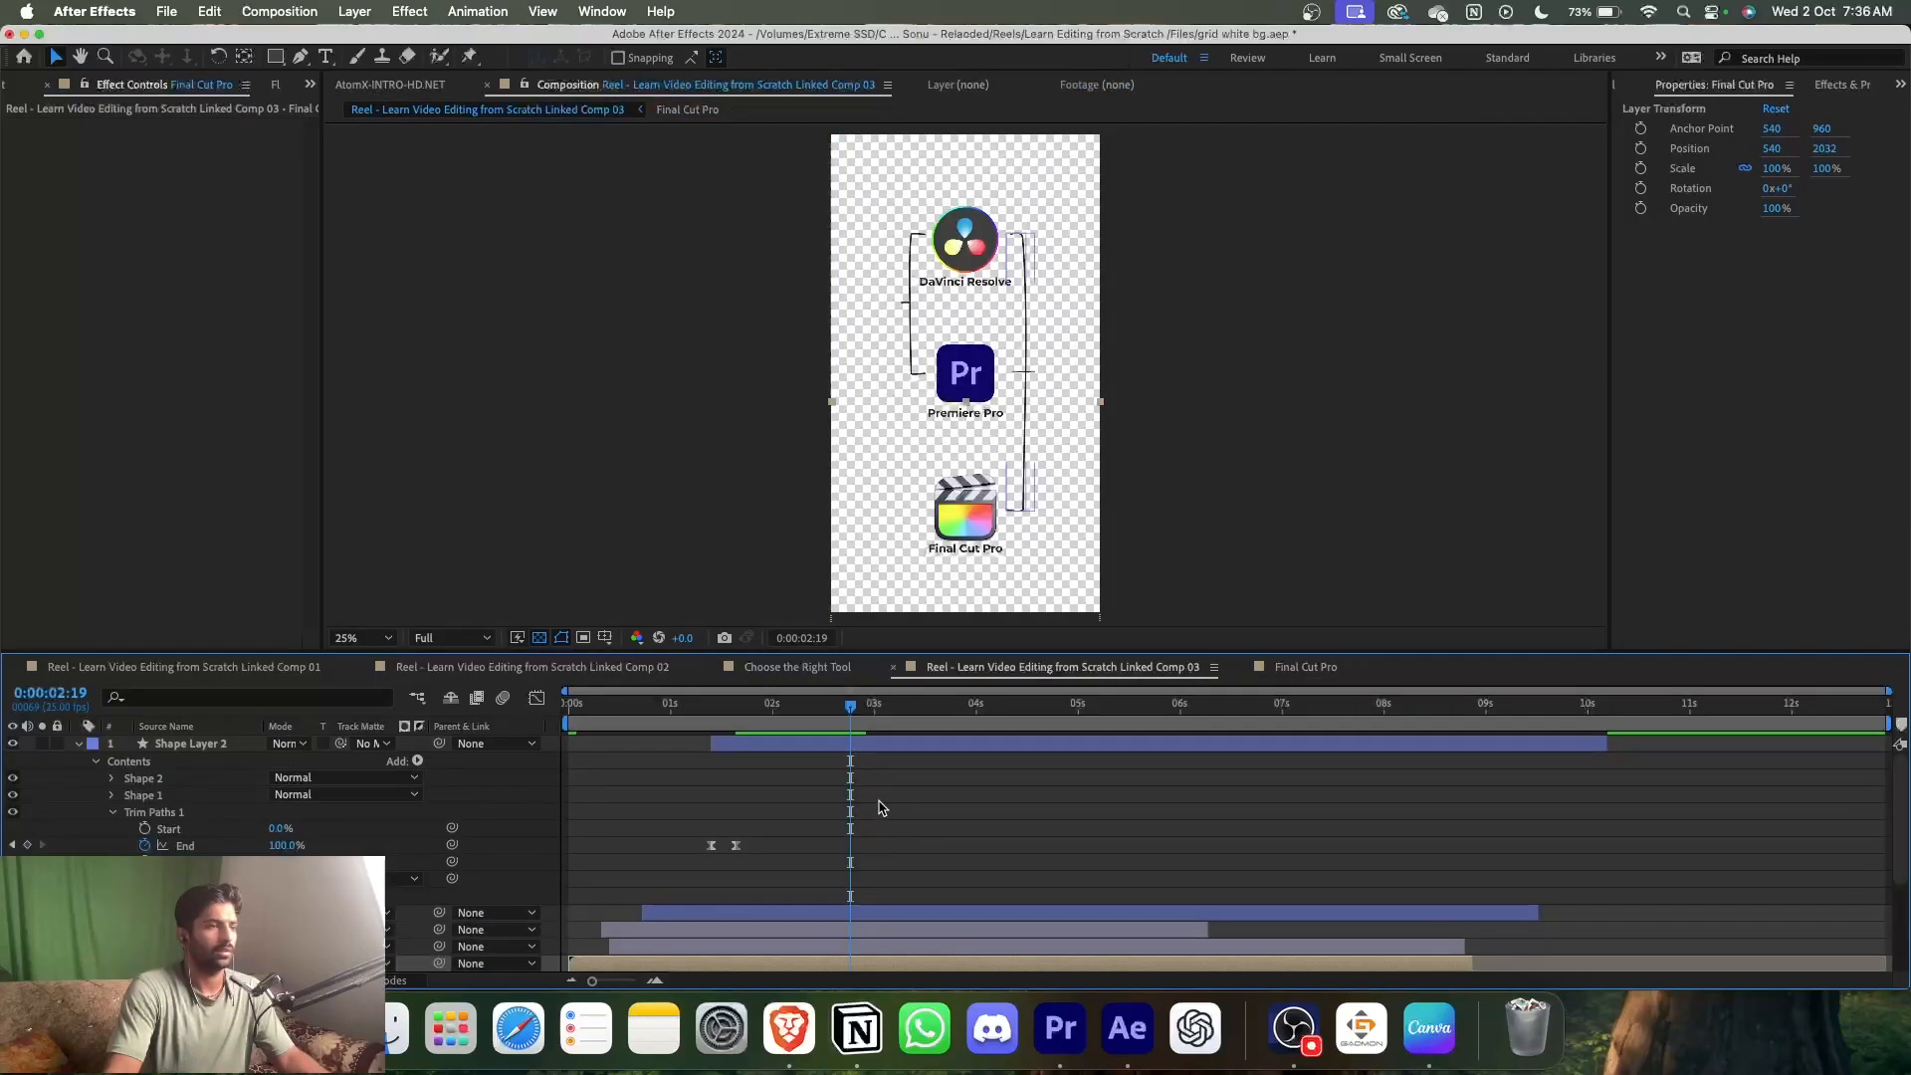
# - Examine the remaining short nested text layers in Linked Comp 03 to identify which ones still need extending
pyautogui.moveTo(850, 705); pyautogui.dragTo(892, 706)
pyautogui.scroll(-5, 866, 839)
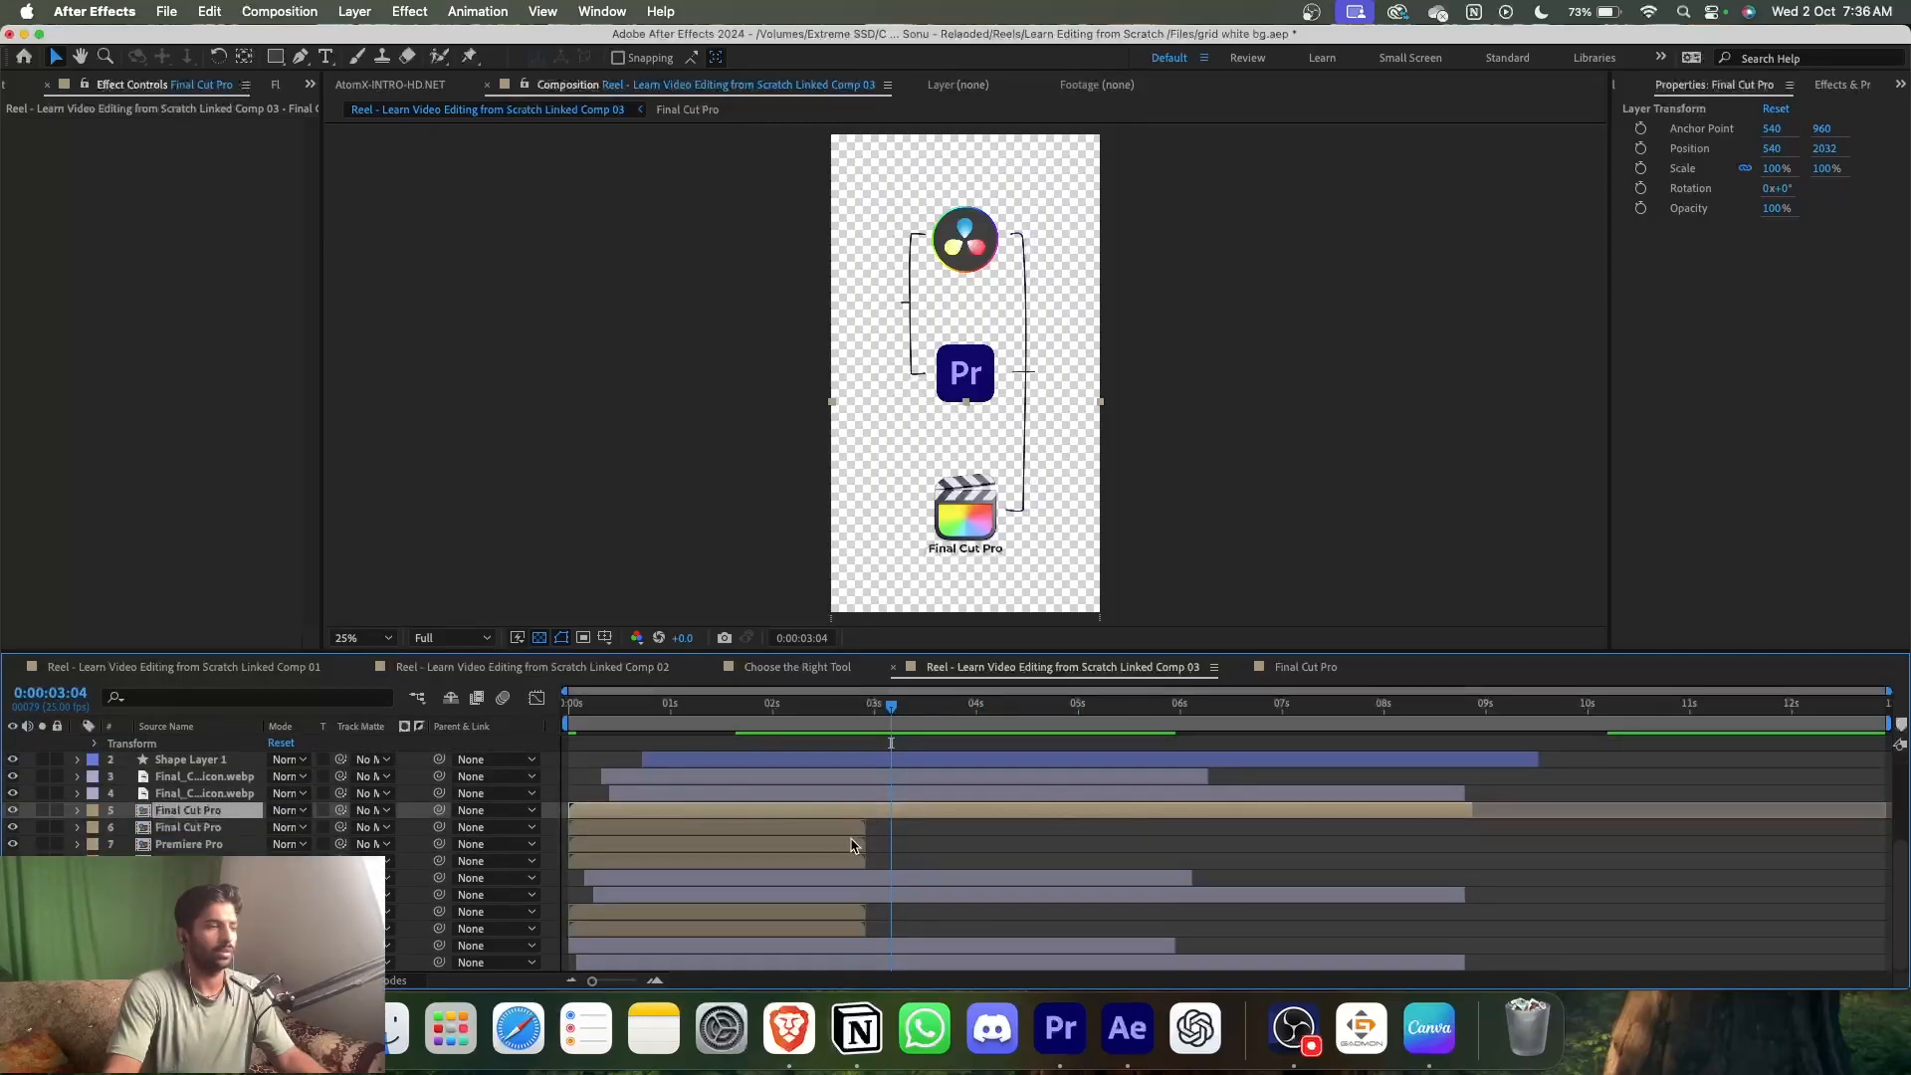
pyautogui.click(836, 842)
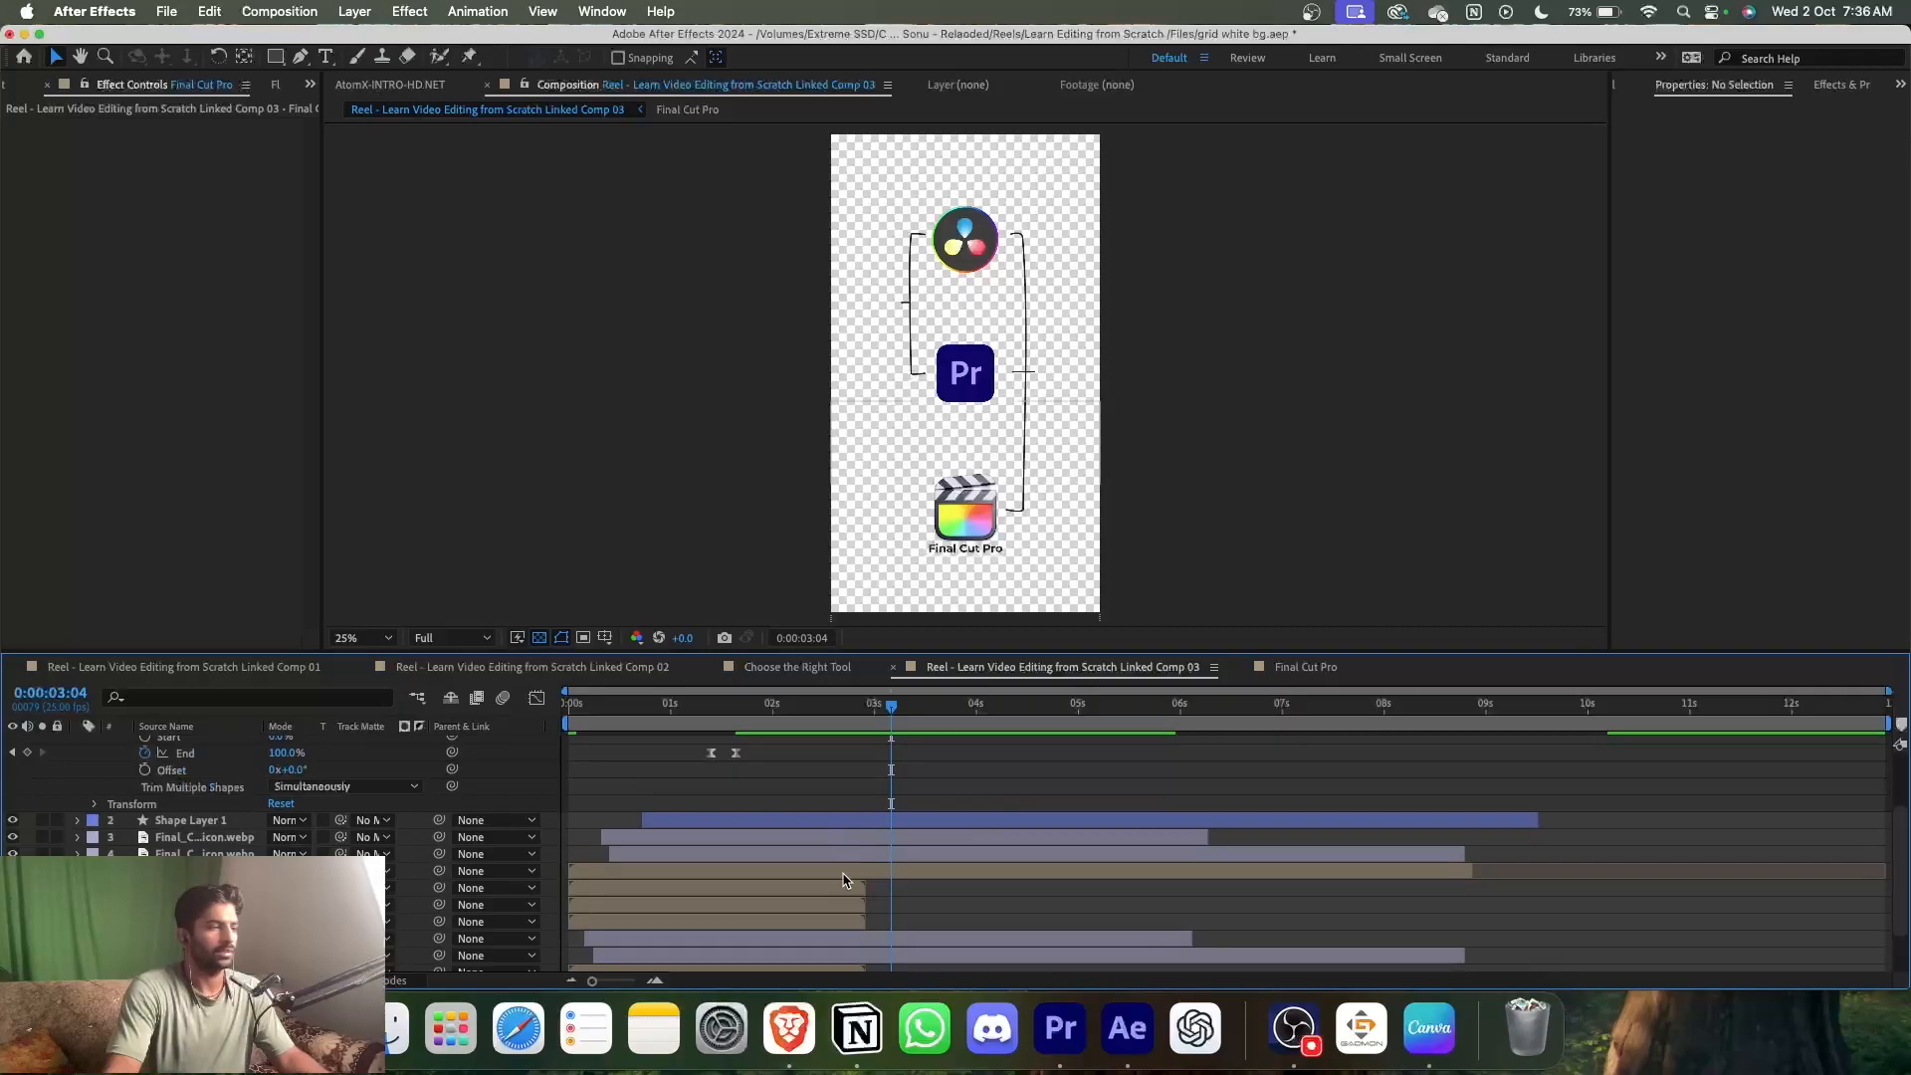
pyautogui.moveTo(891, 706); pyautogui.dragTo(821, 706)
pyautogui.click(789, 834)
pyautogui.click(791, 844)
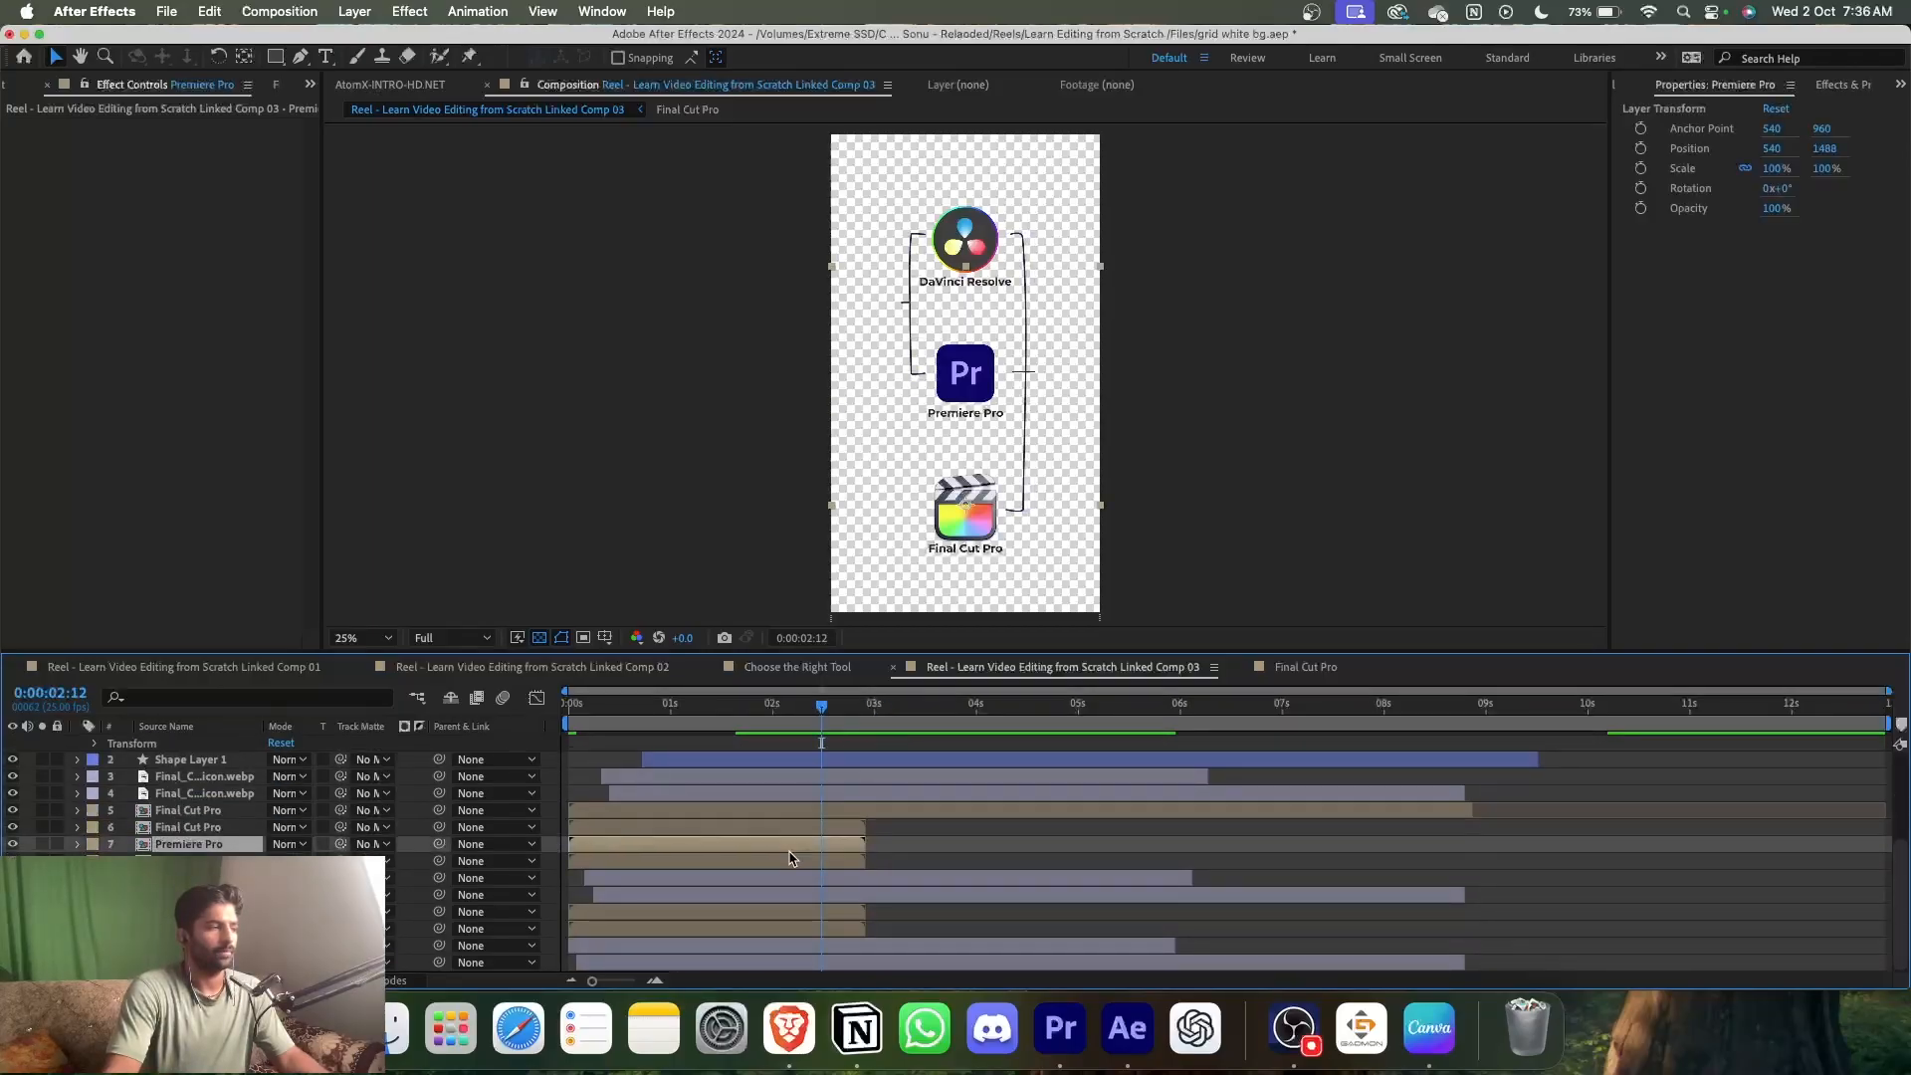
pyautogui.click(789, 862)
pyautogui.click(790, 900)
pyautogui.click(794, 913)
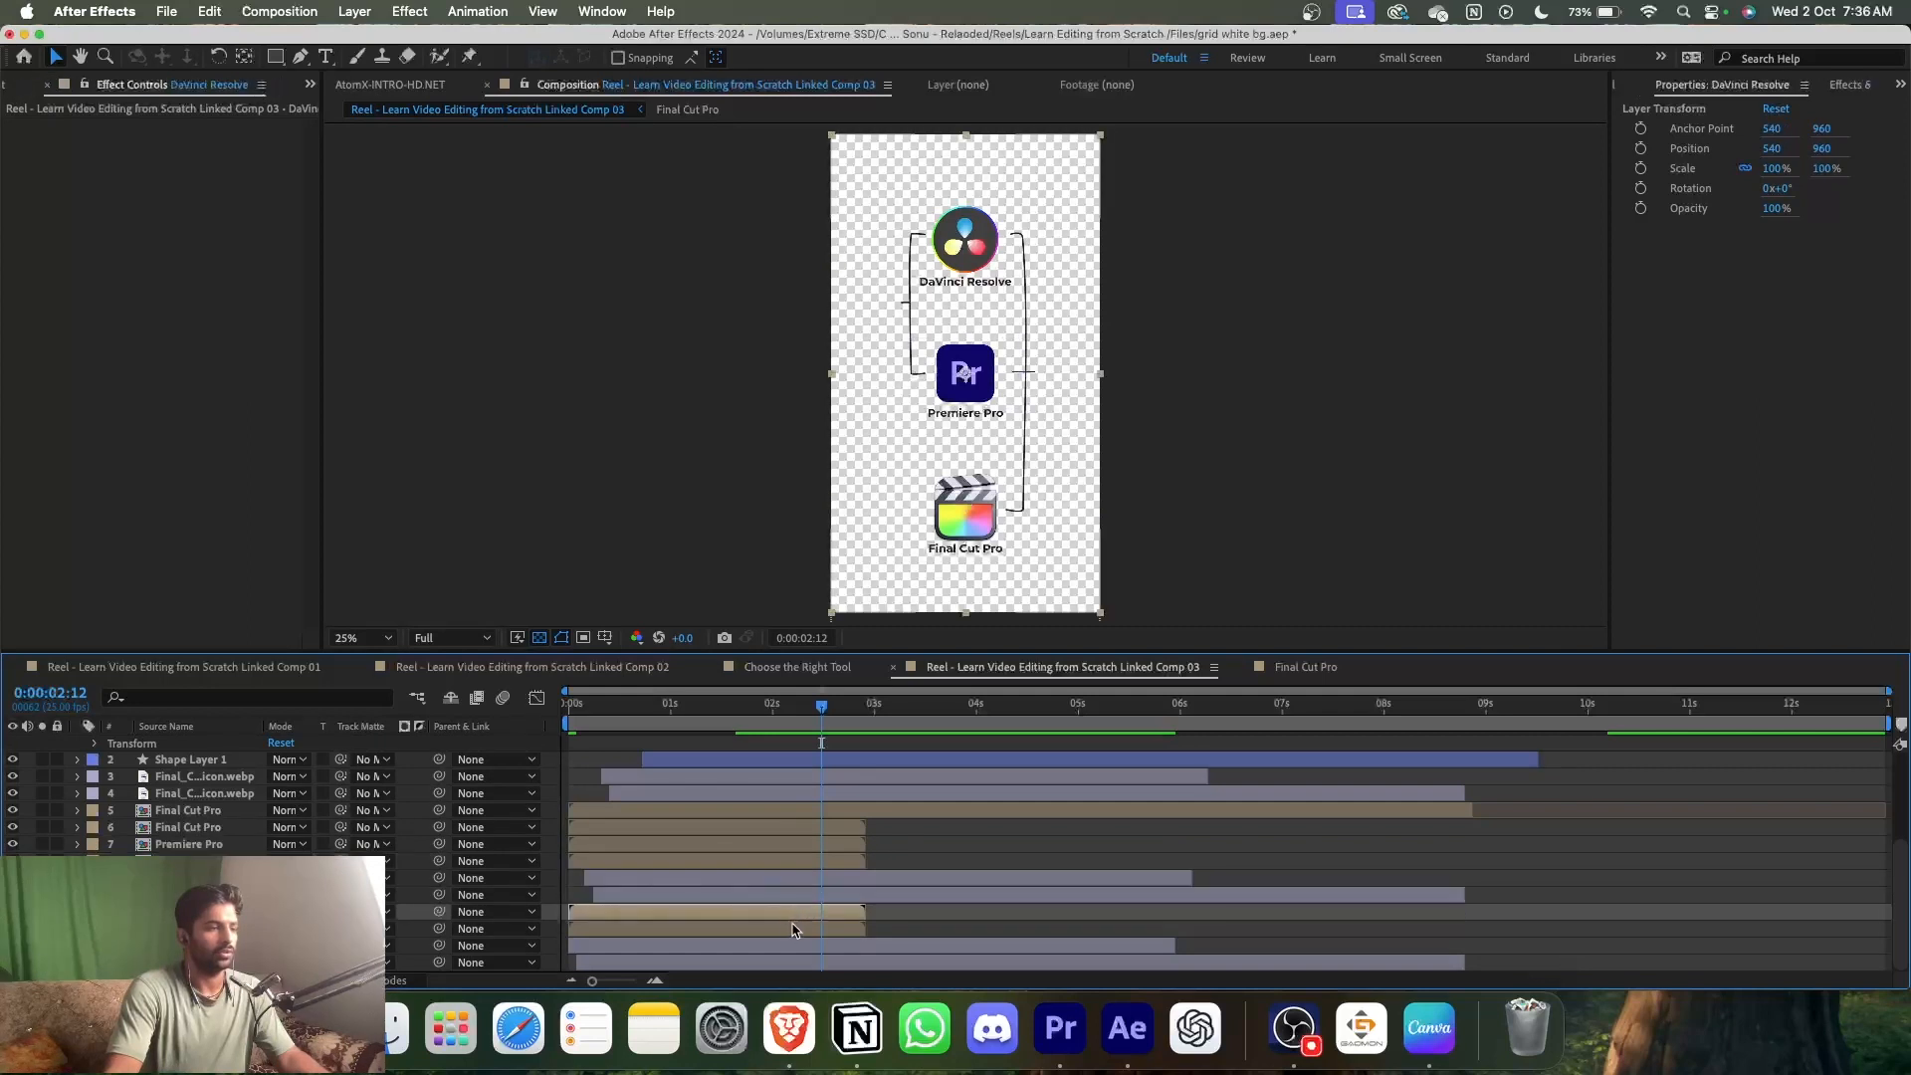
pyautogui.click(795, 926)
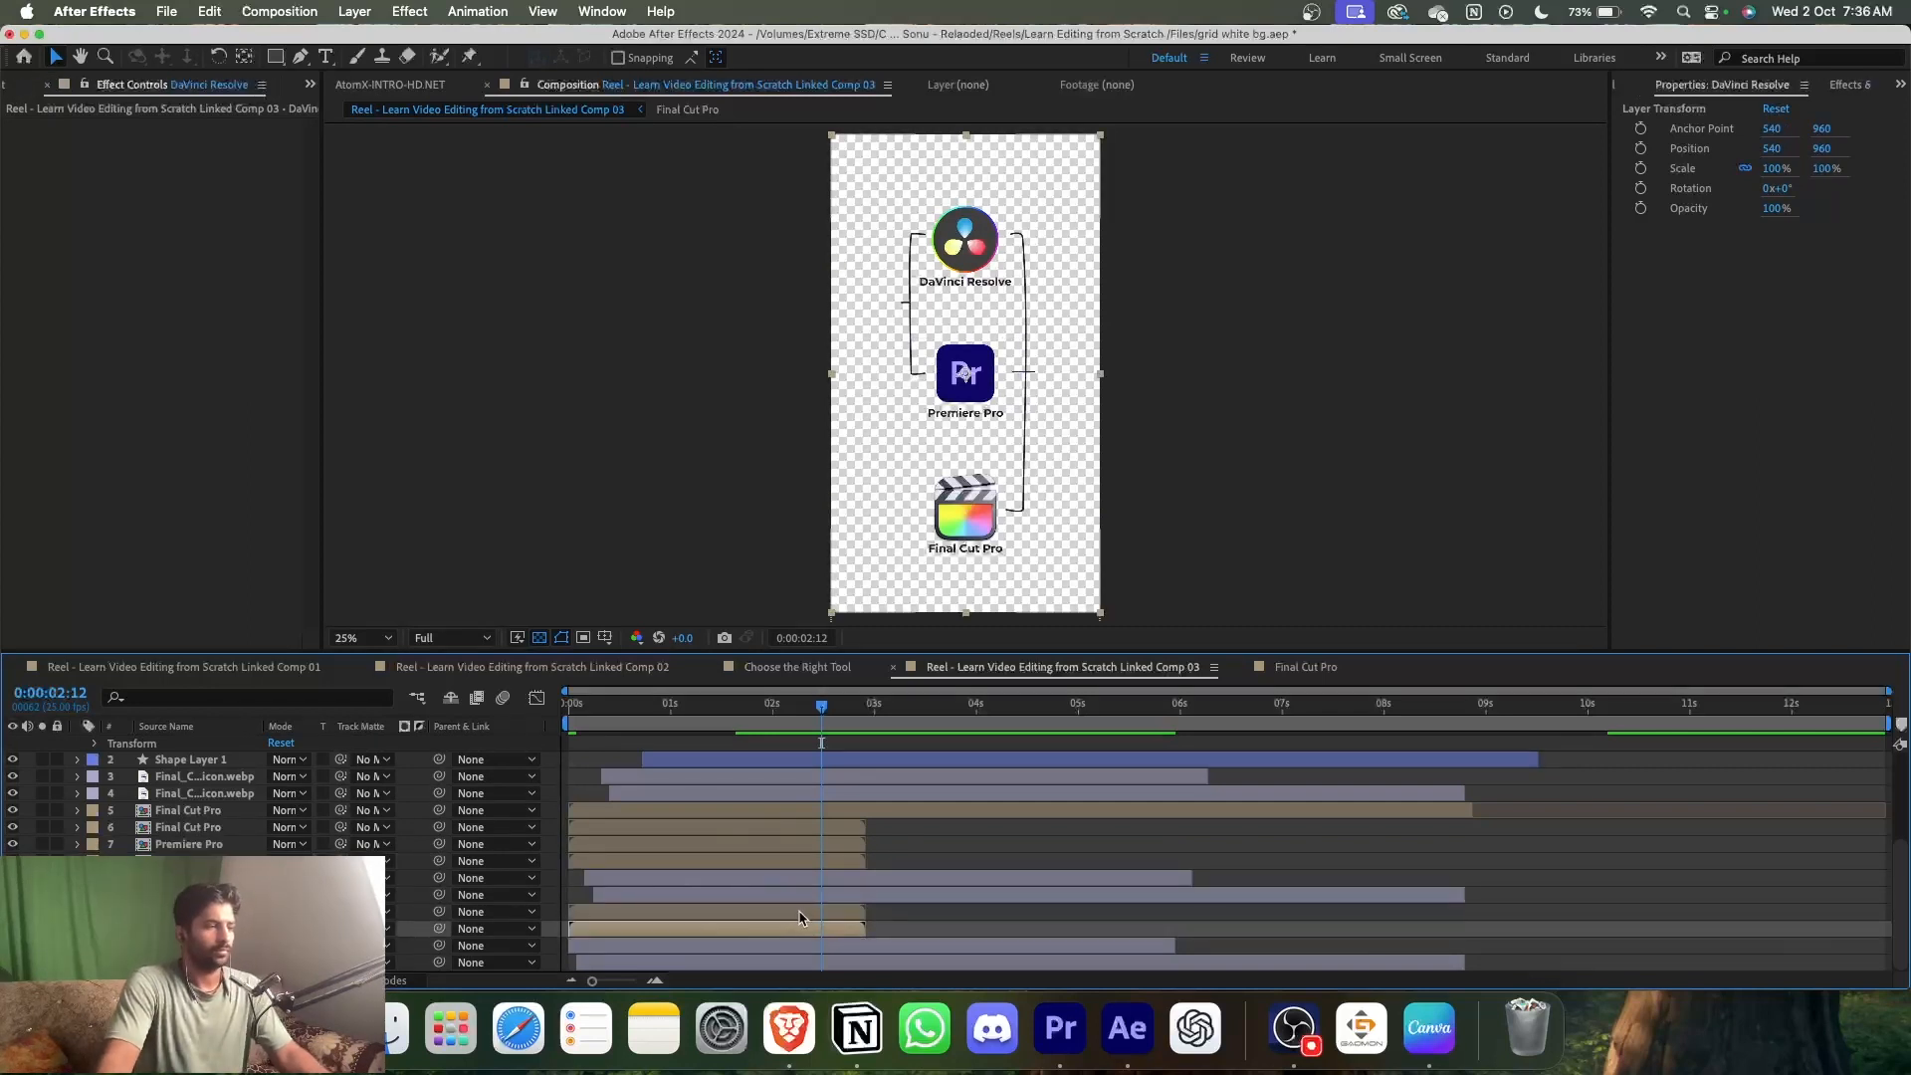
pyautogui.moveTo(856, 713)
pyautogui.mouseDown()
pyautogui.moveTo(886, 712)
pyautogui.moveTo(825, 712)
pyautogui.mouseUp()
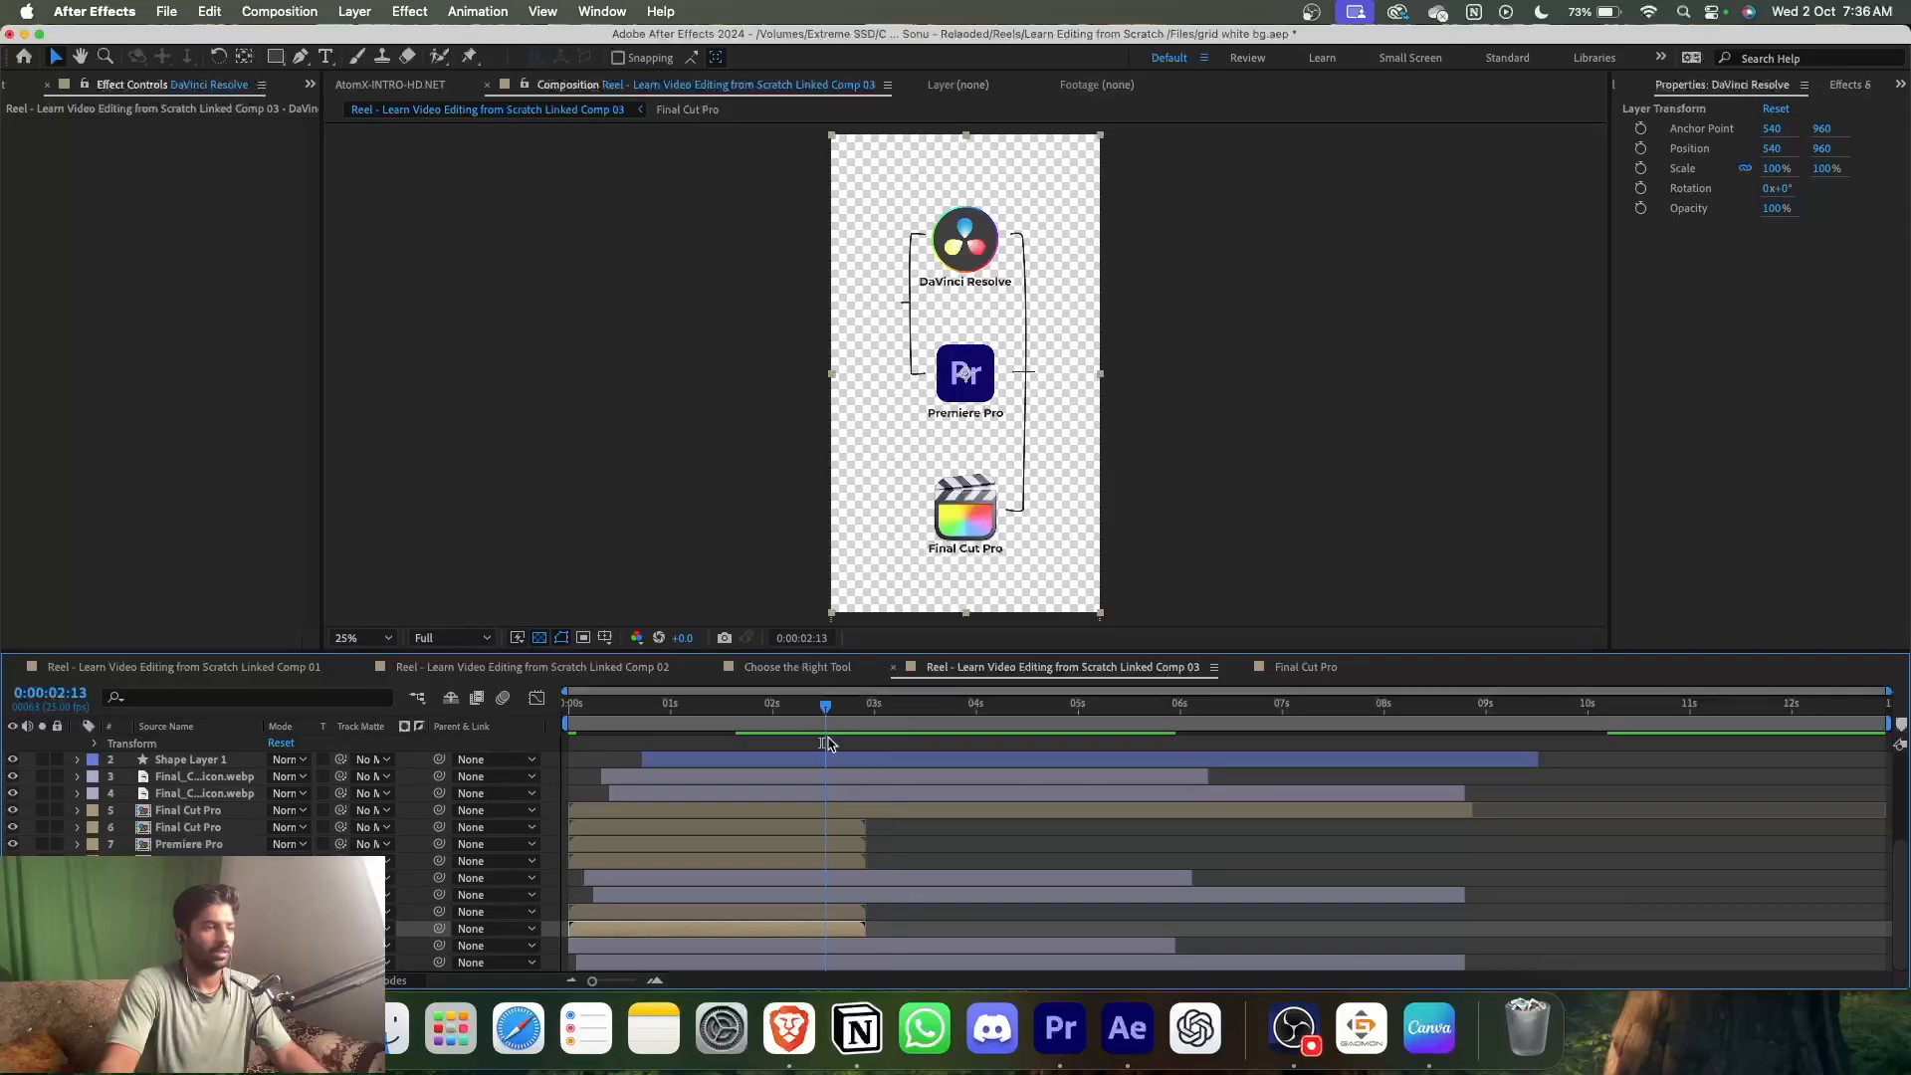
pyautogui.click(784, 914)
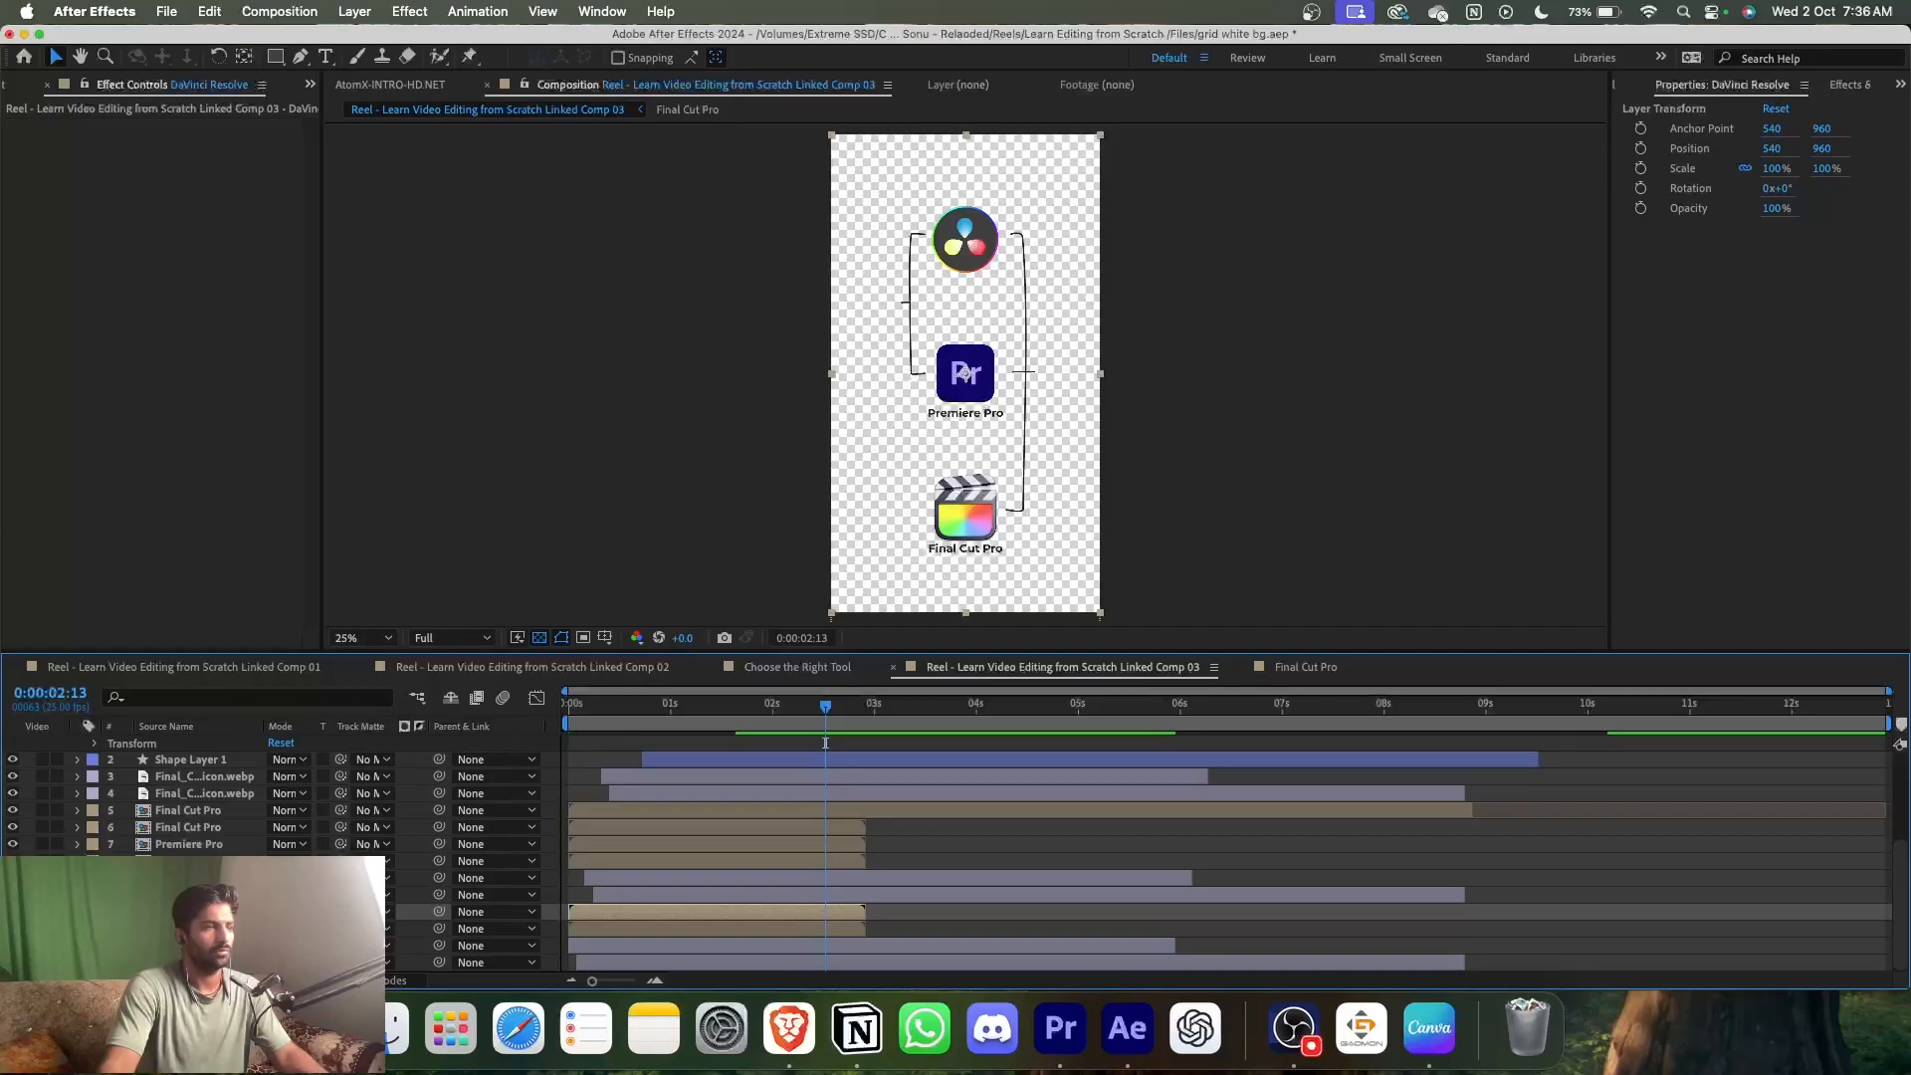
# - Open the nested DaVinci Resolve composition and set its duration to 0:00:12:23
pyautogui.doubleClick(635, 927)
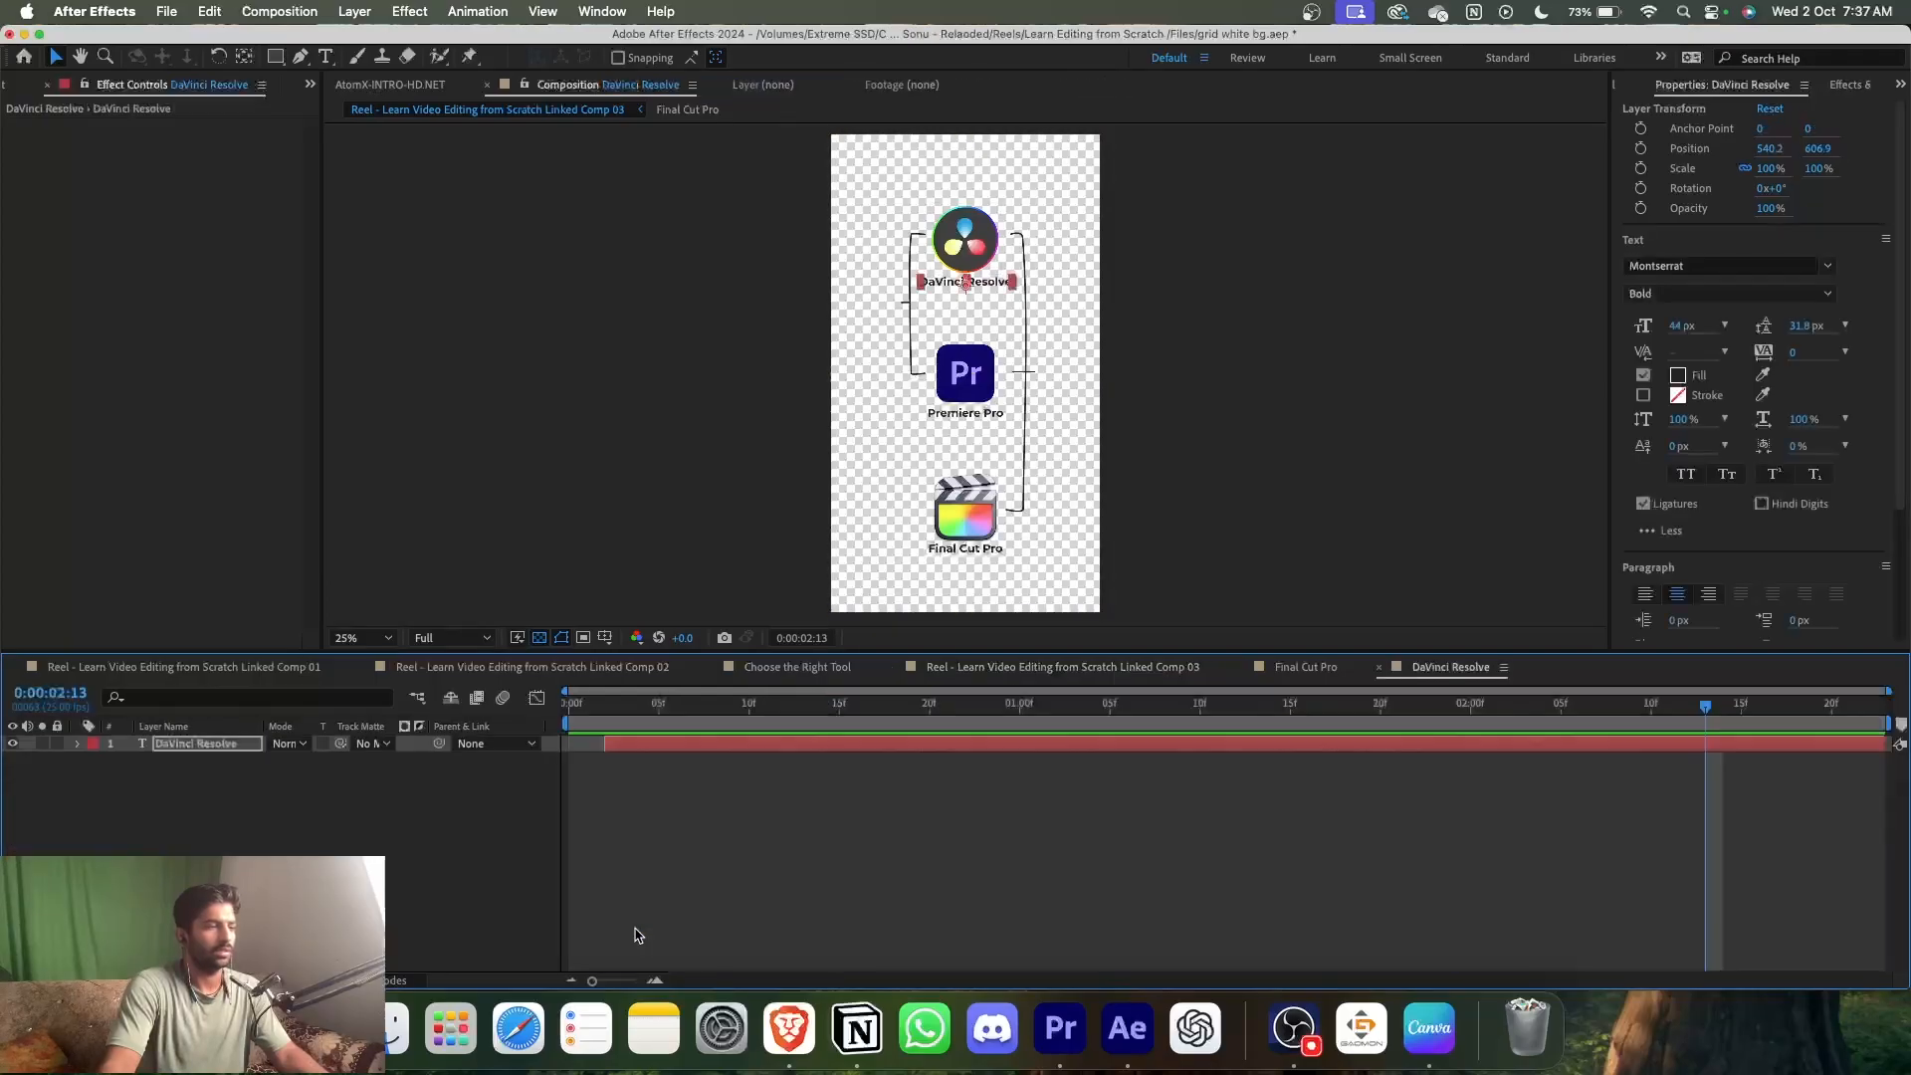
pyautogui.click(280, 11)
pyautogui.click(299, 74)
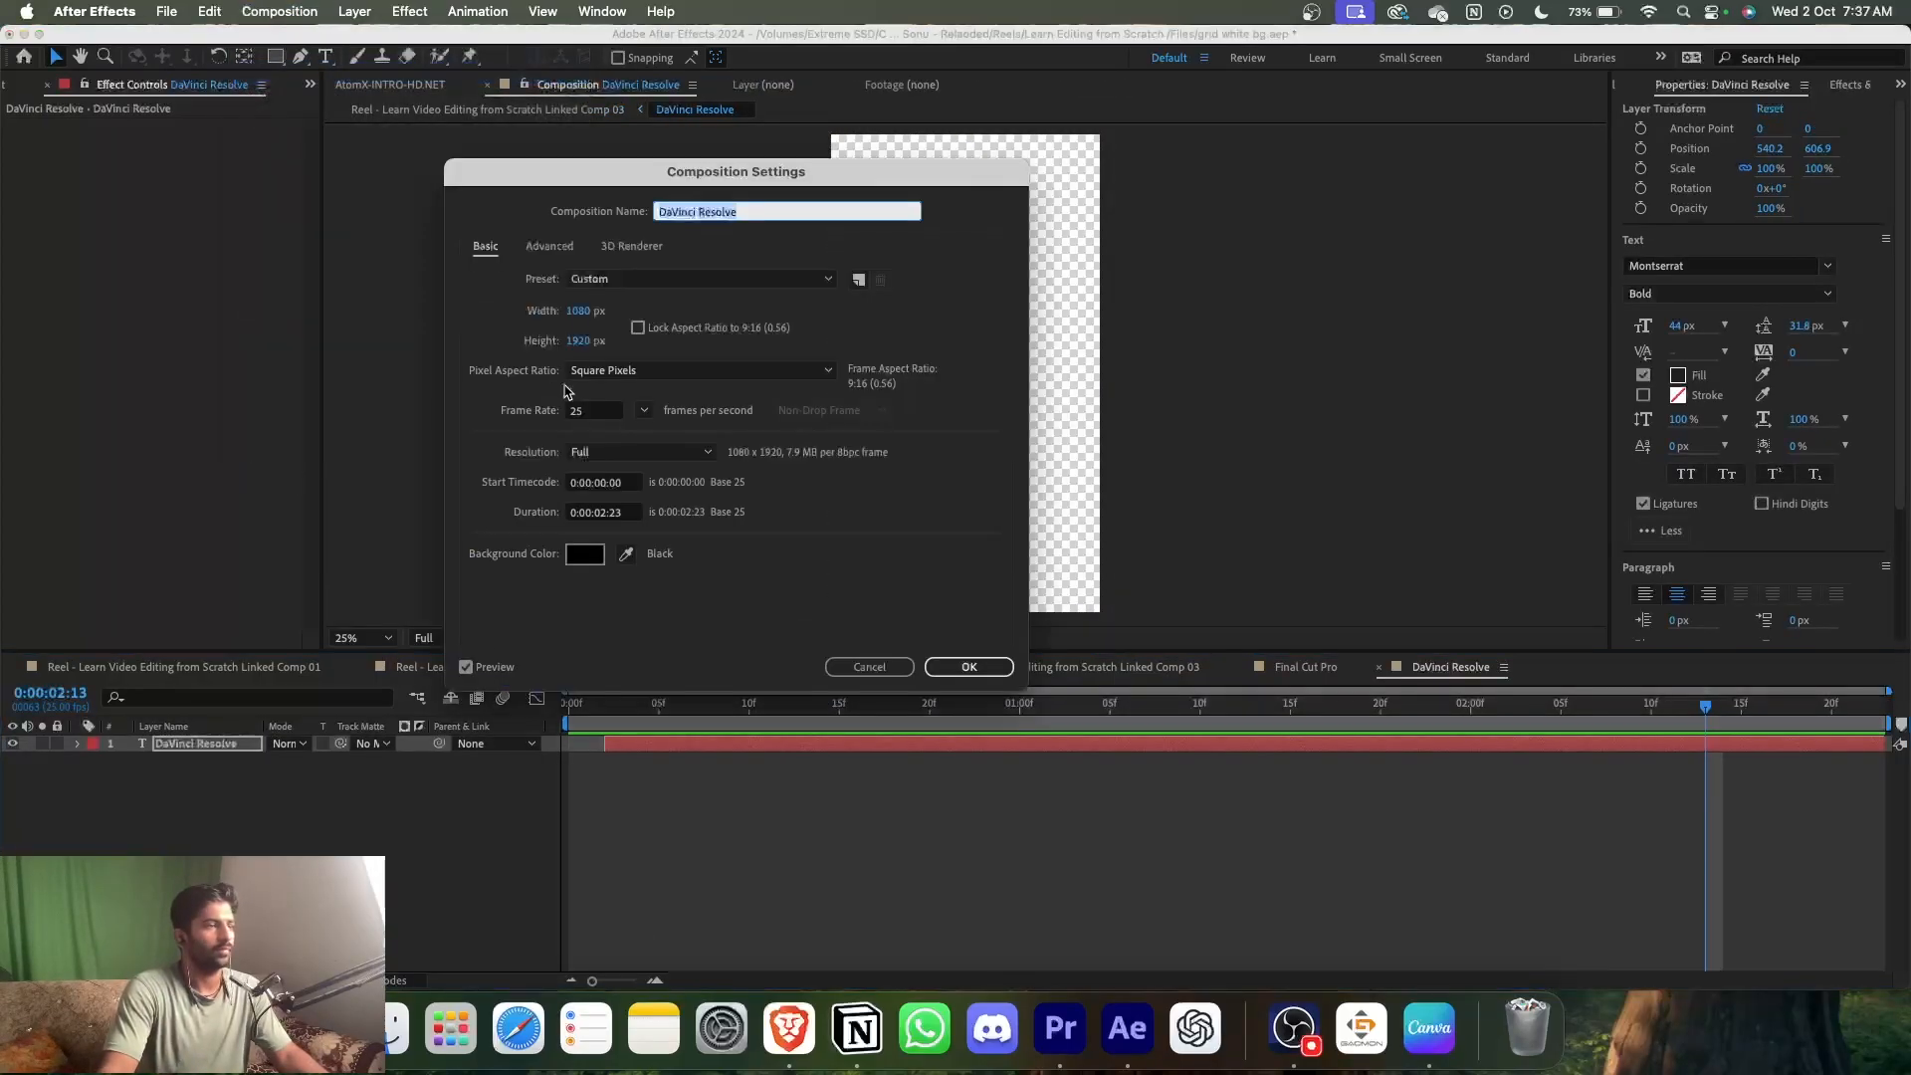
pyautogui.click(601, 511)
pyautogui.press('BackSpace')
pyautogui.write('1')
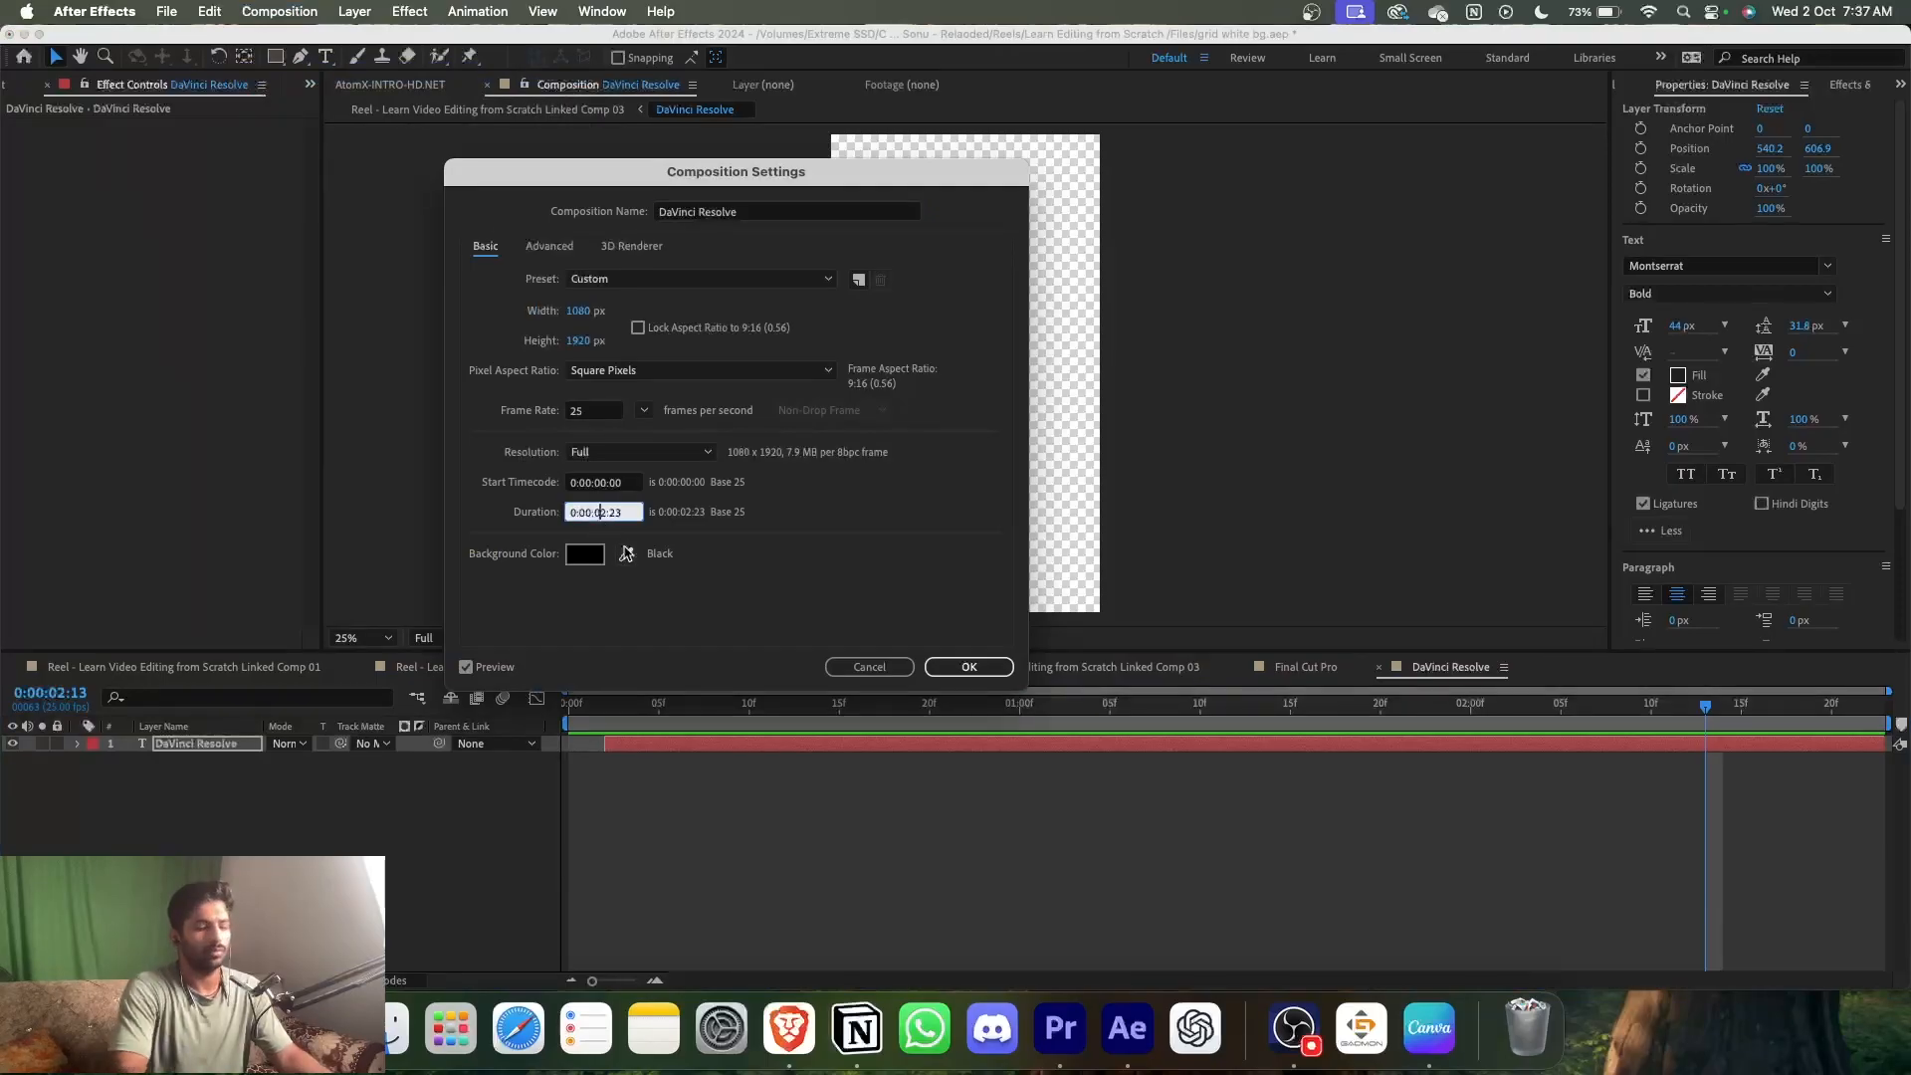
pyautogui.click(968, 666)
# - Extend the text layer inside the DaVinci Resolve composition to about 8 s and its layer in Linked Comp 03 to about 7 s
pyautogui.moveTo(630, 983); pyautogui.dragTo(592, 981)
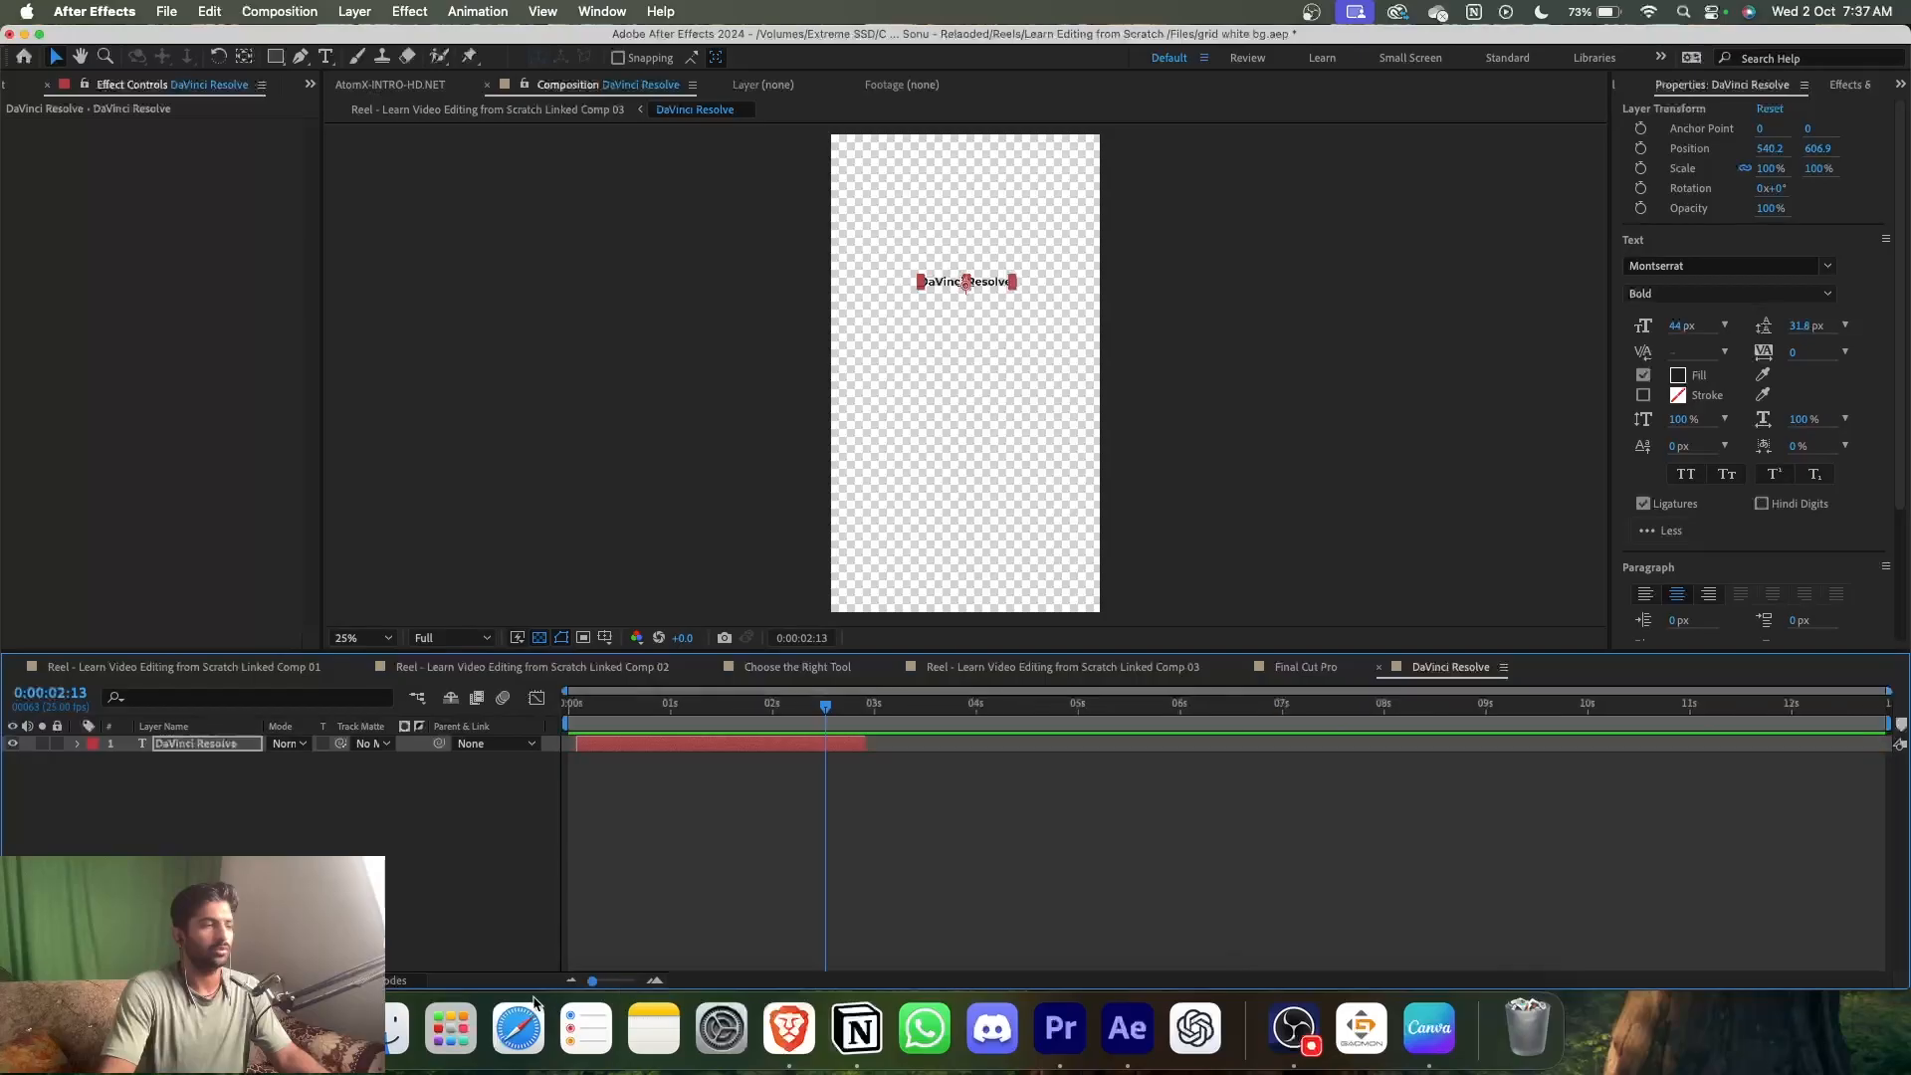
pyautogui.moveTo(879, 748); pyautogui.dragTo(1391, 745)
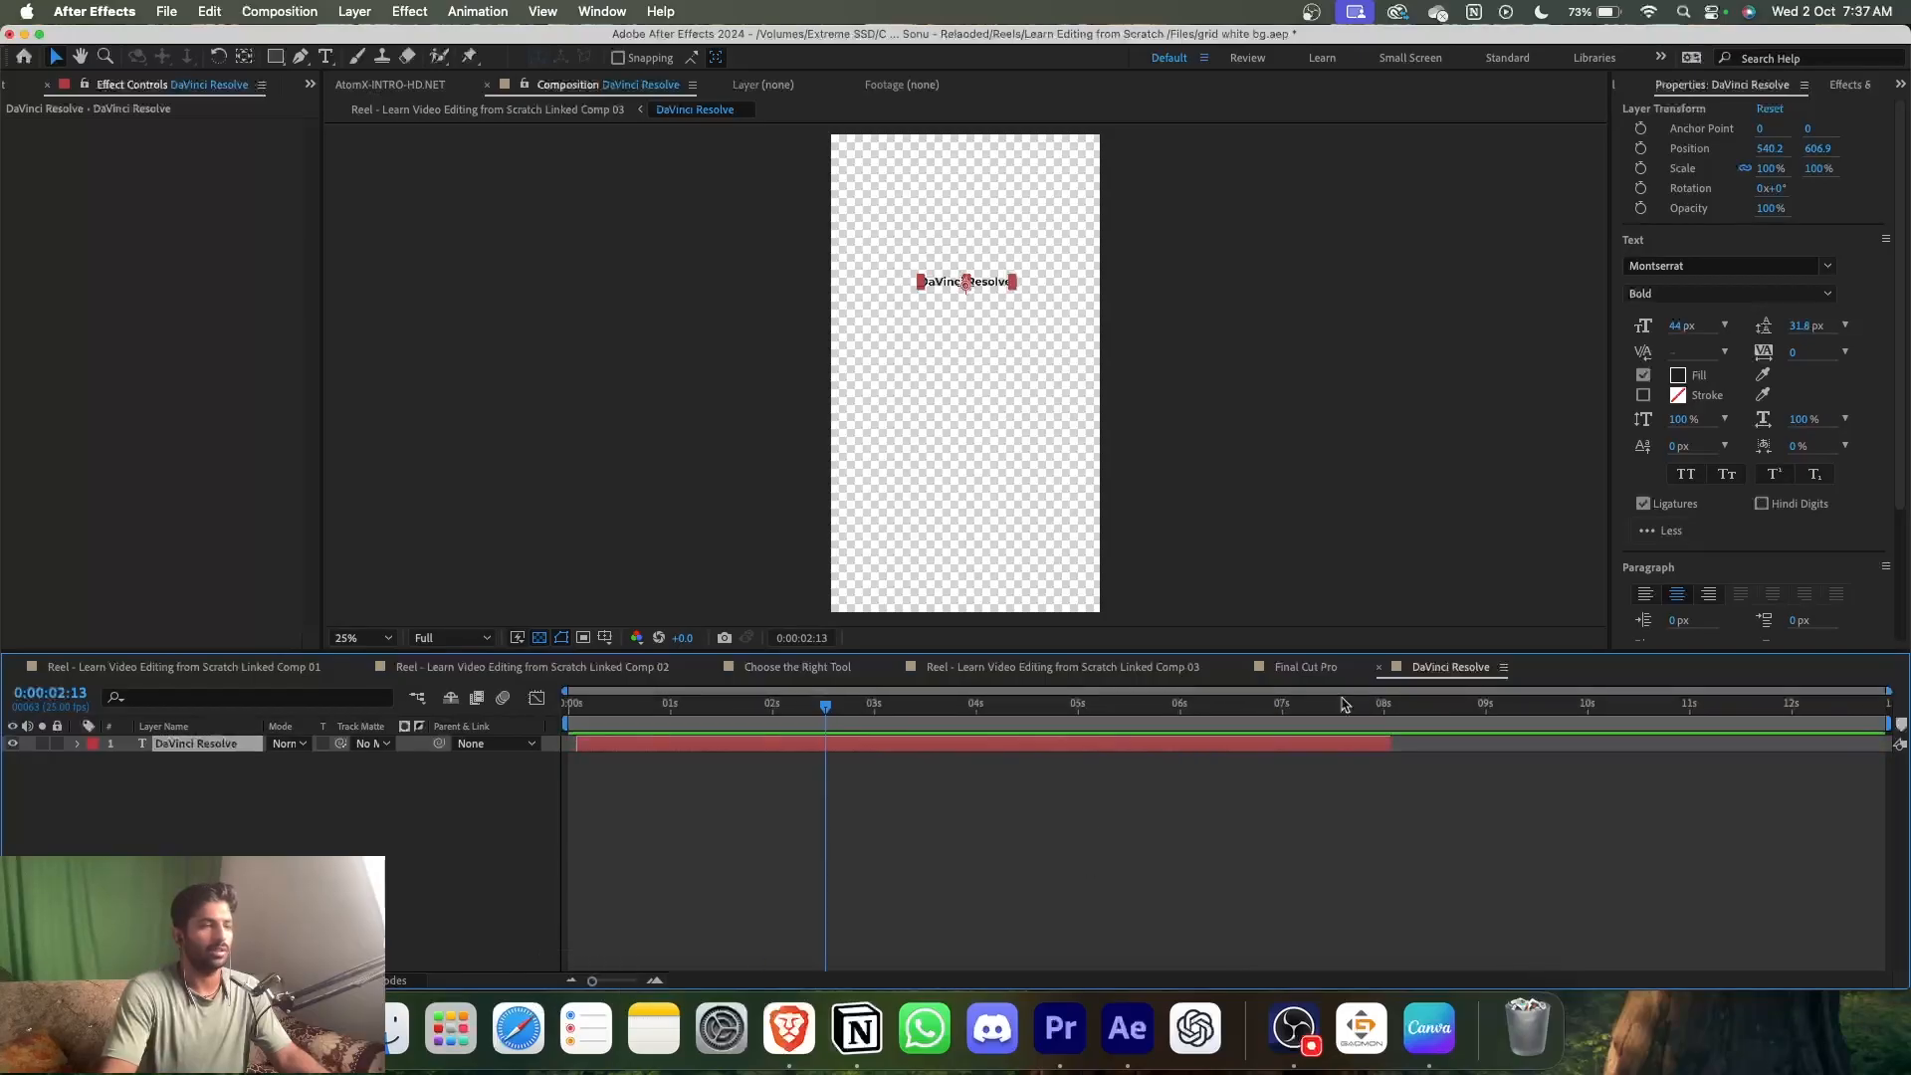
pyautogui.click(1162, 667)
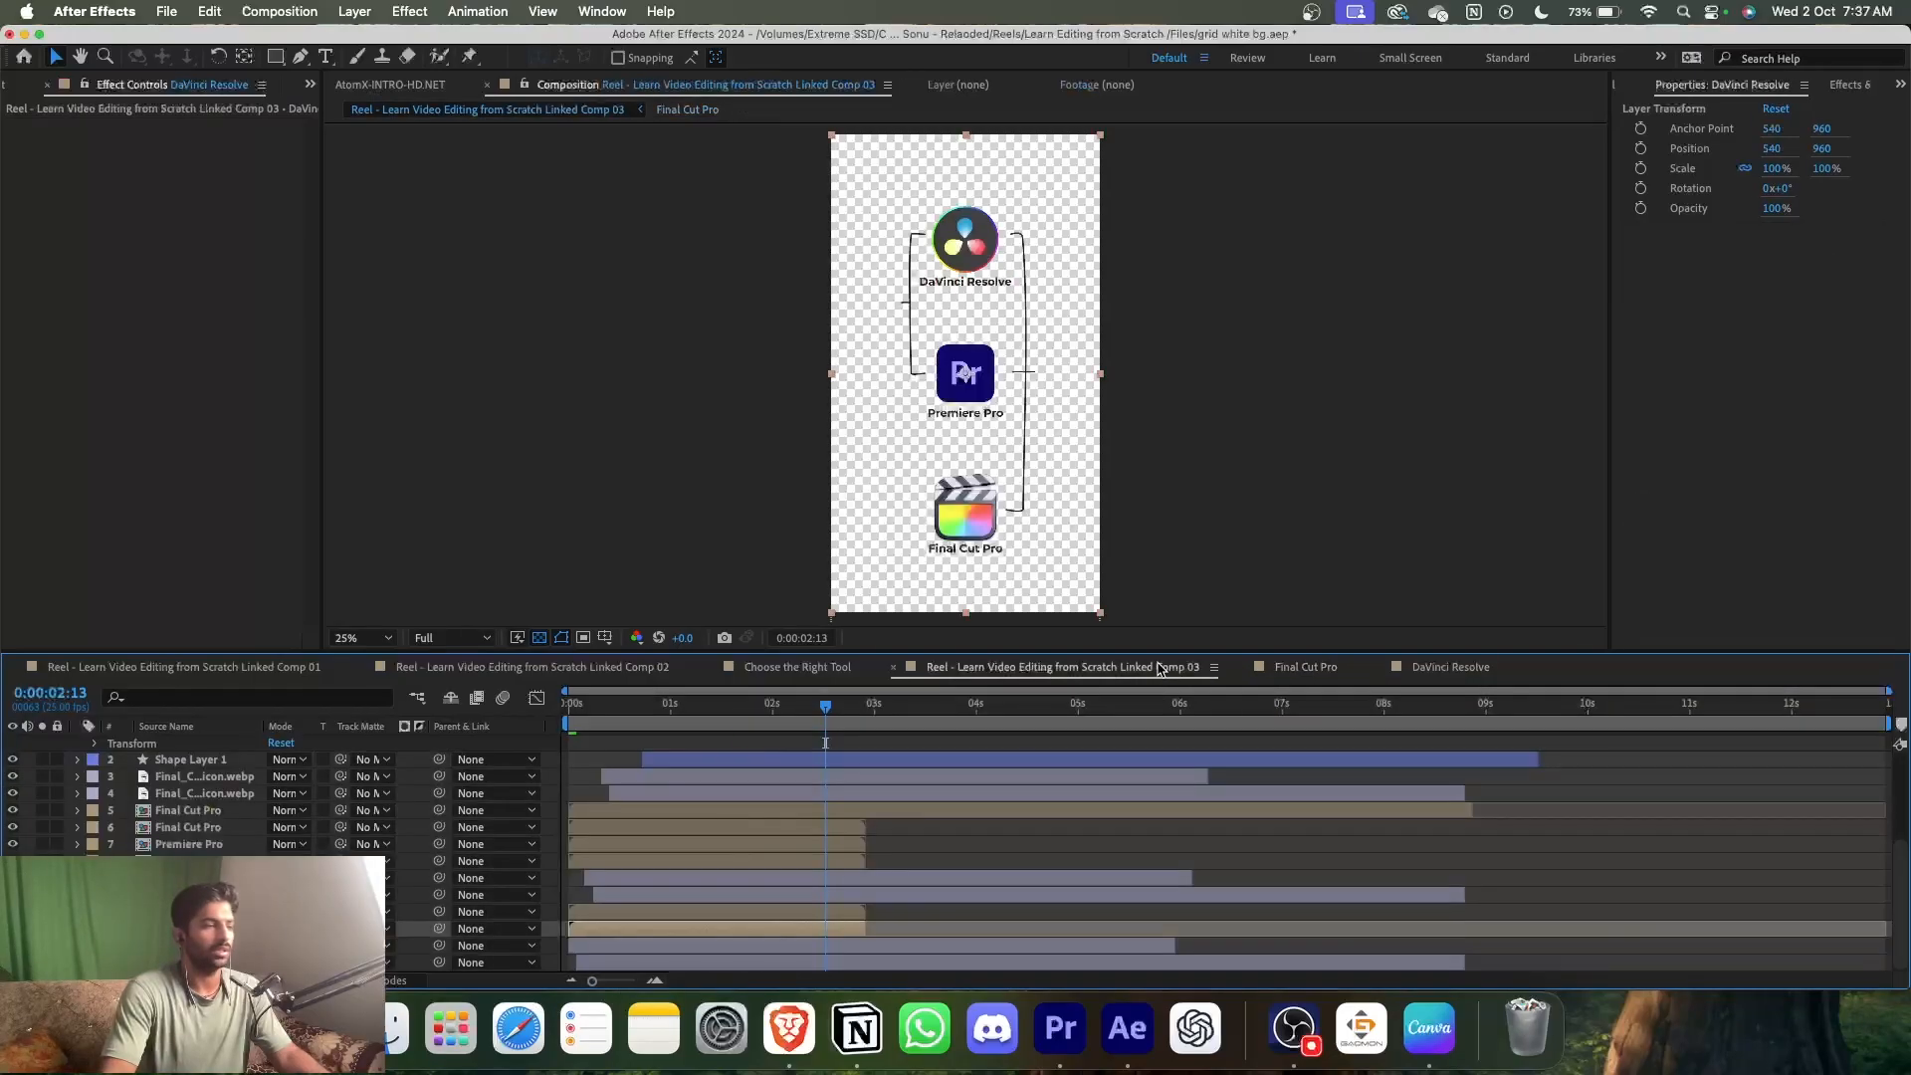
pyautogui.moveTo(866, 928); pyautogui.dragTo(1282, 929)
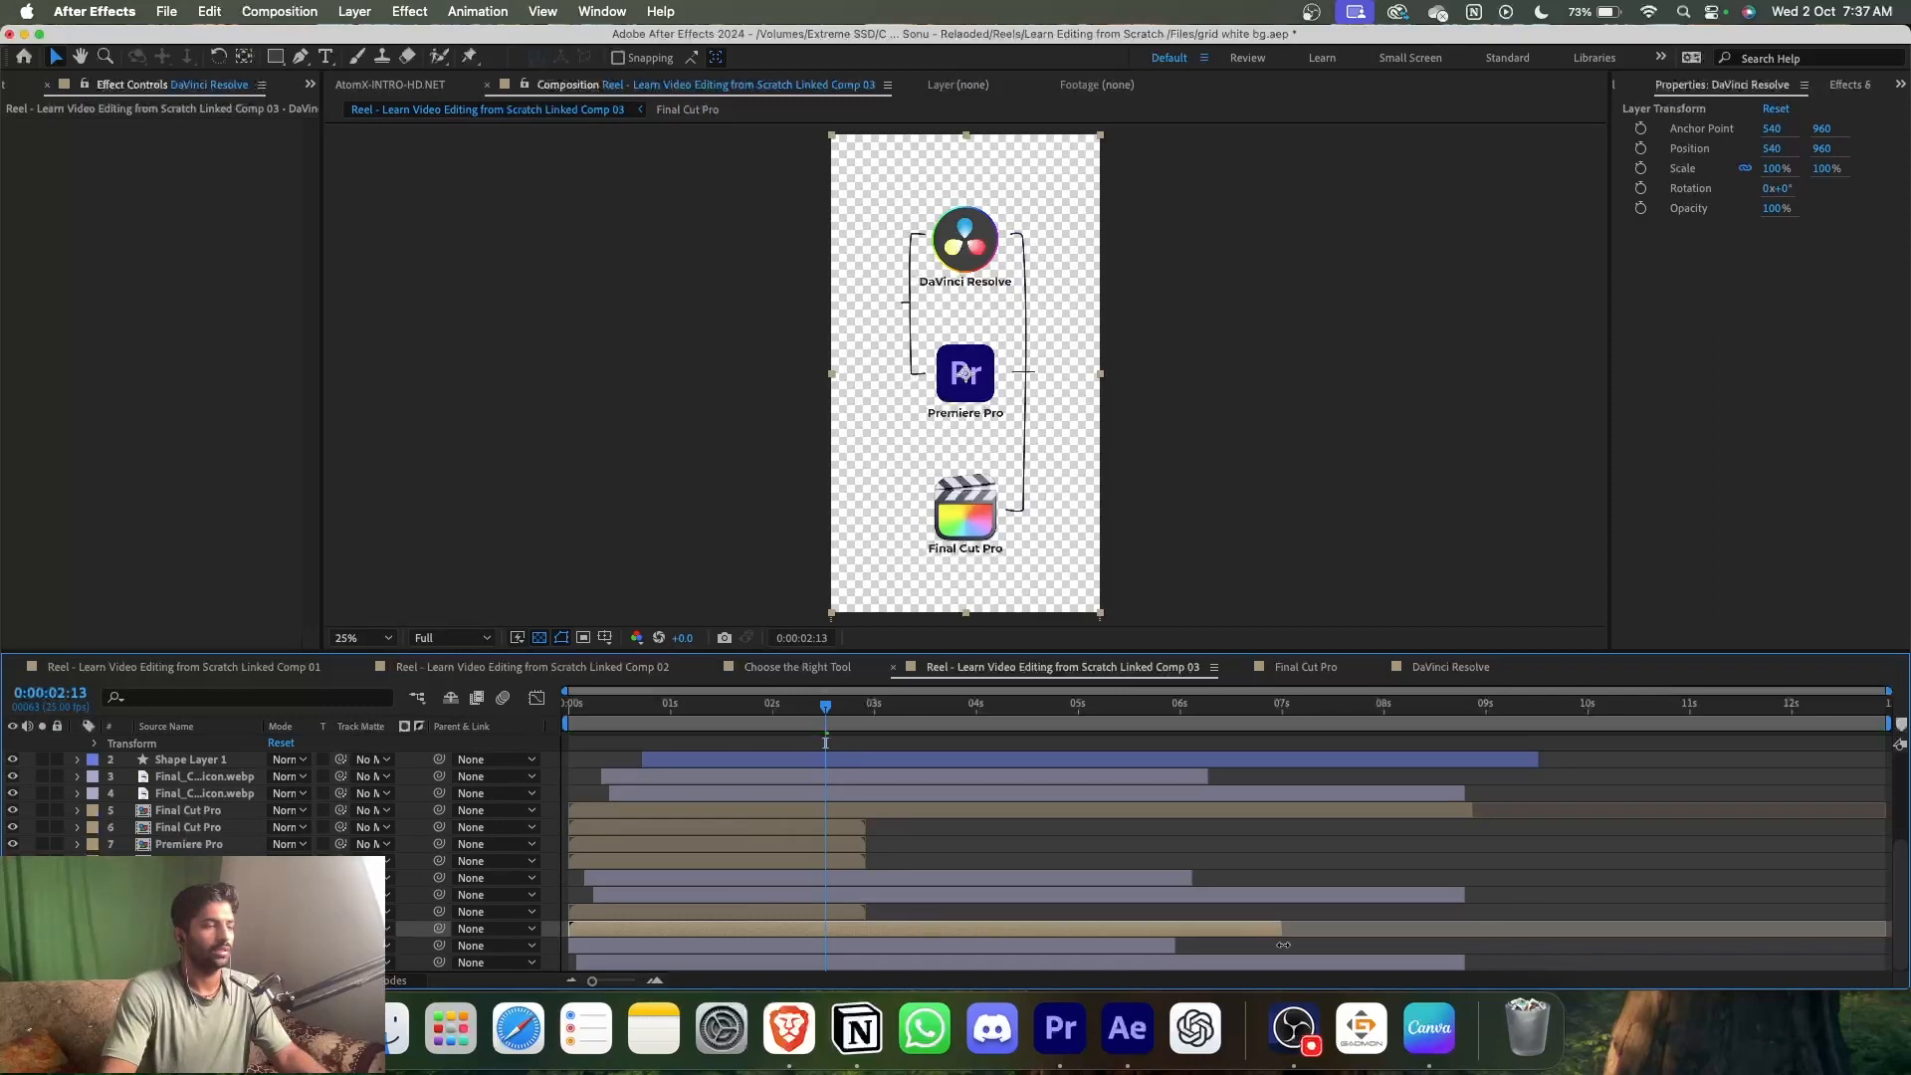
# - Open the nested Premiere Pro composition from Linked Comp 03 and set its duration to 0:00:12:23
pyautogui.moveTo(841, 713); pyautogui.dragTo(988, 709)
pyautogui.click(189, 844)
pyautogui.click(796, 708)
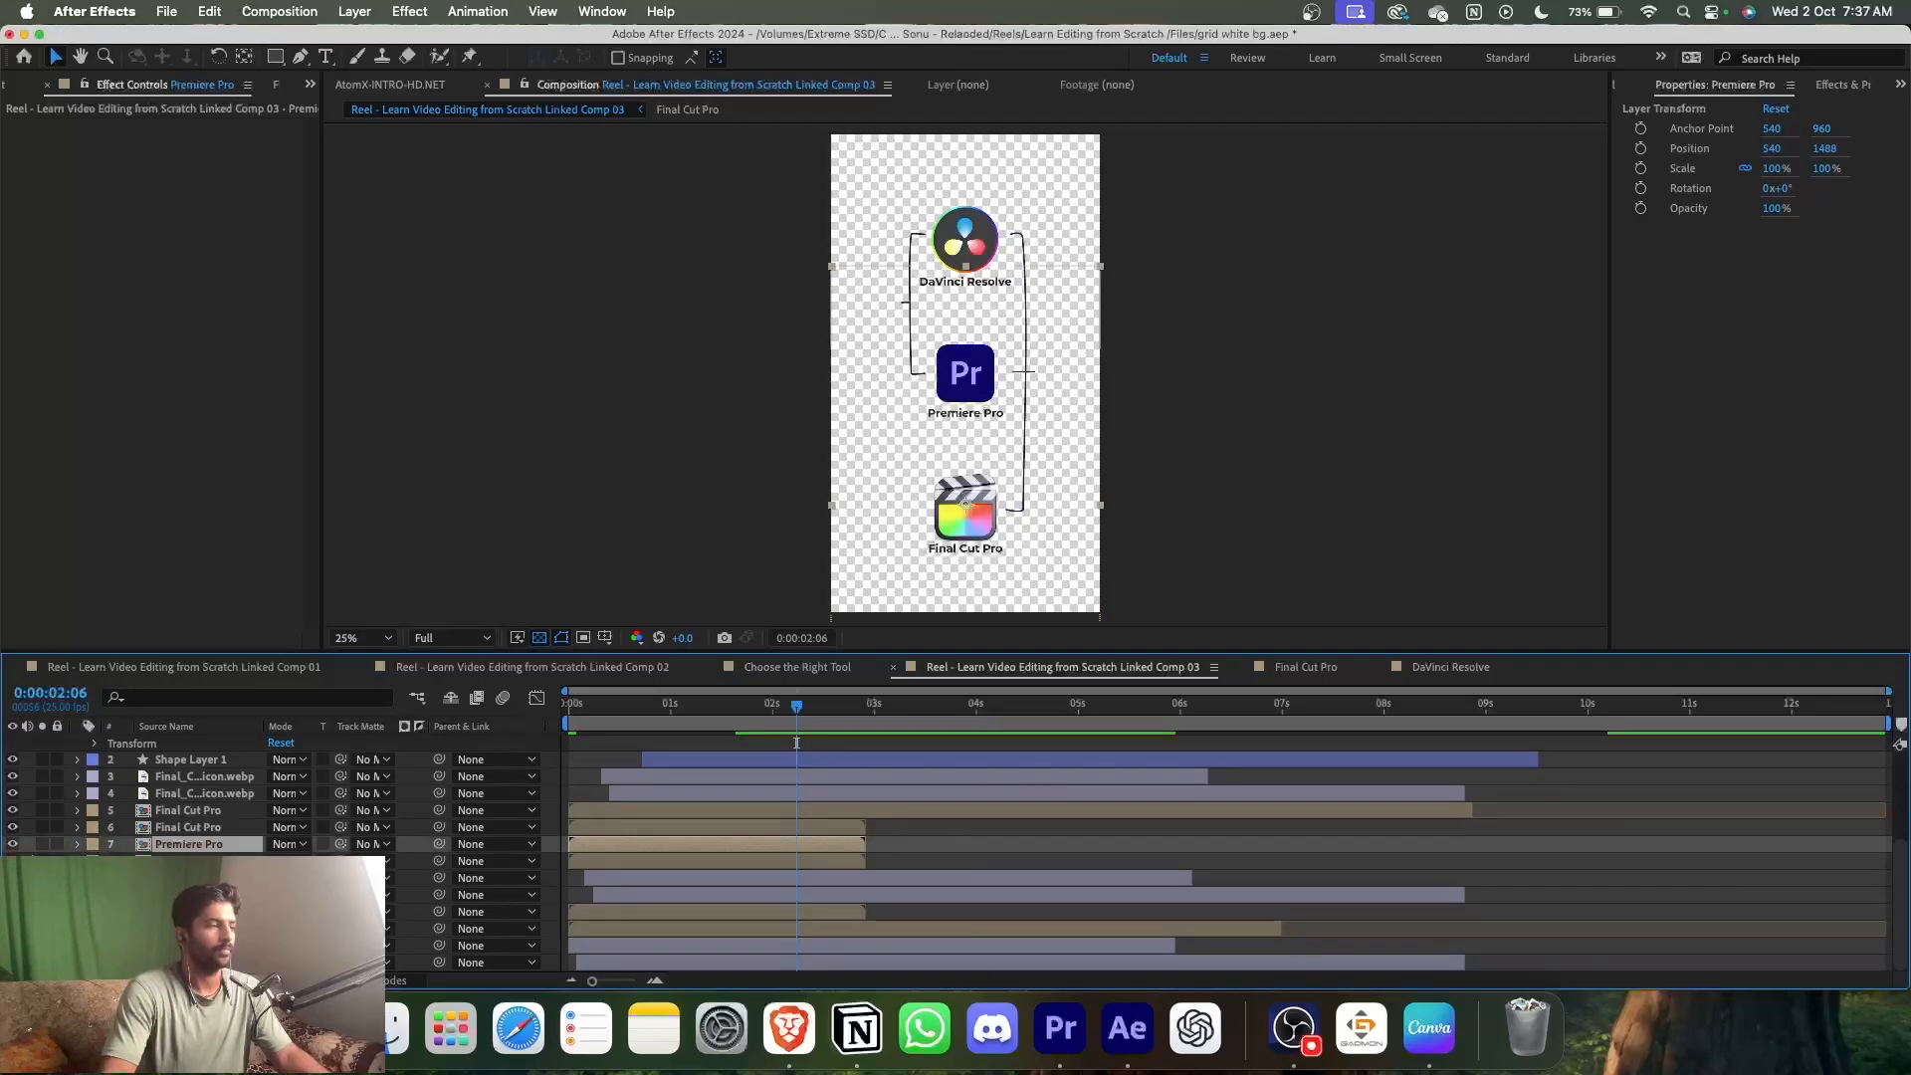
pyautogui.click(12, 844)
pyautogui.click(593, 861)
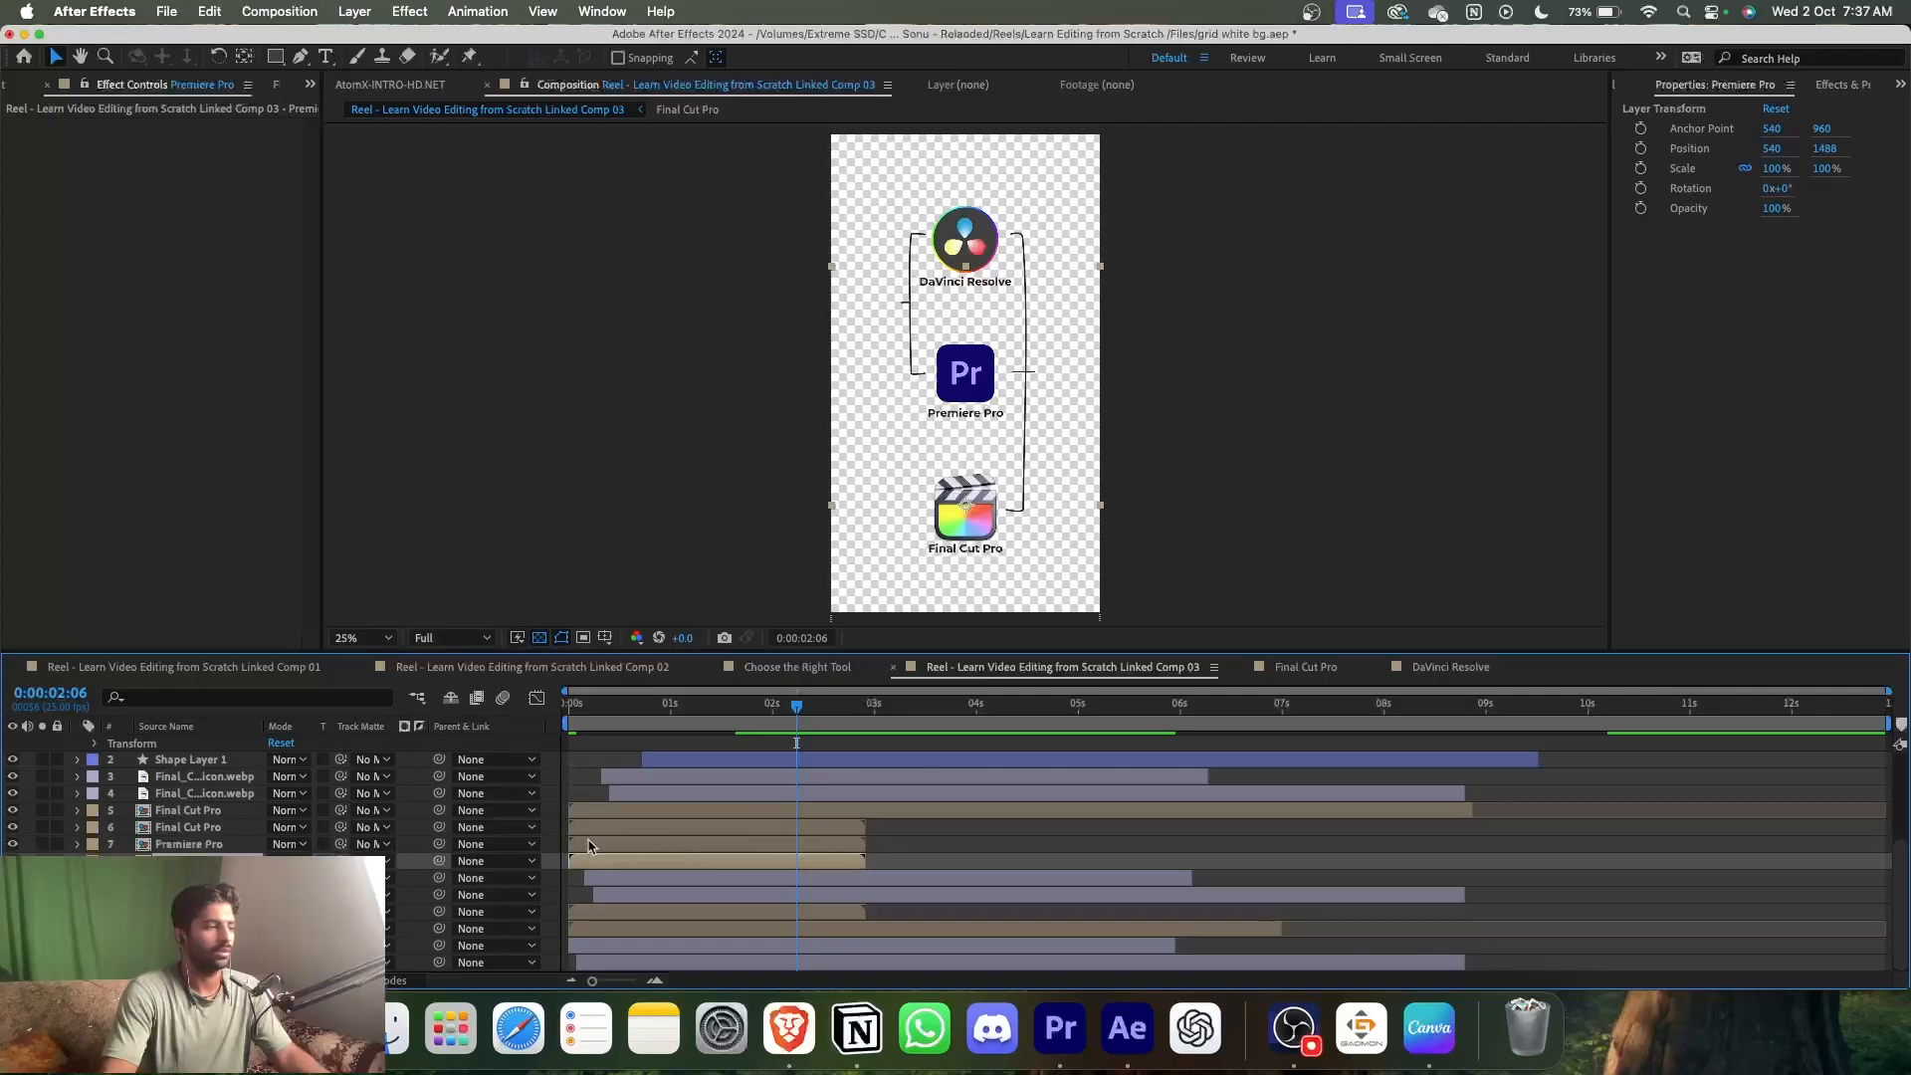
pyautogui.doubleClick(694, 868)
pyautogui.click(280, 11)
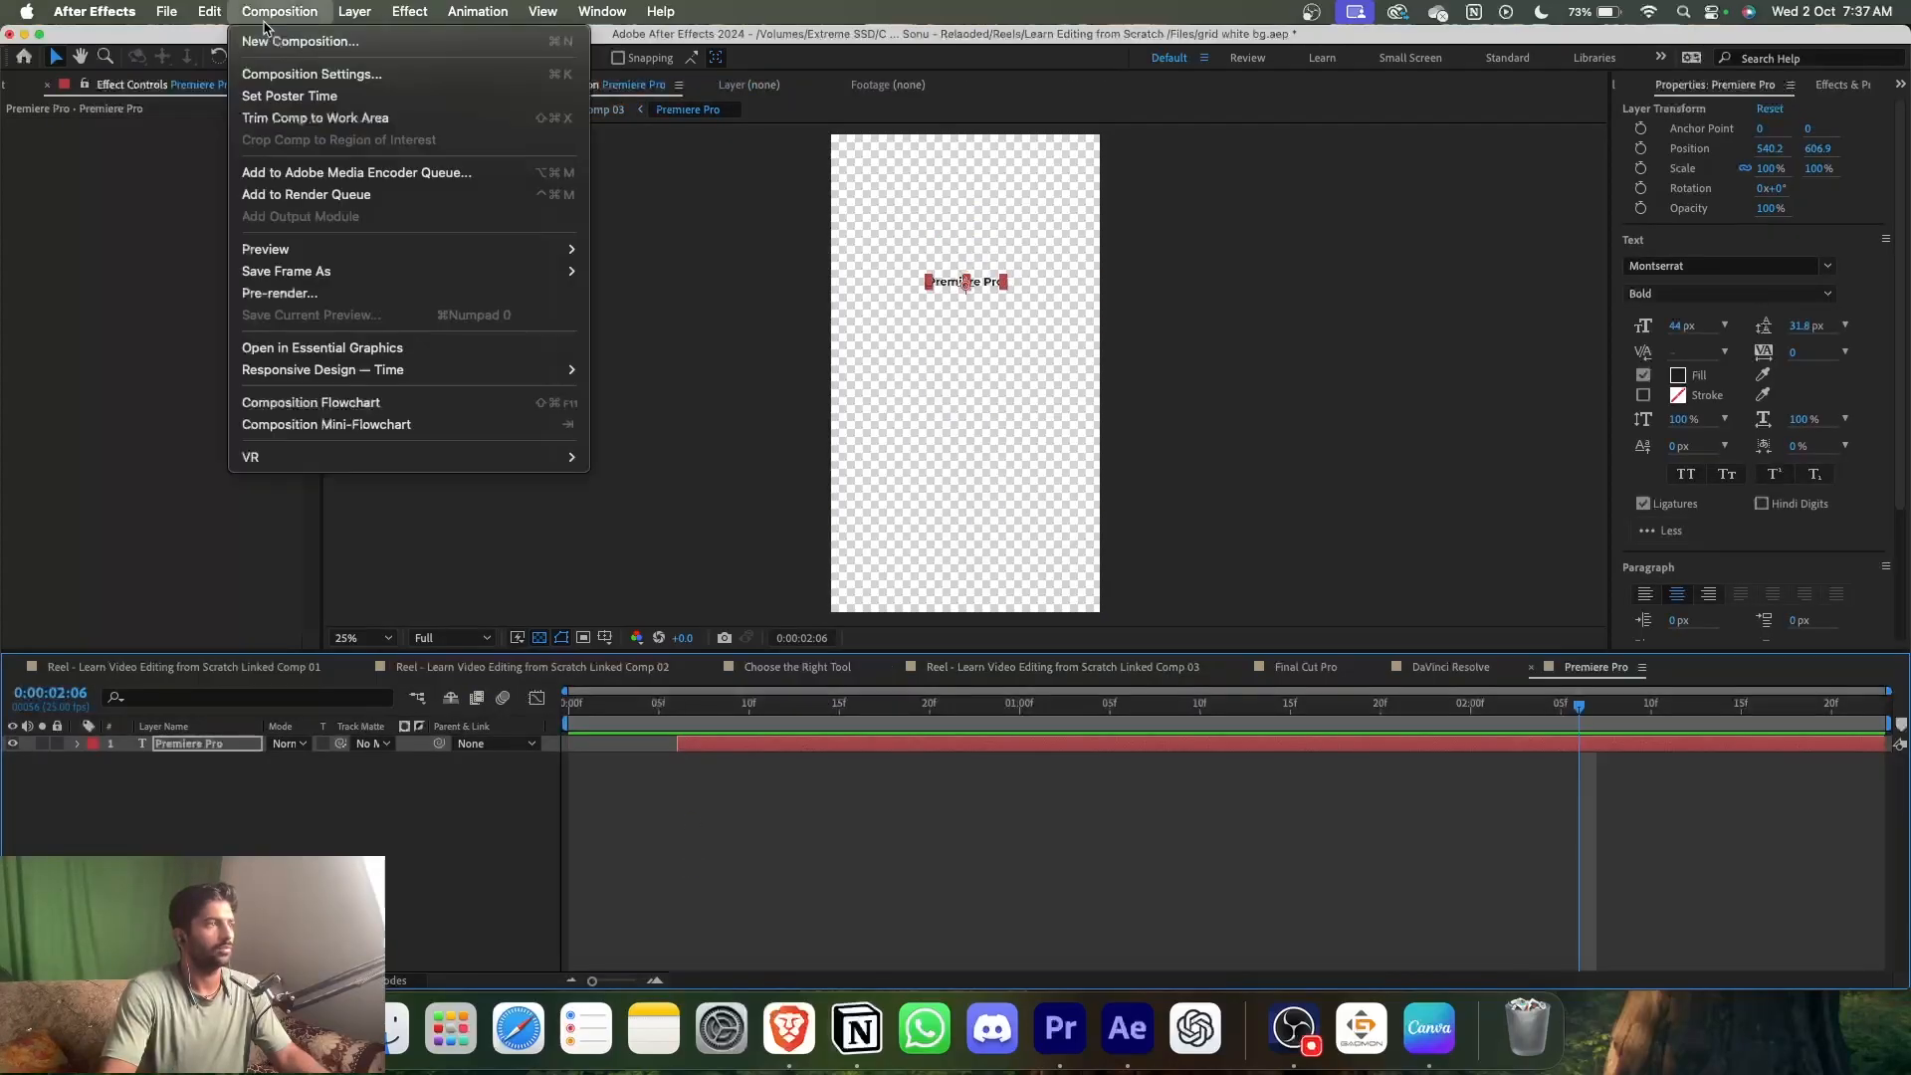
pyautogui.click(310, 74)
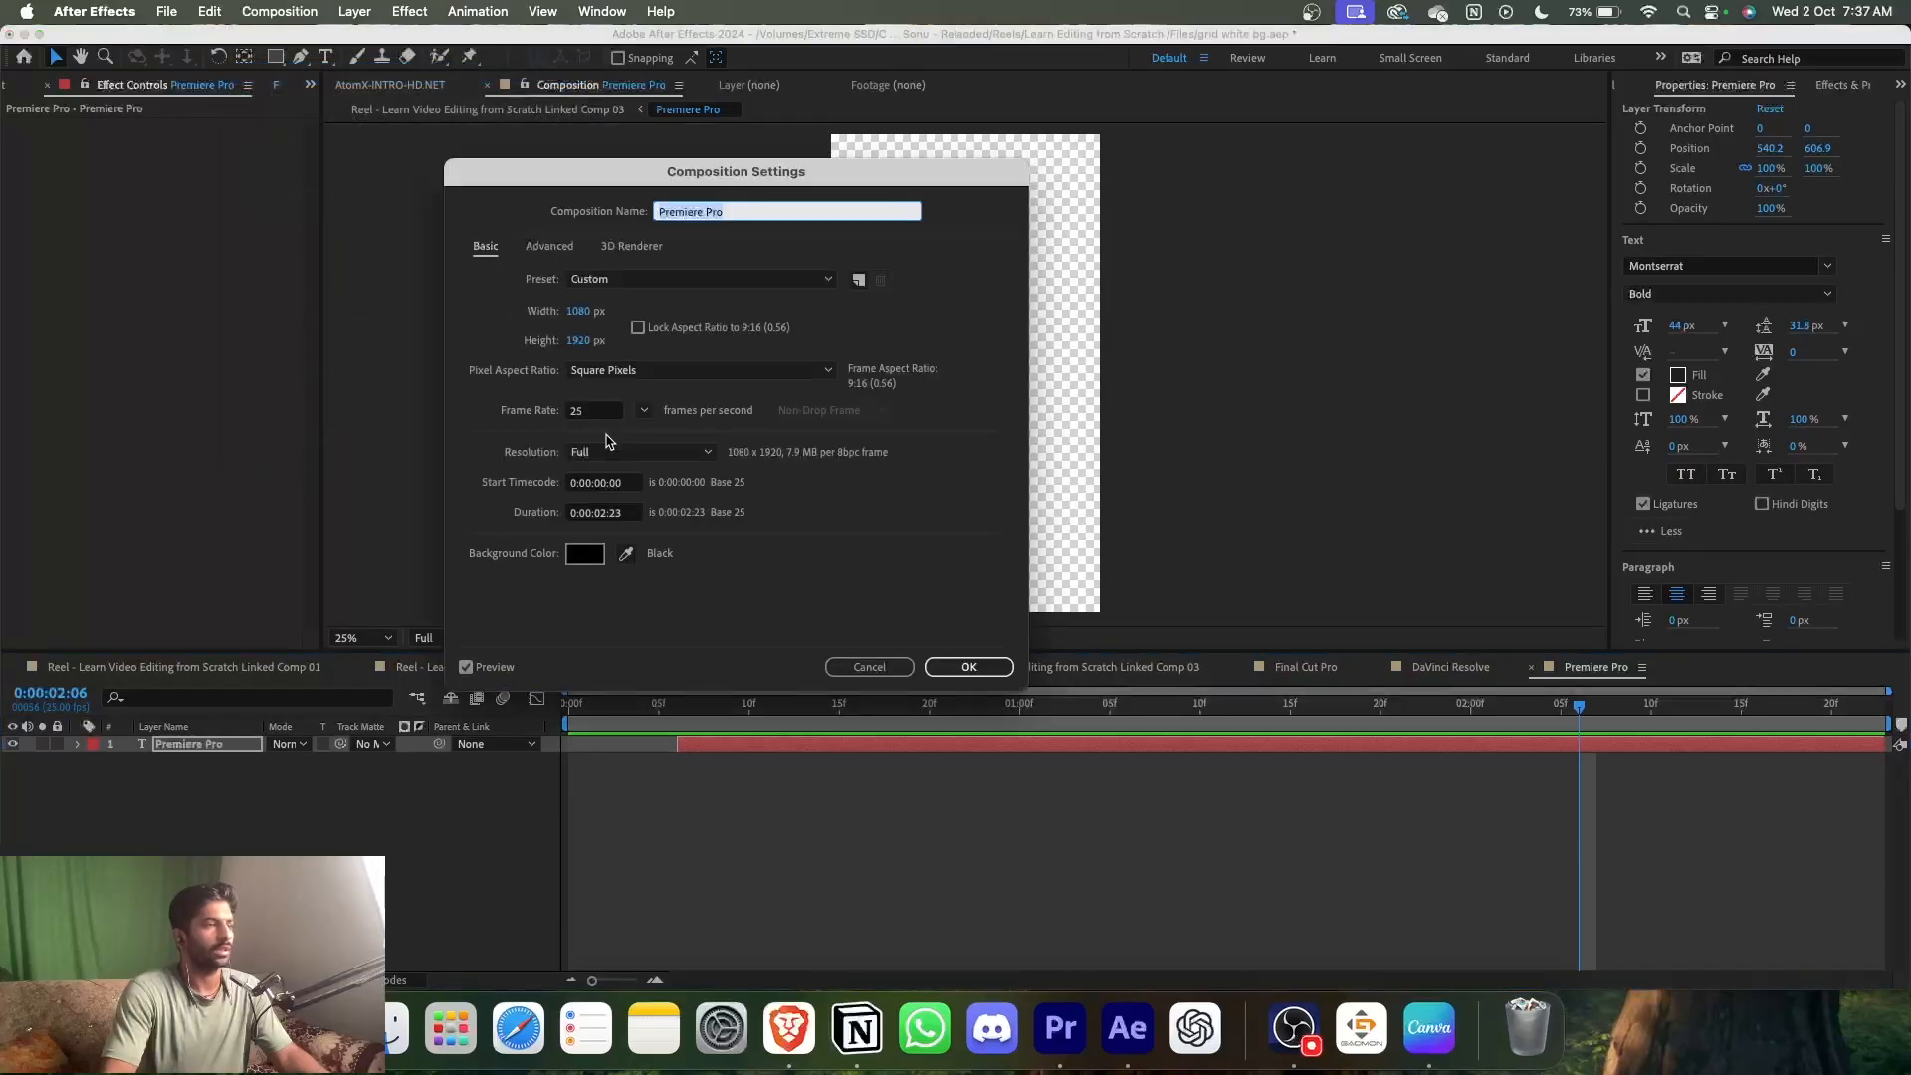
pyautogui.click(599, 514)
pyautogui.press('BackSpace')
pyautogui.write('1')
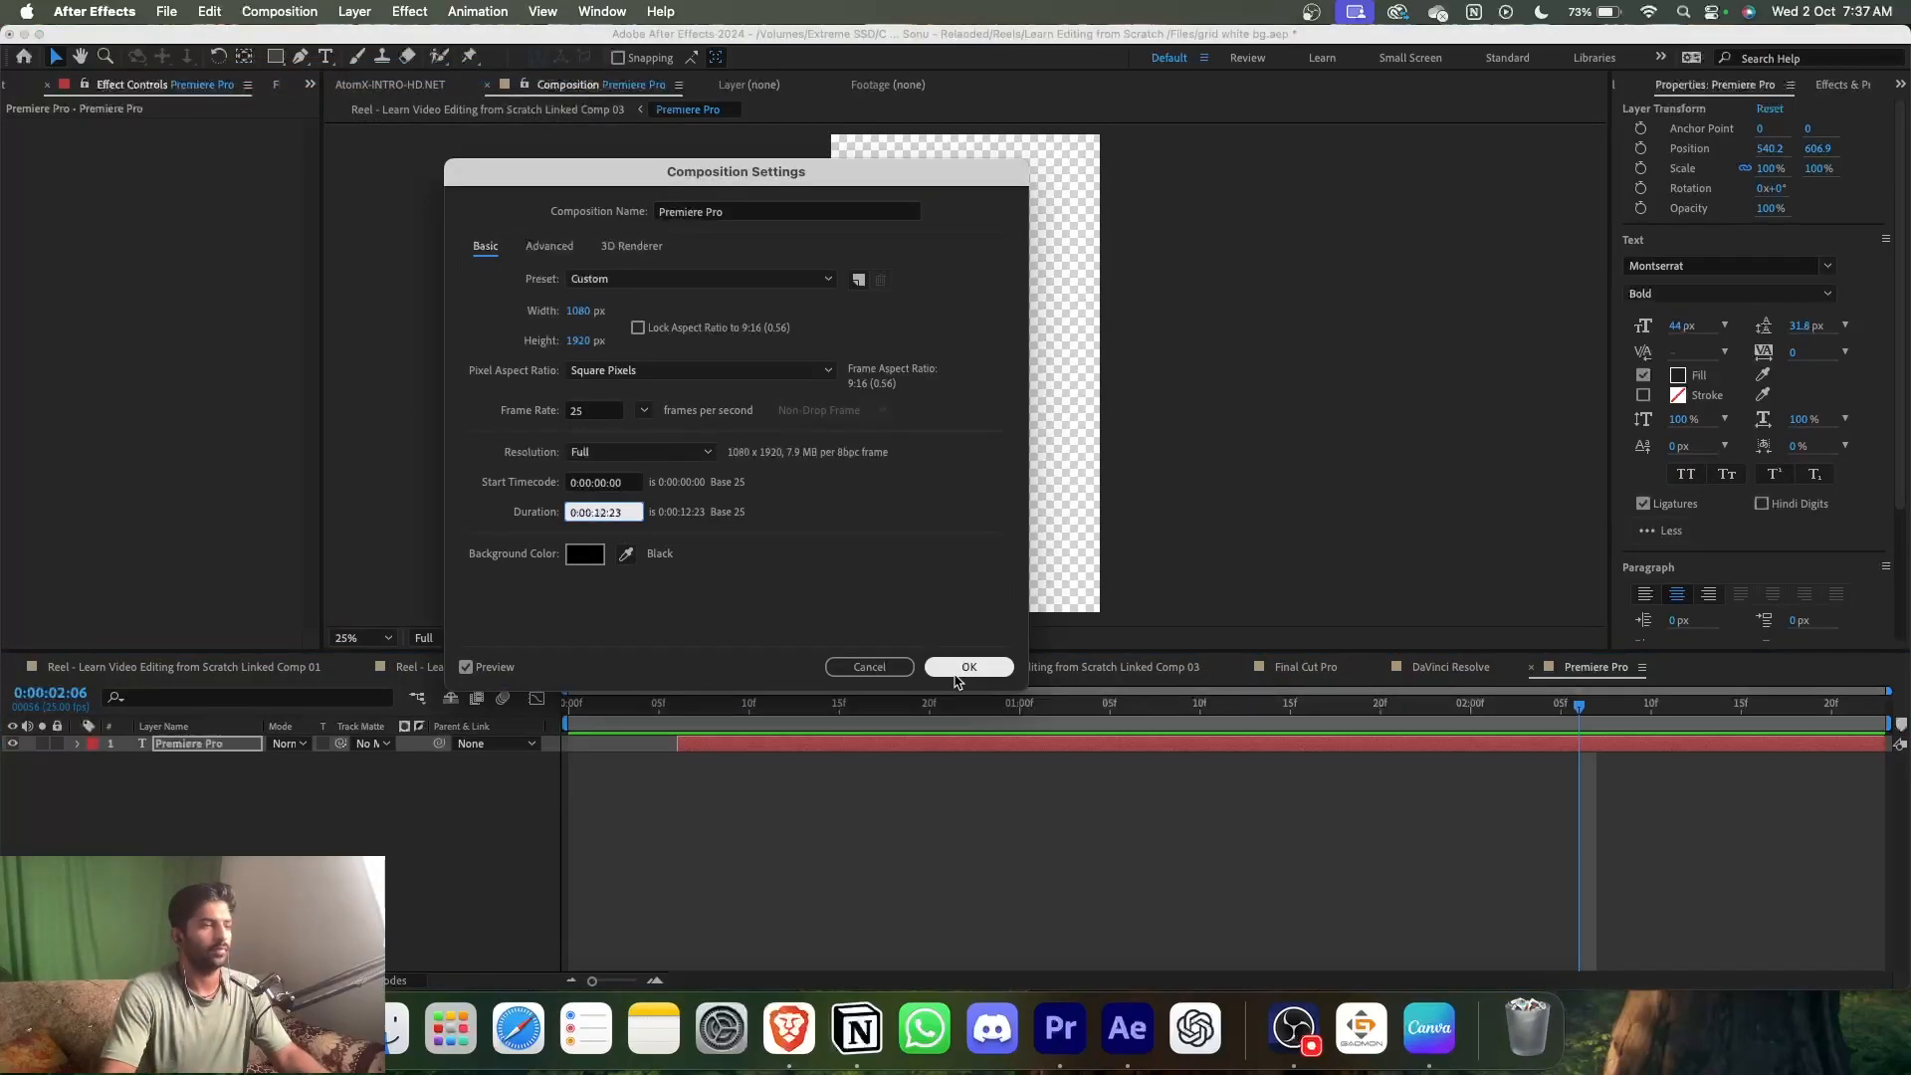
pyautogui.click(955, 668)
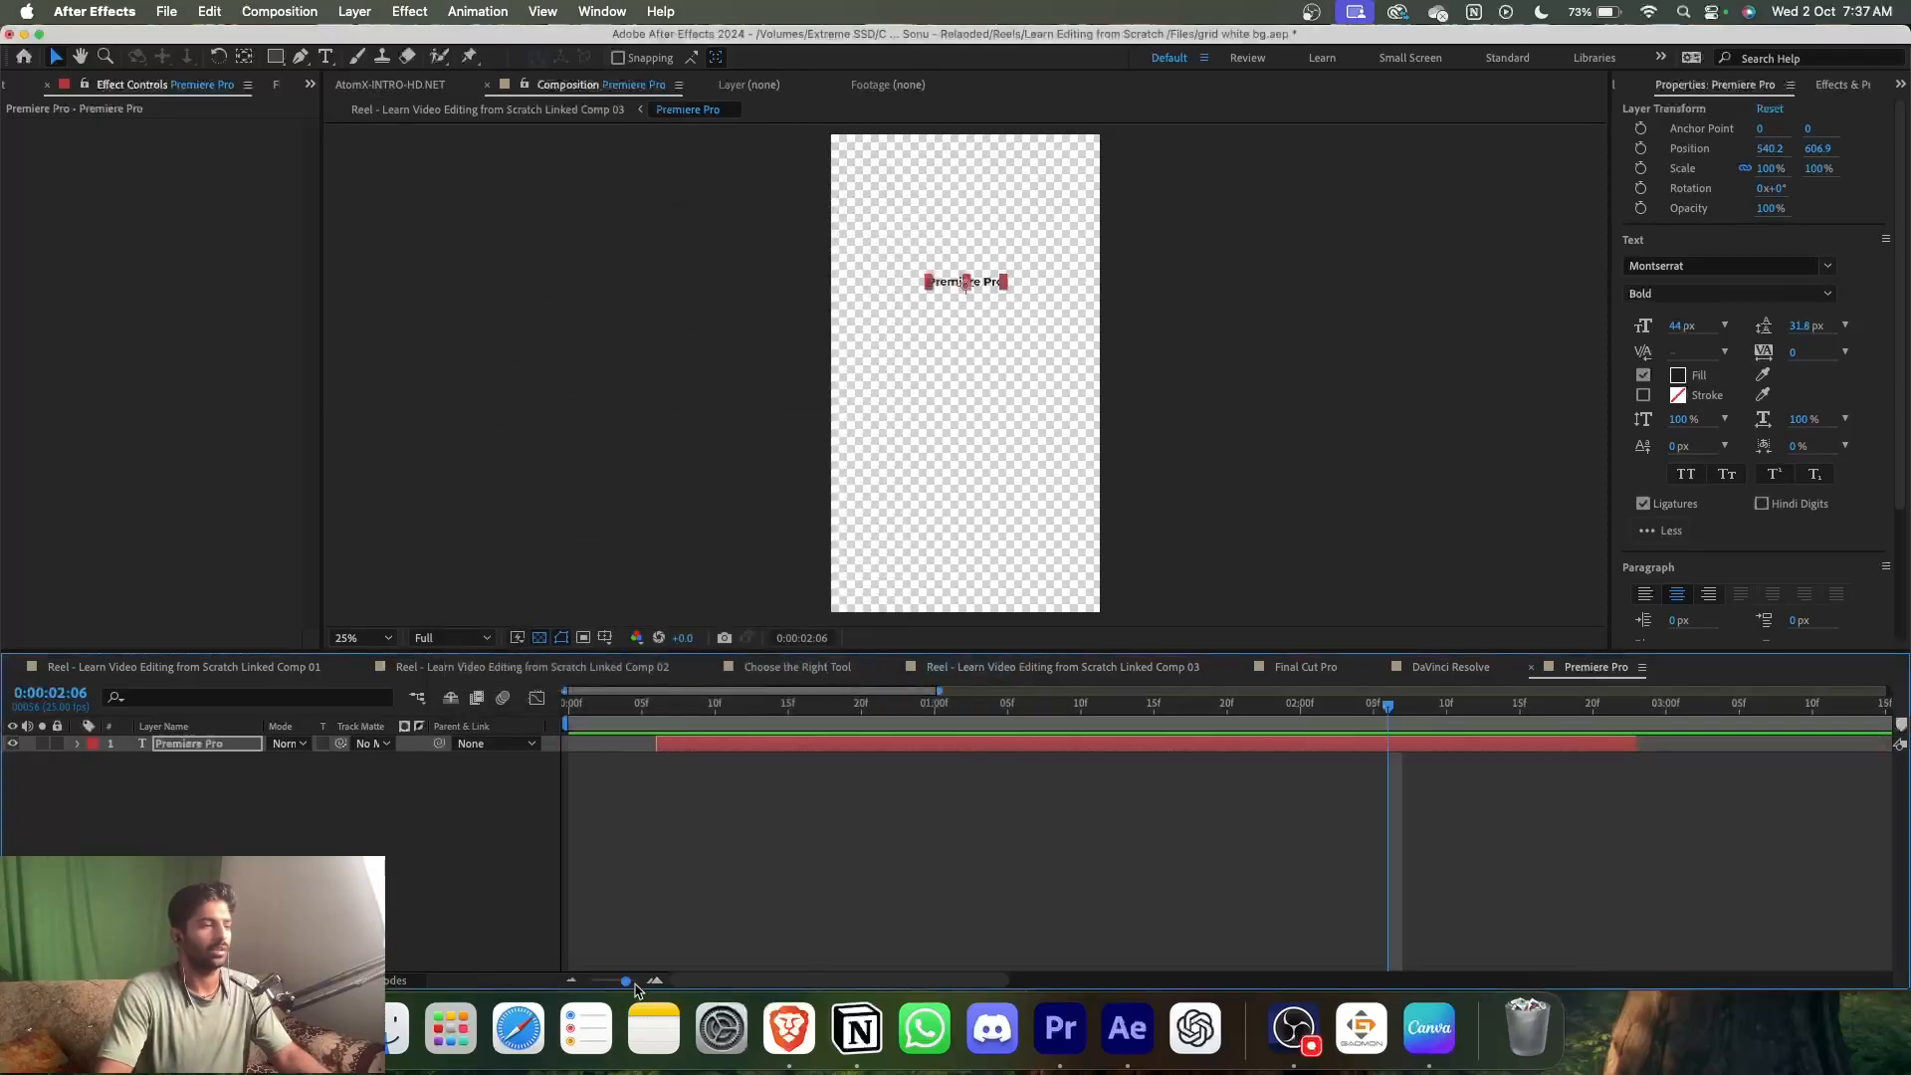
# - Extend the Premiere Pro text layer to about 8.8 s, save, and extend its layer in Linked Comp 03 to about 7.4 s
pyautogui.moveTo(625, 981); pyautogui.dragTo(592, 981)
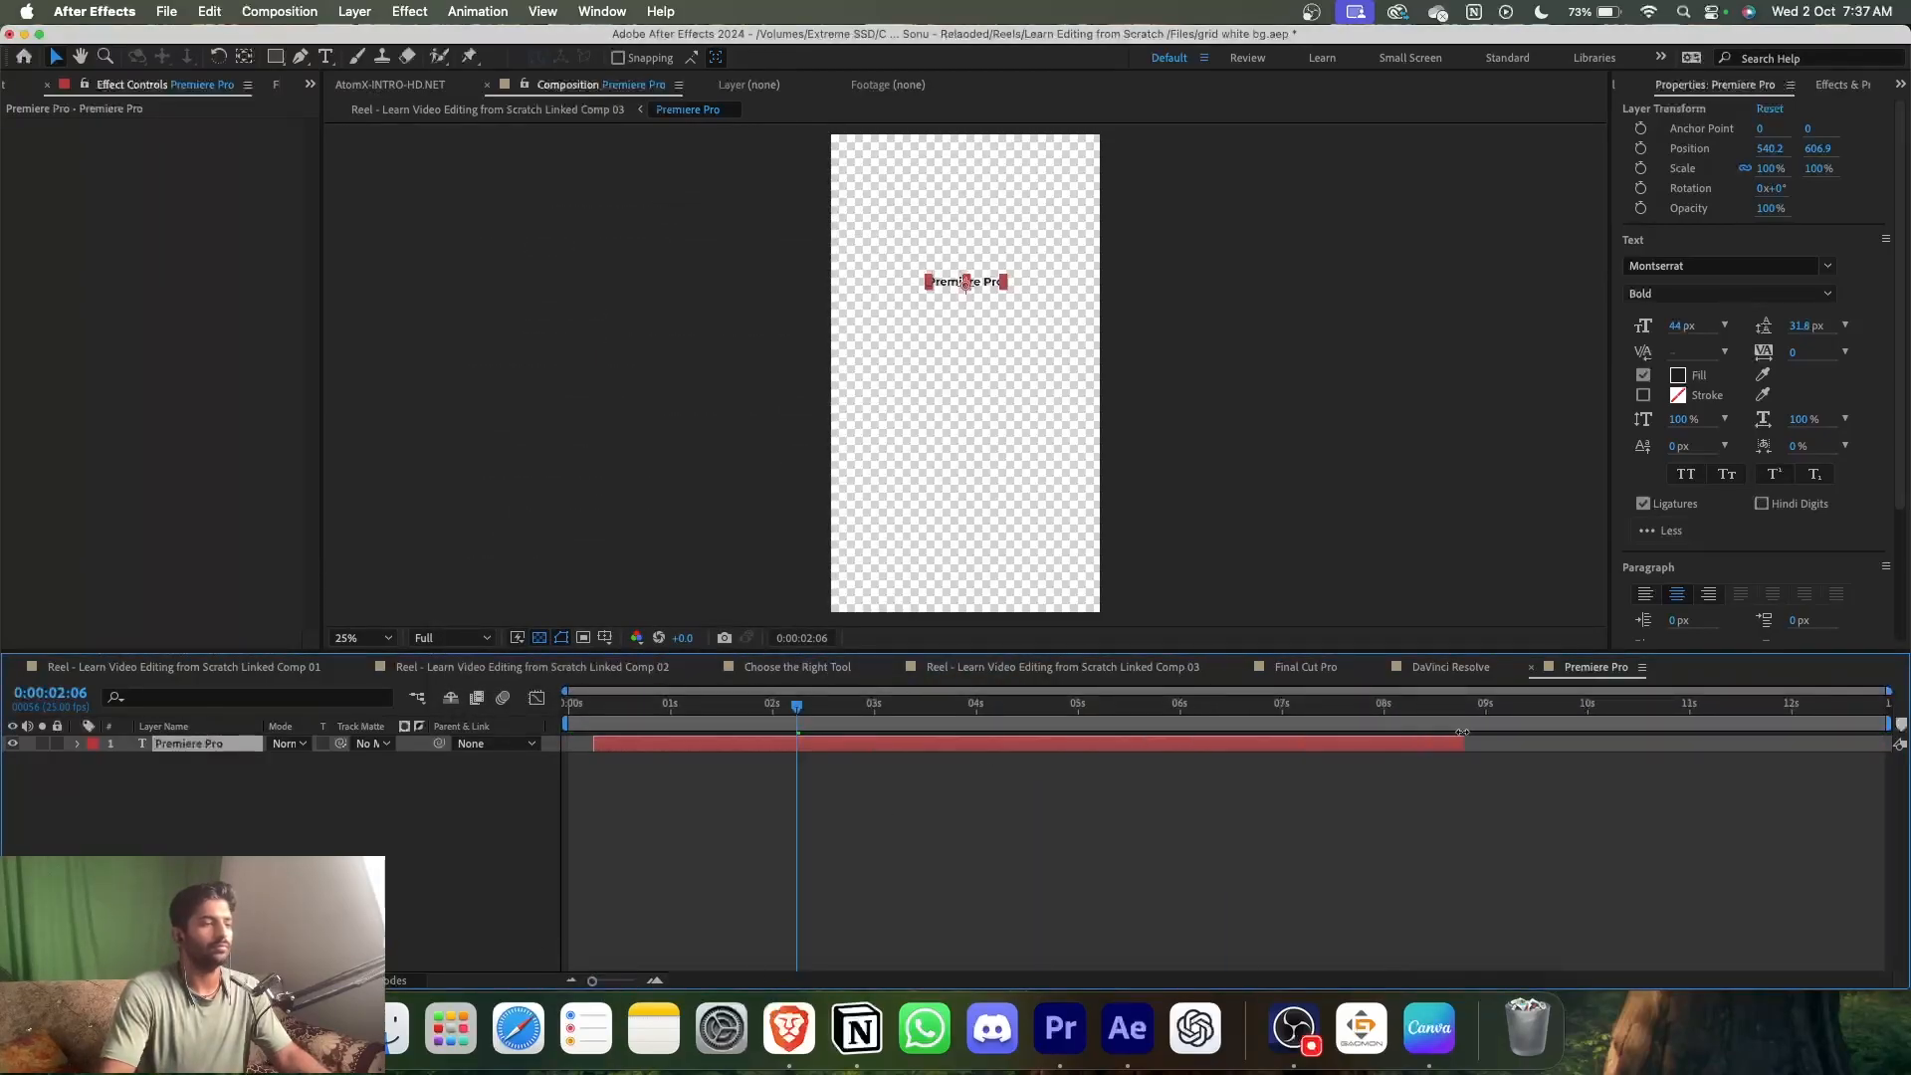
pyautogui.moveTo(1462, 731); pyautogui.dragTo(1468, 737)
pyautogui.click(1310, 836)
pyautogui.press('super+s')
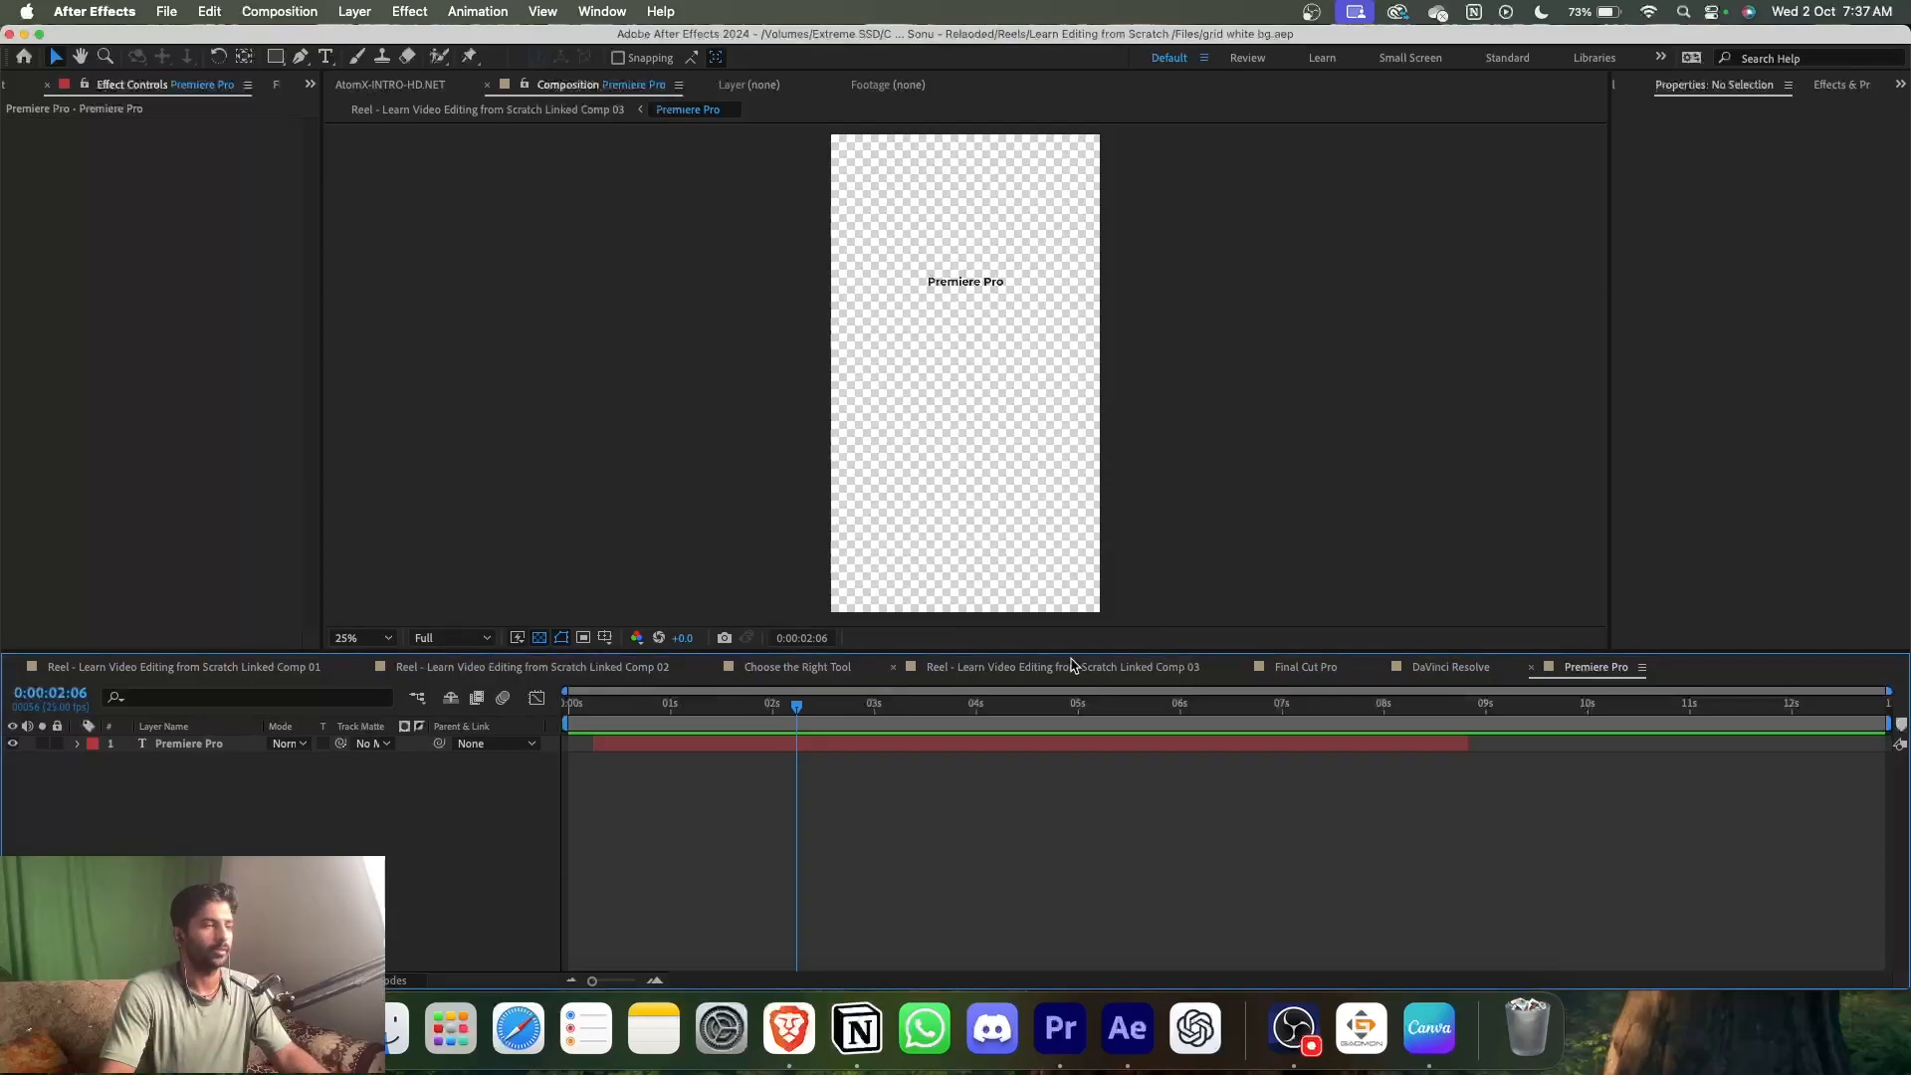
pyautogui.click(1070, 665)
pyautogui.moveTo(866, 861); pyautogui.dragTo(1331, 865)
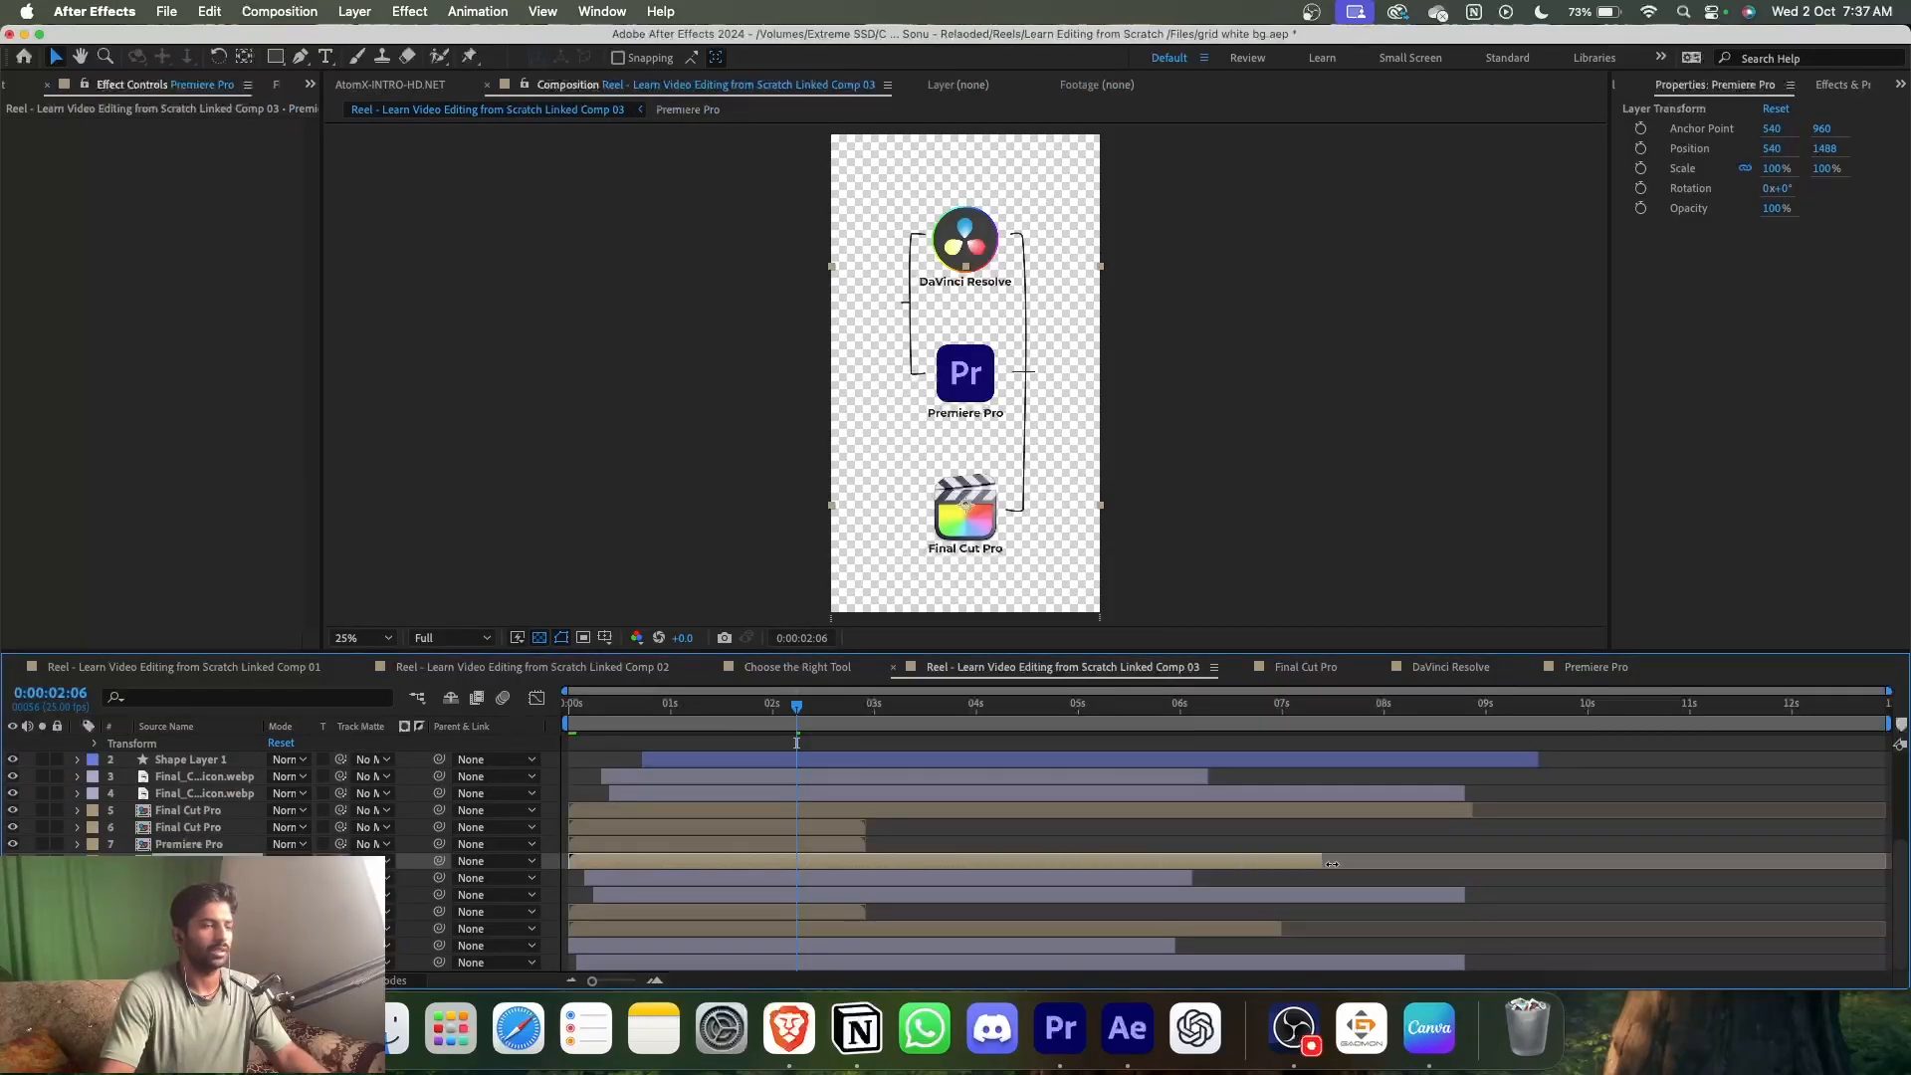
# - Trim the ends of Shape Layer 1 and Shape Layer 2 to 0:00:03:06 and collapse Shape Layer 2's properties
pyautogui.moveTo(797, 763); pyautogui.dragTo(922, 763)
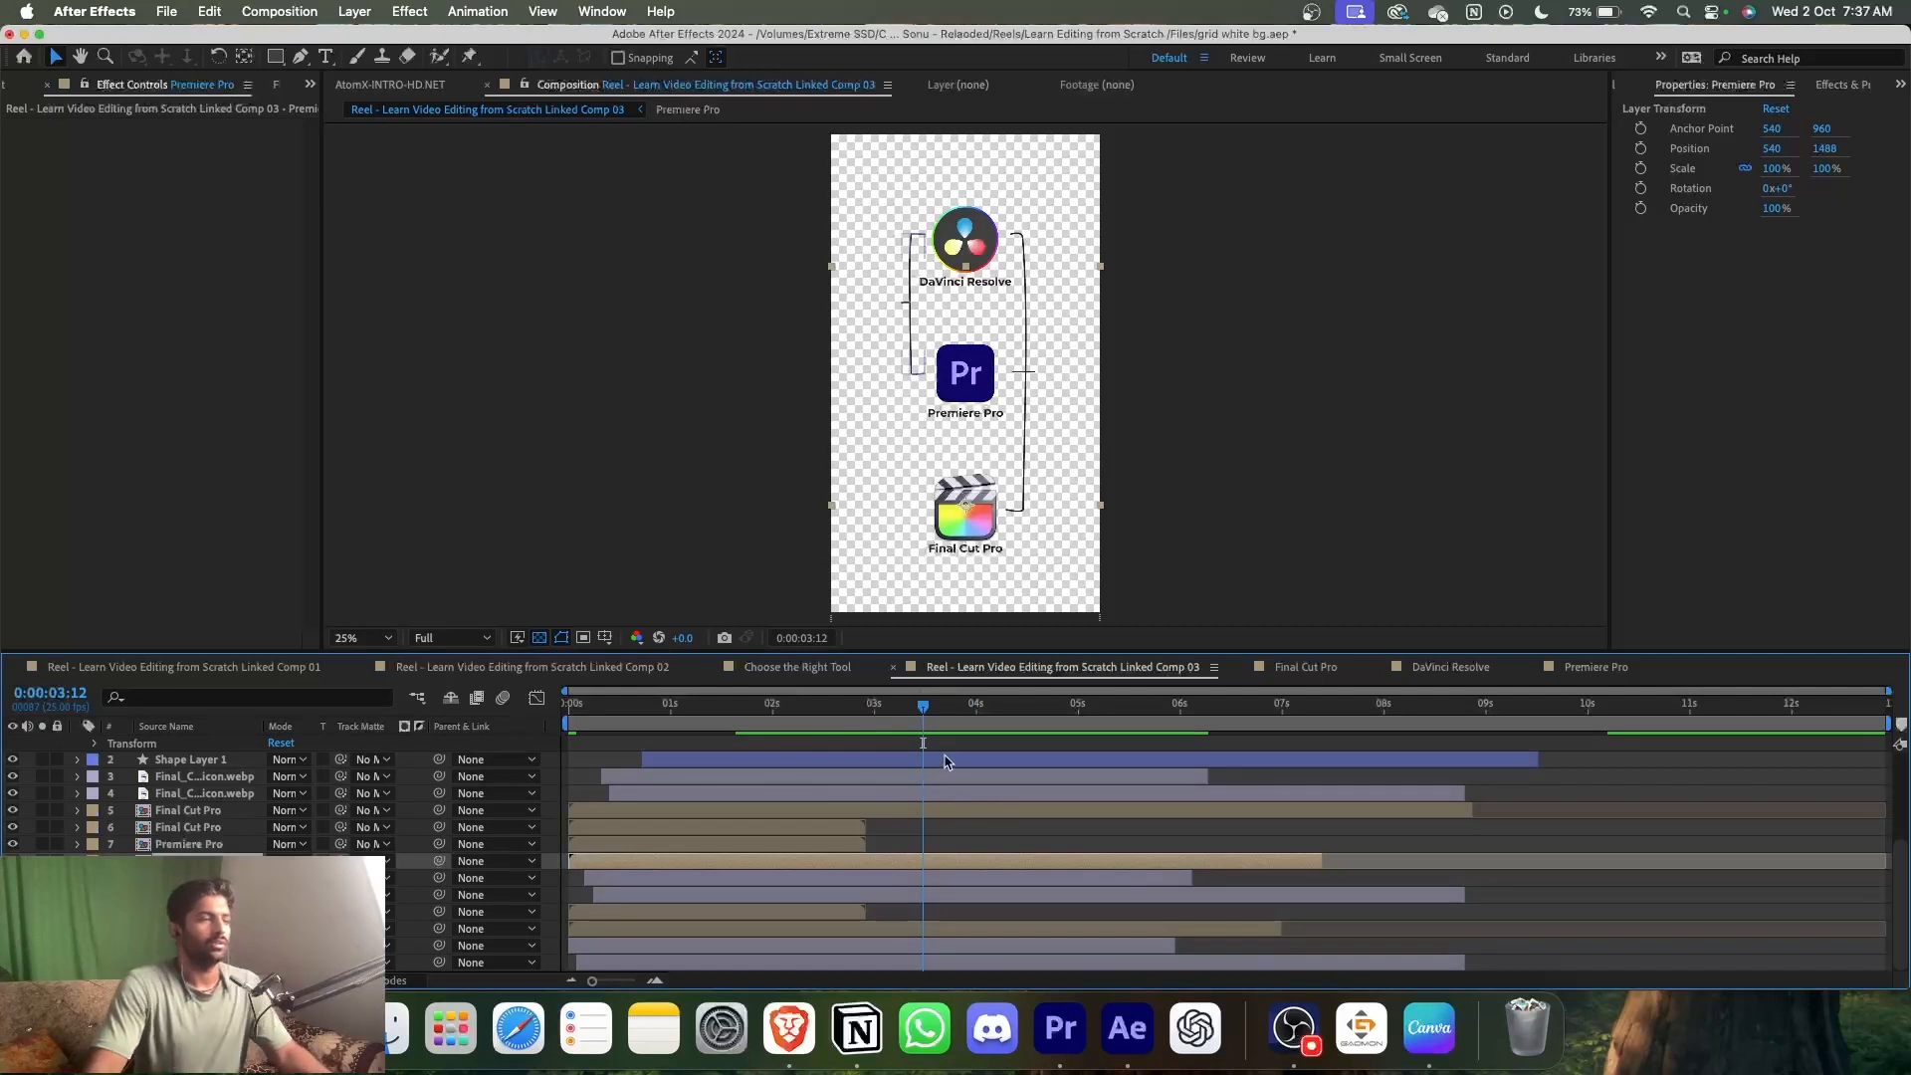
pyautogui.moveTo(928, 707)
pyautogui.mouseDown()
pyautogui.moveTo(848, 712)
pyautogui.moveTo(899, 717)
pyautogui.mouseUp()
pyautogui.scroll(3, 958, 835)
pyautogui.scroll(-2, 958, 835)
pyautogui.scroll(2, 958, 835)
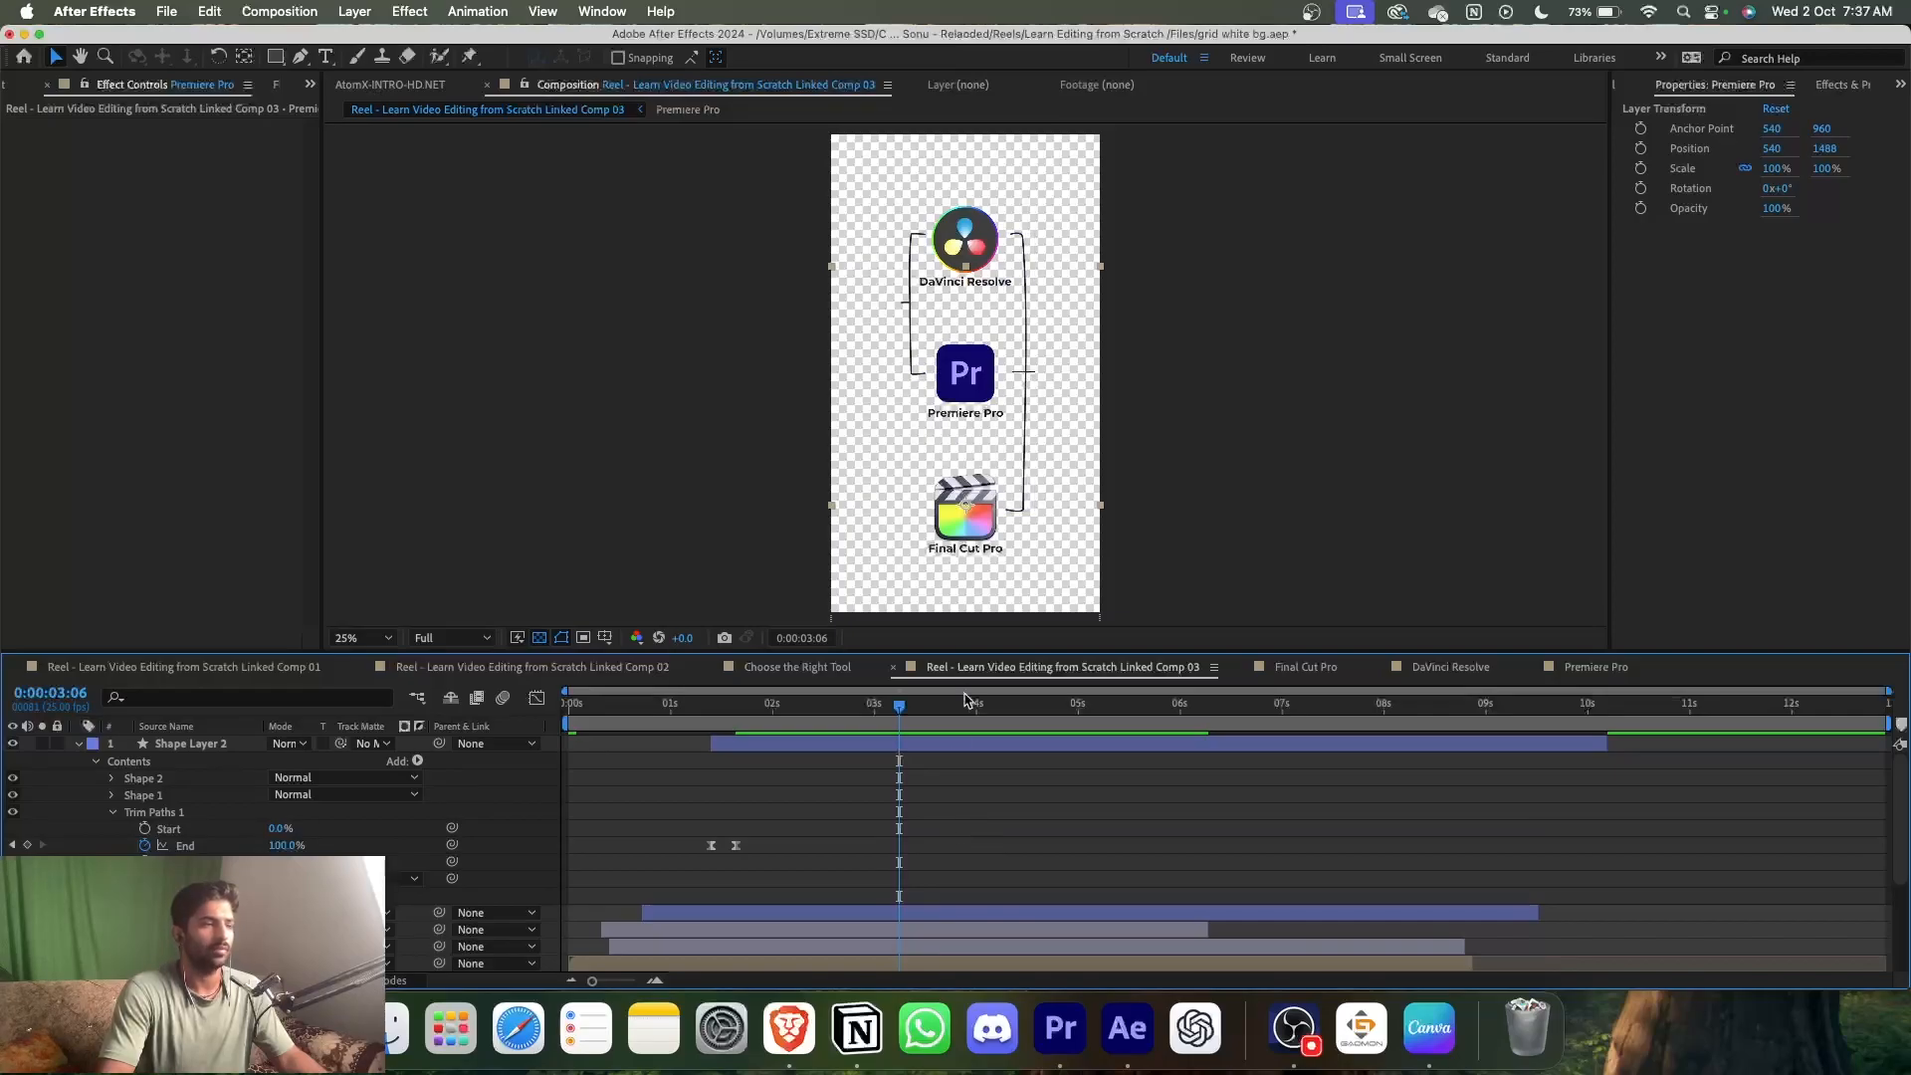
pyautogui.click(953, 753)
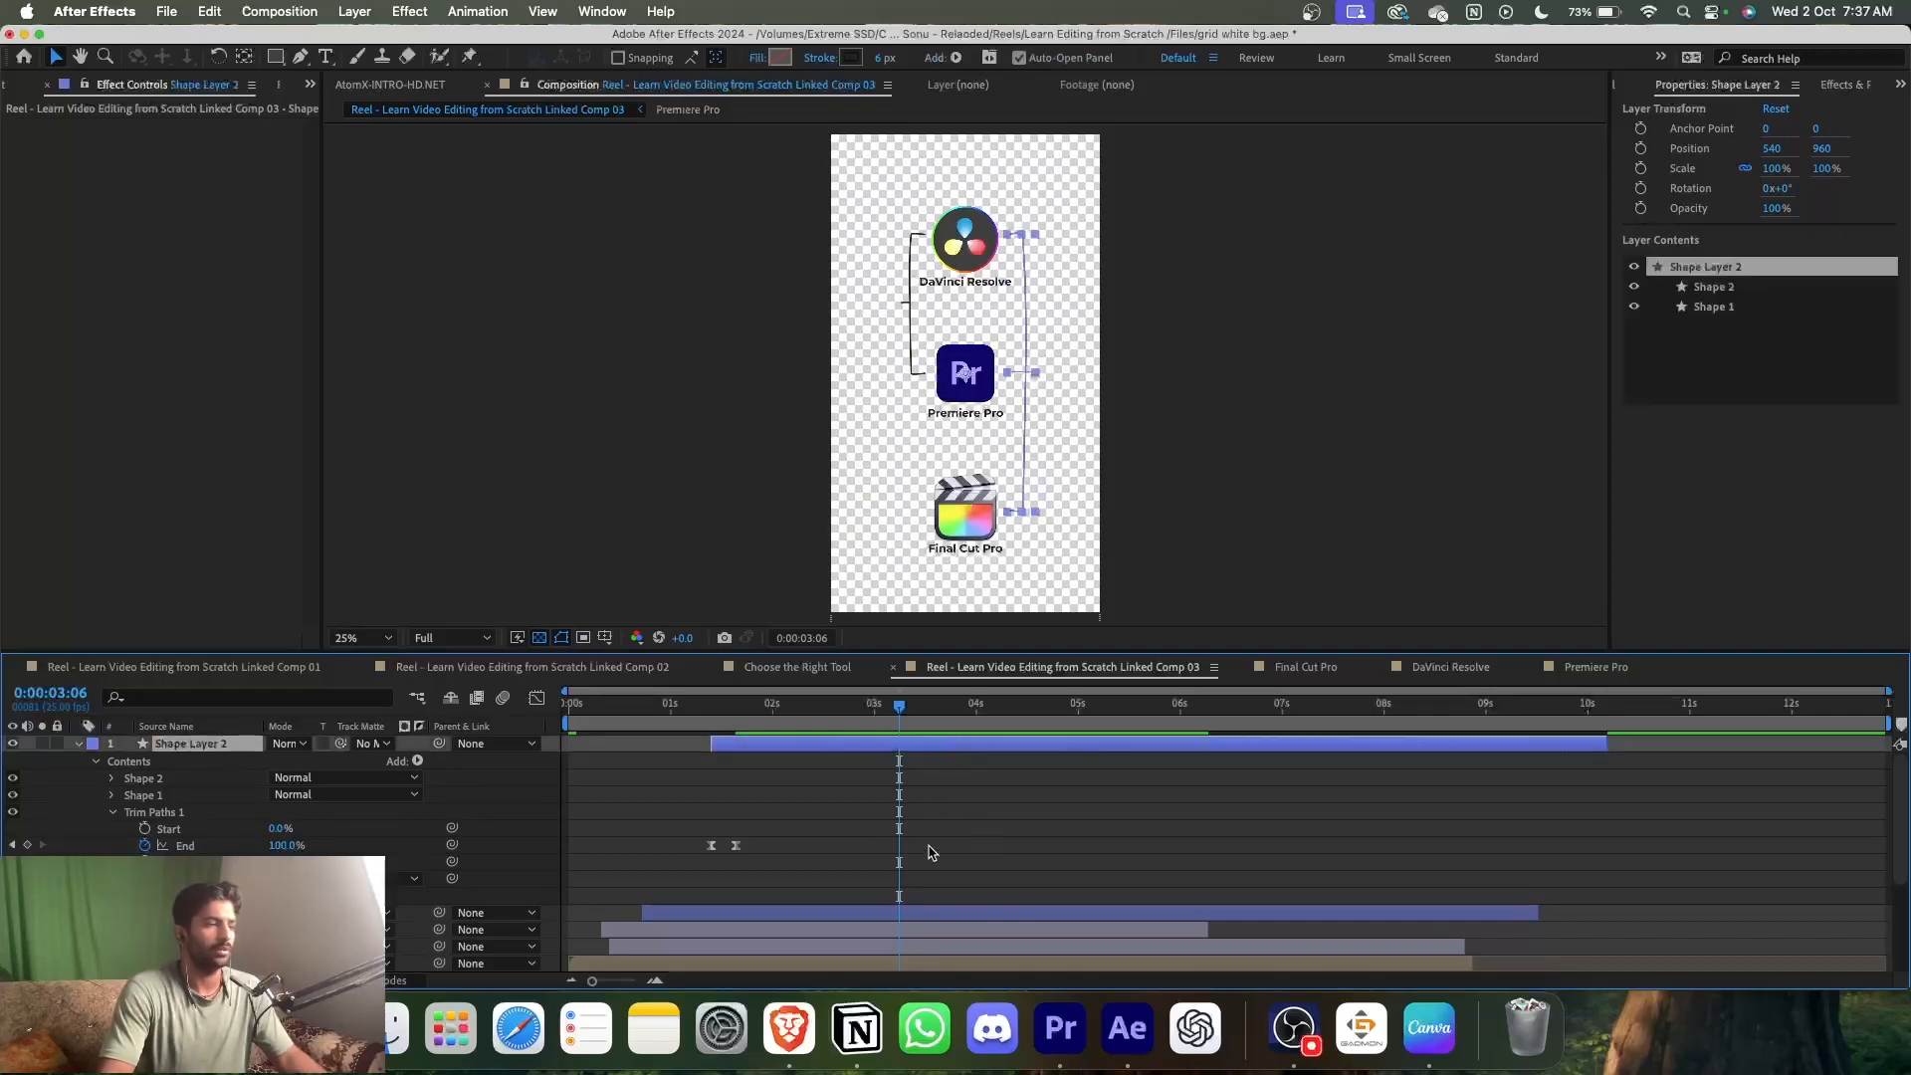
pyautogui.keyDown('shift'); pyautogui.click(938, 912); pyautogui.keyUp('shift')
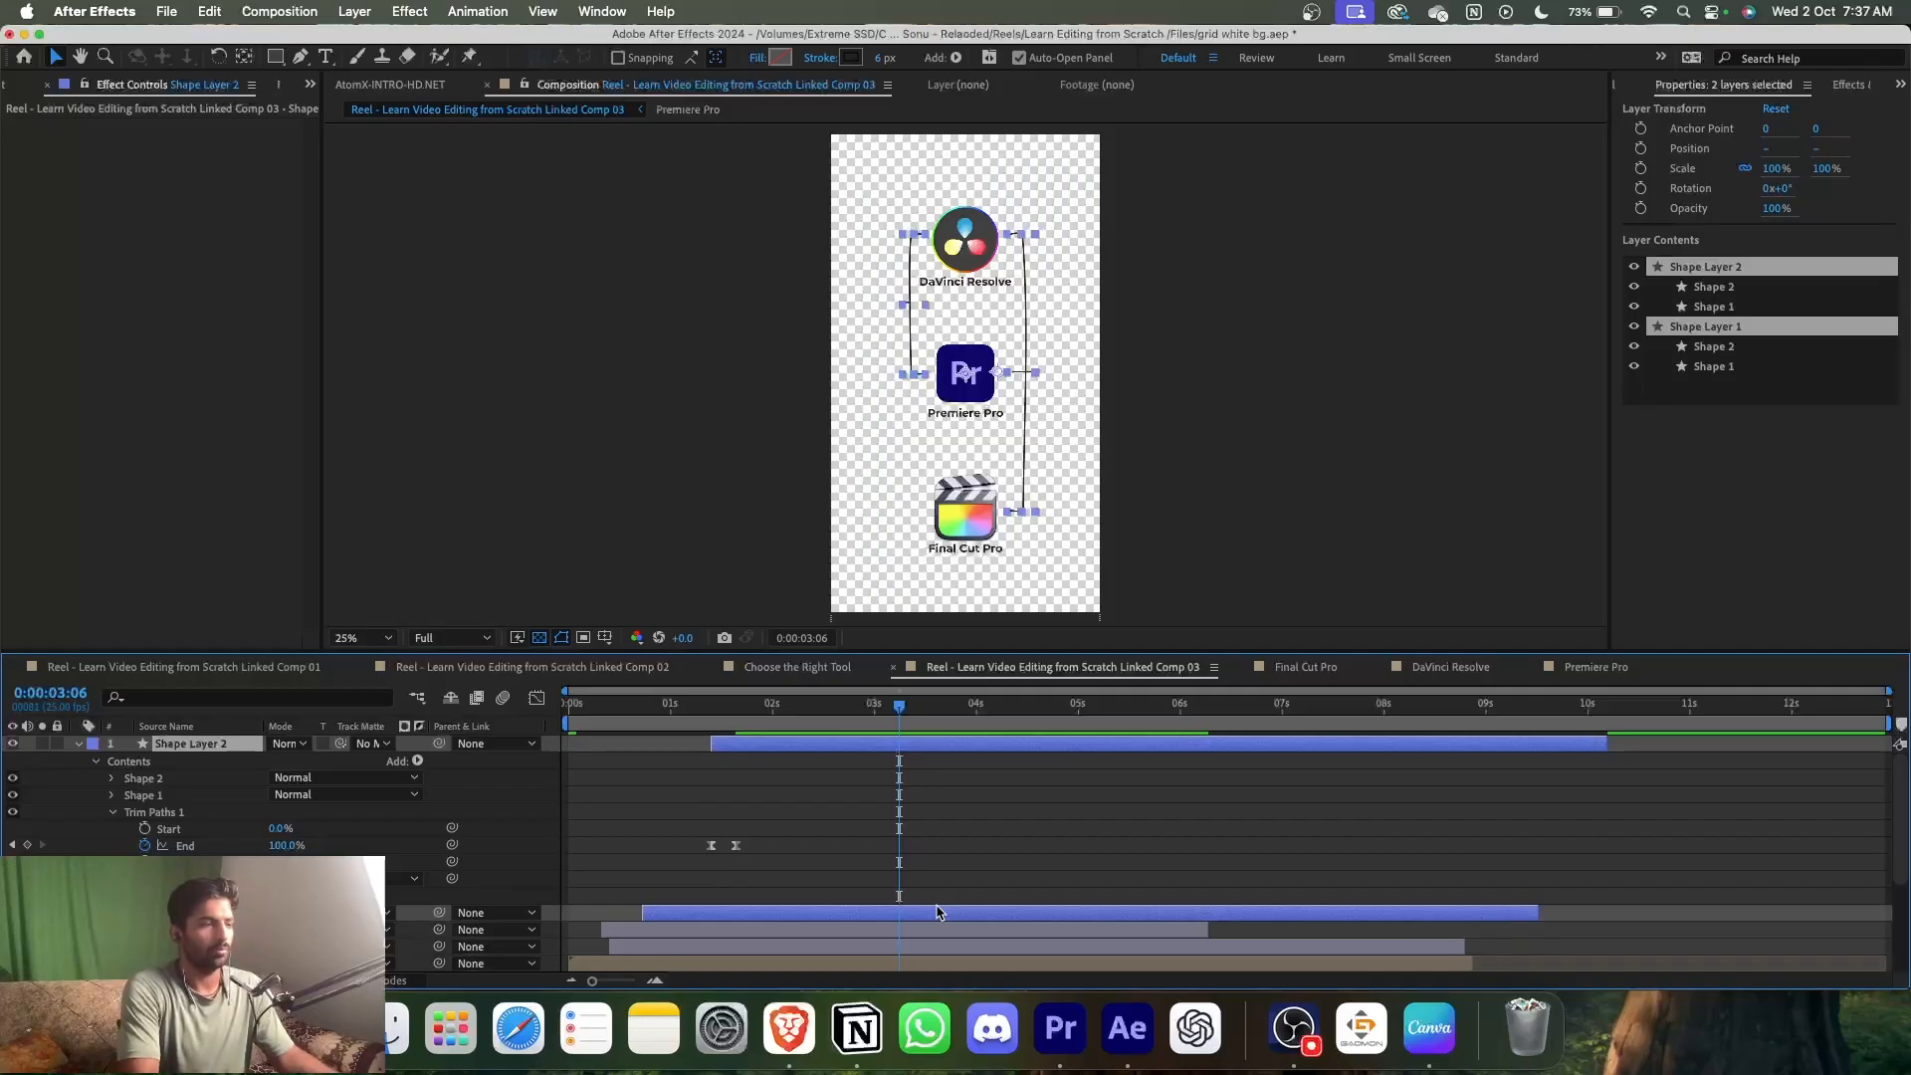
pyautogui.hotkey('alt', ']')
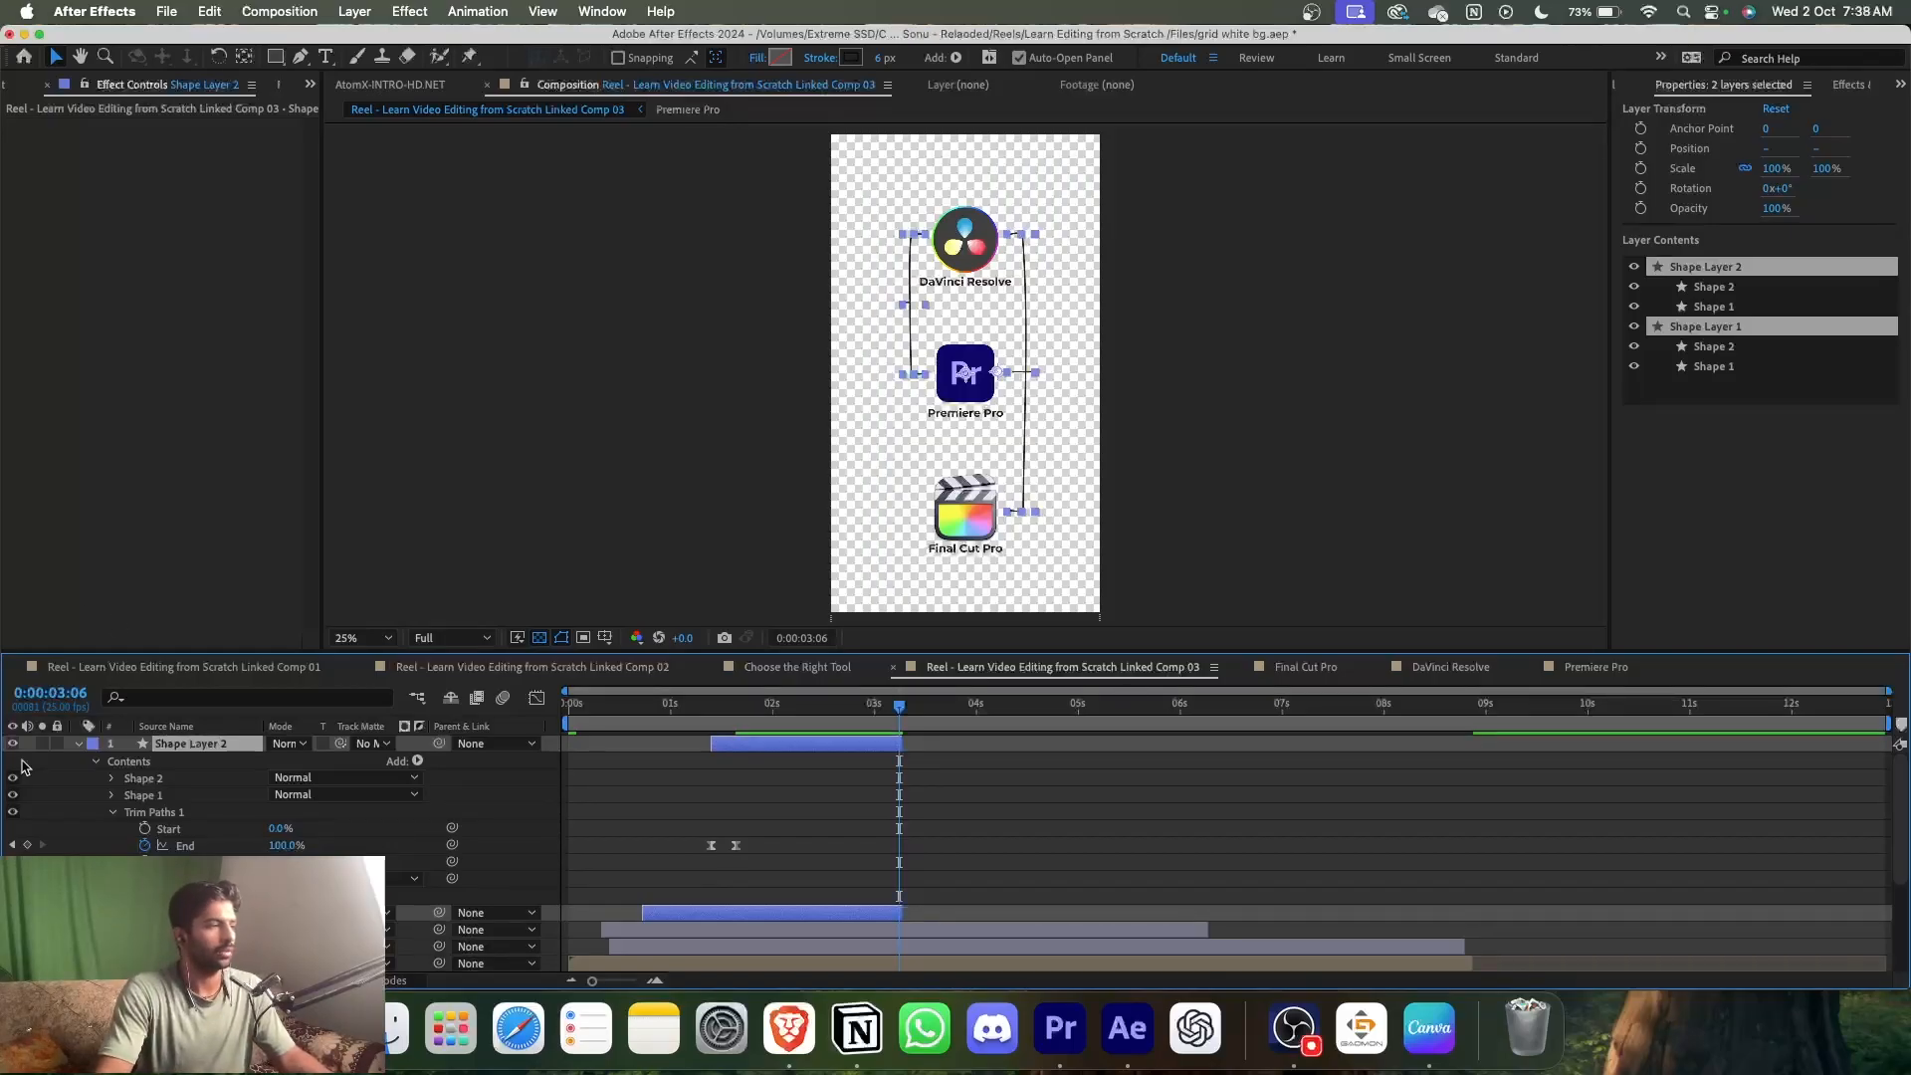
pyautogui.click(79, 743)
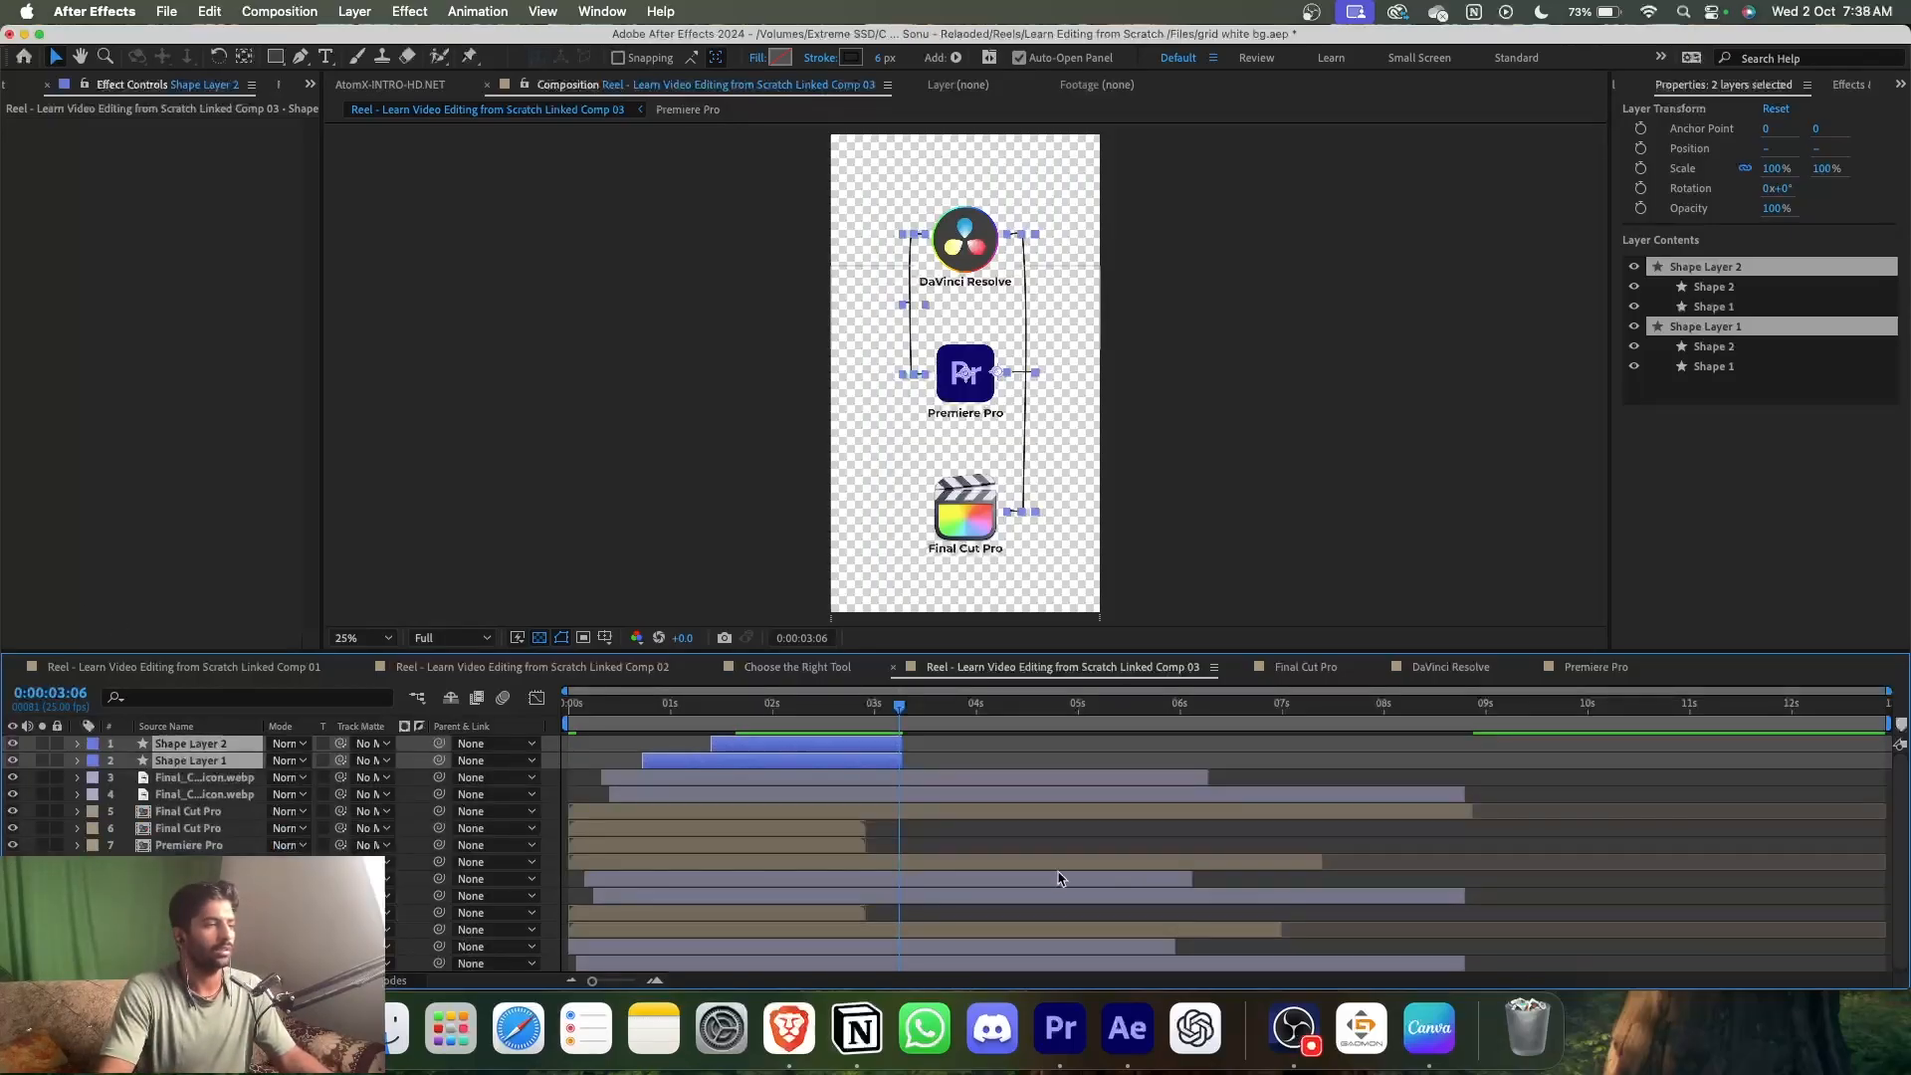
# - Save the project and place the playhead at 0:00:03:09, just past the end of the shape layers
pyautogui.click(991, 748)
pyautogui.moveTo(901, 708); pyautogui.dragTo(918, 753)
pyautogui.press('super+s')
pyautogui.click(912, 707)
pyautogui.press('=')
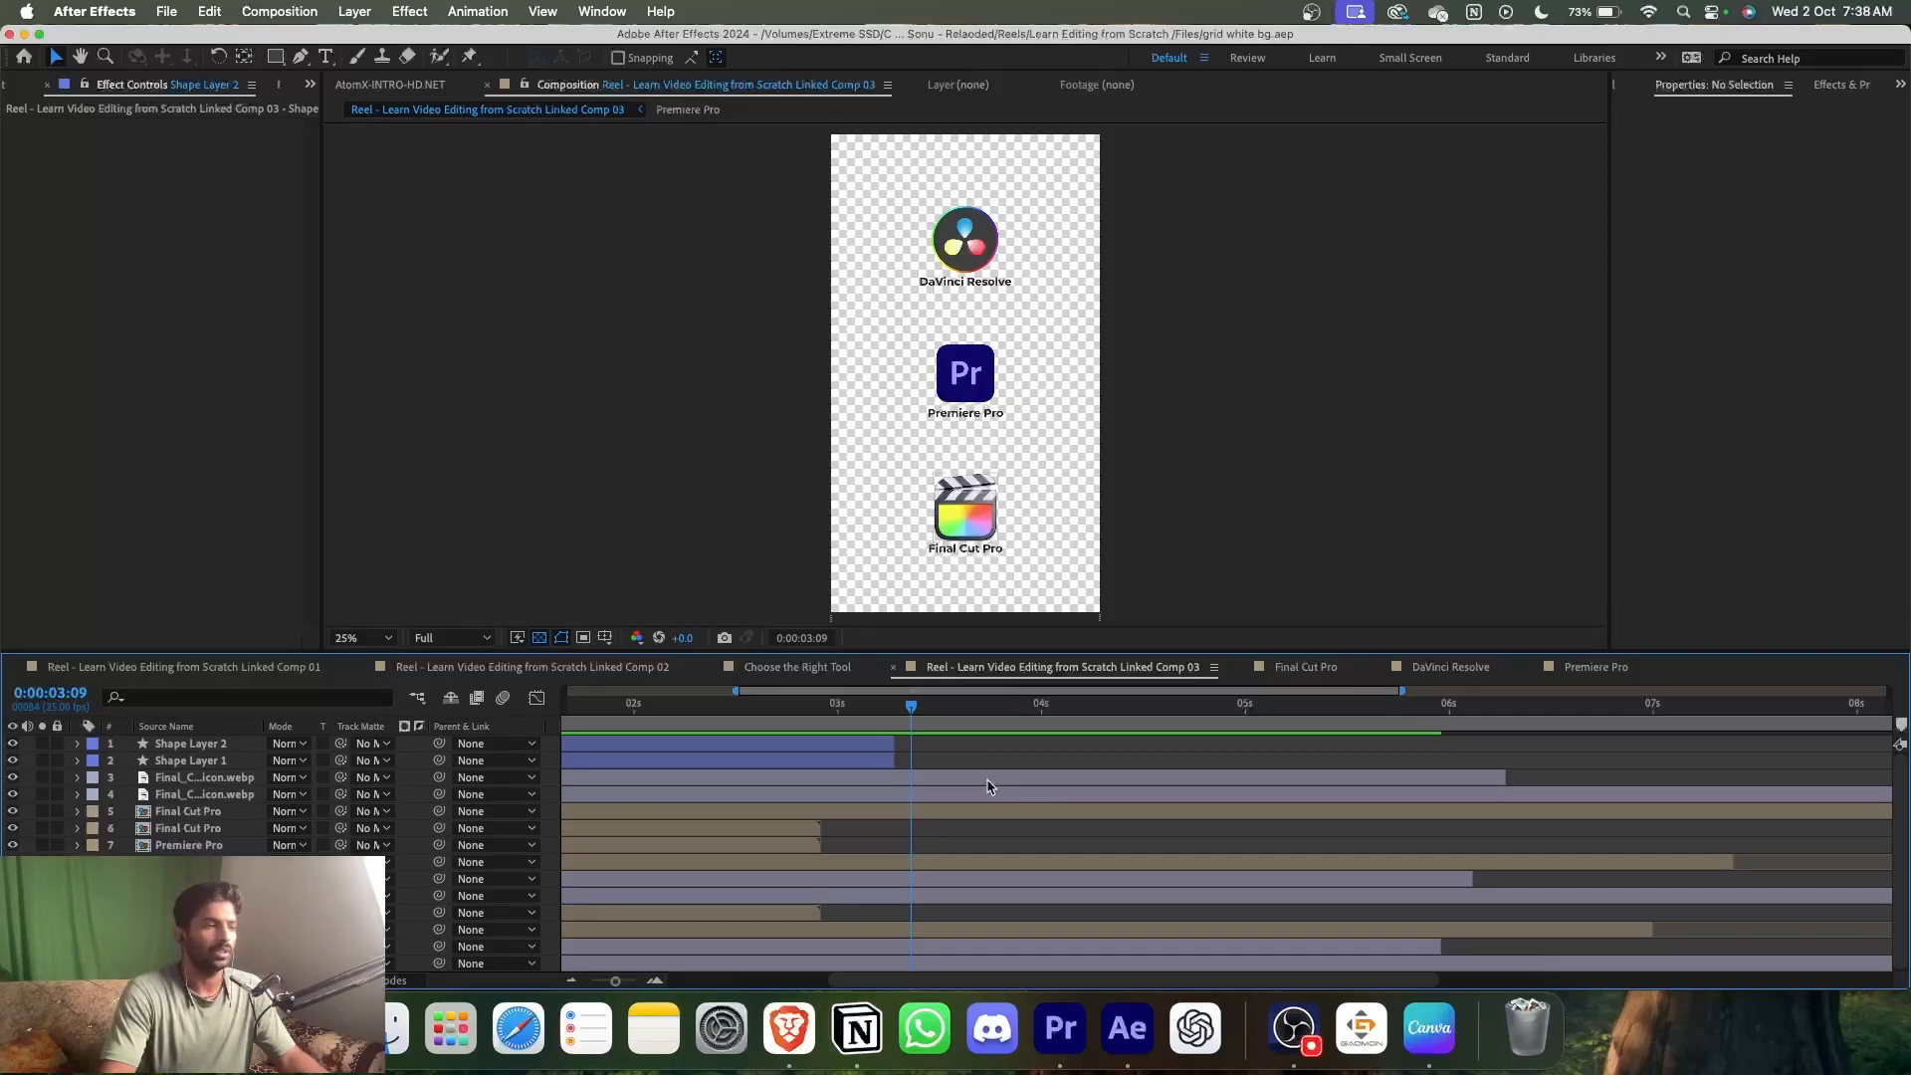
# - Compare the two Final Cut Pro icon layers and the text layer below them by toggling icon visibility and checking their effects
pyautogui.click(983, 784)
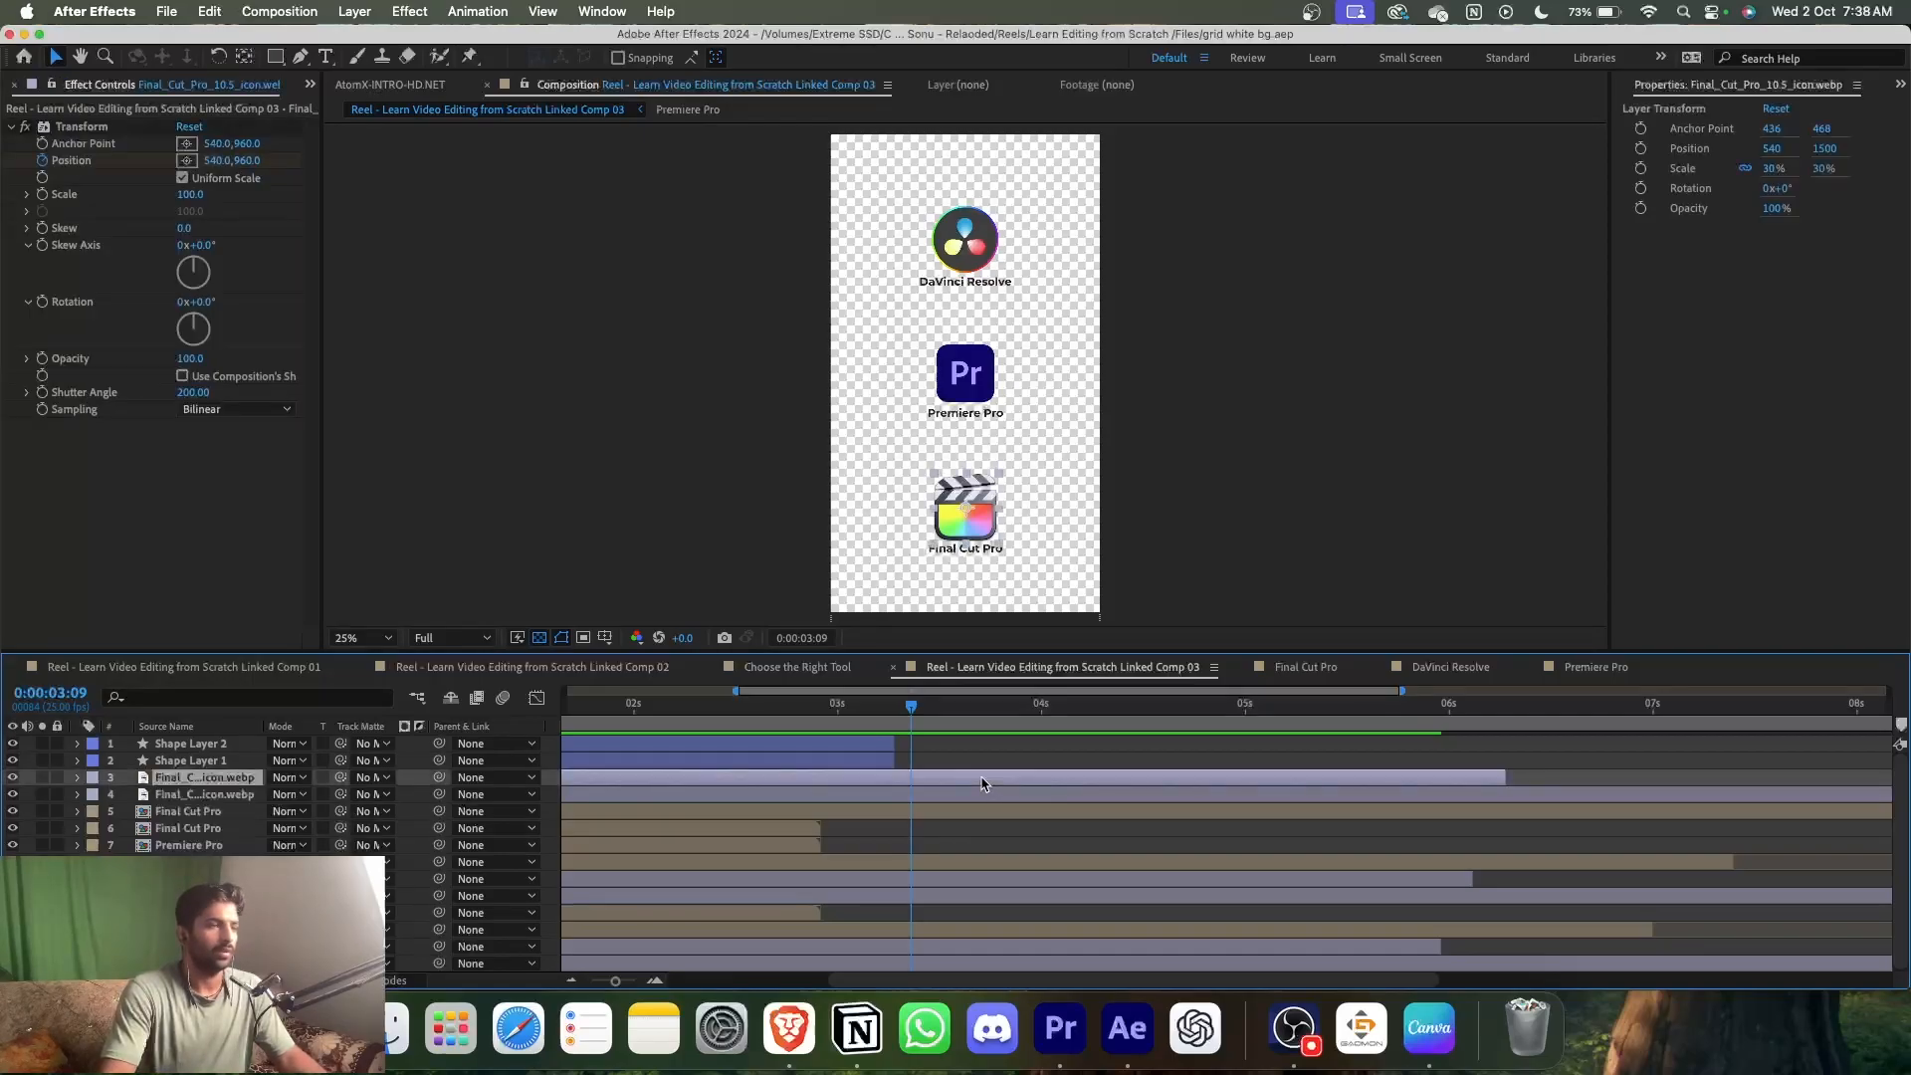
pyautogui.click(978, 796)
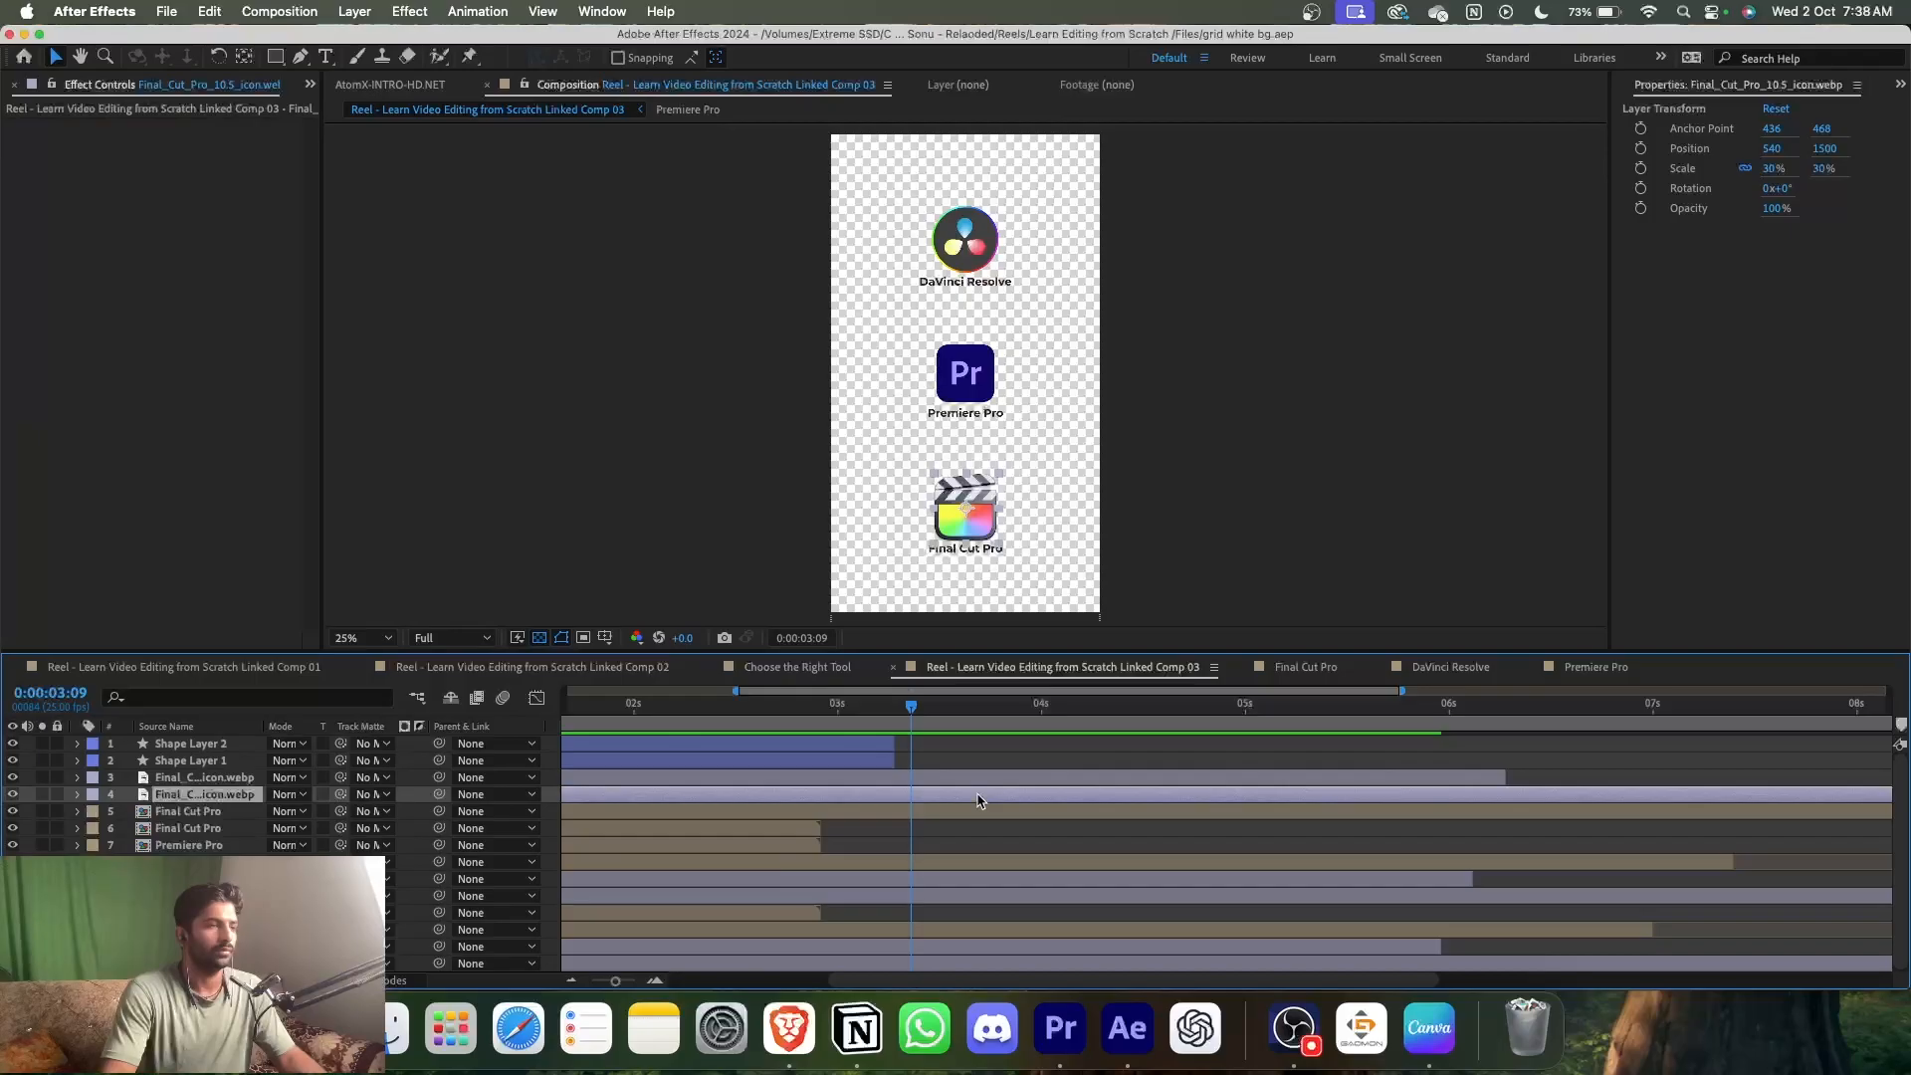
pyautogui.click(979, 780)
pyautogui.click(14, 779)
pyautogui.click(14, 778)
pyautogui.click(196, 794)
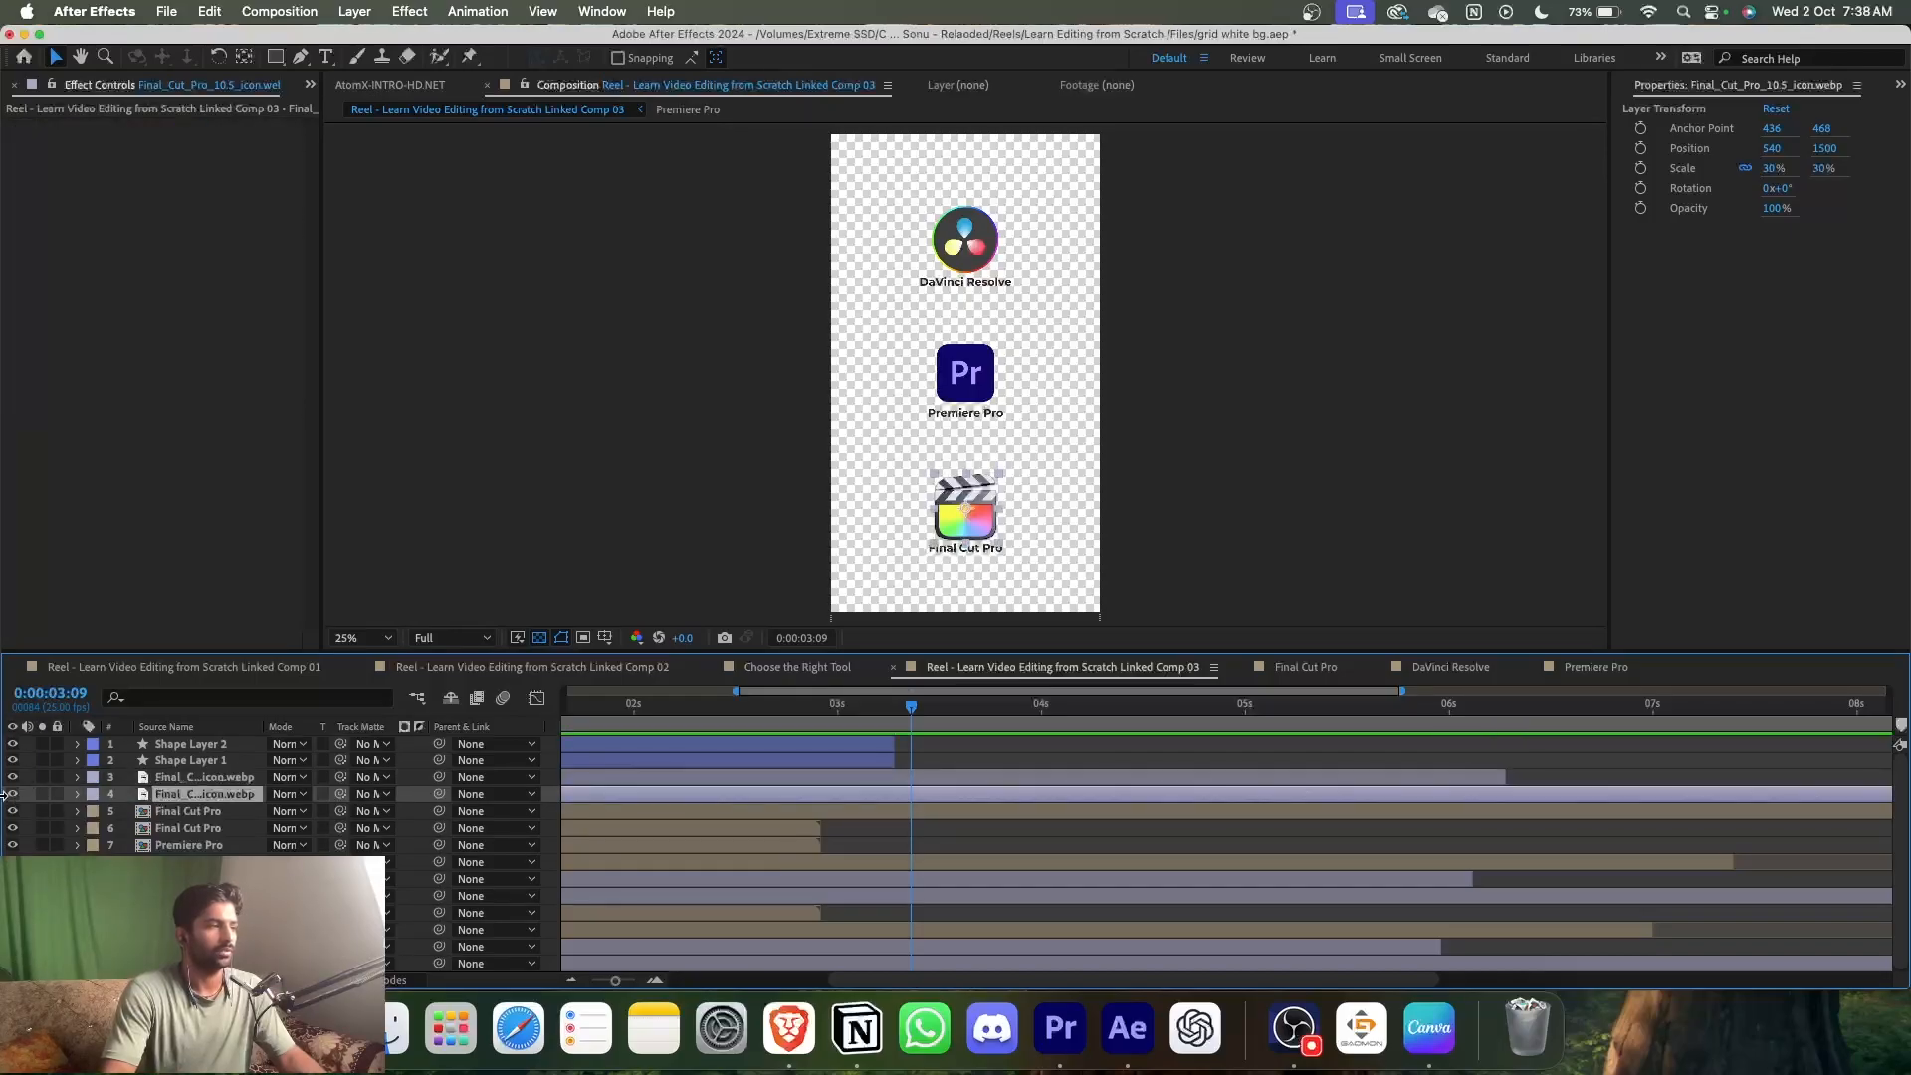
pyautogui.click(13, 796)
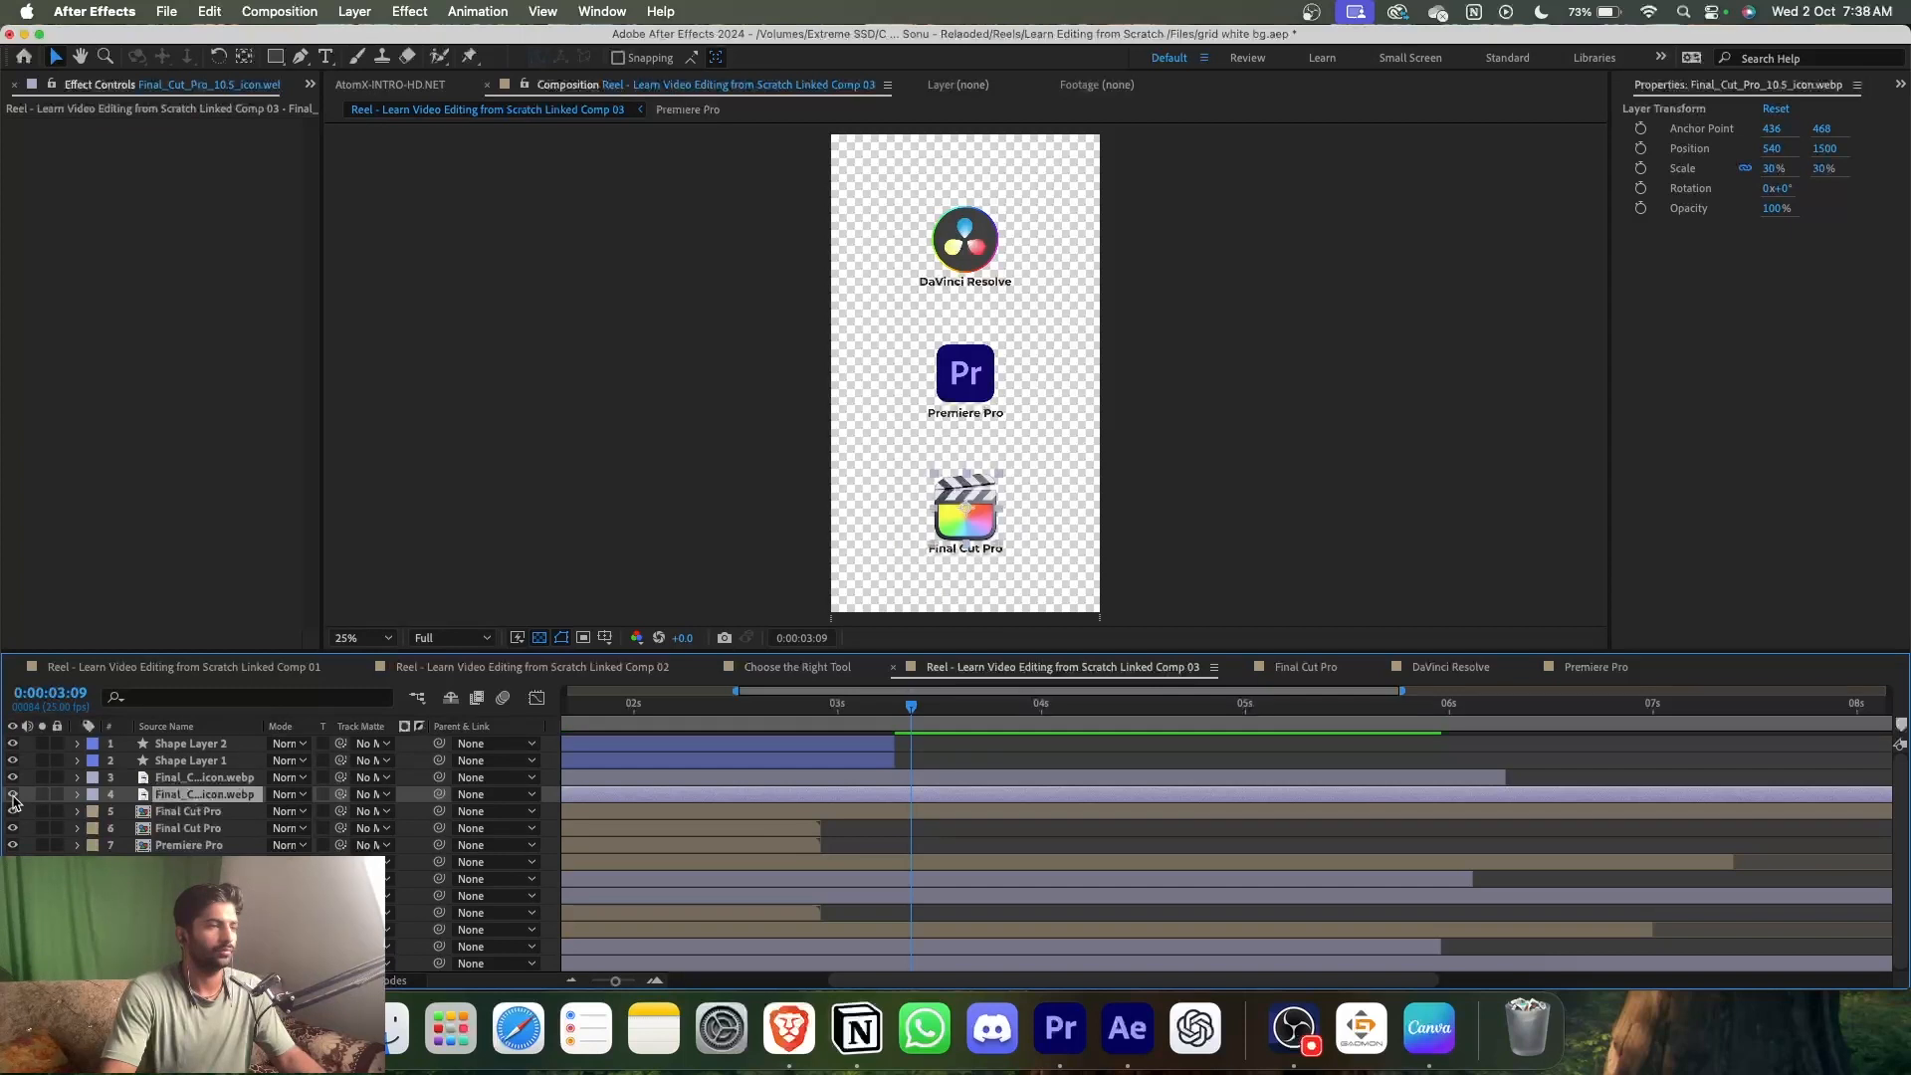
pyautogui.click(13, 783)
pyautogui.click(14, 782)
pyautogui.click(13, 794)
pyautogui.click(14, 779)
pyautogui.click(14, 782)
pyautogui.click(184, 782)
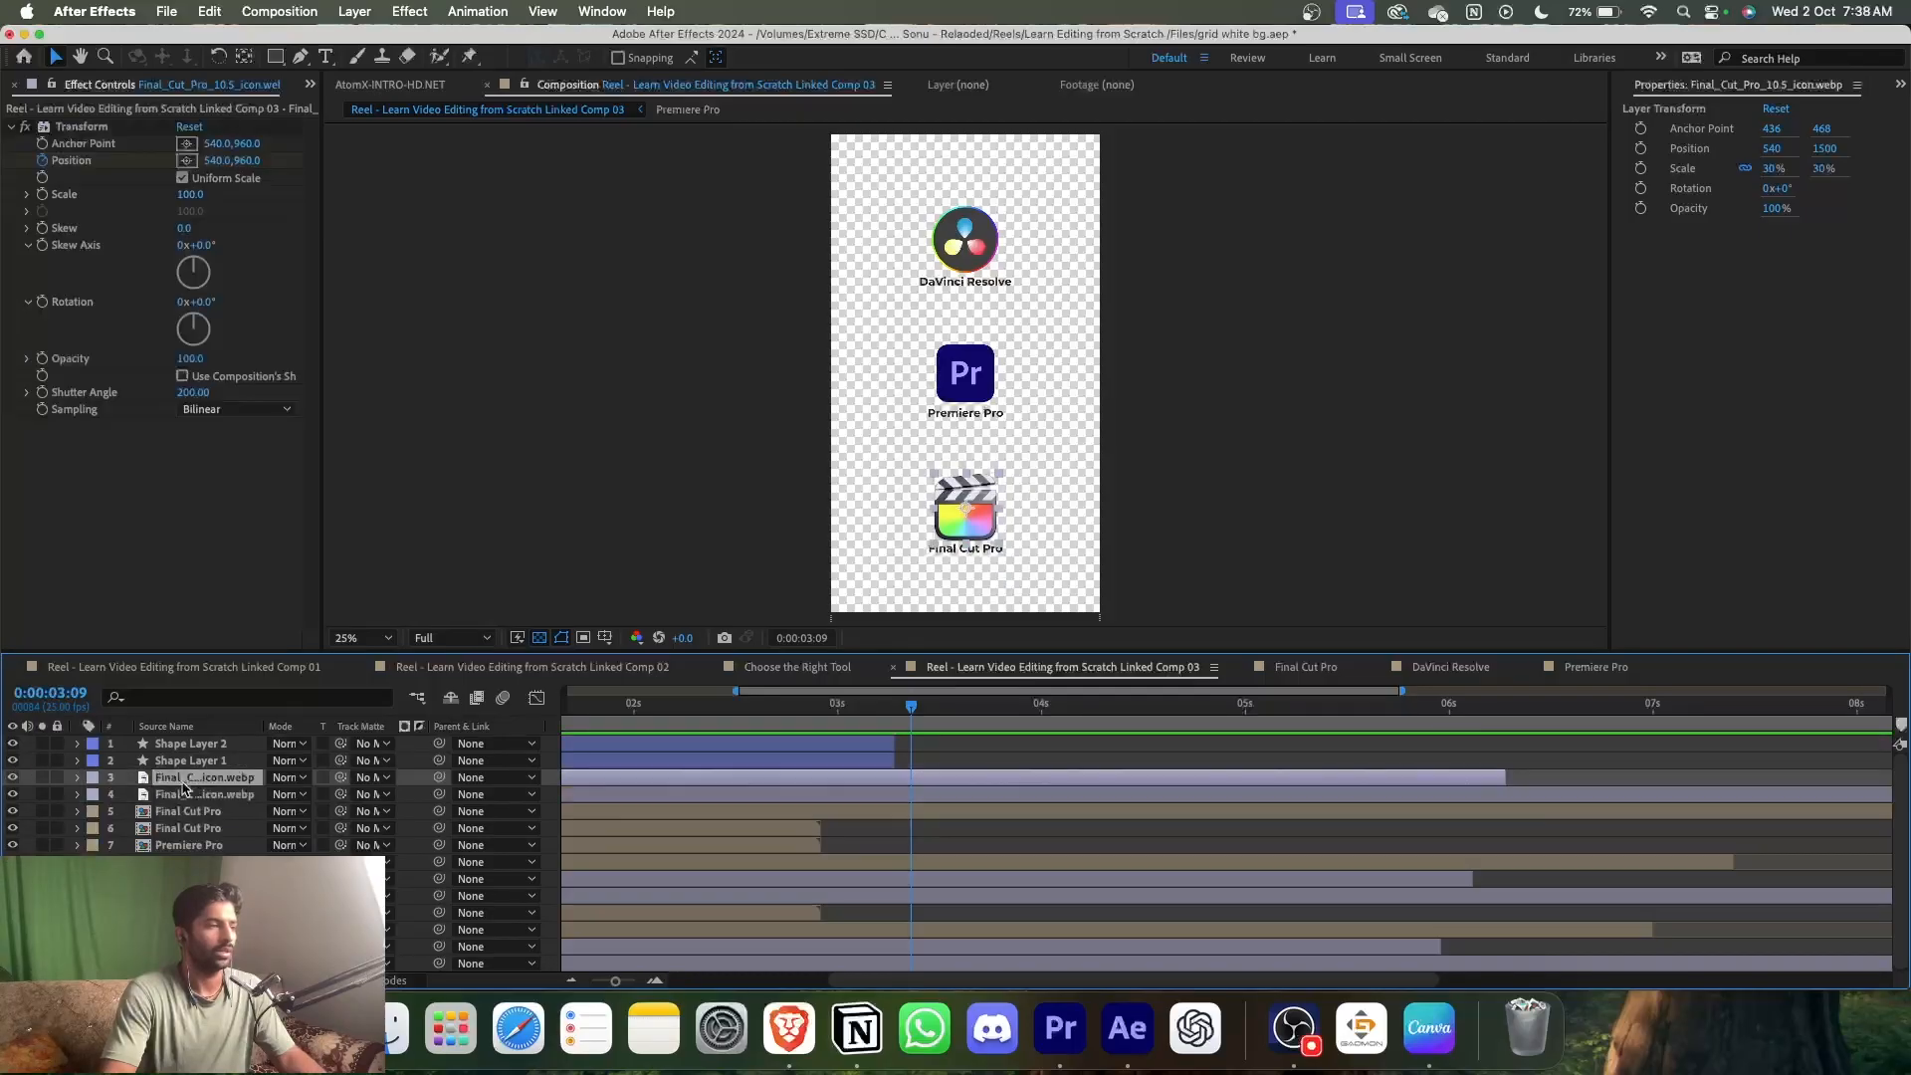
pyautogui.click(200, 794)
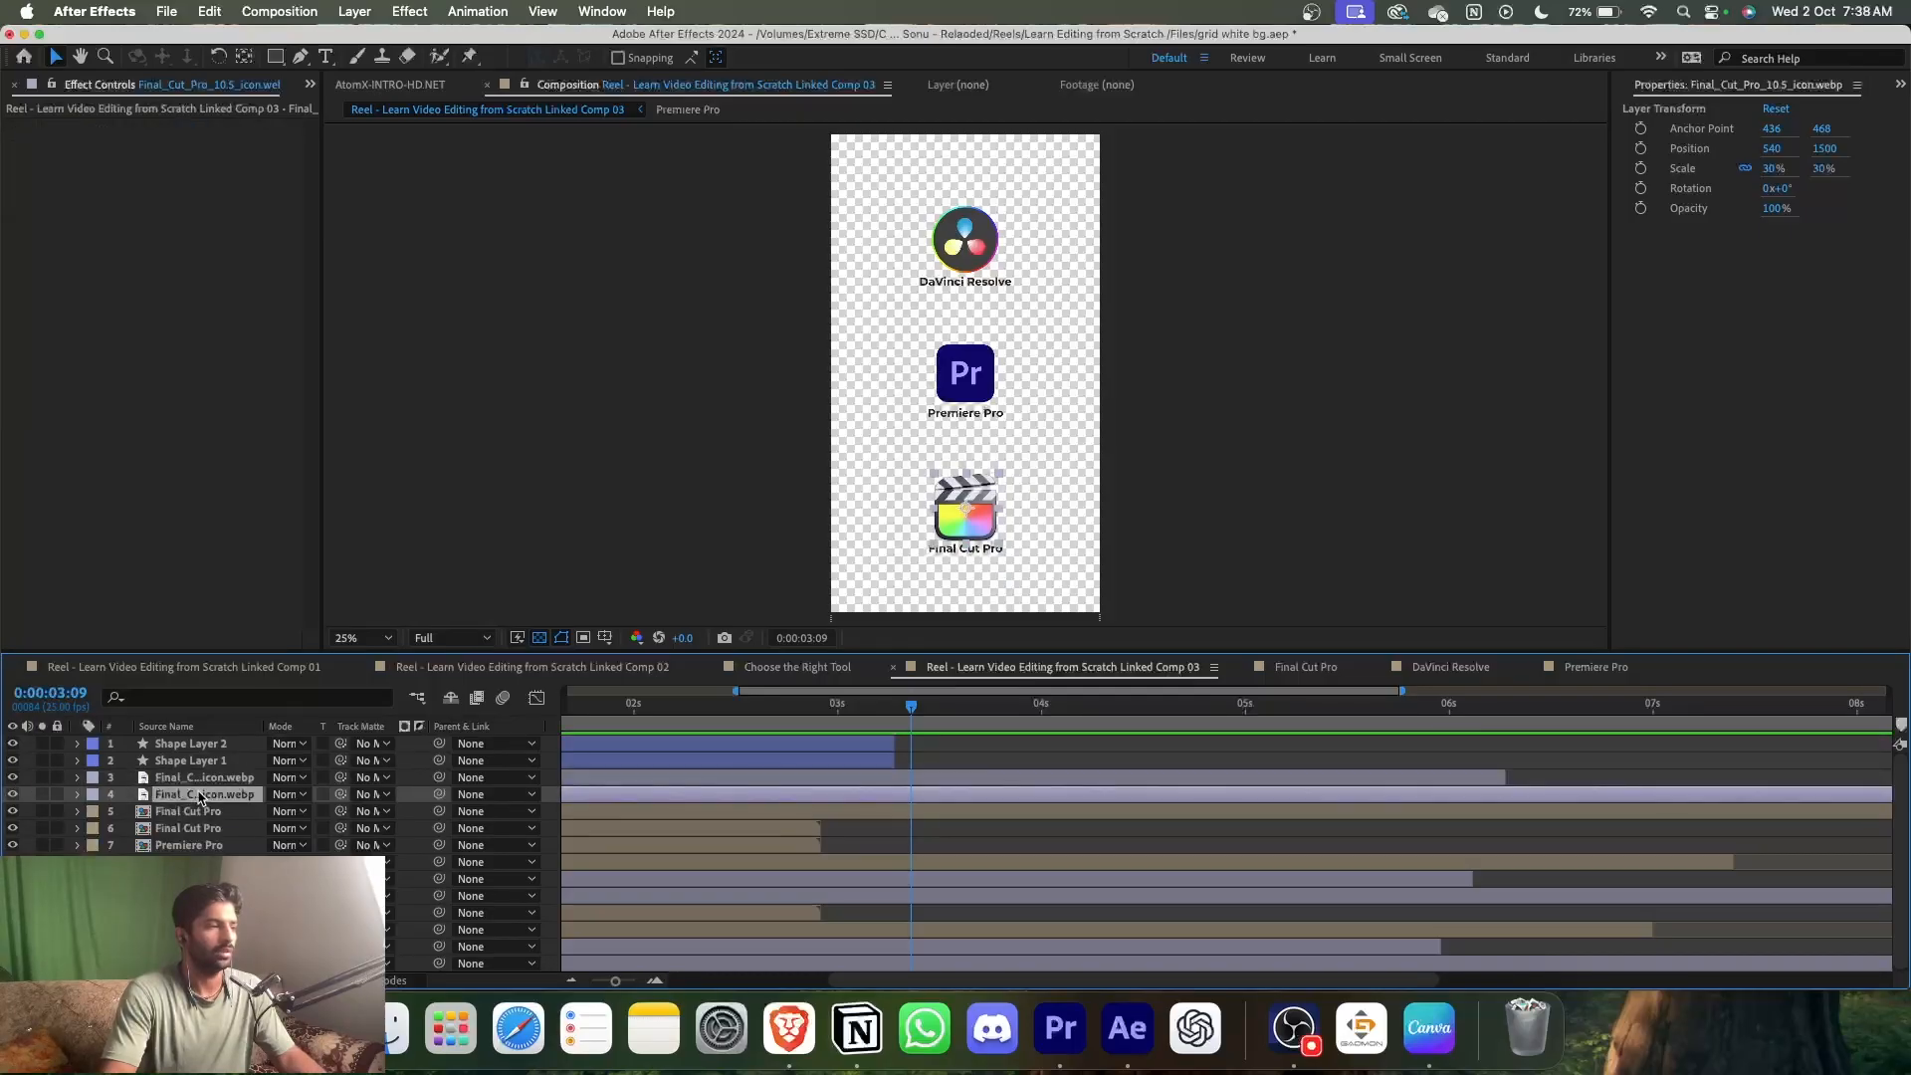
pyautogui.click(917, 812)
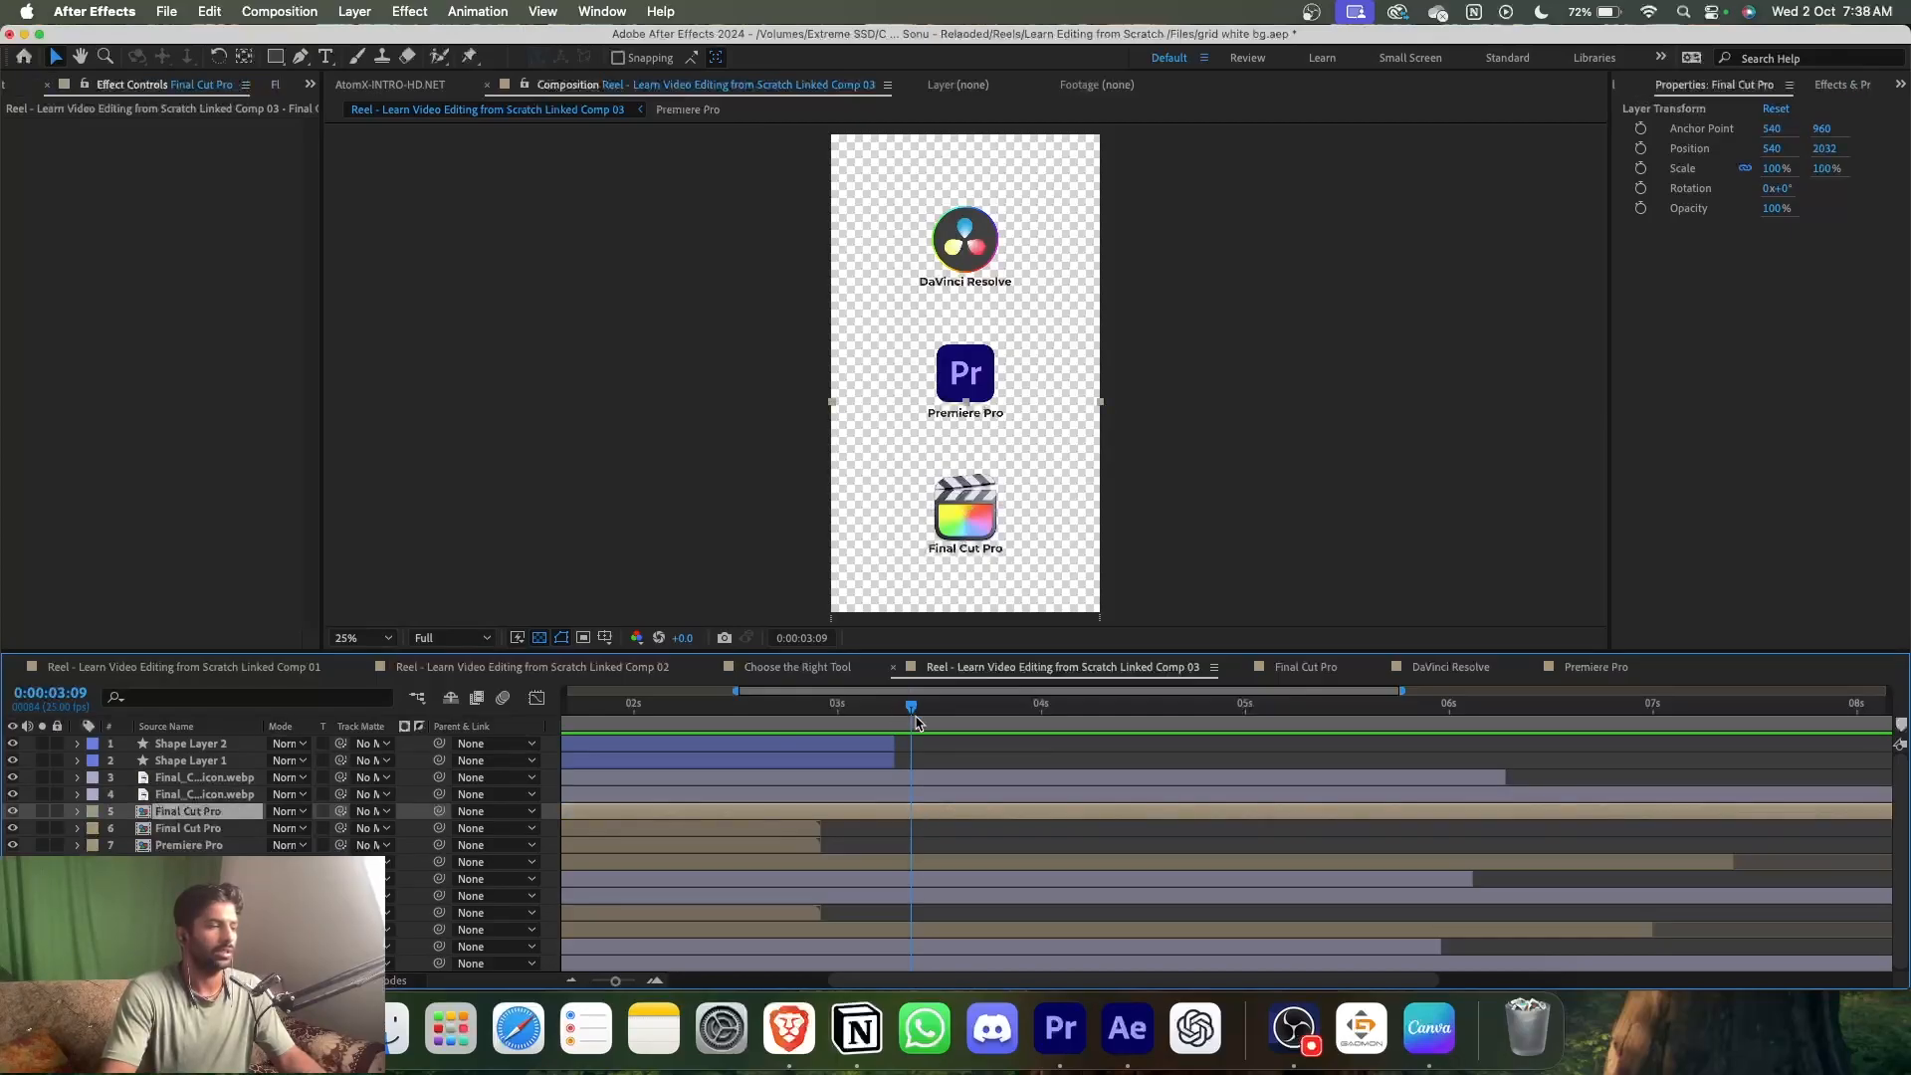
pyautogui.click(924, 745)
pyautogui.click(973, 777)
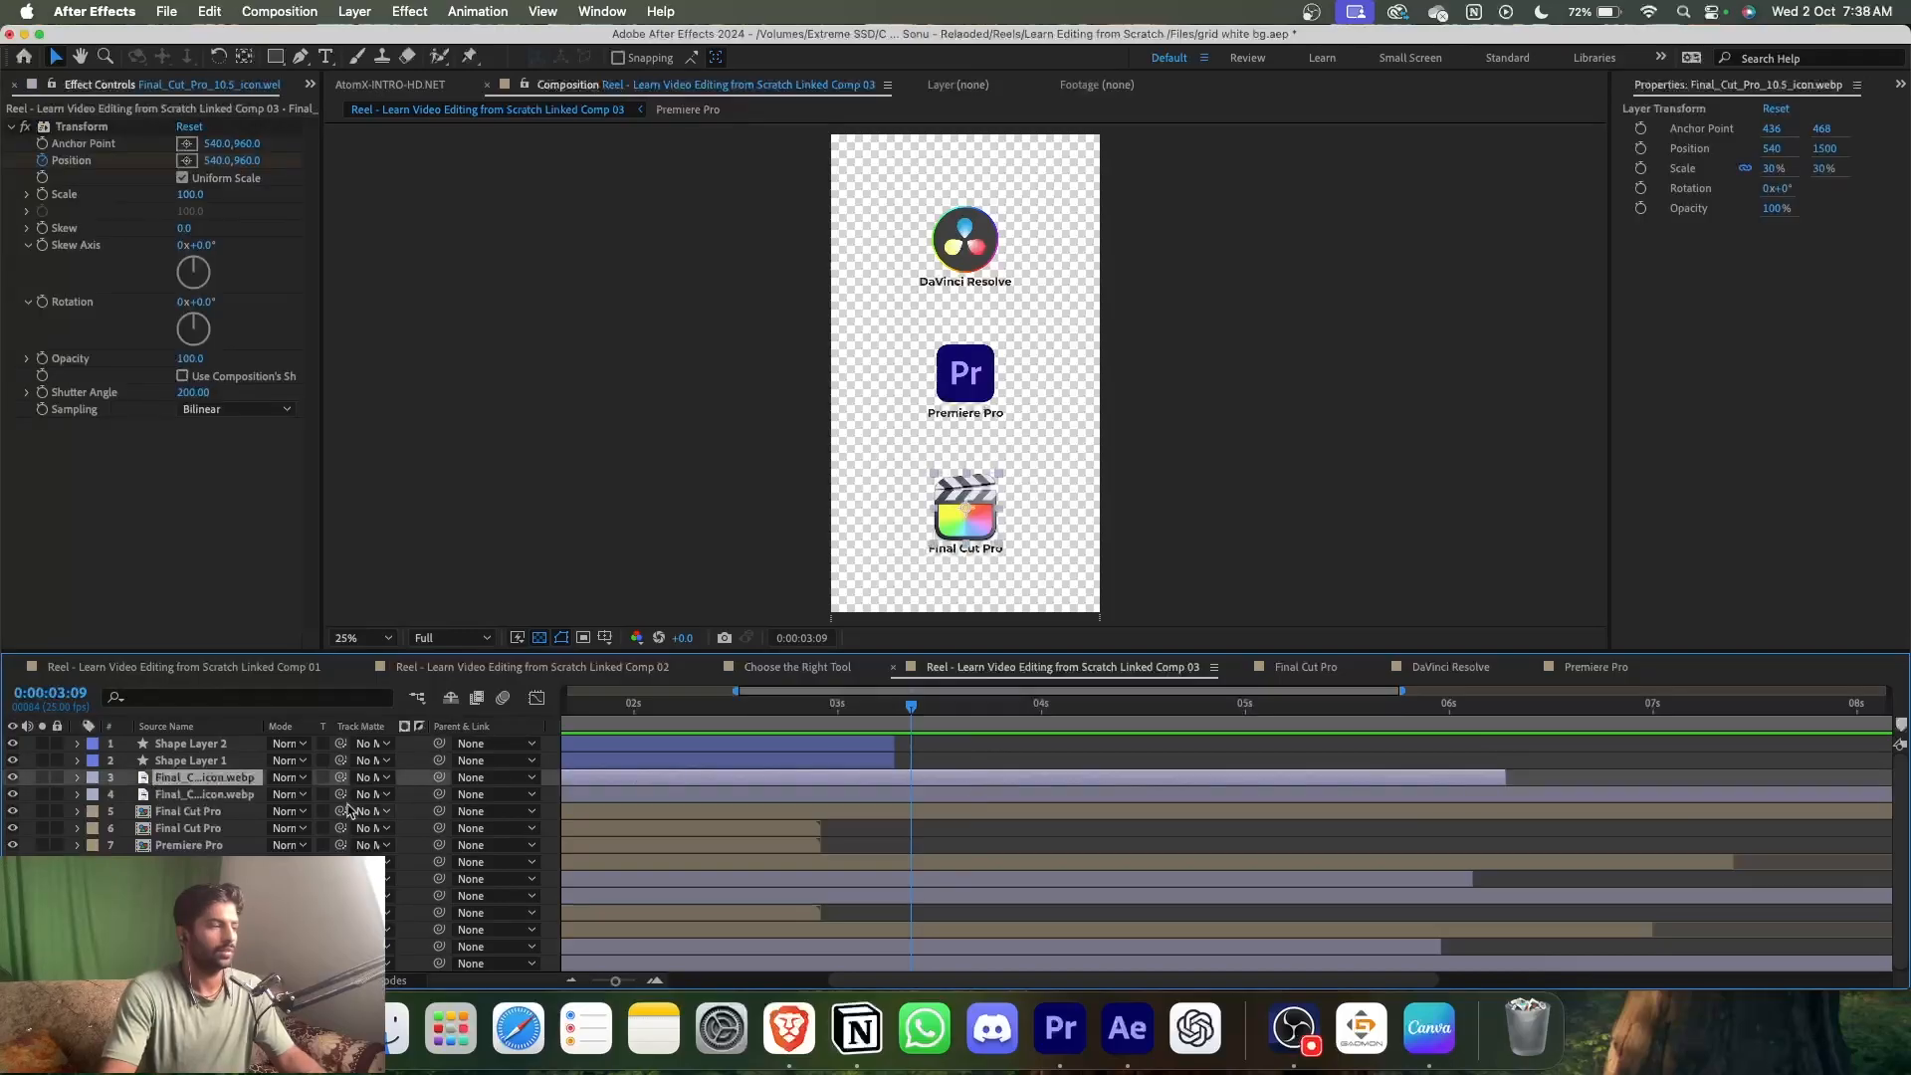
pyautogui.keyDown('shift'); pyautogui.click(909, 797); pyautogui.keyUp('shift')
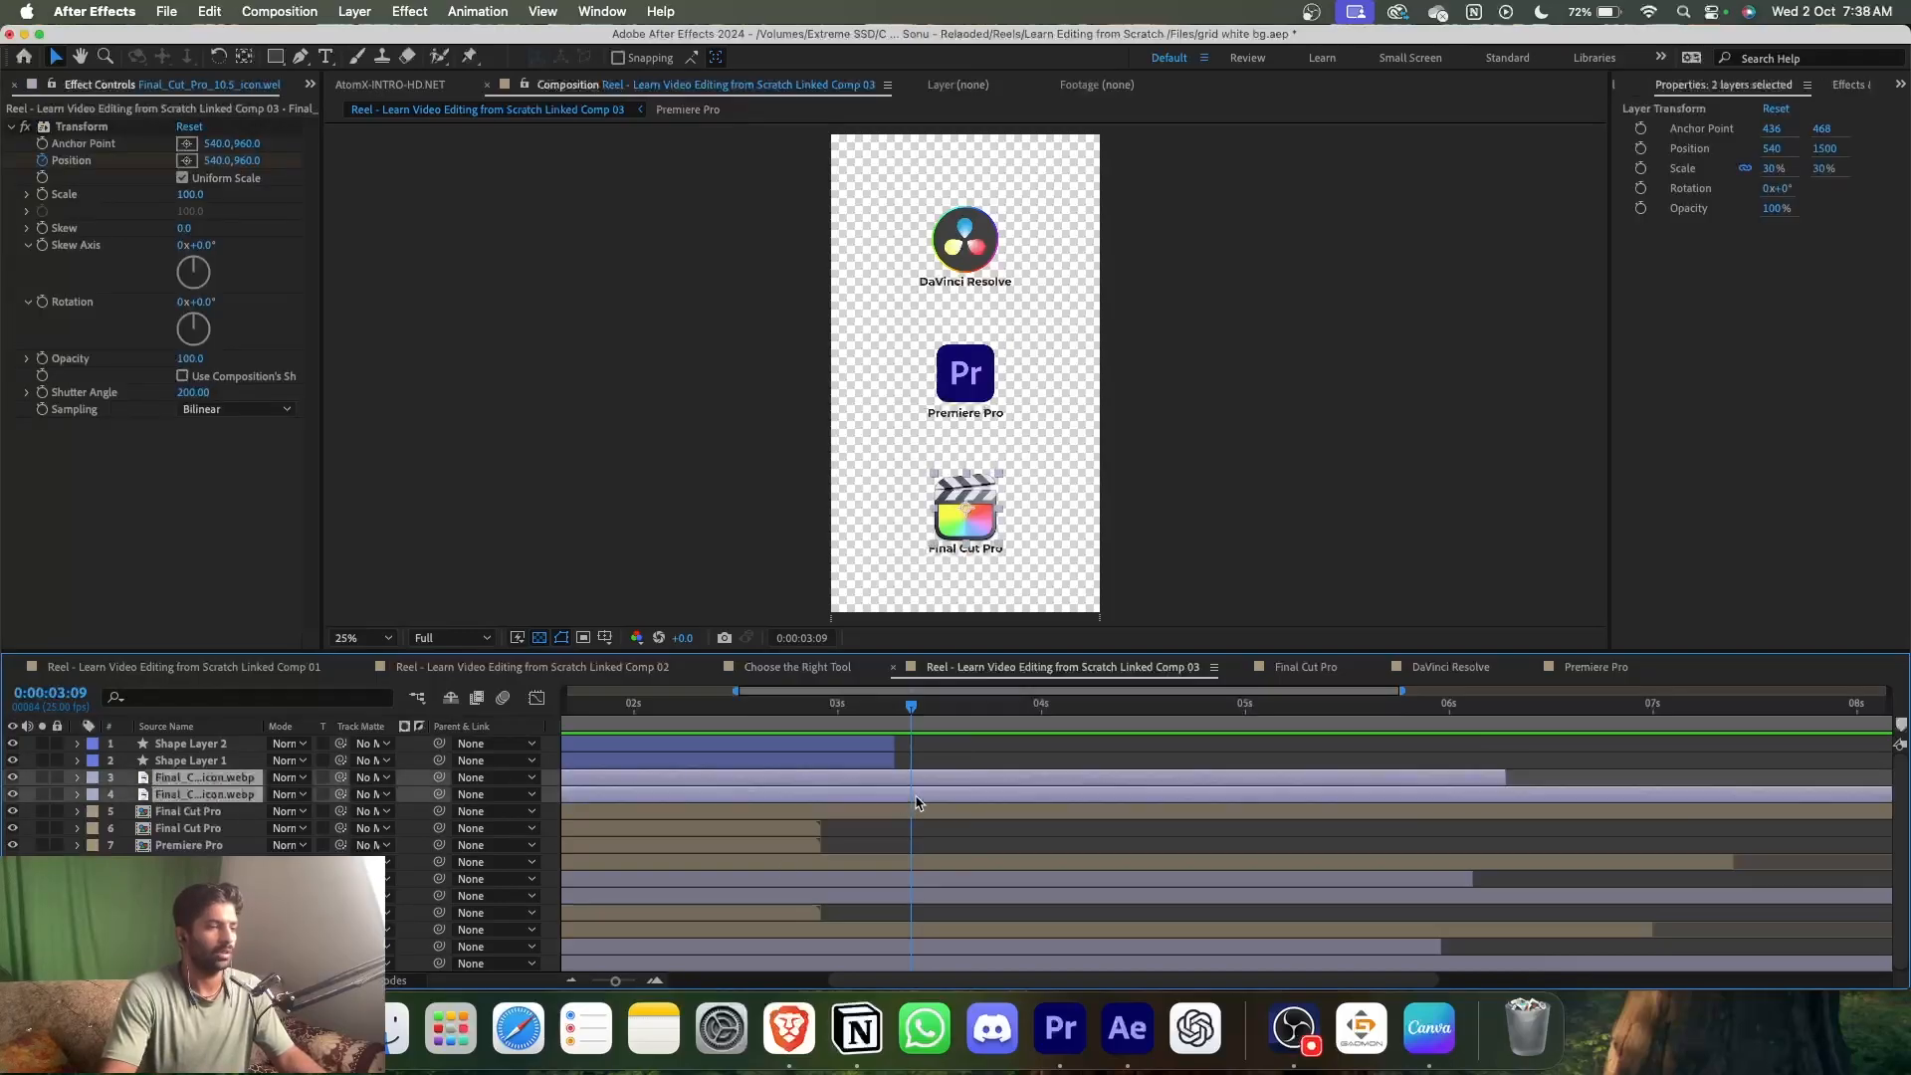
pyautogui.keyDown('shift'); pyautogui.click(941, 813); pyautogui.keyUp('shift')
pyautogui.keyDown('shift'); pyautogui.click(953, 861); pyautogui.keyUp('shift')
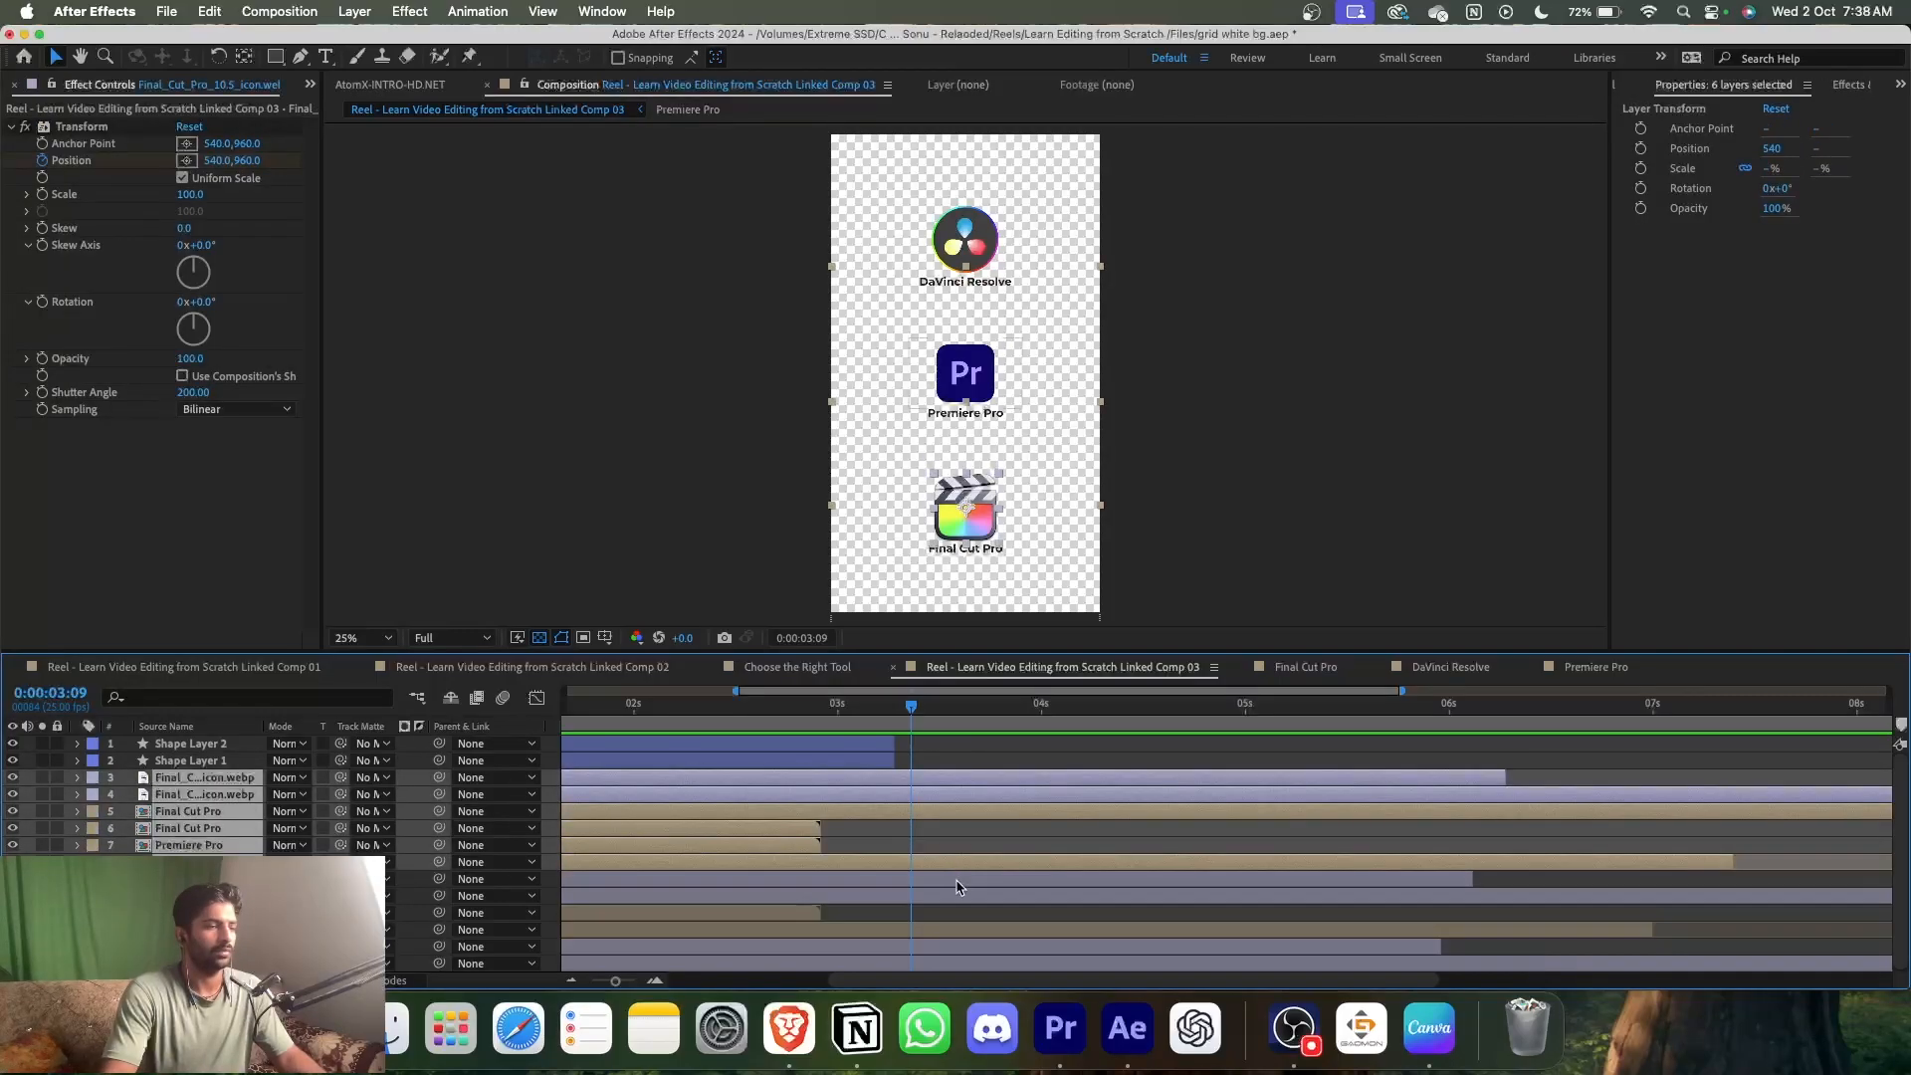
pyautogui.click(956, 880)
pyautogui.click(857, 830)
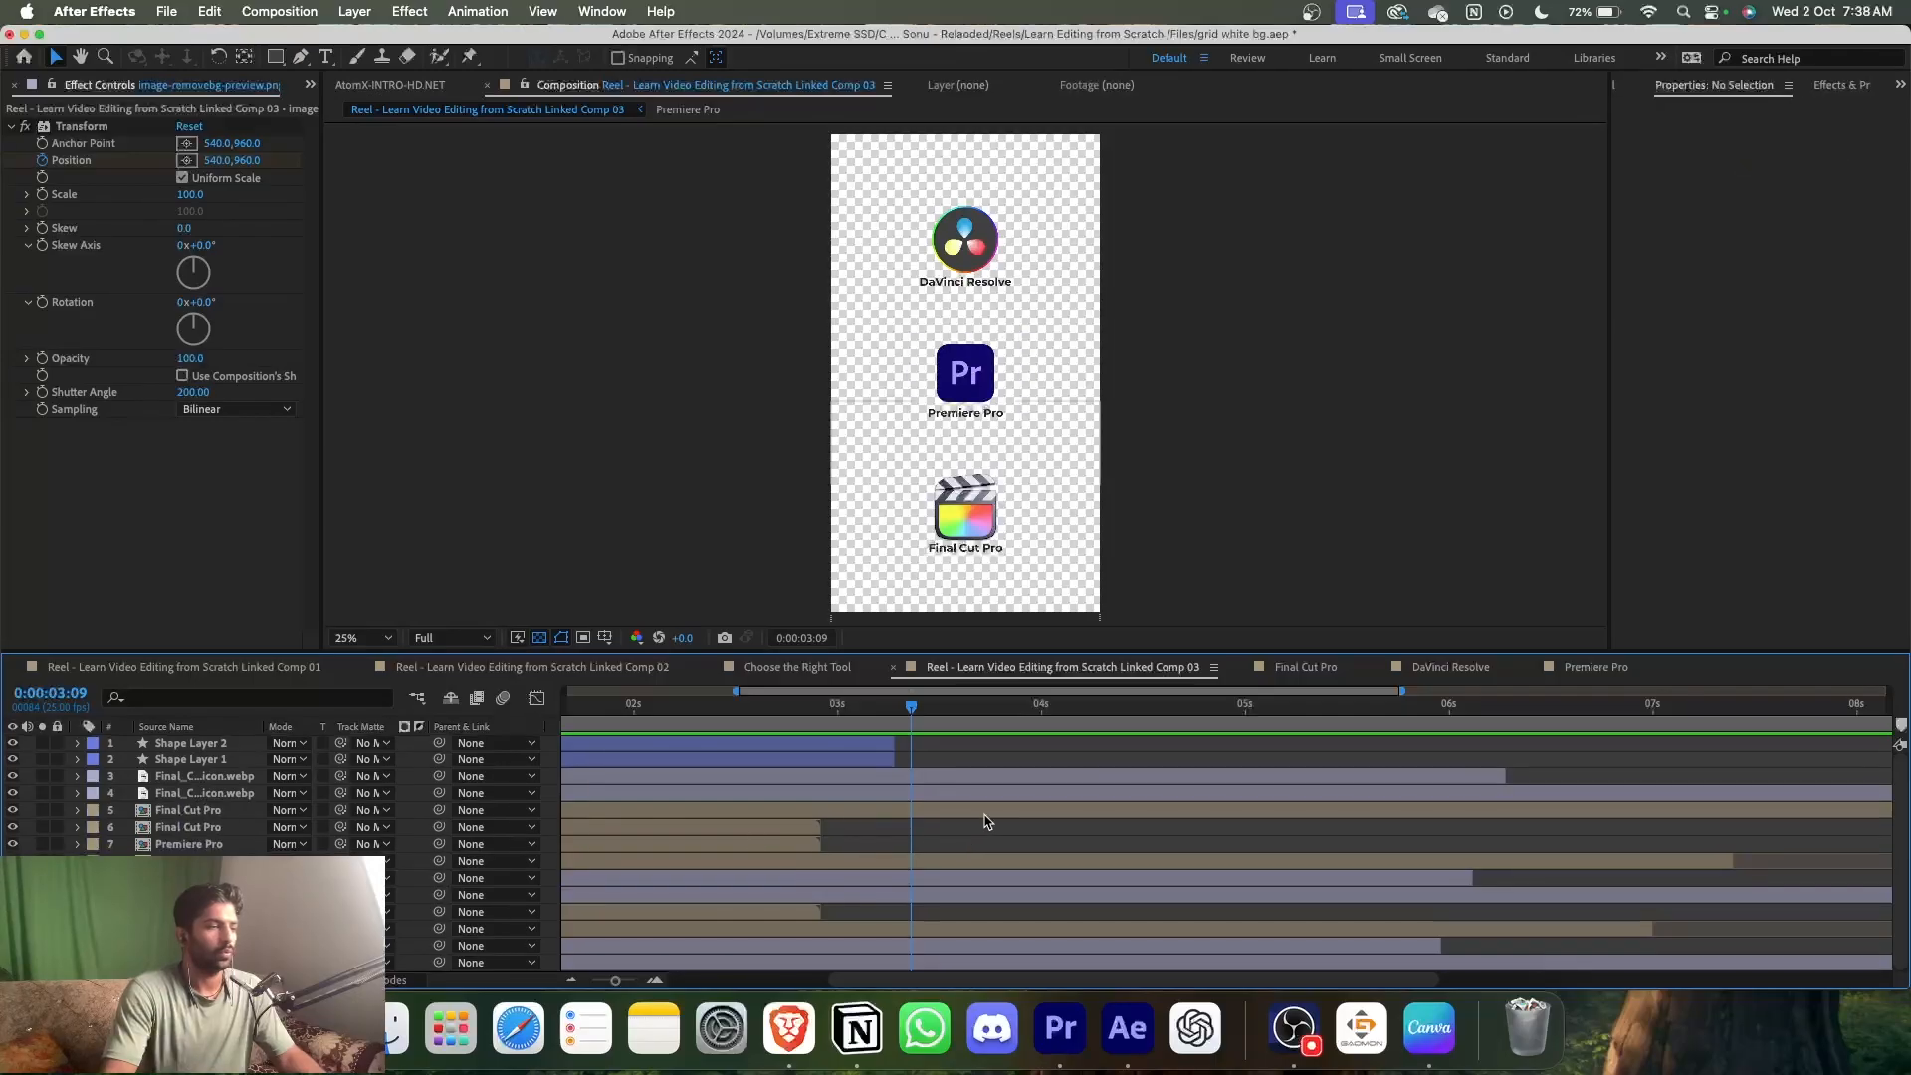
# - Keyframe the DaVinci Resolve label and both logo layers' Position at 0:00:03:06, and move them up the frame at 0:00:03:11
pyautogui.keyDown('shift'); pyautogui.click(925, 950); pyautogui.keyUp('shift')
pyautogui.keyDown('shift'); pyautogui.click(931, 935); pyautogui.keyUp('shift')
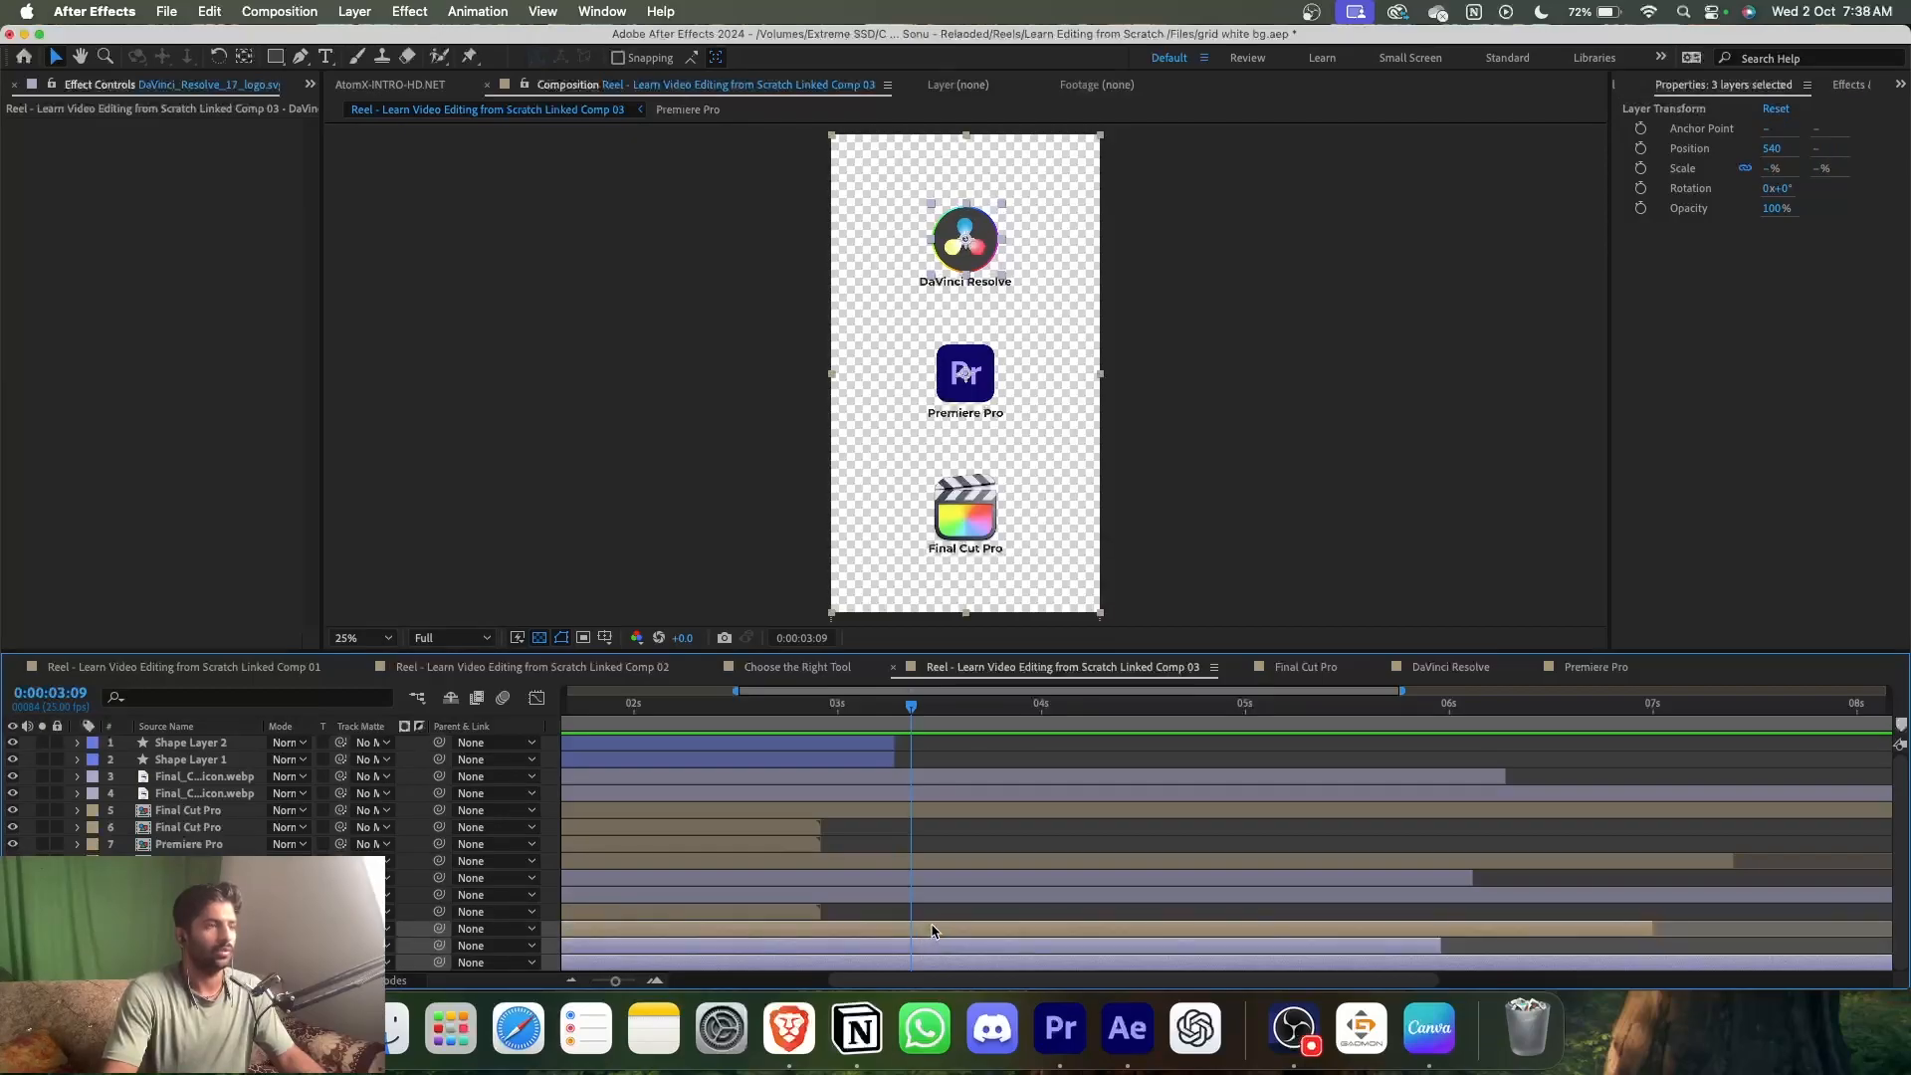
pyautogui.press('p')
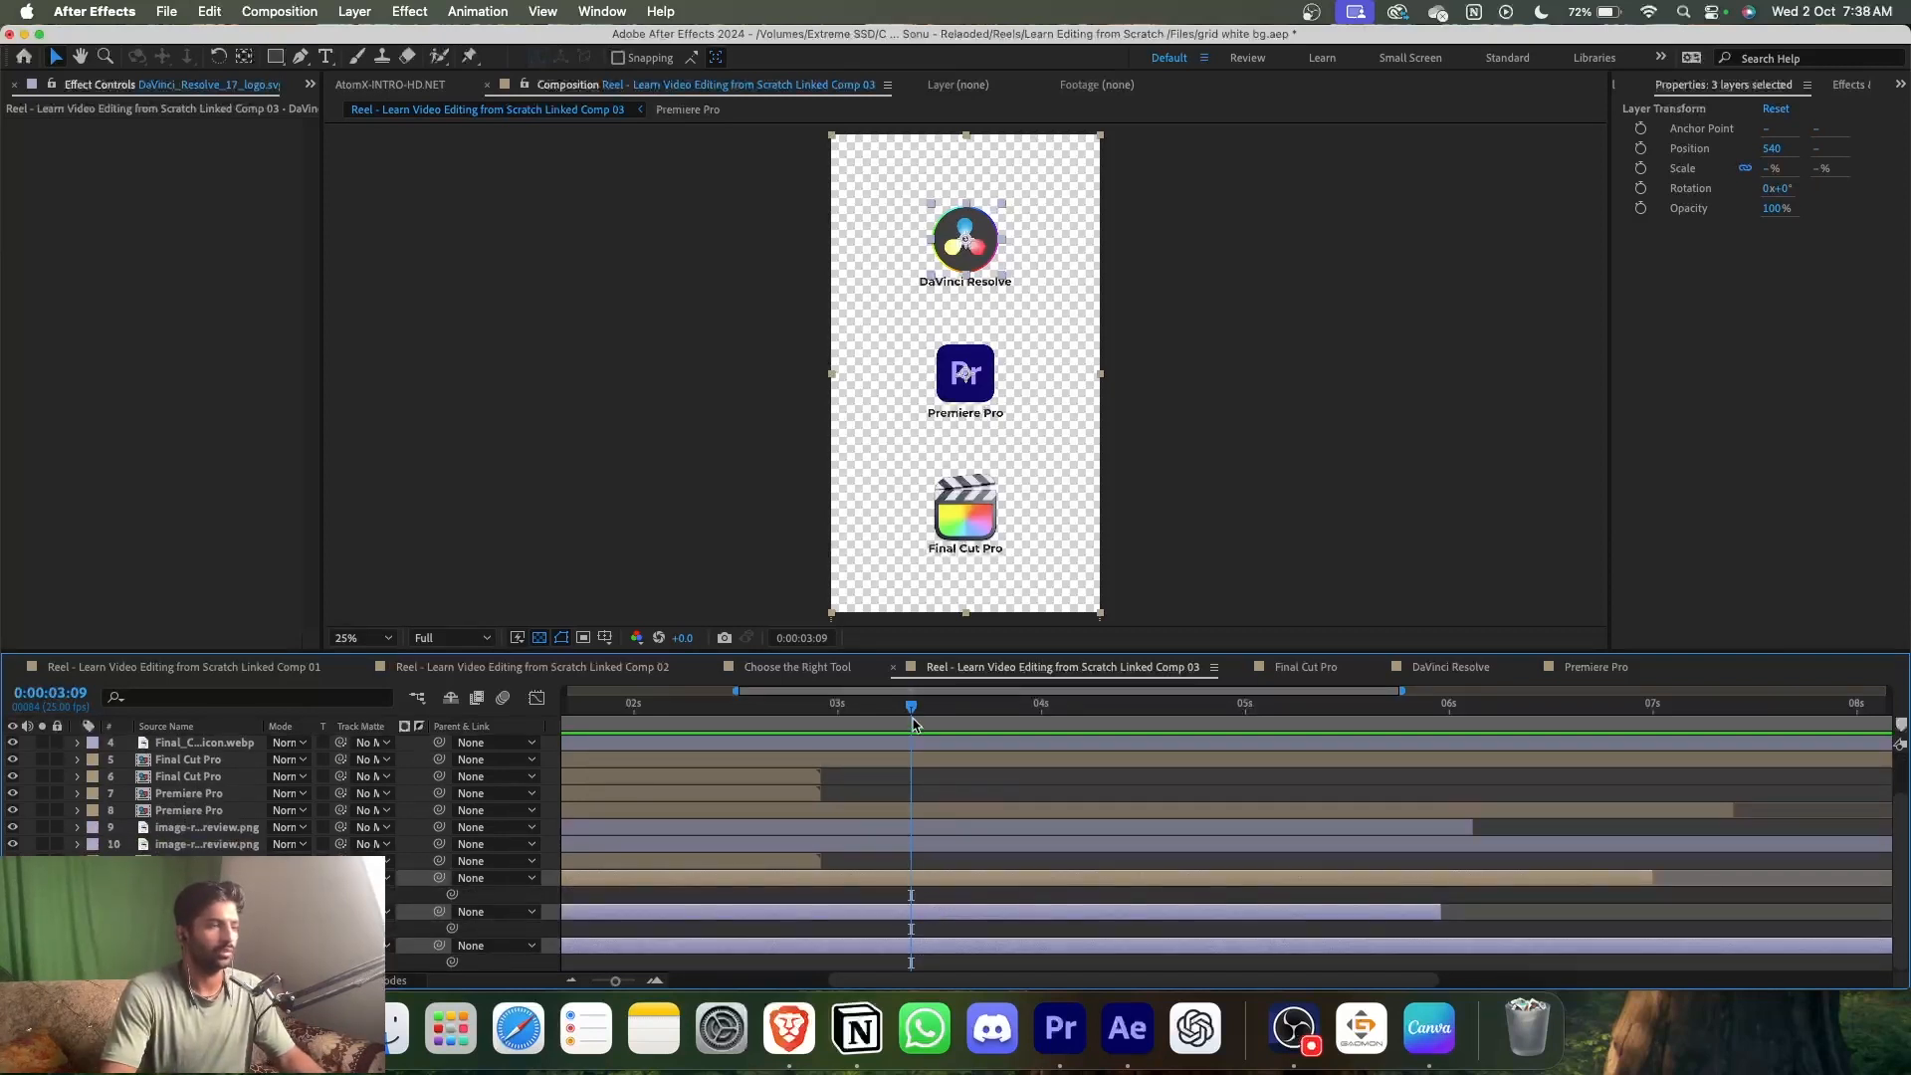
pyautogui.moveTo(892, 713); pyautogui.dragTo(878, 715)
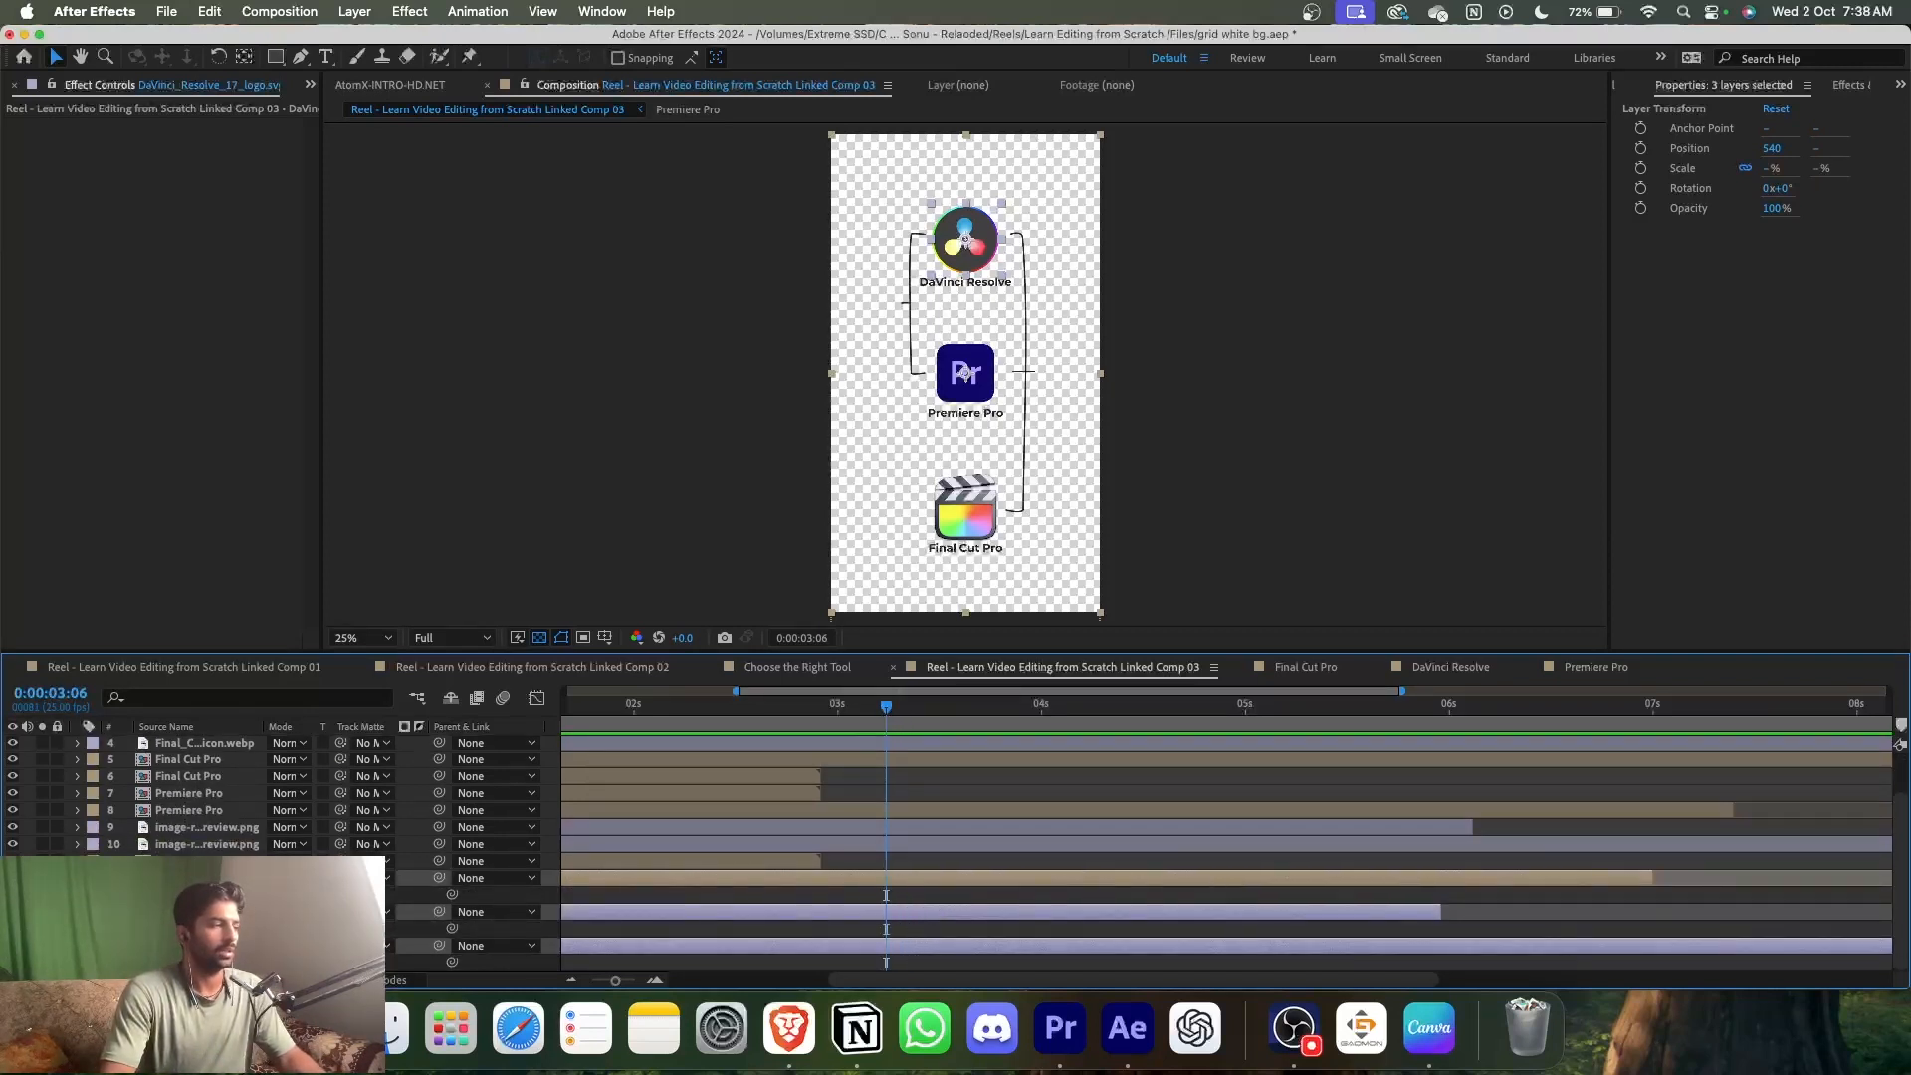
pyautogui.hotkey('alt', 'shift', 'p')
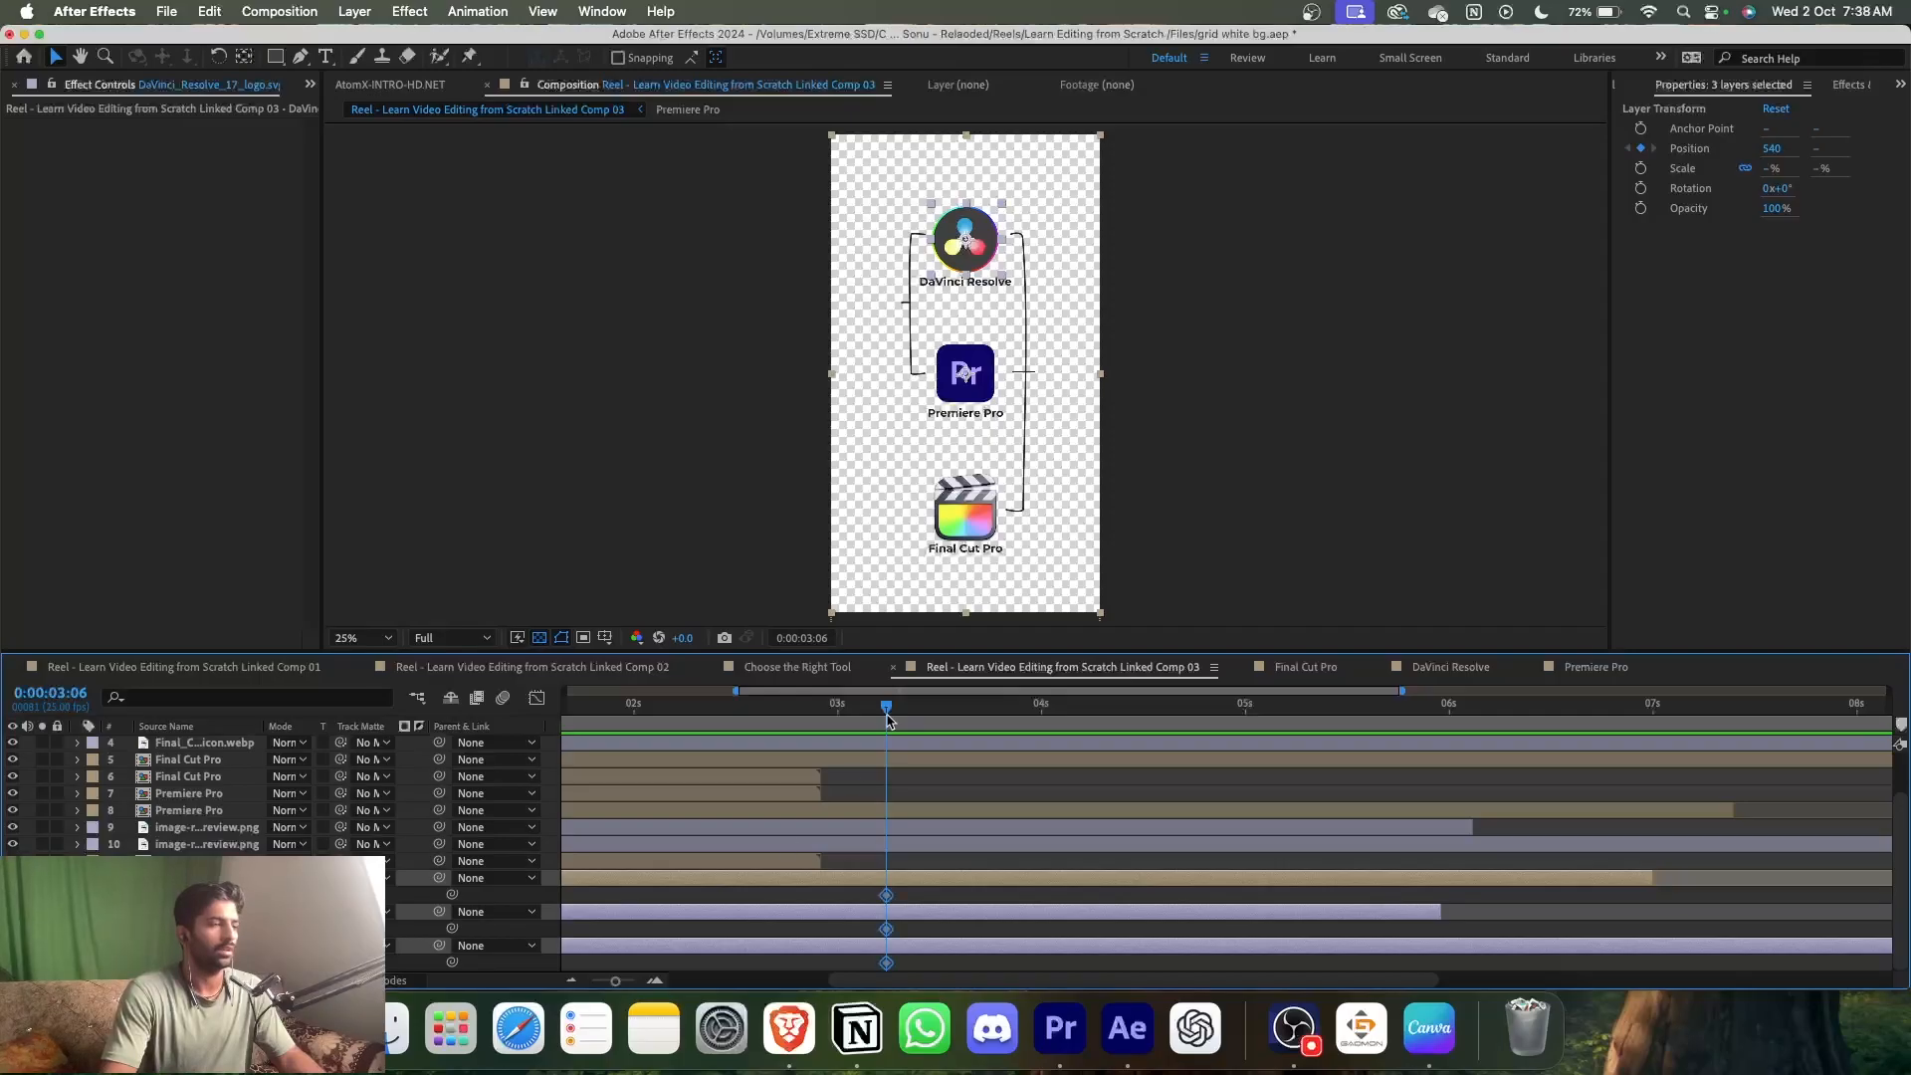
pyautogui.moveTo(888, 710); pyautogui.dragTo(931, 717)
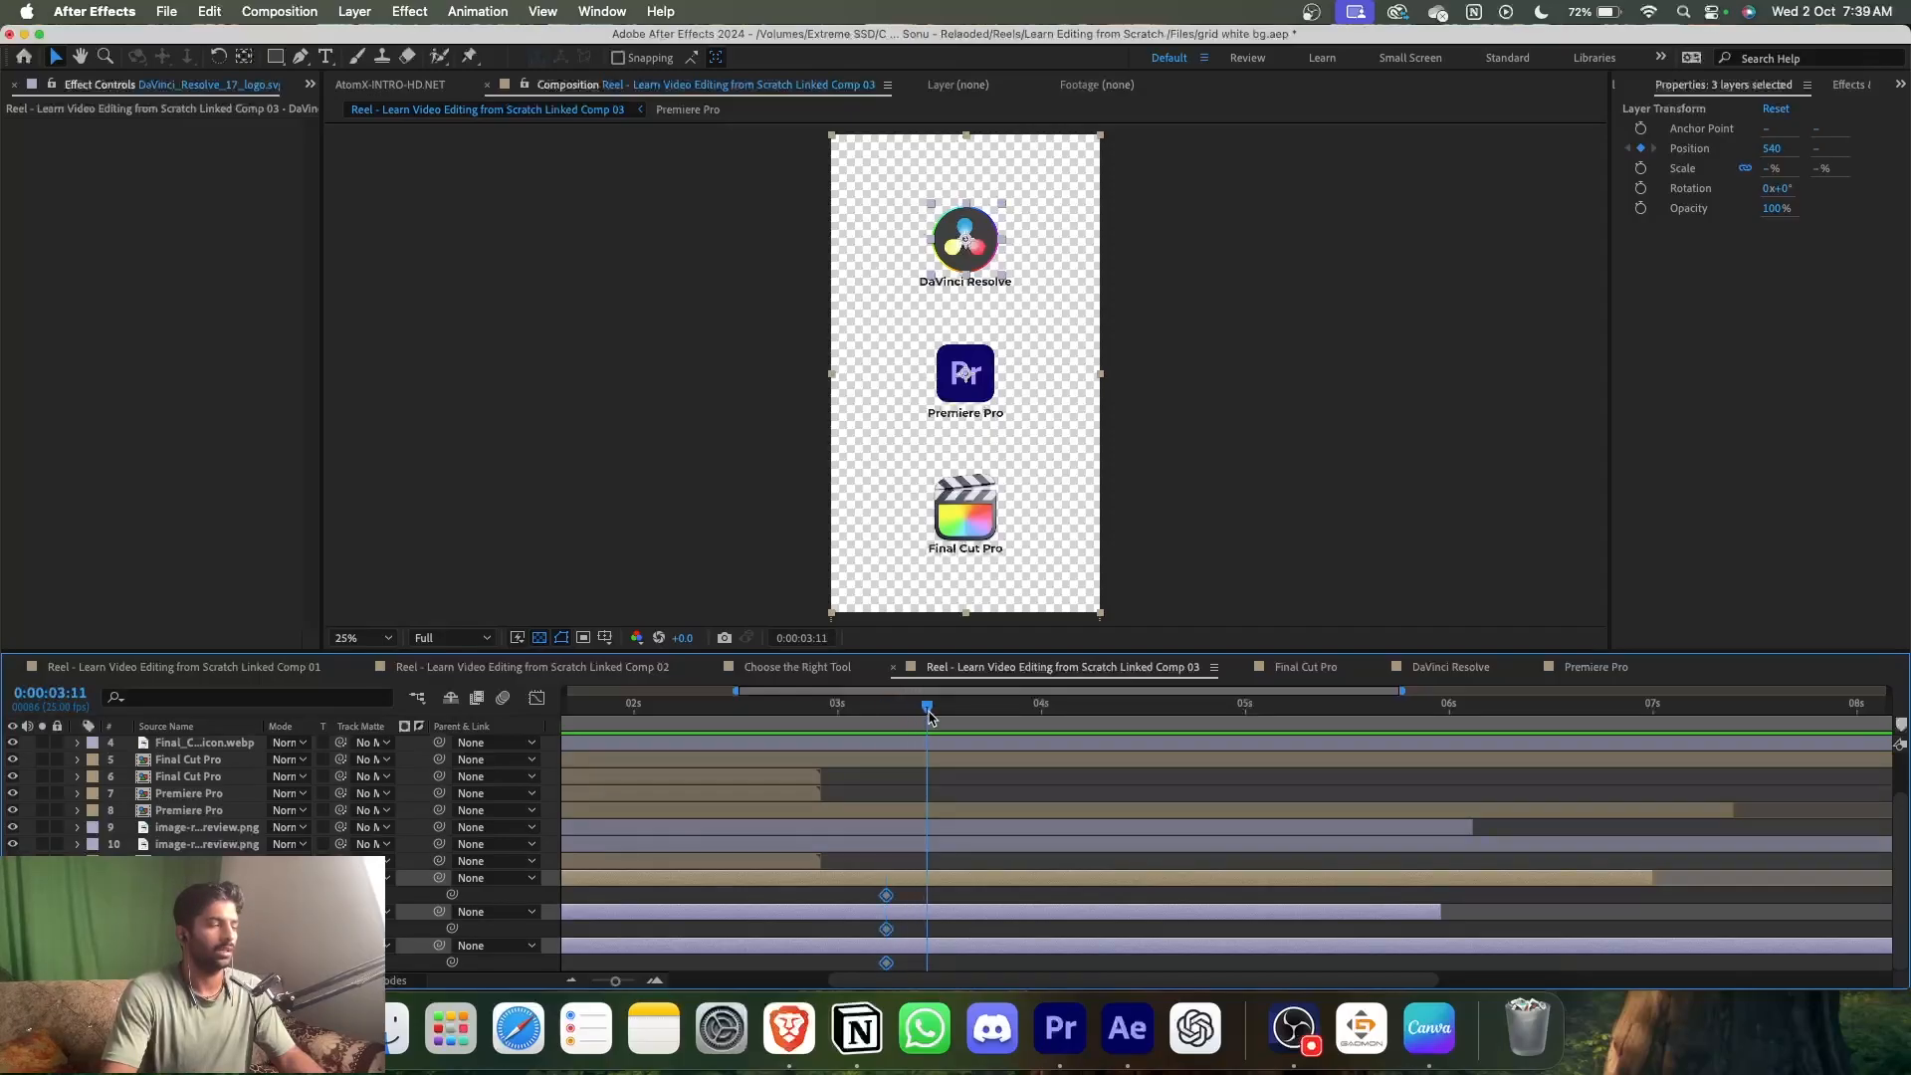
pyautogui.moveTo(964, 372); pyautogui.dragTo(965, 321)
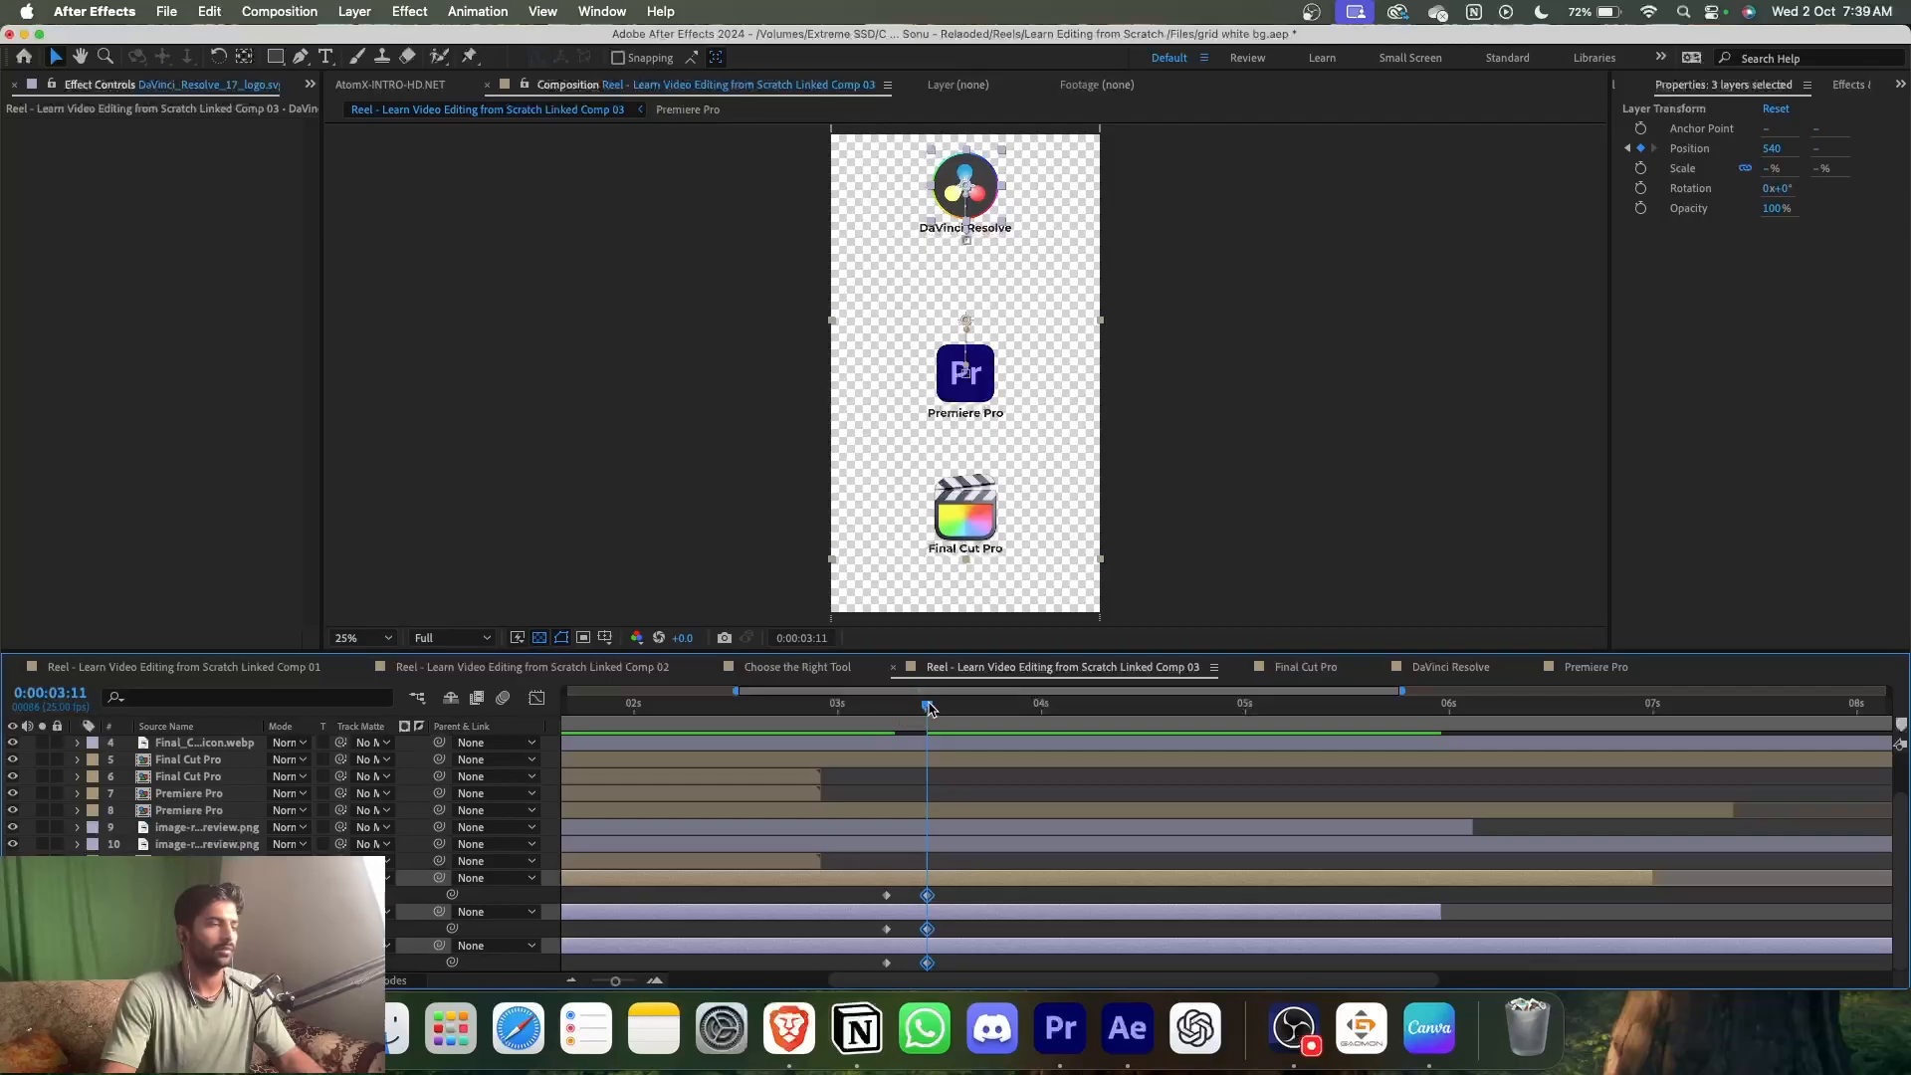
# - Apply Easy Ease to all the DaVinci Resolve layers' Position keyframes
pyautogui.moveTo(929, 708)
pyautogui.mouseDown()
pyautogui.moveTo(875, 708)
pyautogui.moveTo(934, 711)
pyautogui.moveTo(893, 714)
pyautogui.mouseUp()
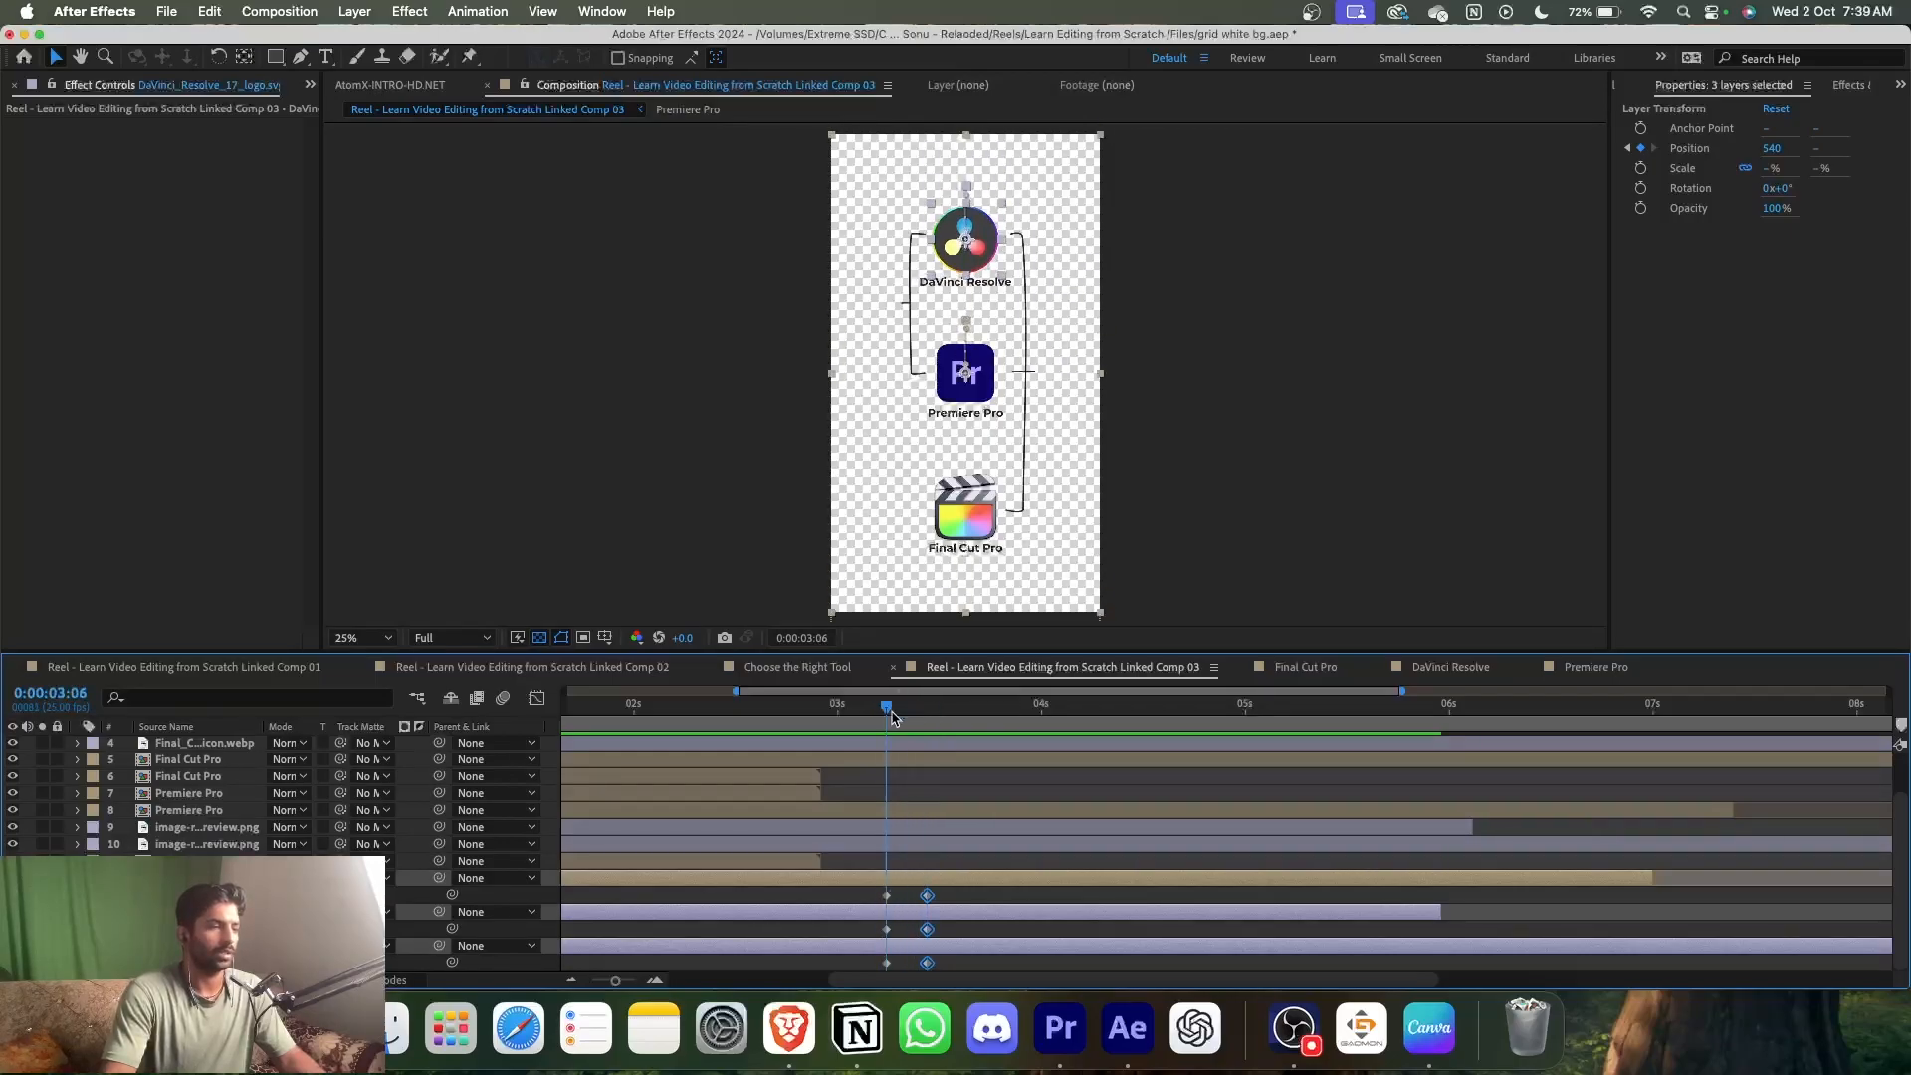
pyautogui.moveTo(864, 898); pyautogui.dragTo(958, 965)
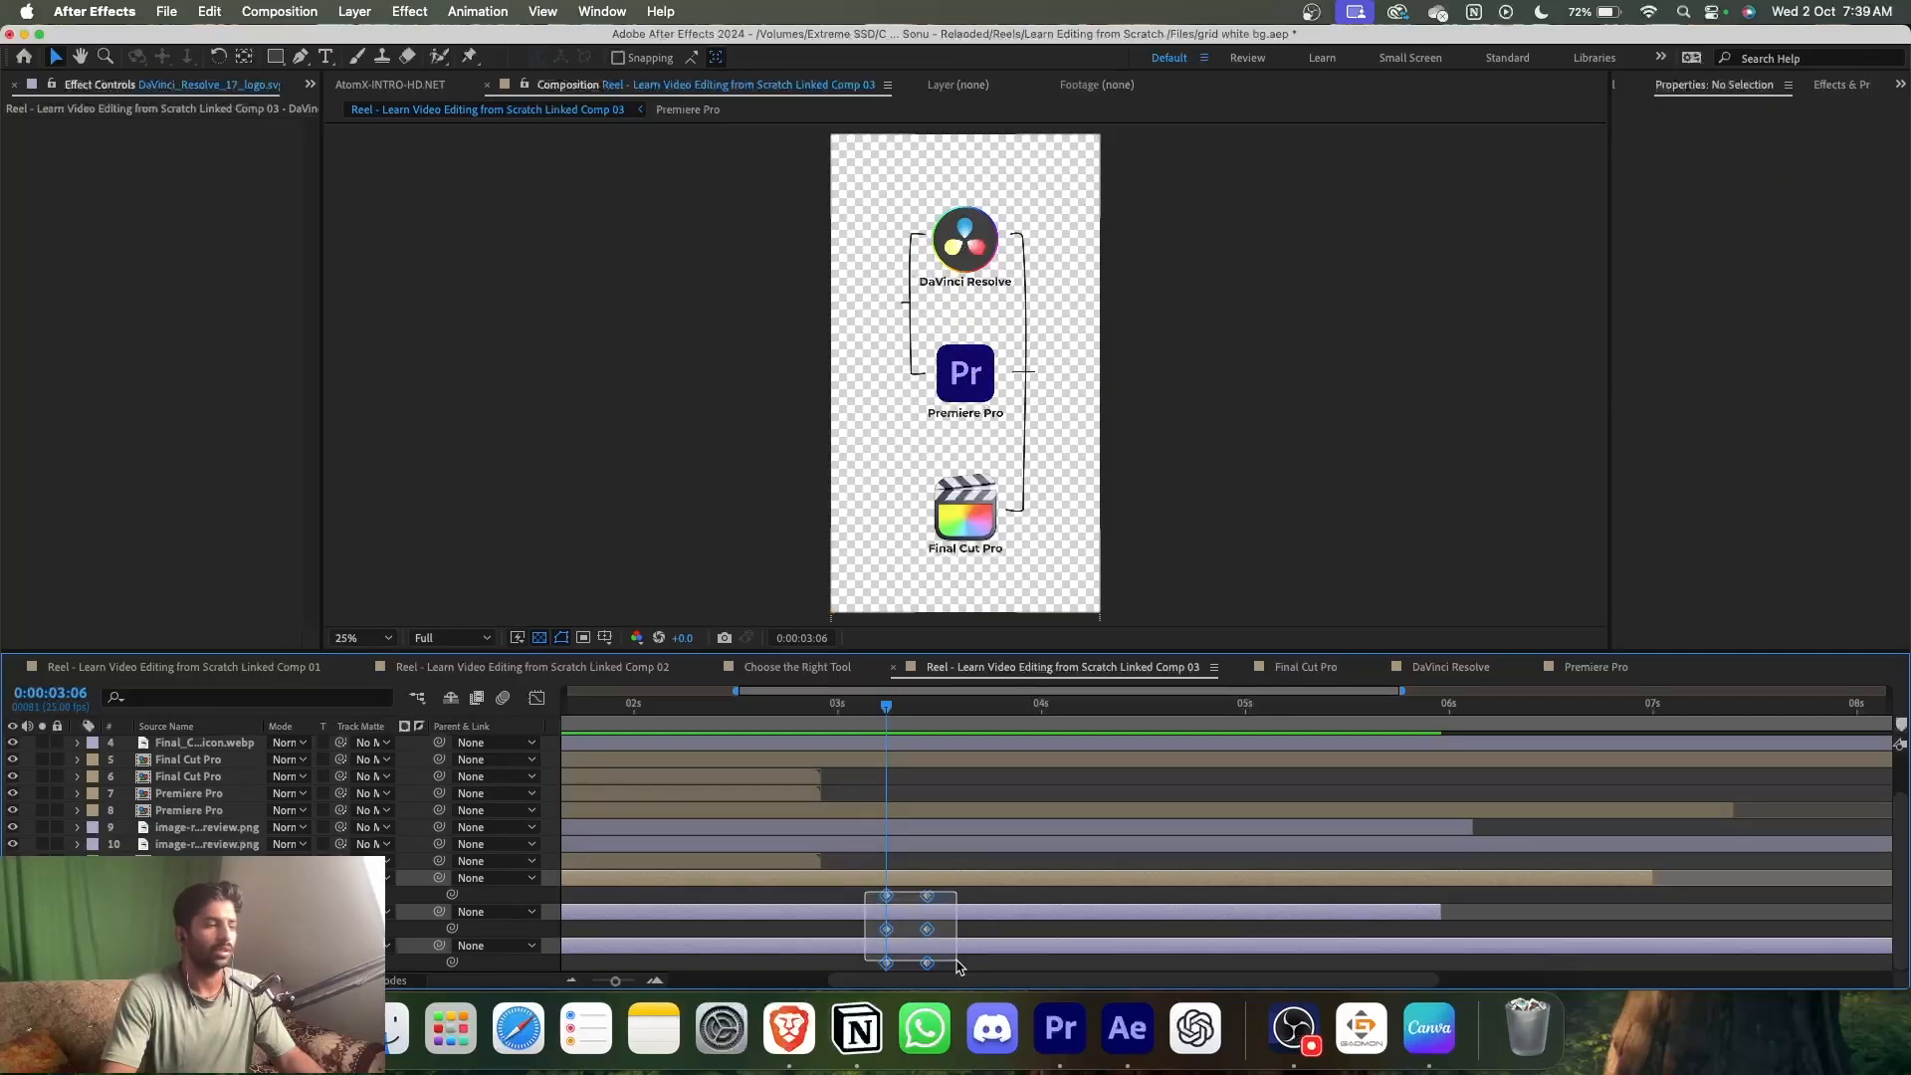
pyautogui.press('F9')
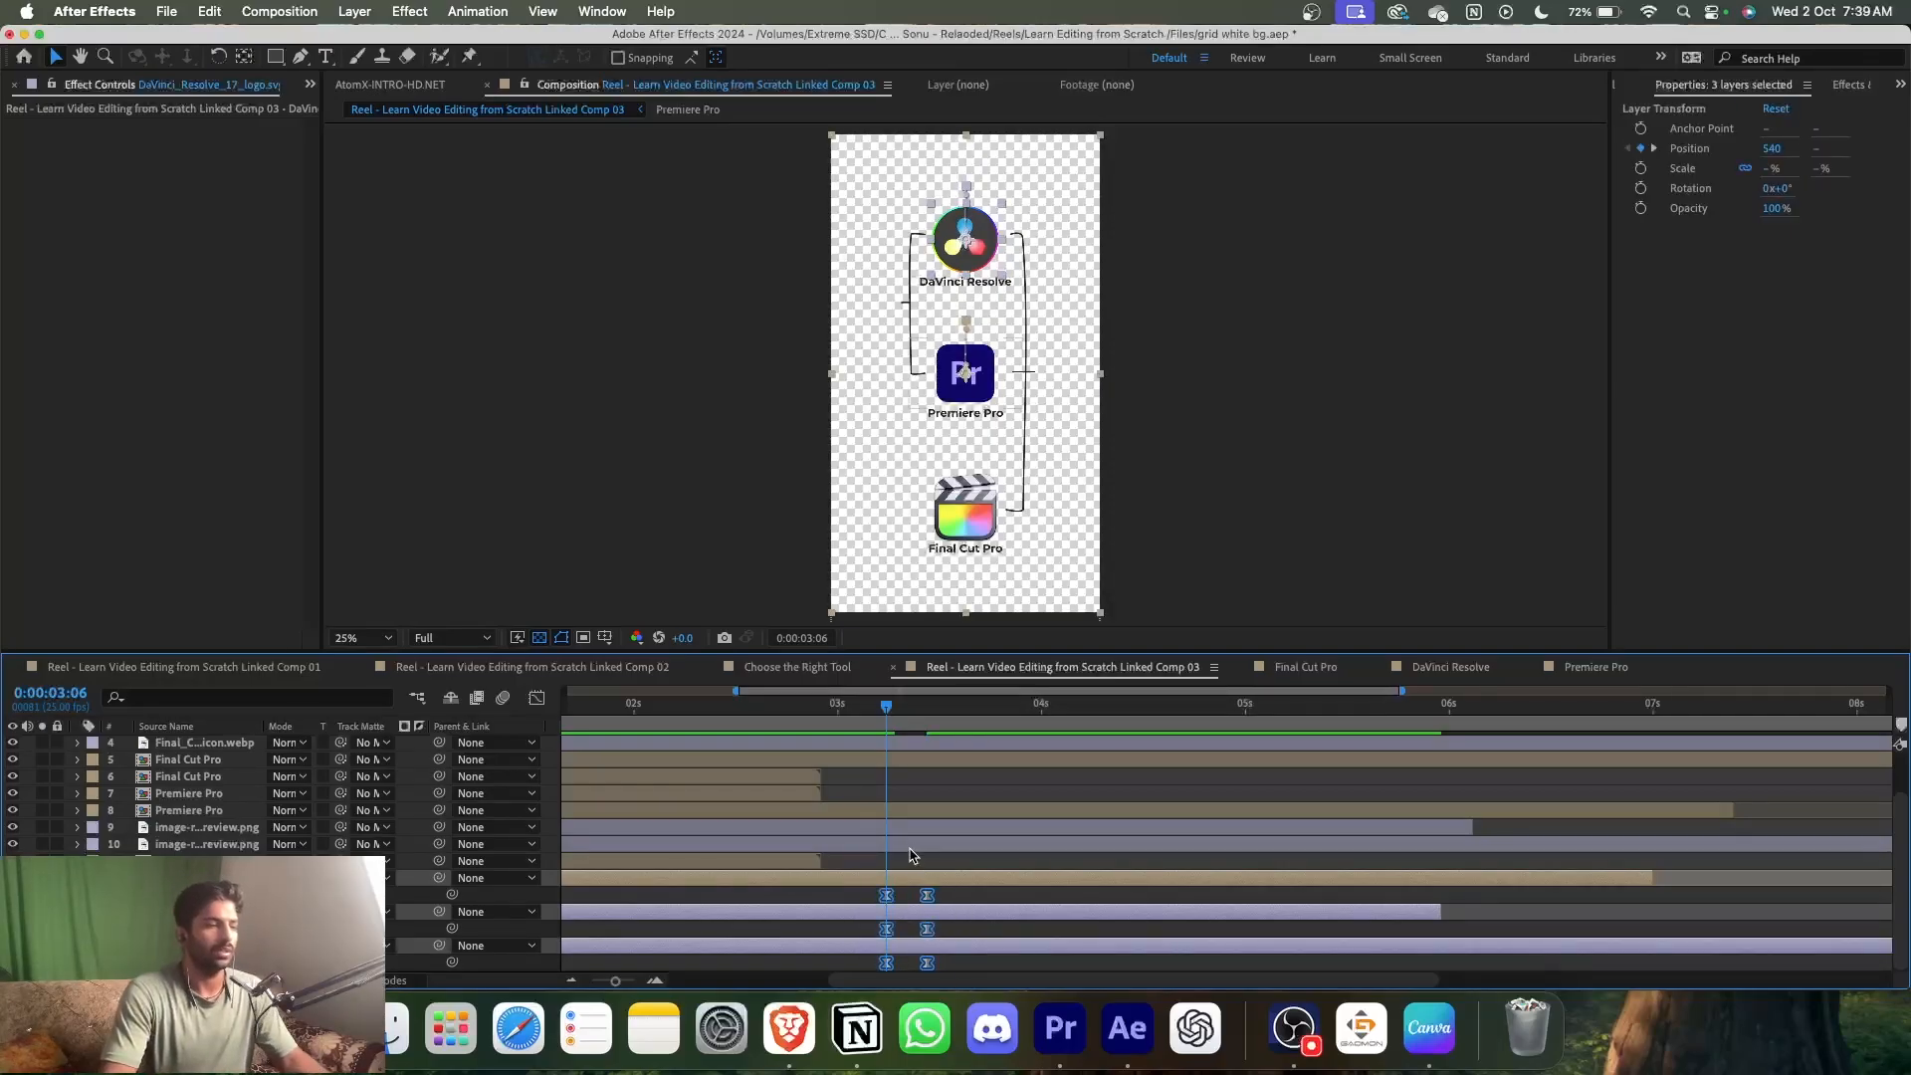
pyautogui.click(915, 845)
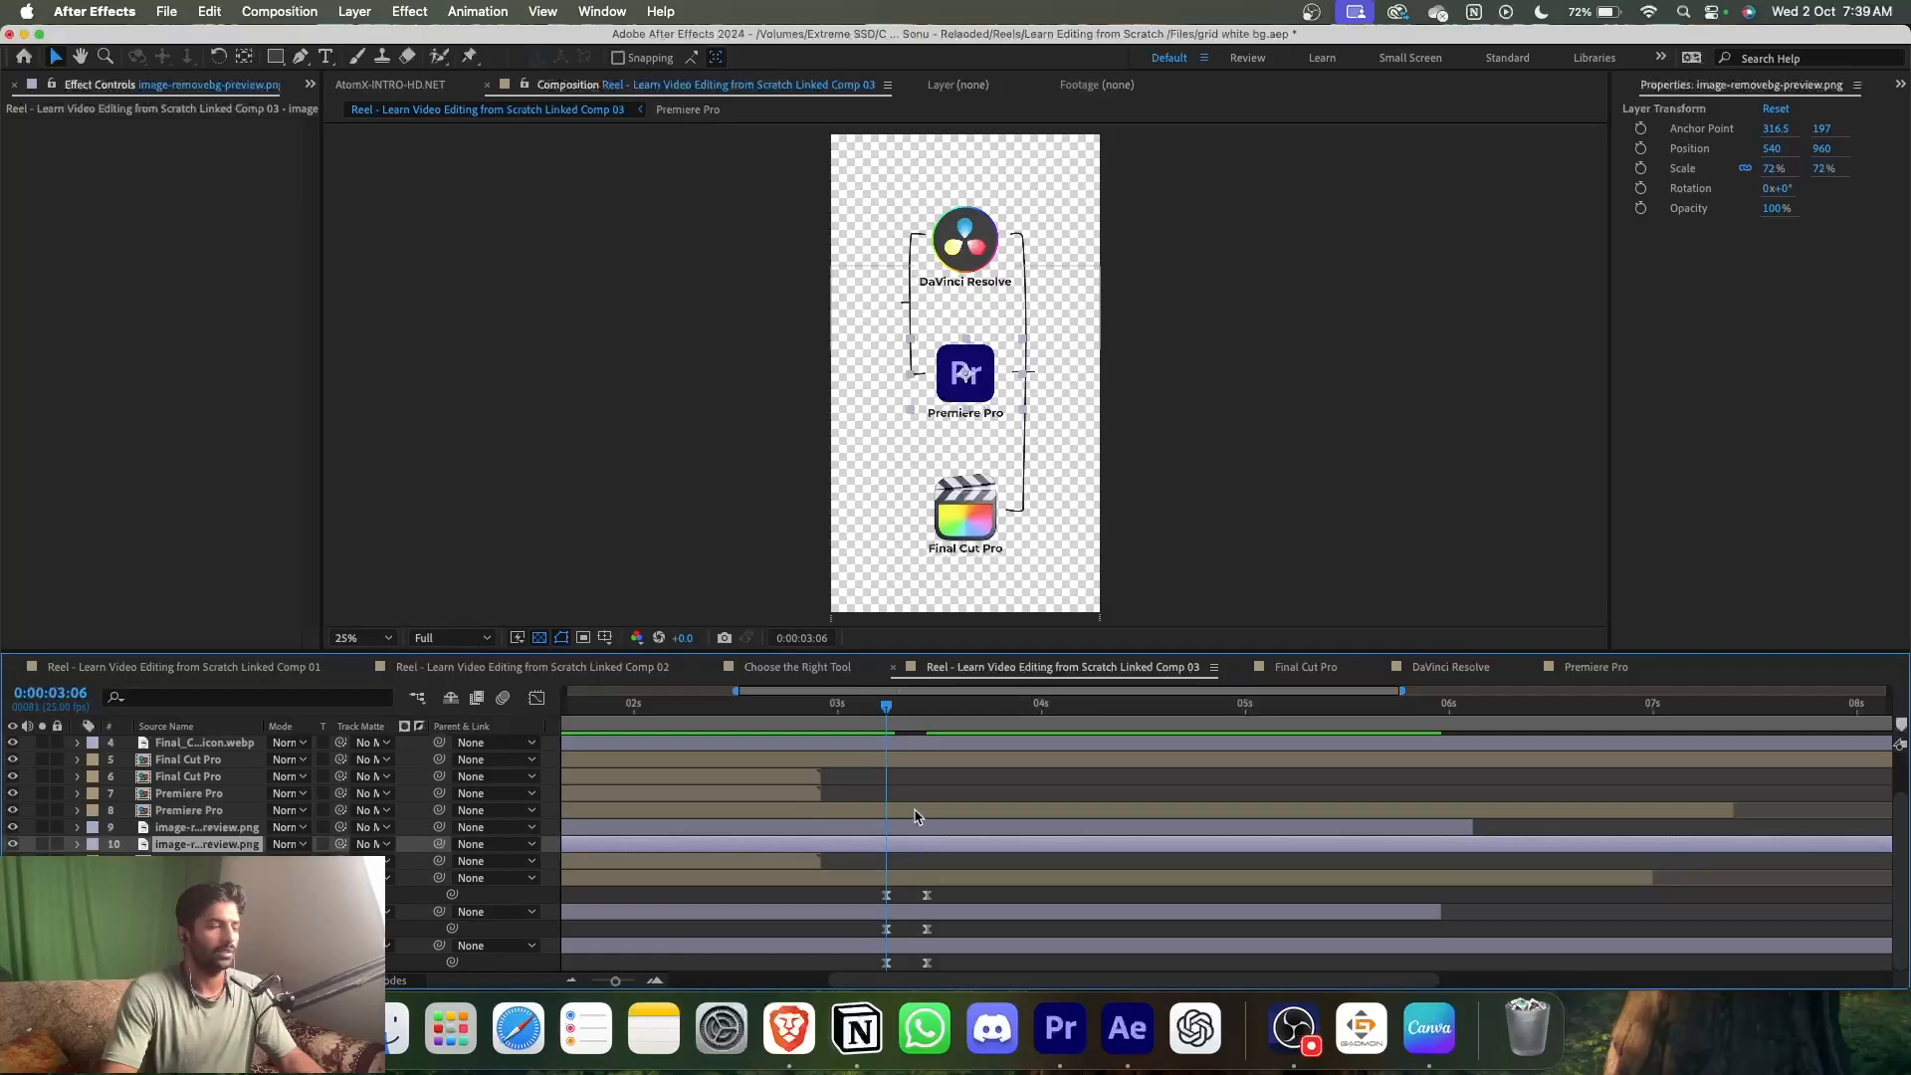
pyautogui.click(883, 869)
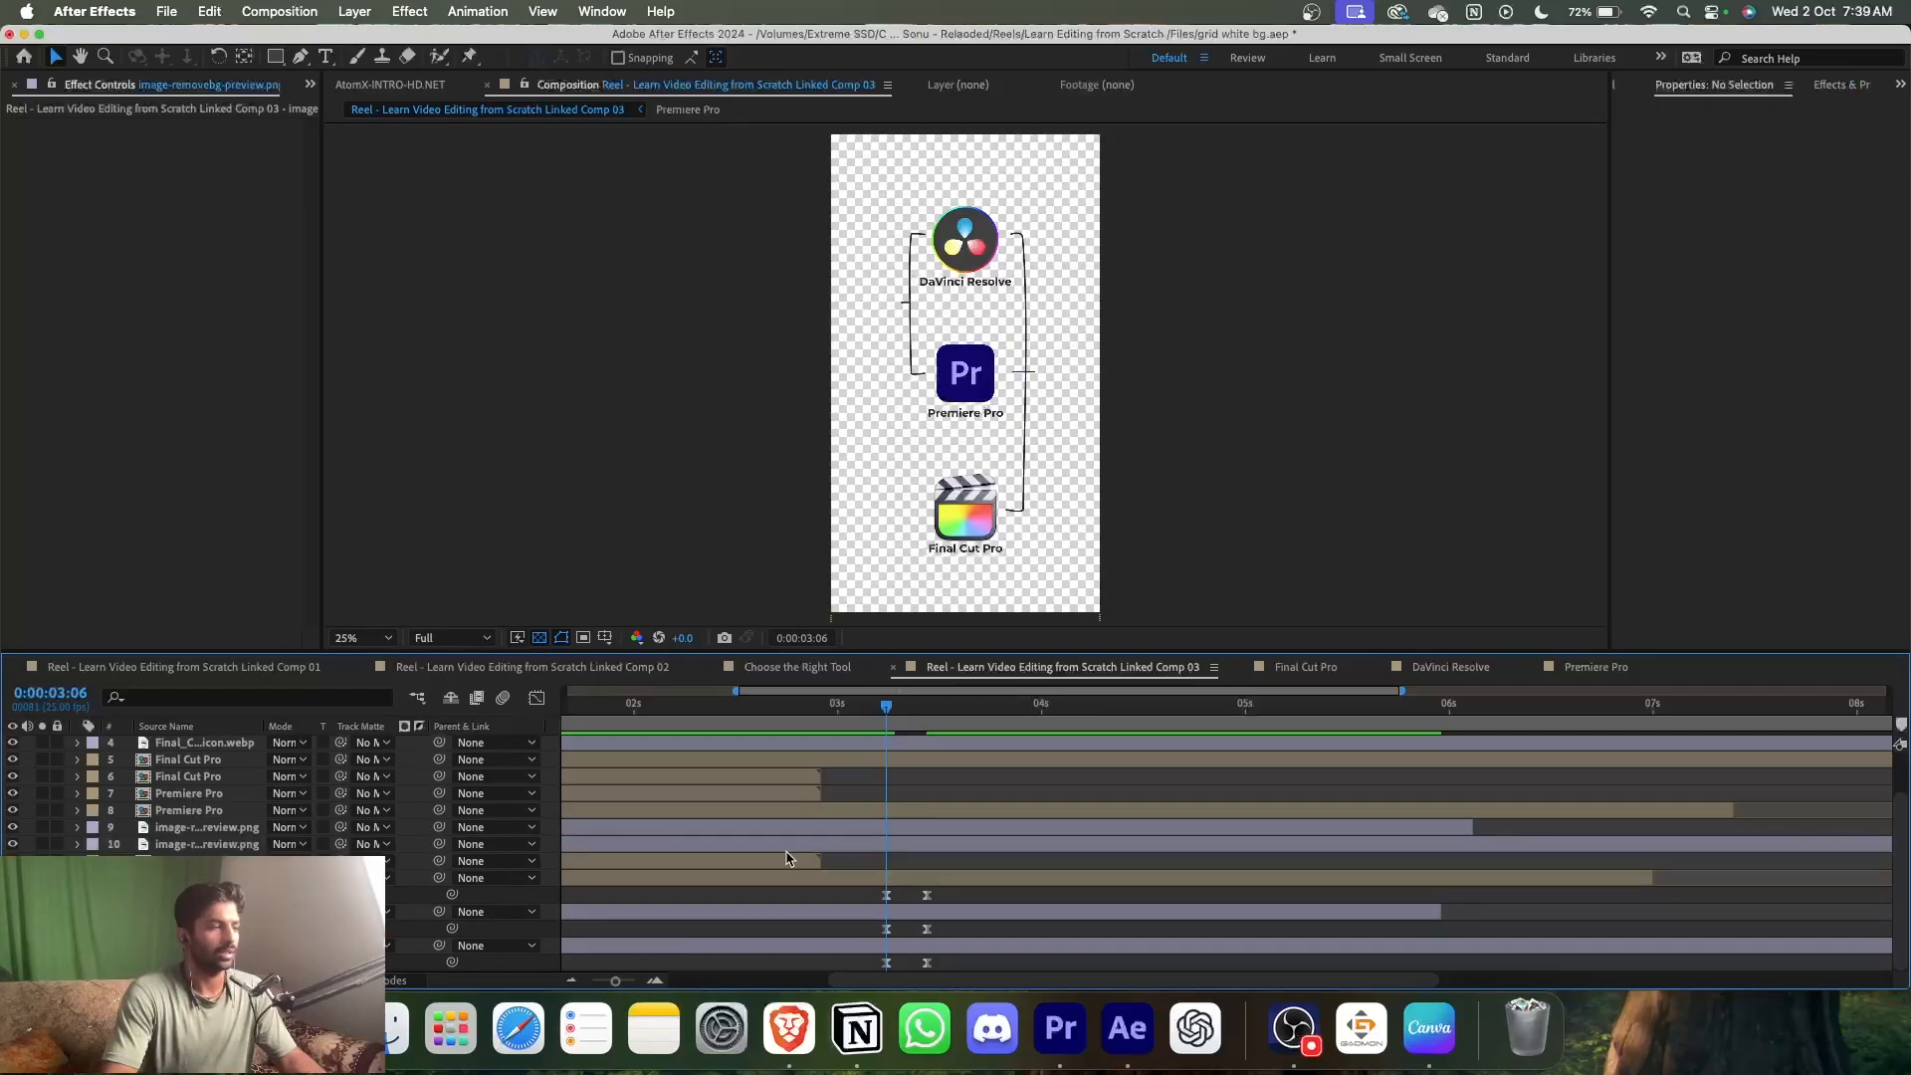
# - Animate the Position of all Final Cut Pro and Premiere Pro icons and labels down about 197 px from 0:00:03:06 to 0:00:03:11
pyautogui.click(960, 846)
pyautogui.scroll(3, 954, 841)
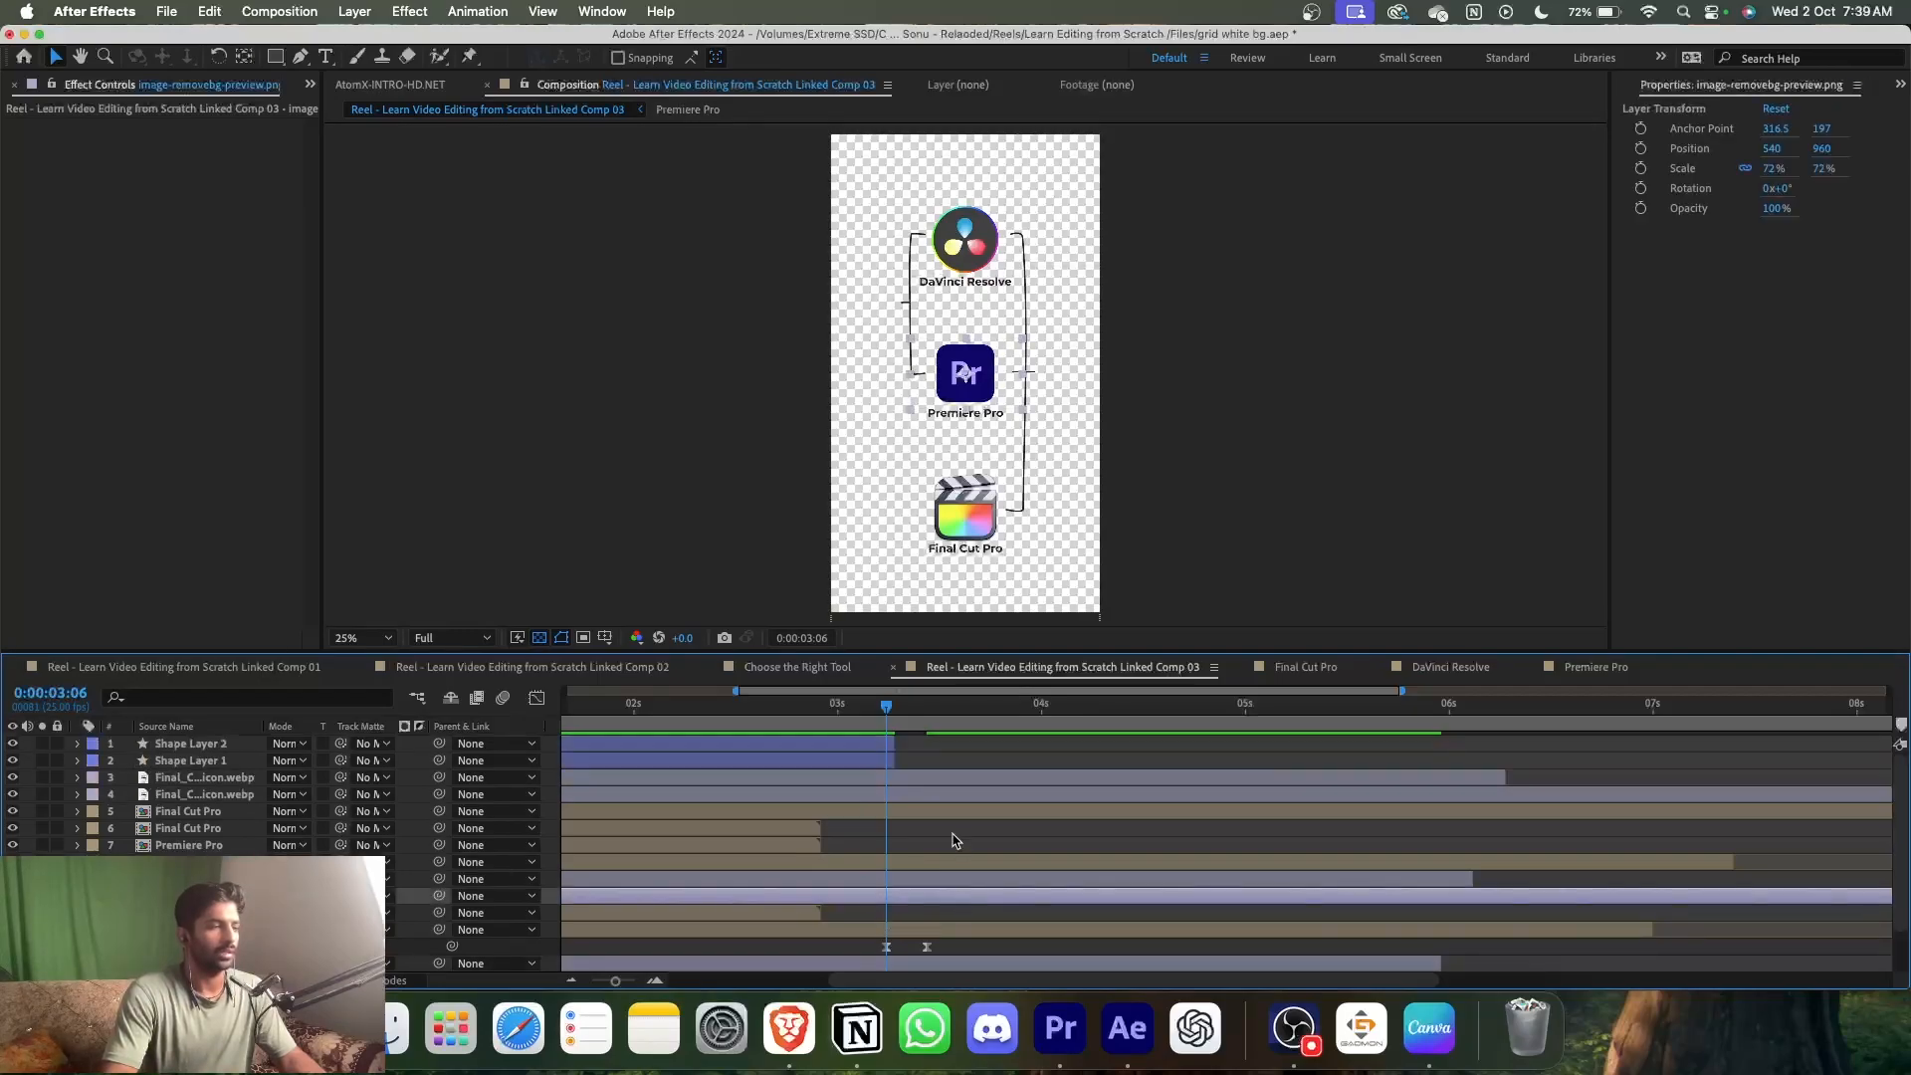
pyautogui.keyDown('shift'); pyautogui.click(916, 783); pyautogui.keyUp('shift')
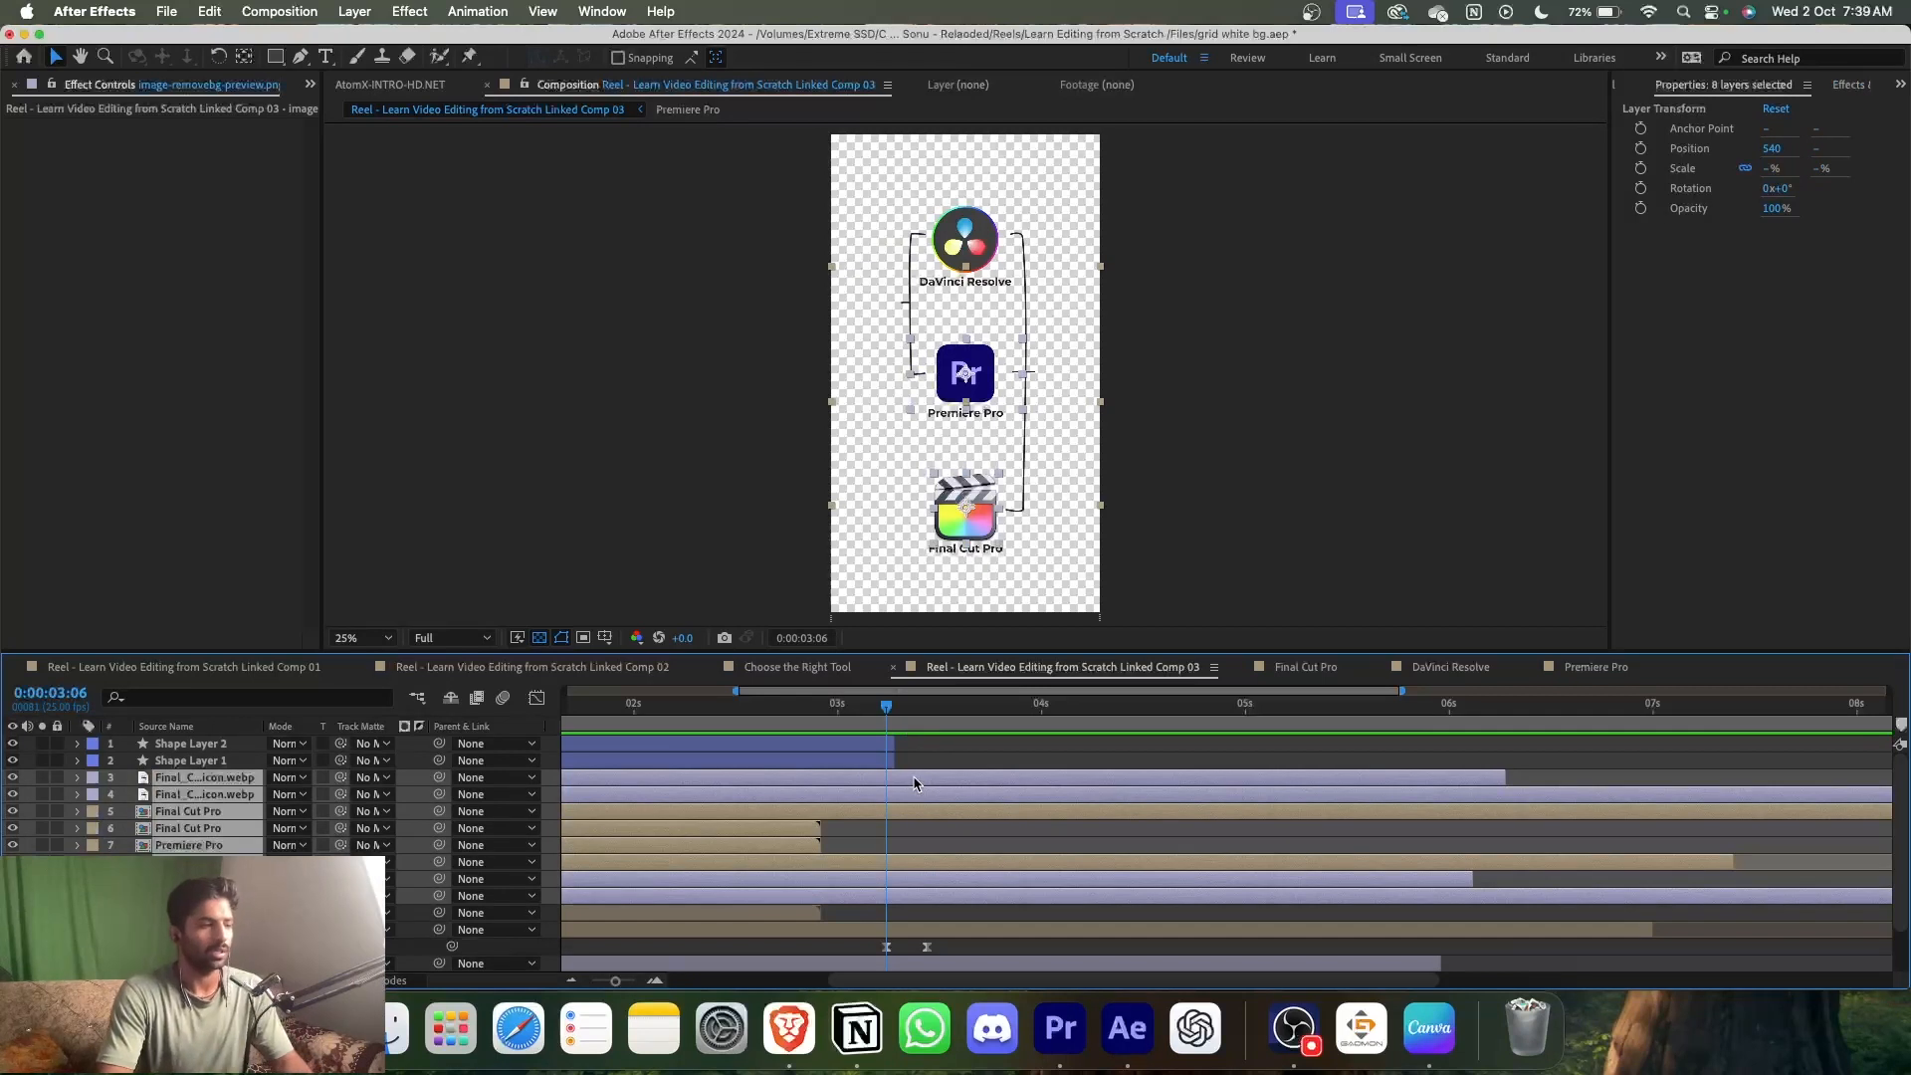
pyautogui.press('p')
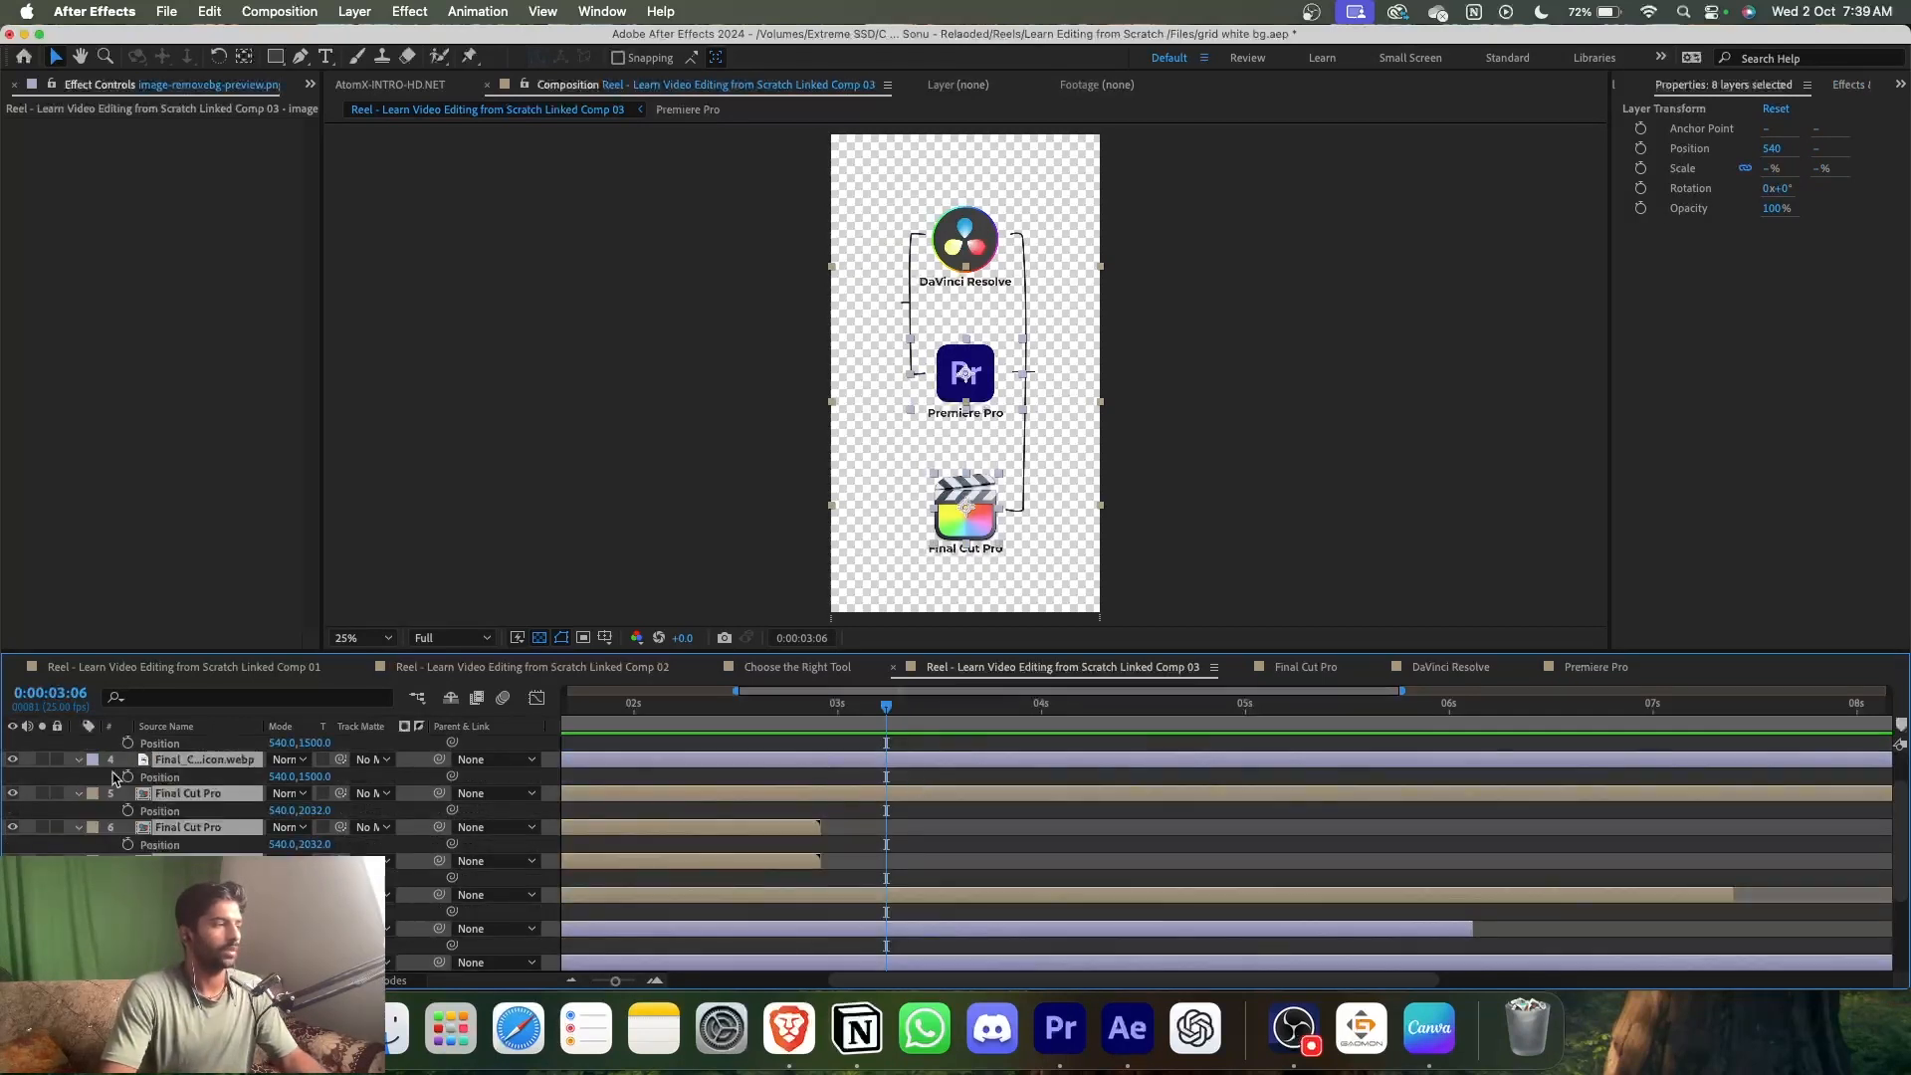
pyautogui.click(128, 777)
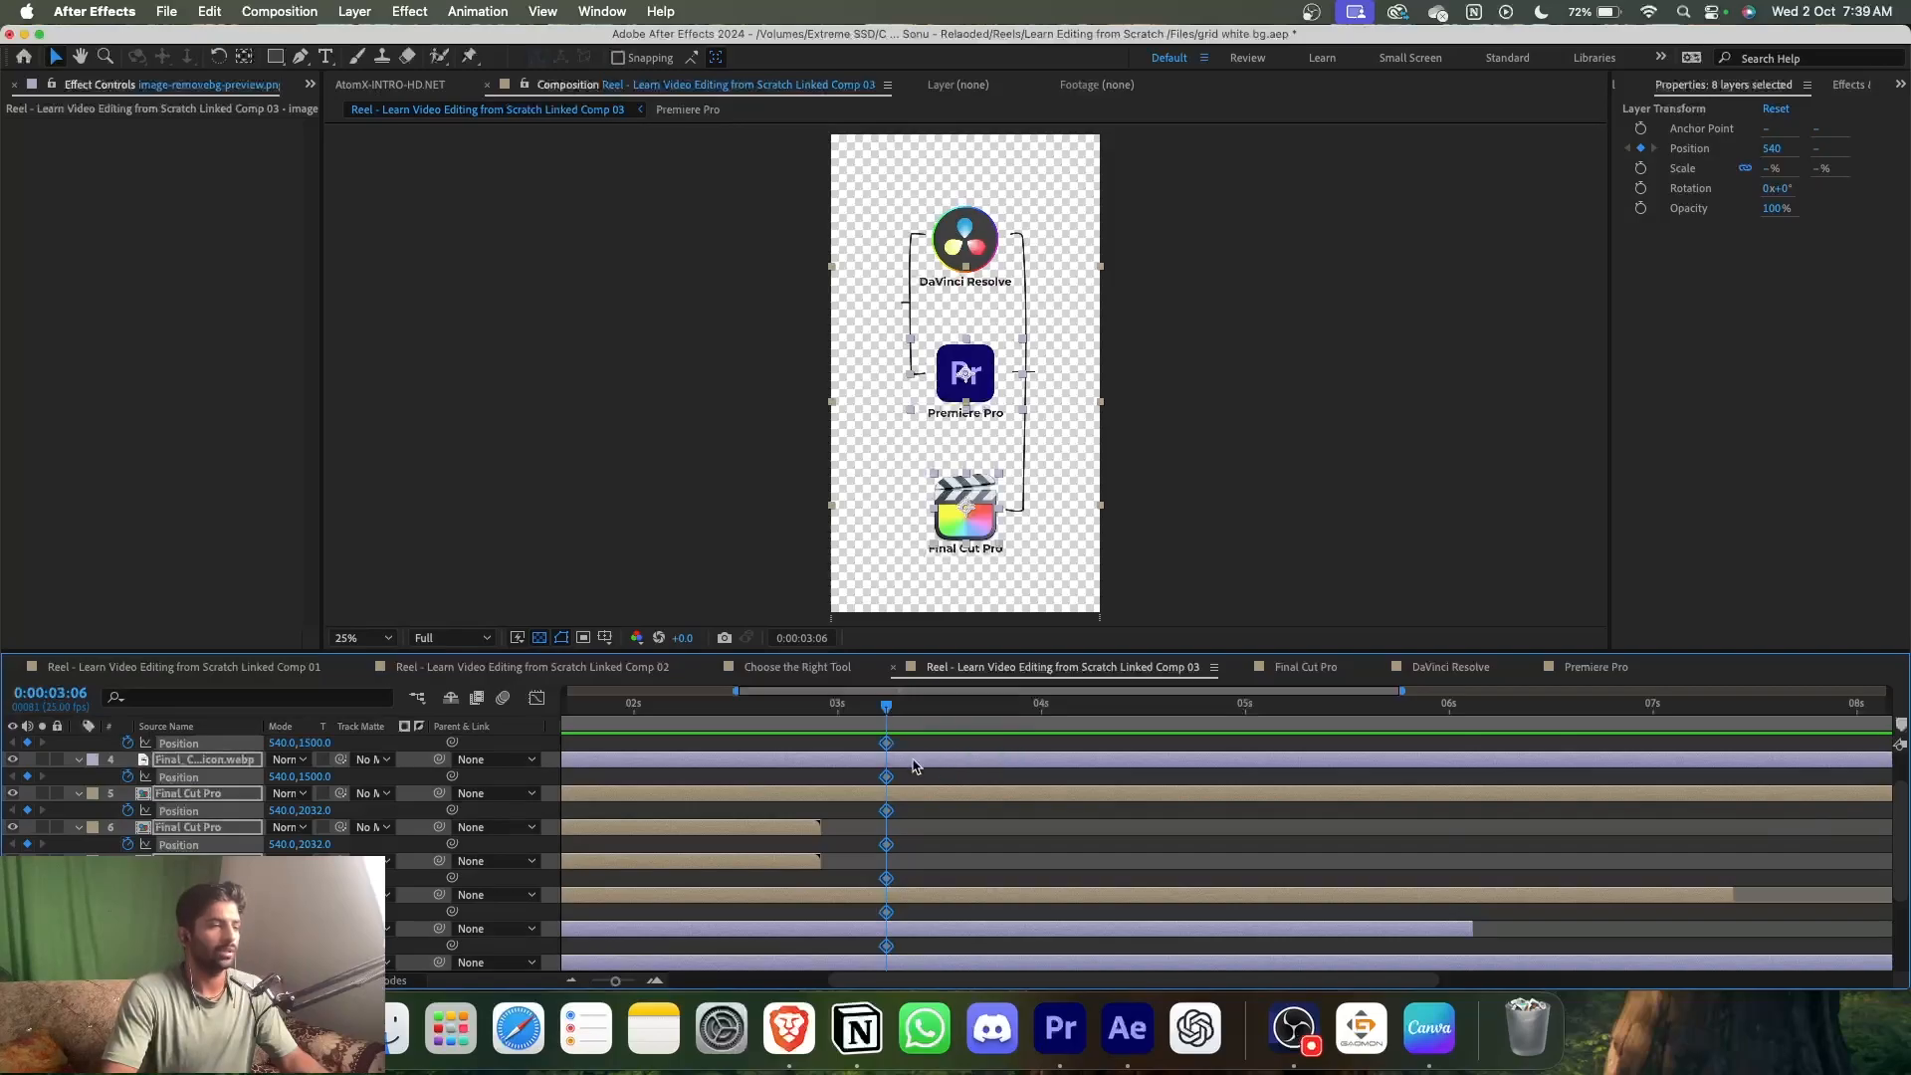
pyautogui.scroll(-2, 914, 764)
pyautogui.moveTo(886, 710); pyautogui.dragTo(927, 717)
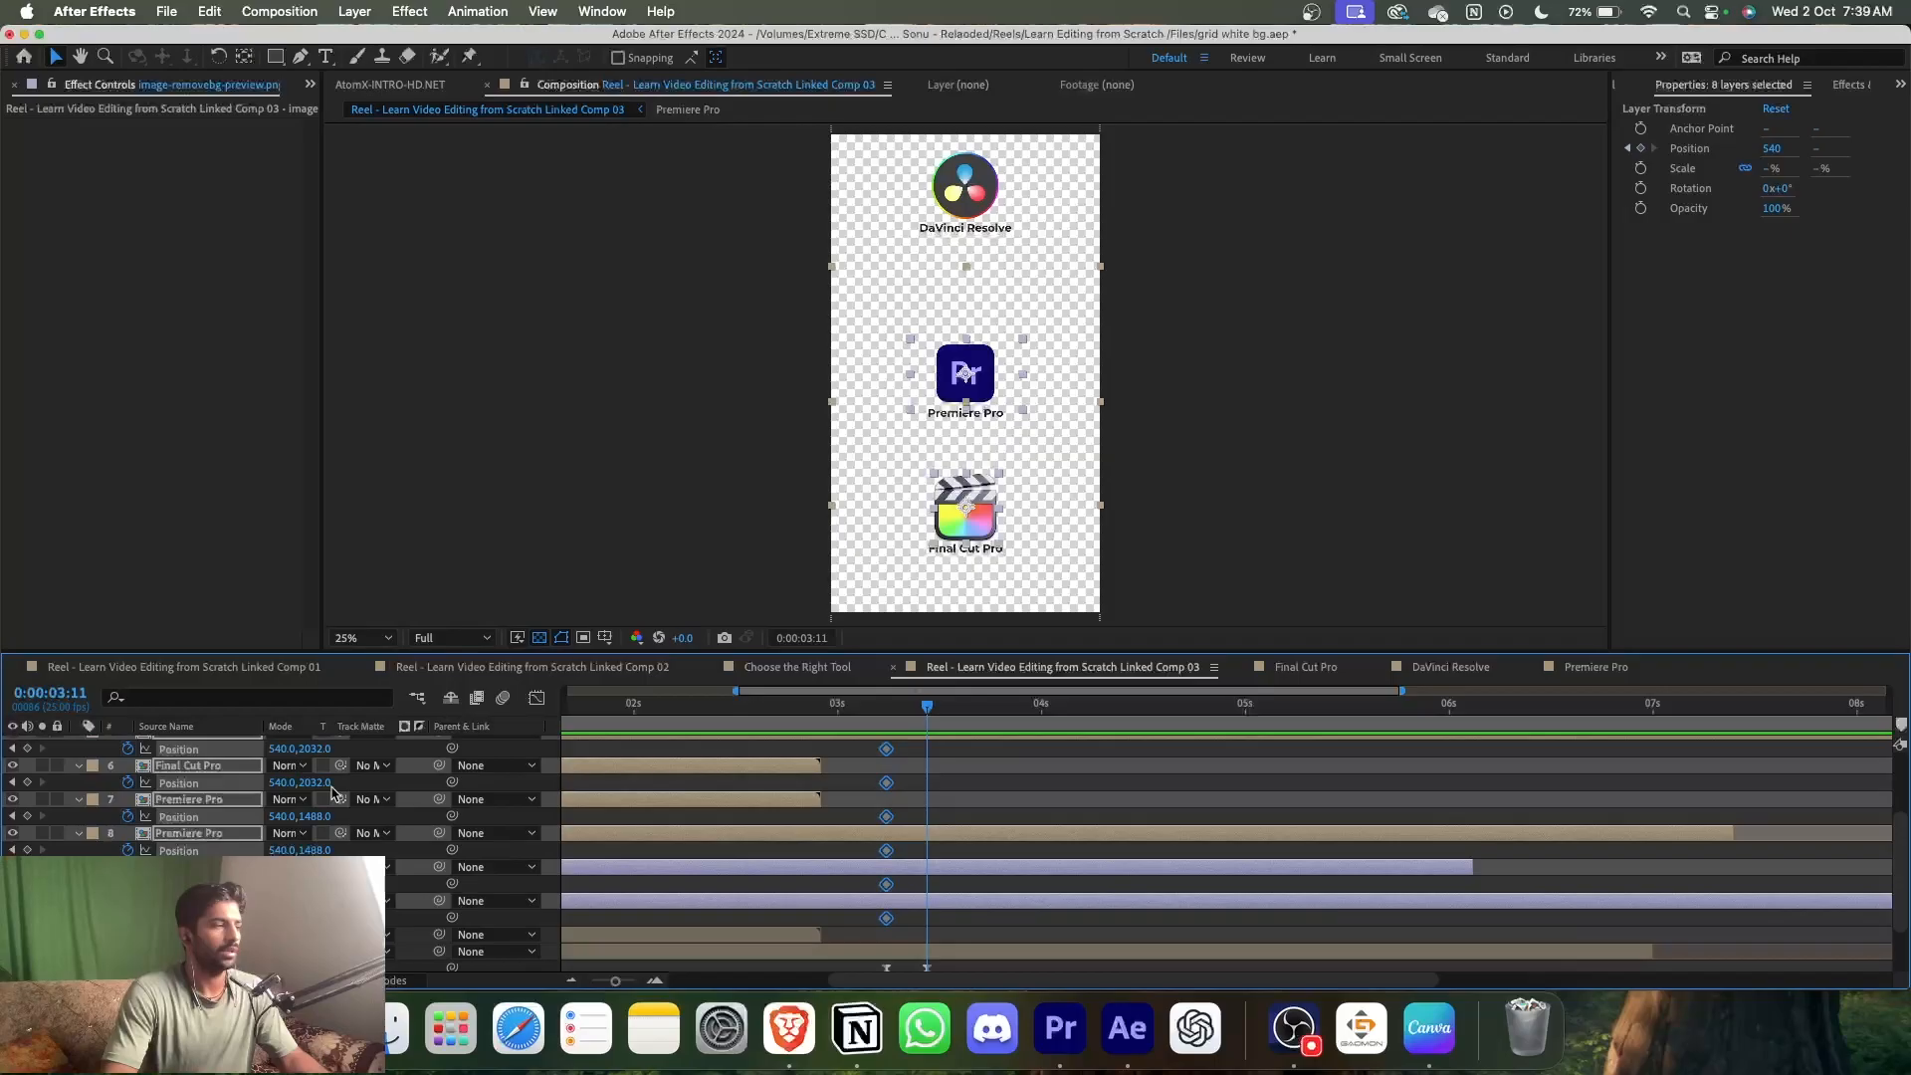
pyautogui.moveTo(316, 748); pyautogui.dragTo(512, 748)
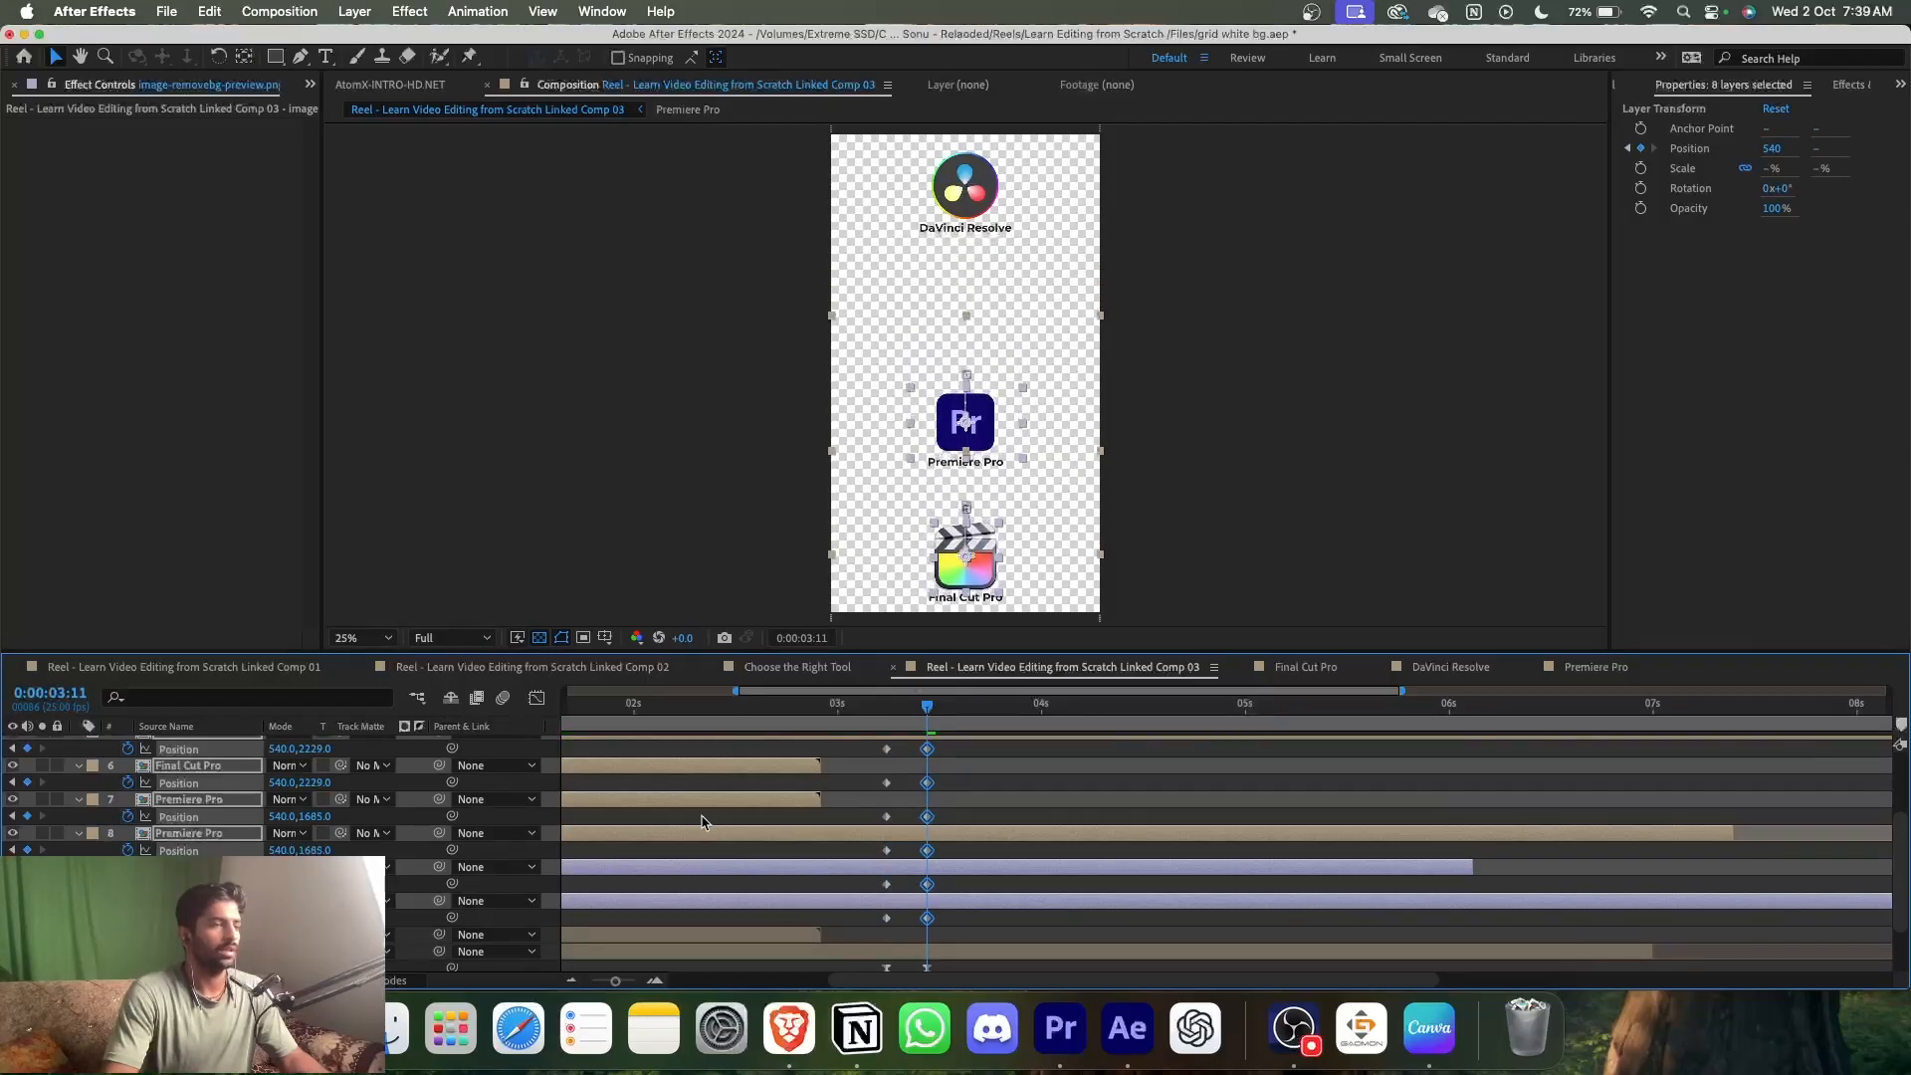
# - Fade the Final Cut Pro and Premiere Pro layers with Opacity keyframes from 100% at 0:00:03:06 to 0% at 0:00:03:11
pyautogui.scroll(2, 777, 834)
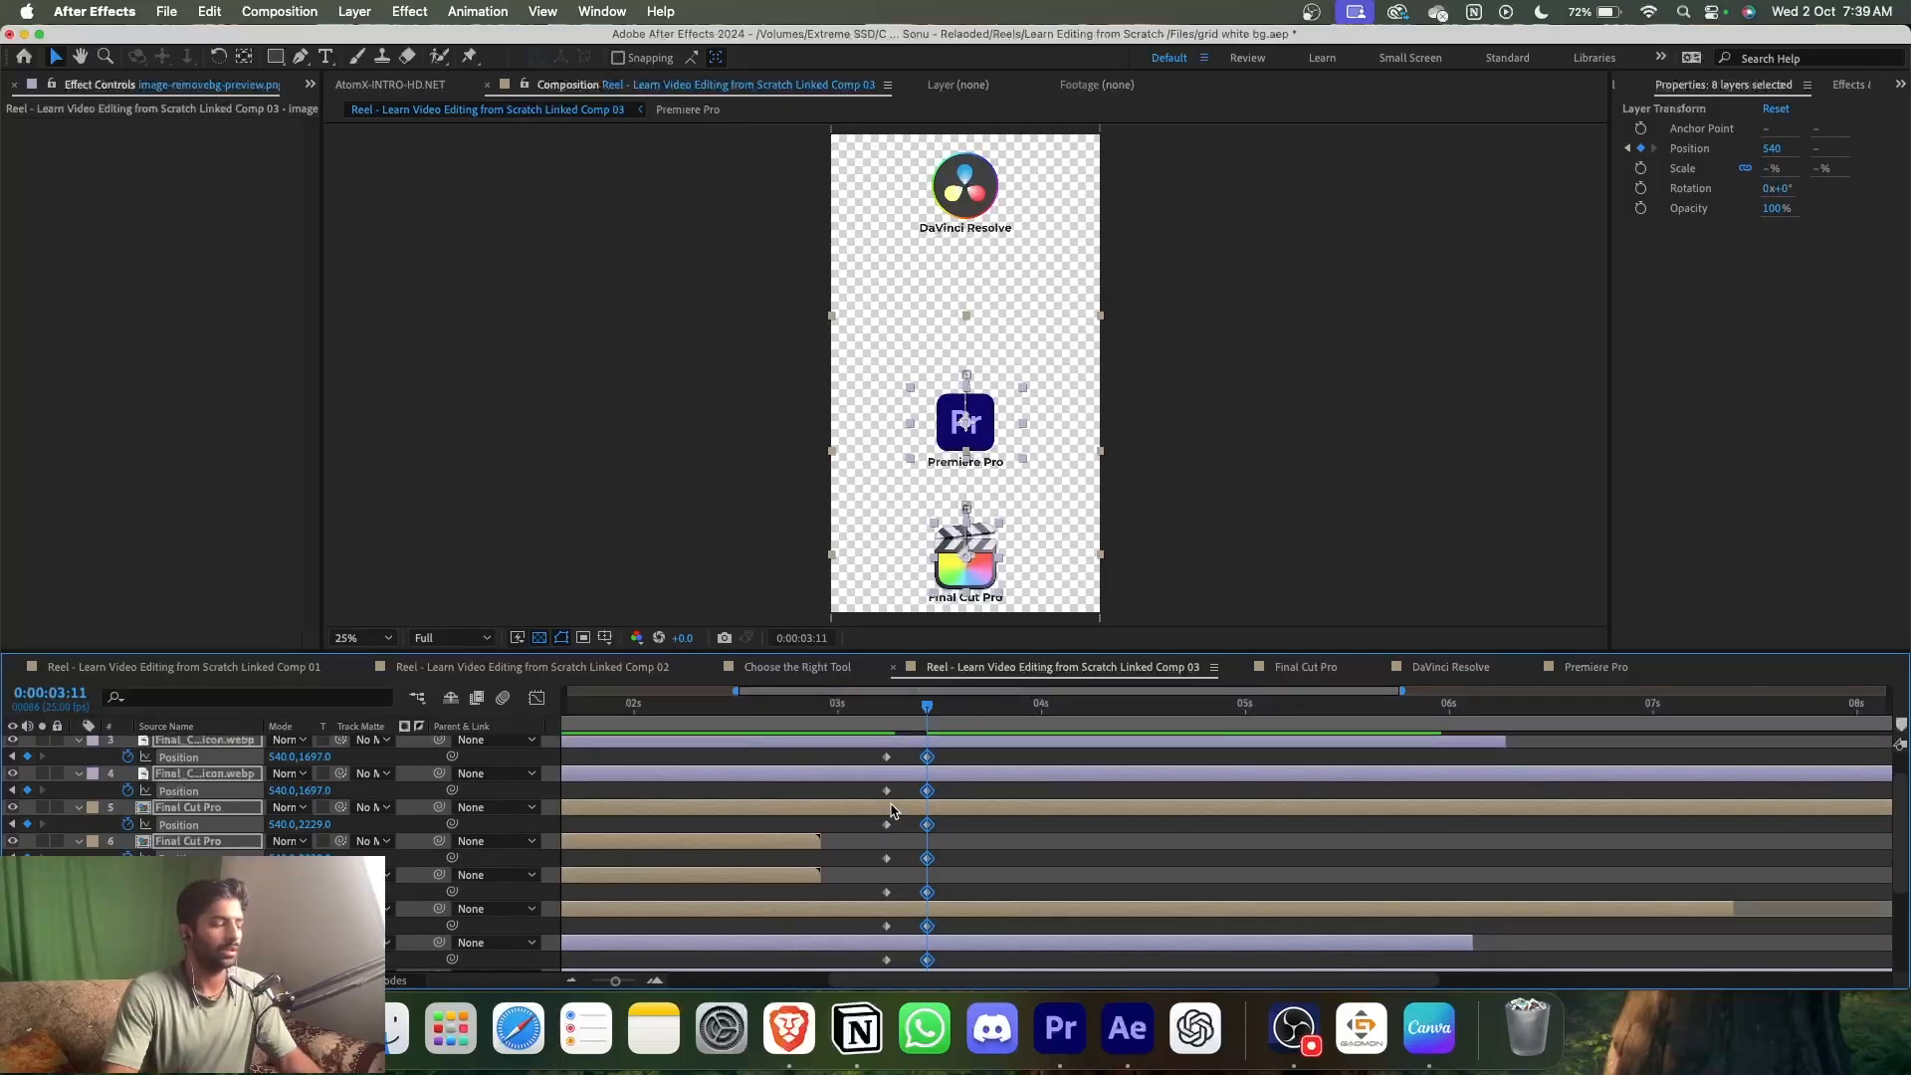
pyautogui.hotkey('shift', 't')
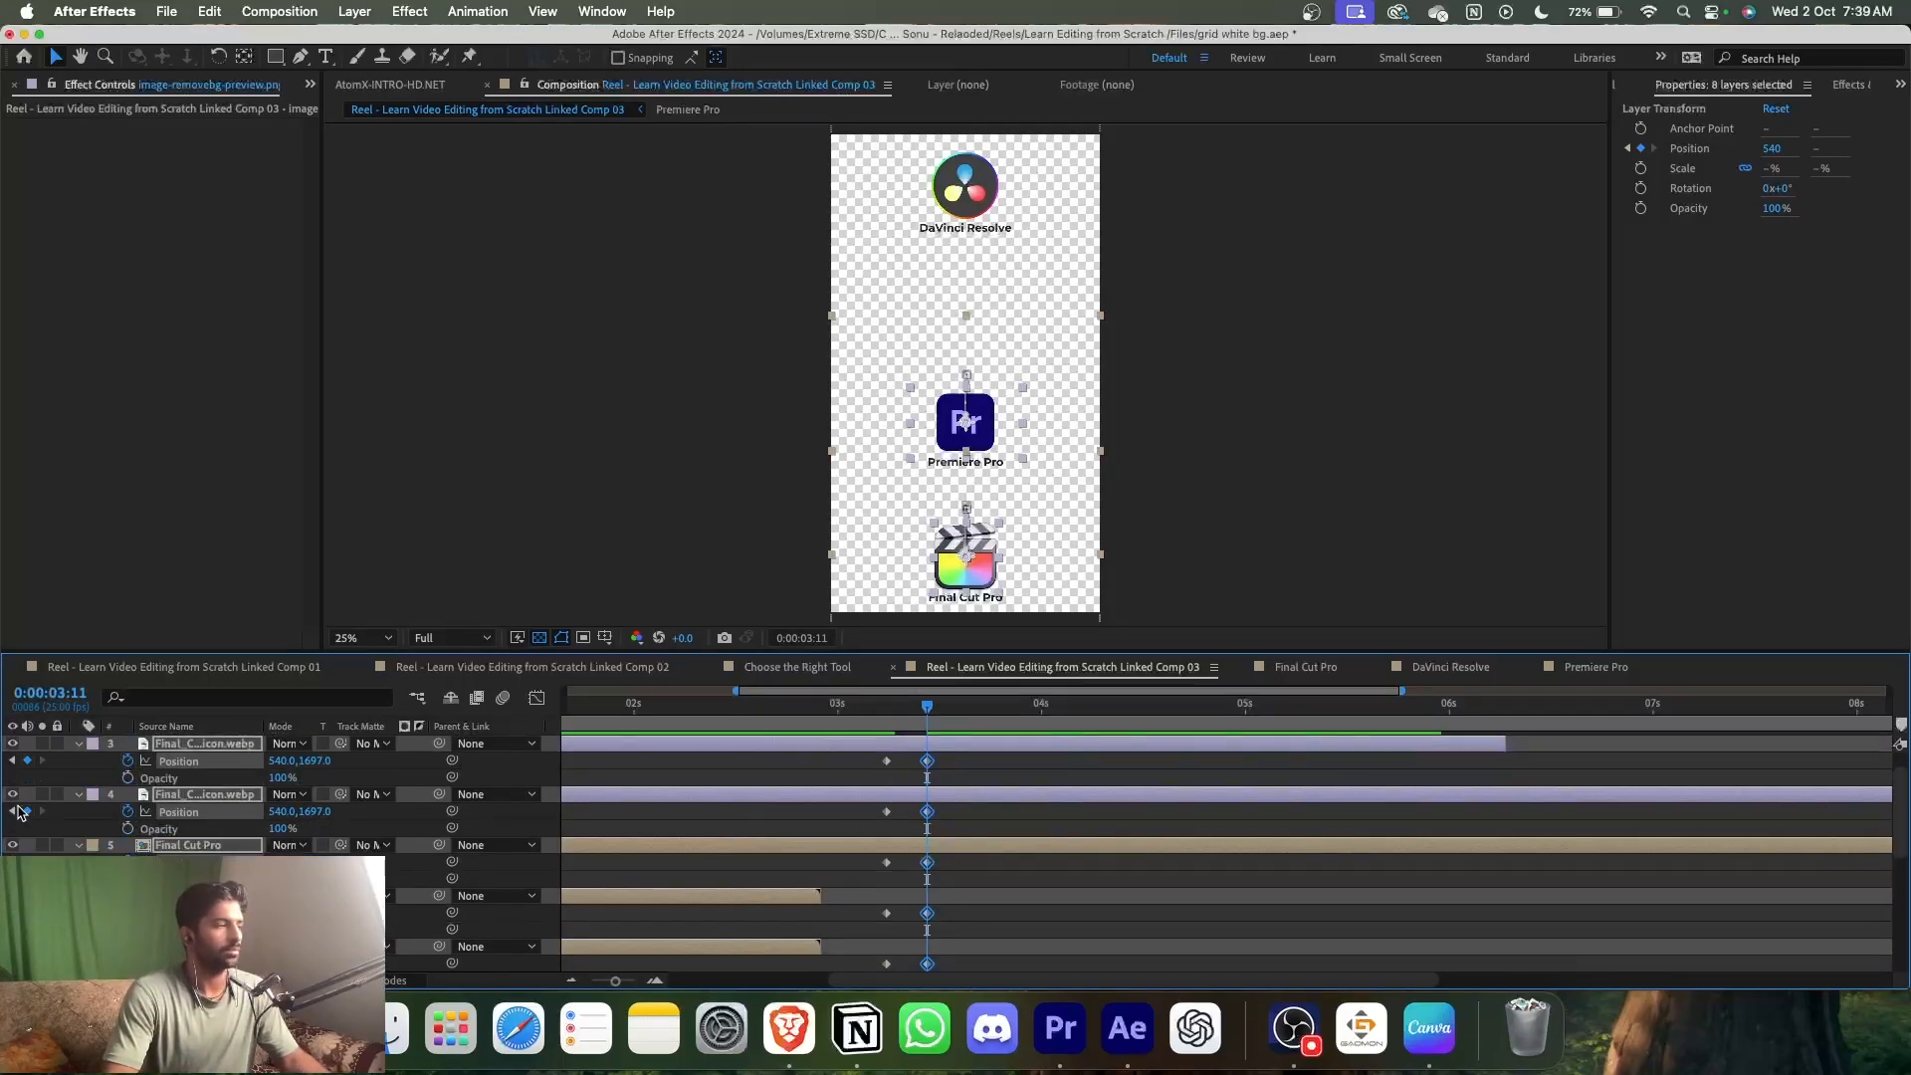
pyautogui.click(13, 812)
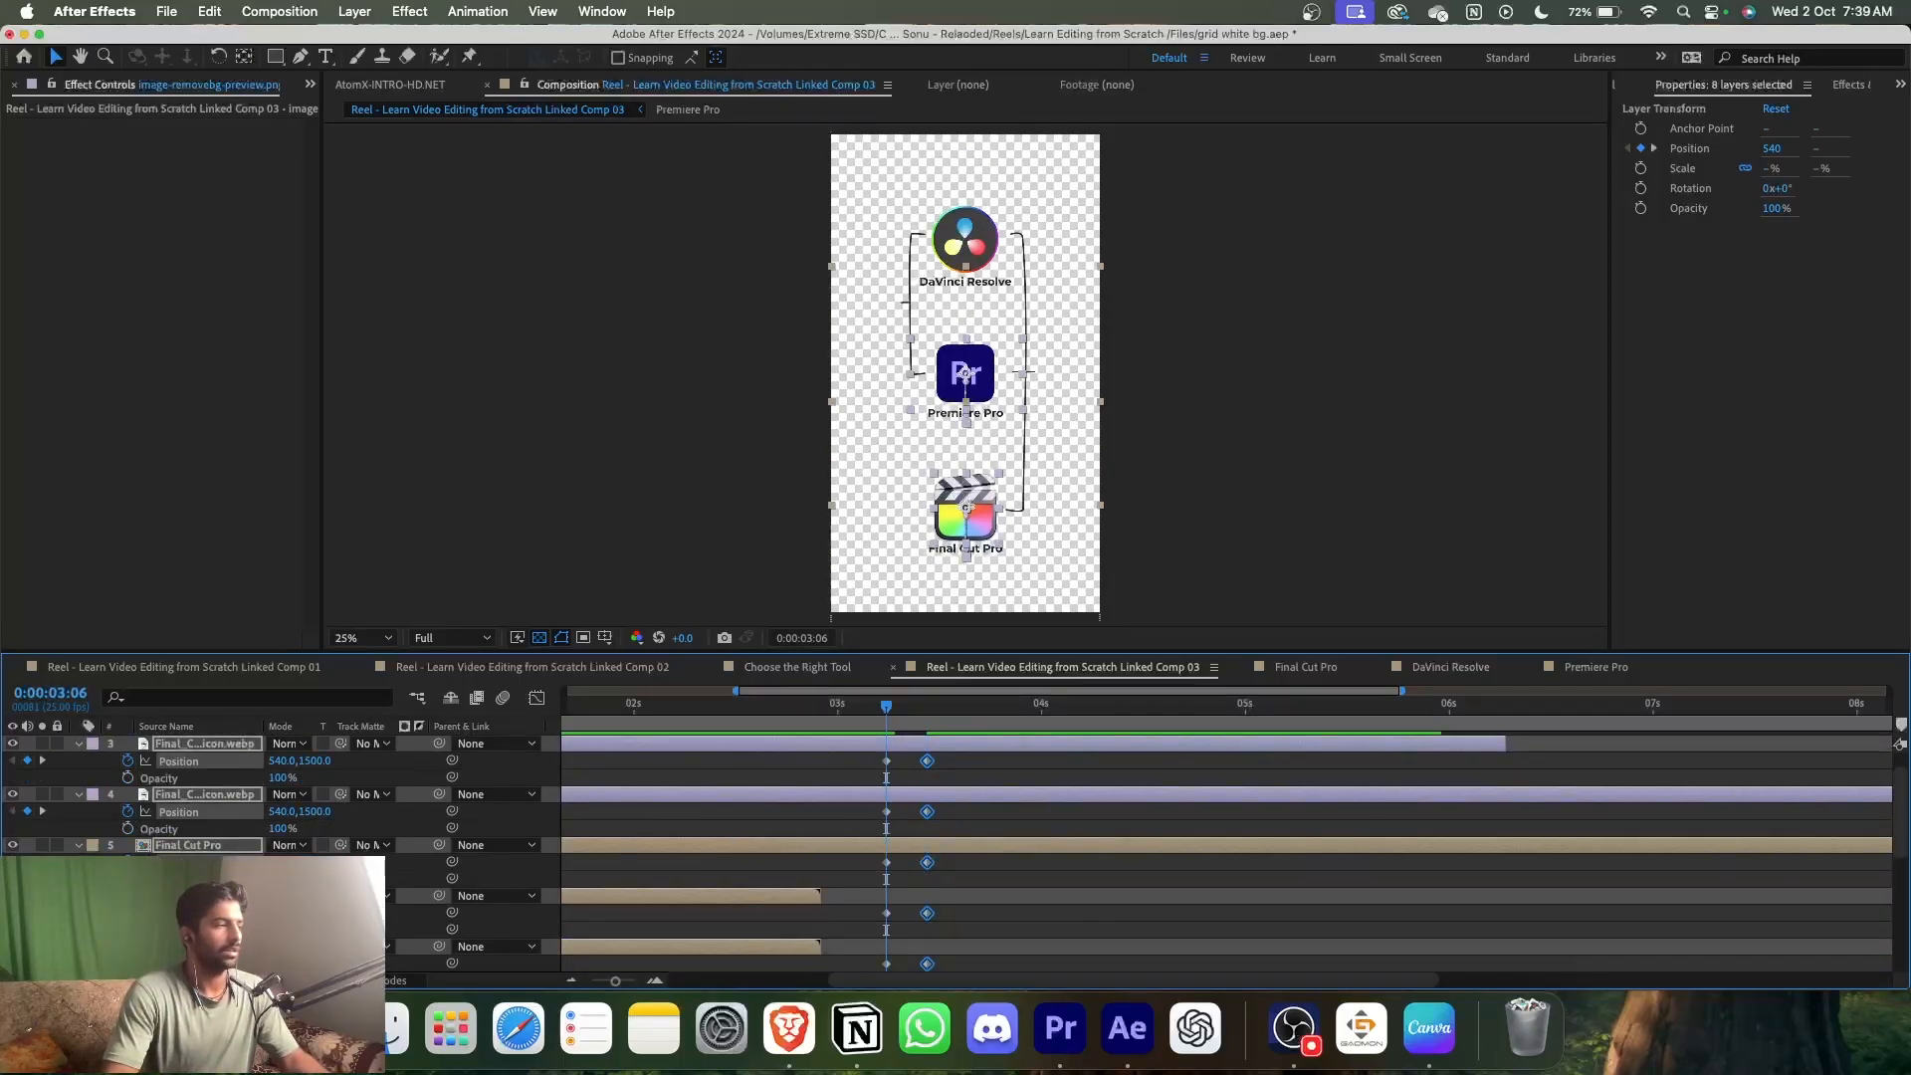
pyautogui.hotkey('alt', 'shift', 't')
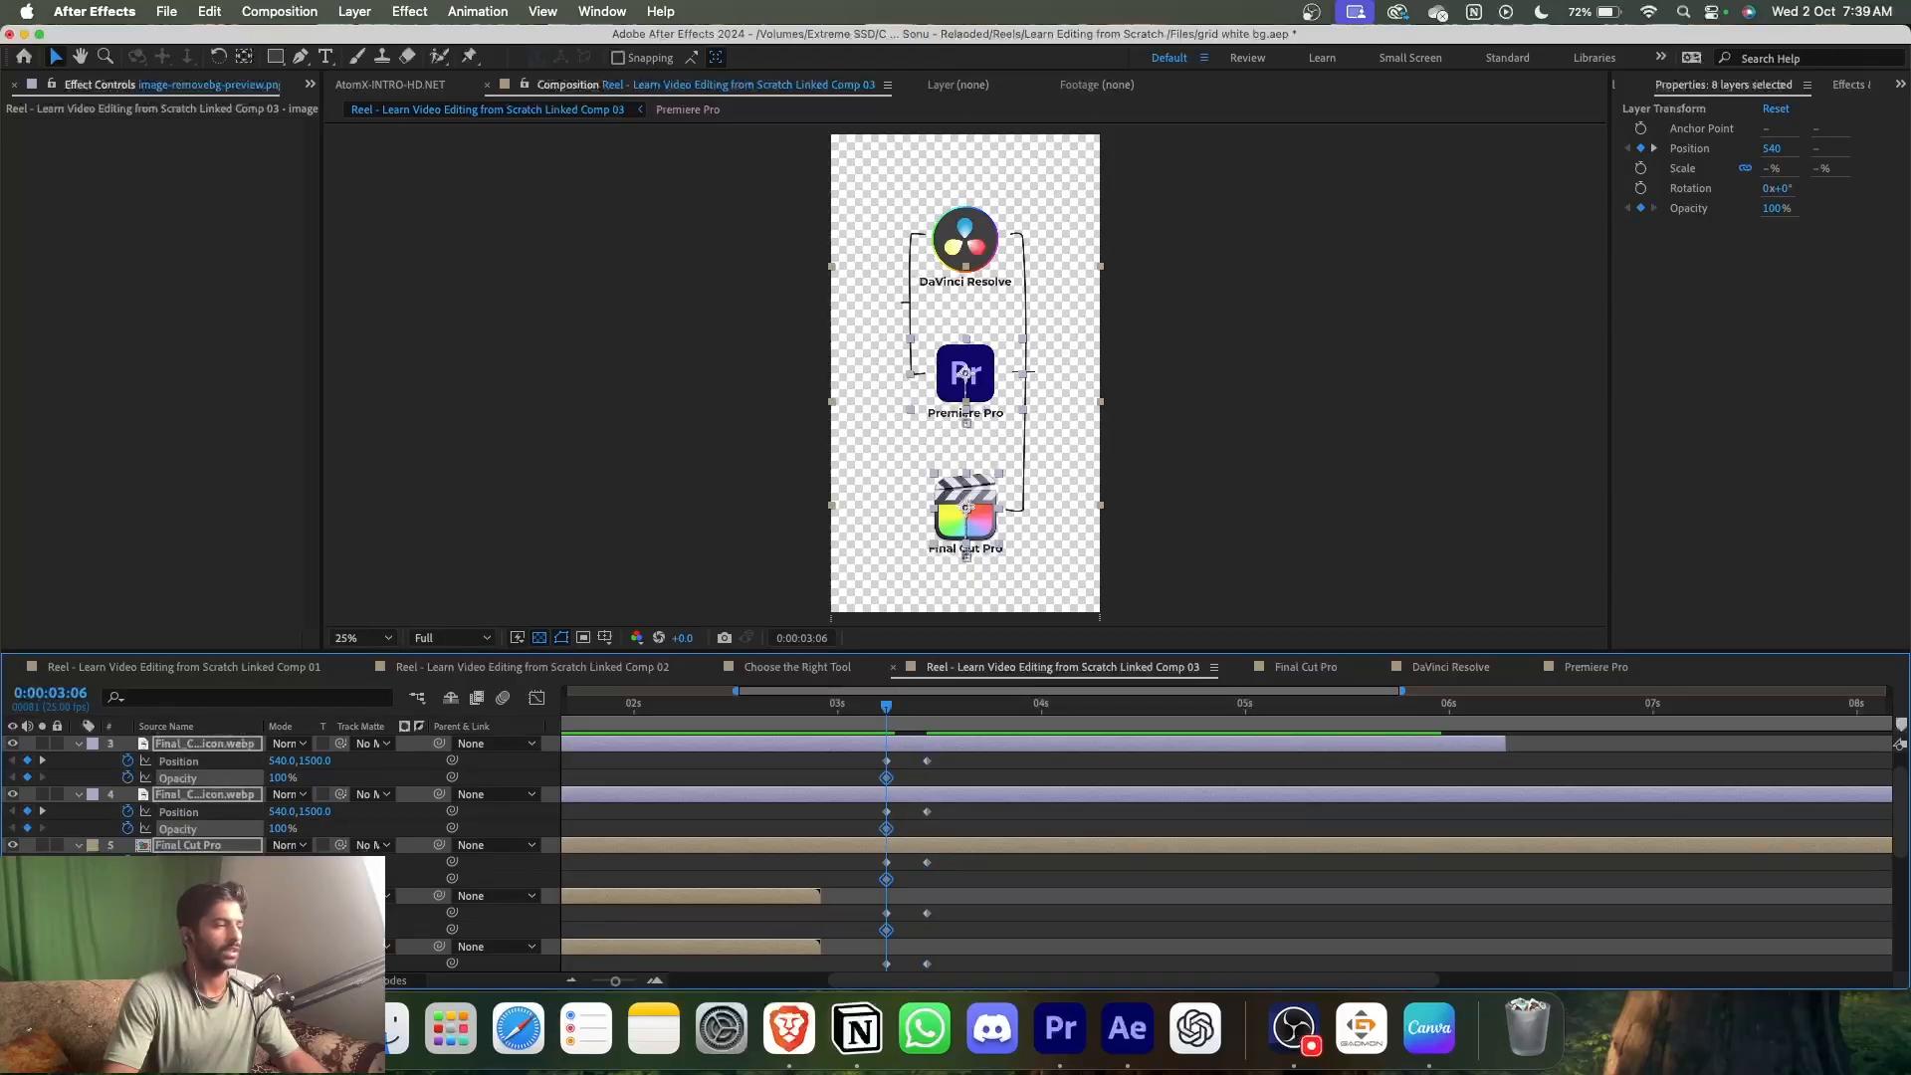
pyautogui.press('k')
pyautogui.moveTo(282, 878); pyautogui.dragTo(179, 878)
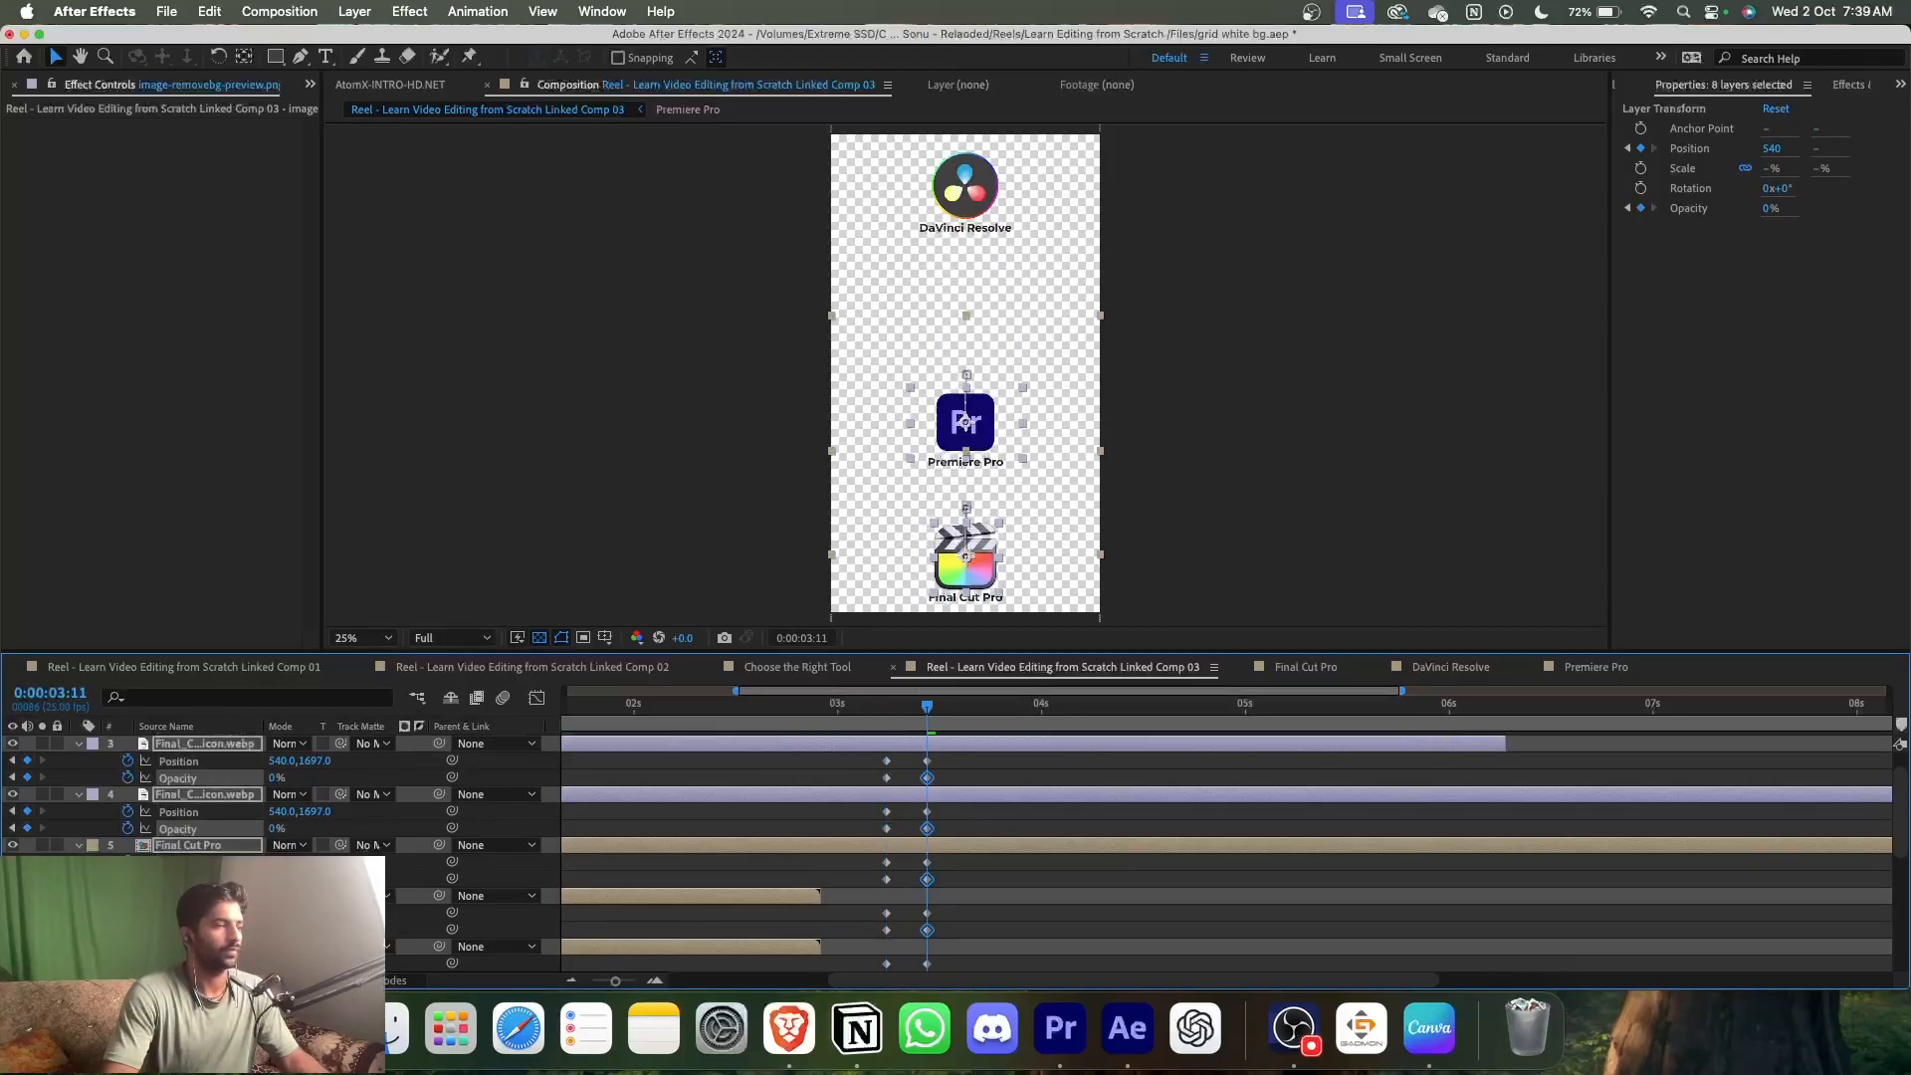
pyautogui.click(782, 828)
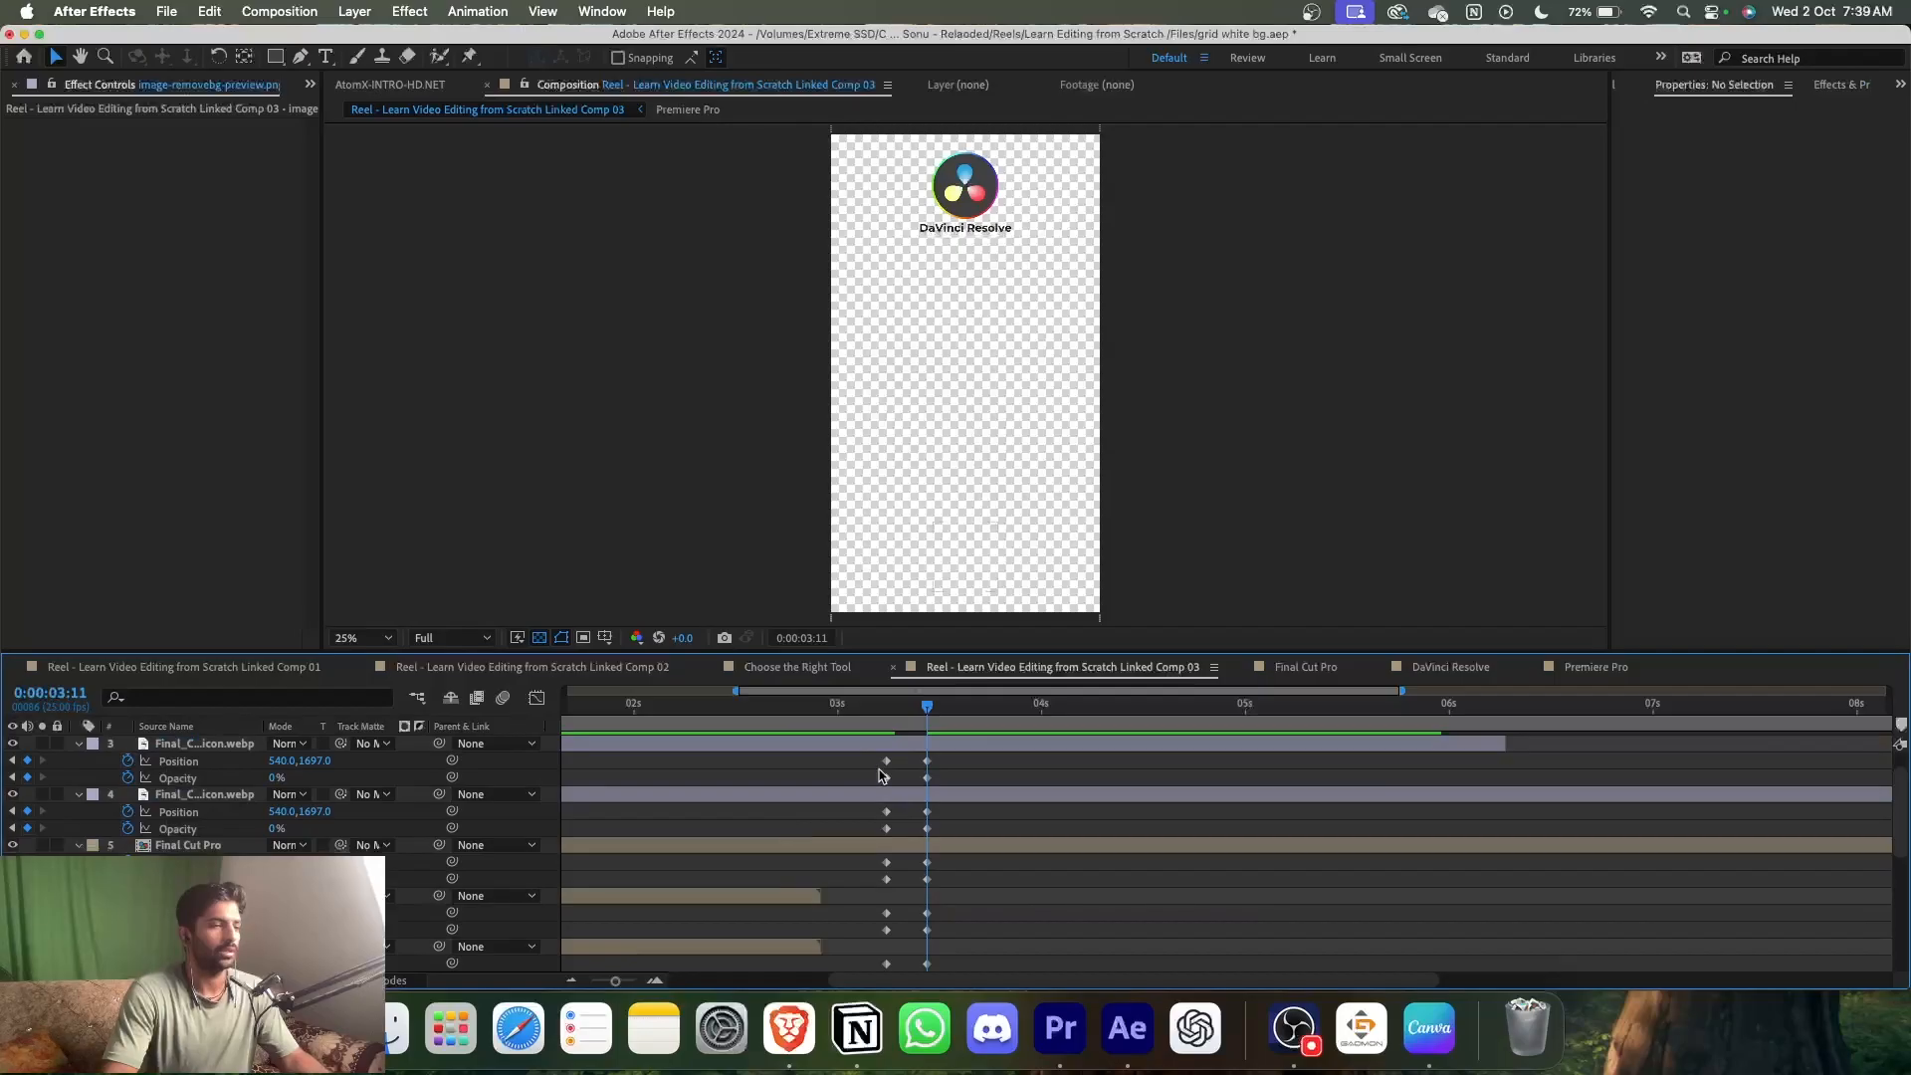
# - Apply Easy Ease to the Final Cut Pro and Premiere Pro layers' Position and Opacity keyframes, and save the project
pyautogui.scroll(-1, 879, 766)
pyautogui.scroll(2, 879, 766)
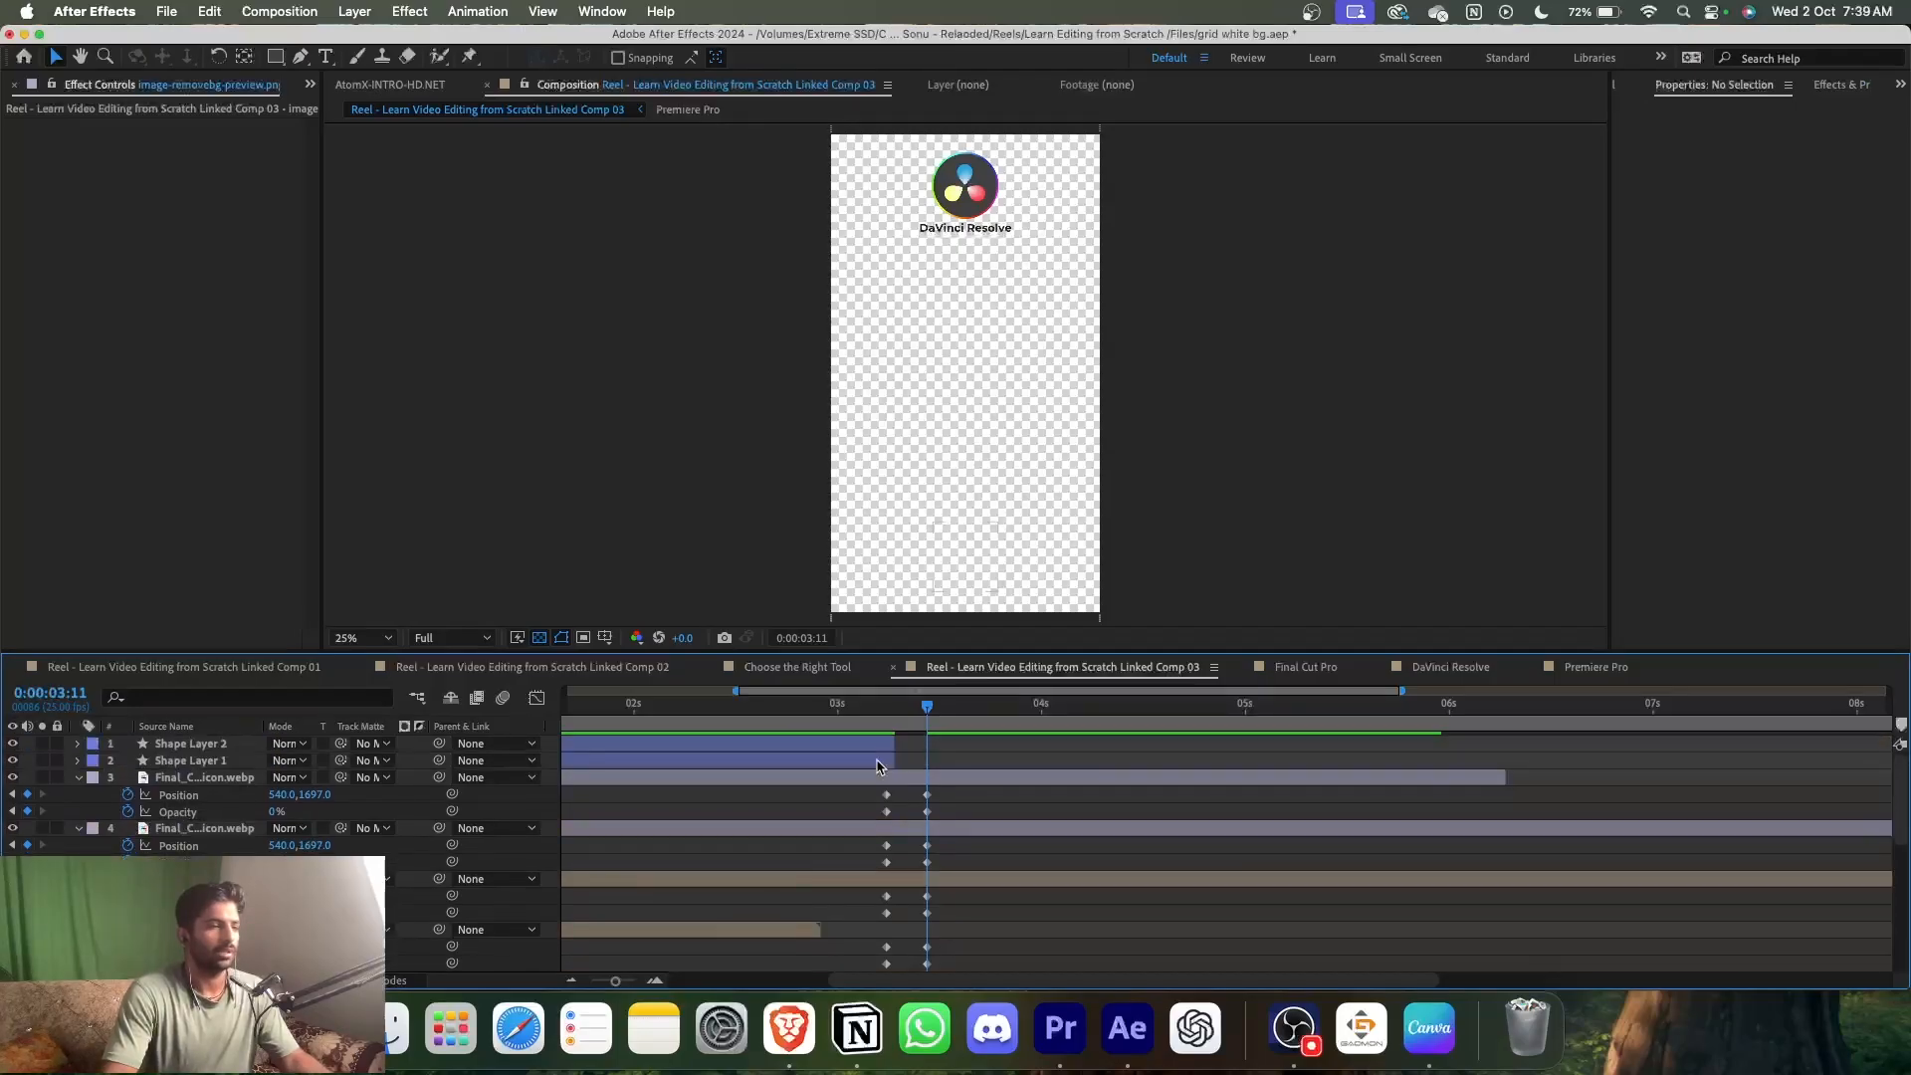
pyautogui.moveTo(864, 793); pyautogui.dragTo(1007, 856)
pyautogui.press('F9')
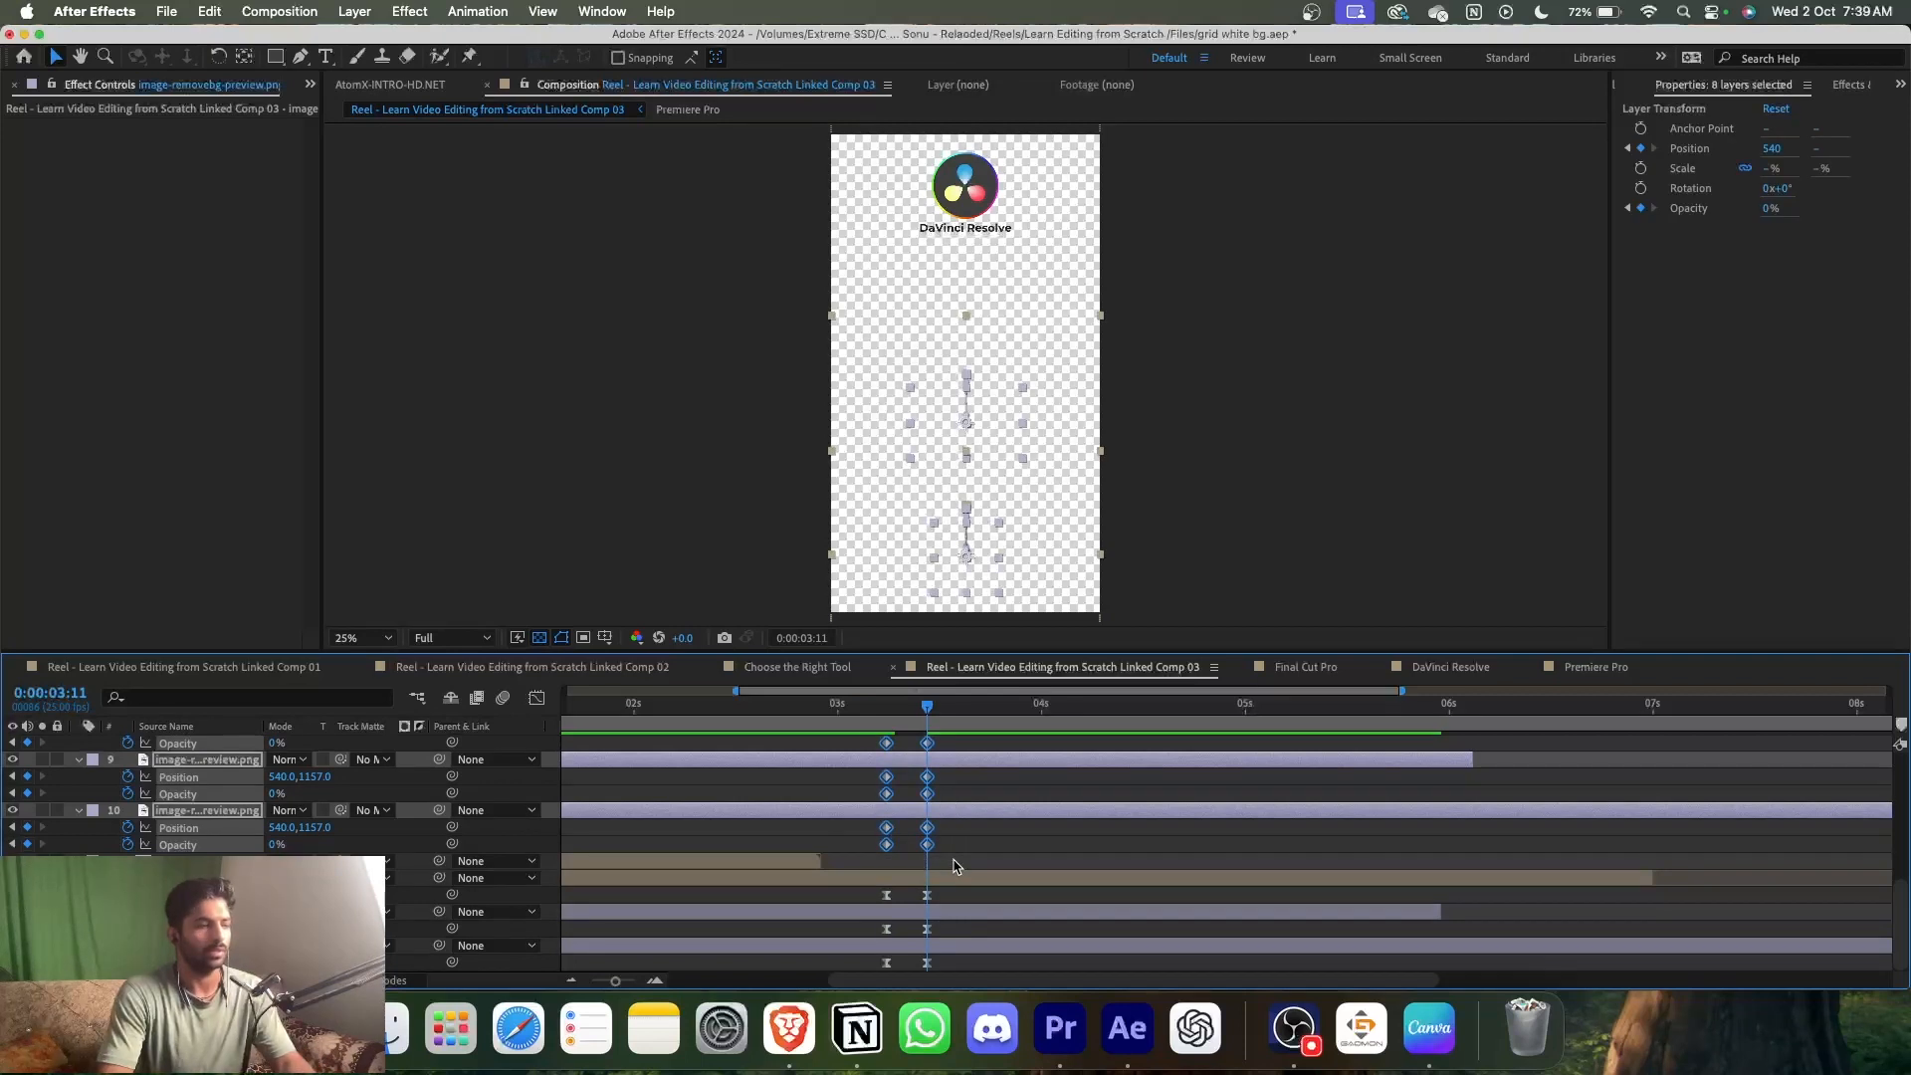
pyautogui.click(1013, 832)
pyautogui.press('super+s')
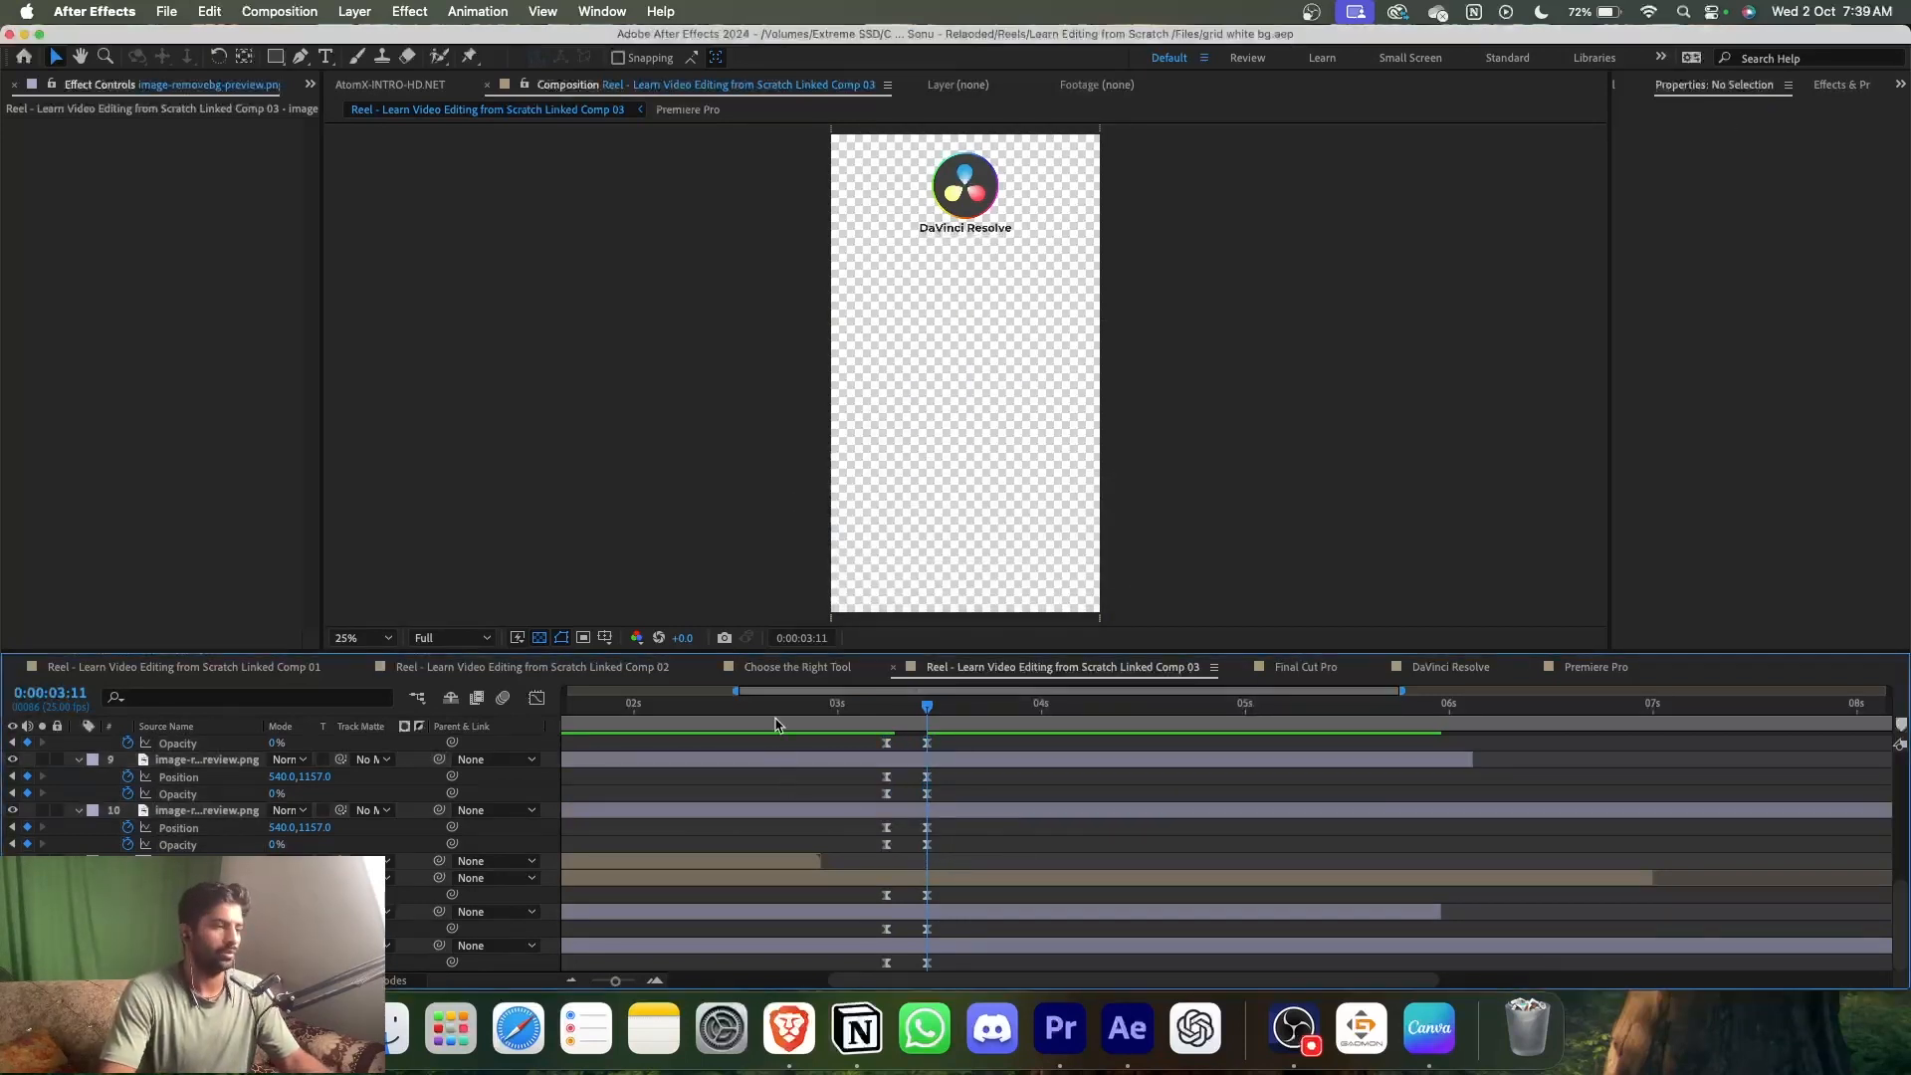
# - Preview the logos' exit animation from 0:00:02:17
pyautogui.click(774, 708)
pyautogui.press('space')
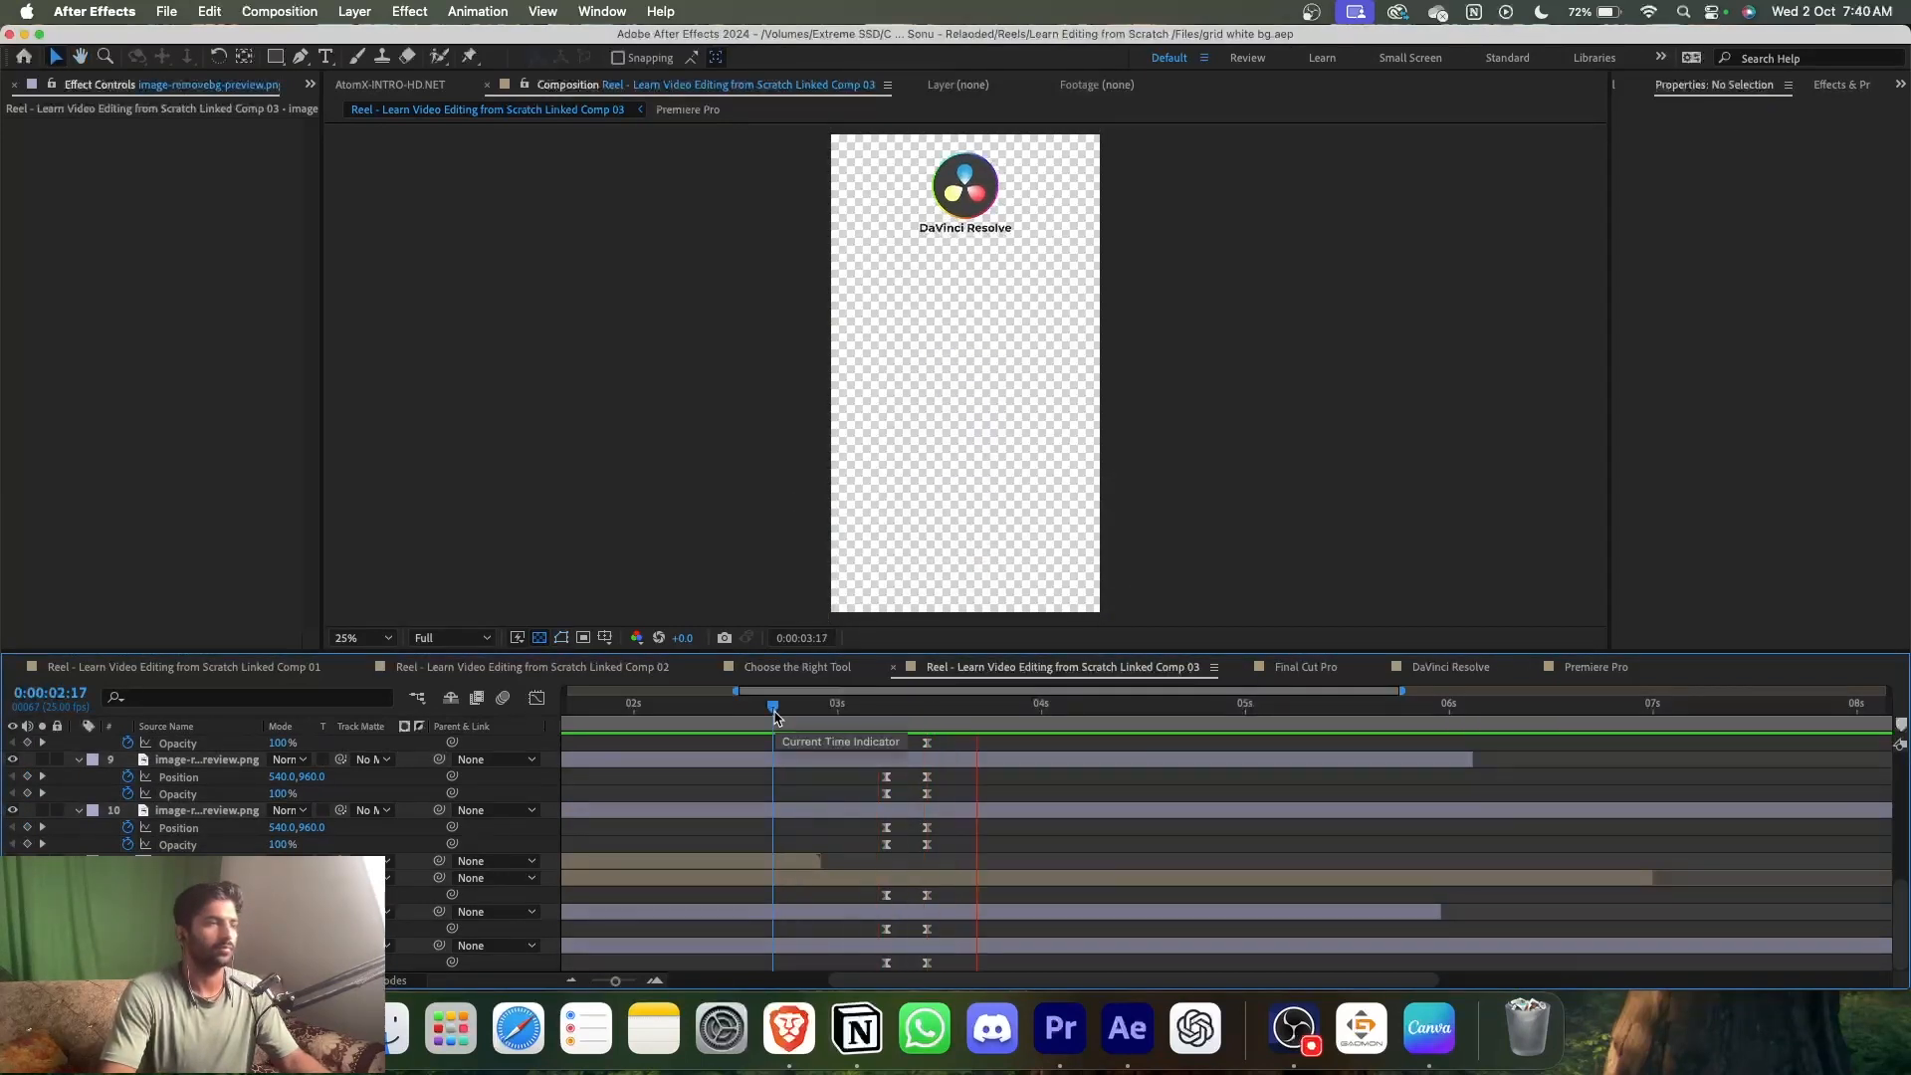
pyautogui.moveTo(834, 712); pyautogui.dragTo(998, 733)
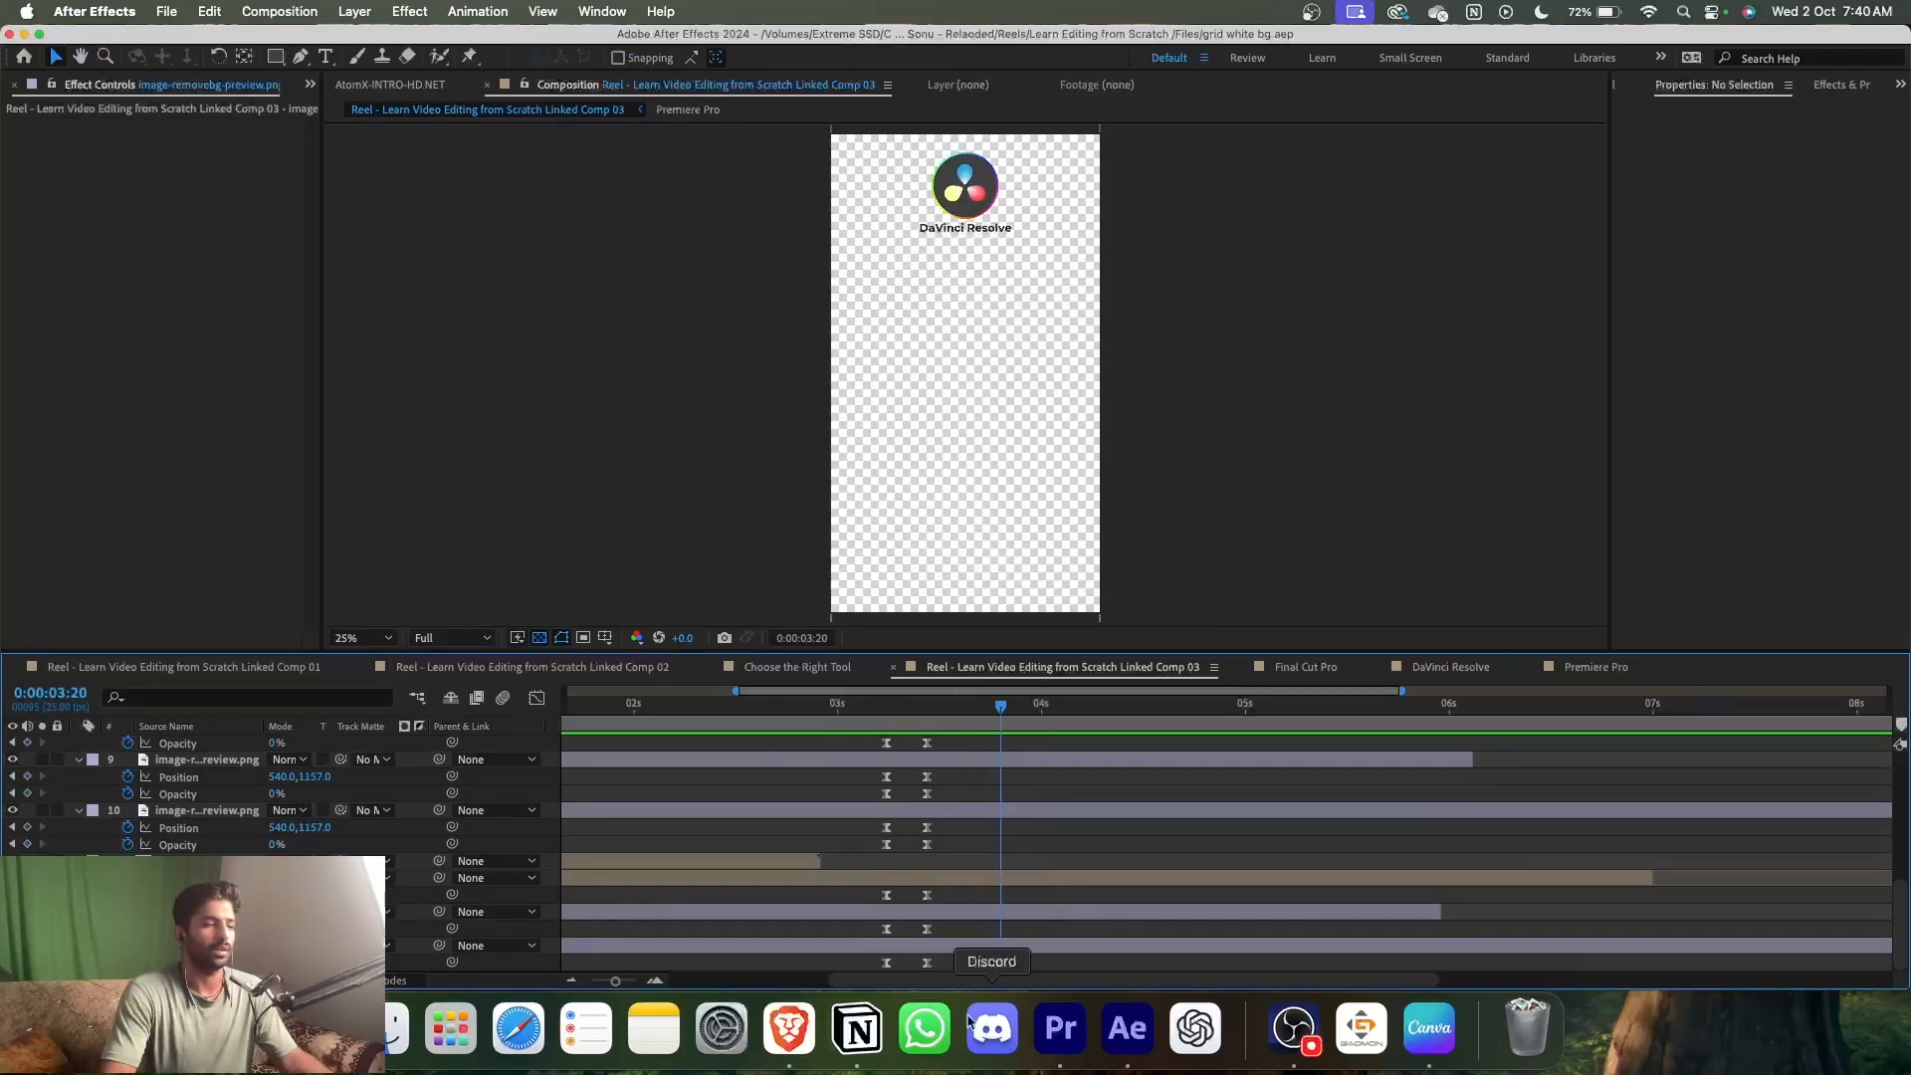
# - Switch to Premiere Pro, extend the Linked Comp 03 clip on V5 to 00:00:19:06, and split it at 00:00:12:24
pyautogui.click(1059, 1028)
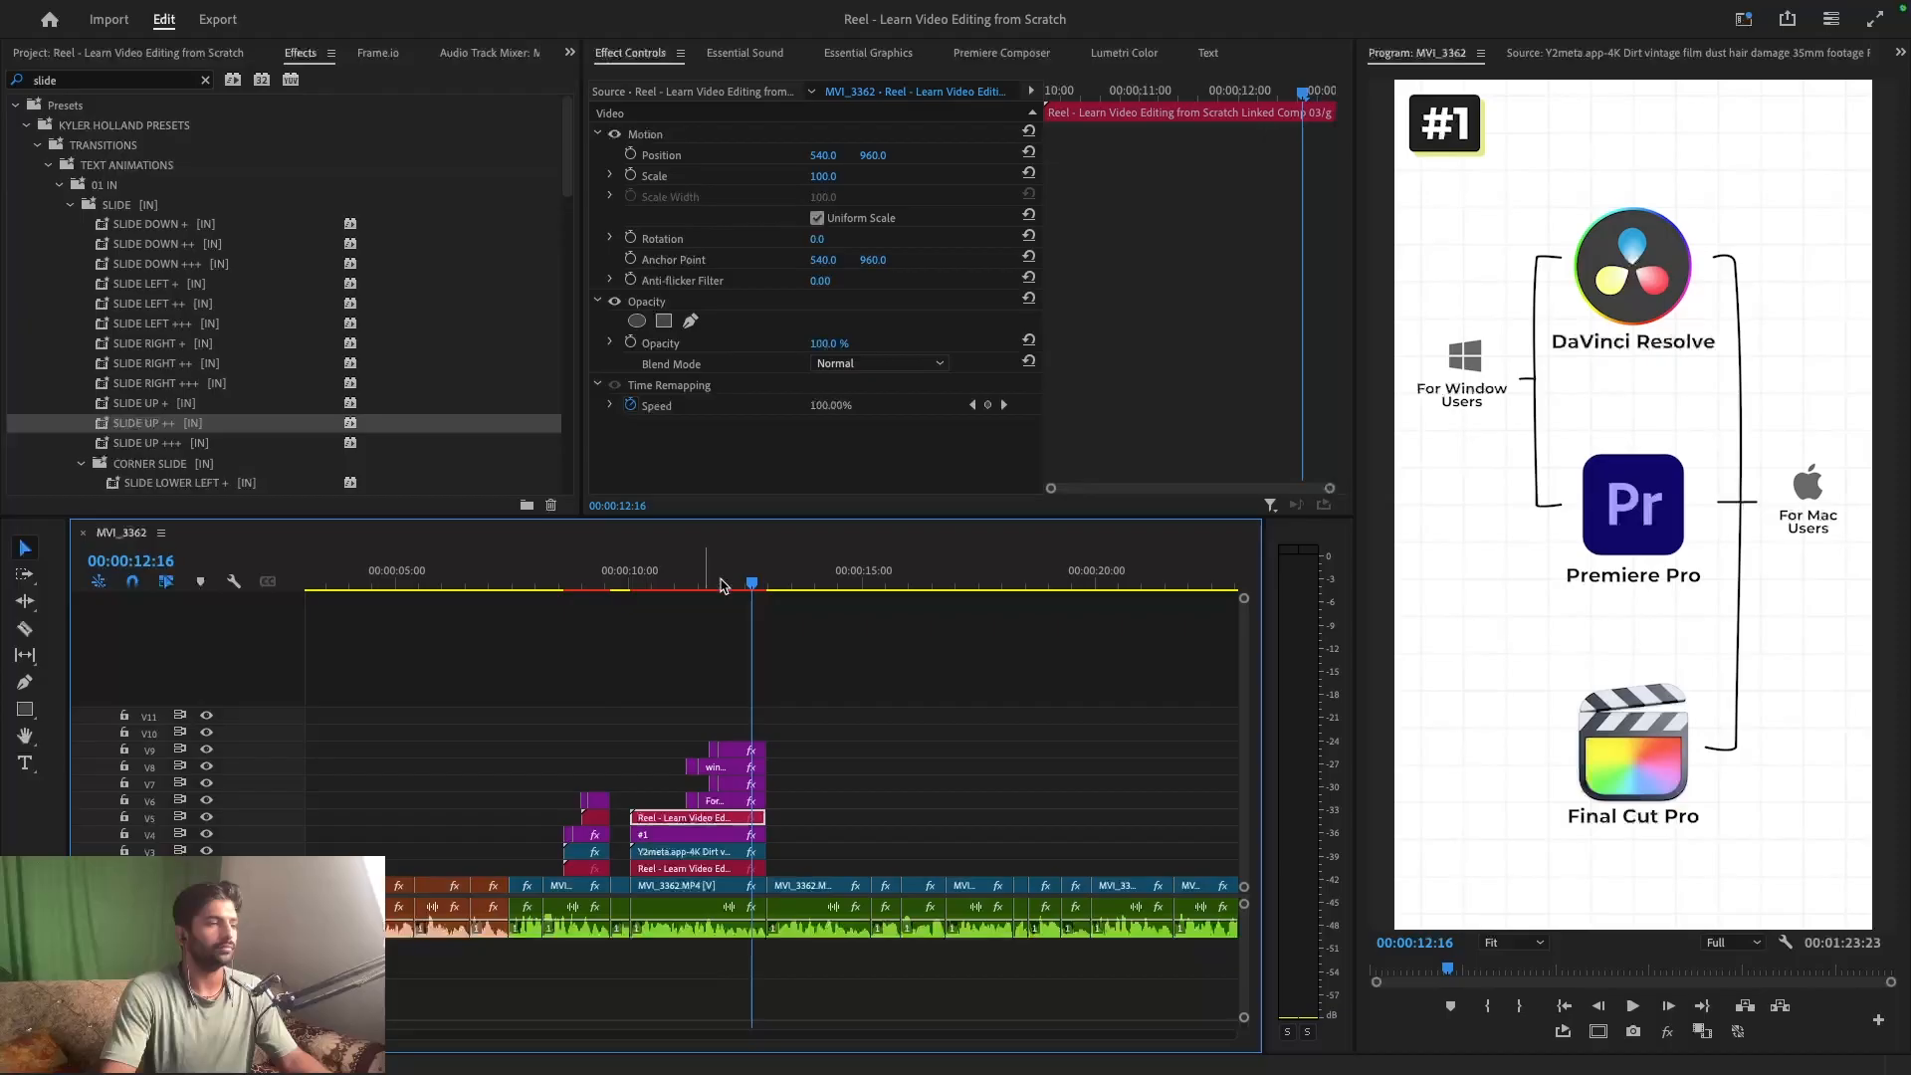
pyautogui.moveTo(772, 820); pyautogui.dragTo(1062, 820)
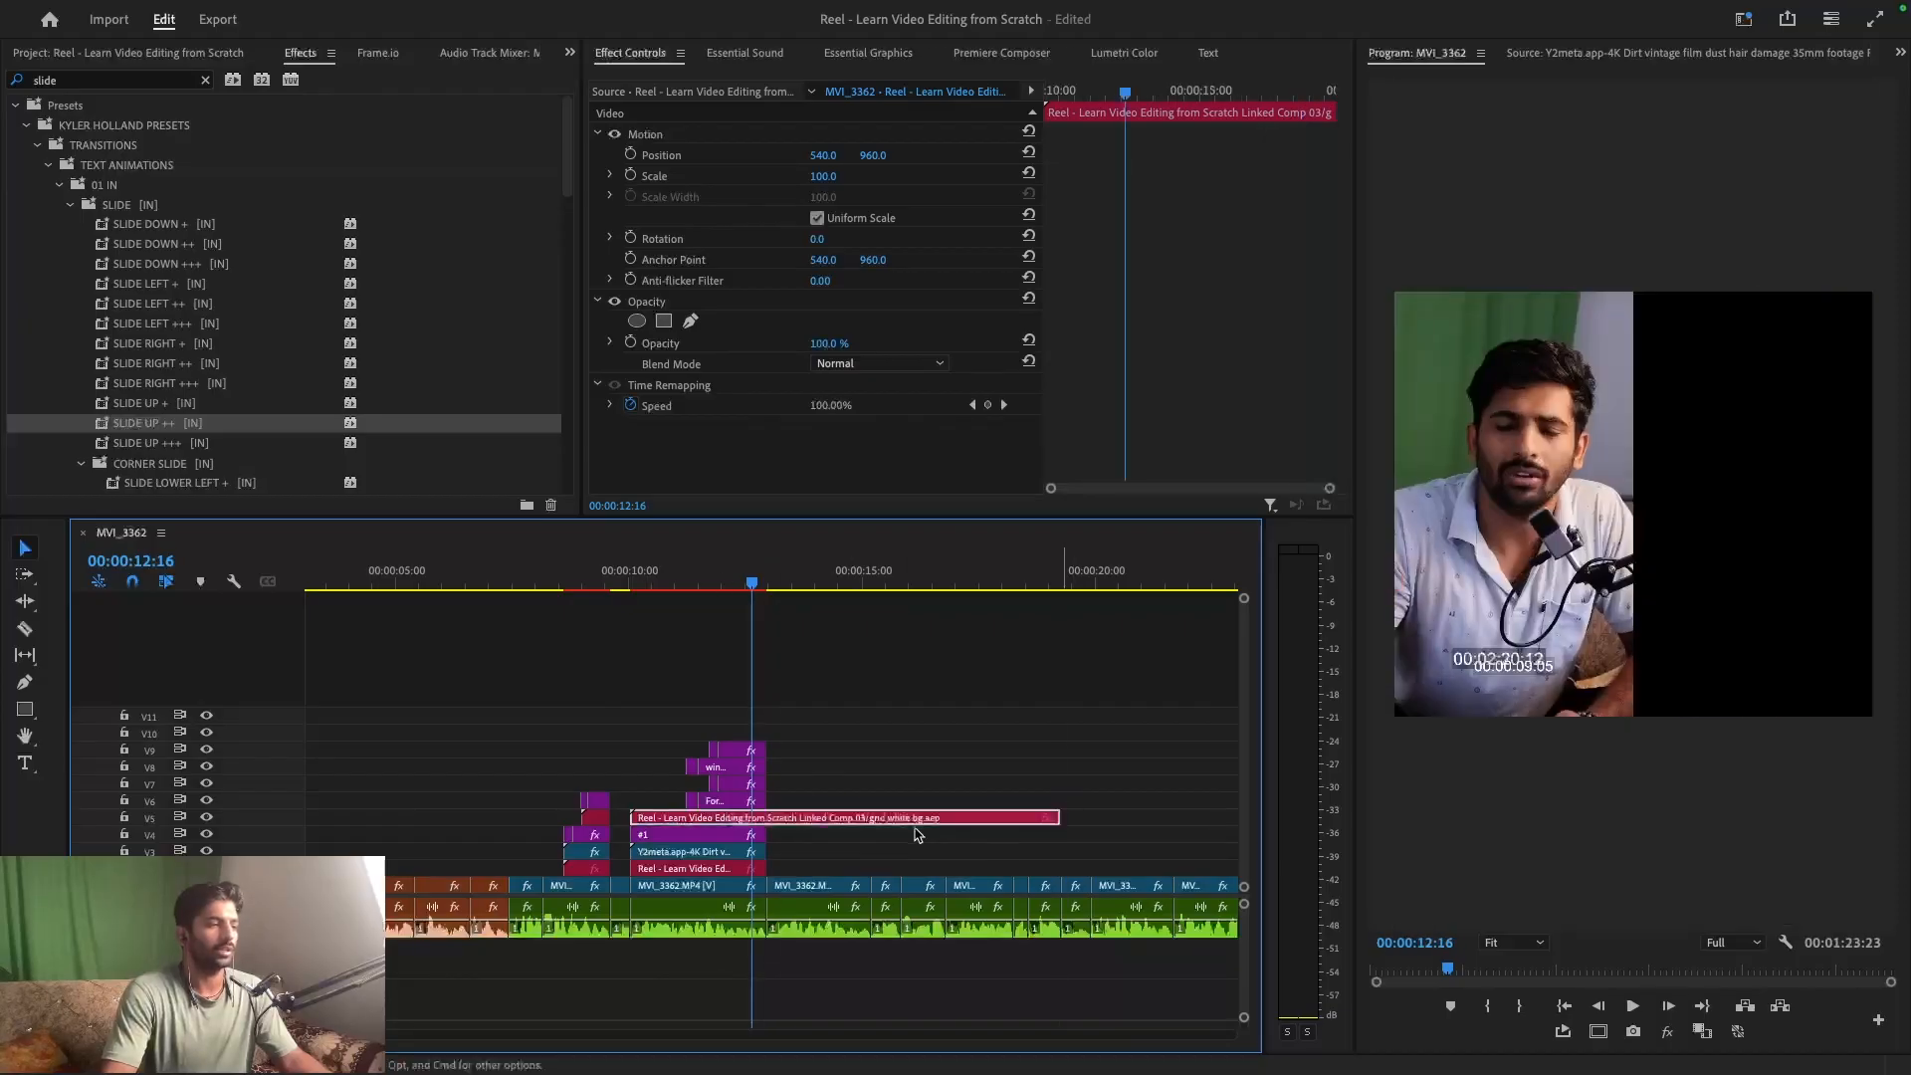
pyautogui.press('=')
pyautogui.press('=')
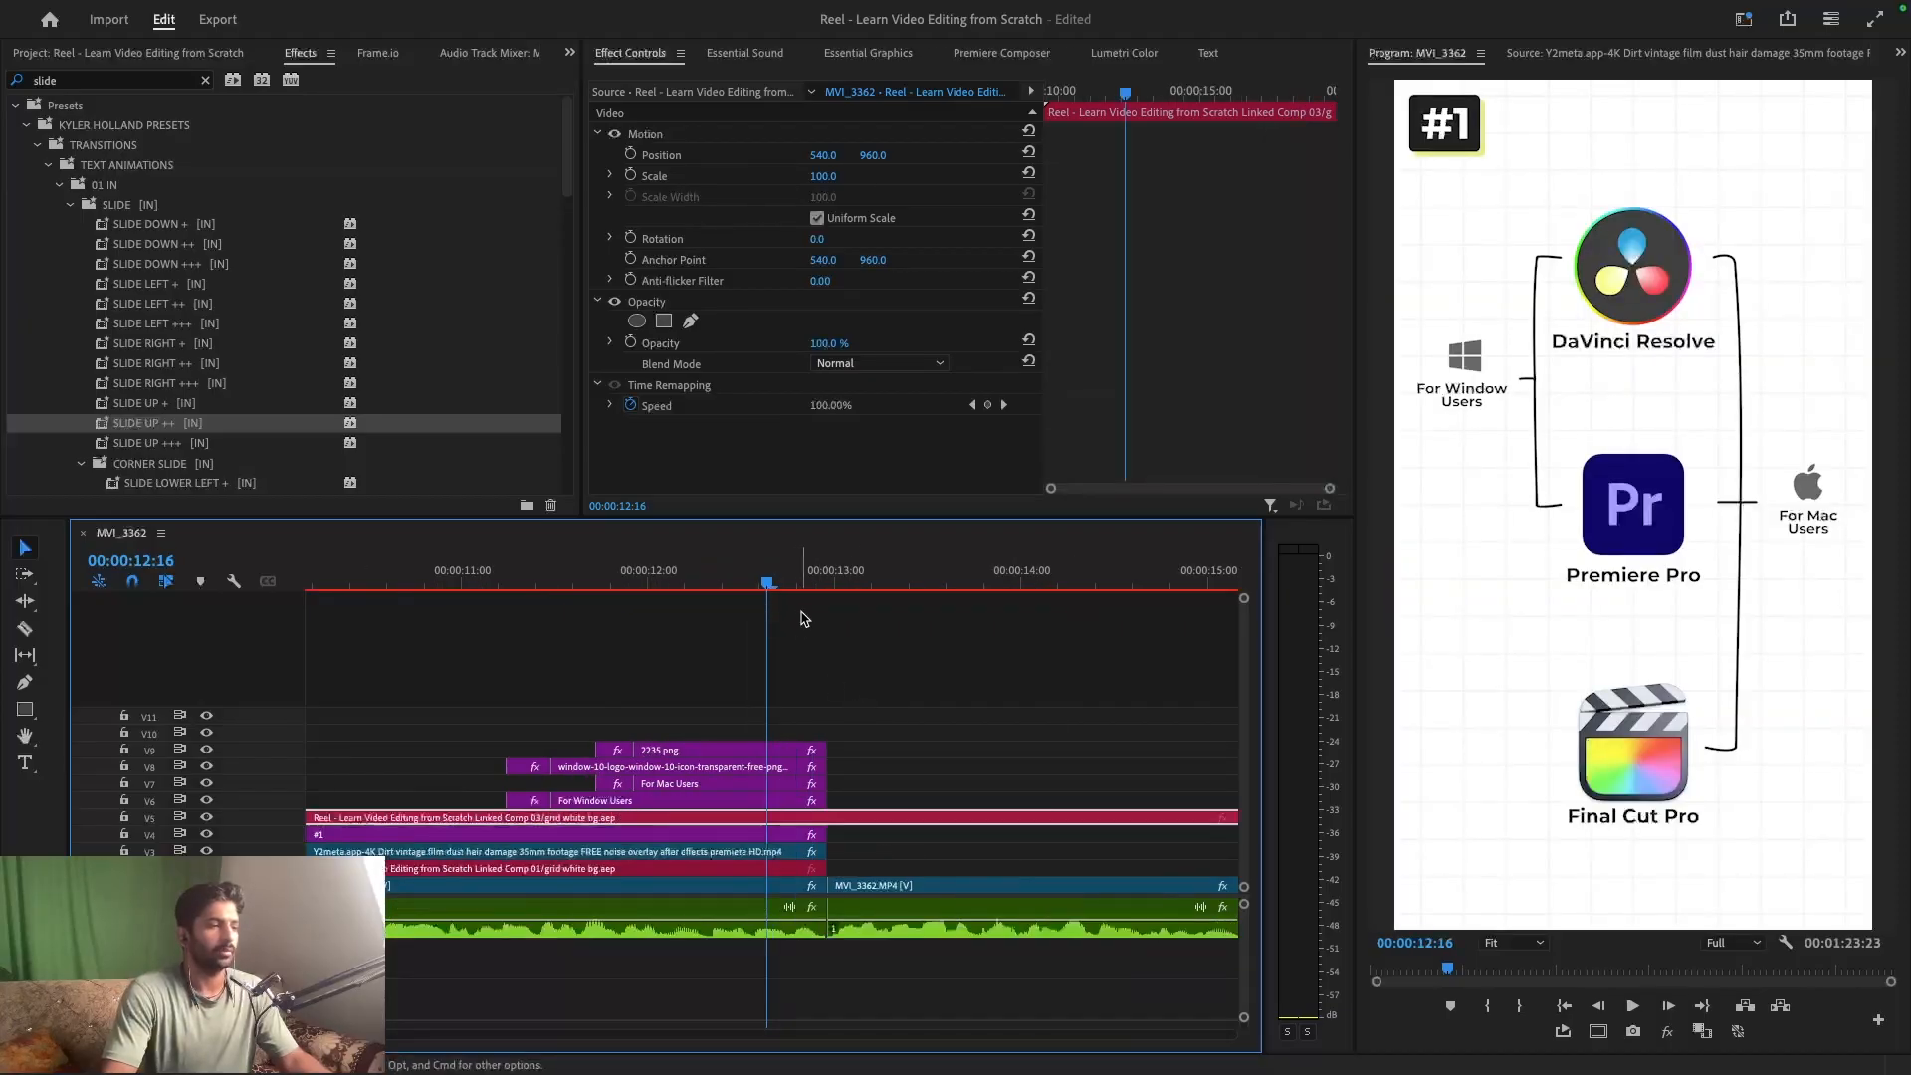
pyautogui.click(829, 588)
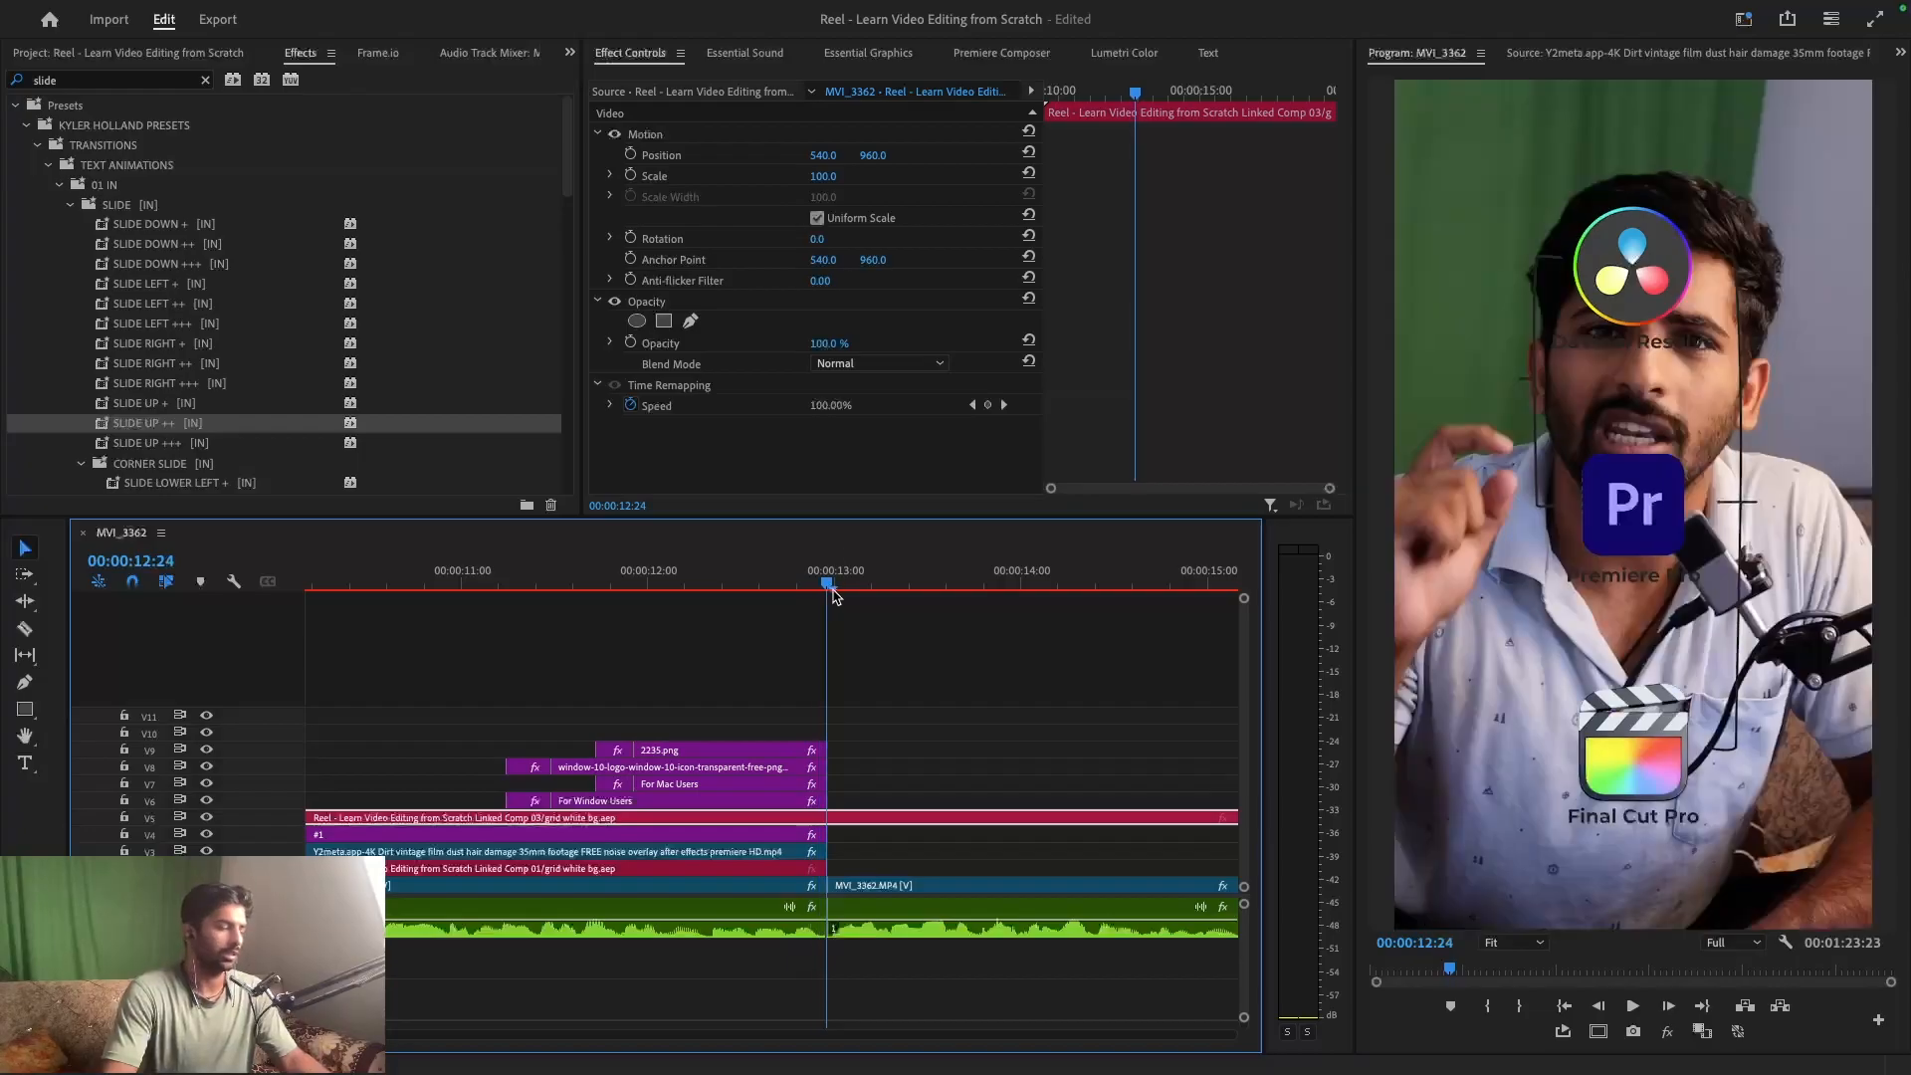
pyautogui.press('super+k')
# - Split the second part of the Linked Comp 03 clip at 00:00:13:08
pyautogui.click(893, 819)
pyautogui.press('-')
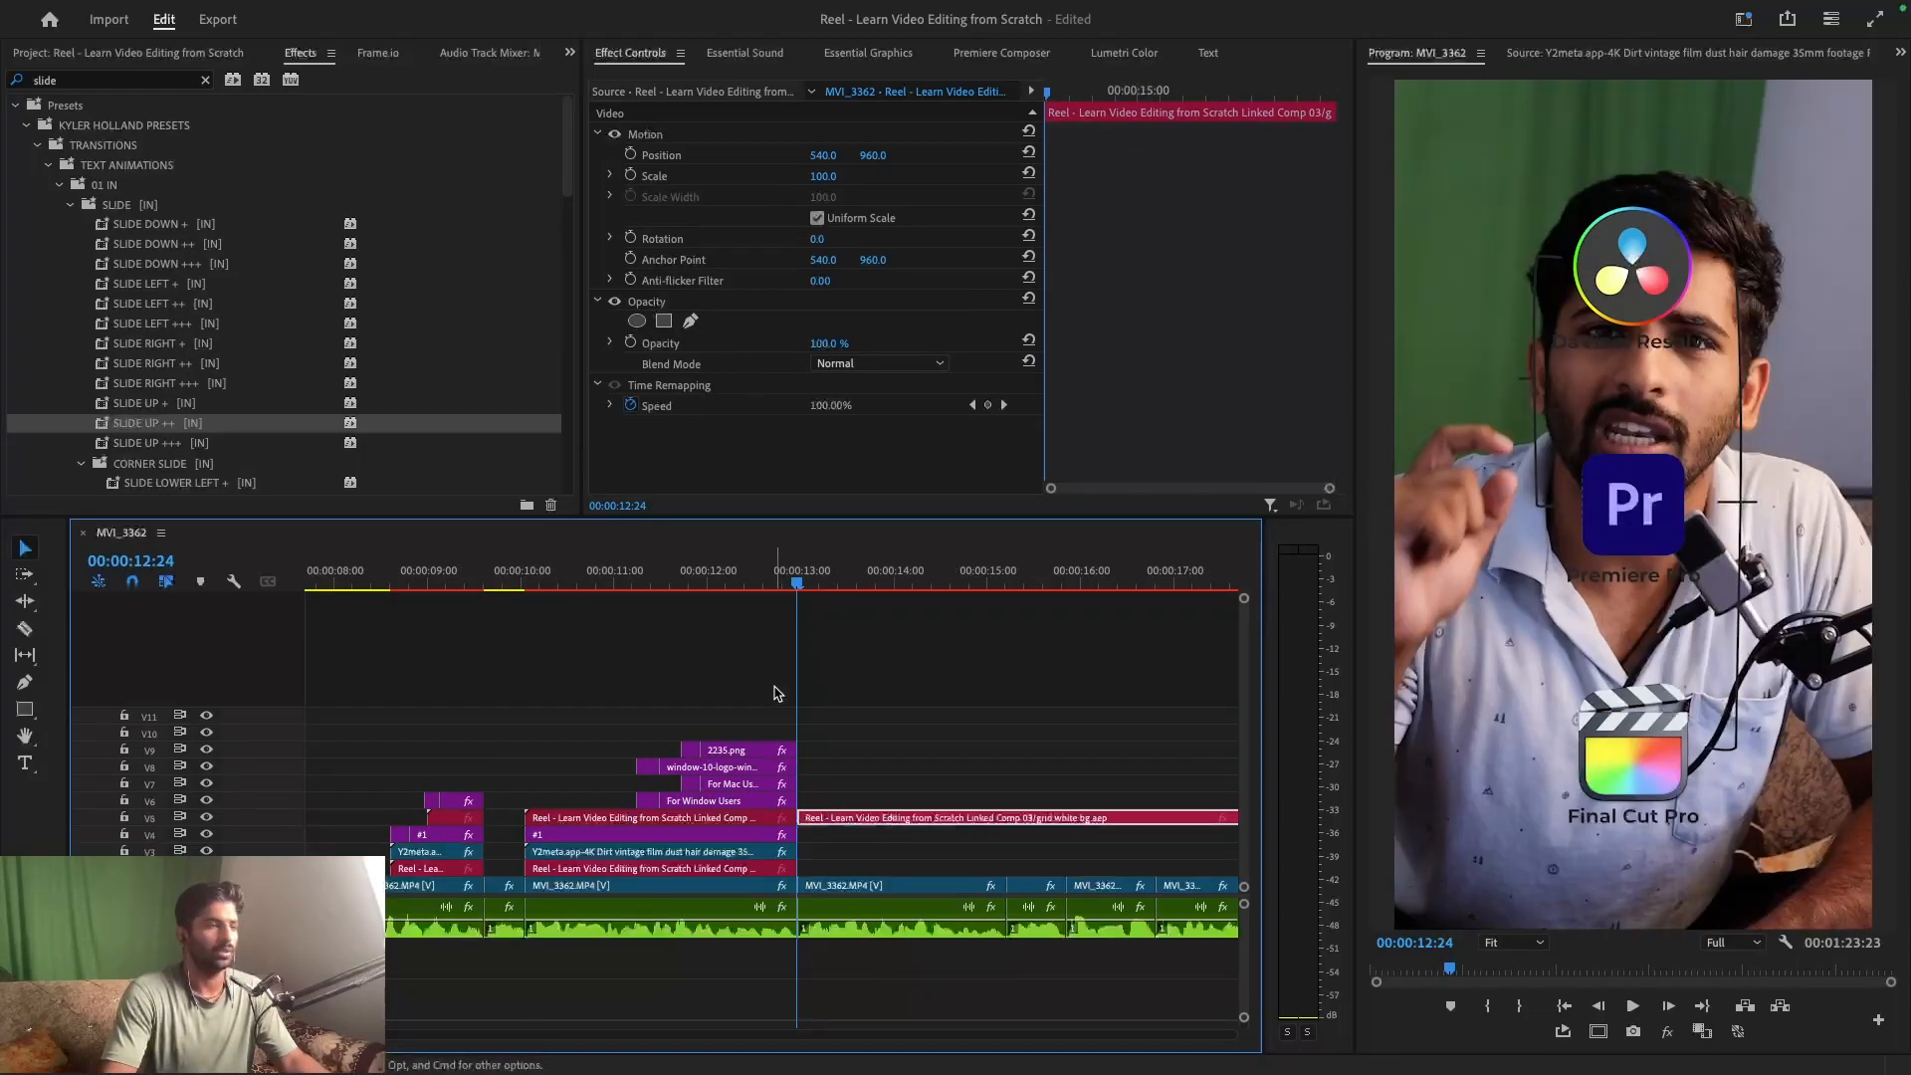
pyautogui.moveTo(801, 587); pyautogui.dragTo(832, 629)
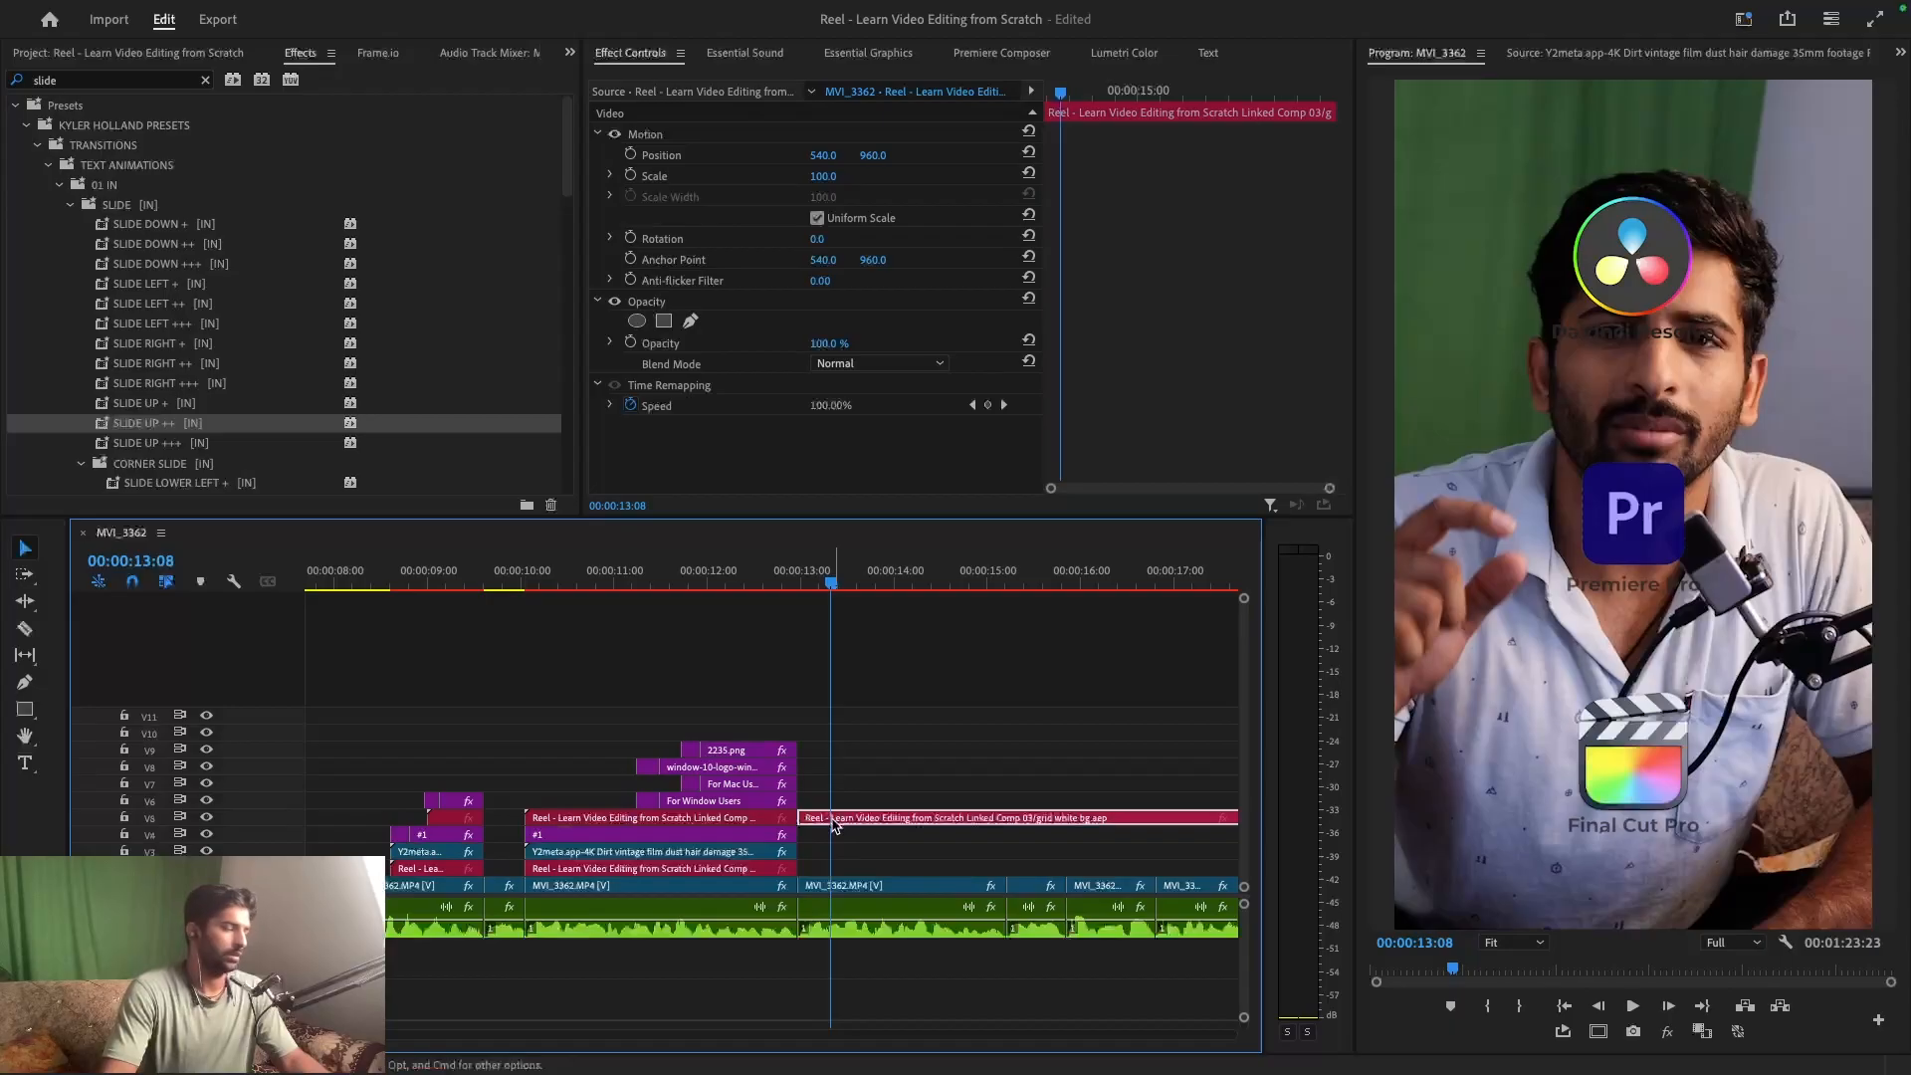
pyautogui.press('super+k')
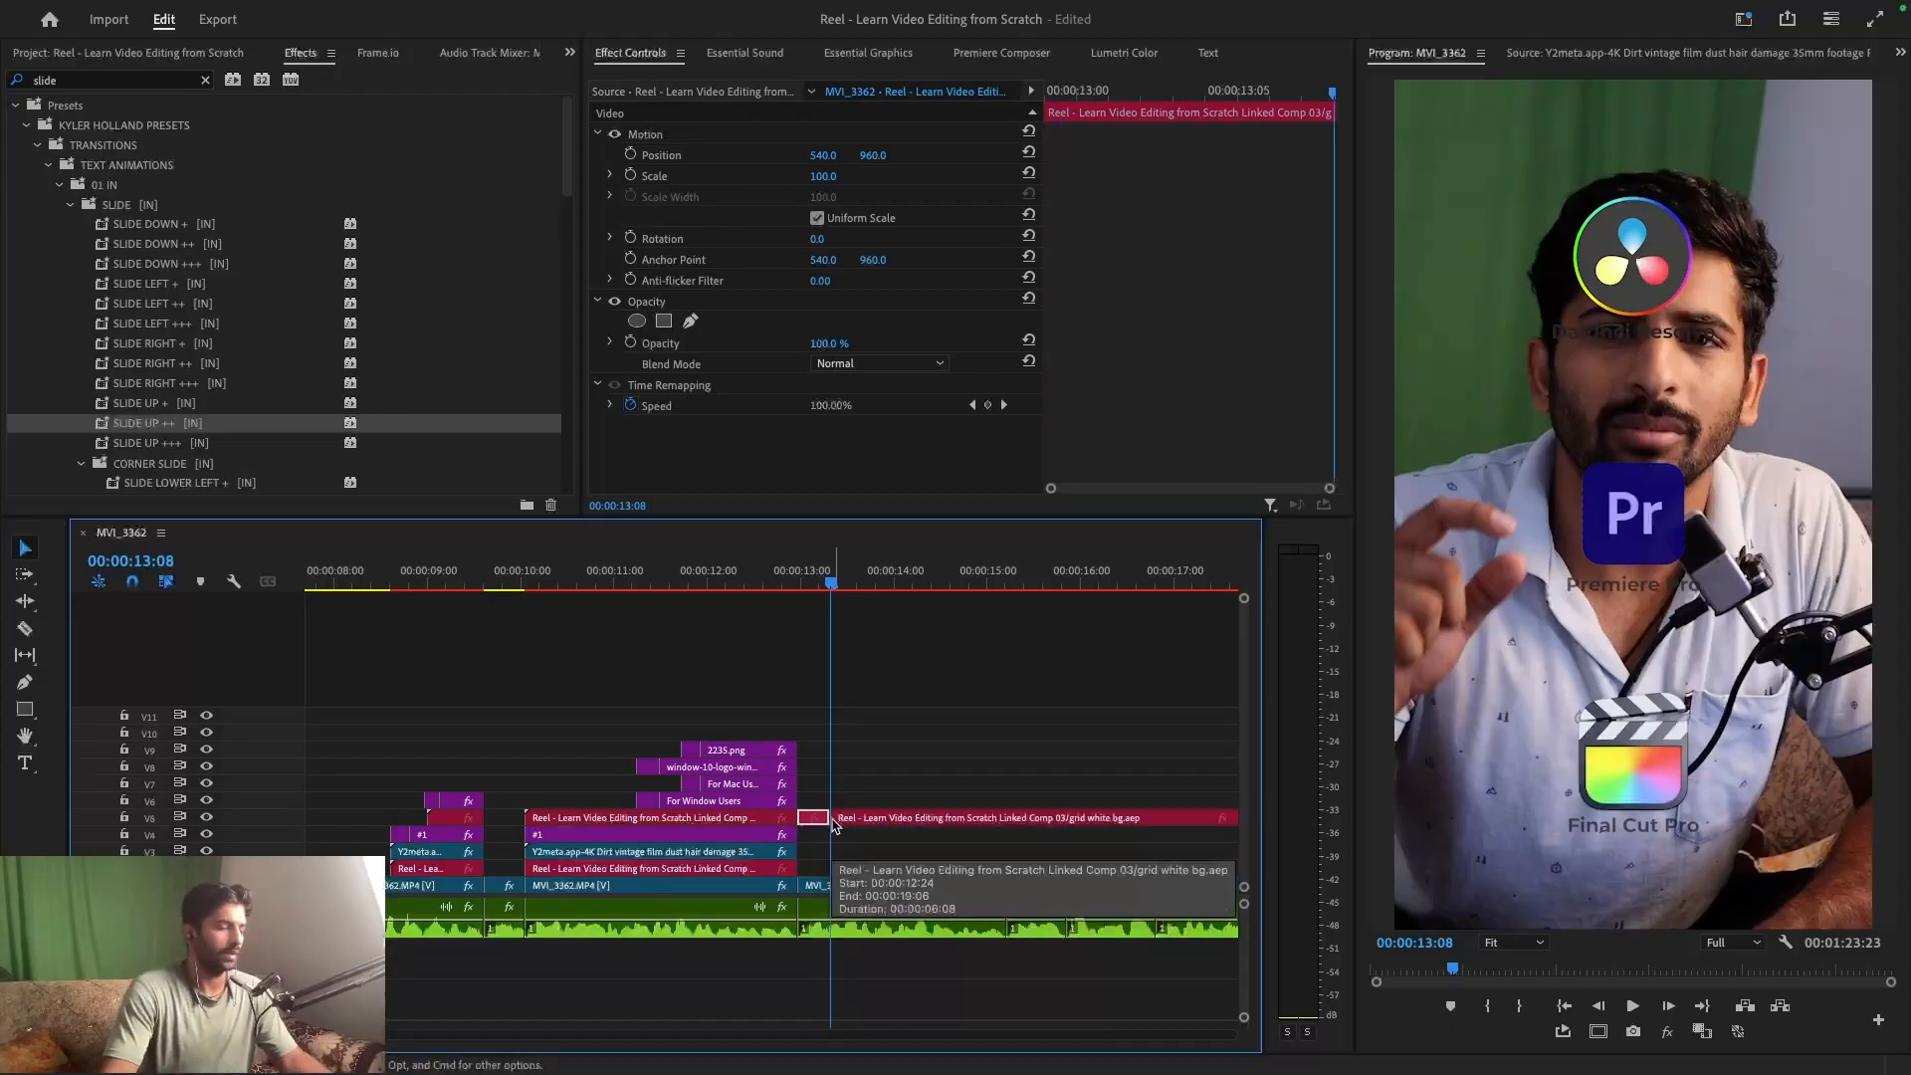
# - Undo the split at 00:00:13:08, split the Linked Comp 03 clip at 00:00:13:06 instead and delete the short piece before it
pyautogui.press('super+z')
pyautogui.click(823, 589)
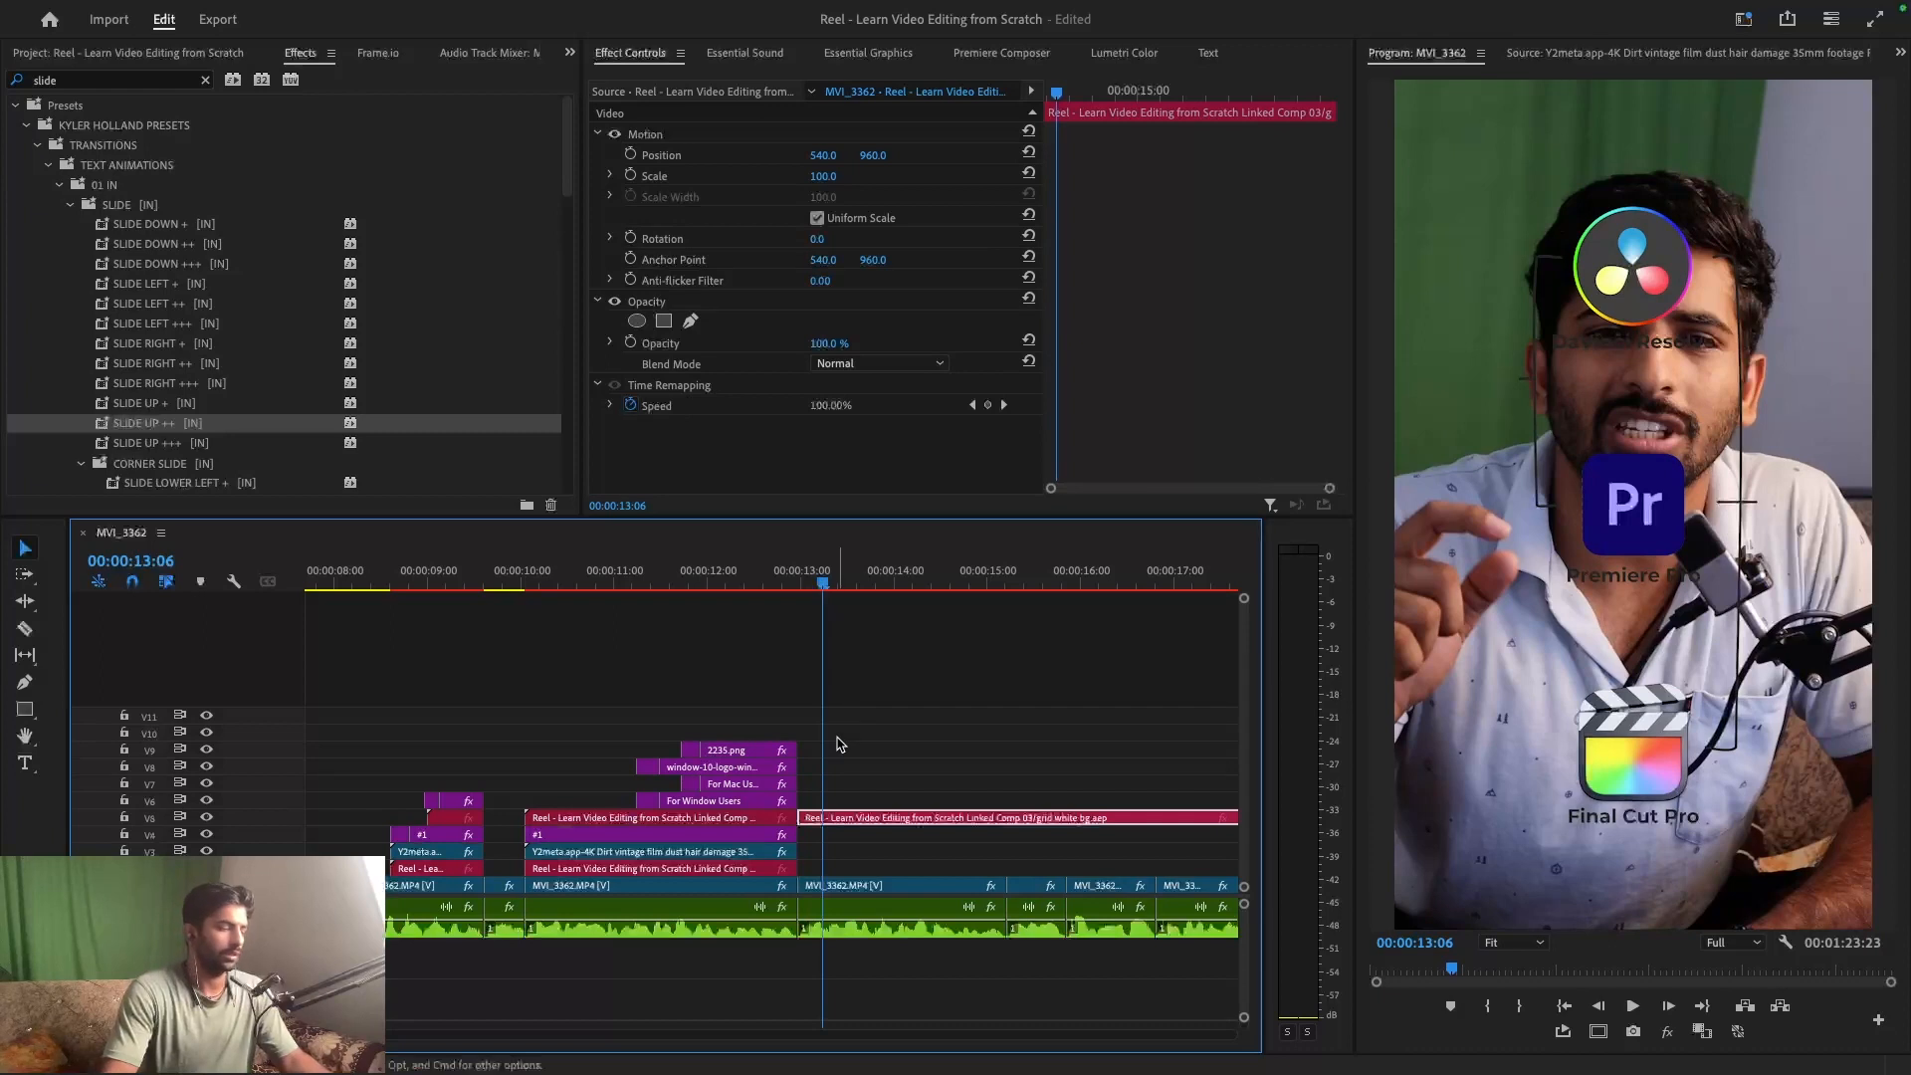
pyautogui.press('super+k')
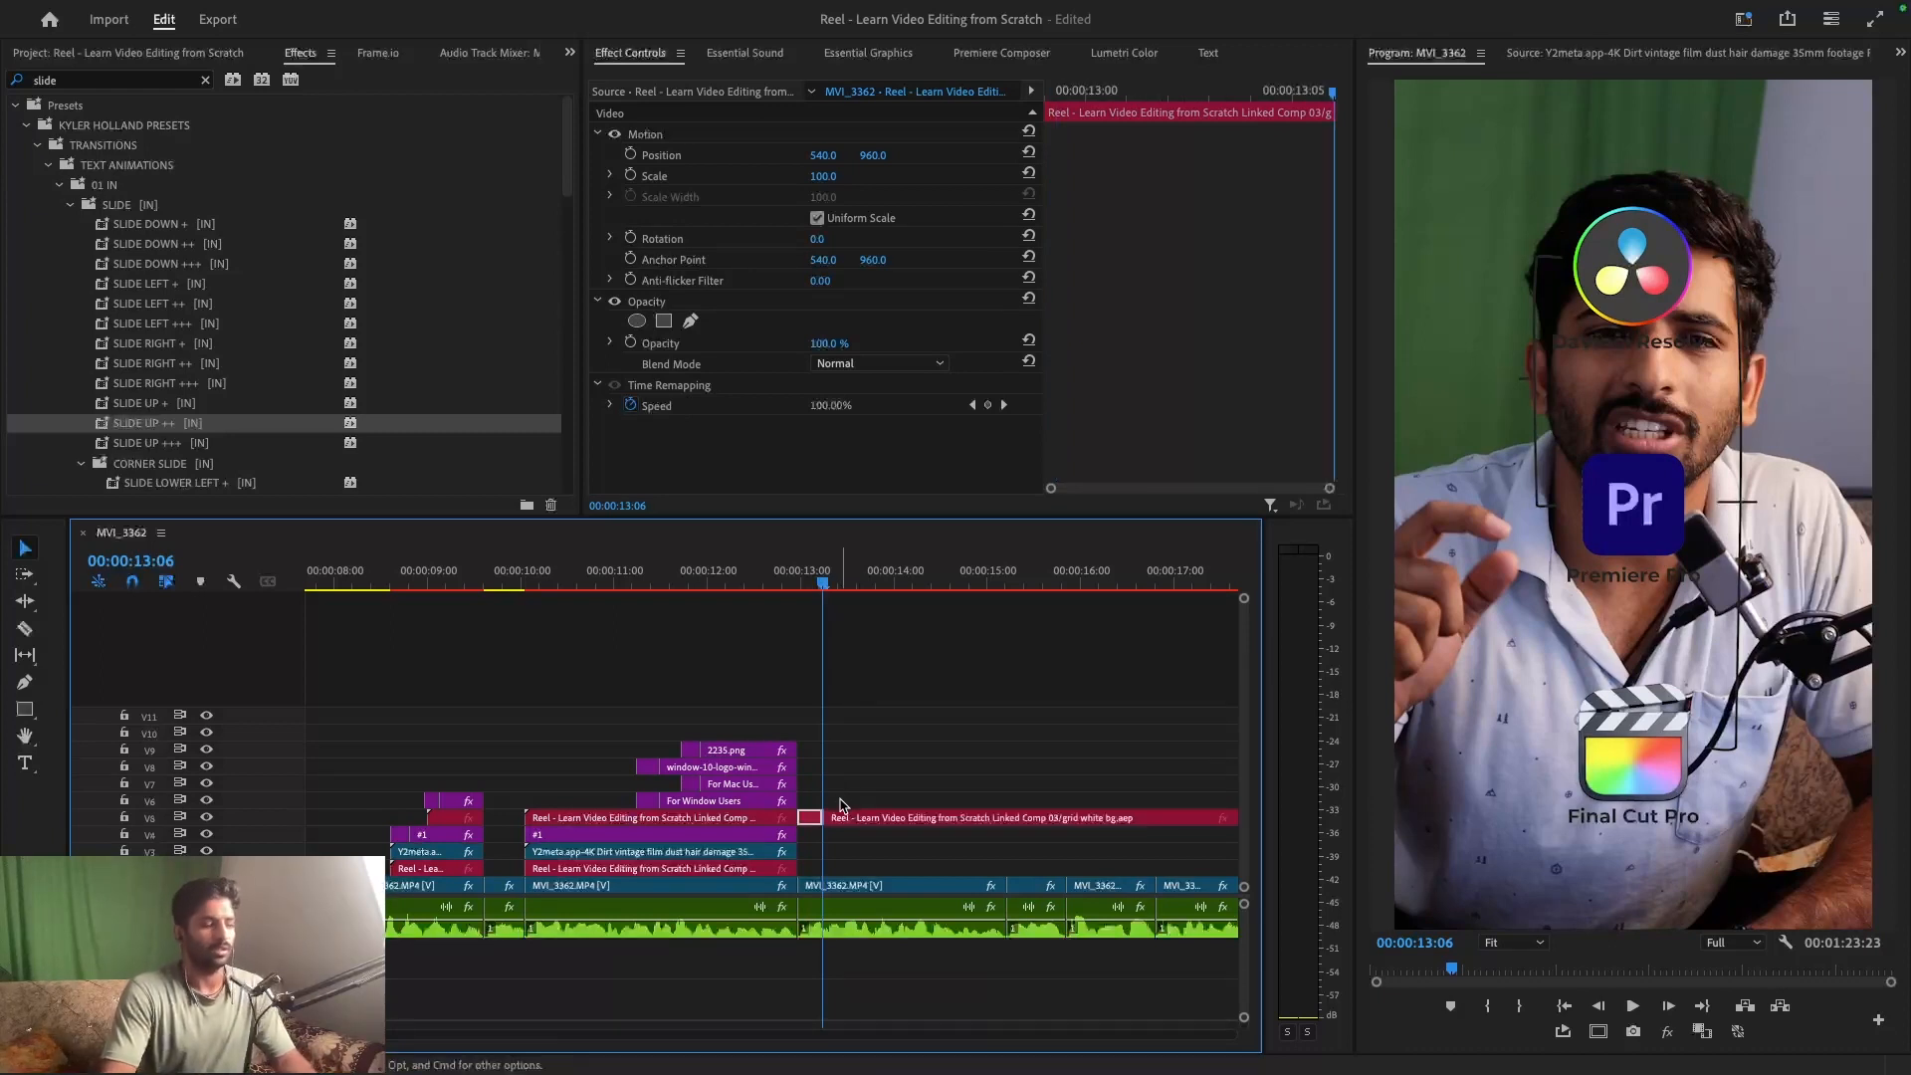
pyautogui.press('Delete')
# - Play the narration to find the cue, move the Linked Comp 03 clip to start at 00:00:14:05, and save the project
pyautogui.moveTo(856, 826); pyautogui.dragTo(883, 823)
pyautogui.press('space')
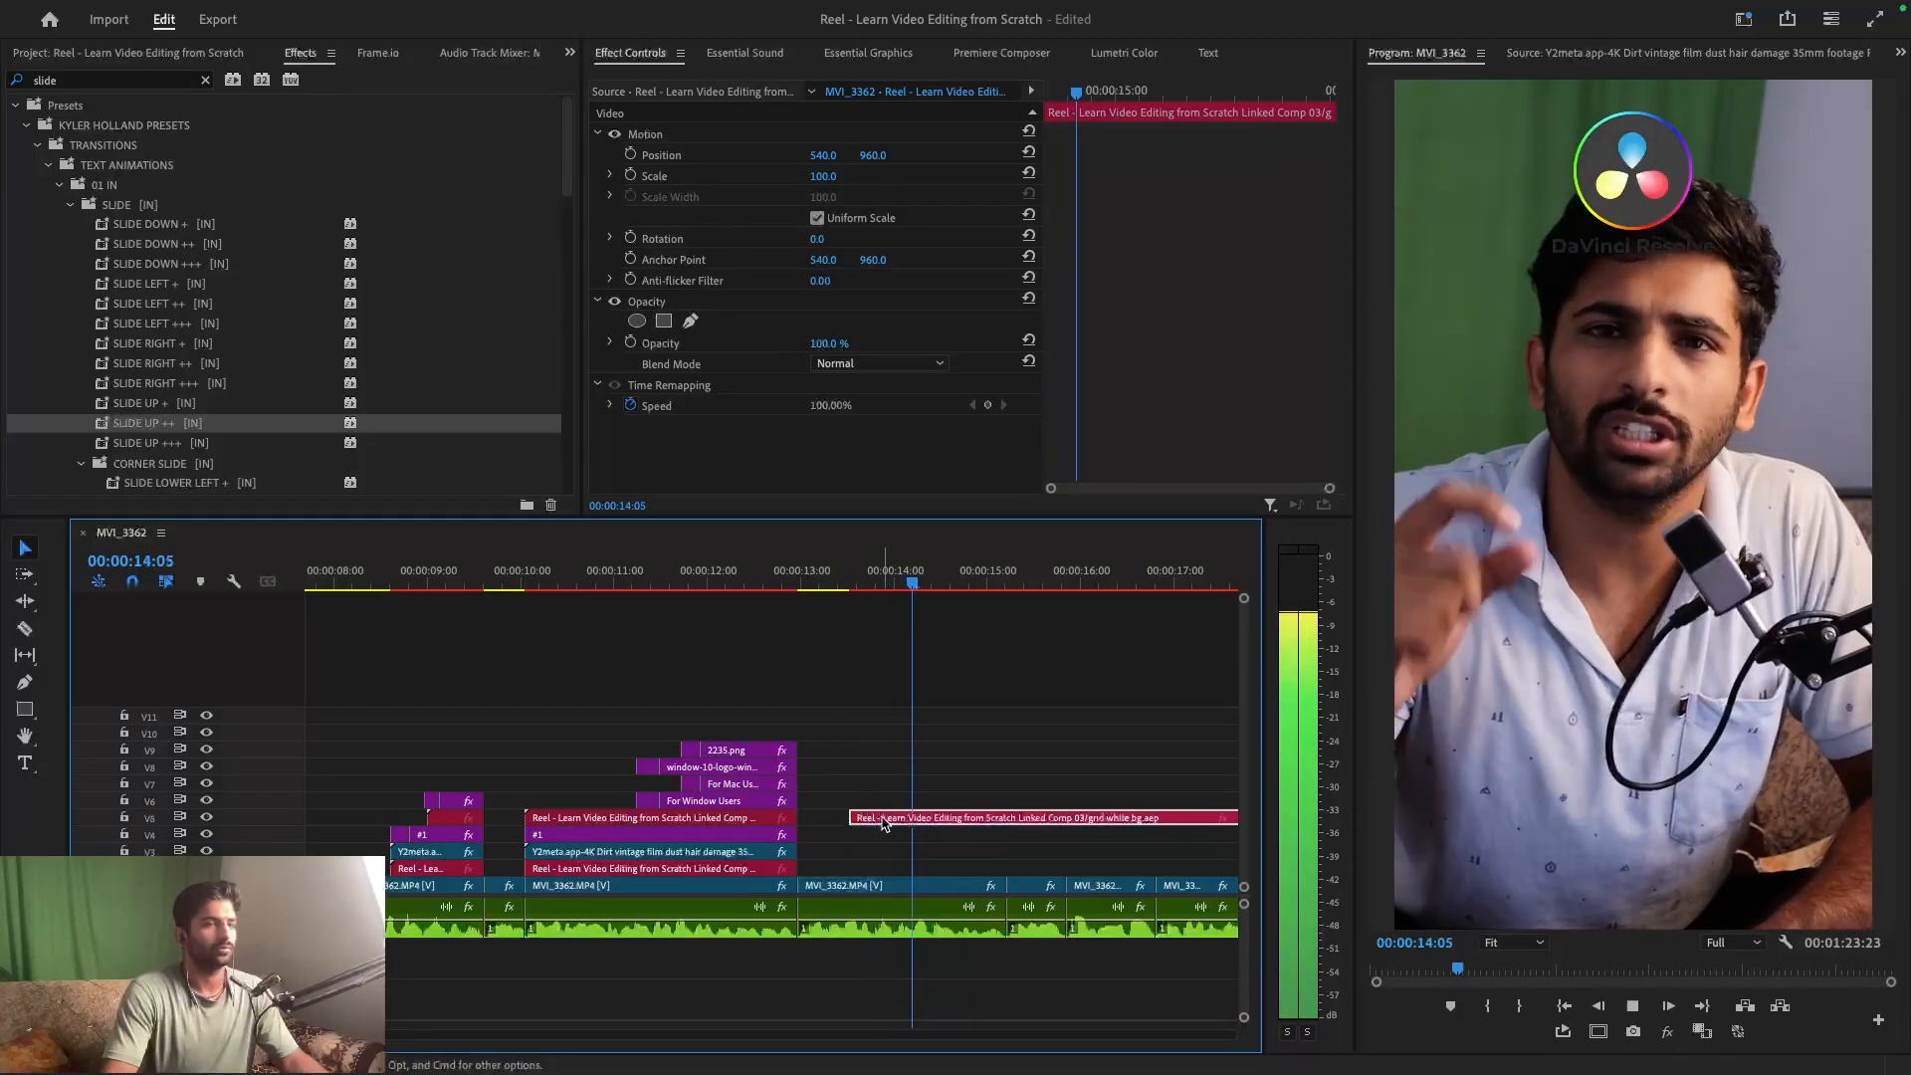
pyautogui.press('super+s')
pyautogui.moveTo(911, 827); pyautogui.dragTo(945, 823)
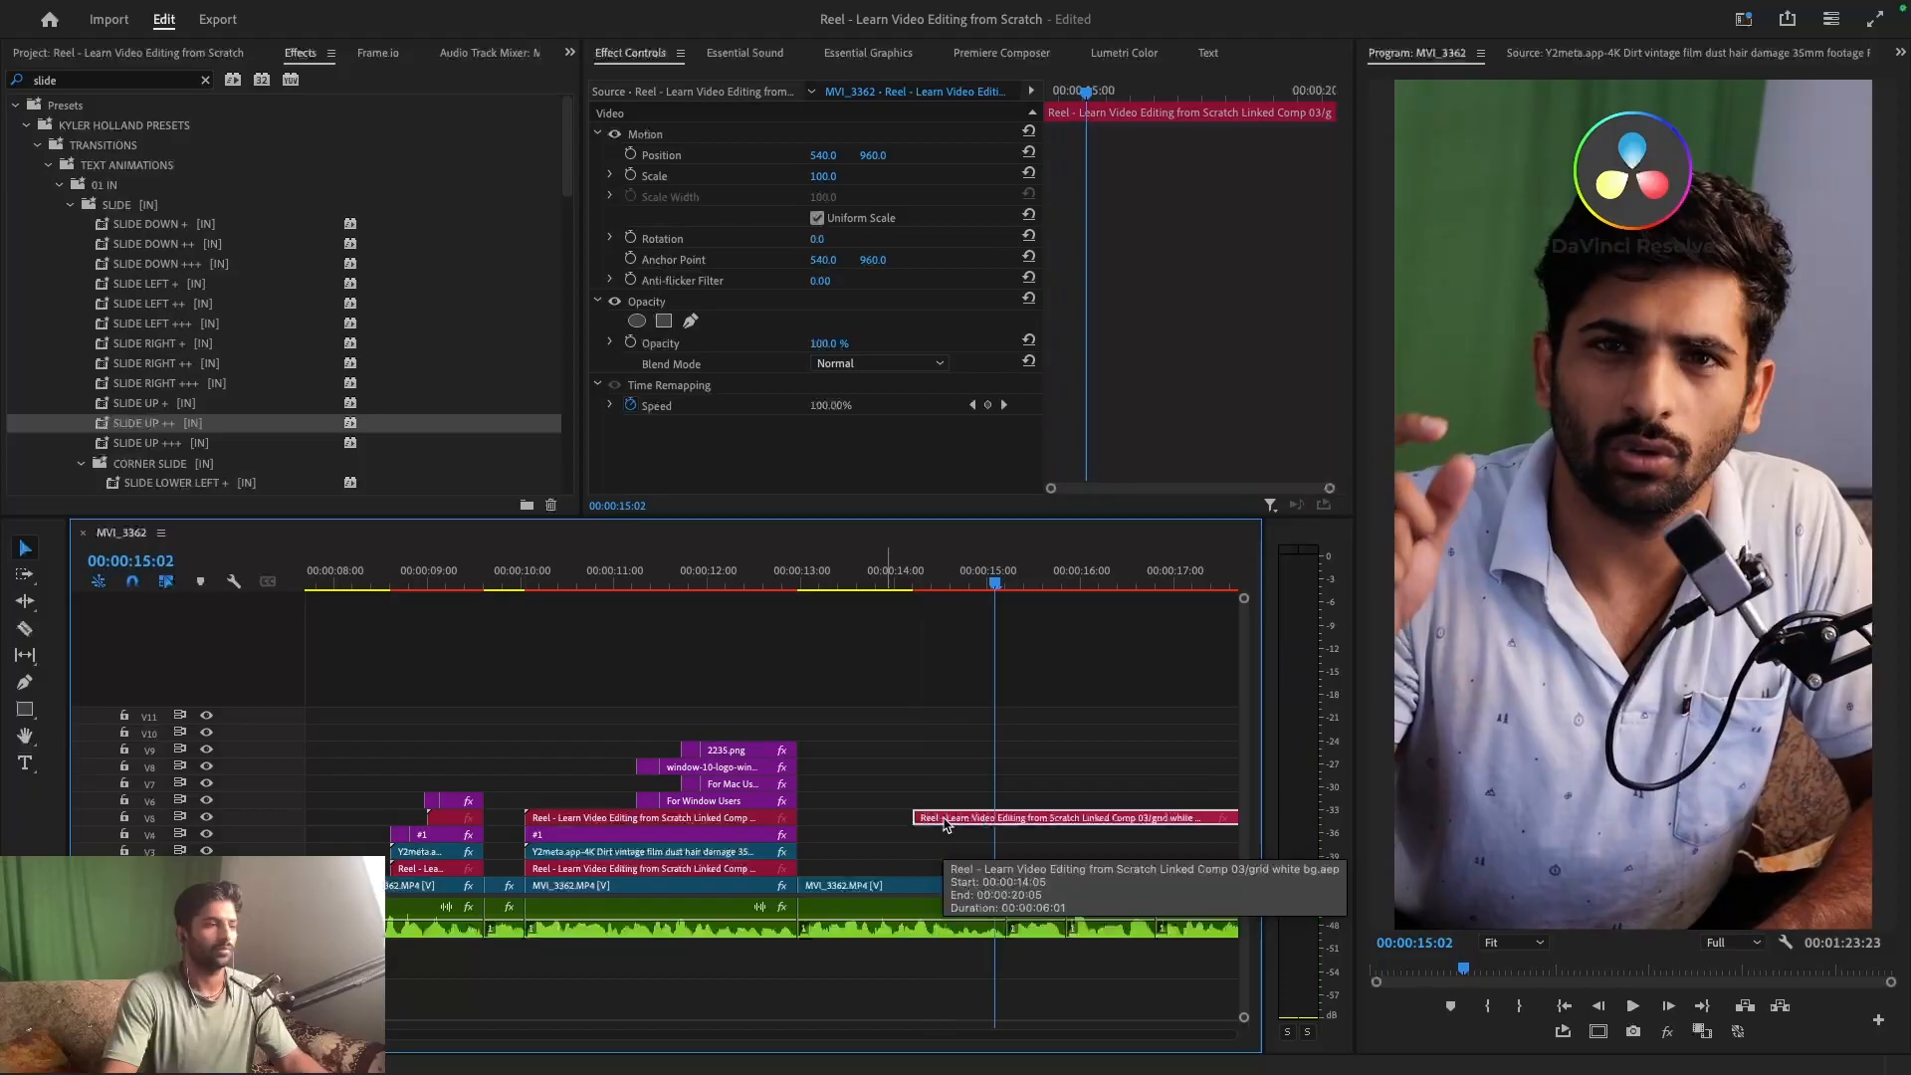
pyautogui.press('space')
pyautogui.press('super+s')
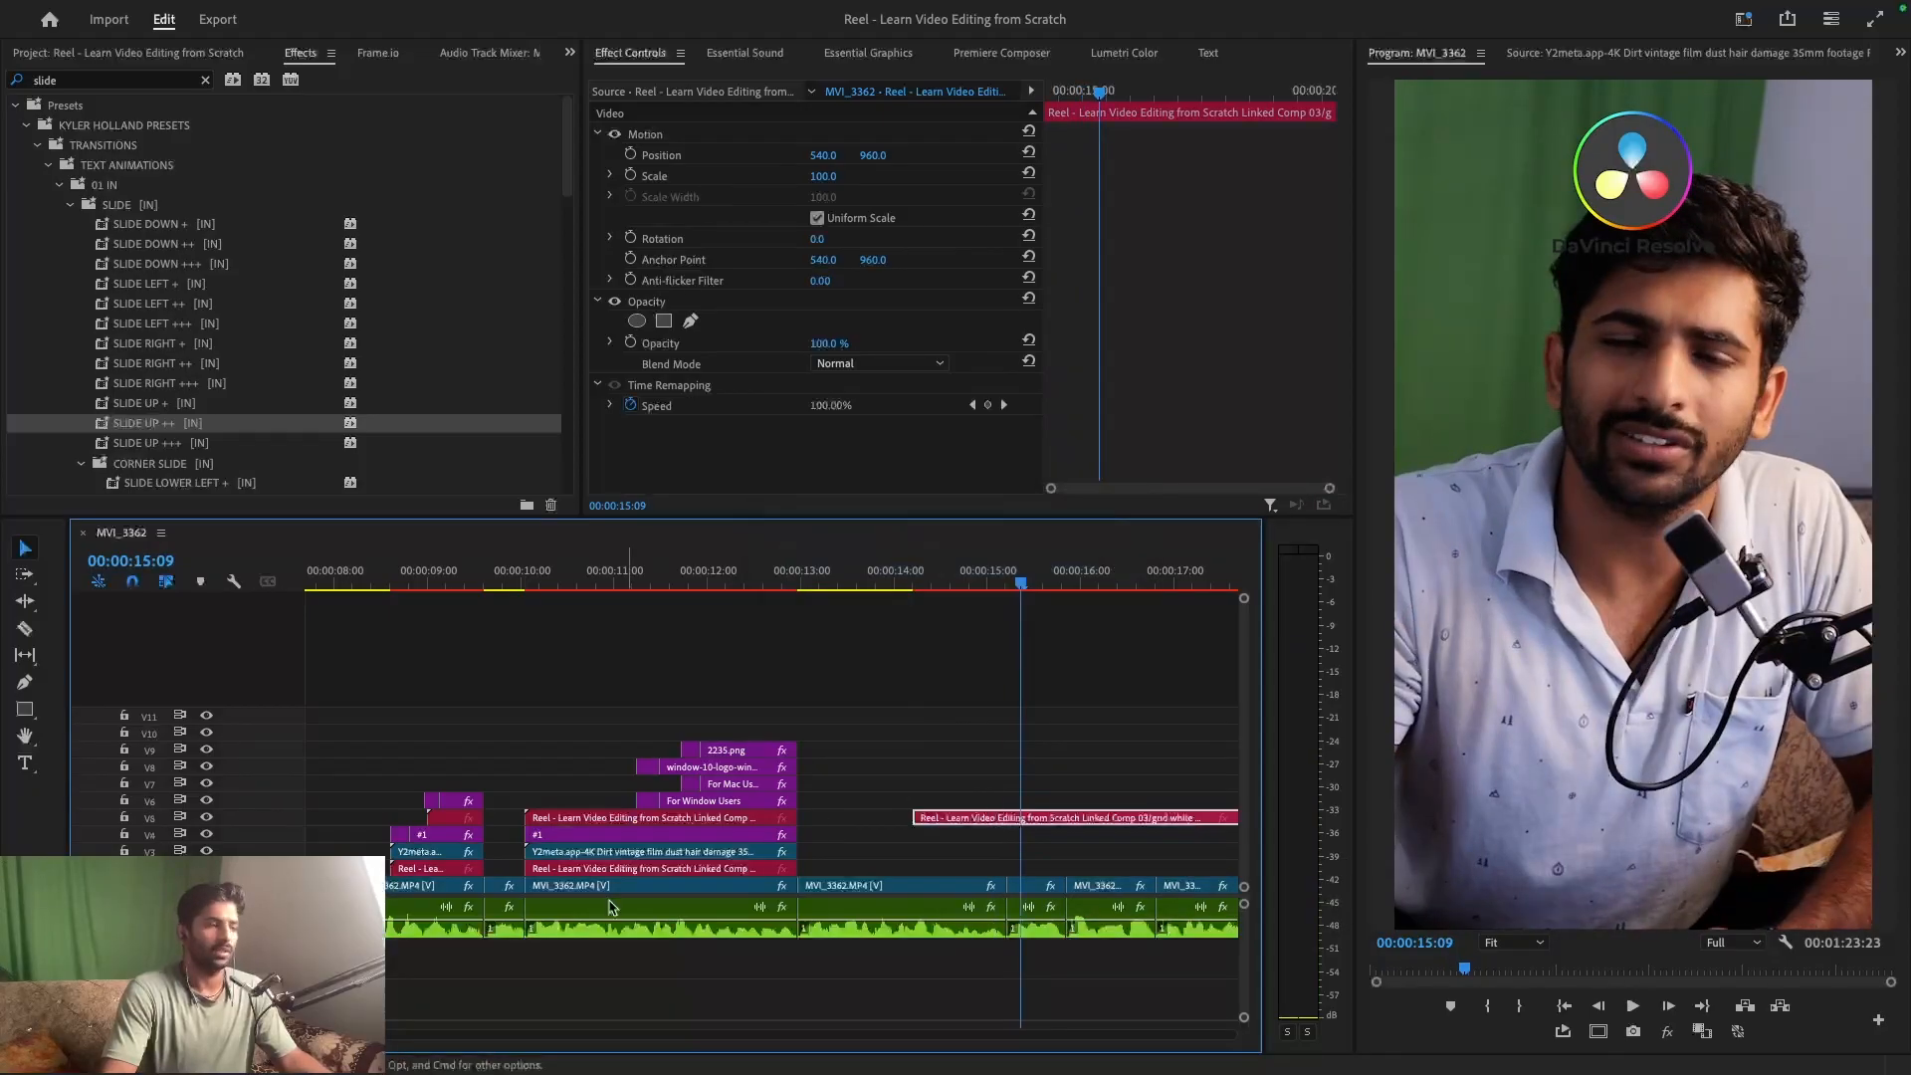
# - Copy the film dust and Linked Comp 01 grid background clips beneath the logo clip at 00:00:14:05, and save the project
pyautogui.moveTo(835, 853); pyautogui.dragTo(1134, 882)
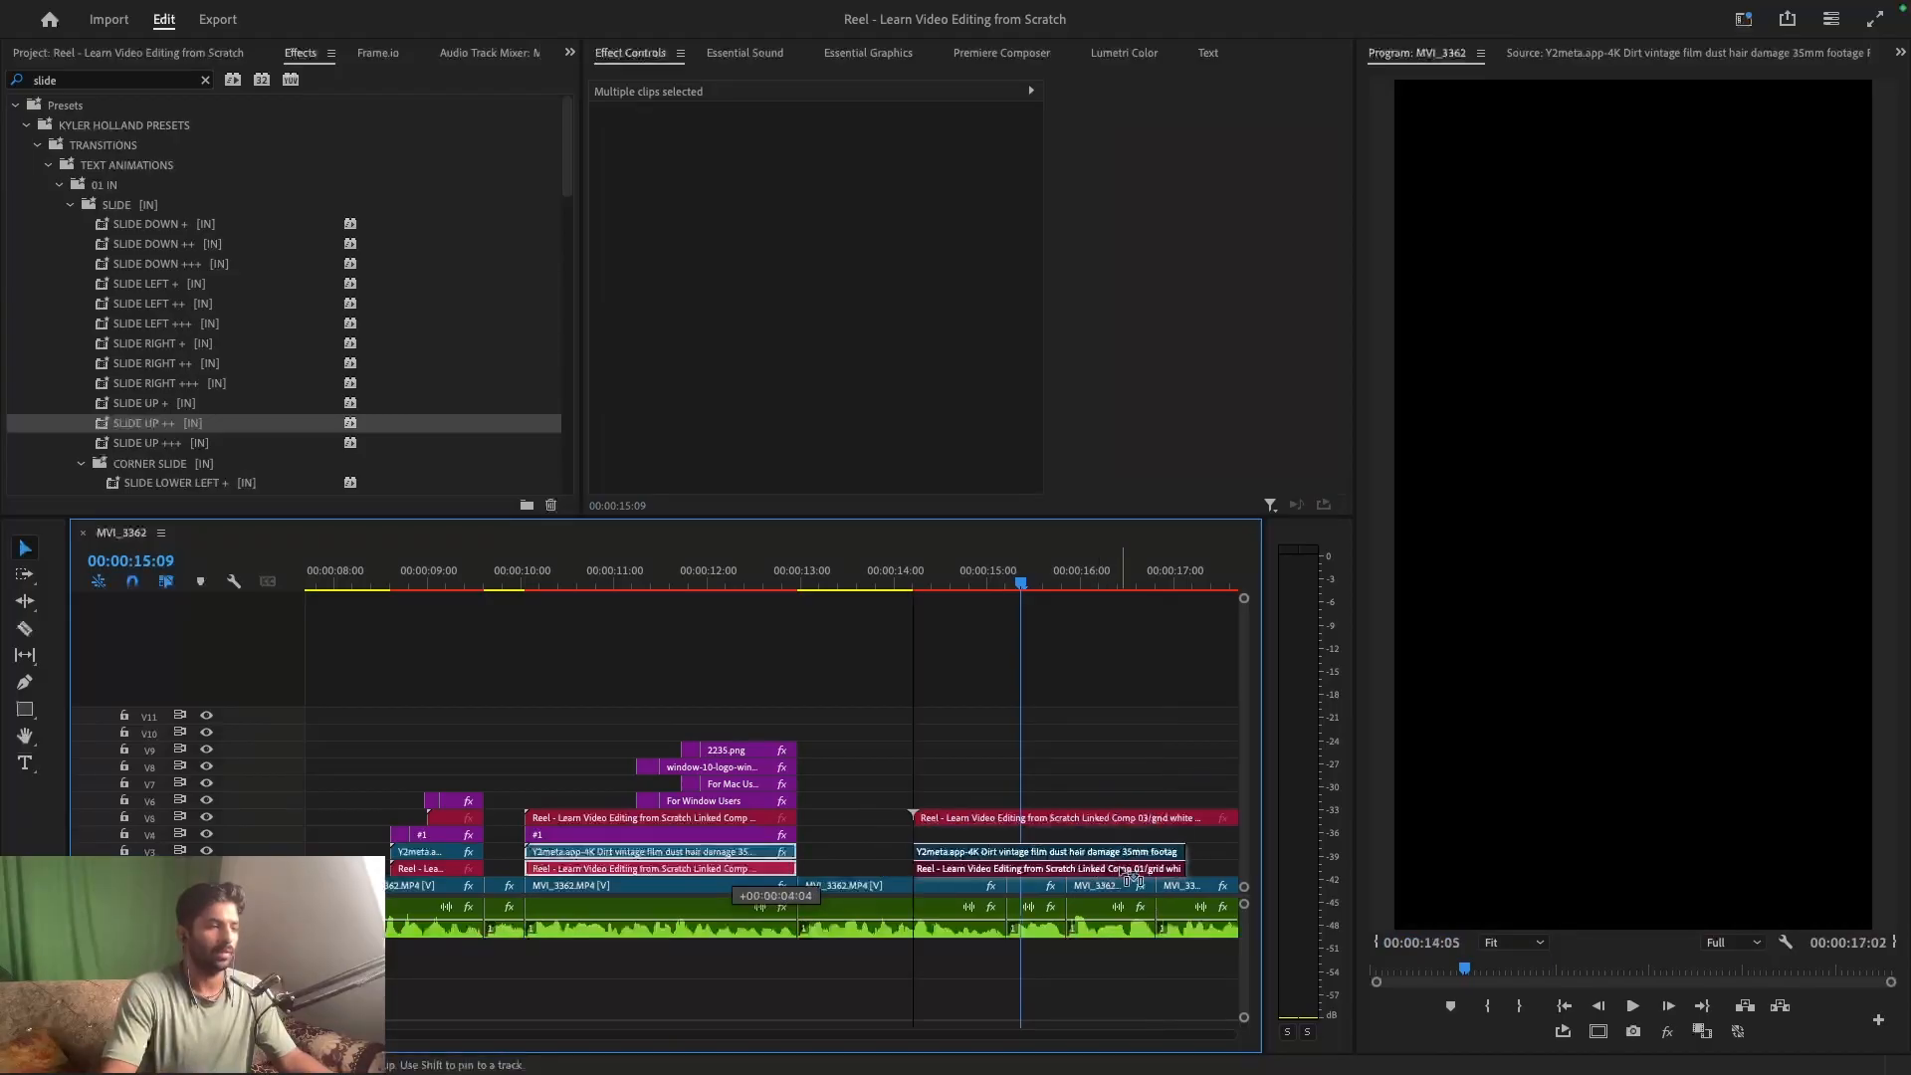
pyautogui.click(1047, 746)
pyautogui.press('super+s')
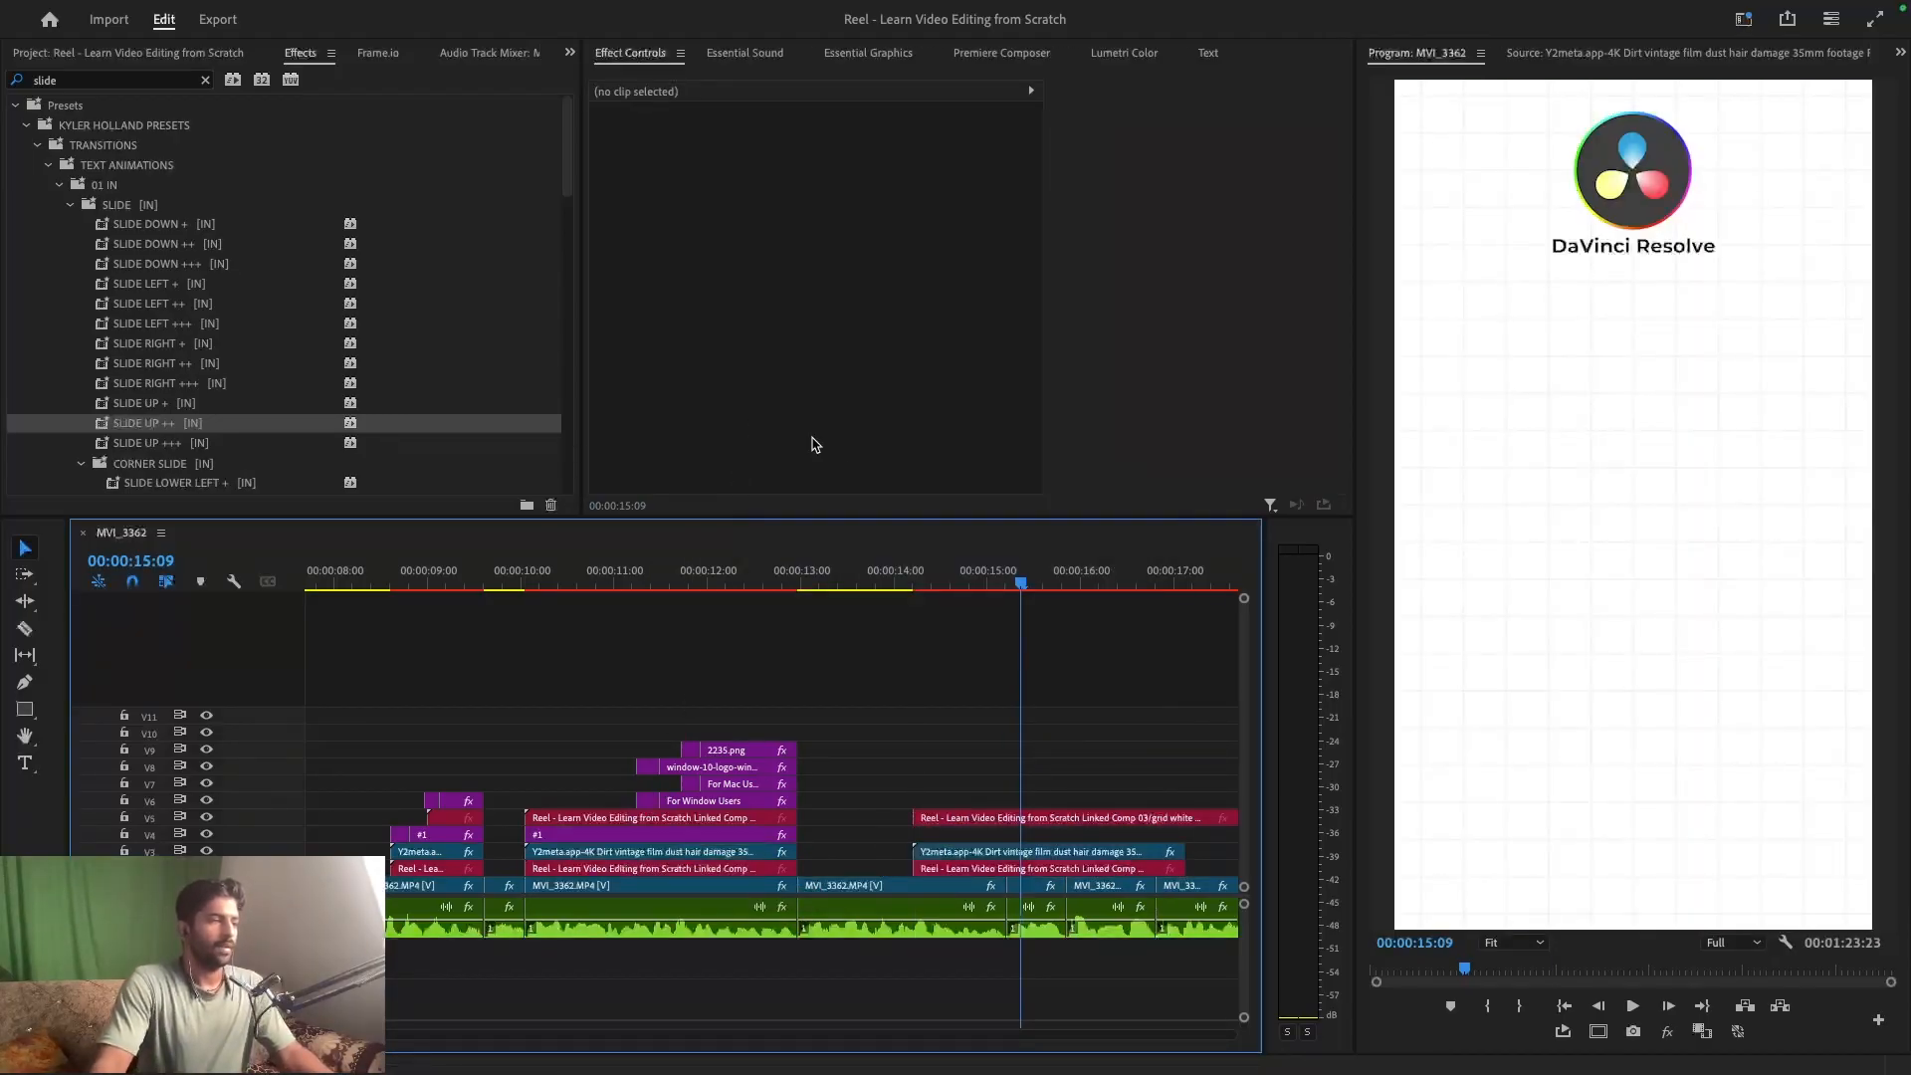
# - Play the logo section and split the logo, film dust and grid background clips at the MVI_3362.MP4 cut just after 00:00:15:00
pyautogui.moveTo(949, 576); pyautogui.dragTo(900, 585)
pyautogui.press('space')
pyautogui.press('space')
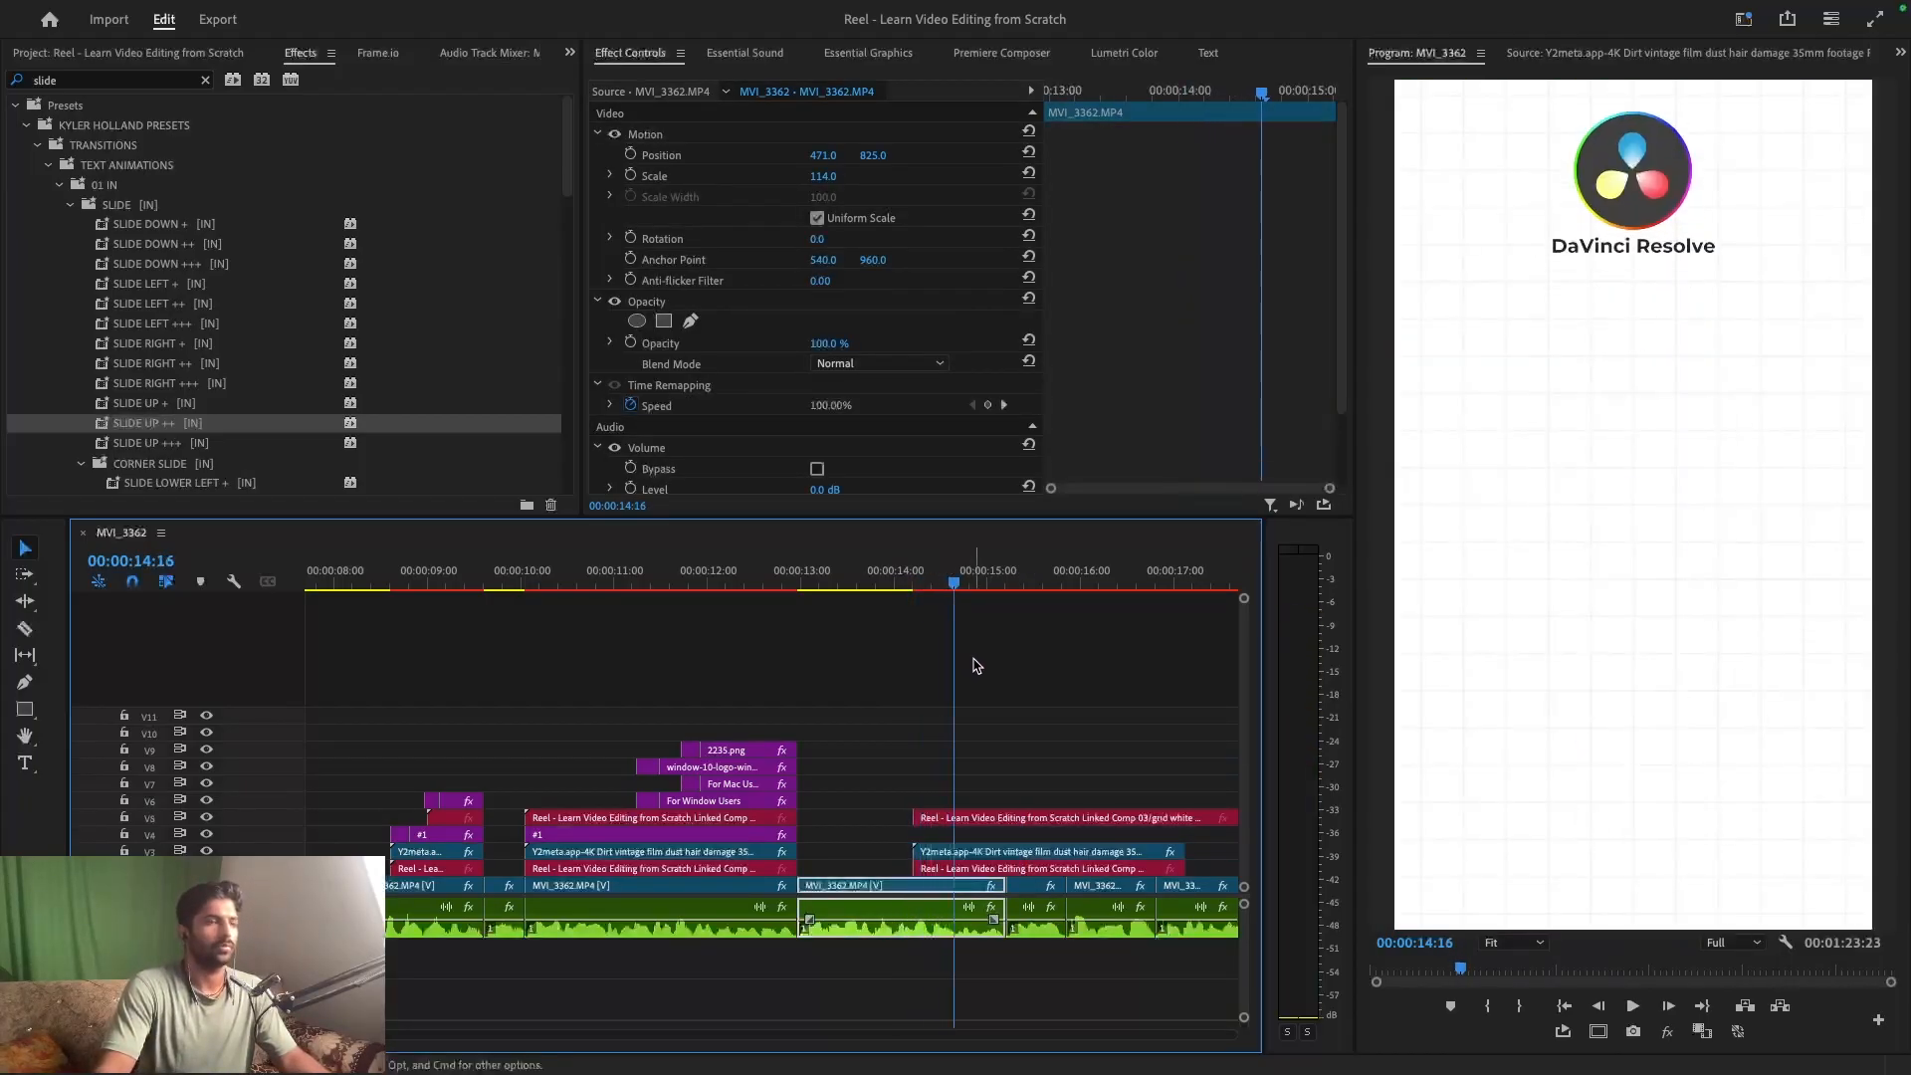
pyautogui.click(950, 670)
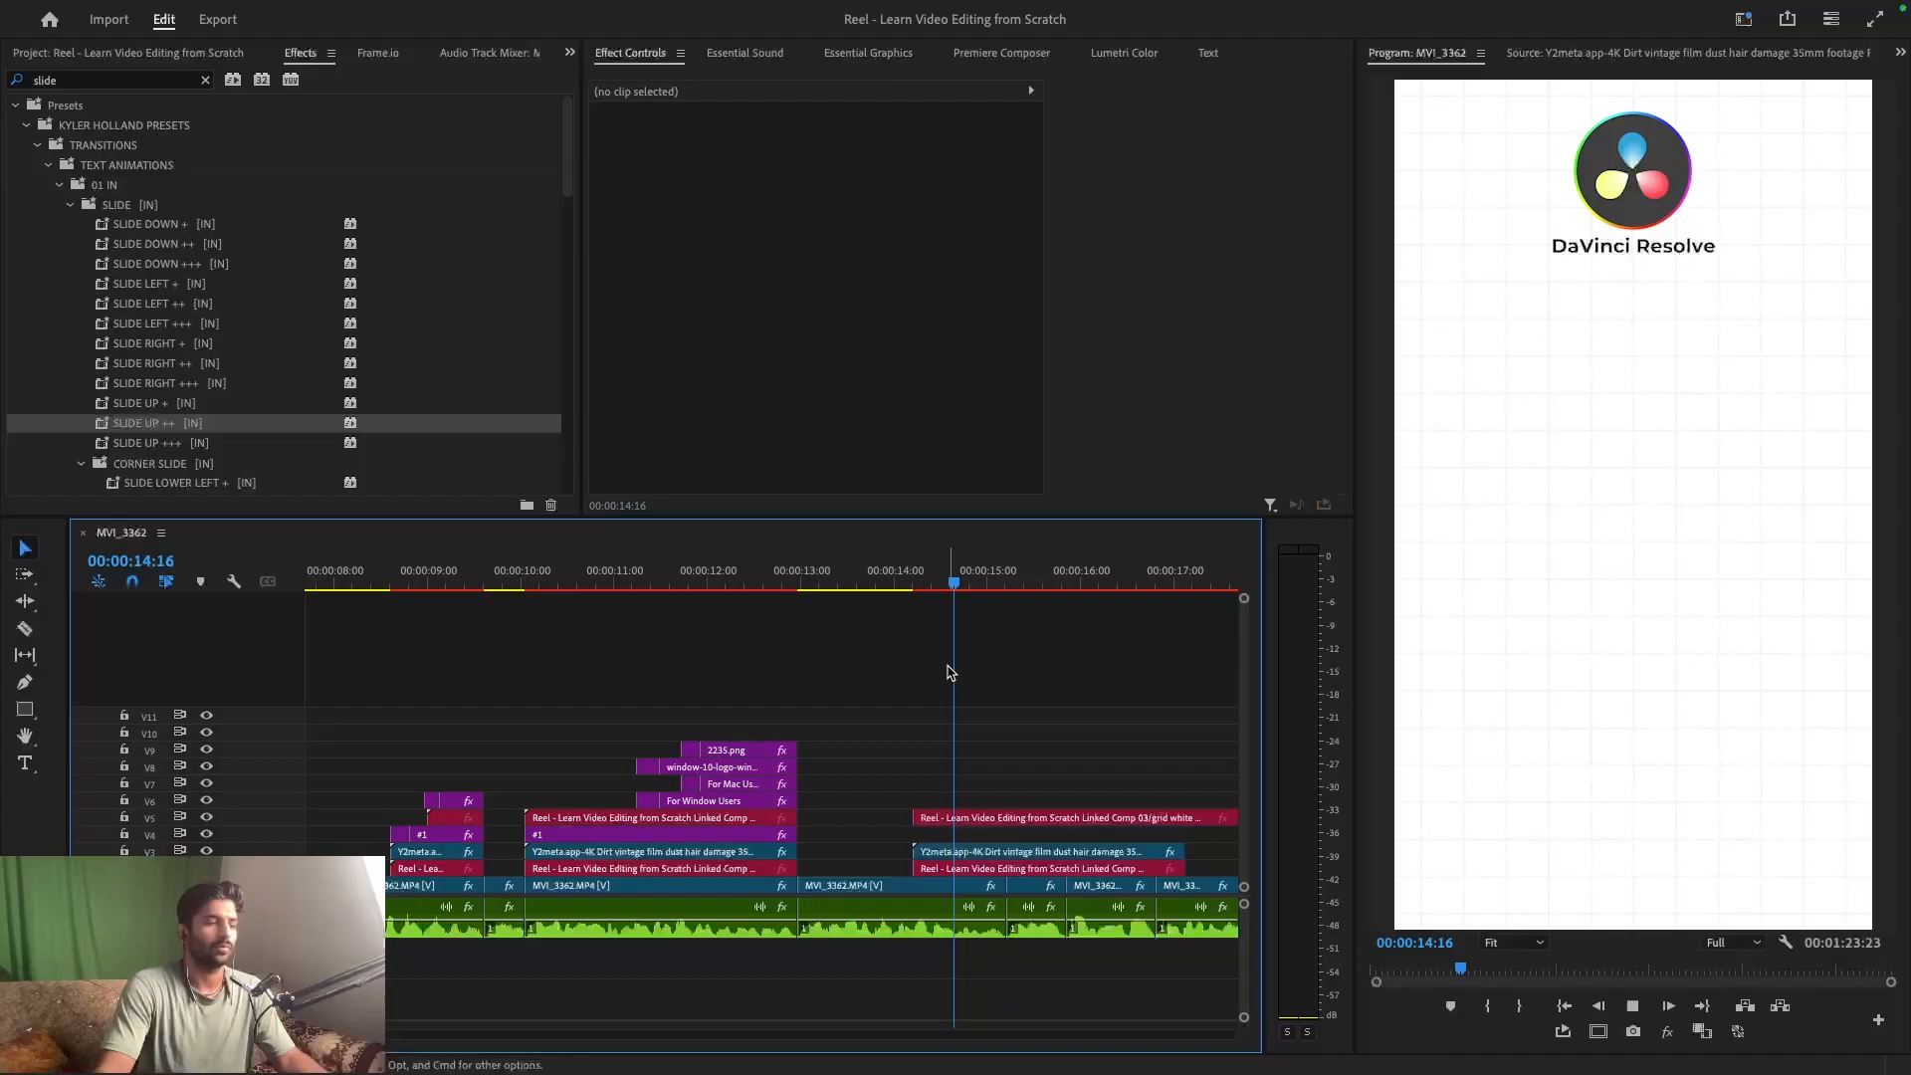
pyautogui.press('space')
pyautogui.press('space')
pyautogui.hscroll(3, 947, 673)
pyautogui.press('space')
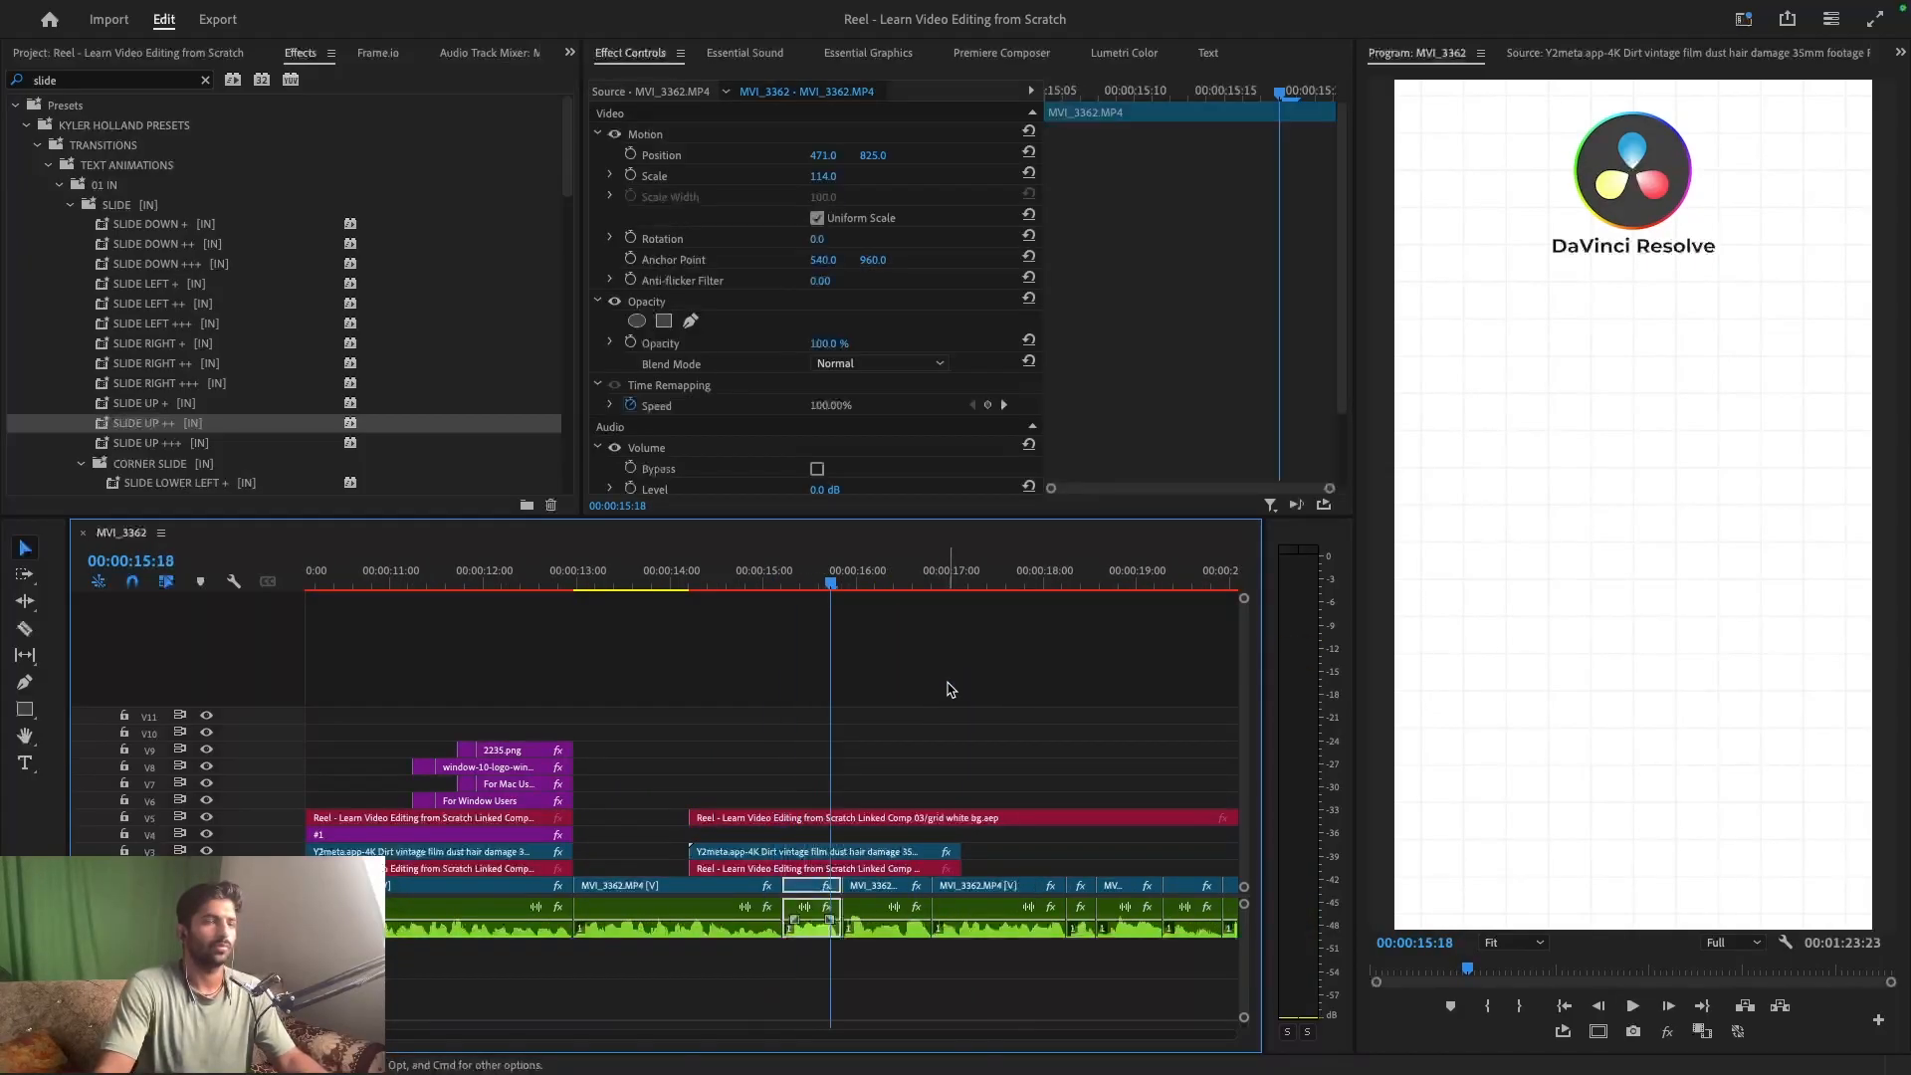
pyautogui.moveTo(812, 587); pyautogui.dragTo(784, 592)
pyautogui.moveTo(748, 667); pyautogui.dragTo(786, 876)
pyautogui.press('super+k')
# - Move the split clips' second parts to the next footage cut at 00:00:15:21 and extend the film dust and grid background to just before 00:00:20:00
pyautogui.moveTo(832, 762); pyautogui.dragTo(909, 862)
pyautogui.click(900, 751)
pyautogui.press('super+s')
pyautogui.press('-')
pyautogui.press('space')
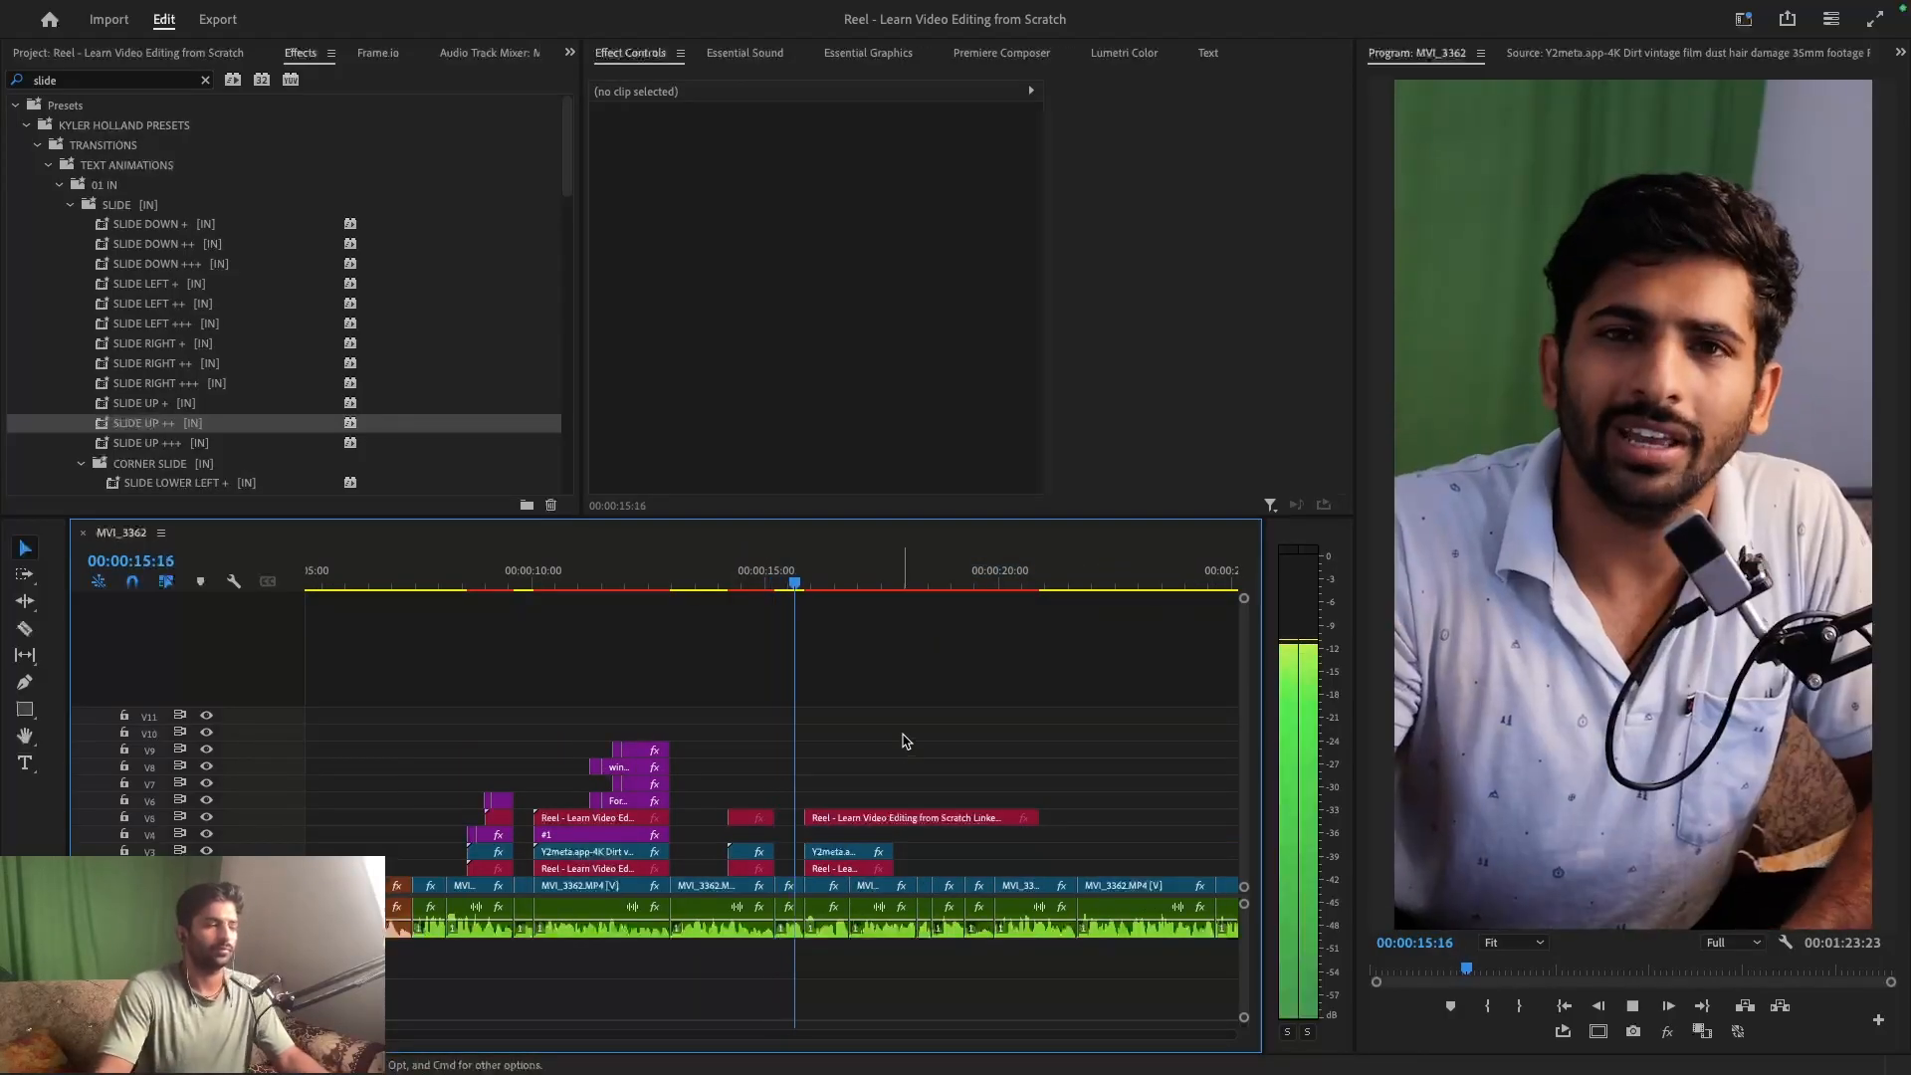
pyautogui.press('space')
pyautogui.press('super+s')
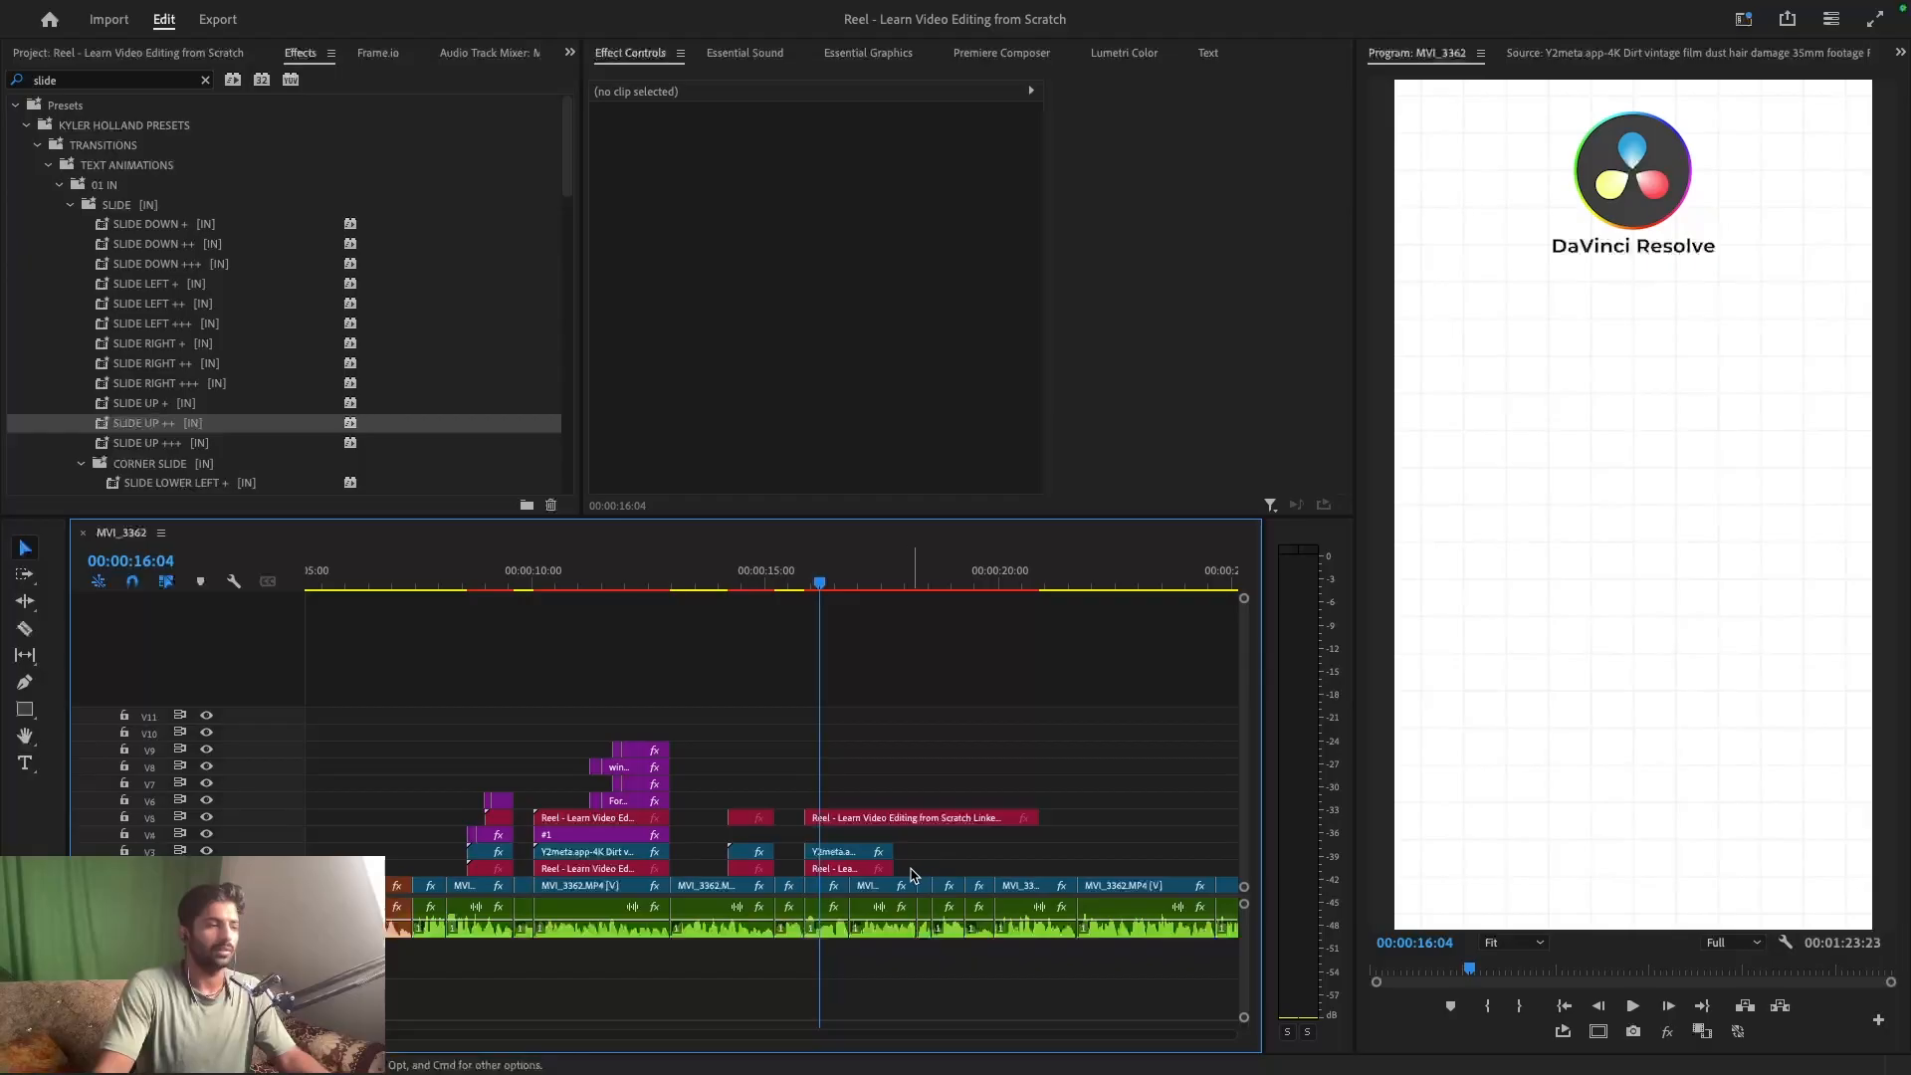
pyautogui.moveTo(893, 868); pyautogui.dragTo(993, 851)
pyautogui.press('super+s')
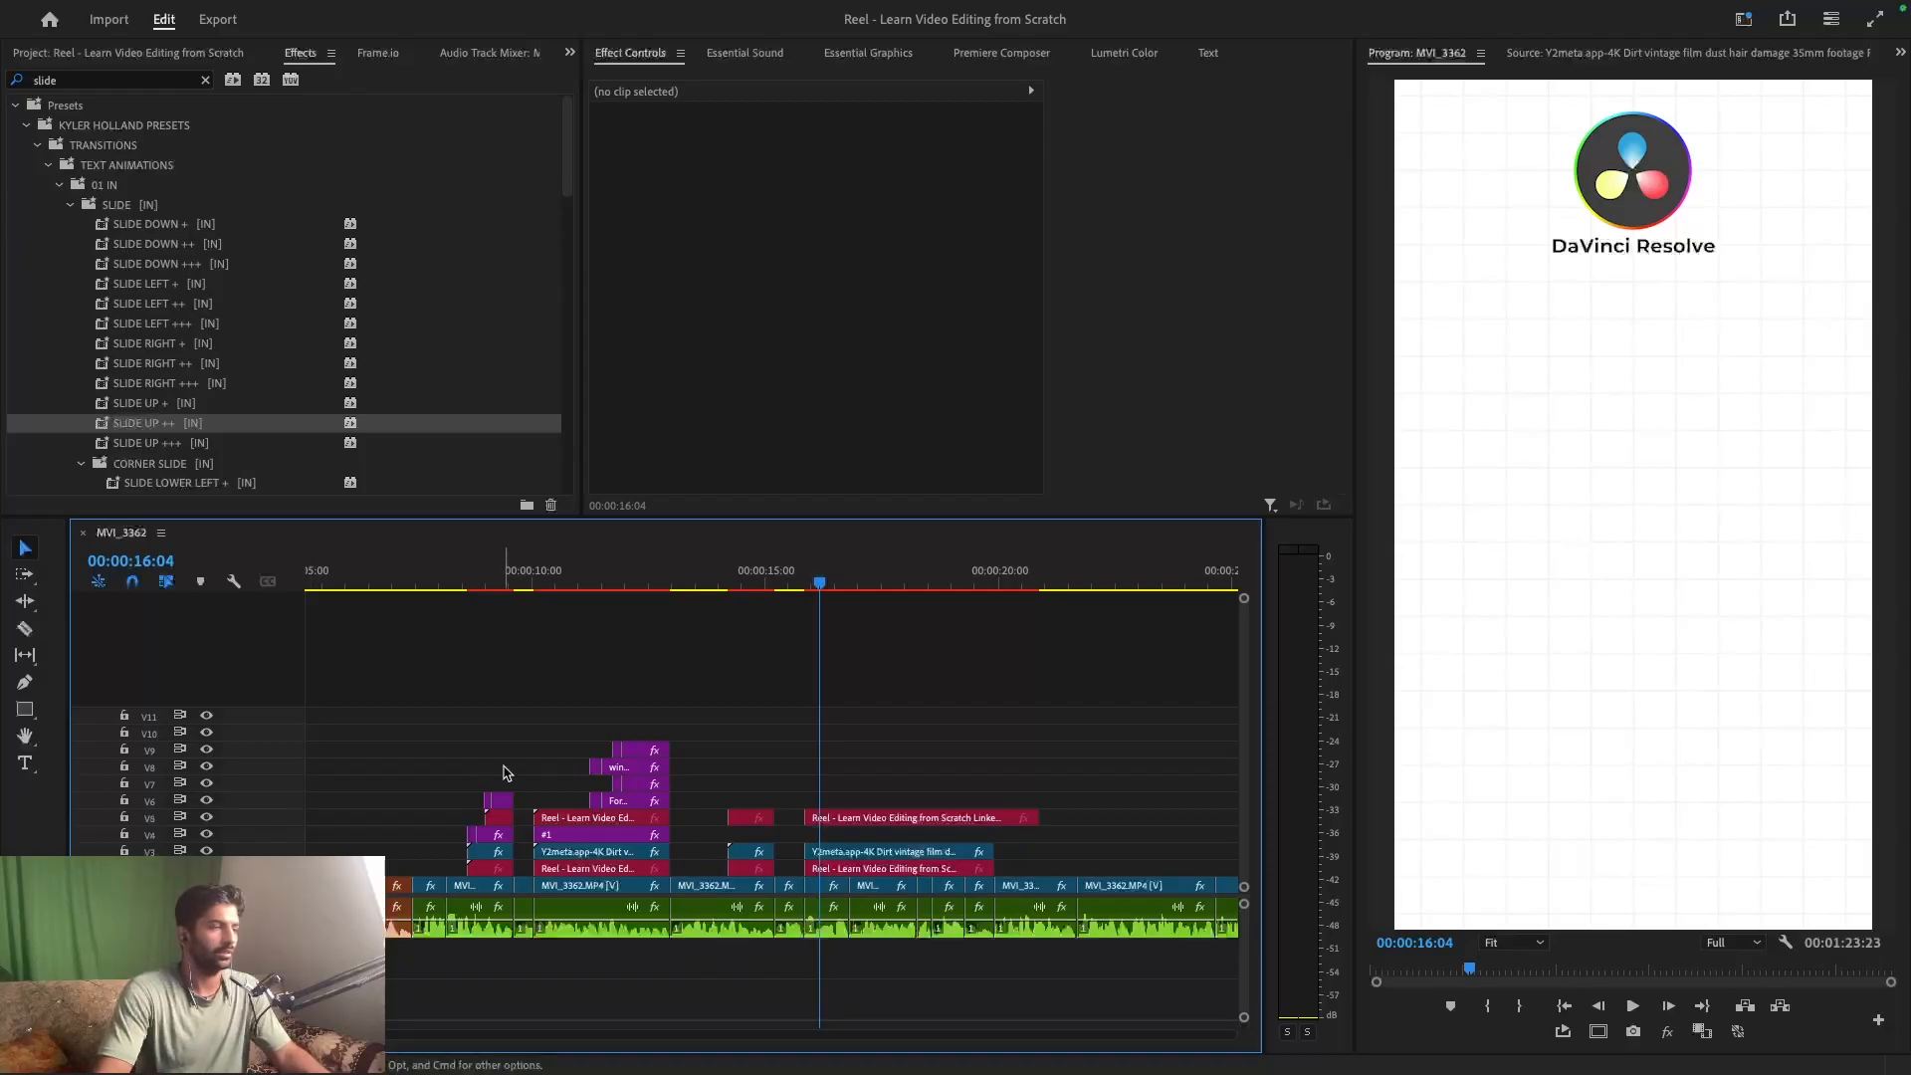
# - Copy the For Window Users title to V5 from 00:00:15:21 to 00:00:20:07, with the Linked Comp 03 clip on V4, and save
pyautogui.moveTo(639, 793); pyautogui.dragTo(1010, 811)
pyautogui.click(846, 822)
pyautogui.click(841, 808)
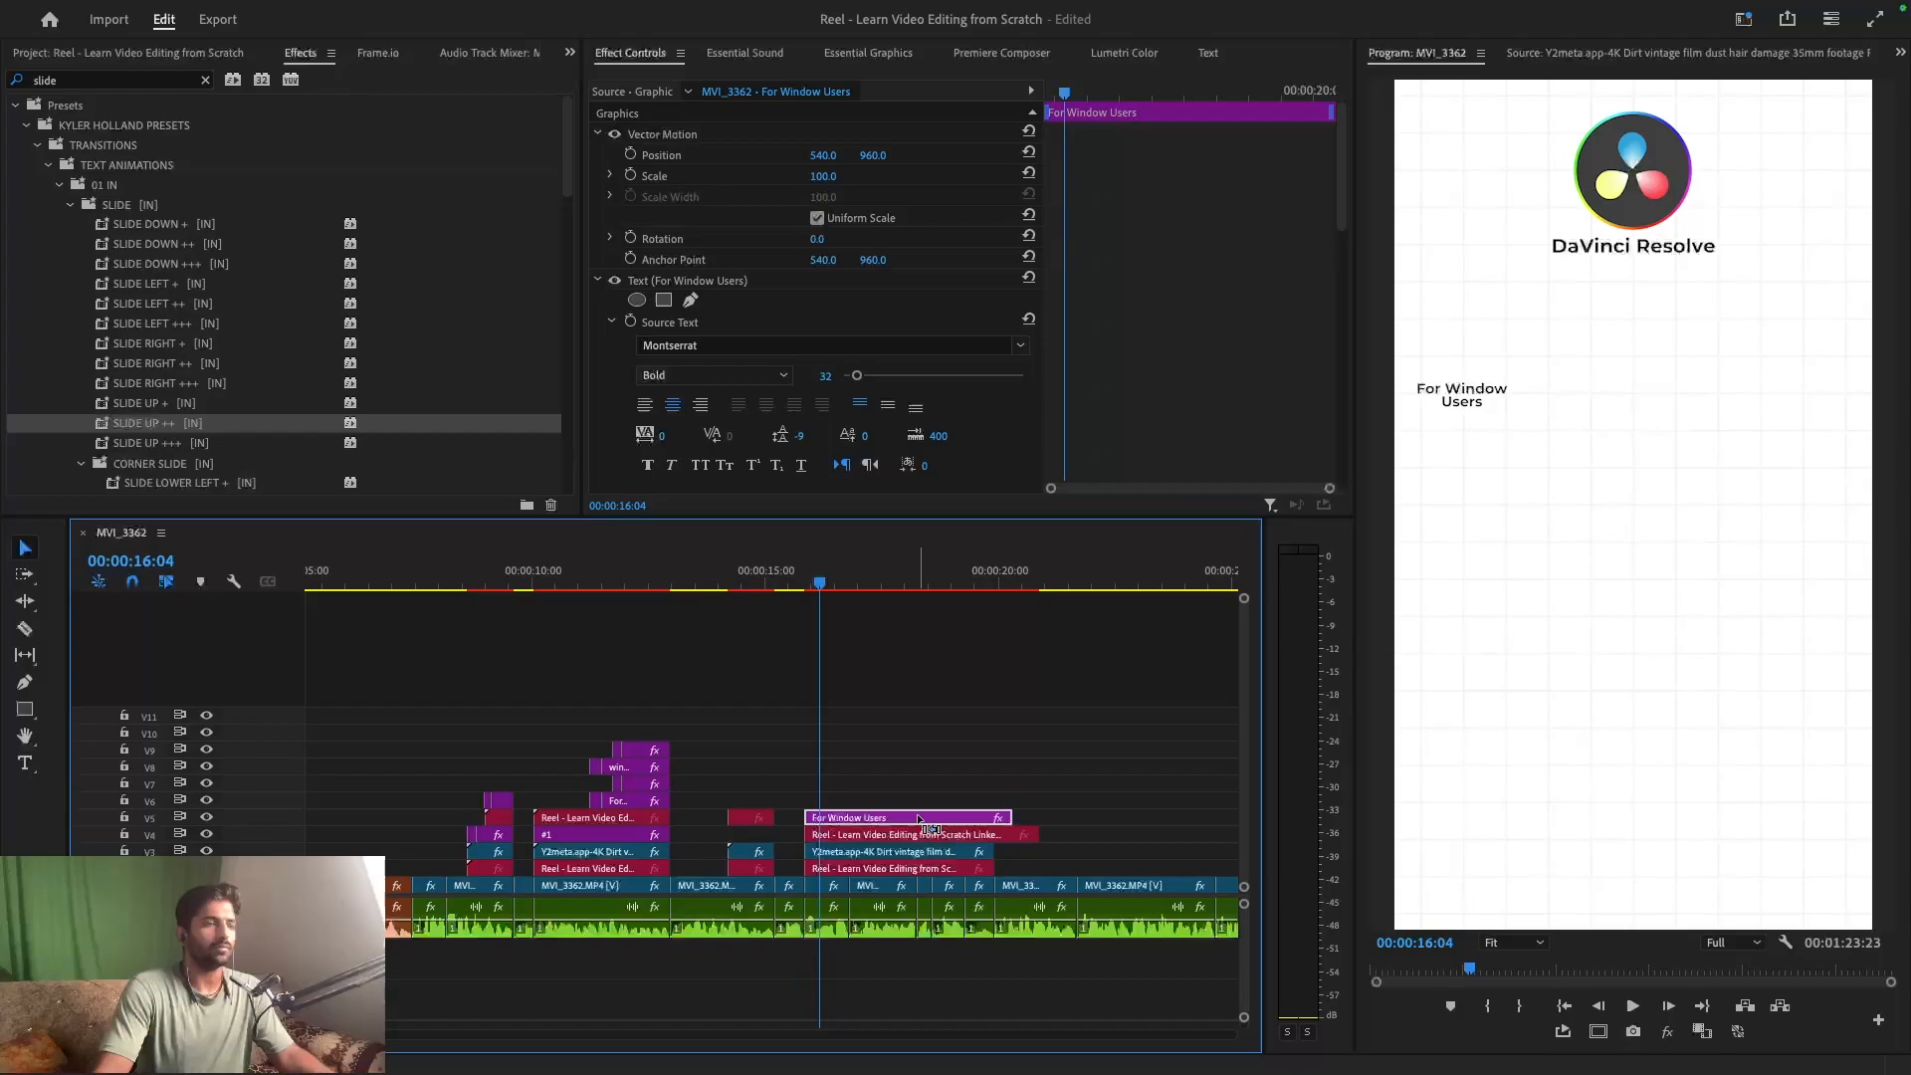
pyautogui.press('super+s')
# - Set the copied For Window Users title to font size 44 with left alignment, and position it below the DaVinci Resolve logo
pyautogui.press('=')
pyautogui.moveTo(824, 377); pyautogui.dragTo(1492, 490)
pyautogui.click(1437, 384)
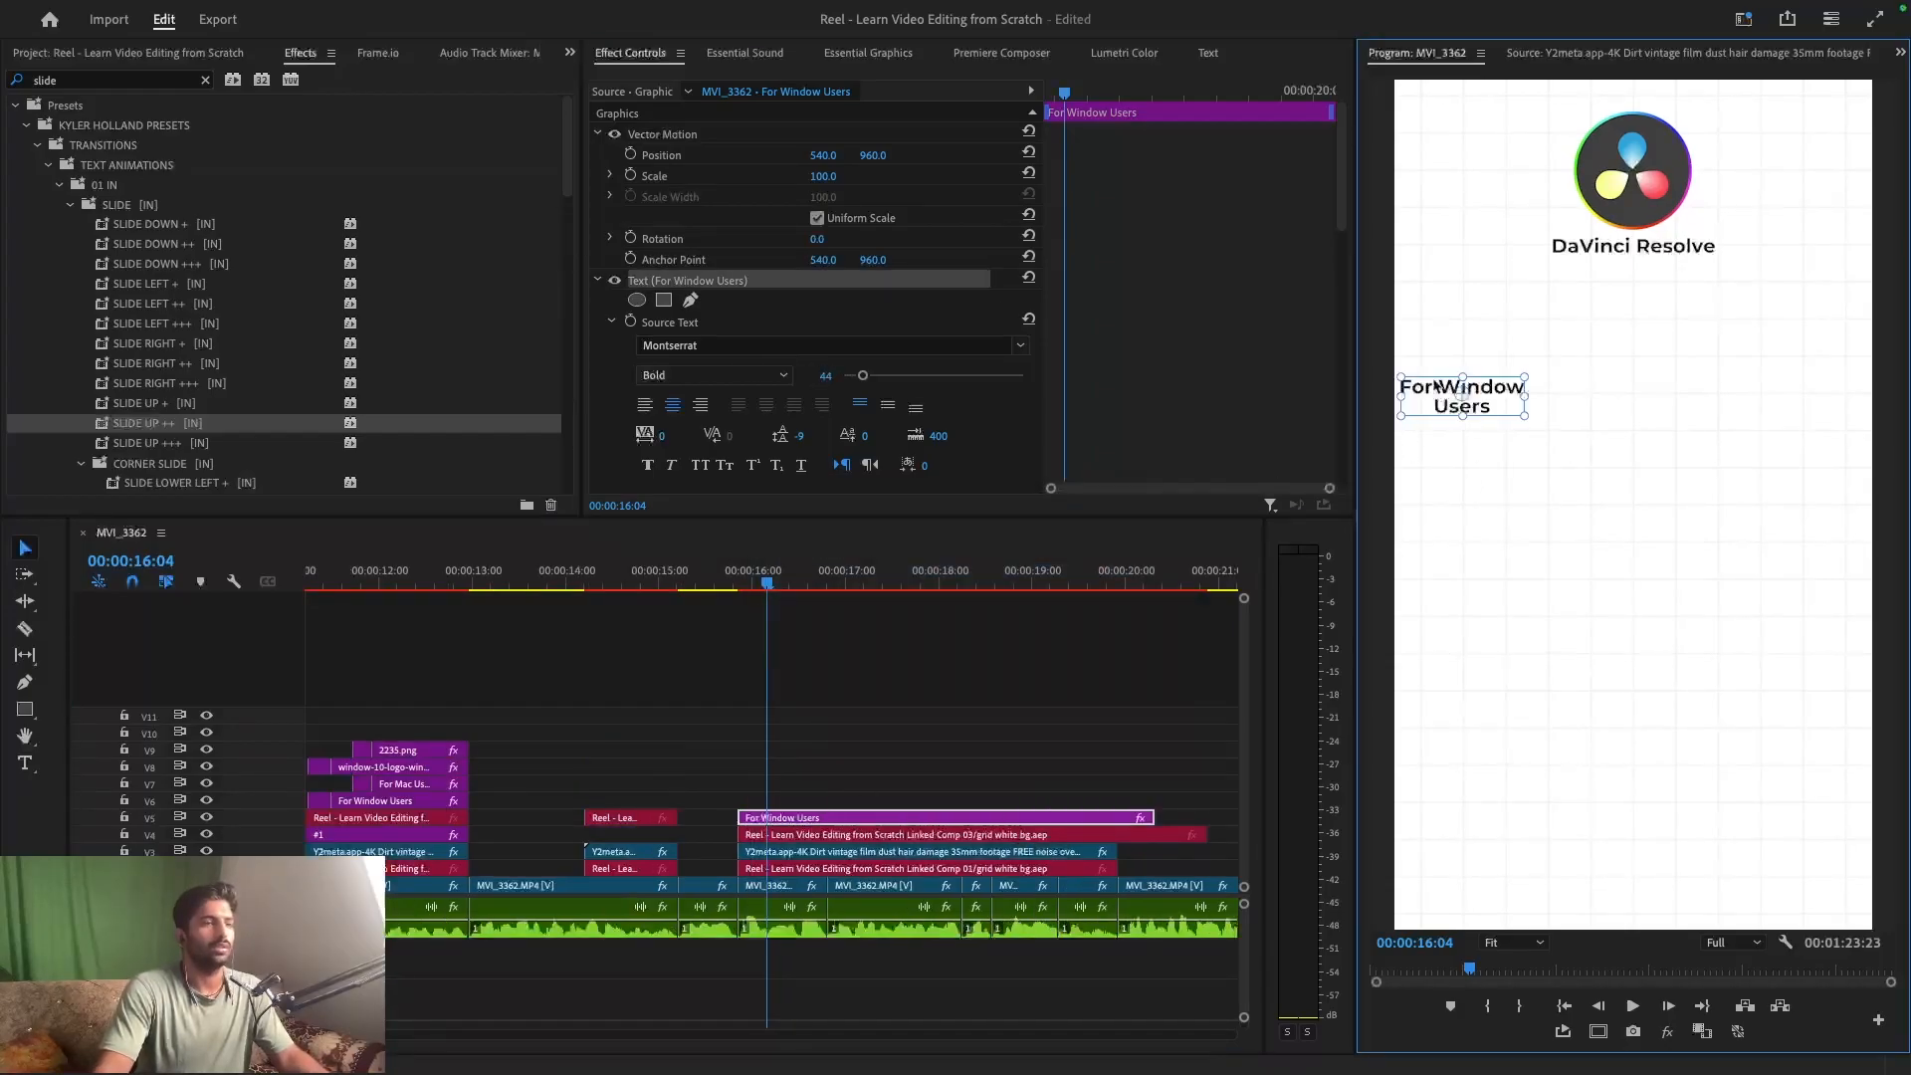
pyautogui.click(645, 404)
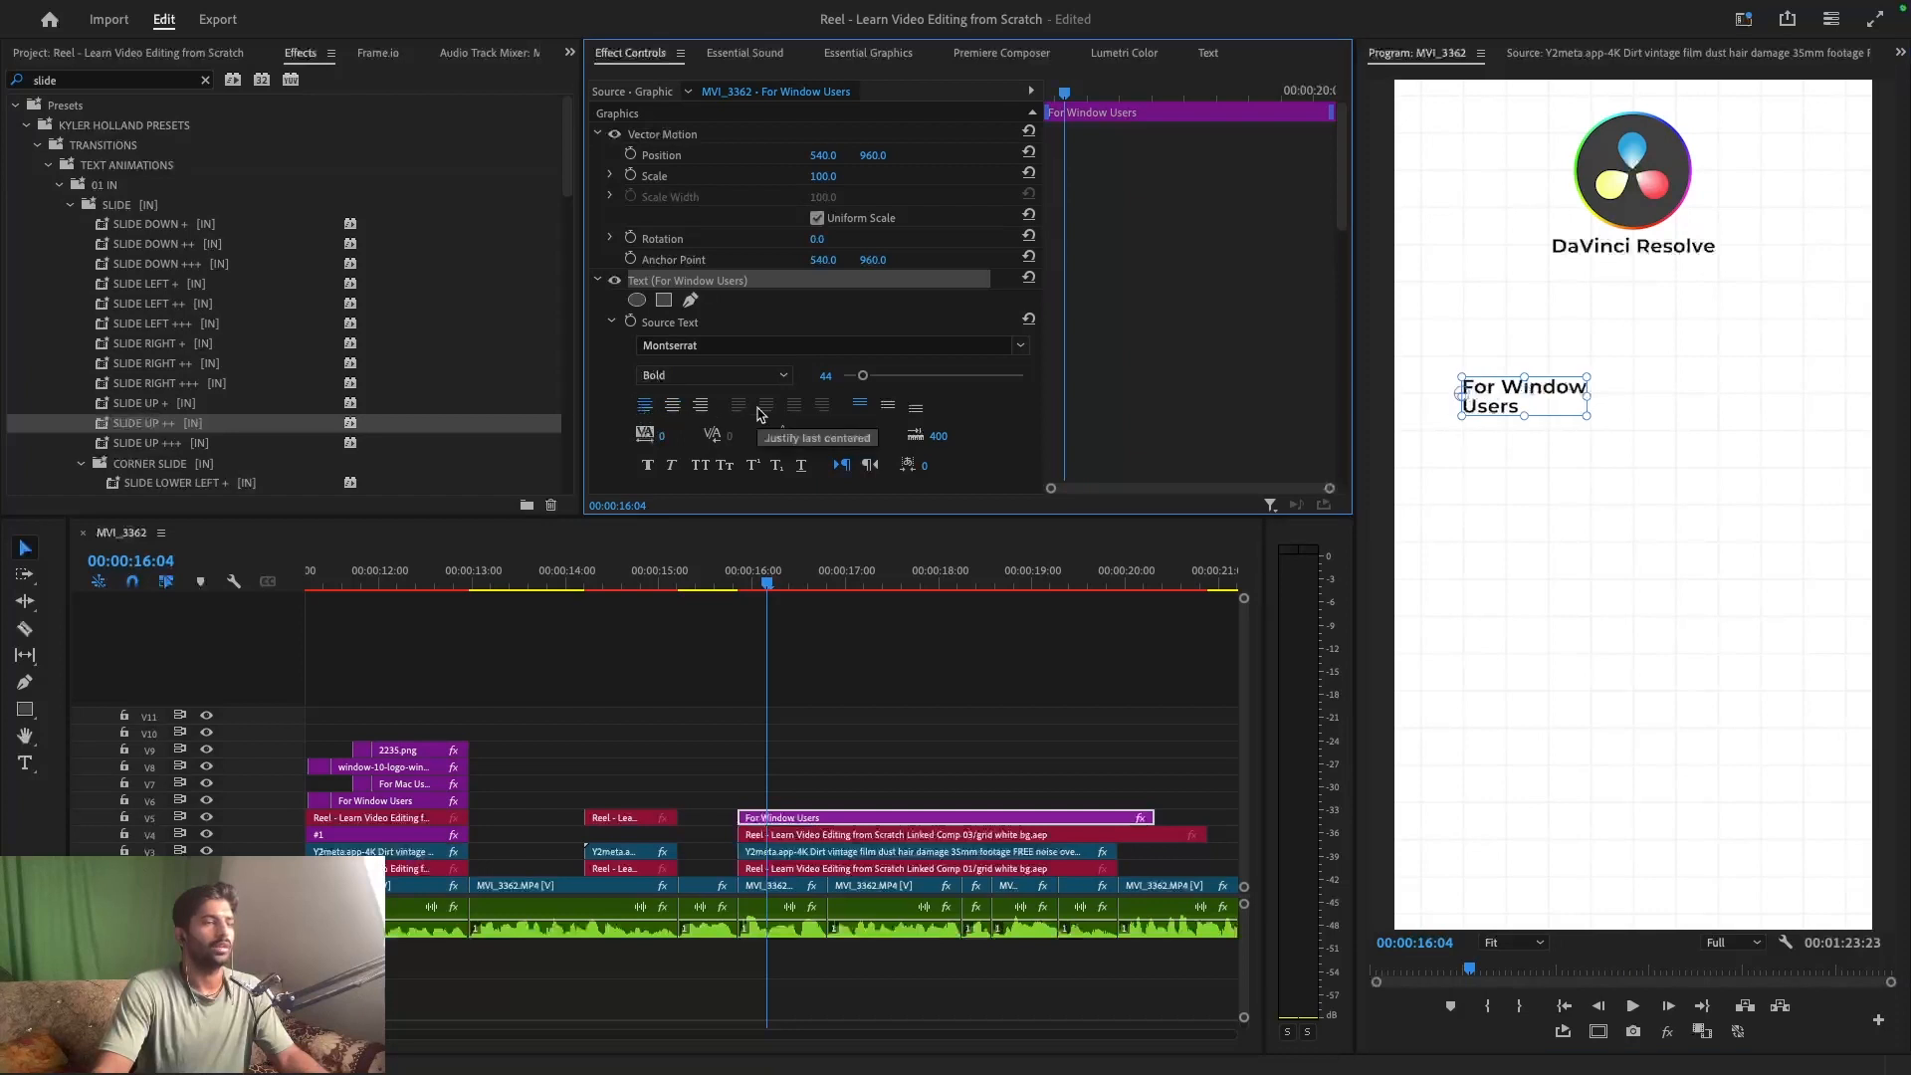
pyautogui.moveTo(1510, 388); pyautogui.dragTo(1522, 359)
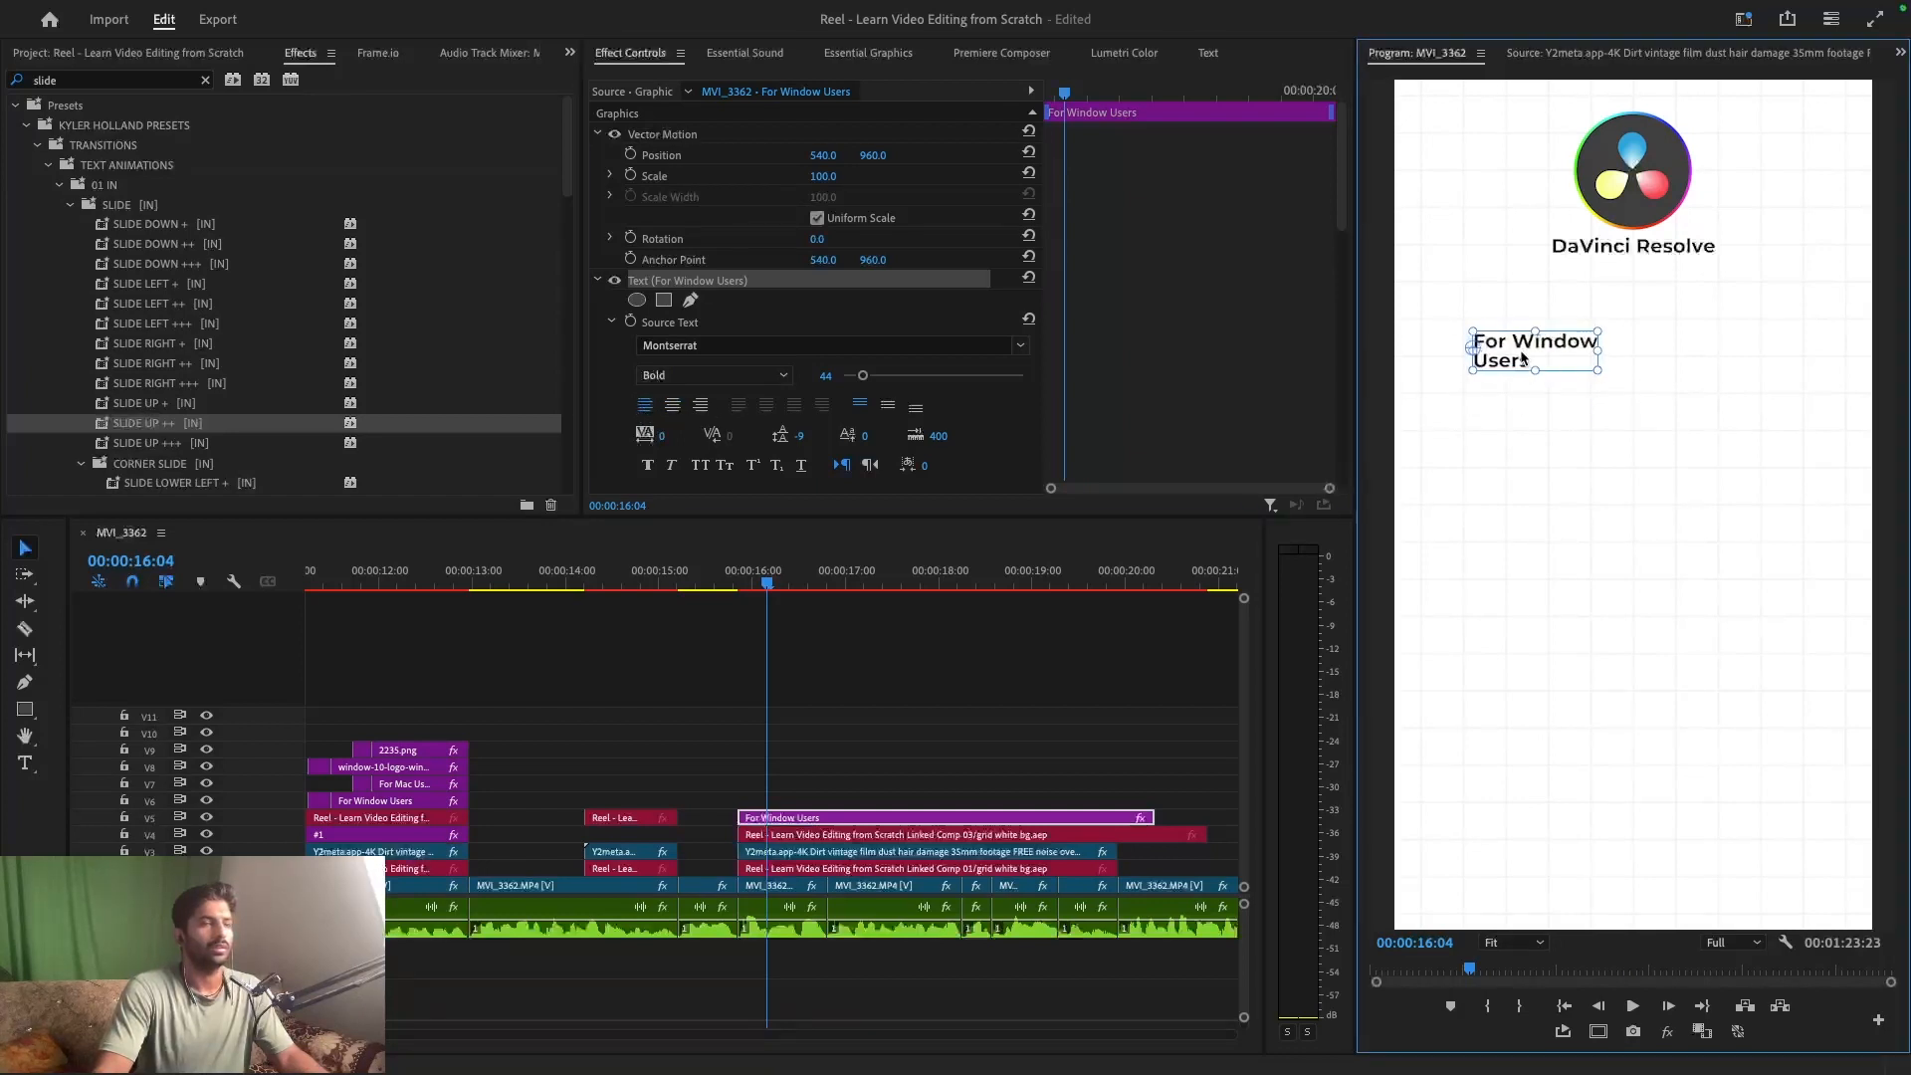
# - Replace the copied title's text with "- Crash nahi hota (Like Premiere Pro)" and set its horizontal Position to 466
pyautogui.doubleClick(1523, 356)
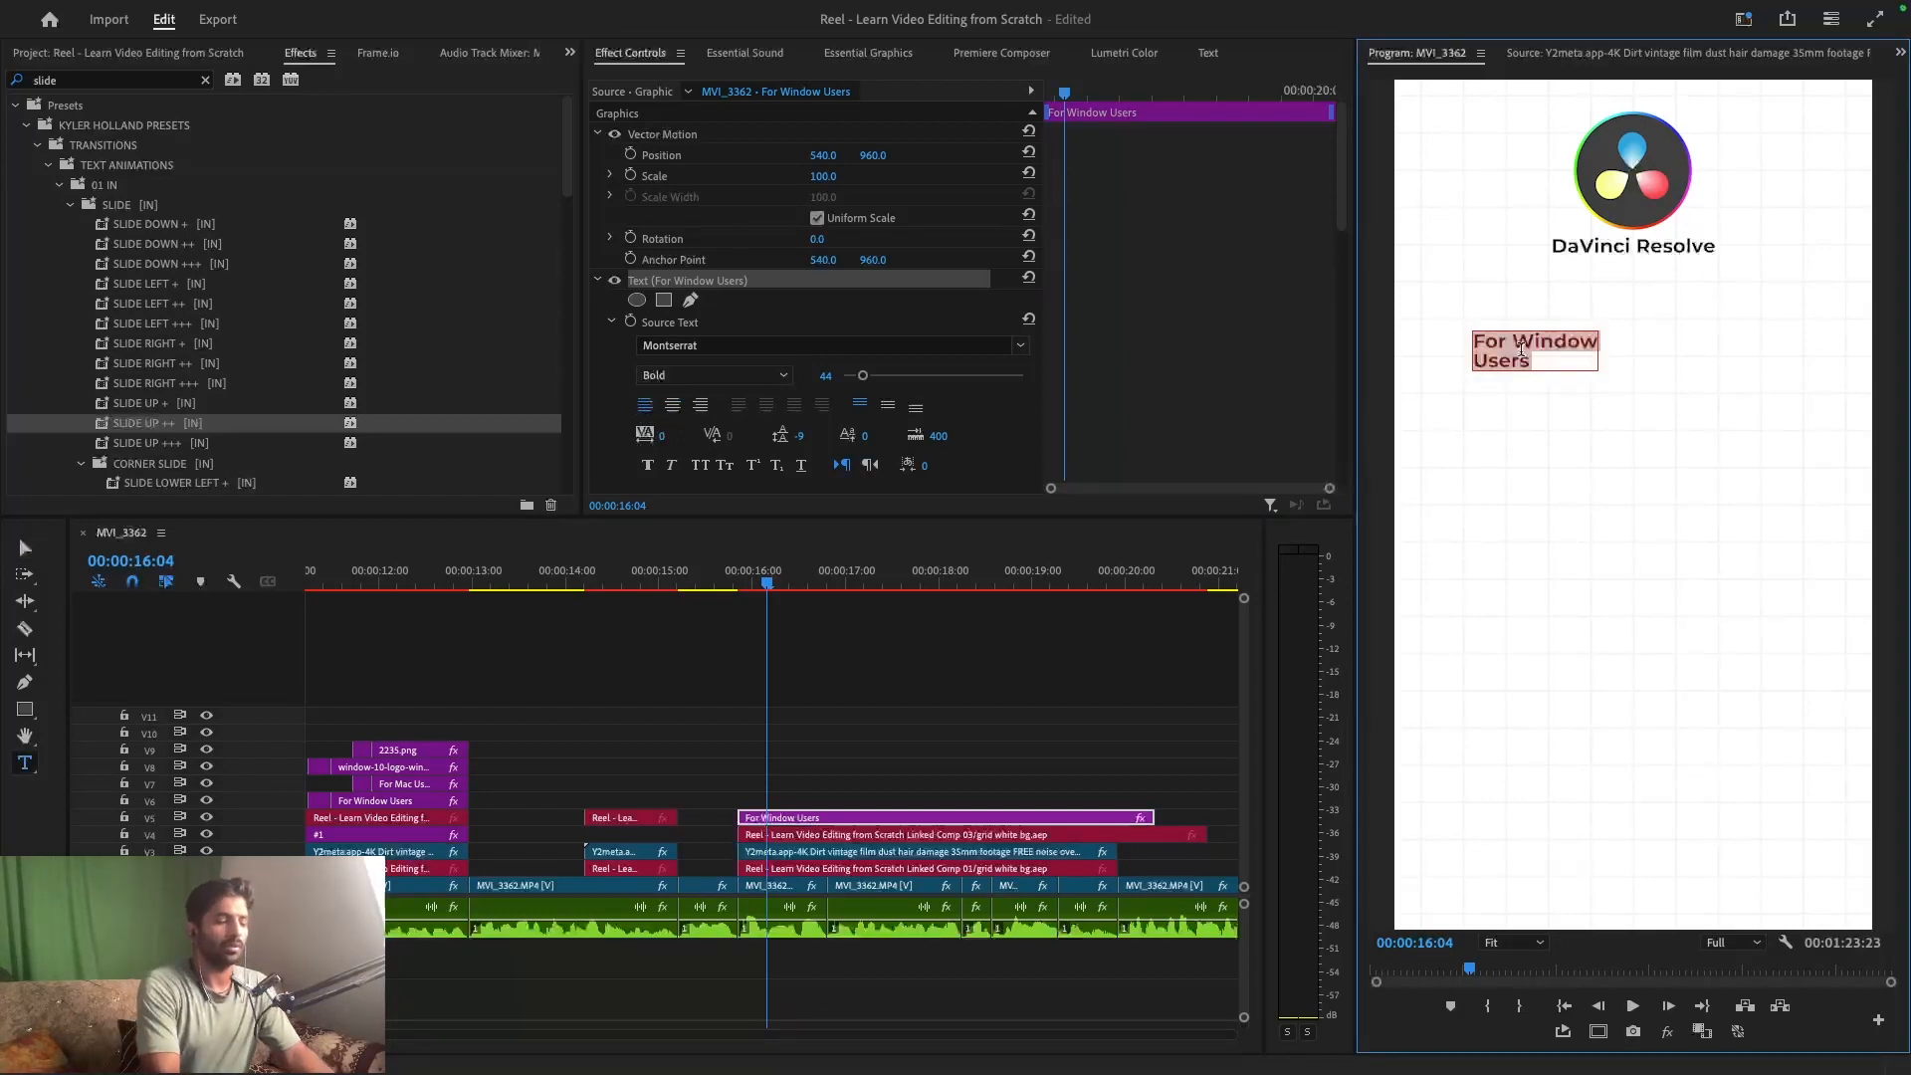
pyautogui.press('BackSpace')
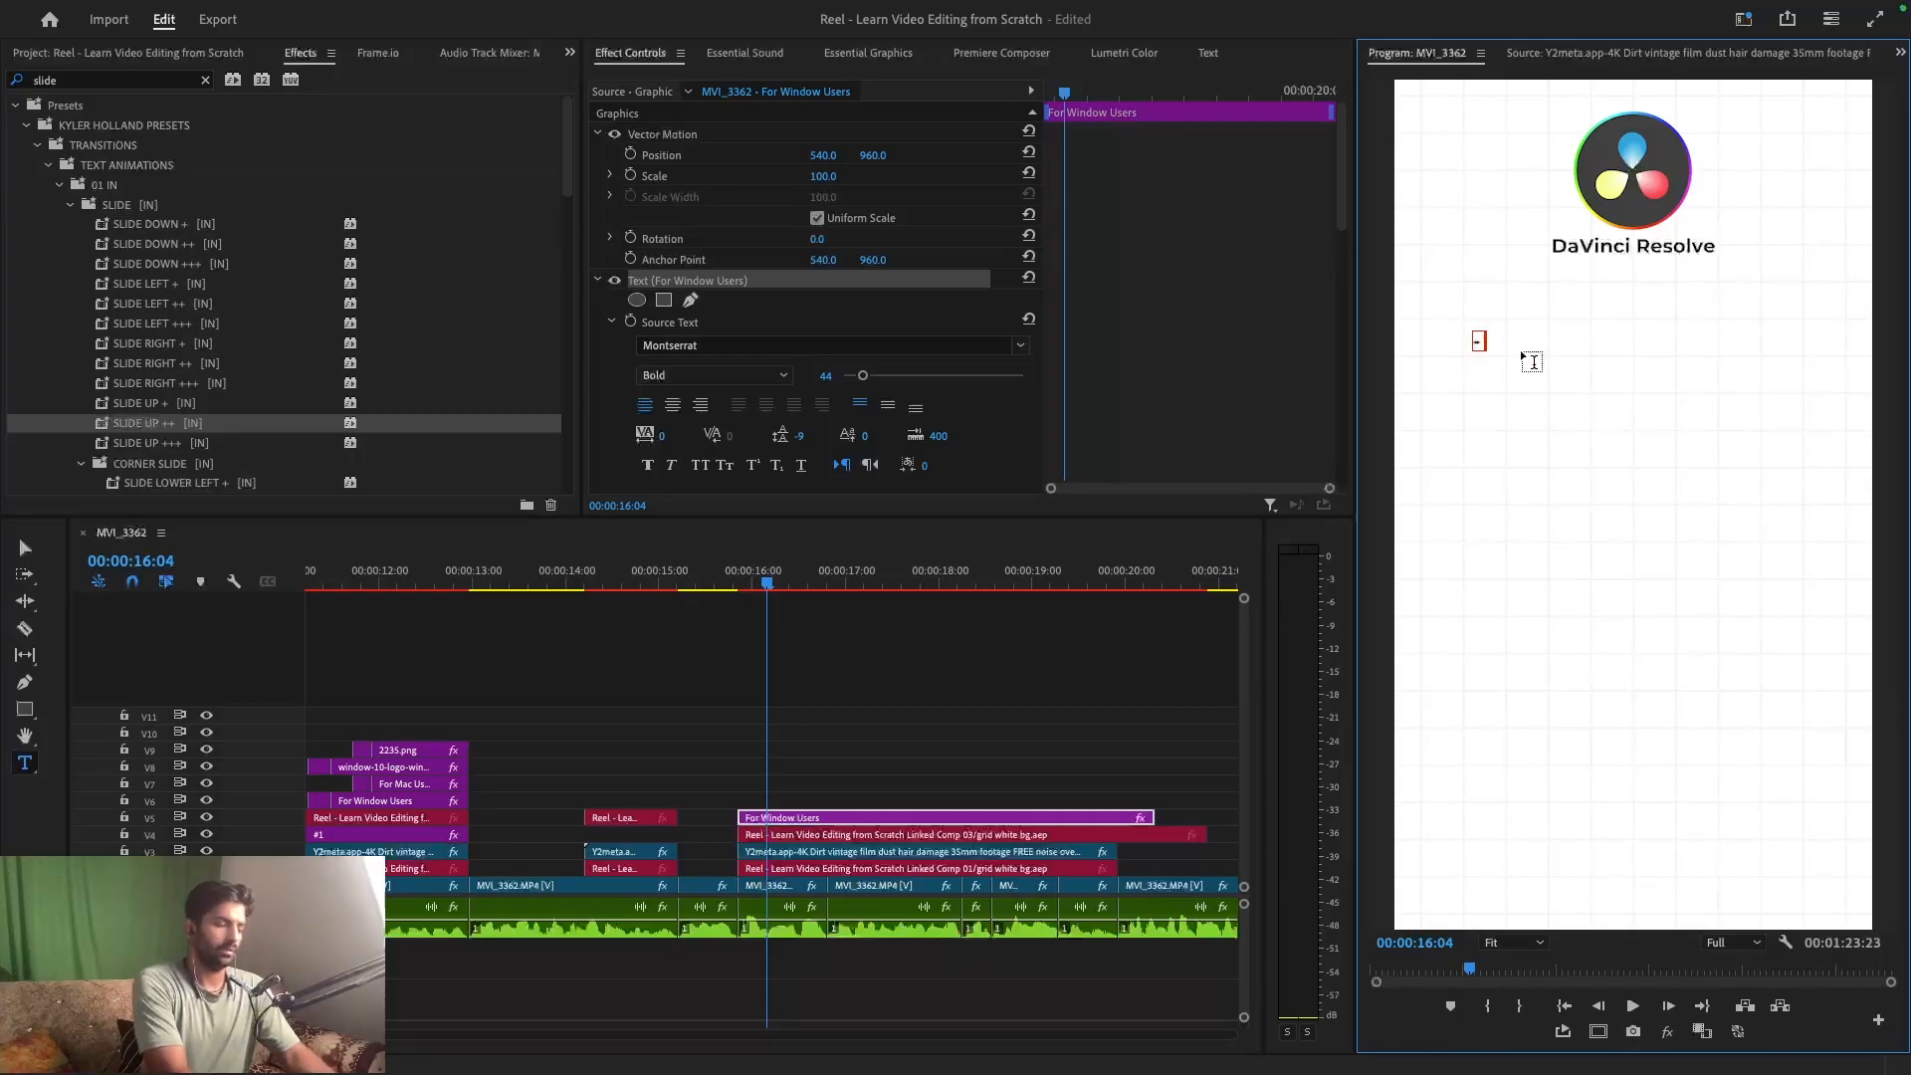
pyautogui.write('- Crash n')
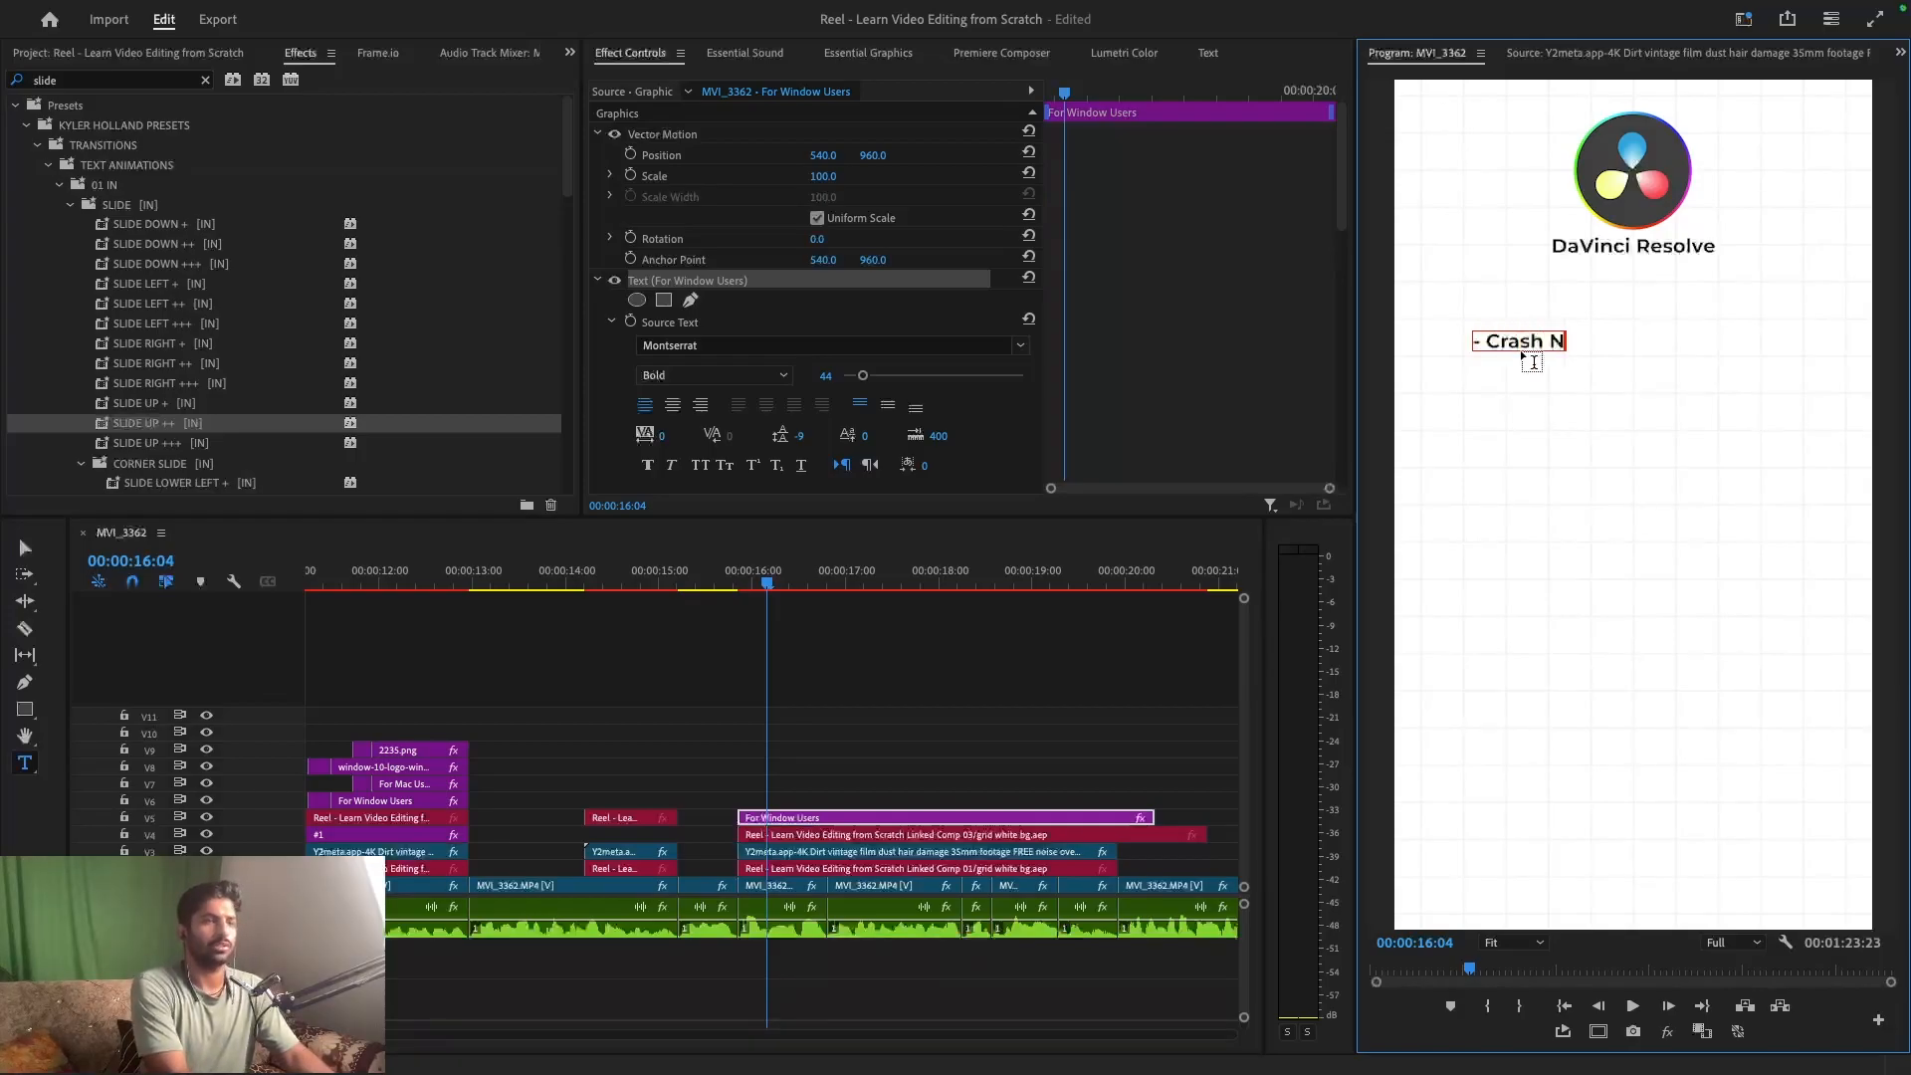
pyautogui.write('ahi hota')
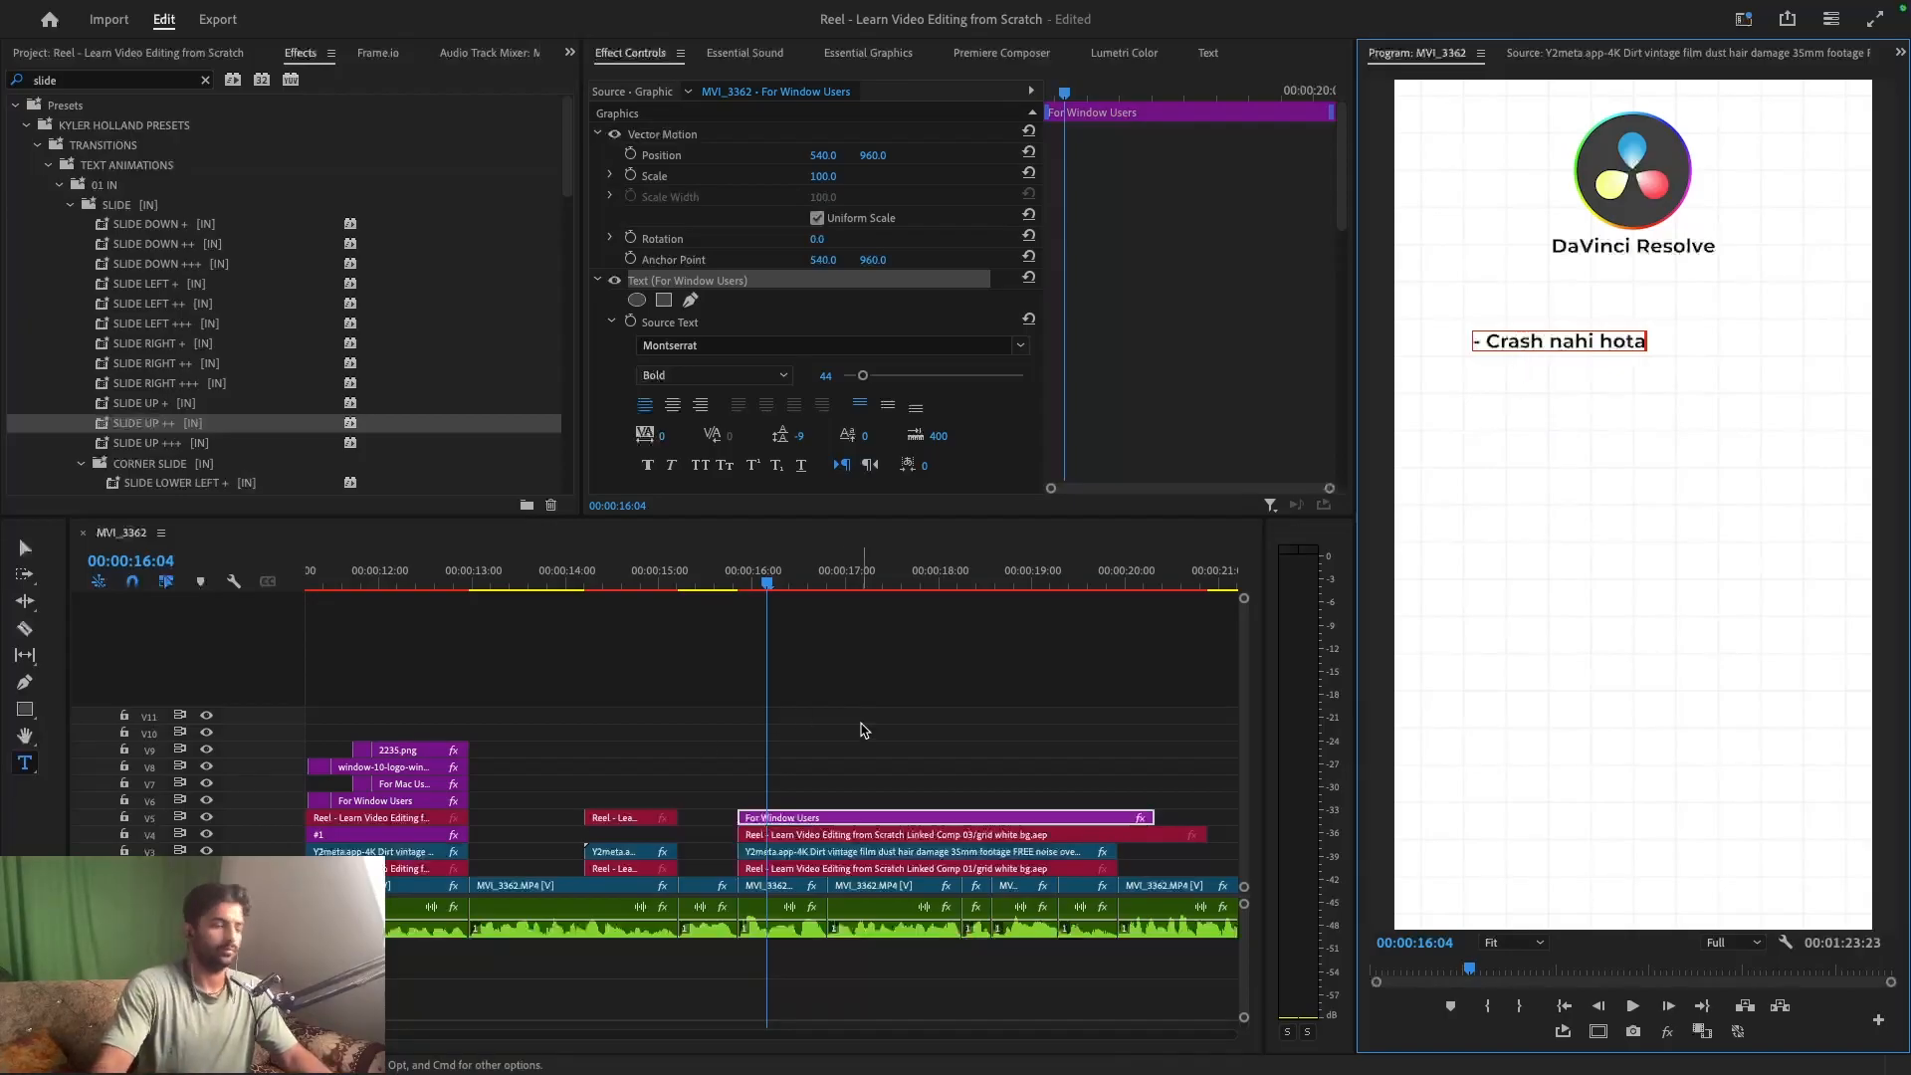
pyautogui.write(' ()')
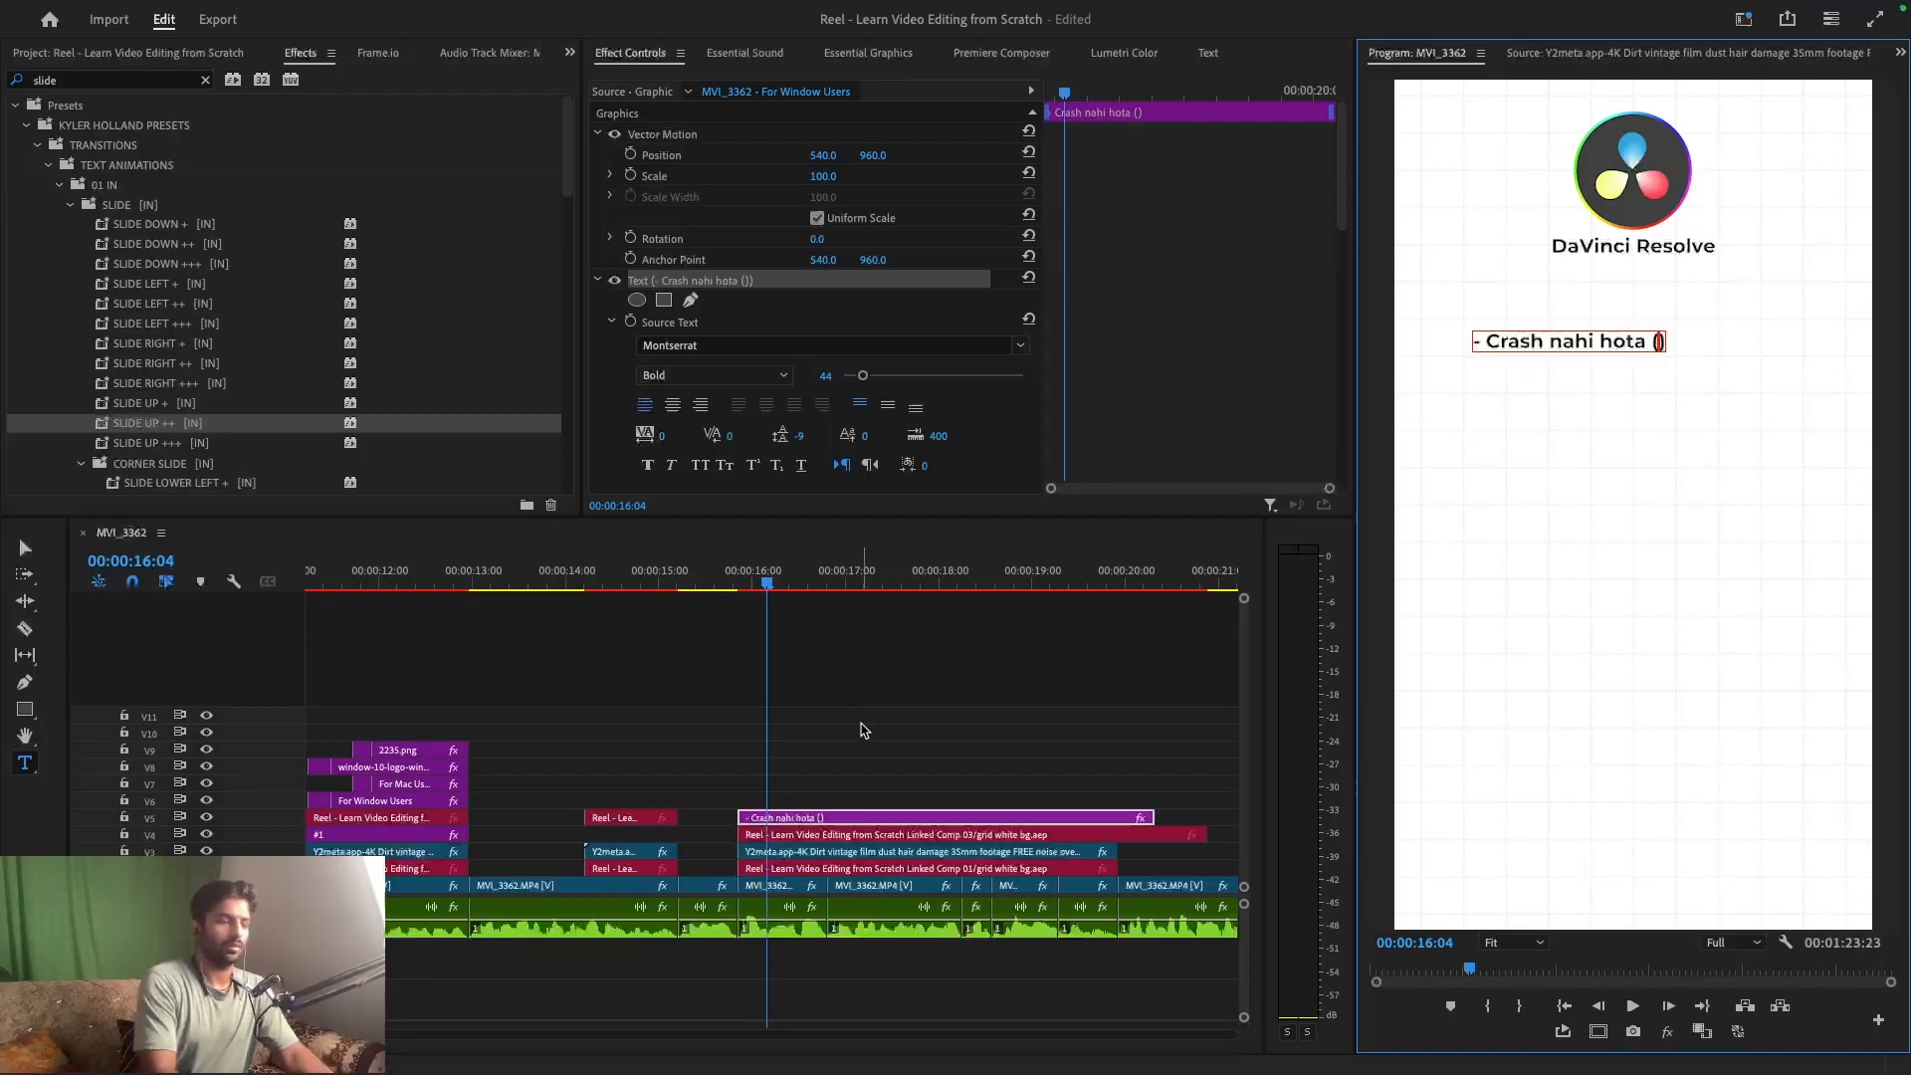
pyautogui.write('Like Premi')
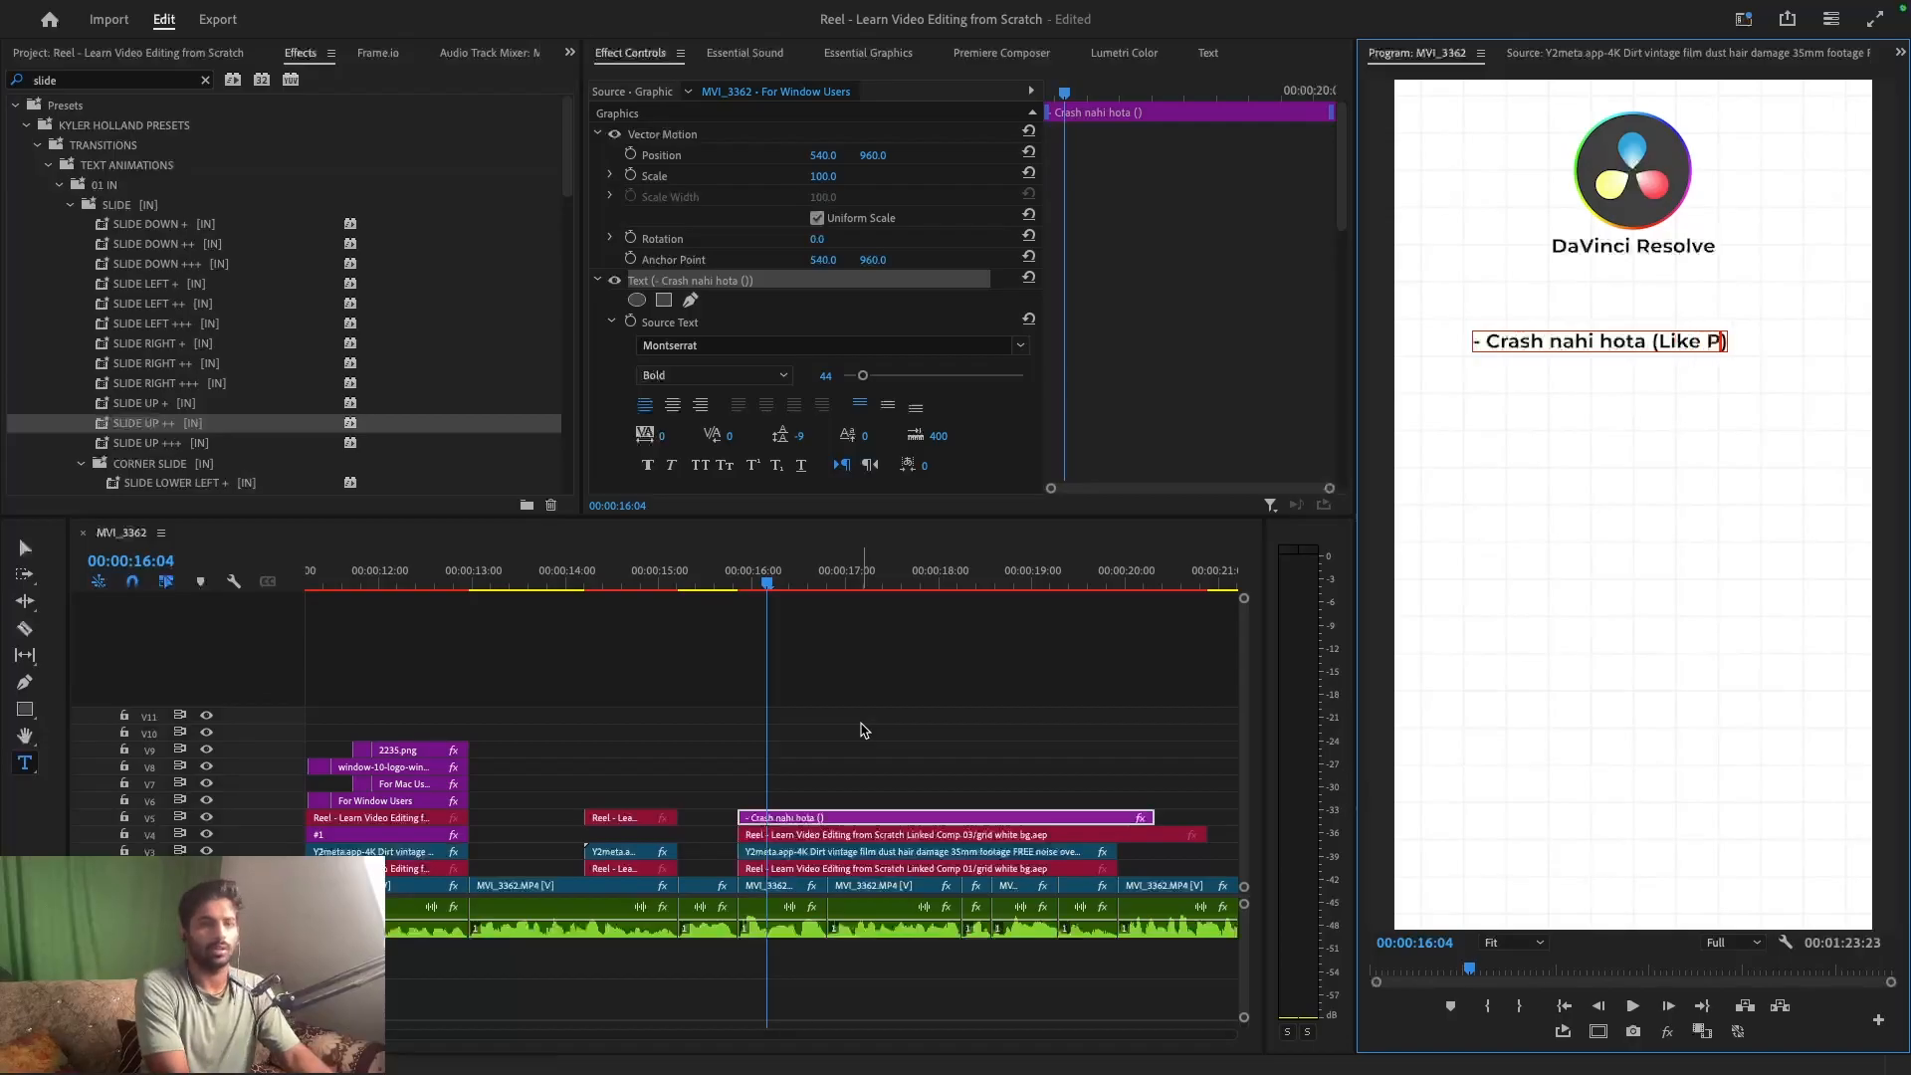
pyautogui.write('ere Pro')
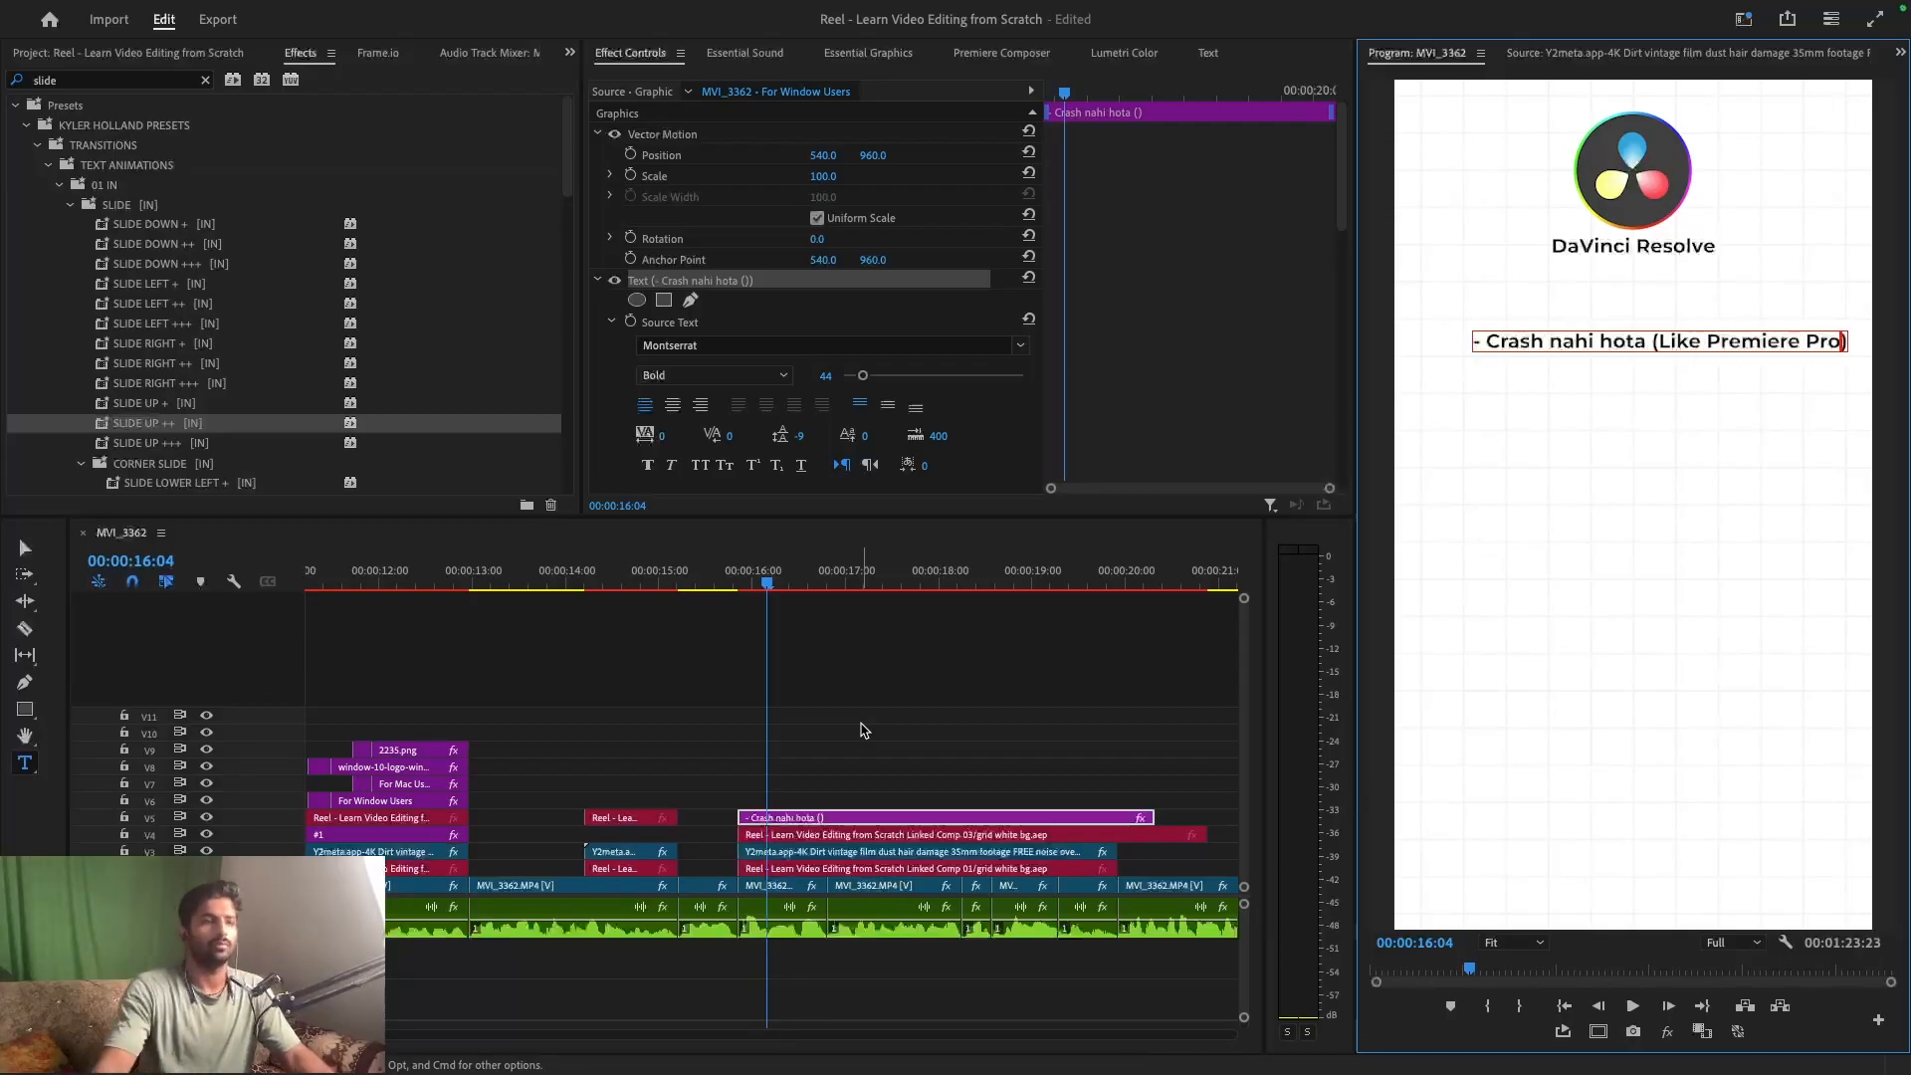
pyautogui.click(903, 631)
pyautogui.press('v')
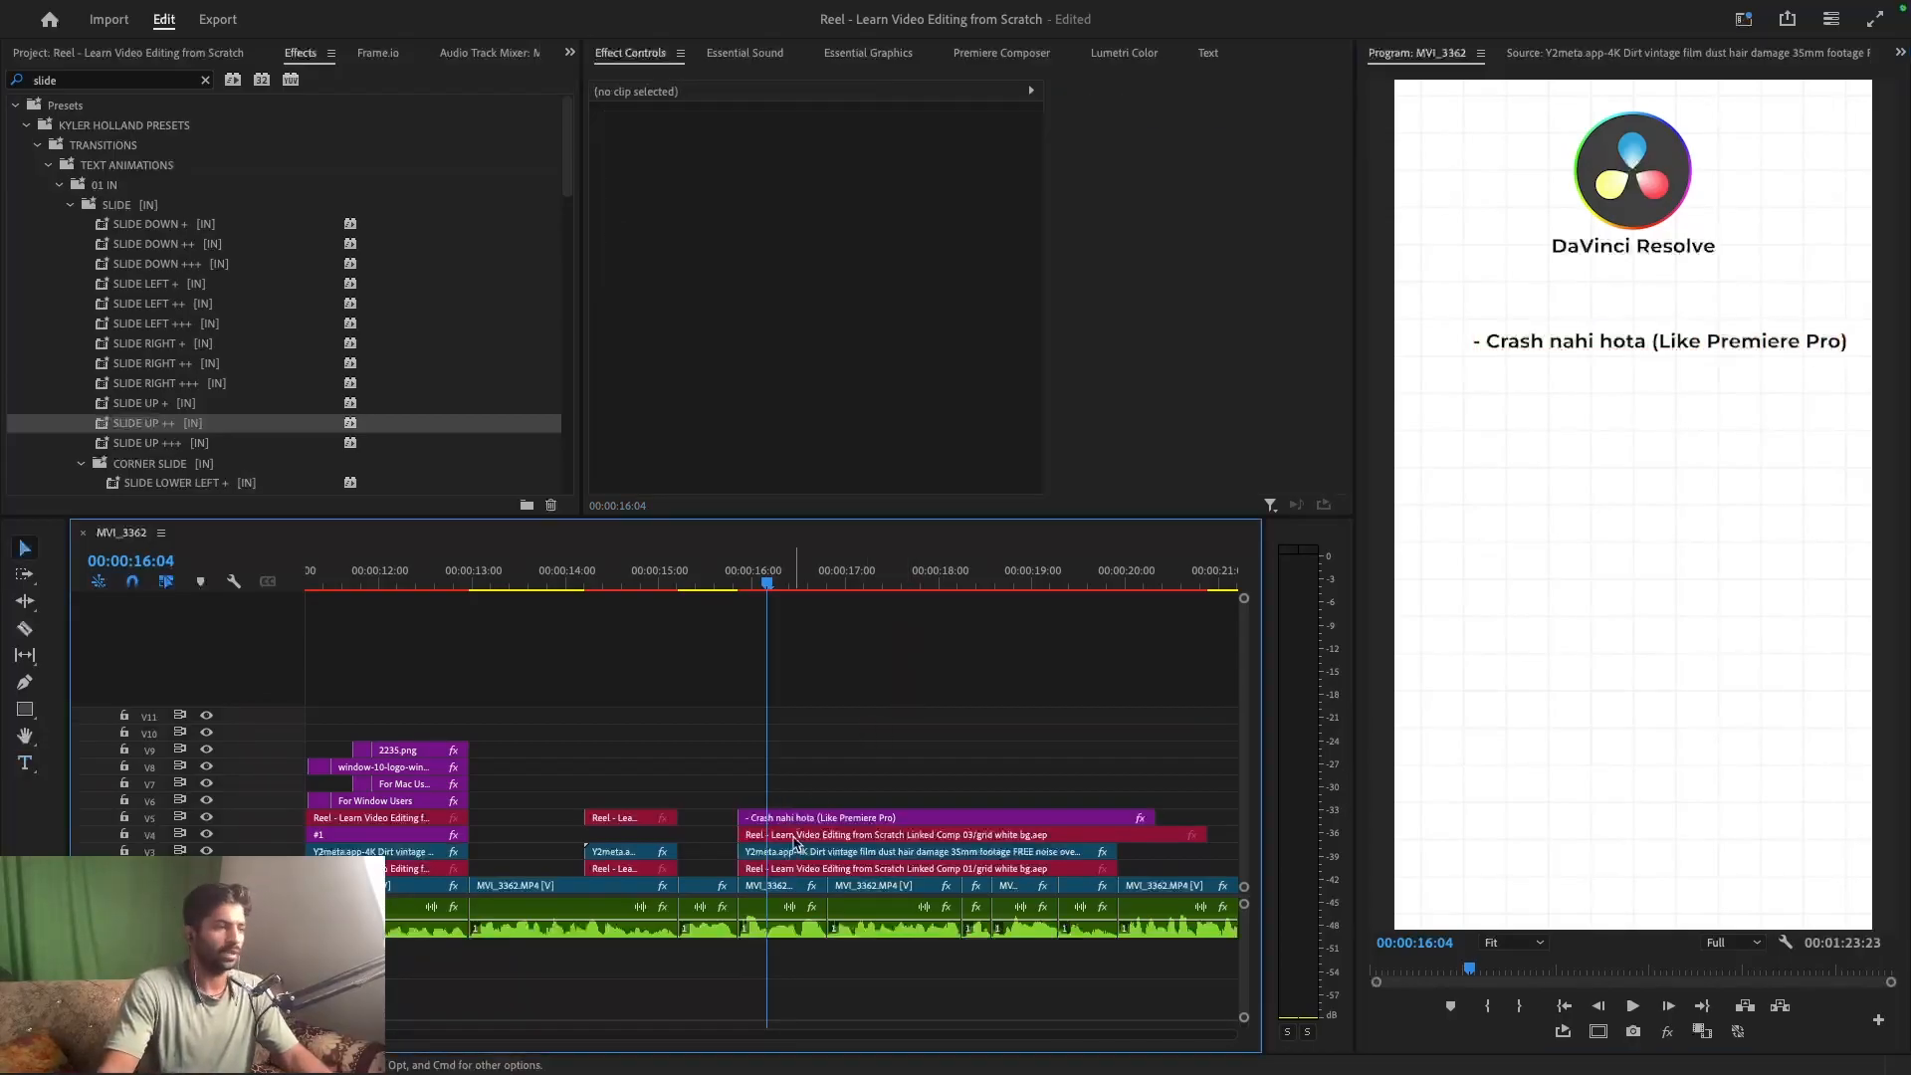
pyautogui.click(800, 819)
pyautogui.moveTo(822, 157); pyautogui.dragTo(748, 157)
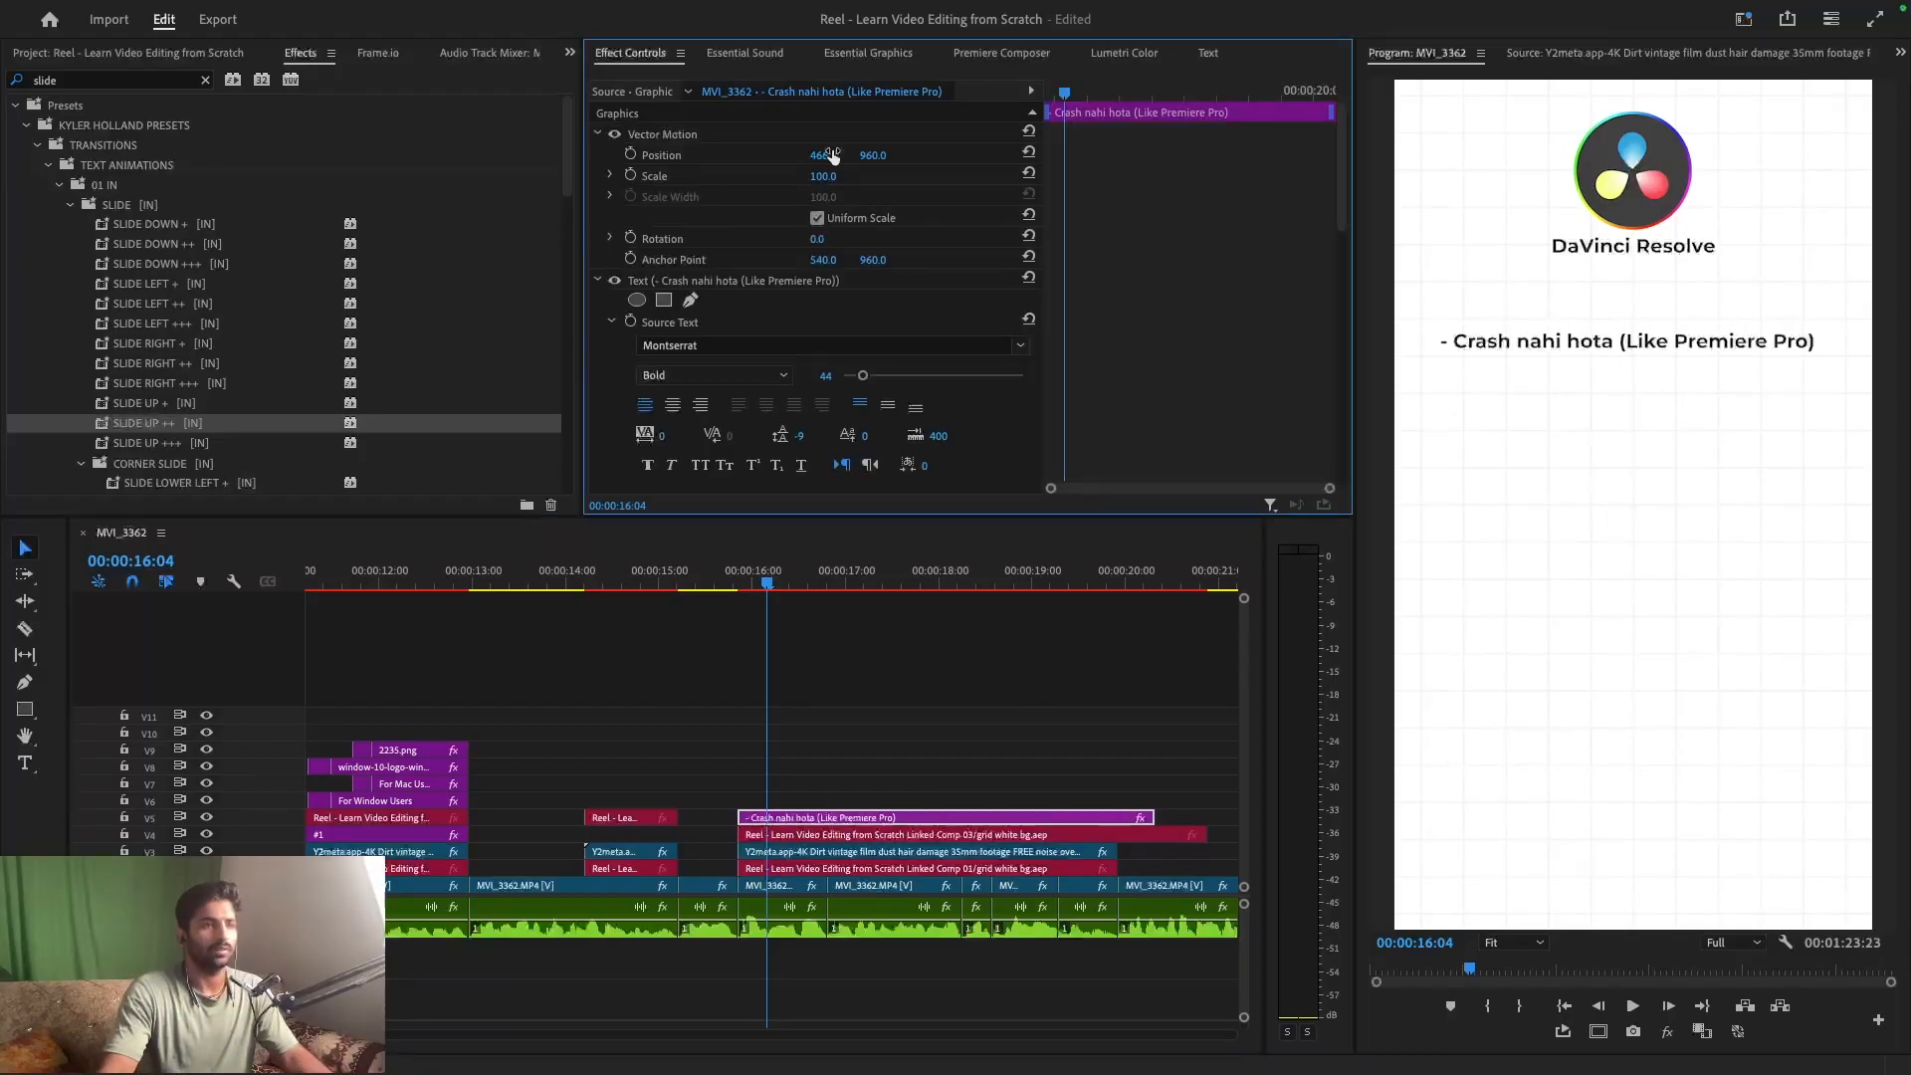
# - Duplicate the Crash nahi hota title onto V6 at the footage cut just before 00:00:17:00, and set its vertical Position to 1070
pyautogui.moveTo(811, 820); pyautogui.dragTo(814, 800)
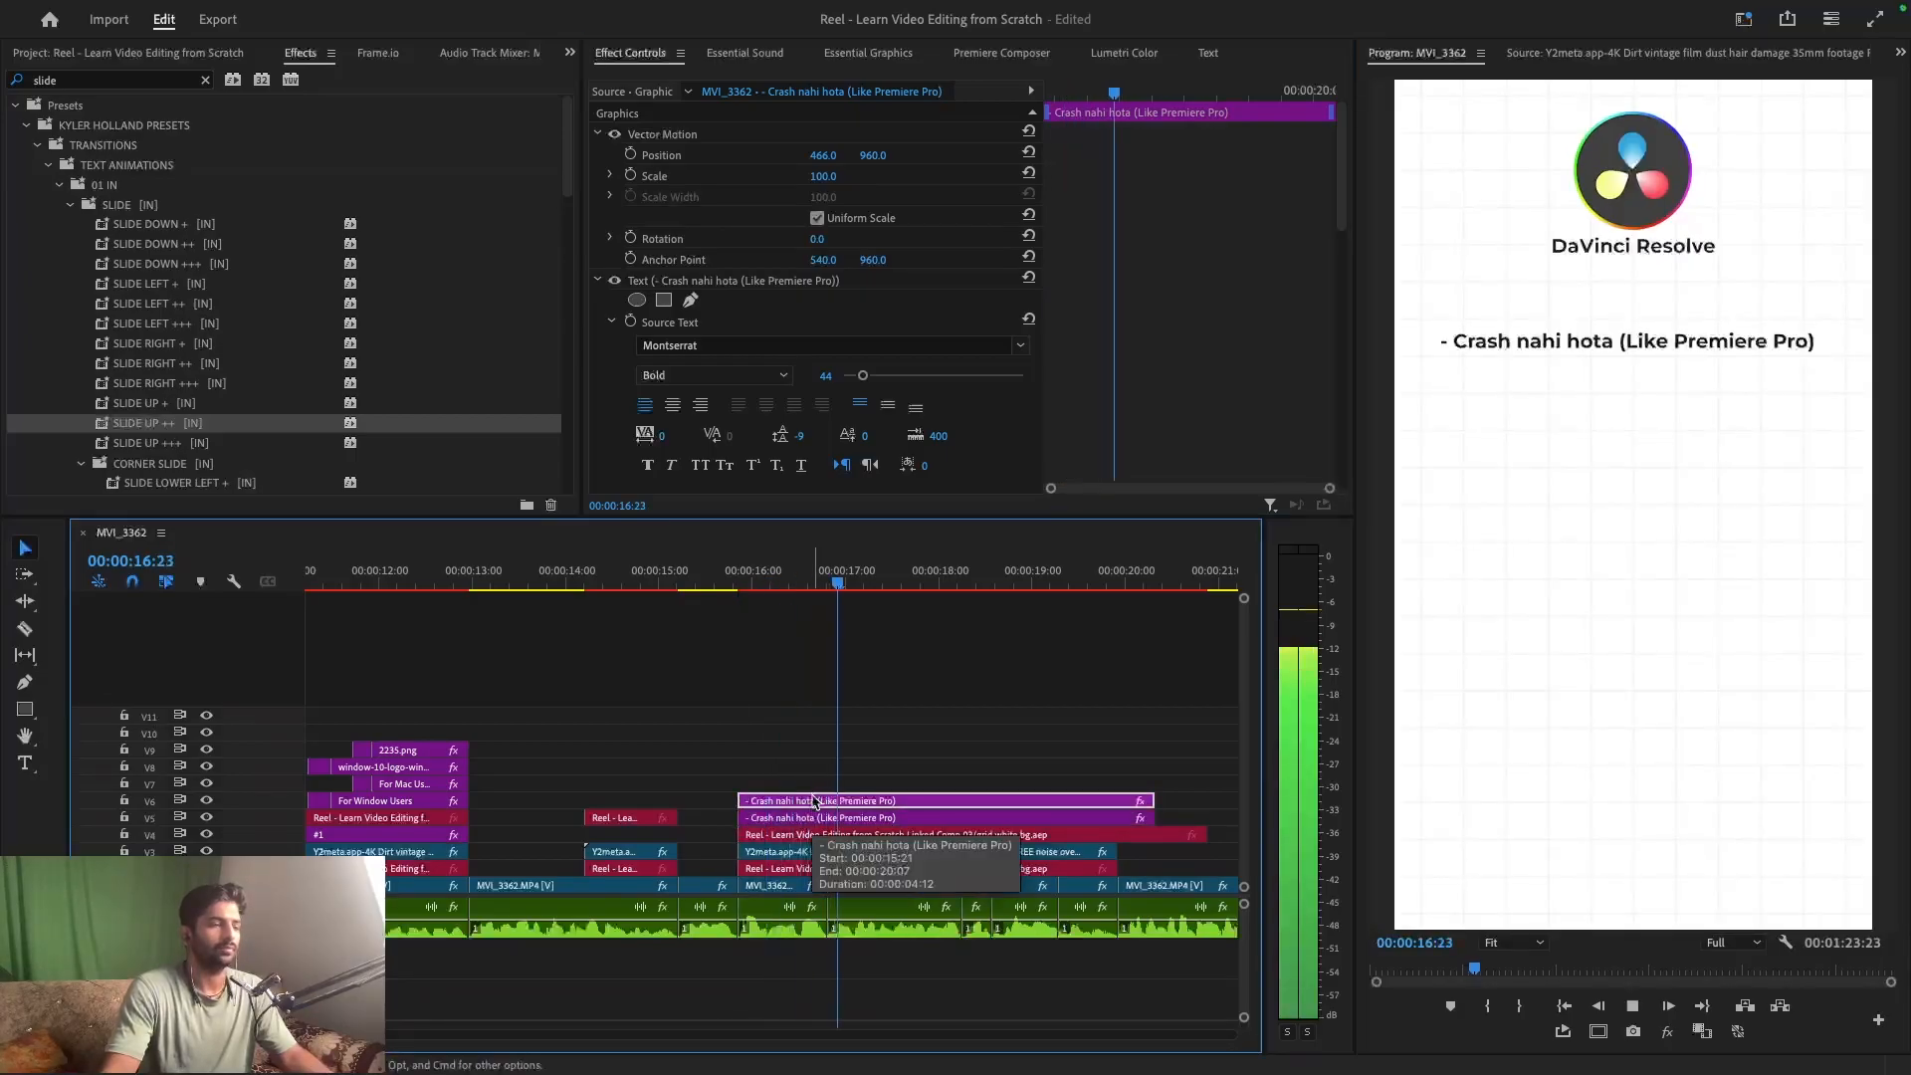
pyautogui.press('space')
pyautogui.moveTo(804, 802); pyautogui.dragTo(885, 804)
pyautogui.moveTo(868, 156); pyautogui.dragTo(977, 157)
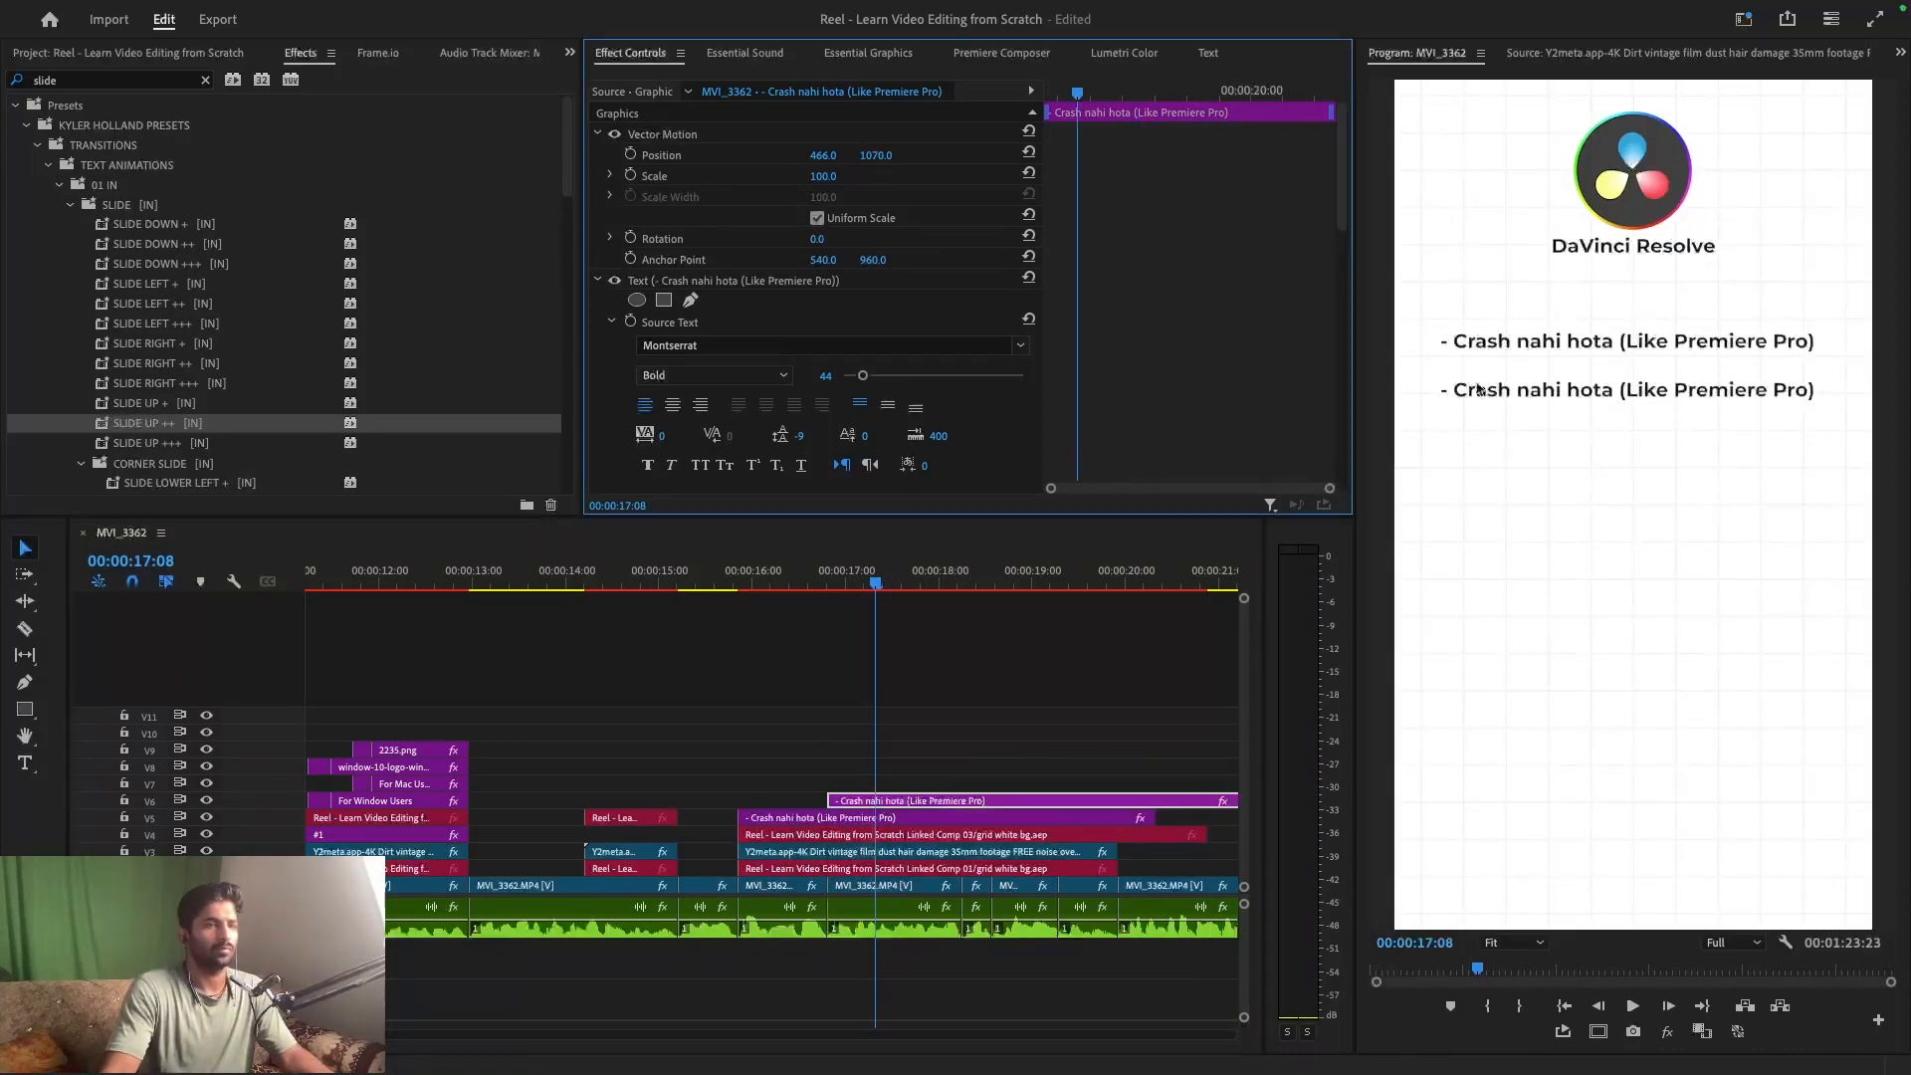
# - Replace the duplicated title's text on V6 with "- Free Version bhi Available hai"
pyautogui.doubleClick(1539, 384)
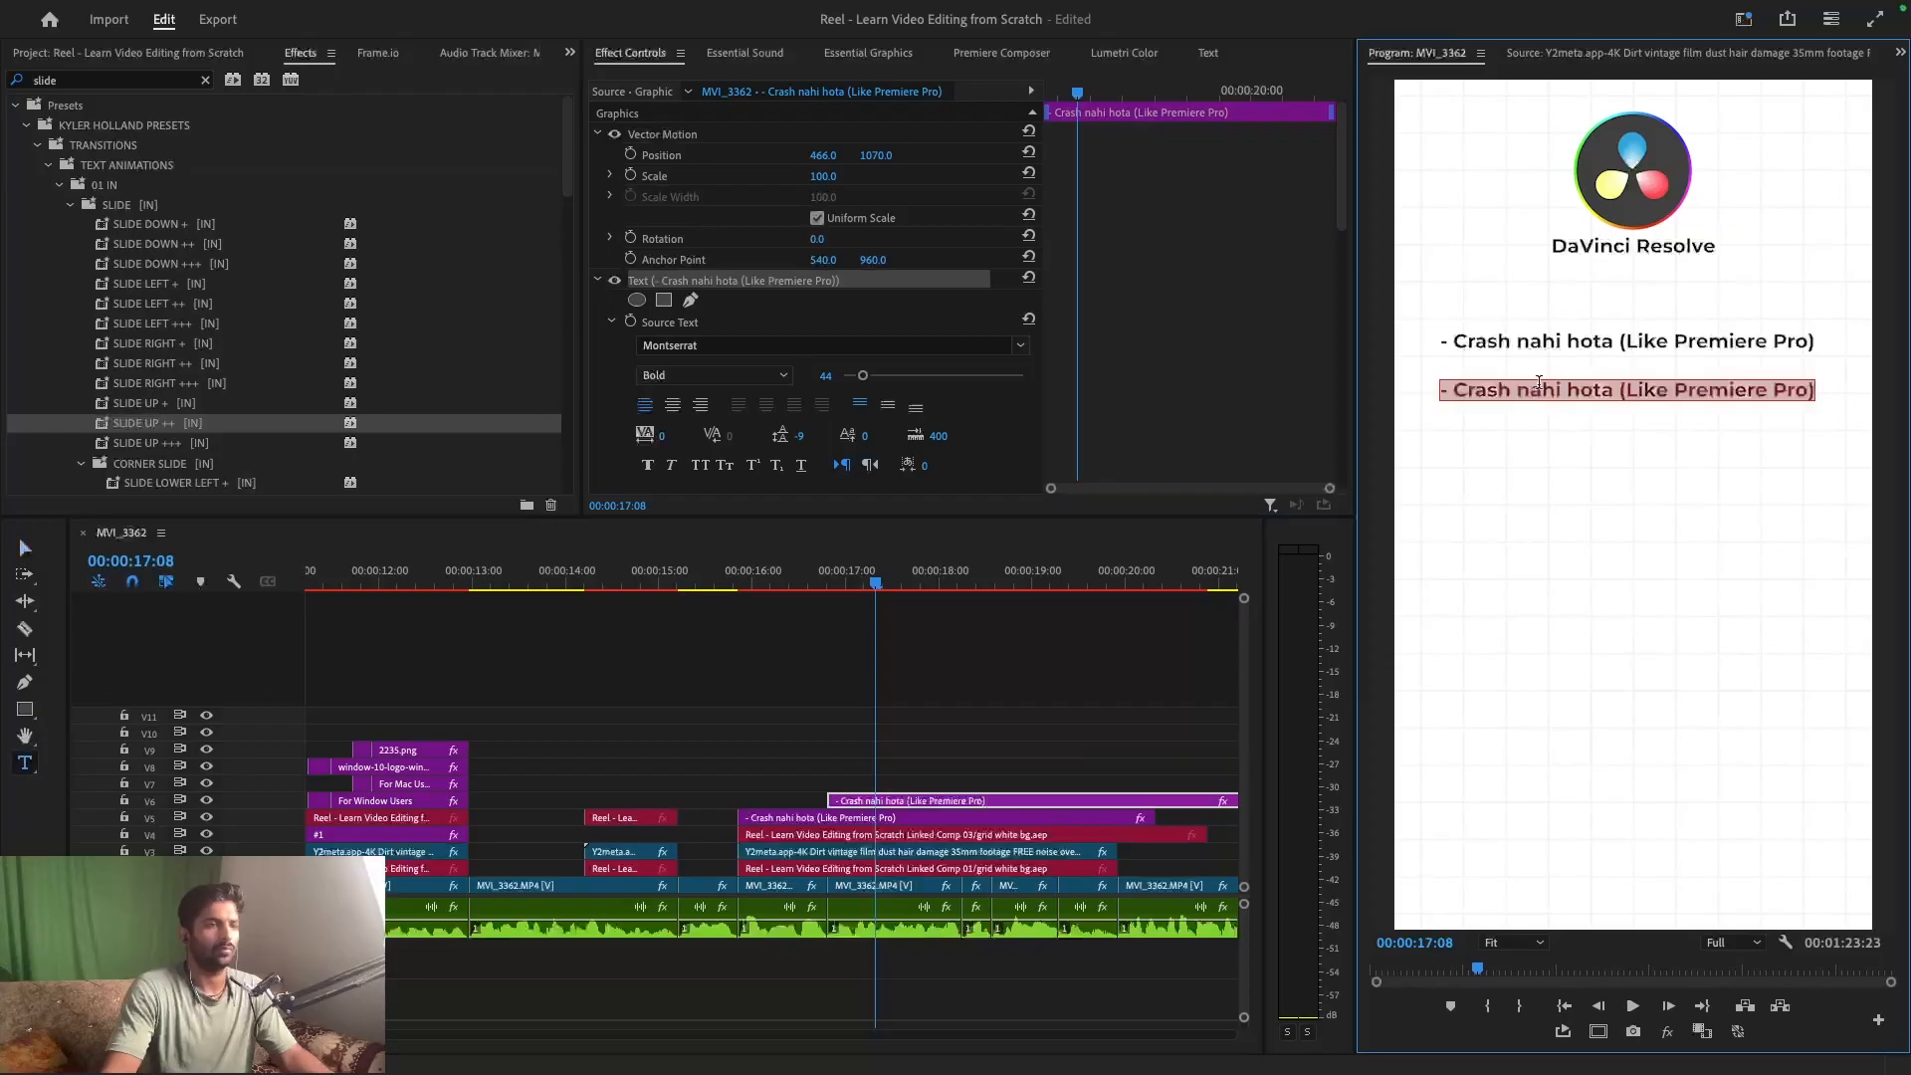
pyautogui.click(1443, 389)
pyautogui.moveTo(1445, 389); pyautogui.dragTo(1876, 386)
pyautogui.write('Free')
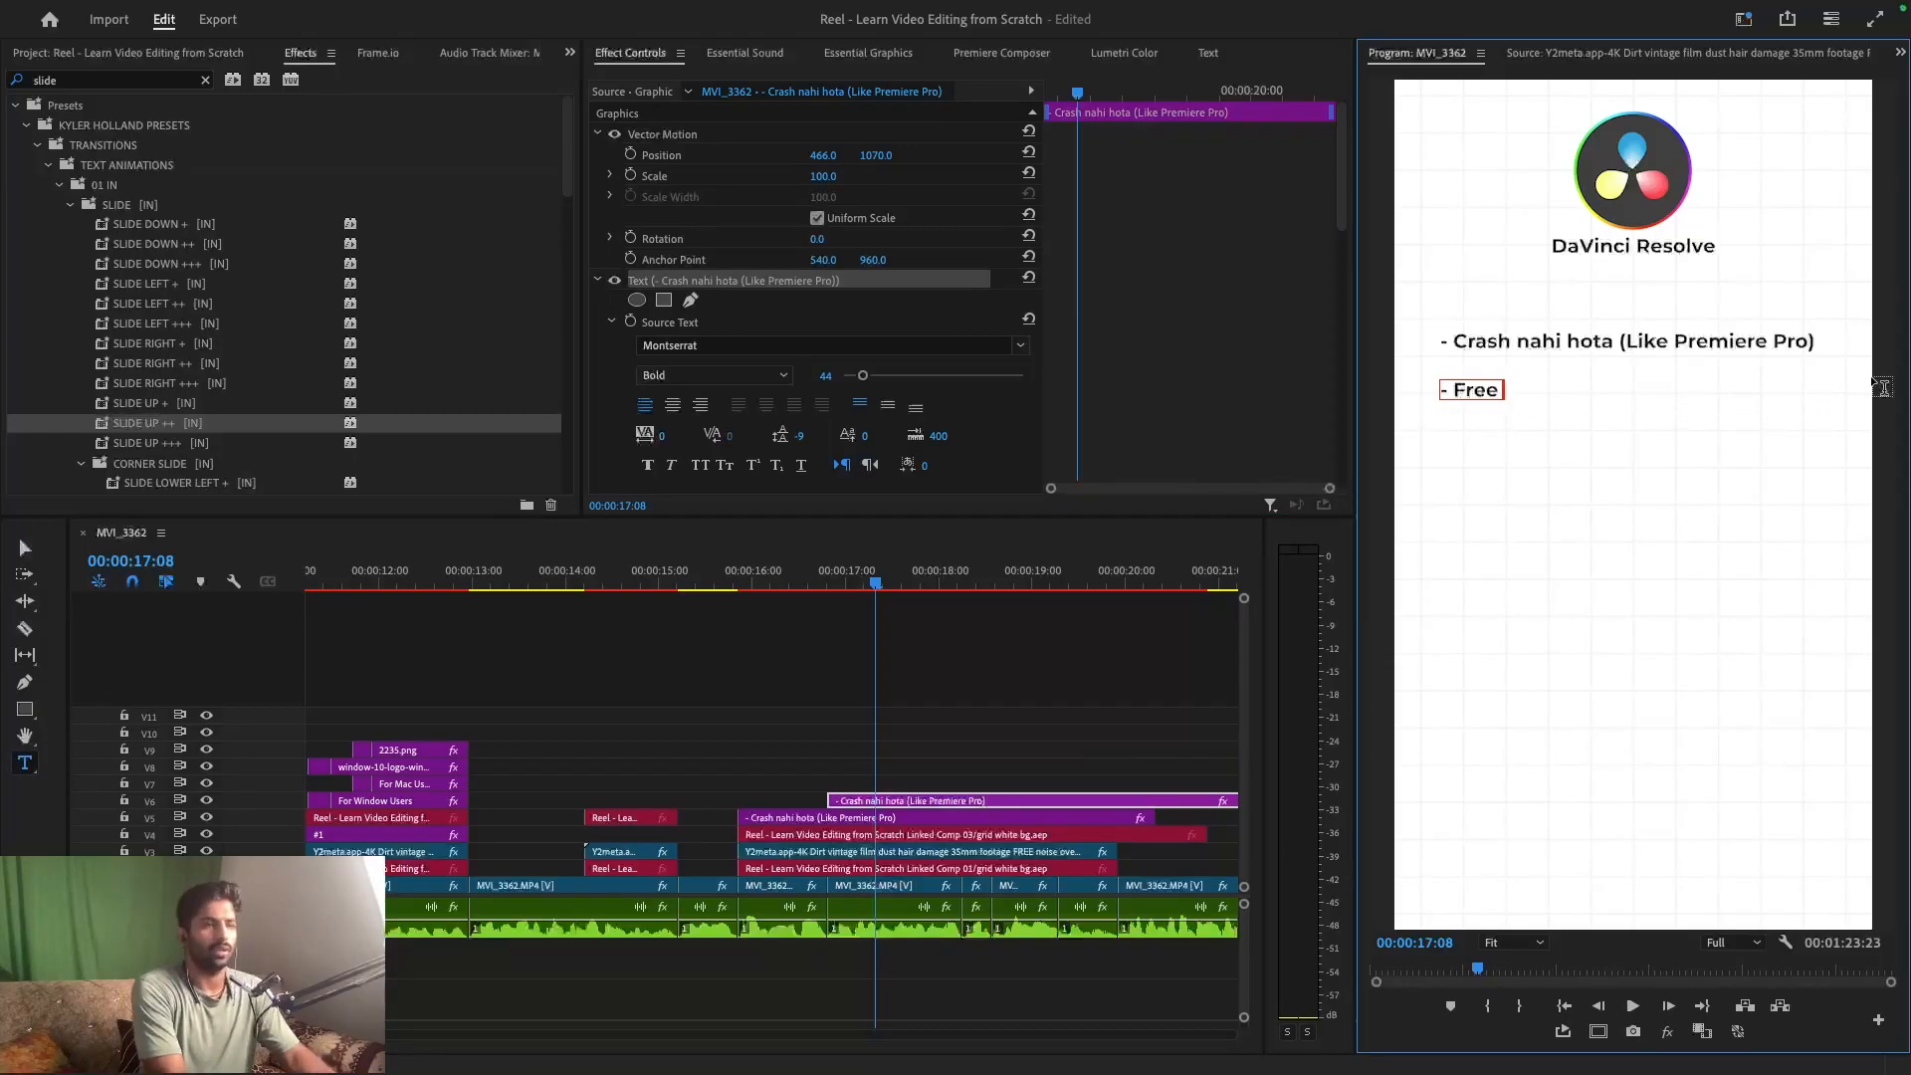
pyautogui.write(' Version bhi Avail')
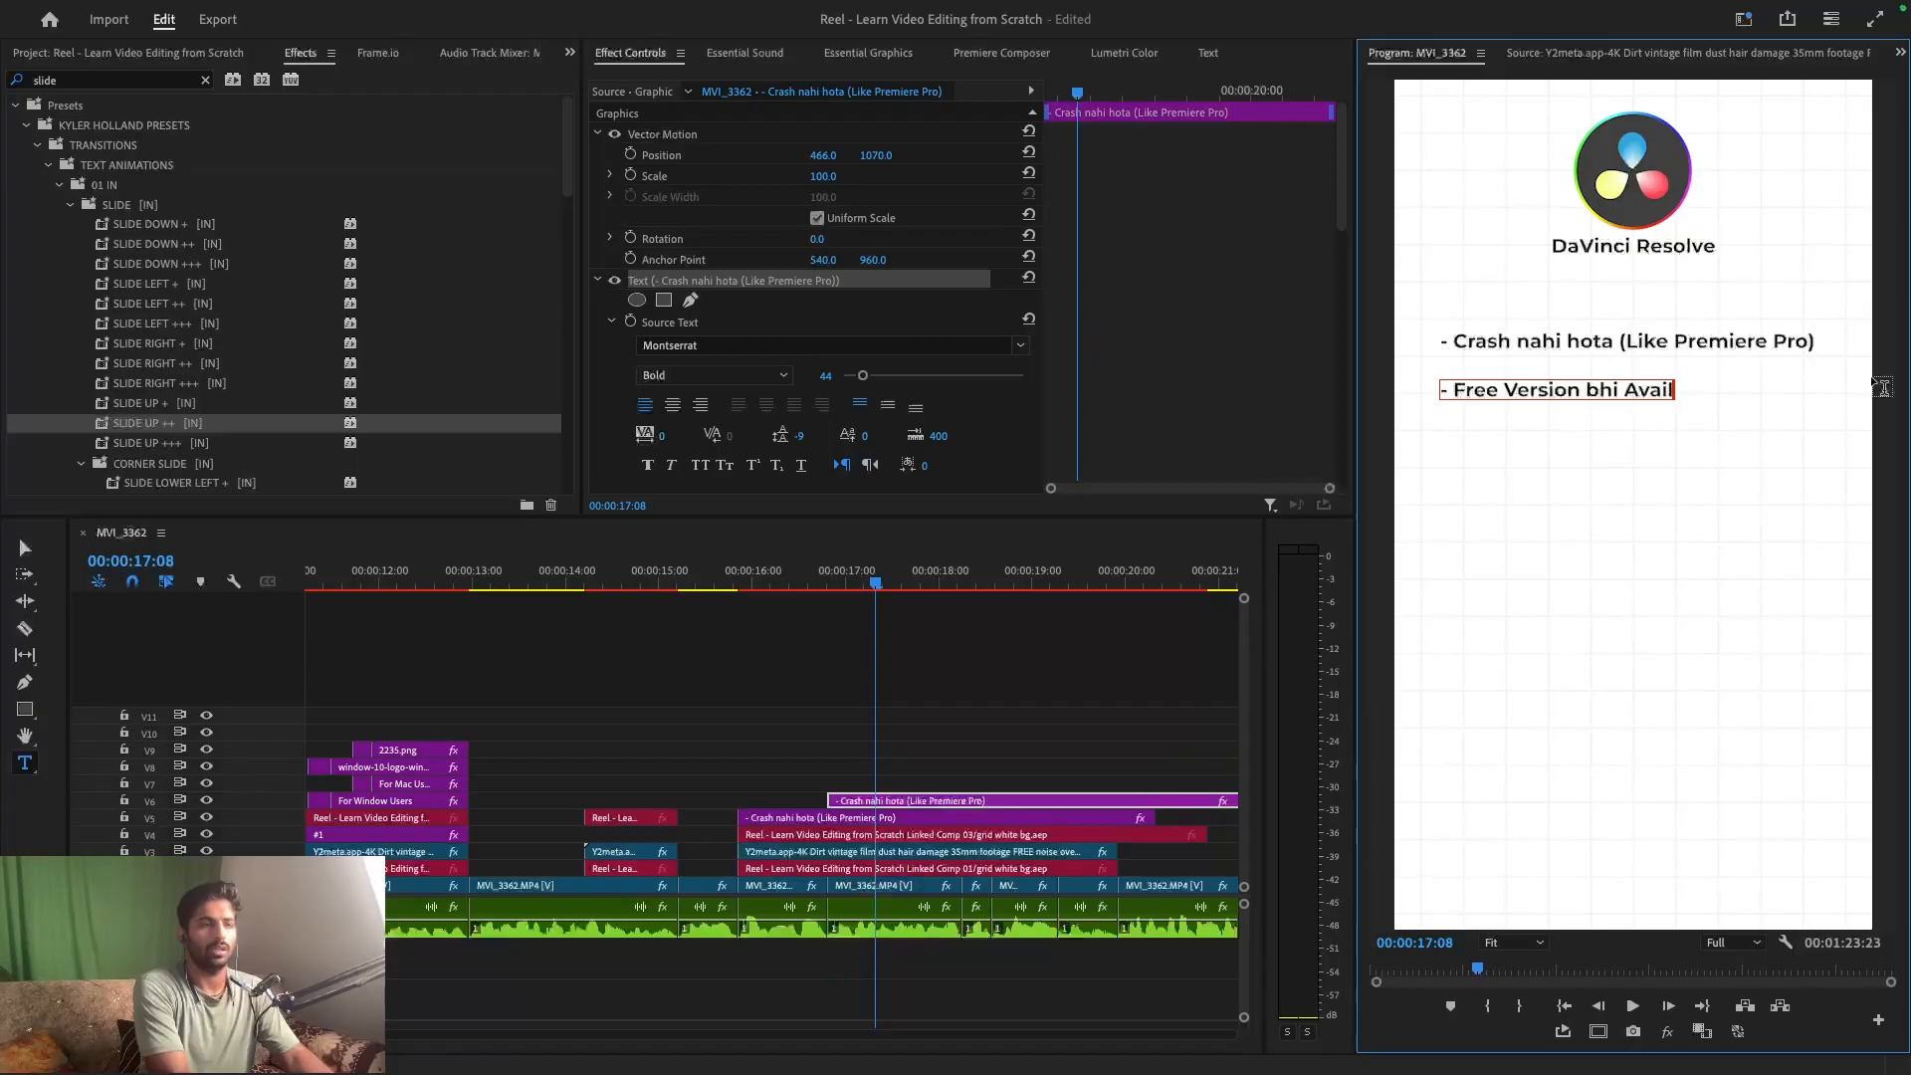
pyautogui.write('able hai')
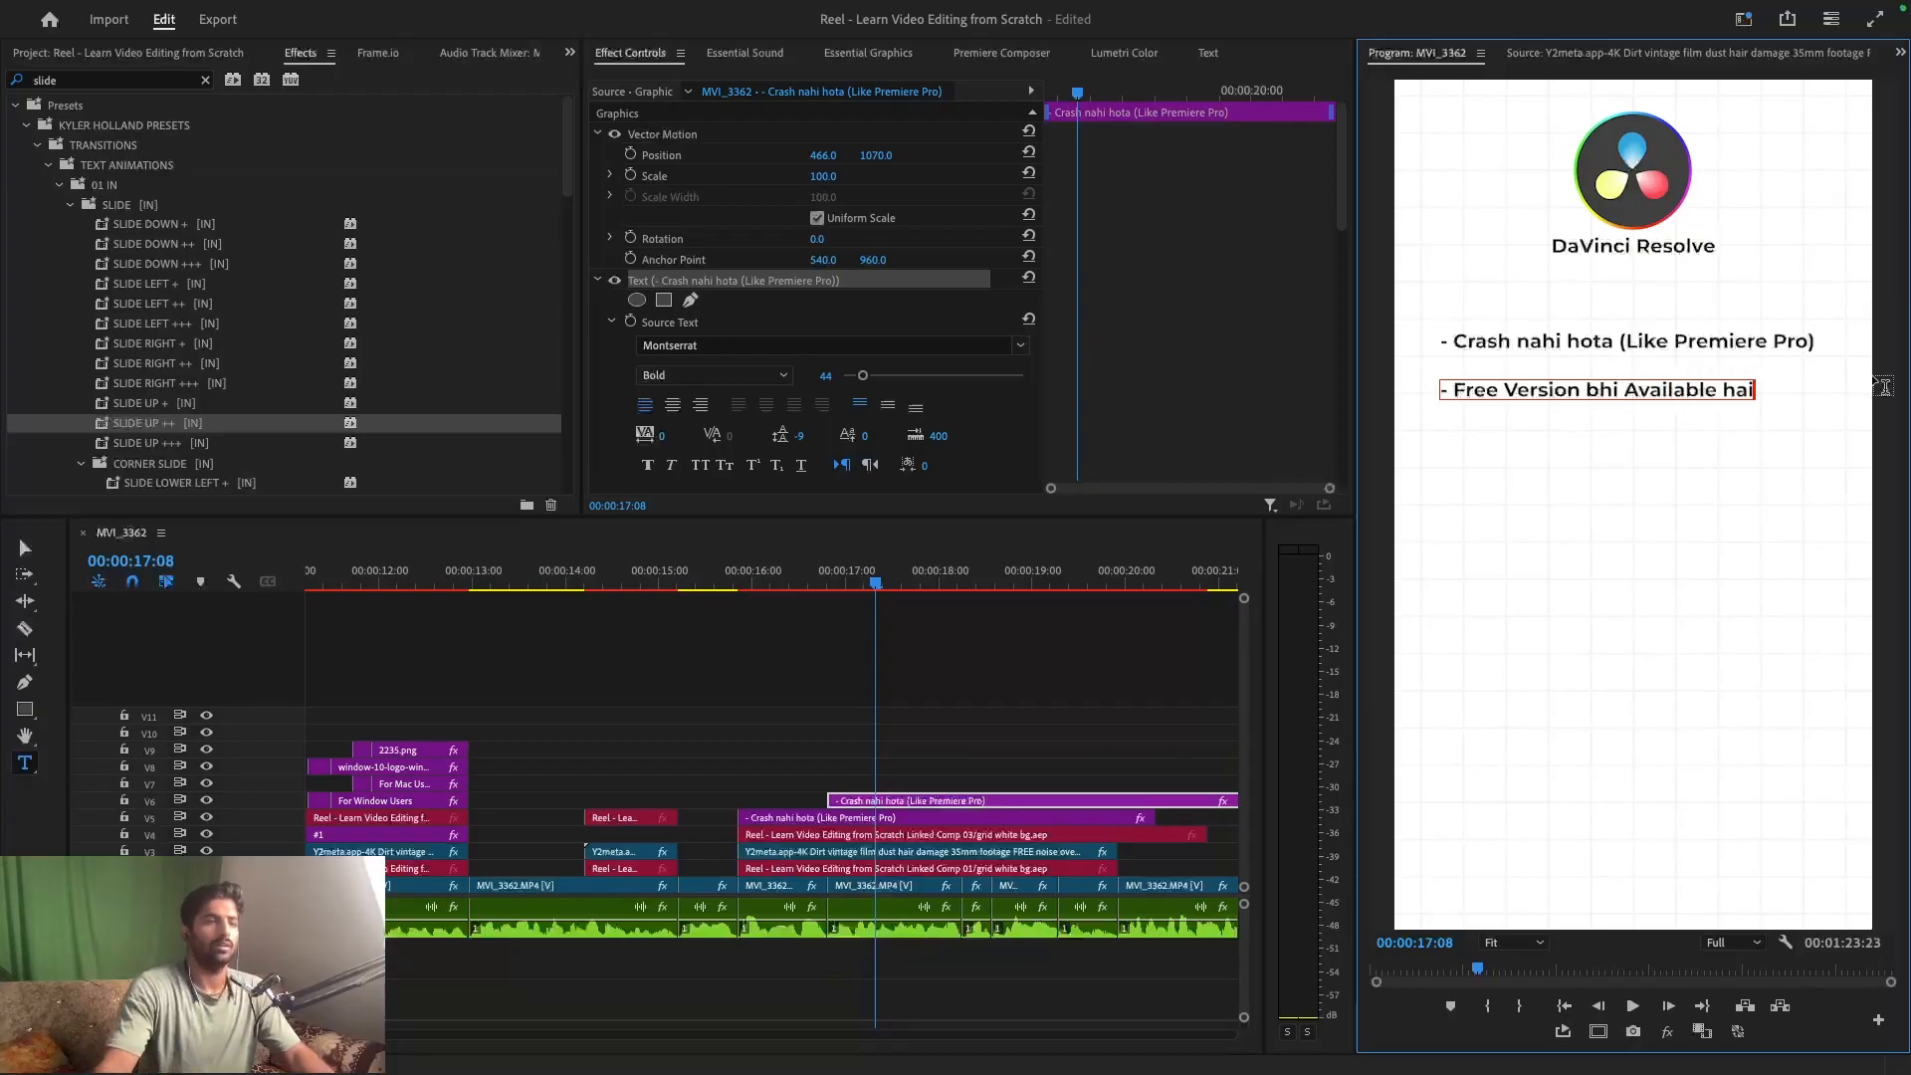
pyautogui.click(978, 669)
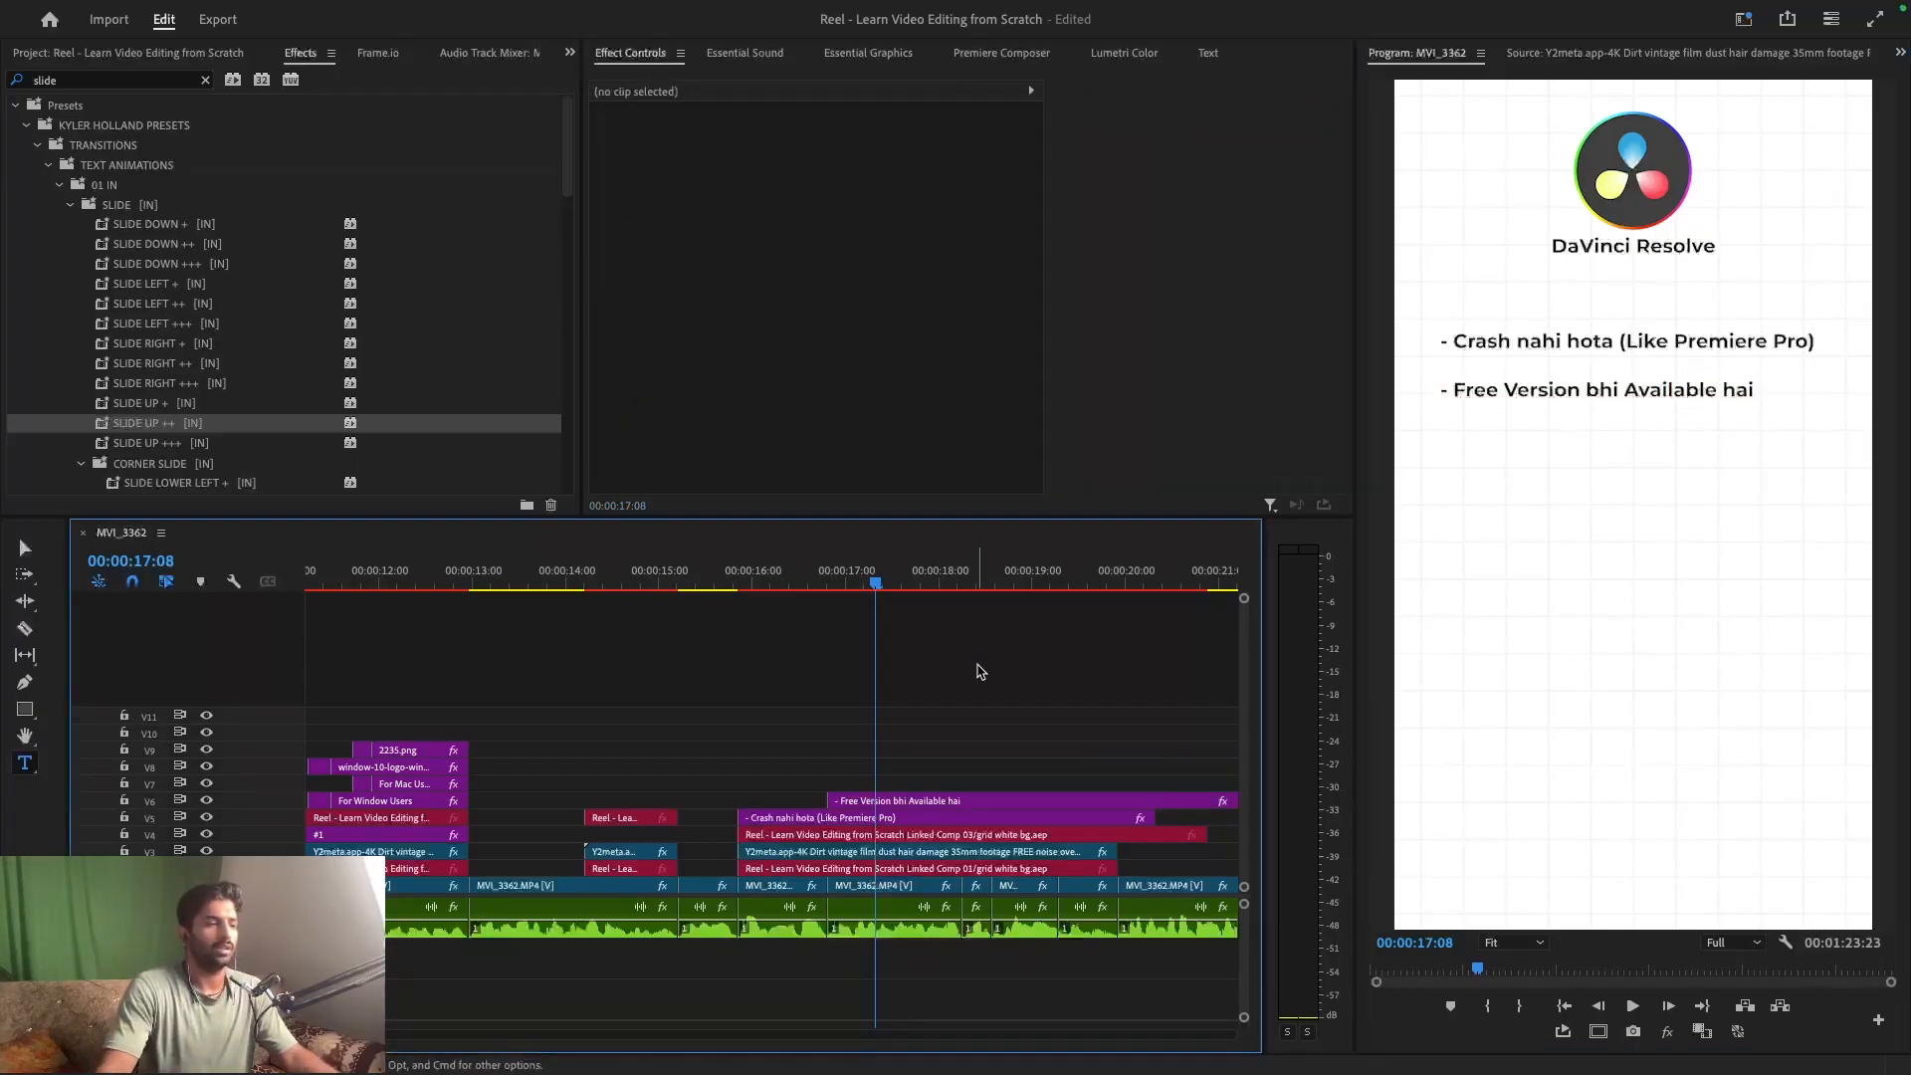
# - Append "(Crack use karne se to achha hai)" to the Free Version title on V6, breaking the line after "Crack", and save the project
pyautogui.click(935, 801)
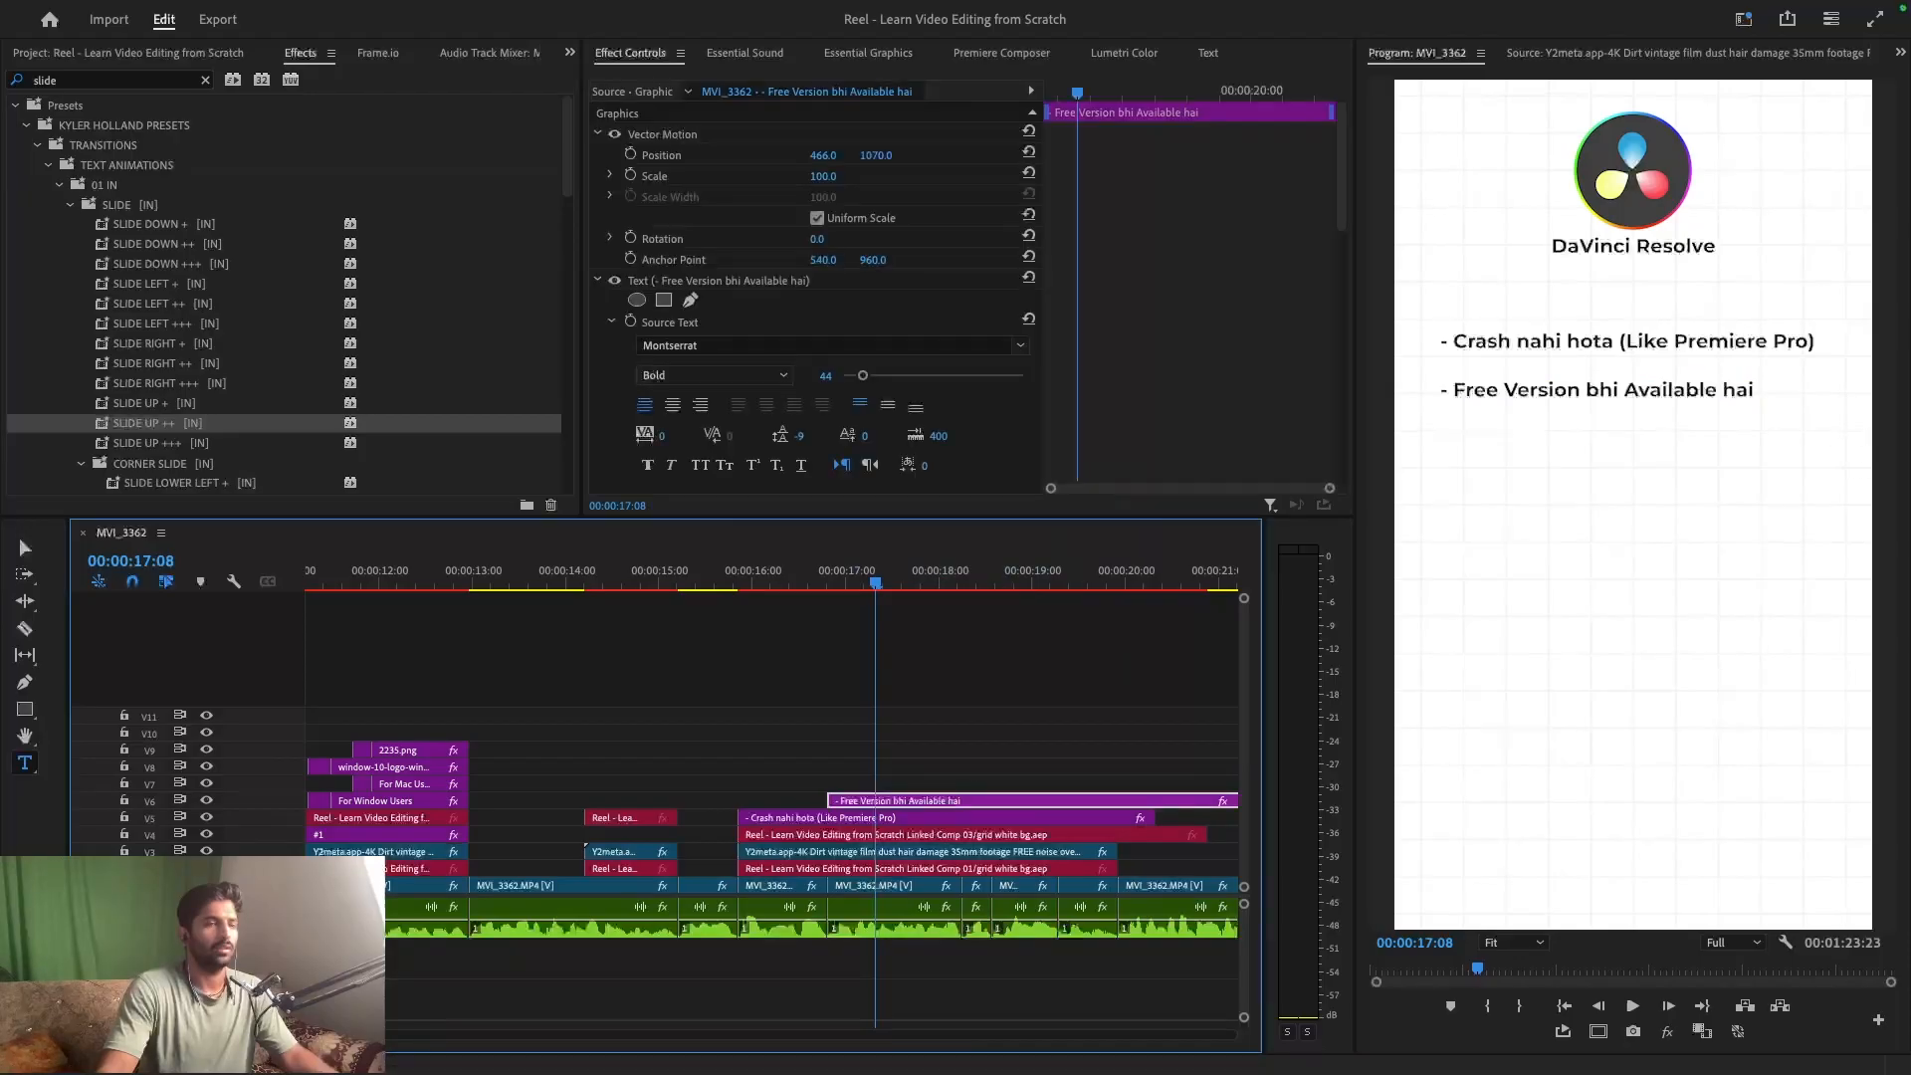
pyautogui.click(1763, 396)
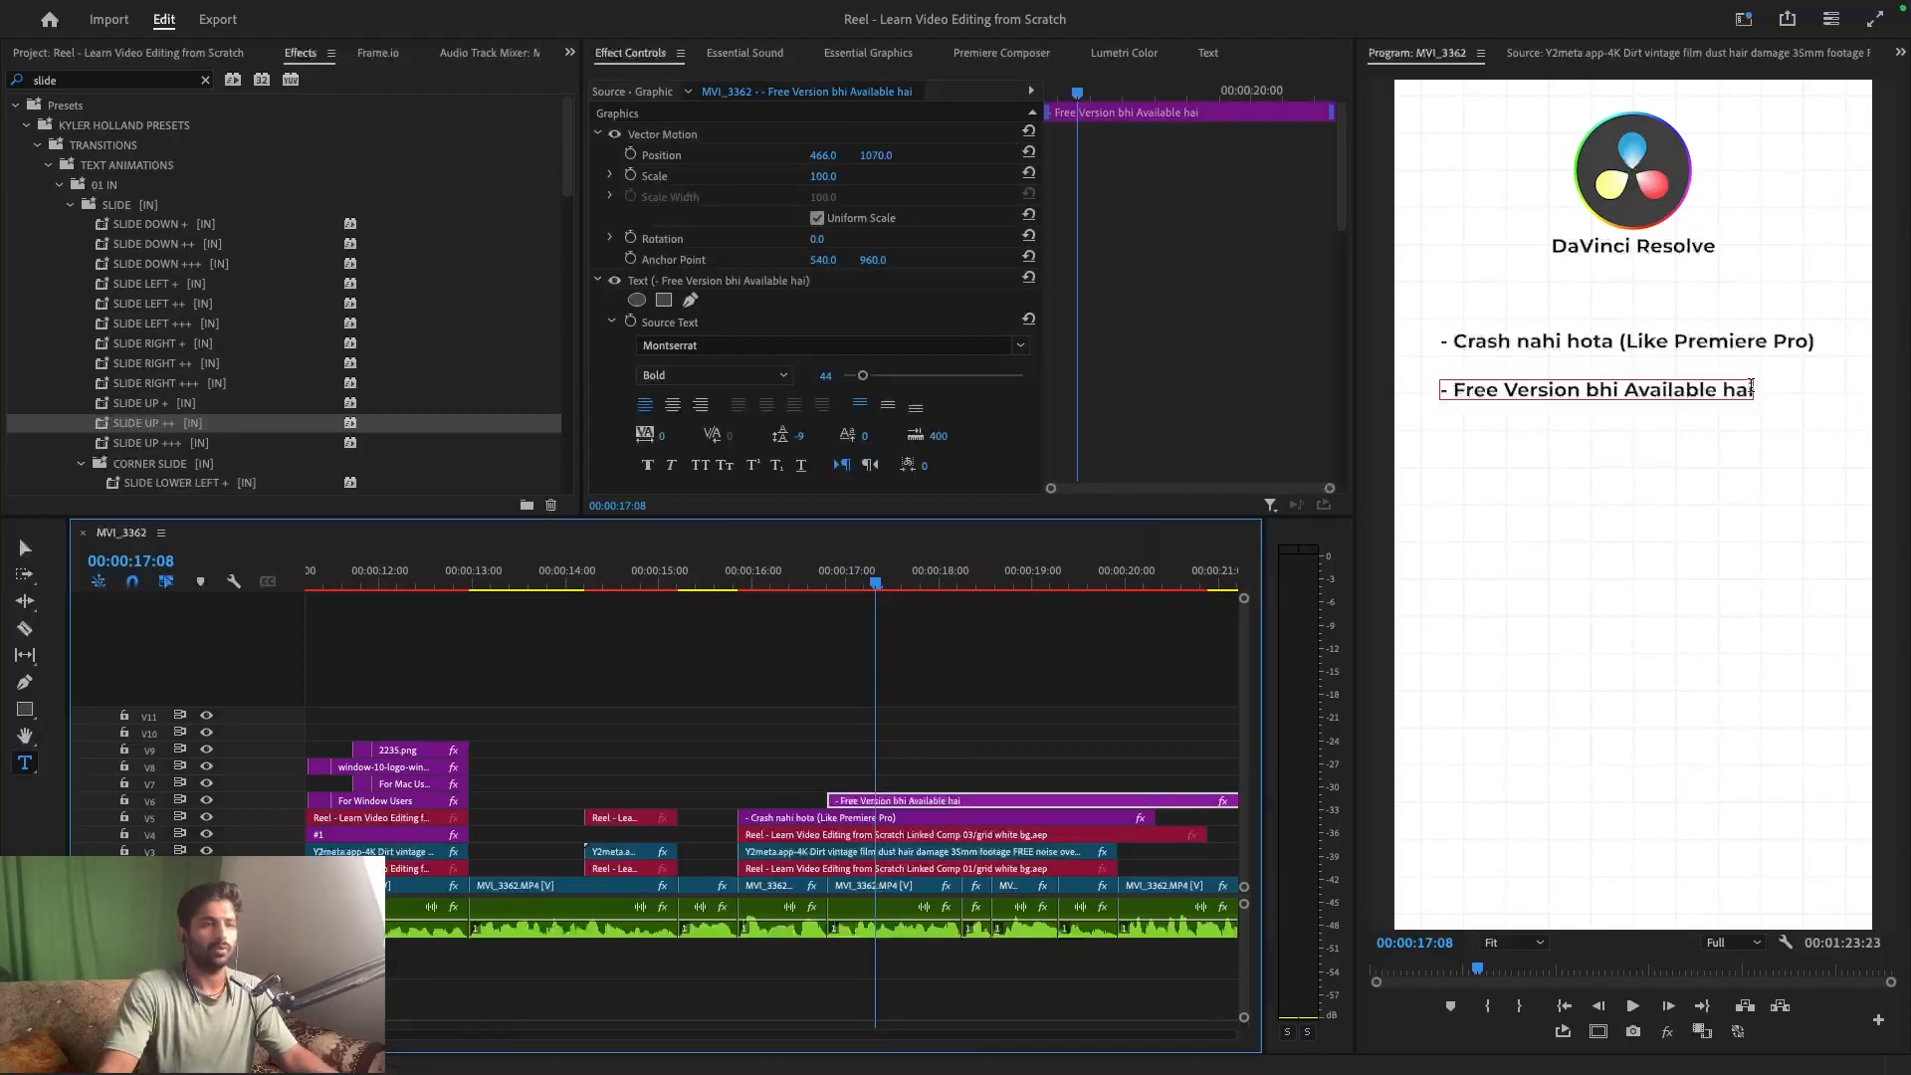
pyautogui.write('()')
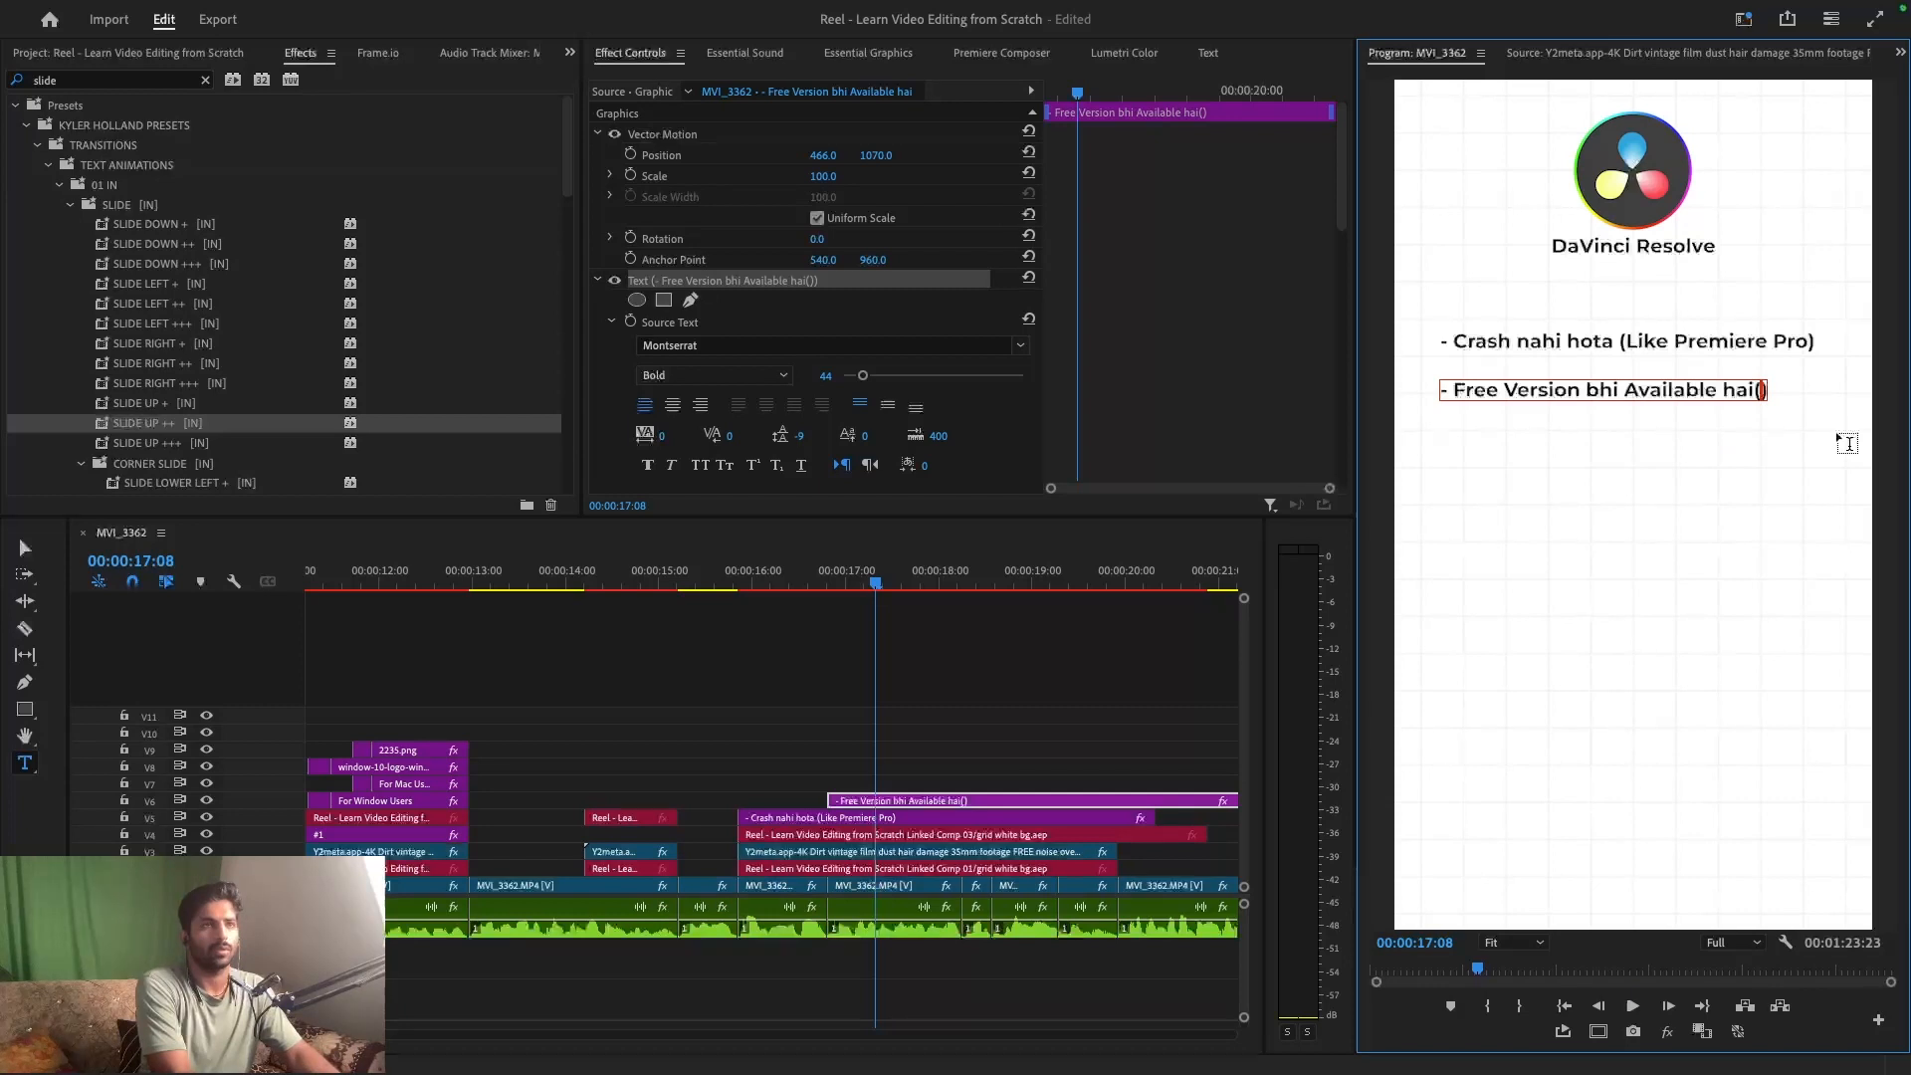
pyautogui.write('Vir')
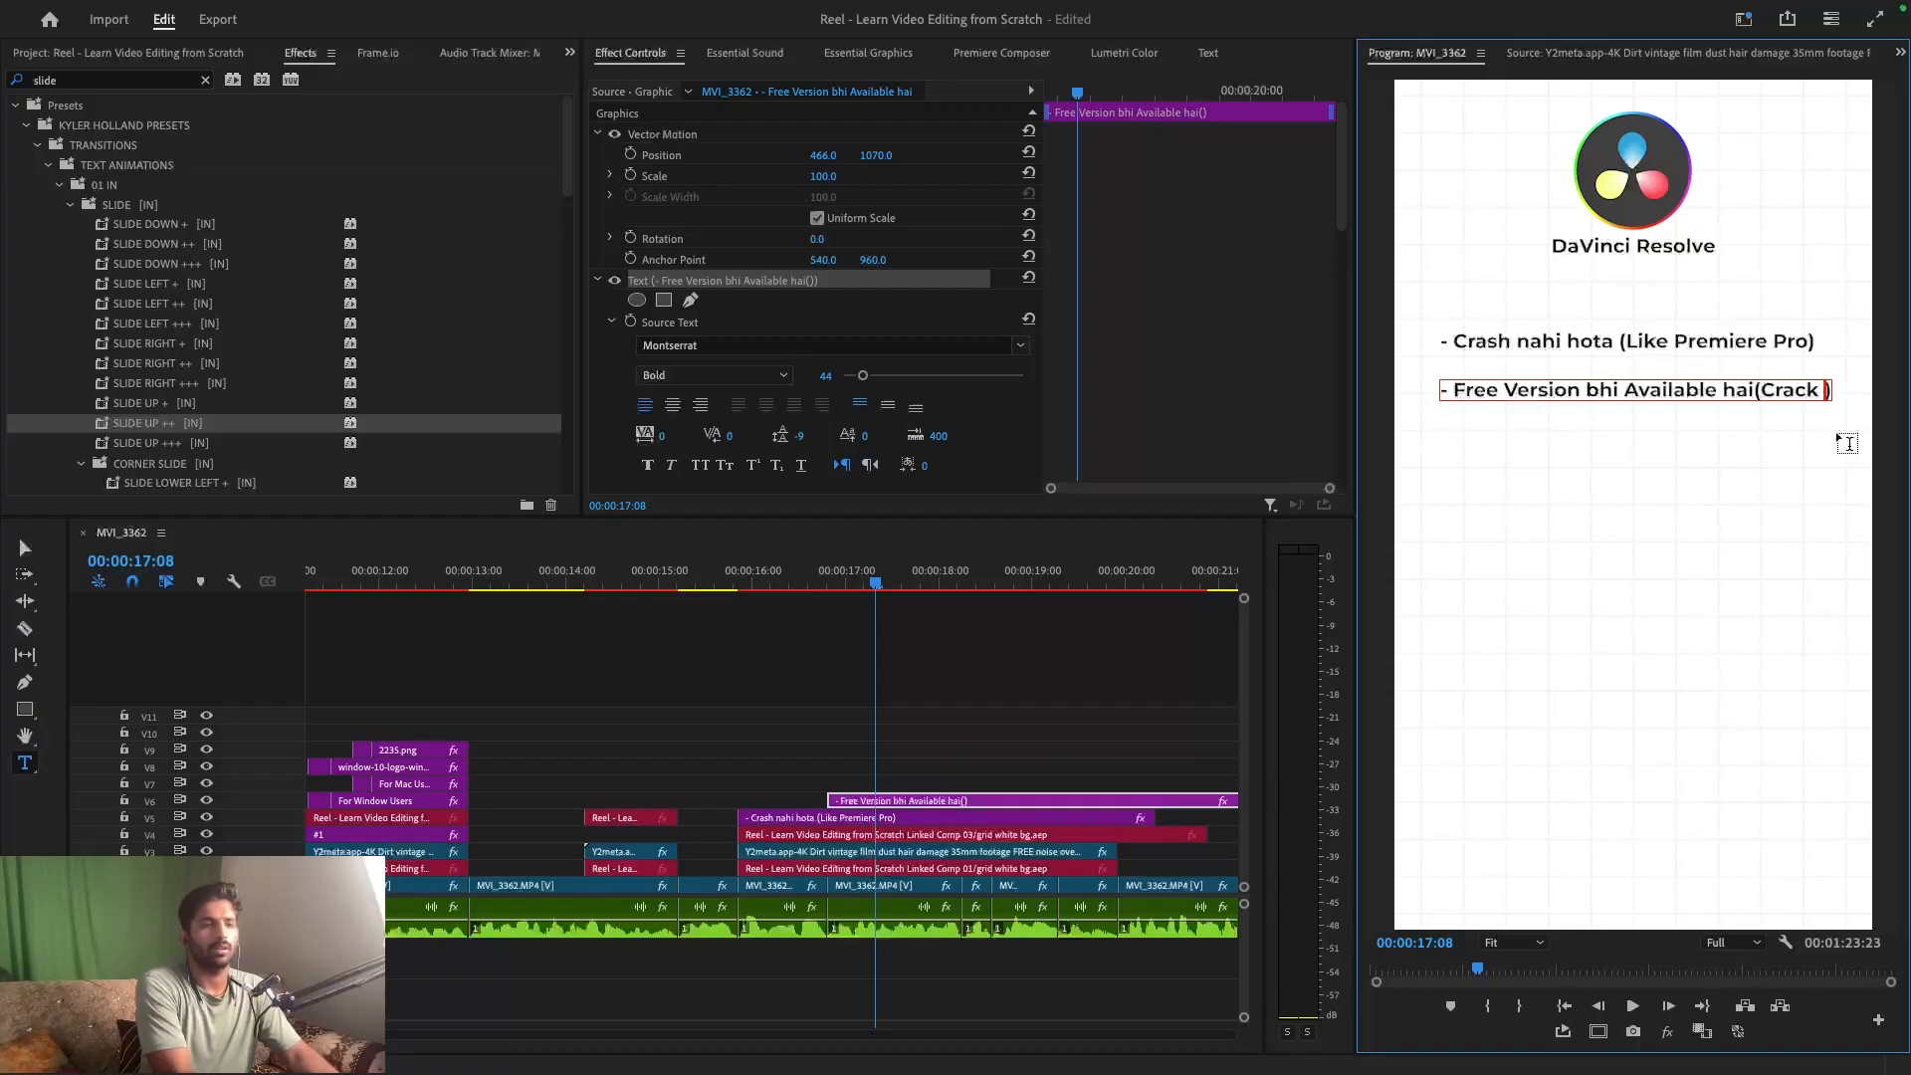
pyautogui.press('Return')
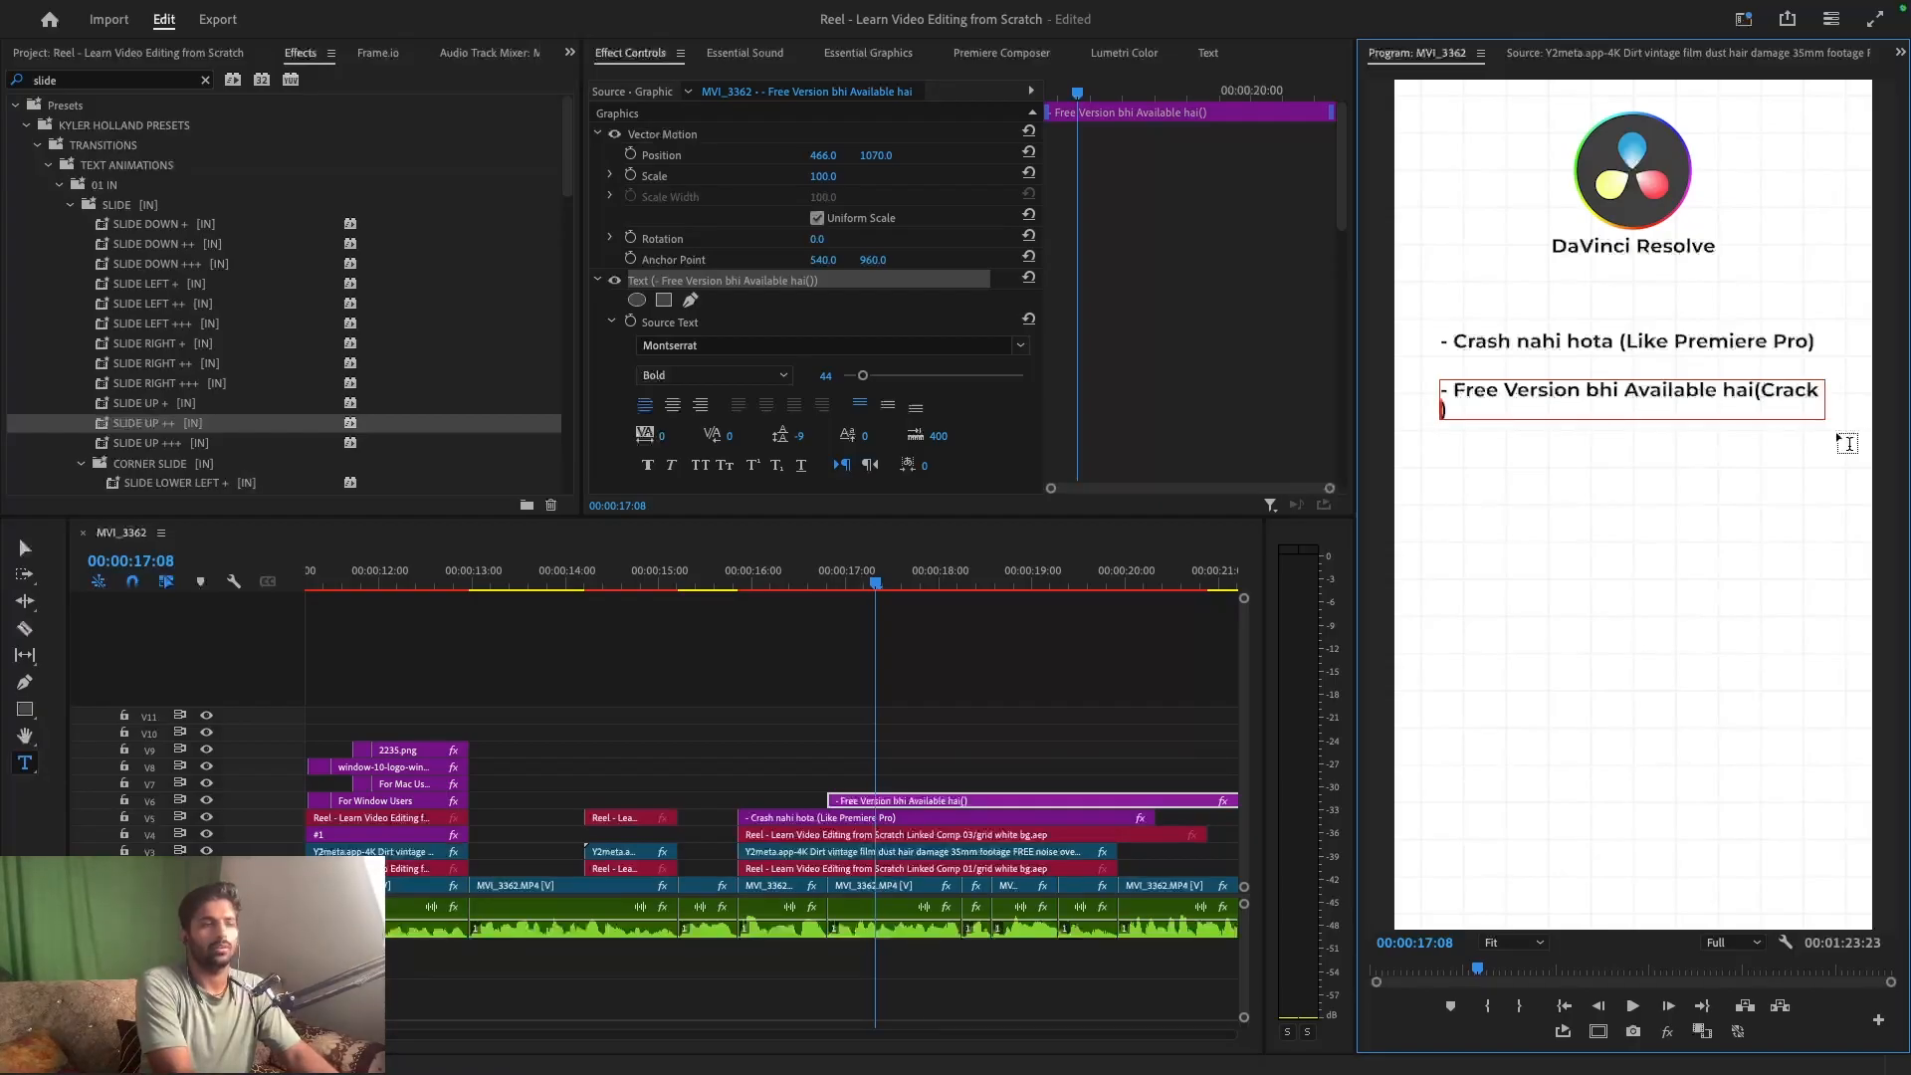
pyautogui.write('use karne')
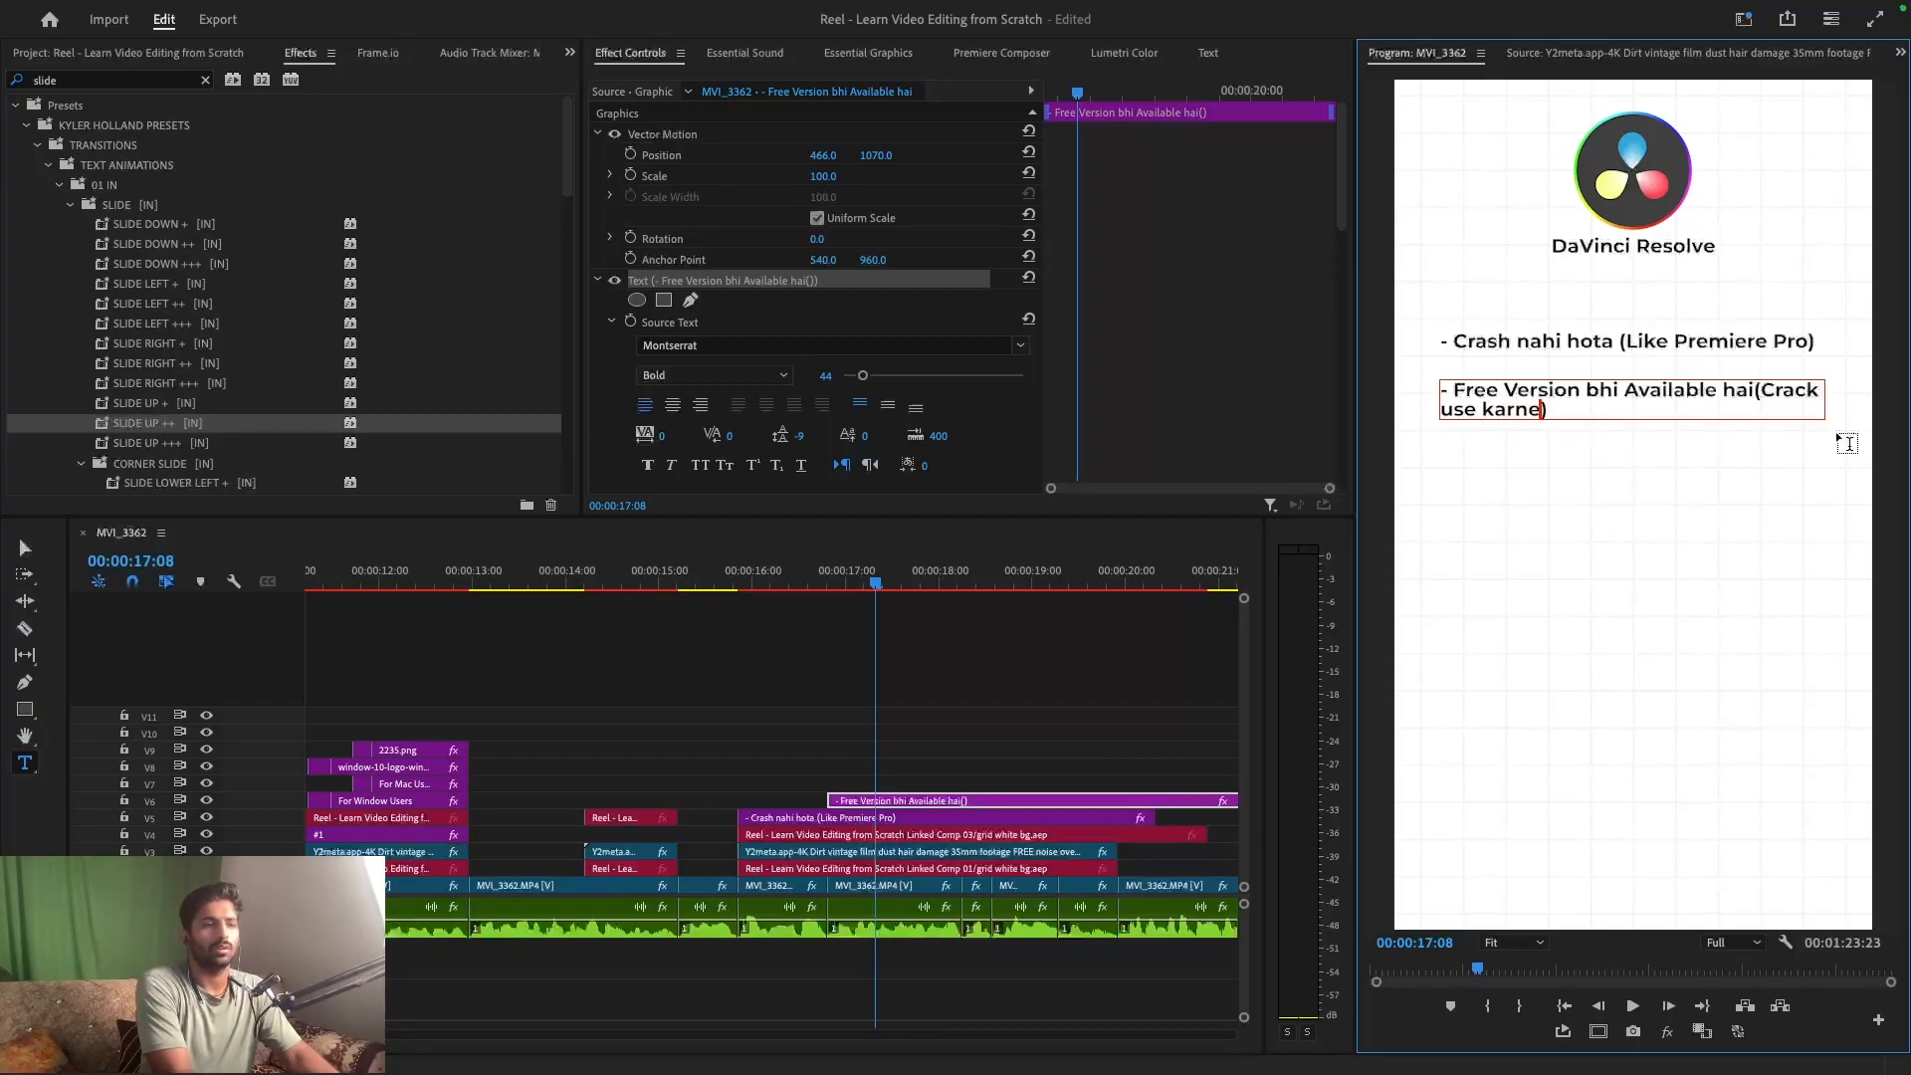
pyautogui.write(' se to achha hai')
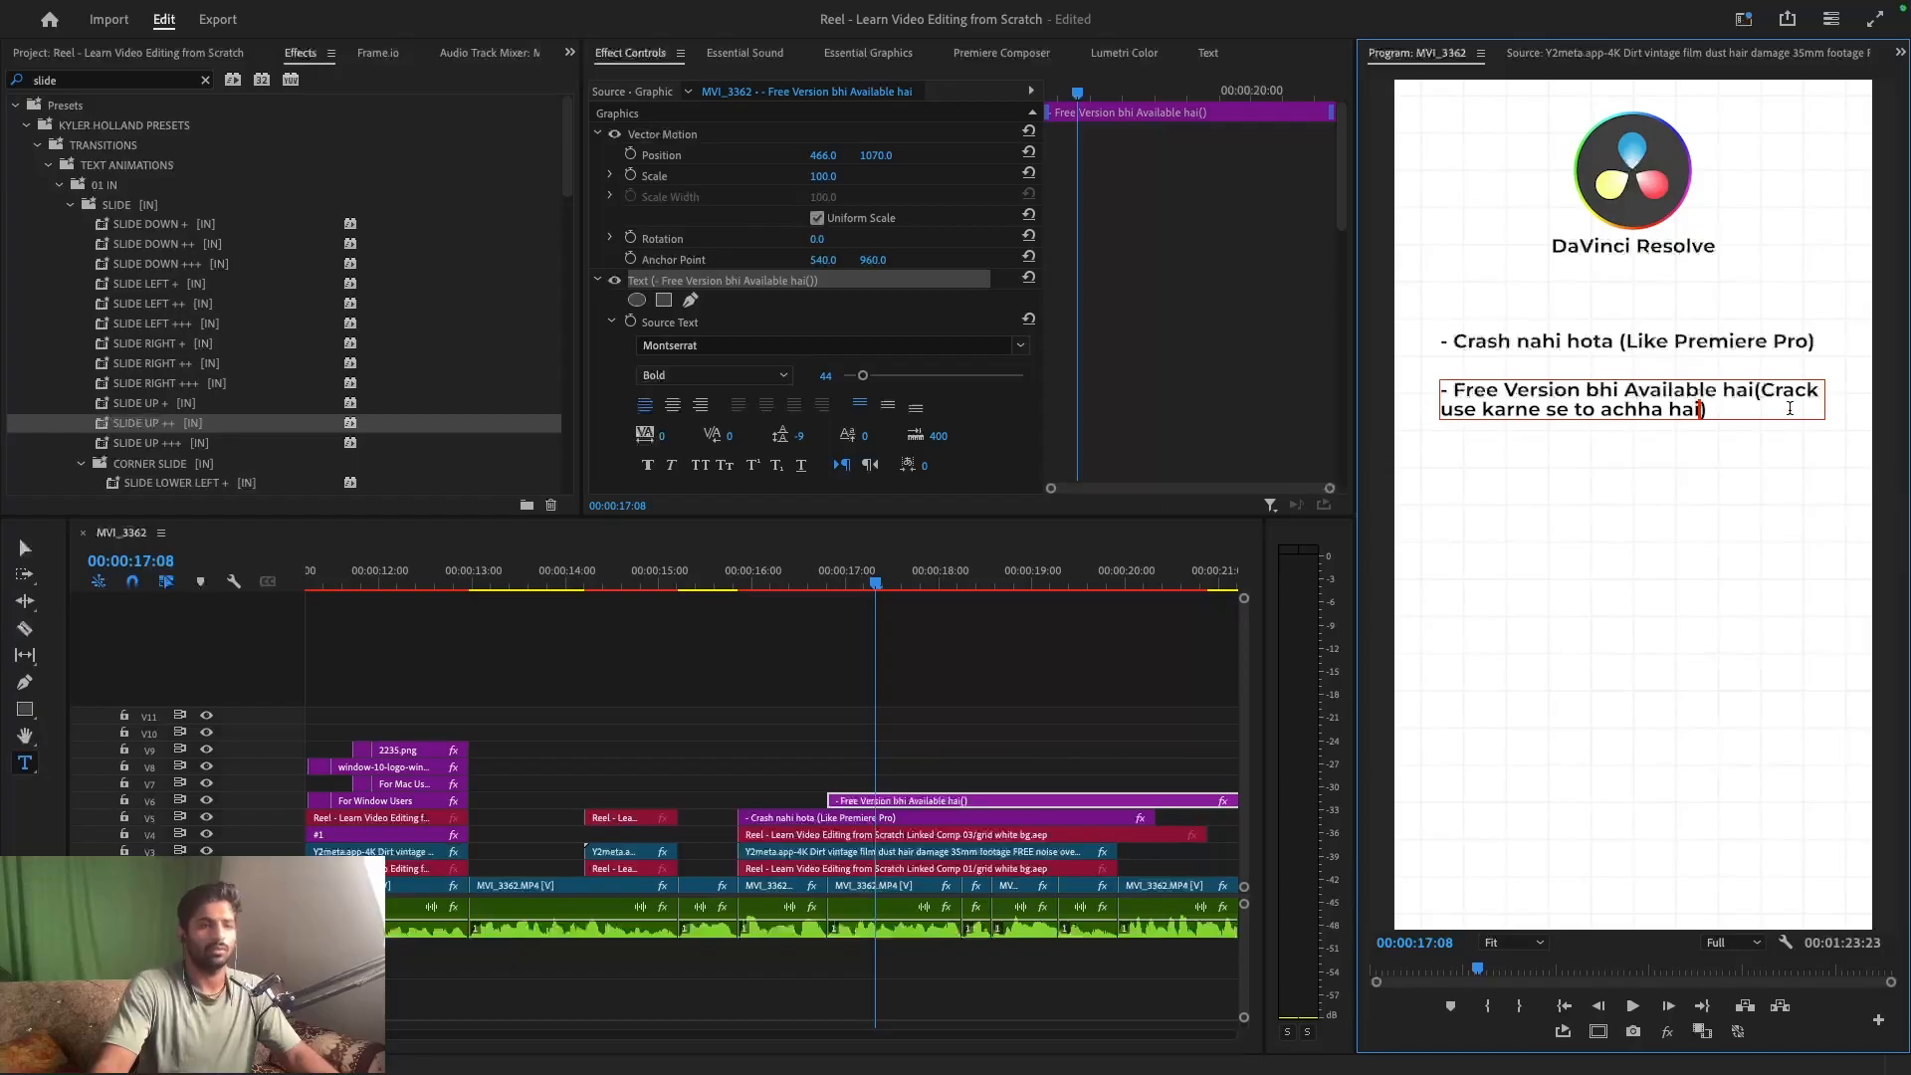
pyautogui.click(972, 713)
pyautogui.press('super+s')
# - Duplicate the Free Version title onto V7 at the footage cut midway between 00:00:18:00 and 00:00:19:00, and set its vertical Position to 1236
pyautogui.click(943, 800)
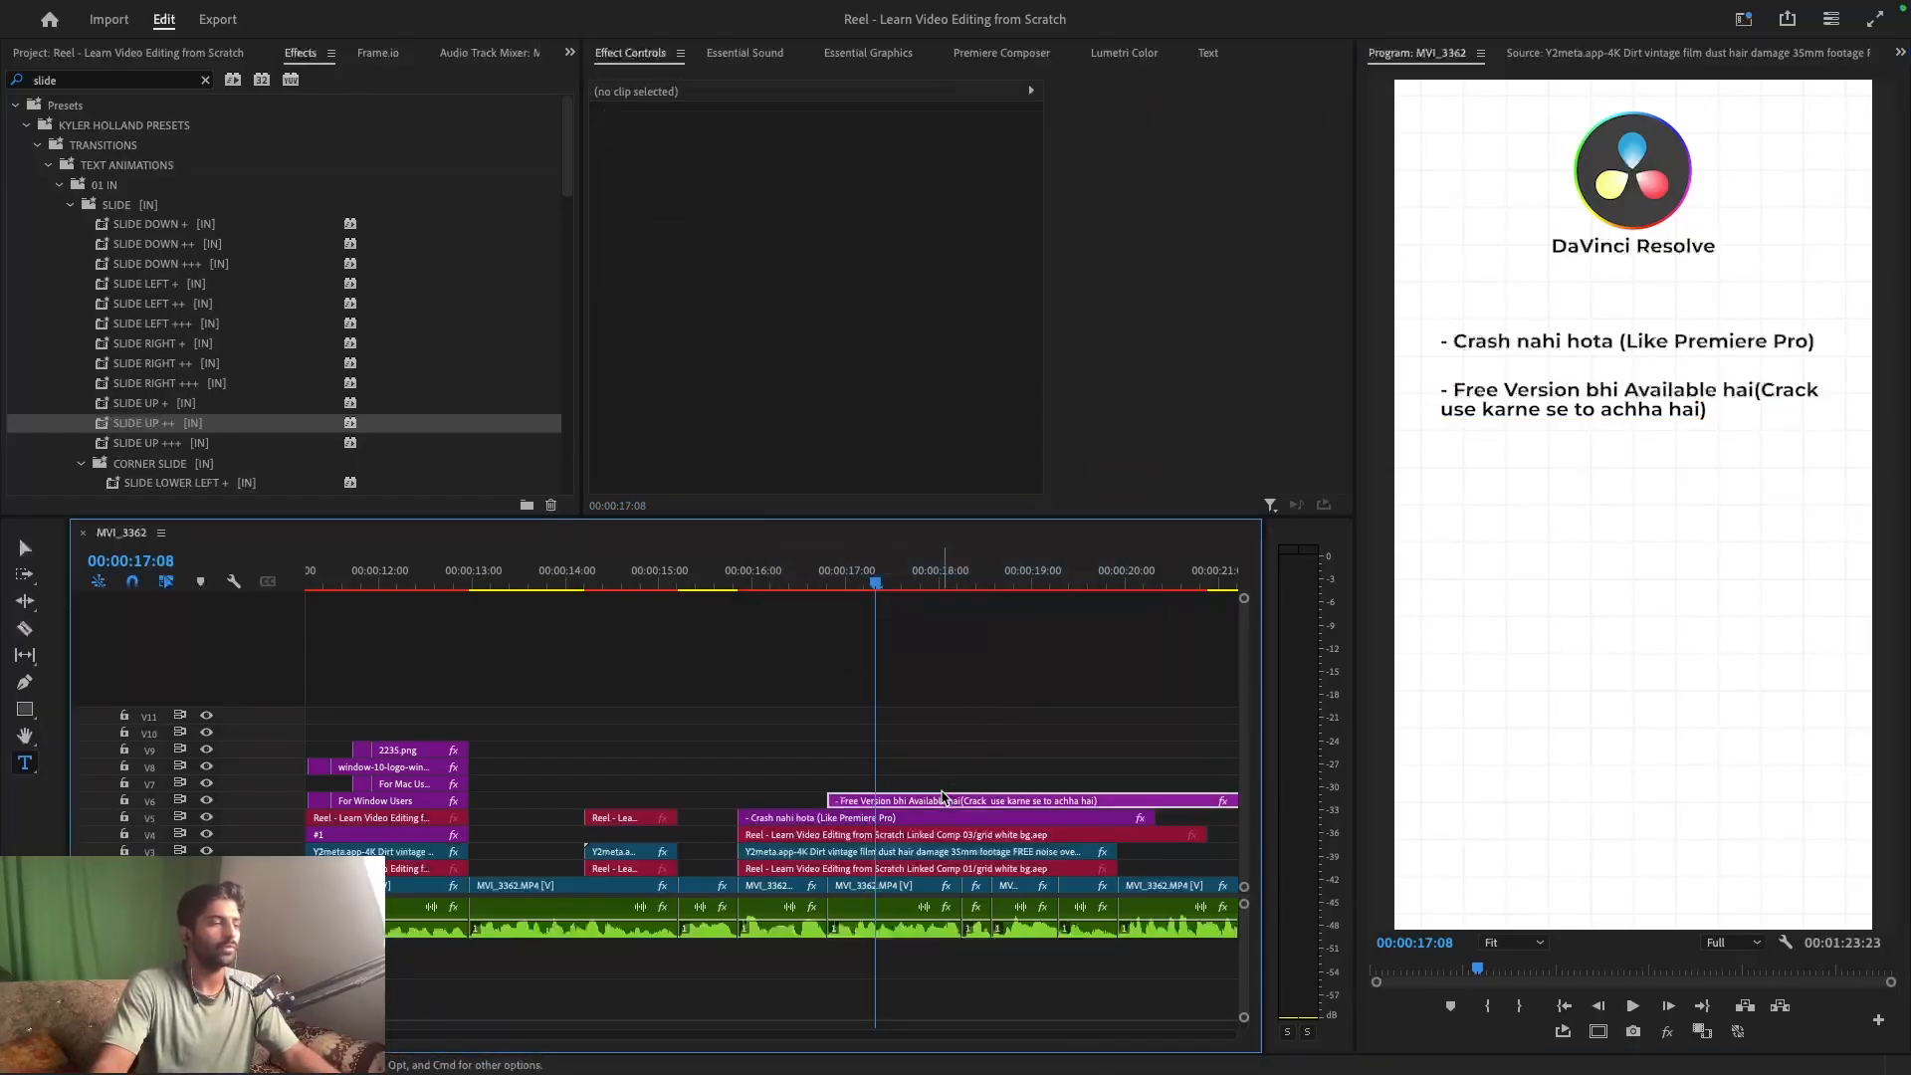
pyautogui.press('space')
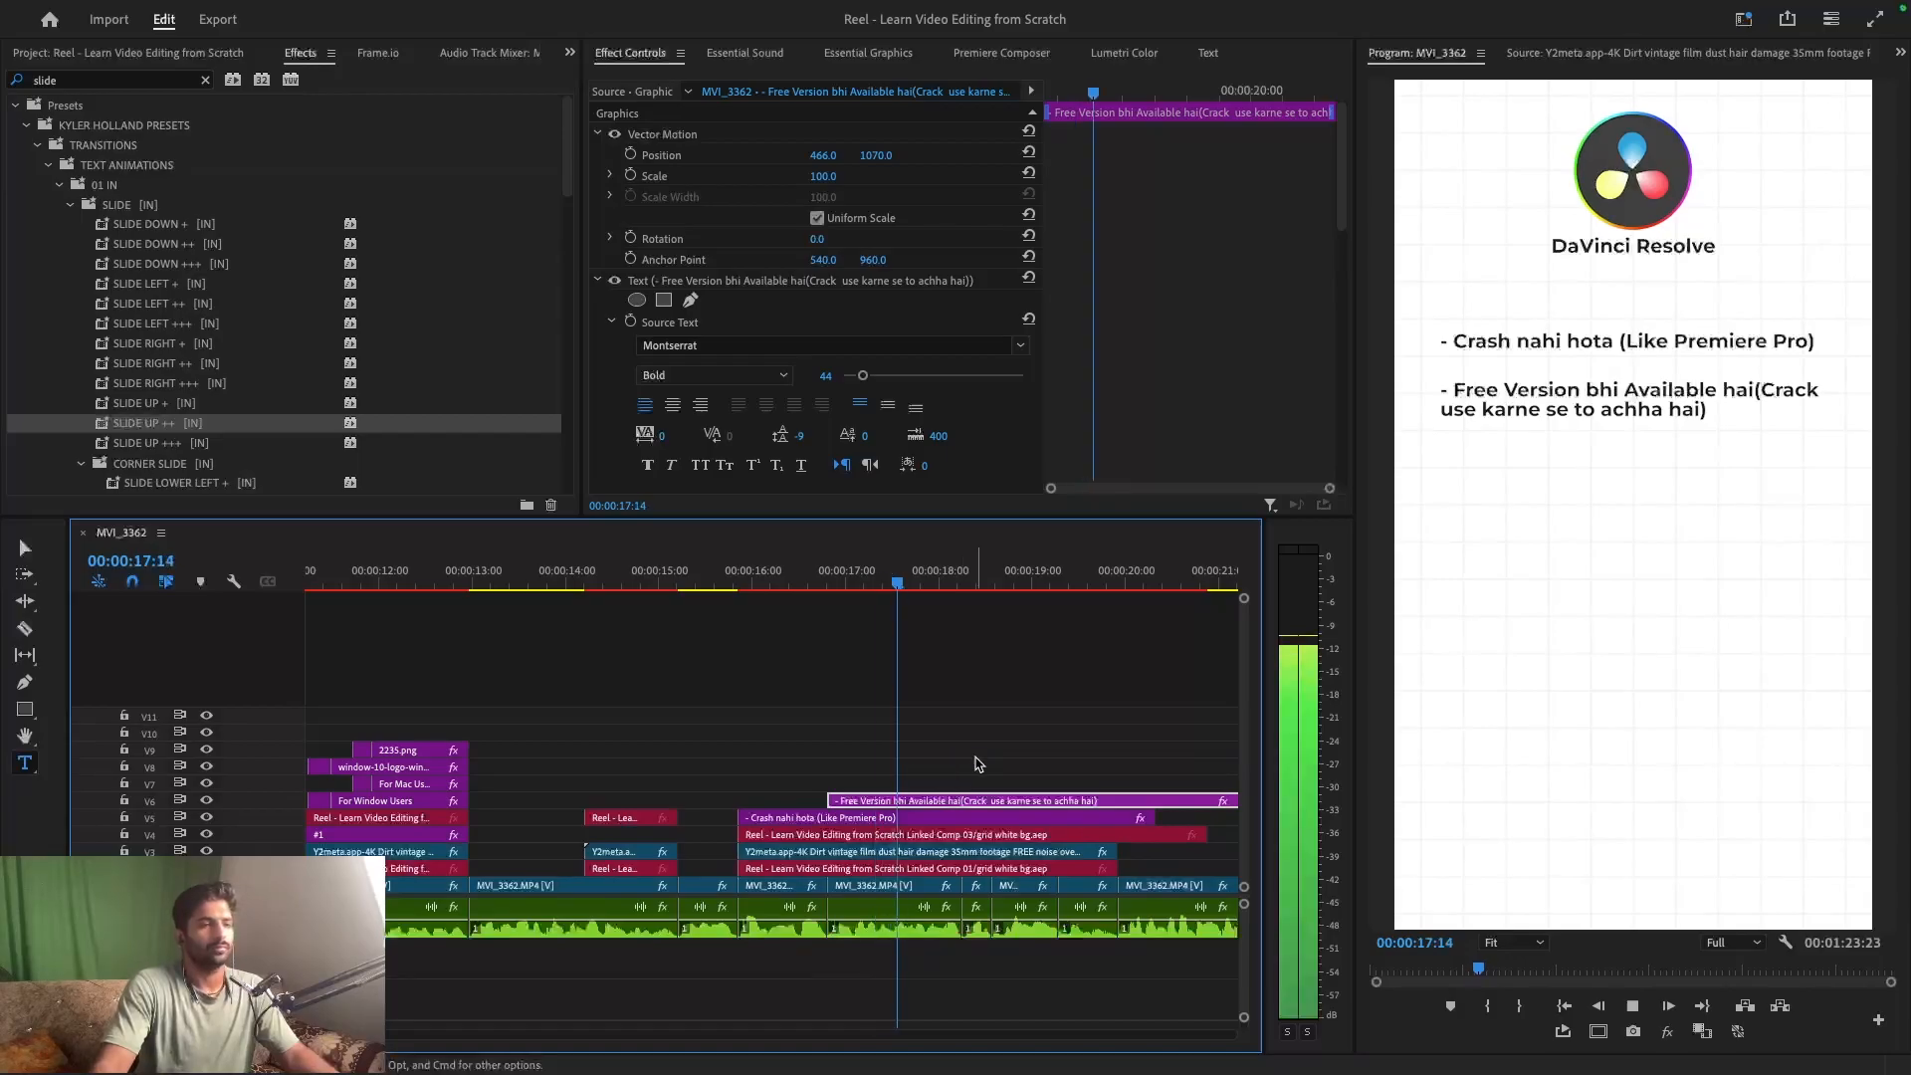
pyautogui.press('space')
pyautogui.moveTo(923, 802); pyautogui.dragTo(1088, 796)
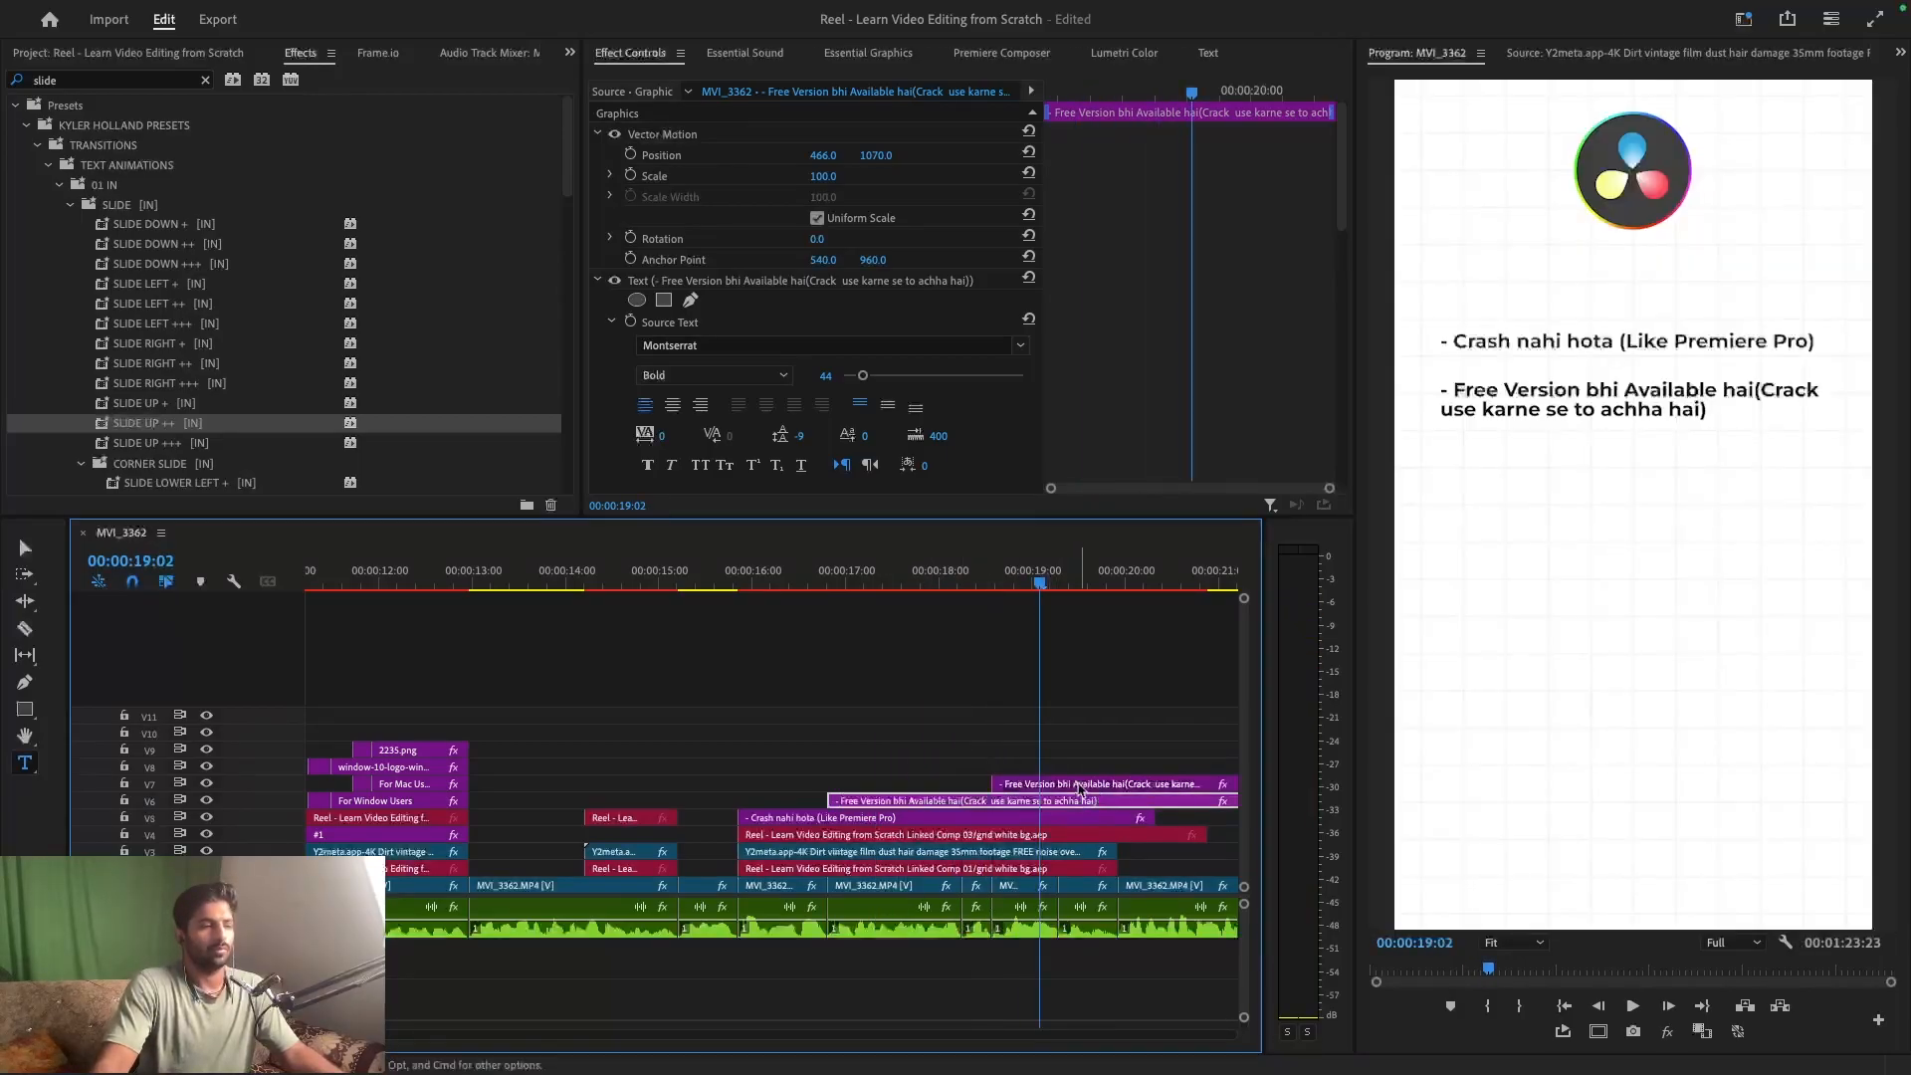
pyautogui.moveTo(883, 156); pyautogui.dragTo(1042, 156)
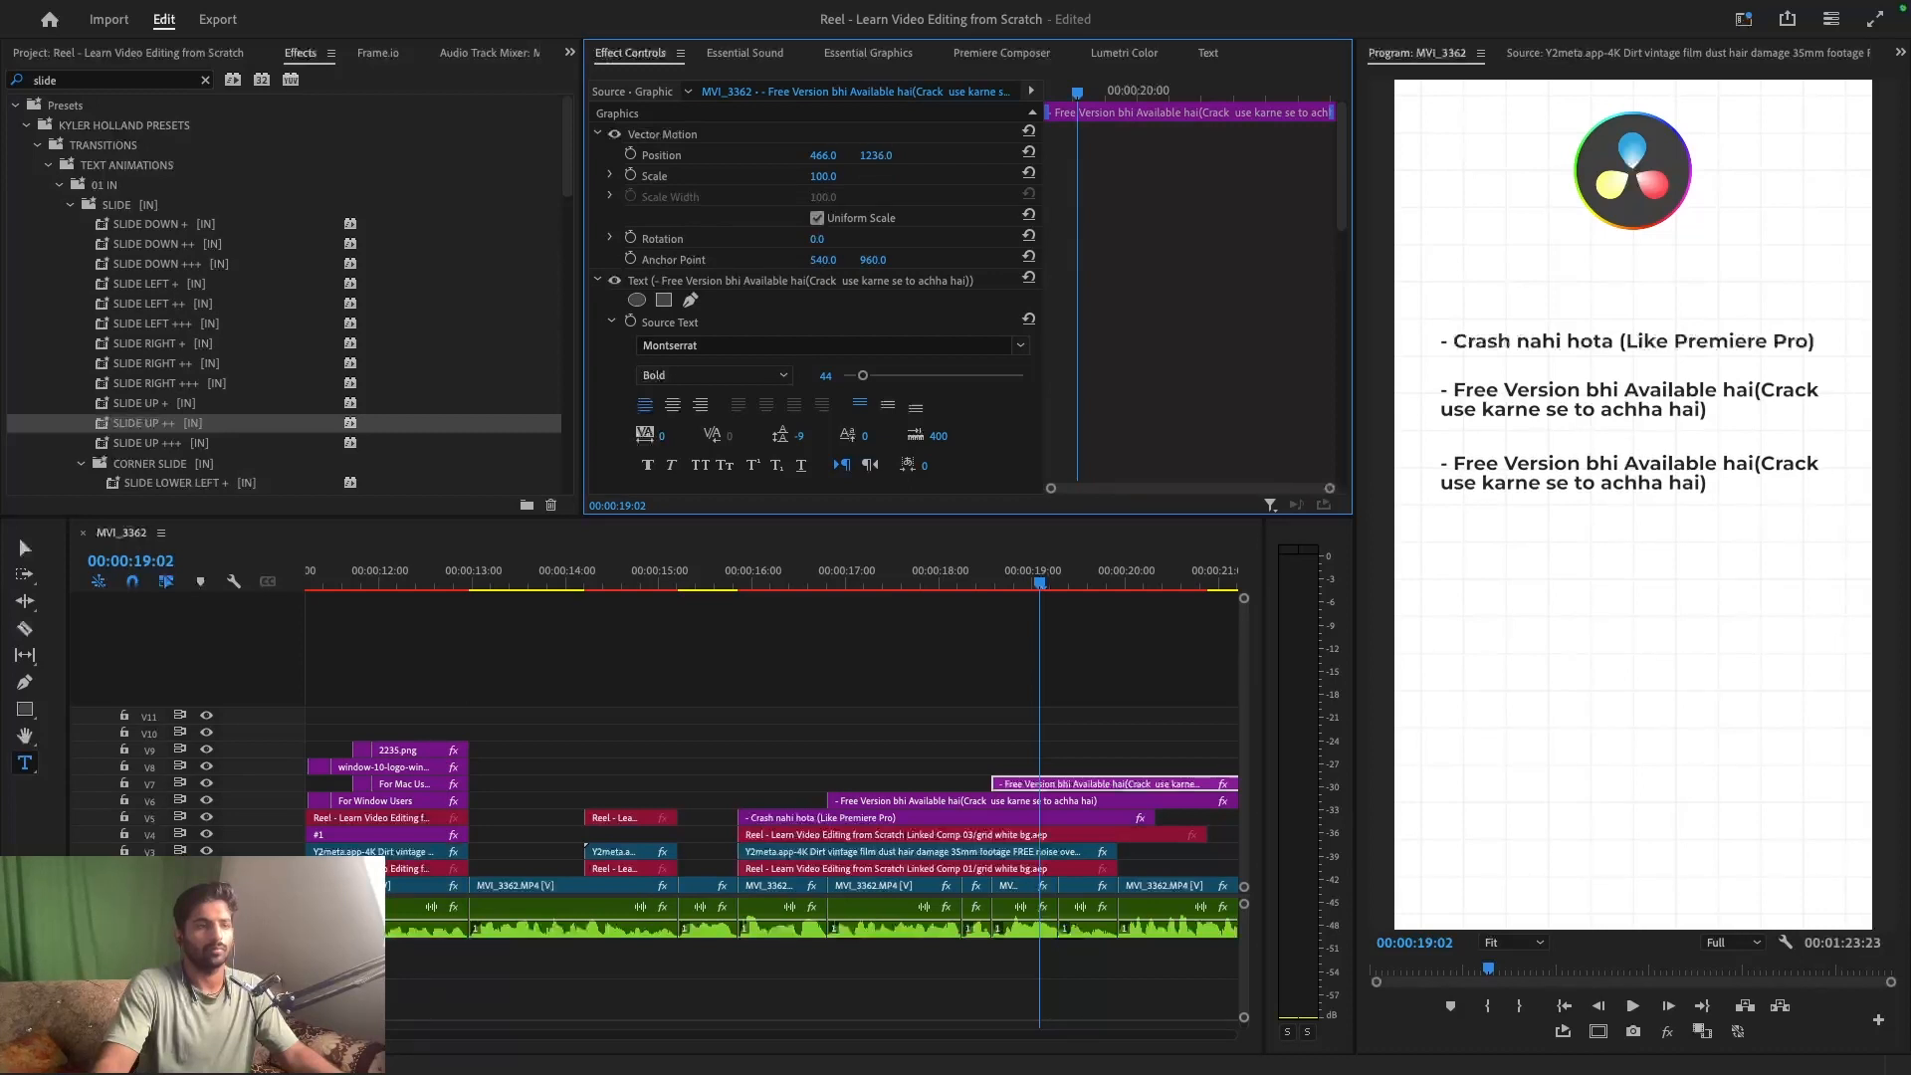
# - Replace the duplicated title's text on V7 with "- Achha user interface hai" and save the project
pyautogui.tripleClick(1539, 465)
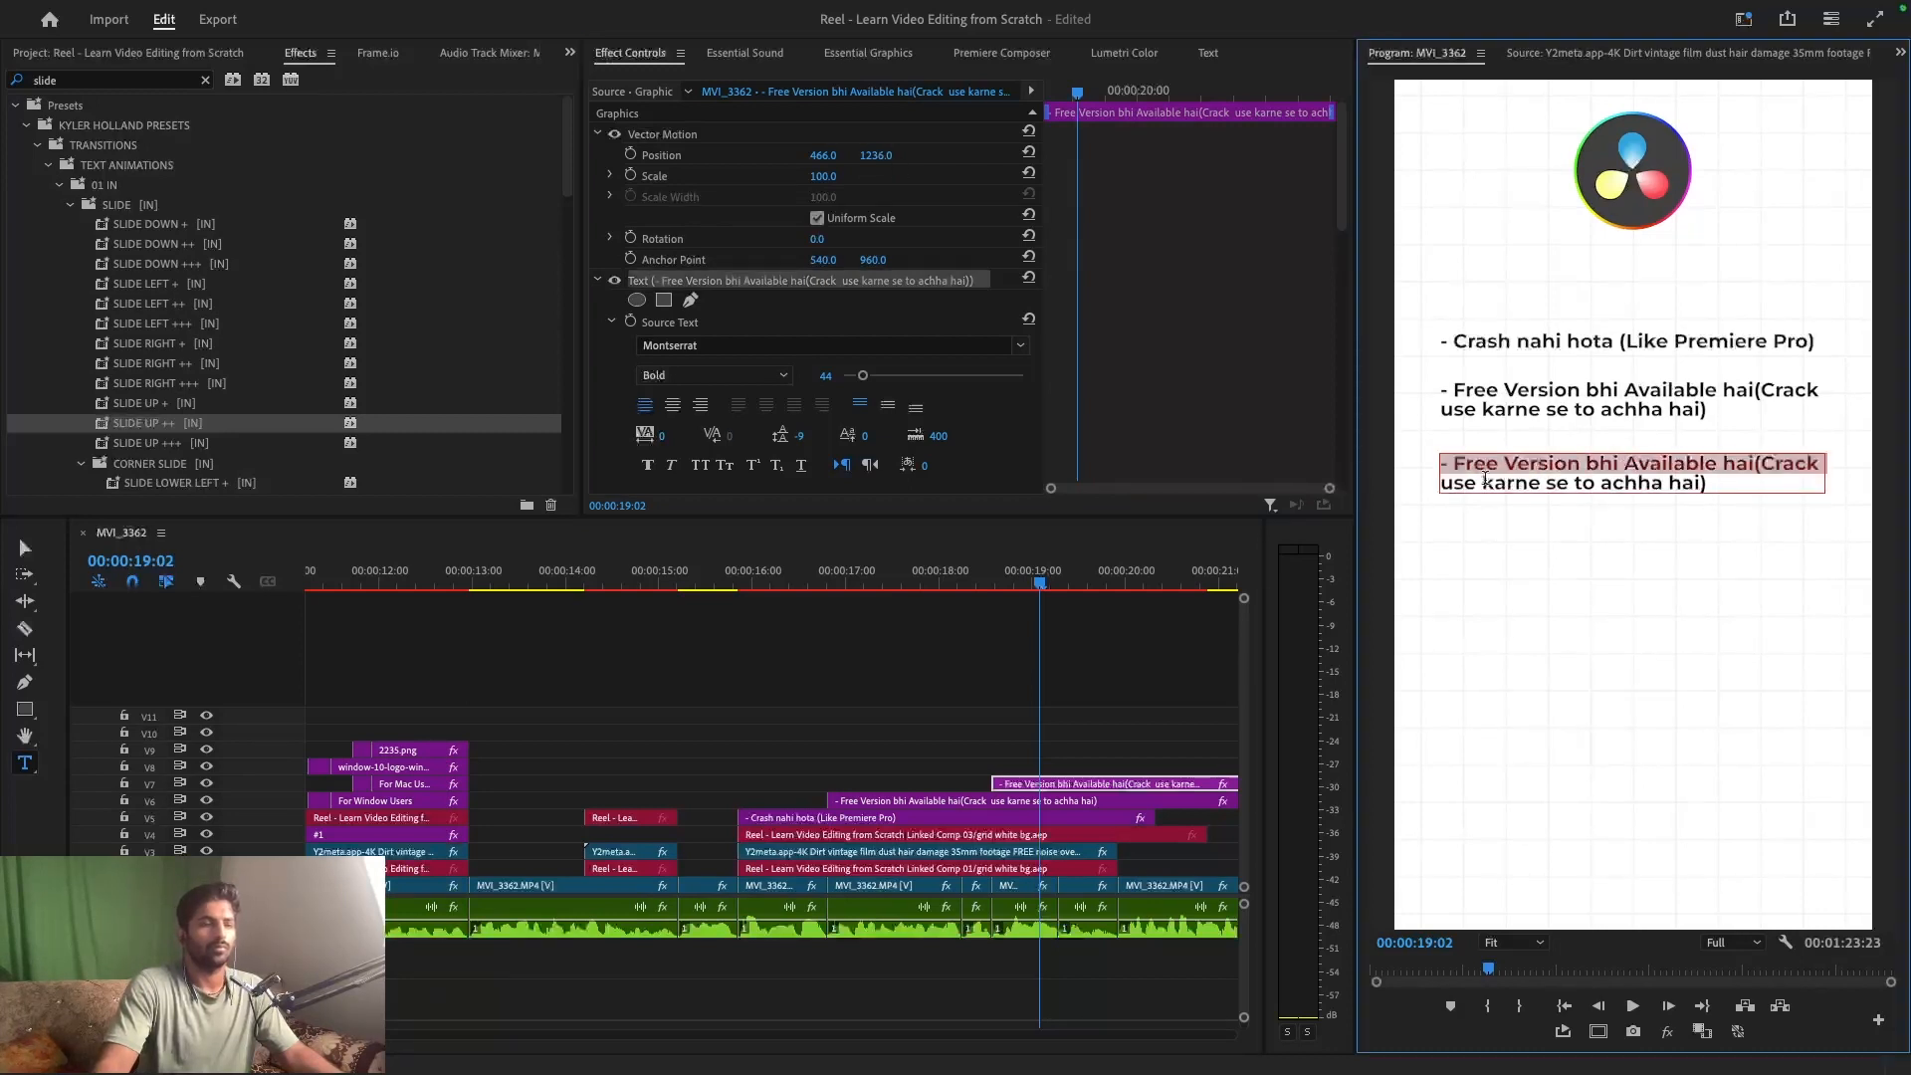
pyautogui.click(1454, 462)
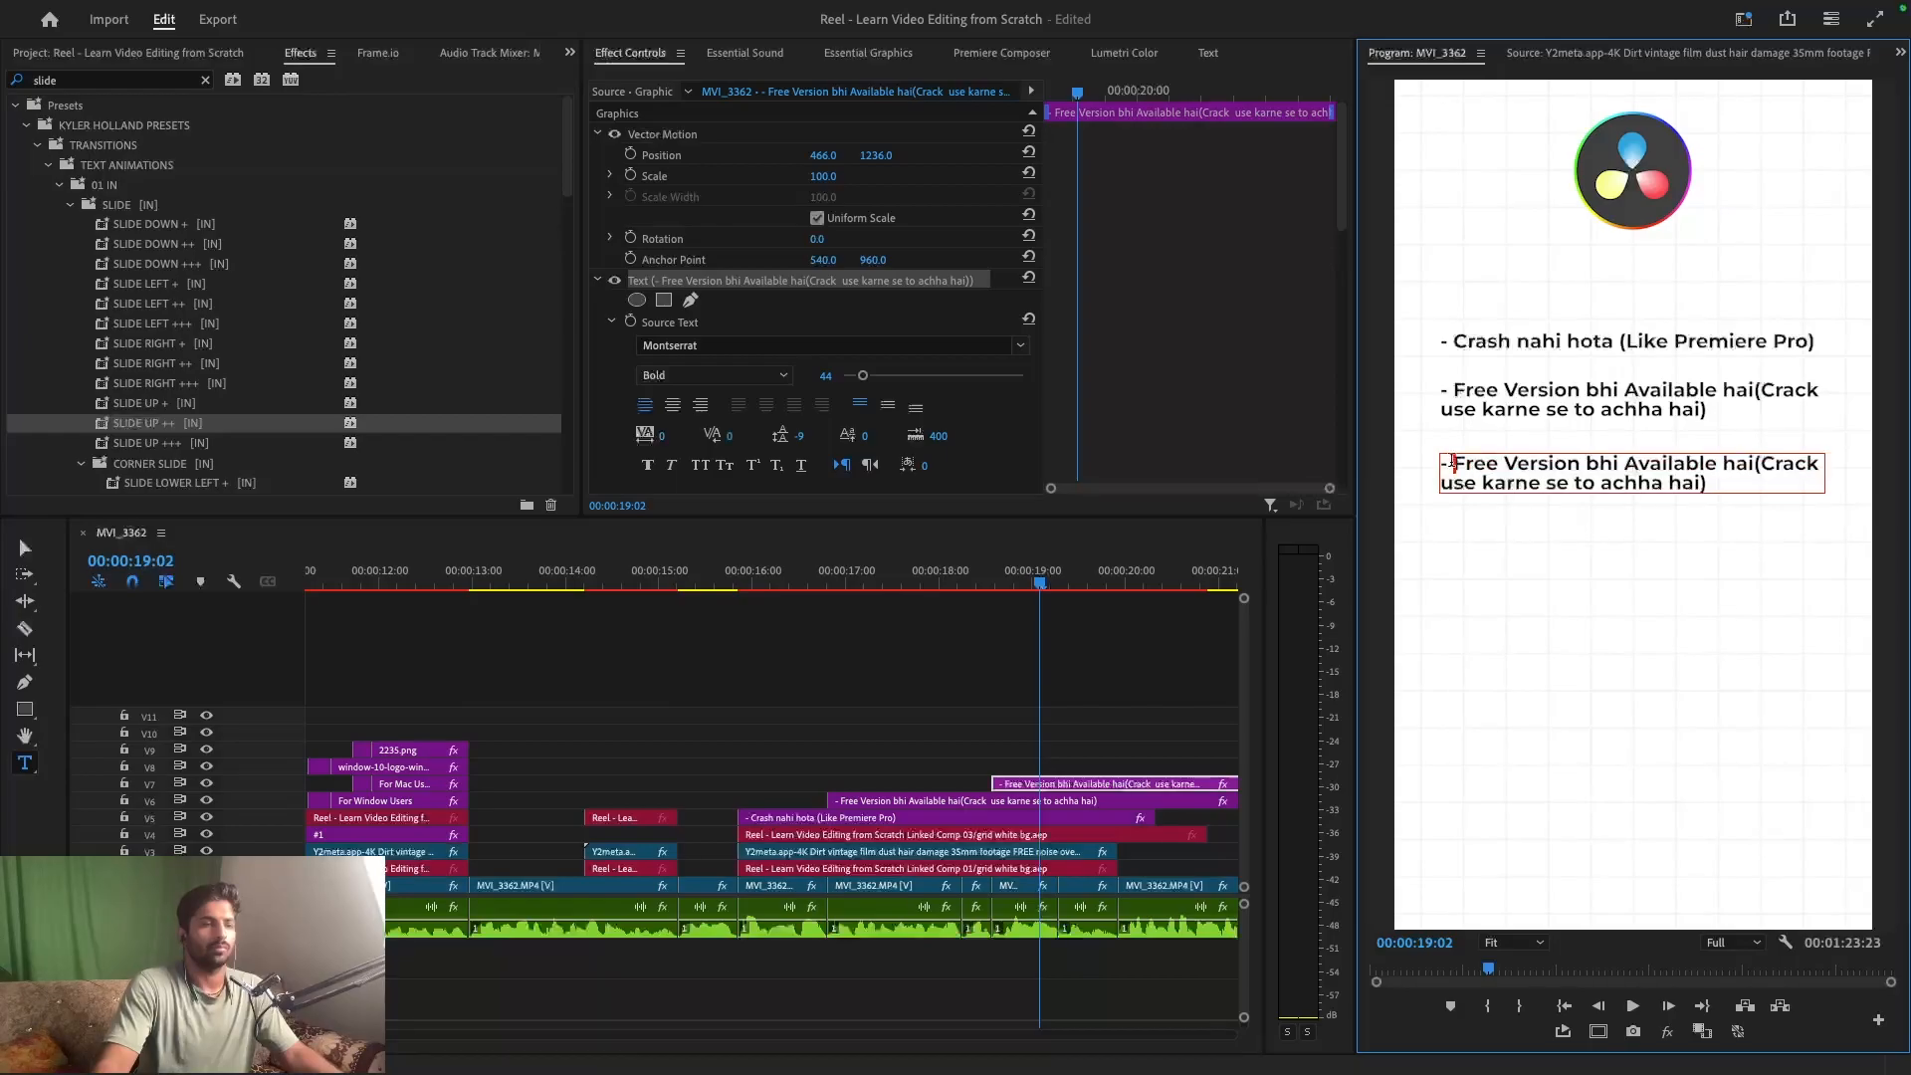
pyautogui.moveTo(1454, 461); pyautogui.dragTo(1778, 483)
pyautogui.write('A')
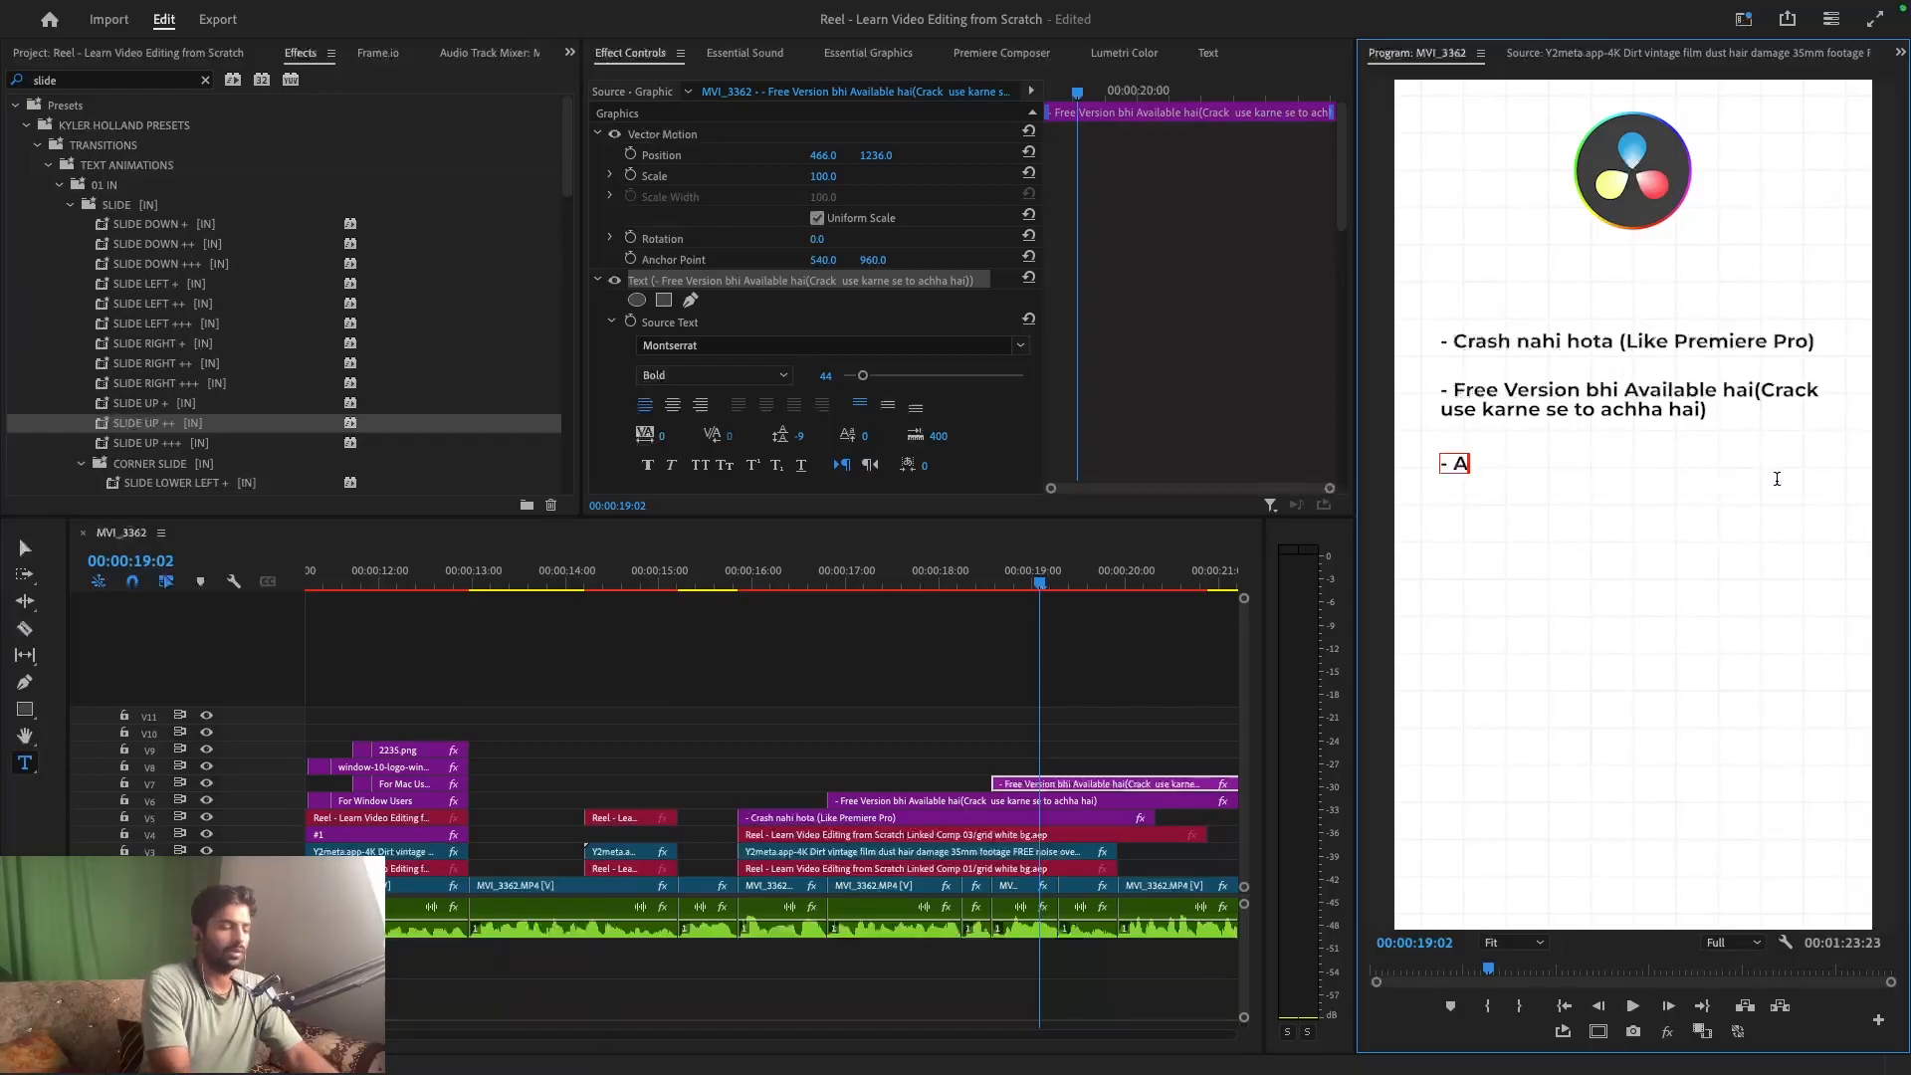
pyautogui.write('chha Use')
pyautogui.press('BackSpace')
pyautogui.press('BackSpace')
pyautogui.press('BackSpace')
pyautogui.press('BackSpace')
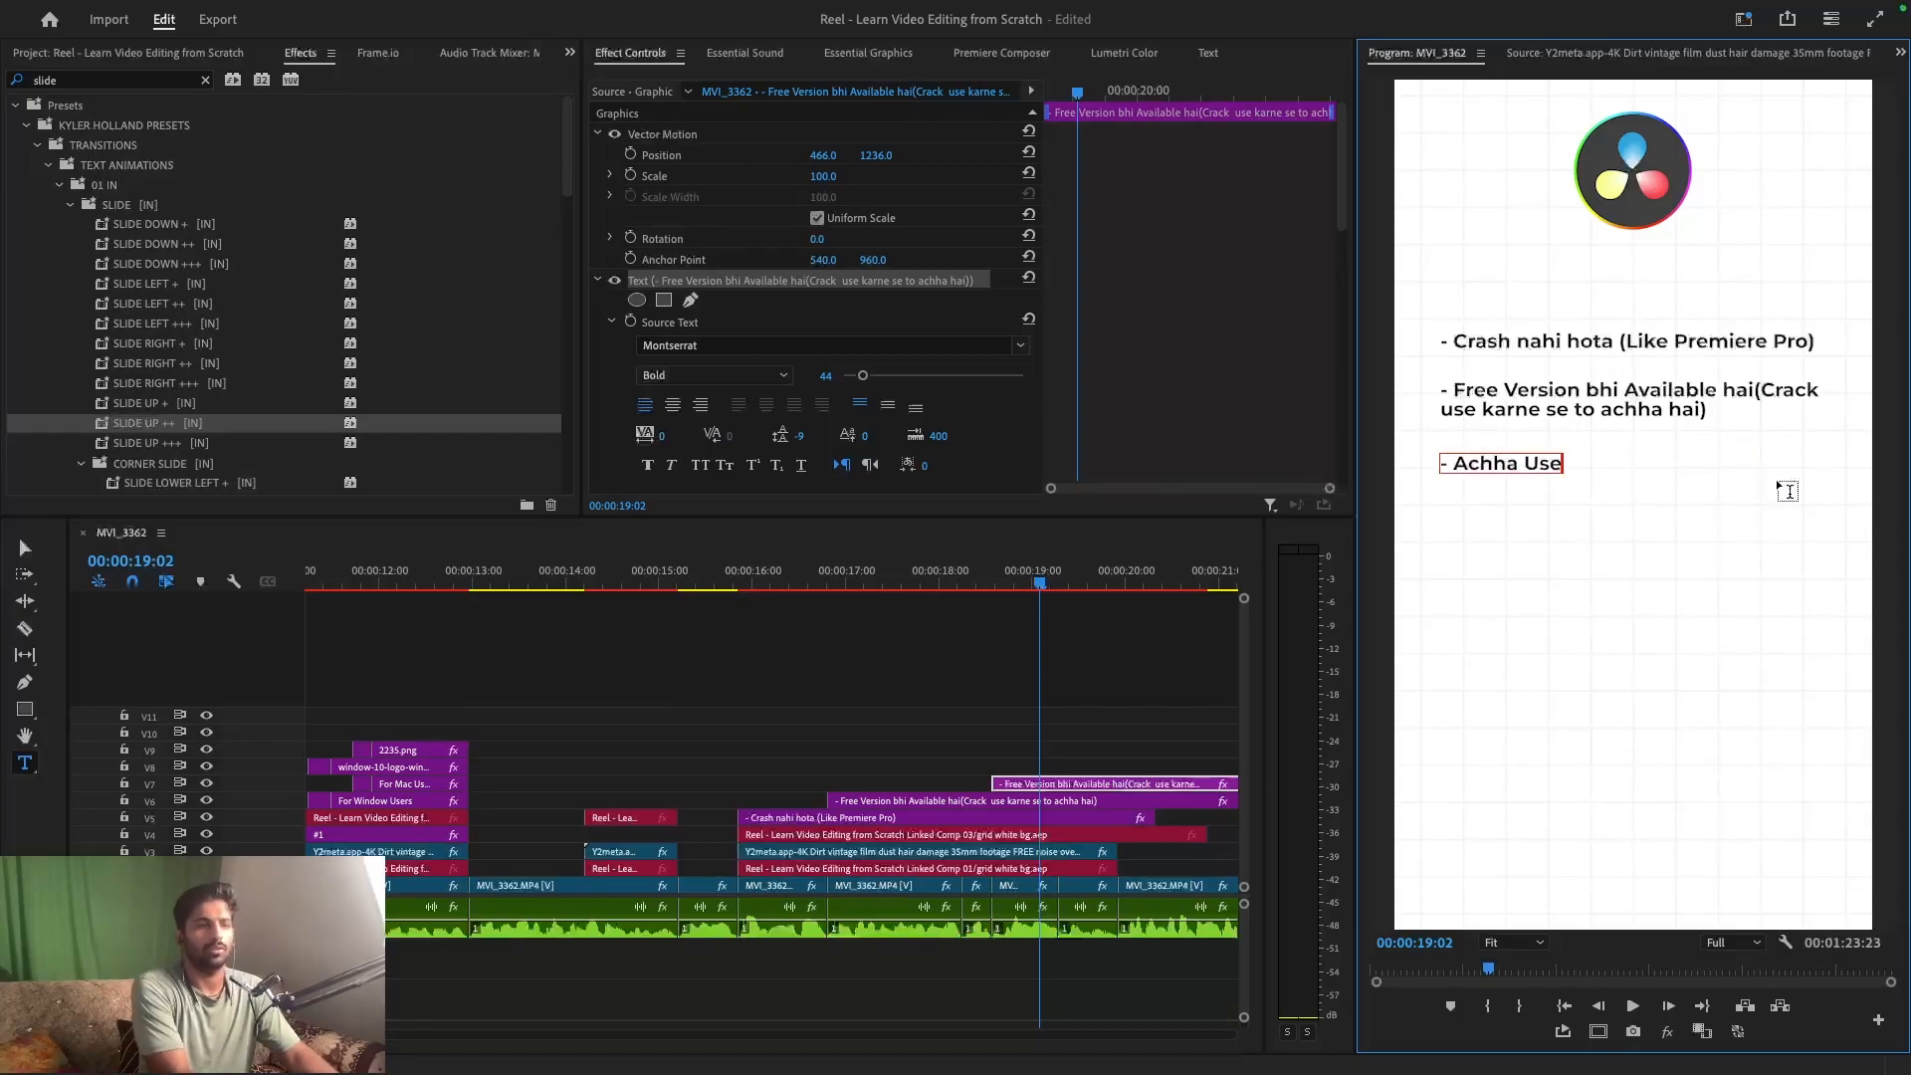
pyautogui.write('user in')
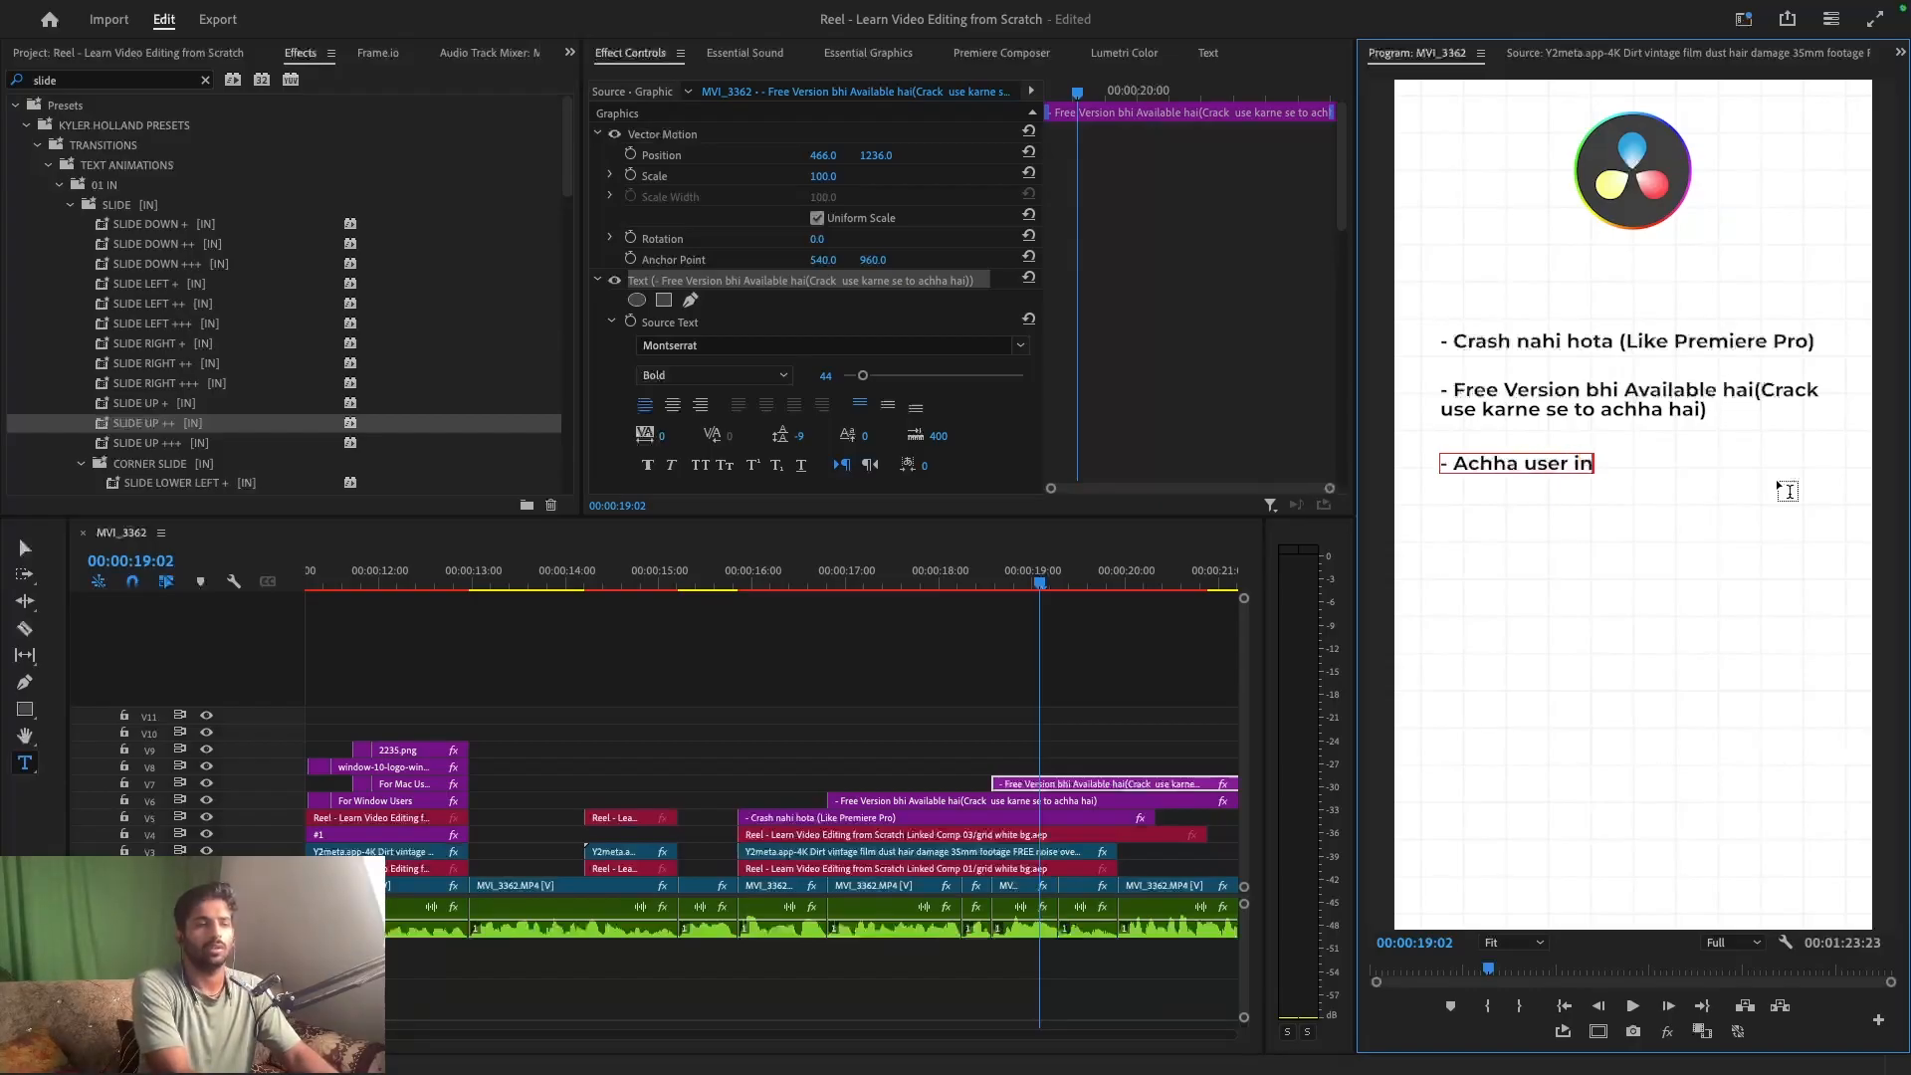
pyautogui.write('terface hai')
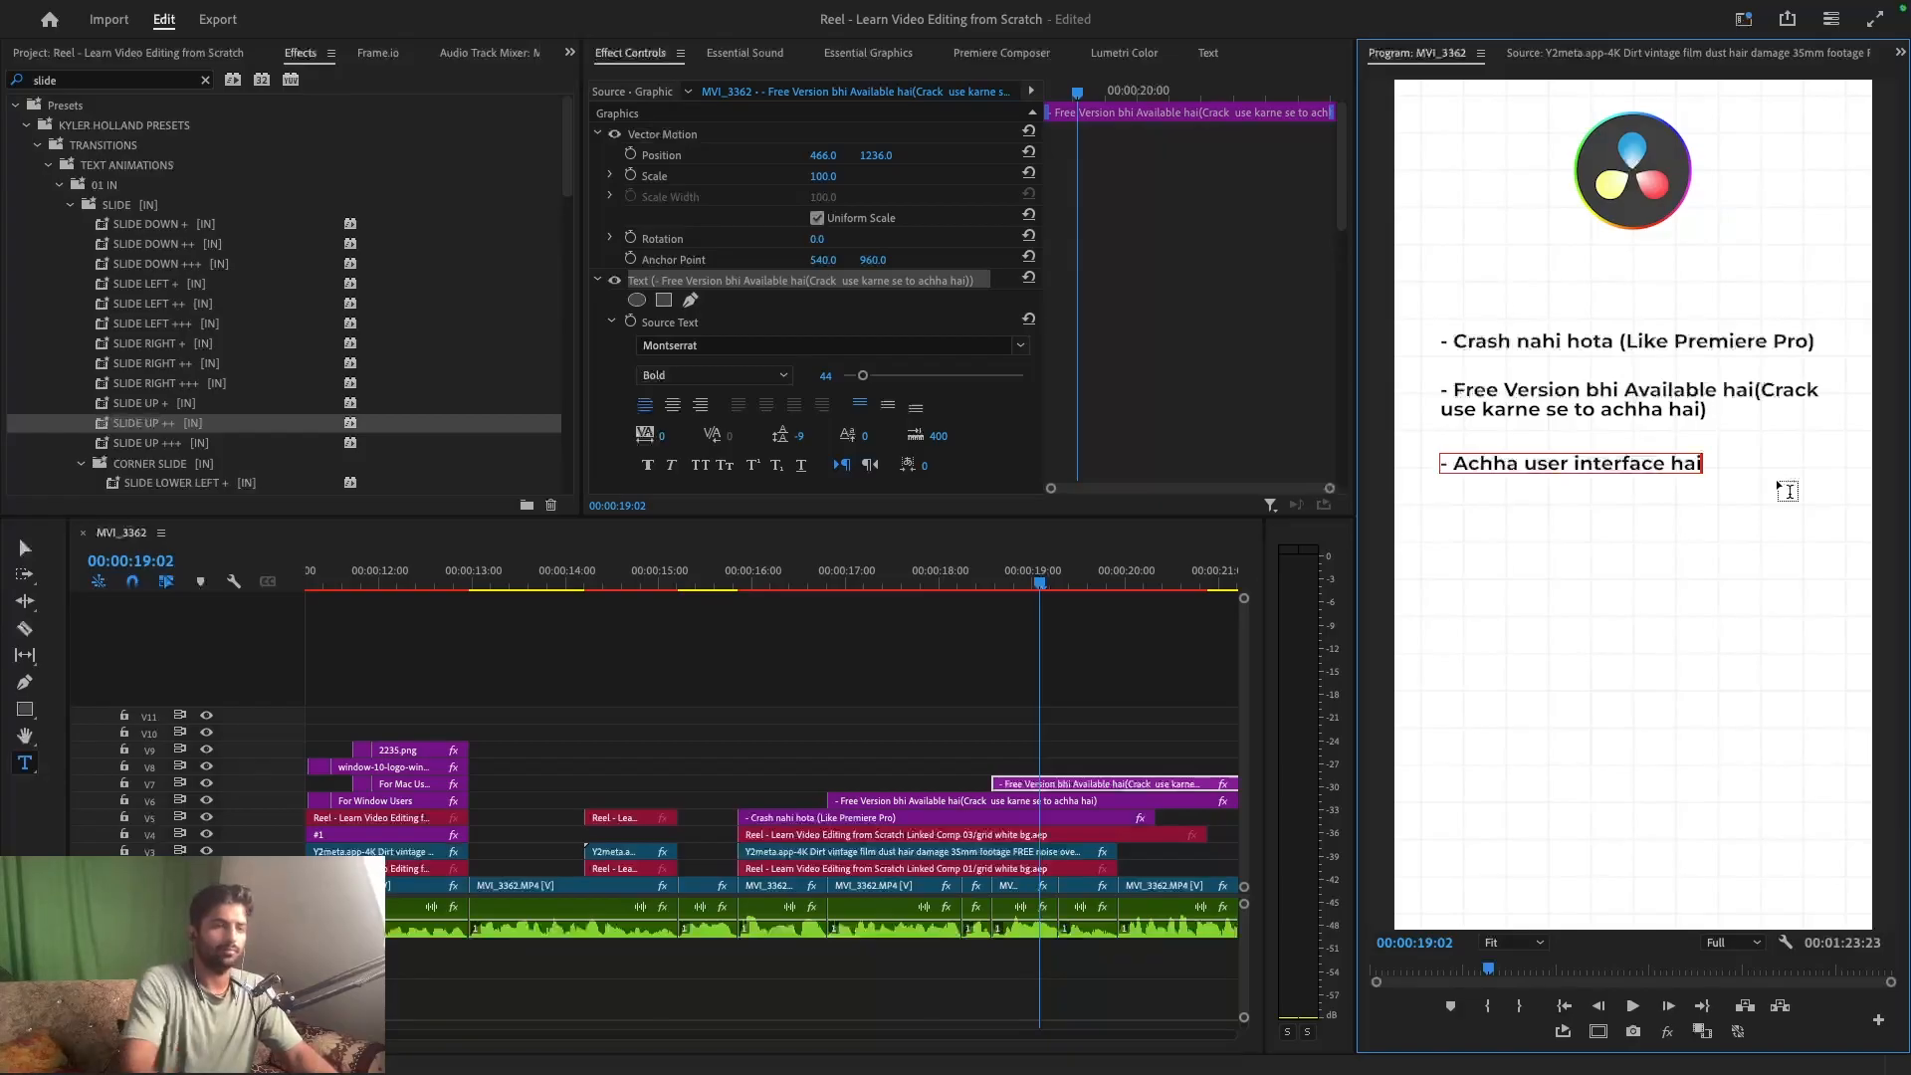
pyautogui.click(1097, 672)
pyautogui.press('super+s')
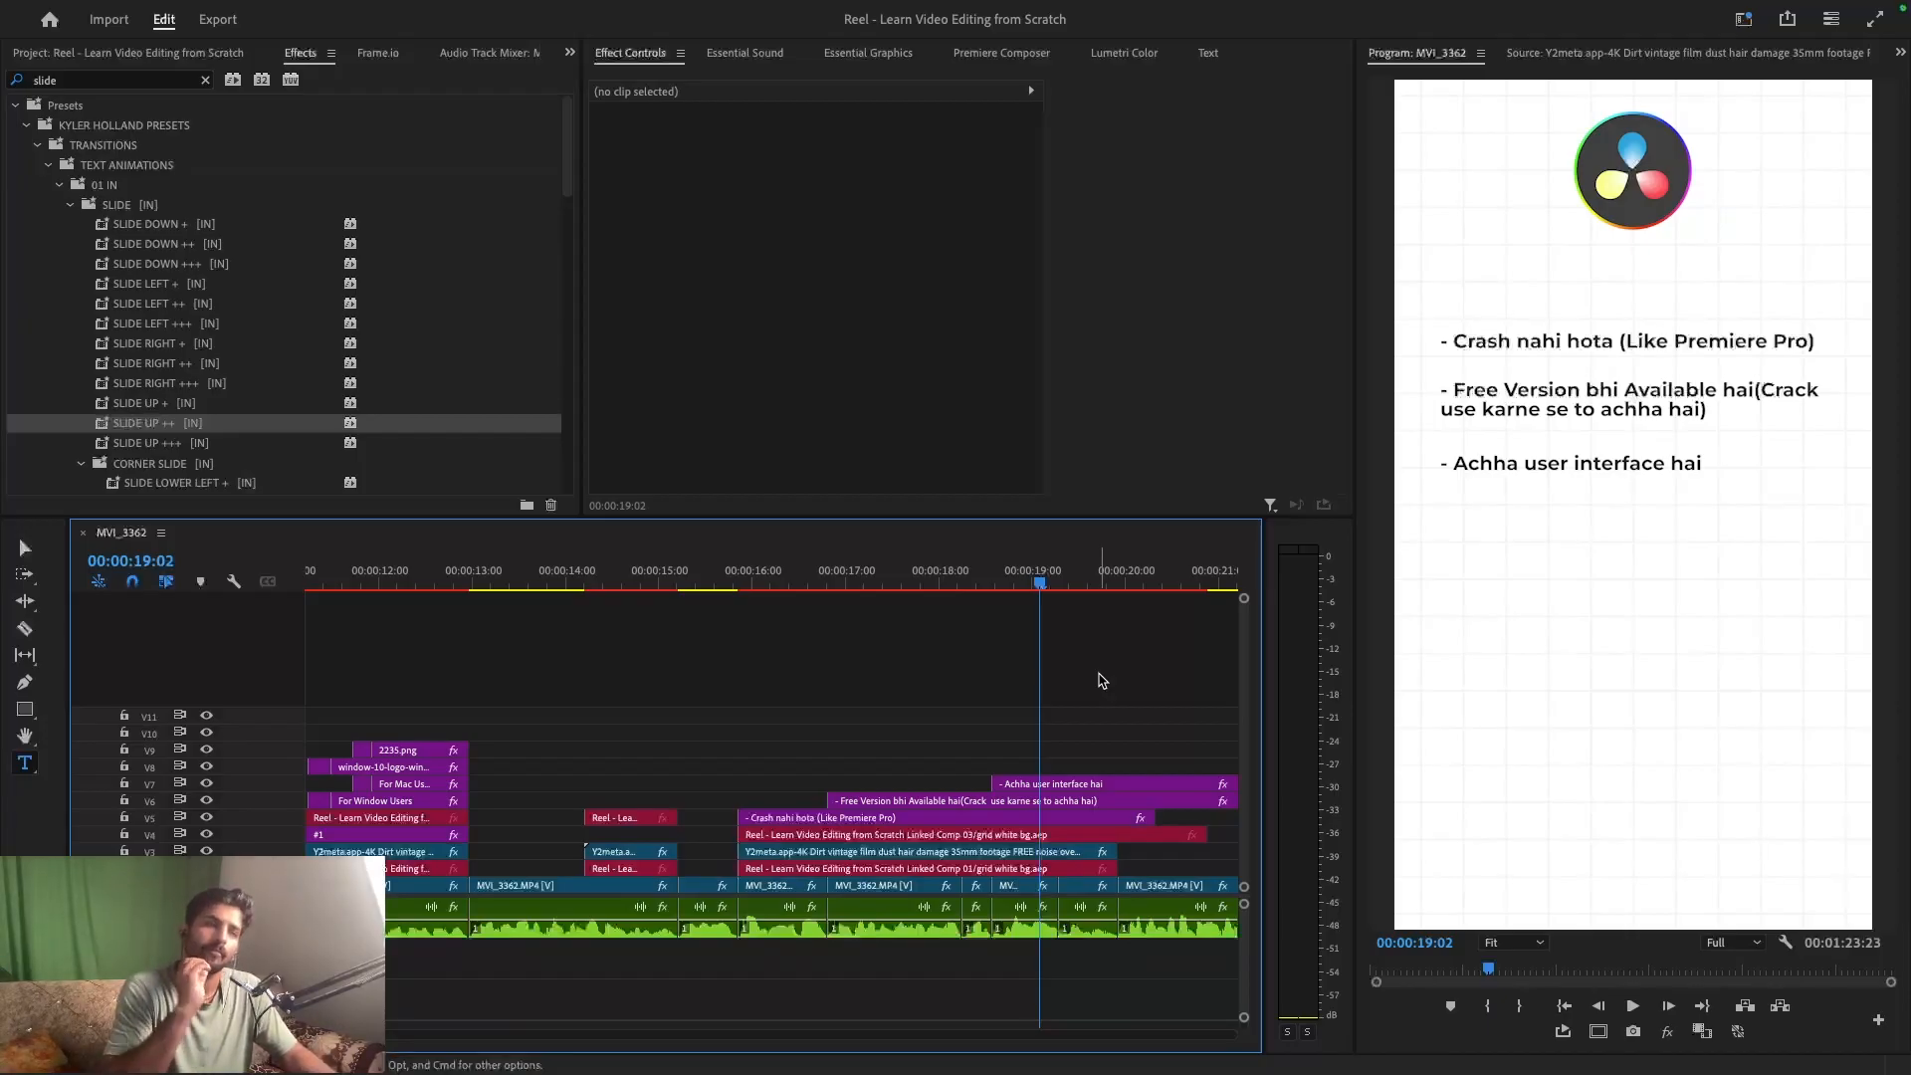
# - Split the DaVinci Resolve logo comp on V4 at 00:00:18:04 and delete the part after the cut
pyautogui.moveTo(1044, 589); pyautogui.dragTo(959, 602)
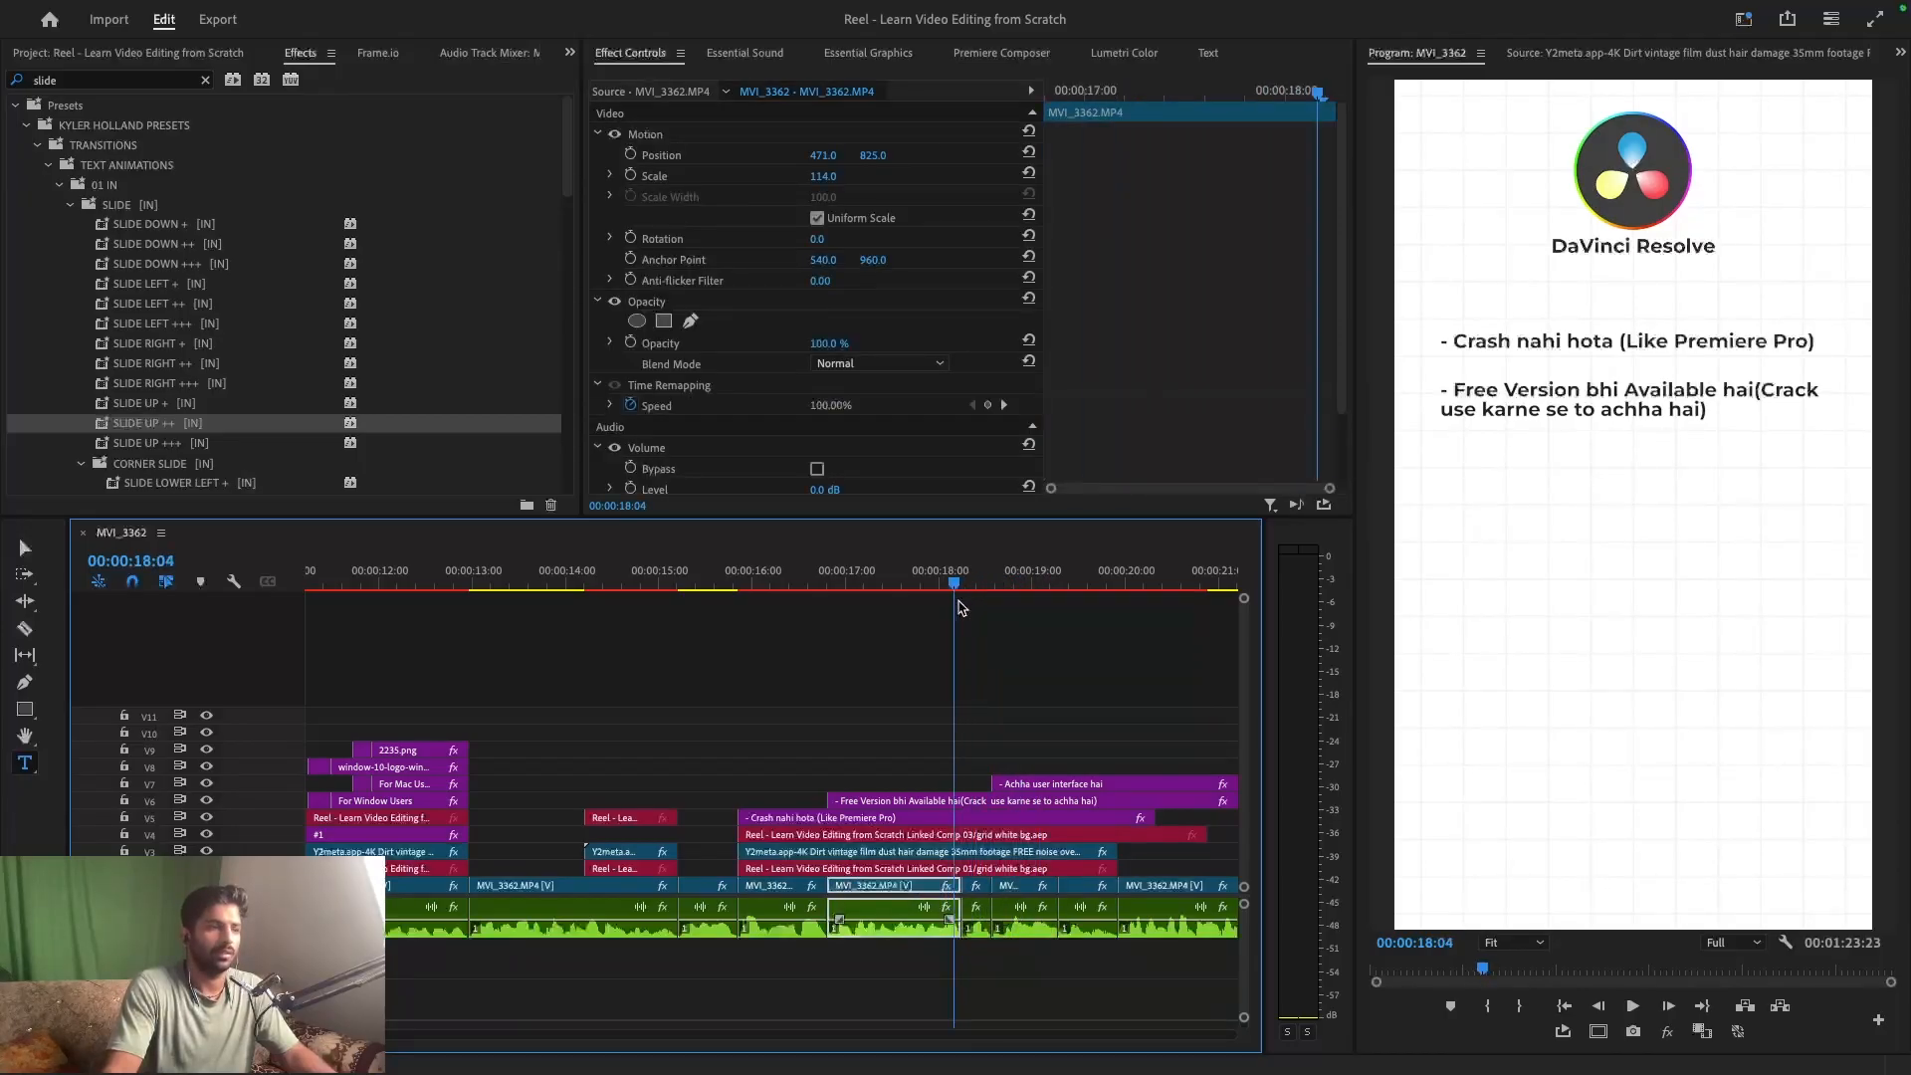
pyautogui.click(984, 837)
pyautogui.hotkey('ctrl', 's')
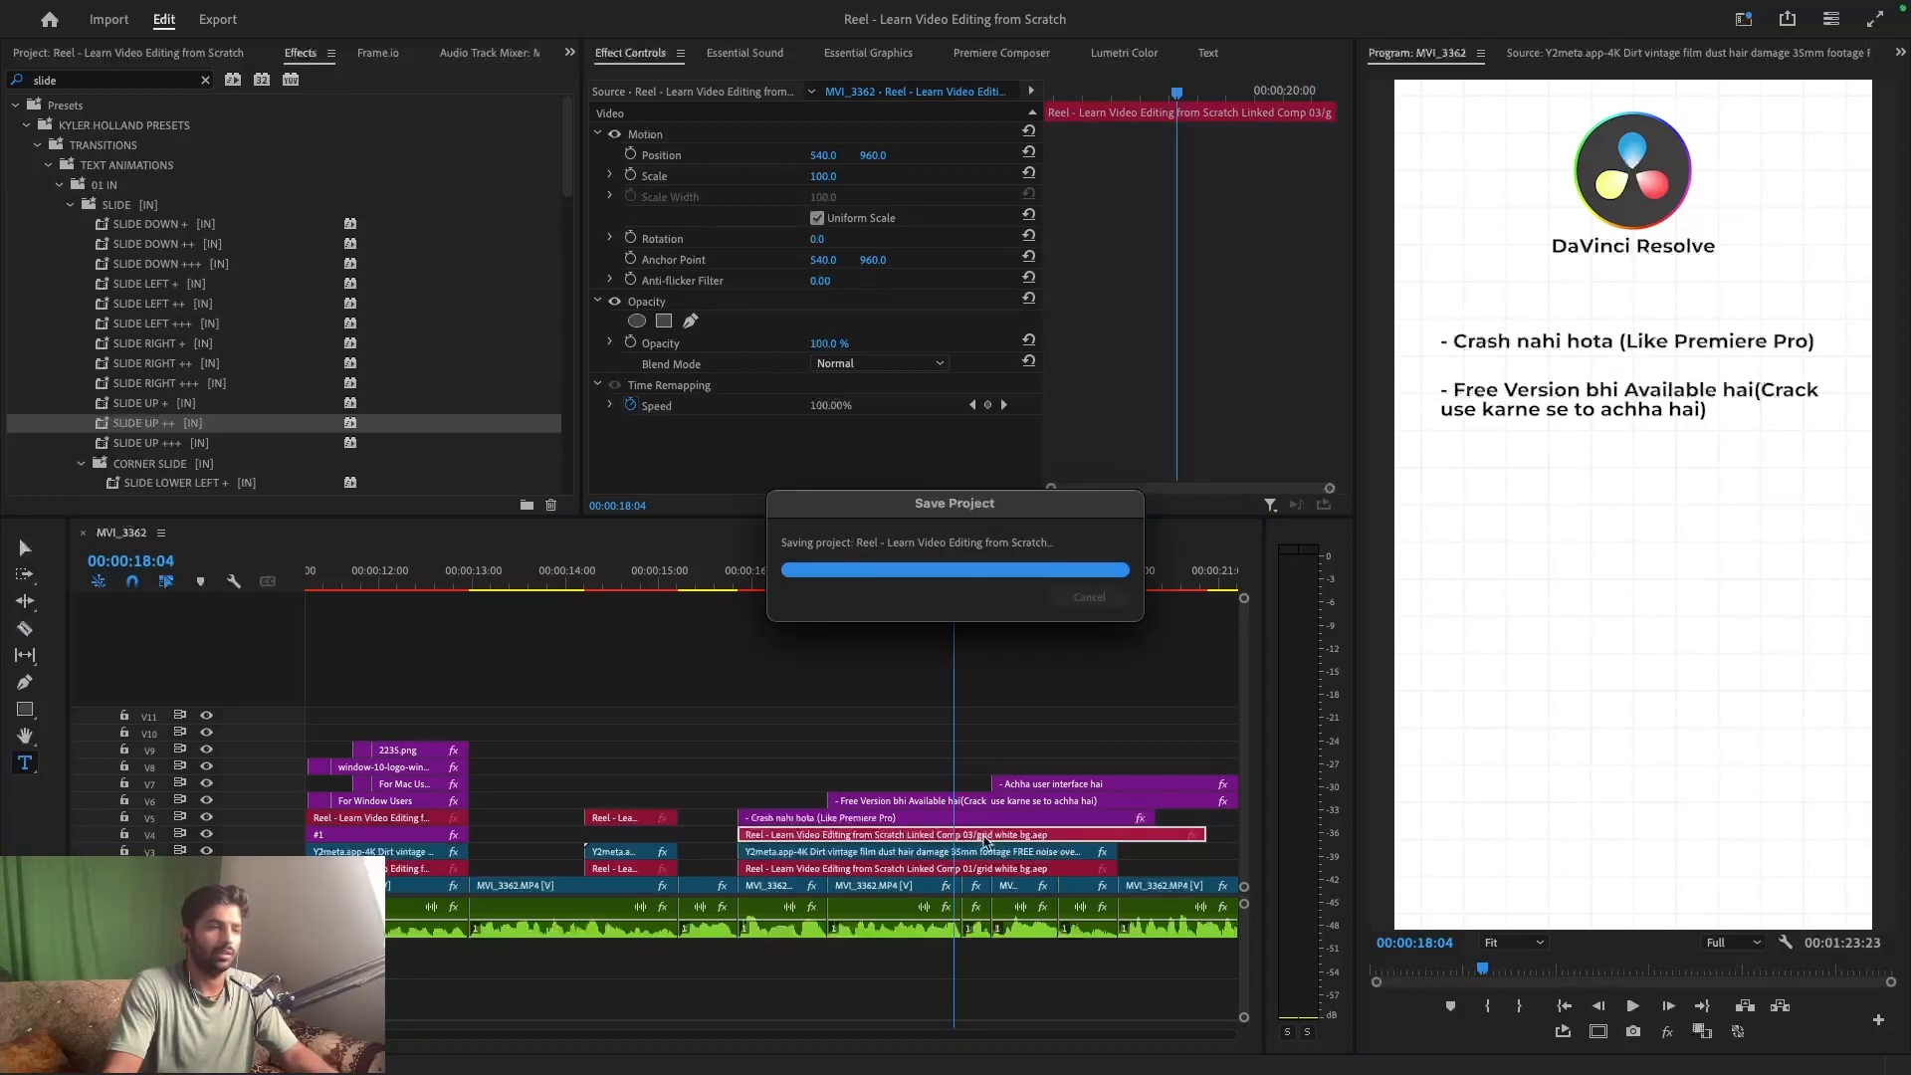
pyautogui.press('super+k')
pyautogui.click(984, 836)
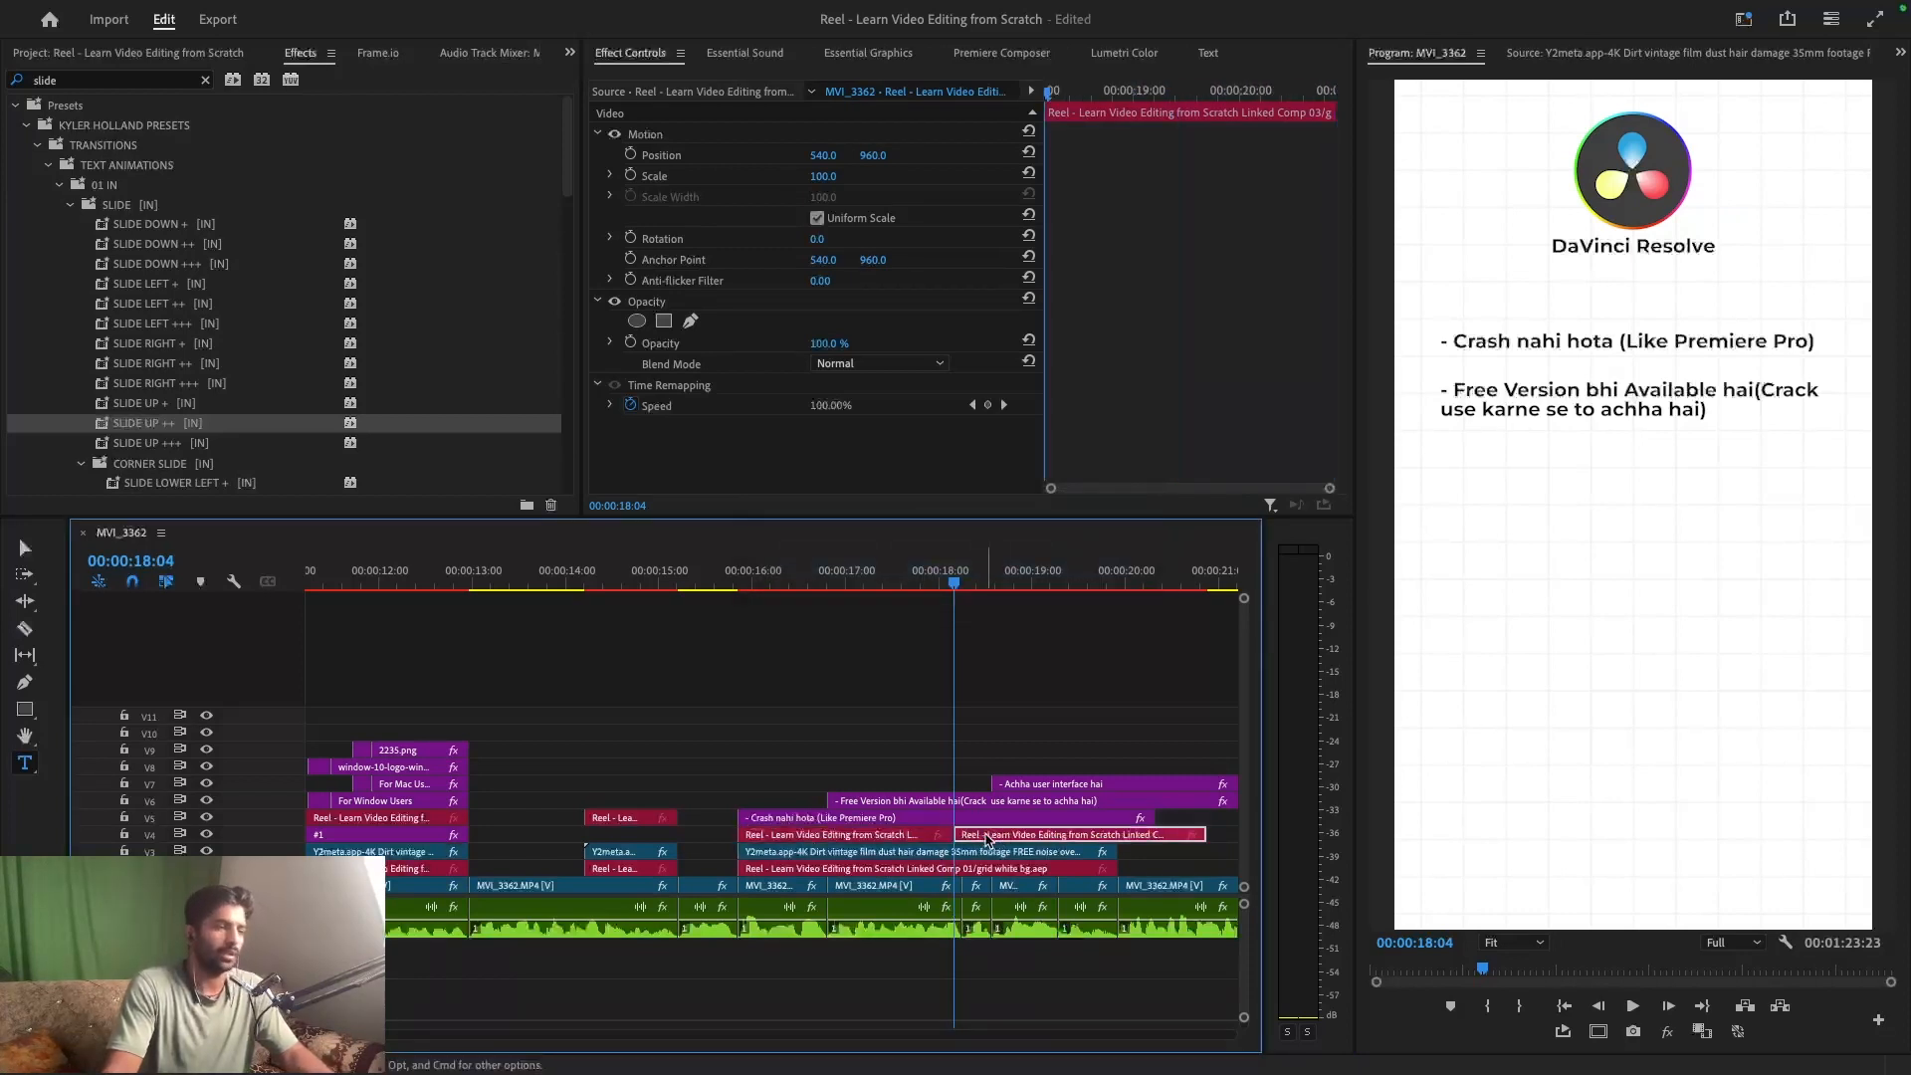
pyautogui.press('Delete')
# - Add a frame hold to the V4 logo clip at 00:00:17:24, extend the held part to the grid background's end, and save after playing it back
pyautogui.click(938, 835)
pyautogui.moveTo(953, 585); pyautogui.dragTo(934, 597)
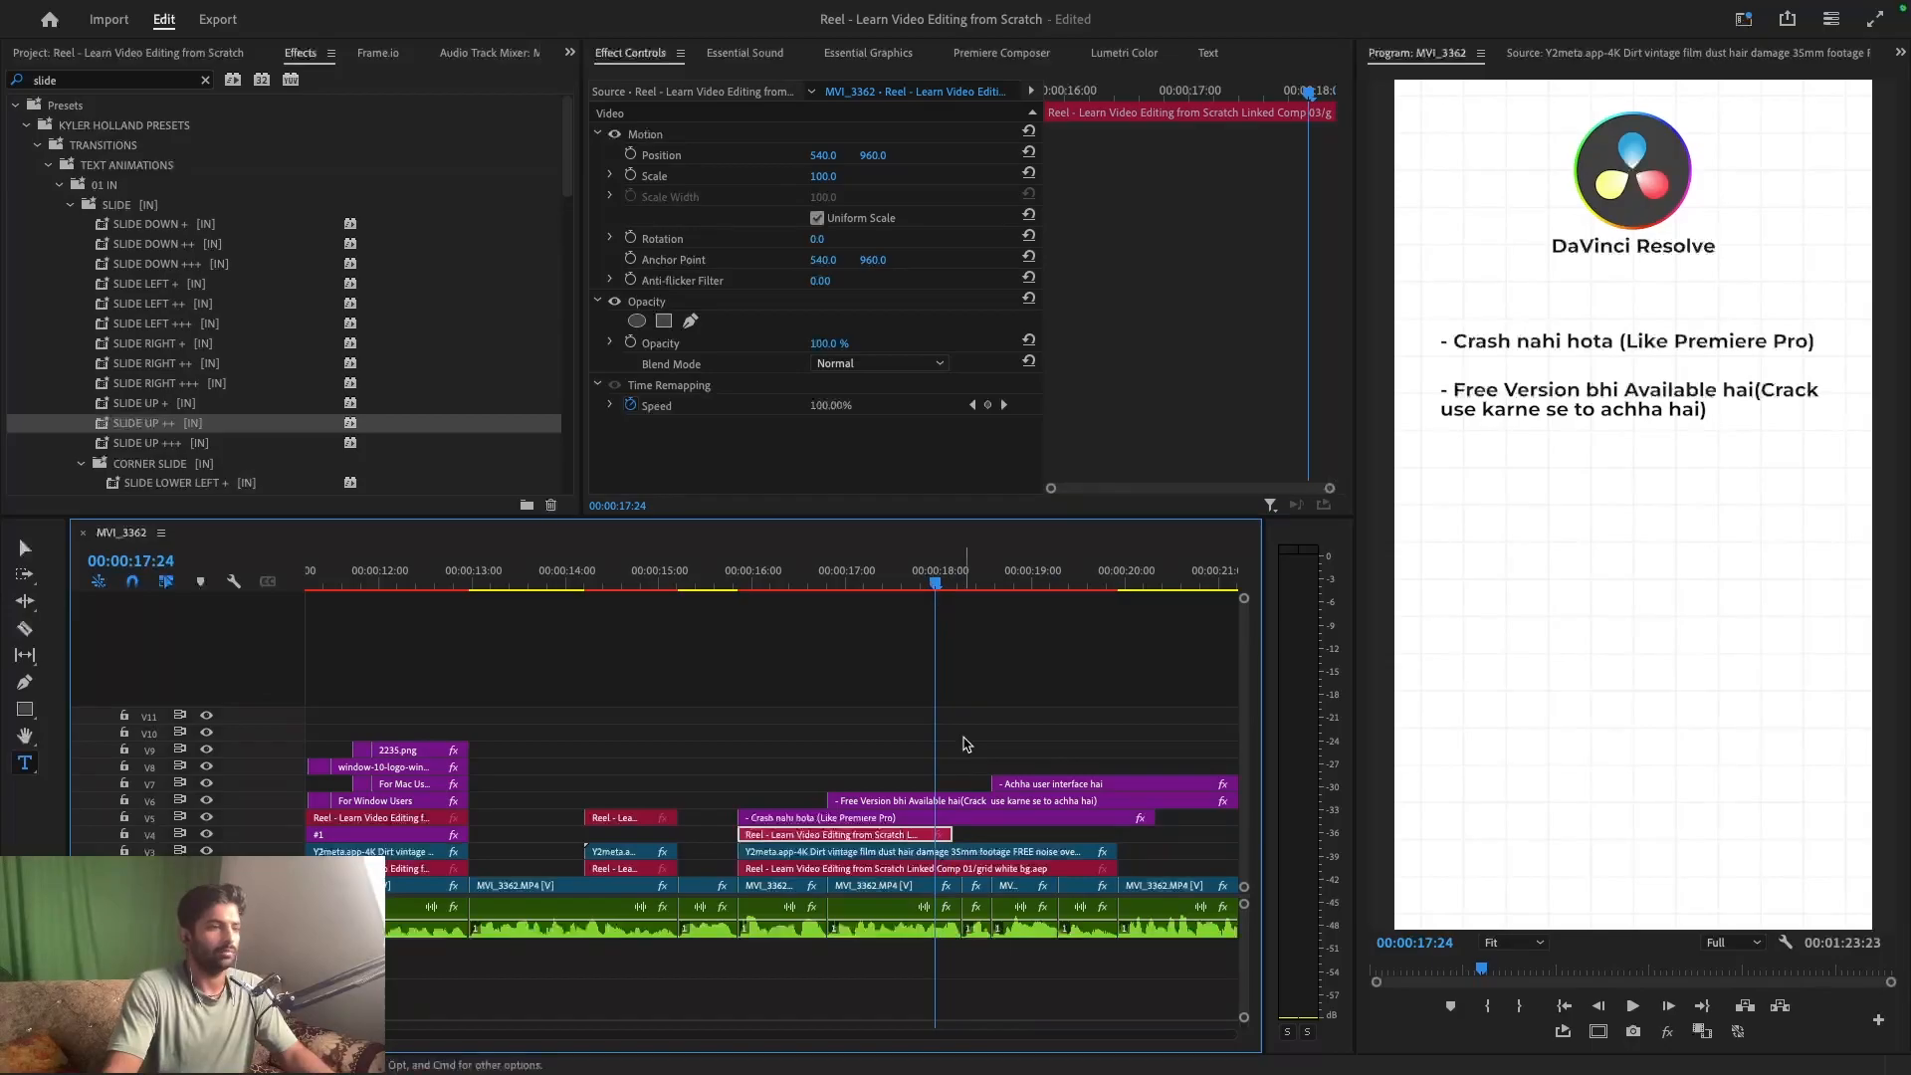
pyautogui.rightClick(932, 837)
pyautogui.click(1036, 737)
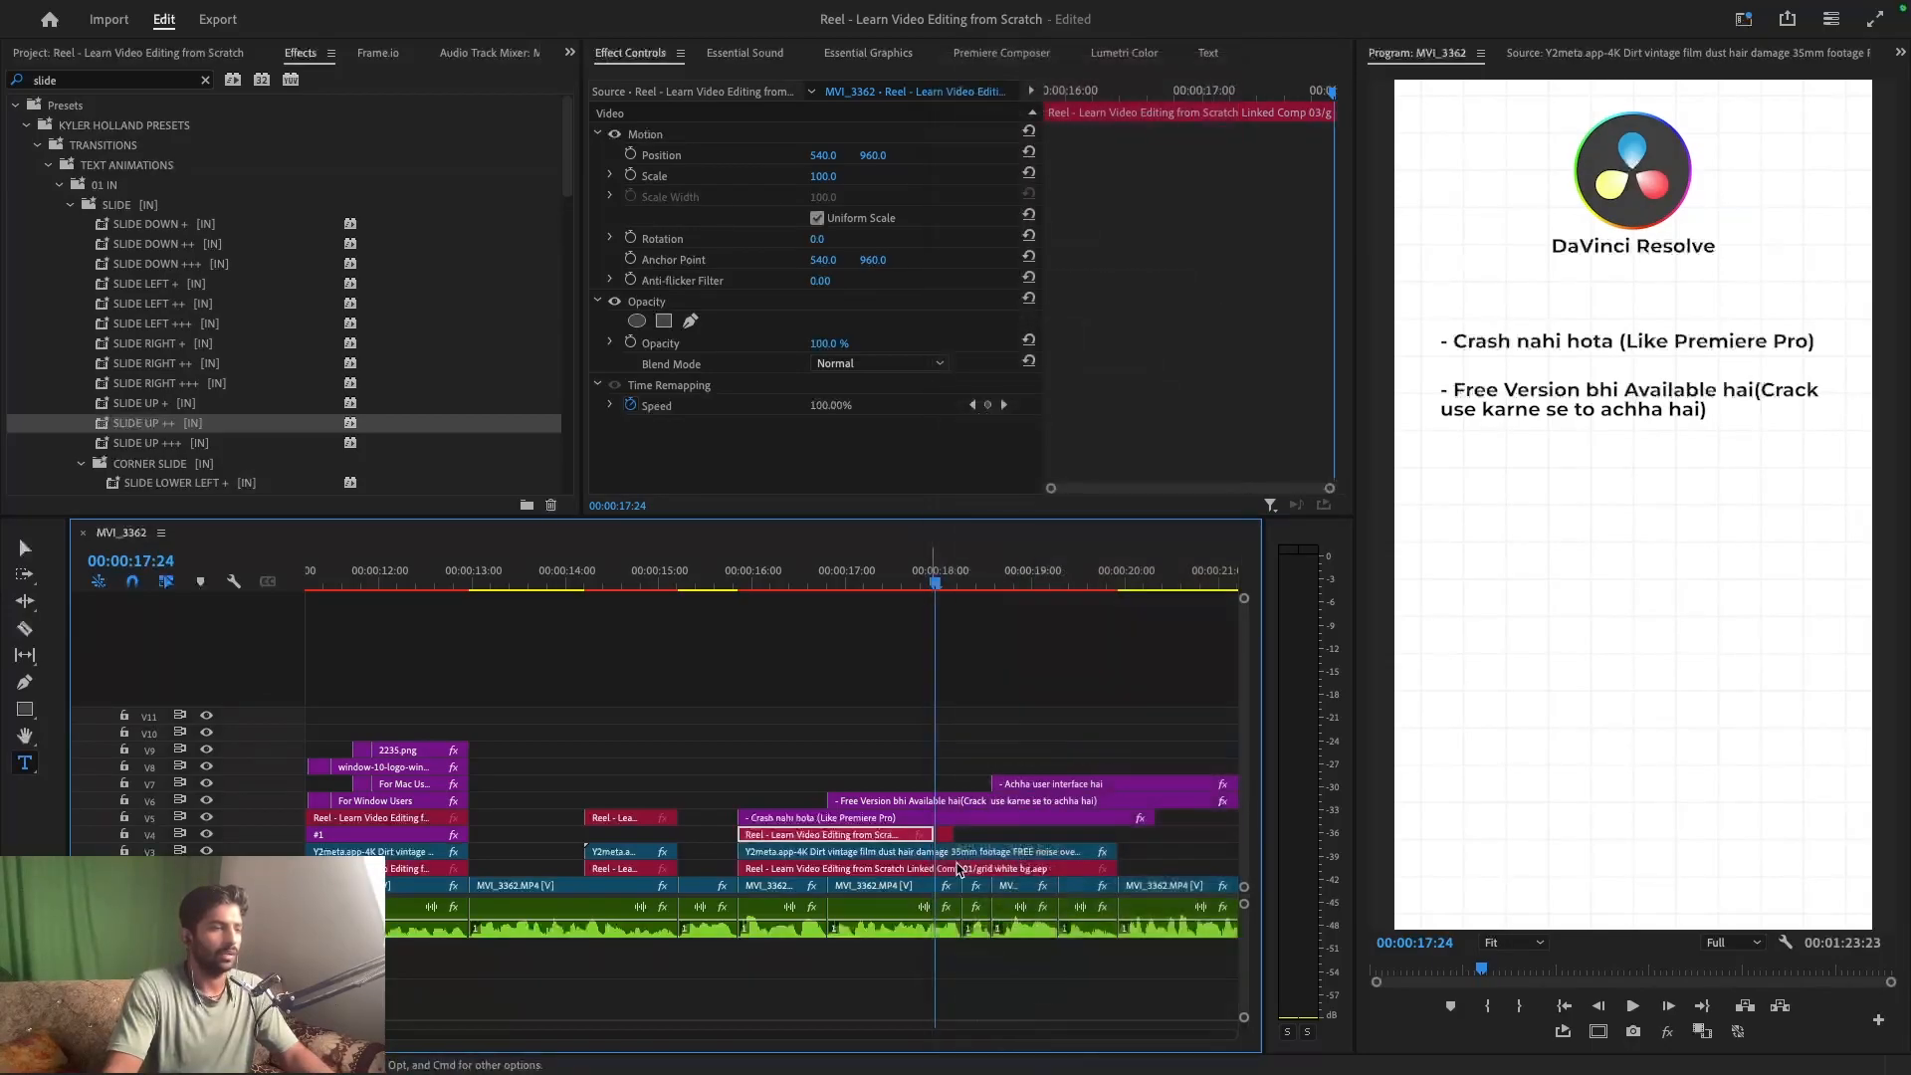
pyautogui.moveTo(951, 834); pyautogui.dragTo(1117, 834)
pyautogui.click(1061, 741)
pyautogui.press('super+s')
pyautogui.press('space')
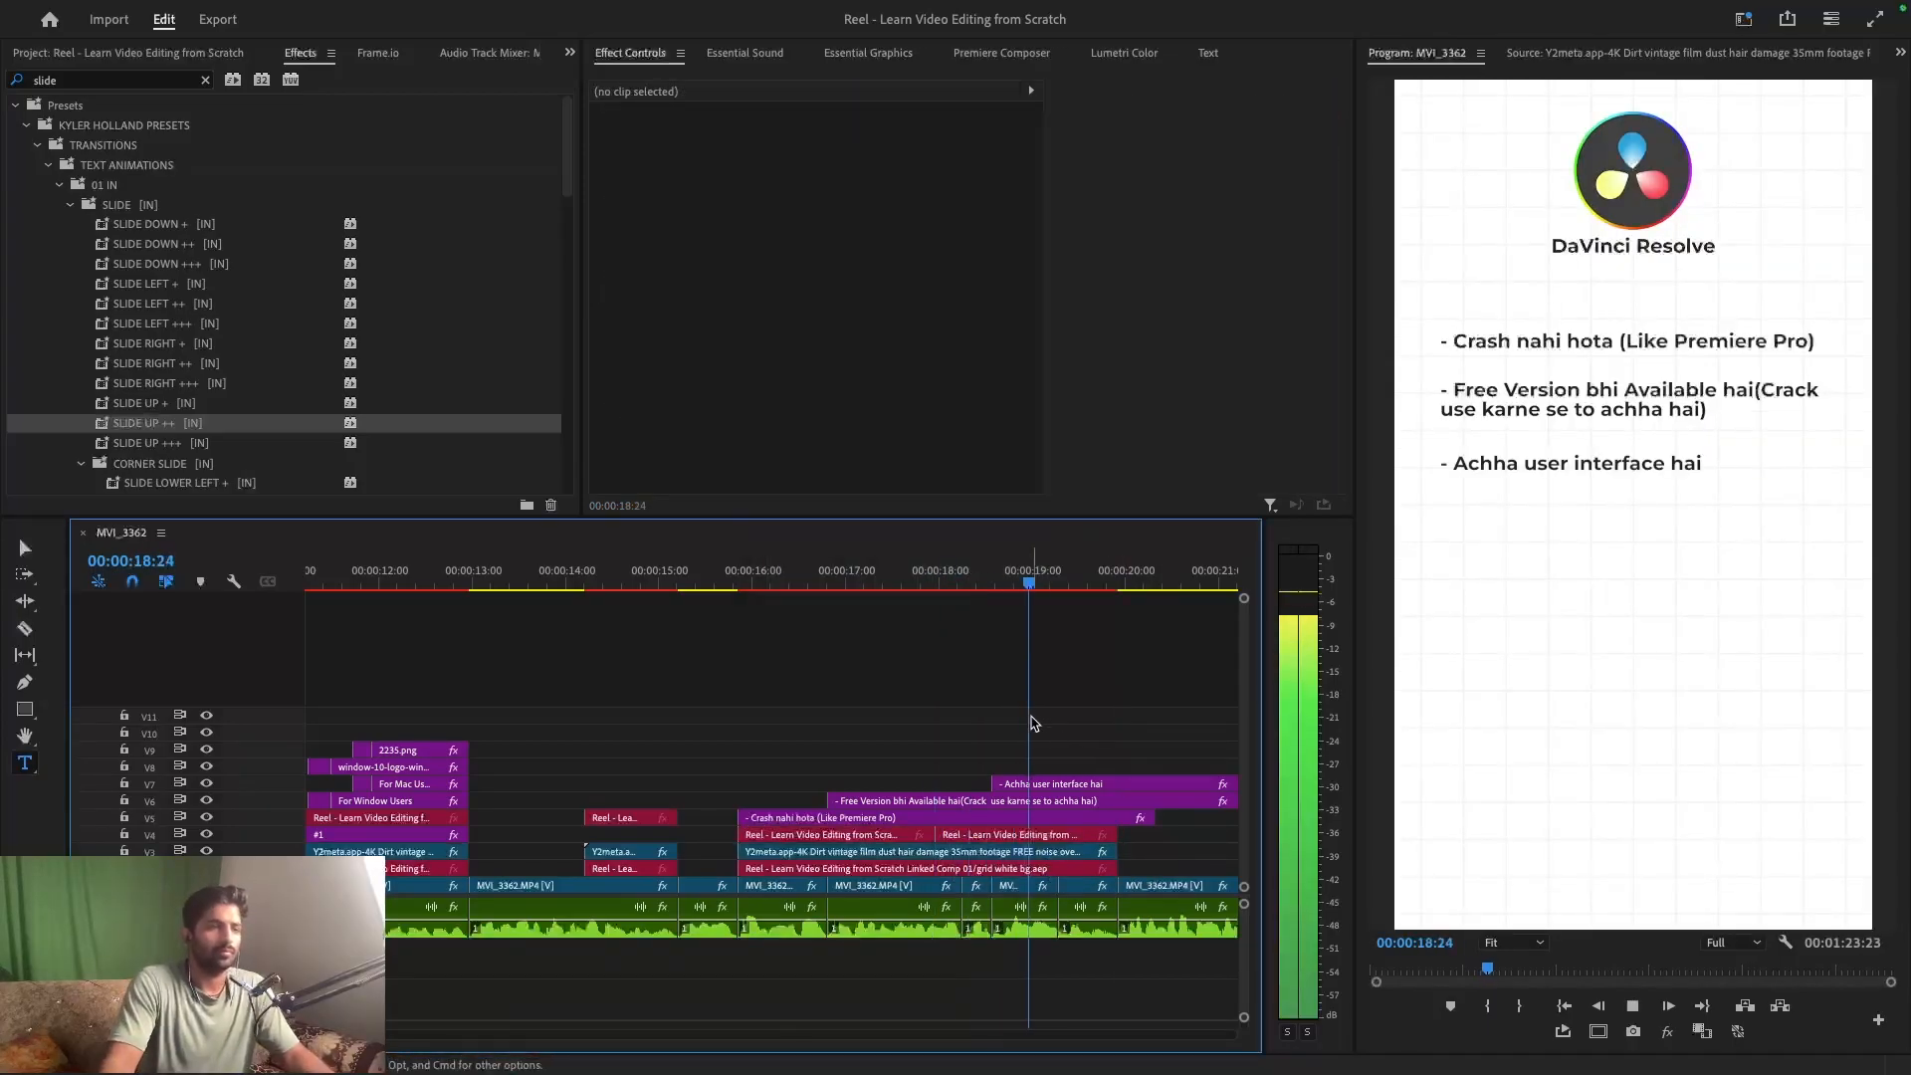
pyautogui.press('space')
pyautogui.press('super+s')
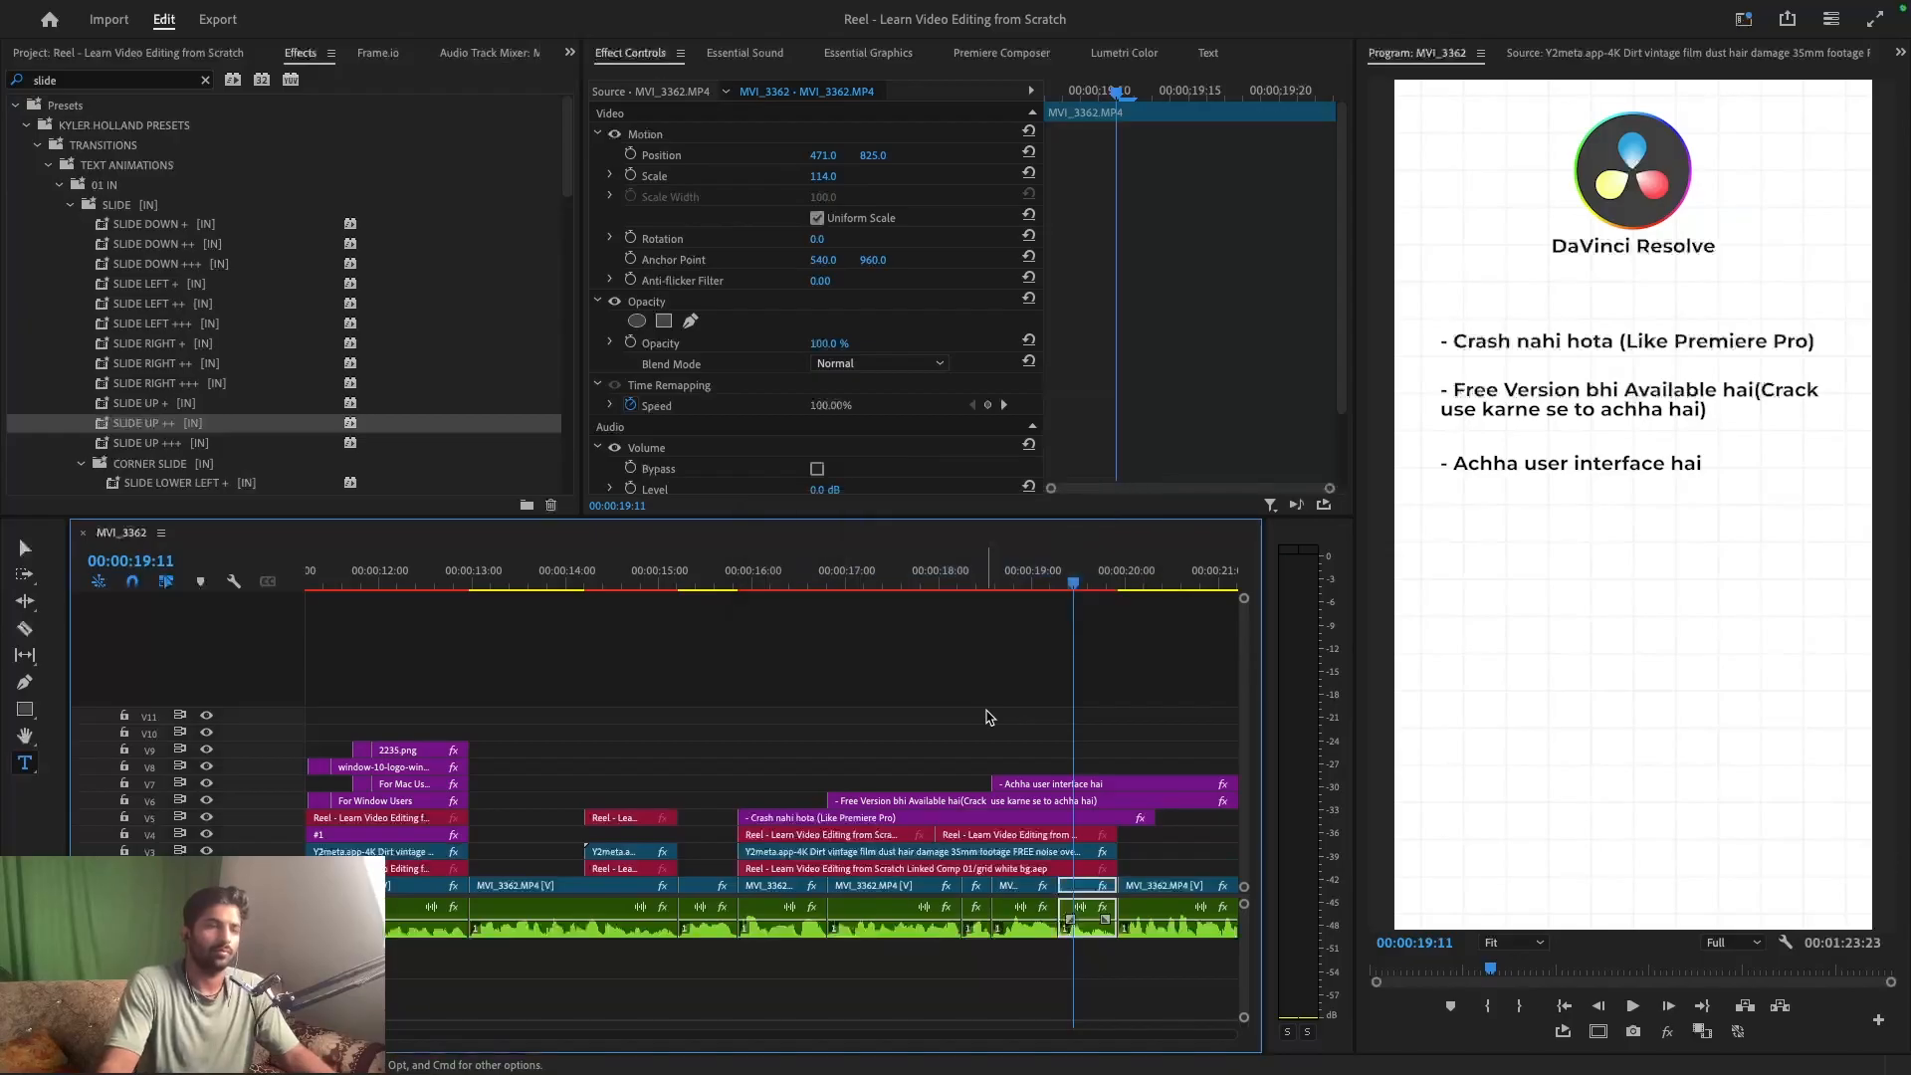
# - Try enlarging the three bullet titles on V5, V6 and V7 to font size 53
pyautogui.click(988, 716)
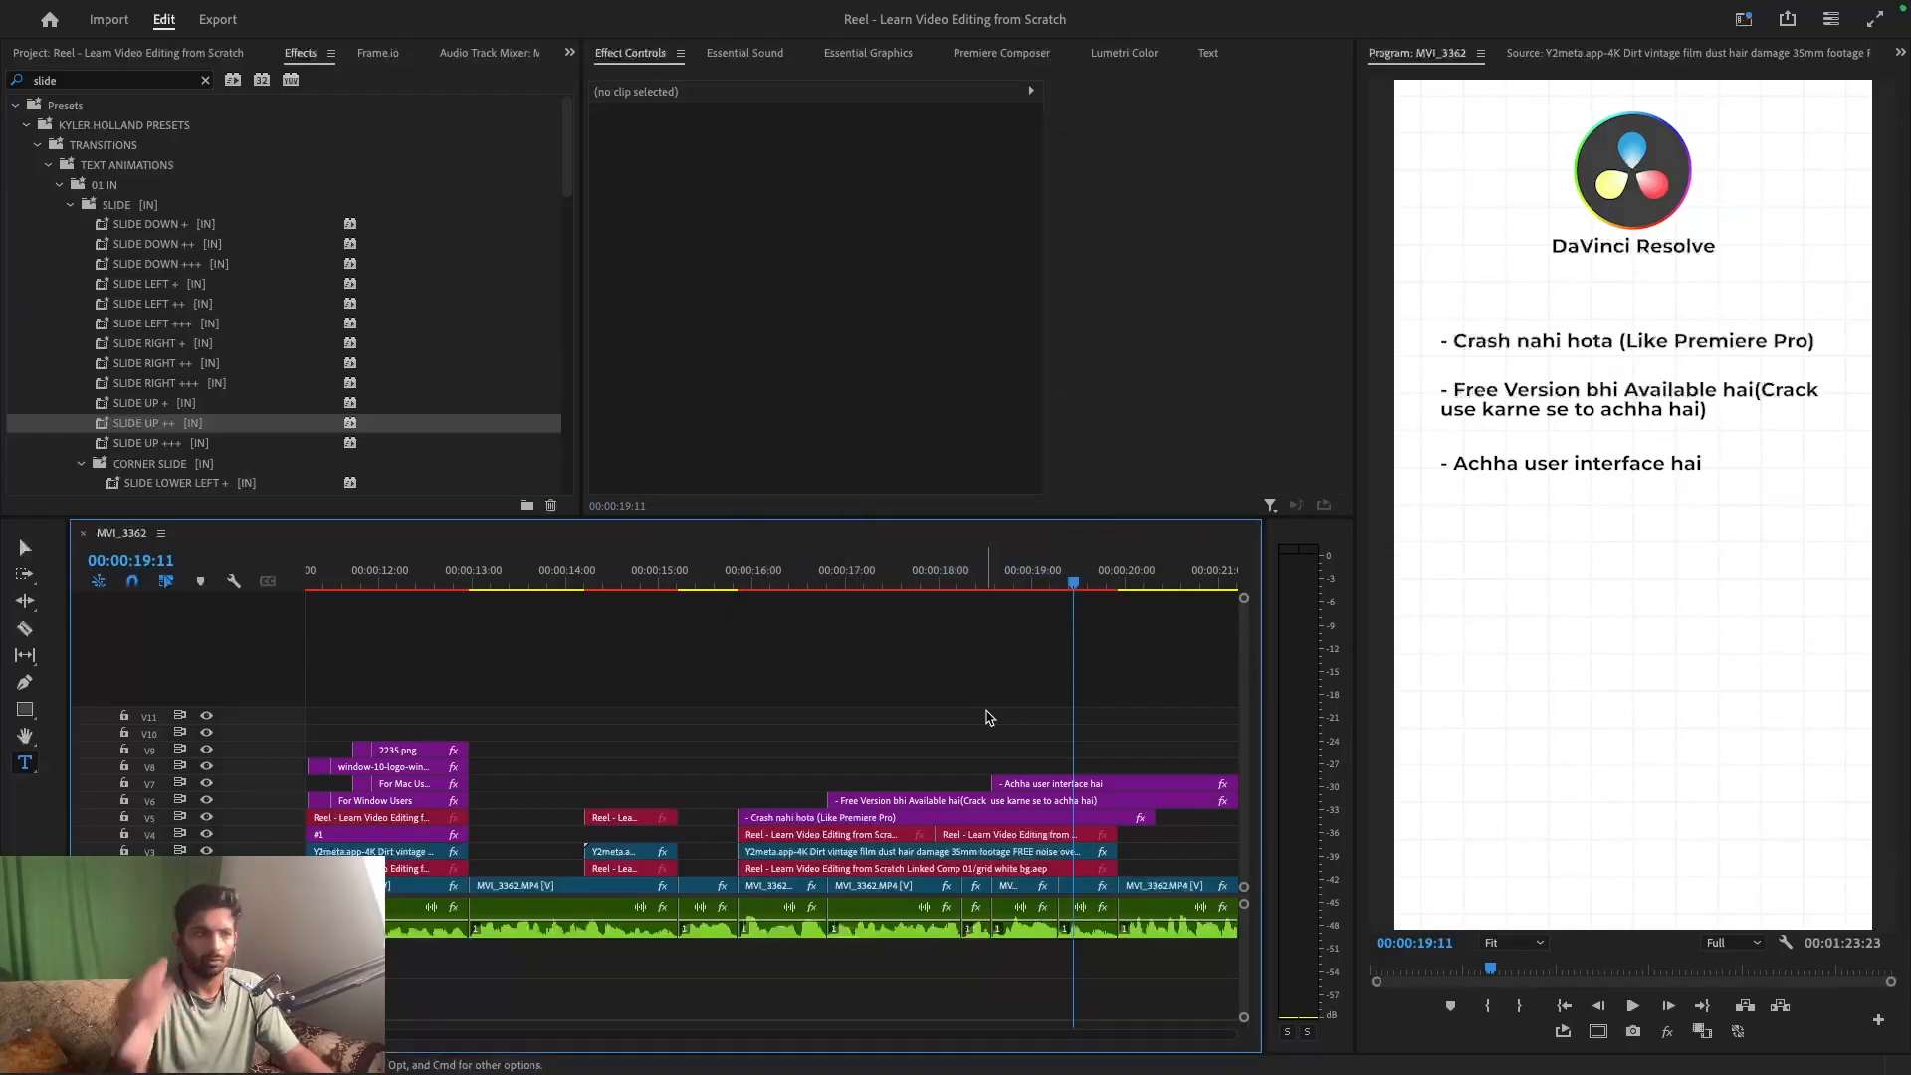
pyautogui.moveTo(988, 716); pyautogui.dragTo(1051, 824)
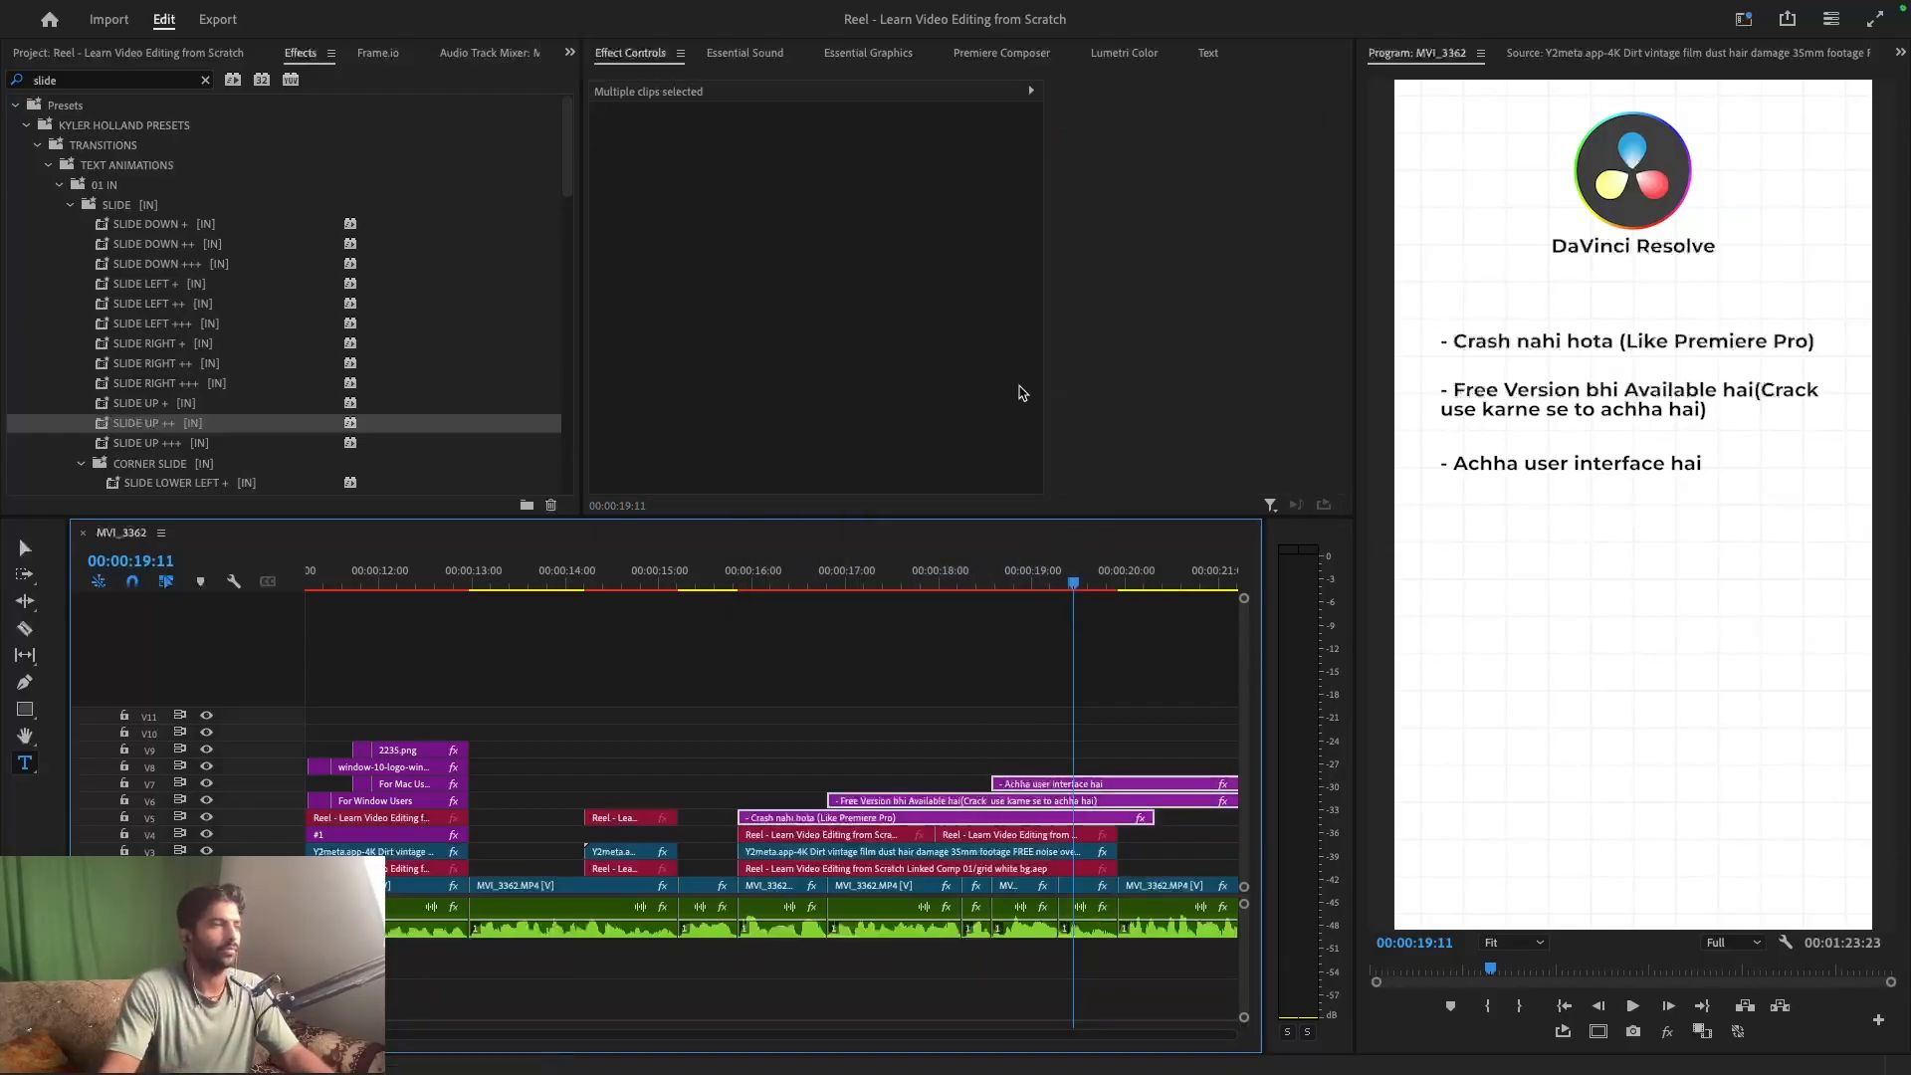
pyautogui.click(771, 55)
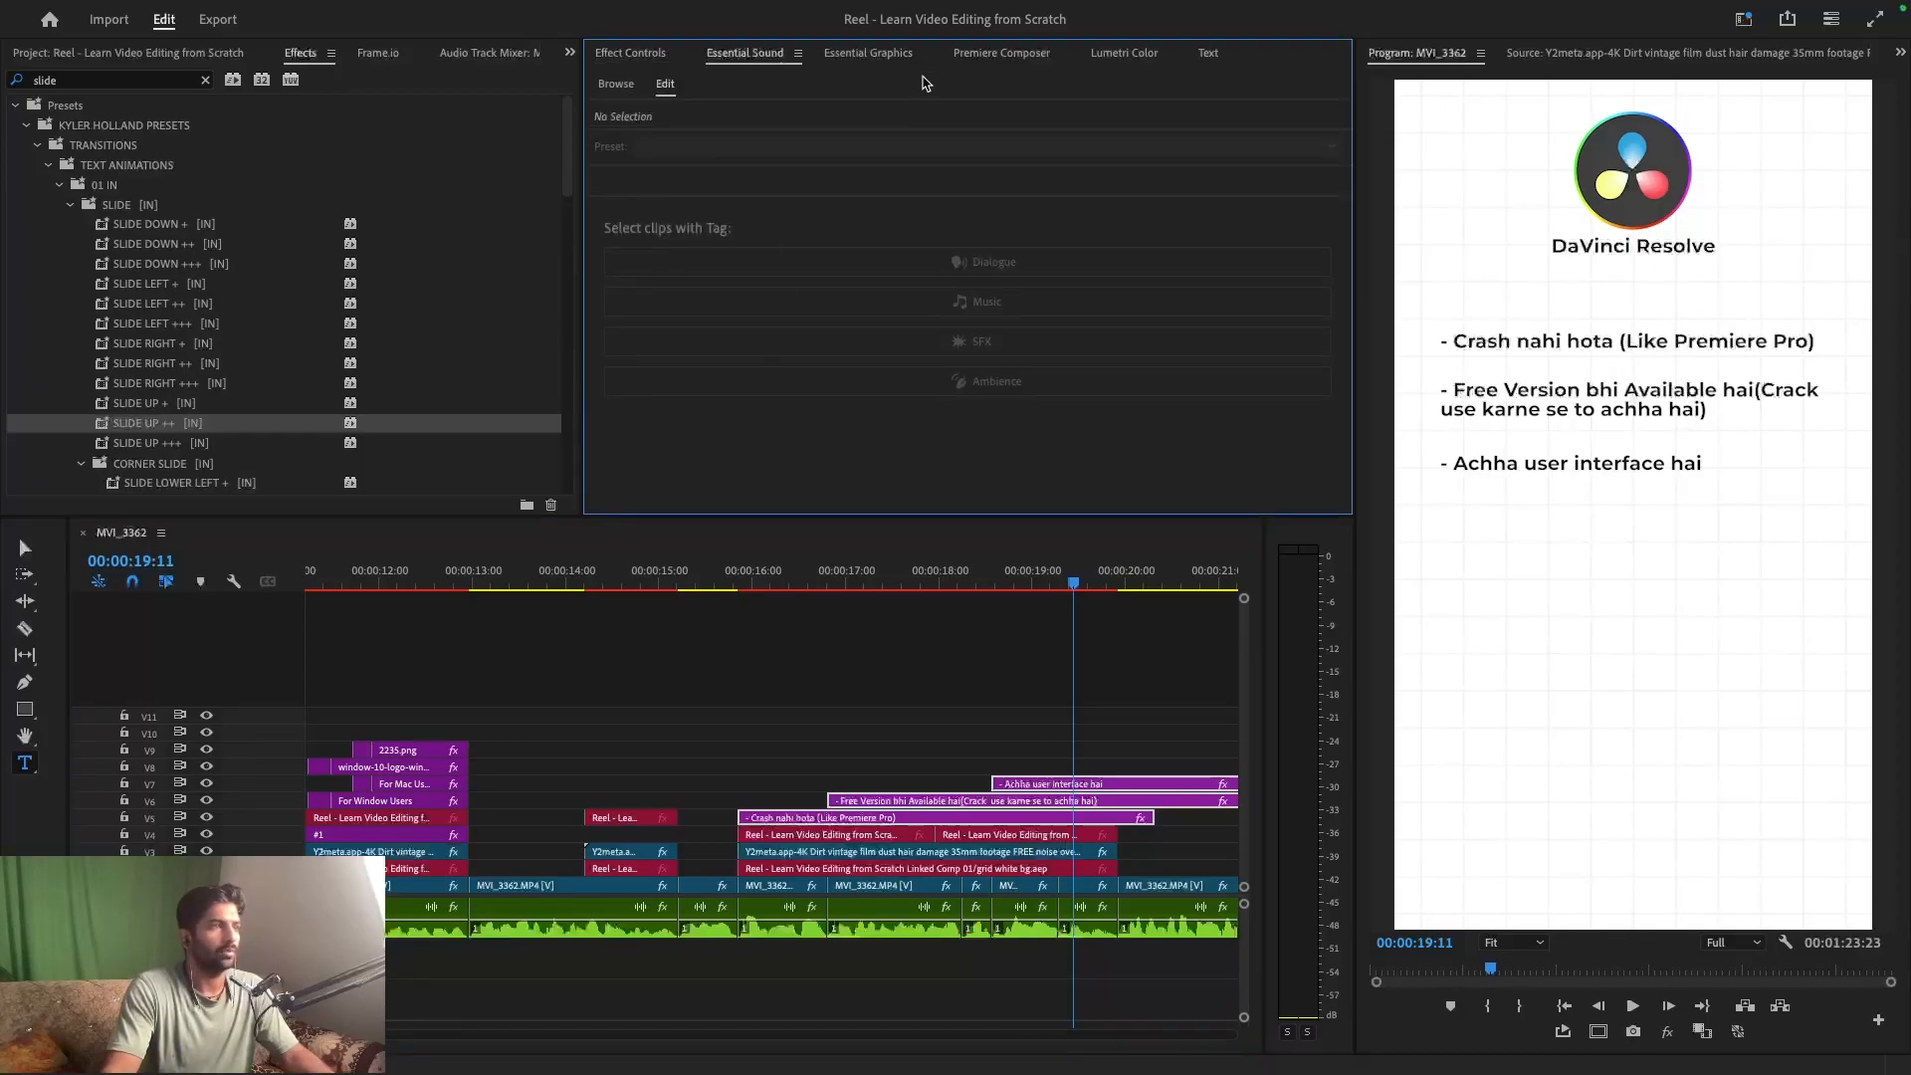
pyautogui.click(898, 53)
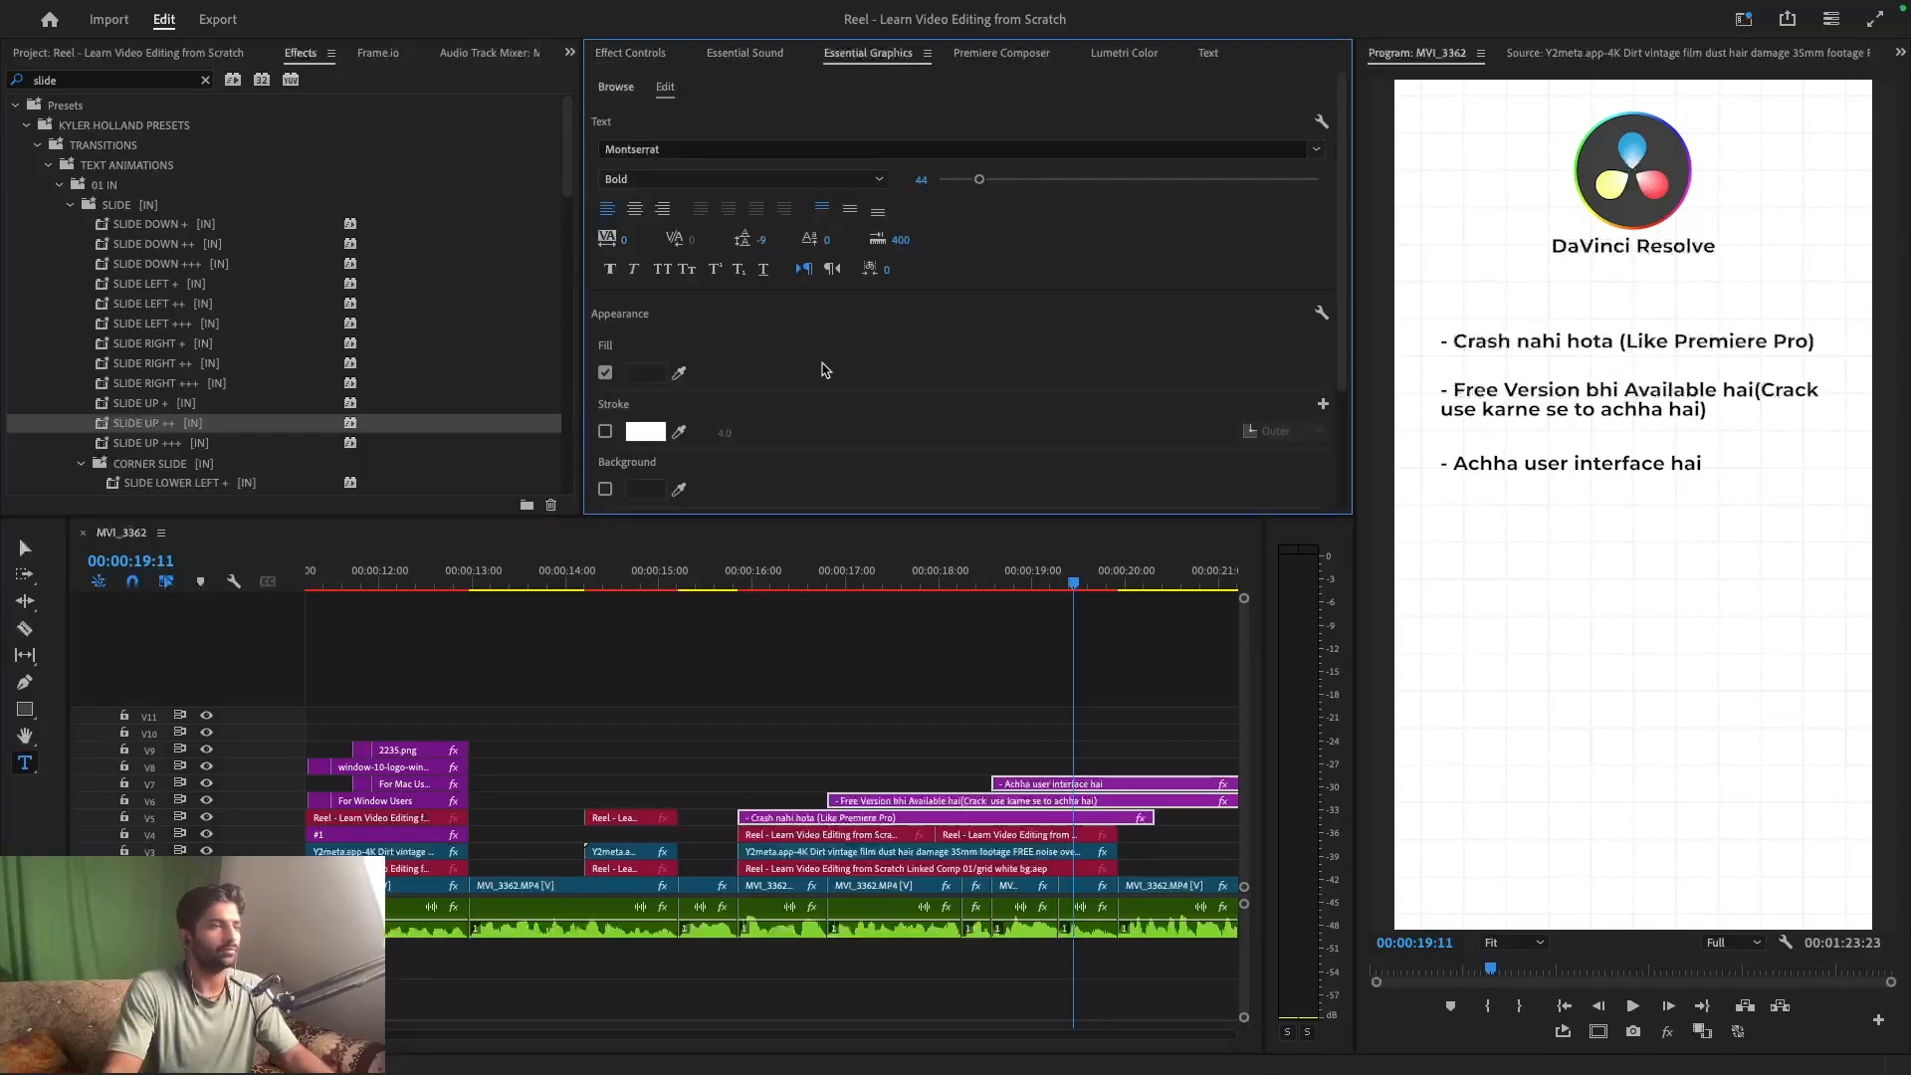
pyautogui.moveTo(990, 179)
pyautogui.mouseDown()
pyautogui.moveTo(1010, 179)
pyautogui.moveTo(988, 179)
pyautogui.mouseUp()
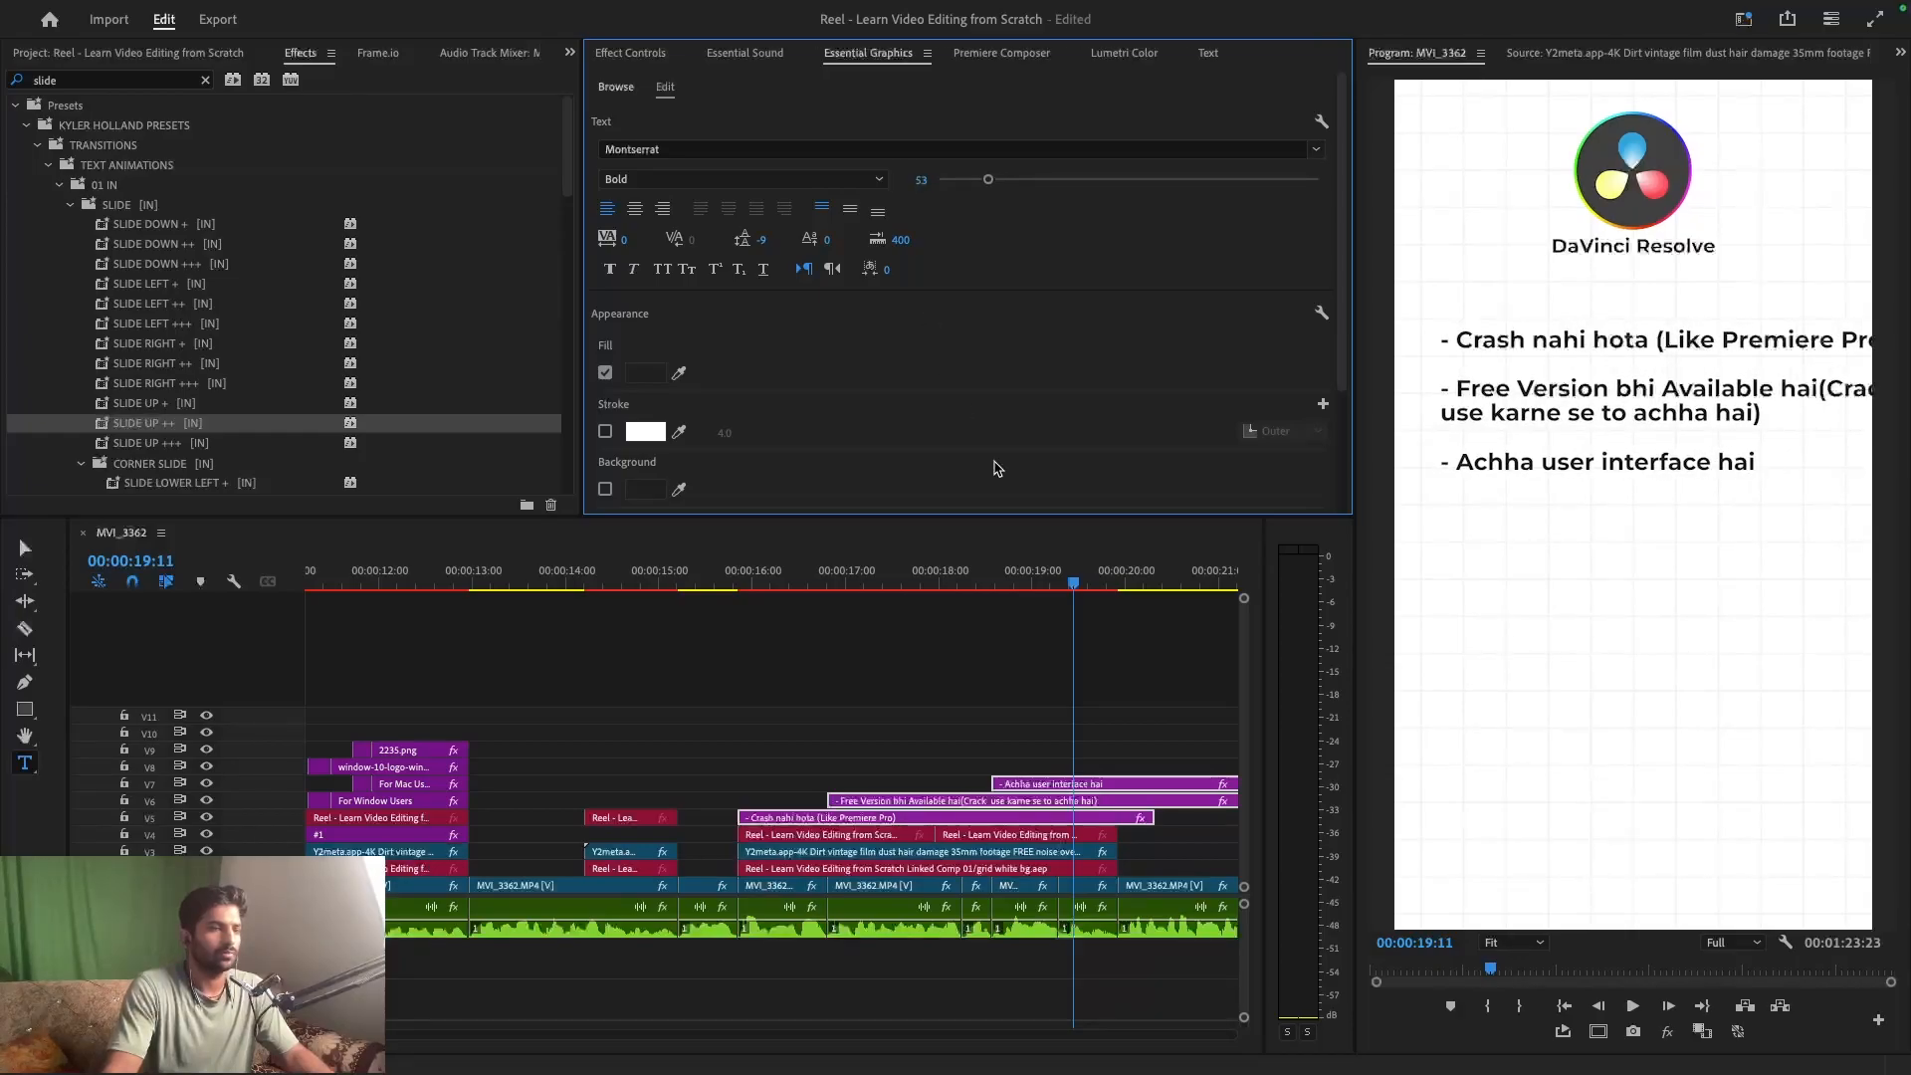
pyautogui.click(1015, 662)
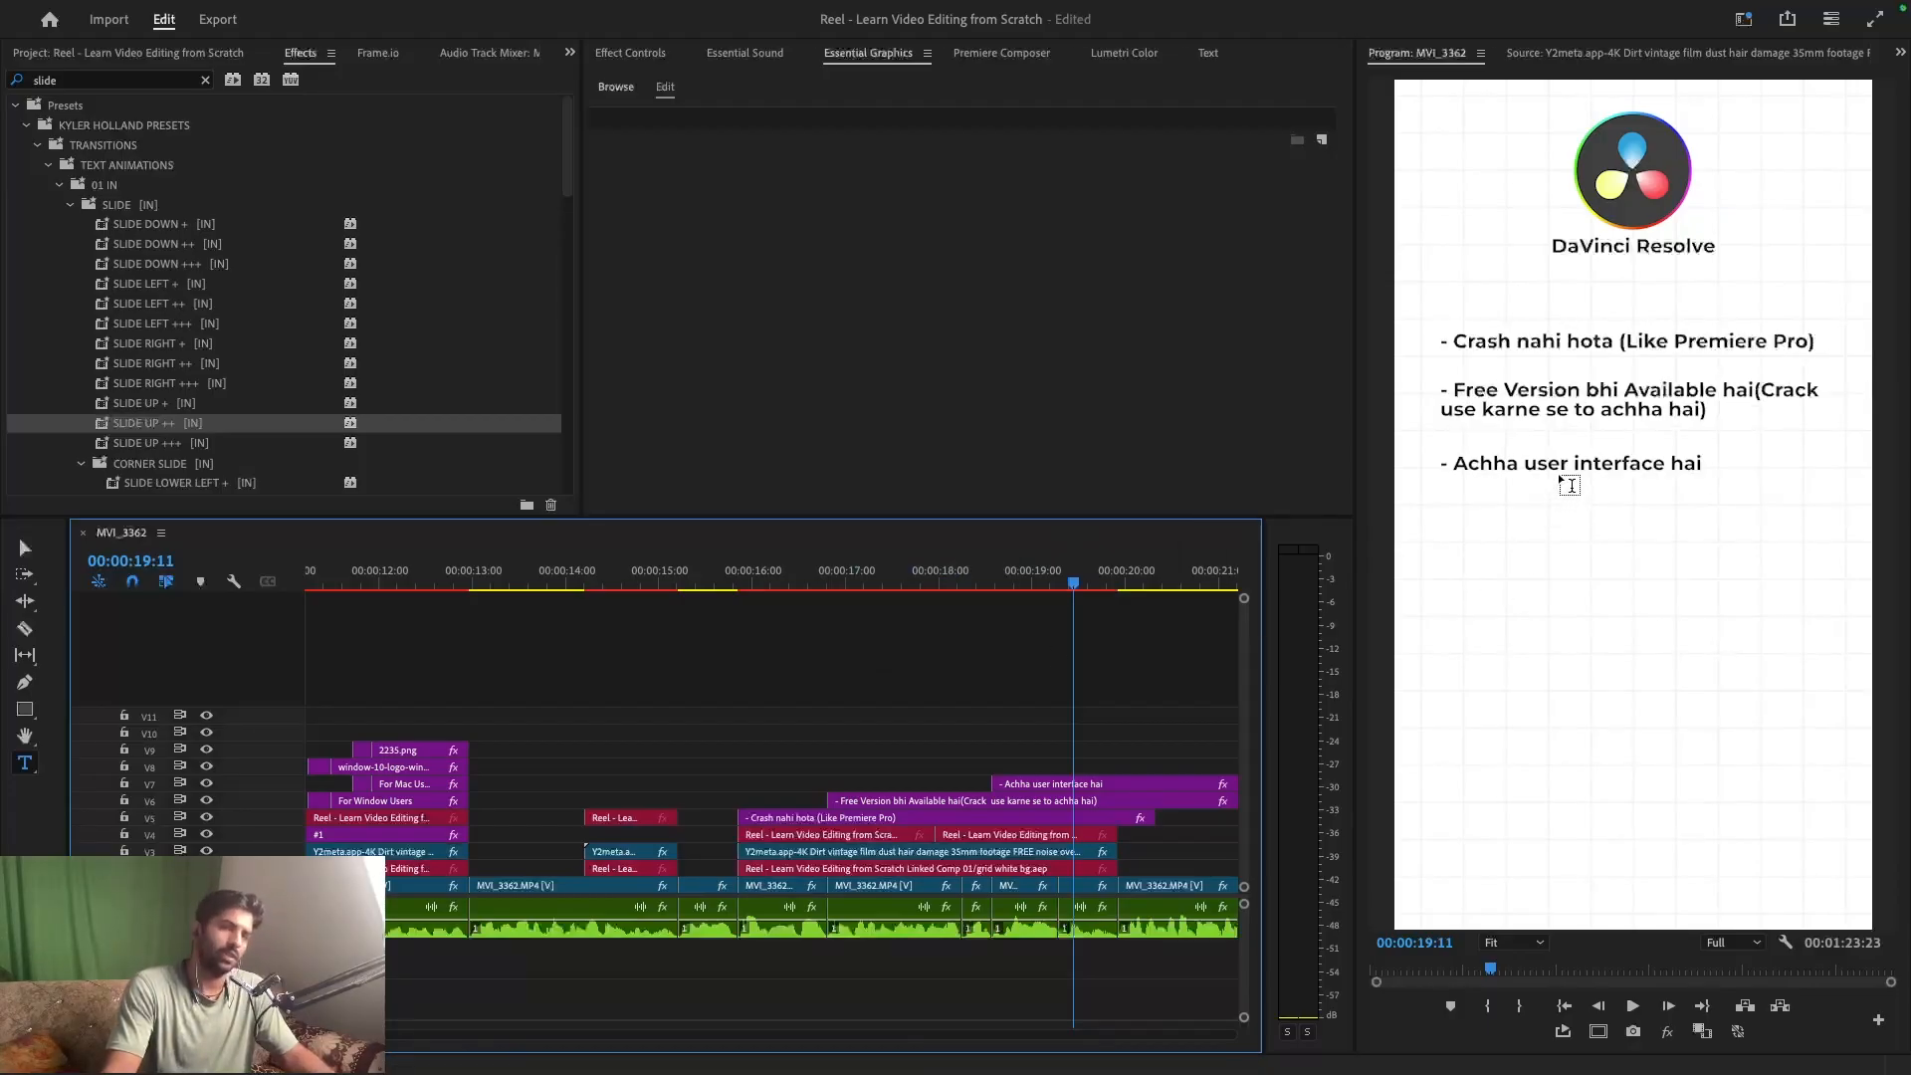
pyautogui.press('super+s')
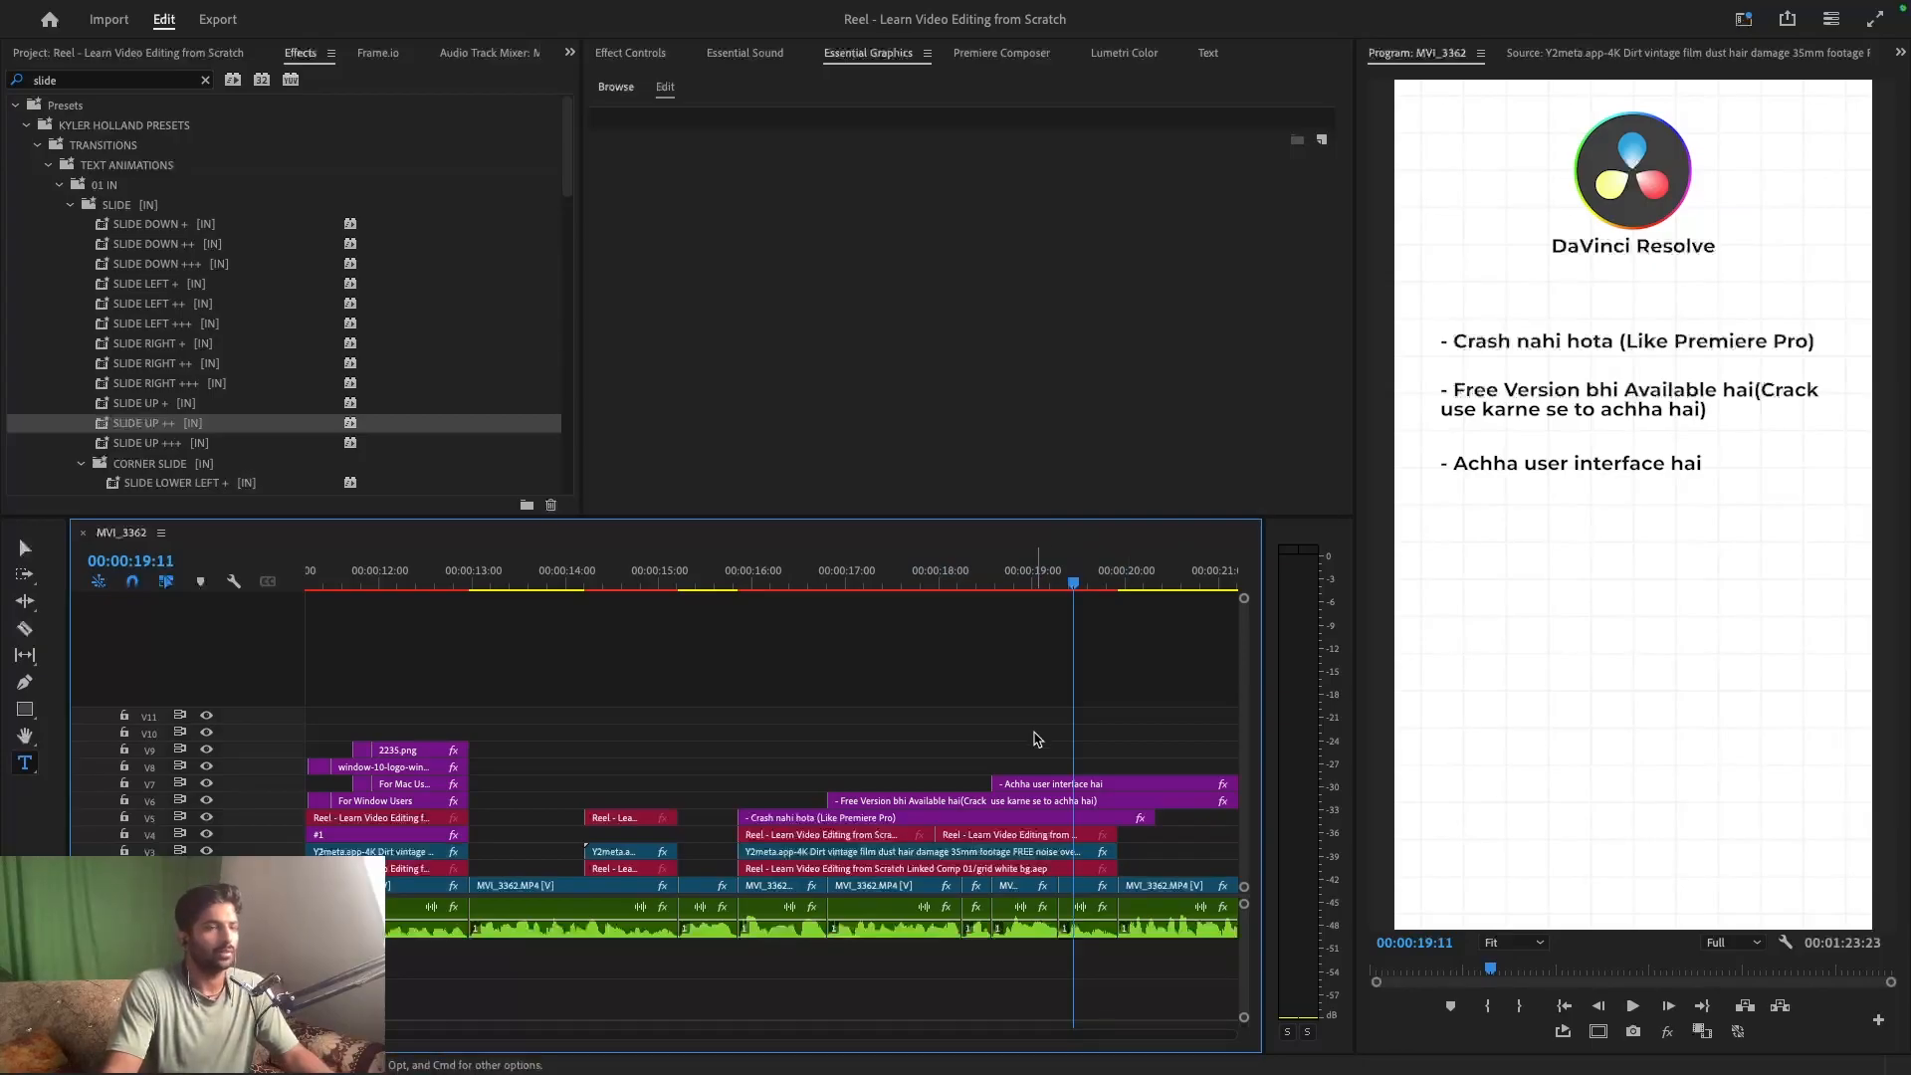
pyautogui.moveTo(1035, 756); pyautogui.dragTo(1042, 817)
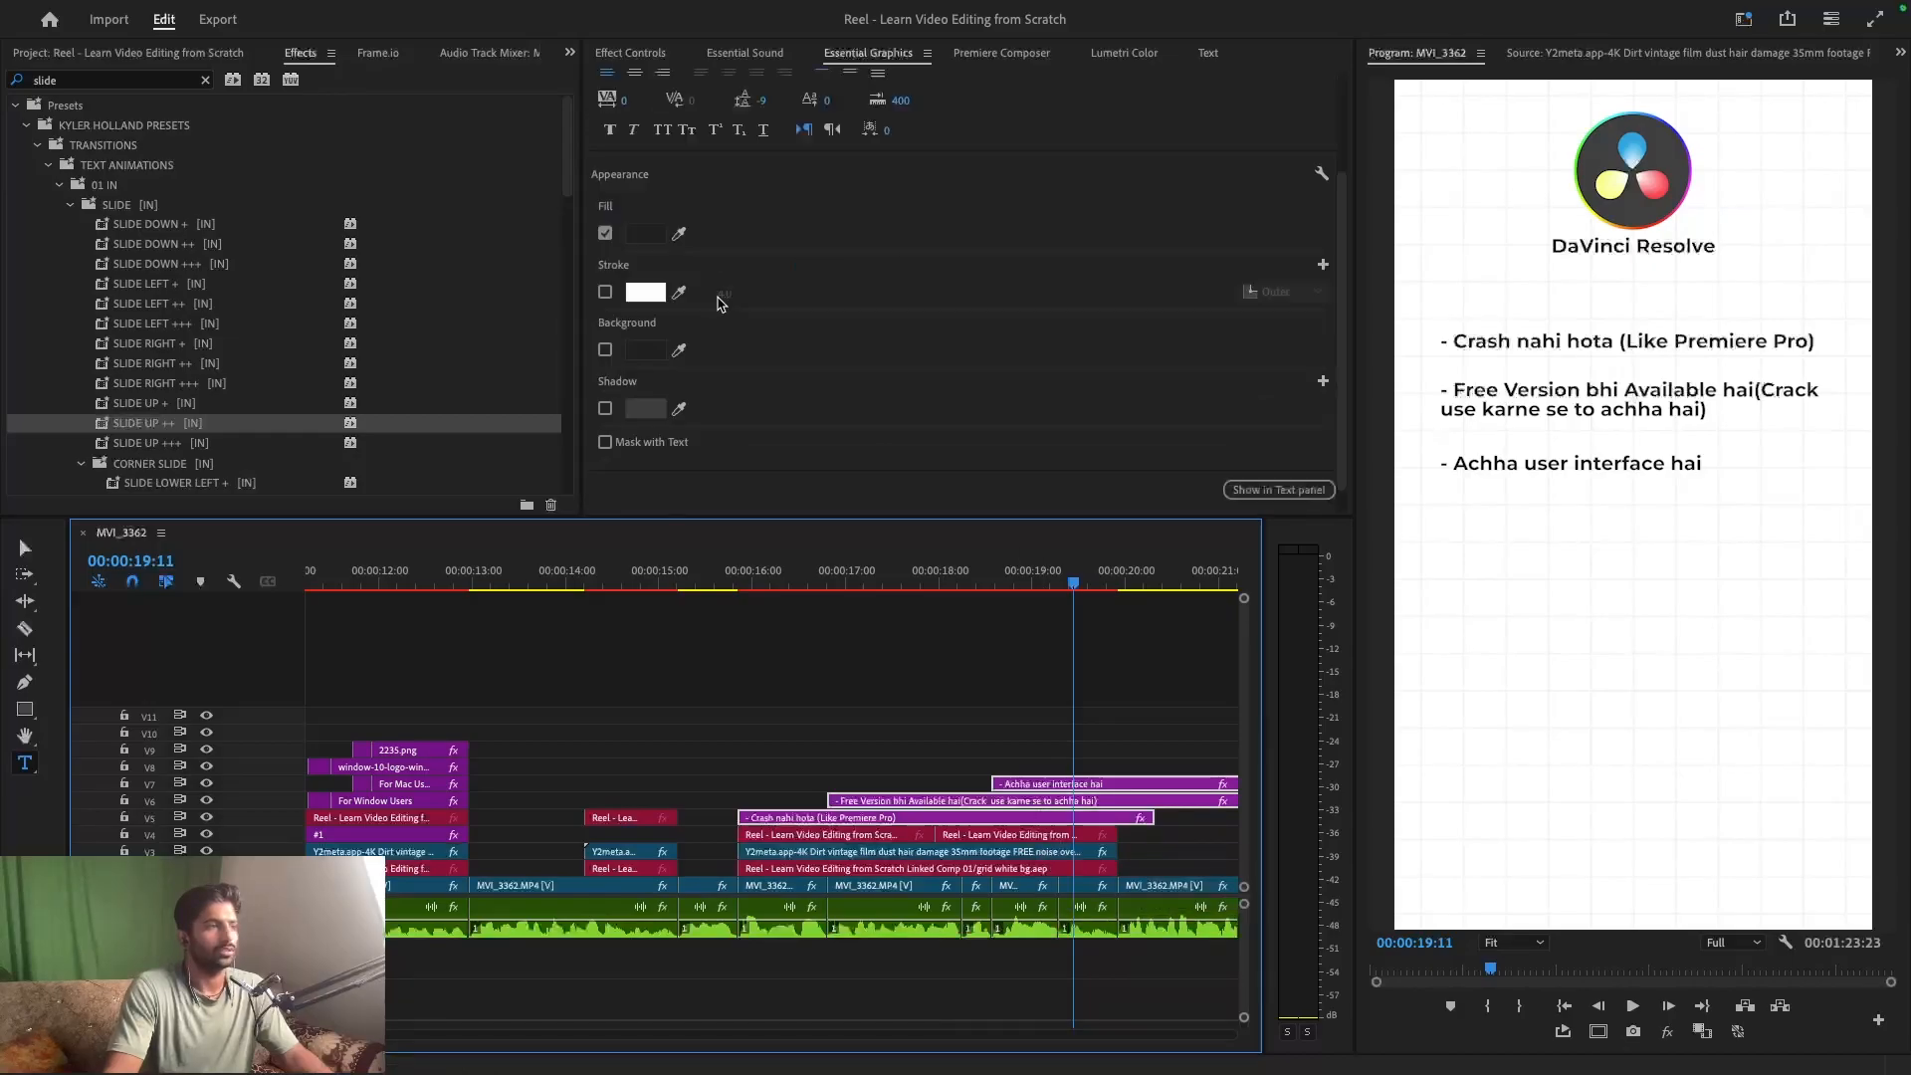
pyautogui.click(1041, 683)
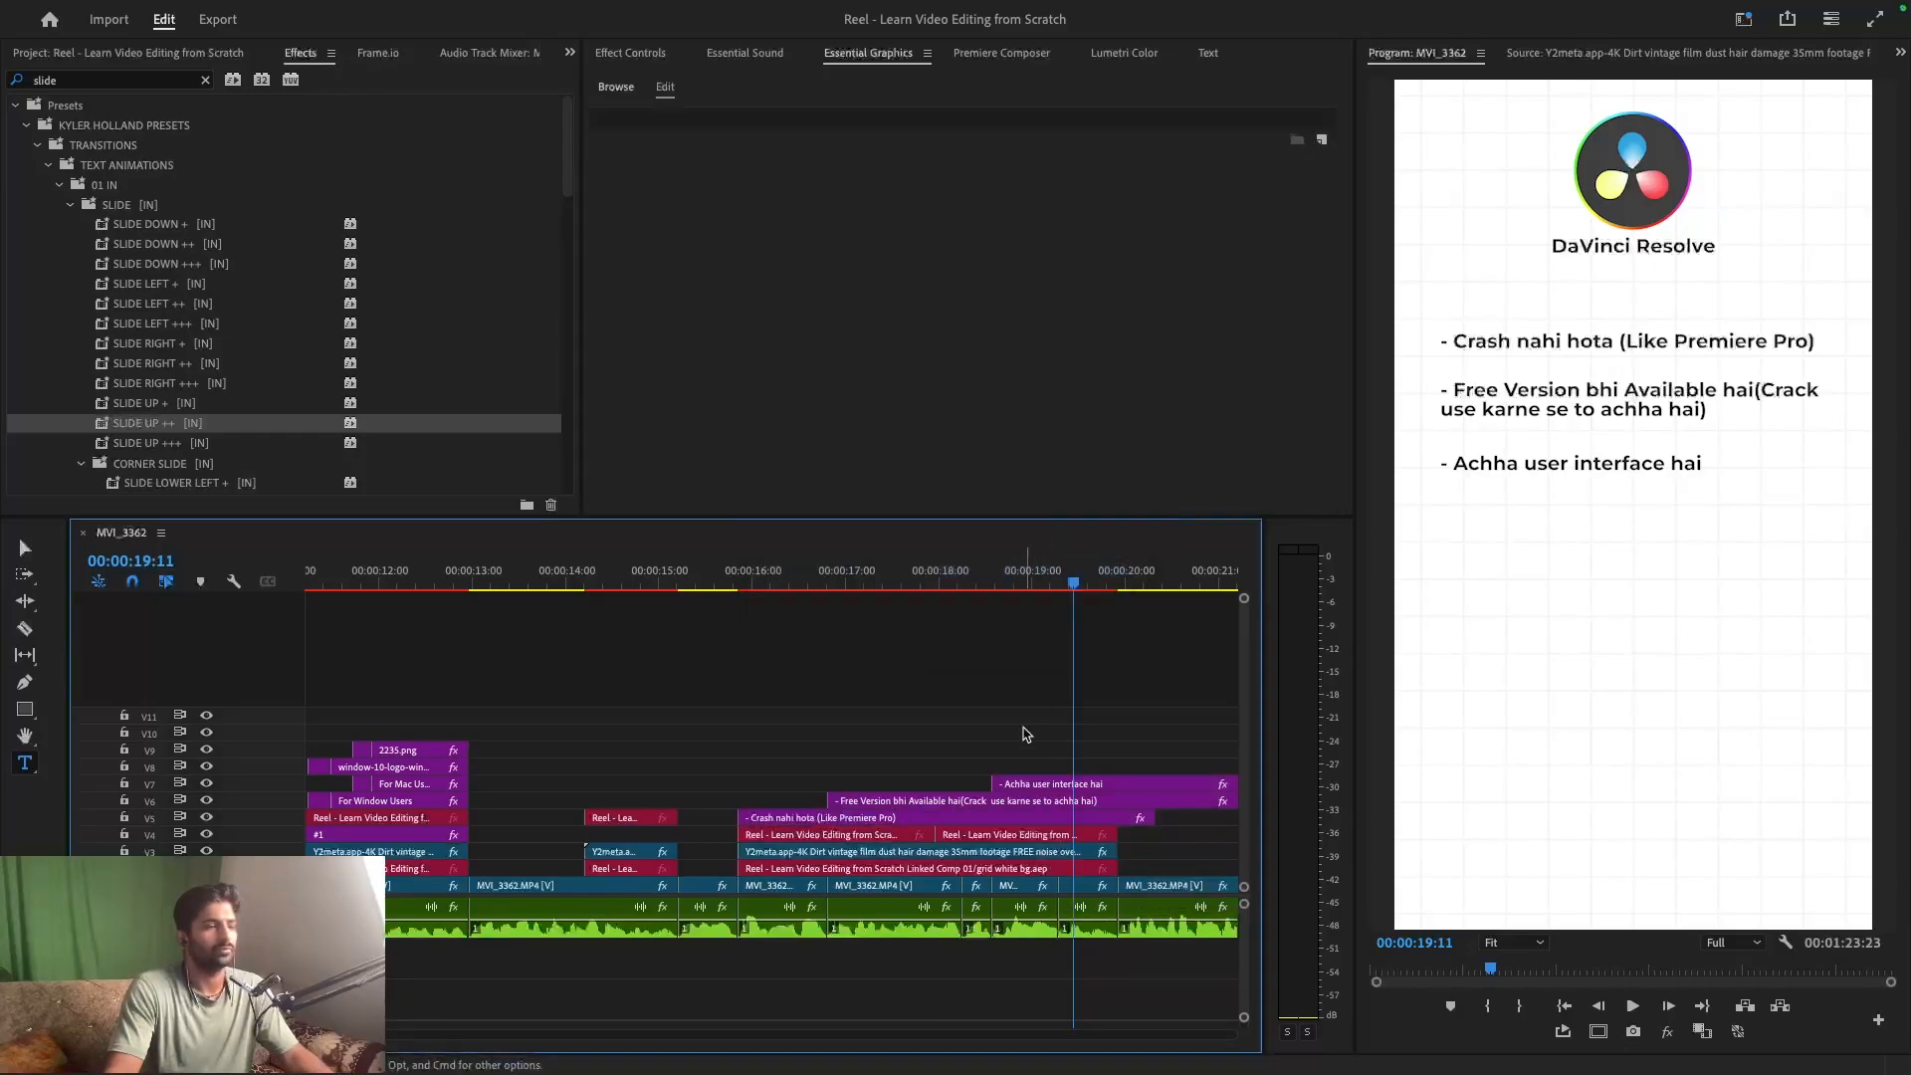
# - Select the three bullet titles on V5, V6 and V7, close their clip options without a change, and save the project
pyautogui.moveTo(1016, 737); pyautogui.dragTo(988, 817)
pyautogui.press('-')
pyautogui.moveTo(954, 727); pyautogui.dragTo(936, 808)
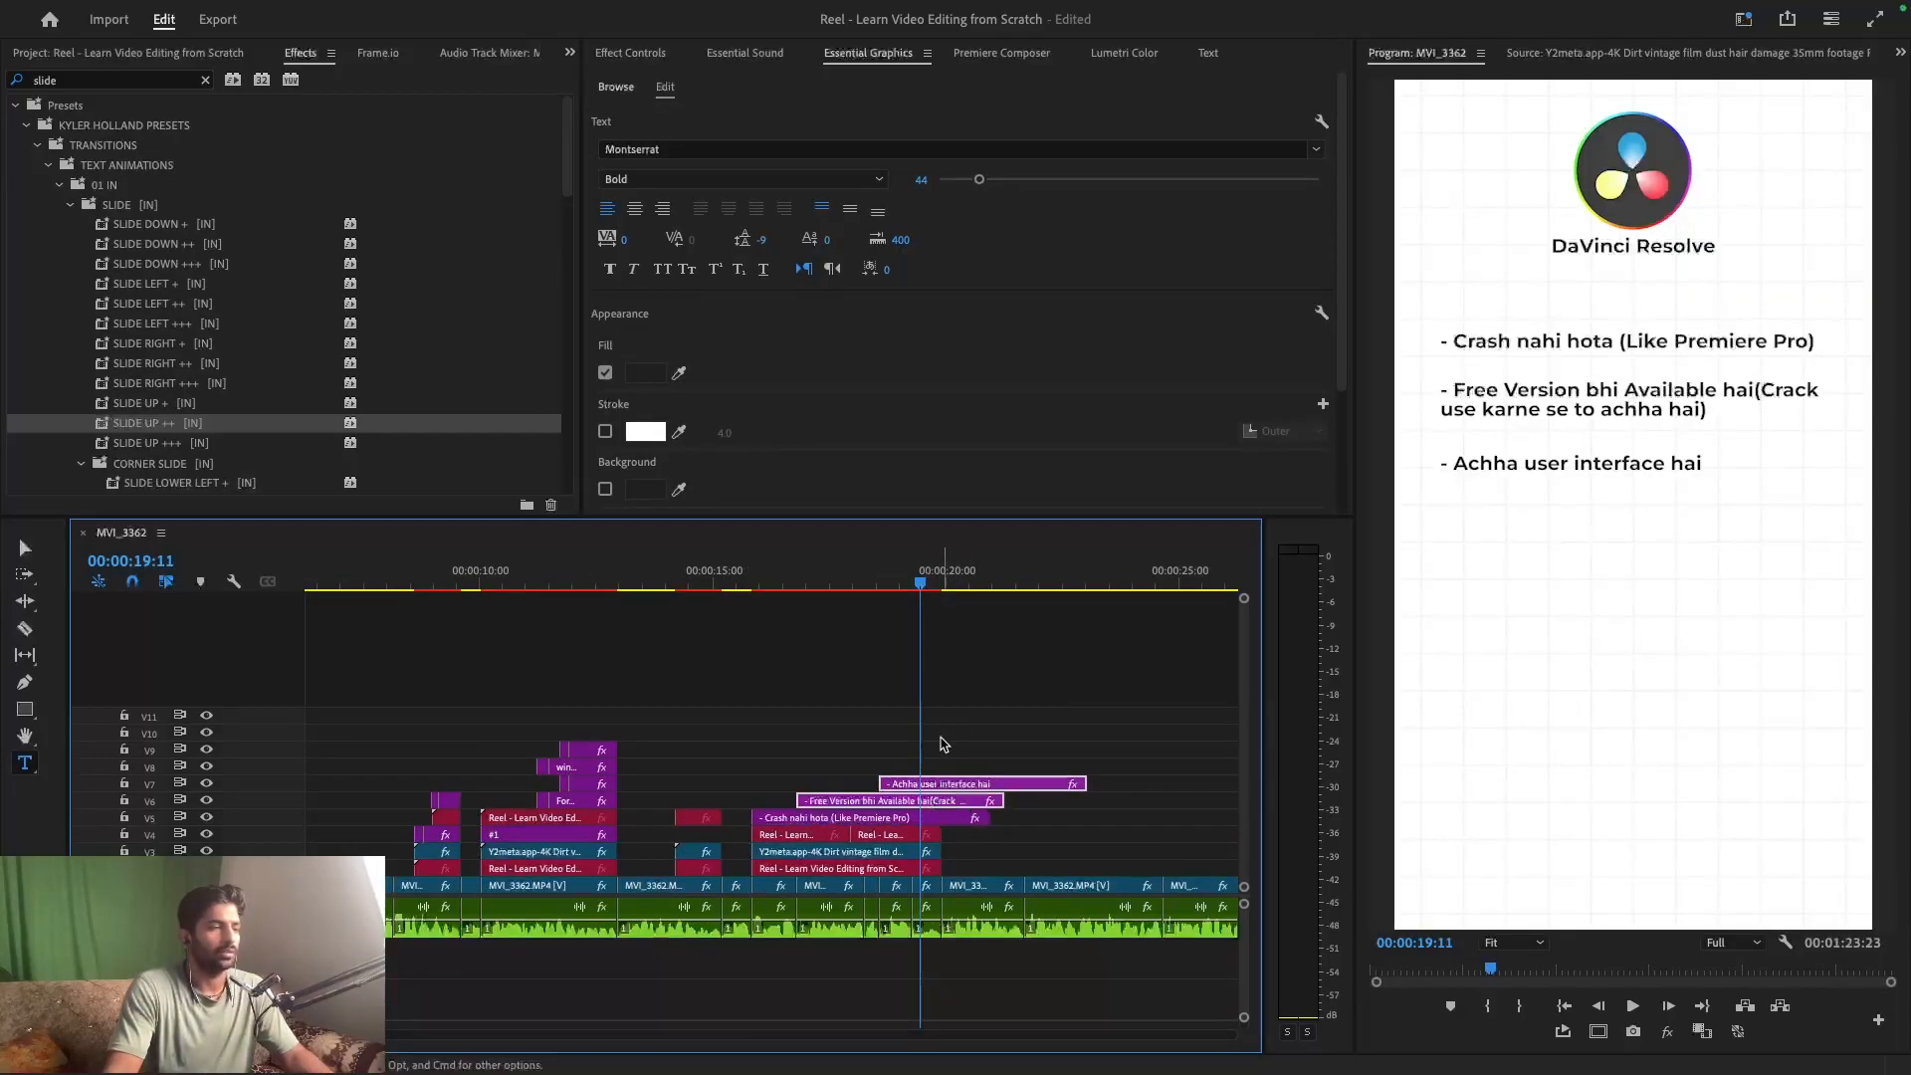
pyautogui.rightClick(935, 806)
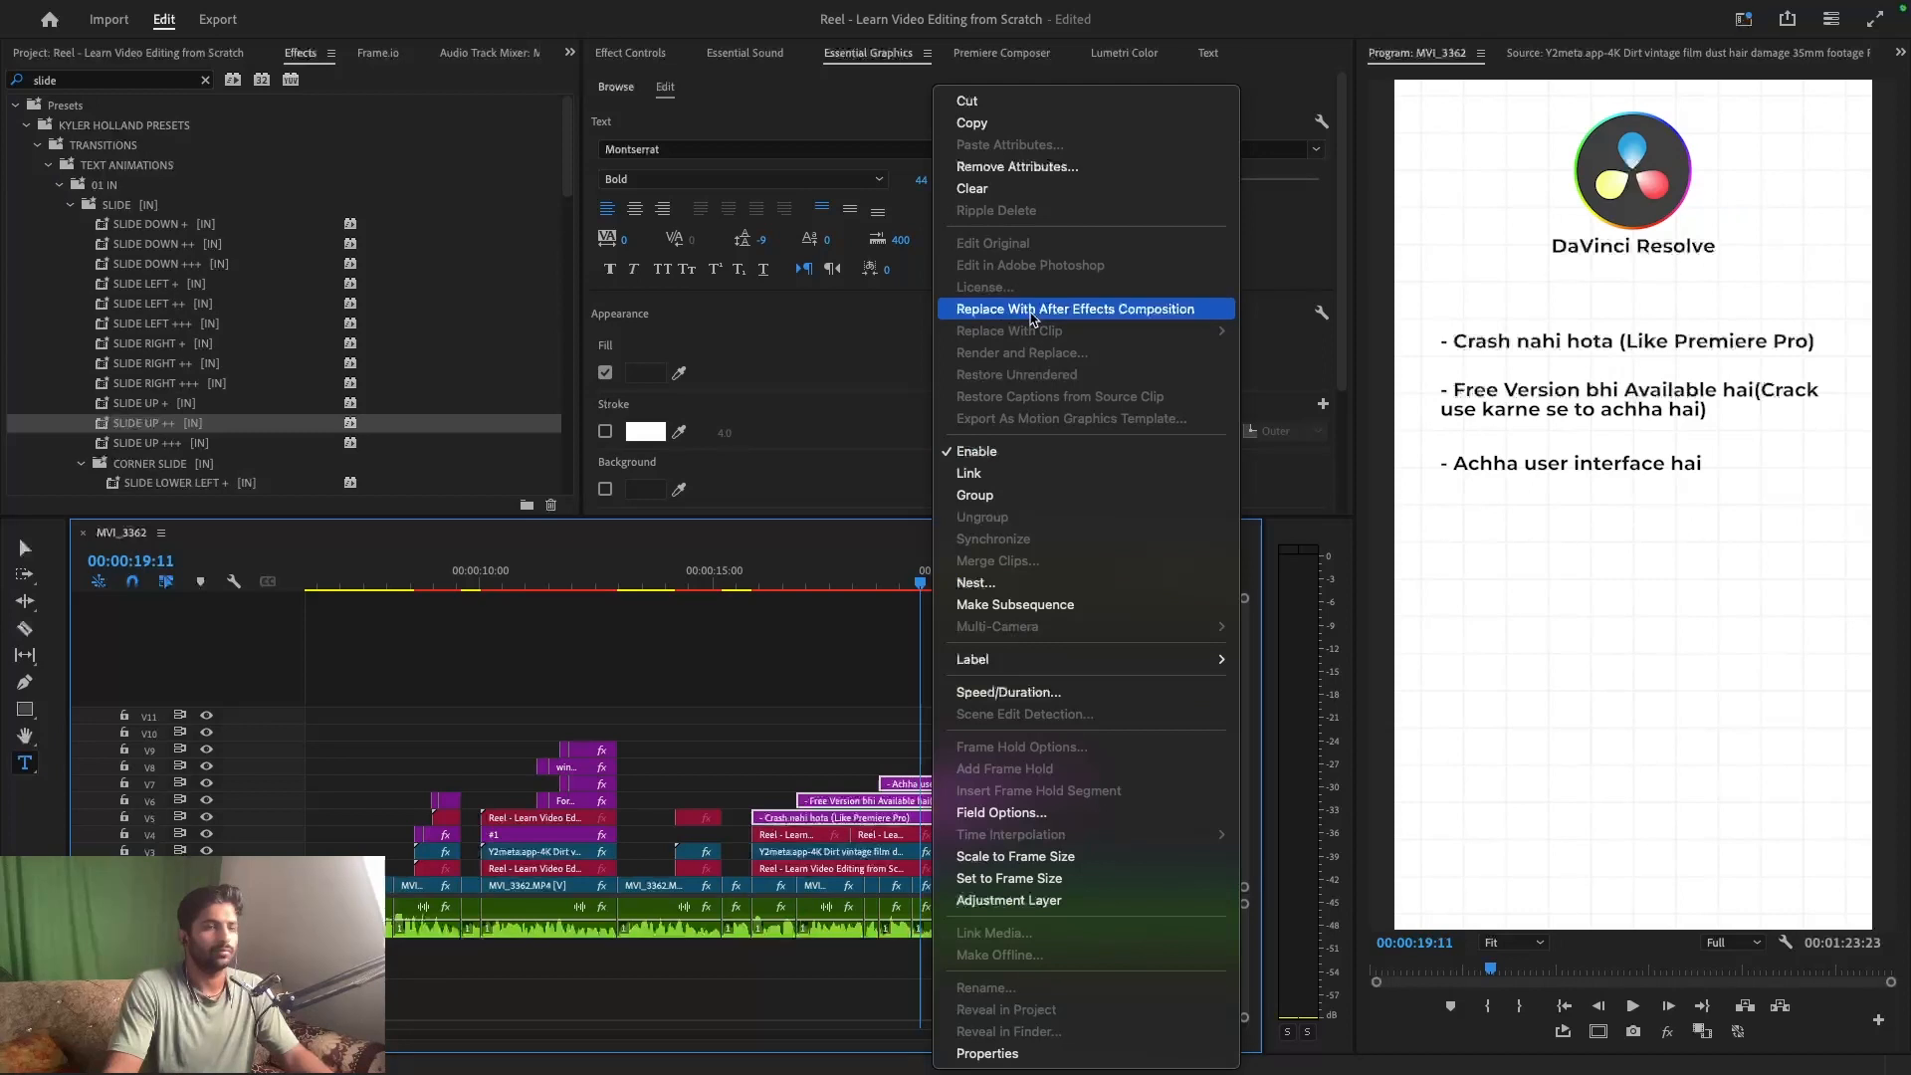
pyautogui.click(872, 663)
pyautogui.hotkey('ctrl', 's')
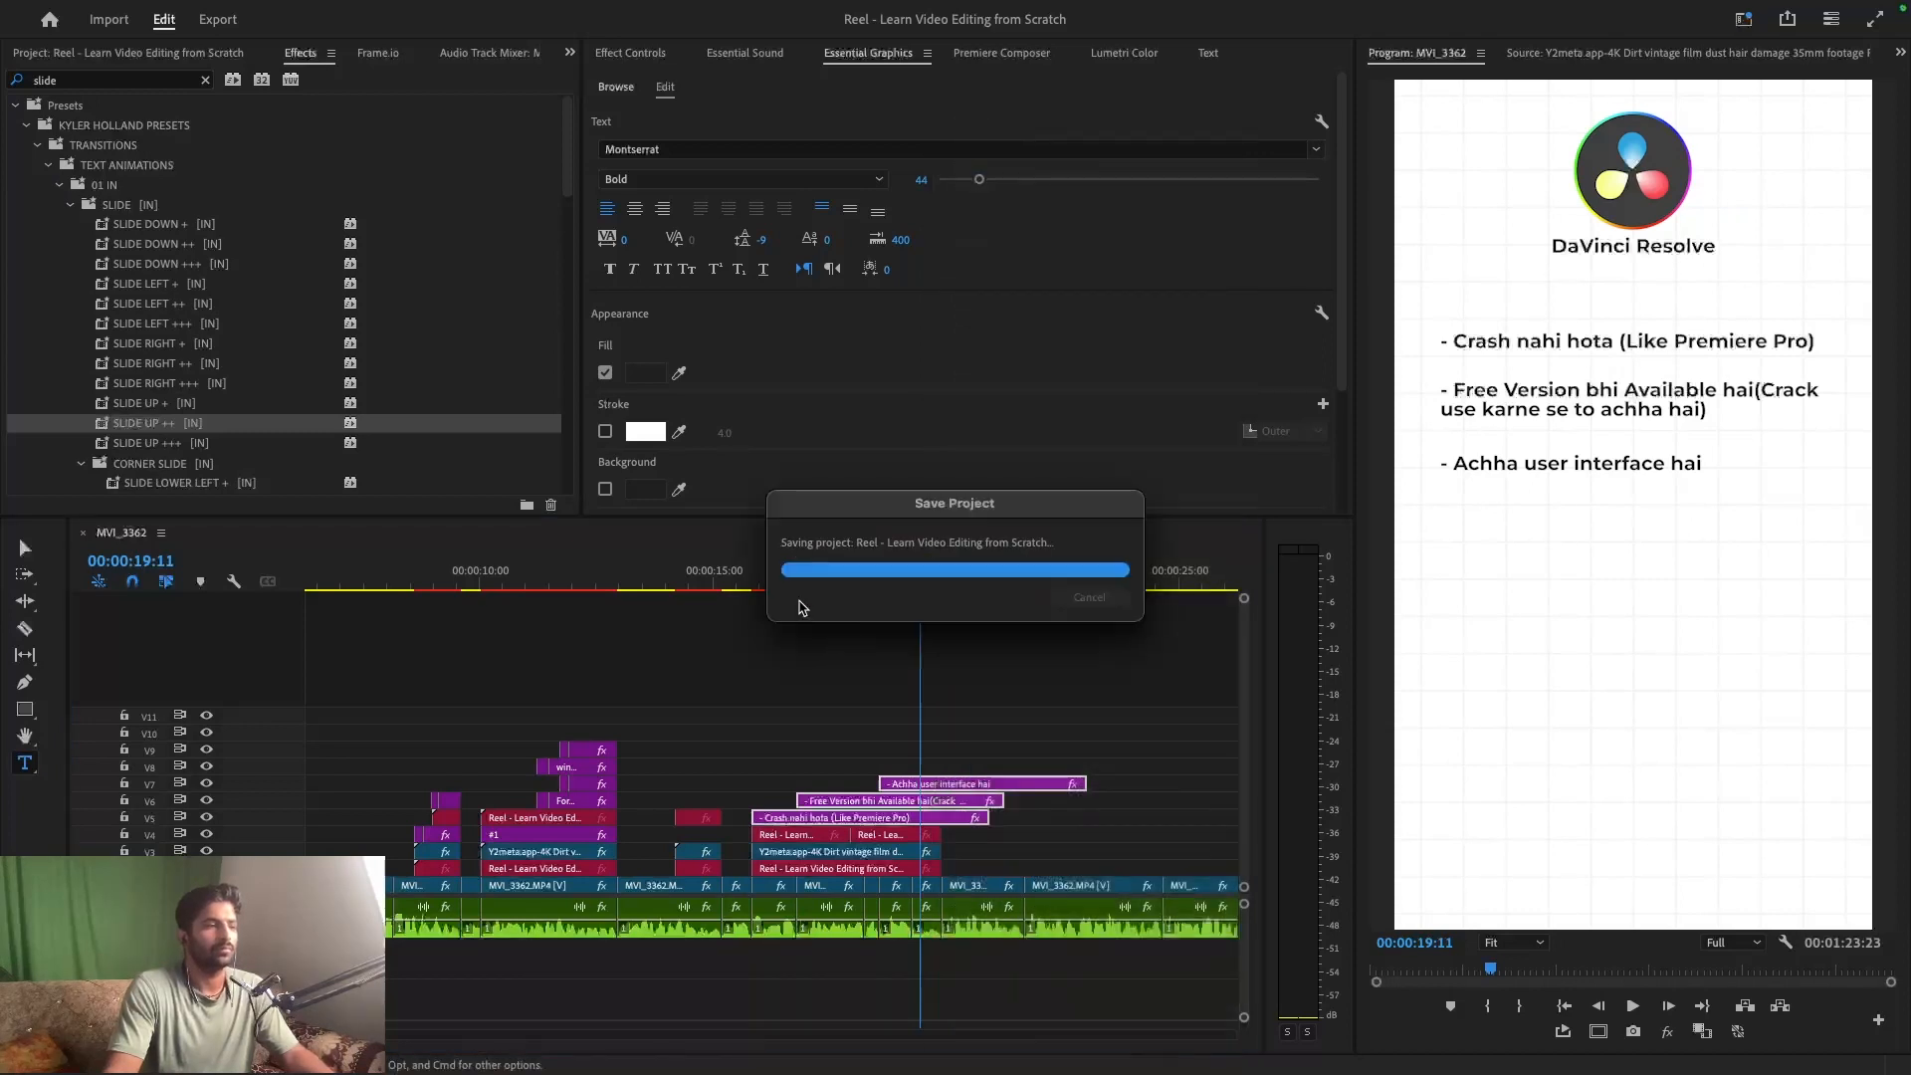
# - Split the "- Crash nahi hota (Like Premiere Pro)" title on V5 at 00:00:16:01 and apply the SLIDE UP ++ [IN] preset to its first part
pyautogui.click(756, 587)
pyautogui.press('=')
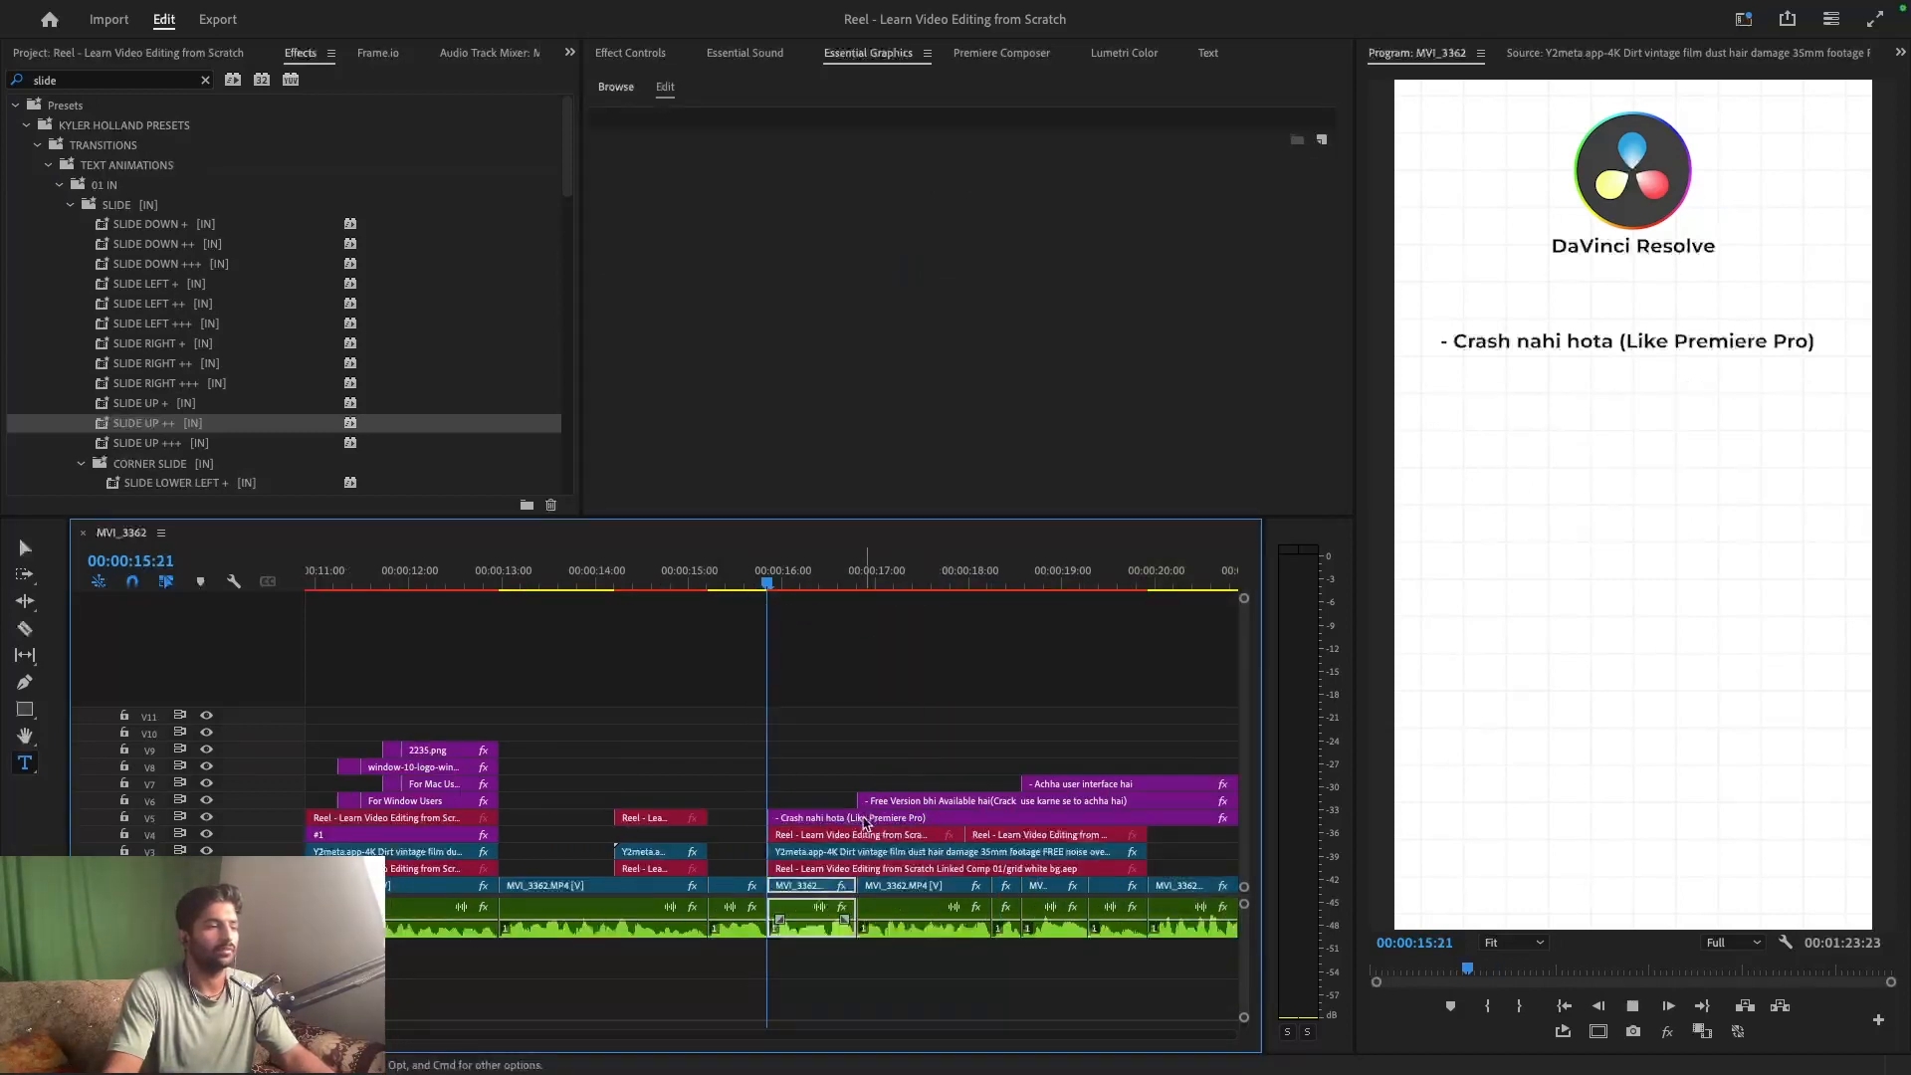
pyautogui.click(868, 818)
pyautogui.moveTo(773, 582); pyautogui.dragTo(789, 582)
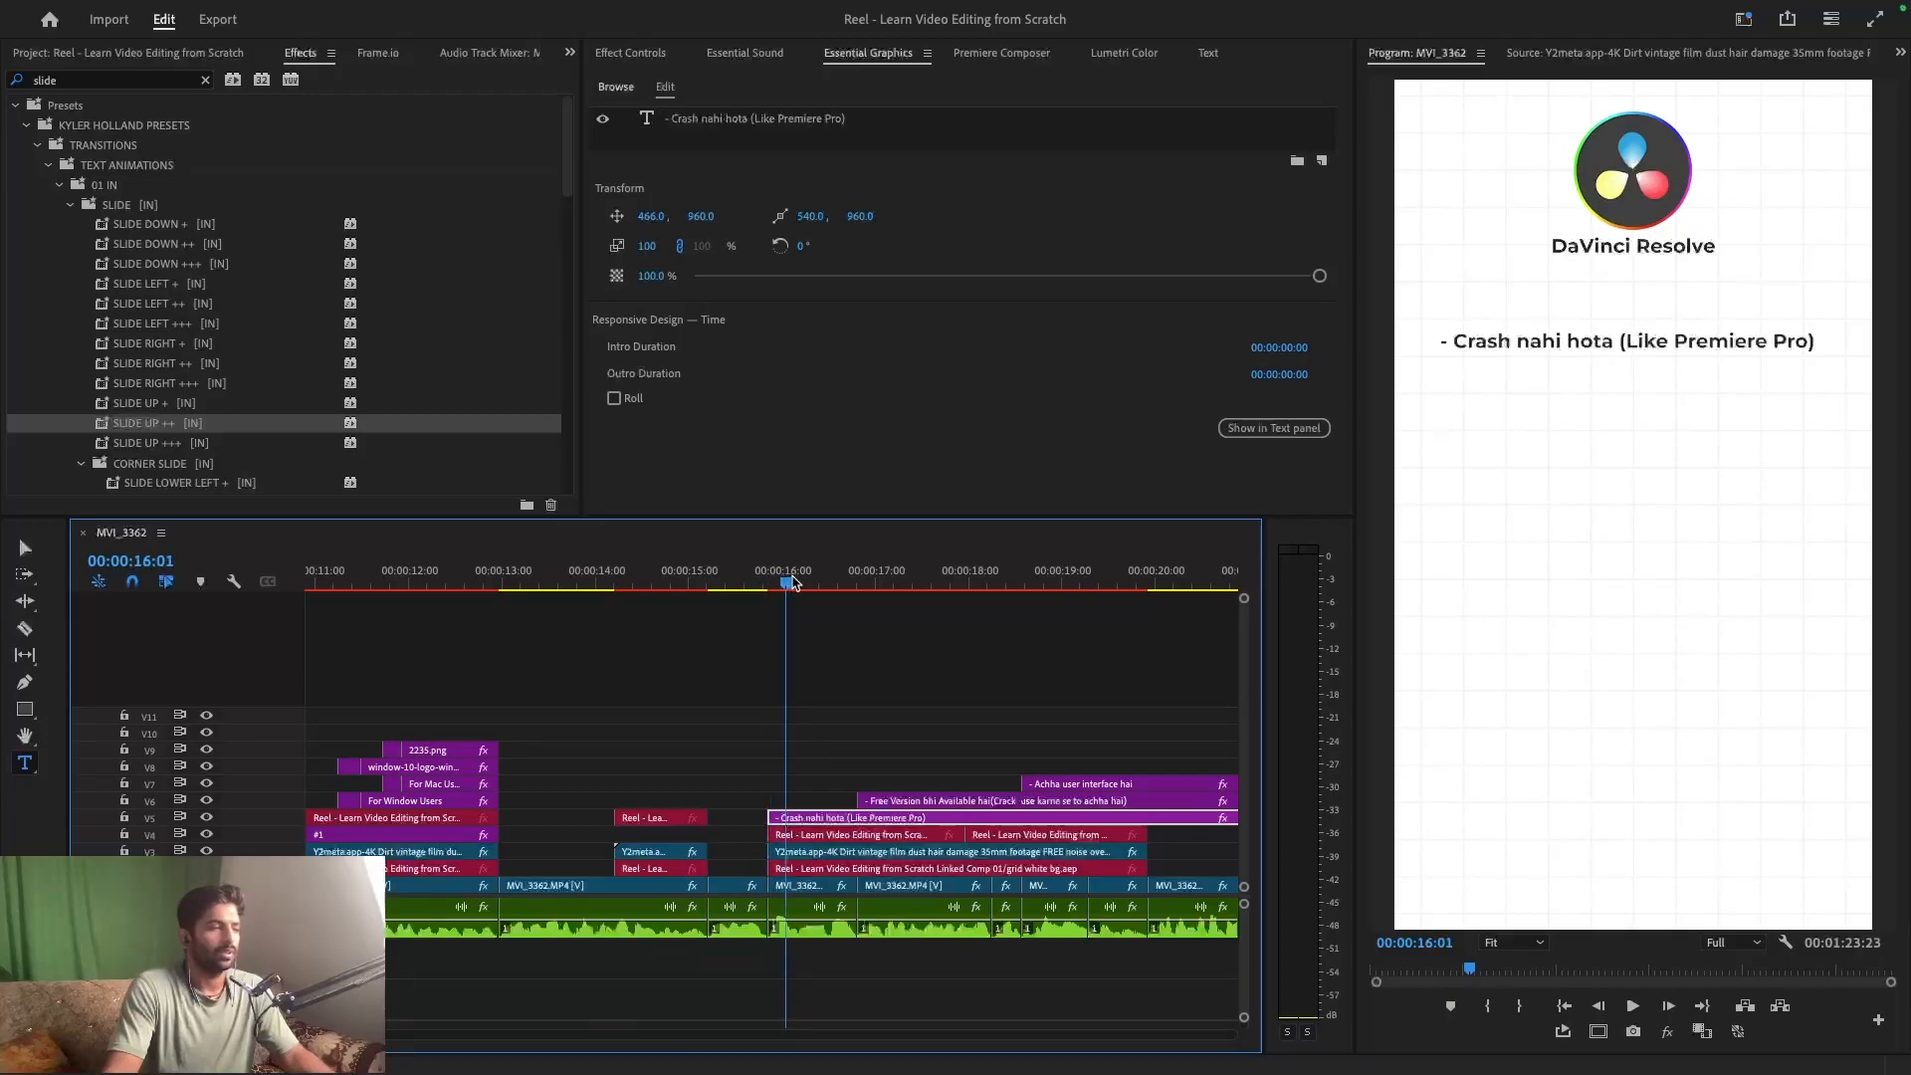
pyautogui.hotkey('ctrl', 'k')
pyautogui.moveTo(122, 424); pyautogui.dragTo(781, 819)
# - Split the "- Free Version bhi Available hai" title on V6 at 00:00:17:02 and apply SLIDE UP ++ [IN] to its first part
pyautogui.moveTo(868, 581); pyautogui.dragTo(882, 583)
pyautogui.click(897, 799)
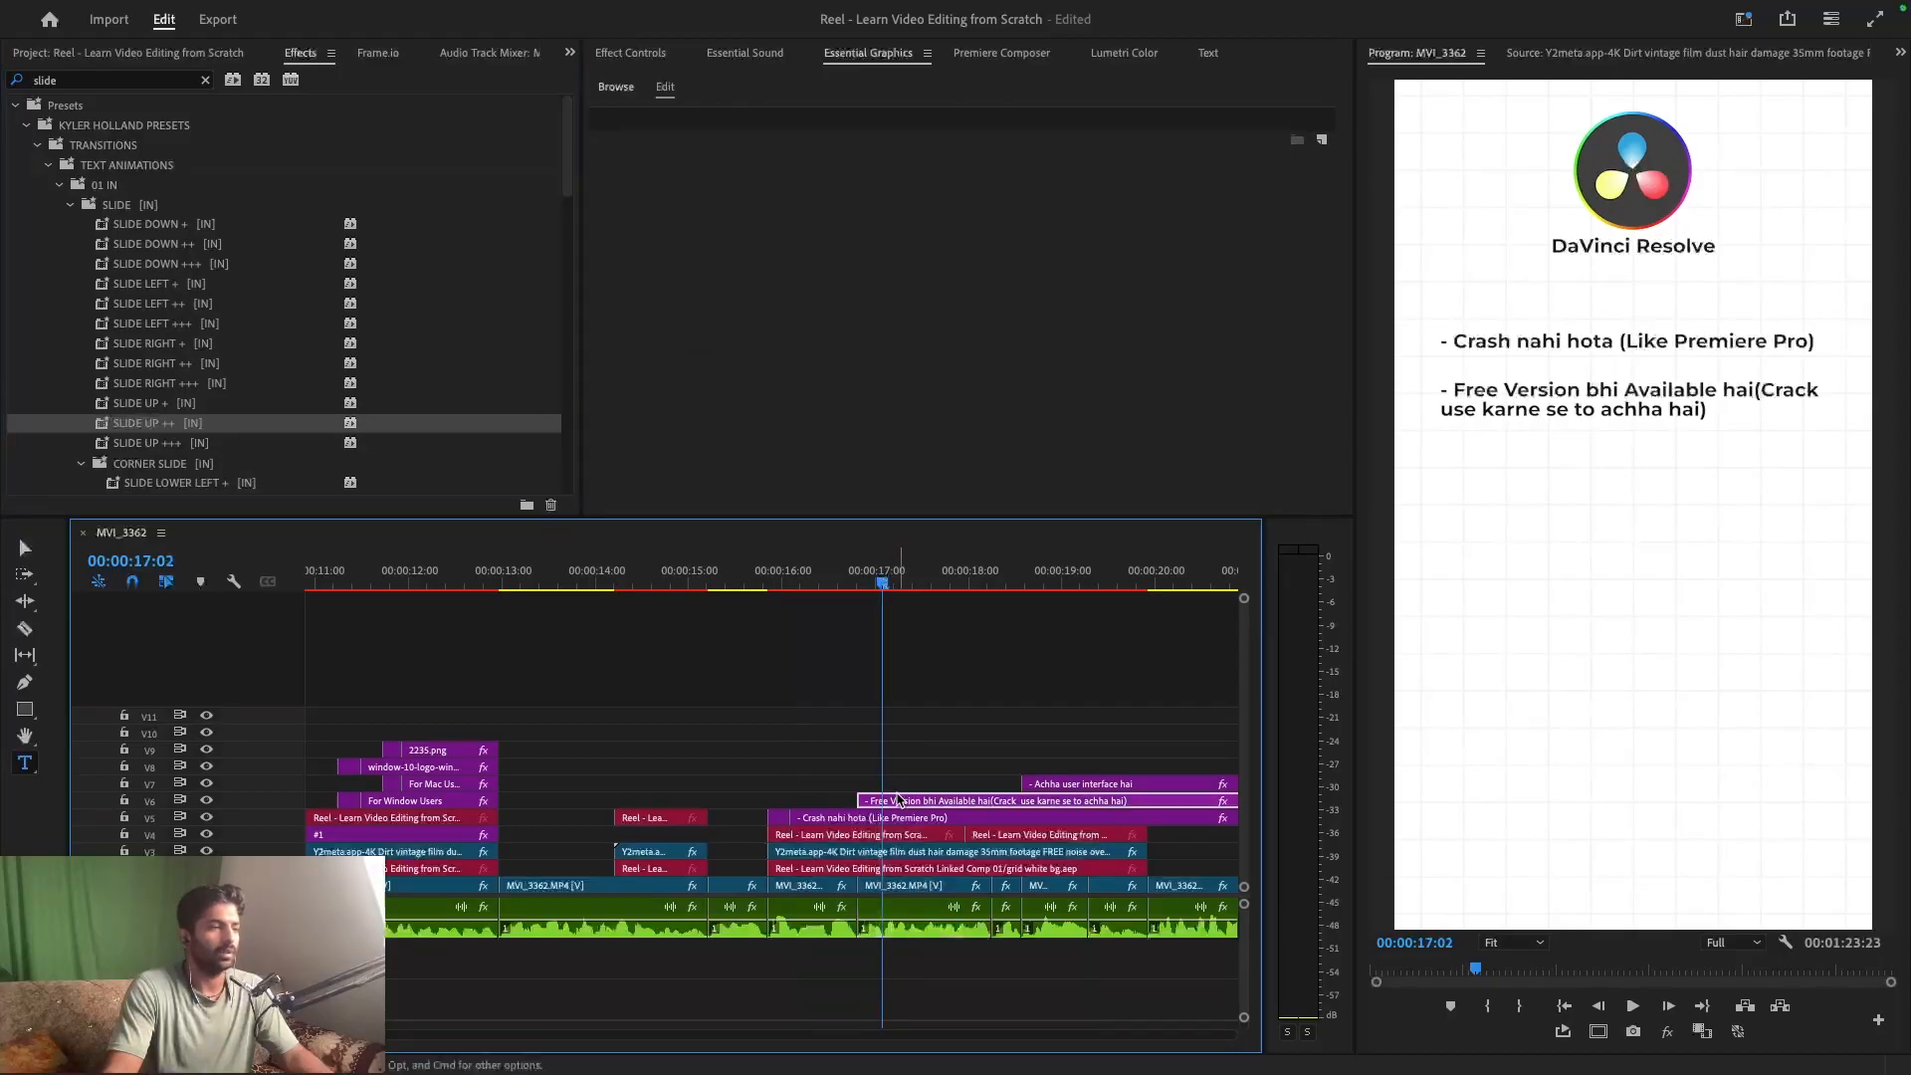
pyautogui.hotkey('ctrl', 'k')
pyautogui.moveTo(144, 426); pyautogui.dragTo(865, 802)
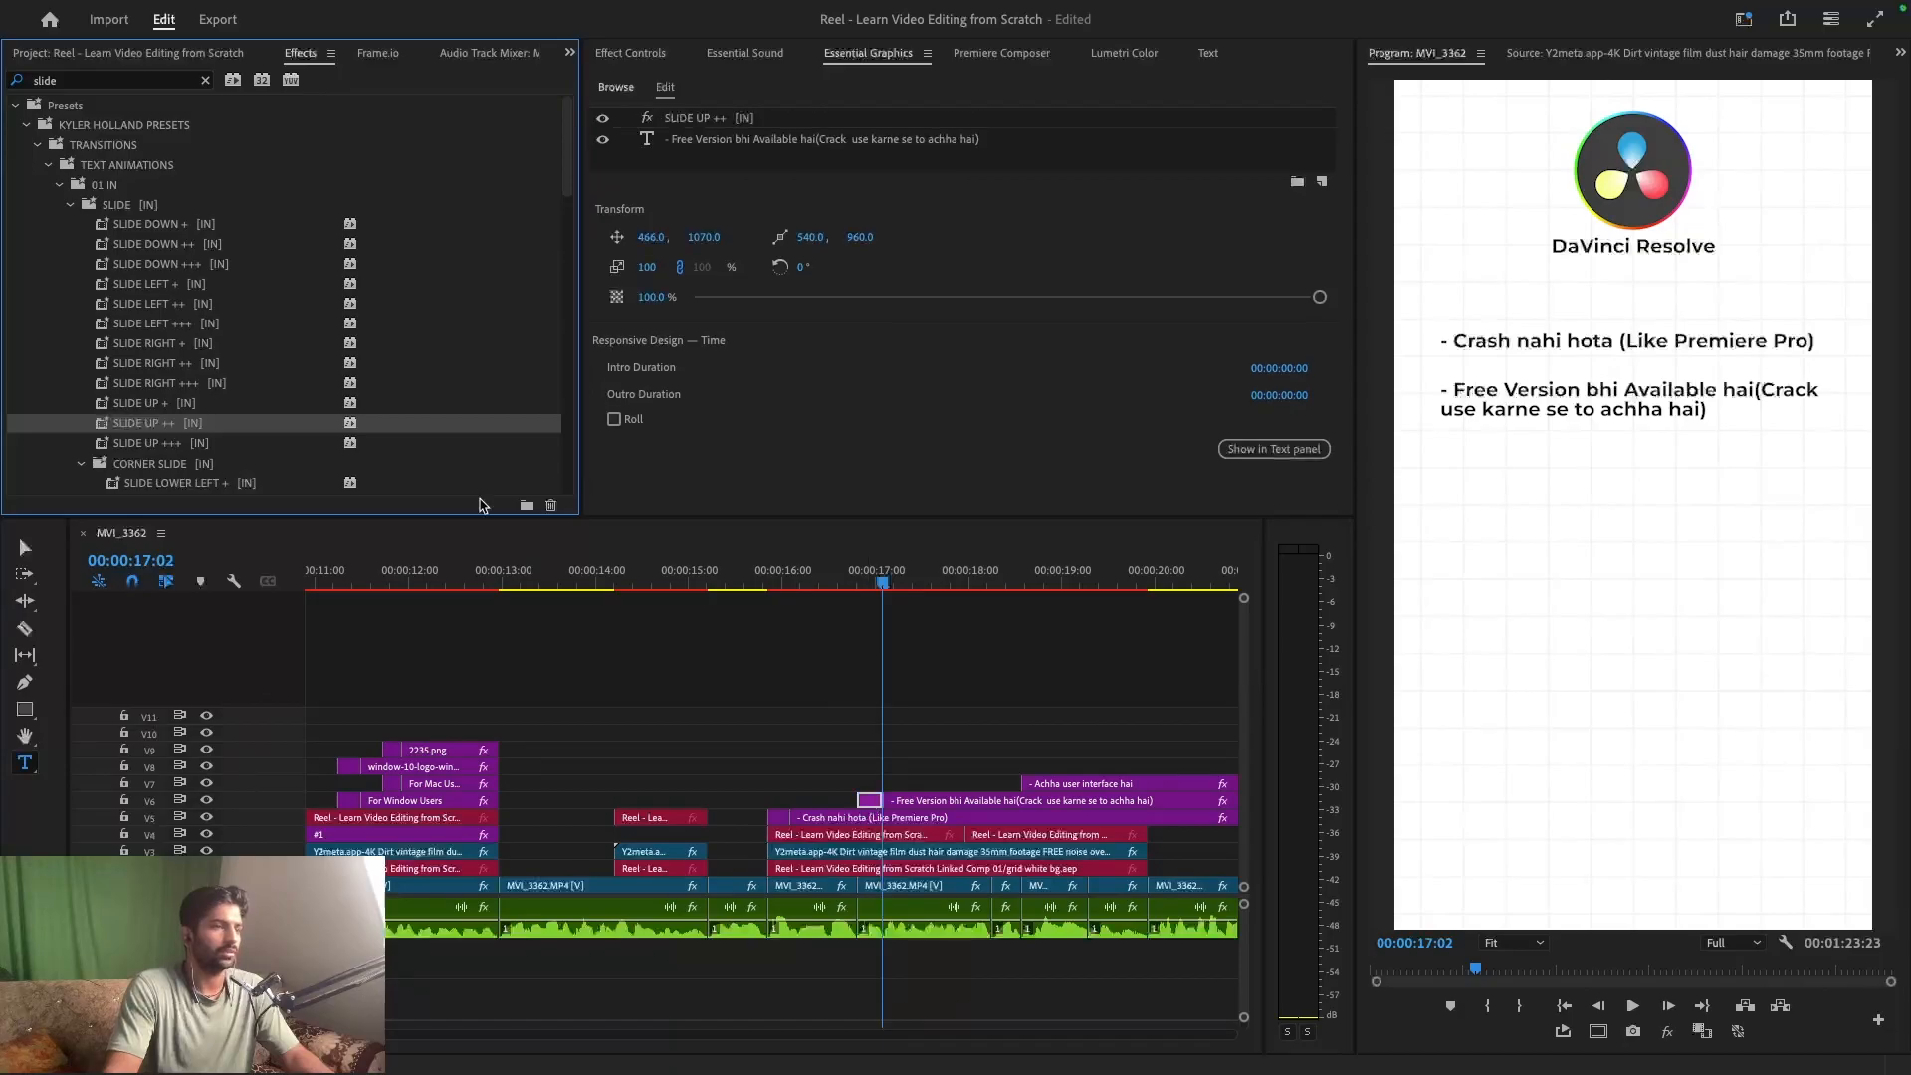
# - Split the "- Achha user interface hai" title on V7 at 00:00:18:21 and apply SLIDE UP ++ [IN] to its first part
pyautogui.moveTo(970, 575); pyautogui.dragTo(1044, 577)
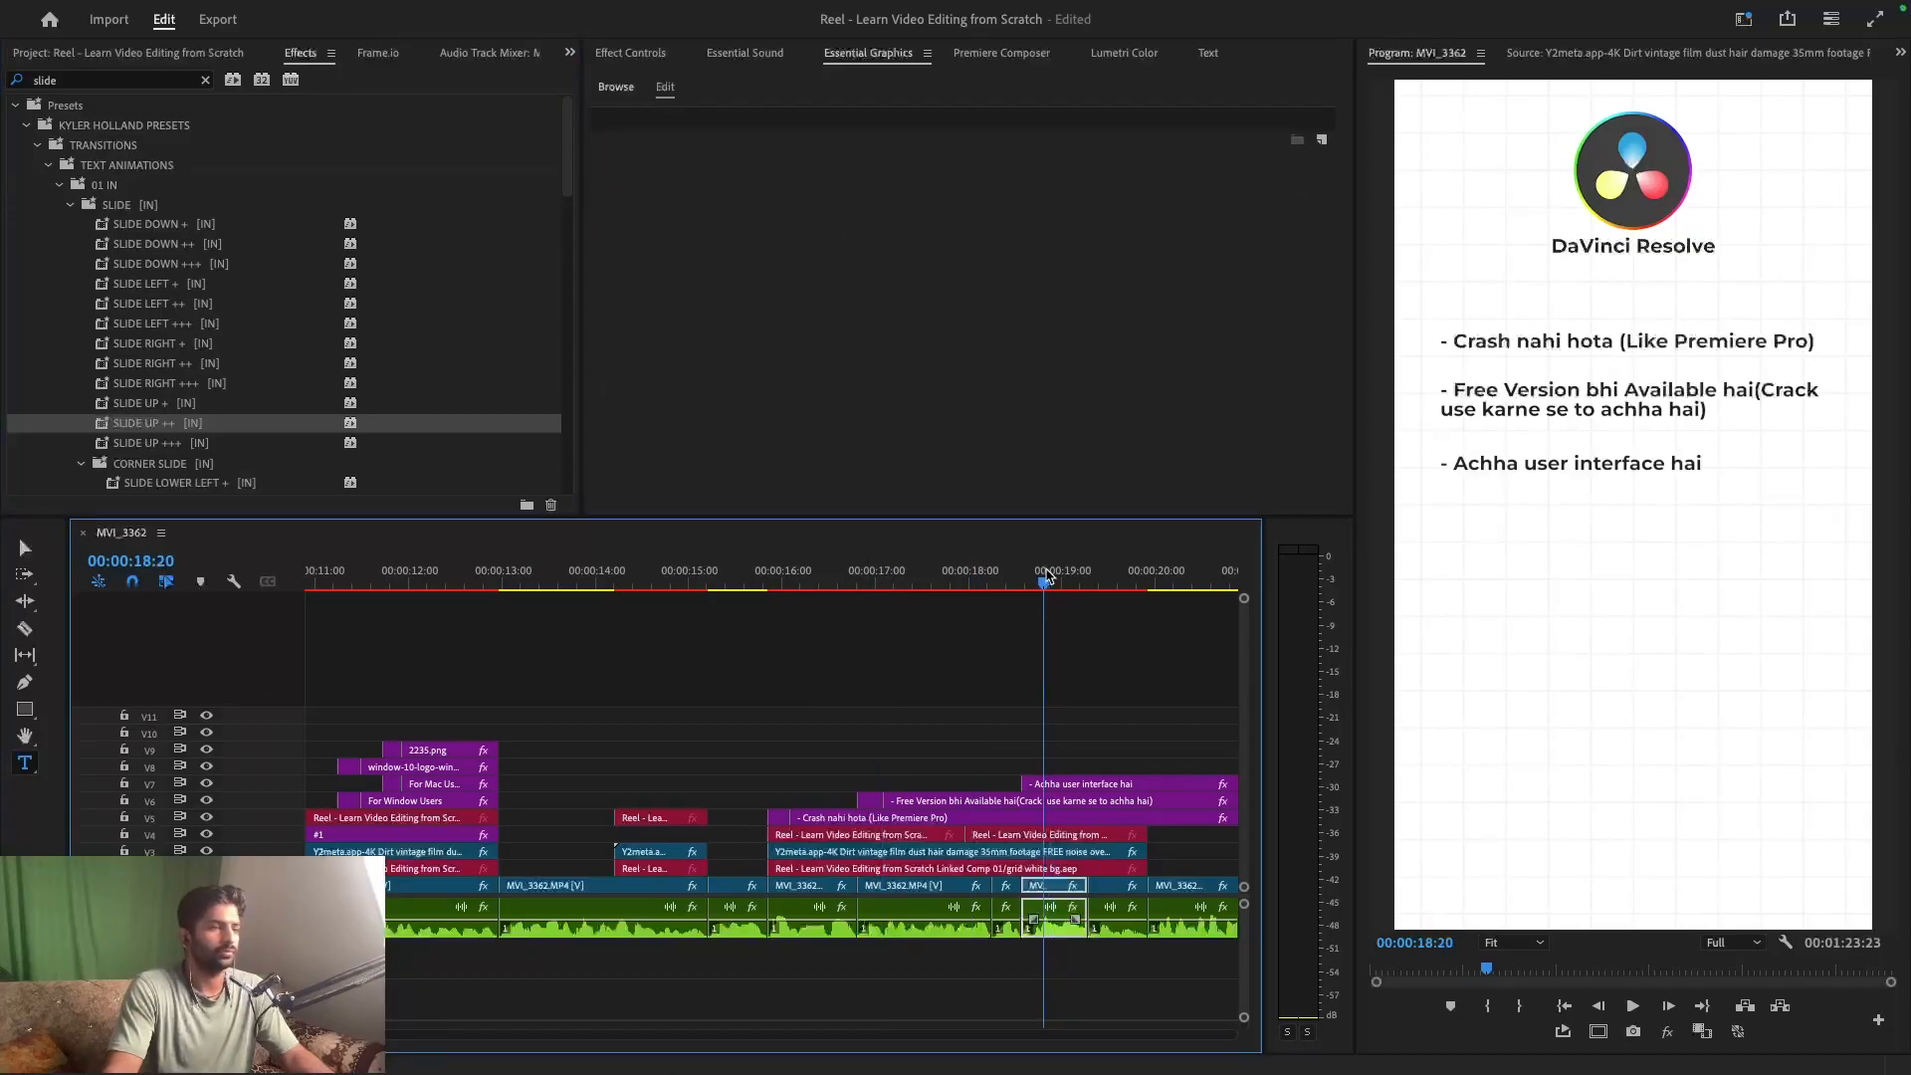
pyautogui.click(1079, 786)
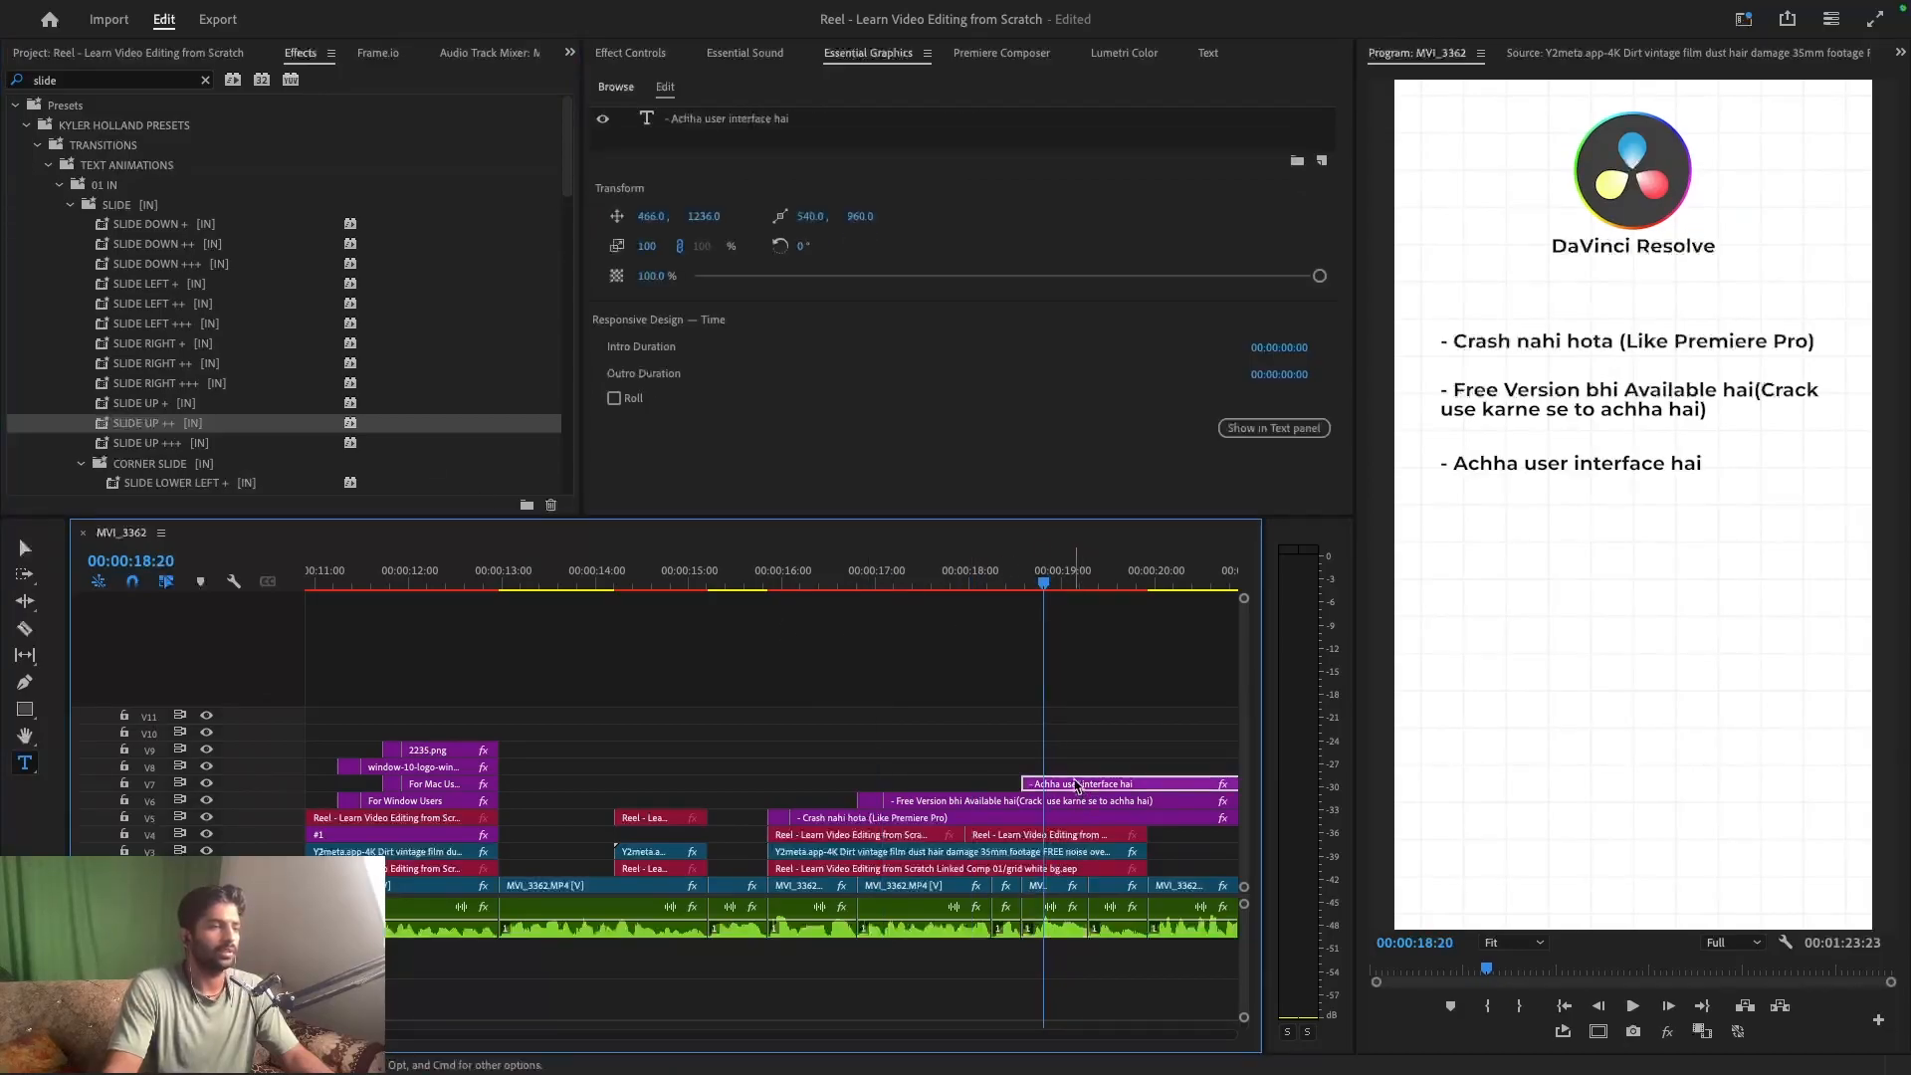
pyautogui.click(1047, 577)
pyautogui.click(126, 430)
pyautogui.moveTo(1001, 786); pyautogui.dragTo(1003, 786)
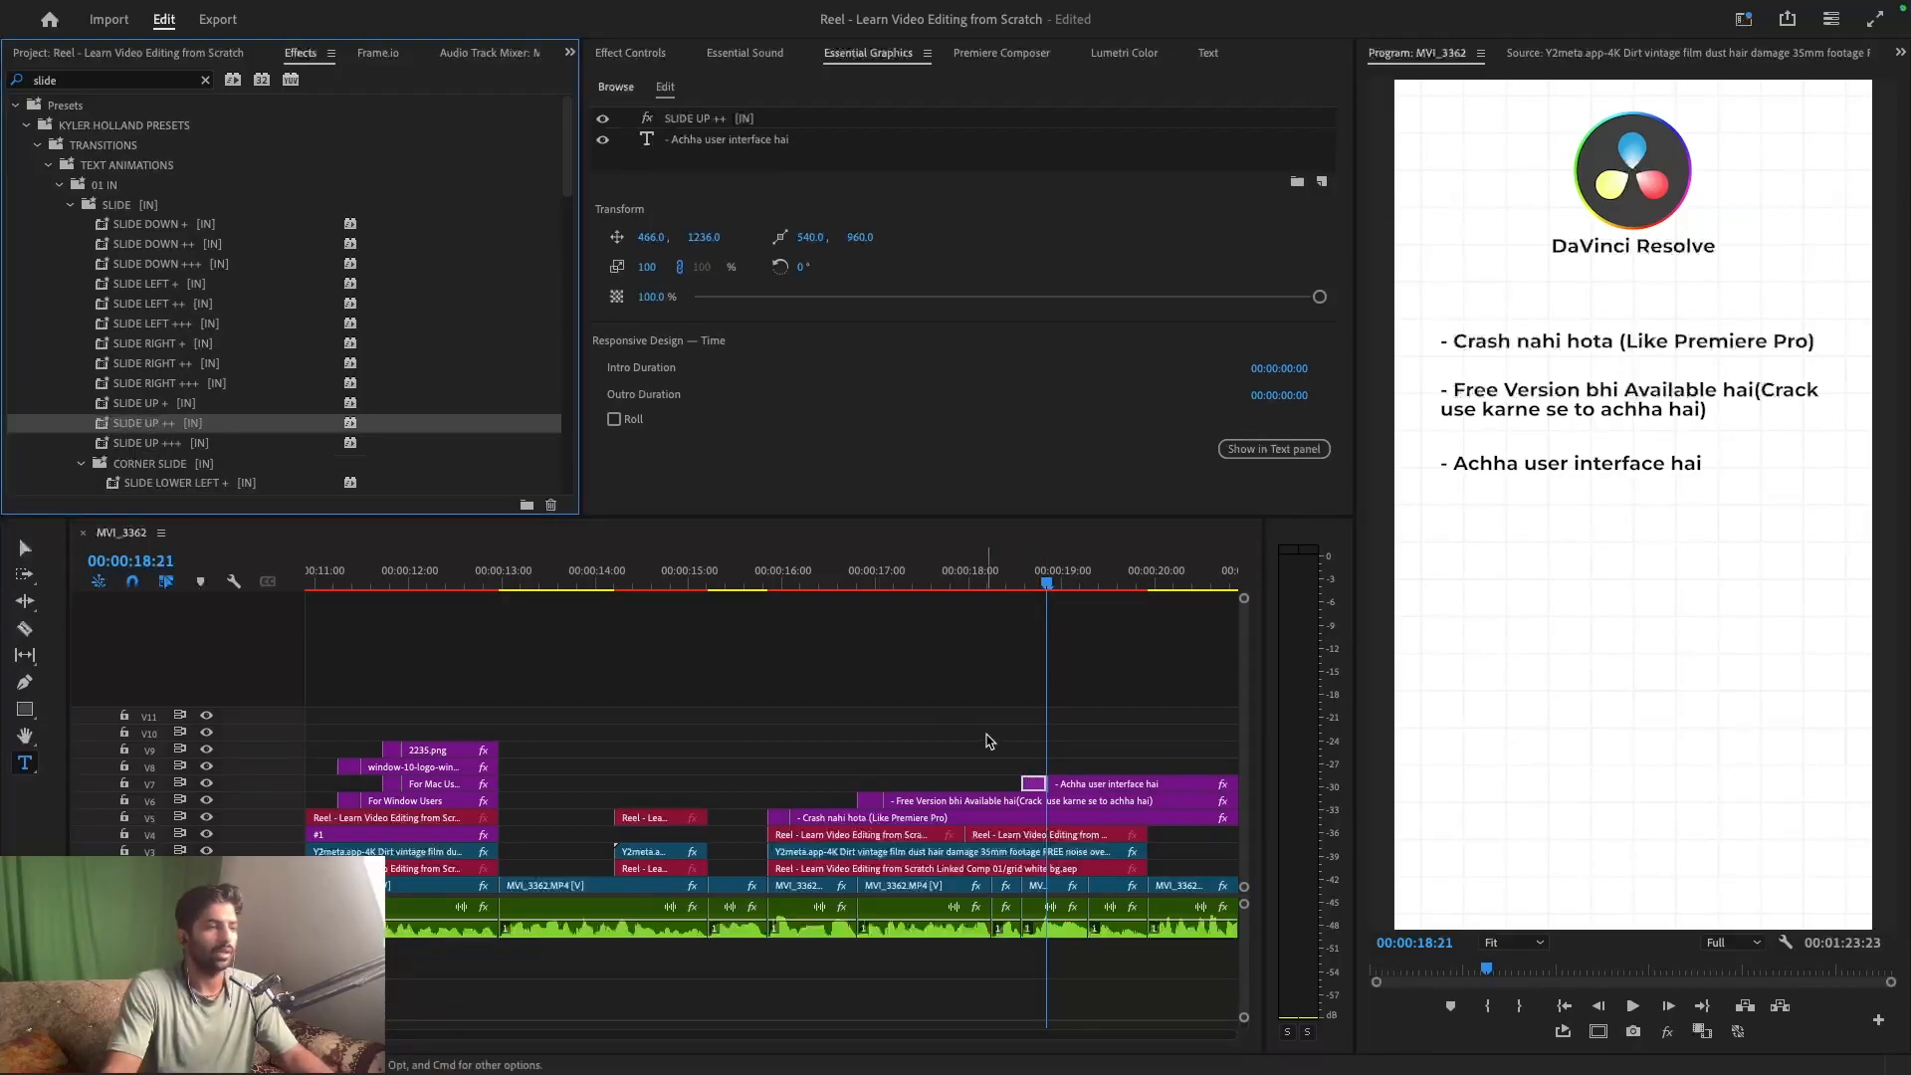
# - Cut the three bullet titles at the end of the grid background, delete the excess parts, and save the project
pyautogui.press('-')
pyautogui.press('space')
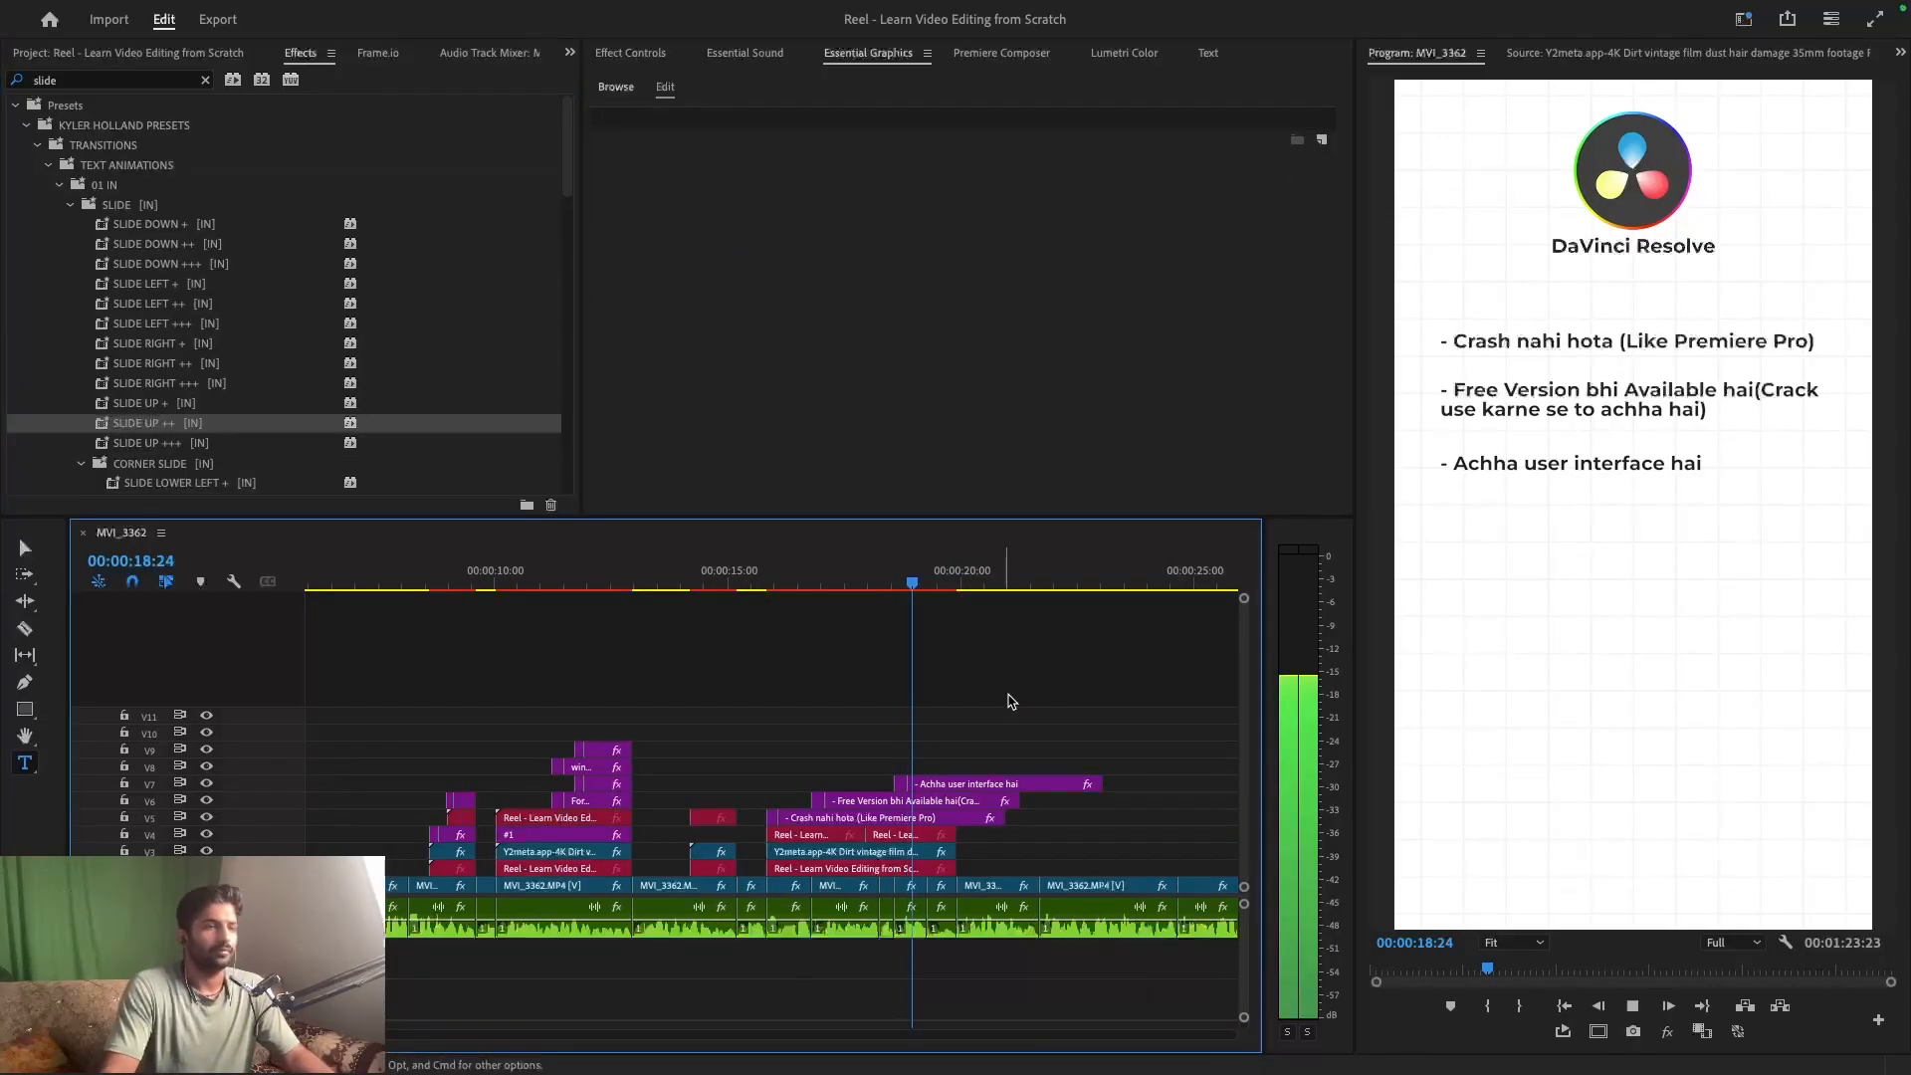
pyautogui.press('space')
pyautogui.moveTo(1009, 697); pyautogui.dragTo(988, 844)
pyautogui.press('super+k')
pyautogui.moveTo(1005, 697); pyautogui.dragTo(992, 828)
pyautogui.press('Delete')
pyautogui.press('super+s')
# - Move the five MVI_3362 clips beneath the DaVinci Resolve section from V1 up to V9
pyautogui.click(873, 583)
pyautogui.press('=')
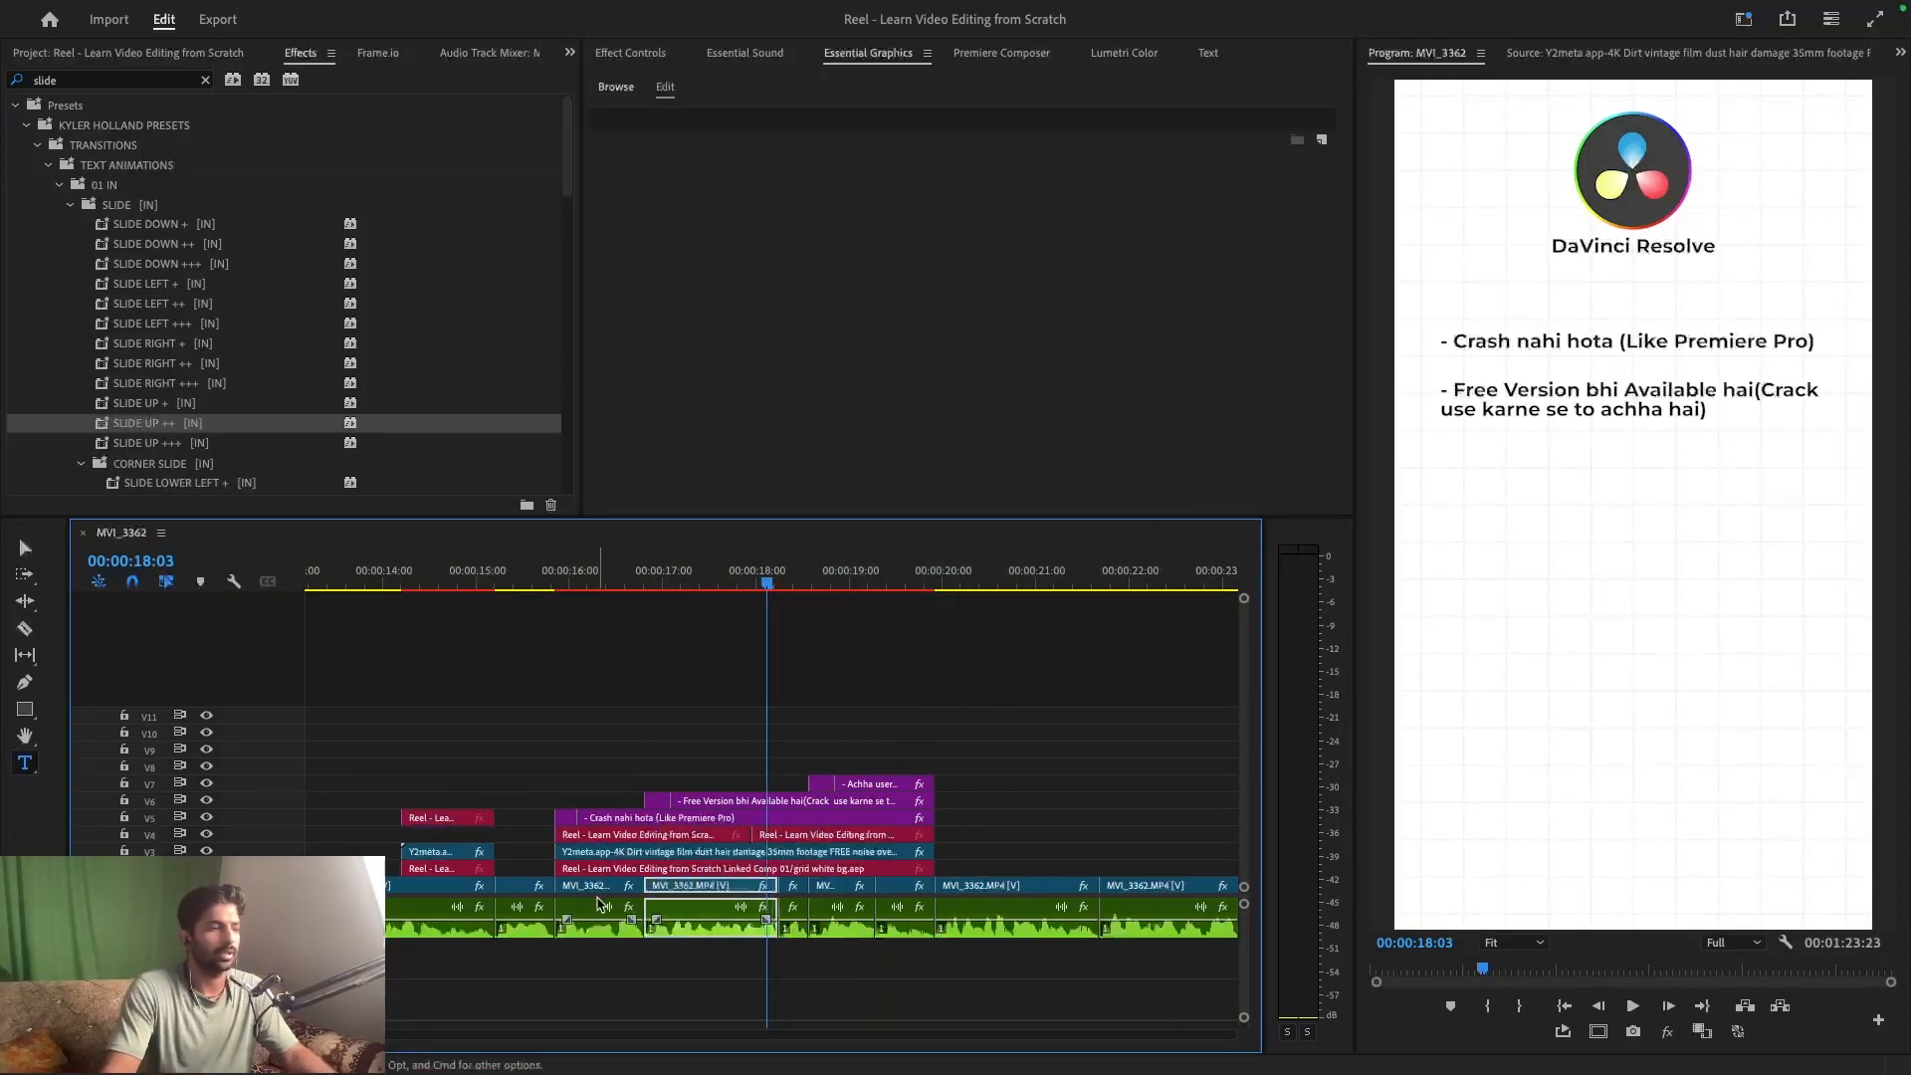
pyautogui.click(597, 901)
pyautogui.keyDown('shift'); pyautogui.click(720, 895); pyautogui.keyUp('shift')
pyautogui.keyDown('shift'); pyautogui.click(793, 892); pyautogui.keyUp('shift')
pyautogui.keyDown('shift'); pyautogui.click(849, 891); pyautogui.keyUp('shift')
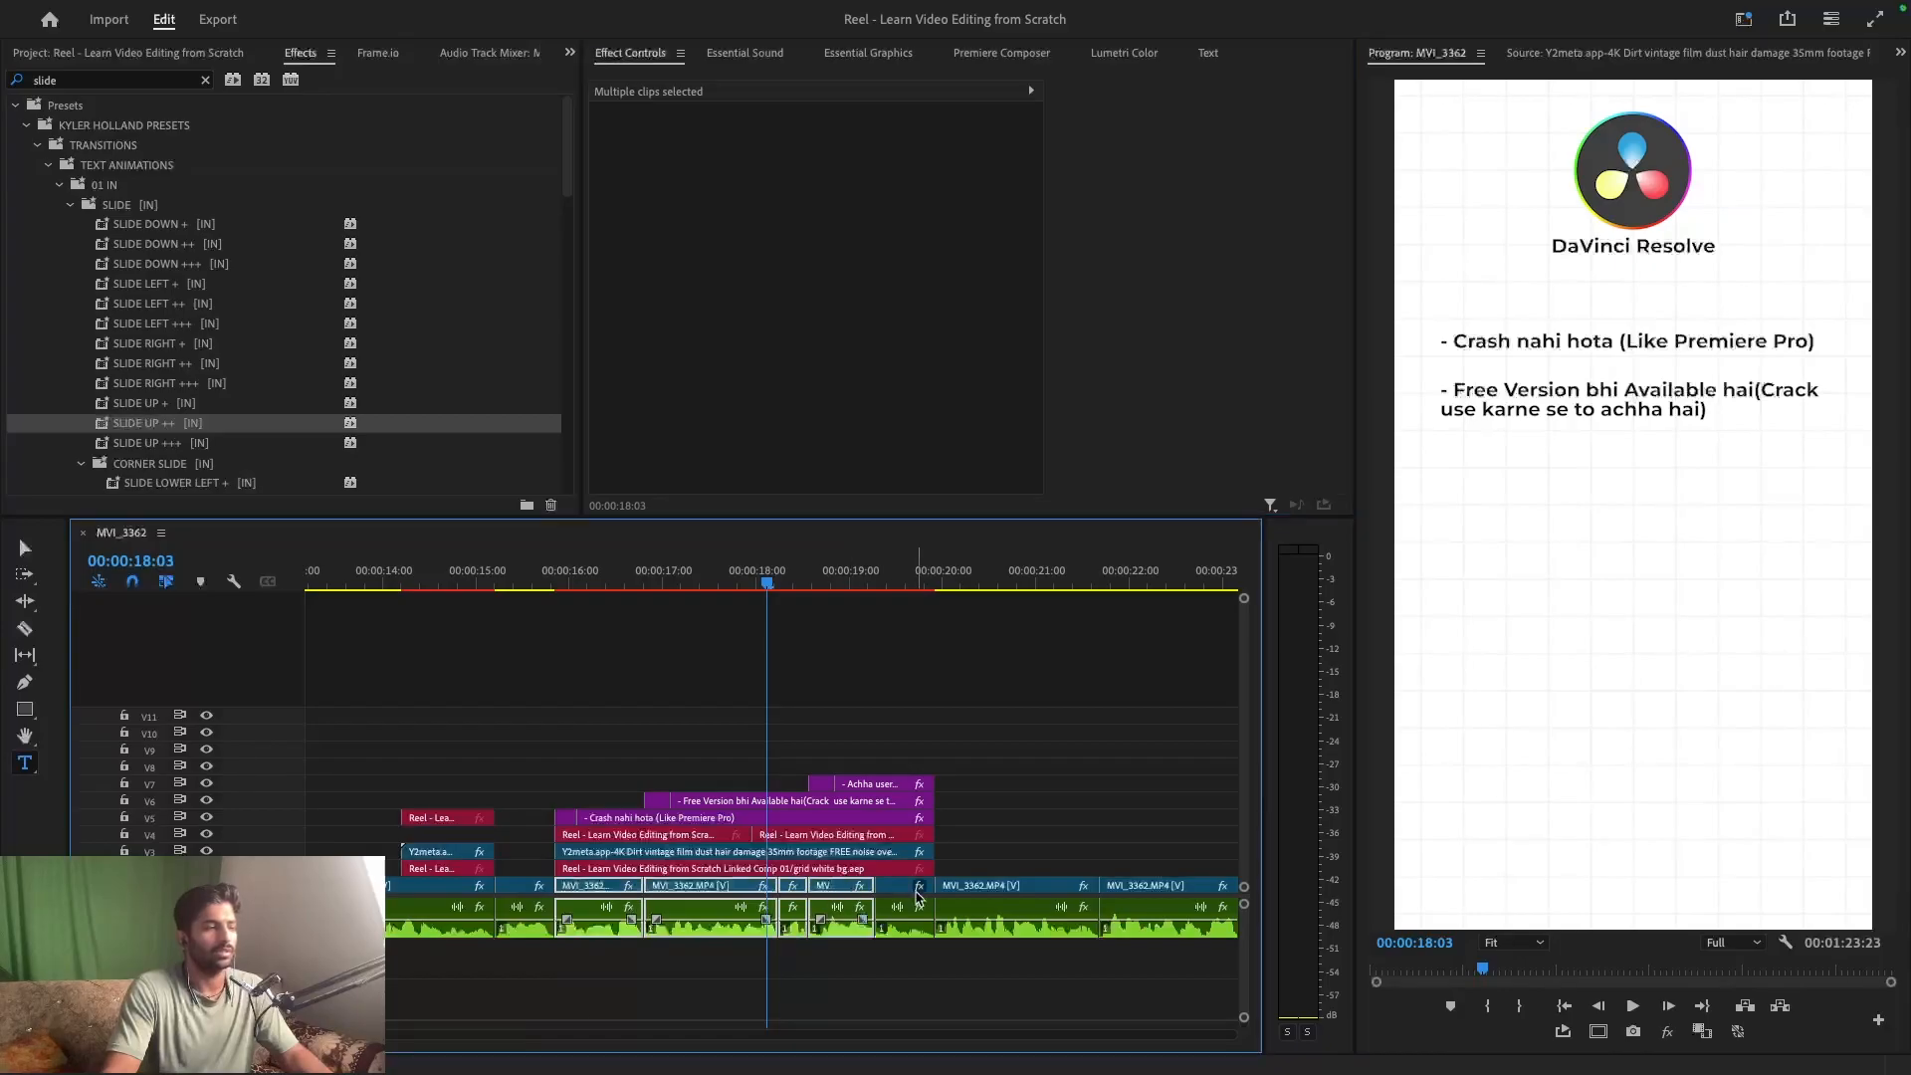
pyautogui.keyDown('shift'); pyautogui.click(901, 886); pyautogui.keyUp('shift')
pyautogui.moveTo(901, 886); pyautogui.dragTo(918, 784)
pyautogui.moveTo(915, 768); pyautogui.dragTo(911, 752)
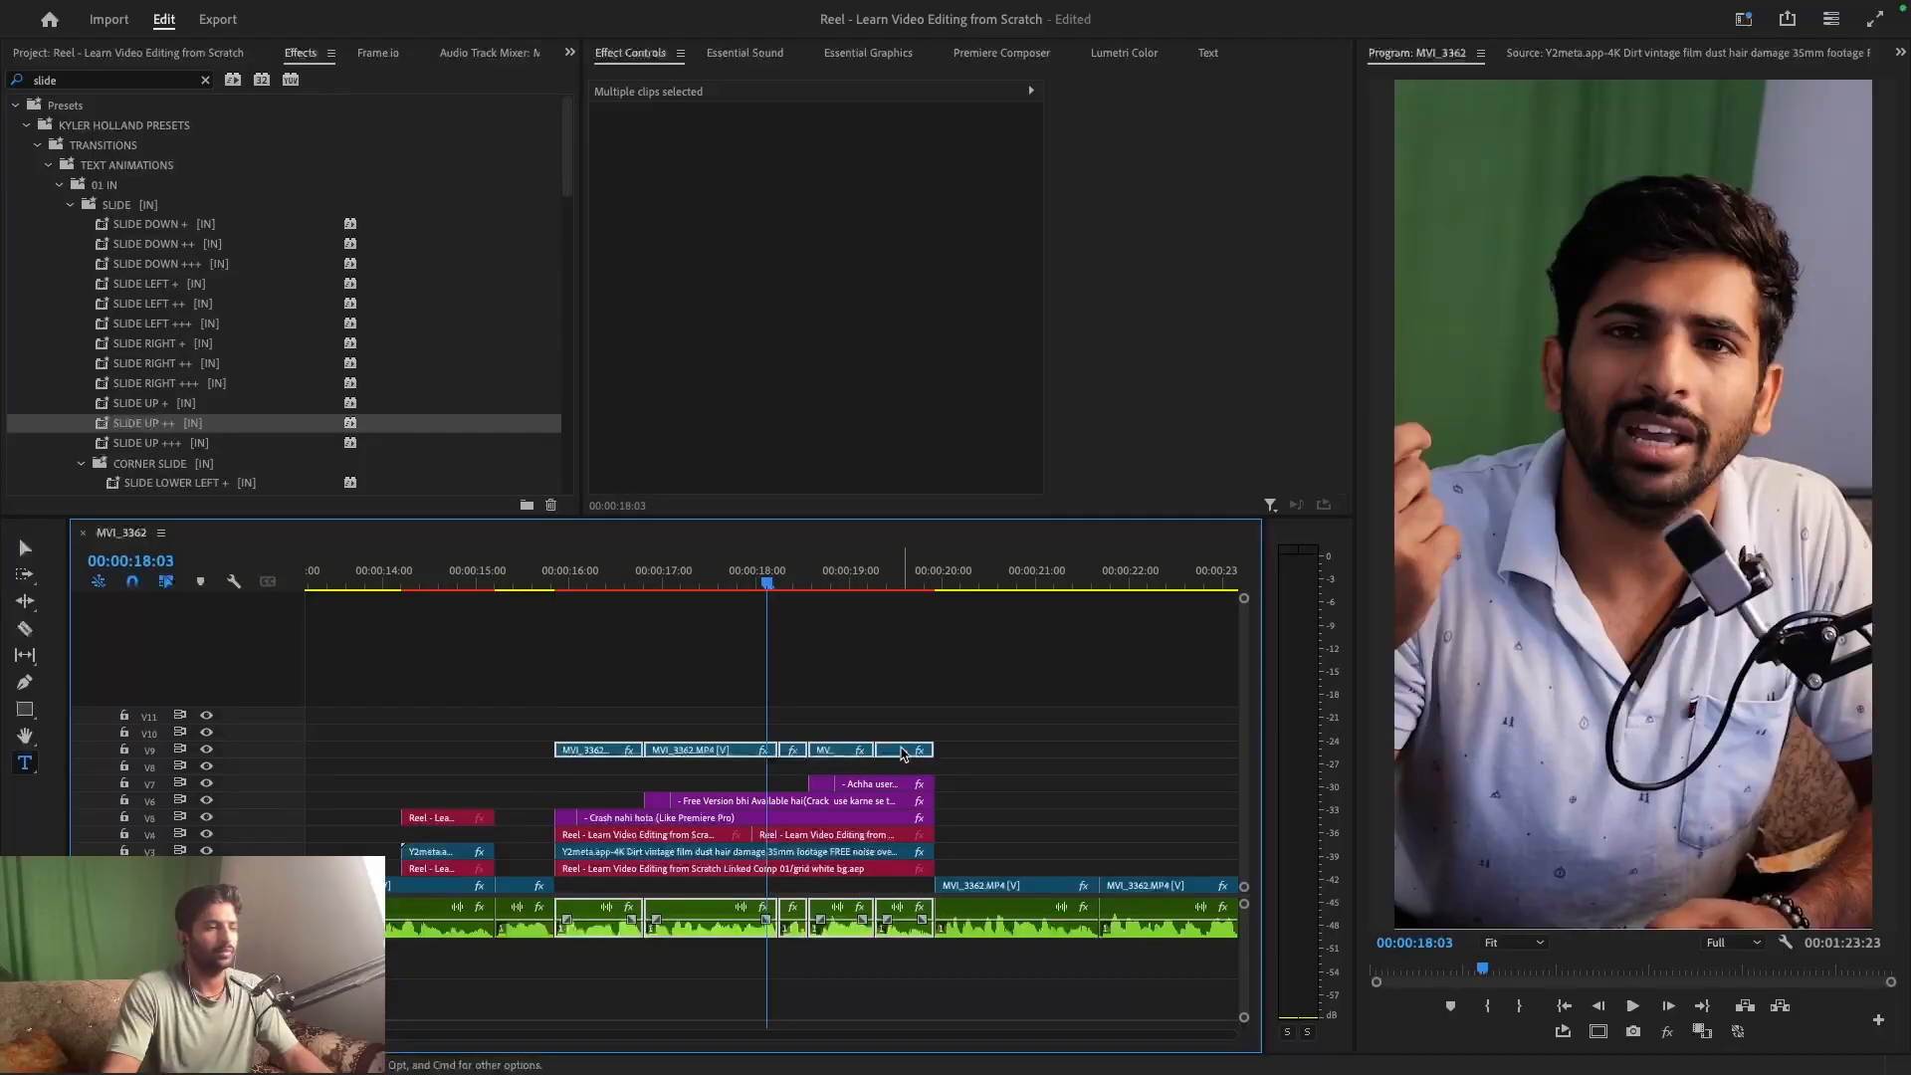
# - Nest the five raised MVI_3362 clips under the name Nested Sequence 04
pyautogui.rightClick(903, 754)
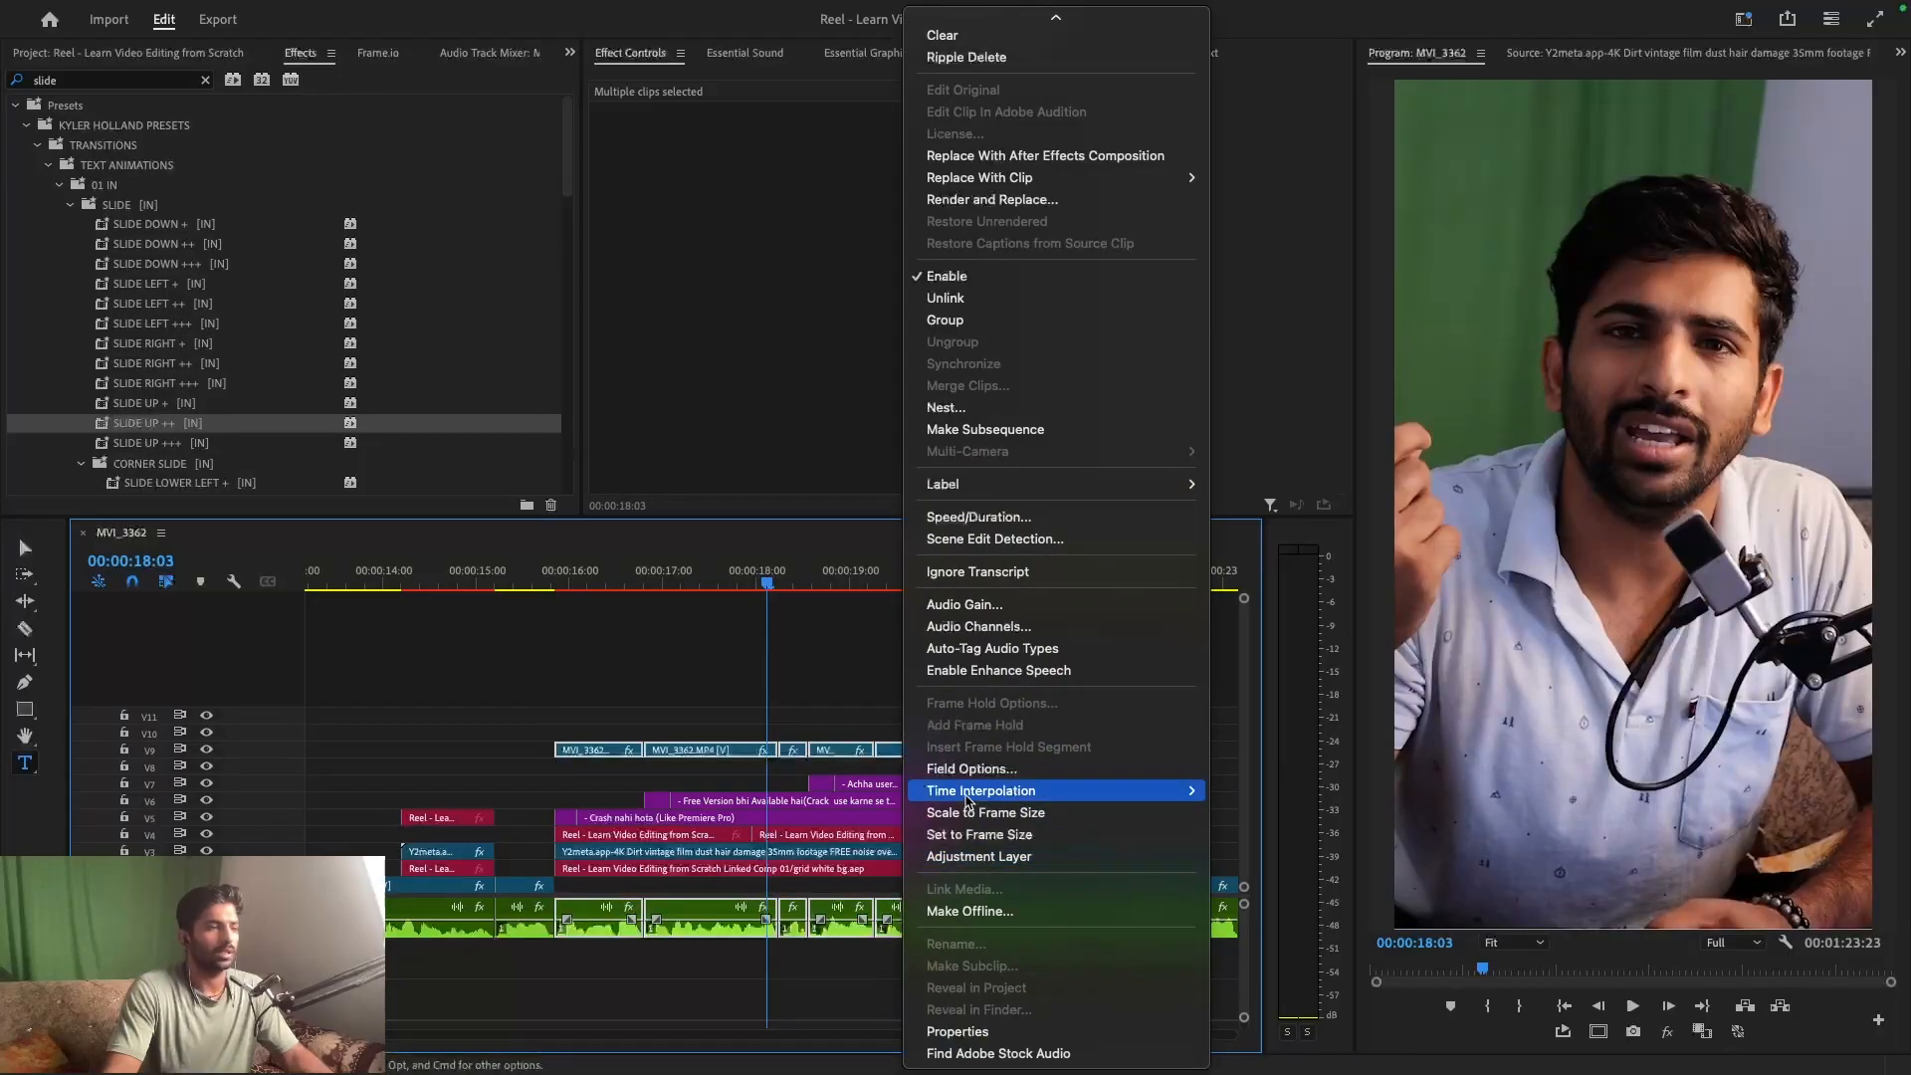
pyautogui.click(946, 407)
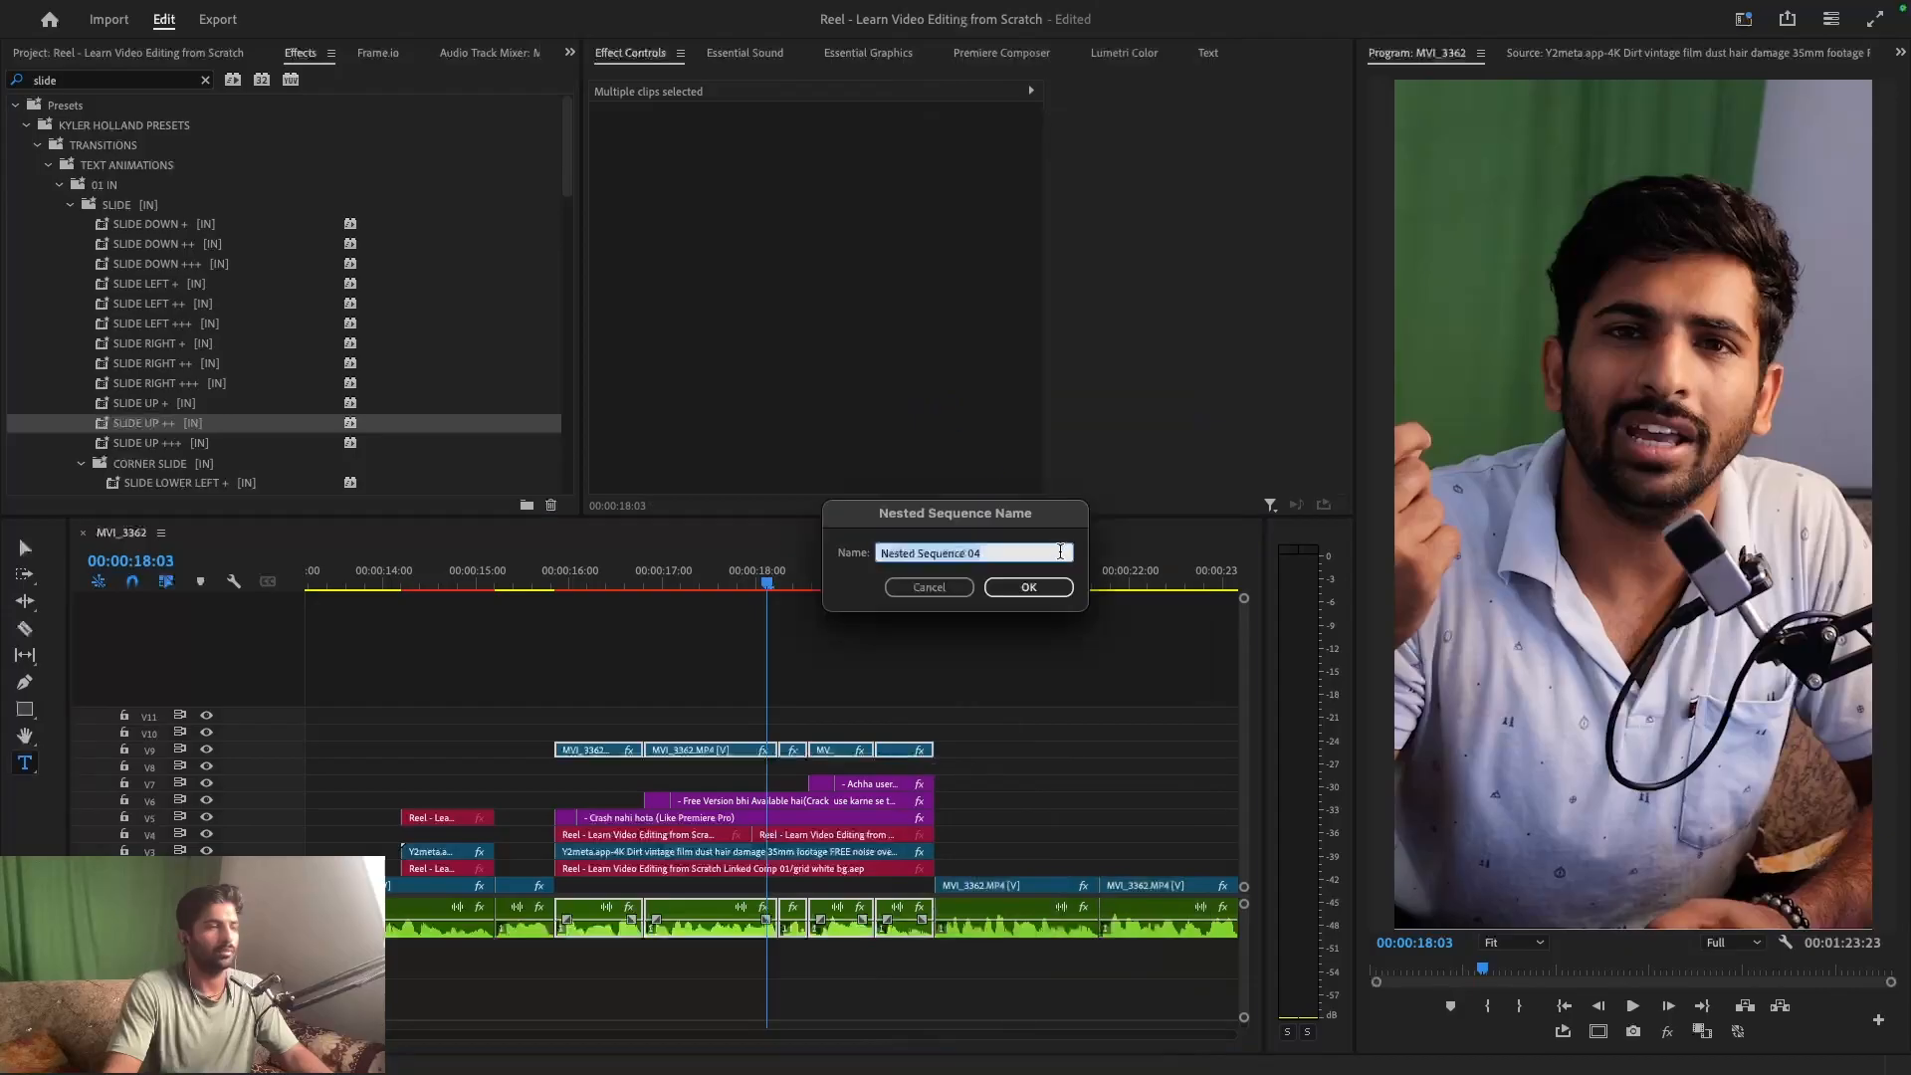
pyautogui.click(1028, 587)
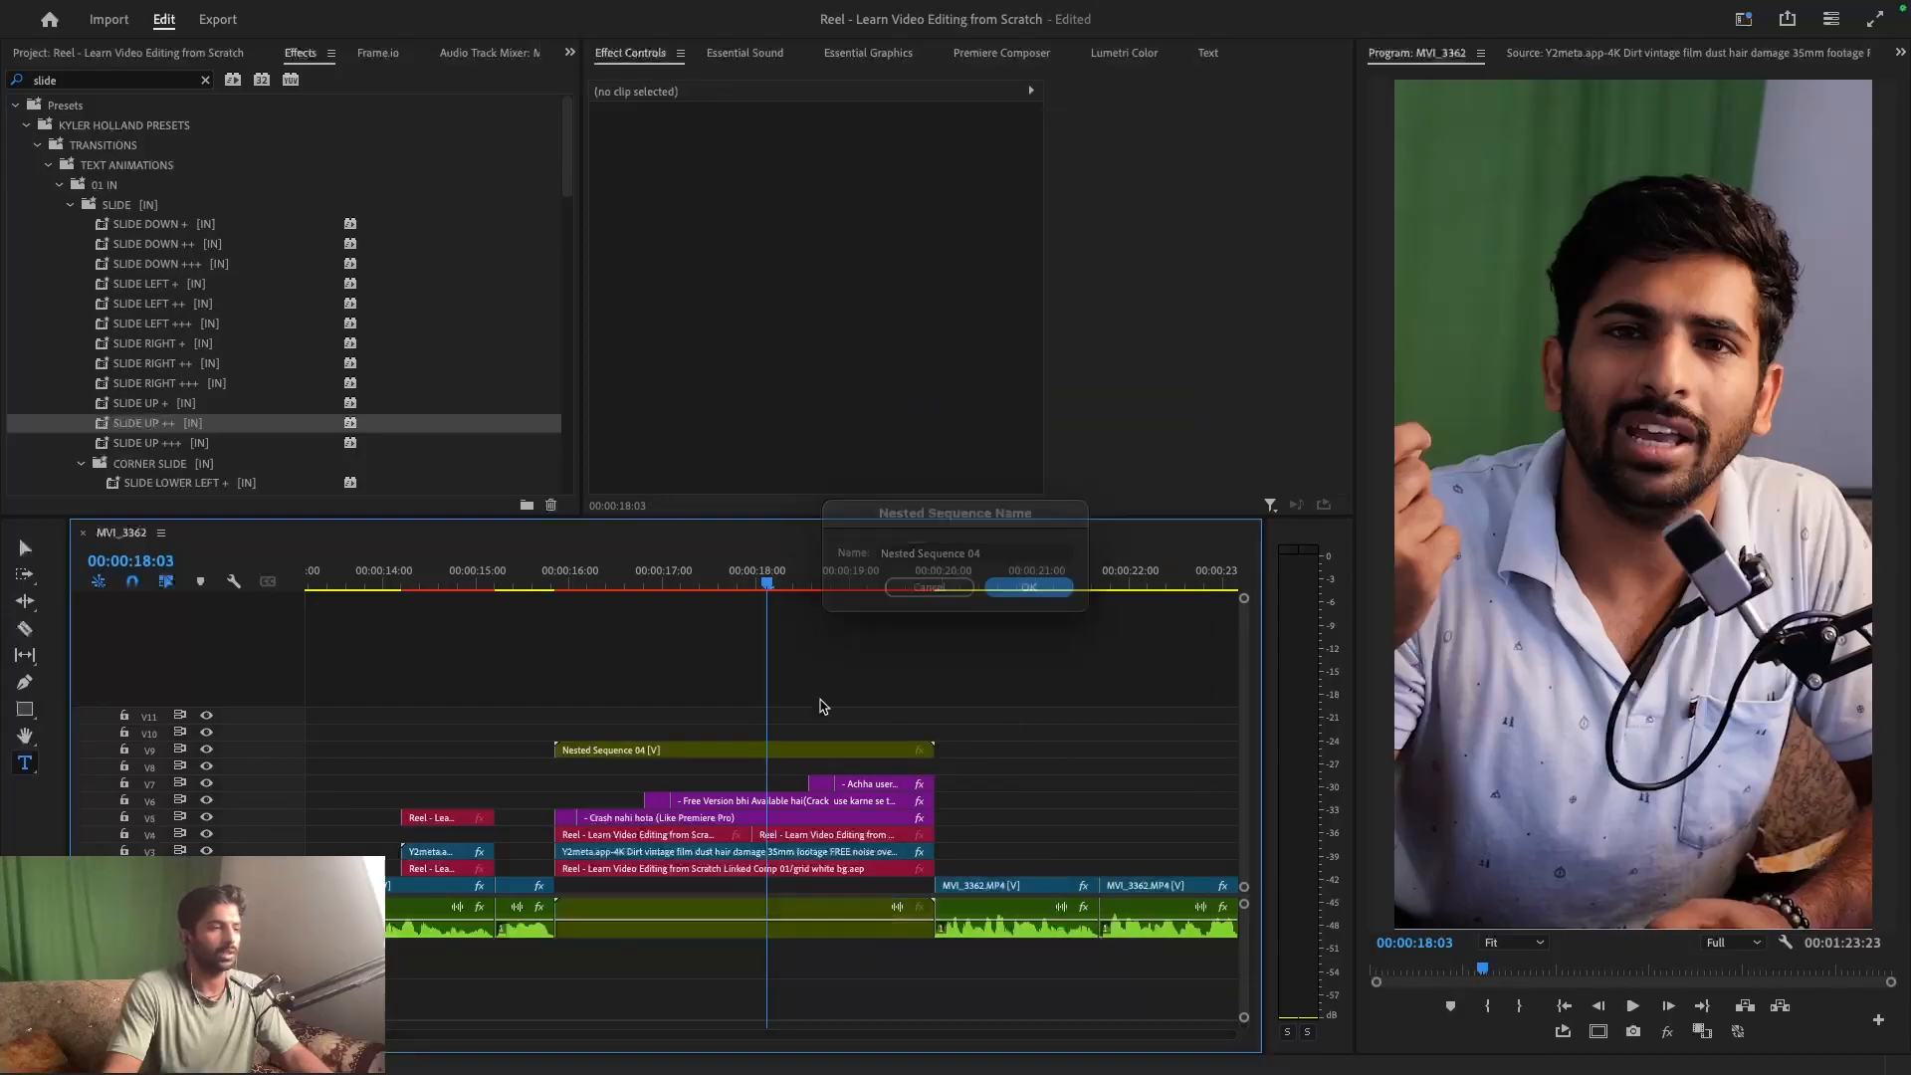
# - Scale Nested Sequence 04 on V9 to 48 and save the project
pyautogui.click(792, 751)
pyautogui.moveTo(822, 178); pyautogui.dragTo(770, 177)
pyautogui.hotkey('ctrl', 's')
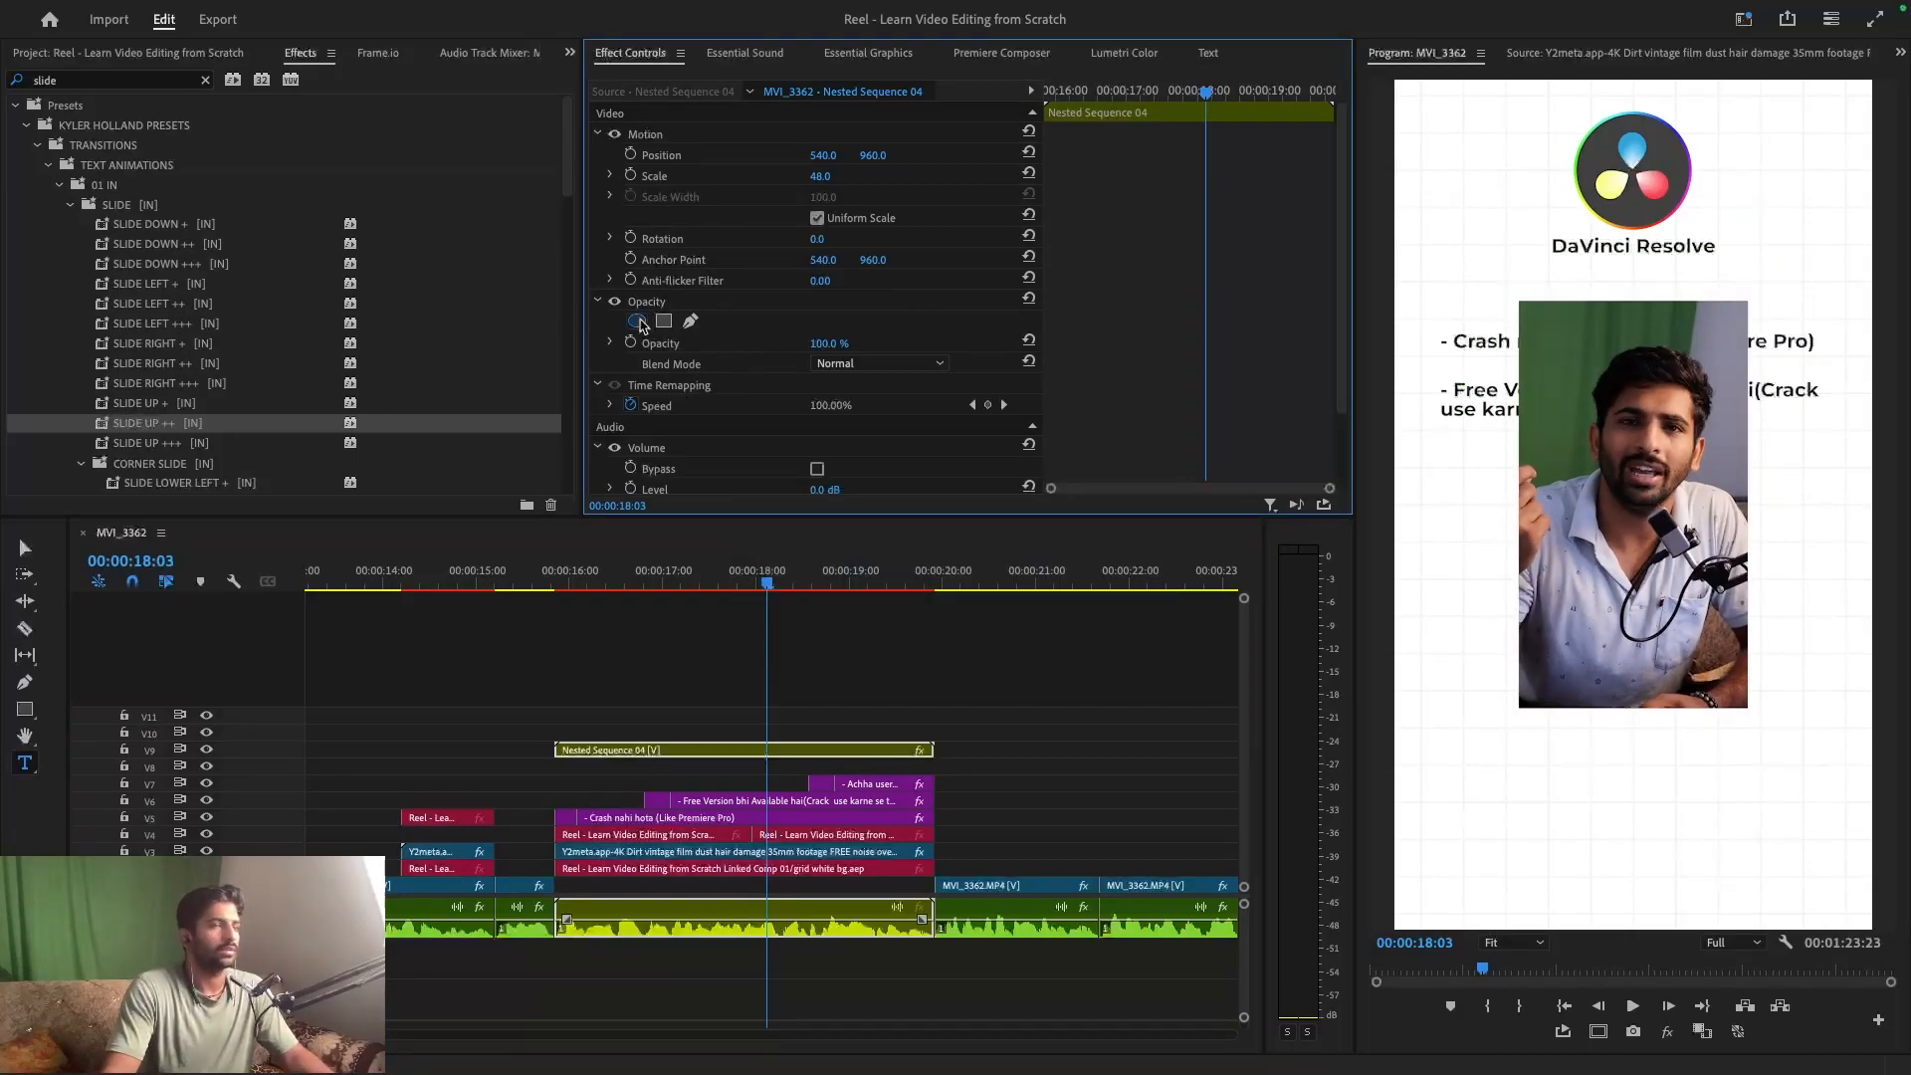
# - Add an ellipse opacity mask around the speaker's face on Nested Sequence 04 and set its mask expansion to 232
pyautogui.click(637, 321)
pyautogui.moveTo(1606, 504); pyautogui.dragTo(1622, 430)
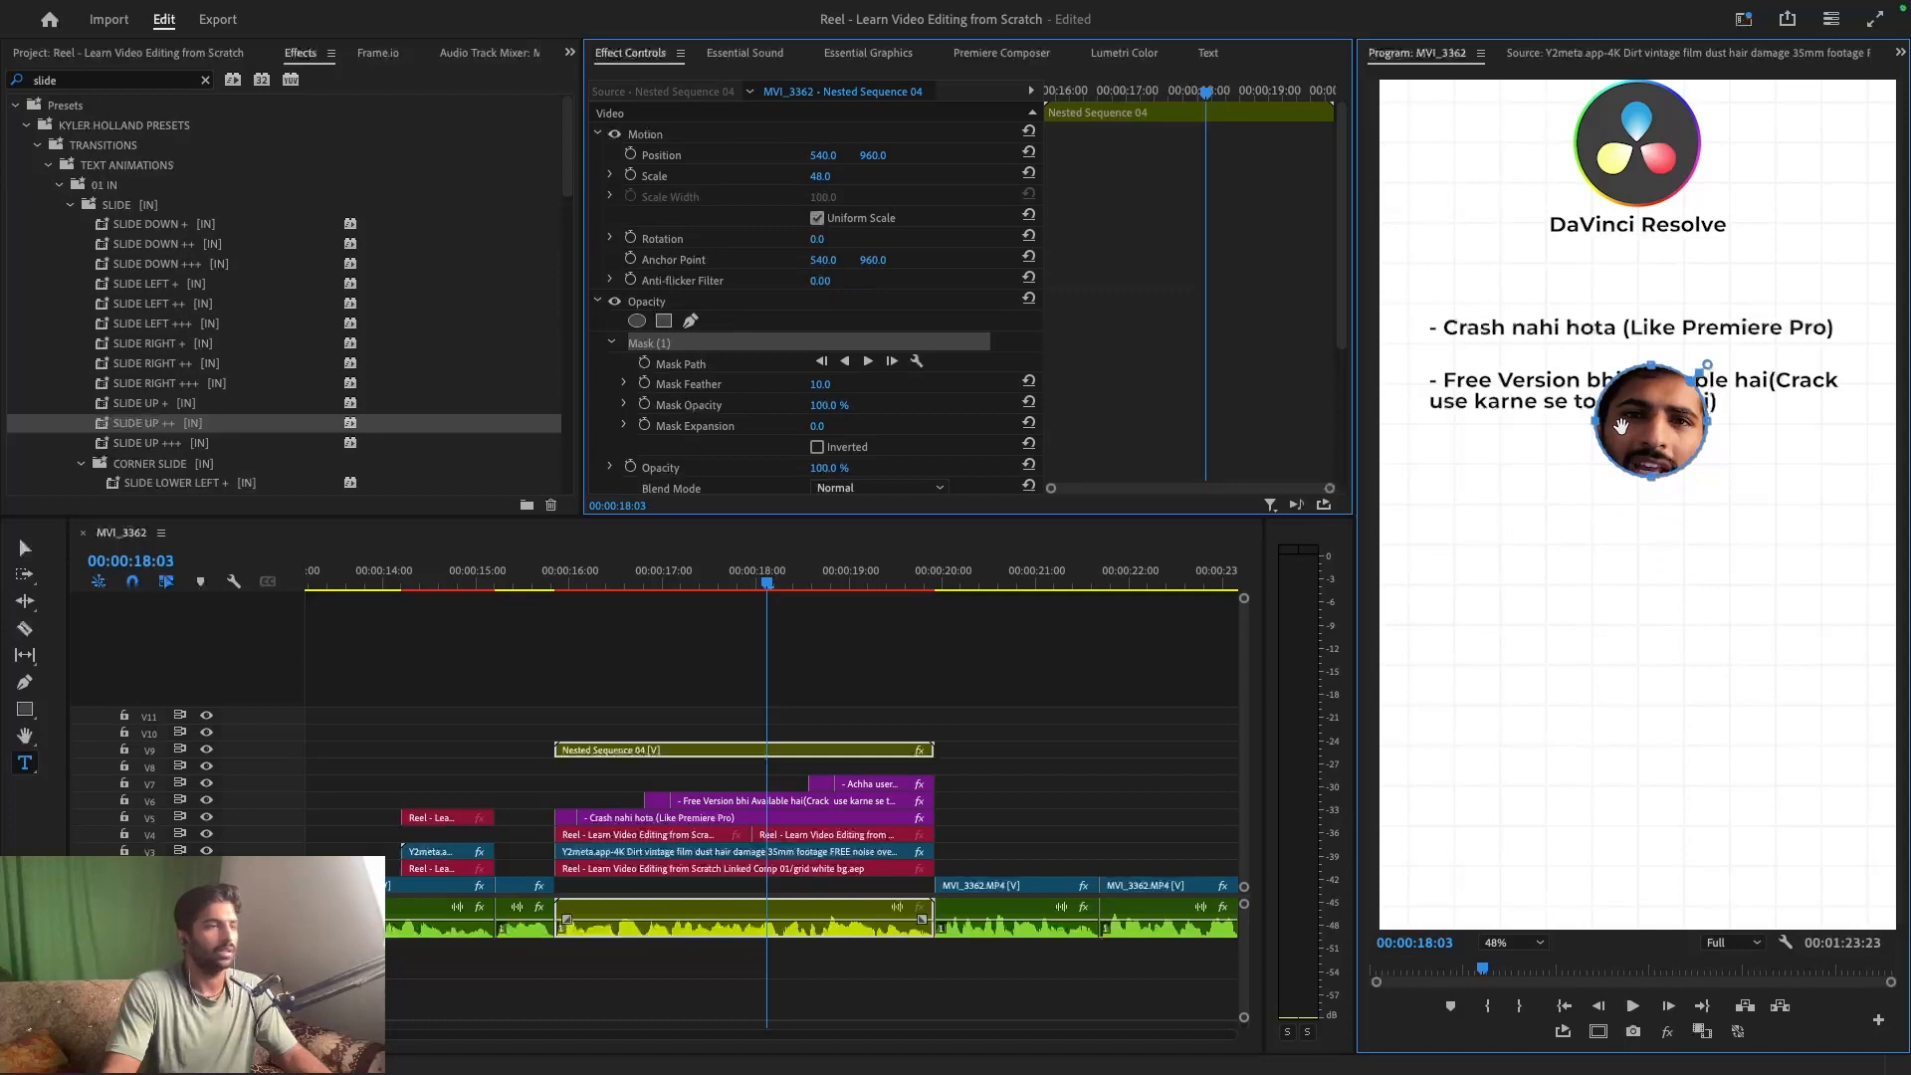
pyautogui.moveTo(816, 426); pyautogui.dragTo(1044, 426)
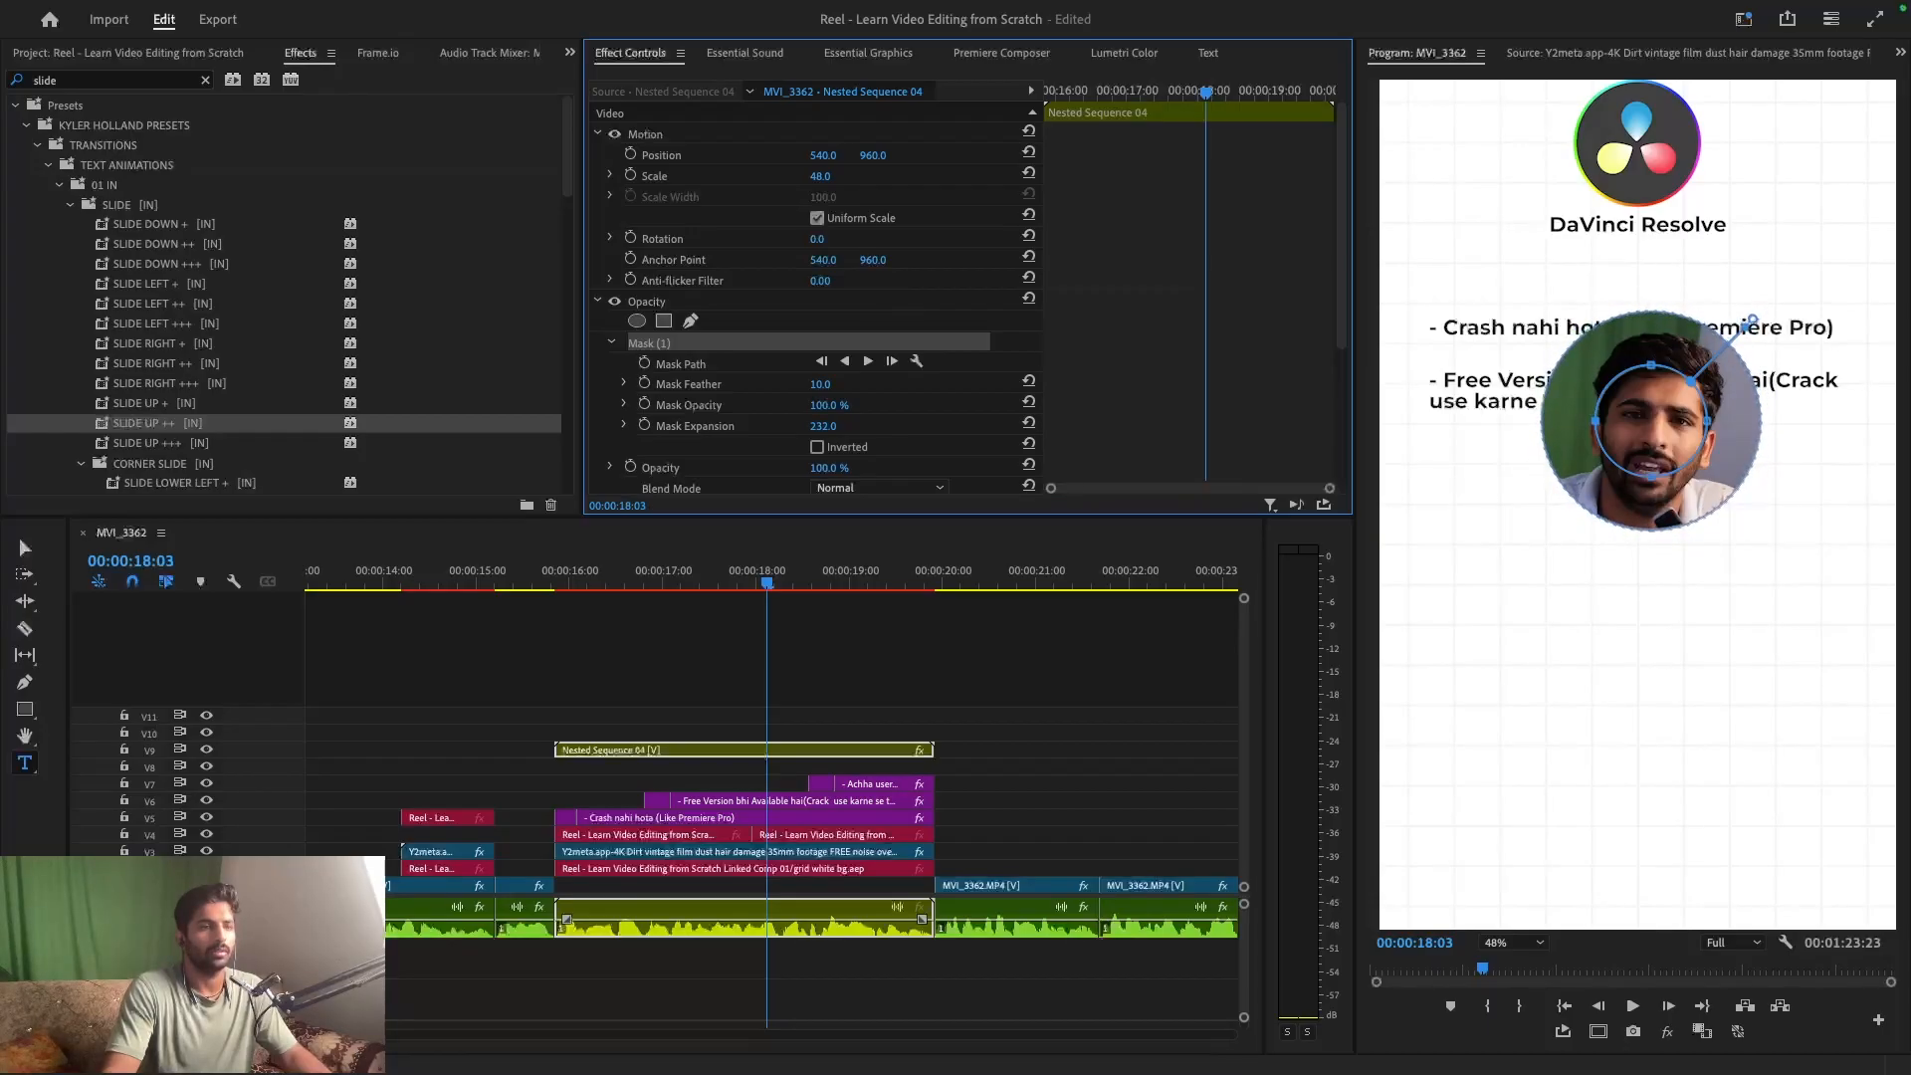
pyautogui.click(926, 675)
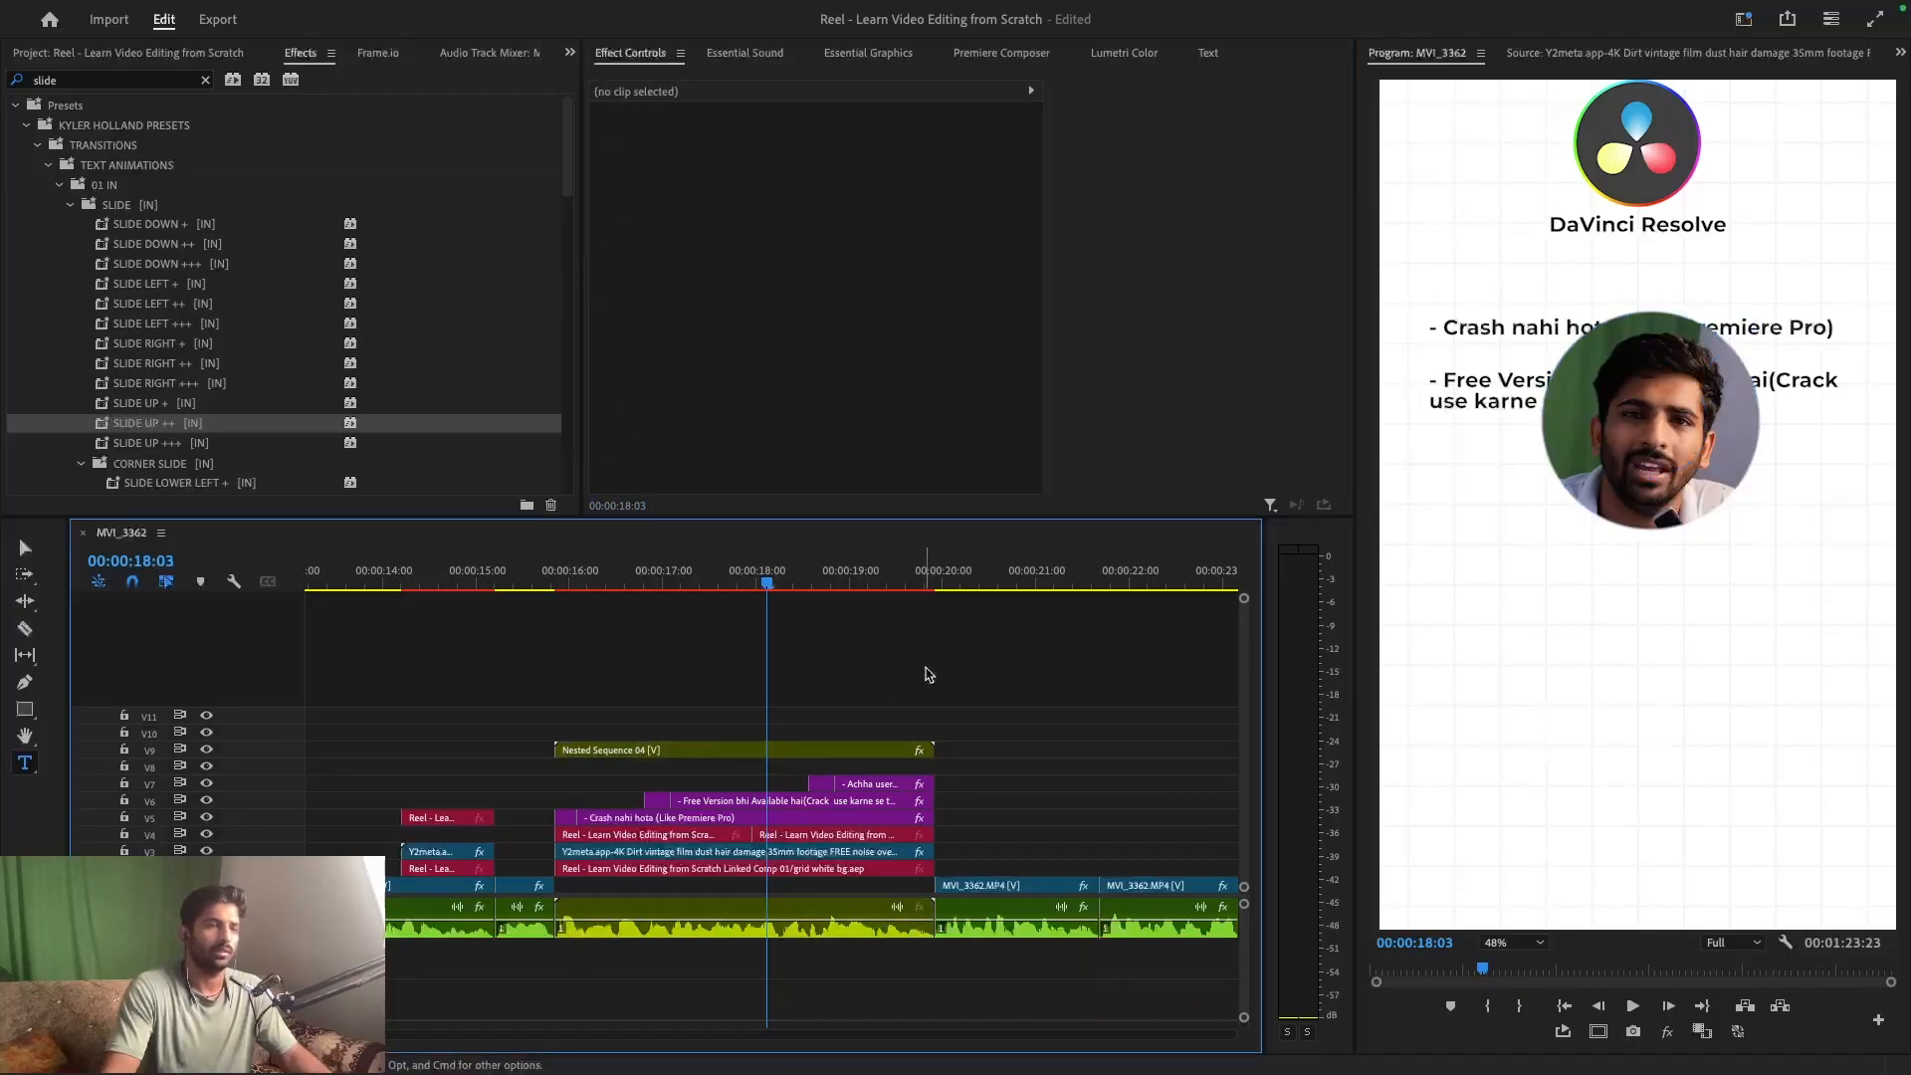
# - Position the masked Nested Sequence 04 at 511, 1593 below the bullet titles and save the project
pyautogui.click(816, 752)
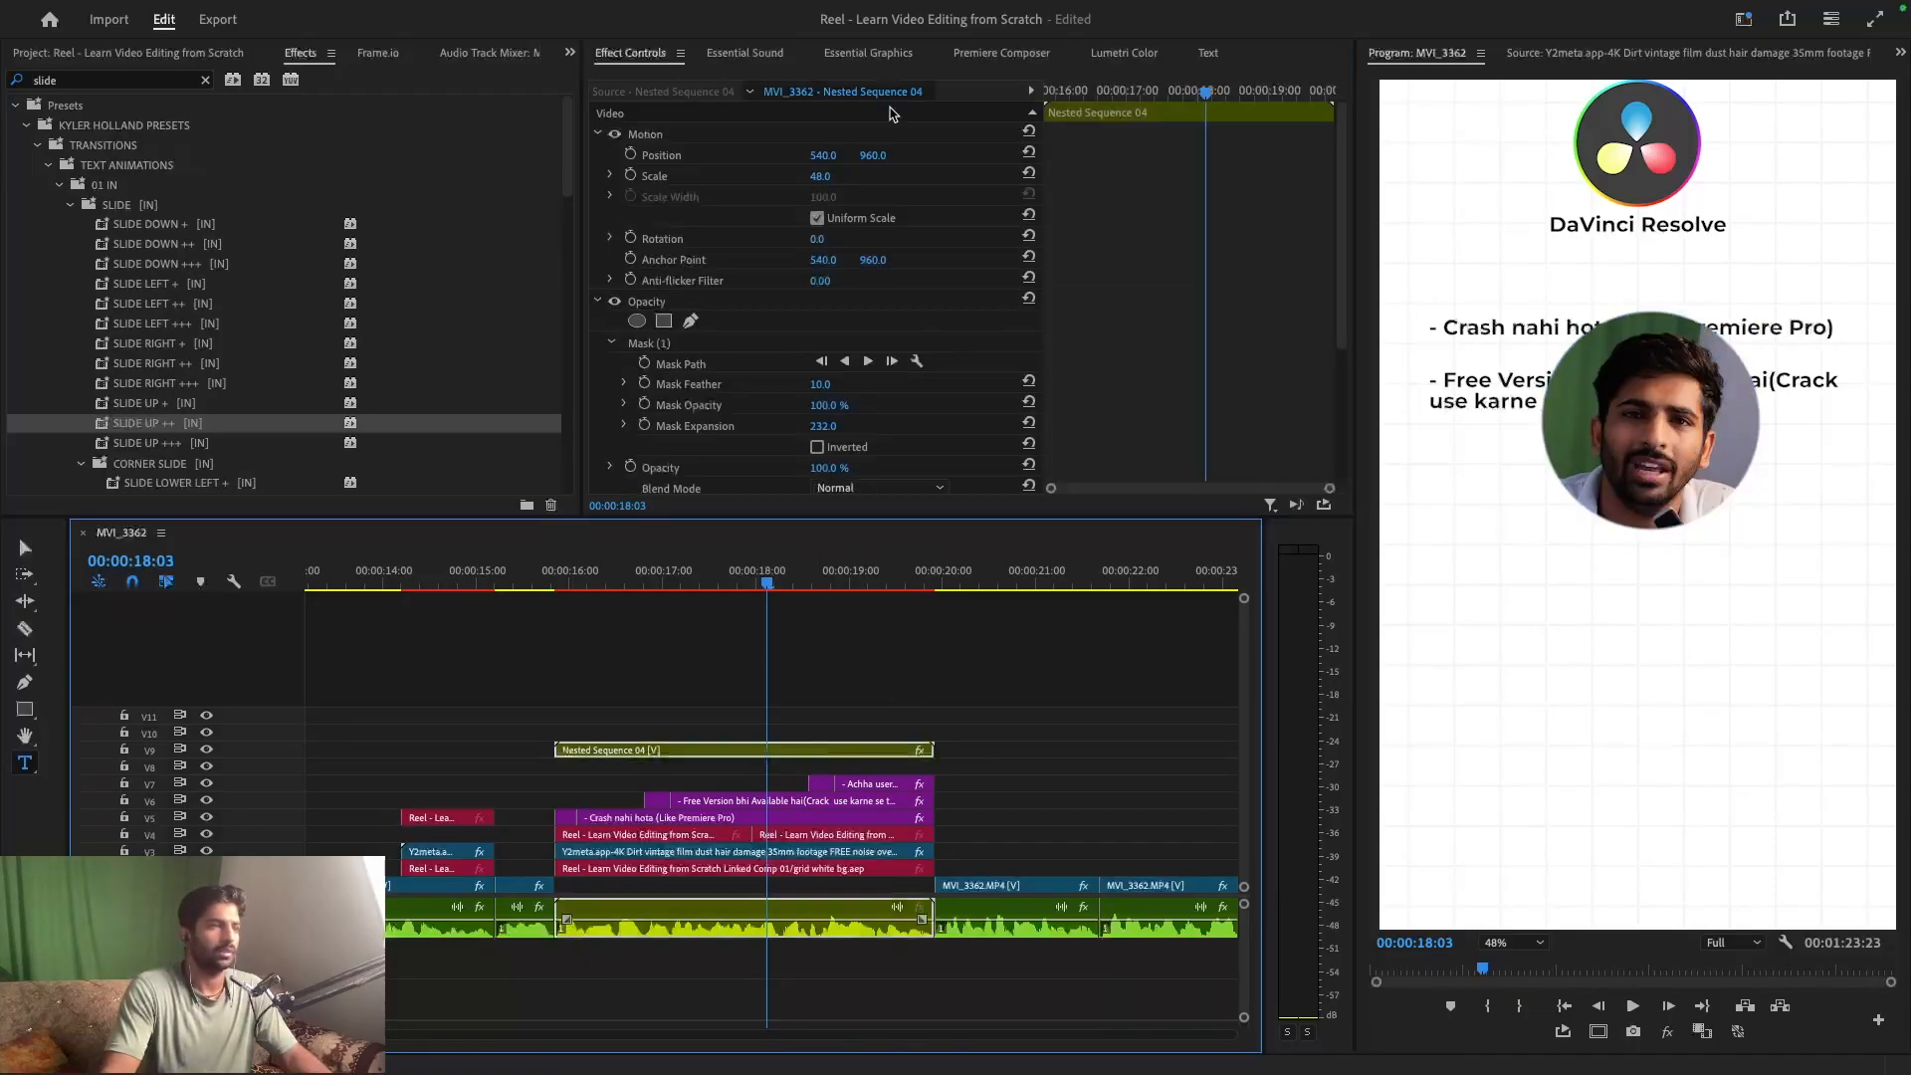
pyautogui.moveTo(874, 156); pyautogui.dragTo(1188, 157)
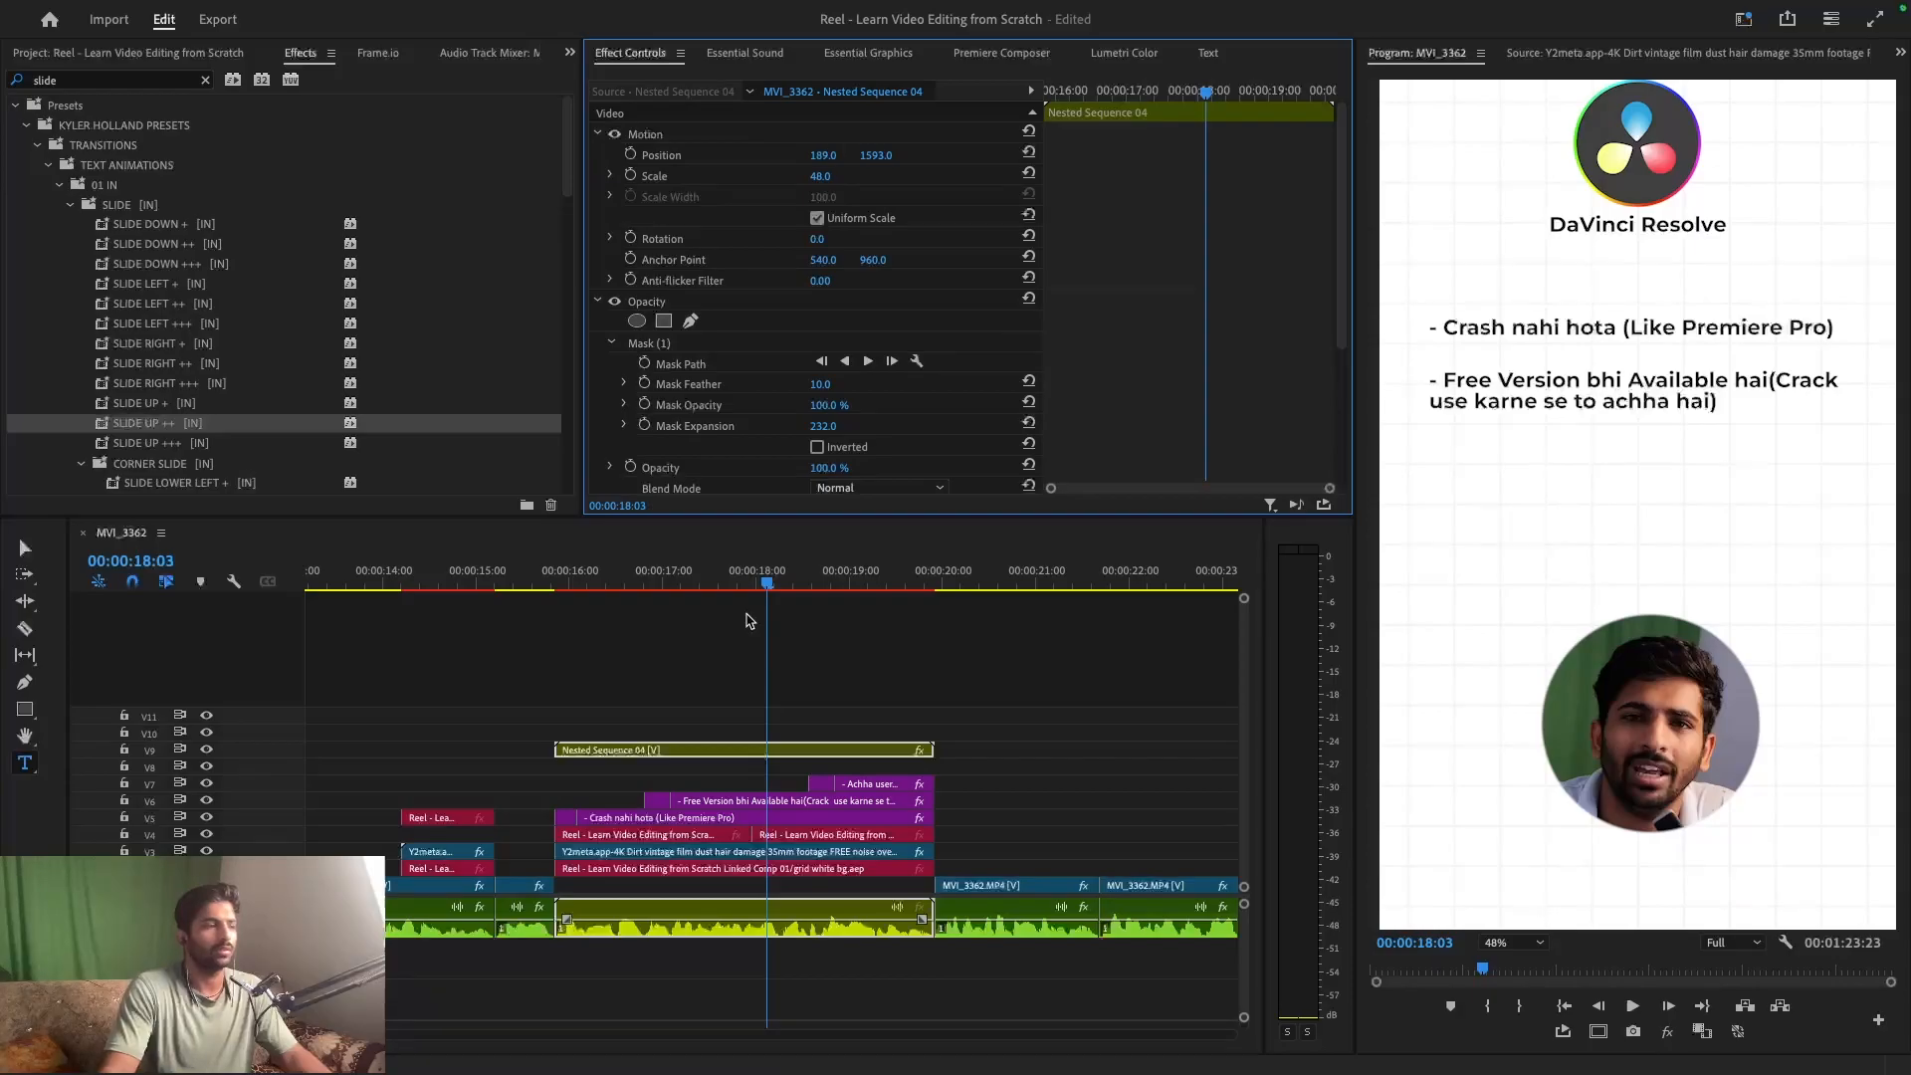
pyautogui.click(767, 157)
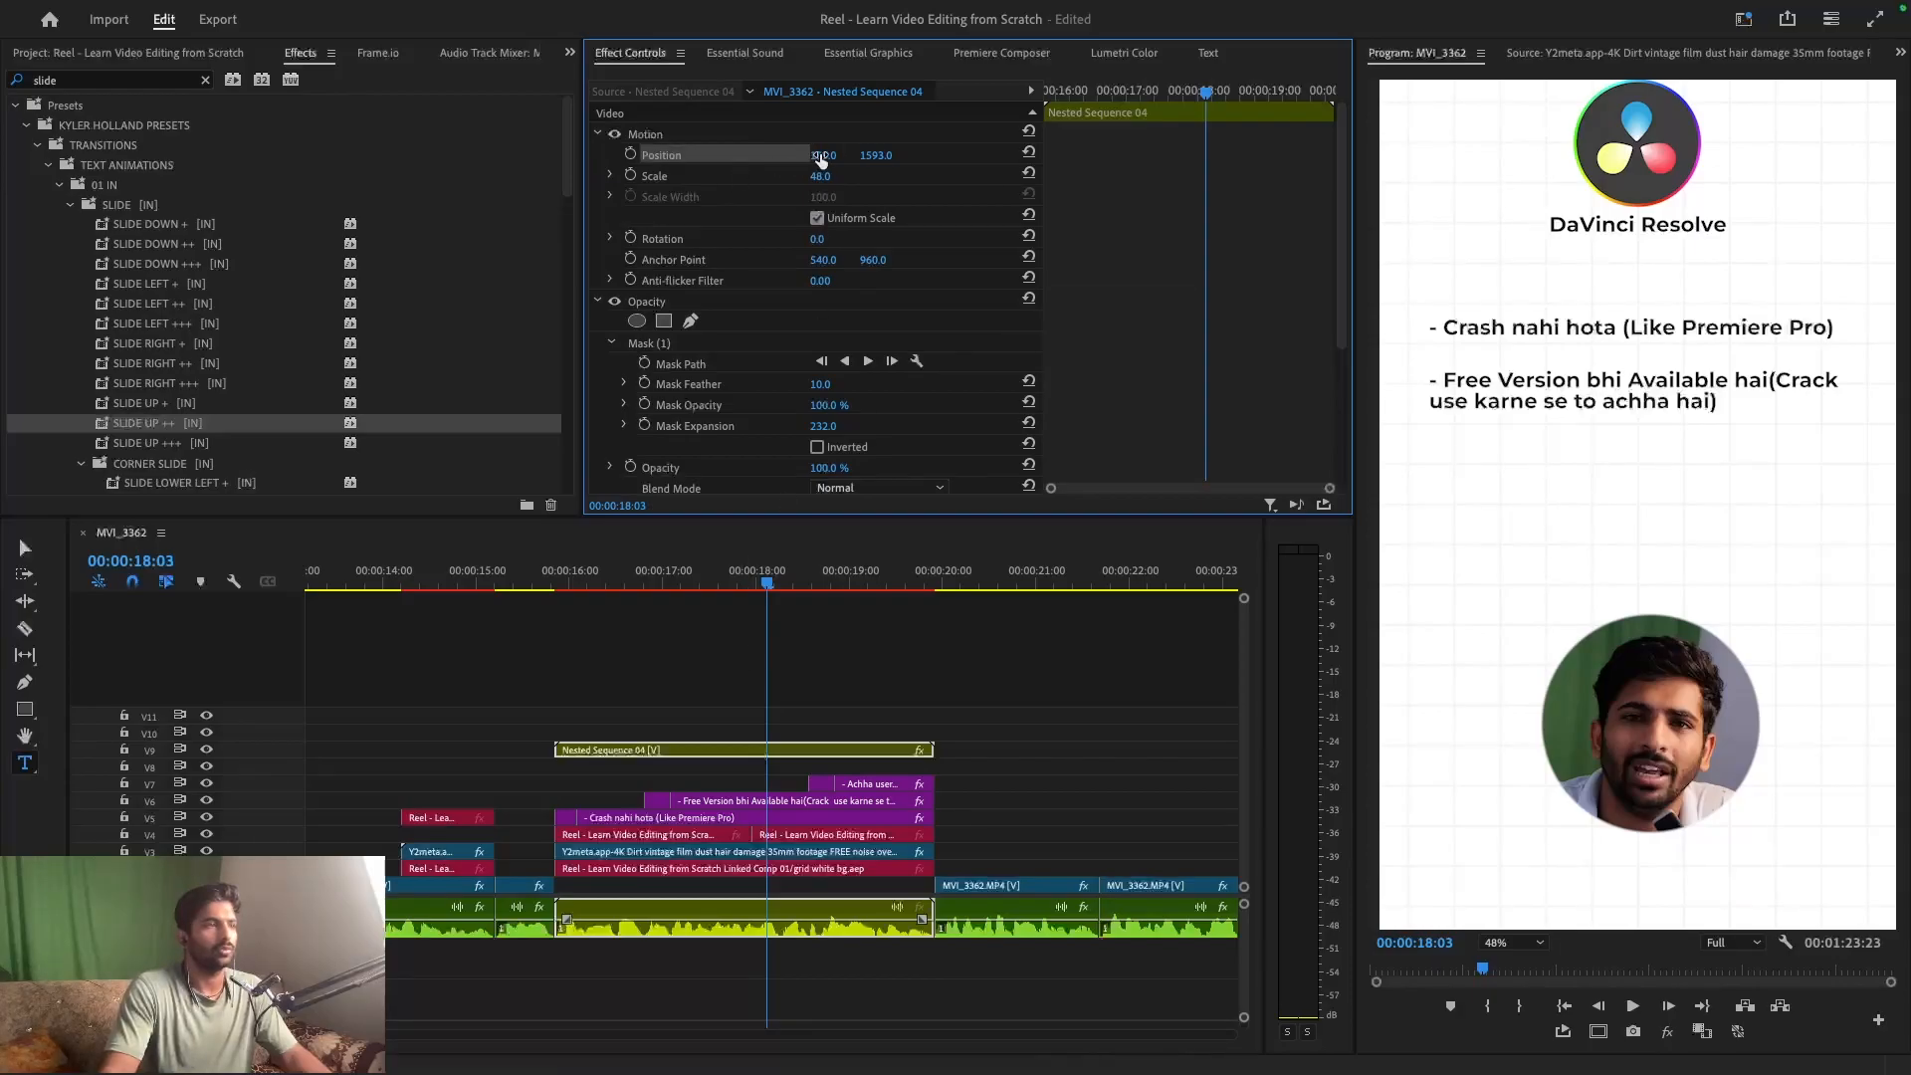
pyautogui.click(700, 687)
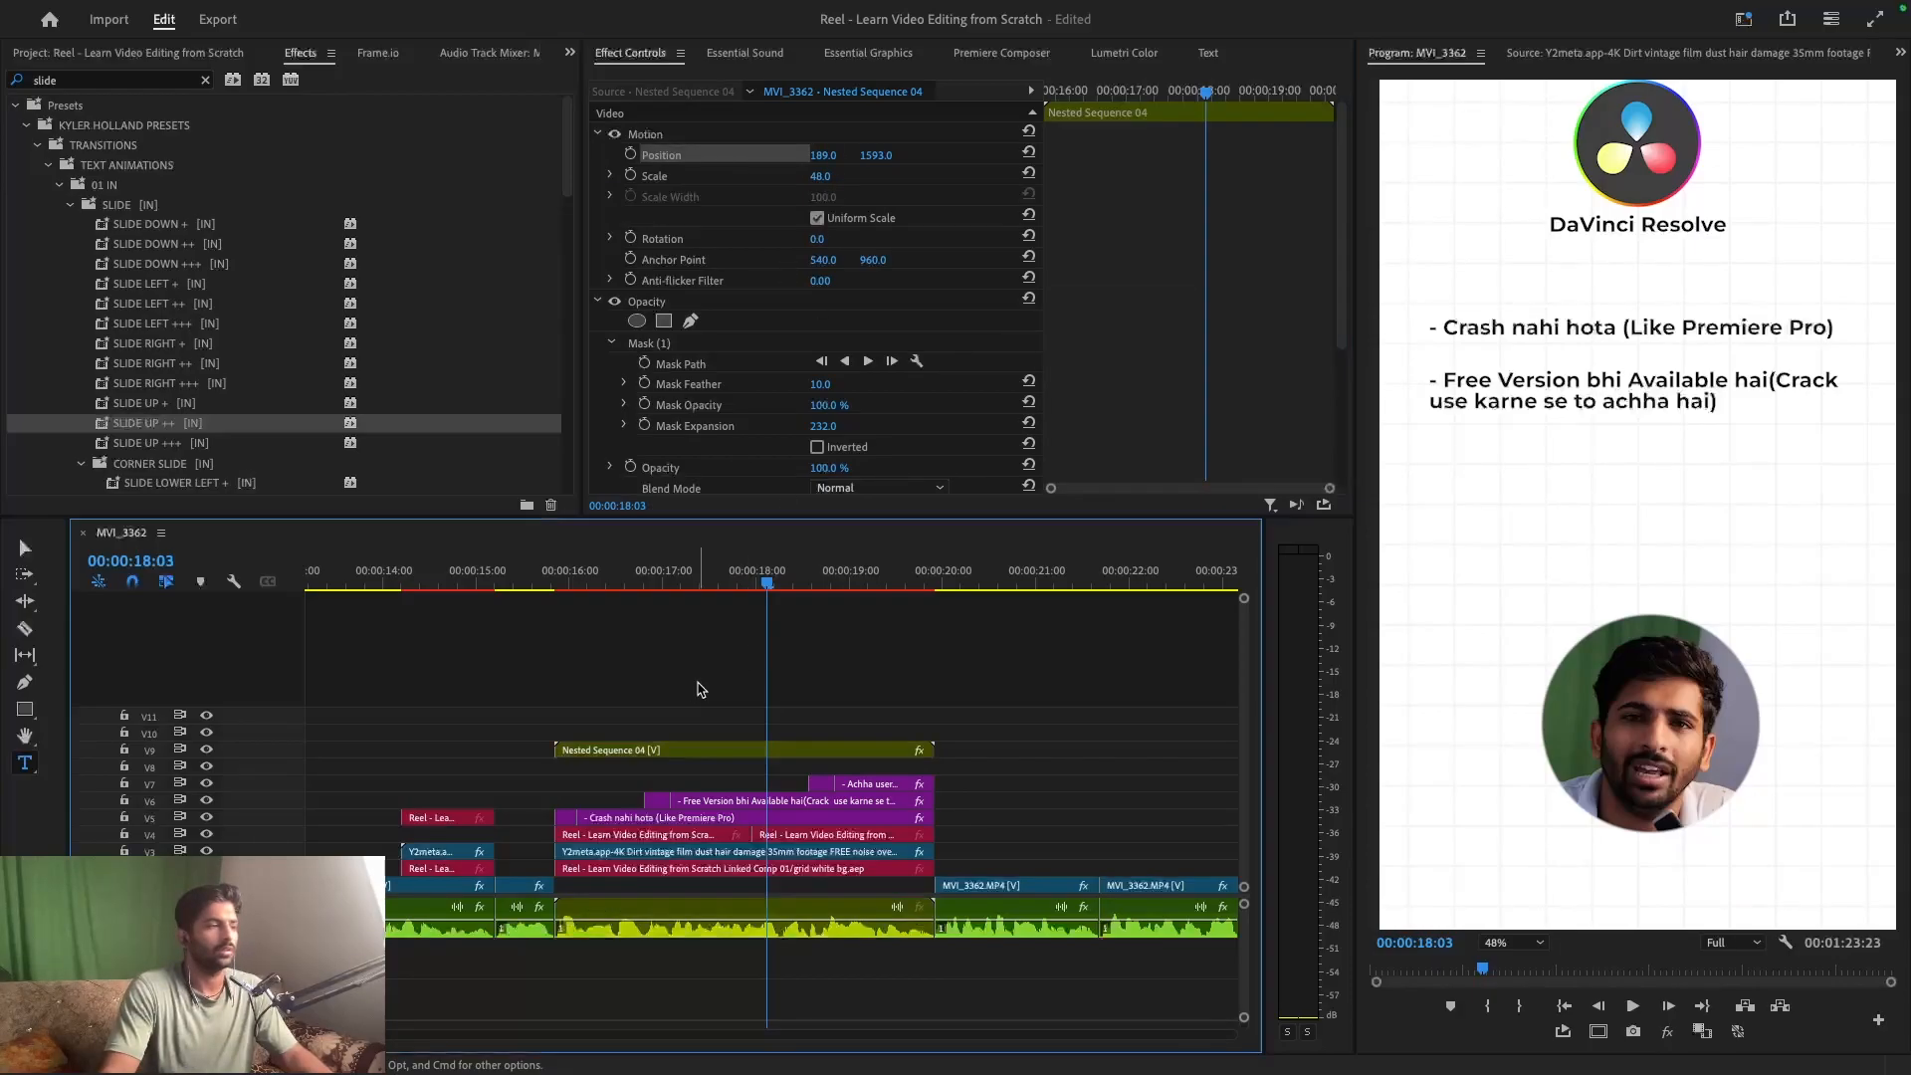
pyautogui.press('super+s')
pyautogui.click(782, 582)
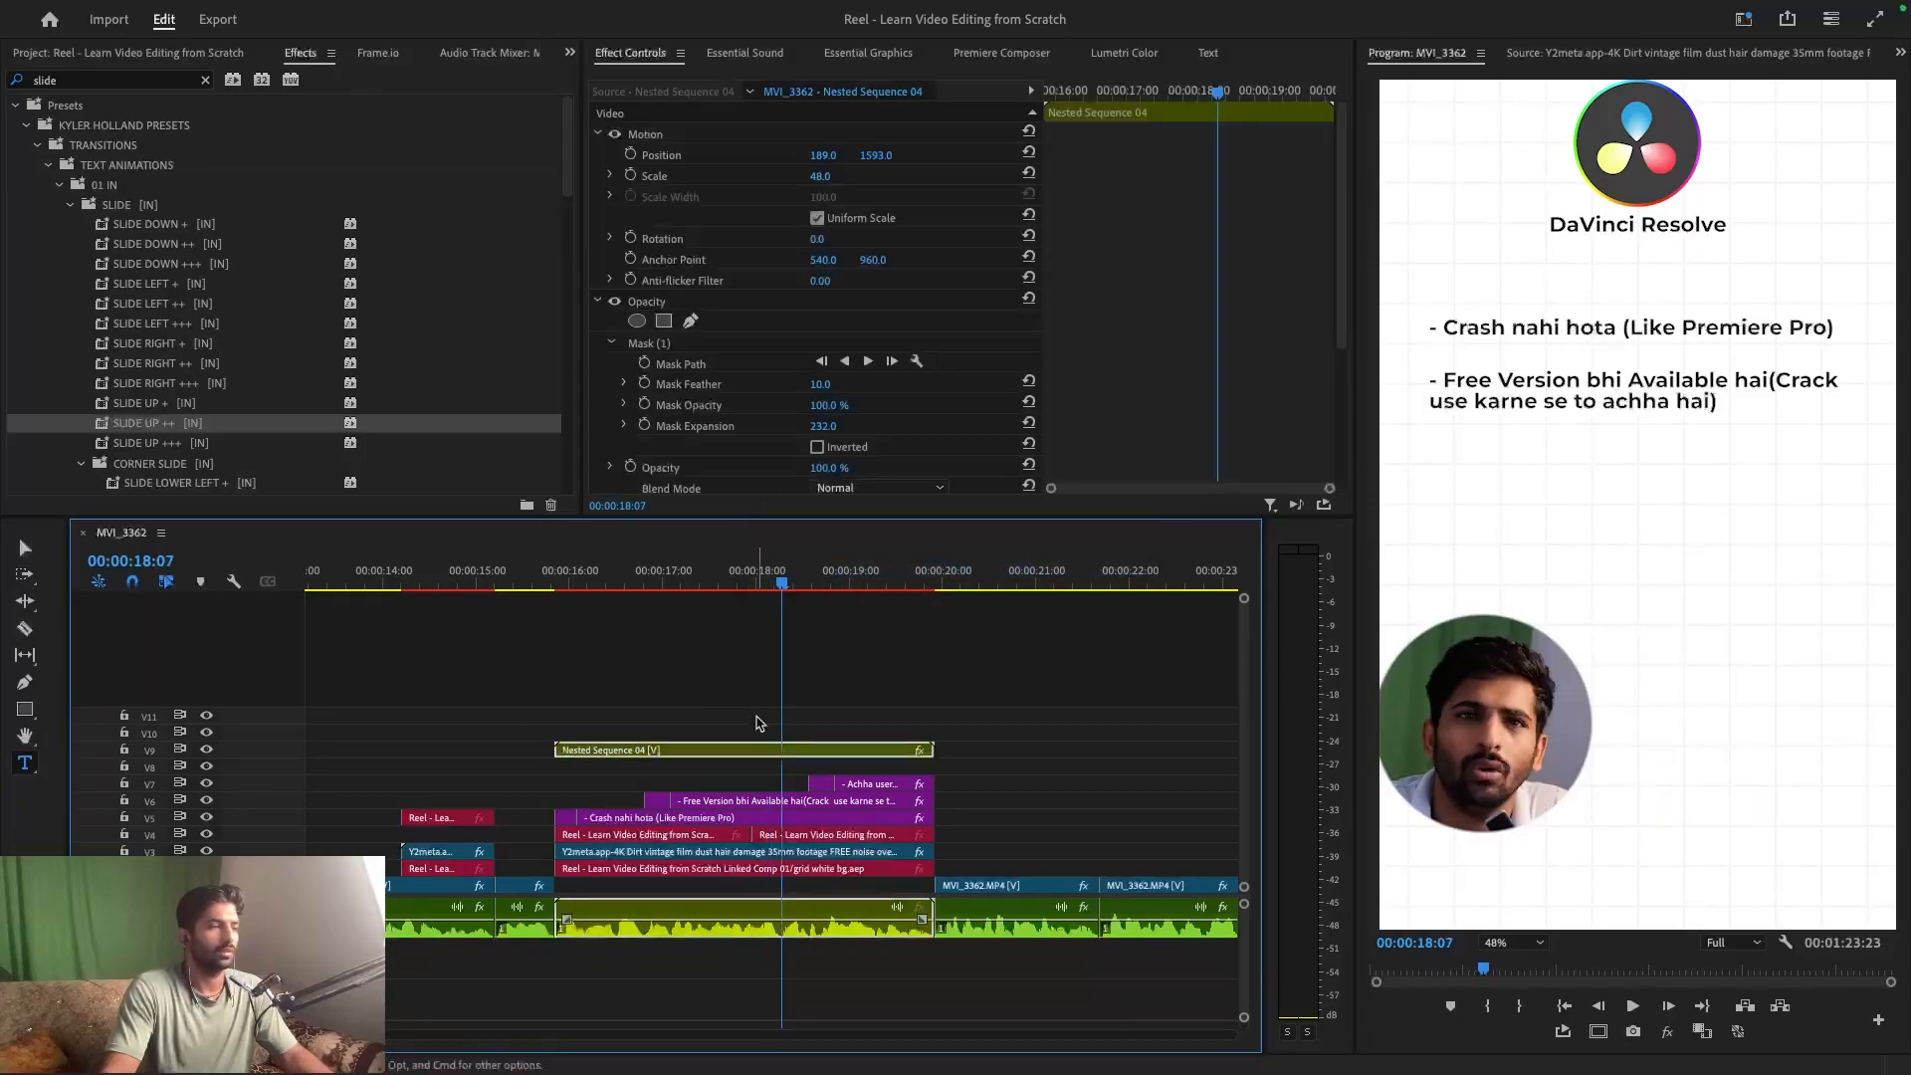
pyautogui.press('super+z')
pyautogui.press('v')
pyautogui.moveTo(823, 156); pyautogui.dragTo(794, 156)
pyautogui.press('super+s')
# - Apply the Drop Shadow effect to Nested Sequence 04 with 100% opacity and a distance of 37
pyautogui.click(782, 749)
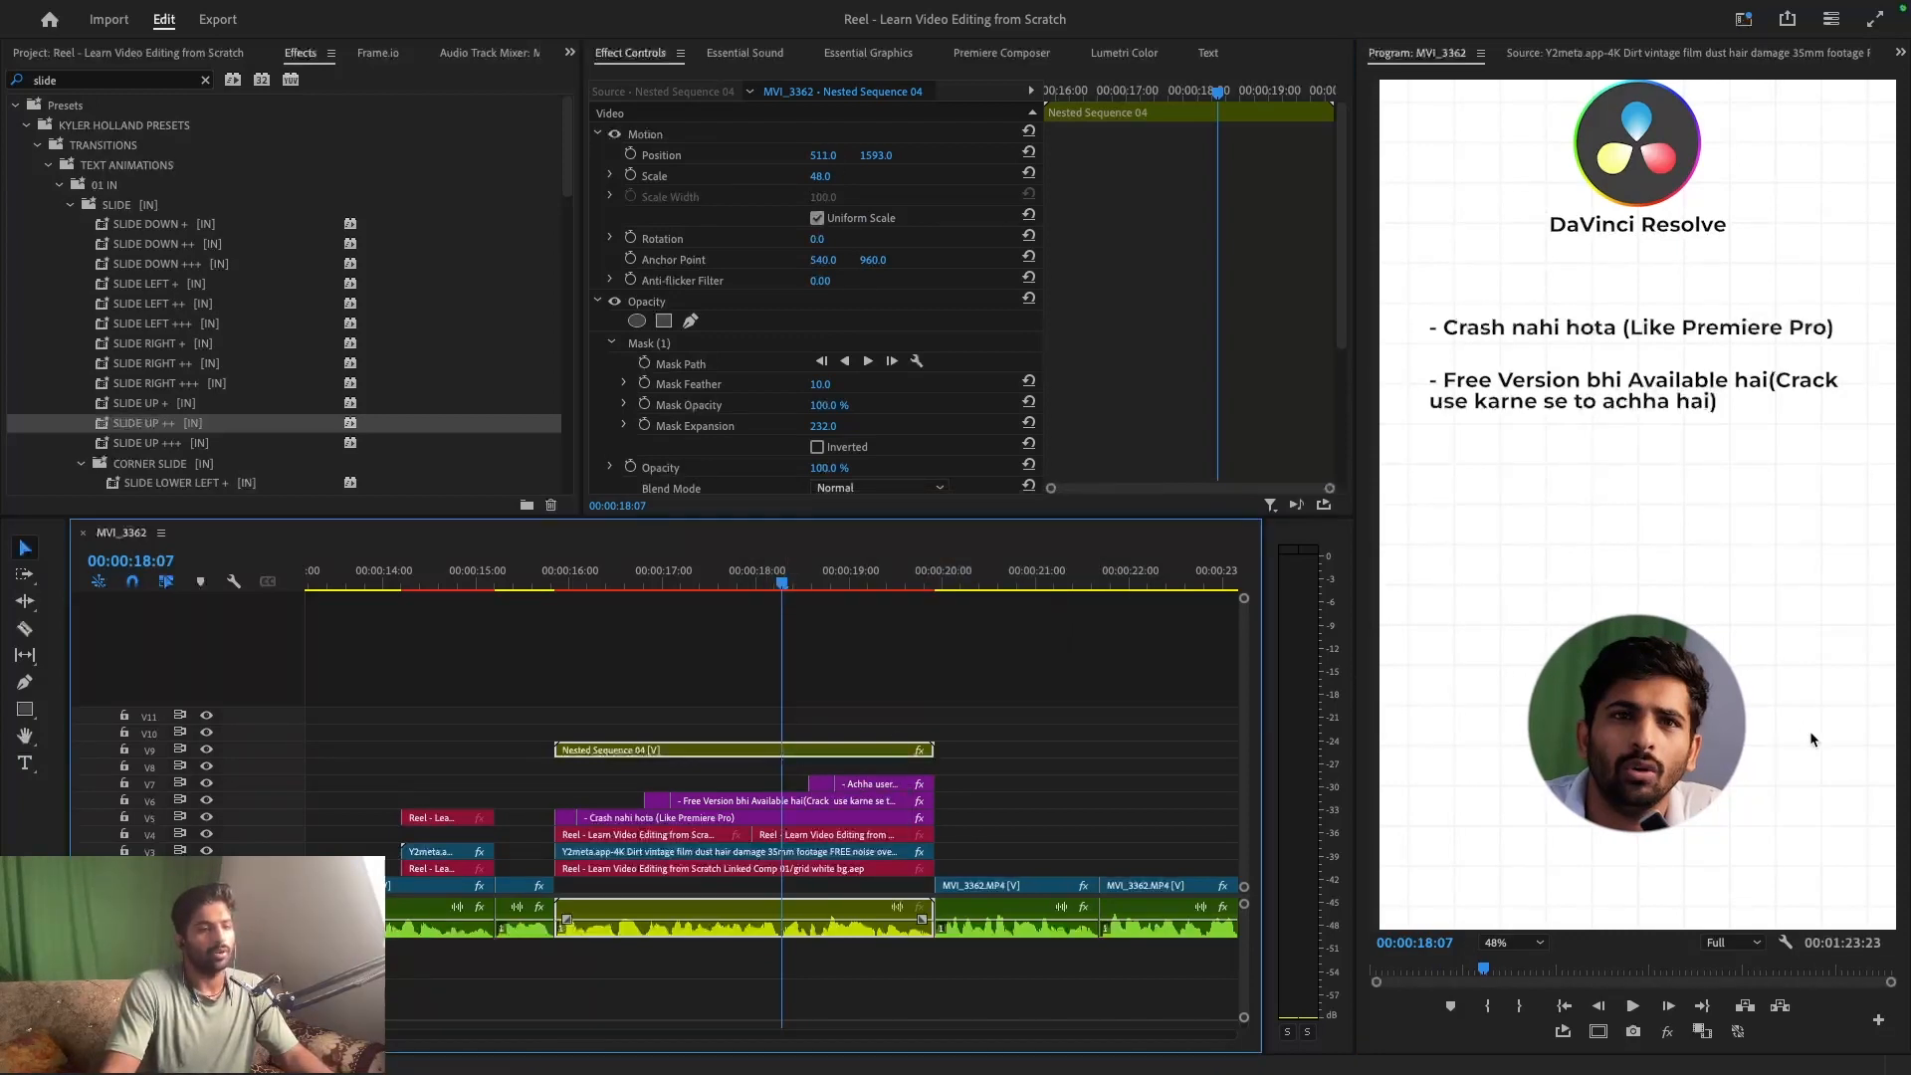
pyautogui.doubleClick(76, 82)
pyautogui.write('drop')
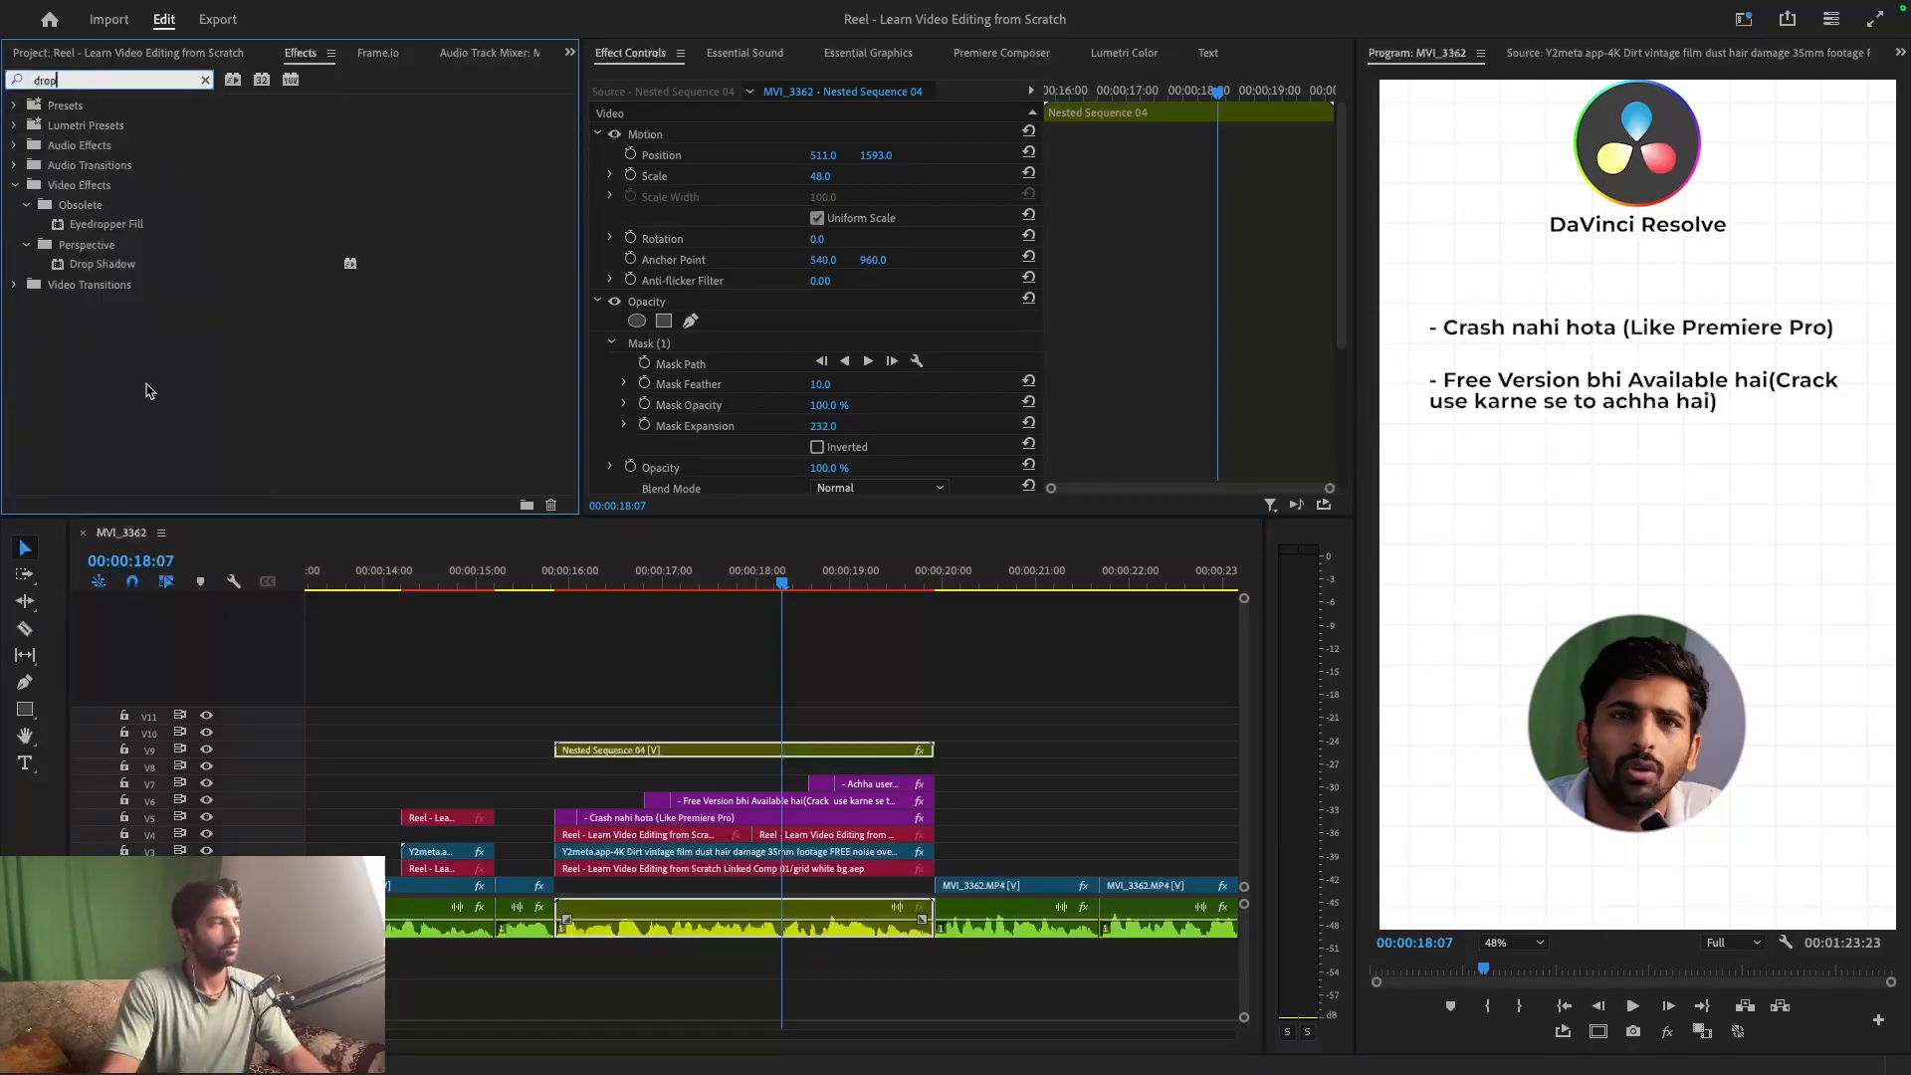
pyautogui.doubleClick(127, 264)
pyautogui.scroll(-4, 793, 438)
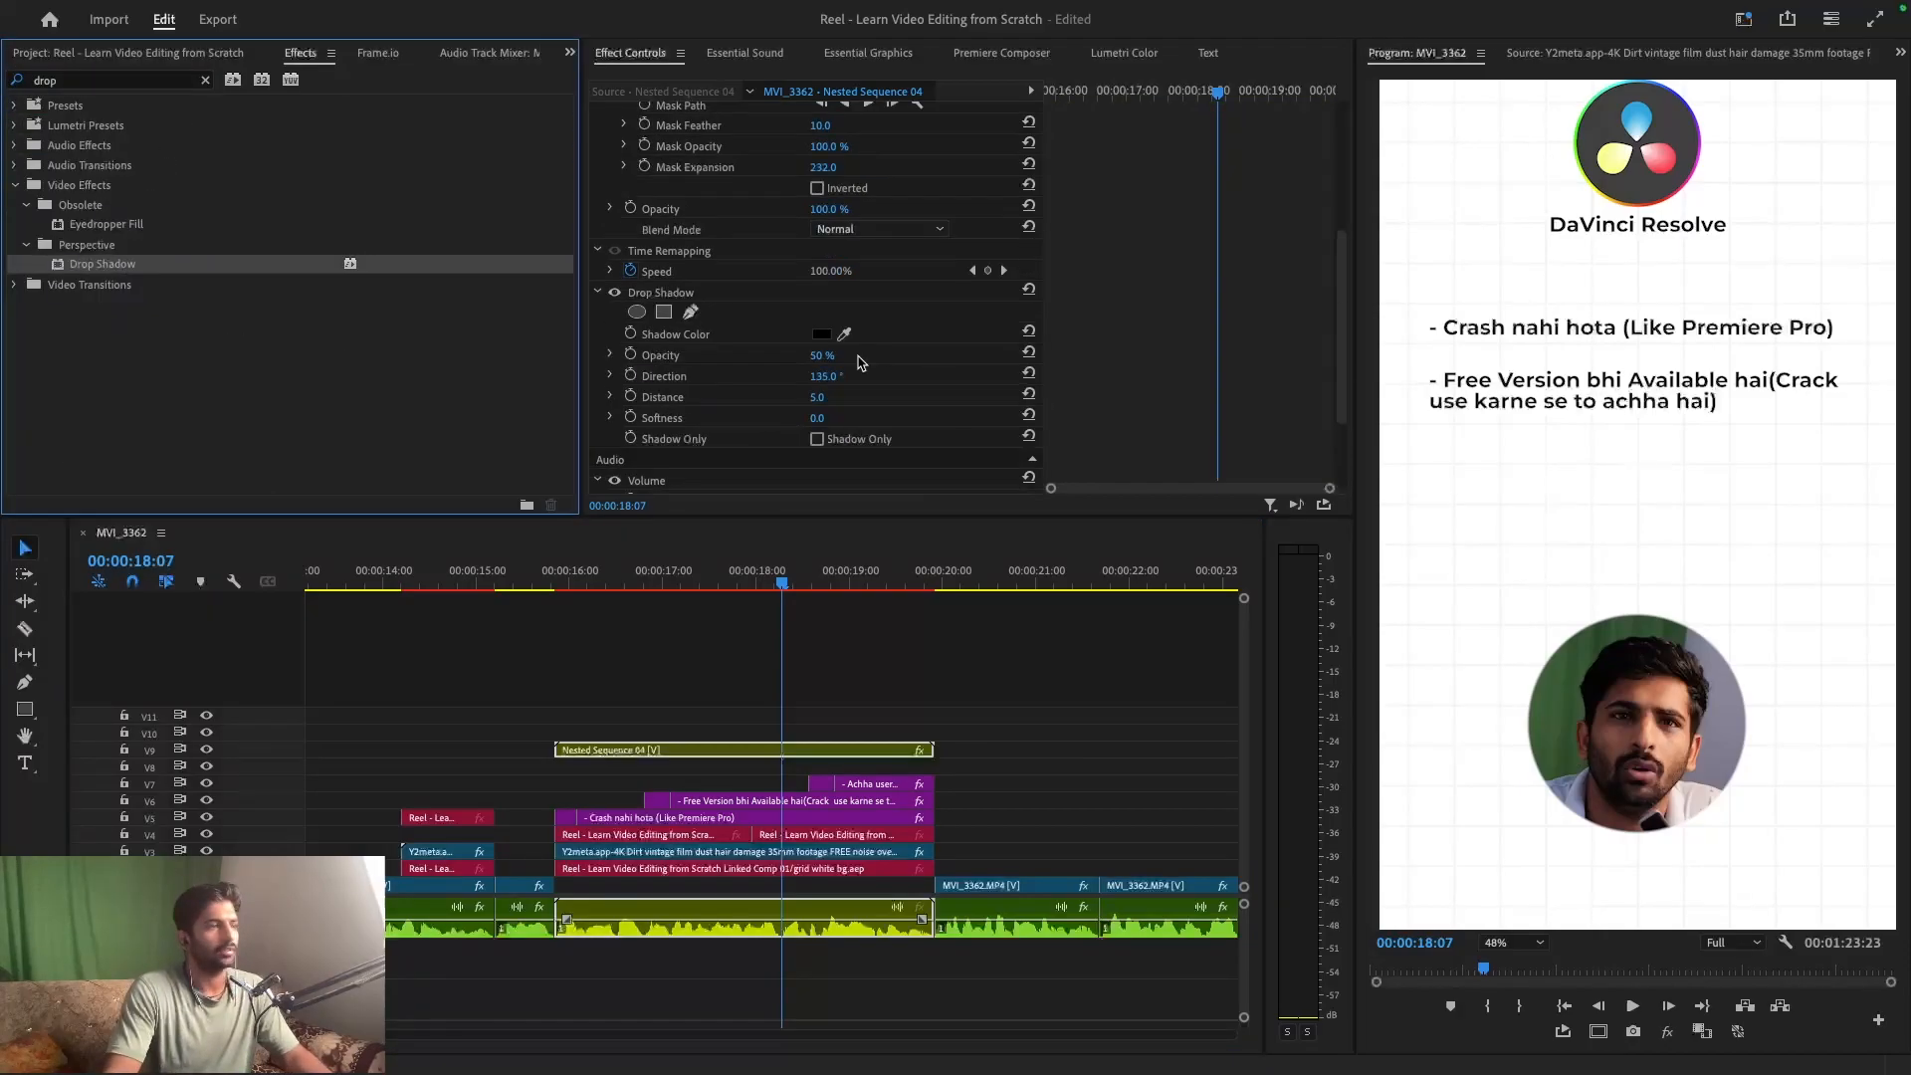
pyautogui.moveTo(824, 355); pyautogui.dragTo(874, 354)
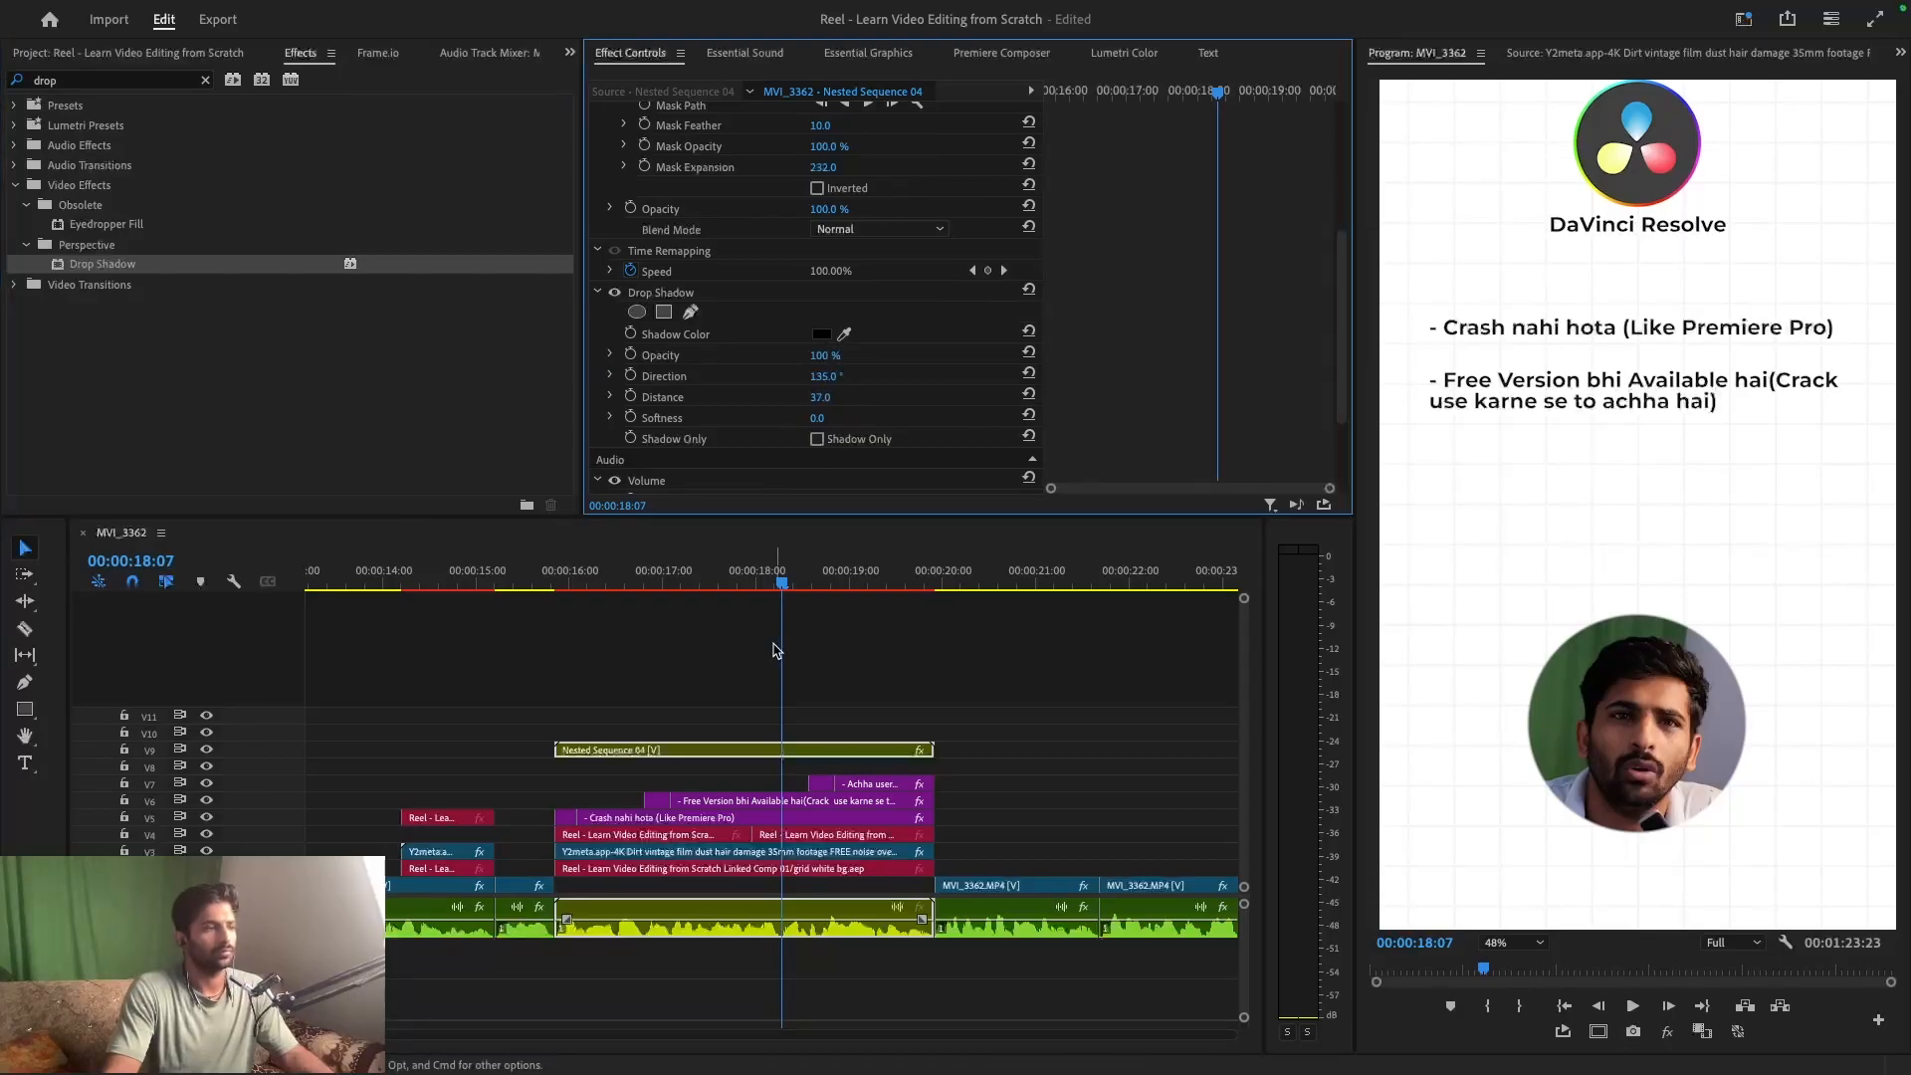
# - Play back the DaVinci Resolve section with the bullet titles and speaker circle, and save the project
pyautogui.moveTo(782, 585); pyautogui.dragTo(631, 585)
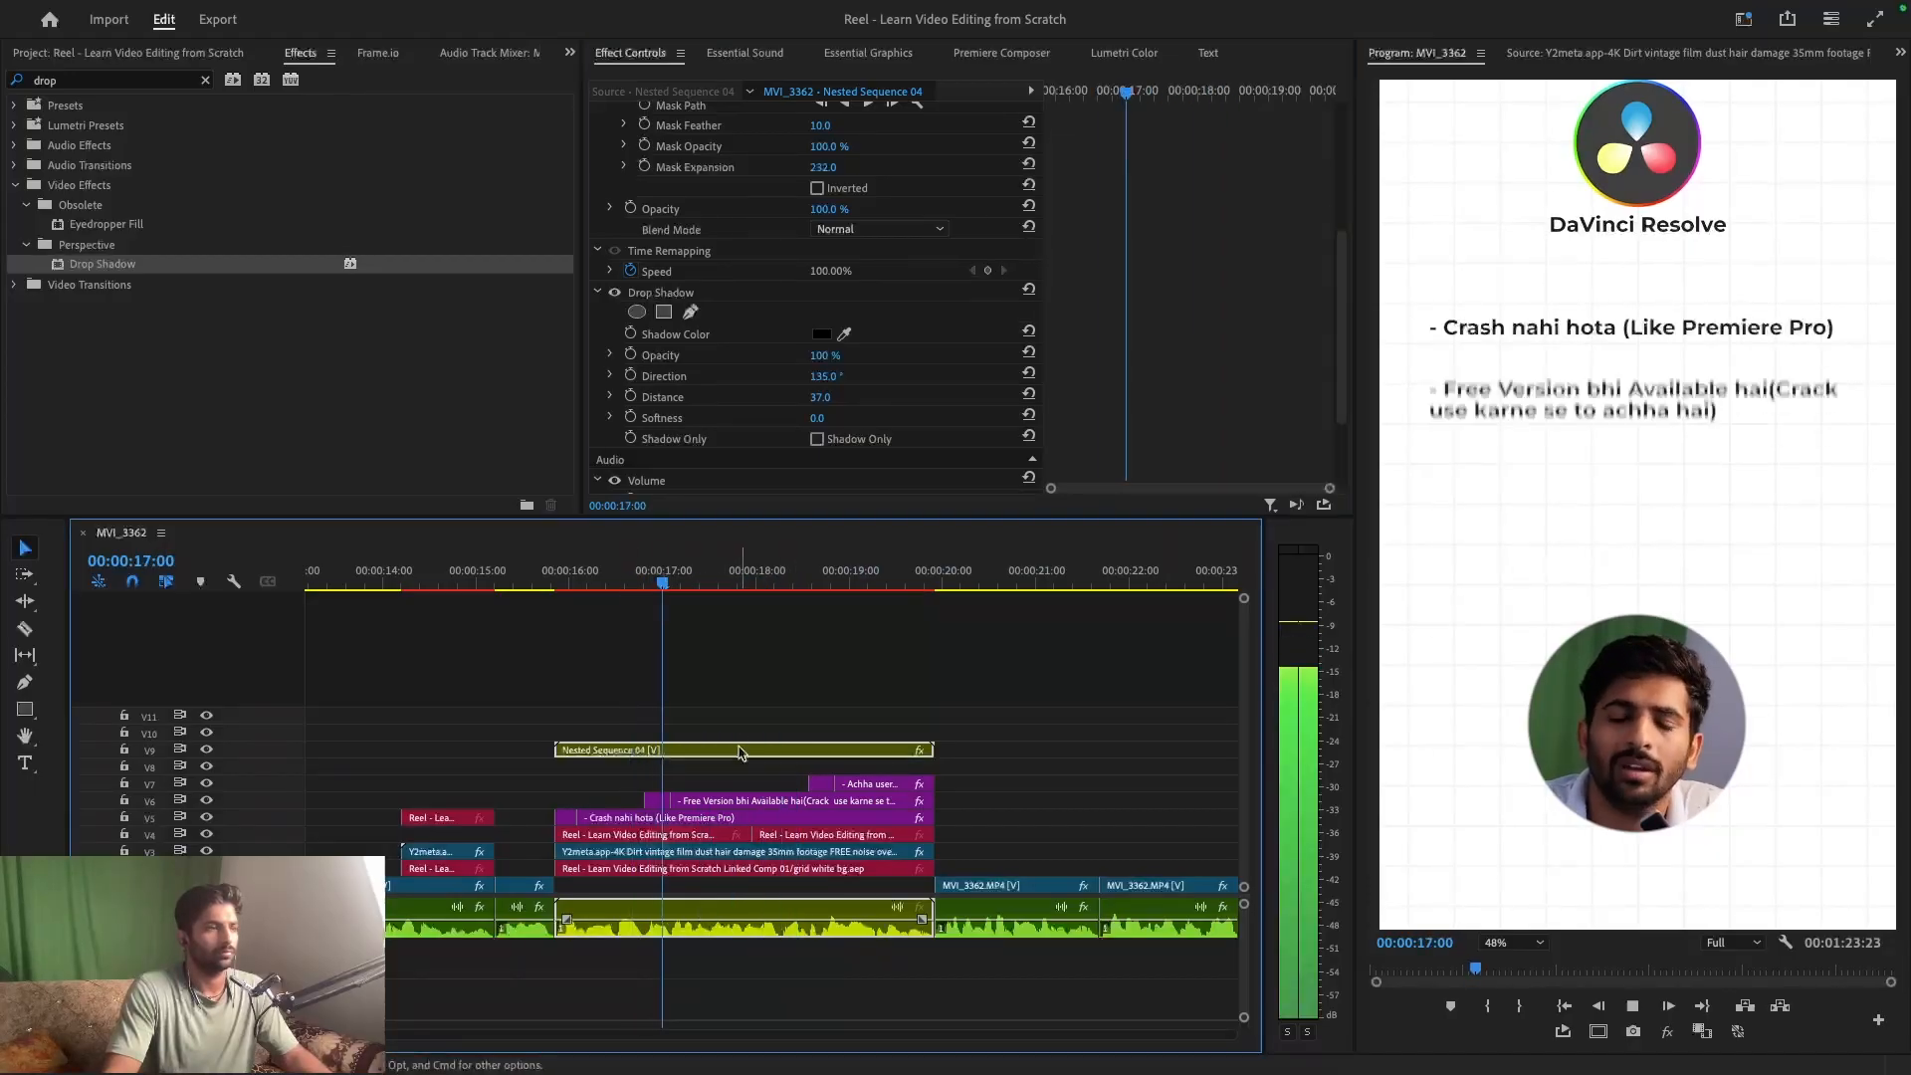
pyautogui.press('space')
pyautogui.press('space')
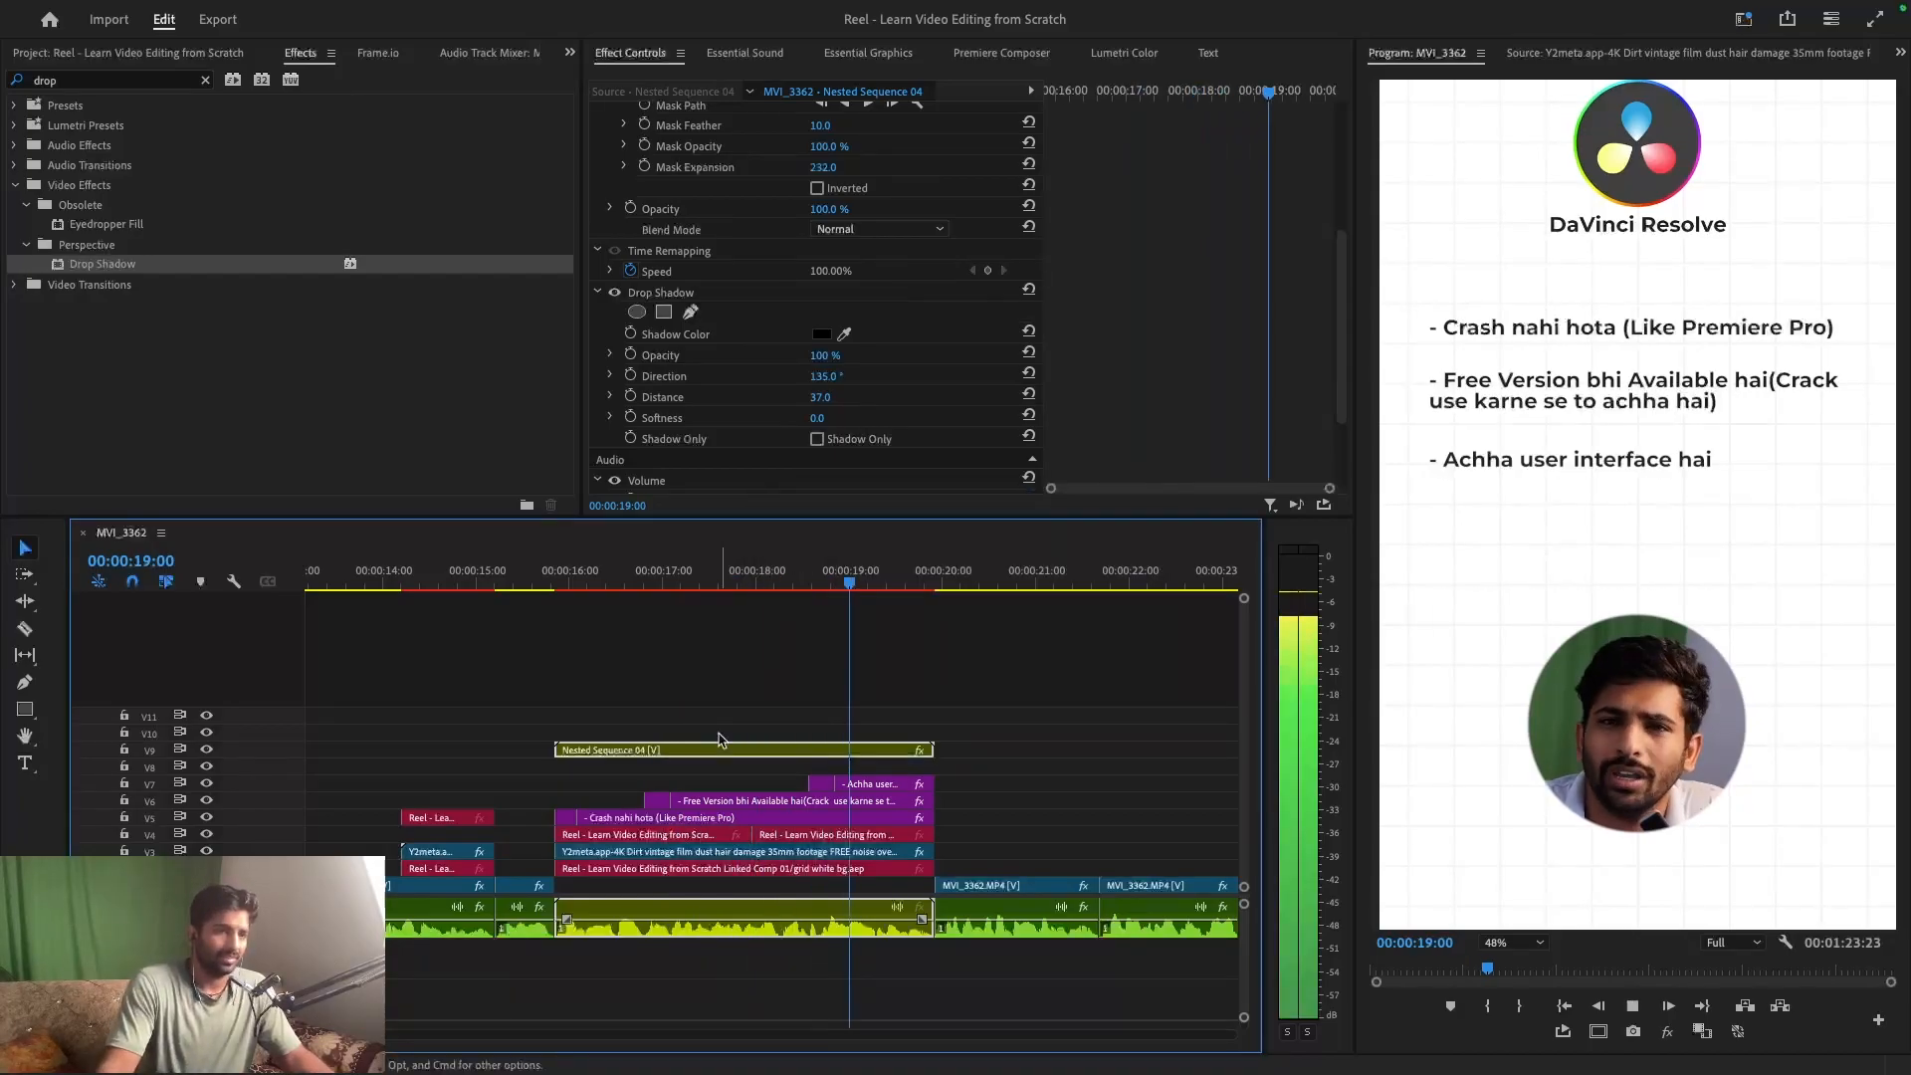
pyautogui.press('space')
pyautogui.press('super+s')
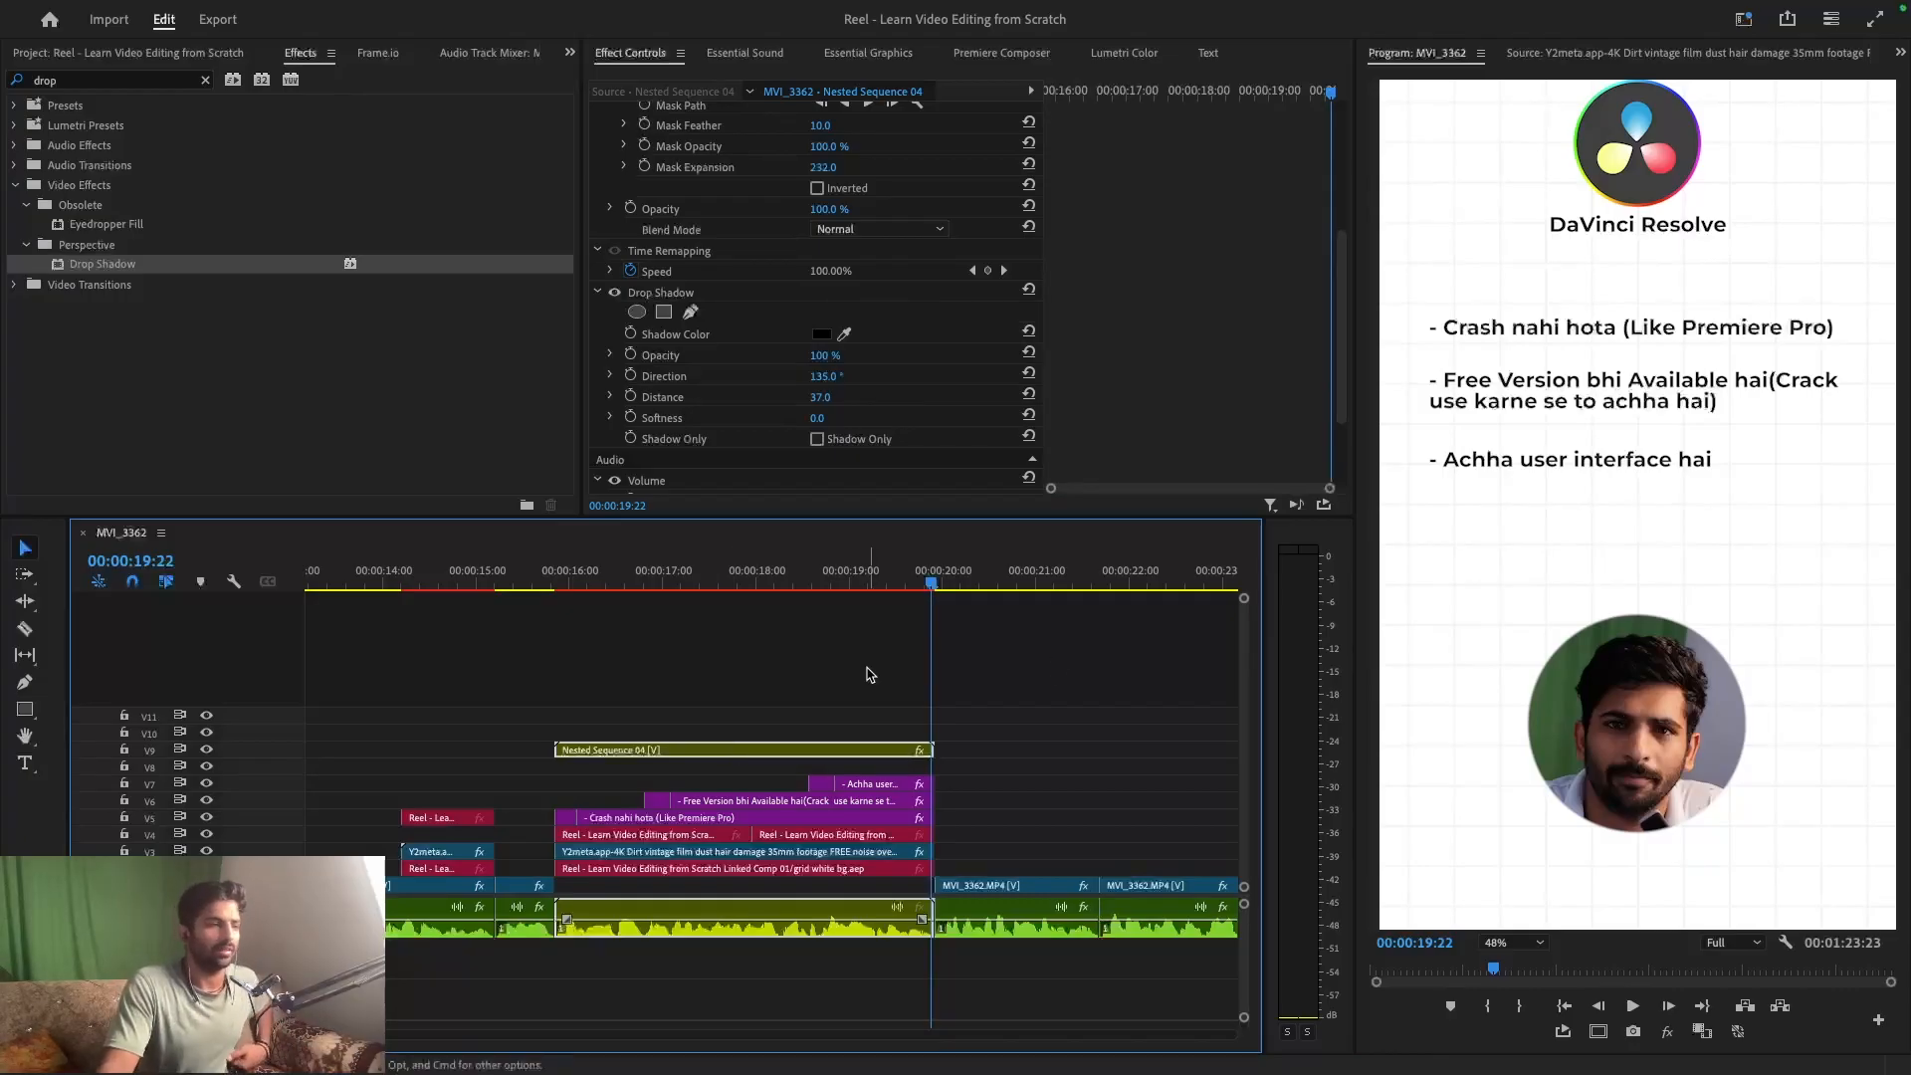
# - Raise Nested Sequence 04 by setting its vertical position to 1484
pyautogui.scroll(5, 879, 145)
pyautogui.moveTo(882, 156); pyautogui.dragTo(761, 155)
# - Replace the effects search with "pain" to find the Paint Bucket effect
pyautogui.click(71, 79)
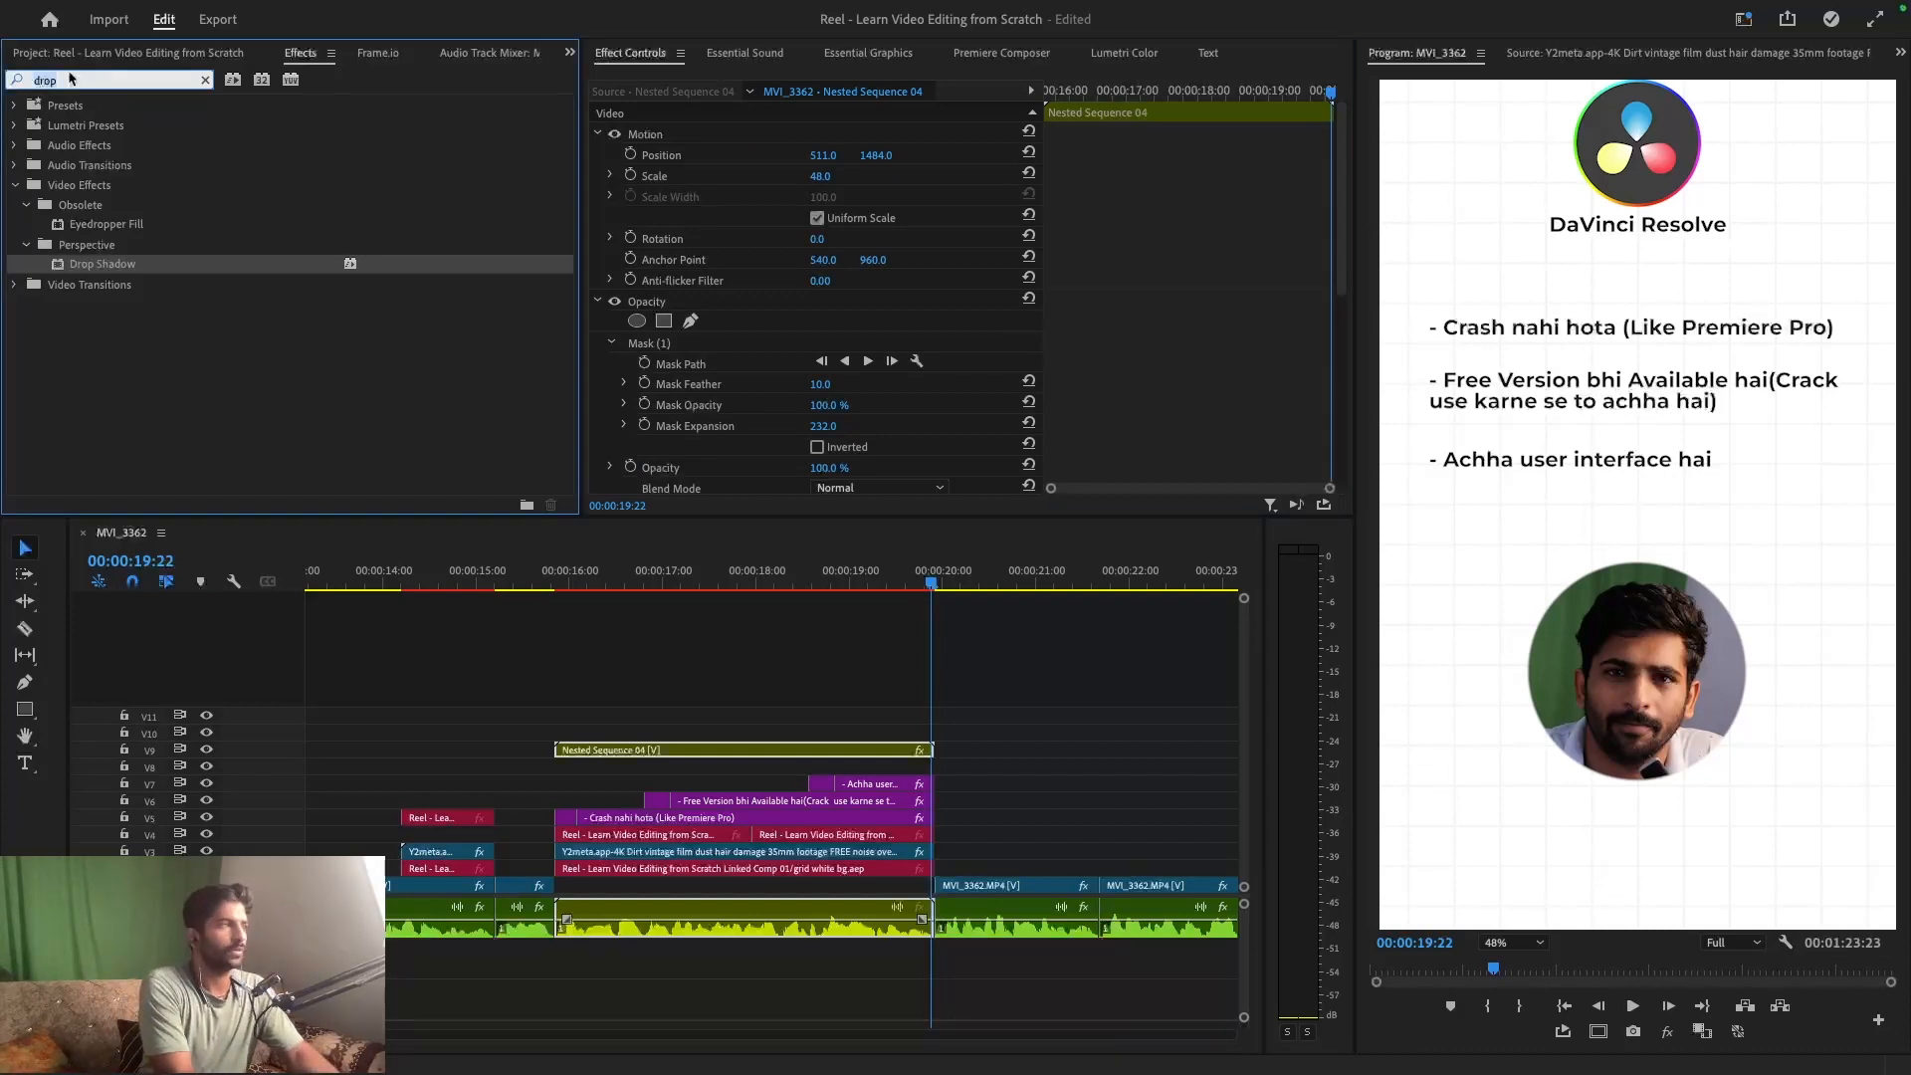
pyautogui.press('BackSpace')
pyautogui.press('BackSpace')
pyautogui.press('BackSpace')
pyautogui.press('BackSpace')
pyautogui.write('pain')
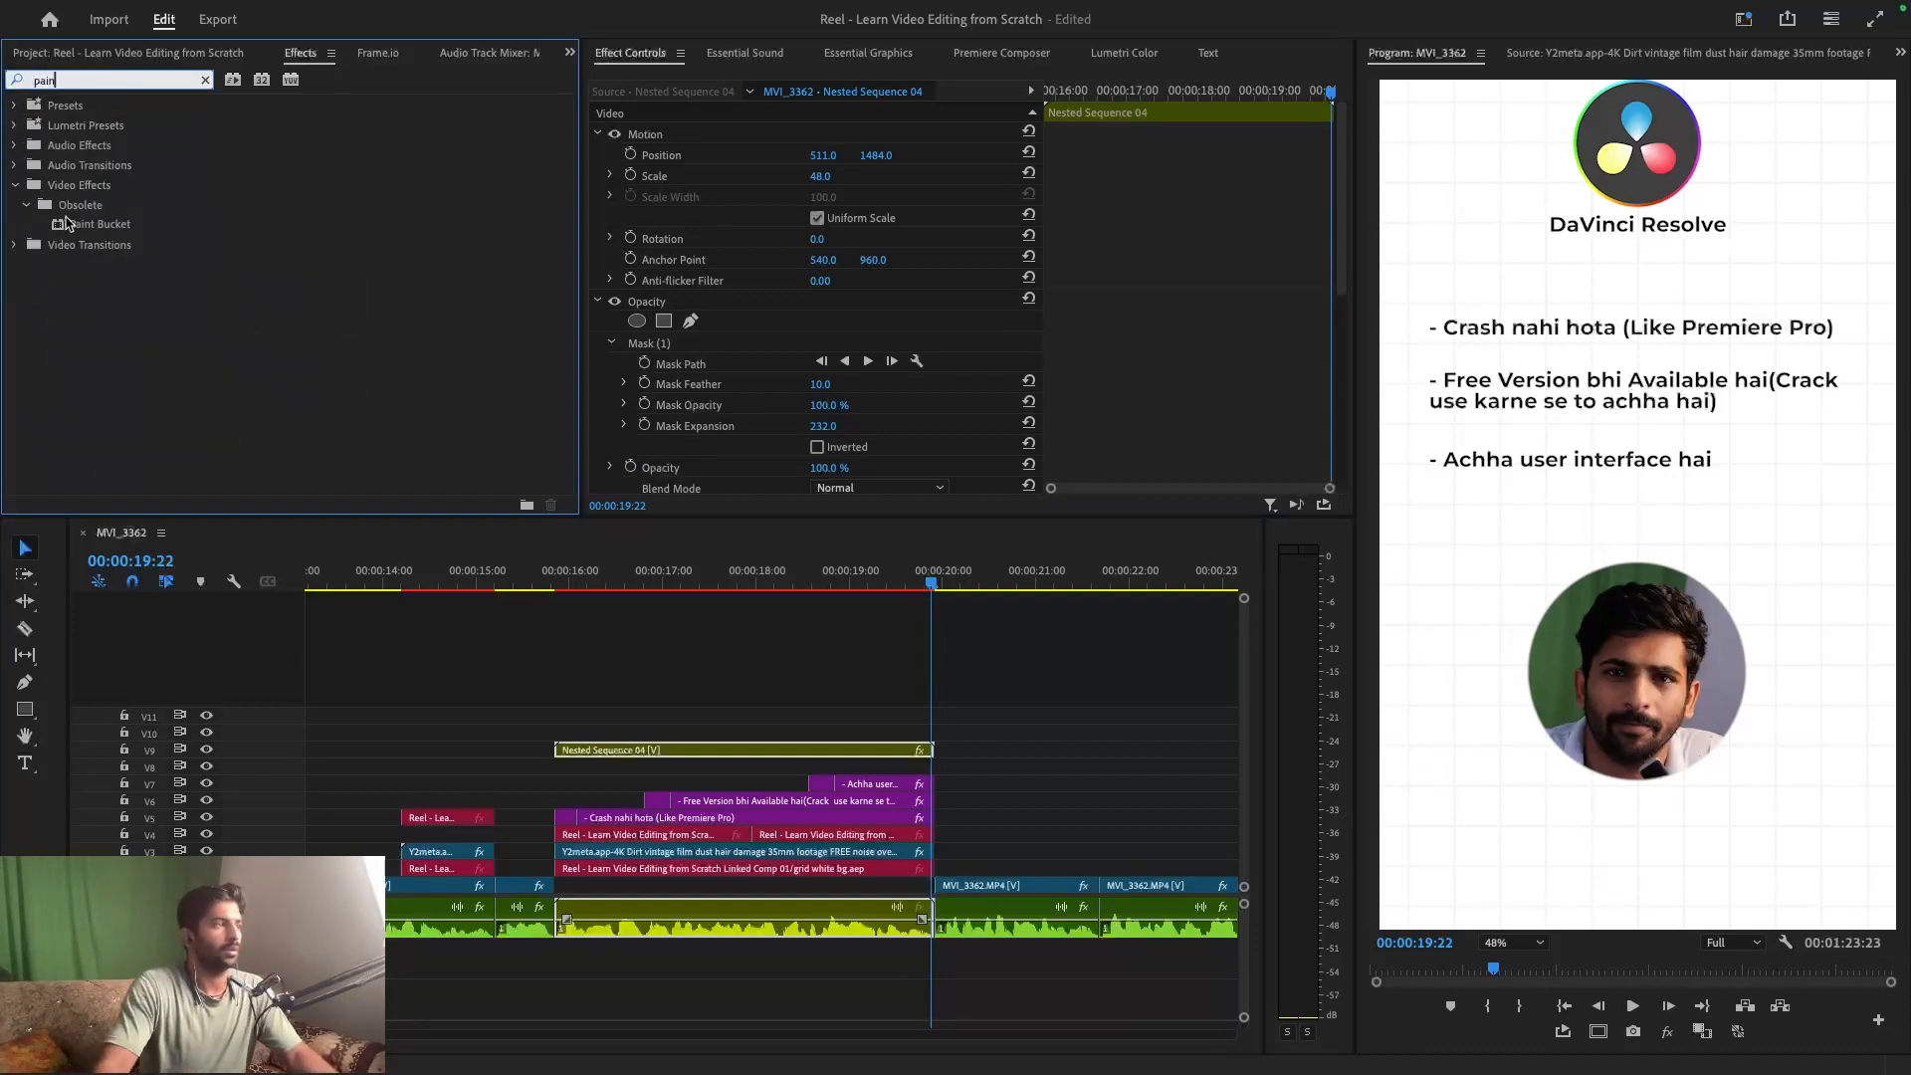
# - Try outlining Nested Sequence 04 with Paint Bucket, using the Opacity fill selector and the Stroke option, and remove the effect
pyautogui.doubleClick(66, 223)
pyautogui.scroll(-8, 816, 418)
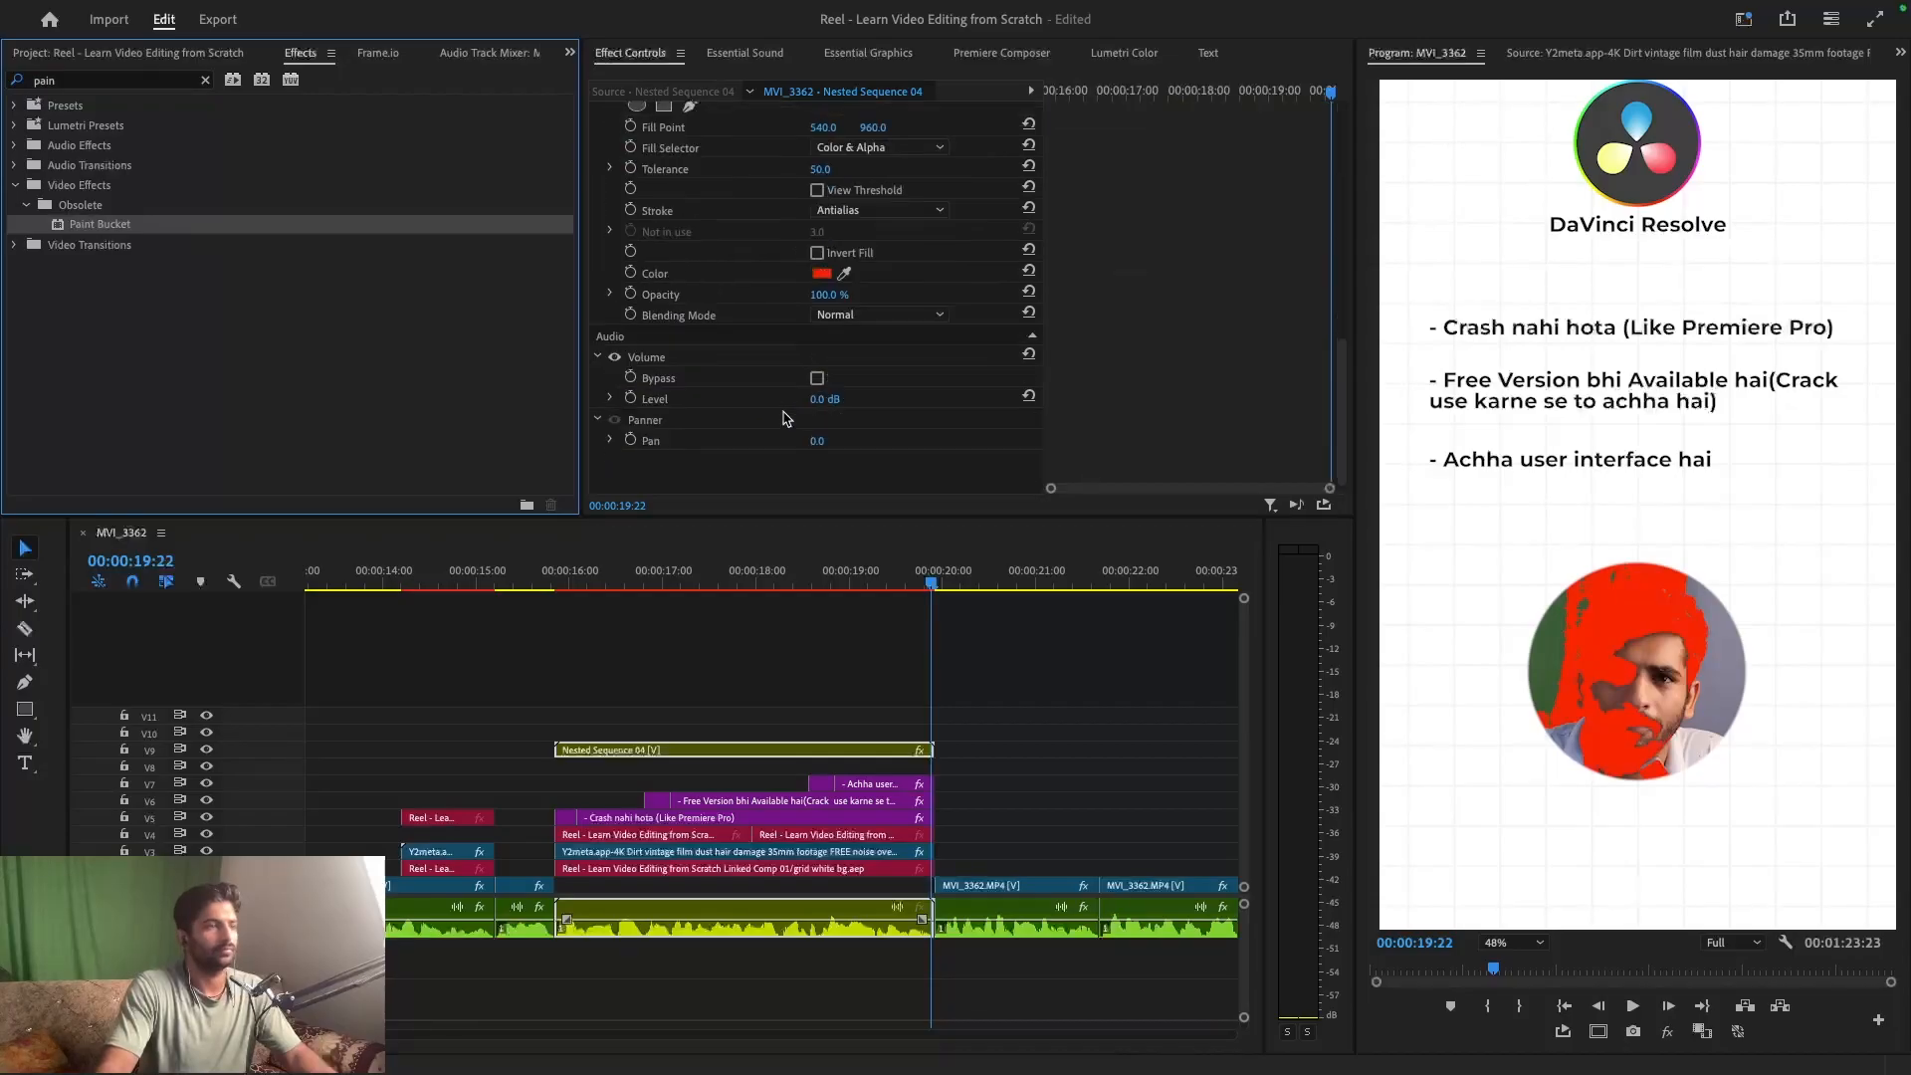
pyautogui.click(864, 148)
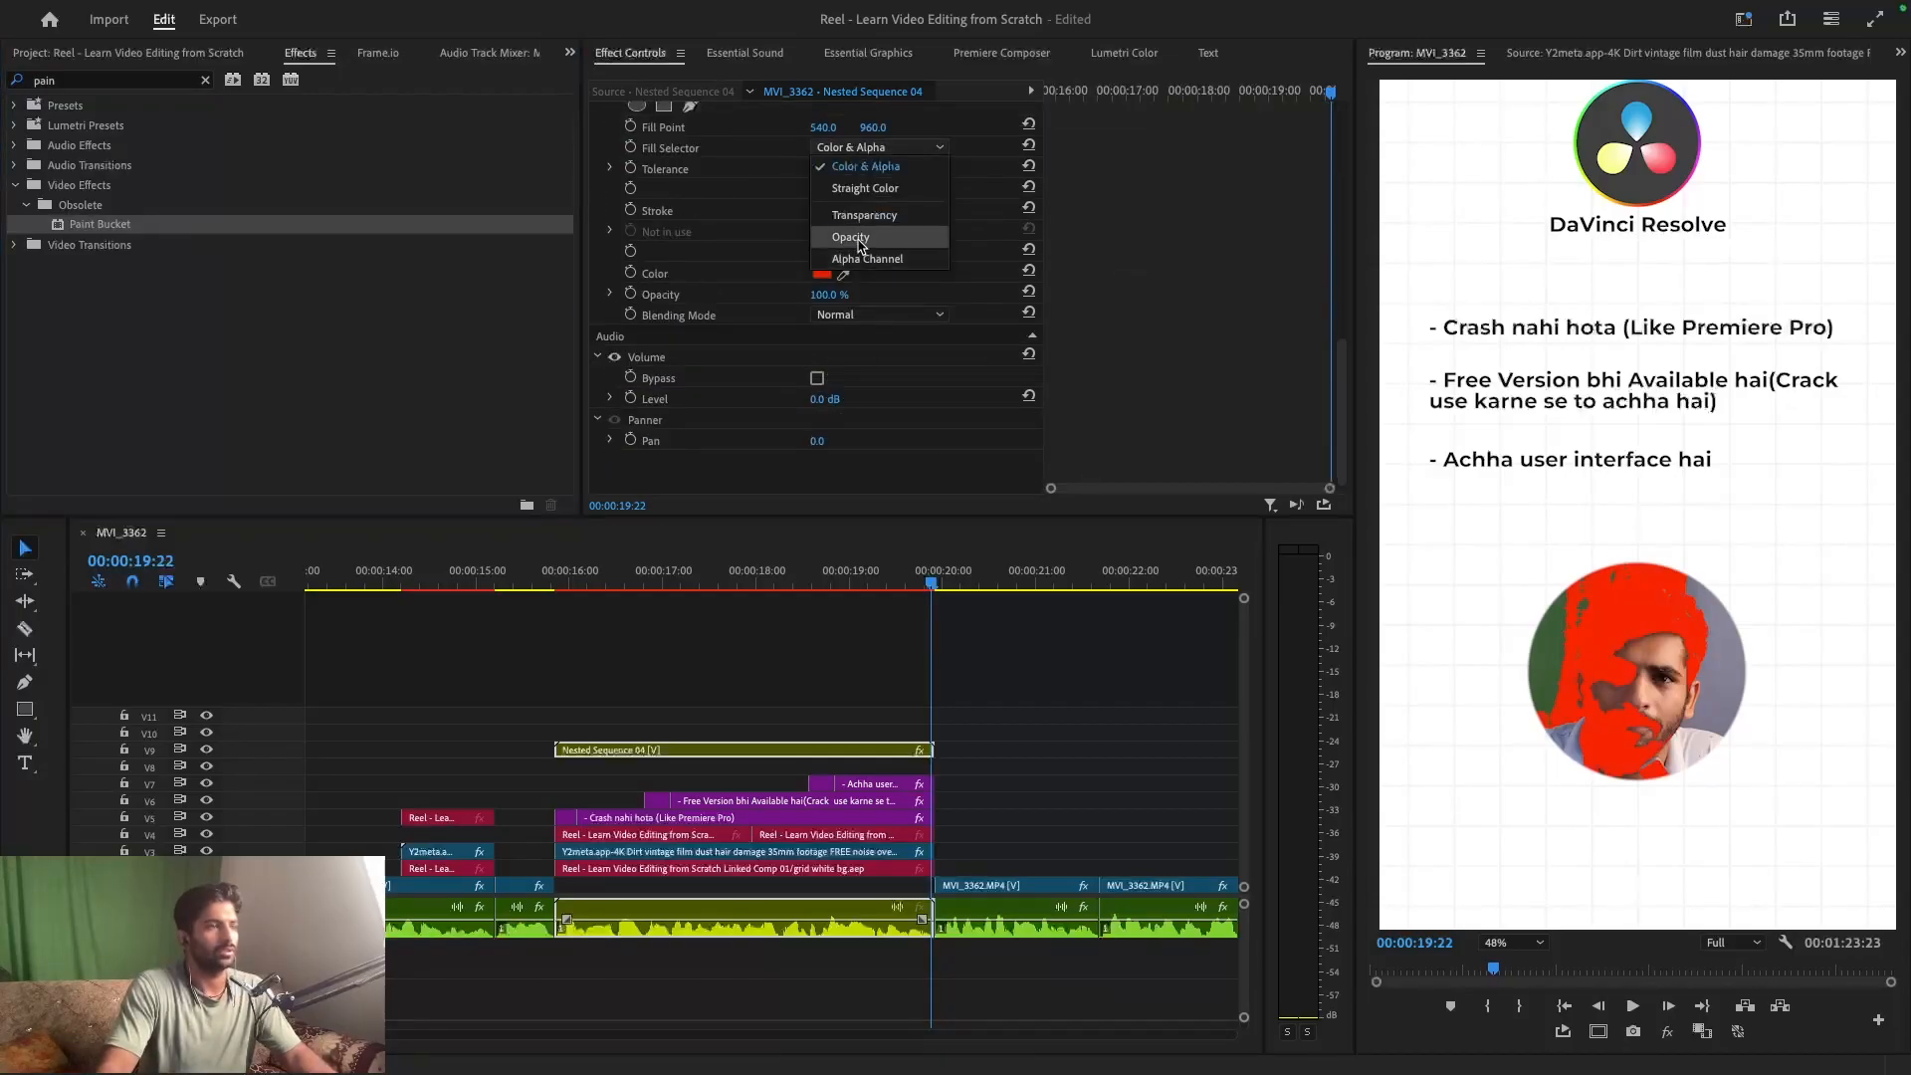
pyautogui.click(866, 235)
pyautogui.click(868, 210)
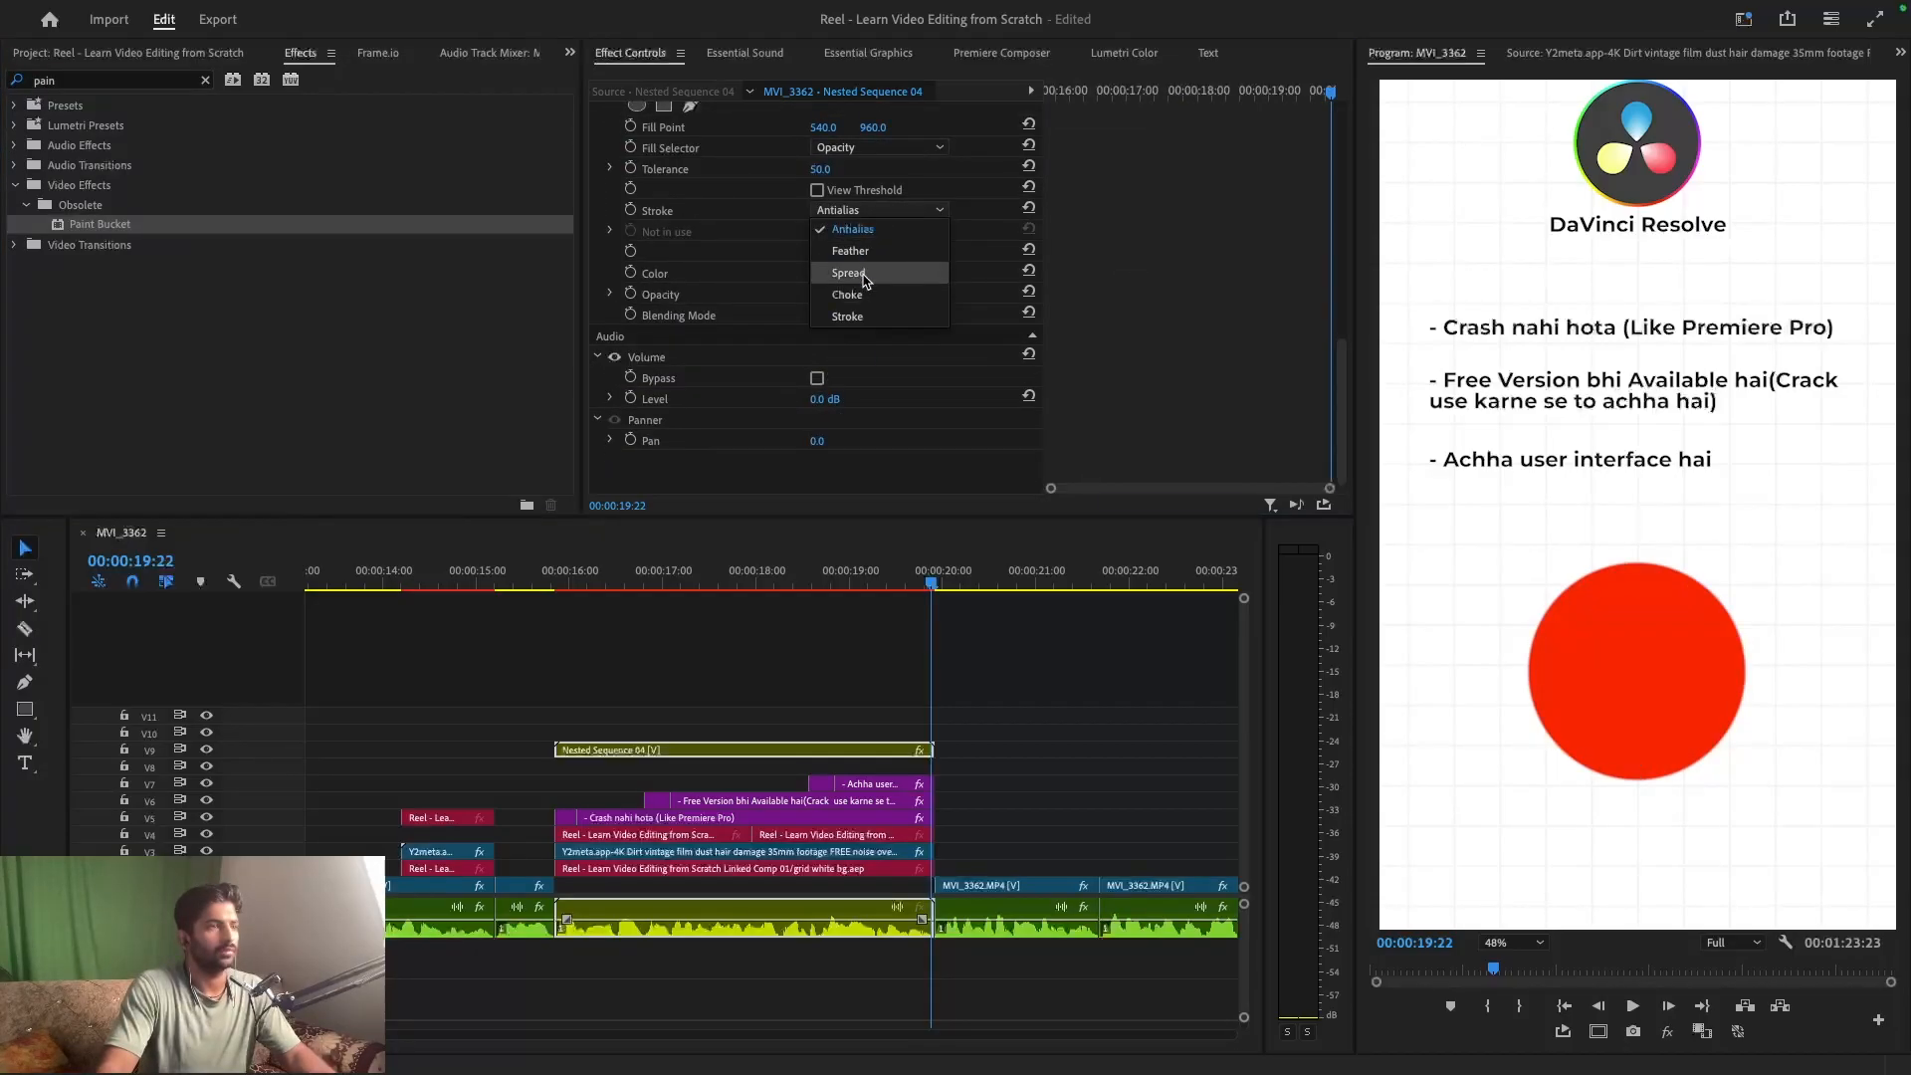
pyautogui.click(862, 315)
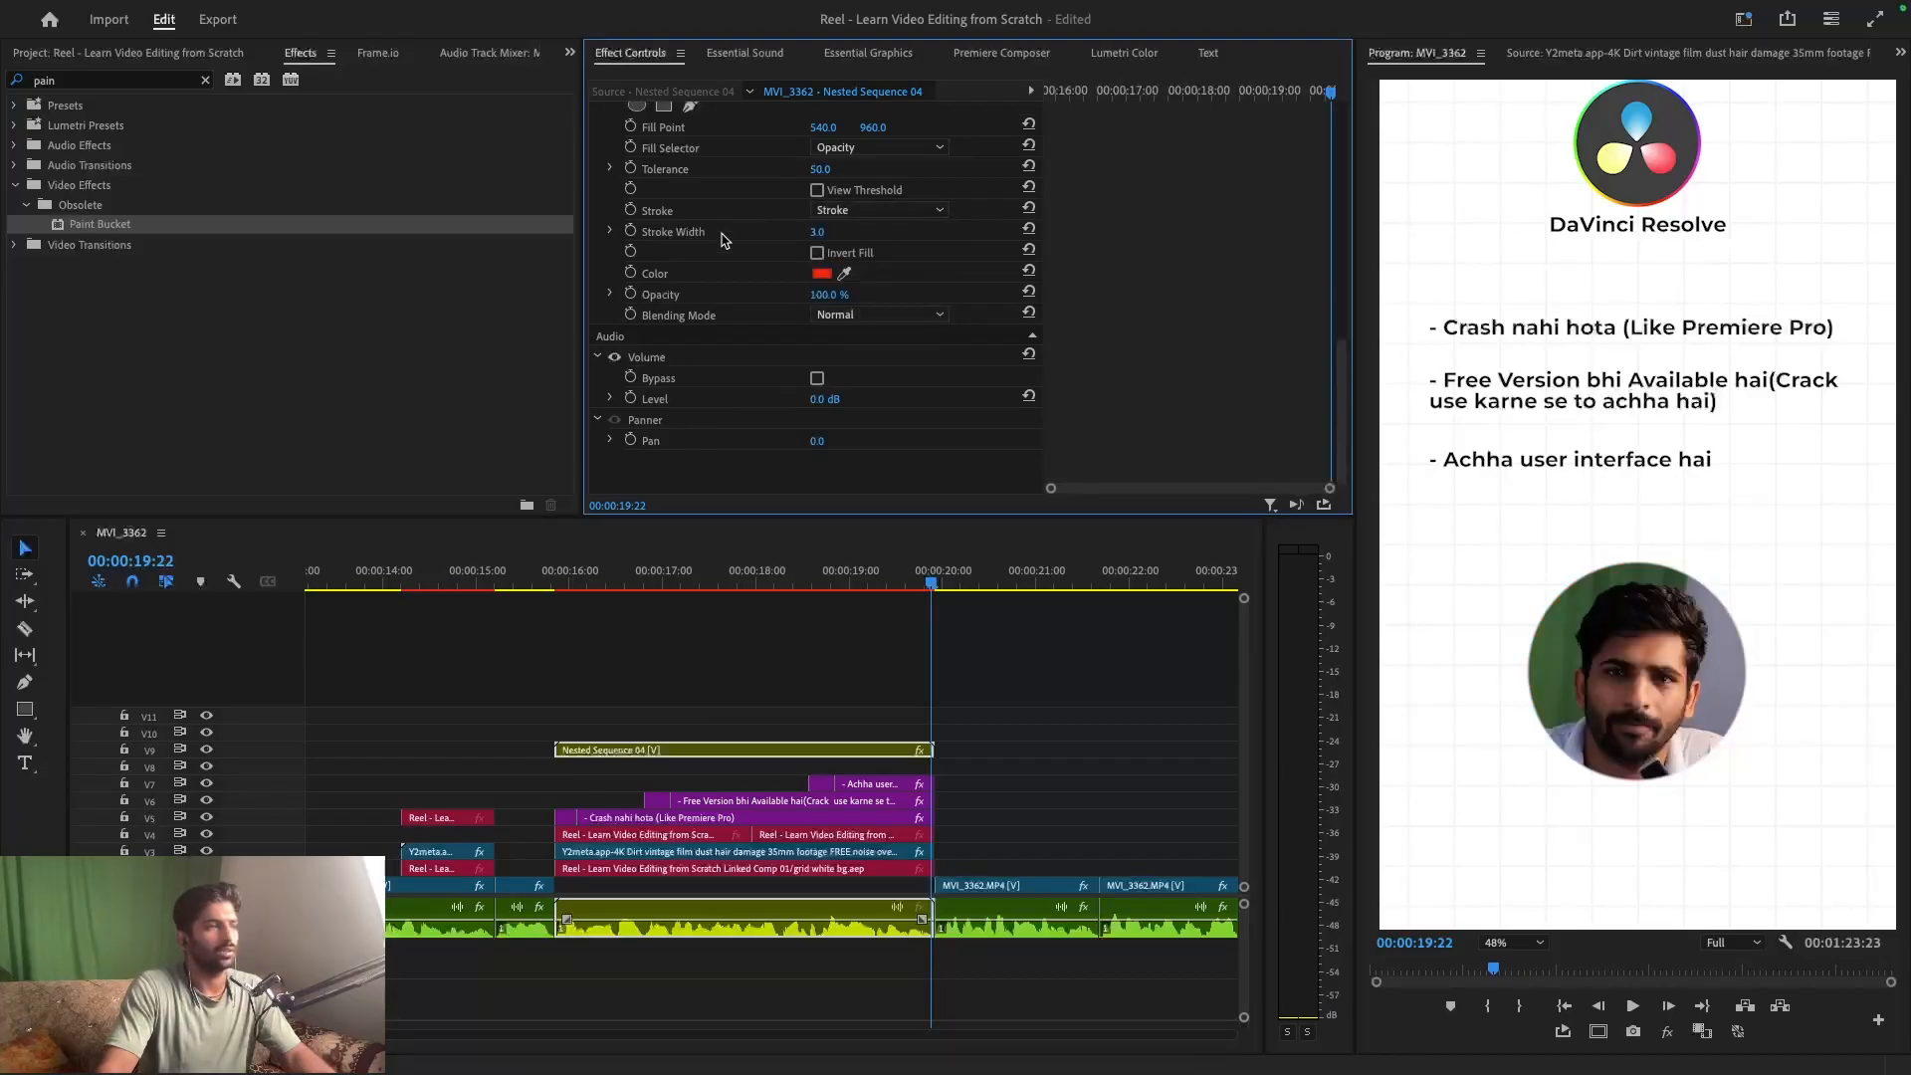
pyautogui.scroll(2, 723, 239)
pyautogui.click(671, 203)
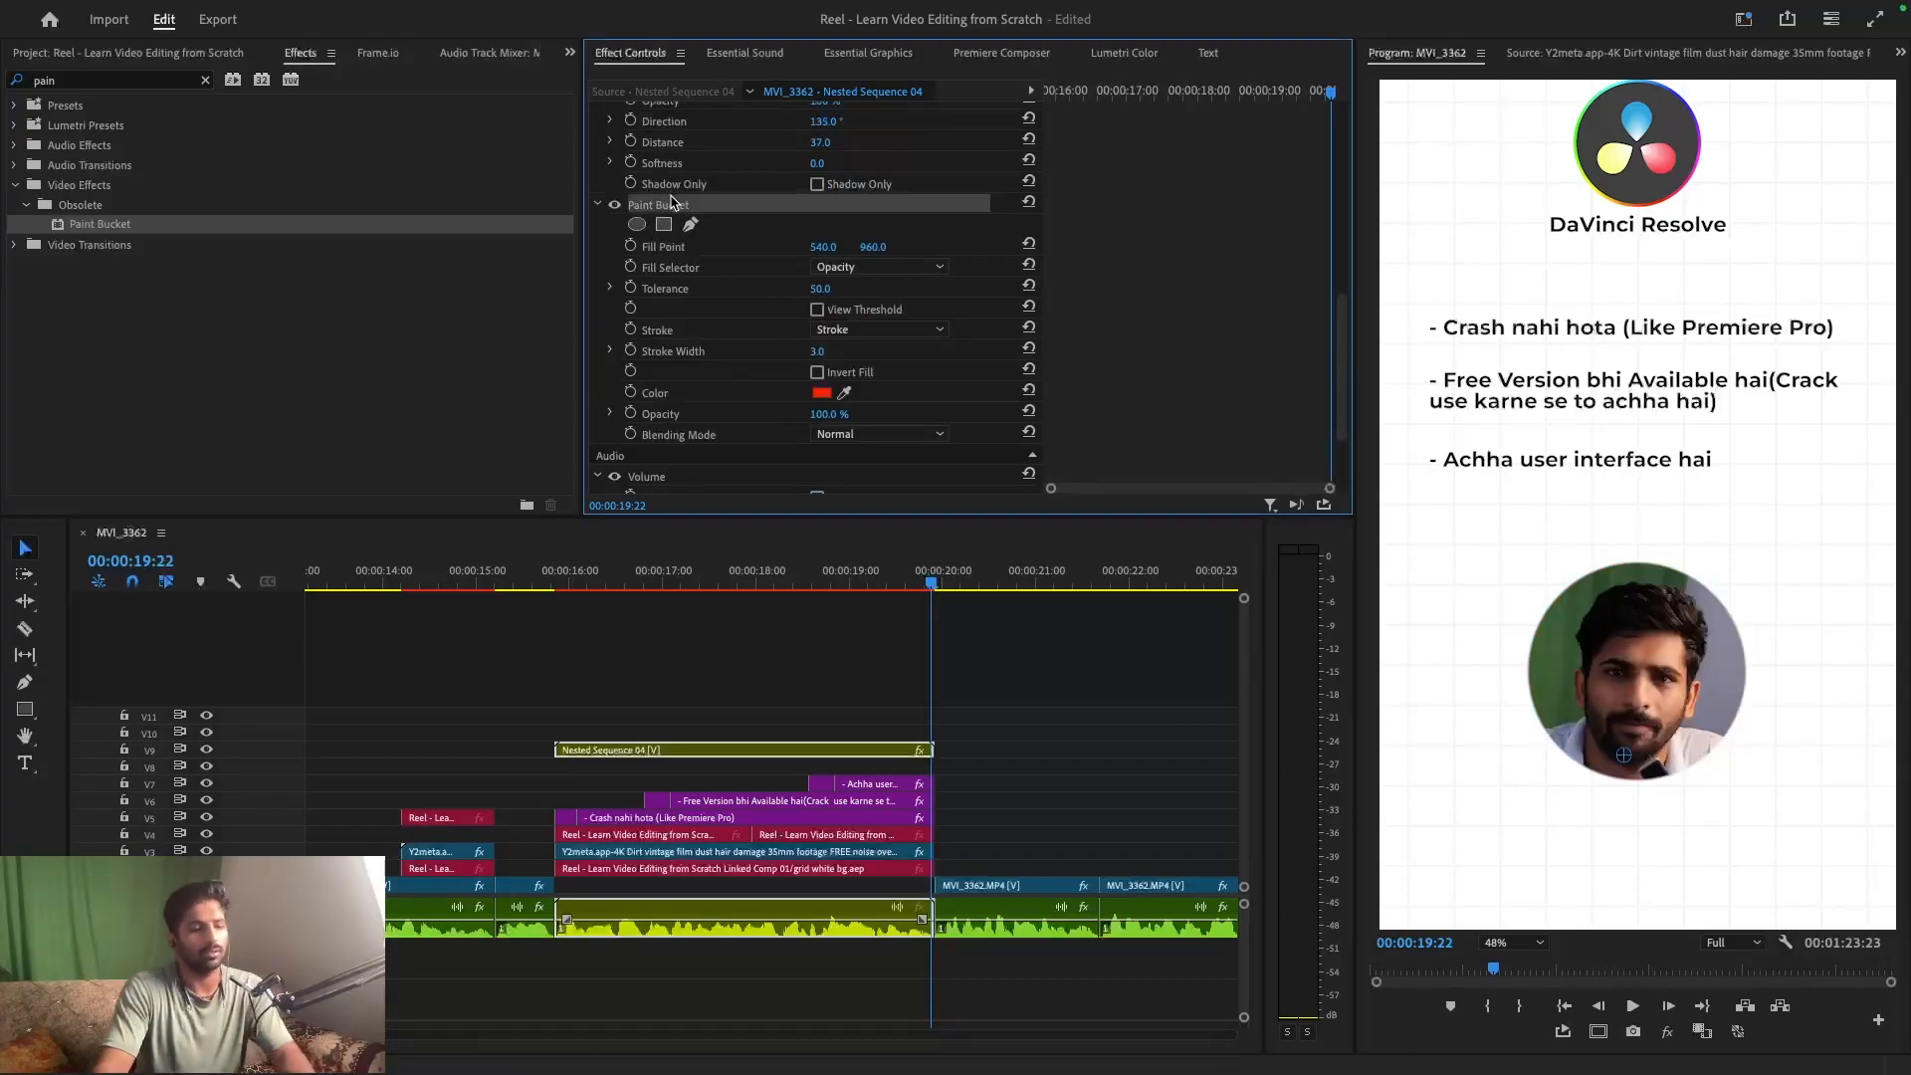
pyautogui.press('Delete')
# - Remove the Drop Shadow effect from Nested Sequence 04 and save the project
pyautogui.scroll(3, 709, 189)
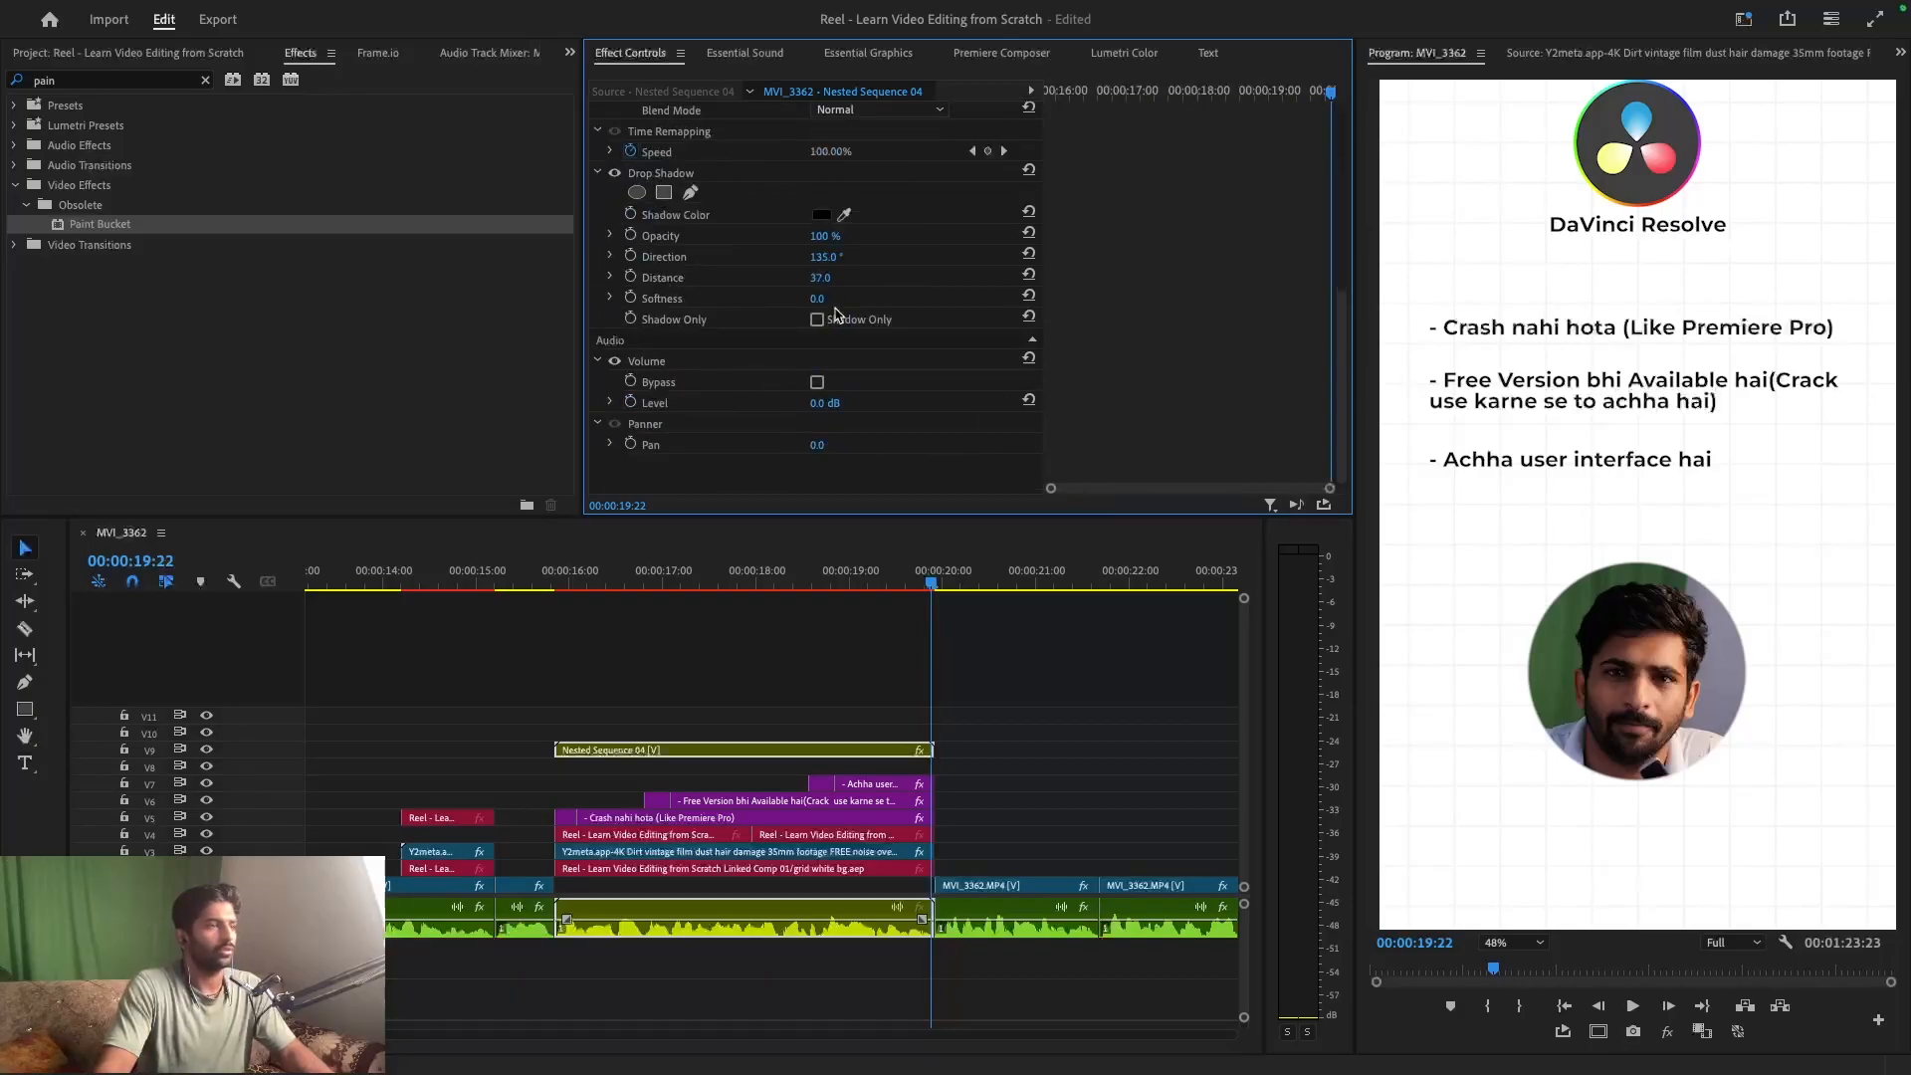
pyautogui.moveTo(818, 278); pyautogui.dragTo(995, 278)
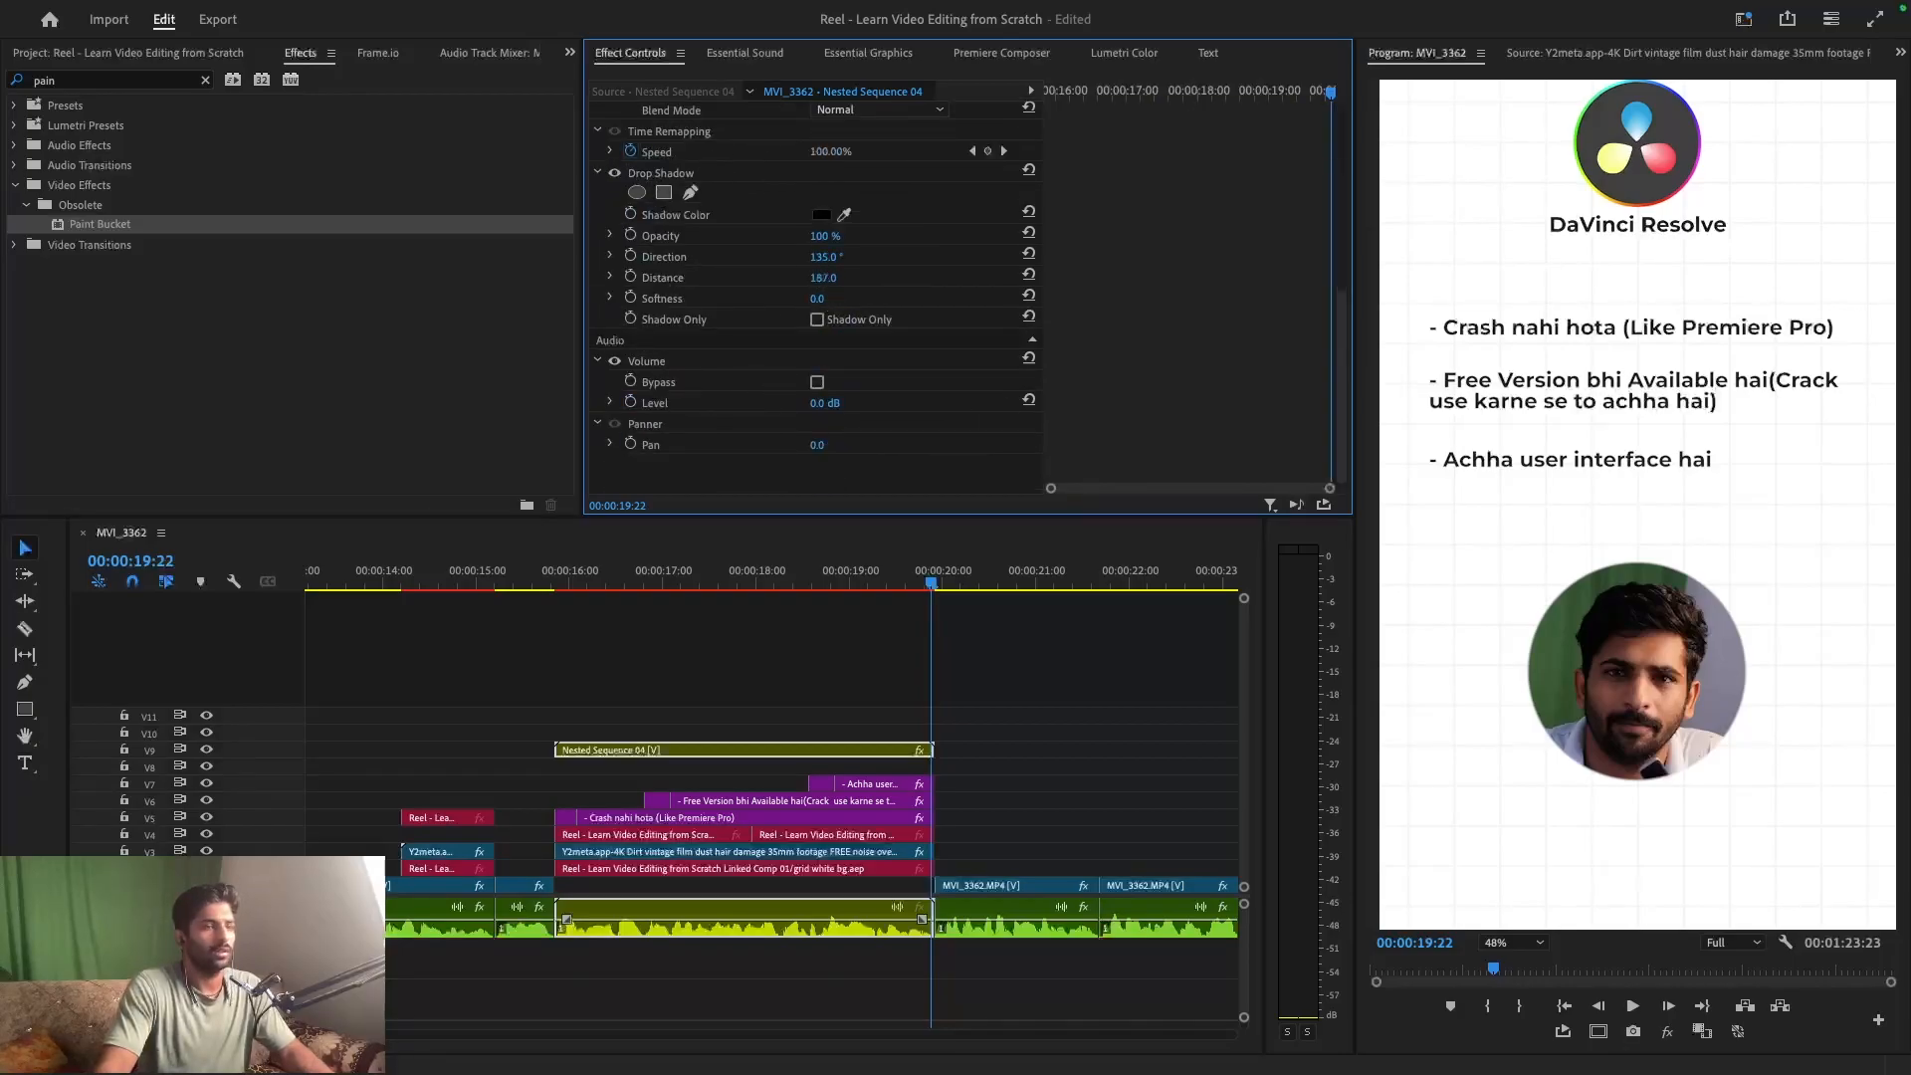
pyautogui.click(661, 175)
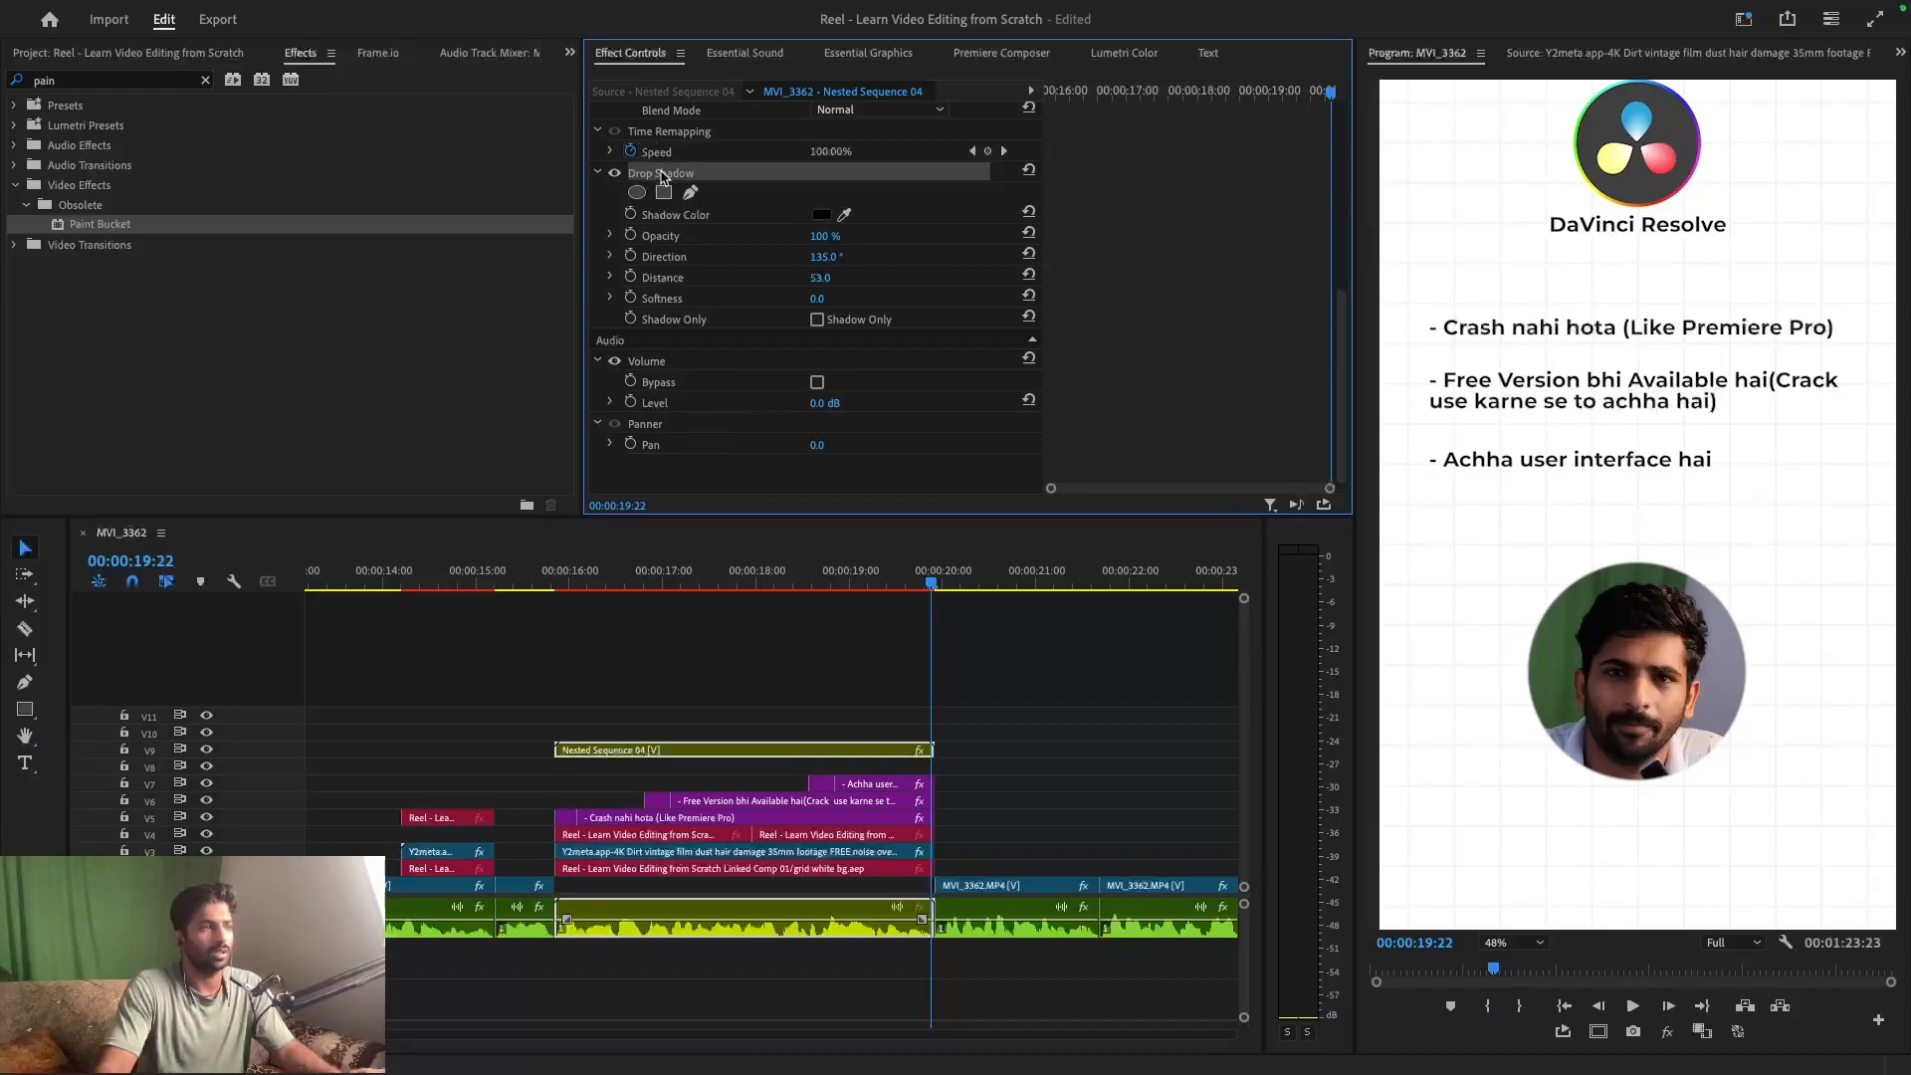
pyautogui.press('Delete')
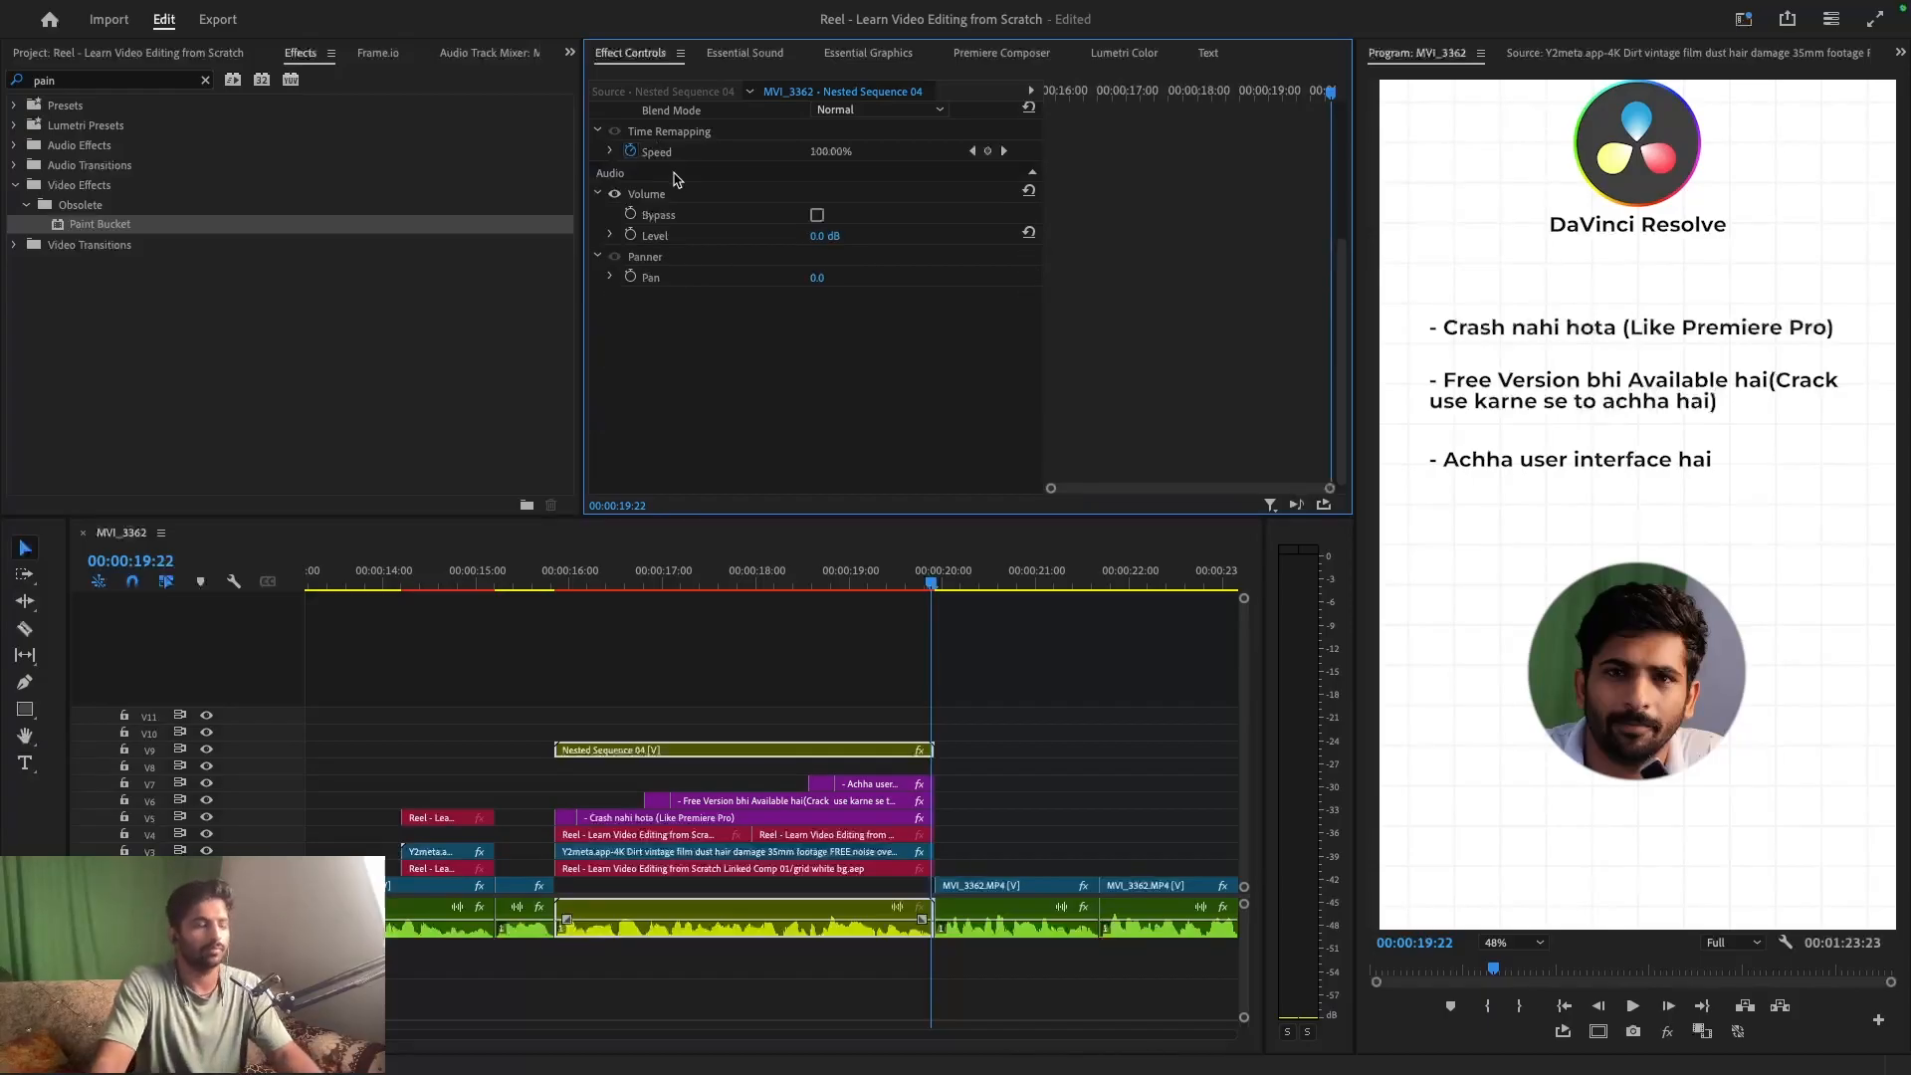
pyautogui.click(808, 574)
pyautogui.press('super+s')
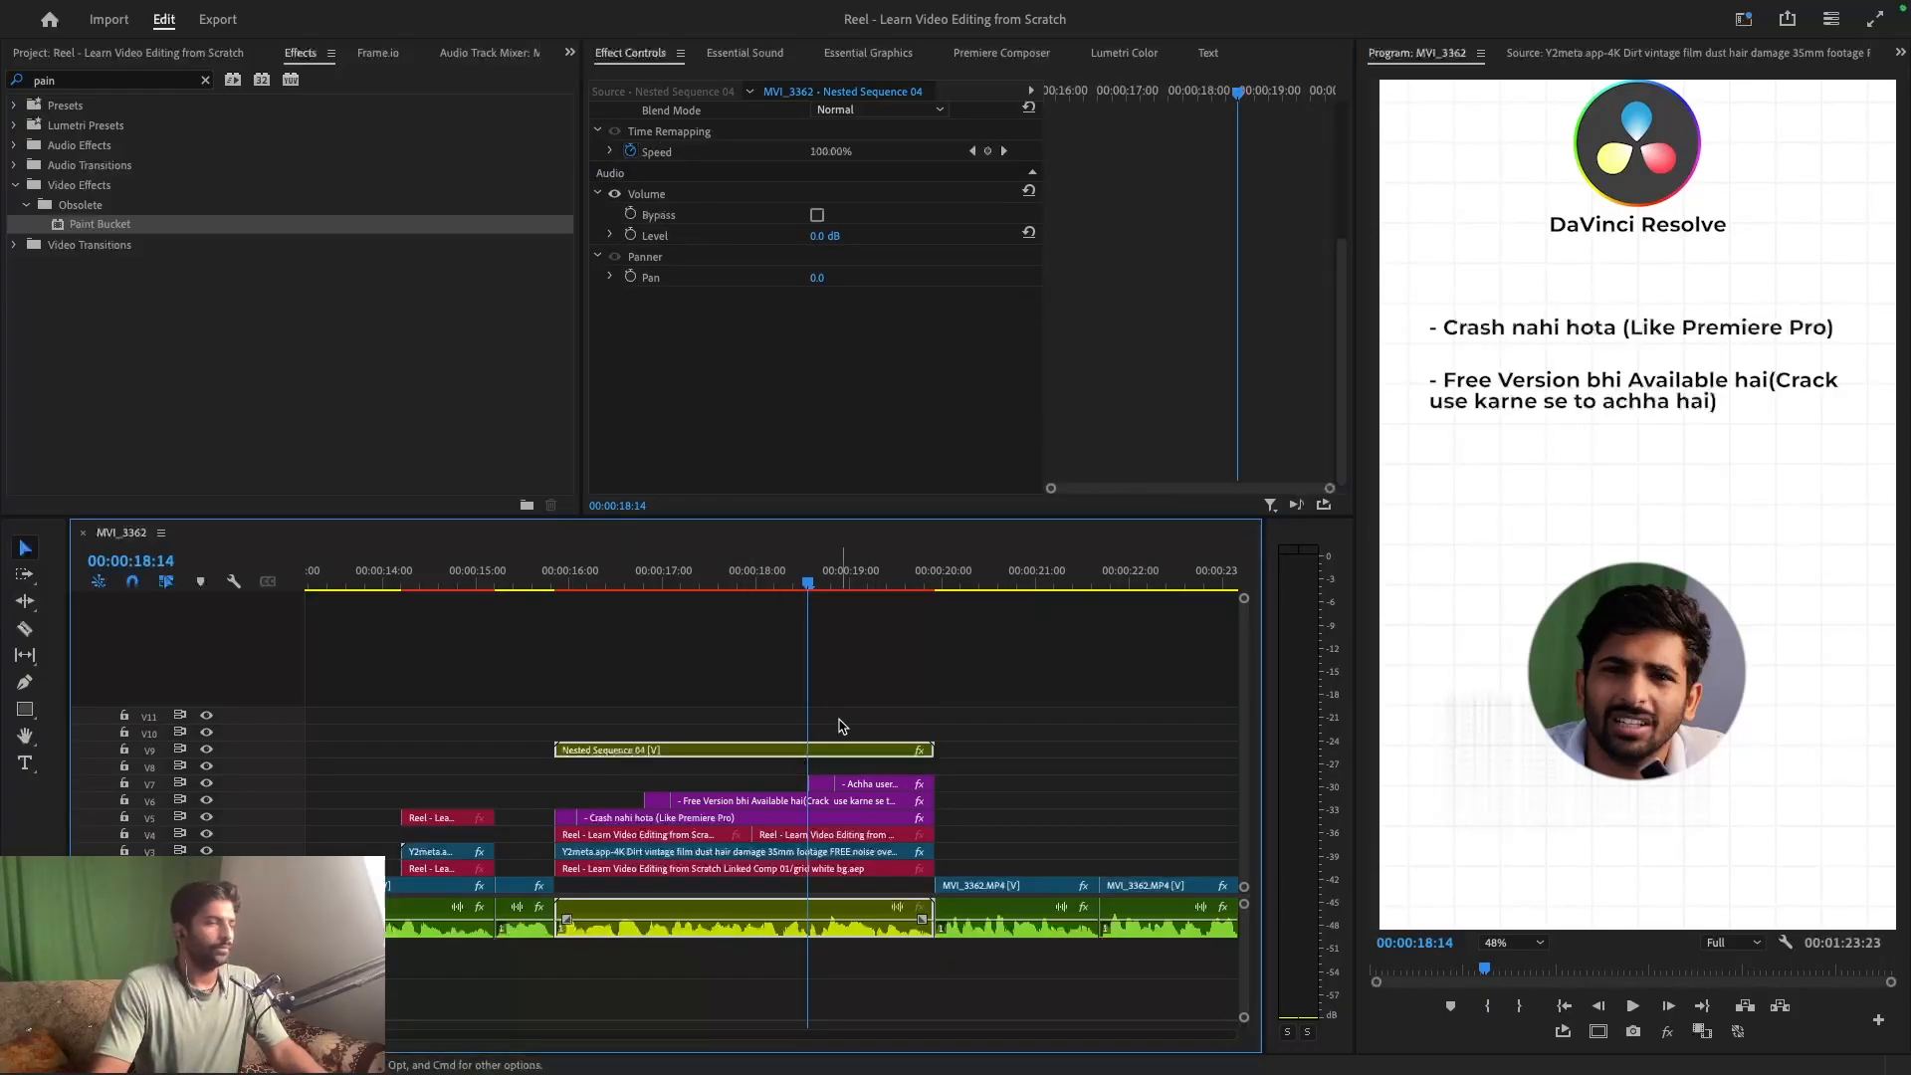
# - Nest the Nested Sequence 04 clip inside a new nested sequence, keeping the suggested name
pyautogui.rightClick(836, 761)
pyautogui.scroll(-5, 925, 846)
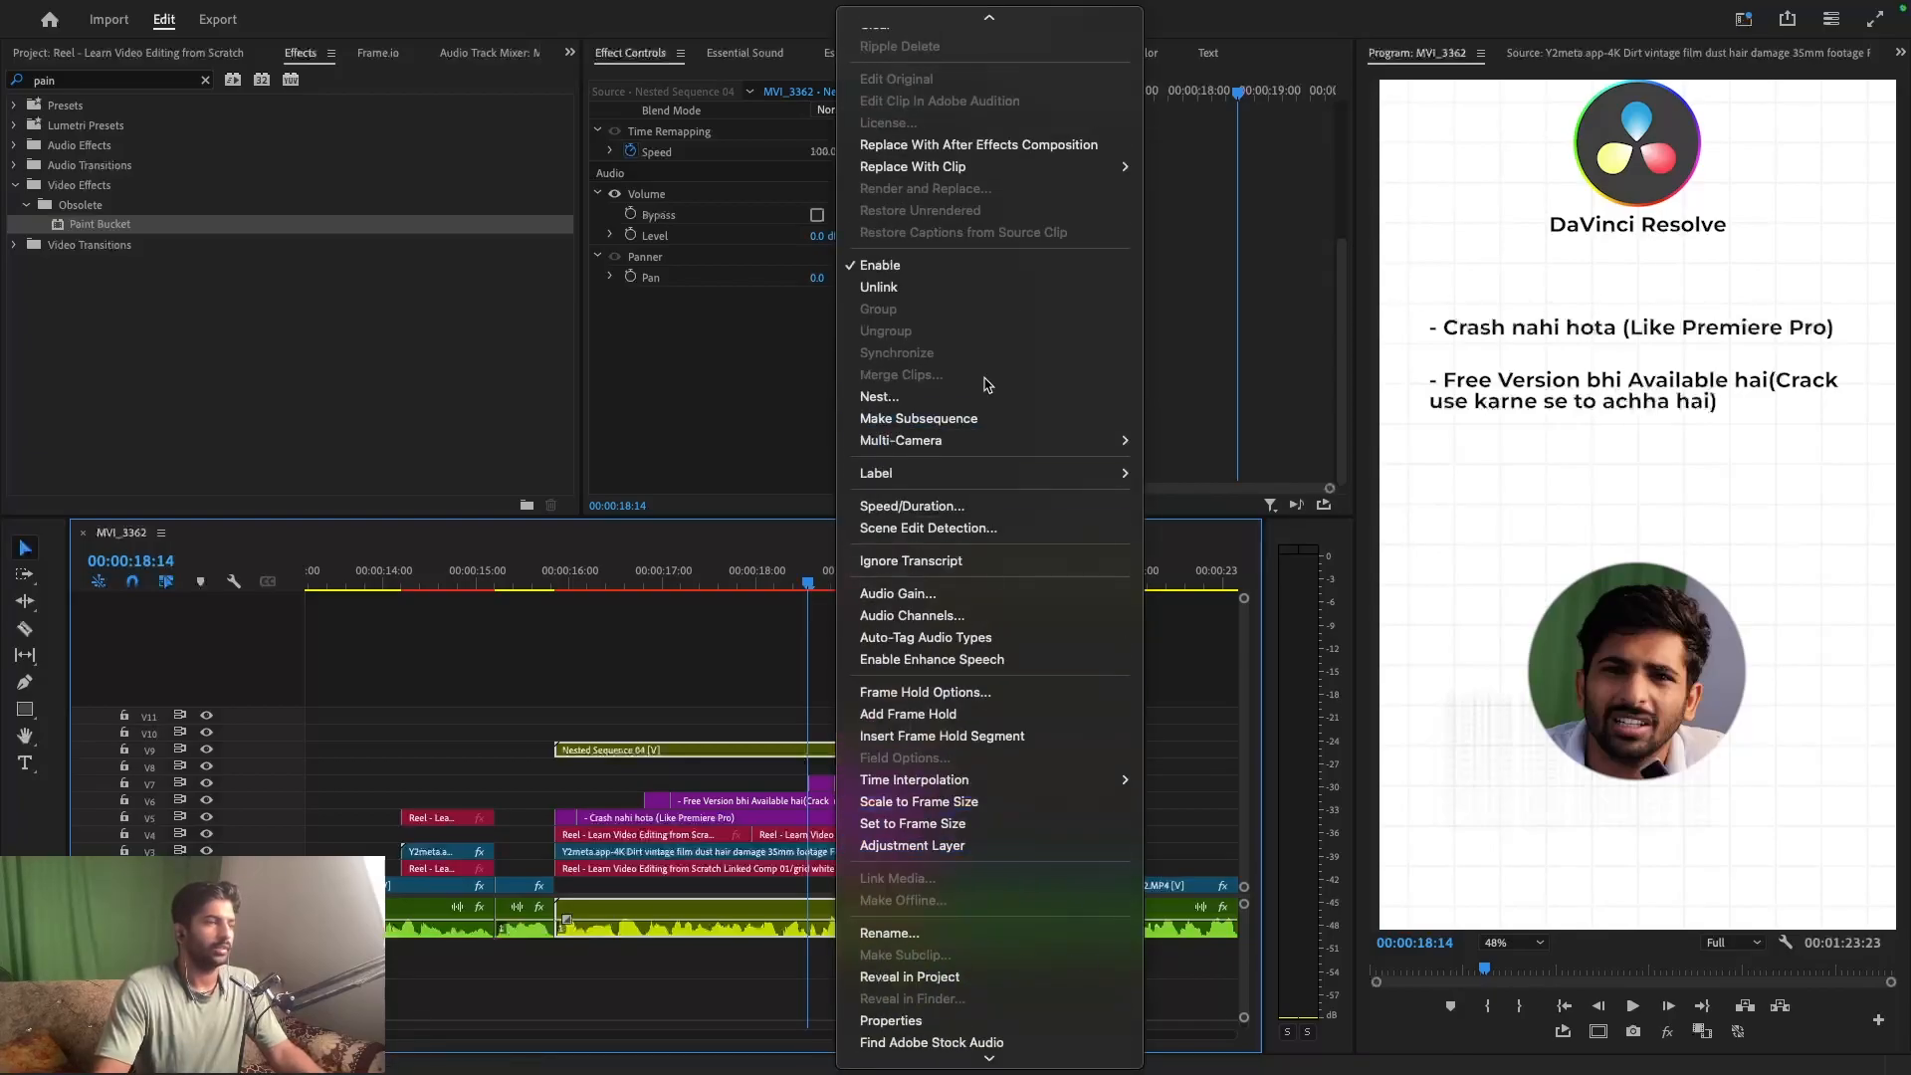
pyautogui.click(899, 397)
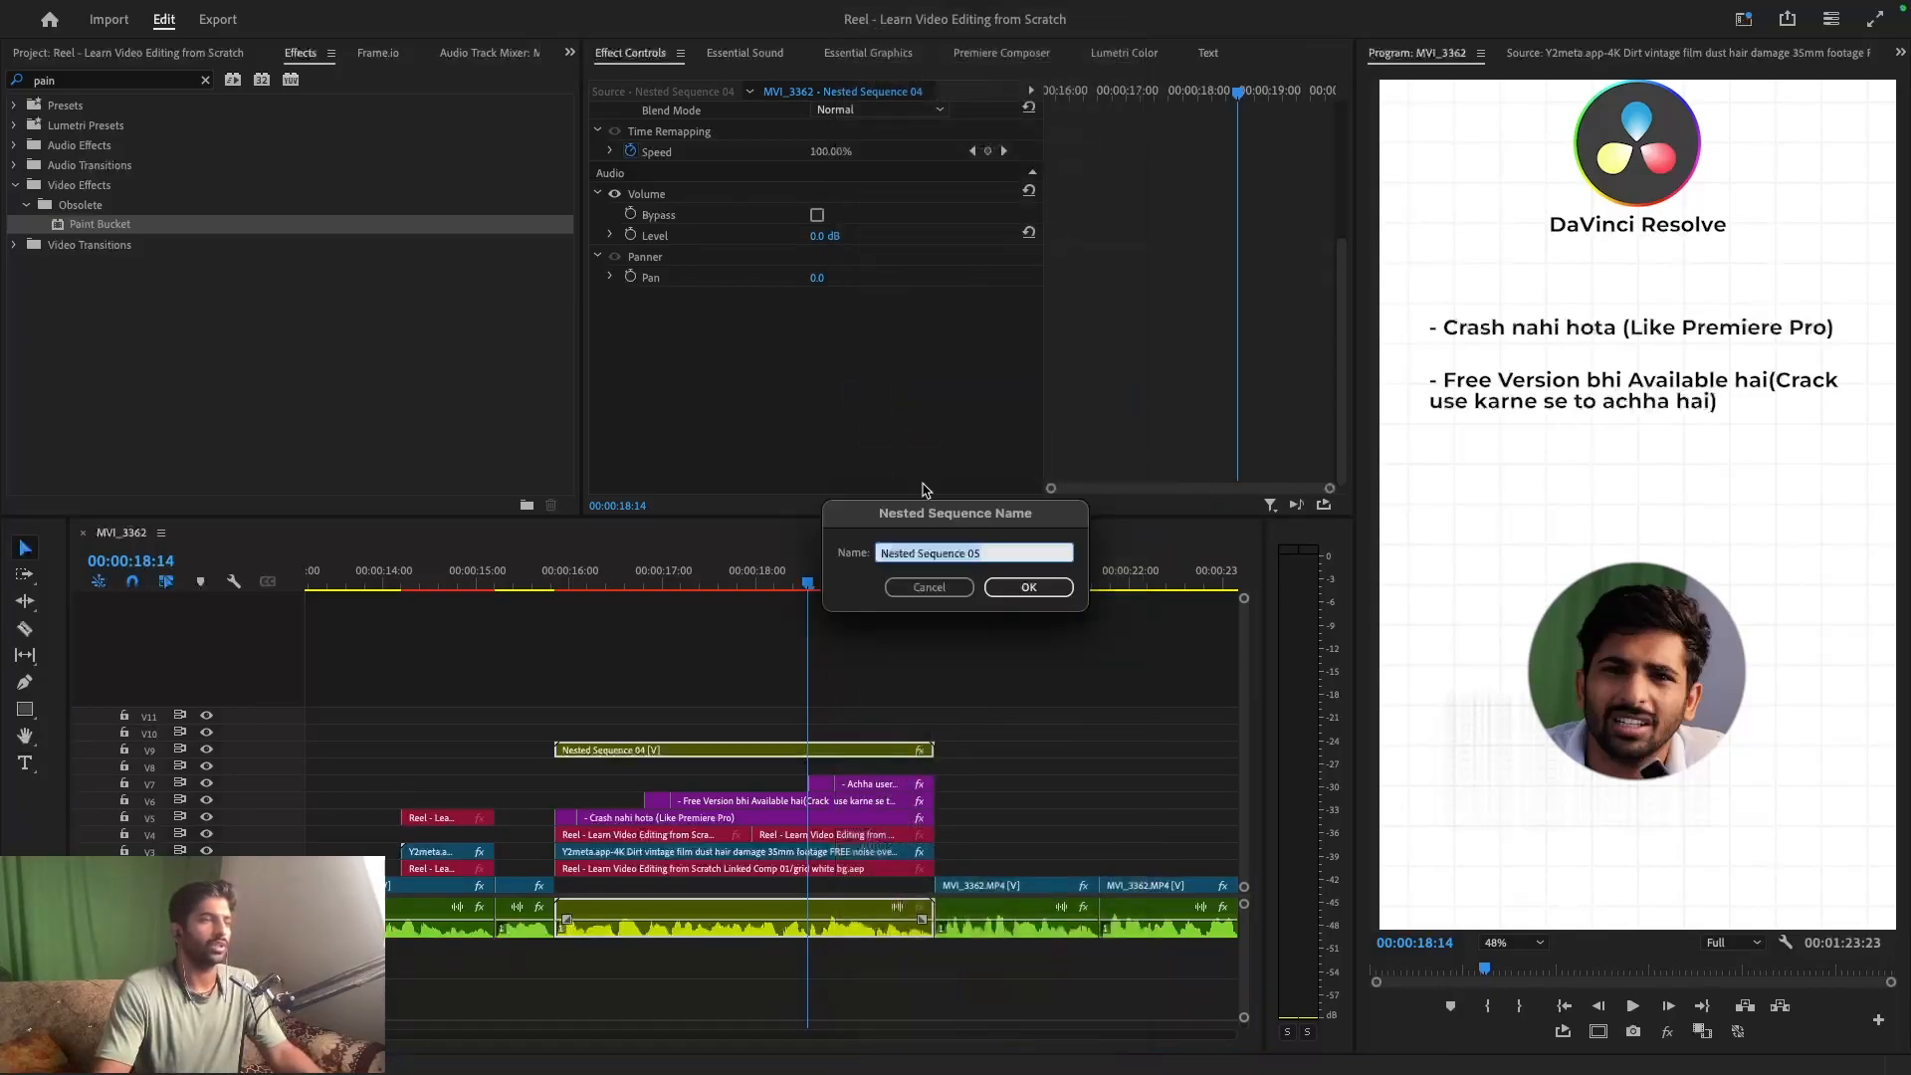
pyautogui.click(1025, 587)
# - Apply Paint Bucket to the newly nested speaker clip with Fill Selector set to Transparency and Stroke set to Stroke
pyautogui.click(850, 753)
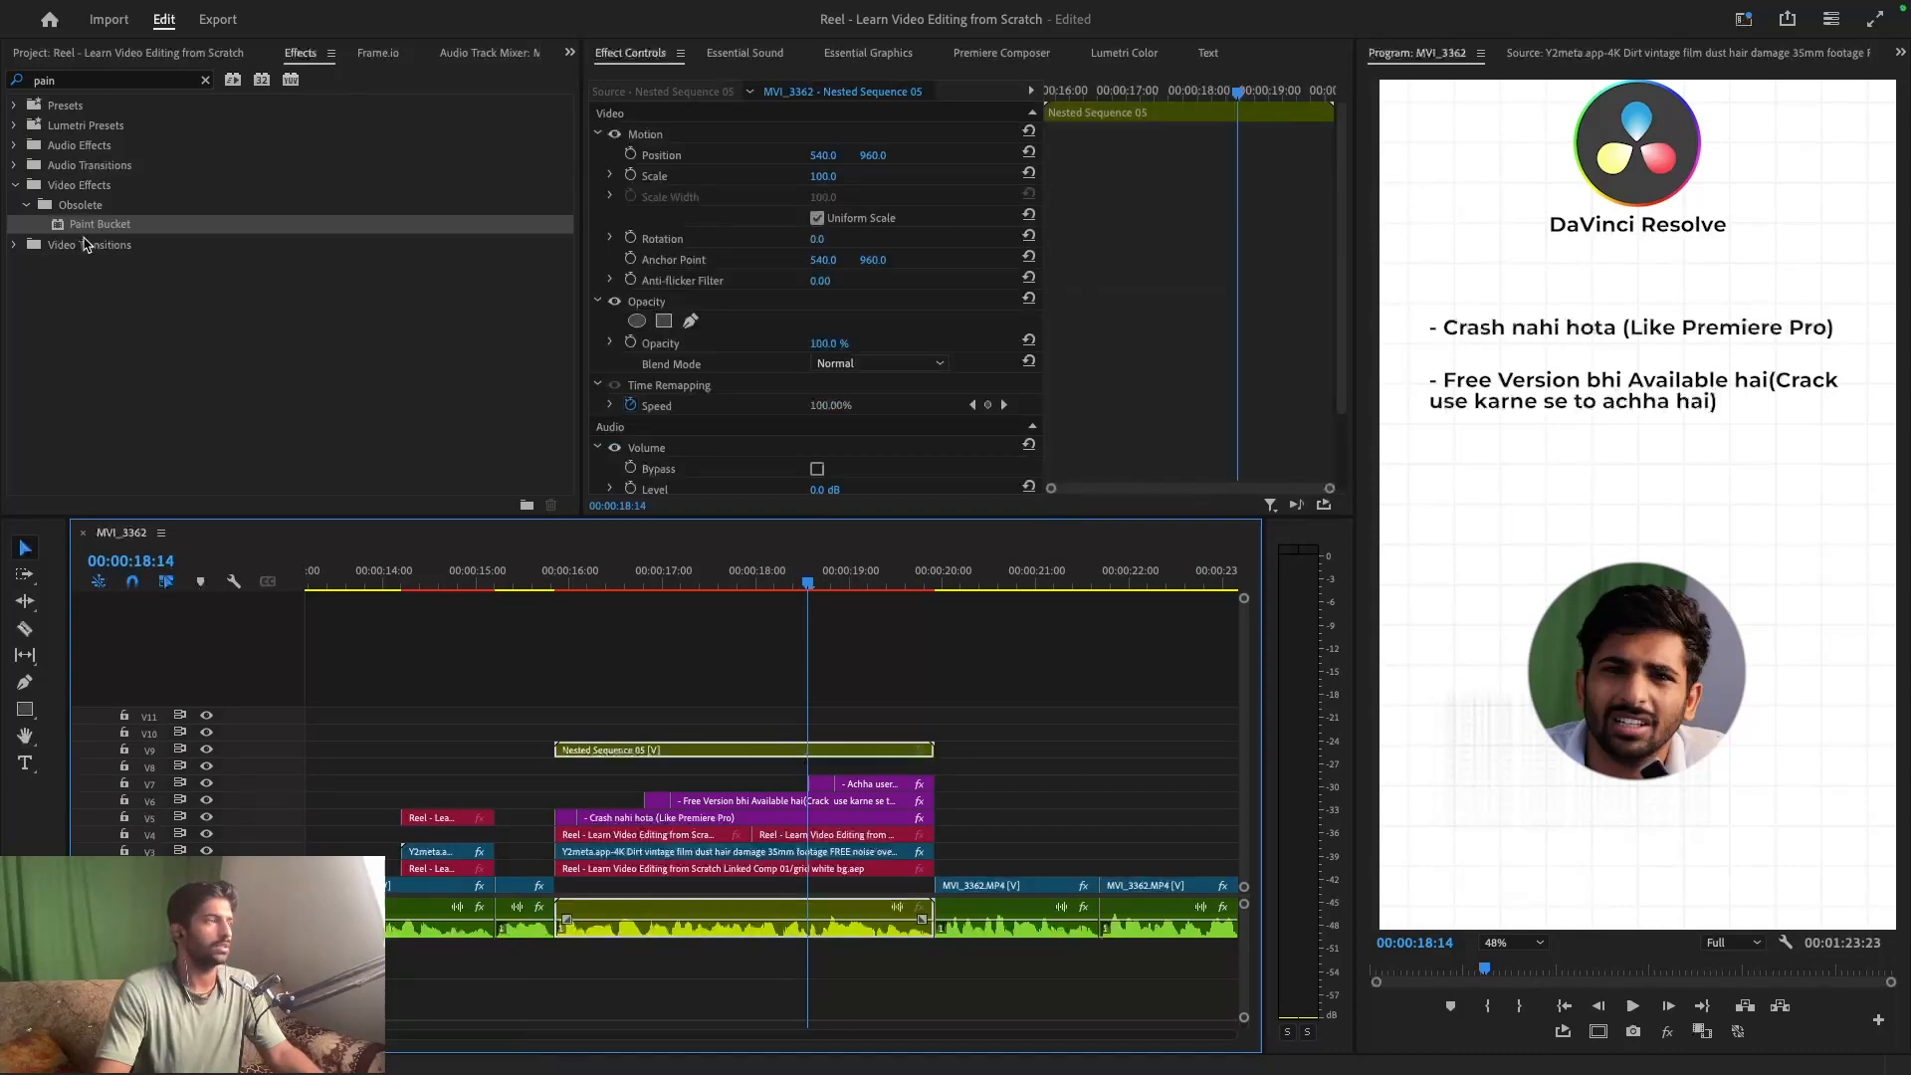
pyautogui.moveTo(82, 231)
pyautogui.mouseDown()
pyautogui.moveTo(607, 408)
pyautogui.moveTo(595, 374)
pyautogui.mouseUp()
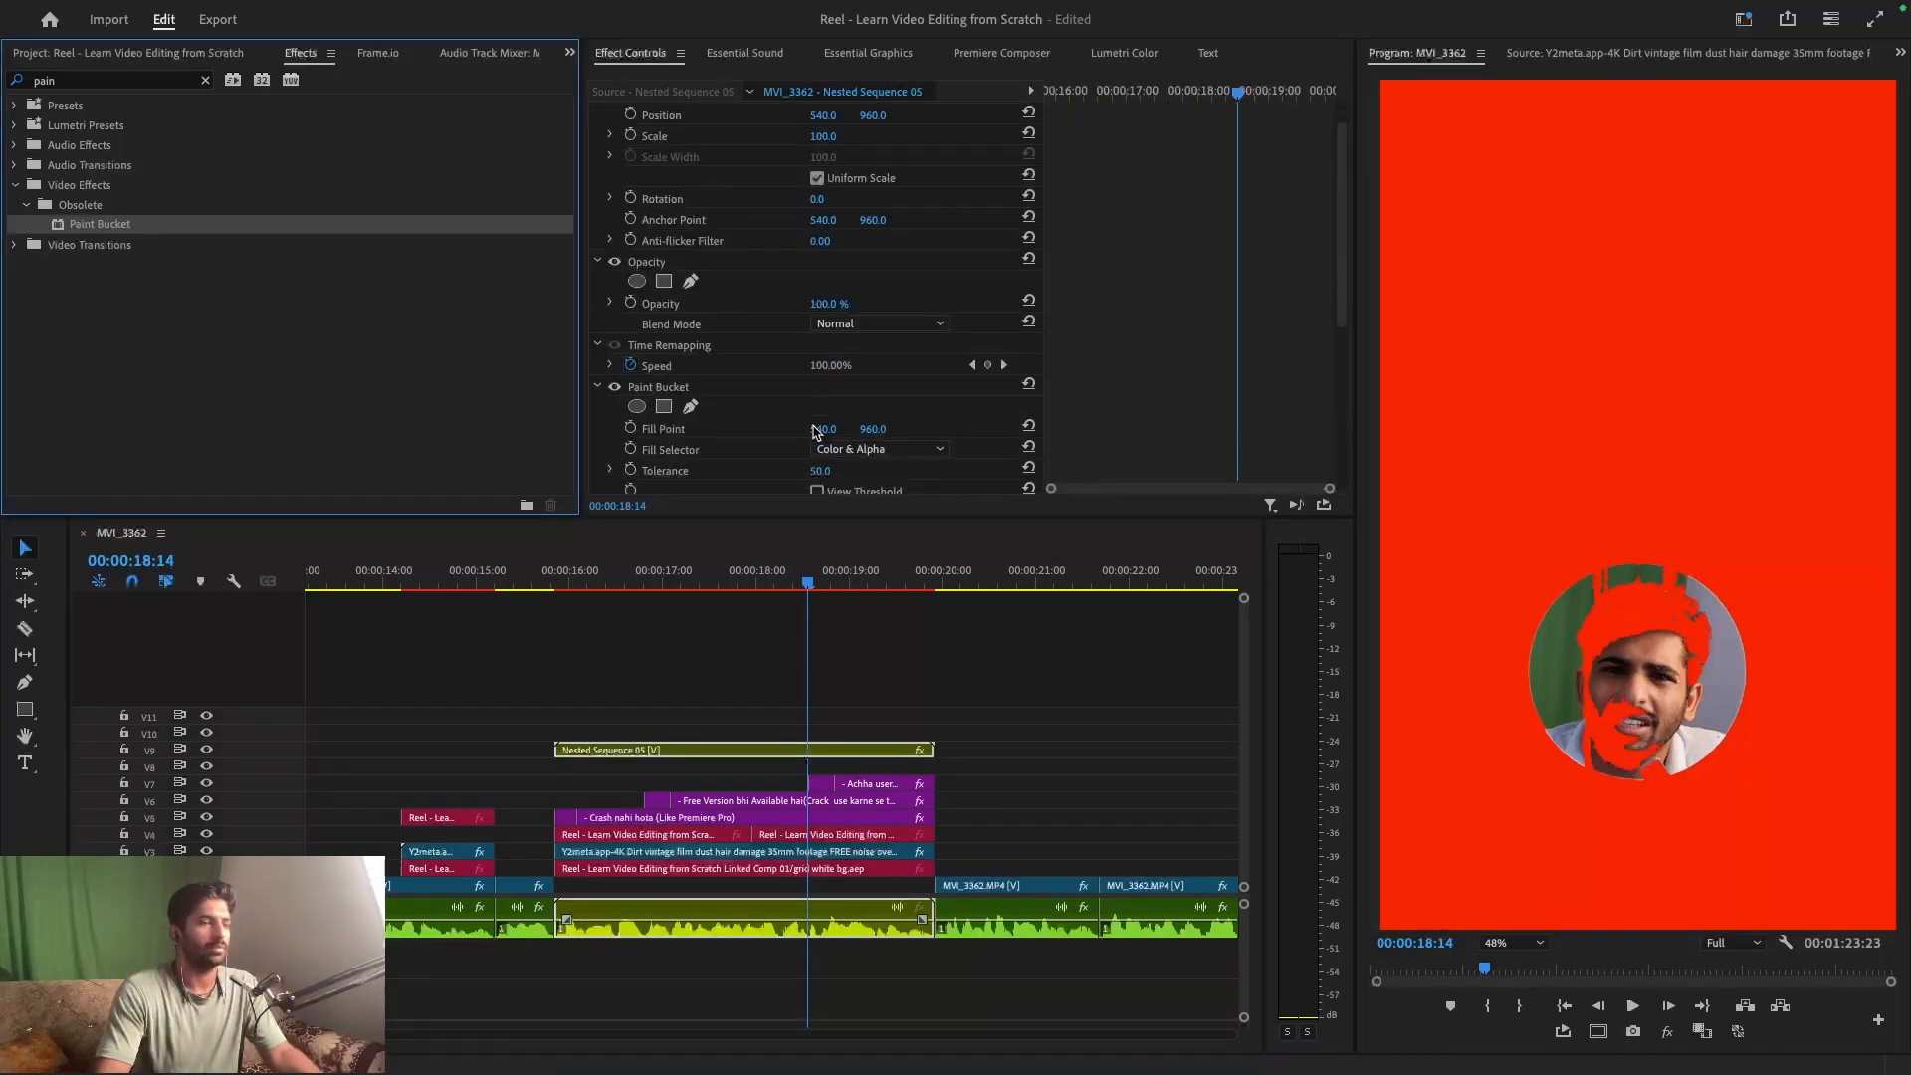
pyautogui.click(875, 409)
pyautogui.click(848, 497)
pyautogui.click(871, 473)
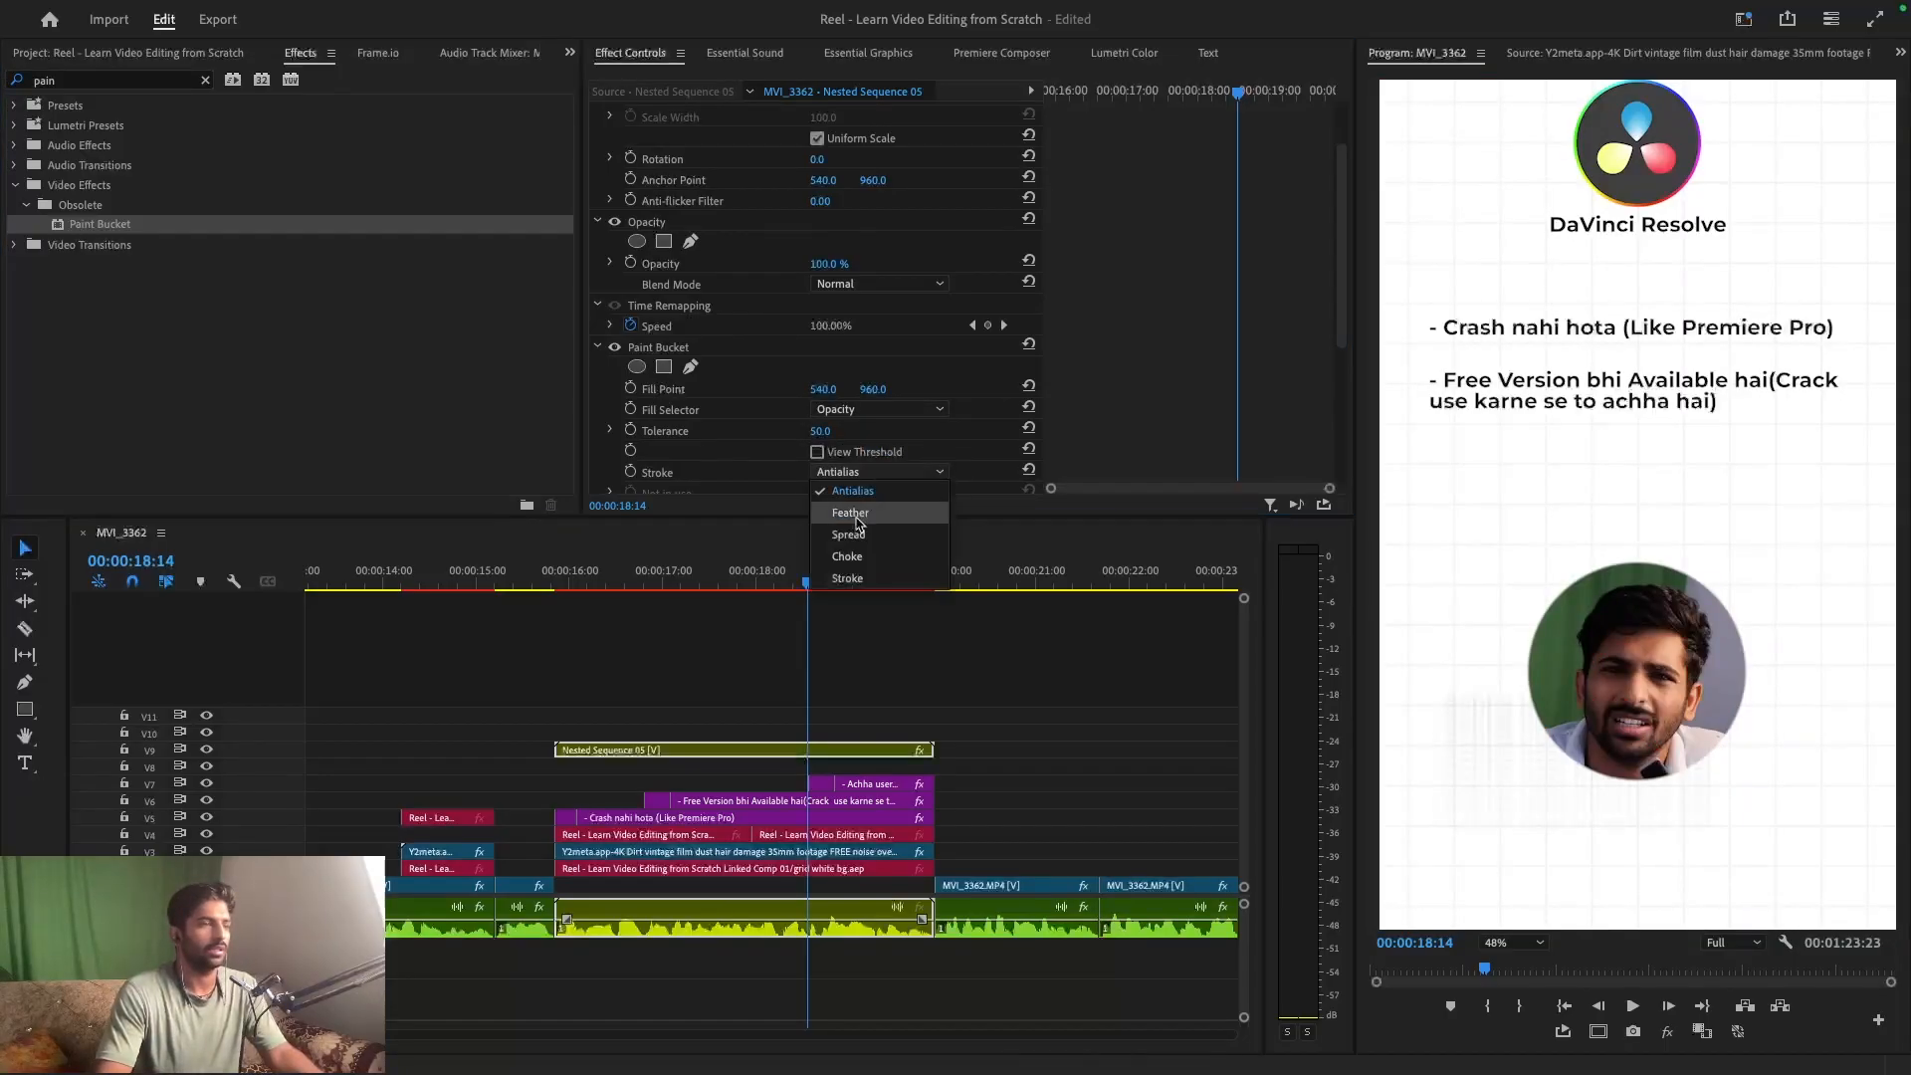
pyautogui.click(853, 575)
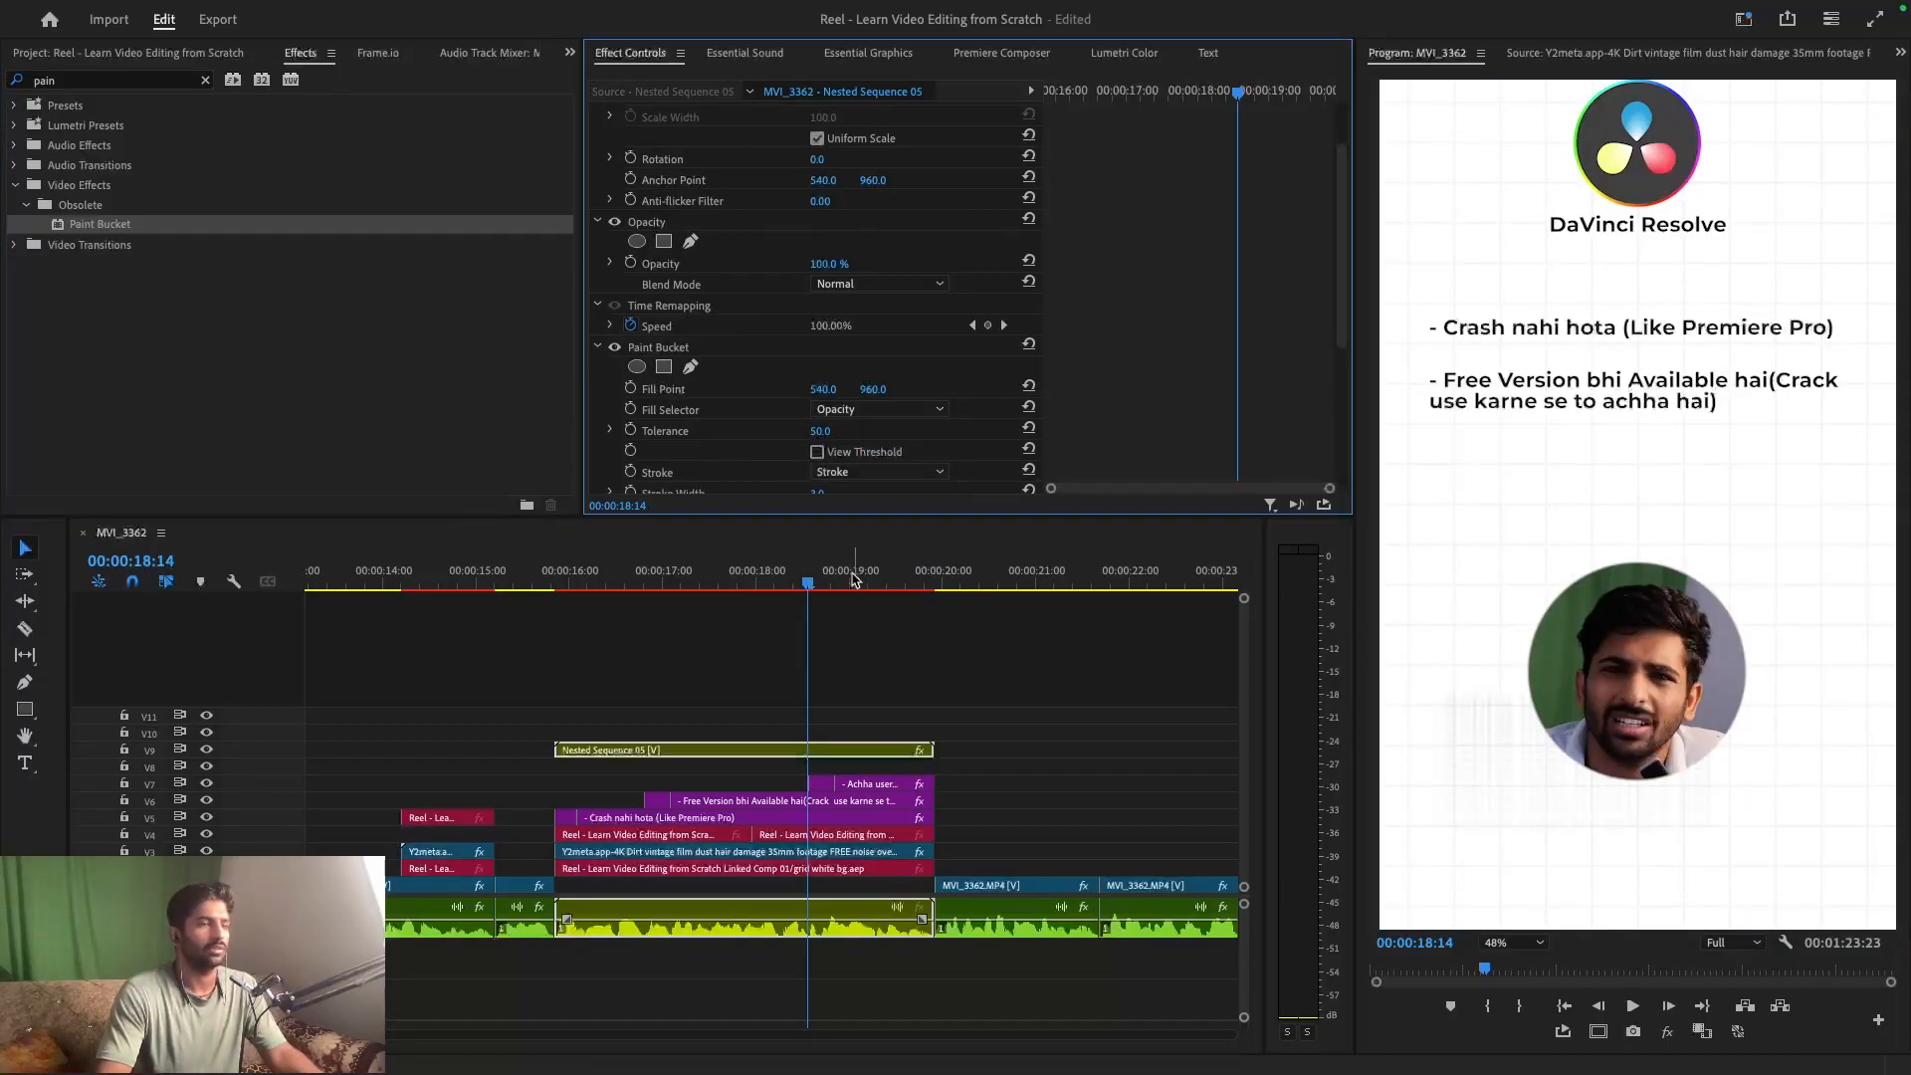
pyautogui.click(852, 410)
pyautogui.click(862, 478)
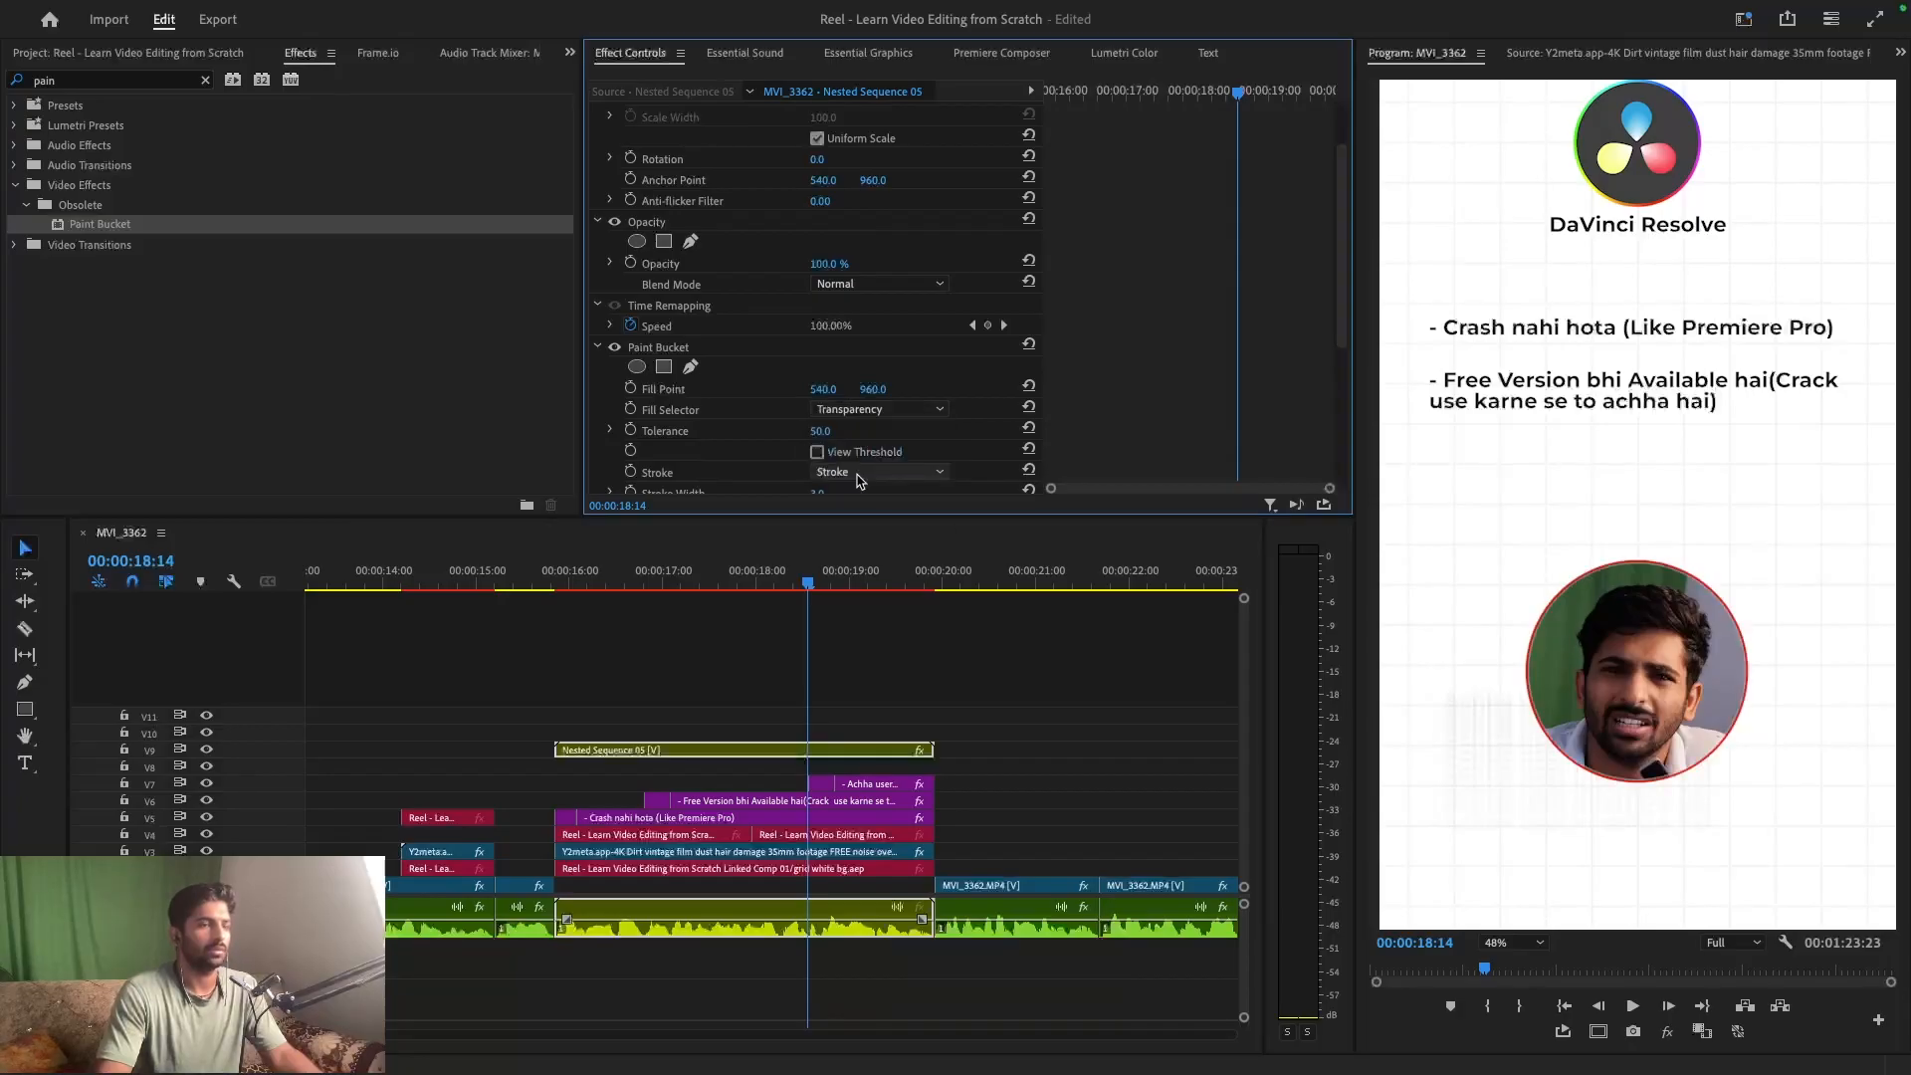
# - Switch to Canva and copy the hex color of the blue arrow shape in the White and Blue Modern Project Proposal design
pyautogui.scroll(-5, 738, 398)
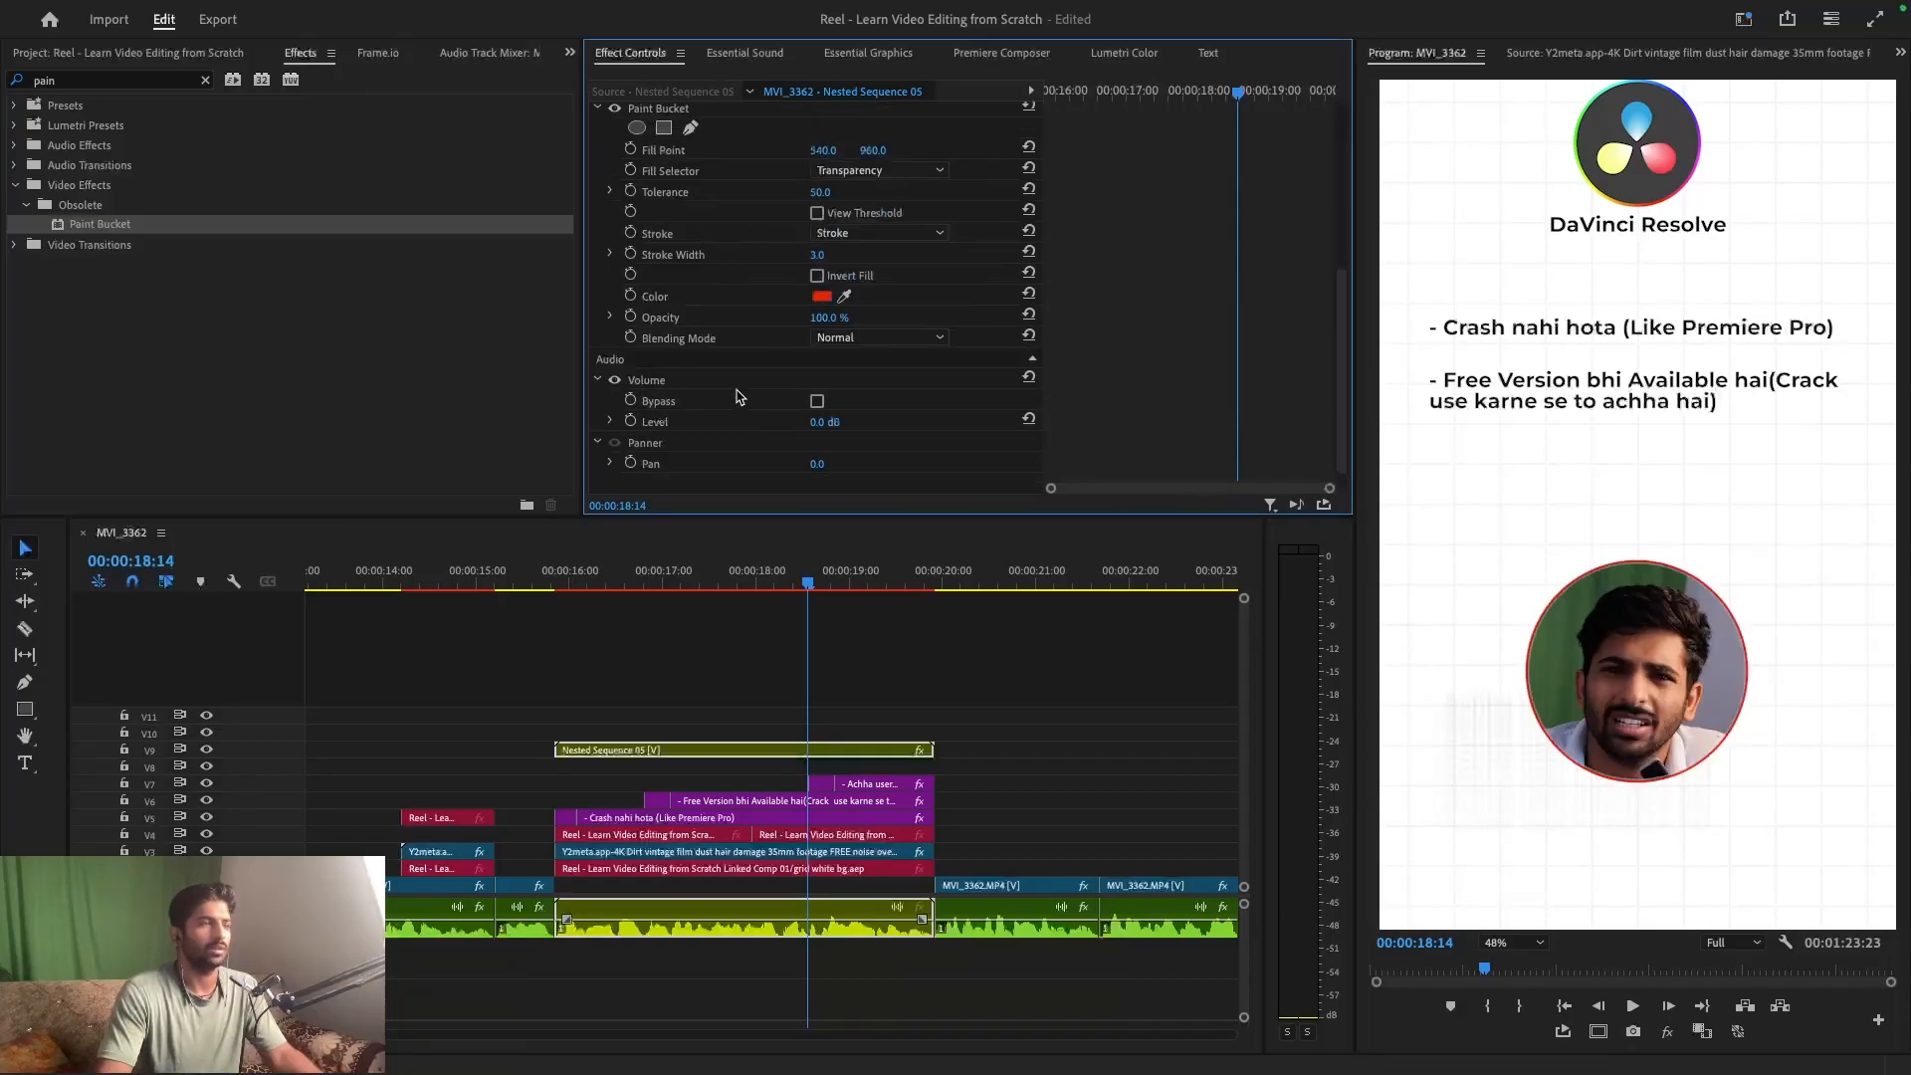
pyautogui.click(822, 297)
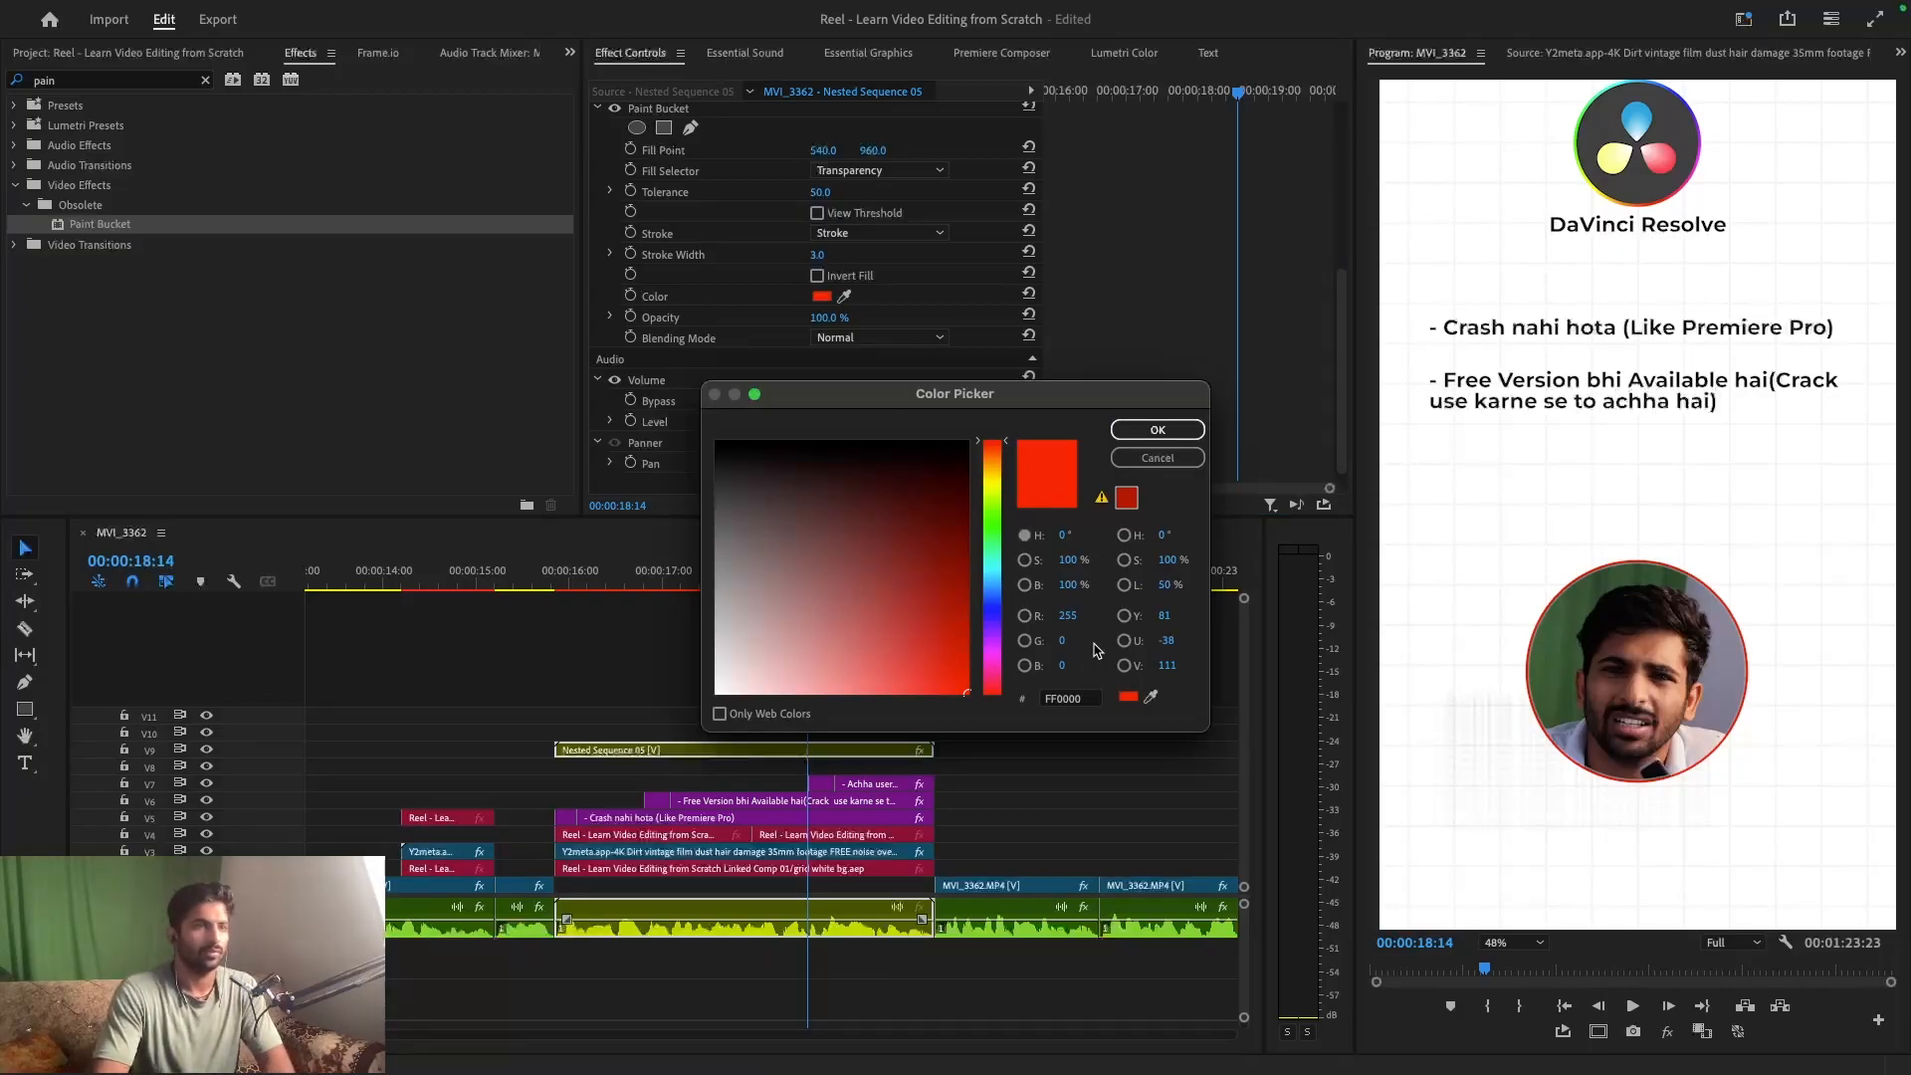
pyautogui.click(1158, 457)
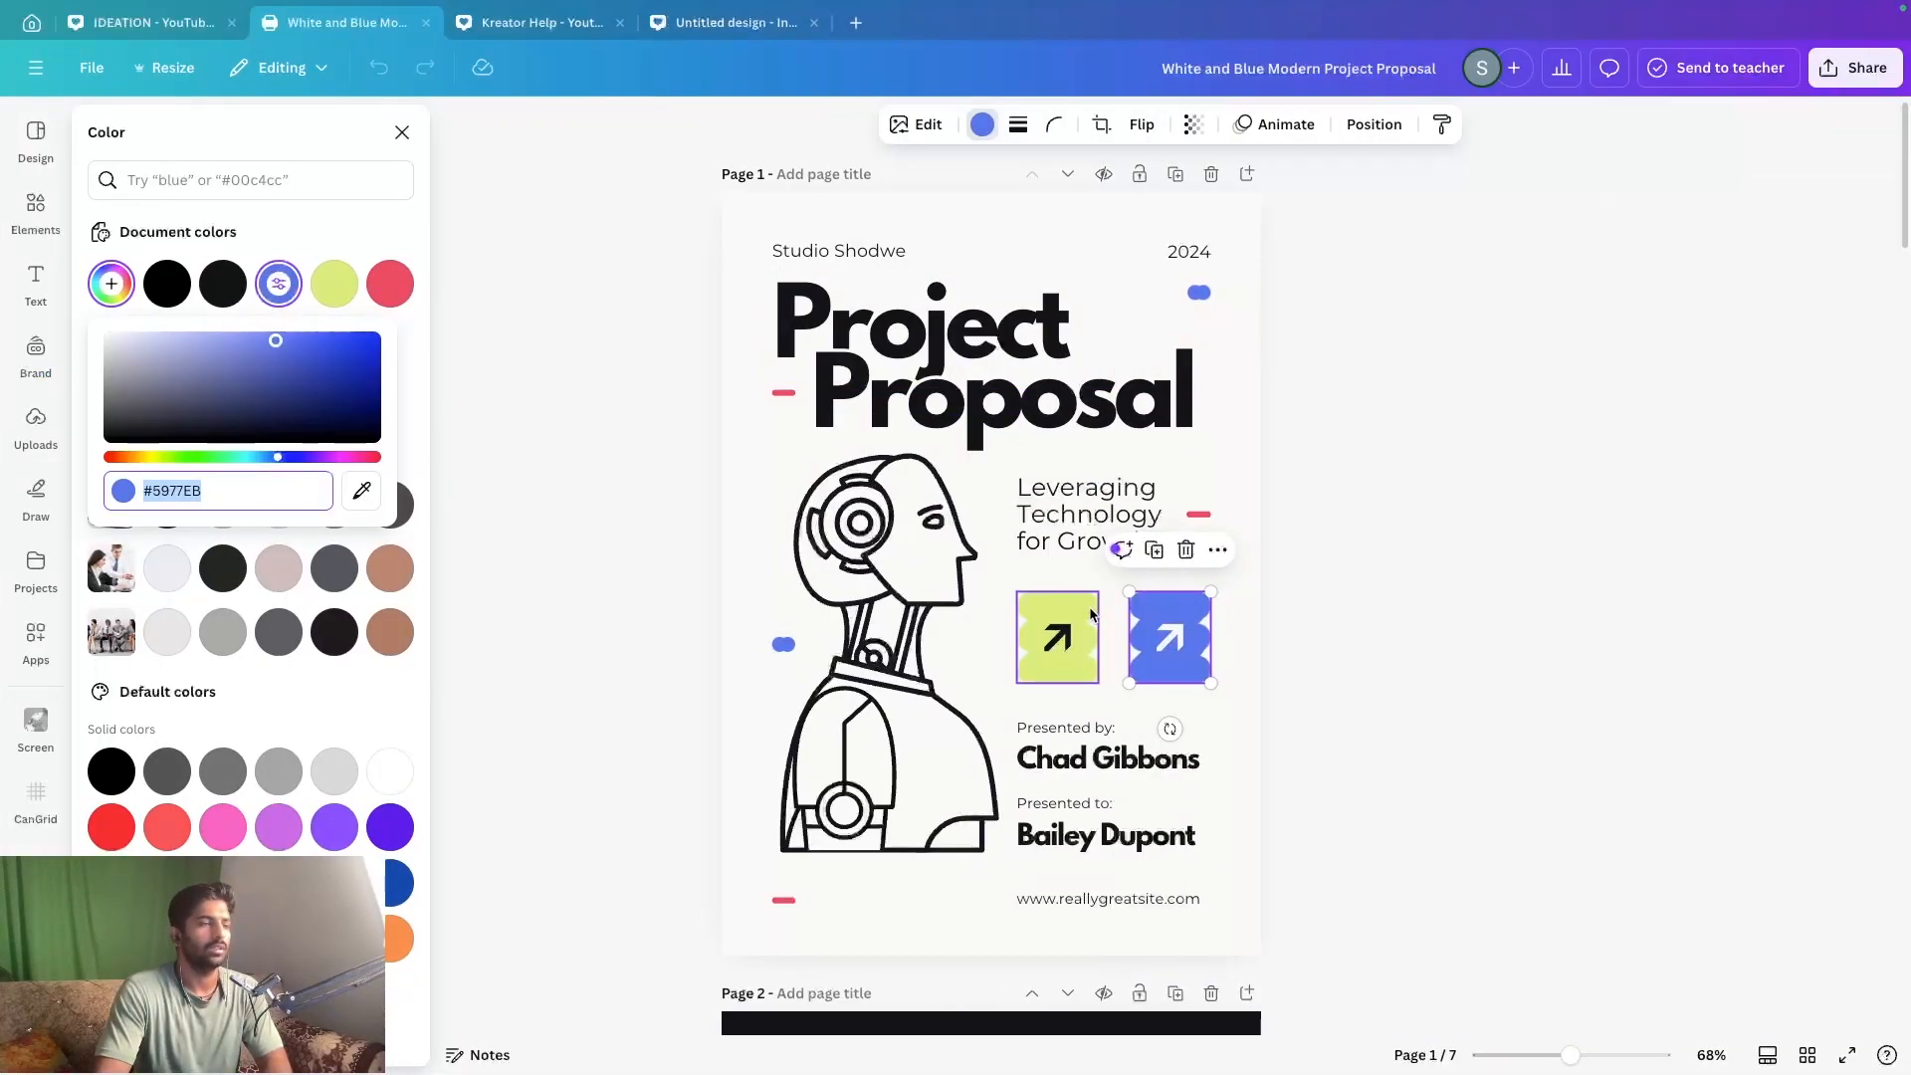
pyautogui.click(1151, 605)
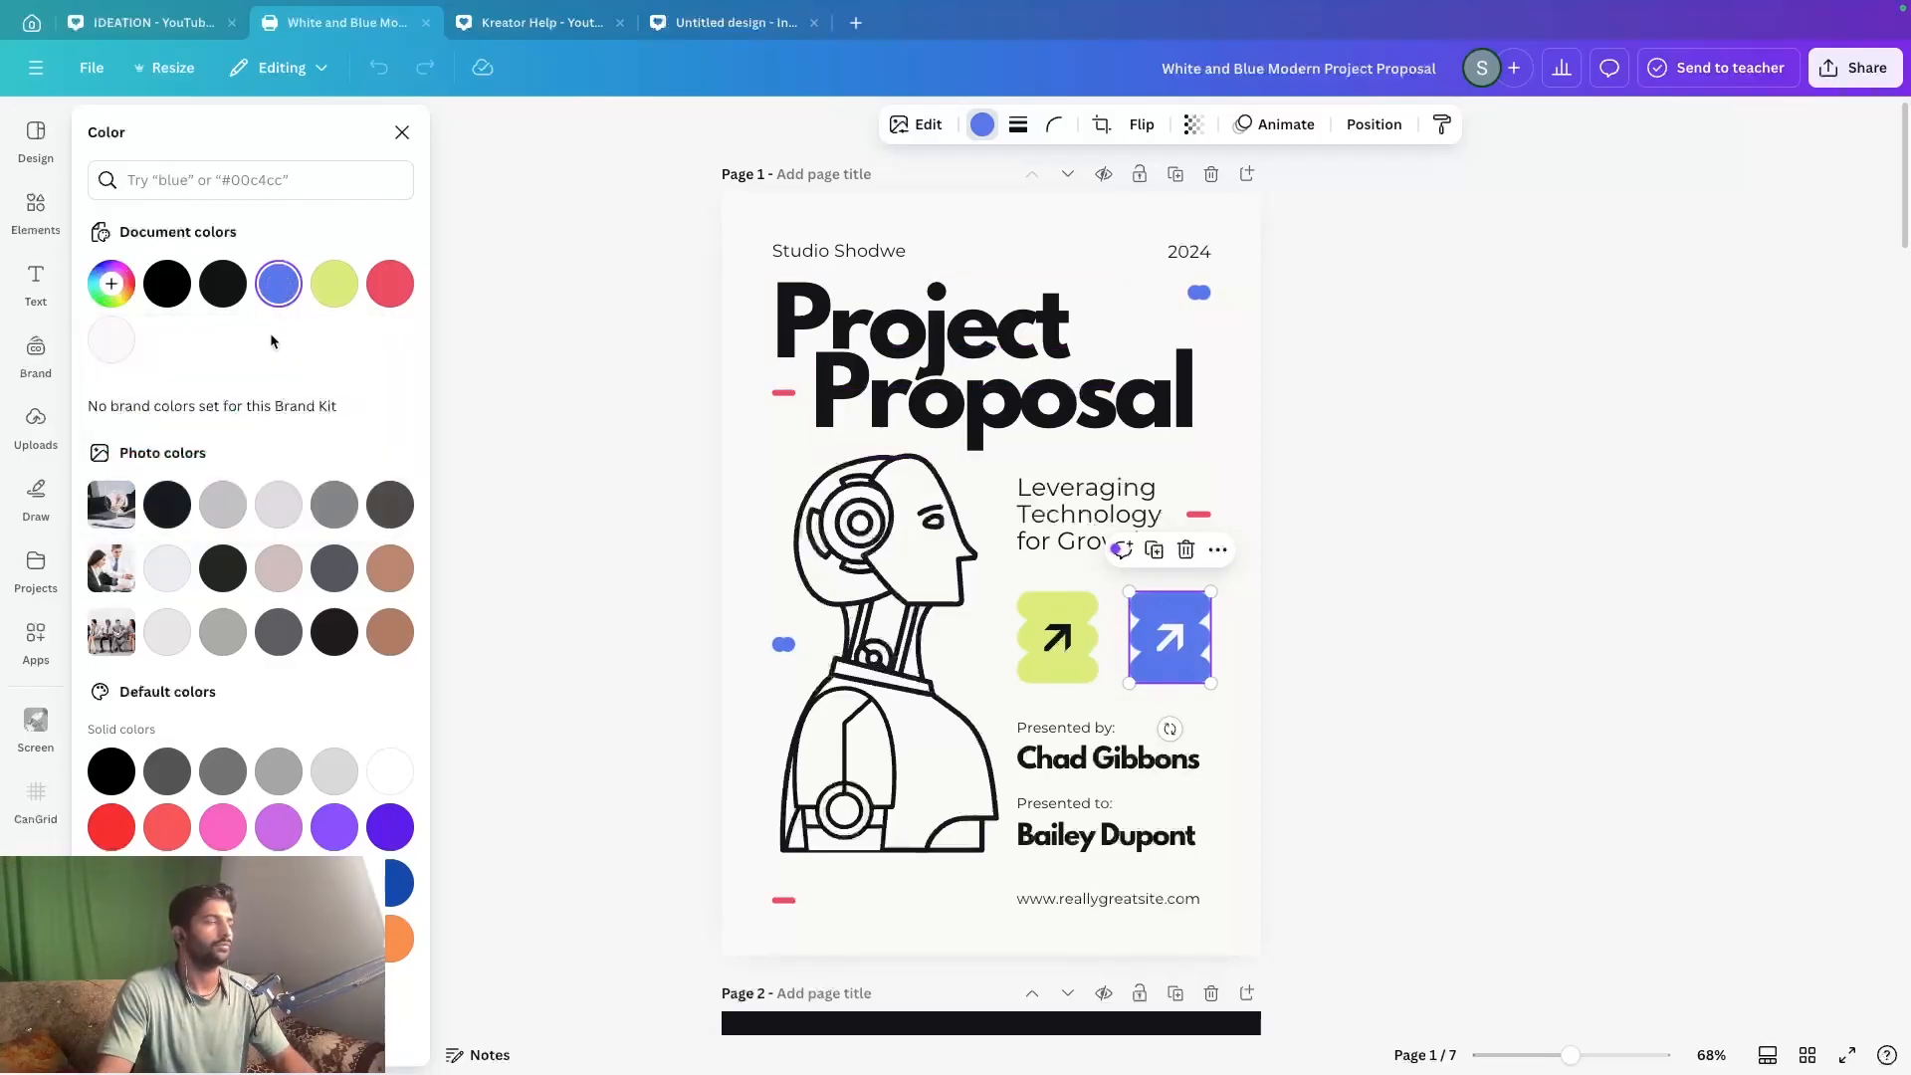
pyautogui.click(279, 283)
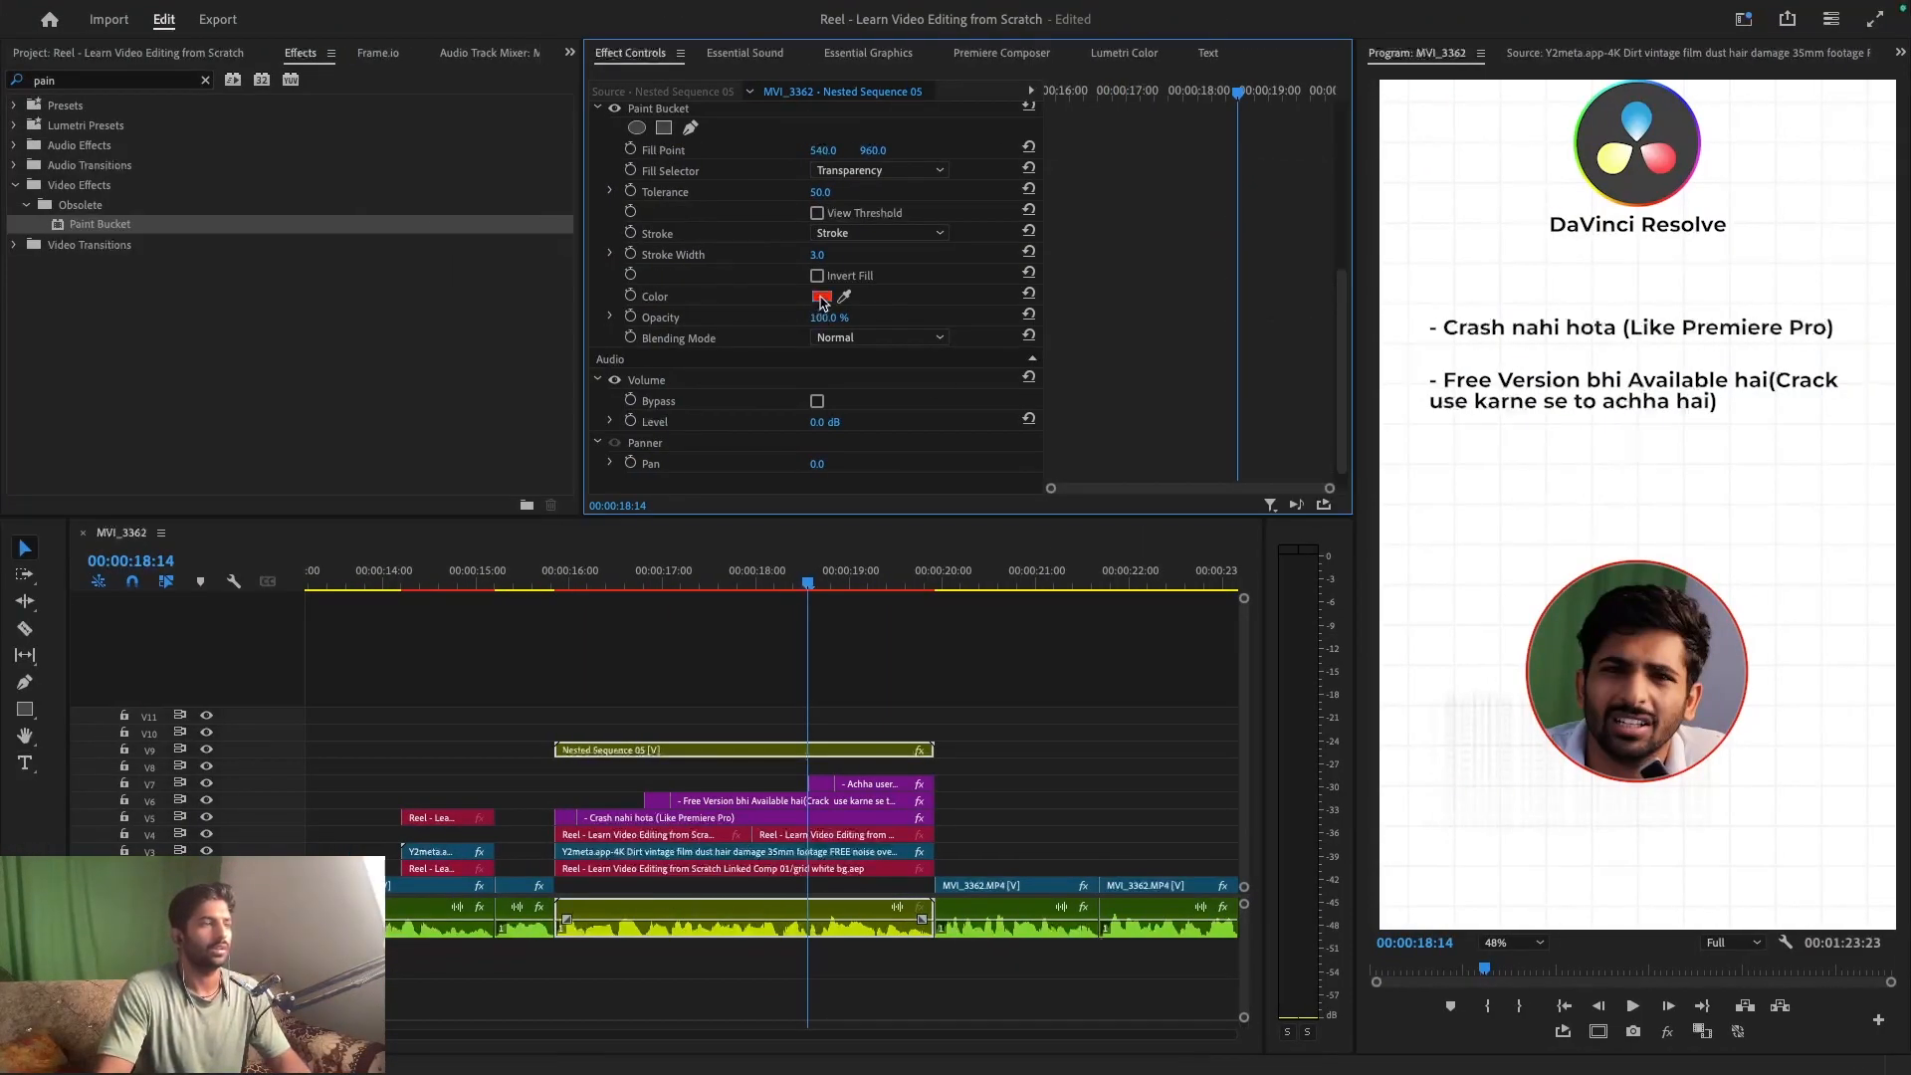
# - Back in Premiere Pro, set the Paint Bucket color to 5977EB
pyautogui.click(821, 297)
pyautogui.doubleClick(1086, 700)
pyautogui.hotkey('ctrl', 'v')
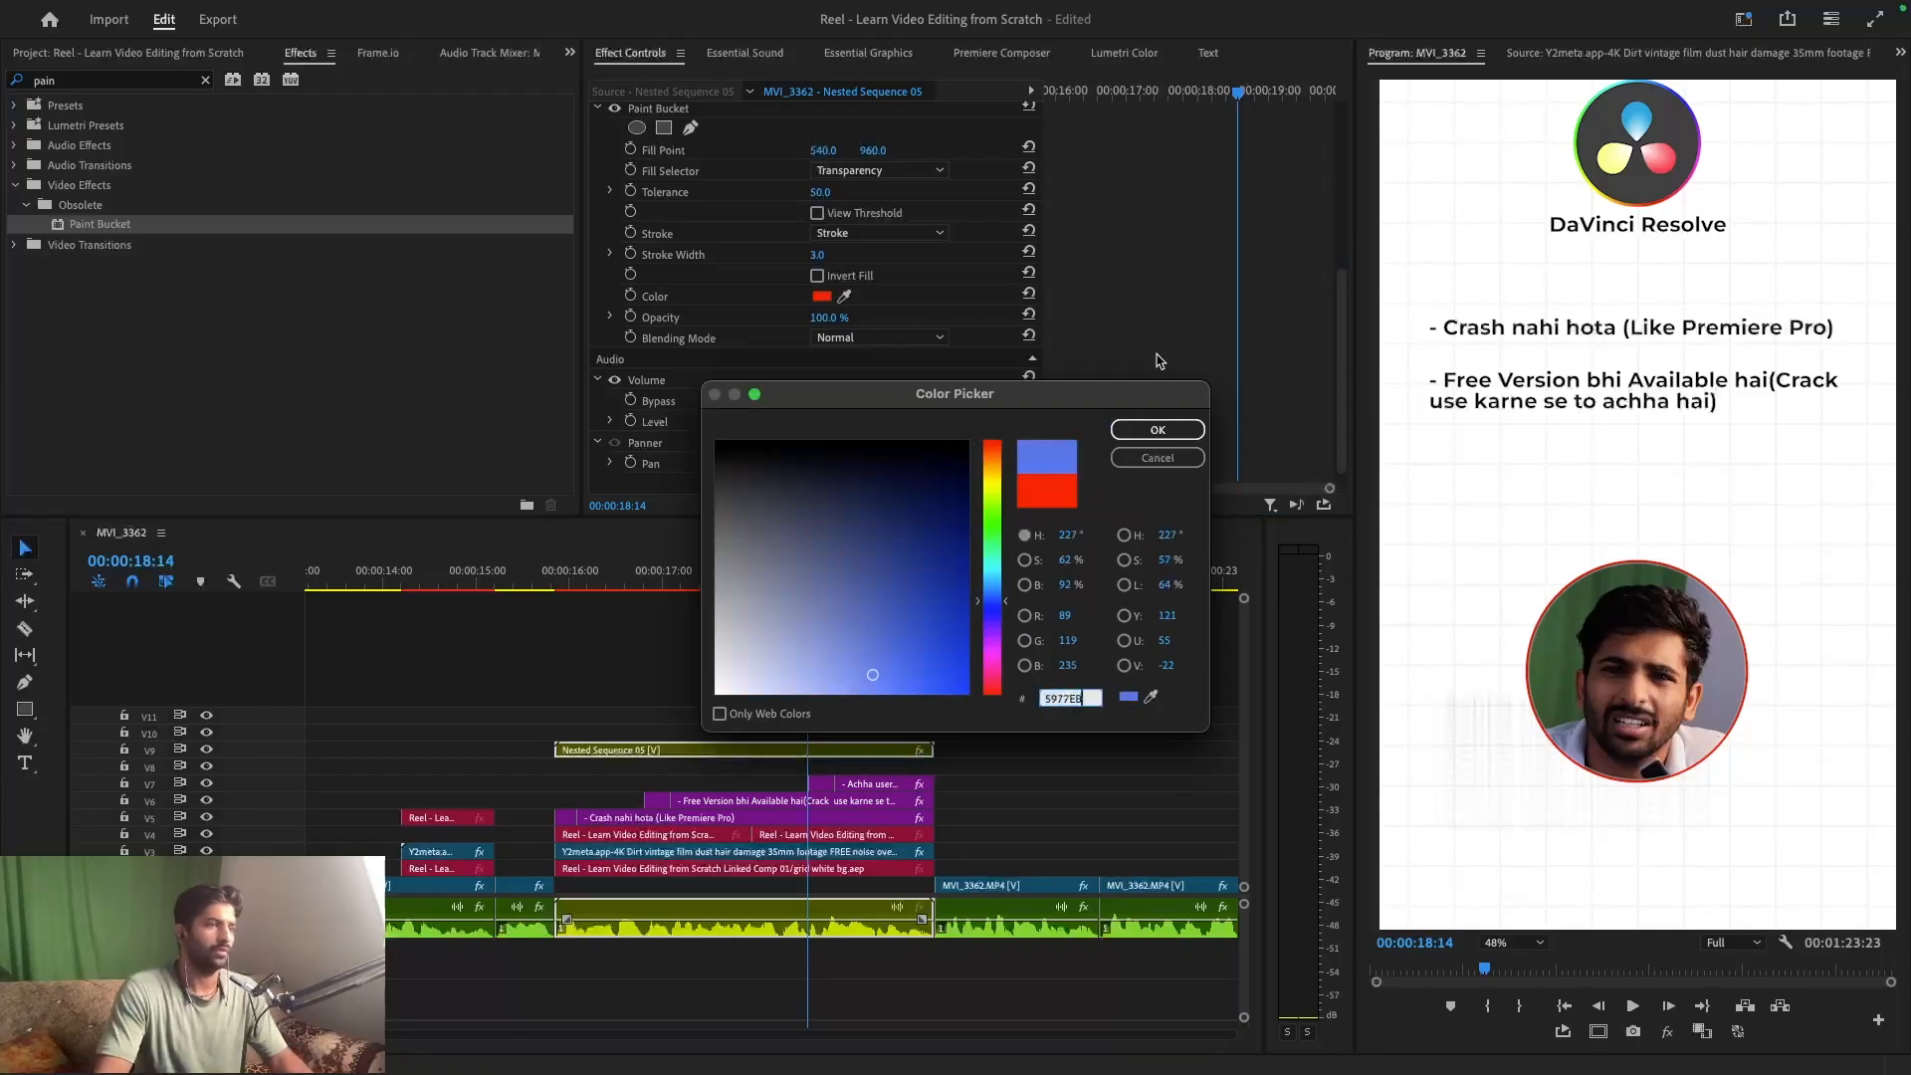
pyautogui.click(1157, 430)
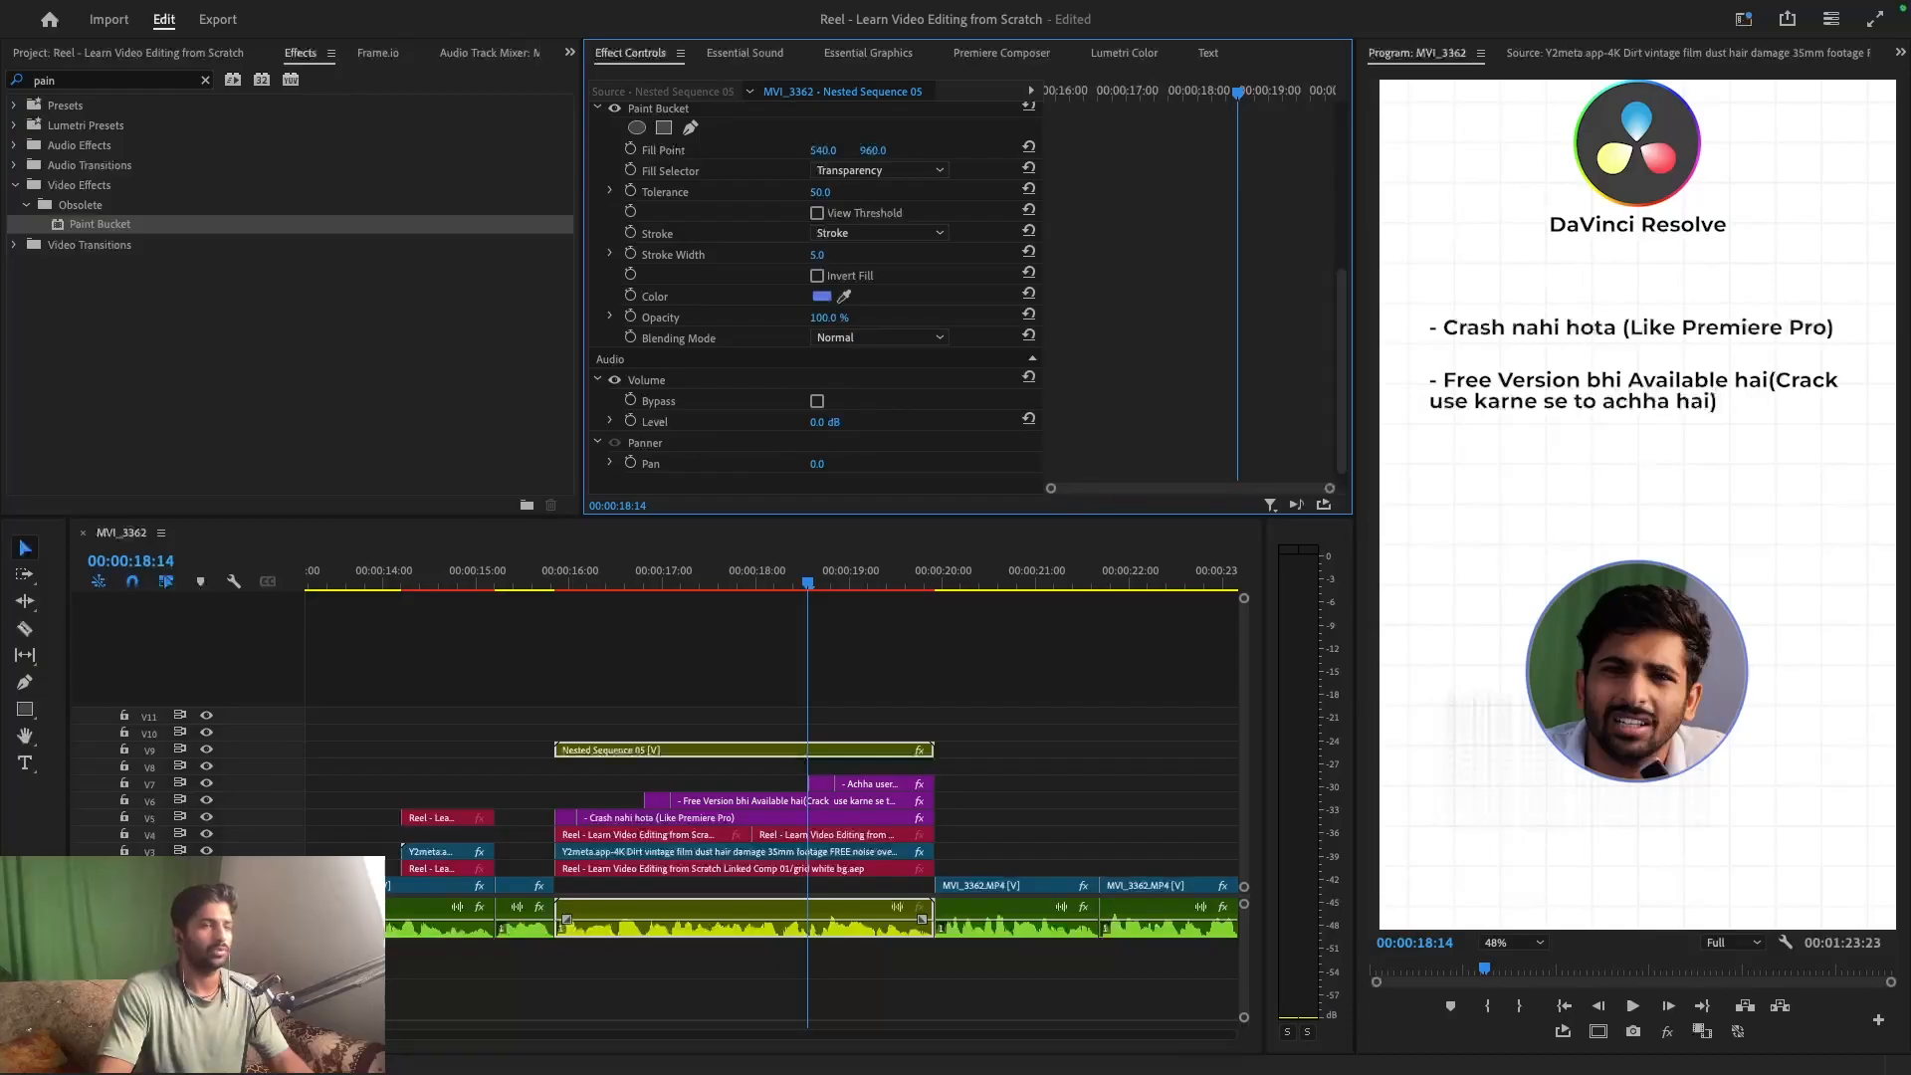
# - Increase the Paint Bucket stroke width to about 10 and save the project
pyautogui.moveTo(816, 255); pyautogui.dragTo(834, 255)
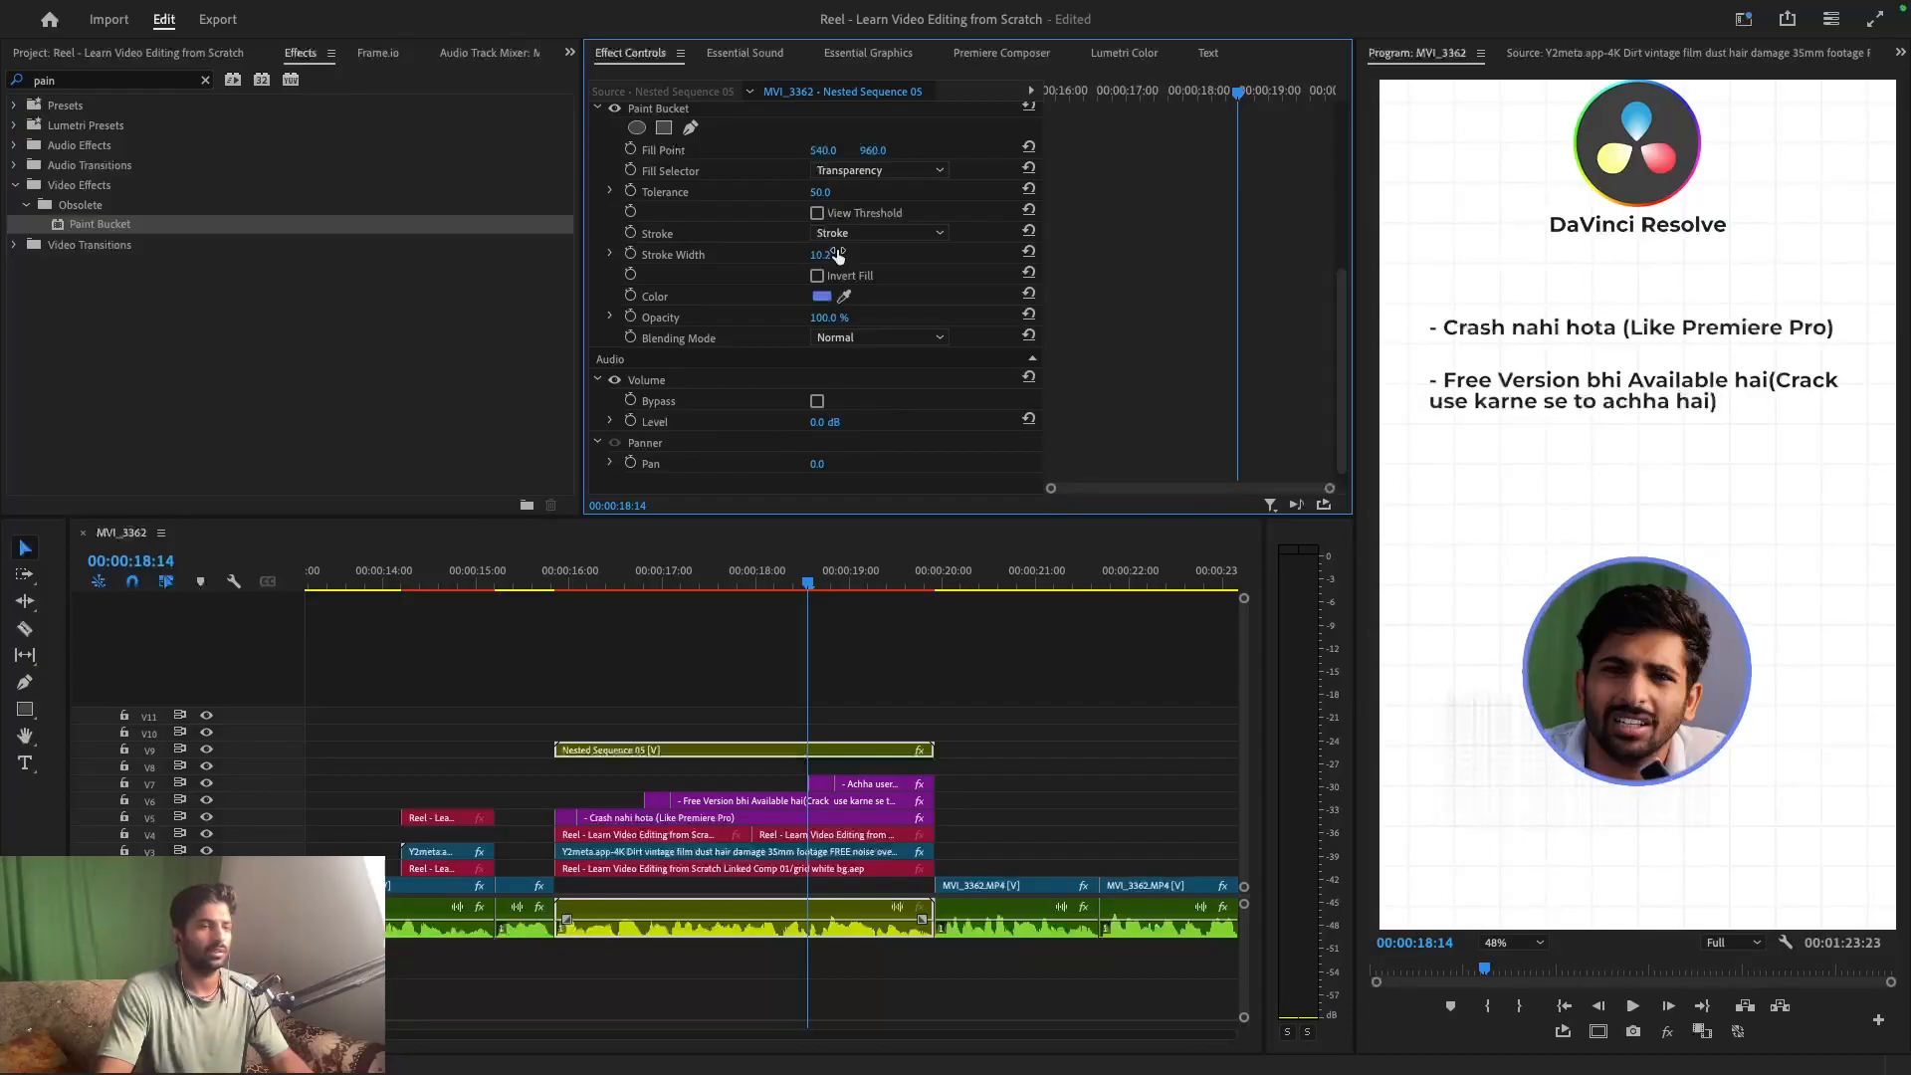
pyautogui.click(922, 637)
pyautogui.press('super+s')
# - Play back the DaVinci Resolve section with the outlined speaker circle through to the following talking-head clip
pyautogui.press('space')
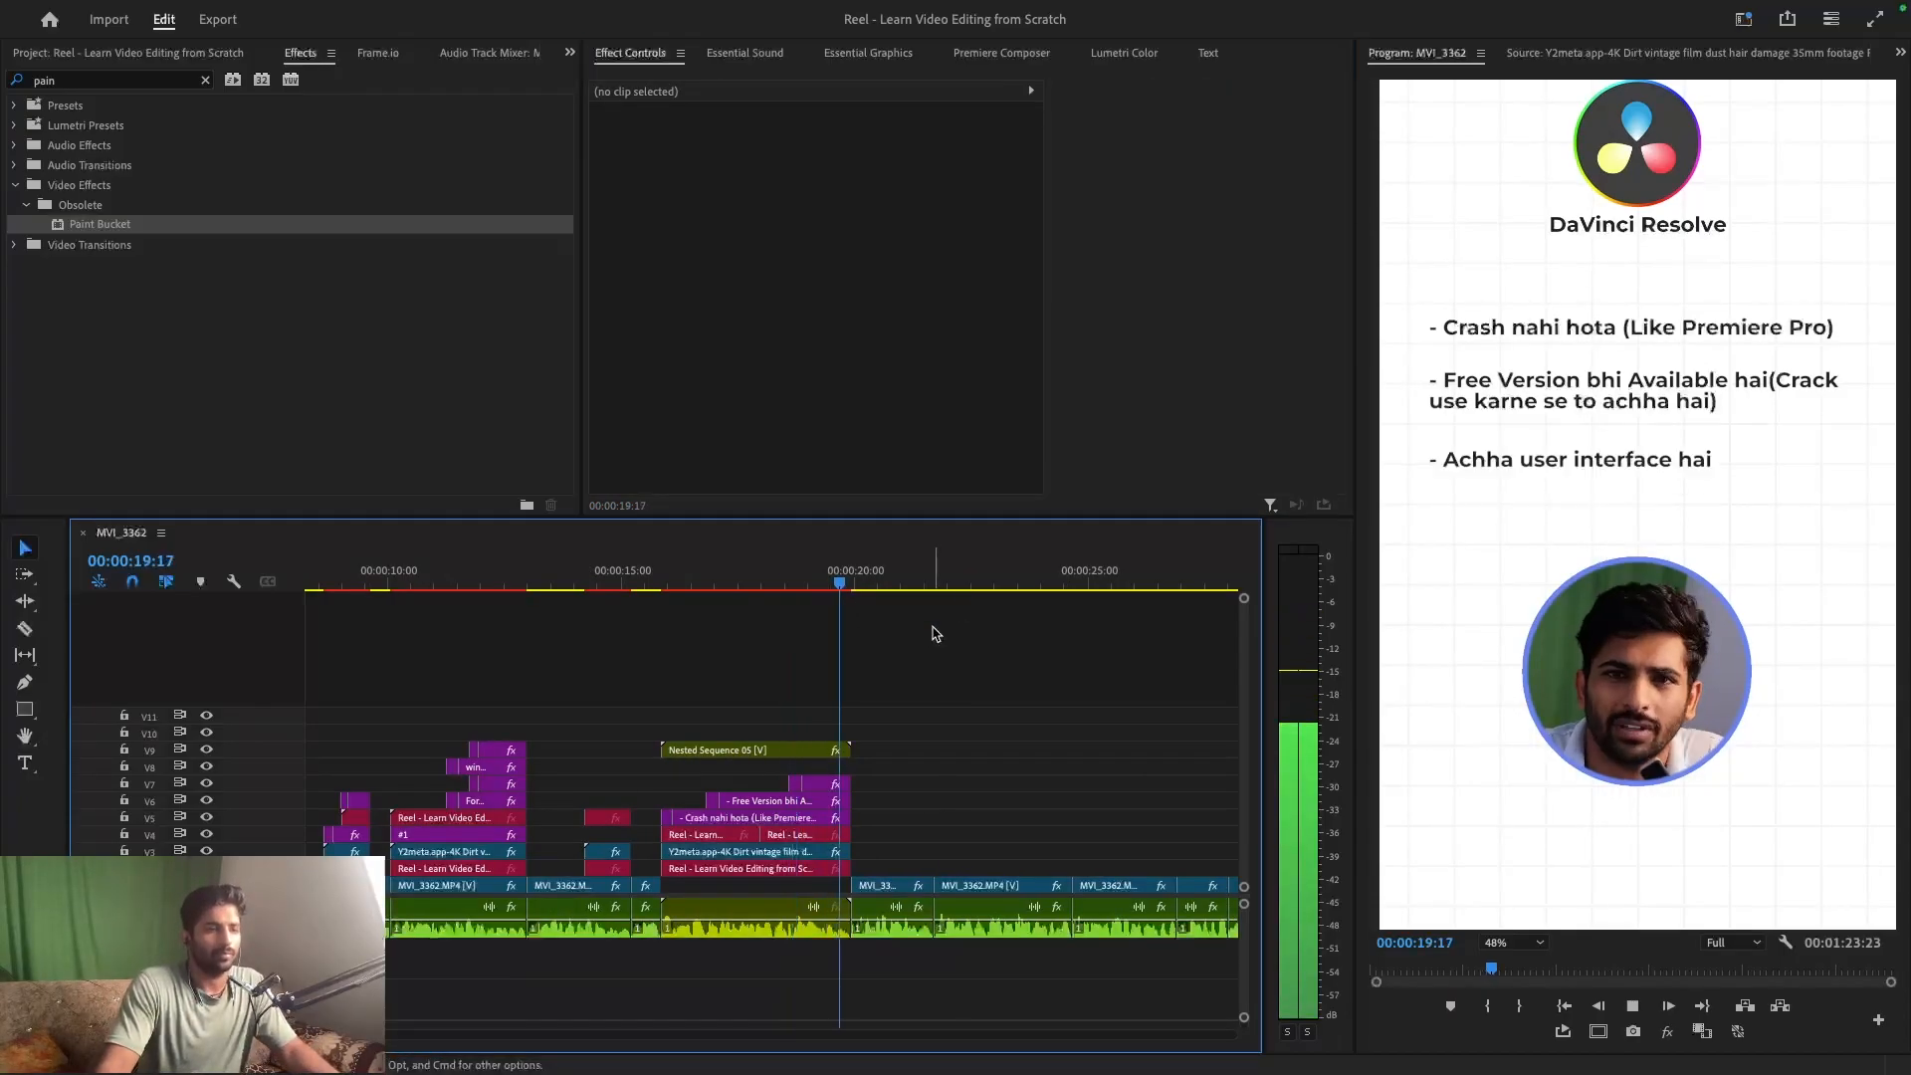
pyautogui.press('-')
pyautogui.press('space')
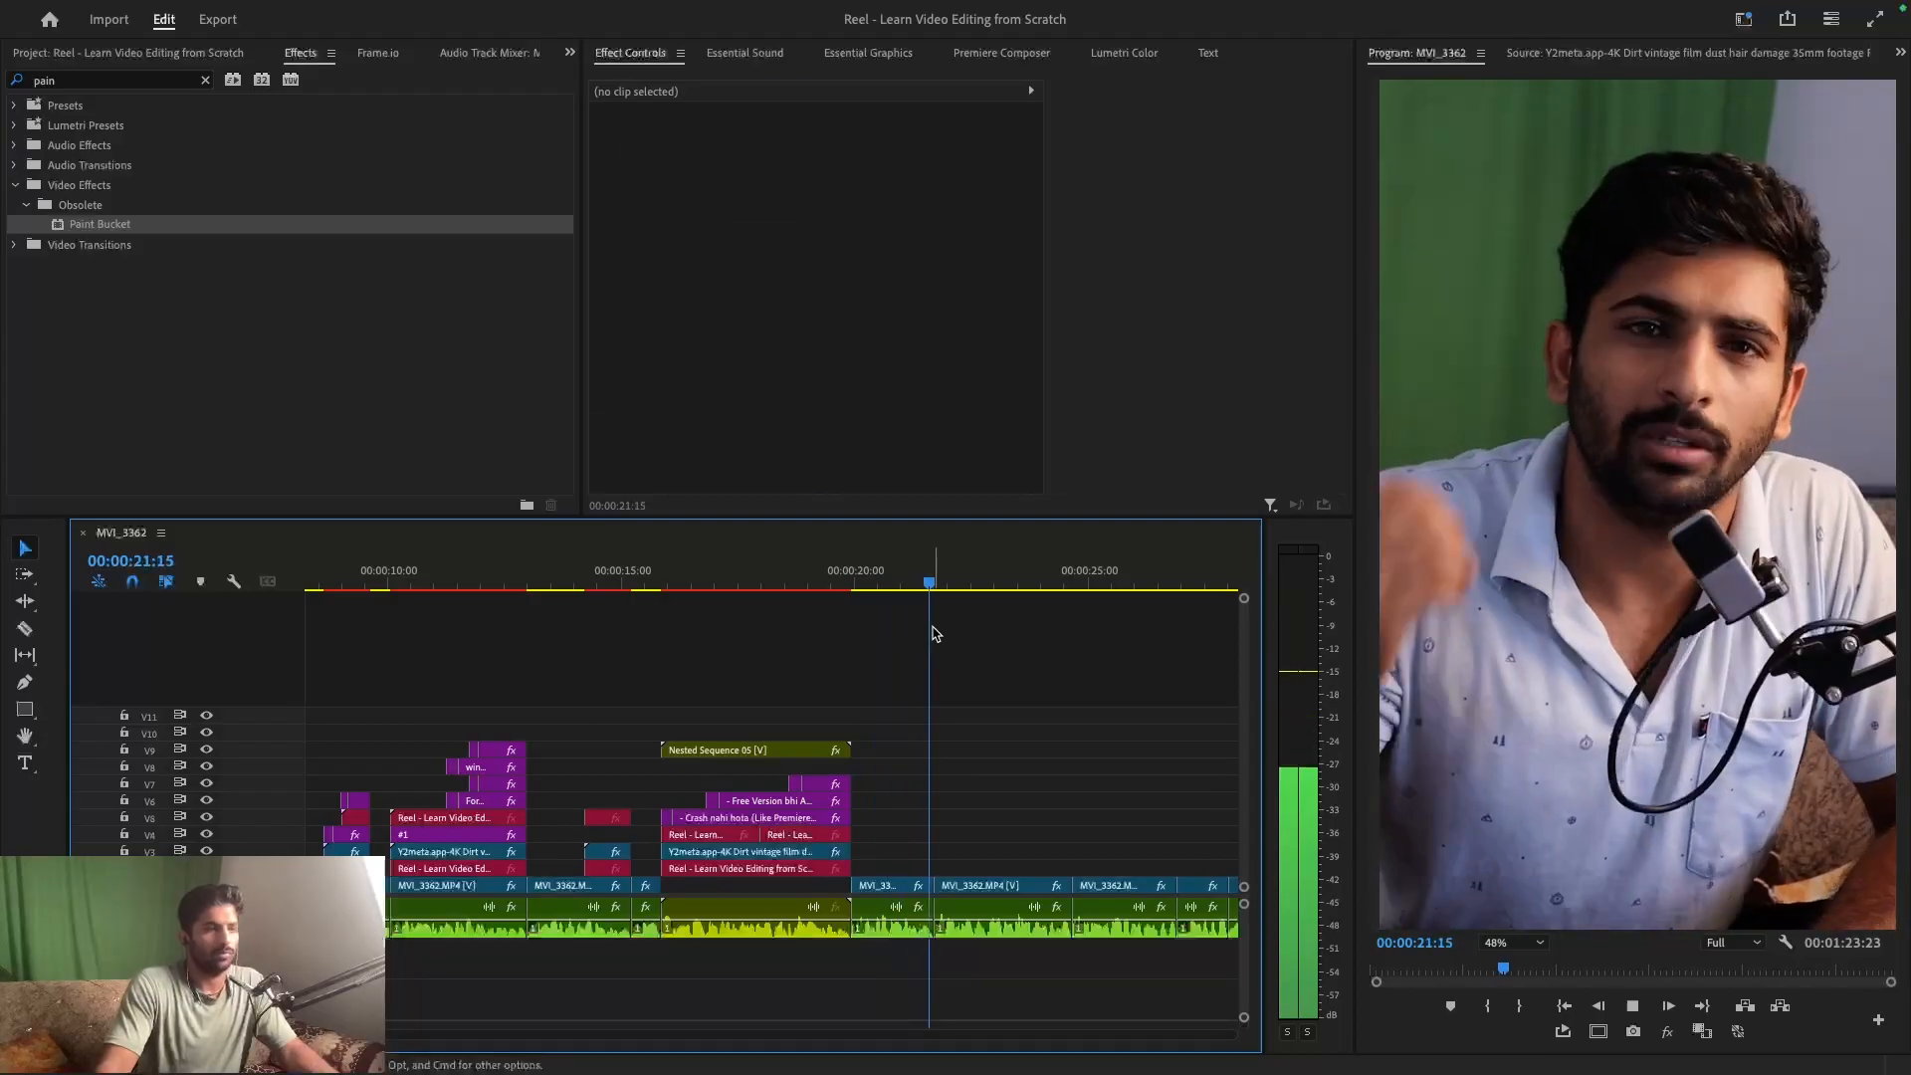
pyautogui.click(973, 644)
pyautogui.press('-')
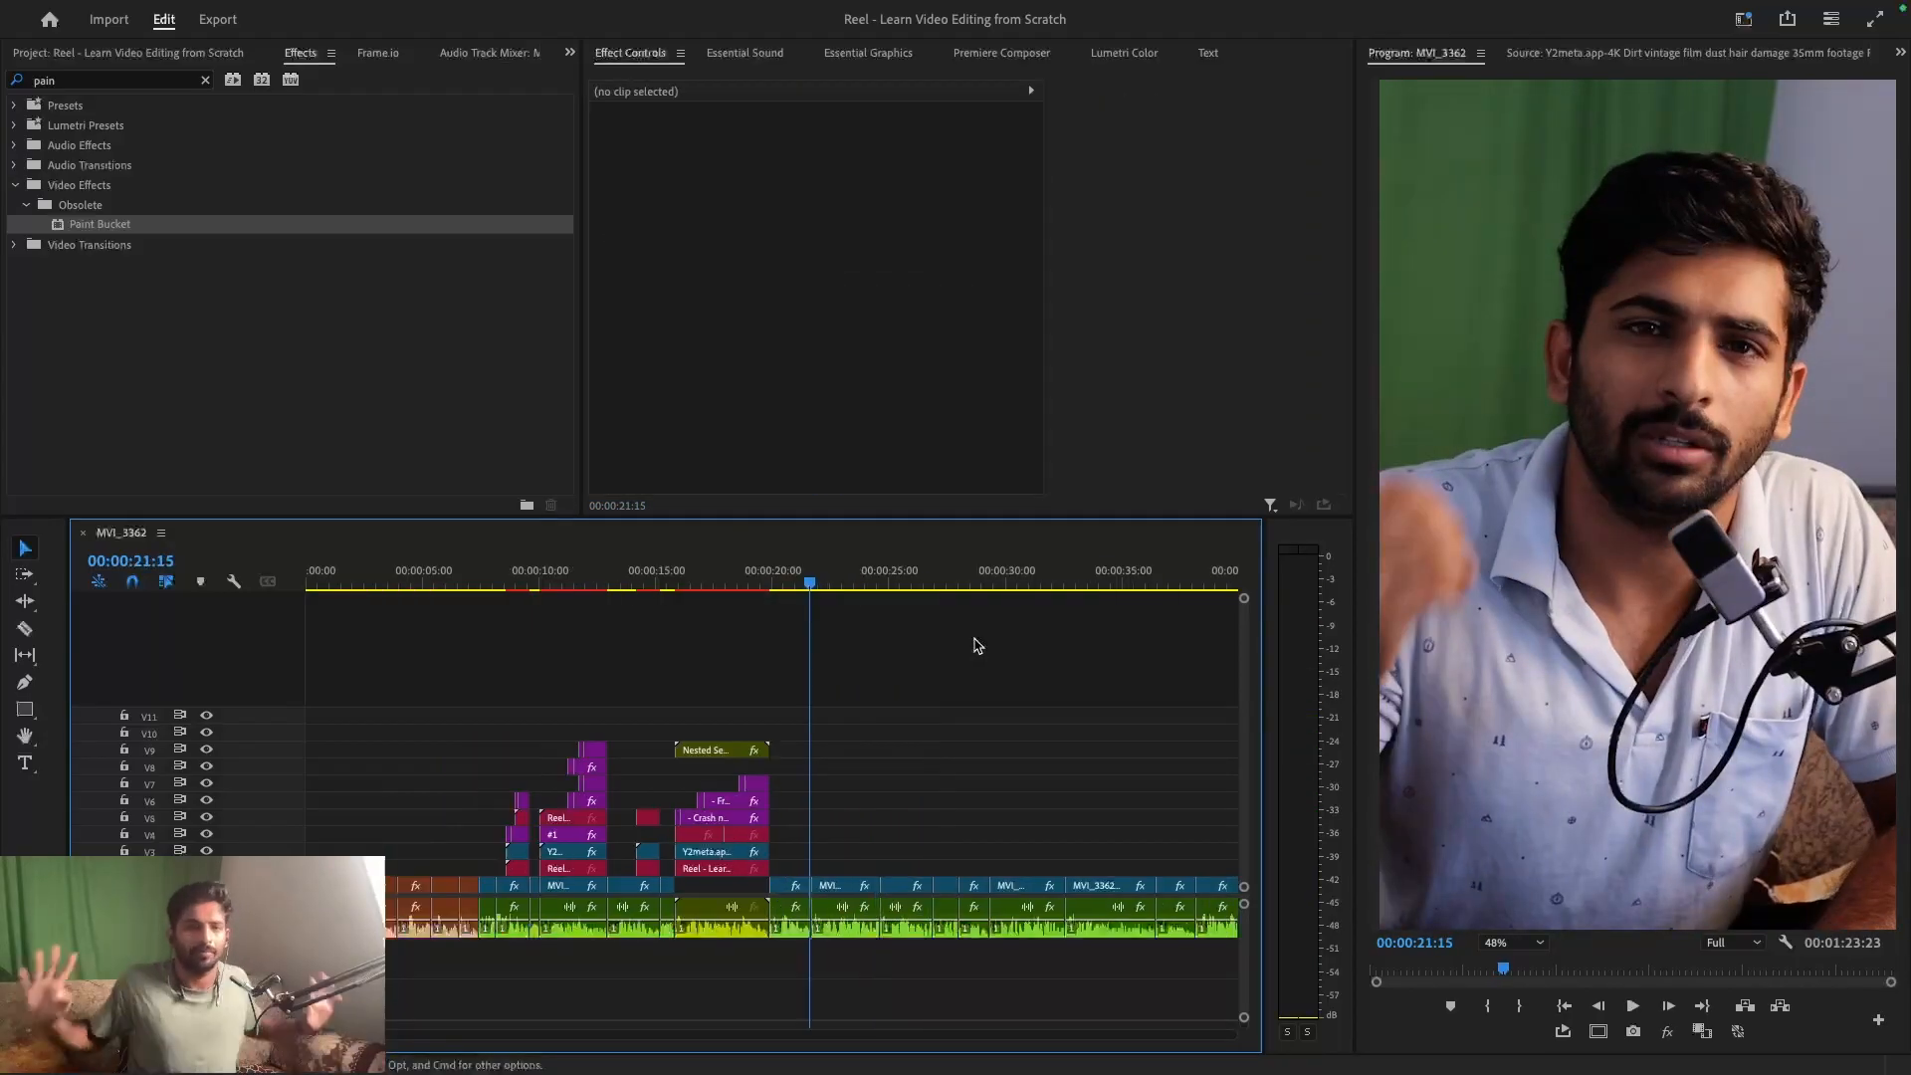